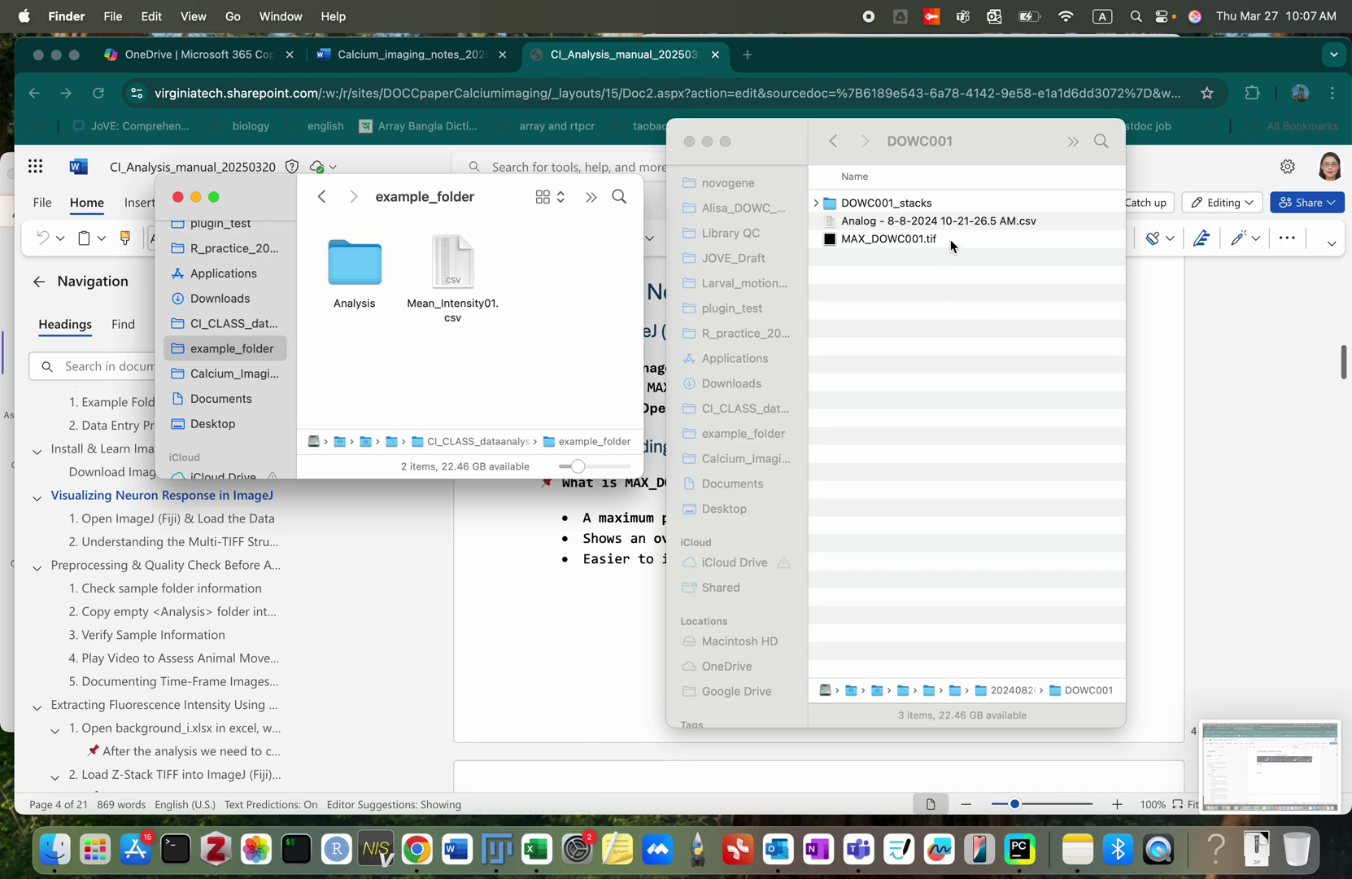
Step: Launch Fiji and open MAX_DOWC001.tif from the DOWC001 folder in it
{"action": "left_click", "coordinate": [973, 239]}
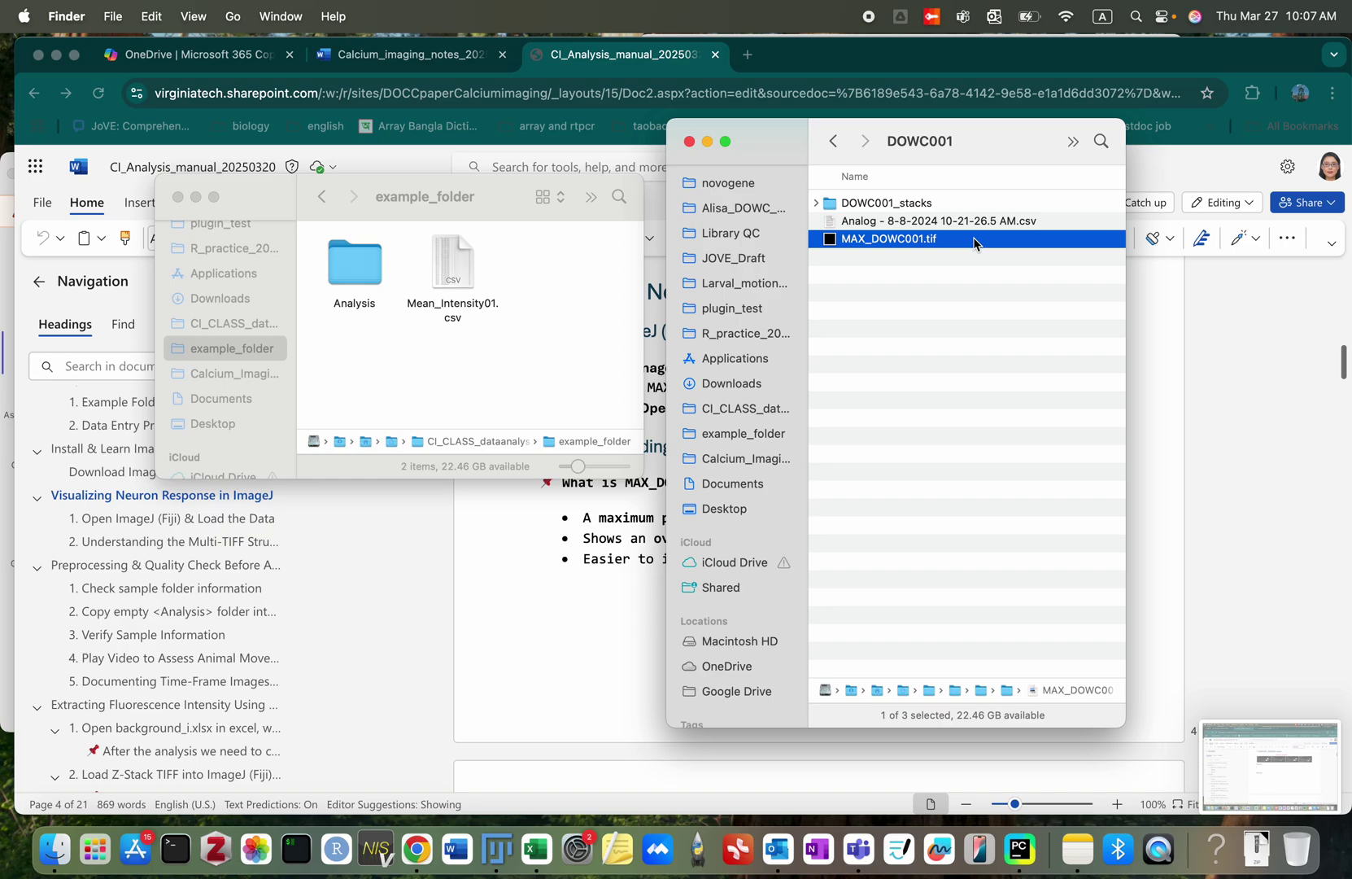
{"action": "left_click", "coordinate": [563, 574]}
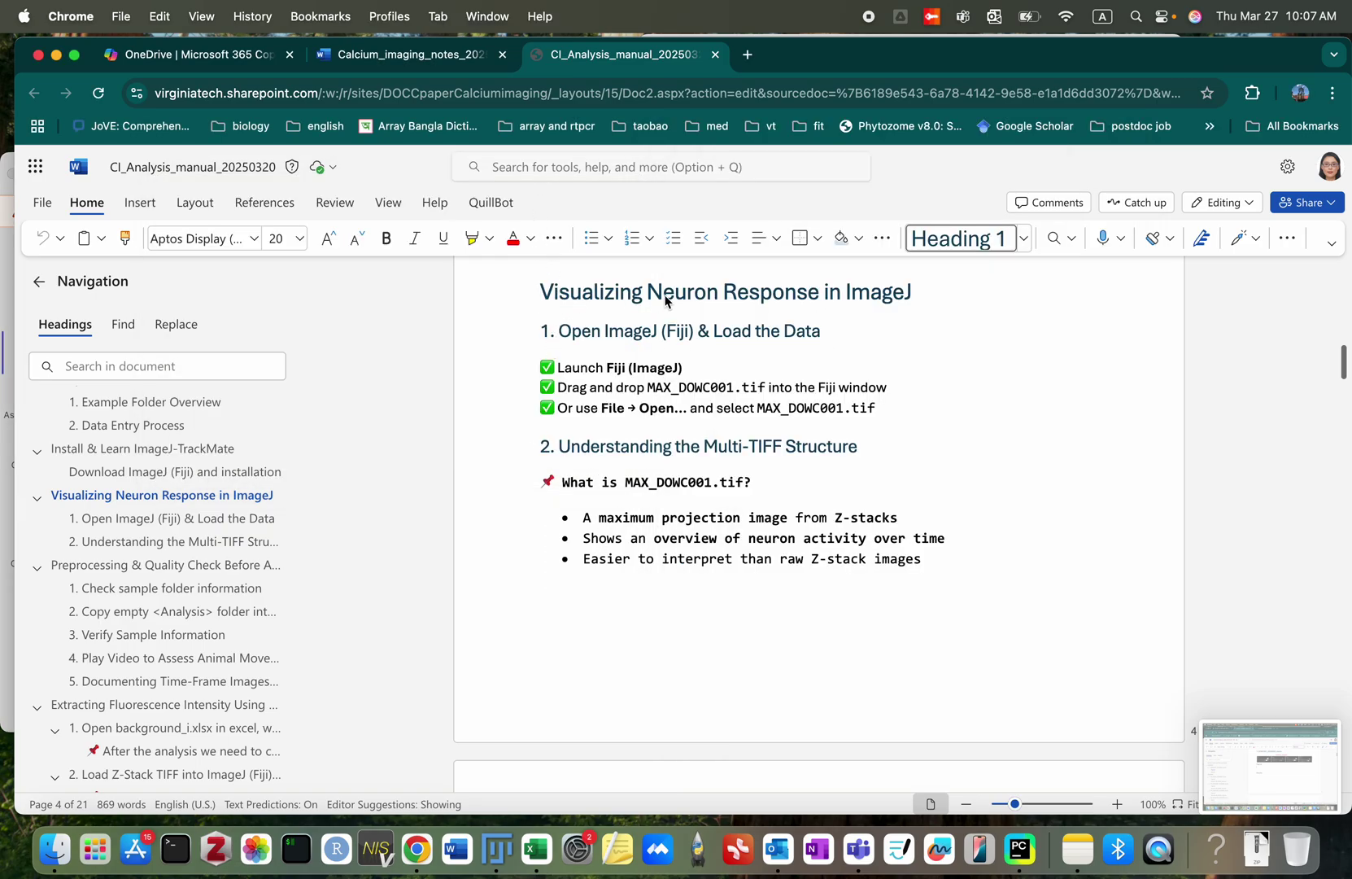
{"action": "left_click", "coordinate": [499, 849]}
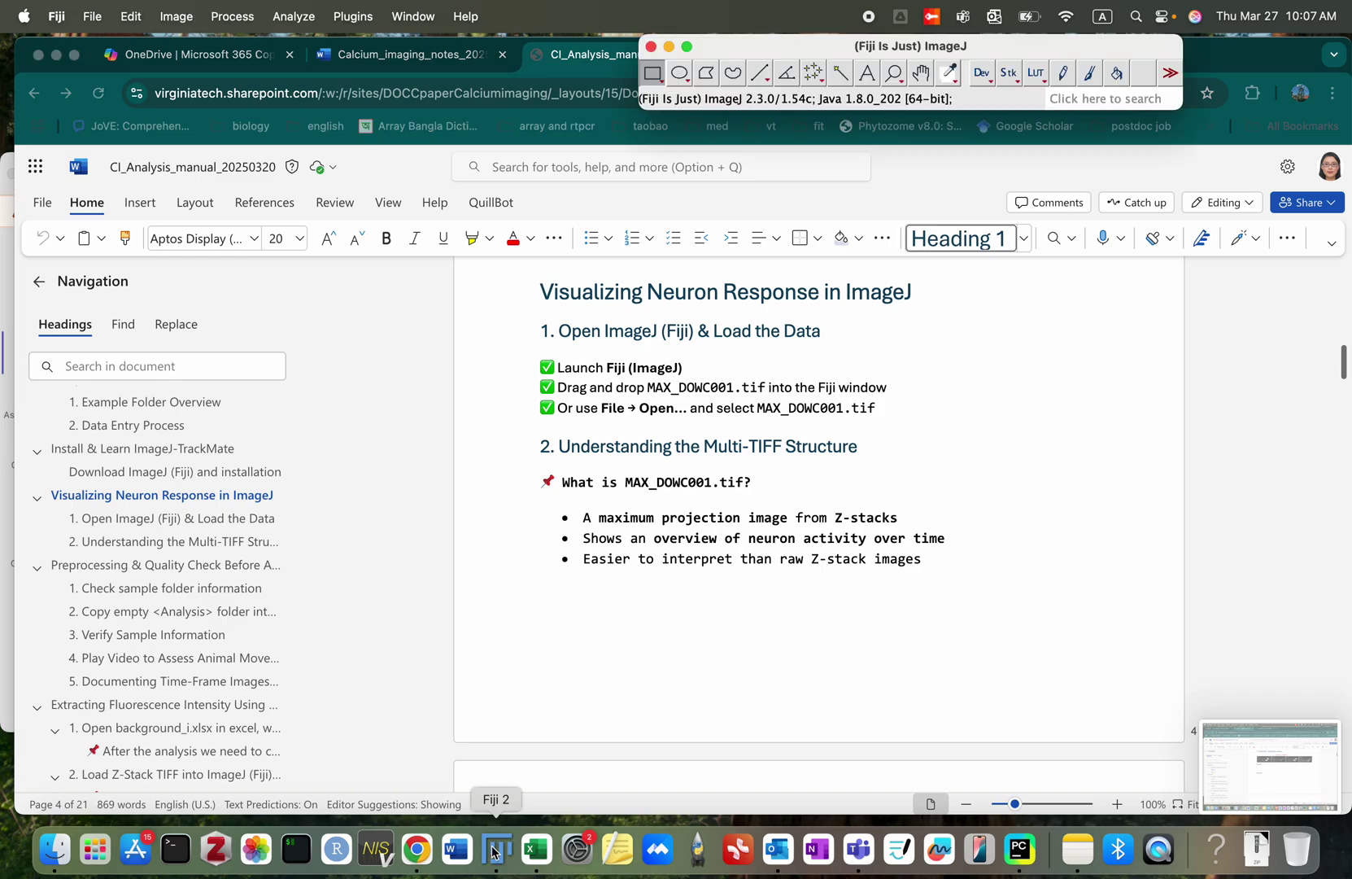
{"action": "left_click", "coordinate": [54, 848]}
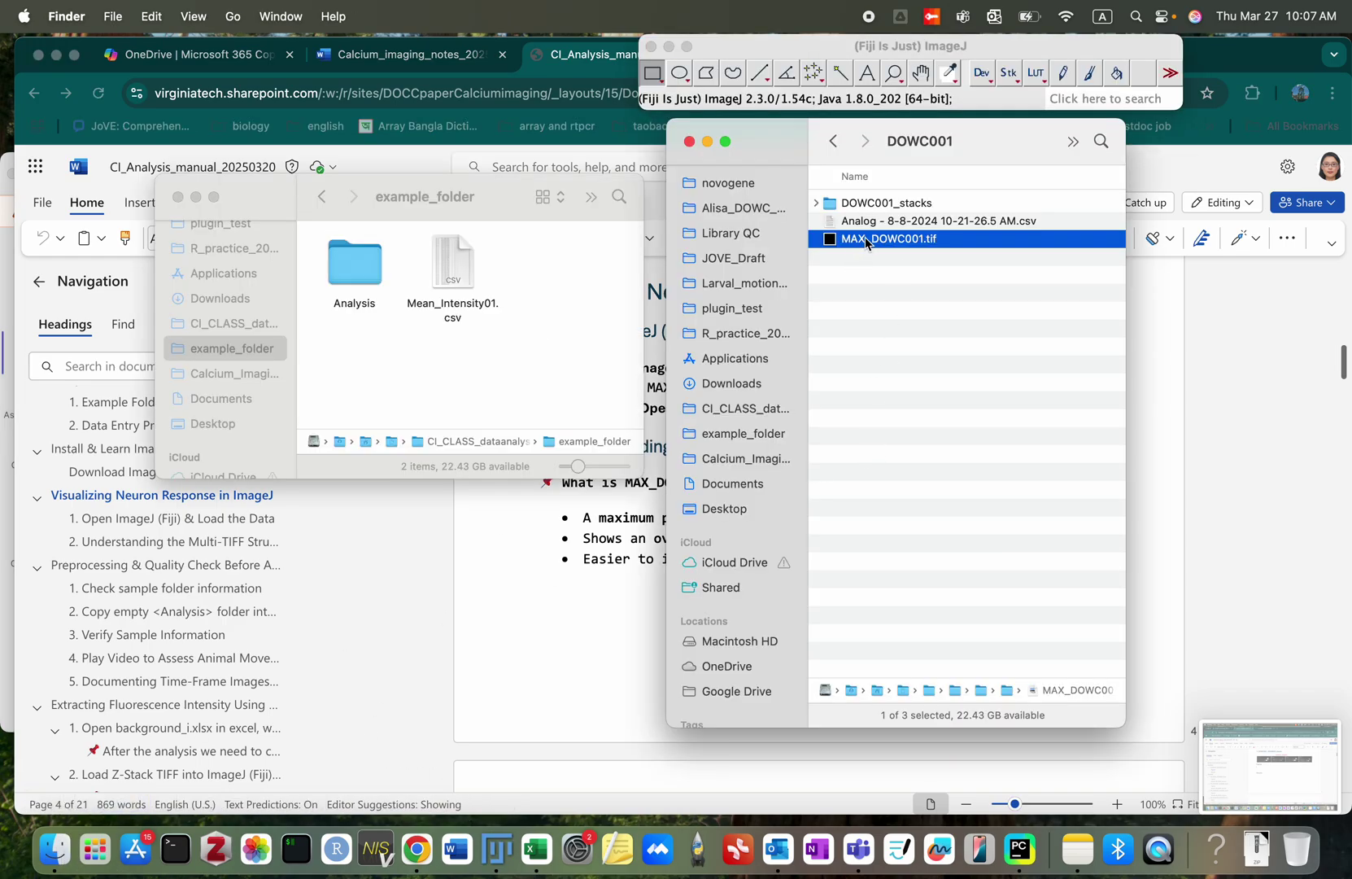
{"action": "left_click_drag", "start_coordinate": [866, 241], "coordinate": [761, 99]}
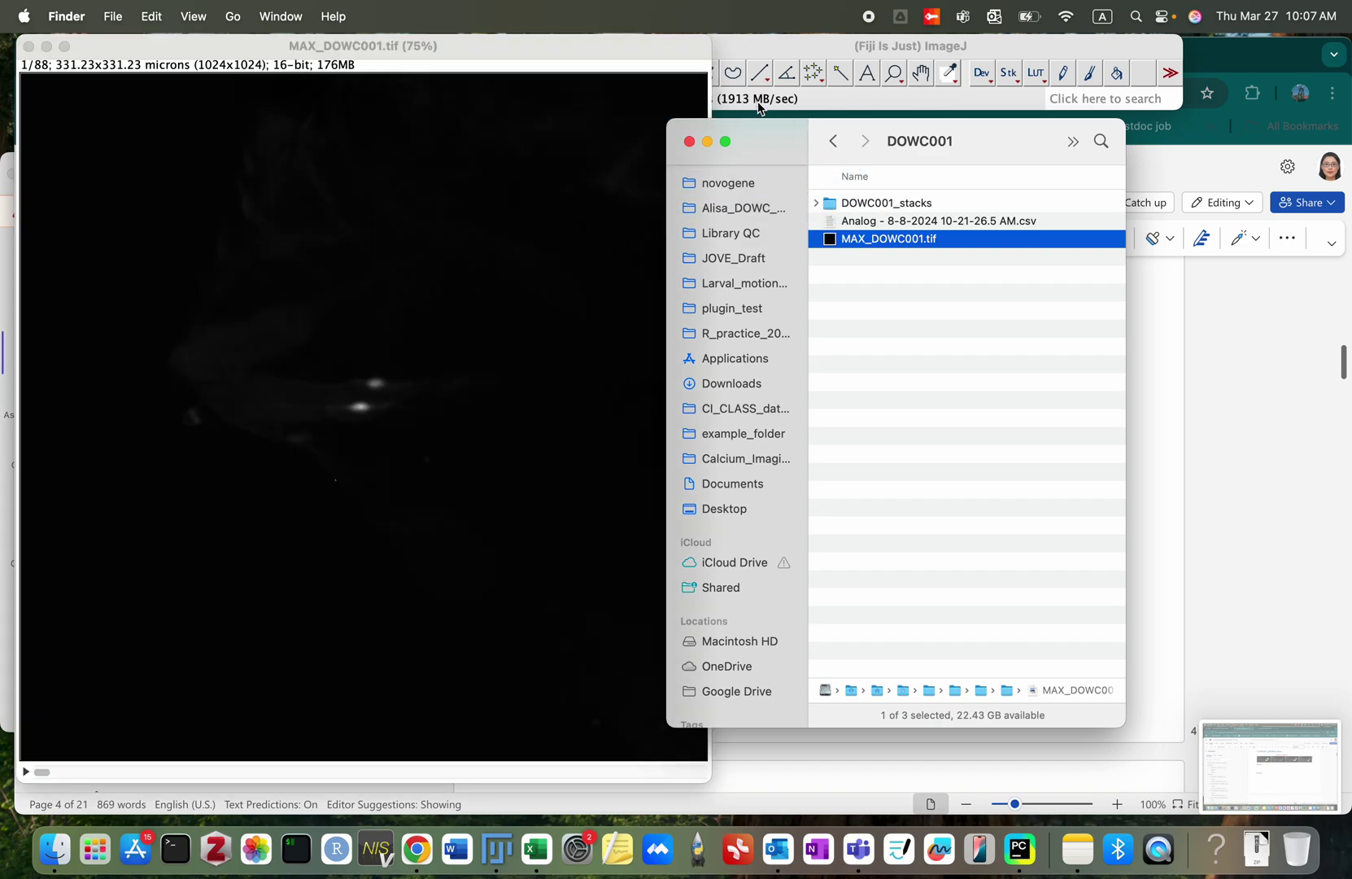
Step: Minimize the DOWC001 folder window and bring the MAX_DOWC001.tif image and the Fiji main window to the front
{"action": "left_click", "coordinate": [574, 48]}
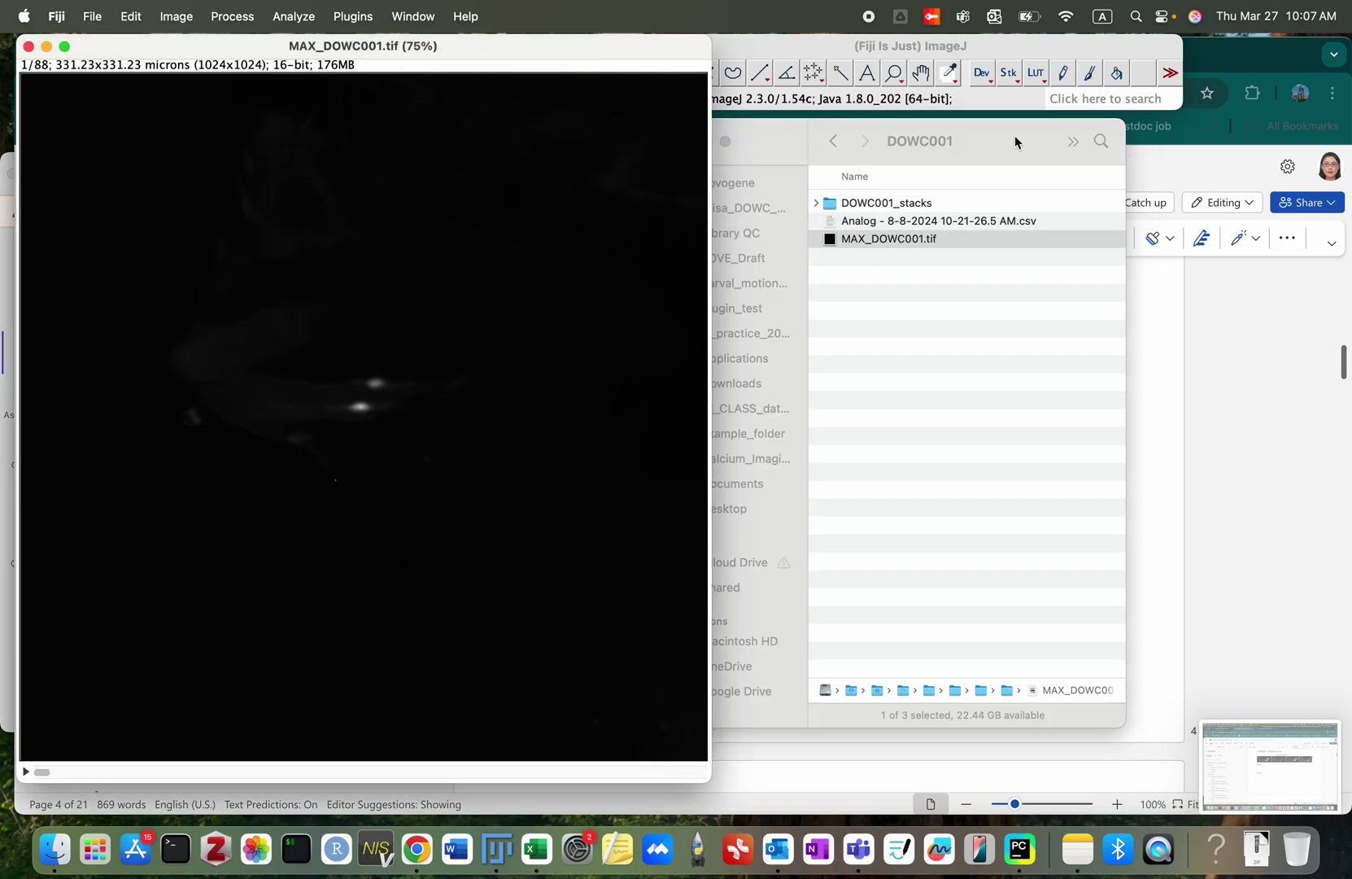
{"action": "left_click", "coordinate": [1015, 141]}
{"action": "left_click", "coordinate": [709, 143]}
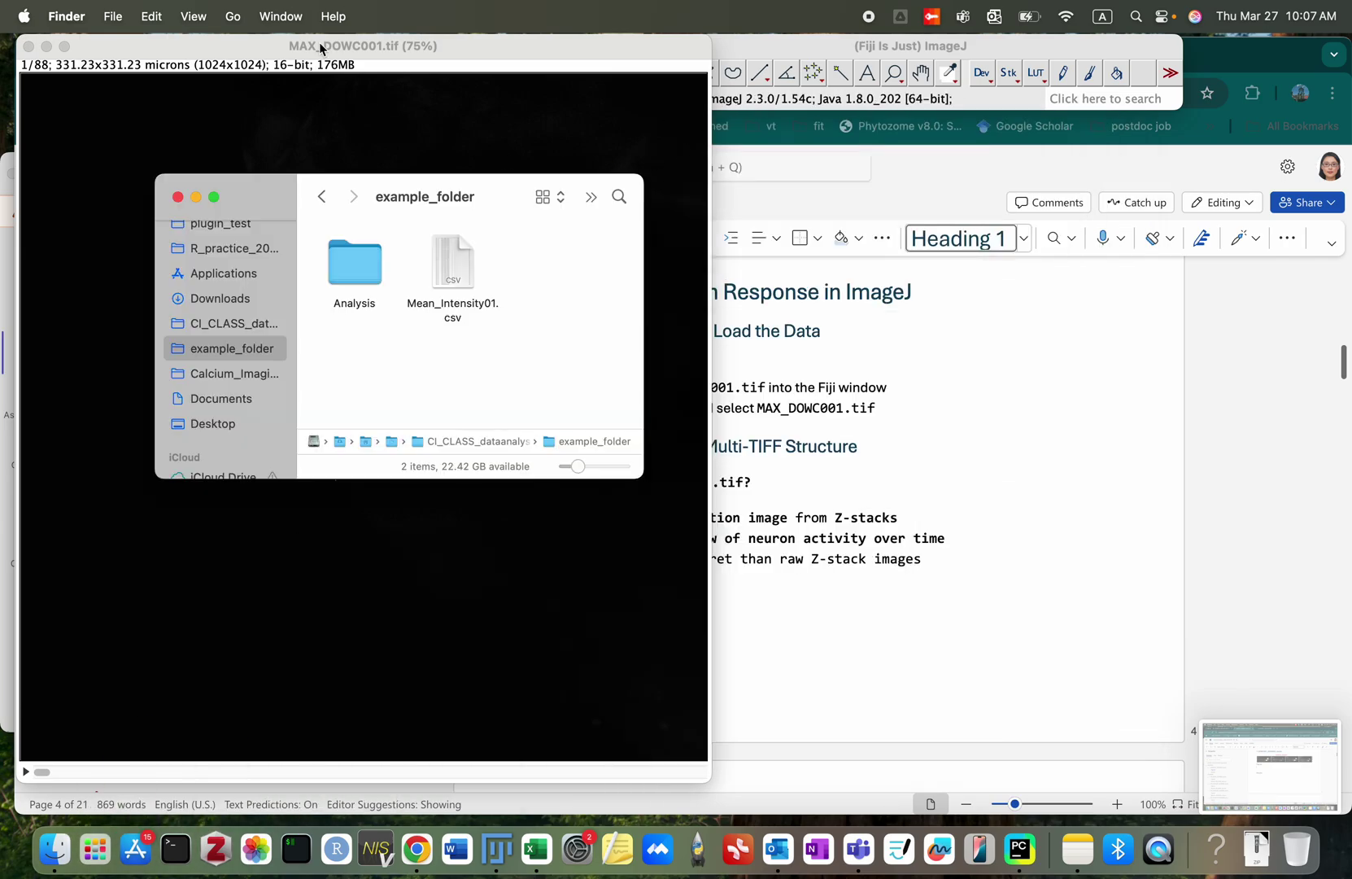
{"action": "left_click", "coordinate": [577, 41]}
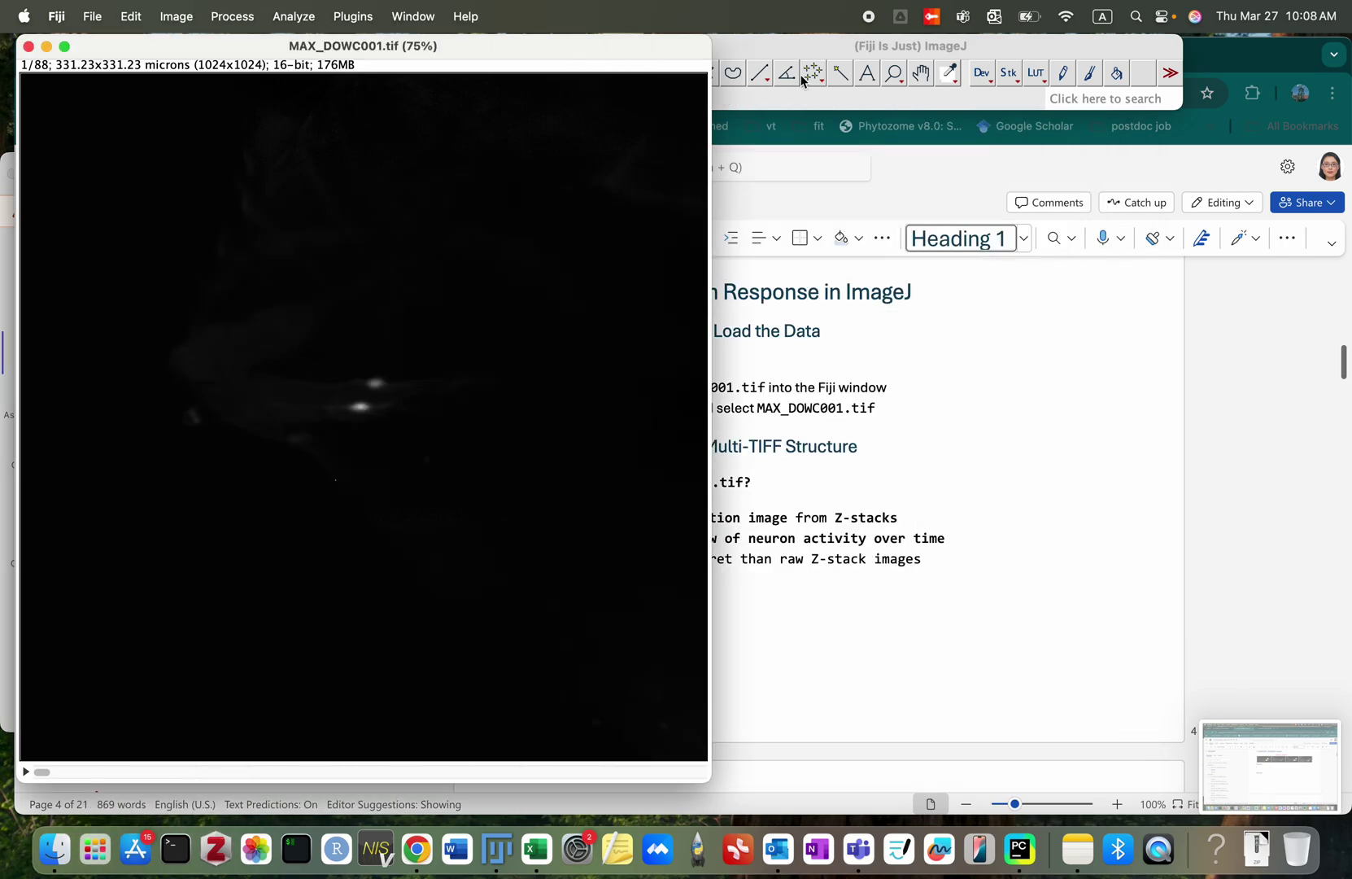
{"action": "left_click", "coordinate": [824, 46]}
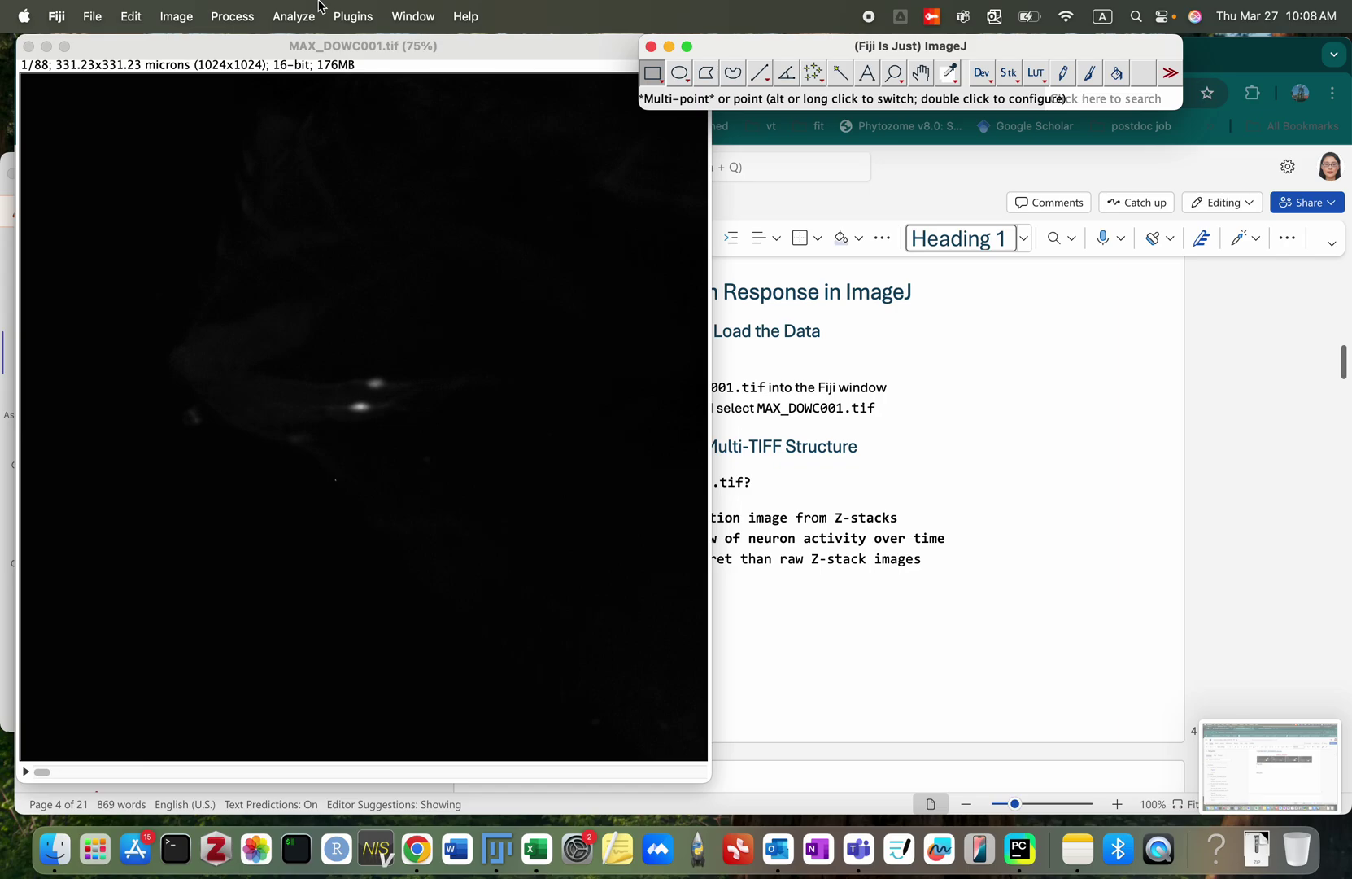
Step: Reset the image's brightness and contrast range, and lower the display maximum to about 340
{"action": "left_click", "coordinate": [179, 18]}
{"action": "mouse_move", "coordinate": [276, 79]}
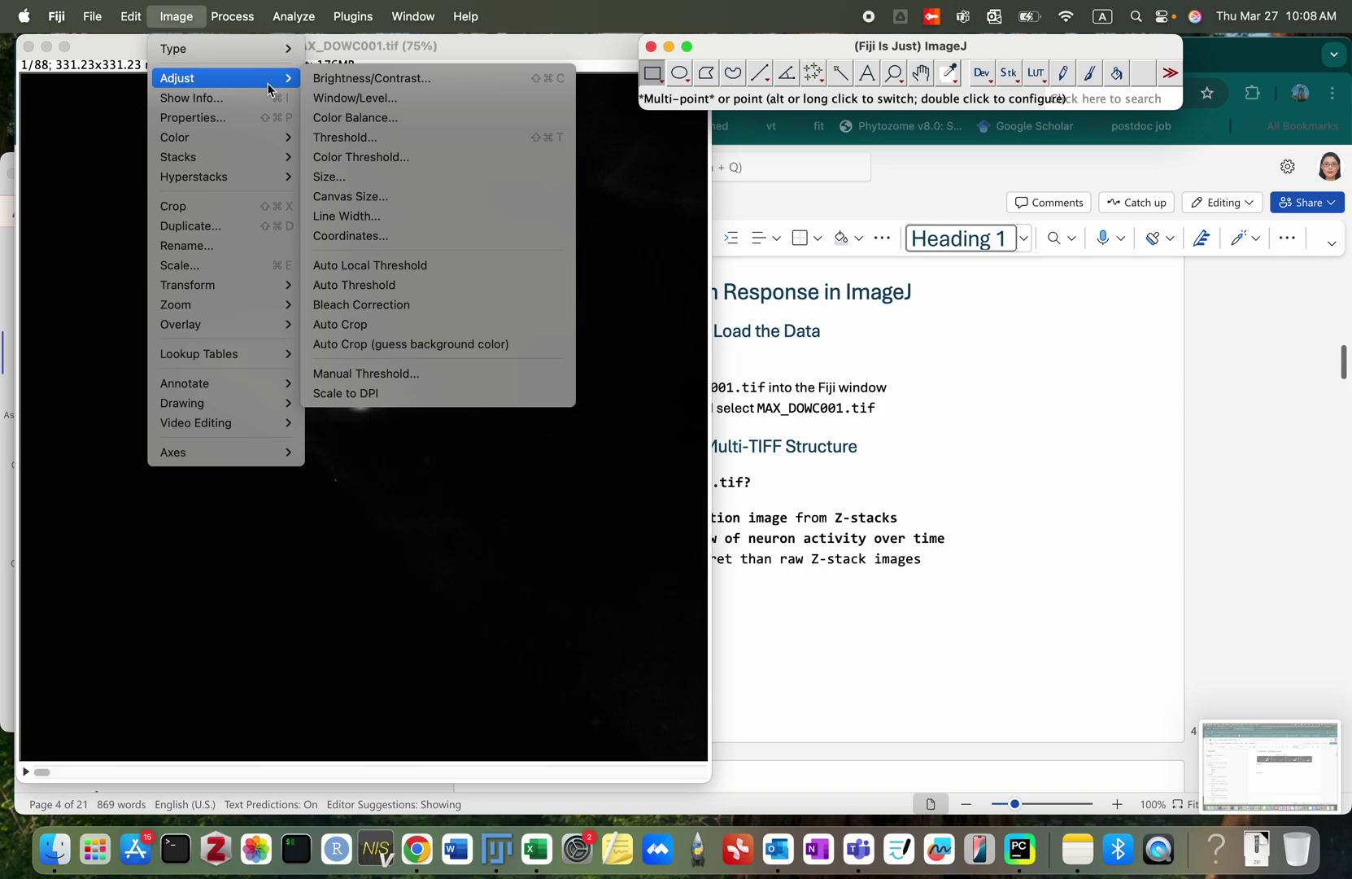
{"action": "left_click", "coordinate": [387, 78]}
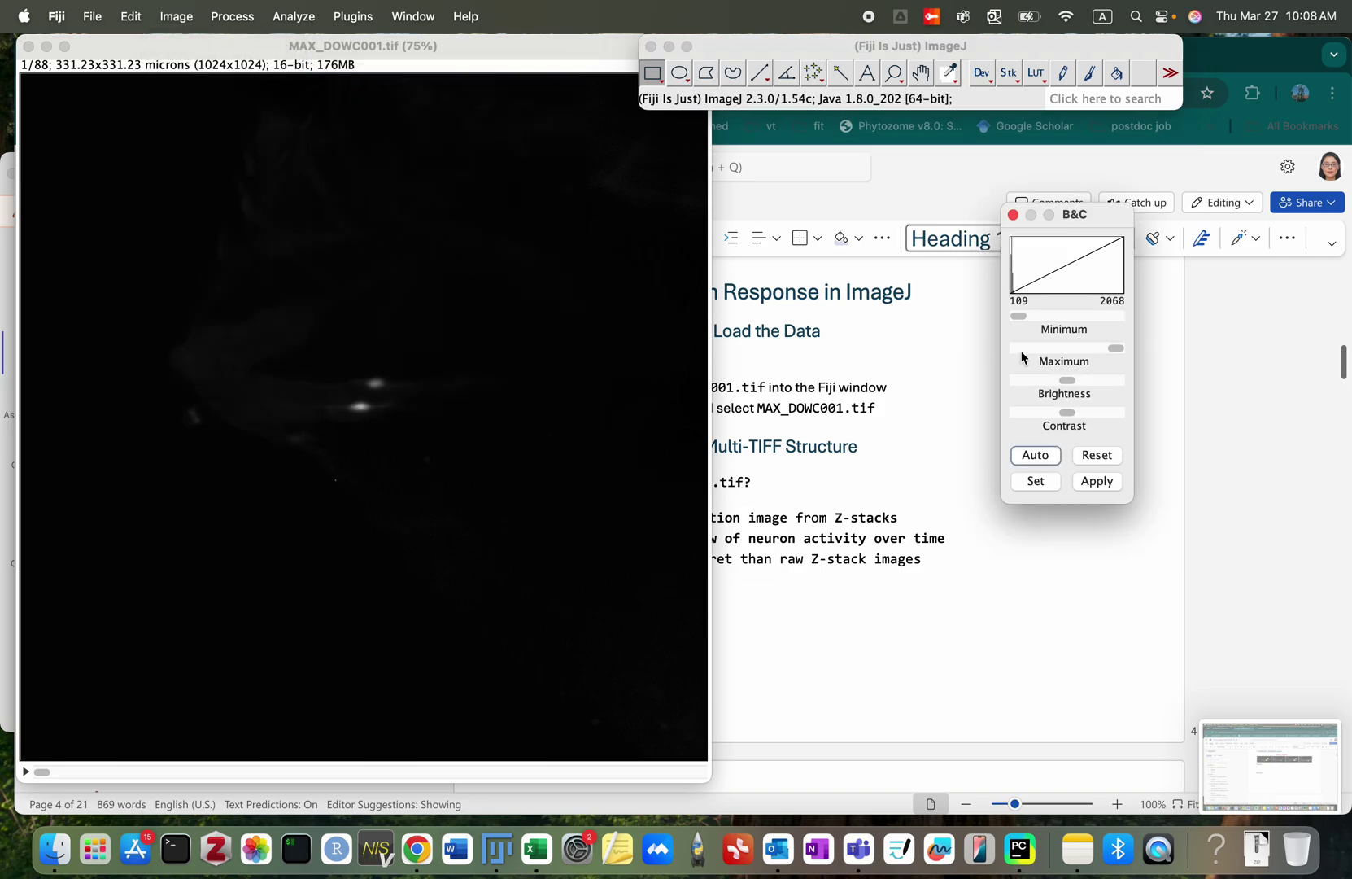
{"action": "left_click", "coordinate": [1098, 459]}
{"action": "left_click_drag", "start_coordinate": [1120, 350], "coordinate": [1039, 357]}
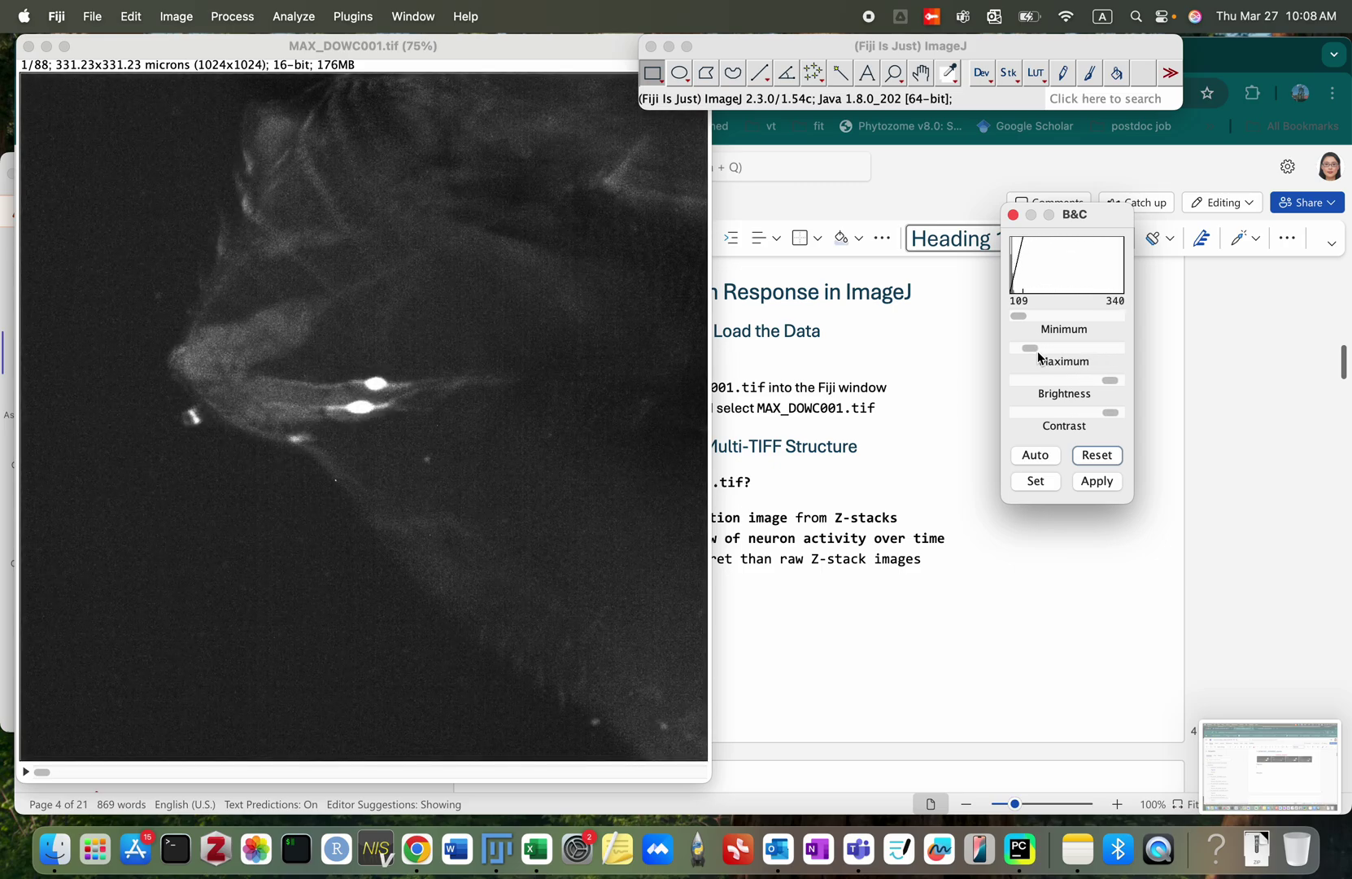
Step: Review the DOWC001_20240820 time-frame images in the Calcium_imaging_notes document in Chrome and return to the image stack in Fiji
{"action": "left_click", "coordinate": [872, 380]}
{"action": "left_click", "coordinate": [415, 58]}
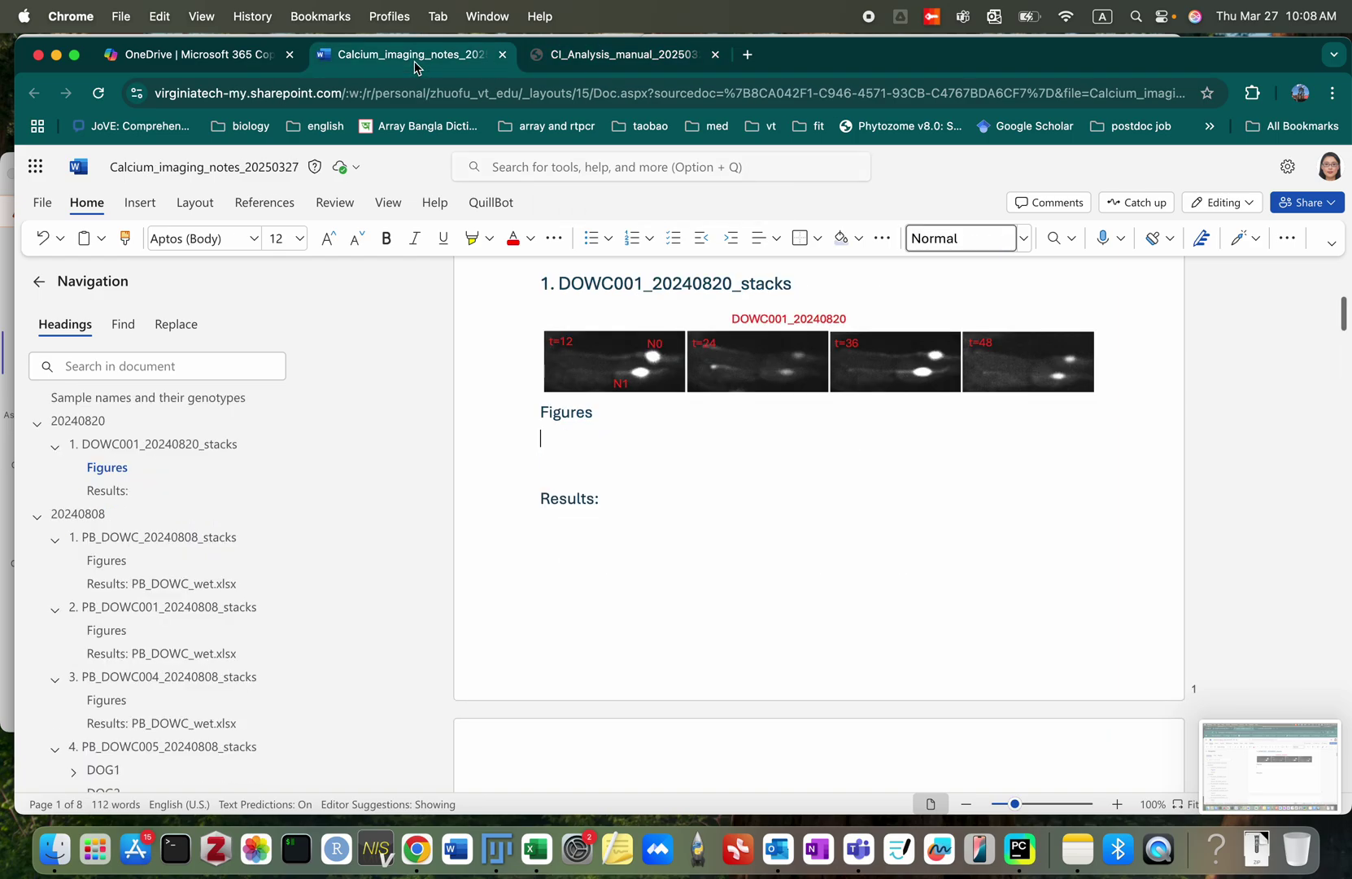
{"action": "left_click", "coordinate": [488, 850]}
{"action": "left_click", "coordinate": [838, 520]}
{"action": "left_click", "coordinate": [497, 849]}
Step: Browse back and forth through the MAX_DOWC001.tif frames to examine neuron response and animal movement, and close the image
{"action": "left_click", "coordinate": [46, 771]}
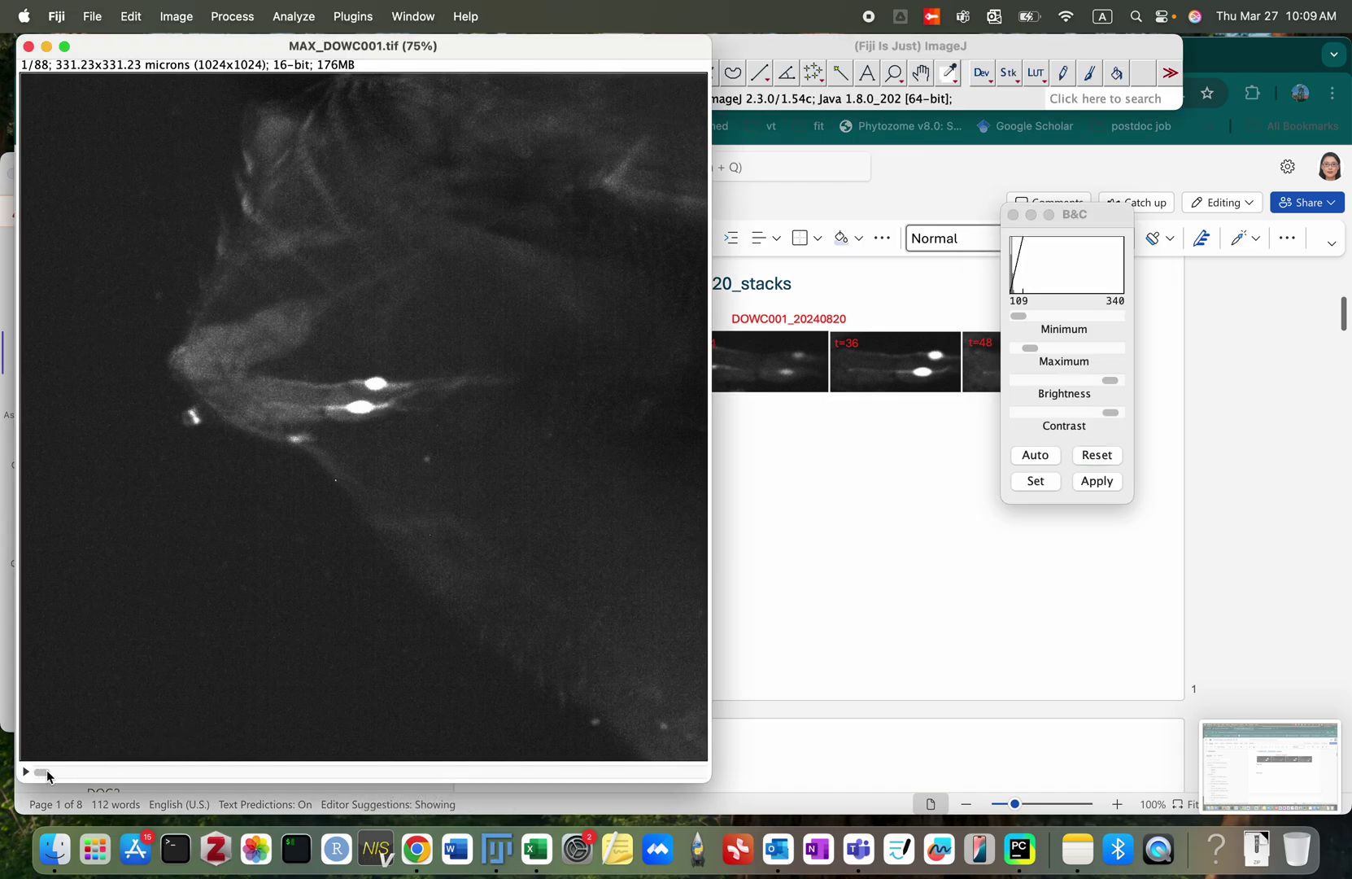
{"action": "left_click_drag", "start_coordinate": [46, 771], "coordinate": [126, 776]}
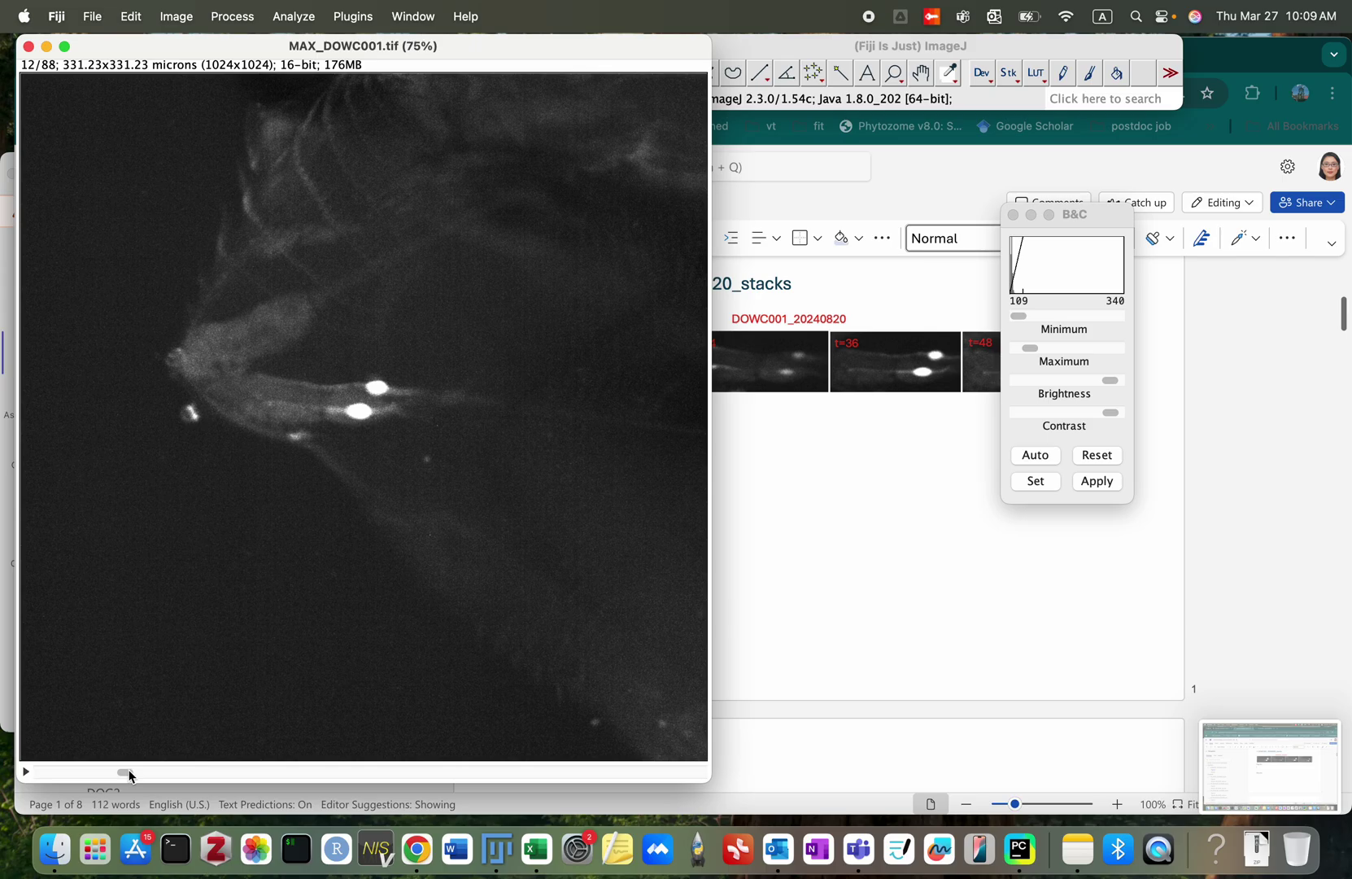
{"action": "left_click_drag", "start_coordinate": [129, 774], "coordinate": [347, 781]}
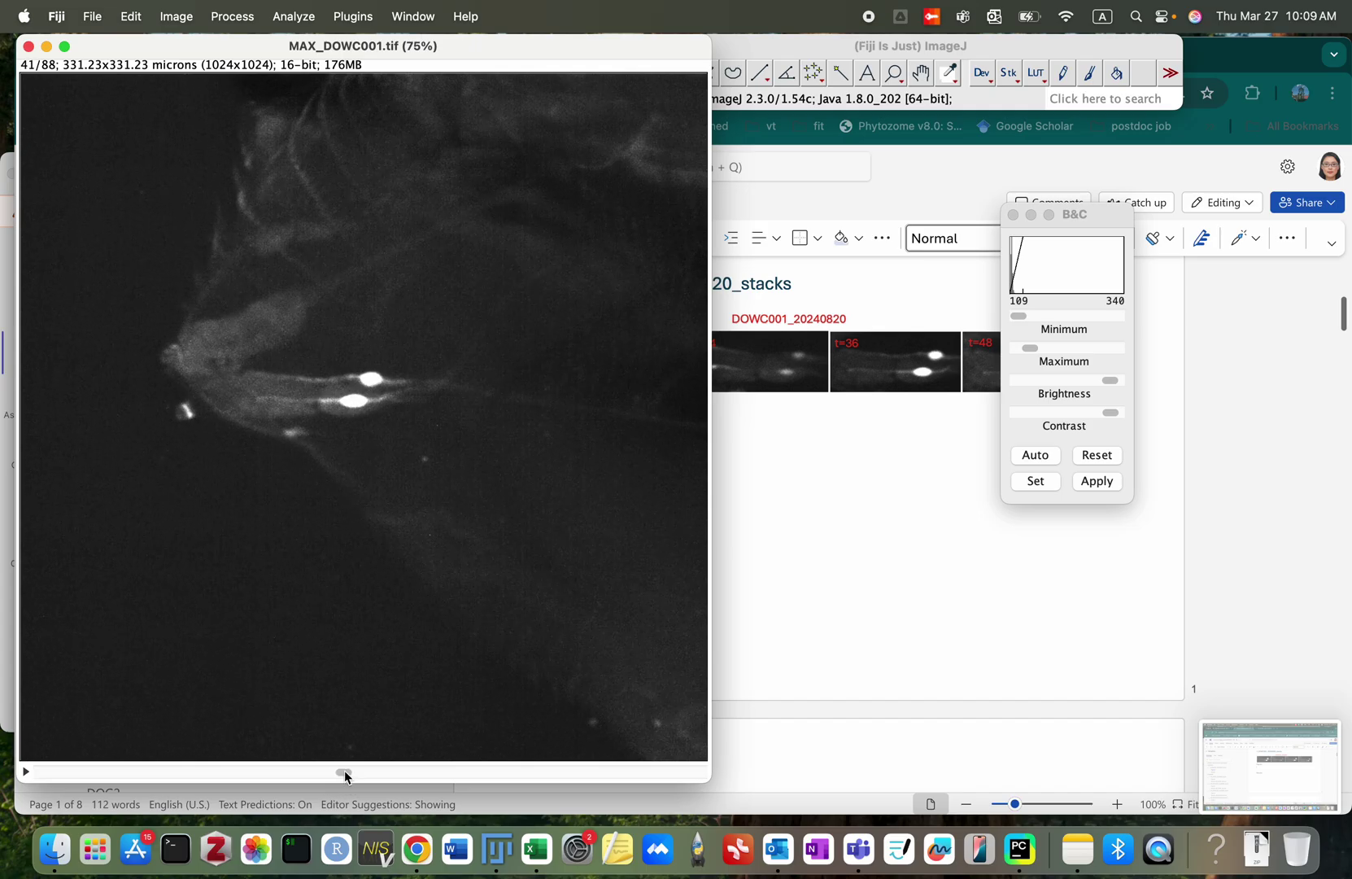
{"action": "left_click_drag", "start_coordinate": [344, 773], "coordinate": [284, 773]}
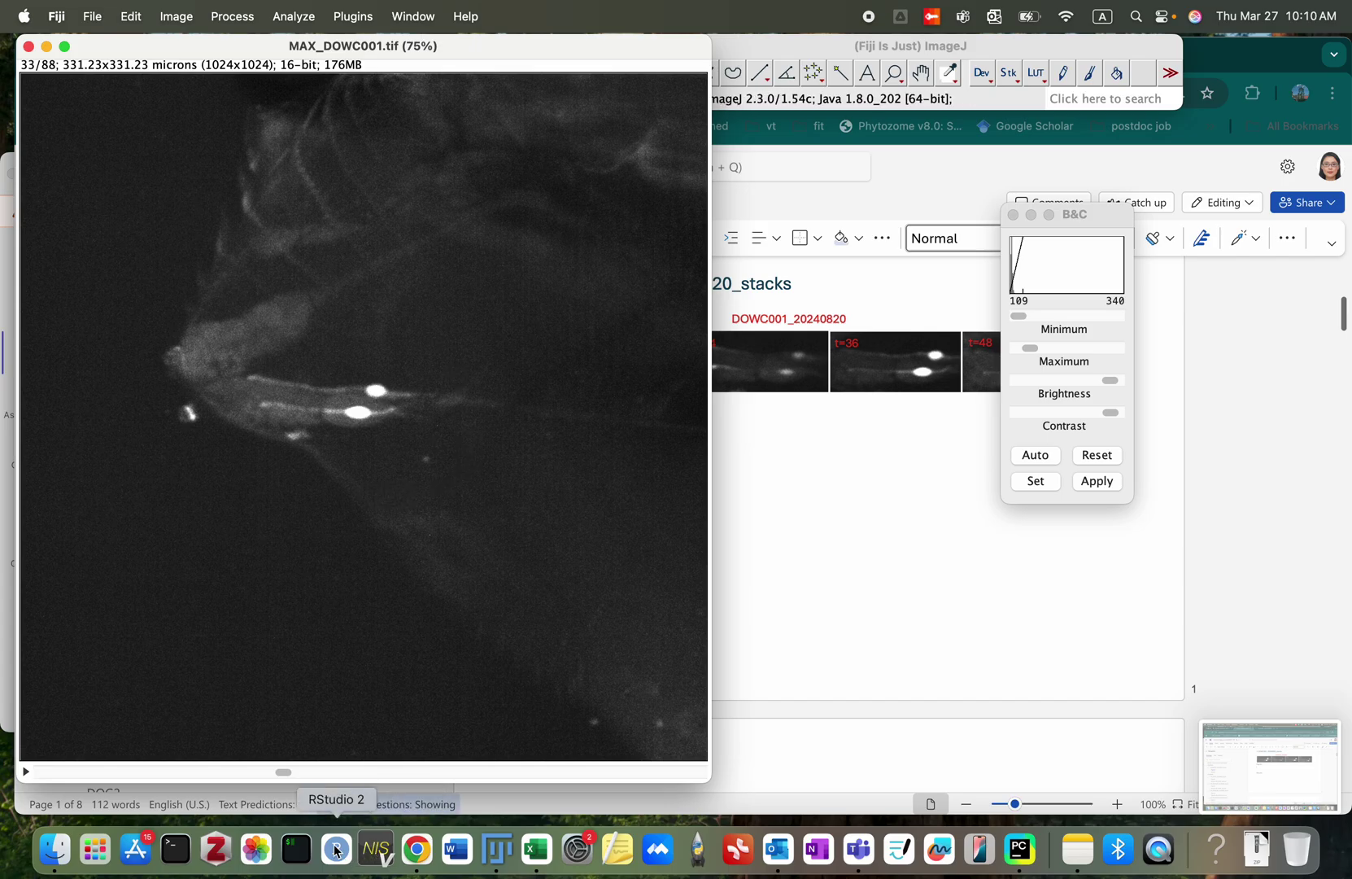
{"action": "mouse_move", "coordinate": [283, 772]}
{"action": "left_mouse_down"}
{"action": "mouse_move", "coordinate": [526, 802]}
{"action": "mouse_move", "coordinate": [57, 781]}
{"action": "mouse_move", "coordinate": [270, 792]}
{"action": "left_mouse_up"}
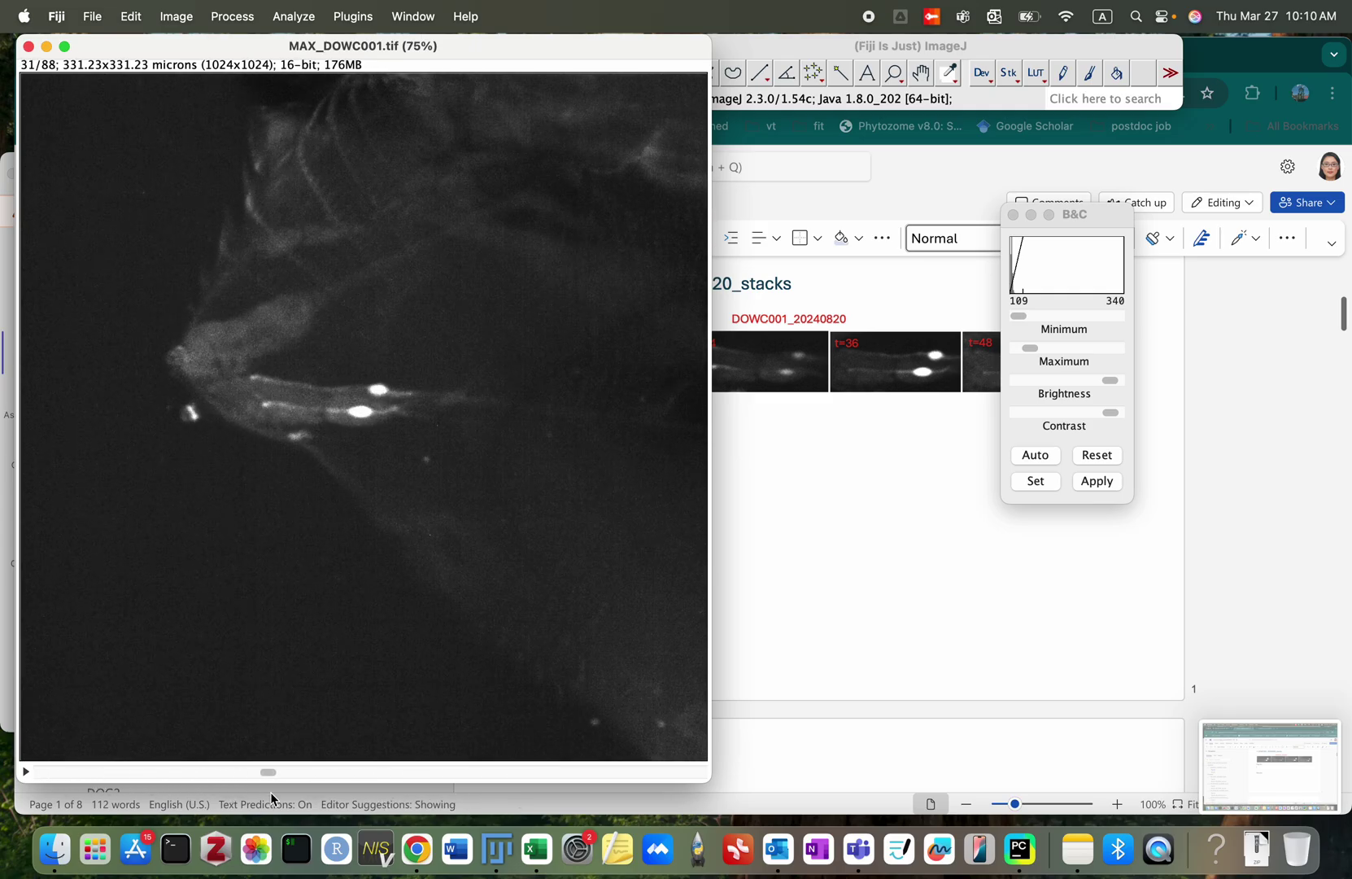
{"action": "left_click", "coordinate": [27, 47]}
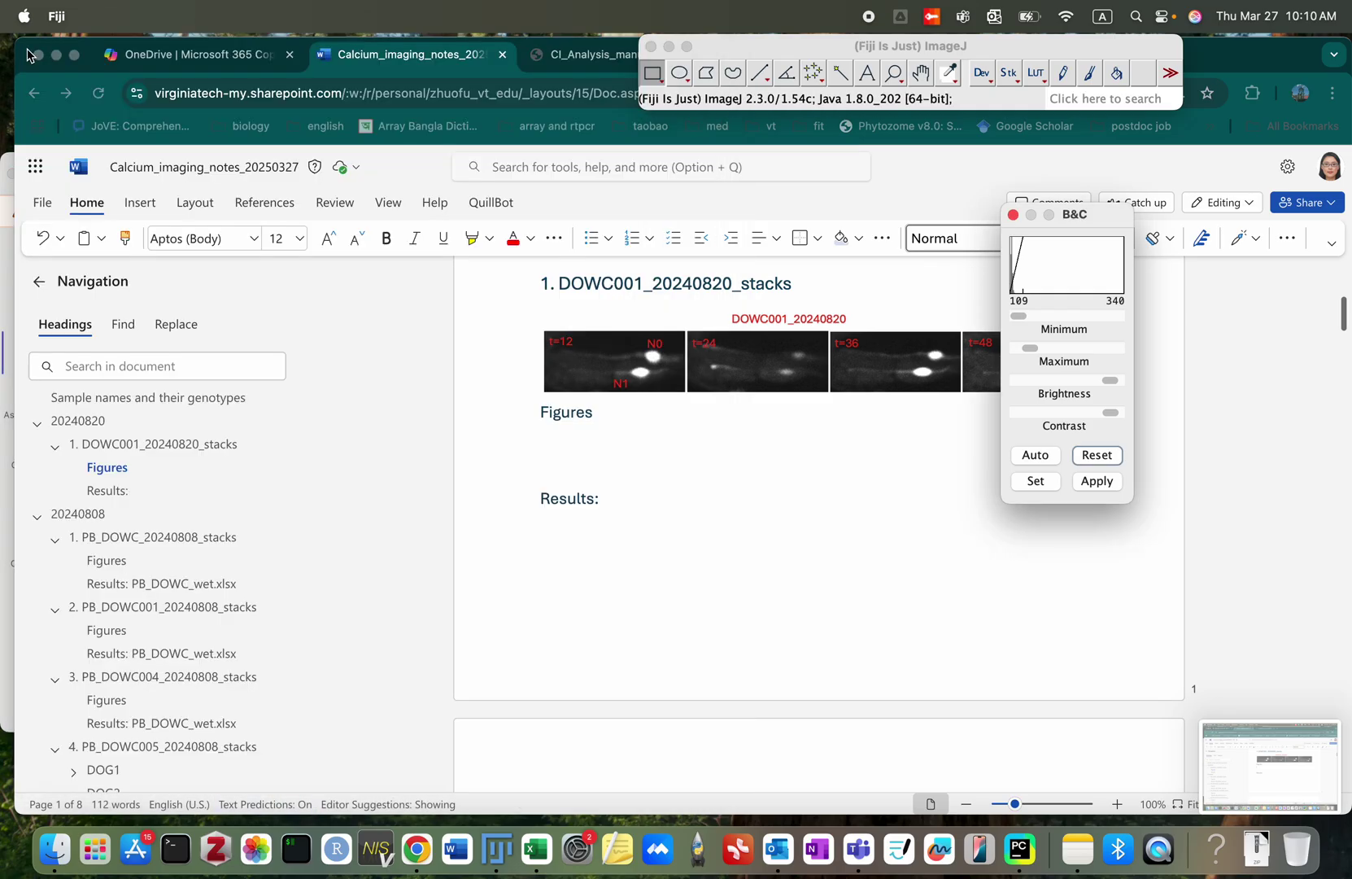
Step: Copy the Analysis folder from example_folder into the DOWC001 sample folder in Finder
{"action": "left_click", "coordinate": [55, 849]}
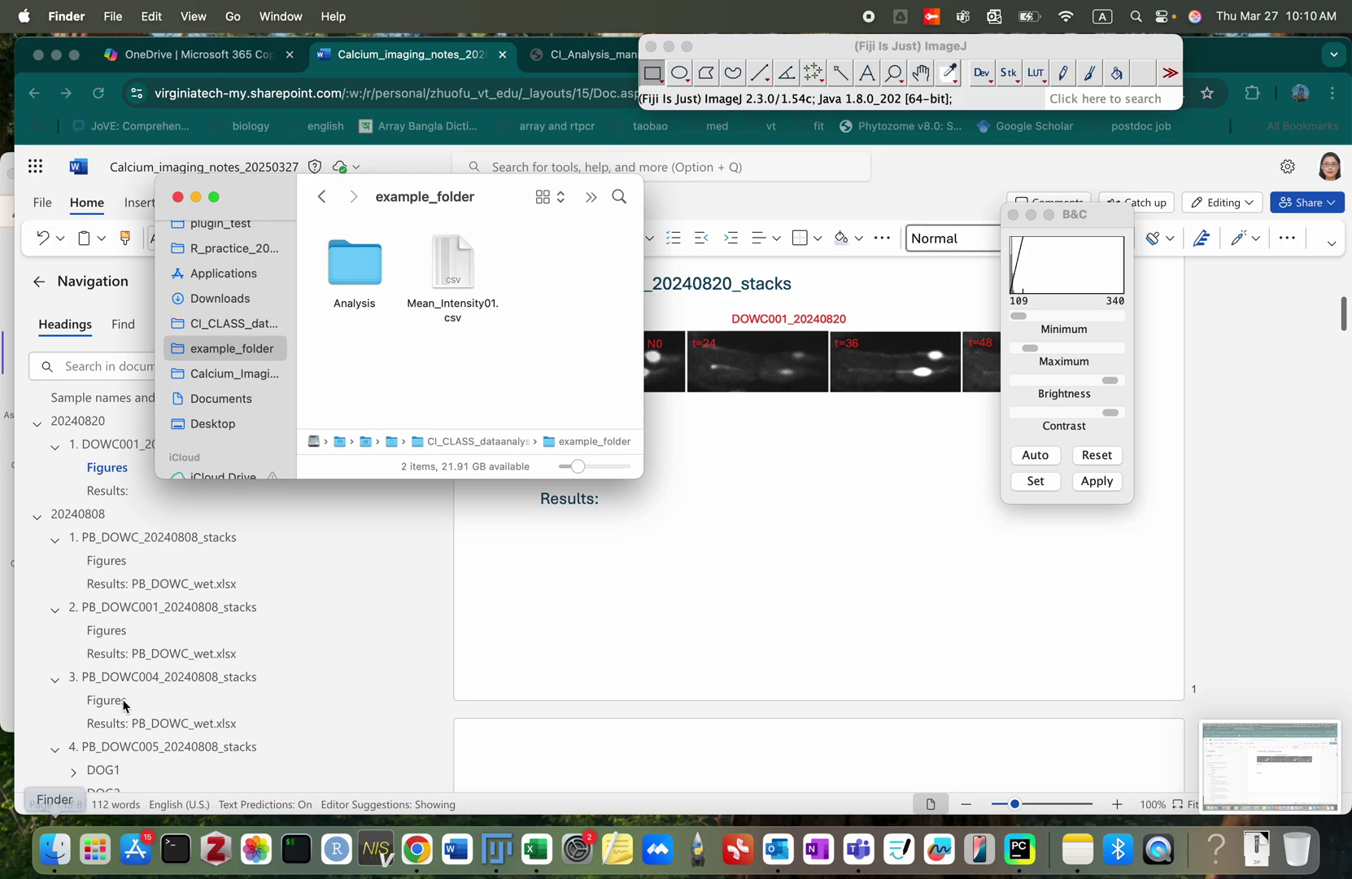
{"action": "right_click", "coordinate": [55, 849]}
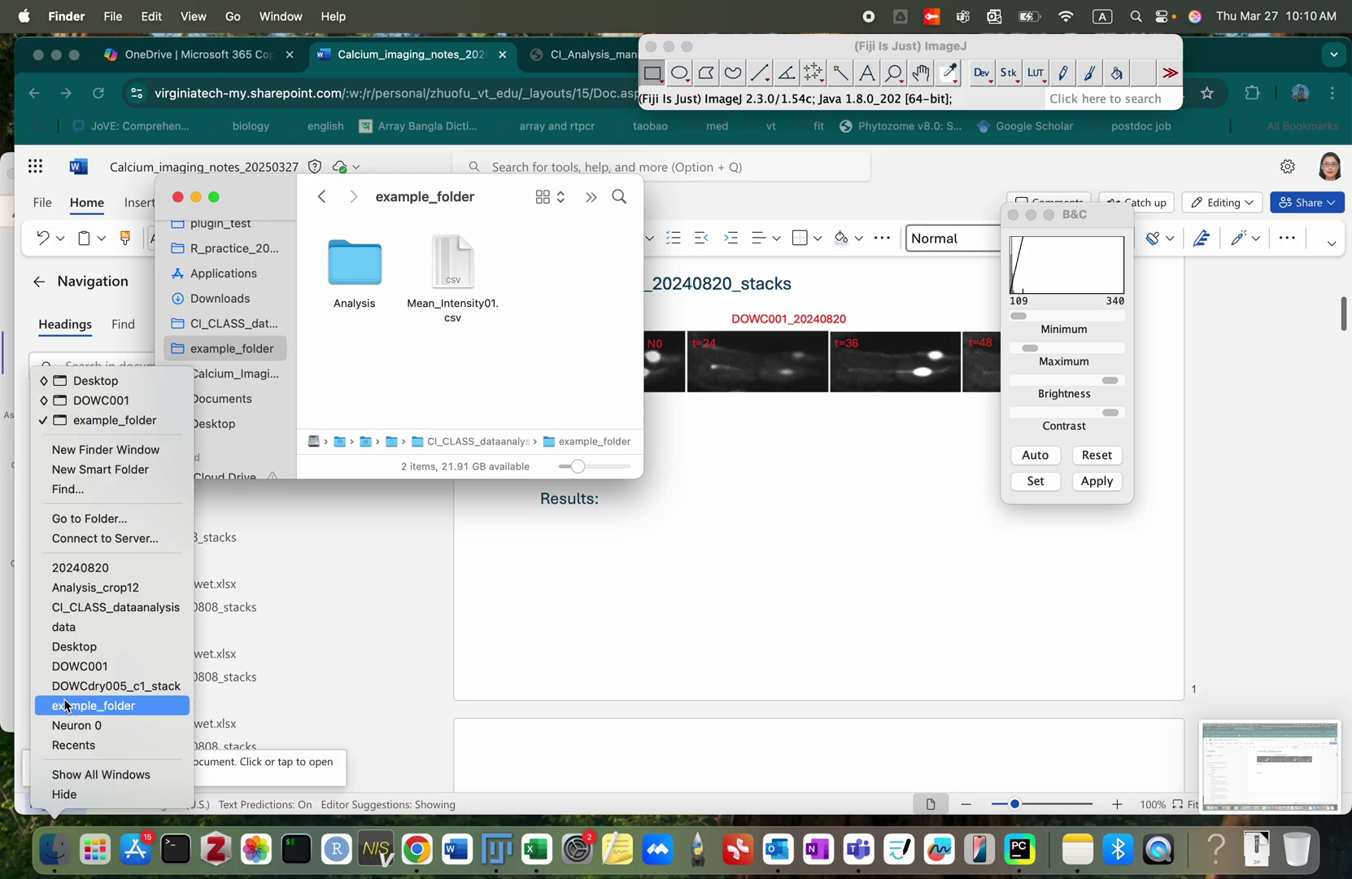
{"action": "left_click", "coordinate": [106, 400]}
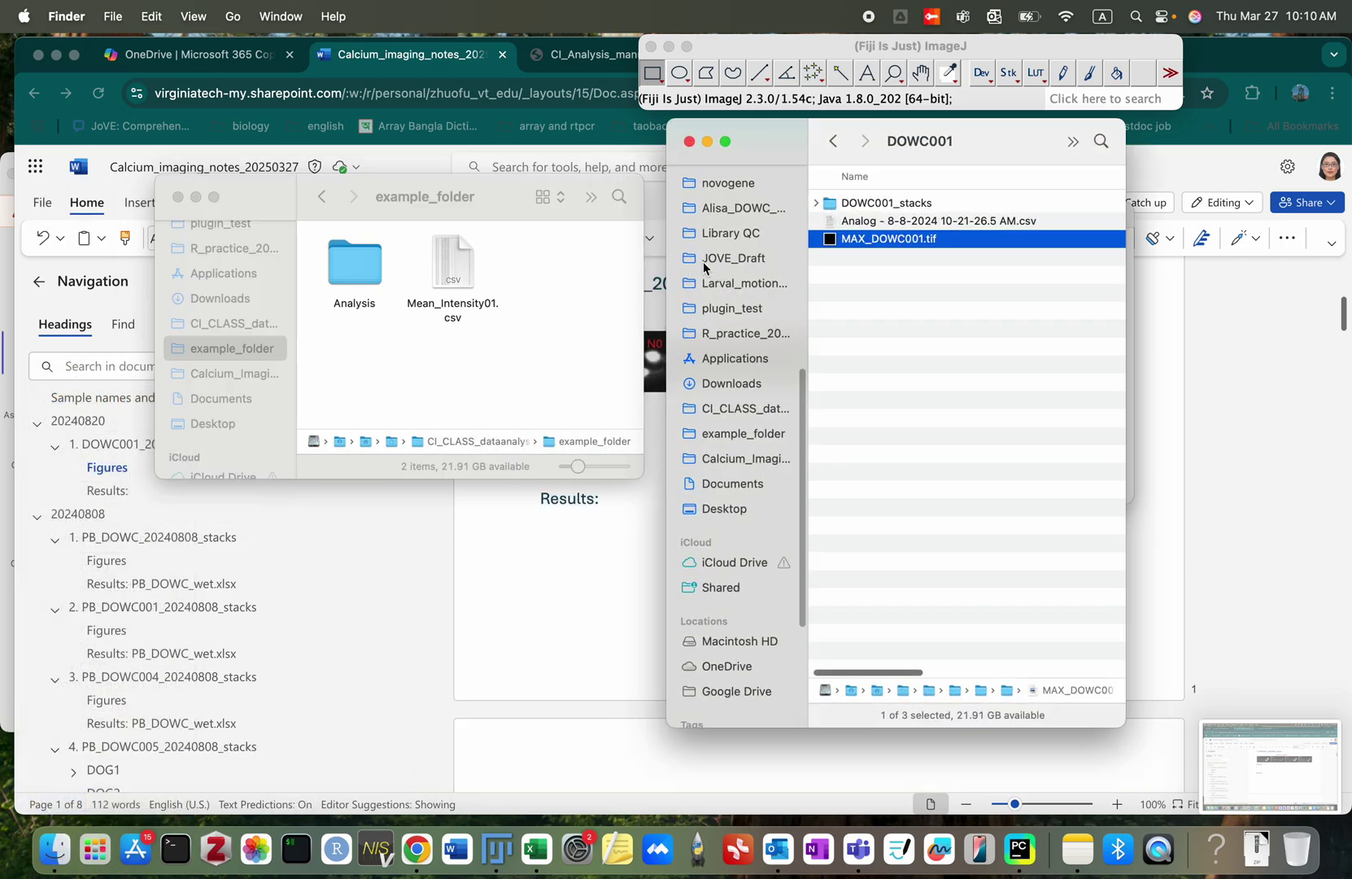
{"action": "left_click", "coordinate": [1020, 309]}
{"action": "left_click", "coordinate": [347, 280]}
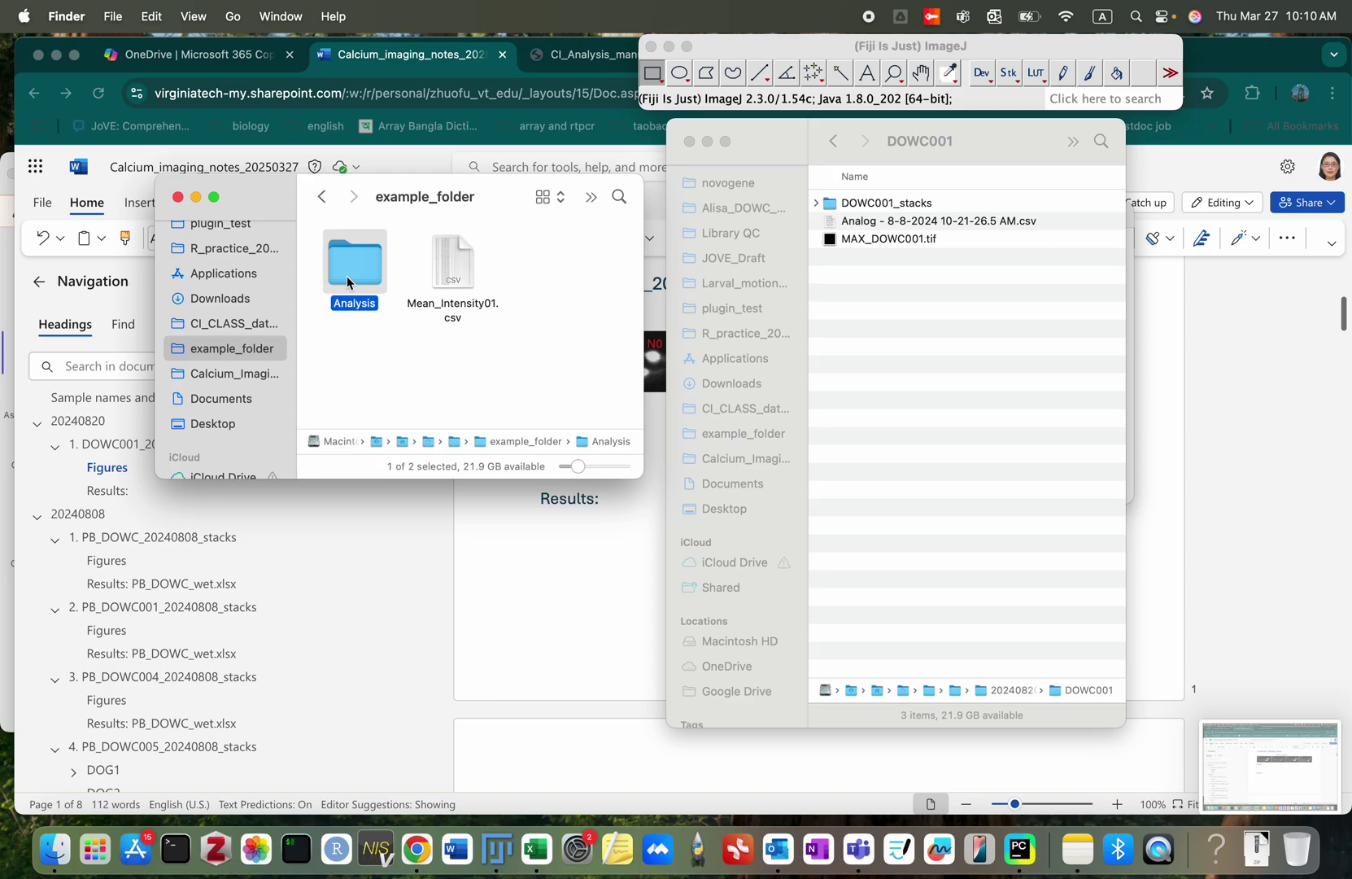
{"action": "left_click", "coordinate": [888, 363]}
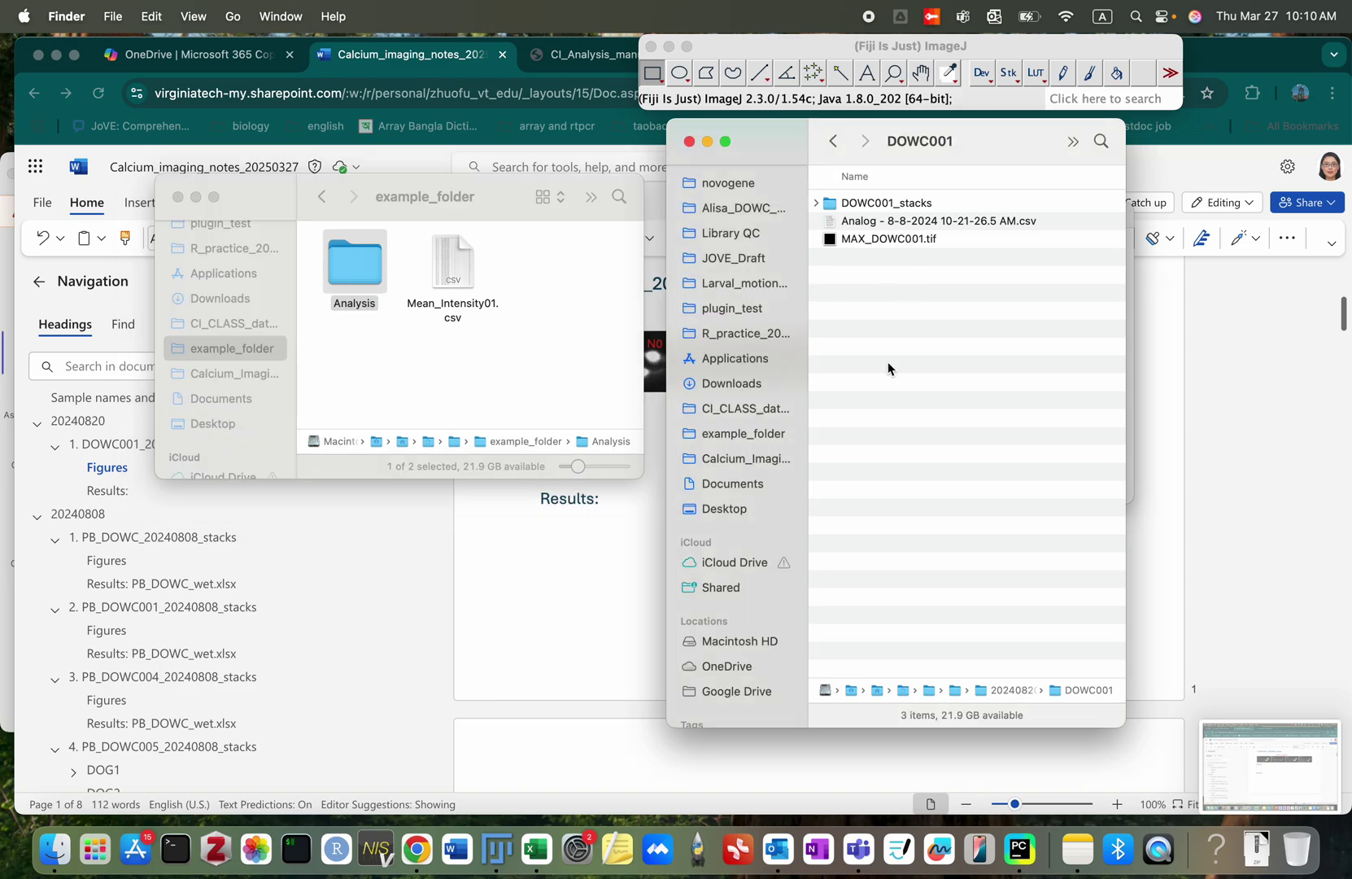
{"action": "key", "text": "cmd+v"}
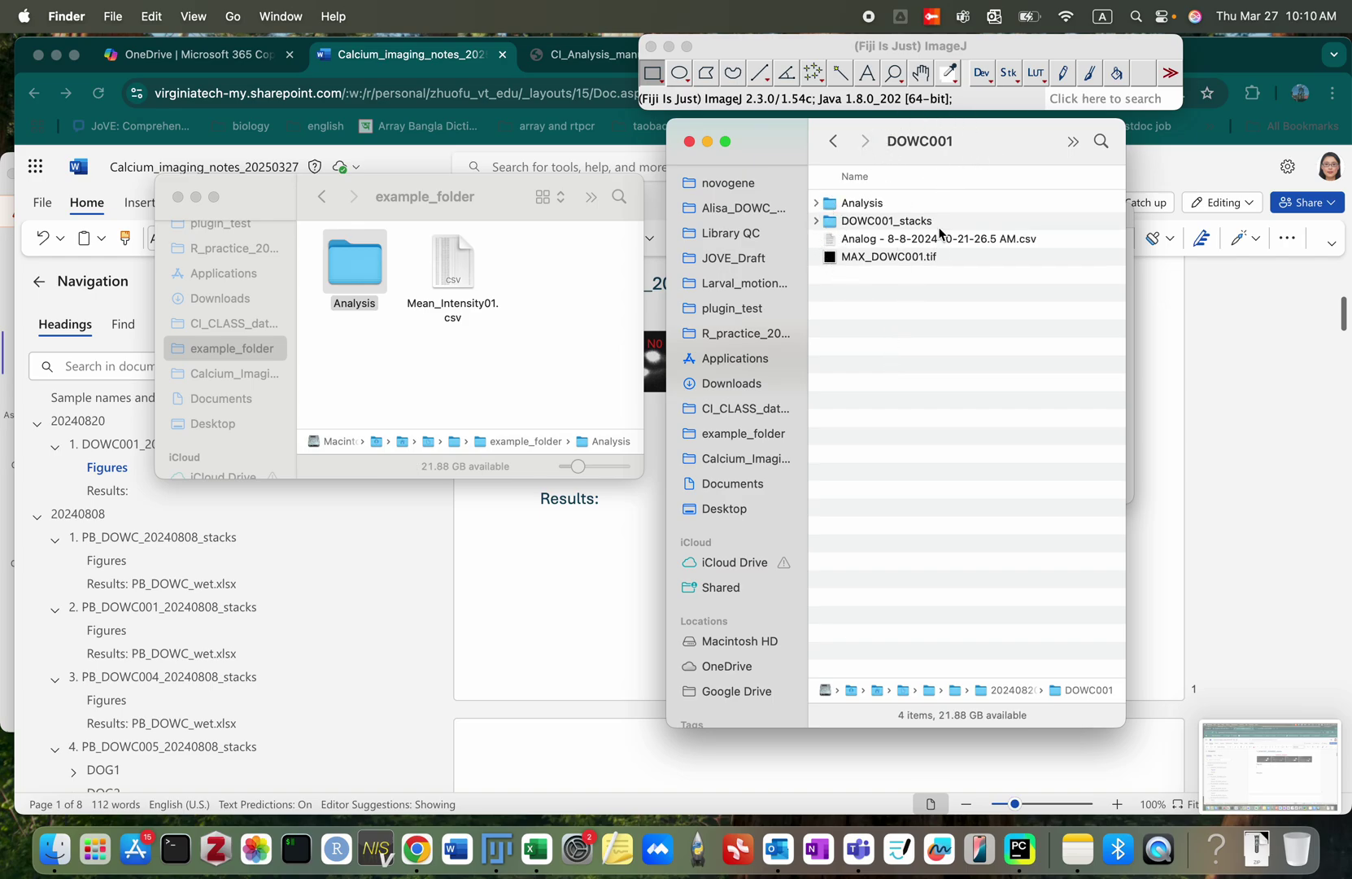
Step: Expand the copied Analysis folder and move its Neuron 2 subfolder to the Trash
{"action": "left_click", "coordinate": [818, 204]}
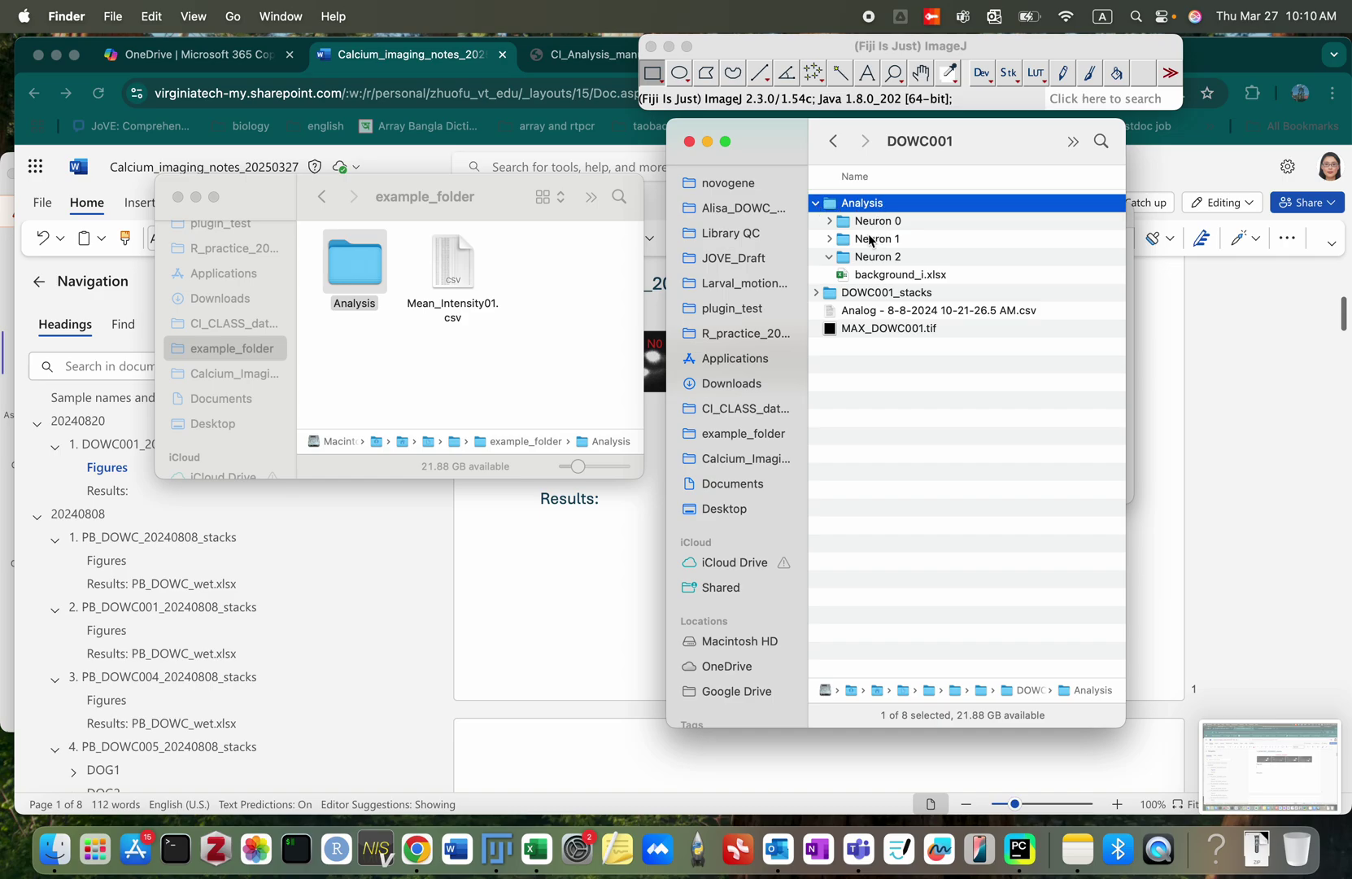
{"action": "left_click", "coordinate": [869, 278]}
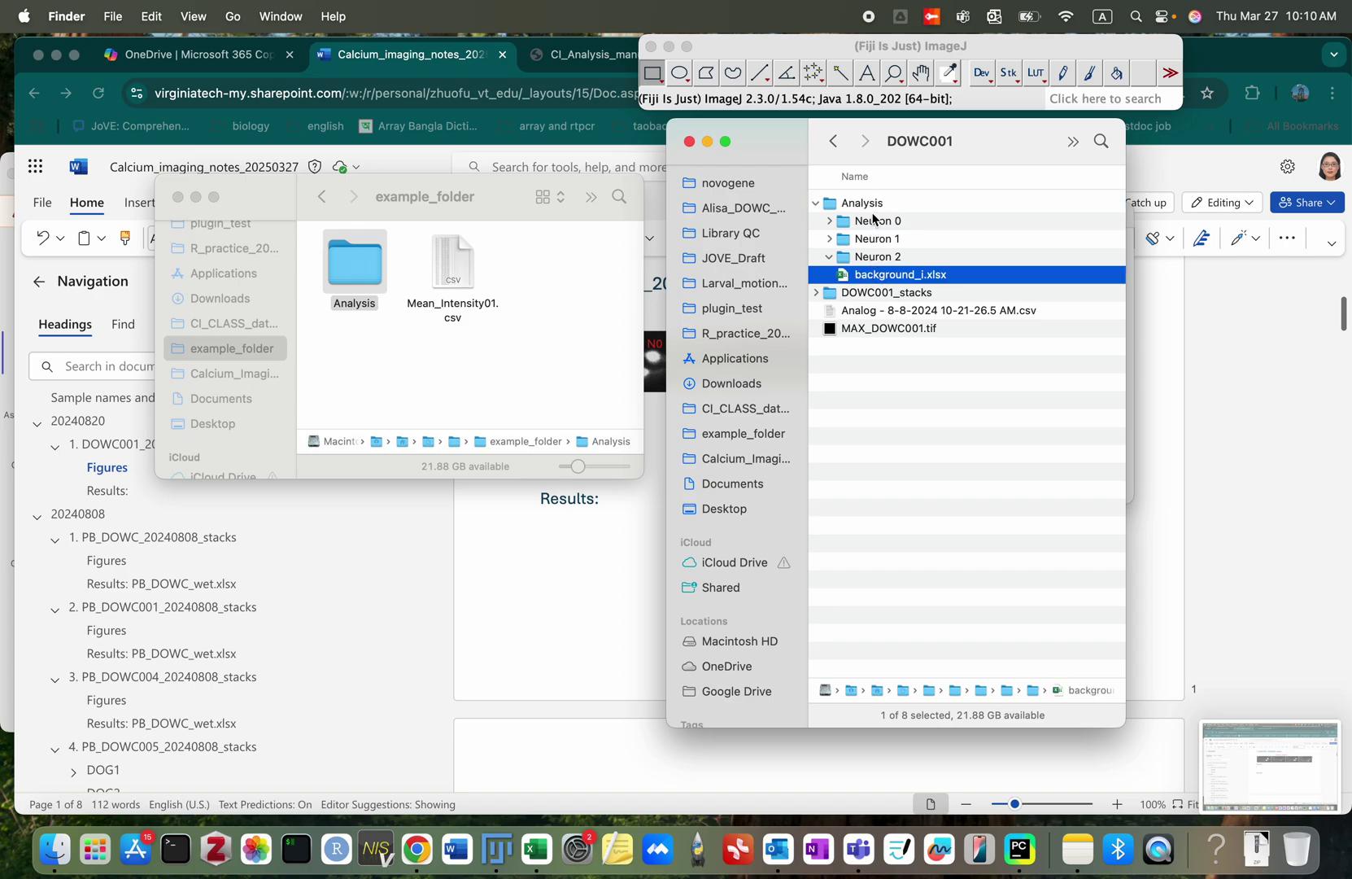
{"action": "left_click", "coordinate": [874, 258]}
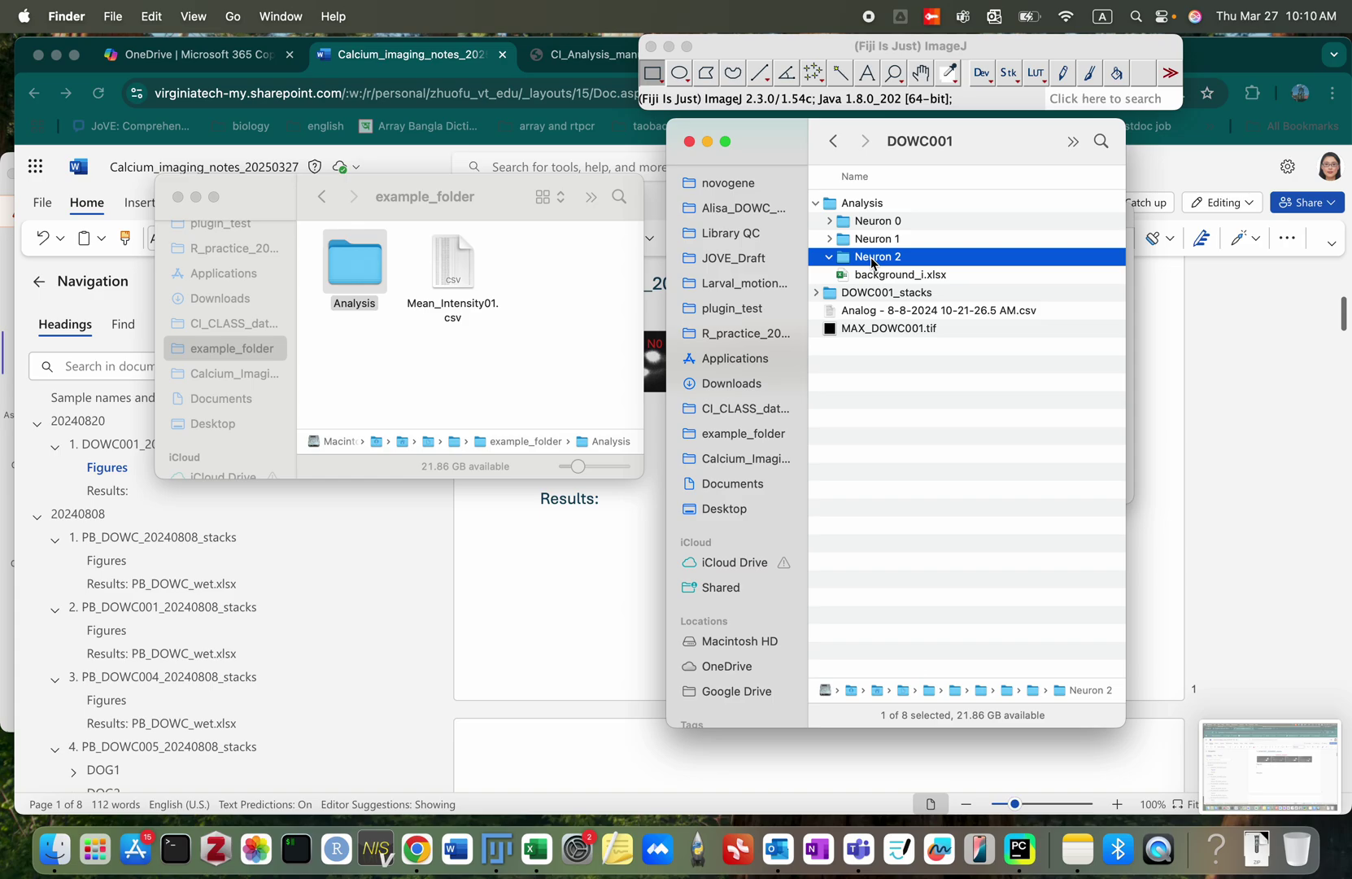
{"action": "right_click", "coordinate": [873, 261]}
{"action": "left_click", "coordinate": [916, 318]}
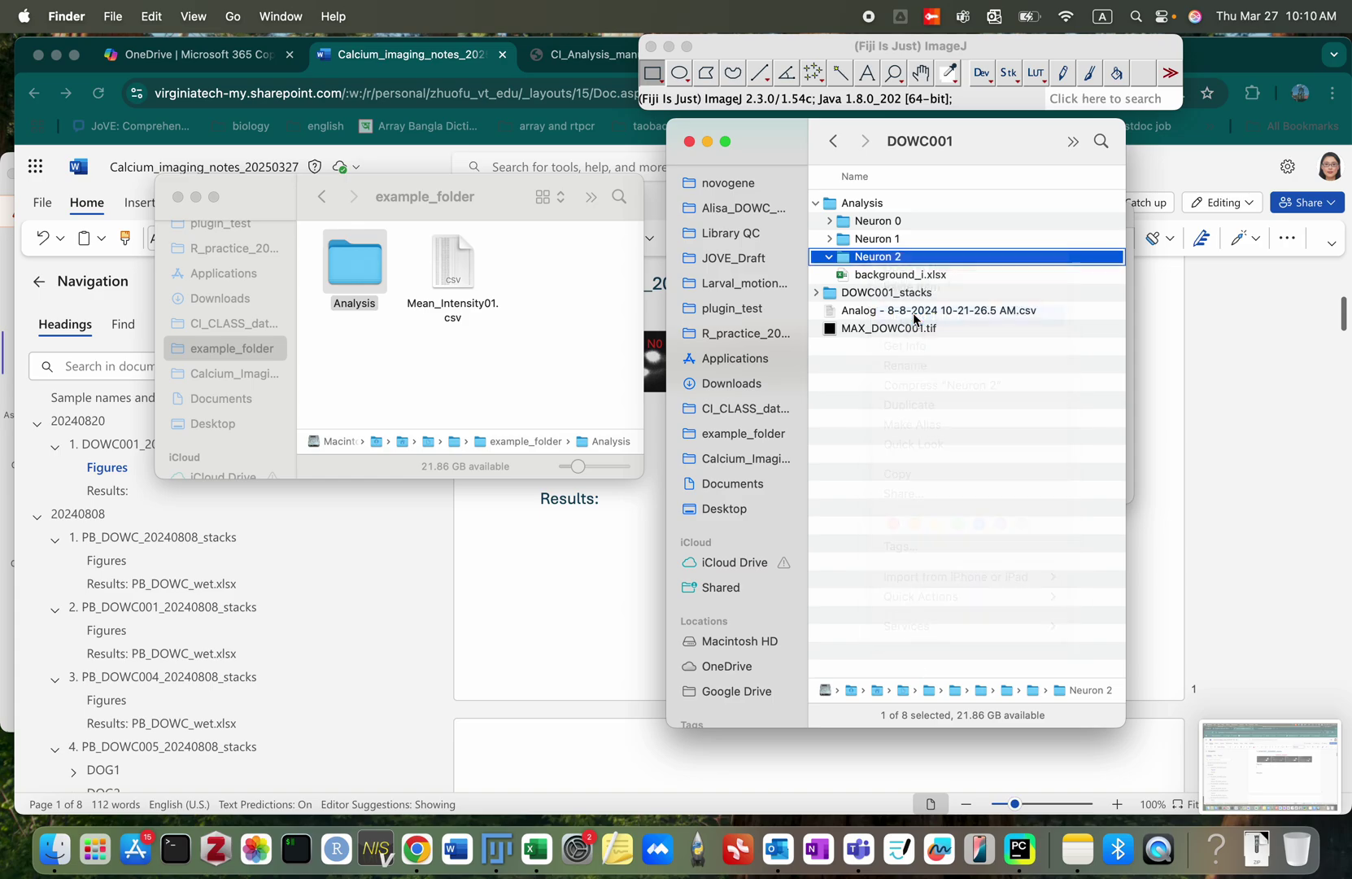
Step: Open background_i.xlsx from the Analysis folder to view its layout, and minimize the workbook and the example_folder window
{"action": "double_click", "coordinate": [941, 258]}
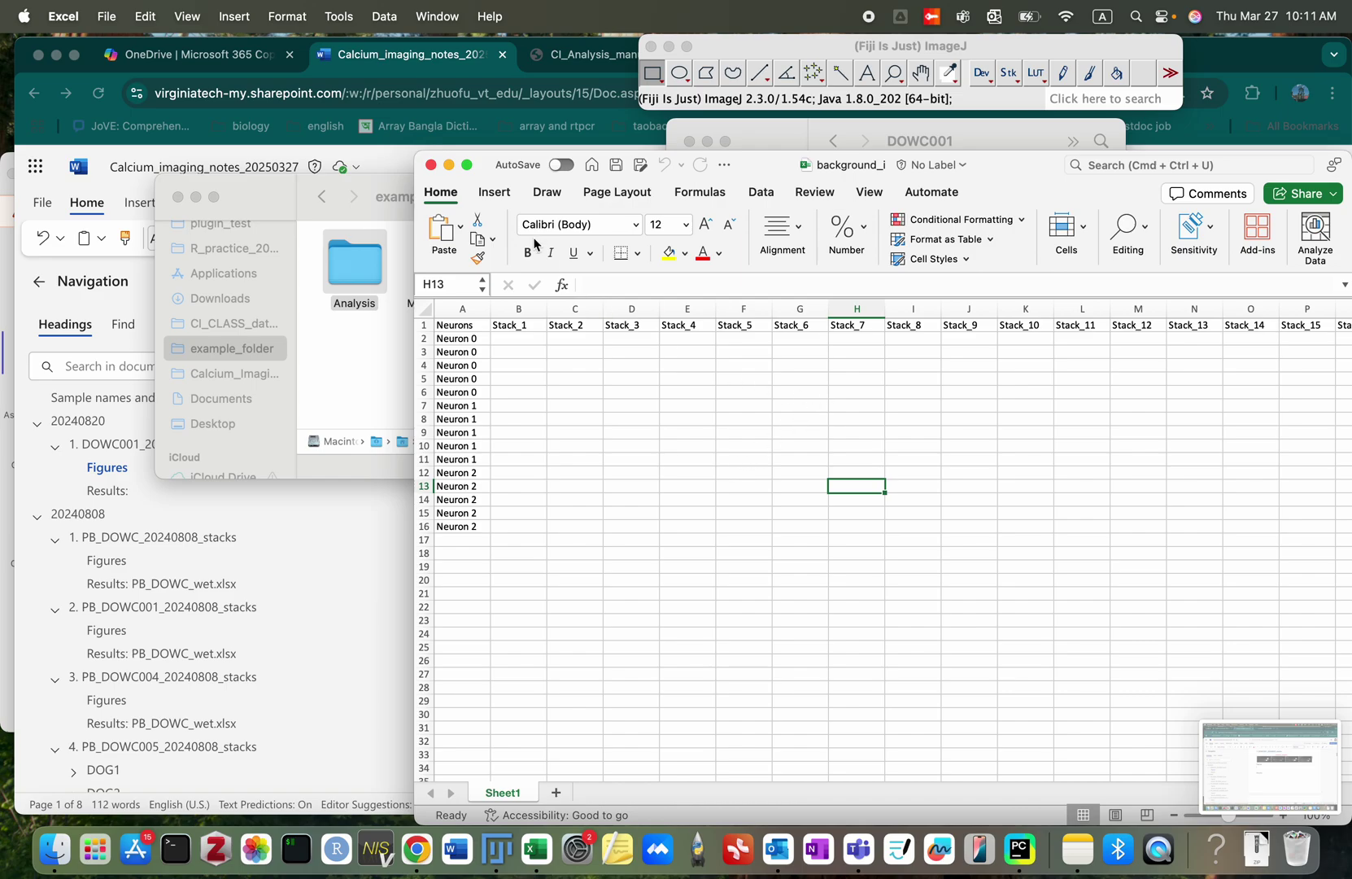
{"action": "left_click", "coordinate": [449, 165]}
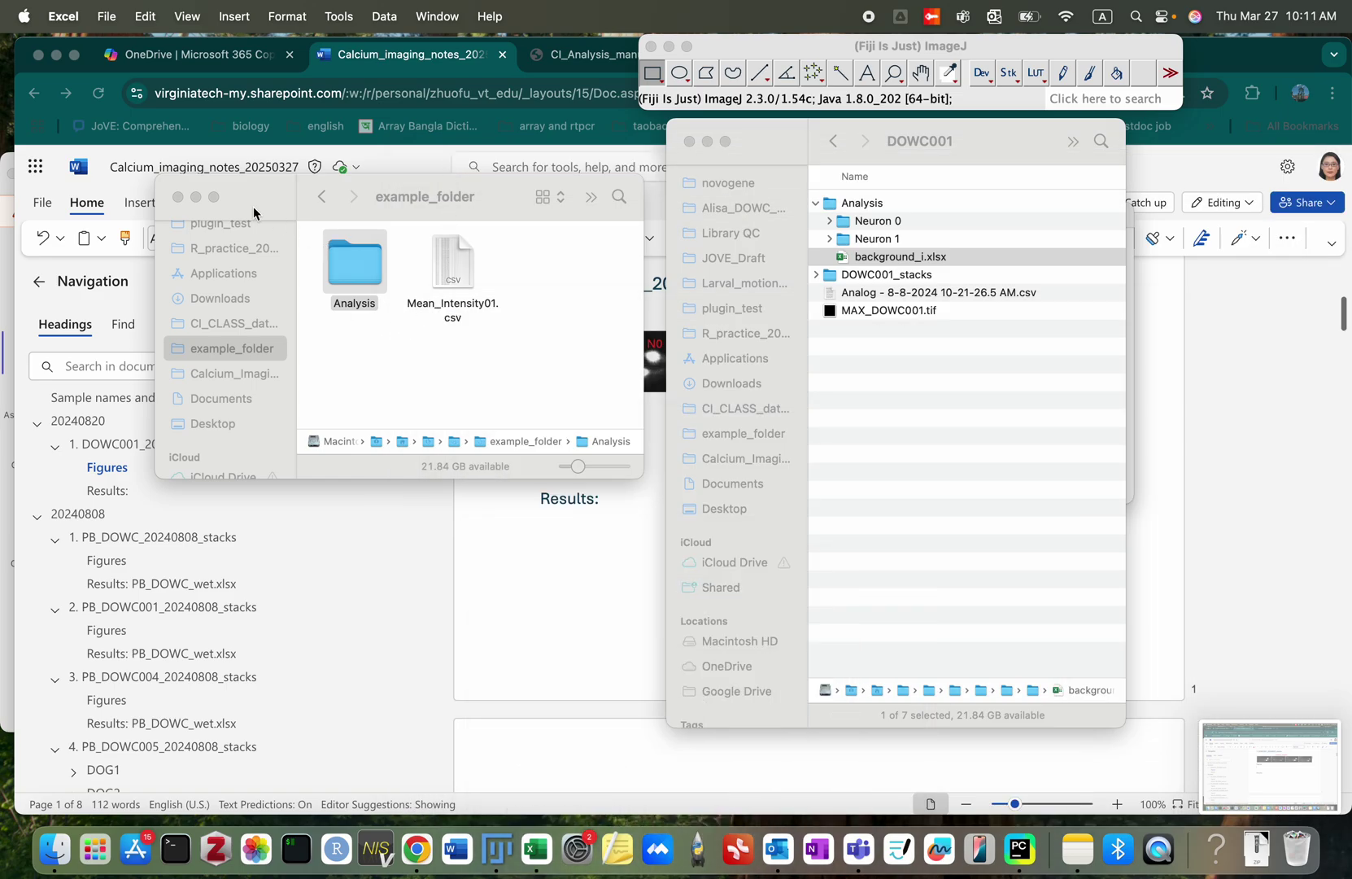
{"action": "left_click", "coordinate": [196, 195]}
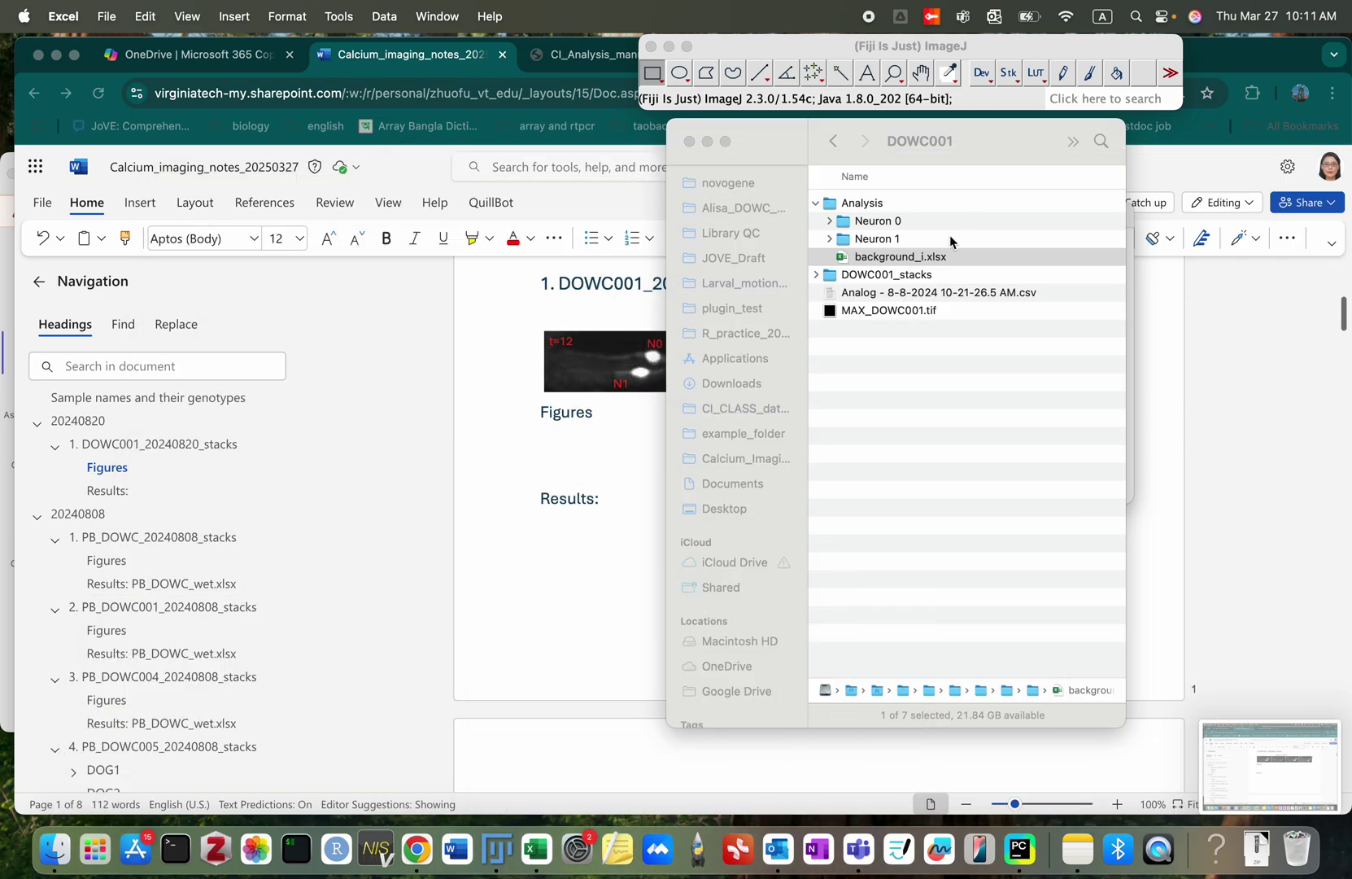
Step: Expand the DOWC001_stacks folder and look through its Z-stack TIFF files
{"action": "left_click", "coordinate": [873, 276]}
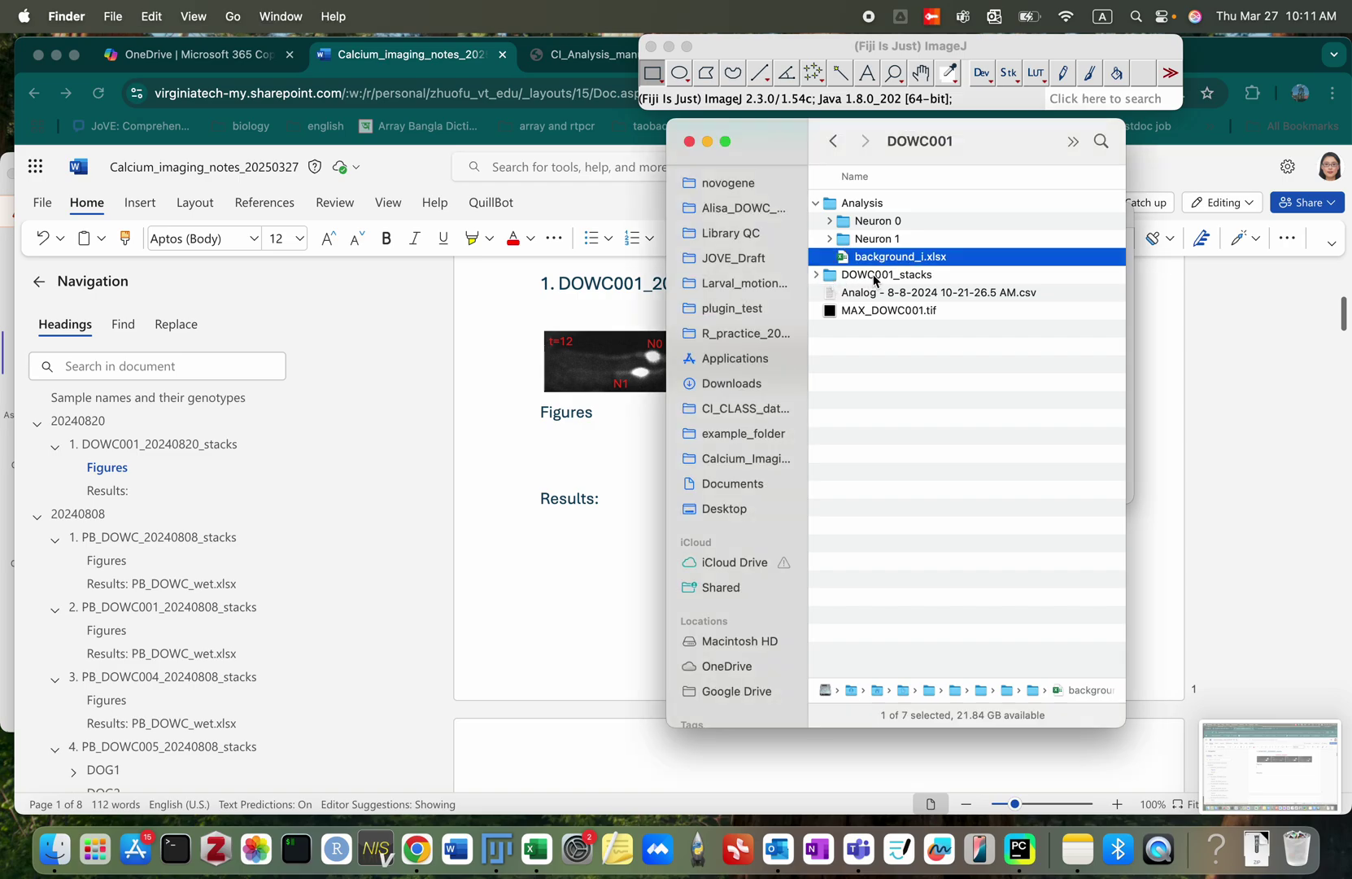
{"action": "left_click", "coordinate": [817, 275]}
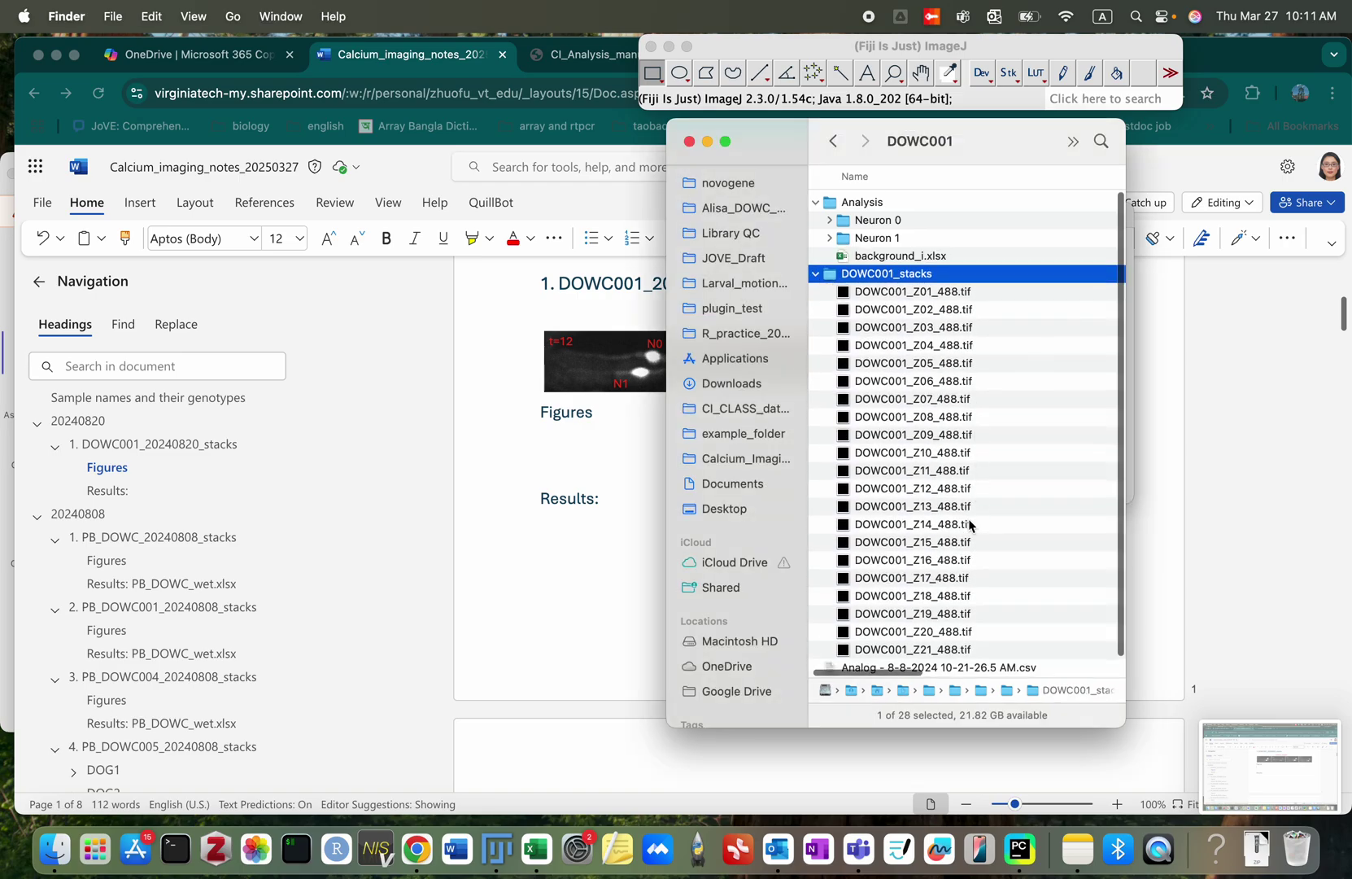
{"action": "scroll", "coordinate": [969, 525], "scroll_direction": "down", "scroll_amount": 1}
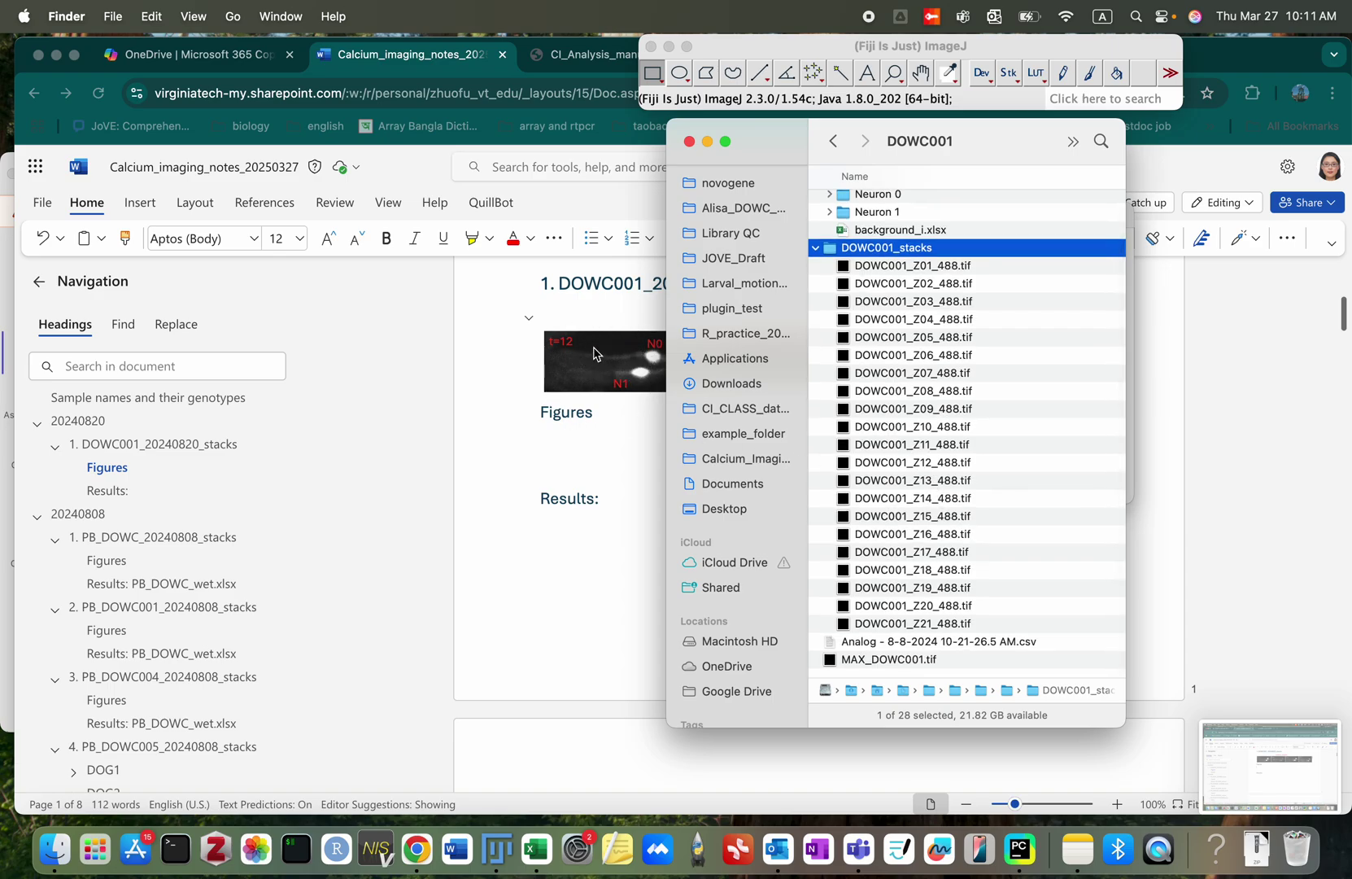
Step: Open DOWC001_Z10_488.tif from the DOWC001_stacks folder in Fiji
{"action": "left_click", "coordinate": [931, 447]}
{"action": "left_click", "coordinate": [909, 431]}
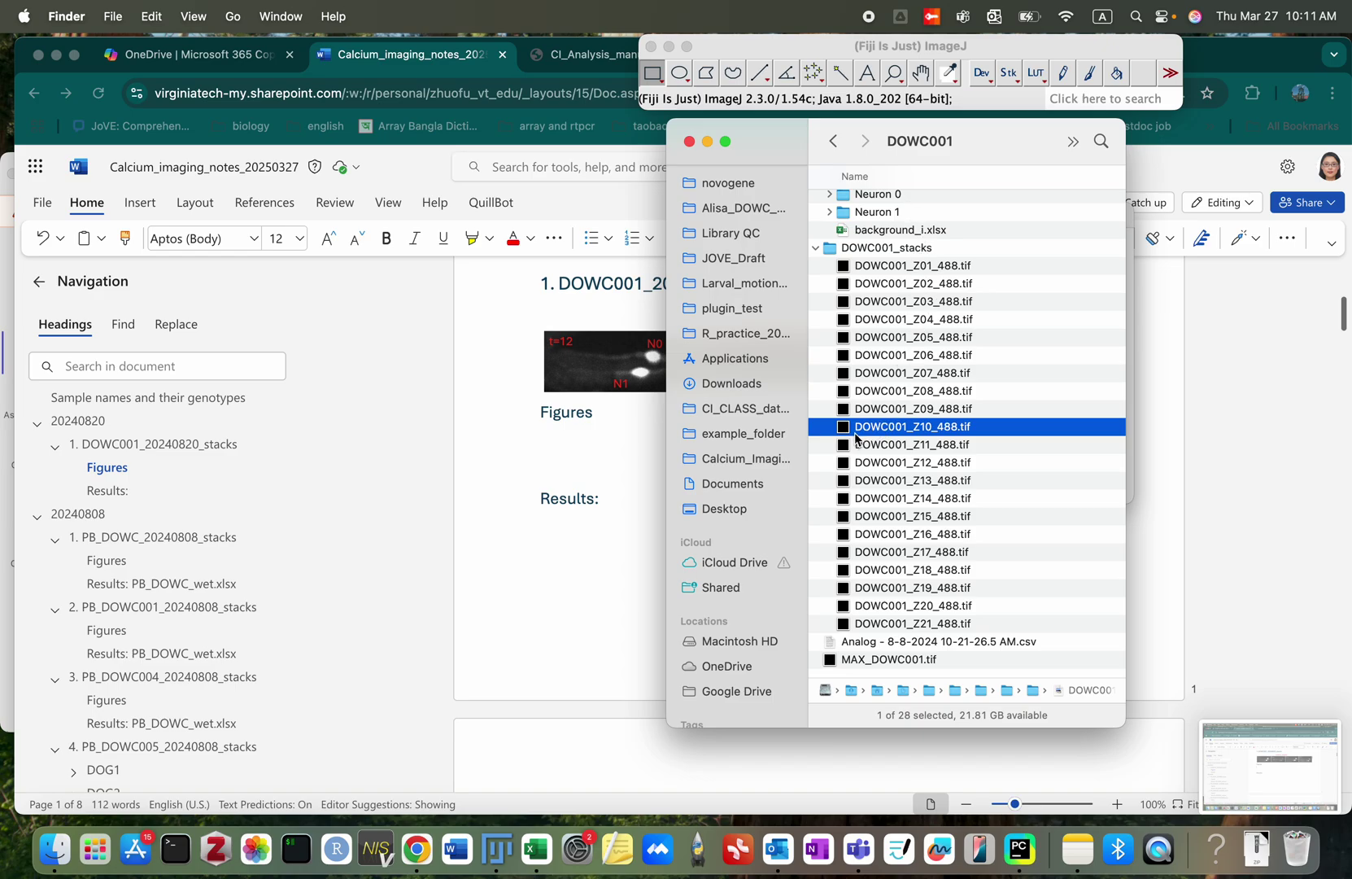
{"action": "left_click_drag", "start_coordinate": [855, 439], "coordinate": [833, 109]}
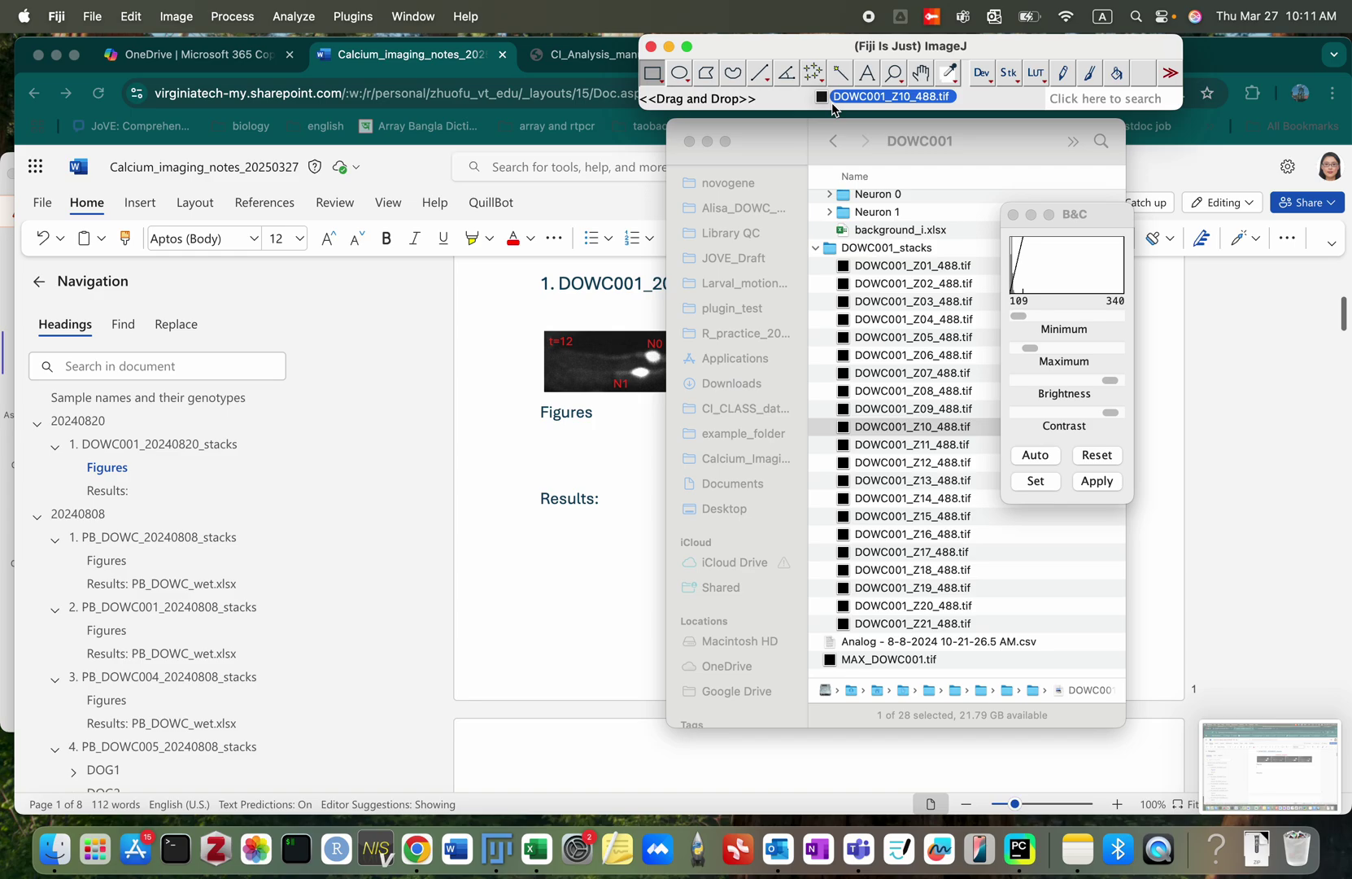
{"action": "left_click_drag", "start_coordinate": [833, 109], "coordinate": [832, 109]}
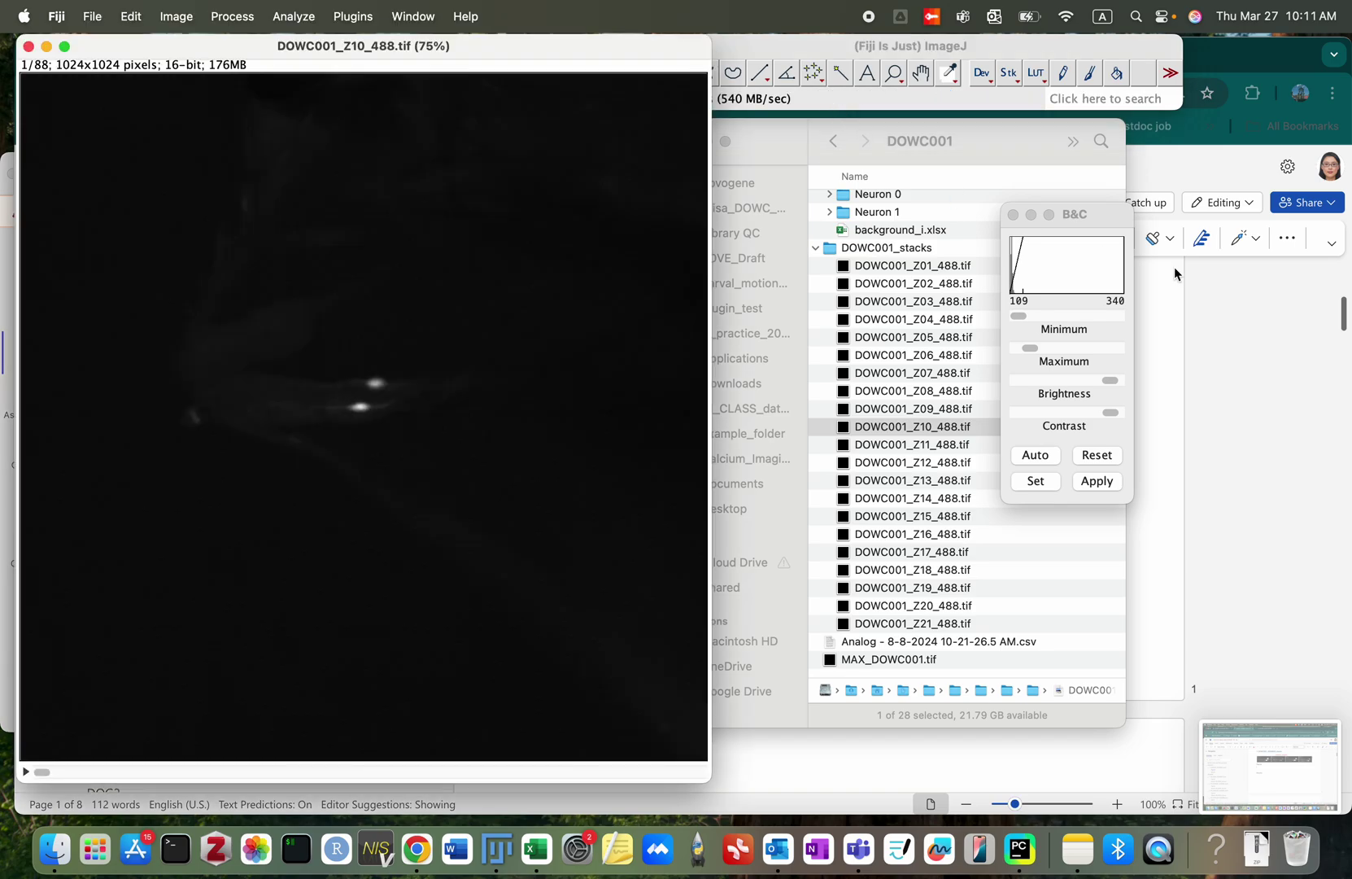
Step: Minimize the Finder window, then reset the stack's brightness and contrast and lower the display maximum to 544
{"action": "left_click", "coordinate": [1004, 147]}
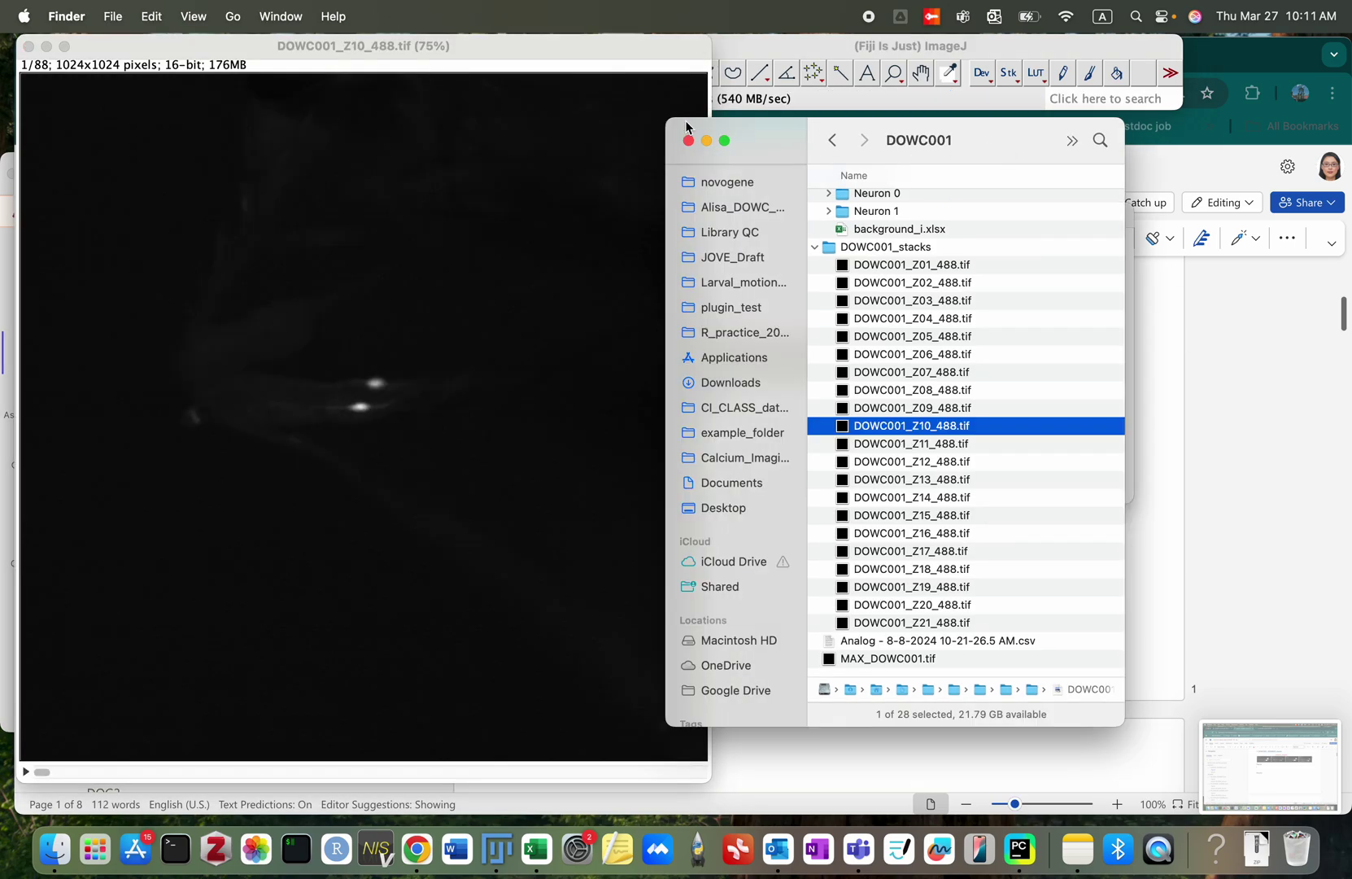
{"action": "left_click", "coordinate": [712, 140]}
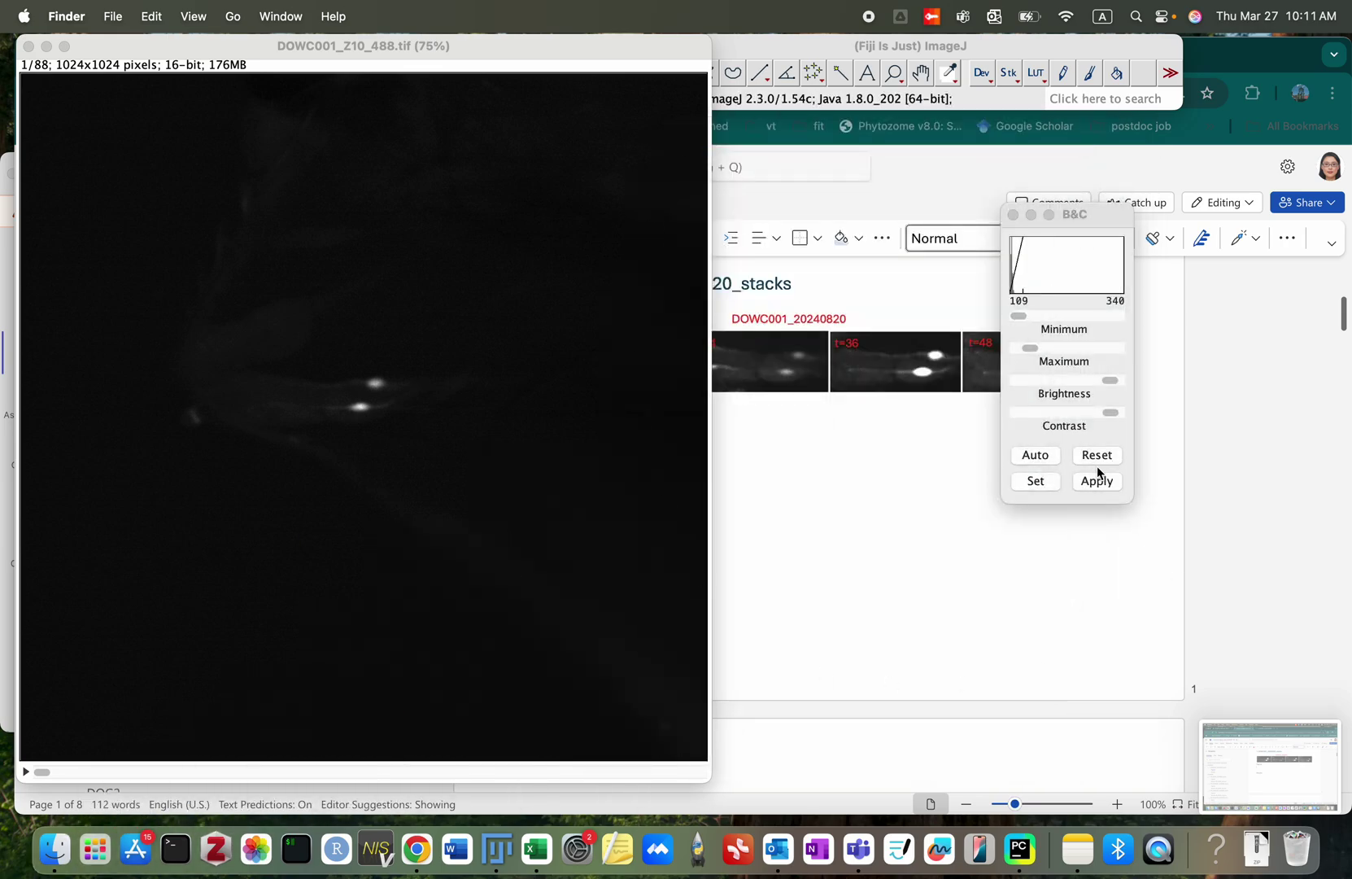
{"action": "left_click", "coordinate": [1104, 457]}
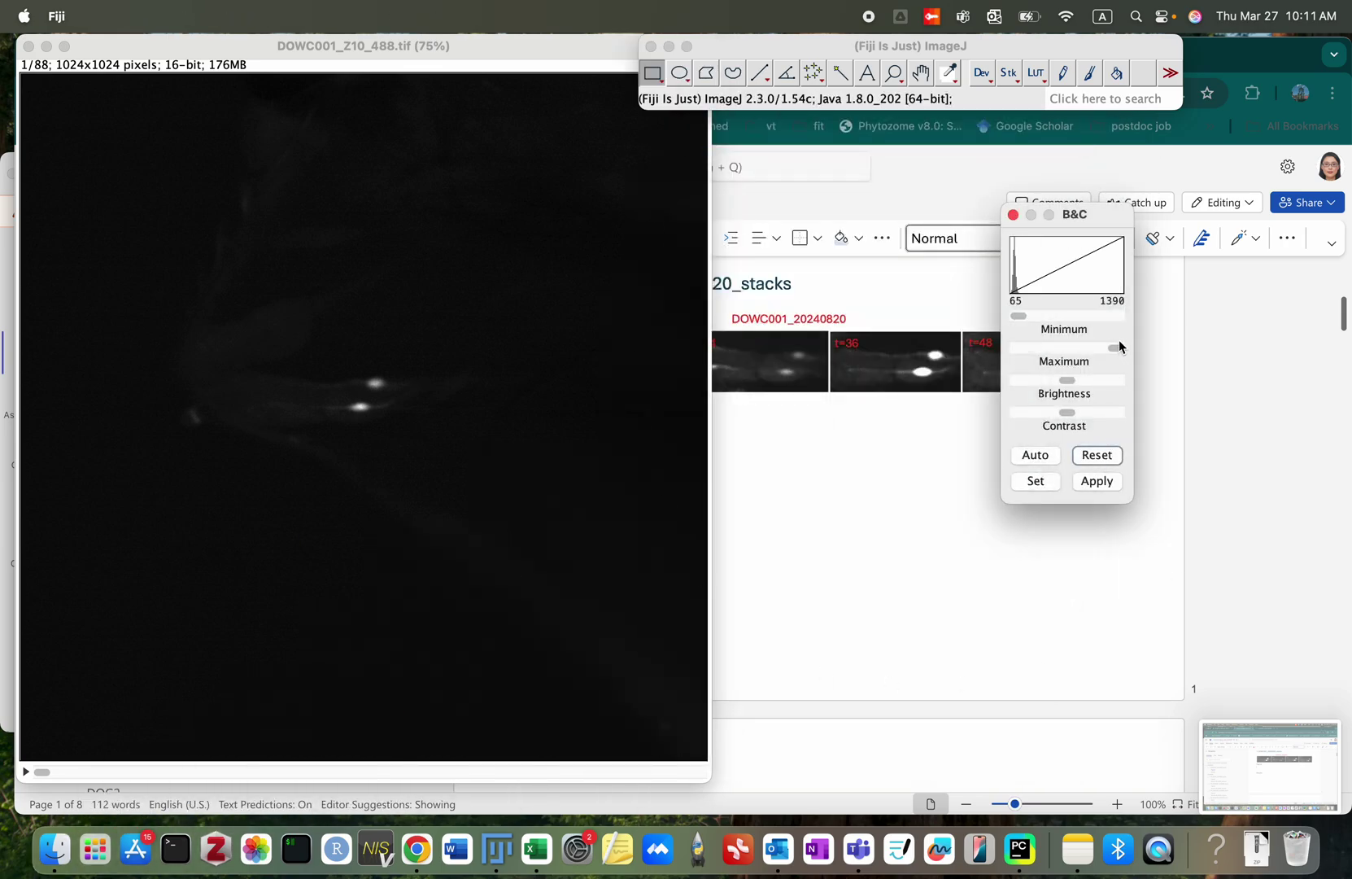
{"action": "left_click_drag", "start_coordinate": [1117, 353], "coordinate": [1058, 361]}
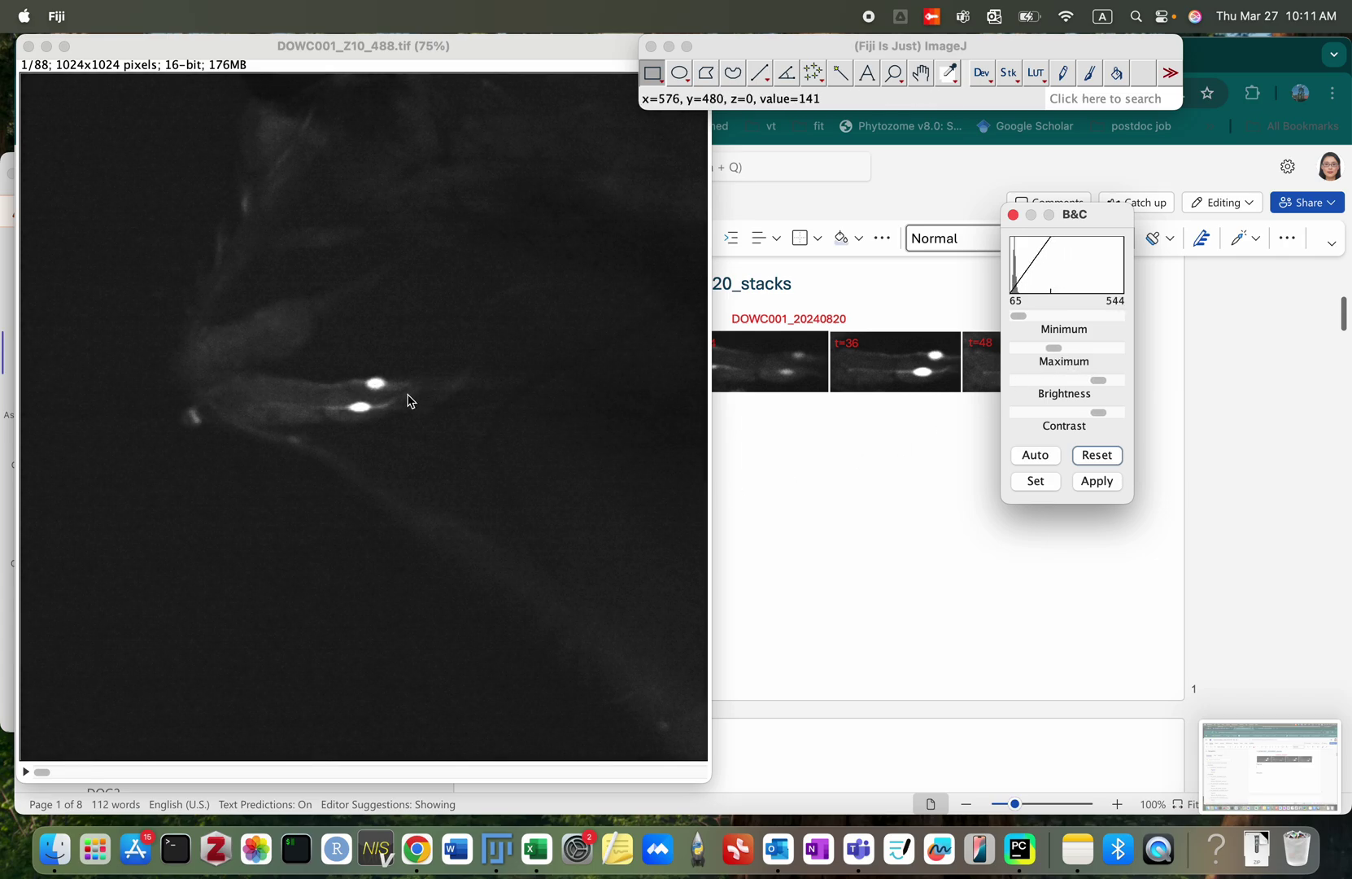
Step: Launch TrackMate on the Z10 stack, swap Z and T, and move its window clear of the contrast settings
{"action": "left_click", "coordinate": [808, 51]}
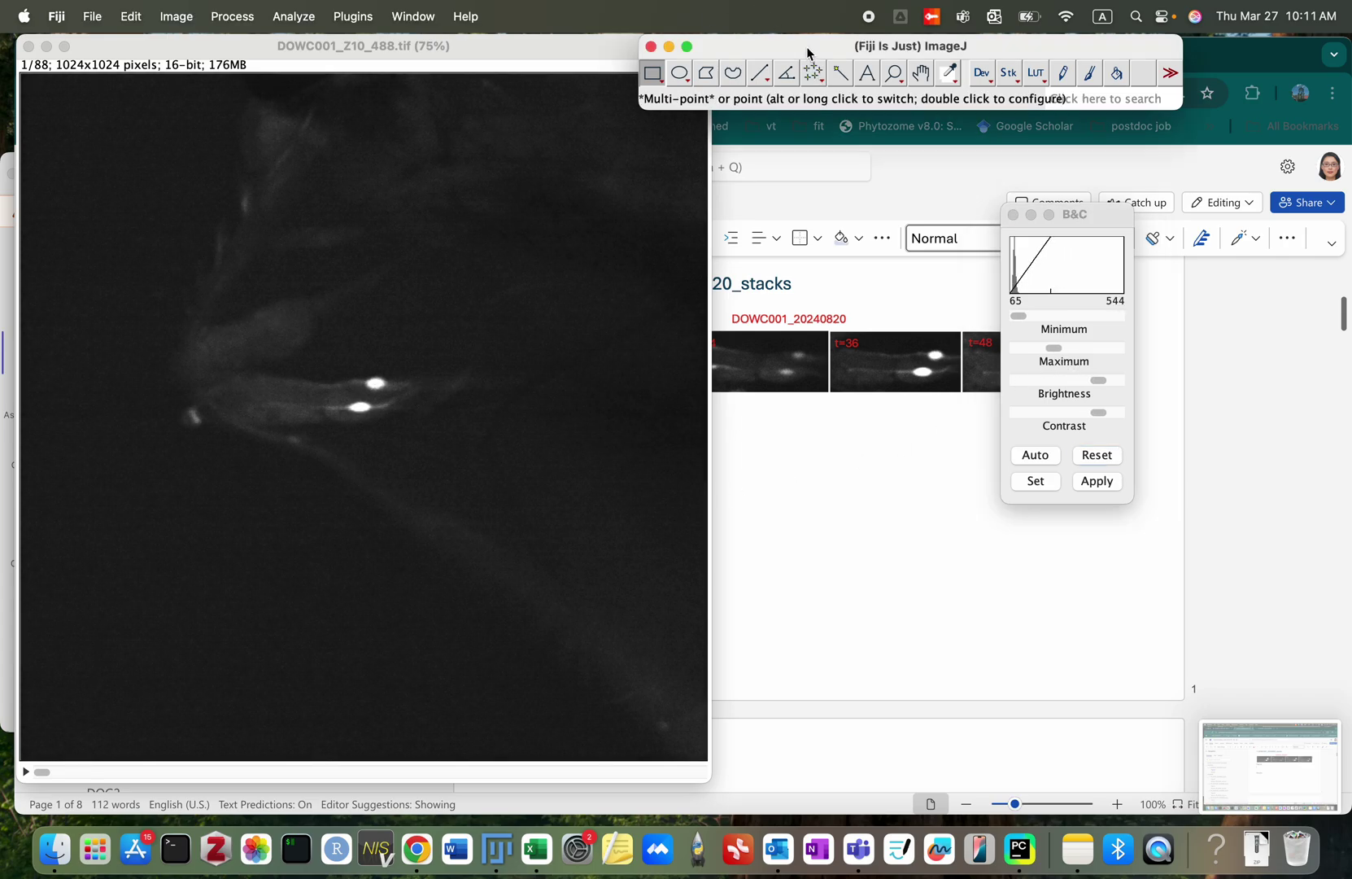
{"action": "left_click", "coordinate": [350, 18]}
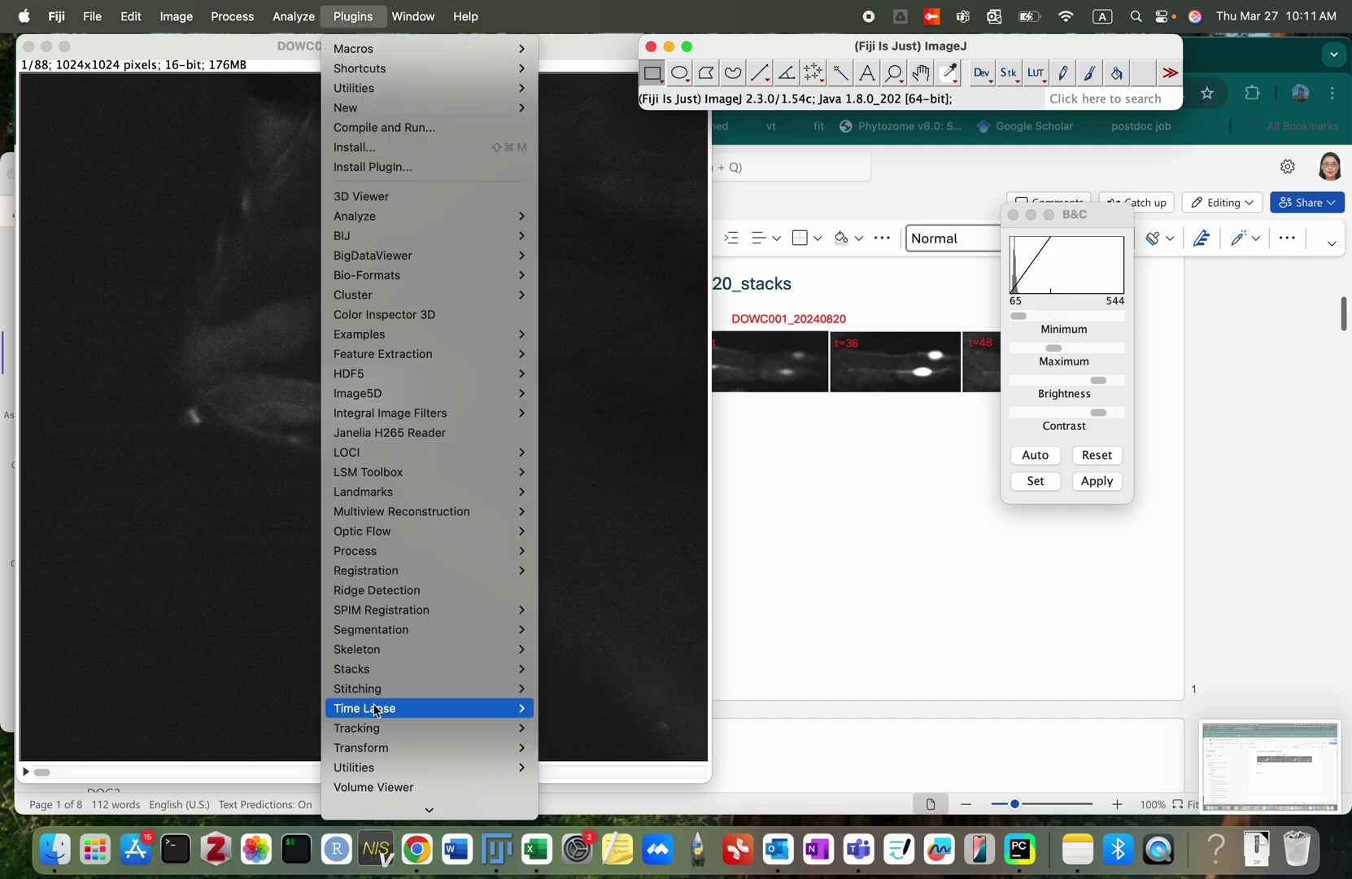
{"action": "mouse_move", "coordinate": [372, 730]}
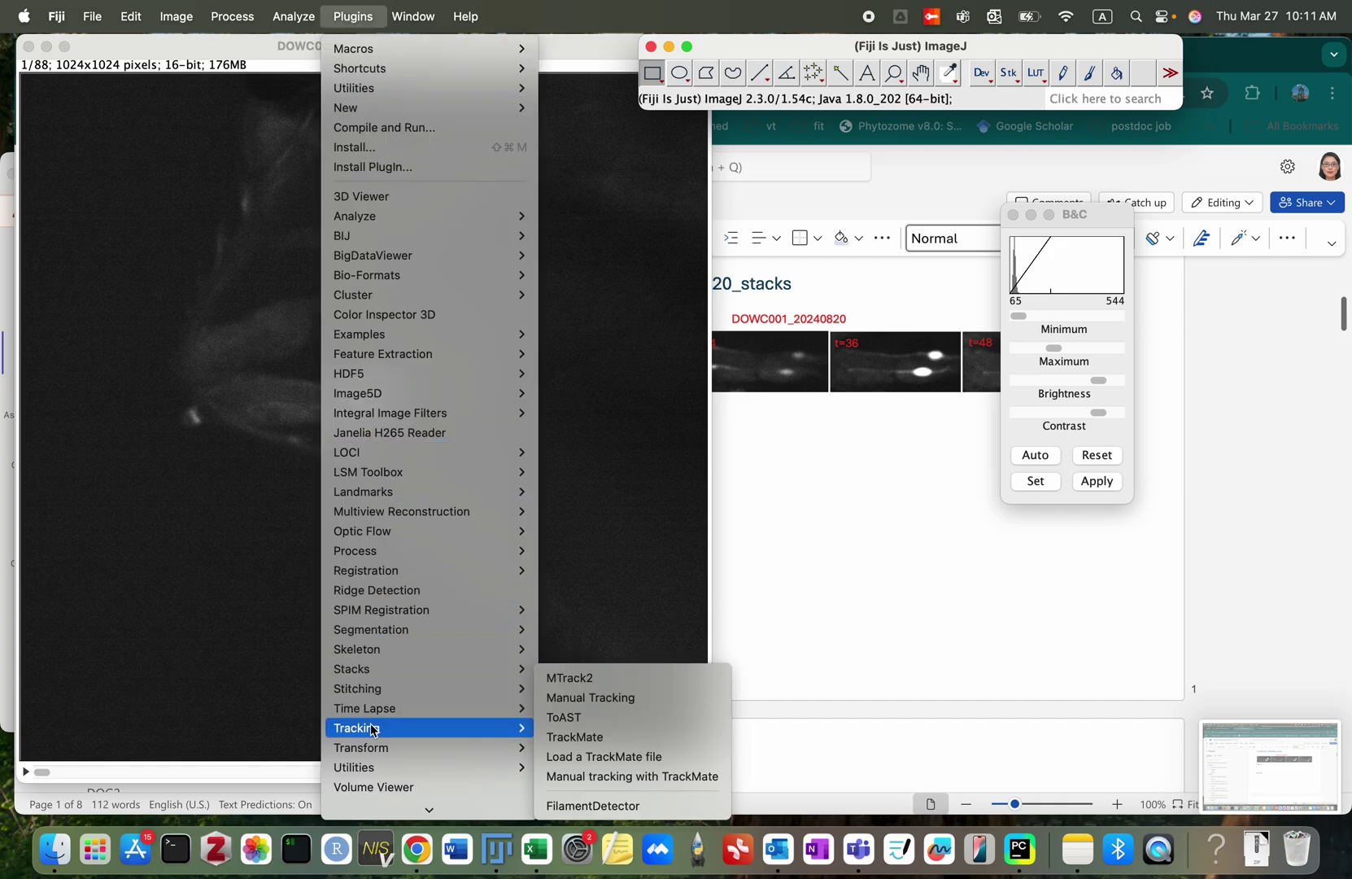
{"action": "left_click", "coordinate": [576, 736]}
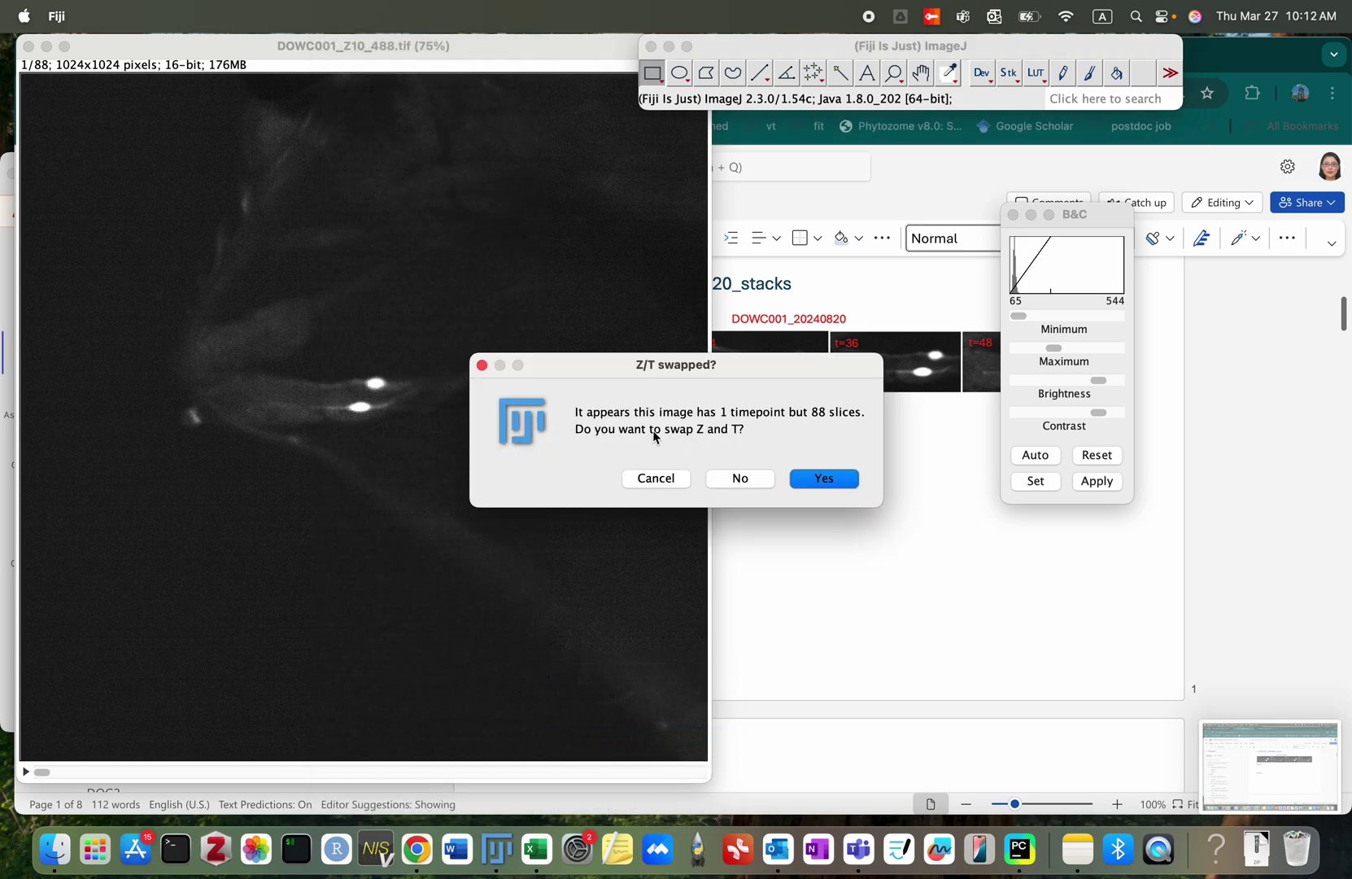
{"action": "left_click", "coordinate": [825, 479]}
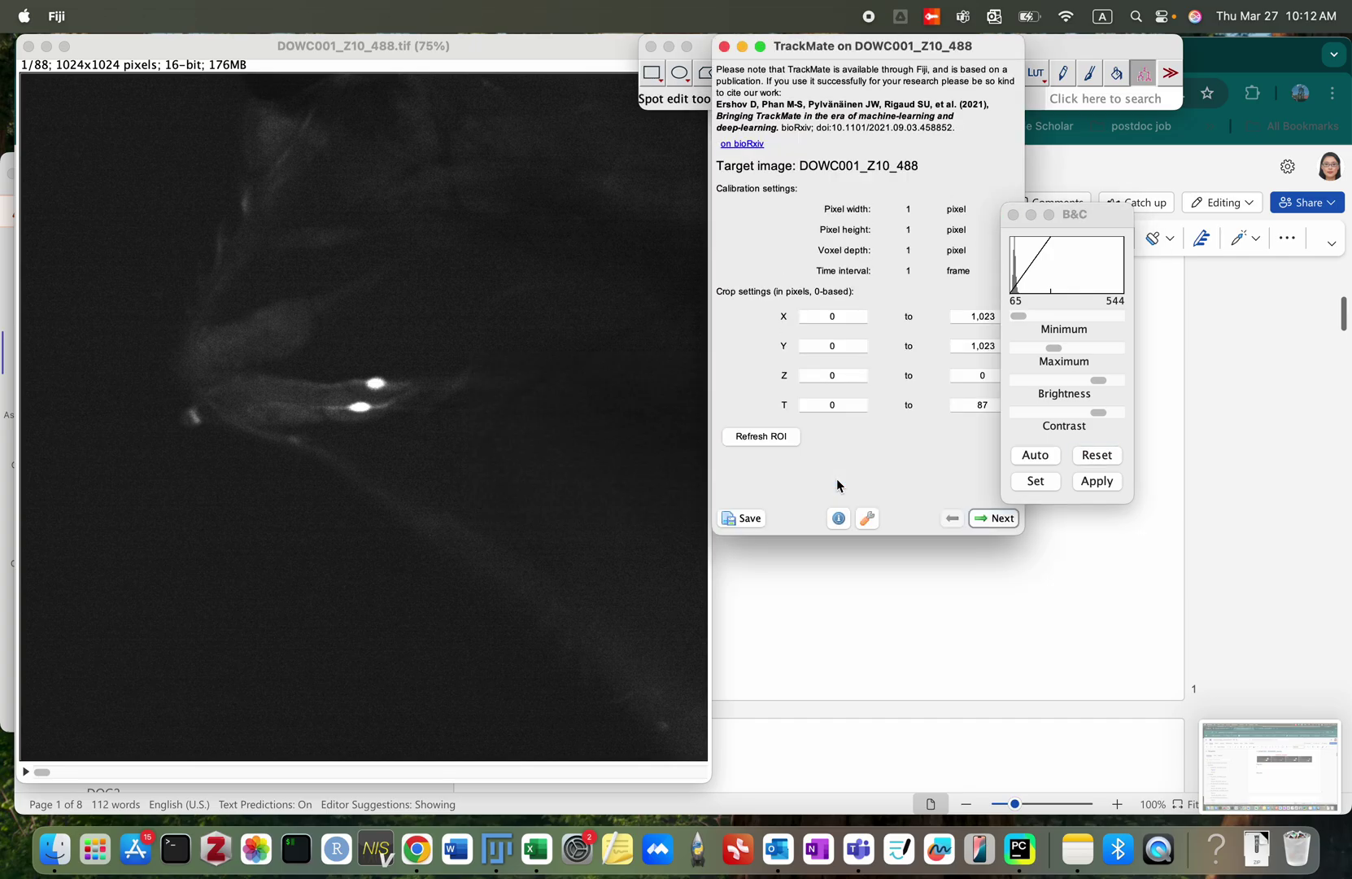
{"action": "left_click_drag", "start_coordinate": [954, 49], "coordinate": [750, 80]}
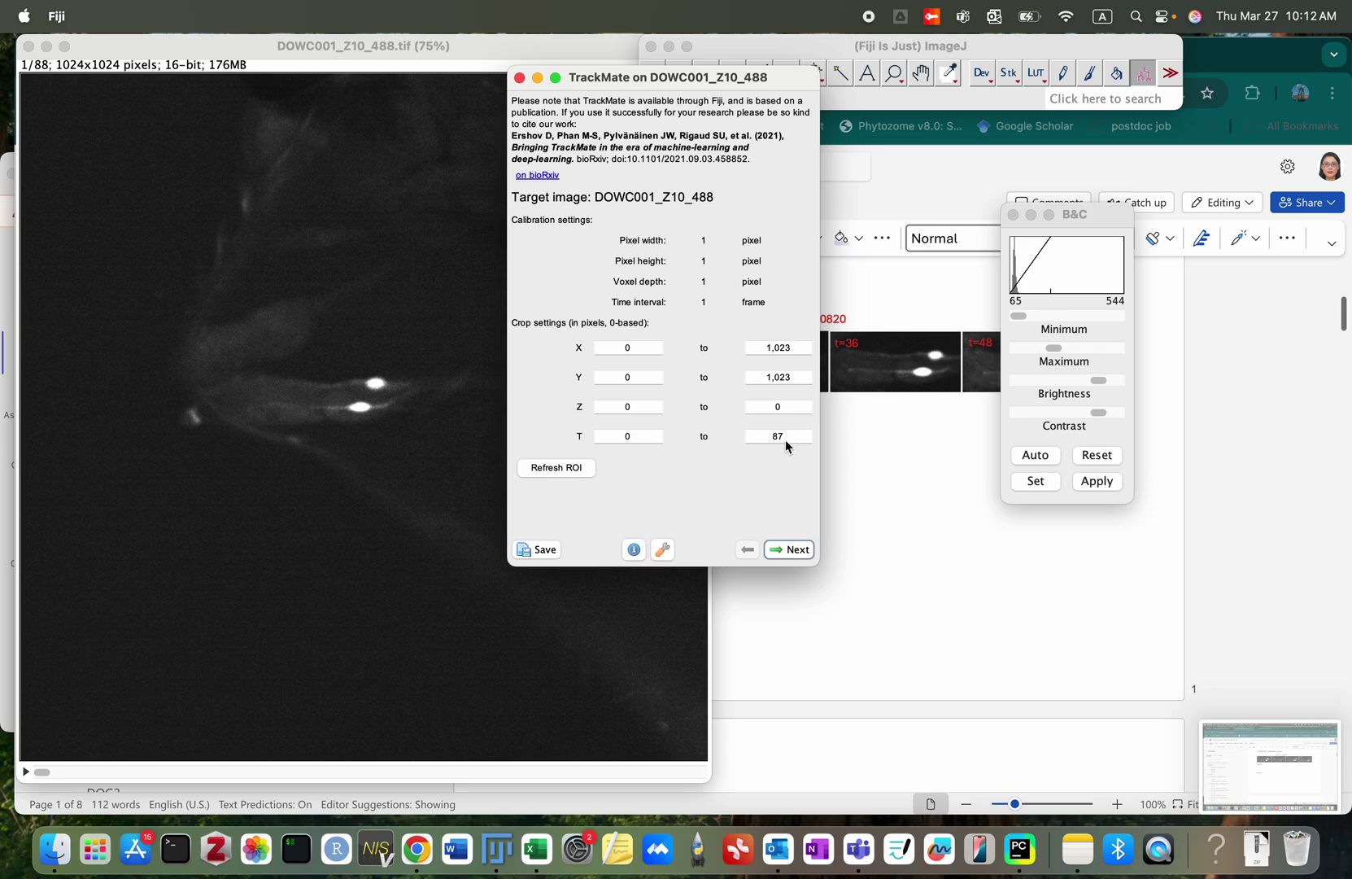
Step: Accept the default calibration and crop settings and choose the DoG detector
{"action": "left_click", "coordinate": [795, 550]}
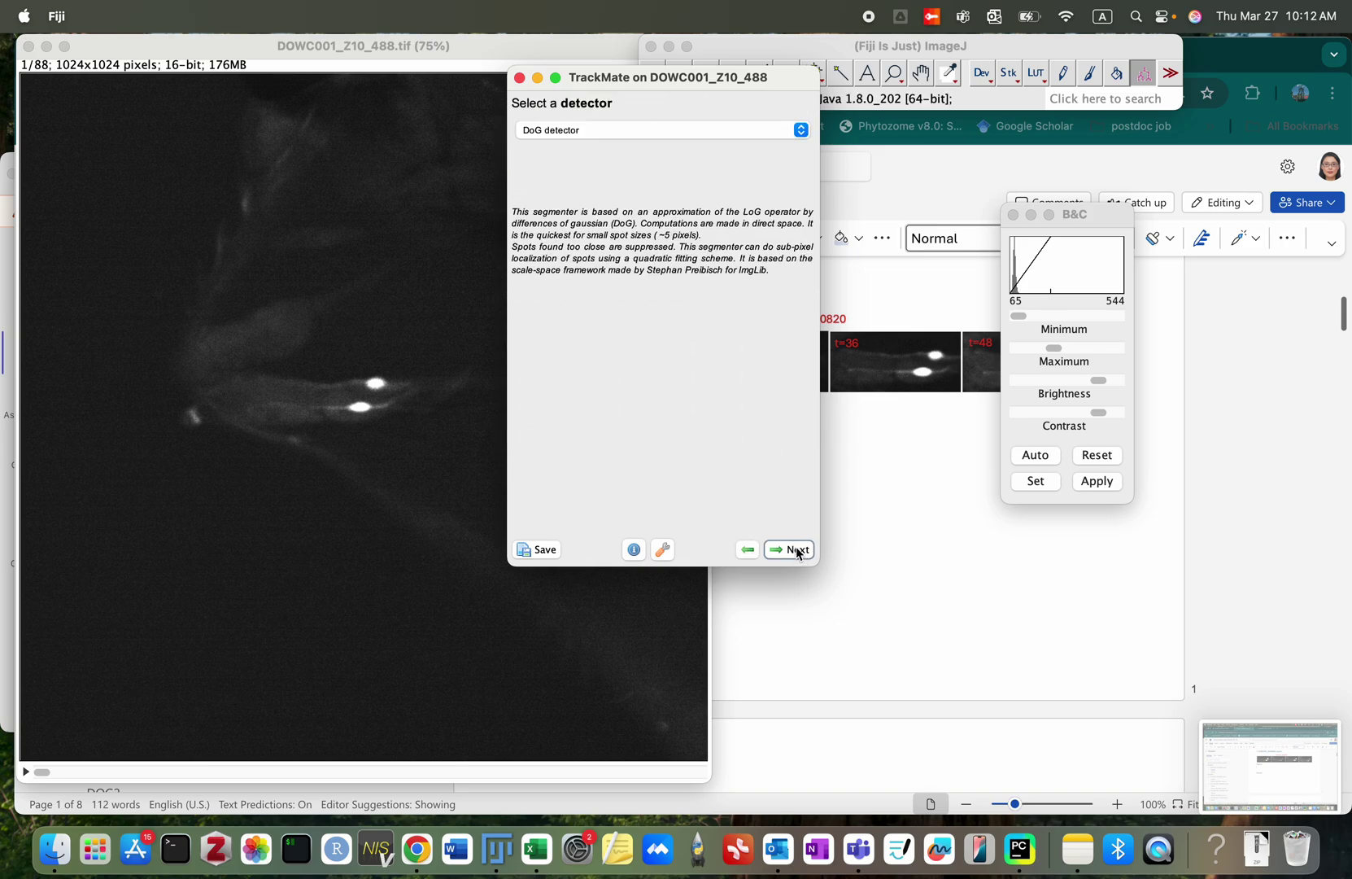
{"action": "left_click", "coordinate": [716, 132]}
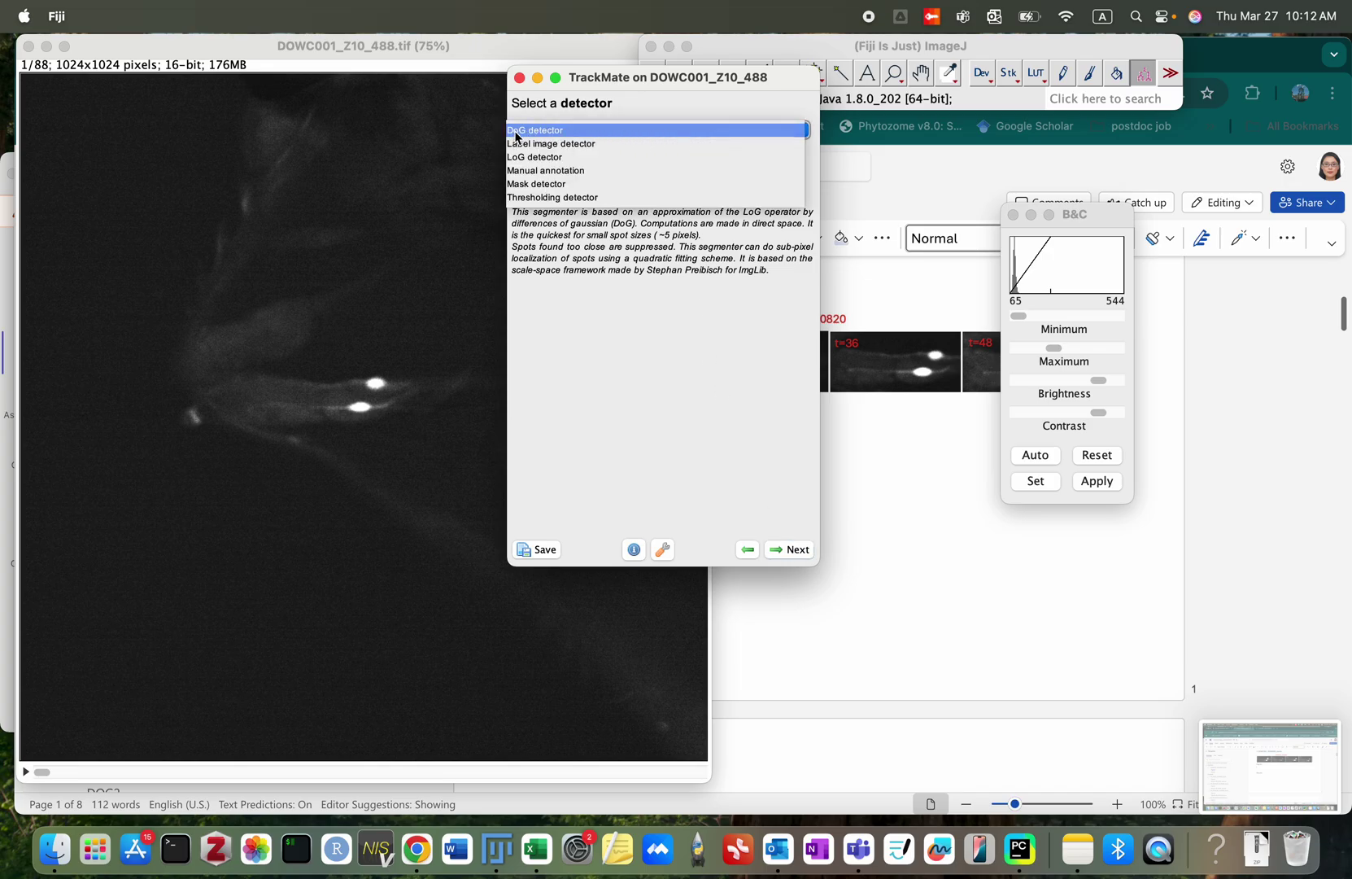
{"action": "left_click", "coordinate": [540, 135]}
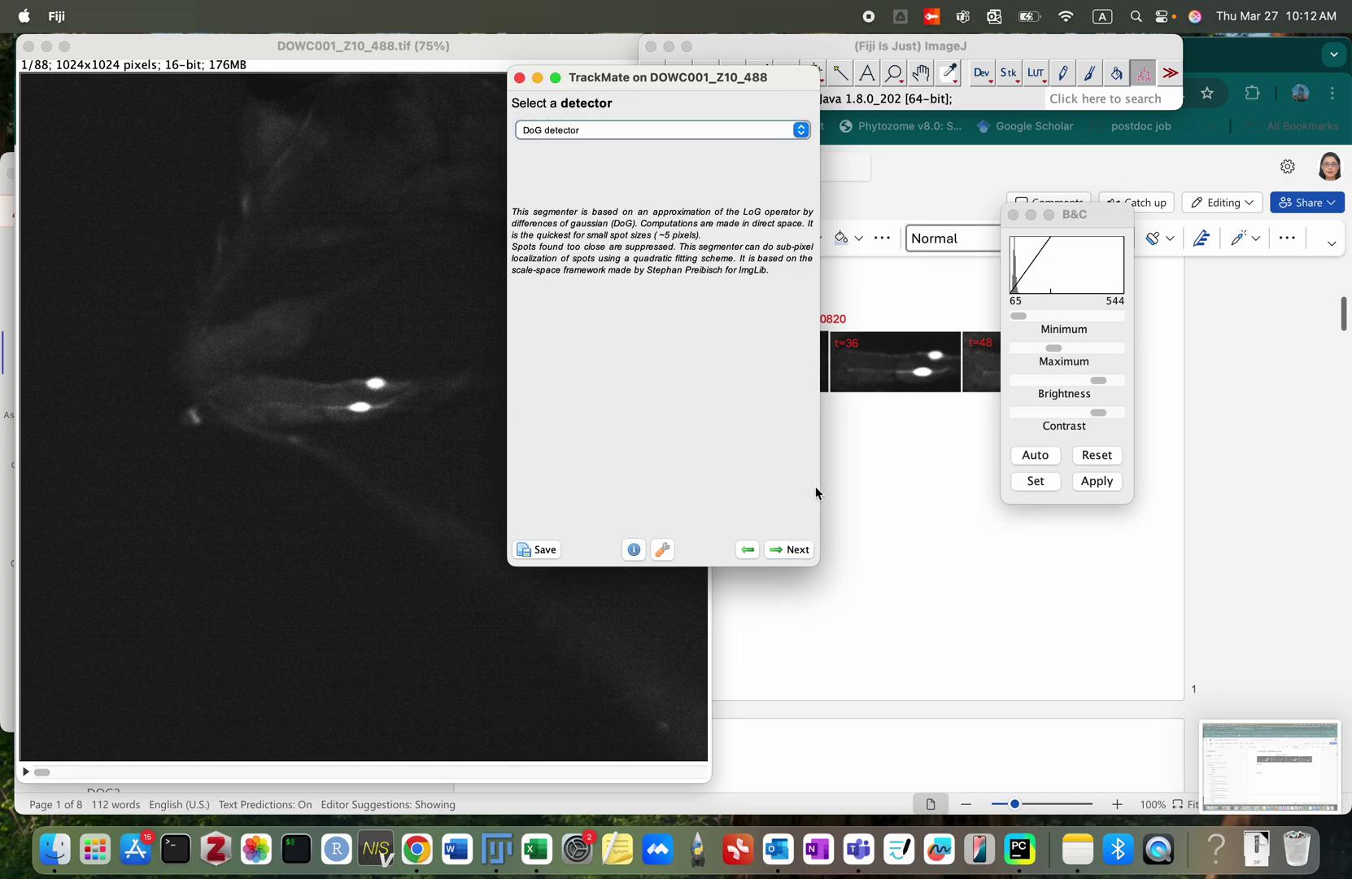
{"action": "left_click", "coordinate": [789, 550]}
Step: Preview the spot detection at an object diameter of 18 pixels, then set the diameter to 17 and preview again
{"action": "left_click", "coordinate": [734, 305]}
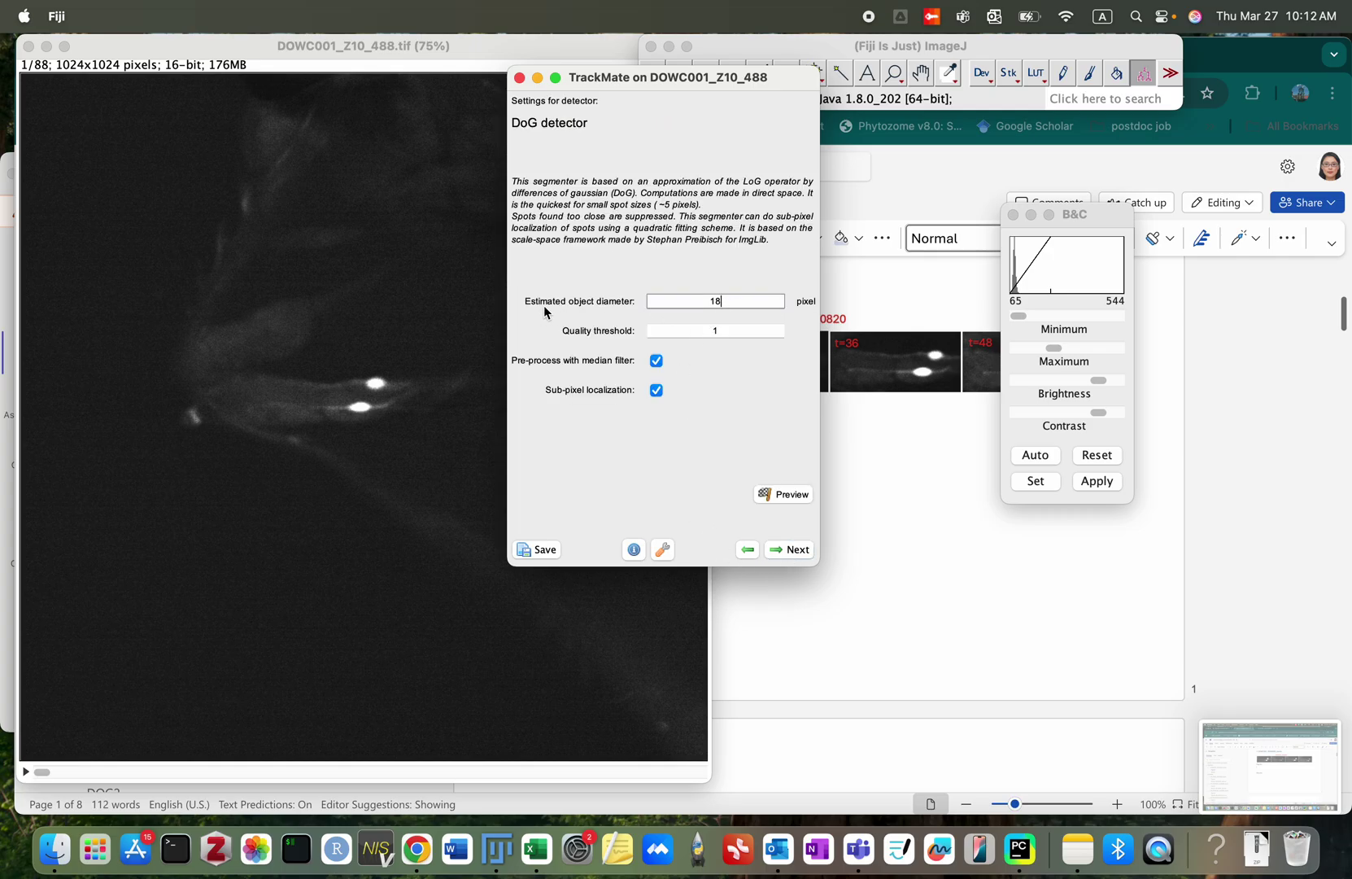
{"action": "left_click", "coordinate": [786, 495]}
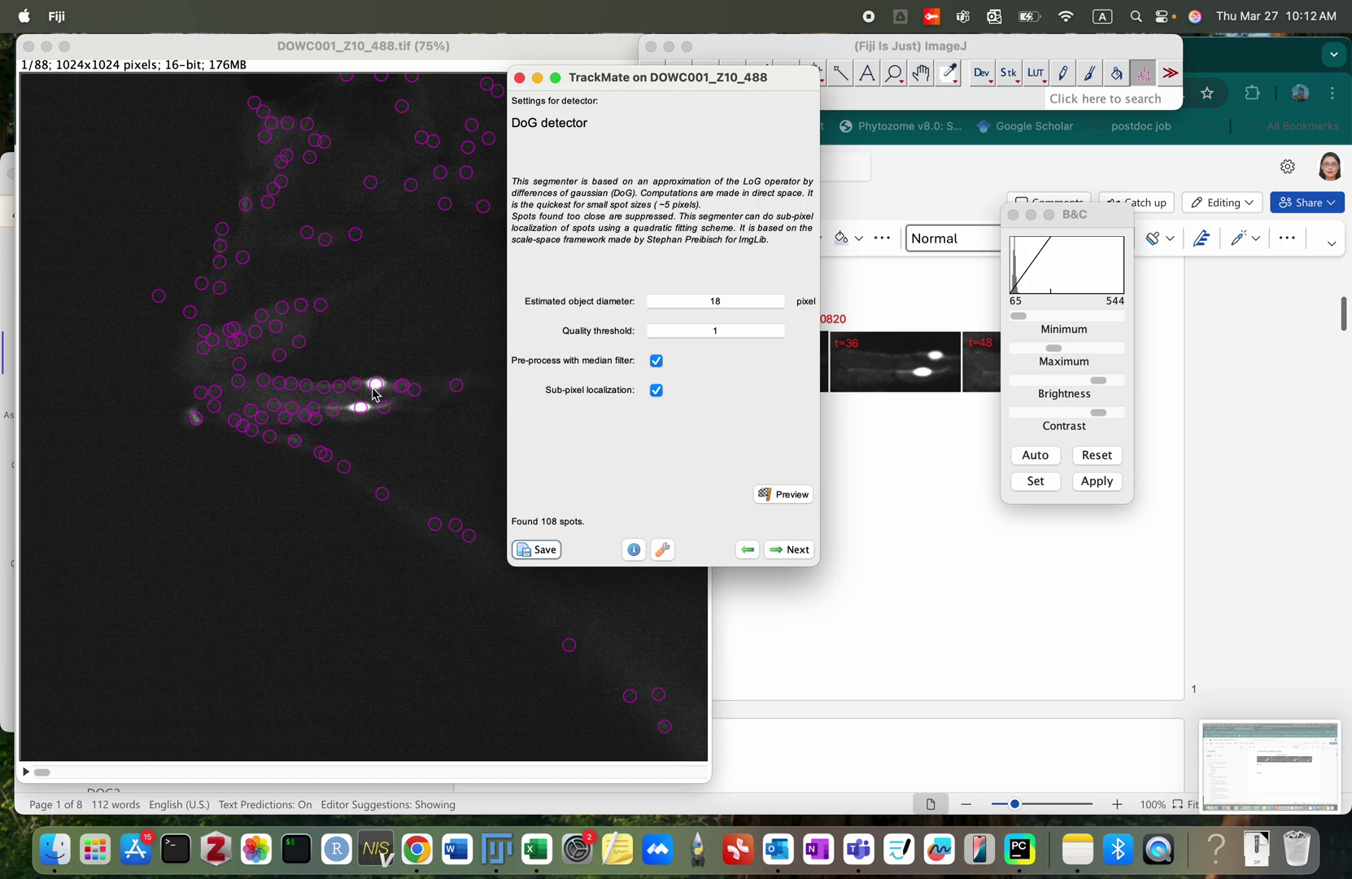
{"action": "left_click", "coordinate": [727, 306]}
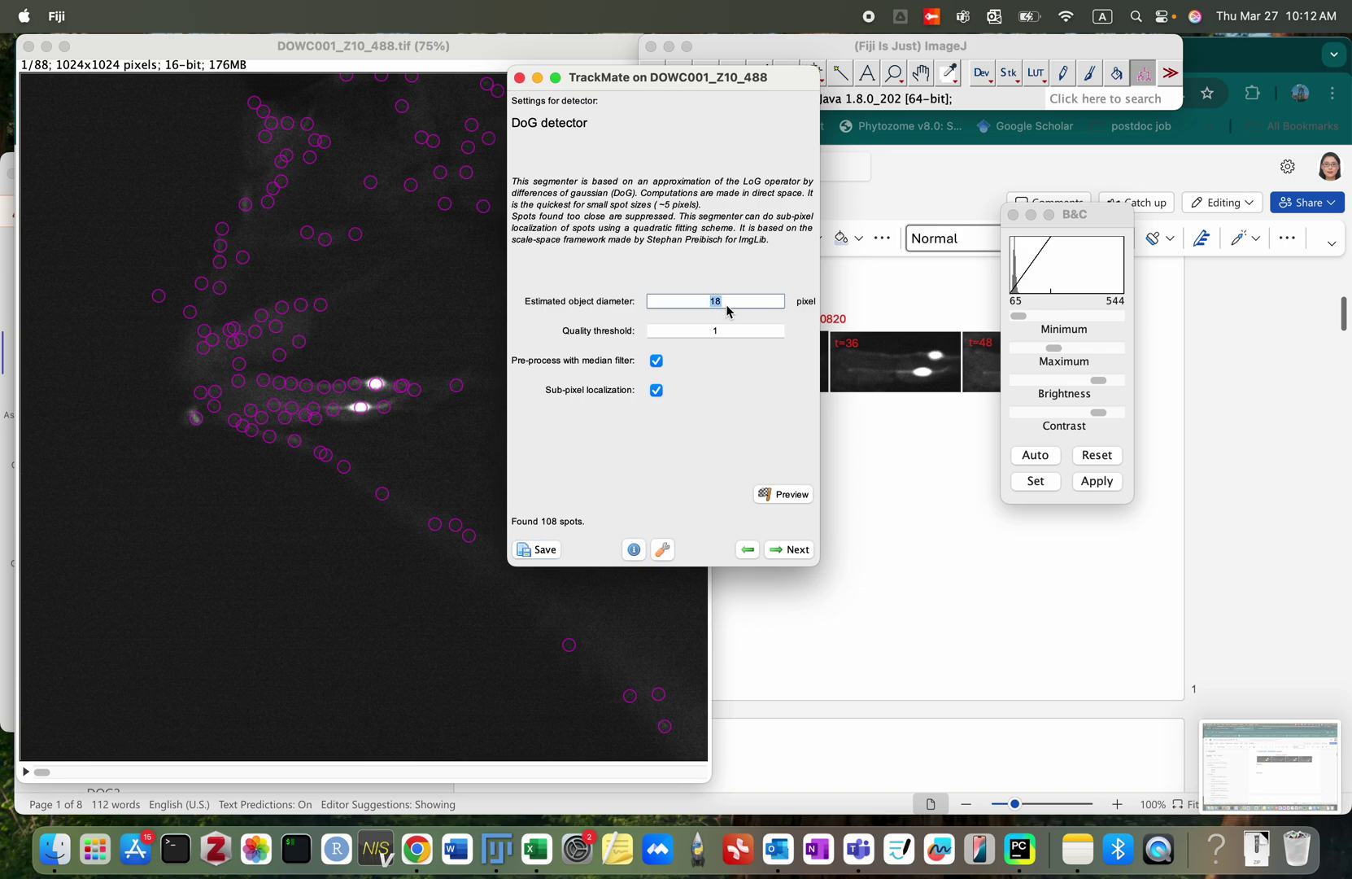
{"action": "type", "text": "17"}
{"action": "left_click", "coordinate": [782, 497]}
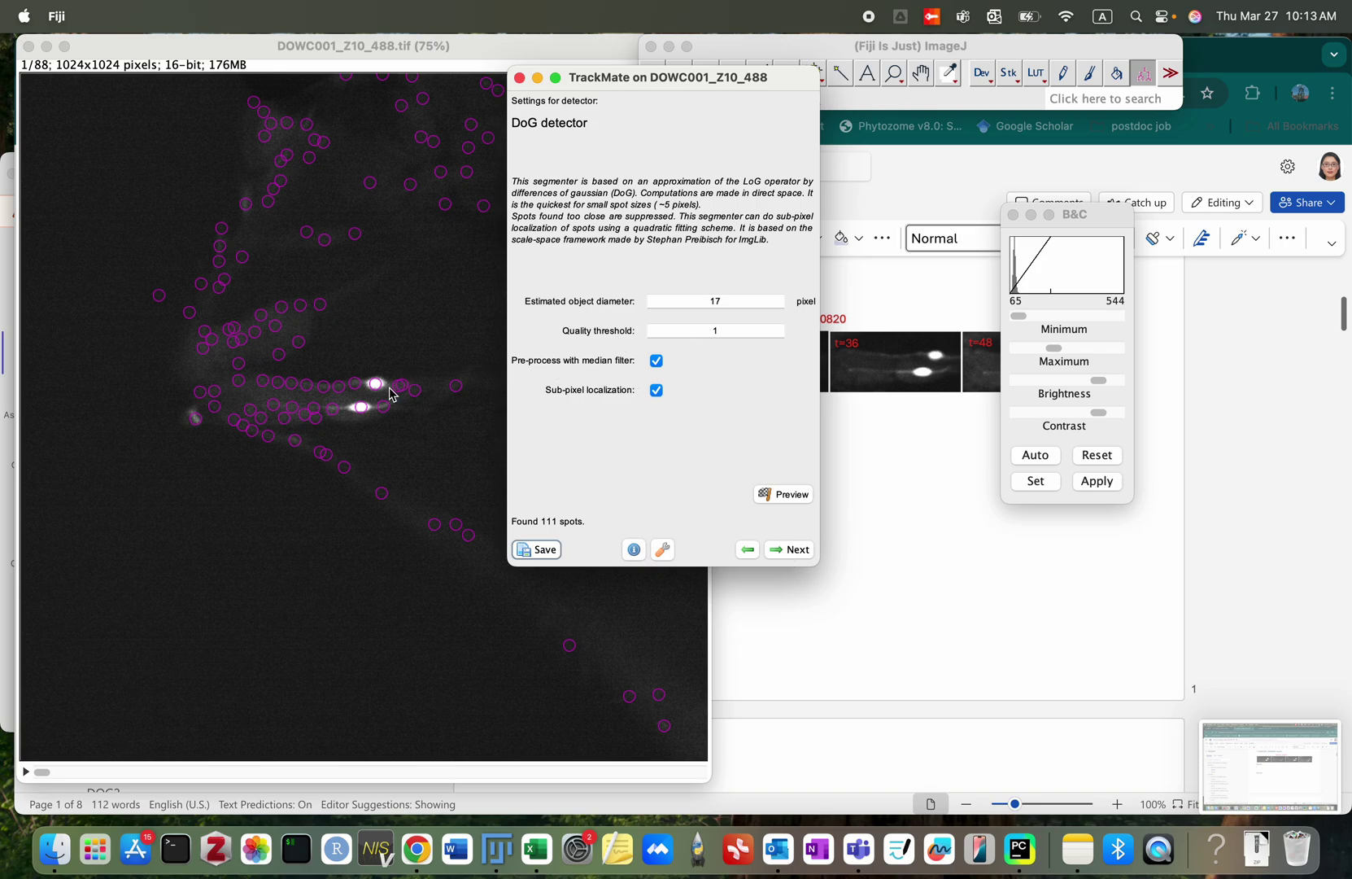
Step: Run the detection with quality threshold 1, keeping the median filter and sub-pixel localization enabled
{"action": "left_click", "coordinate": [724, 333]}
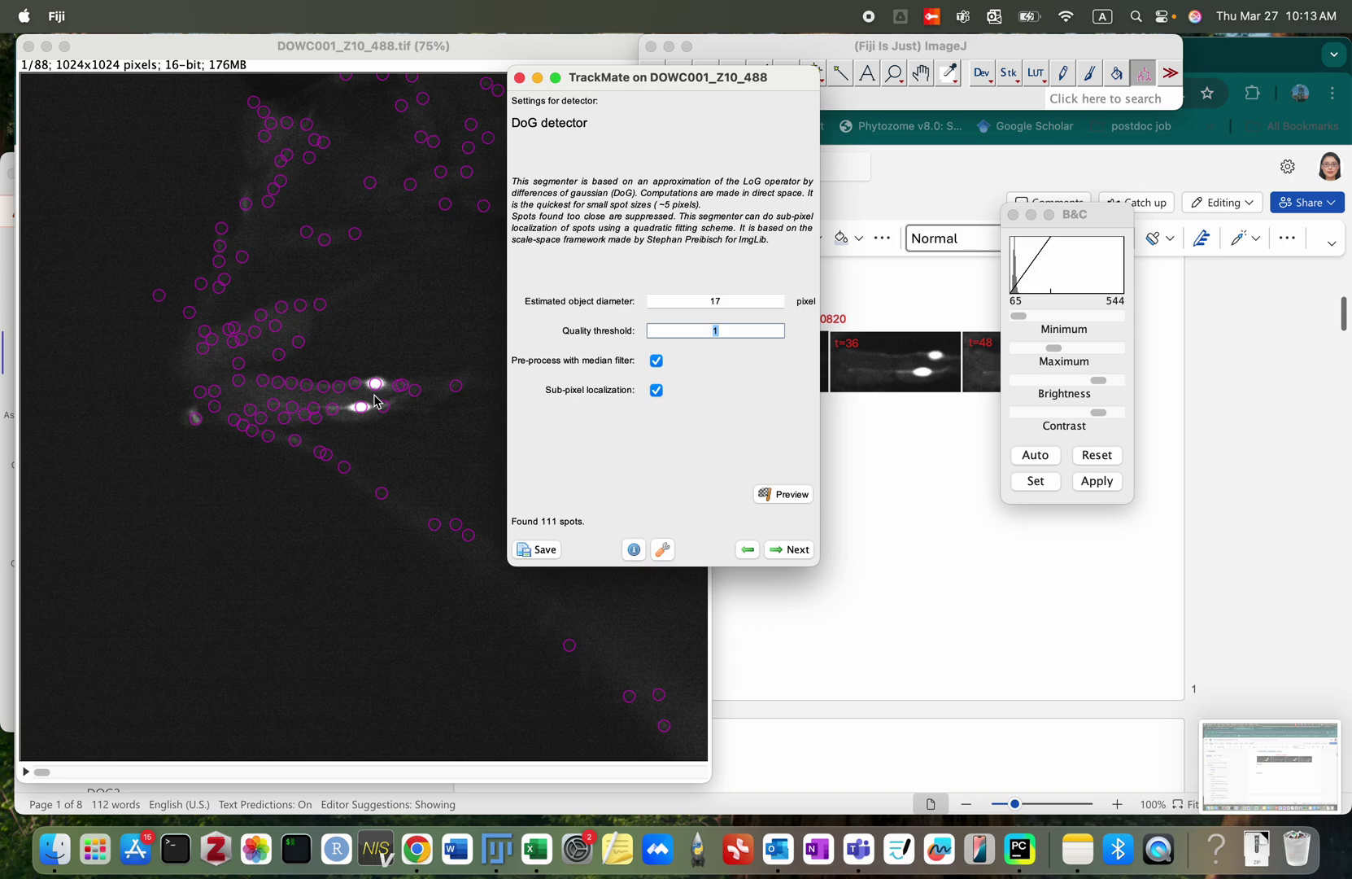
{"action": "left_click", "coordinate": [738, 334]}
{"action": "left_click", "coordinate": [658, 362]}
{"action": "left_click", "coordinate": [657, 362]}
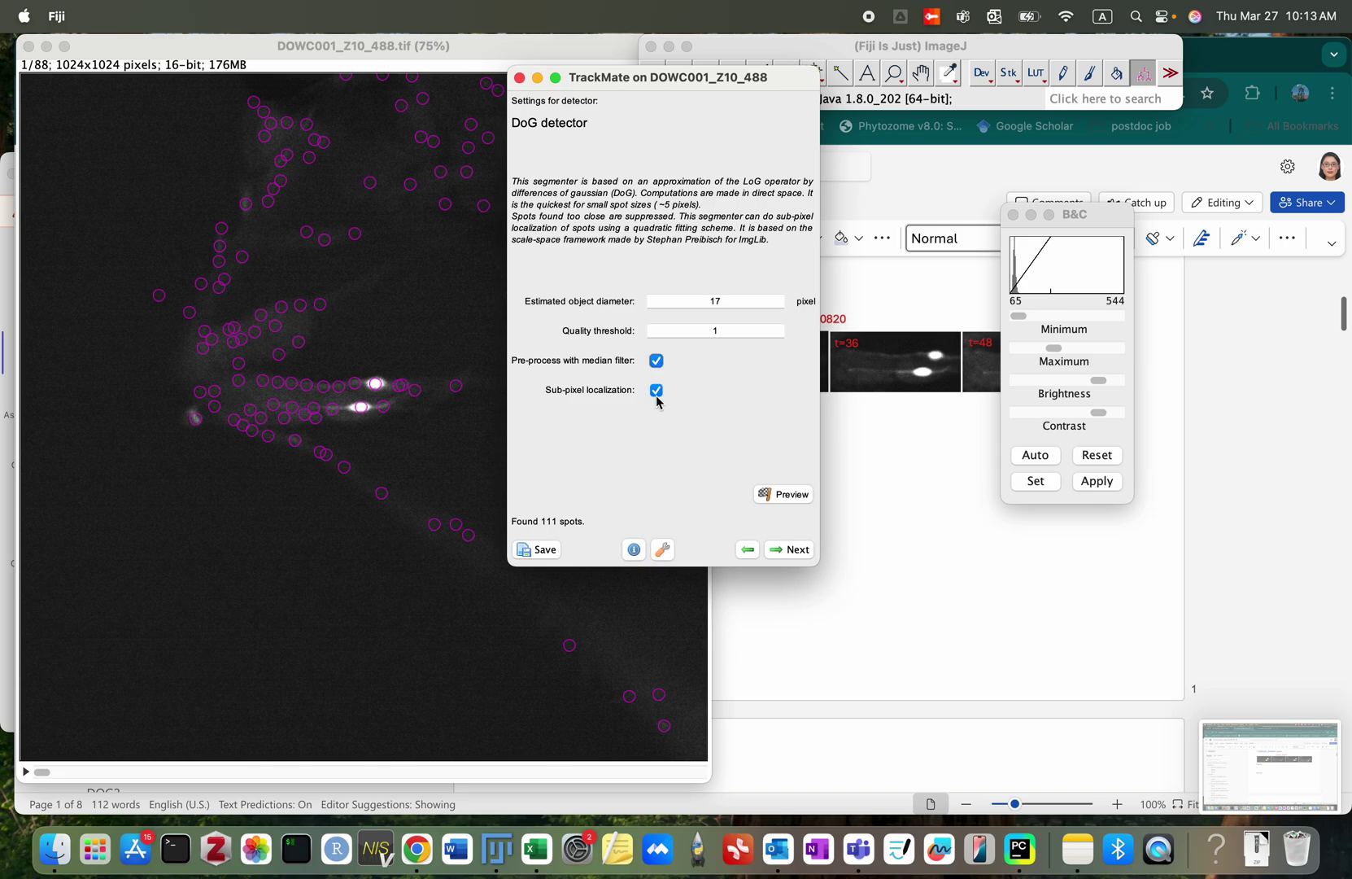
{"action": "left_click", "coordinate": [658, 392]}
{"action": "left_click", "coordinate": [789, 551]}
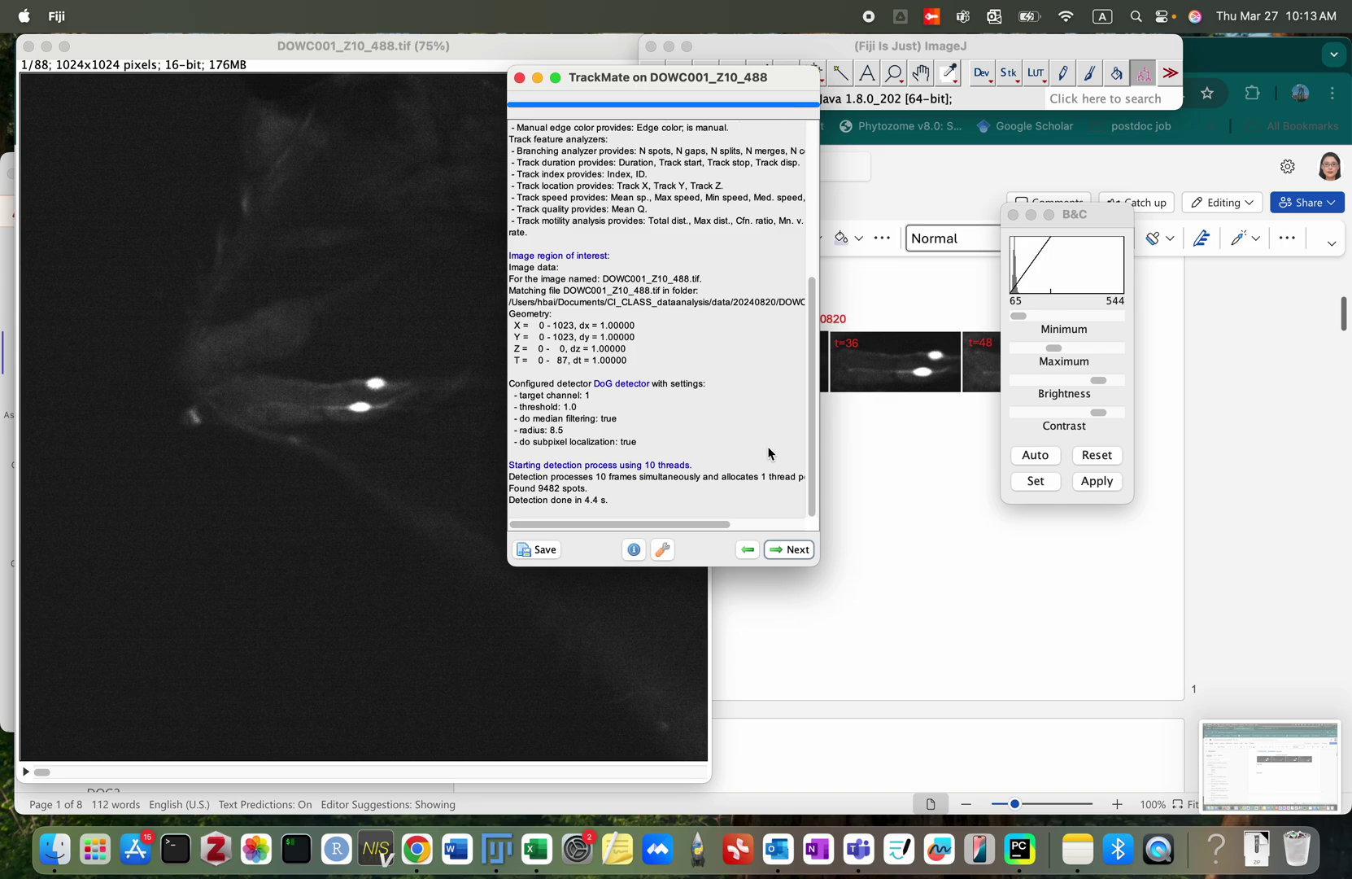
Step: Continue past the initial thresholding without a cutoff and remove all existing spot filters
{"action": "left_click", "coordinate": [790, 550]}
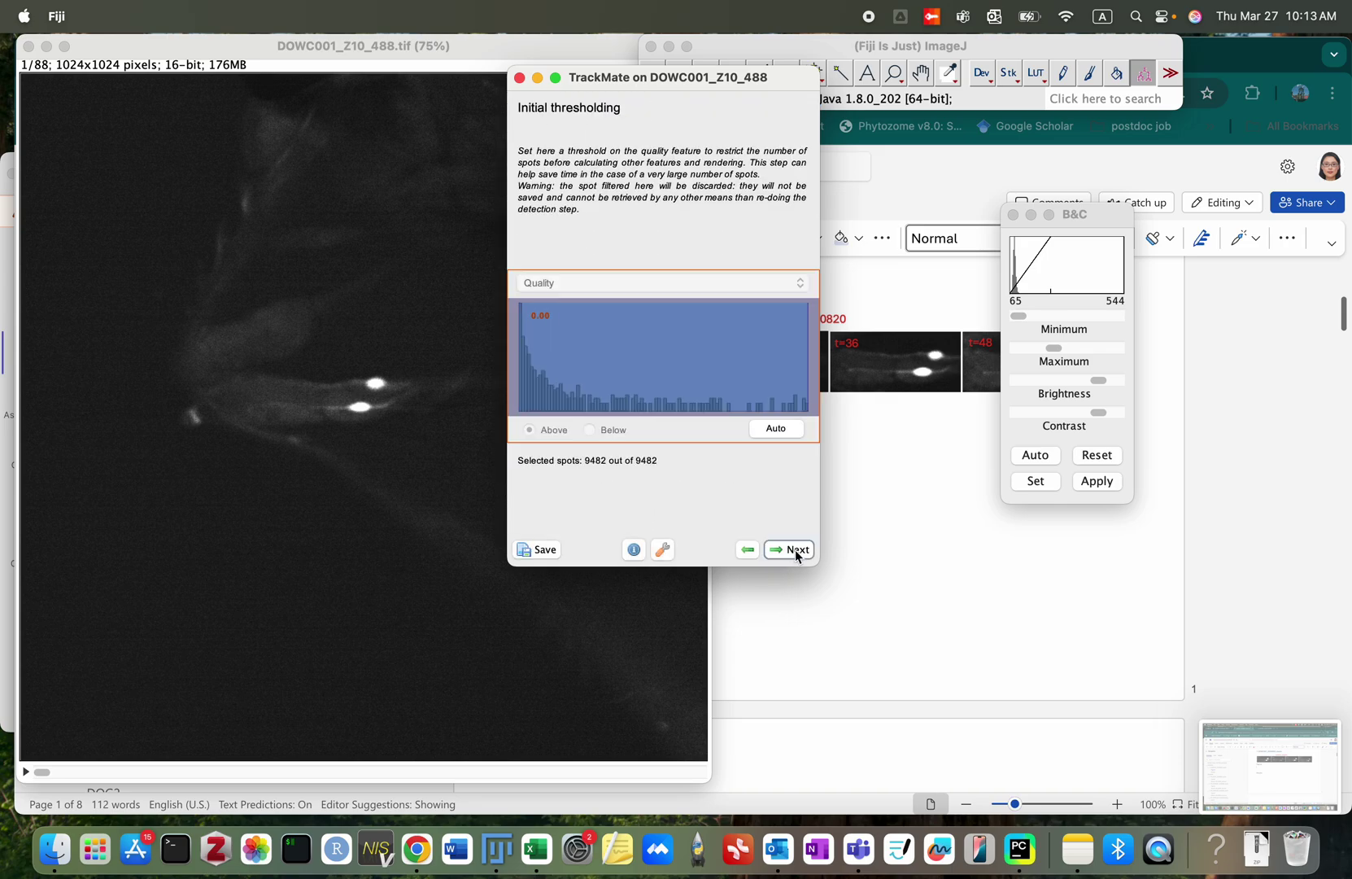
{"action": "left_click", "coordinate": [789, 550]}
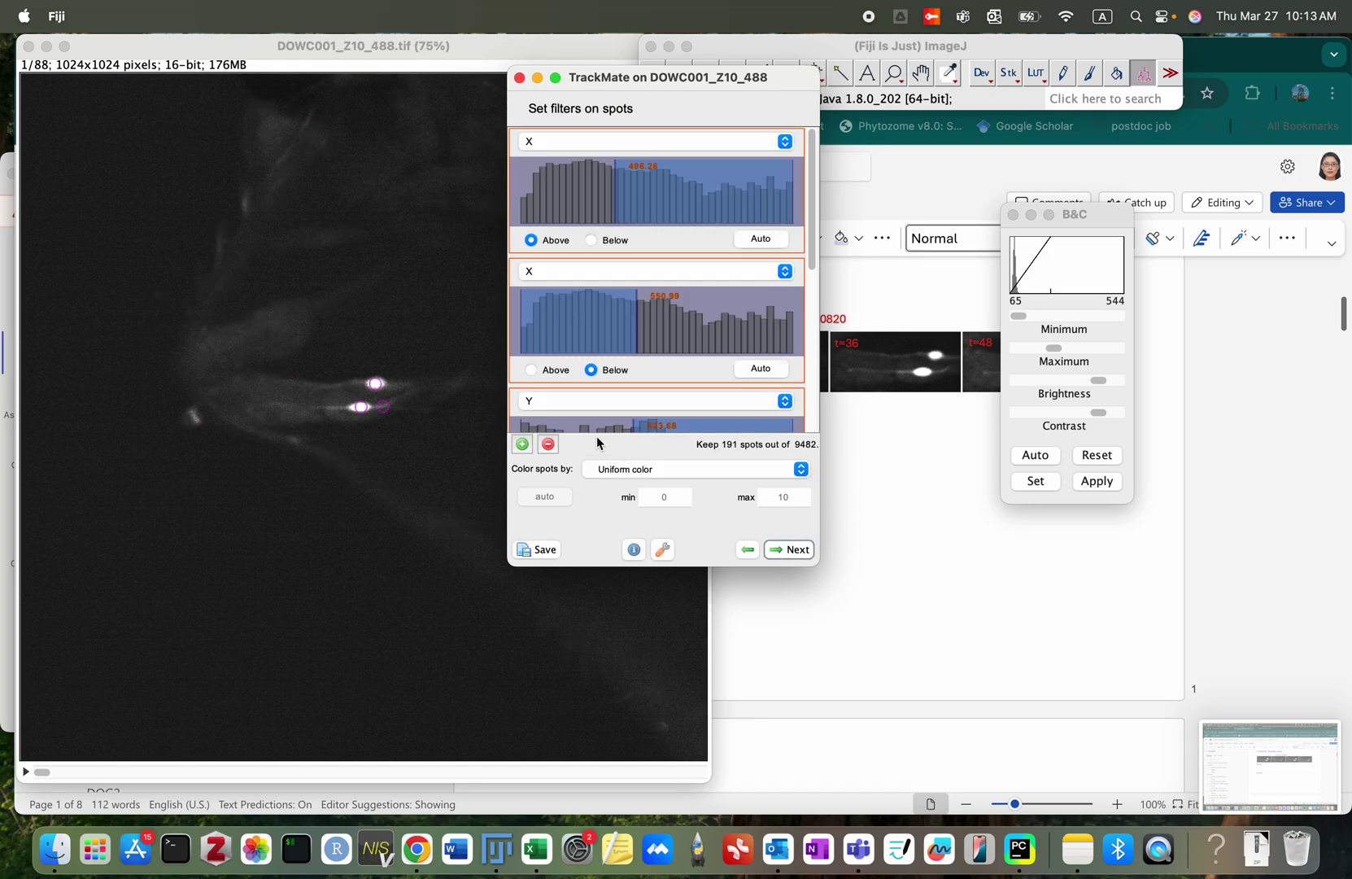
{"action": "left_click", "coordinate": [549, 444]}
{"action": "left_click", "coordinate": [548, 443]}
{"action": "left_click", "coordinate": [549, 443]}
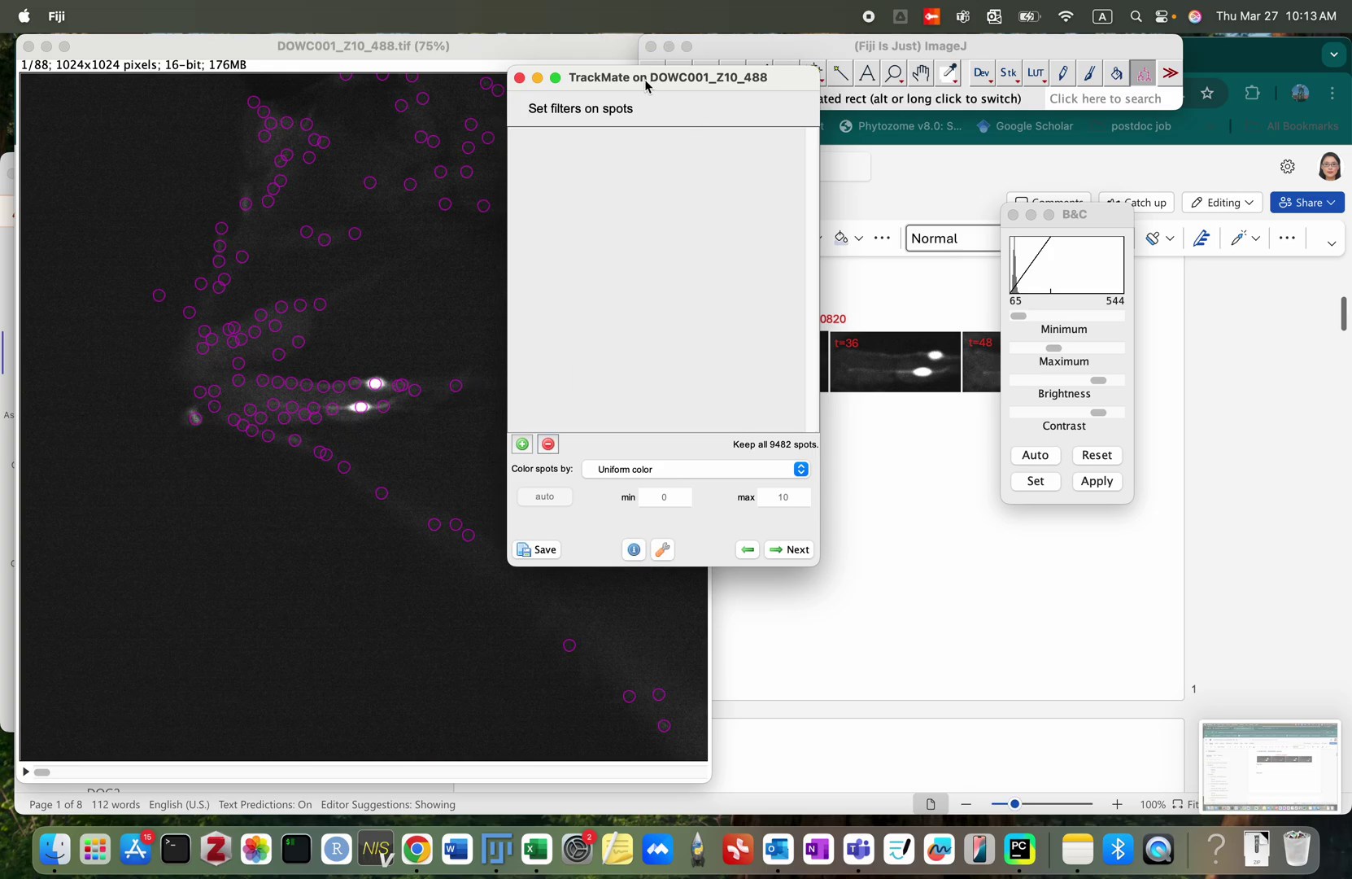
Step: Add a spot filter on X that keeps spots above about 500, clearing other windows off the image and filter settings
{"action": "left_click_drag", "start_coordinate": [645, 86], "coordinate": [848, 183]}
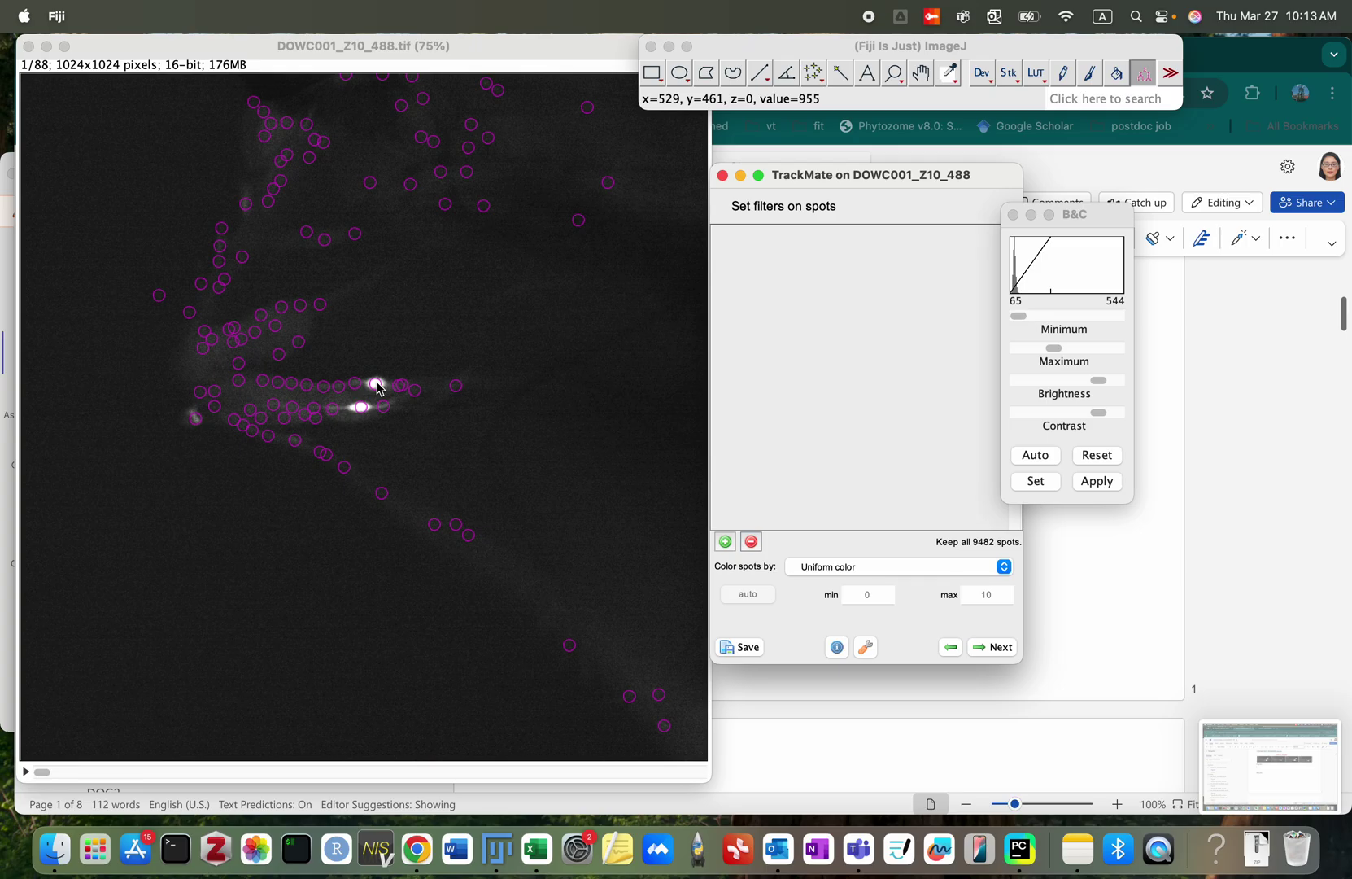
{"action": "left_click", "coordinate": [727, 541]}
{"action": "left_click", "coordinate": [773, 237]}
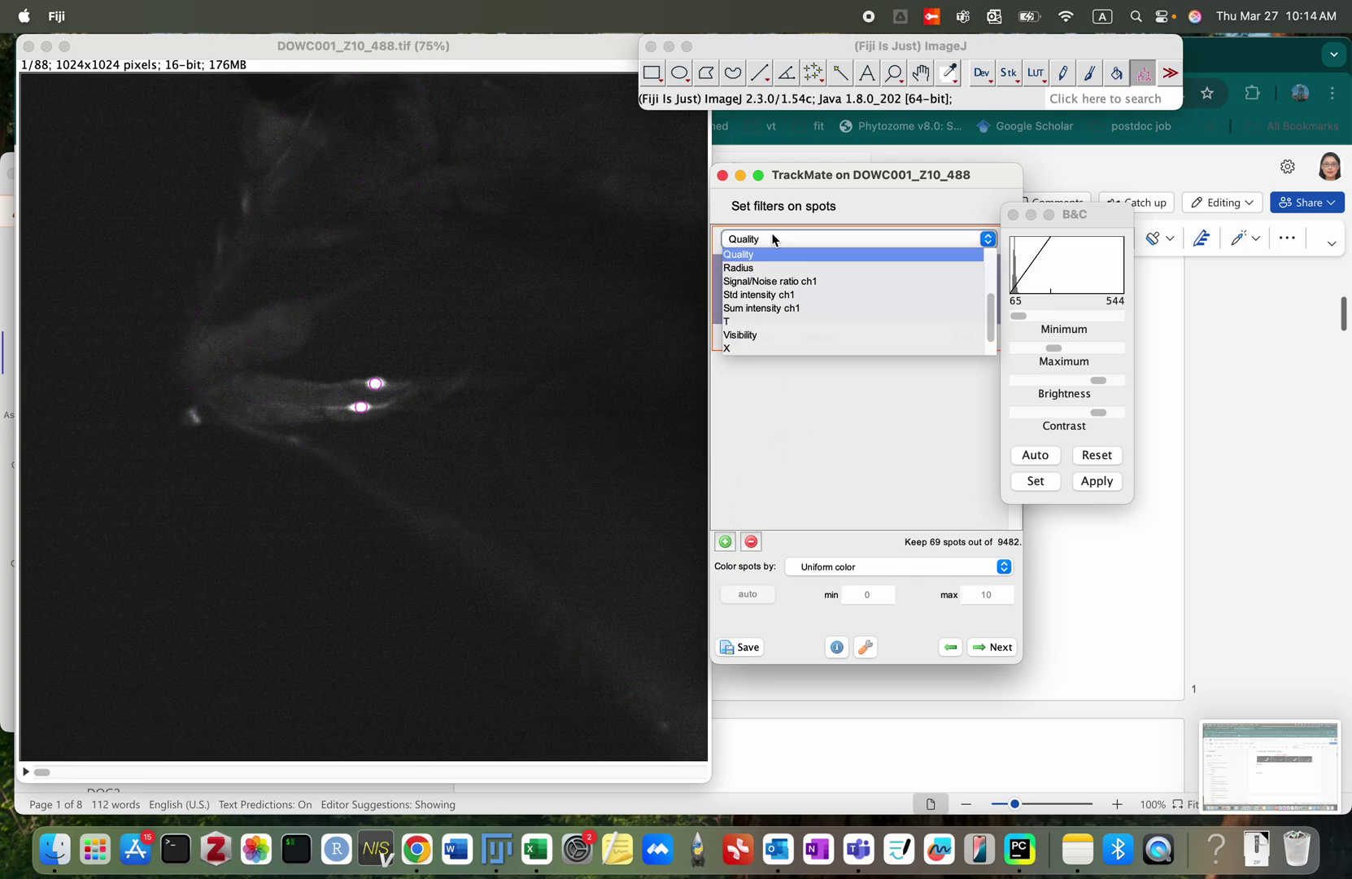
{"action": "left_click", "coordinate": [746, 349]}
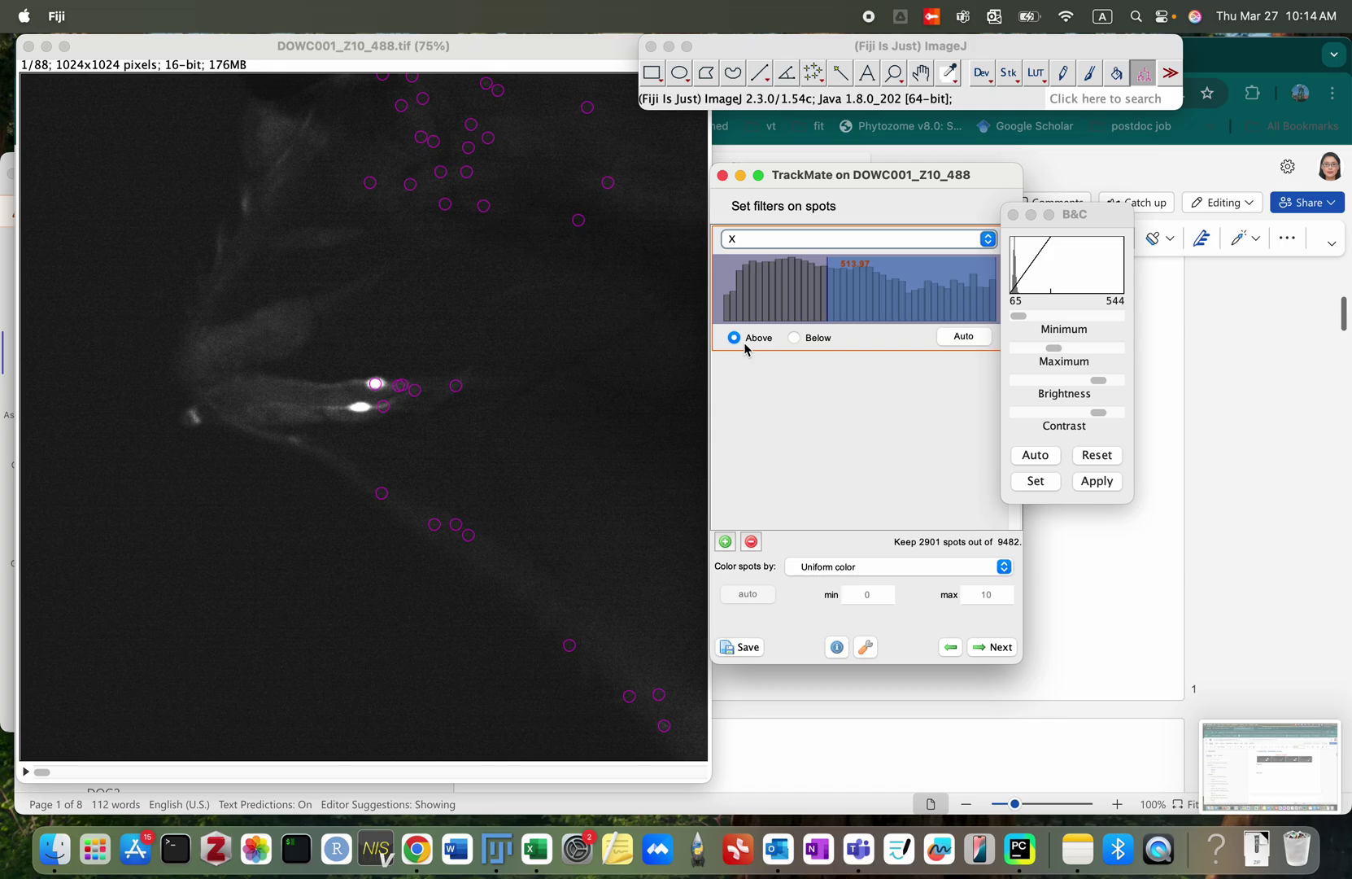
{"action": "left_click_drag", "start_coordinate": [1104, 216], "coordinate": [1208, 215]}
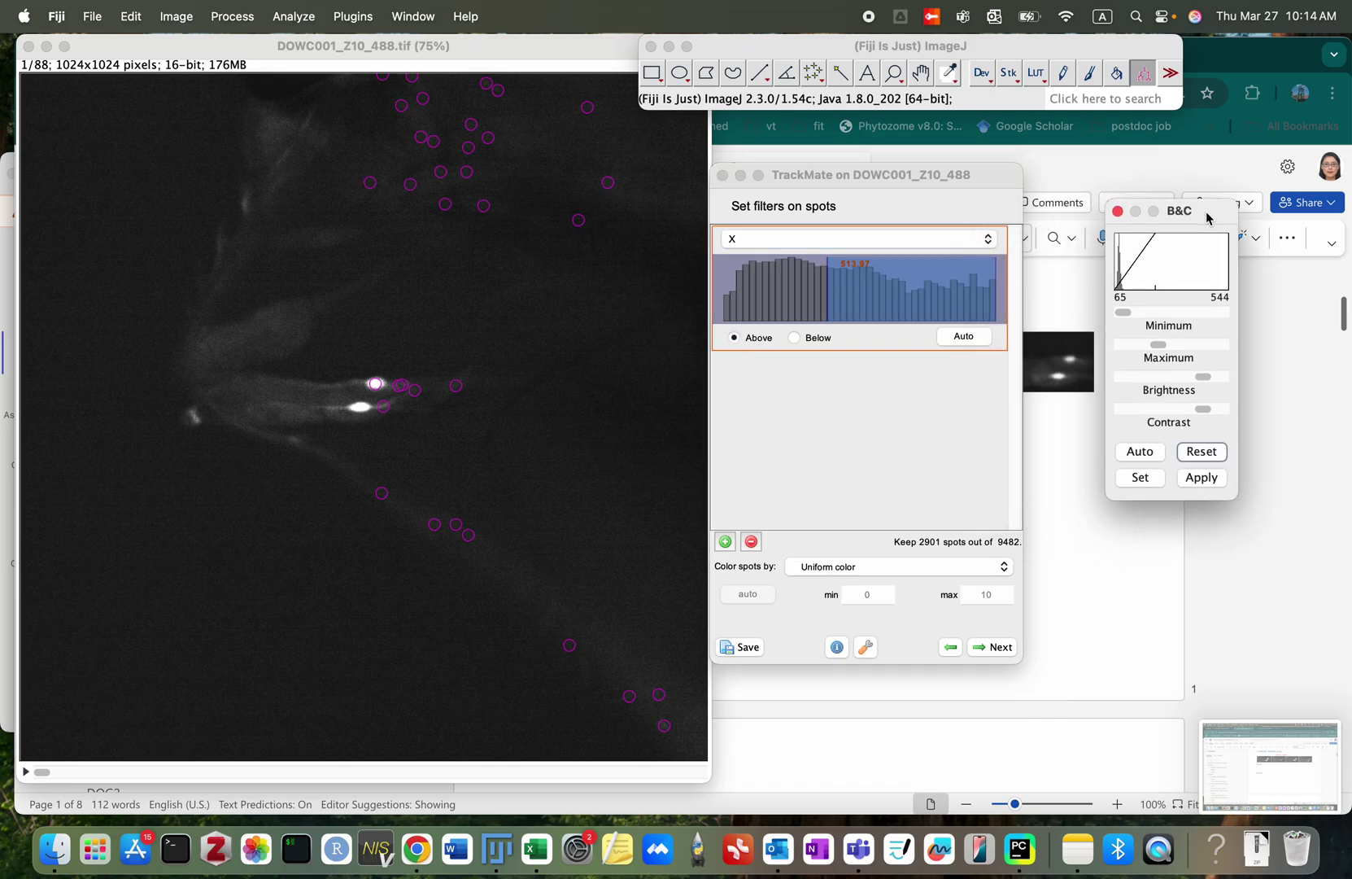
{"action": "left_click", "coordinate": [795, 337]}
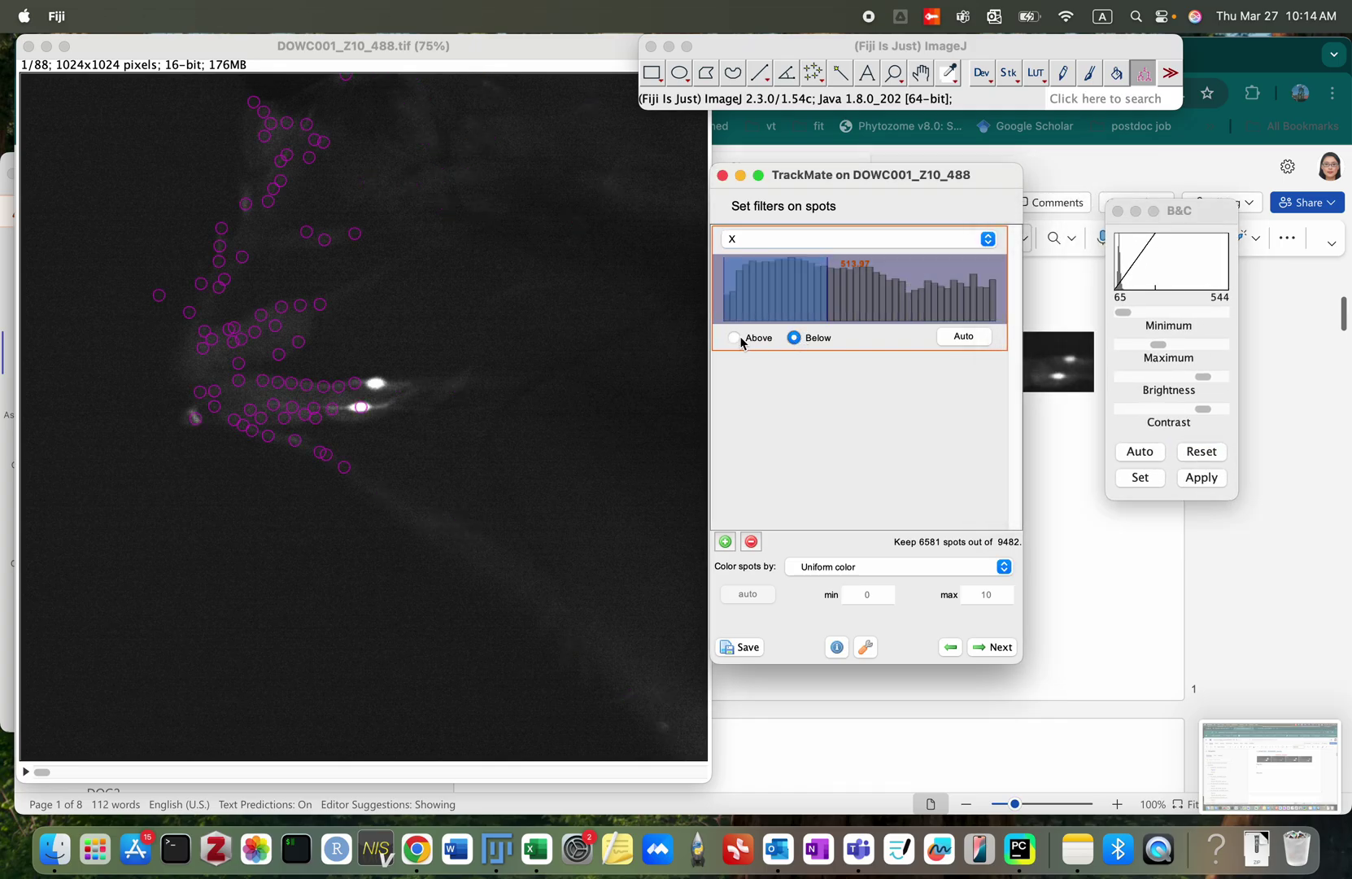
{"action": "left_click", "coordinate": [736, 338]}
{"action": "left_click", "coordinate": [804, 341]}
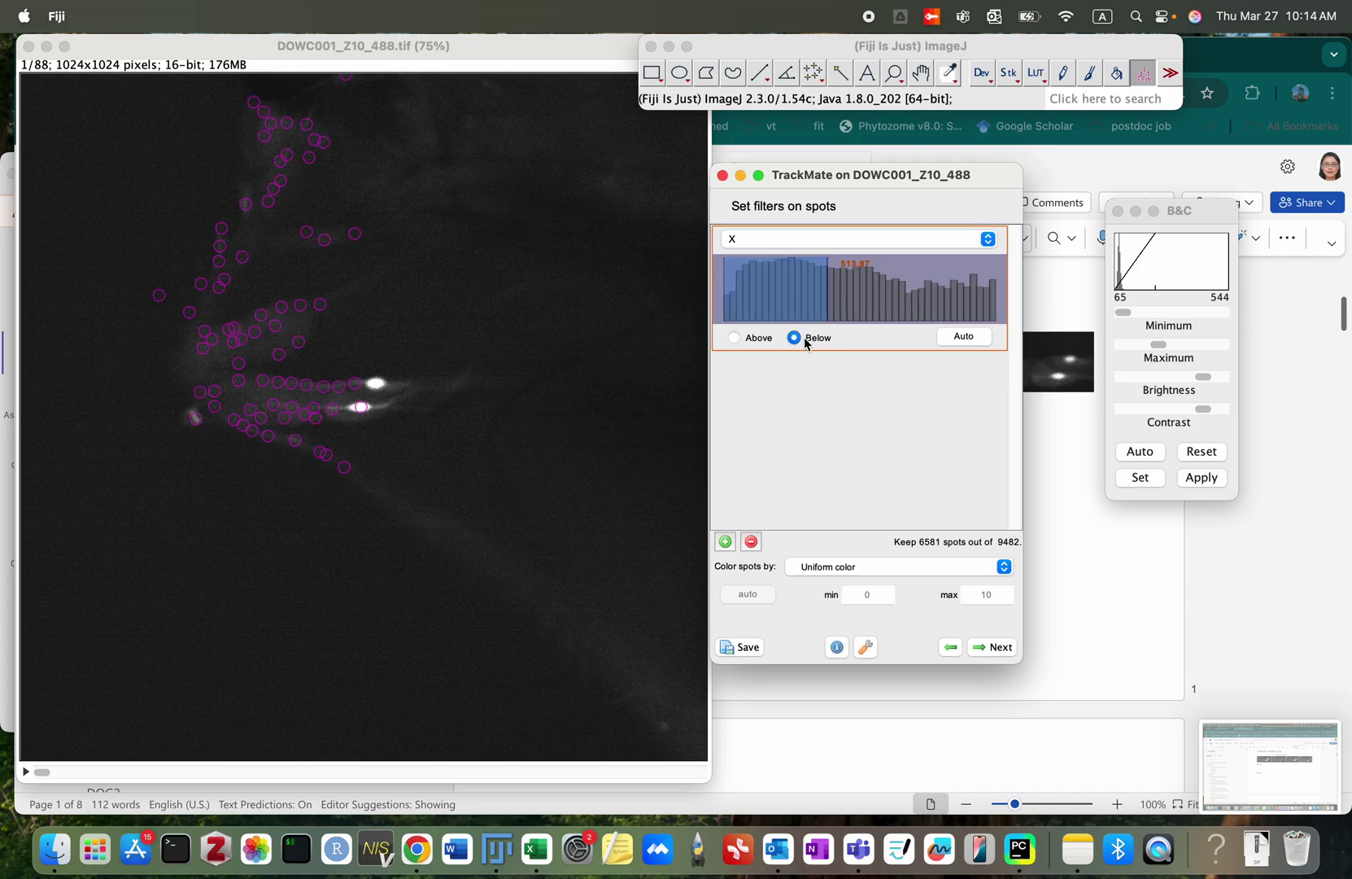
{"action": "left_click", "coordinate": [736, 340]}
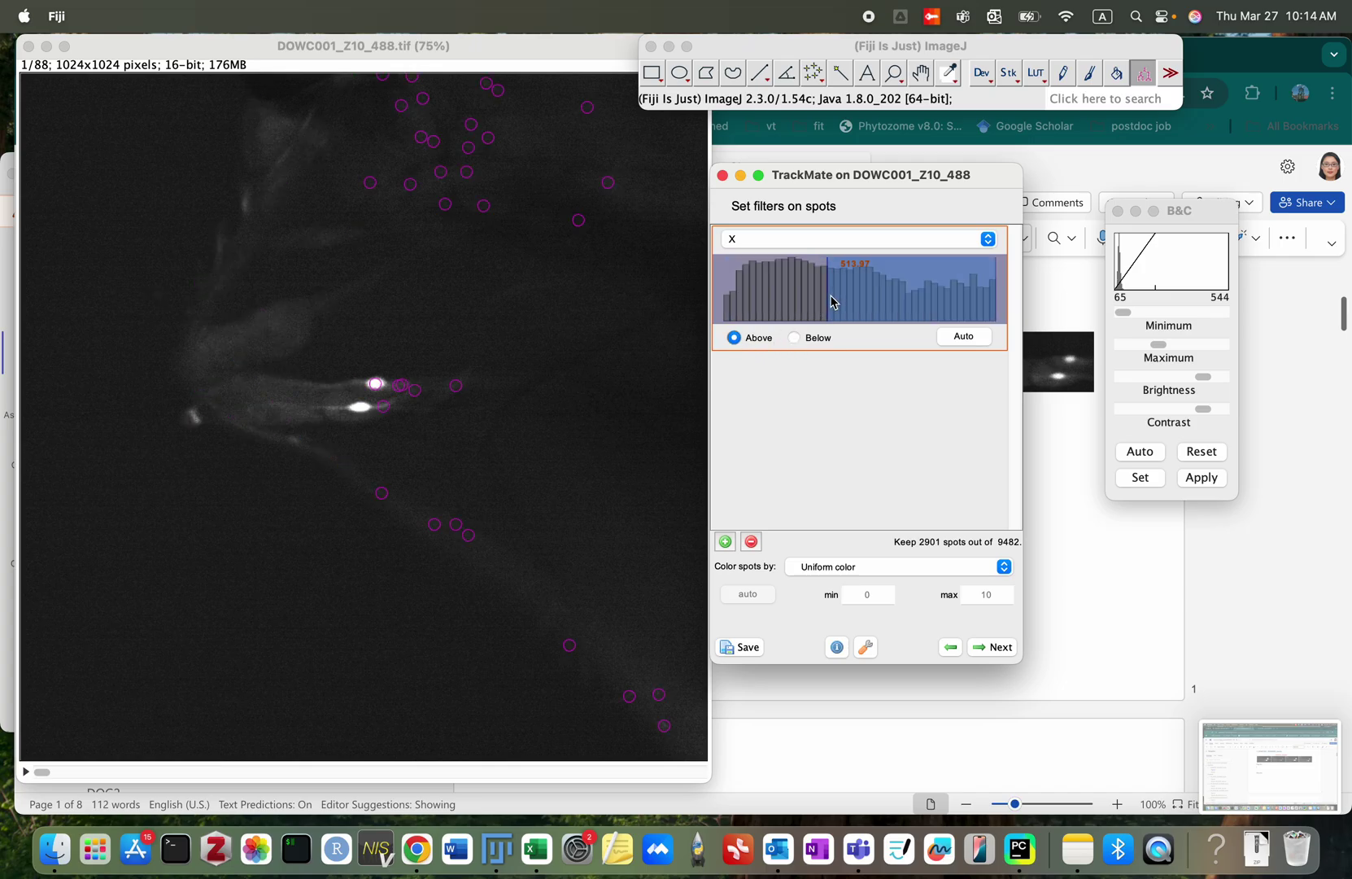
{"action": "left_click_drag", "start_coordinate": [831, 301], "coordinate": [751, 305]}
{"action": "left_click_drag", "start_coordinate": [723, 305], "coordinate": [824, 311]}
Step: Add a second spot filter on X that keeps spots below about 557
{"action": "left_click", "coordinate": [725, 541]}
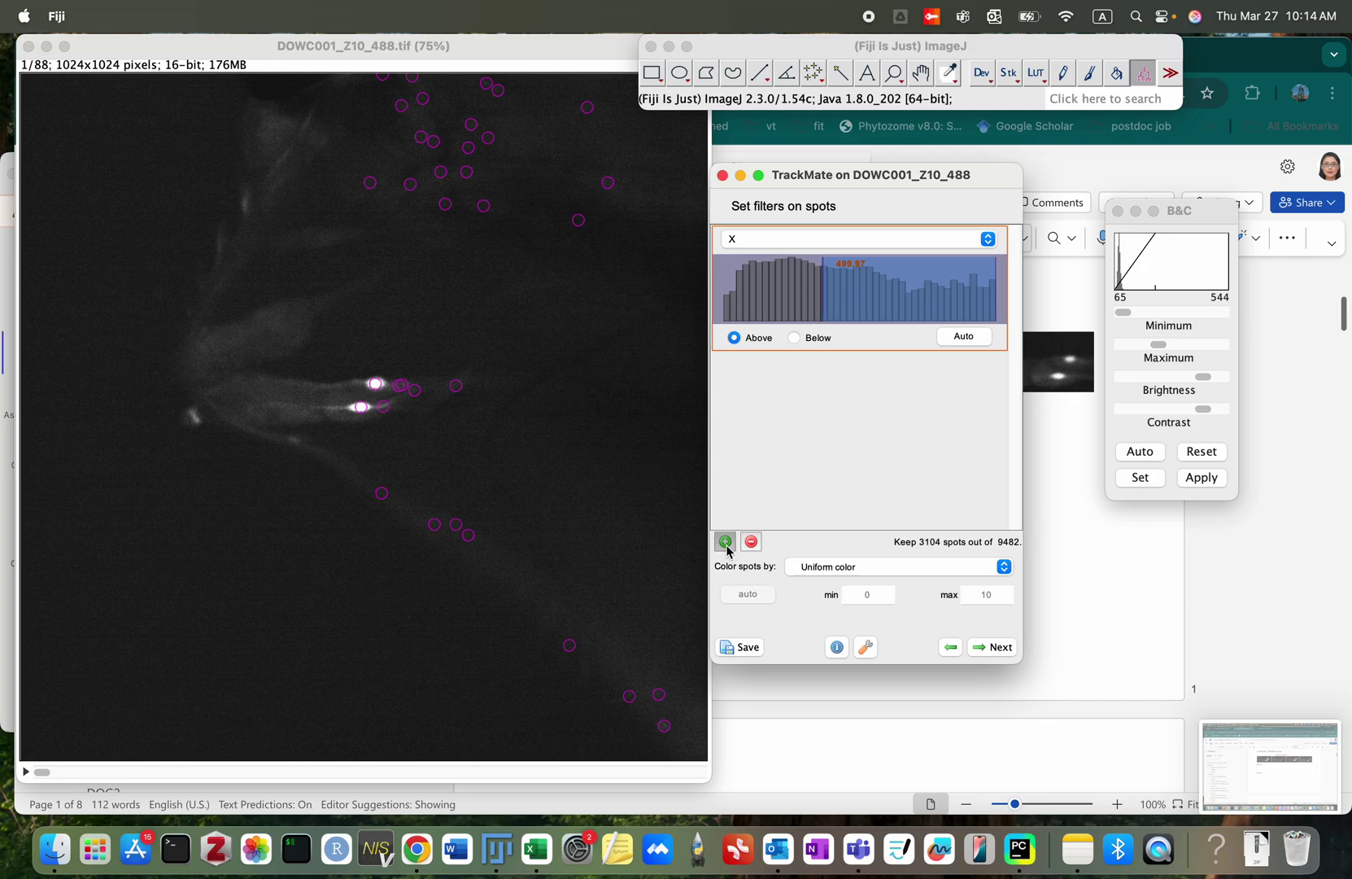
{"action": "left_click", "coordinate": [766, 370]}
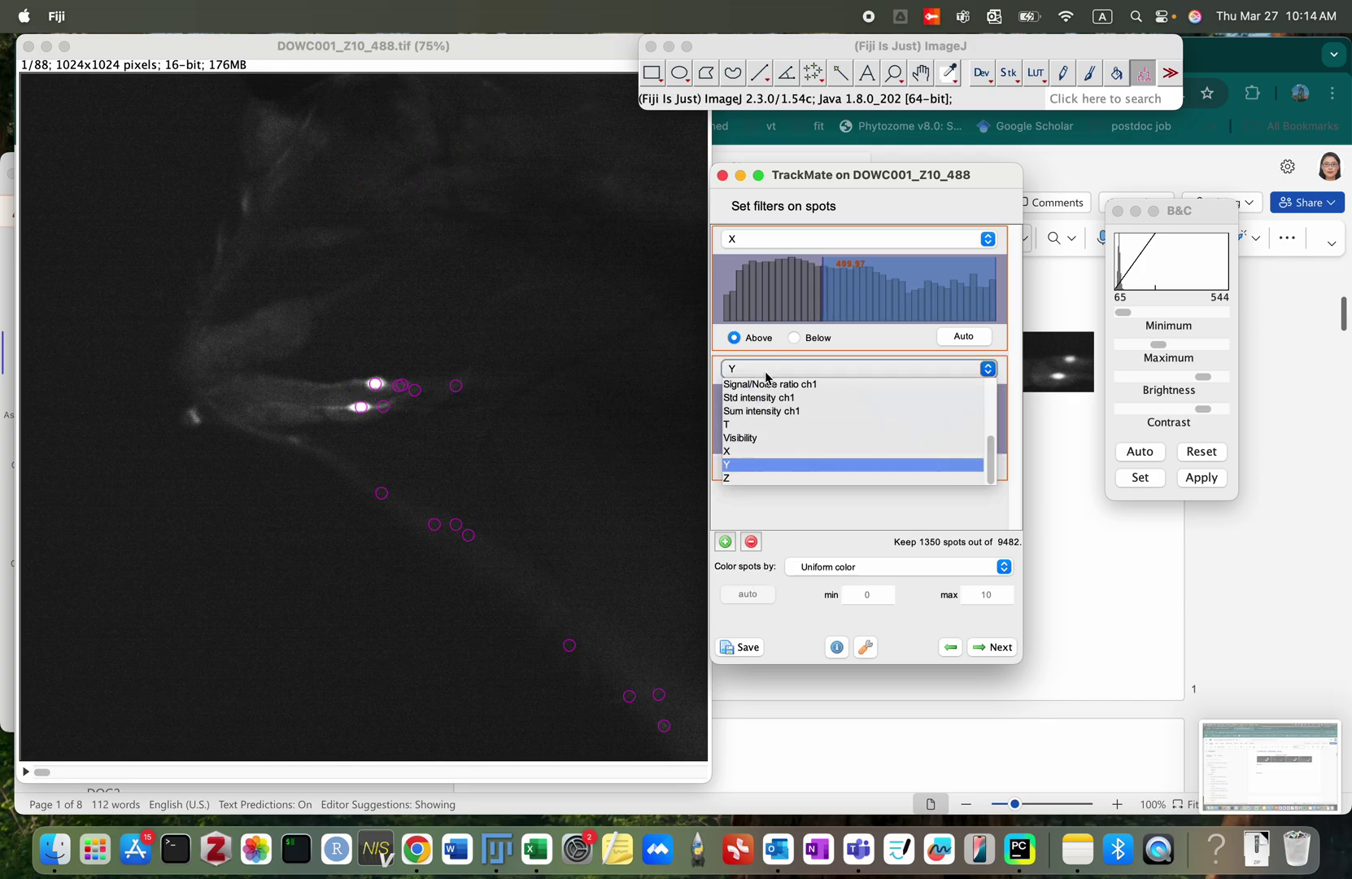
{"action": "left_click", "coordinate": [759, 453]}
{"action": "left_click", "coordinate": [793, 470]}
{"action": "mouse_move", "coordinate": [835, 423]}
{"action": "left_mouse_down"}
{"action": "mouse_move", "coordinate": [1009, 434]}
{"action": "mouse_move", "coordinate": [843, 420]}
{"action": "left_mouse_up"}
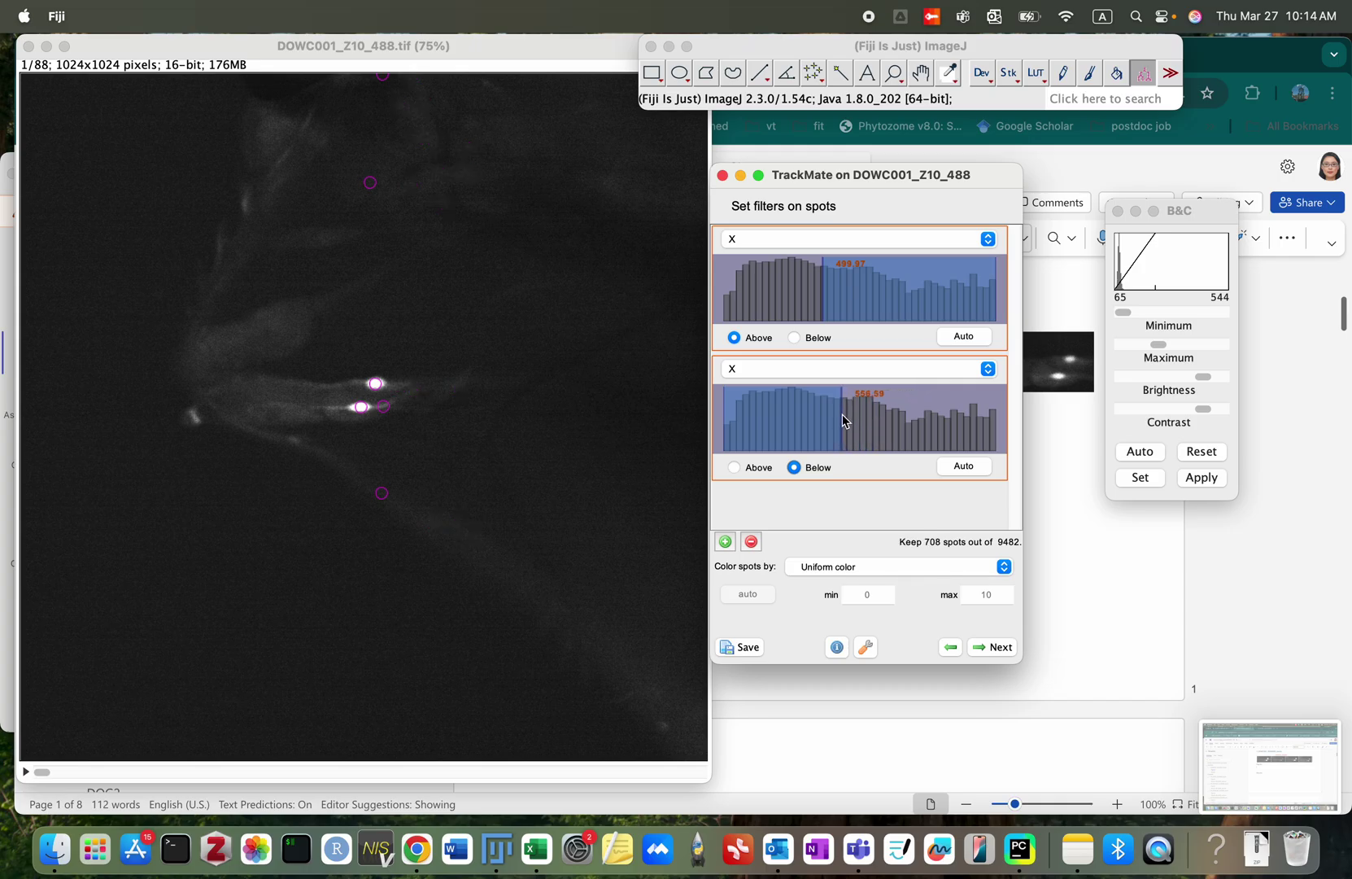
Step: Add a spot filter on Y that keeps spots above about 188
{"action": "left_click", "coordinate": [725, 542]}
{"action": "scroll", "coordinate": [832, 444], "scroll_direction": "down", "scroll_amount": 1}
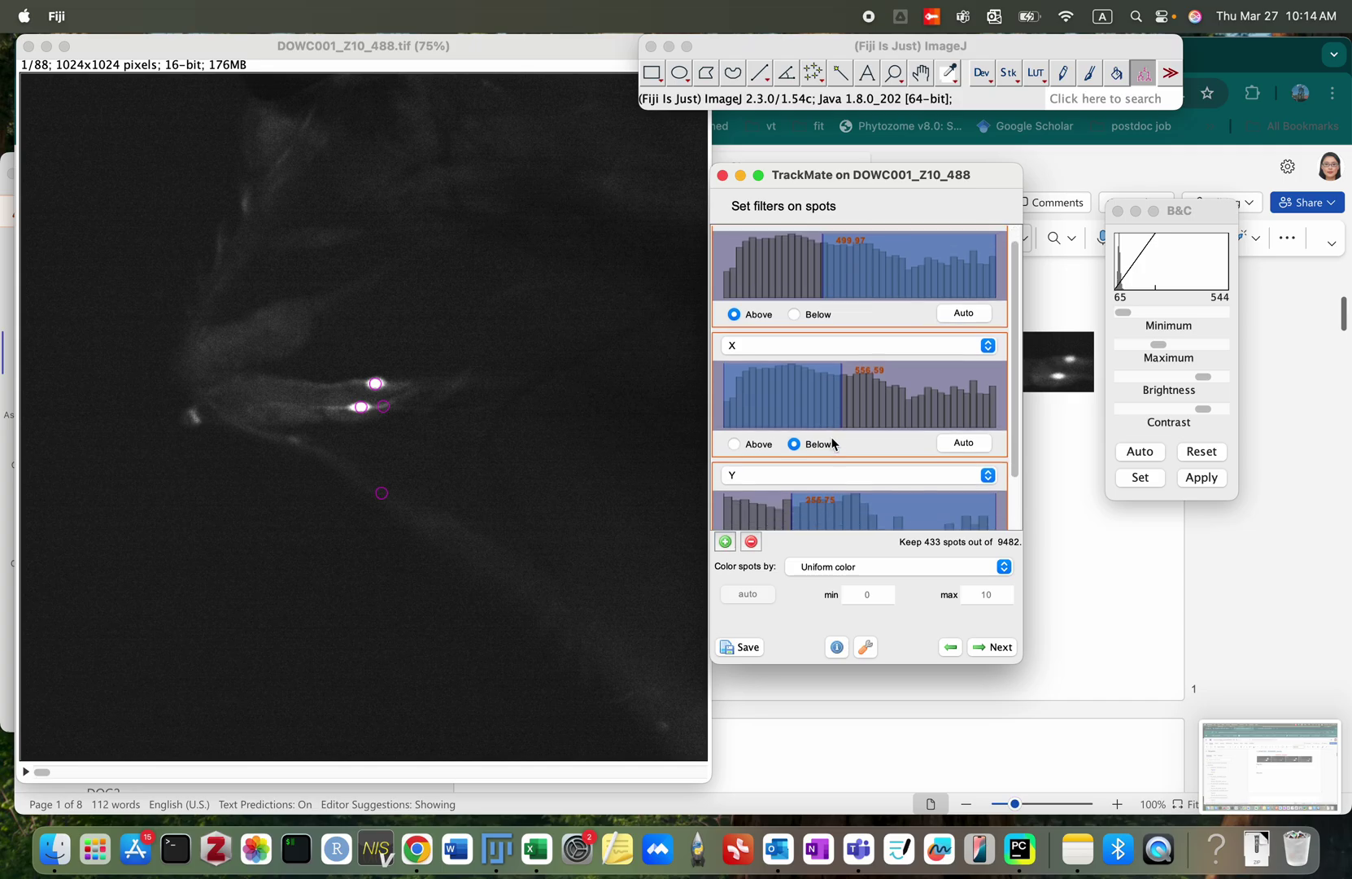
{"action": "scroll", "coordinate": [831, 444], "scroll_direction": "down", "scroll_amount": 2}
{"action": "left_click_drag", "start_coordinate": [794, 464], "coordinate": [754, 459]}
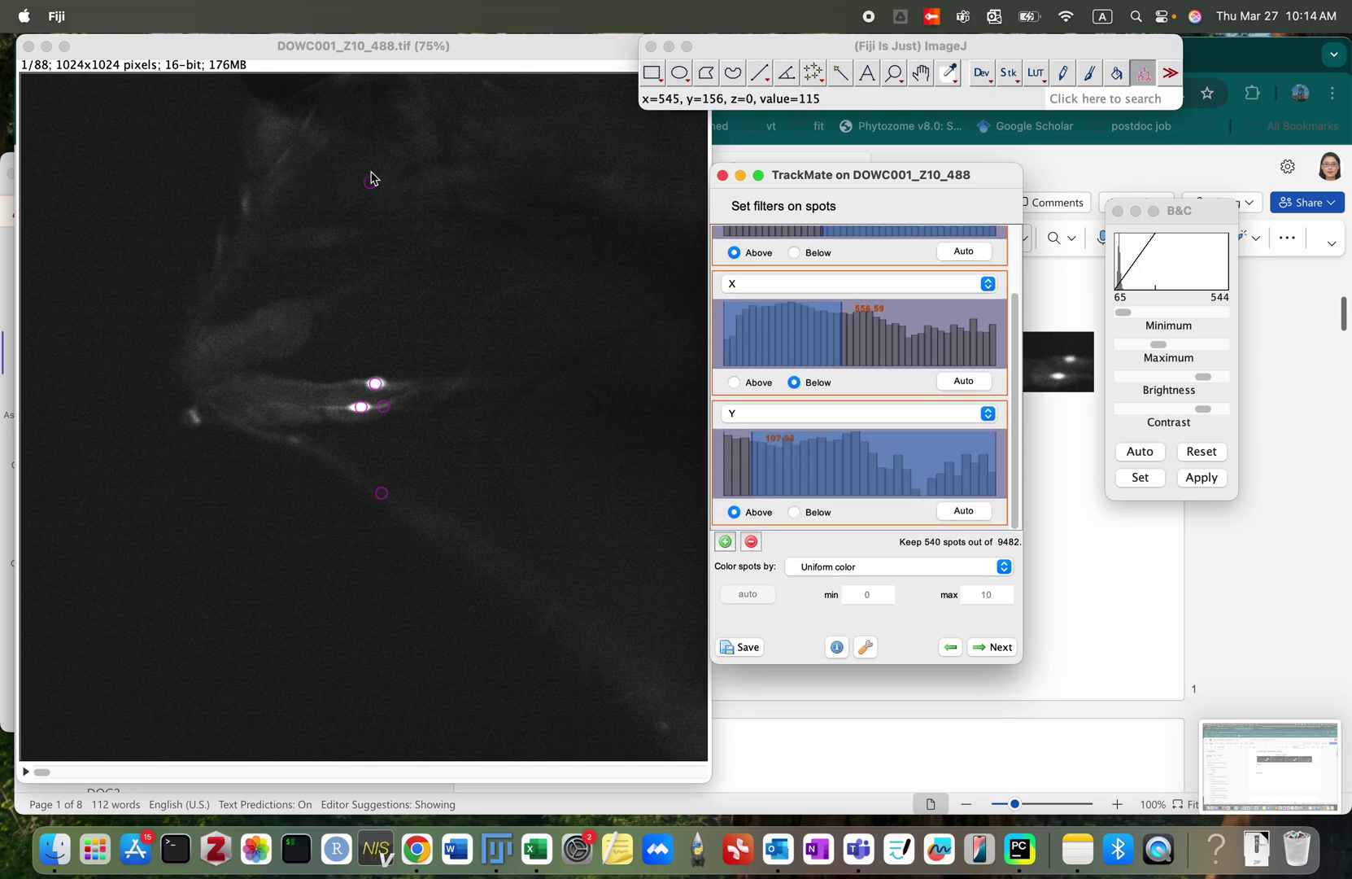
{"action": "left_click_drag", "start_coordinate": [756, 479], "coordinate": [775, 475]}
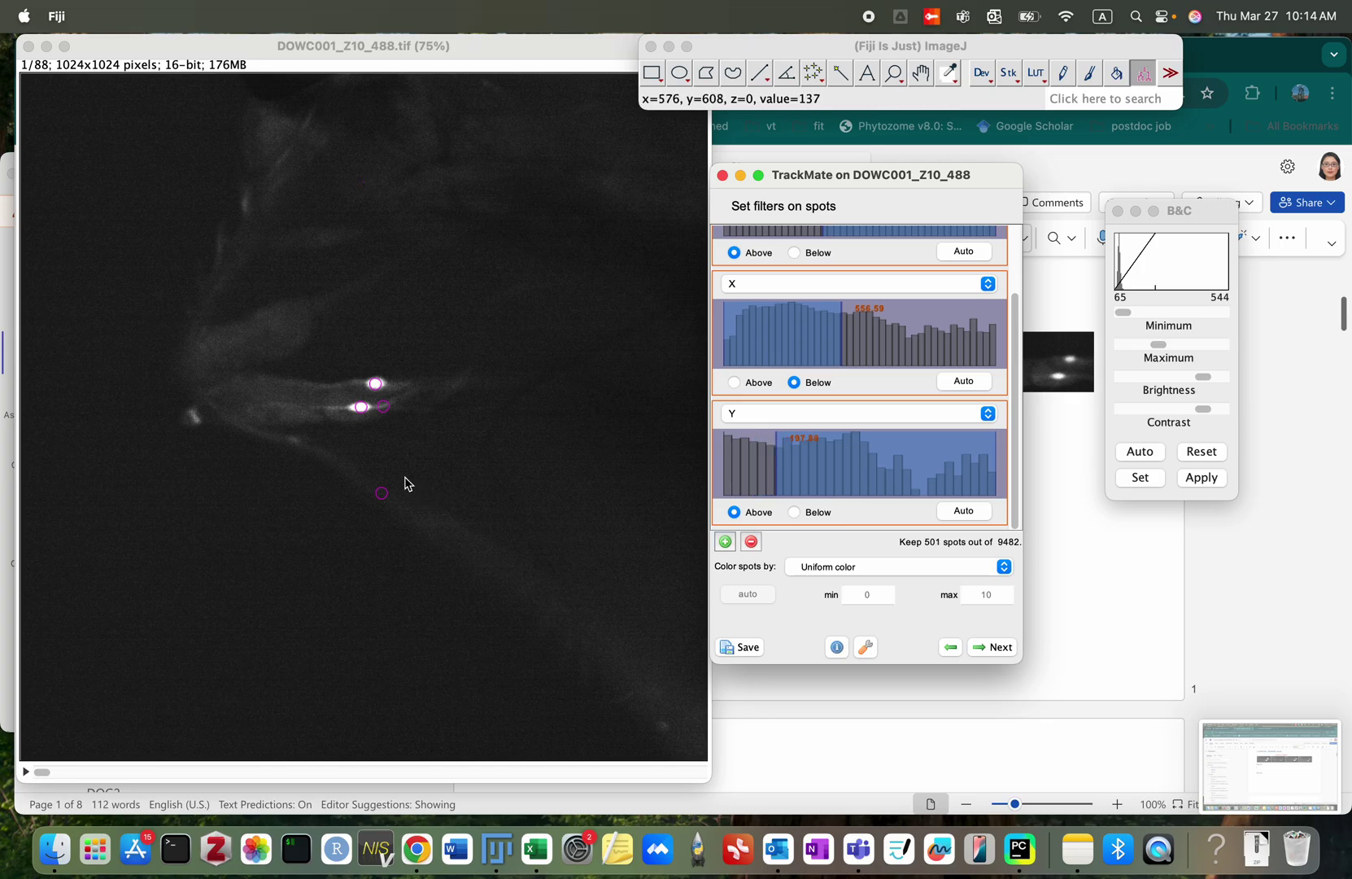
Step: Add a second spot filter on Y that keeps spots below about 486
{"action": "left_click", "coordinate": [727, 542]}
{"action": "scroll", "coordinate": [899, 420], "scroll_direction": "down", "scroll_amount": 5}
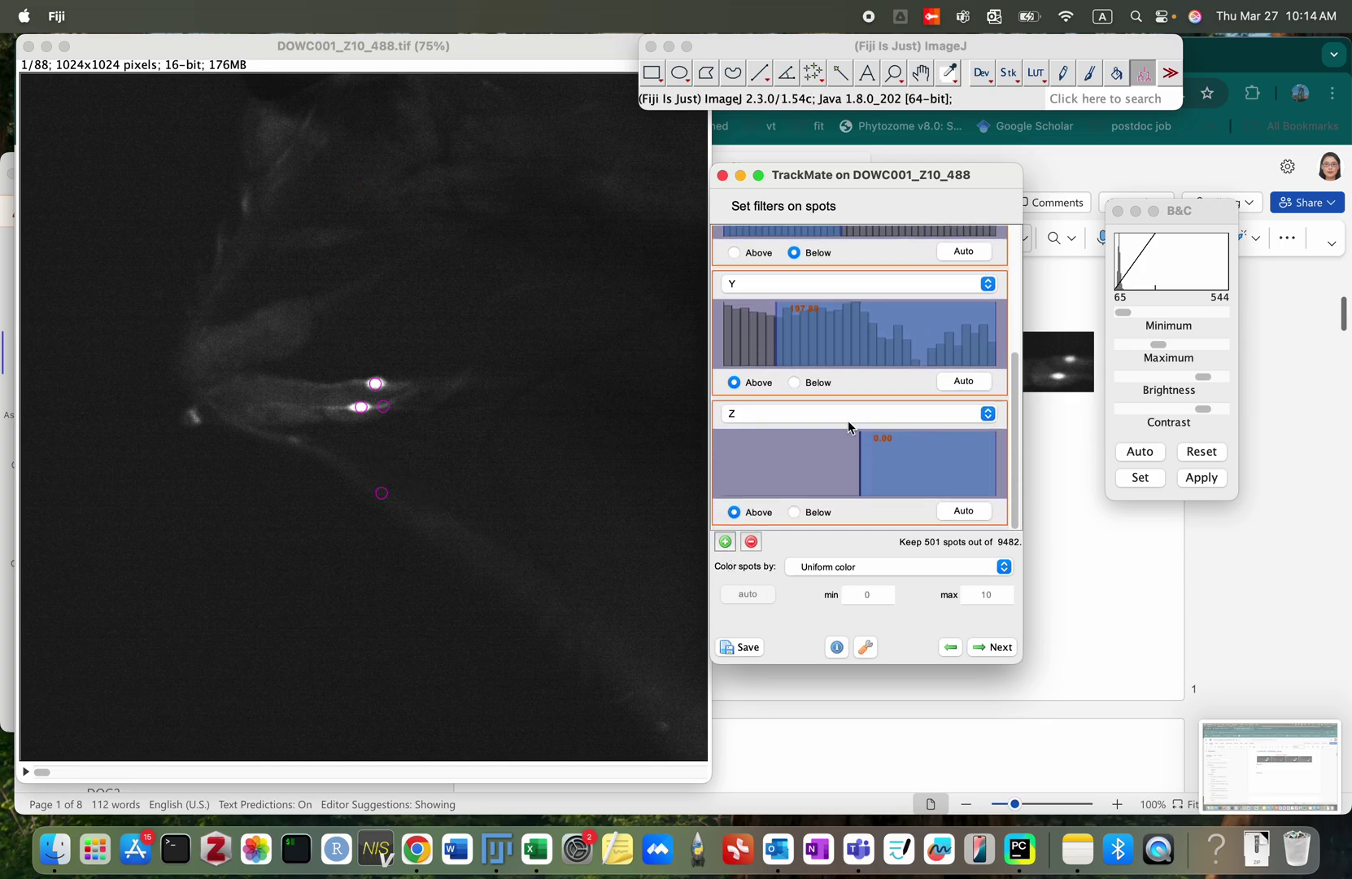
{"action": "left_click", "coordinate": [849, 425]}
{"action": "left_click", "coordinate": [744, 508]}
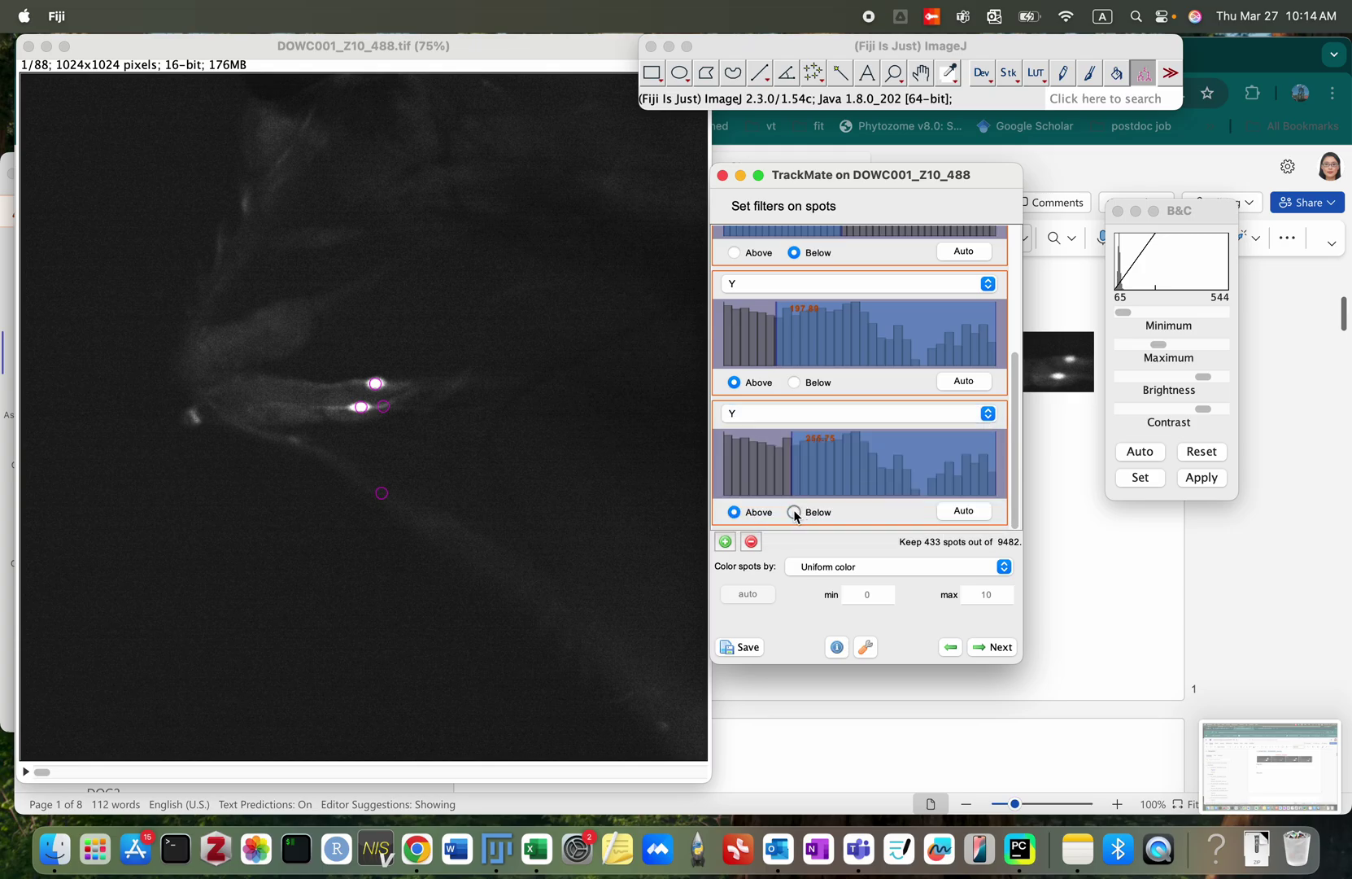
{"action": "left_click", "coordinate": [795, 513]}
{"action": "left_click_drag", "start_coordinate": [800, 462], "coordinate": [852, 469]}
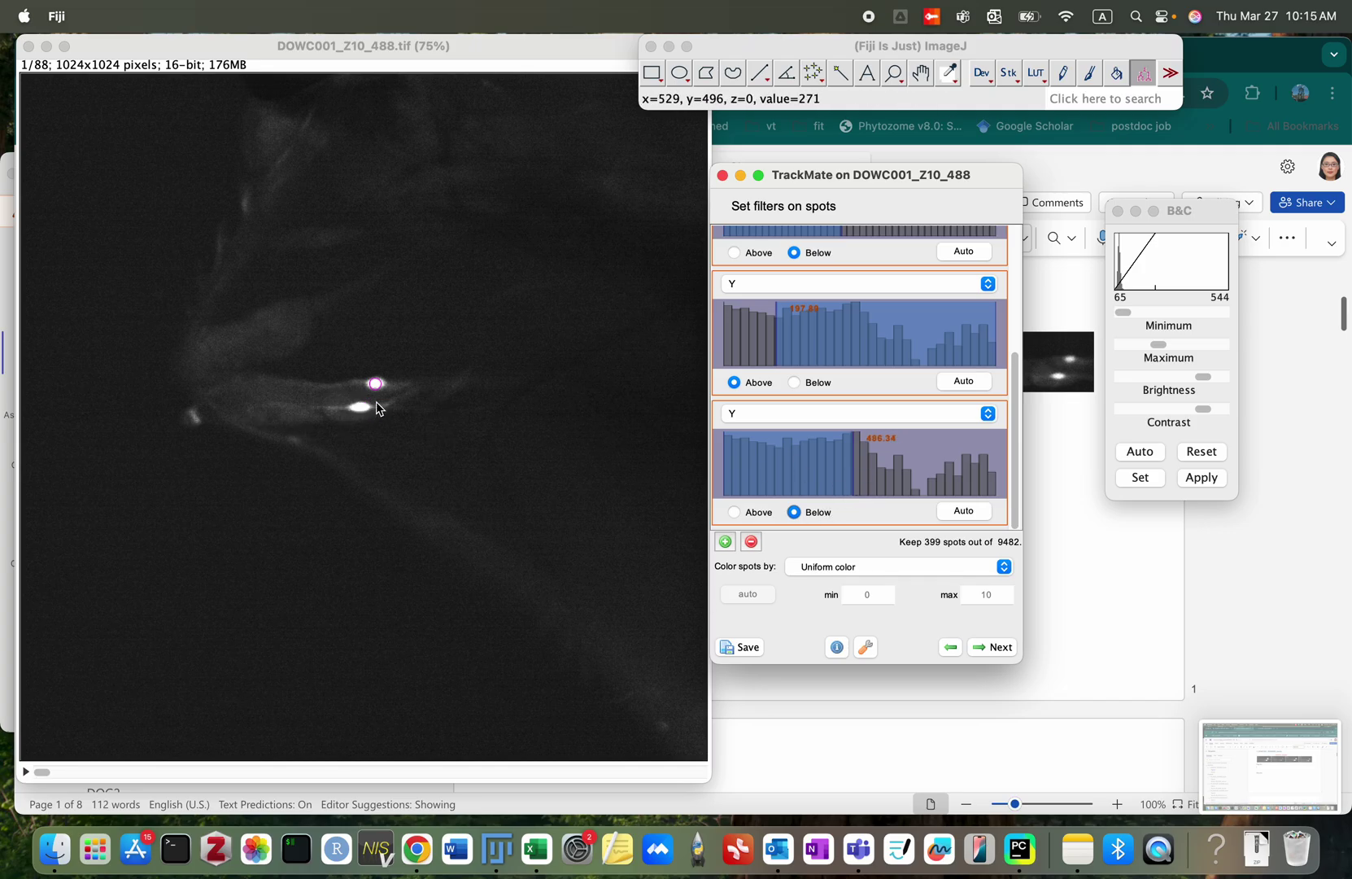
Step: Check the kept spots across the early frames up to frame 29 and lower the upper Y limit to about 473
{"action": "left_click", "coordinate": [44, 778]}
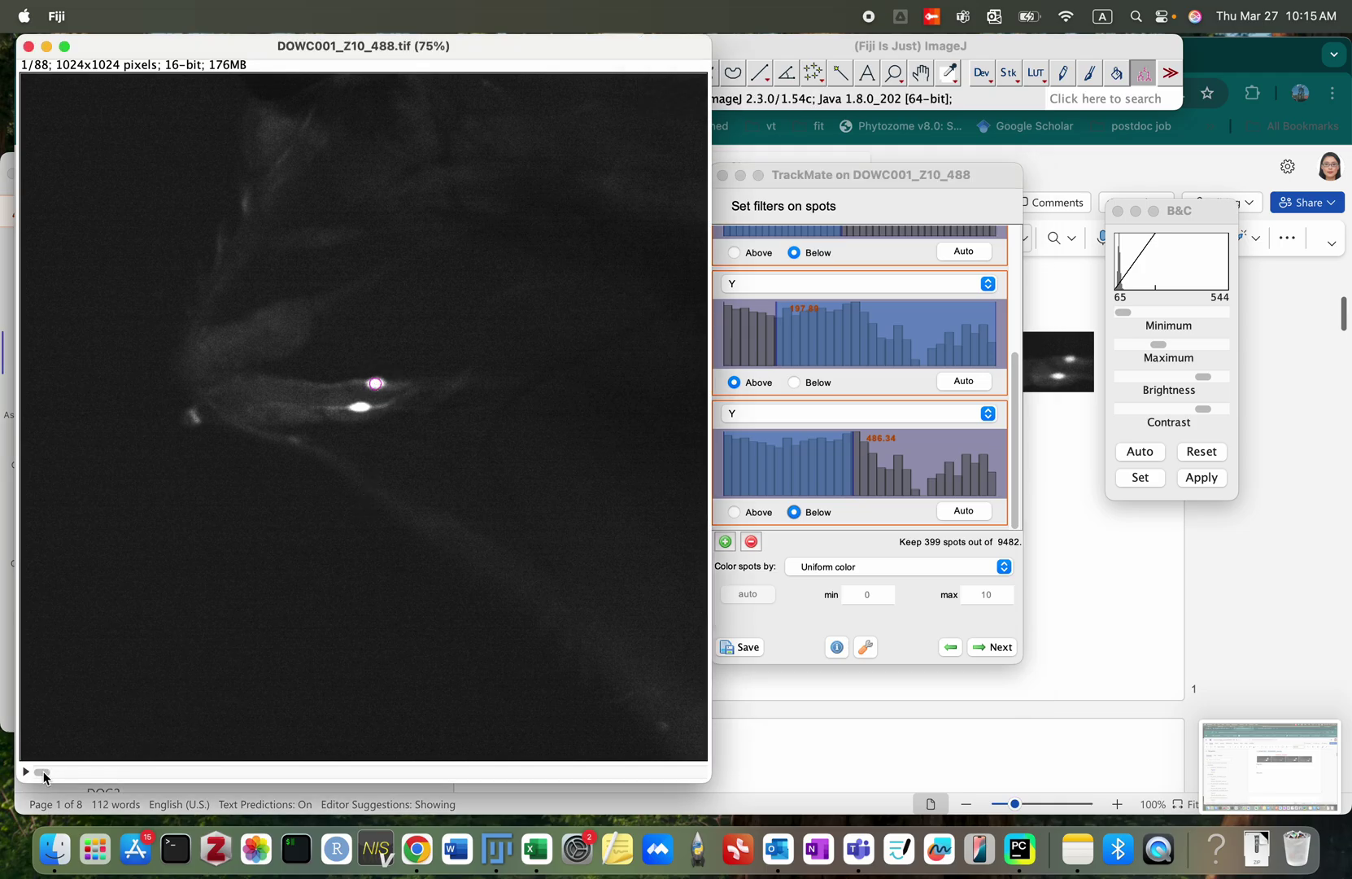
{"action": "left_click_drag", "start_coordinate": [44, 777], "coordinate": [63, 778]}
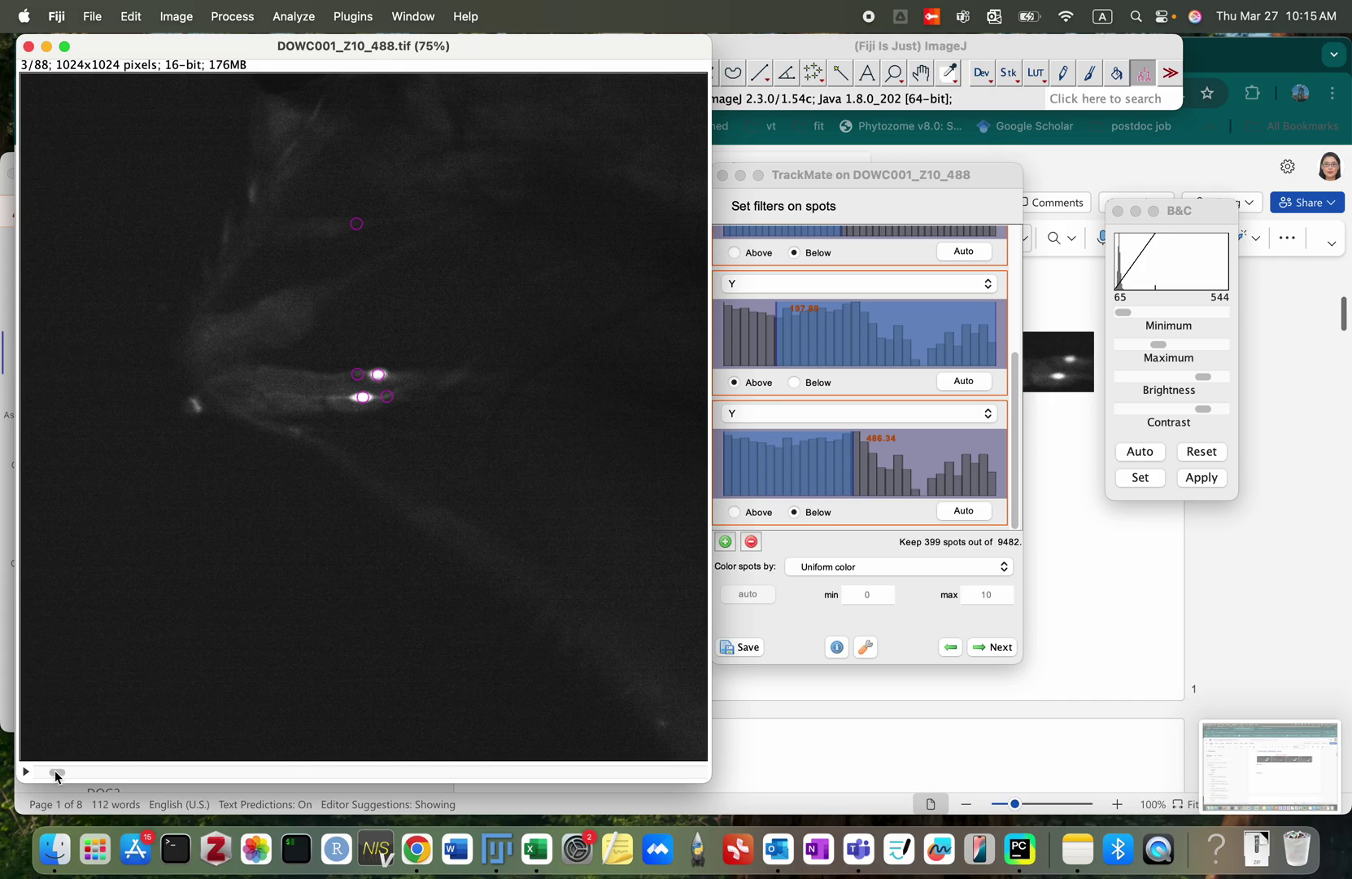
{"action": "left_click_drag", "start_coordinate": [57, 777], "coordinate": [26, 777]}
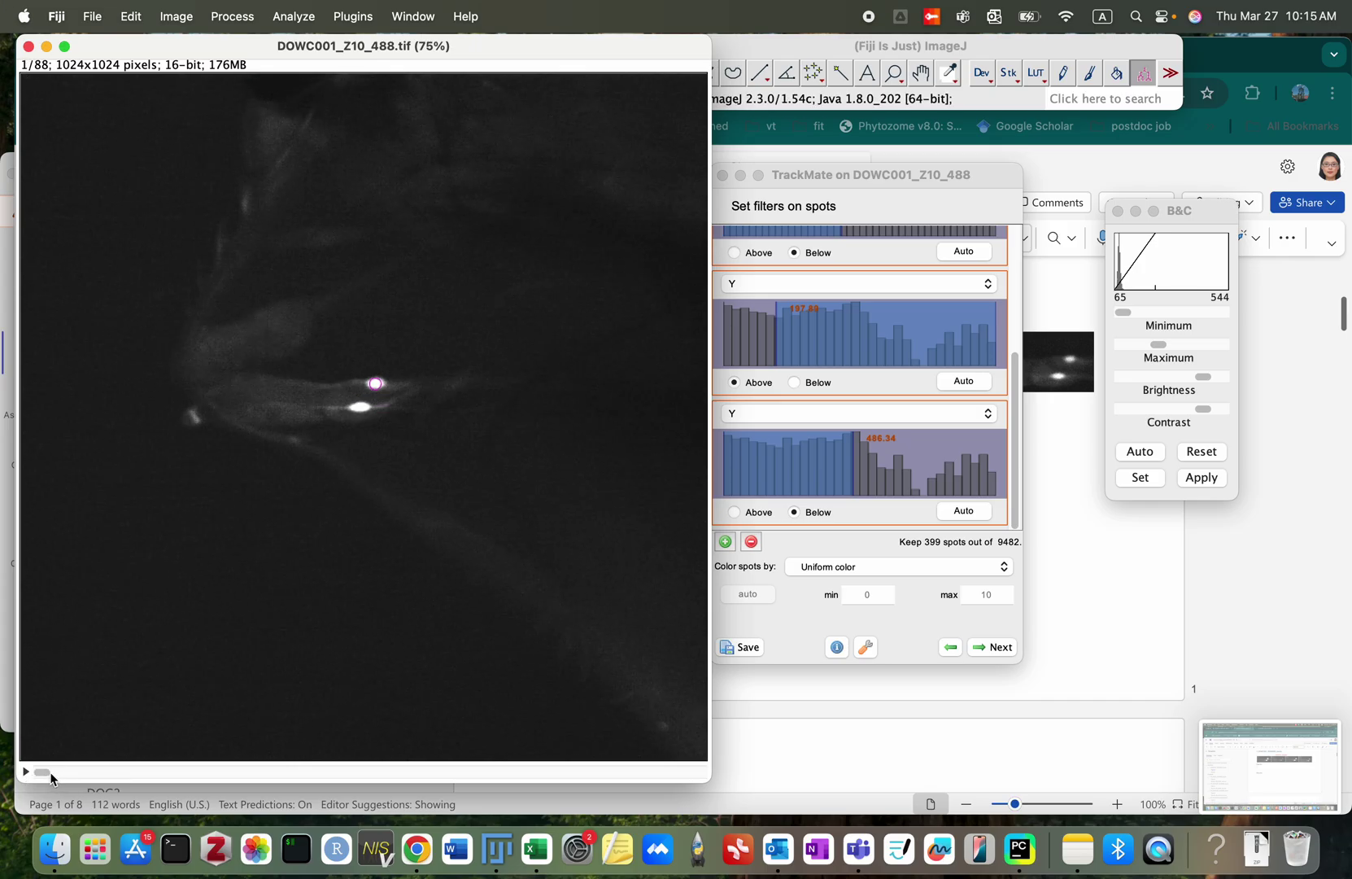
{"action": "left_click_drag", "start_coordinate": [50, 777], "coordinate": [54, 772]}
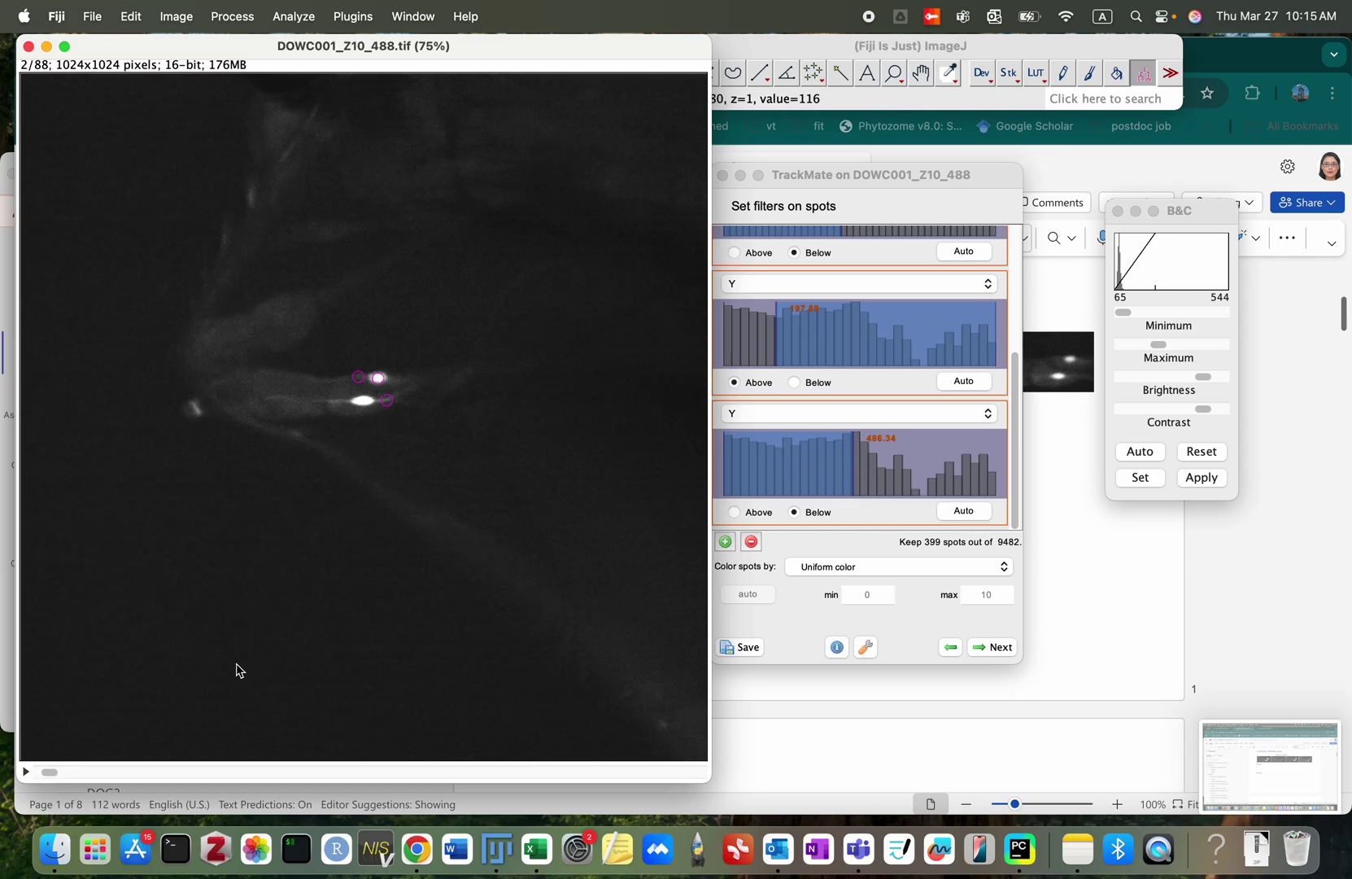
{"action": "left_click_drag", "start_coordinate": [50, 772], "coordinate": [257, 776]}
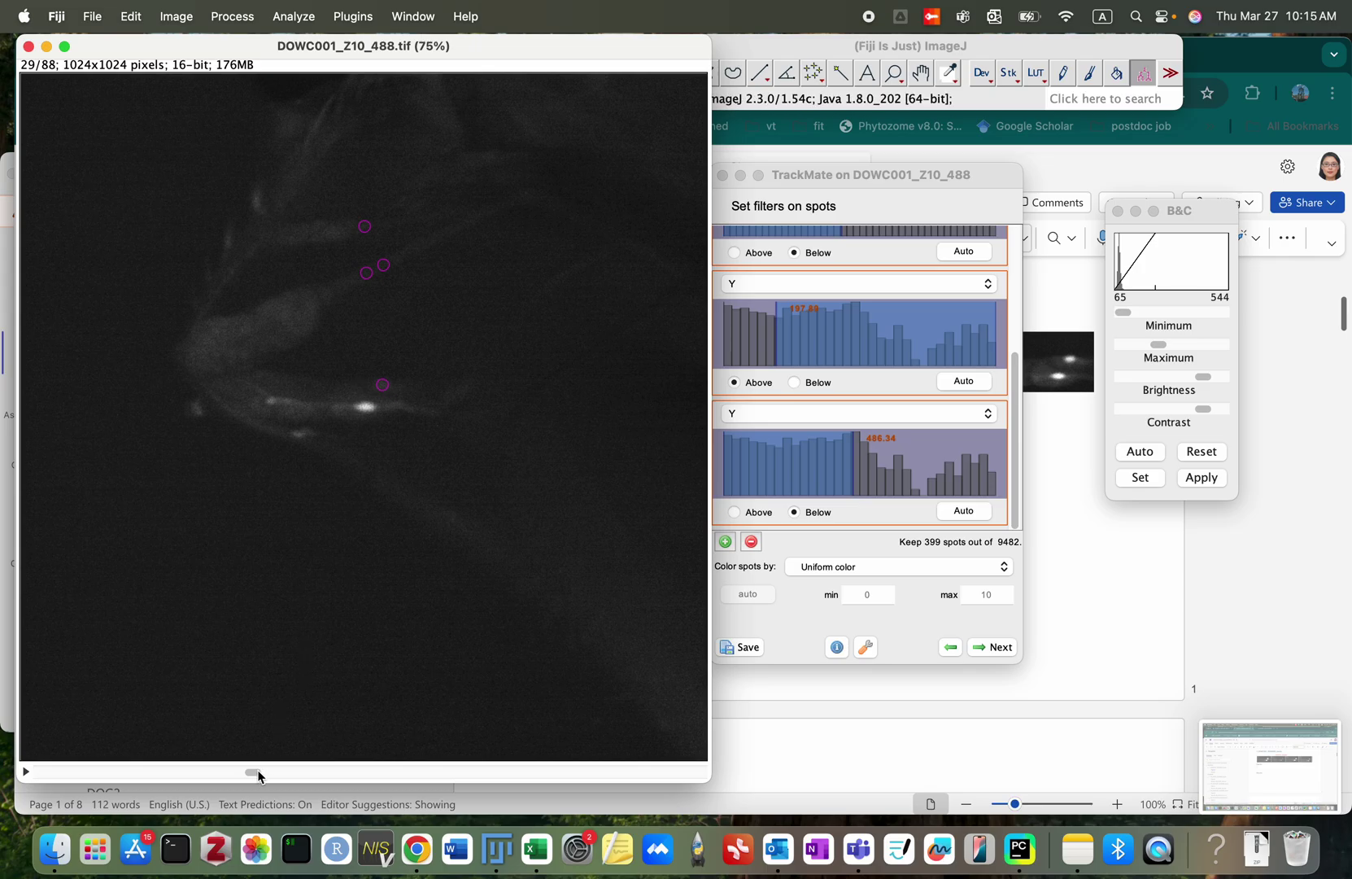
{"action": "left_click_drag", "start_coordinate": [258, 776], "coordinate": [67, 784]}
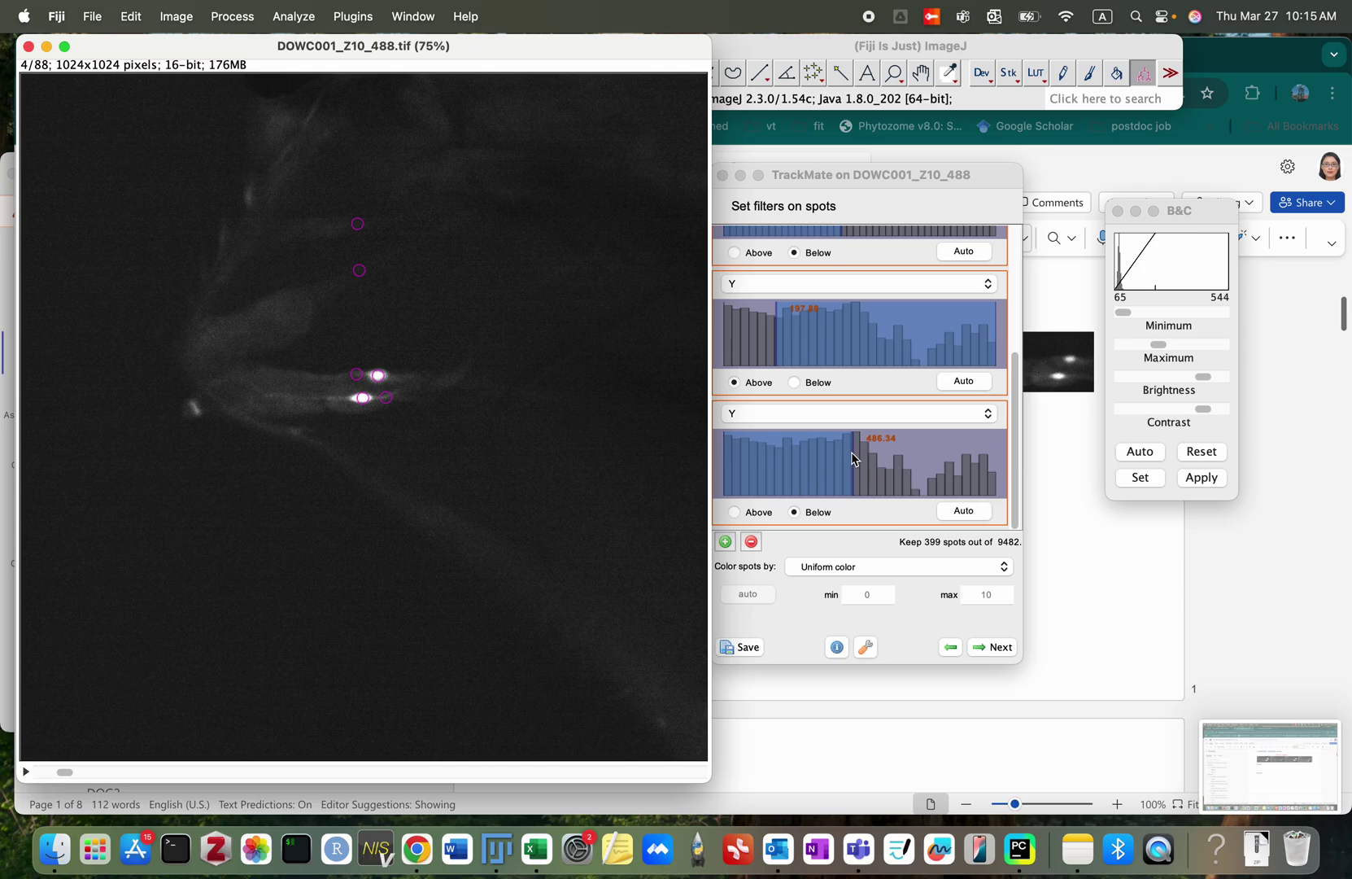
{"action": "left_click", "coordinate": [852, 456]}
{"action": "left_click_drag", "start_coordinate": [852, 458], "coordinate": [850, 458]}
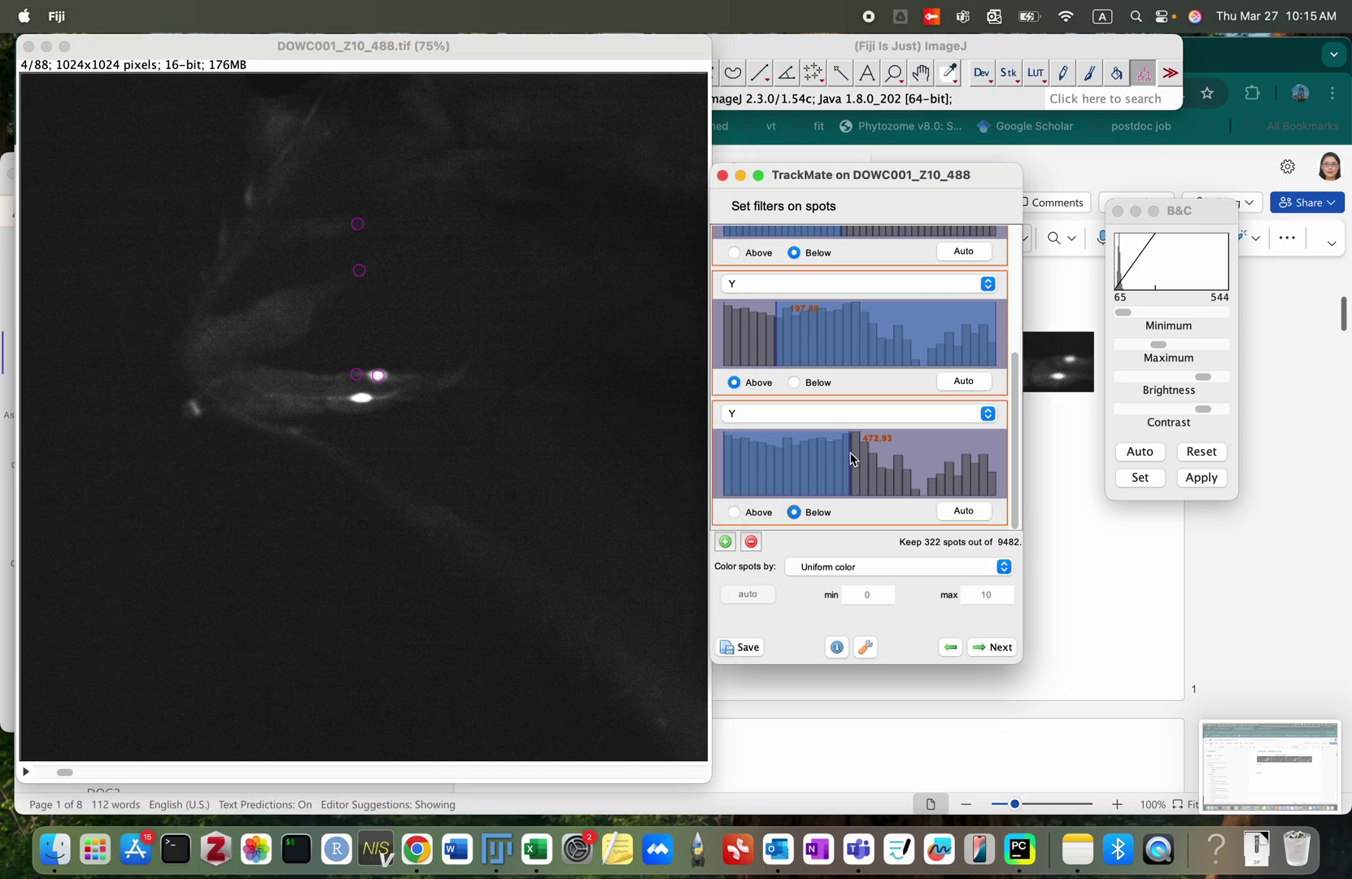
Step: Raise the lower Y limit to about 332 to exclude the stray spots above the neurons in frame 22
{"action": "left_click_drag", "start_coordinate": [64, 771], "coordinate": [205, 786]}
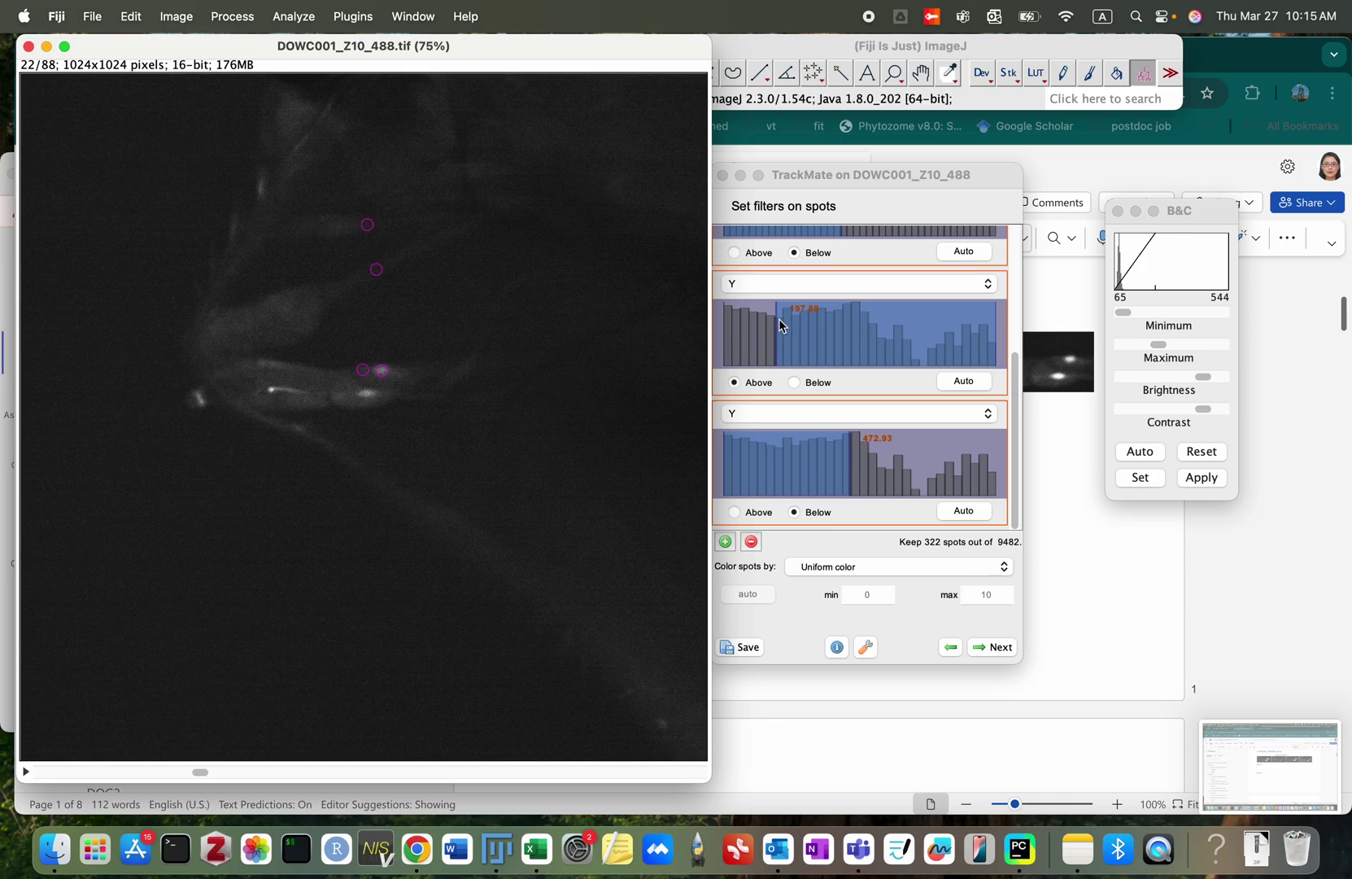
{"action": "left_click_drag", "start_coordinate": [779, 325], "coordinate": [782, 326]}
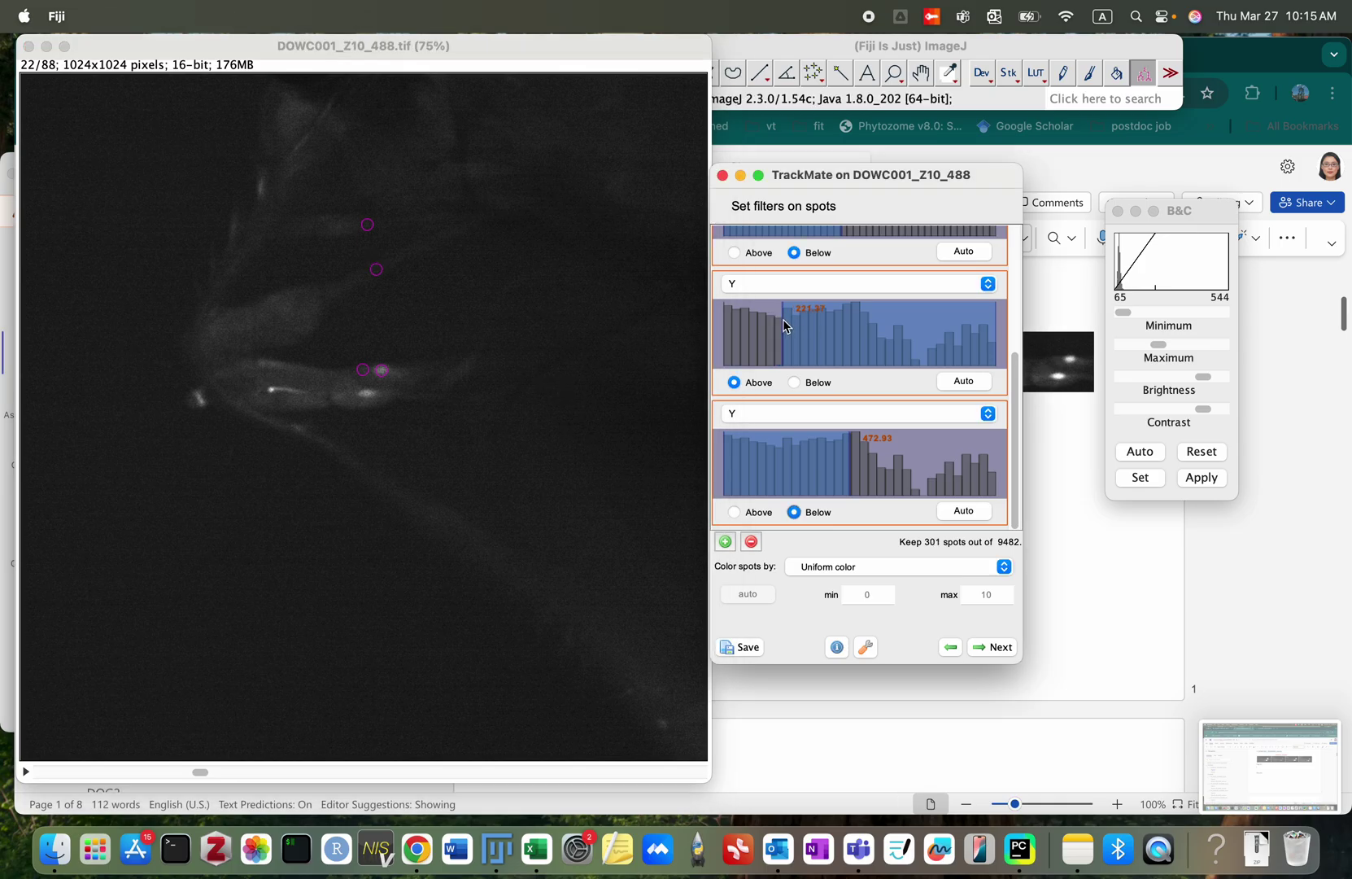
{"action": "left_click_drag", "start_coordinate": [796, 326], "coordinate": [813, 330]}
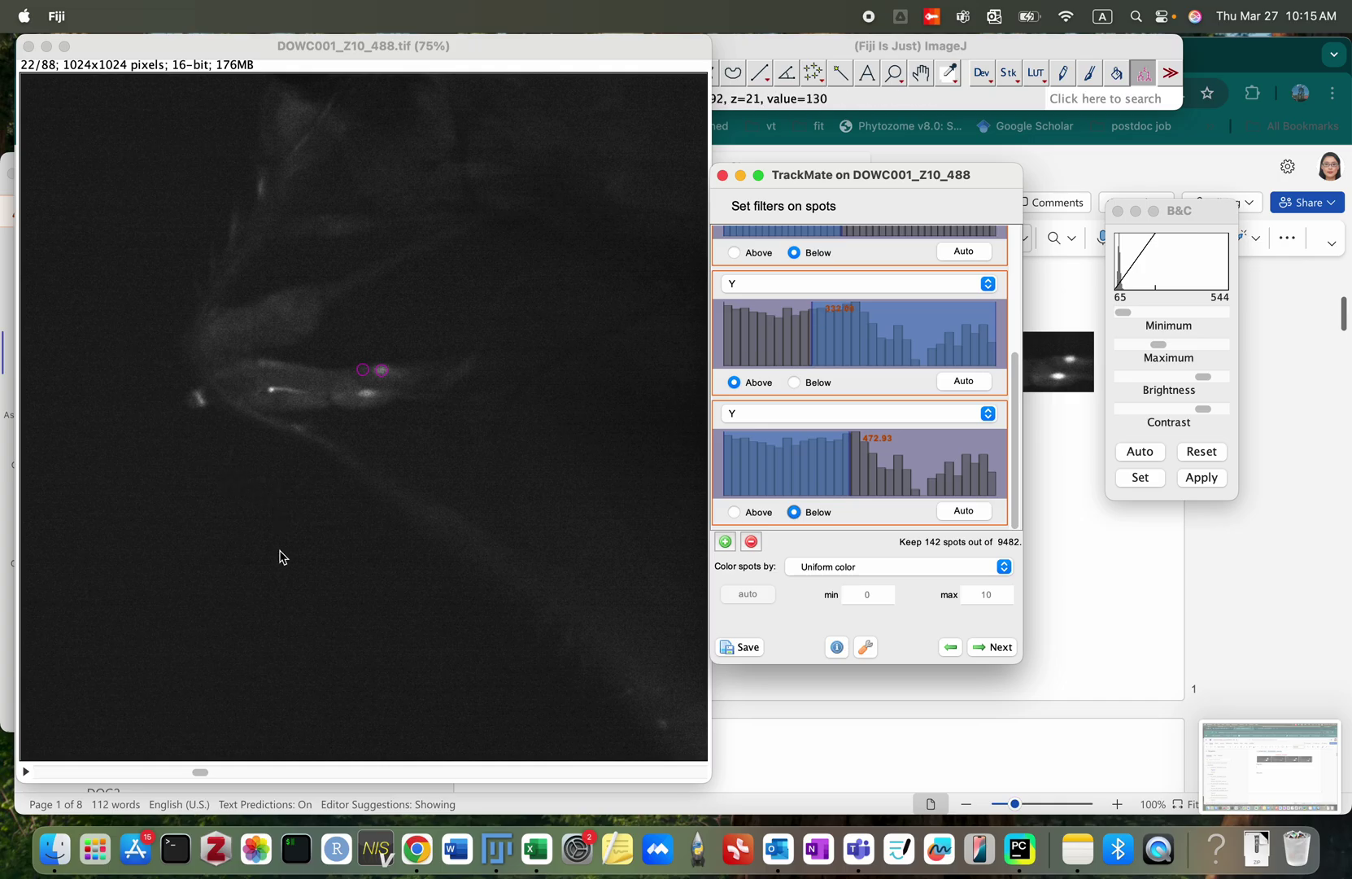
Step: Raise the lower X limit to about 522 to exclude the stray spot beside the upper neuron in frame 24
{"action": "left_click", "coordinate": [199, 773]}
{"action": "left_click_drag", "start_coordinate": [201, 773], "coordinate": [217, 774]}
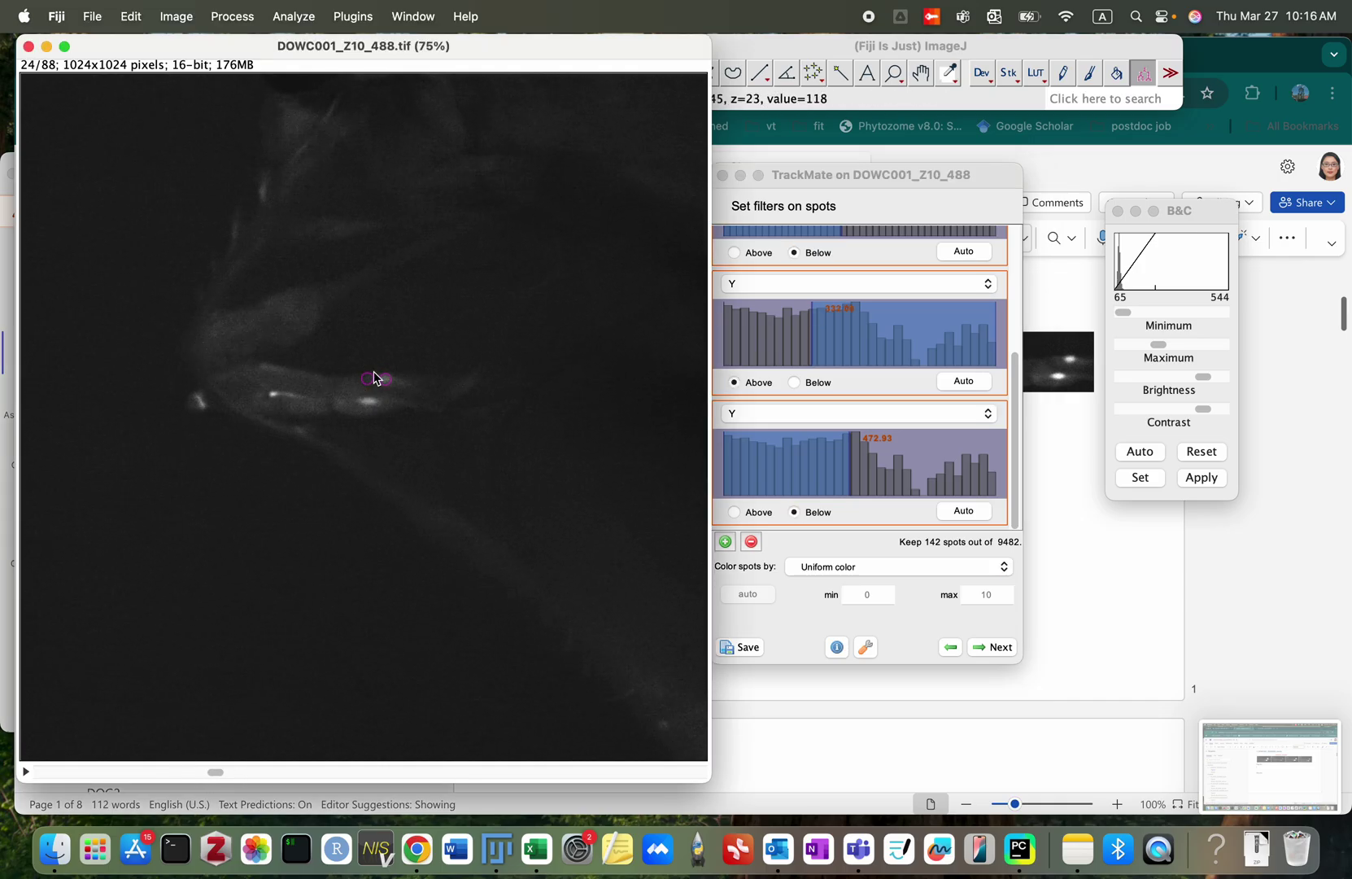
{"action": "scroll", "coordinate": [849, 375], "scroll_direction": "up", "scroll_amount": 3}
{"action": "scroll", "coordinate": [848, 378], "scroll_direction": "up", "scroll_amount": 3}
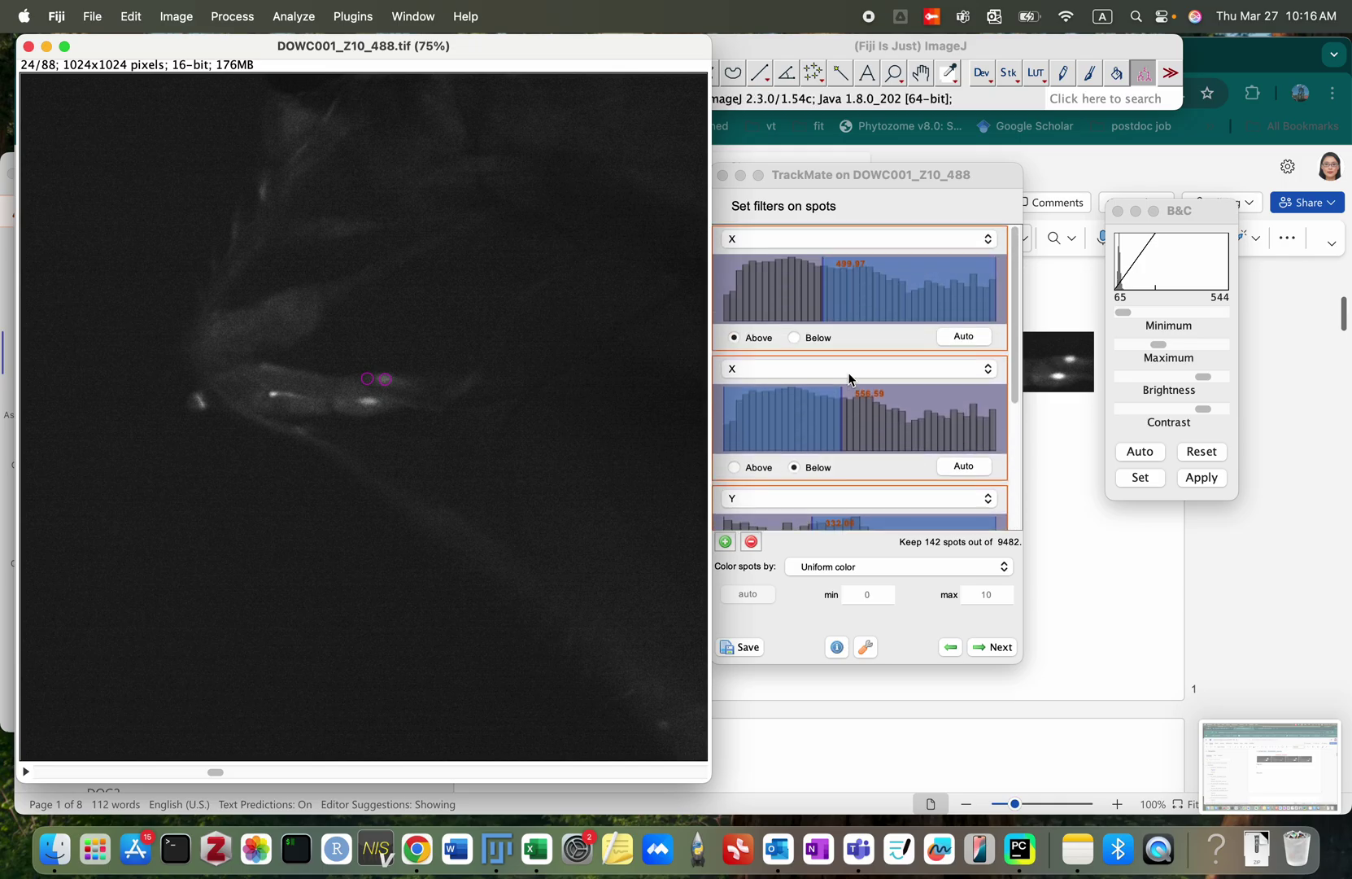
{"action": "left_click_drag", "start_coordinate": [821, 297], "coordinate": [831, 302]}
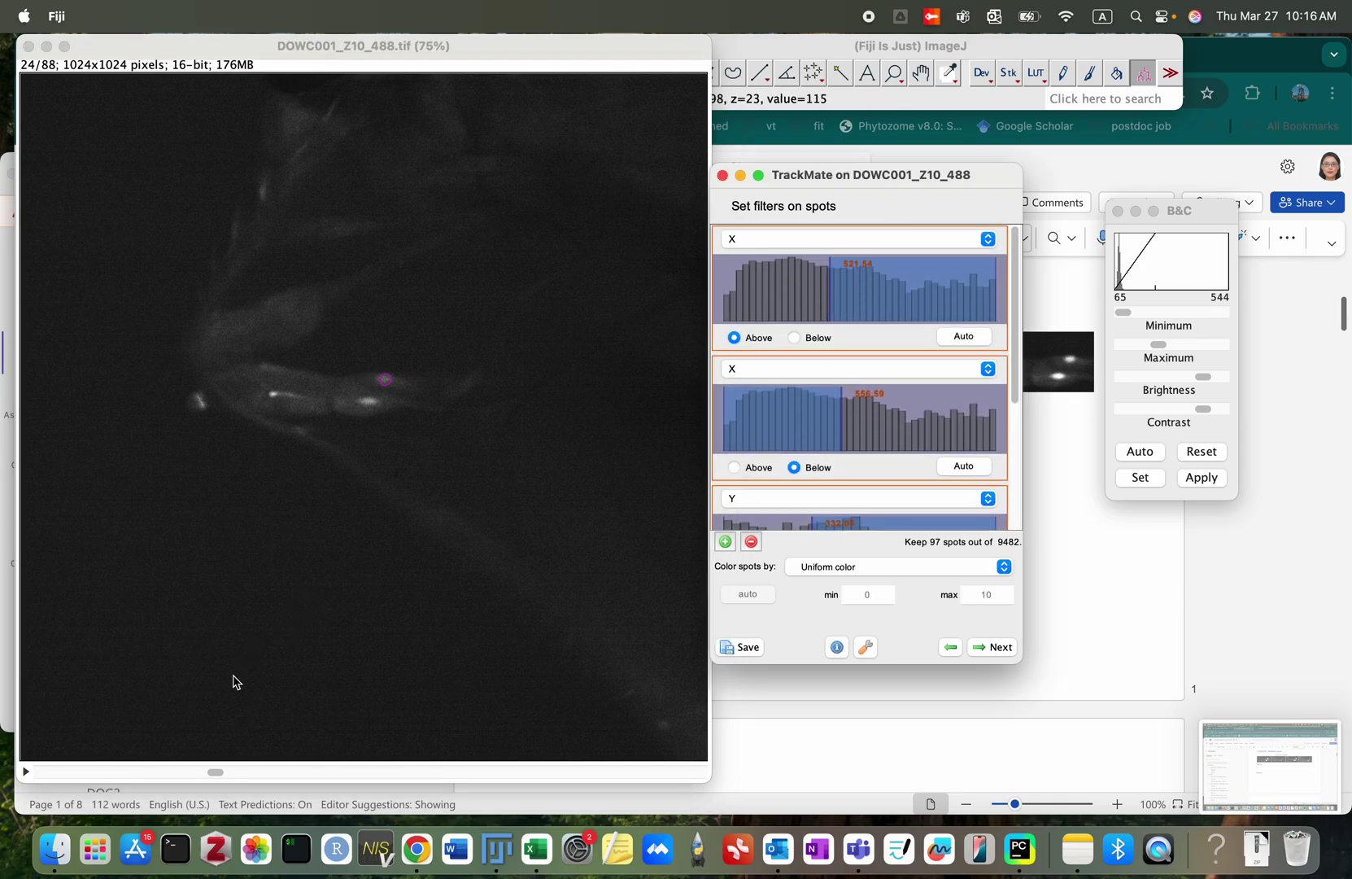
Step: Reduce the upper X limit to about 551 to exclude the extra spot beside the upper neuron in frame 13
{"action": "scroll", "coordinate": [234, 682], "scroll_direction": "up", "scroll_amount": 10}
{"action": "scroll", "coordinate": [234, 682], "scroll_direction": "up", "scroll_amount": 1}
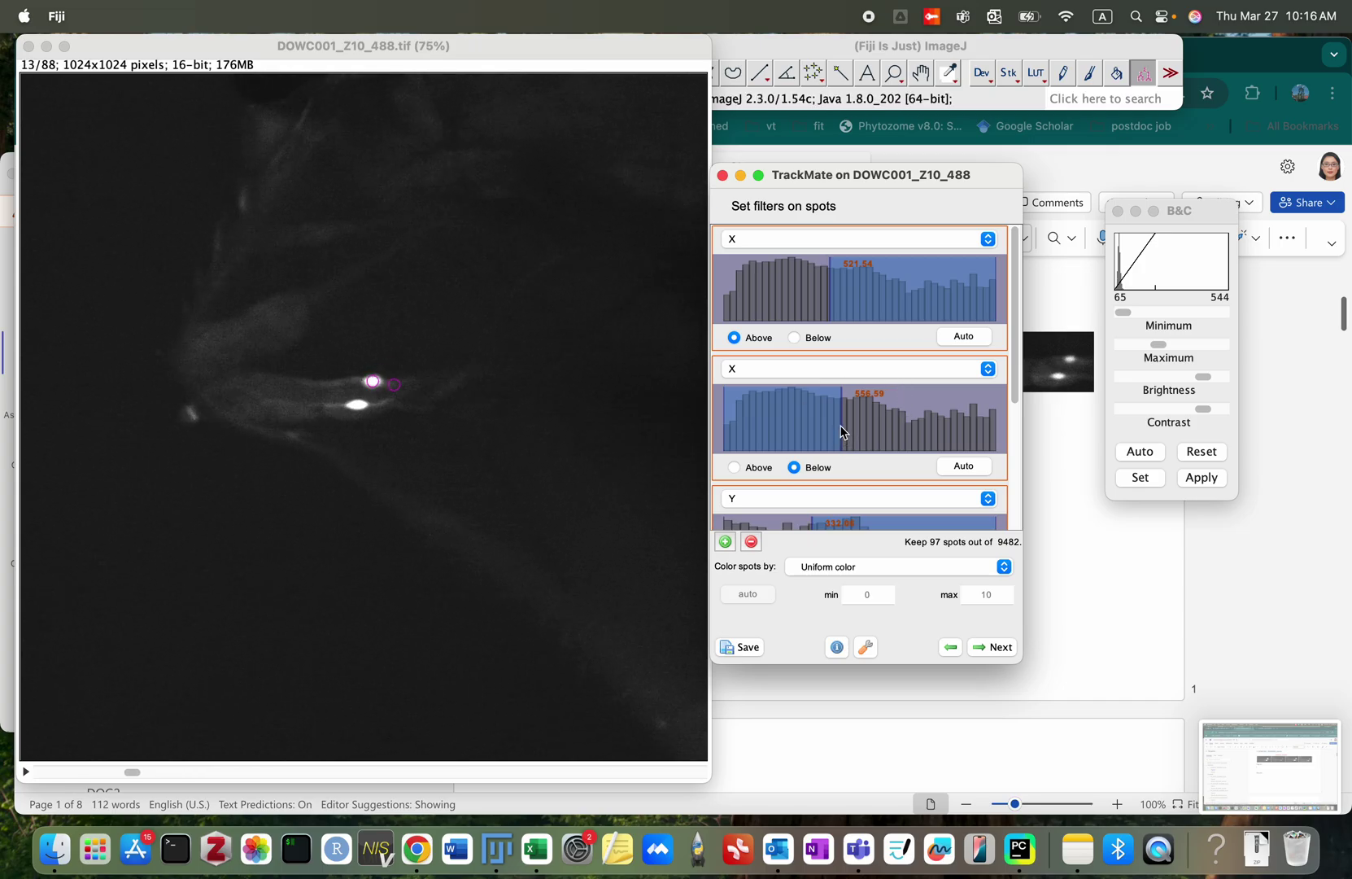
{"action": "left_click_drag", "start_coordinate": [842, 432], "coordinate": [840, 432]}
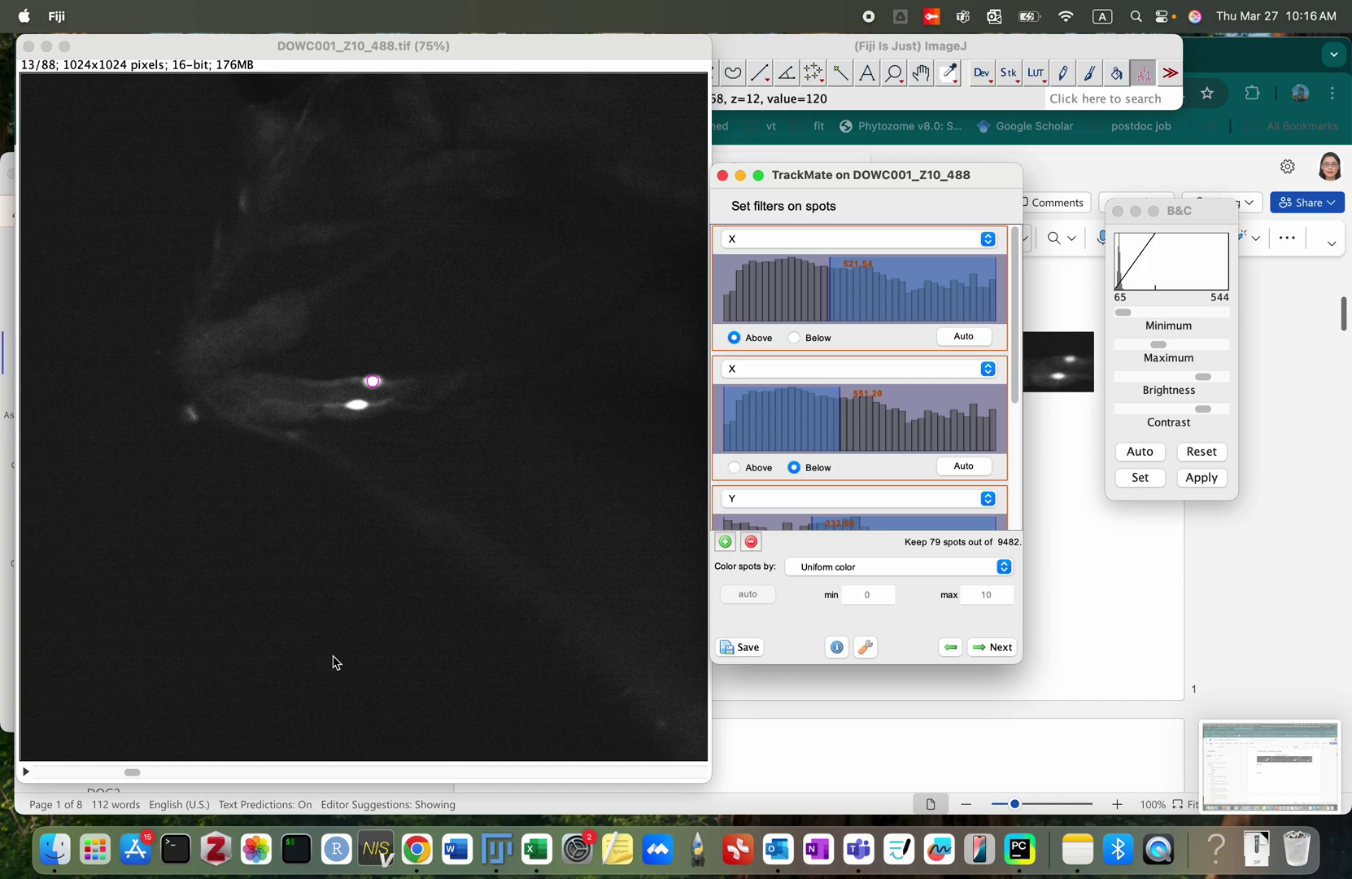
Step: Go through the stack up to frame 42 to check which spots the filters keep on the upper neuron
{"action": "scroll", "coordinate": [342, 625], "scroll_direction": "up", "scroll_amount": 10}
{"action": "scroll", "coordinate": [342, 625], "scroll_direction": "down", "scroll_amount": 16}
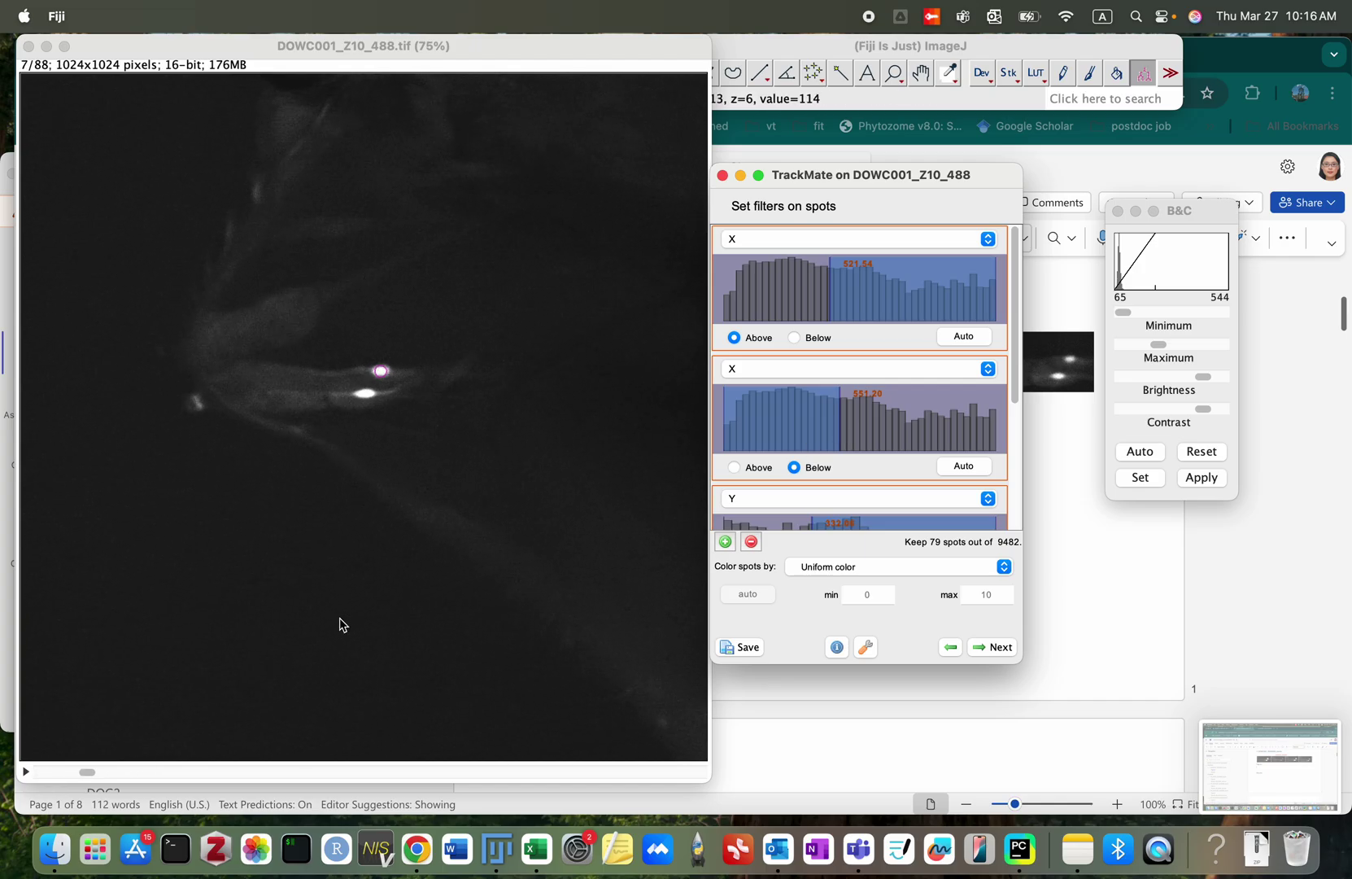
{"action": "scroll", "coordinate": [341, 625], "scroll_direction": "down", "scroll_amount": 15}
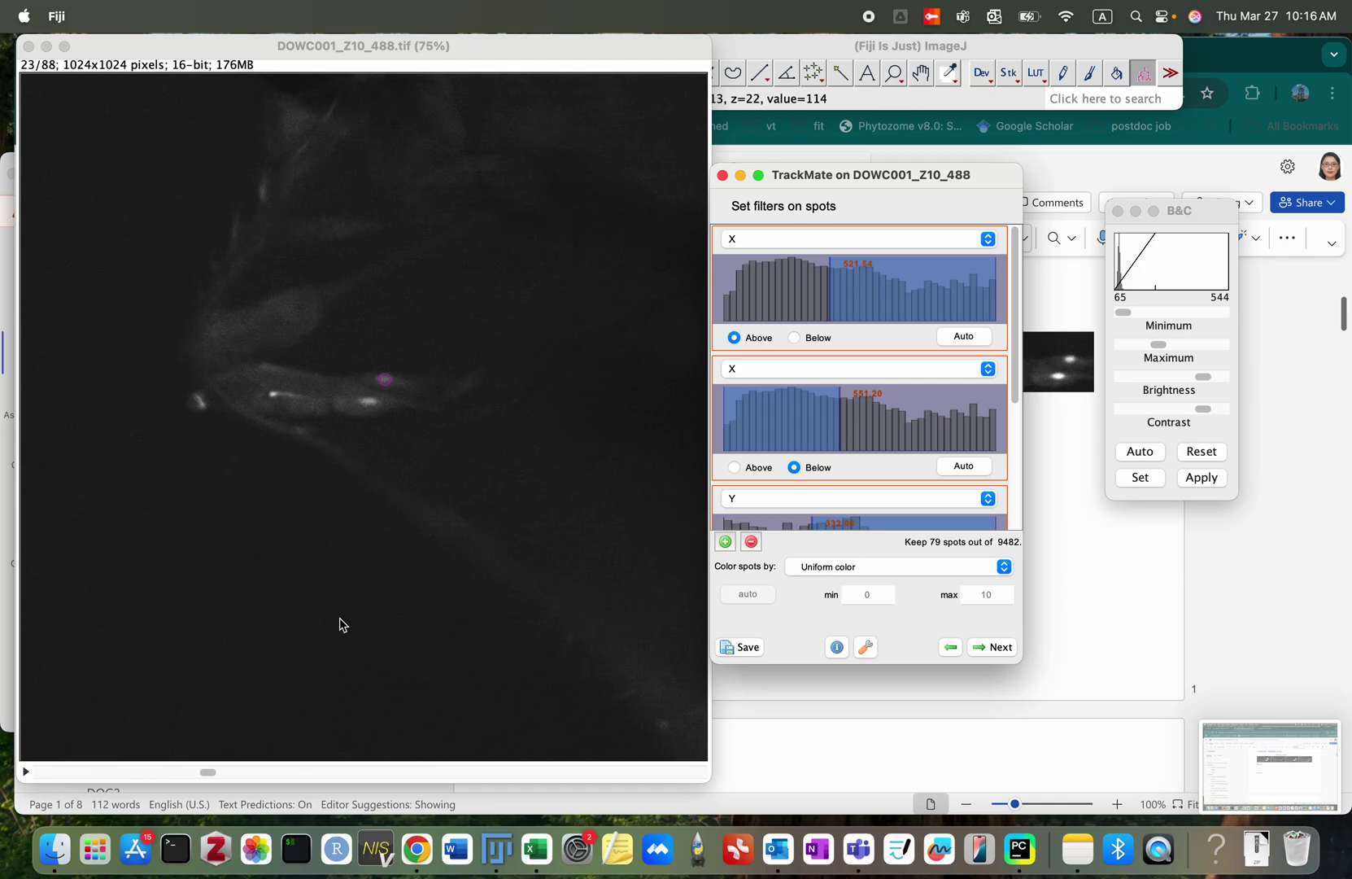
{"action": "scroll", "coordinate": [342, 625], "scroll_direction": "down", "scroll_amount": 6}
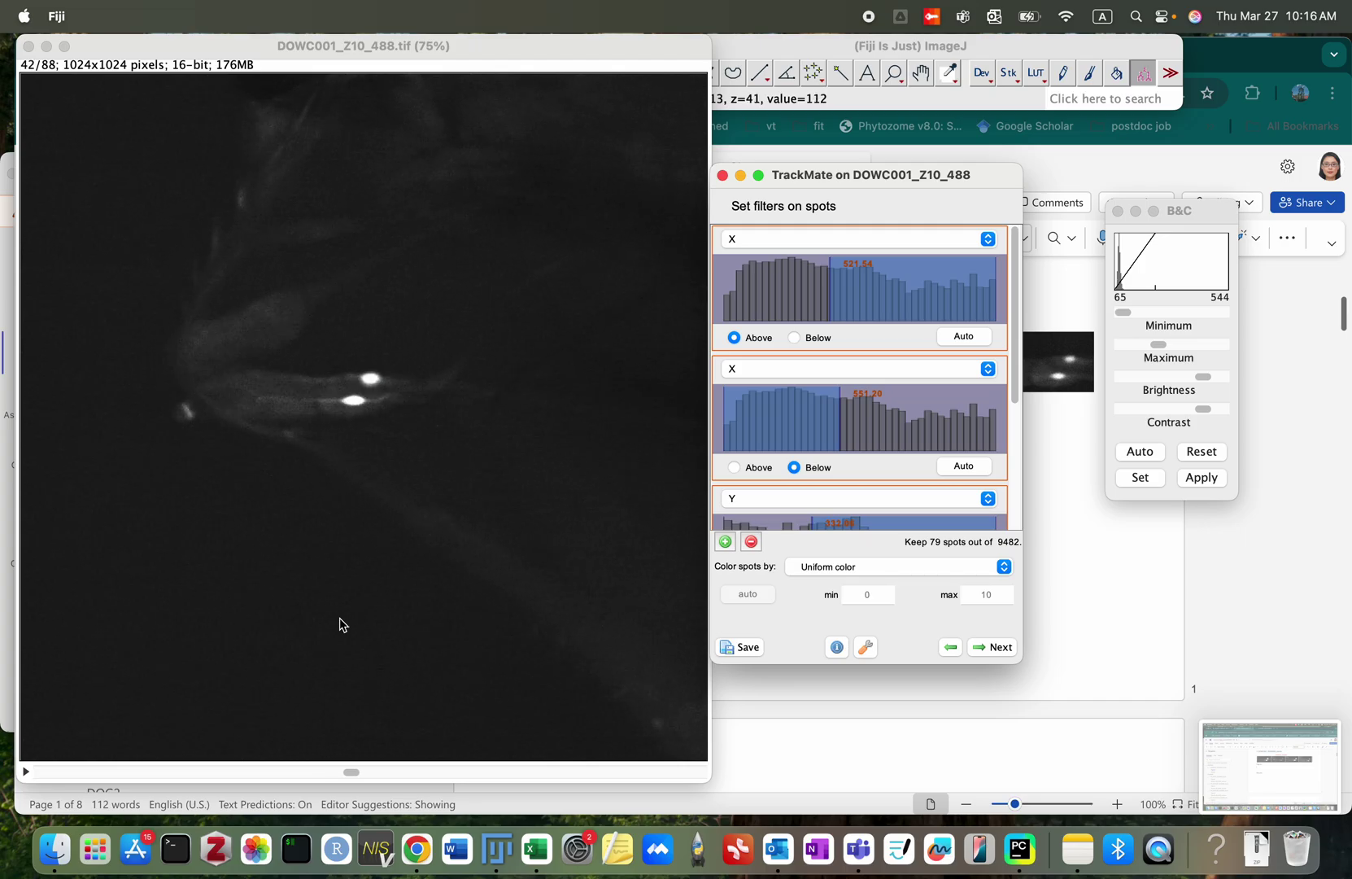
{"action": "scroll", "coordinate": [342, 625], "scroll_direction": "down", "scroll_amount": 1}
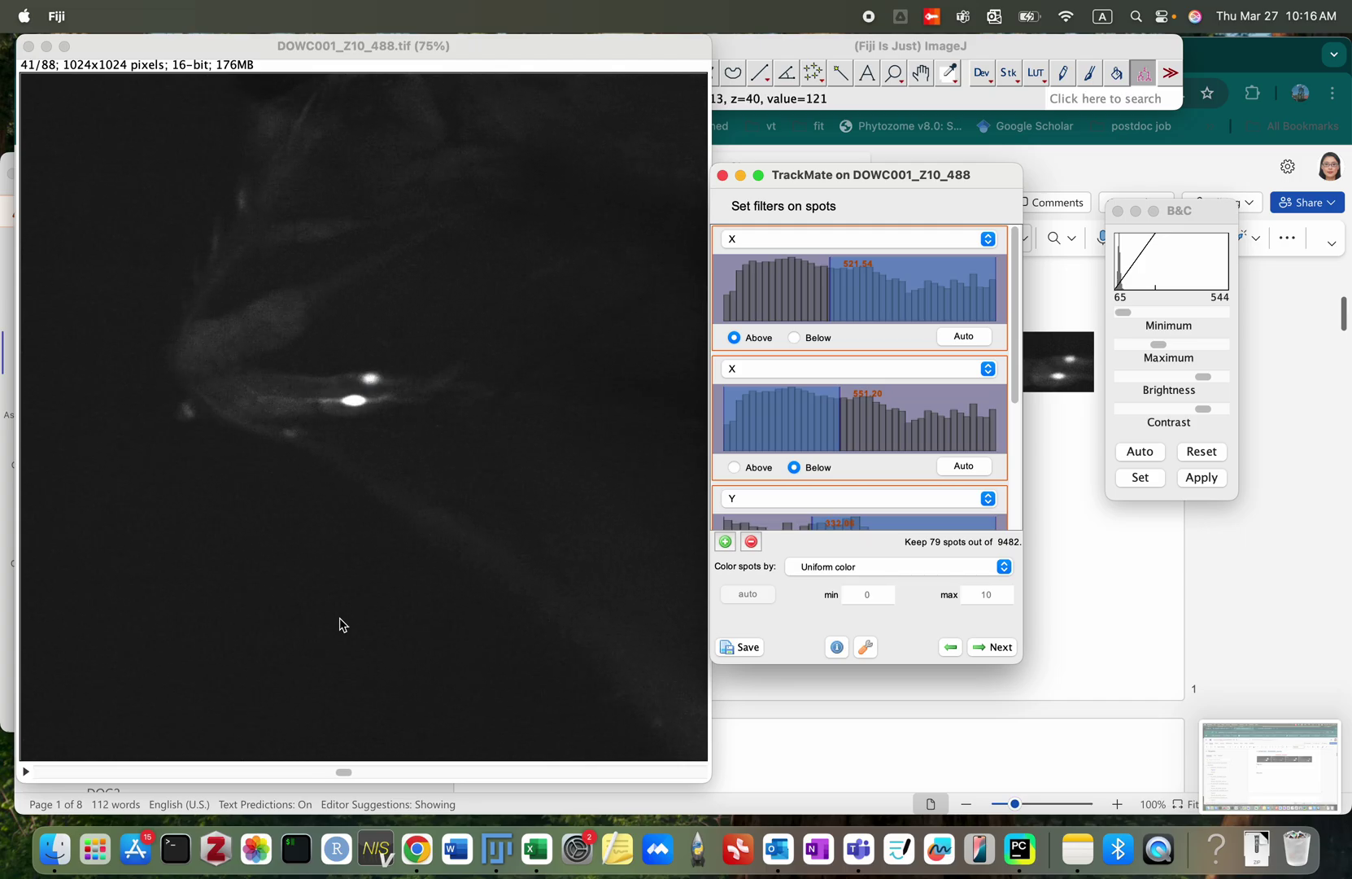
{"action": "scroll", "coordinate": [342, 625], "scroll_direction": "up", "scroll_amount": 2}
{"action": "scroll", "coordinate": [342, 625], "scroll_direction": "down", "scroll_amount": 2}
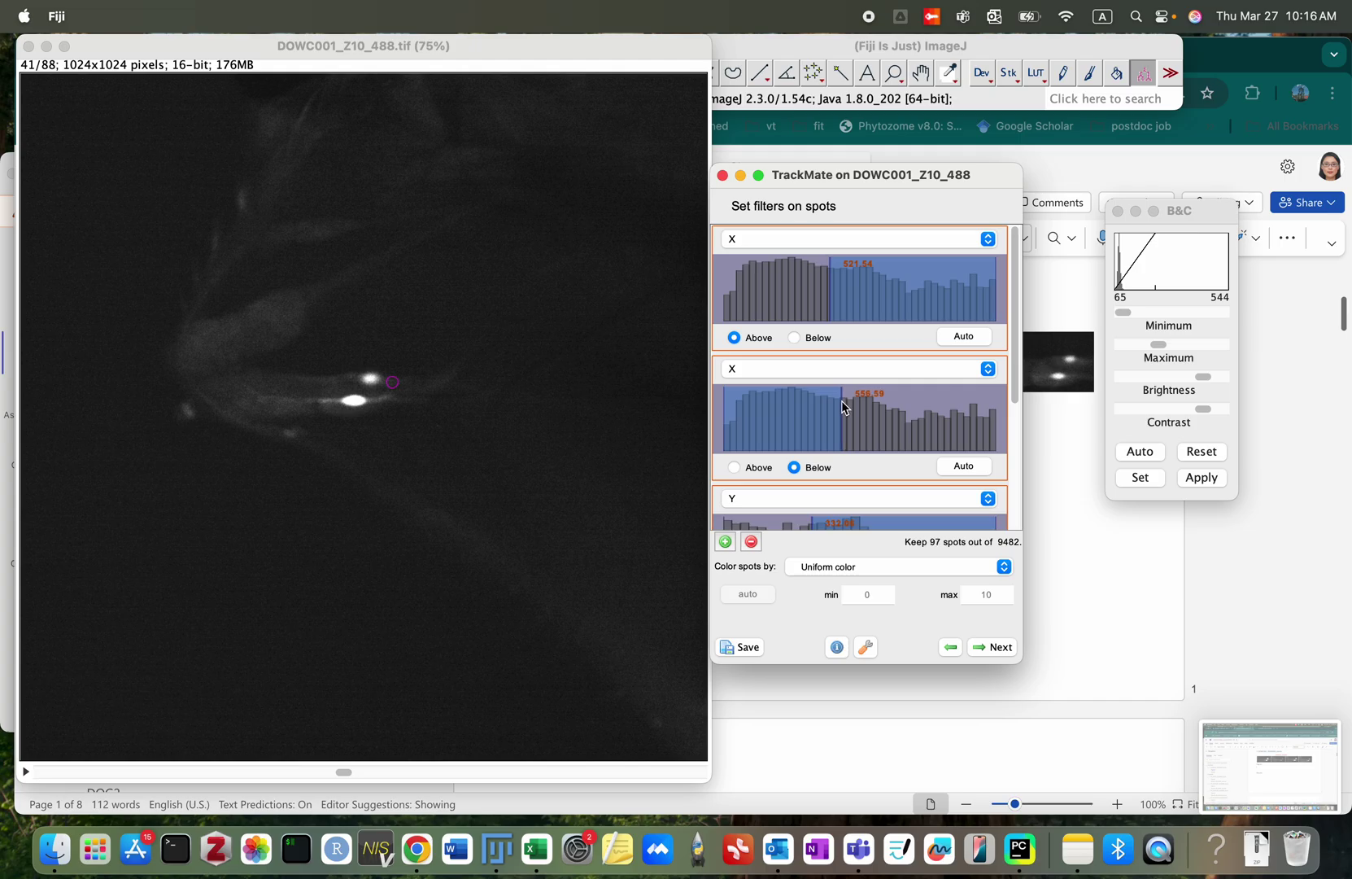
Step: Readjust the upper X limit to about 551 and the Y limits to about 324 and 483
{"action": "left_click_drag", "start_coordinate": [843, 407], "coordinate": [842, 407]}
{"action": "scroll", "coordinate": [859, 459], "scroll_direction": "down", "scroll_amount": 3}
{"action": "scroll", "coordinate": [859, 460], "scroll_direction": "down", "scroll_amount": 3}
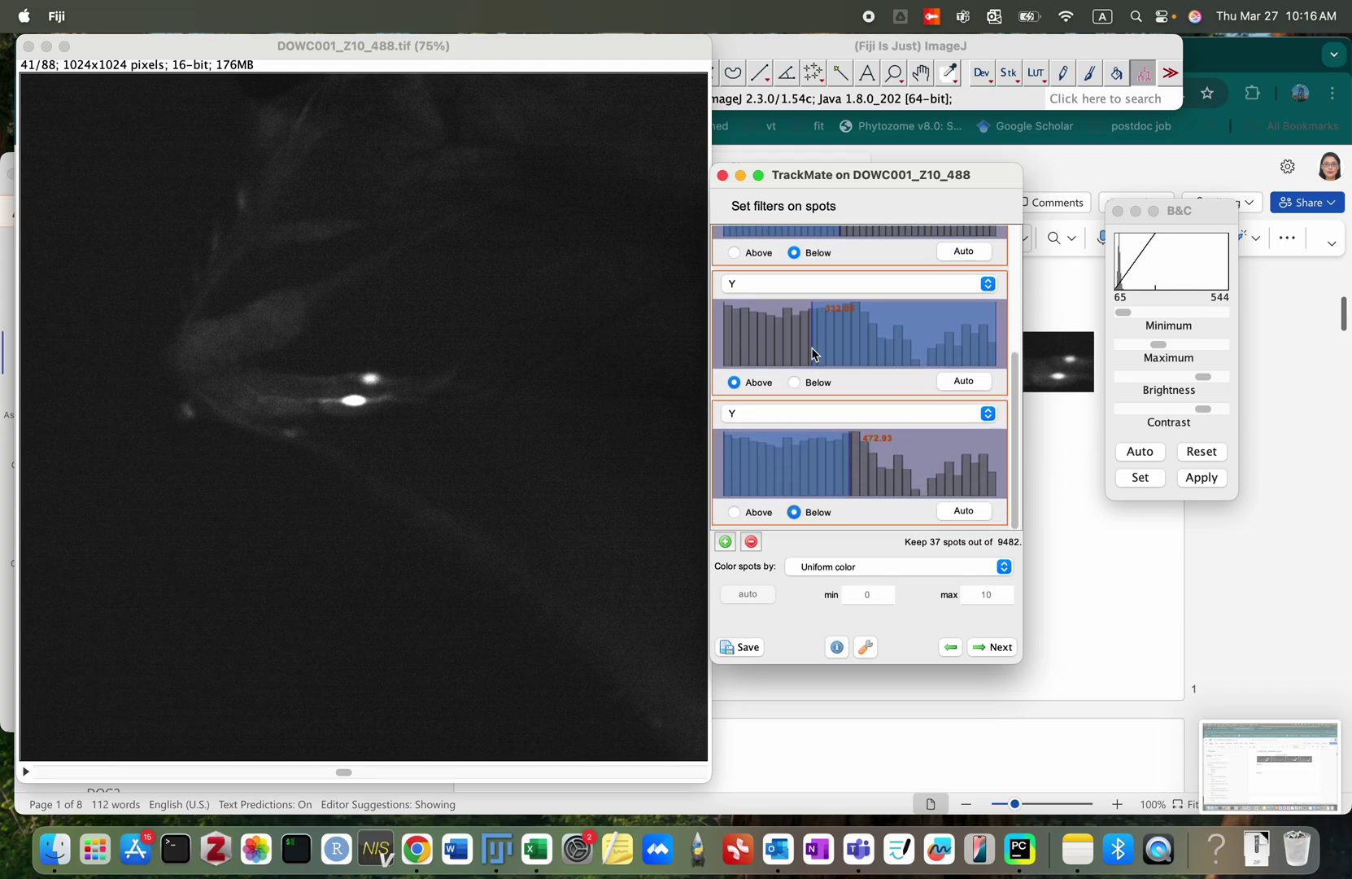
{"action": "left_click_drag", "start_coordinate": [811, 354], "coordinate": [810, 354]}
{"action": "left_click", "coordinate": [808, 330]}
{"action": "scroll", "coordinate": [809, 336], "scroll_direction": "up", "scroll_amount": 5}
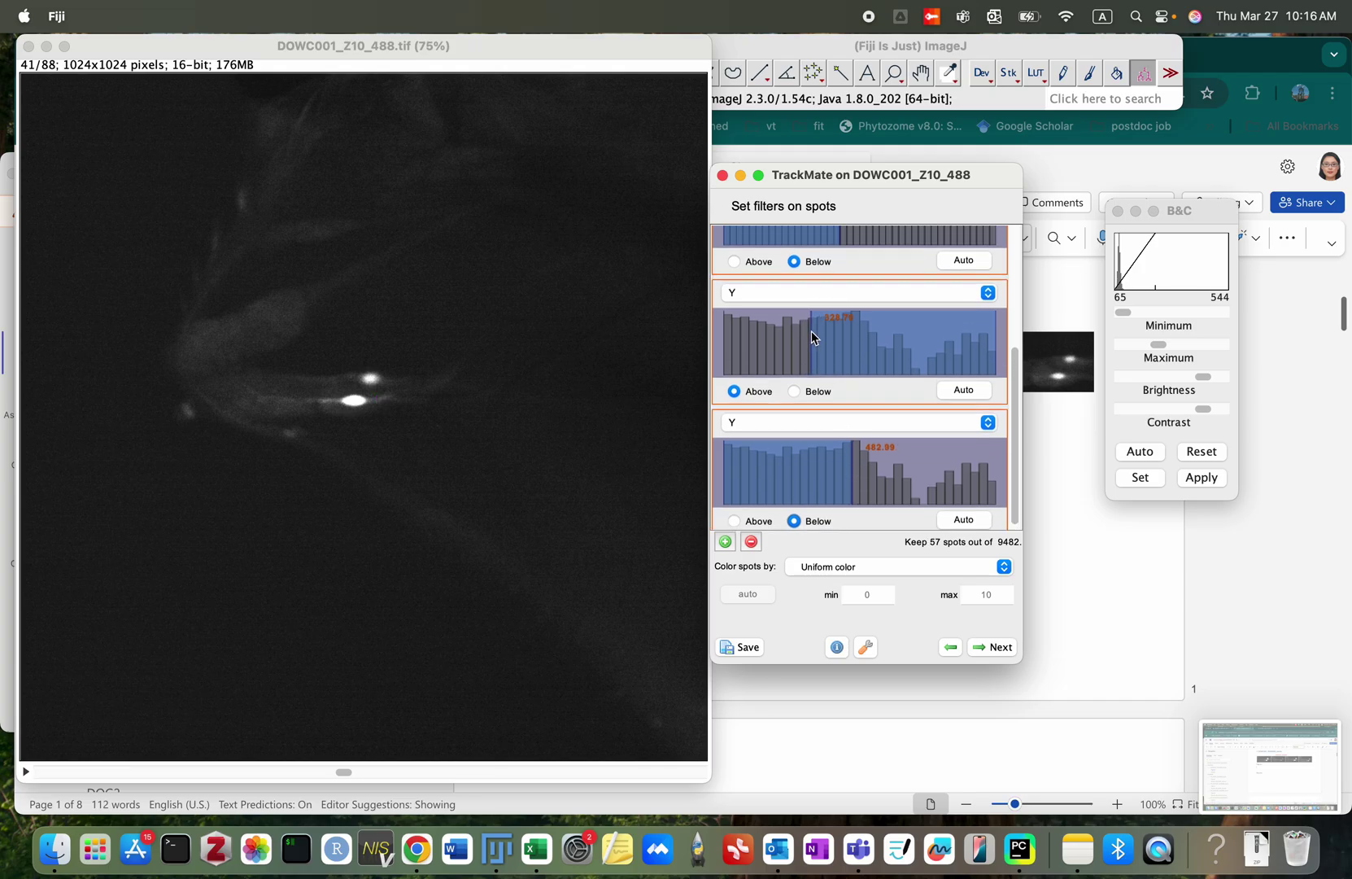
Step: Lower the lower X limit until the upper neuron's spot in frame 41 is kept, and check the spots in earlier frames
{"action": "left_click_drag", "start_coordinate": [843, 385], "coordinate": [843, 386]}
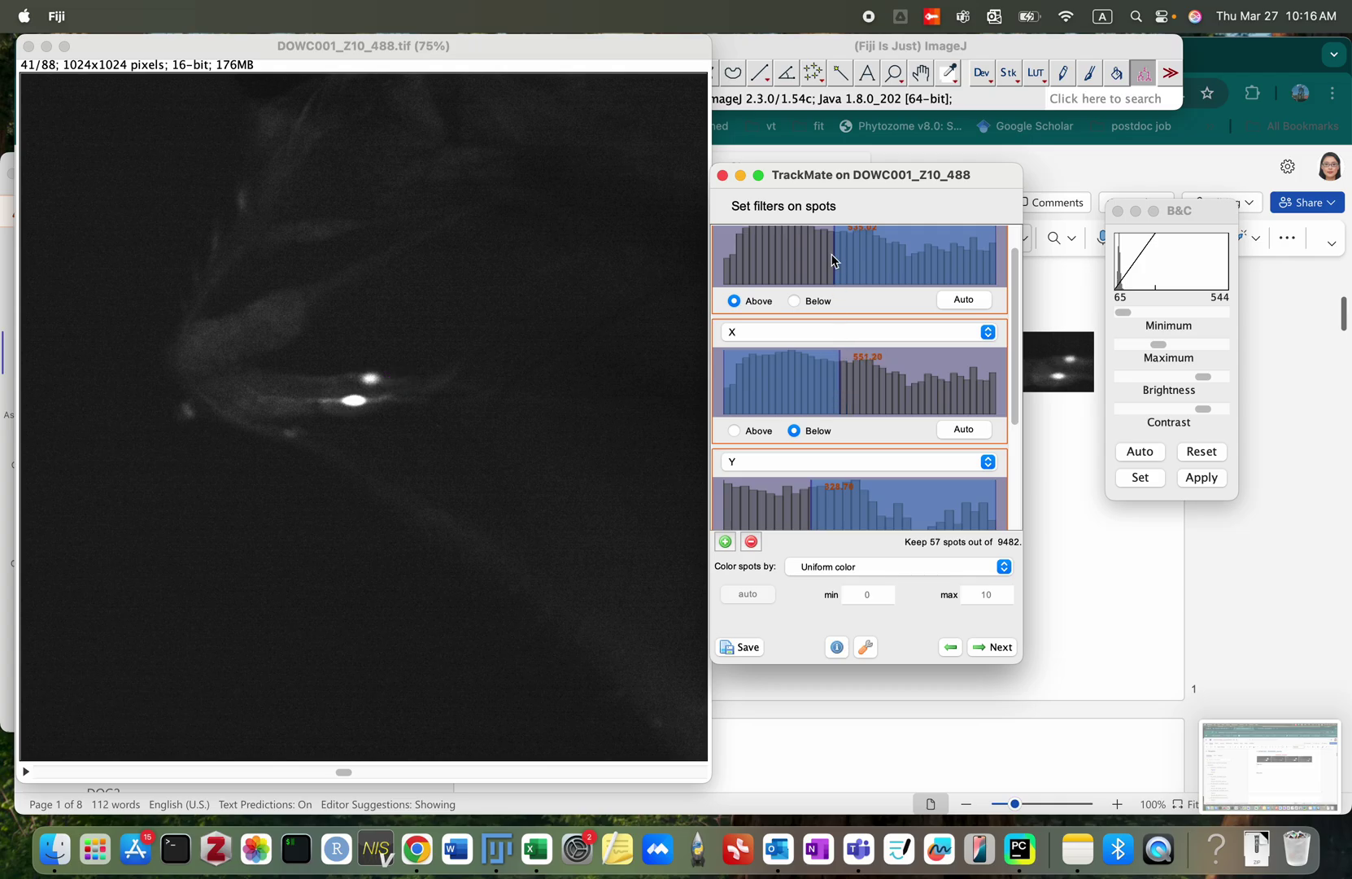
{"action": "left_click_drag", "start_coordinate": [834, 255], "coordinate": [828, 254]}
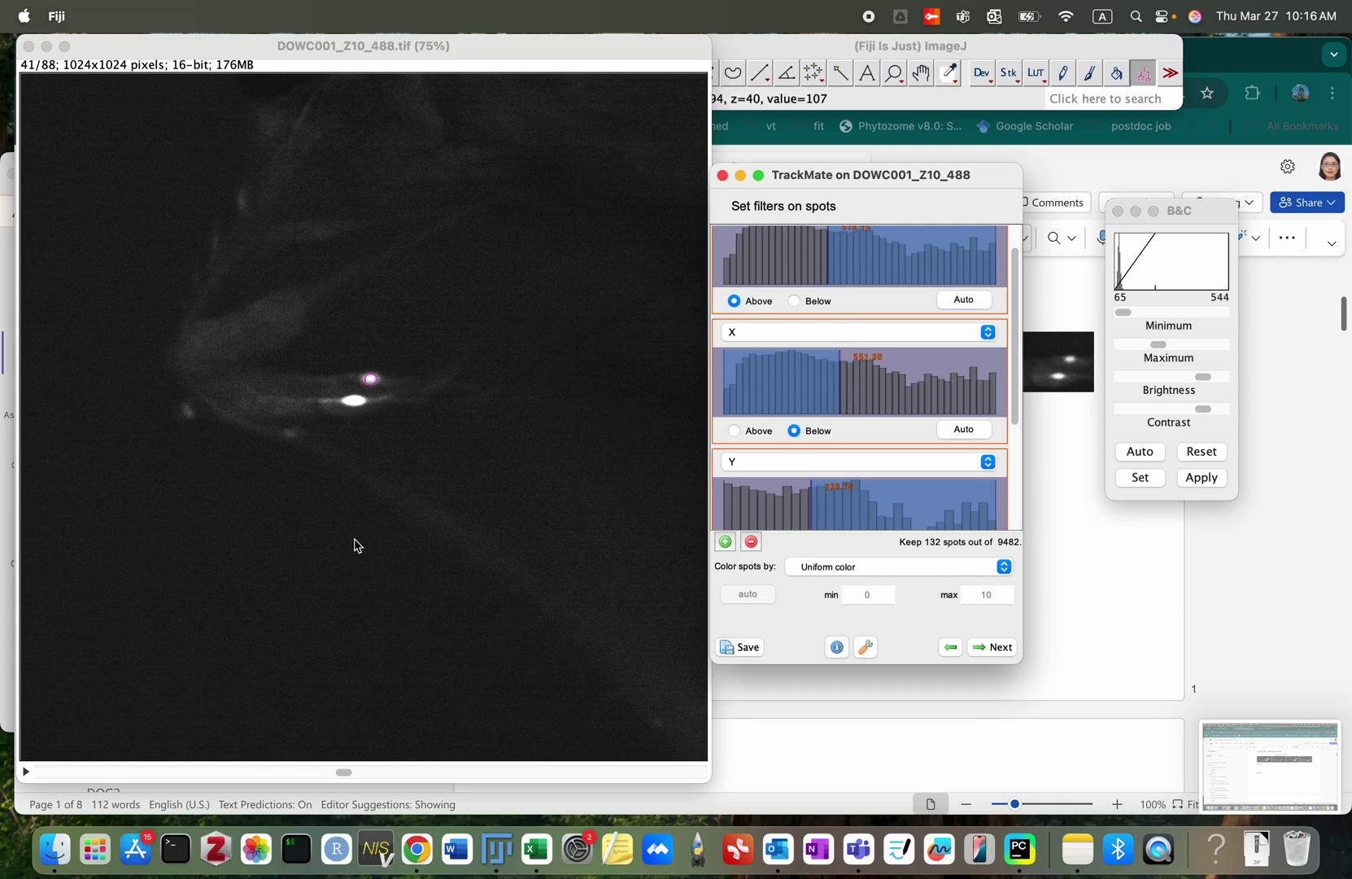
{"action": "scroll", "coordinate": [356, 545], "scroll_direction": "up", "scroll_amount": 10}
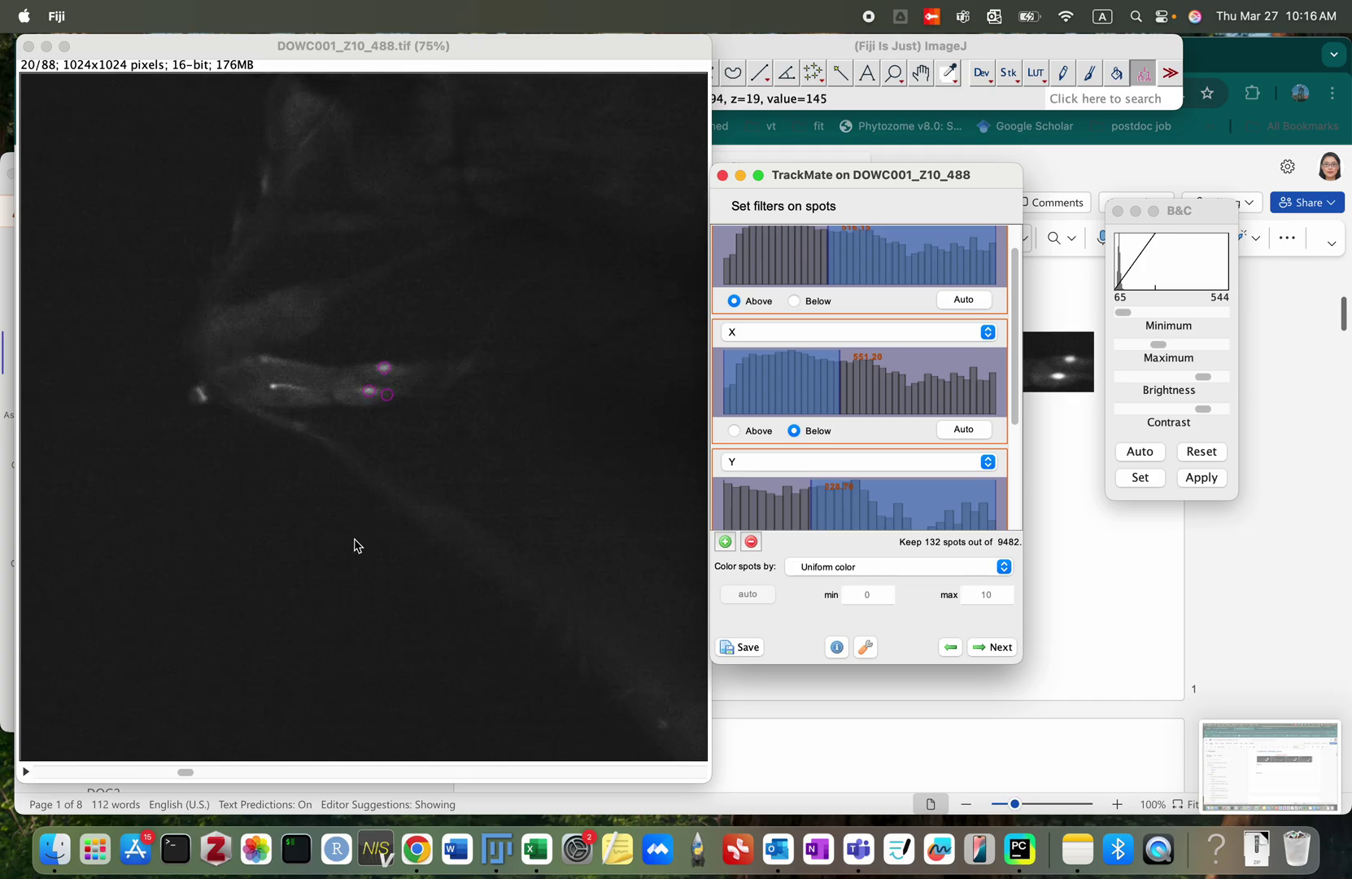
{"action": "scroll", "coordinate": [355, 545], "scroll_direction": "down", "scroll_amount": 2}
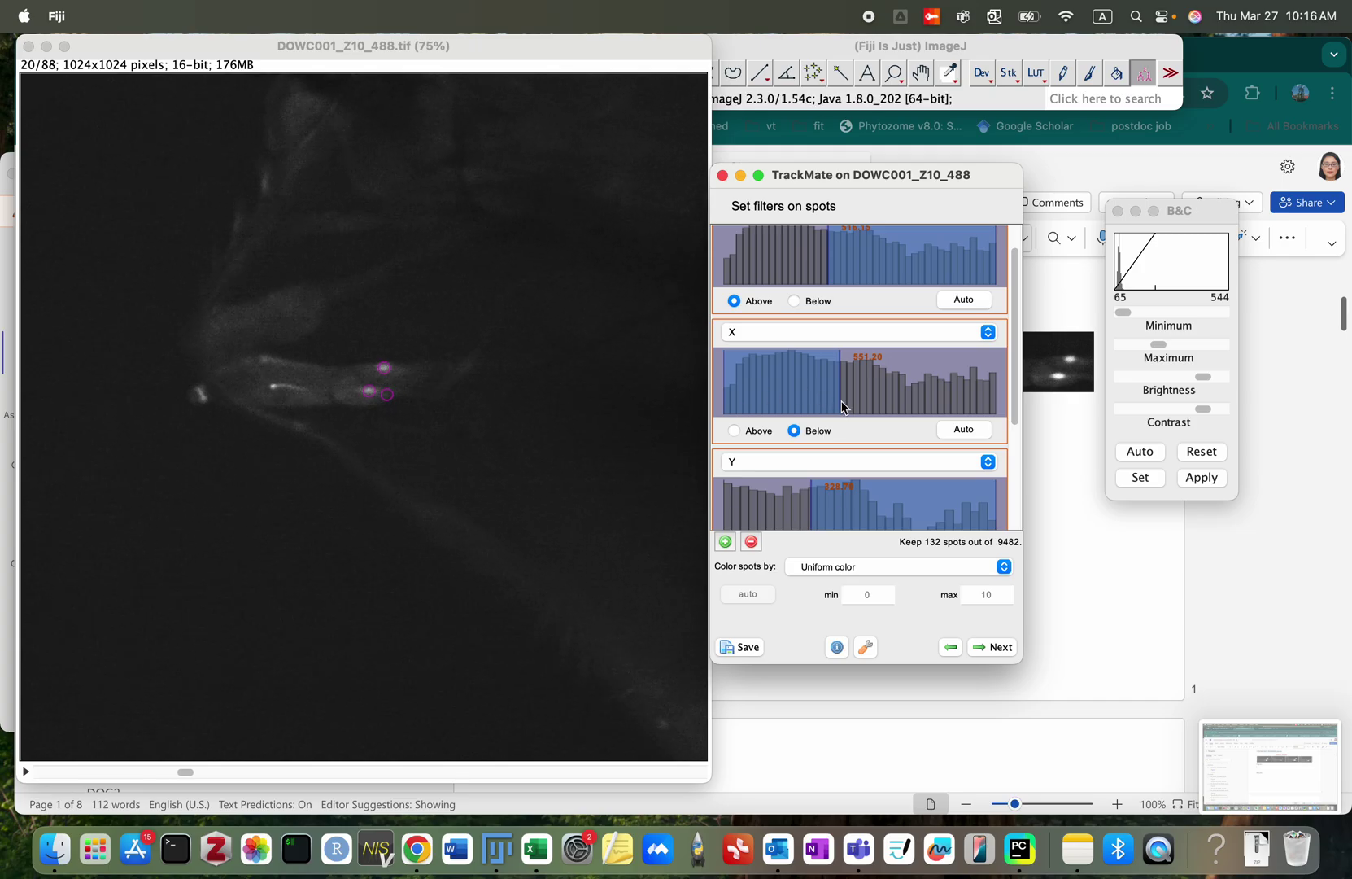
Step: Lower the upper Y limit to about 470 to exclude the lower neuron's spots in frame 20, and check the spots in frames 1 to 31
{"action": "scroll", "coordinate": [837, 439], "scroll_direction": "down", "scroll_amount": 5}
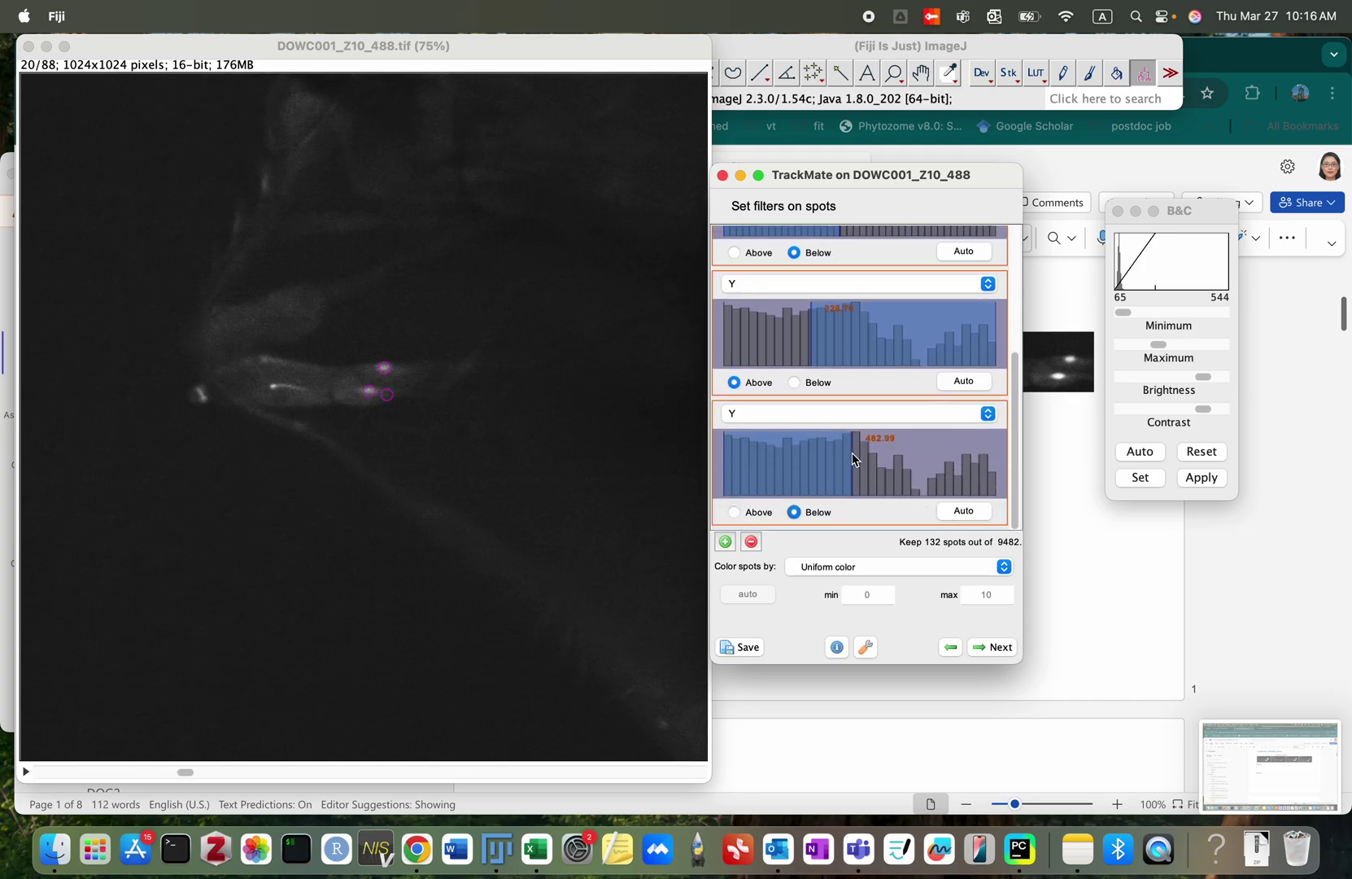
{"action": "left_click_drag", "start_coordinate": [852, 453], "coordinate": [849, 452]}
{"action": "scroll", "coordinate": [431, 574], "scroll_direction": "up", "scroll_amount": 19}
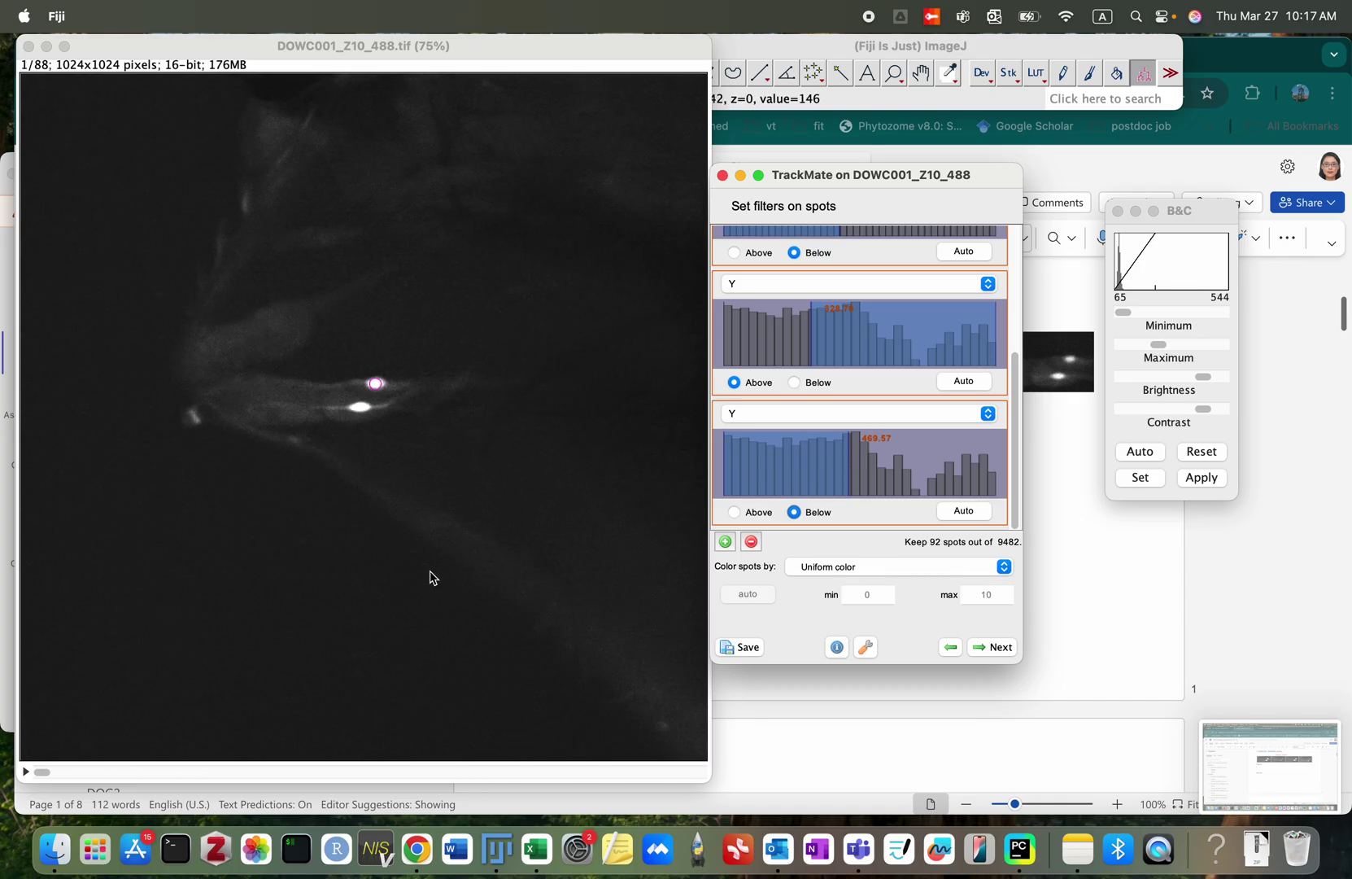
{"action": "scroll", "coordinate": [432, 576], "scroll_direction": "down", "scroll_amount": 10}
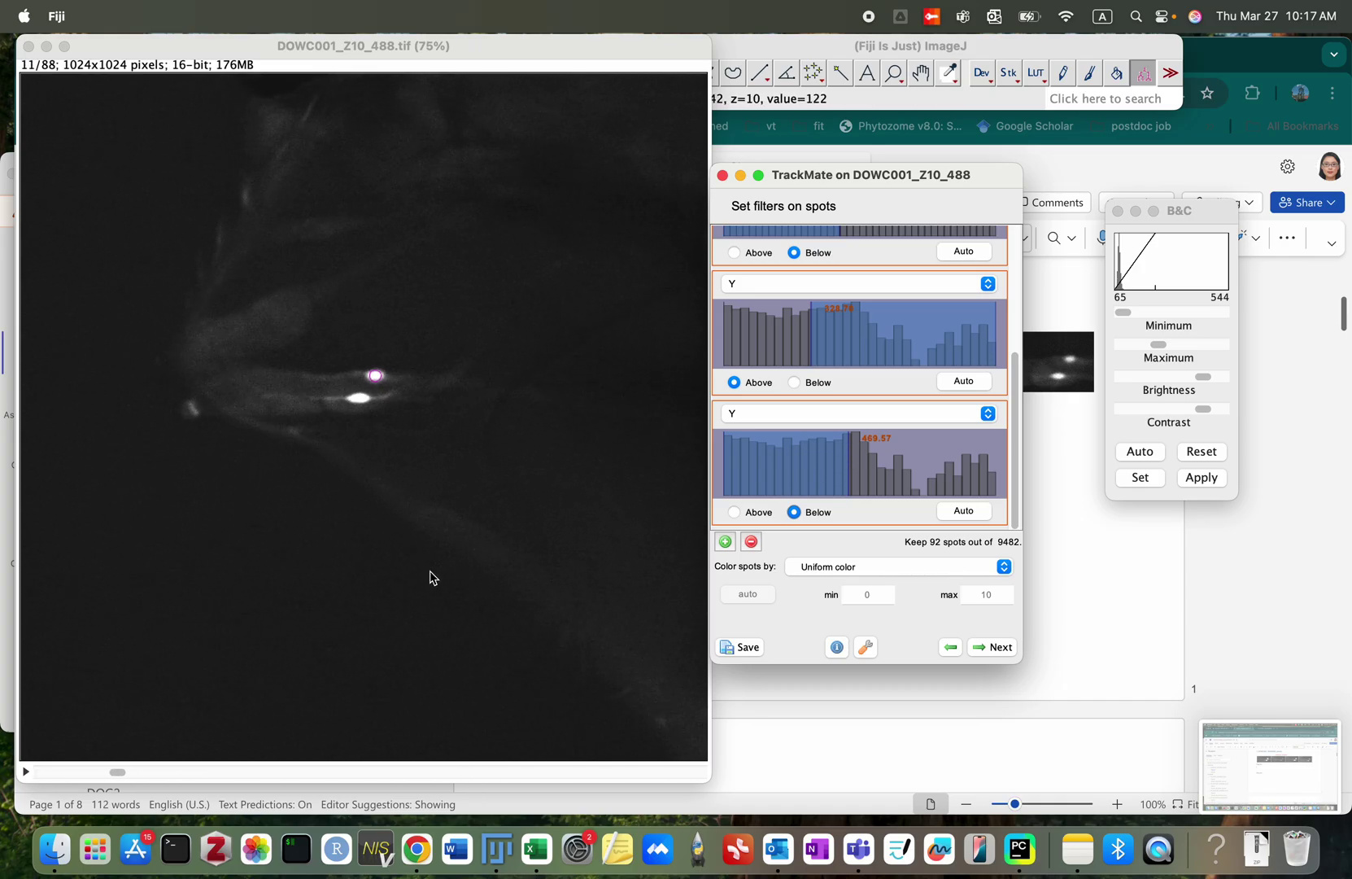
{"action": "scroll", "coordinate": [432, 576], "scroll_direction": "down", "scroll_amount": 12}
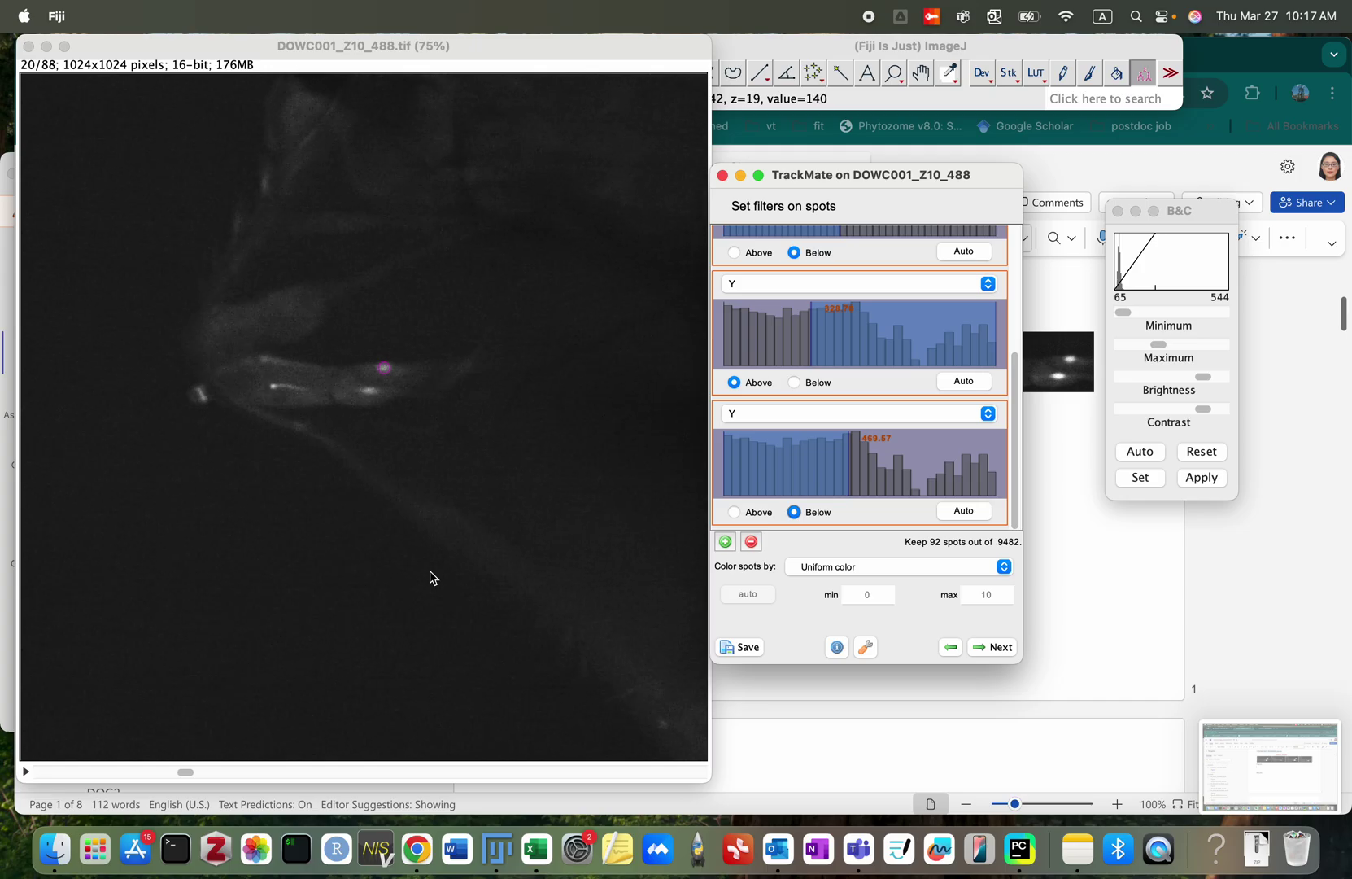
{"action": "scroll", "coordinate": [431, 576], "scroll_direction": "down", "scroll_amount": 4}
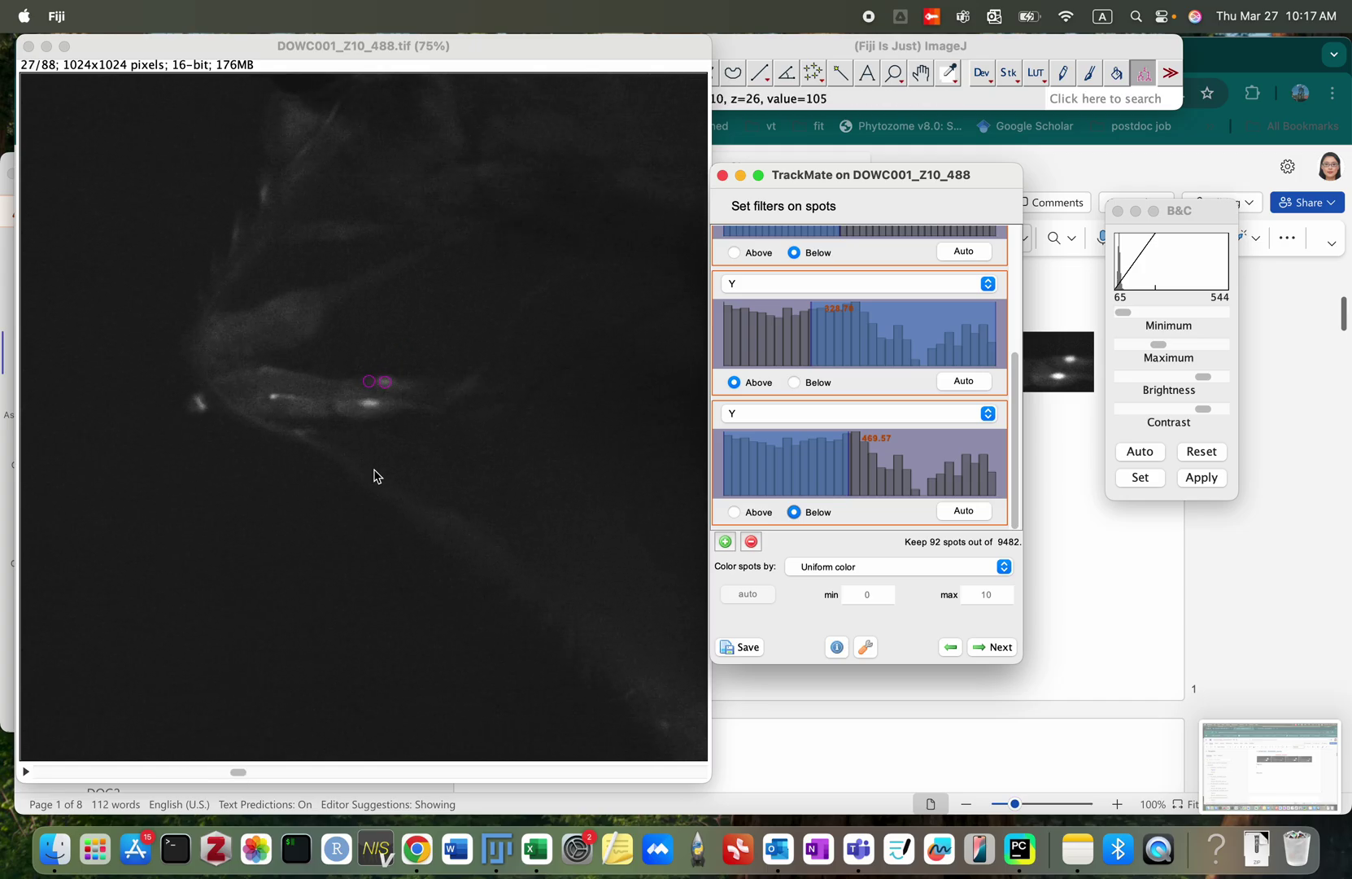
{"action": "left_click", "coordinate": [240, 773]}
{"action": "left_click_drag", "start_coordinate": [240, 777], "coordinate": [271, 778]}
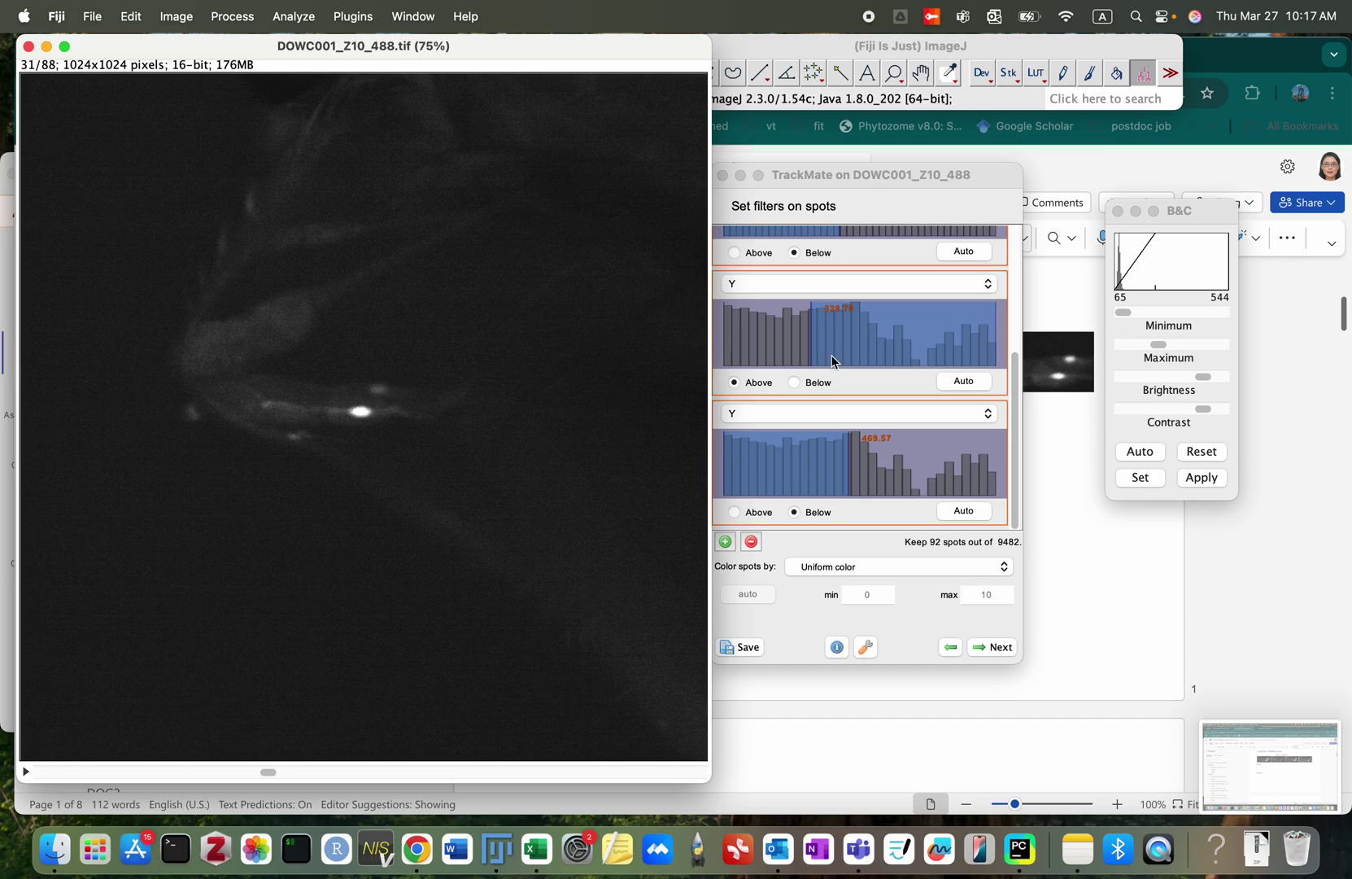
Step: Raise the upper Y limit to about 473 to keep the upper neuron's spot in frame 31, and check the frames up to 44
{"action": "left_click", "coordinate": [813, 346]}
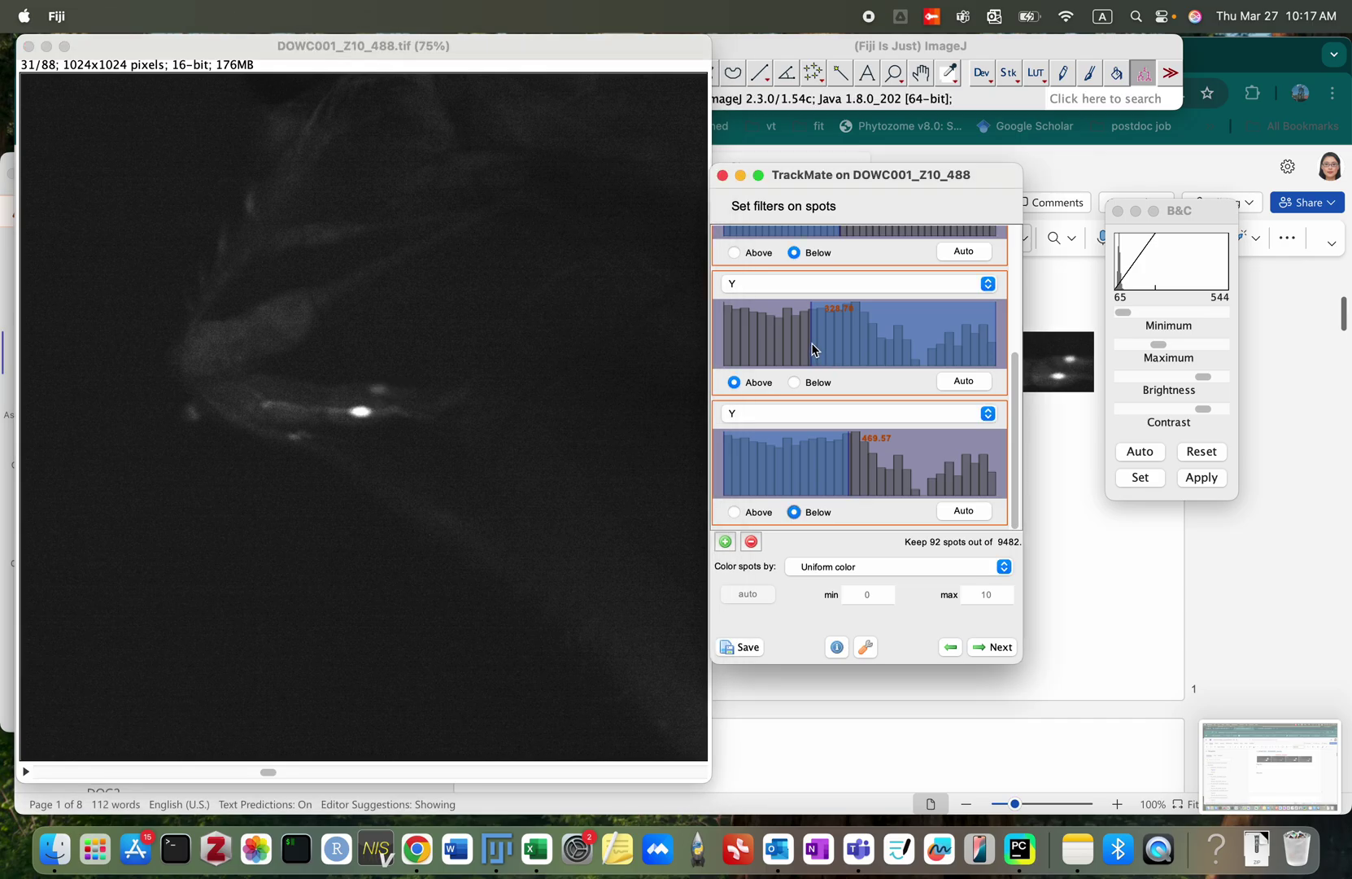
{"action": "left_click", "coordinate": [263, 774]}
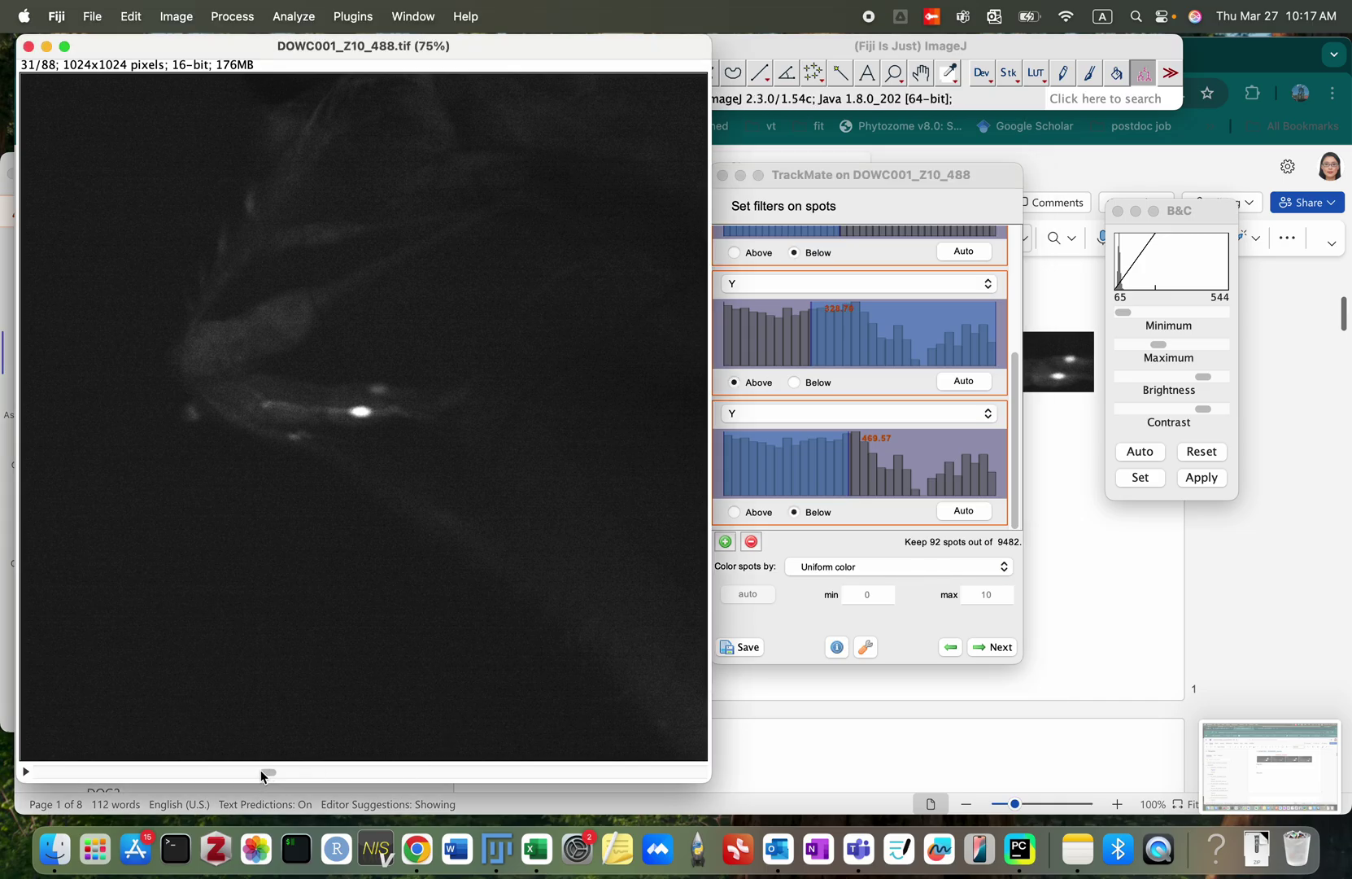
{"action": "mouse_move", "coordinate": [263, 774]}
{"action": "left_mouse_down"}
{"action": "mouse_move", "coordinate": [241, 773]}
{"action": "mouse_move", "coordinate": [261, 773]}
{"action": "left_mouse_up"}
{"action": "left_click_drag", "start_coordinate": [847, 445], "coordinate": [851, 445]}
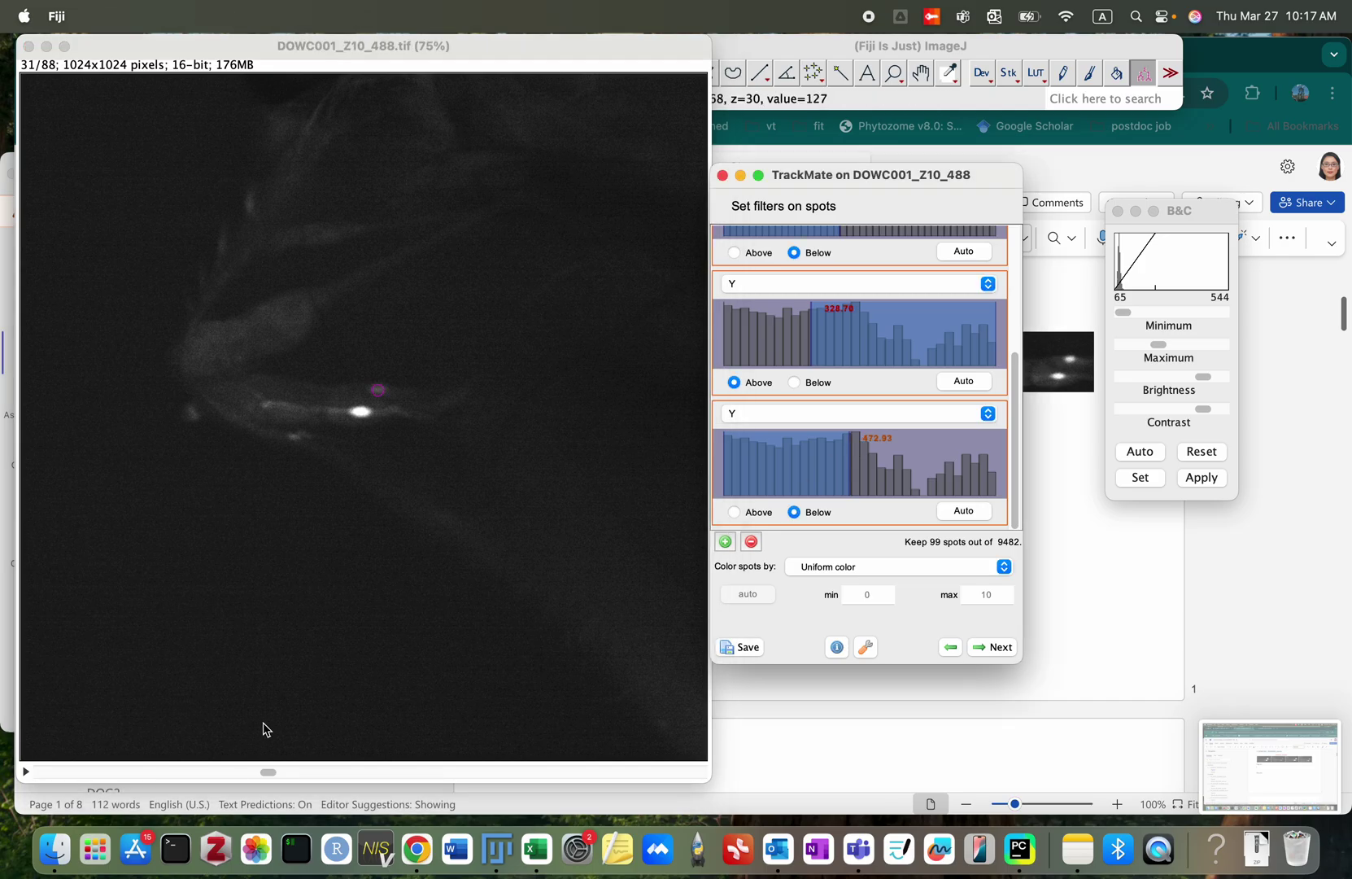
{"action": "left_click", "coordinate": [270, 768]}
{"action": "left_click_drag", "start_coordinate": [269, 768], "coordinate": [376, 775]}
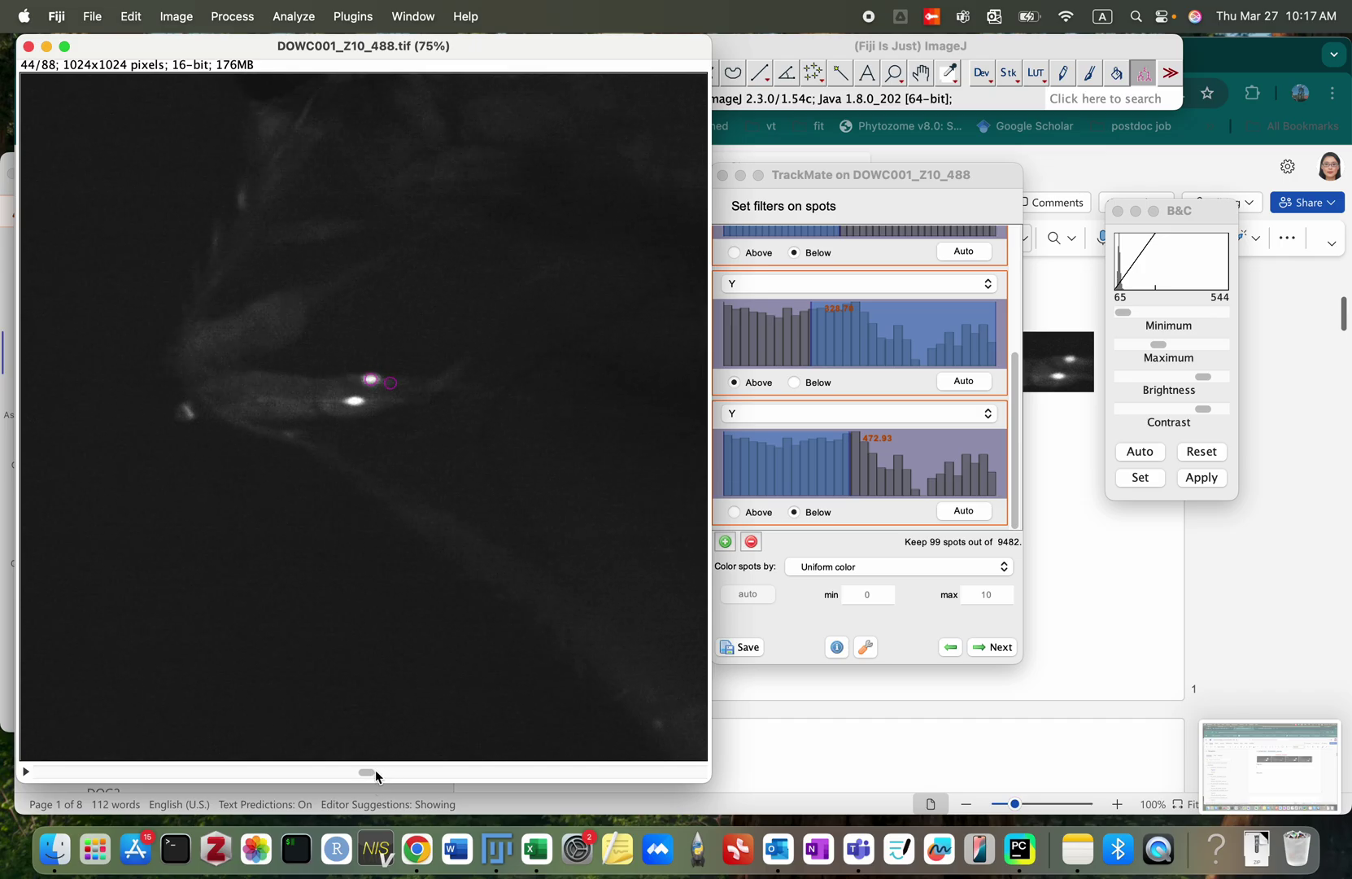
Step: Add a Quality filter that keeps spots above about 3.17 to exclude the extra spot beside the upper neuron in frame 44
{"action": "left_click", "coordinate": [727, 543]}
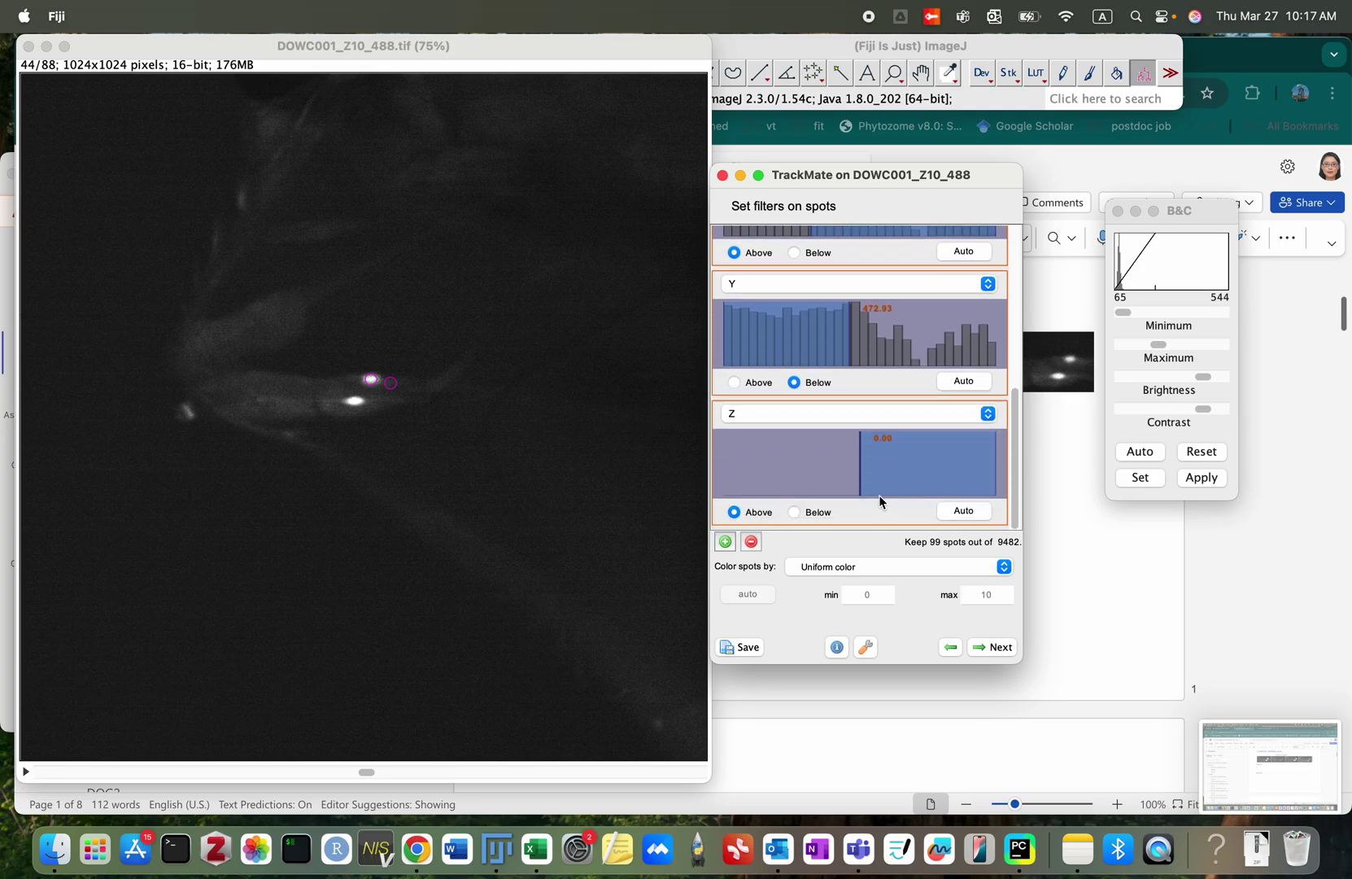
{"action": "left_click", "coordinate": [832, 417]}
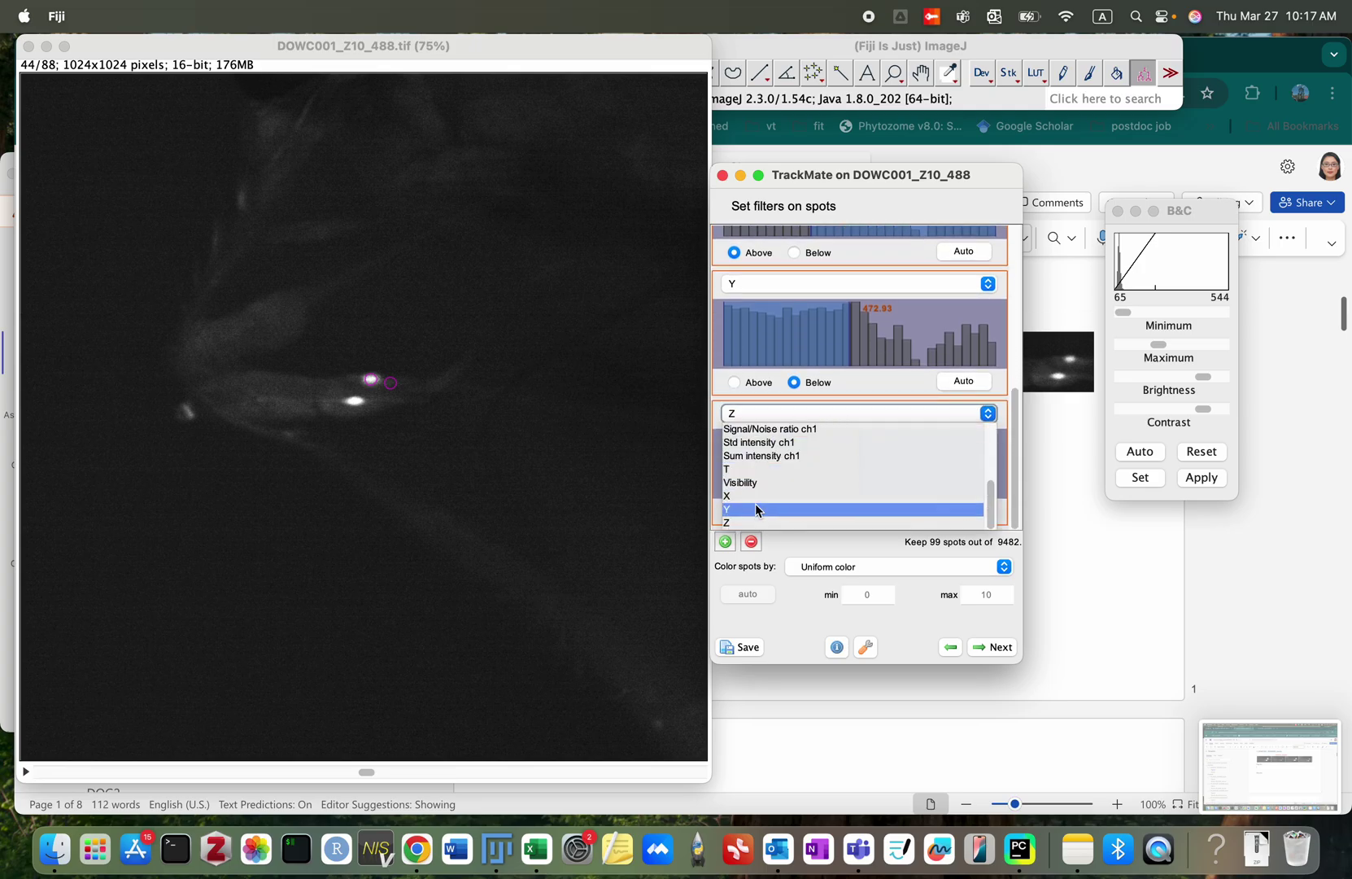
{"action": "scroll", "coordinate": [755, 503], "scroll_direction": "up", "scroll_amount": 3}
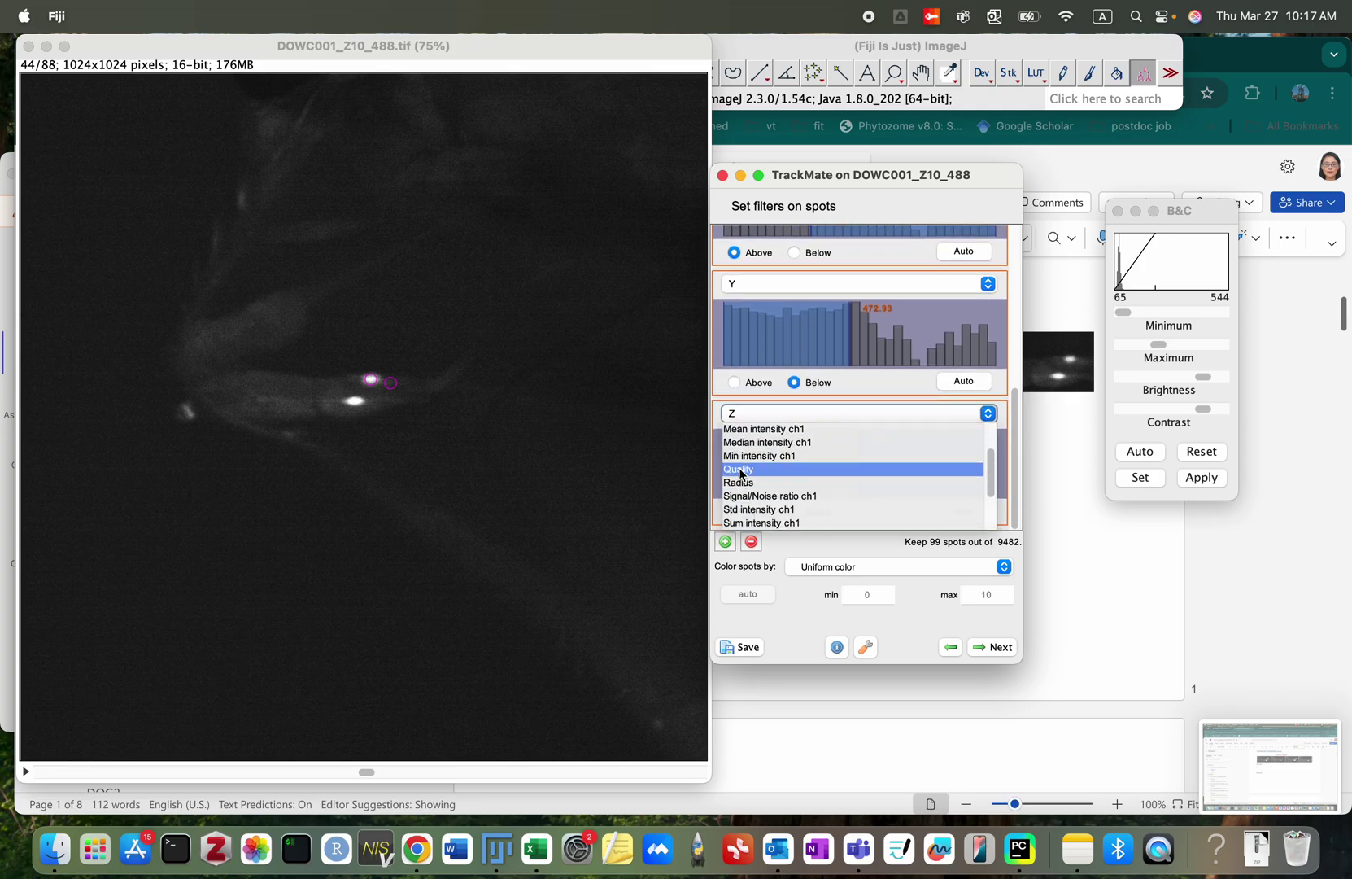
{"action": "left_click", "coordinate": [743, 470]}
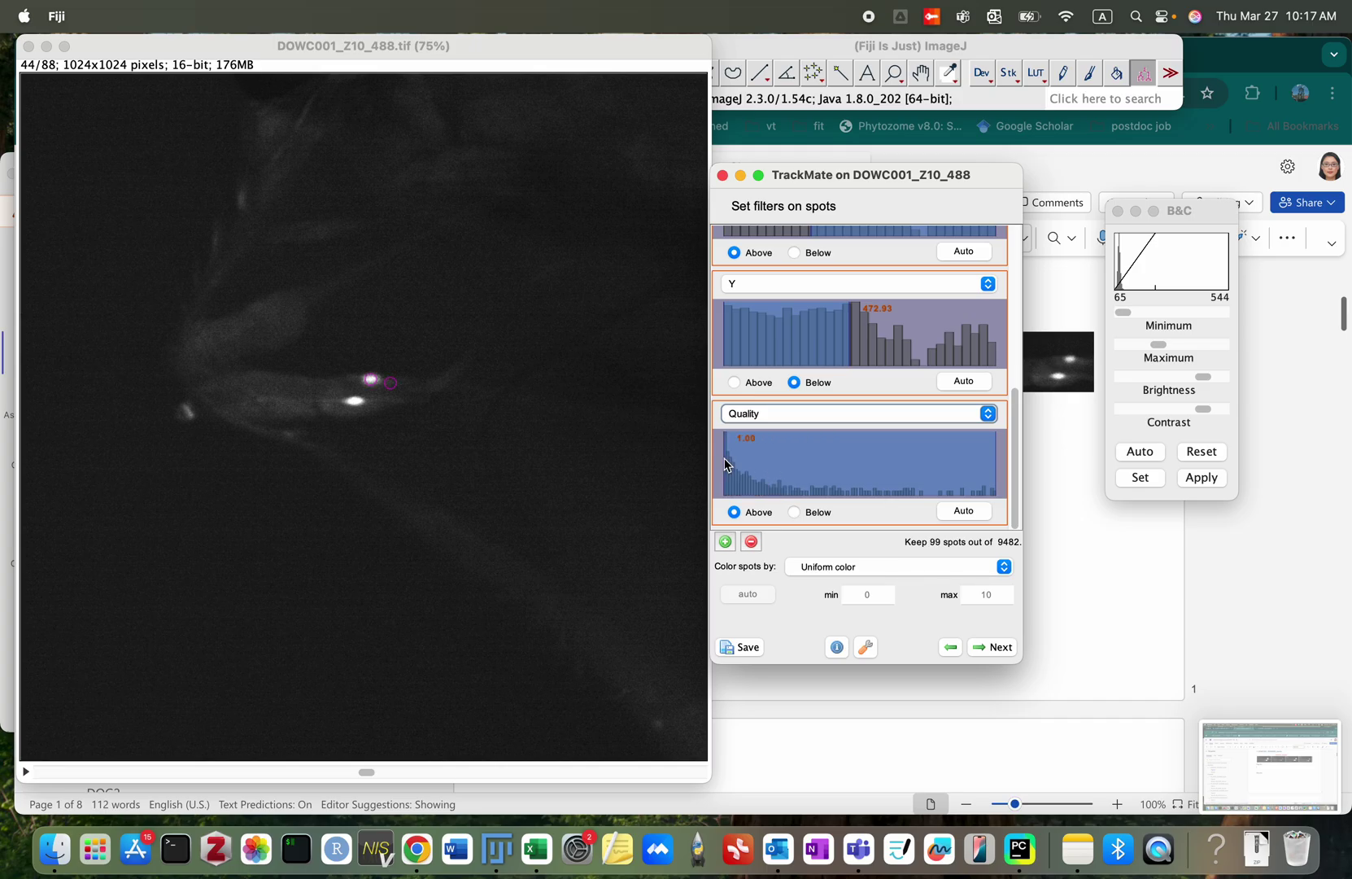
{"action": "left_click_drag", "start_coordinate": [727, 464], "coordinate": [730, 465]}
Step: Go through the stack to the last frame and back to frame 73 to check which spots are kept on the upper neuron
{"action": "scroll", "coordinate": [413, 674], "scroll_direction": "down", "scroll_amount": 9}
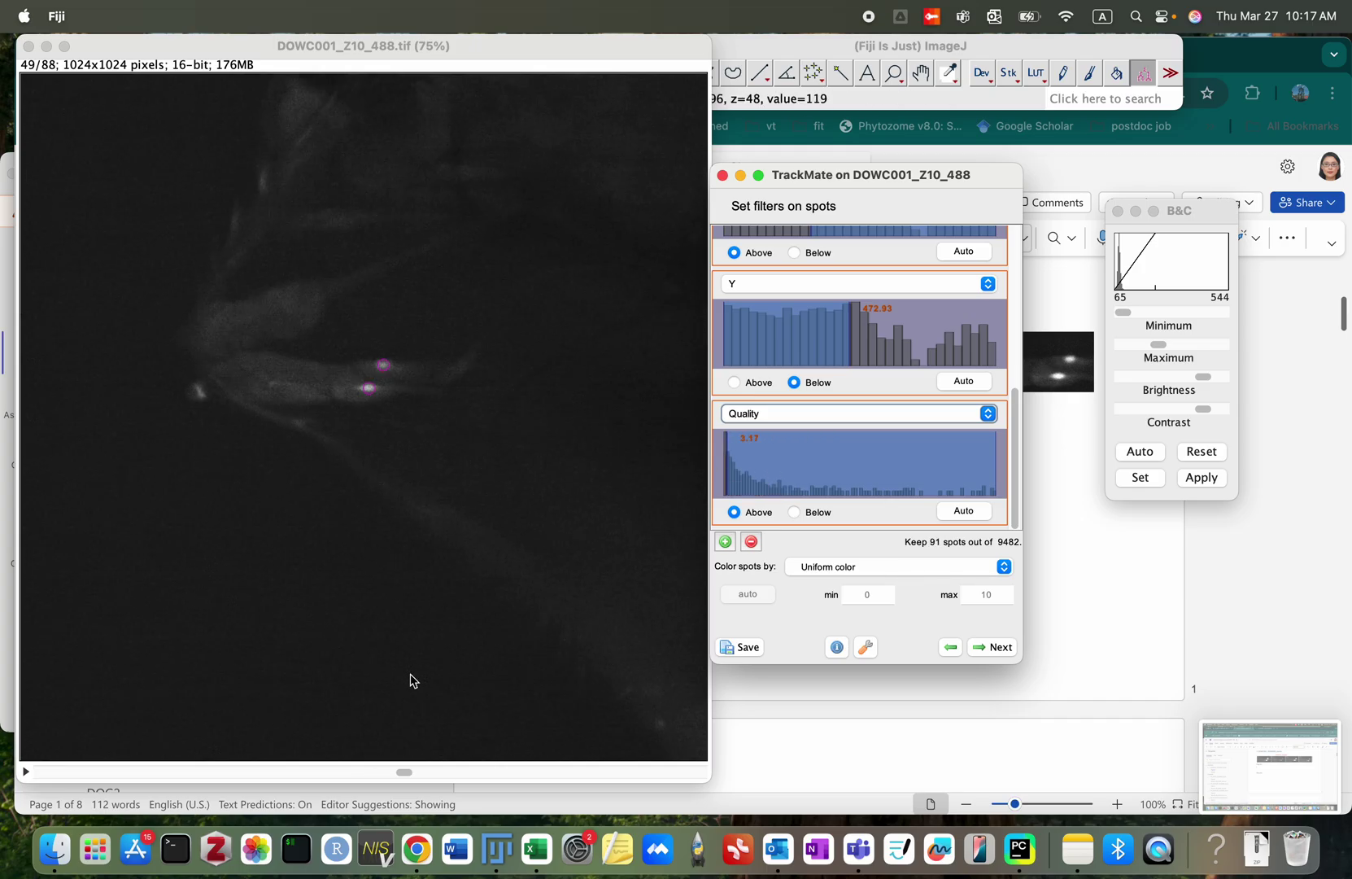
{"action": "scroll", "coordinate": [413, 680], "scroll_direction": "down", "scroll_amount": 7}
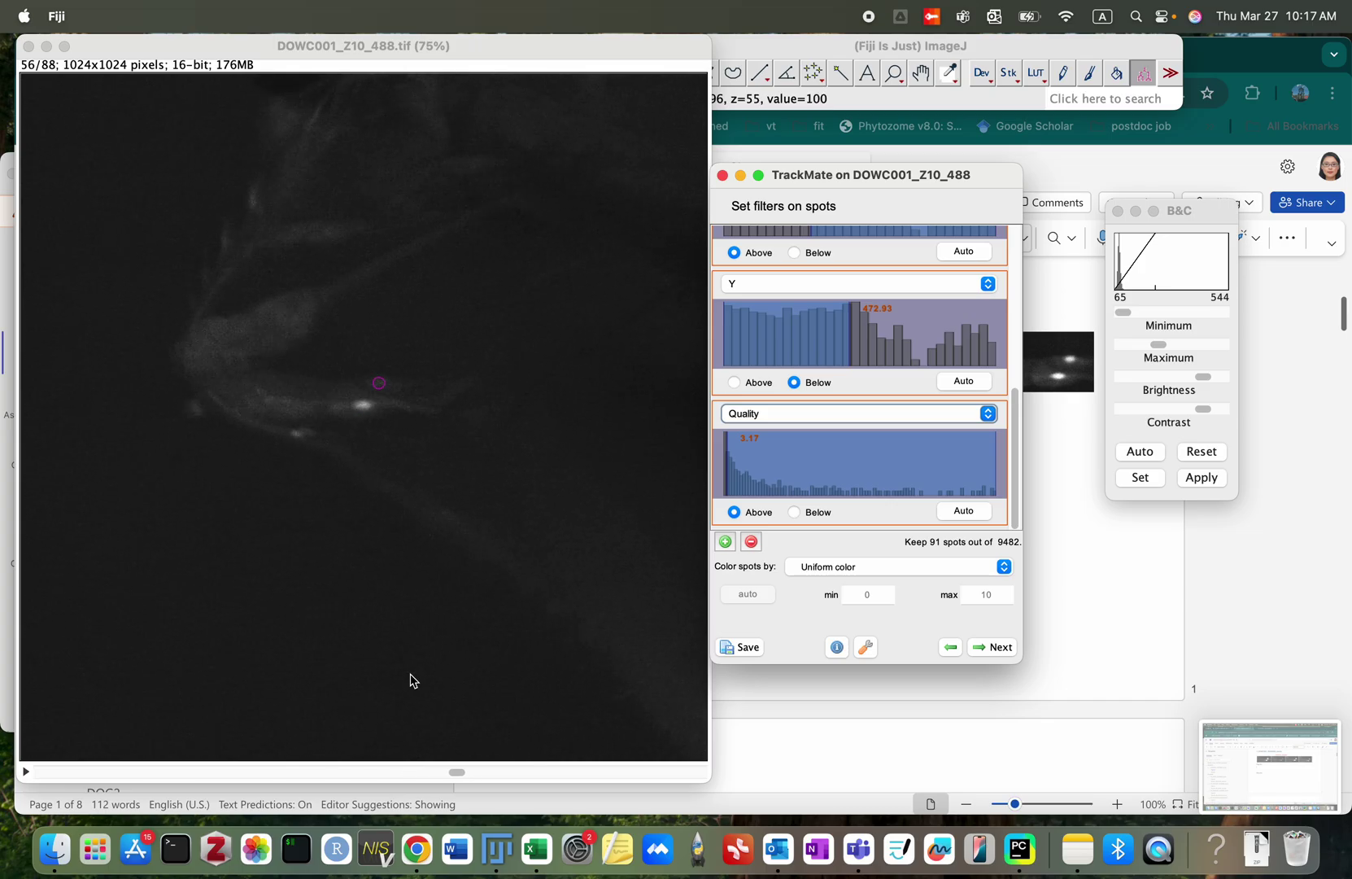
{"action": "scroll", "coordinate": [412, 680], "scroll_direction": "down", "scroll_amount": 20}
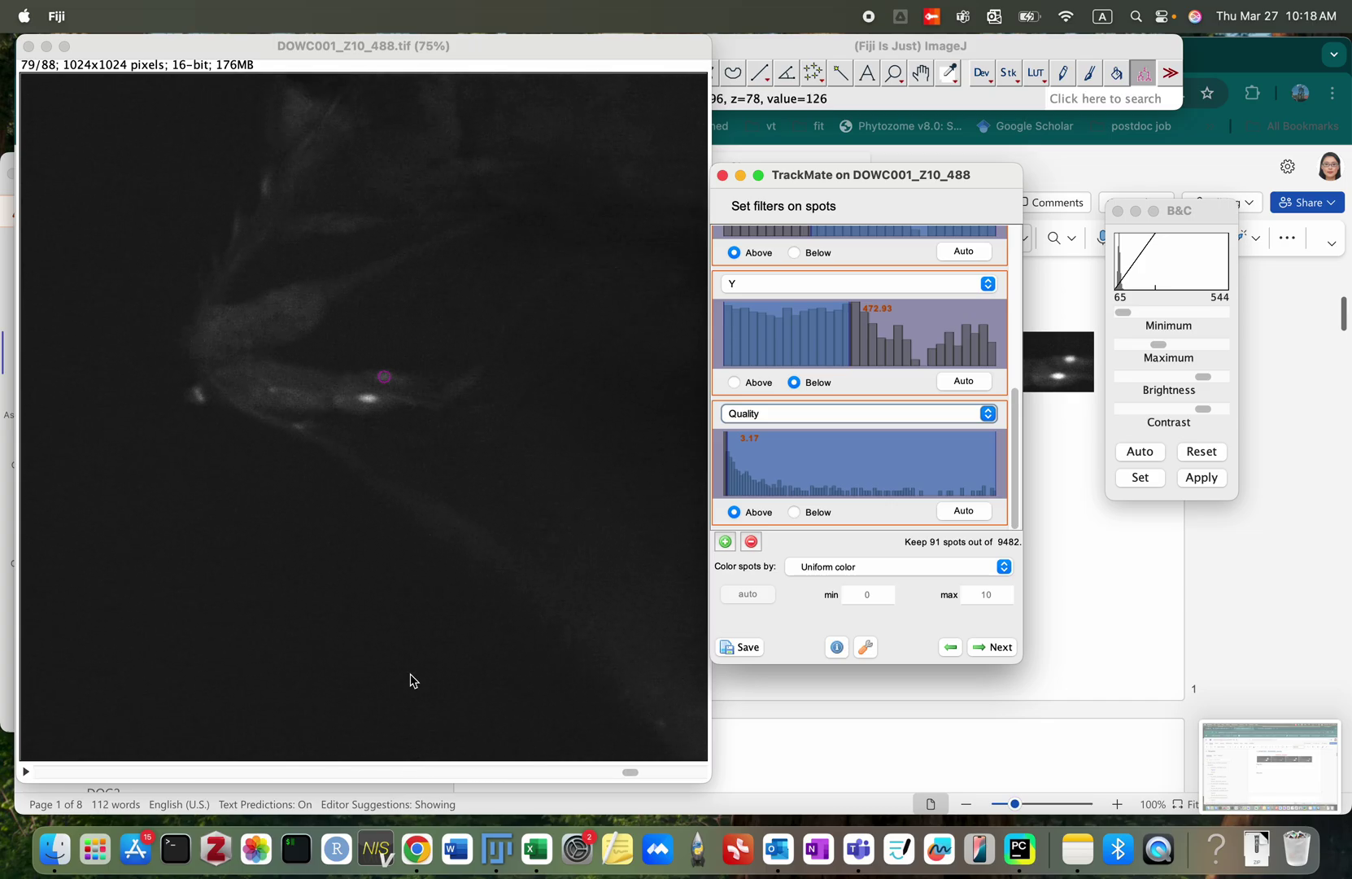
{"action": "scroll", "coordinate": [413, 680], "scroll_direction": "down", "scroll_amount": 5}
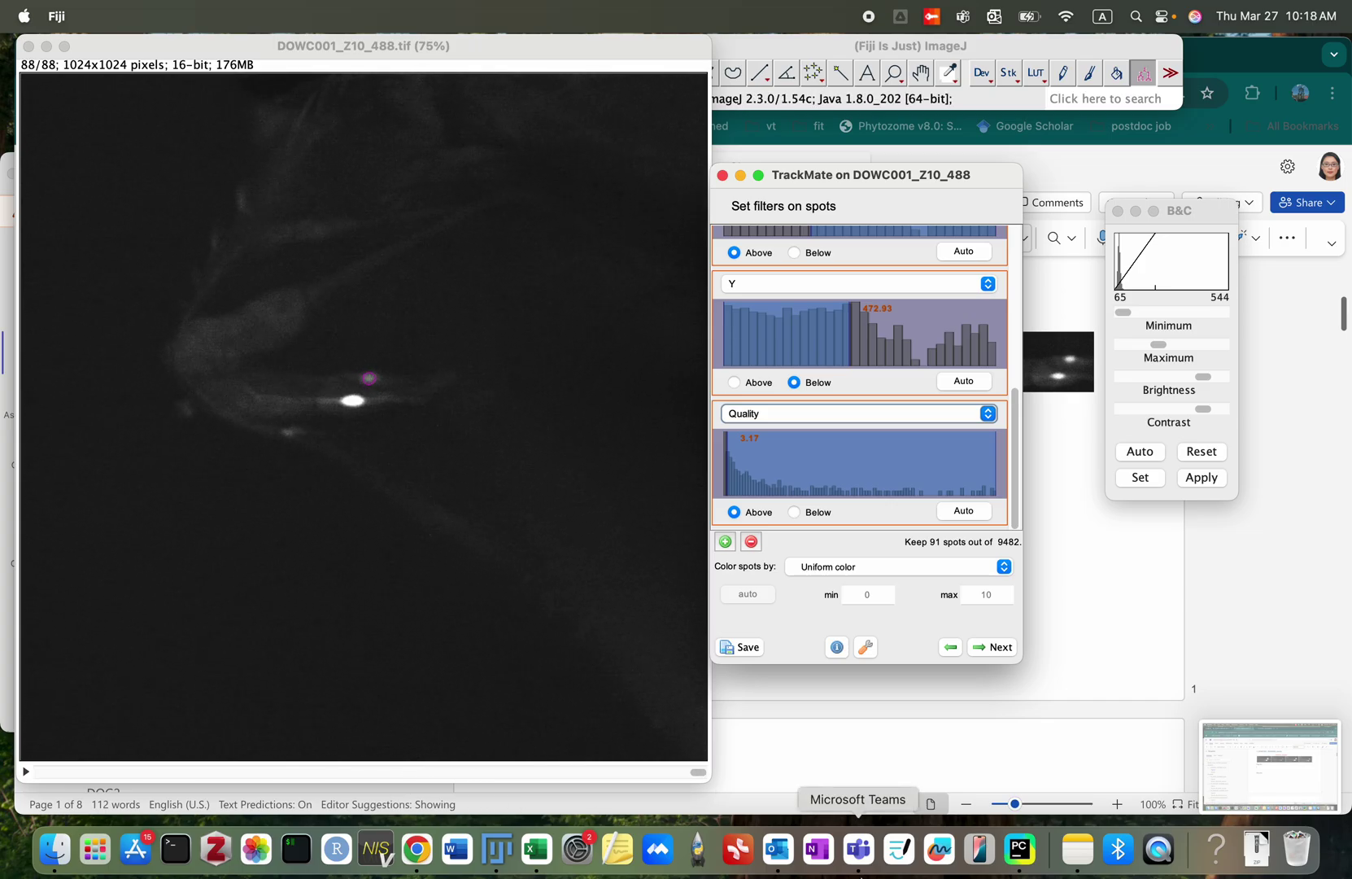
{"action": "left_click", "coordinate": [695, 777]}
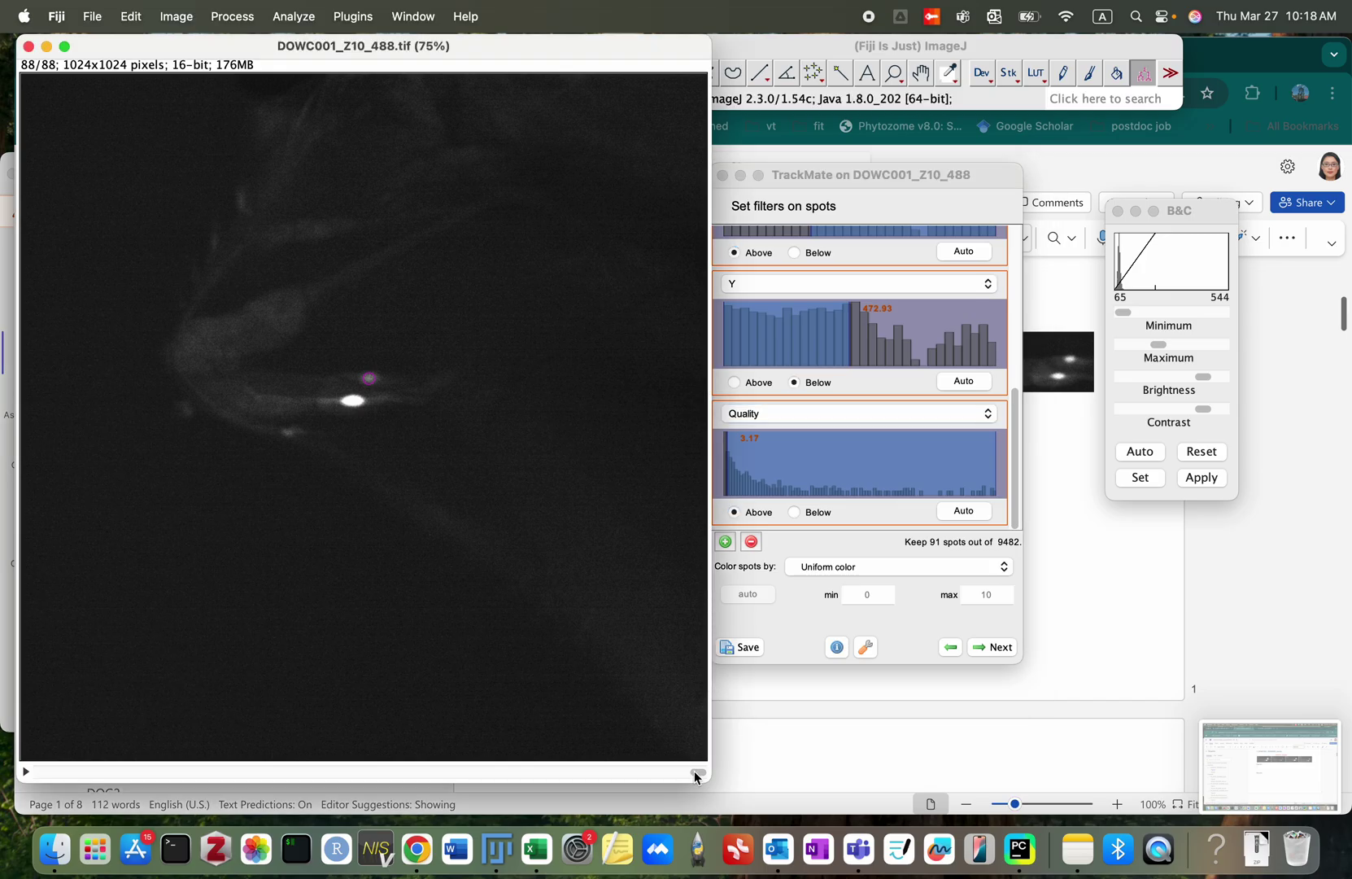
{"action": "scroll", "coordinate": [696, 777], "scroll_direction": "up", "scroll_amount": 4}
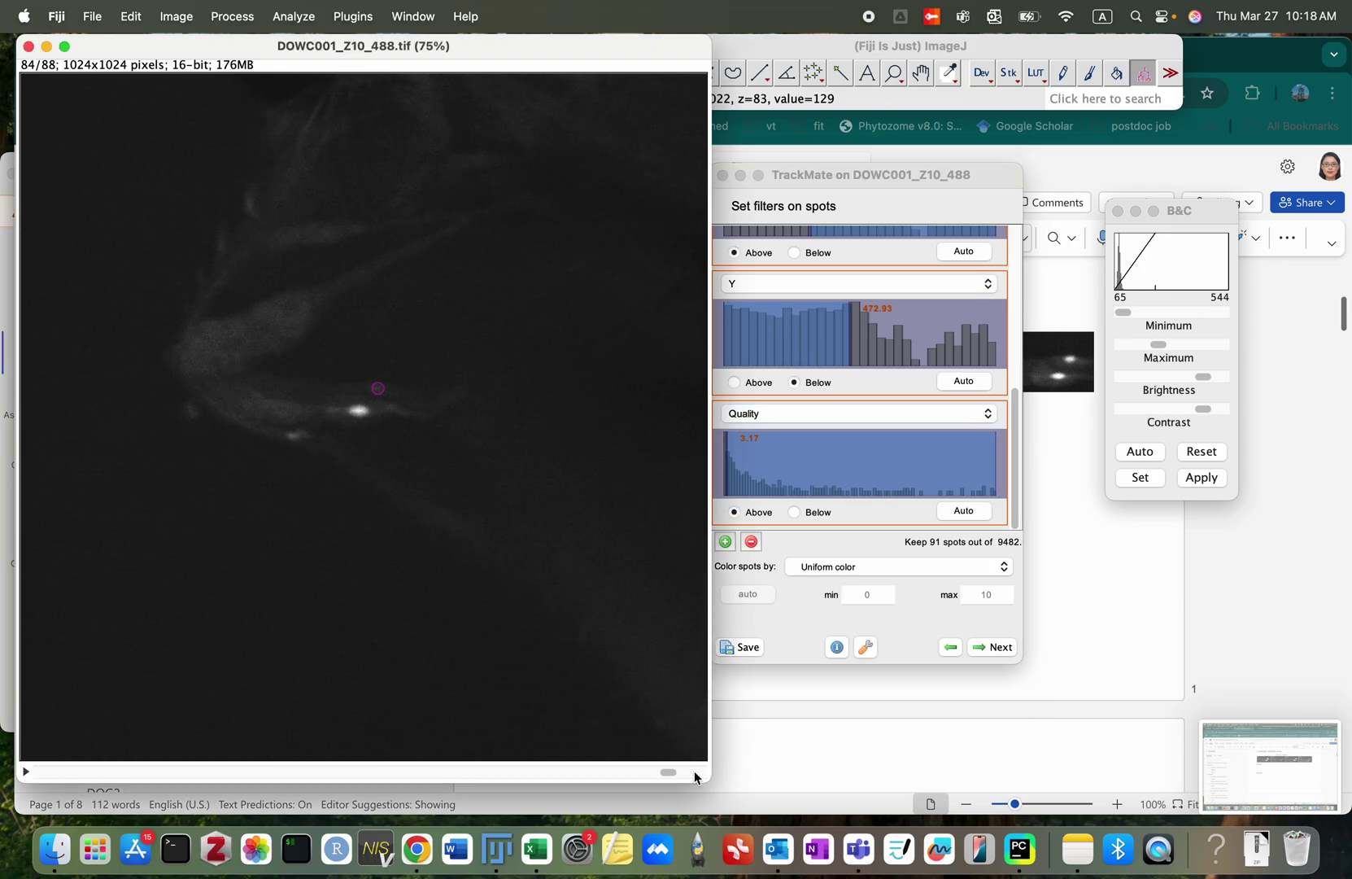
{"action": "scroll", "coordinate": [695, 777], "scroll_direction": "up", "scroll_amount": 7}
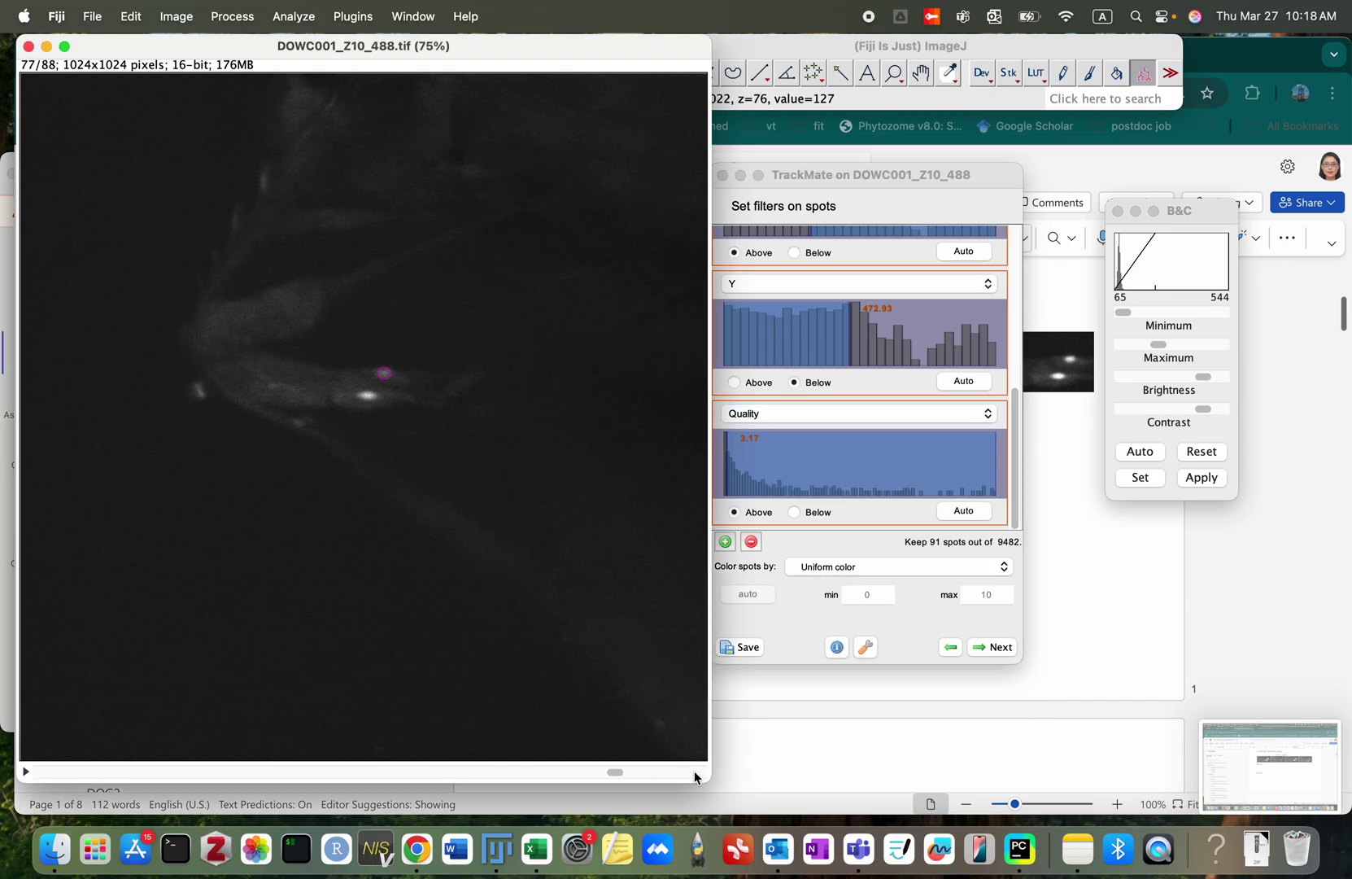
{"action": "scroll", "coordinate": [696, 777], "scroll_direction": "up", "scroll_amount": 5}
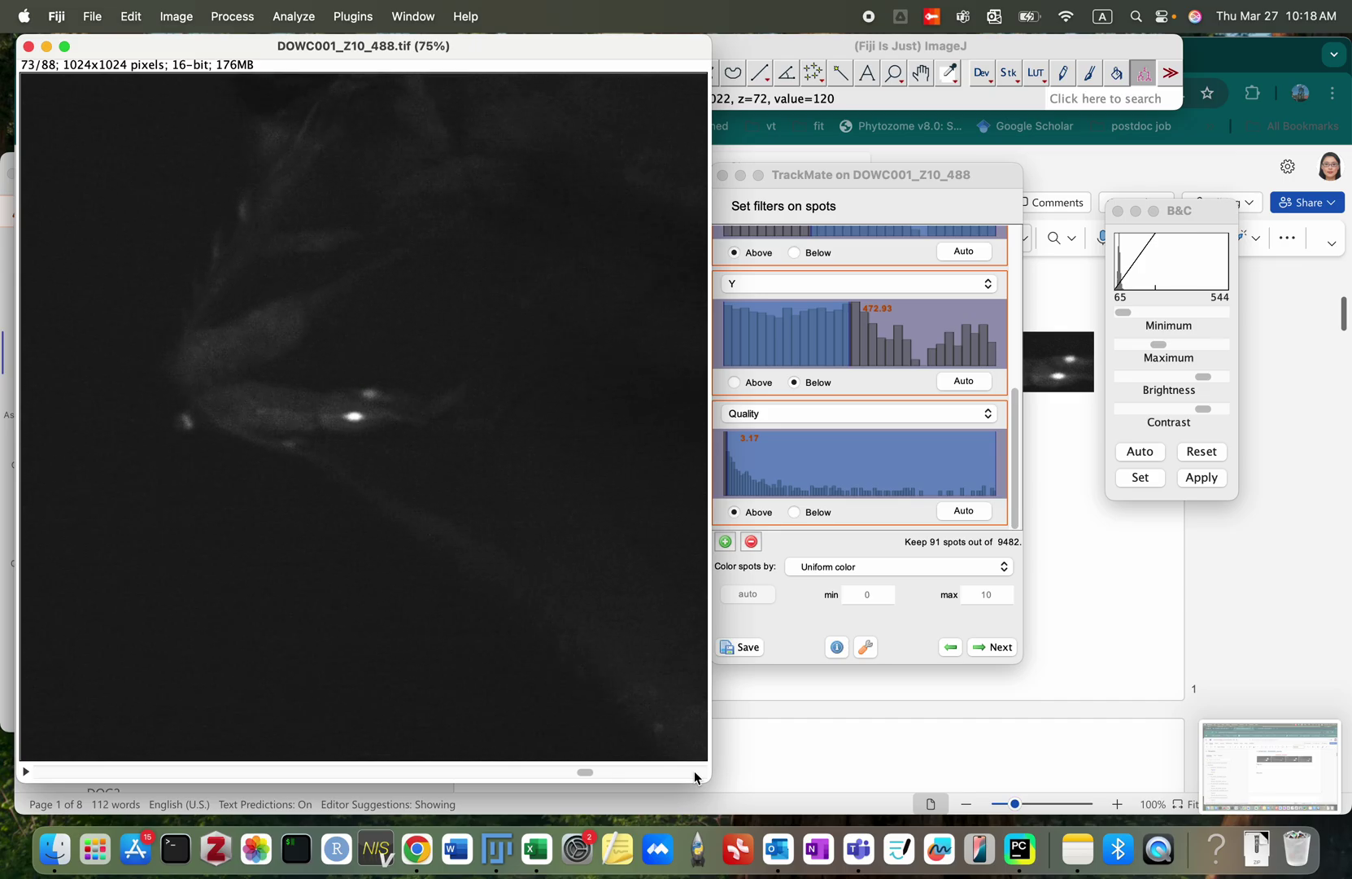
{"action": "scroll", "coordinate": [696, 777], "scroll_direction": "down", "scroll_amount": 2}
{"action": "scroll", "coordinate": [696, 777], "scroll_direction": "up", "scroll_amount": 1}
{"action": "scroll", "coordinate": [795, 404], "scroll_direction": "up", "scroll_amount": 1}
Step: Raise the upper Y limit to about 483 to keep the upper neuron's spot in frame 73
{"action": "scroll", "coordinate": [794, 402], "scroll_direction": "up", "scroll_amount": 5}
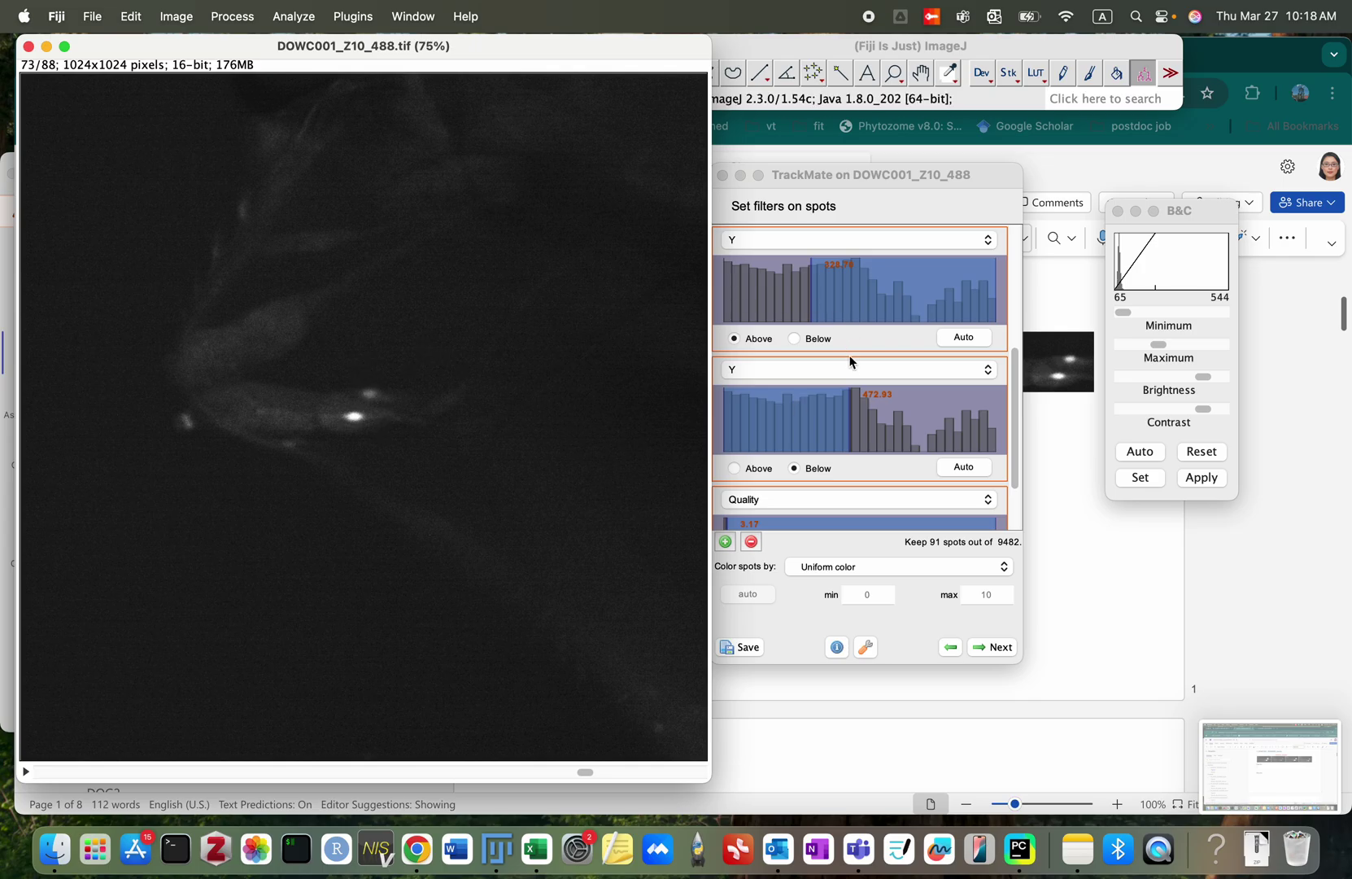
{"action": "left_click", "coordinate": [853, 405]}
{"action": "left_click_drag", "start_coordinate": [853, 404], "coordinate": [856, 404]}
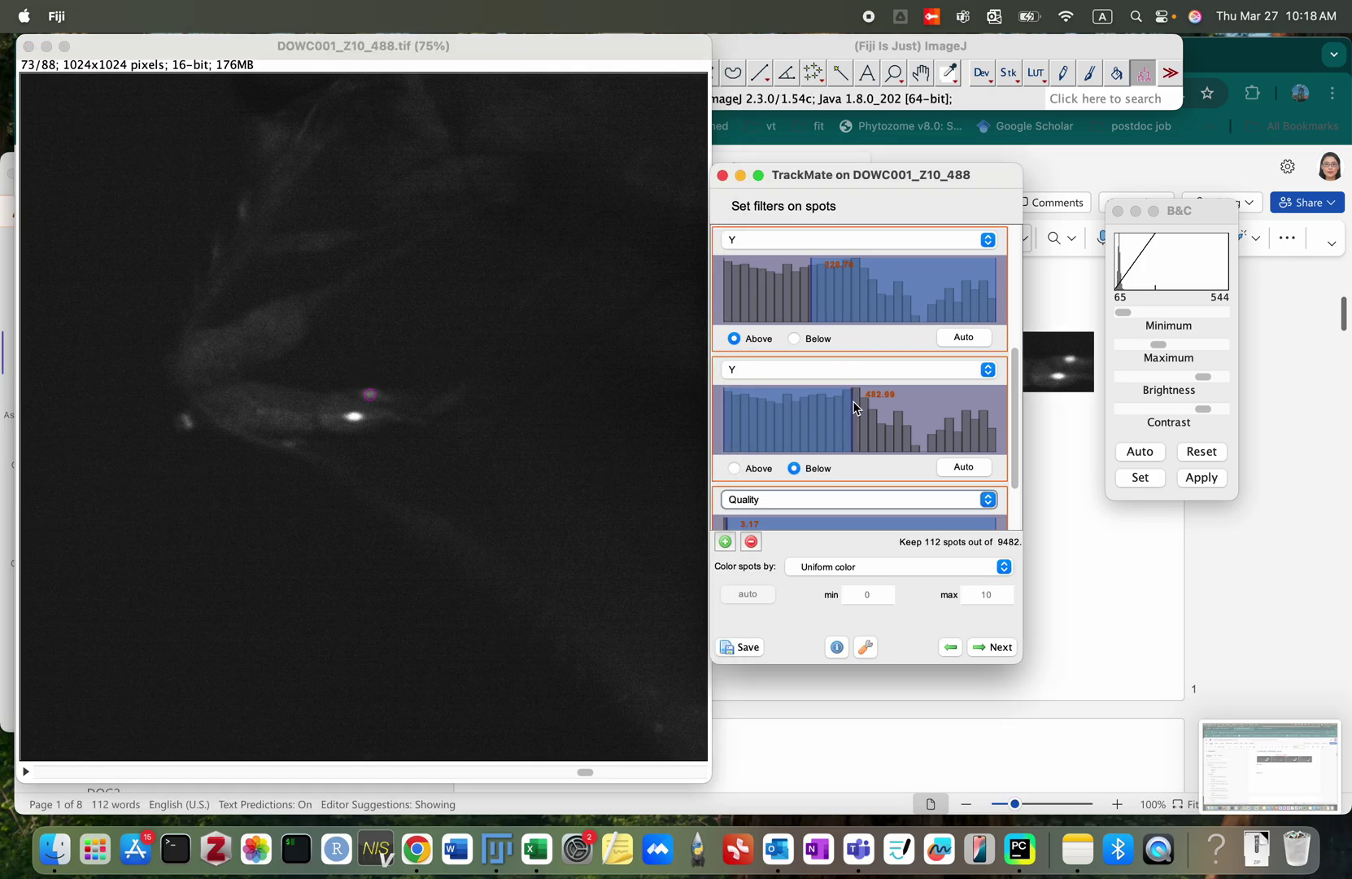
Step: Go back through the stack to frame 1 and forward again to frame 40 to check the spots kept on both neurons
{"action": "left_click", "coordinate": [585, 774]}
{"action": "scroll", "coordinate": [585, 777], "scroll_direction": "up", "scroll_amount": 7}
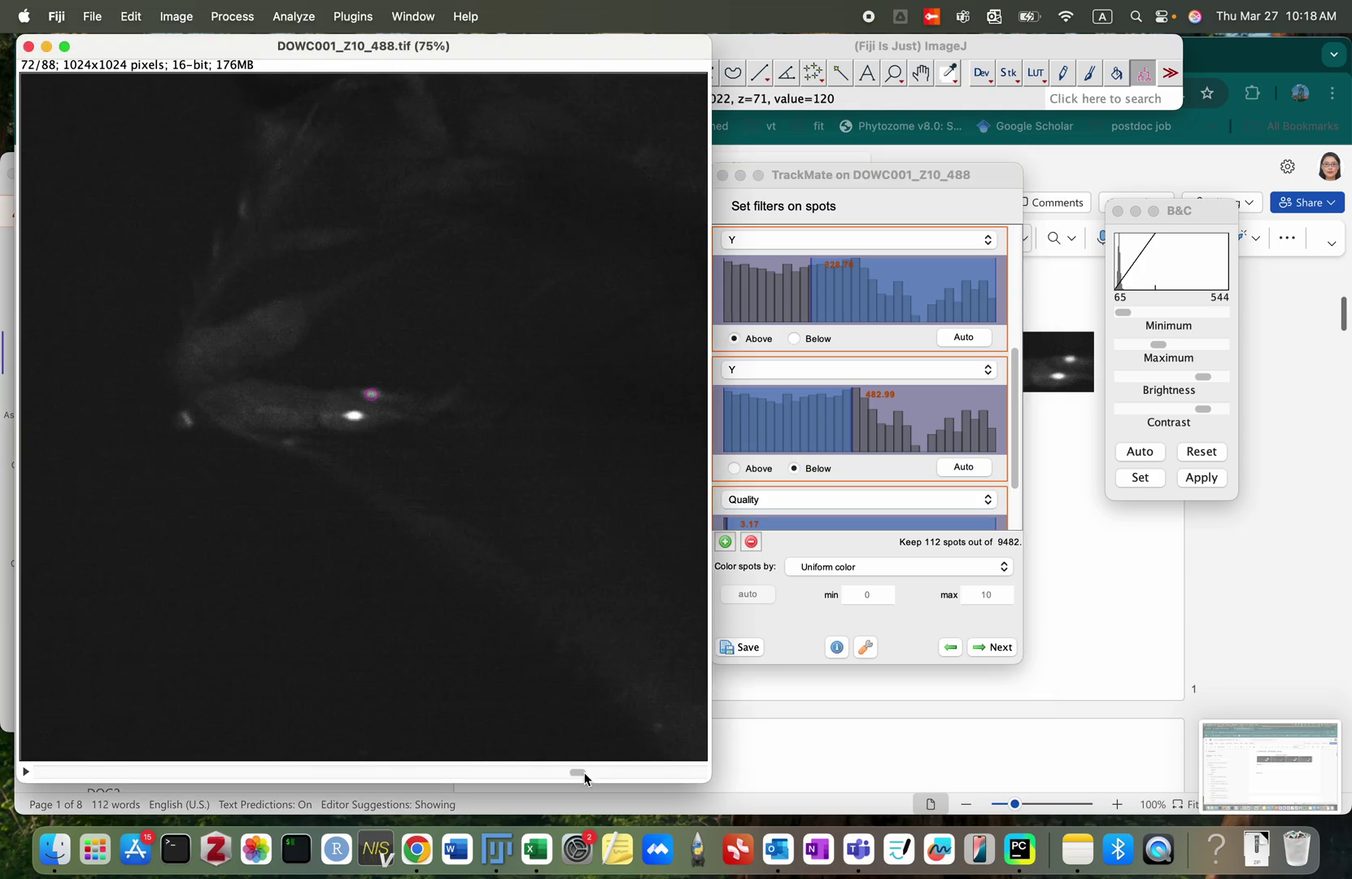
{"action": "scroll", "coordinate": [585, 777], "scroll_direction": "up", "scroll_amount": 13}
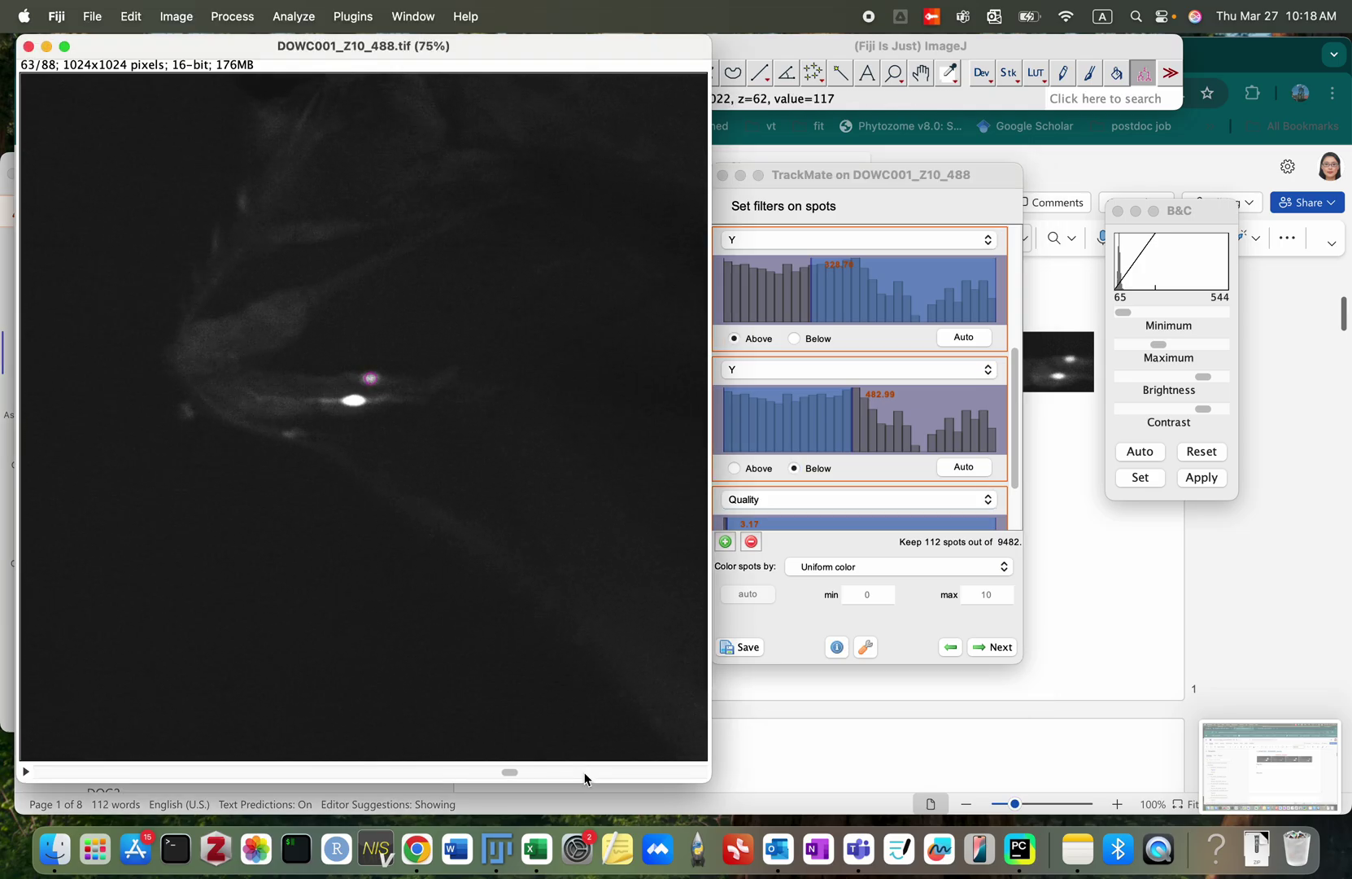
{"action": "scroll", "coordinate": [585, 777], "scroll_direction": "up", "scroll_amount": 11}
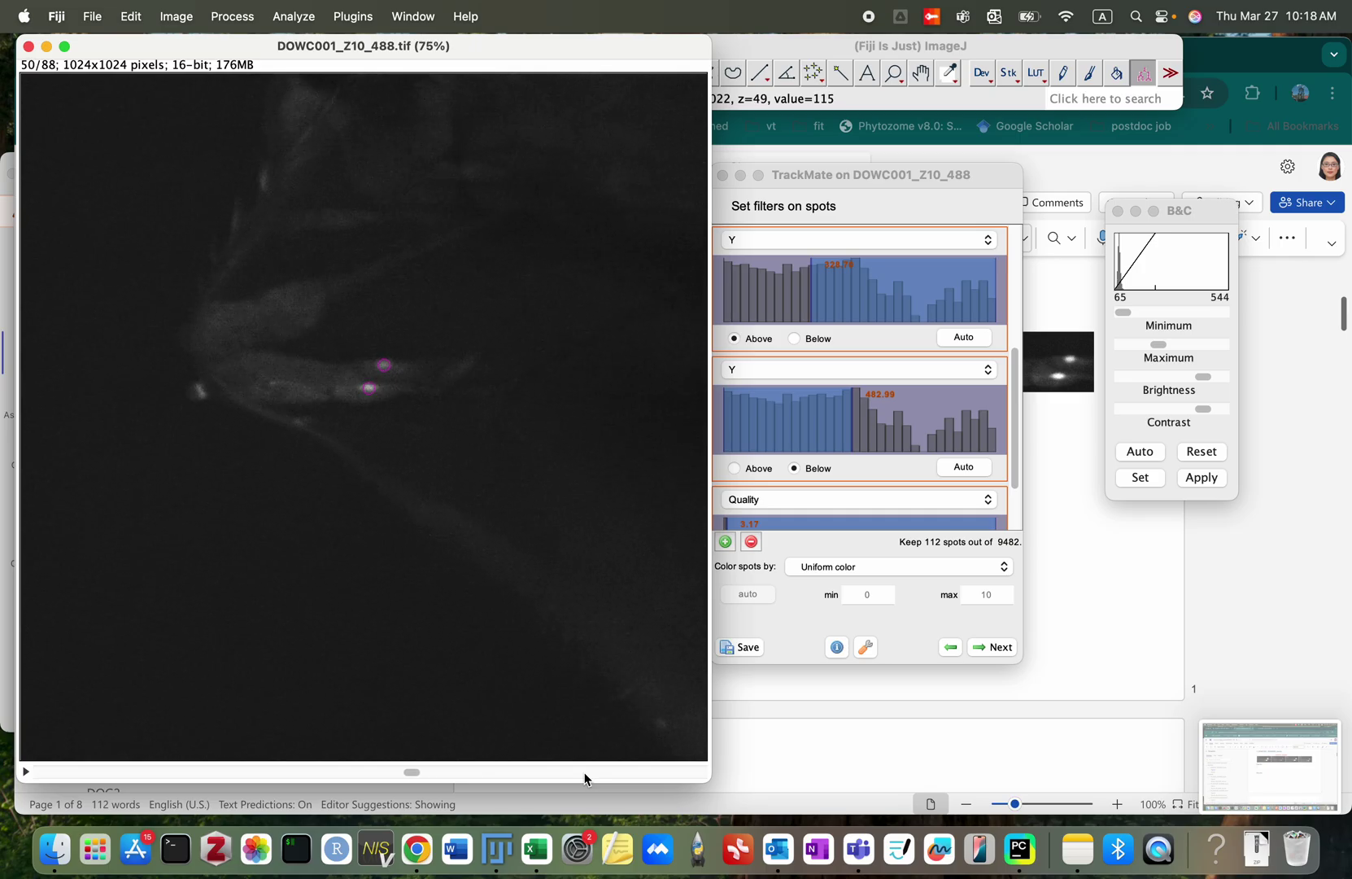
{"action": "scroll", "coordinate": [585, 777], "scroll_direction": "up", "scroll_amount": 1}
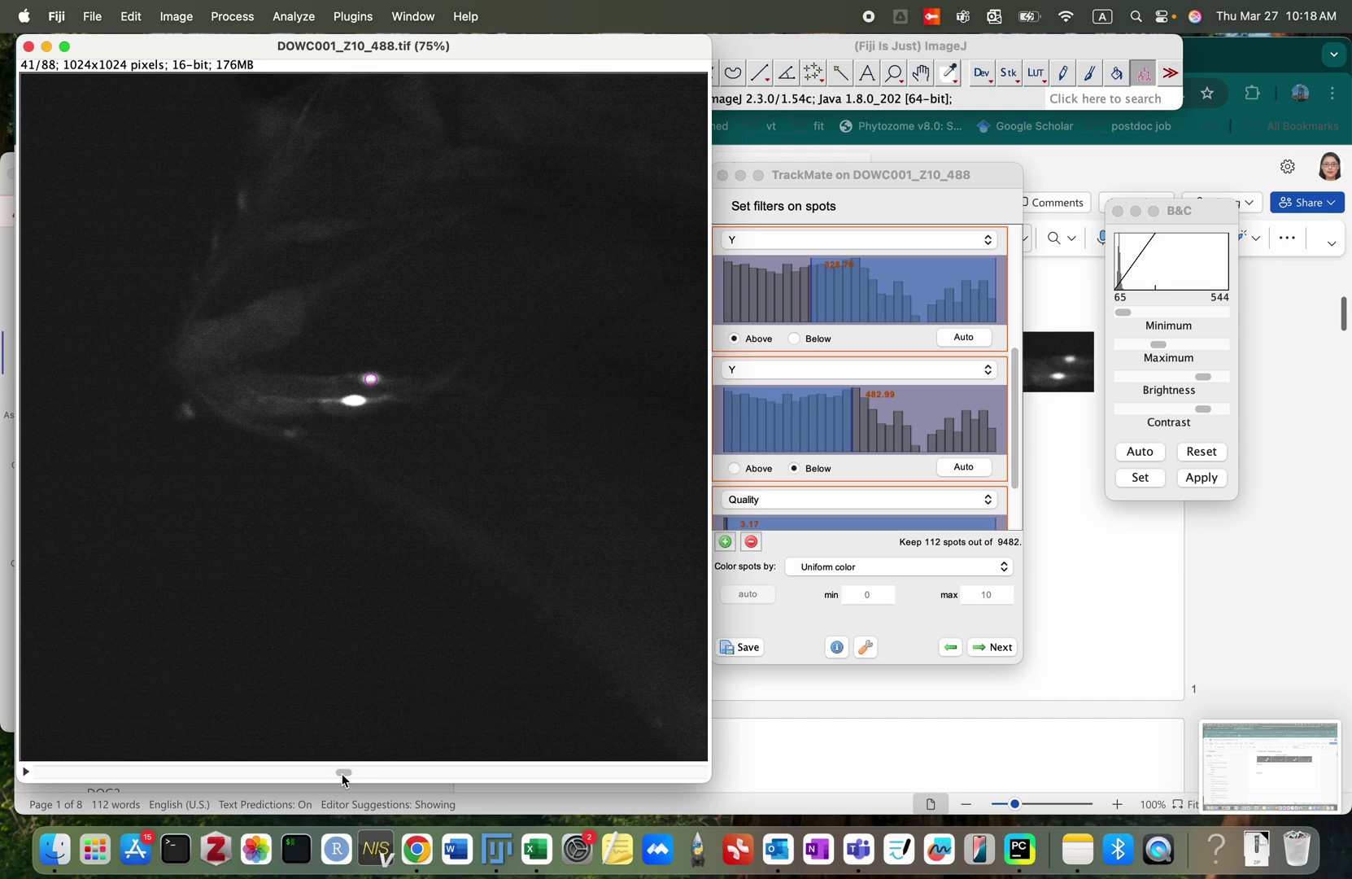
{"action": "scroll", "coordinate": [344, 777], "scroll_direction": "up", "scroll_amount": 9}
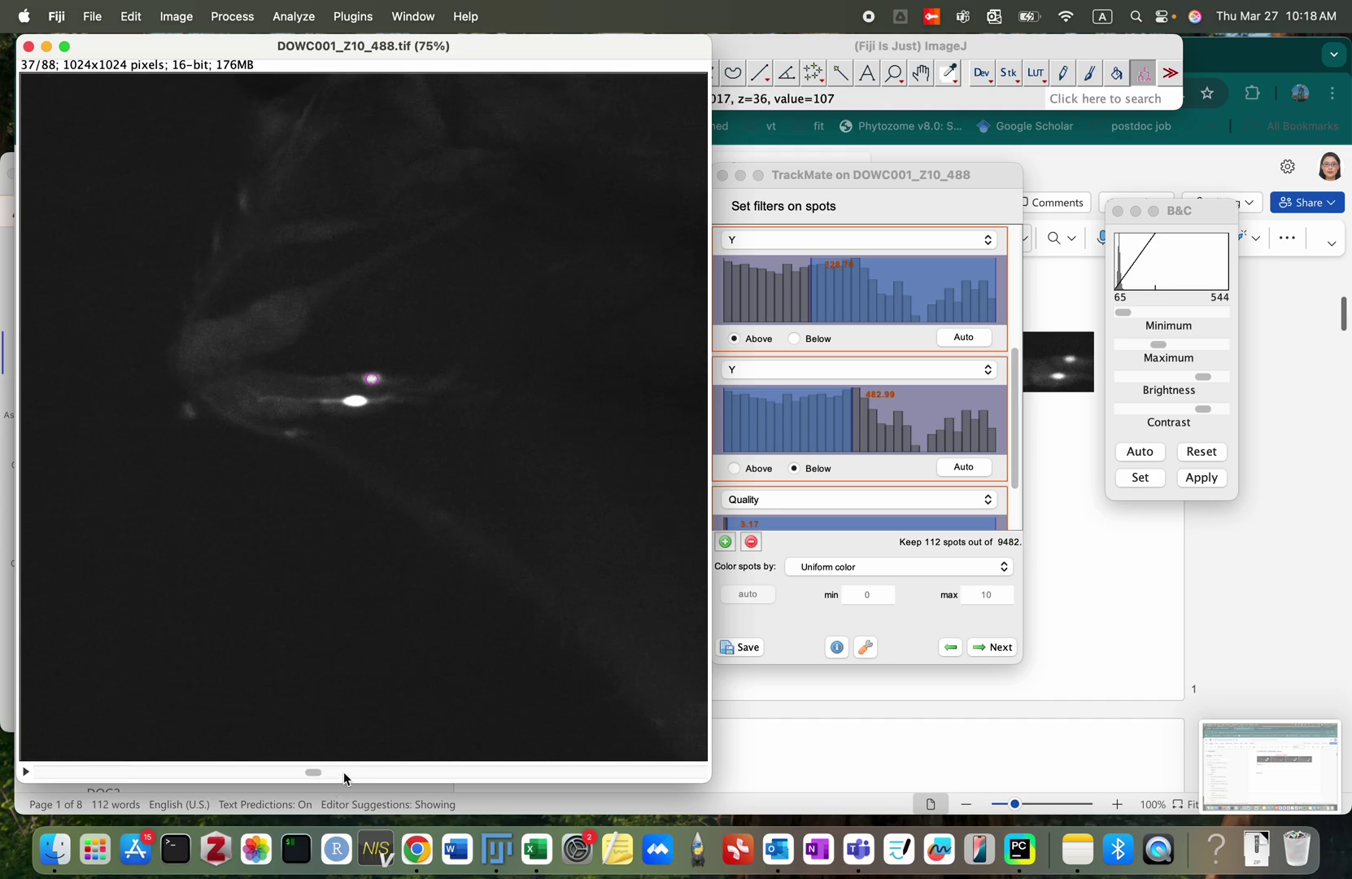
{"action": "scroll", "coordinate": [343, 772], "scroll_direction": "up", "scroll_amount": 10}
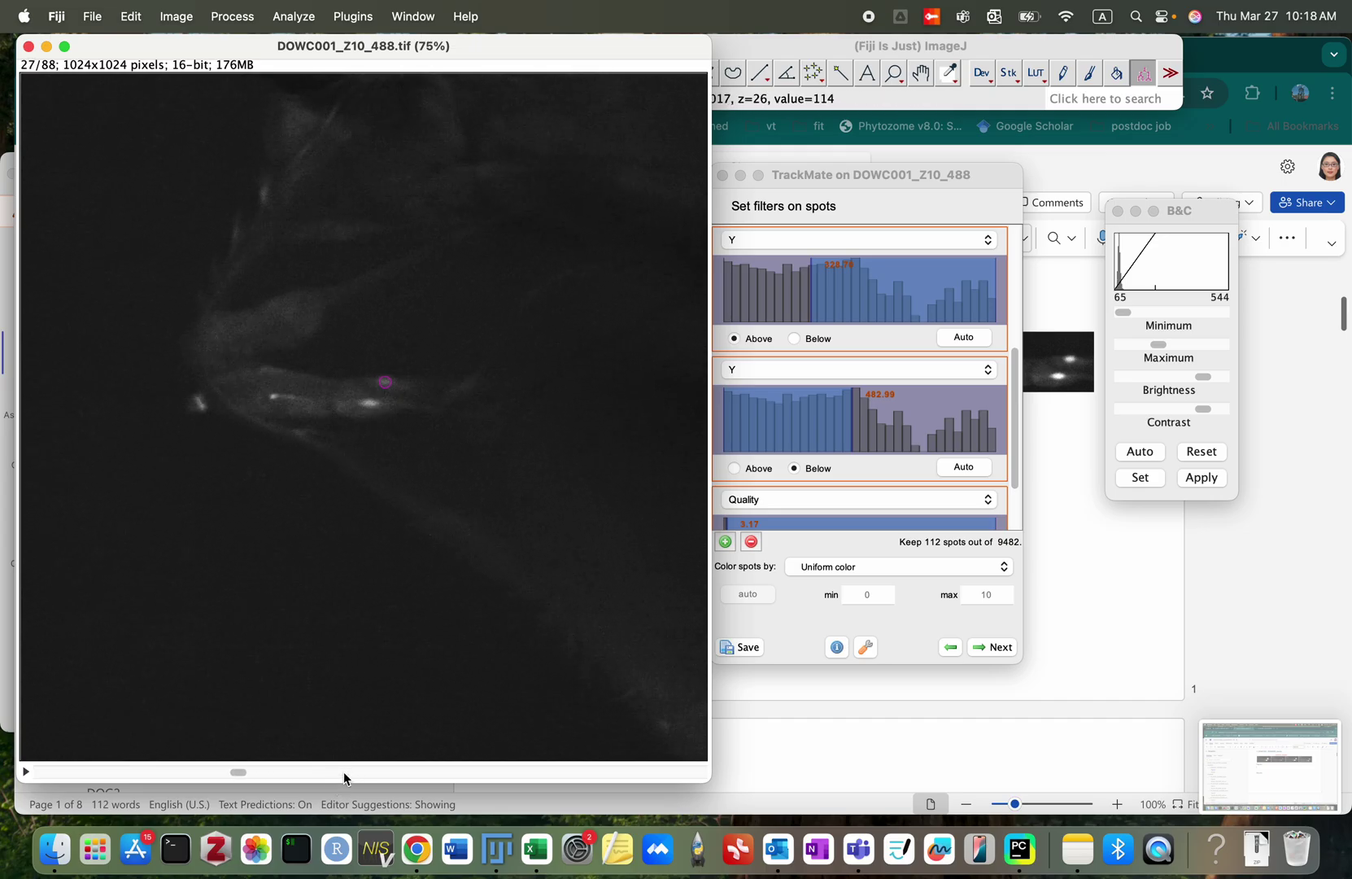
{"action": "scroll", "coordinate": [343, 772], "scroll_direction": "up", "scroll_amount": 9}
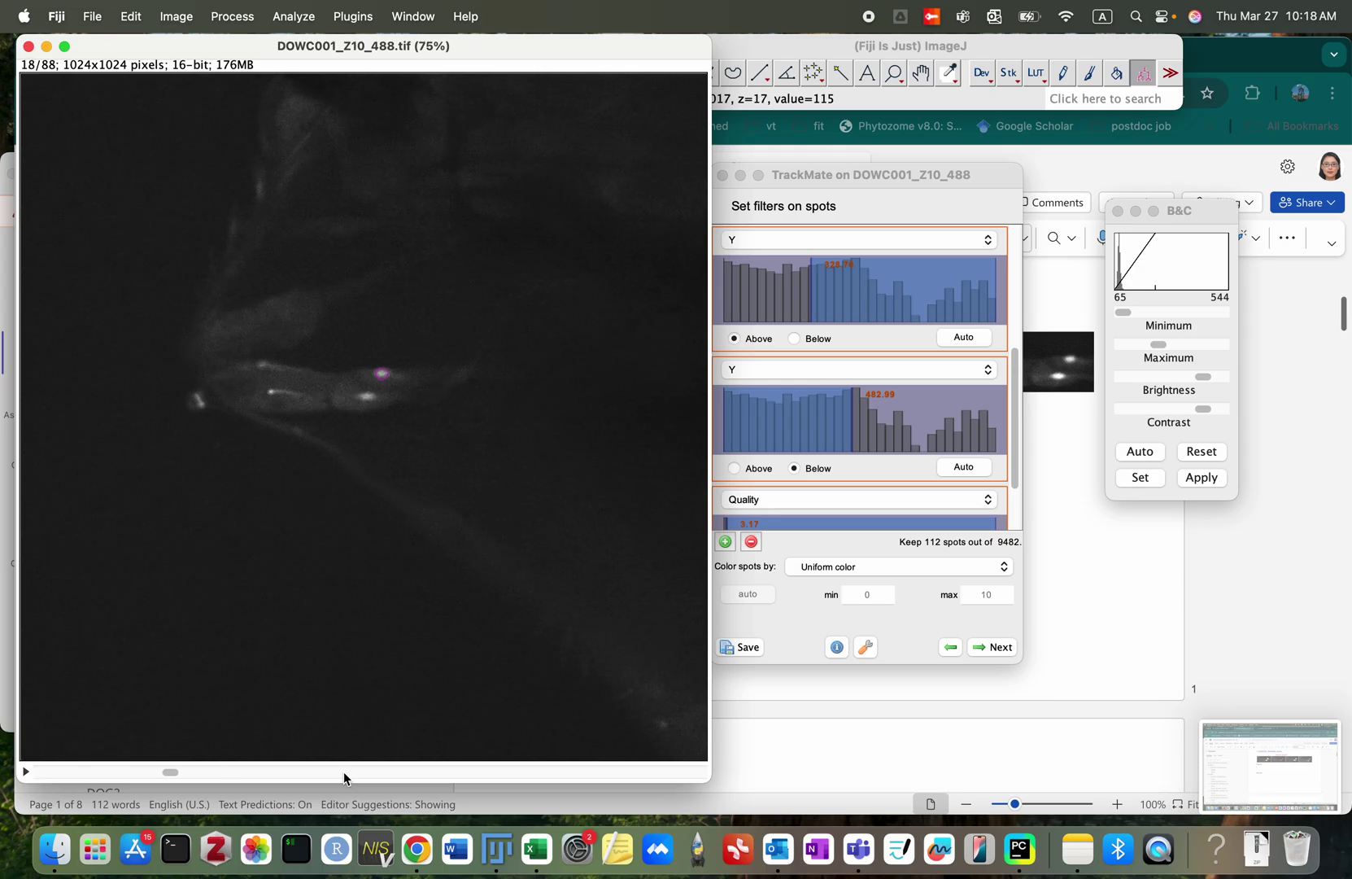
{"action": "scroll", "coordinate": [343, 771], "scroll_direction": "up", "scroll_amount": 10}
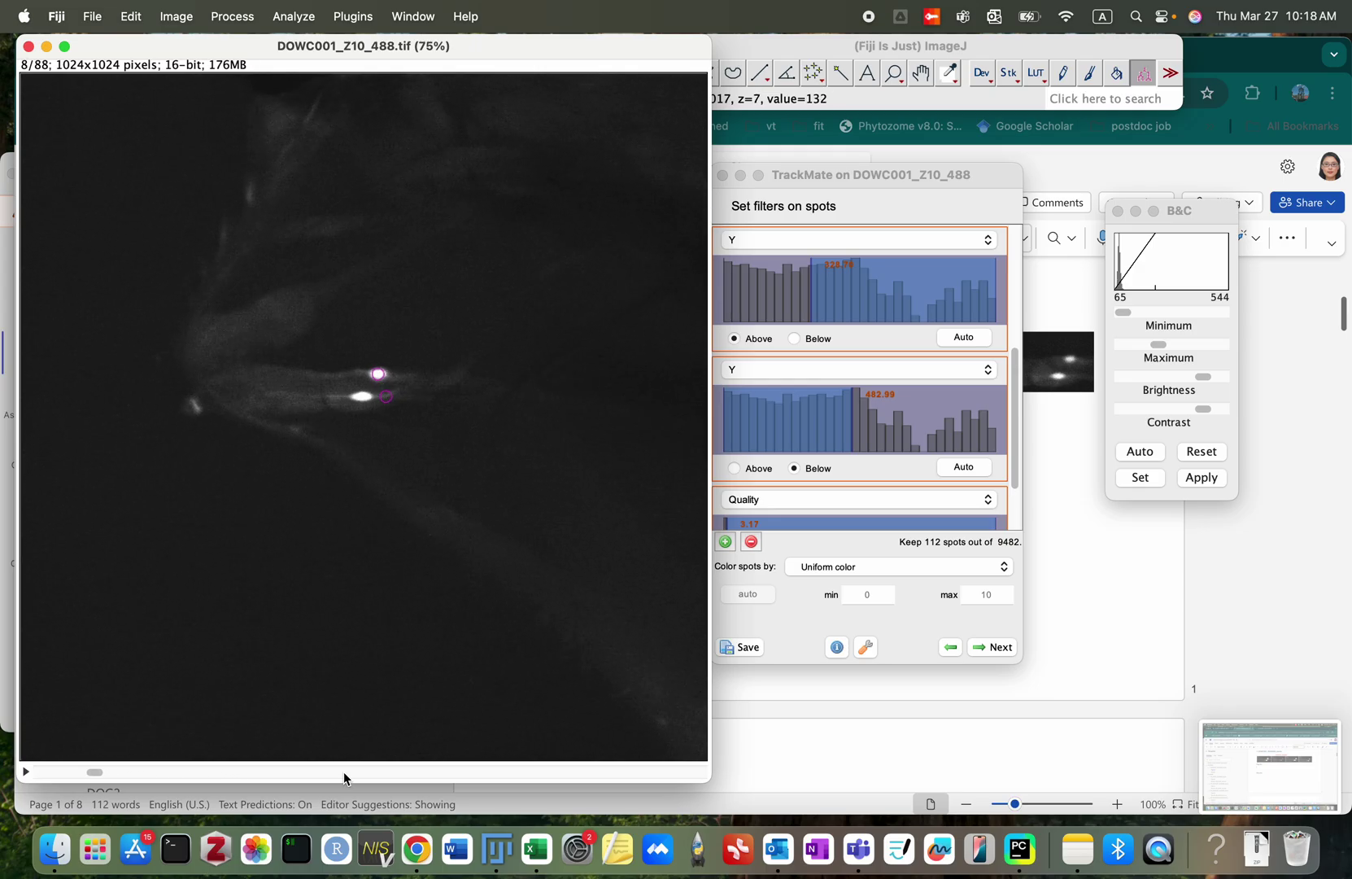
{"action": "scroll", "coordinate": [344, 772], "scroll_direction": "up", "scroll_amount": 2}
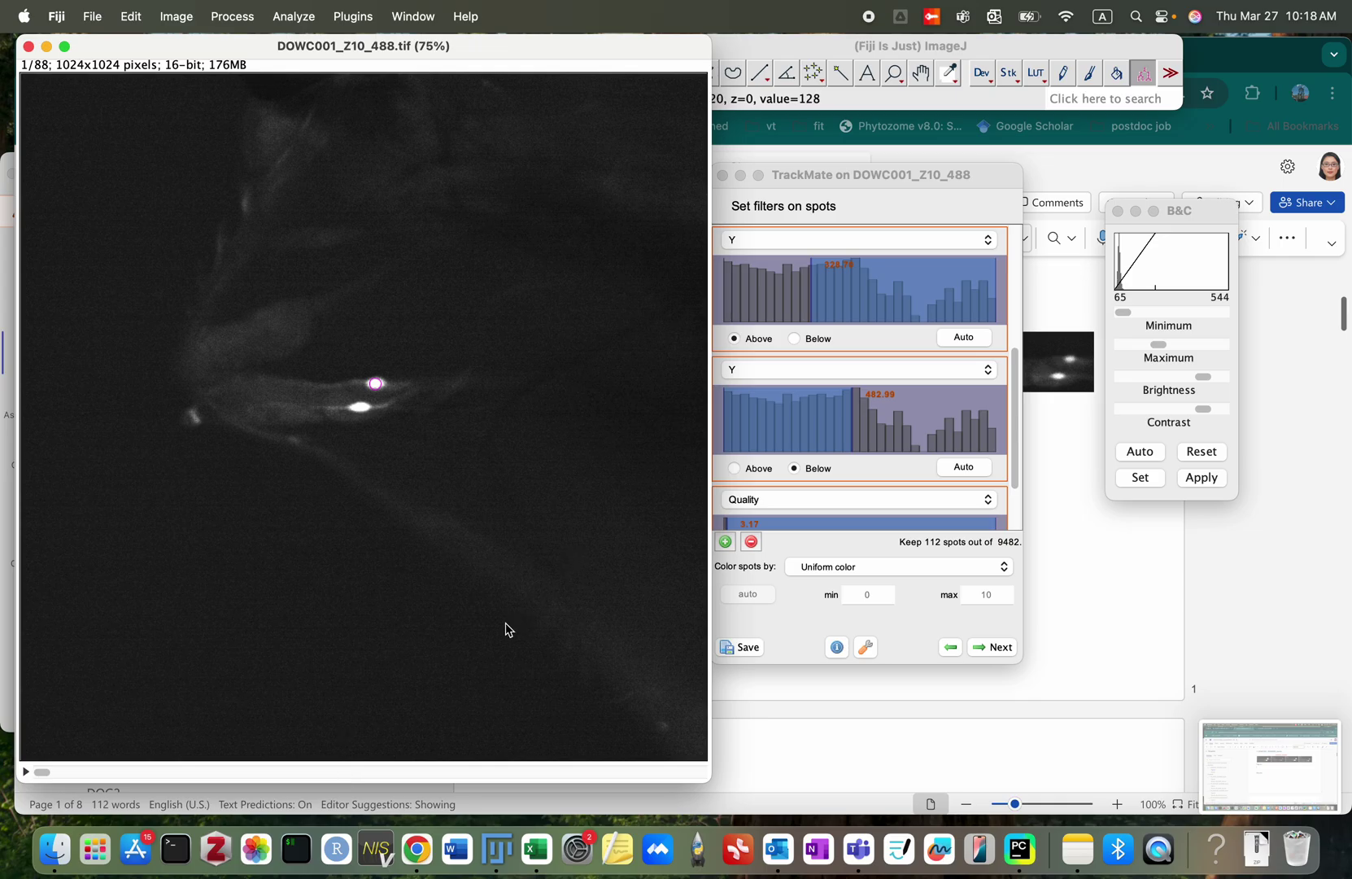
{"action": "scroll", "coordinate": [507, 628], "scroll_direction": "down", "scroll_amount": 6}
{"action": "scroll", "coordinate": [507, 628], "scroll_direction": "down", "scroll_amount": 20}
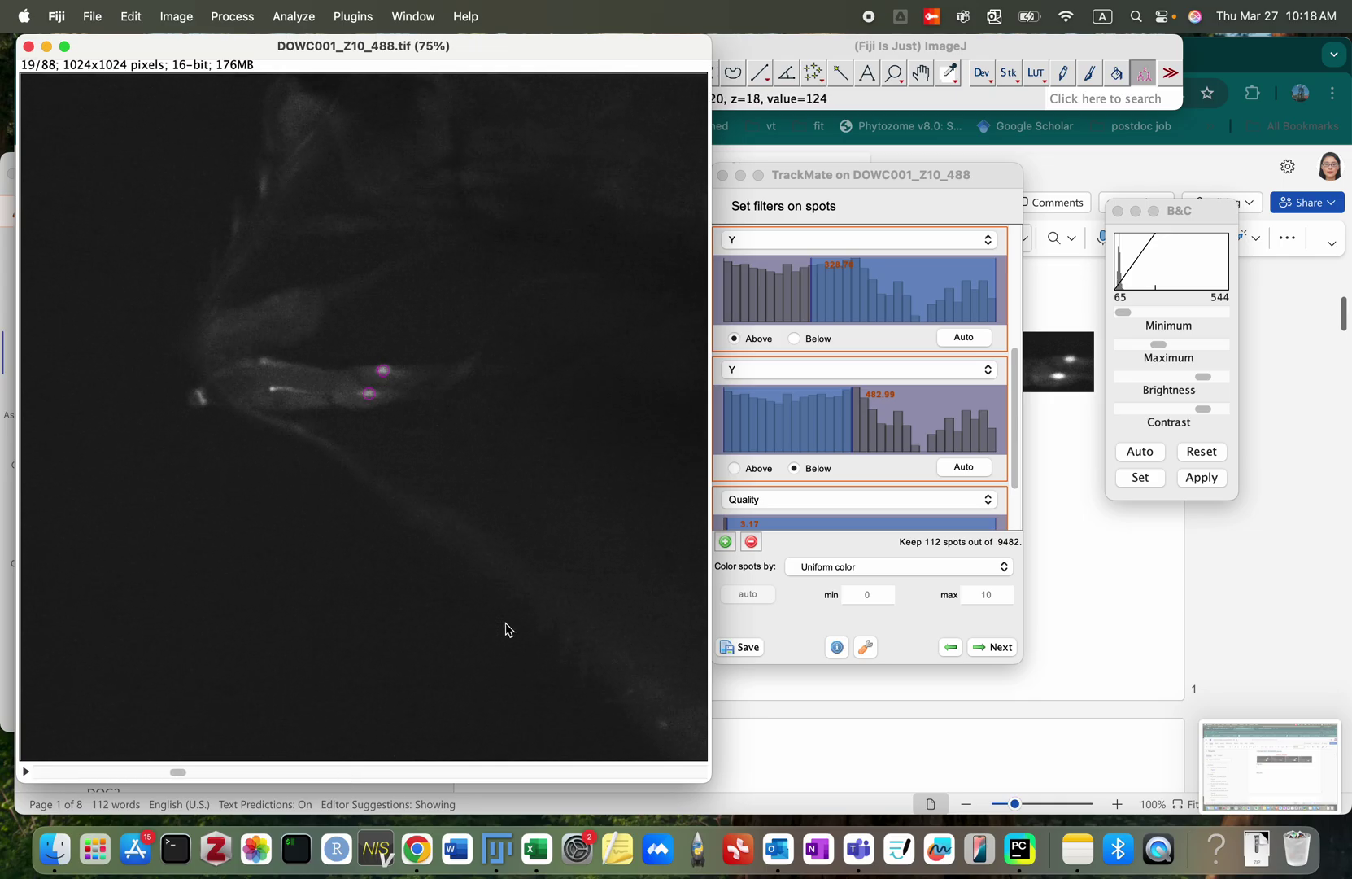
{"action": "scroll", "coordinate": [507, 628], "scroll_direction": "down", "scroll_amount": 9}
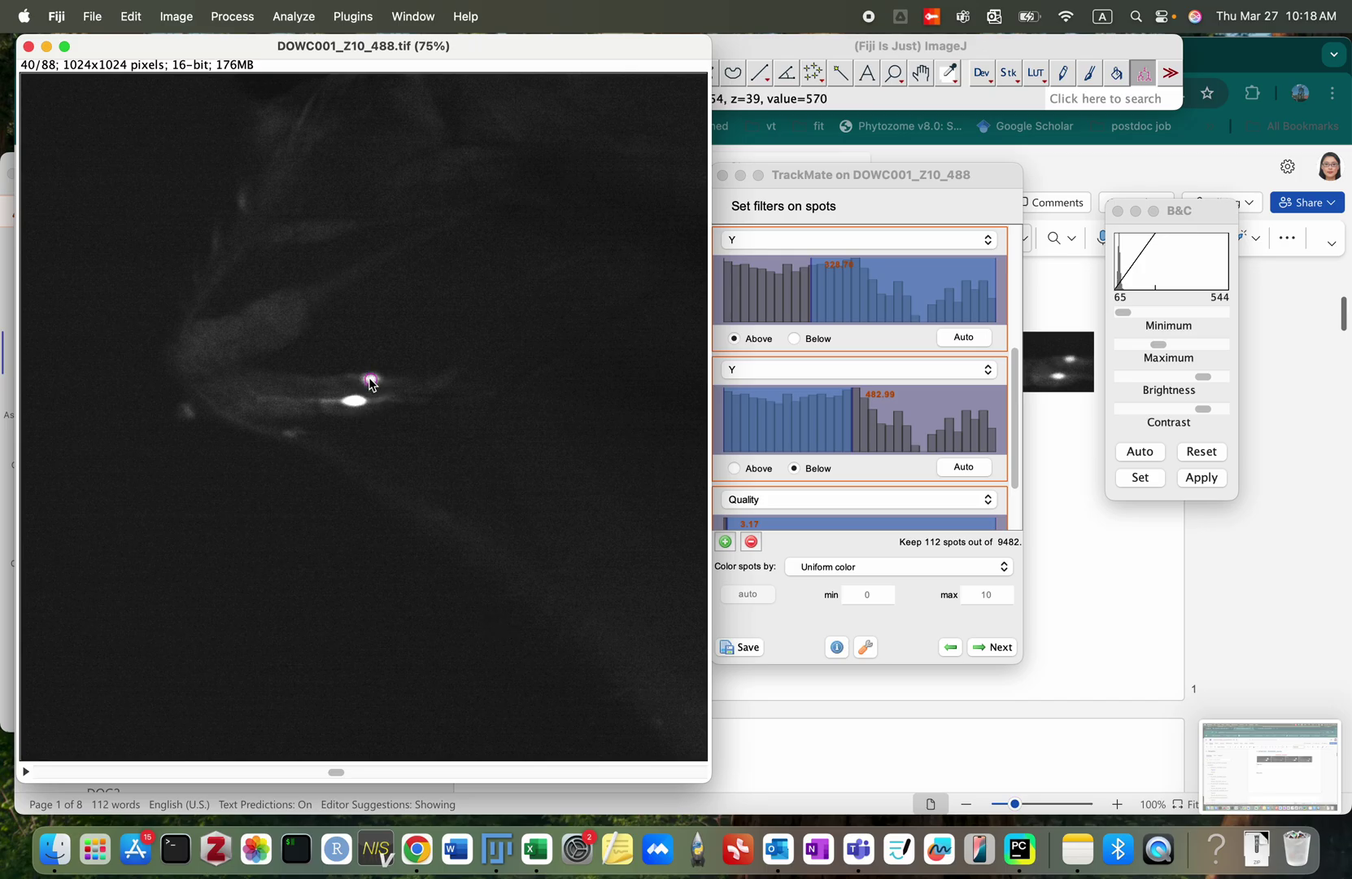
Step: Go through the stack back to frame 1 and forward to the last frame to check the kept spots
{"action": "scroll", "coordinate": [369, 385], "scroll_direction": "up", "scroll_amount": 12}
{"action": "scroll", "coordinate": [368, 385], "scroll_direction": "up", "scroll_amount": 20}
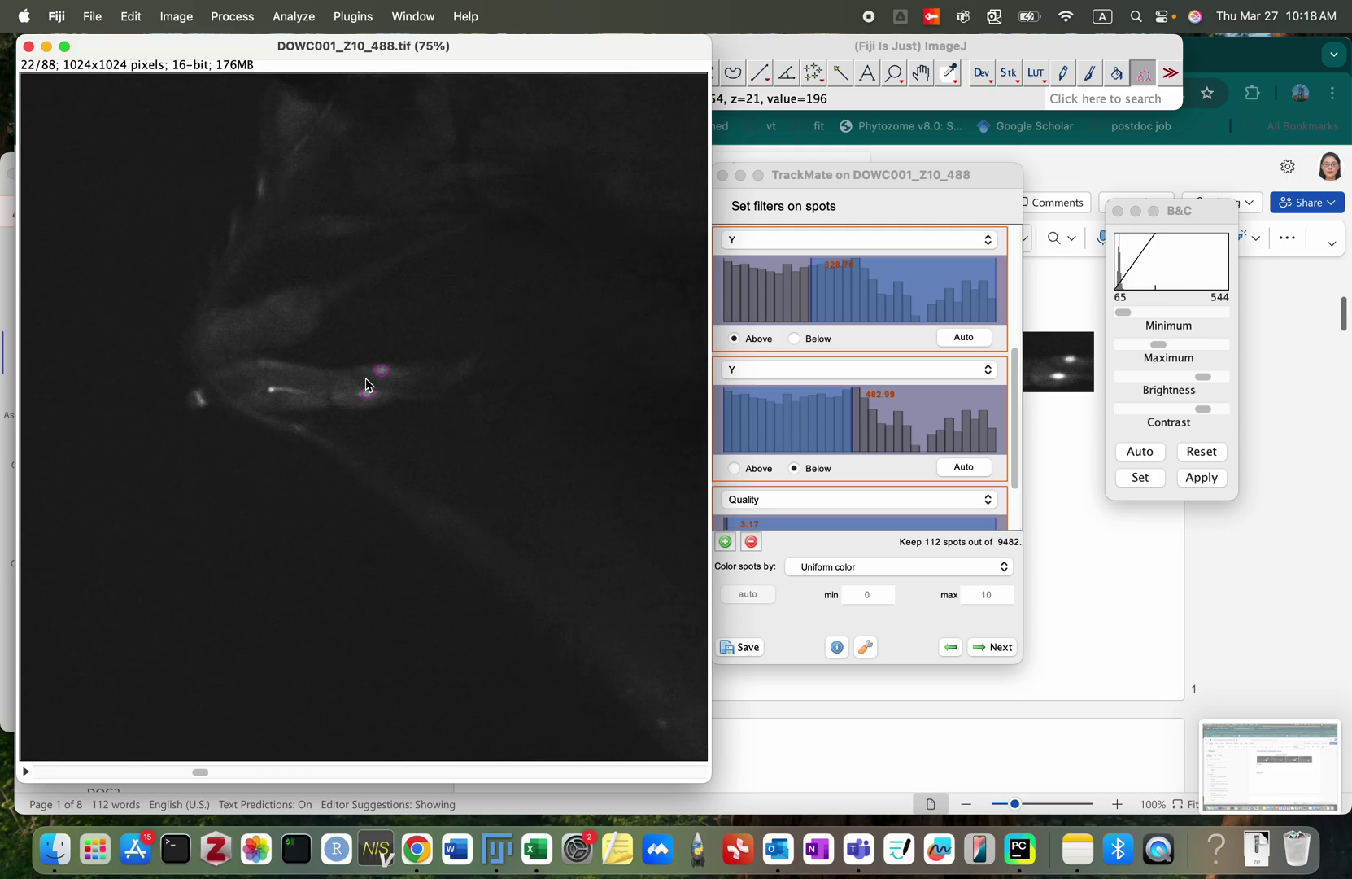
{"action": "scroll", "coordinate": [368, 384], "scroll_direction": "up", "scroll_amount": 3}
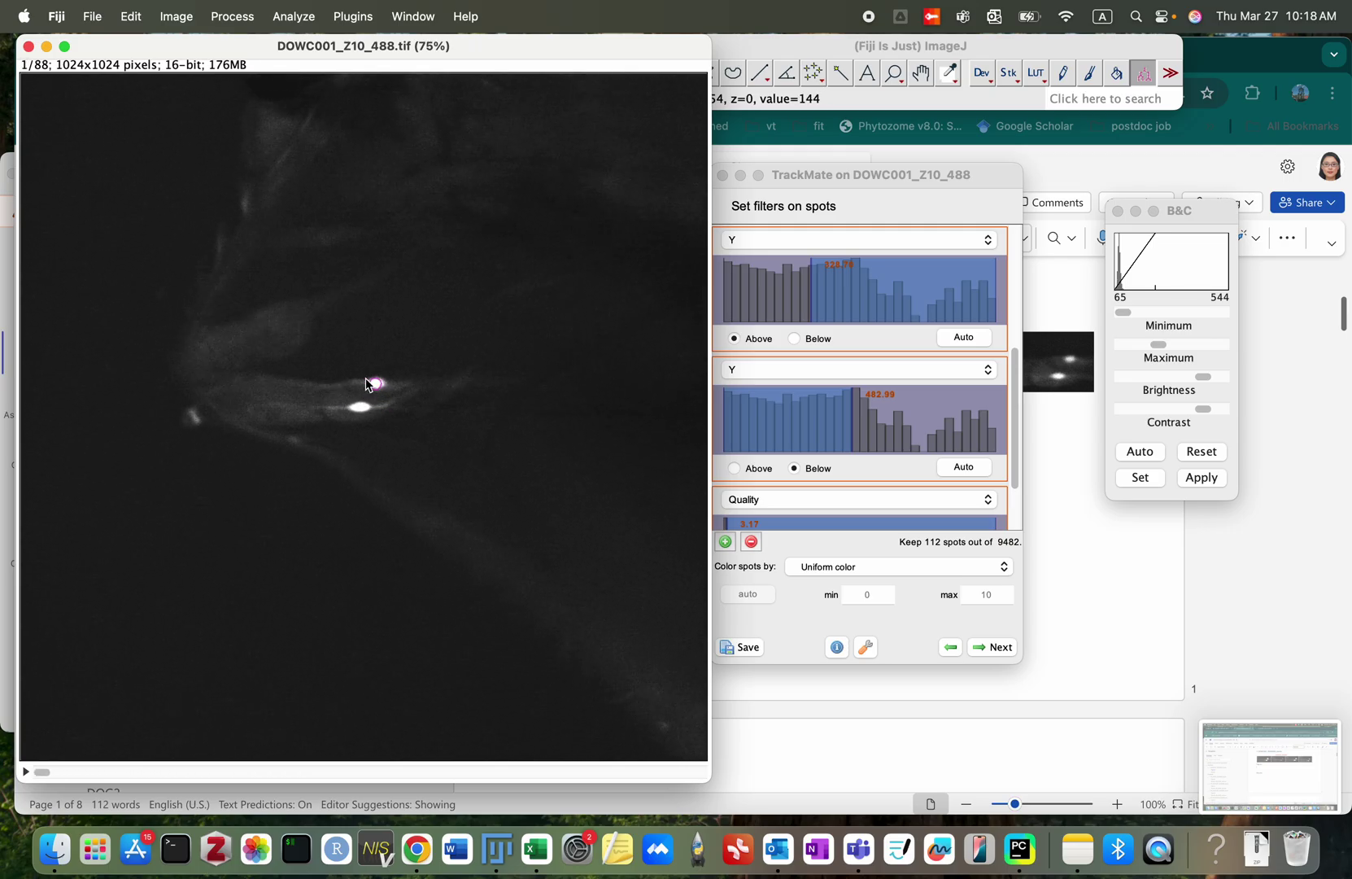
{"action": "scroll", "coordinate": [368, 384], "scroll_direction": "down", "scroll_amount": 11}
{"action": "scroll", "coordinate": [368, 384], "scroll_direction": "down", "scroll_amount": 20}
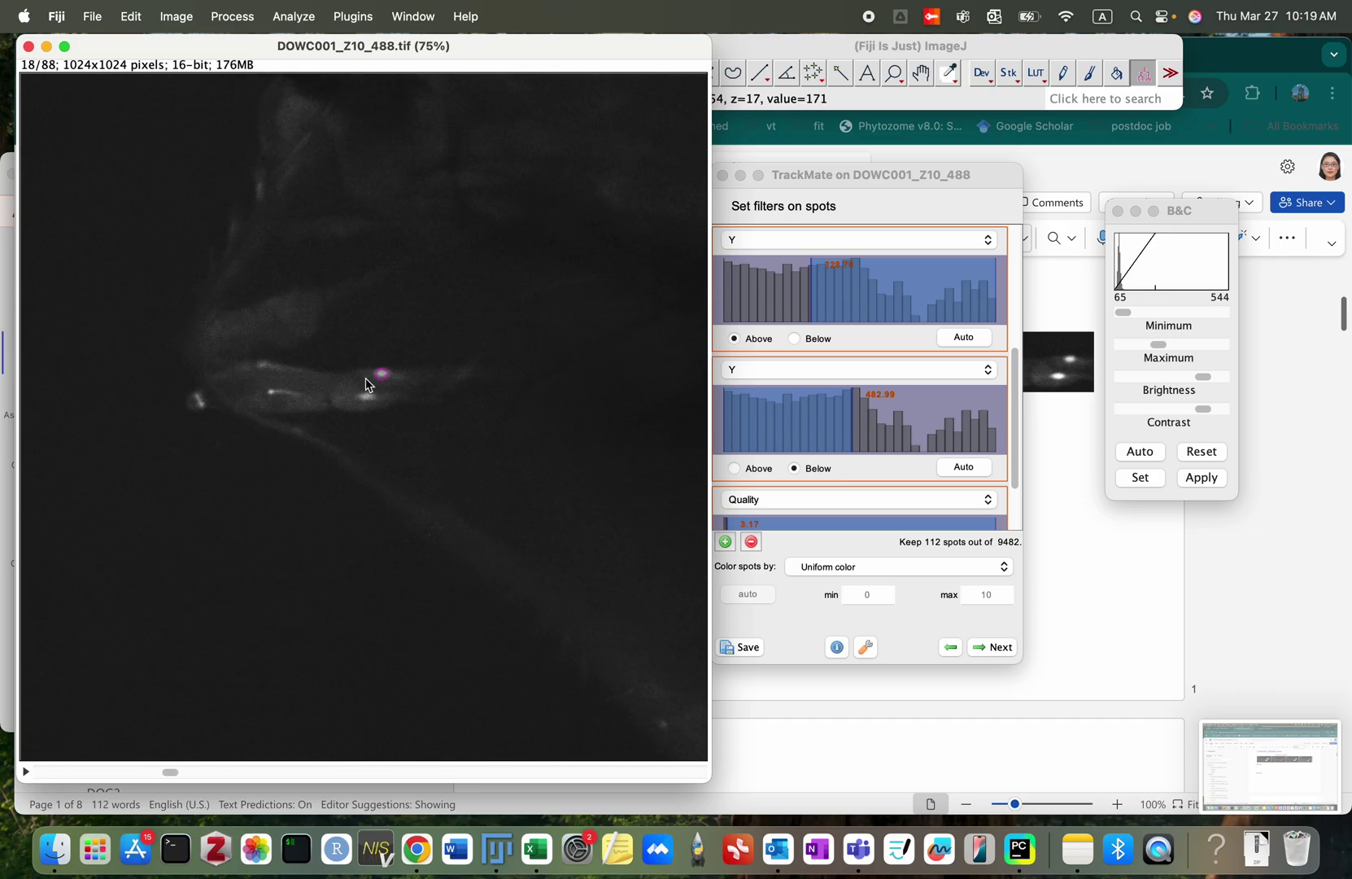
{"action": "scroll", "coordinate": [367, 385], "scroll_direction": "down", "scroll_amount": 20}
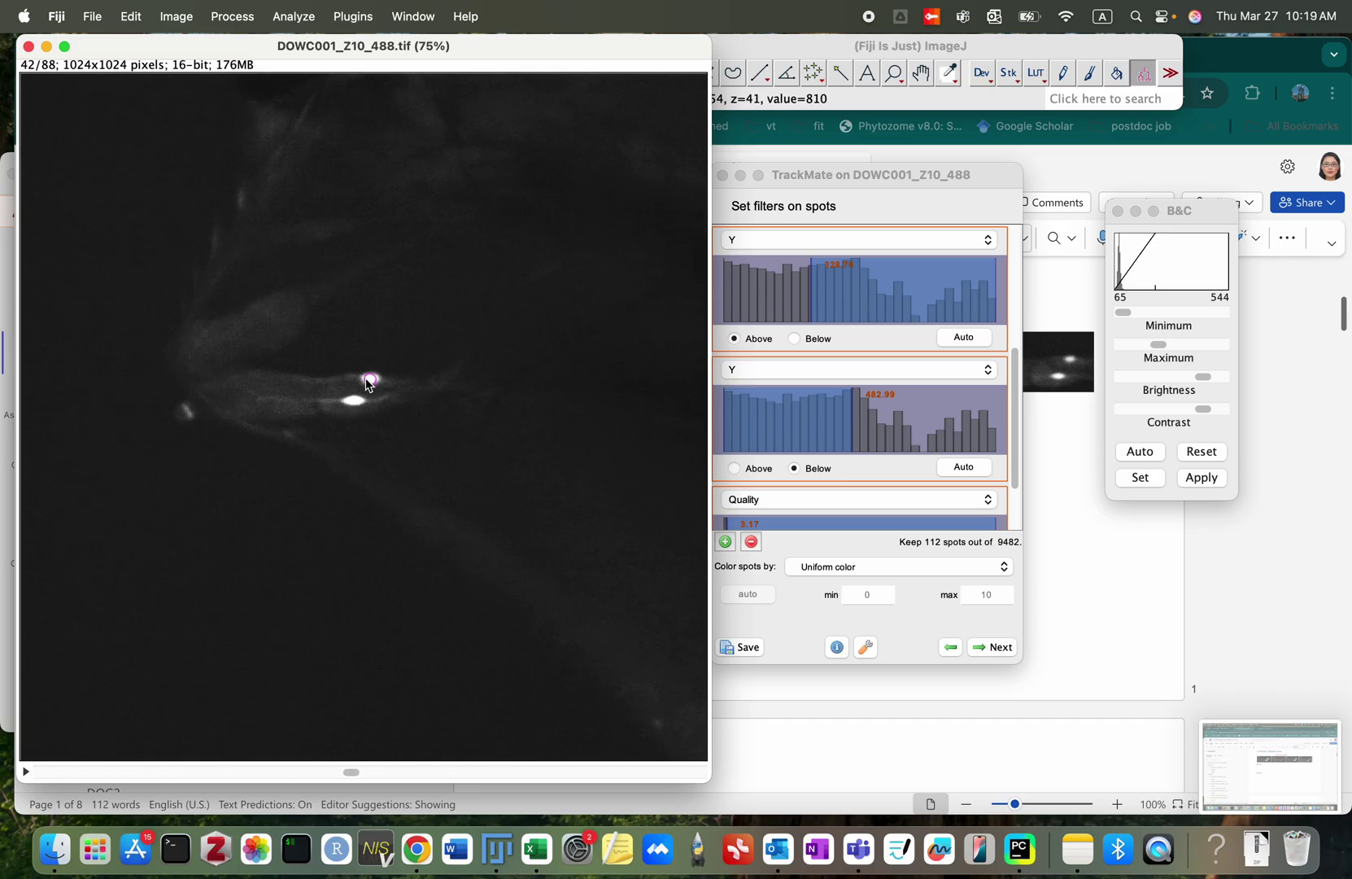
{"action": "scroll", "coordinate": [368, 385], "scroll_direction": "down", "scroll_amount": 20}
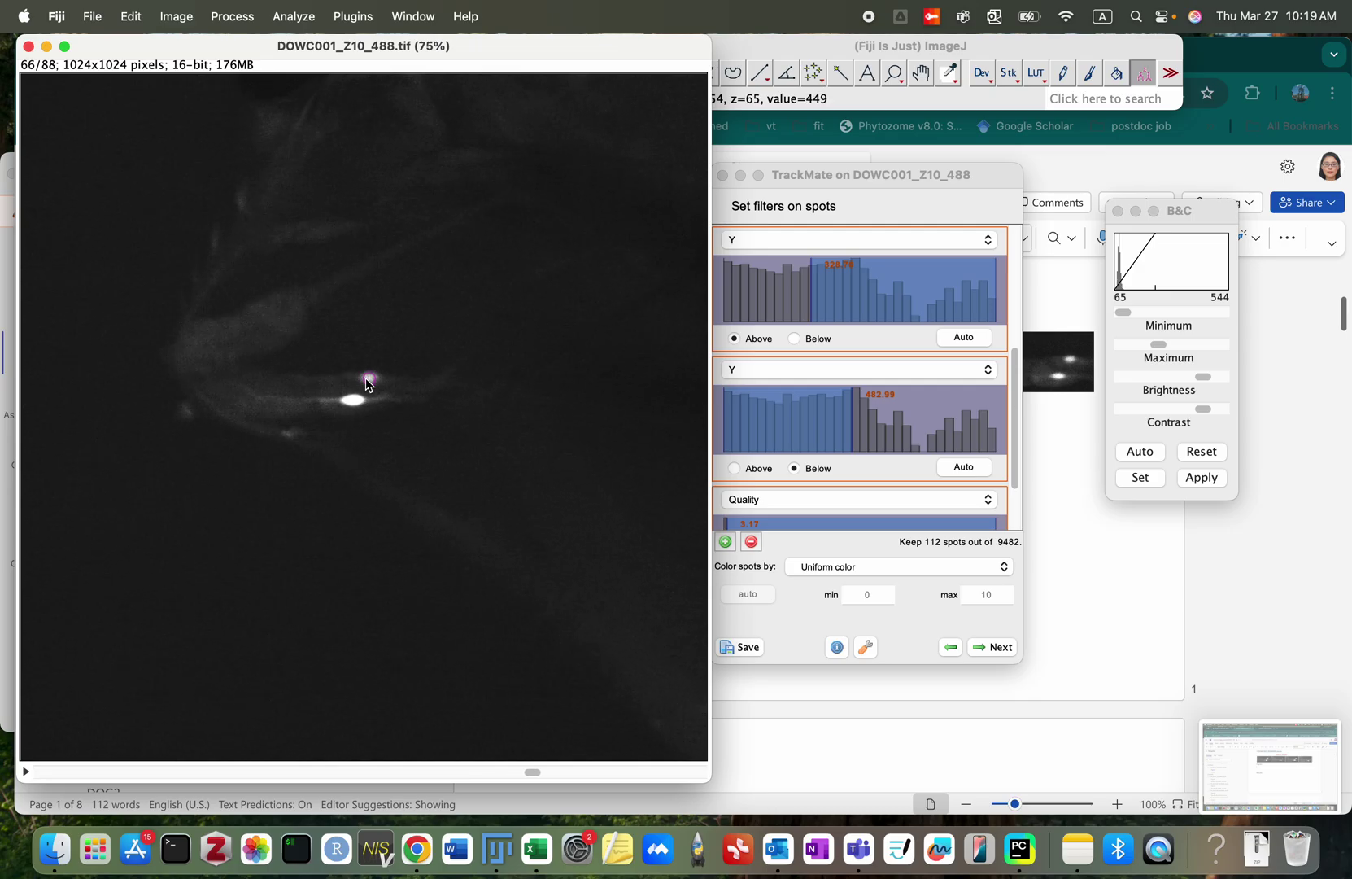
{"action": "scroll", "coordinate": [368, 385], "scroll_direction": "down", "scroll_amount": 4}
Step: Accept the spot filters and run the Simple LAP tracker with linking and gap-closing distances of 110 pixels and a frame gap of 15
{"action": "left_click", "coordinate": [994, 647]}
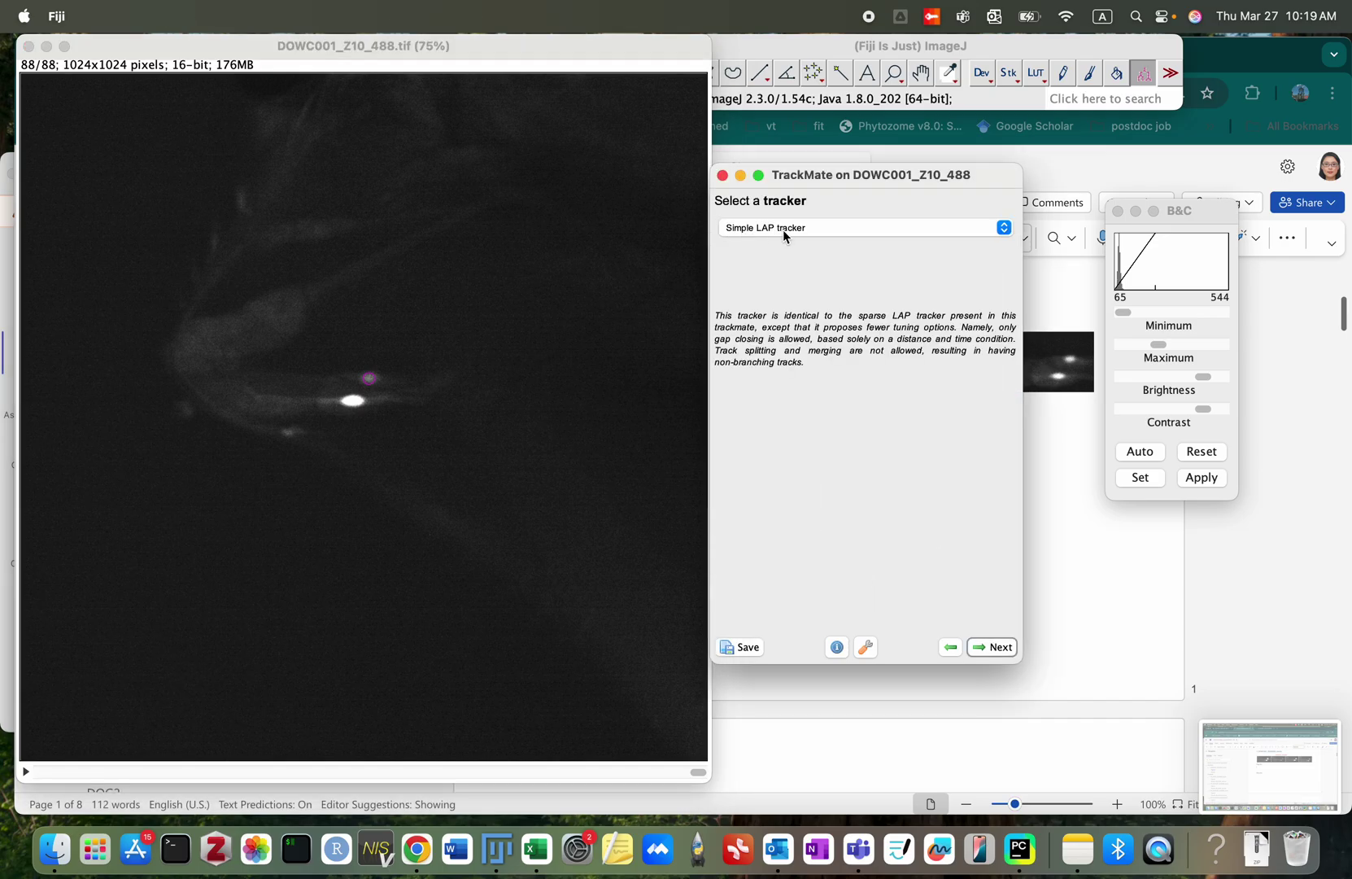
{"action": "left_click", "coordinate": [993, 648]}
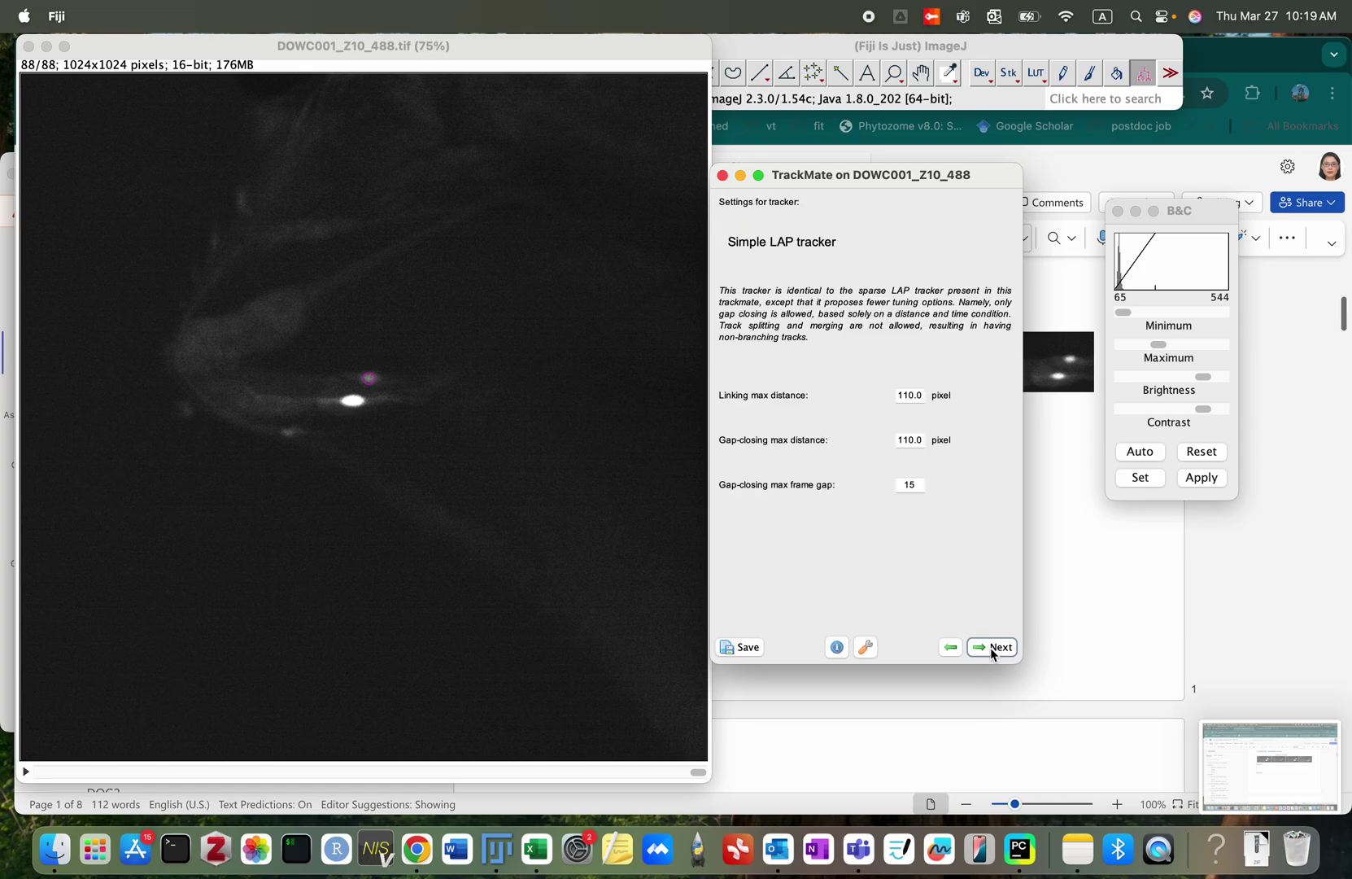
{"action": "left_click", "coordinate": [920, 397]}
{"action": "double_click", "coordinate": [925, 439]}
{"action": "left_click", "coordinate": [917, 486]}
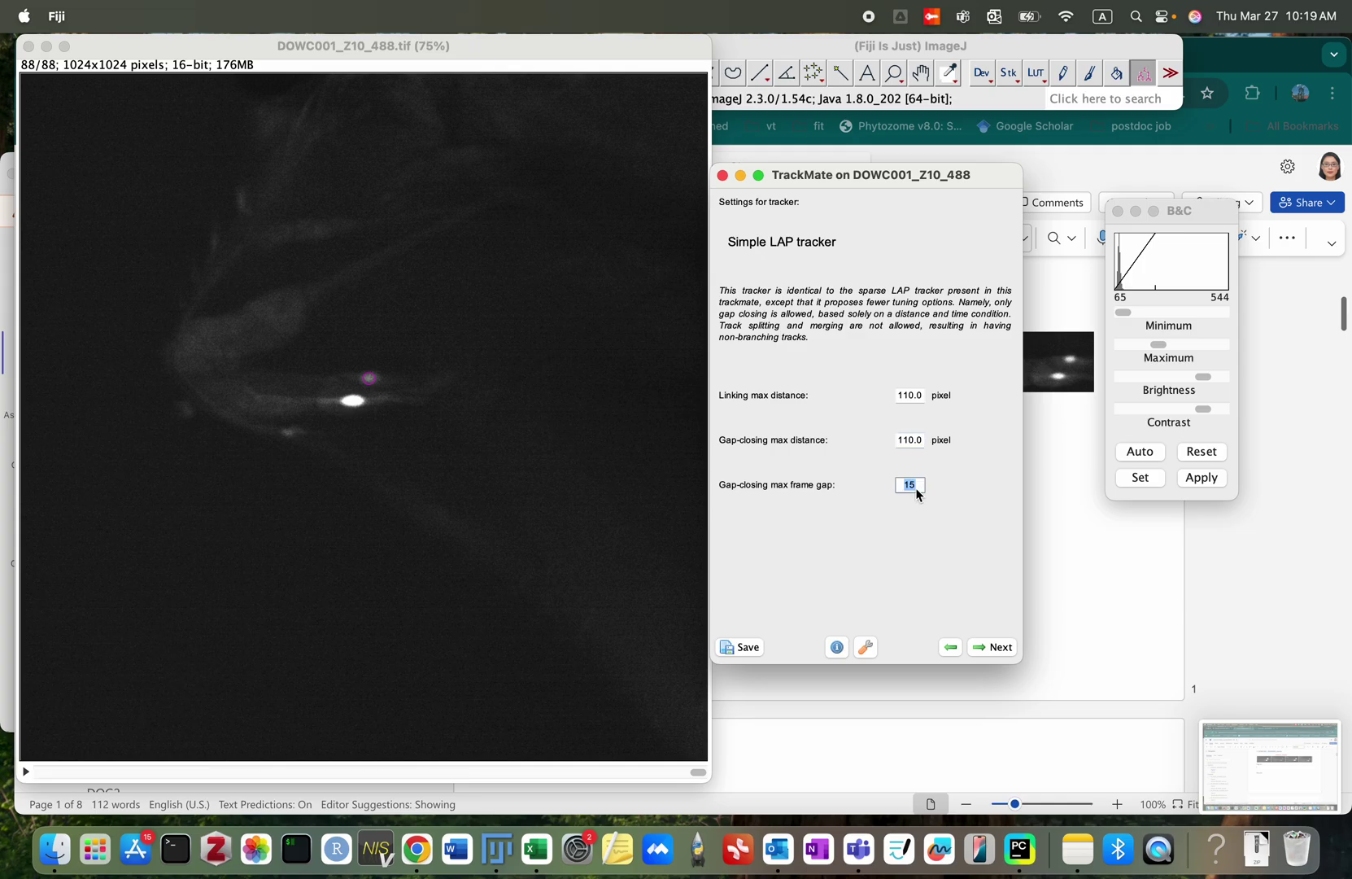
{"action": "left_click", "coordinate": [1001, 649]}
{"action": "left_click", "coordinate": [1001, 649]}
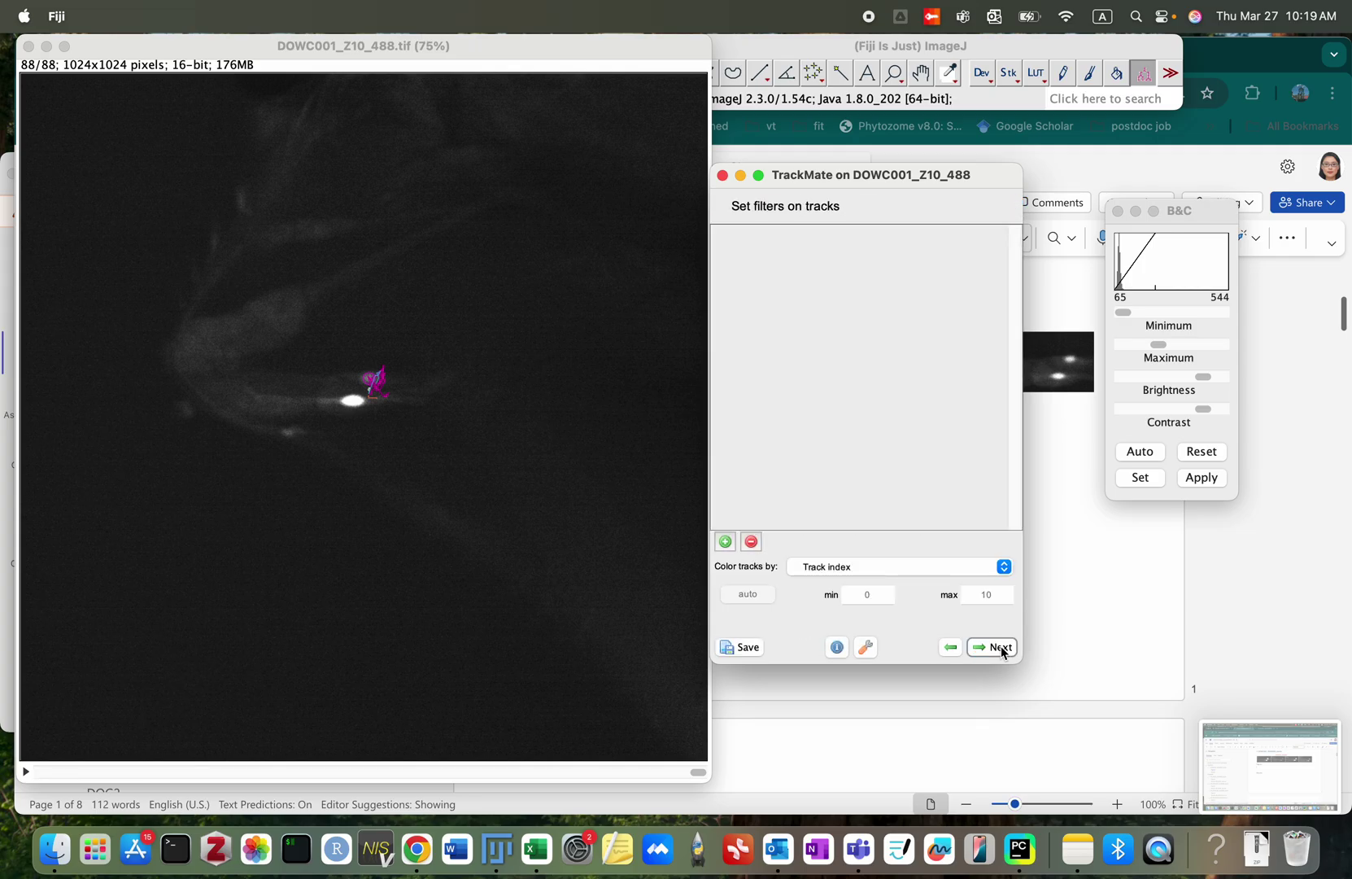
Step: Continue past the track filters without adding any, and hide the tracks on the image while keeping the spots displayed
{"action": "left_click", "coordinate": [1001, 648]}
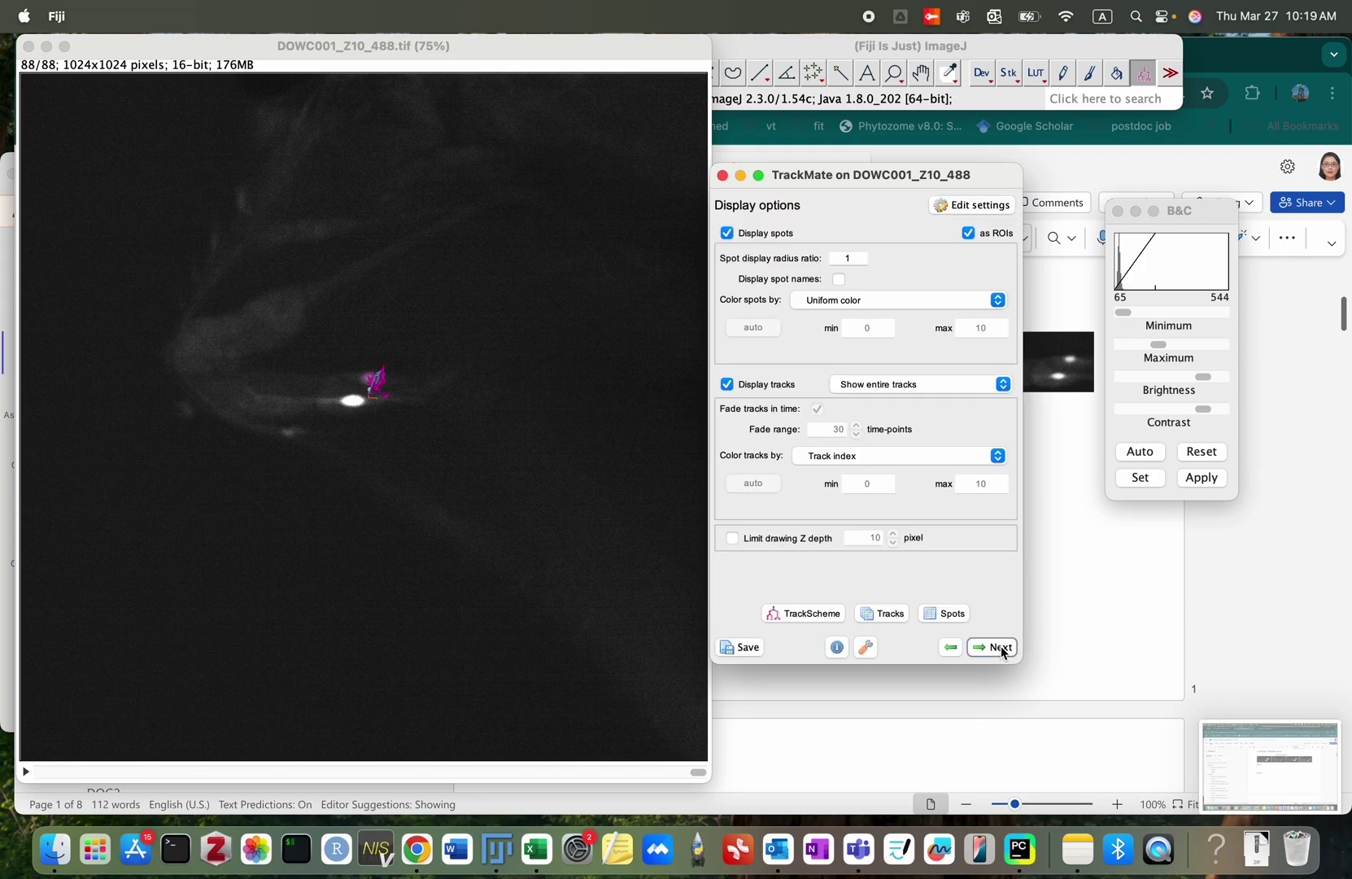
{"action": "left_click", "coordinate": [730, 387]}
{"action": "left_click", "coordinate": [730, 386]}
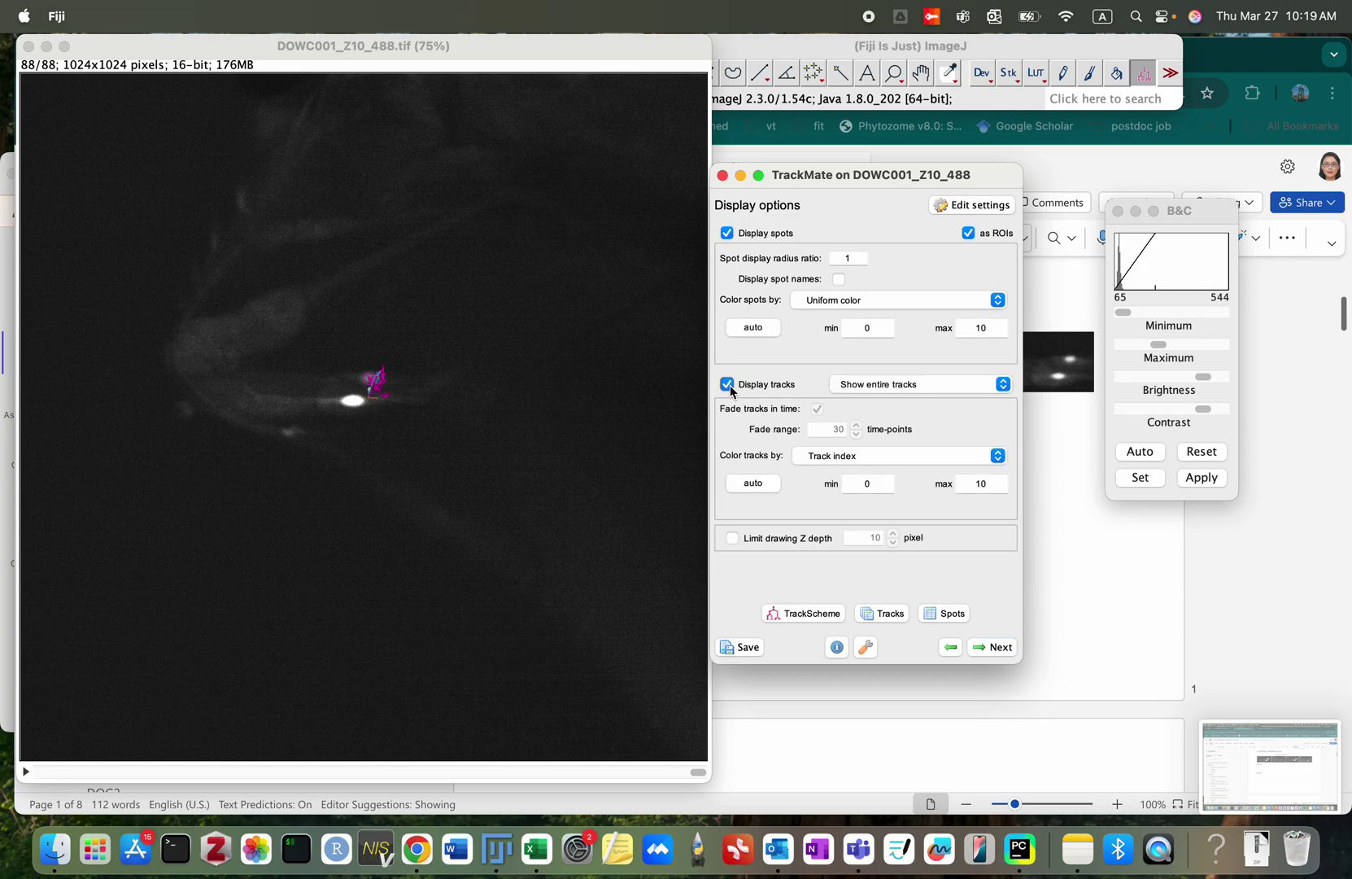
{"action": "left_click", "coordinate": [730, 387]}
{"action": "left_click", "coordinate": [730, 386]}
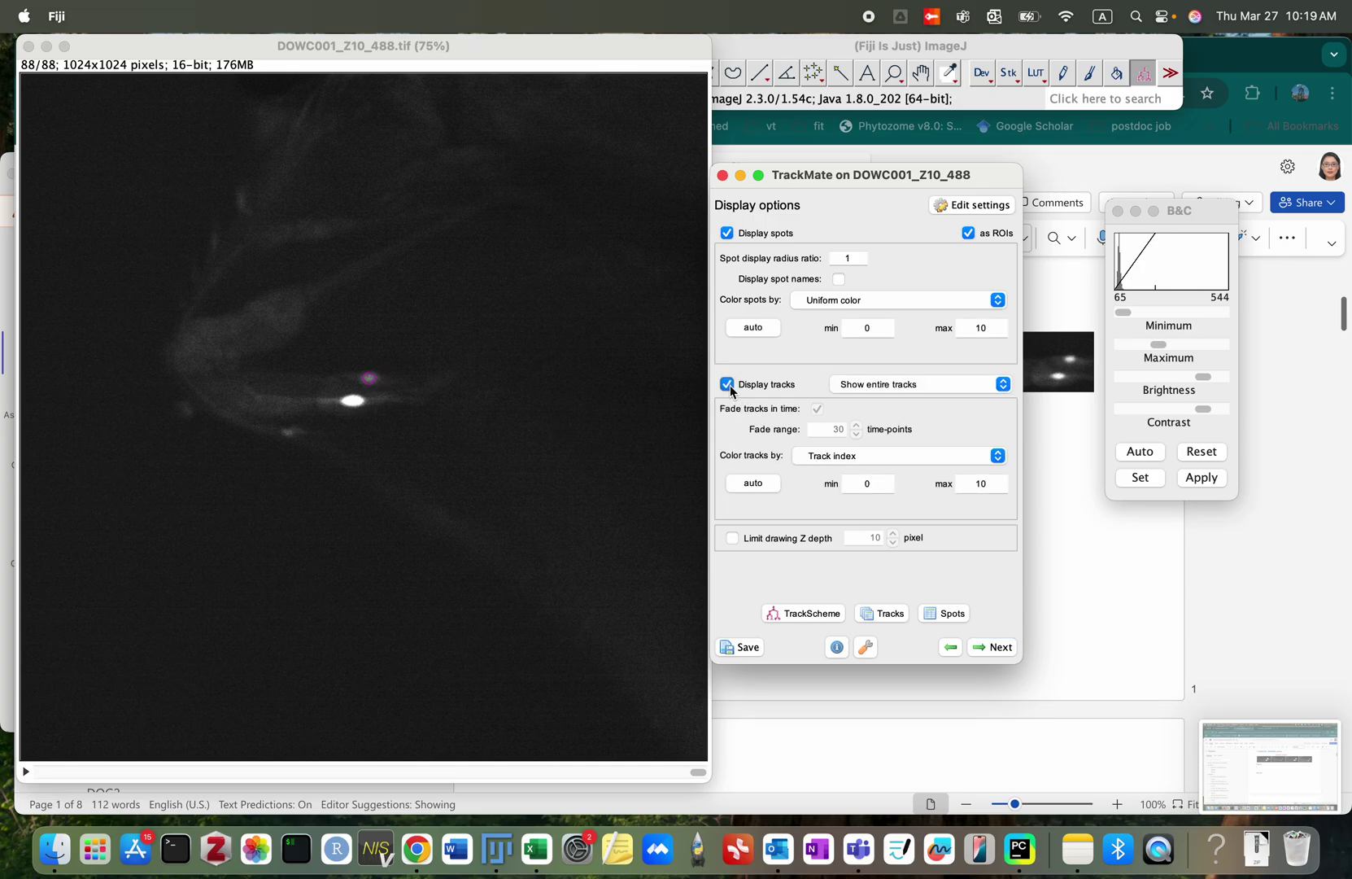
{"action": "left_click", "coordinate": [726, 234]}
{"action": "left_click", "coordinate": [726, 235]}
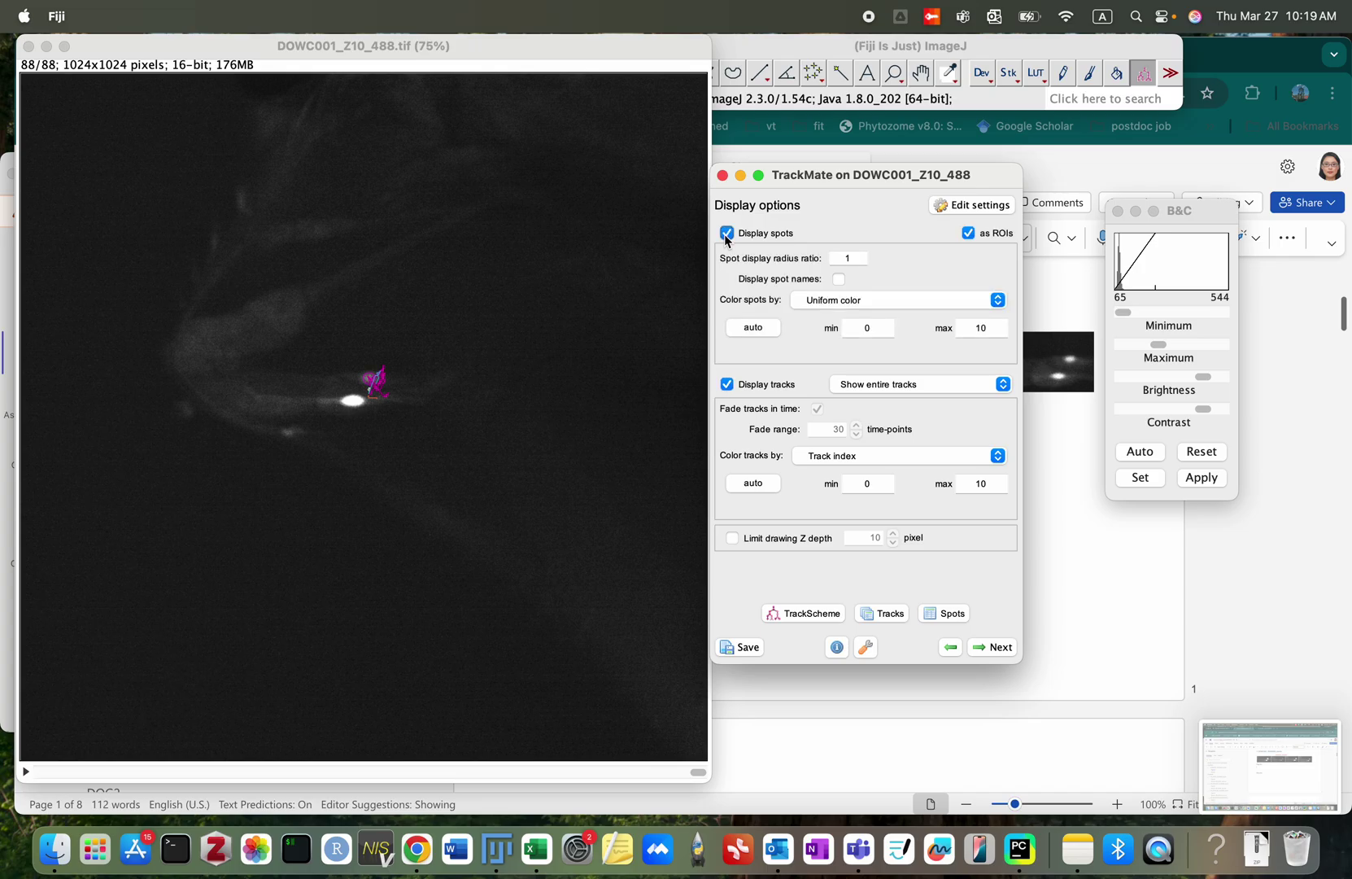
{"action": "left_click", "coordinate": [728, 387]}
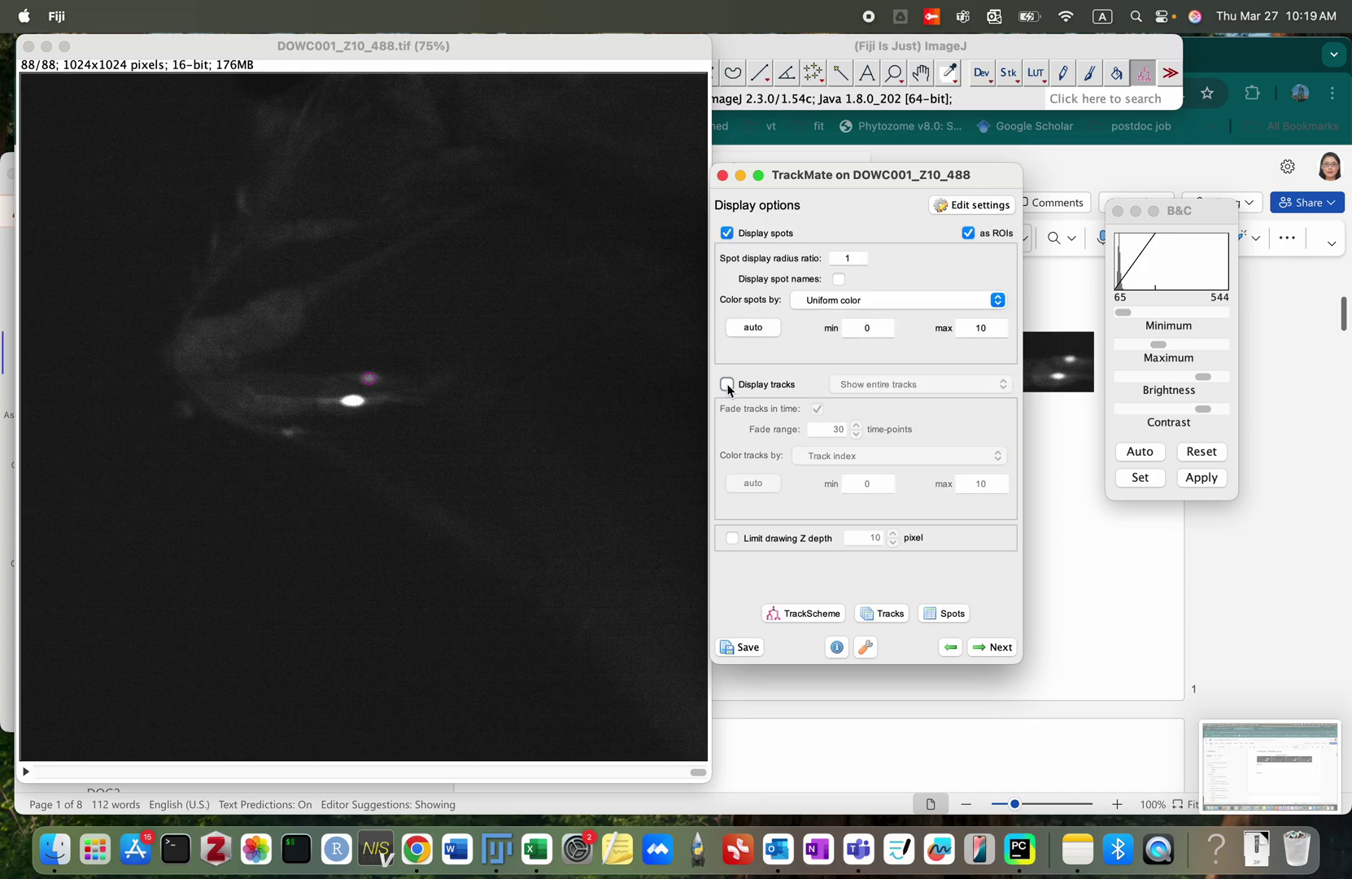
Step: Open the table of all spots beside the image and look through its rows and columns, including the mean intensity values
{"action": "left_click", "coordinate": [946, 613]}
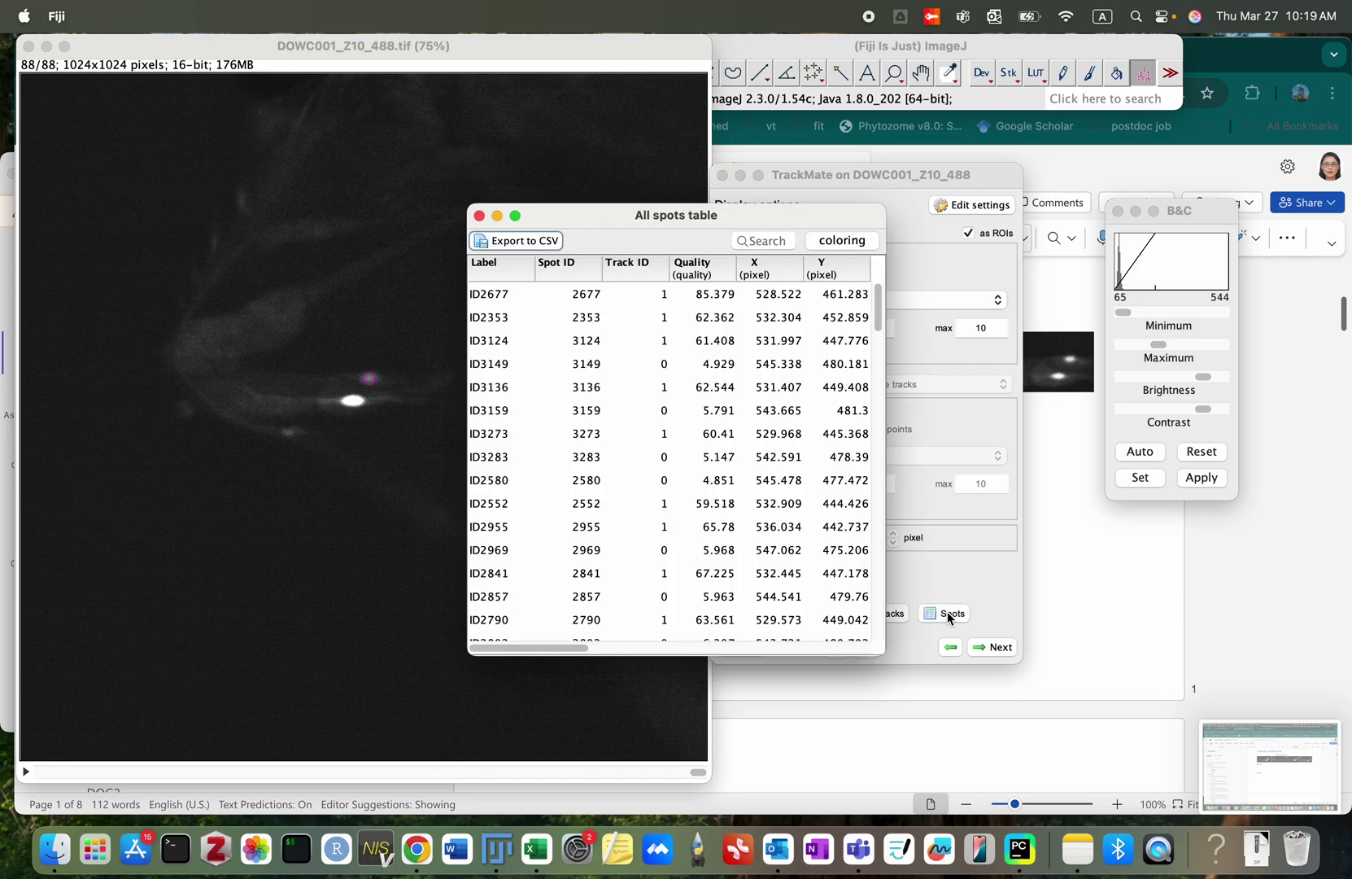
{"action": "left_click_drag", "start_coordinate": [614, 223], "coordinate": [752, 248]}
{"action": "scroll", "coordinate": [785, 628], "scroll_direction": "down", "scroll_amount": 5}
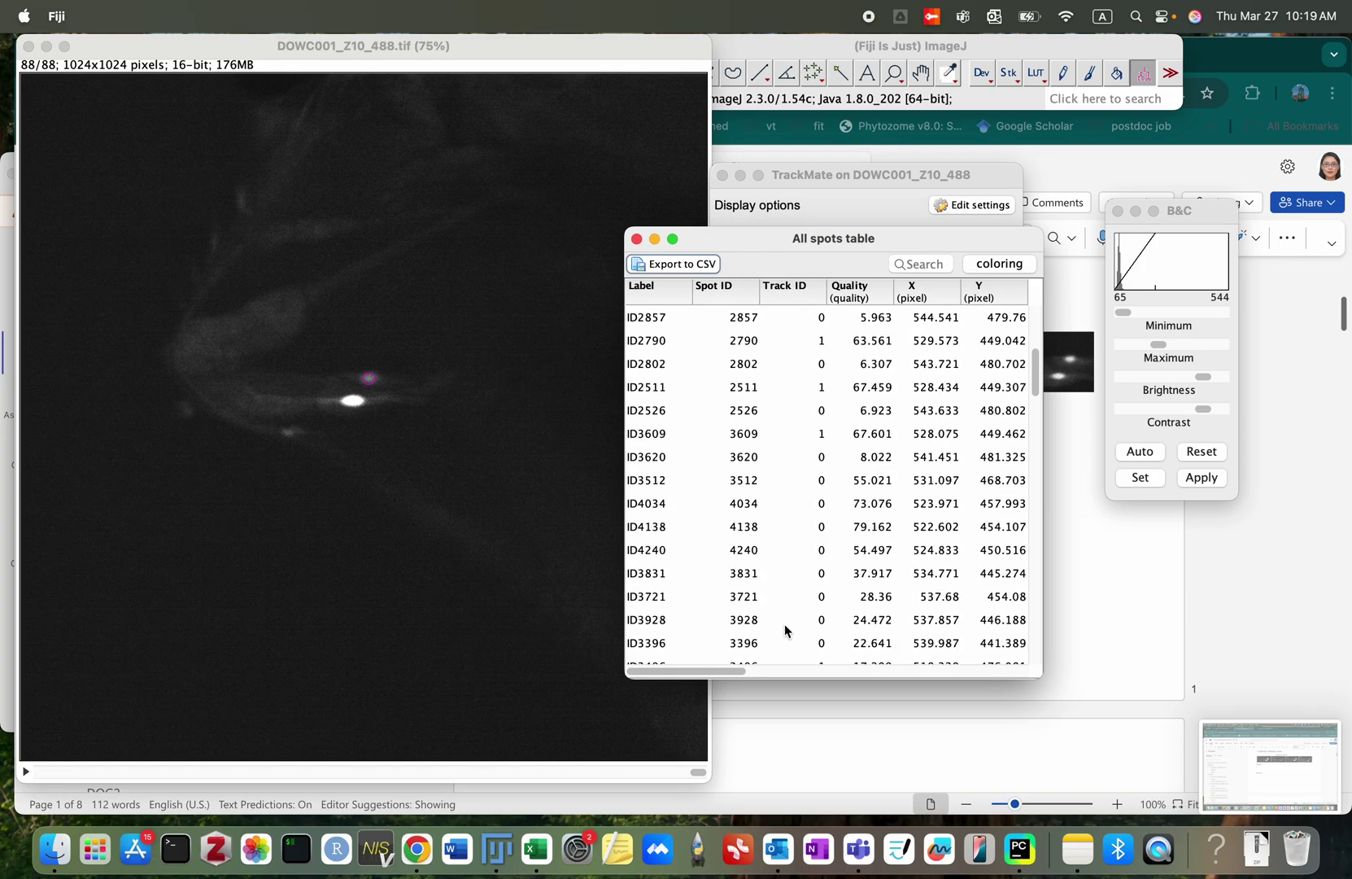
{"action": "scroll", "coordinate": [786, 628], "scroll_direction": "up", "scroll_amount": 5}
{"action": "scroll", "coordinate": [785, 628], "scroll_direction": "right", "scroll_amount": 5}
{"action": "scroll", "coordinate": [784, 624], "scroll_direction": "left", "scroll_amount": 5}
{"action": "scroll", "coordinate": [784, 624], "scroll_direction": "down", "scroll_amount": 5}
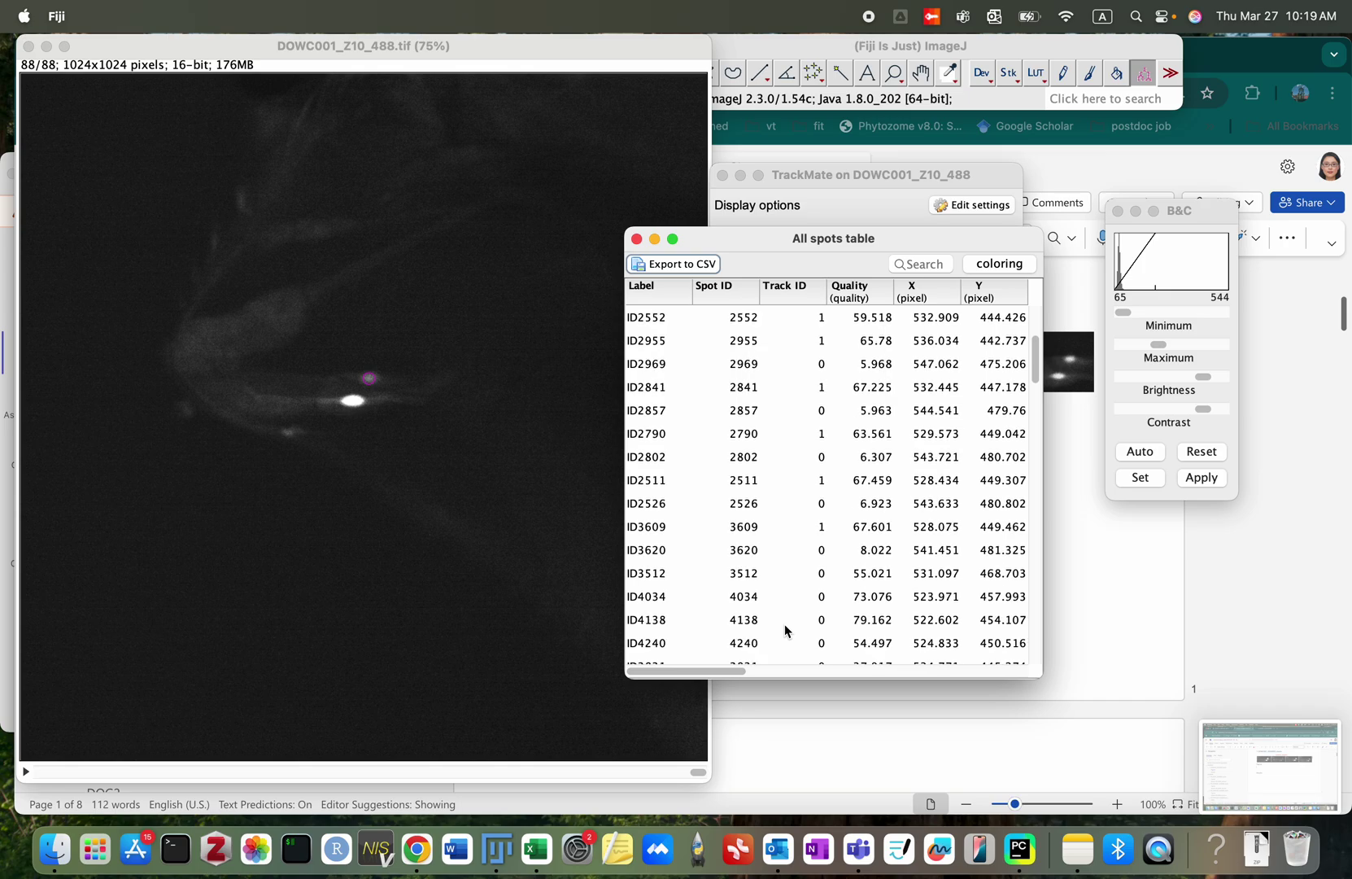
{"action": "scroll", "coordinate": [784, 625], "scroll_direction": "right", "scroll_amount": 5}
{"action": "scroll", "coordinate": [783, 624], "scroll_direction": "right", "scroll_amount": 5}
{"action": "scroll", "coordinate": [783, 624], "scroll_direction": "up", "scroll_amount": 2}
{"action": "scroll", "coordinate": [784, 625], "scroll_direction": "left", "scroll_amount": 10}
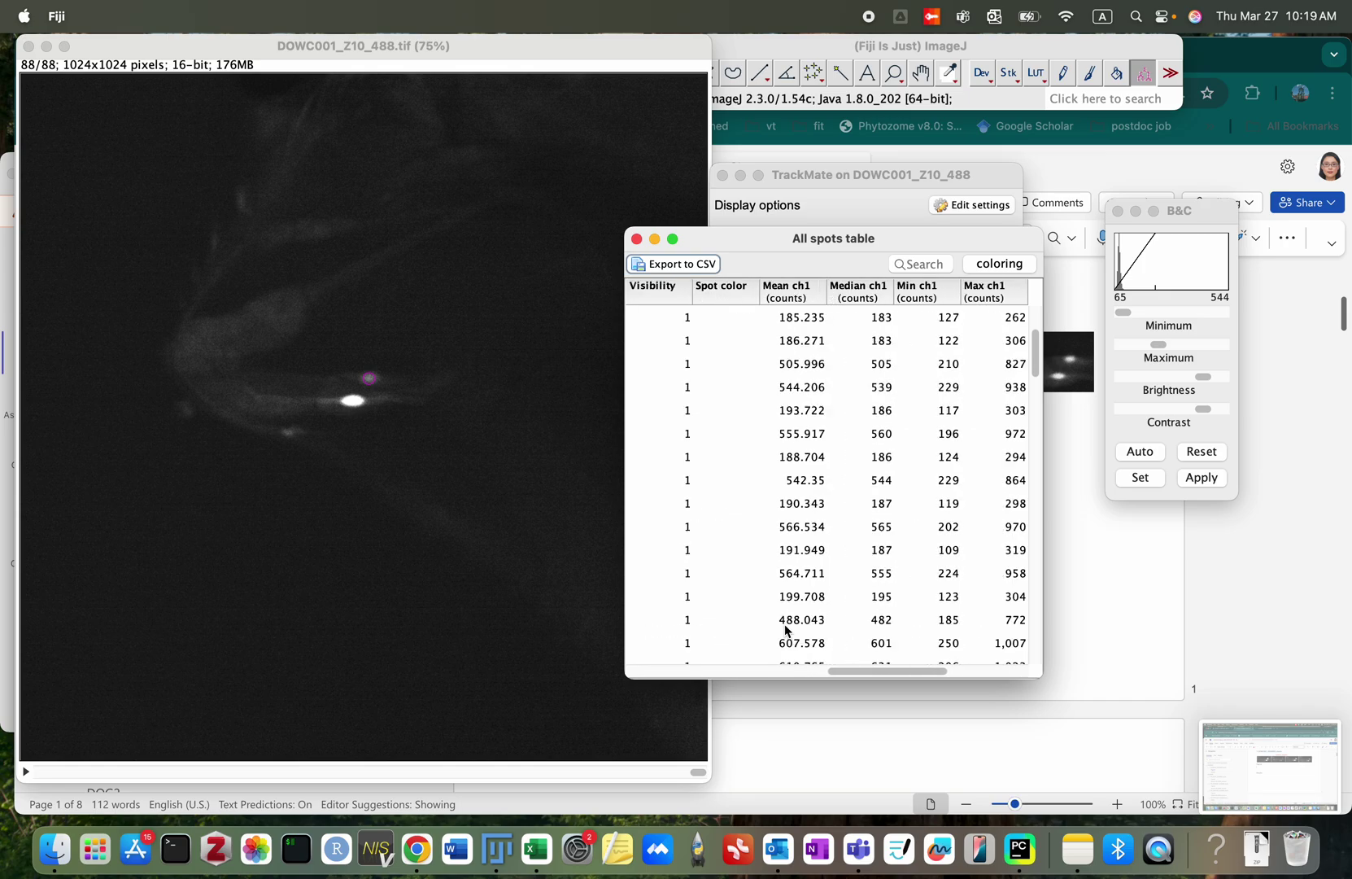
{"action": "scroll", "coordinate": [806, 573], "scroll_direction": "down", "scroll_amount": 1}
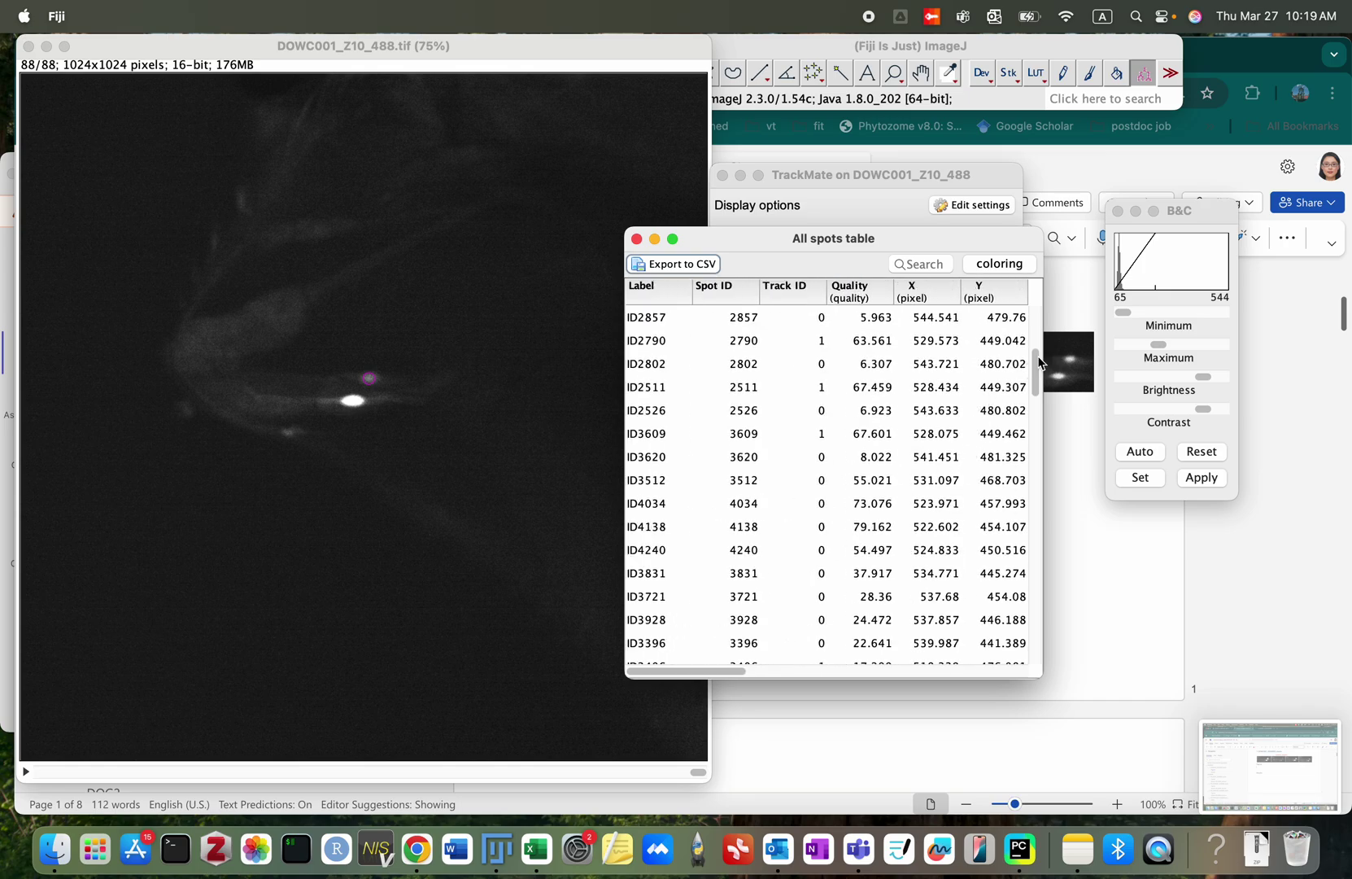
Step: Sort the spots table by Track ID and select the spots without a track ID to locate them in the stack
{"action": "left_click_drag", "start_coordinate": [1040, 364], "coordinate": [1042, 298]}
{"action": "left_click", "coordinate": [800, 288]}
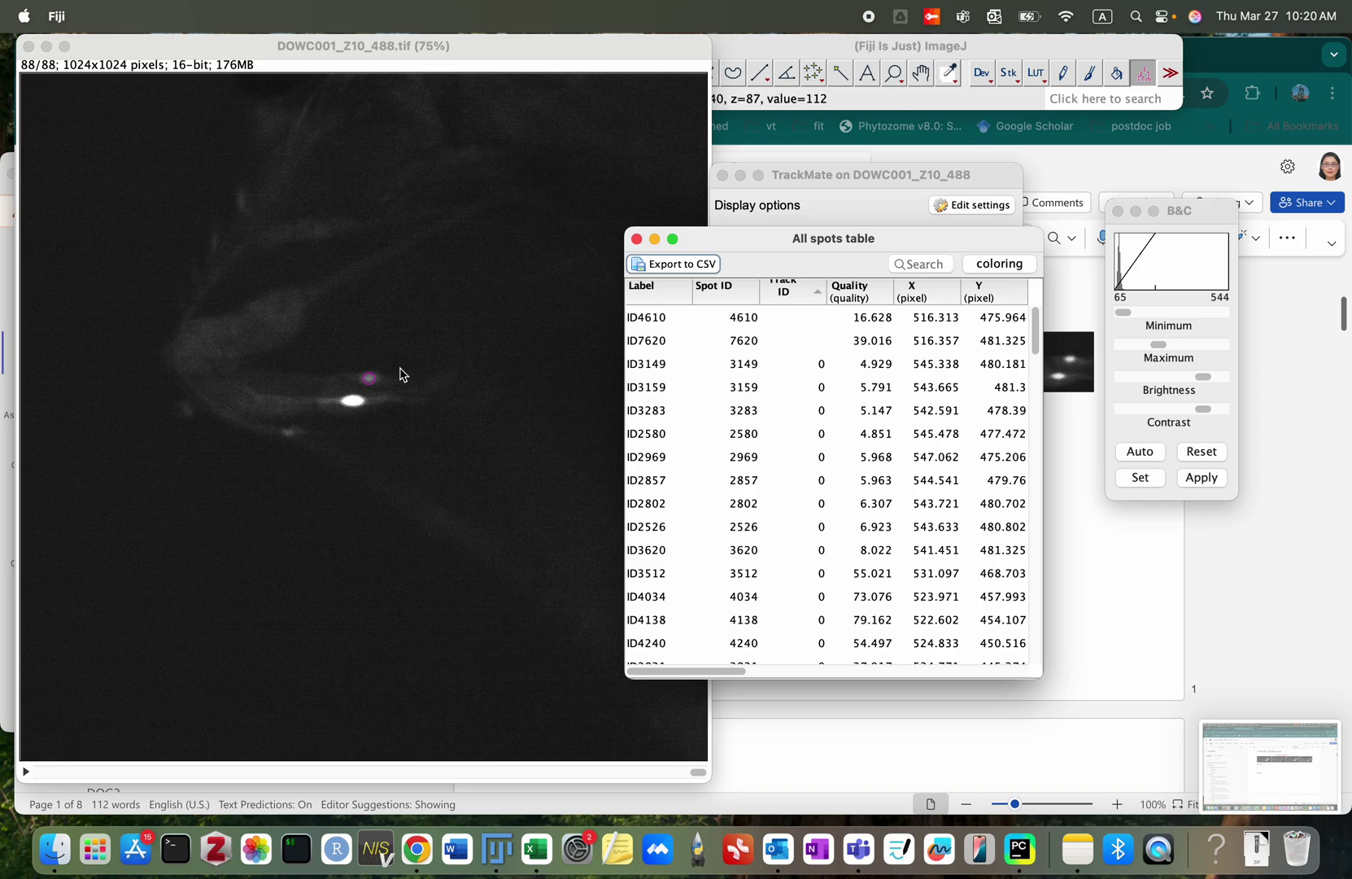
{"action": "left_click", "coordinate": [808, 318]}
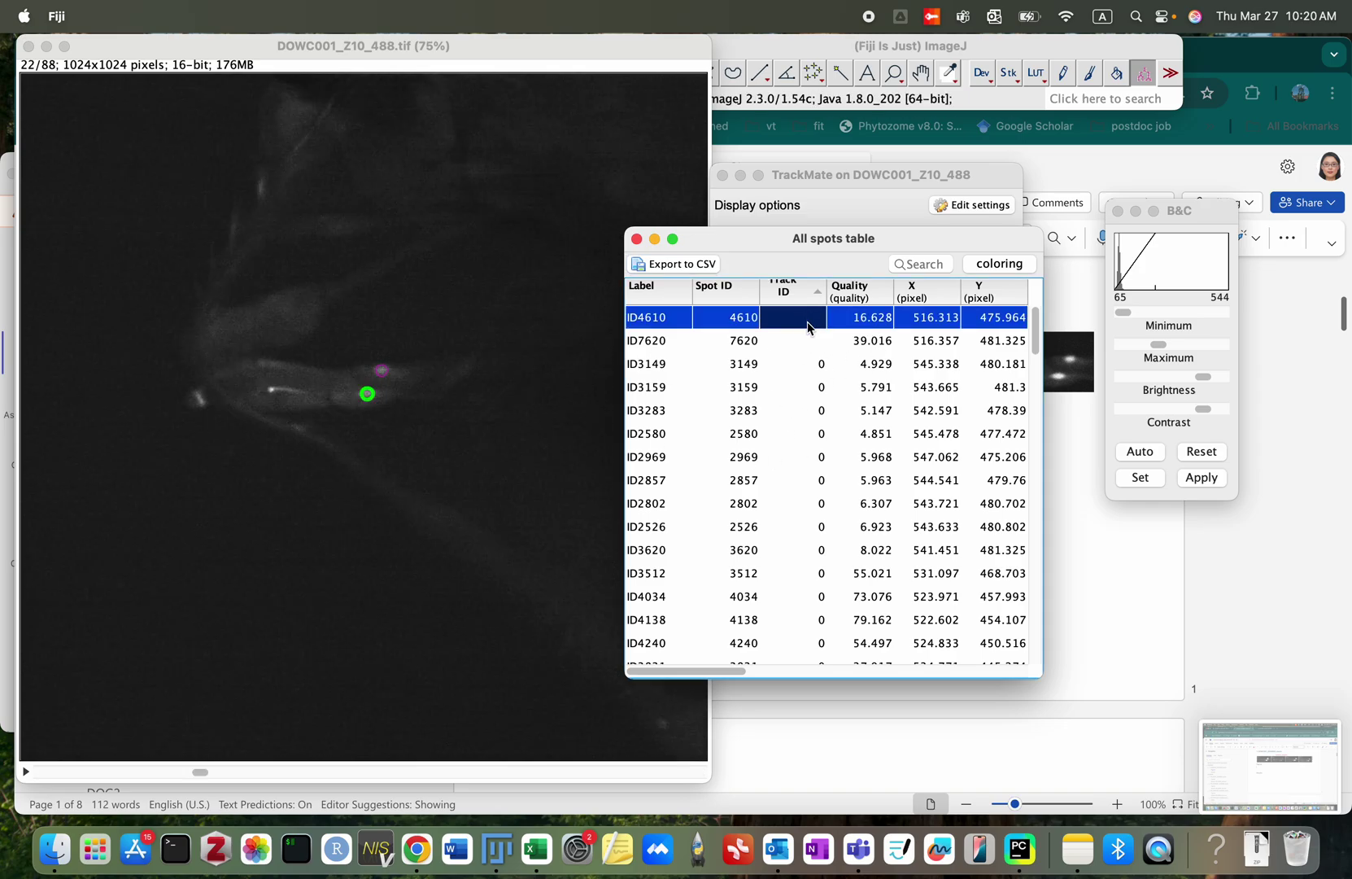
{"action": "left_click", "coordinate": [808, 340]}
{"action": "left_click", "coordinate": [812, 318]}
Step: Start exporting the spots table to CSV, choosing the Neuron 0 folder under data/20240820/DOWC001/Analysis as the destination
{"action": "left_click", "coordinate": [686, 264]}
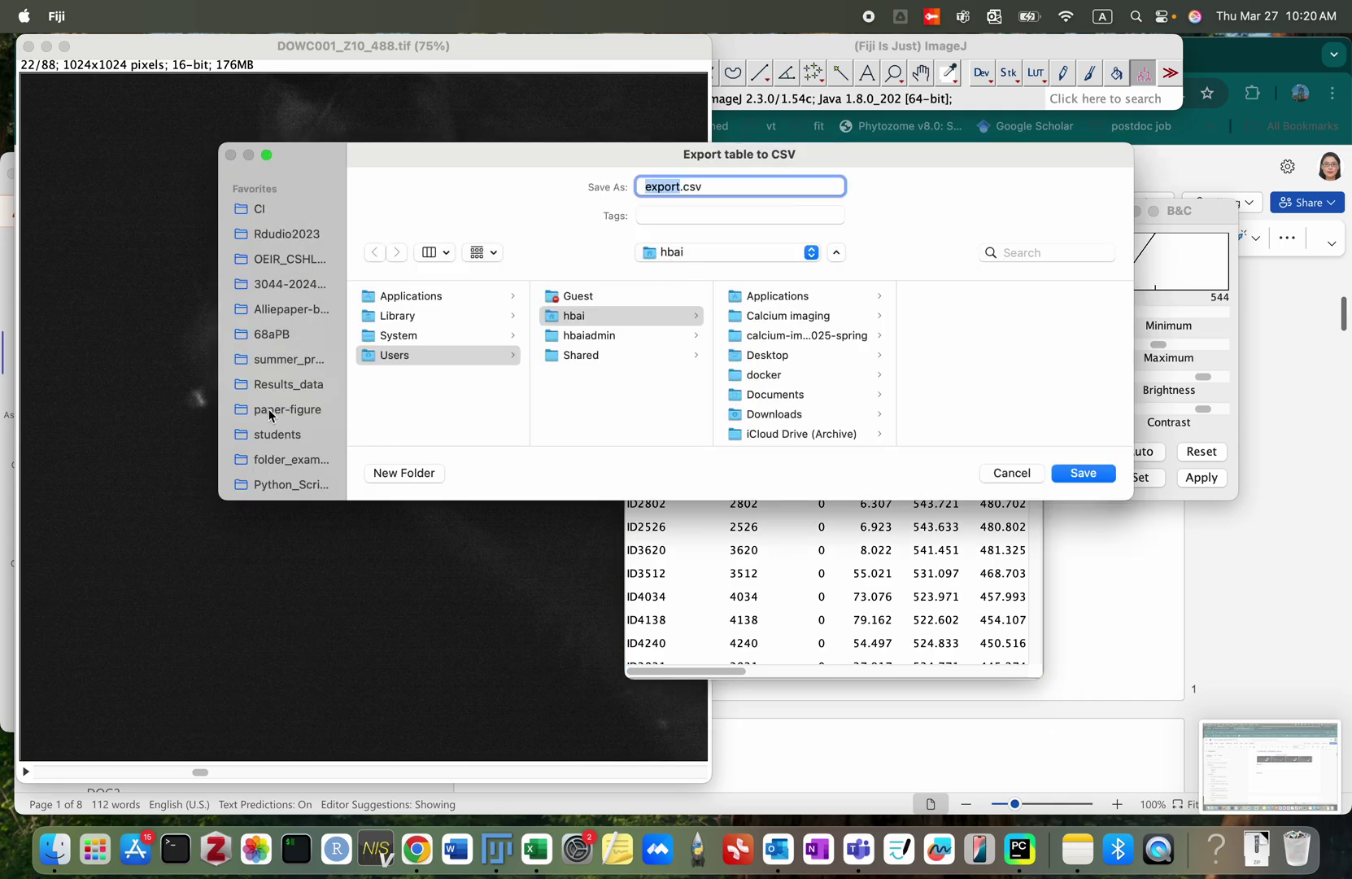
{"action": "scroll", "coordinate": [272, 411], "scroll_direction": "down", "scroll_amount": 10}
{"action": "scroll", "coordinate": [281, 358], "scroll_direction": "up", "scroll_amount": 3}
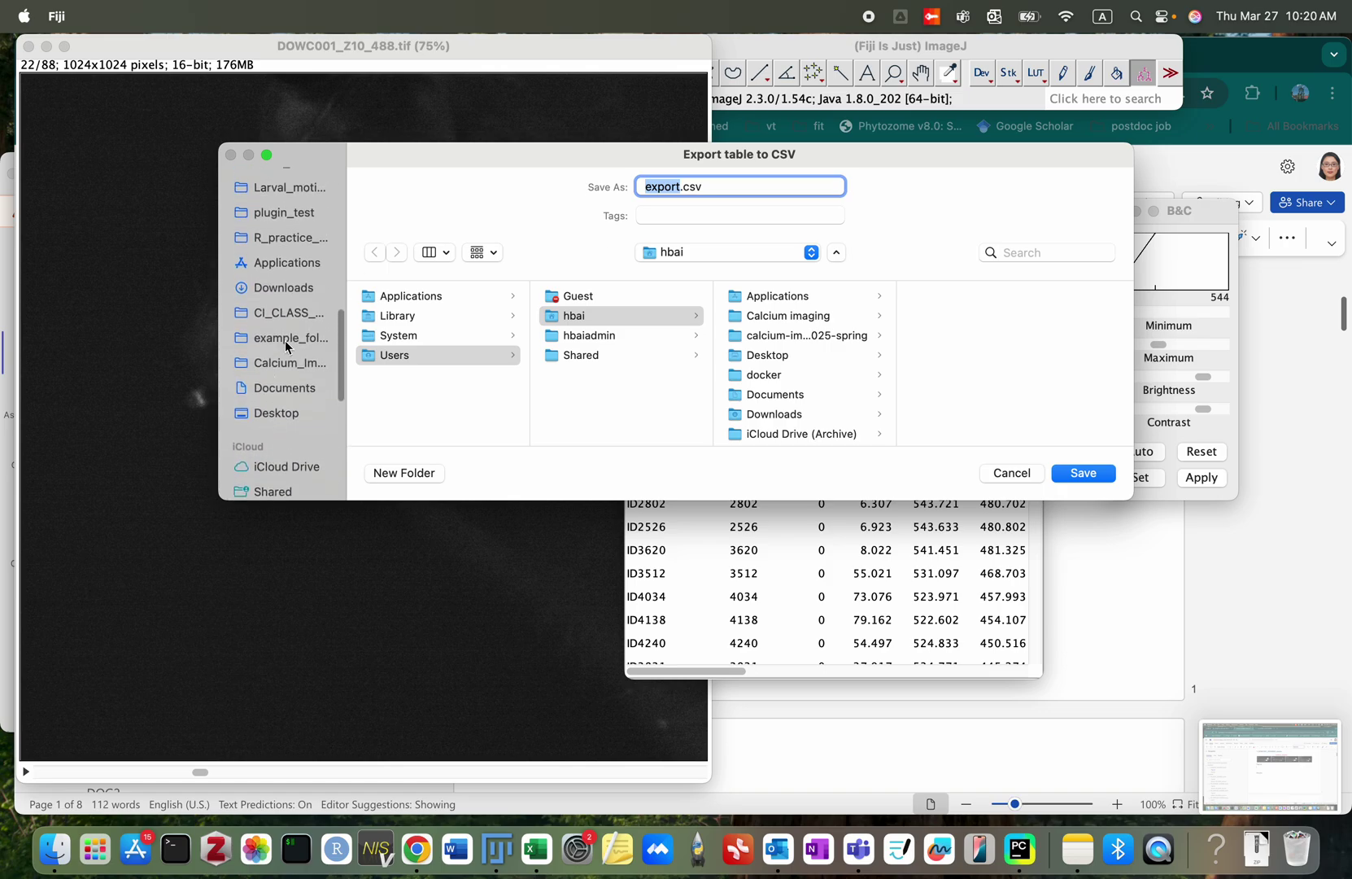
{"action": "left_click", "coordinate": [275, 319]}
{"action": "left_click", "coordinate": [478, 379]}
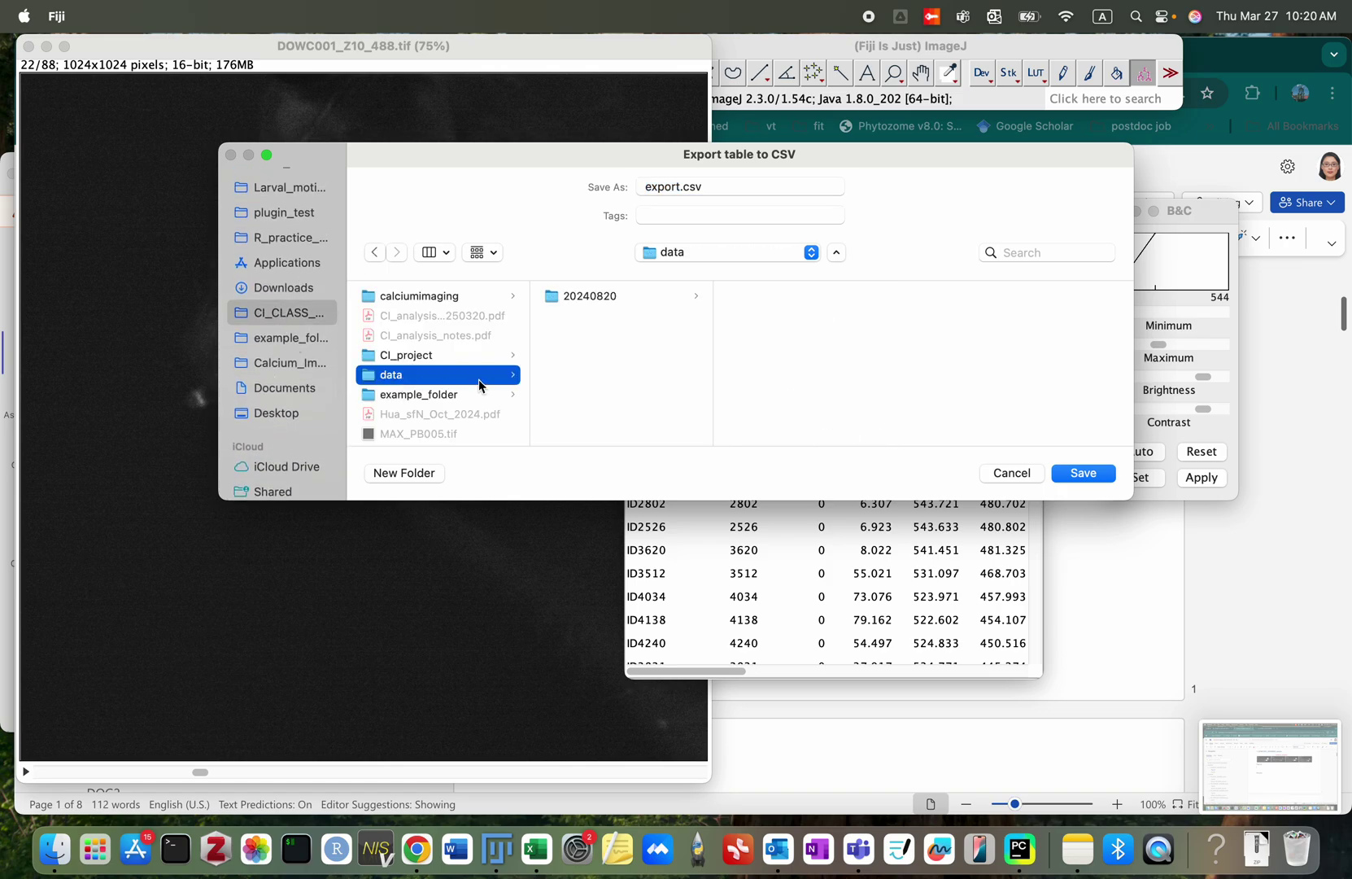
{"action": "left_click", "coordinate": [619, 300]}
{"action": "left_click", "coordinate": [777, 297]}
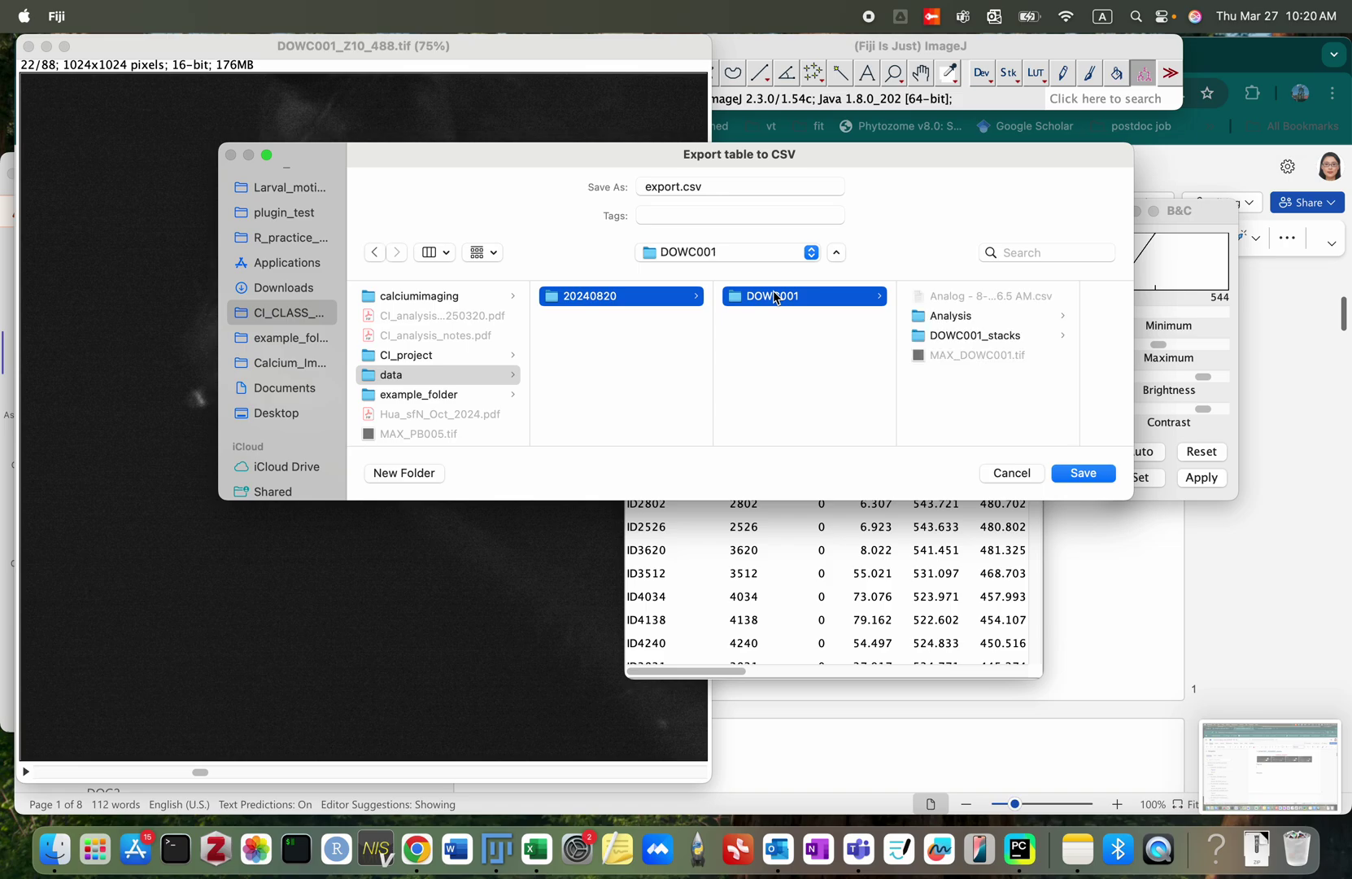
{"action": "left_click", "coordinate": [944, 321]}
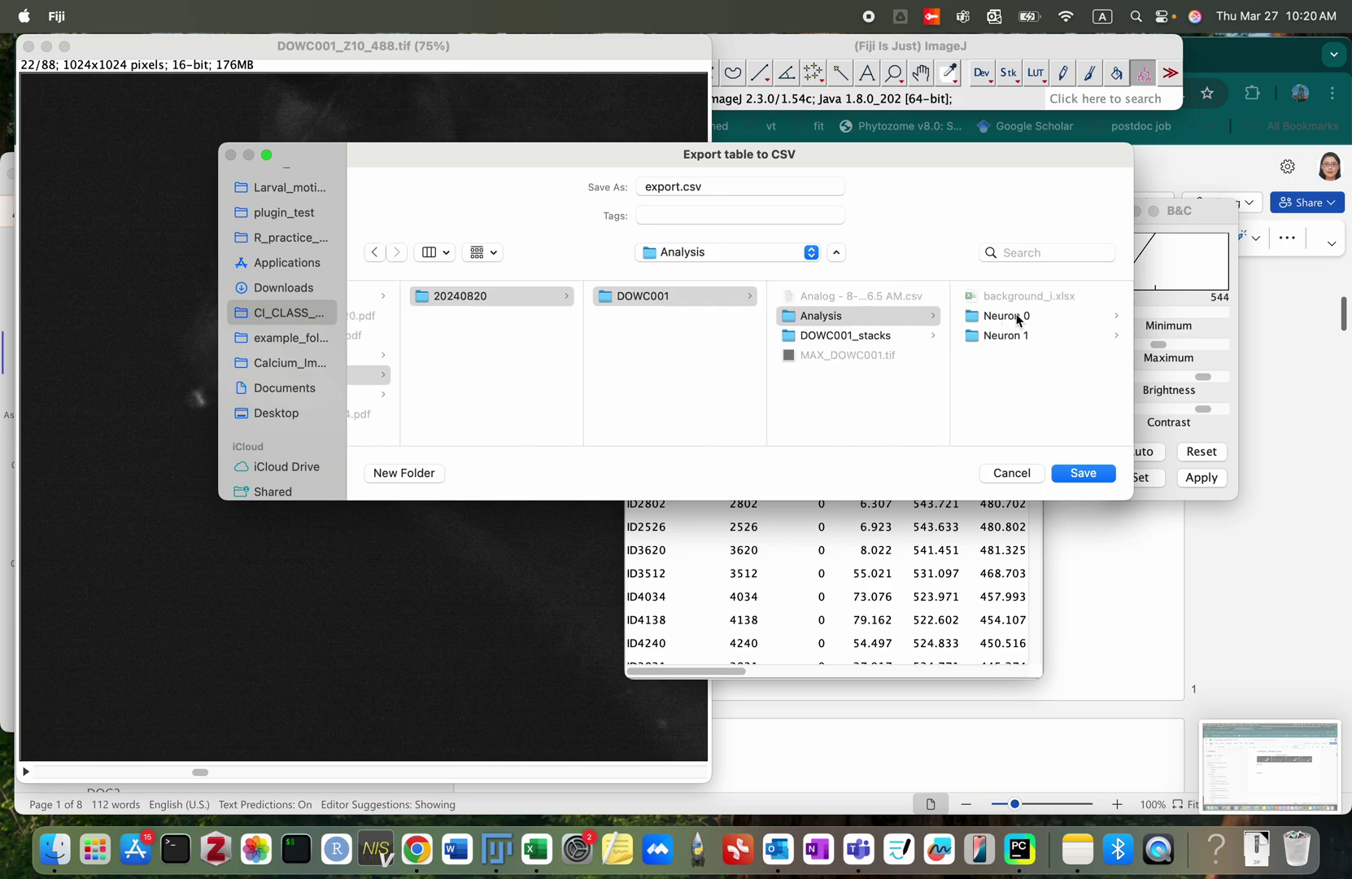
{"action": "left_click", "coordinate": [1007, 316]}
Step: Name the exported table Mean_Intensity10.csv and save it
{"action": "double_click", "coordinate": [682, 185]}
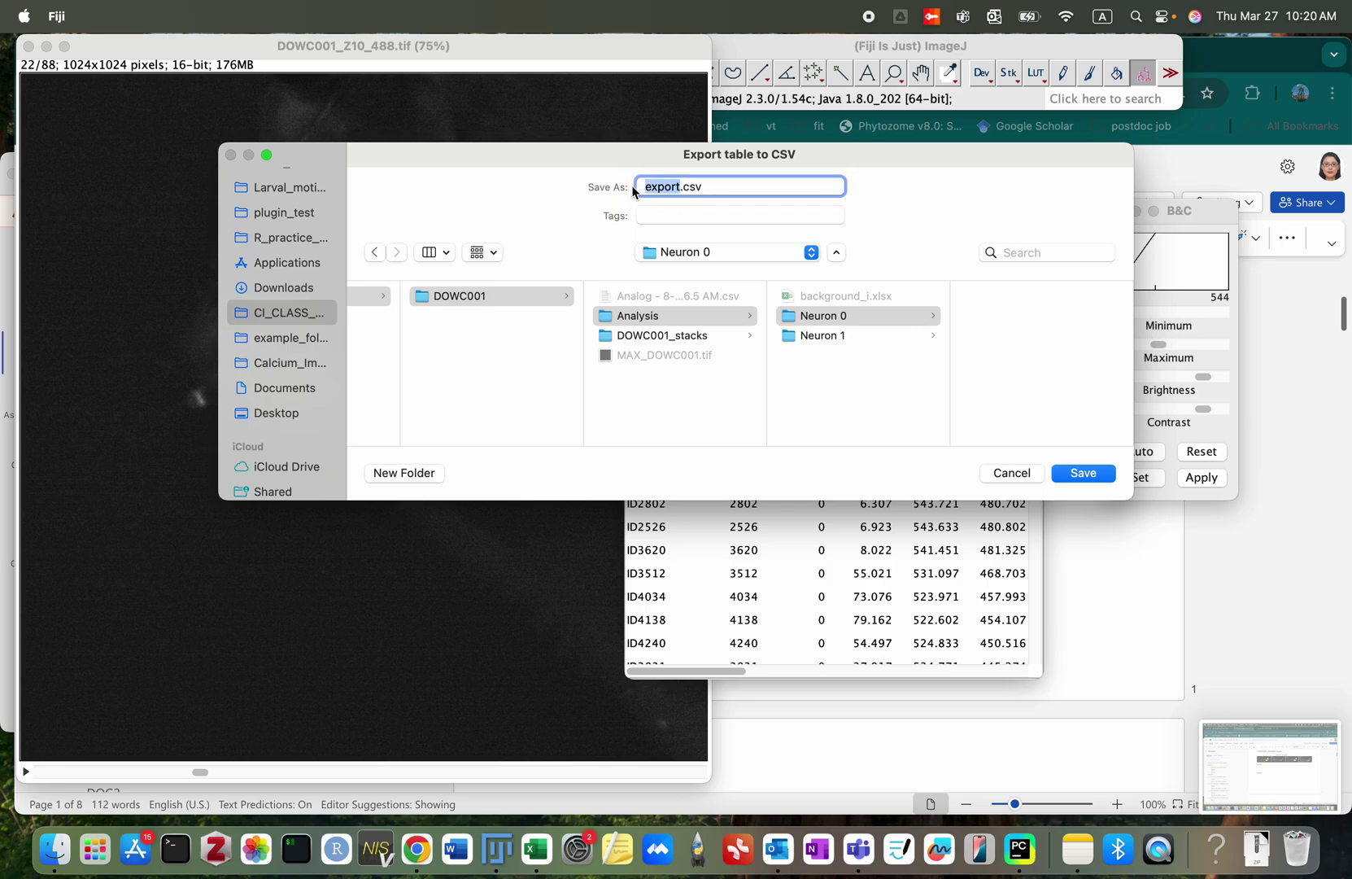
{"action": "type", "text": "Mean_Intensityz10"}
{"action": "key", "text": "BackSpace"}
{"action": "key", "text": "BackSpace"}
{"action": "key", "text": "BackSpace"}
{"action": "type", "text": "10"}
{"action": "left_click", "coordinate": [1082, 474]}
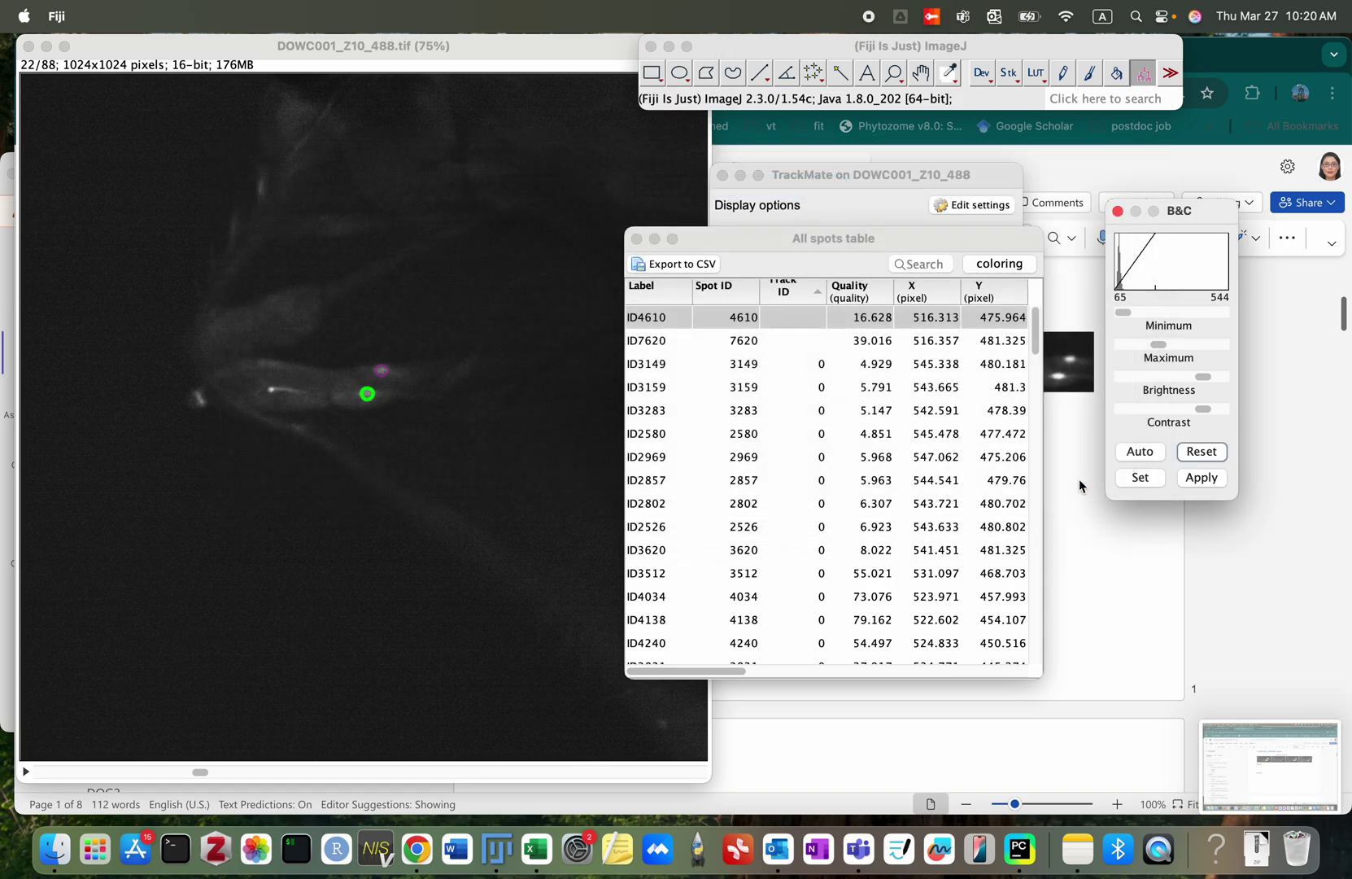
Step: Switch to Finder and open Mean_Intensity10.csv from the Neuron 0 folder in Microsoft Excel without converting the data
{"action": "left_click", "coordinate": [66, 866]}
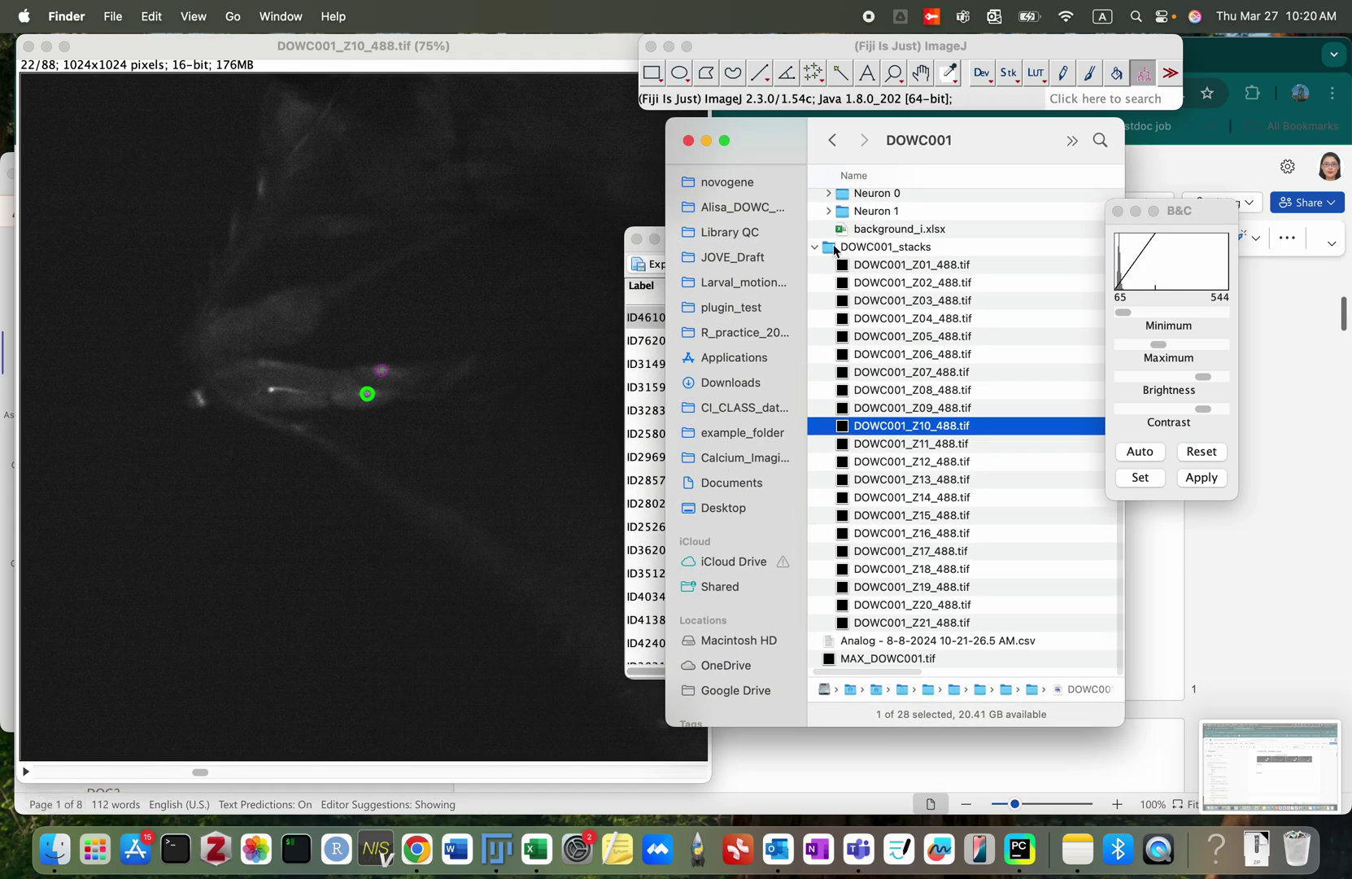
{"action": "left_click", "coordinate": [829, 193]}
{"action": "scroll", "coordinate": [839, 200], "scroll_direction": "up", "scroll_amount": 2}
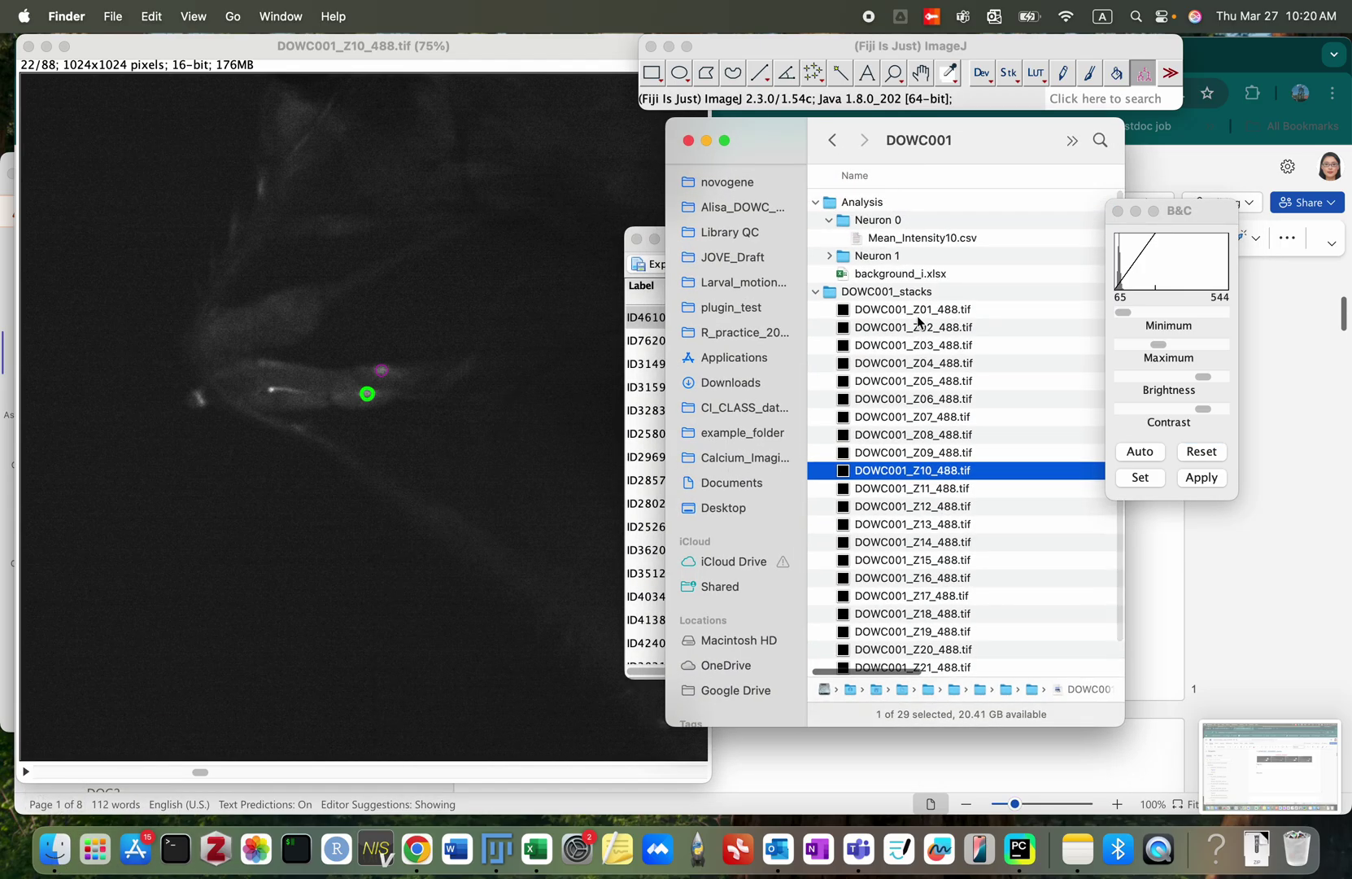
{"action": "left_click", "coordinate": [926, 238]}
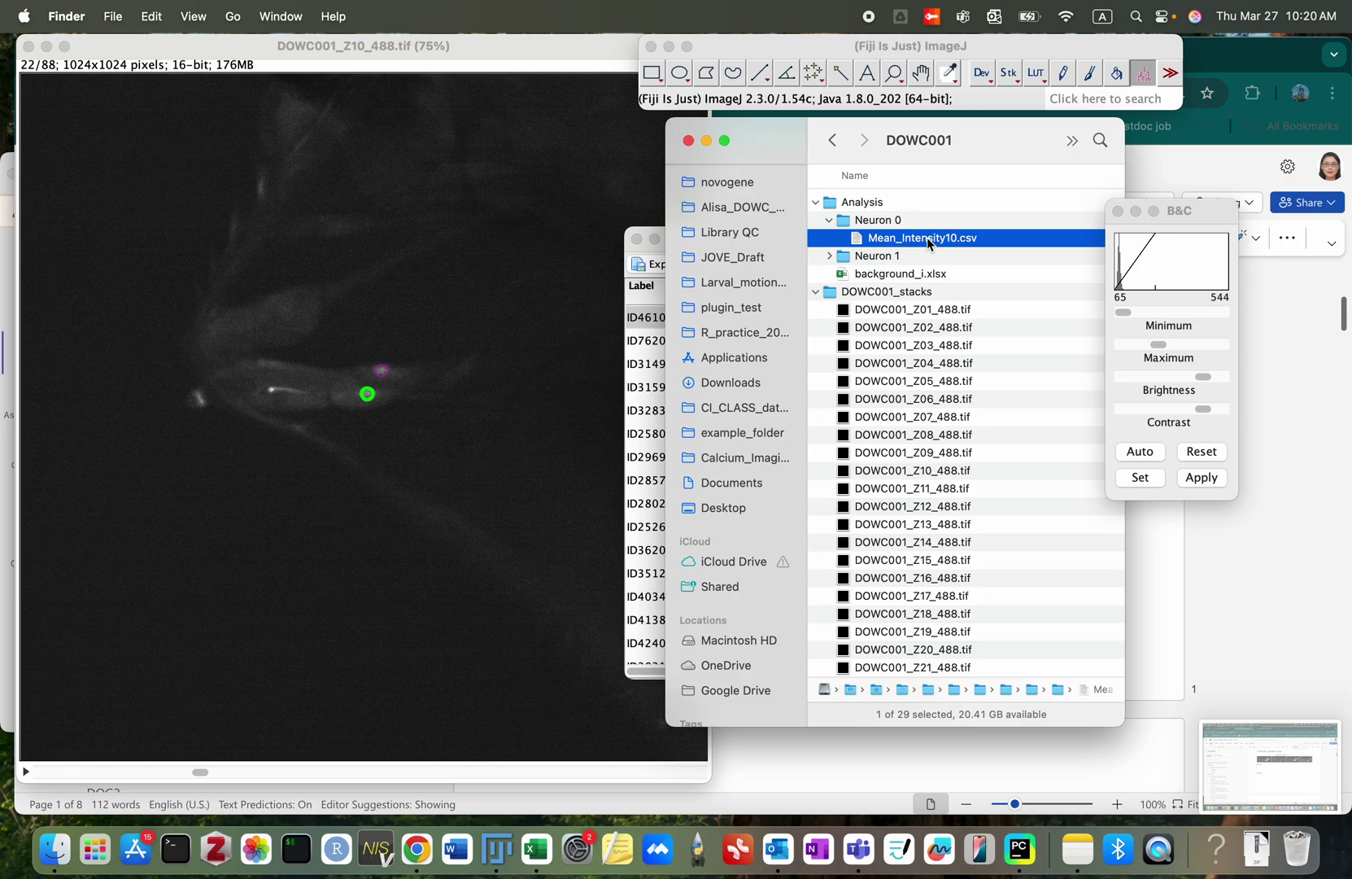
{"action": "right_click", "coordinate": [927, 237]}
{"action": "mouse_move", "coordinate": [1037, 268]}
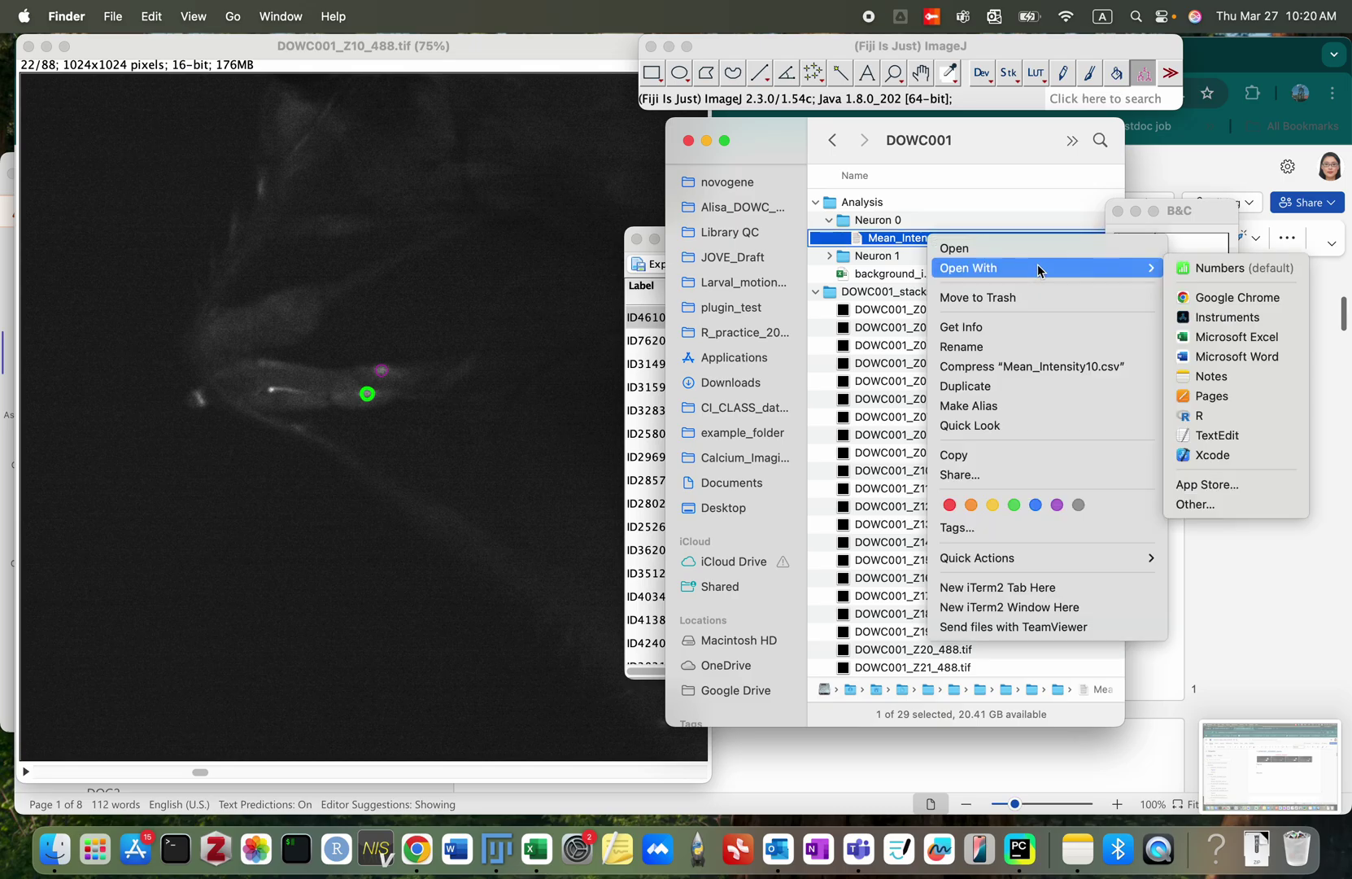
{"action": "left_click", "coordinate": [1242, 337]}
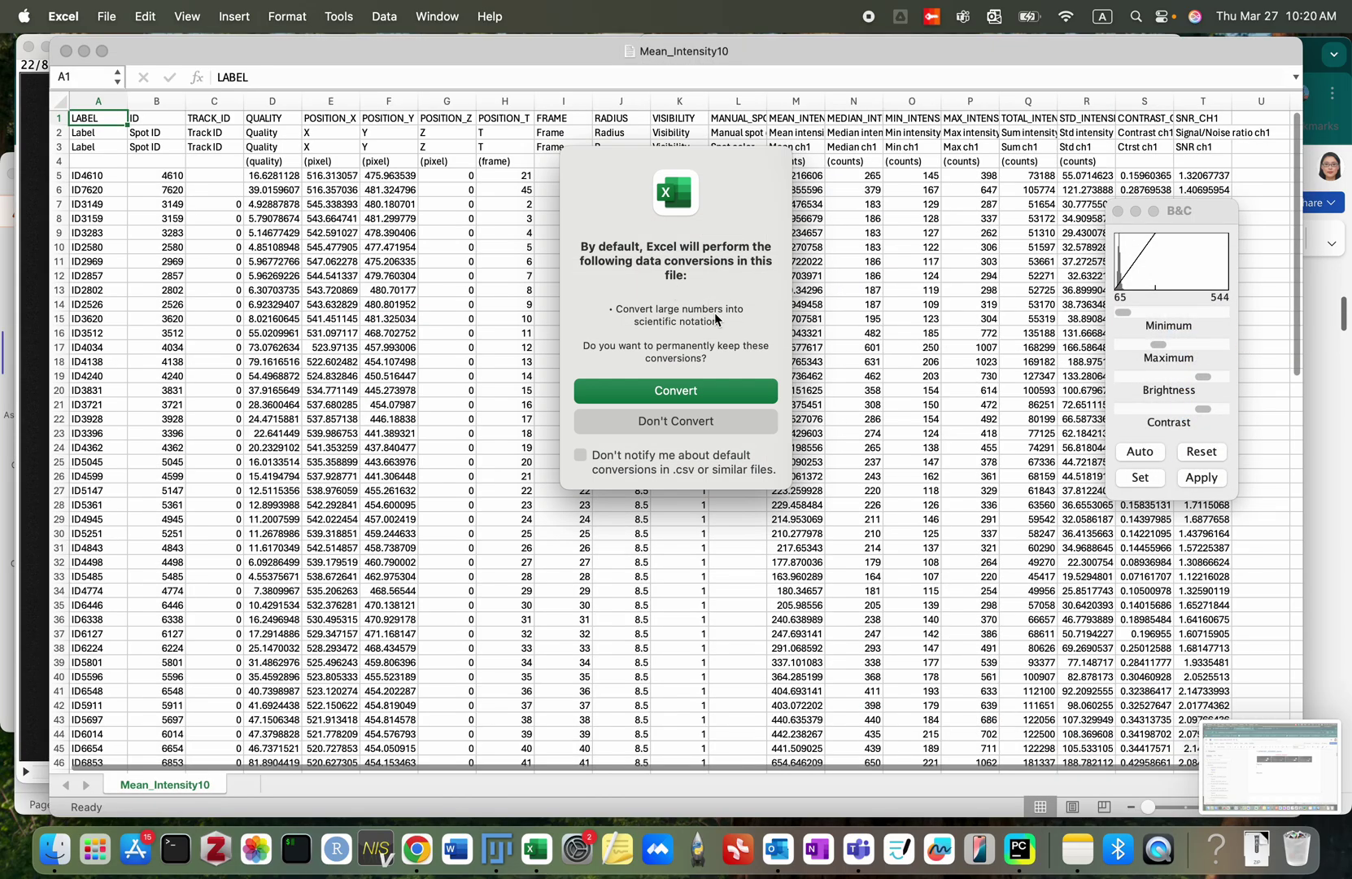
{"action": "left_click", "coordinate": [650, 421]}
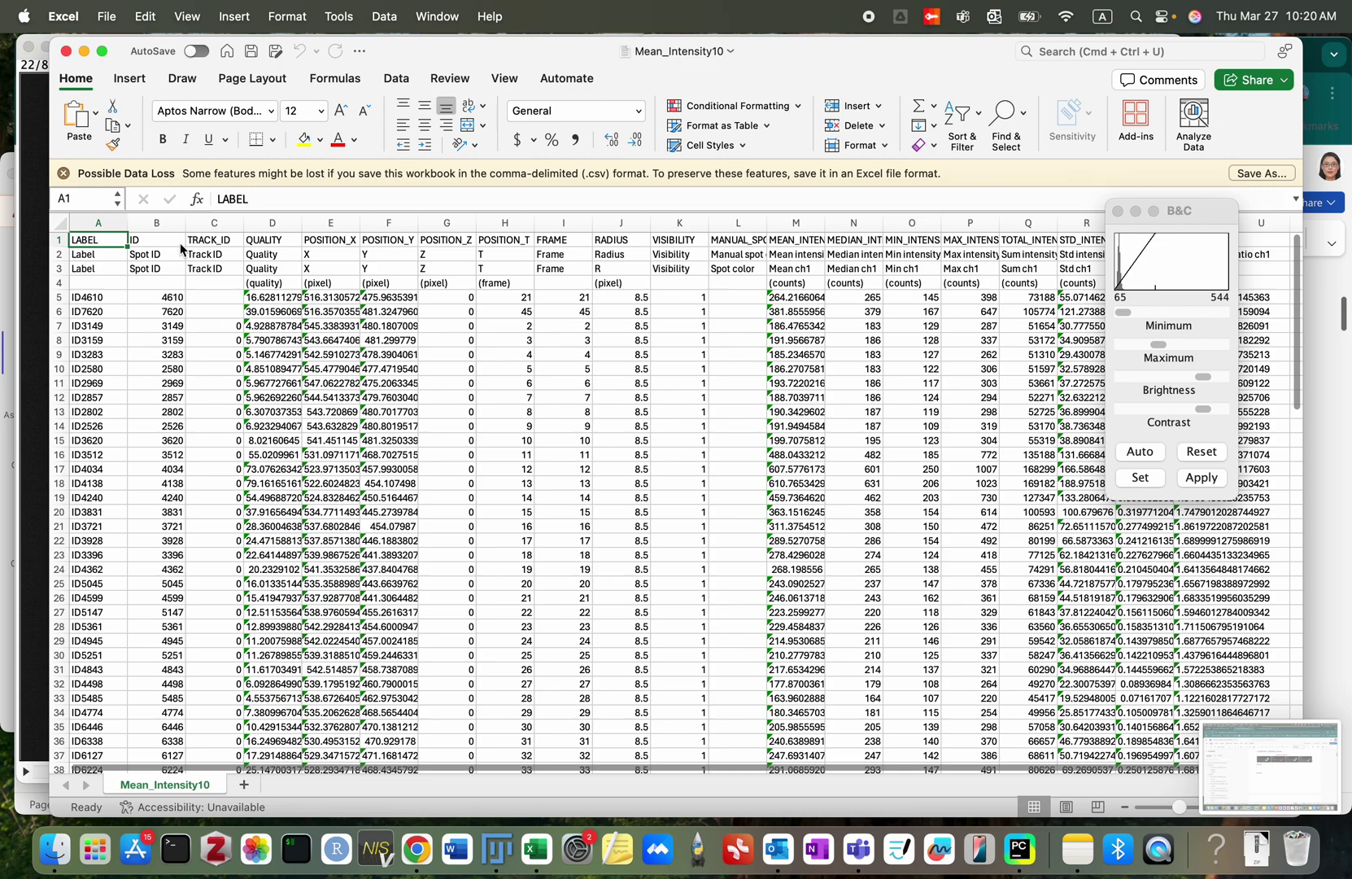
Step: Delete the three extra header rows 2 to 4 beneath the column names
{"action": "left_click", "coordinate": [59, 254]}
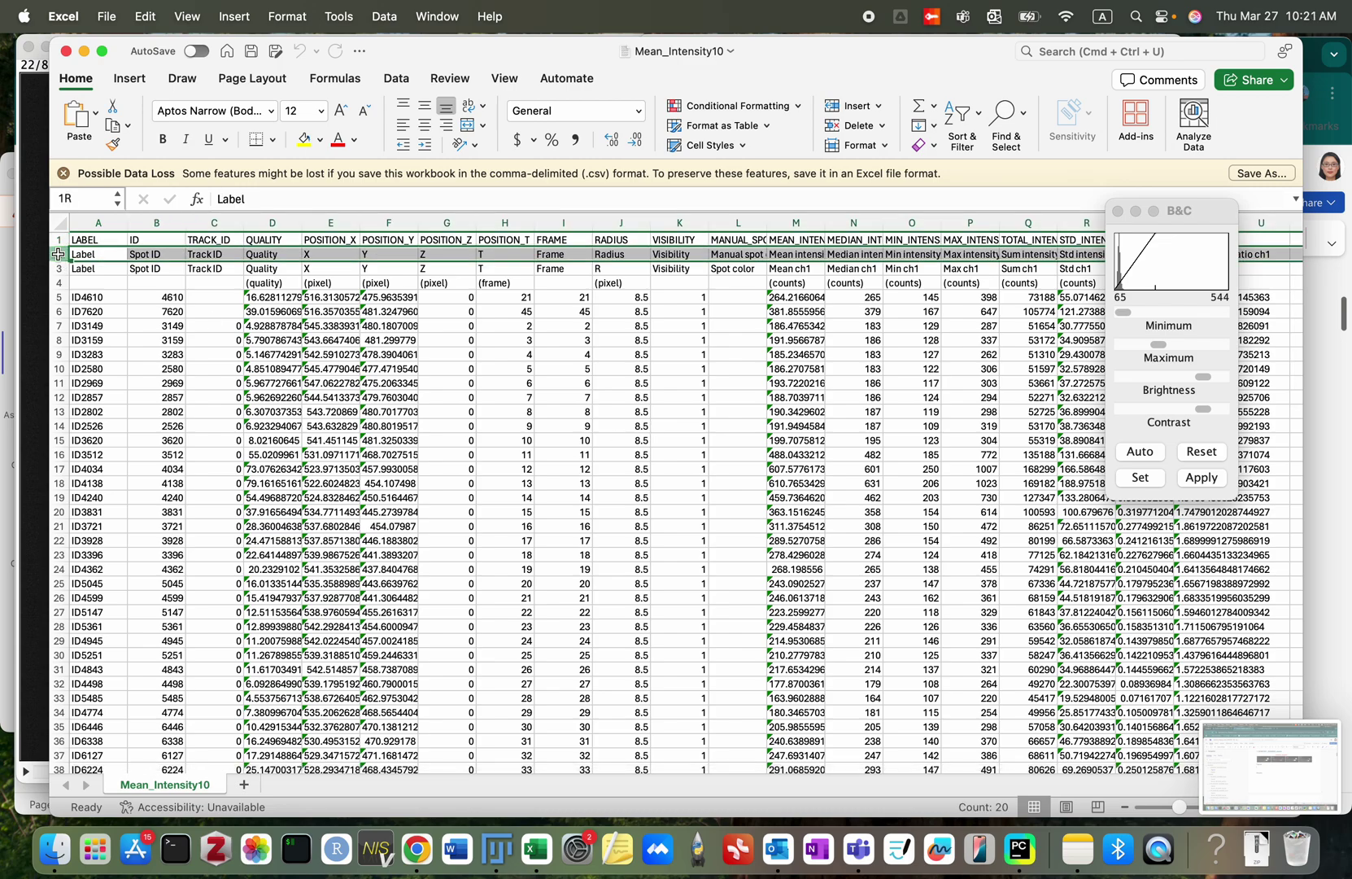
{"action": "left_click", "coordinate": [60, 259]}
{"action": "left_click_drag", "start_coordinate": [60, 259], "coordinate": [60, 283]}
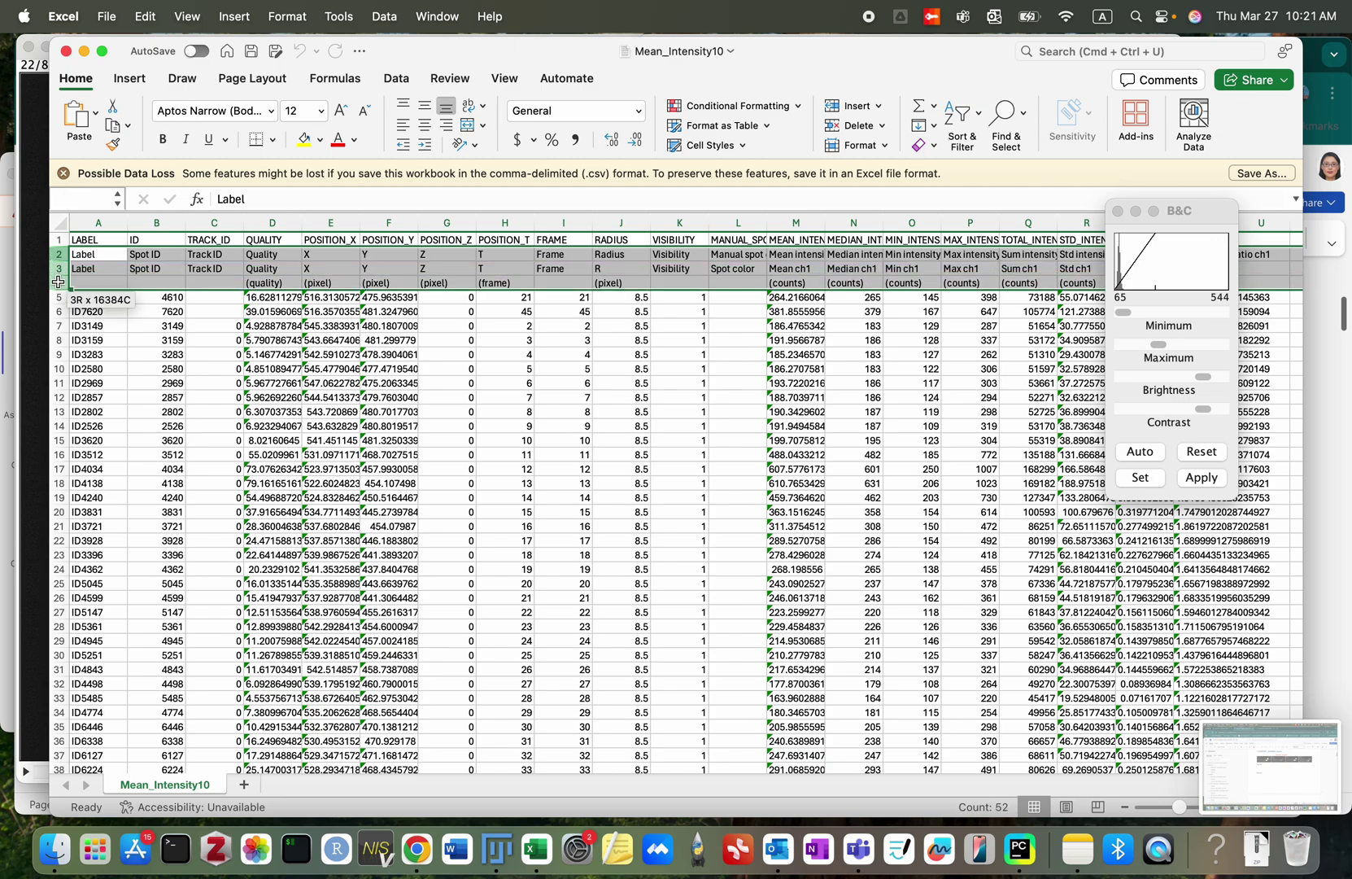
{"action": "right_click", "coordinate": [255, 271]}
{"action": "left_click", "coordinate": [317, 385]}
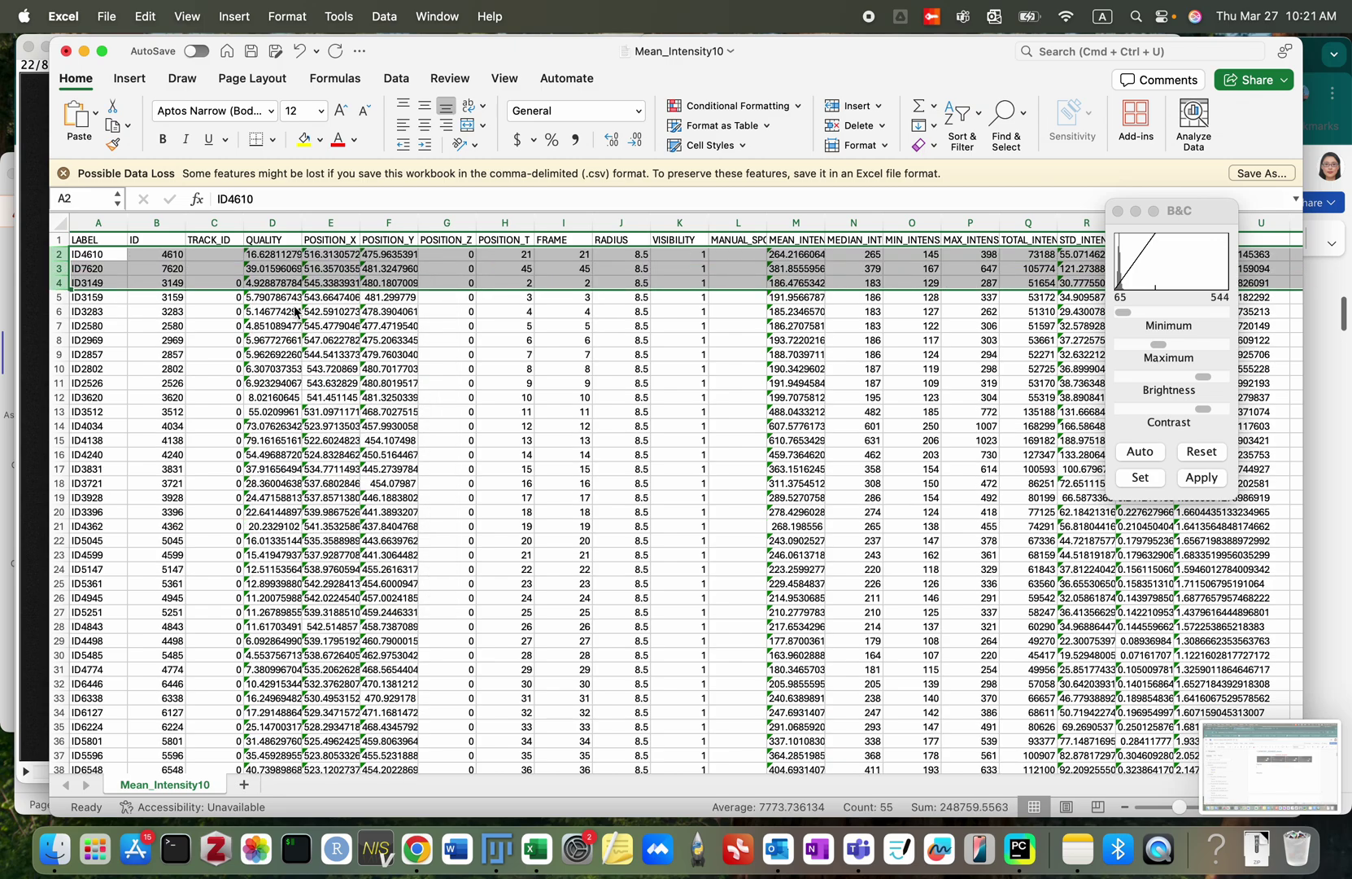
Step: Check the LABEL, TRACK_ID and POSITION_T headers and widen the MEAN_INTENSITY_CH1 column
{"action": "left_click", "coordinate": [165, 239]}
{"action": "left_click", "coordinate": [100, 239]}
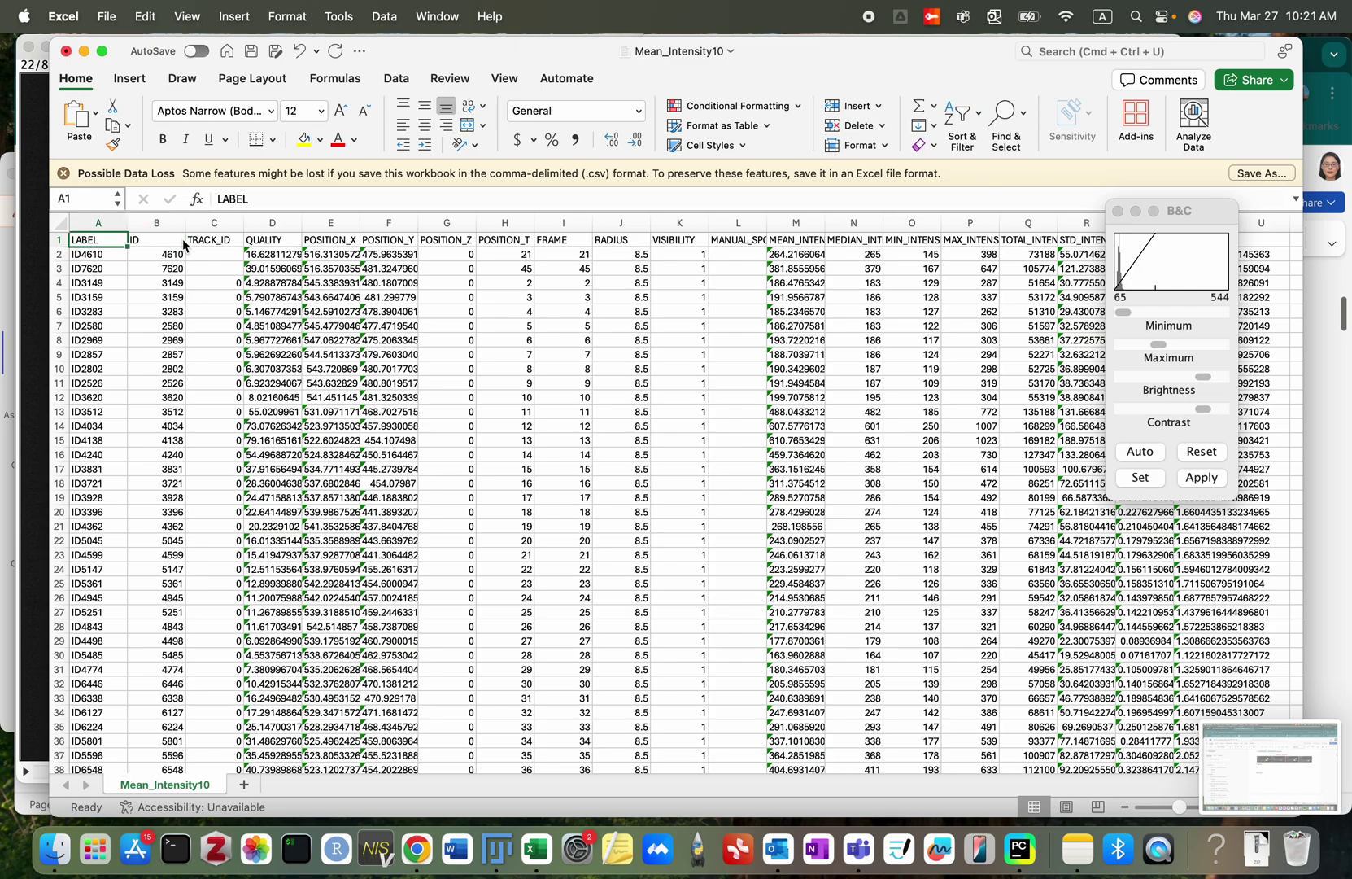
{"action": "left_click", "coordinate": [181, 240]}
{"action": "left_click", "coordinate": [202, 242]}
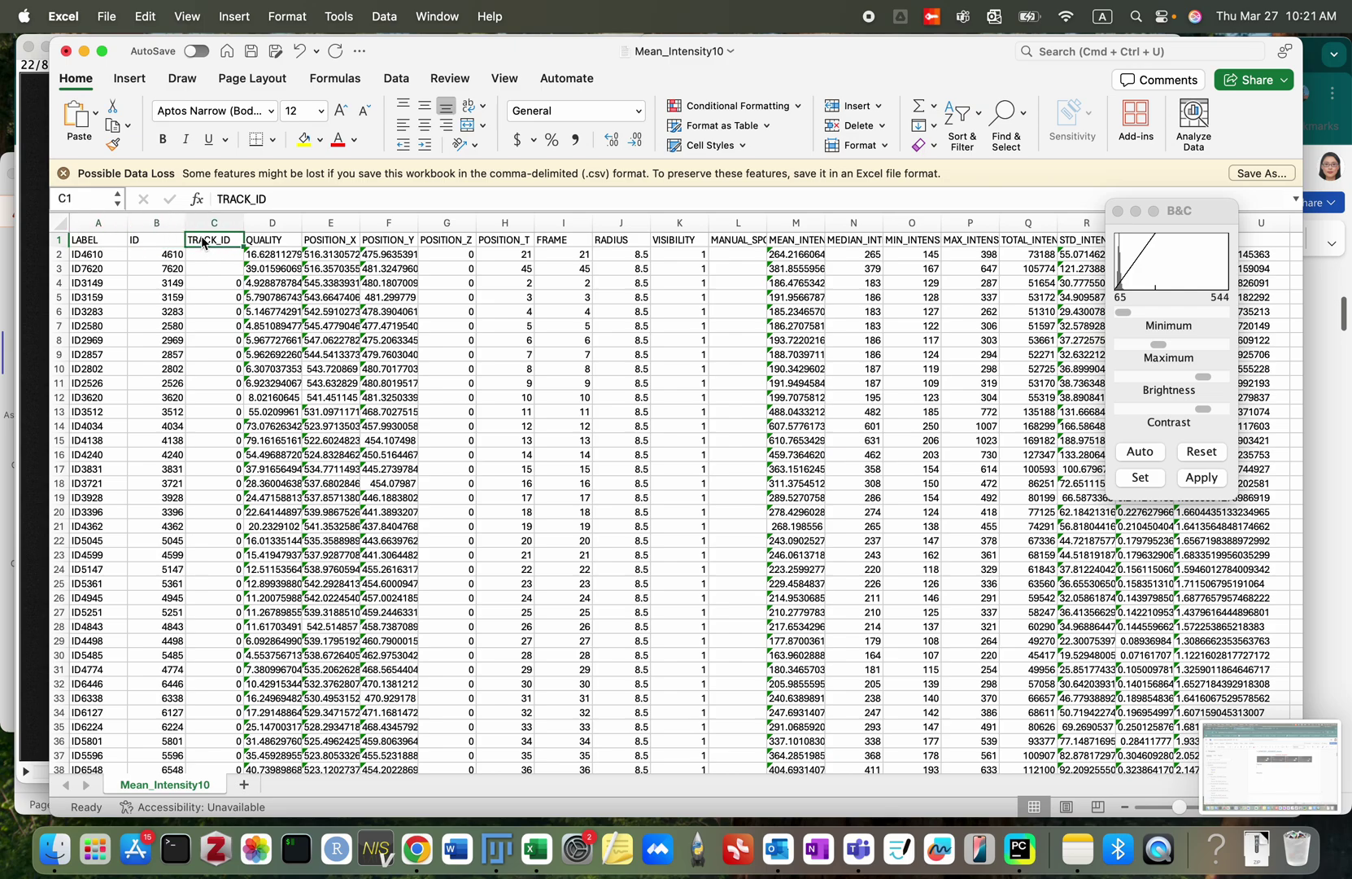
{"action": "left_click", "coordinate": [520, 241]}
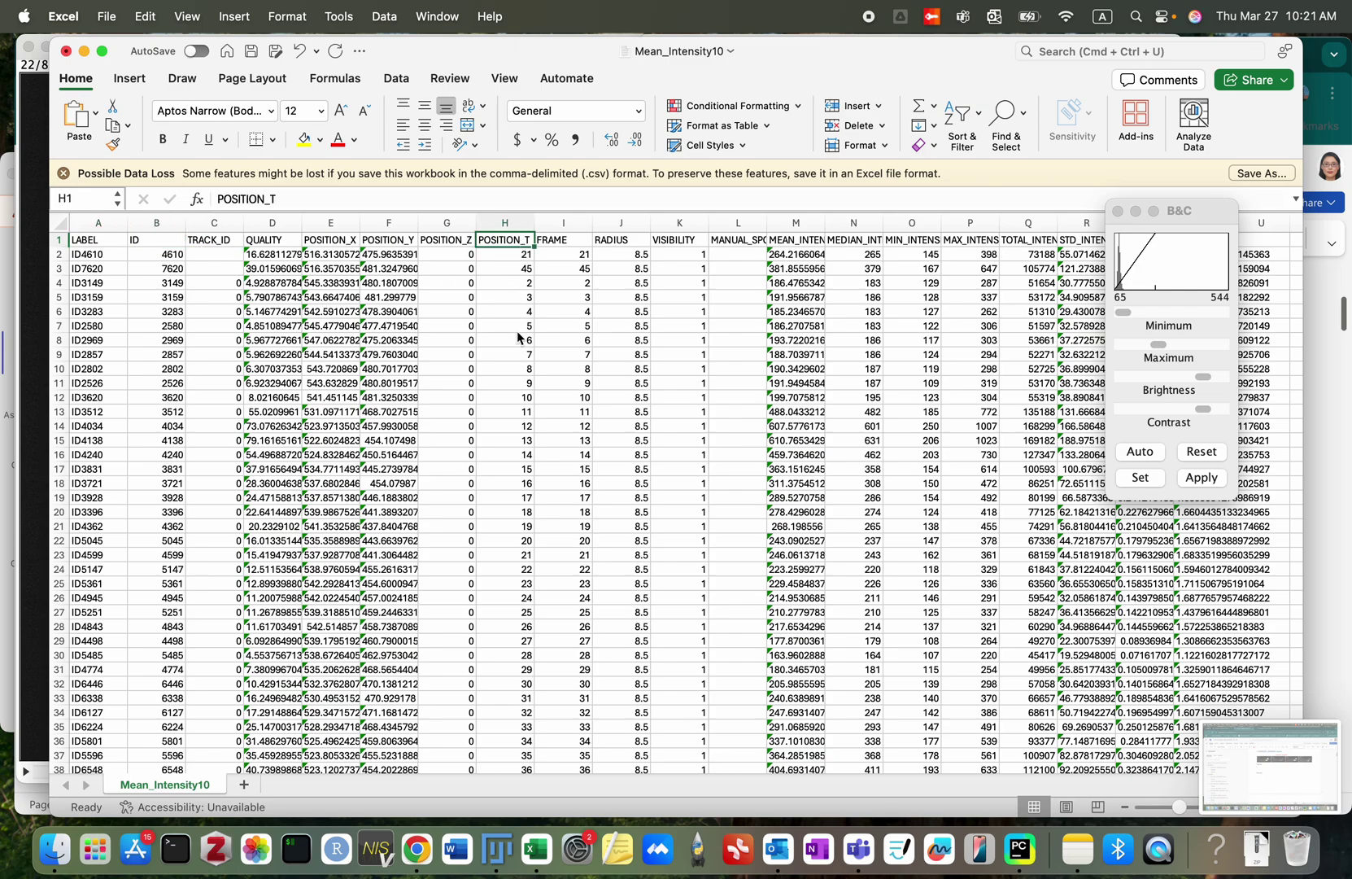
{"action": "left_click", "coordinate": [796, 242]}
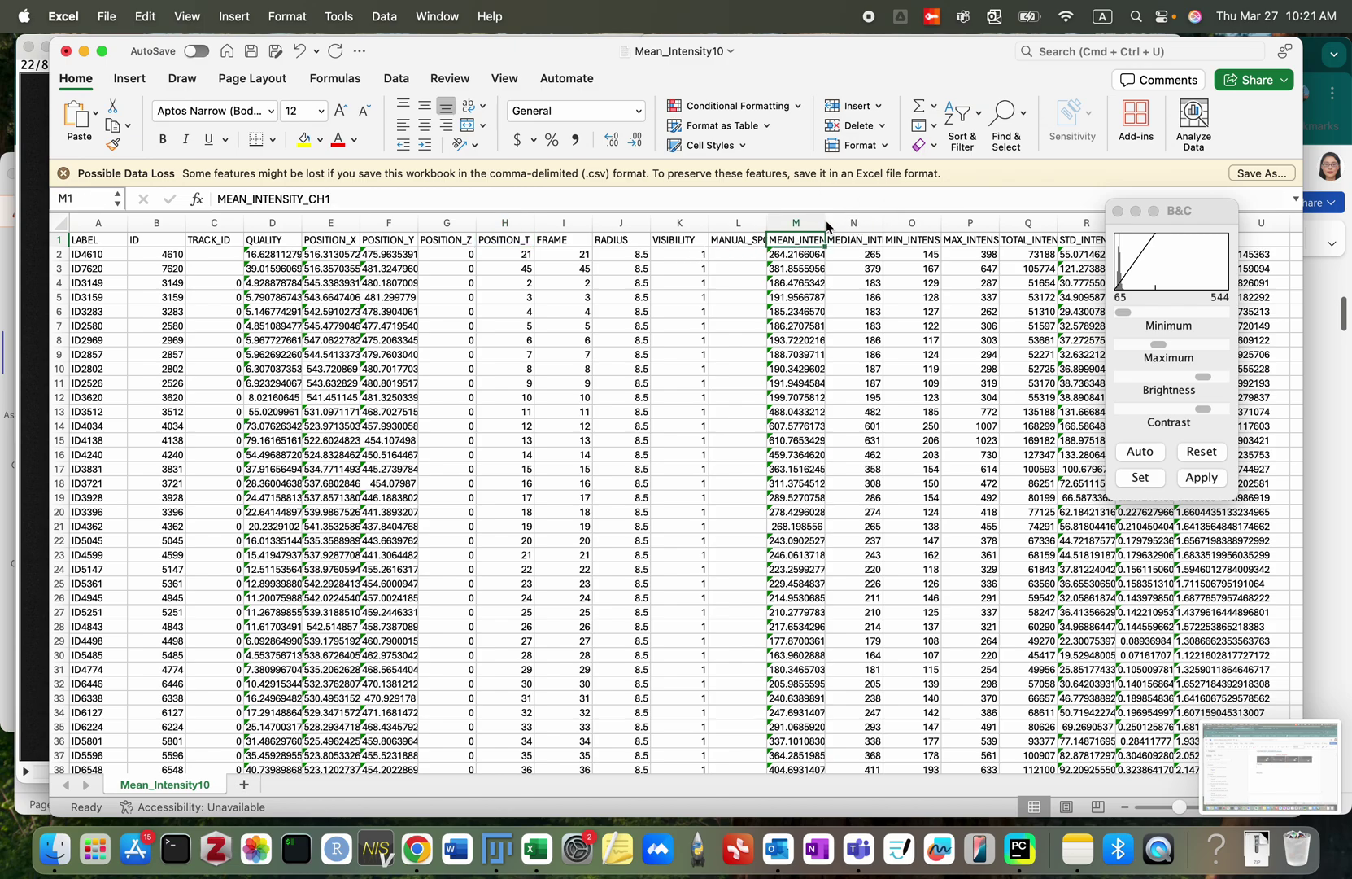
{"action": "left_click", "coordinate": [823, 227]}
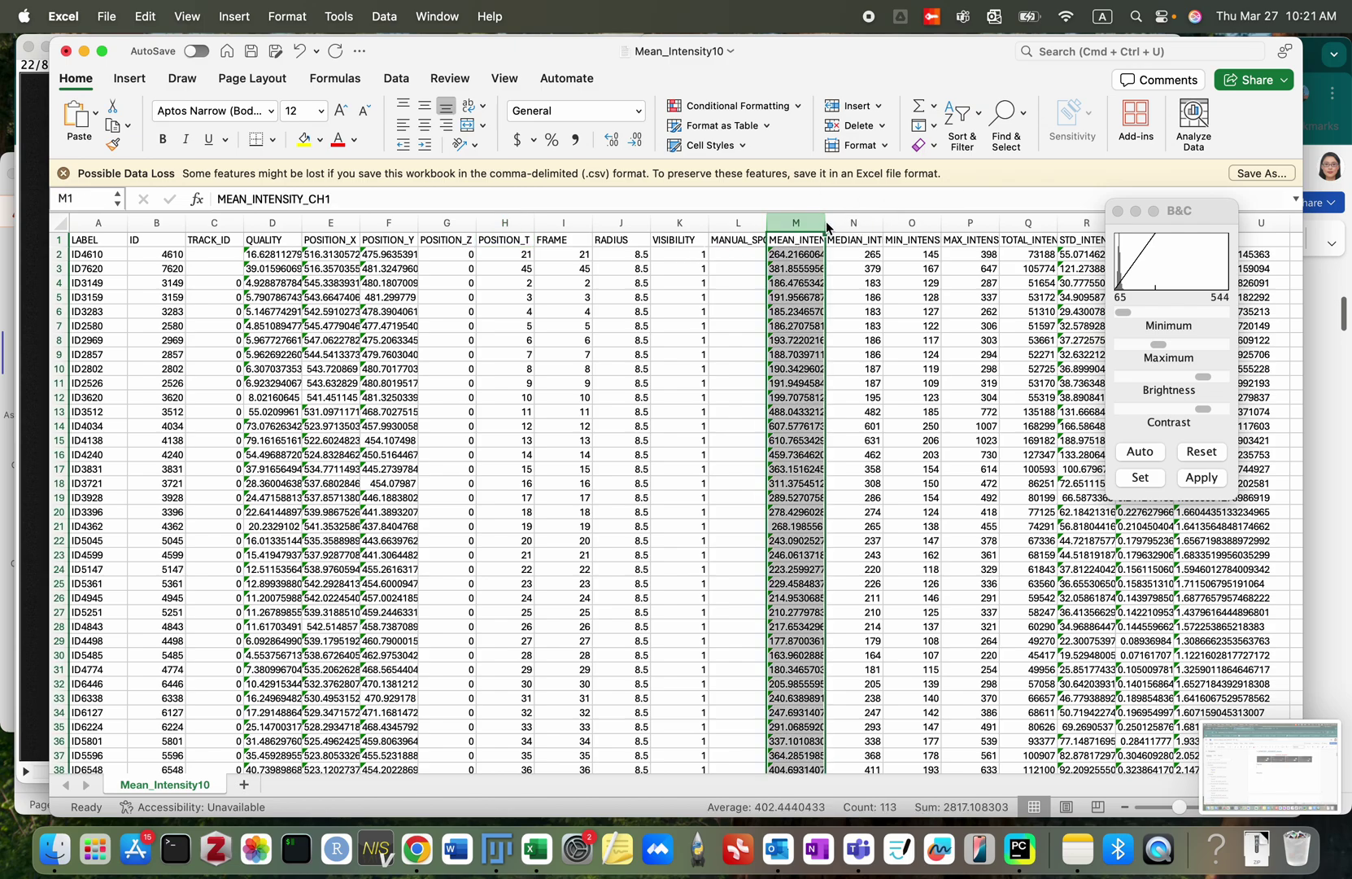
{"action": "left_click_drag", "start_coordinate": [826, 228], "coordinate": [852, 228]}
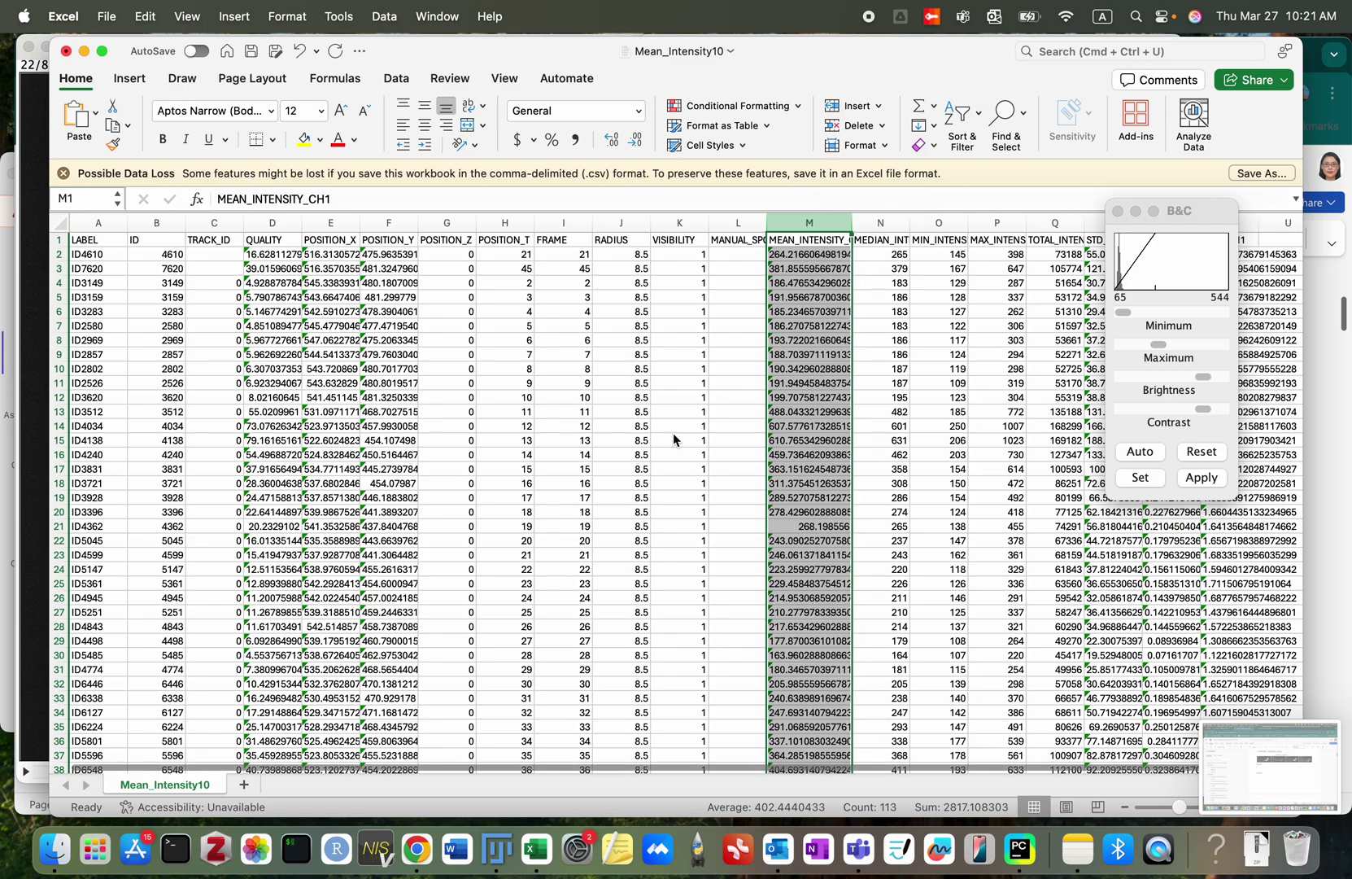
Step: Minimize the Finder window, switch to Fiji and examine where spots ID4610 and ID7620, which lack a track ID, lie in the stack
{"action": "key", "text": "super+Tab"}
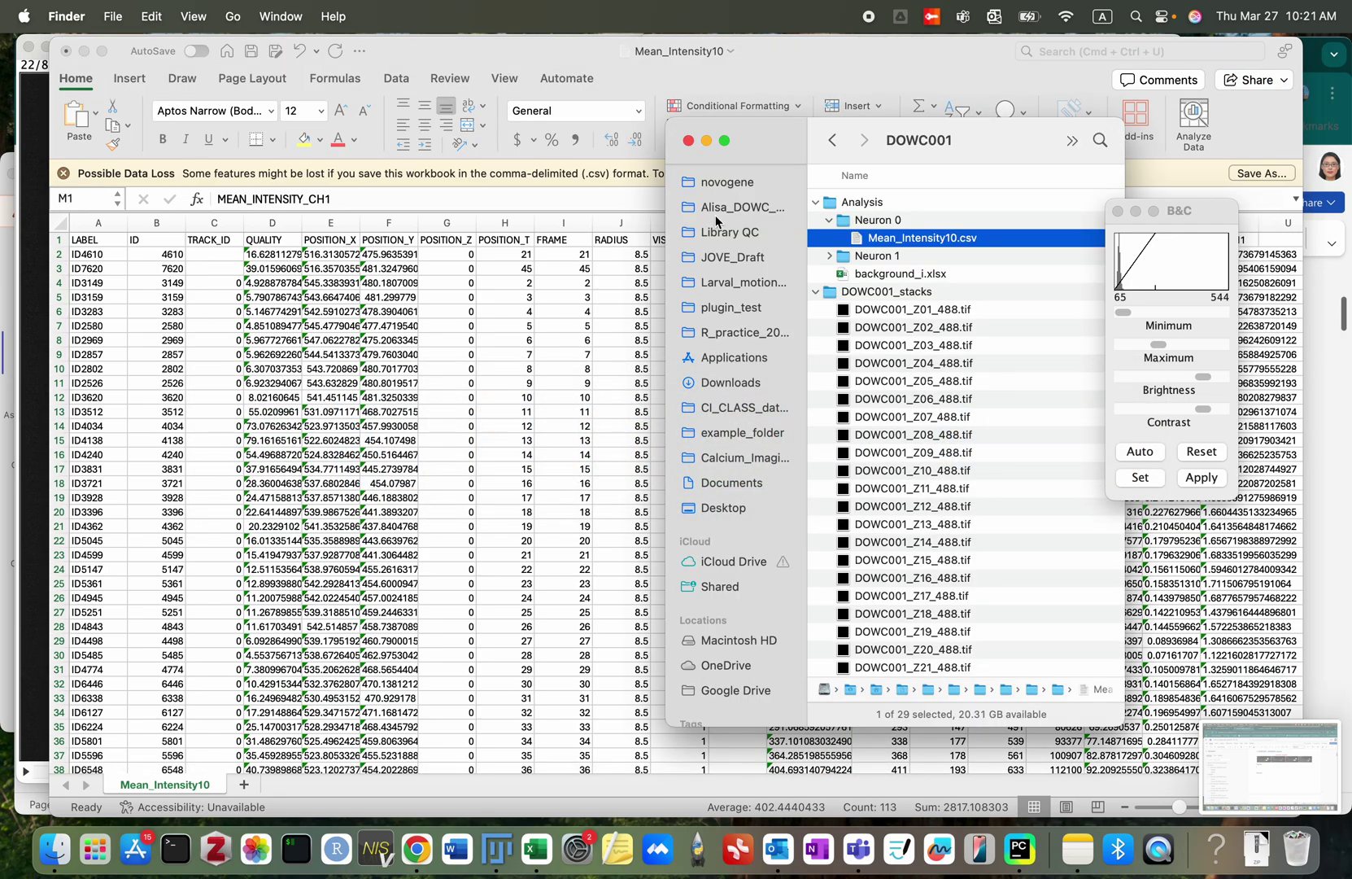
{"action": "left_click", "coordinate": [707, 141]}
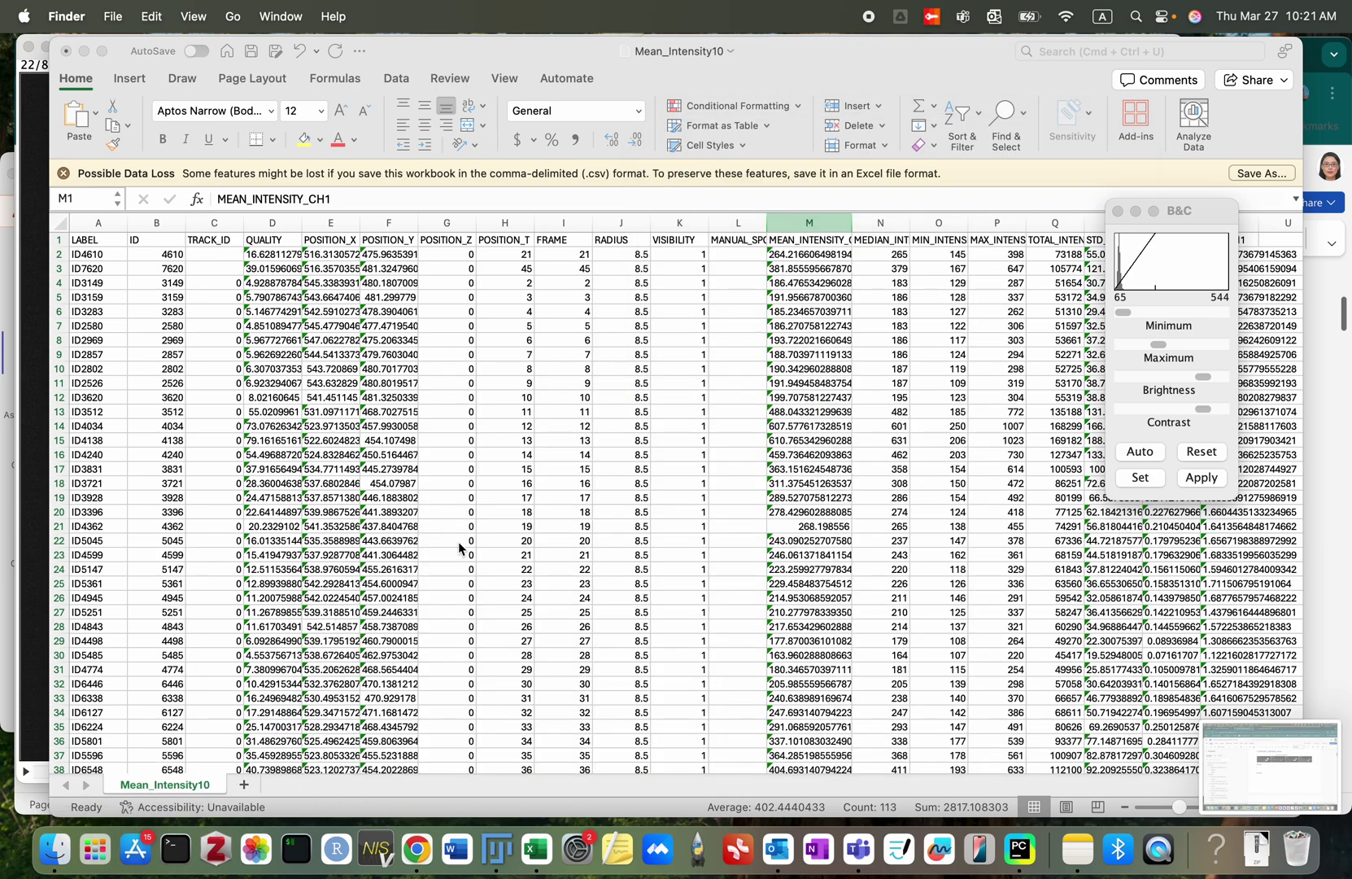
{"action": "left_click", "coordinate": [498, 850]}
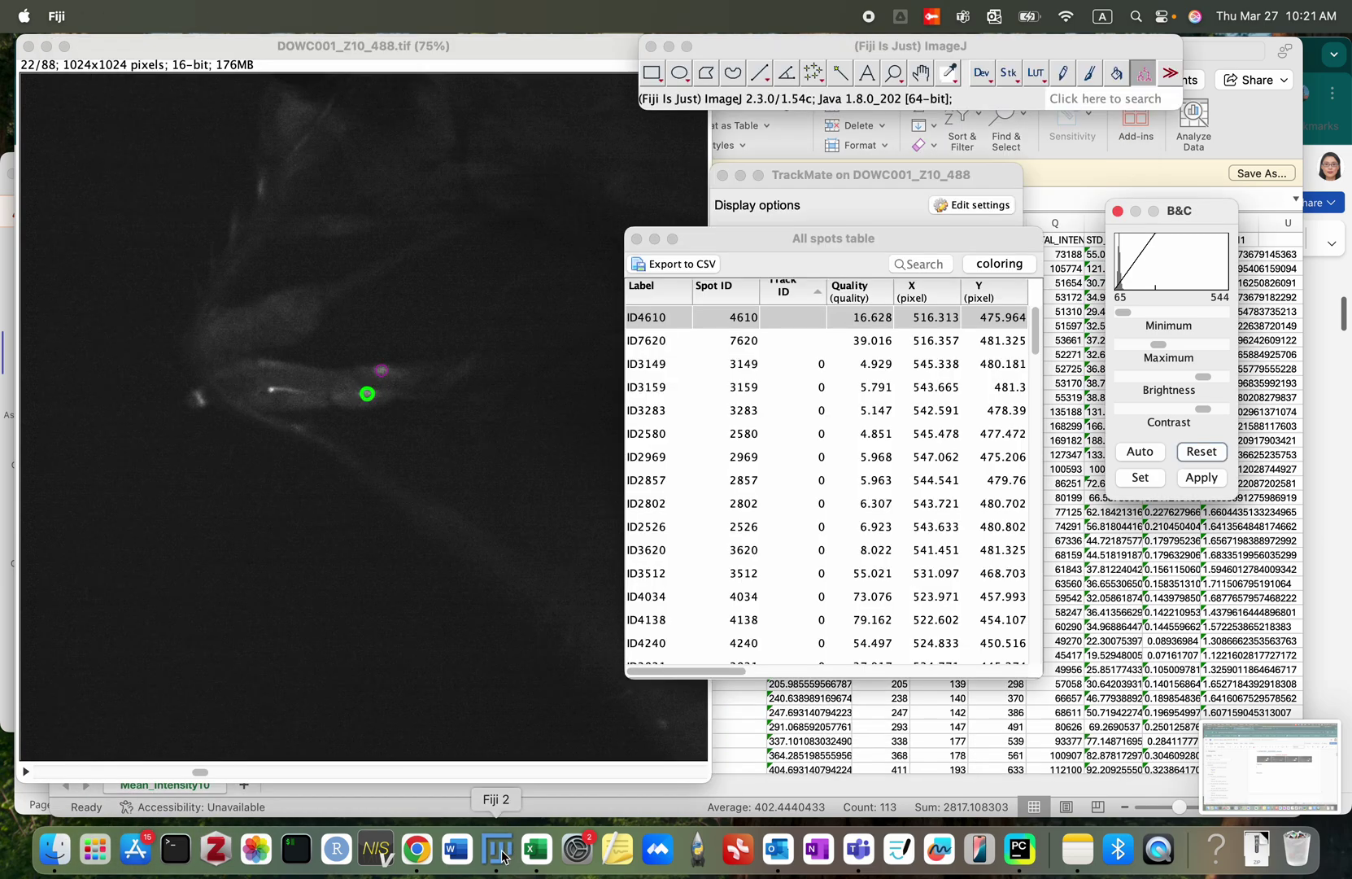
{"action": "left_click", "coordinate": [794, 321]}
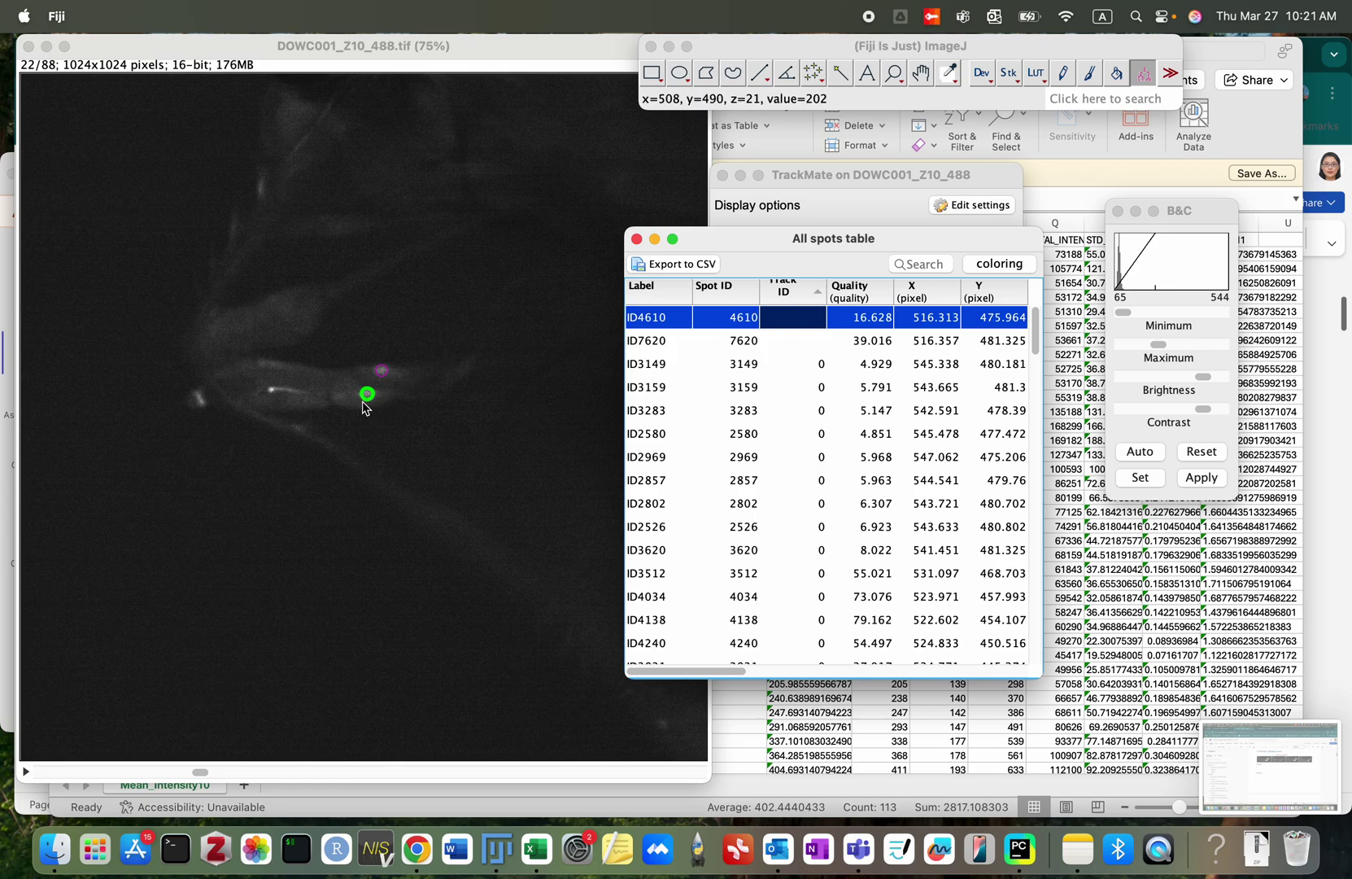
{"action": "left_click", "coordinate": [788, 340]}
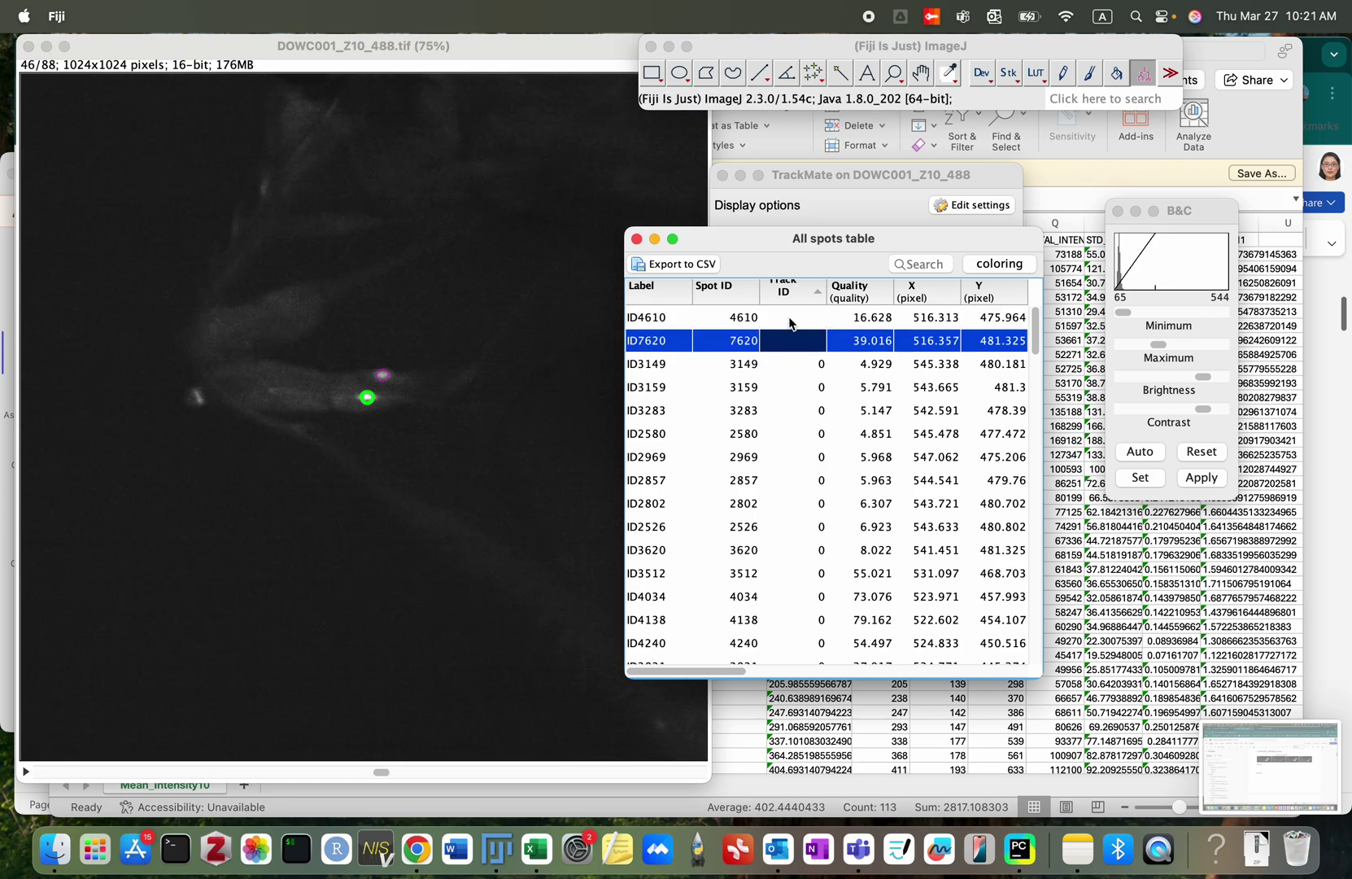
{"action": "left_click", "coordinate": [790, 316]}
{"action": "left_click", "coordinate": [785, 341]}
{"action": "left_click", "coordinate": [791, 325]}
Step: Switch back to Excel and delete the rows of the untracked spots ID4610 and ID7620
{"action": "key", "text": "super+Tab"}
{"action": "key", "text": "super+Tab"}
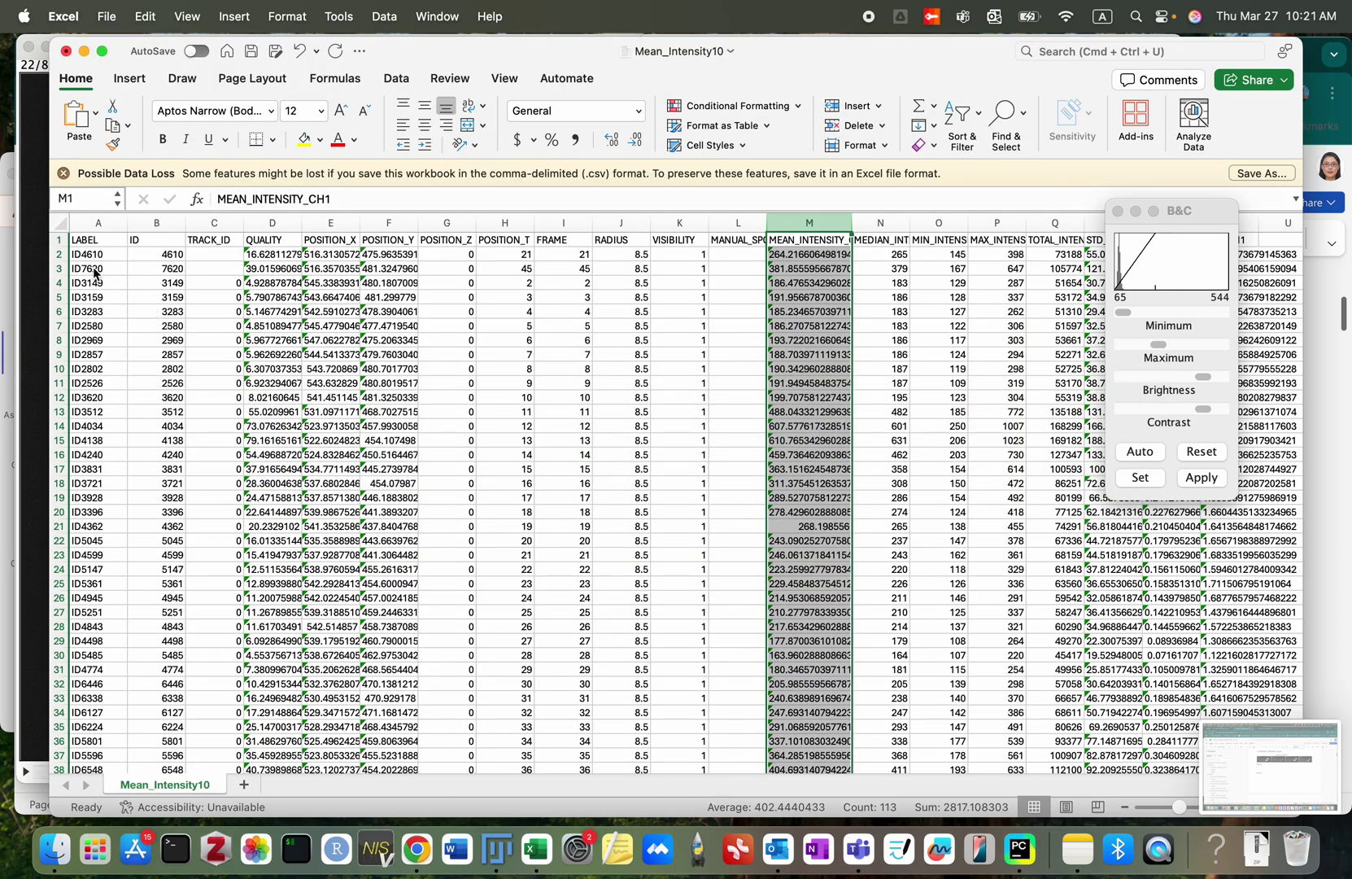
{"action": "left_click", "coordinate": [59, 254]}
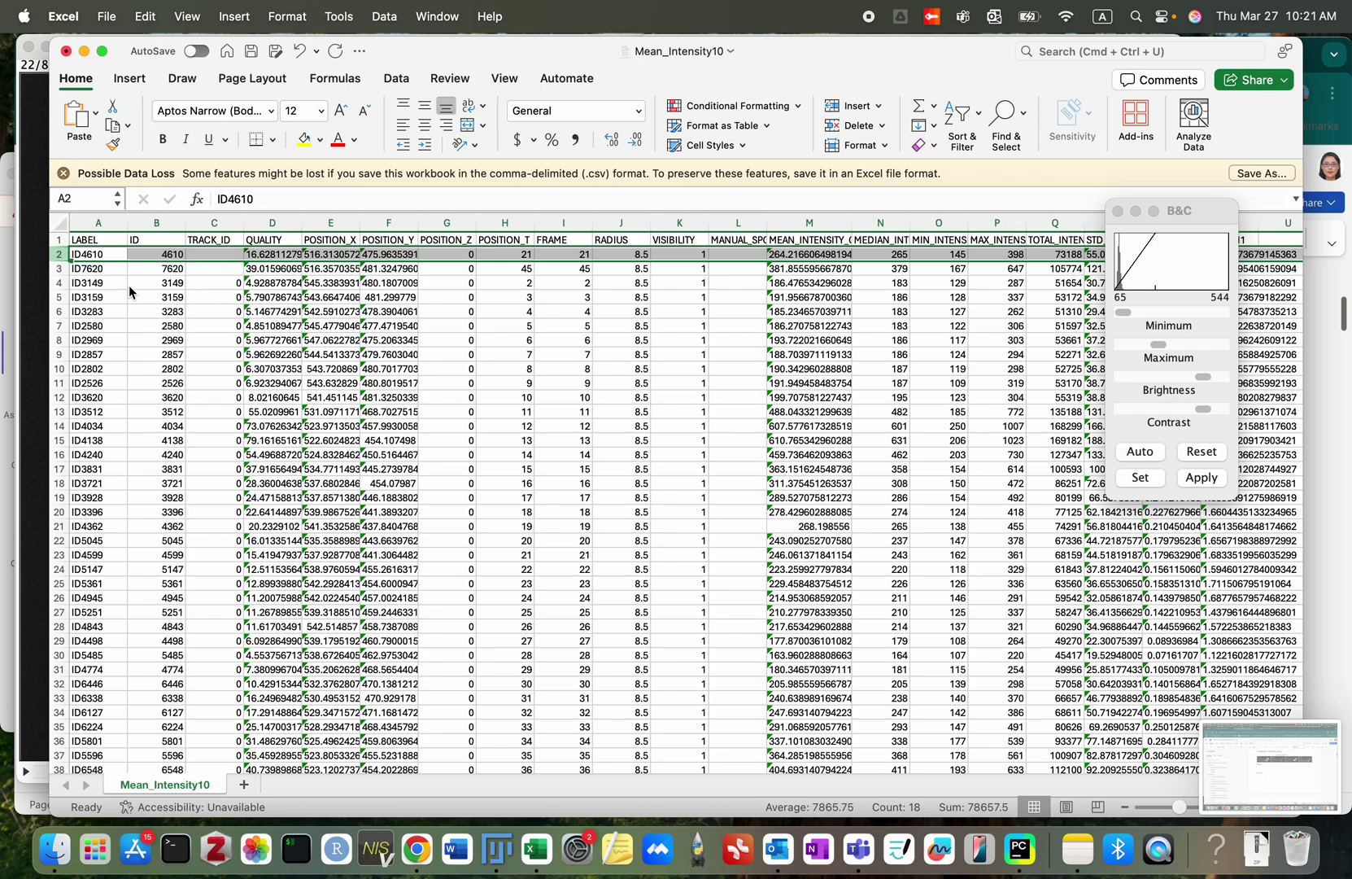
{"action": "left_click", "coordinate": [57, 253]}
{"action": "left_click_drag", "start_coordinate": [59, 254], "coordinate": [59, 270]}
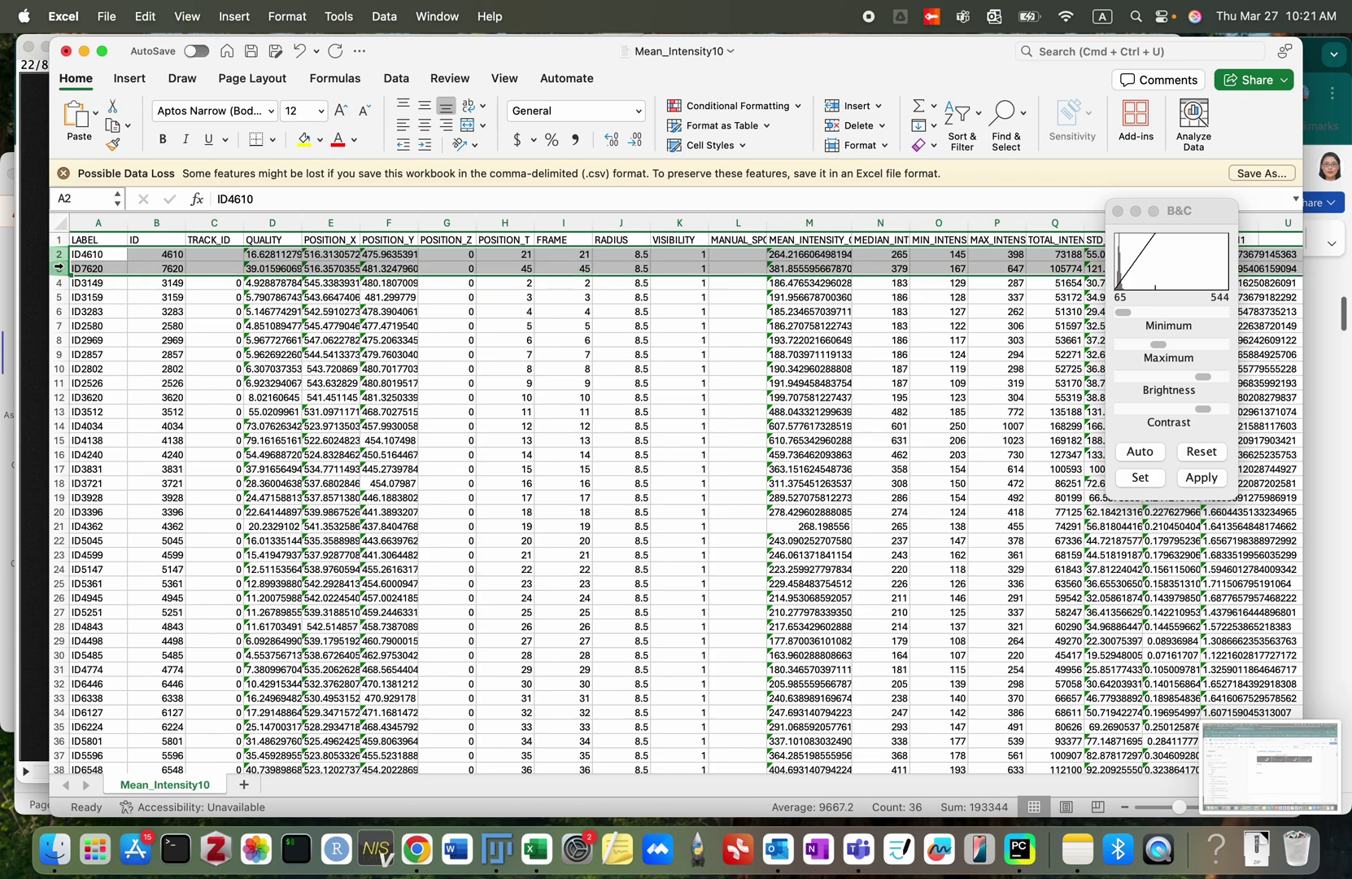
{"action": "right_click", "coordinate": [112, 275]}
{"action": "left_click", "coordinate": [184, 395]}
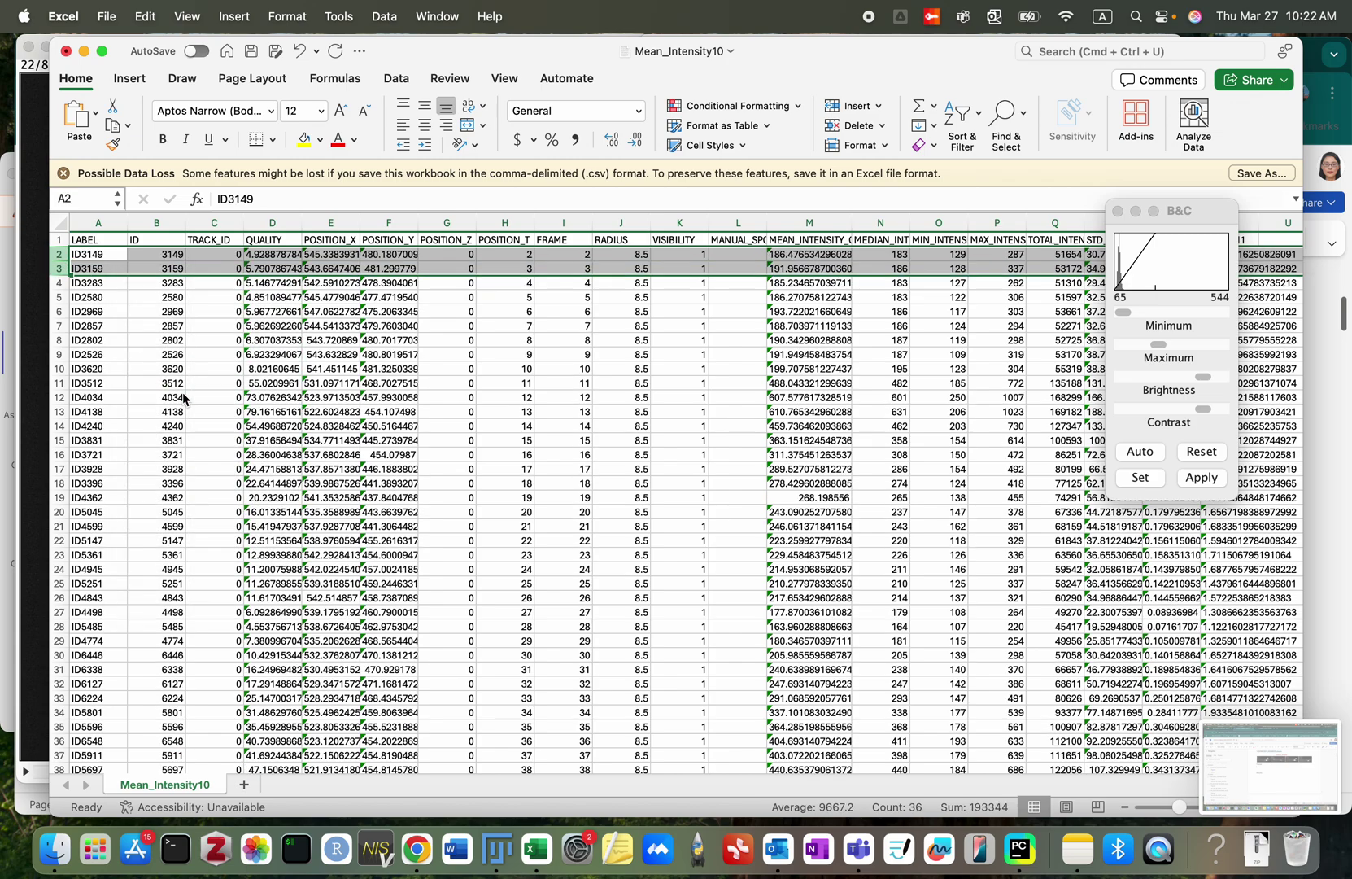
{"action": "left_click", "coordinate": [226, 259]}
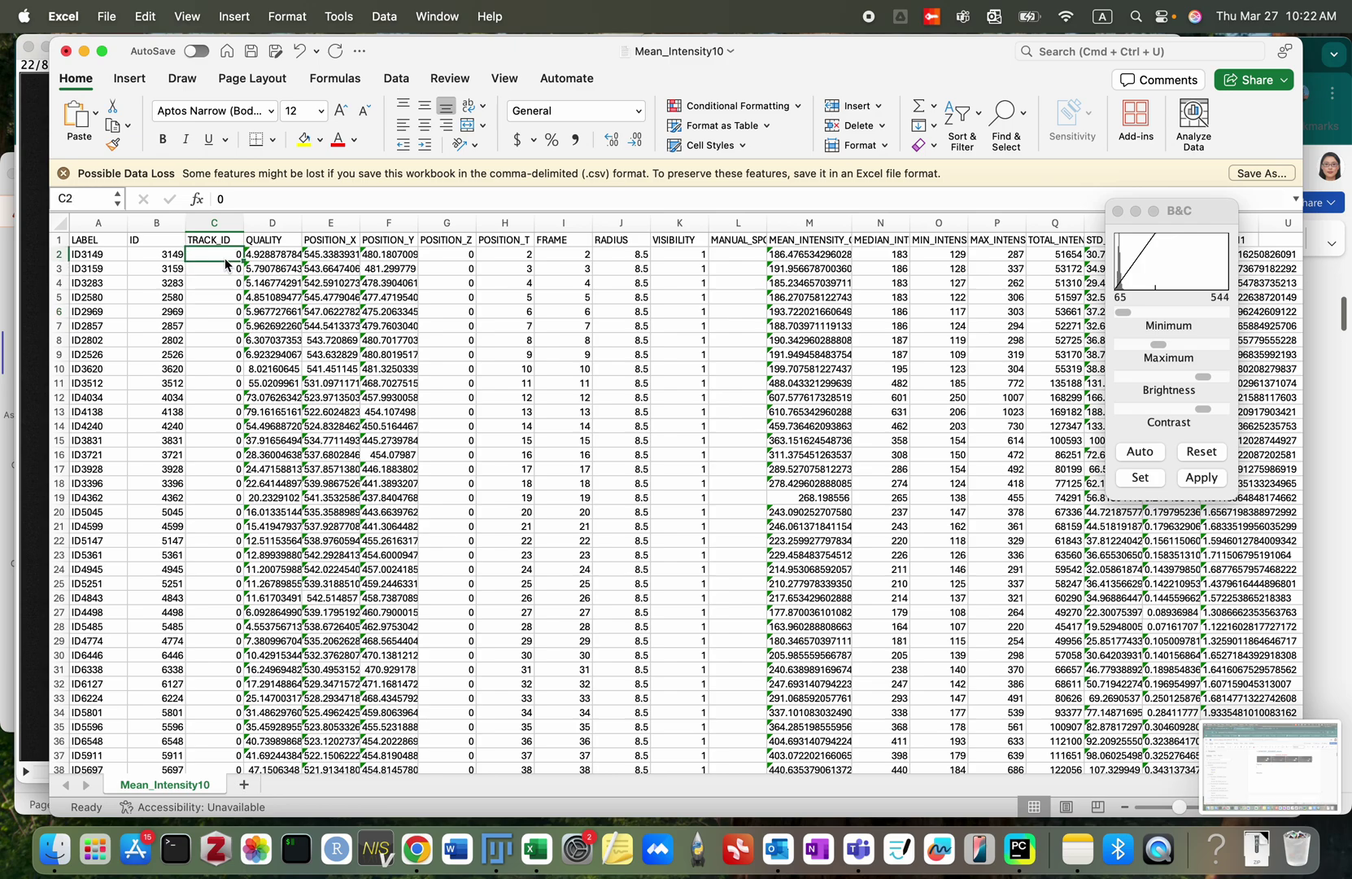
Step: Switch to Fiji and step through the track 0 spots from ID3149 to ID4034, comparing their positions with the neuron in the stack
{"action": "key", "text": "super+Tab"}
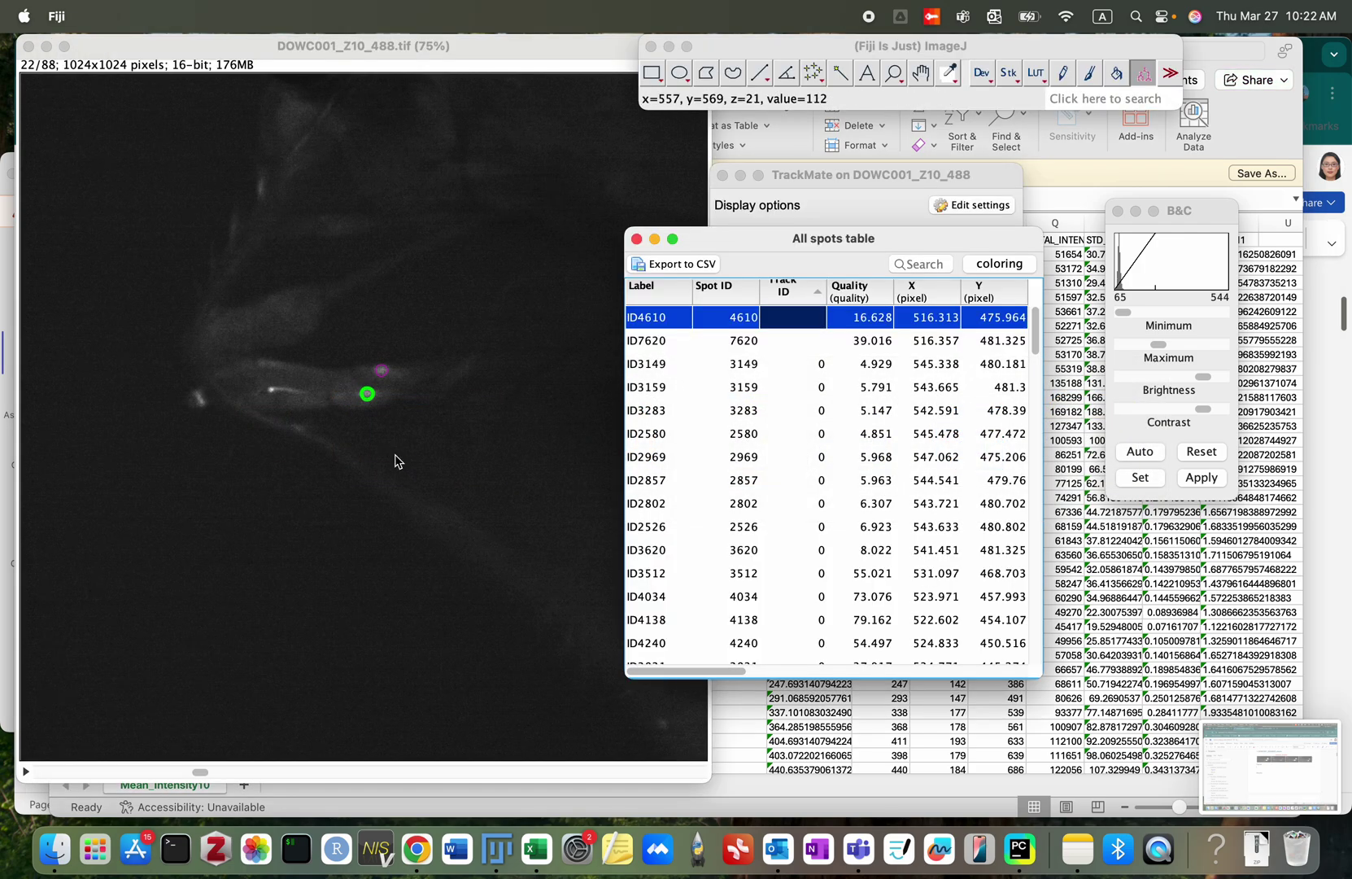
{"action": "left_click", "coordinate": [796, 367]}
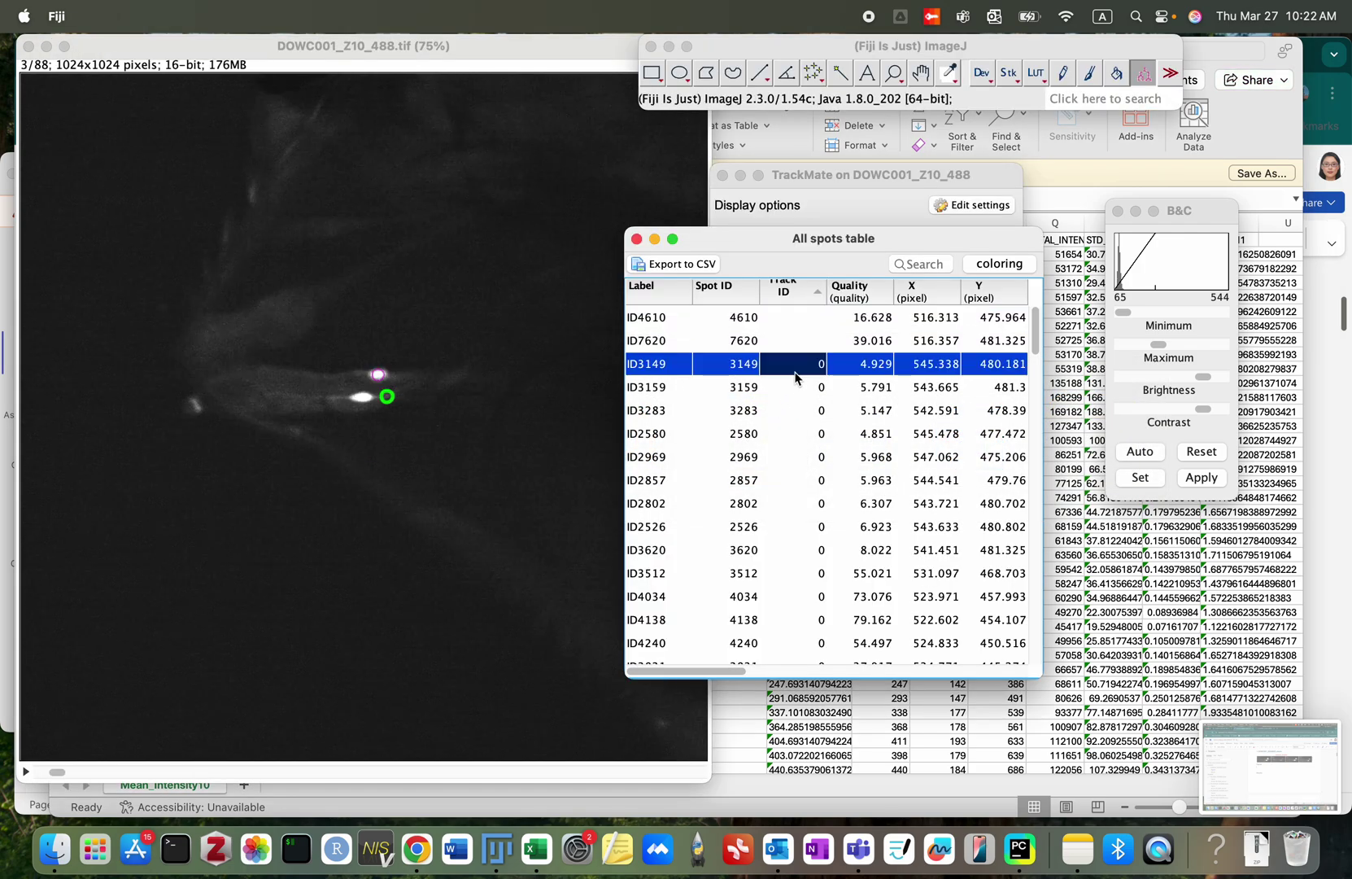
{"action": "key", "text": "Down"}
{"action": "key", "text": "Down"}
{"action": "key", "text": "Down"}
{"action": "key", "text": "Down"}
{"action": "key", "text": "Down"}
{"action": "key", "text": "Down"}
{"action": "key", "text": "Down"}
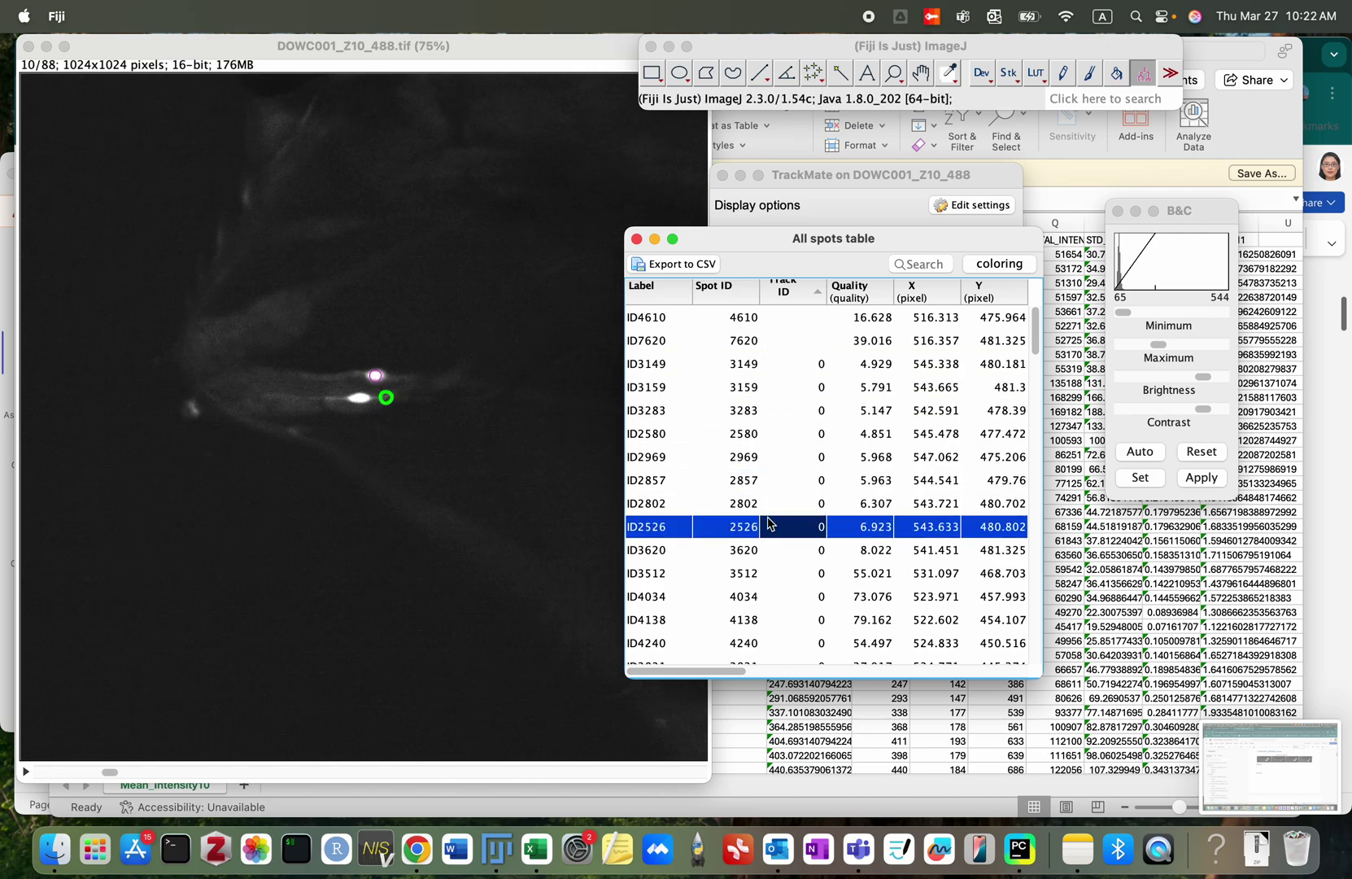
{"action": "left_click", "coordinate": [719, 533]}
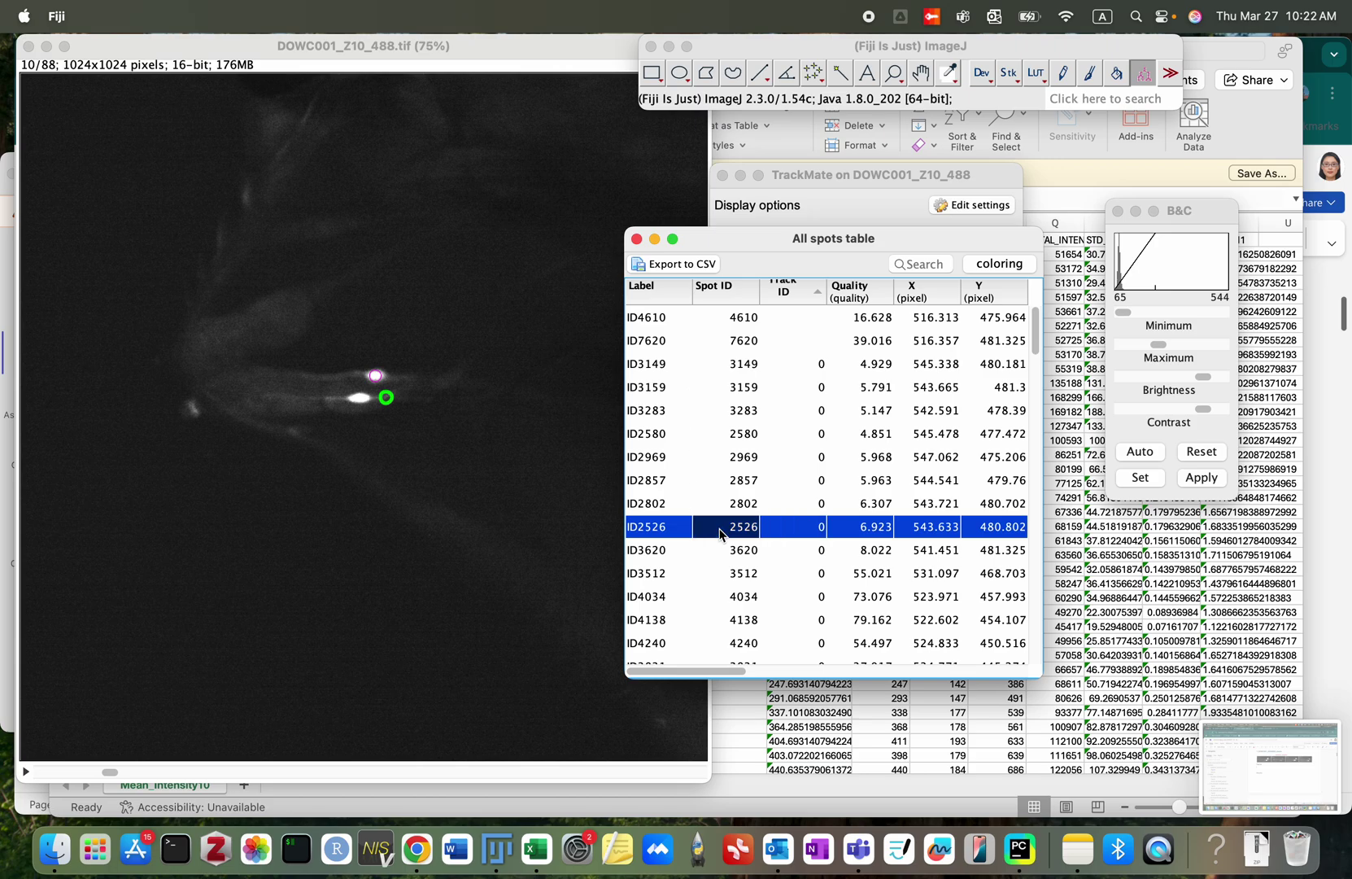
{"action": "key", "text": "Down"}
{"action": "key", "text": "Down"}
{"action": "key", "text": "Down"}
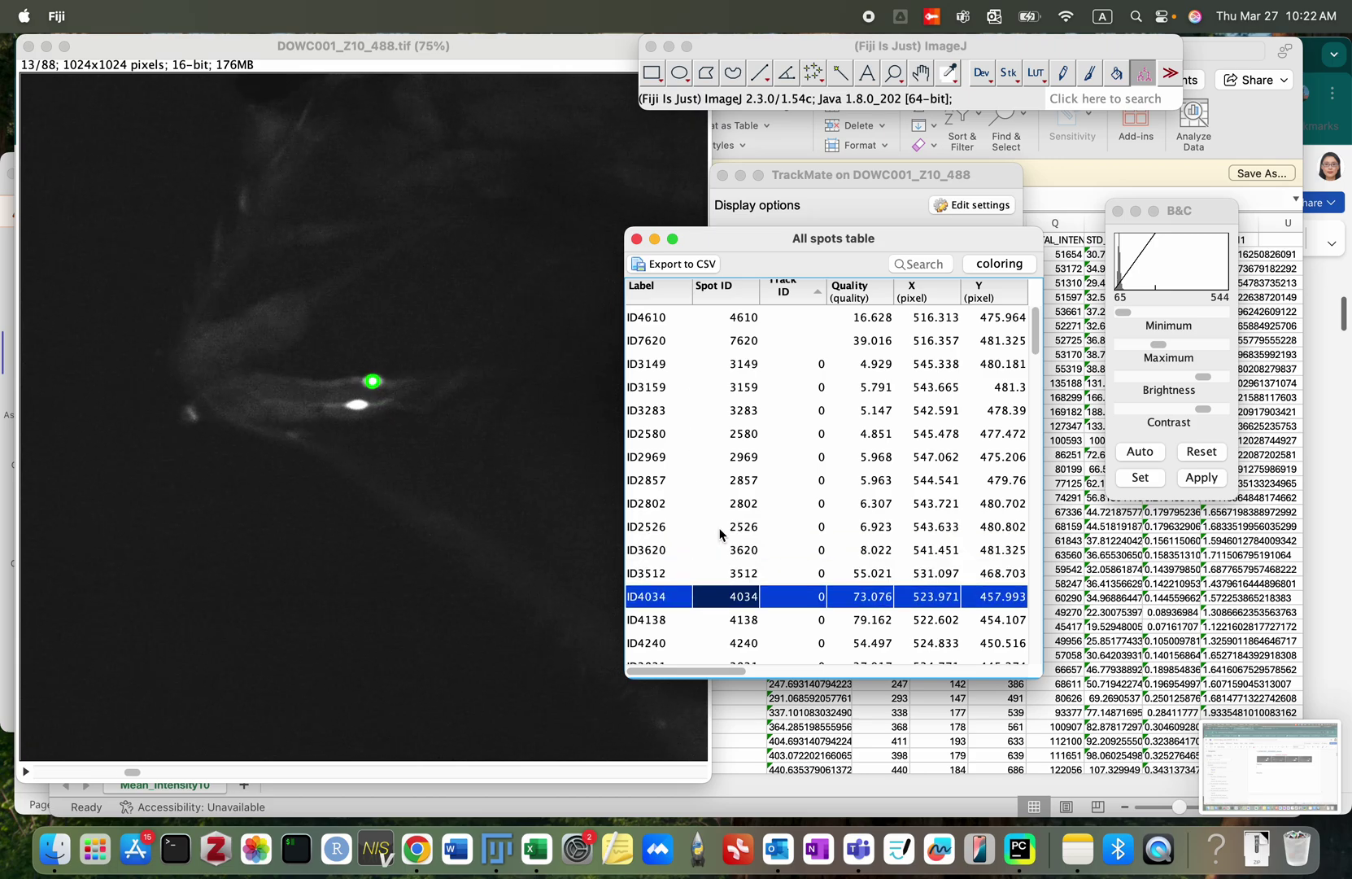
Step: Go back to spot ID3149 and recheck the track 0 spots through ID3512 to identify the last misplaced one before the neuron
{"action": "key", "text": "Up"}
{"action": "key", "text": "Up"}
{"action": "key", "text": "Up"}
{"action": "key", "text": "Up"}
{"action": "key", "text": "Up"}
{"action": "key", "text": "Up"}
{"action": "key", "text": "Up"}
{"action": "key", "text": "Up"}
{"action": "key", "text": "Up"}
{"action": "key", "text": "Up"}
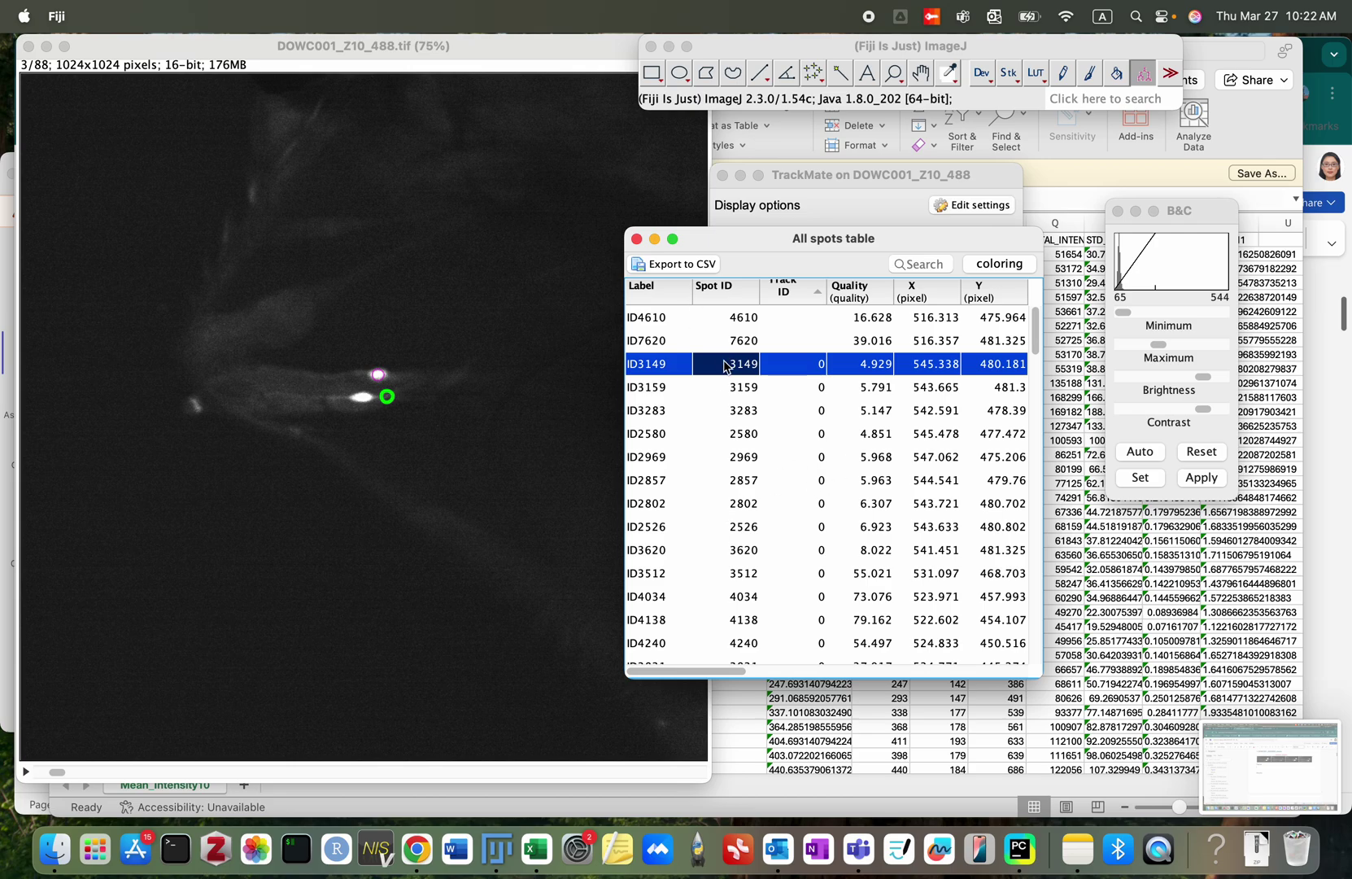
{"action": "key", "text": "Down"}
{"action": "key", "text": "Down"}
{"action": "key", "text": "Down"}
{"action": "key", "text": "Down"}
{"action": "key", "text": "Down"}
{"action": "key", "text": "Down"}
{"action": "key", "text": "Down"}
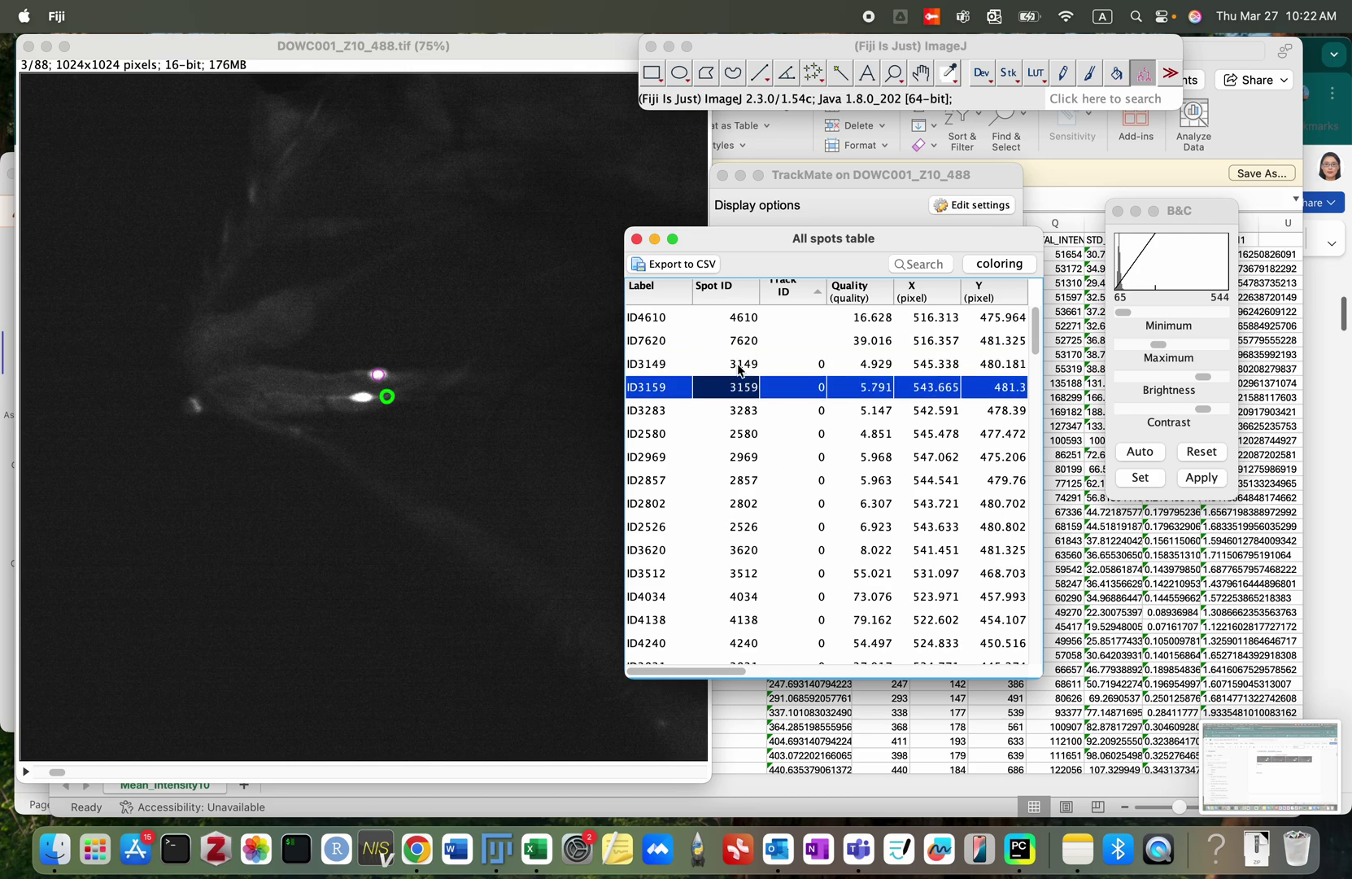
{"action": "key", "text": "Down"}
{"action": "key", "text": "Down"}
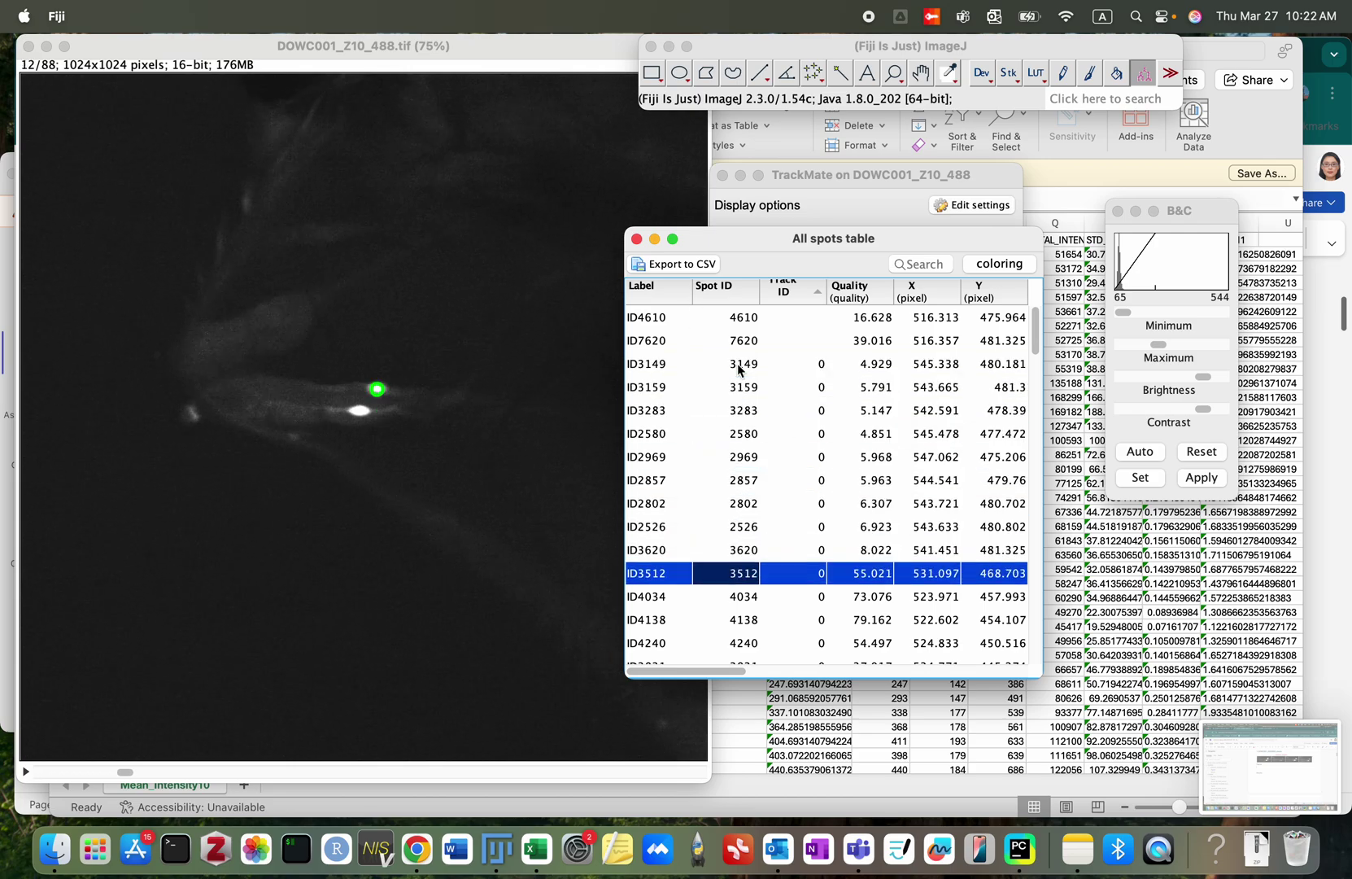
{"action": "key", "text": "Up"}
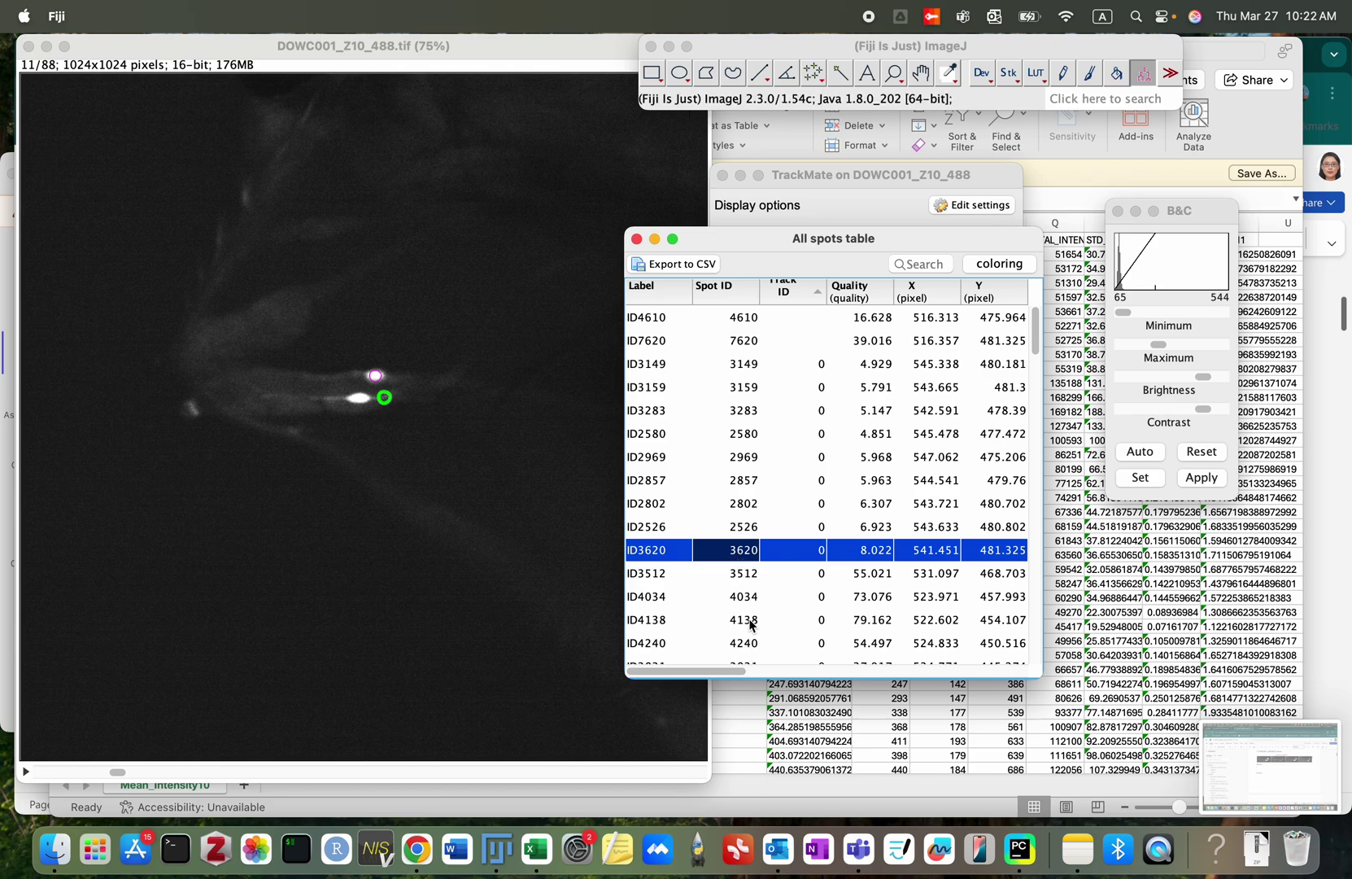
Step: Switch to Excel and delete rows 2 to 10, covering the misplaced spots ID3149 through ID3620
{"action": "left_click", "coordinate": [743, 704]}
{"action": "left_click", "coordinate": [170, 369]}
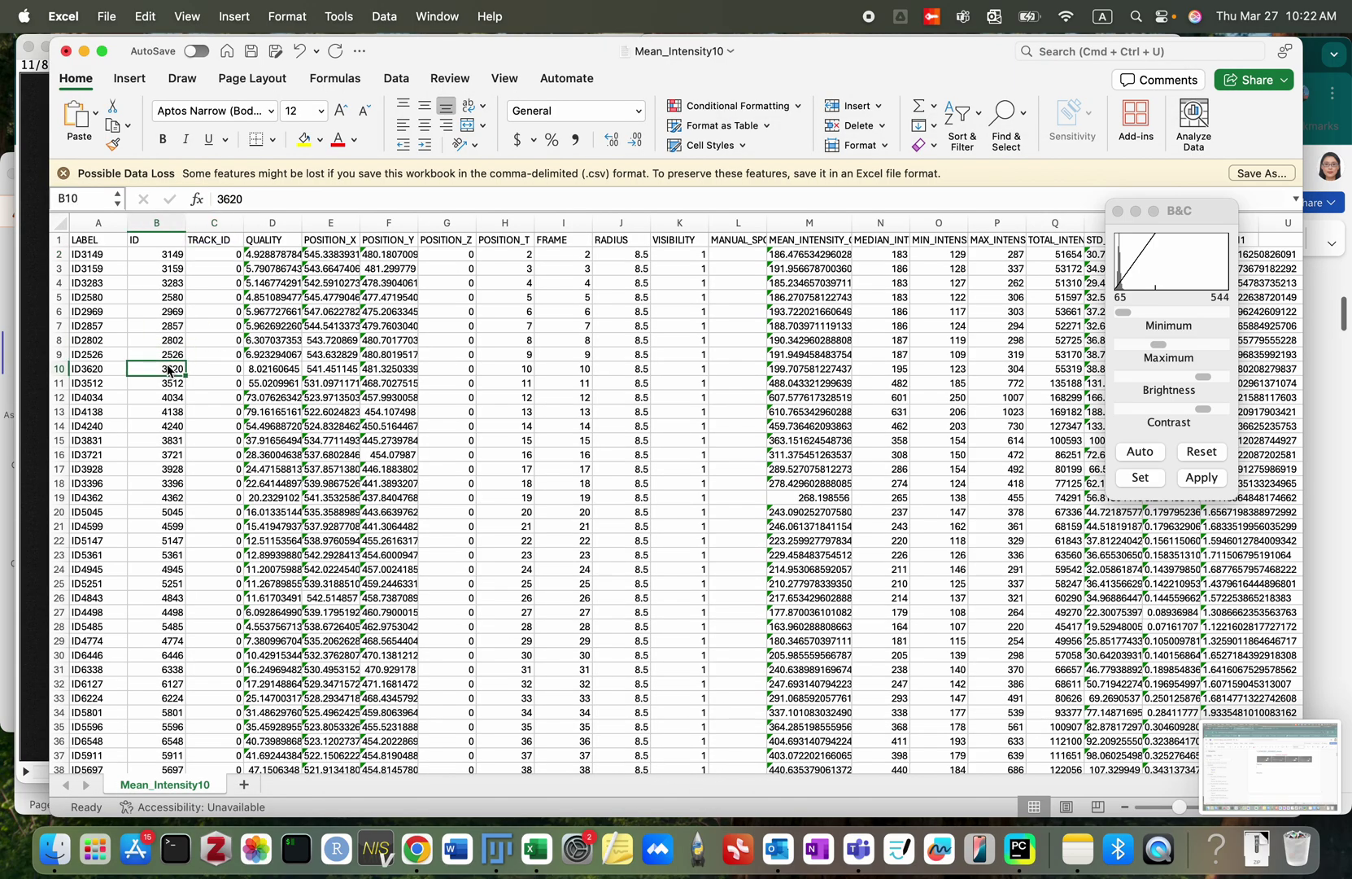
{"action": "left_click", "coordinate": [92, 368]}
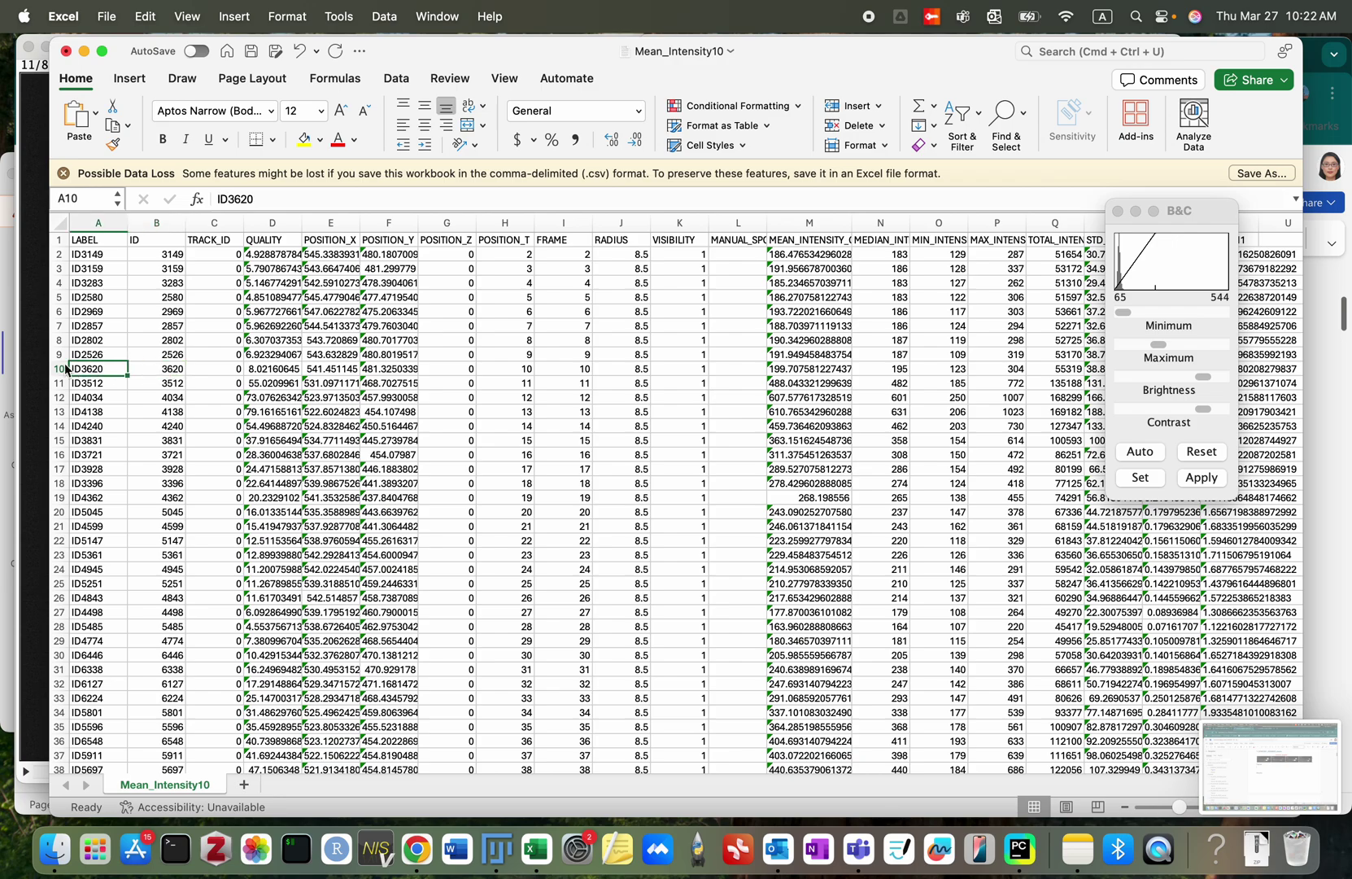
{"action": "left_click", "coordinate": [66, 368]}
{"action": "left_click", "coordinate": [58, 254], "text": "shift"}
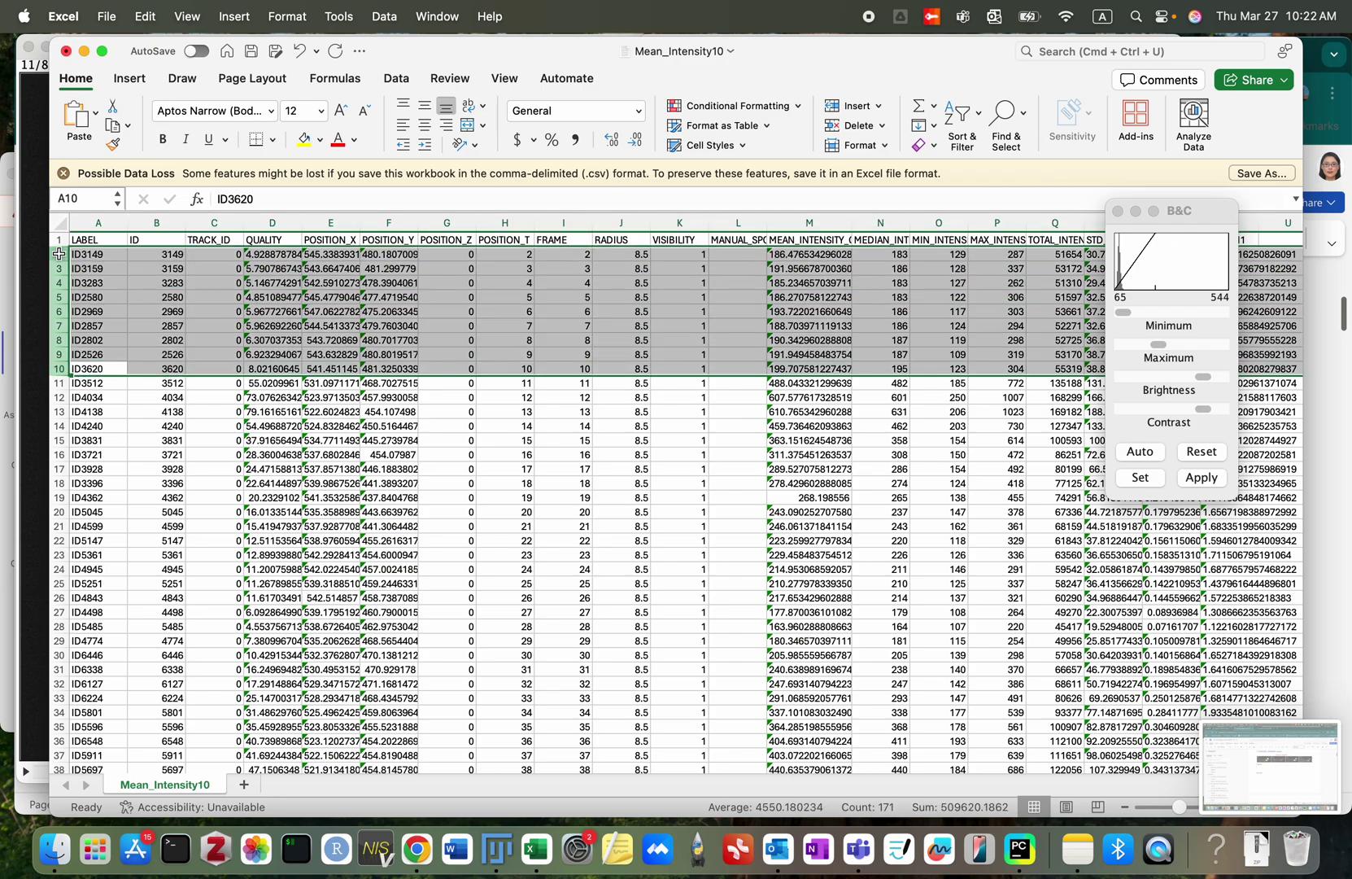
{"action": "right_click", "coordinate": [210, 273]}
{"action": "left_click", "coordinate": [260, 386]}
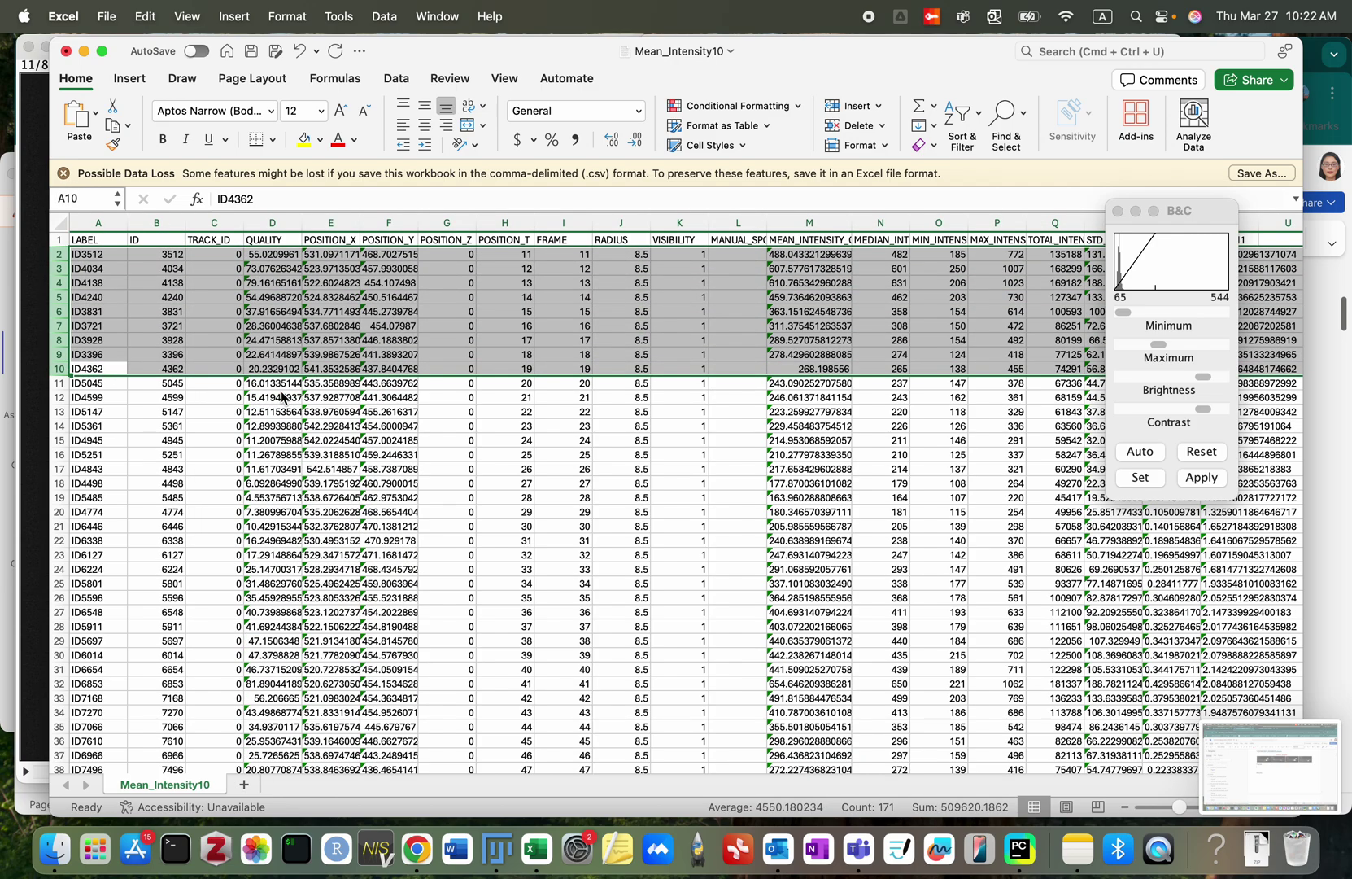
{"action": "left_click", "coordinate": [168, 258]}
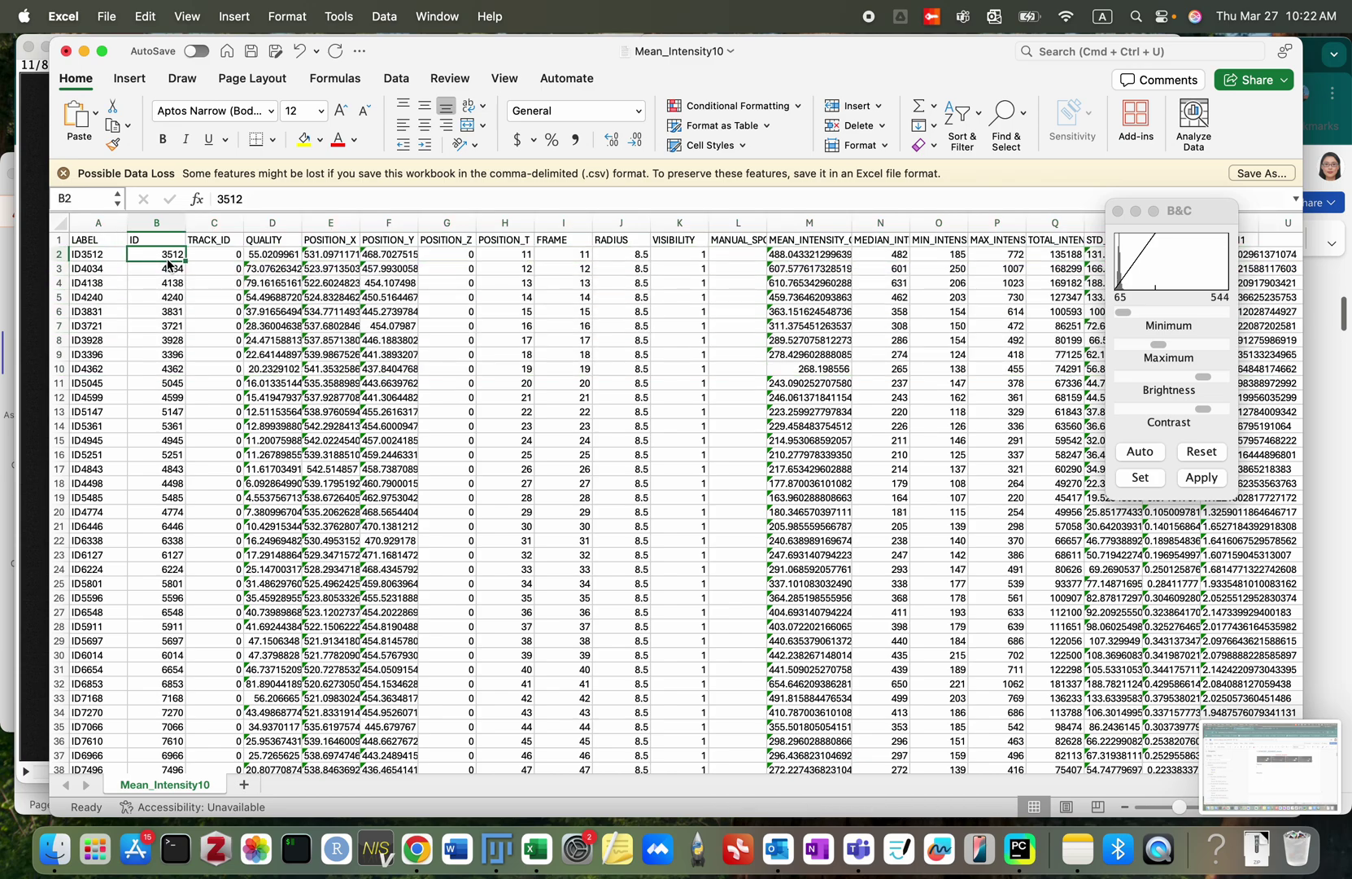
Step: Switch to Fiji and step through the remaining track 0 spots from ID3512 to ID11564, comparing each position with the neuron
{"action": "key", "text": "super+Tab"}
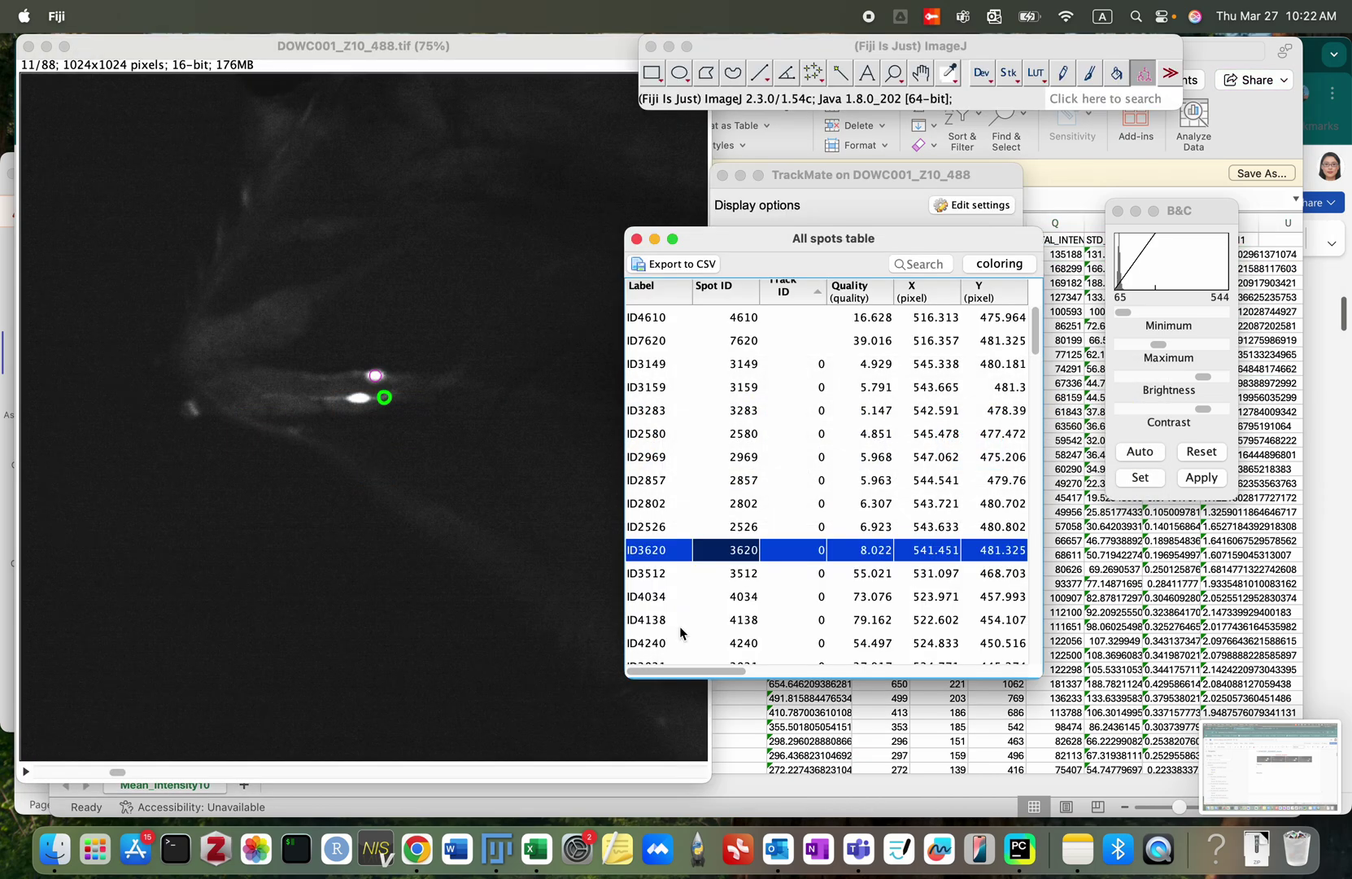
{"action": "key", "text": "Down"}
{"action": "key", "text": "Down"}
{"action": "key", "text": "Down"}
{"action": "key", "text": "Down"}
{"action": "key", "text": "Down"}
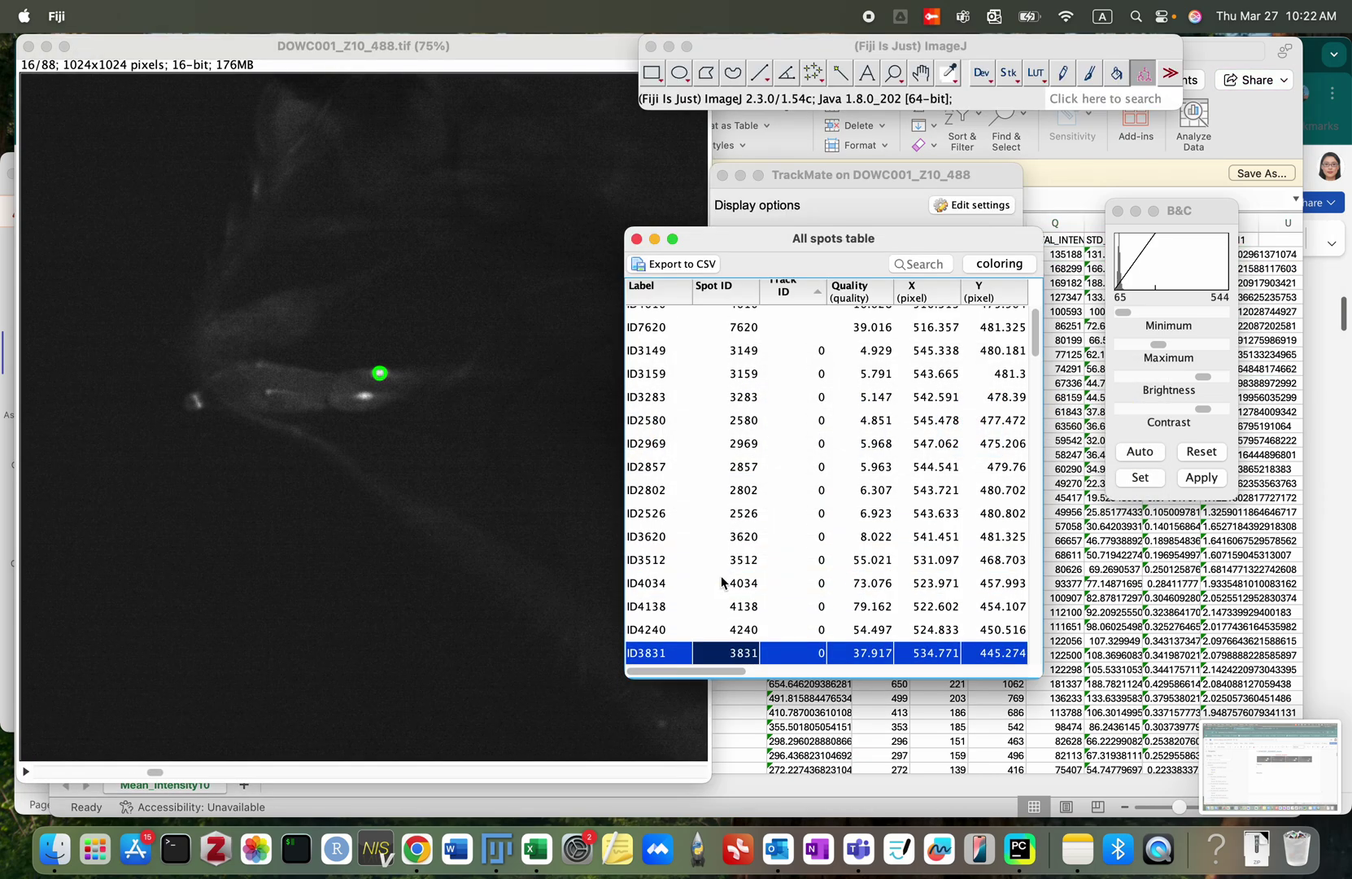
{"action": "key", "text": "Down"}
{"action": "key", "text": "Down"}
{"action": "key", "text": "Down"}
{"action": "key", "text": "Down"}
{"action": "key", "text": "Down"}
{"action": "key", "text": "Down"}
{"action": "key", "text": "Down"}
{"action": "key", "text": "Down"}
{"action": "key", "text": "Down"}
{"action": "key", "text": "Down"}
{"action": "key", "text": "Down"}
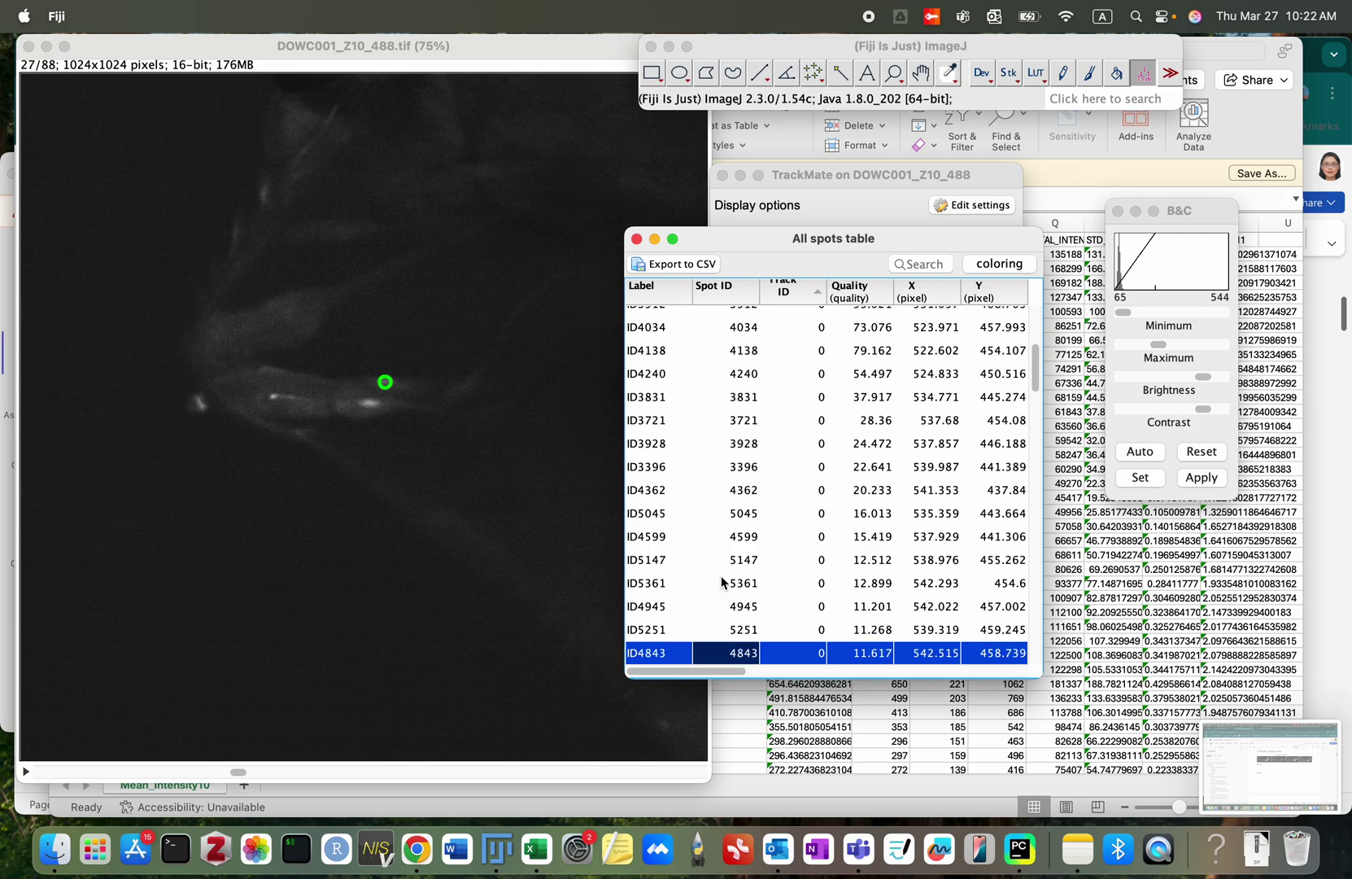
{"action": "key", "text": "Down"}
{"action": "key", "text": "Down"}
{"action": "key", "text": "Down"}
{"action": "key", "text": "Down"}
{"action": "key", "text": "Down"}
{"action": "key", "text": "Down"}
{"action": "key", "text": "Down"}
{"action": "key", "text": "Down"}
{"action": "key", "text": "Down"}
{"action": "key", "text": "Down"}
{"action": "key", "text": "Down"}
{"action": "key", "text": "Down"}
{"action": "key", "text": "Down"}
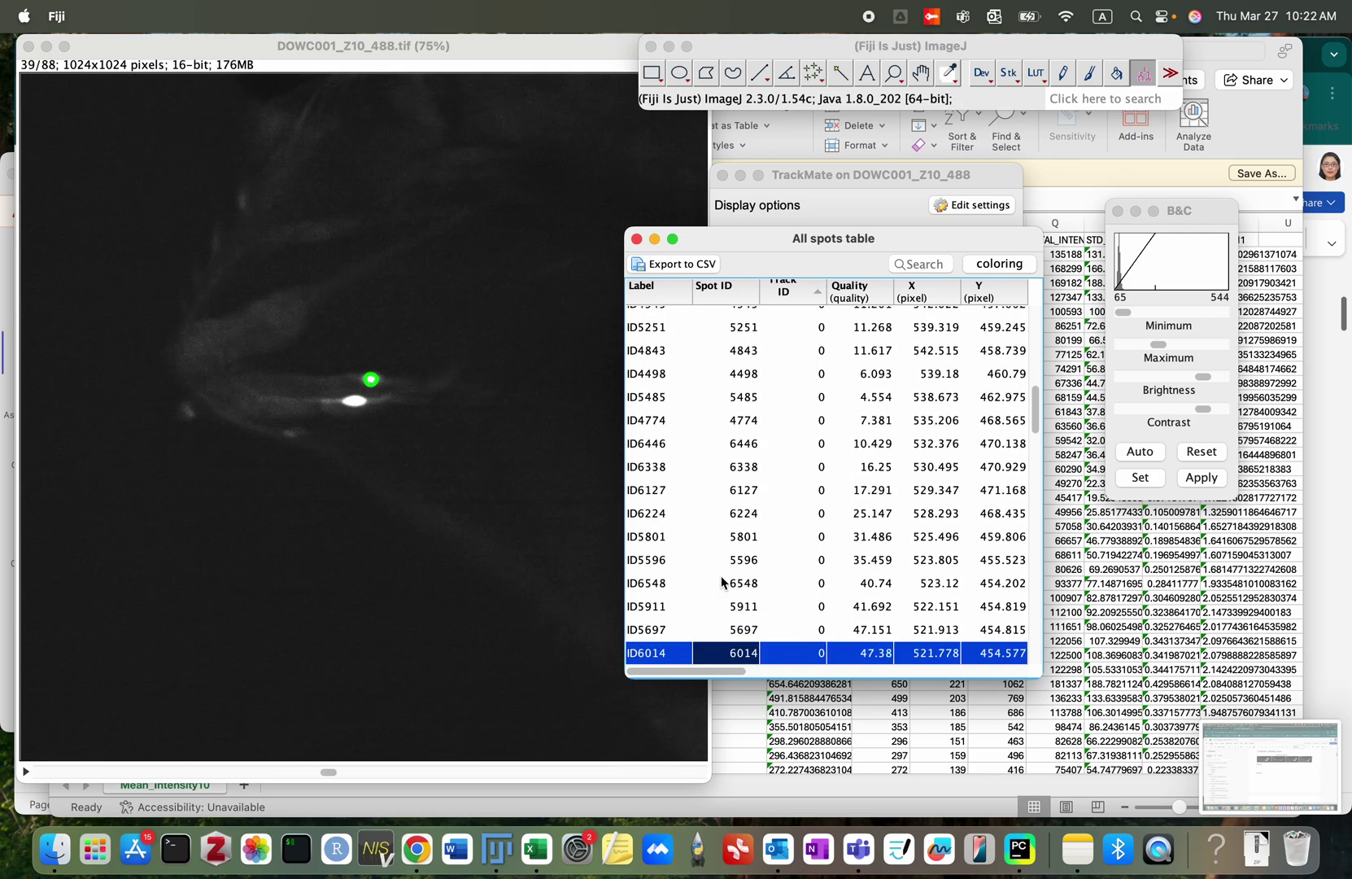
{"action": "key", "text": "Down"}
{"action": "key", "text": "Down"}
{"action": "key", "text": "Down"}
{"action": "key", "text": "Down"}
{"action": "key", "text": "Down"}
{"action": "key", "text": "Down"}
{"action": "key", "text": "Down"}
{"action": "key", "text": "Down"}
{"action": "key", "text": "Down"}
{"action": "key", "text": "Down"}
{"action": "key", "text": "Down"}
{"action": "key", "text": "Down"}
{"action": "key", "text": "Down"}
{"action": "key", "text": "Down"}
{"action": "key", "text": "Down"}
{"action": "key", "text": "Down"}
{"action": "key", "text": "Down"}
{"action": "key", "text": "Down"}
{"action": "key", "text": "Down"}
{"action": "key", "text": "Down"}
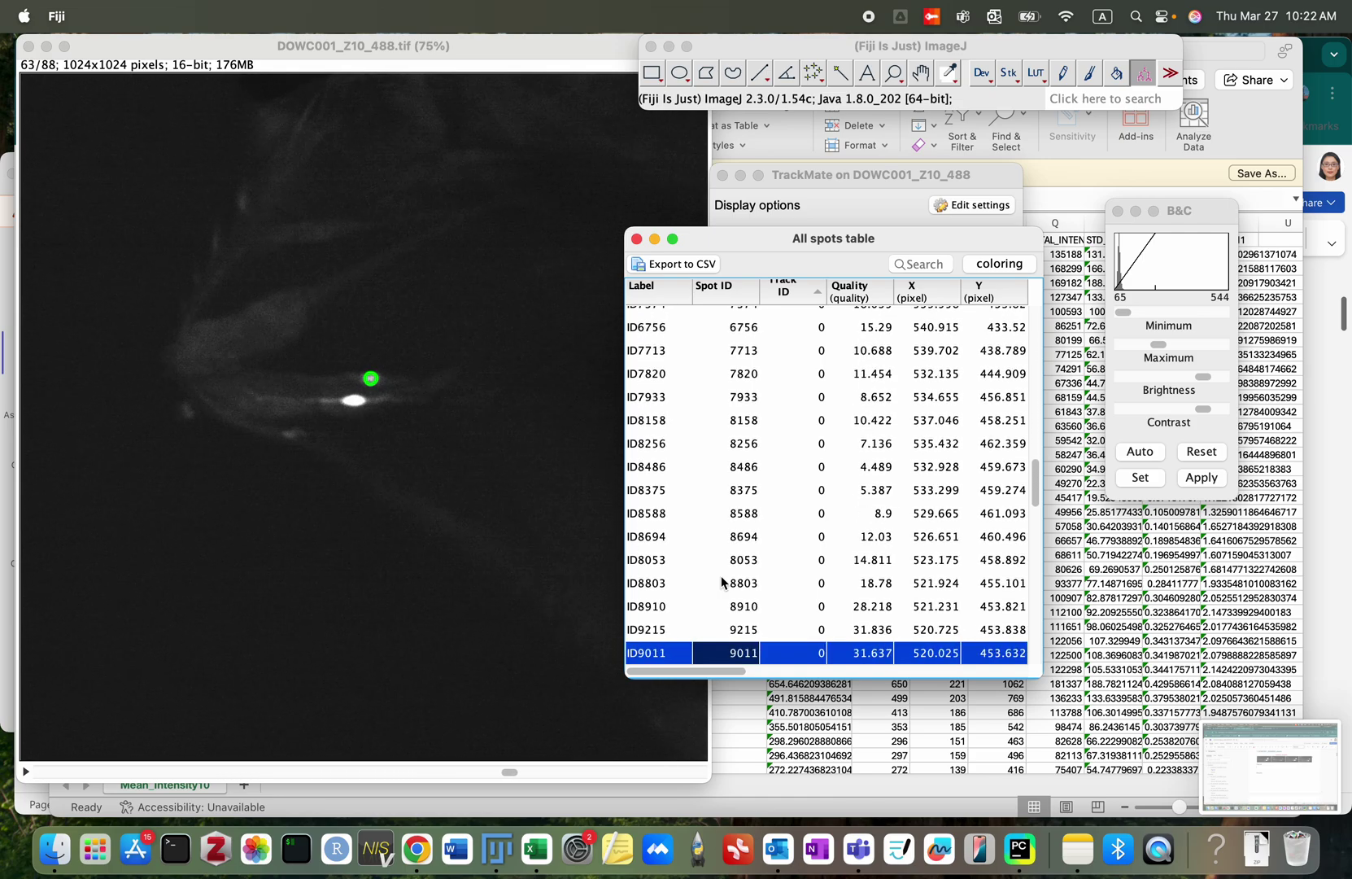
{"action": "key", "text": "Down"}
{"action": "key", "text": "Down"}
{"action": "key", "text": "Down"}
{"action": "key", "text": "Down"}
{"action": "key", "text": "Down"}
{"action": "key", "text": "Down"}
{"action": "key", "text": "Down"}
{"action": "key", "text": "Down"}
{"action": "key", "text": "Down"}
{"action": "key", "text": "Down"}
{"action": "key", "text": "Down"}
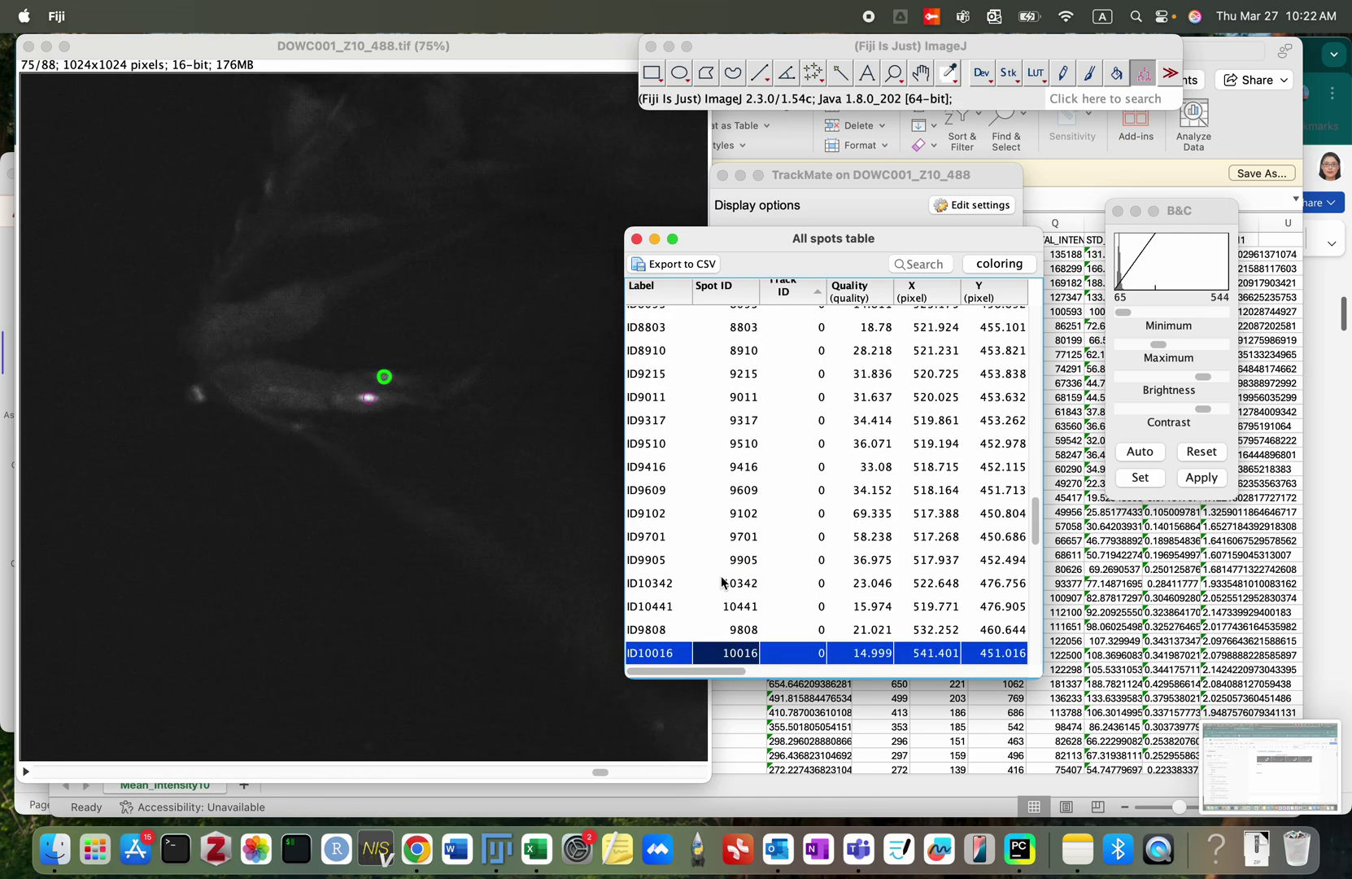
{"action": "key", "text": "Down"}
{"action": "key", "text": "Down"}
{"action": "key", "text": "Down"}
{"action": "key", "text": "Down"}
{"action": "key", "text": "Down"}
{"action": "key", "text": "Down"}
{"action": "key", "text": "Down"}
{"action": "key", "text": "Down"}
{"action": "key", "text": "Down"}
{"action": "key", "text": "Down"}
{"action": "key", "text": "Down"}
{"action": "key", "text": "Down"}
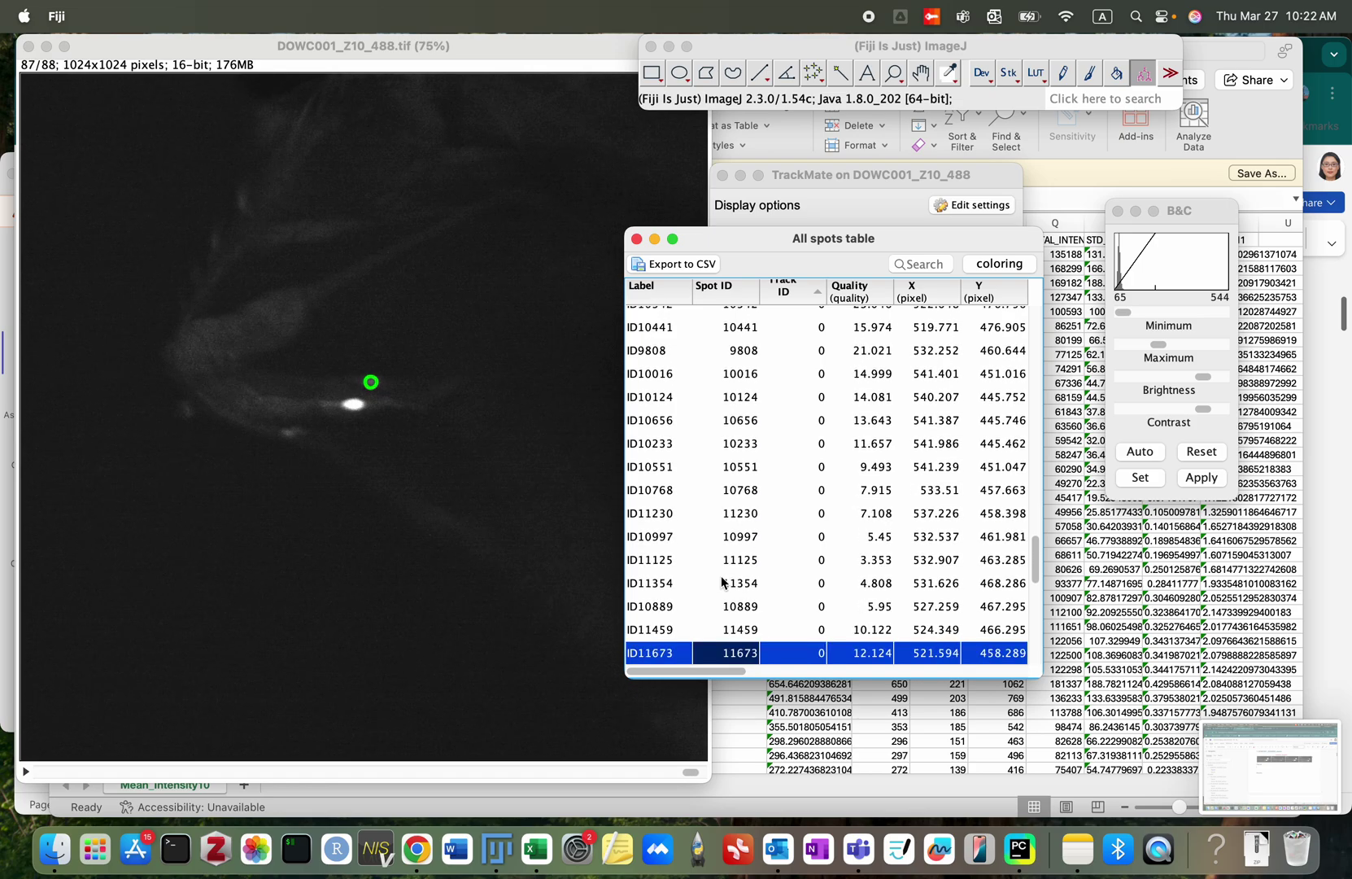
{"action": "key", "text": "Down"}
Step: Step through the track 1 spots from ID2677 to ID2511, checking that each one sits on the neuron
{"action": "key", "text": "Down"}
{"action": "key", "text": "Down"}
{"action": "key", "text": "Down"}
{"action": "key", "text": "Down"}
{"action": "key", "text": "Down"}
{"action": "key", "text": "Down"}
{"action": "key", "text": "Down"}
{"action": "key", "text": "Down"}
{"action": "key", "text": "Down"}
{"action": "key", "text": "Down"}
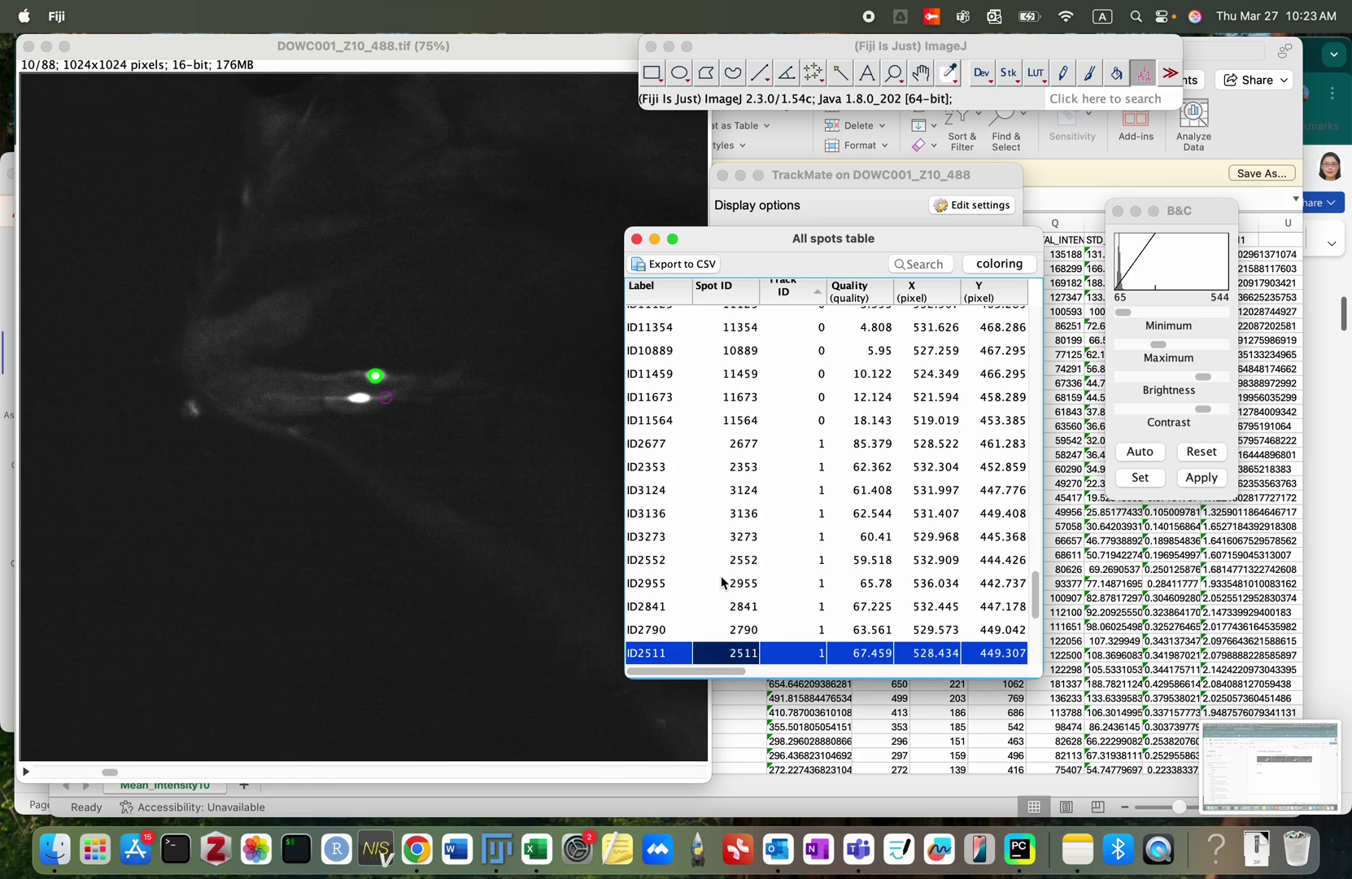
Step: Recheck the track 1 spots around ID2511, ID3609, ID3406 and ID4372 to identify where the track leaves the neuron
{"action": "key", "text": "Down"}
{"action": "key", "text": "Down"}
{"action": "key", "text": "Down"}
{"action": "key", "text": "Down"}
{"action": "key", "text": "Up"}
{"action": "key", "text": "Up"}
{"action": "key", "text": "Up"}
{"action": "key", "text": "Up"}
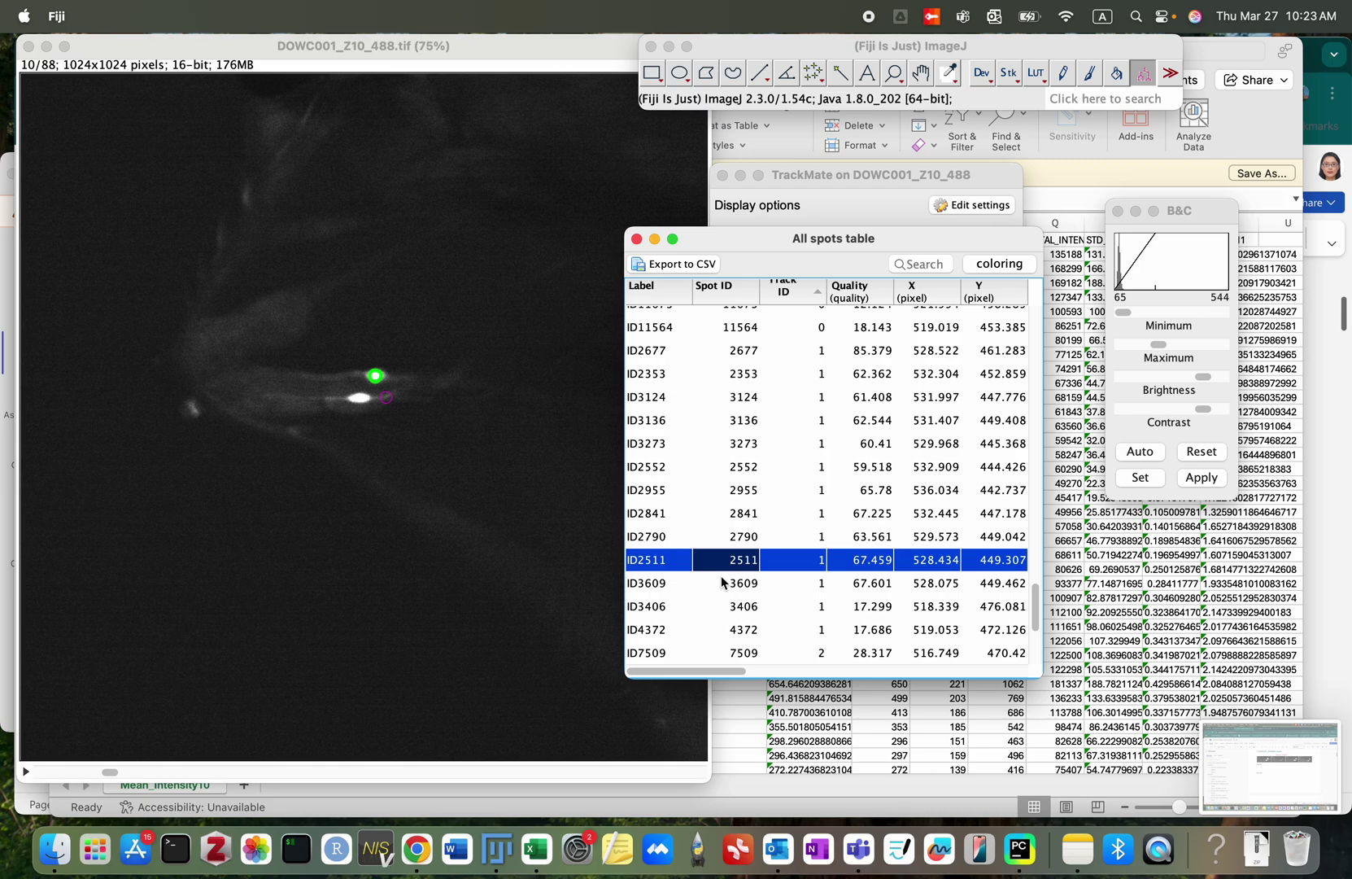
{"action": "key", "text": "Down"}
{"action": "key", "text": "Down"}
{"action": "key", "text": "Up"}
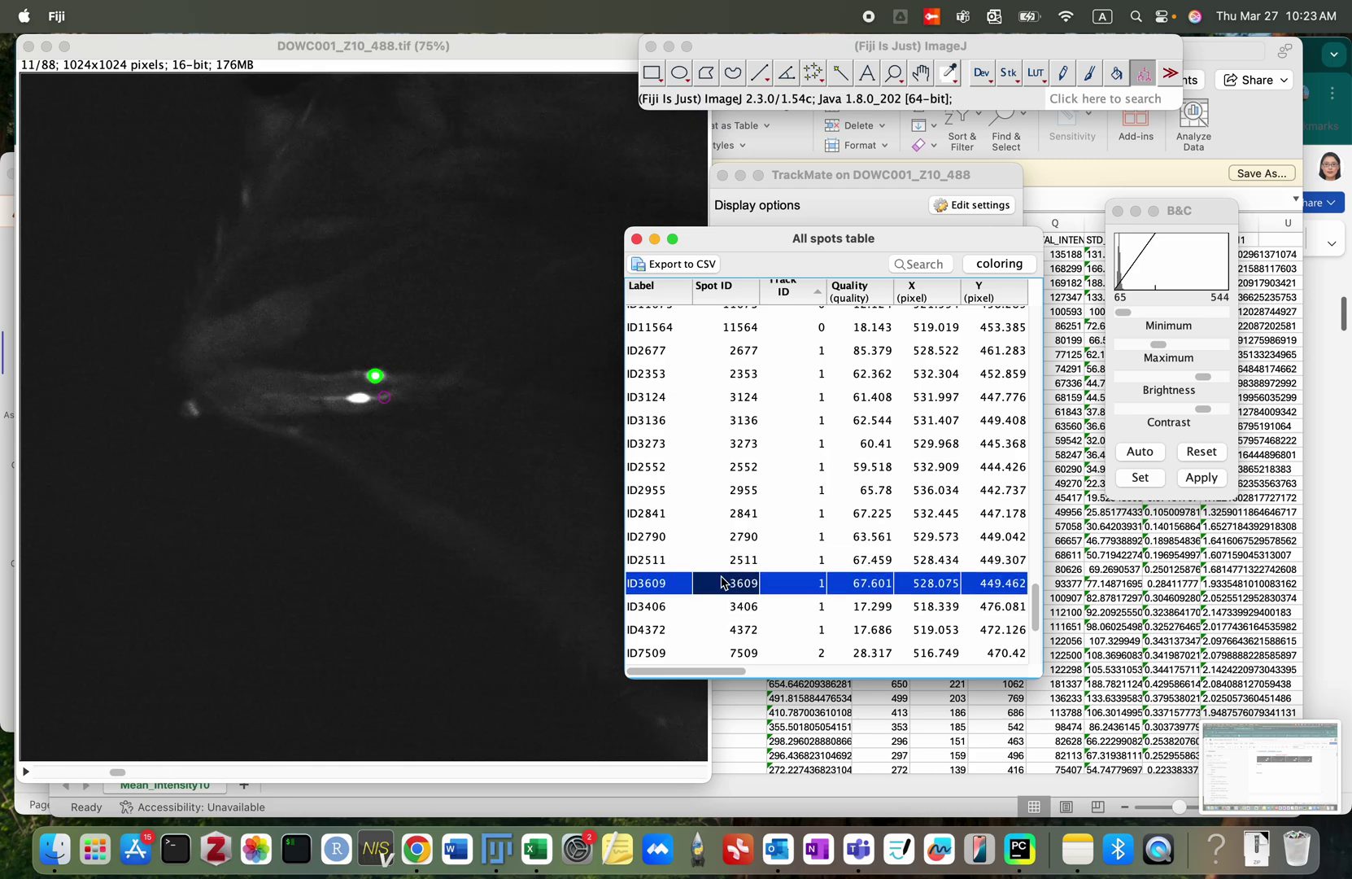
{"action": "key", "text": "Up"}
{"action": "key", "text": "Up"}
{"action": "key", "text": "Up"}
{"action": "key", "text": "Down"}
{"action": "key", "text": "Down"}
{"action": "key", "text": "Down"}
{"action": "key", "text": "Down"}
{"action": "key", "text": "Up"}
{"action": "key", "text": "Down"}
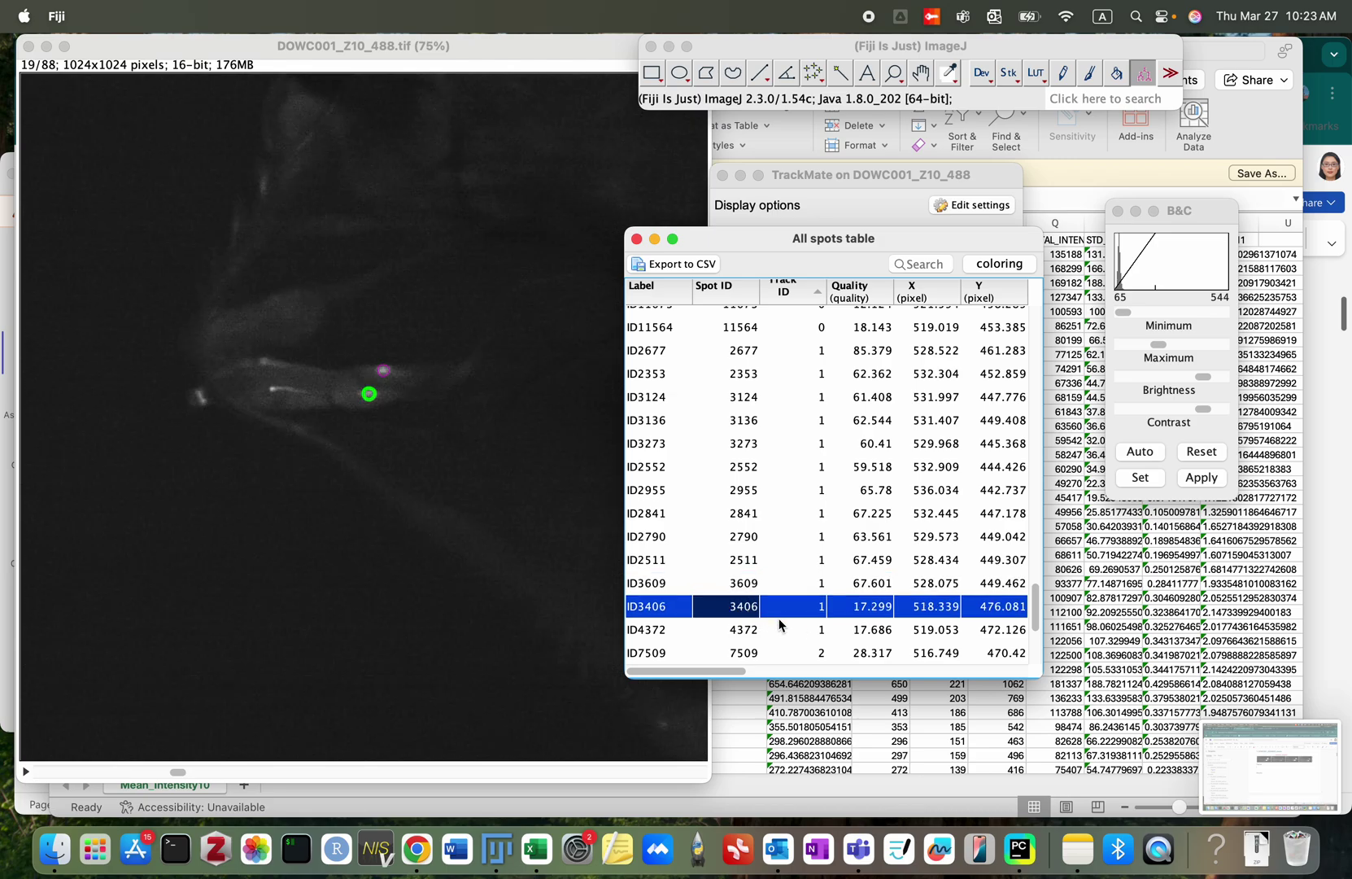
{"action": "key", "text": "Down"}
Step: Step through the track 2 and track 3 spots from ID7509 to ID10244, comparing their positions with the neuron
{"action": "key", "text": "Down"}
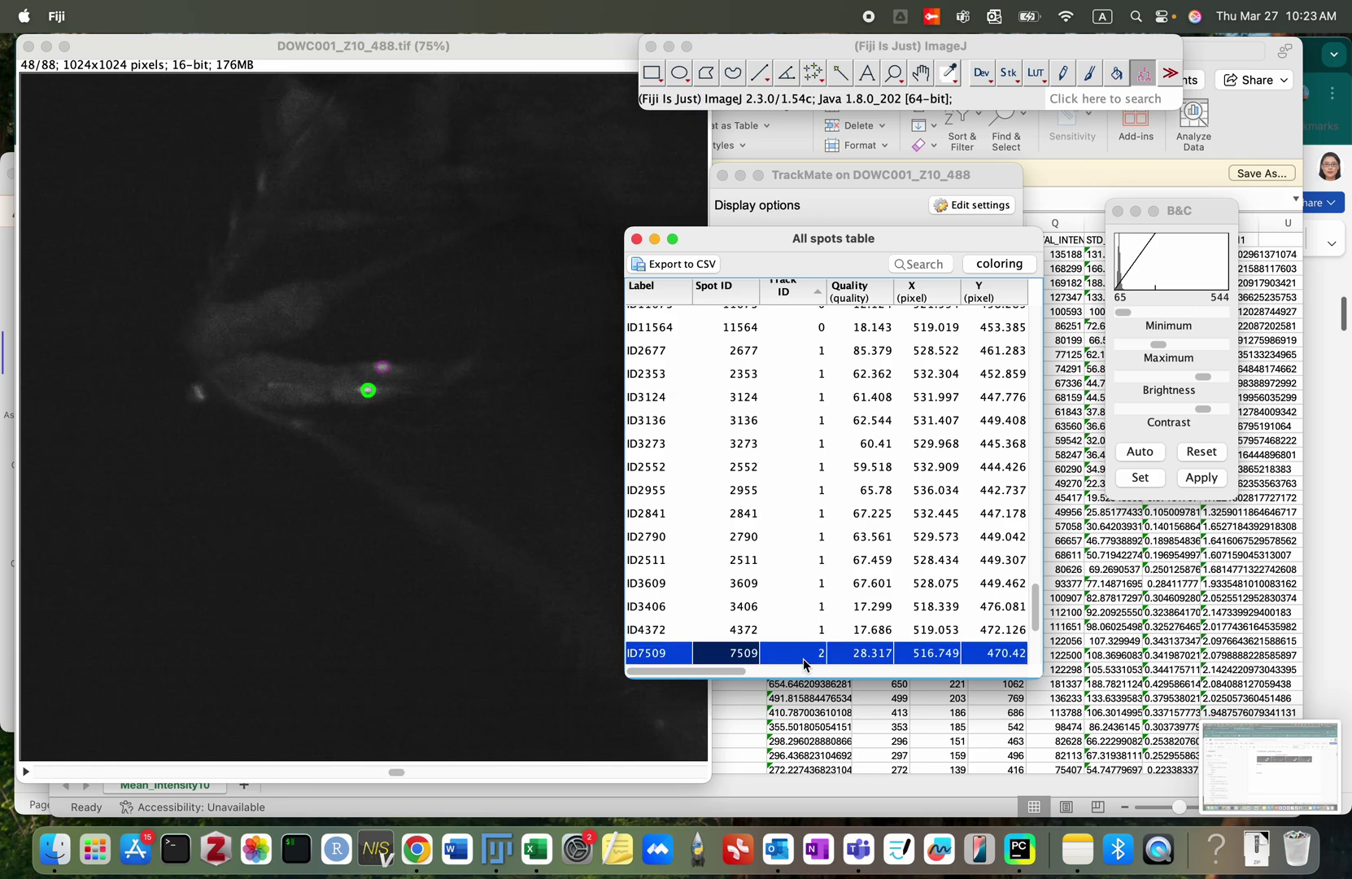
{"action": "key", "text": "Down"}
{"action": "key", "text": "Down"}
{"action": "key", "text": "Down"}
{"action": "key", "text": "Down"}
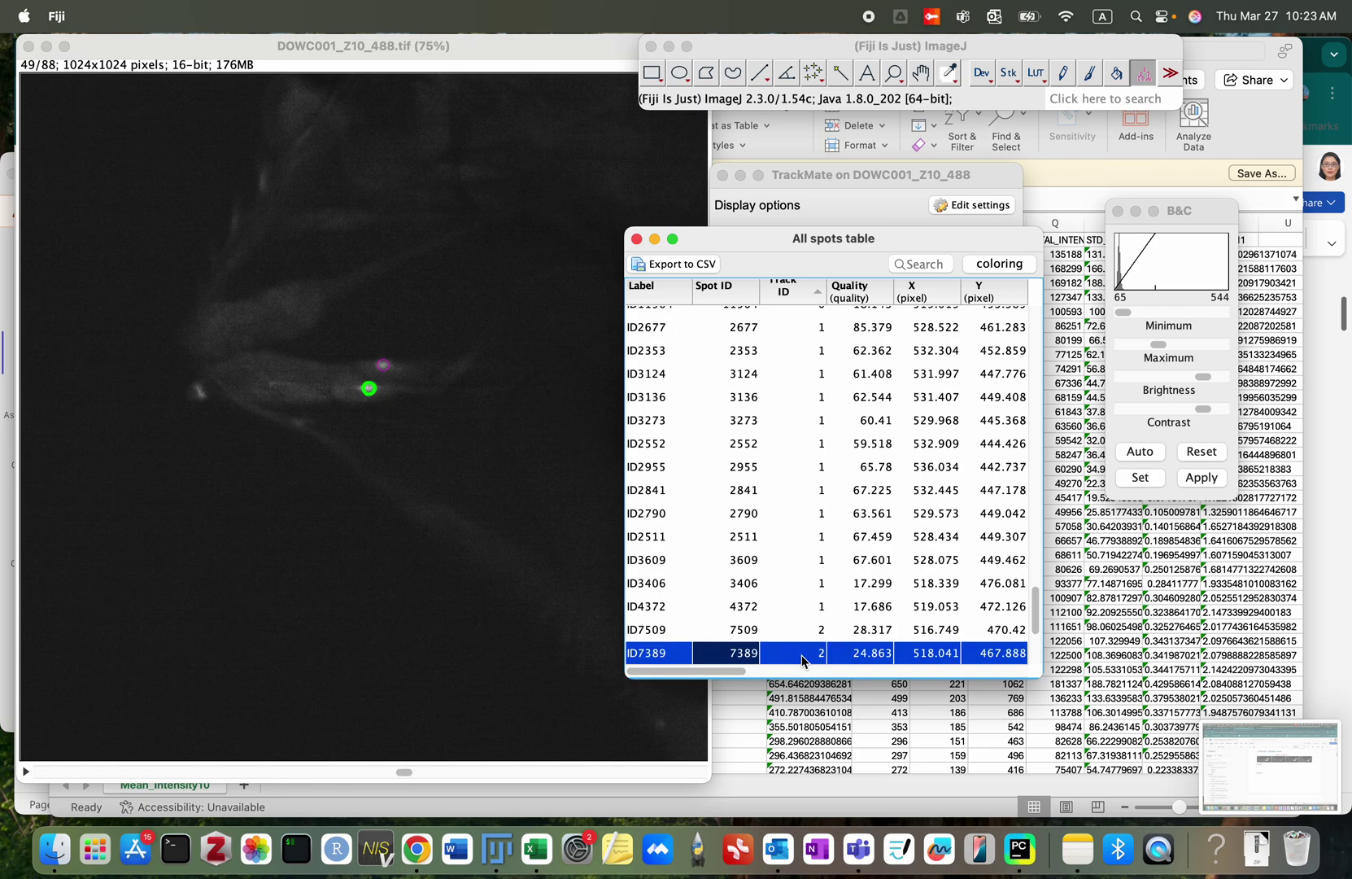
{"action": "key", "text": "Down"}
{"action": "key", "text": "Down"}
{"action": "key", "text": "Up"}
{"action": "key", "text": "Up"}
{"action": "key", "text": "Up"}
{"action": "key", "text": "Up"}
{"action": "key", "text": "Up"}
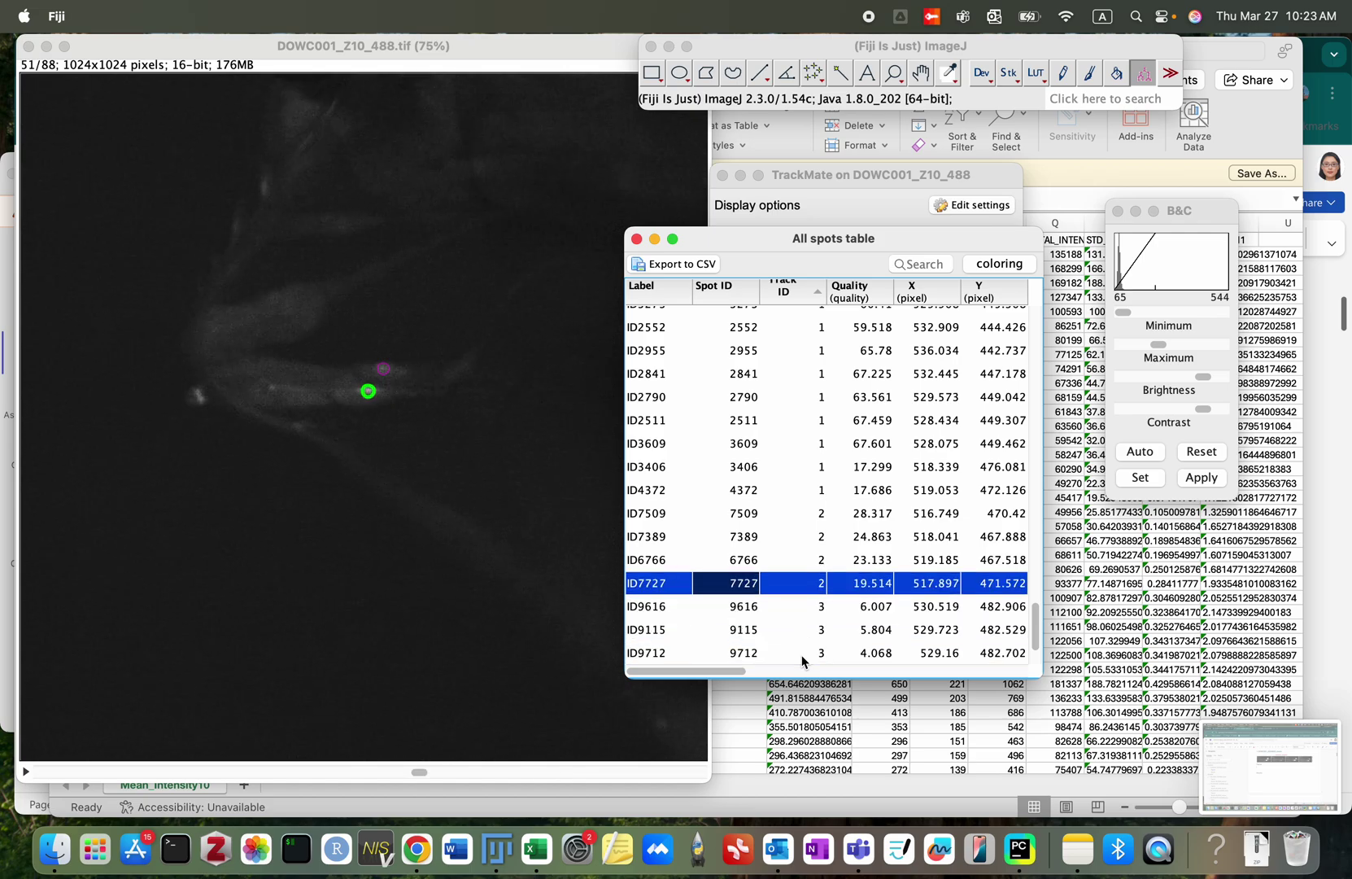
{"action": "key", "text": "Down"}
{"action": "key", "text": "Down"}
{"action": "key", "text": "Down"}
{"action": "key", "text": "Down"}
{"action": "key", "text": "Down"}
{"action": "key", "text": "Down"}
{"action": "key", "text": "Down"}
{"action": "key", "text": "Down"}
{"action": "key", "text": "Down"}
{"action": "key", "text": "Down"}
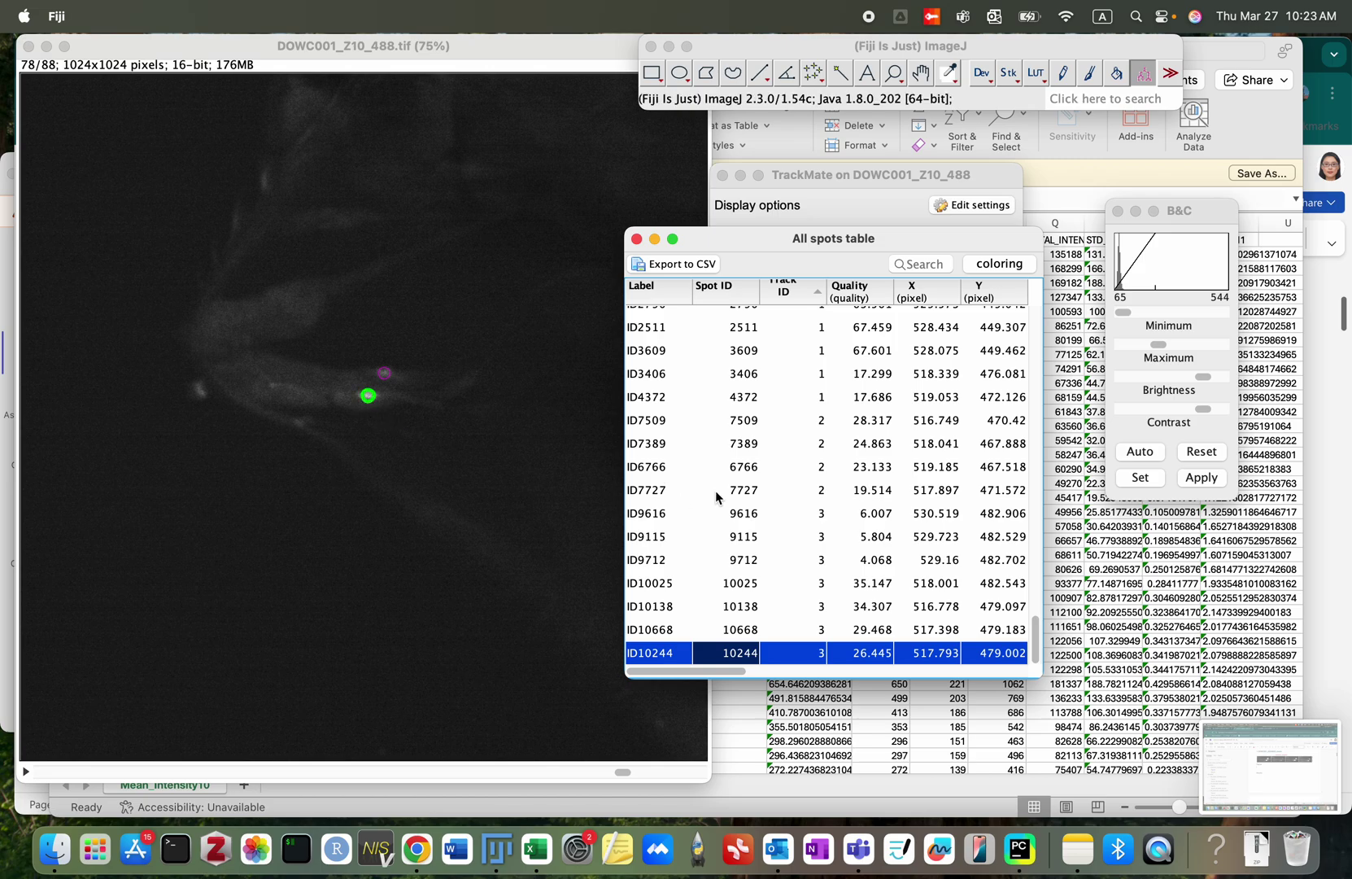
Step: Return to the end of track 1 in the spots table and select spot ID3406
{"action": "left_click", "coordinate": [805, 376]}
{"action": "left_click", "coordinate": [804, 362]}
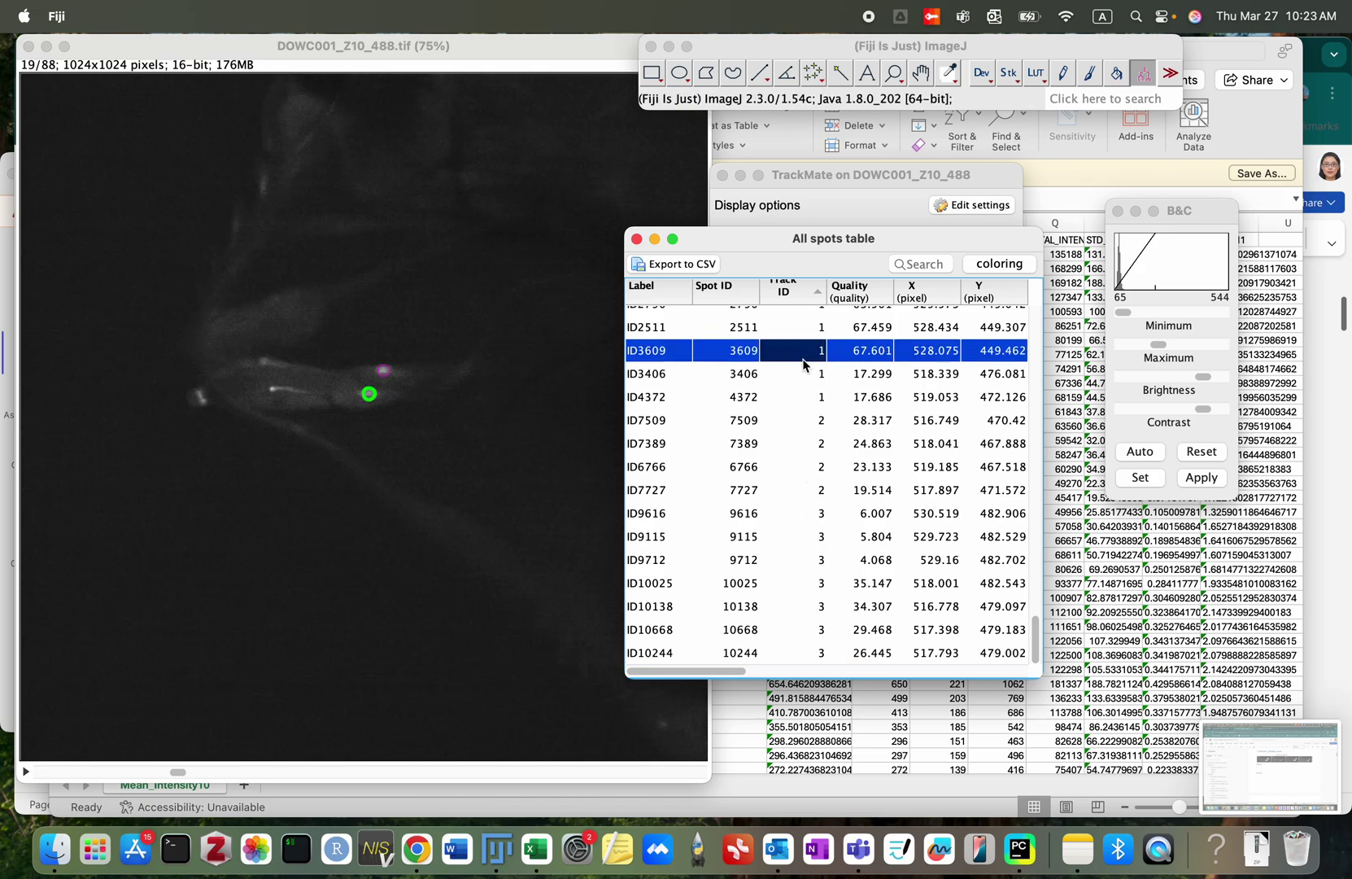
{"action": "left_click", "coordinate": [801, 373]}
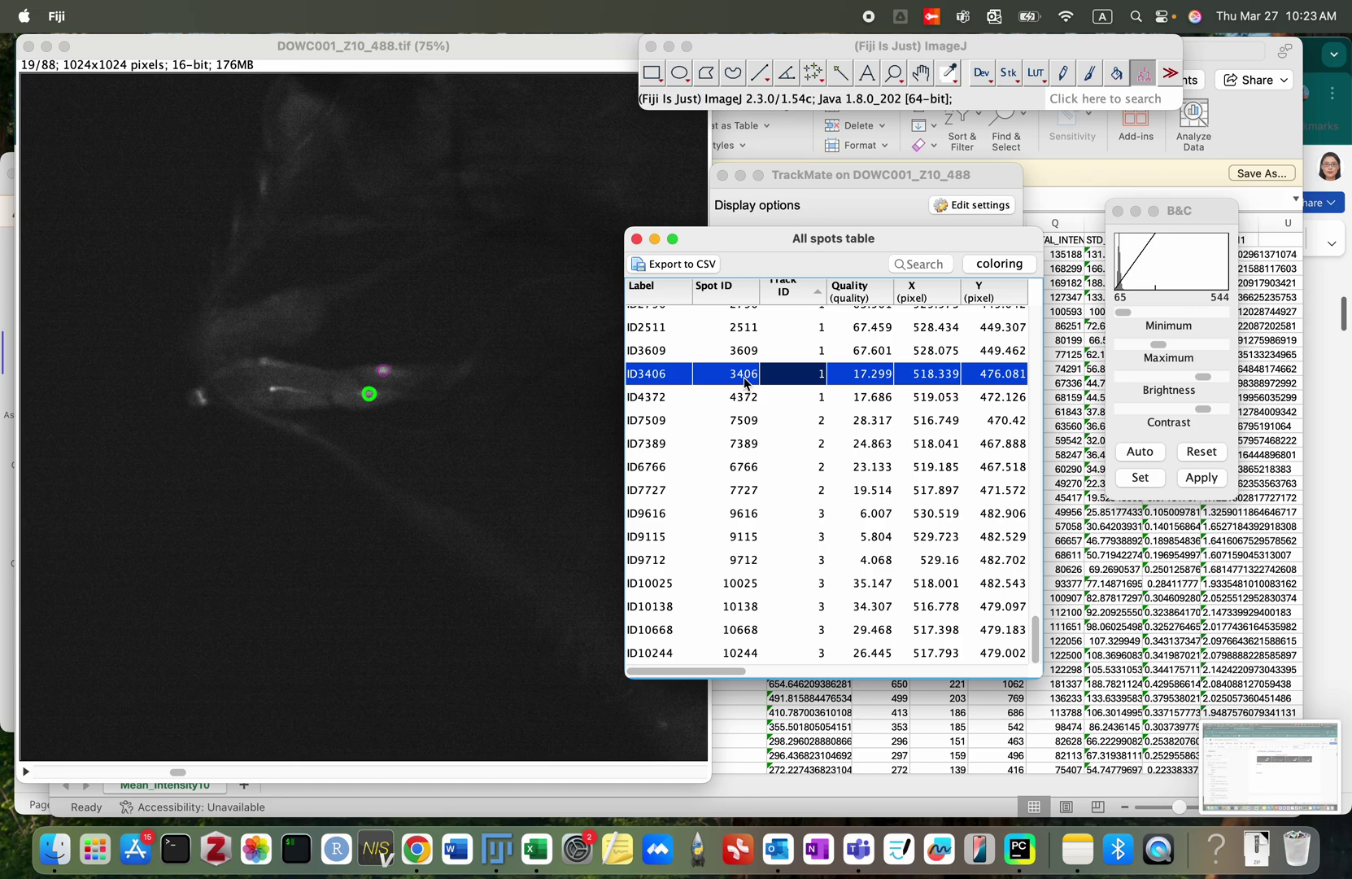
Step: Switch to Excel and search the ID column for 3406
{"action": "key", "text": "super+Tab"}
{"action": "left_click", "coordinate": [370, 448]}
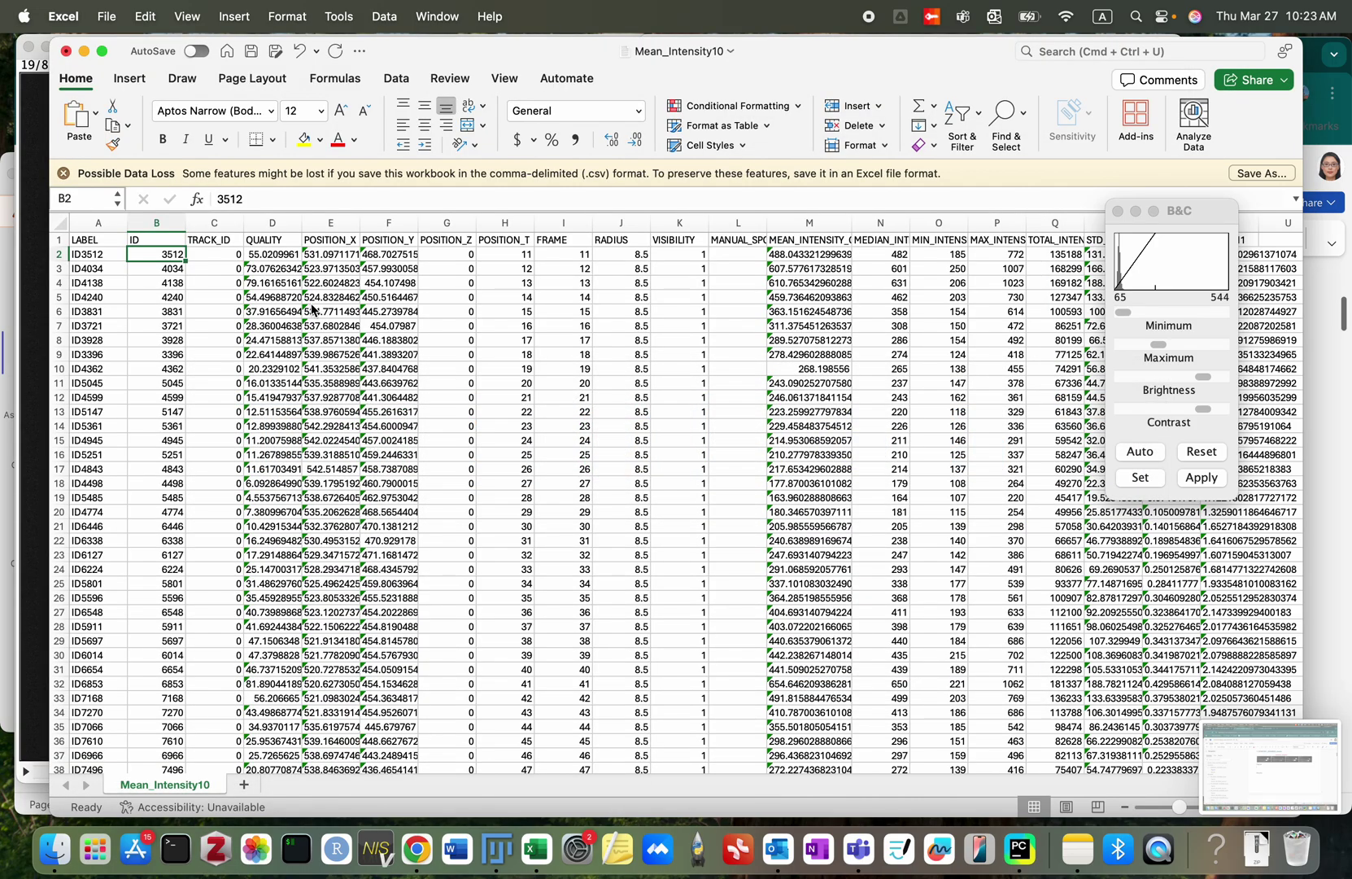
{"action": "left_click", "coordinate": [153, 222]}
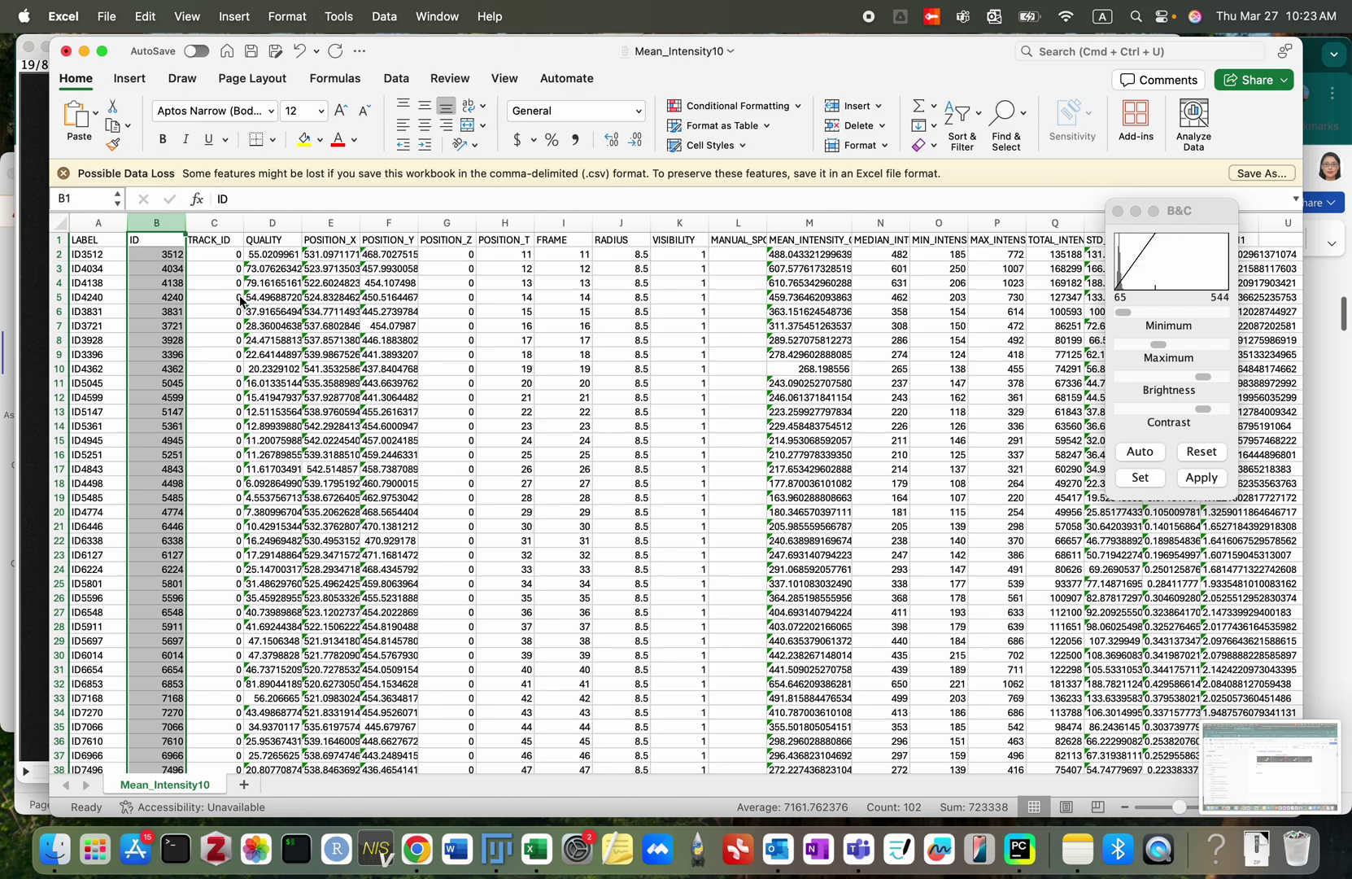
{"action": "key", "text": "super+f"}
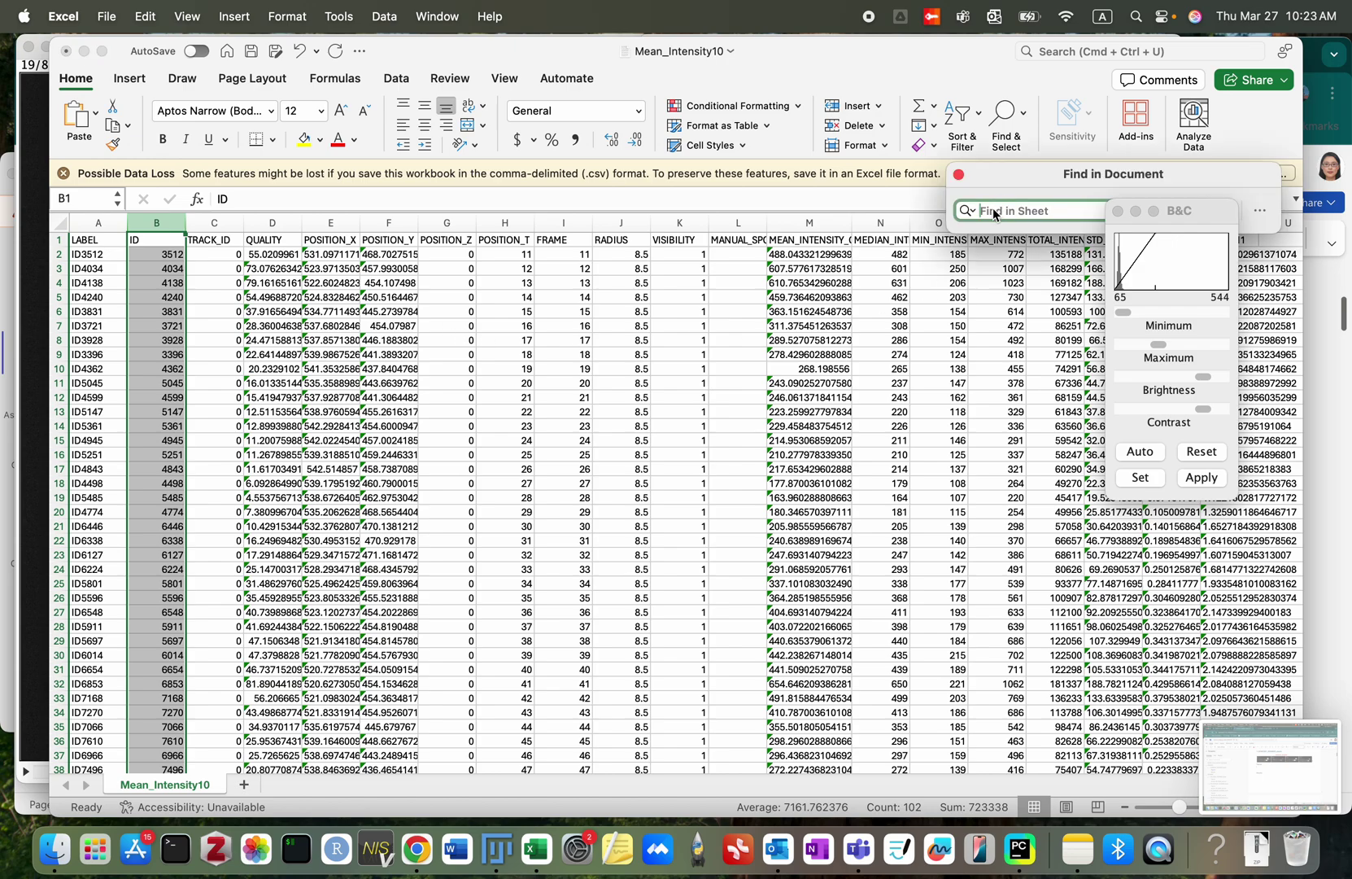
{"action": "key", "text": "super+Tab"}
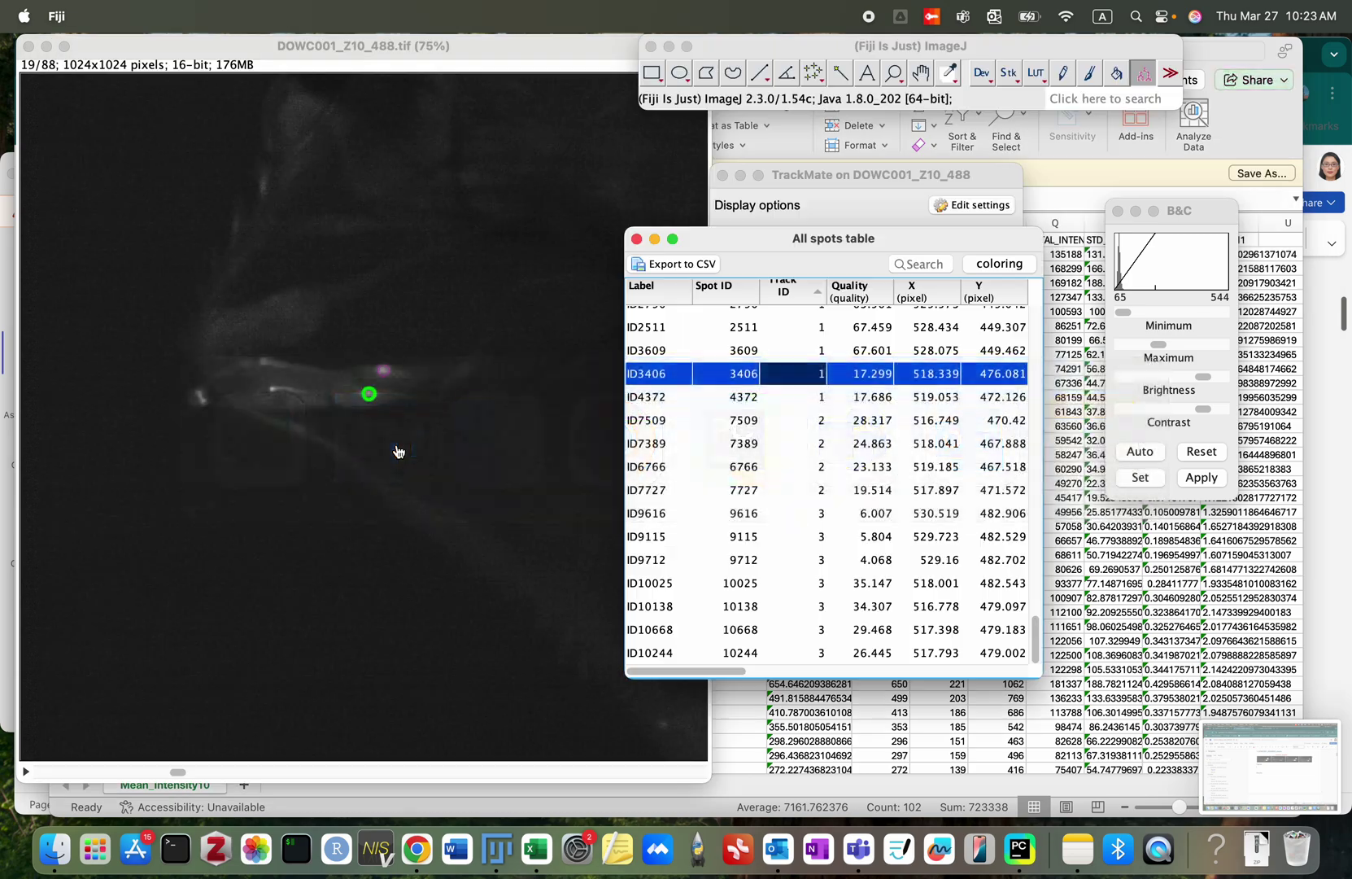
{"action": "key", "text": "super+Tab"}
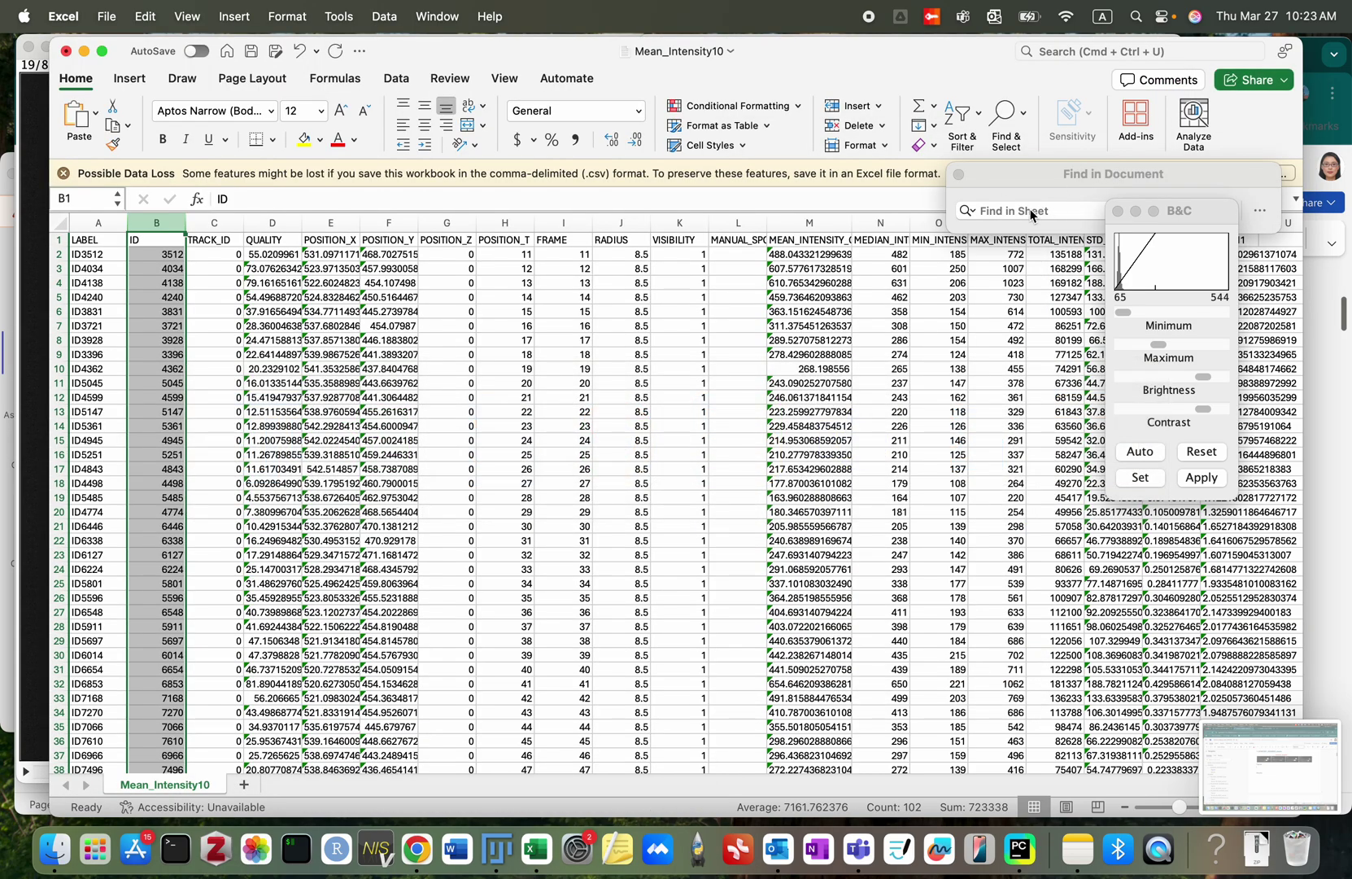
{"action": "left_click", "coordinate": [1031, 212]}
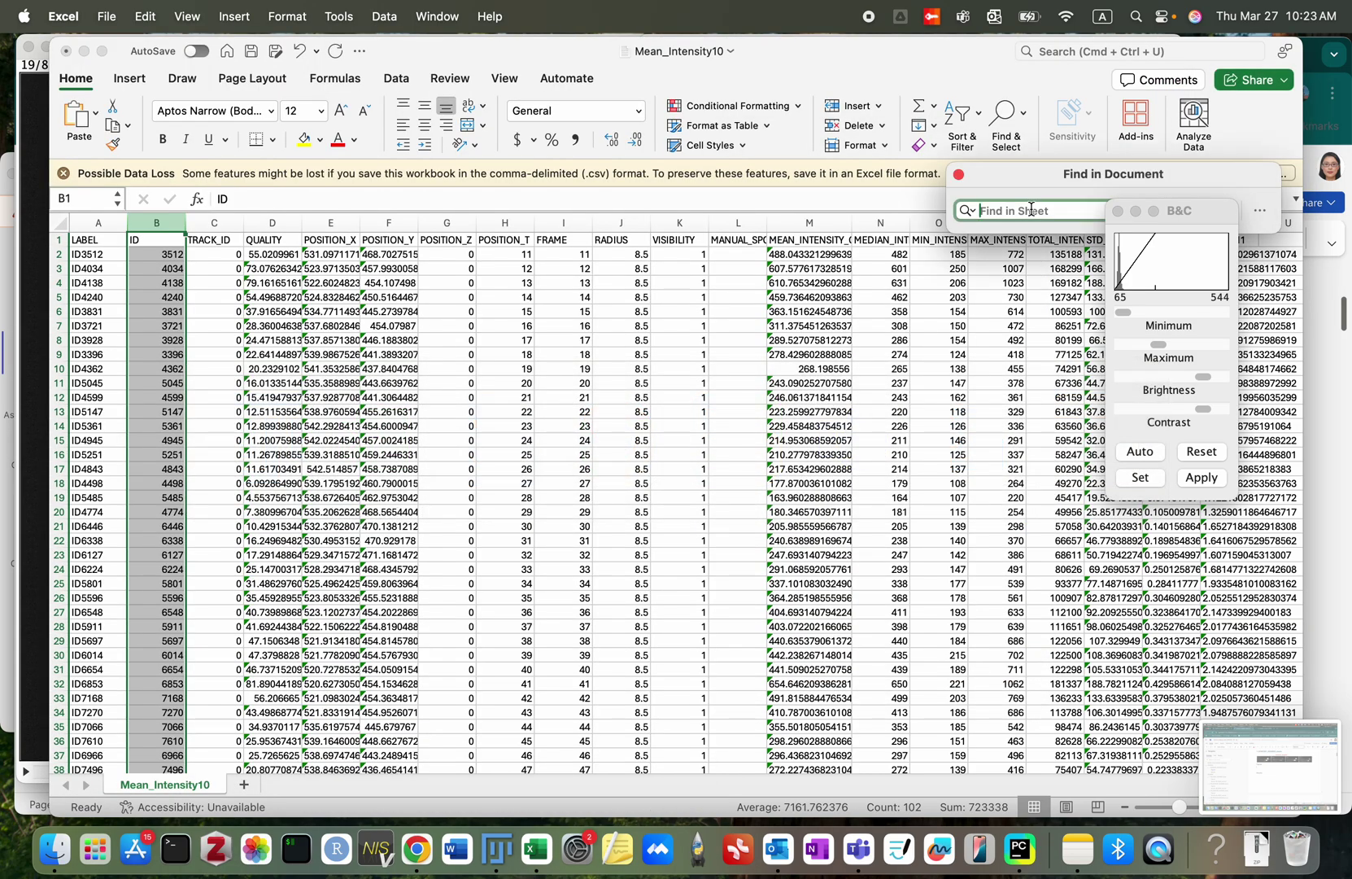
{"action": "type", "text": "3406"}
{"action": "key", "text": "Return"}
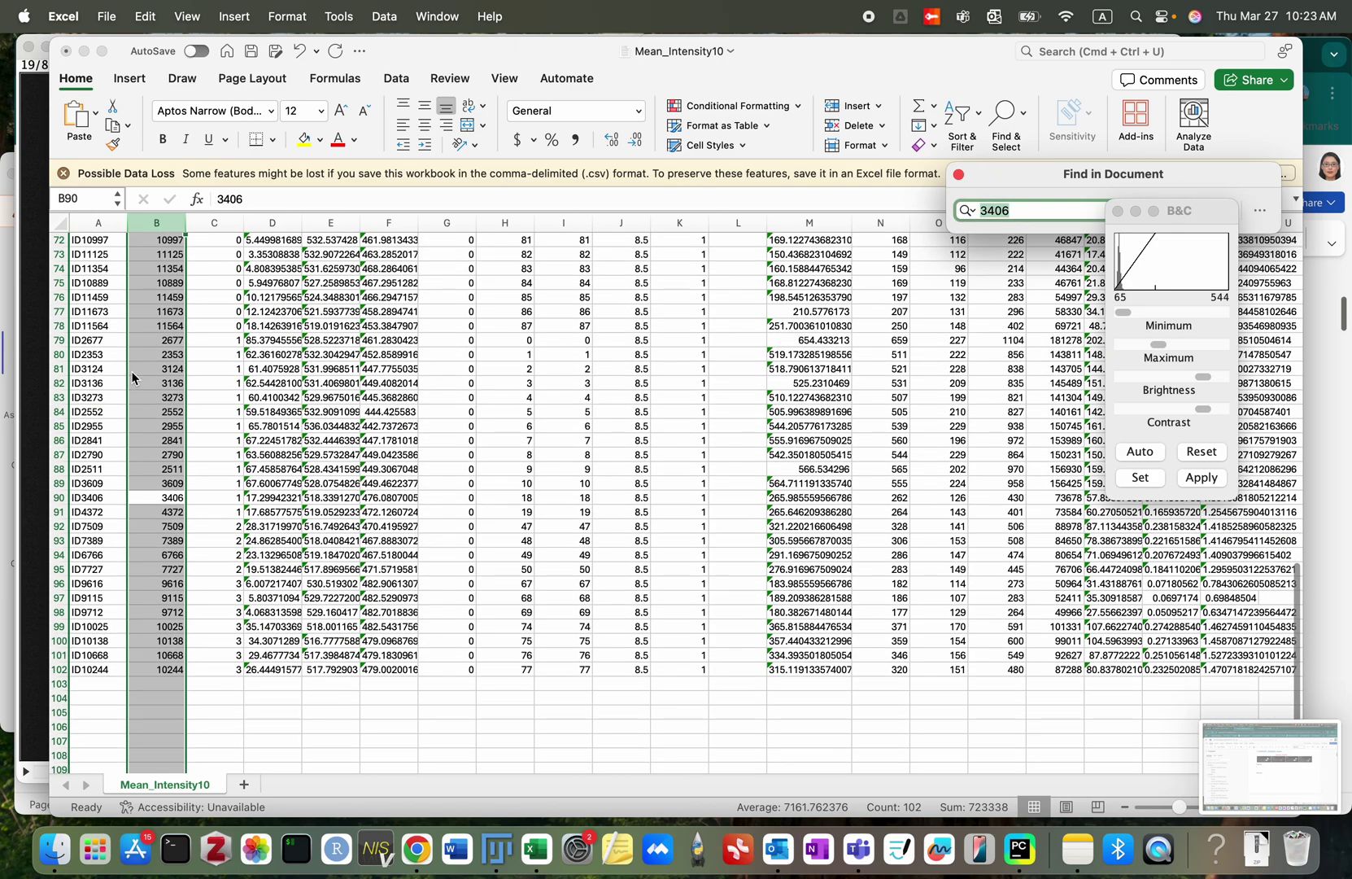
Step: Delete rows 90 to 102, covering the misplaced spots ID3406 through ID10244
{"action": "left_click", "coordinate": [95, 500]}
{"action": "left_click", "coordinate": [60, 497]}
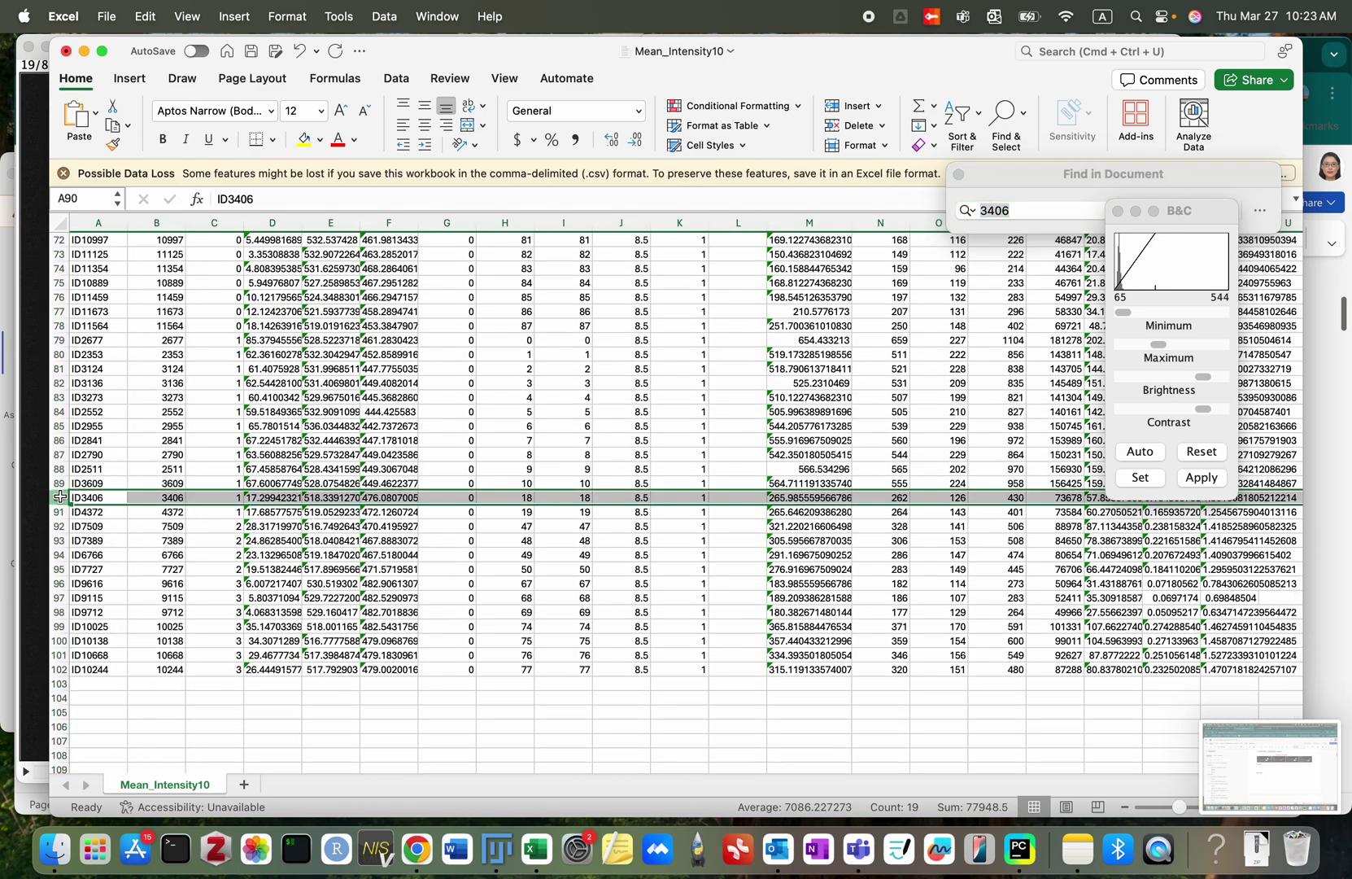
{"action": "left_click", "coordinate": [61, 669], "text": "shift"}
{"action": "right_click", "coordinate": [203, 480]}
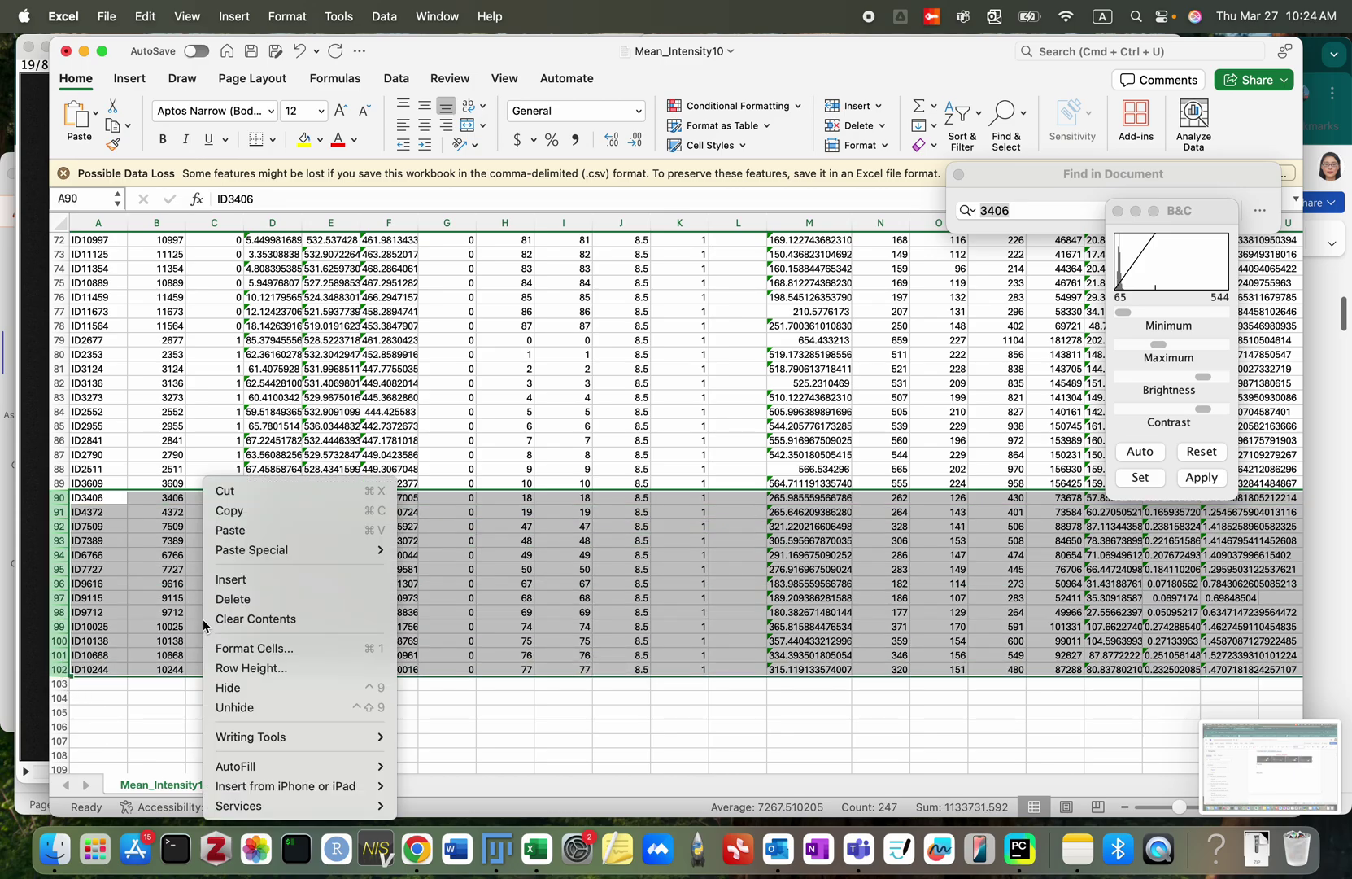
{"action": "left_click", "coordinate": [269, 602]}
Step: Review the remaining rows from ID3512 to ID3609, checking where the track 1 rows begin
{"action": "scroll", "coordinate": [317, 350], "scroll_direction": "up", "scroll_amount": 15}
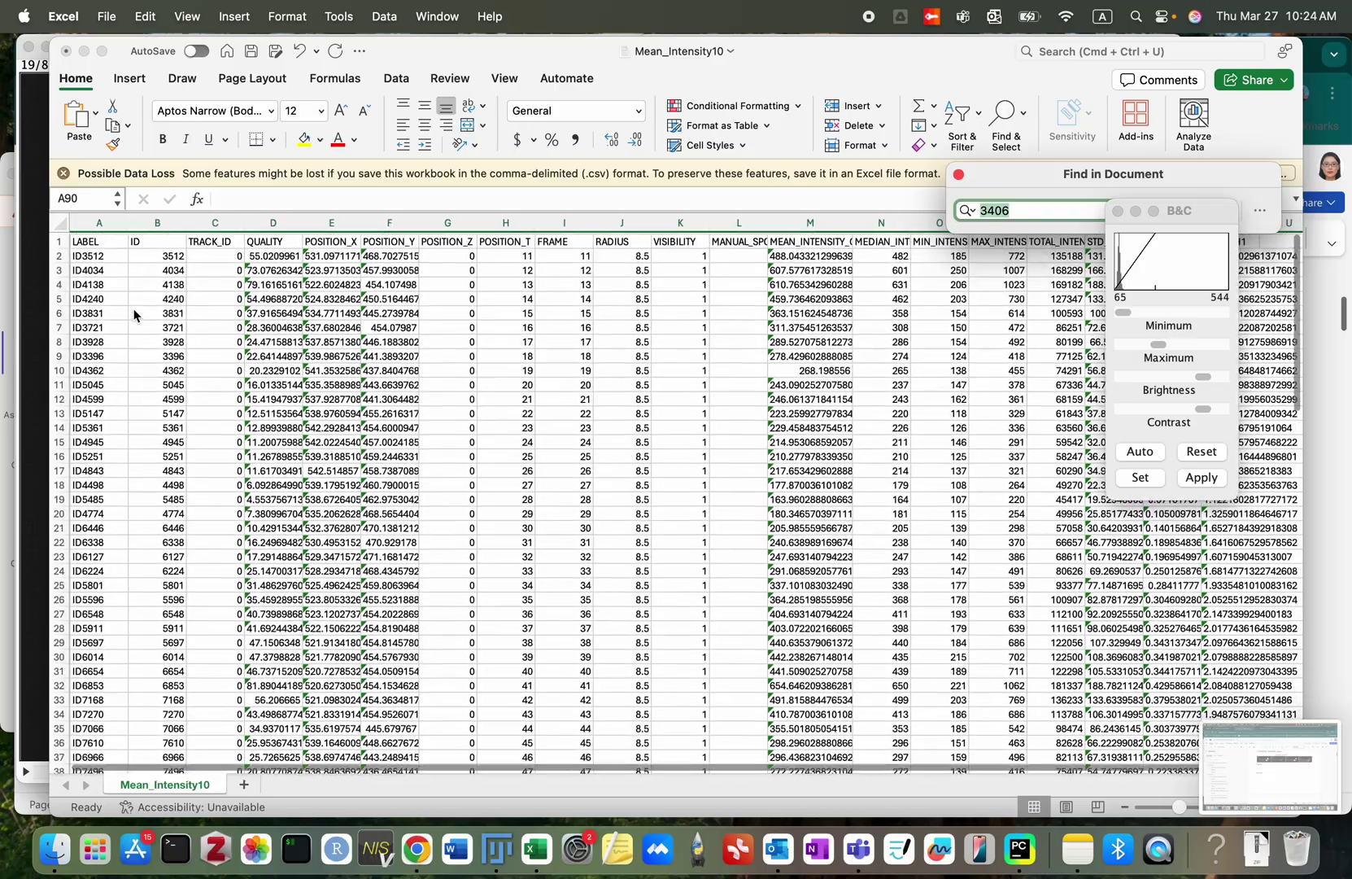
{"action": "scroll", "coordinate": [205, 375], "scroll_direction": "down", "scroll_amount": 10}
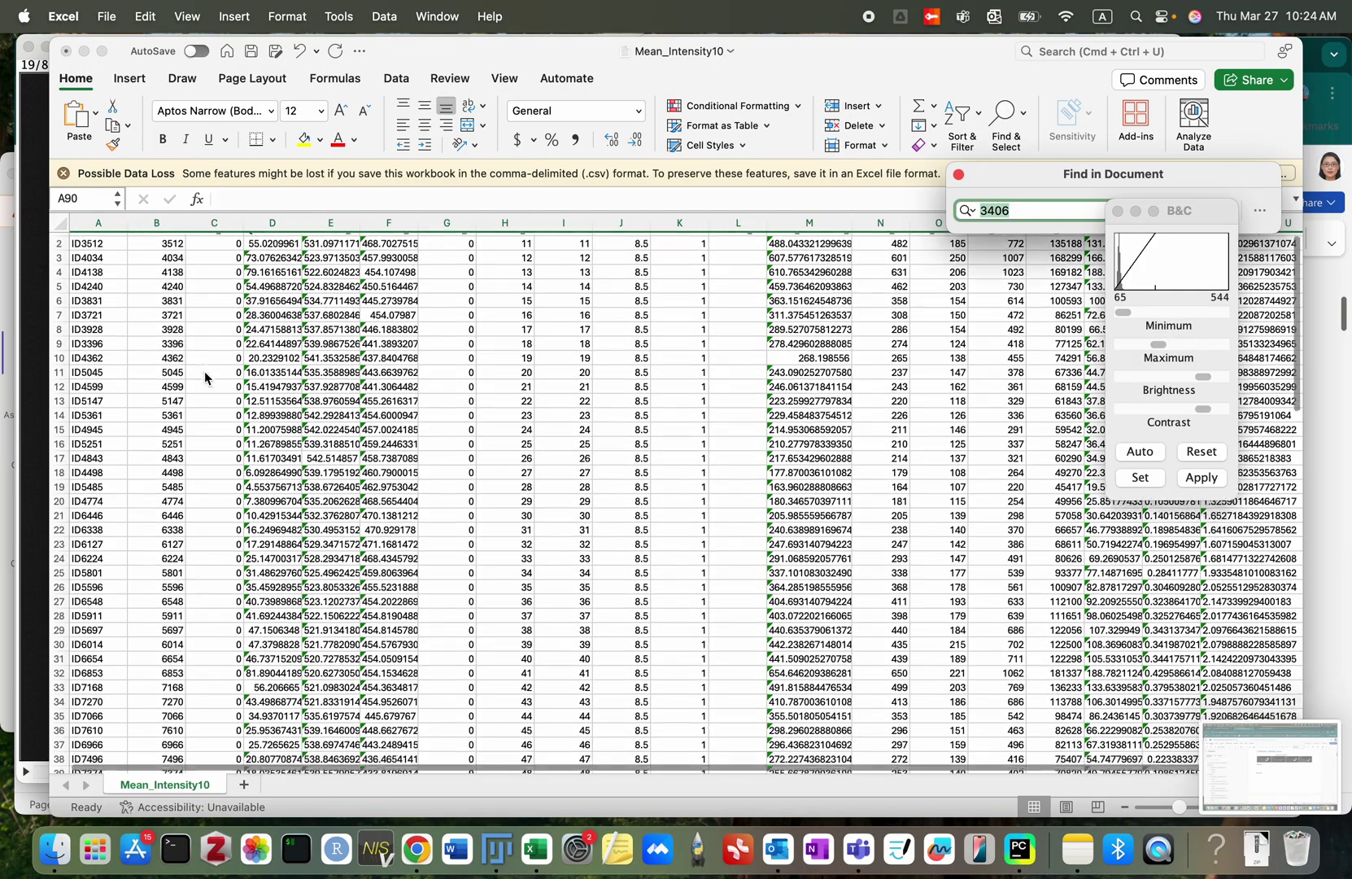
{"action": "scroll", "coordinate": [204, 371], "scroll_direction": "up", "scroll_amount": 10}
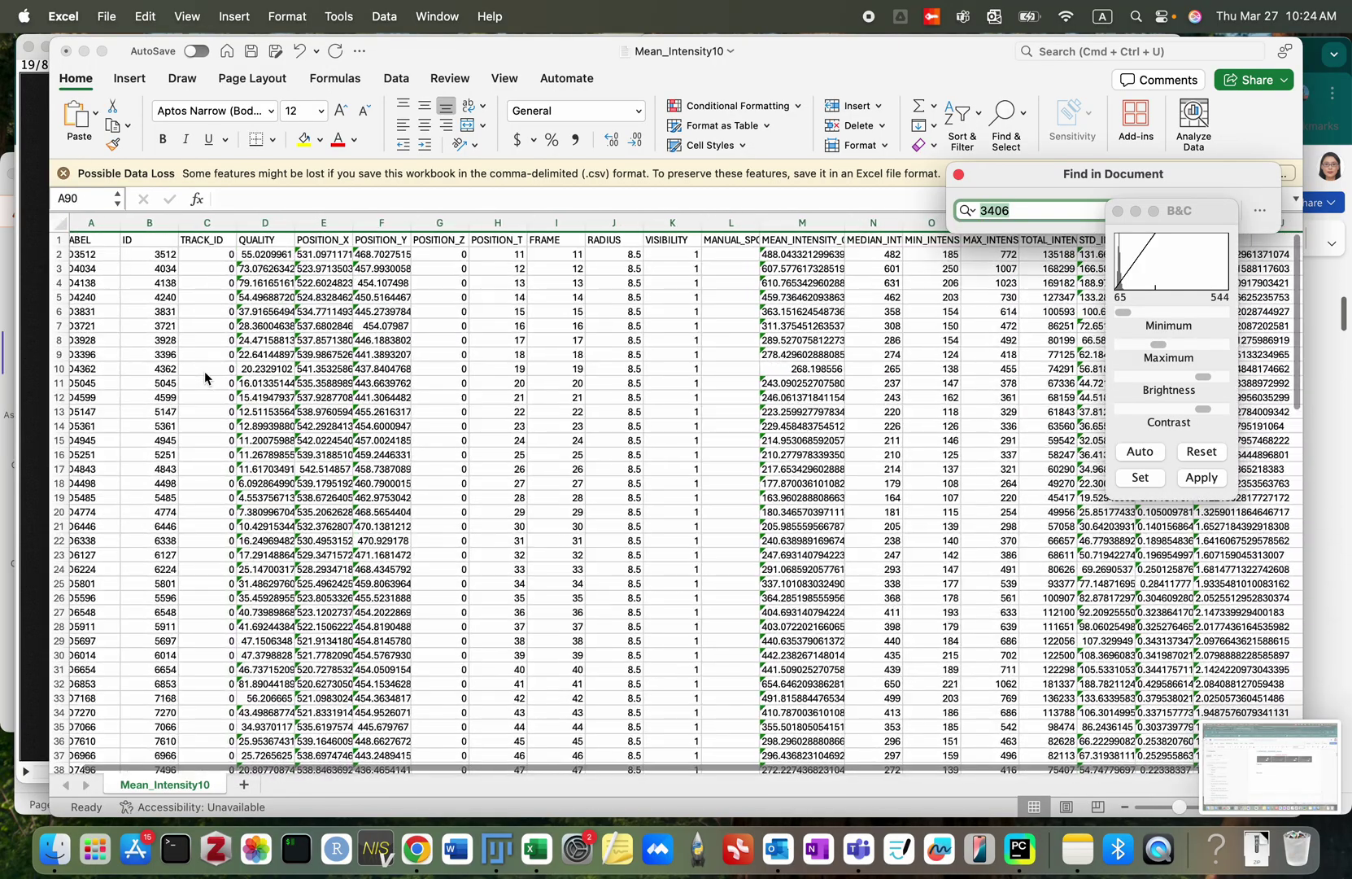
{"action": "scroll", "coordinate": [235, 572], "scroll_direction": "down", "scroll_amount": 18}
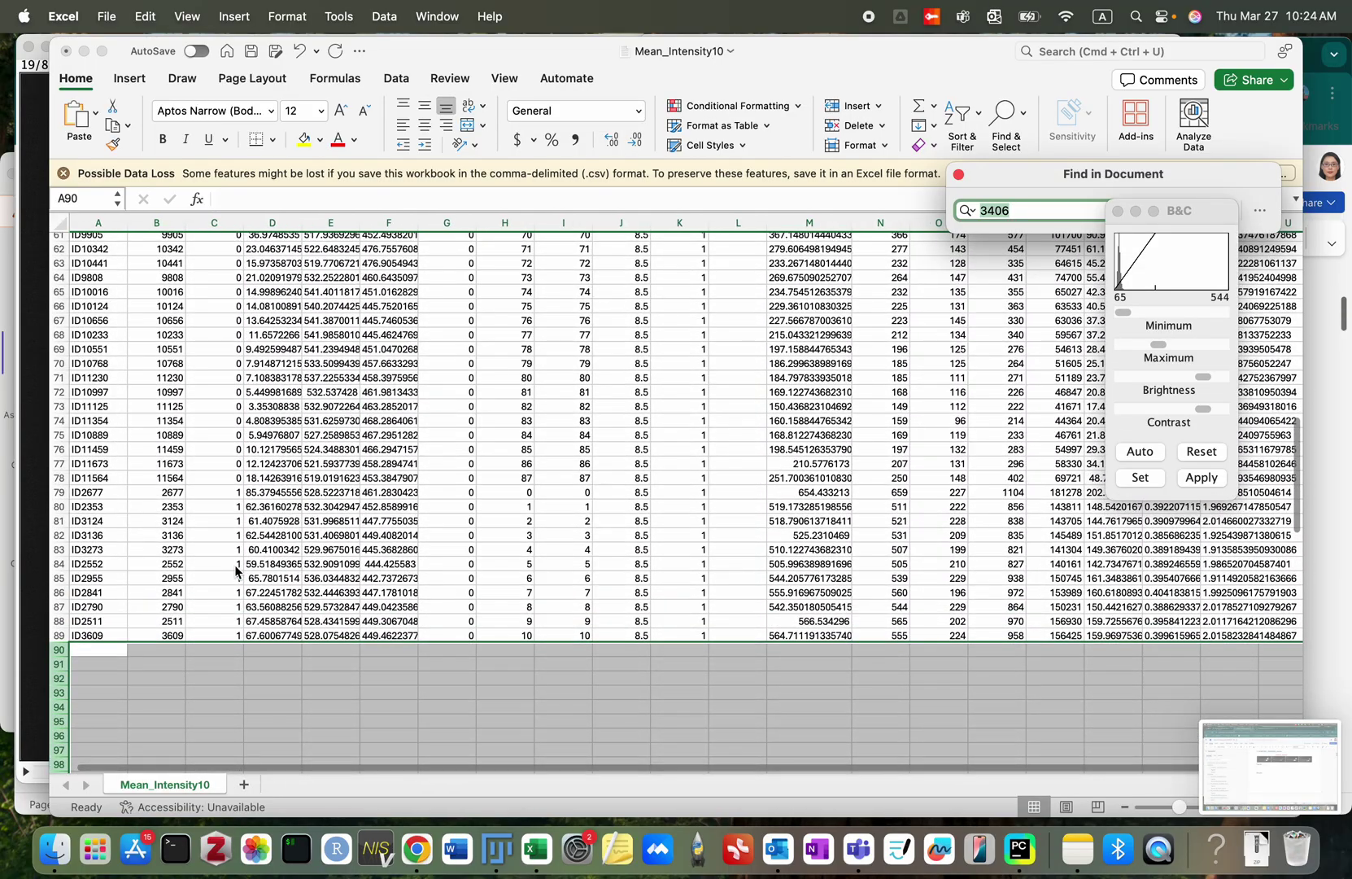
{"action": "left_click", "coordinate": [226, 493]}
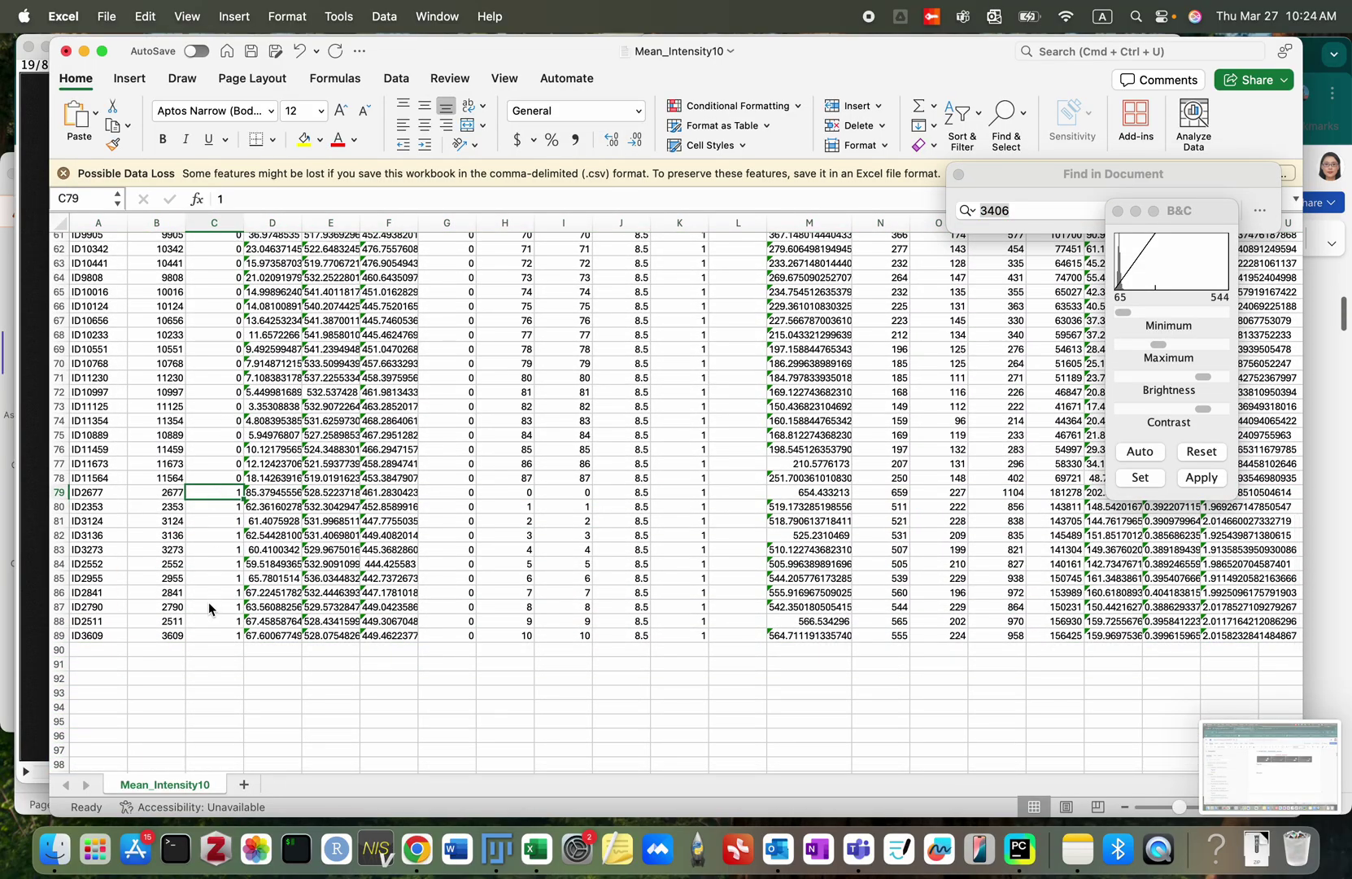
{"action": "scroll", "coordinate": [209, 603], "scroll_direction": "up", "scroll_amount": 20}
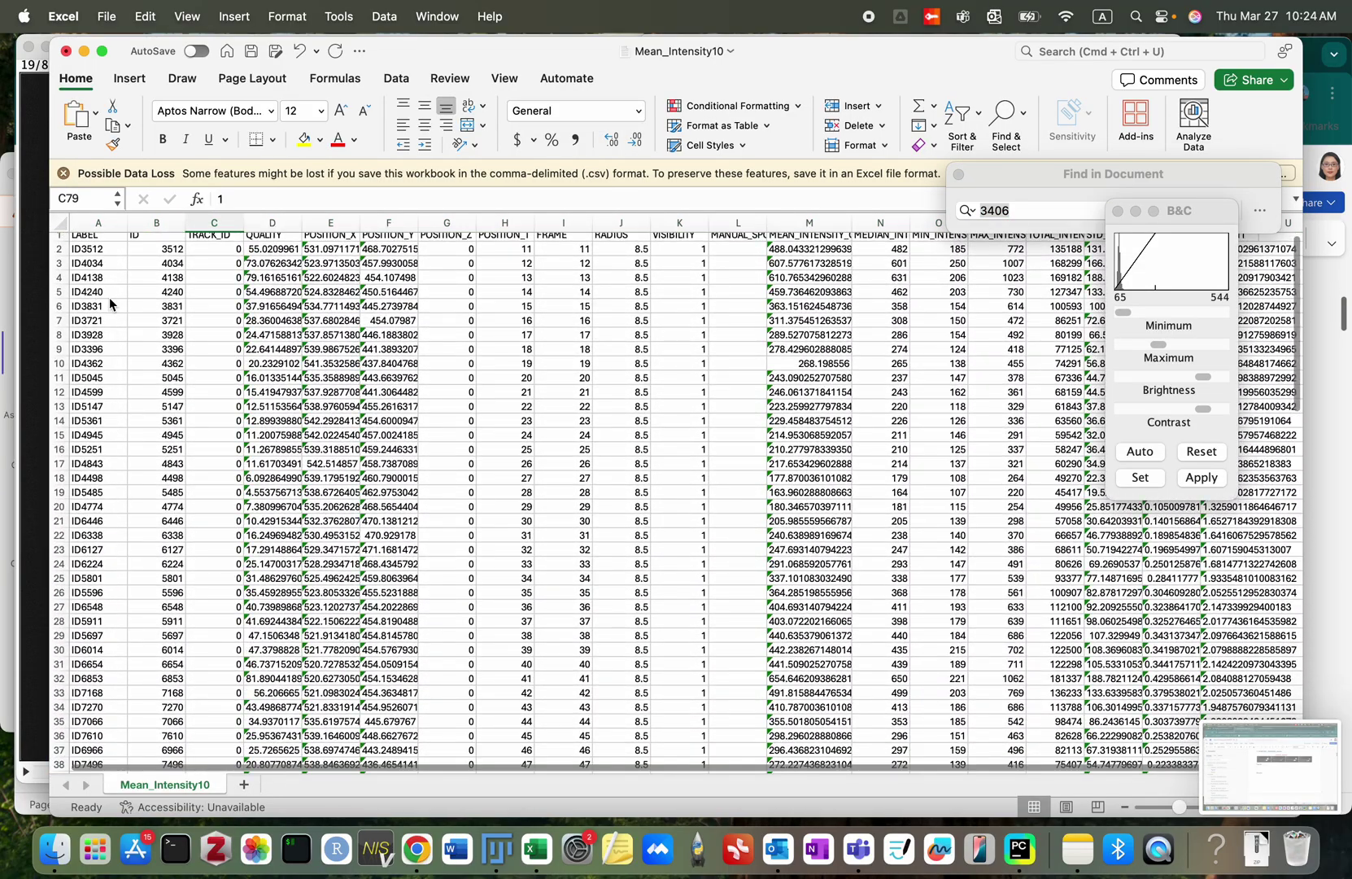
Step: Close the search and sort the whole sheet by POSITION_T from smallest to largest
{"action": "scroll", "coordinate": [113, 306], "scroll_direction": "up", "scroll_amount": 1}
{"action": "left_click", "coordinate": [58, 227]}
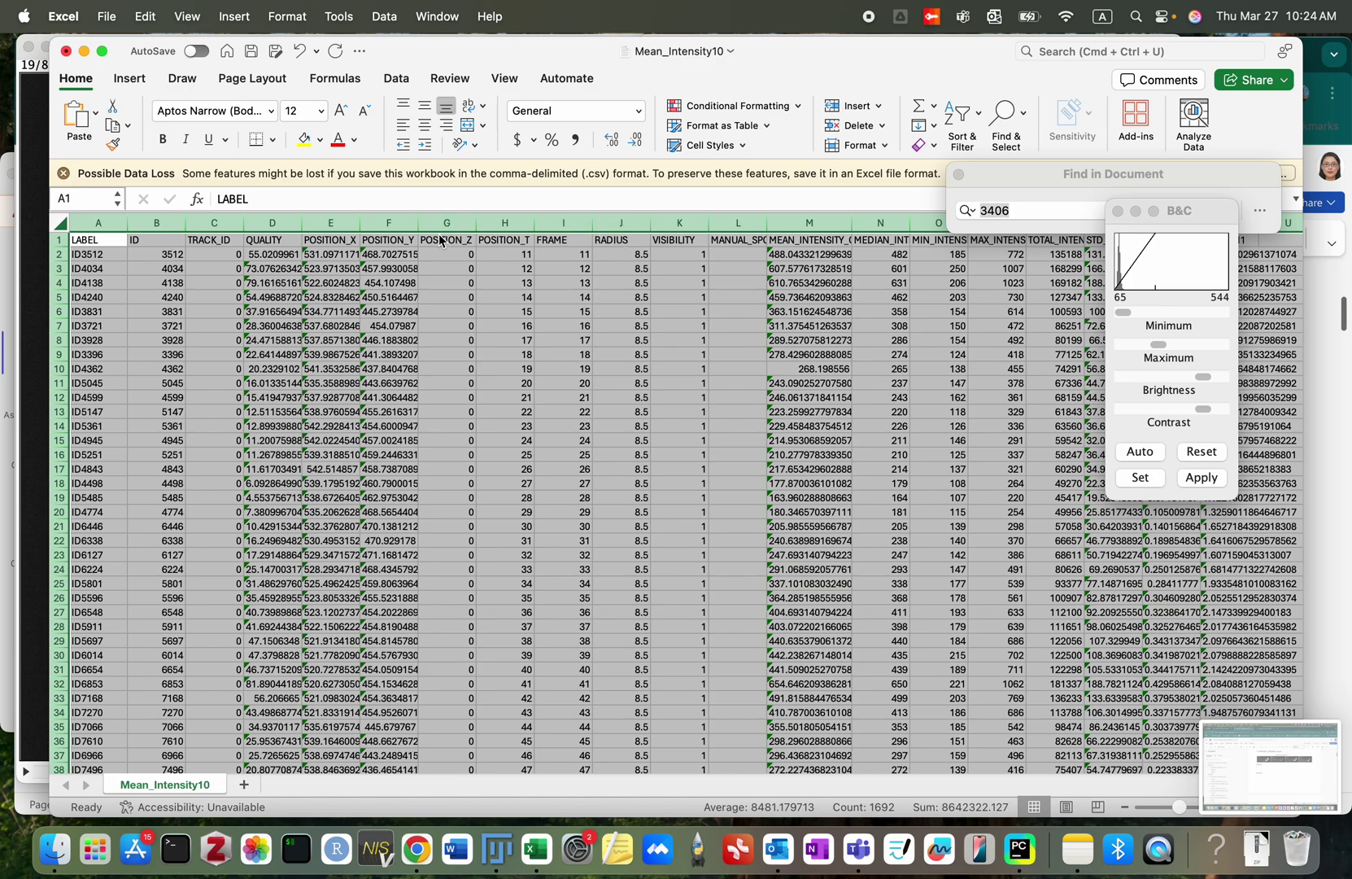
{"action": "left_click", "coordinate": [959, 174]}
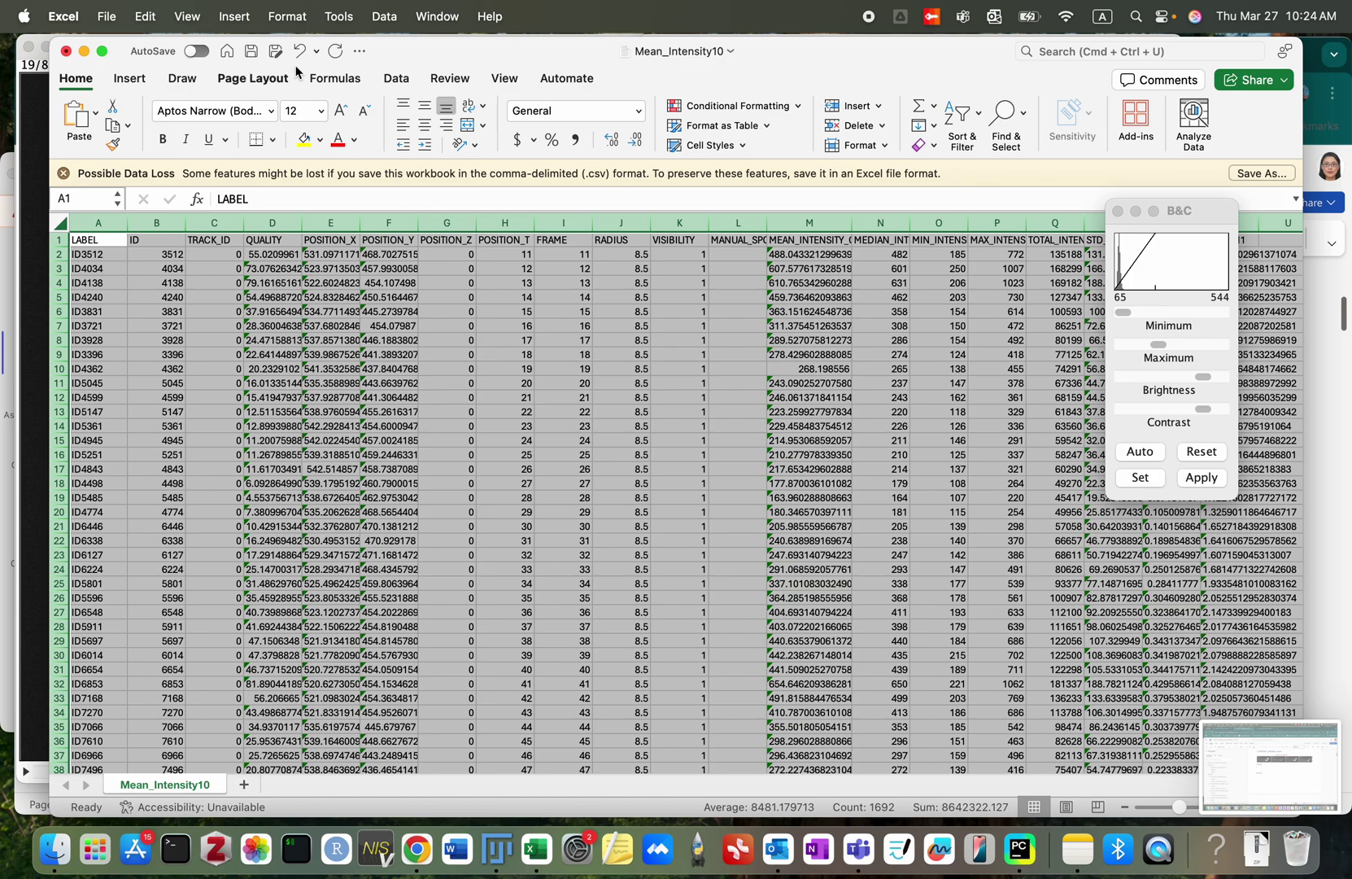
{"action": "left_click", "coordinate": [397, 78]}
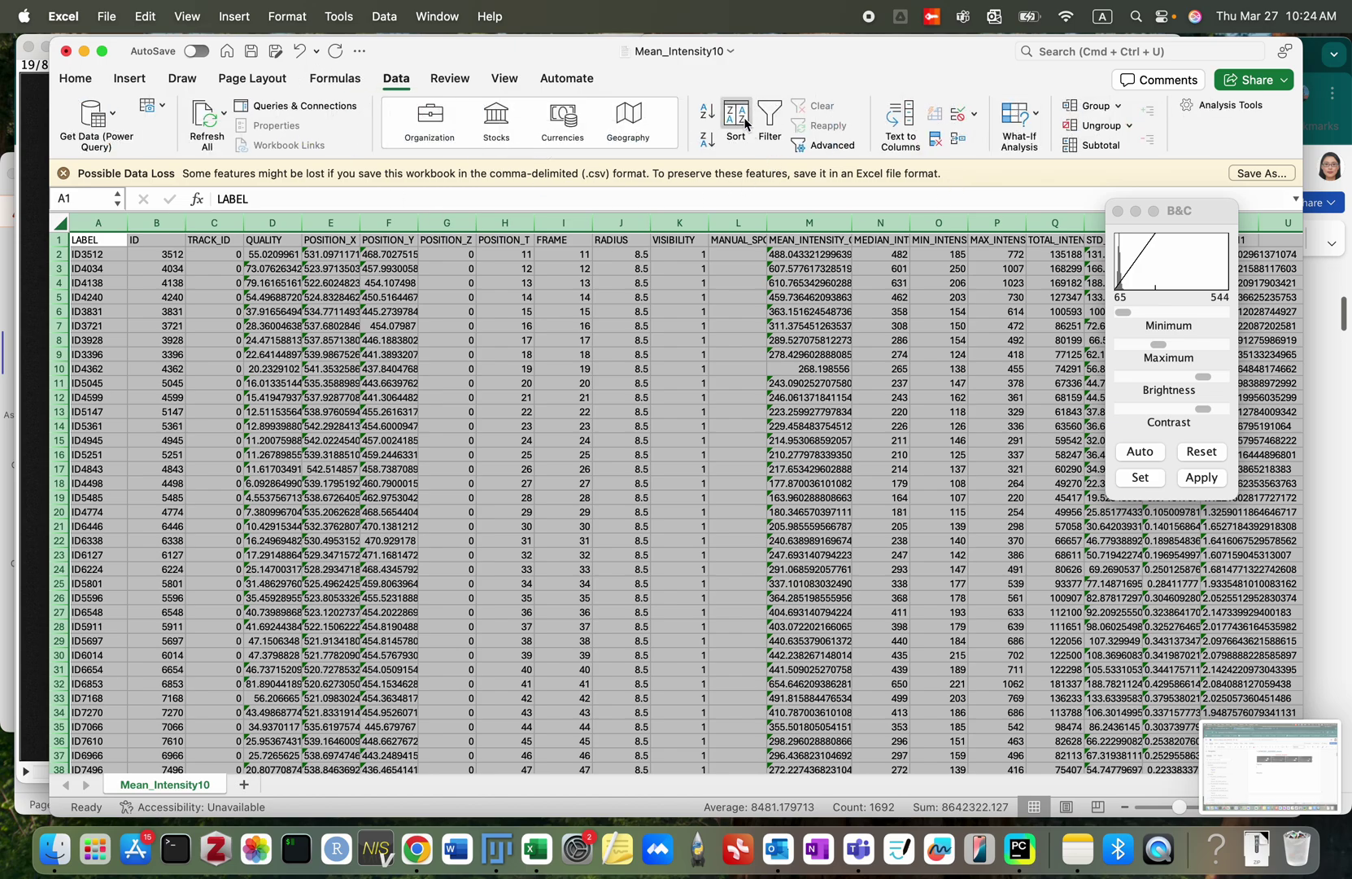
{"action": "left_click", "coordinate": [737, 118]}
{"action": "left_click", "coordinate": [504, 144]}
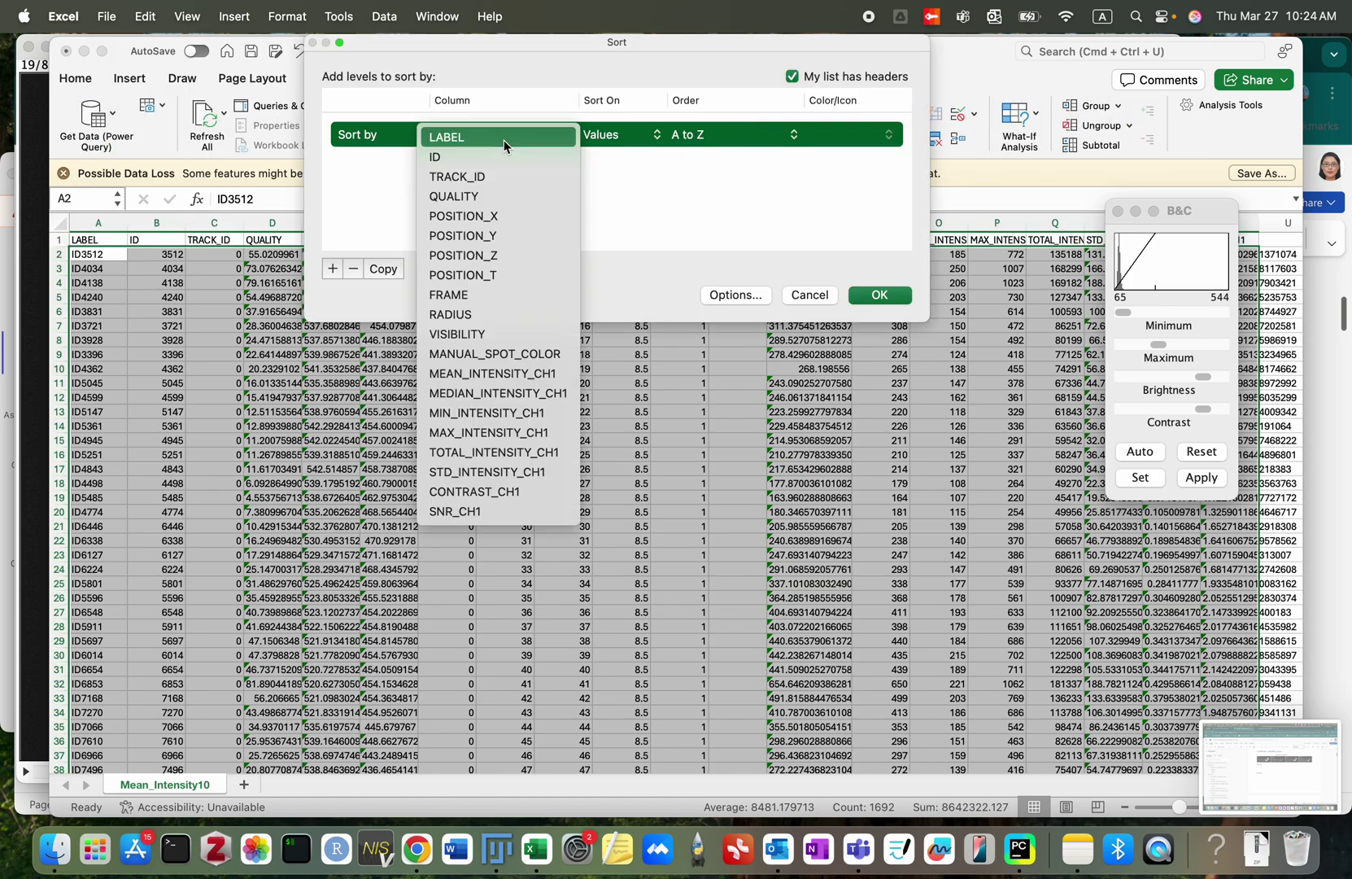
{"action": "left_click", "coordinate": [489, 276]}
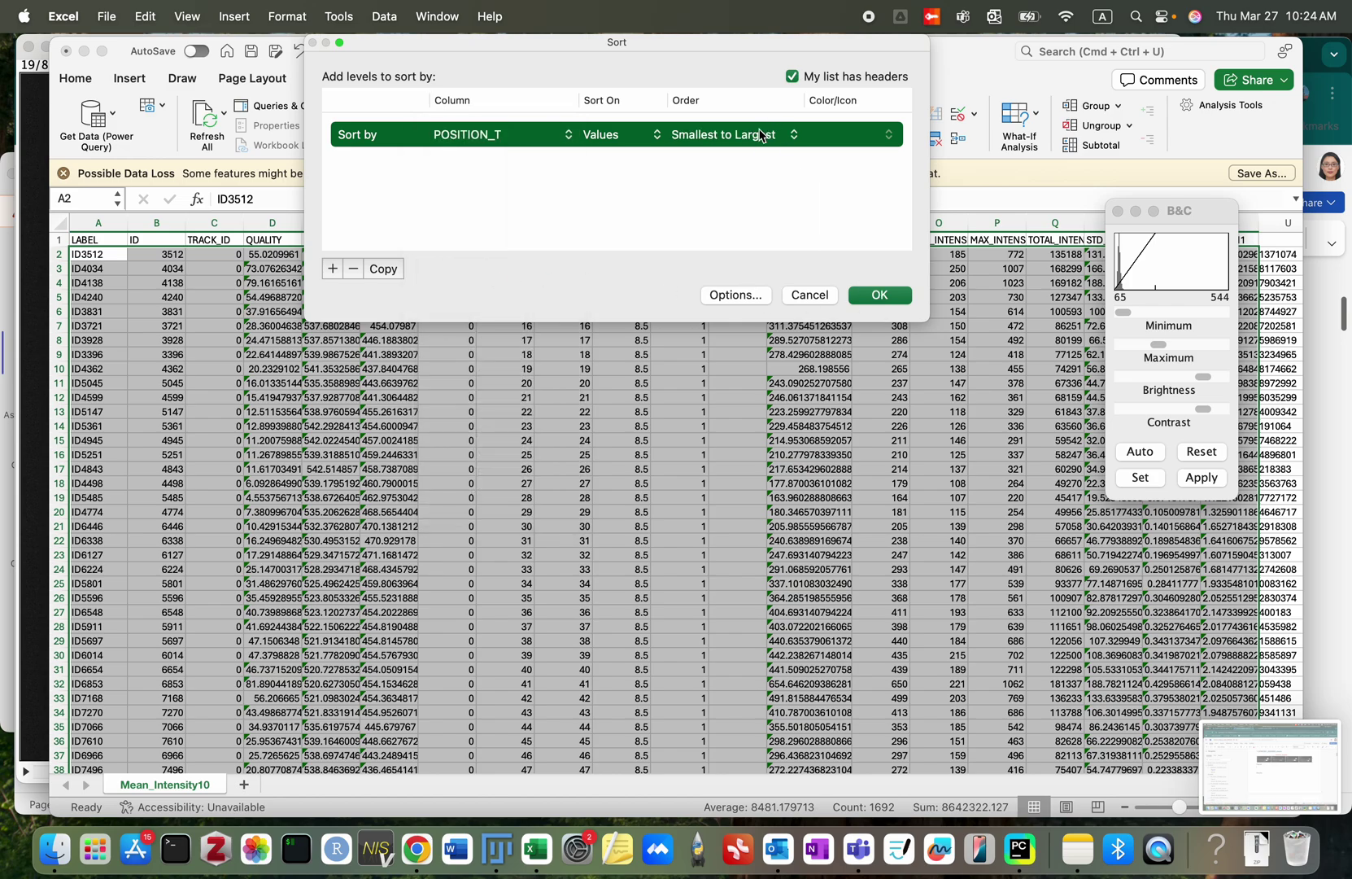
{"action": "left_click", "coordinate": [883, 295]}
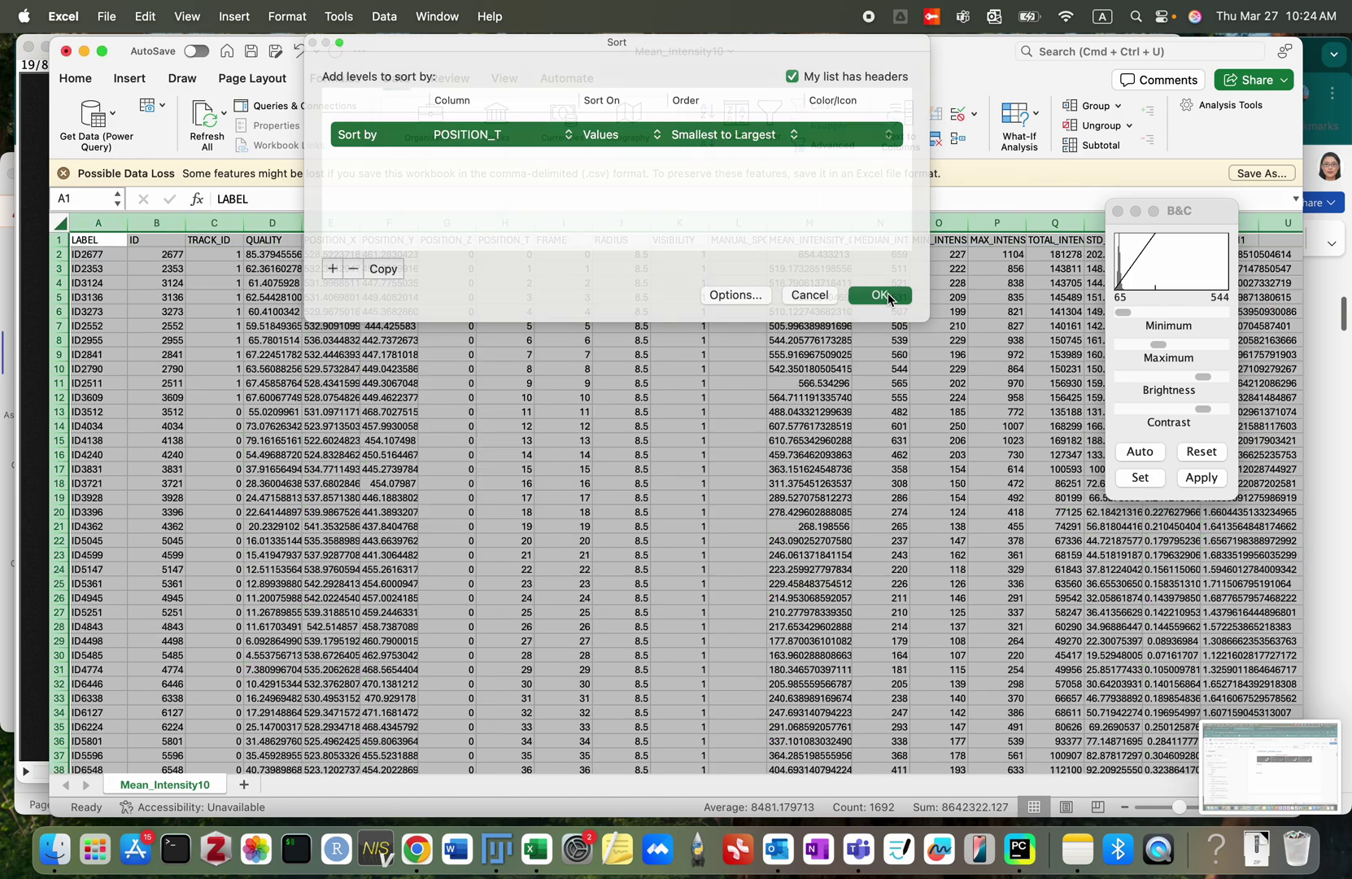
Step: Examine the POSITION_T column from its first to its last row for missing or repeated time points
{"action": "left_click", "coordinate": [520, 254]}
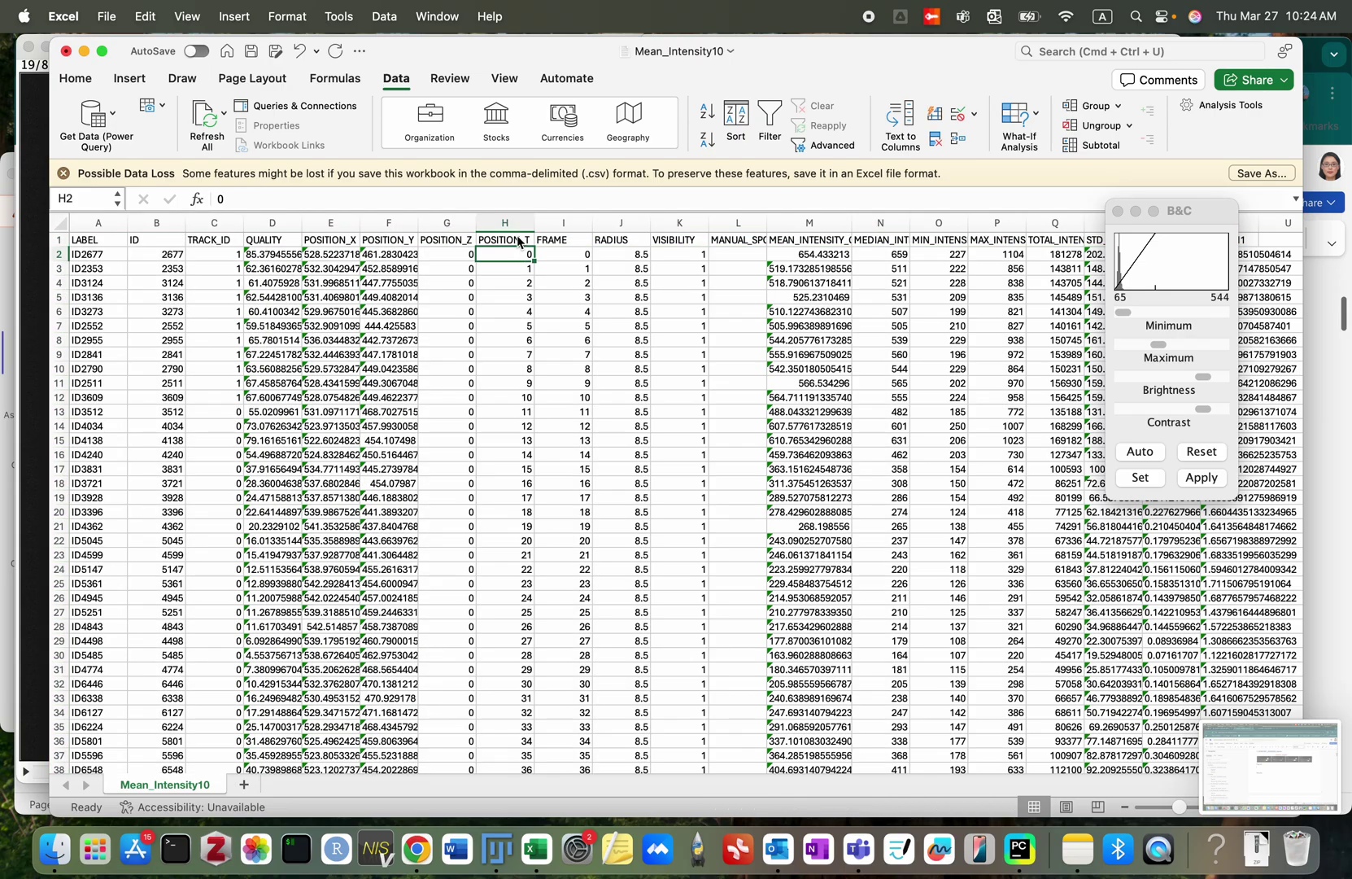
{"action": "left_click", "coordinate": [519, 223]}
{"action": "scroll", "coordinate": [519, 443], "scroll_direction": "down", "scroll_amount": 1}
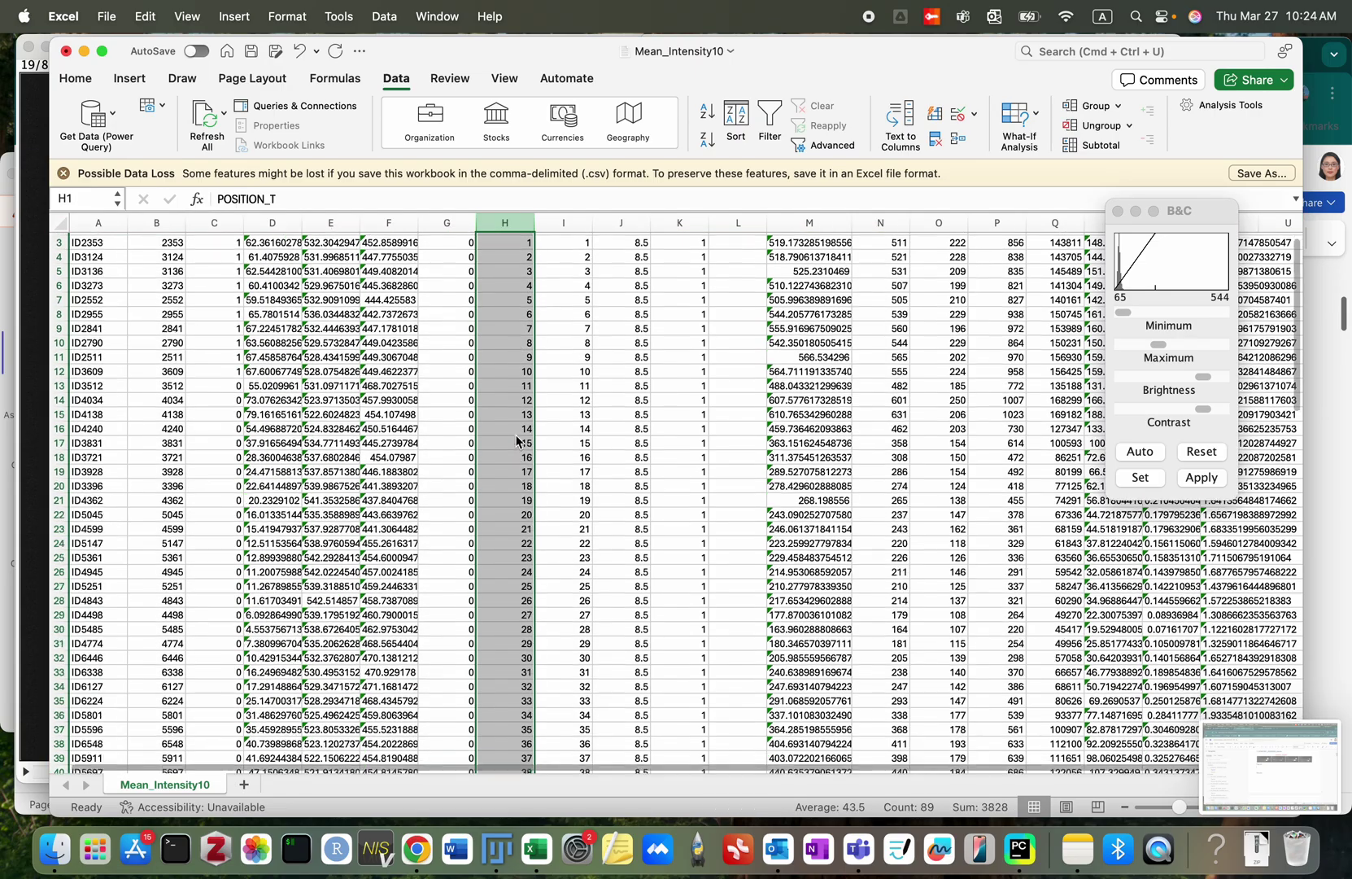
{"action": "scroll", "coordinate": [517, 441], "scroll_direction": "up", "scroll_amount": 2}
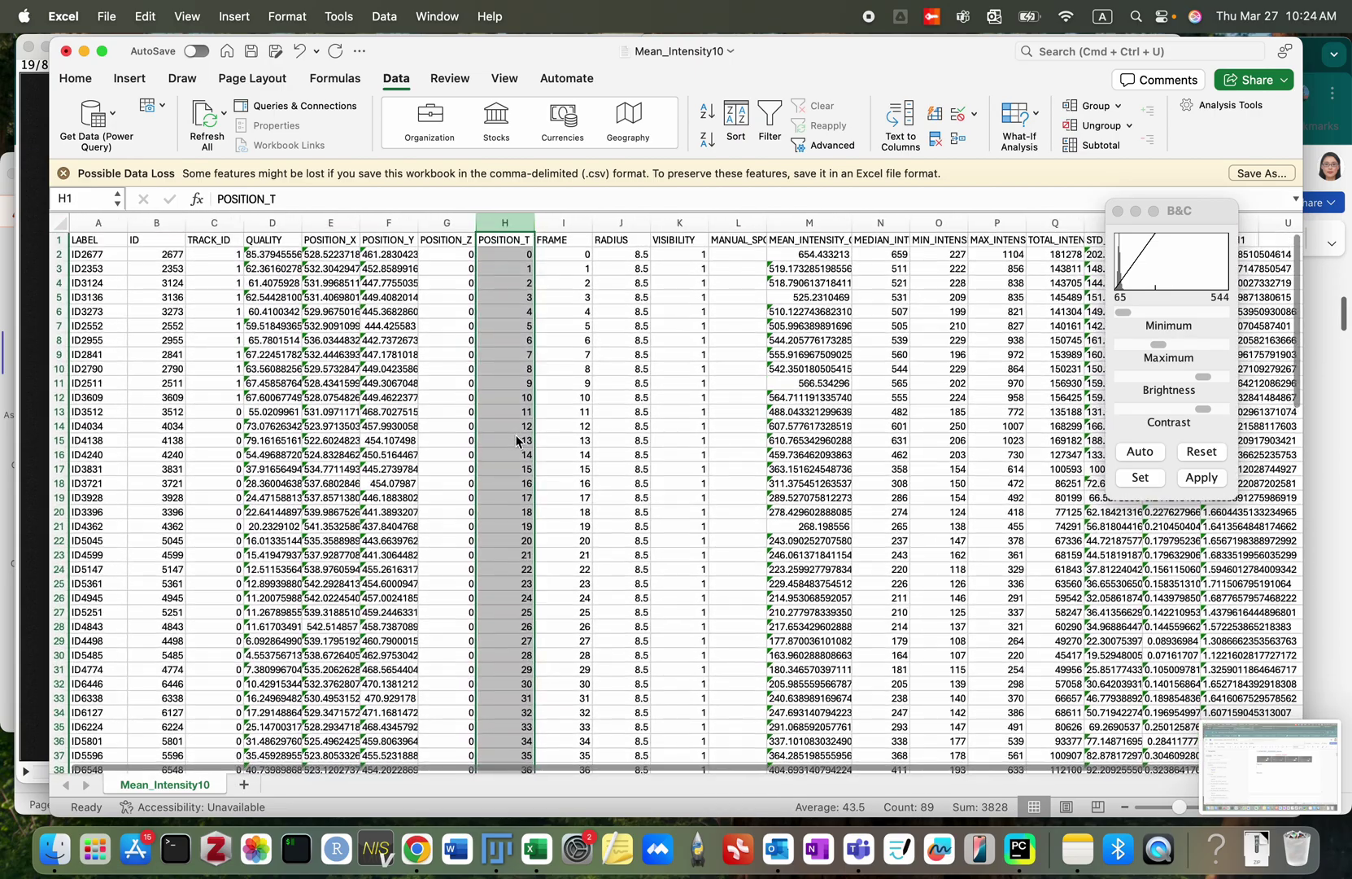
{"action": "scroll", "coordinate": [517, 441], "scroll_direction": "down", "scroll_amount": 18}
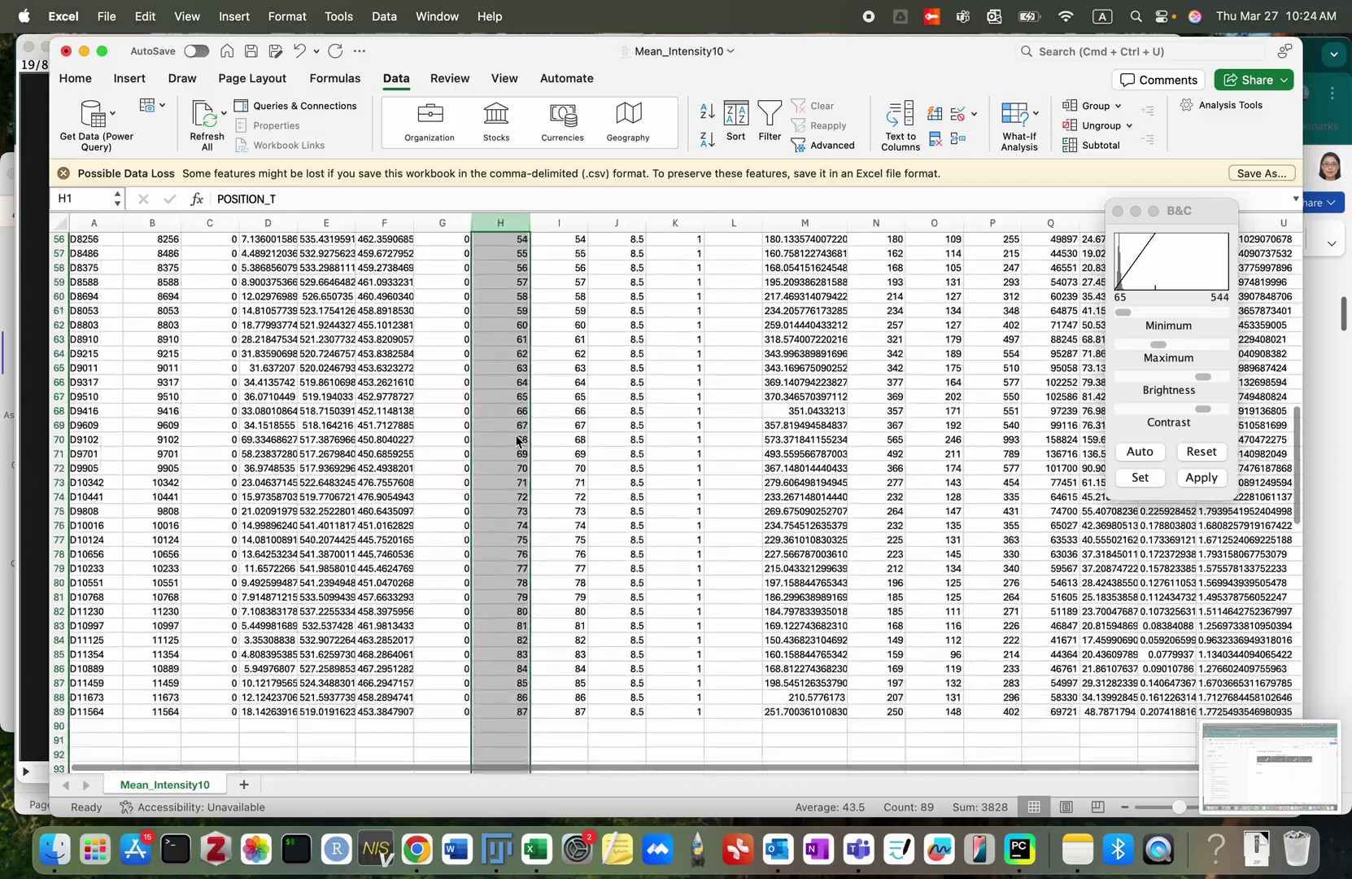
{"action": "scroll", "coordinate": [519, 442], "scroll_direction": "down", "scroll_amount": 3}
{"action": "scroll", "coordinate": [599, 517], "scroll_direction": "up", "scroll_amount": 20}
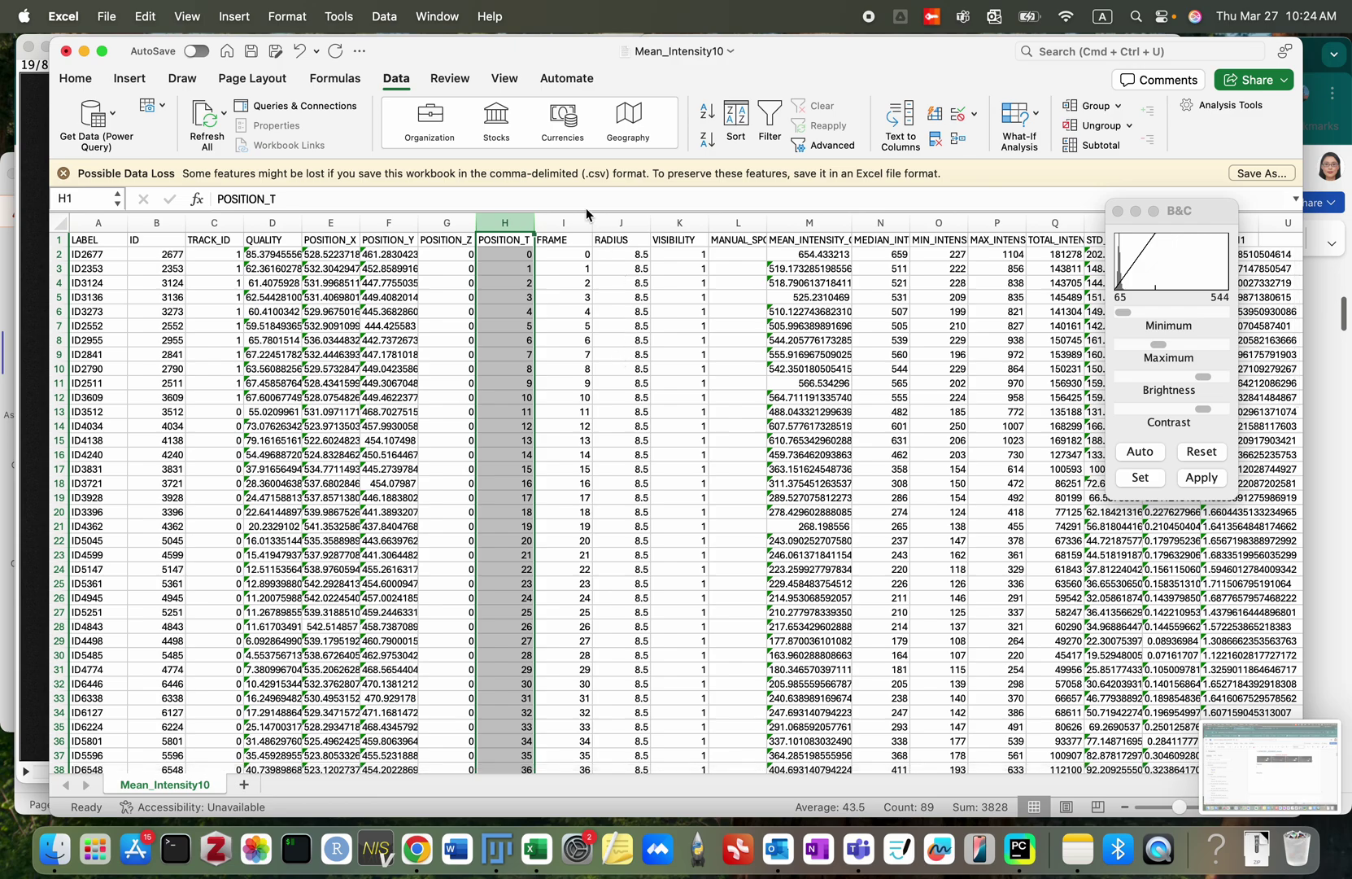
Step: Highlight duplicate values in the POSITION_T column with light red fill and dark red text, and check all rows for marked cells
{"action": "left_click", "coordinate": [82, 82]}
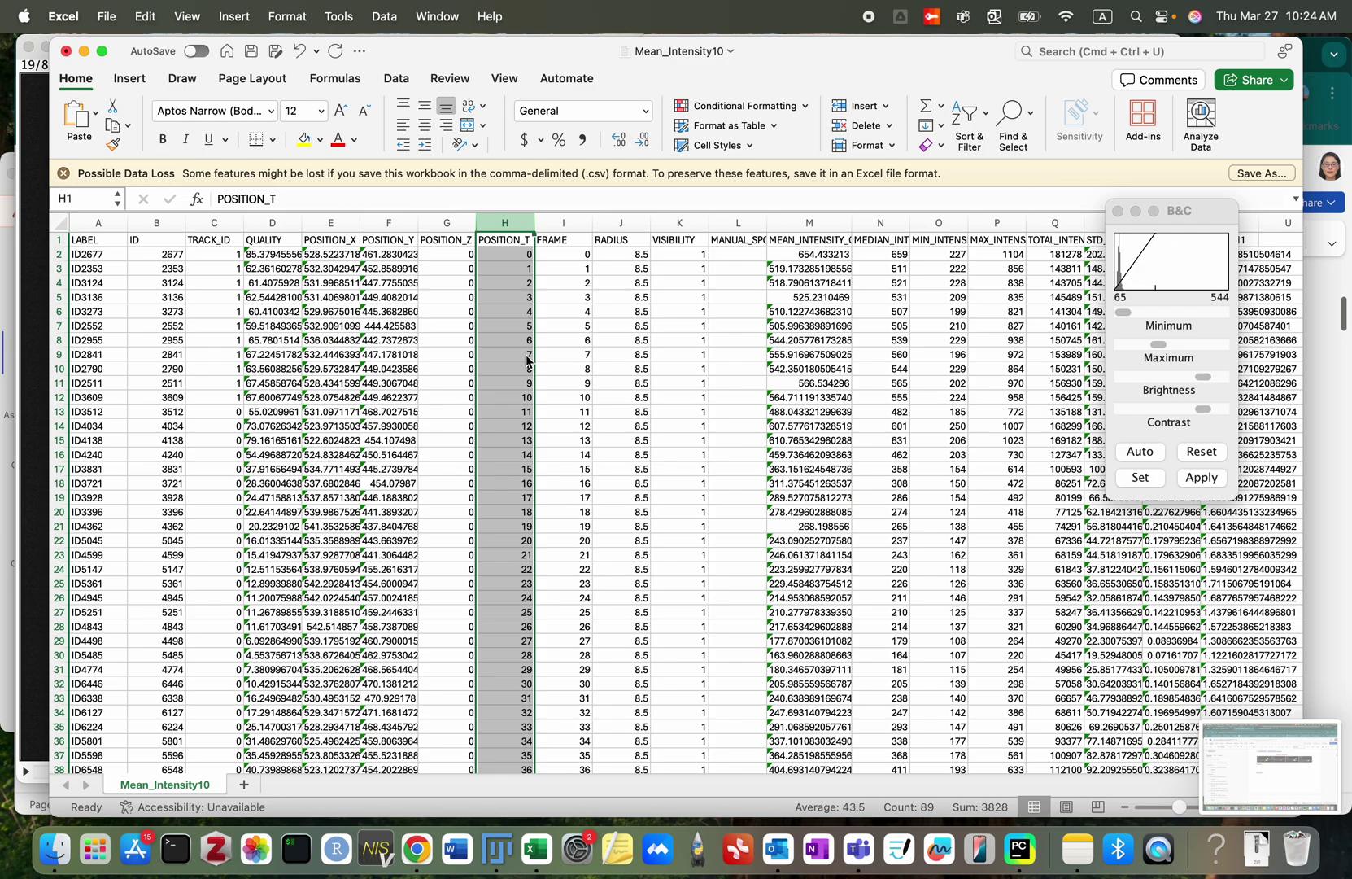
{"action": "left_click", "coordinate": [806, 106]}
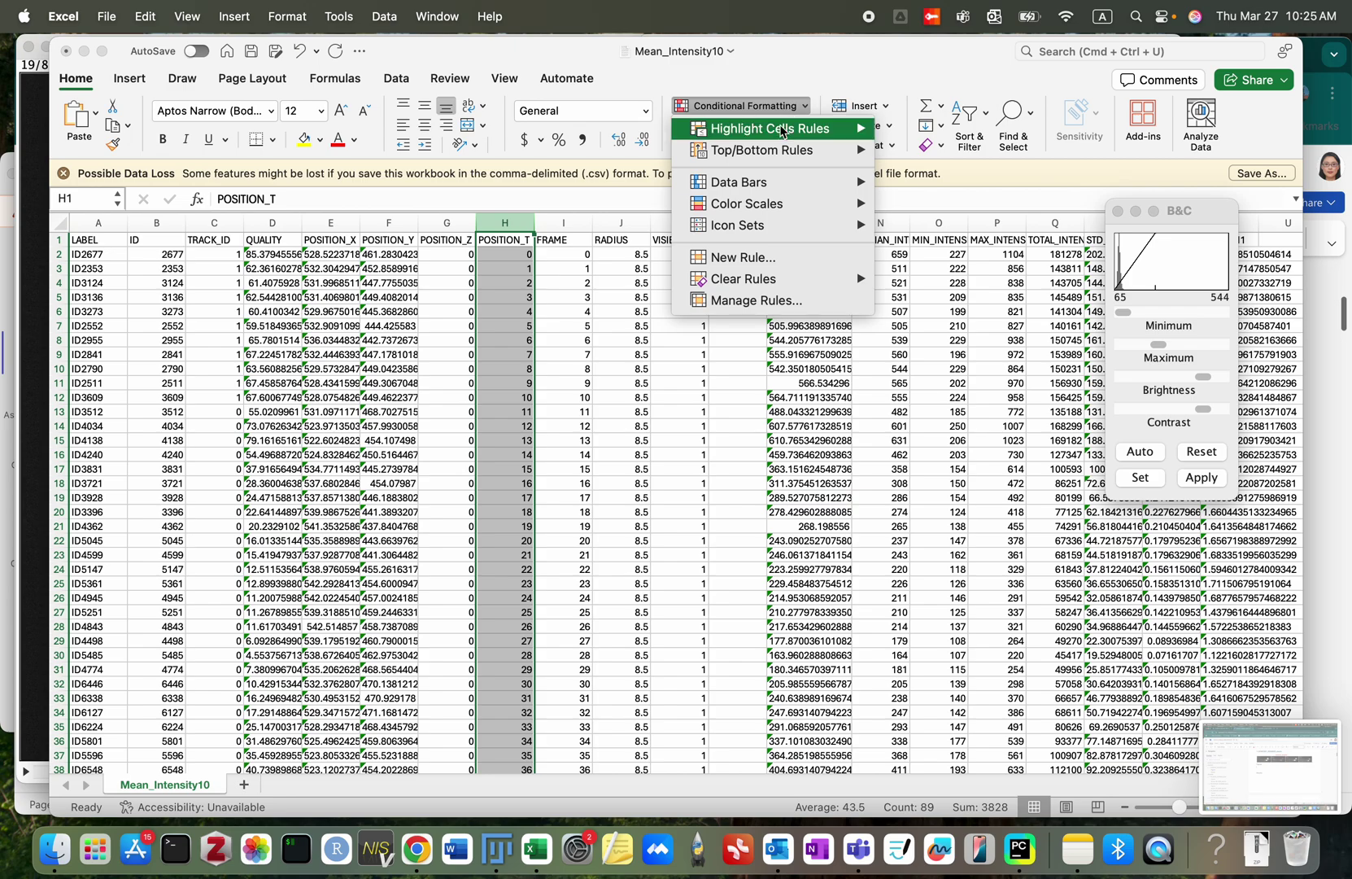
{"action": "mouse_move", "coordinate": [787, 135]}
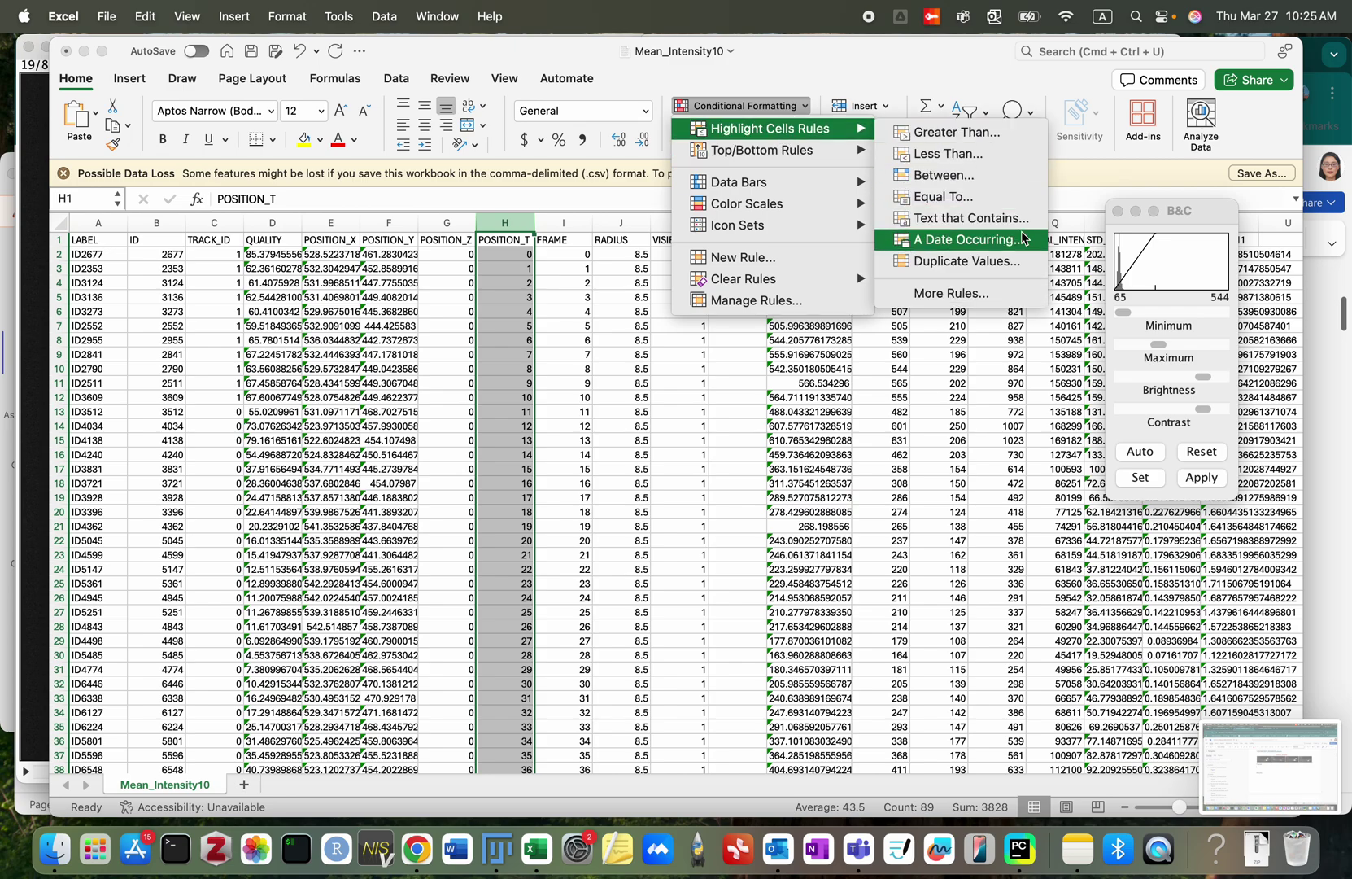
{"action": "left_click", "coordinate": [997, 265]}
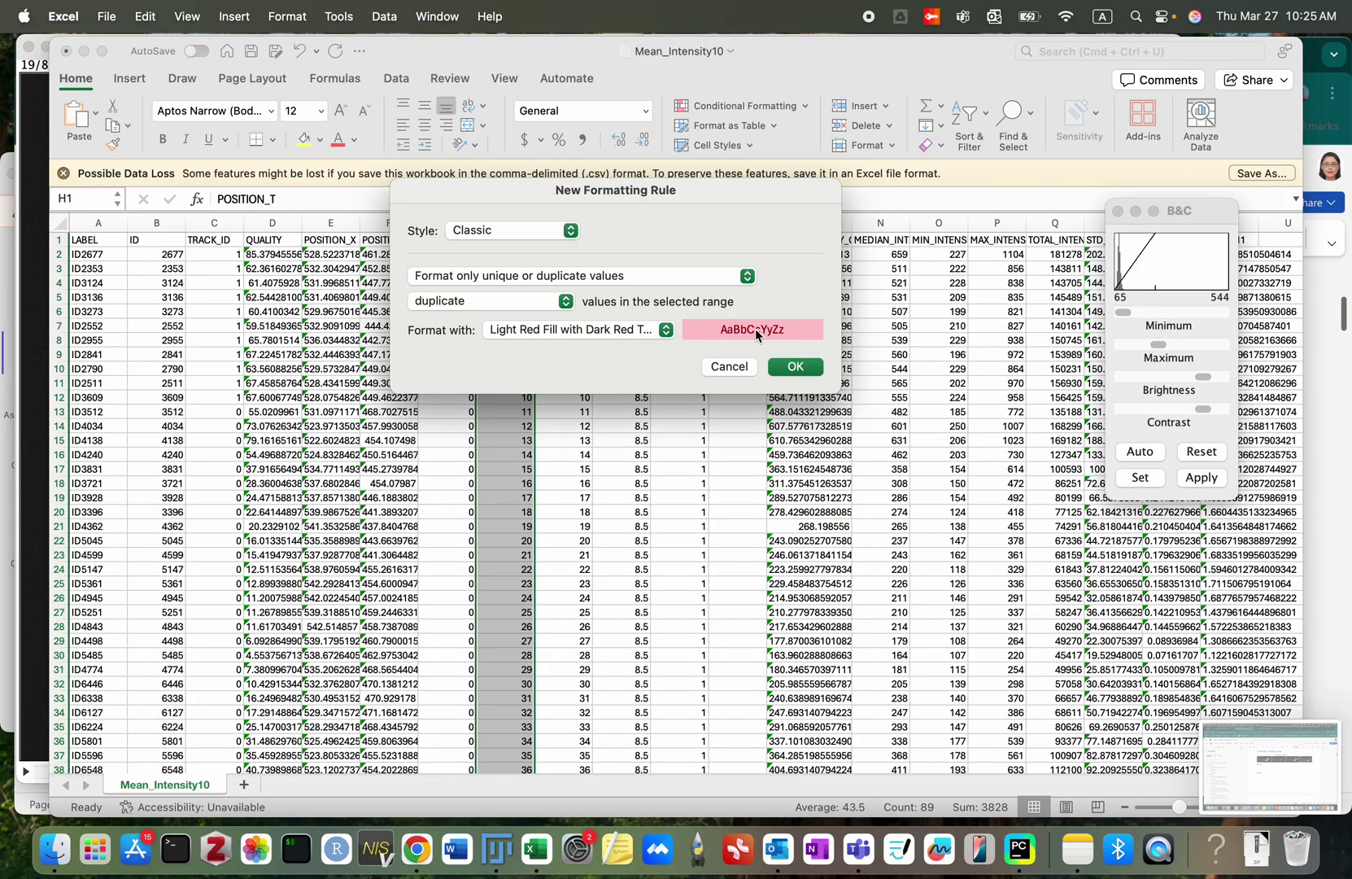
{"action": "left_click", "coordinate": [797, 367]}
{"action": "scroll", "coordinate": [552, 440], "scroll_direction": "down", "scroll_amount": 20}
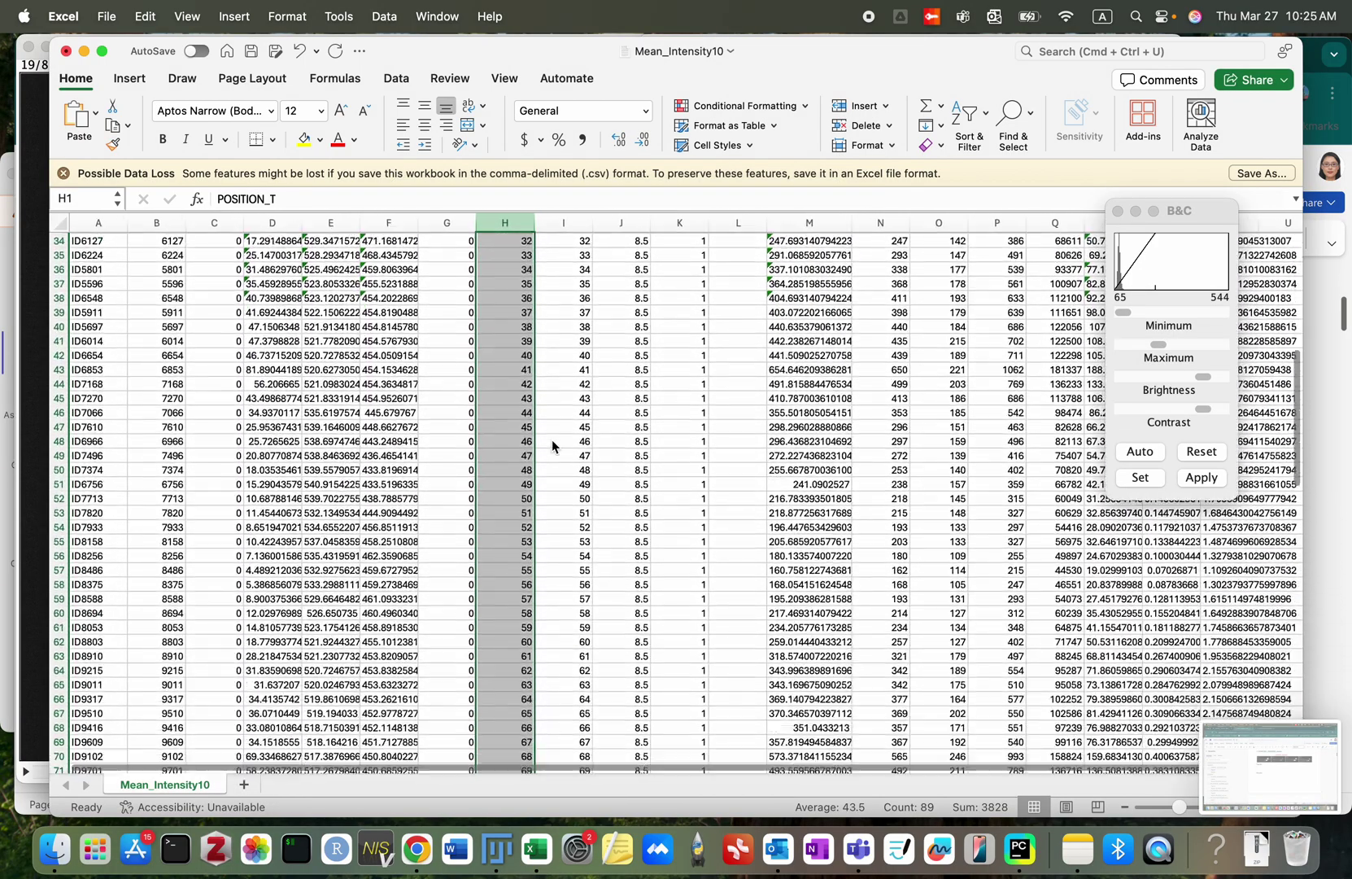
{"action": "scroll", "coordinate": [551, 446], "scroll_direction": "up", "scroll_amount": 20}
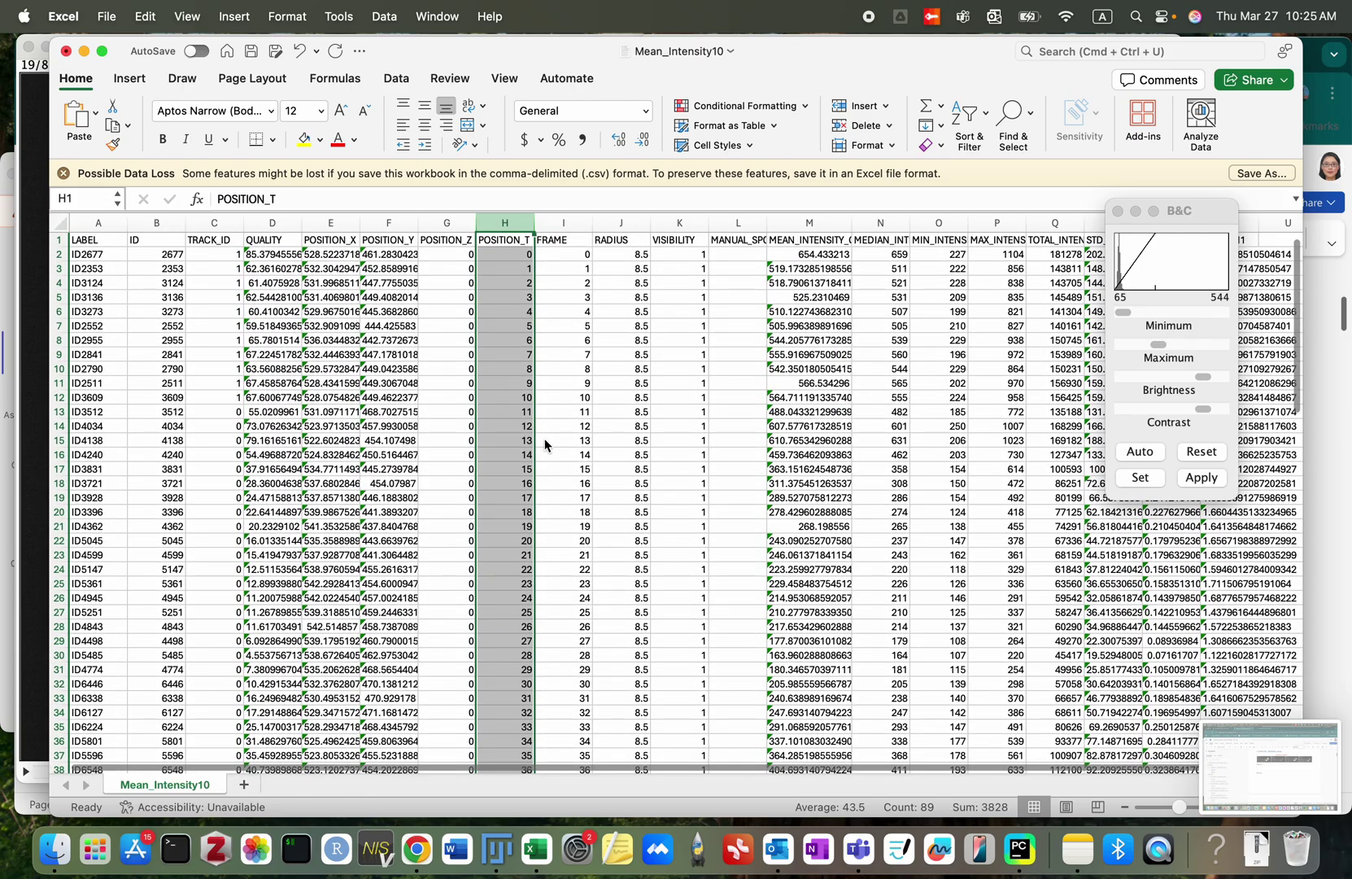
Step: Select the MEAN_INTENSITY_CH1 column and look through its values down the sheet
{"action": "left_click", "coordinate": [801, 317]}
{"action": "left_click", "coordinate": [809, 223]}
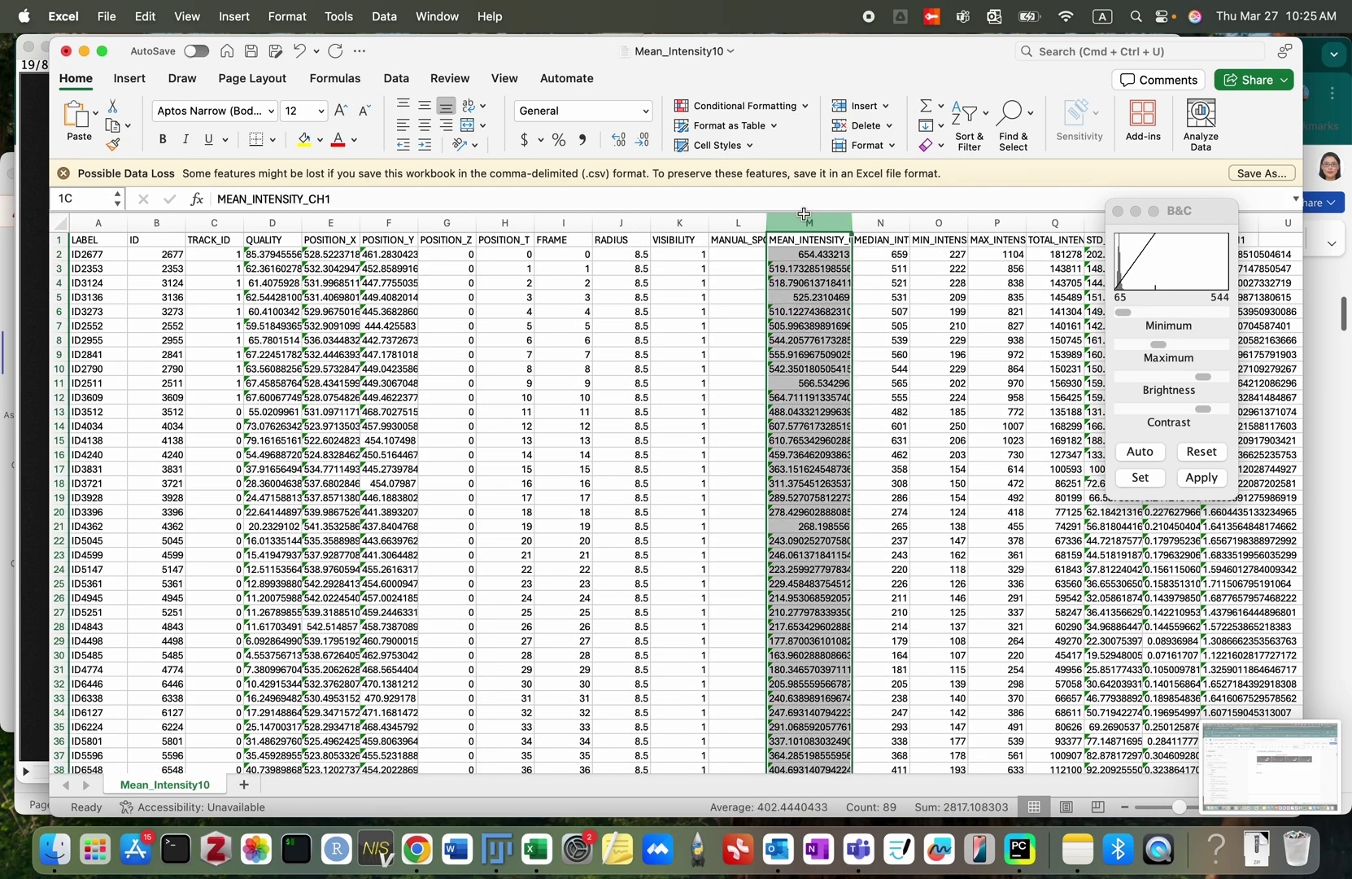
{"action": "scroll", "coordinate": [815, 400], "scroll_direction": "down", "scroll_amount": 15}
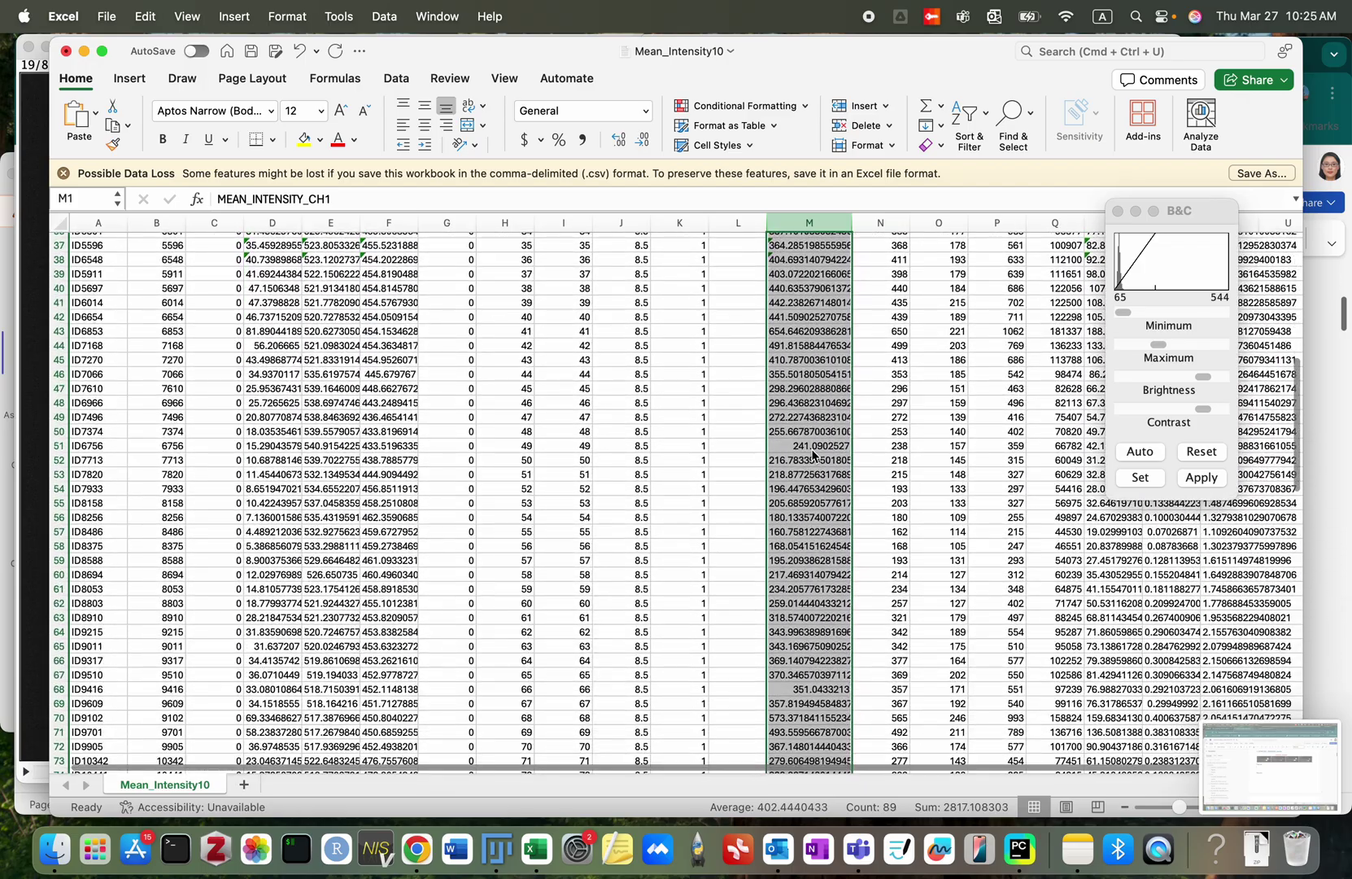
{"action": "scroll", "coordinate": [785, 566], "scroll_direction": "up", "scroll_amount": 15}
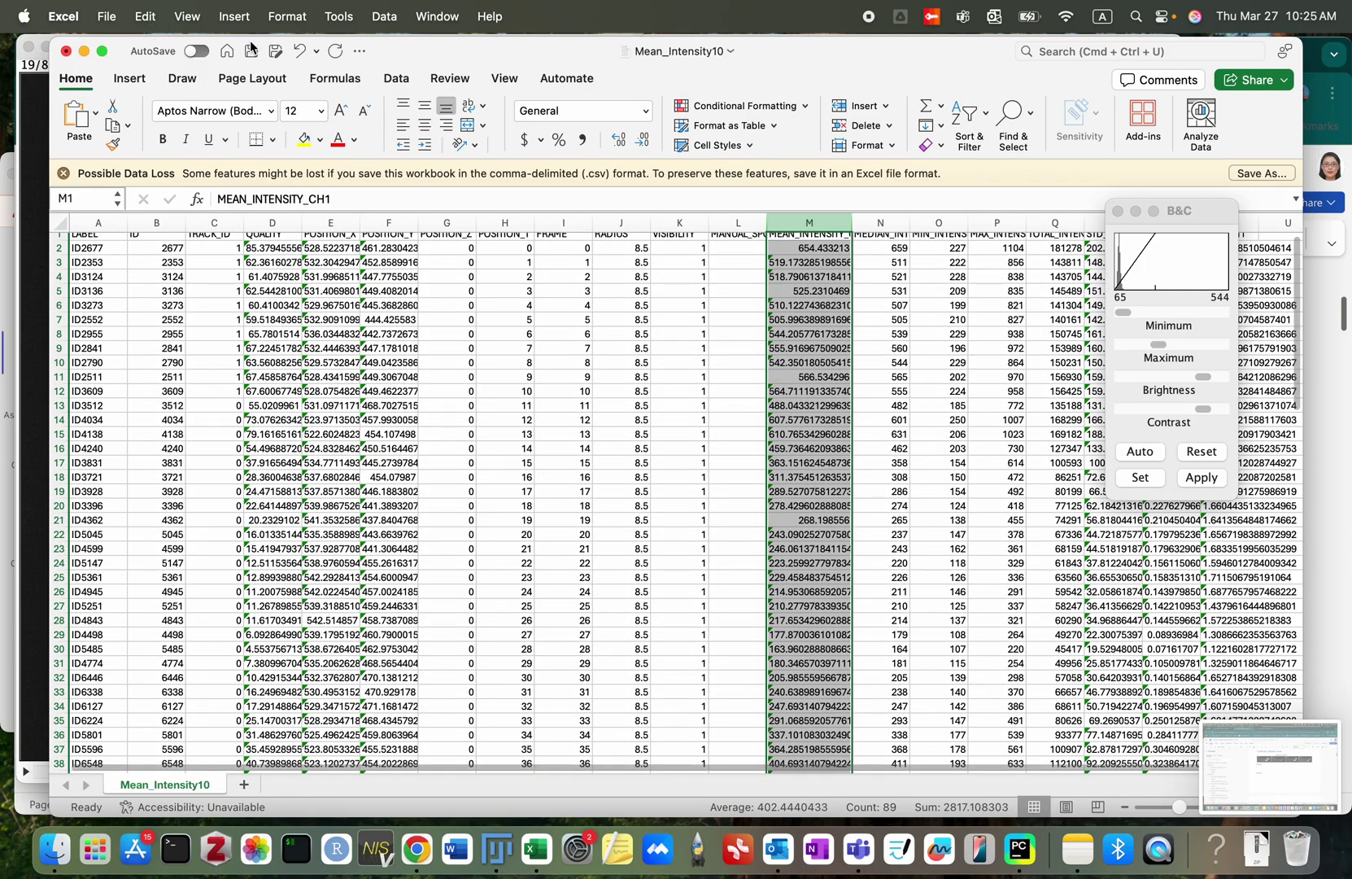
Step: Save the Mean_Intensity10 workbook, close it, and close TrackMate's all spots table
{"action": "left_click", "coordinate": [251, 52]}
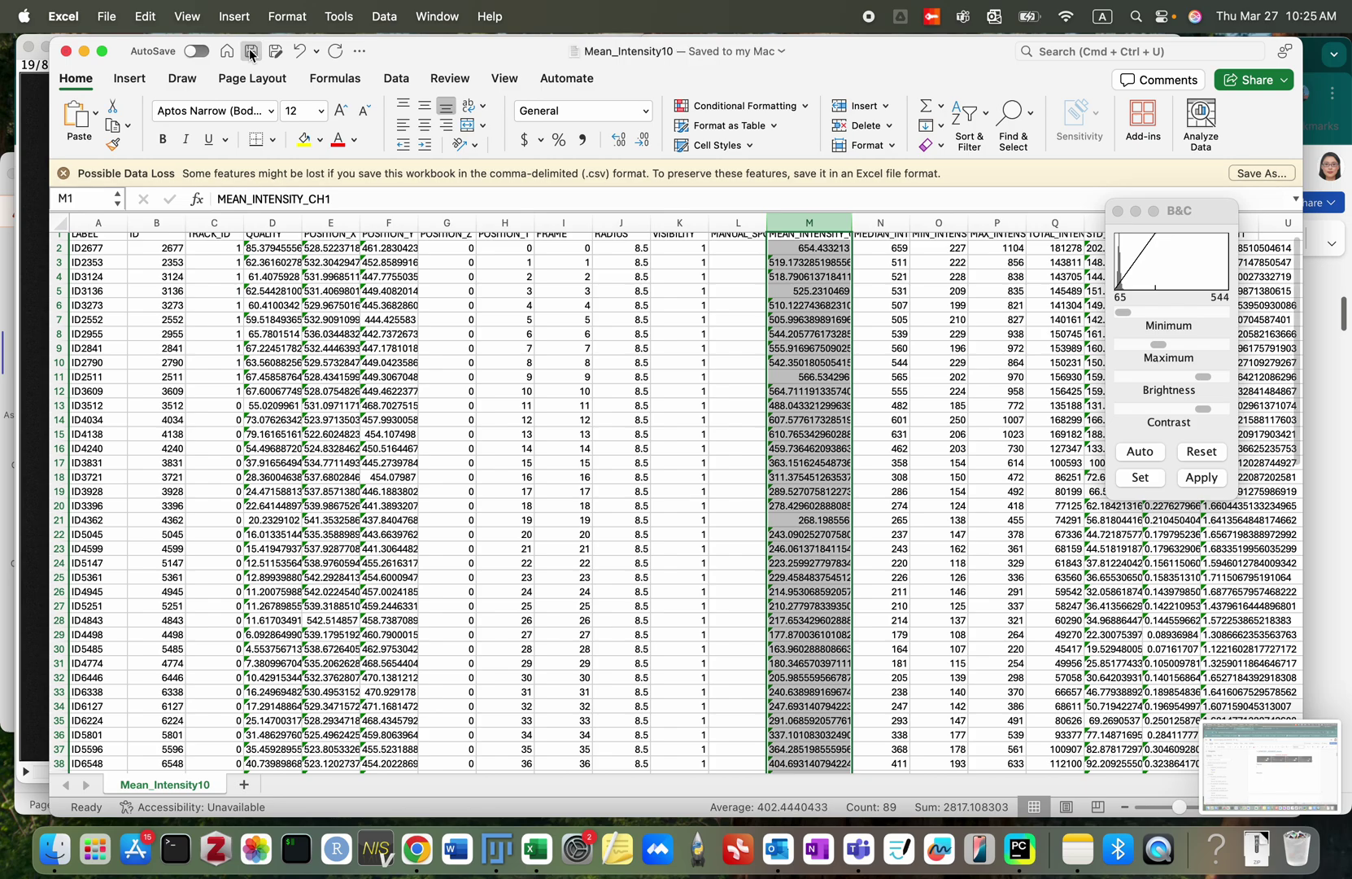
{"action": "left_click", "coordinate": [66, 51]}
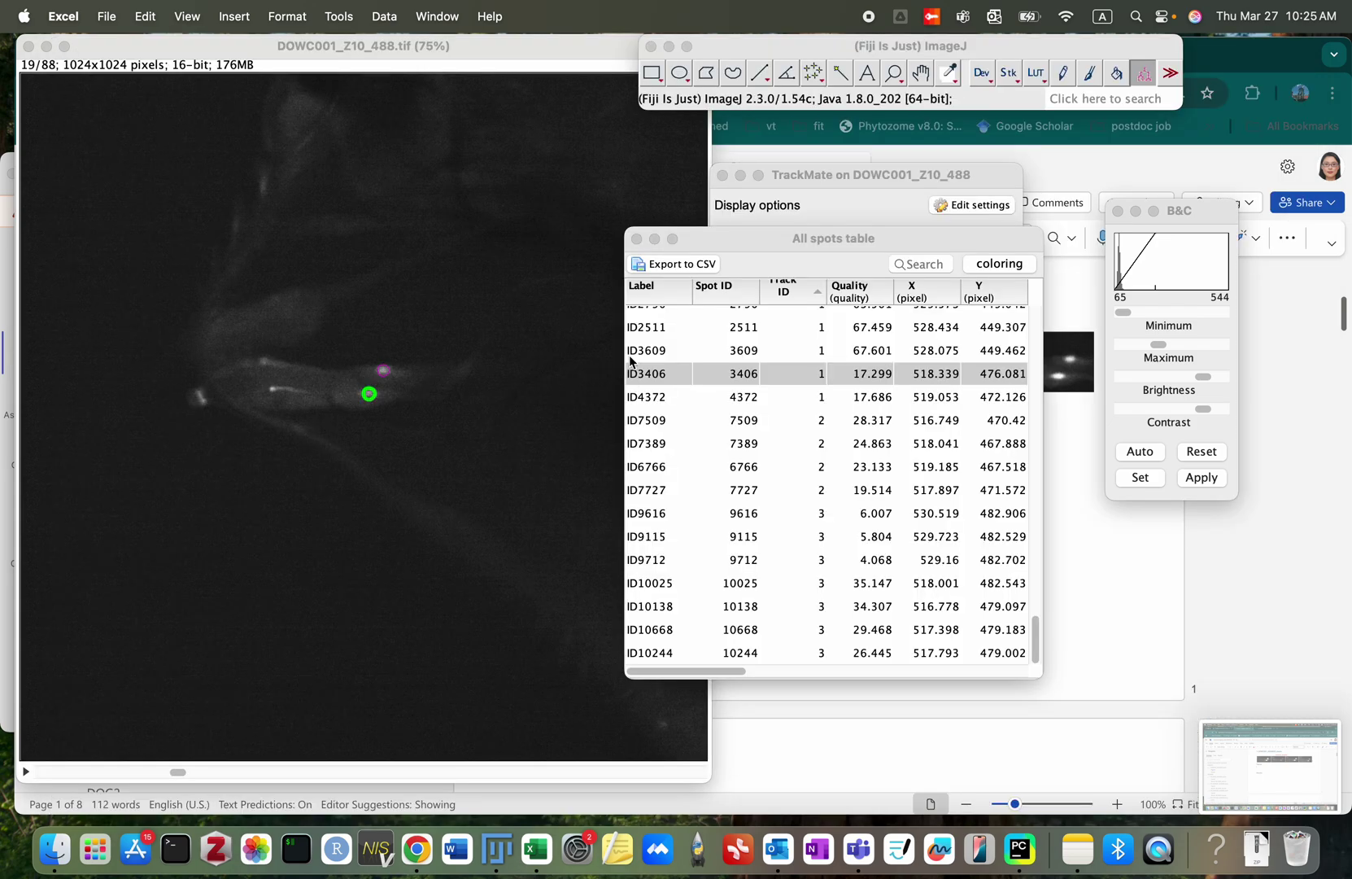
{"action": "left_click", "coordinate": [636, 239]}
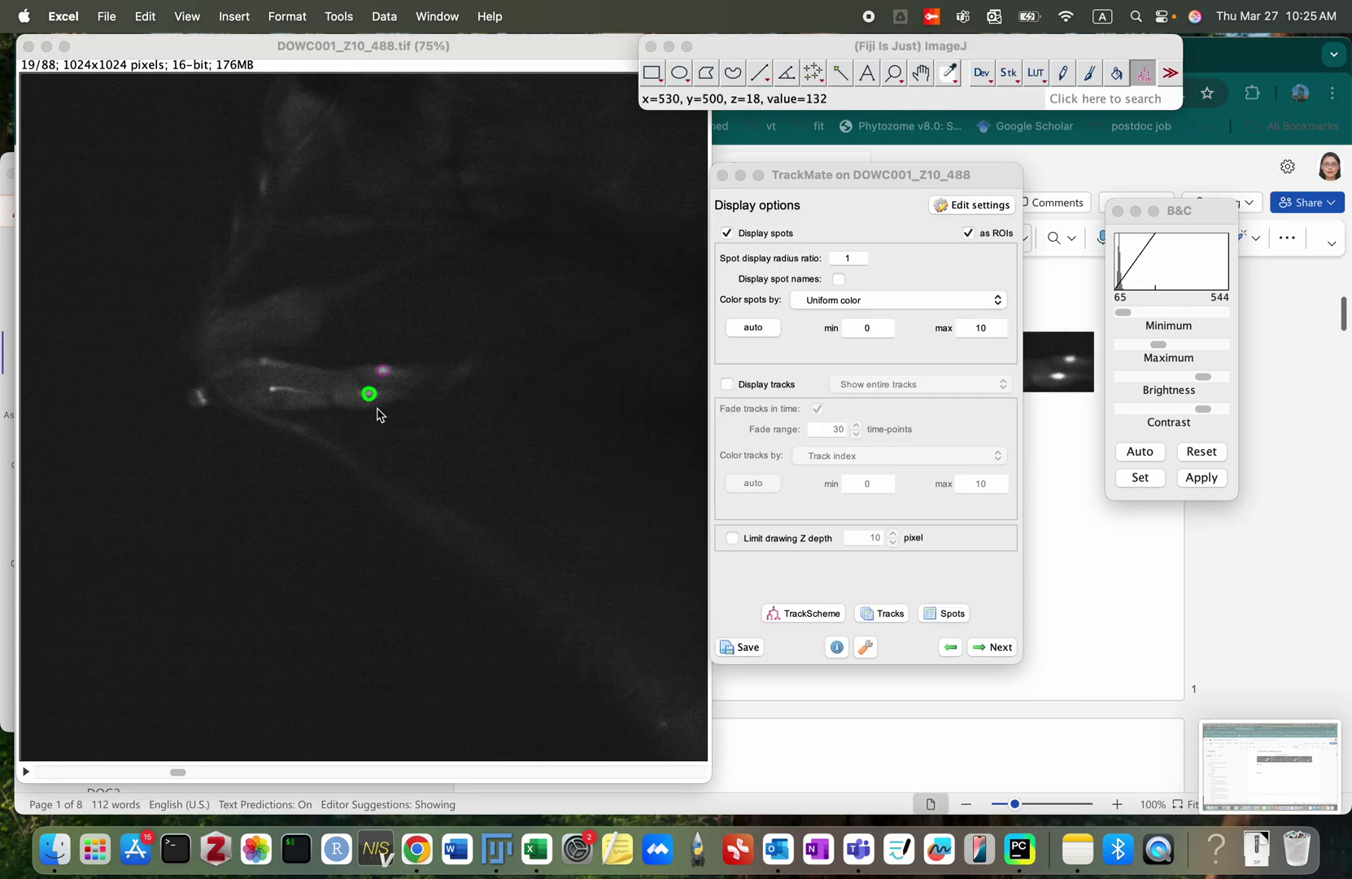
Step: Zoom the stack image to 150% around the upper neuron's spot and draw a circular selection about 17 by 17 pixels above it
{"action": "left_click", "coordinate": [384, 372]}
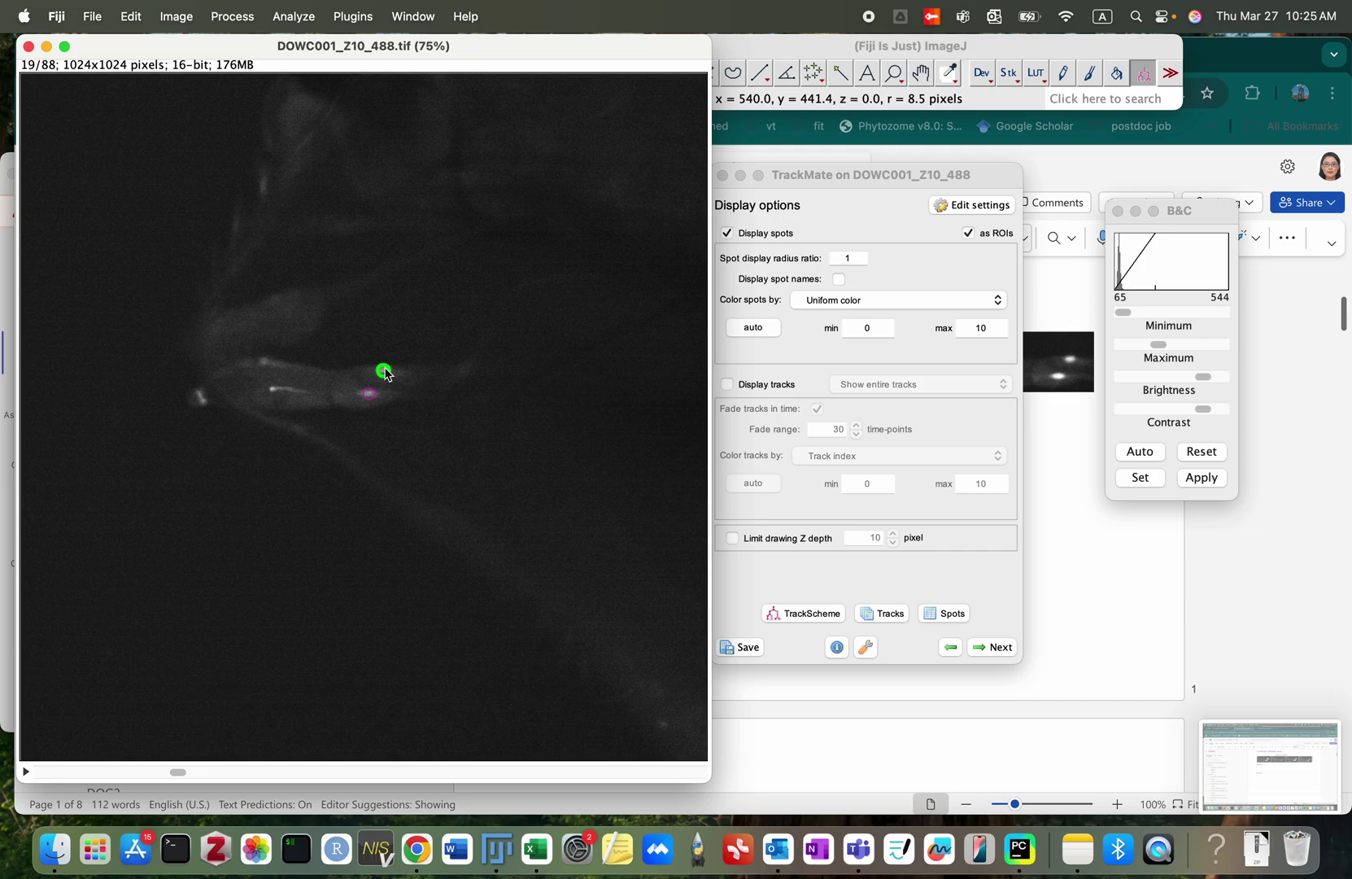
{"action": "key", "text": "plus"}
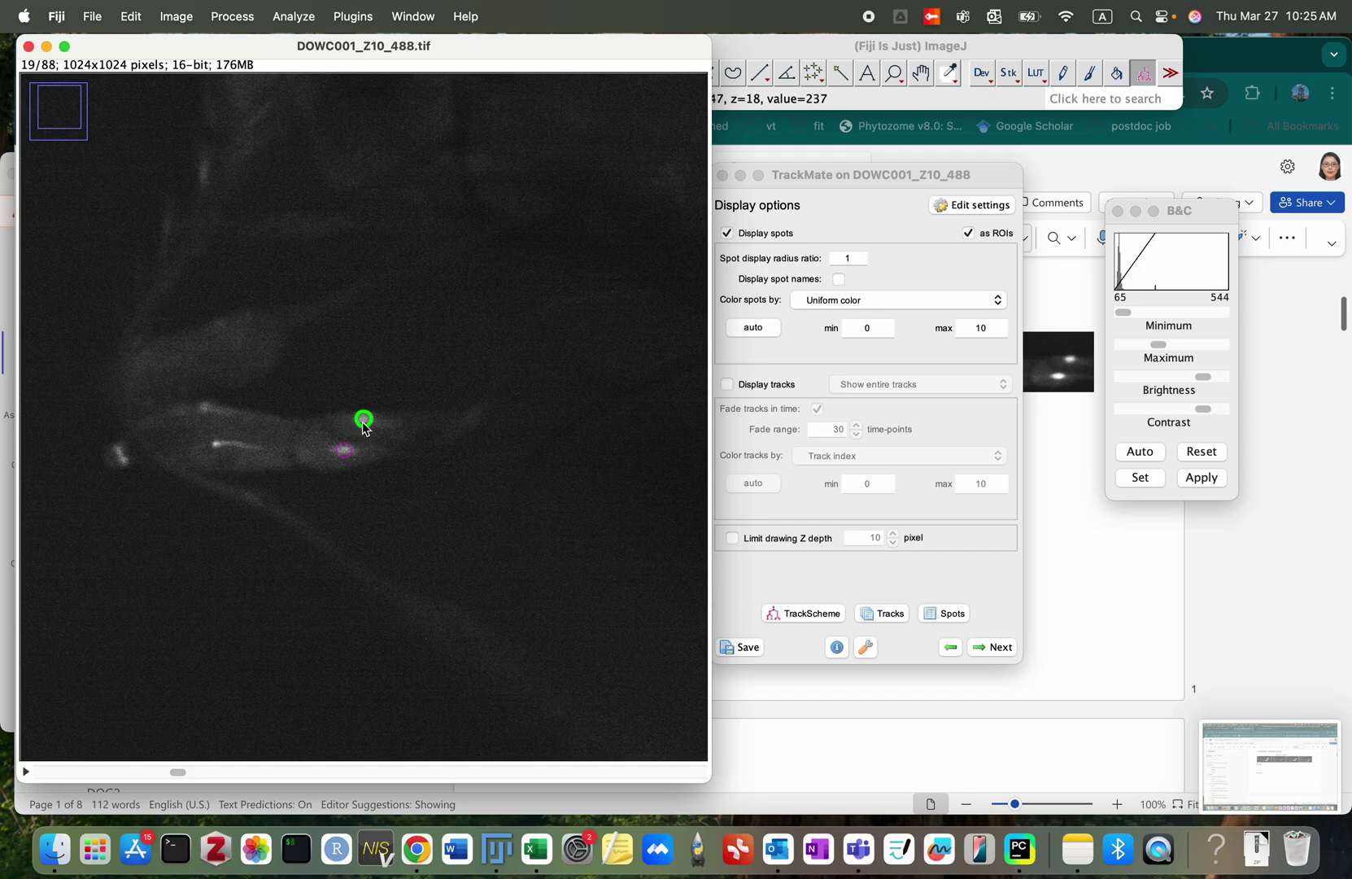
{"action": "key", "text": "plus"}
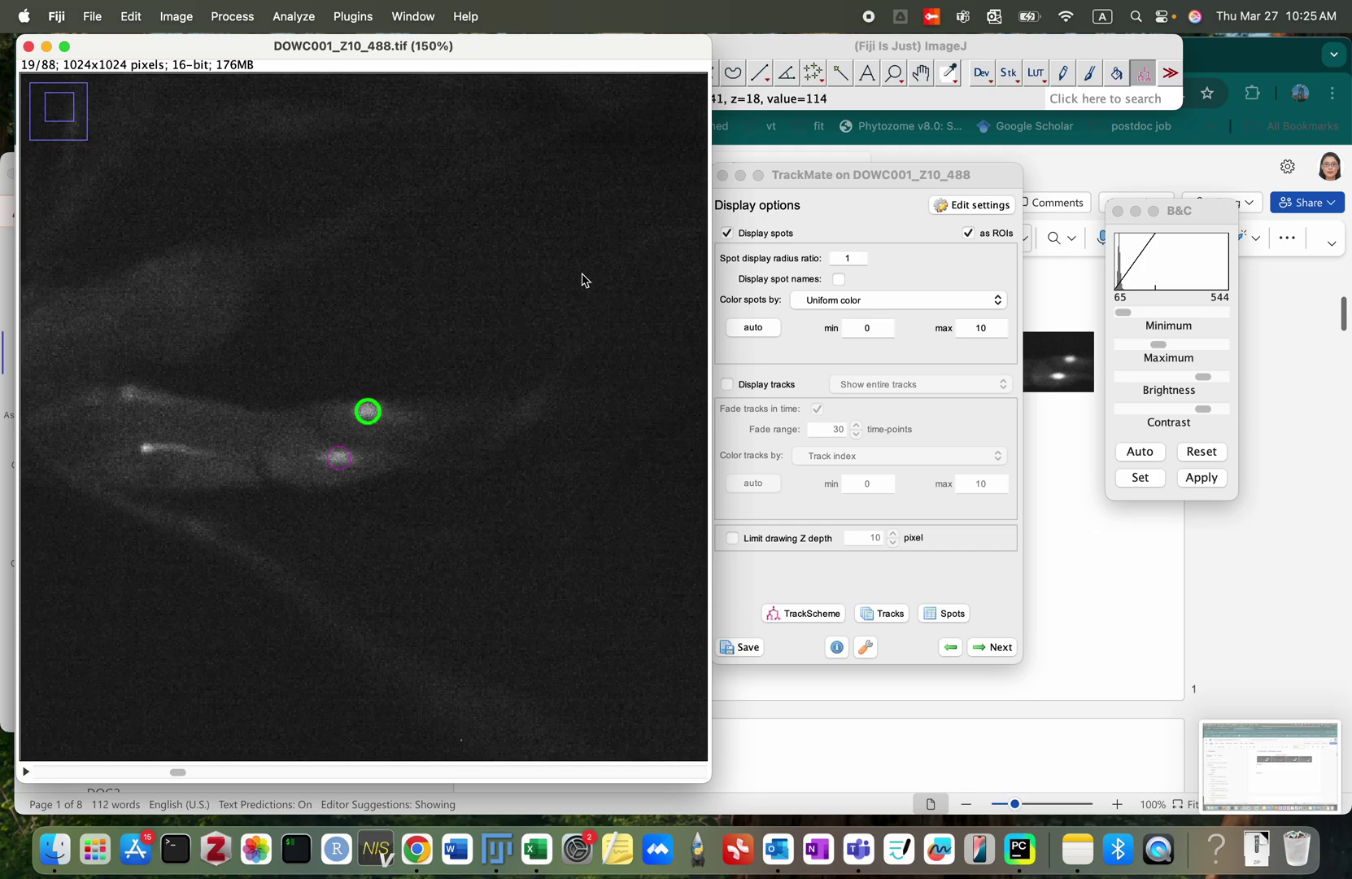
{"action": "left_click", "coordinate": [773, 46]}
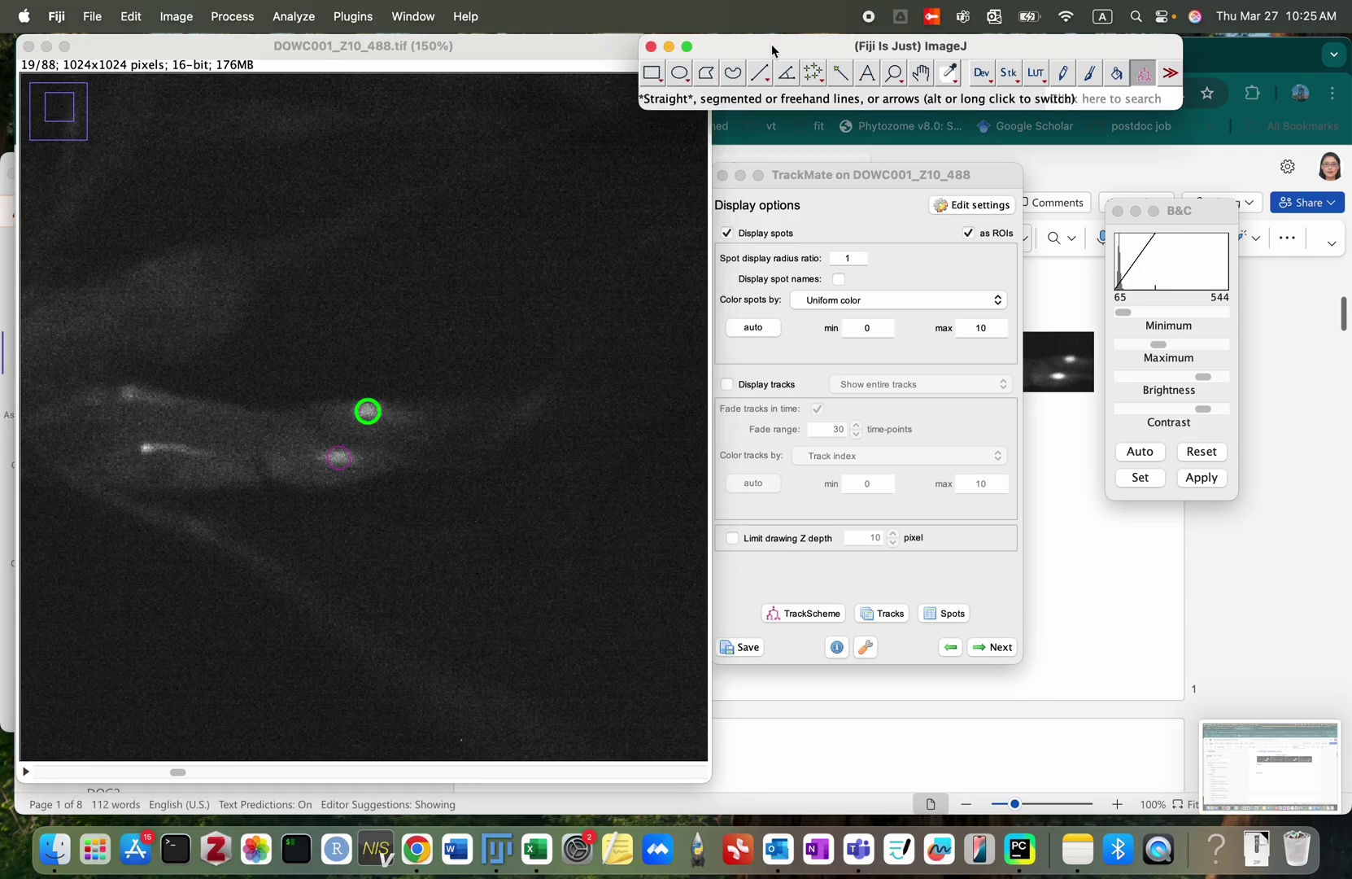
{"action": "left_click", "coordinate": [687, 76]}
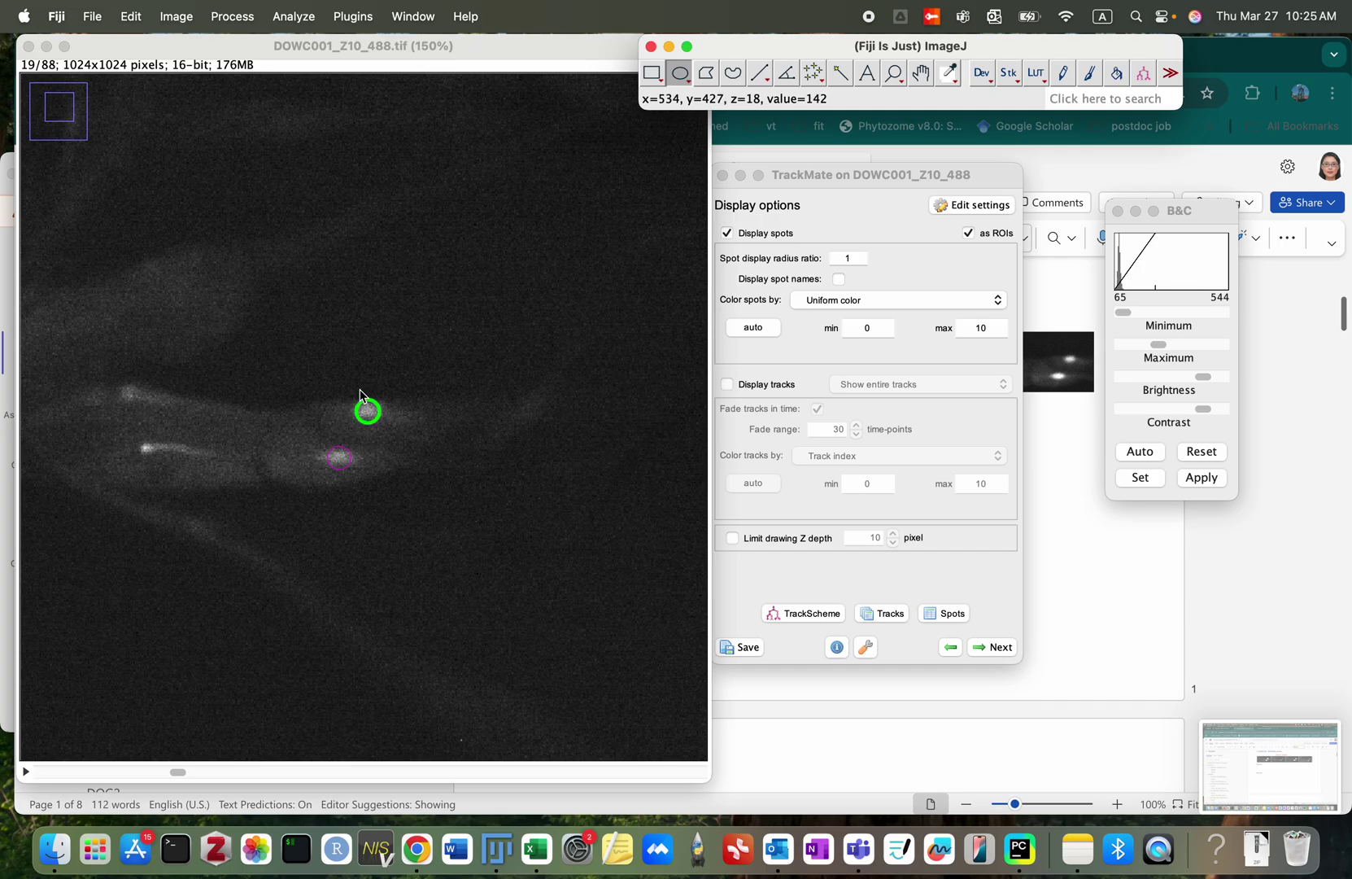
{"action": "left_click_drag", "start_coordinate": [366, 351], "coordinate": [386, 374]}
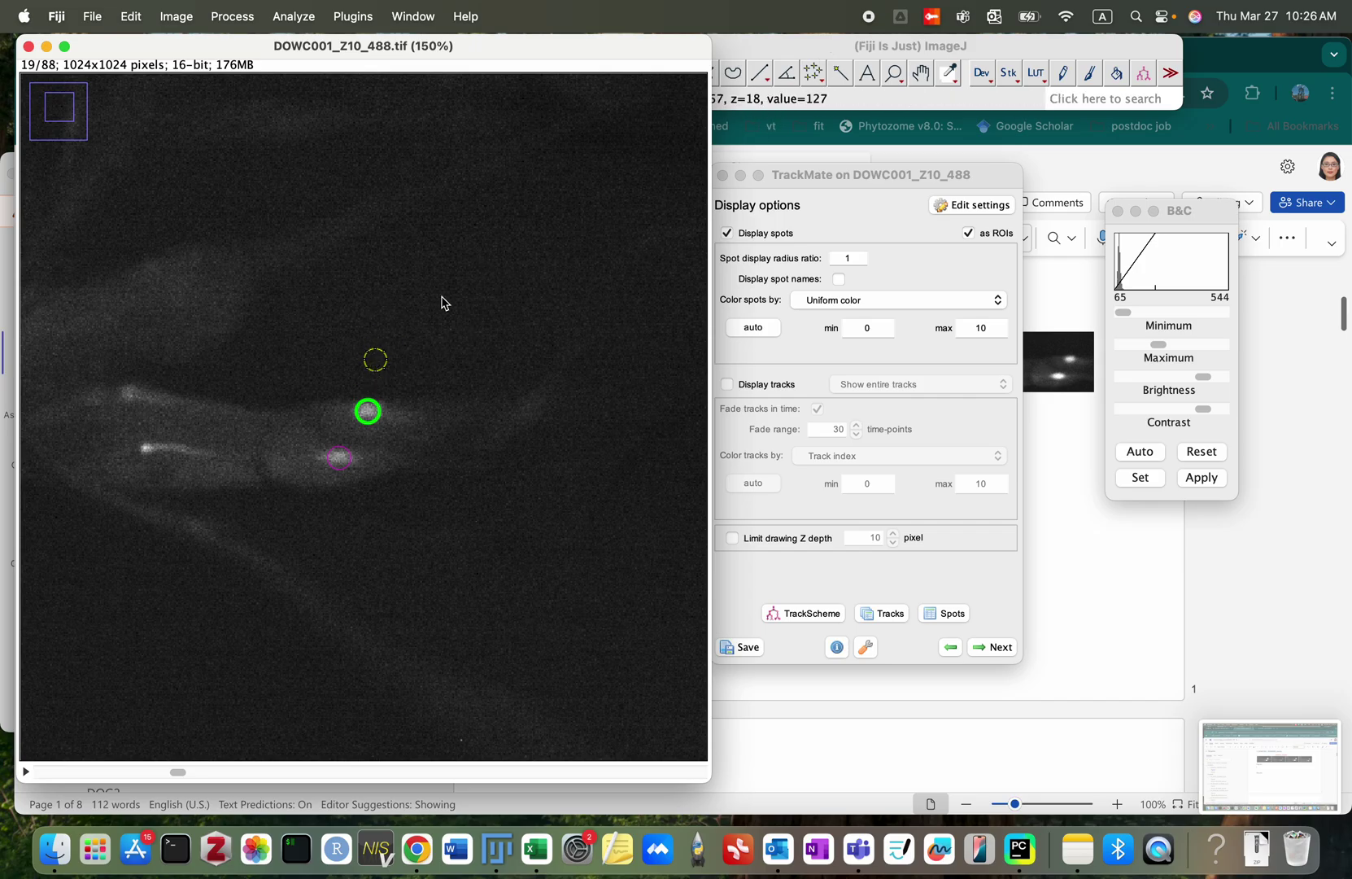
Step: Move the circular selection onto the dark background just above the upper neuron's spot in frame 19
{"action": "key", "text": "Down"}
{"action": "key", "text": "Down"}
{"action": "key", "text": "Down"}
{"action": "key", "text": "Down"}
{"action": "key", "text": "Down"}
{"action": "key", "text": "Left"}
{"action": "key", "text": "Left"}
{"action": "key", "text": "Left"}
{"action": "key", "text": "Left"}
{"action": "key", "text": "Down"}
{"action": "key", "text": "Down"}
{"action": "key", "text": "Down"}
{"action": "key", "text": "Down"}
{"action": "key", "text": "Down"}
{"action": "key", "text": "Down"}
{"action": "key", "text": "Down"}
{"action": "key", "text": "Down"}
{"action": "key", "text": "Left"}
{"action": "key", "text": "Left"}
{"action": "key", "text": "Down"}
{"action": "key", "text": "Down"}
{"action": "key", "text": "Down"}
{"action": "key", "text": "Down"}
{"action": "key", "text": "Down"}
{"action": "key", "text": "Down"}
{"action": "key", "text": "Down"}
{"action": "key", "text": "Down"}
{"action": "key", "text": "Down"}
{"action": "key", "text": "Down"}
{"action": "key", "text": "Down"}
{"action": "key", "text": "Down"}
{"action": "key", "text": "Down"}
{"action": "key", "text": "Up"}
{"action": "key", "text": "Up"}
{"action": "key", "text": "Up"}
{"action": "key", "text": "Up"}
{"action": "key", "text": "Up"}
{"action": "key", "text": "Up"}
{"action": "key", "text": "Up"}
{"action": "key", "text": "Up"}
{"action": "key", "text": "Up"}
{"action": "key", "text": "Up"}
{"action": "key", "text": "Up"}
{"action": "key", "text": "Up"}
{"action": "key", "text": "Down"}
{"action": "left_click_drag", "start_coordinate": [367, 379], "coordinate": [368, 376]}
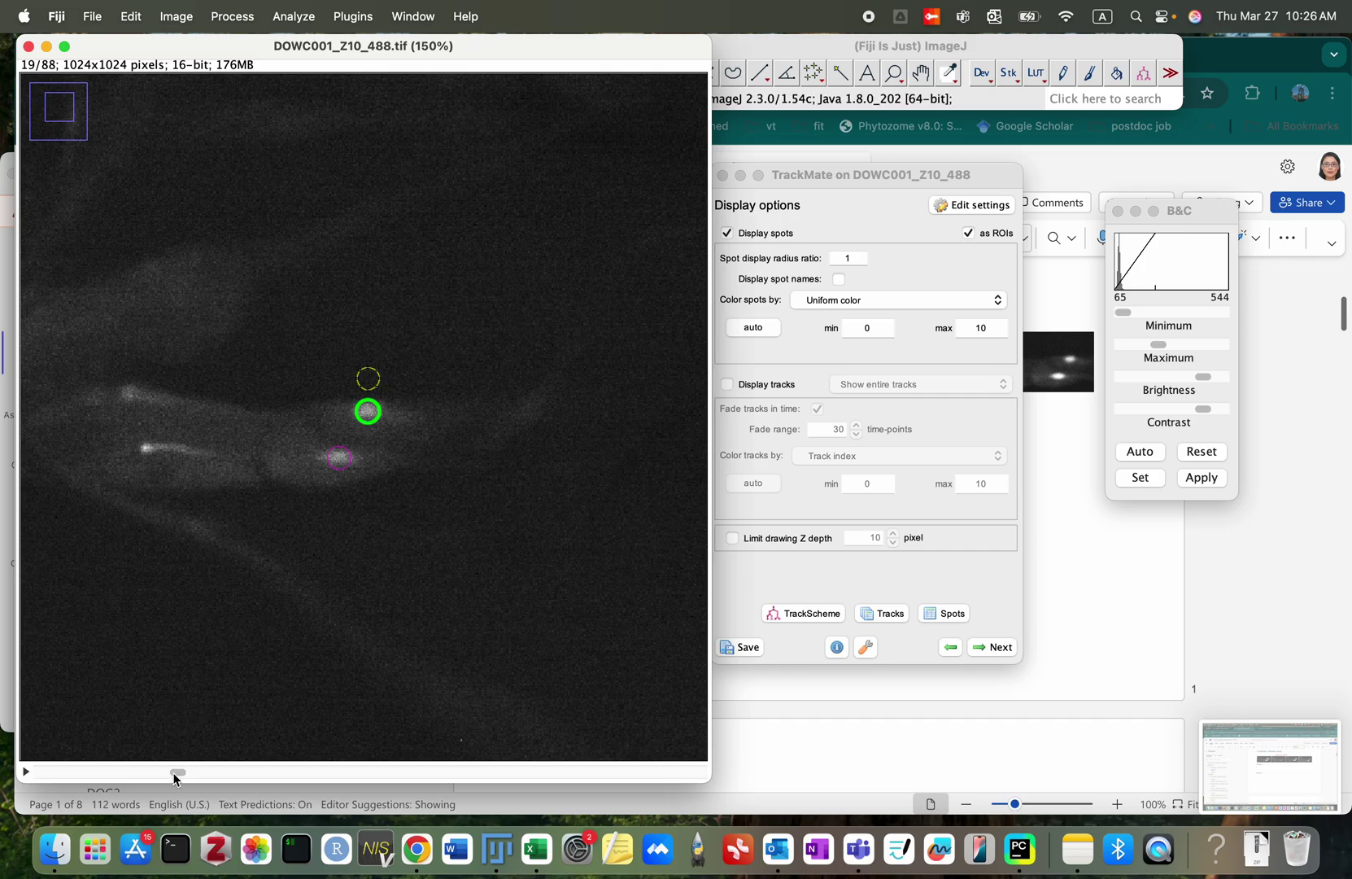
Step: Go to frame 12, shift the circular selection down to just above the upper neuron, and measure the background intensity there
{"action": "left_click_drag", "start_coordinate": [166, 776], "coordinate": [123, 776]}
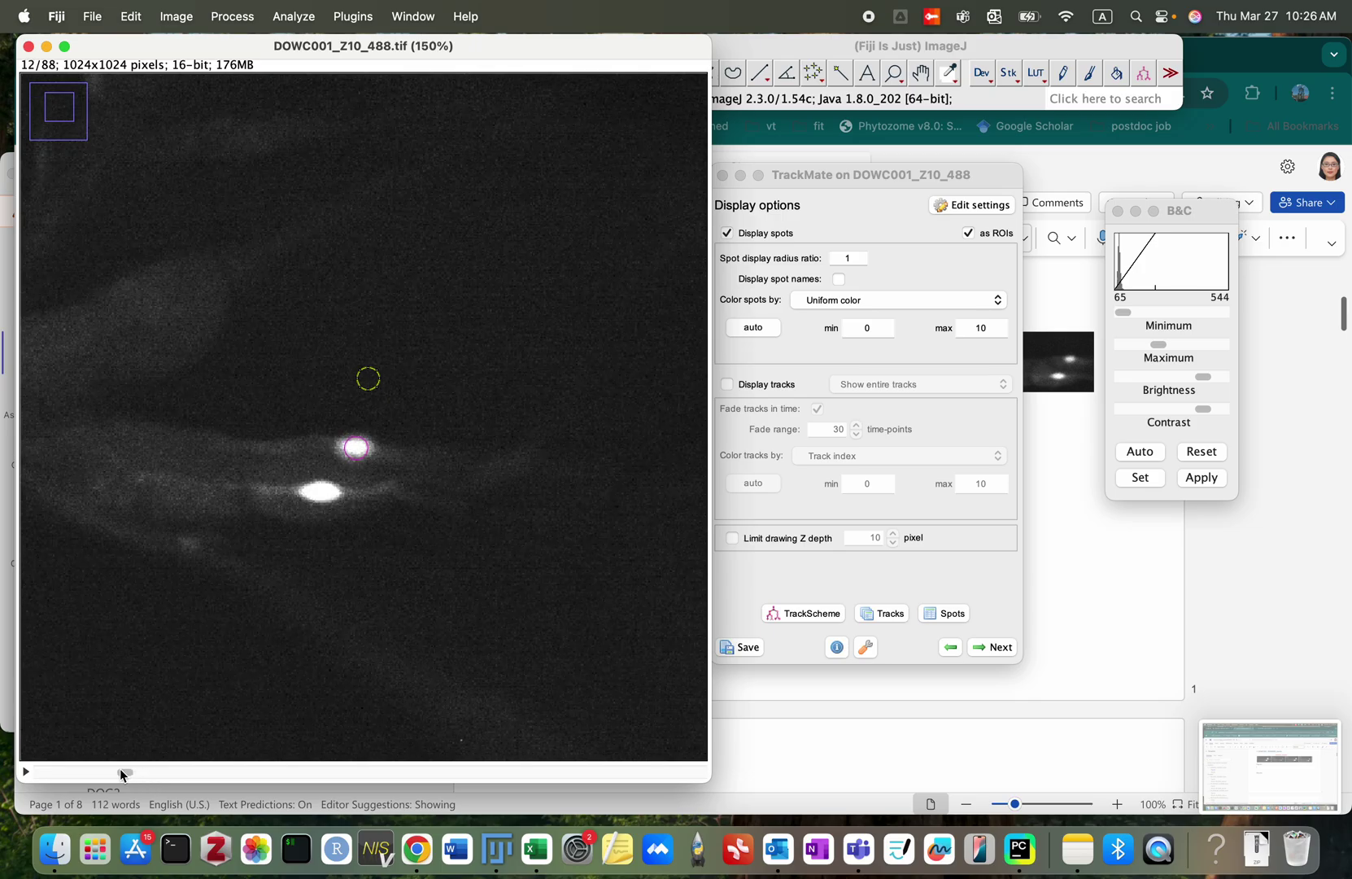
{"action": "key", "text": "Down"}
{"action": "key", "text": "Down"}
{"action": "key", "text": "Down"}
{"action": "key", "text": "Down"}
{"action": "key", "text": "Down"}
{"action": "key", "text": "Down"}
{"action": "key", "text": "Down"}
{"action": "key", "text": "Down"}
{"action": "key", "text": "Down"}
{"action": "key", "text": "Down"}
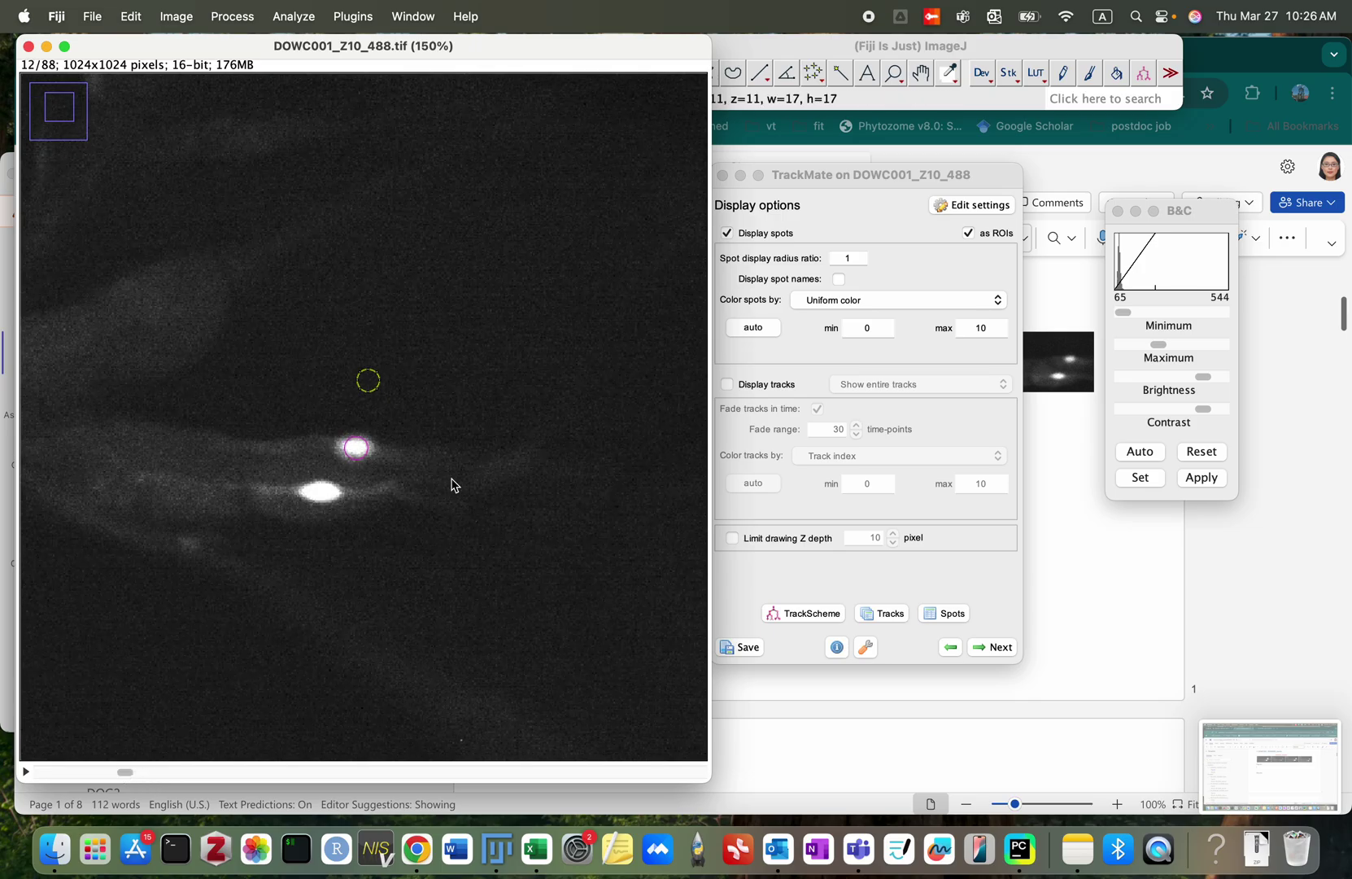
{"action": "key", "text": "Down"}
{"action": "key", "text": "Down"}
{"action": "key", "text": "Down"}
{"action": "key", "text": "Down"}
{"action": "key", "text": "Down"}
{"action": "key", "text": "Down"}
{"action": "key", "text": "Down"}
{"action": "key", "text": "Down"}
{"action": "key", "text": "Down"}
{"action": "key", "text": "Down"}
{"action": "key", "text": "Down"}
{"action": "key", "text": "Down"}
{"action": "key", "text": "Down"}
{"action": "key", "text": "Left"}
{"action": "key", "text": "Left"}
{"action": "key", "text": "Left"}
{"action": "key", "text": "Left"}
{"action": "key", "text": "m"}
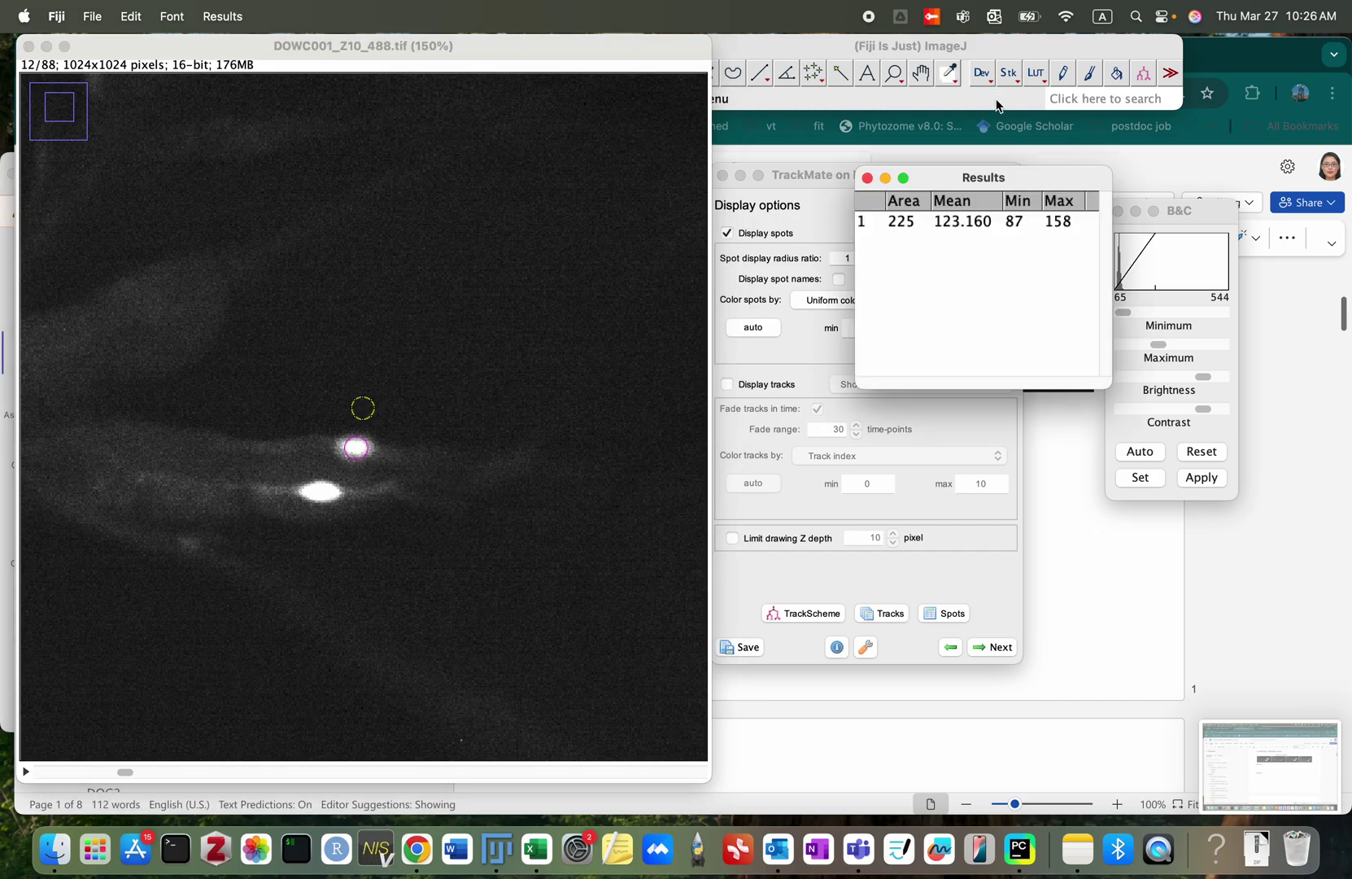
Step: In frame 24, shift the circular selection up and right onto the dark background above the upper neuron and measure its intensity
{"action": "left_click", "coordinate": [236, 46]}
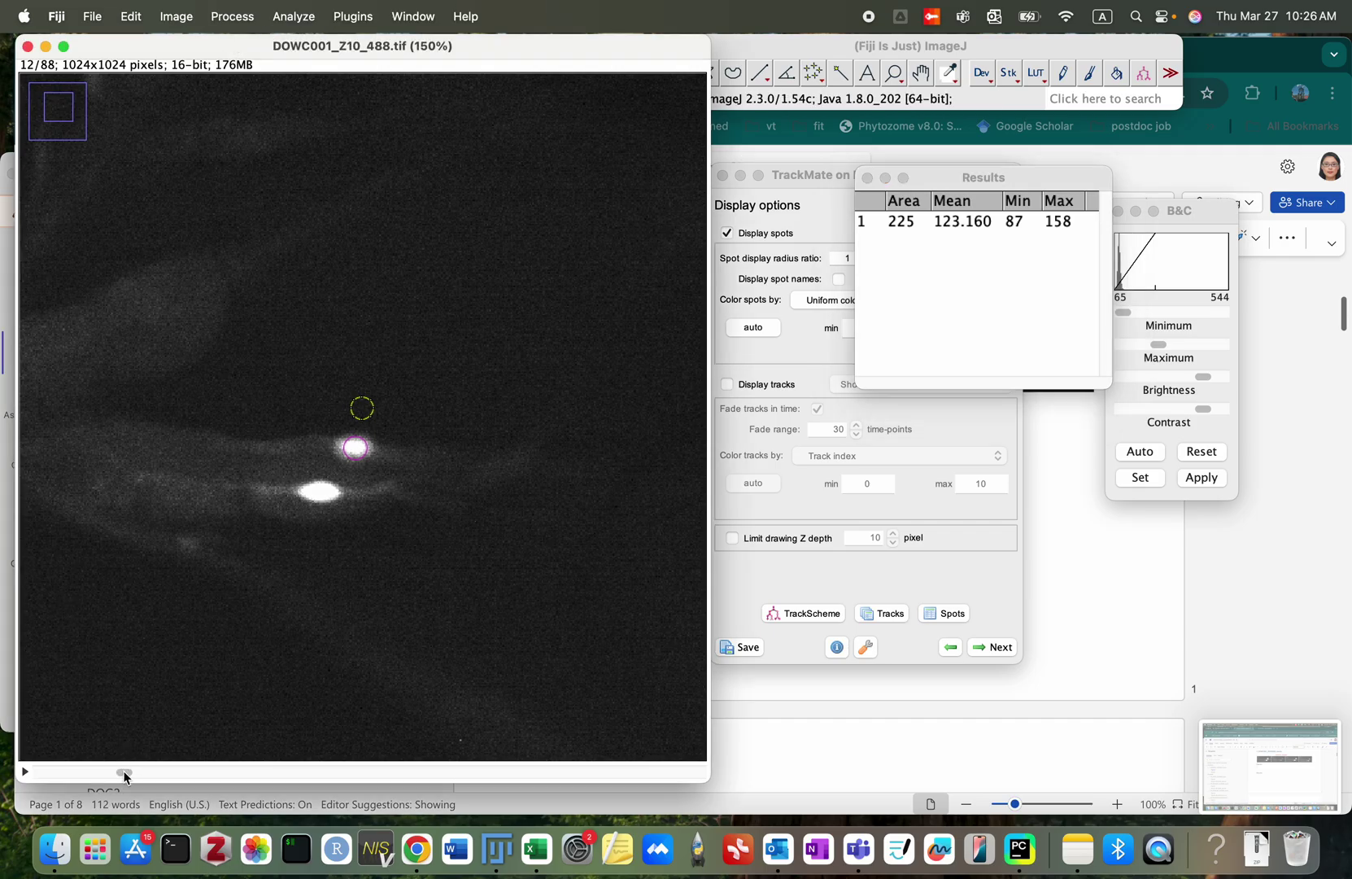
{"action": "left_click_drag", "start_coordinate": [126, 775], "coordinate": [215, 788]}
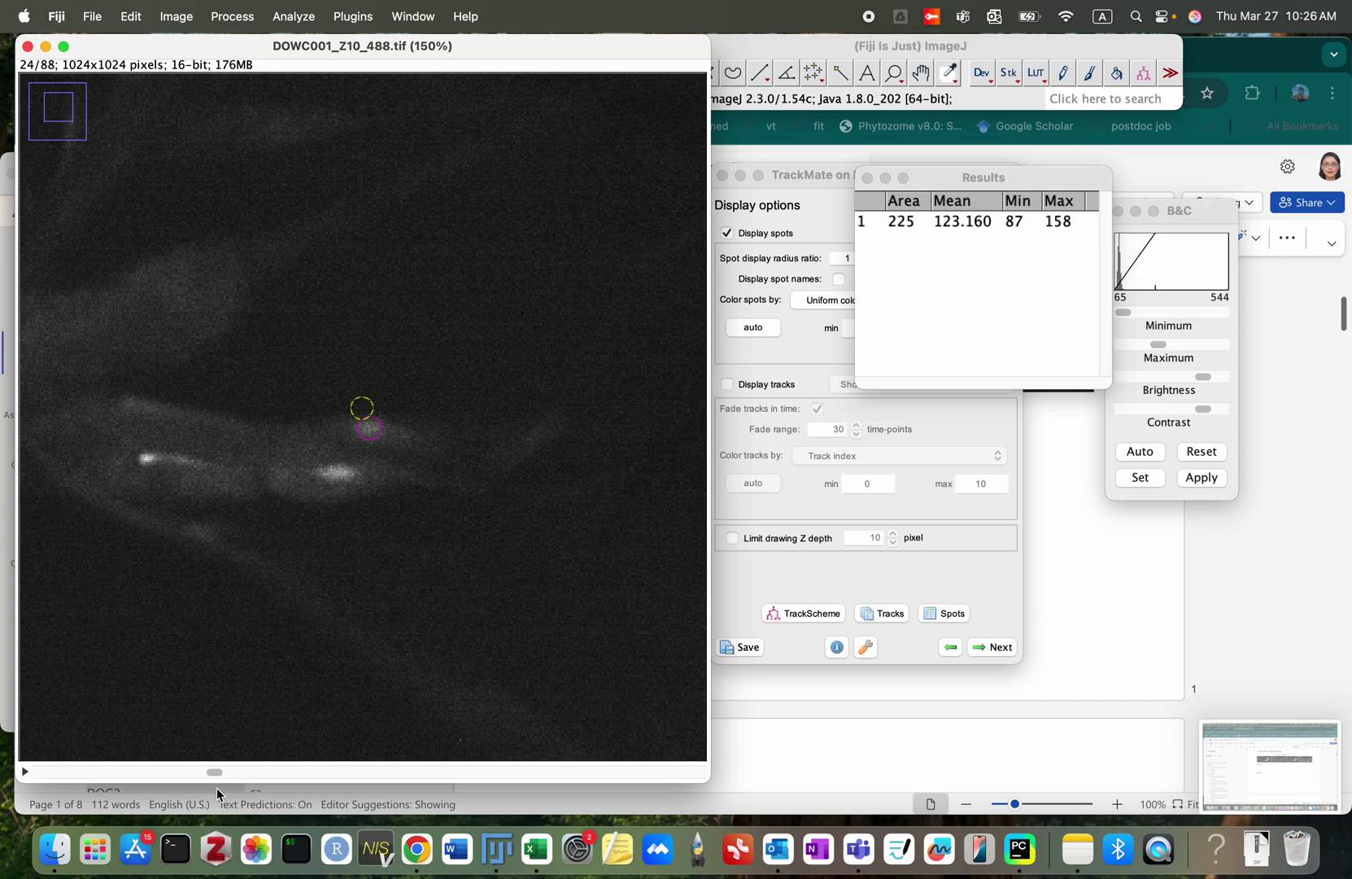
{"action": "key", "text": "Up"}
{"action": "key", "text": "Up"}
{"action": "key", "text": "Up"}
{"action": "key", "text": "Up"}
{"action": "key", "text": "Up"}
{"action": "key", "text": "Up"}
{"action": "key", "text": "Up"}
{"action": "key", "text": "Up"}
{"action": "key", "text": "Up"}
{"action": "key", "text": "Up"}
{"action": "key", "text": "Up"}
{"action": "key", "text": "Up"}
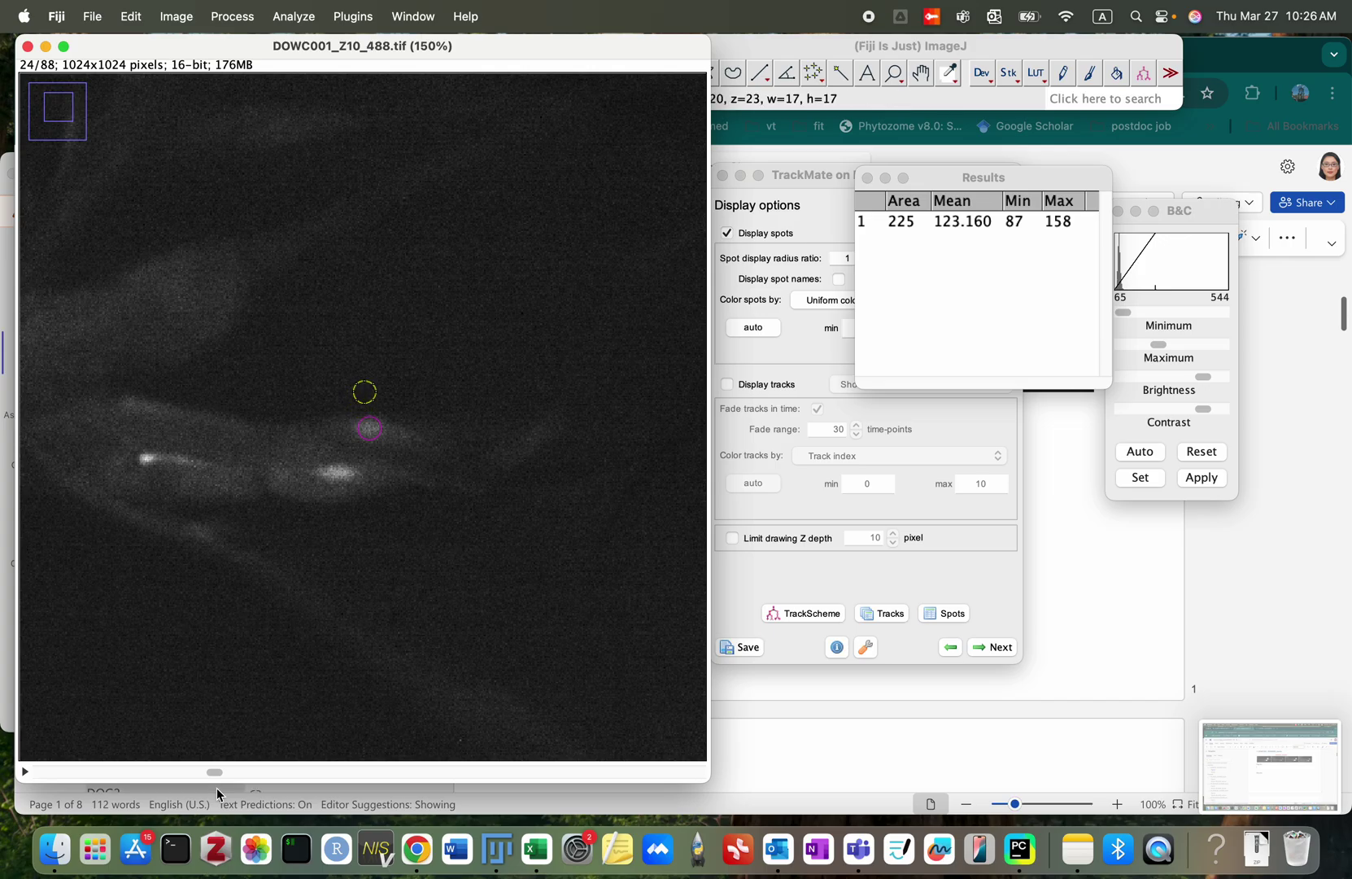
{"action": "key", "text": "Right"}
{"action": "key", "text": "Right"}
{"action": "key", "text": "Right"}
{"action": "key", "text": "Right"}
{"action": "key", "text": "Right"}
{"action": "key", "text": "Right"}
{"action": "key", "text": "Right"}
{"action": "key", "text": "Right"}
{"action": "key", "text": "Right"}
{"action": "key", "text": "Right"}
{"action": "key", "text": "super+m"}
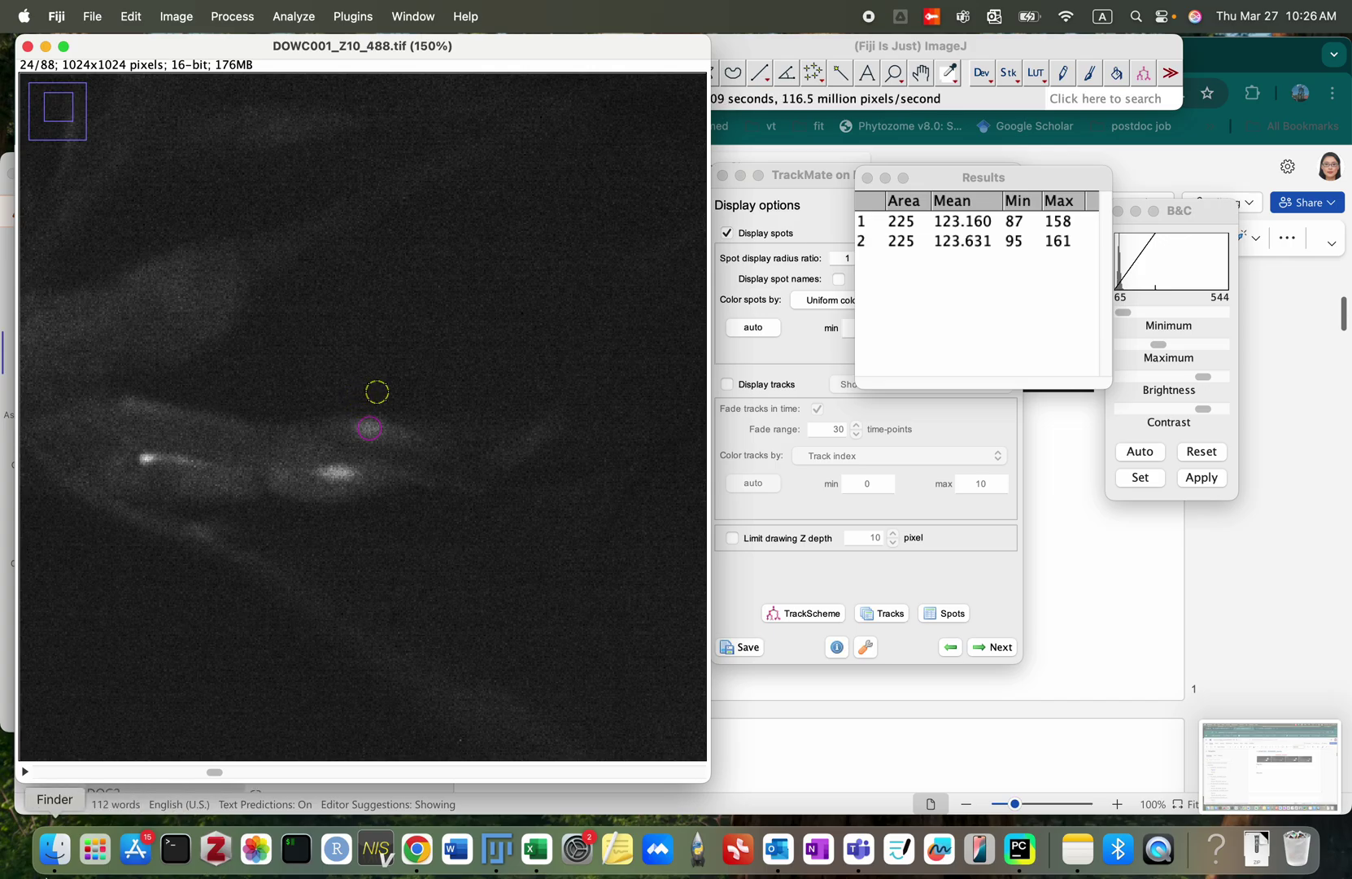
Step: In frame 36, shift the circular selection left to sit just above the upper neuron and measure the background intensity
{"action": "left_click_drag", "start_coordinate": [214, 773], "coordinate": [304, 791]}
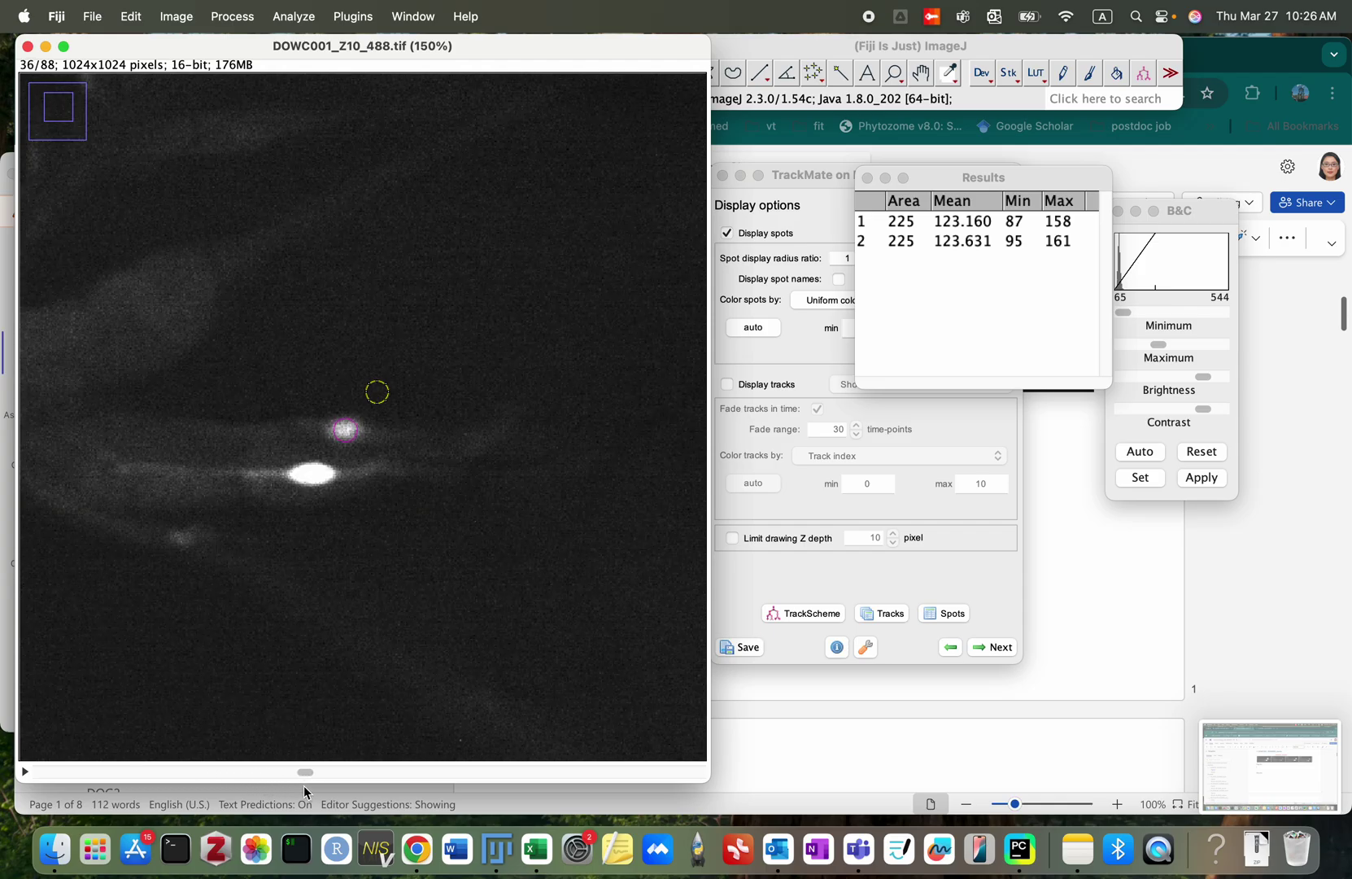
{"action": "key", "text": "Left"}
{"action": "key", "text": "Left"}
{"action": "key", "text": "Left"}
{"action": "key", "text": "Left"}
{"action": "key", "text": "Left"}
{"action": "key", "text": "Left"}
{"action": "key", "text": "Left"}
{"action": "key", "text": "Left"}
{"action": "key", "text": "Left"}
{"action": "key", "text": "Left"}
{"action": "key", "text": "Left"}
{"action": "key", "text": "Left"}
{"action": "key", "text": "Left"}
{"action": "key", "text": "Left"}
{"action": "key", "text": "Left"}
{"action": "key", "text": "Left"}
{"action": "key", "text": "Left"}
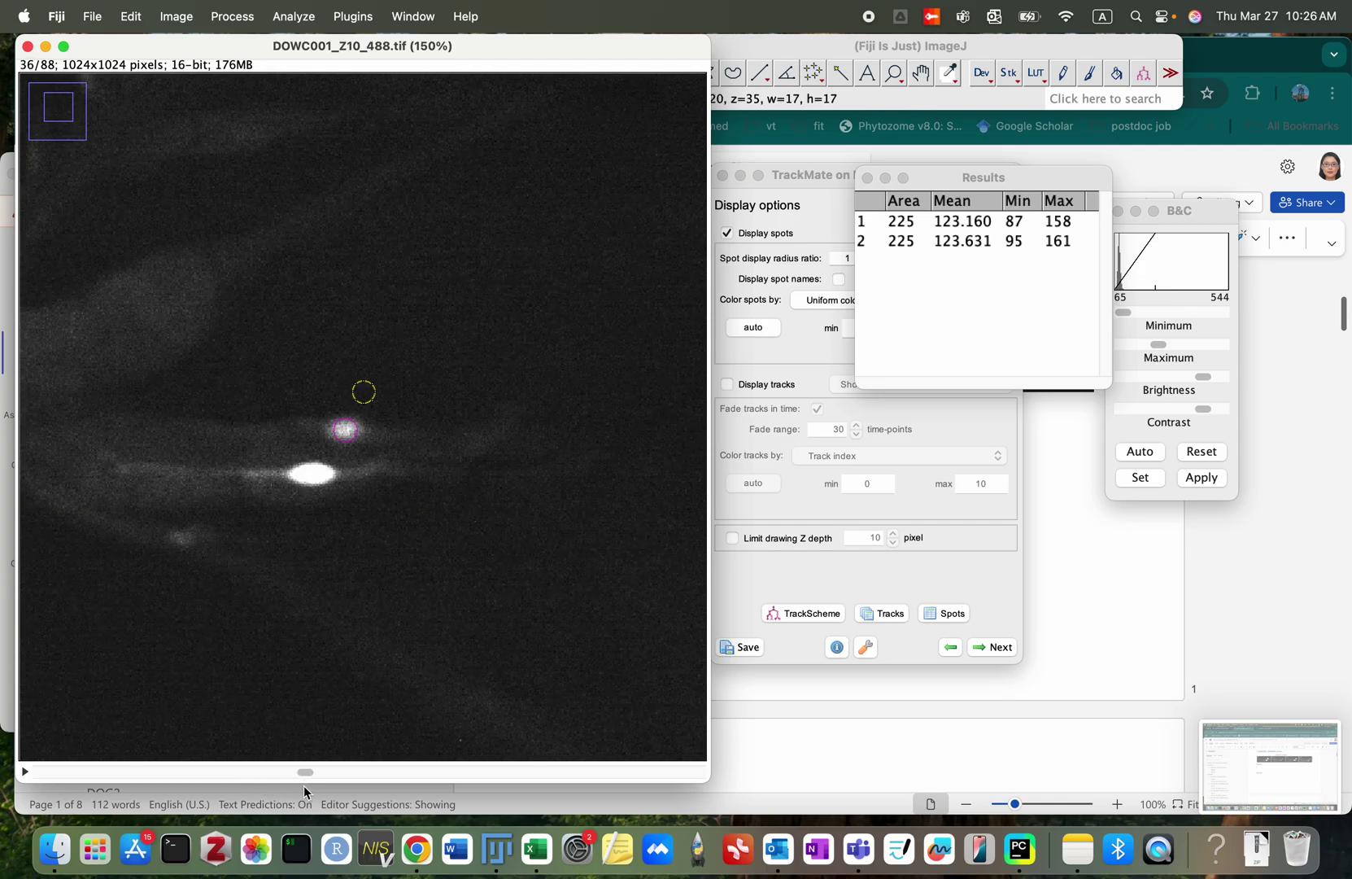
{"action": "key", "text": "Left"}
{"action": "key", "text": "Left"}
{"action": "key", "text": "Left"}
{"action": "key", "text": "Left"}
{"action": "key", "text": "Left"}
{"action": "key", "text": "m"}
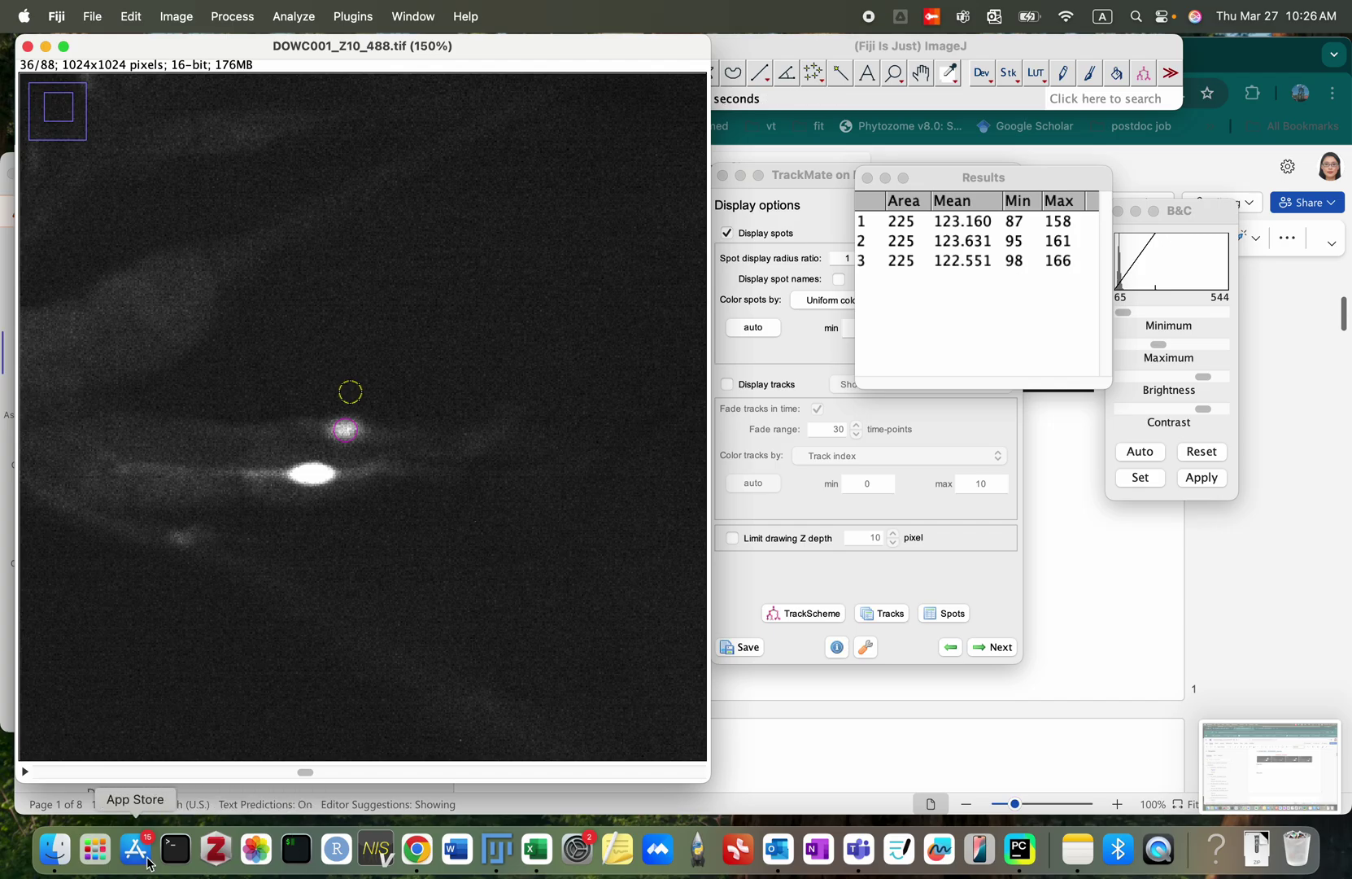
Step: In frame 48, move the circular selection up and right until it clears the upper neuron and measure the background intensity
{"action": "left_click_drag", "start_coordinate": [306, 771], "coordinate": [398, 783]}
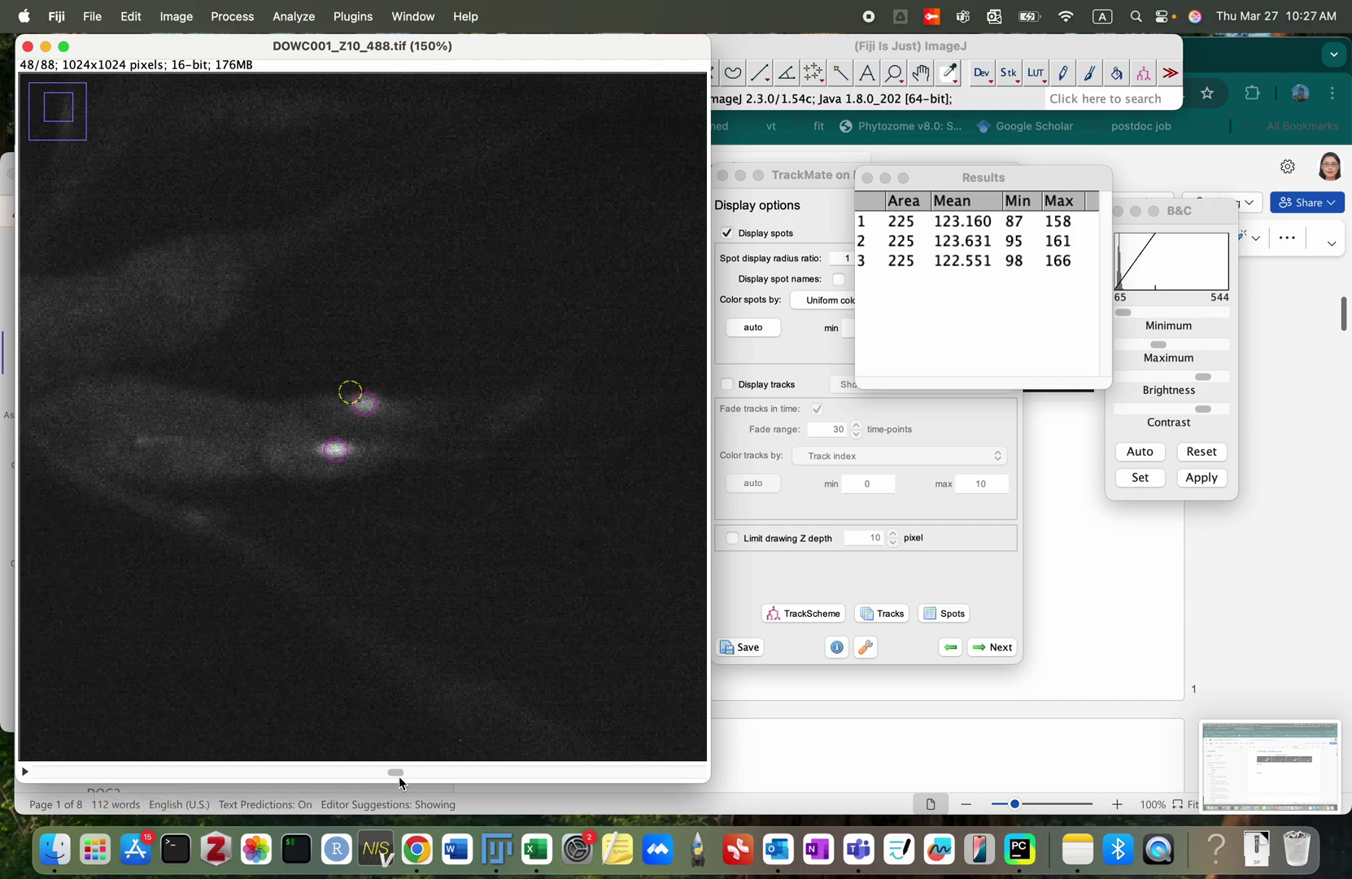
{"action": "key", "text": "Up"}
{"action": "key", "text": "Up"}
{"action": "key", "text": "Up"}
{"action": "key", "text": "Up"}
{"action": "key", "text": "Up"}
{"action": "key", "text": "Up"}
{"action": "key", "text": "Up"}
{"action": "key", "text": "Up"}
{"action": "key", "text": "Up"}
{"action": "key", "text": "Up"}
{"action": "key", "text": "Up"}
{"action": "key", "text": "Up"}
{"action": "key", "text": "Up"}
{"action": "key", "text": "Up"}
{"action": "key", "text": "Up"}
{"action": "key", "text": "Up"}
{"action": "key", "text": "Up"}
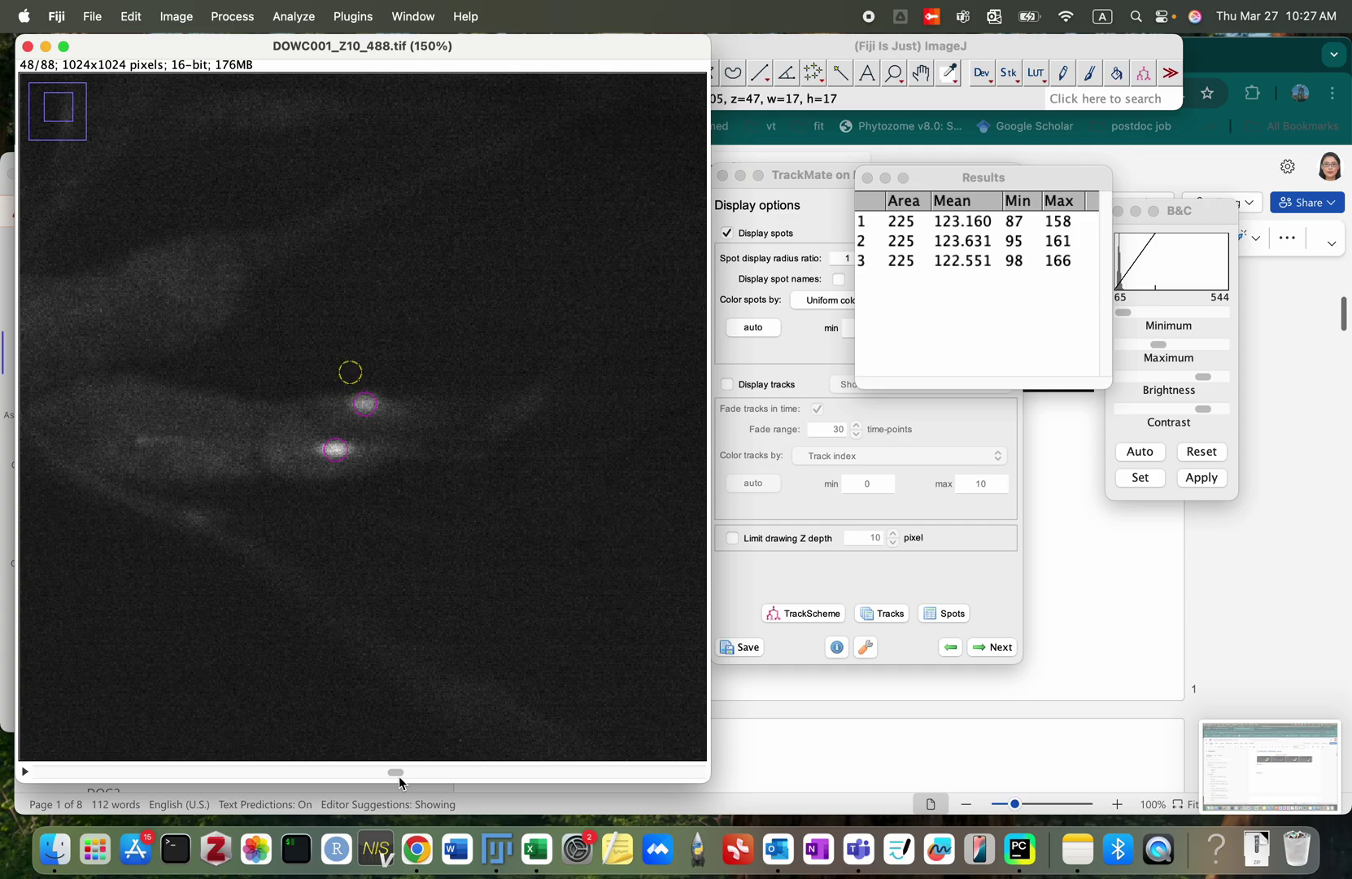
{"action": "key", "text": "Right"}
{"action": "key", "text": "Right"}
{"action": "key", "text": "Right"}
{"action": "key", "text": "Right"}
{"action": "key", "text": "Right"}
{"action": "key", "text": "Right"}
{"action": "key", "text": "Right"}
{"action": "key", "text": "Right"}
{"action": "key", "text": "Right"}
{"action": "key", "text": "Right"}
{"action": "key", "text": "Right"}
{"action": "key", "text": "Right"}
{"action": "key", "text": "Right"}
{"action": "key", "text": "Right"}
{"action": "key", "text": "Right"}
{"action": "key", "text": "Up"}
{"action": "key", "text": "Up"}
{"action": "key", "text": "Up"}
{"action": "key", "text": "m"}
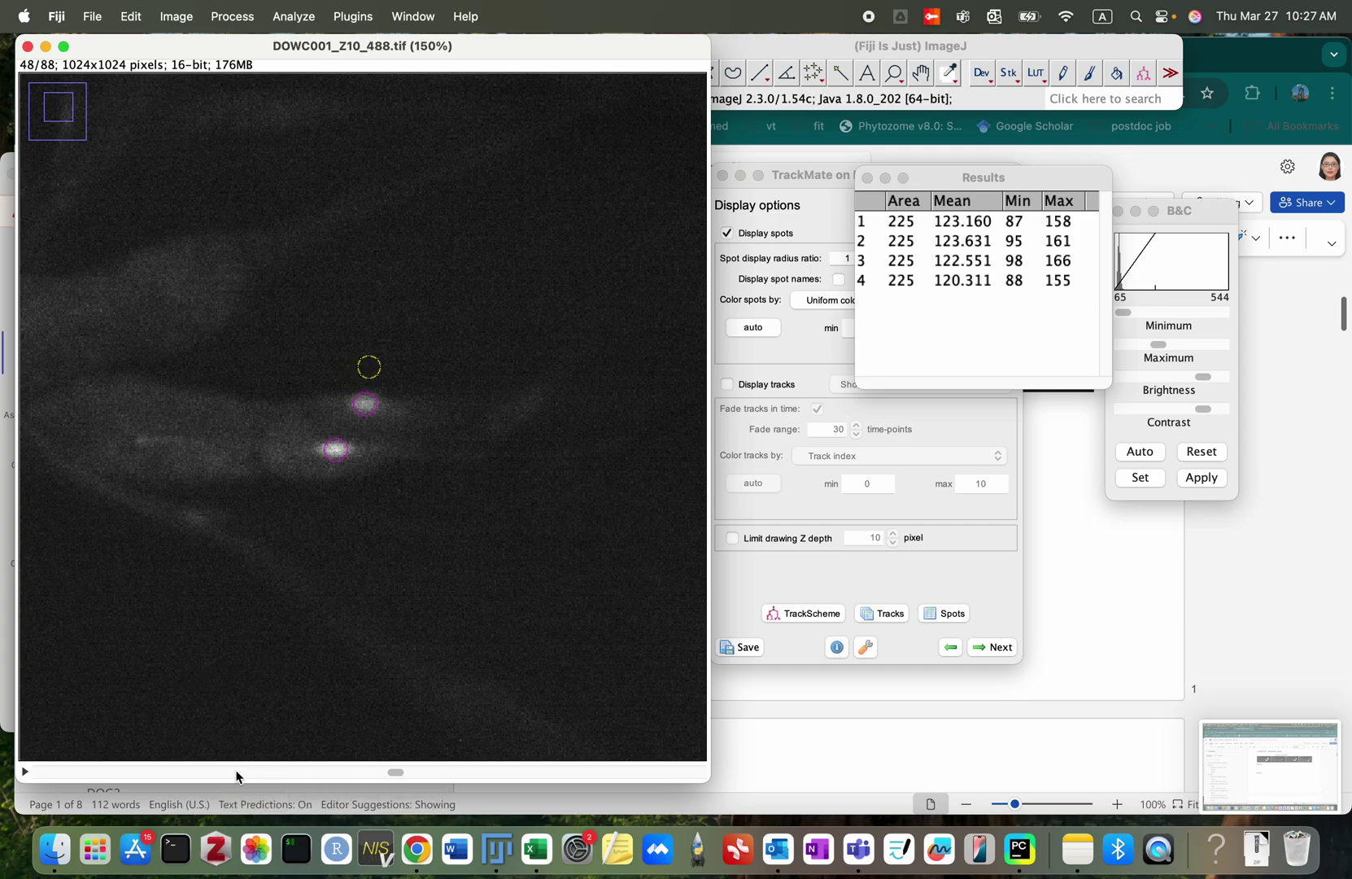
Step: In frame 60, move the circular selection down and left to just above the upper neuron and measure the background intensity
{"action": "left_click_drag", "start_coordinate": [400, 780], "coordinate": [489, 786]}
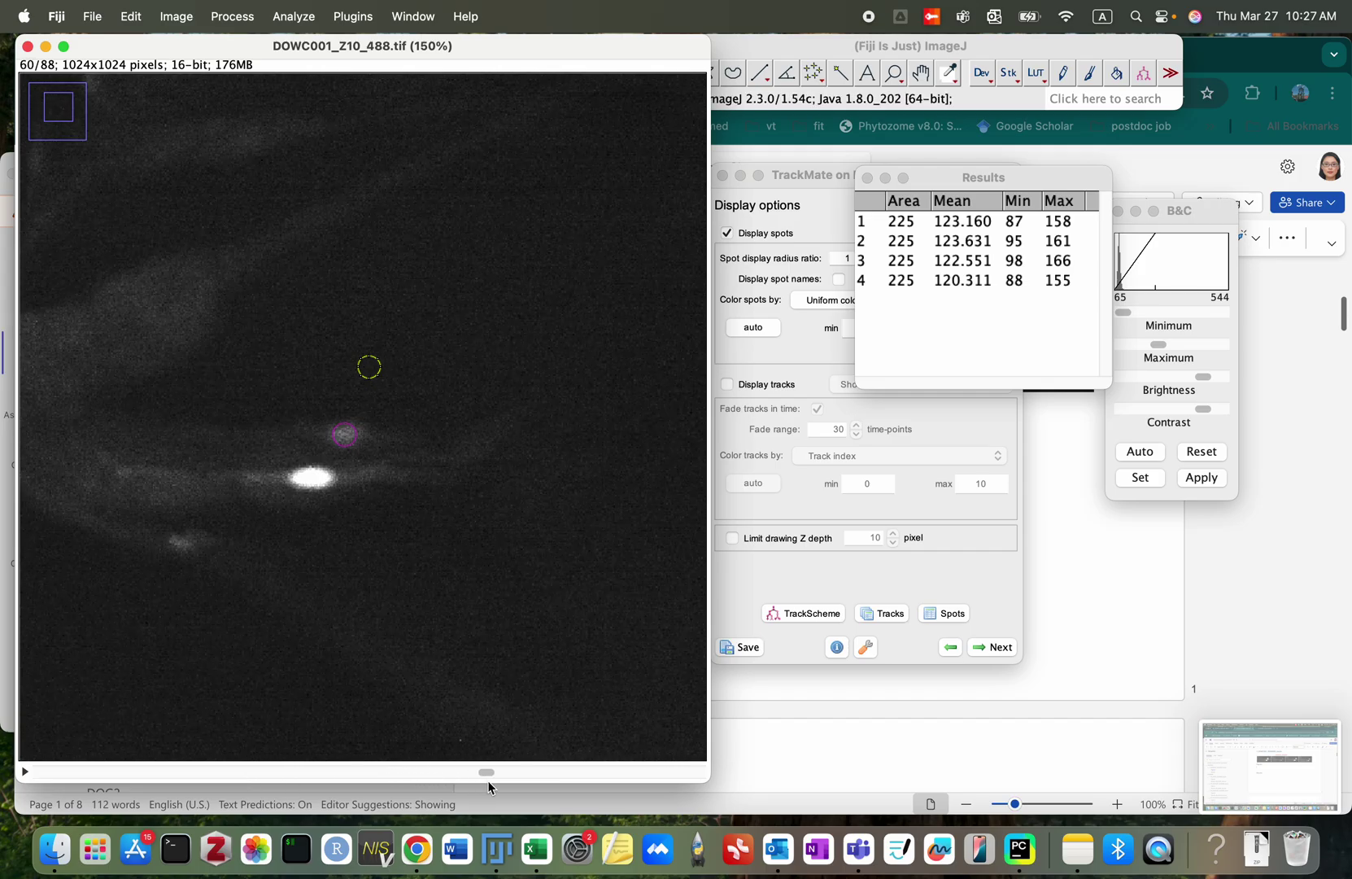
{"action": "key", "text": "Down"}
{"action": "key", "text": "Down"}
{"action": "key", "text": "Down"}
{"action": "key", "text": "Down"}
{"action": "key", "text": "Down"}
{"action": "key", "text": "Down"}
{"action": "key", "text": "Down"}
{"action": "key", "text": "Down"}
{"action": "key", "text": "Down"}
{"action": "key", "text": "Down"}
{"action": "key", "text": "Down"}
{"action": "key", "text": "Down"}
{"action": "key", "text": "Down"}
{"action": "key", "text": "Down"}
{"action": "key", "text": "Down"}
{"action": "key", "text": "Down"}
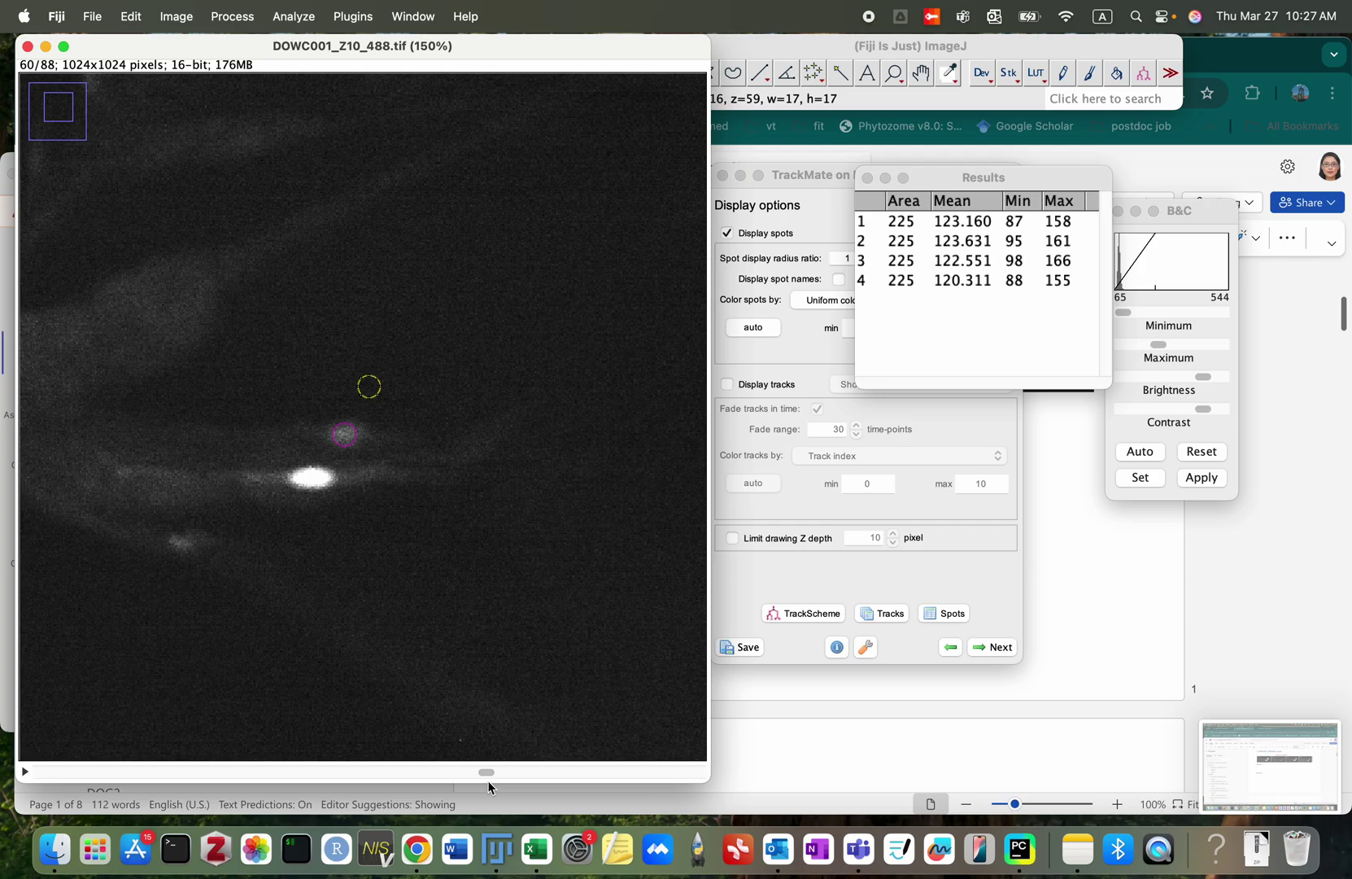
{"action": "key", "text": "Down"}
{"action": "key", "text": "Down"}
{"action": "key", "text": "Down"}
{"action": "key", "text": "Down"}
{"action": "key", "text": "Down"}
{"action": "key", "text": "Down"}
{"action": "key", "text": "Down"}
{"action": "key", "text": "Down"}
{"action": "key", "text": "Down"}
{"action": "key", "text": "Left"}
{"action": "key", "text": "Left"}
{"action": "key", "text": "Left"}
{"action": "key", "text": "Left"}
{"action": "key", "text": "Left"}
{"action": "key", "text": "Left"}
{"action": "key", "text": "Left"}
{"action": "key", "text": "Left"}
{"action": "key", "text": "Left"}
{"action": "key", "text": "Left"}
{"action": "key", "text": "Left"}
{"action": "key", "text": "Left"}
{"action": "key", "text": "Left"}
{"action": "key", "text": "Left"}
{"action": "key", "text": "Left"}
{"action": "key", "text": "Left"}
{"action": "key", "text": "Left"}
{"action": "key", "text": "Left"}
{"action": "key", "text": "m"}
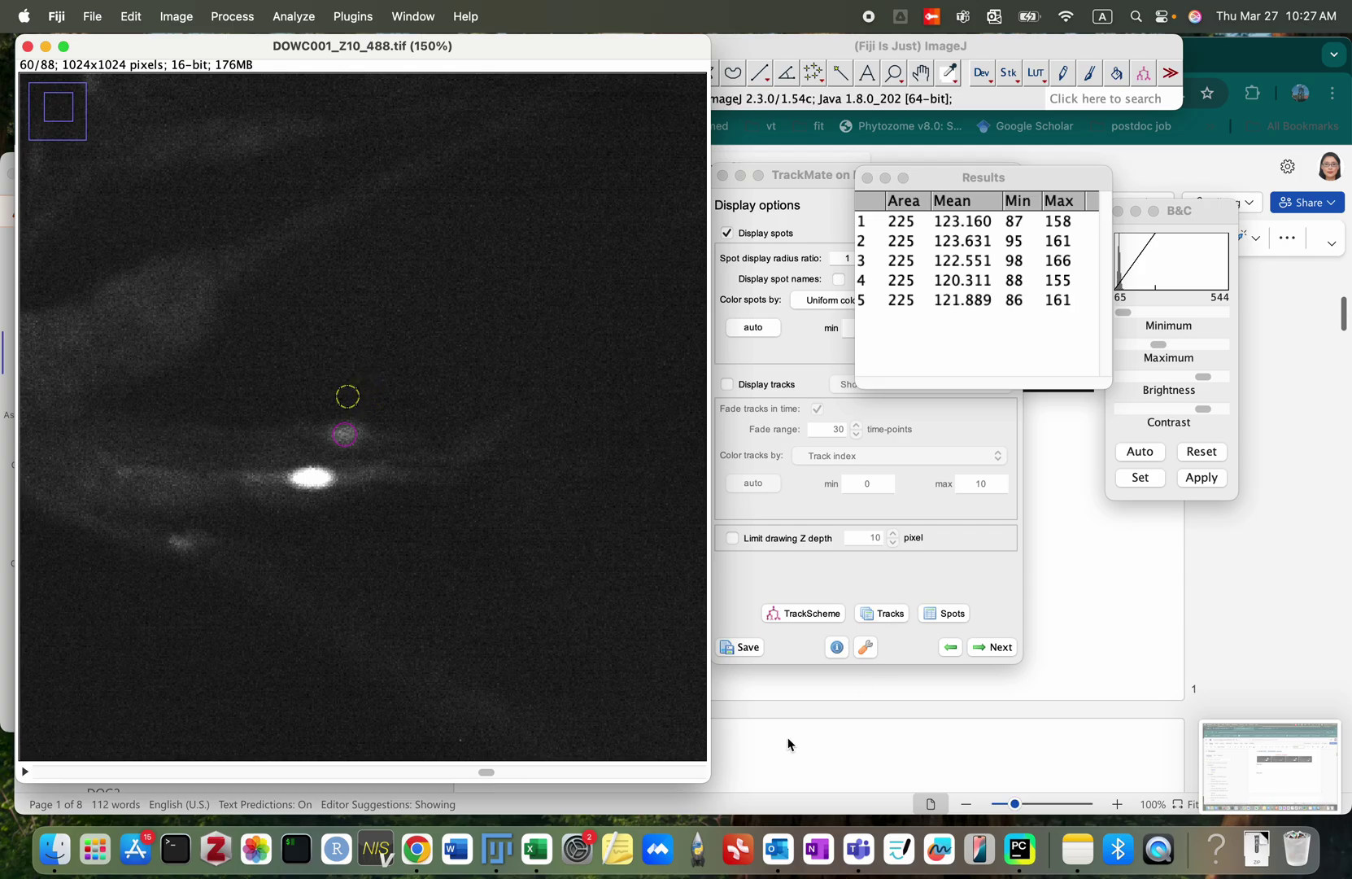
Step: Copy the five background measurements from the Results table and paste them into the background_i workbook in Excel, starting at C19
{"action": "left_click_drag", "start_coordinate": [948, 222], "coordinate": [944, 297]}
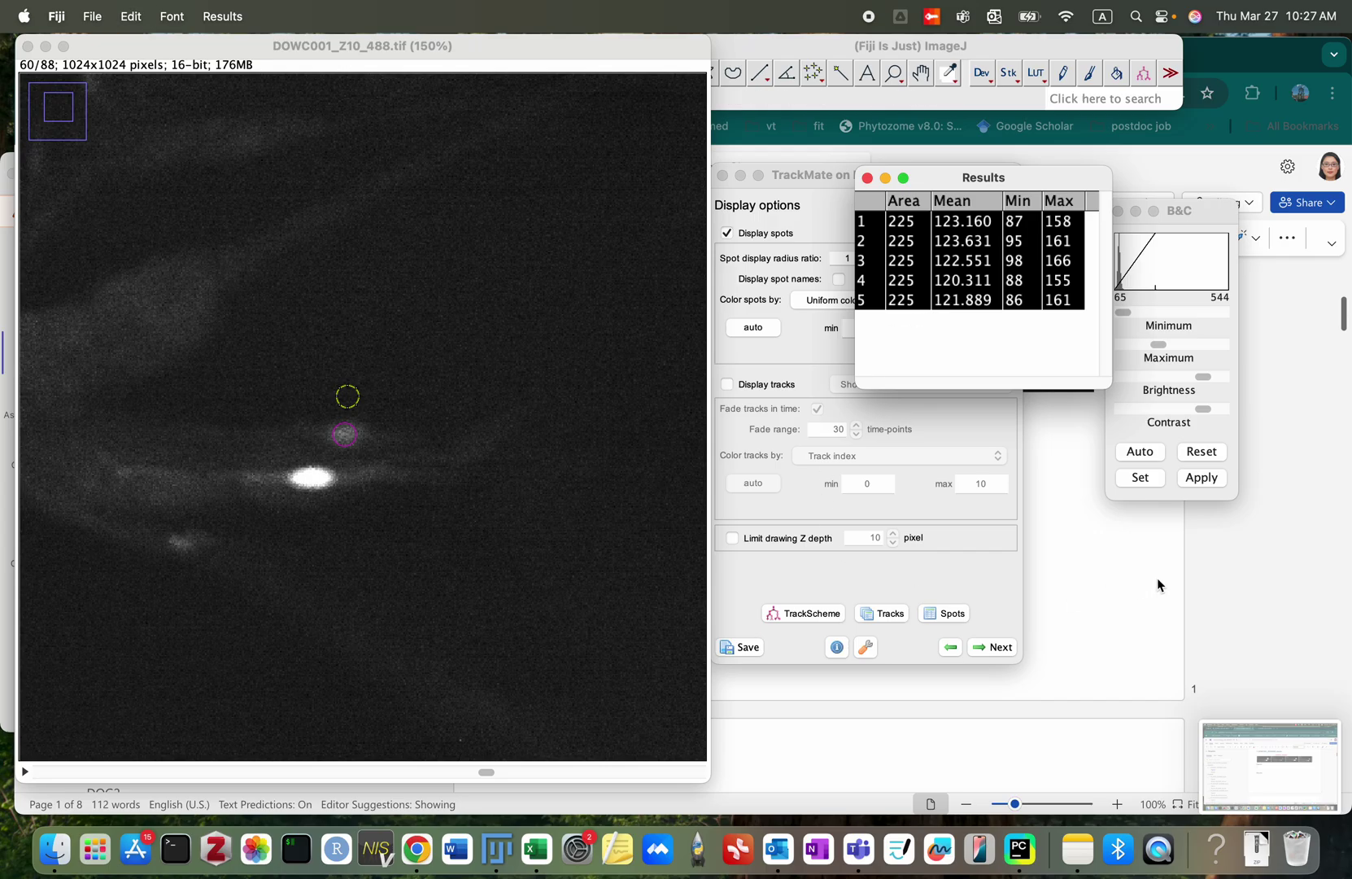
{"action": "left_click", "coordinate": [536, 848]}
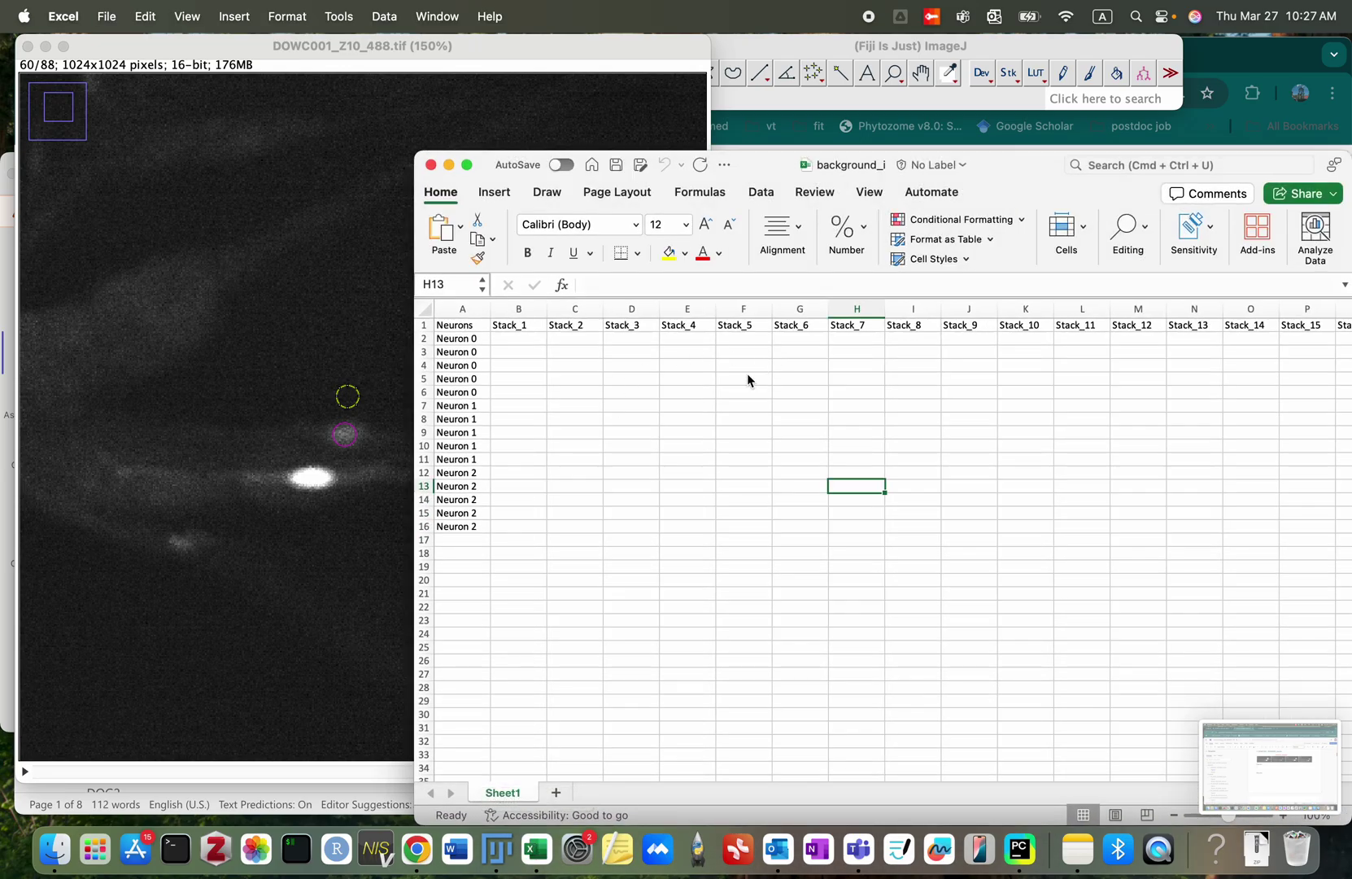
{"action": "left_click", "coordinate": [551, 574]}
{"action": "type", "text": "1\t225\t123.16\t87\t158 2\t225\t123.631\t95\t161 3\t225\t122.551\t98\t166 4\t225\t120.311\t88\t155 5\t225\t121.889\t86\t161"}
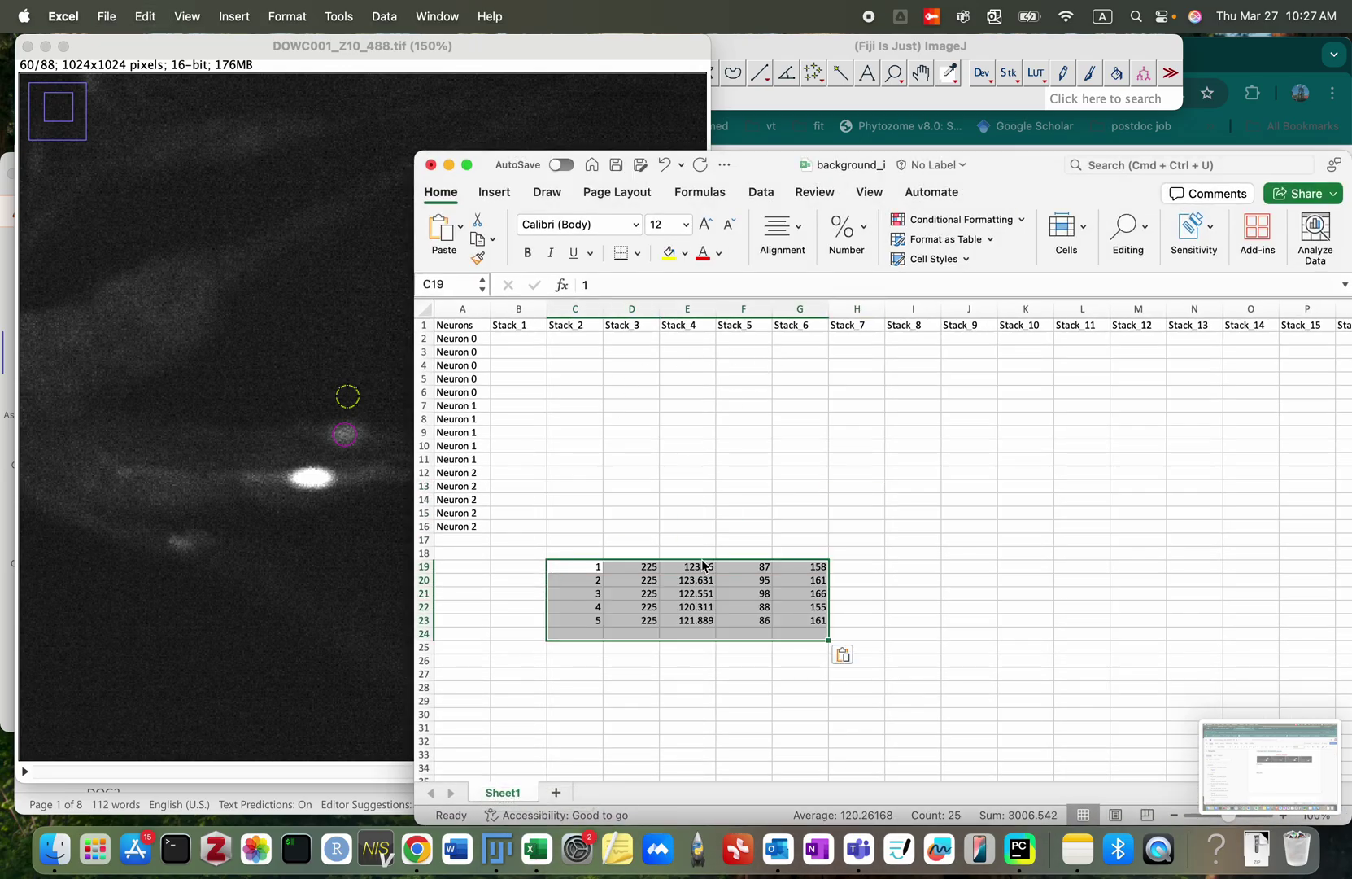
Step: Copy the five mean values in E19:E23 into the Neuron 0 rows of the Stack_10 column, K2:K6
{"action": "left_click", "coordinate": [701, 568]}
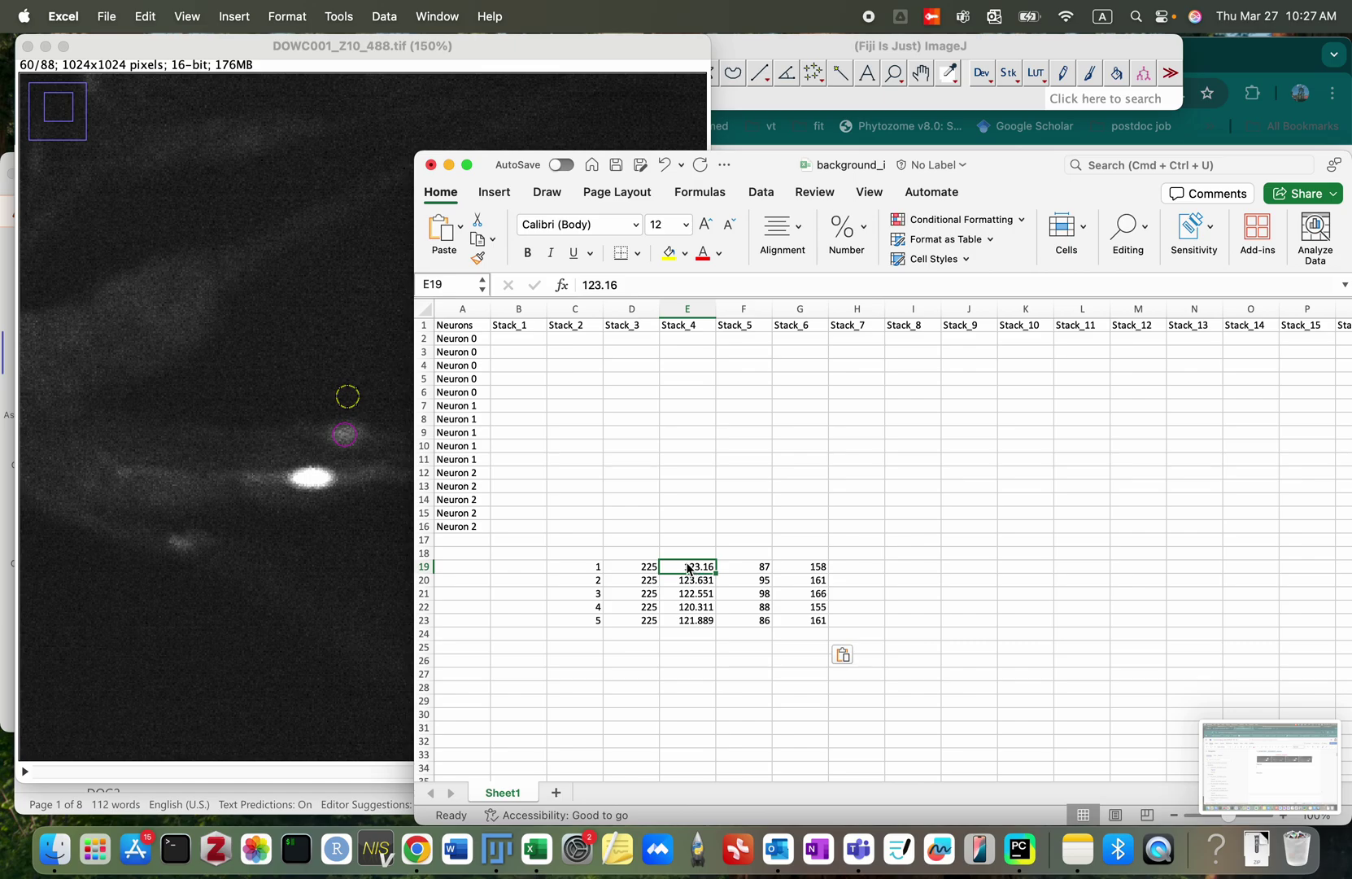
{"action": "left_click_drag", "start_coordinate": [689, 568], "coordinate": [686, 616]}
{"action": "left_click_drag", "start_coordinate": [688, 623], "coordinate": [687, 624]}
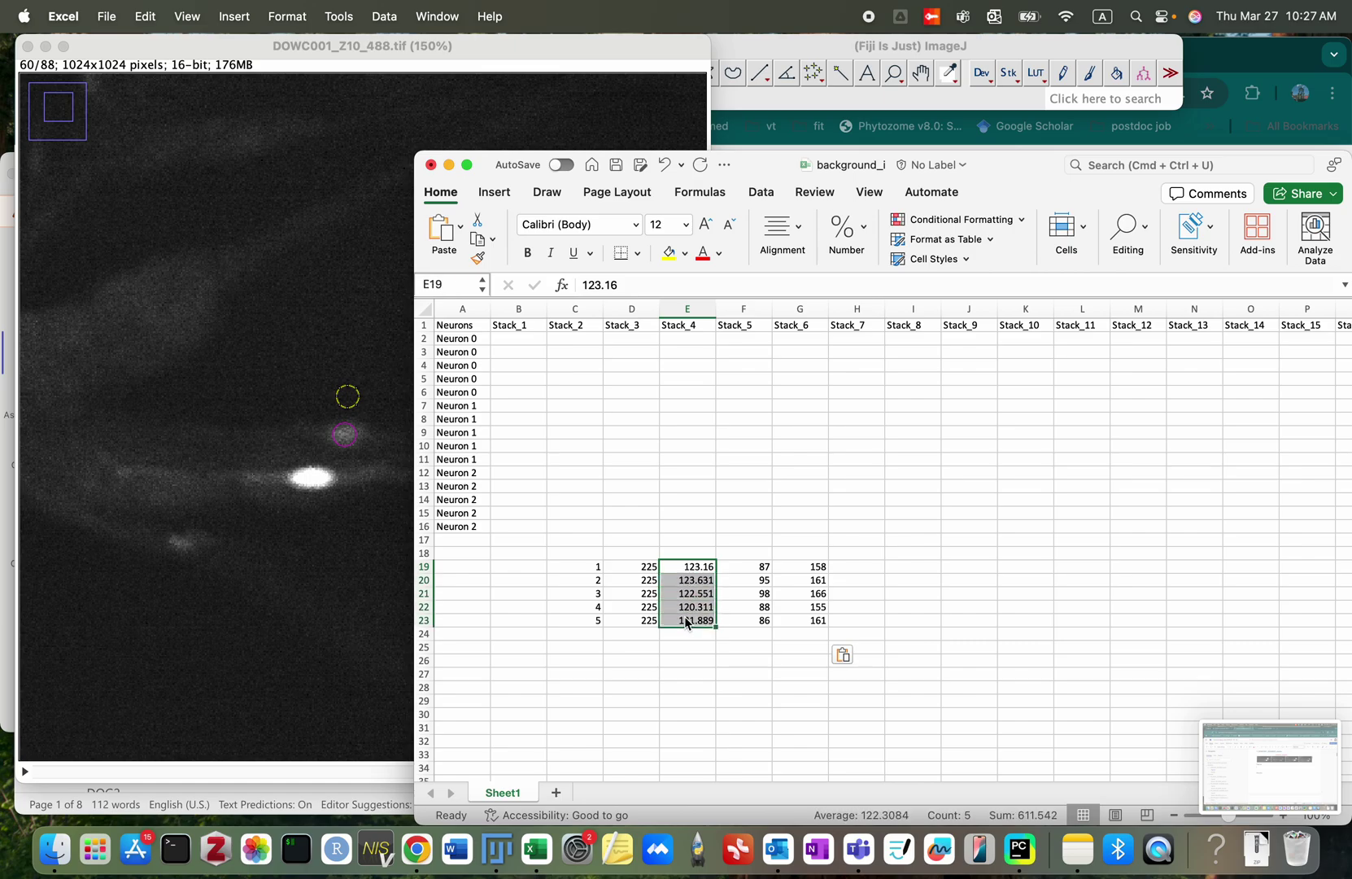
{"action": "key", "text": "super+c"}
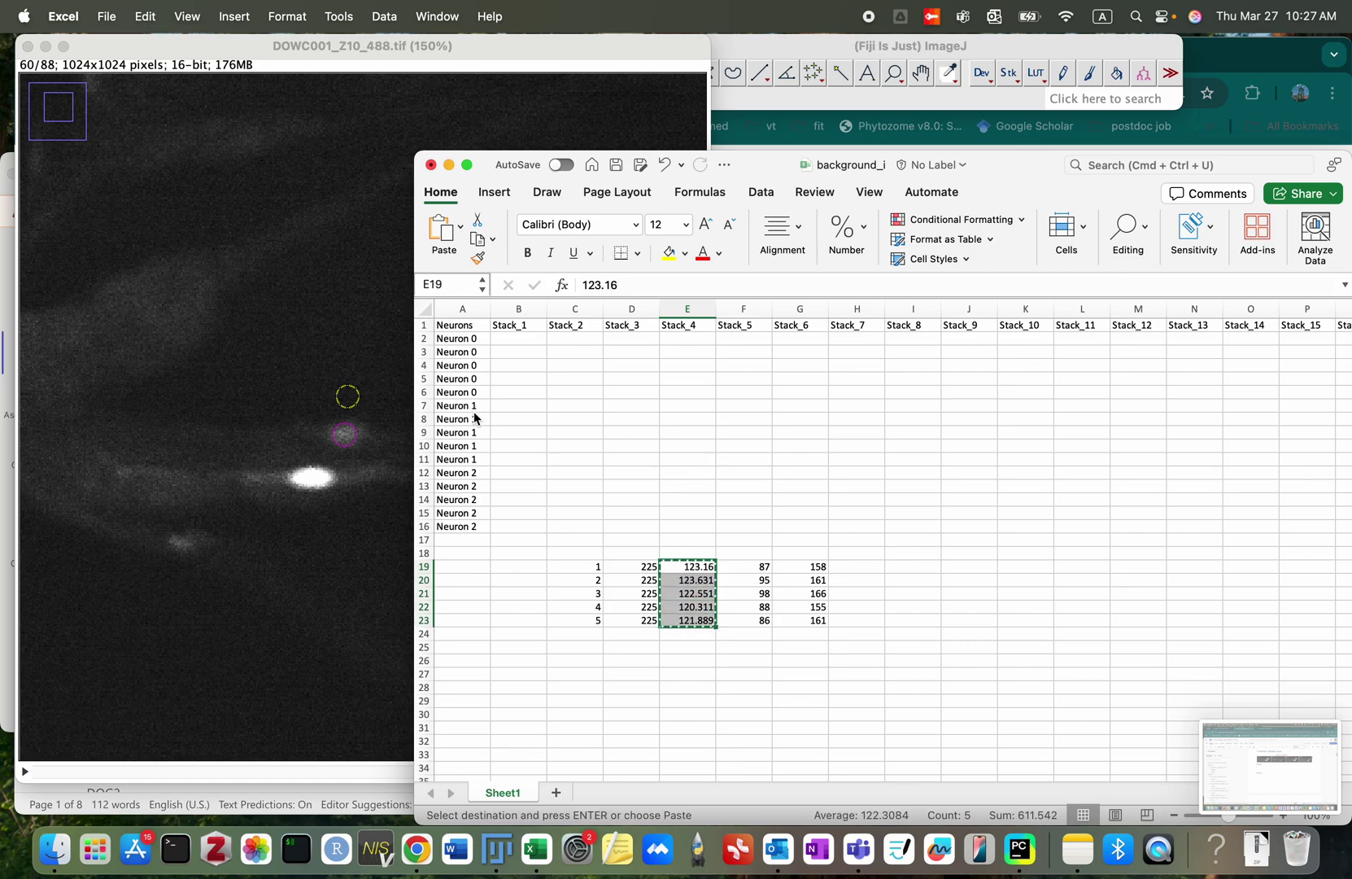
{"action": "left_click", "coordinate": [1035, 336]}
{"action": "left_click", "coordinate": [1020, 341]}
{"action": "key", "text": "super+v"}
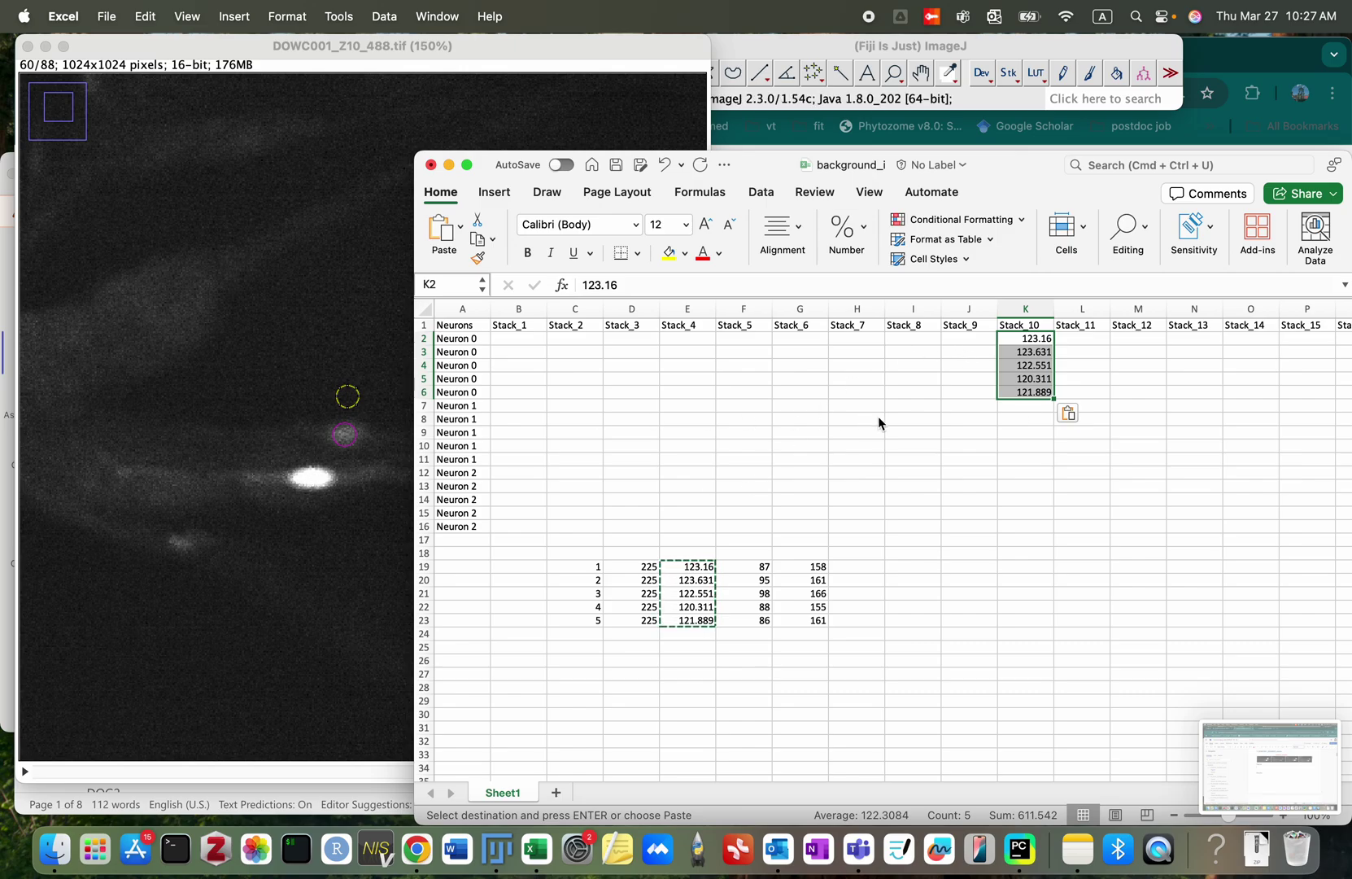
{"action": "left_click", "coordinate": [1023, 345]}
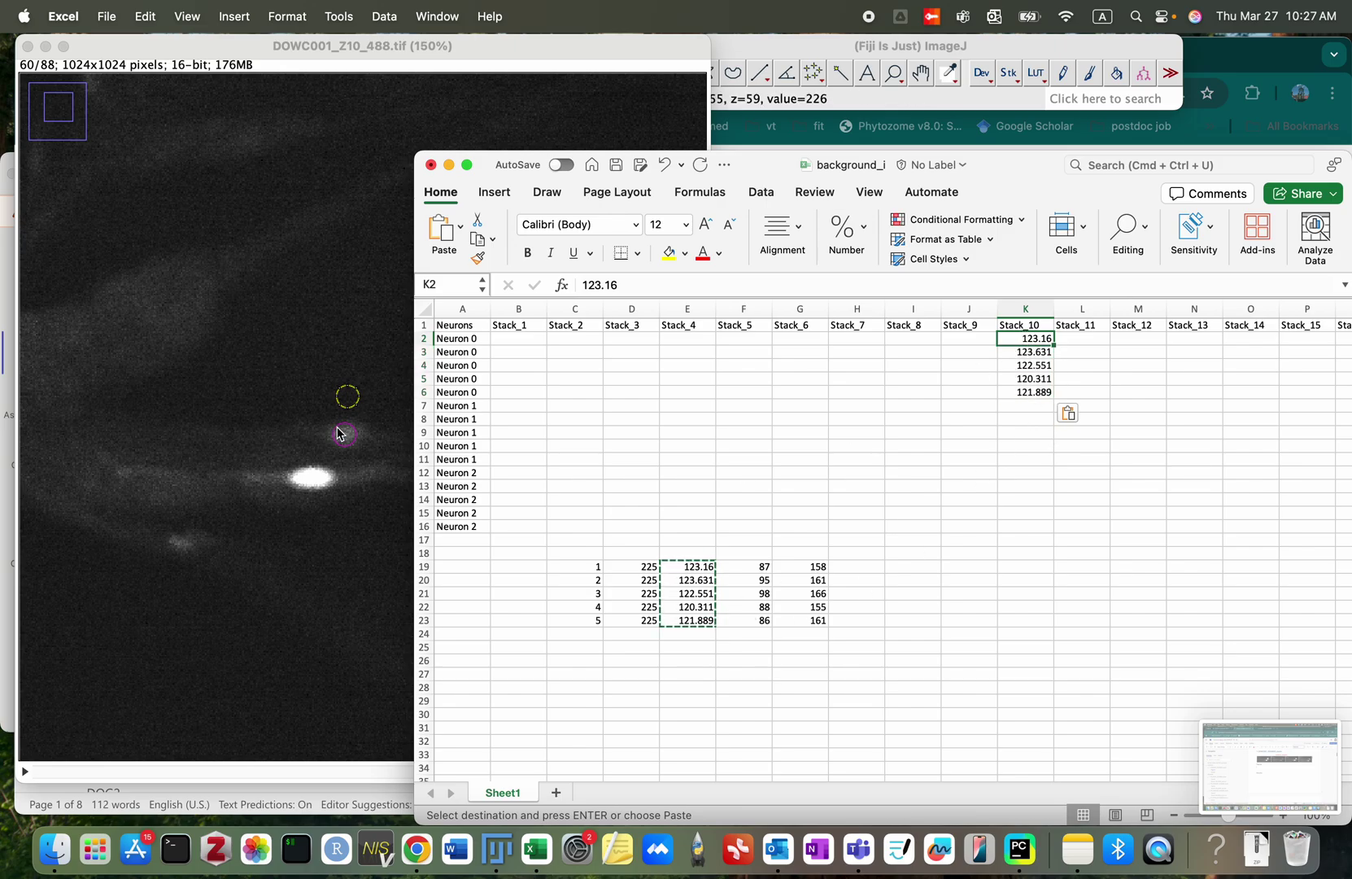
Step: Save the background_i workbook and minimise it to return to the Z10 stack in Fiji
{"action": "left_click", "coordinate": [767, 544]}
{"action": "key", "text": "super+s"}
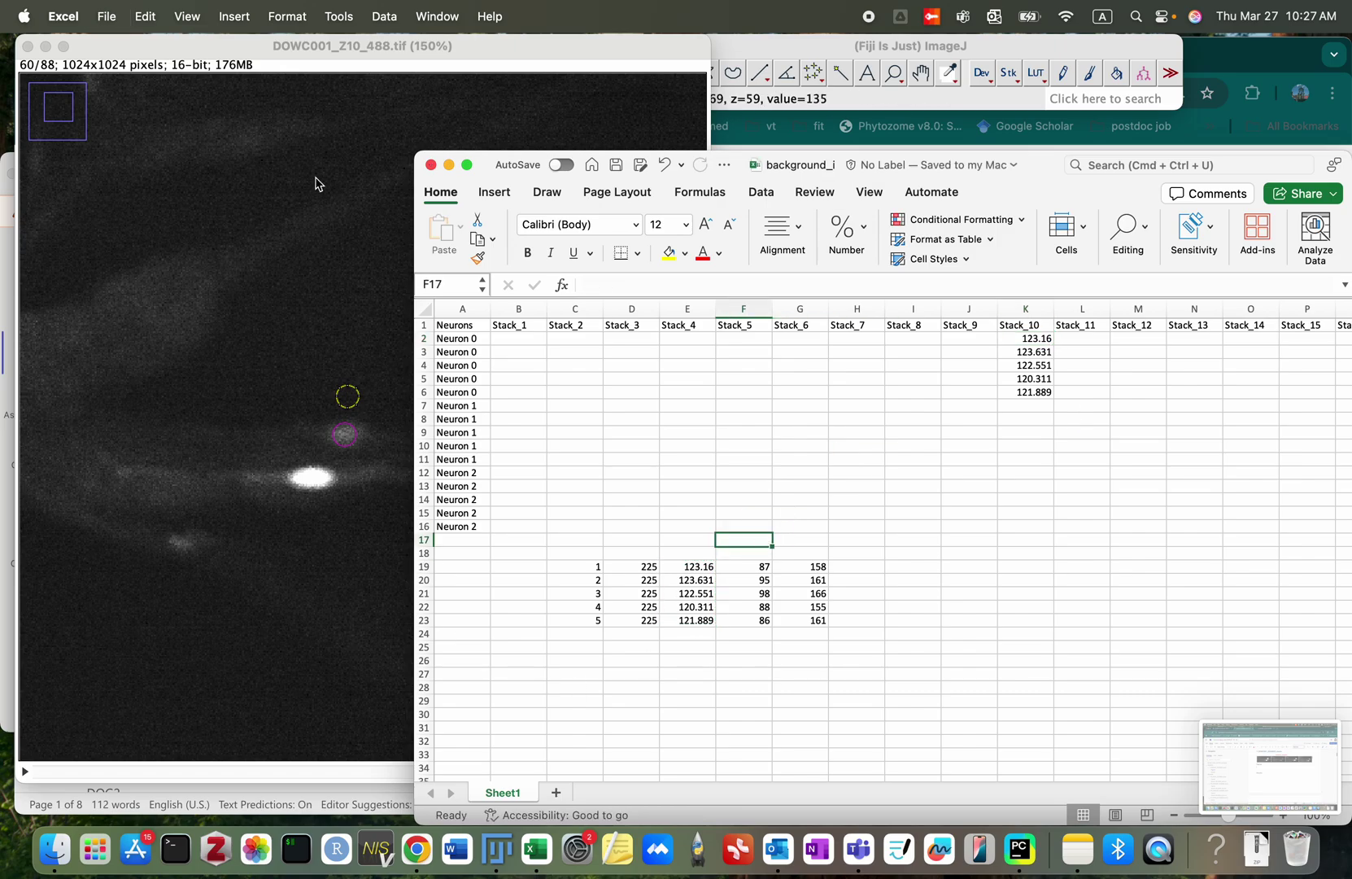
{"action": "left_click", "coordinate": [449, 166]}
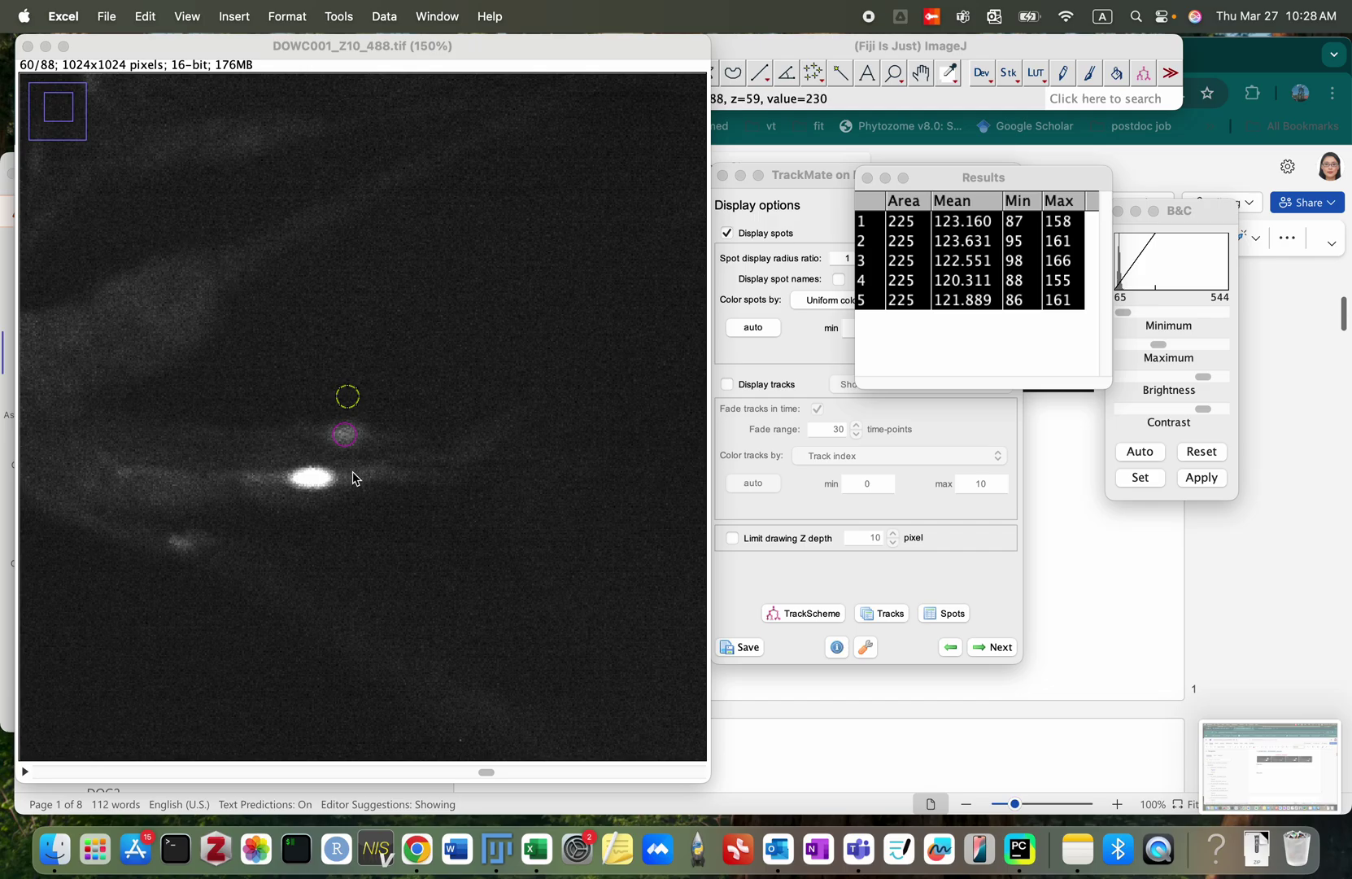
Step: Scroll the Z10 stack back to frame 42, then clear the Results and TrackMate windows from the screen
{"action": "scroll", "coordinate": [352, 478], "scroll_direction": "up", "scroll_amount": 9}
{"action": "scroll", "coordinate": [352, 479], "scroll_direction": "up", "scroll_amount": 13}
{"action": "scroll", "coordinate": [352, 478], "scroll_direction": "down", "scroll_amount": 6}
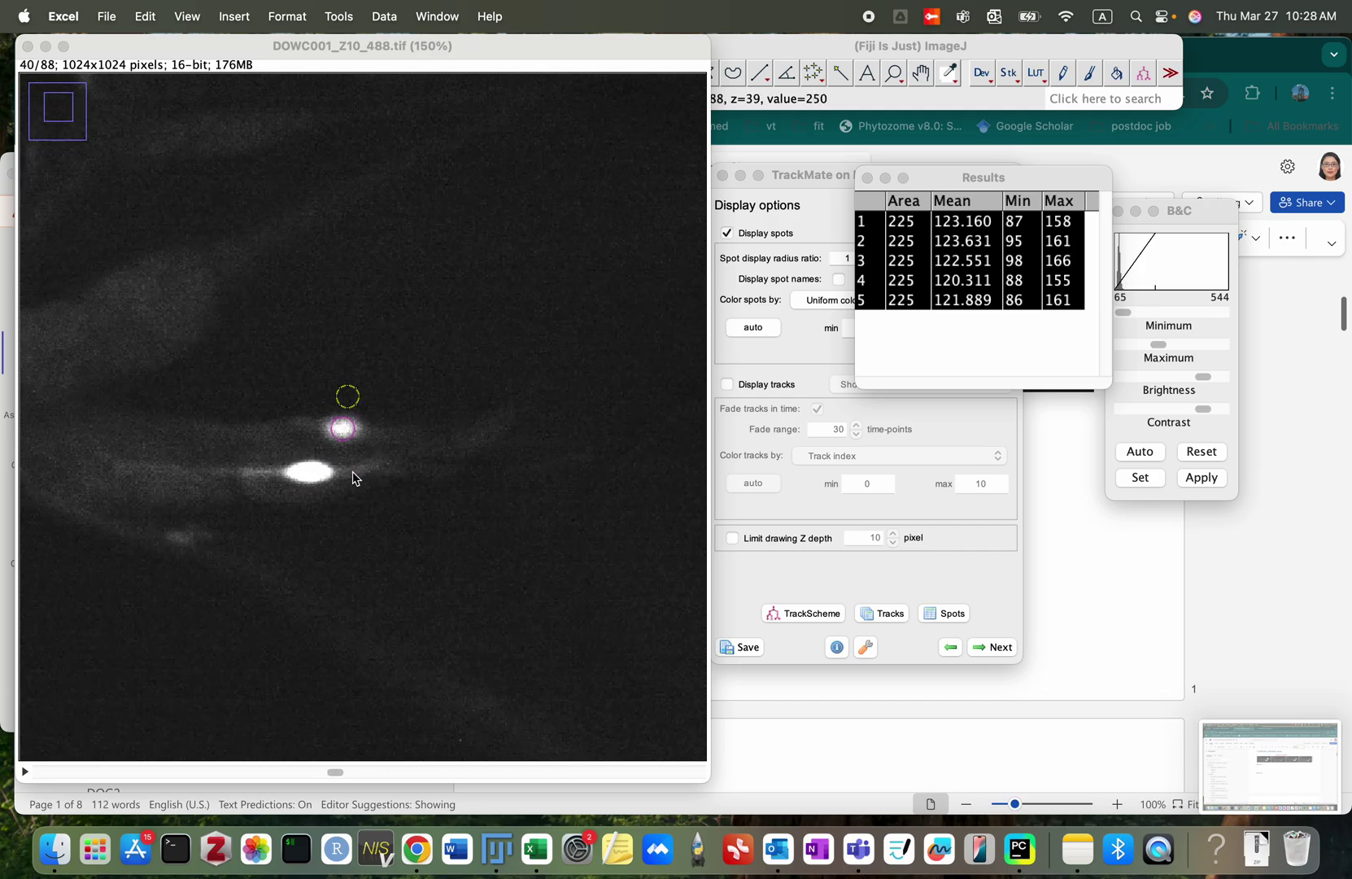
{"action": "scroll", "coordinate": [353, 478], "scroll_direction": "up", "scroll_amount": 2}
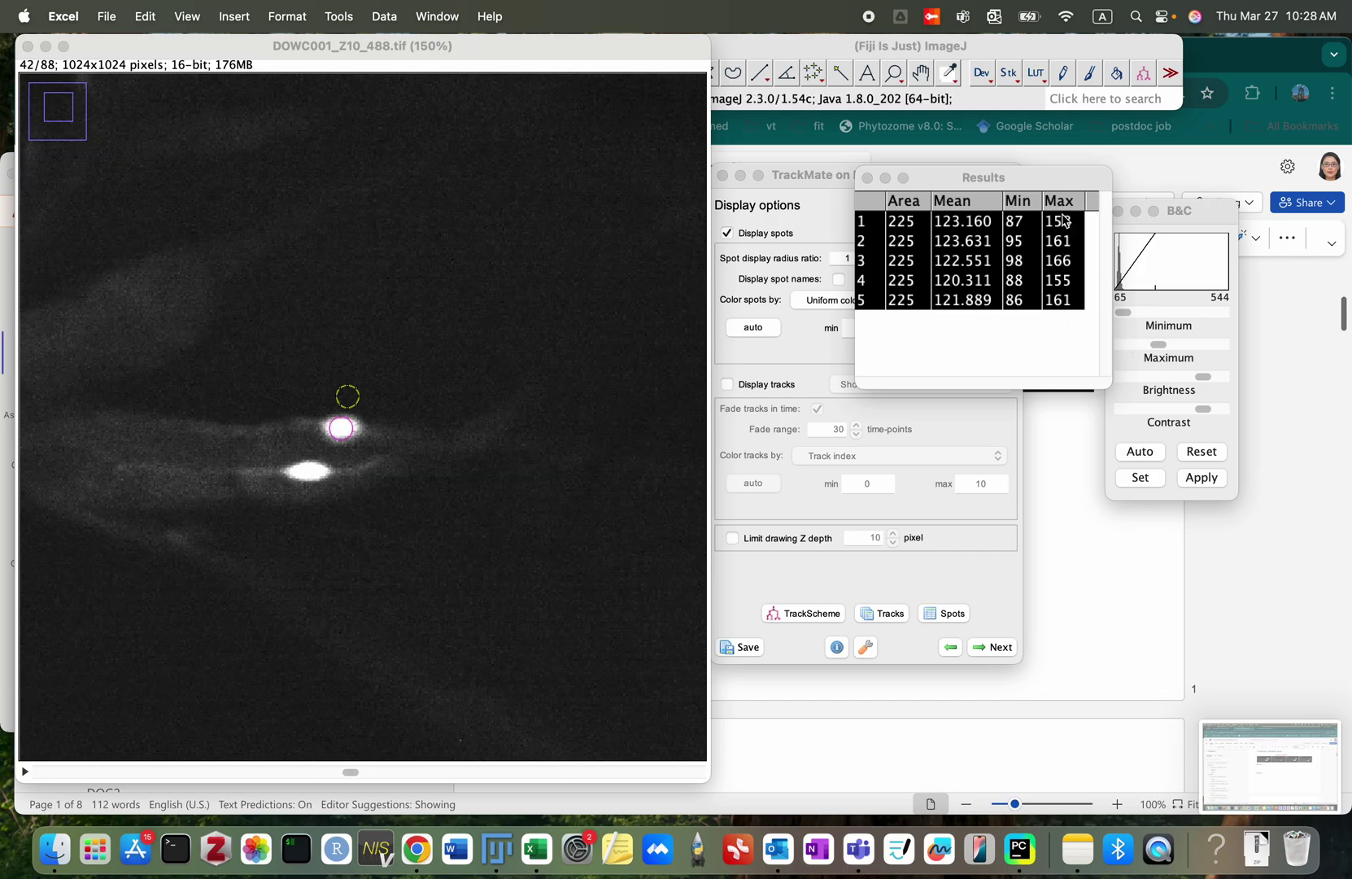
{"action": "left_click", "coordinate": [868, 178]}
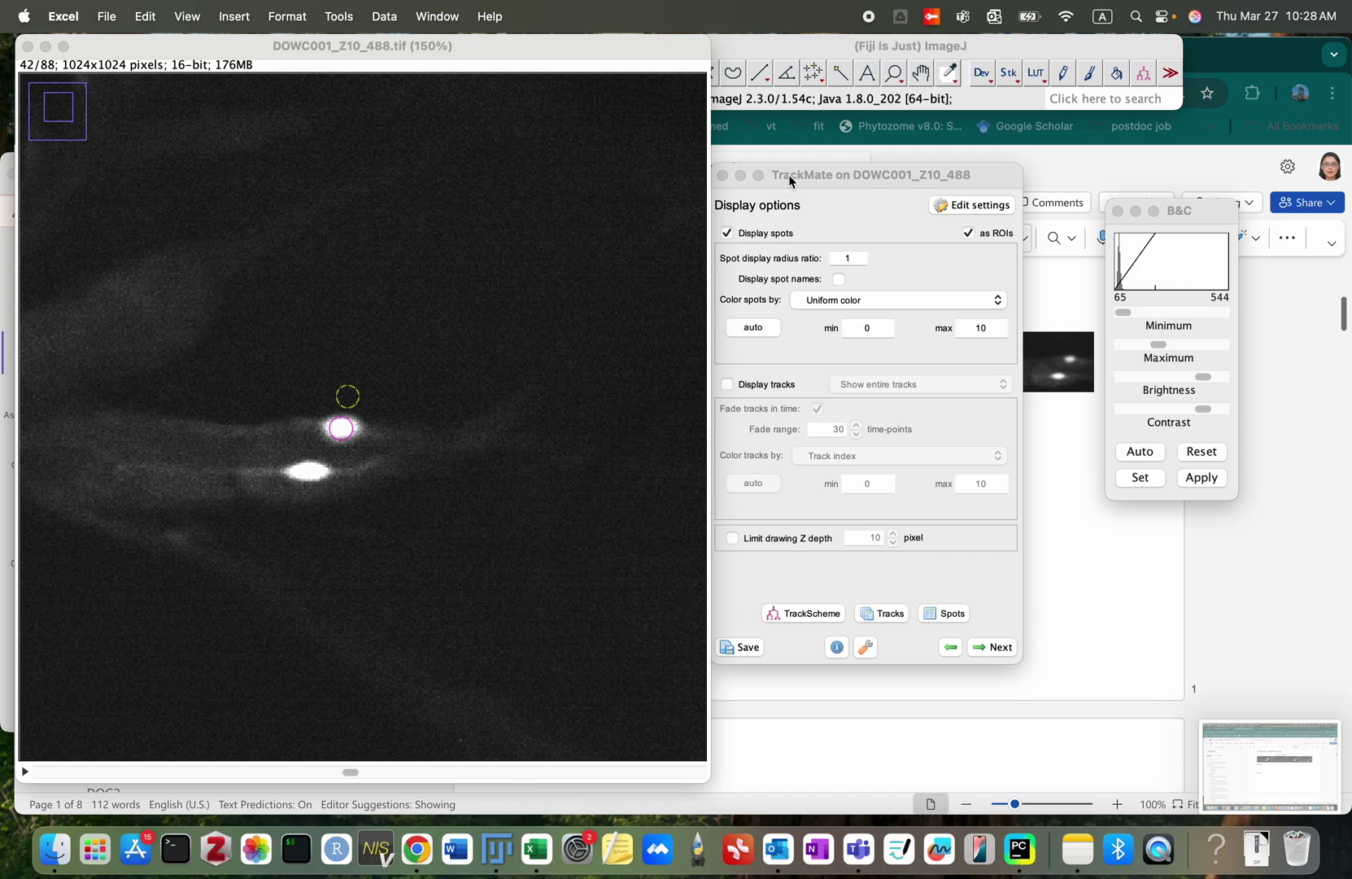
{"action": "left_click_drag", "start_coordinate": [789, 177], "coordinate": [861, 177]}
{"action": "left_click", "coordinate": [803, 175]}
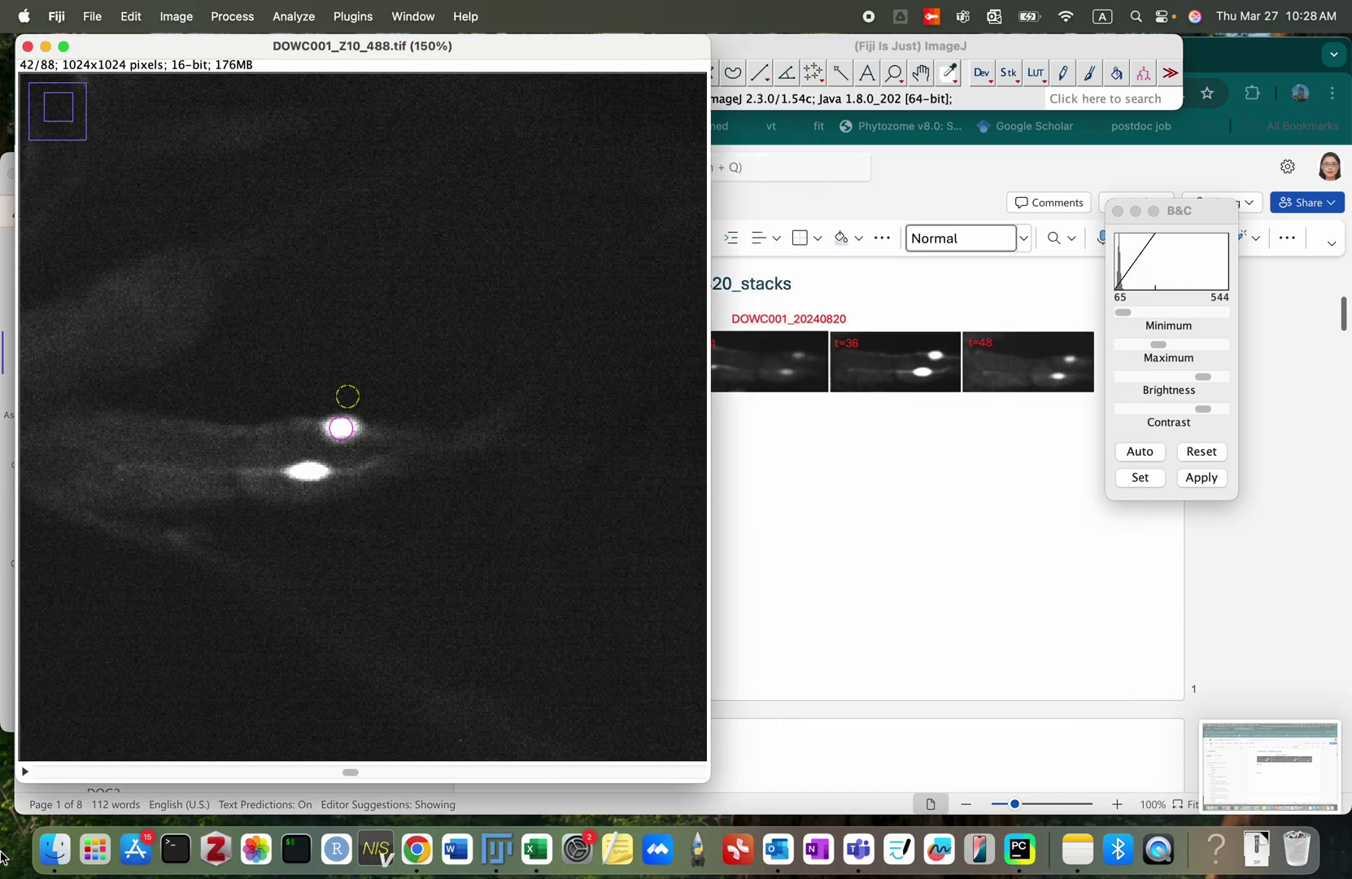
Step: Open DOWC001_Z09_488.tif from the DOWC001_stacks folder in Fiji
{"action": "left_click", "coordinate": [55, 850]}
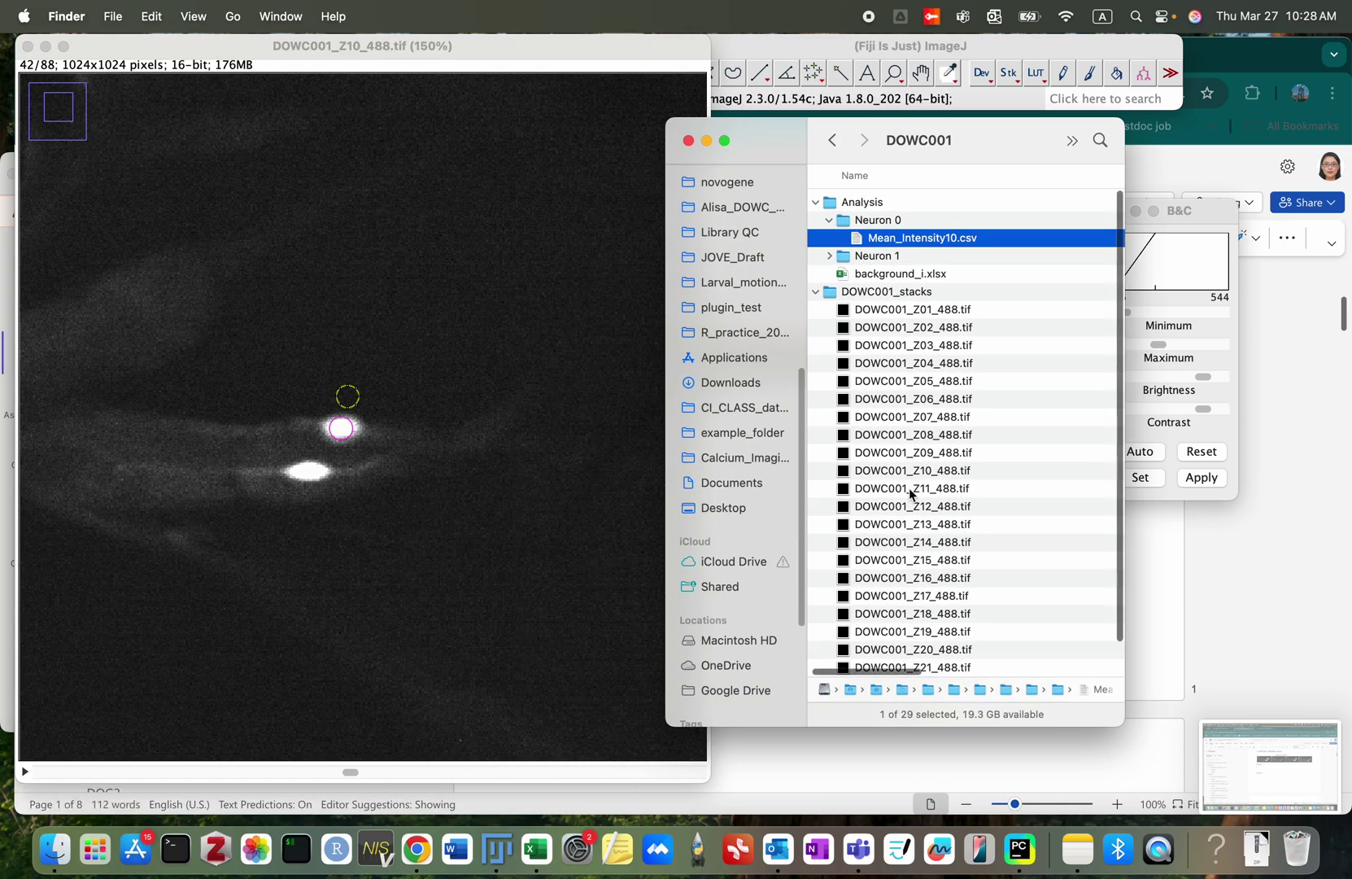
{"action": "left_click", "coordinate": [936, 458]}
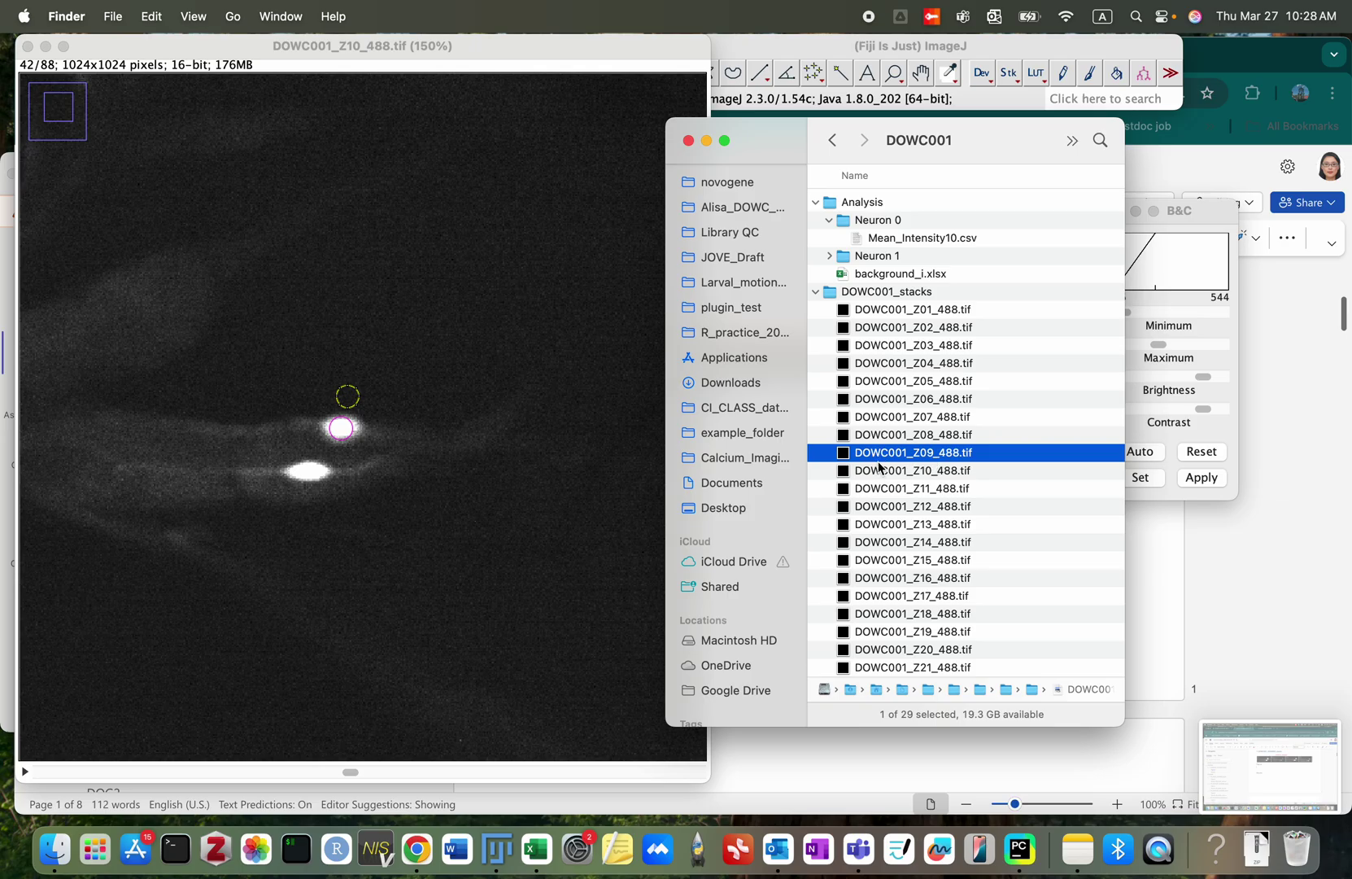
{"action": "left_click_drag", "start_coordinate": [862, 456], "coordinate": [904, 93]}
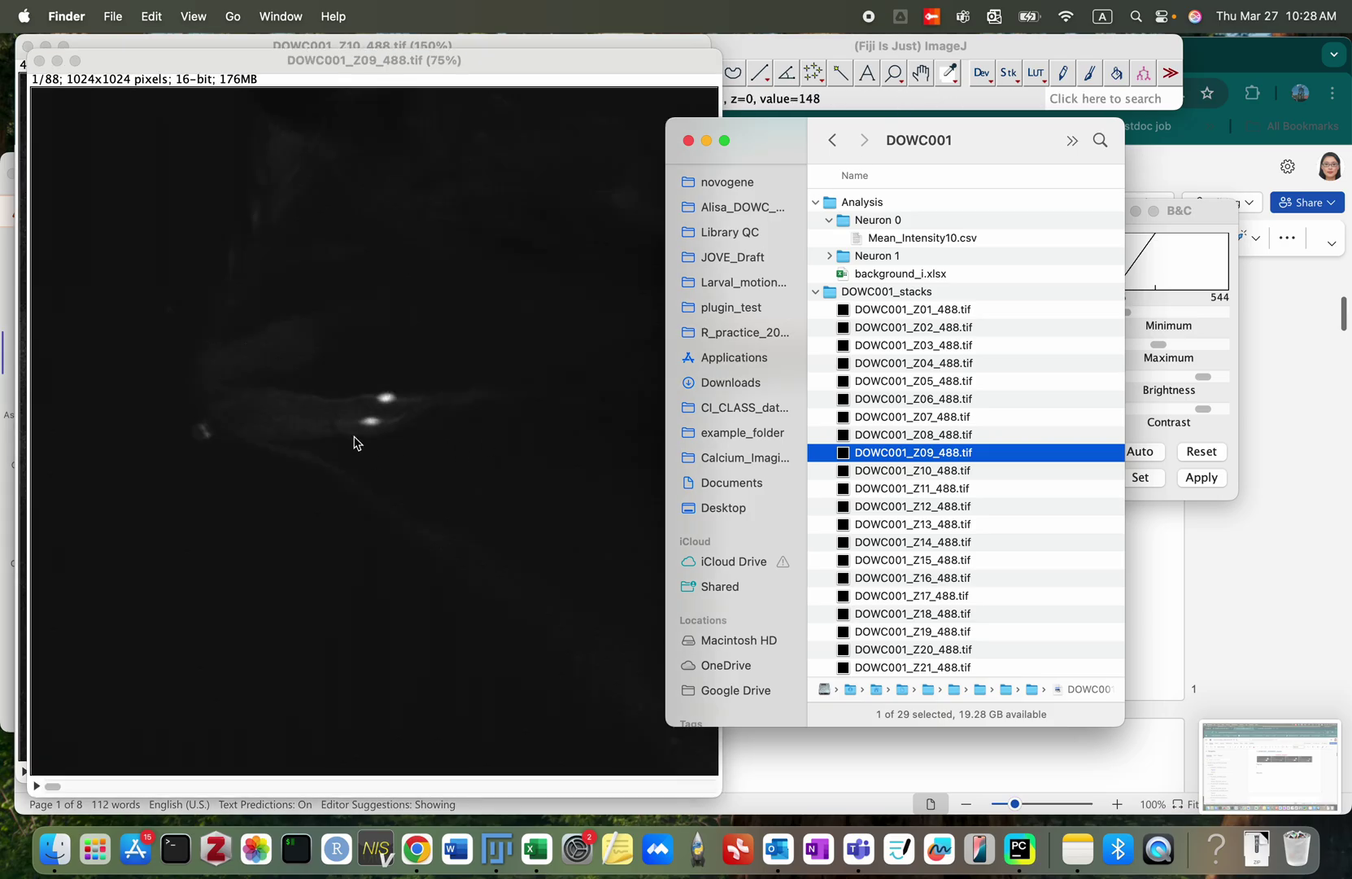
Step: Browse the Z09 stack to frame 9, move its window beside the Z10 stack, and bring the Z10 window to the front
{"action": "scroll", "coordinate": [333, 413], "scroll_direction": "down", "scroll_amount": 15}
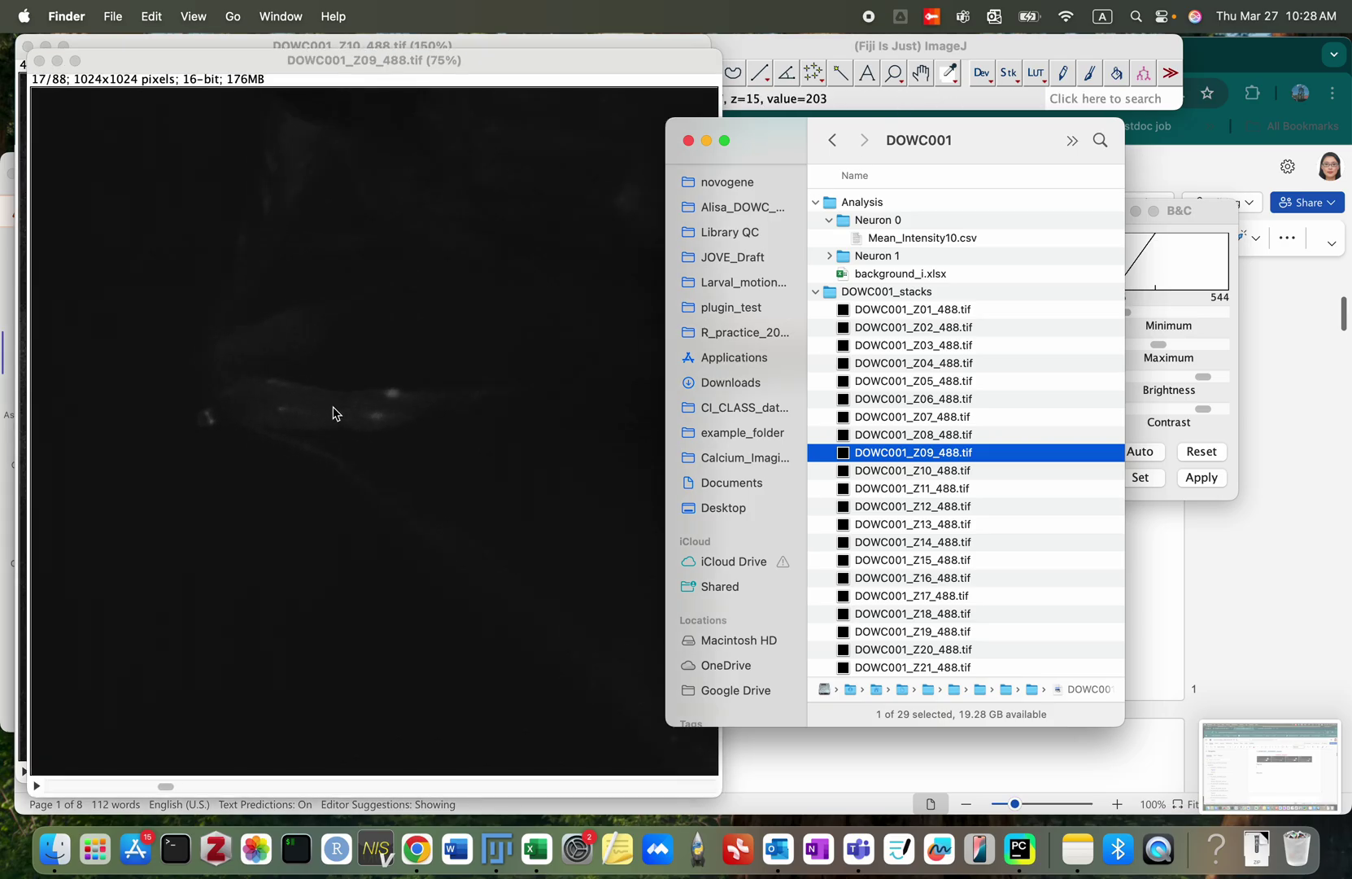
{"action": "scroll", "coordinate": [333, 413], "scroll_direction": "up", "scroll_amount": 7}
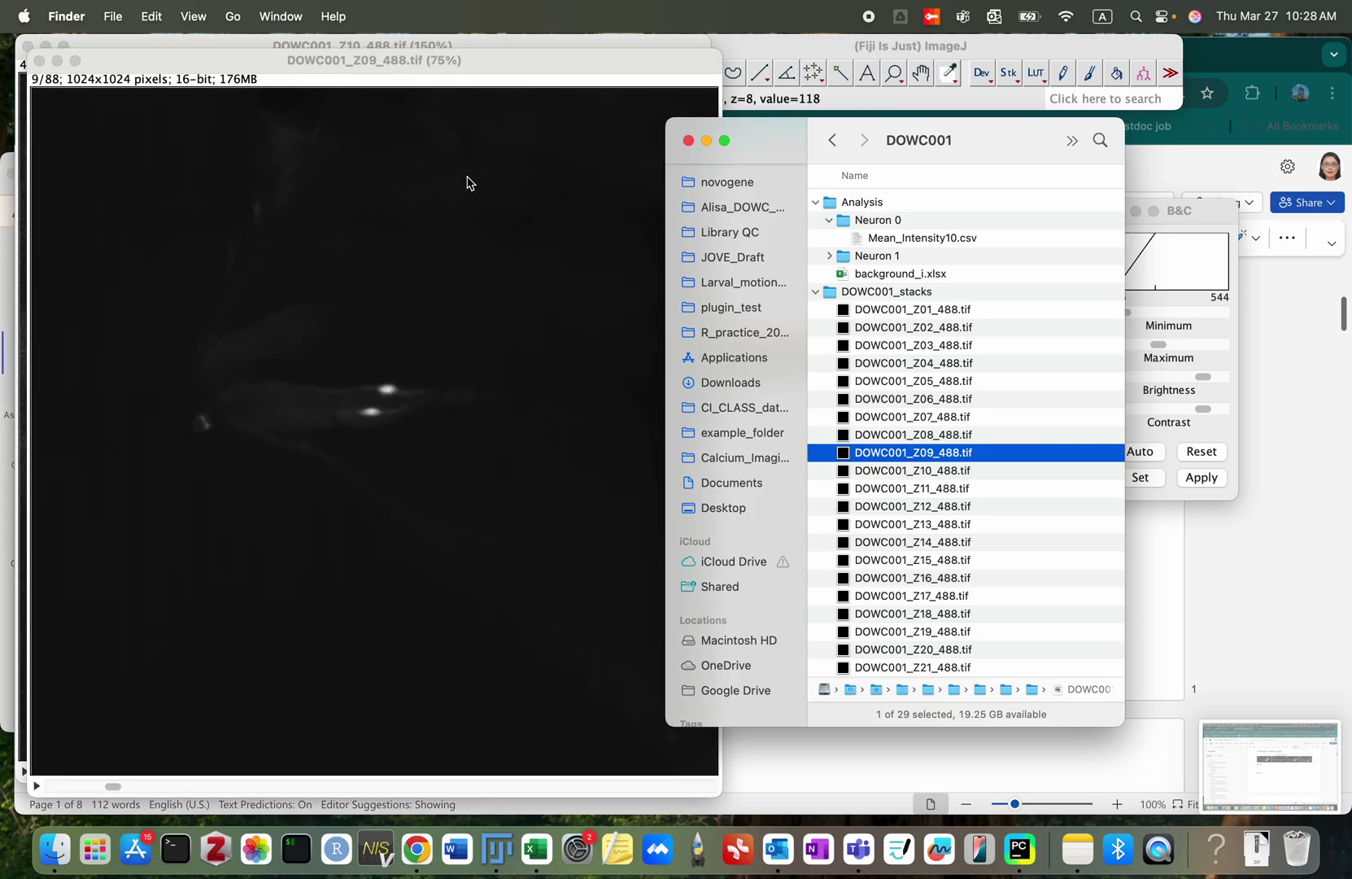
{"action": "left_click_drag", "start_coordinate": [448, 60], "coordinate": [792, 60]}
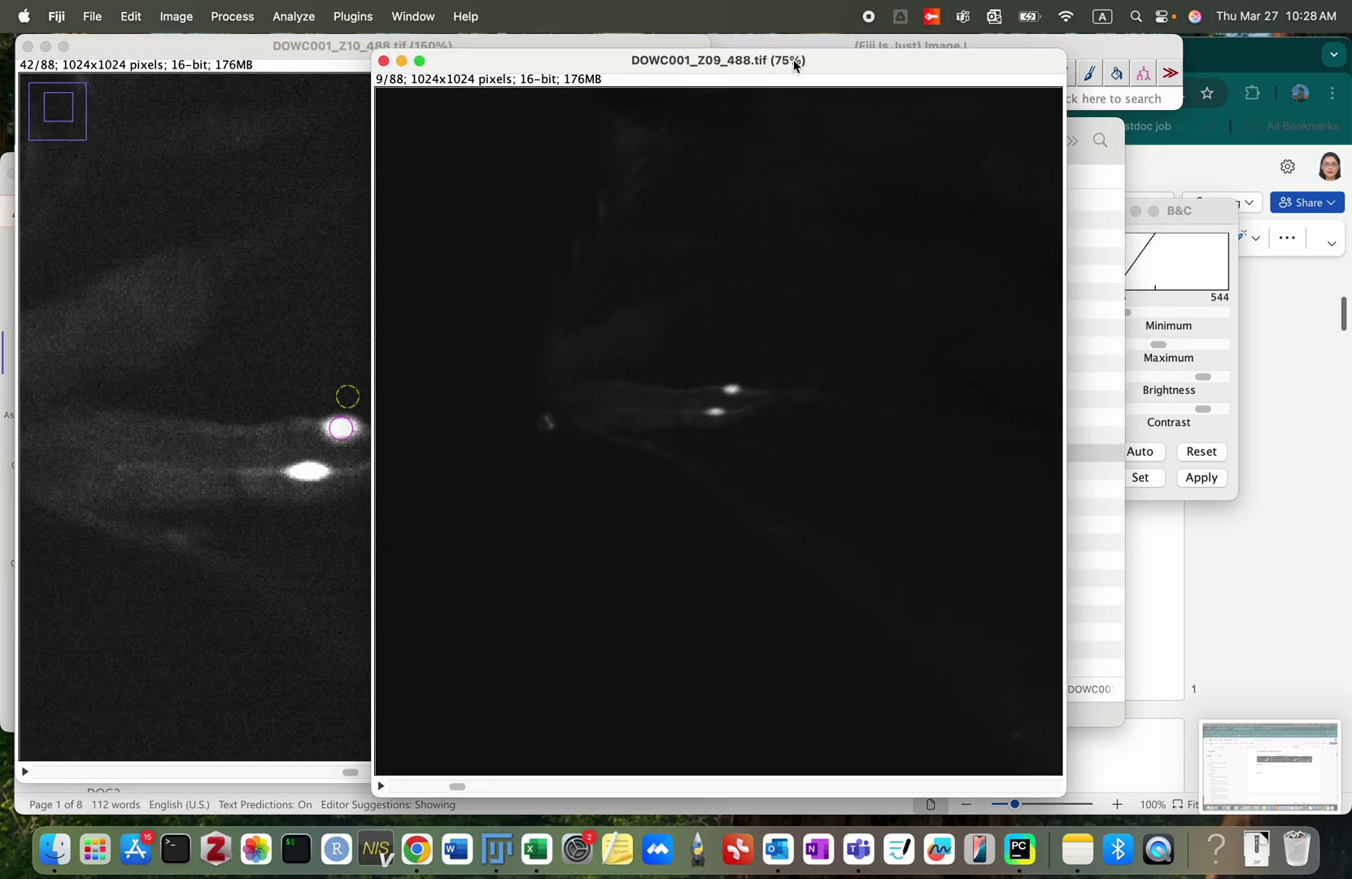
{"action": "left_click", "coordinate": [154, 53]}
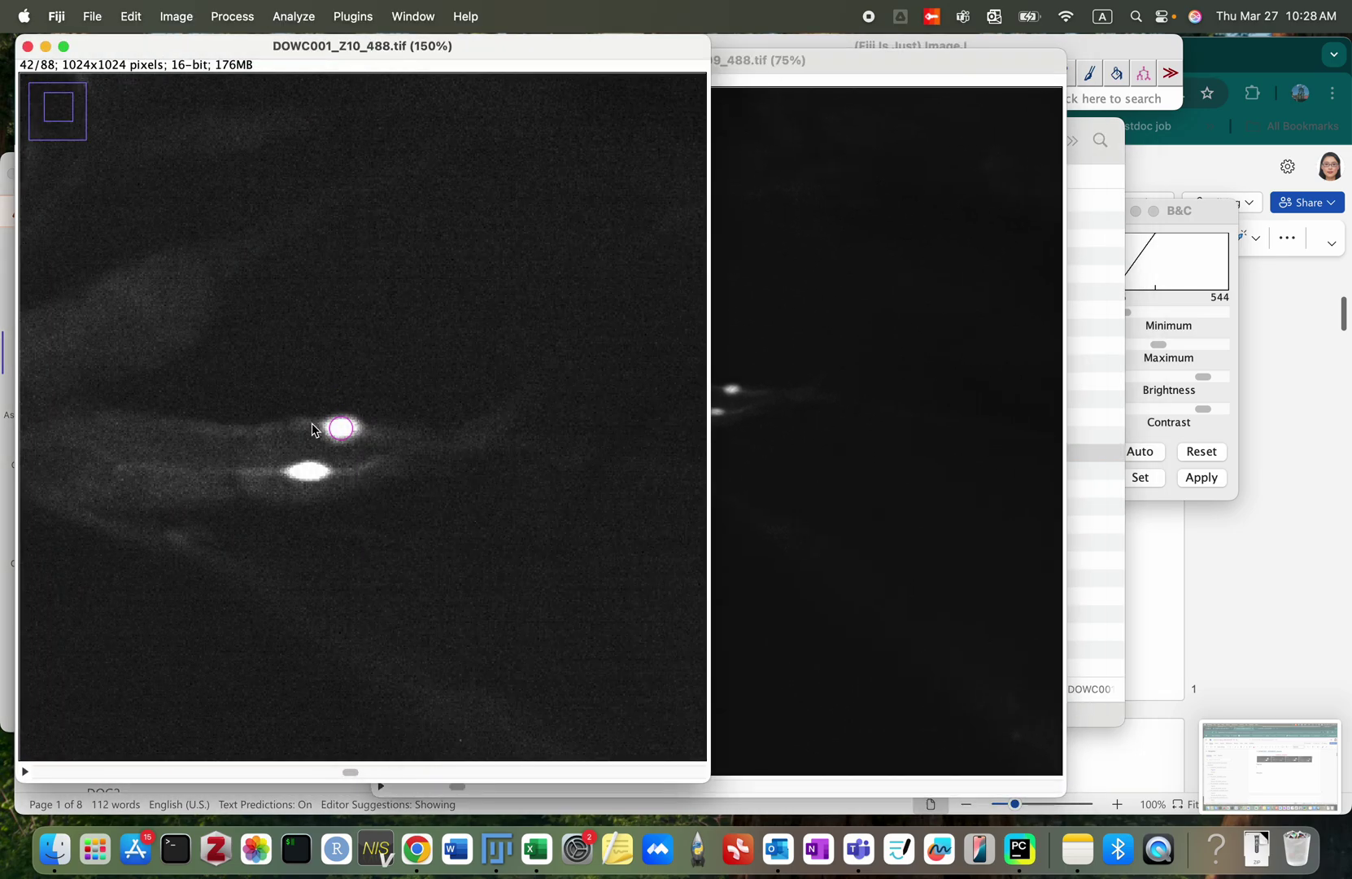
Step: Set the Z10 stack's zoom to 75% to match the Z09 stack and arrange the two image windows side by side
{"action": "key", "text": "minus"}
{"action": "key", "text": "minus"}
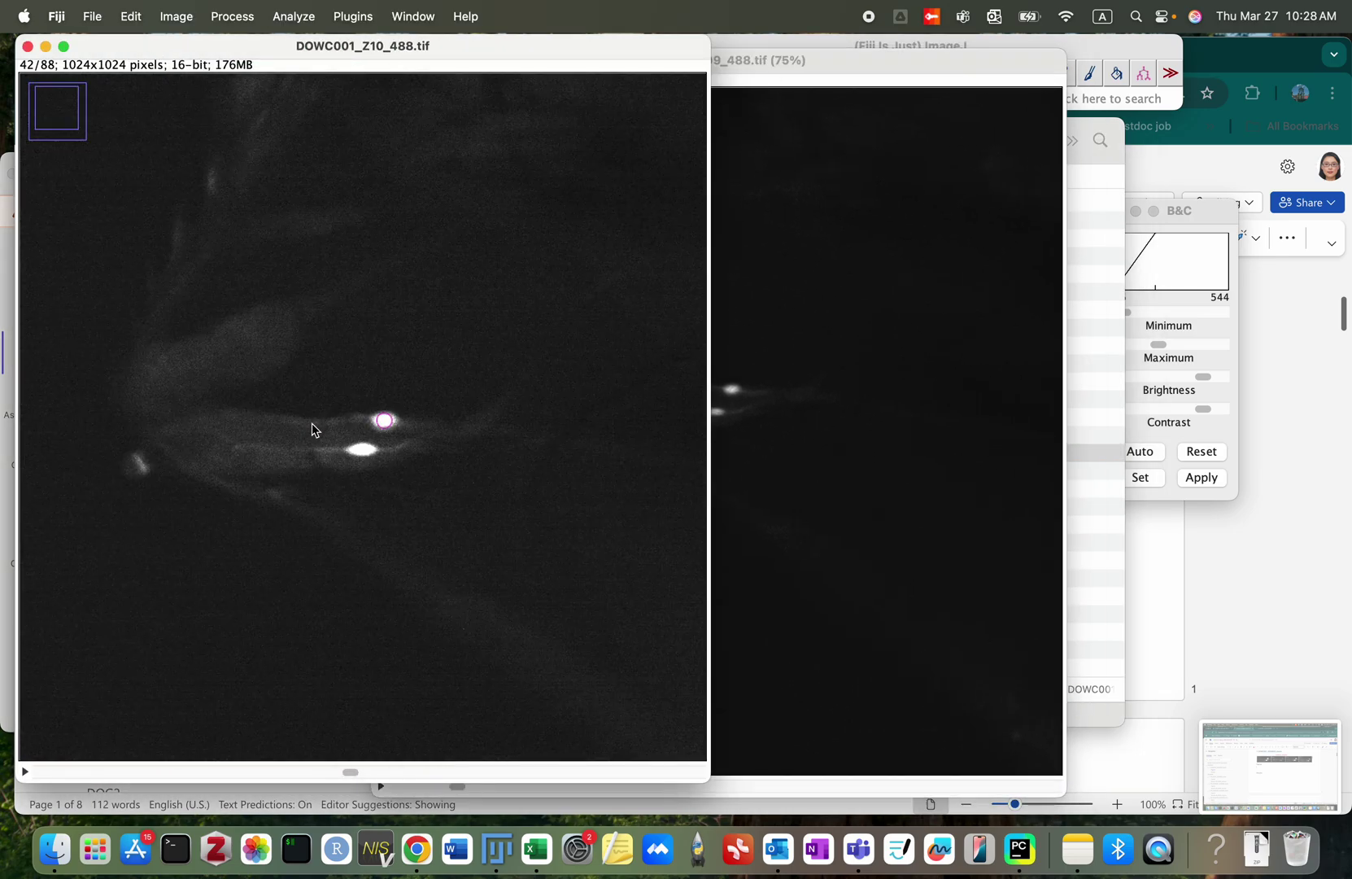
{"action": "key", "text": "minus"}
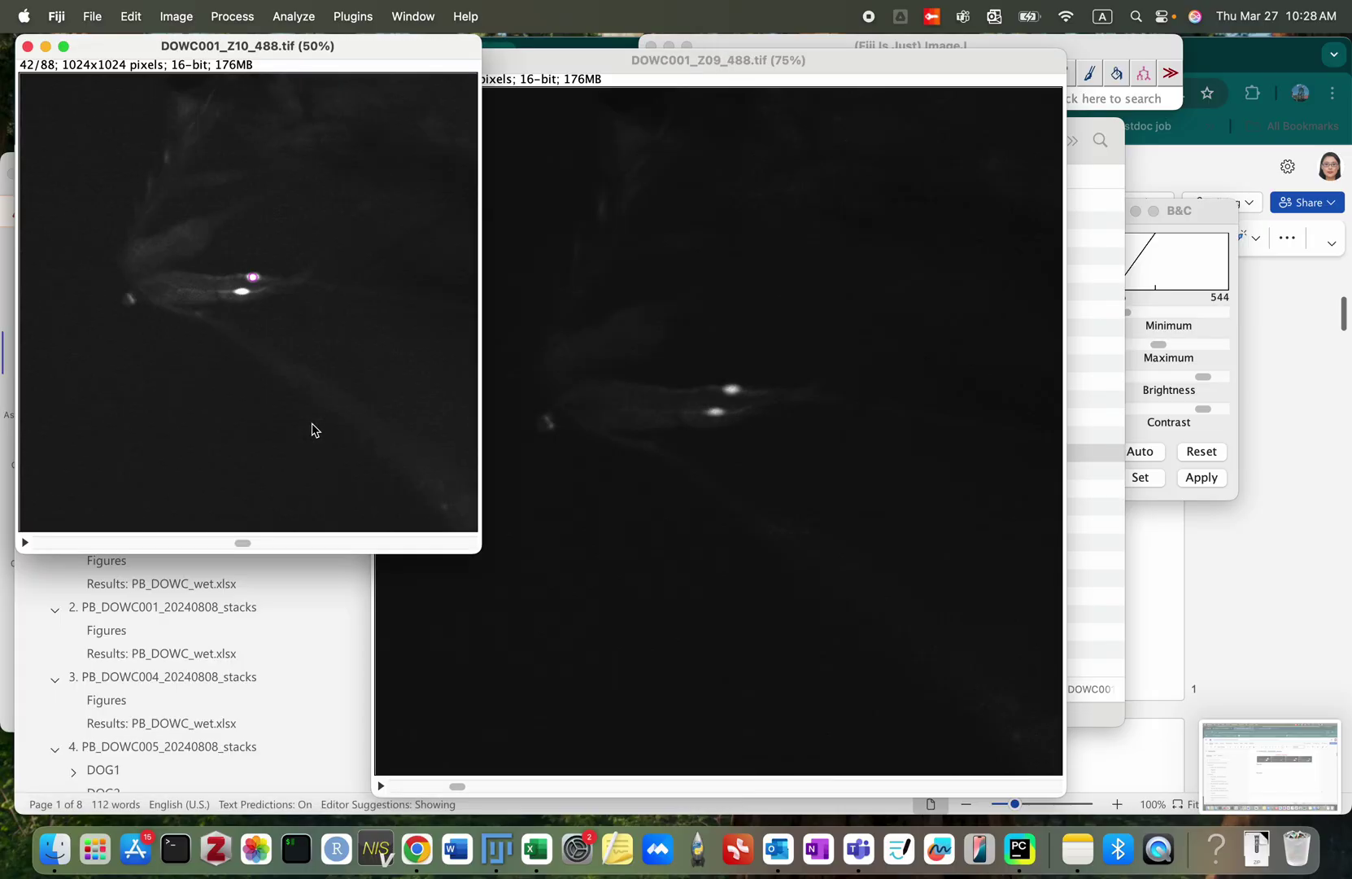
{"action": "key", "text": "plus"}
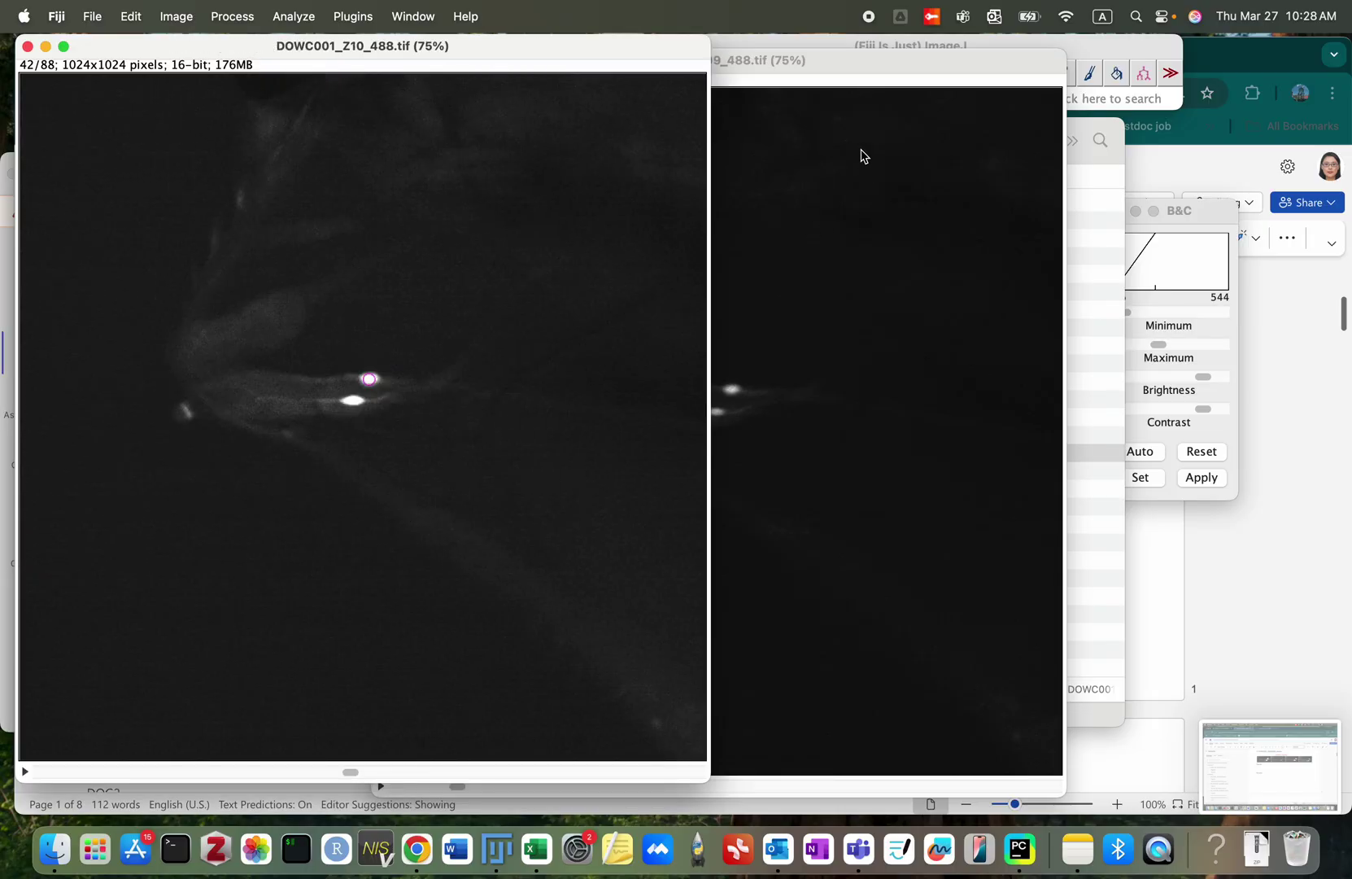
{"action": "left_click_drag", "start_coordinate": [788, 66], "coordinate": [994, 97]}
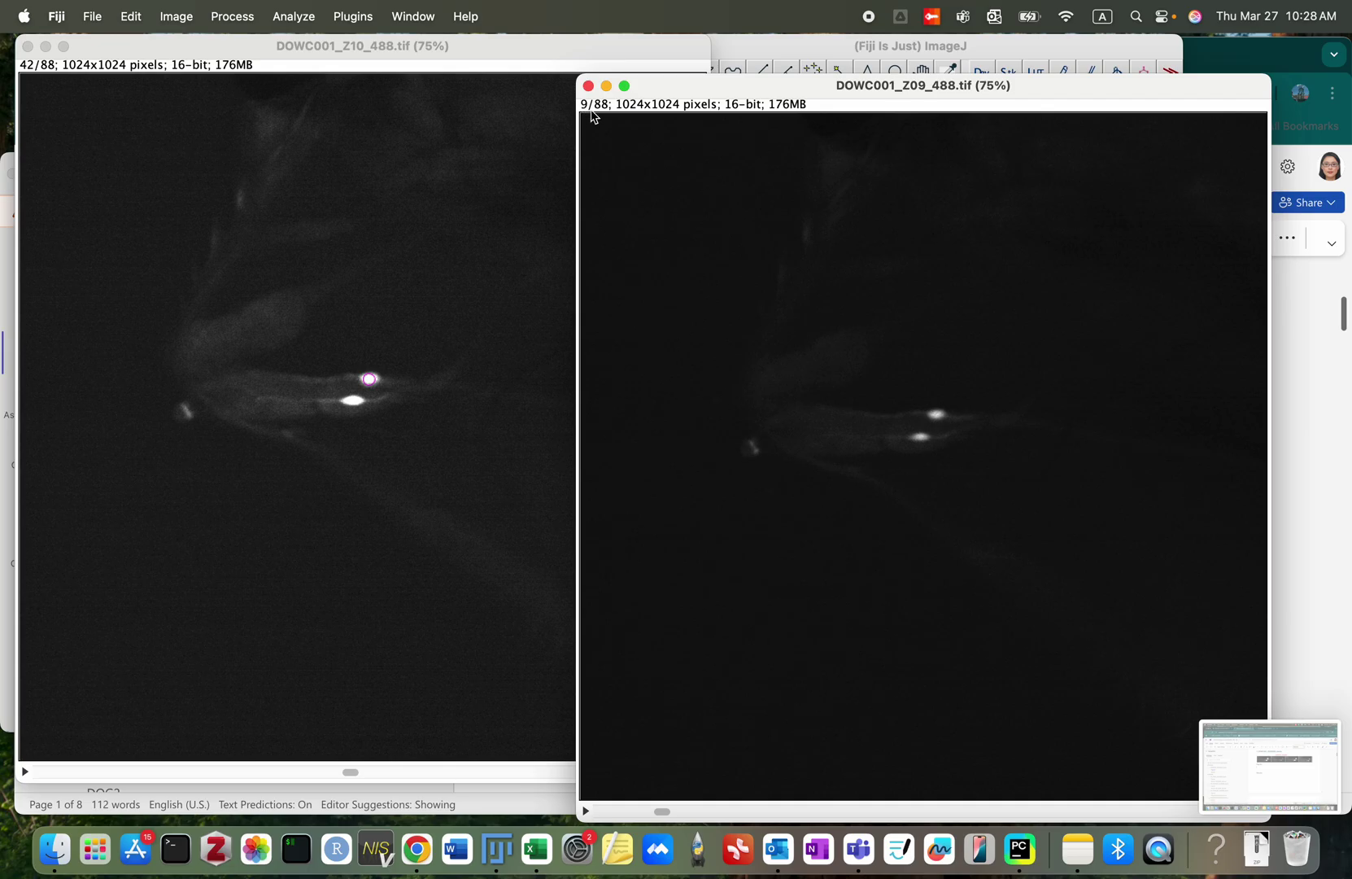
Step: Browse the Z09 stack to frame 11 and the Z10 stack back to frame 10, comparing the two bright neurons
{"action": "scroll", "coordinate": [1047, 508], "scroll_direction": "down", "scroll_amount": 1}
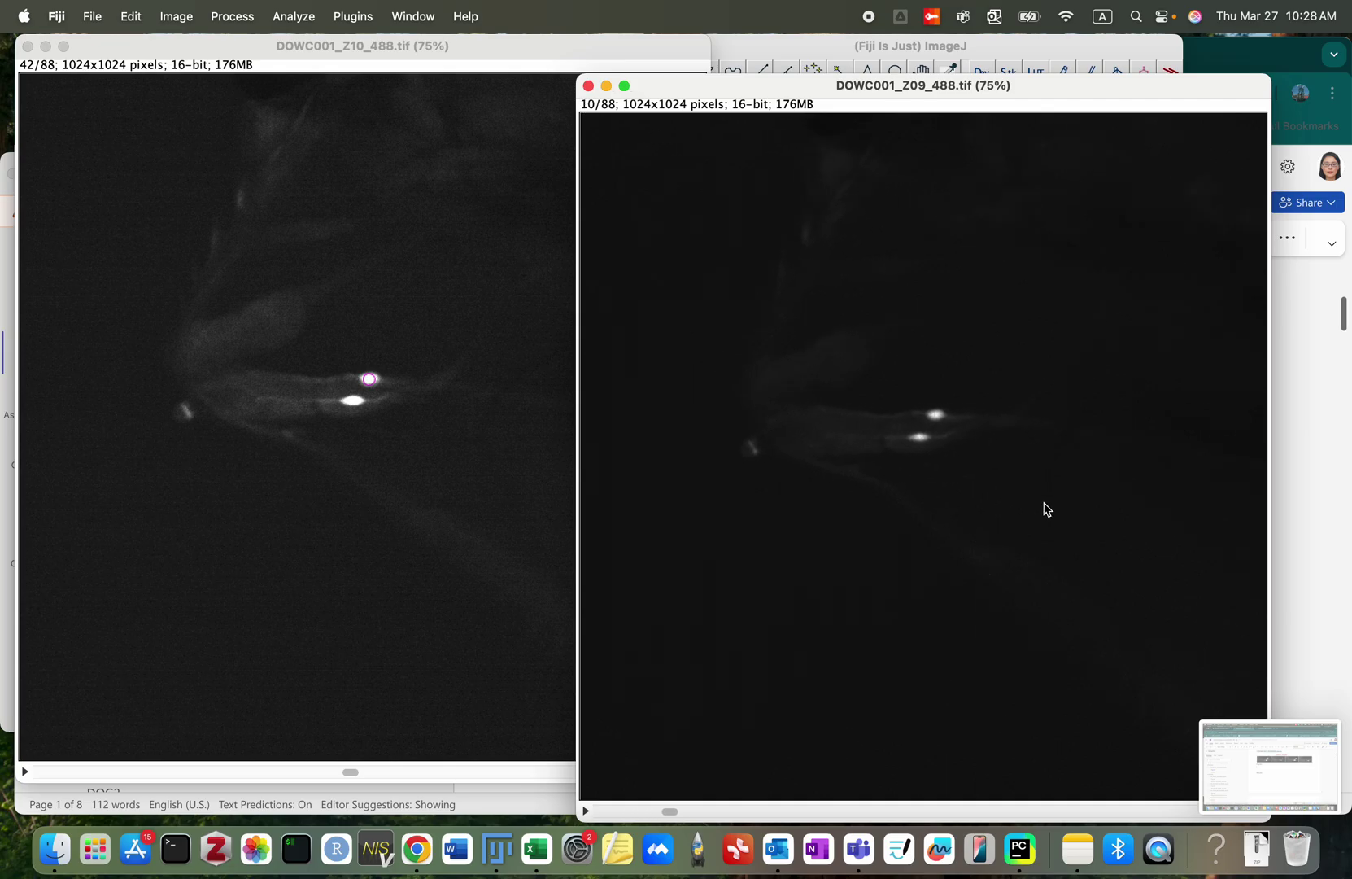
{"action": "scroll", "coordinate": [1046, 509], "scroll_direction": "down", "scroll_amount": 1}
{"action": "scroll", "coordinate": [329, 523], "scroll_direction": "down", "scroll_amount": 20}
{"action": "scroll", "coordinate": [330, 523], "scroll_direction": "down", "scroll_amount": 20}
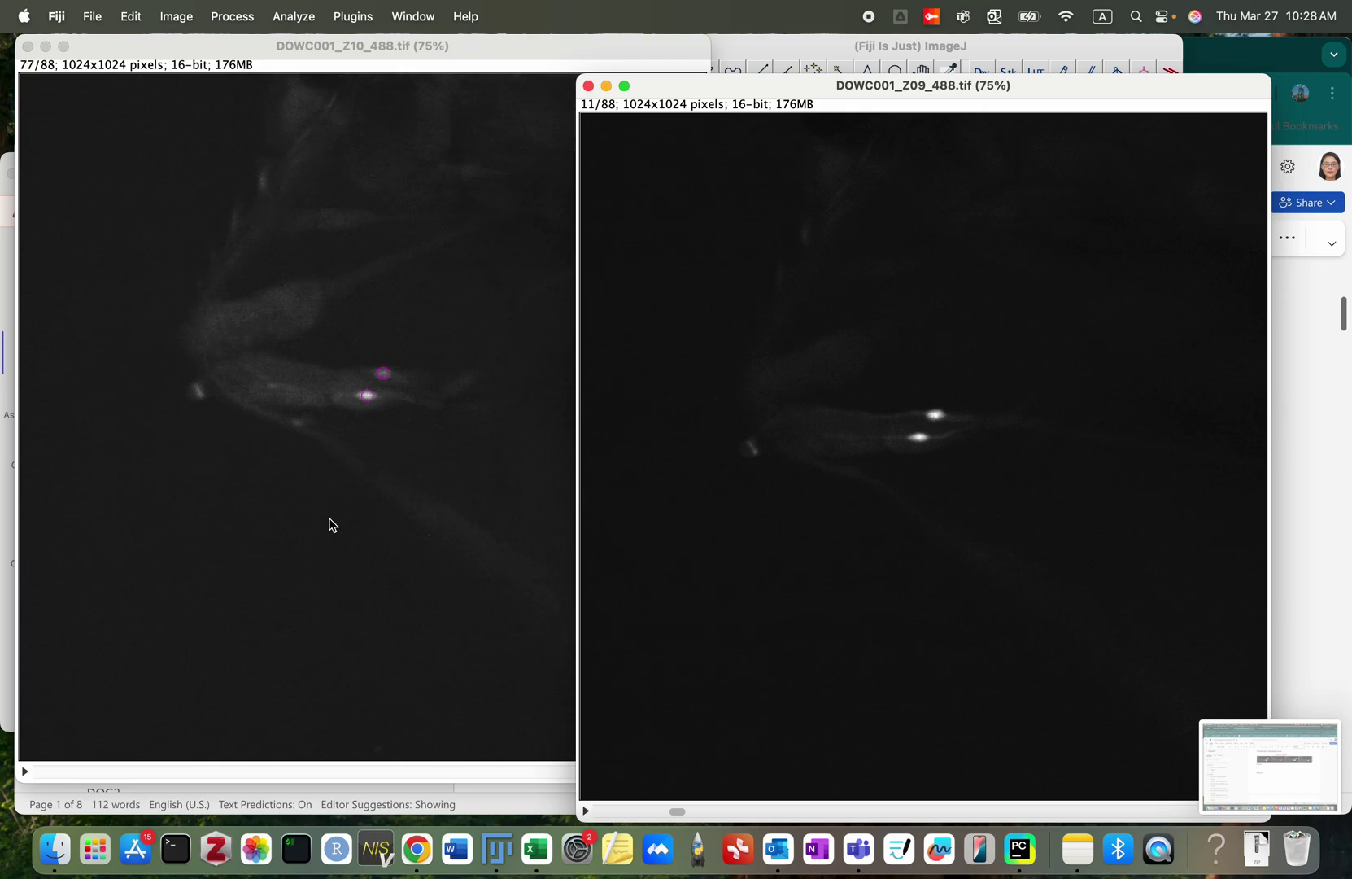
{"action": "scroll", "coordinate": [330, 523], "scroll_direction": "up", "scroll_amount": 9}
{"action": "scroll", "coordinate": [330, 523], "scroll_direction": "up", "scroll_amount": 20}
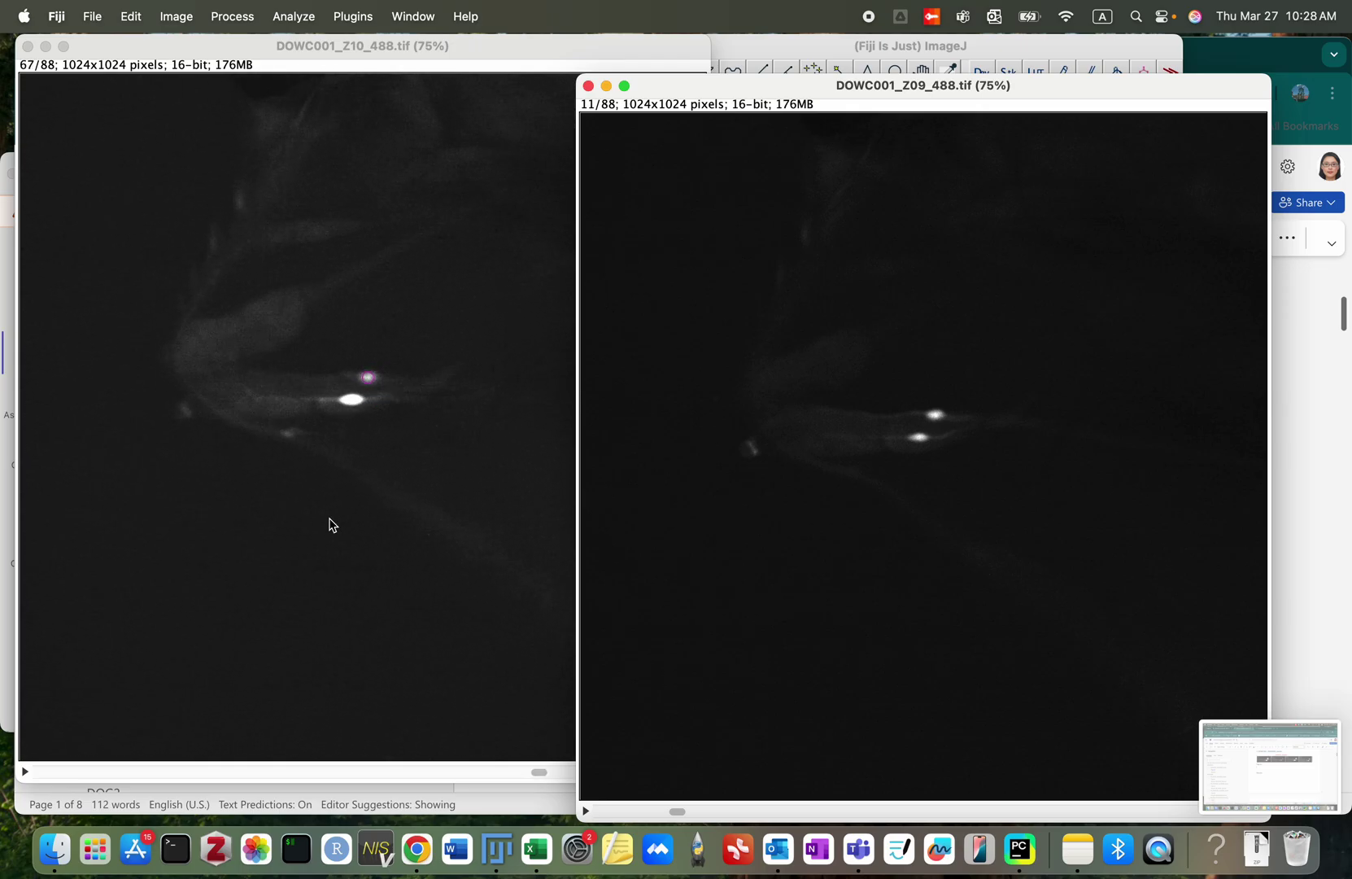
{"action": "scroll", "coordinate": [329, 524], "scroll_direction": "up", "scroll_amount": 20}
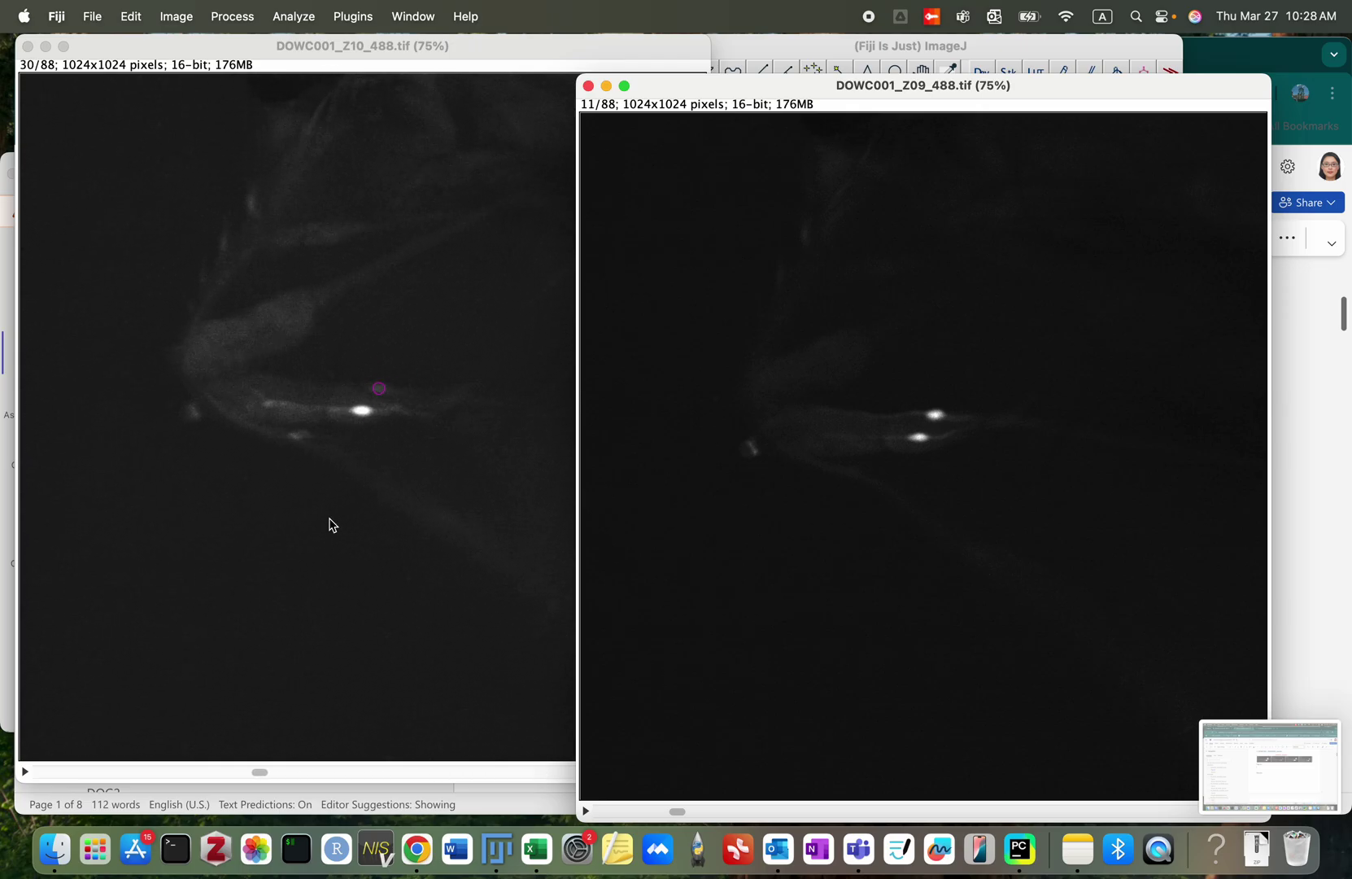
{"action": "scroll", "coordinate": [329, 523], "scroll_direction": "up", "scroll_amount": 4}
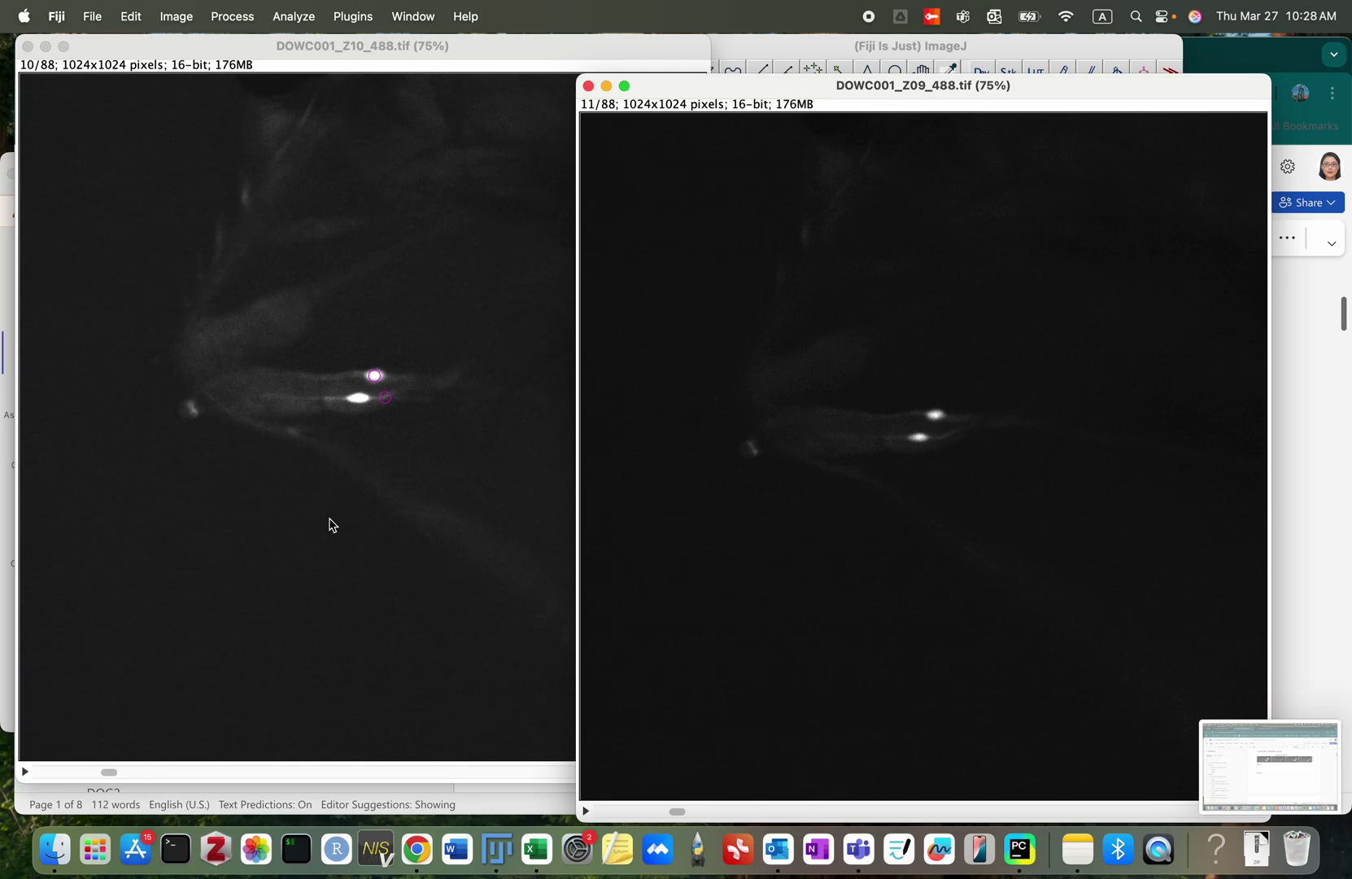
{"action": "scroll", "coordinate": [329, 523], "scroll_direction": "down", "scroll_amount": 1}
{"action": "scroll", "coordinate": [333, 525], "scroll_direction": "up", "scroll_amount": 1}
Step: Close the Z10 stack and move the Z09 stack window clear of the Fiji main window
{"action": "left_click", "coordinate": [27, 46]}
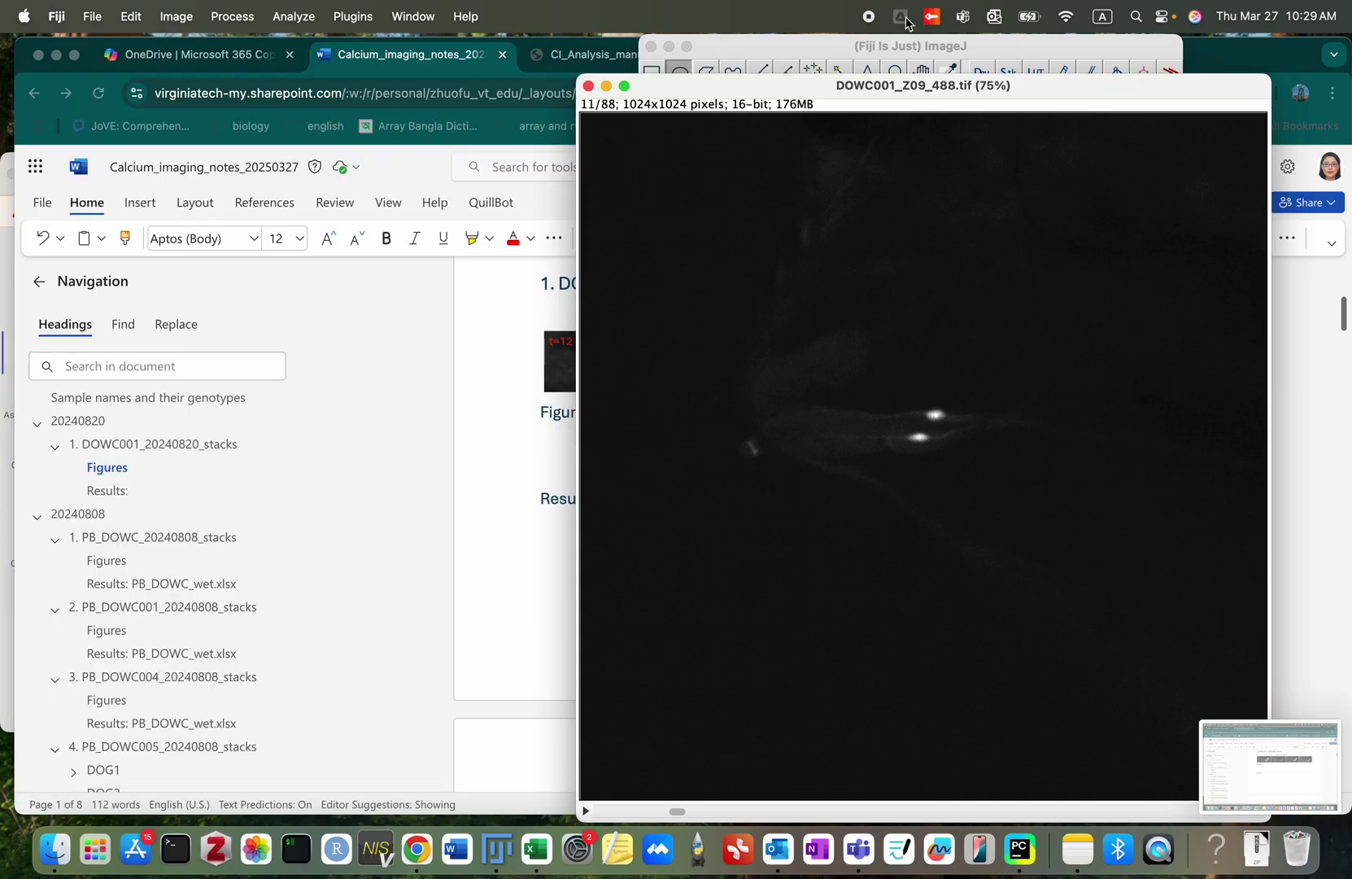
{"action": "left_click_drag", "start_coordinate": [1111, 95], "coordinate": [575, 69]}
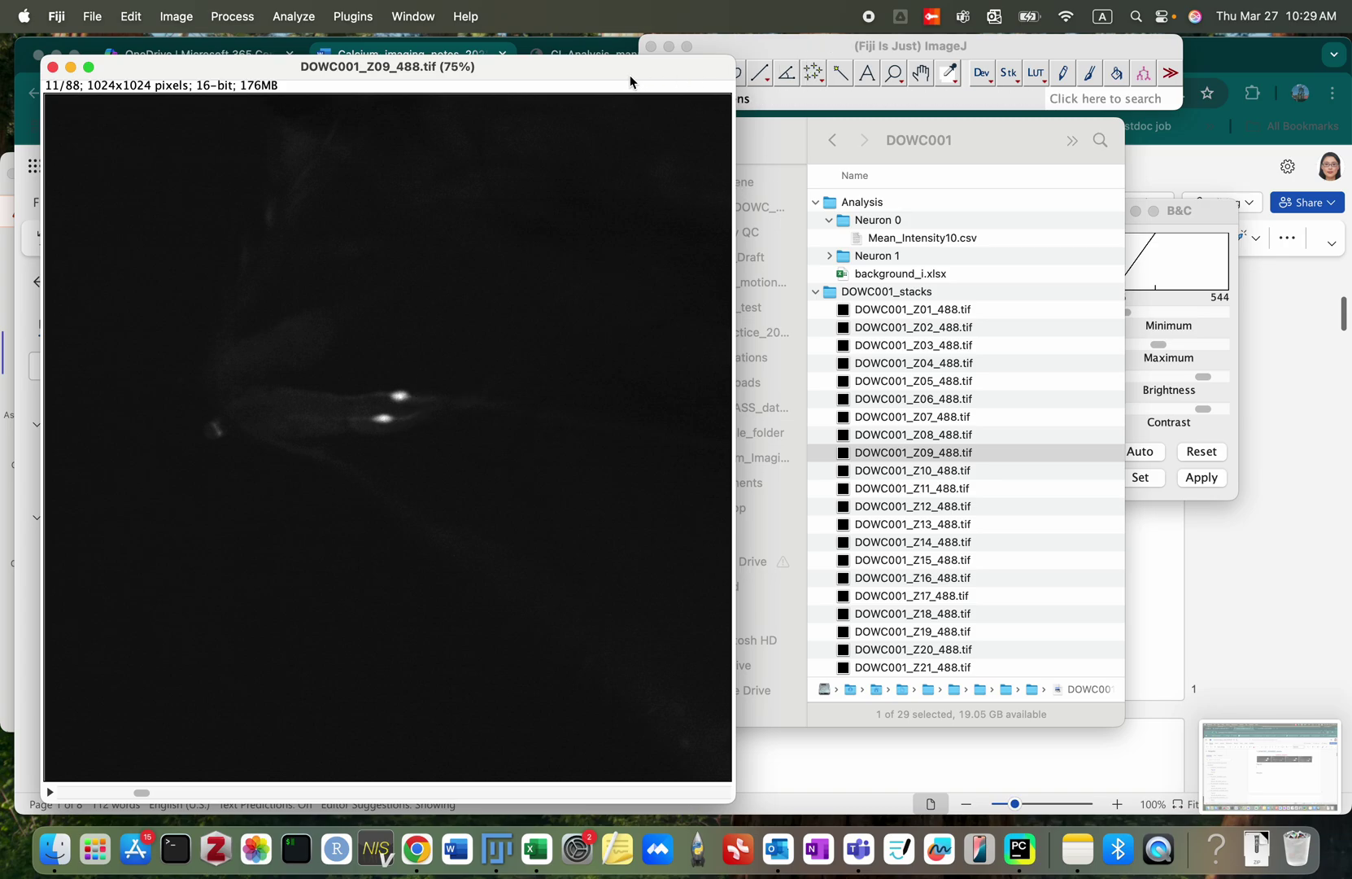
{"action": "left_click", "coordinate": [793, 46]}
Step: Start TrackMate on the Z09 stack with Z and T swapped, keeping the full image range and the DoG detector
{"action": "left_click", "coordinate": [352, 16]}
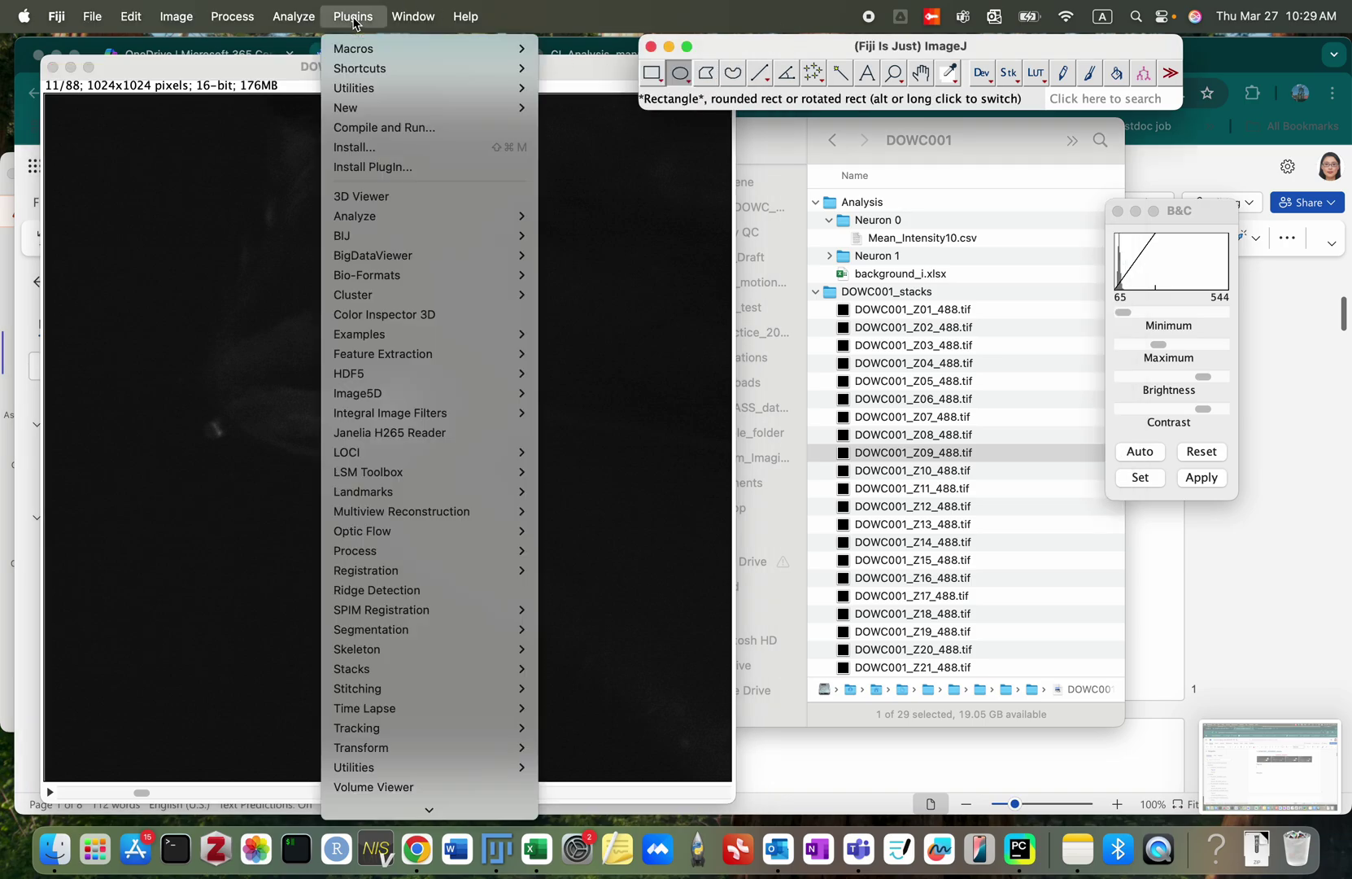
{"action": "mouse_move", "coordinate": [371, 676]}
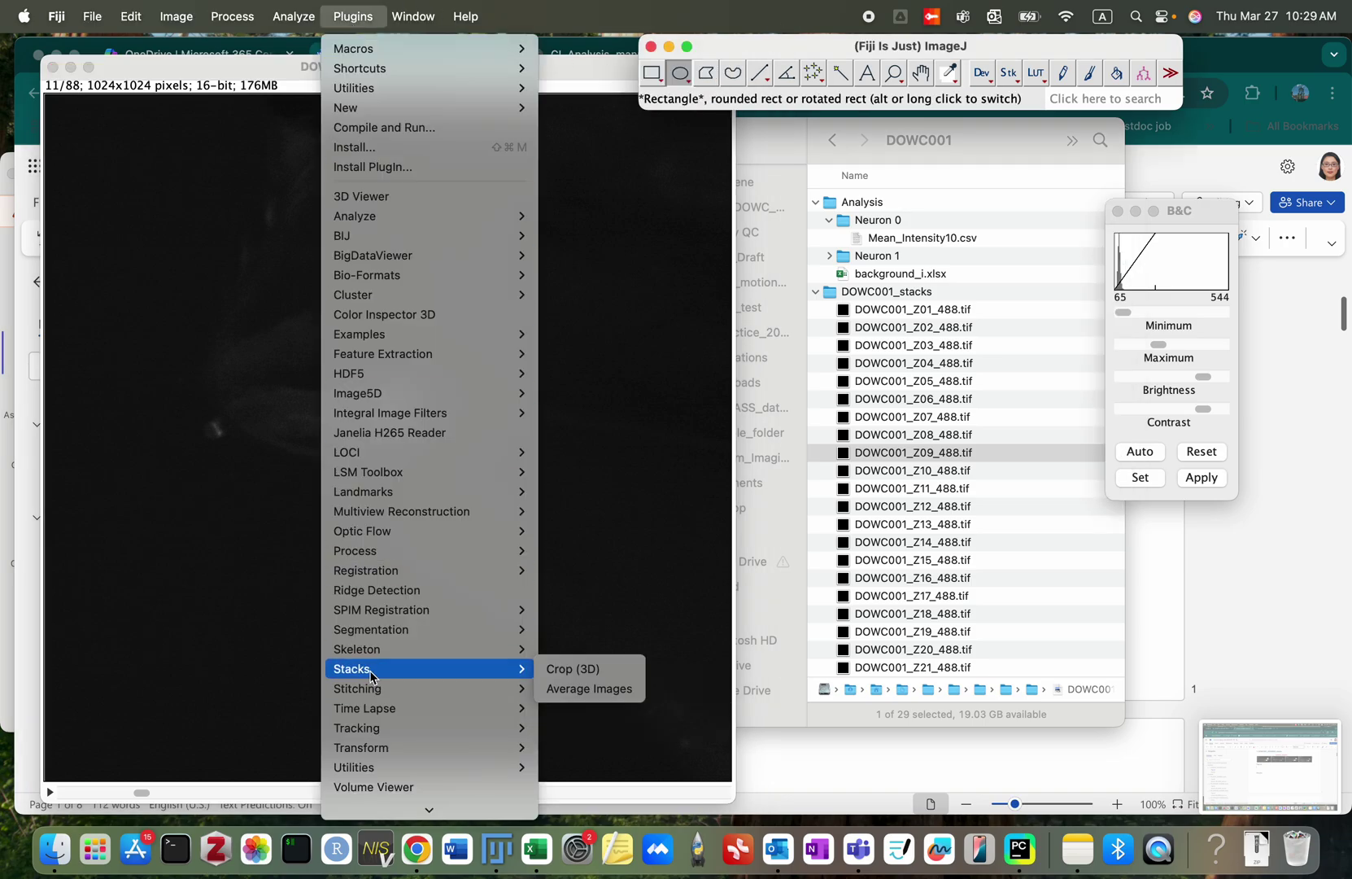
{"action": "mouse_move", "coordinate": [358, 728]}
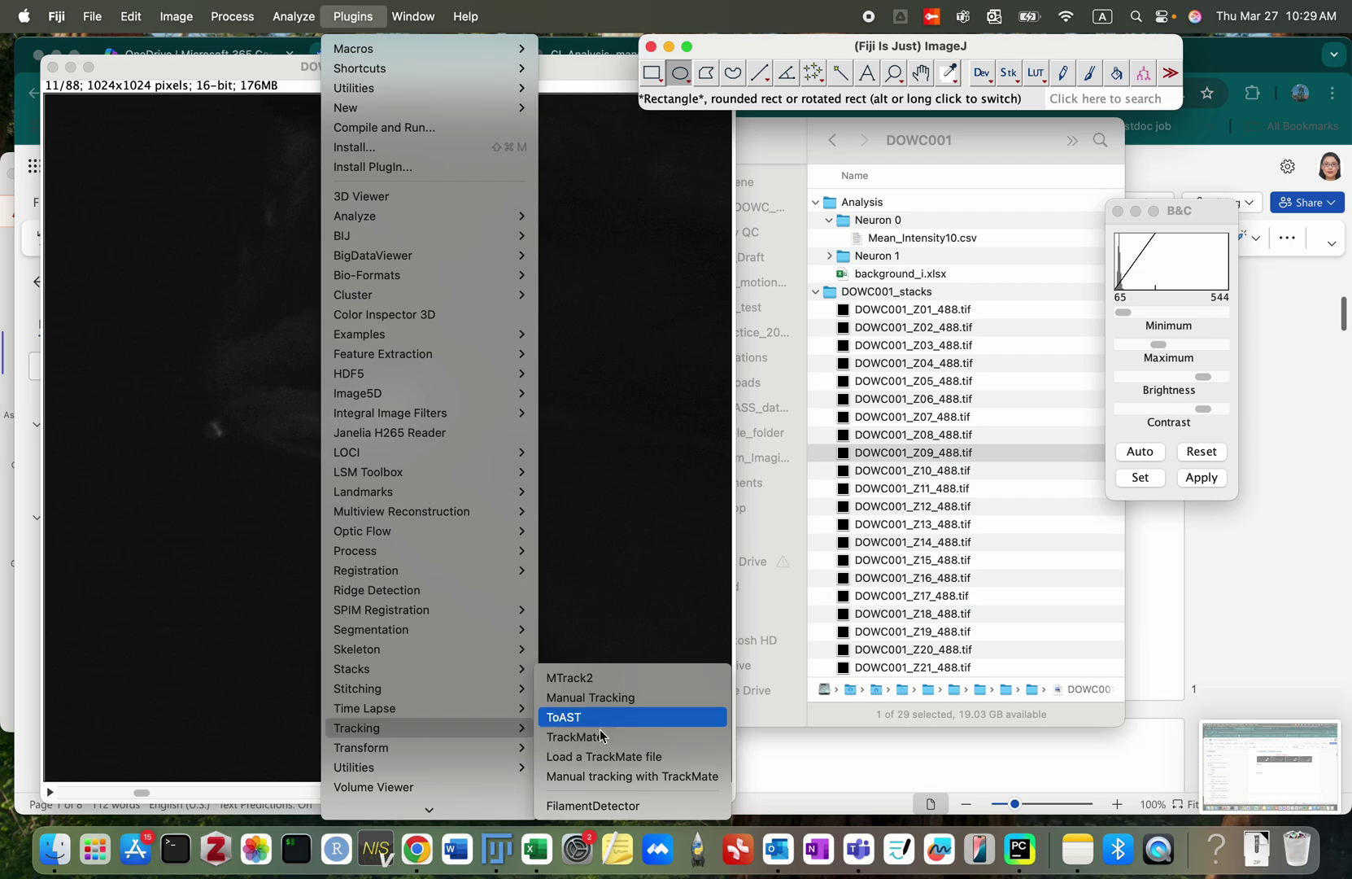
{"action": "left_click", "coordinate": [606, 740]}
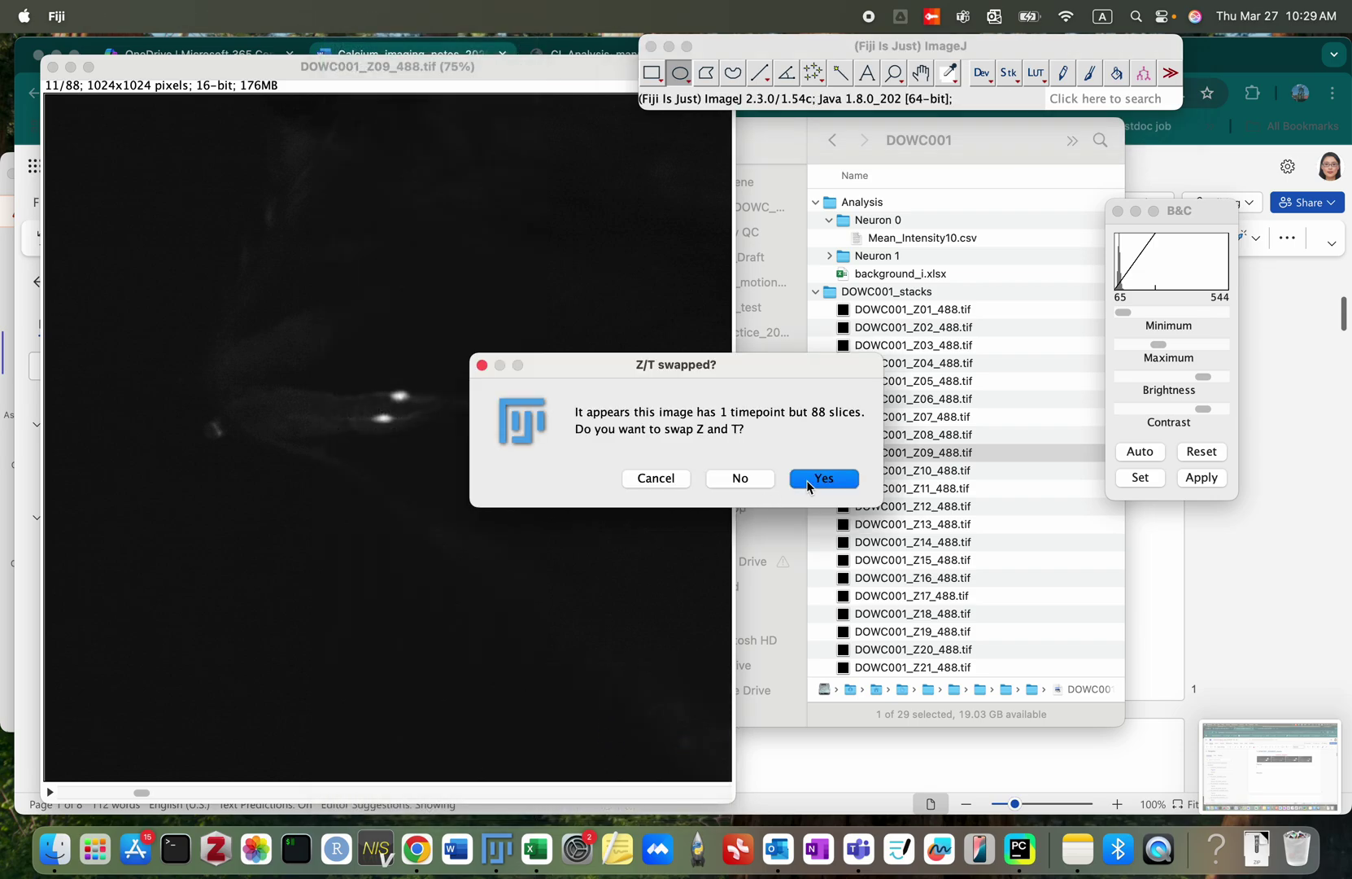
{"action": "left_click", "coordinate": [810, 483]}
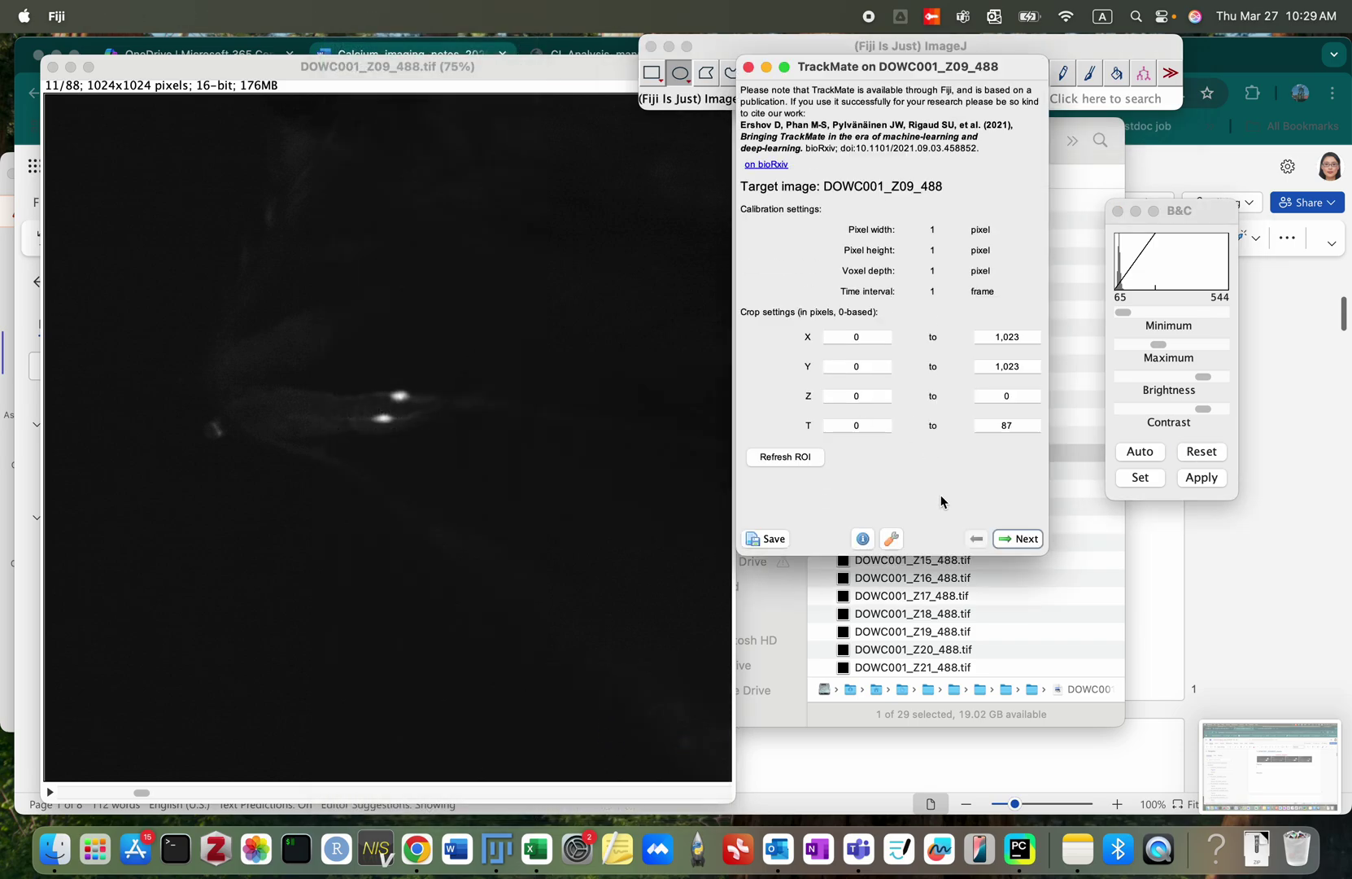
{"action": "left_click", "coordinate": [1022, 540]}
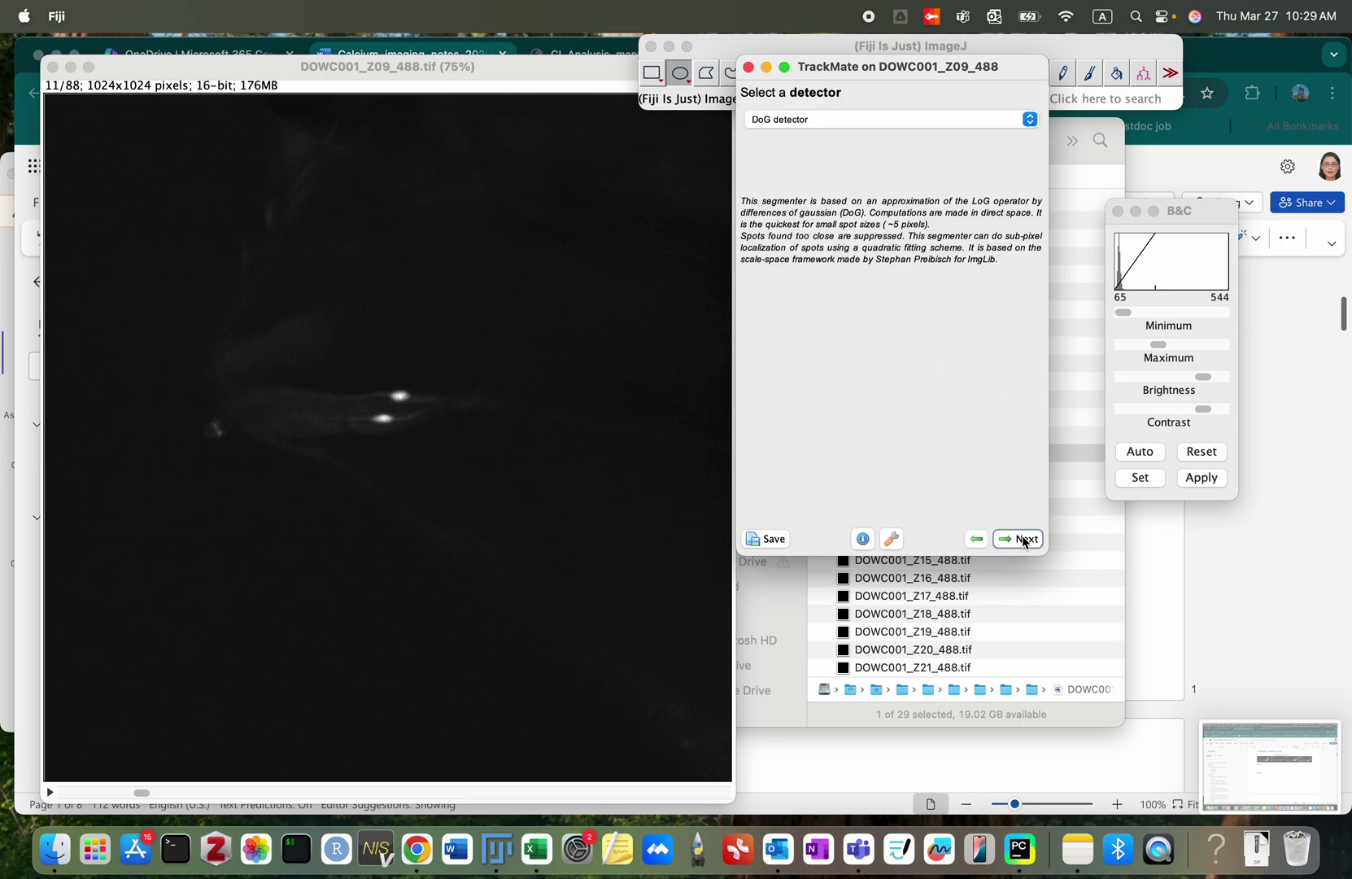
{"action": "left_click", "coordinate": [1021, 540]}
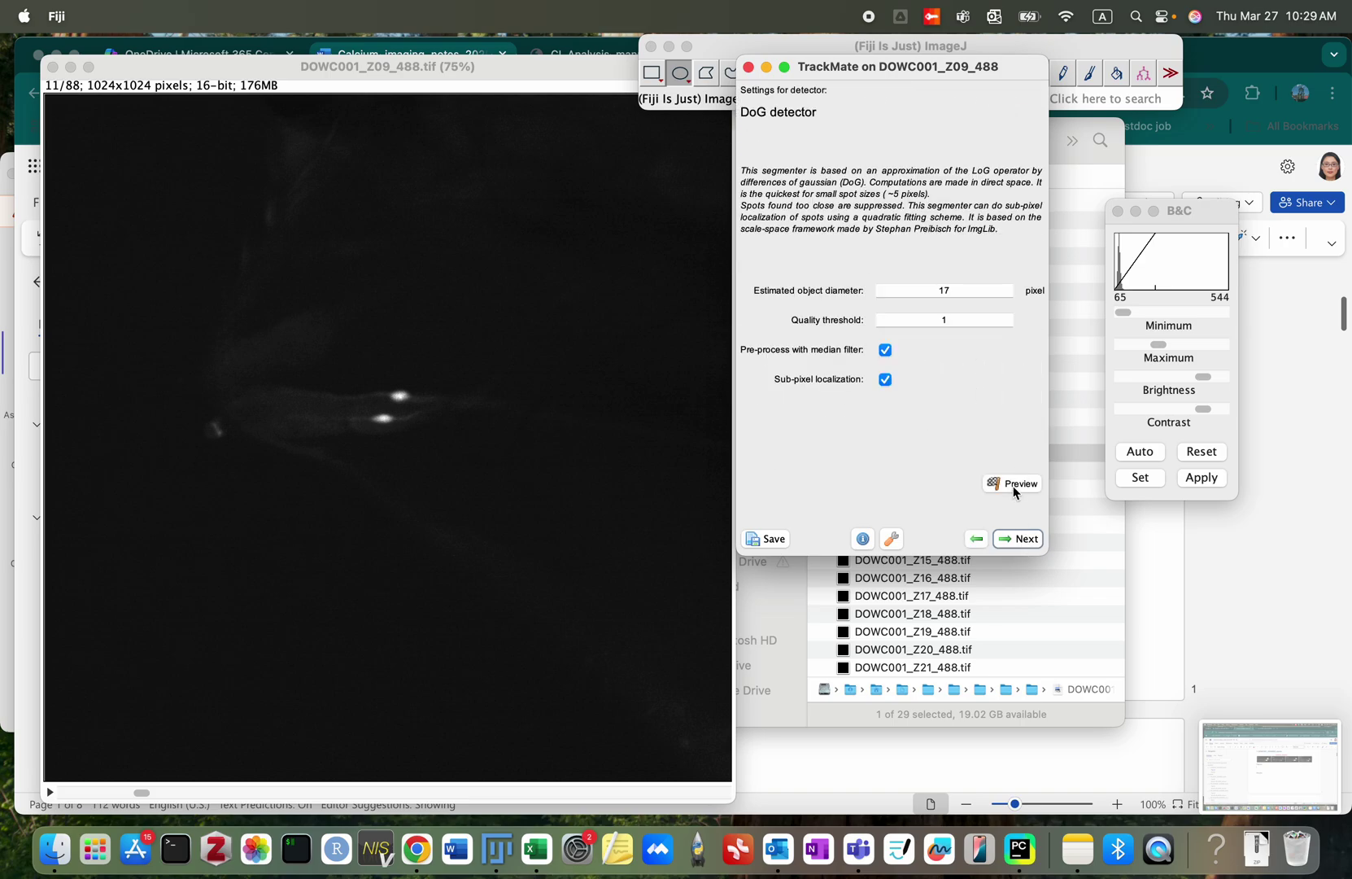
Step: Preview the DoG spot detection on frame 11 with the estimated object diameter of 17 pixels
{"action": "left_click", "coordinate": [1014, 487]}
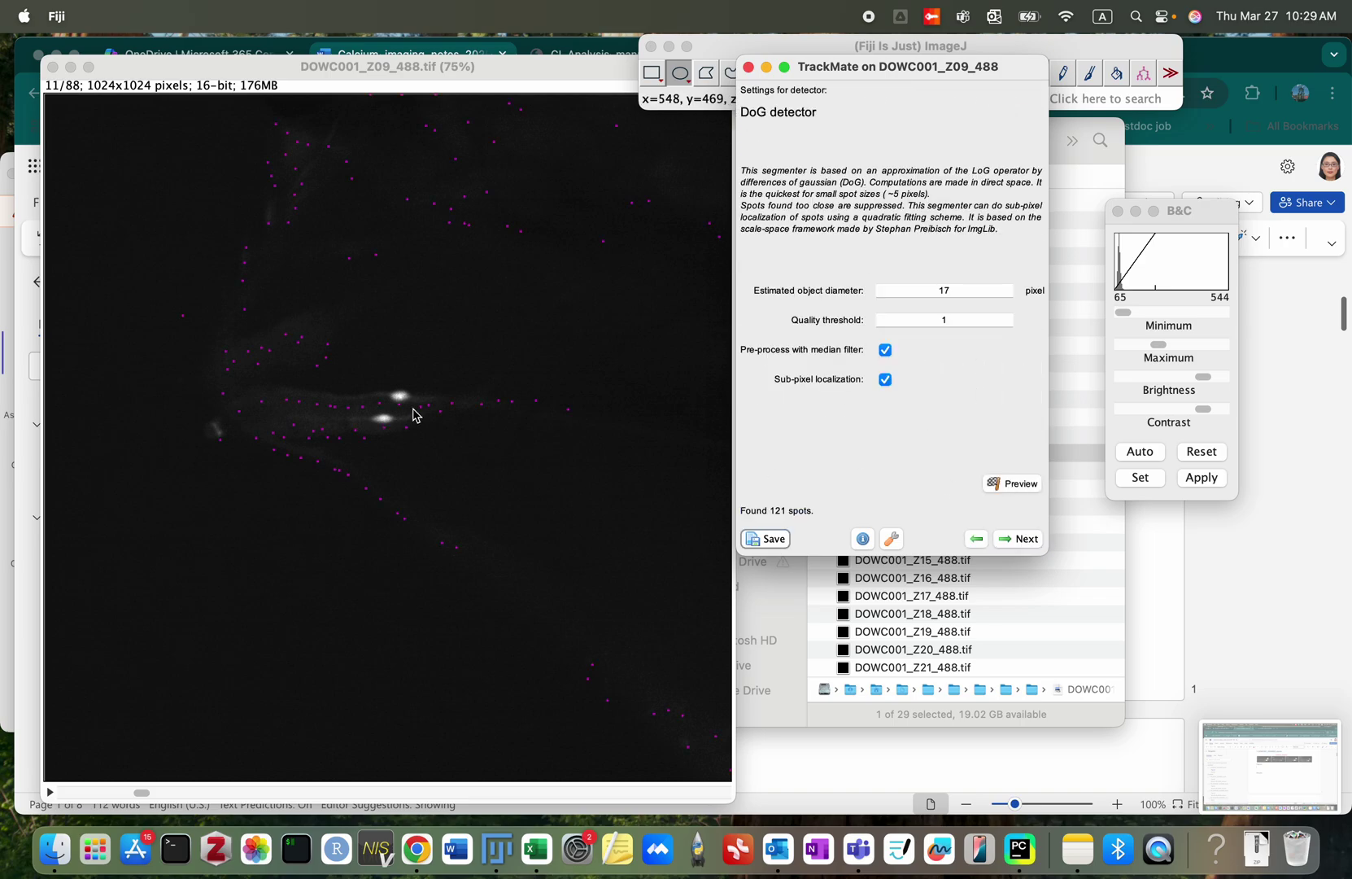
{"action": "left_click", "coordinate": [140, 793]}
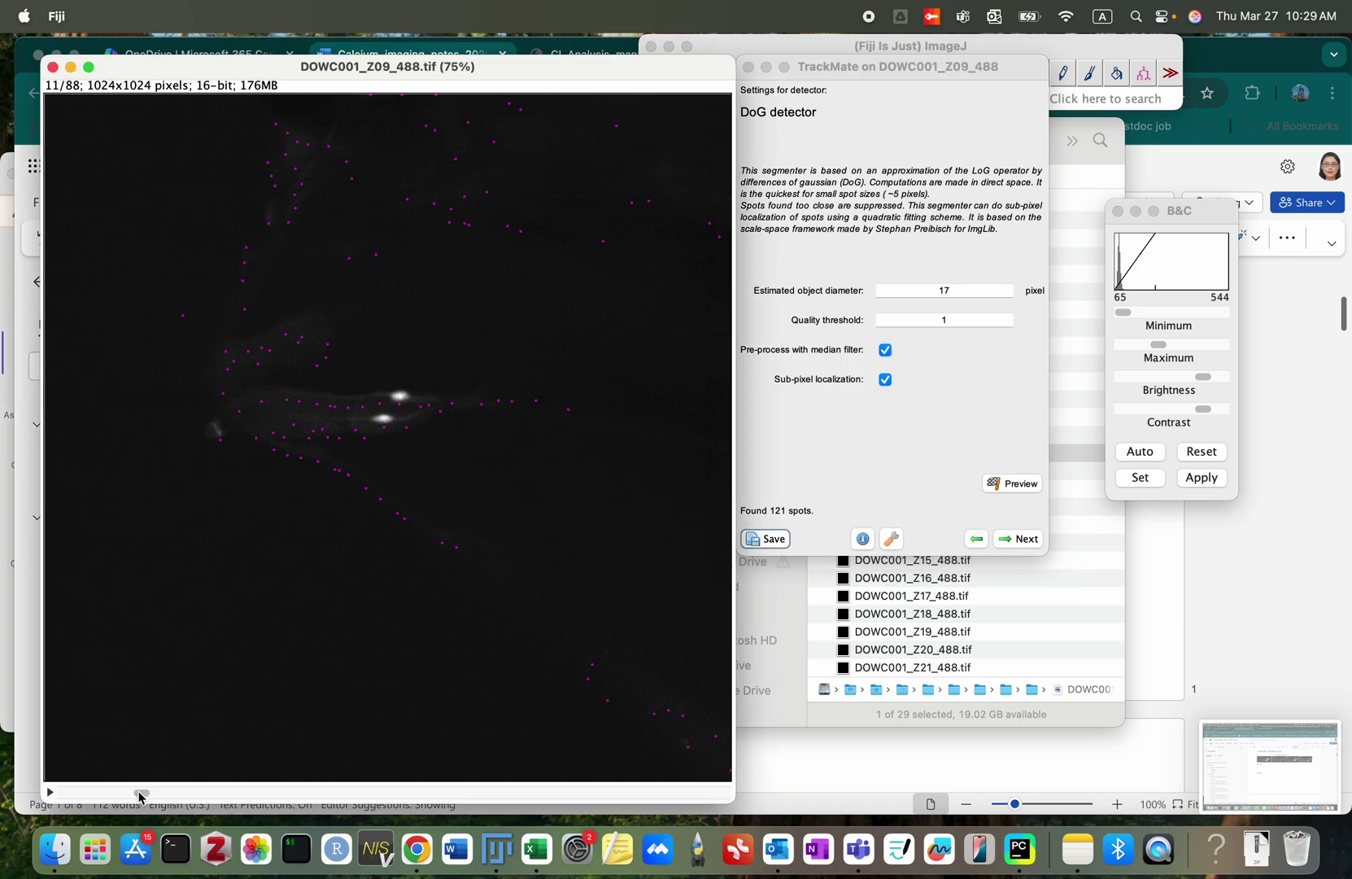
{"action": "mouse_move", "coordinate": [140, 796]}
{"action": "left_mouse_down"}
{"action": "mouse_move", "coordinate": [157, 794]}
{"action": "mouse_move", "coordinate": [136, 797]}
{"action": "left_mouse_up"}
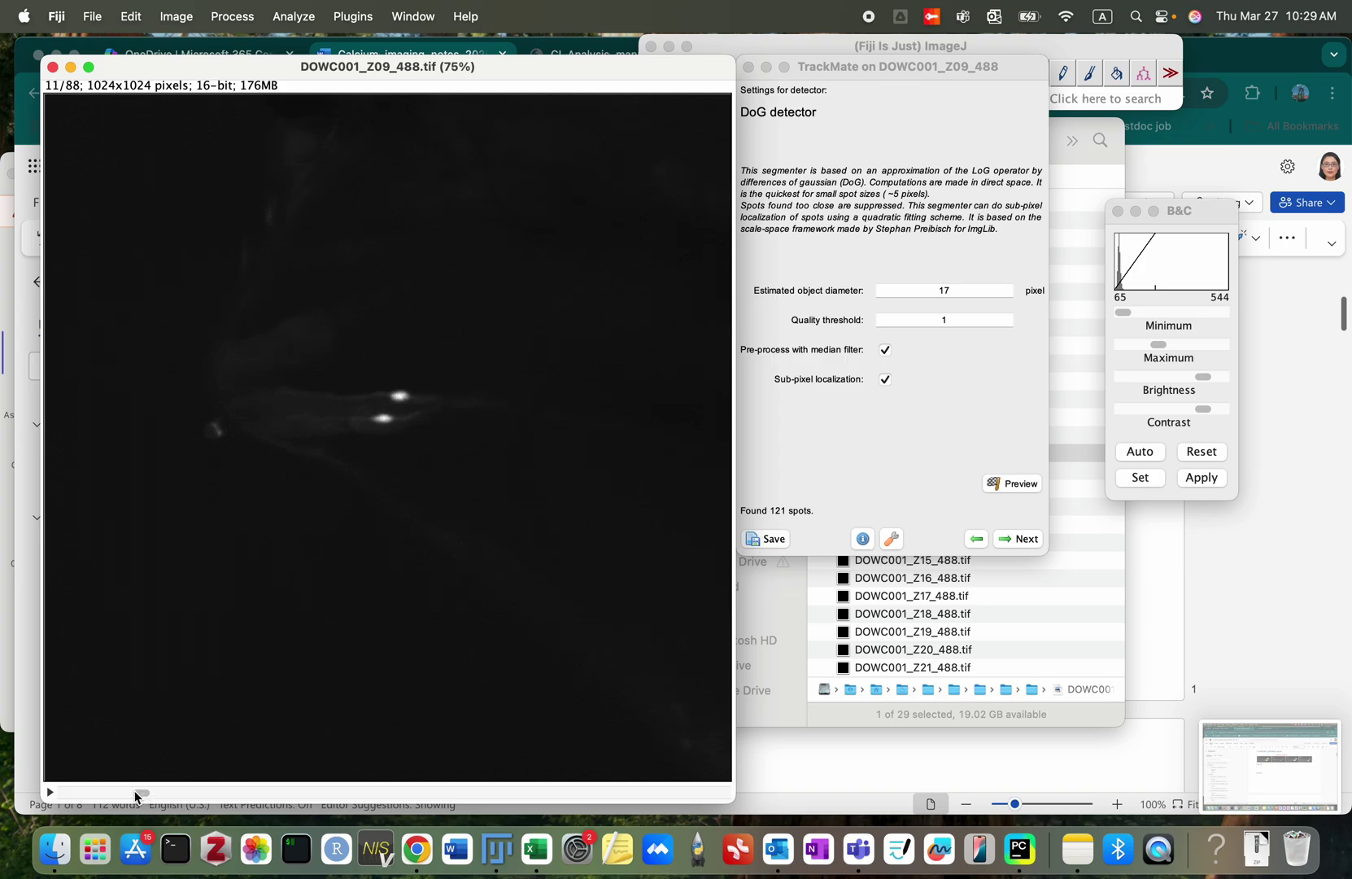
{"action": "left_click", "coordinate": [1026, 487]}
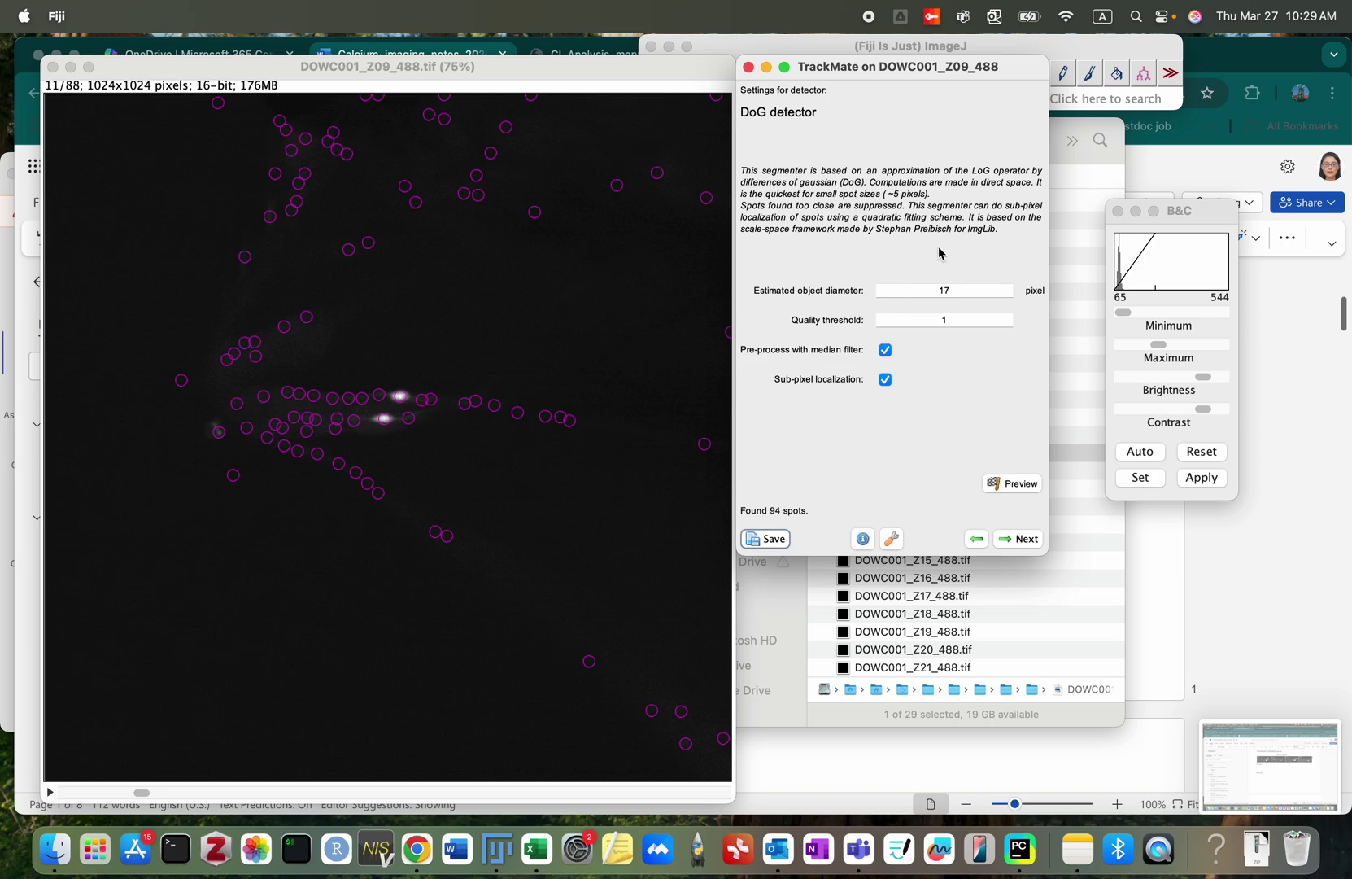
Step: Set the estimated object diameter to 16 pixels, preview the spots, and run the DoG detection on the Z09 stack
{"action": "left_click", "coordinate": [944, 291]}
{"action": "double_click", "coordinate": [935, 291]}
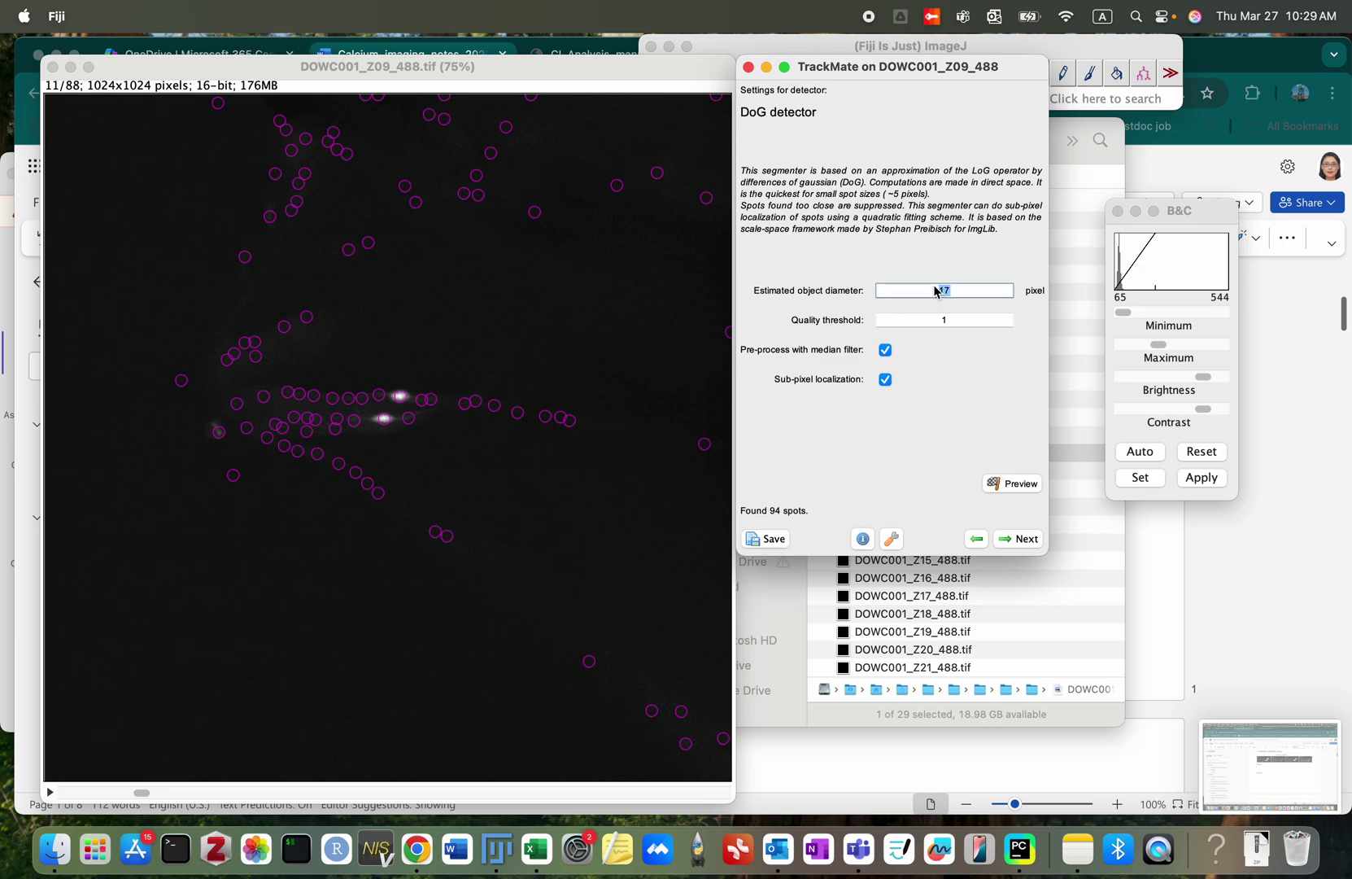
{"action": "type", "text": "16"}
{"action": "left_click", "coordinate": [1018, 483]}
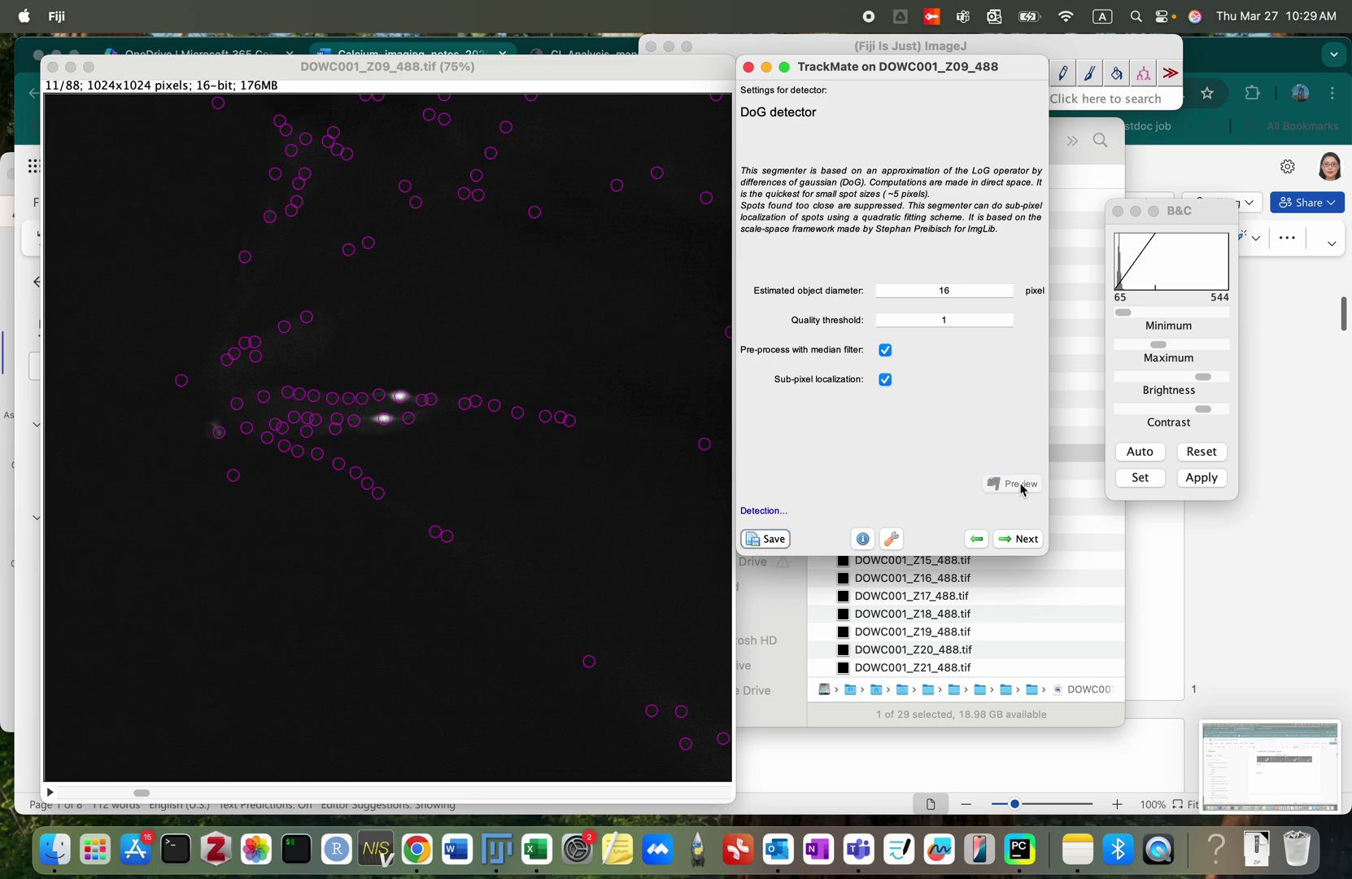
{"action": "left_click", "coordinate": [1012, 545]}
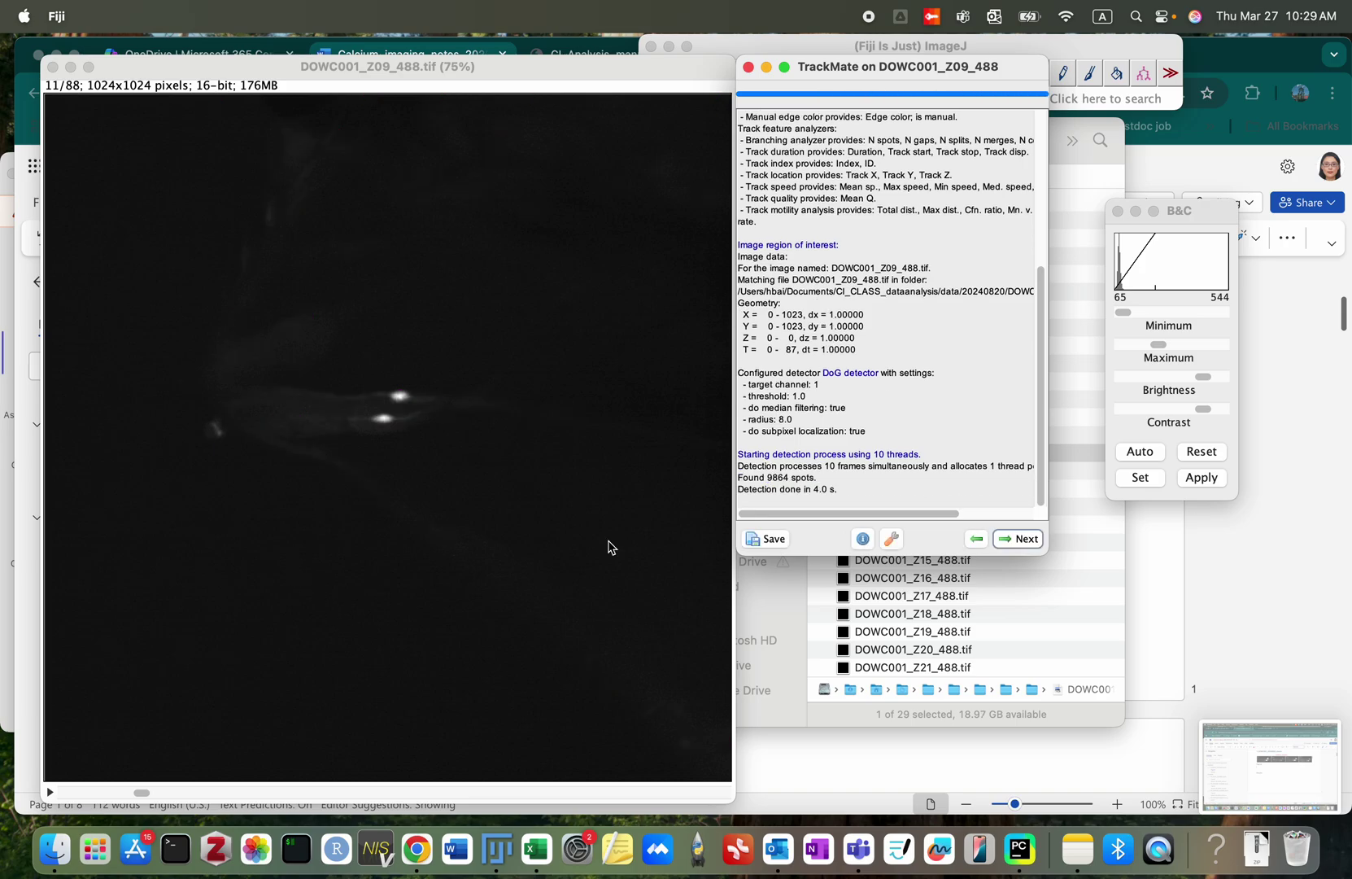
Step: Advance TrackMate to the spot filters and close the Console window
{"action": "left_click", "coordinate": [1015, 538]}
{"action": "left_click", "coordinate": [1015, 539]}
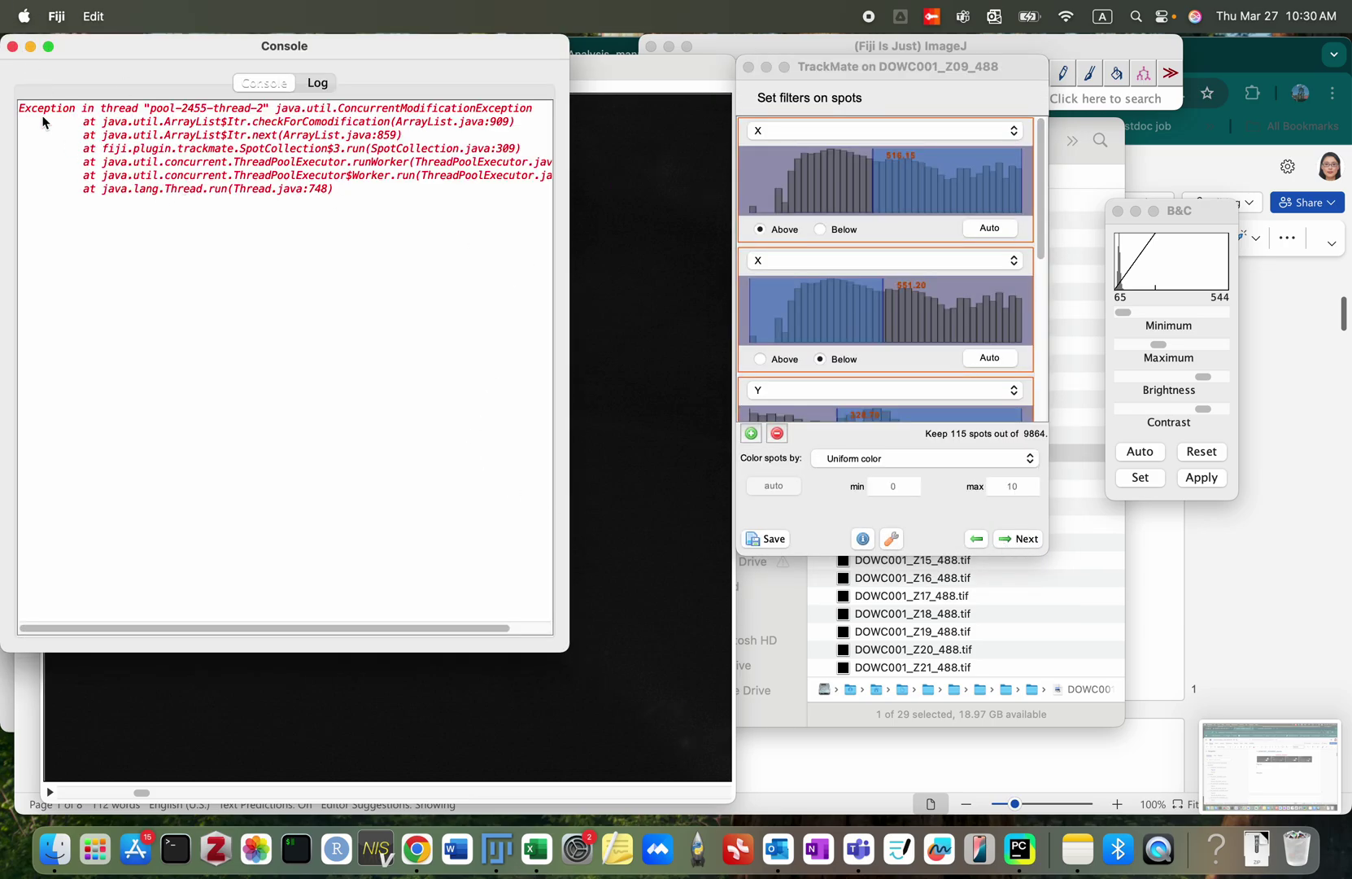
{"action": "left_click", "coordinate": [13, 47]}
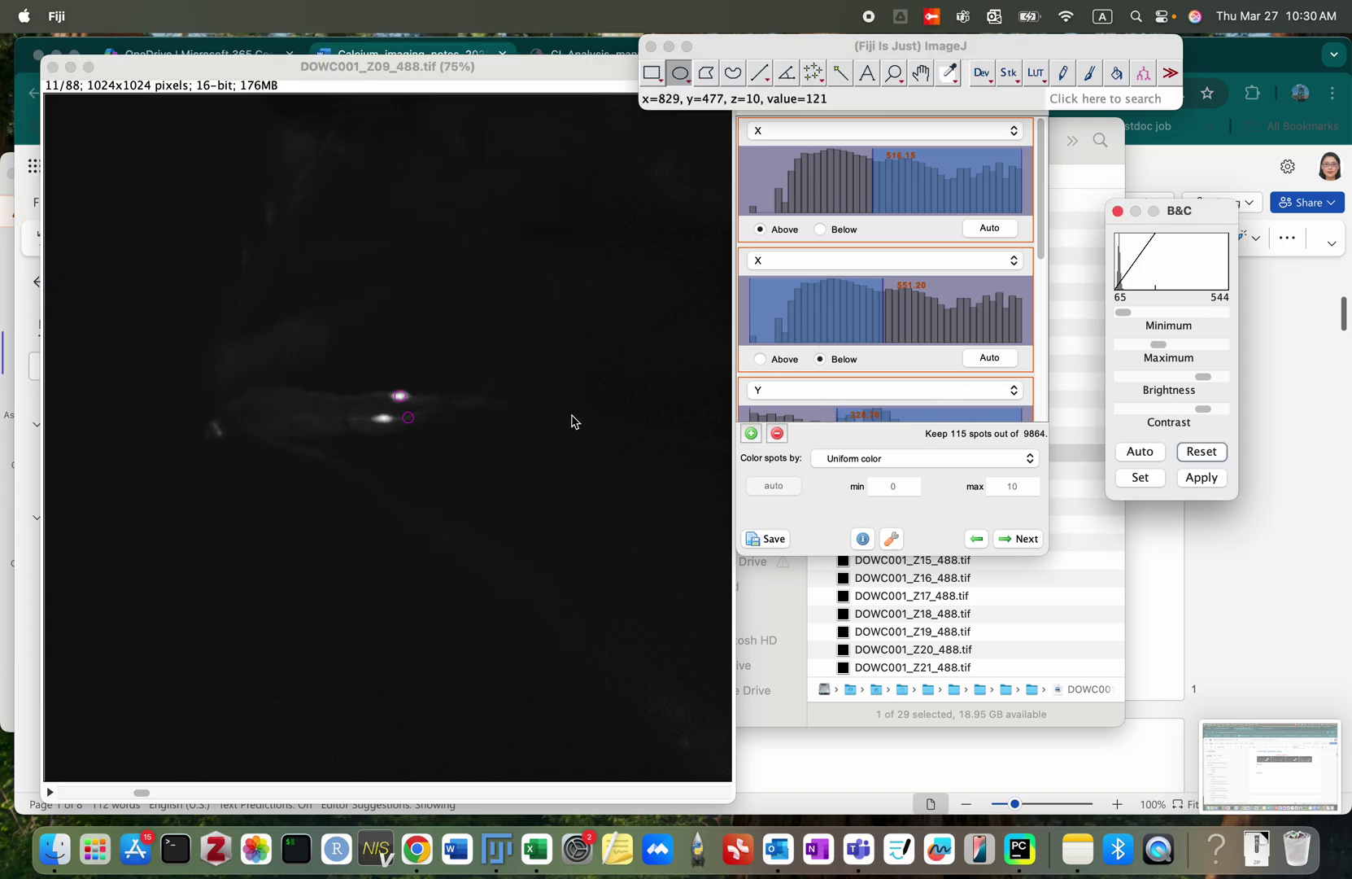
Step: Check the filtered spots up to frame 72 and raise the Quality filter to keep spots above 4.21
{"action": "left_click", "coordinate": [144, 795]}
{"action": "left_click_drag", "start_coordinate": [144, 796], "coordinate": [608, 809]}
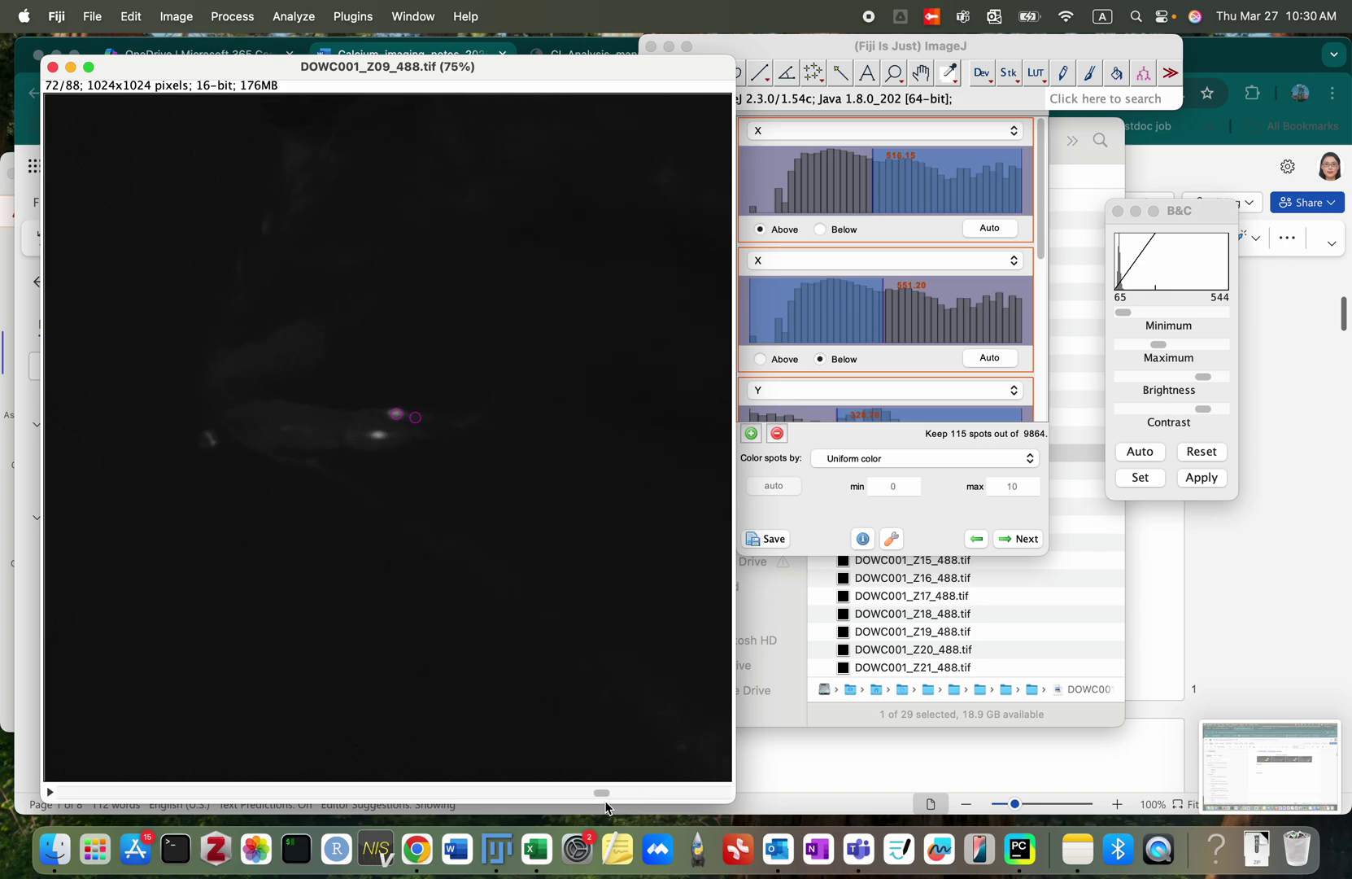
{"action": "left_click", "coordinate": [829, 540]}
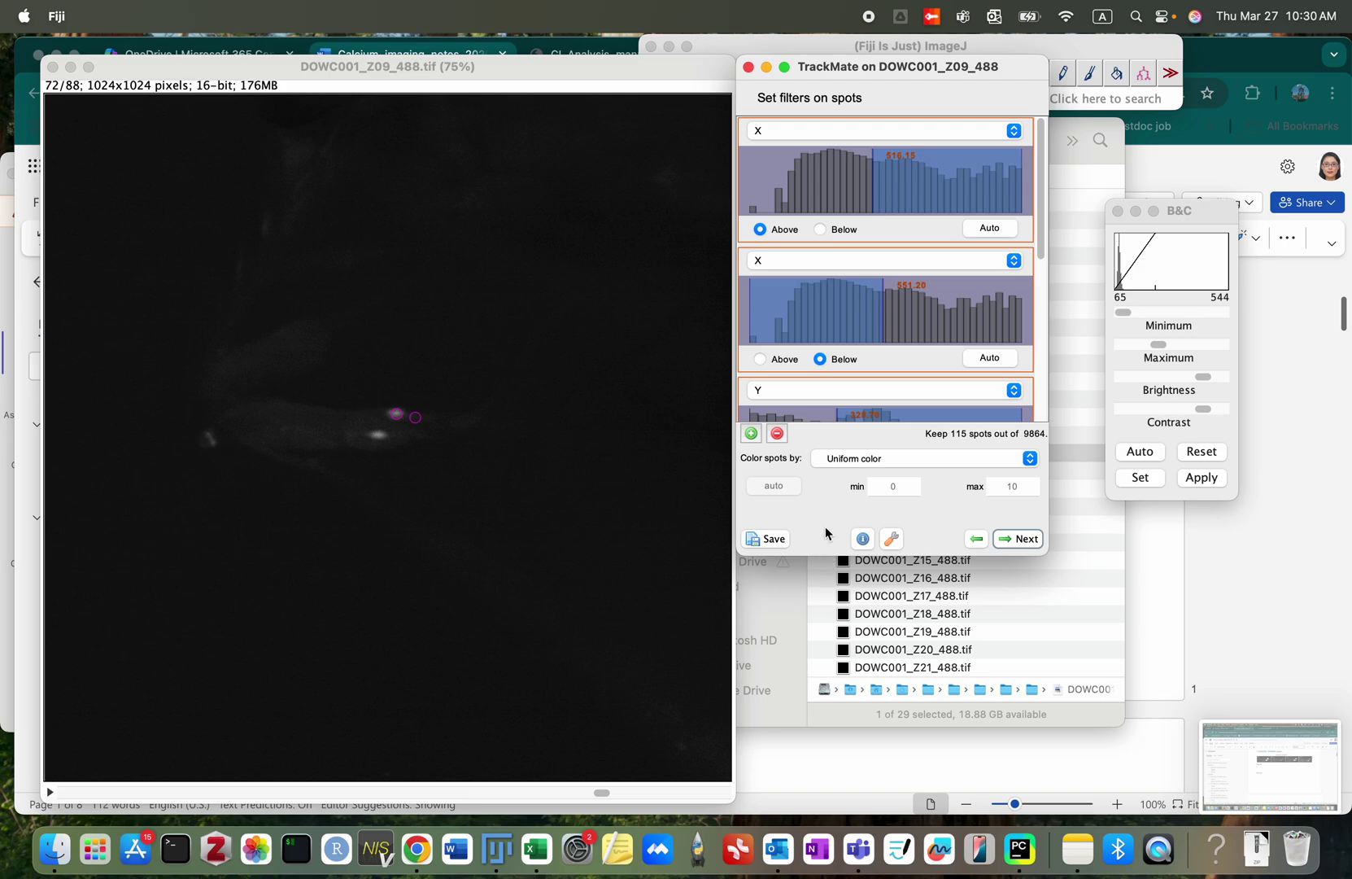
{"action": "scroll", "coordinate": [883, 214], "scroll_direction": "down", "scroll_amount": 5}
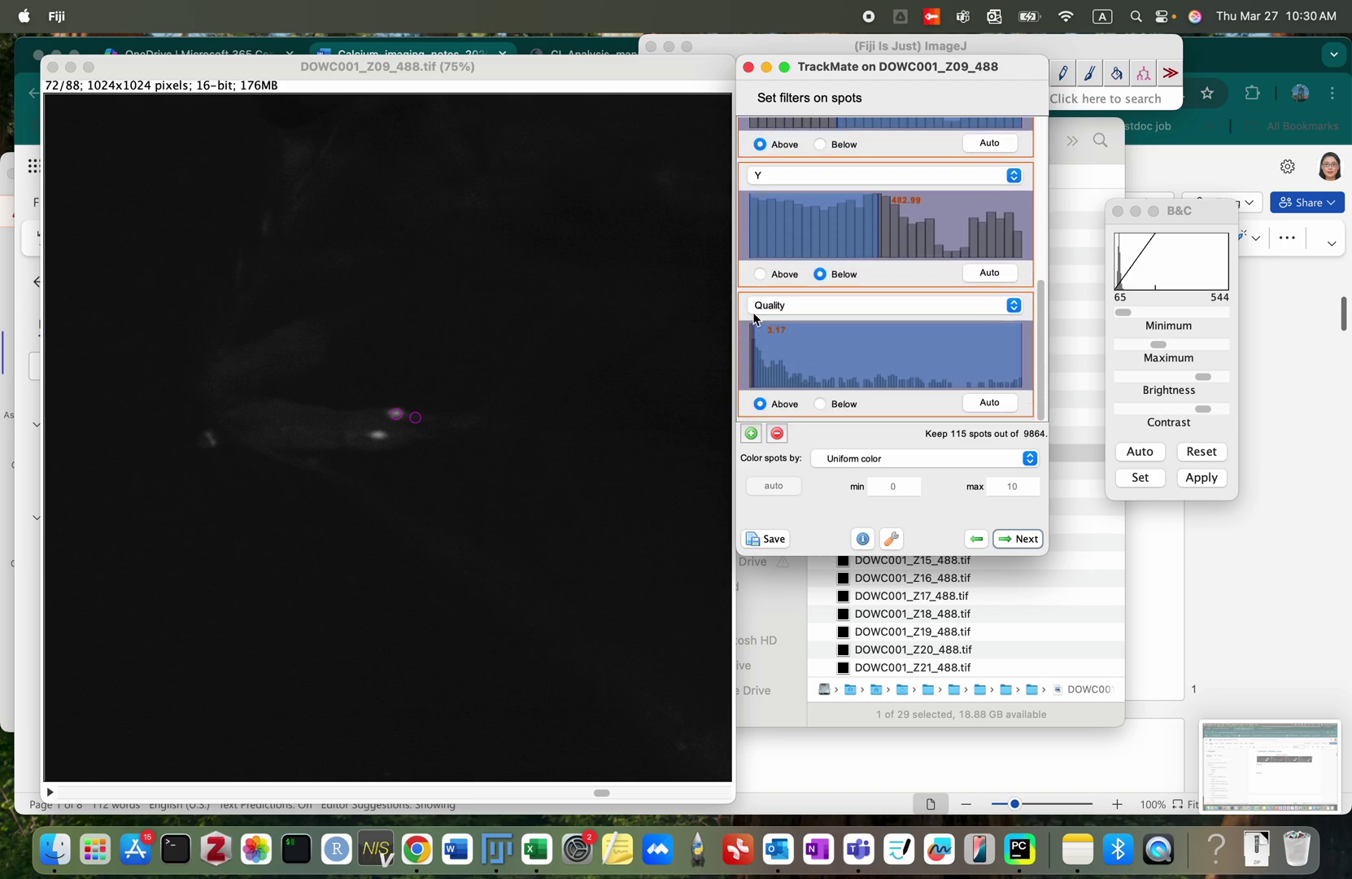
{"action": "left_click_drag", "start_coordinate": [756, 340], "coordinate": [758, 341]}
Step: Review the filtered spots on both neurons through frame 88 and back to frame 6 of the Z09 stack
{"action": "left_click", "coordinate": [606, 798]}
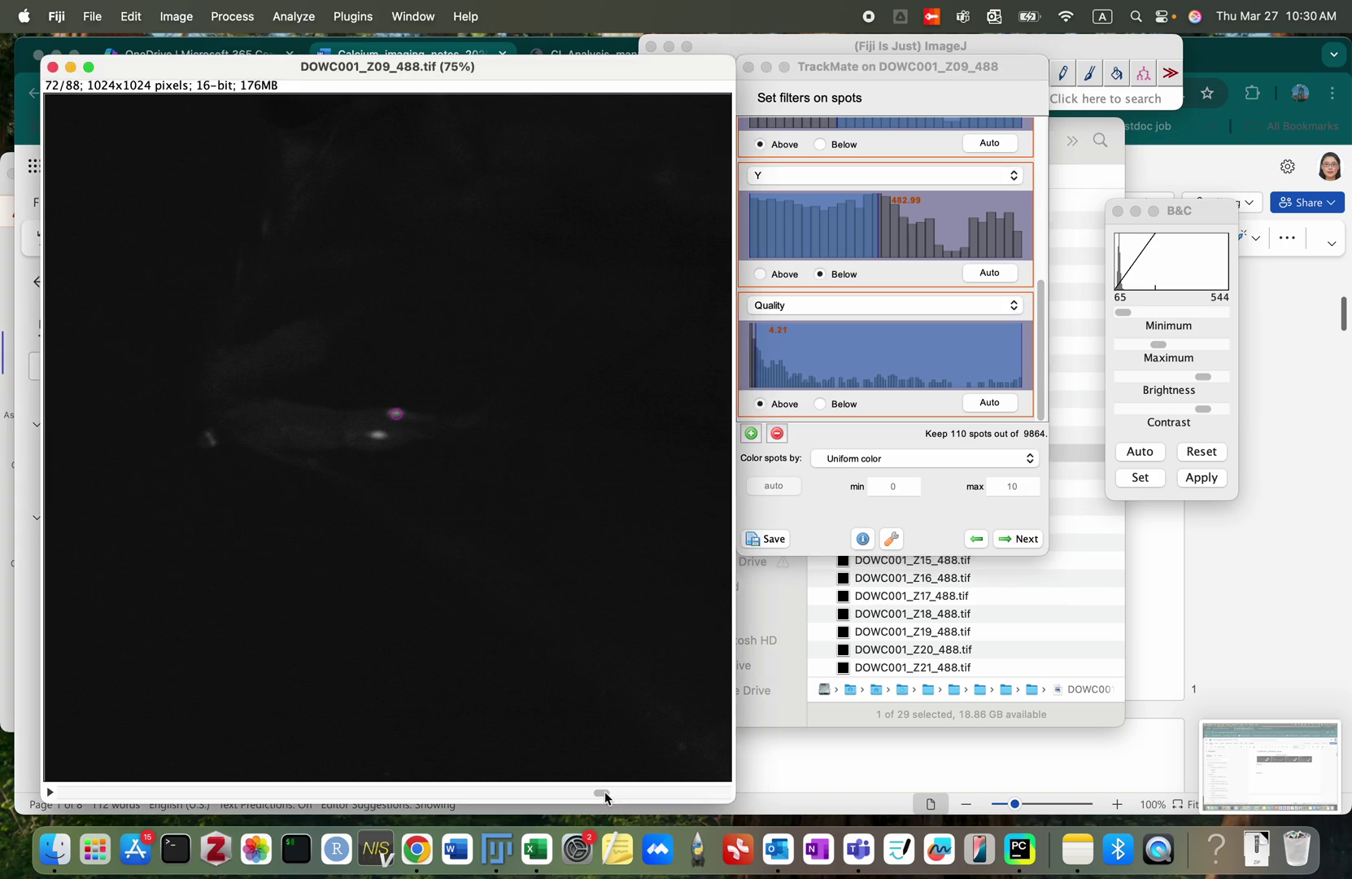
{"action": "scroll", "coordinate": [606, 798], "scroll_direction": "down", "scroll_amount": 10}
{"action": "scroll", "coordinate": [606, 798], "scroll_direction": "down", "scroll_amount": 6}
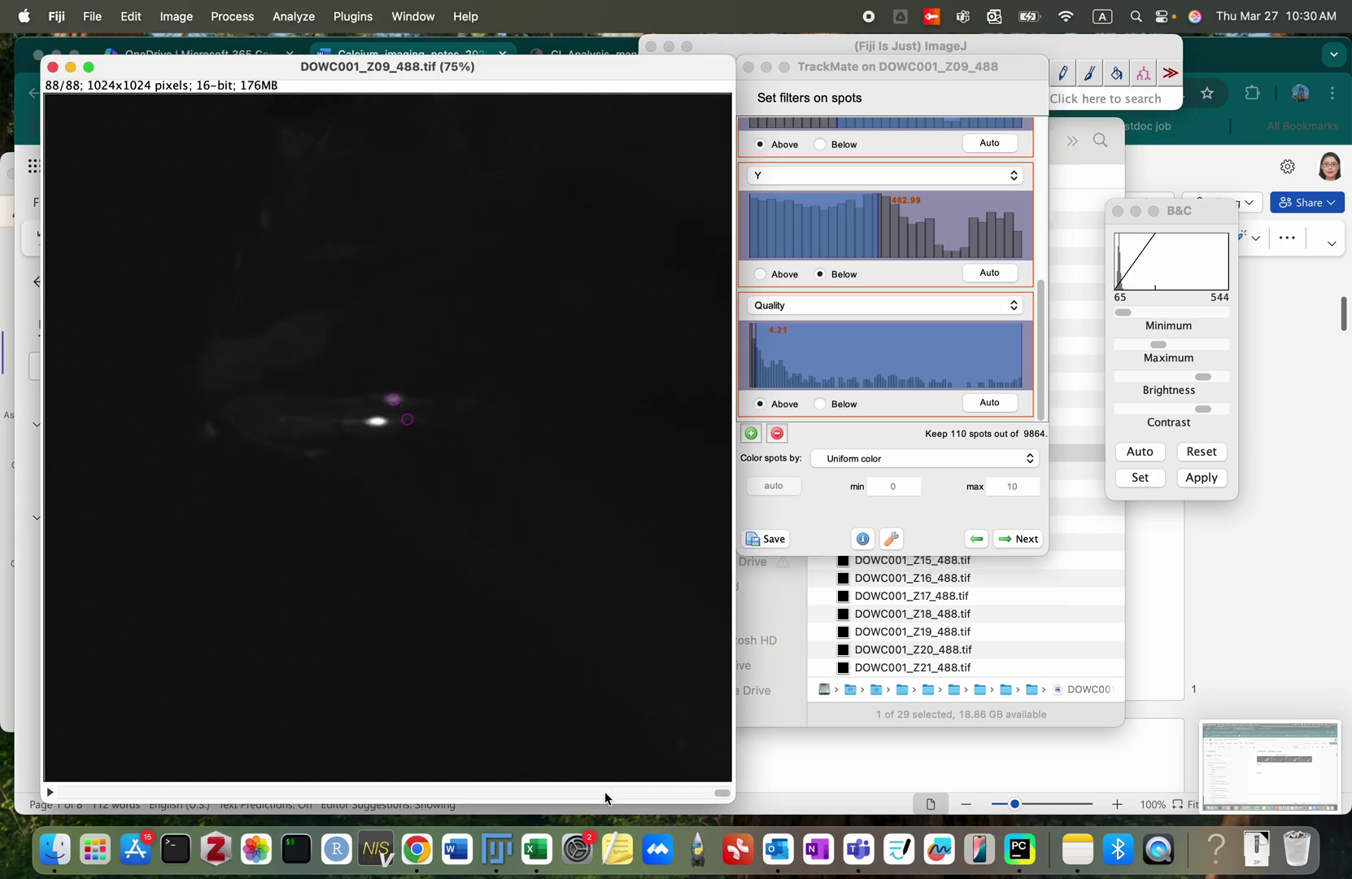
{"action": "scroll", "coordinate": [606, 797], "scroll_direction": "up", "scroll_amount": 15}
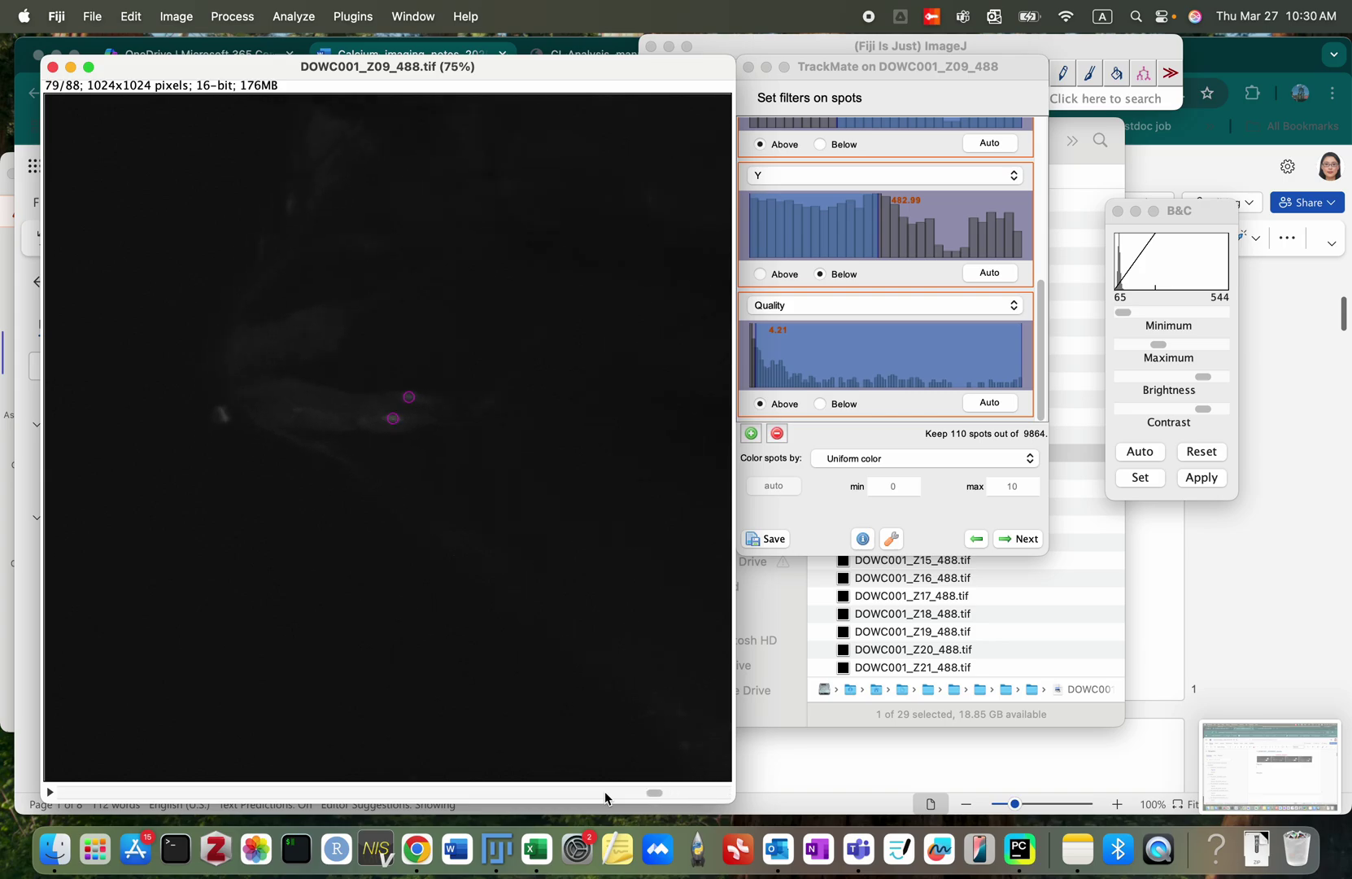
{"action": "scroll", "coordinate": [607, 797], "scroll_direction": "up", "scroll_amount": 20}
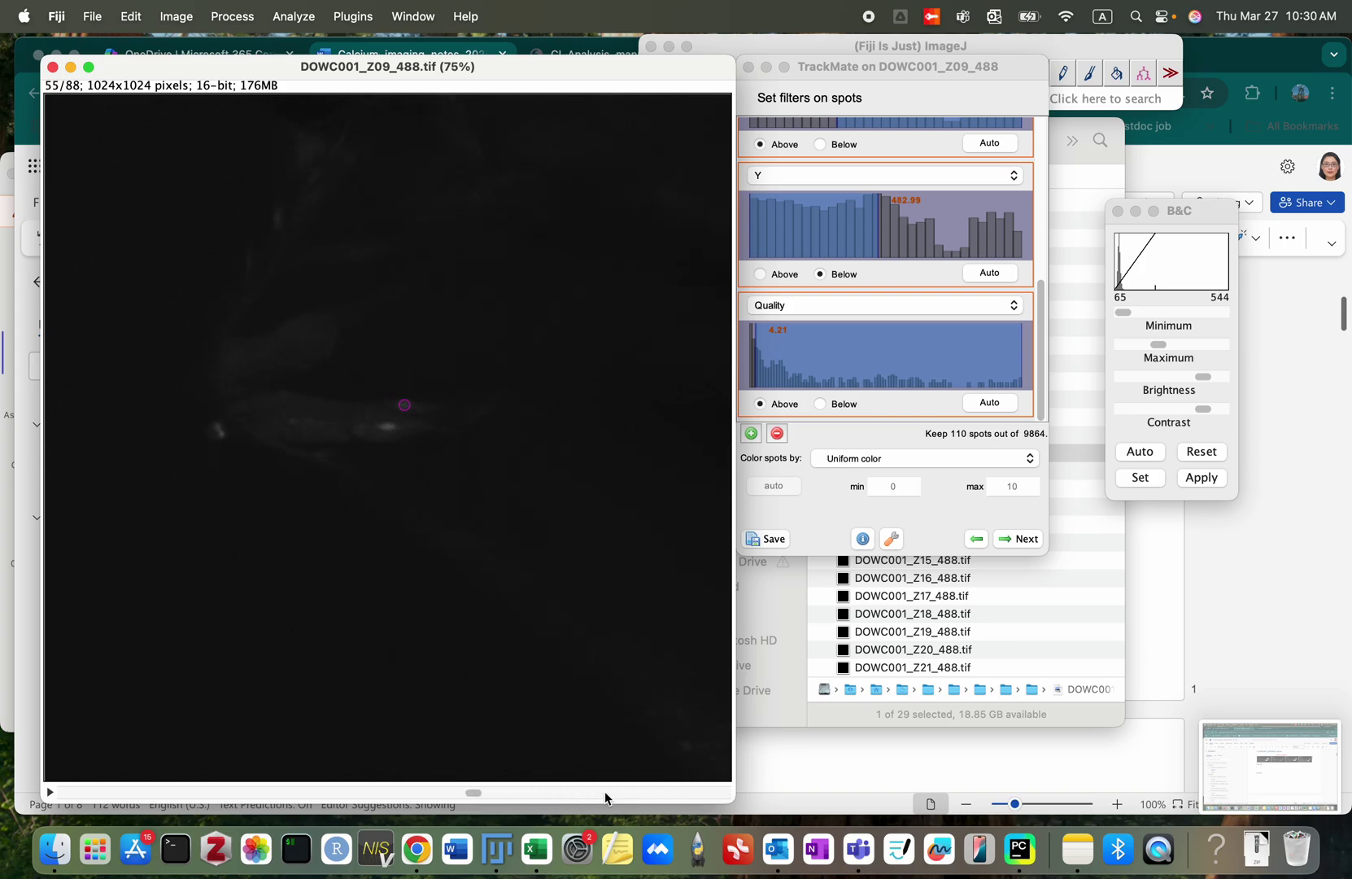
{"action": "scroll", "coordinate": [607, 798], "scroll_direction": "up", "scroll_amount": 20}
{"action": "scroll", "coordinate": [607, 797], "scroll_direction": "up", "scroll_amount": 6}
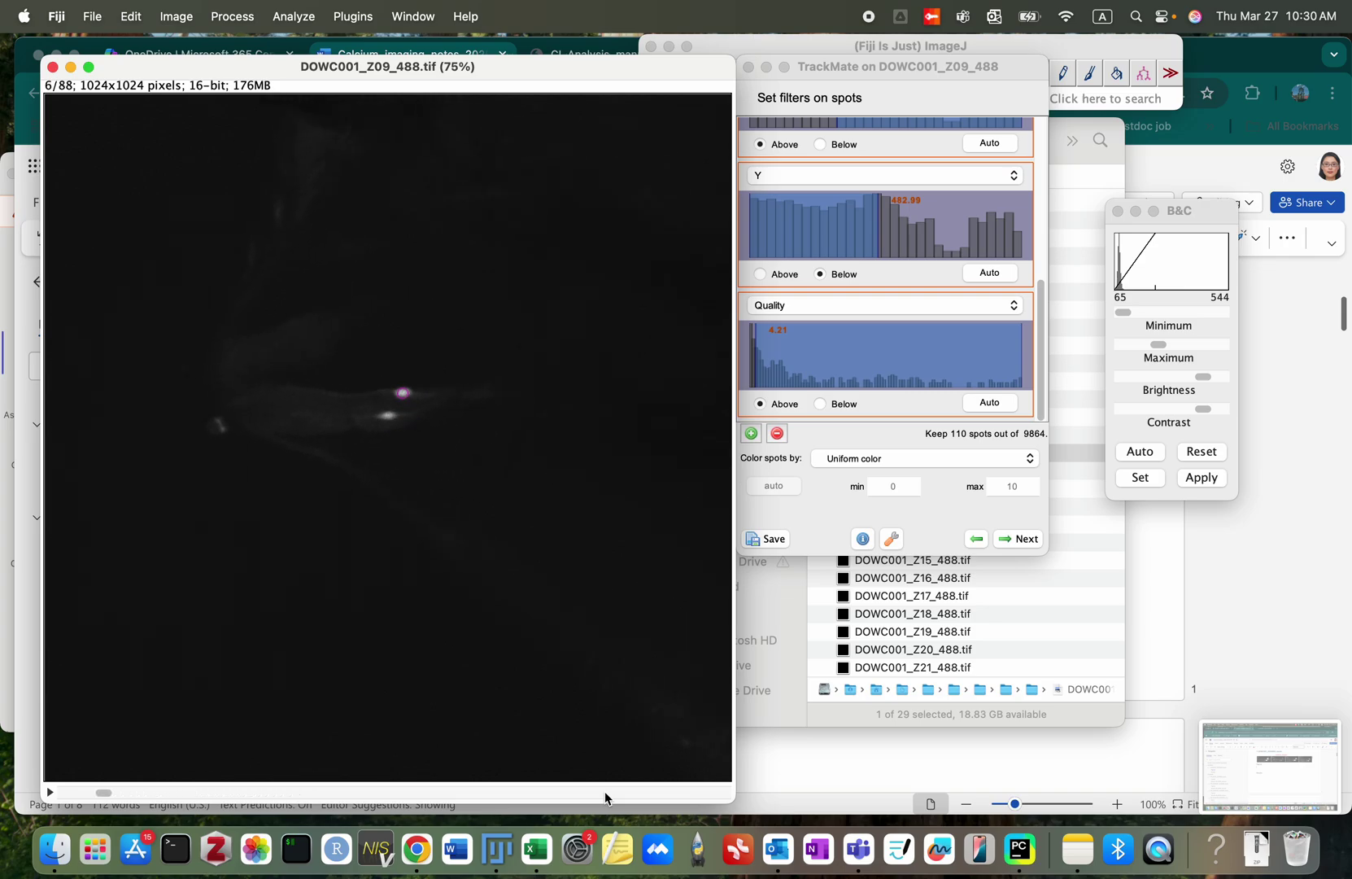
Step: Link the filtered spots with the Simple LAP tracker, advance to the display options, and turn off the display of tracks
{"action": "left_click", "coordinate": [1028, 539]}
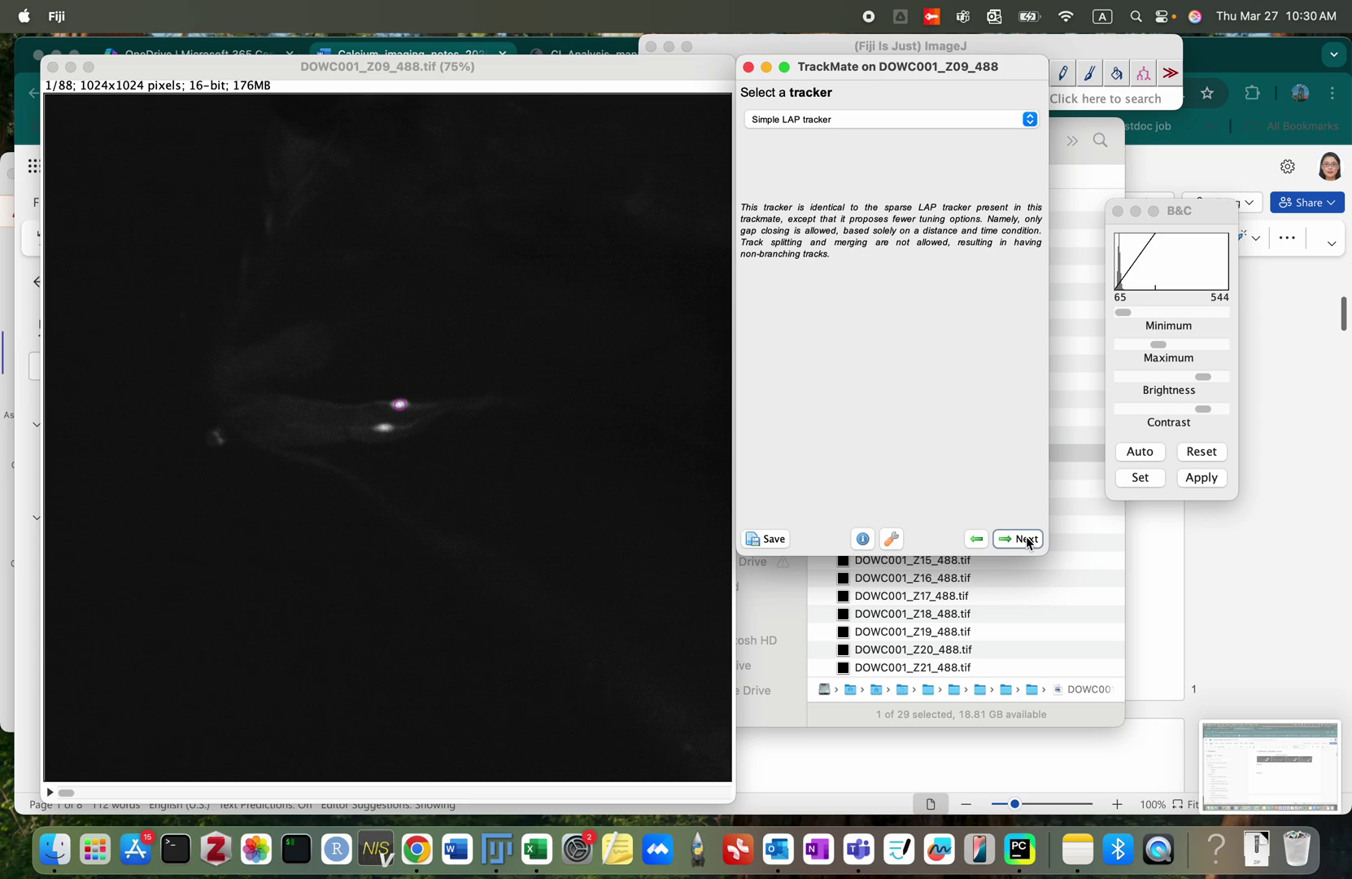
{"action": "left_click", "coordinate": [1027, 540]}
{"action": "left_click", "coordinate": [1028, 539]}
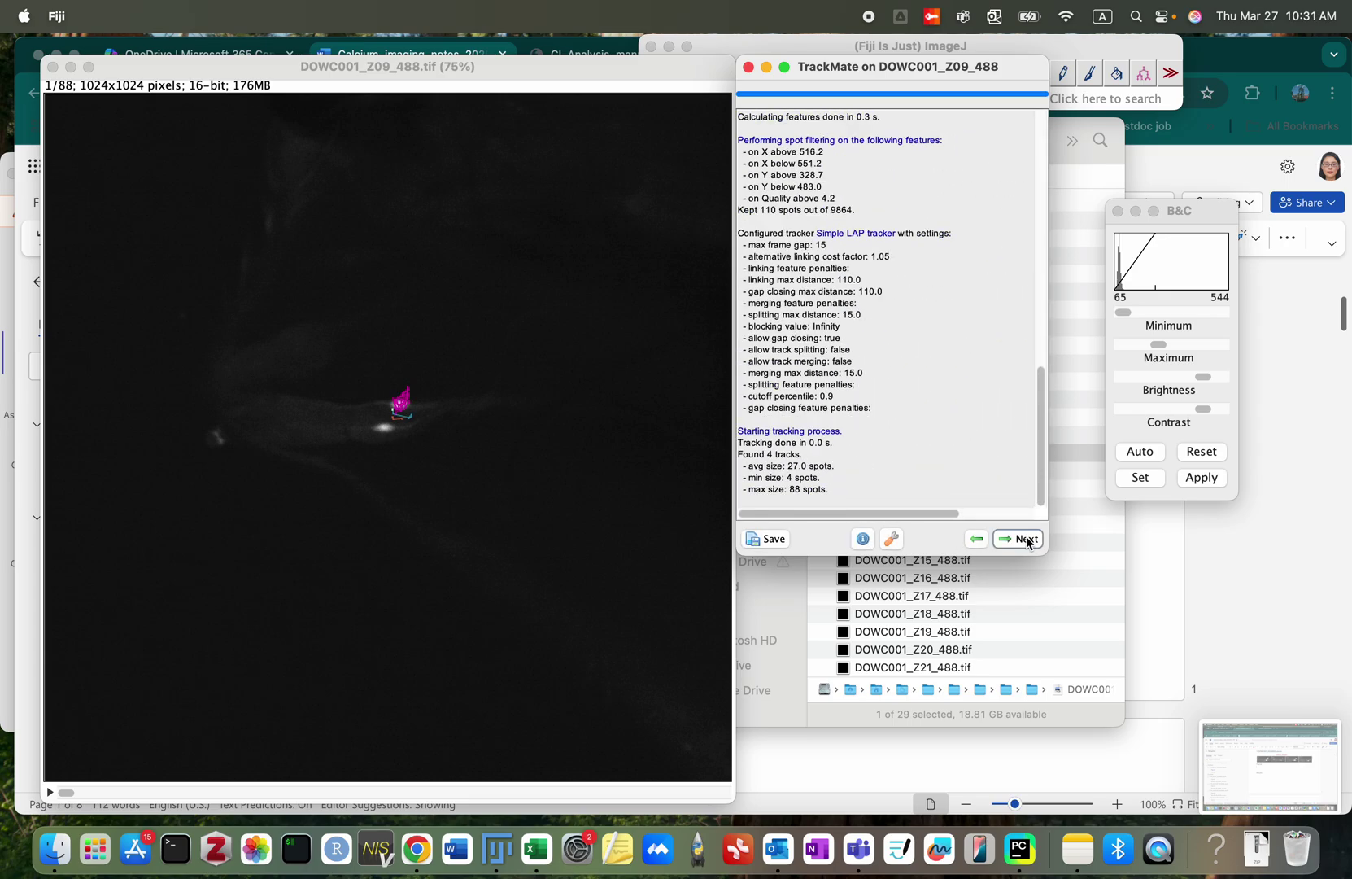
{"action": "left_click", "coordinate": [1028, 540]}
{"action": "left_click", "coordinate": [1028, 540]}
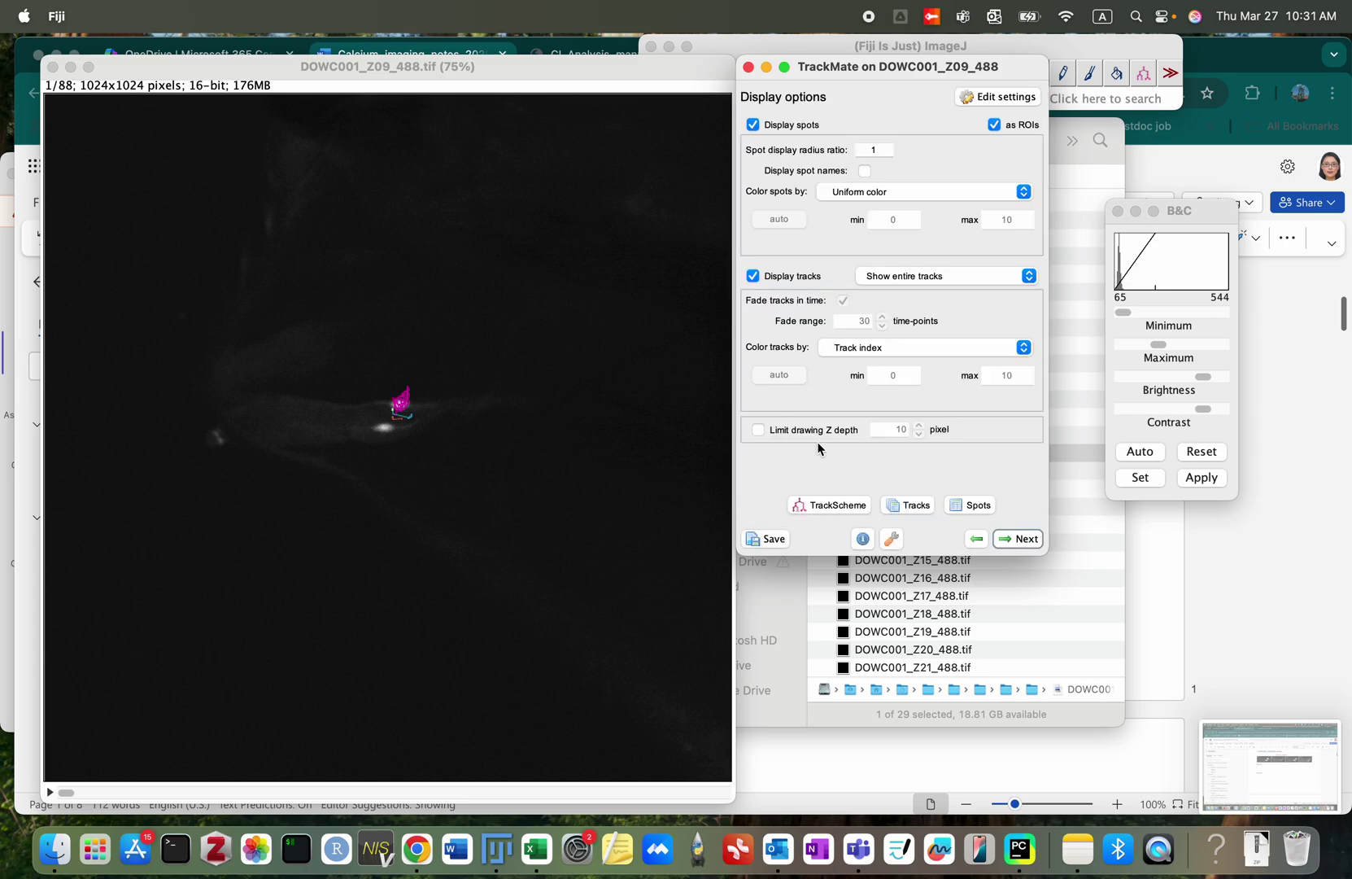
{"action": "left_click", "coordinate": [754, 277]}
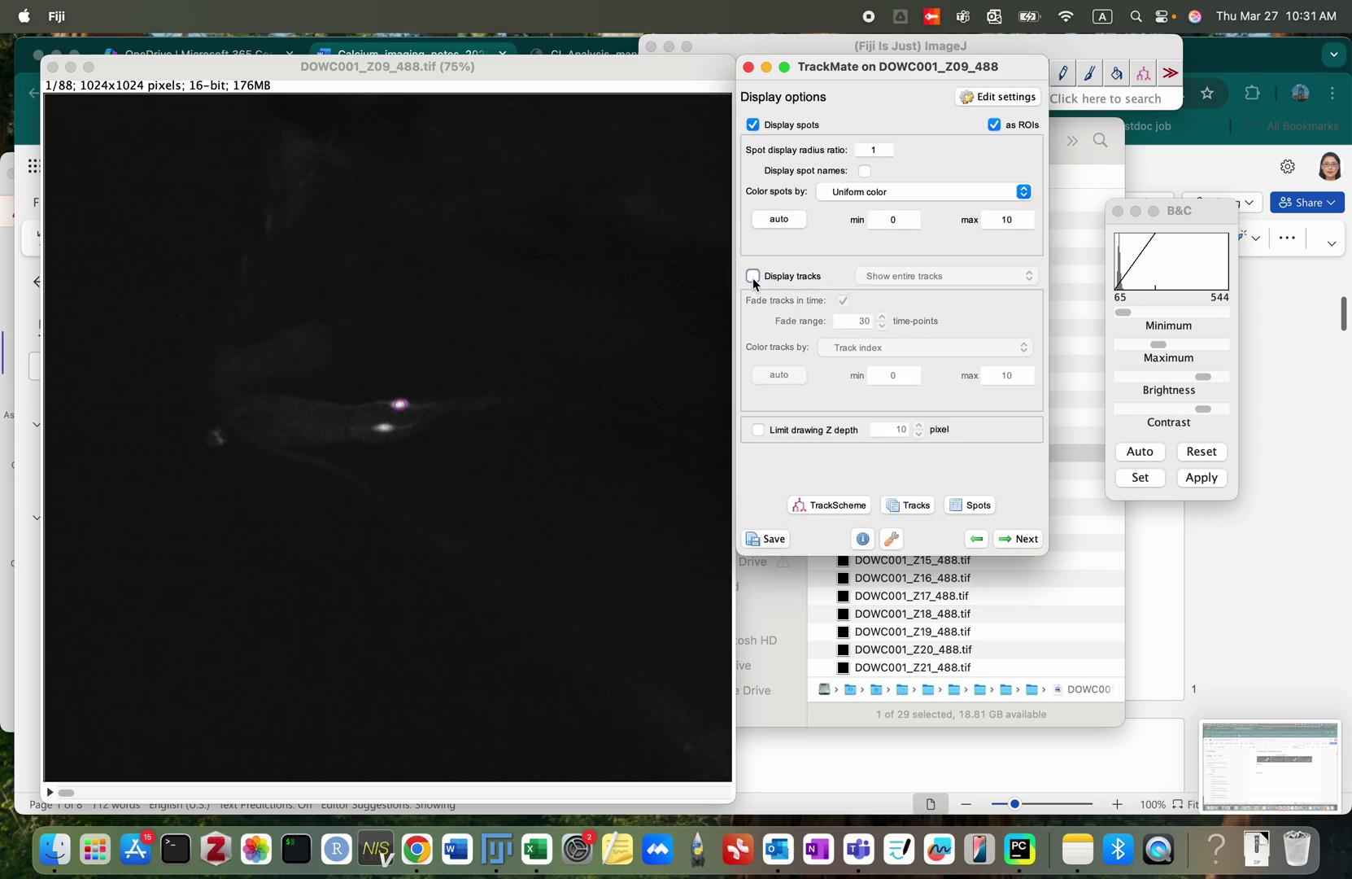
Step: Open the table of all spots, sort it by Track ID in ascending order, and move it clear of the image
{"action": "left_click", "coordinate": [968, 506]}
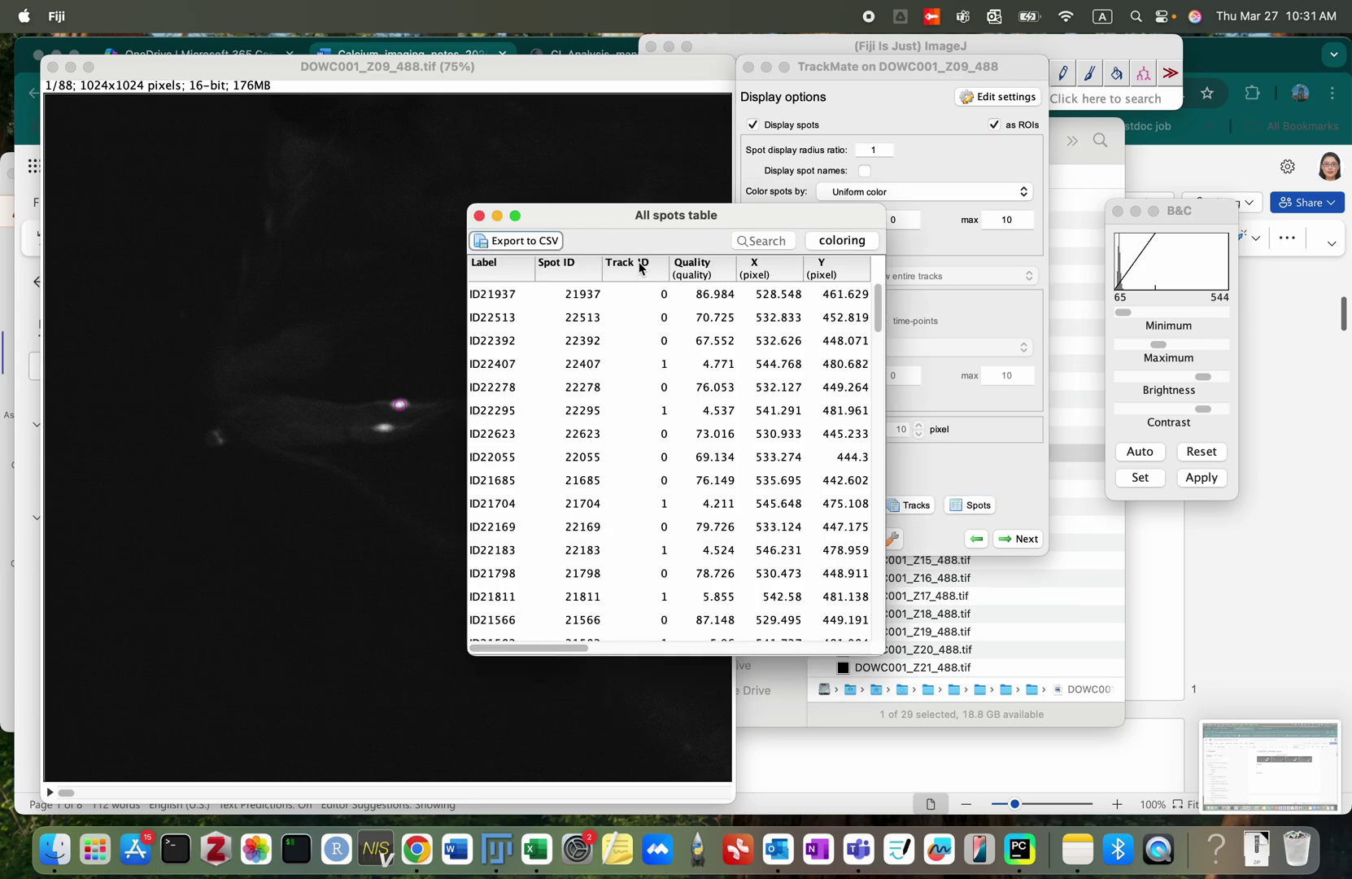
{"action": "left_click", "coordinate": [640, 269]}
{"action": "left_click_drag", "start_coordinate": [624, 224], "coordinate": [895, 207]}
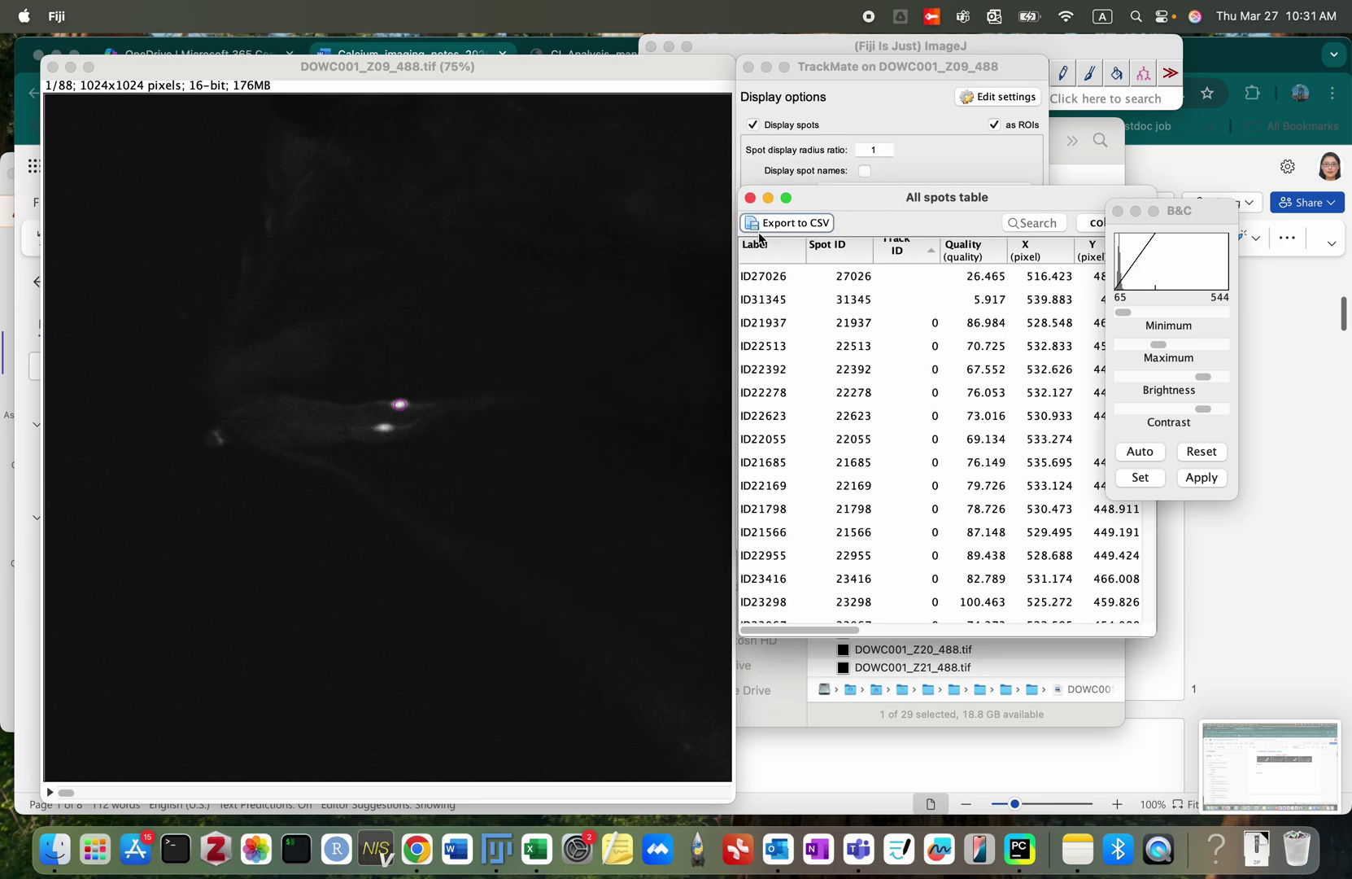
Step: Export the spots table to CSV in the Neuron 0 folder under the name Mean_Intensity09.csv
{"action": "left_click", "coordinate": [774, 221]}
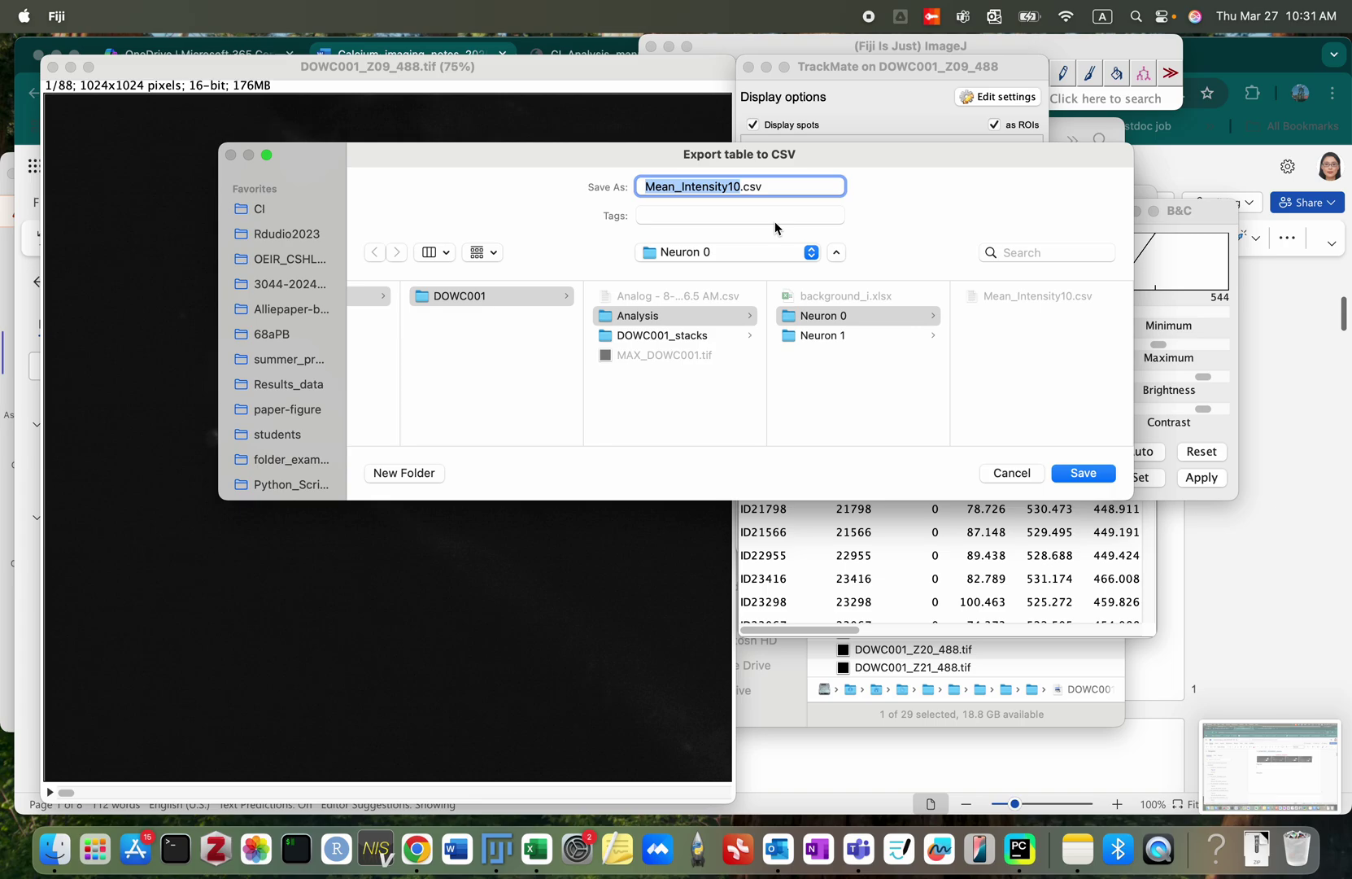
{"action": "left_click", "coordinate": [835, 317]}
{"action": "left_click", "coordinate": [1029, 303]}
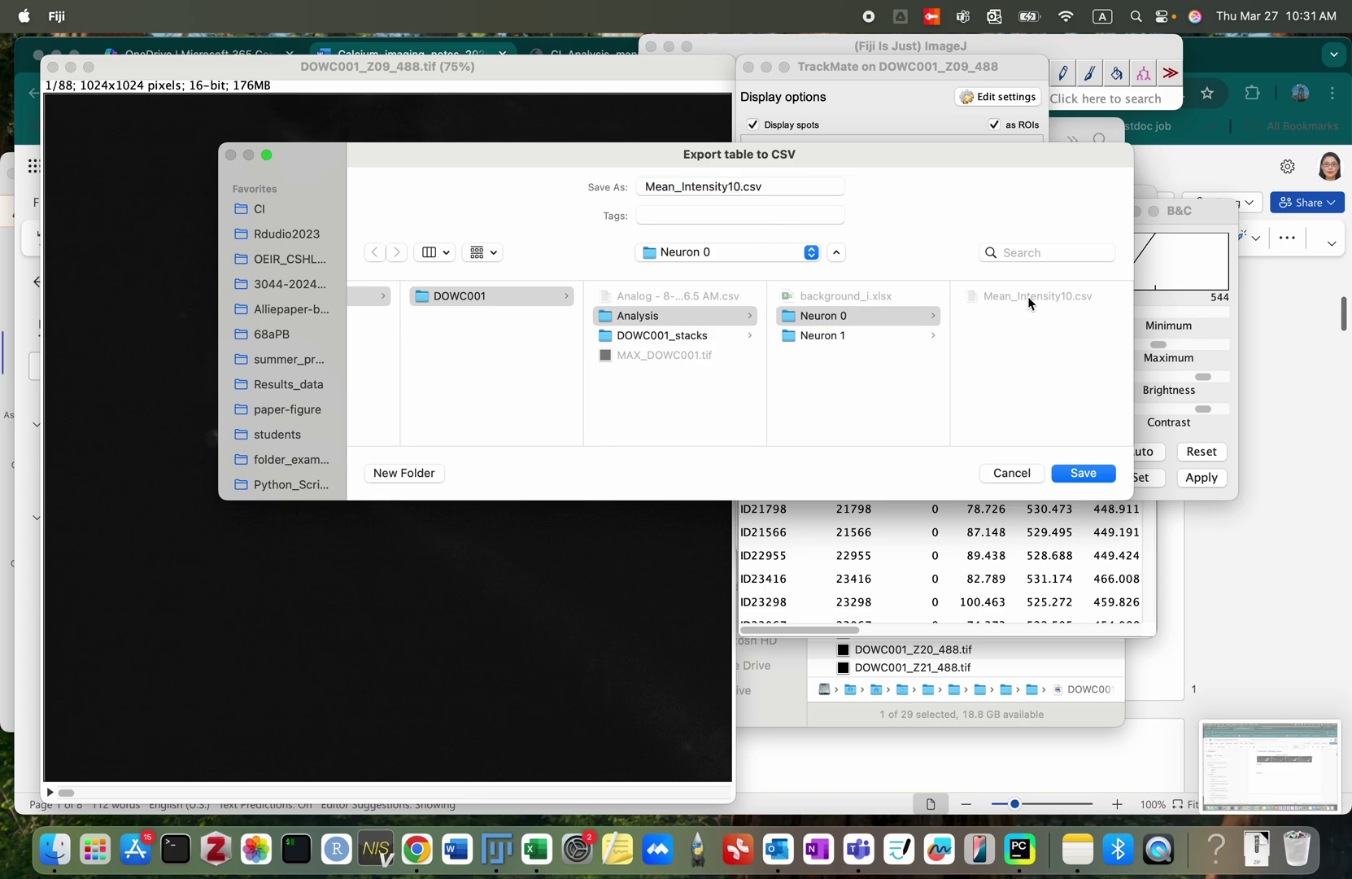
{"action": "left_click", "coordinate": [742, 190]}
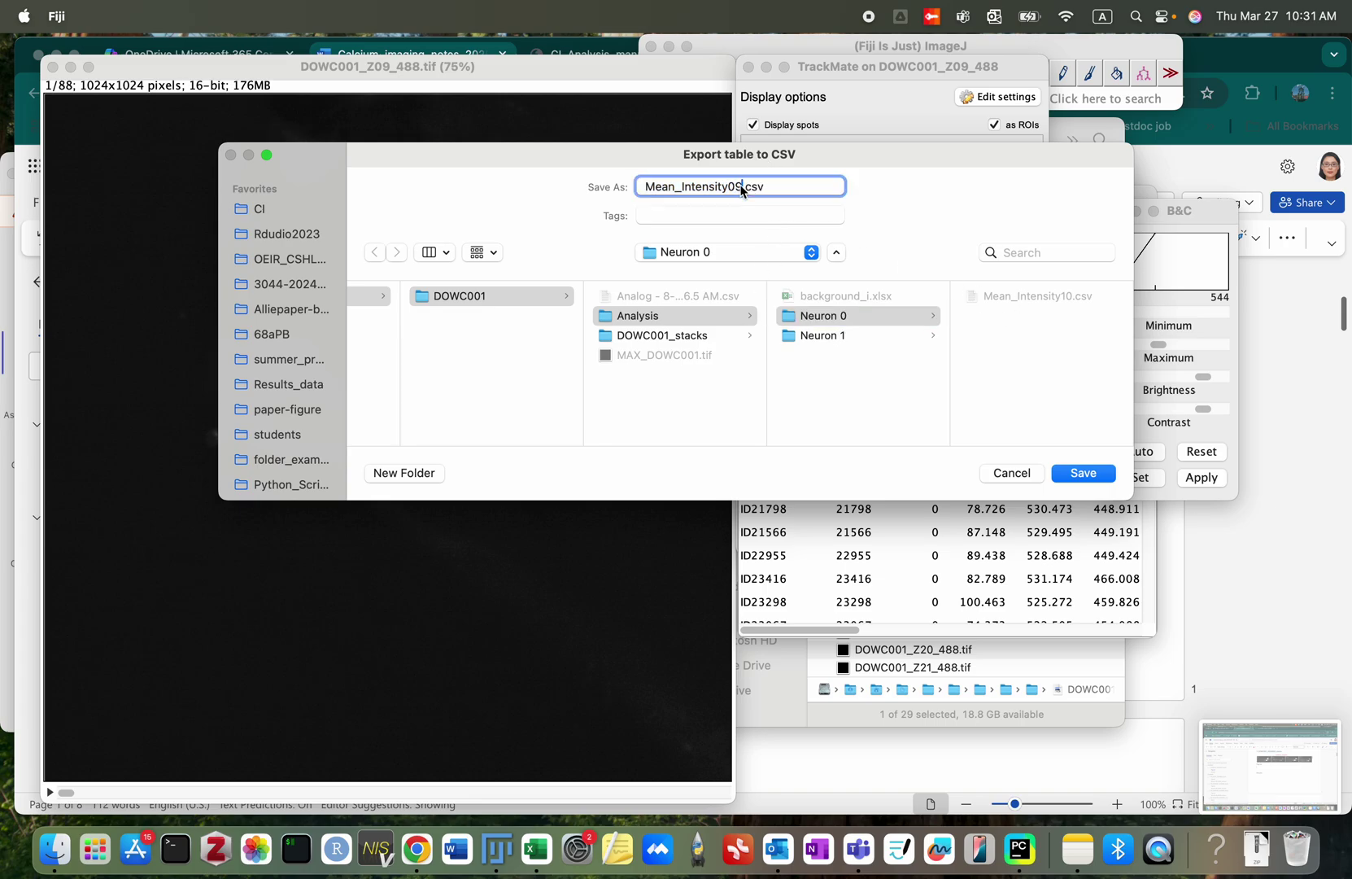
Step: Save the spots table as Mean_Intensity09.csv in the Neuron 0 folder and open that file in Excel without converting its data
{"action": "key", "text": "Return"}
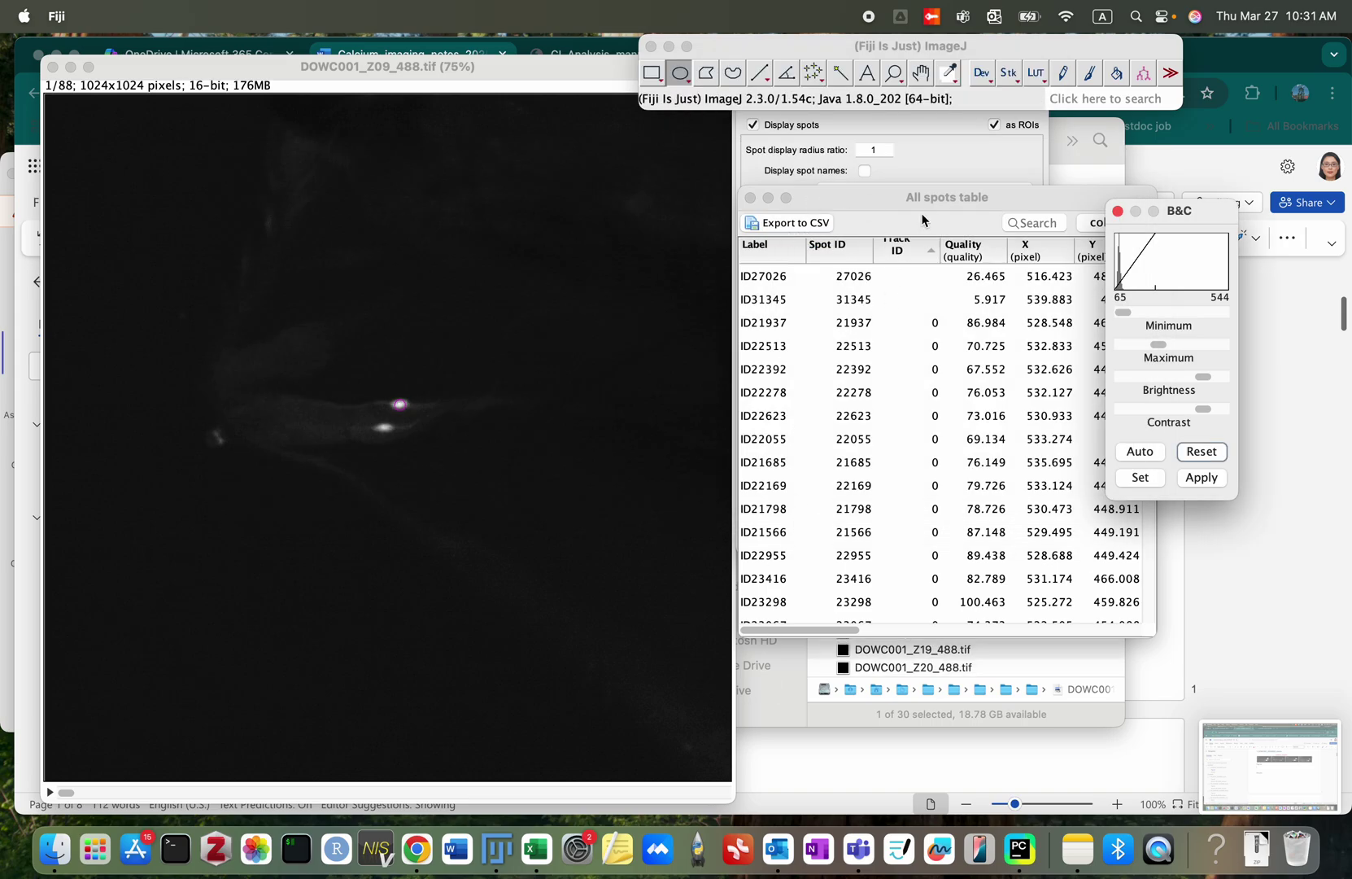
{"action": "left_click", "coordinate": [924, 220]}
{"action": "key", "text": "super+Tab"}
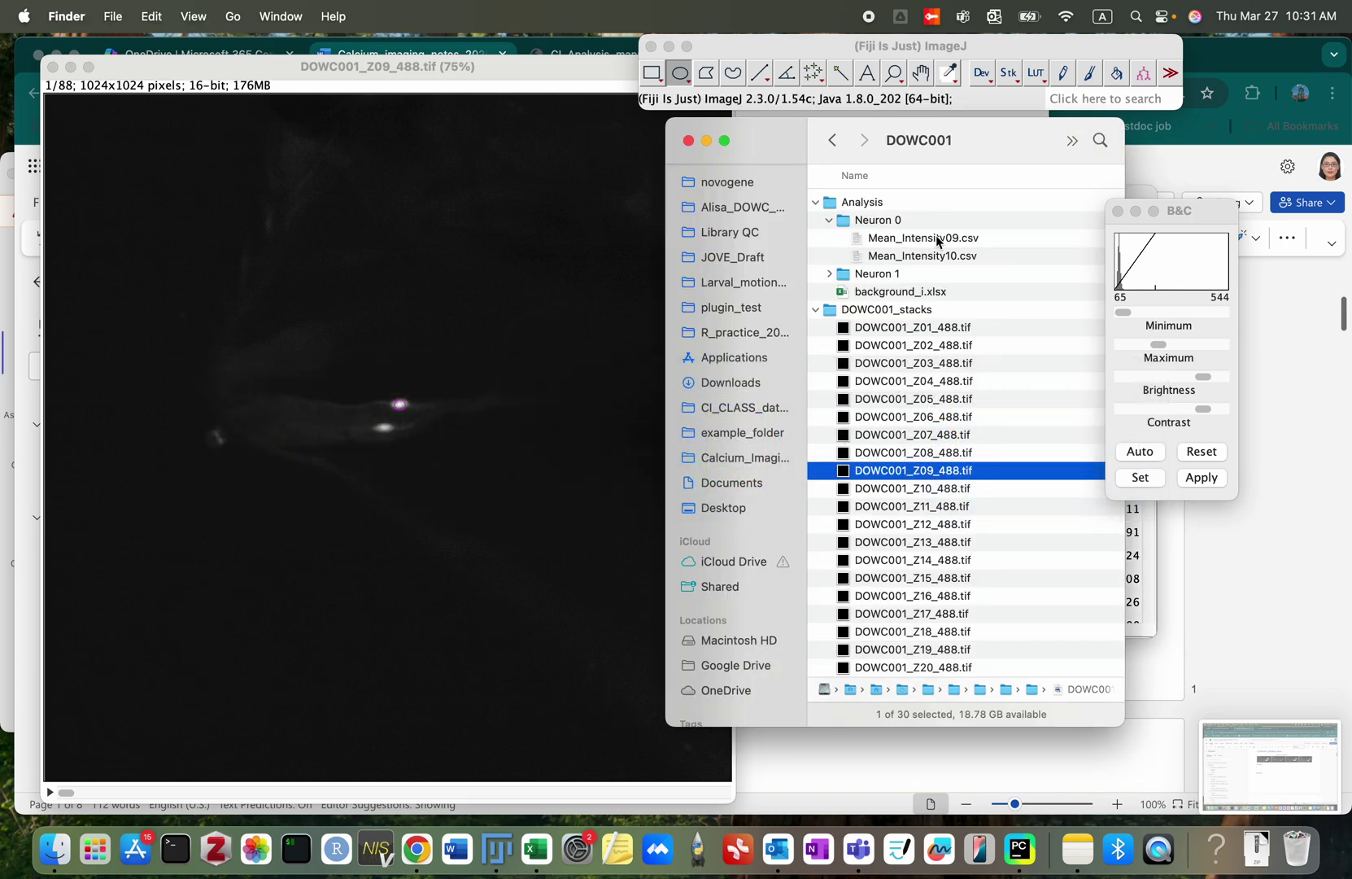
{"action": "left_click", "coordinate": [937, 239]}
{"action": "right_click", "coordinate": [937, 241]}
{"action": "mouse_move", "coordinate": [1023, 279]}
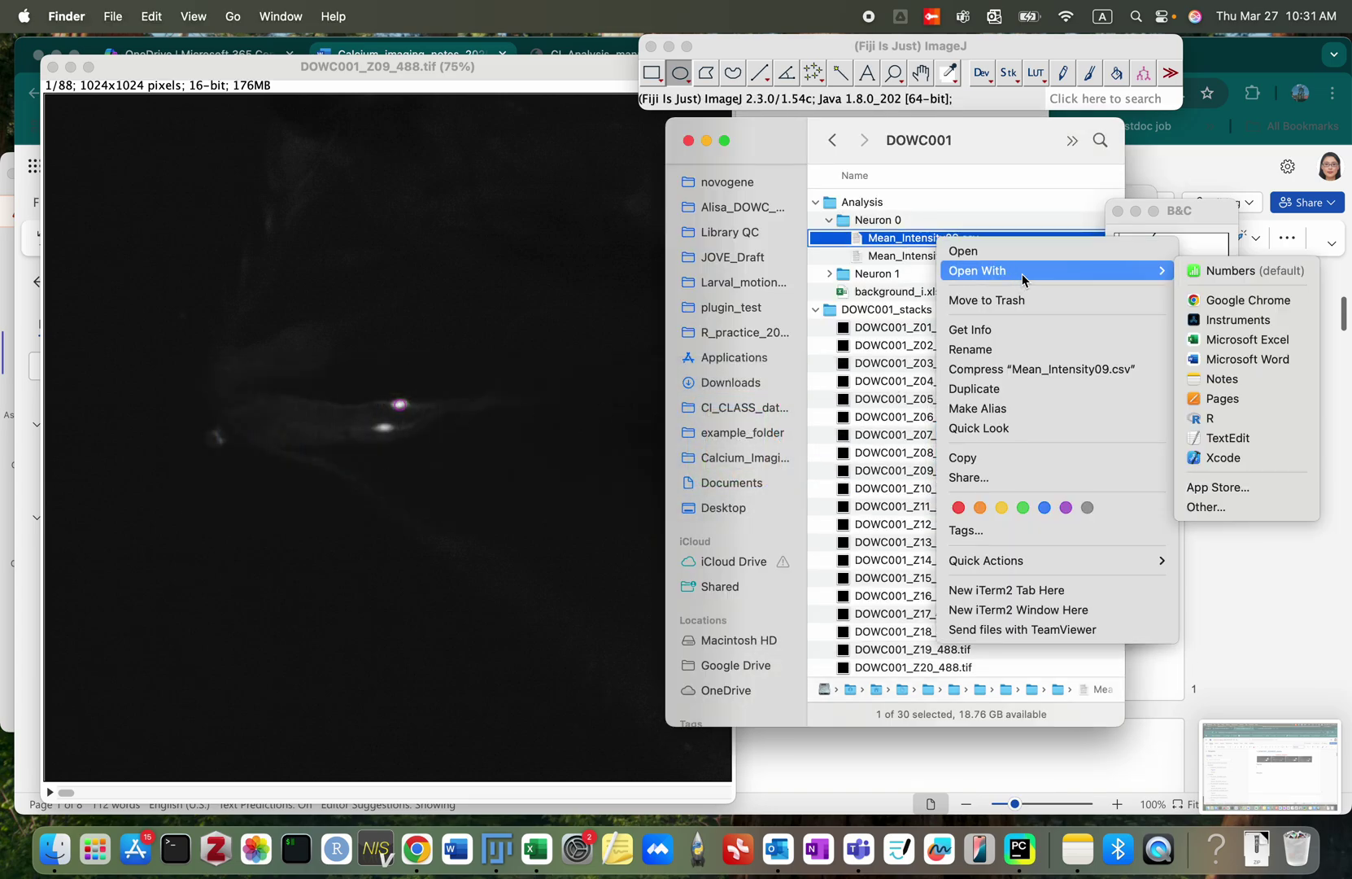
{"action": "left_click", "coordinate": [1238, 340]}
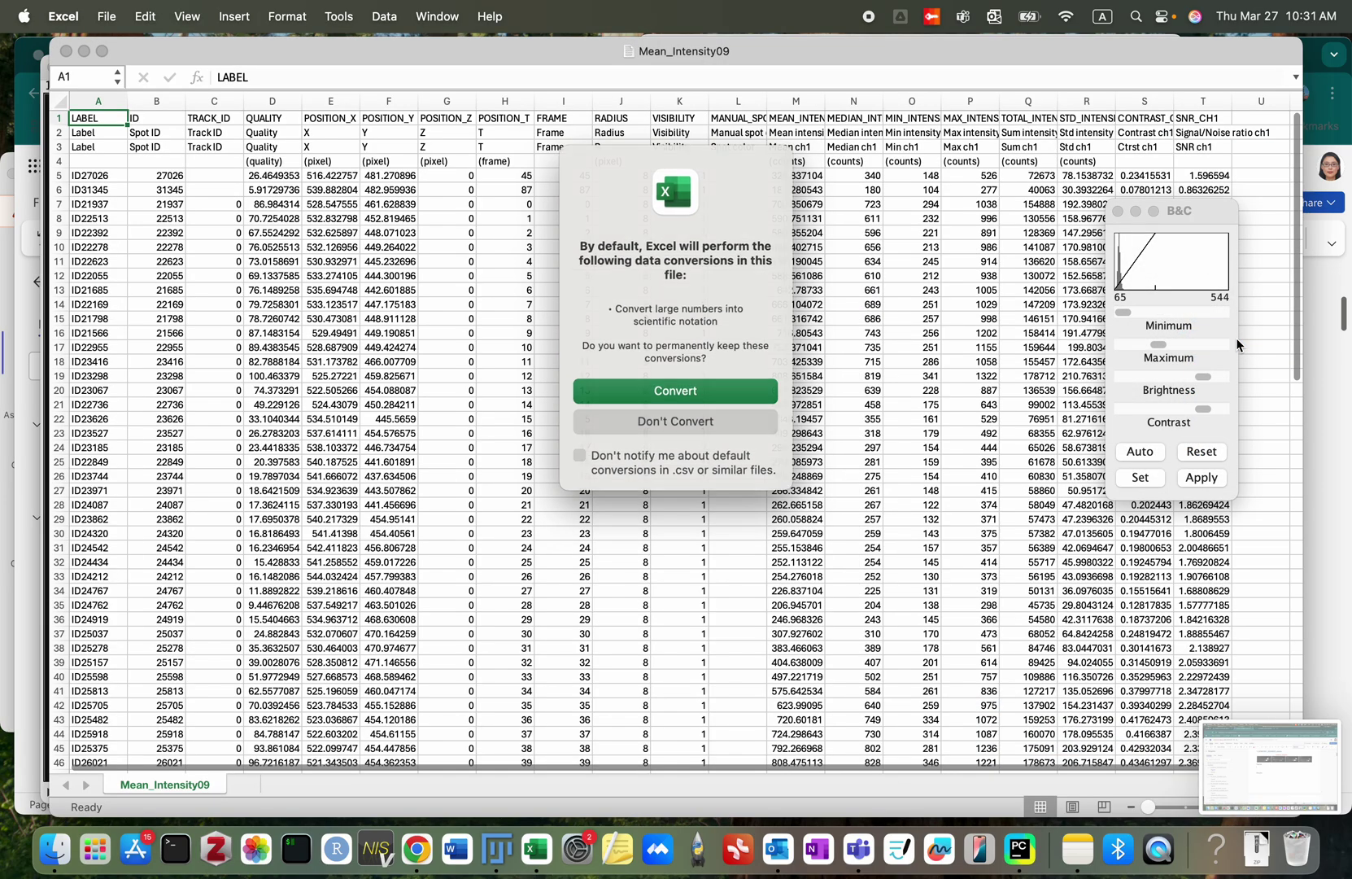
{"action": "left_click", "coordinate": [609, 421]}
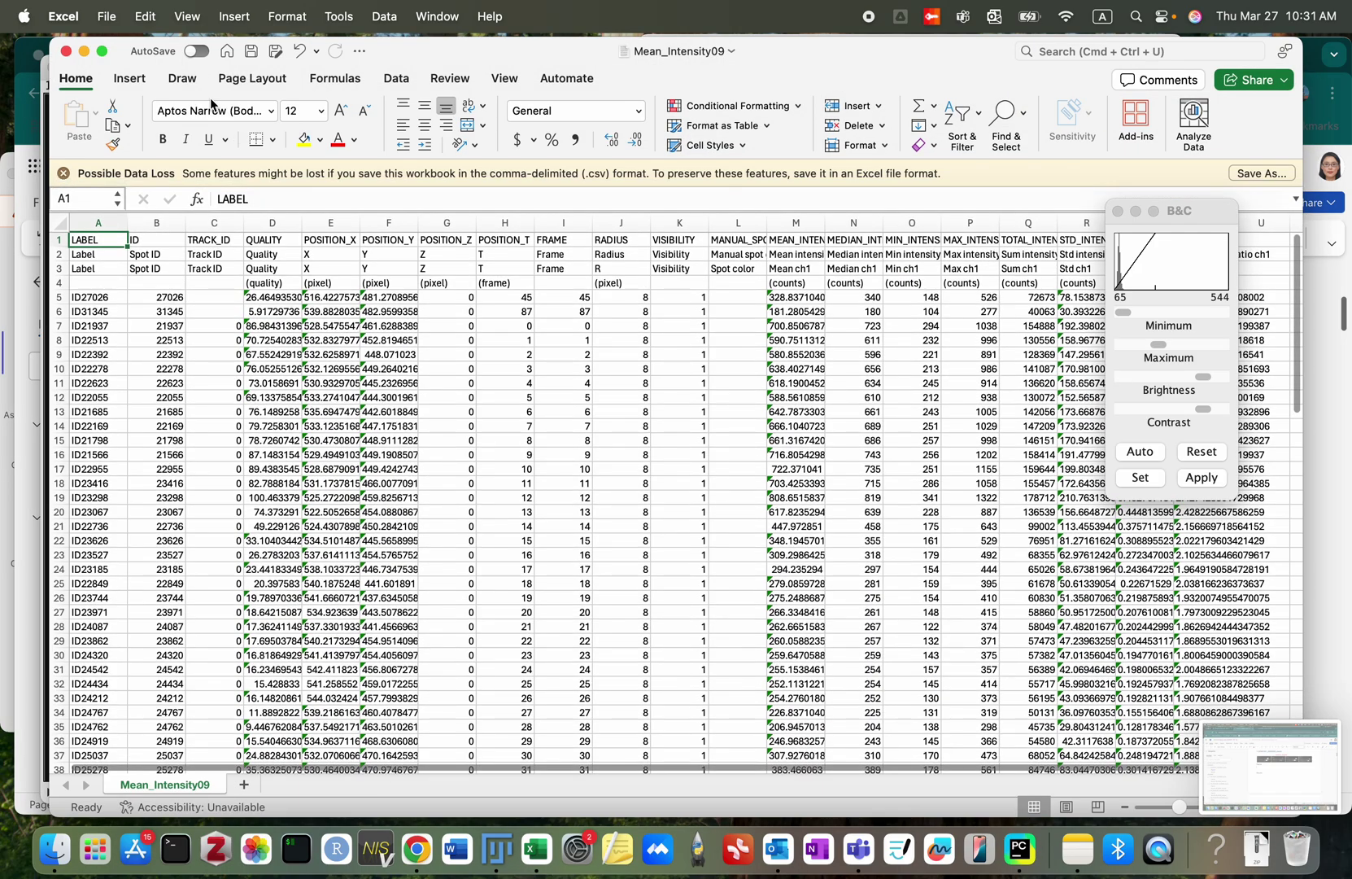
Step: Delete the extra header rows 2 to 4 below the column names in Mean_Intensity09
{"action": "left_click_drag", "start_coordinate": [58, 254], "coordinate": [116, 289]}
{"action": "right_click", "coordinate": [117, 286]}
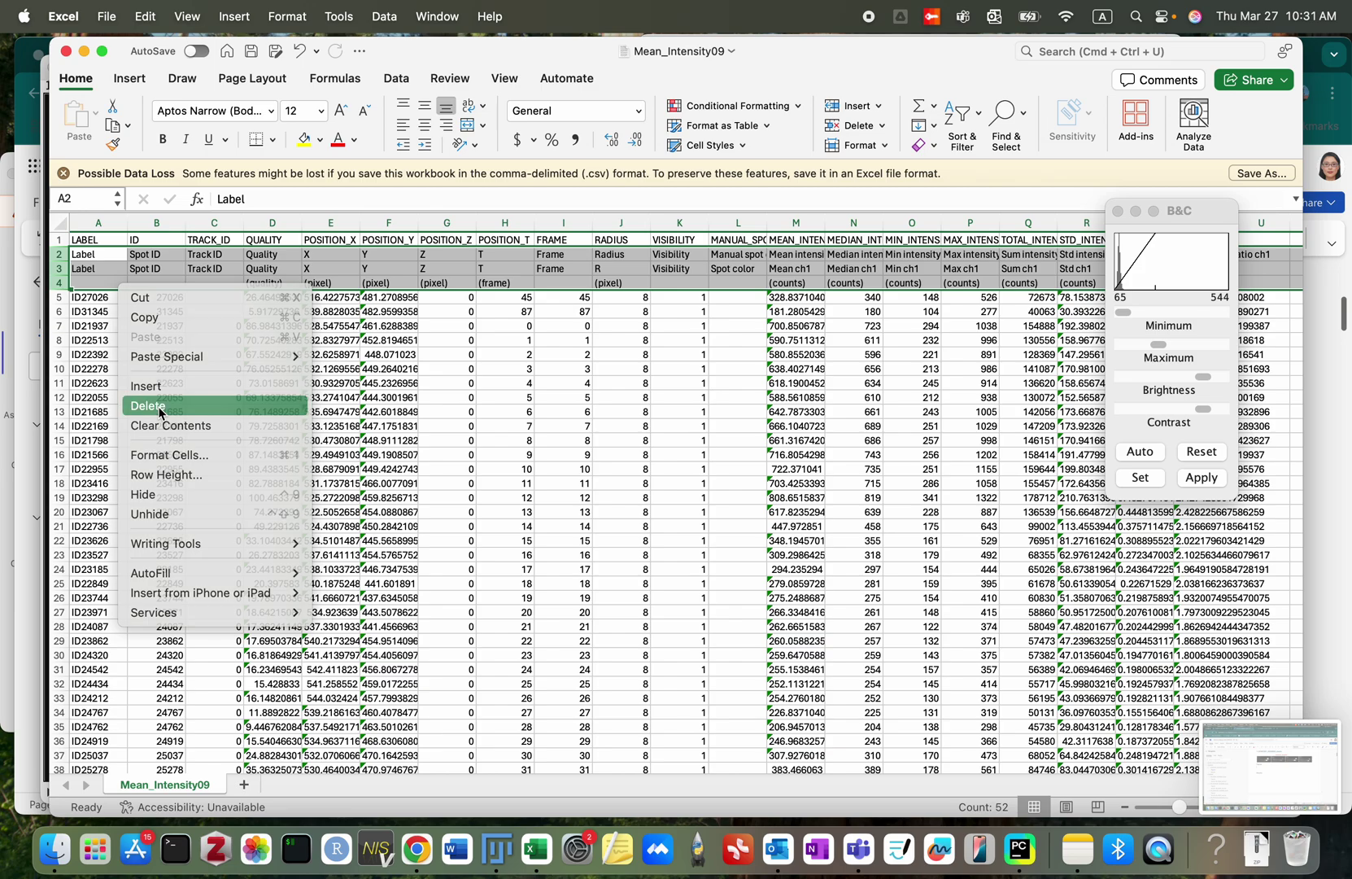
{"action": "left_click", "coordinate": [167, 413]}
{"action": "left_click", "coordinate": [269, 311]}
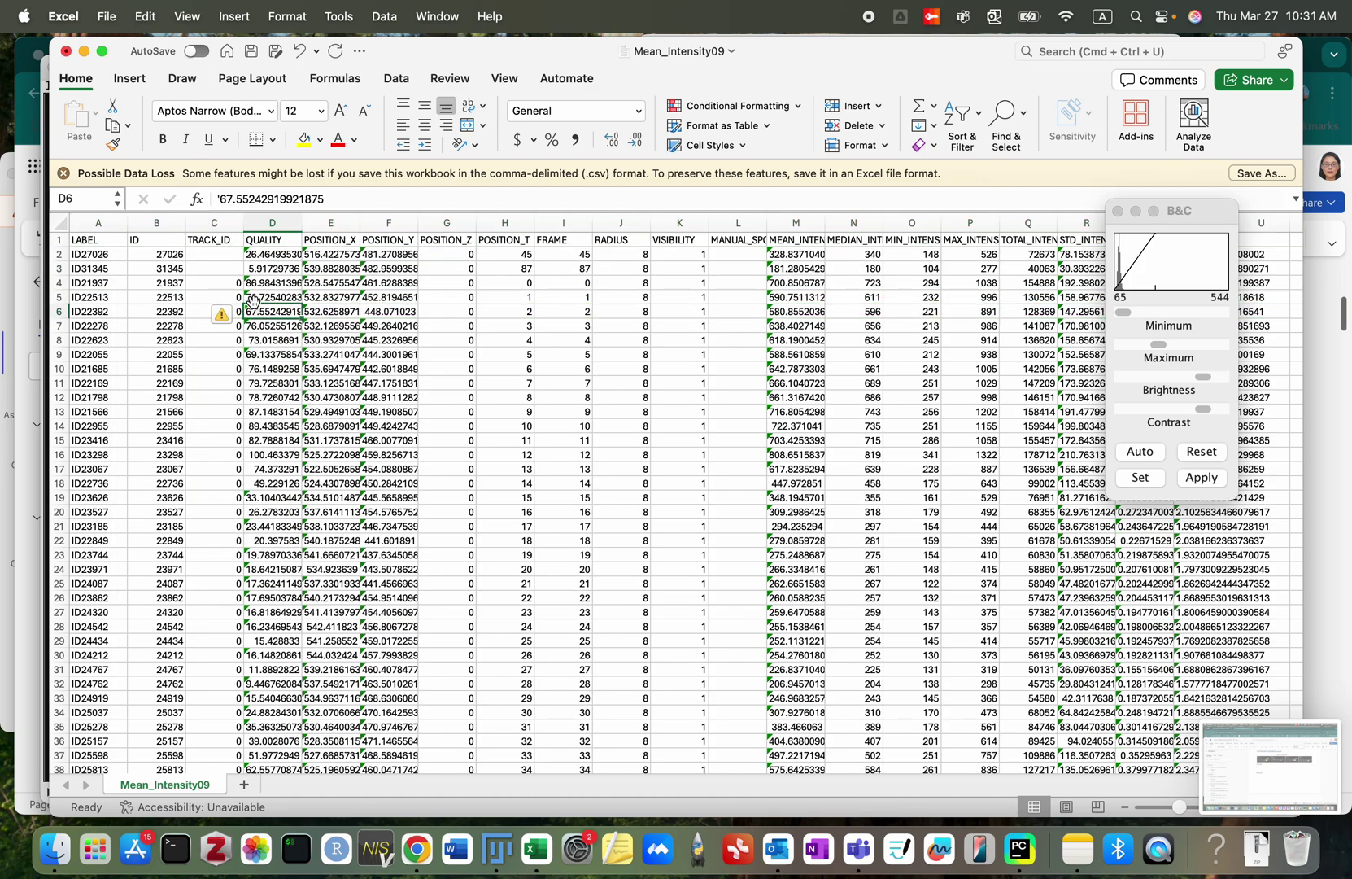
Step: Return to Fiji's All spots table and check the spots without a track ID, ID27026 and ID31345, against the image
{"action": "left_click", "coordinate": [83, 52]}
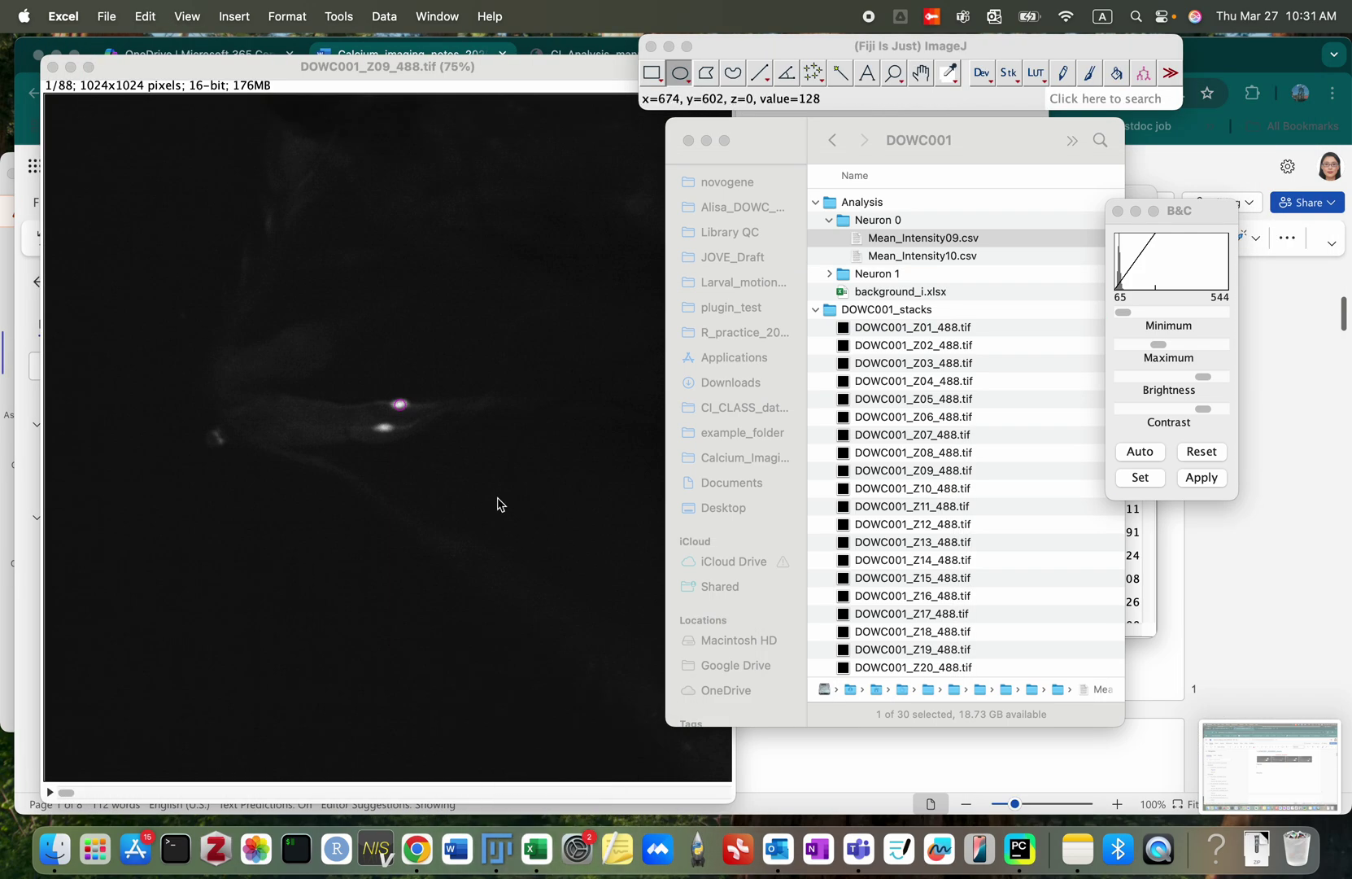
{"action": "left_click", "coordinate": [706, 140]}
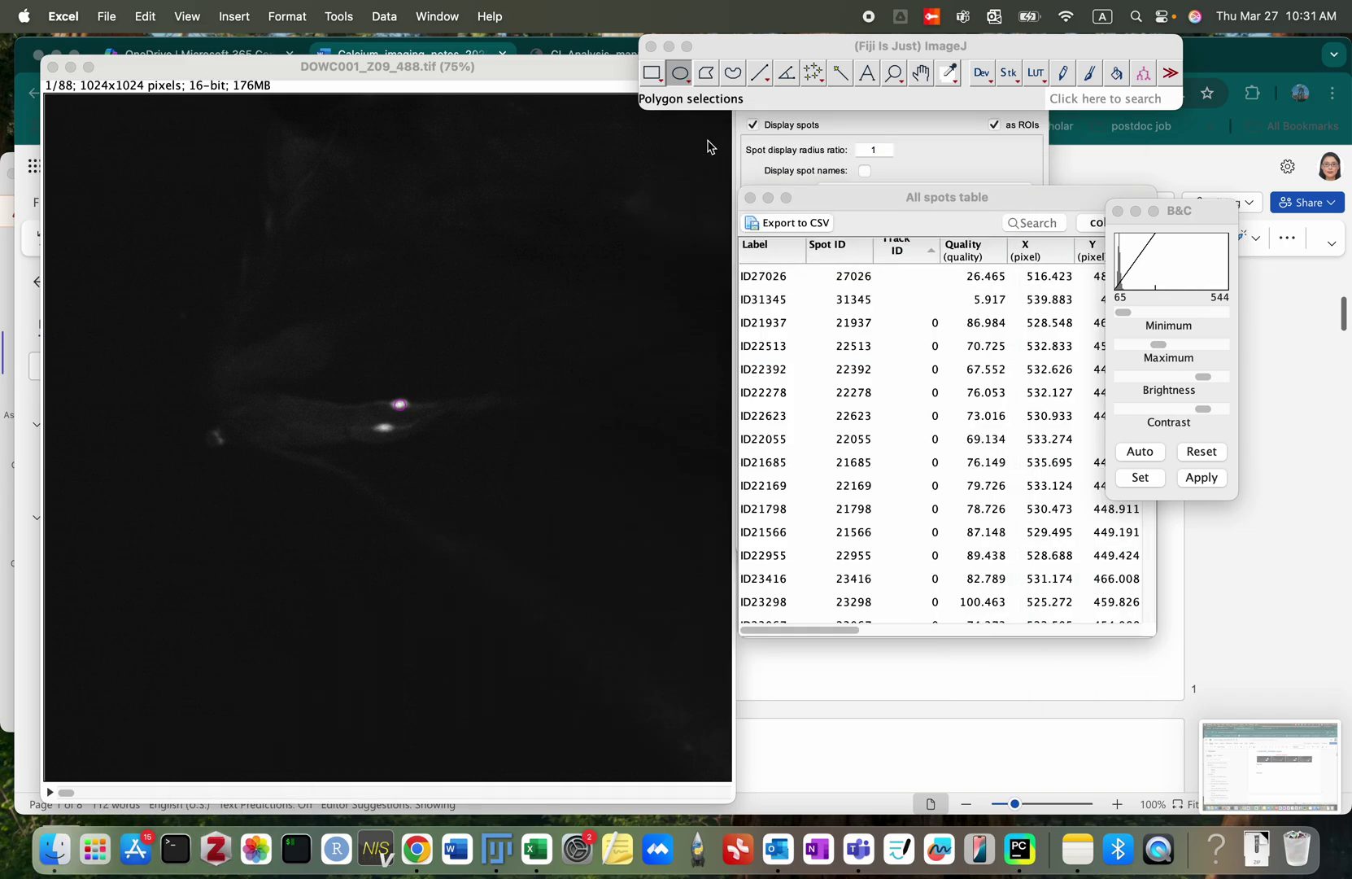
{"action": "left_click", "coordinate": [926, 278]}
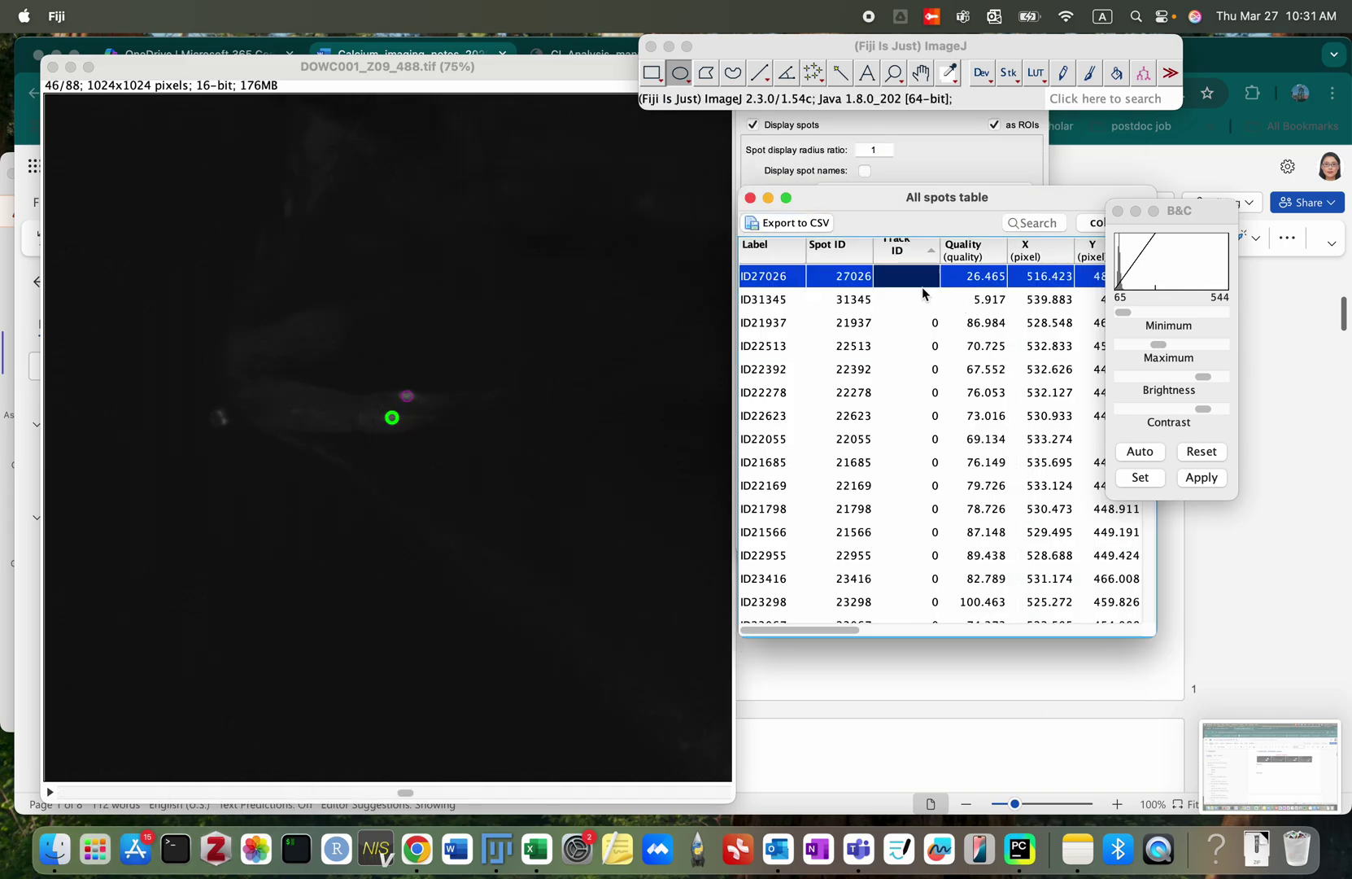
{"action": "left_click", "coordinate": [923, 290]}
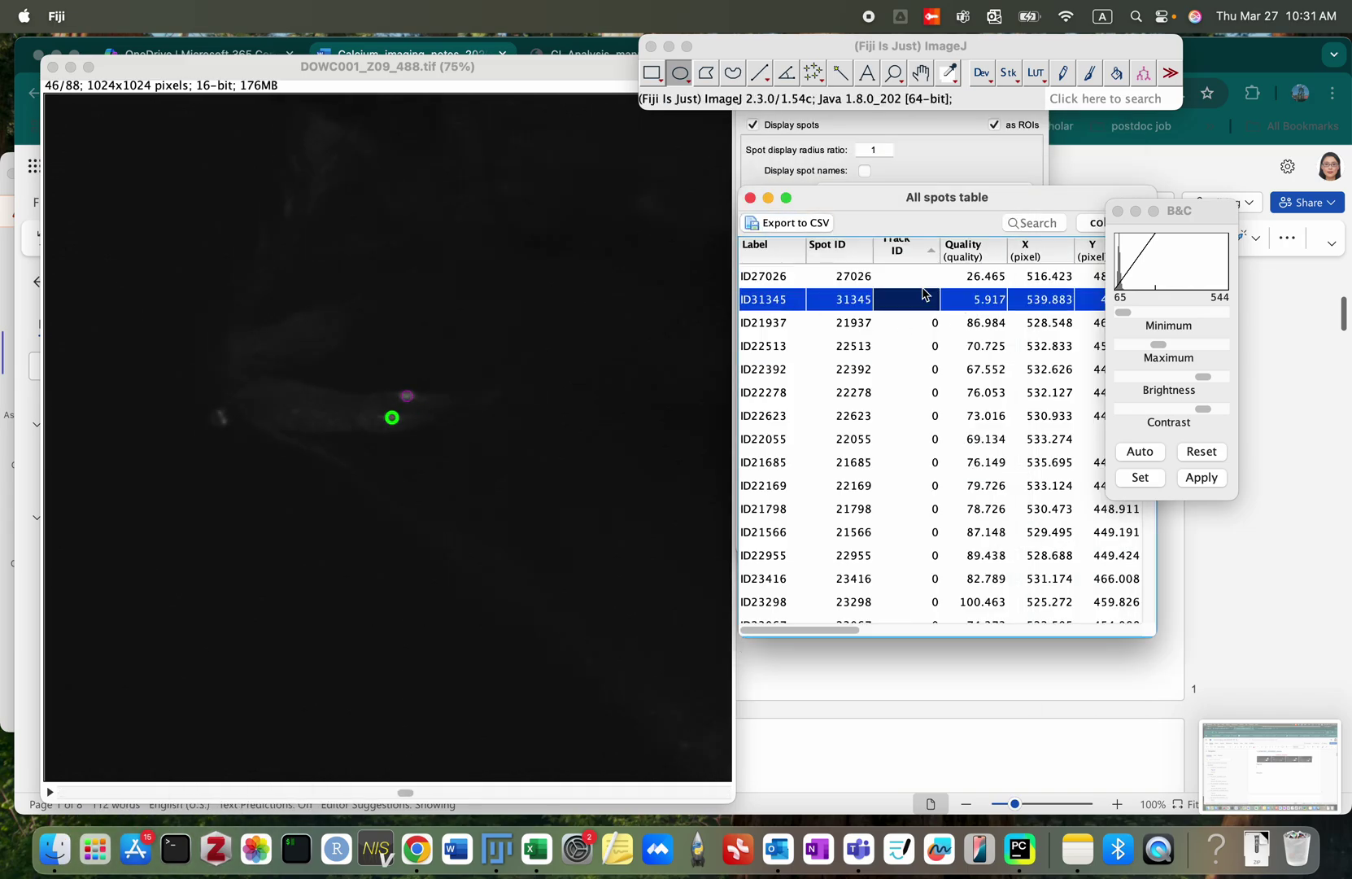
{"action": "key", "text": "Down"}
{"action": "key", "text": "Up"}
{"action": "key", "text": "Up"}
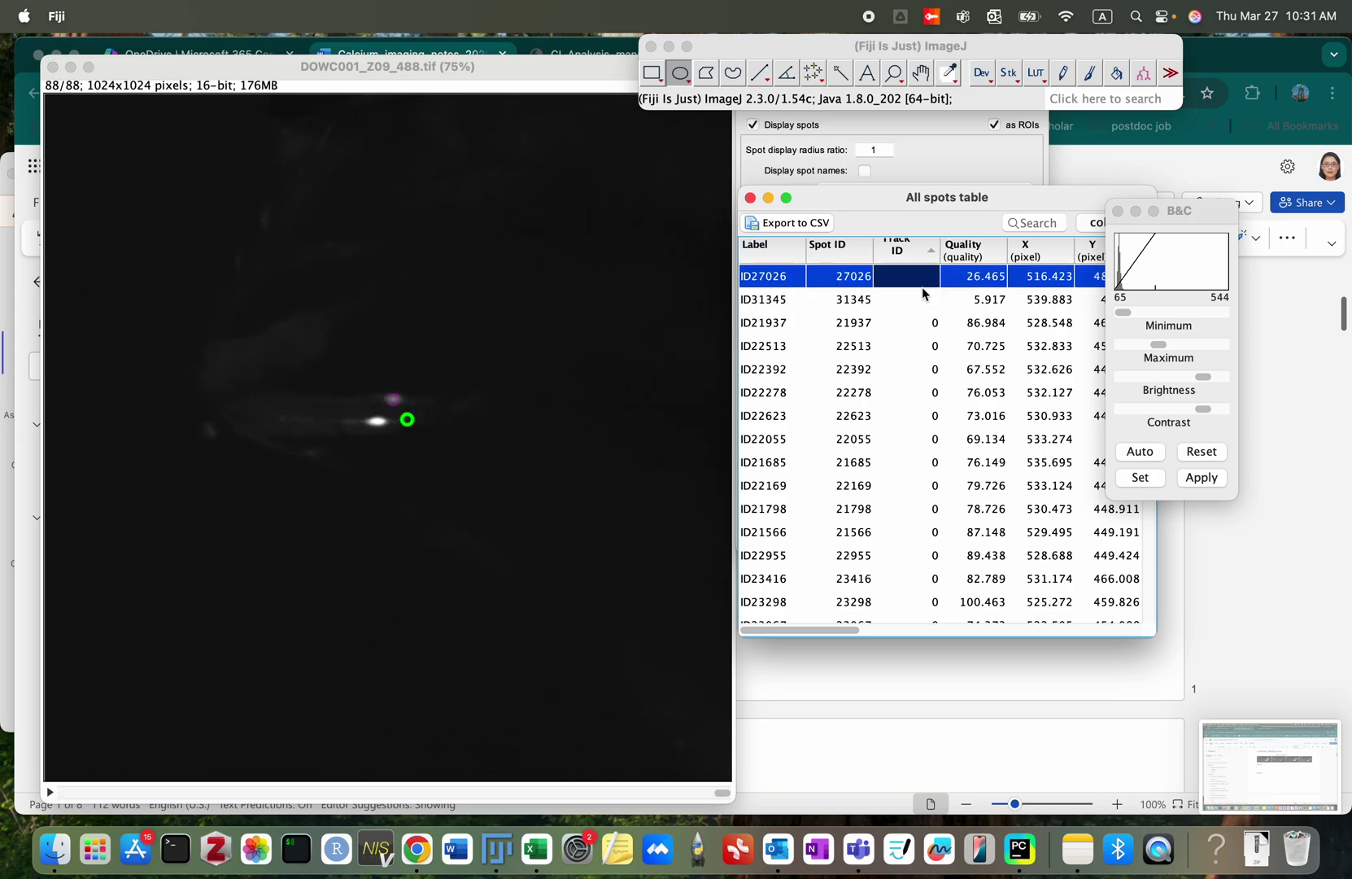
{"action": "key", "text": "Down"}
{"action": "key", "text": "Down"}
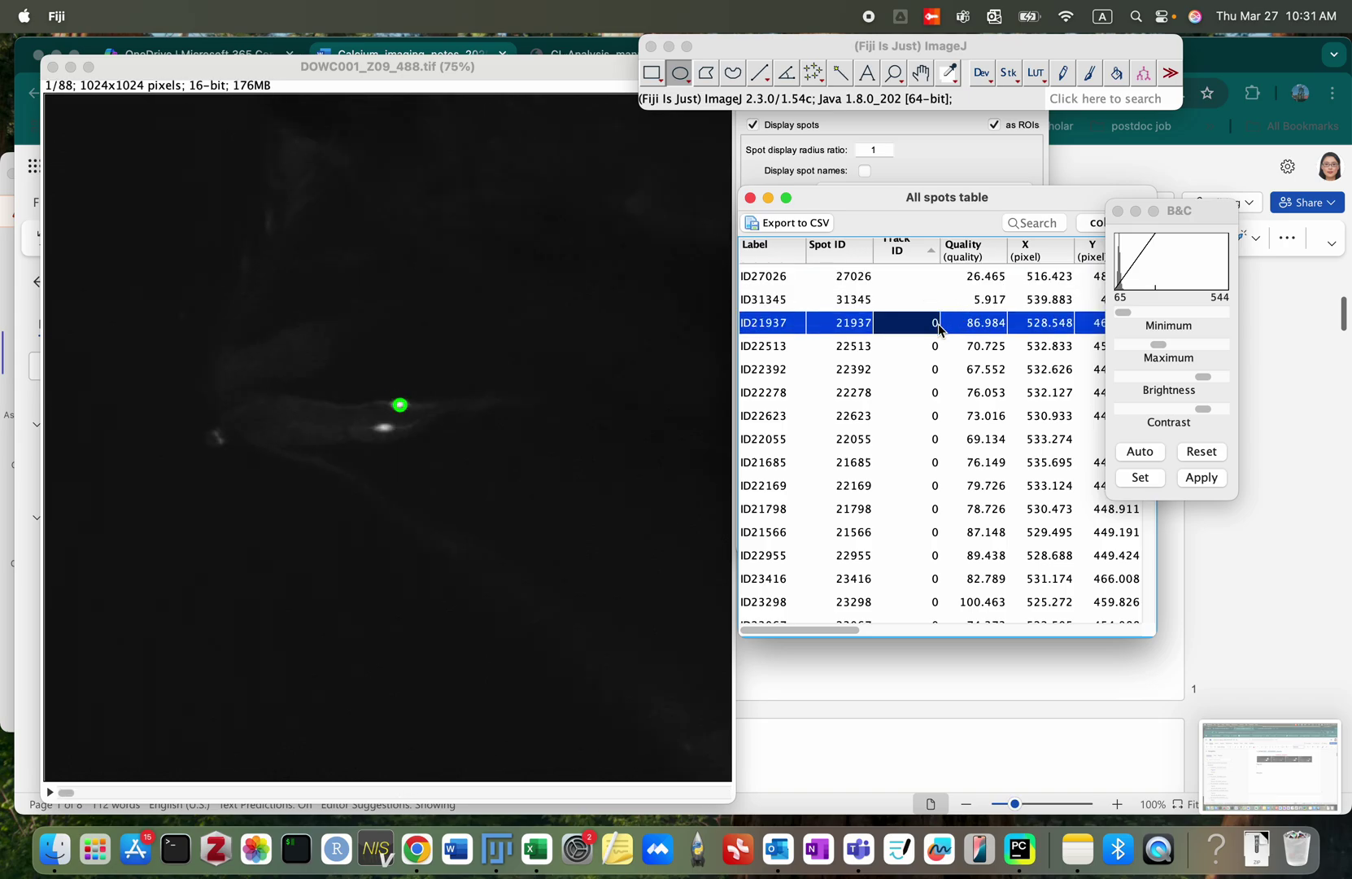
Step: Switch to the Mean_Intensity09 workbook in Excel and delete rows 2 and 3 with the untracked spots ID27026 and ID31345
{"action": "key", "text": "super+Tab"}
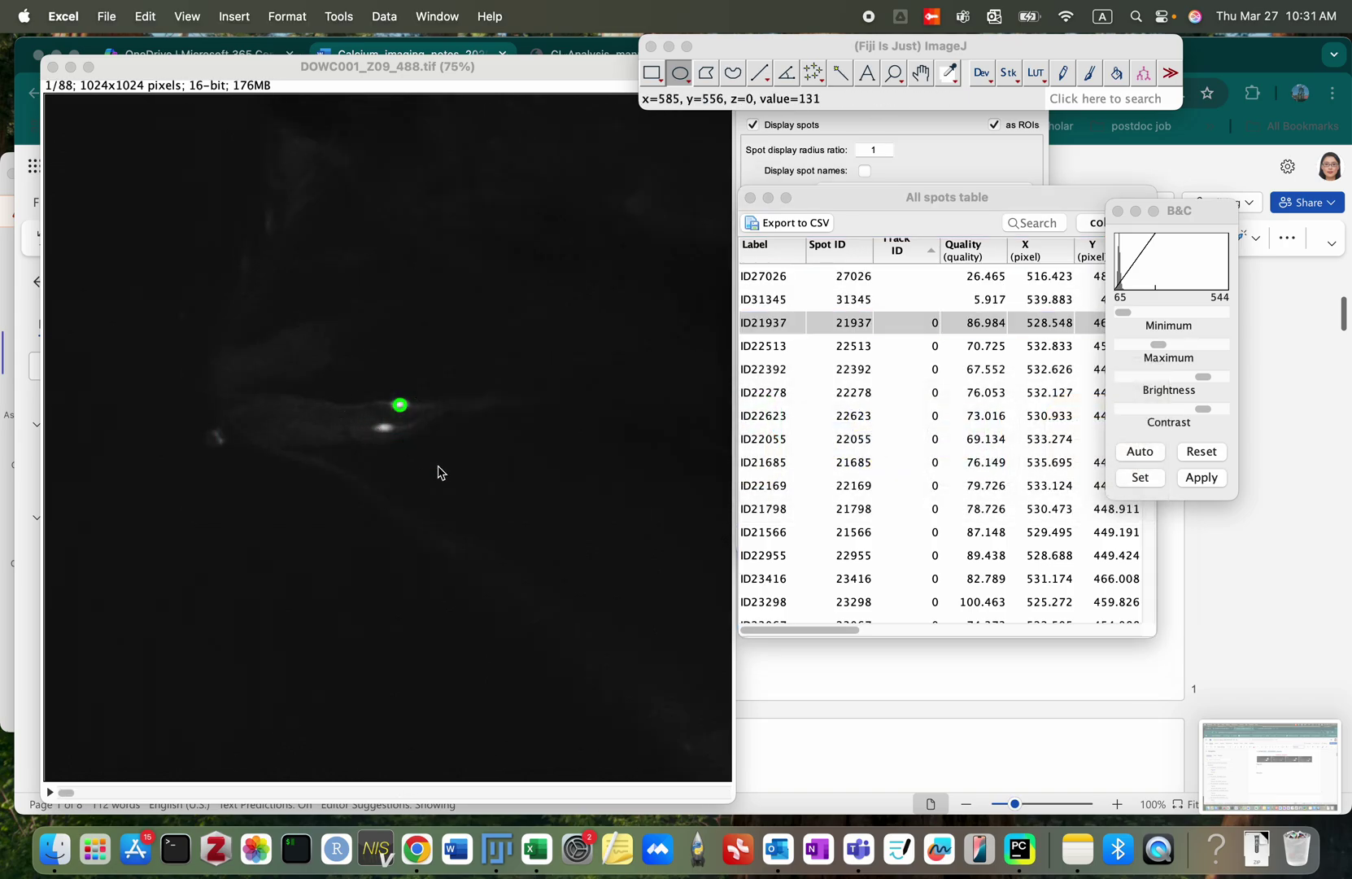
{"action": "left_click", "coordinate": [538, 851]}
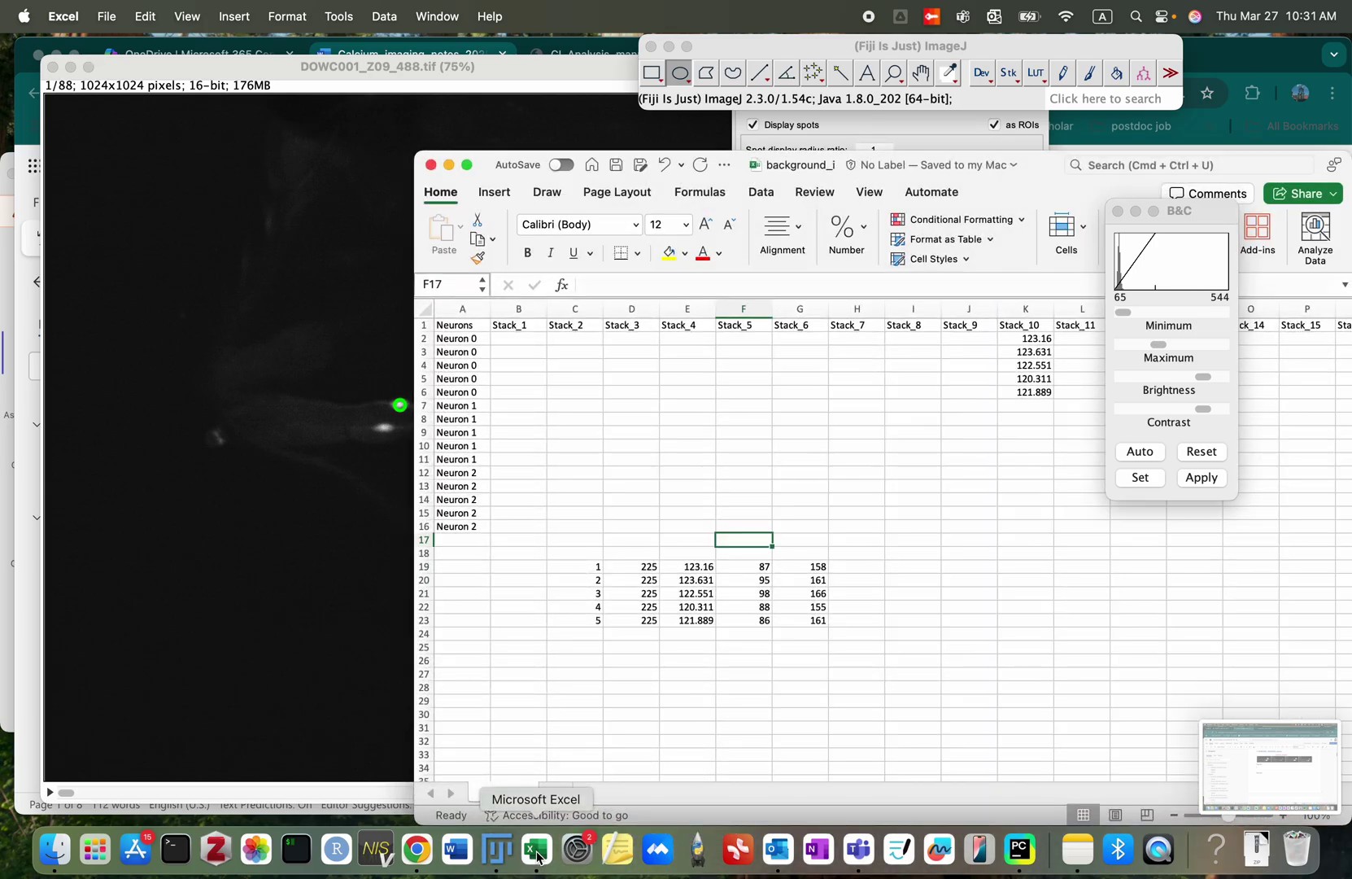
{"action": "right_click", "coordinate": [537, 854]}
{"action": "left_click", "coordinate": [603, 666]}
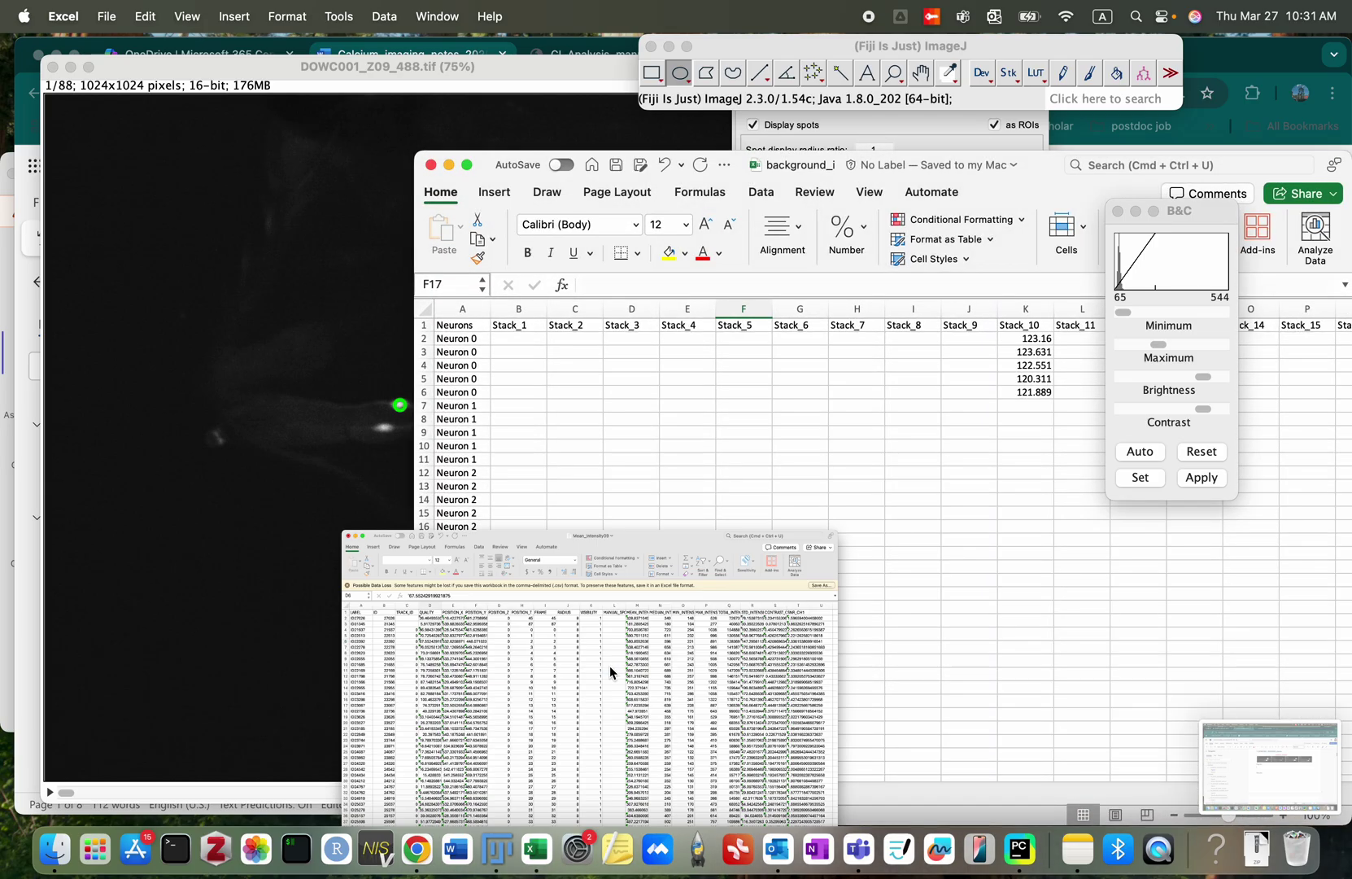
{"action": "left_click", "coordinate": [58, 254]}
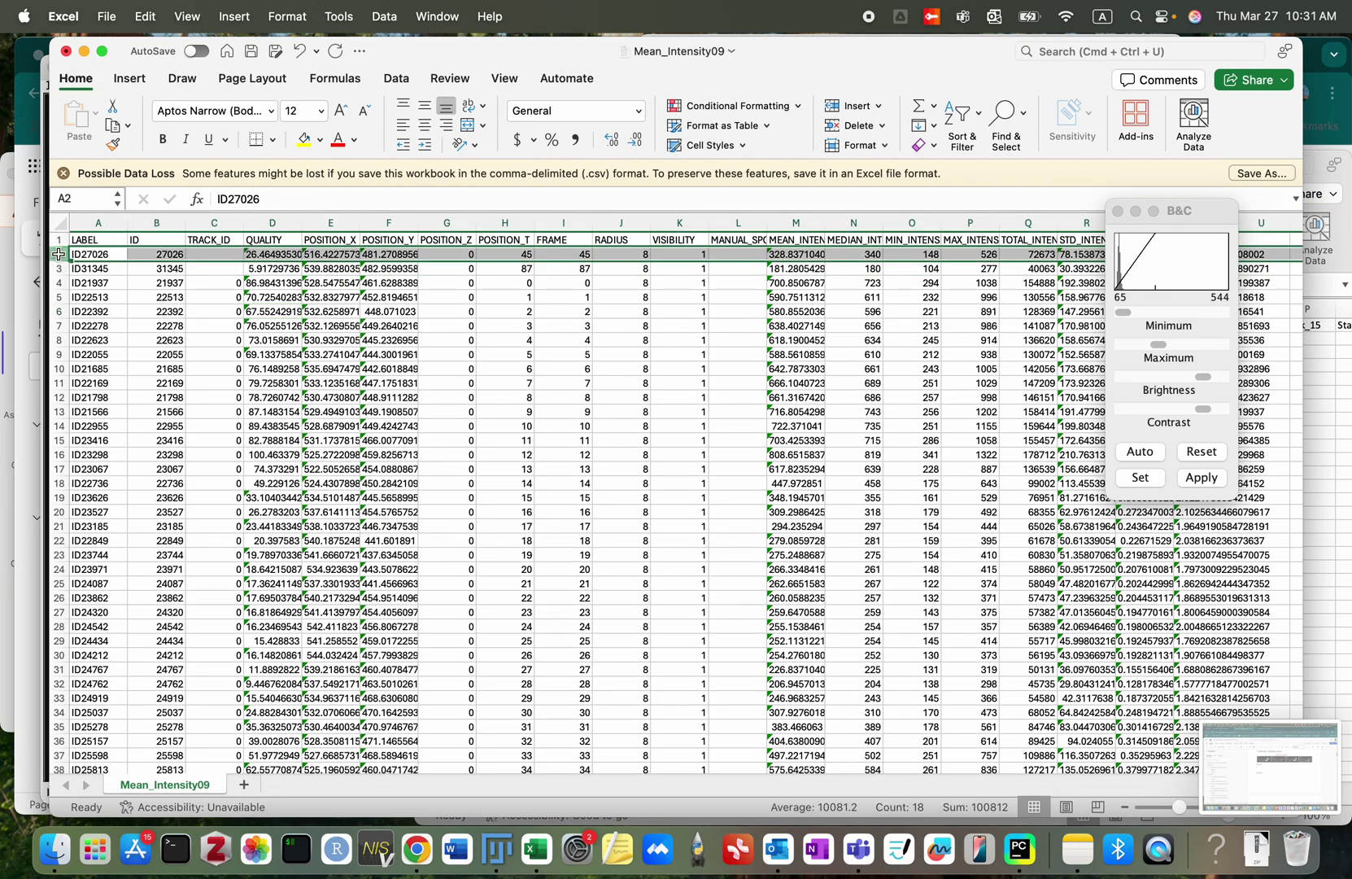
{"action": "left_click_drag", "start_coordinate": [57, 260], "coordinate": [58, 269]}
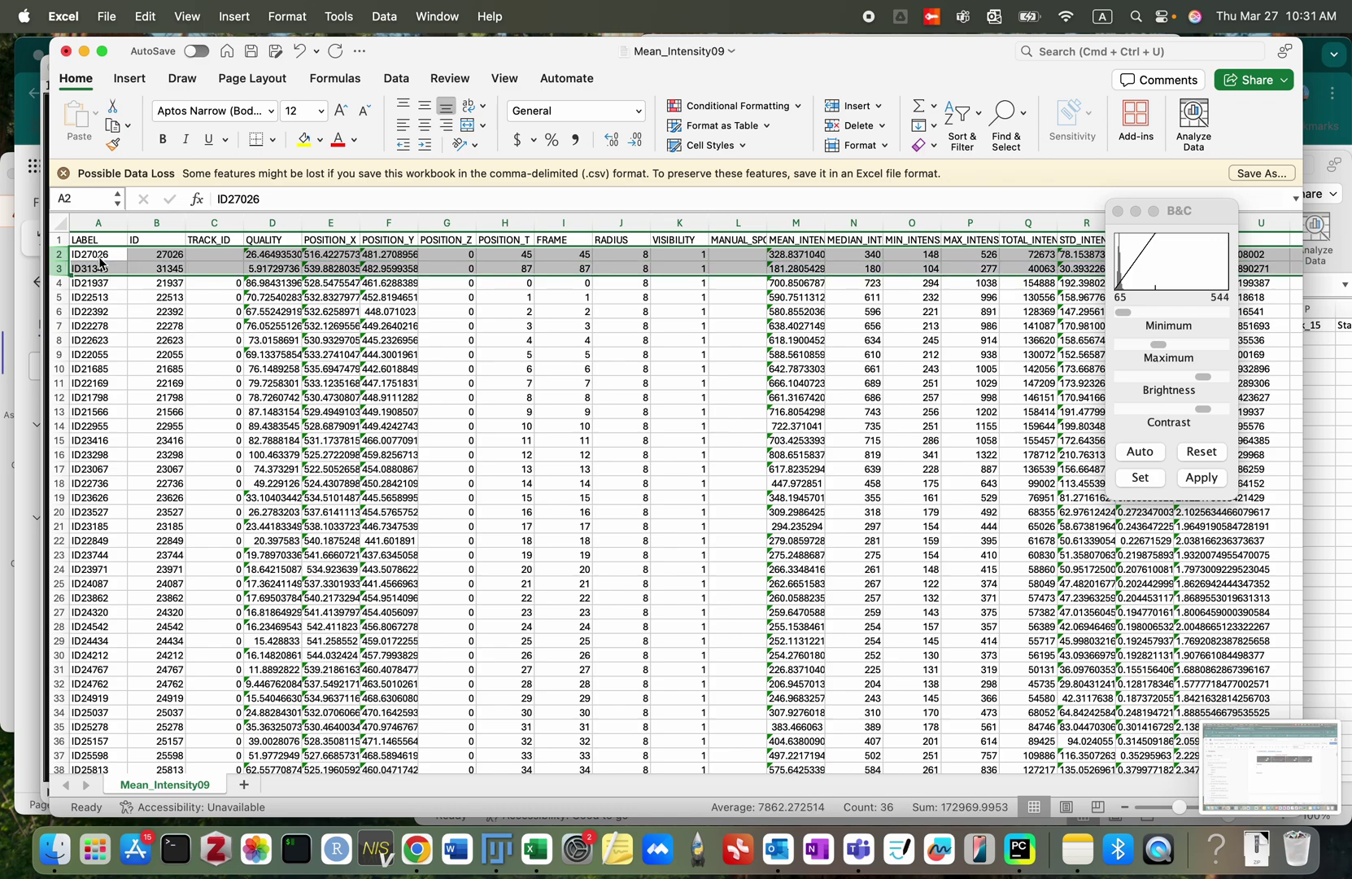
{"action": "right_click", "coordinate": [103, 265]}
{"action": "left_click", "coordinate": [162, 380]}
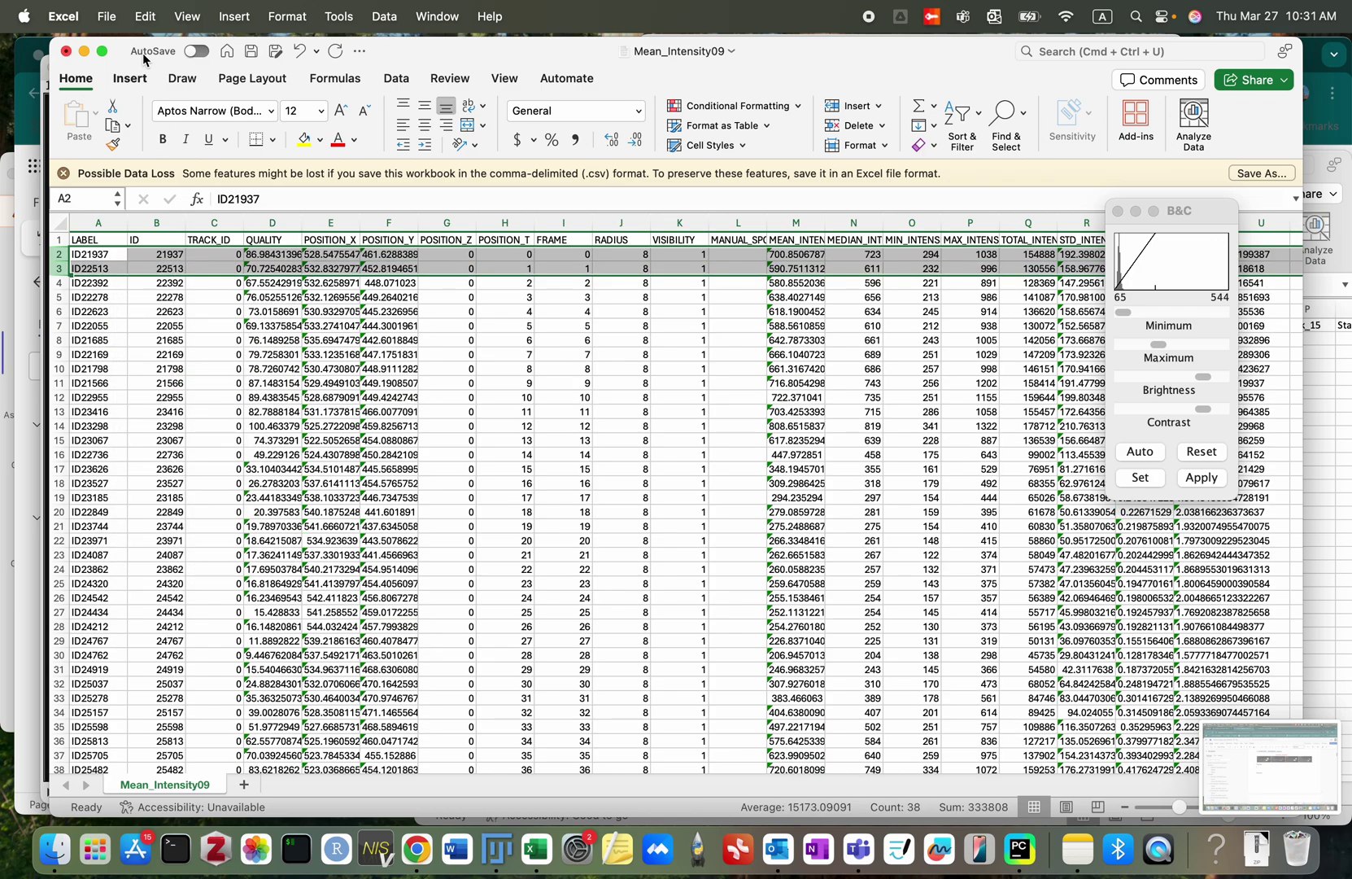
Step: Return to Fiji's All spots table and examine the track 0 spots from ID21937 to ID31331 against the neuron in each frame
{"action": "left_click", "coordinate": [86, 52]}
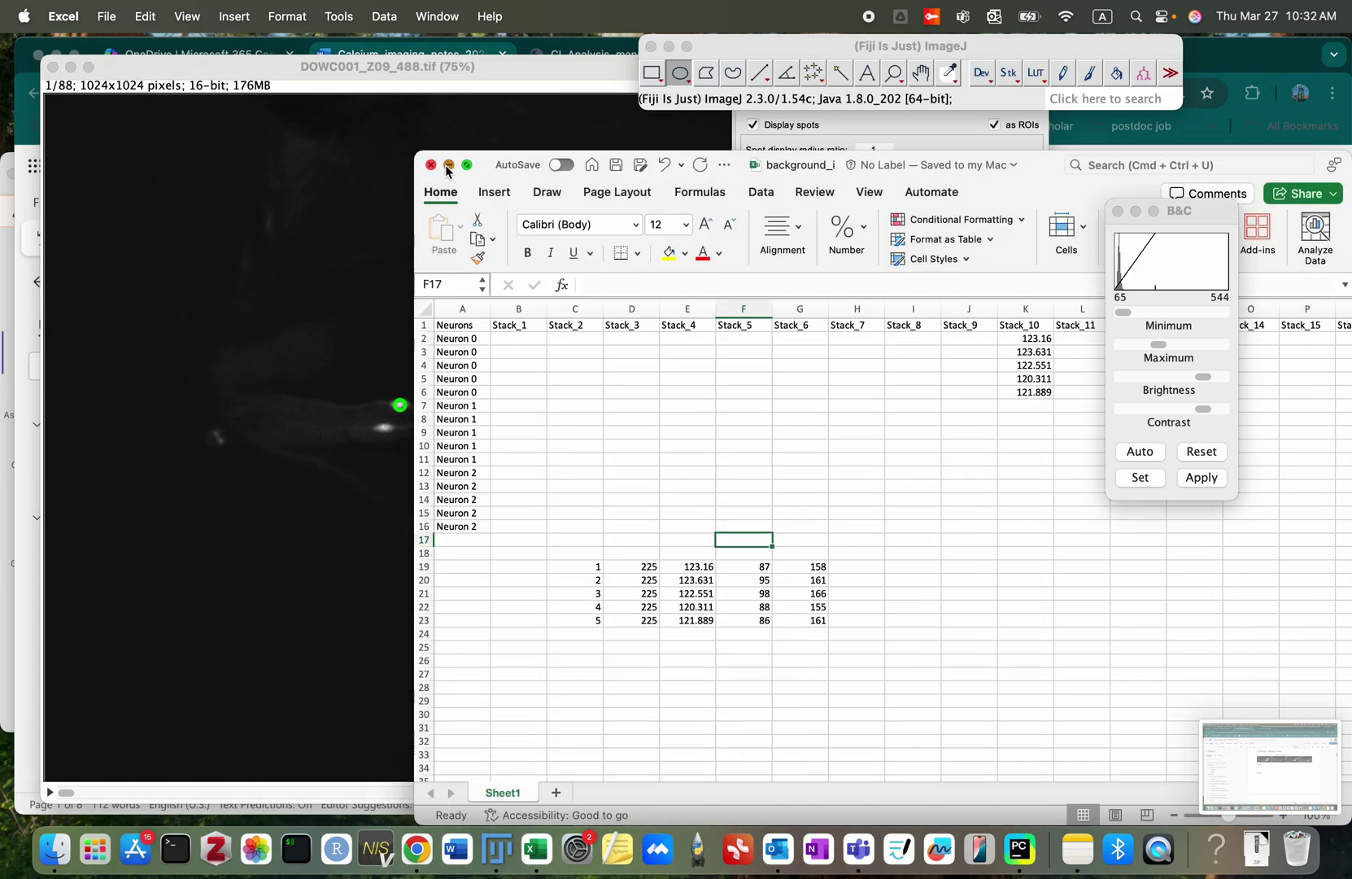
{"action": "left_click", "coordinate": [448, 165]}
{"action": "left_click", "coordinate": [922, 329]}
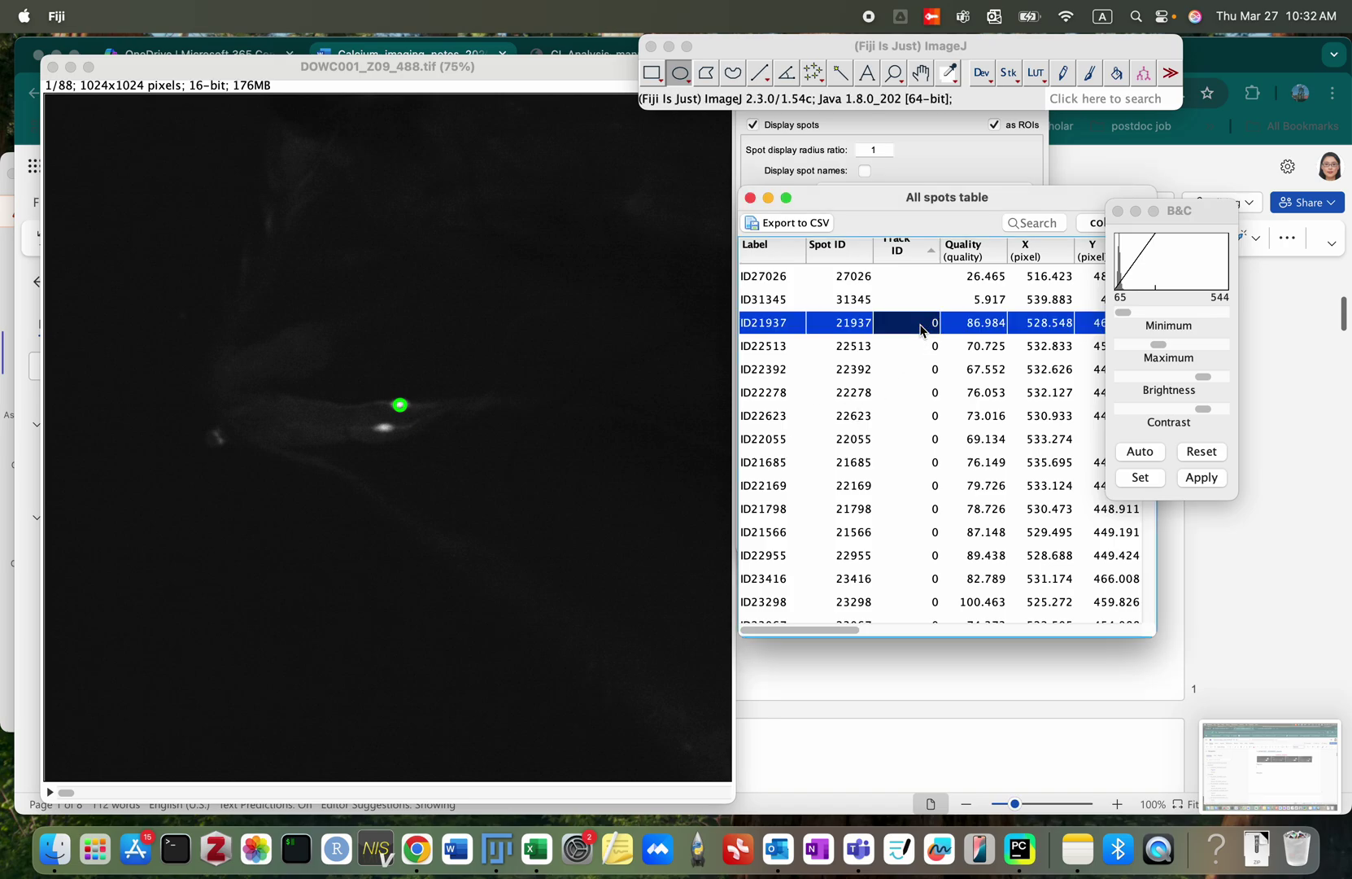
{"action": "key", "text": "Down"}
{"action": "key", "text": "Down"}
{"action": "key", "text": "Down"}
{"action": "key", "text": "Down"}
{"action": "key", "text": "Down"}
{"action": "key", "text": "Down"}
{"action": "key", "text": "Down"}
{"action": "key", "text": "Down"}
{"action": "key", "text": "Down"}
{"action": "key", "text": "Down"}
{"action": "key", "text": "Down"}
{"action": "key", "text": "Down"}
{"action": "key", "text": "Down"}
{"action": "key", "text": "Down"}
{"action": "key", "text": "Down"}
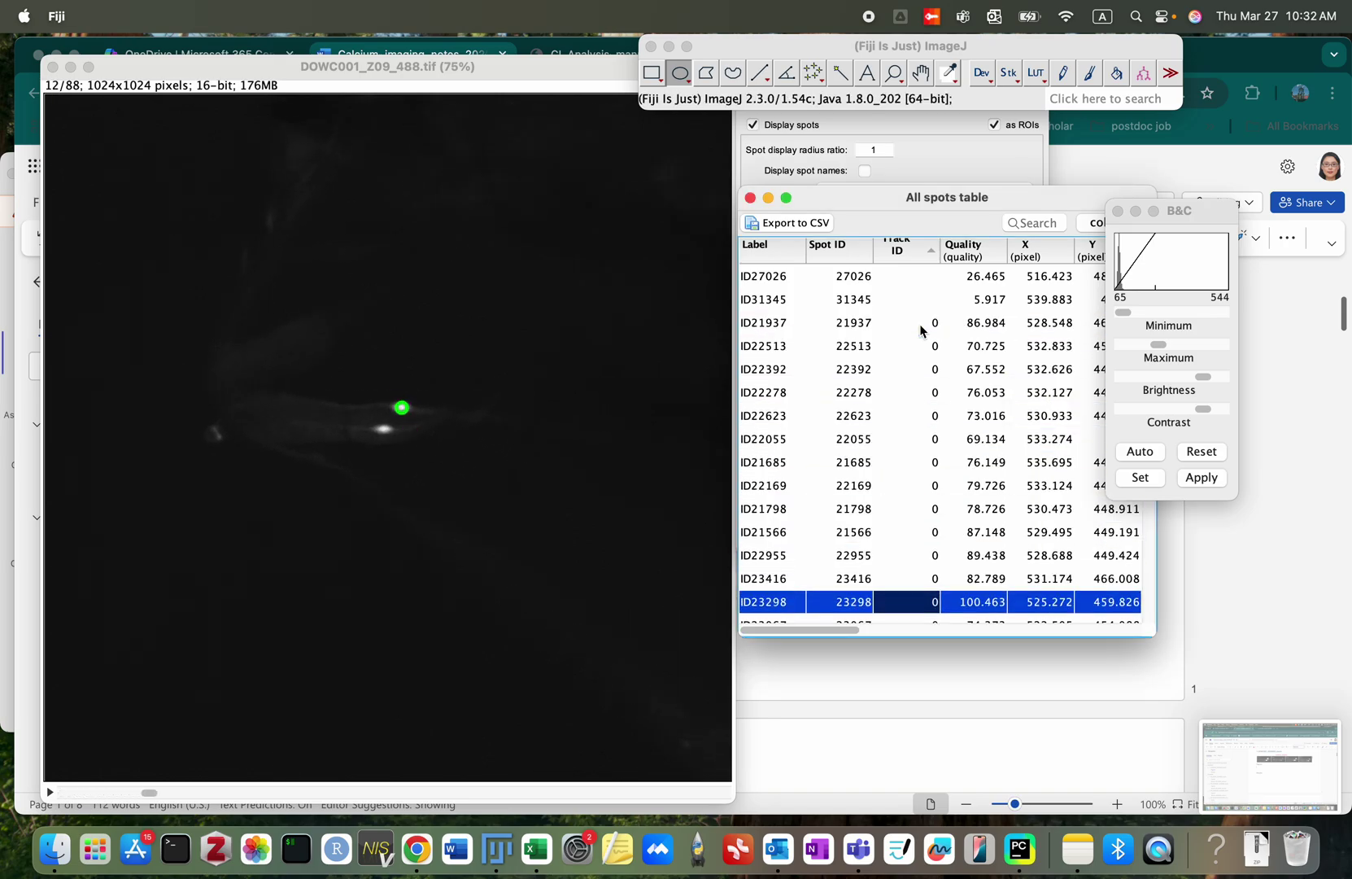
{"action": "key", "text": "Down"}
{"action": "key", "text": "Down"}
{"action": "key", "text": "Down"}
{"action": "key", "text": "Down"}
{"action": "key", "text": "Down"}
{"action": "key", "text": "Down"}
{"action": "key", "text": "Down"}
{"action": "key", "text": "Down"}
{"action": "key", "text": "Down"}
{"action": "key", "text": "Down"}
{"action": "key", "text": "Down"}
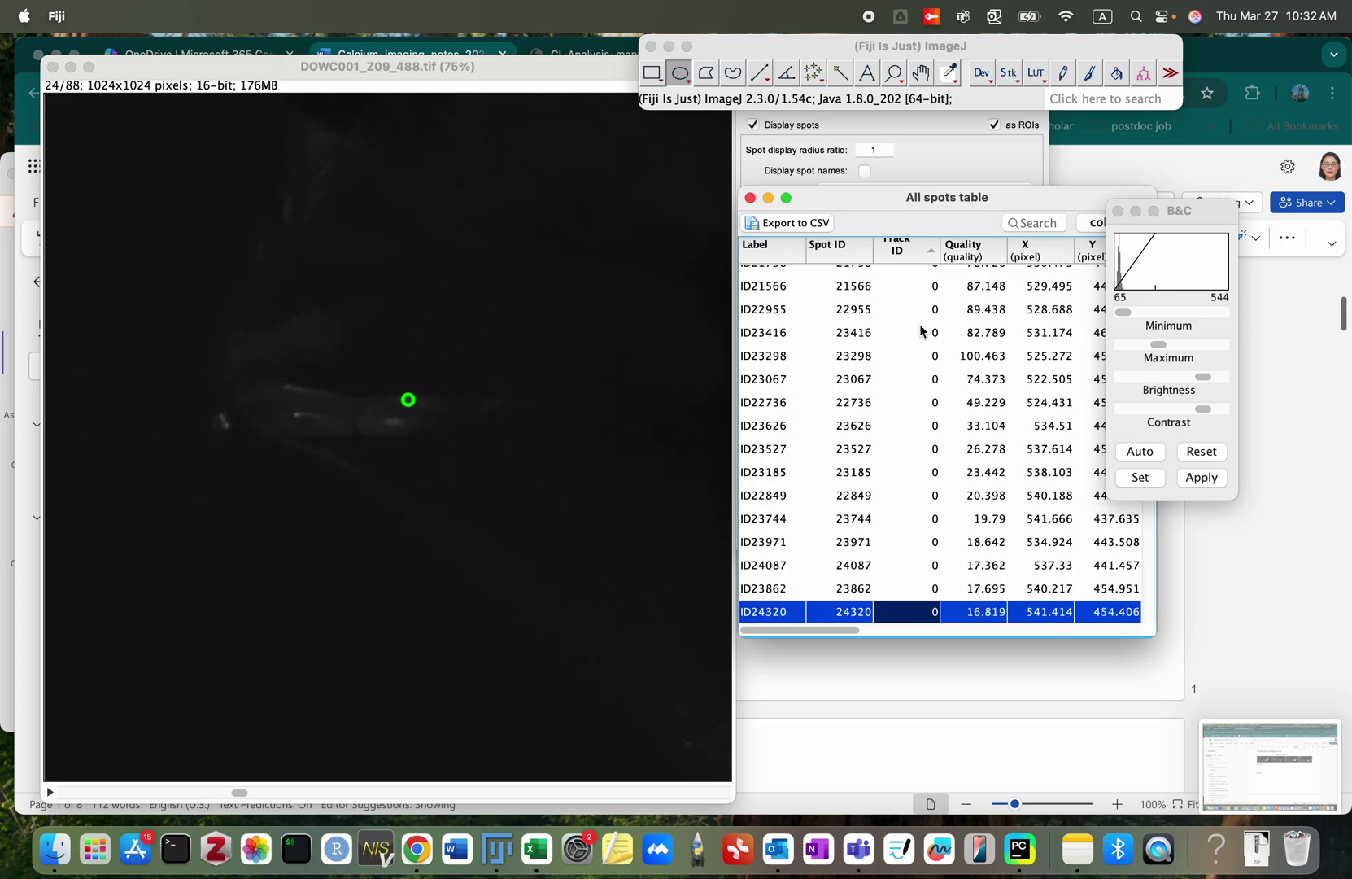
{"action": "key", "text": "Down"}
{"action": "key", "text": "Down"}
{"action": "key", "text": "Down"}
{"action": "key", "text": "Down"}
{"action": "key", "text": "Down"}
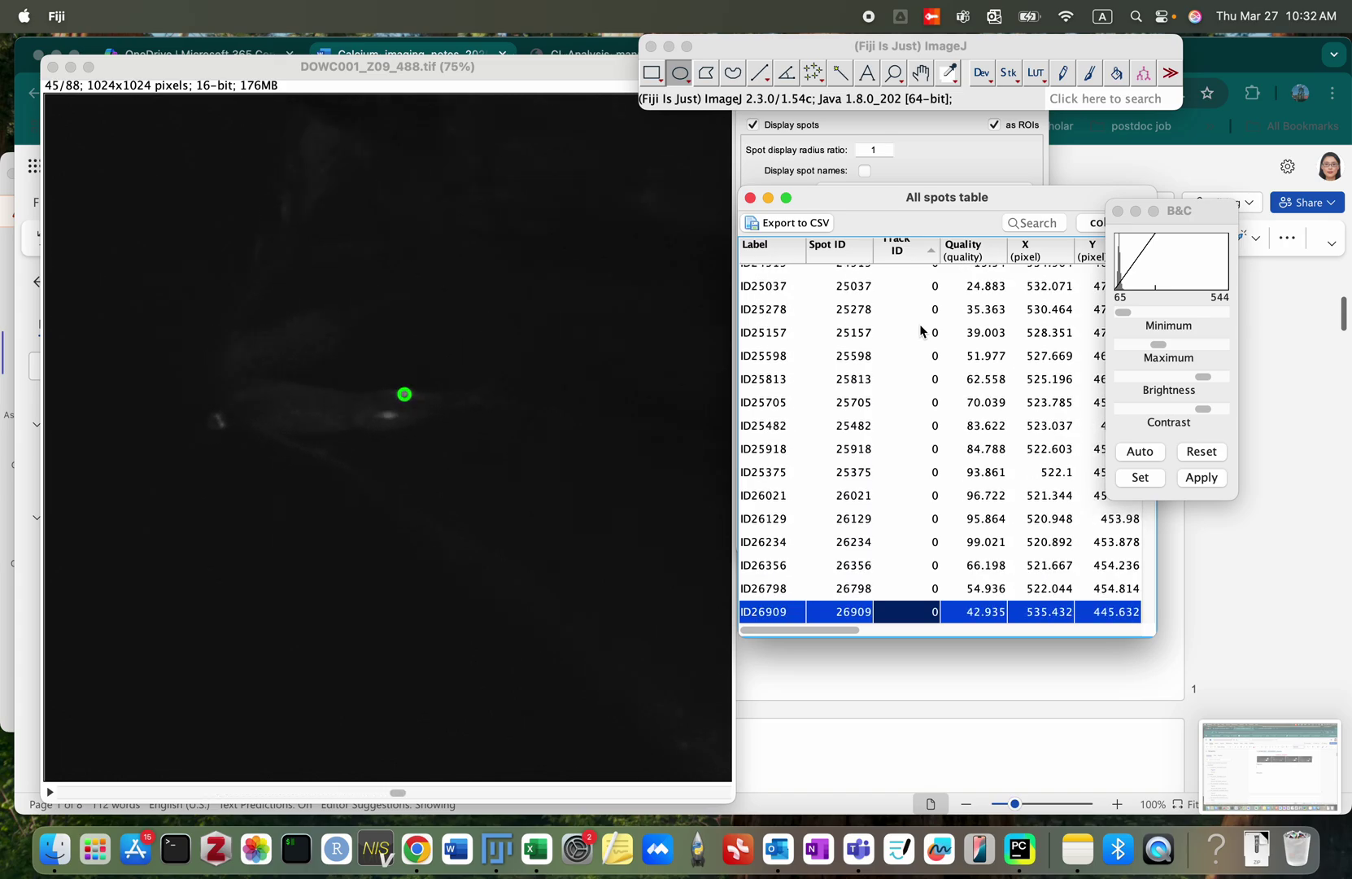
{"action": "key", "text": "Down"}
{"action": "key", "text": "Down"}
{"action": "key", "text": "Down"}
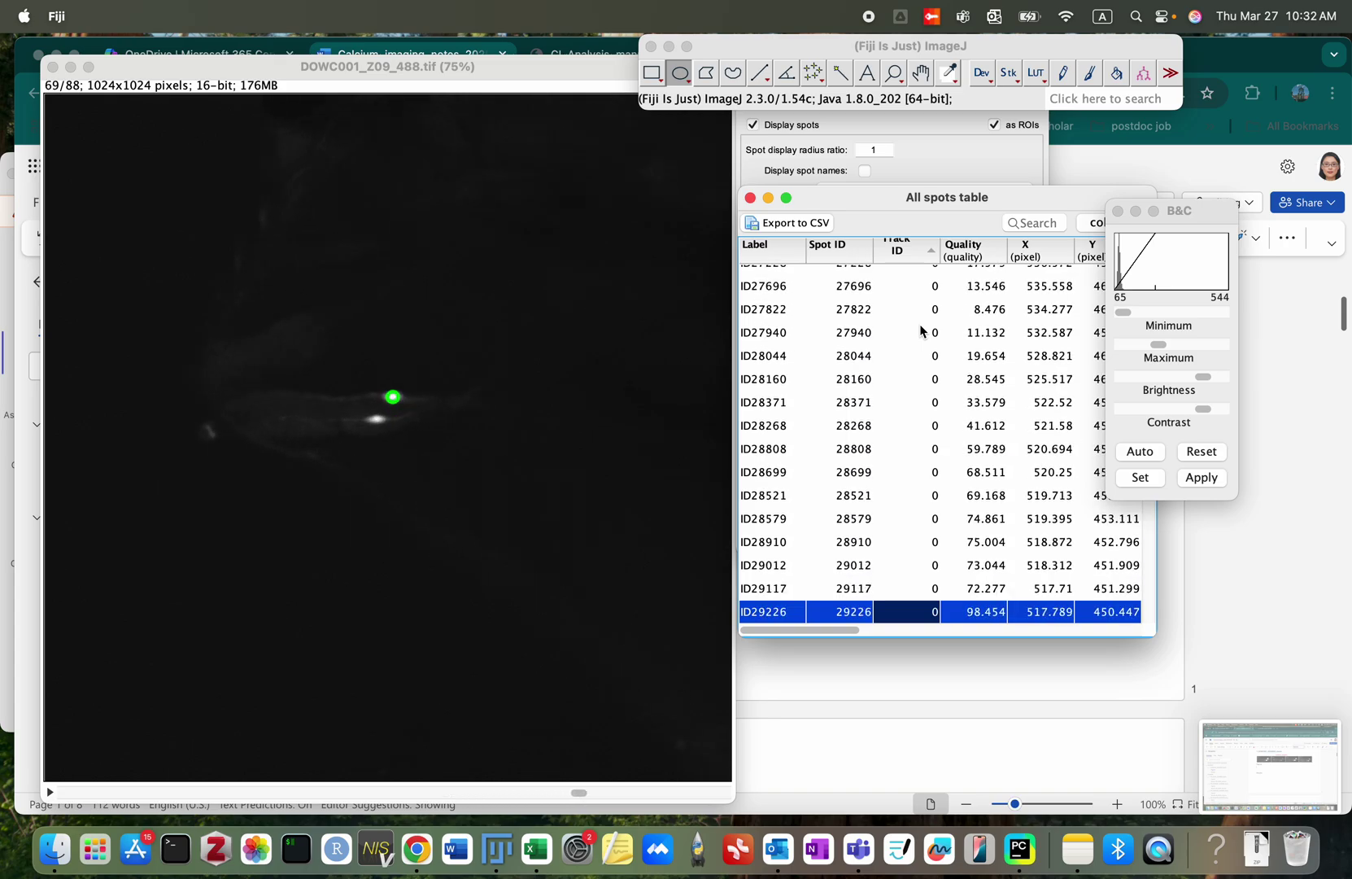
{"action": "key", "text": "Down"}
{"action": "key", "text": "Down"}
{"action": "key", "text": "Down"}
{"action": "key", "text": "Down"}
{"action": "key", "text": "Down"}
{"action": "key", "text": "Down"}
{"action": "key", "text": "Down"}
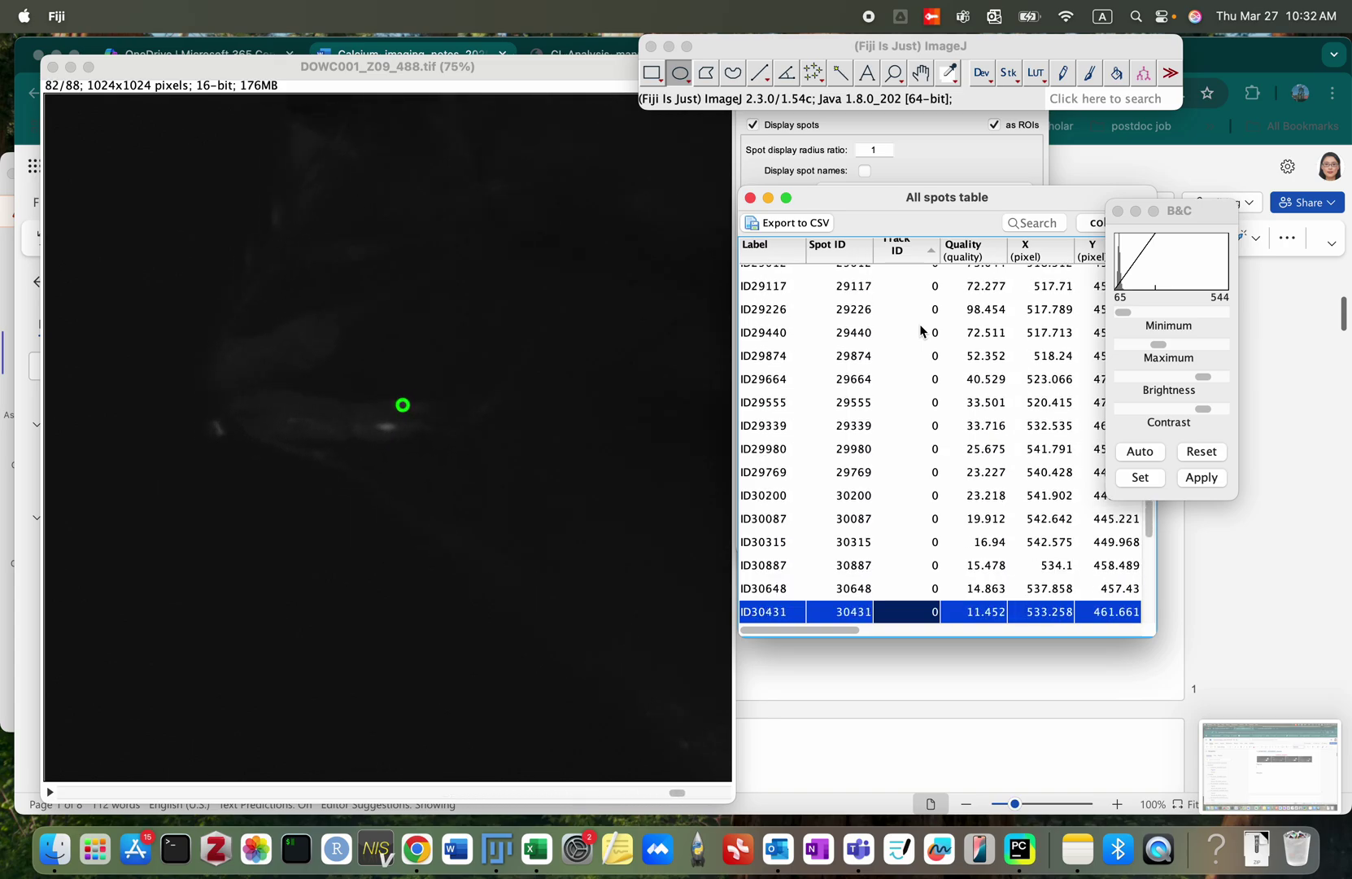
{"action": "key", "text": "Down"}
{"action": "key", "text": "Down"}
{"action": "key", "text": "Down"}
{"action": "key", "text": "Up"}
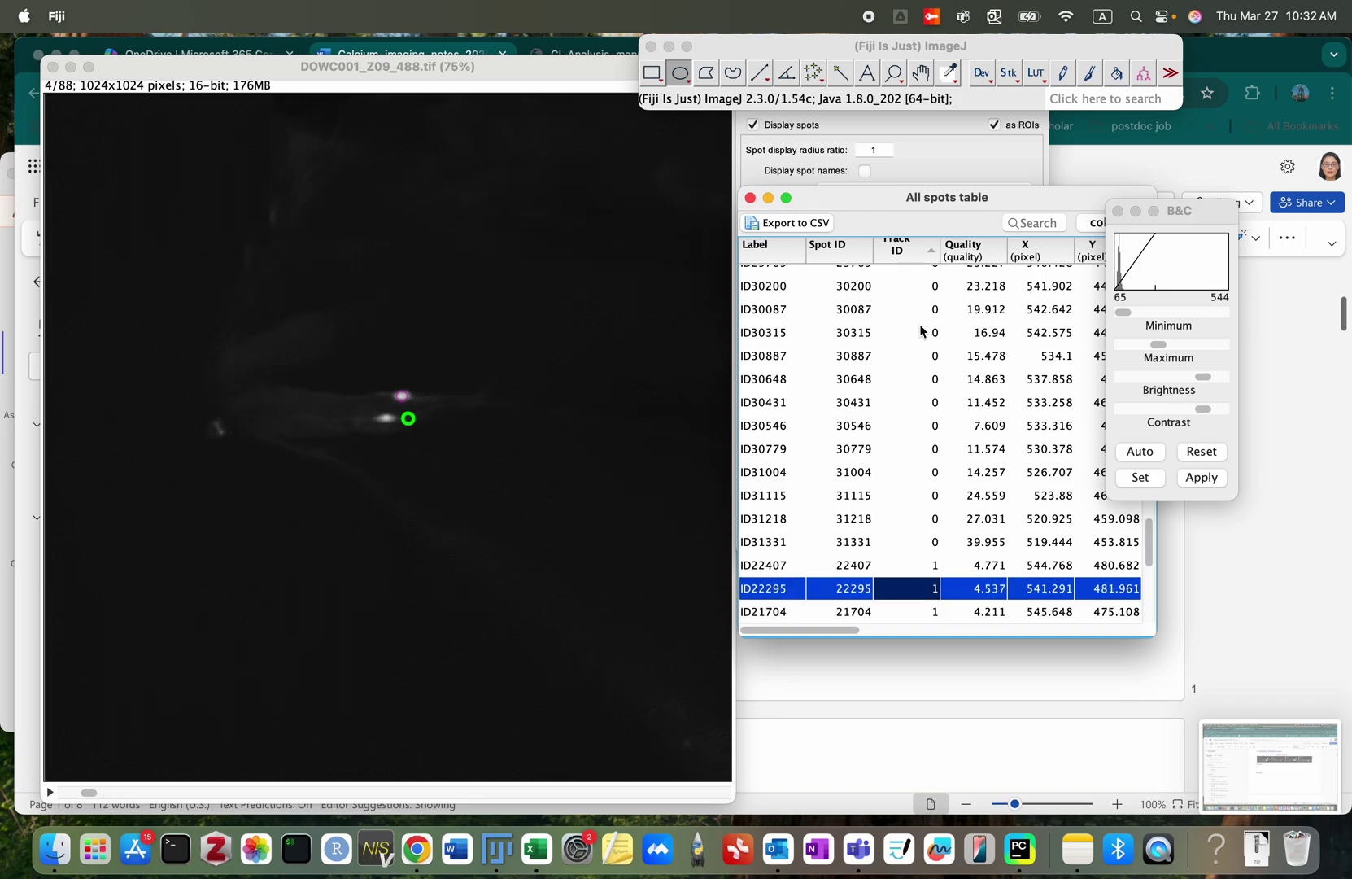
{"action": "key", "text": "Up"}
{"action": "key", "text": "Up"}
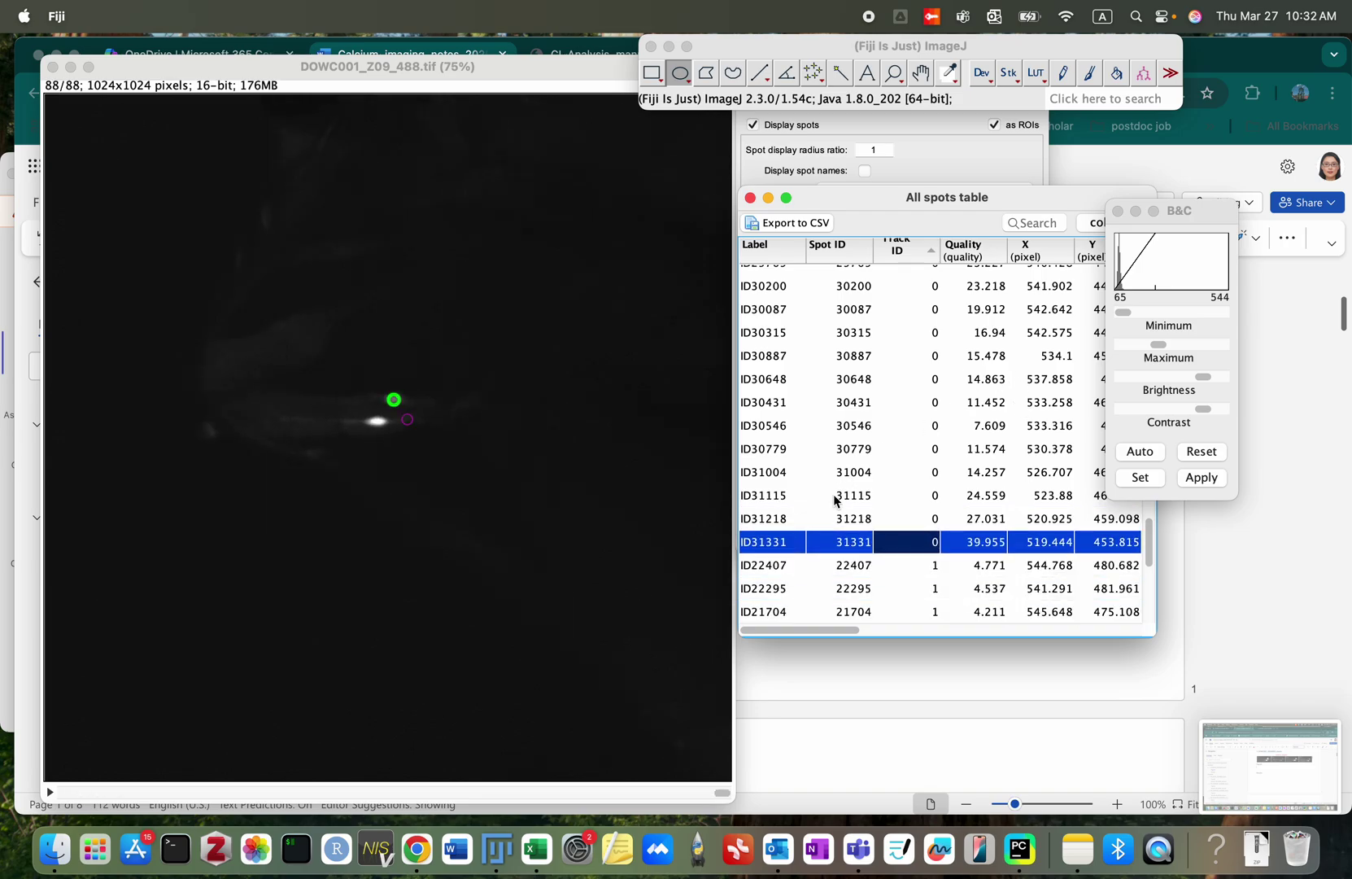
Step: Examine the spots of tracks 1, 2 and 3 down to ID30327 to see which structure each one marks
{"action": "key", "text": "Down"}
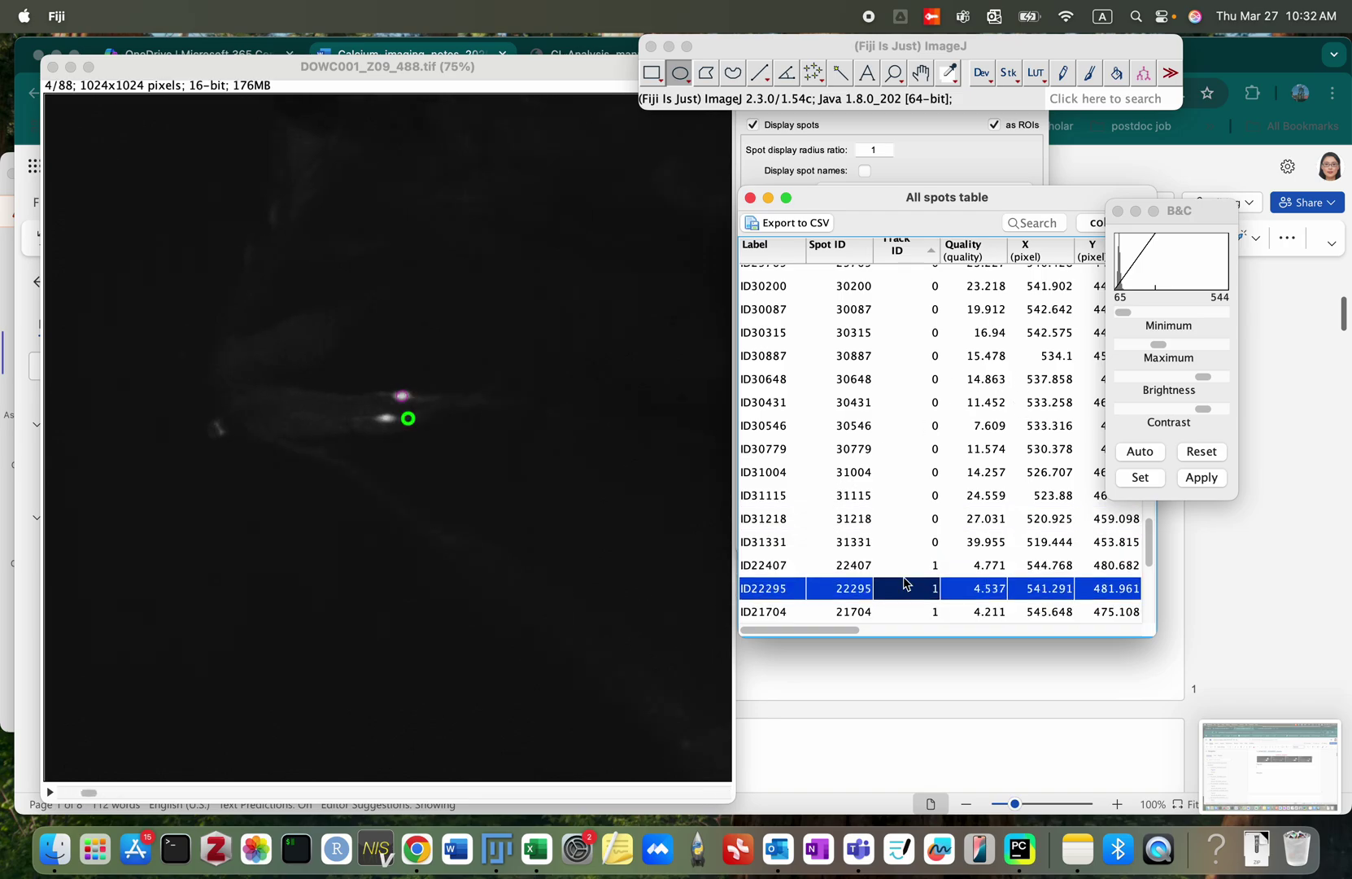
{"action": "key", "text": "Down"}
{"action": "key", "text": "Down"}
{"action": "key", "text": "Down"}
{"action": "key", "text": "Down"}
{"action": "key", "text": "Down"}
{"action": "key", "text": "Down"}
{"action": "key", "text": "Down"}
{"action": "key", "text": "Down"}
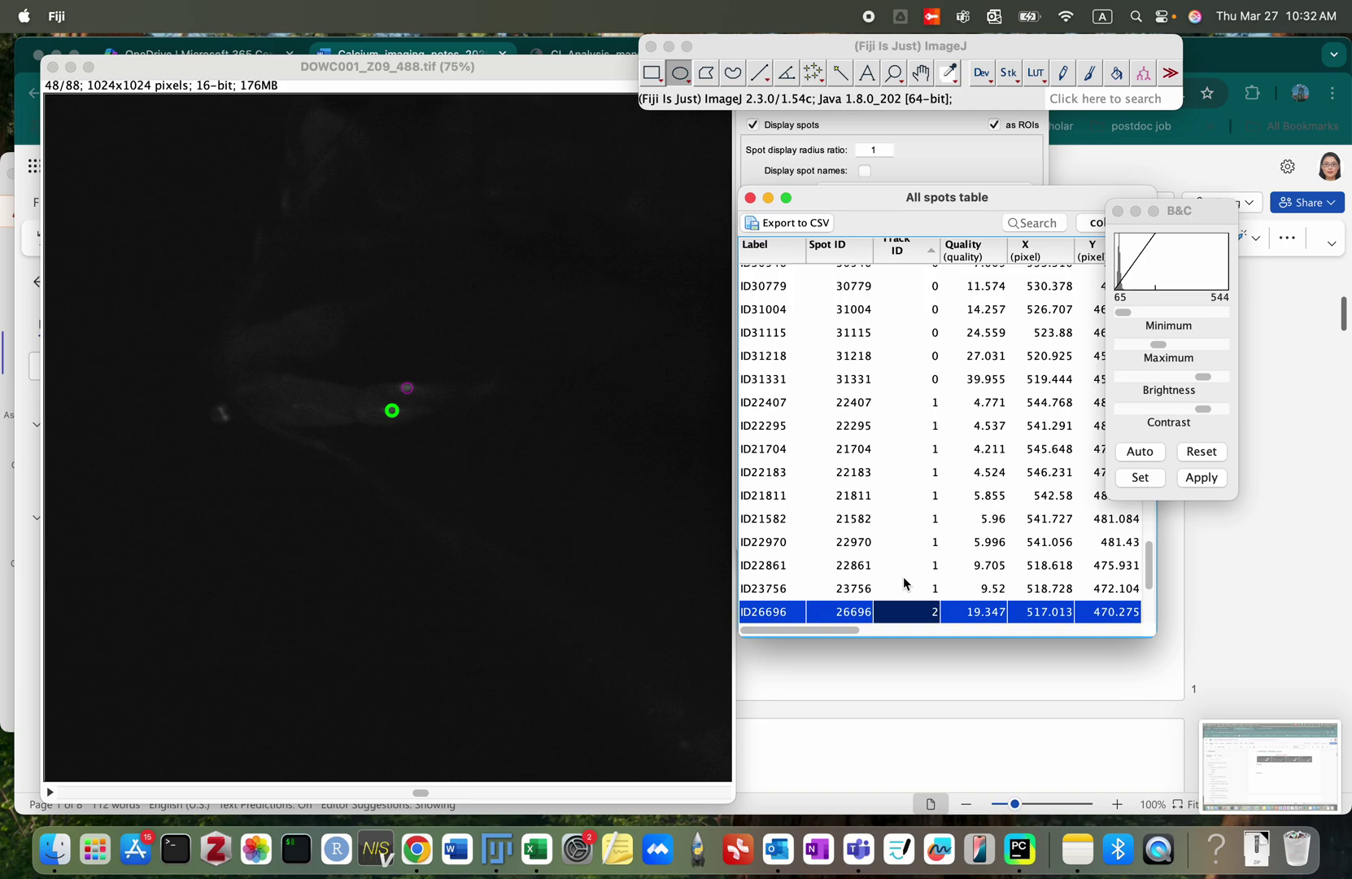
{"action": "key", "text": "Up"}
{"action": "key", "text": "Down"}
{"action": "key", "text": "Down"}
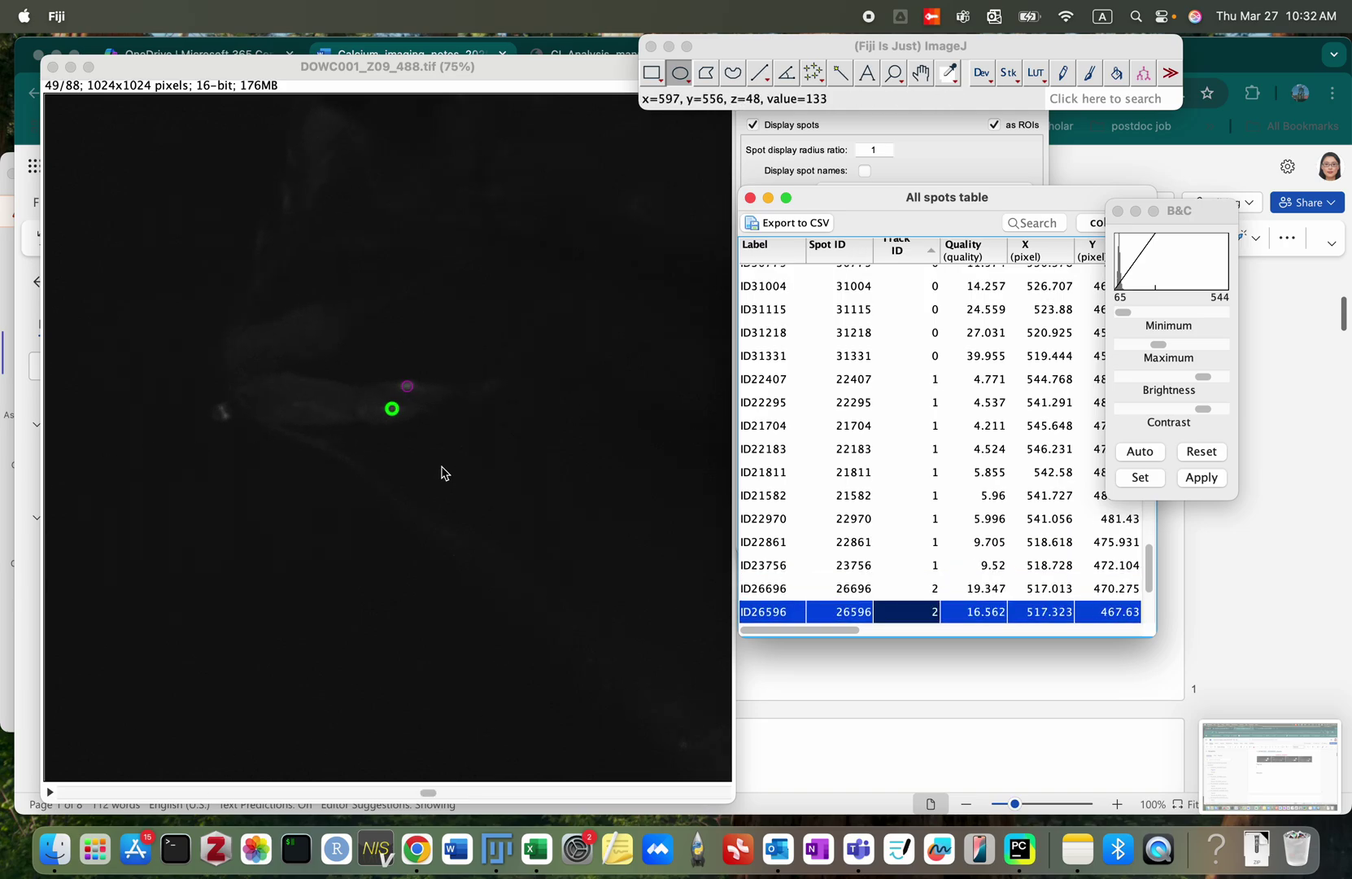
{"action": "key", "text": "Down"}
{"action": "key", "text": "Down"}
{"action": "key", "text": "Down"}
{"action": "key", "text": "Down"}
{"action": "key", "text": "Down"}
{"action": "key", "text": "Down"}
{"action": "key", "text": "Down"}
{"action": "key", "text": "Down"}
{"action": "key", "text": "Down"}
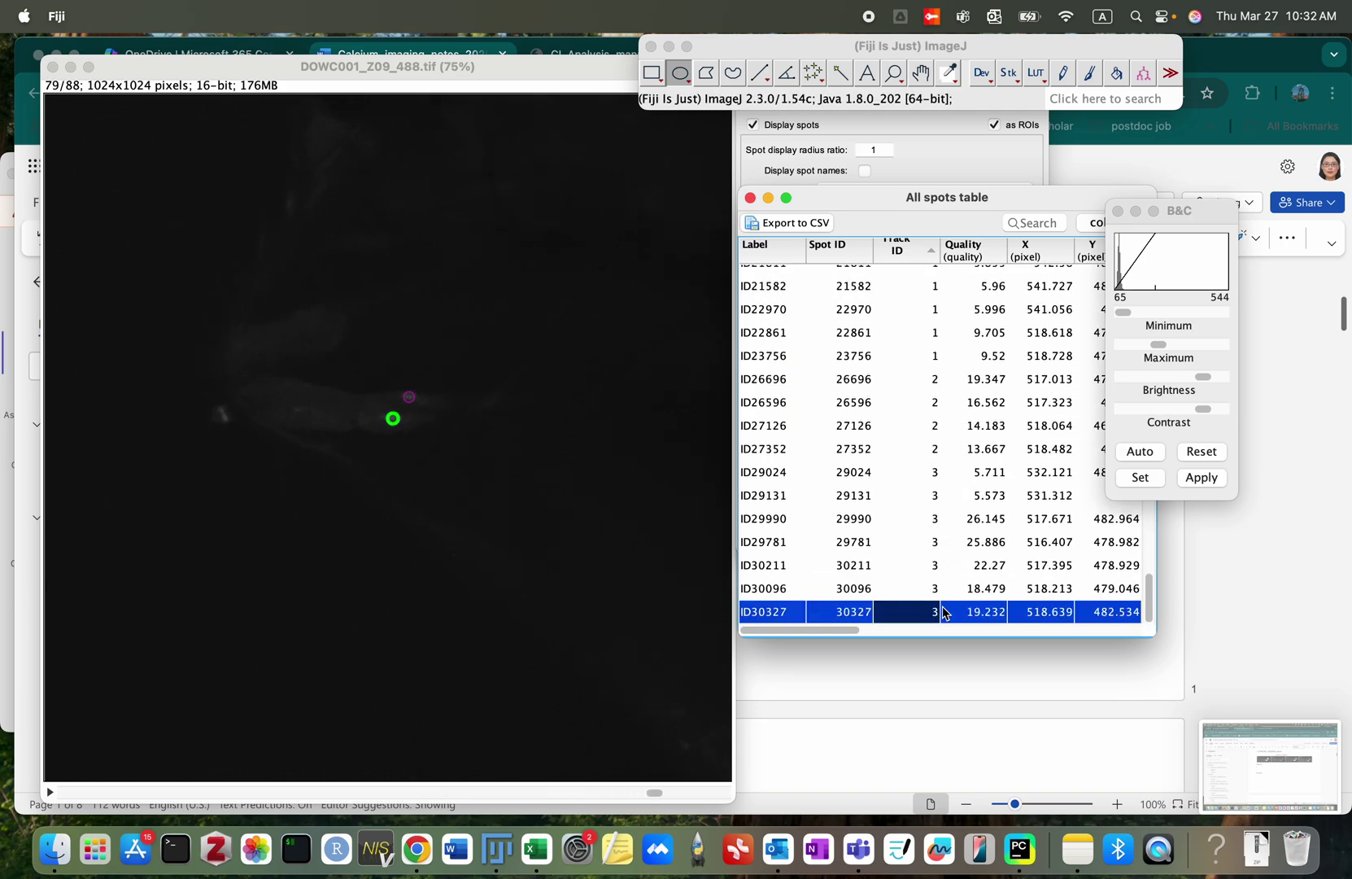
Step: Review the spots of tracks 3, 2 and 1 in reverse order, back to the first track 1 spot ID22407
{"action": "key", "text": "Up"}
{"action": "key", "text": "Up"}
{"action": "key", "text": "Up"}
{"action": "key", "text": "Up"}
{"action": "key", "text": "Up"}
{"action": "key", "text": "Up"}
{"action": "key", "text": "Up"}
{"action": "key", "text": "Up"}
{"action": "key", "text": "Up"}
{"action": "key", "text": "Up"}
{"action": "key", "text": "Up"}
{"action": "key", "text": "Up"}
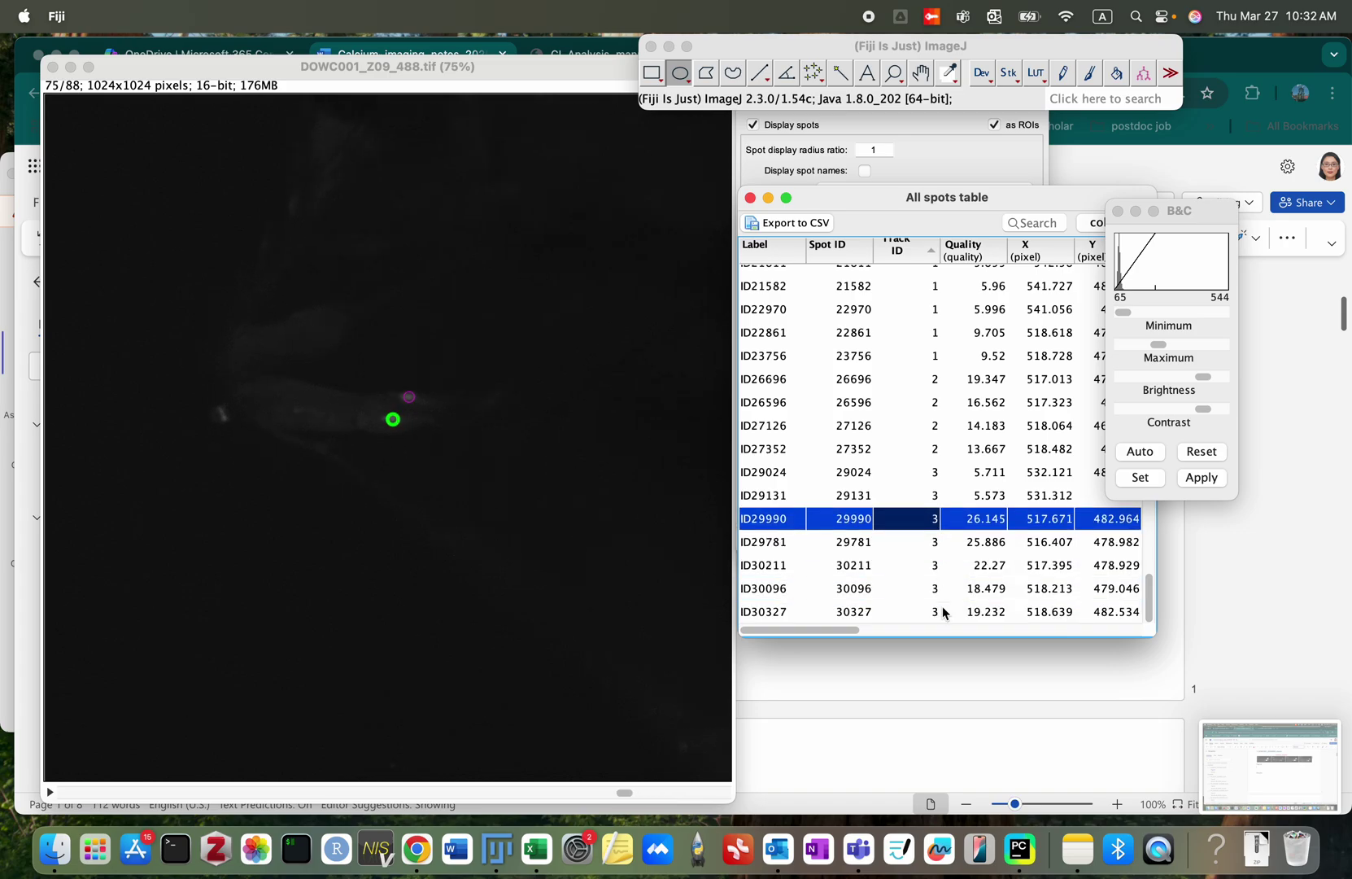
{"action": "key", "text": "Up"}
{"action": "key", "text": "Up"}
{"action": "key", "text": "Up"}
{"action": "key", "text": "Up"}
{"action": "key", "text": "Up"}
{"action": "key", "text": "Up"}
{"action": "key", "text": "Up"}
{"action": "key", "text": "Up"}
{"action": "key", "text": "Up"}
{"action": "key", "text": "Up"}
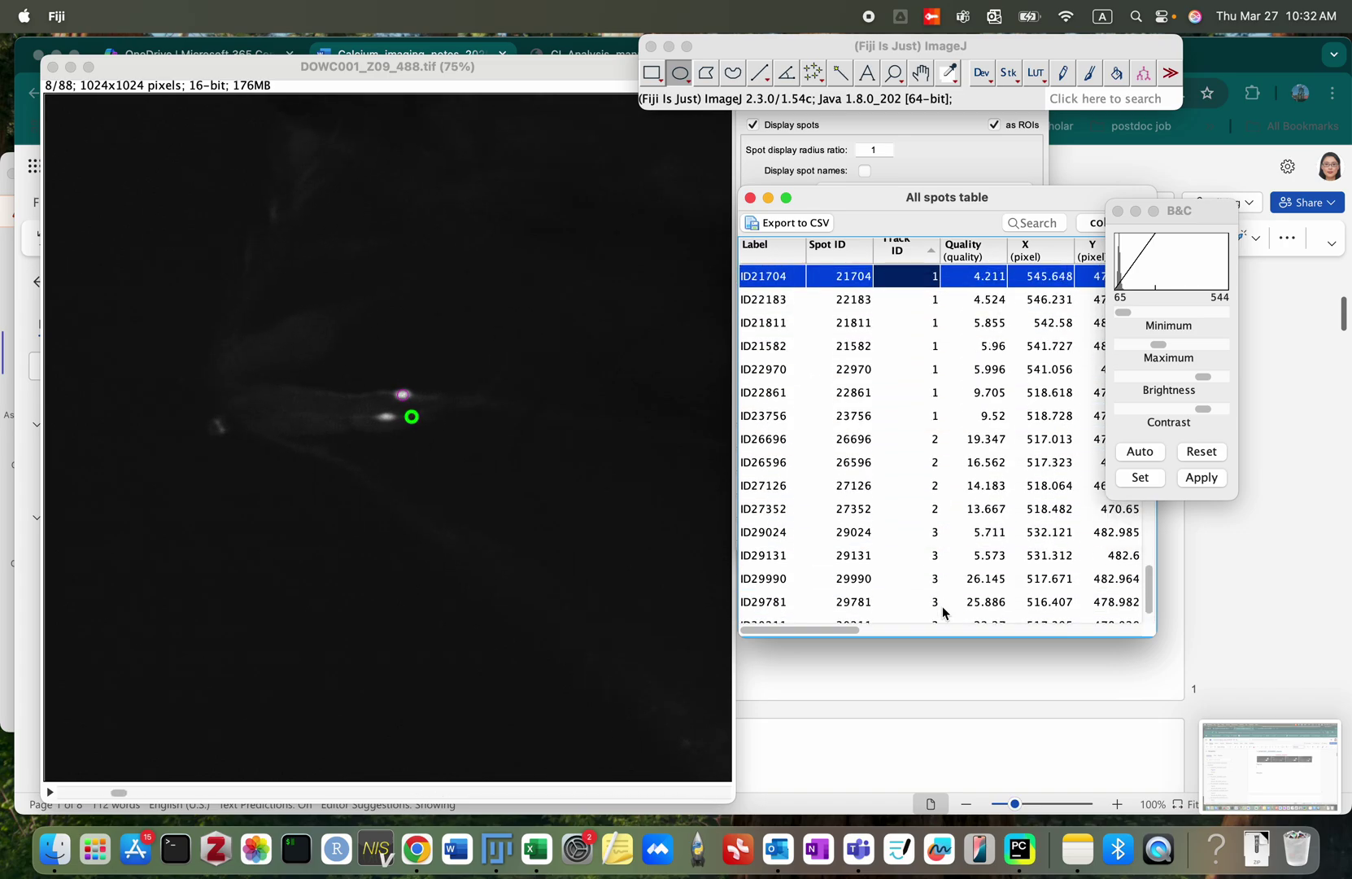
{"action": "key", "text": "Down"}
{"action": "key", "text": "Down"}
{"action": "key", "text": "Down"}
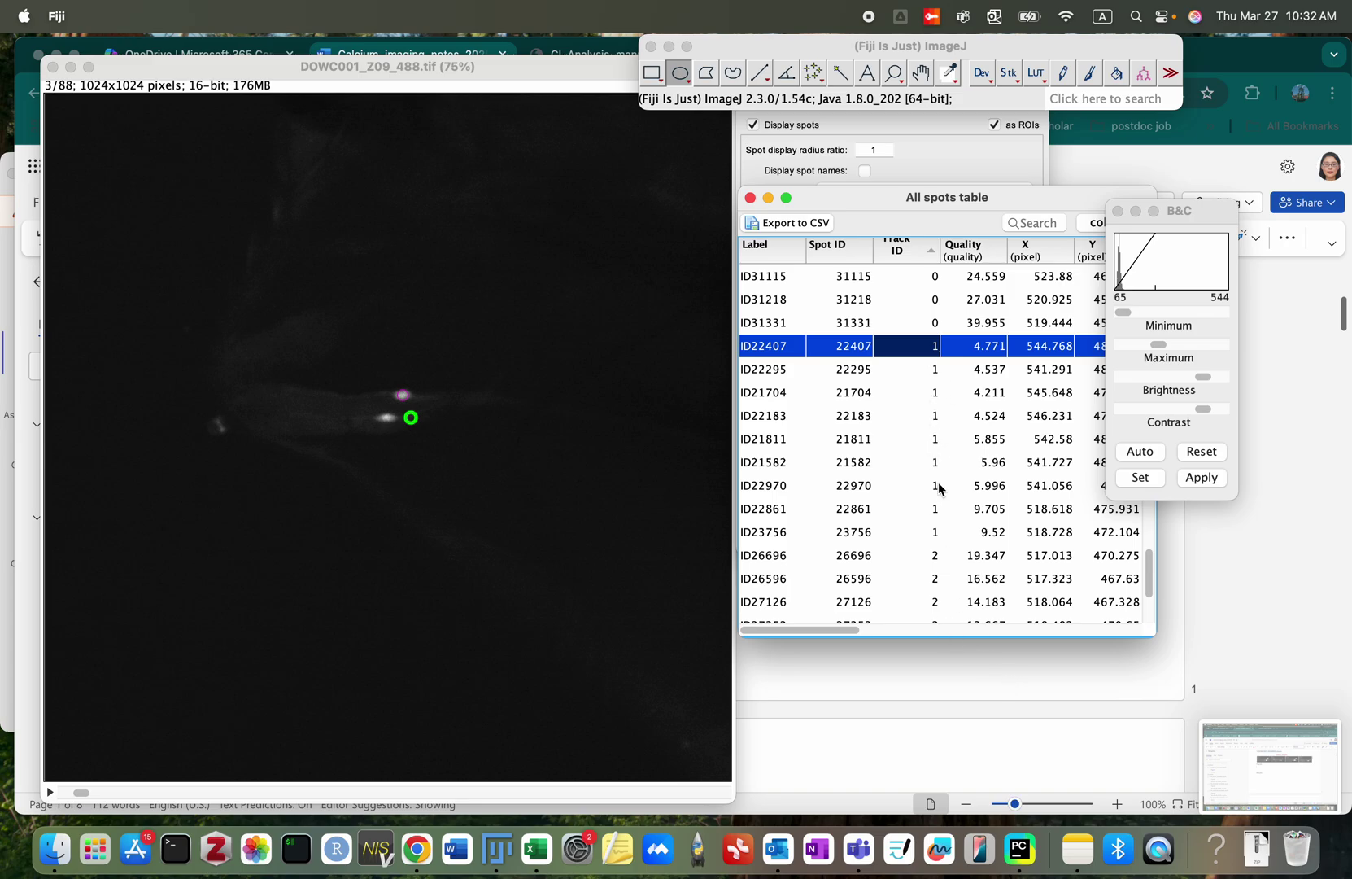
Step: Switch to the Mean_Intensity09 workbook in Excel and delete rows 90 to 109, covering all spots of tracks 1, 2 and 3
{"action": "scroll", "coordinate": [976, 556], "scroll_direction": "down", "scroll_amount": 3}
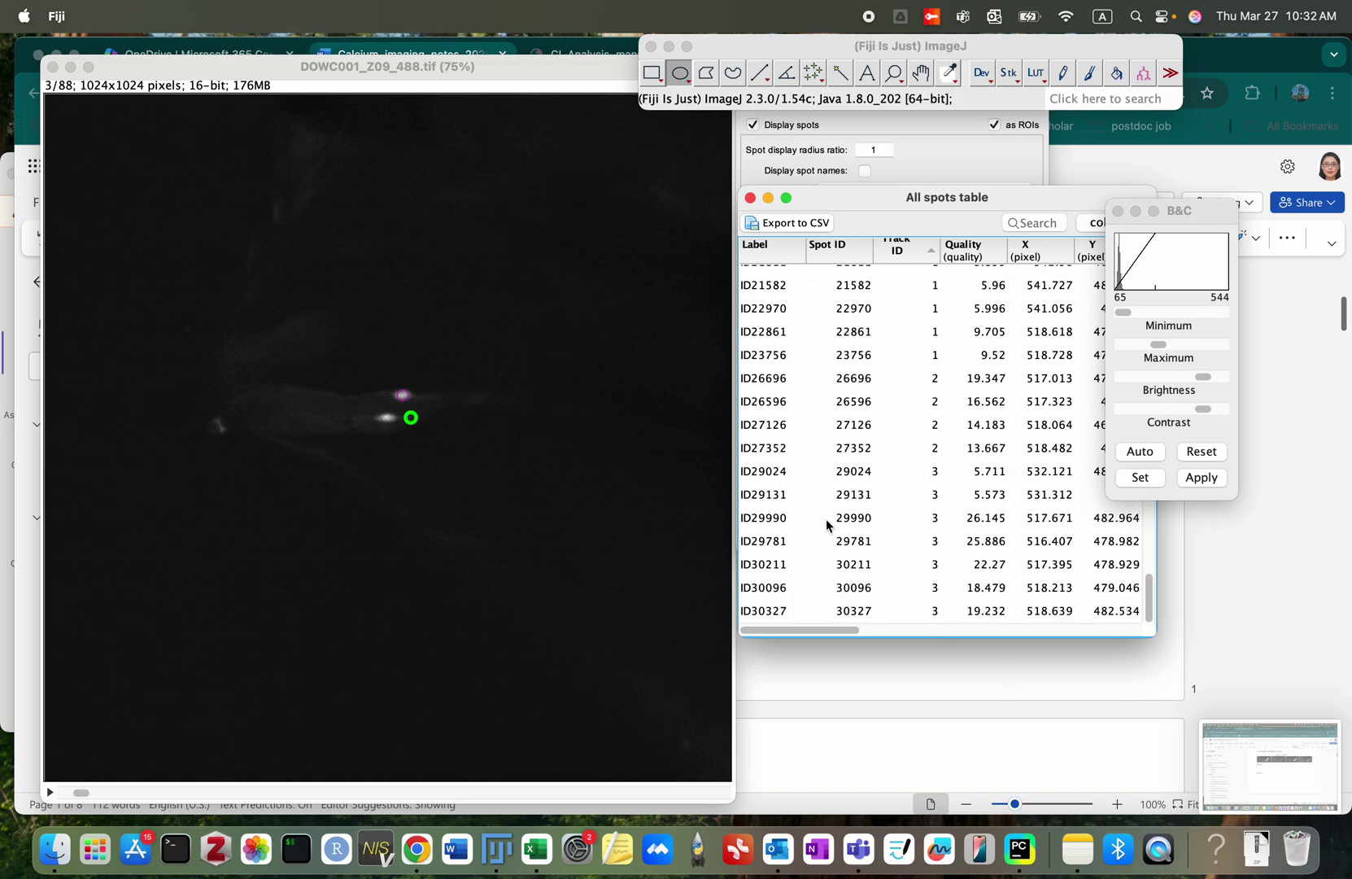
{"action": "key", "text": "super+Tab"}
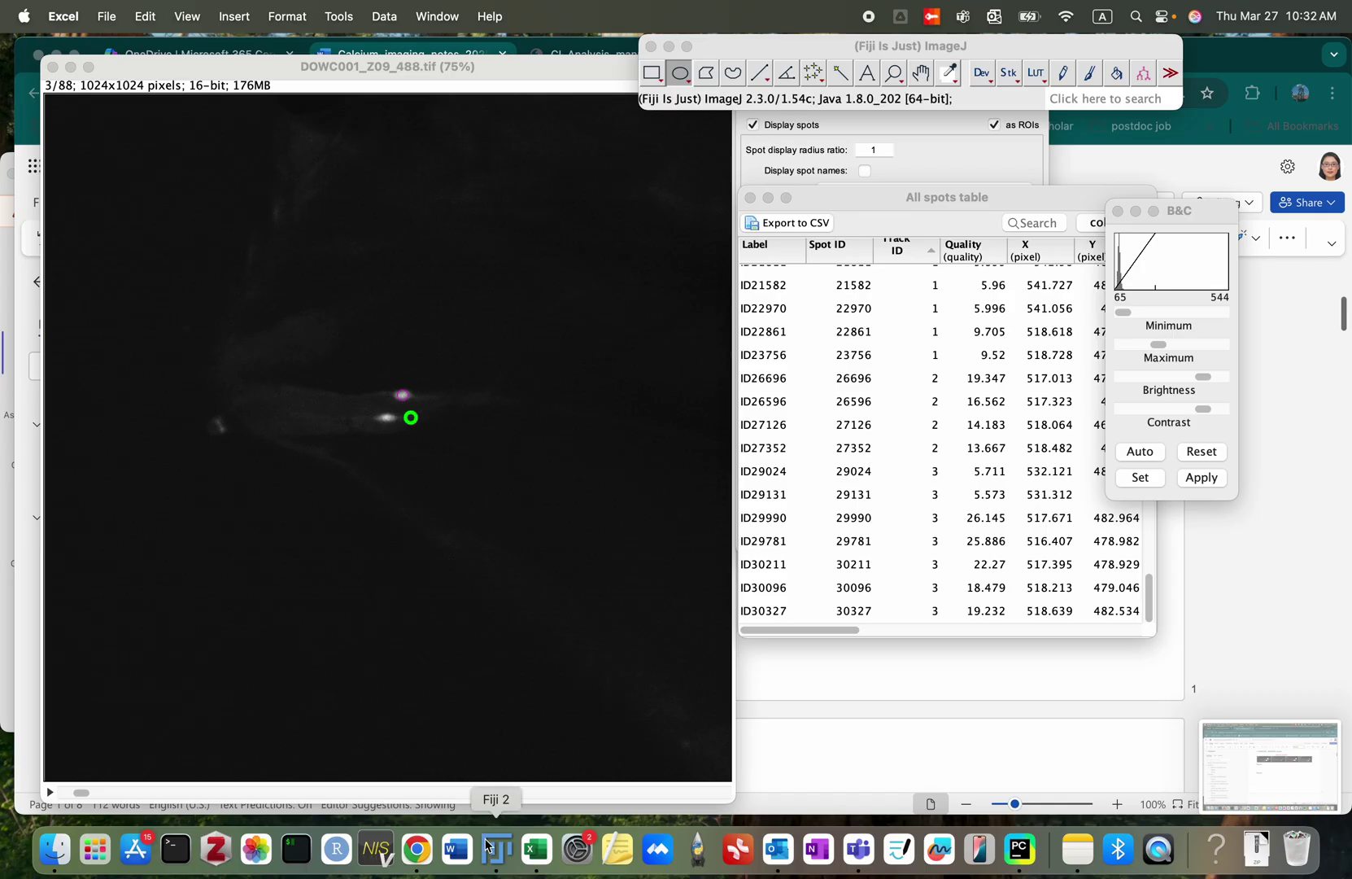
{"action": "right_click", "coordinate": [525, 860]}
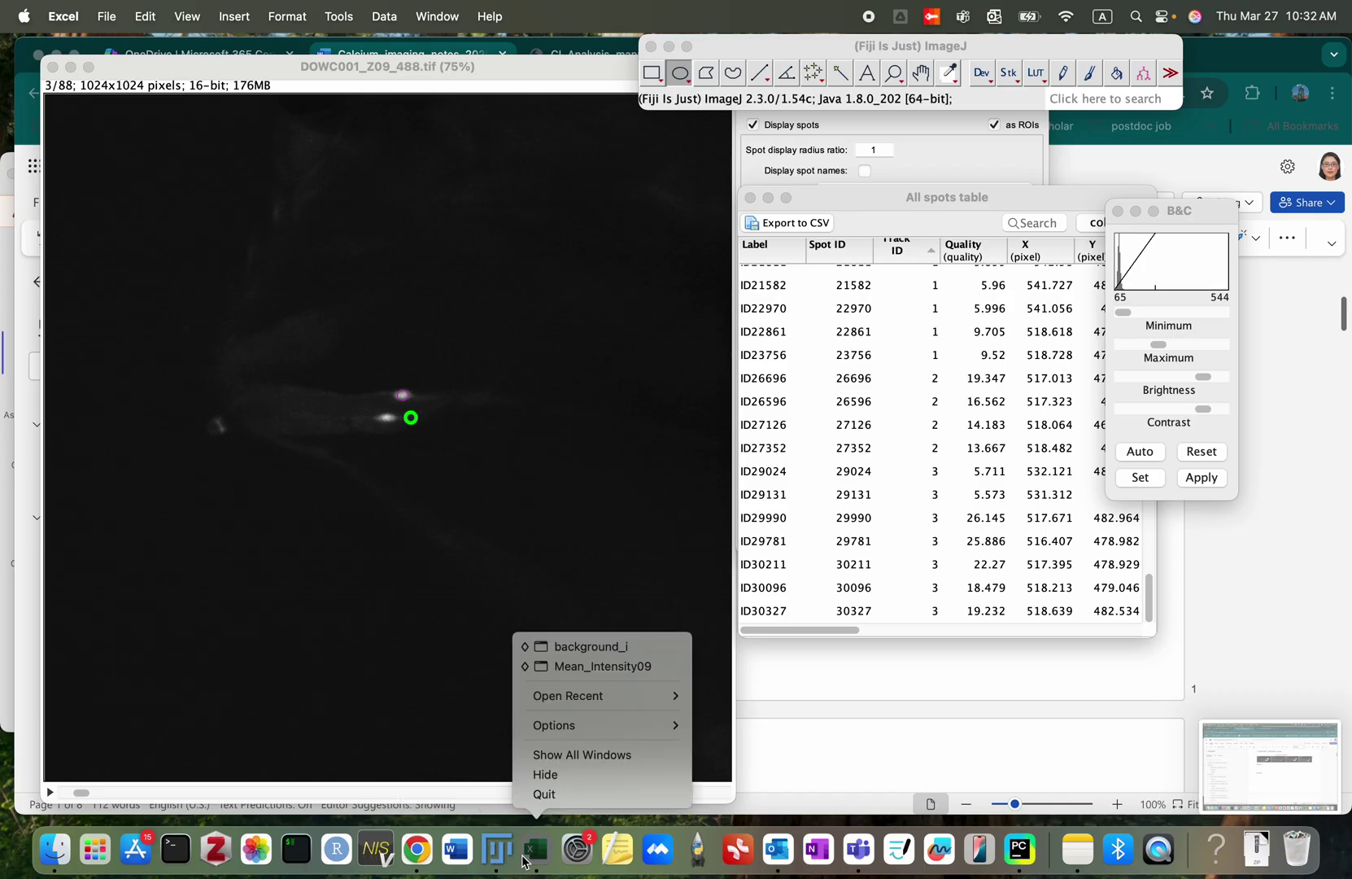
{"action": "left_click", "coordinate": [651, 667]}
{"action": "scroll", "coordinate": [310, 431], "scroll_direction": "down", "scroll_amount": 20}
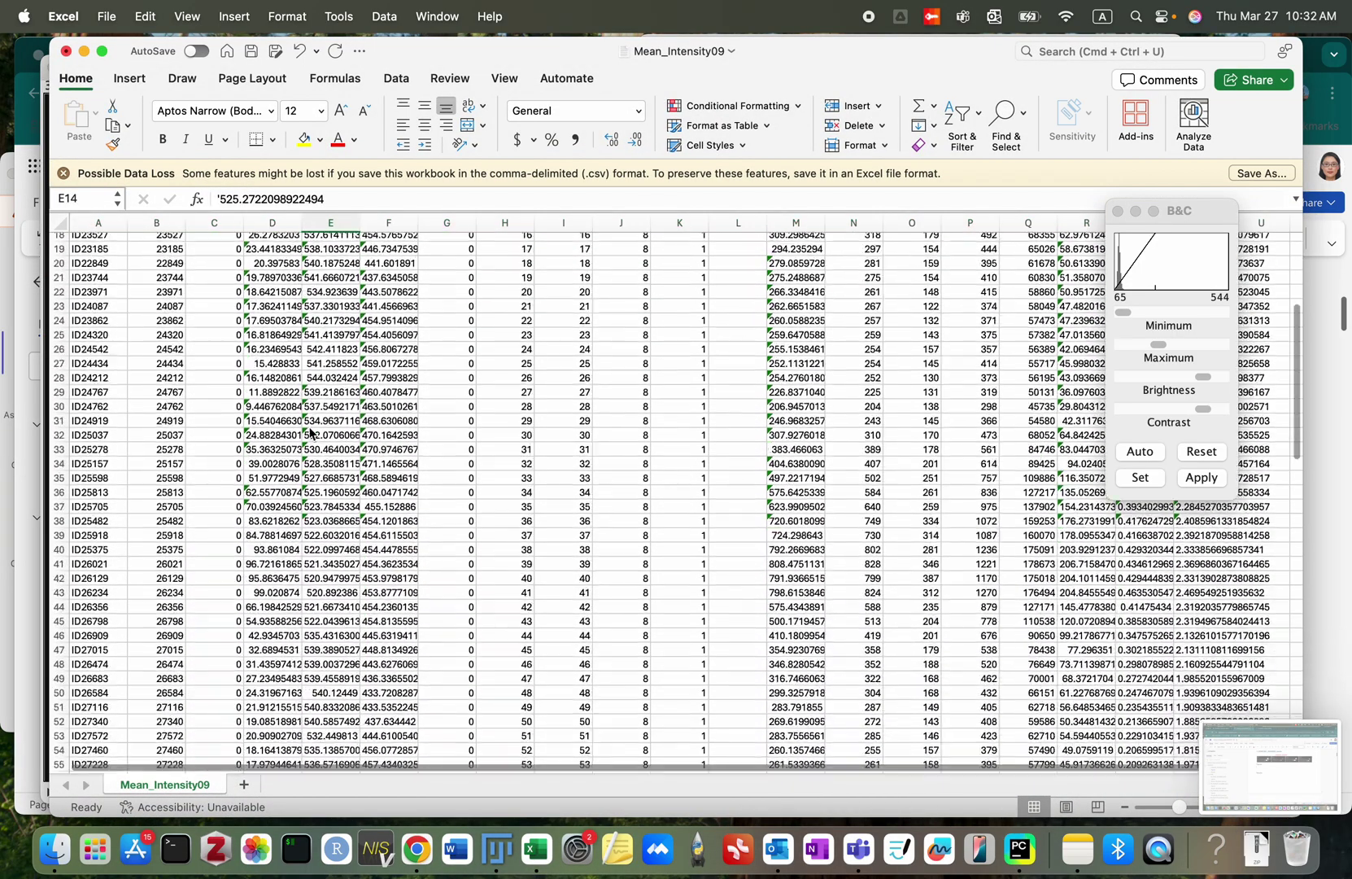
{"action": "scroll", "coordinate": [310, 433], "scroll_direction": "up", "scroll_amount": 2}
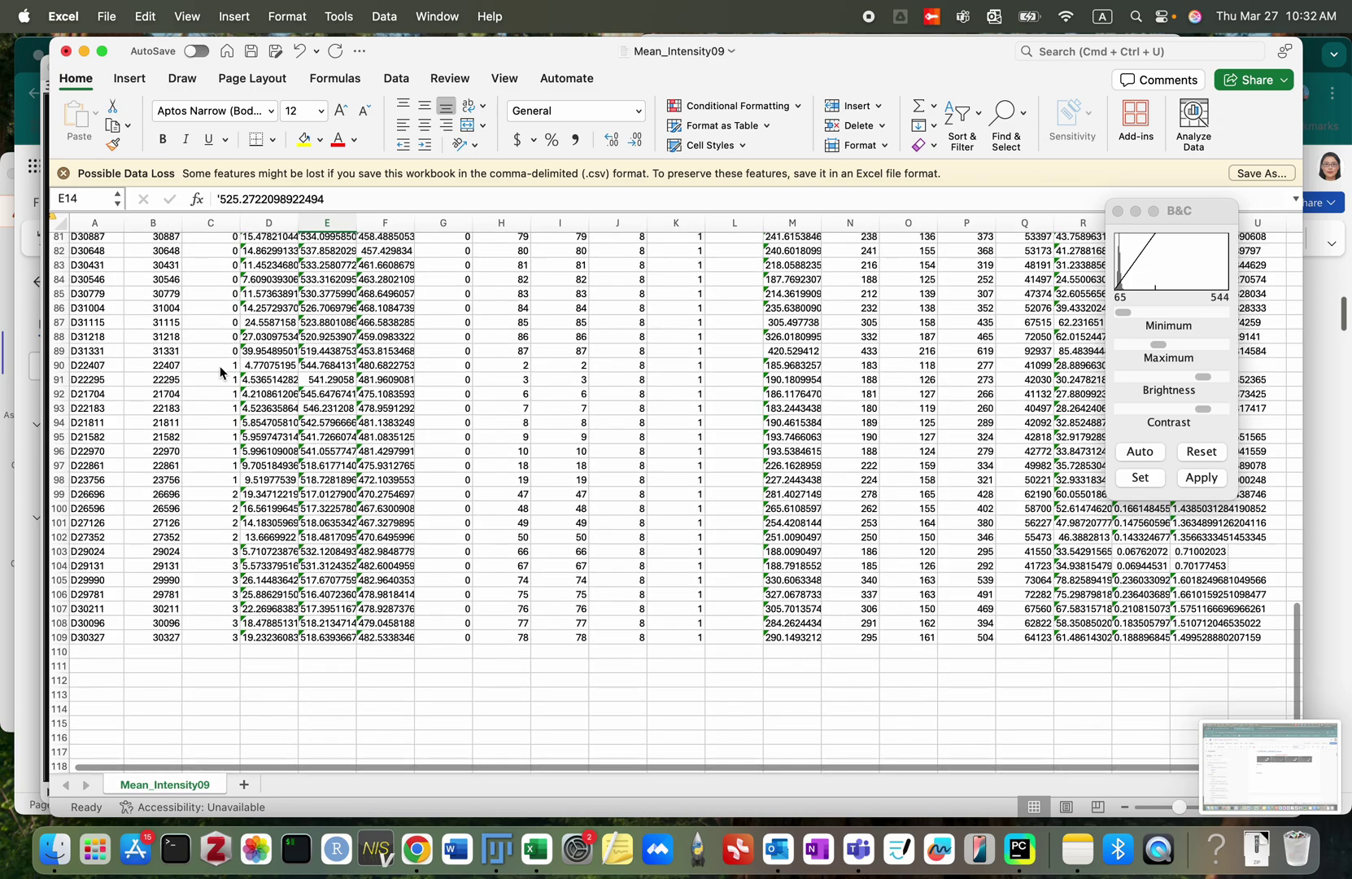
{"action": "left_click", "coordinate": [217, 363]}
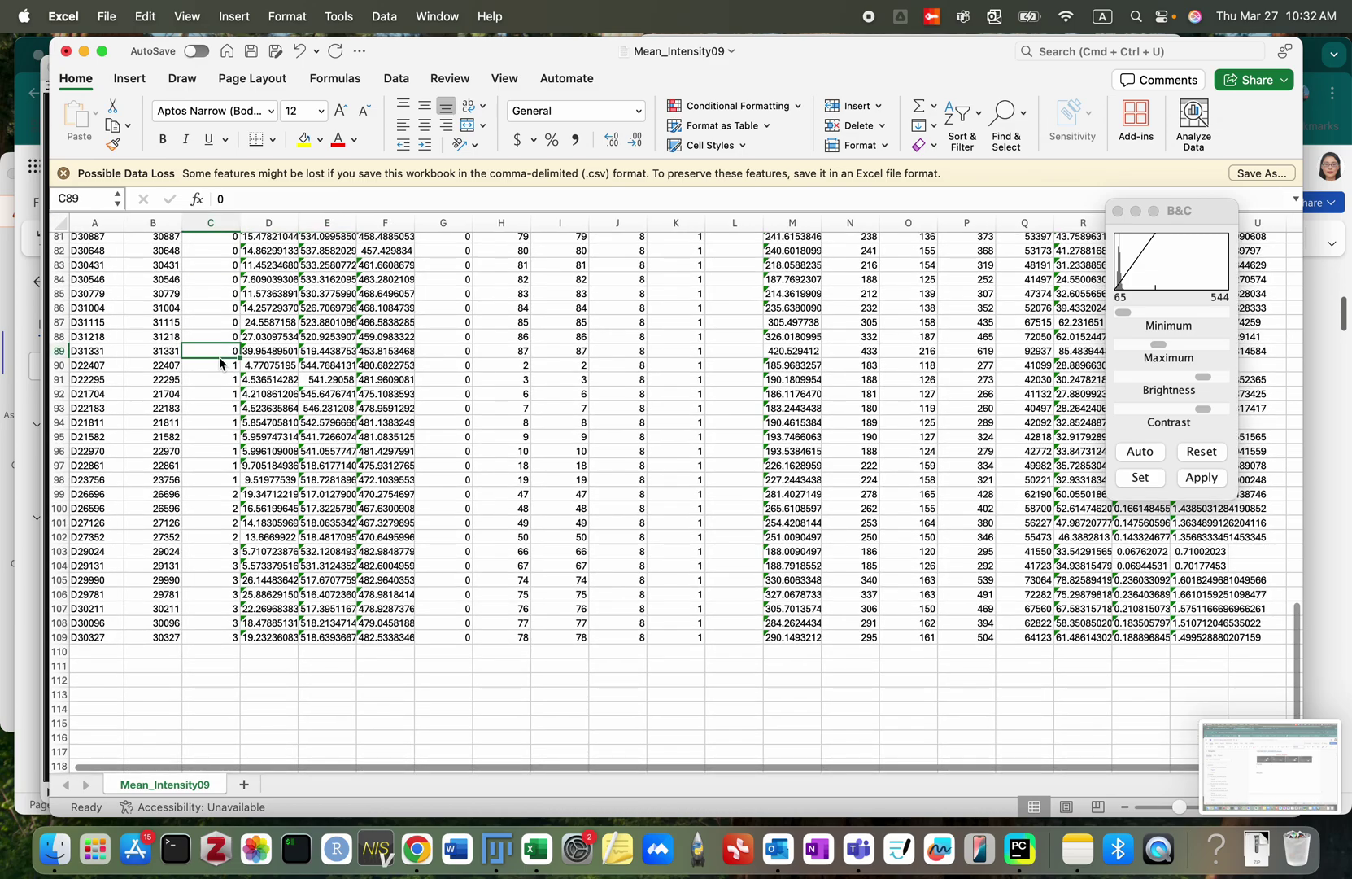
{"action": "left_click", "coordinate": [59, 365]}
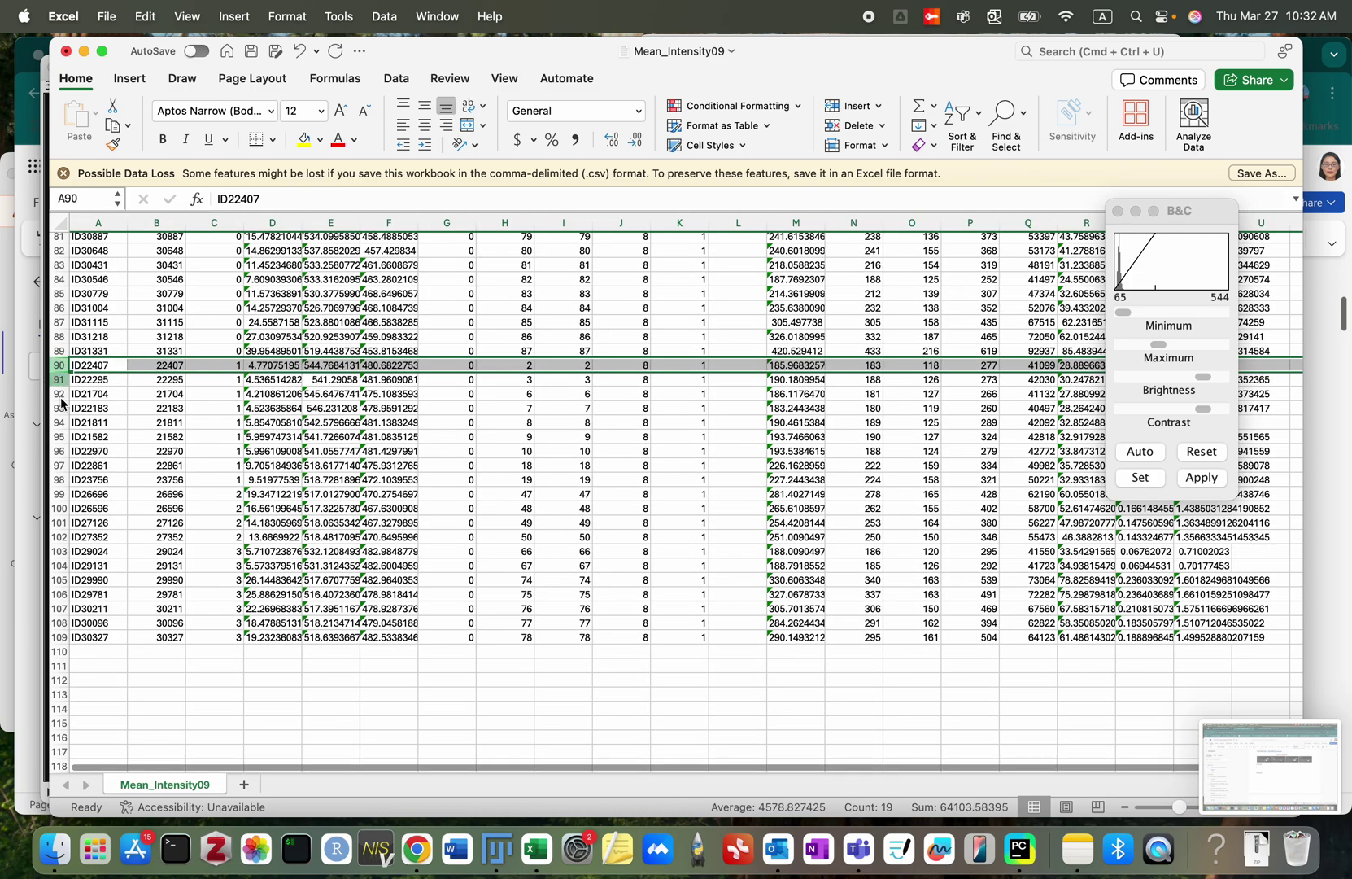
{"action": "left_click", "coordinate": [59, 637], "text": "shift"}
{"action": "right_click", "coordinate": [293, 506]}
{"action": "left_click", "coordinate": [346, 600]}
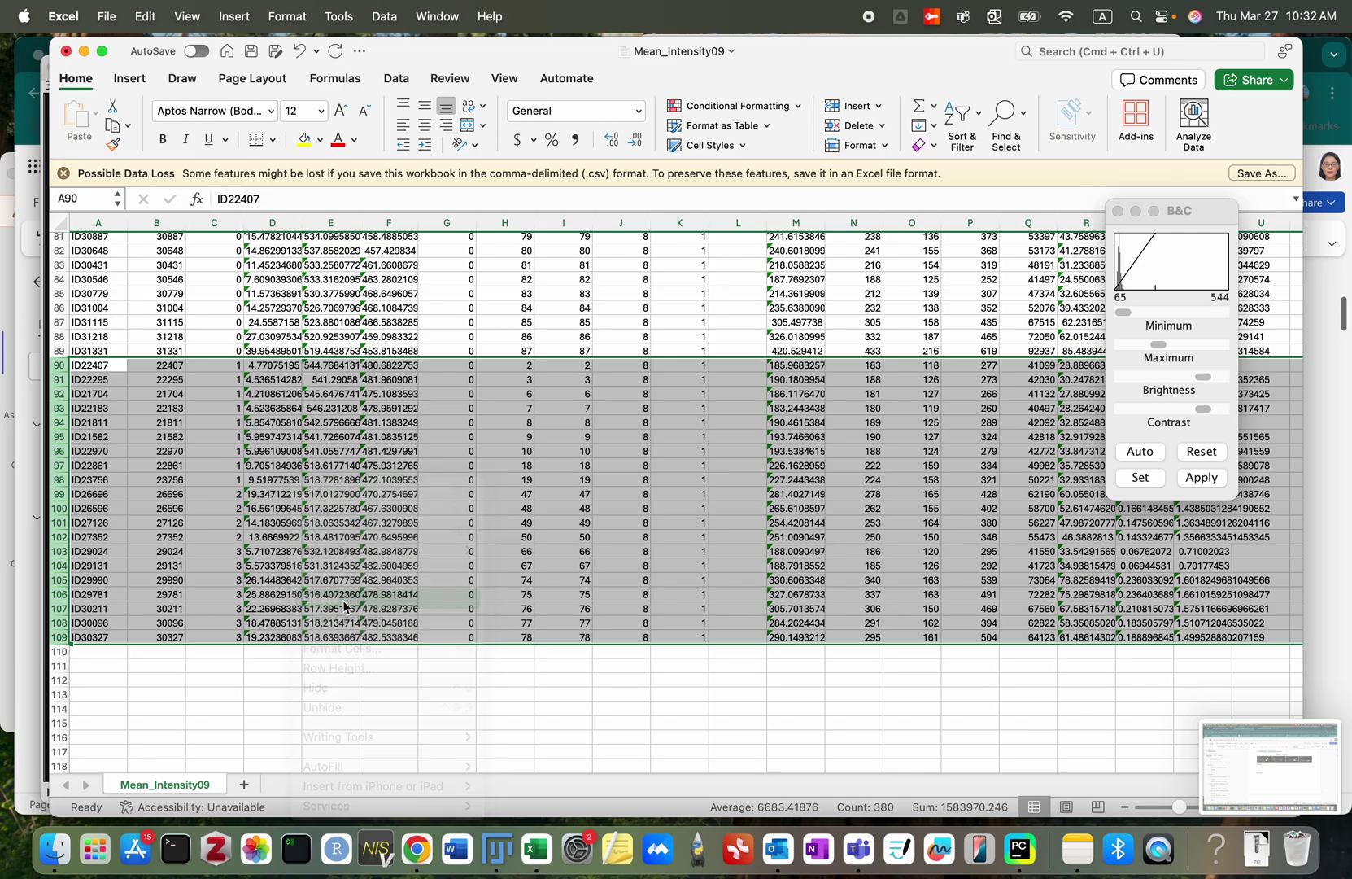
Step: Check the POSITION_T column for repeated frames by highlighting duplicate values with light red fill and dark red text
{"action": "scroll", "coordinate": [538, 444], "scroll_direction": "up", "scroll_amount": 20}
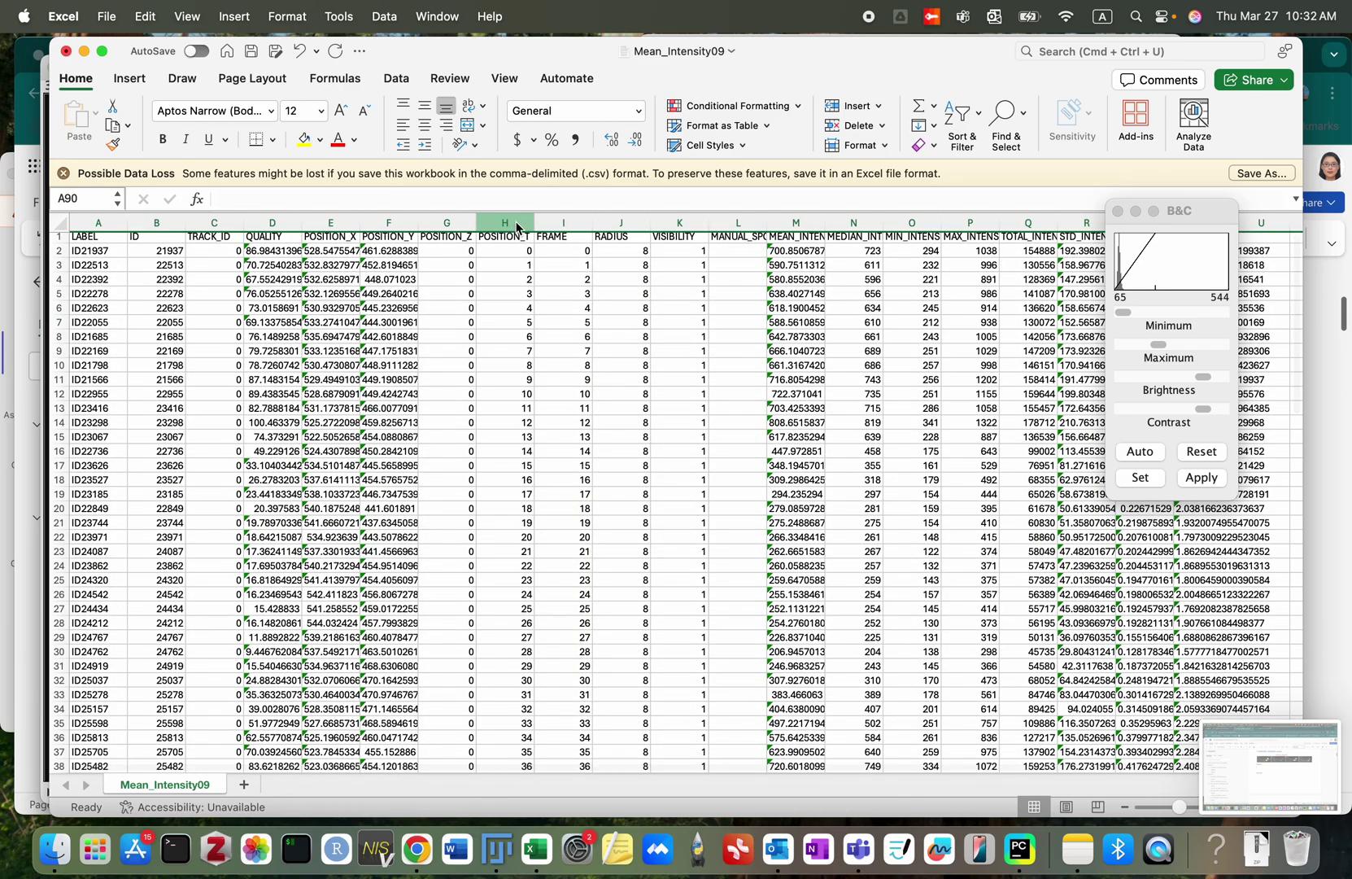
{"action": "left_click", "coordinate": [518, 225]}
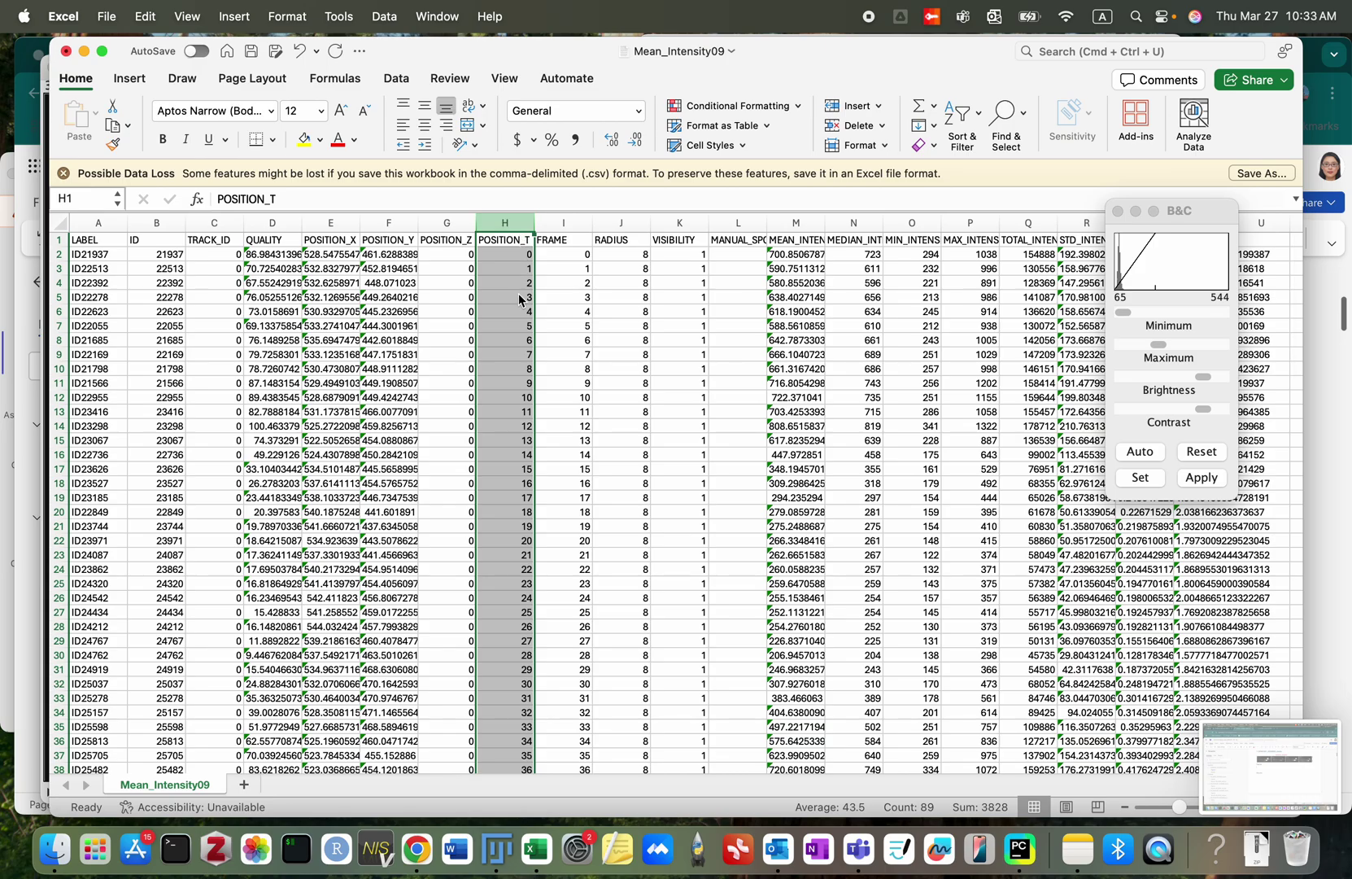
{"action": "scroll", "coordinate": [502, 469], "scroll_direction": "down", "scroll_amount": 18}
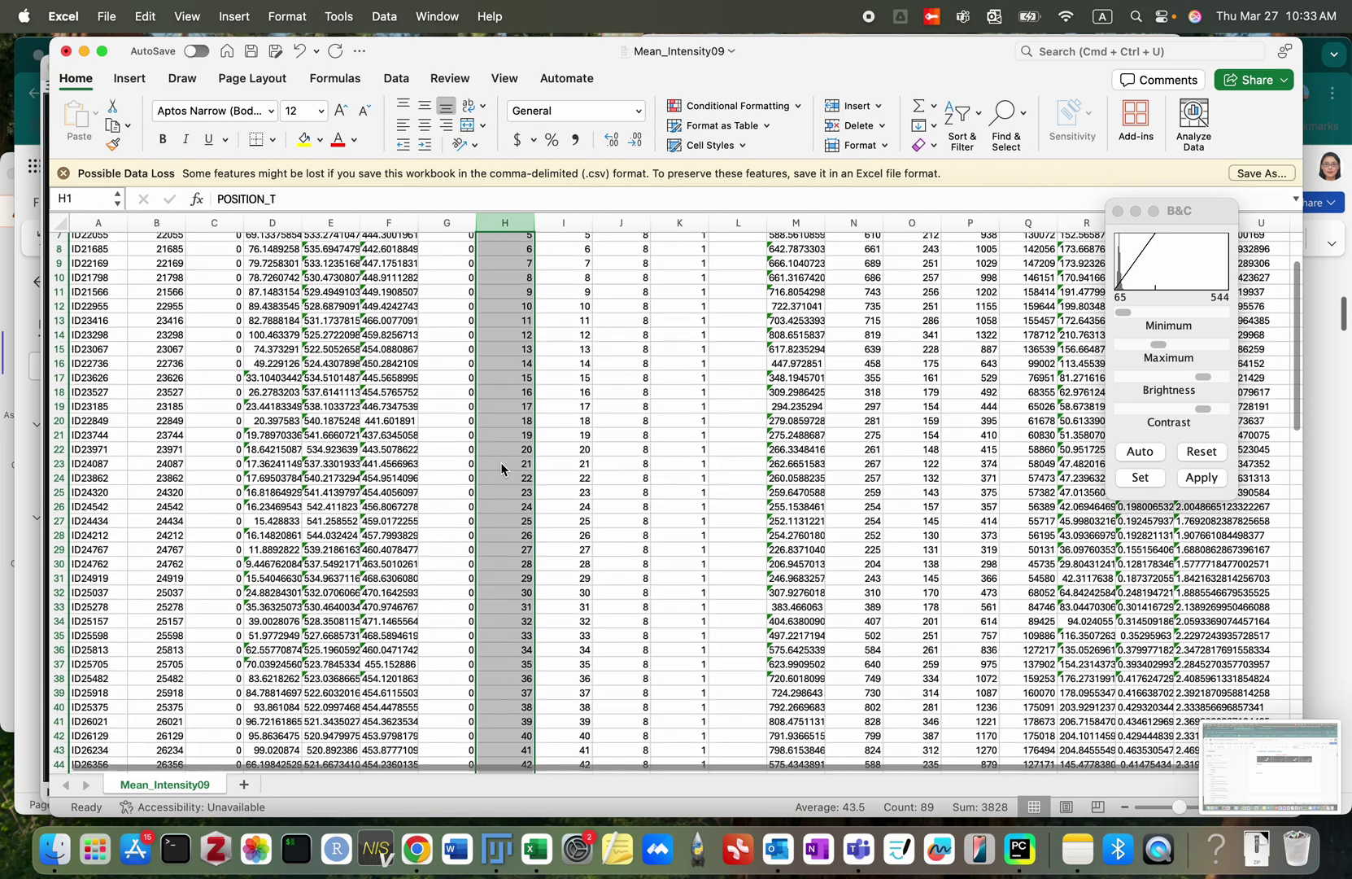
{"action": "scroll", "coordinate": [502, 468], "scroll_direction": "up", "scroll_amount": 18}
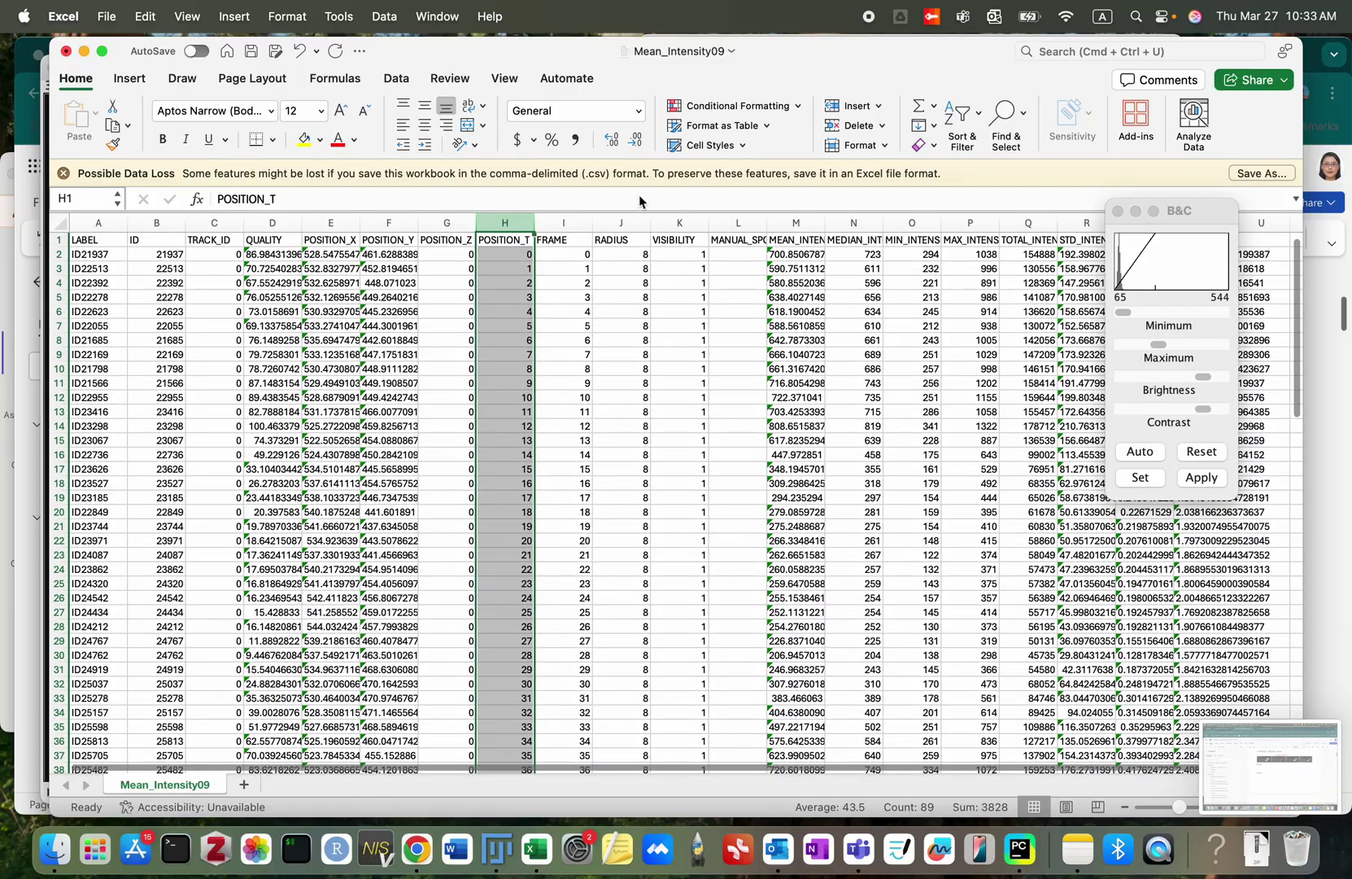
{"action": "left_click", "coordinate": [732, 105]}
{"action": "mouse_move", "coordinate": [800, 135]}
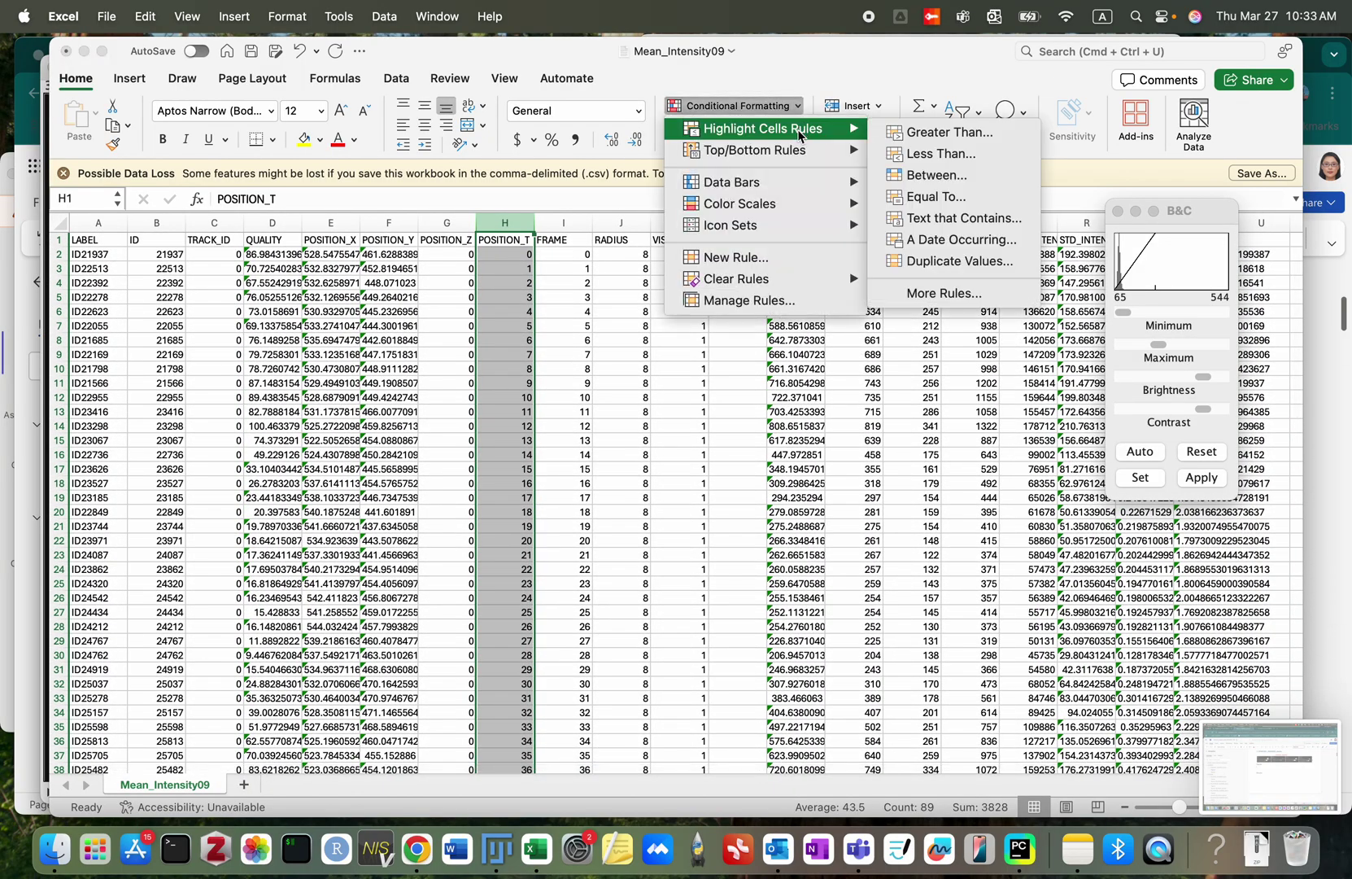
{"action": "left_click", "coordinate": [952, 261]}
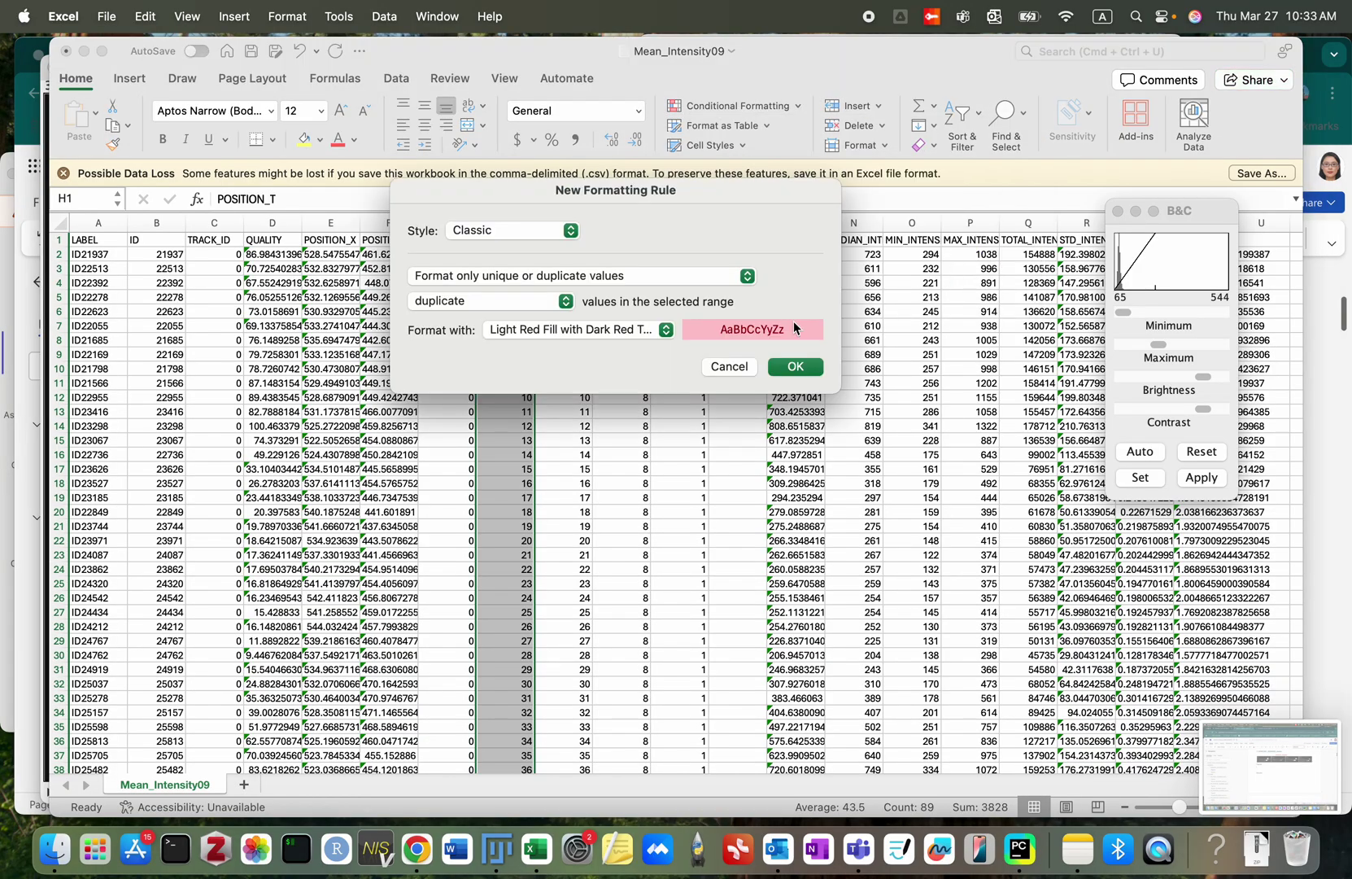
{"action": "left_click", "coordinate": [793, 367]}
{"action": "scroll", "coordinate": [583, 477], "scroll_direction": "down", "scroll_amount": 20}
{"action": "scroll", "coordinate": [575, 476], "scroll_direction": "up", "scroll_amount": 18}
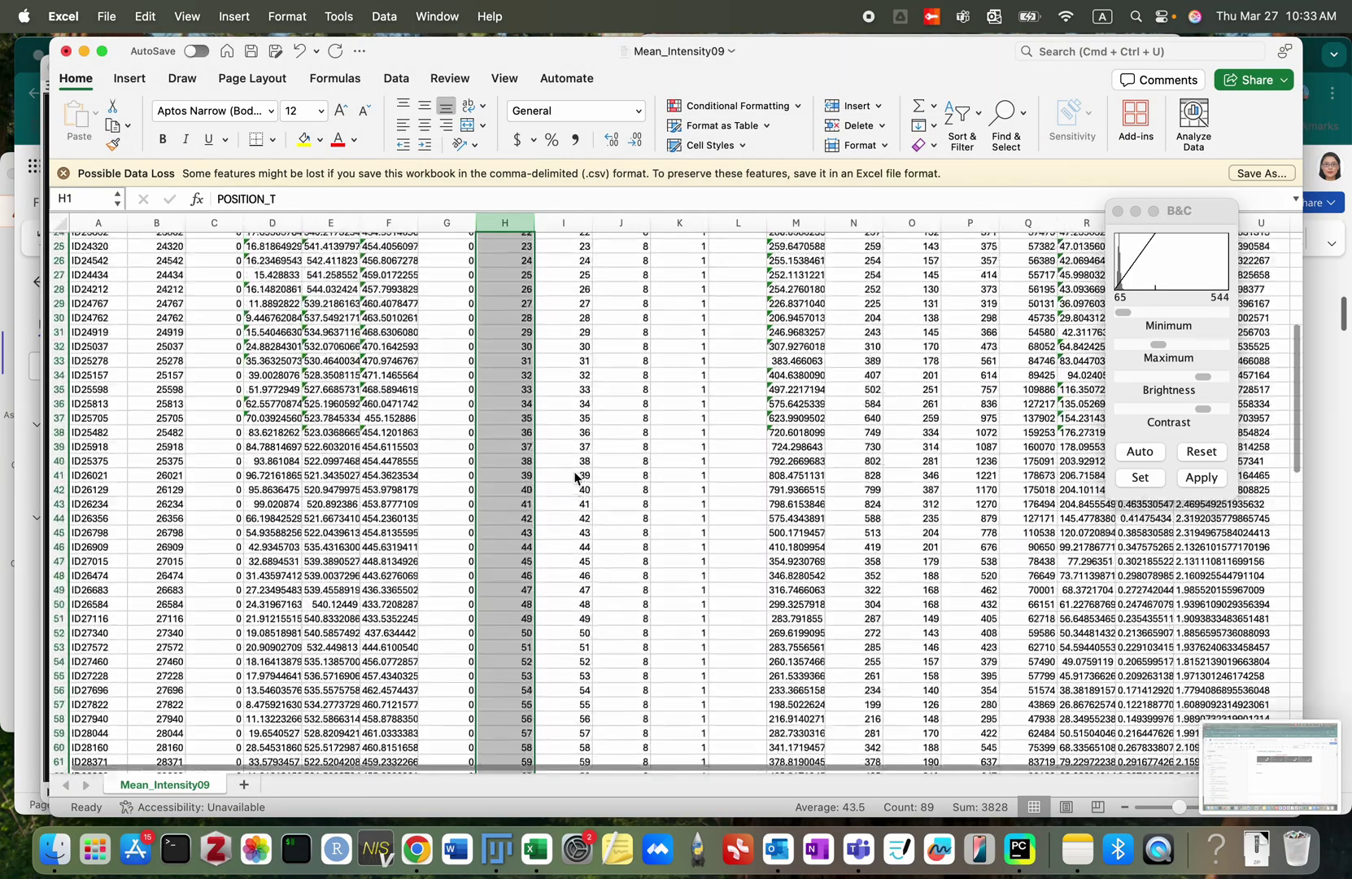
{"action": "scroll", "coordinate": [575, 477], "scroll_direction": "up", "scroll_amount": 8}
Step: Save the Mean_Intensity09 workbook and close it
{"action": "left_click", "coordinate": [801, 368]}
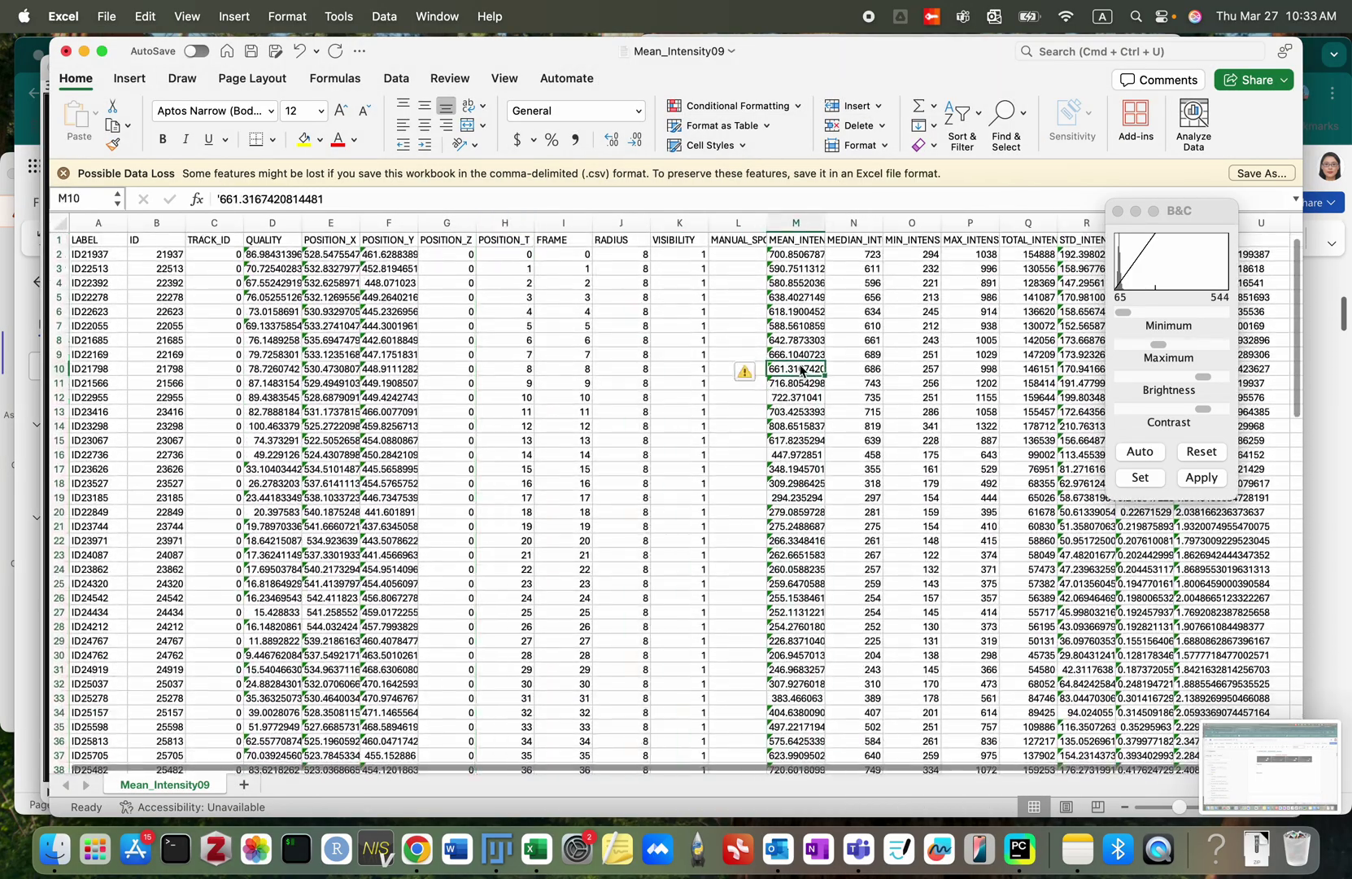
{"action": "left_click", "coordinate": [251, 50]}
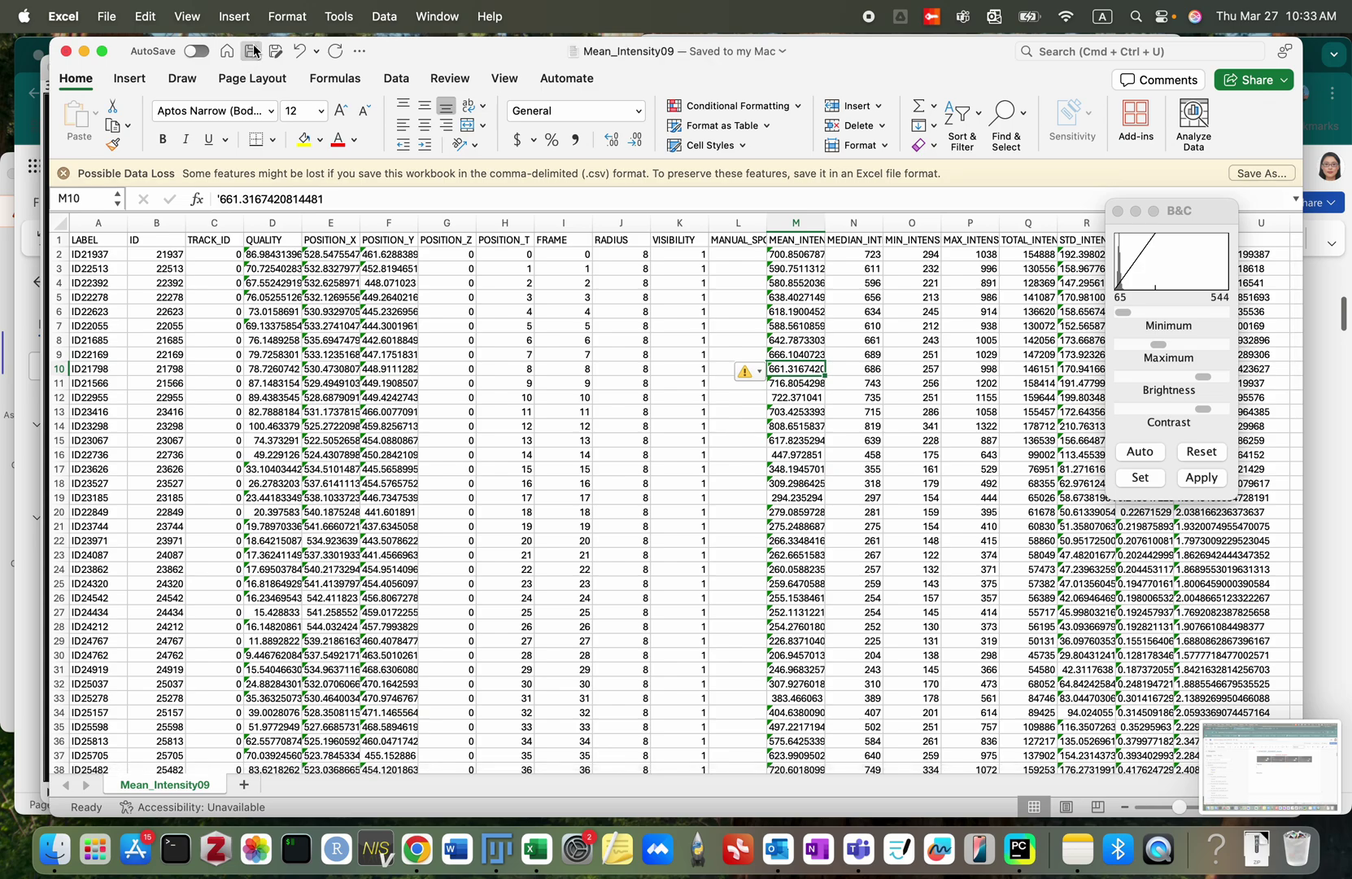
{"action": "left_click", "coordinate": [66, 51]}
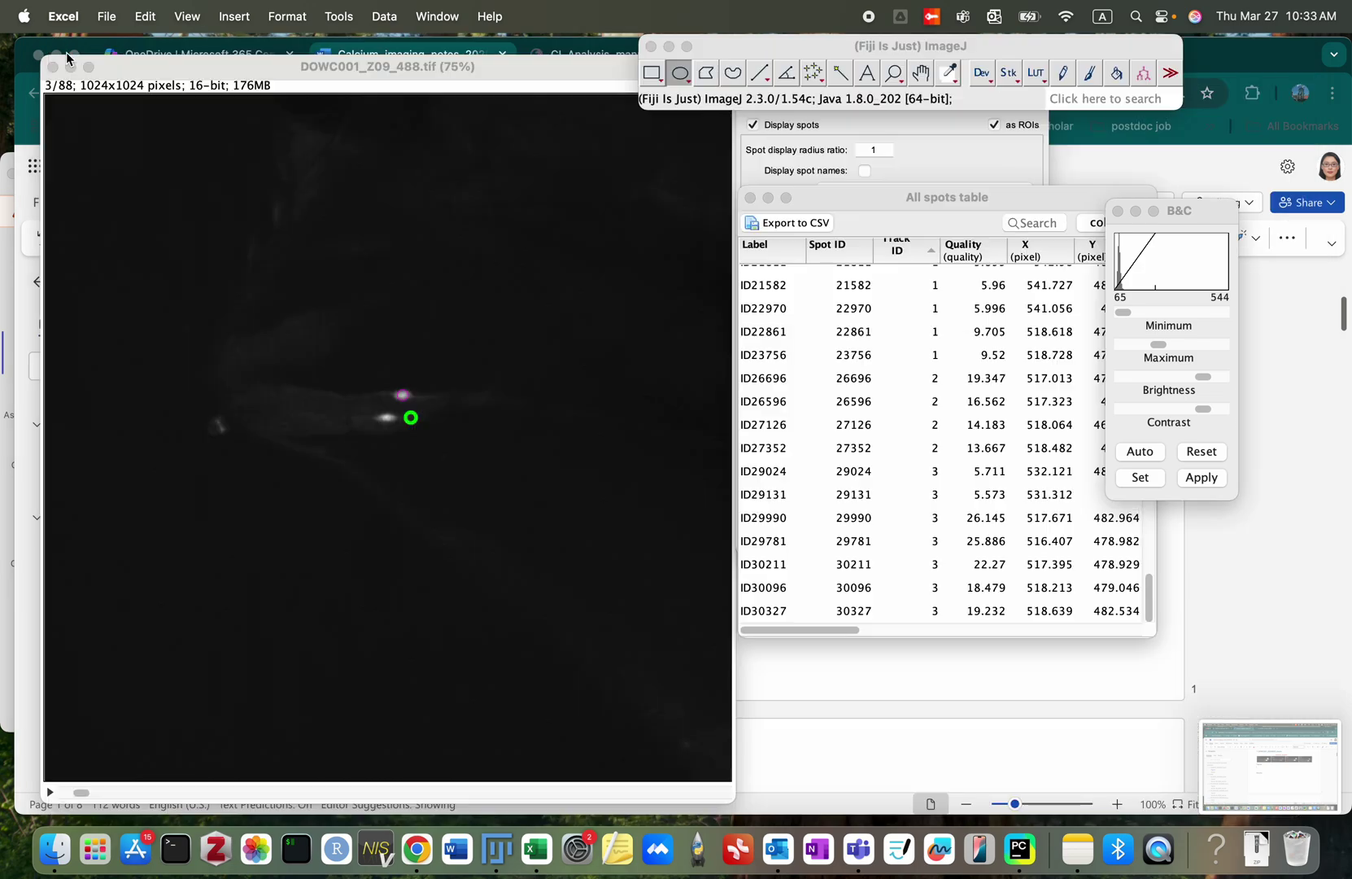
Step: Draw a 16 by 16 pixel circular background selection just above the tracked neuron in frame 1 of the Z09 stack in Fiji
{"action": "scroll", "coordinate": [484, 463], "scroll_direction": "up", "scroll_amount": 2}
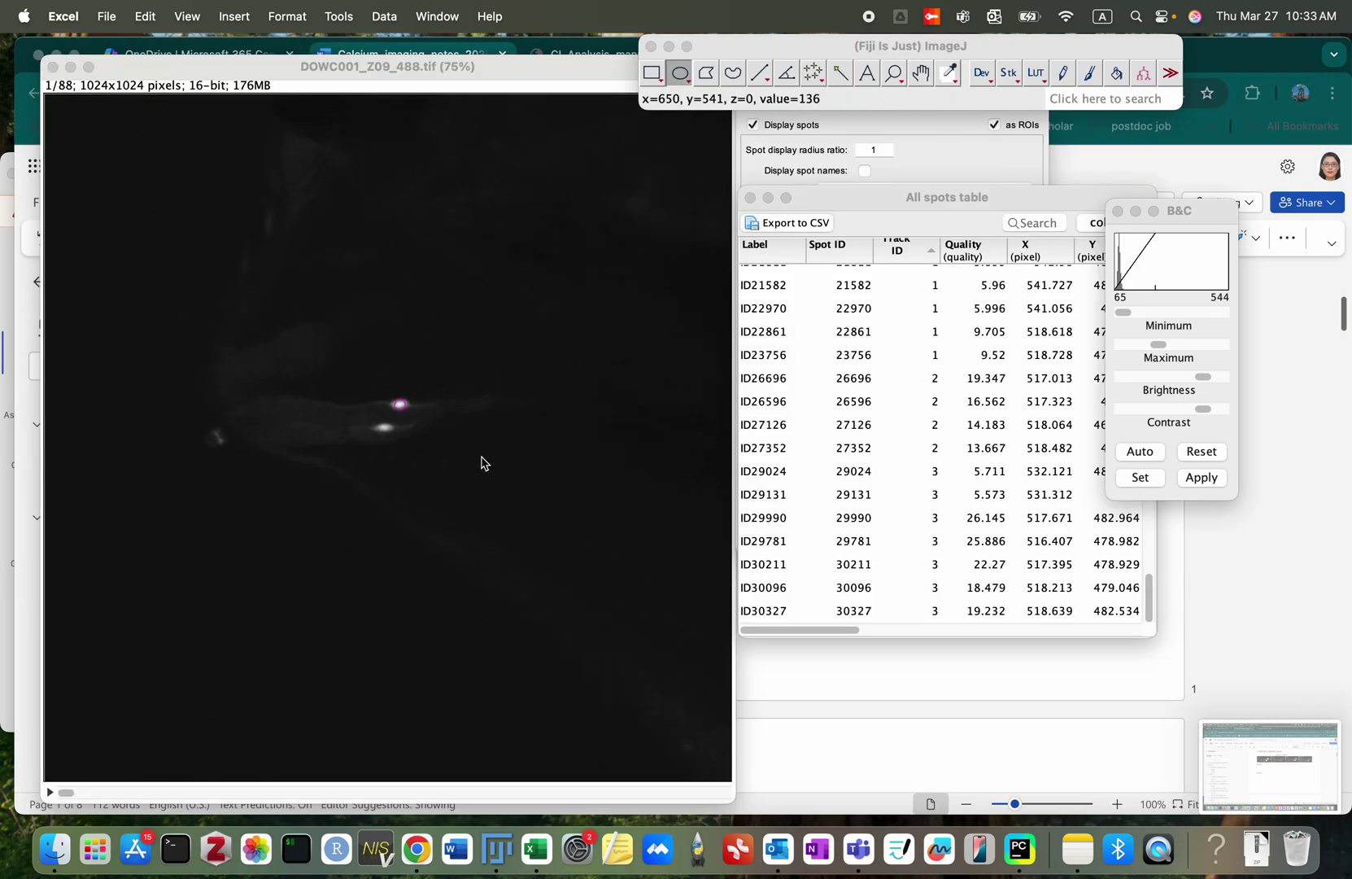
{"action": "left_click", "coordinate": [398, 418]}
{"action": "scroll", "coordinate": [398, 418], "scroll_direction": "up", "scroll_amount": 4}
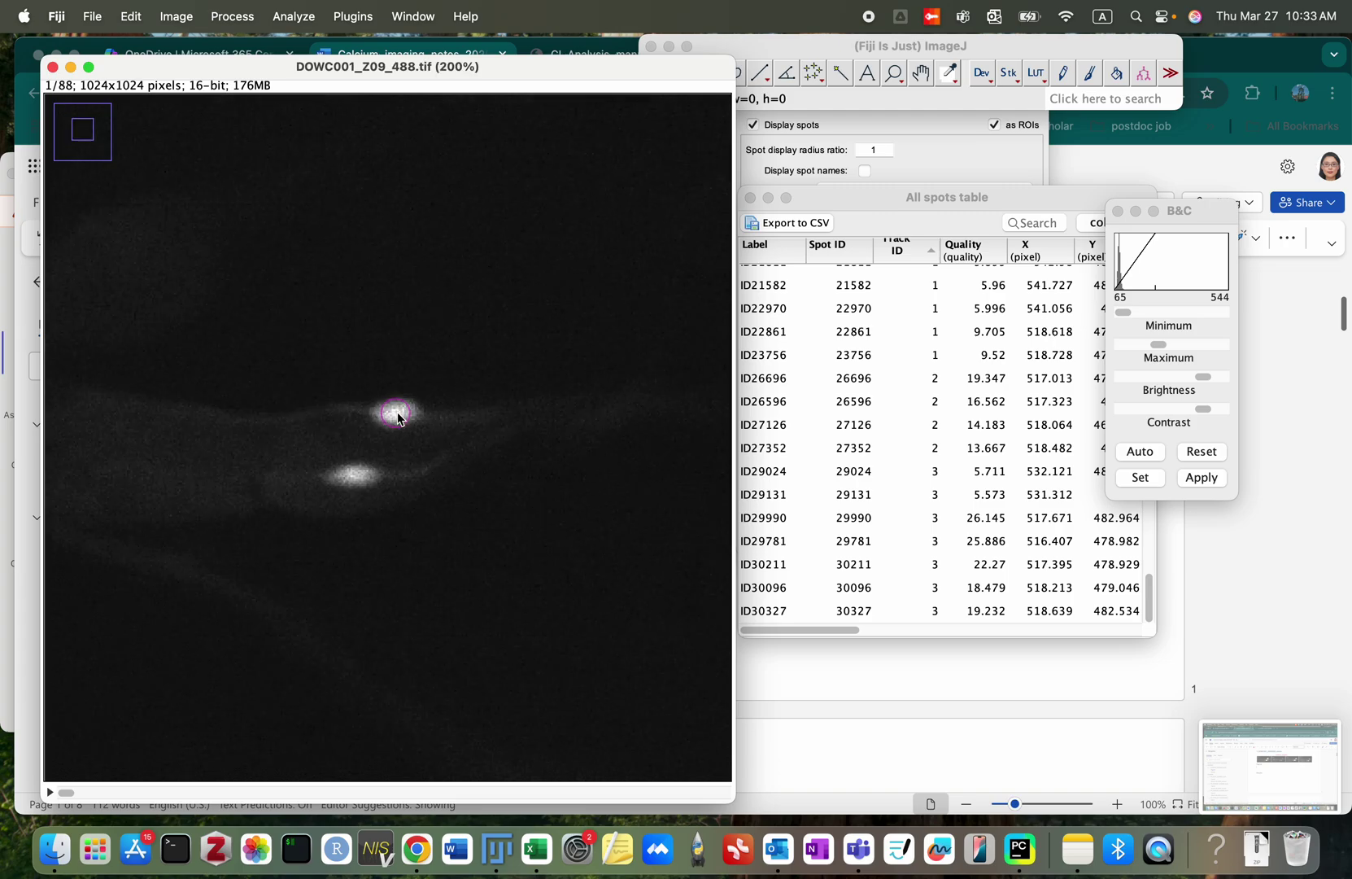
{"action": "left_click", "coordinate": [681, 72]}
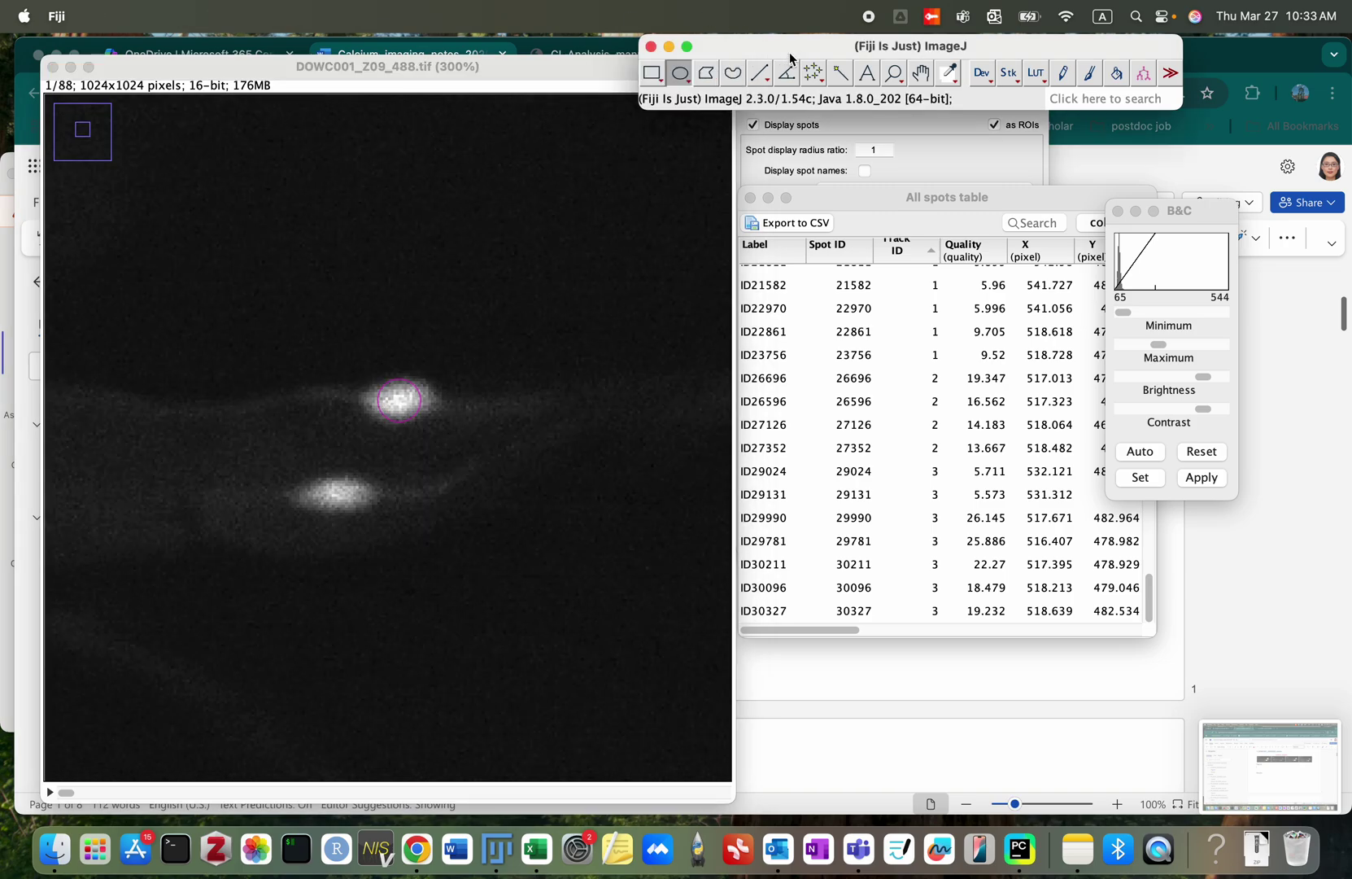
{"action": "left_click", "coordinate": [399, 315]}
{"action": "left_click_drag", "start_coordinate": [393, 307], "coordinate": [426, 340]}
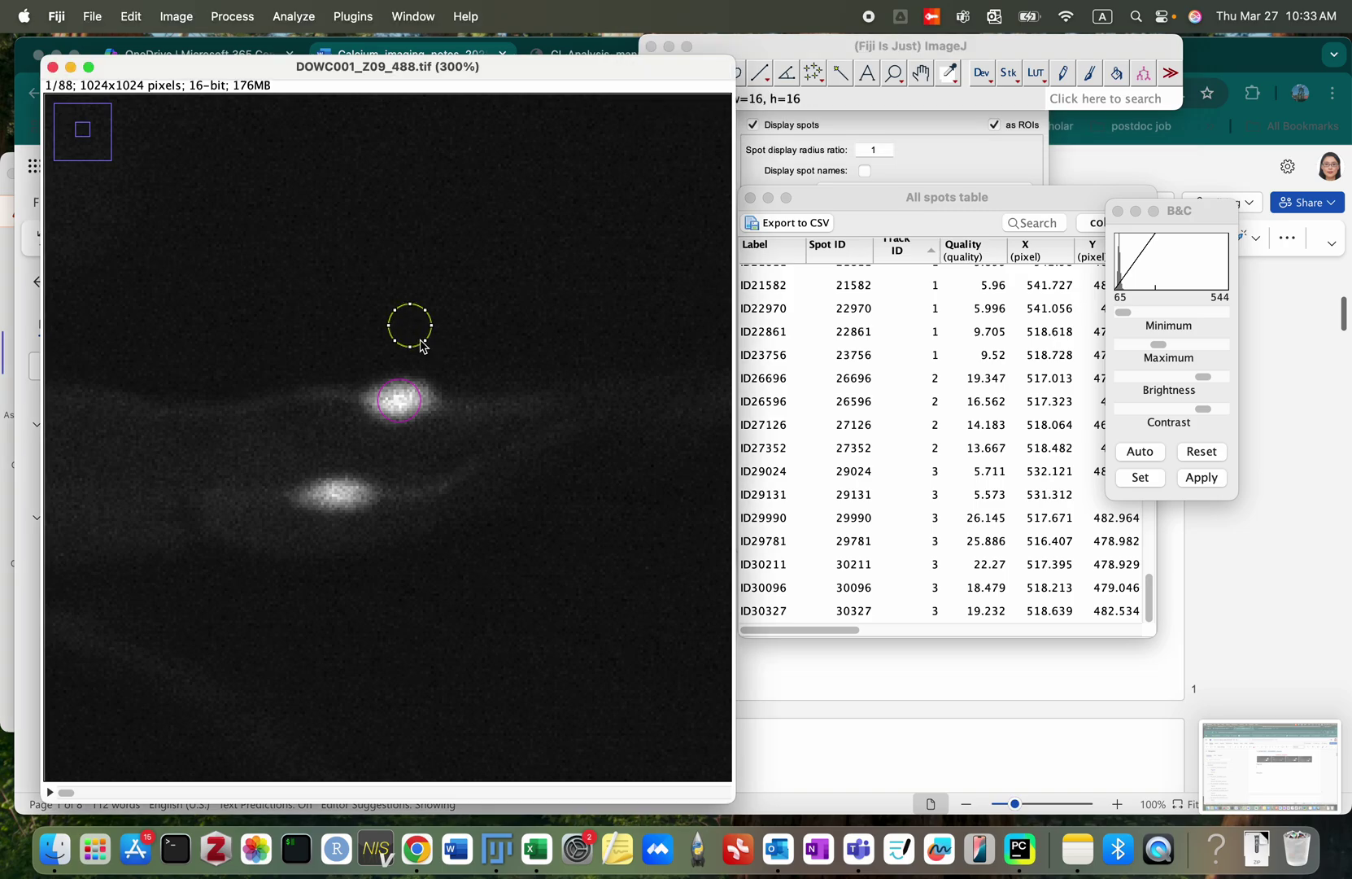
Step: Go to frame 12, shift the background circle slightly closer to the tracked neuron, and measure it
{"action": "left_click_drag", "start_coordinate": [65, 793], "coordinate": [152, 807]}
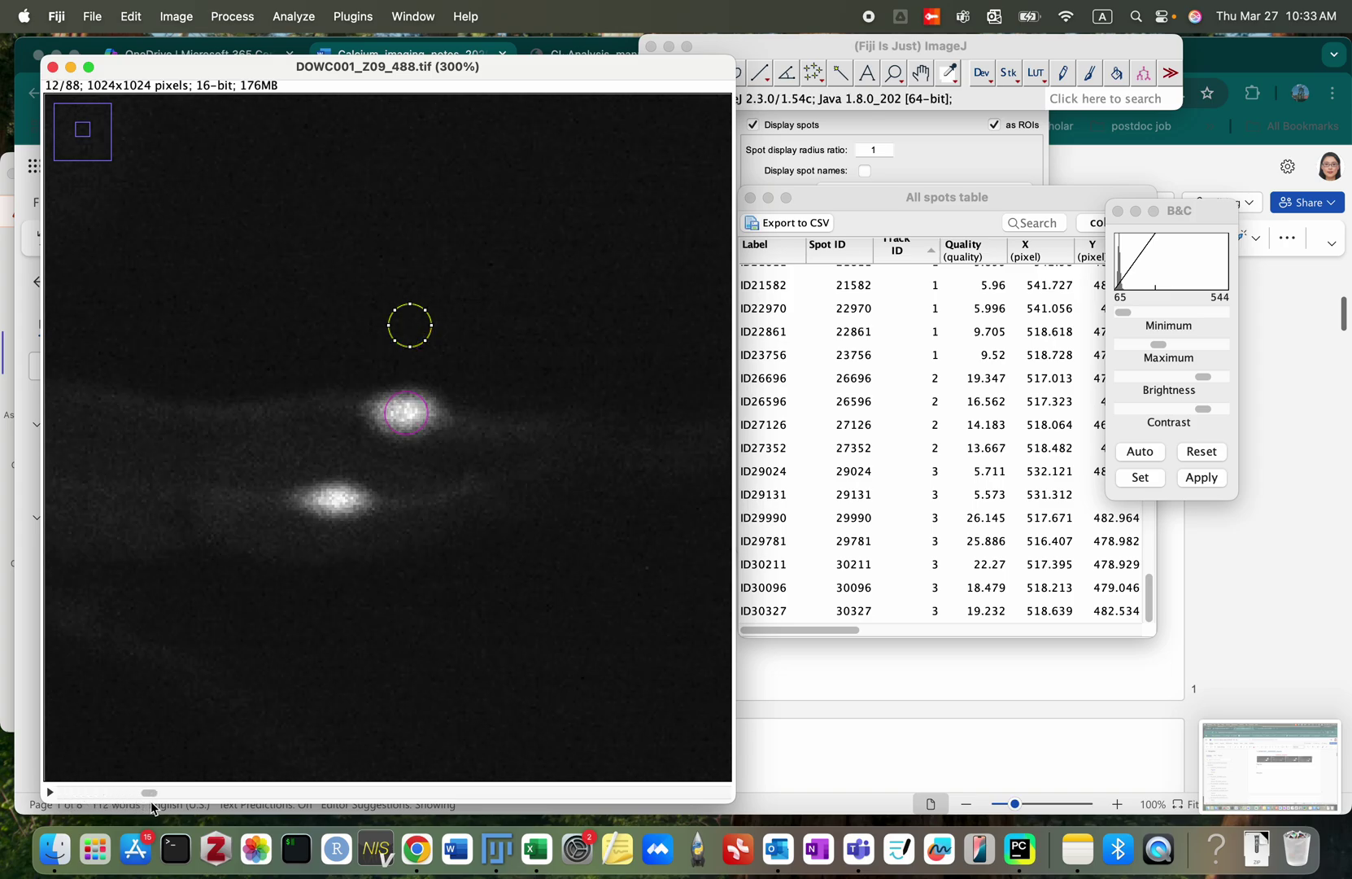
{"action": "key", "text": "Right"}
{"action": "key", "text": "Down"}
{"action": "key", "text": "Down"}
{"action": "key", "text": "Down"}
{"action": "key", "text": "Down"}
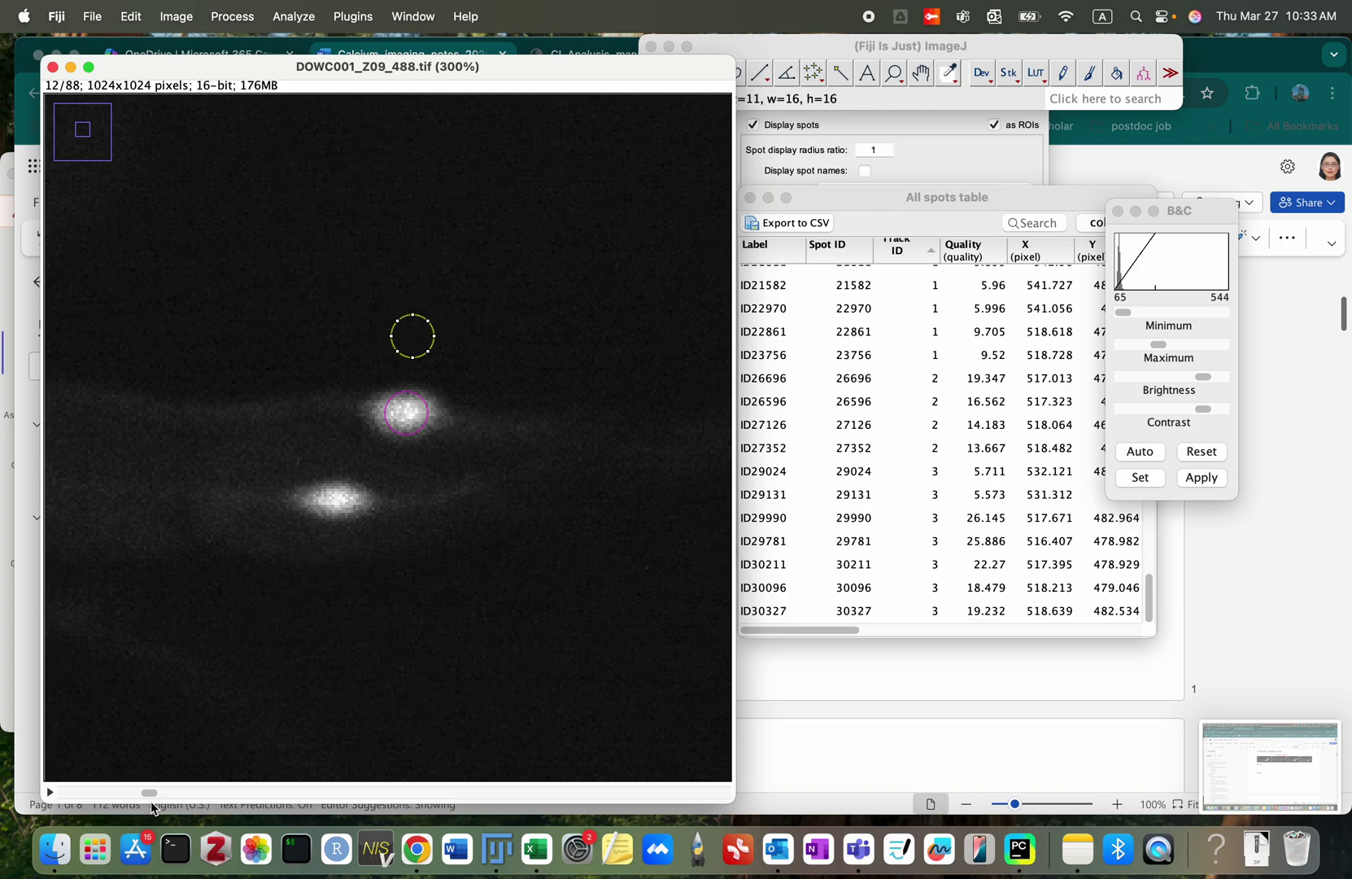
{"action": "key", "text": "m"}
Step: Go to frame 24 and reposition the background circle on the dark area directly above the tracked neuron
{"action": "left_click_drag", "start_coordinate": [147, 790], "coordinate": [240, 806]}
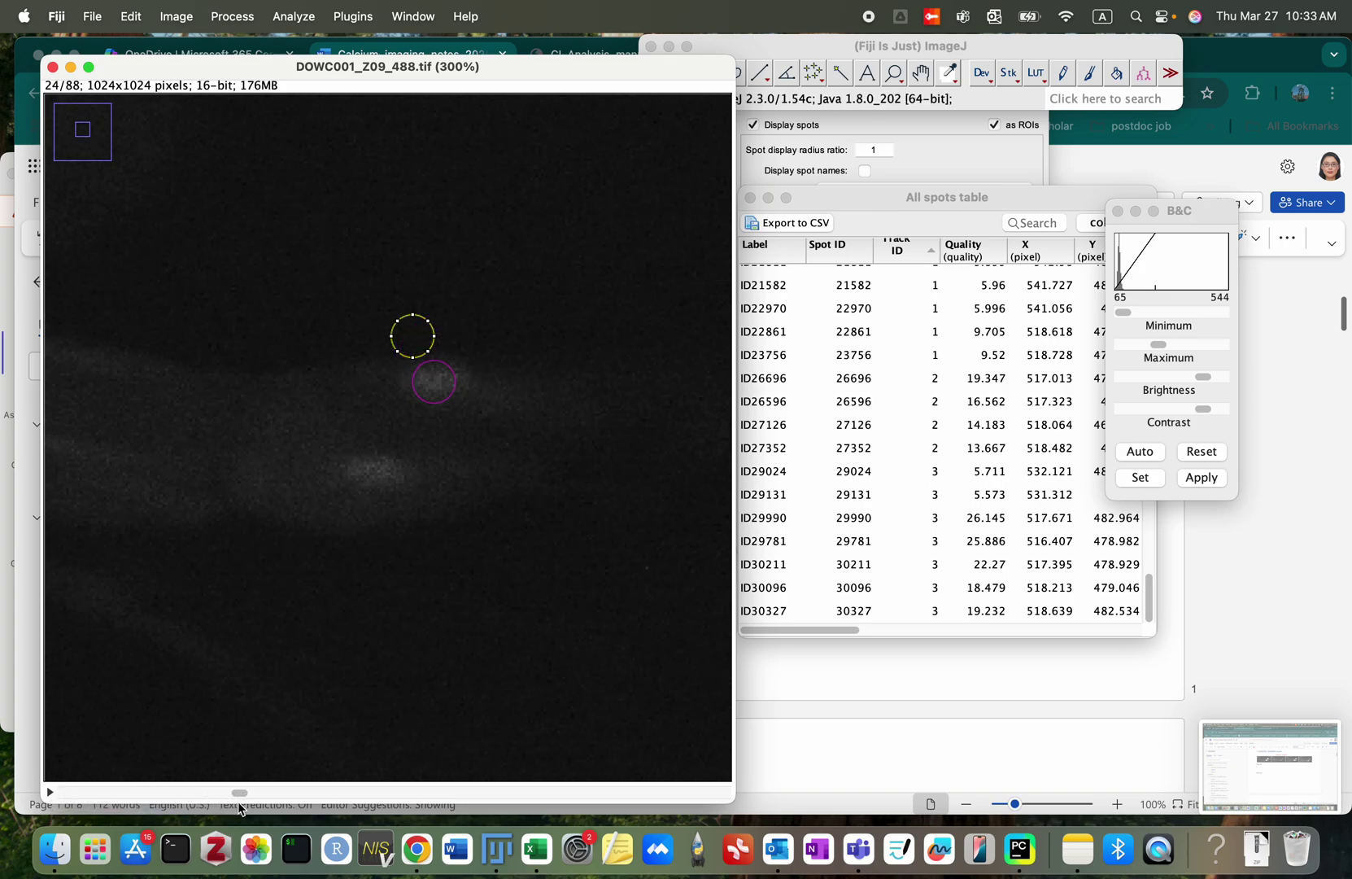
{"action": "key", "text": "Right"}
{"action": "key", "text": "Right"}
{"action": "key", "text": "Right"}
{"action": "key", "text": "Right"}
{"action": "key", "text": "Right"}
{"action": "key", "text": "Right"}
{"action": "key", "text": "Right"}
{"action": "key", "text": "Right"}
{"action": "key", "text": "Right"}
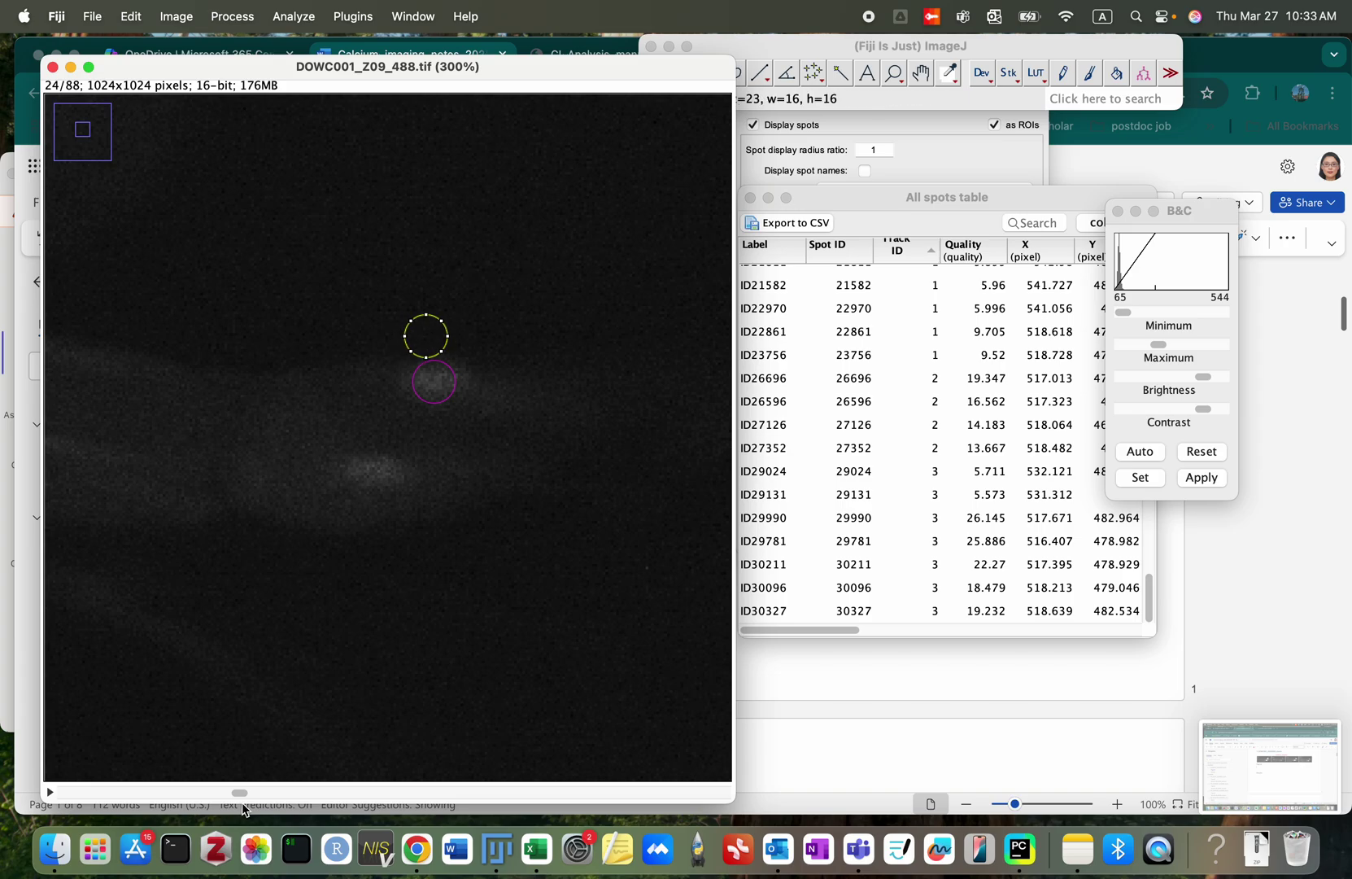
{"action": "key", "text": "Up"}
{"action": "key", "text": "Up"}
{"action": "key", "text": "Up"}
{"action": "key", "text": "Up"}
{"action": "key", "text": "Up"}
{"action": "key", "text": "Up"}
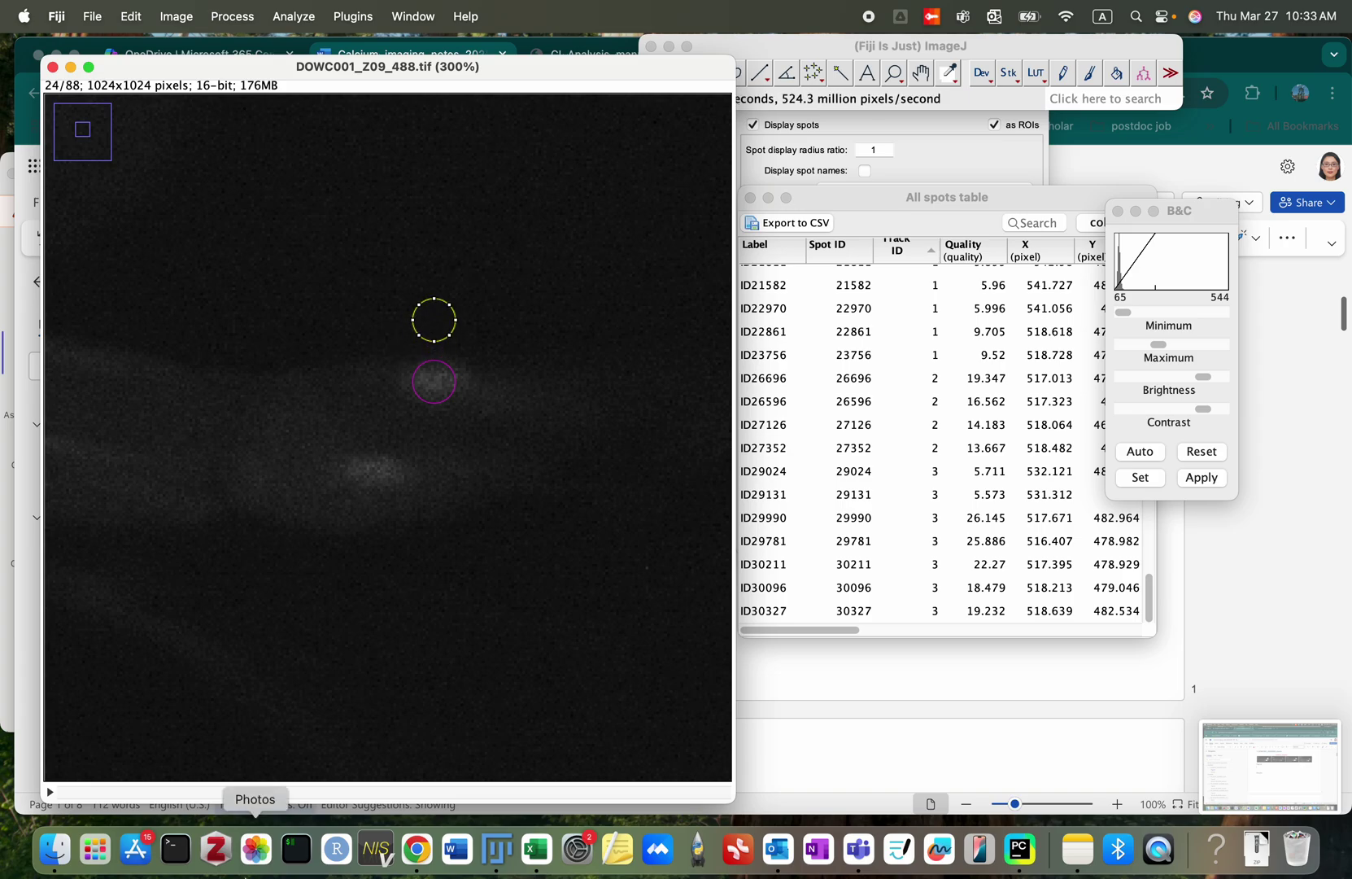
Step: Go to frame 36 and realign the background circle over the dark area directly above the tracked neuron
{"action": "left_click_drag", "start_coordinate": [236, 792], "coordinate": [332, 798]}
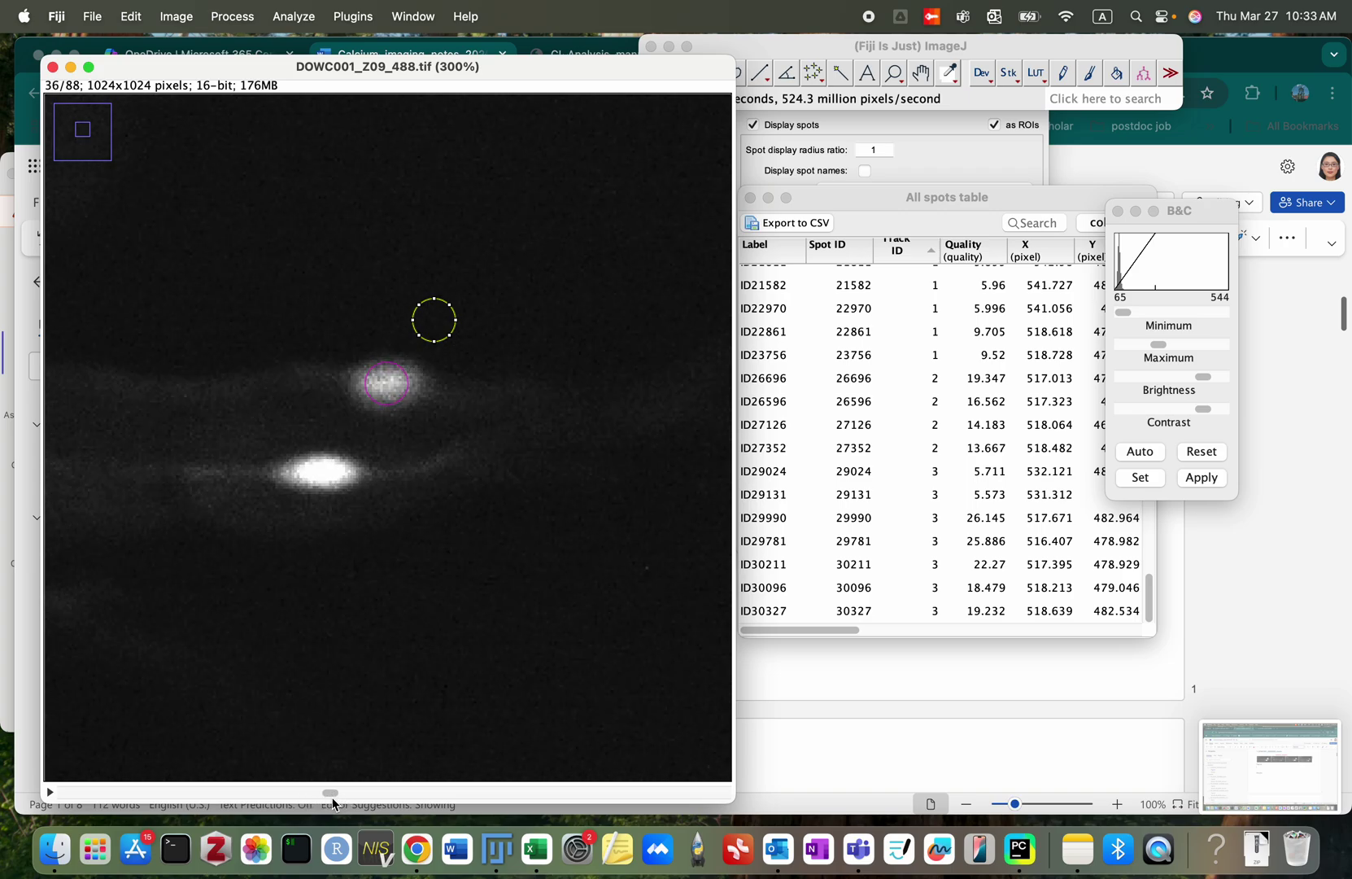
{"action": "key", "text": "Left"}
{"action": "key", "text": "Left"}
{"action": "key", "text": "Left"}
{"action": "key", "text": "Left"}
{"action": "key", "text": "Left"}
{"action": "key", "text": "Left"}
{"action": "key", "text": "Left"}
{"action": "key", "text": "Left"}
{"action": "key", "text": "Up"}
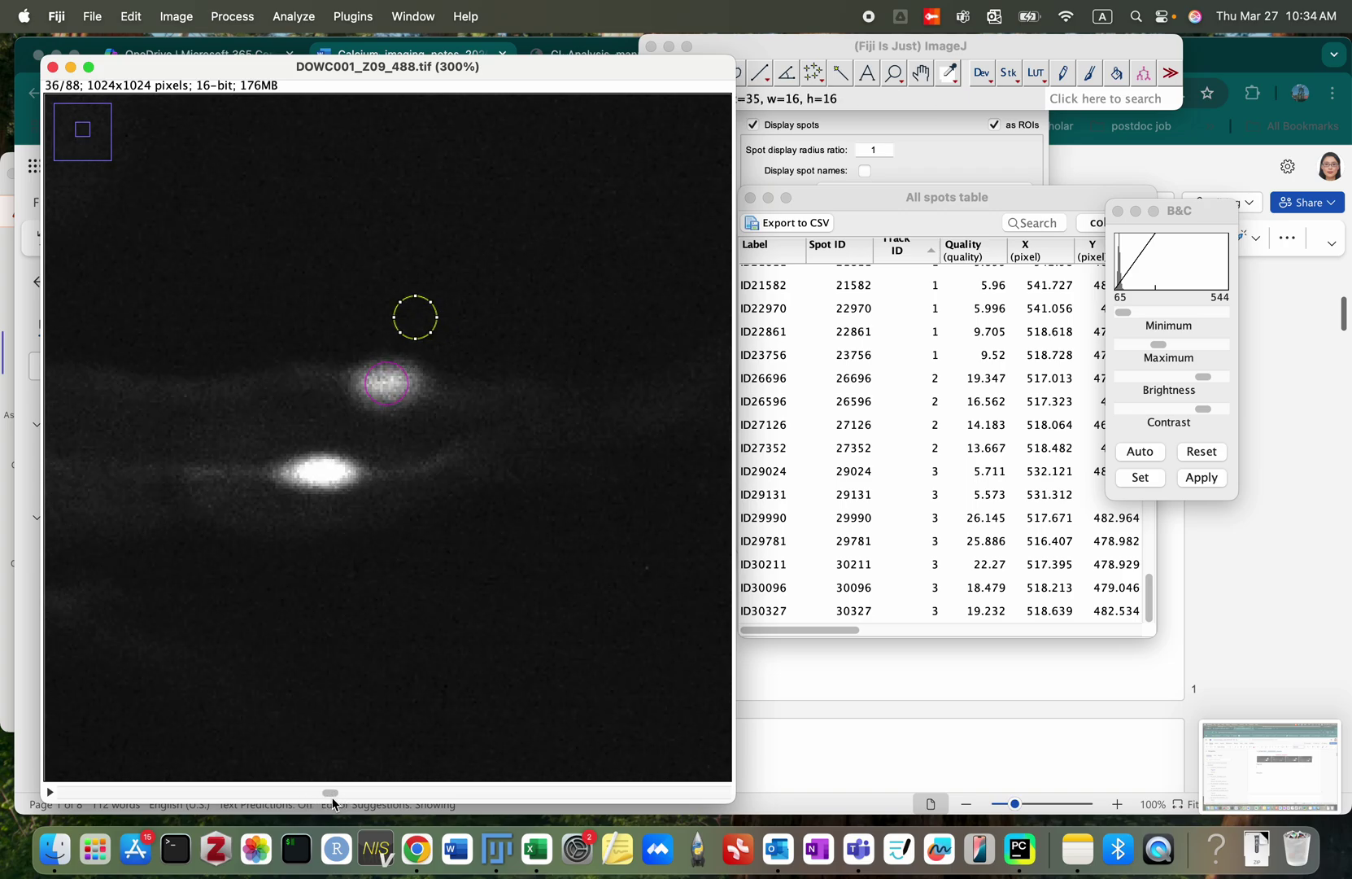
{"action": "key", "text": "Left"}
{"action": "key", "text": "Left"}
{"action": "key", "text": "Left"}
{"action": "key", "text": "Left"}
{"action": "key", "text": "Left"}
{"action": "key", "text": "Left"}
{"action": "key", "text": "Left"}
{"action": "key", "text": "Left"}
{"action": "key", "text": "Left"}
{"action": "key", "text": "Left"}
{"action": "key", "text": "Left"}
{"action": "key", "text": "Up"}
{"action": "key", "text": "Up"}
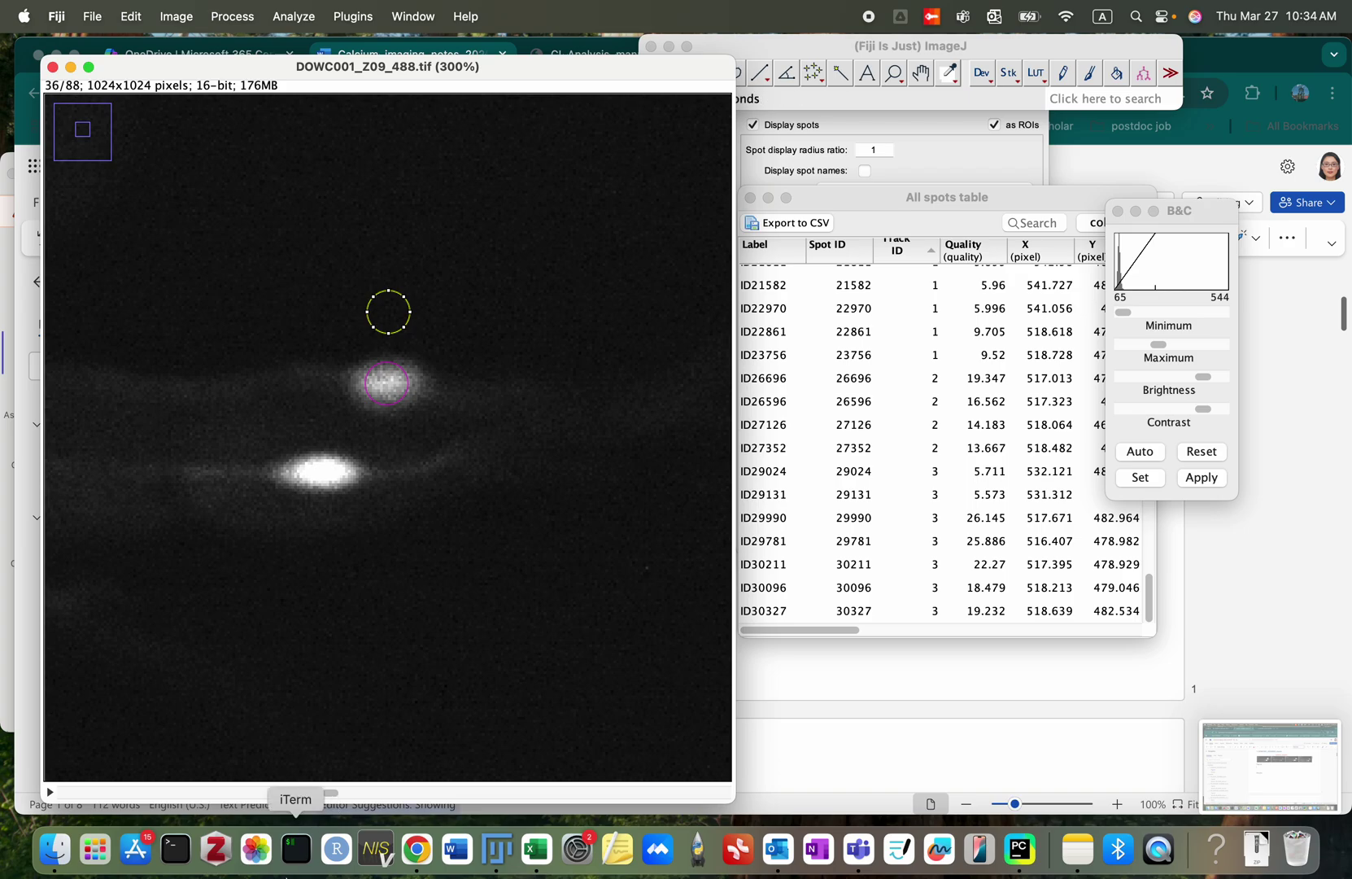
Step: Go to frame 48 and move the background circle clear of the upper tracked neuron, onto the dark area directly above it
{"action": "left_click_drag", "start_coordinate": [328, 793], "coordinate": [421, 812]}
{"action": "key", "text": "Up"}
{"action": "key", "text": "Up"}
{"action": "key", "text": "Up"}
{"action": "key", "text": "Up"}
{"action": "key", "text": "Up"}
{"action": "key", "text": "Up"}
{"action": "key", "text": "Up"}
{"action": "key", "text": "Up"}
{"action": "key", "text": "Up"}
{"action": "key", "text": "Up"}
{"action": "key", "text": "Up"}
{"action": "key", "text": "Up"}
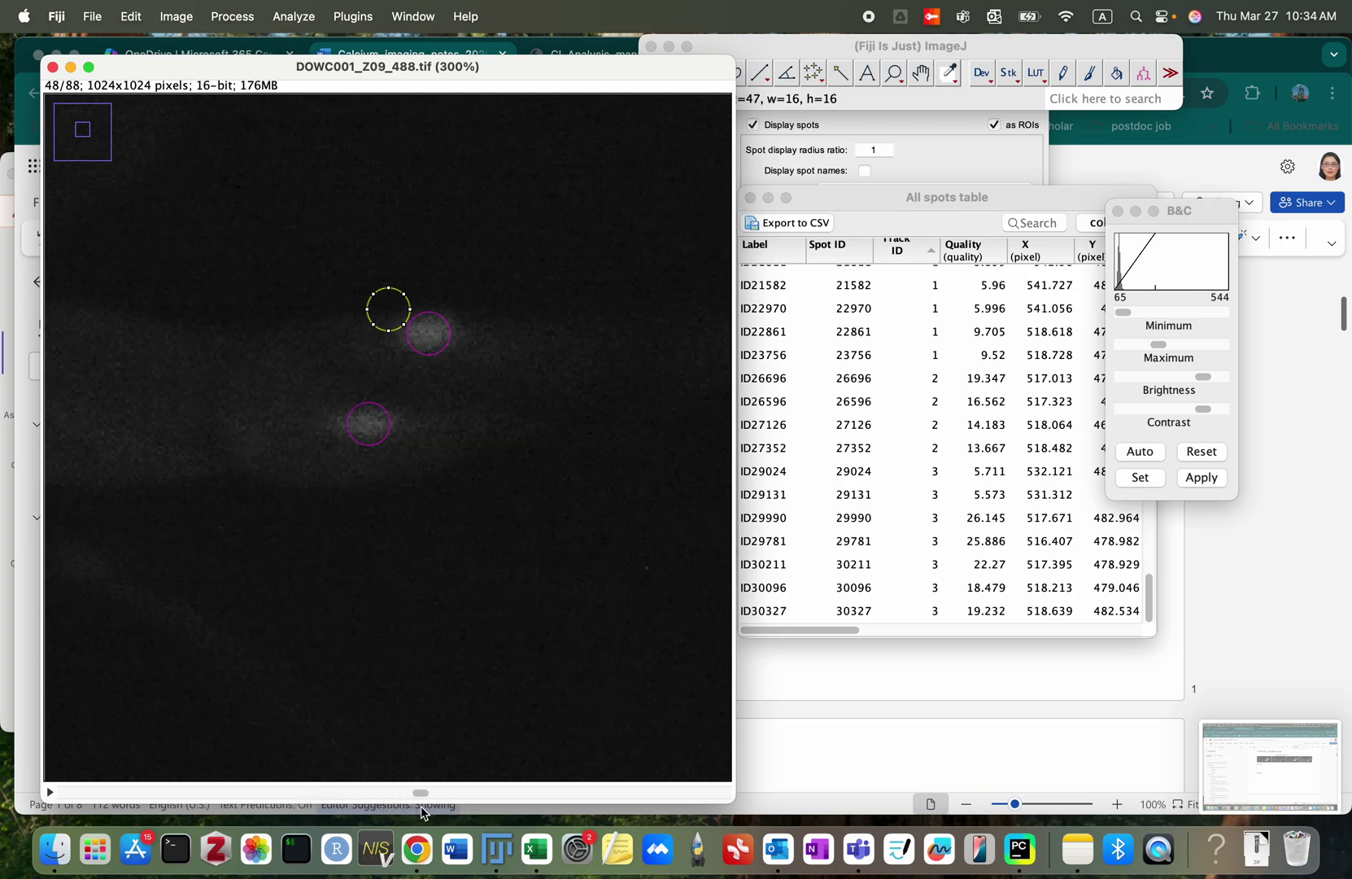
{"action": "key", "text": "Right"}
{"action": "key", "text": "Right"}
{"action": "key", "text": "Right"}
{"action": "key", "text": "Right"}
{"action": "key", "text": "Right"}
{"action": "key", "text": "Right"}
{"action": "key", "text": "Right"}
{"action": "key", "text": "Right"}
{"action": "key", "text": "Right"}
{"action": "key", "text": "Right"}
{"action": "key", "text": "Right"}
{"action": "key", "text": "Right"}
{"action": "key", "text": "Right"}
{"action": "key", "text": "Right"}
{"action": "key", "text": "Right"}
{"action": "key", "text": "Up"}
{"action": "key", "text": "Up"}
{"action": "key", "text": "Up"}
{"action": "key", "text": "Up"}
{"action": "key", "text": "Up"}
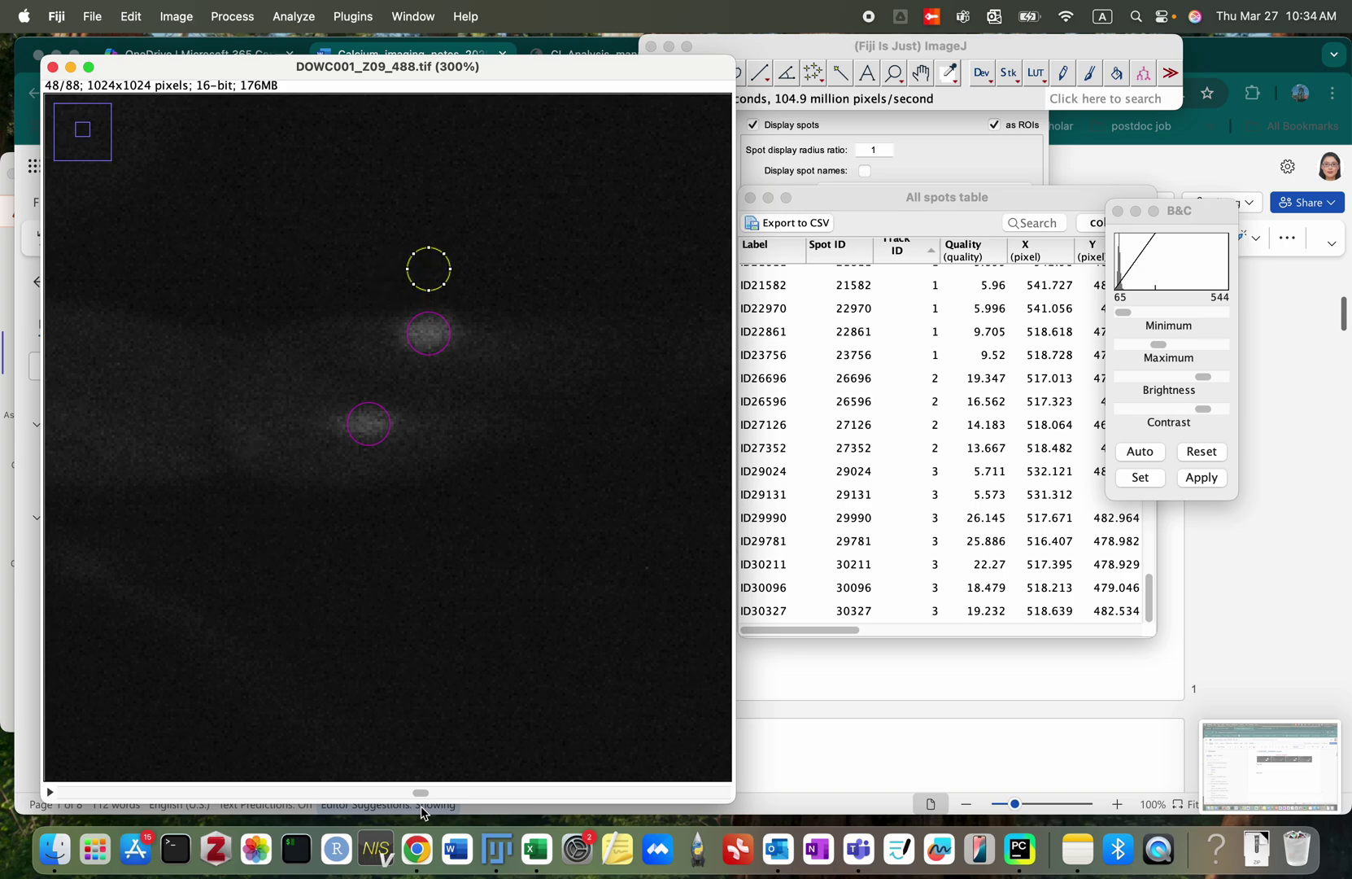
Step: Go to frame 60 and bring the background circle down and across to sit just above the upper tracked neuron
{"action": "left_click_drag", "start_coordinate": [423, 794], "coordinate": [516, 810]}
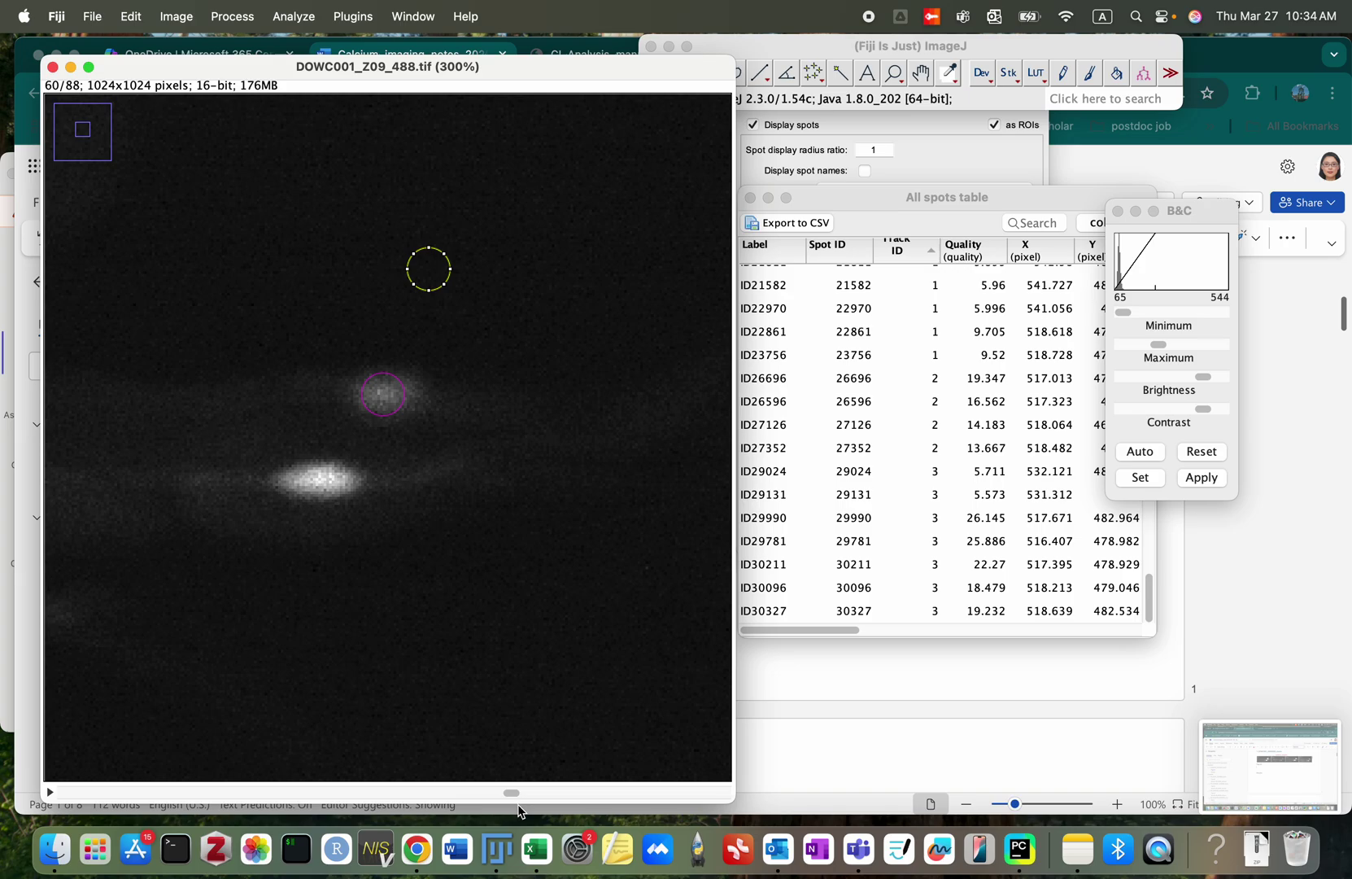
{"action": "key", "text": "Left"}
{"action": "key", "text": "Left"}
{"action": "key", "text": "Left"}
{"action": "key", "text": "Left"}
{"action": "key", "text": "Left"}
{"action": "key", "text": "Left"}
{"action": "key", "text": "Left"}
{"action": "key", "text": "Left"}
{"action": "key", "text": "Left"}
{"action": "key", "text": "Left"}
{"action": "key", "text": "Left"}
{"action": "key", "text": "Left"}
{"action": "key", "text": "Left"}
{"action": "key", "text": "Left"}
{"action": "key", "text": "Left"}
{"action": "key", "text": "Down"}
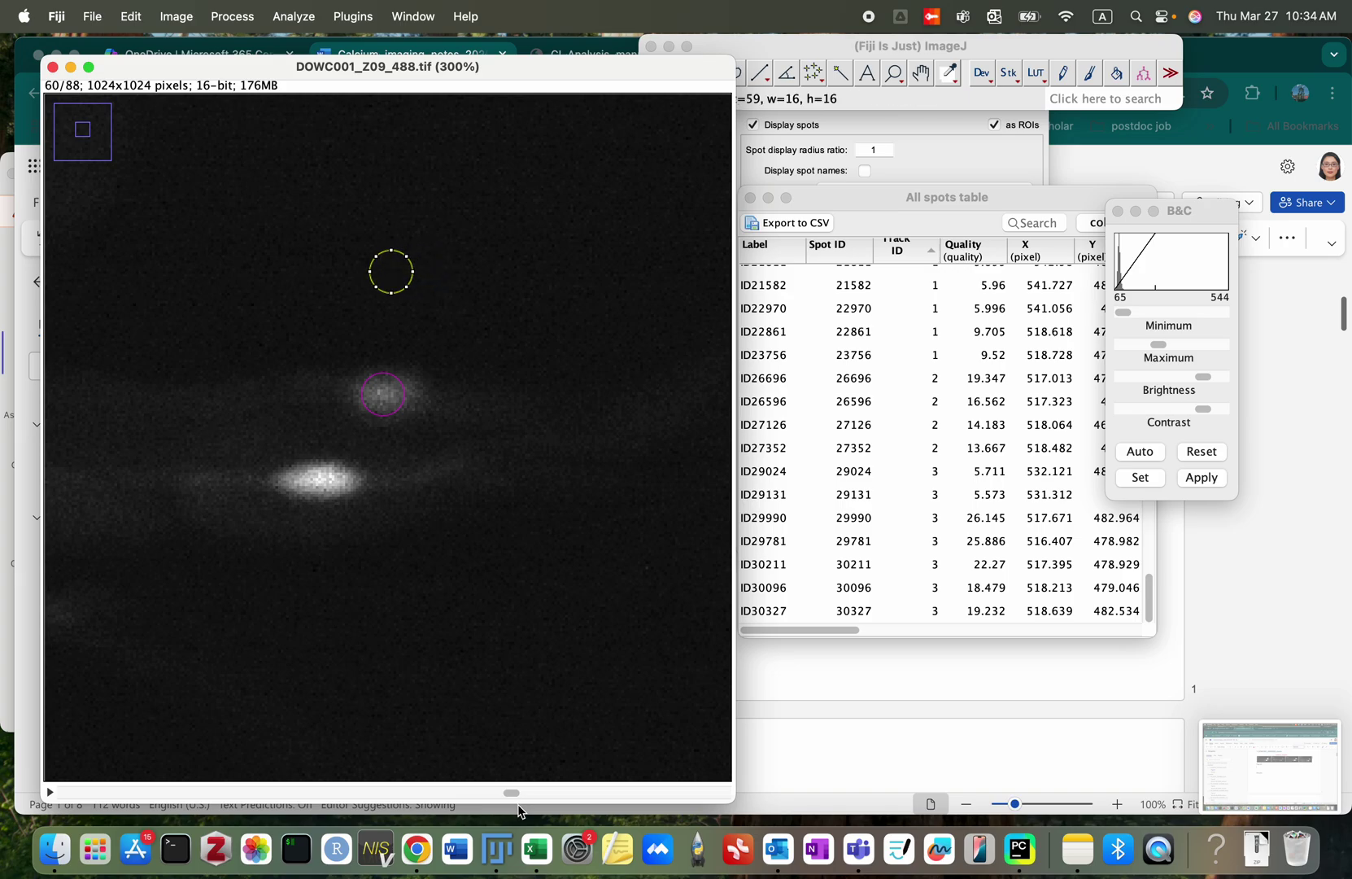
{"action": "key", "text": "Down"}
{"action": "key", "text": "Down"}
{"action": "key", "text": "Down"}
{"action": "key", "text": "Down"}
{"action": "key", "text": "Down"}
{"action": "key", "text": "Down"}
{"action": "key", "text": "Down"}
{"action": "key", "text": "Down"}
{"action": "key", "text": "Down"}
{"action": "key", "text": "Down"}
{"action": "key", "text": "Down"}
{"action": "key", "text": "Down"}
{"action": "key", "text": "Down"}
{"action": "key", "text": "Down"}
{"action": "key", "text": "Down"}
{"action": "key", "text": "Down"}
{"action": "key", "text": "Down"}
{"action": "key", "text": "Down"}
{"action": "key", "text": "Down"}
{"action": "key", "text": "Left"}
{"action": "key", "text": "Left"}
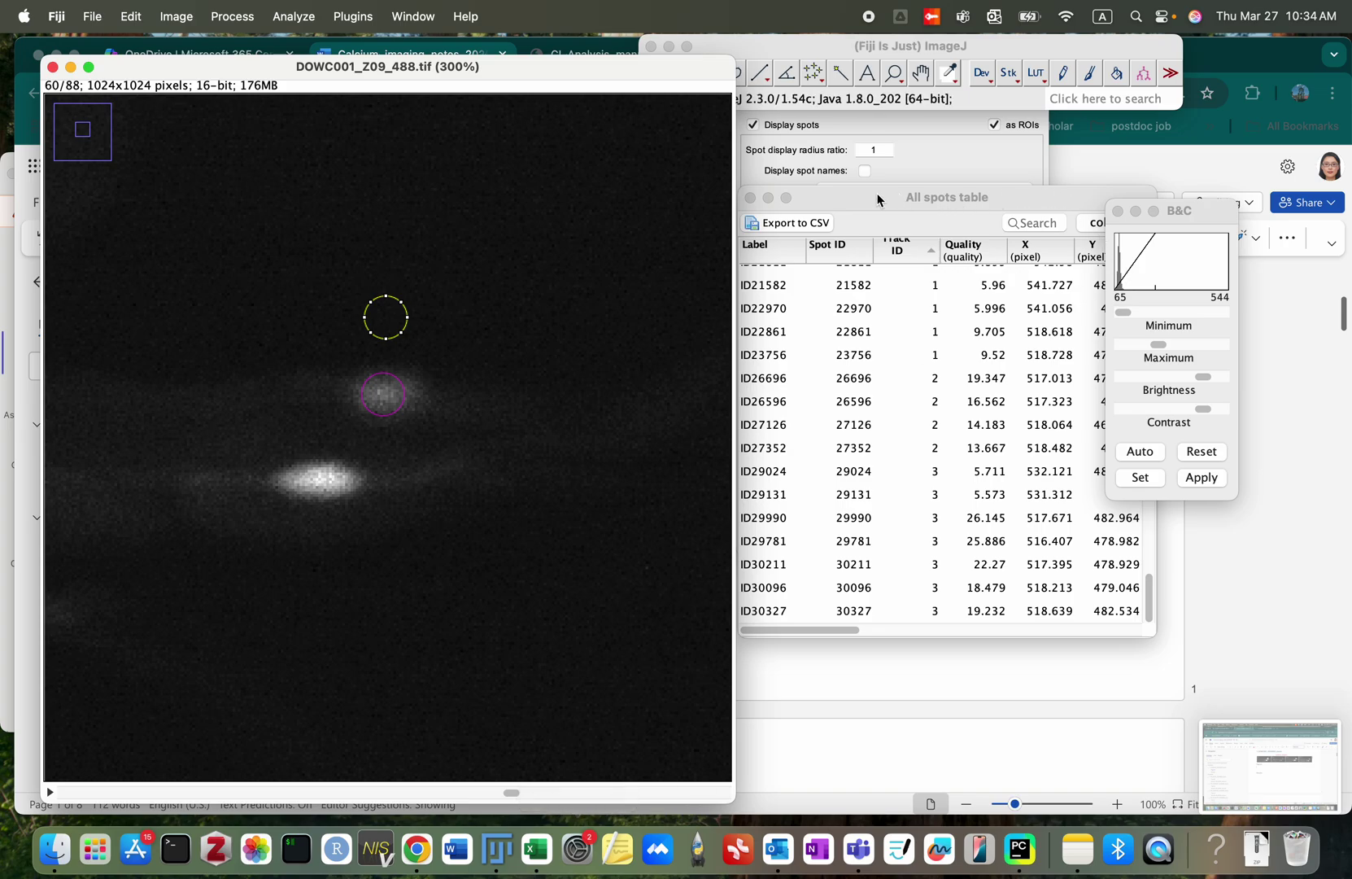
Step: Close the spots table and the TrackMate window, and copy measurement rows 6 to 10 from the Results table
{"action": "left_click", "coordinate": [751, 198]}
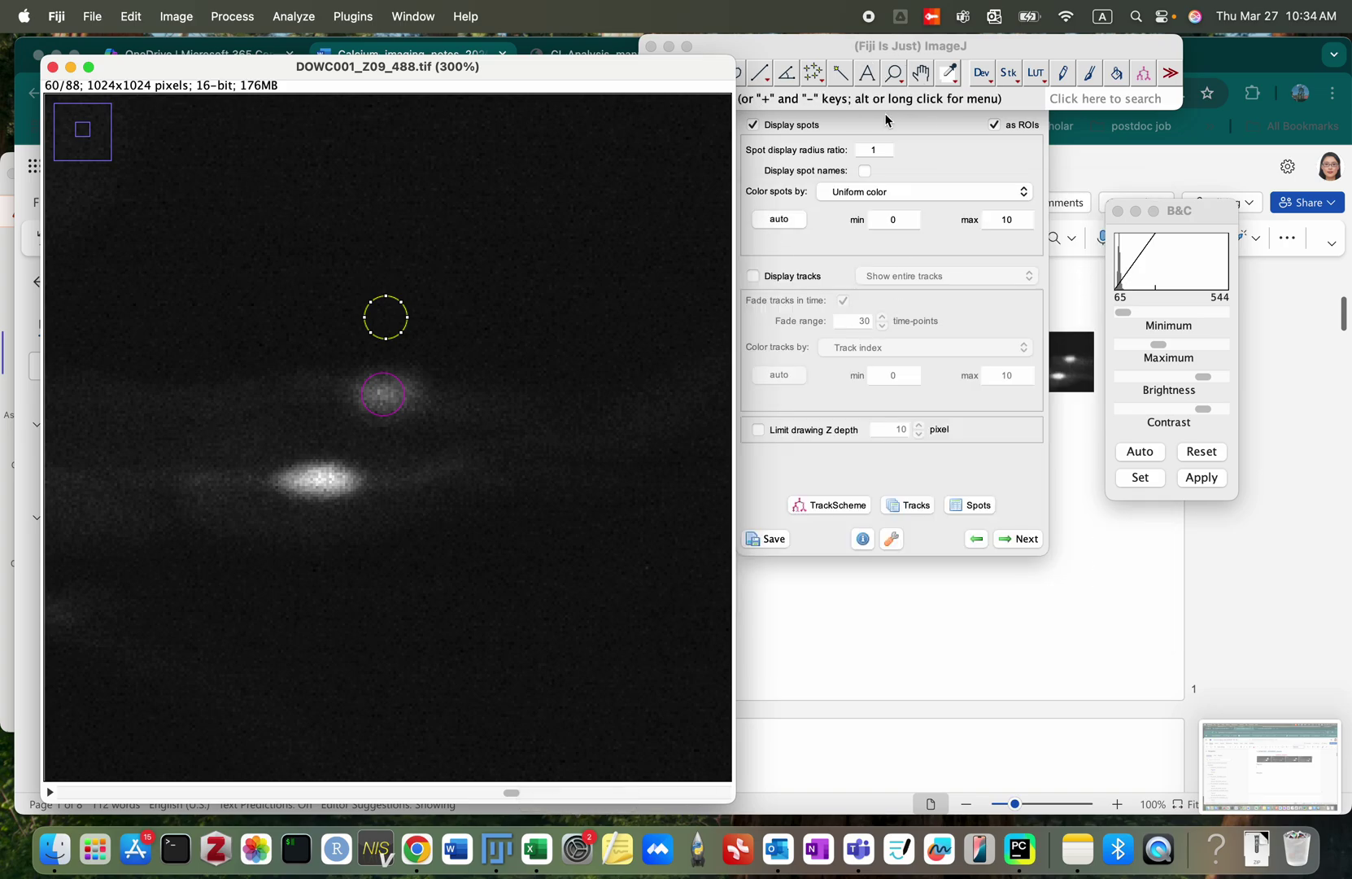
{"action": "left_click", "coordinate": [747, 71]}
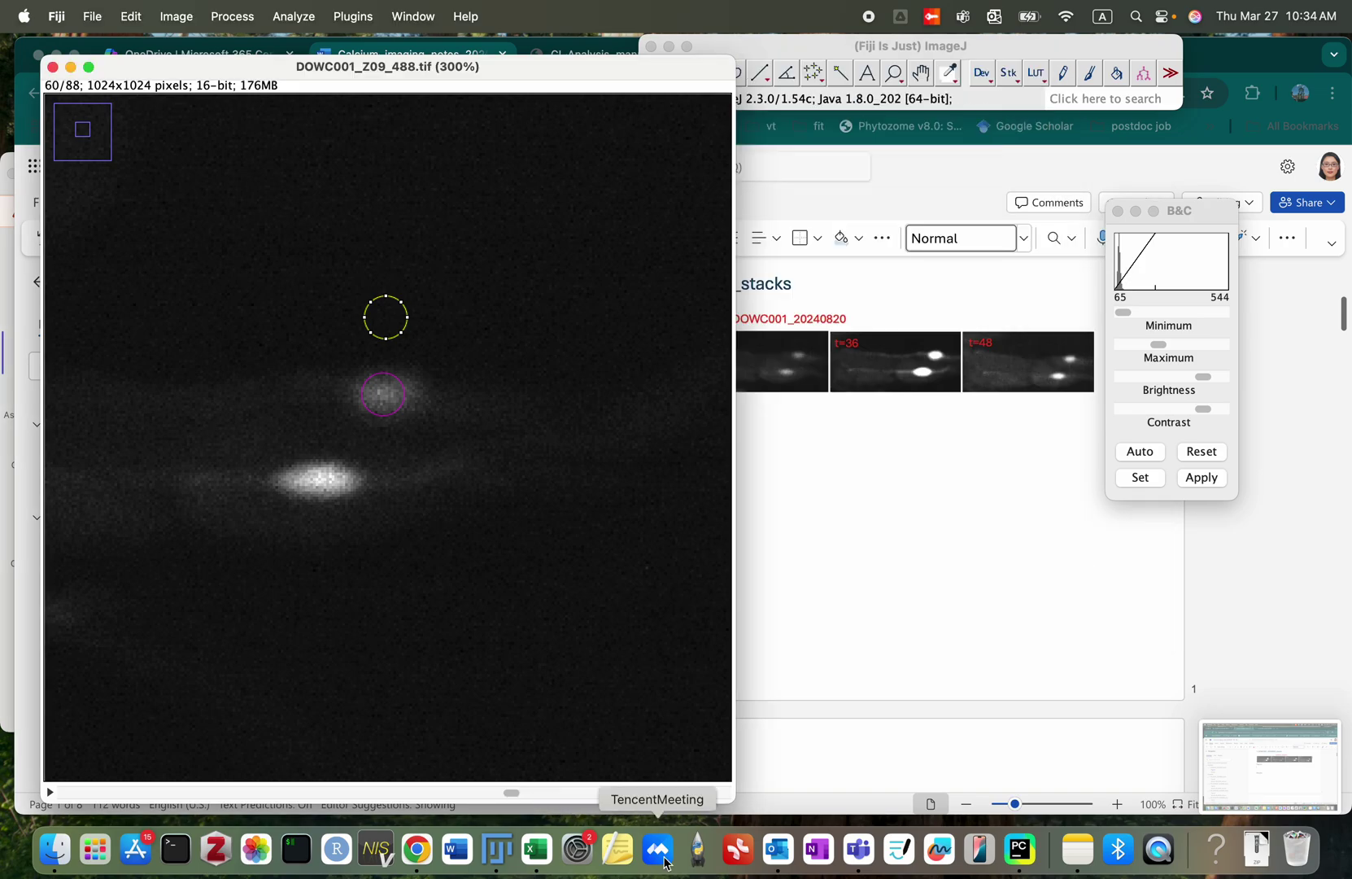
{"action": "right_click", "coordinate": [496, 852]}
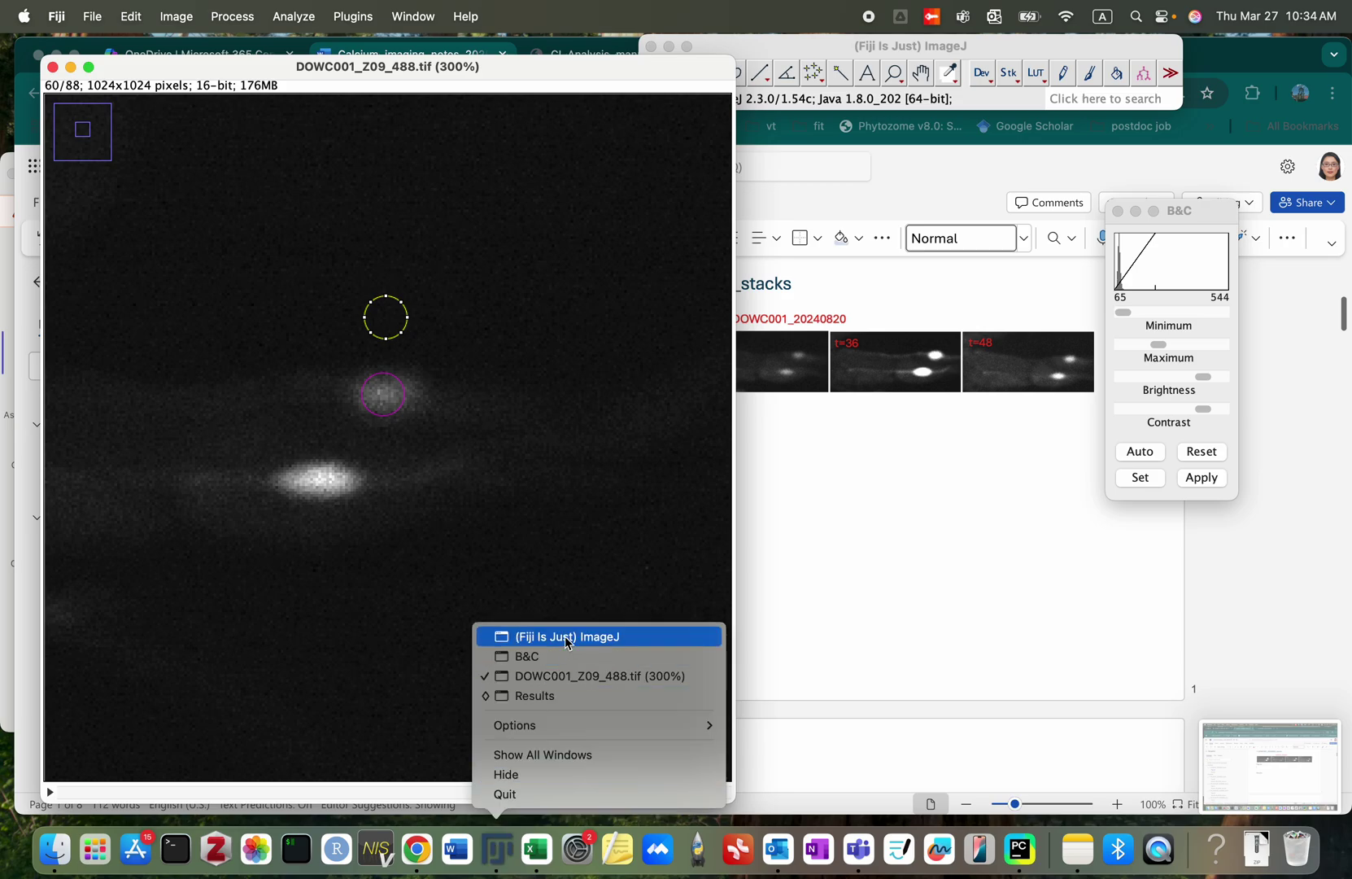
{"action": "left_click", "coordinate": [562, 697]}
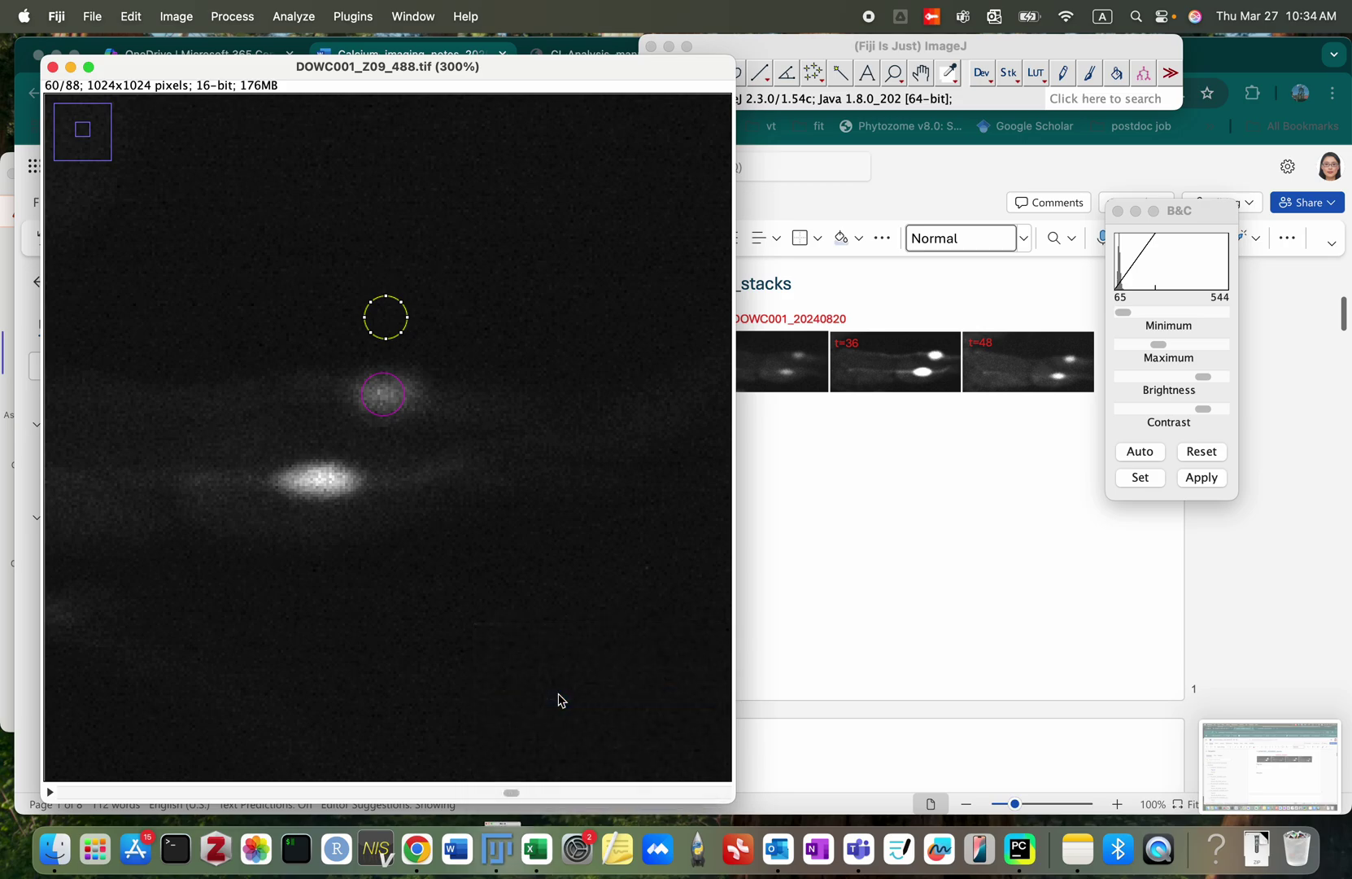
{"action": "left_click", "coordinate": [930, 285]}
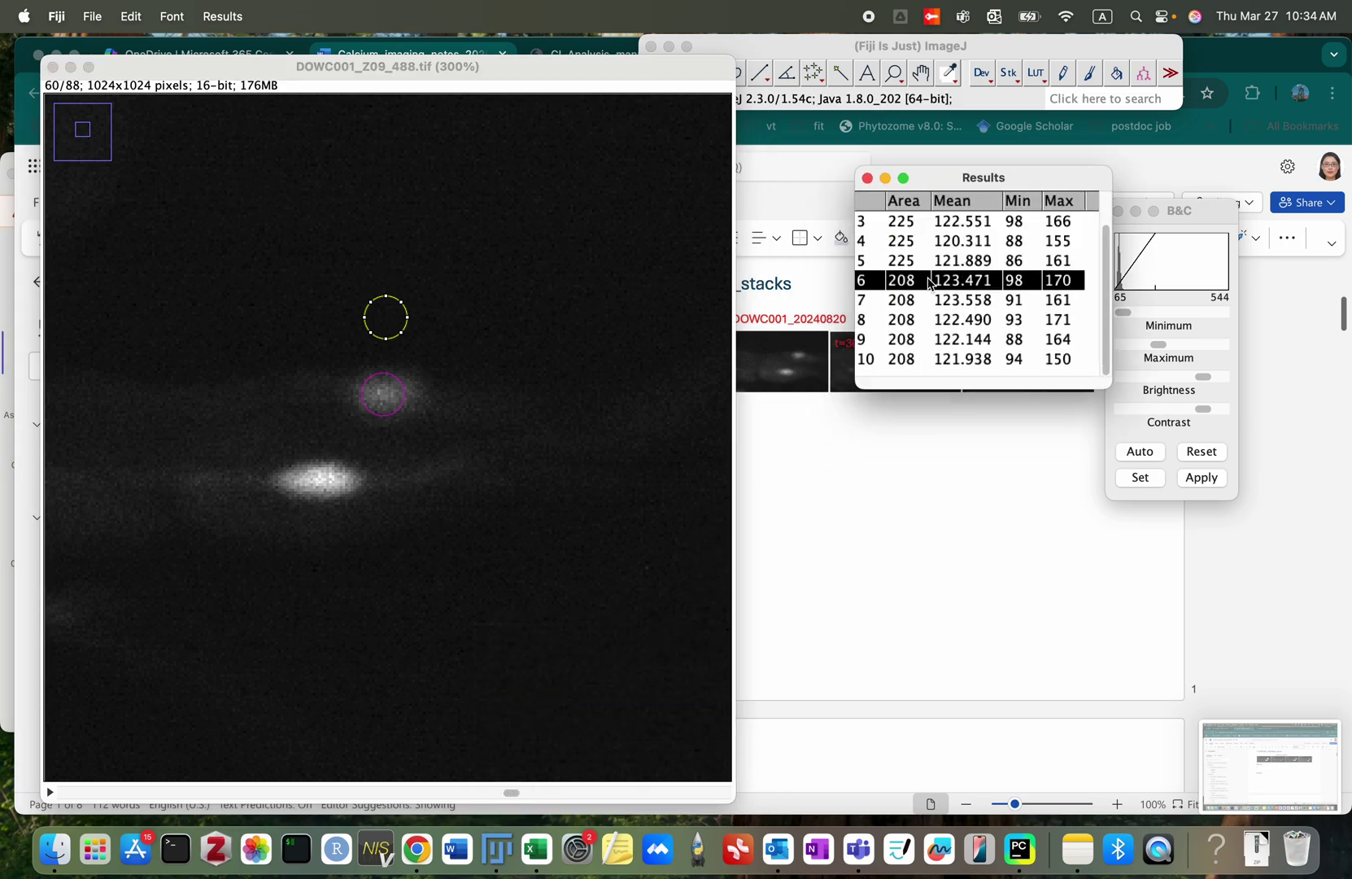
{"action": "left_click", "coordinate": [940, 364], "text": "shift"}
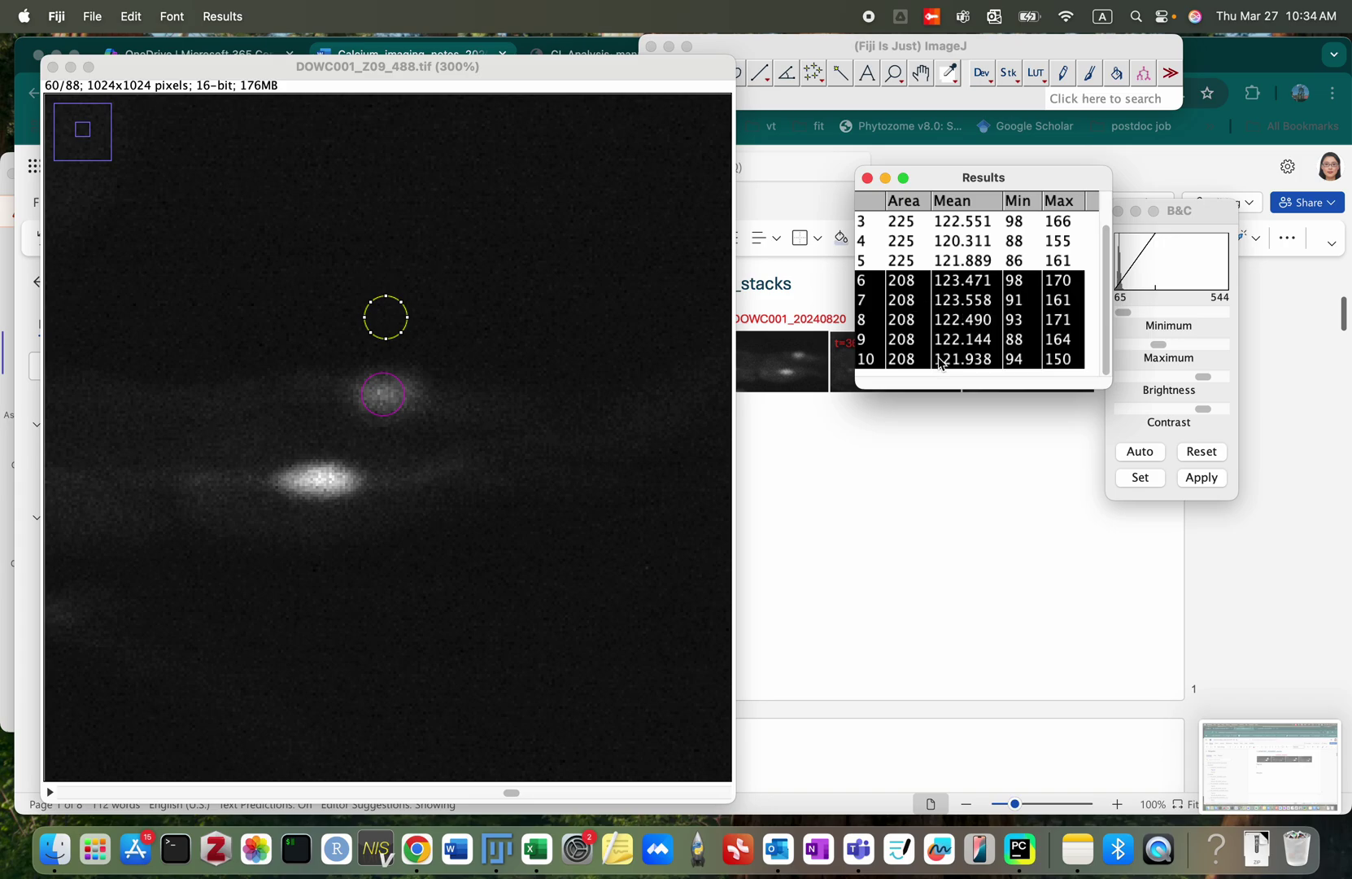
Step: Switch to the background_i workbook in Excel and paste the copied measurements at C19, over the earlier pasted rows
{"action": "right_click", "coordinate": [537, 854]}
{"action": "left_click", "coordinate": [586, 666]}
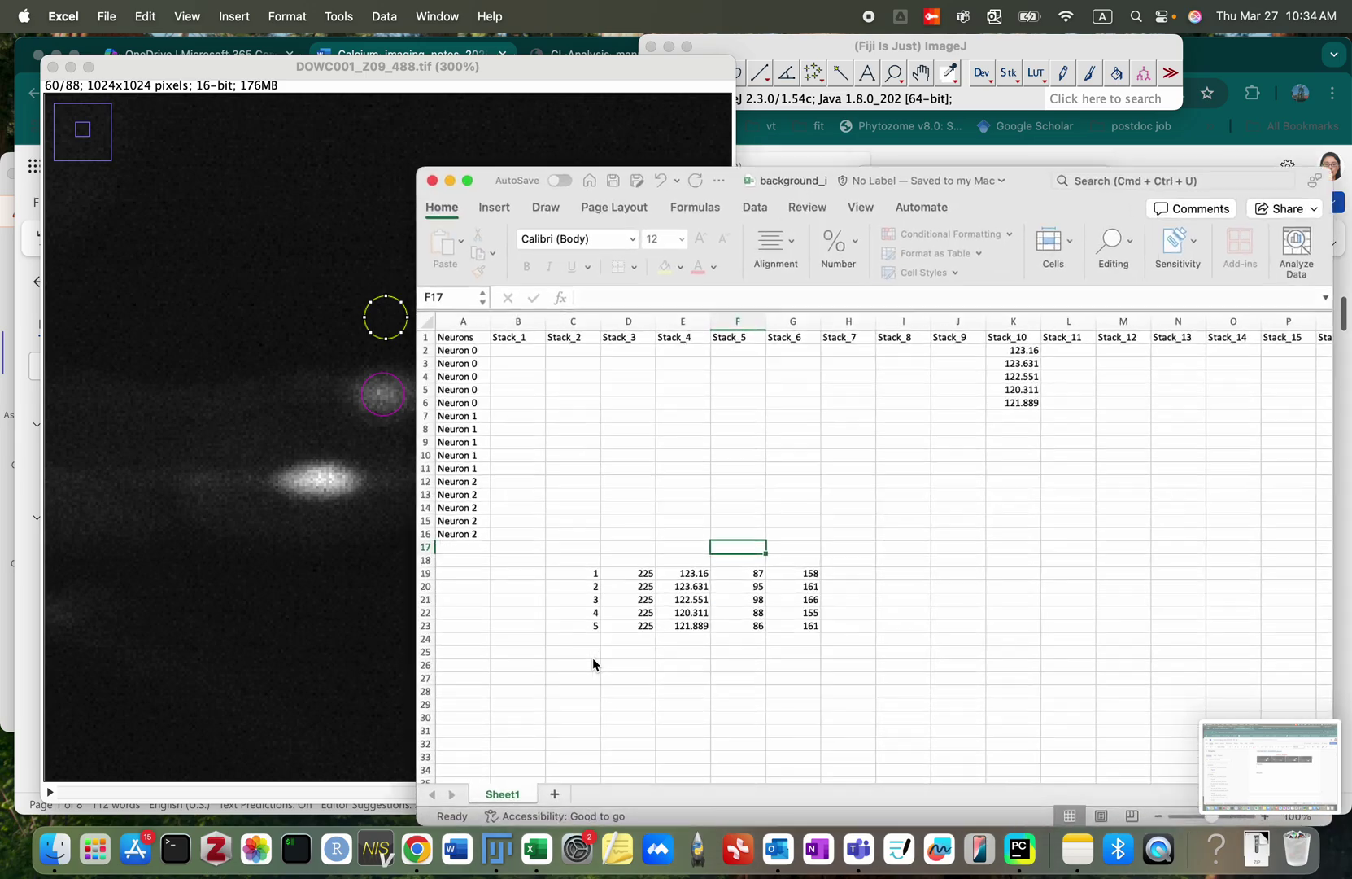
{"action": "left_click", "coordinate": [587, 571]}
{"action": "key", "text": "cmd+v"}
Step: Copy the five mean values in E19:E23 into the Neuron 0 rows of Stack_9, starting at J2, and save the workbook
{"action": "left_click_drag", "start_coordinate": [692, 567], "coordinate": [692, 624]}
{"action": "key", "text": "cmd+c"}
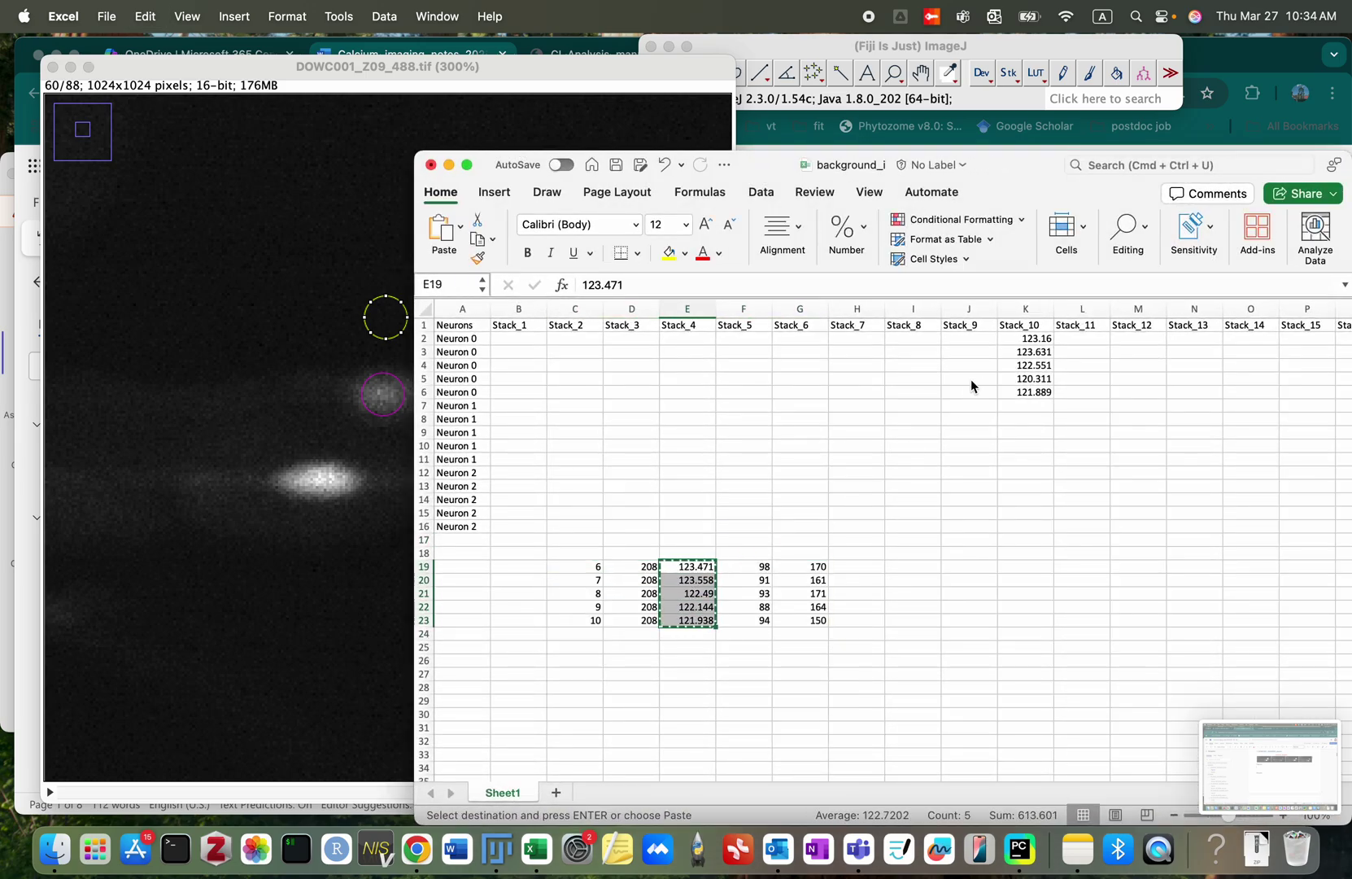
{"action": "left_click", "coordinate": [964, 343]}
{"action": "key", "text": "cmd+v"}
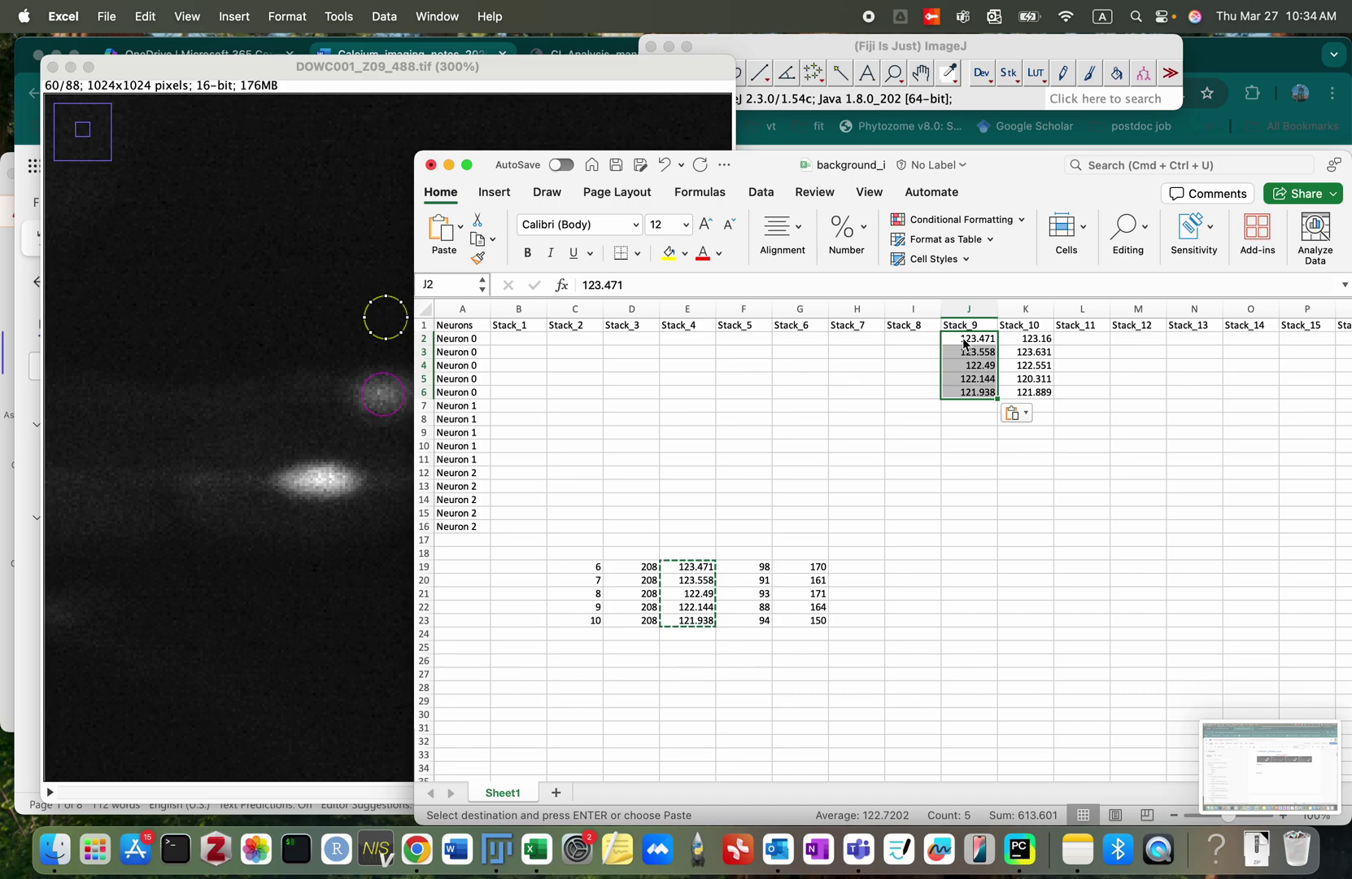
{"action": "key", "text": "cmd+s"}
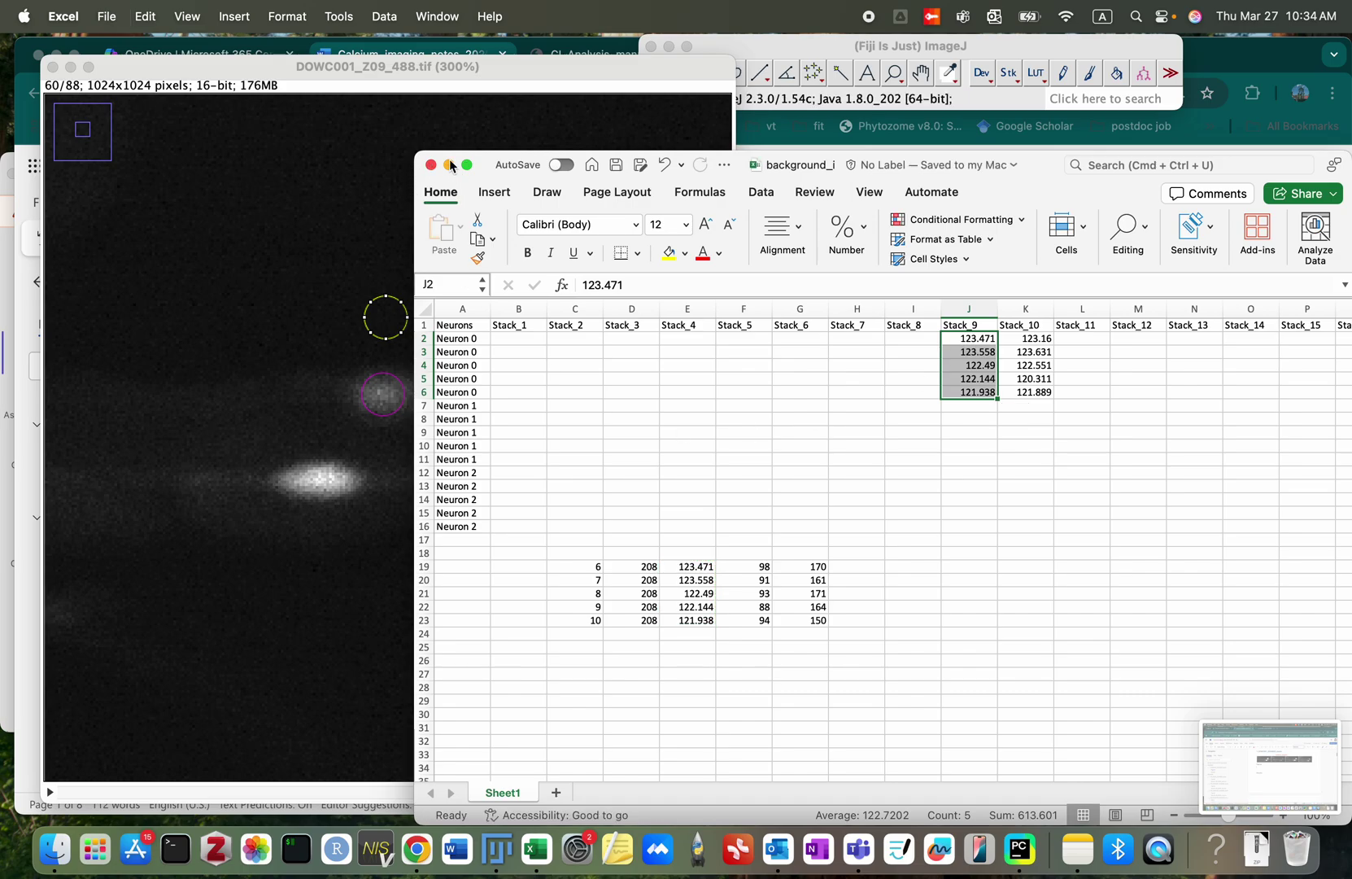
{"action": "left_click", "coordinate": [450, 165]}
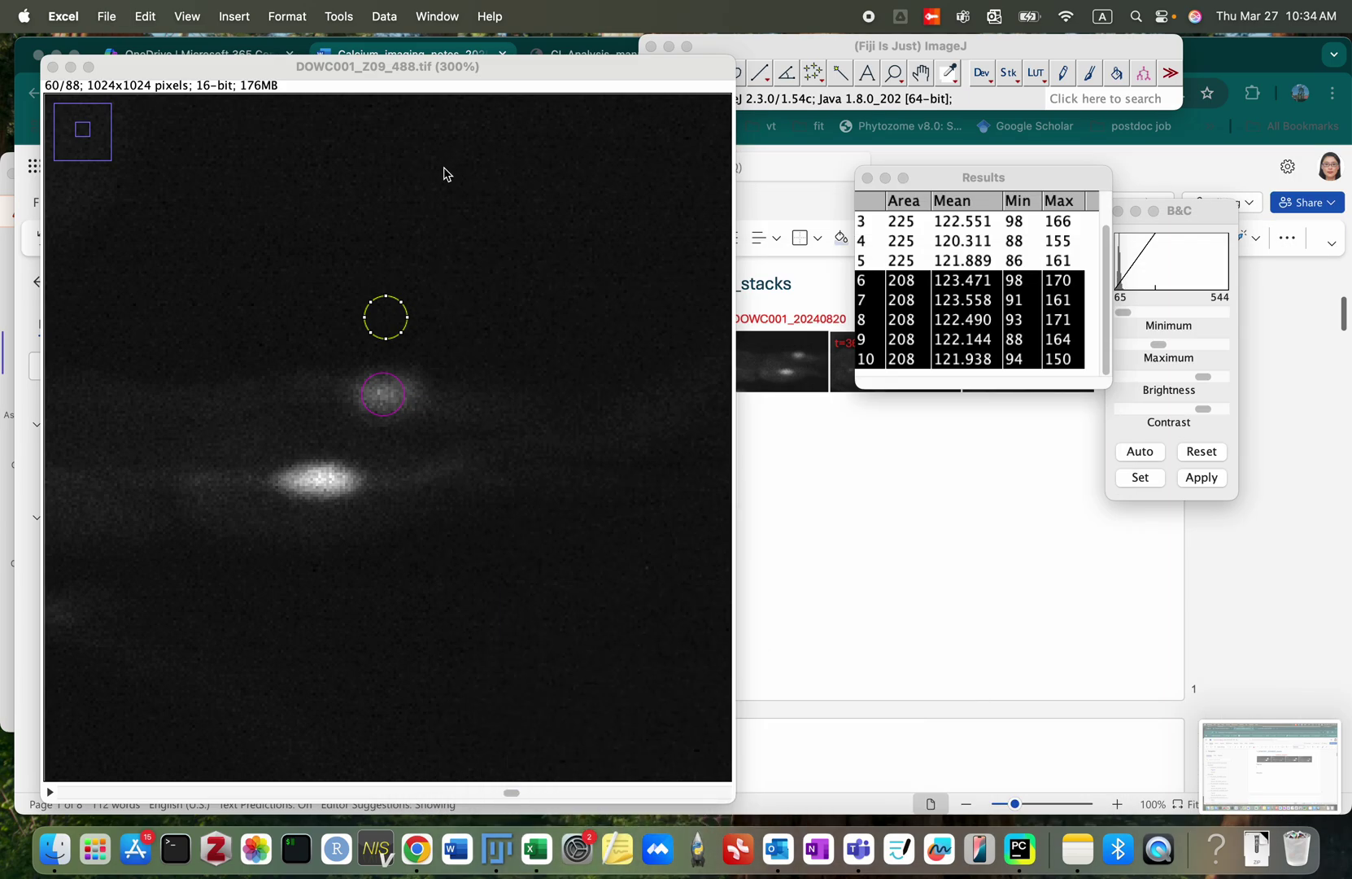
Step: Close the Z09 image and open DOWC001_Z08_488.tif from the DOWC001_stacks folder in Fiji
{"action": "left_click", "coordinate": [53, 68]}
{"action": "left_click", "coordinate": [54, 848]}
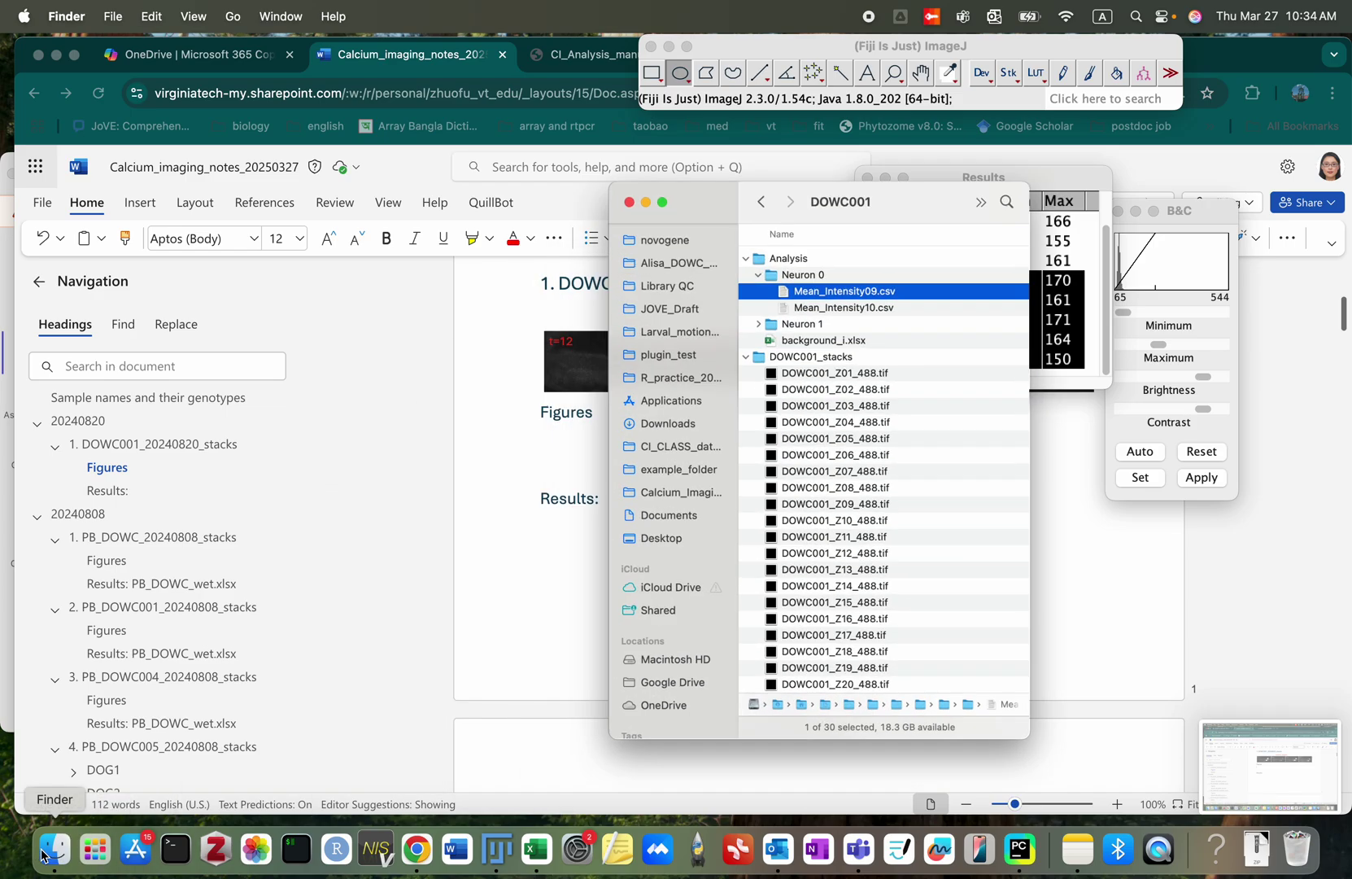
{"action": "left_click", "coordinate": [897, 454]}
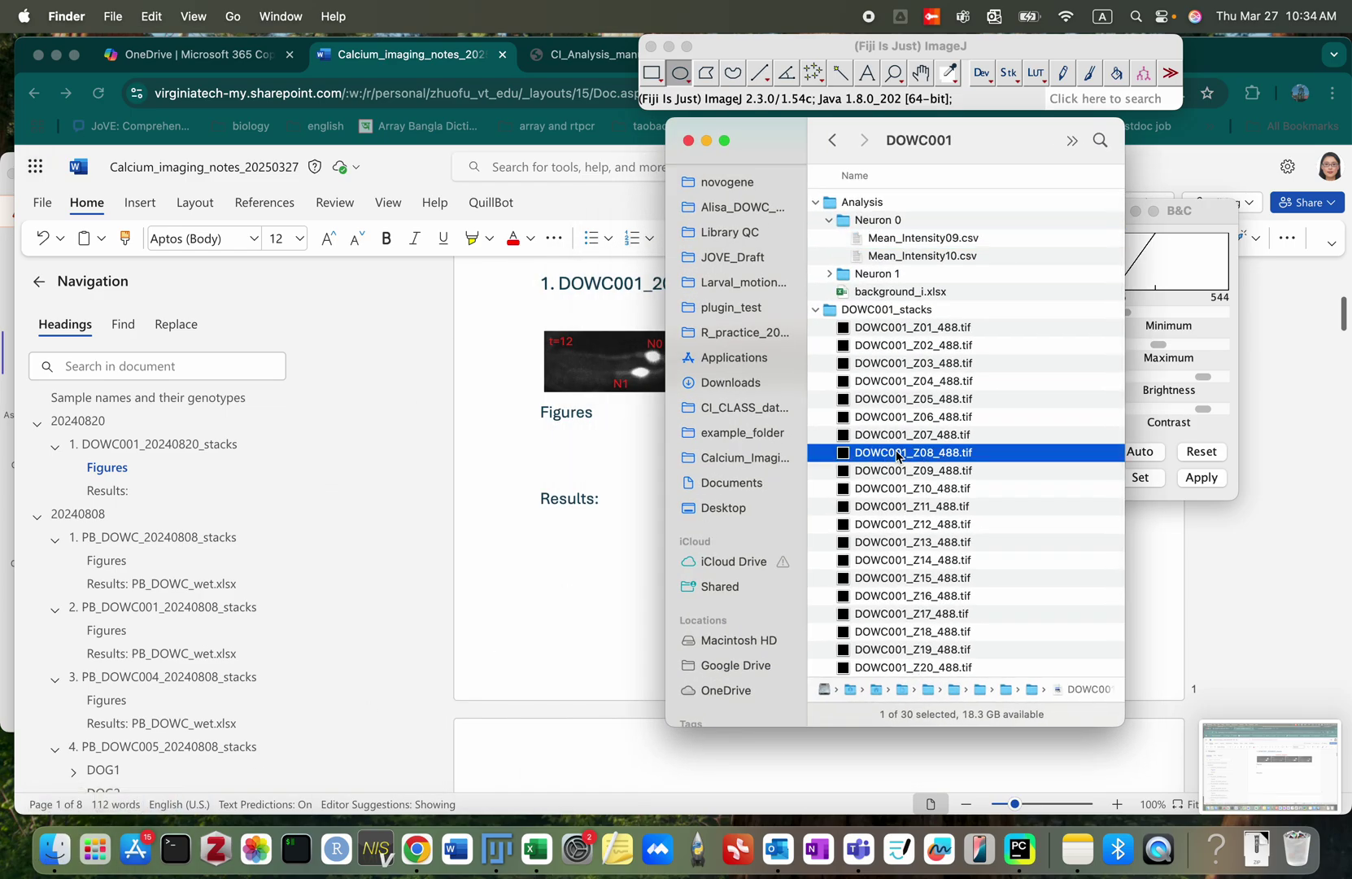
{"action": "left_click_drag", "start_coordinate": [898, 454], "coordinate": [836, 119]}
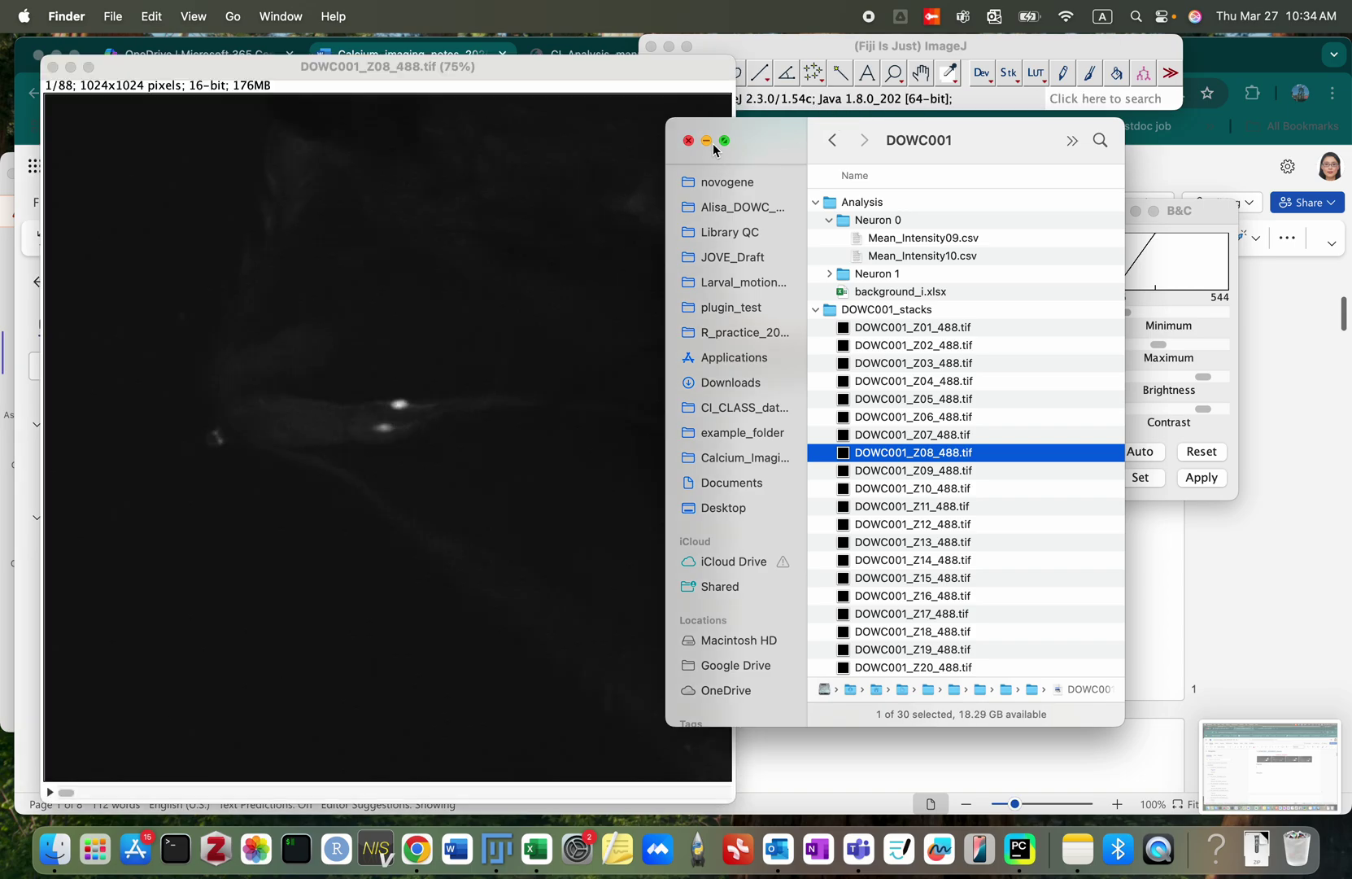
{"action": "left_click", "coordinate": [689, 141]}
Step: Go to frame 12 of the Z08 stack and close the Results table without saving its measurements
{"action": "scroll", "coordinate": [318, 472], "scroll_direction": "down", "scroll_amount": 1}
{"action": "scroll", "coordinate": [317, 472], "scroll_direction": "down", "scroll_amount": 18}
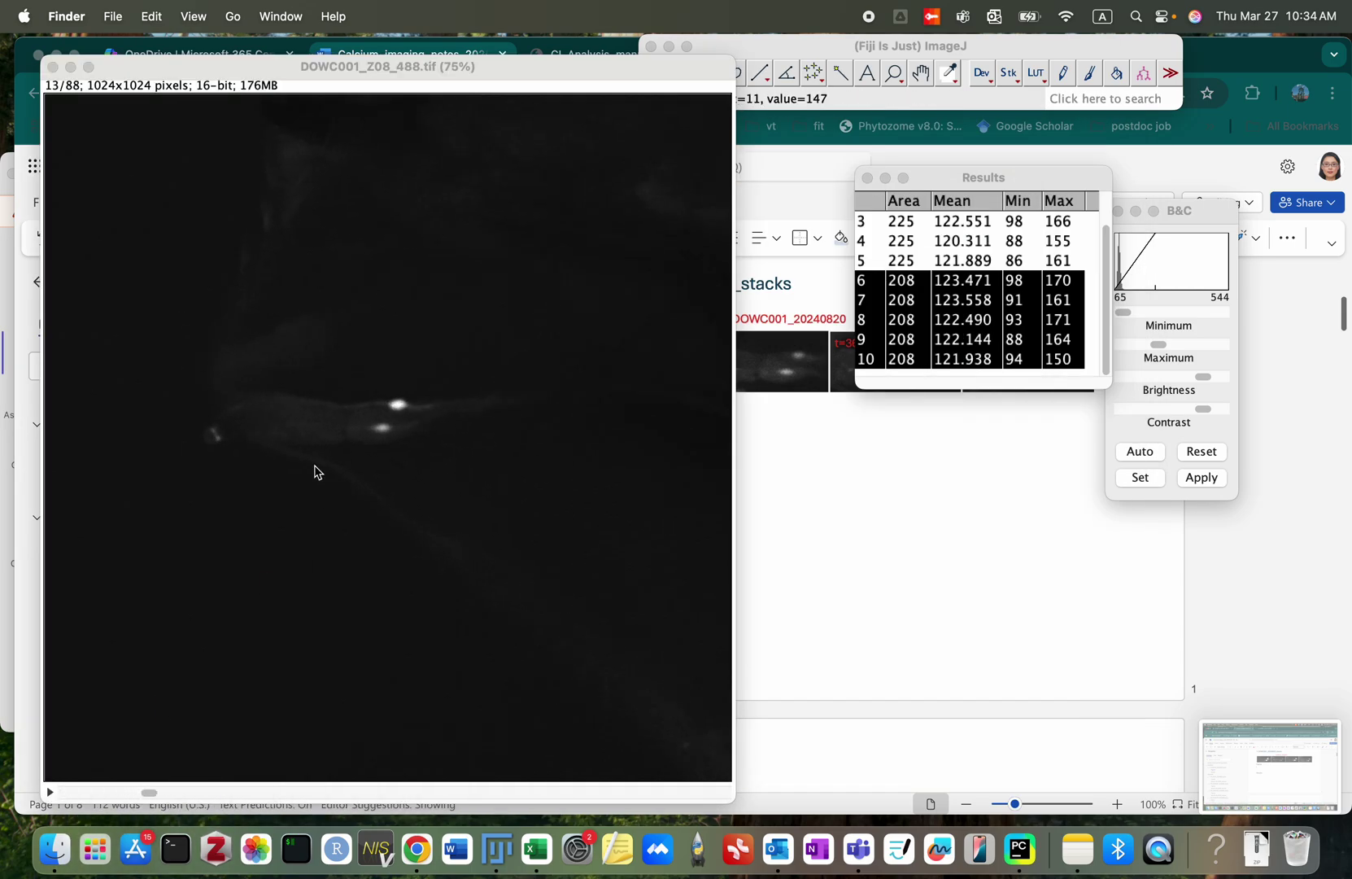
{"action": "scroll", "coordinate": [318, 472], "scroll_direction": "up", "scroll_amount": 8}
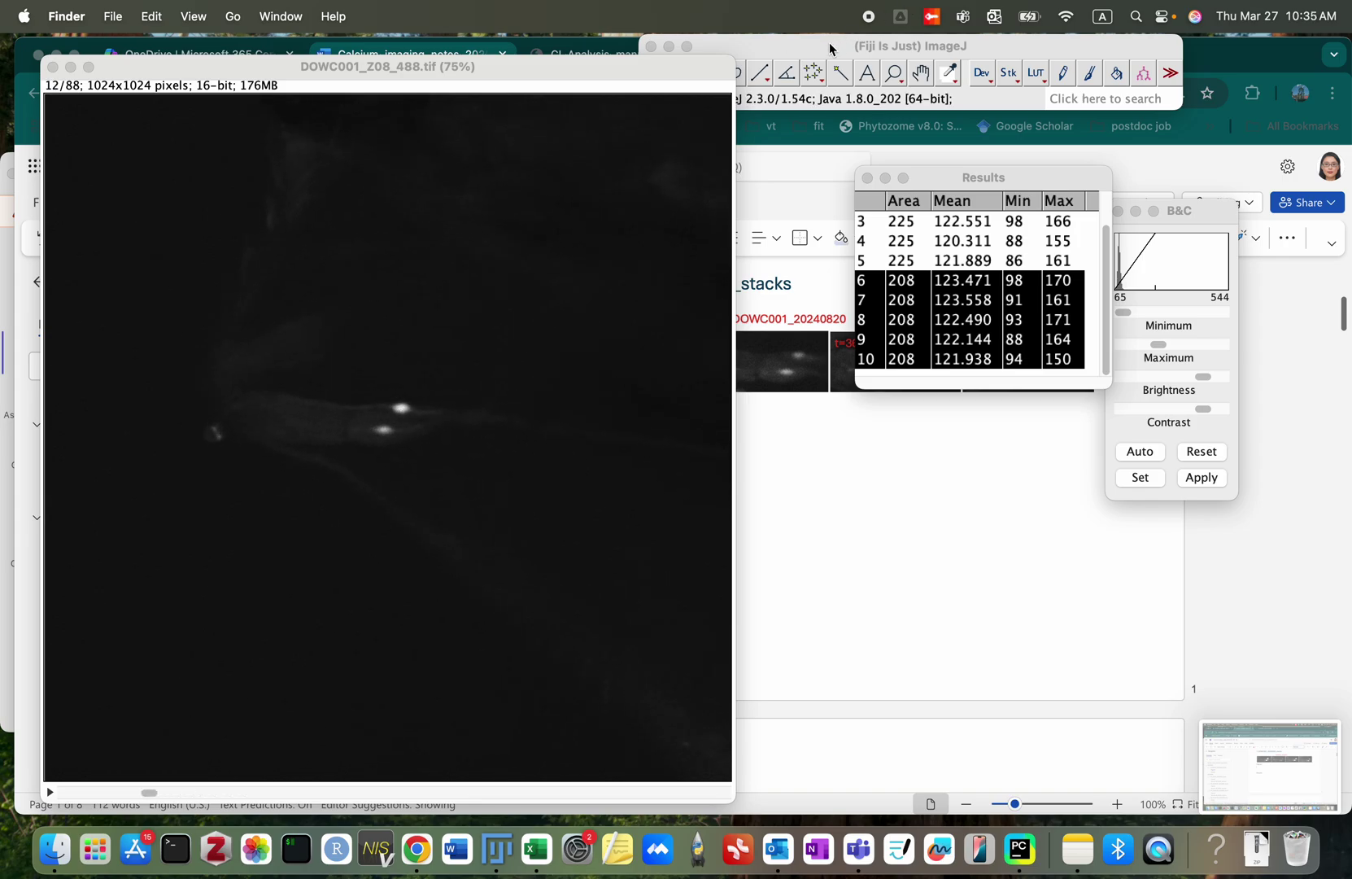
{"action": "left_click", "coordinate": [867, 179]}
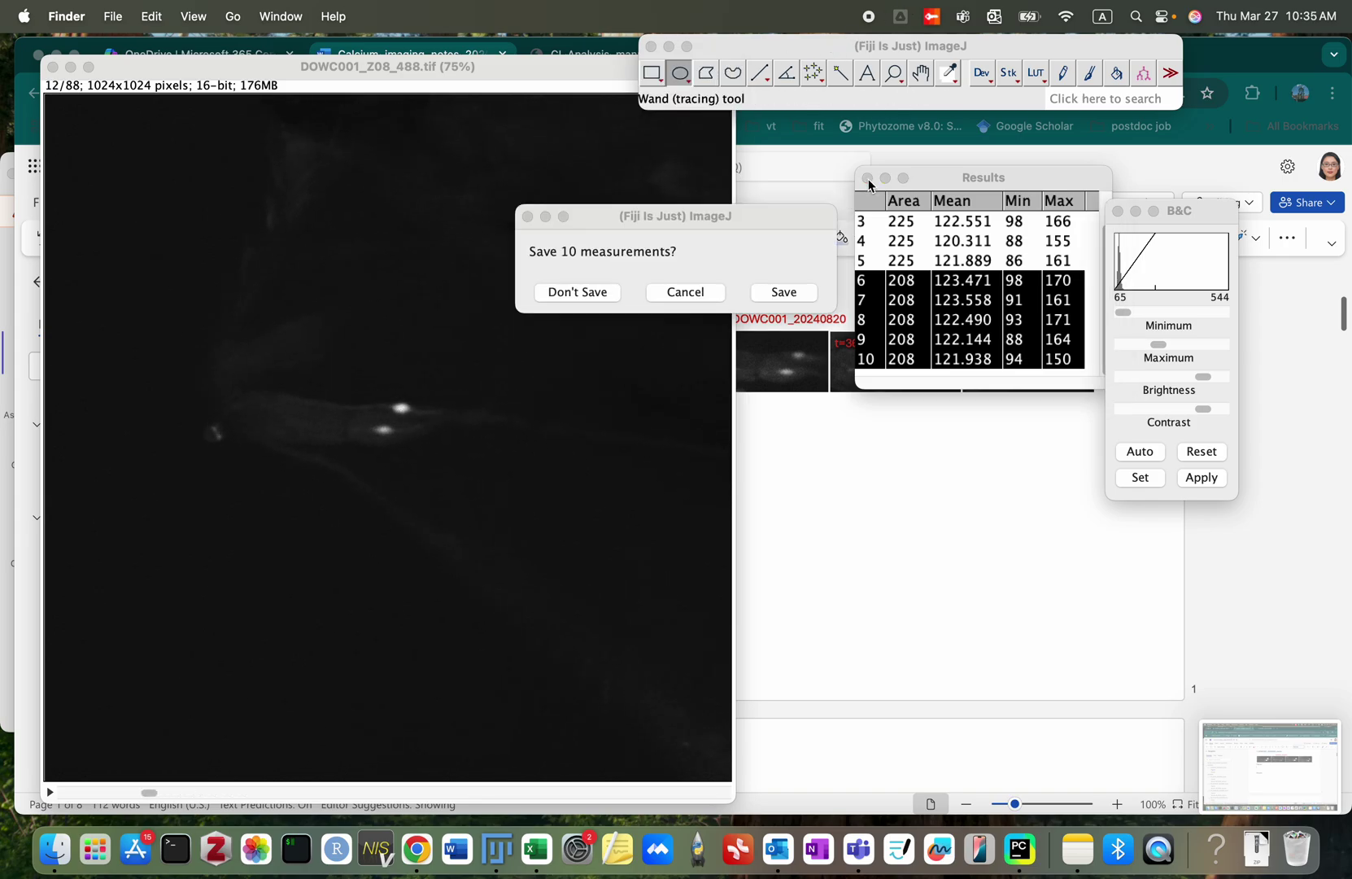
{"action": "left_click", "coordinate": [577, 292]}
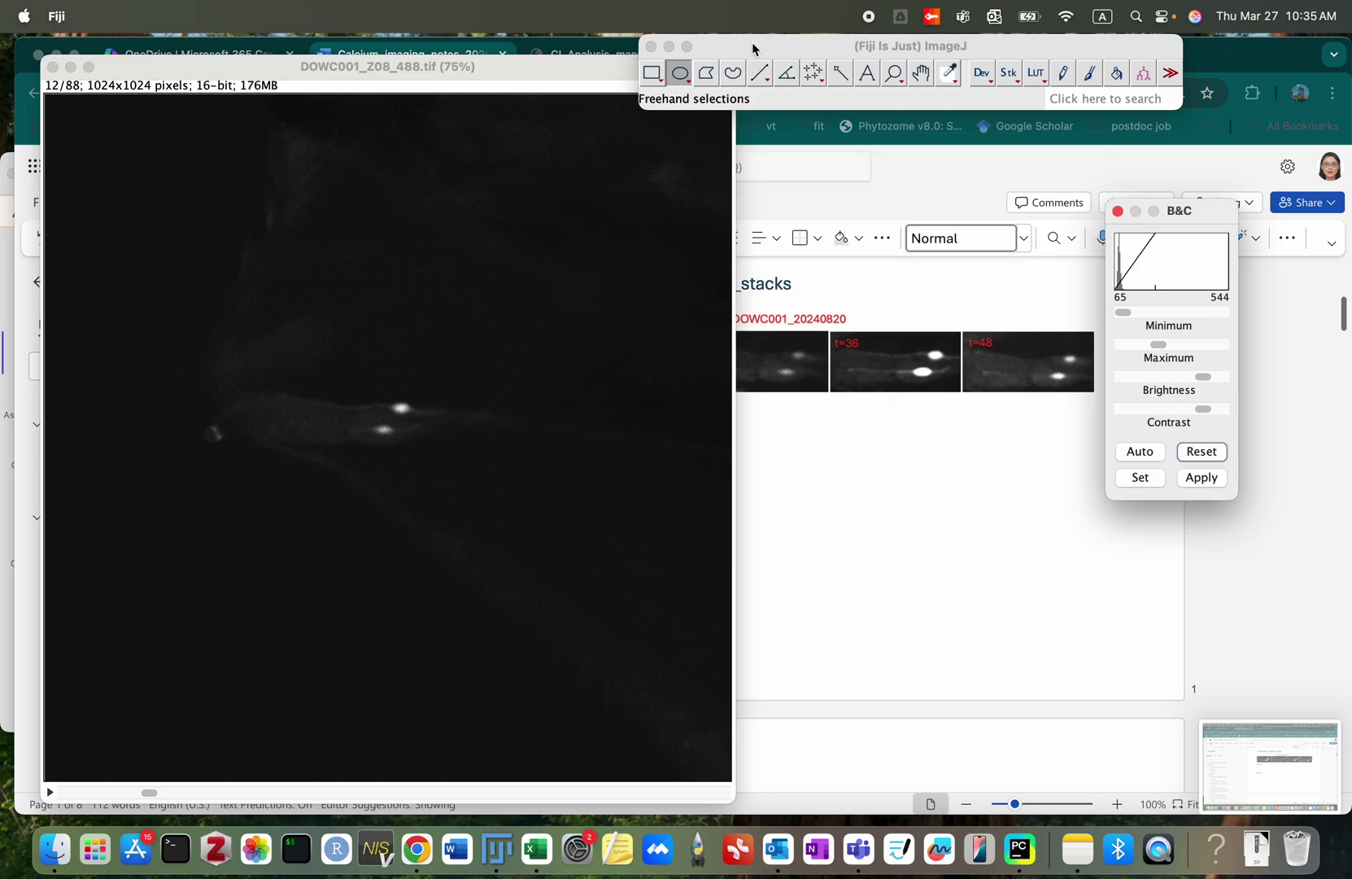
Step: Start TrackMate on the Z08 stack and proceed with the DoG detector to its settings
{"action": "left_click", "coordinate": [640, 50]}
{"action": "left_click", "coordinate": [353, 16]}
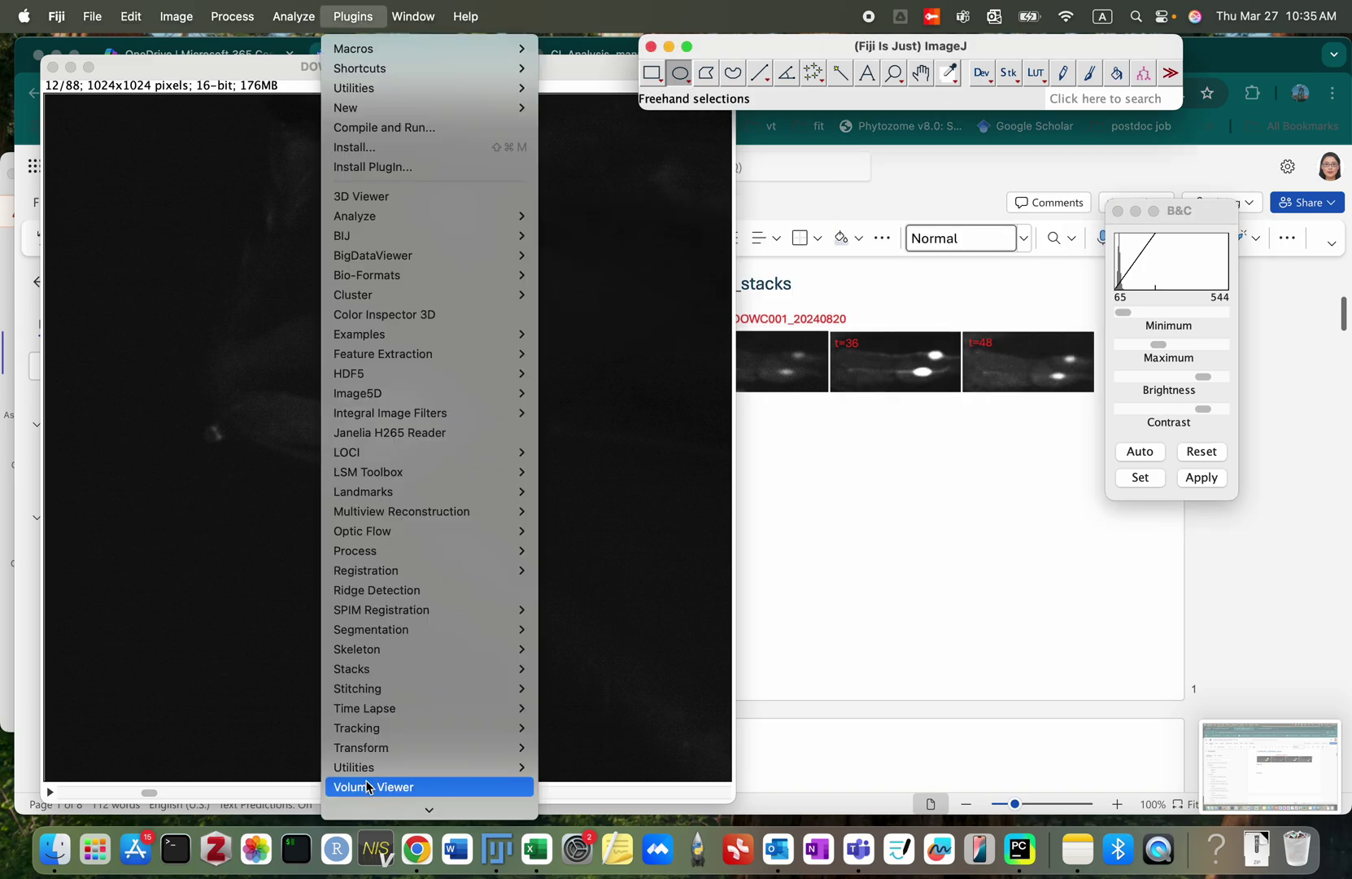
{"action": "mouse_move", "coordinate": [384, 737]}
{"action": "left_click", "coordinate": [589, 737]}
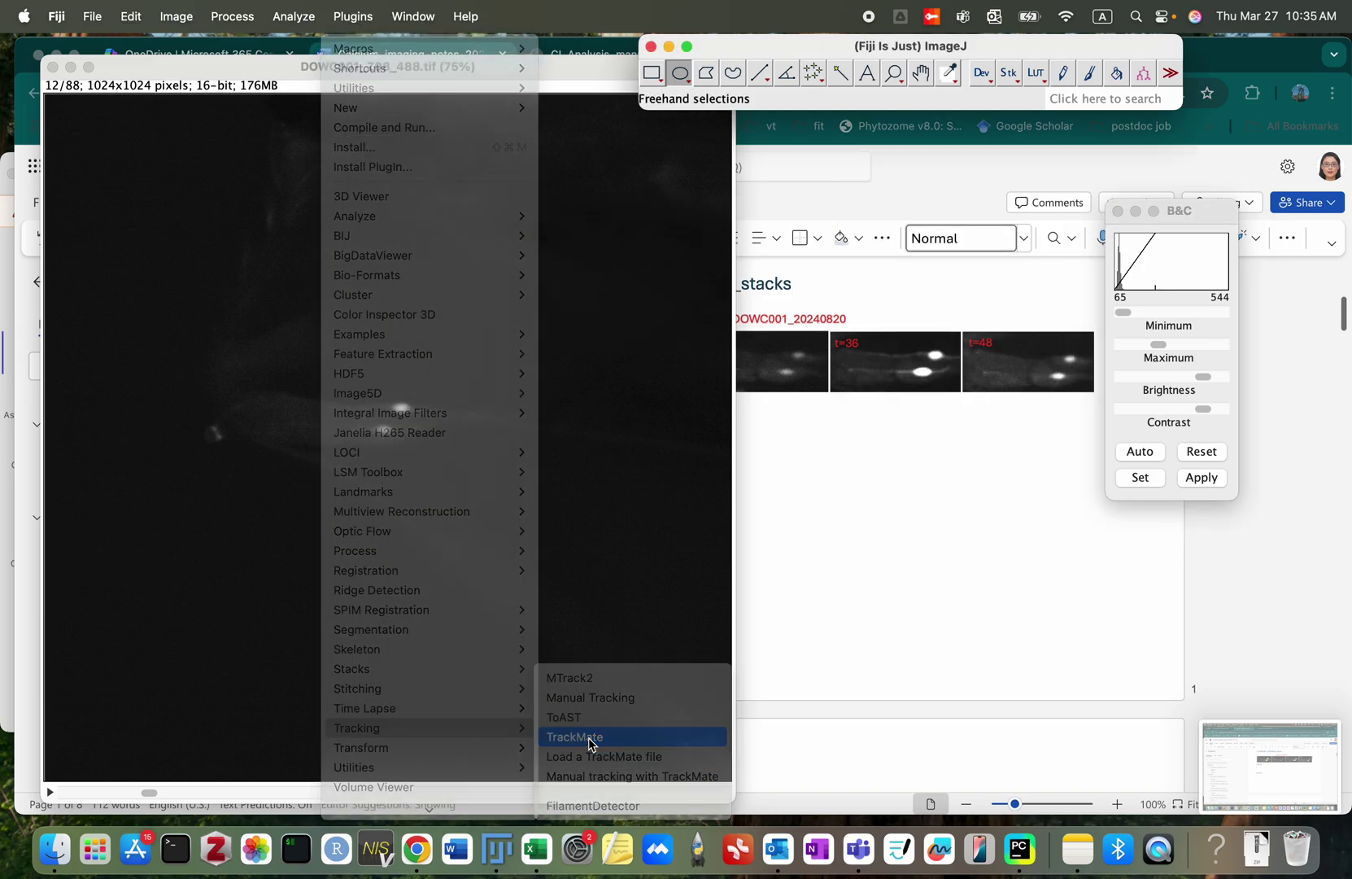
{"action": "left_click", "coordinate": [827, 478]}
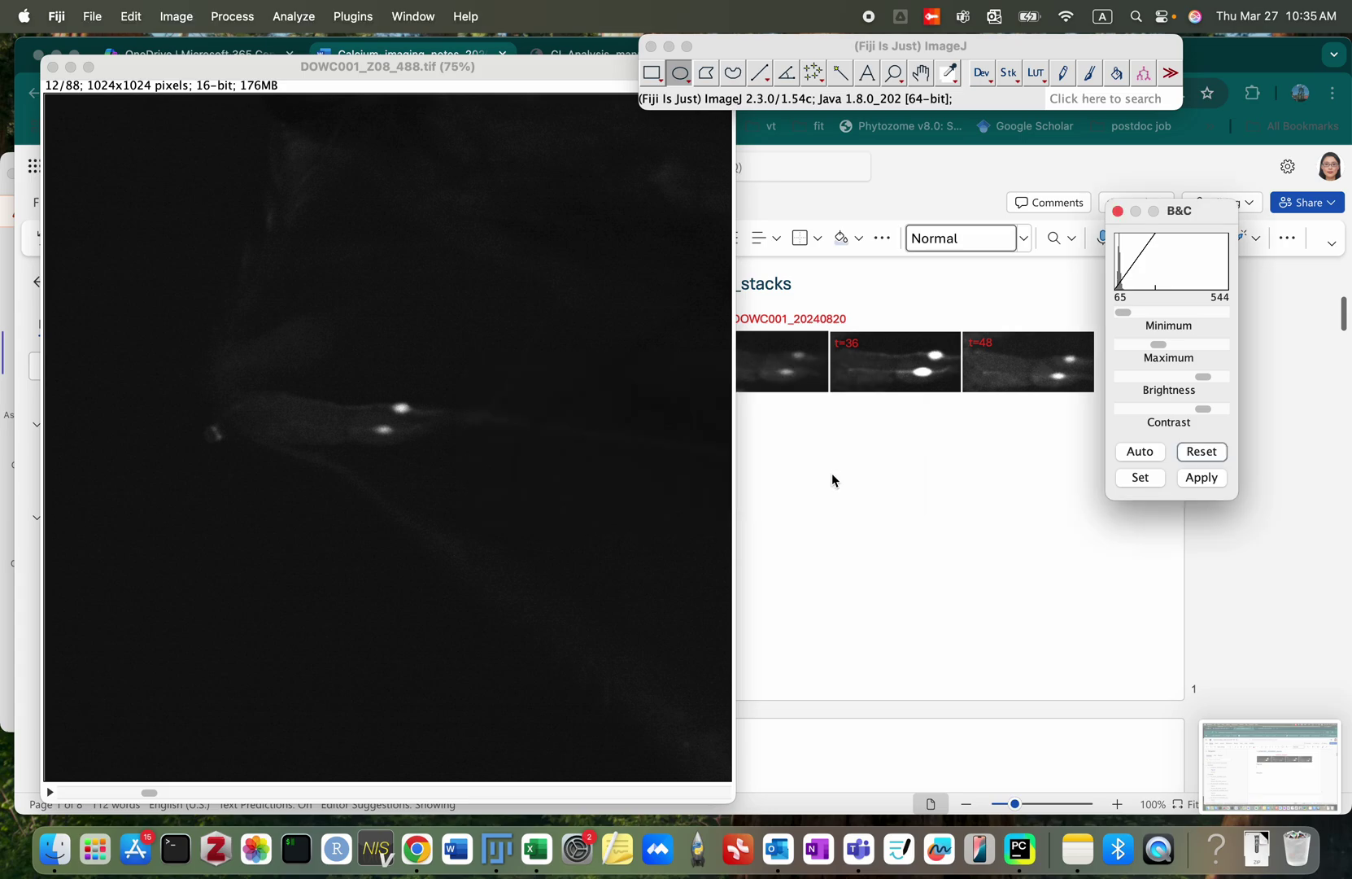
{"action": "left_click", "coordinate": [1018, 539]}
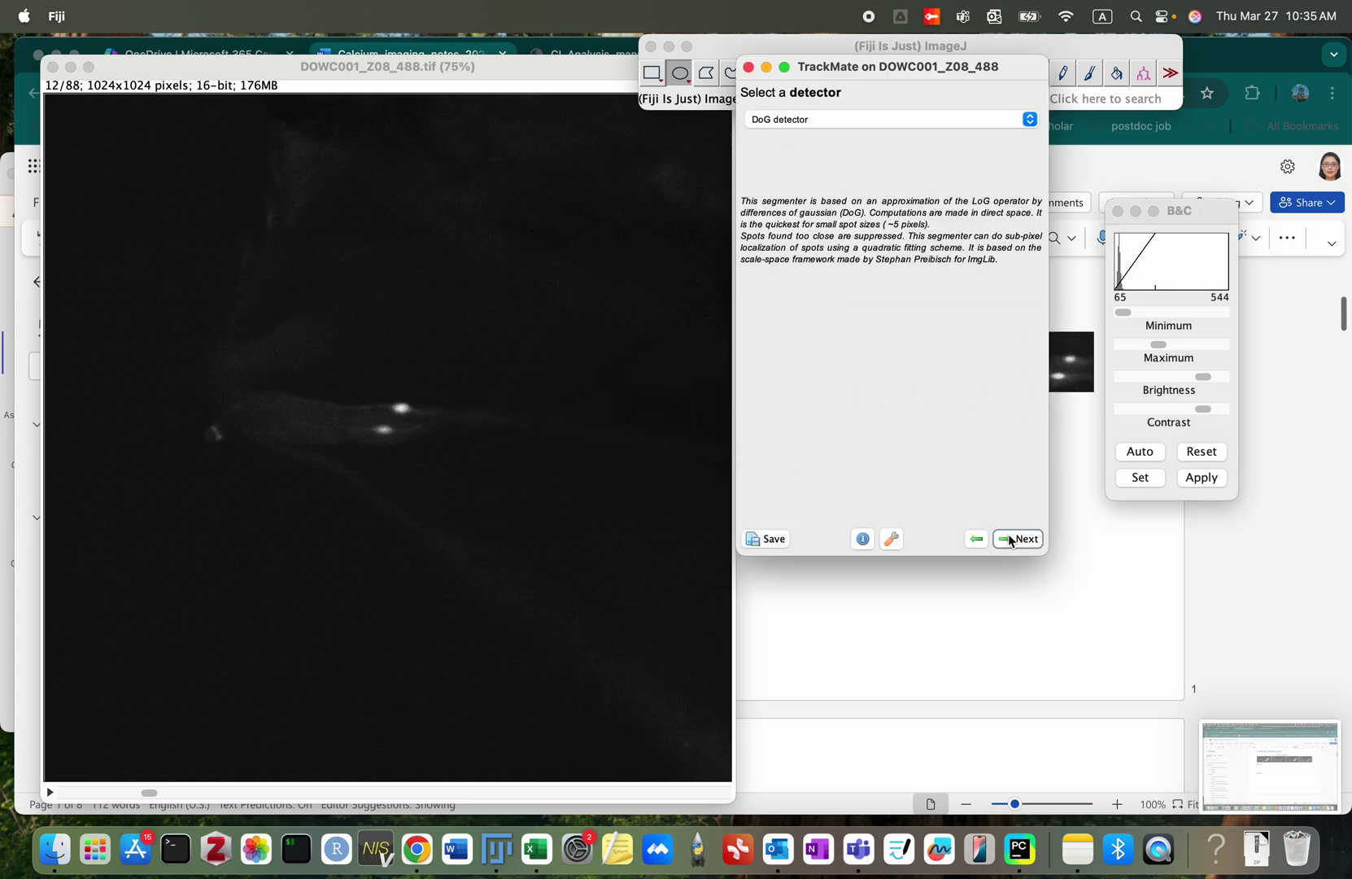
{"action": "left_click", "coordinate": [1018, 538]}
Step: Preview spot detection on frame 12 with an object diameter of 16 pixels and a quality threshold of 1
{"action": "left_click", "coordinate": [1012, 483]}
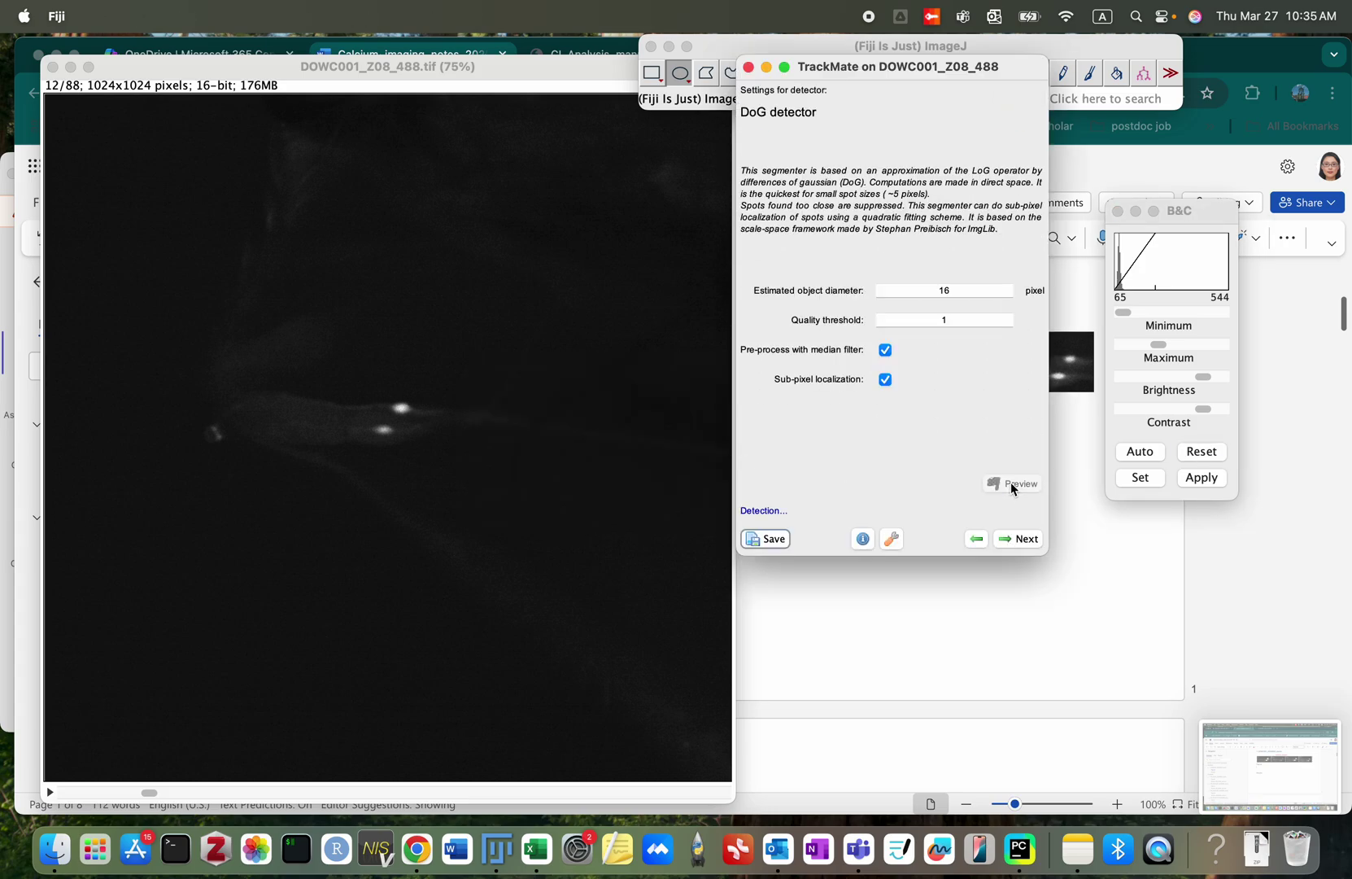
{"action": "scroll", "coordinate": [186, 580], "scroll_direction": "up", "scroll_amount": 3}
{"action": "scroll", "coordinate": [187, 580], "scroll_direction": "down", "scroll_amount": 3}
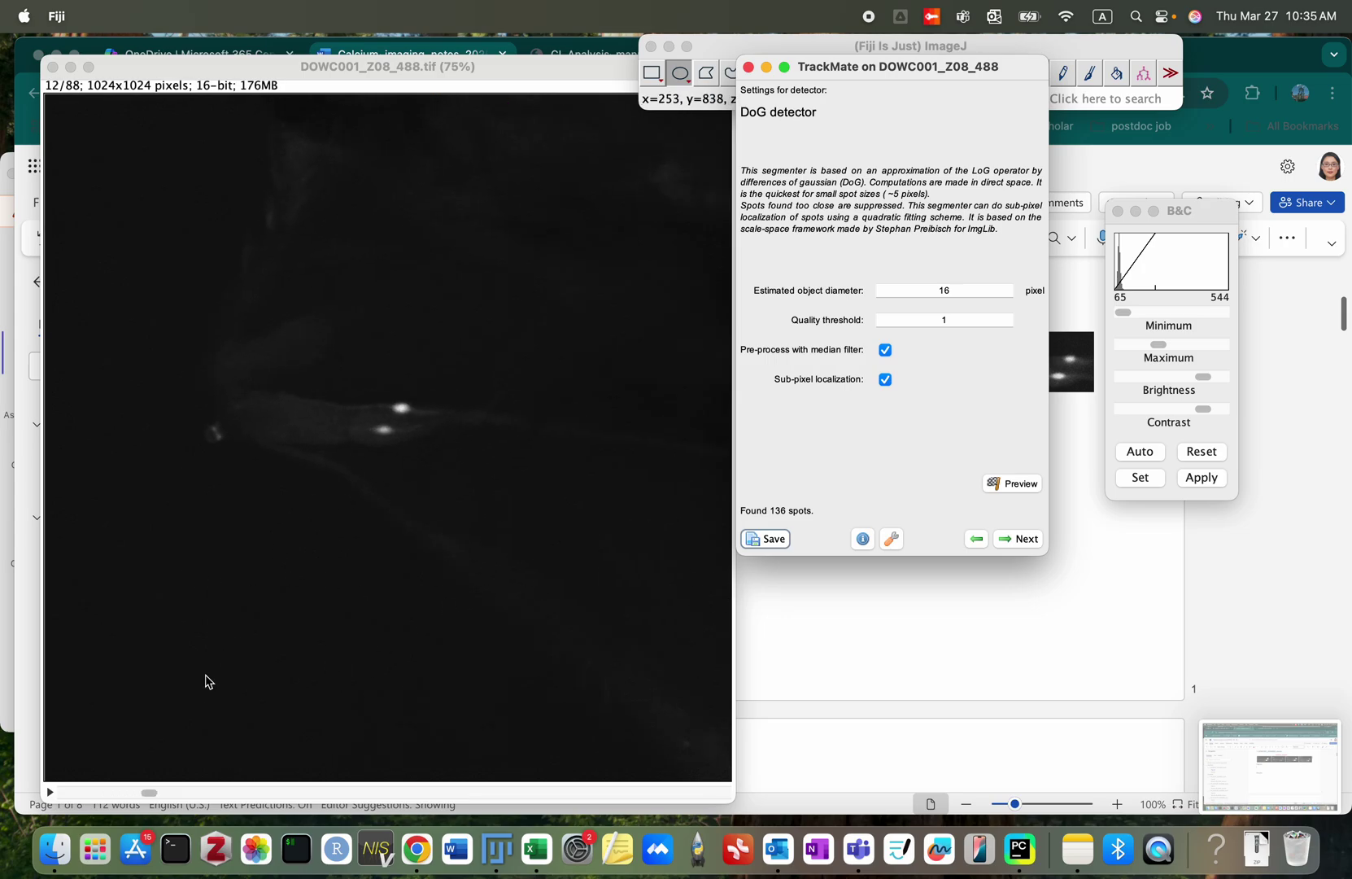
{"action": "left_click", "coordinate": [1022, 488]}
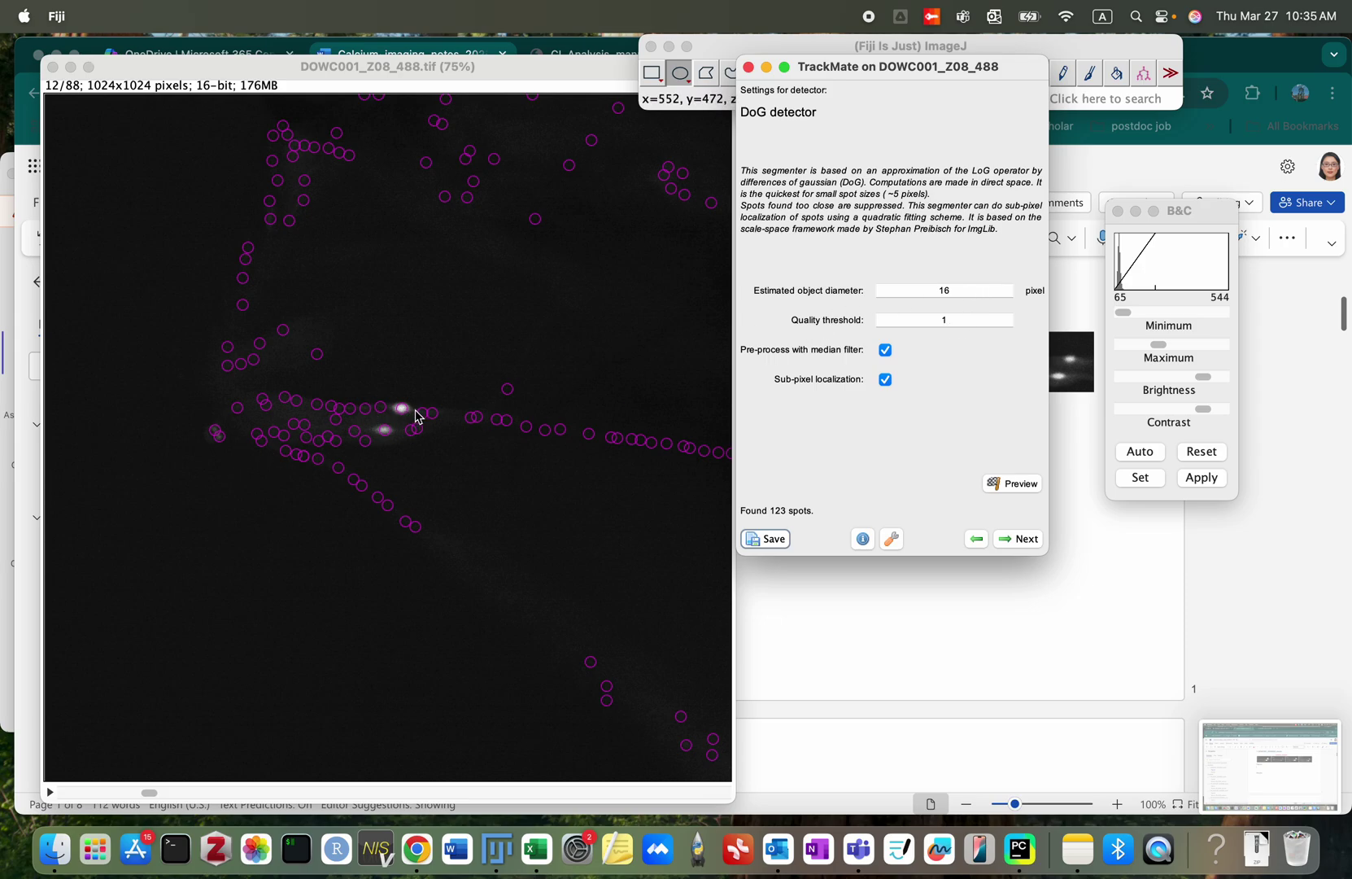
Step: Run the spot detection on the whole stack, advance to the spot filters, and dismiss the error console
{"action": "left_click", "coordinate": [1021, 539]}
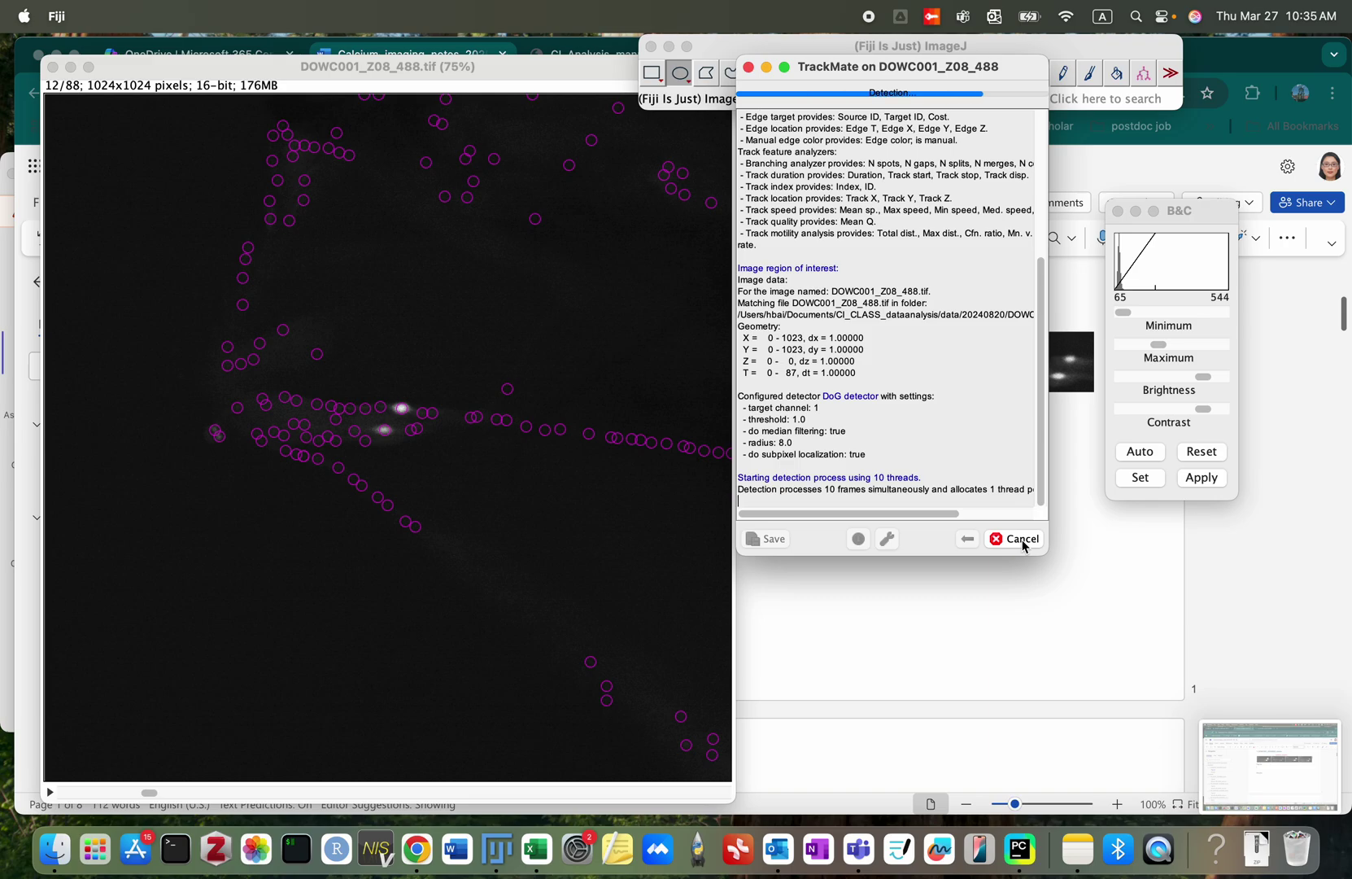
{"action": "left_click", "coordinate": [1020, 538]}
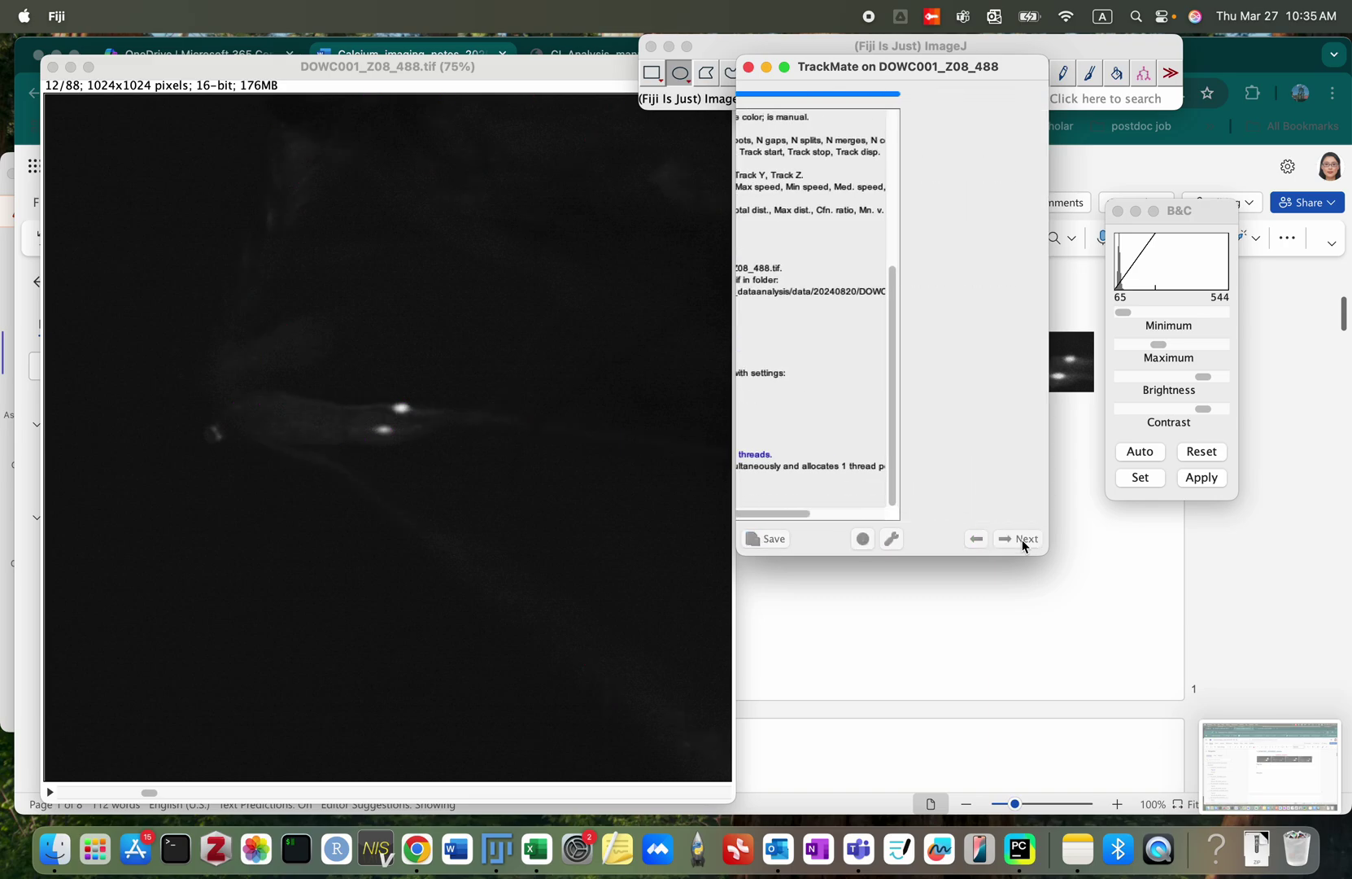
{"action": "left_click", "coordinate": [1020, 539]}
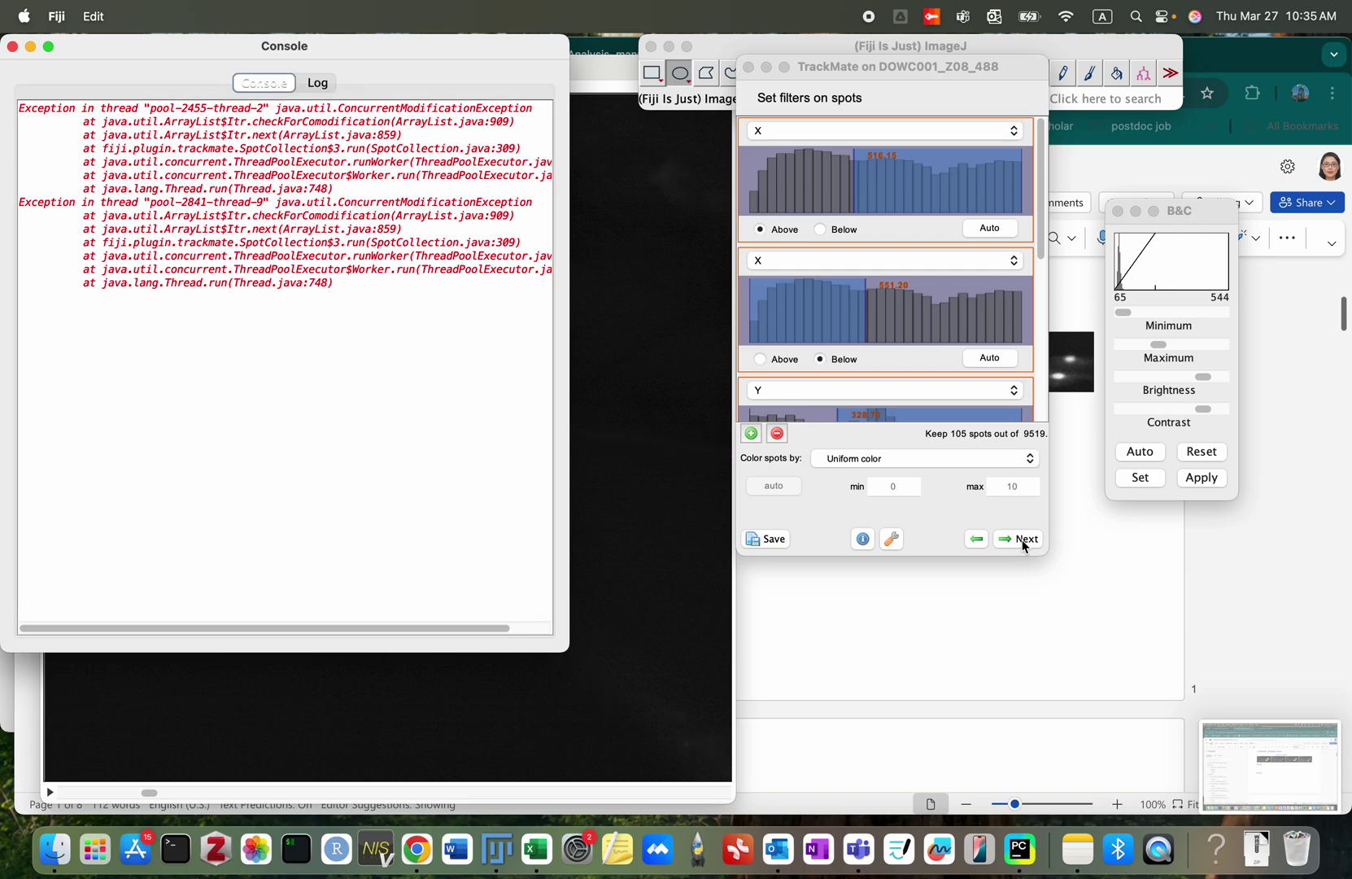
{"action": "left_click", "coordinate": [12, 47]}
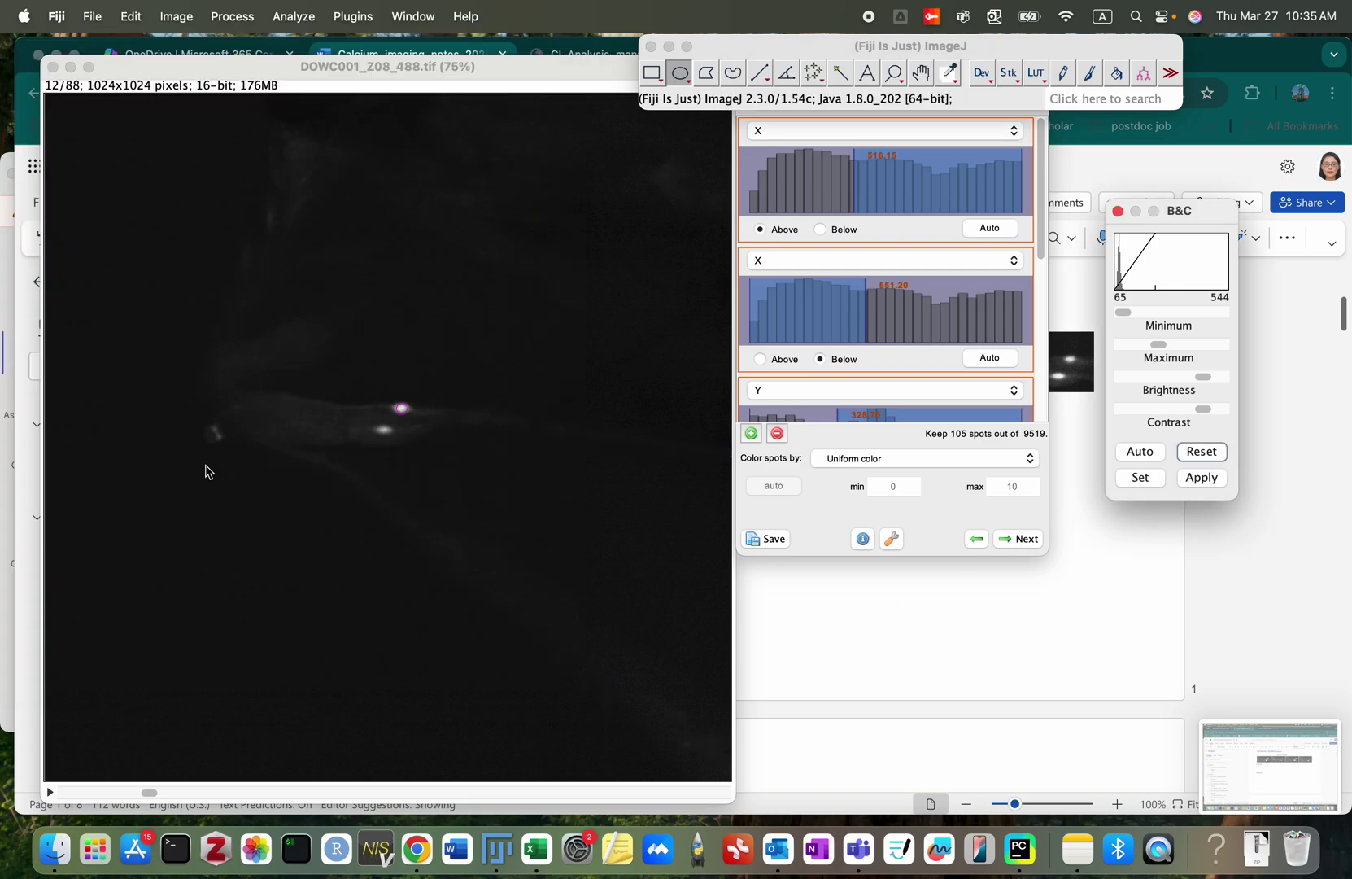
Step: Step through the stack's frames to check whether the filtered spots mark only the upper neuron in every frame
{"action": "left_click", "coordinate": [150, 792]}
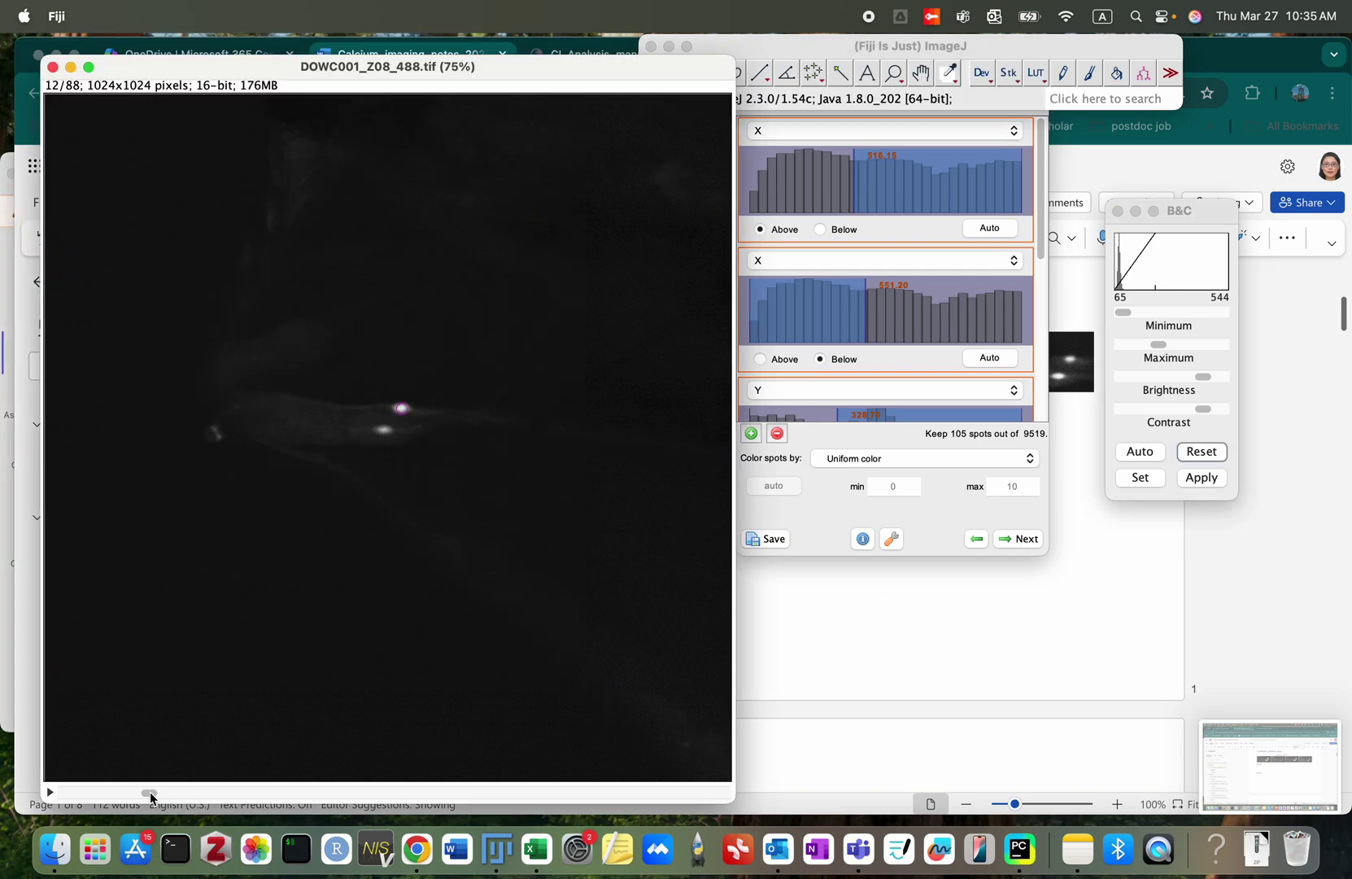
{"action": "key", "text": "Left"}
{"action": "key", "text": "Left"}
{"action": "key", "text": "Left"}
{"action": "key", "text": "Left"}
{"action": "key", "text": "Left"}
{"action": "key", "text": "Left"}
{"action": "key", "text": "Left"}
{"action": "key", "text": "Left"}
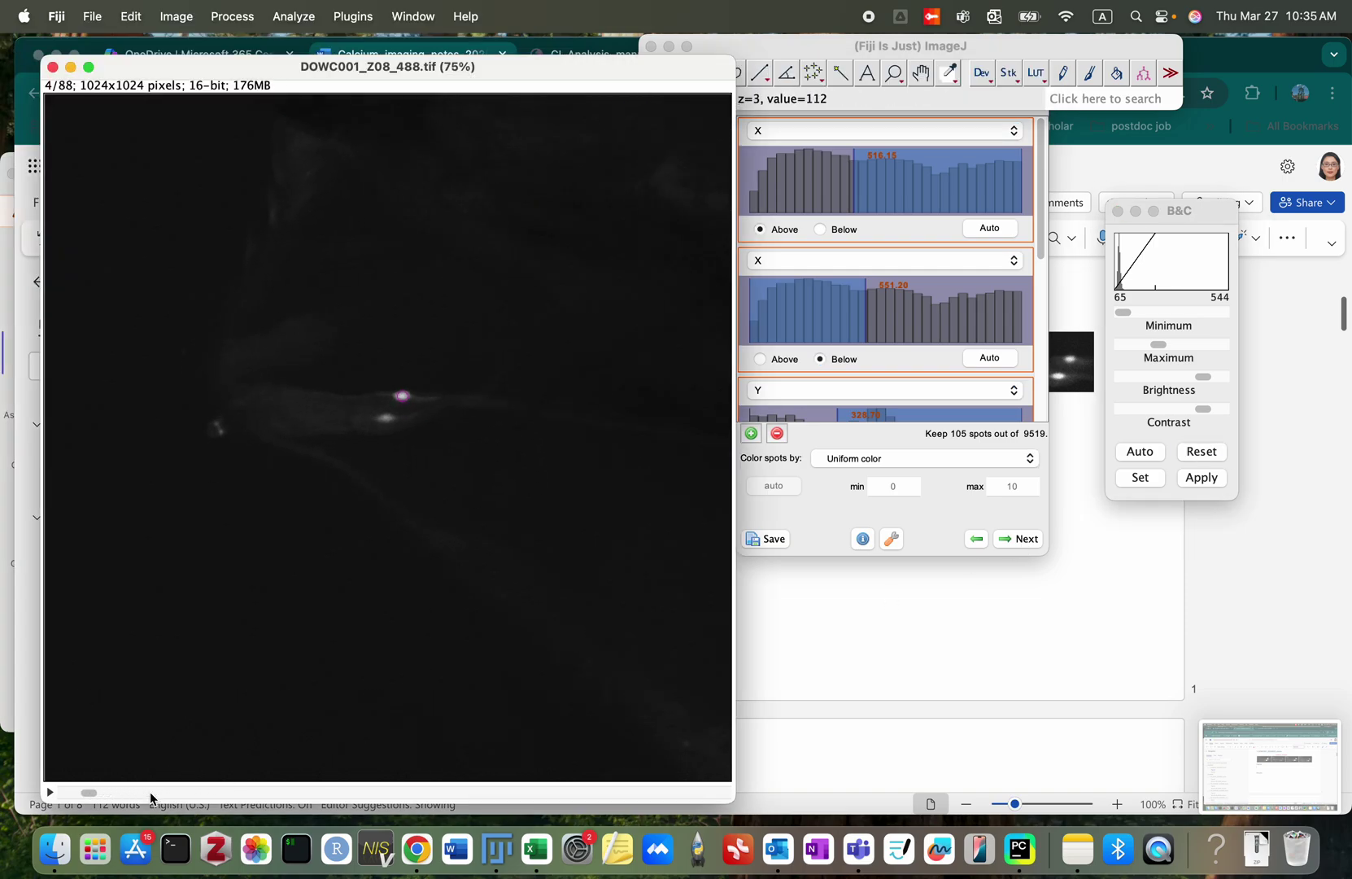
{"action": "key", "text": "Right"}
{"action": "key", "text": "Right"}
{"action": "key", "text": "Right"}
{"action": "key", "text": "Right"}
{"action": "key", "text": "Right"}
{"action": "key", "text": "Right"}
{"action": "key", "text": "Right"}
{"action": "key", "text": "Right"}
{"action": "key", "text": "Right"}
{"action": "key", "text": "Right"}
{"action": "key", "text": "Right"}
{"action": "key", "text": "Right"}
{"action": "key", "text": "Right"}
{"action": "key", "text": "Right"}
{"action": "key", "text": "Right"}
{"action": "key", "text": "Right"}
{"action": "key", "text": "Right"}
{"action": "key", "text": "Right"}
{"action": "key", "text": "Right"}
{"action": "key", "text": "Right"}
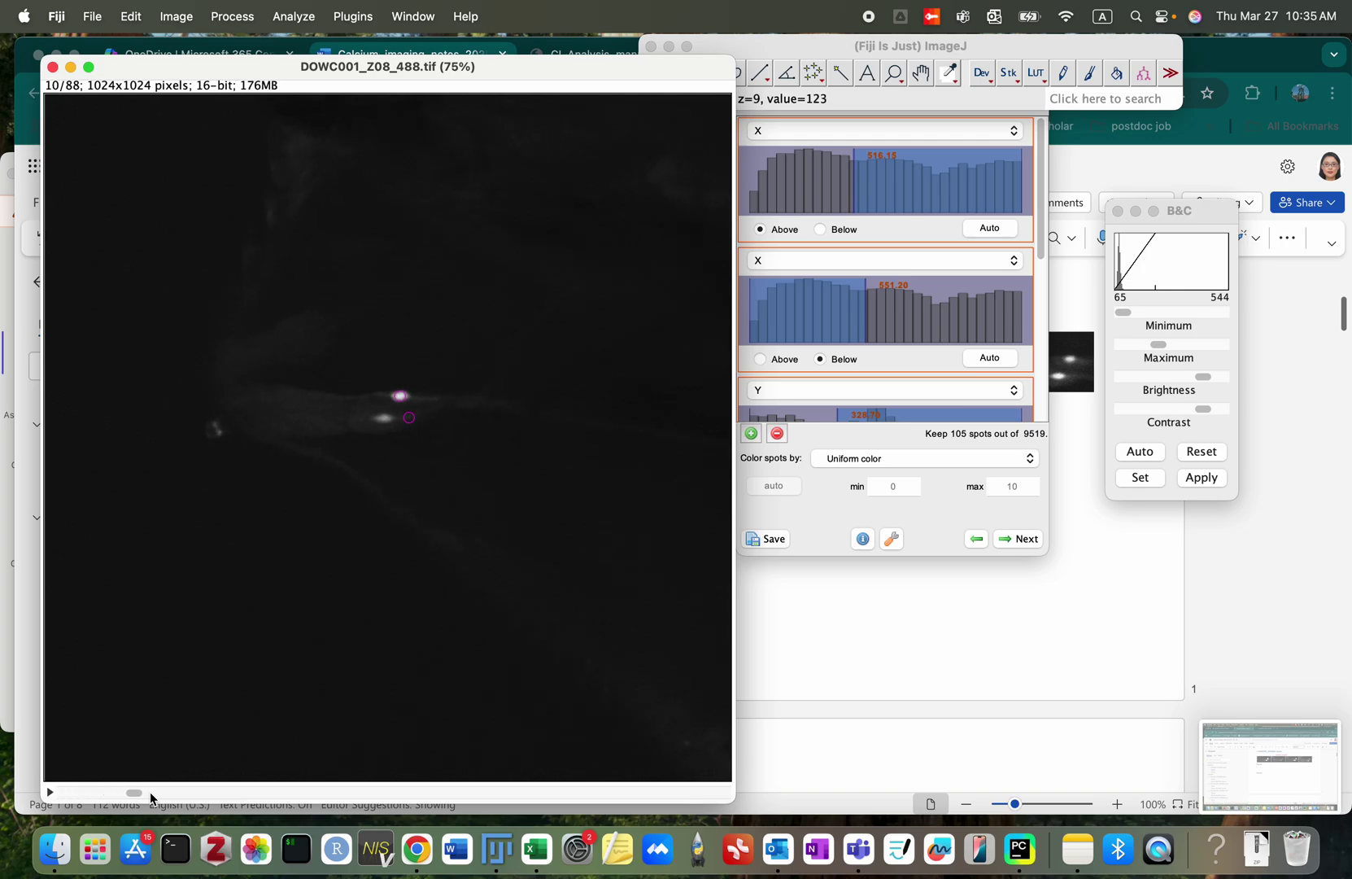
{"action": "key", "text": "Right"}
{"action": "key", "text": "Right"}
{"action": "key", "text": "Right"}
{"action": "key", "text": "Right"}
{"action": "key", "text": "Right"}
{"action": "key", "text": "Right"}
{"action": "key", "text": "Right"}
{"action": "key", "text": "Right"}
{"action": "key", "text": "Right"}
{"action": "key", "text": "Right"}
{"action": "key", "text": "Right"}
{"action": "key", "text": "Right"}
{"action": "key", "text": "Right"}
{"action": "key", "text": "Right"}
{"action": "key", "text": "Right"}
{"action": "key", "text": "Right"}
{"action": "key", "text": "Right"}
{"action": "key", "text": "Right"}
{"action": "key", "text": "Right"}
{"action": "key", "text": "Right"}
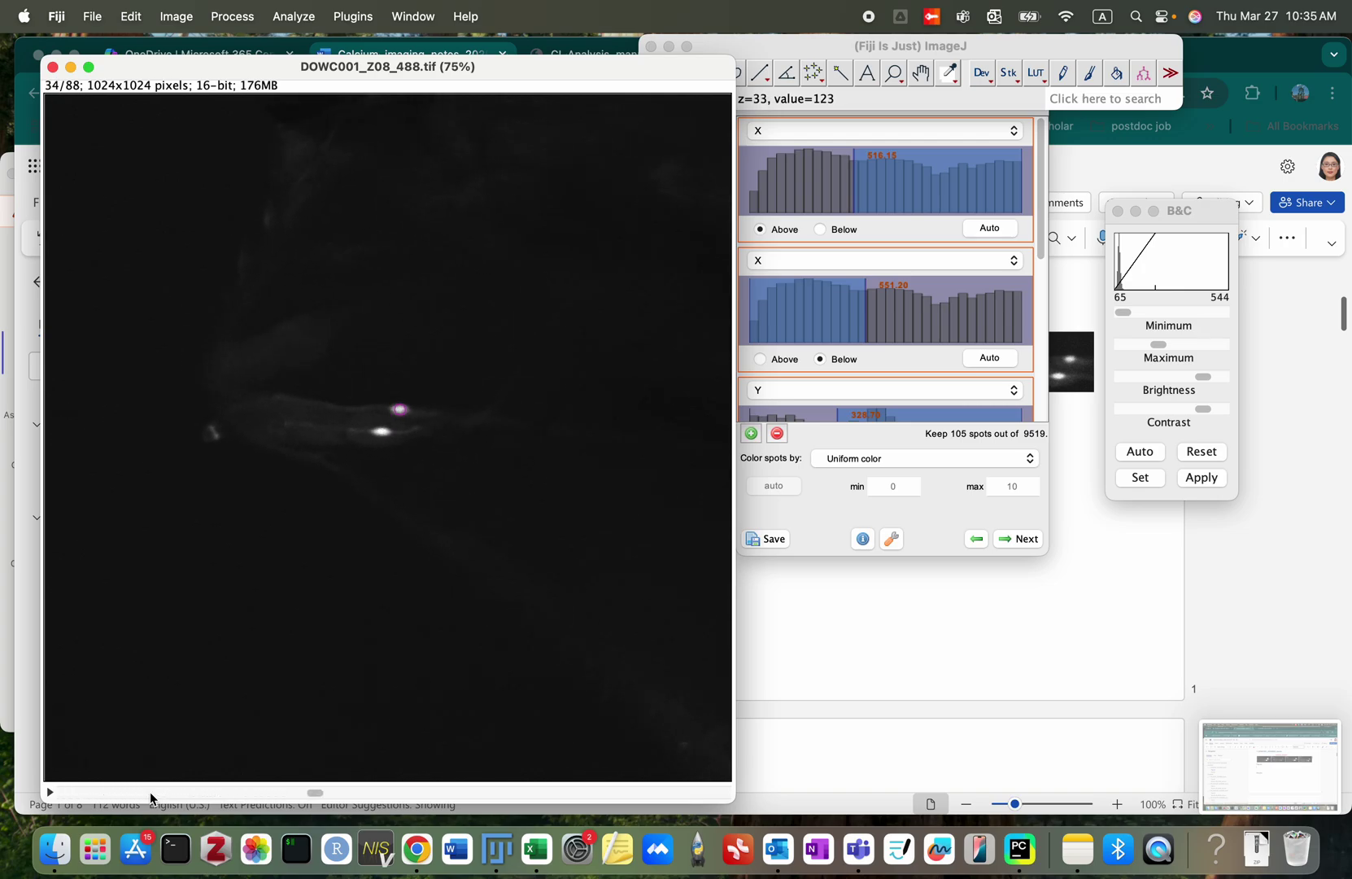
{"action": "key", "text": "Right"}
{"action": "key", "text": "Right"}
{"action": "key", "text": "Right"}
{"action": "key", "text": "Right"}
{"action": "key", "text": "Right"}
{"action": "key", "text": "Right"}
{"action": "key", "text": "Right"}
{"action": "key", "text": "Right"}
{"action": "key", "text": "Right"}
{"action": "key", "text": "Right"}
{"action": "key", "text": "Right"}
{"action": "key", "text": "Right"}
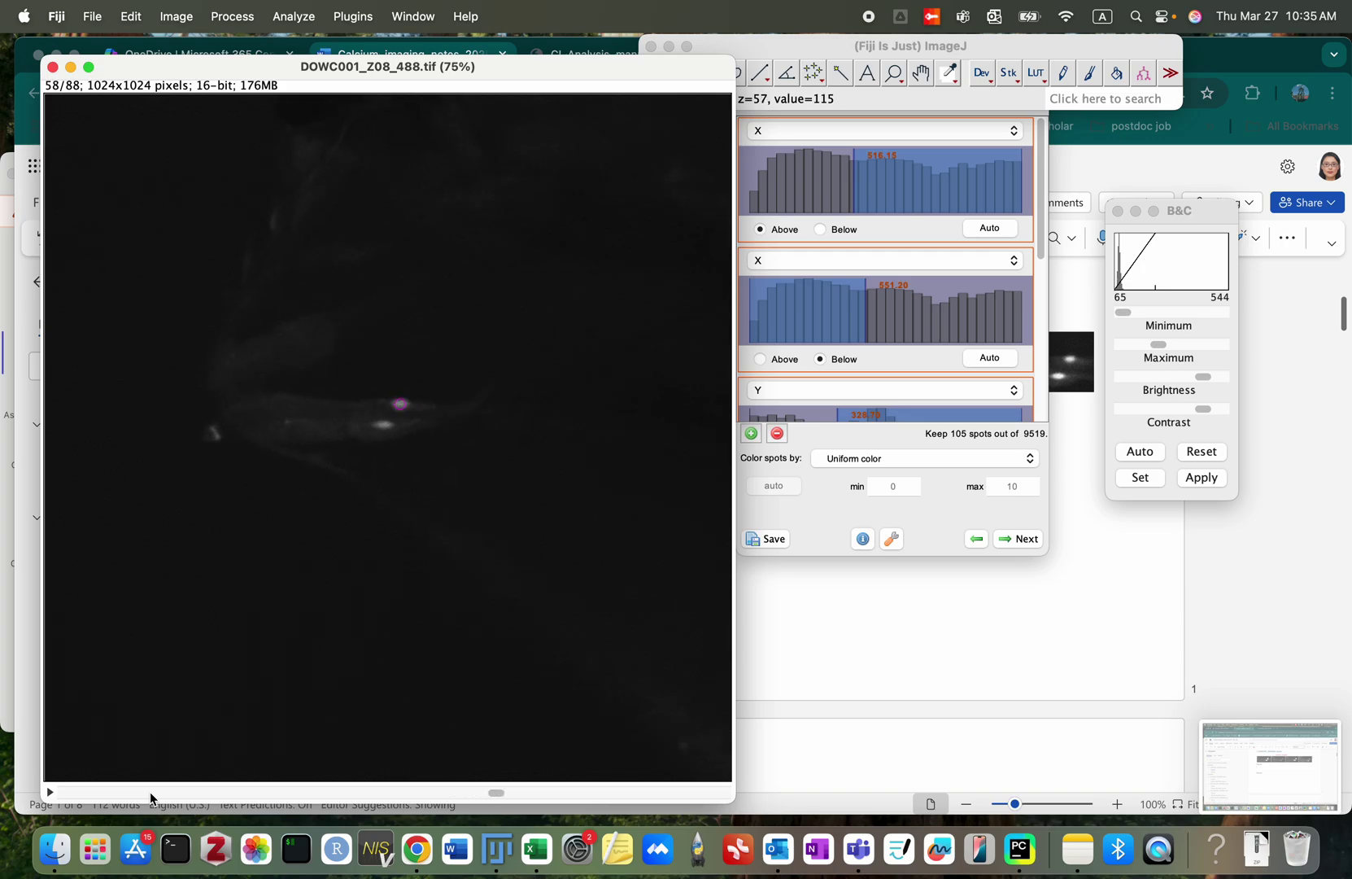
{"action": "key", "text": "Left"}
{"action": "key", "text": "Left"}
{"action": "key", "text": "Left"}
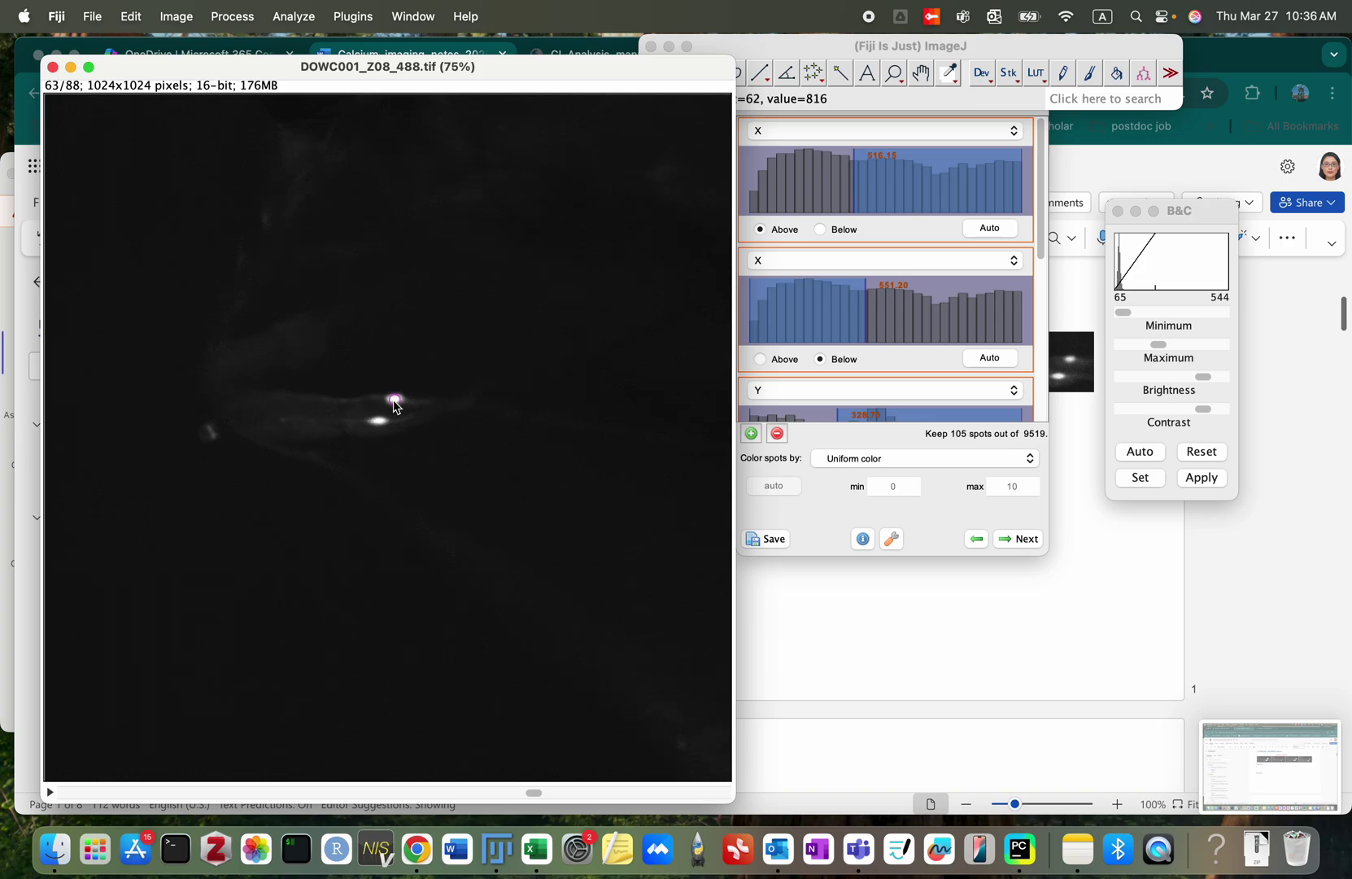
Step: Review the stack's later frames, and go back through it to frame 1 to verify the spot's position on the upper neuron
{"action": "scroll", "coordinate": [534, 796], "scroll_direction": "down", "scroll_amount": 2}
{"action": "scroll", "coordinate": [532, 793], "scroll_direction": "down", "scroll_amount": 20}
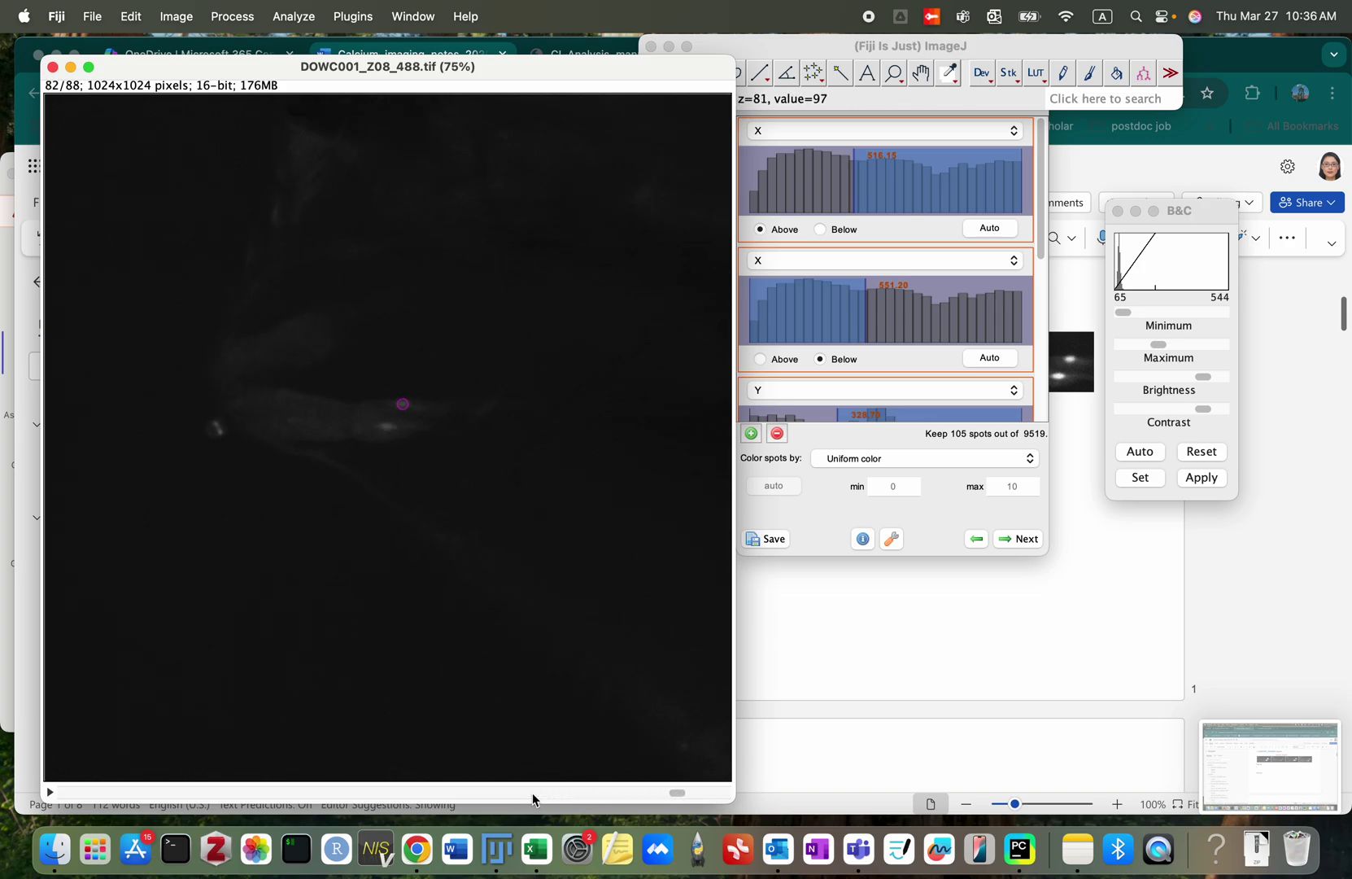
{"action": "scroll", "coordinate": [532, 793], "scroll_direction": "up", "scroll_amount": 13}
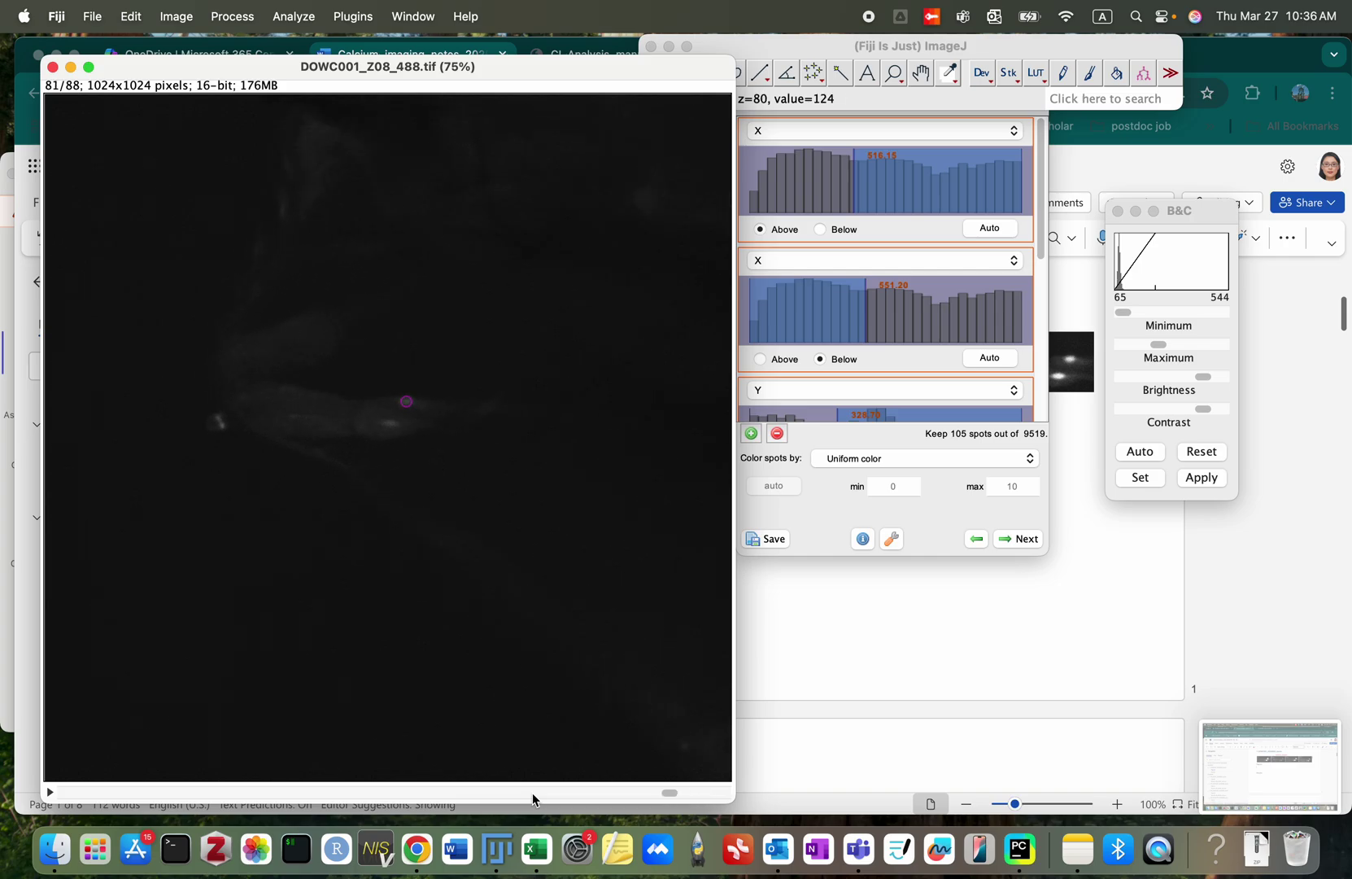
{"action": "scroll", "coordinate": [532, 799], "scroll_direction": "up", "scroll_amount": 20}
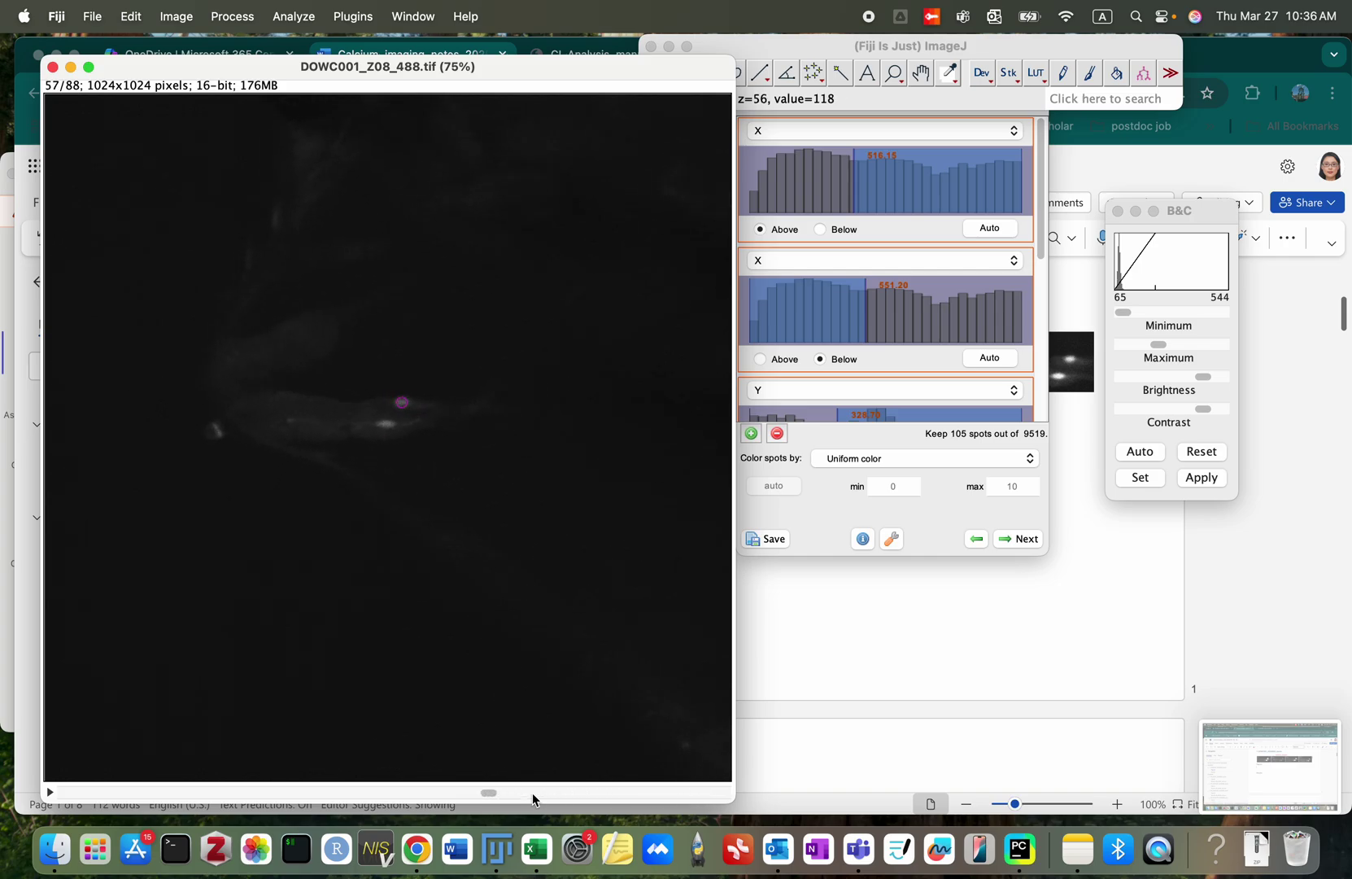
{"action": "scroll", "coordinate": [532, 793], "scroll_direction": "up", "scroll_amount": 20}
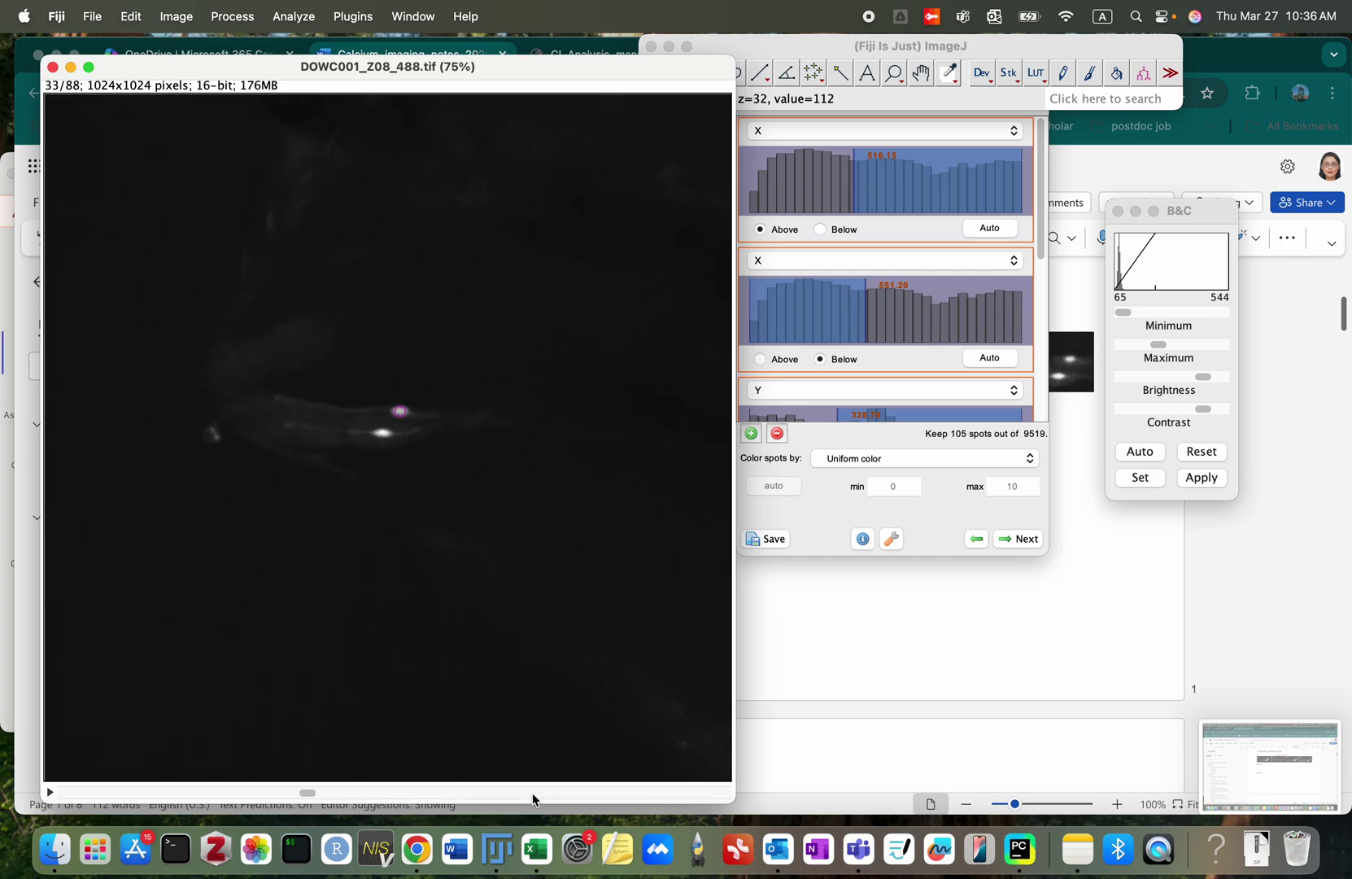
{"action": "scroll", "coordinate": [532, 799], "scroll_direction": "up", "scroll_amount": 20}
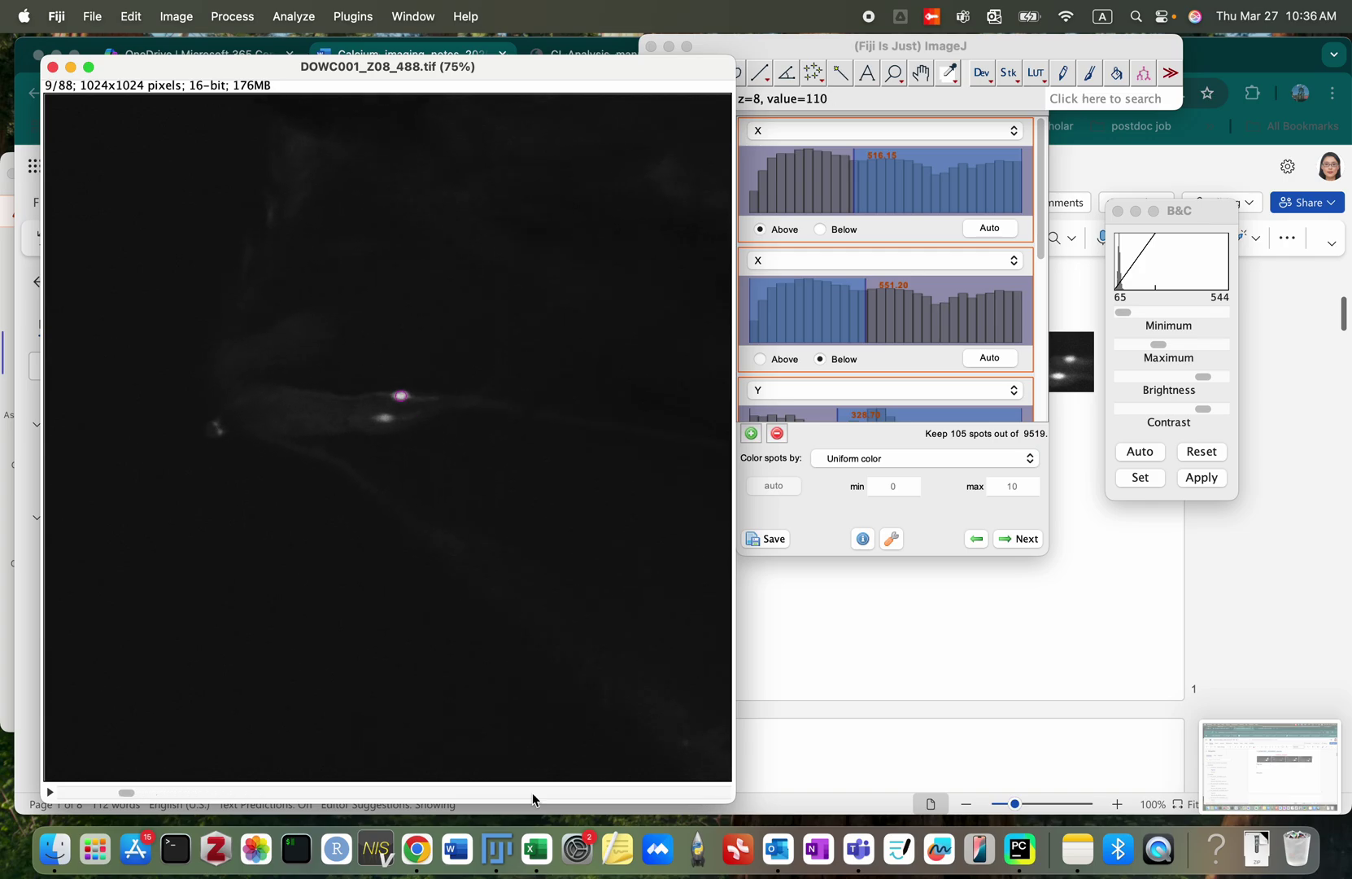
{"action": "scroll", "coordinate": [533, 795], "scroll_direction": "up", "scroll_amount": 2}
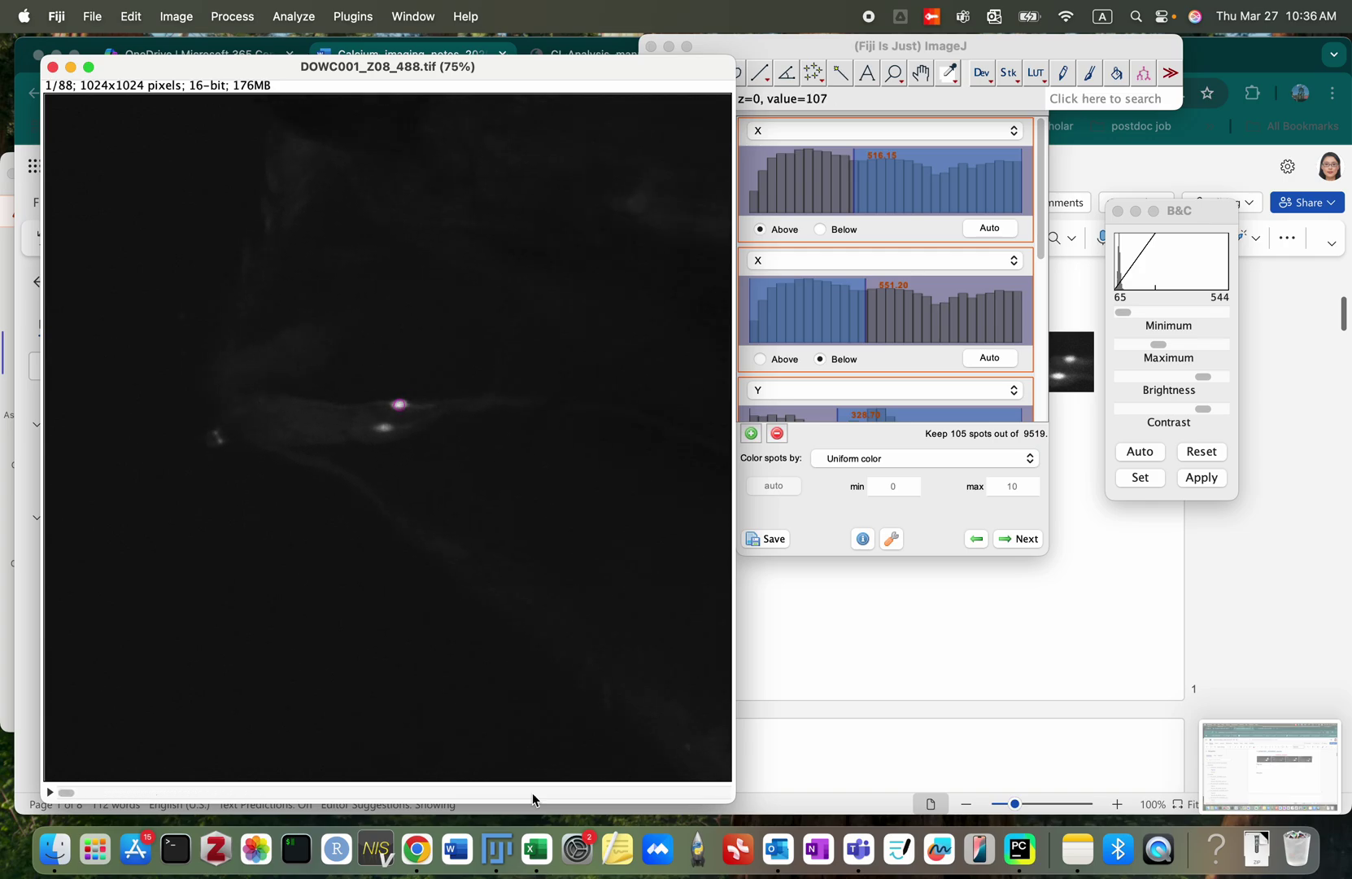
Step: Track the filtered spots with the Simple LAP tracker and open the table of all spots
{"action": "left_click", "coordinate": [1018, 539]}
{"action": "left_click", "coordinate": [1019, 539]}
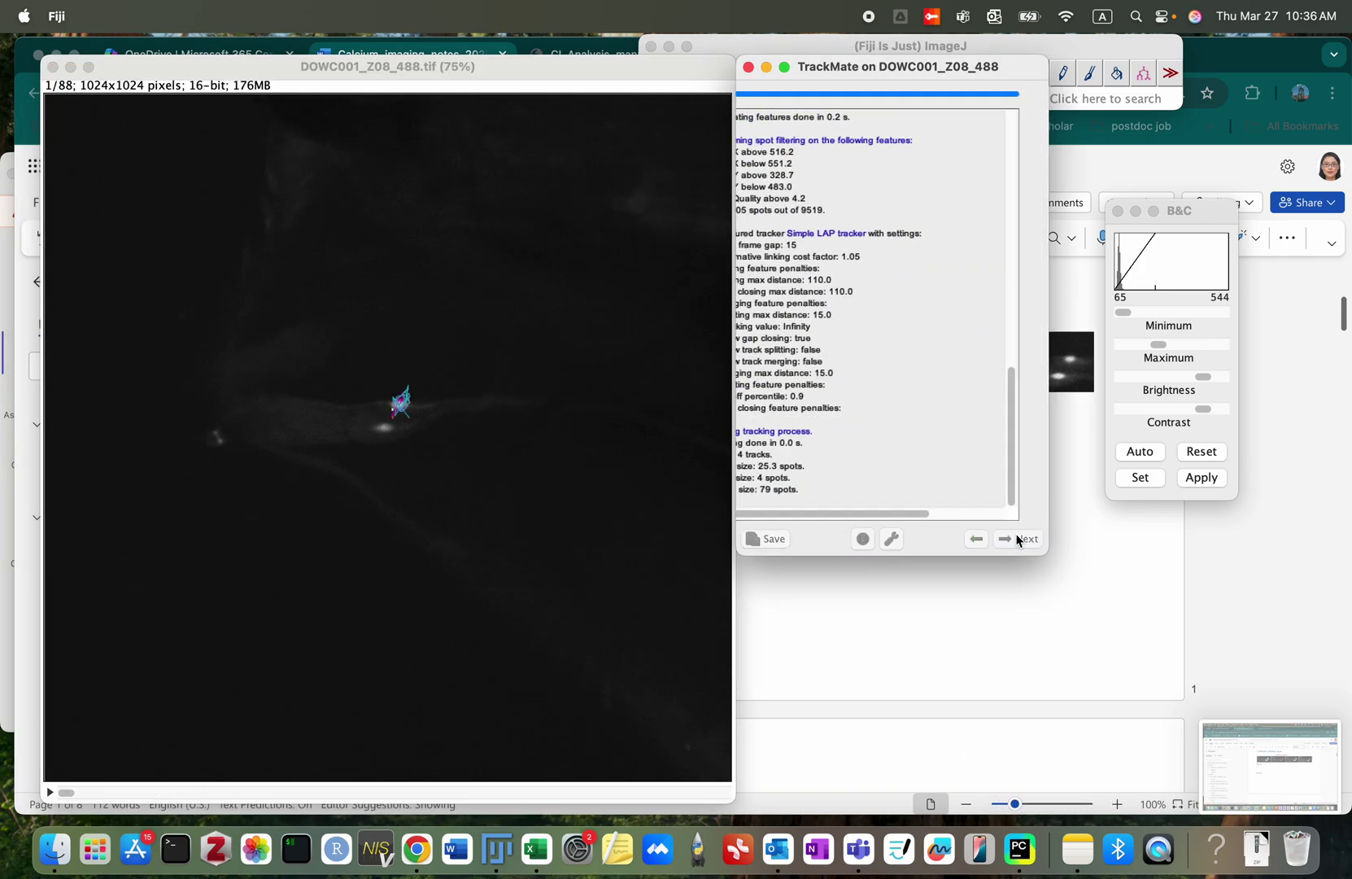
{"action": "left_click", "coordinate": [1019, 539]}
{"action": "left_click", "coordinate": [1019, 539]}
{"action": "left_click", "coordinate": [973, 505]}
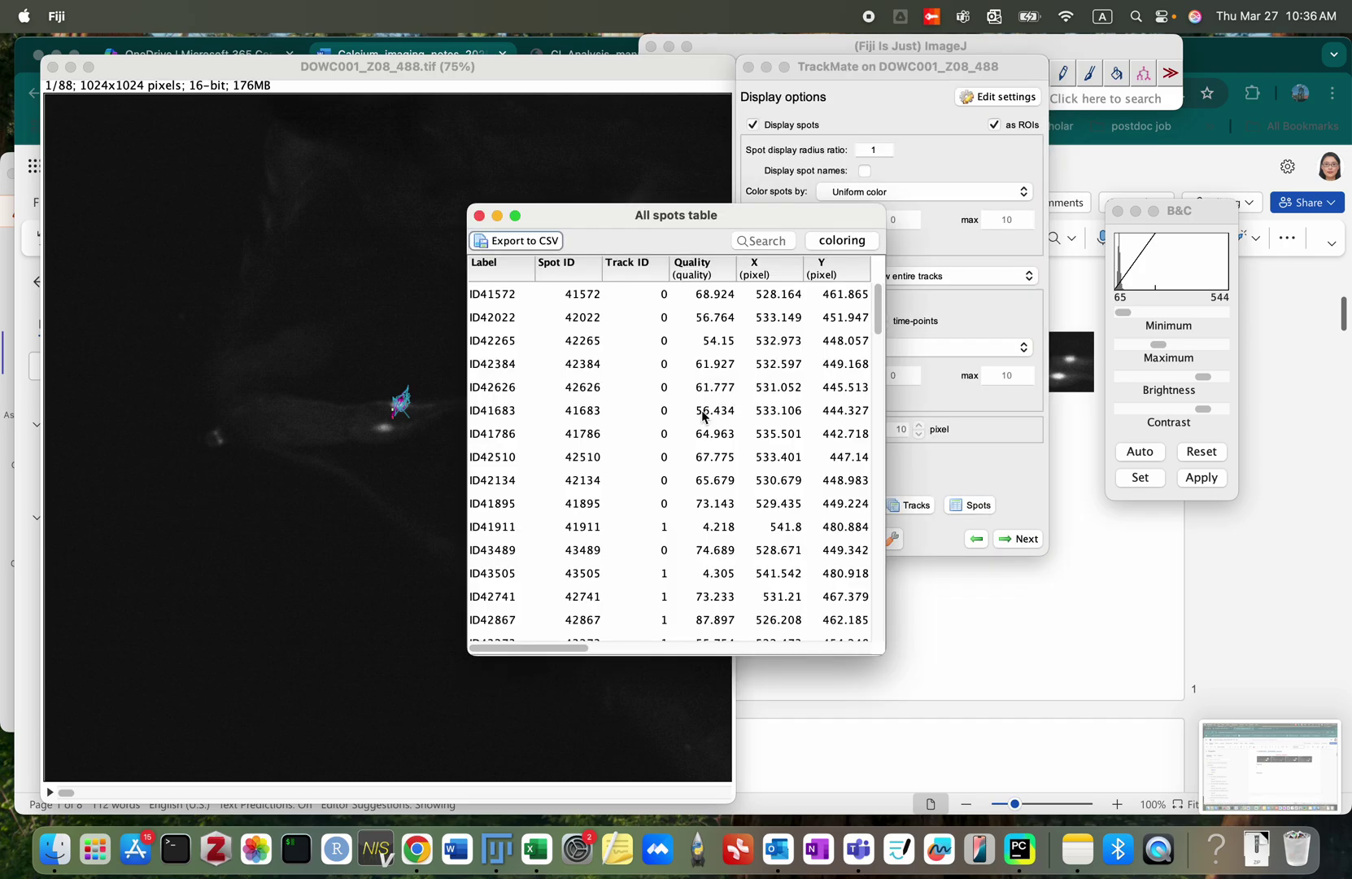
Step: Hide the tracks on the image and sort the all-spots table by track ID in ascending order
{"action": "left_click_drag", "start_coordinate": [657, 224], "coordinate": [798, 366]}
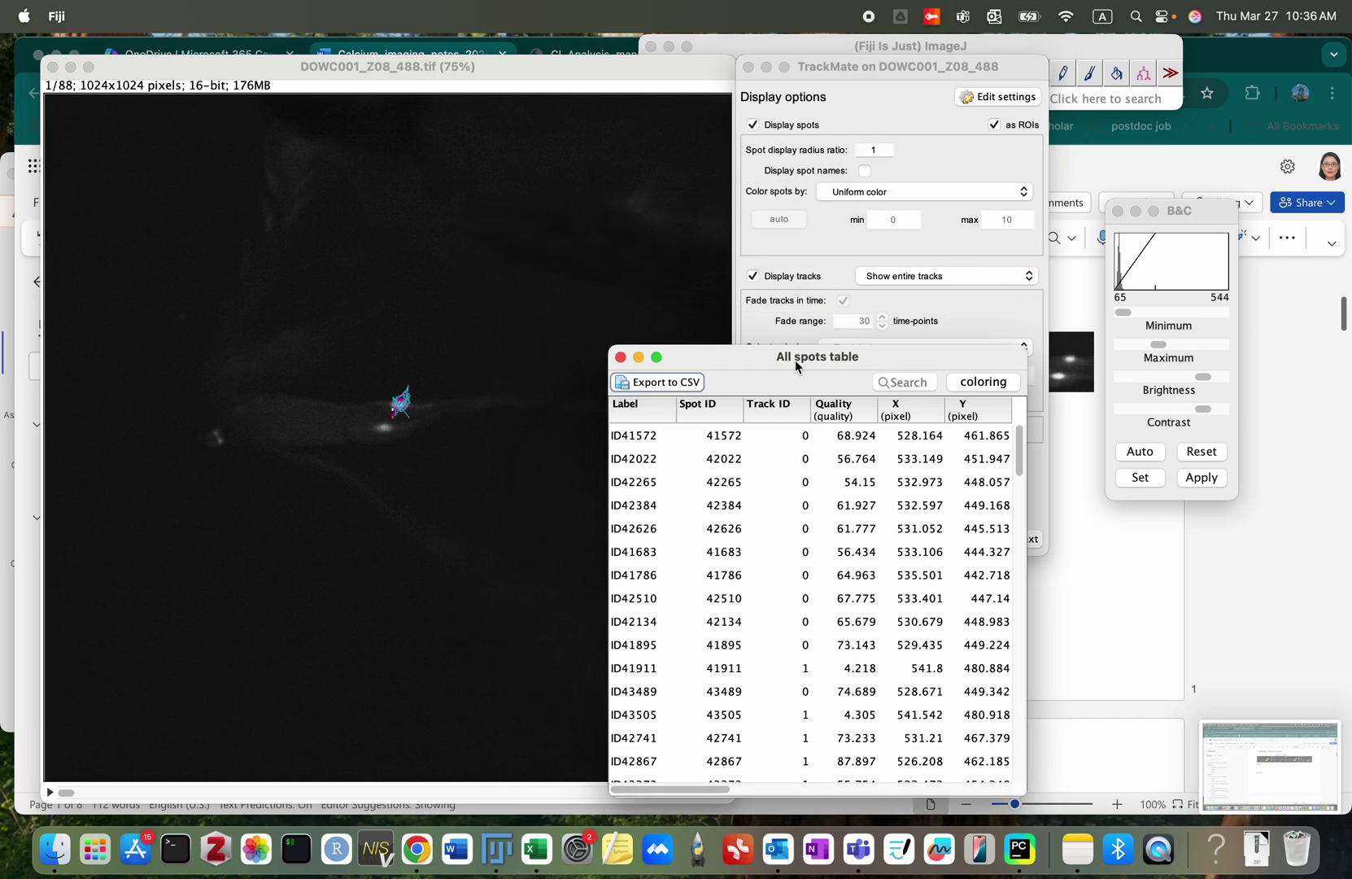
{"action": "left_click", "coordinate": [752, 276]}
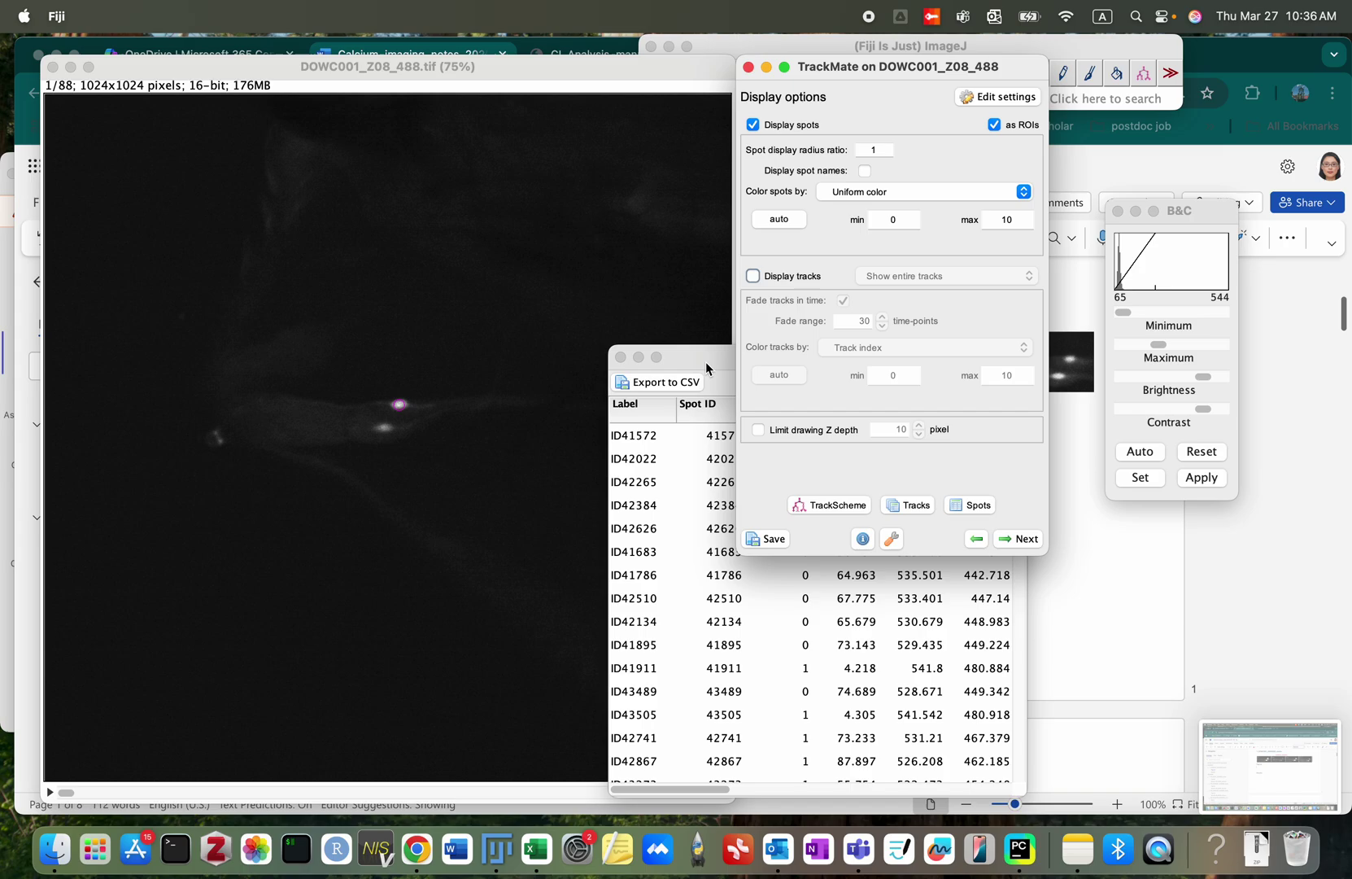
{"action": "left_click", "coordinate": [709, 356]}
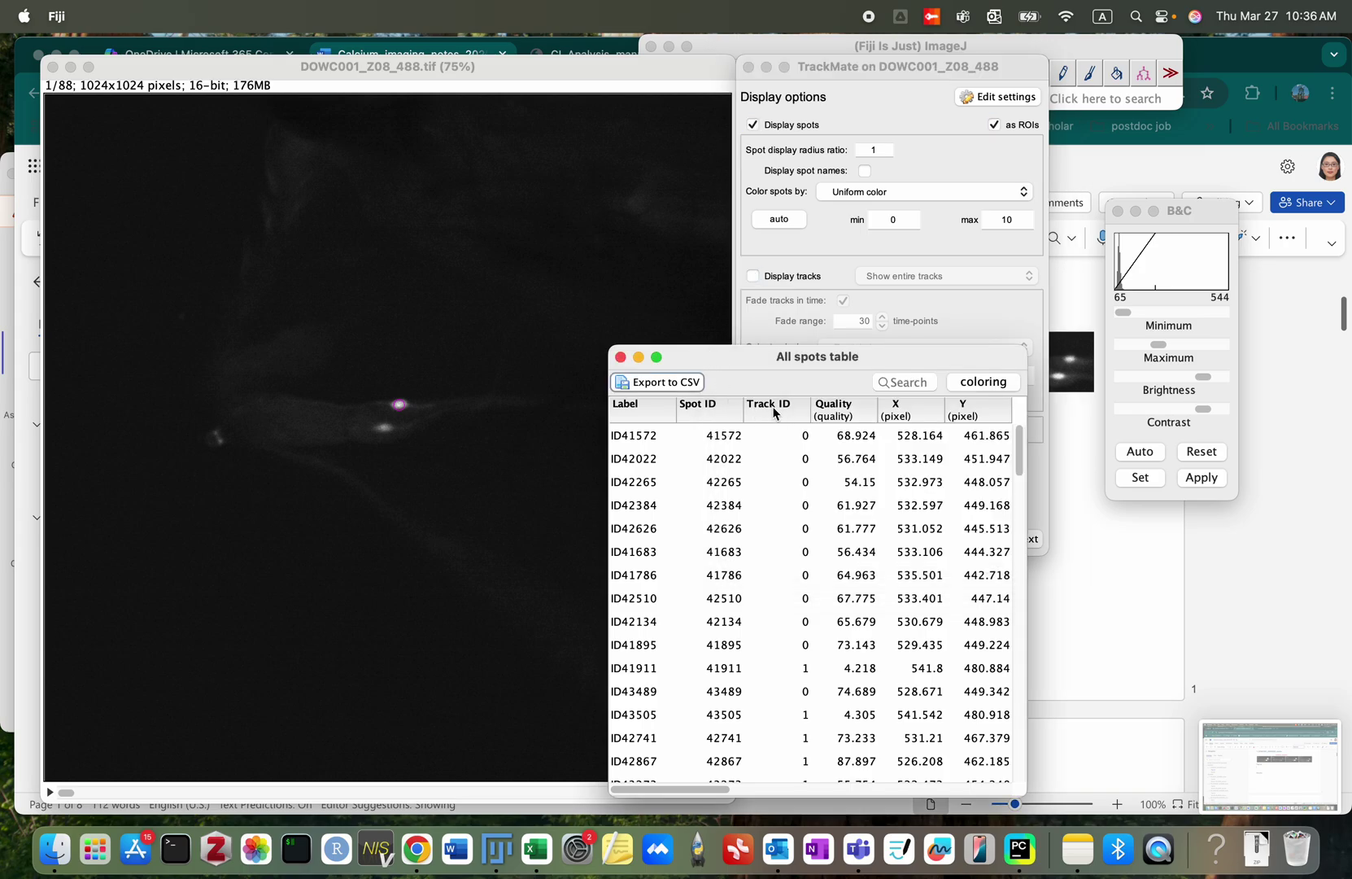
{"action": "left_click_drag", "start_coordinate": [776, 348], "coordinate": [788, 183]}
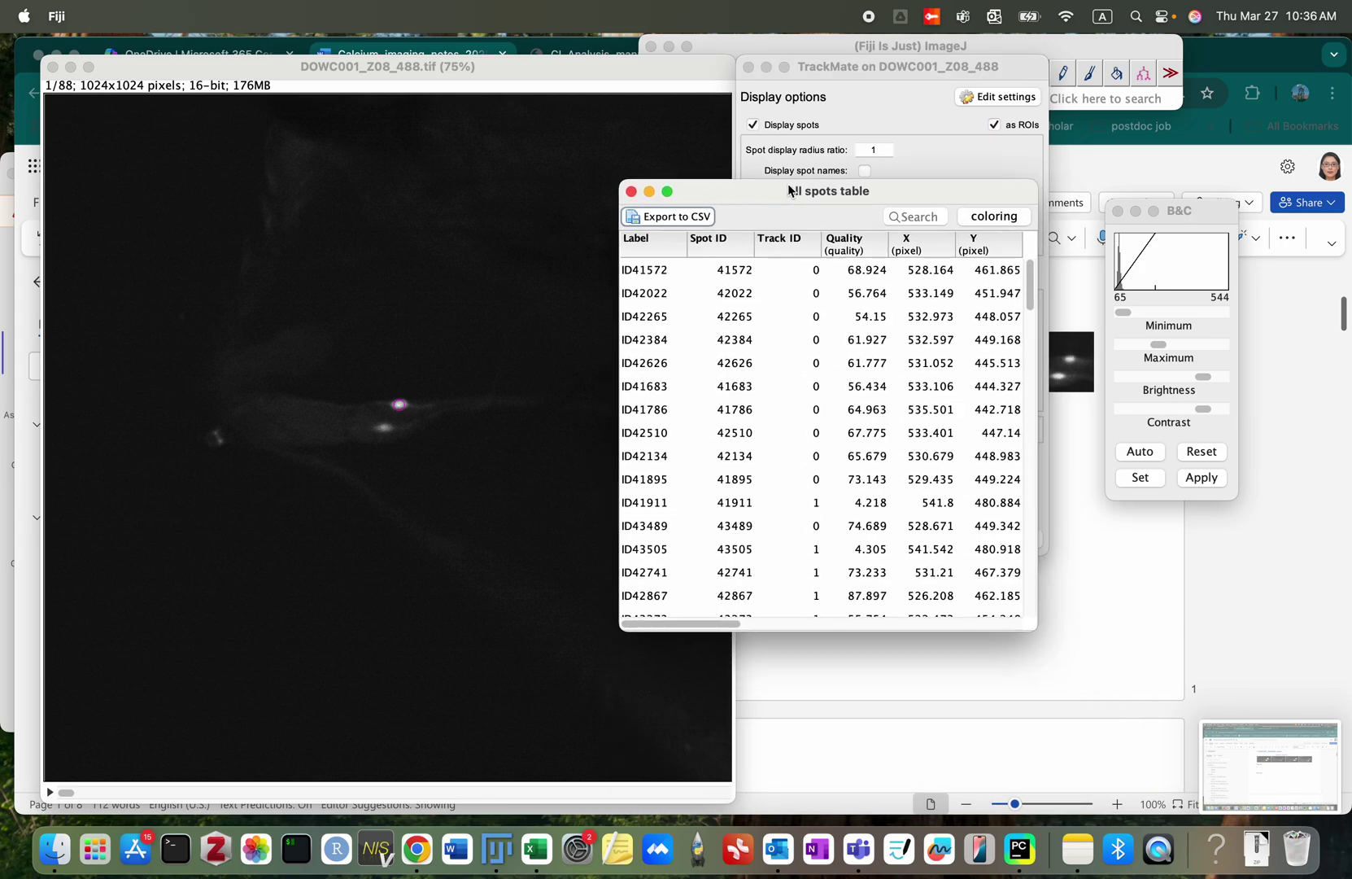
{"action": "left_click", "coordinate": [786, 244]}
{"action": "left_click", "coordinate": [787, 244]}
{"action": "left_click", "coordinate": [787, 244]}
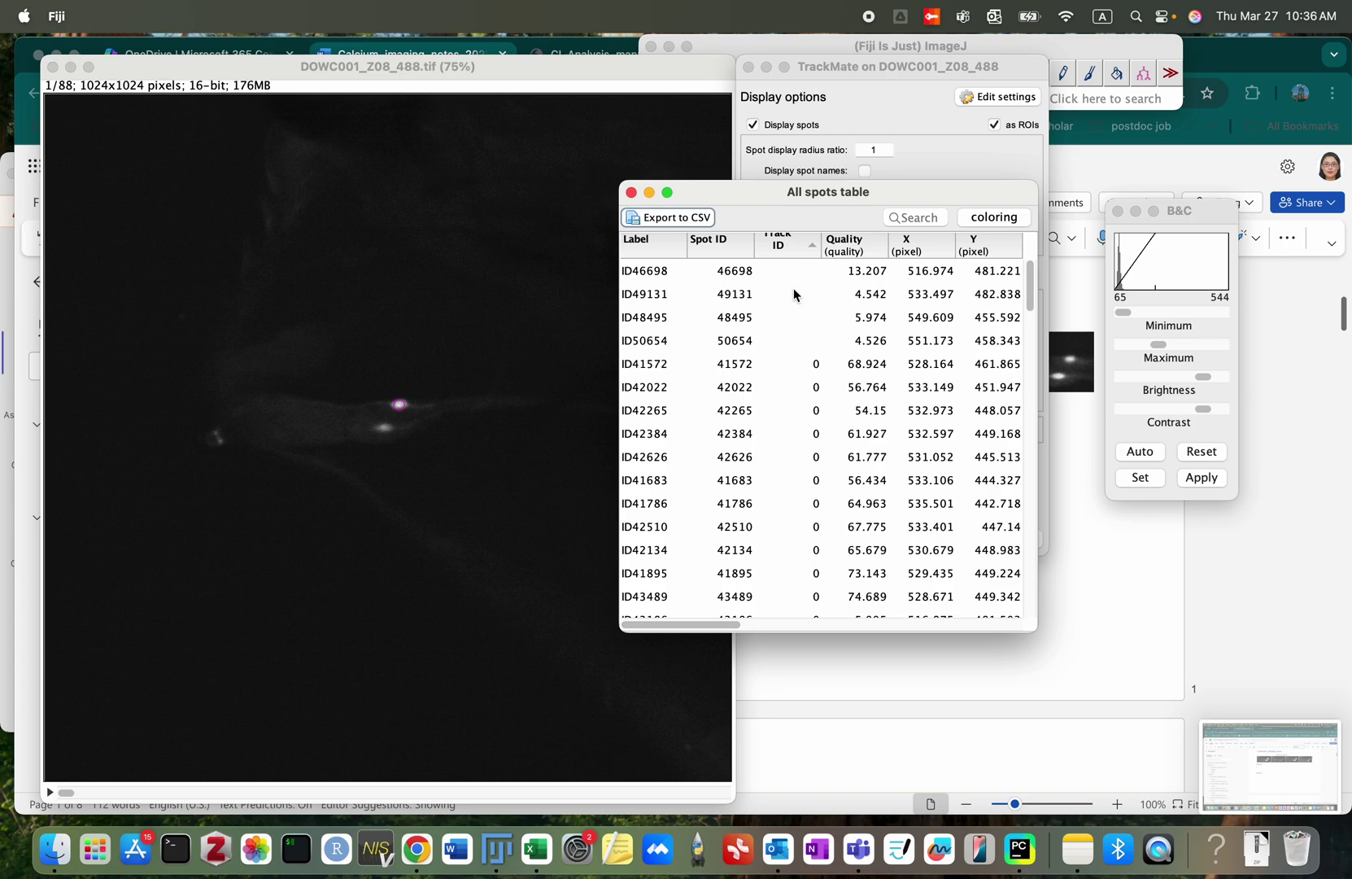
Step: Export the spots table as Mean_Intensity08.csv into the Neuron 0 folder under Analysis
{"action": "left_click", "coordinate": [671, 219]}
{"action": "left_click", "coordinate": [873, 317]}
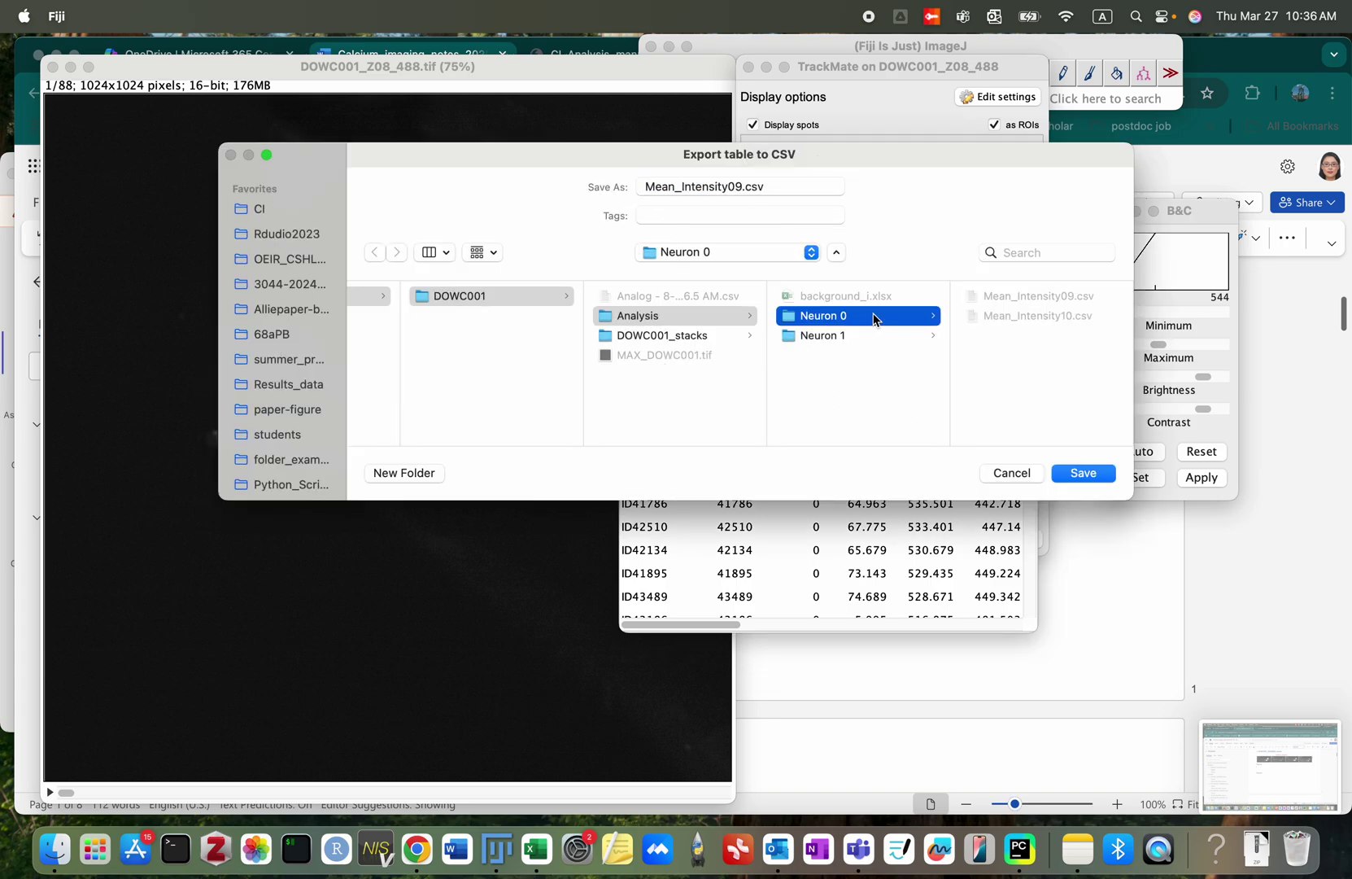
{"action": "left_click", "coordinate": [1005, 305]}
{"action": "left_click", "coordinate": [742, 186]}
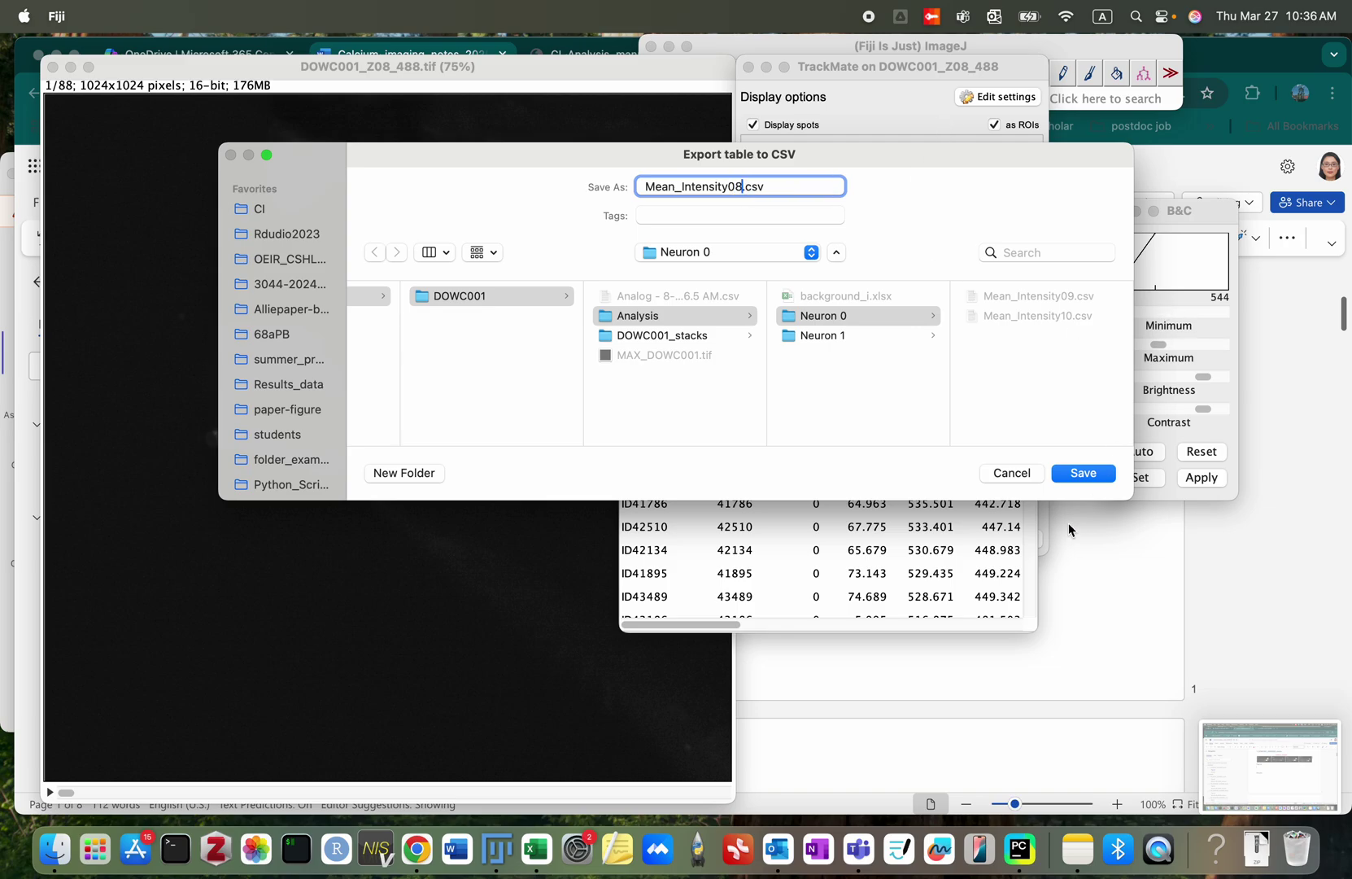
{"action": "left_click", "coordinate": [1076, 474]}
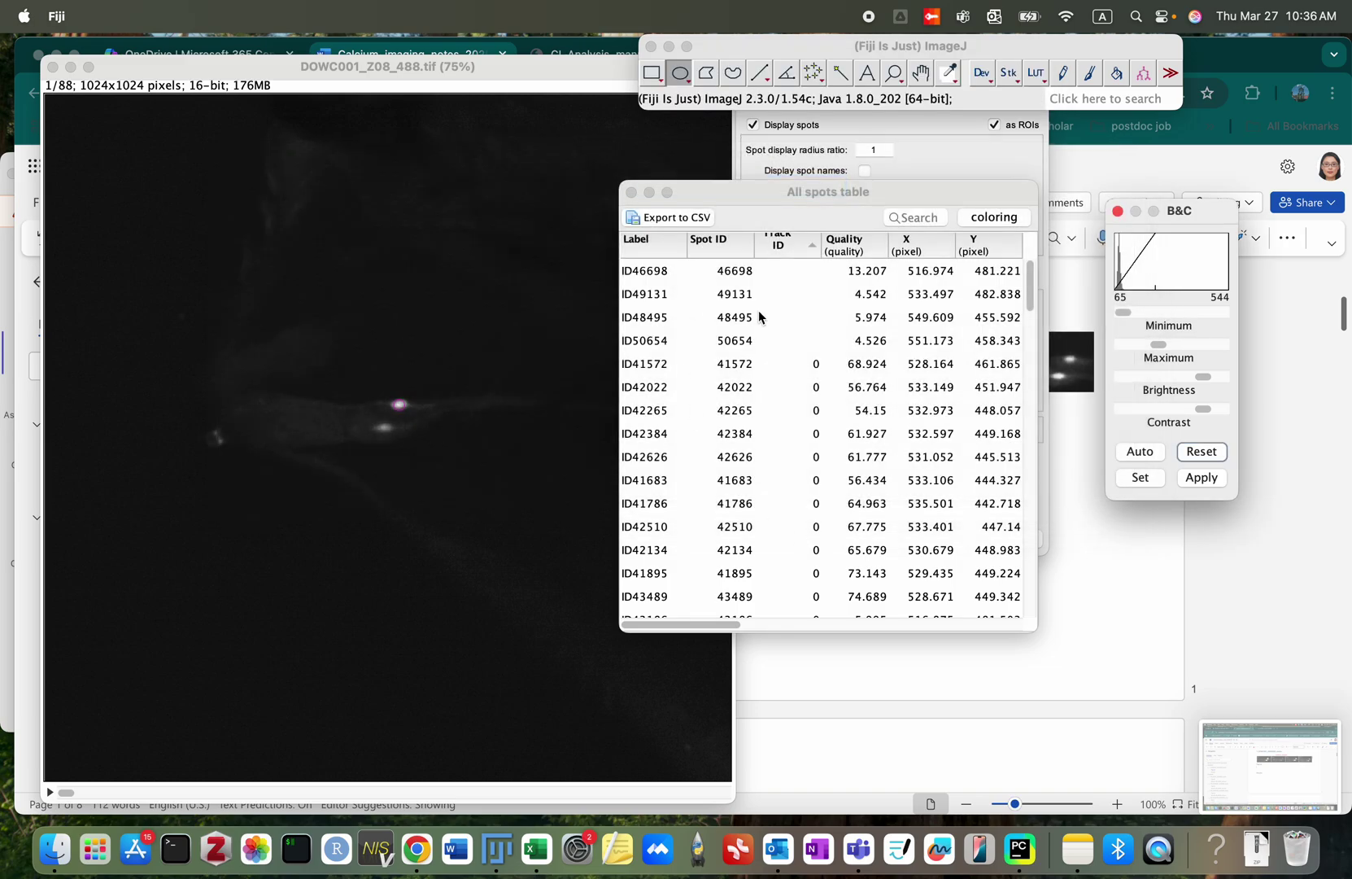
Step: Highlight the first spot without a track ID, and open Mean_Intensity08.csv from the Neuron 0 folder in Excel
{"action": "left_click", "coordinate": [796, 270]}
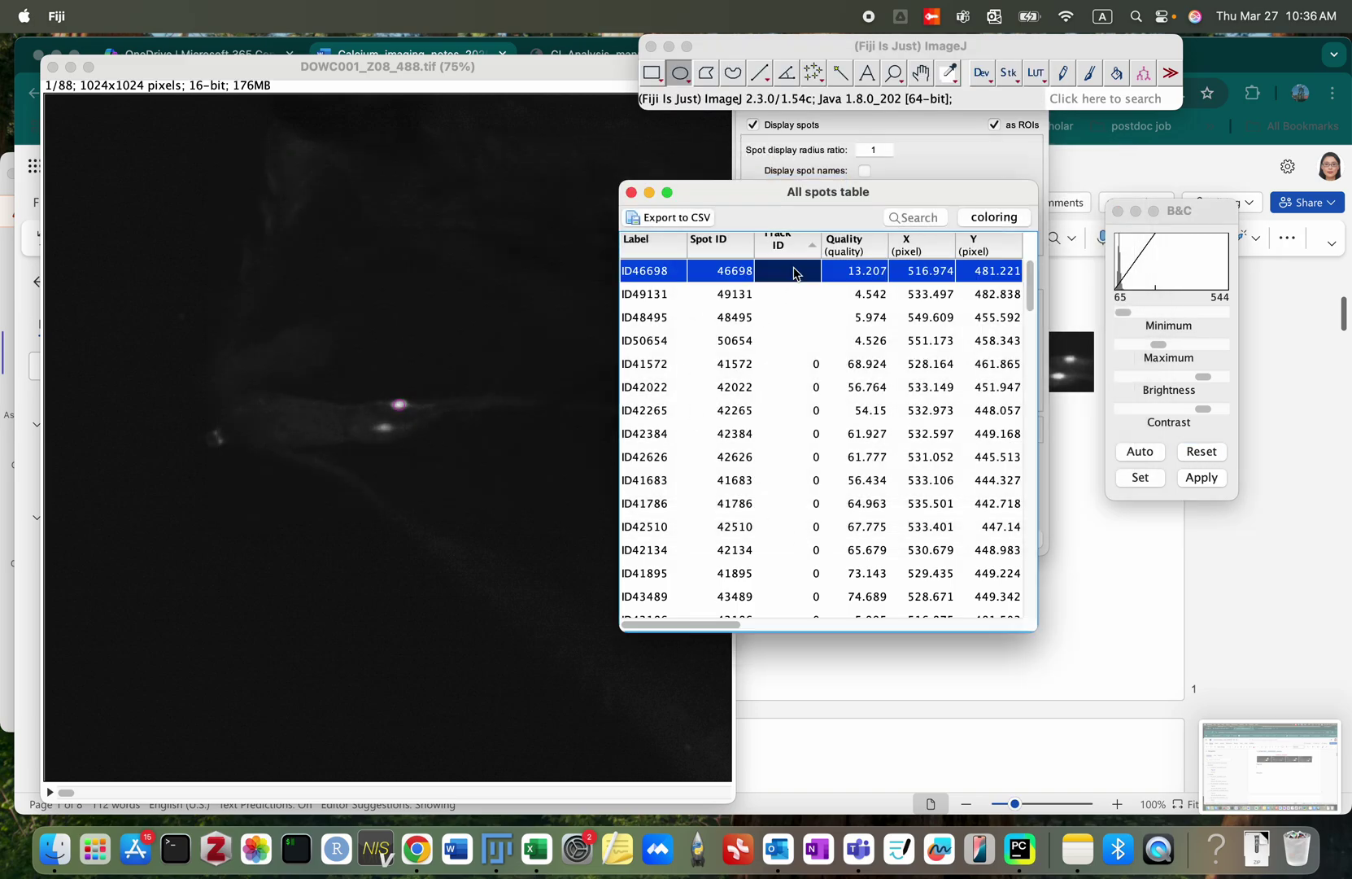
{"action": "right_click", "coordinate": [54, 855]}
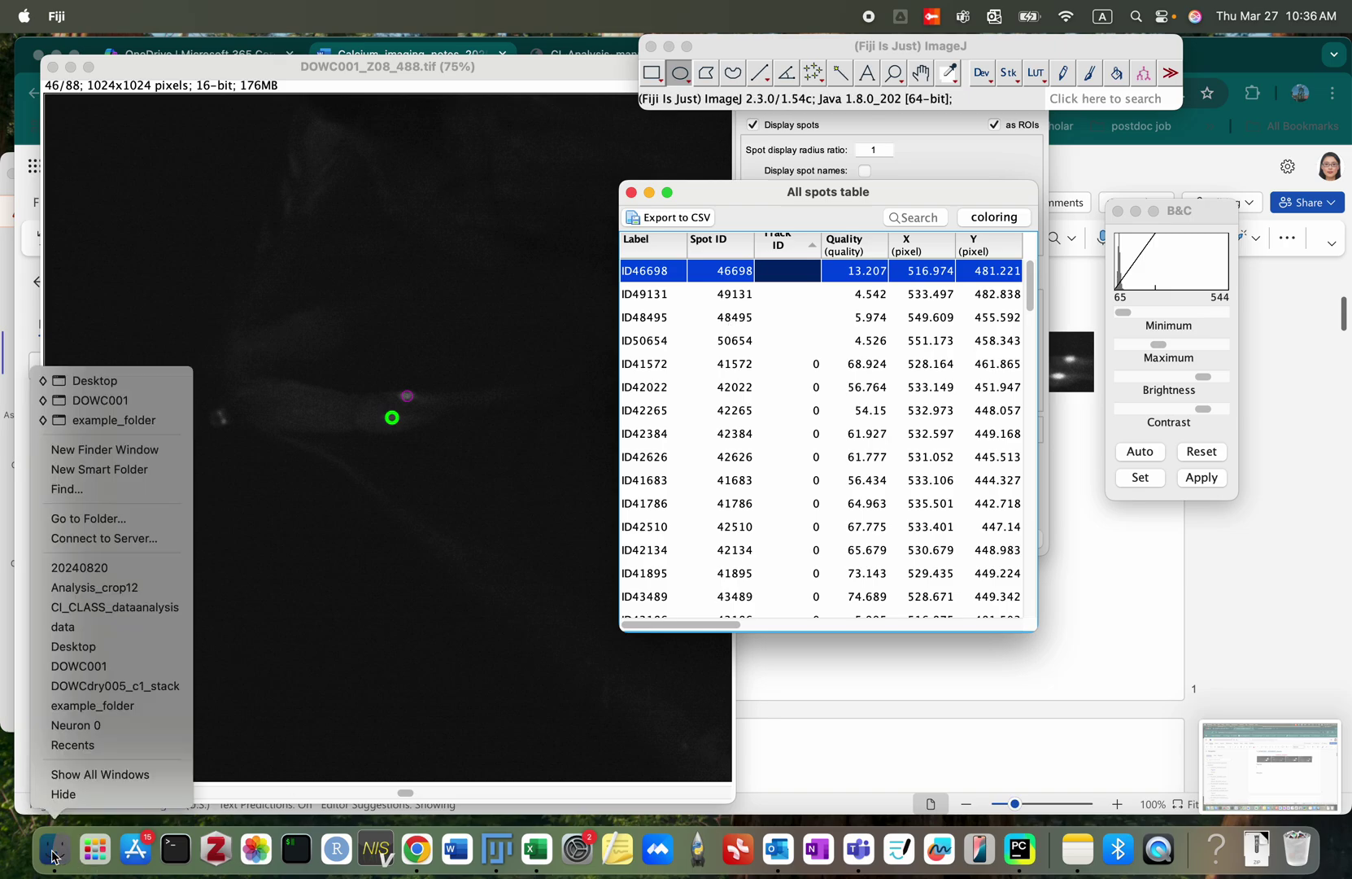
{"action": "left_click", "coordinate": [146, 402]}
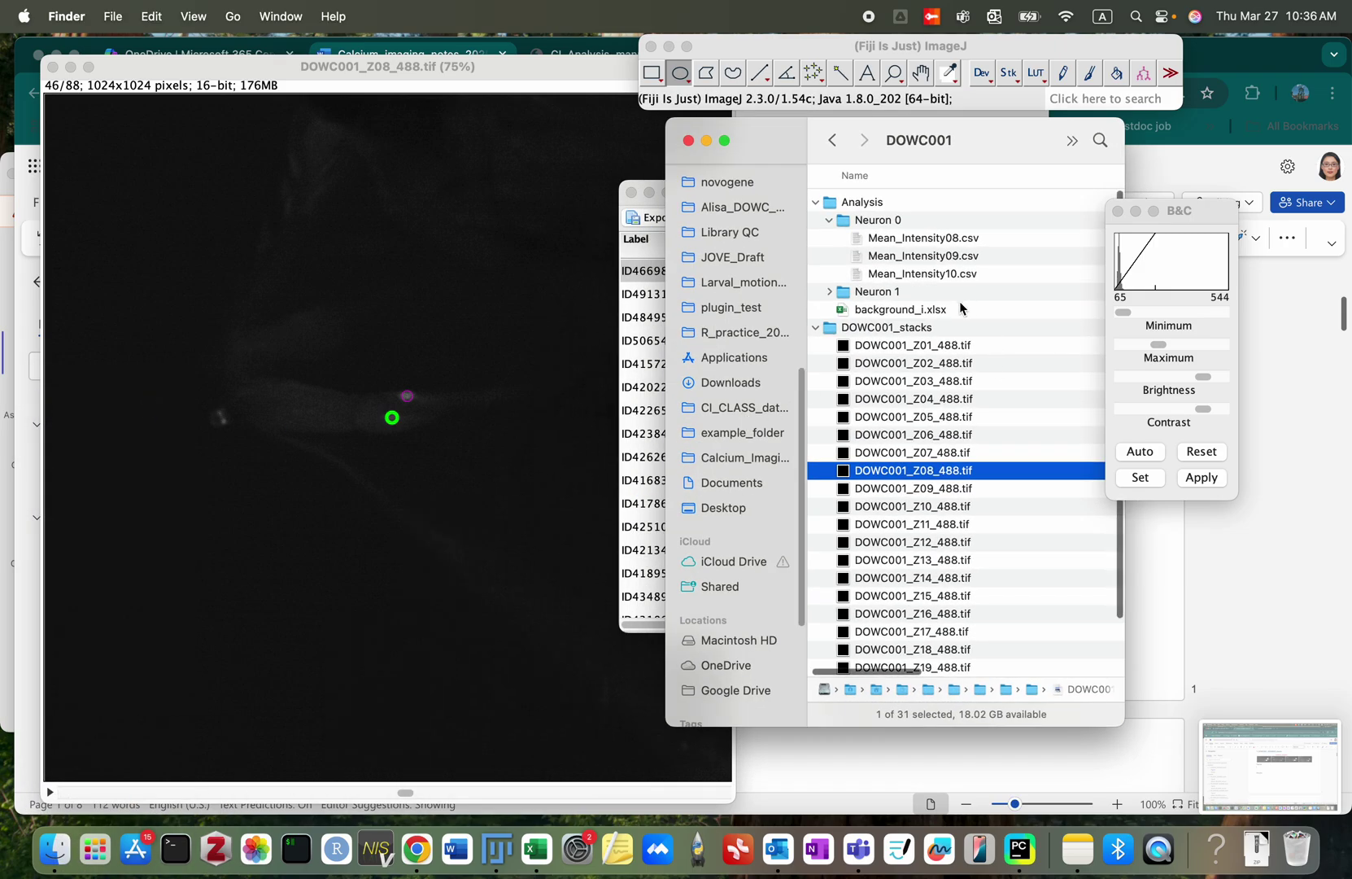
{"action": "left_click", "coordinate": [959, 238]}
{"action": "right_click", "coordinate": [959, 239]}
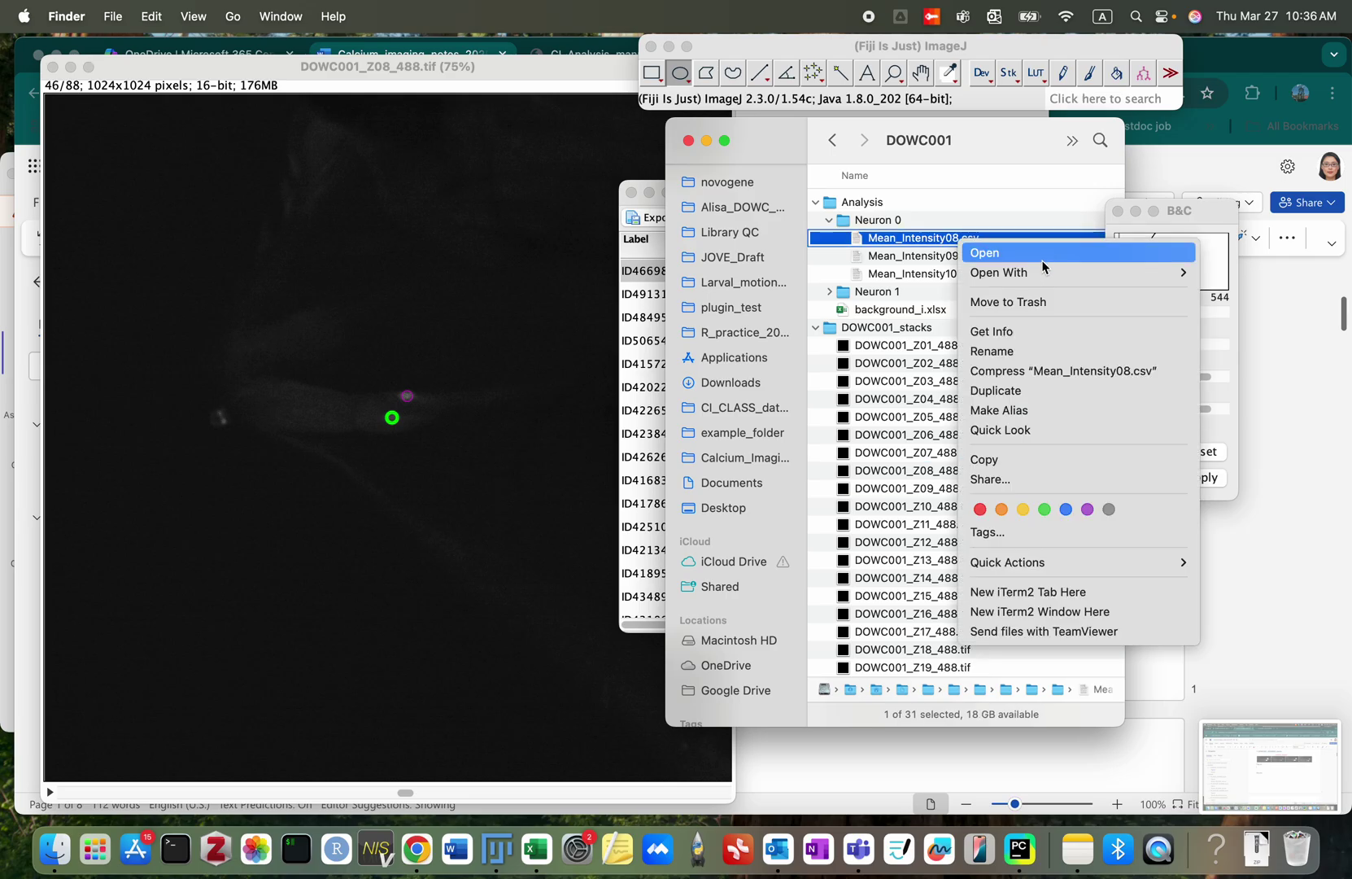
{"action": "mouse_move", "coordinate": [1041, 278]}
{"action": "left_click", "coordinate": [1260, 341]}
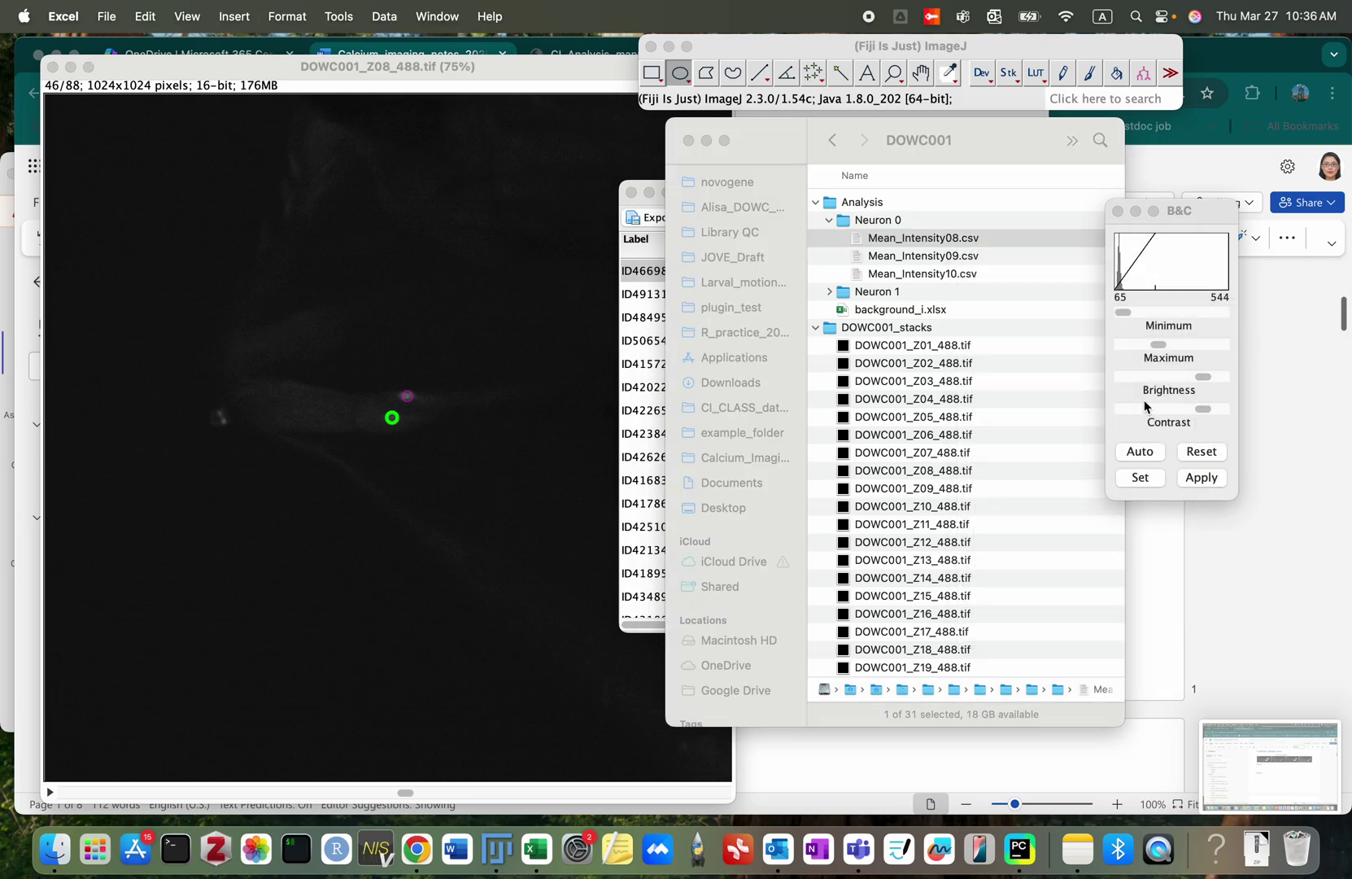
{"action": "left_click", "coordinate": [612, 422]}
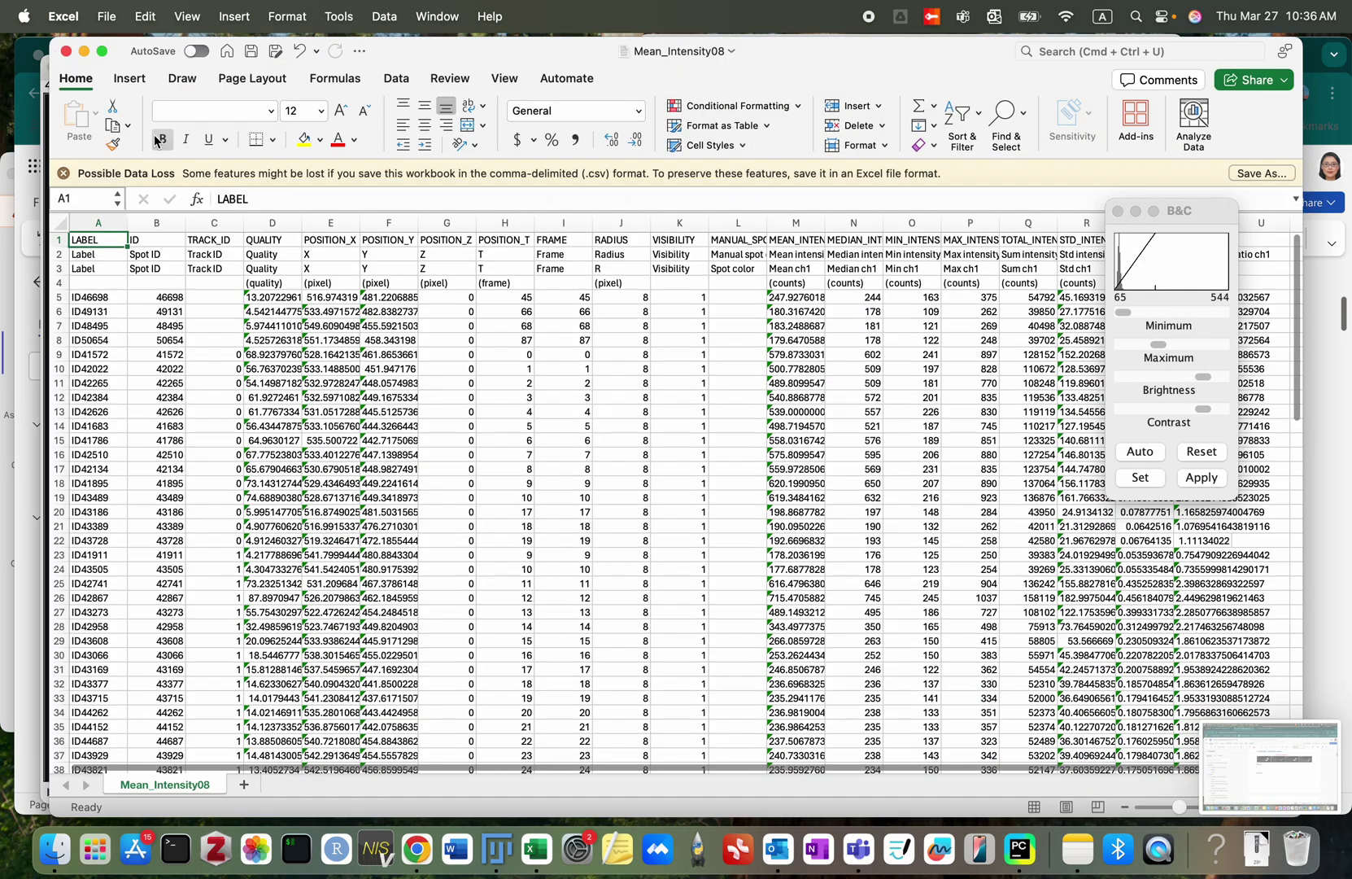
Step: Delete the redundant header rows 2 to 4 from the Mean_Intensity08 sheet, keeping only the first header row
{"action": "left_click", "coordinate": [58, 254]}
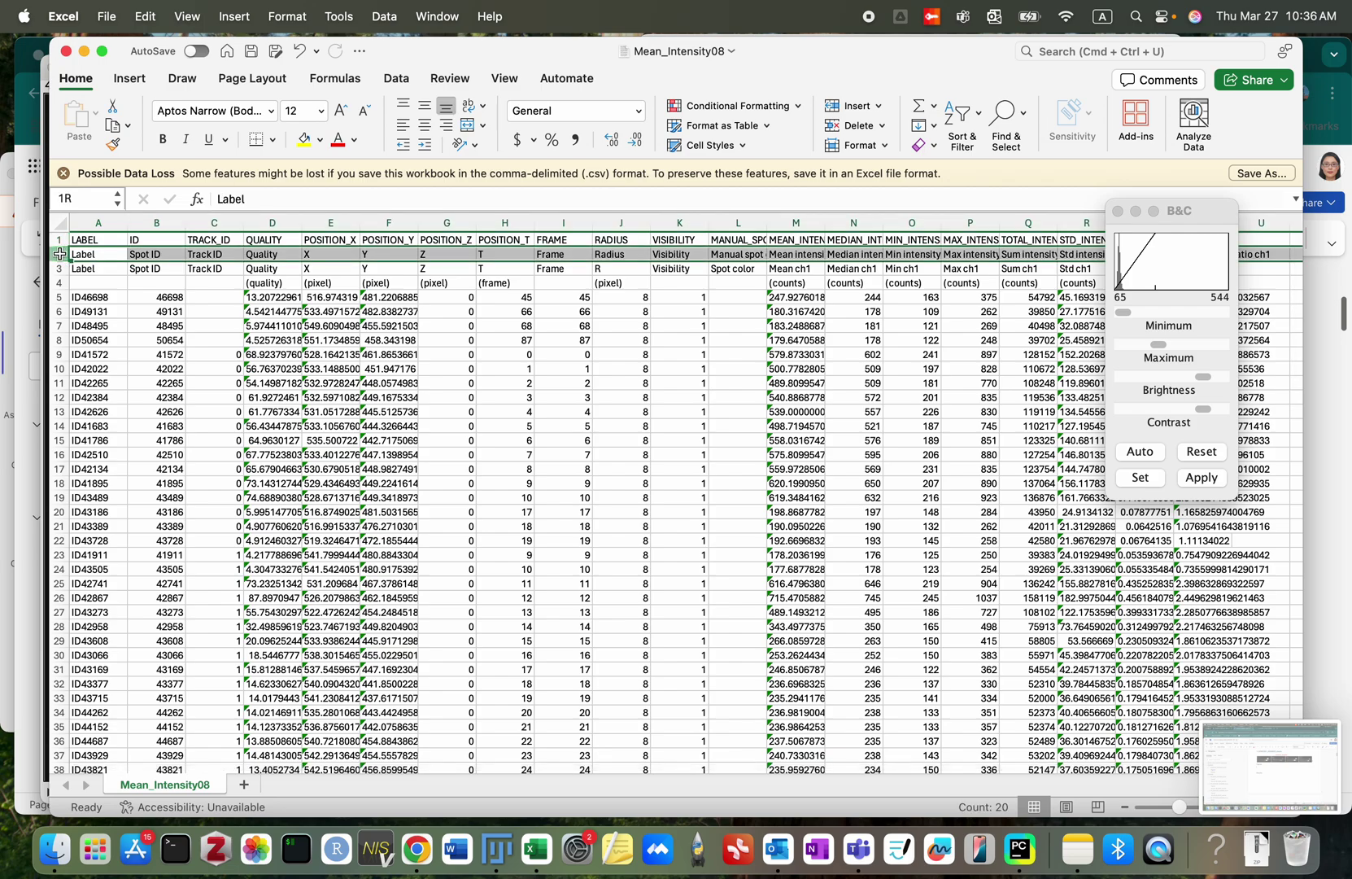
{"action": "left_click_drag", "start_coordinate": [59, 254], "coordinate": [62, 284]}
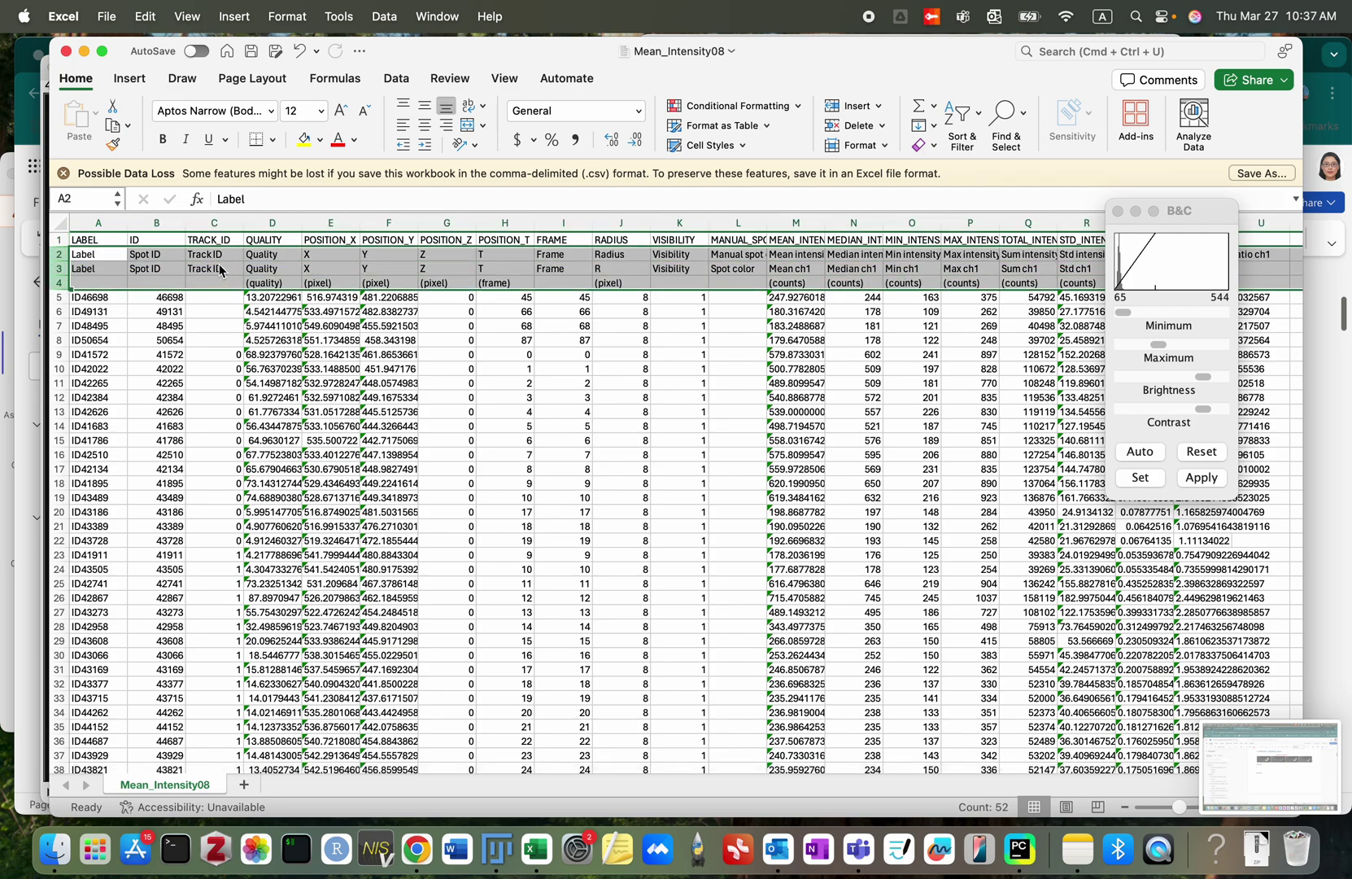
{"action": "right_click", "coordinate": [219, 271]}
{"action": "left_click", "coordinate": [273, 386]}
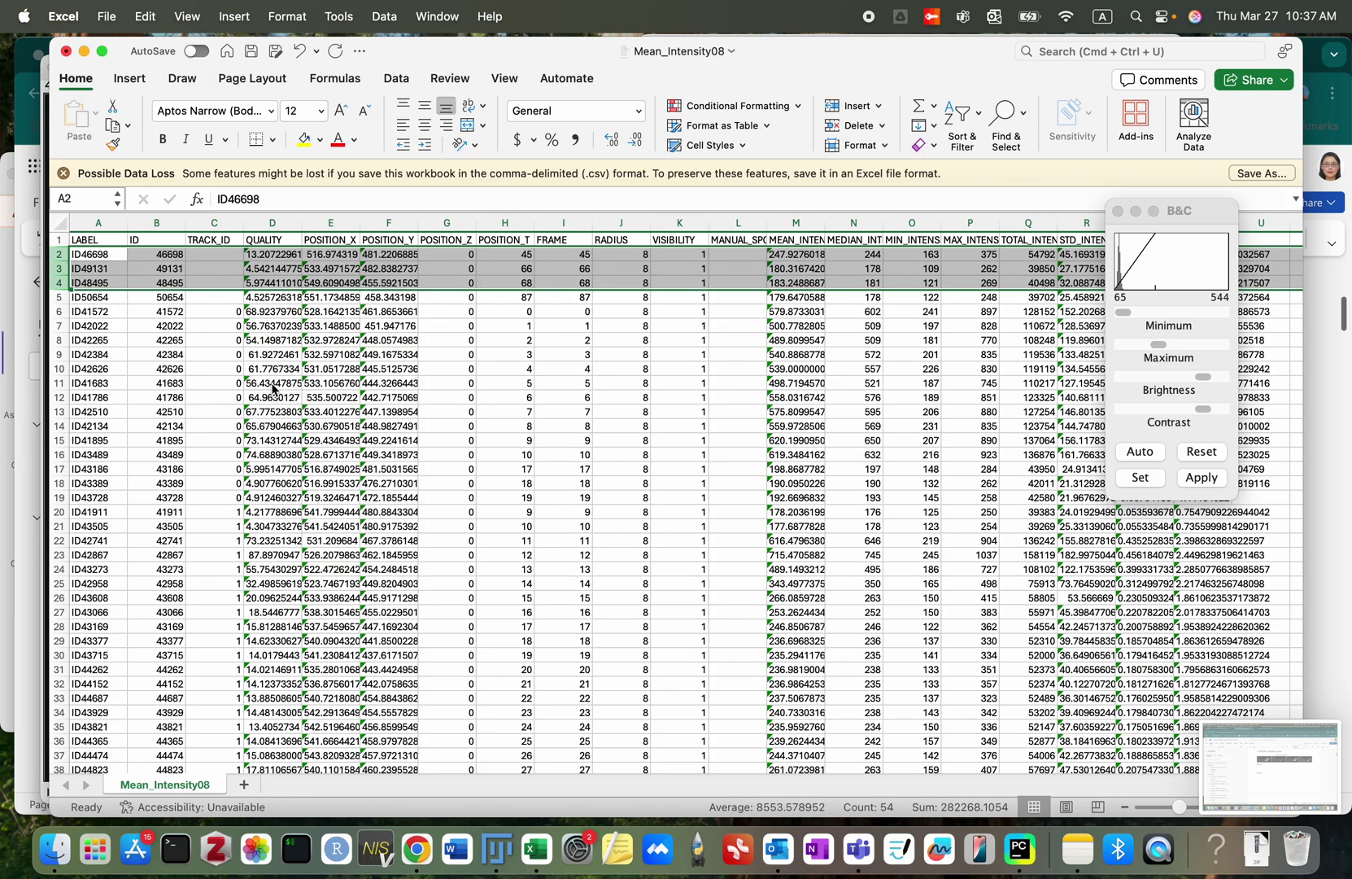
{"action": "left_click", "coordinate": [102, 223]}
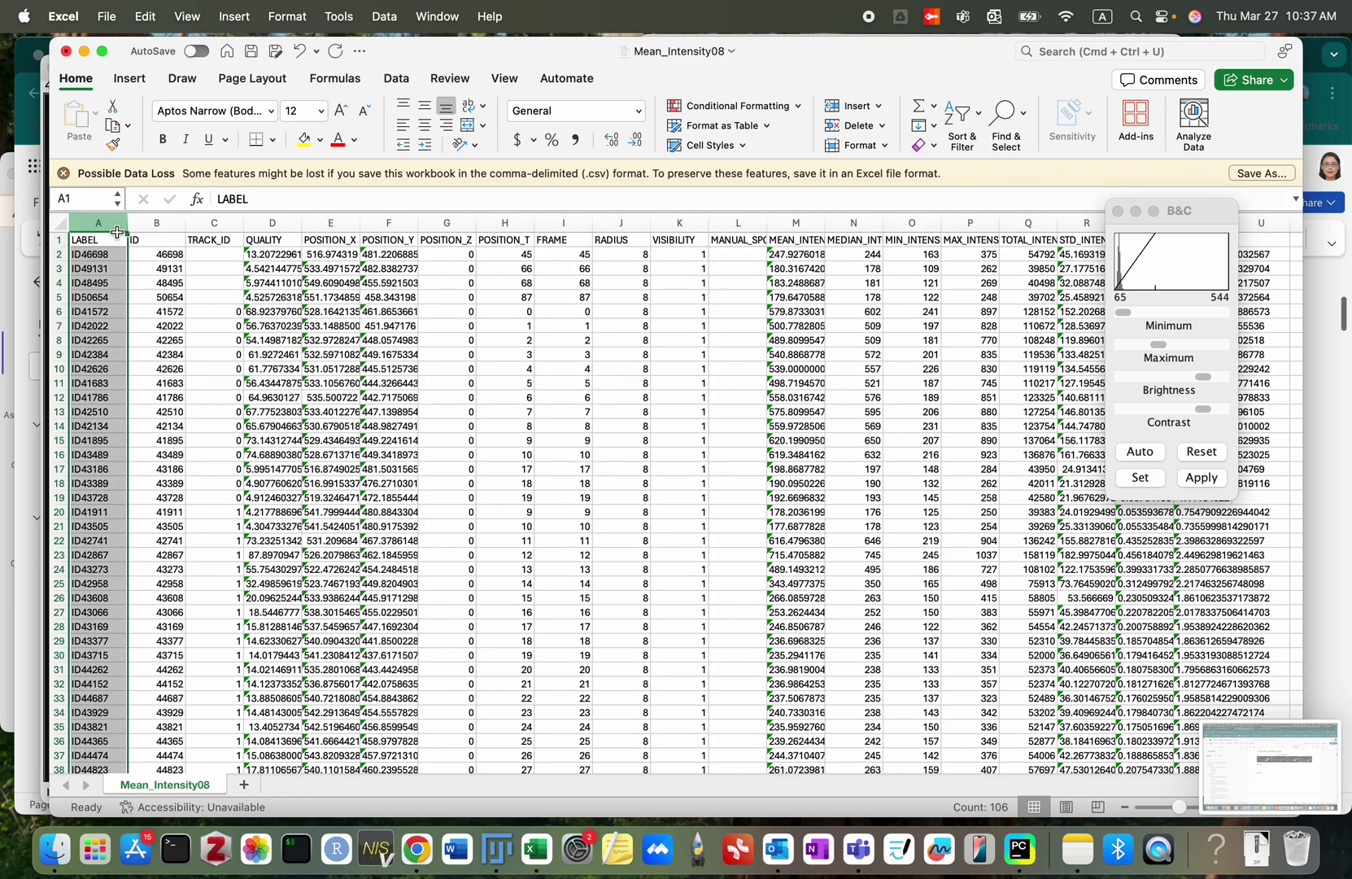
{"action": "left_click", "coordinate": [505, 255]}
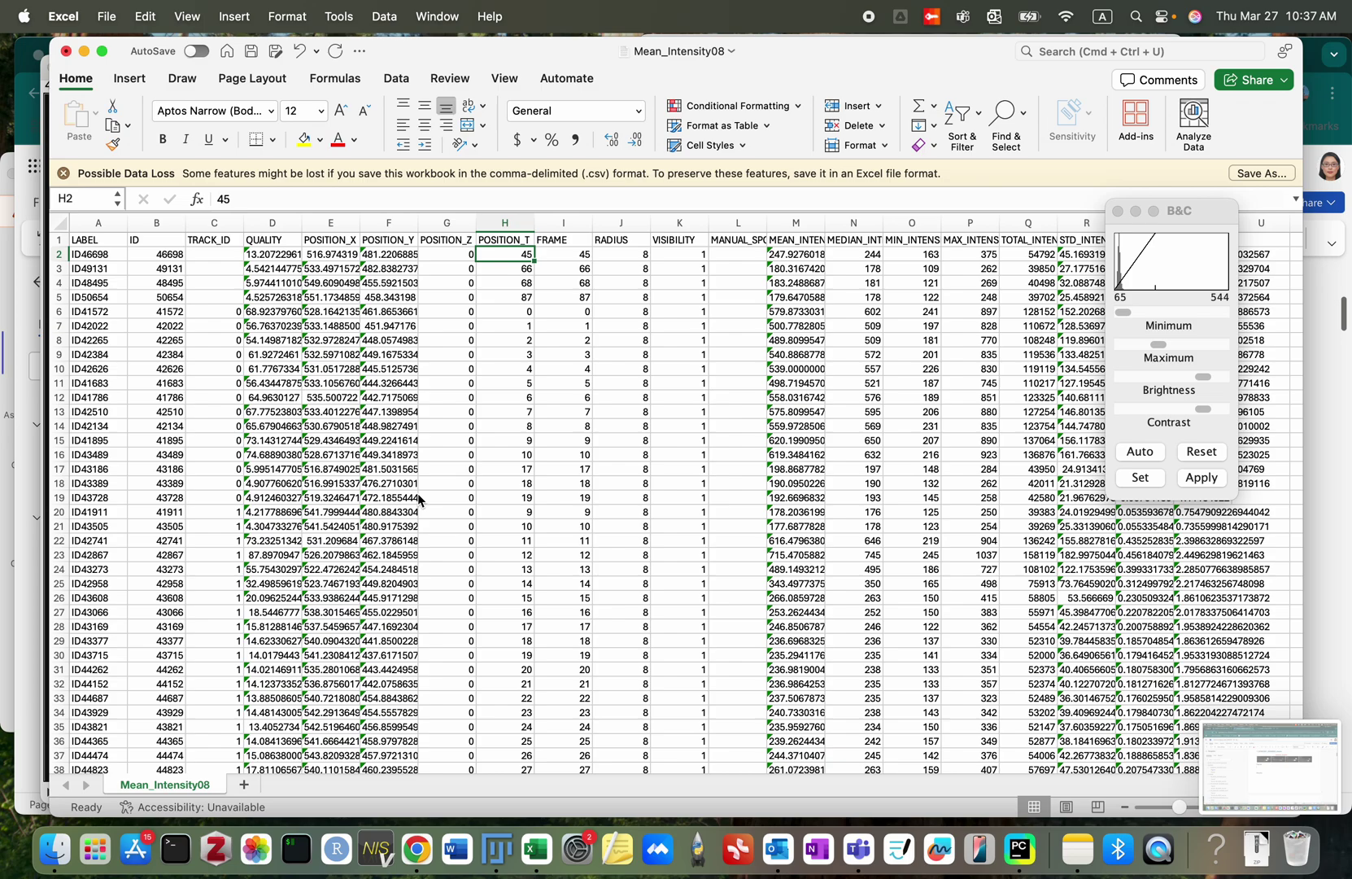
Step: Switch back to Fiji and go through the spots without a track ID to check where each lies on the image
{"action": "left_click", "coordinate": [227, 256]}
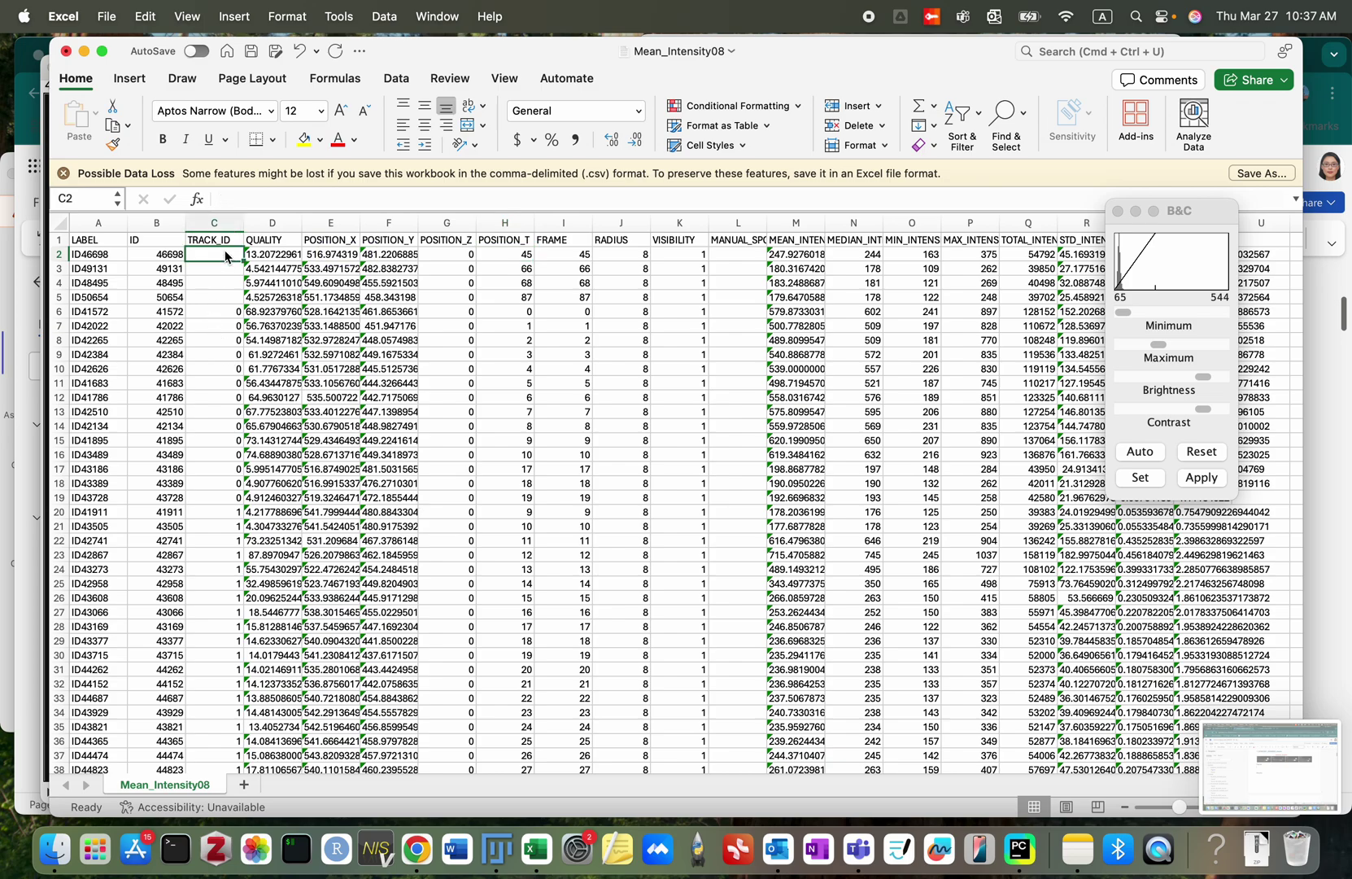
{"action": "key", "text": "super+Tab"}
{"action": "left_click", "coordinate": [516, 431]}
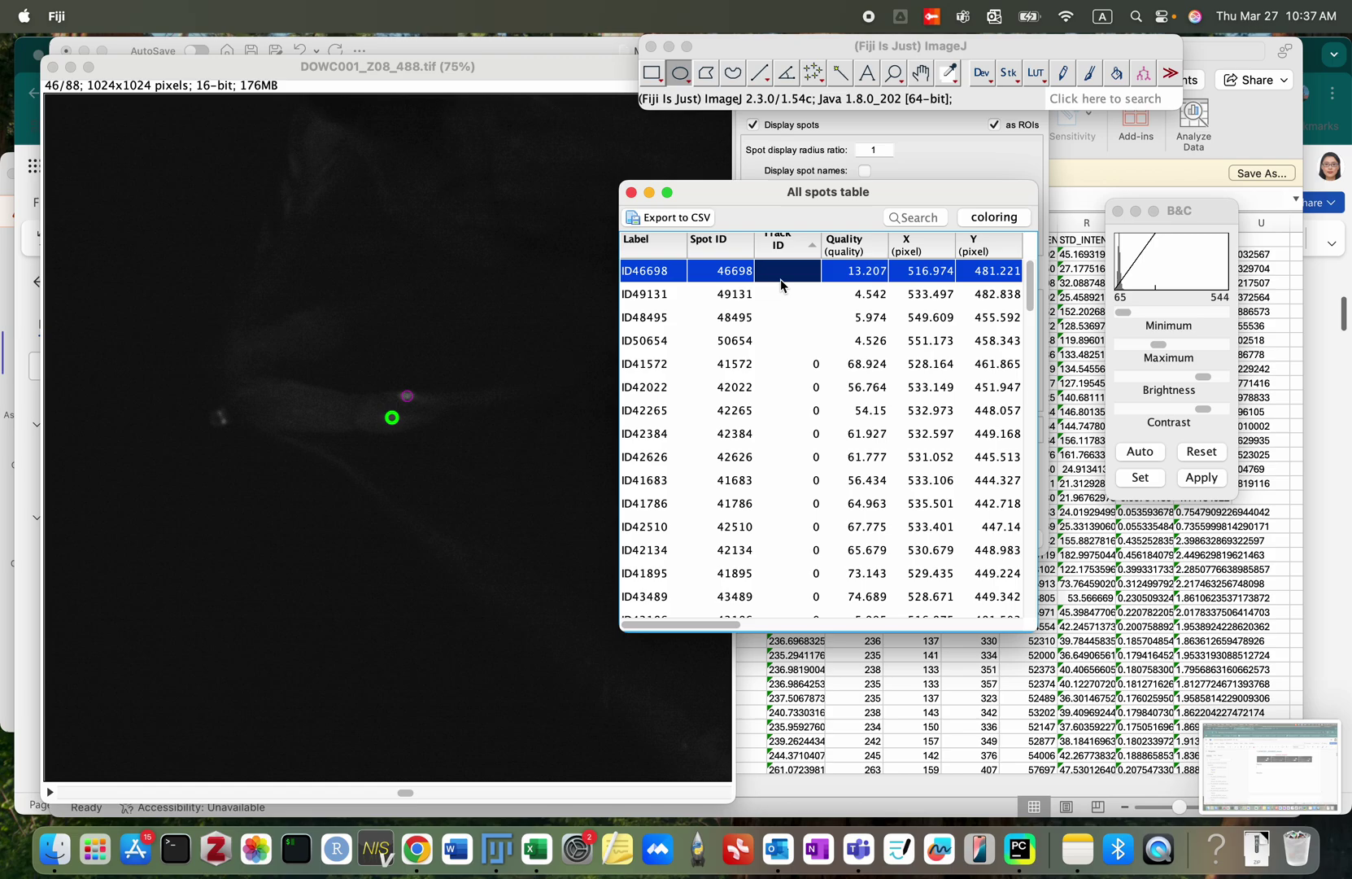
{"action": "key", "text": "Down"}
{"action": "key", "text": "Down"}
{"action": "key", "text": "Down"}
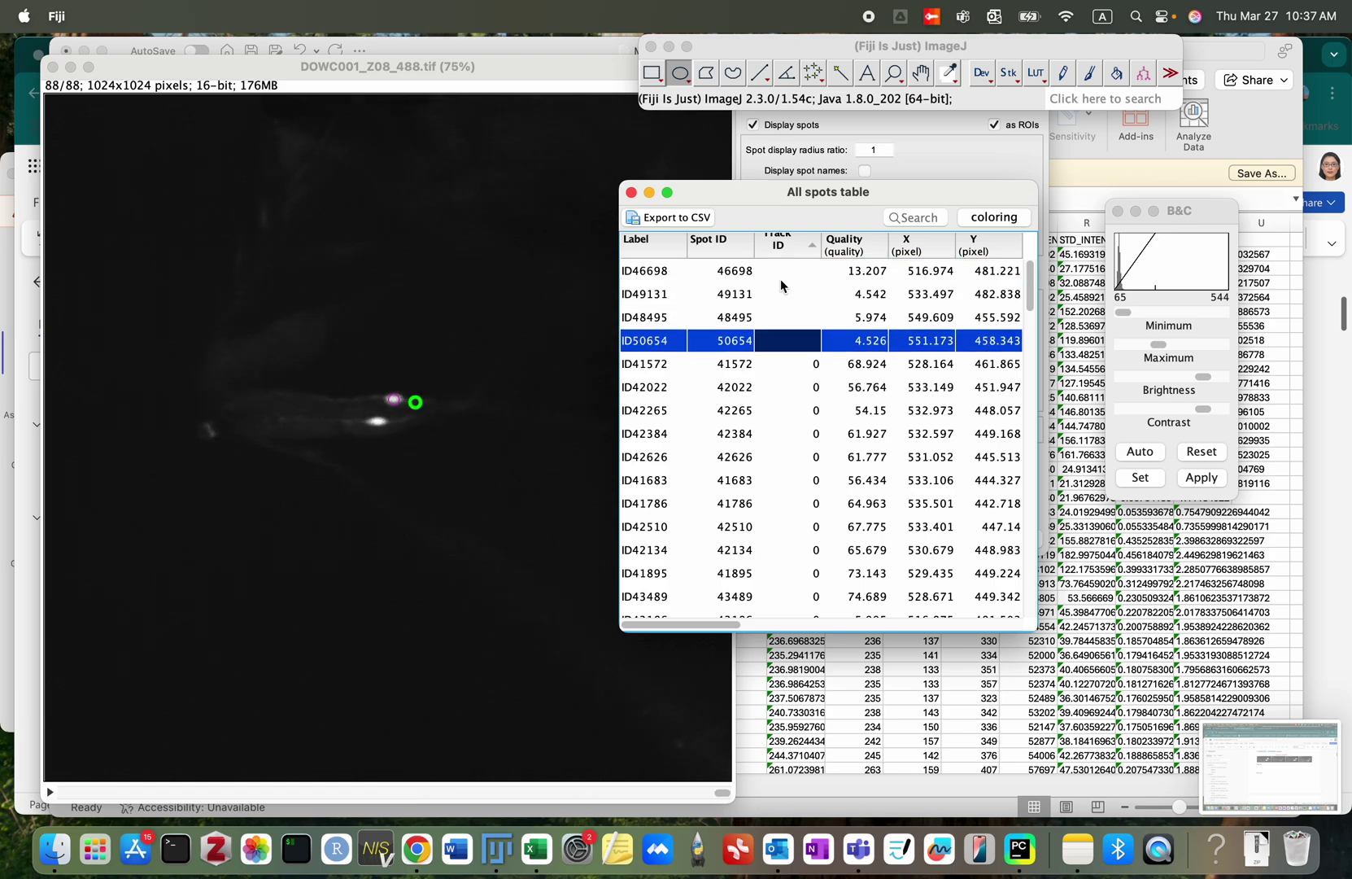
{"action": "key", "text": "Up"}
{"action": "key", "text": "Up"}
{"action": "key", "text": "Up"}
{"action": "key", "text": "Down"}
{"action": "key", "text": "Down"}
{"action": "key", "text": "Down"}
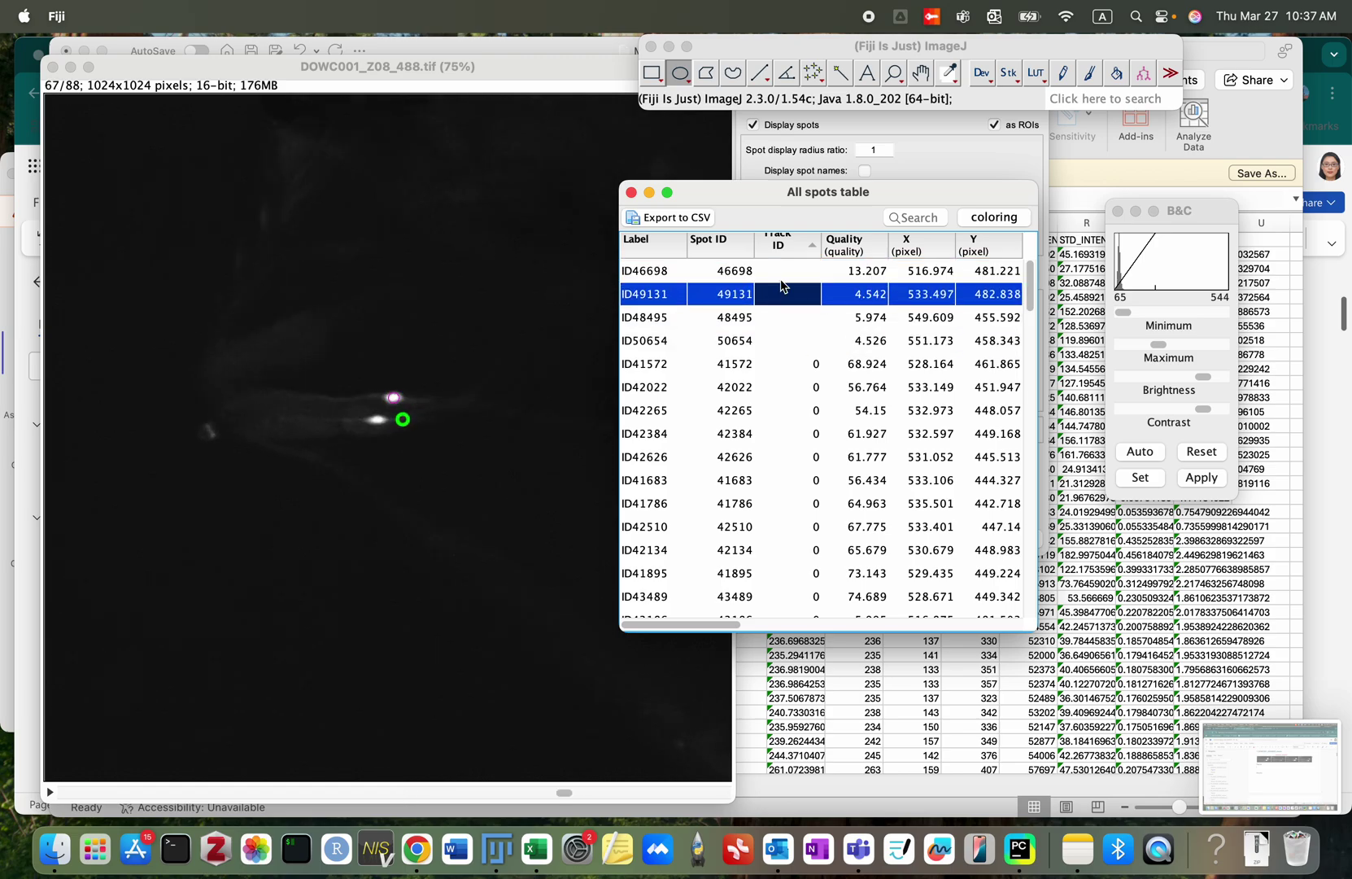
Step: Go through the spots of track 0 in the table to check on the image which of them mark the upper neuron
{"action": "key", "text": "Down"}
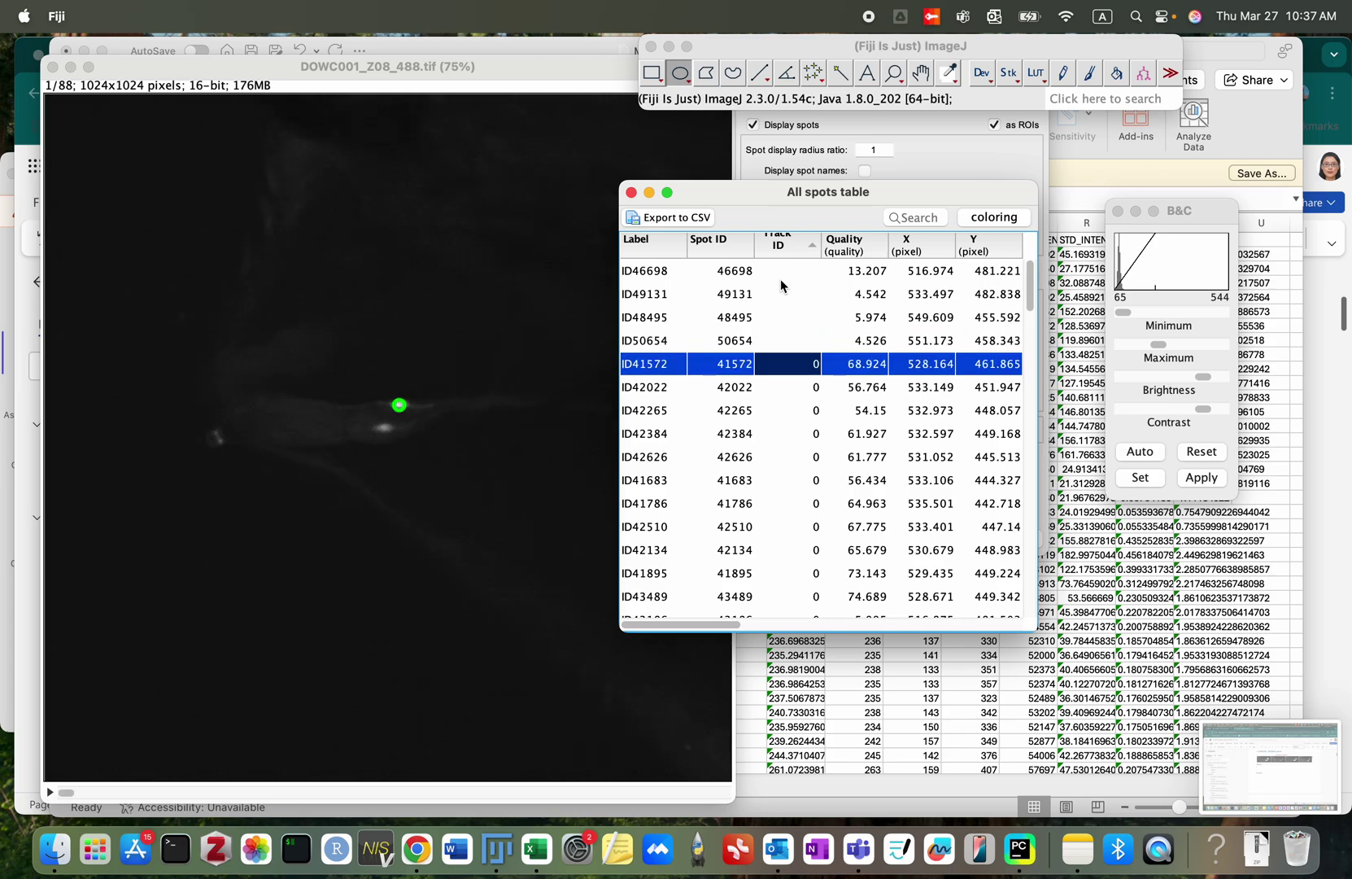
{"action": "key", "text": "Down"}
{"action": "key", "text": "Down"}
{"action": "key", "text": "Down"}
{"action": "key", "text": "Down"}
{"action": "key", "text": "Down"}
{"action": "key", "text": "Down"}
{"action": "key", "text": "Down"}
{"action": "key", "text": "Down"}
{"action": "key", "text": "Down"}
{"action": "key", "text": "Down"}
{"action": "key", "text": "Down"}
{"action": "key", "text": "Down"}
{"action": "key", "text": "Down"}
{"action": "key", "text": "Down"}
{"action": "key", "text": "Down"}
{"action": "key", "text": "Down"}
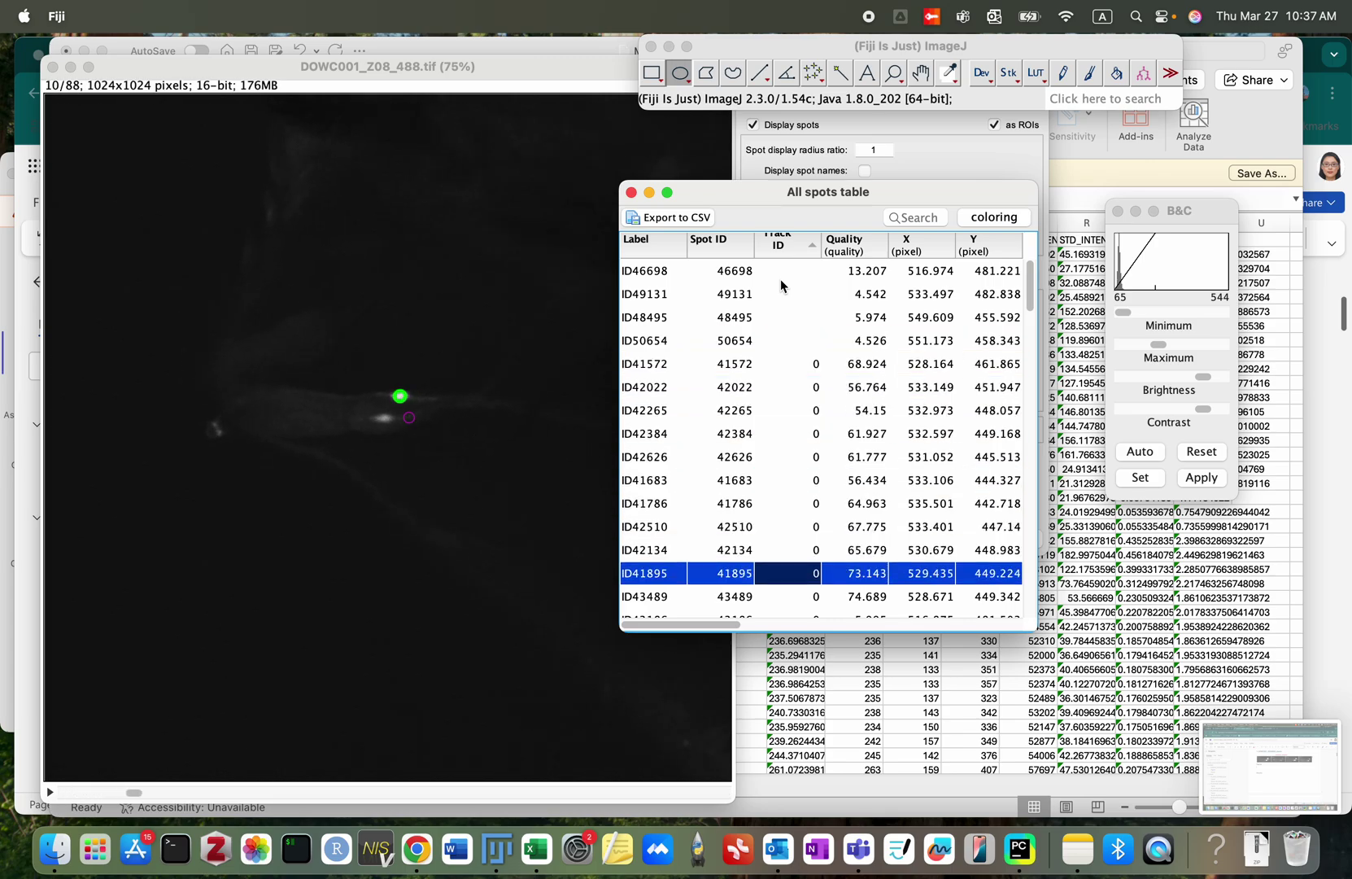
{"action": "key", "text": "Up"}
{"action": "key", "text": "Up"}
{"action": "key", "text": "Up"}
{"action": "key", "text": "Up"}
{"action": "key", "text": "Up"}
{"action": "key", "text": "Up"}
{"action": "key", "text": "Up"}
{"action": "key", "text": "Up"}
{"action": "key", "text": "Up"}
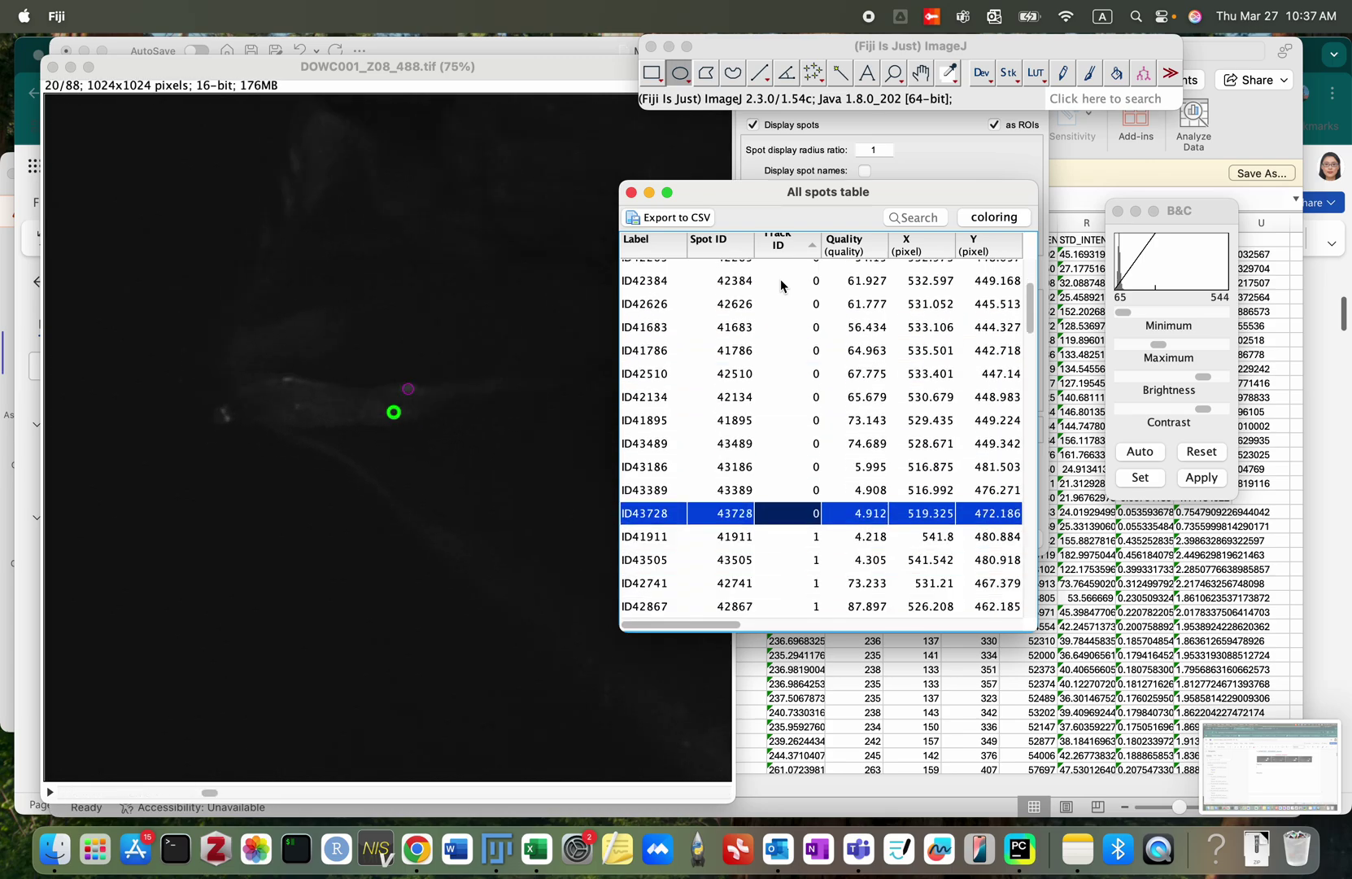
{"action": "key", "text": "Up"}
{"action": "key", "text": "Up"}
{"action": "key", "text": "Up"}
{"action": "key", "text": "Up"}
{"action": "key", "text": "Up"}
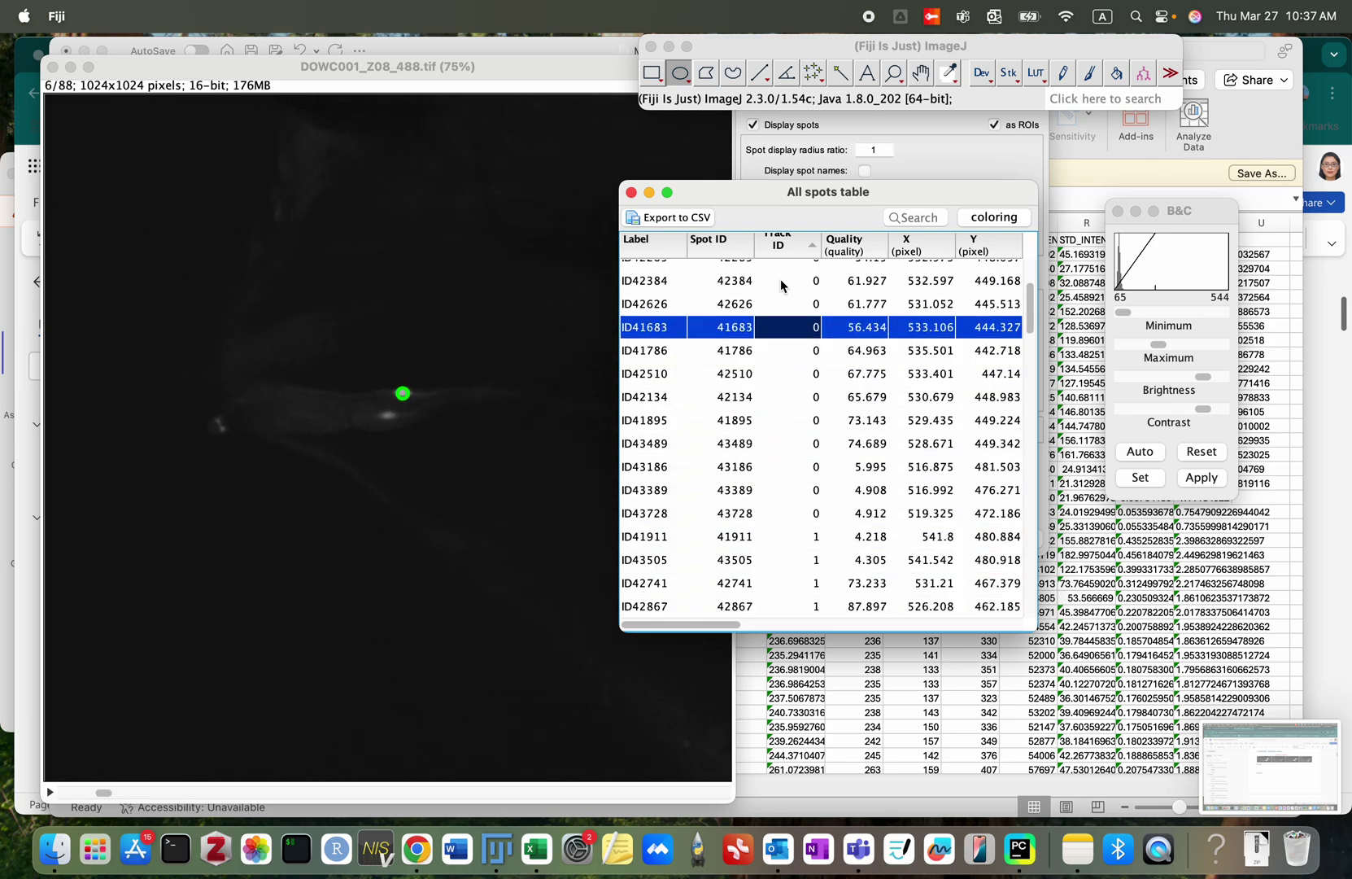
Step: Recheck the track 0 spots from ID41572 to ID43489 against the upper neuron on the image
{"action": "key", "text": "Up"}
{"action": "key", "text": "Up"}
{"action": "key", "text": "Up"}
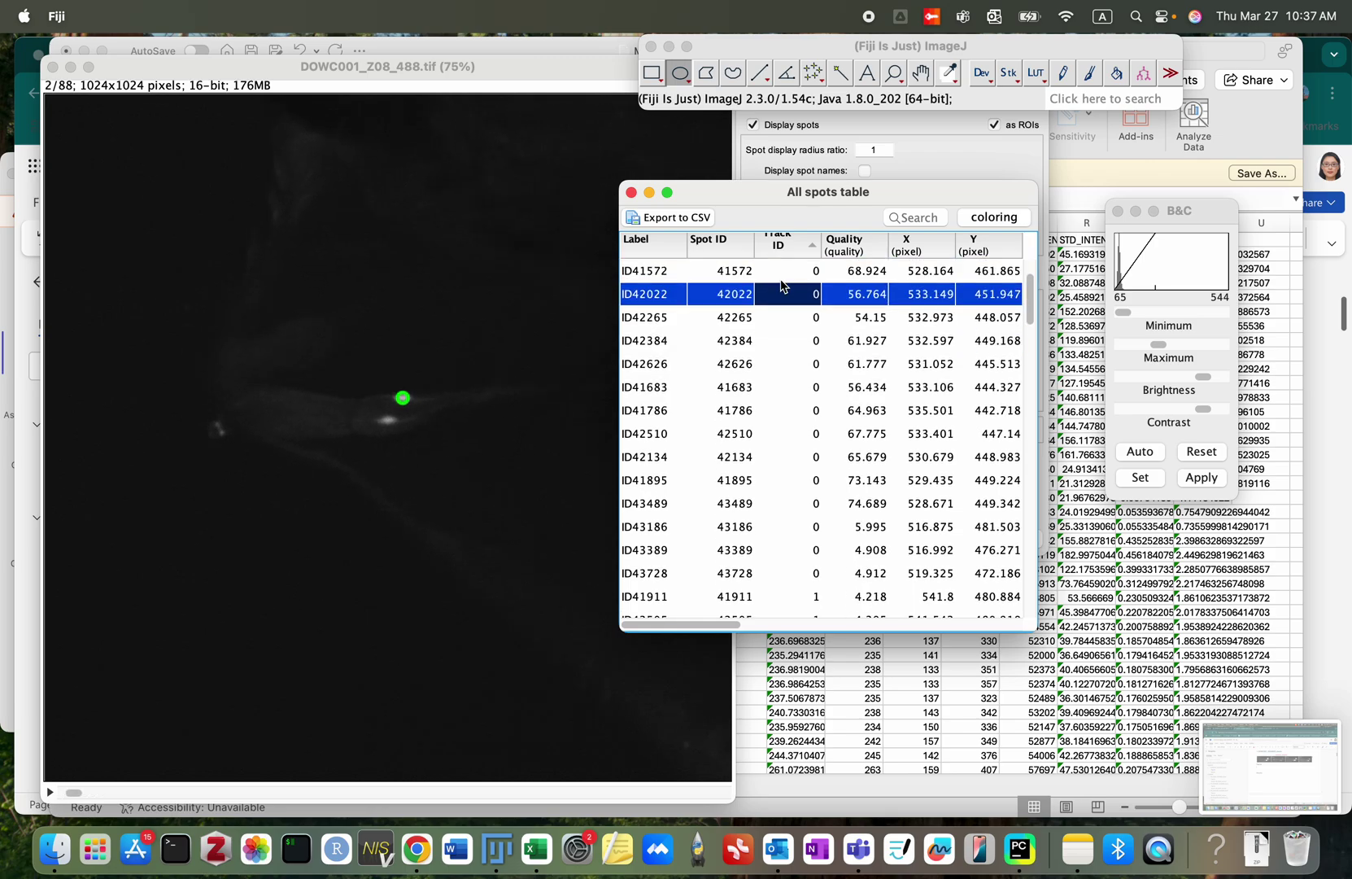
{"action": "key", "text": "Up"}
{"action": "key", "text": "Down"}
{"action": "key", "text": "Down"}
{"action": "key", "text": "Down"}
{"action": "key", "text": "Down"}
{"action": "key", "text": "Down"}
{"action": "key", "text": "Down"}
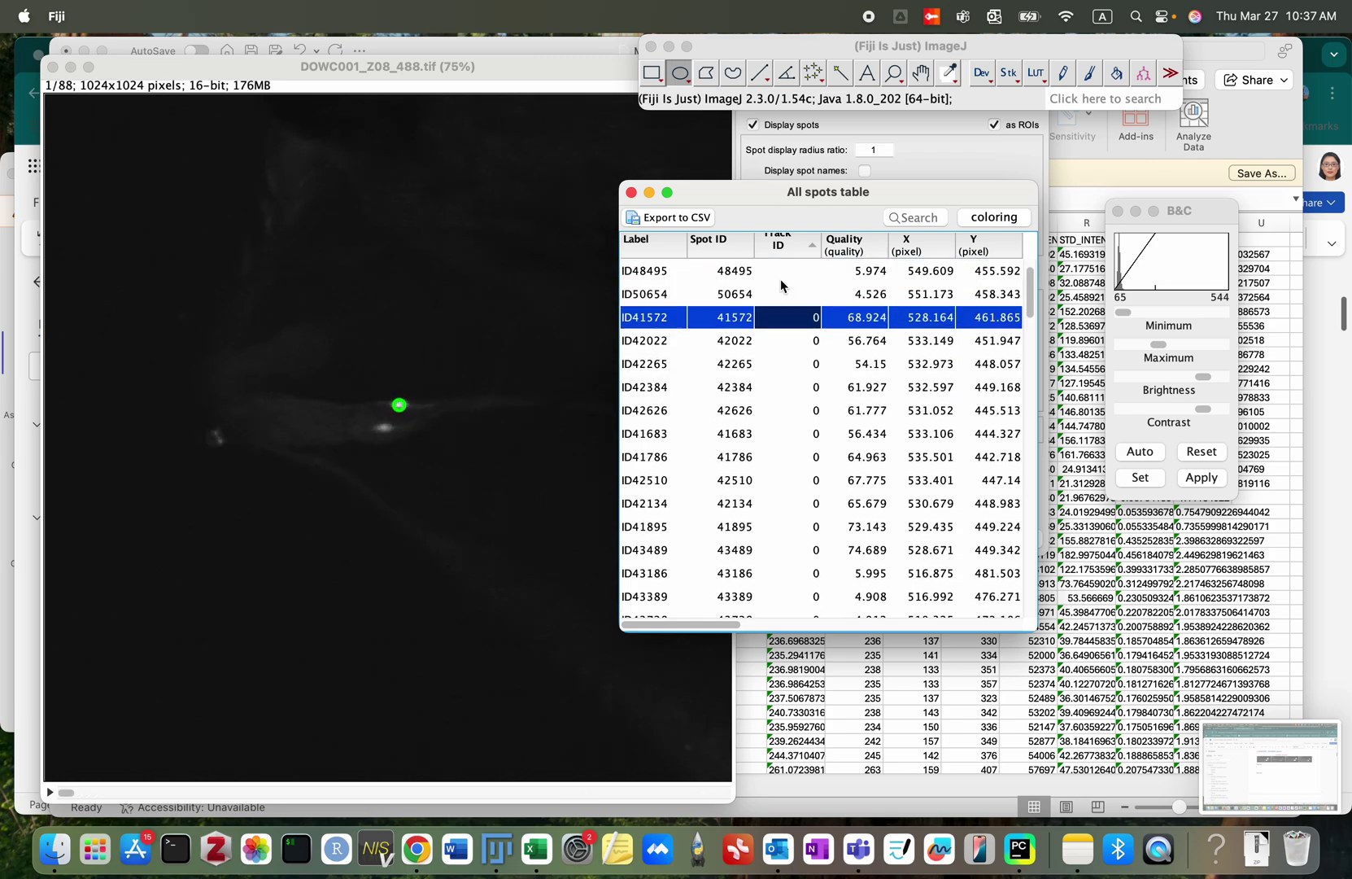
{"action": "key", "text": "Down"}
{"action": "key", "text": "Down"}
{"action": "key", "text": "Down"}
{"action": "key", "text": "Down"}
{"action": "key", "text": "Down"}
{"action": "key", "text": "Down"}
{"action": "key", "text": "Down"}
{"action": "key", "text": "Down"}
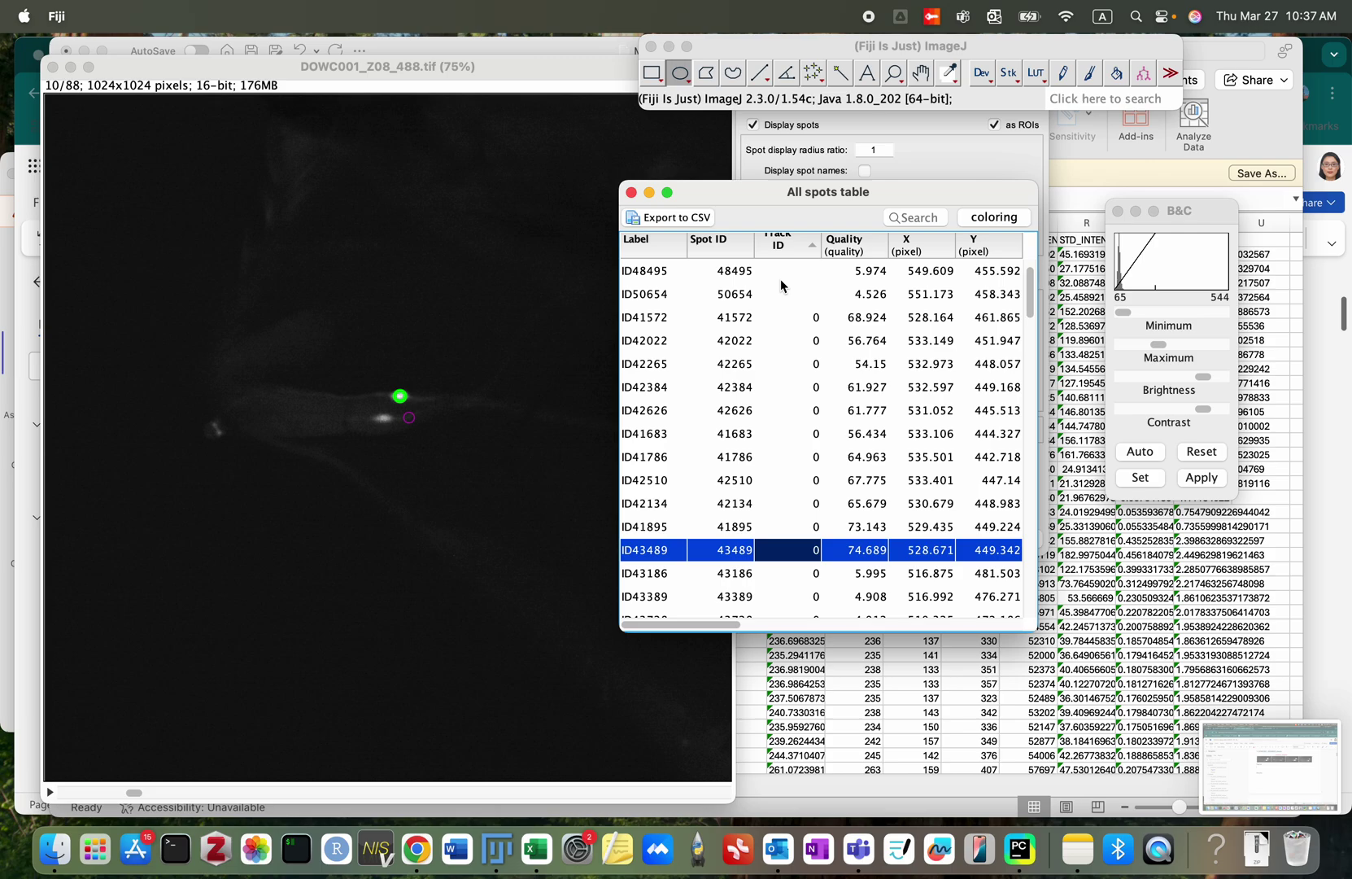
Step: Check the last three track 0 spots, ID43186, ID43389 and ID43728, to see which neuron each one marks
{"action": "key", "text": "Up"}
{"action": "key", "text": "Up"}
{"action": "key", "text": "Down"}
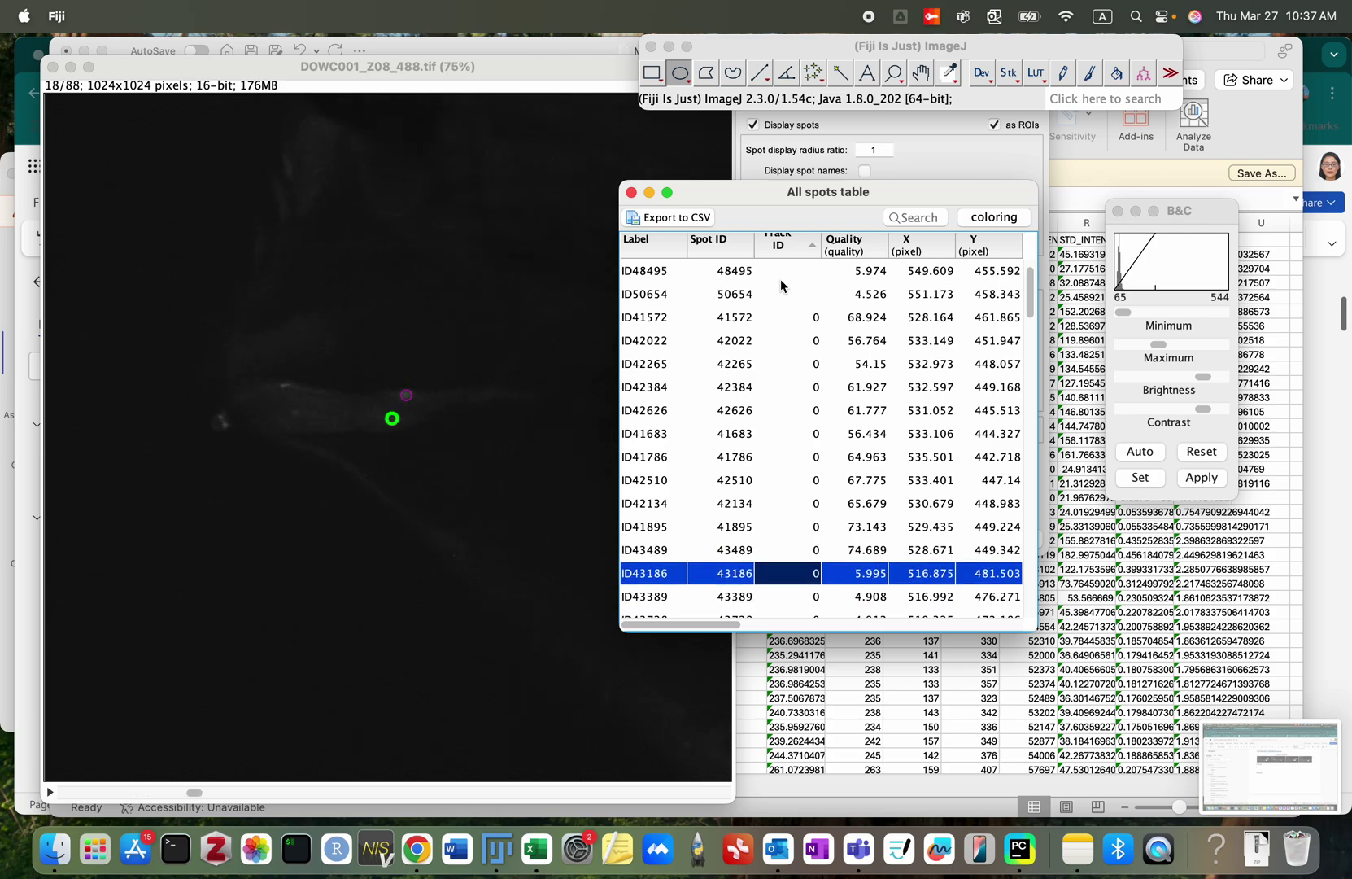
{"action": "key", "text": "Down"}
{"action": "scroll", "coordinate": [856, 444], "scroll_direction": "down", "scroll_amount": 2}
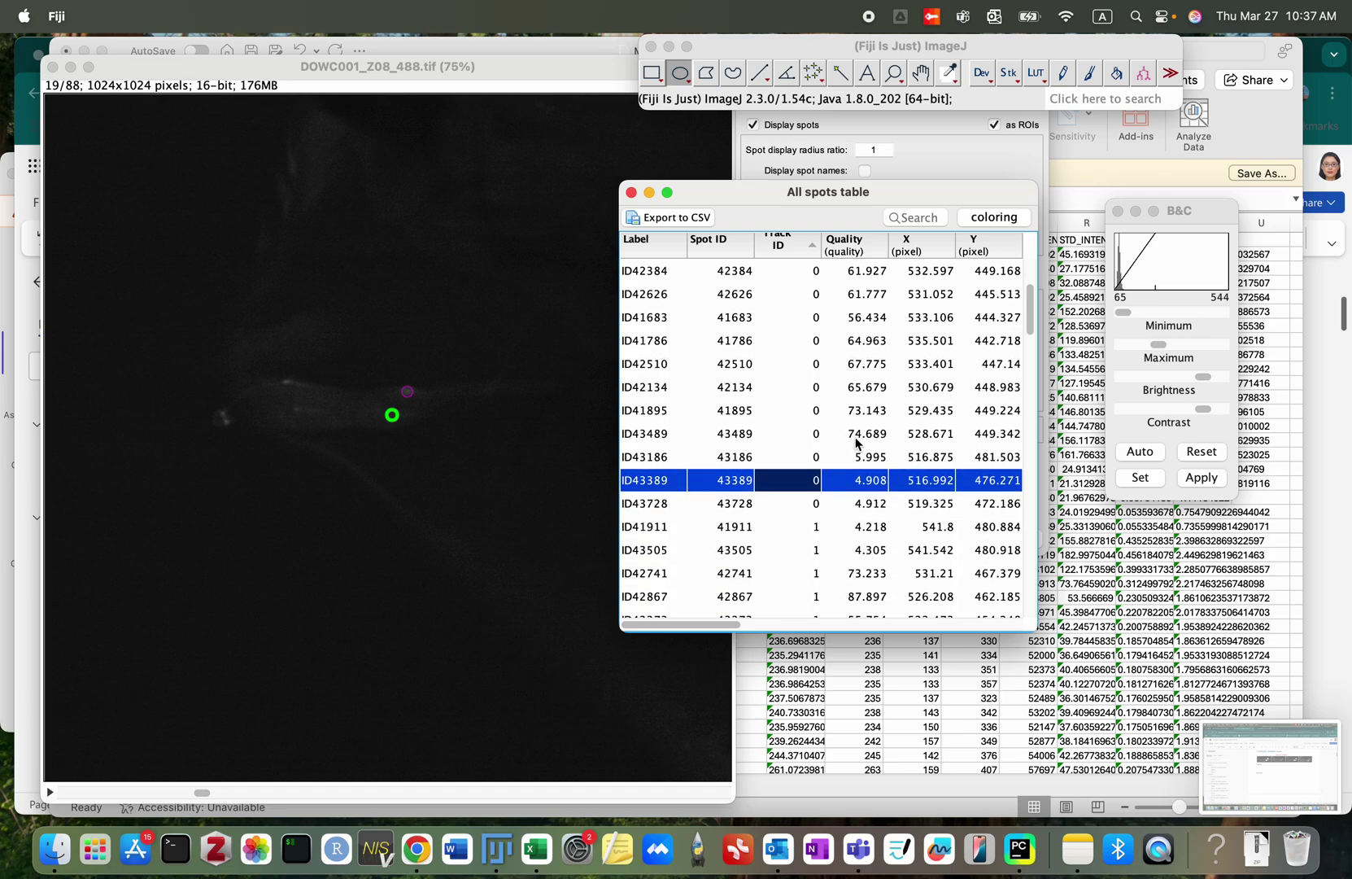
{"action": "scroll", "coordinate": [856, 444], "scroll_direction": "down", "scroll_amount": 2}
{"action": "scroll", "coordinate": [856, 444], "scroll_direction": "right", "scroll_amount": 1}
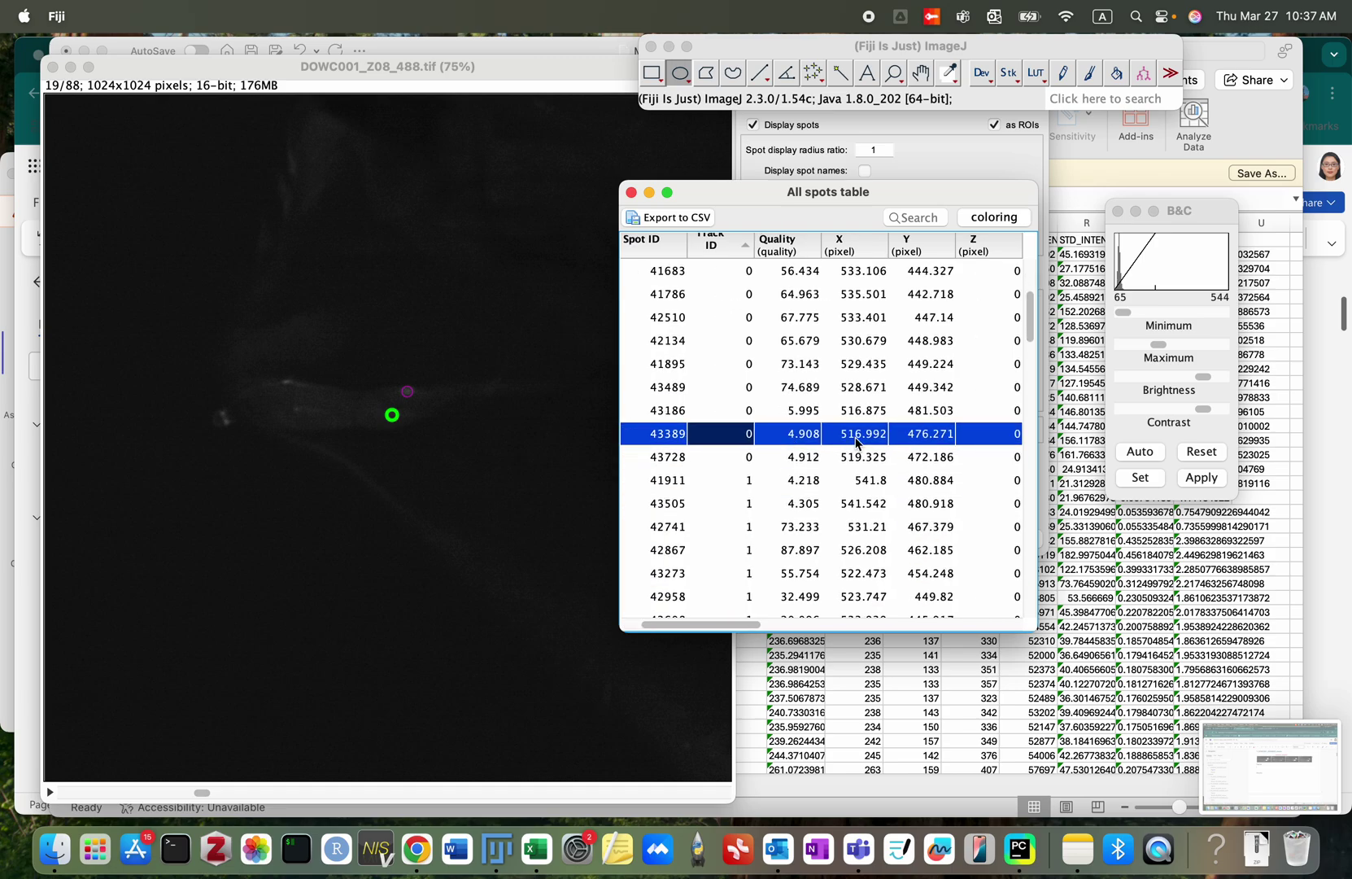
{"action": "left_click_drag", "start_coordinate": [741, 625], "coordinate": [708, 627]}
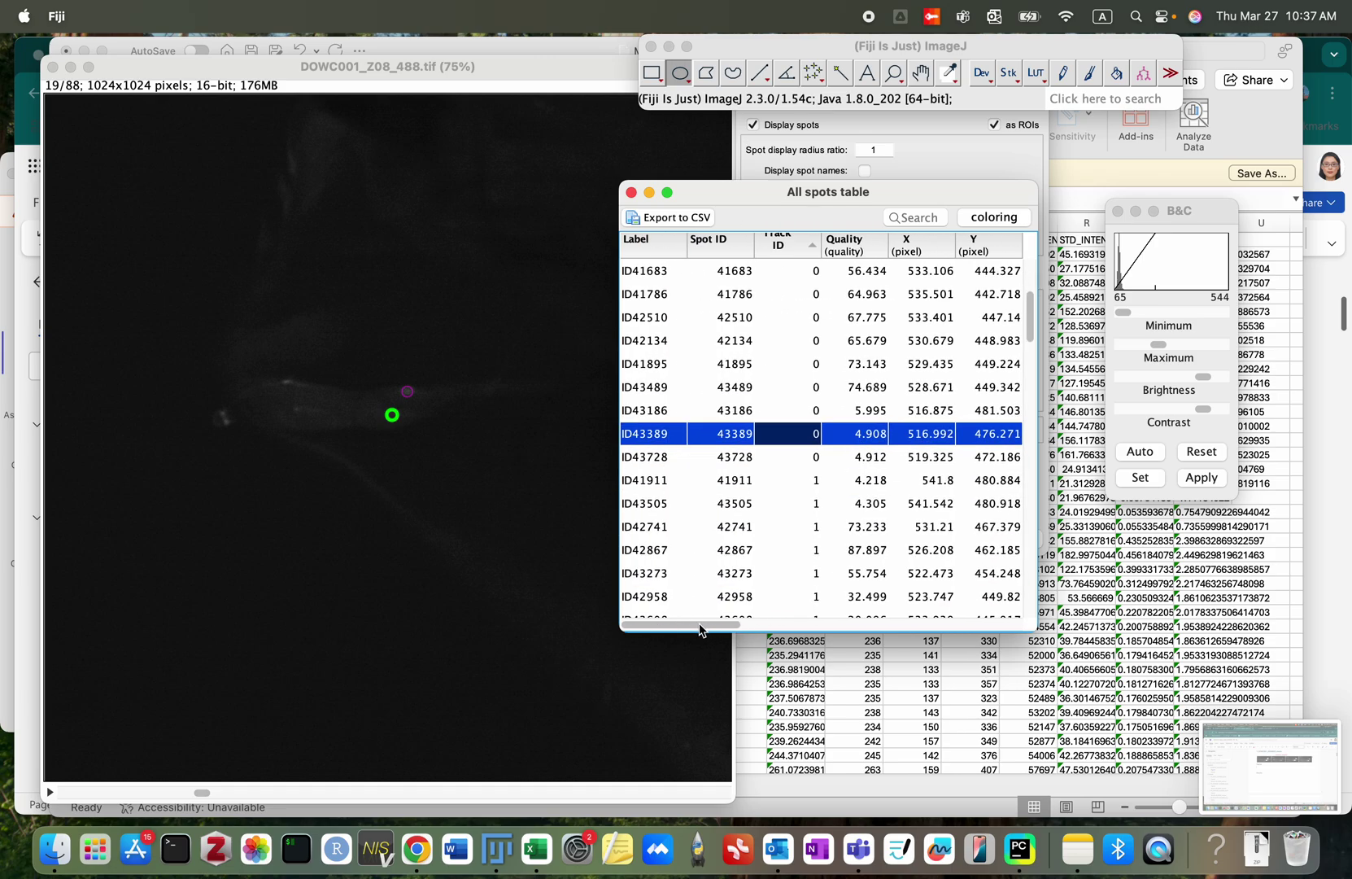
{"action": "key", "text": "Down"}
{"action": "key", "text": "Up"}
{"action": "key", "text": "Up"}
{"action": "key", "text": "Down"}
{"action": "key", "text": "Down"}
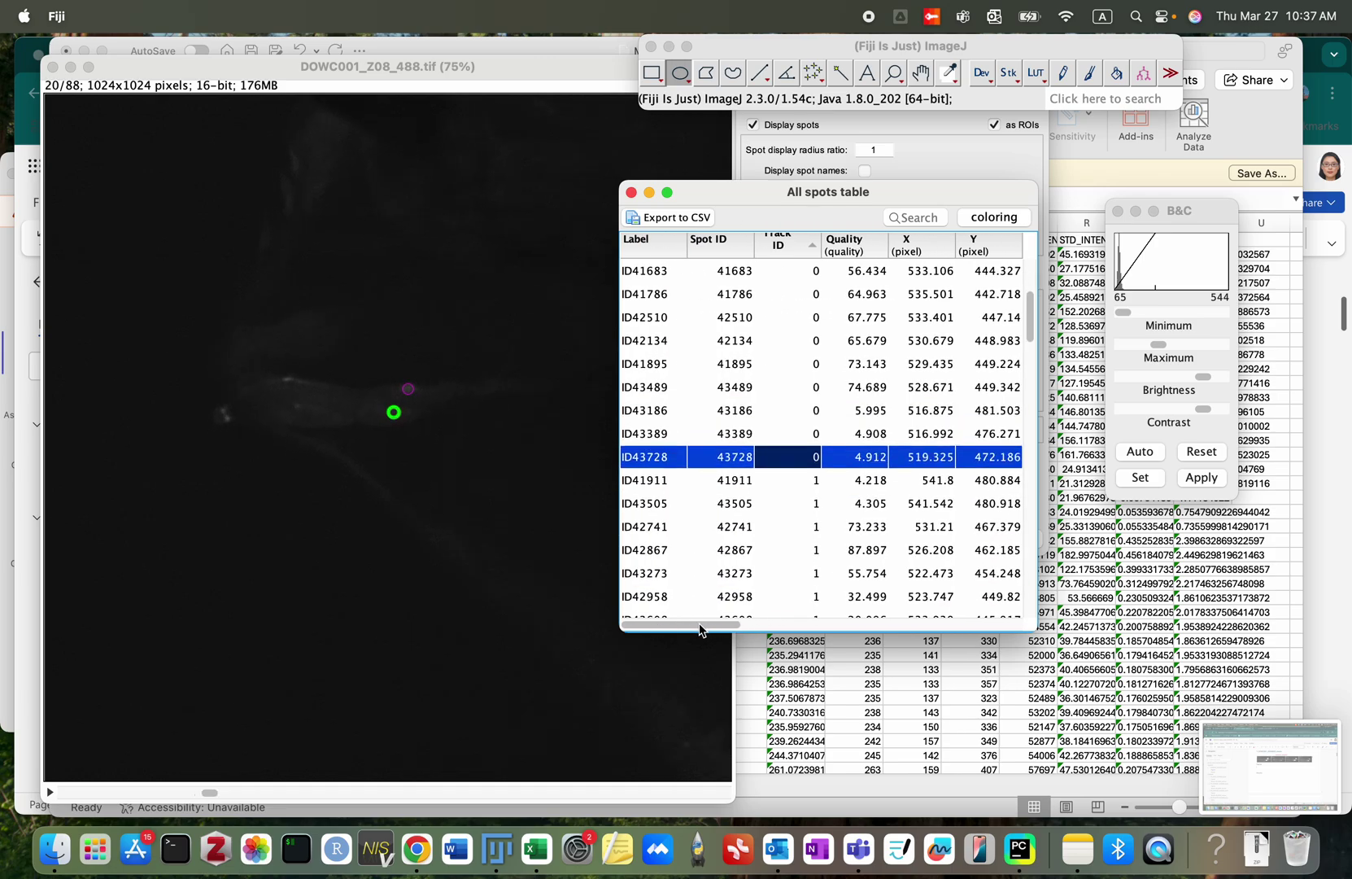
{"action": "key", "text": "Down"}
{"action": "key", "text": "Up"}
{"action": "key", "text": "Up"}
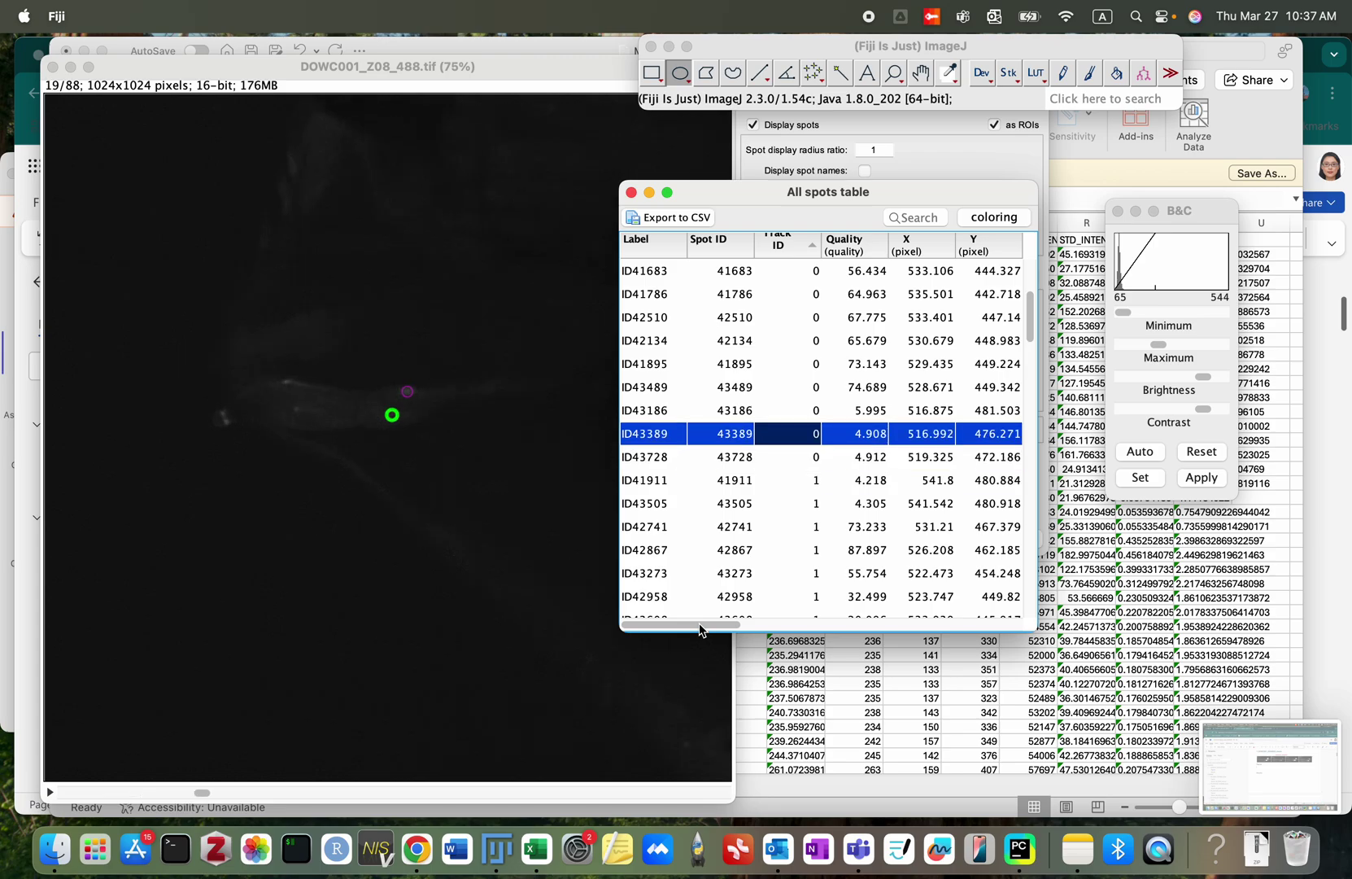
Step: Switch to Excel and delete the rows of spots ID43389 and ID43728 from the Mean_Intensity08 sheet
{"action": "key", "text": "super+Tab"}
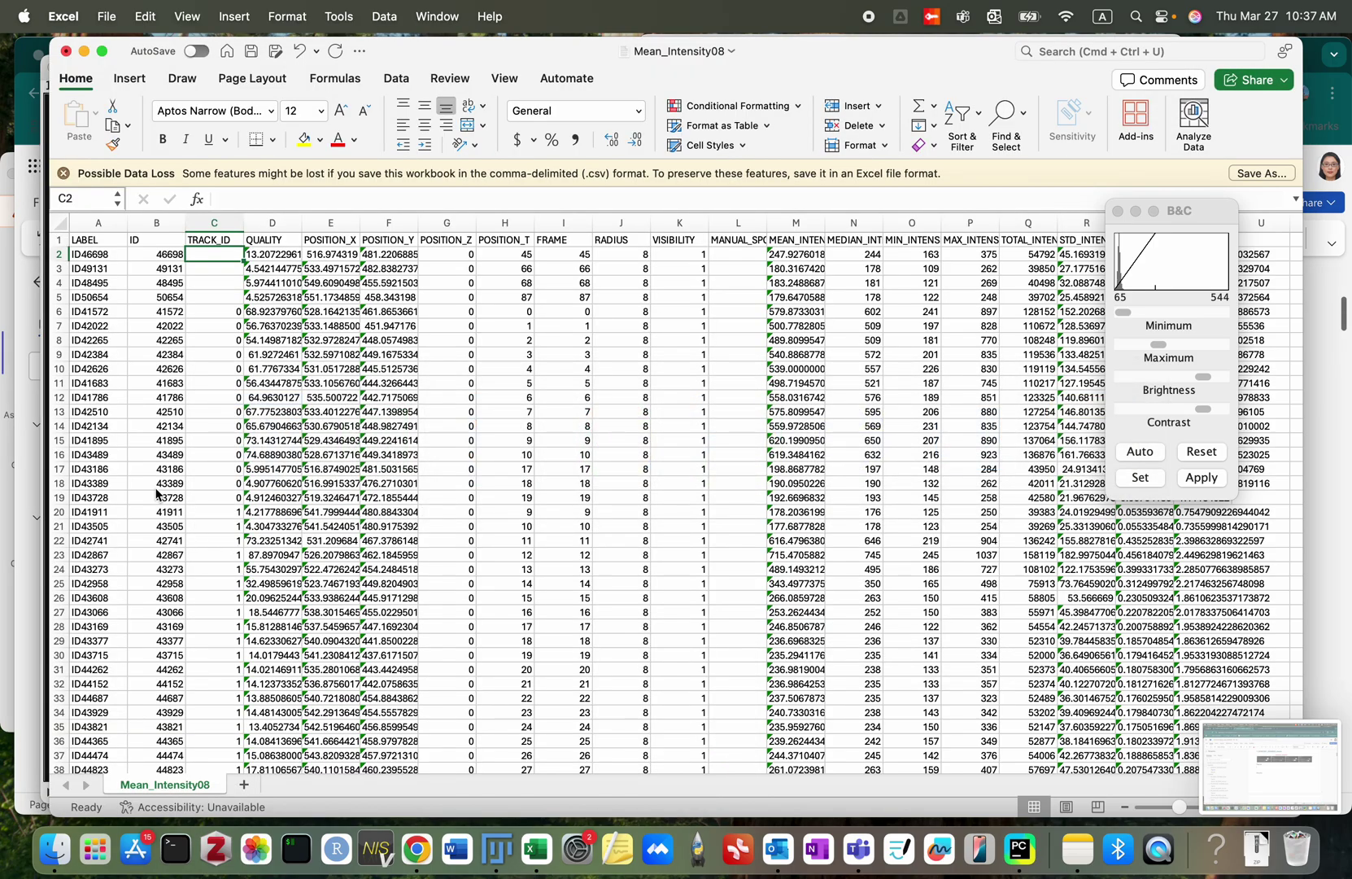
{"action": "left_click", "coordinate": [154, 483]}
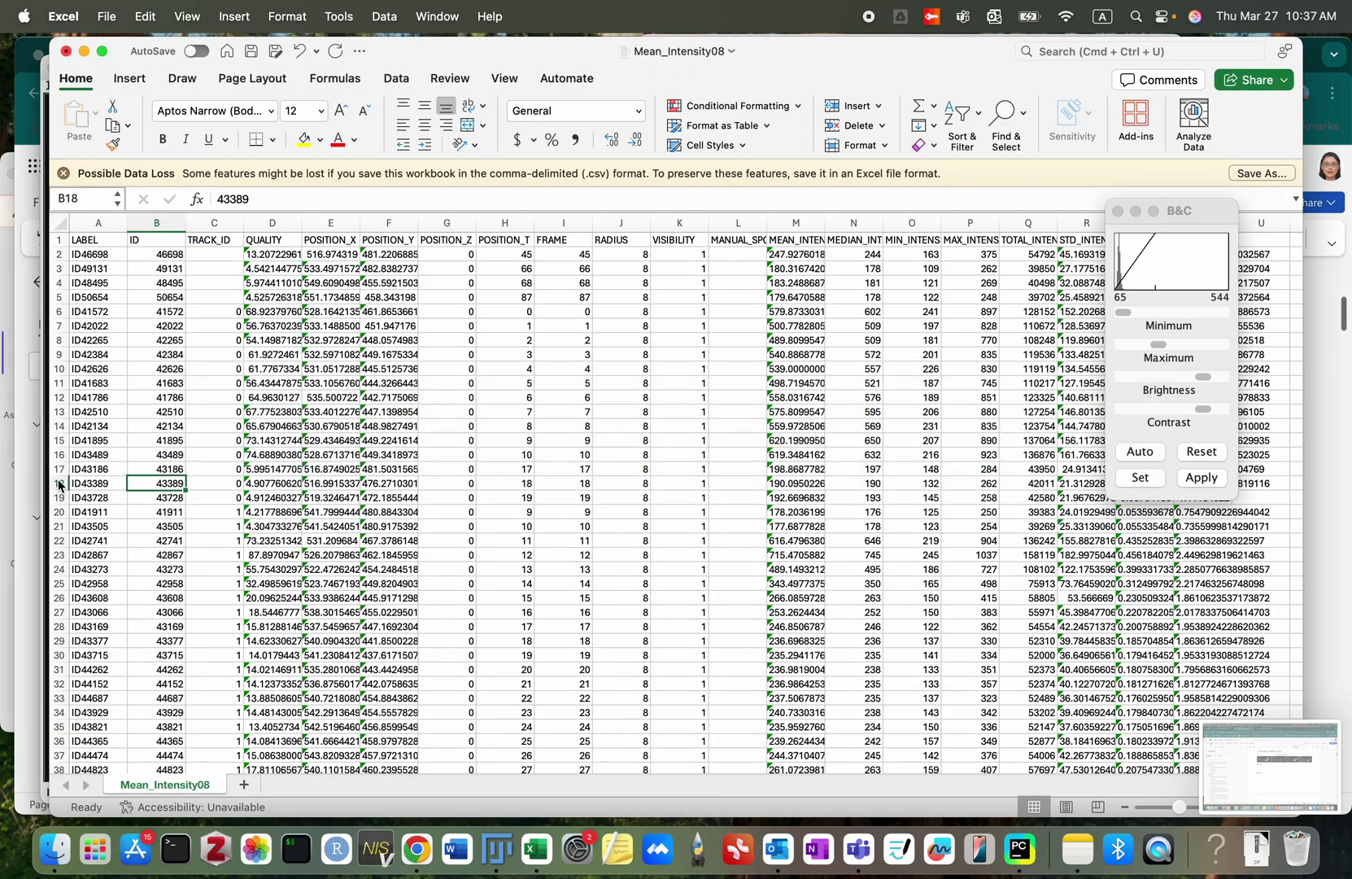
{"action": "left_click_drag", "start_coordinate": [59, 485], "coordinate": [57, 494]}
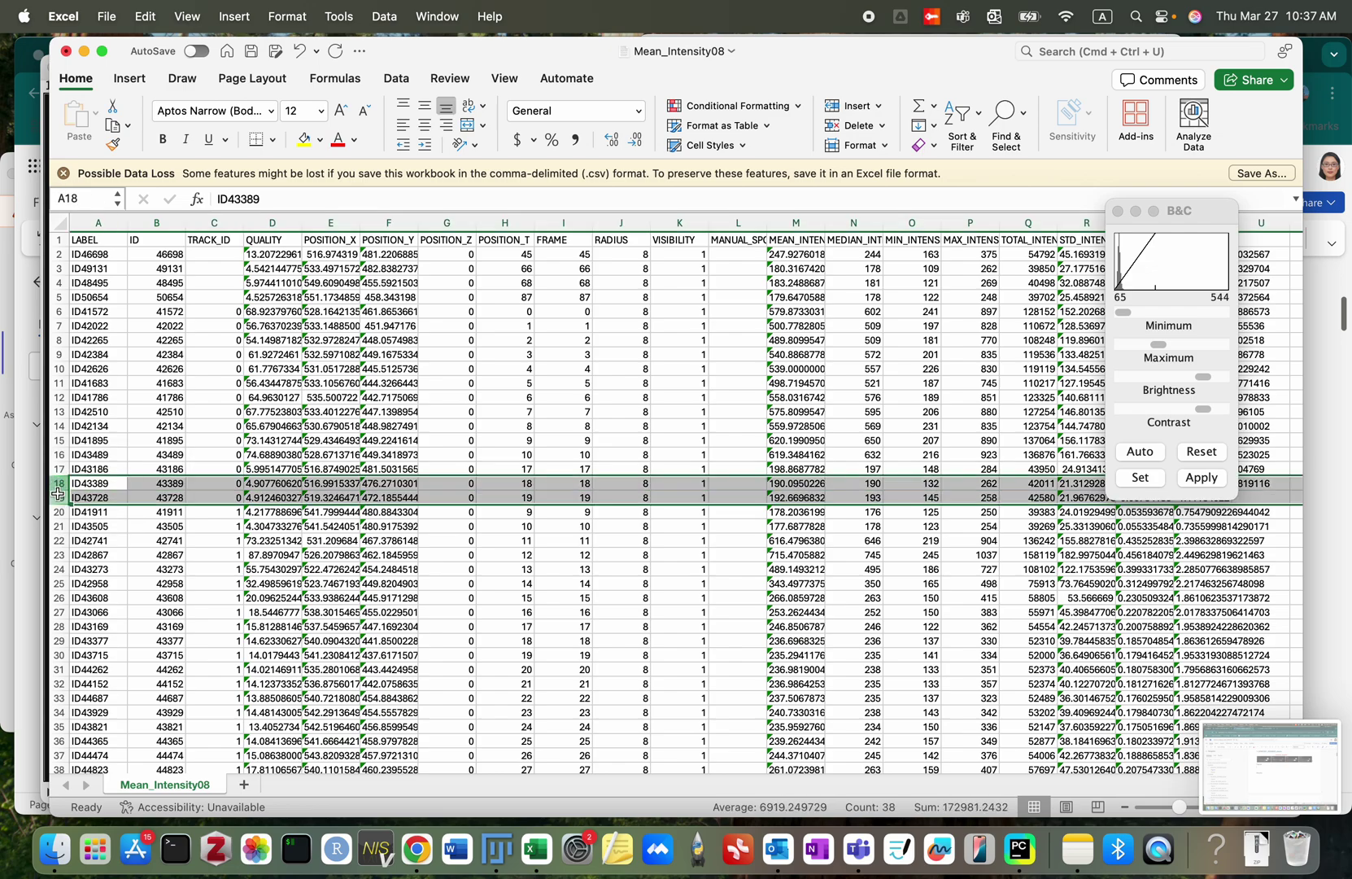
{"action": "right_click", "coordinate": [57, 494]}
{"action": "left_click", "coordinate": [112, 606]}
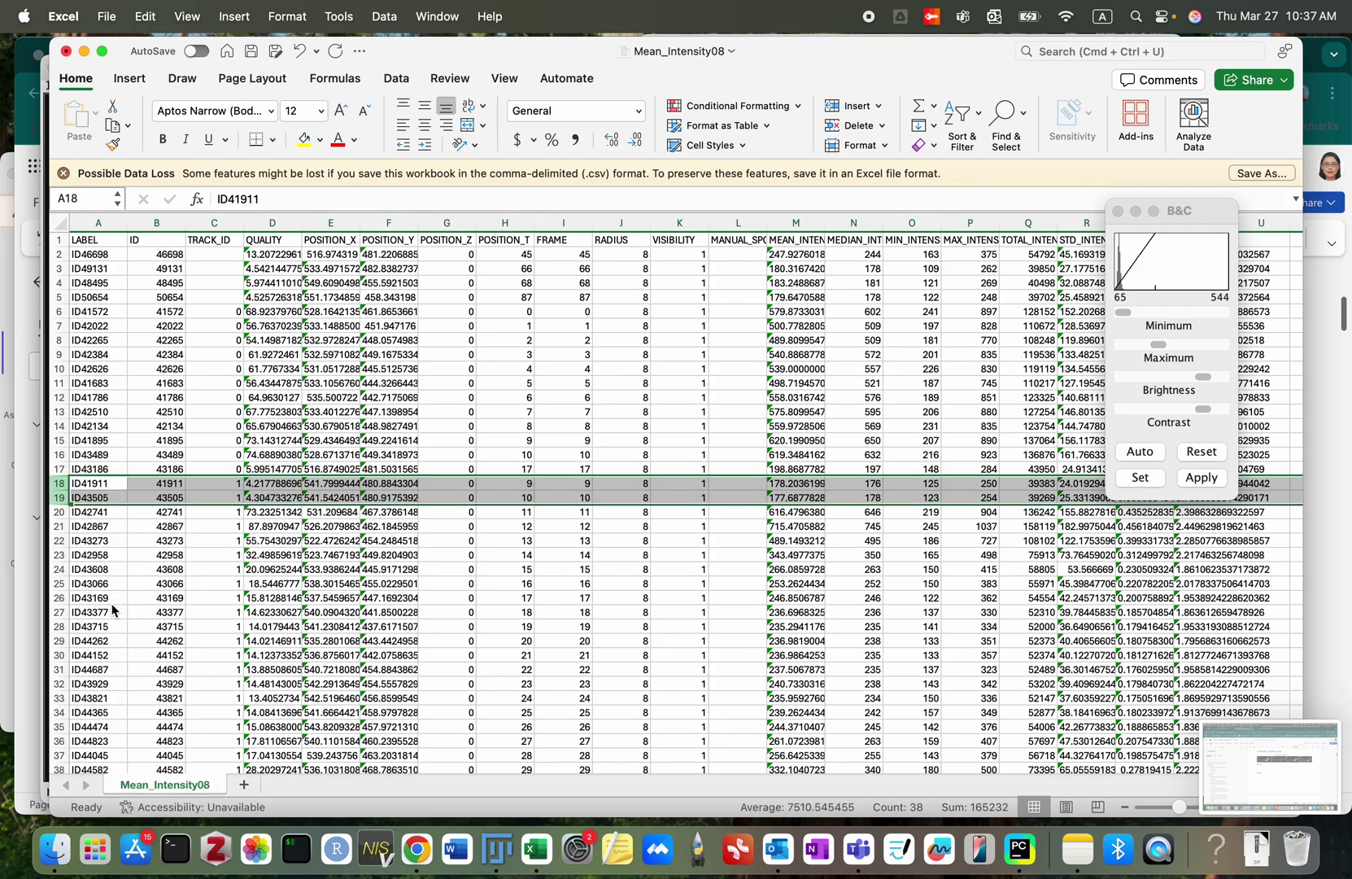
Step: Switch back to Fiji and check the first track 1 spots, ID41911 to ID42867, on the image
{"action": "key", "text": "super+Tab"}
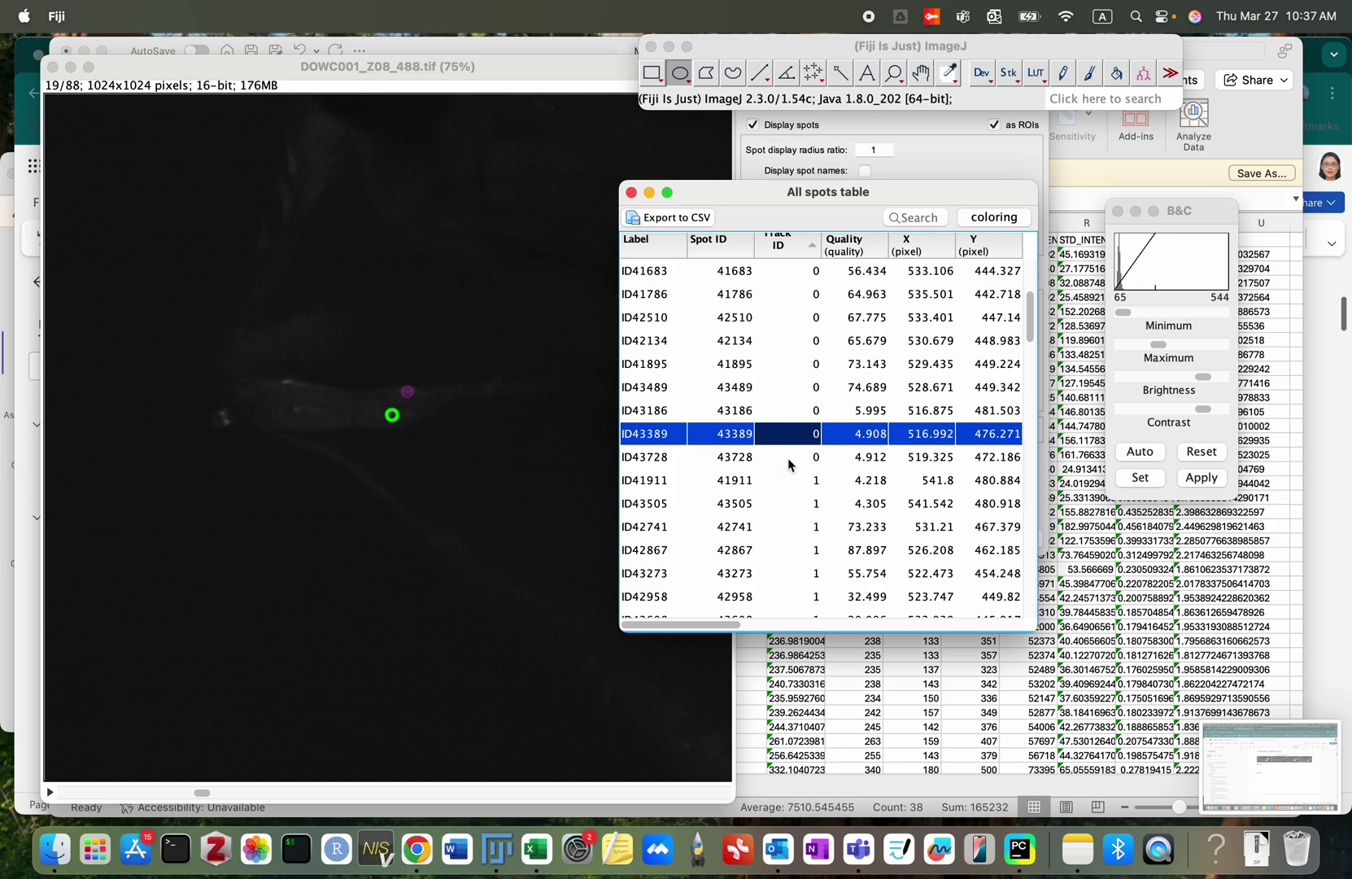
{"action": "left_click", "coordinate": [786, 480]}
{"action": "key", "text": "Down"}
{"action": "key", "text": "Down"}
{"action": "key", "text": "Down"}
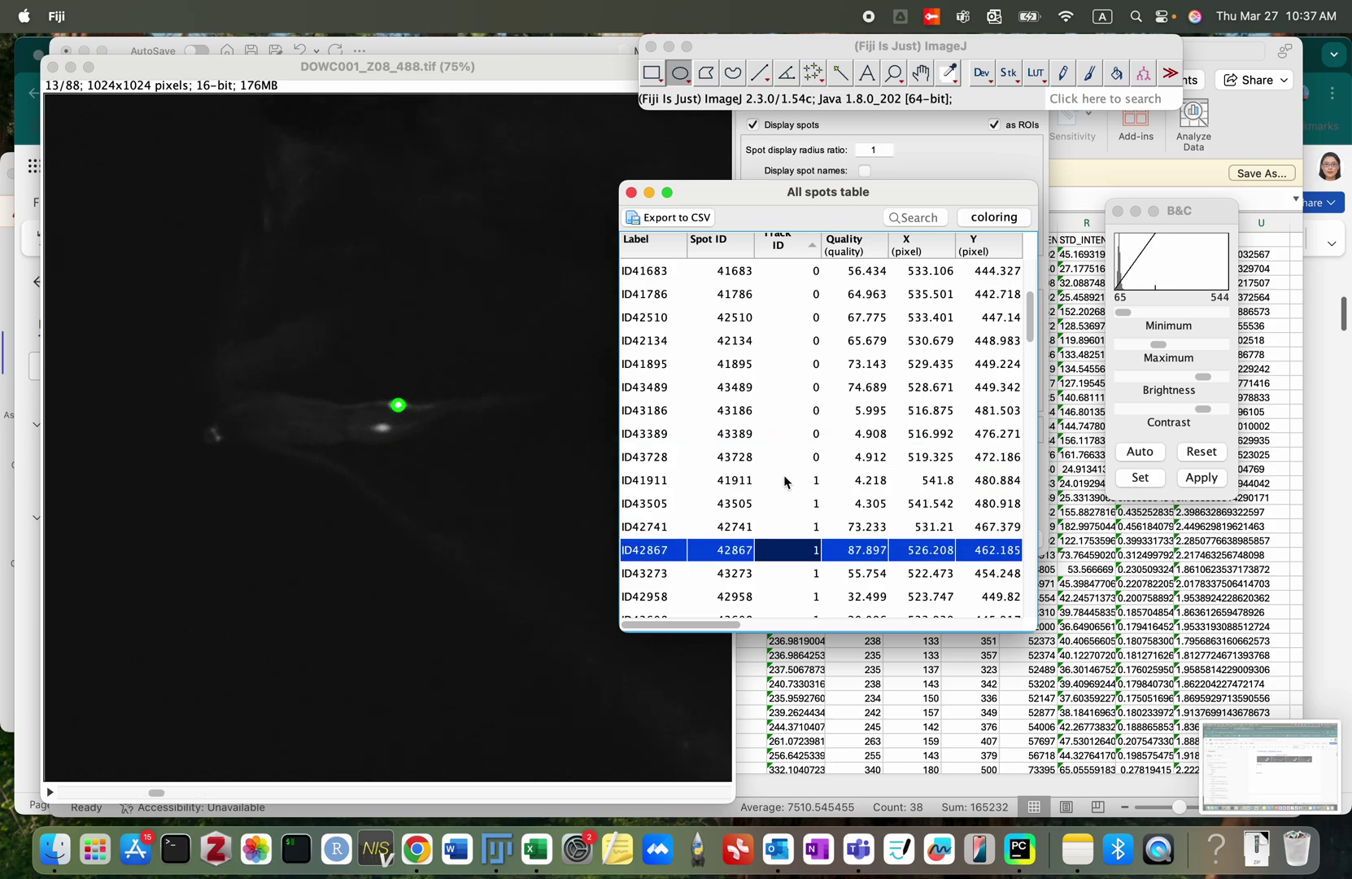
{"action": "key", "text": "Up"}
{"action": "key", "text": "Up"}
{"action": "key", "text": "Up"}
{"action": "key", "text": "Down"}
{"action": "key", "text": "Down"}
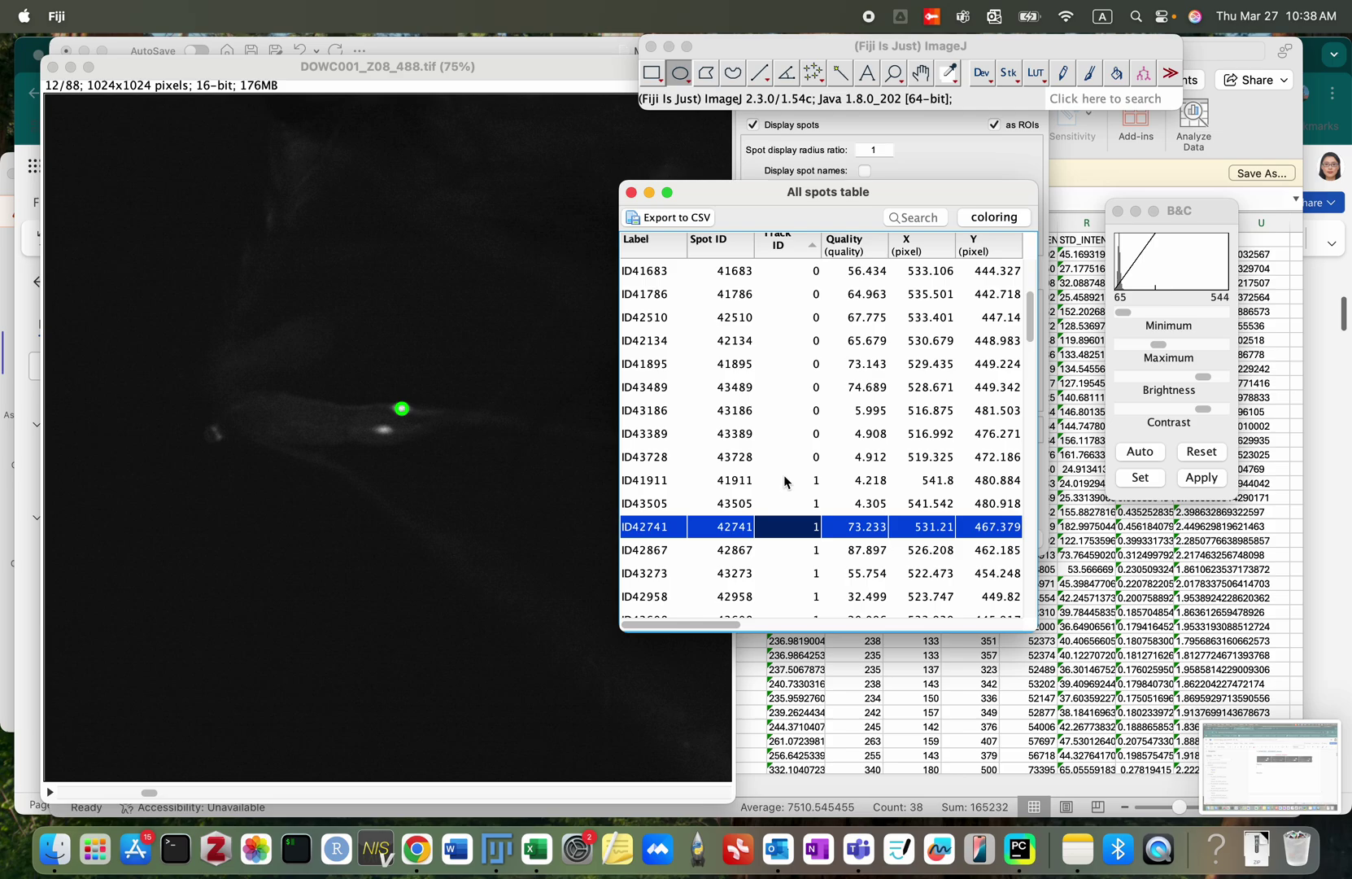
Step: Switch to Excel and delete the rows of spots ID41911 and ID43505 from the Mean_Intensity08 sheet
{"action": "key", "text": "super+Tab"}
{"action": "left_click", "coordinate": [386, 446]}
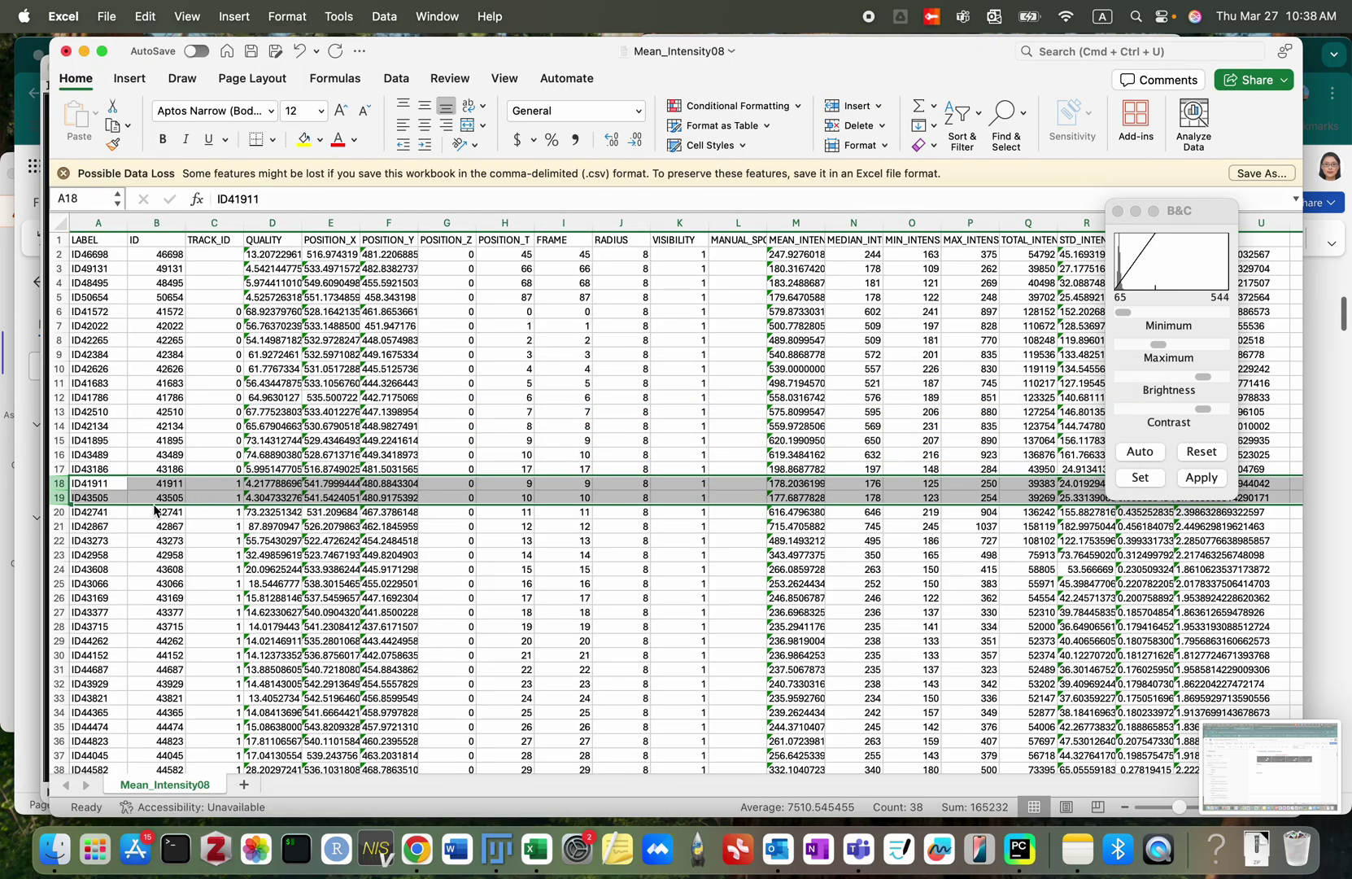
{"action": "right_click", "coordinate": [84, 485]}
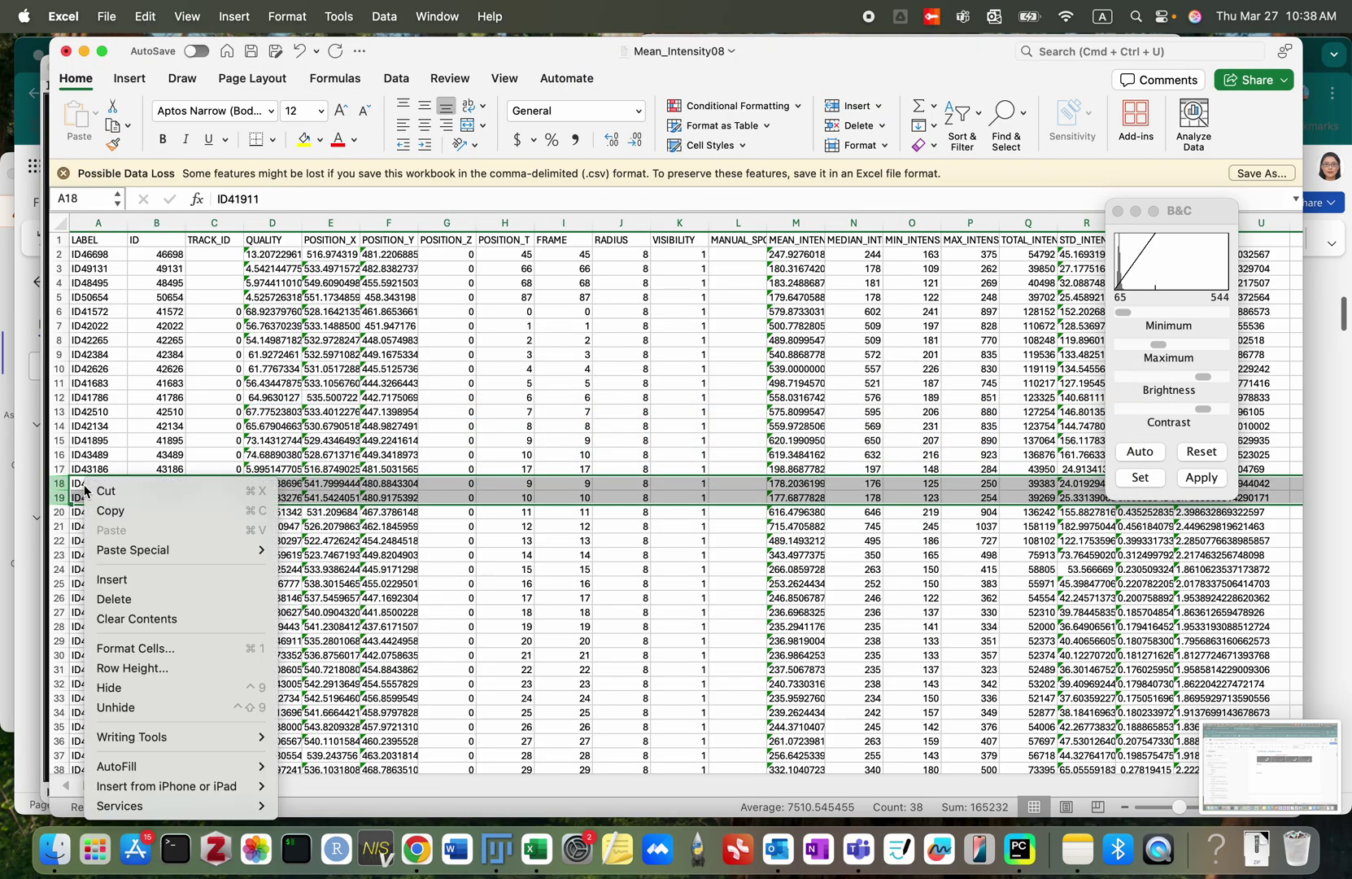
{"action": "left_click", "coordinate": [114, 601]}
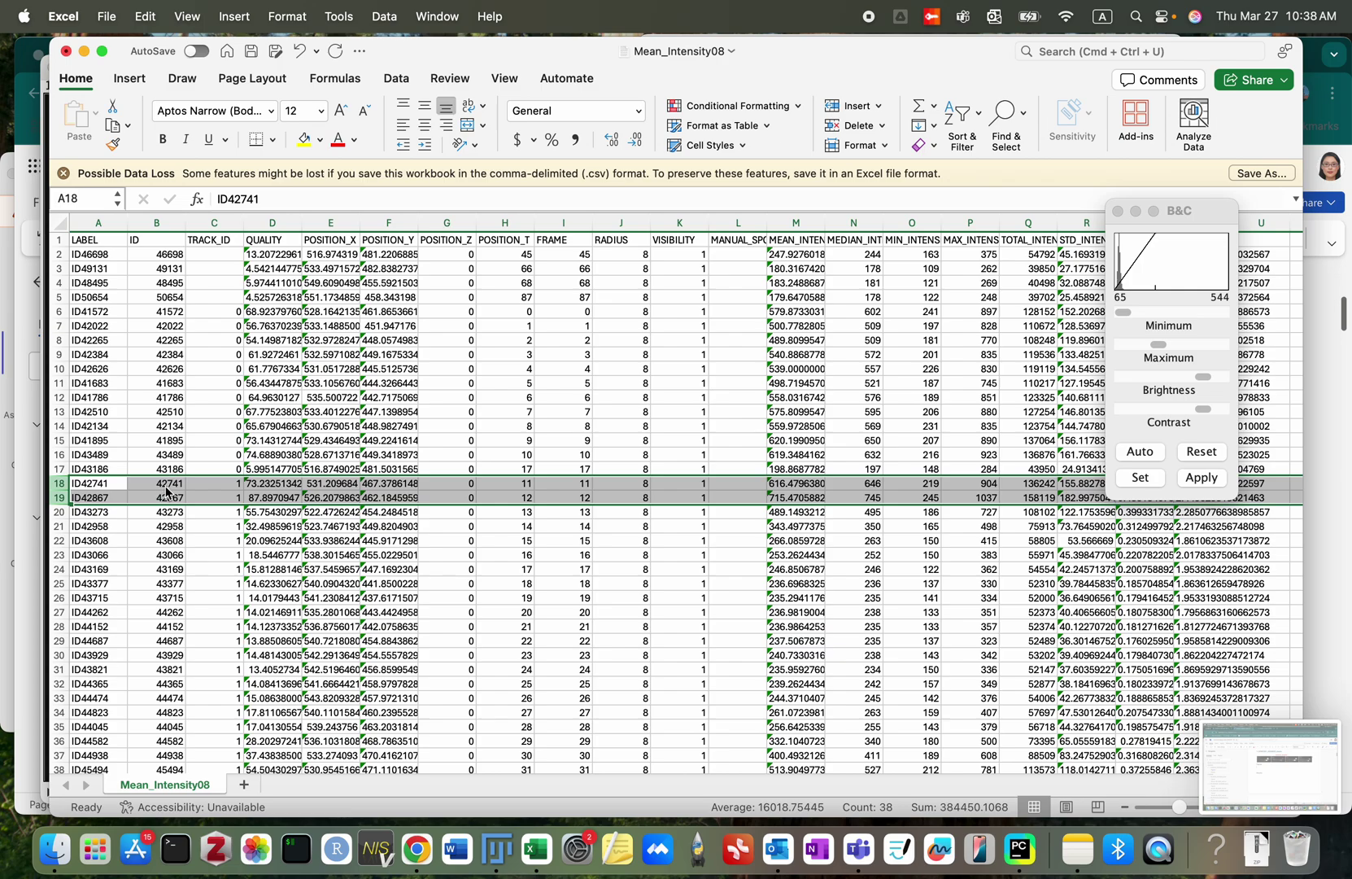
Step: Return to Fiji and go through the remaining track 1 spots, ID42741 to ID50650, checking that each marks the upper neuron
{"action": "key", "text": "super+Tab"}
{"action": "left_click", "coordinate": [363, 440]}
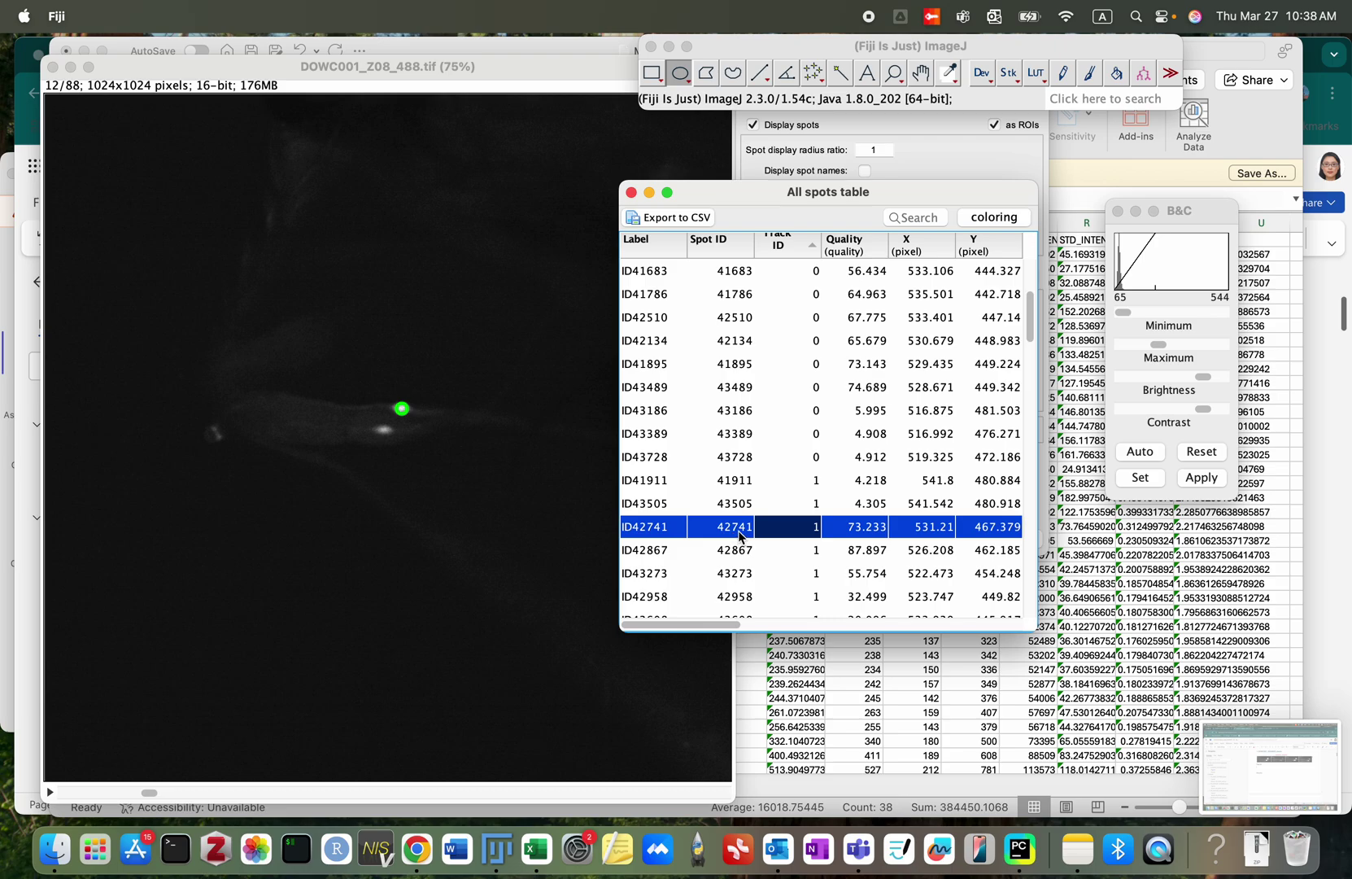
{"action": "key", "text": "Down"}
{"action": "key", "text": "Down"}
{"action": "key", "text": "Down"}
{"action": "key", "text": "Down"}
{"action": "key", "text": "Down"}
{"action": "key", "text": "Down"}
{"action": "key", "text": "Down"}
{"action": "key", "text": "Down"}
{"action": "key", "text": "Down"}
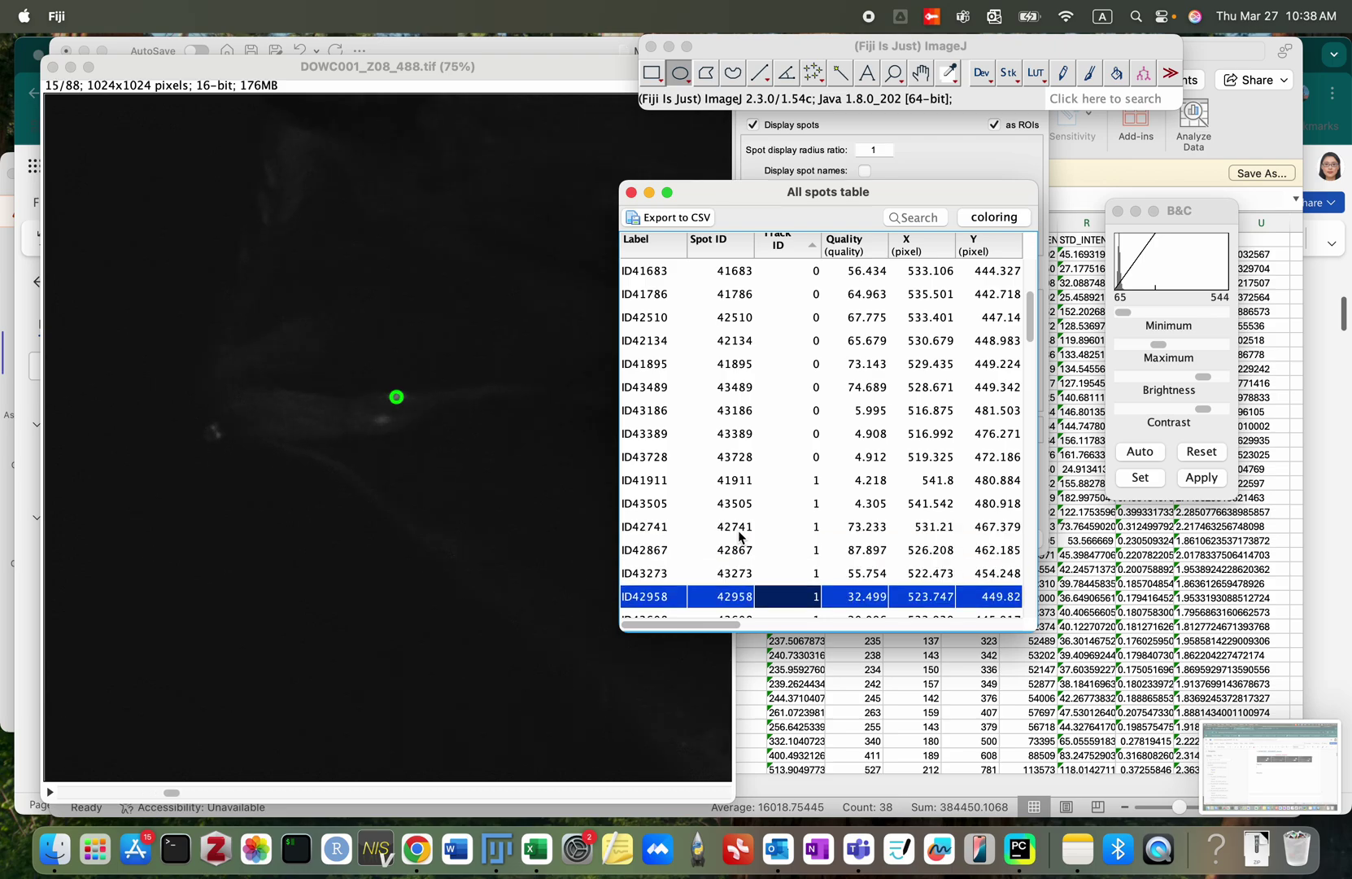
{"action": "key", "text": "Down"}
{"action": "key", "text": "Down"}
{"action": "key", "text": "Down"}
{"action": "key", "text": "Down"}
{"action": "key", "text": "Down"}
{"action": "key", "text": "Down"}
{"action": "key", "text": "Down"}
{"action": "key", "text": "Down"}
{"action": "key", "text": "Down"}
{"action": "key", "text": "Down"}
{"action": "key", "text": "Down"}
{"action": "key", "text": "Down"}
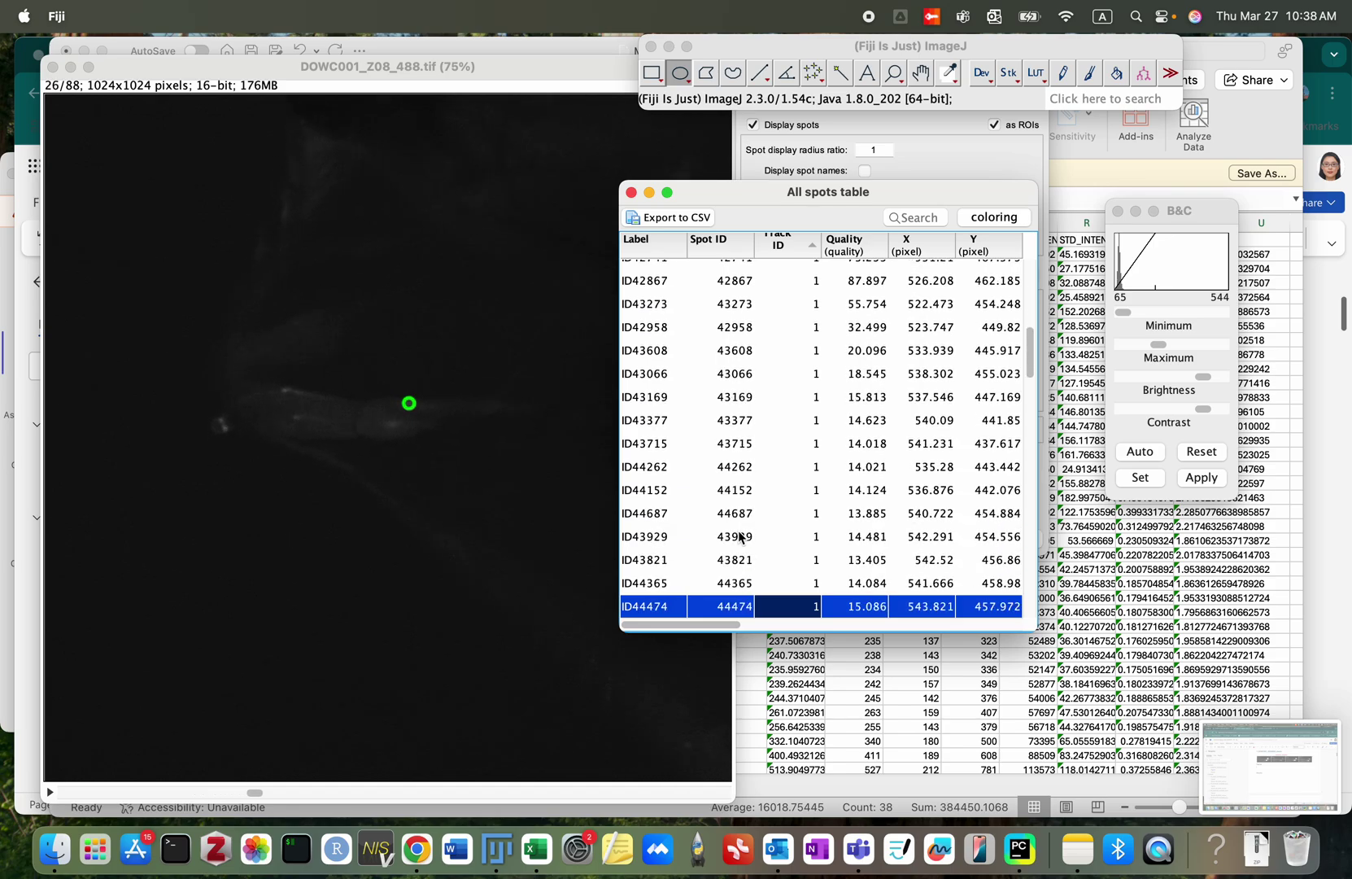
{"action": "key", "text": "Down"}
{"action": "key", "text": "Down"}
{"action": "key", "text": "Down"}
{"action": "key", "text": "Down"}
{"action": "key", "text": "Down"}
{"action": "key", "text": "Down"}
{"action": "key", "text": "Down"}
{"action": "key", "text": "Down"}
{"action": "key", "text": "Down"}
{"action": "key", "text": "Down"}
{"action": "key", "text": "Down"}
{"action": "key", "text": "Down"}
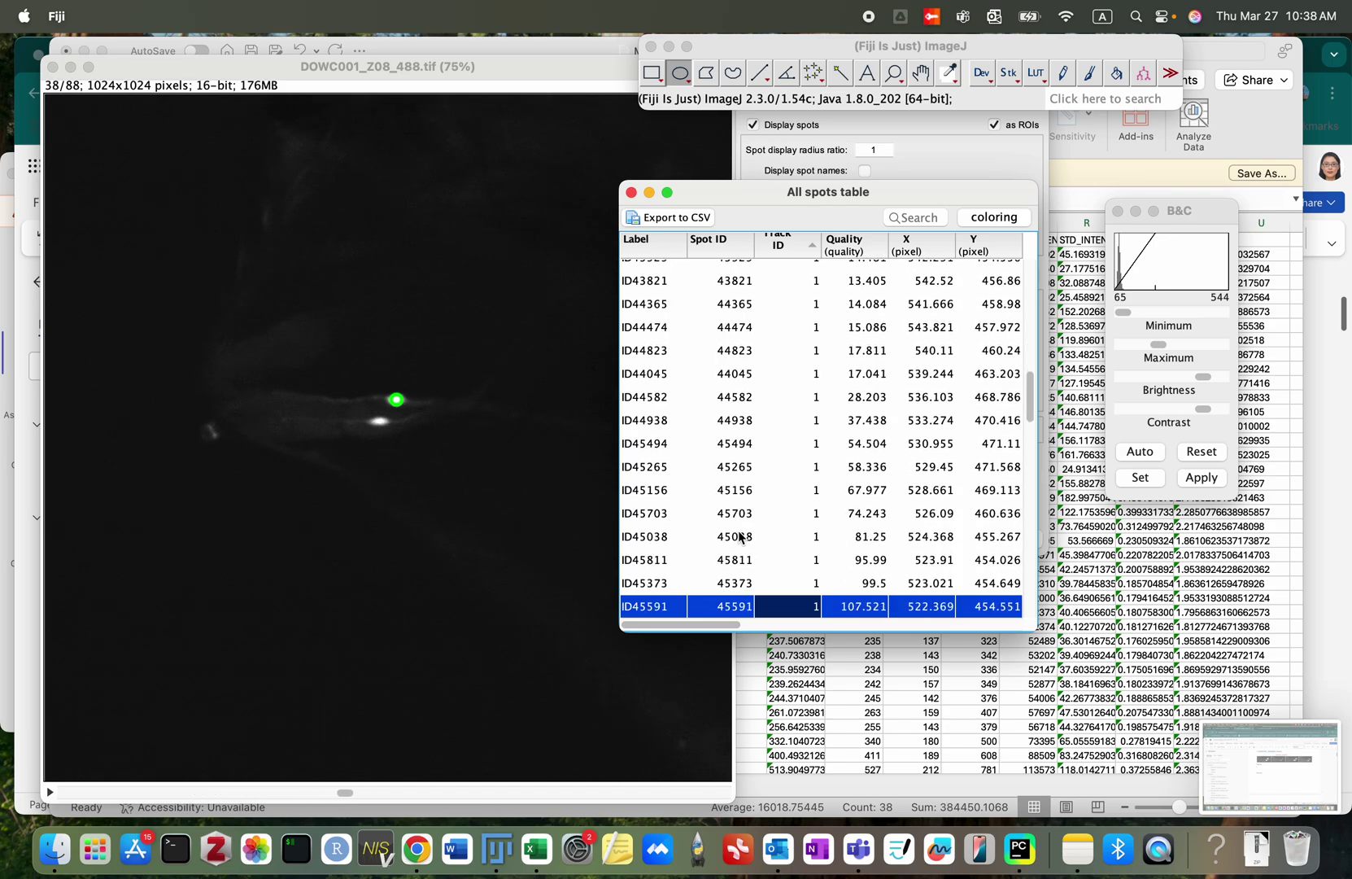
{"action": "key", "text": "Down"}
{"action": "key", "text": "Down"}
{"action": "key", "text": "Down"}
{"action": "key", "text": "Down"}
{"action": "key", "text": "Down"}
{"action": "key", "text": "Down"}
{"action": "key", "text": "Down"}
{"action": "key", "text": "Down"}
{"action": "key", "text": "Down"}
{"action": "key", "text": "Down"}
{"action": "key", "text": "Down"}
{"action": "key", "text": "Down"}
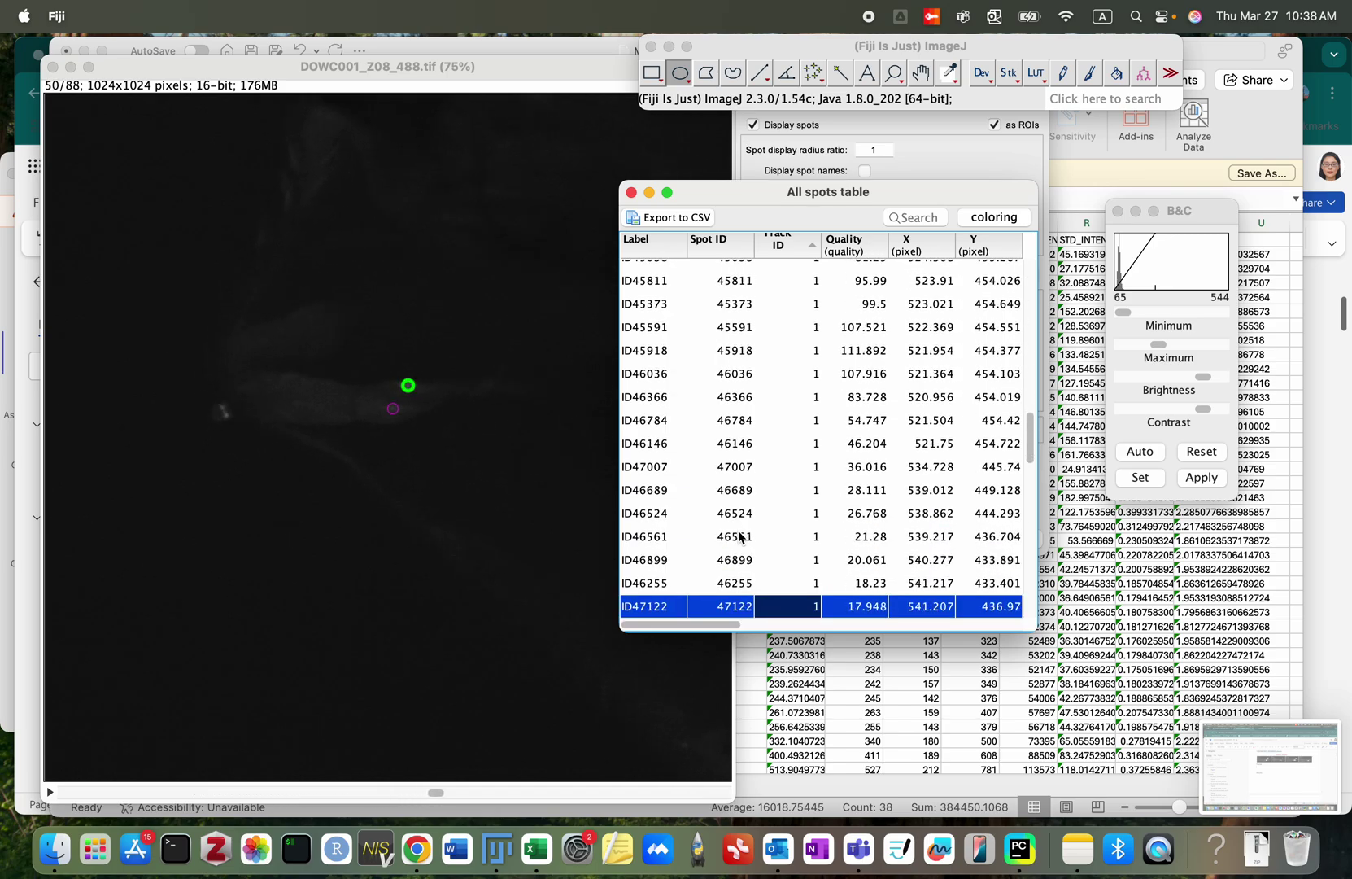
{"action": "key", "text": "Down"}
{"action": "key", "text": "Down"}
{"action": "key", "text": "Down"}
{"action": "key", "text": "Down"}
{"action": "key", "text": "Down"}
{"action": "key", "text": "Down"}
{"action": "key", "text": "Down"}
{"action": "key", "text": "Down"}
{"action": "key", "text": "Down"}
{"action": "key", "text": "Down"}
{"action": "key", "text": "Down"}
{"action": "key", "text": "Down"}
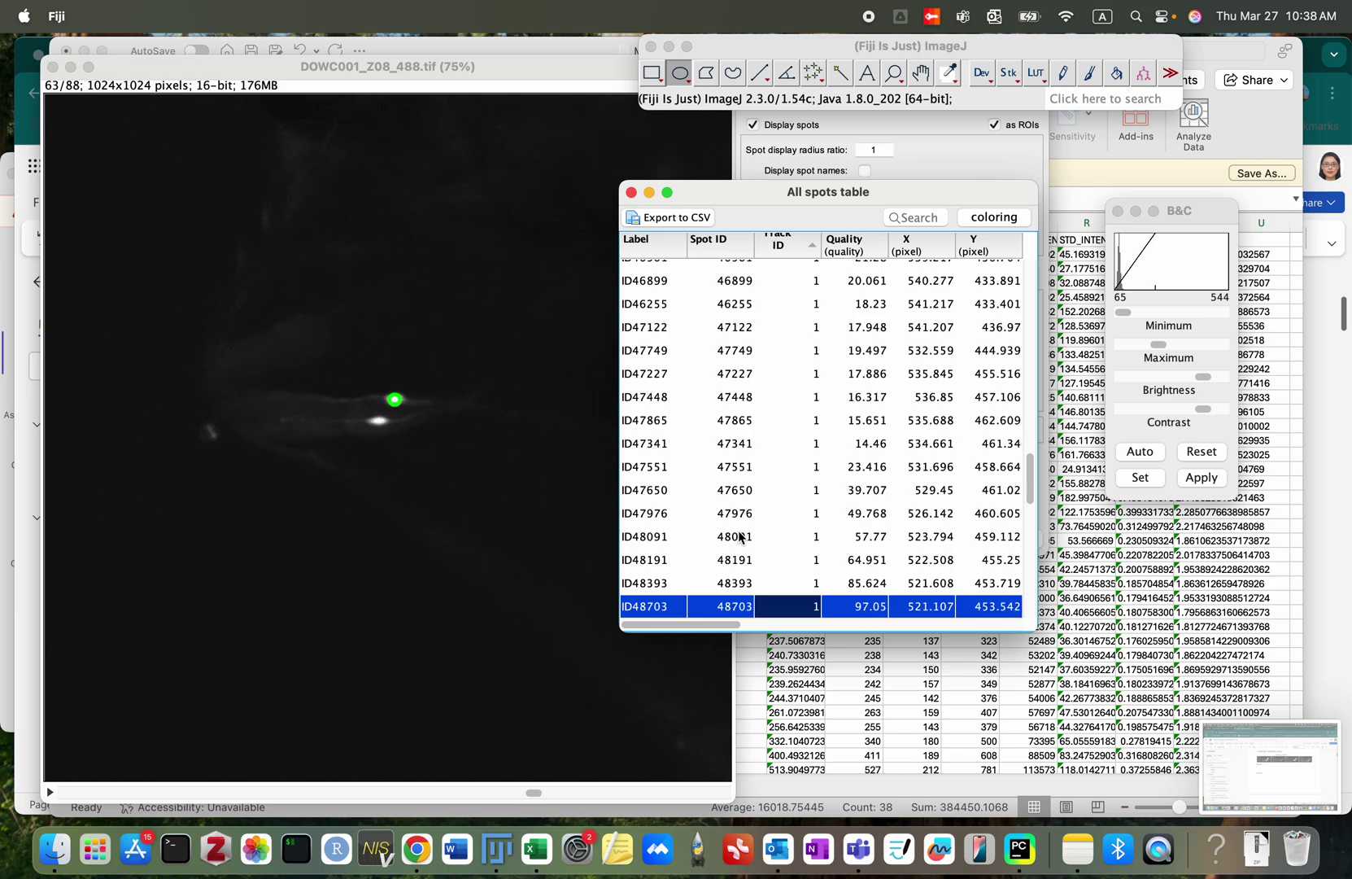
{"action": "key", "text": "Down"}
{"action": "key", "text": "Down"}
{"action": "key", "text": "Down"}
{"action": "key", "text": "Down"}
{"action": "key", "text": "Down"}
{"action": "key", "text": "Down"}
{"action": "key", "text": "Down"}
{"action": "key", "text": "Down"}
{"action": "key", "text": "Down"}
{"action": "key", "text": "Down"}
{"action": "key", "text": "Down"}
{"action": "key", "text": "Down"}
{"action": "key", "text": "Down"}
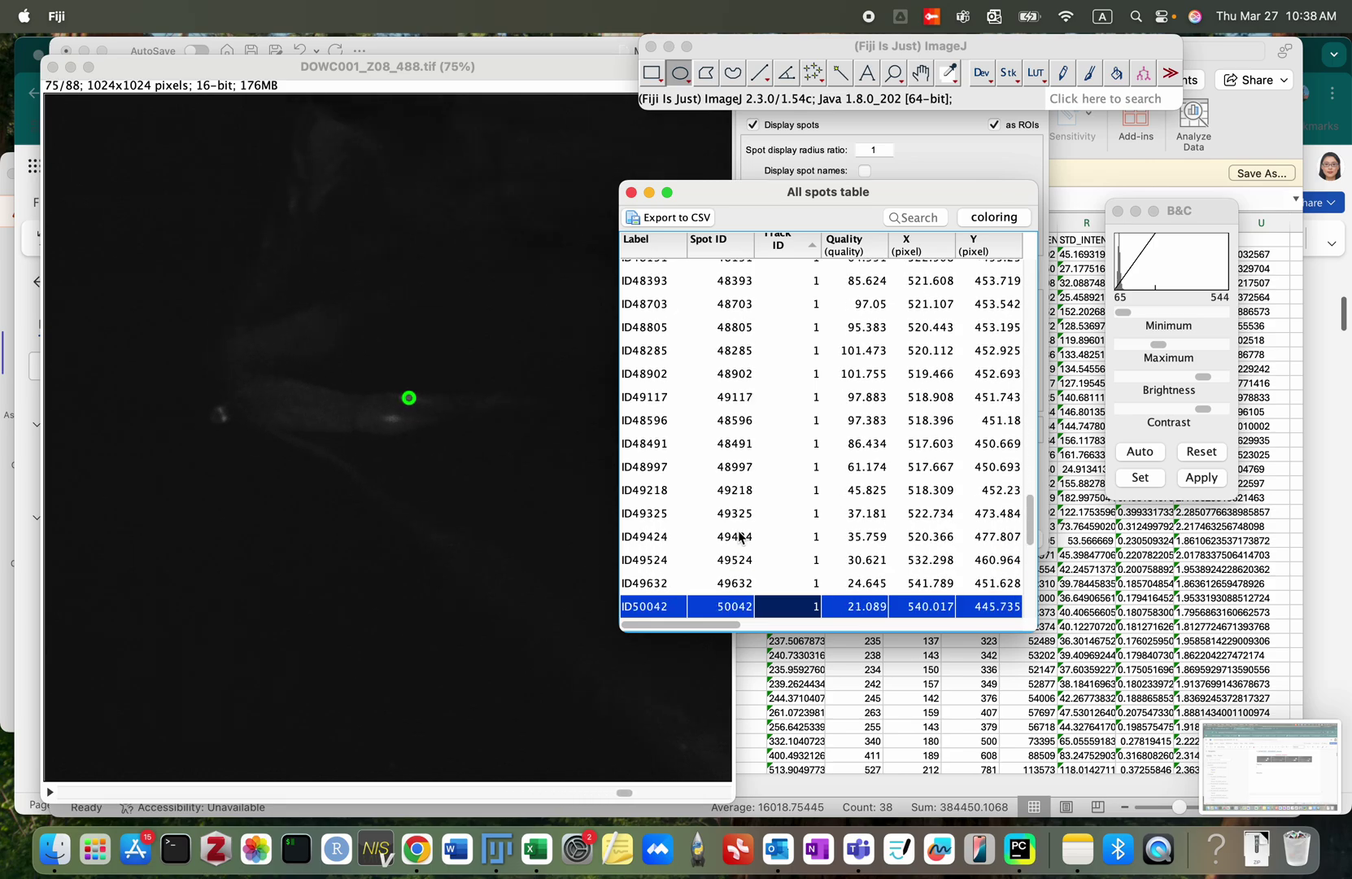
{"action": "key", "text": "Down"}
{"action": "key", "text": "Down"}
{"action": "key", "text": "Down"}
{"action": "key", "text": "Down"}
{"action": "key", "text": "Down"}
{"action": "key", "text": "Down"}
{"action": "key", "text": "Down"}
{"action": "key", "text": "Down"}
{"action": "key", "text": "Down"}
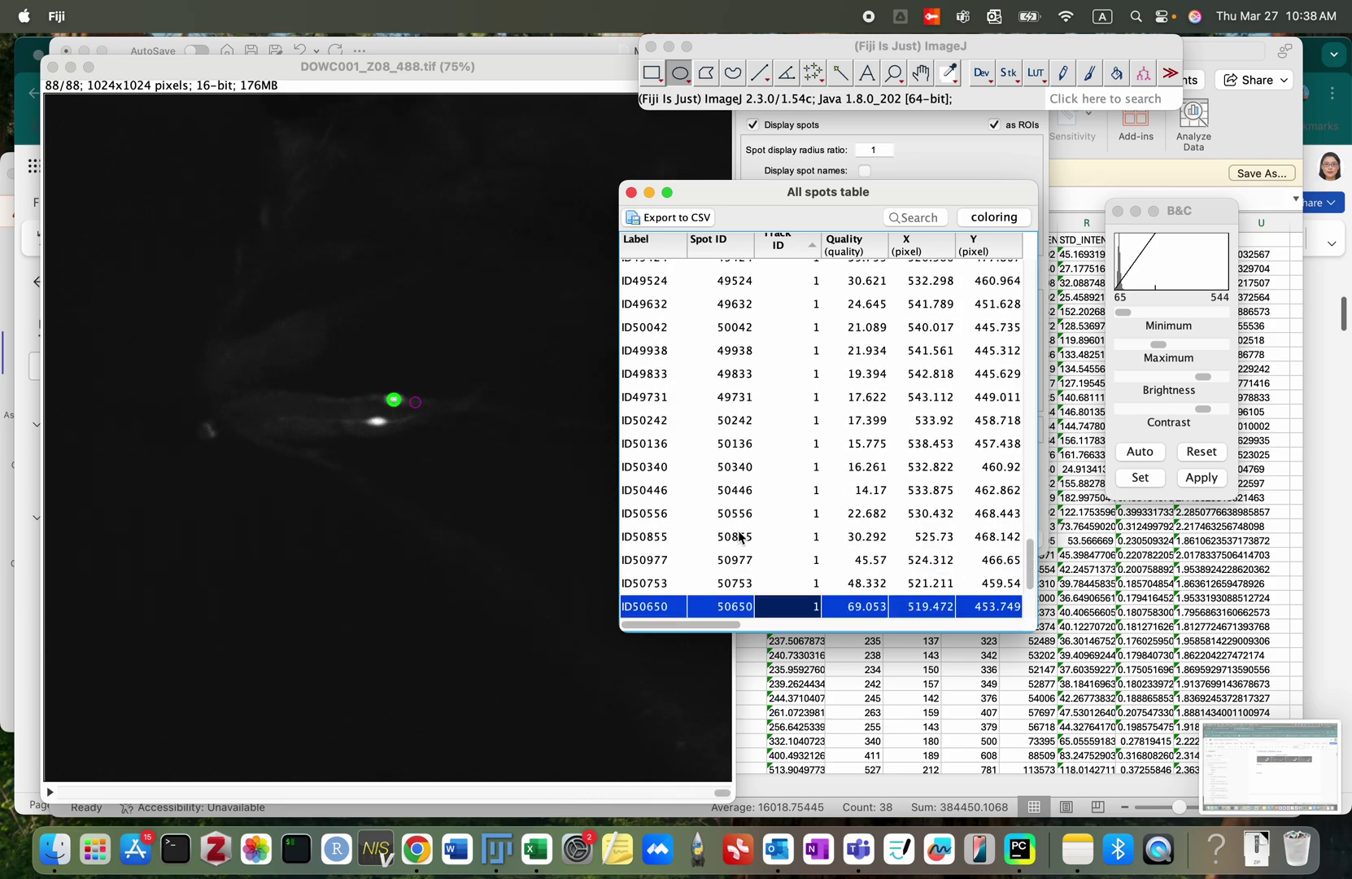
Step: Recheck the final track 1 spots up to ID50650 to examine their positions in the last frames
{"action": "left_click", "coordinate": [739, 537]}
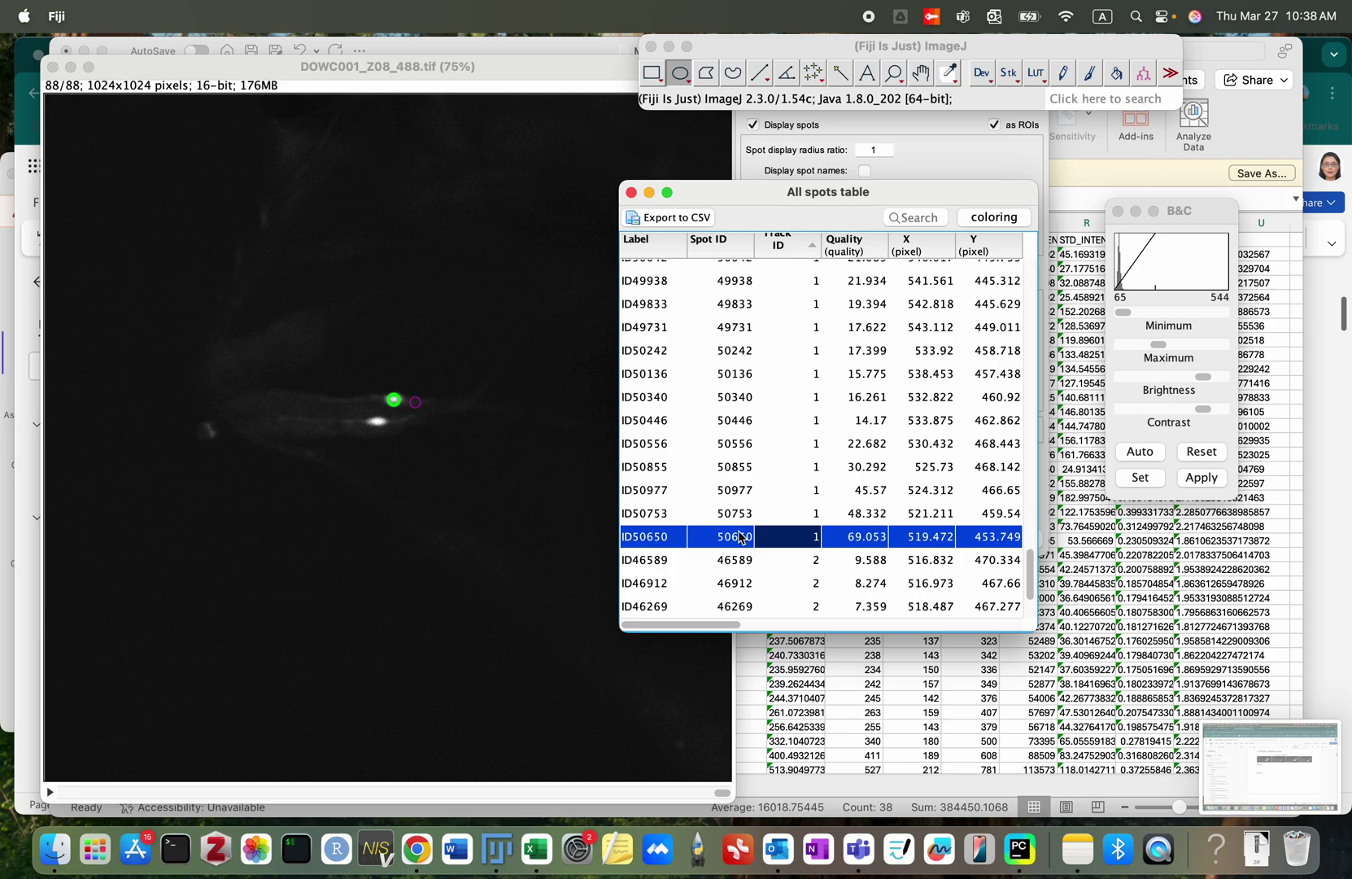
{"action": "key", "text": "Down"}
{"action": "key", "text": "Up"}
{"action": "key", "text": "Up"}
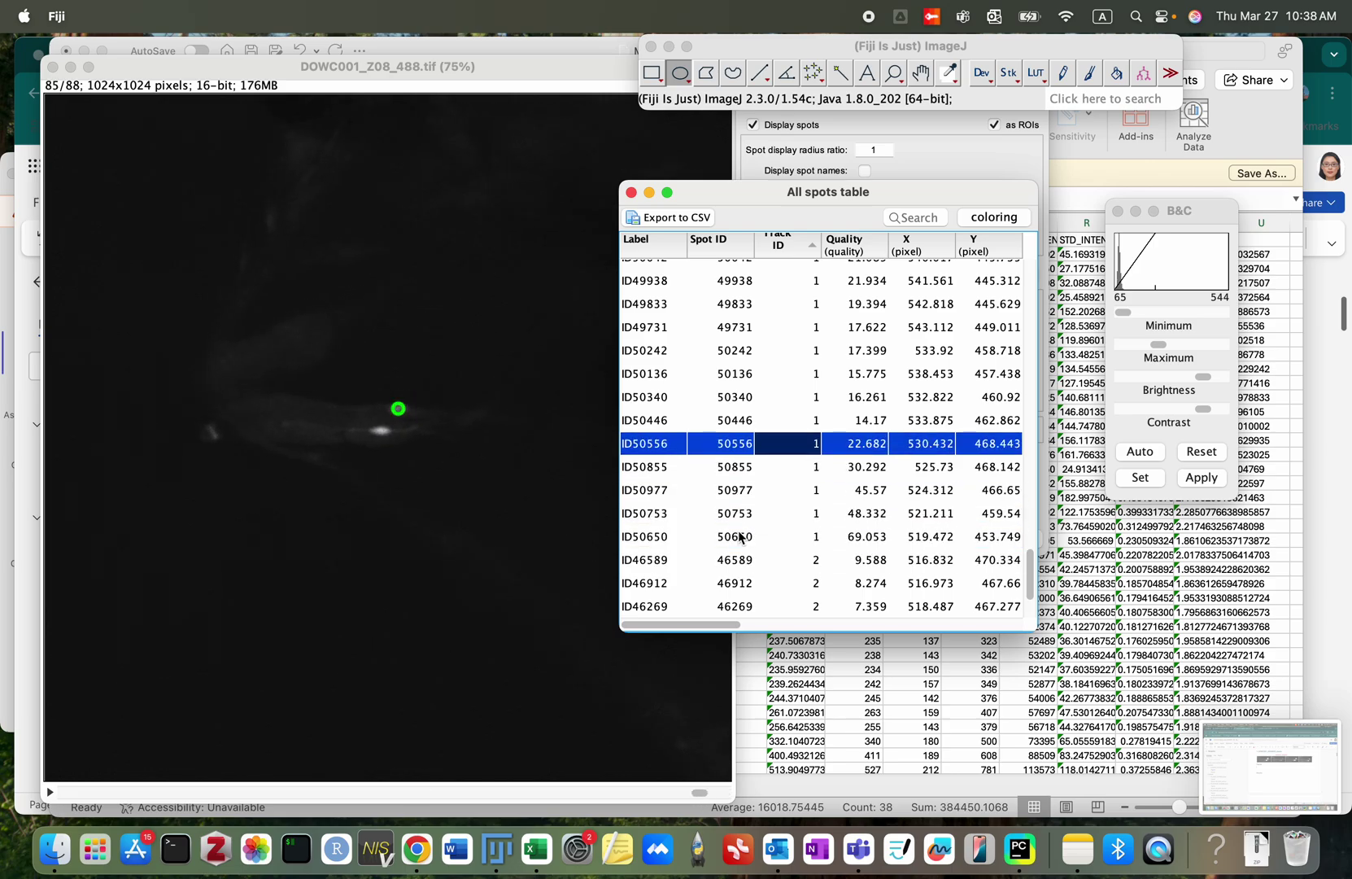
{"action": "key", "text": "Up"}
{"action": "key", "text": "Down"}
{"action": "key", "text": "Down"}
{"action": "key", "text": "Down"}
{"action": "key", "text": "Down"}
{"action": "key", "text": "Down"}
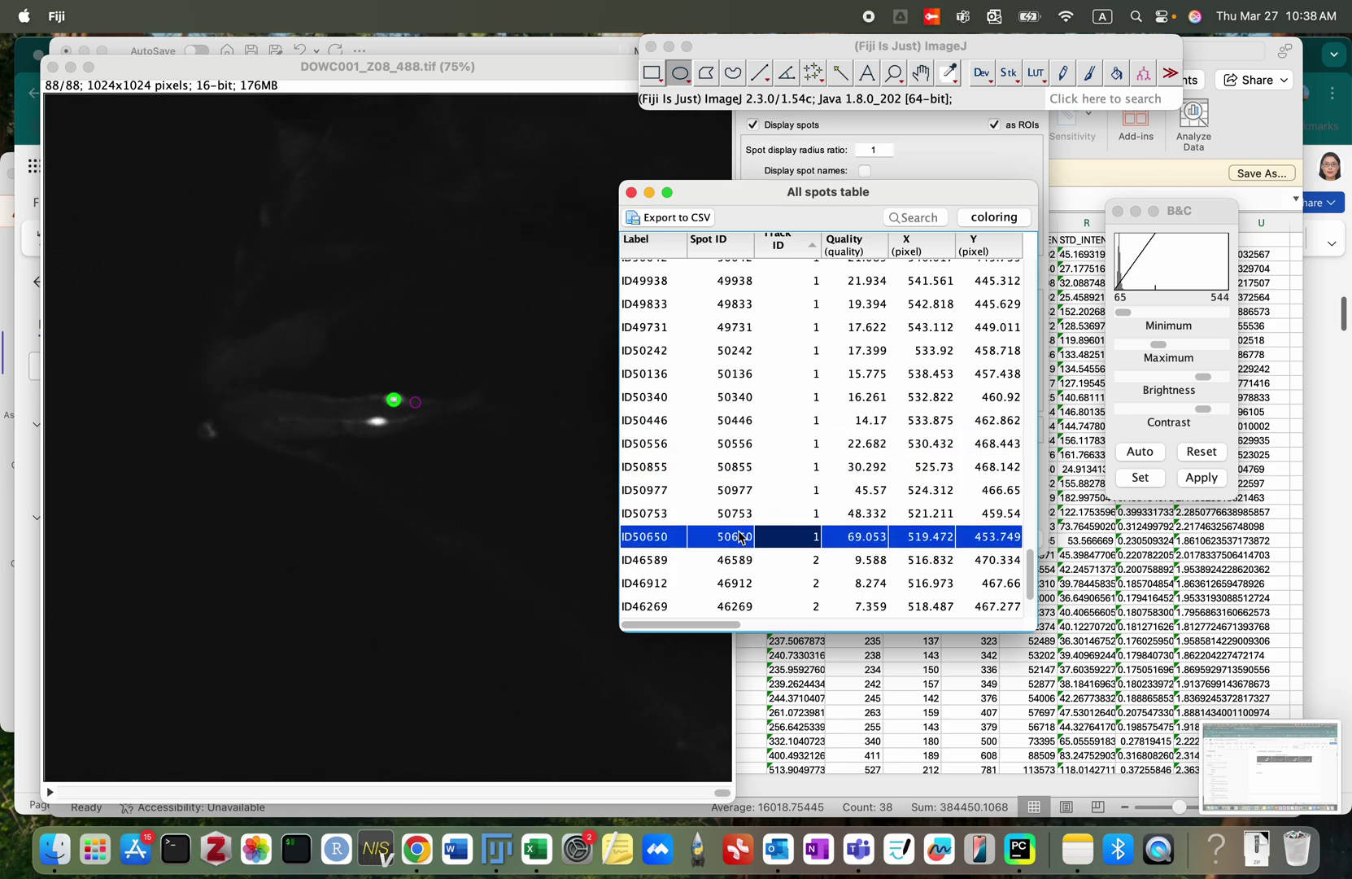
Step: Go through the spots of tracks 2 and 3, ID46589 to ID49747, to check which neuron they mark
{"action": "key", "text": "Down"}
{"action": "key", "text": "Down"}
{"action": "key", "text": "Down"}
{"action": "key", "text": "Down"}
{"action": "key", "text": "Down"}
{"action": "key", "text": "Down"}
{"action": "key", "text": "Down"}
{"action": "key", "text": "Down"}
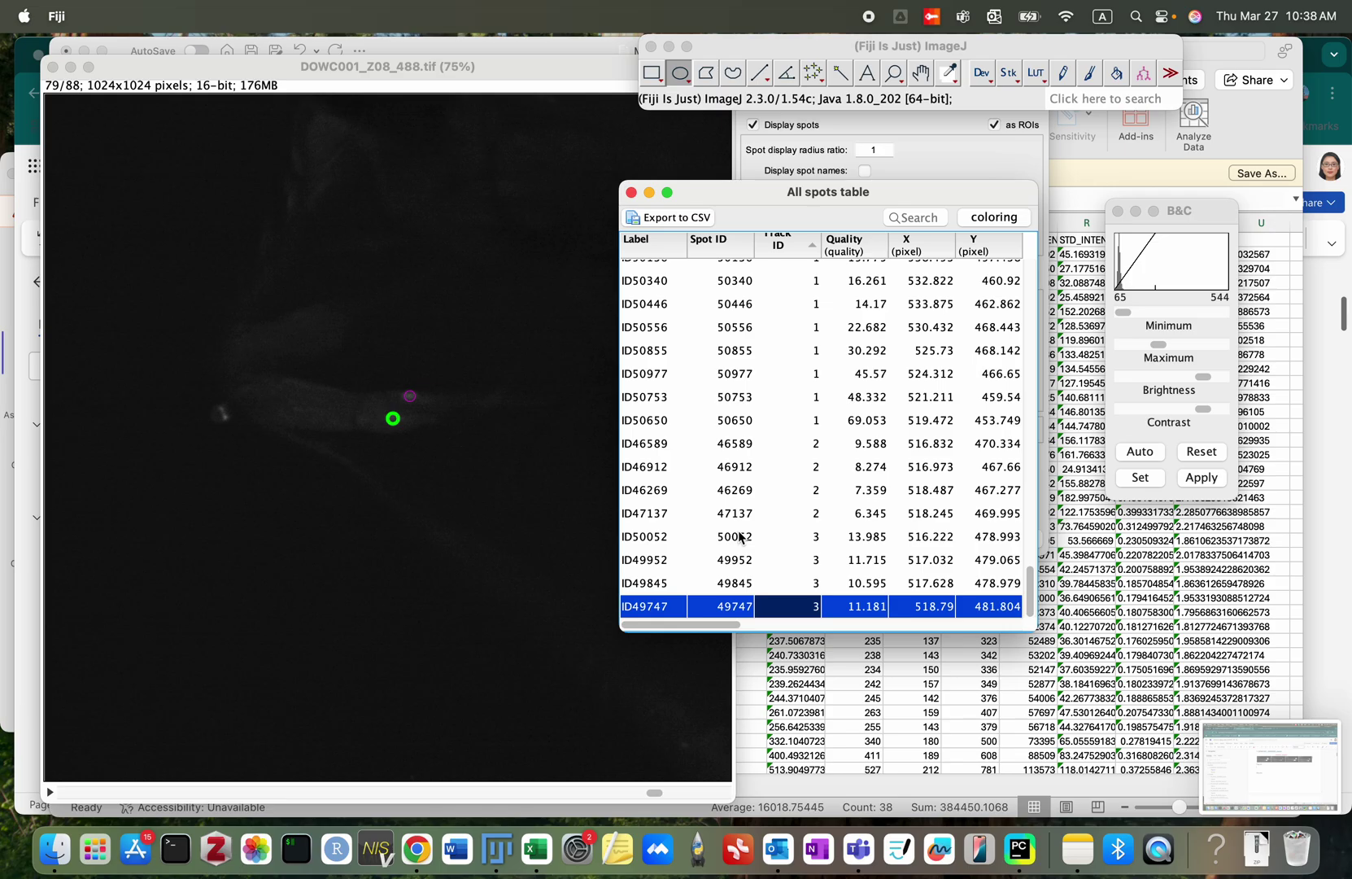
Step: Switch to Excel and delete the track 2 and 3 rows, ID46589 to ID49747, from the Mean_Intensity08 sheet
{"action": "key", "text": "super+Tab"}
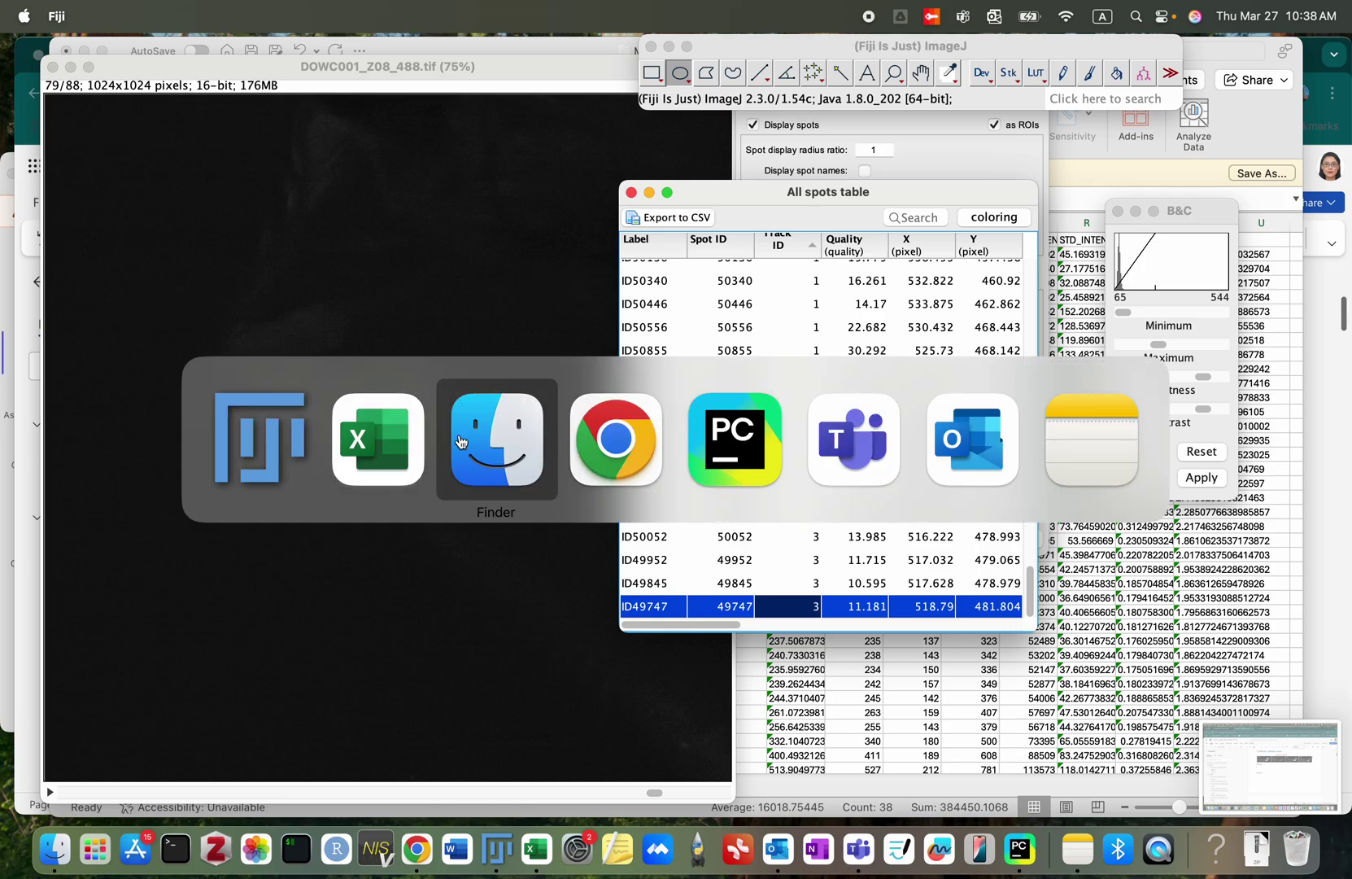
{"action": "left_click", "coordinate": [148, 659]}
{"action": "scroll", "coordinate": [148, 658], "scroll_direction": "down", "scroll_amount": 3}
{"action": "scroll", "coordinate": [148, 658], "scroll_direction": "down", "scroll_amount": 20}
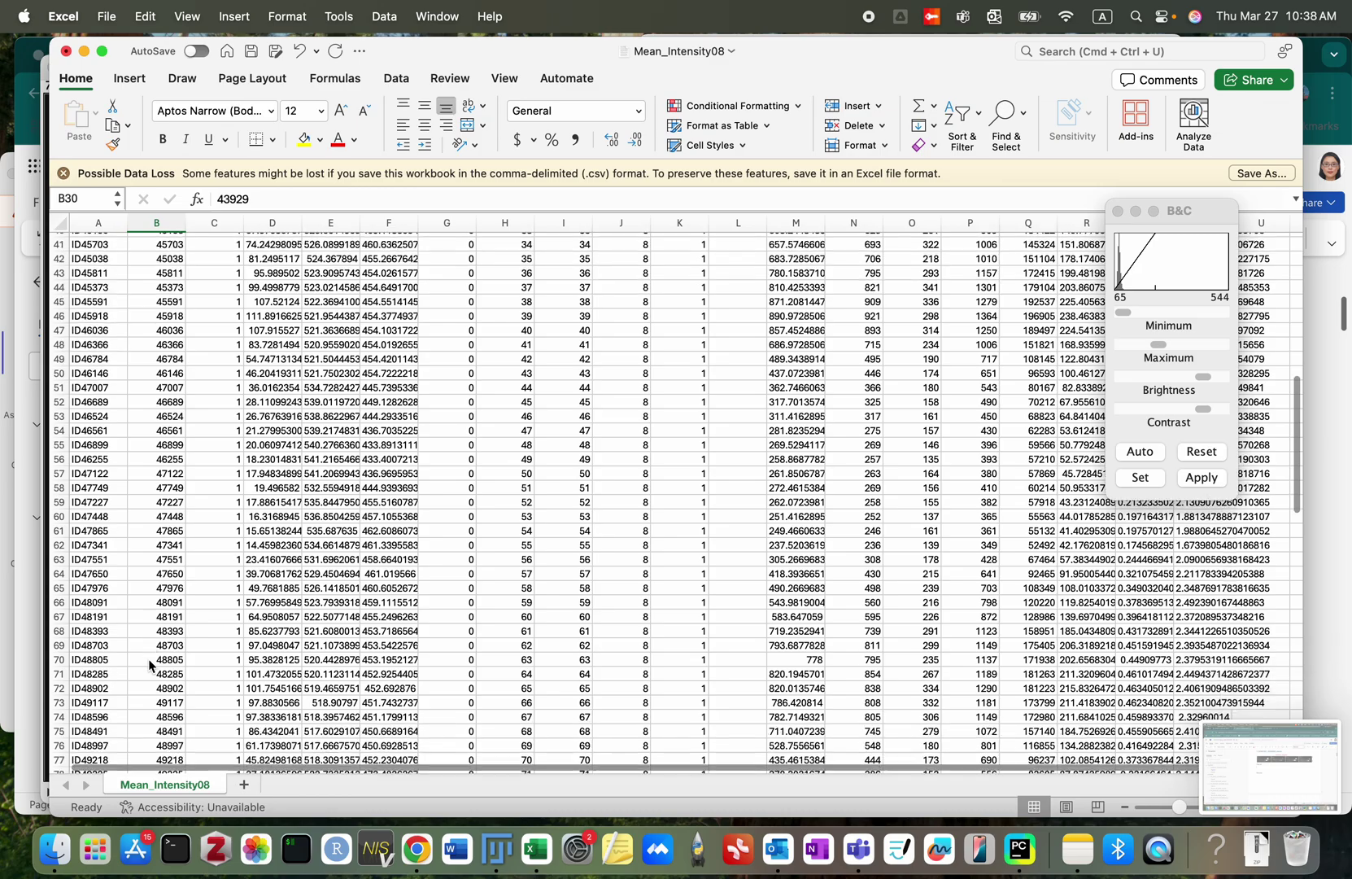
{"action": "left_click", "coordinate": [102, 463]}
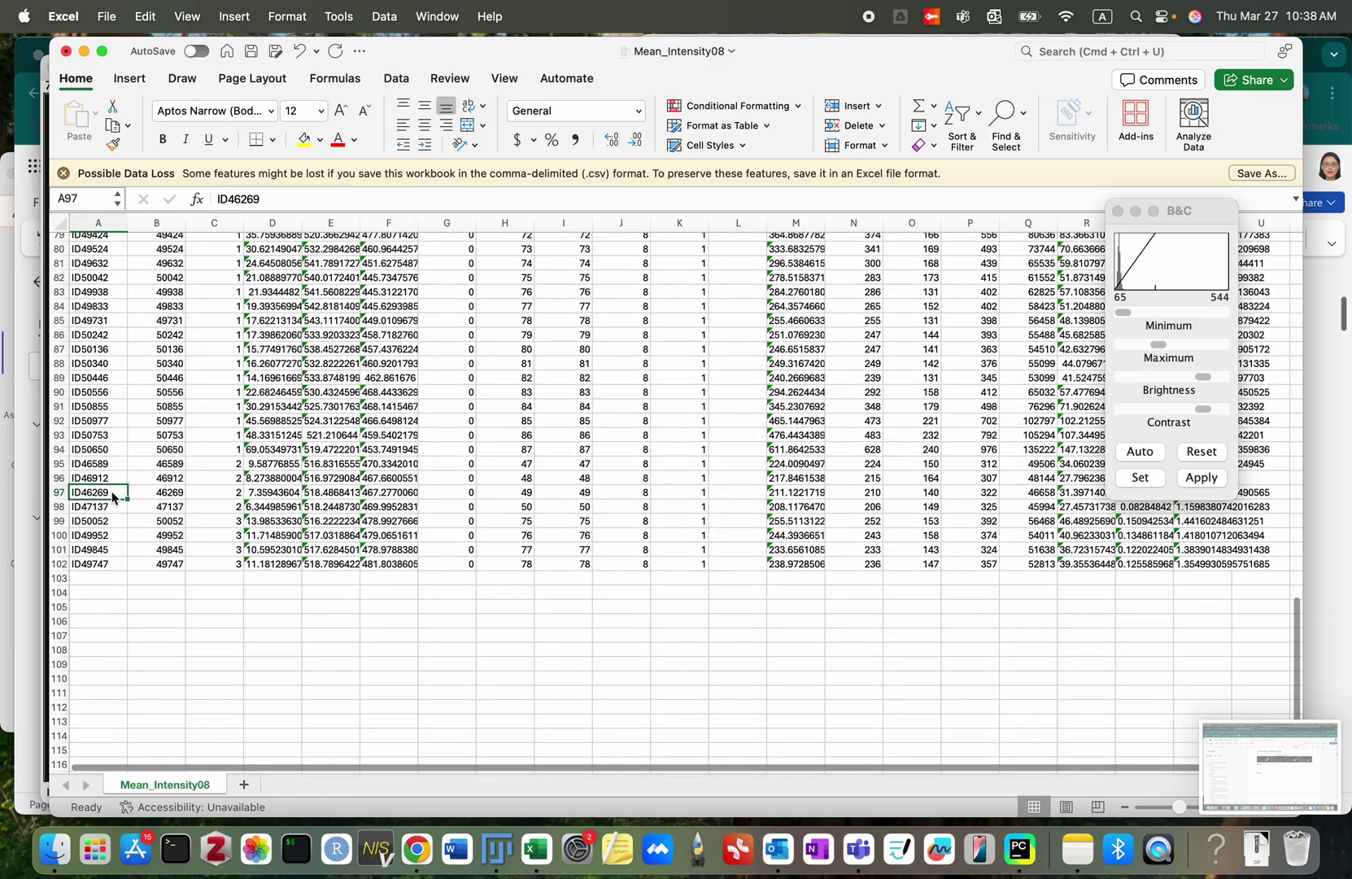
{"action": "left_click_drag", "start_coordinate": [59, 463], "coordinate": [58, 565]}
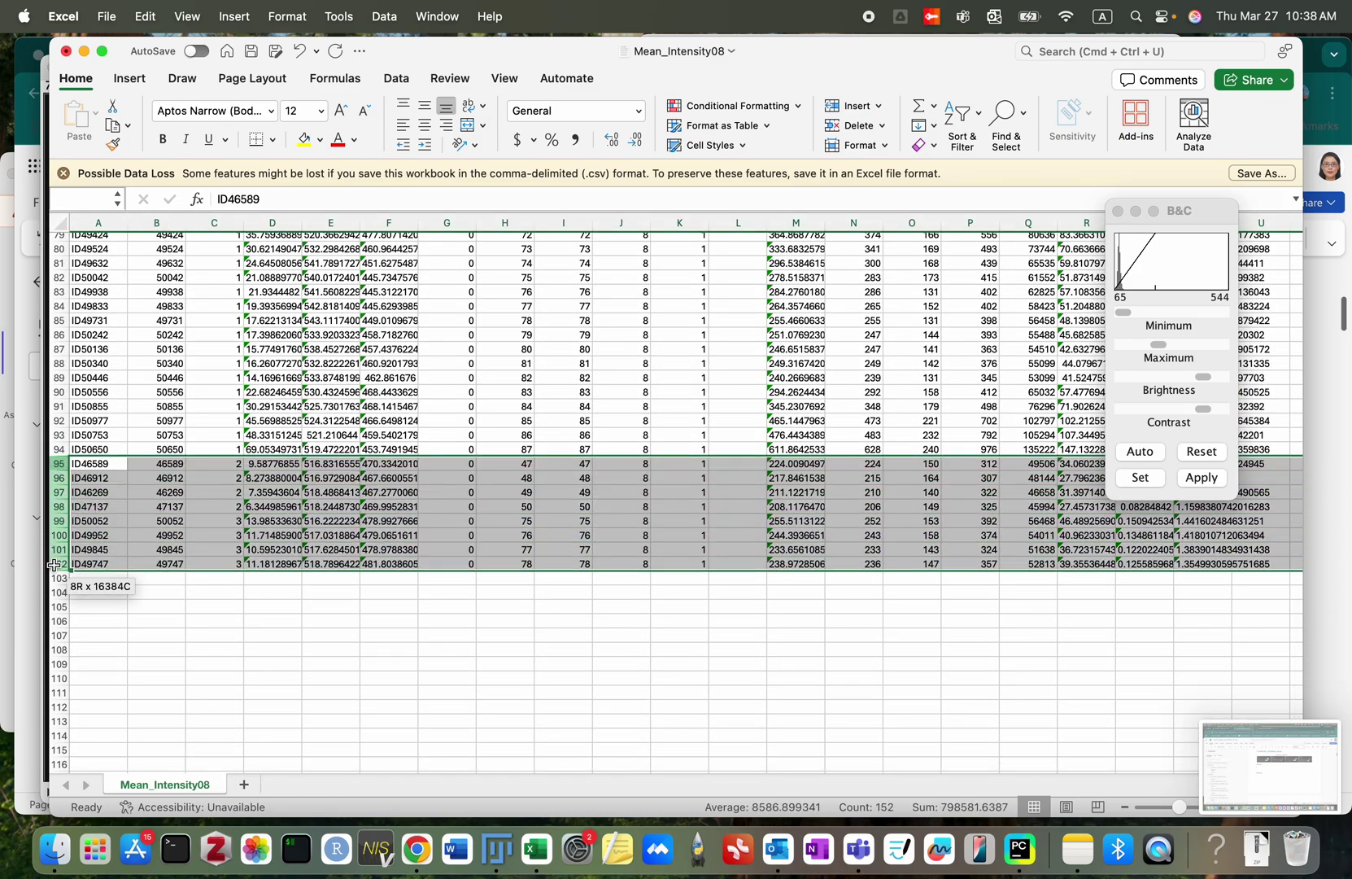
{"action": "right_click", "coordinate": [152, 485]}
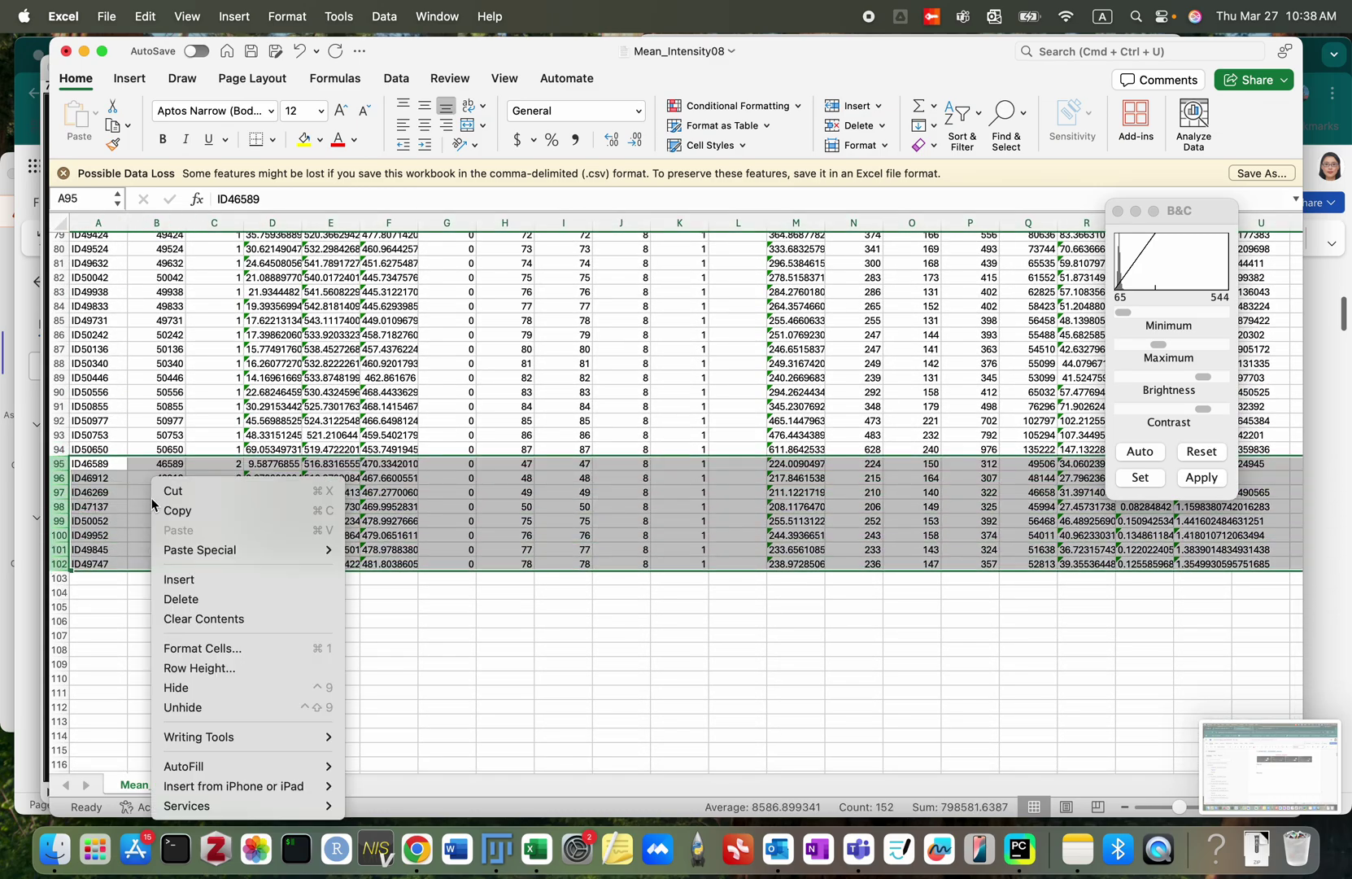
{"action": "left_click", "coordinate": [206, 599]}
{"action": "left_click", "coordinate": [318, 394]}
Step: Delete the four rows without a track ID, ID46698, ID49131, ID48495 and ID50654, below the header
{"action": "scroll", "coordinate": [317, 400], "scroll_direction": "up", "scroll_amount": 20}
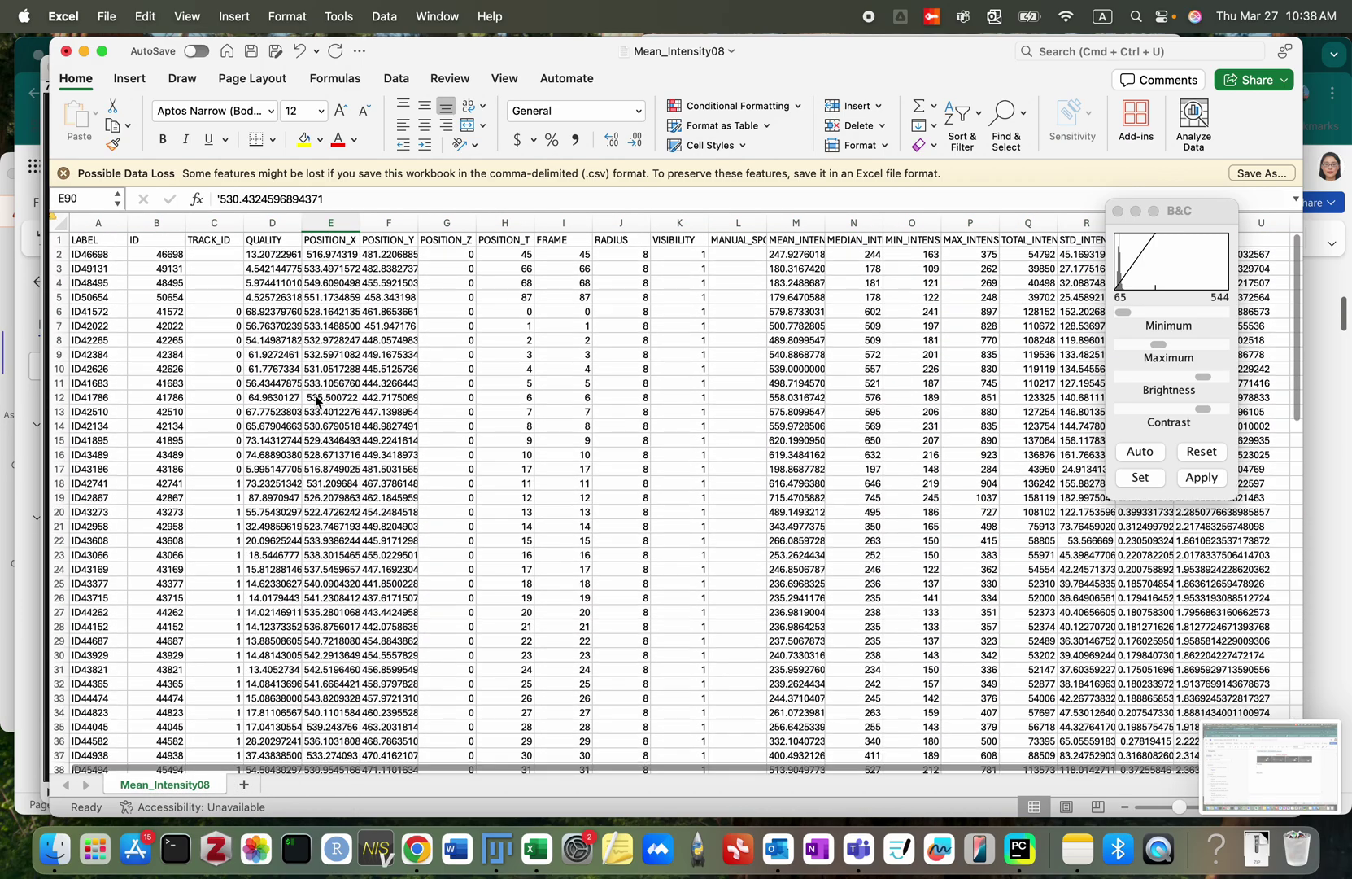
{"action": "left_click", "coordinate": [223, 283]}
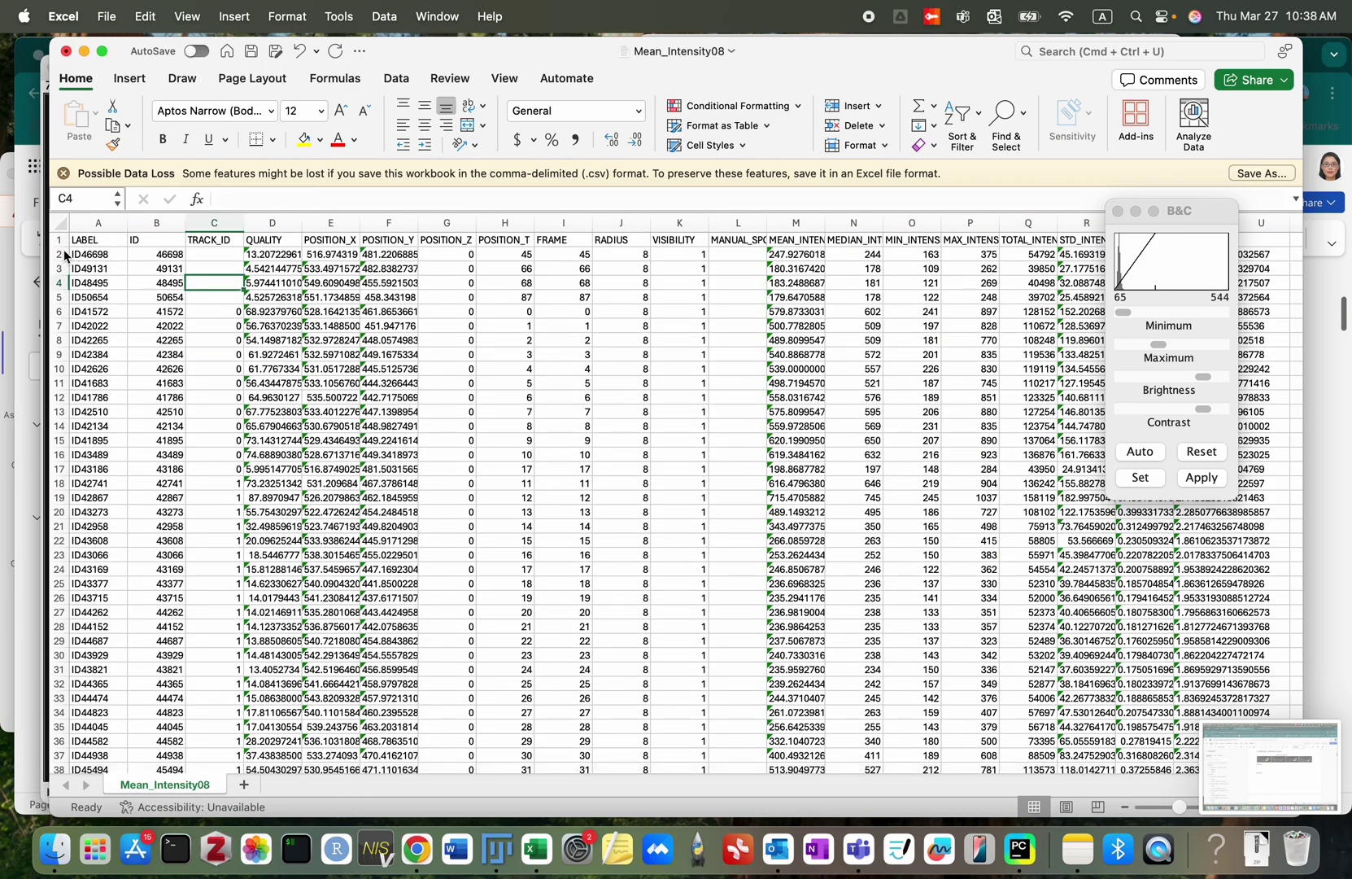
{"action": "left_click_drag", "start_coordinate": [64, 255], "coordinate": [55, 297]}
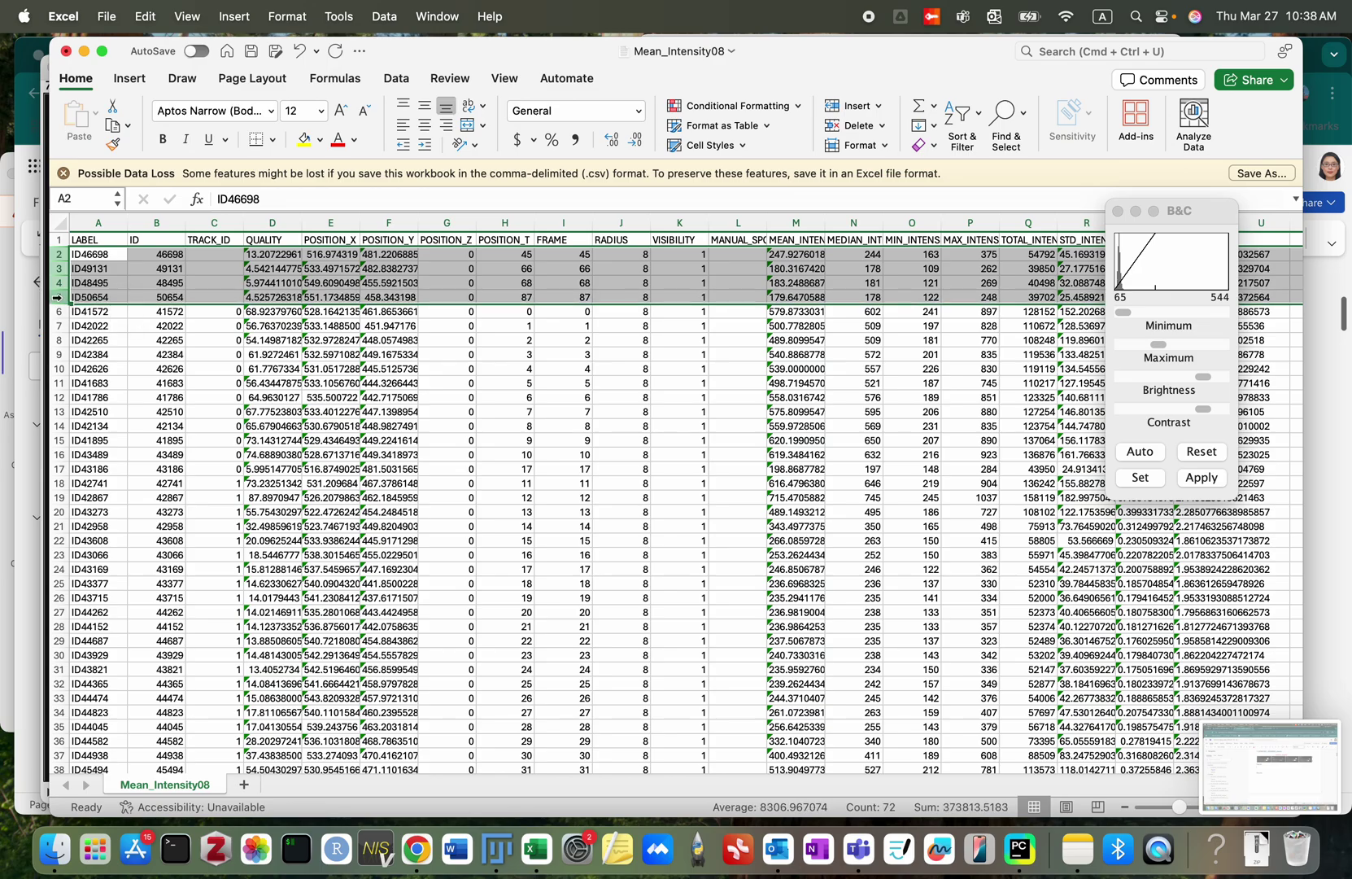
{"action": "right_click", "coordinate": [97, 295]}
{"action": "left_click", "coordinate": [157, 421]}
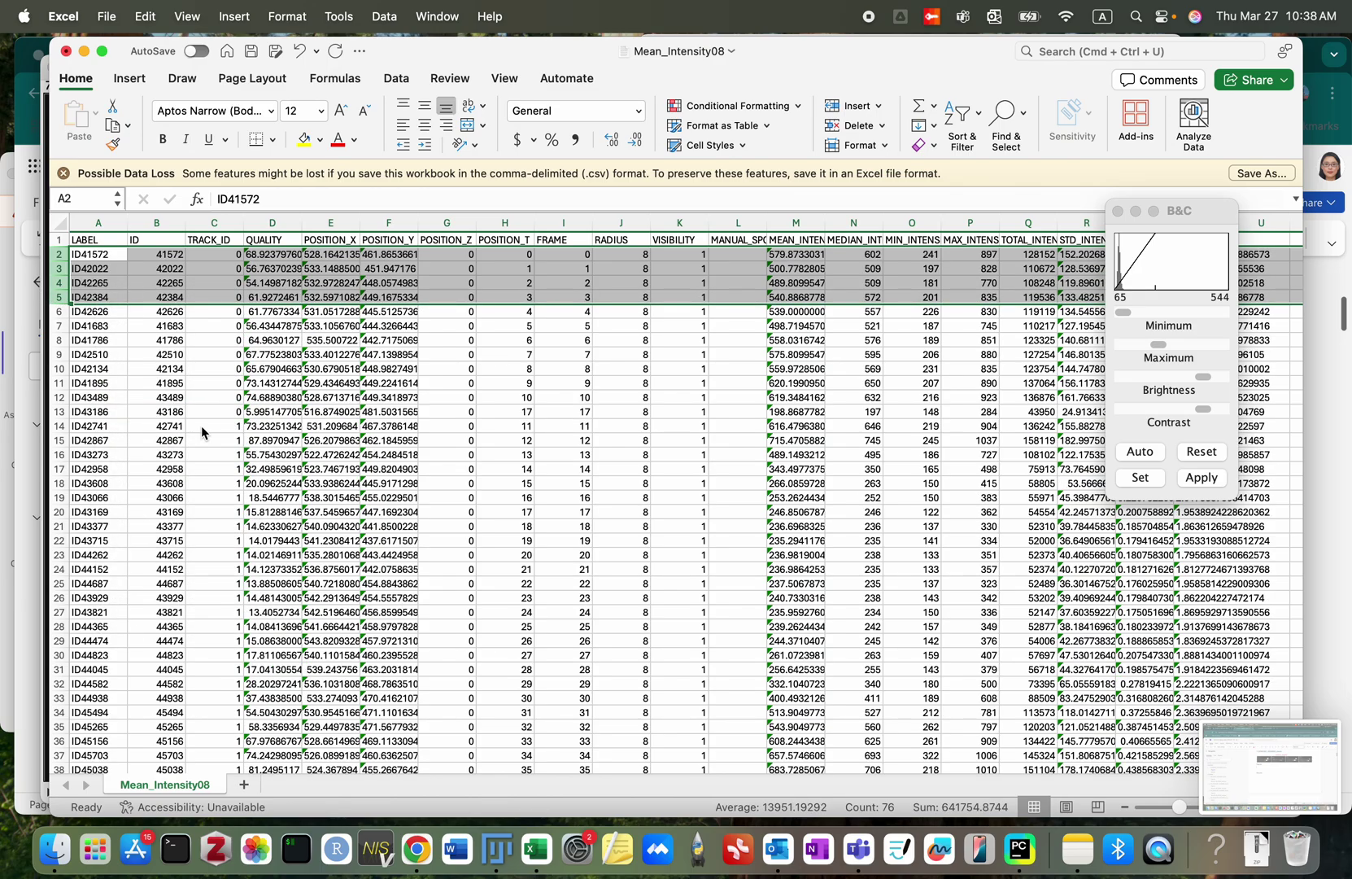
{"action": "scroll", "coordinate": [223, 474], "scroll_direction": "right", "scroll_amount": 1}
{"action": "left_click", "coordinate": [215, 342]}
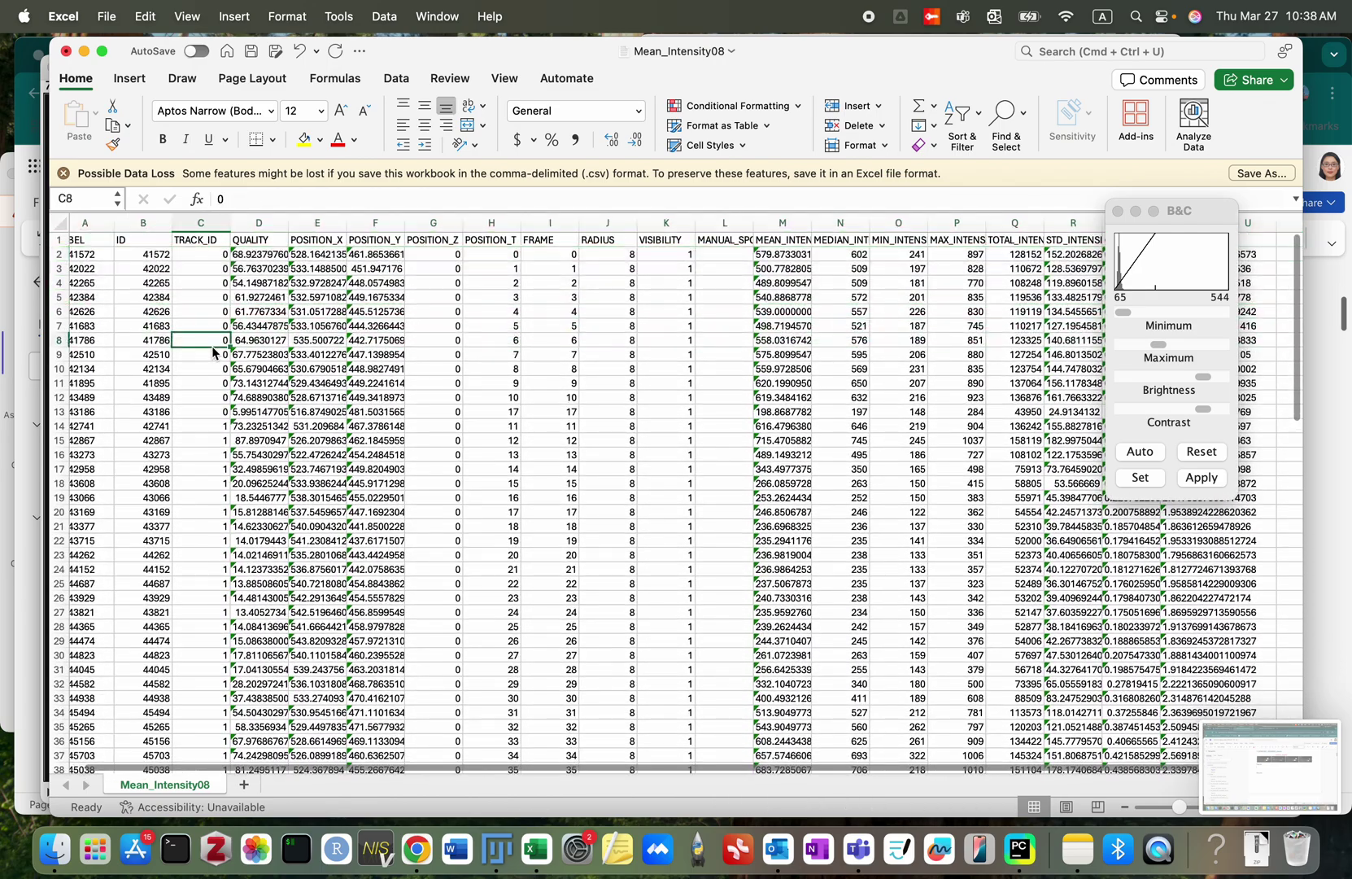
Step: Sort the whole Mean_Intensity08 sheet by POSITION_T in ascending order, keeping the first row as headers
{"action": "left_click", "coordinate": [214, 497]}
{"action": "left_click", "coordinate": [501, 296]}
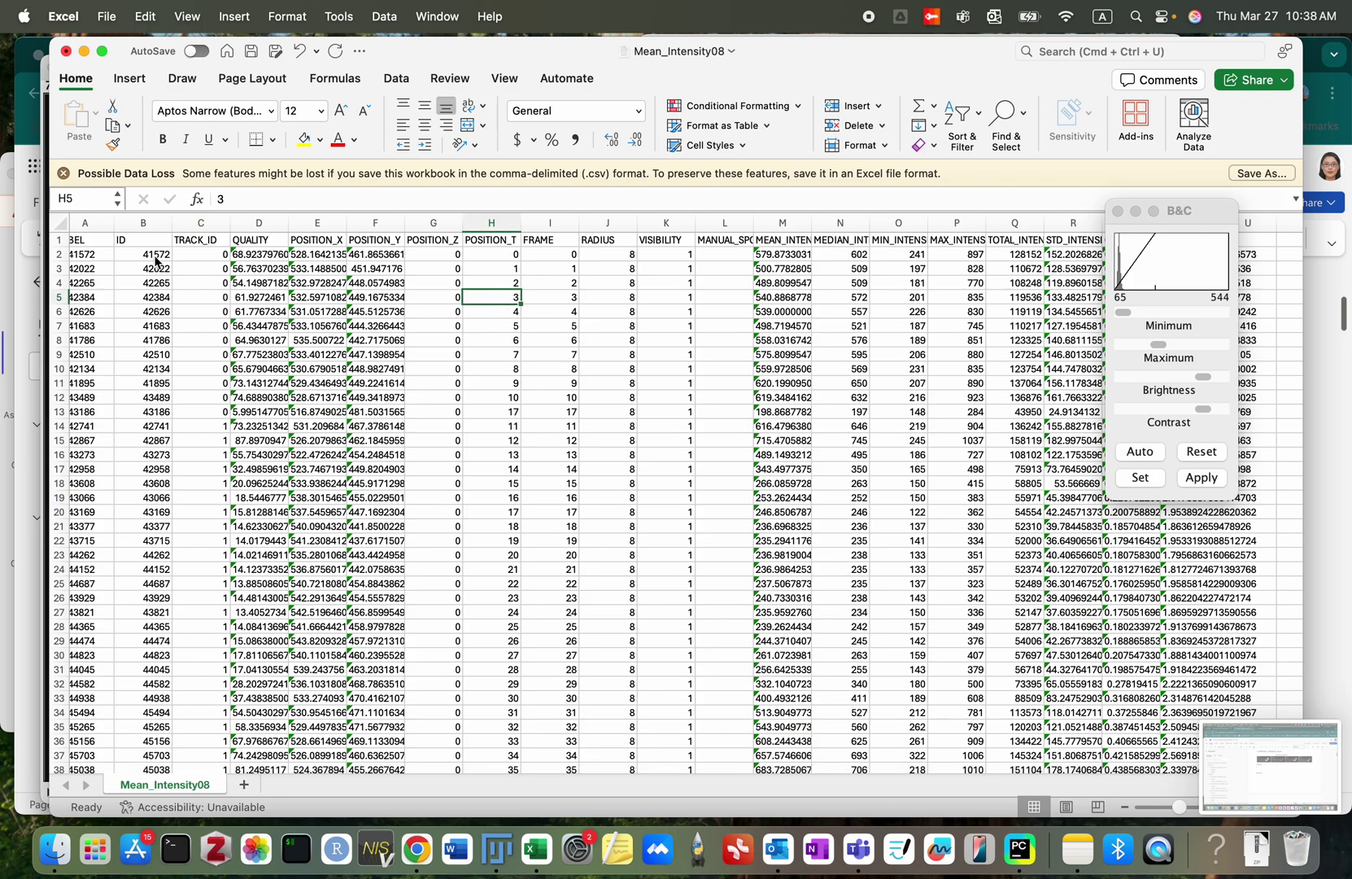
{"action": "left_click", "coordinate": [59, 222]}
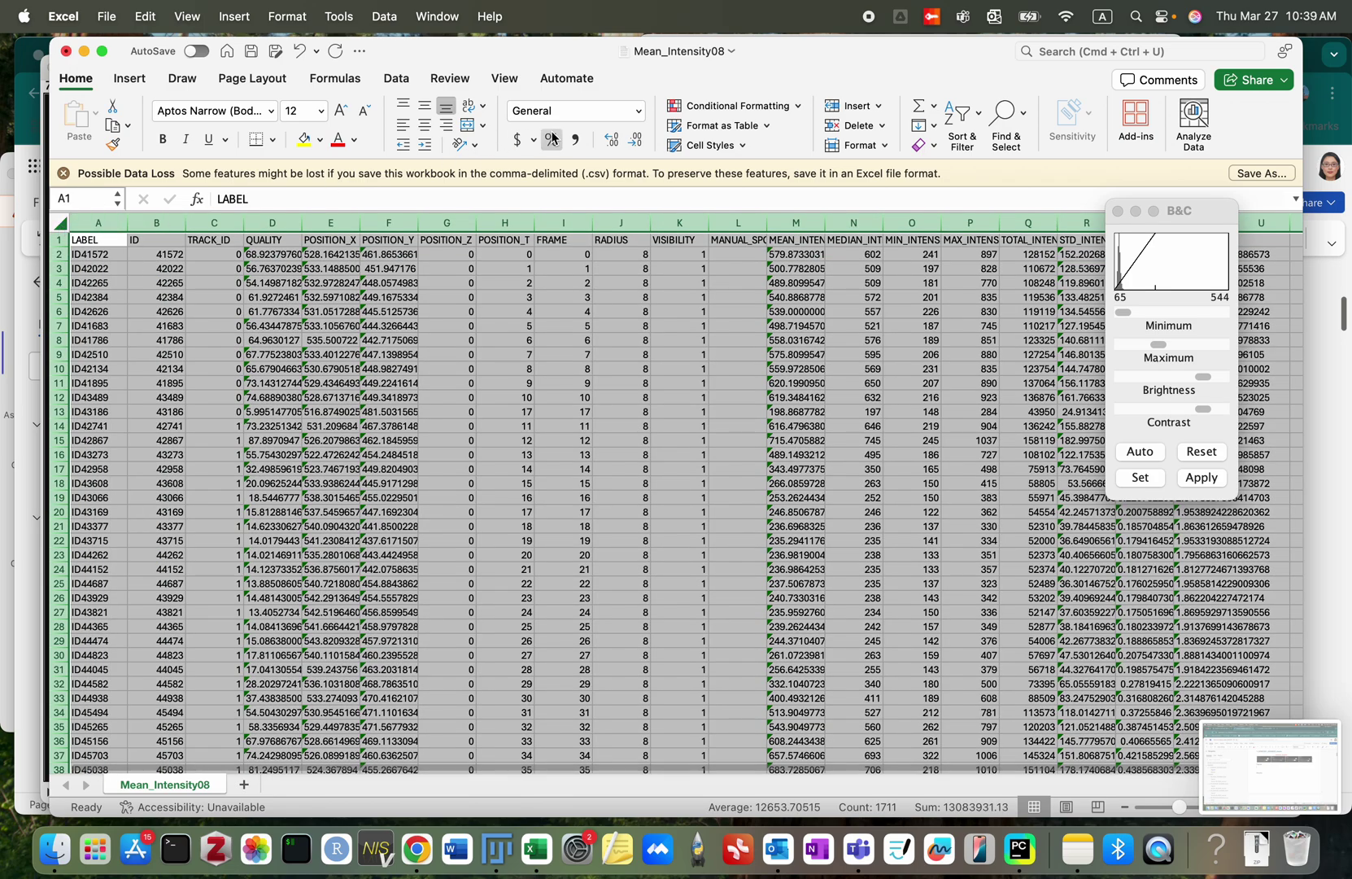
{"action": "left_click", "coordinate": [396, 78]}
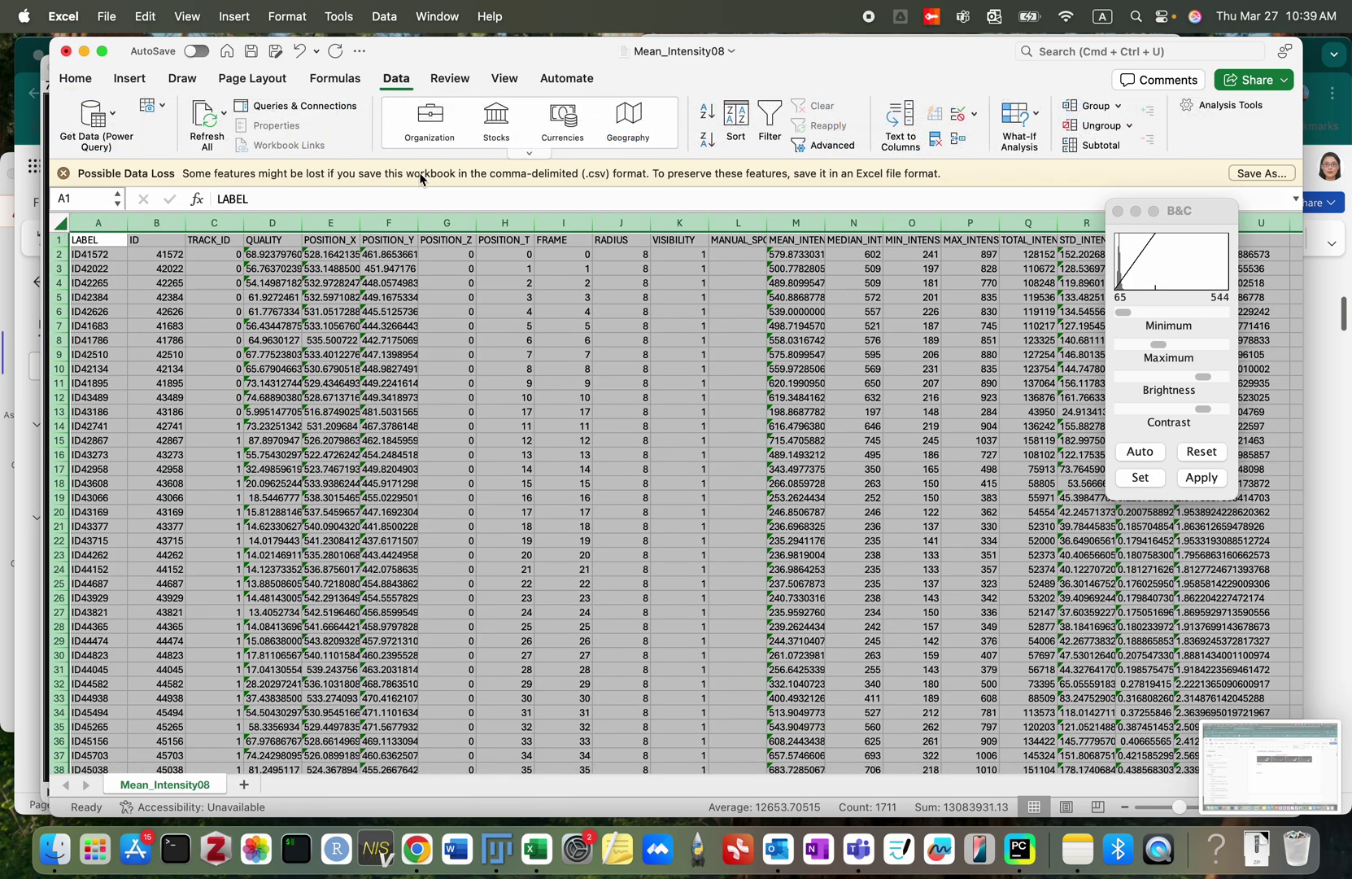
{"action": "left_click", "coordinate": [737, 118]}
{"action": "left_click", "coordinate": [522, 134]}
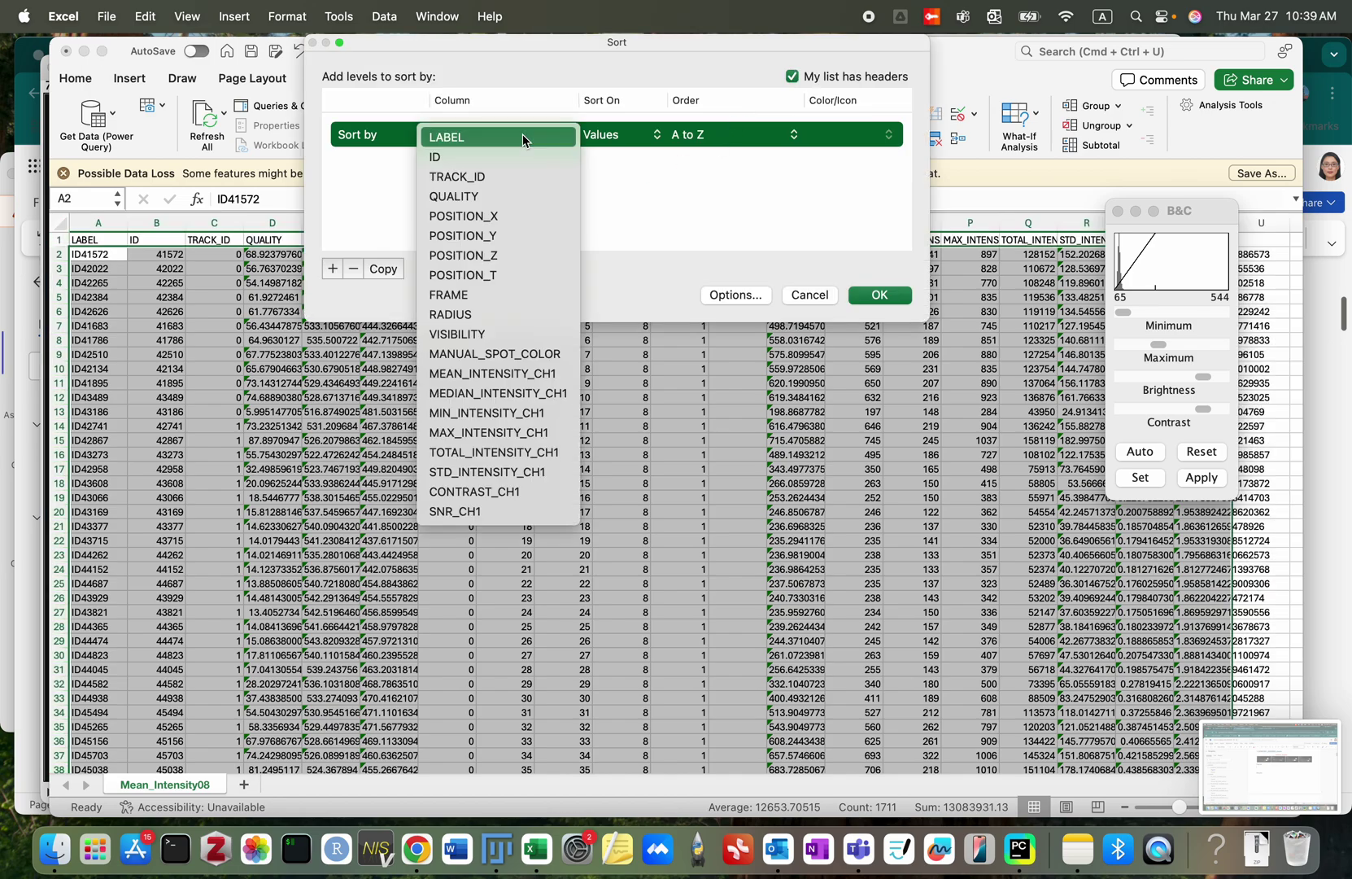
{"action": "left_click", "coordinate": [472, 257]}
{"action": "left_click", "coordinate": [893, 299]}
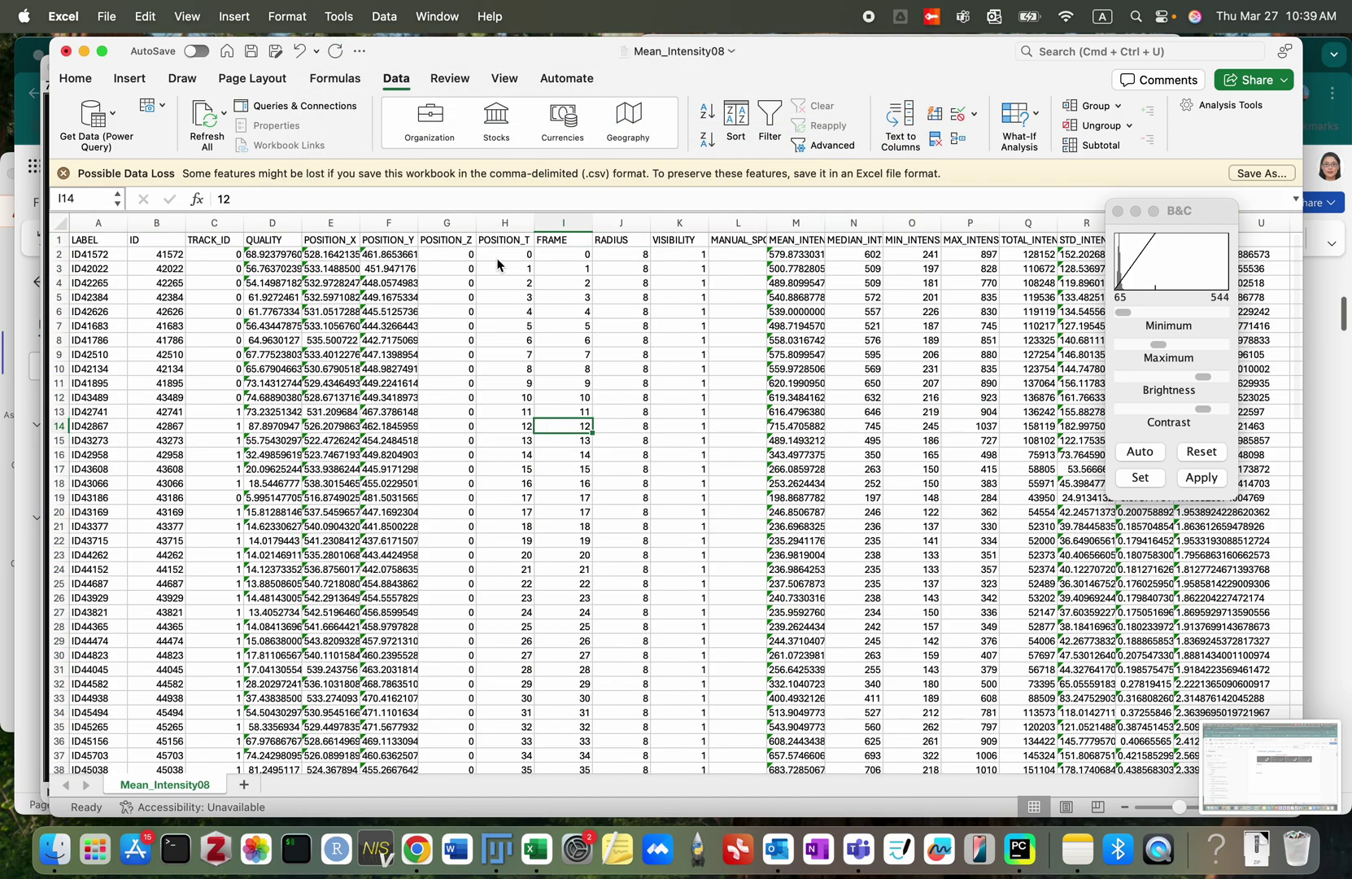
Step: Highlight duplicate values in the POSITION_T column with the light red fill and dark red text format
{"action": "left_click", "coordinate": [505, 222]}
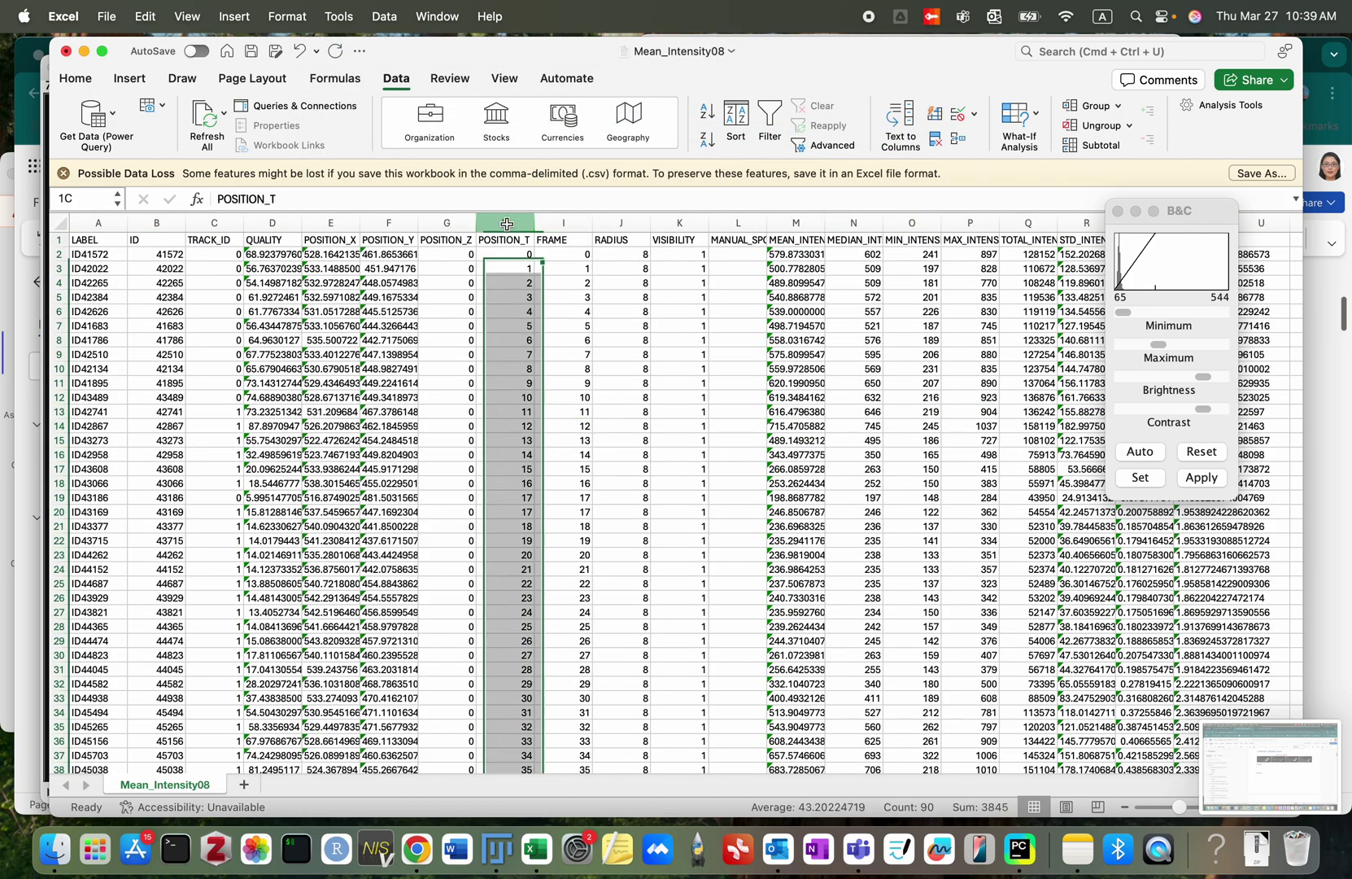
{"action": "left_click", "coordinate": [81, 83]}
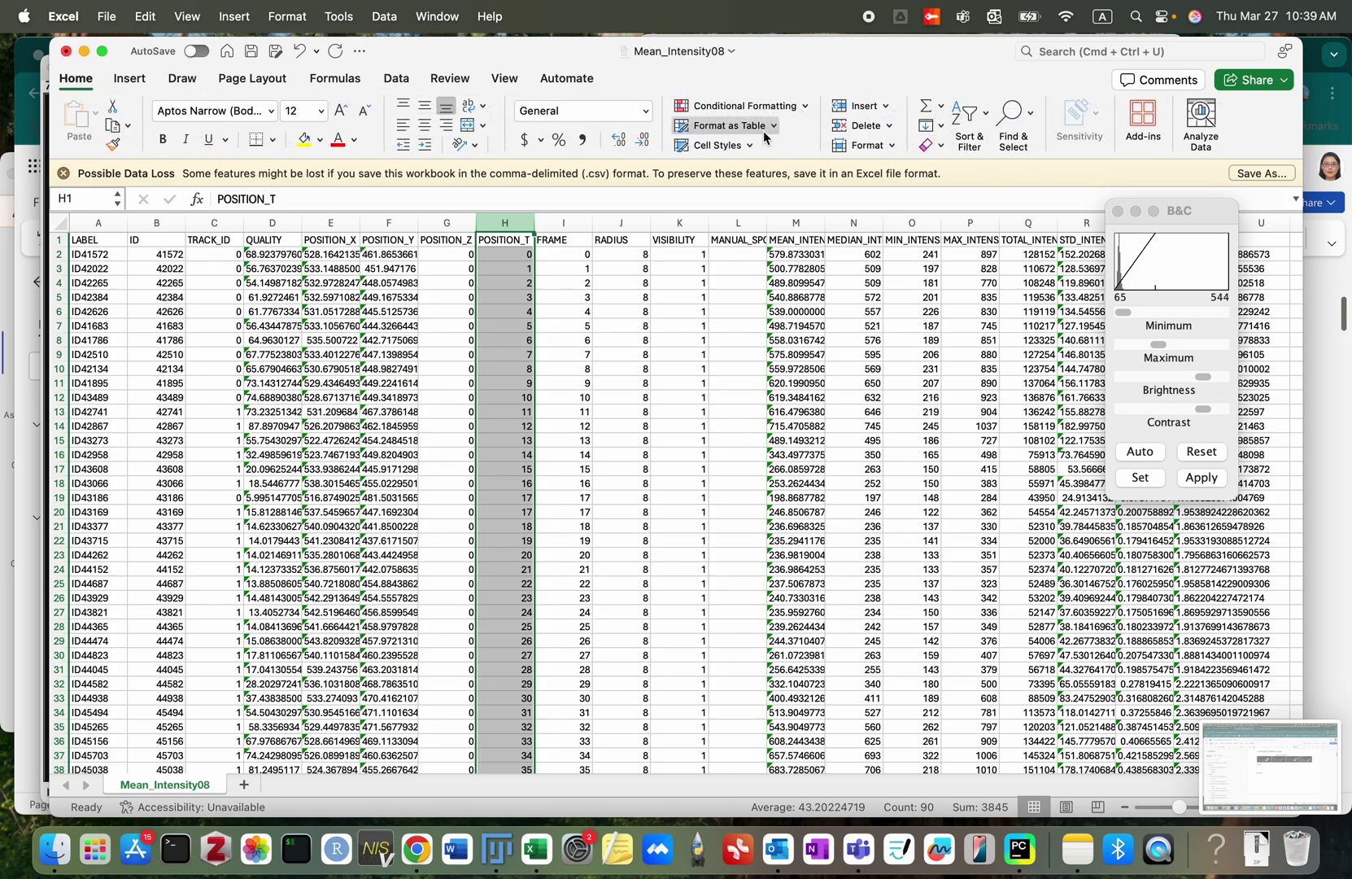
{"action": "left_click", "coordinate": [795, 107]}
{"action": "mouse_move", "coordinate": [792, 135]}
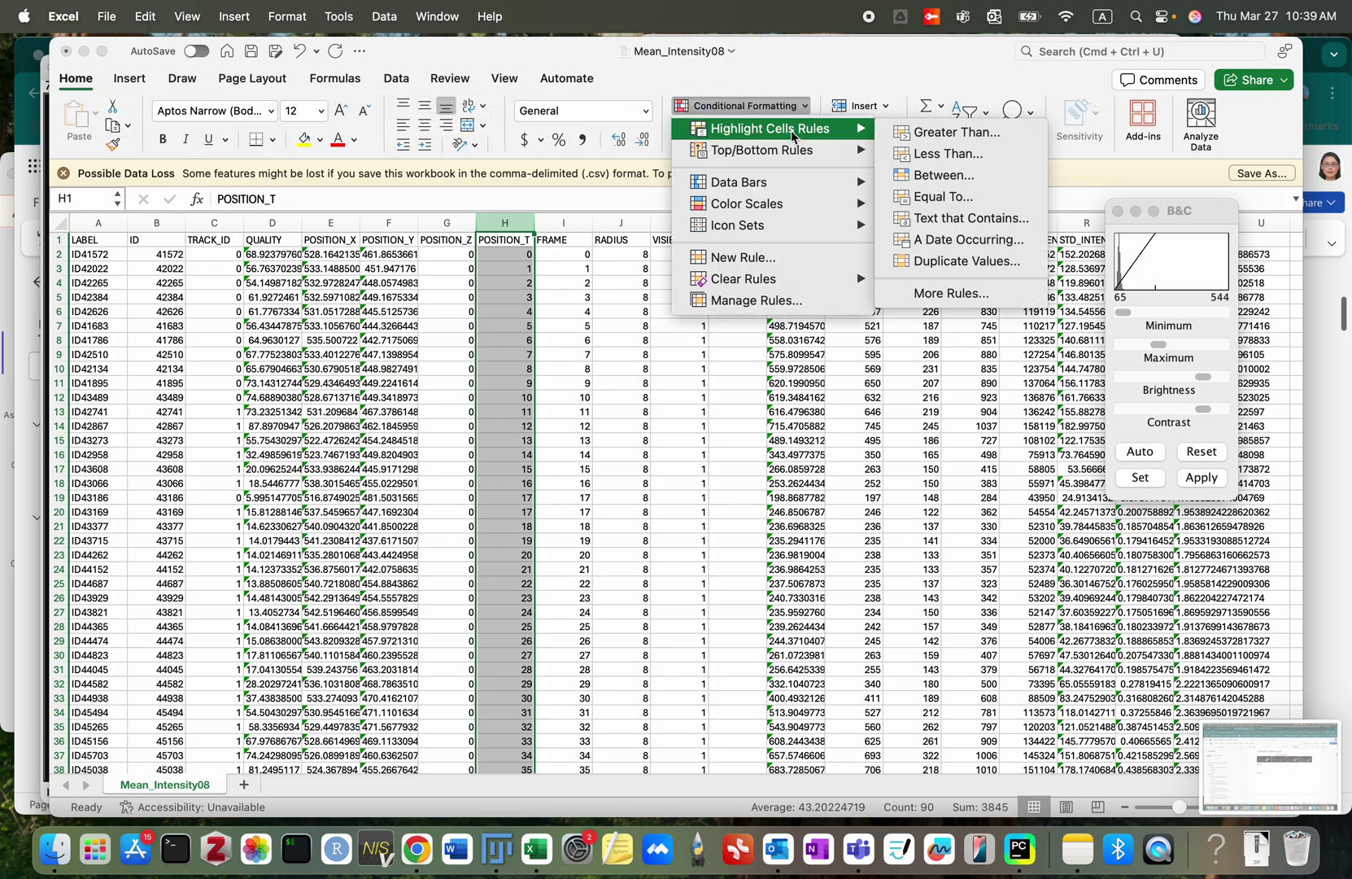
{"action": "left_click", "coordinate": [967, 260]}
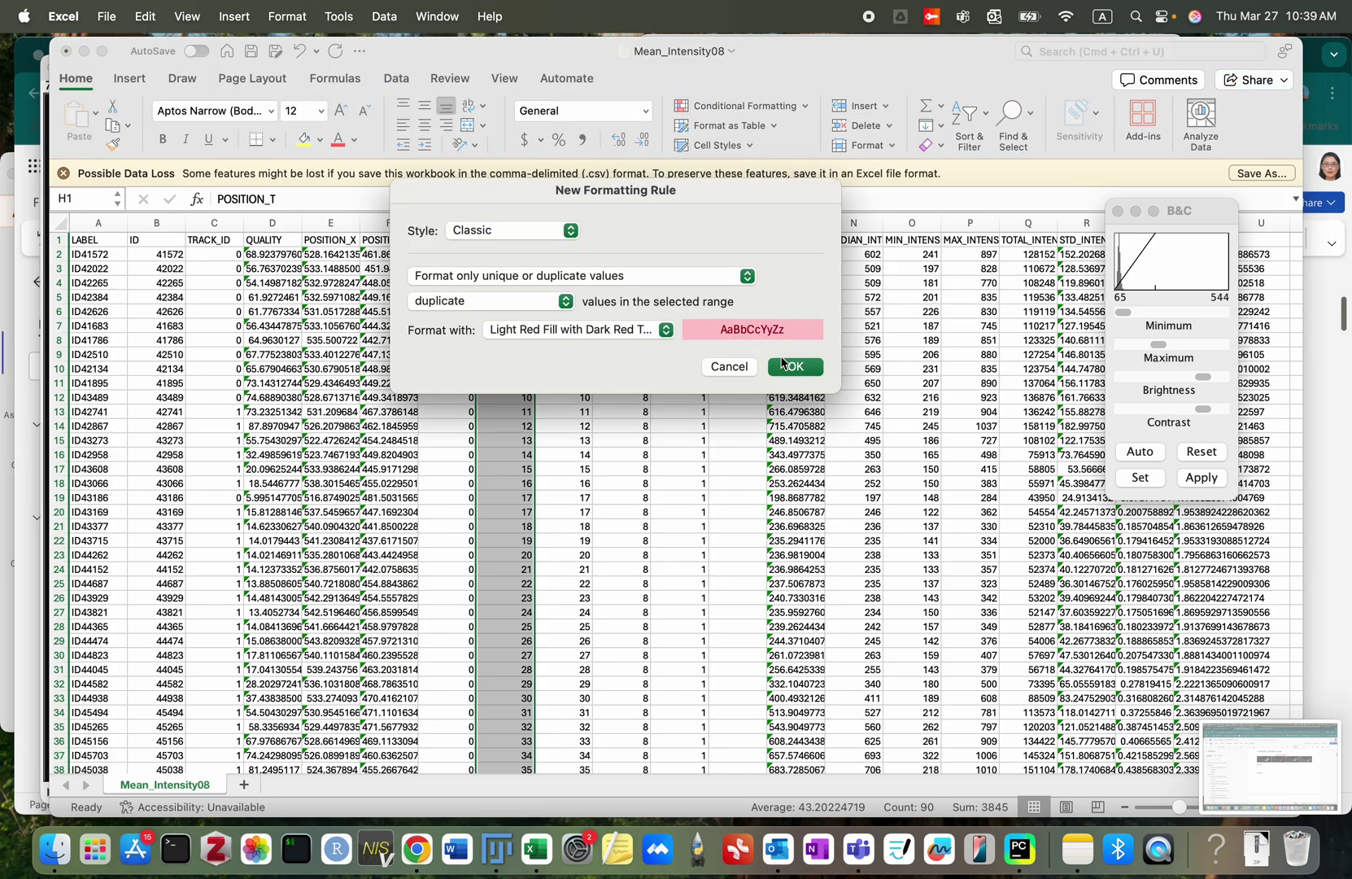
{"action": "left_click", "coordinate": [793, 367]}
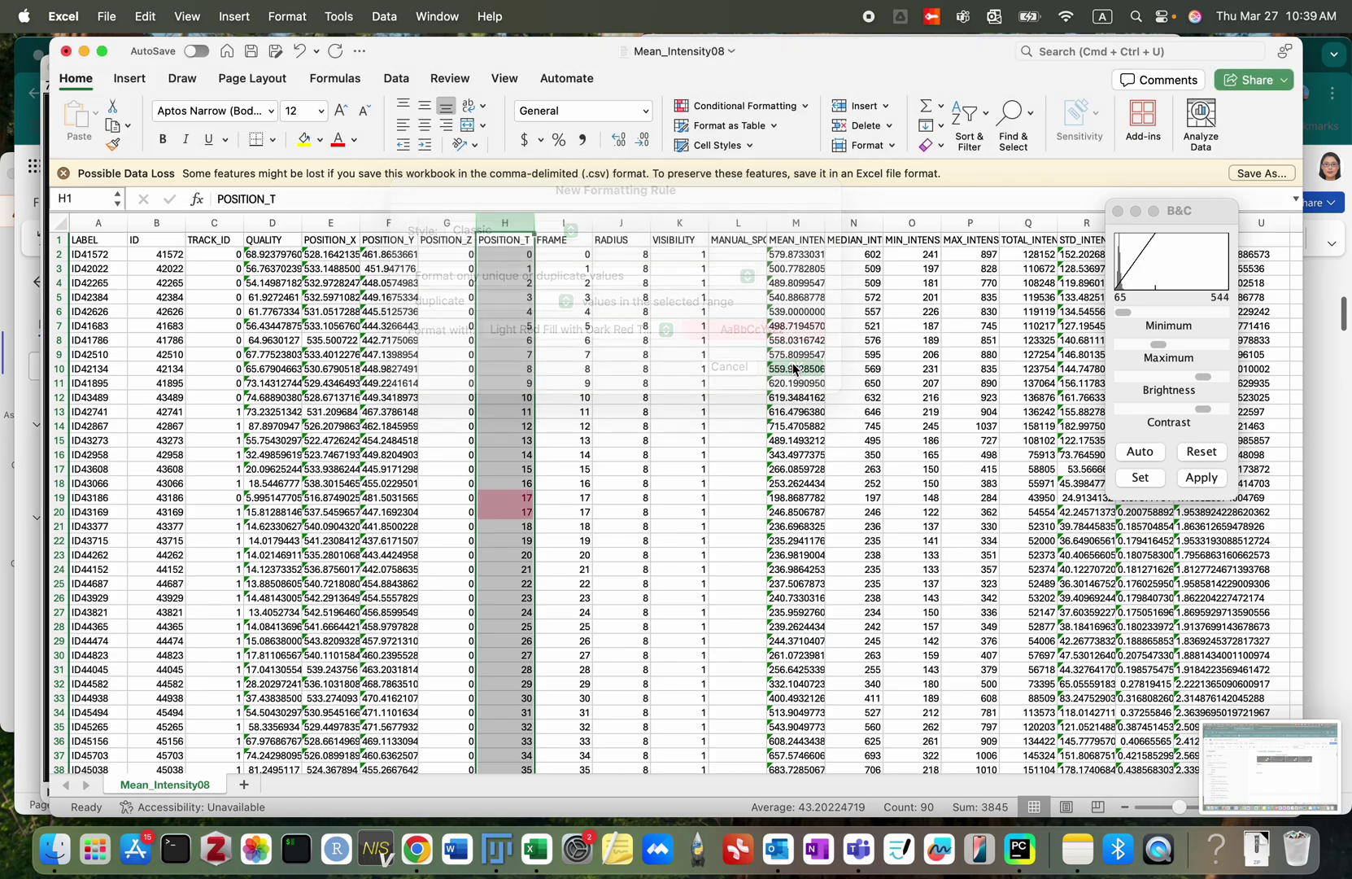
Step: Compare the two rows that share frame 17, ID43186 and ID43169
{"action": "left_click", "coordinate": [497, 498]}
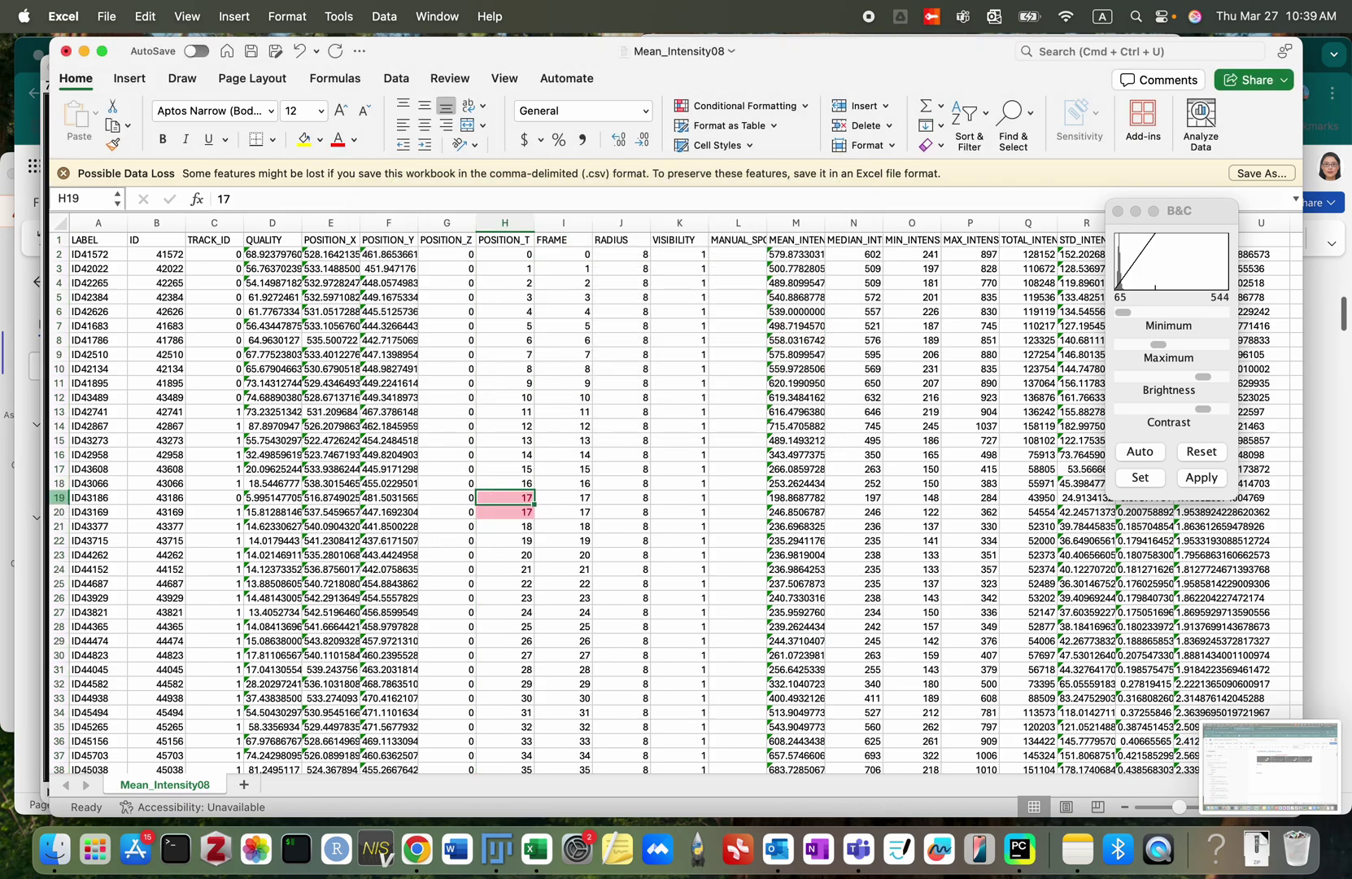
{"action": "left_click", "coordinate": [60, 496]}
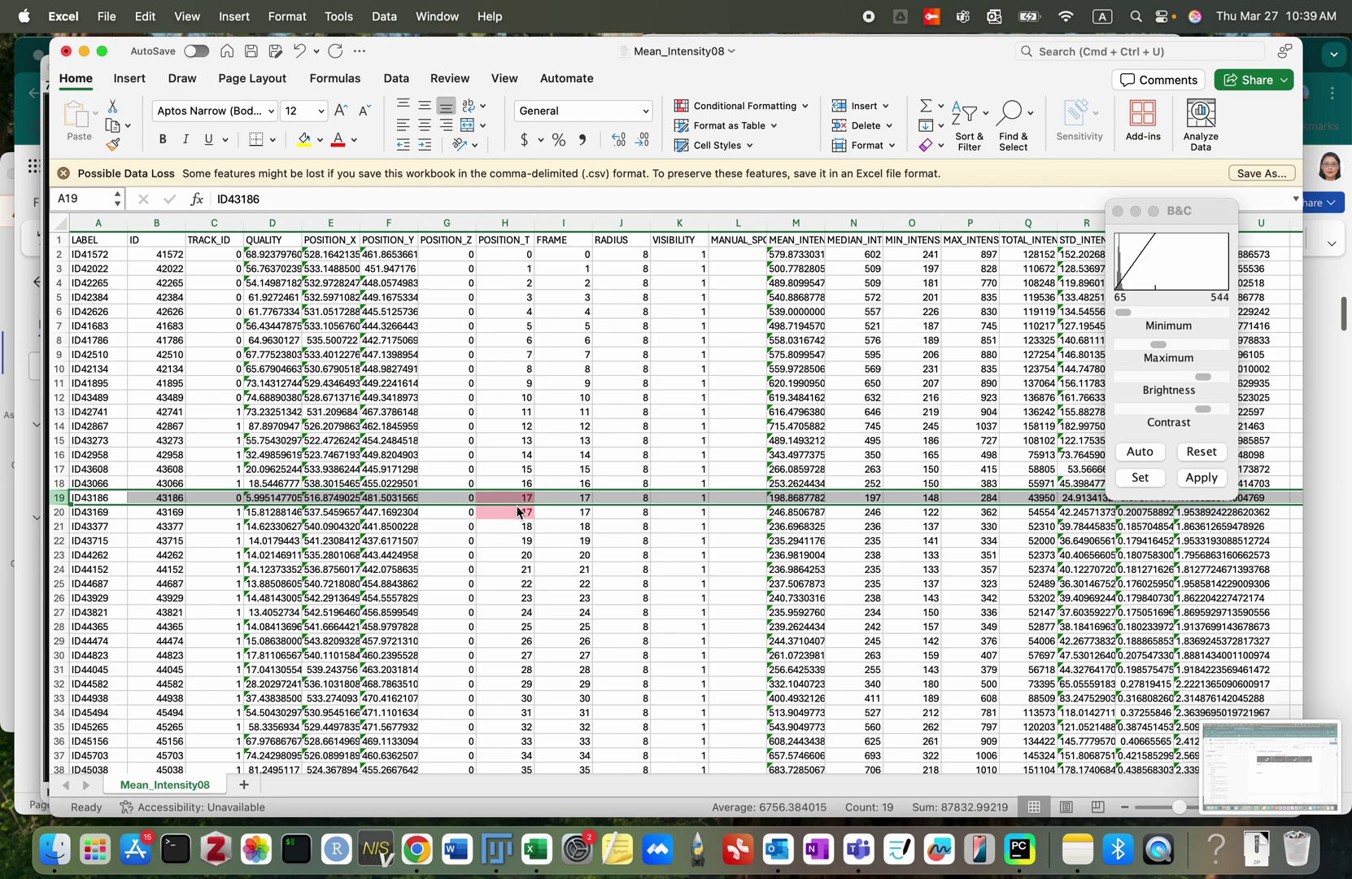
{"action": "left_click", "coordinate": [61, 512]}
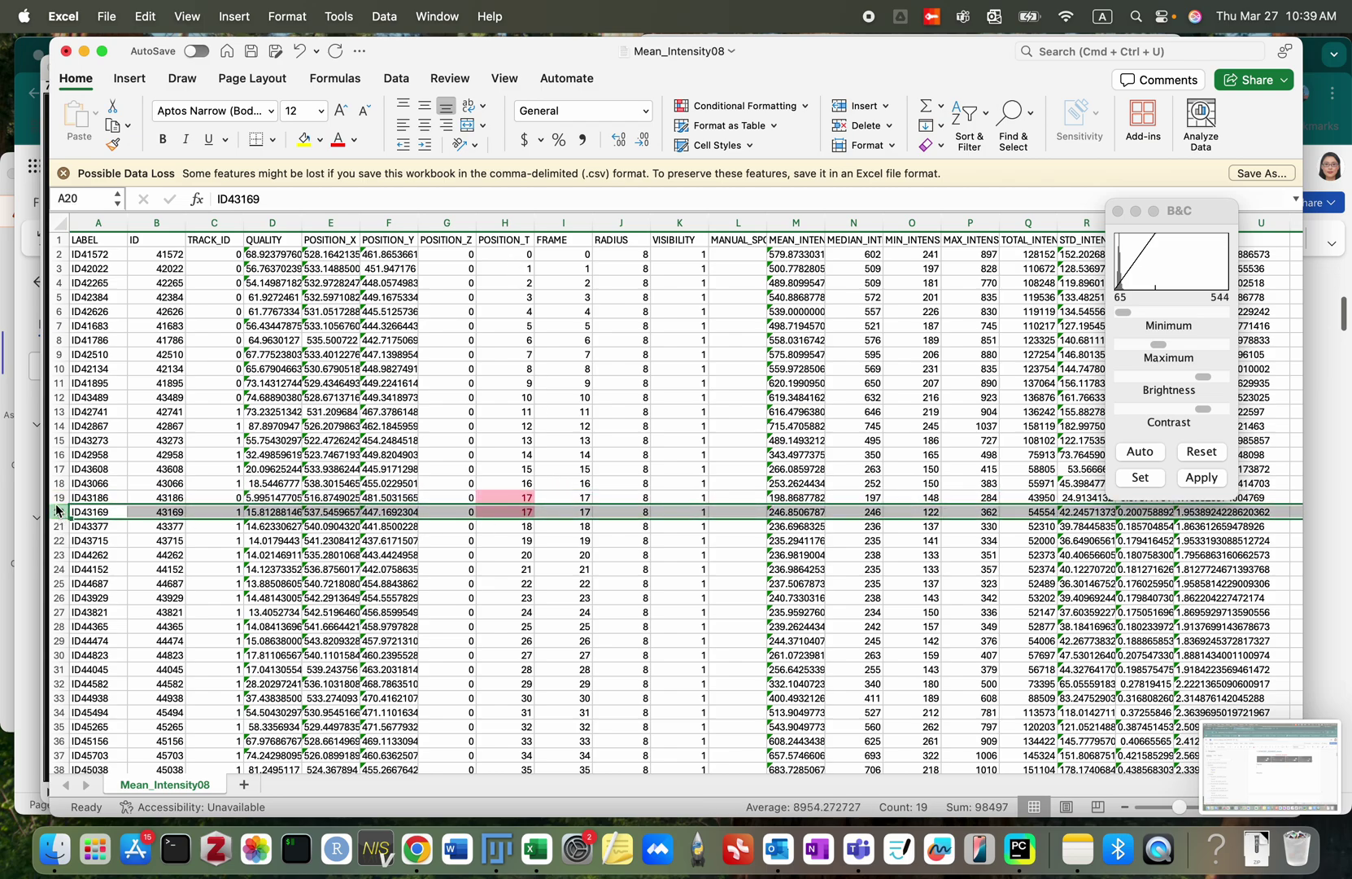
{"action": "left_click_drag", "start_coordinate": [58, 497], "coordinate": [59, 512]}
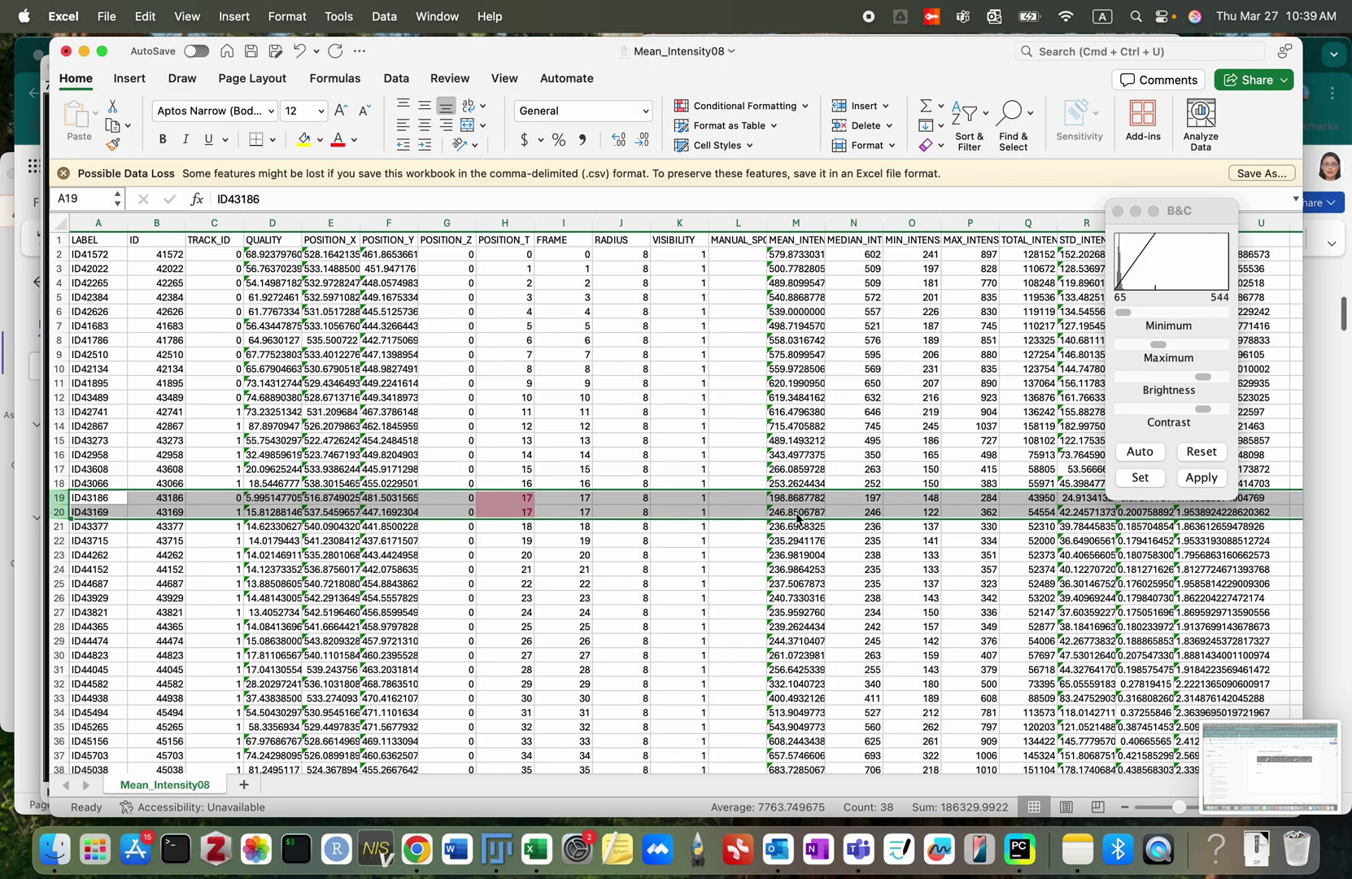
Step: Switch to Fiji and bring the DOWC001_Z08_488 stack to slice 17 to view its spots
{"action": "key", "text": "super+Tab"}
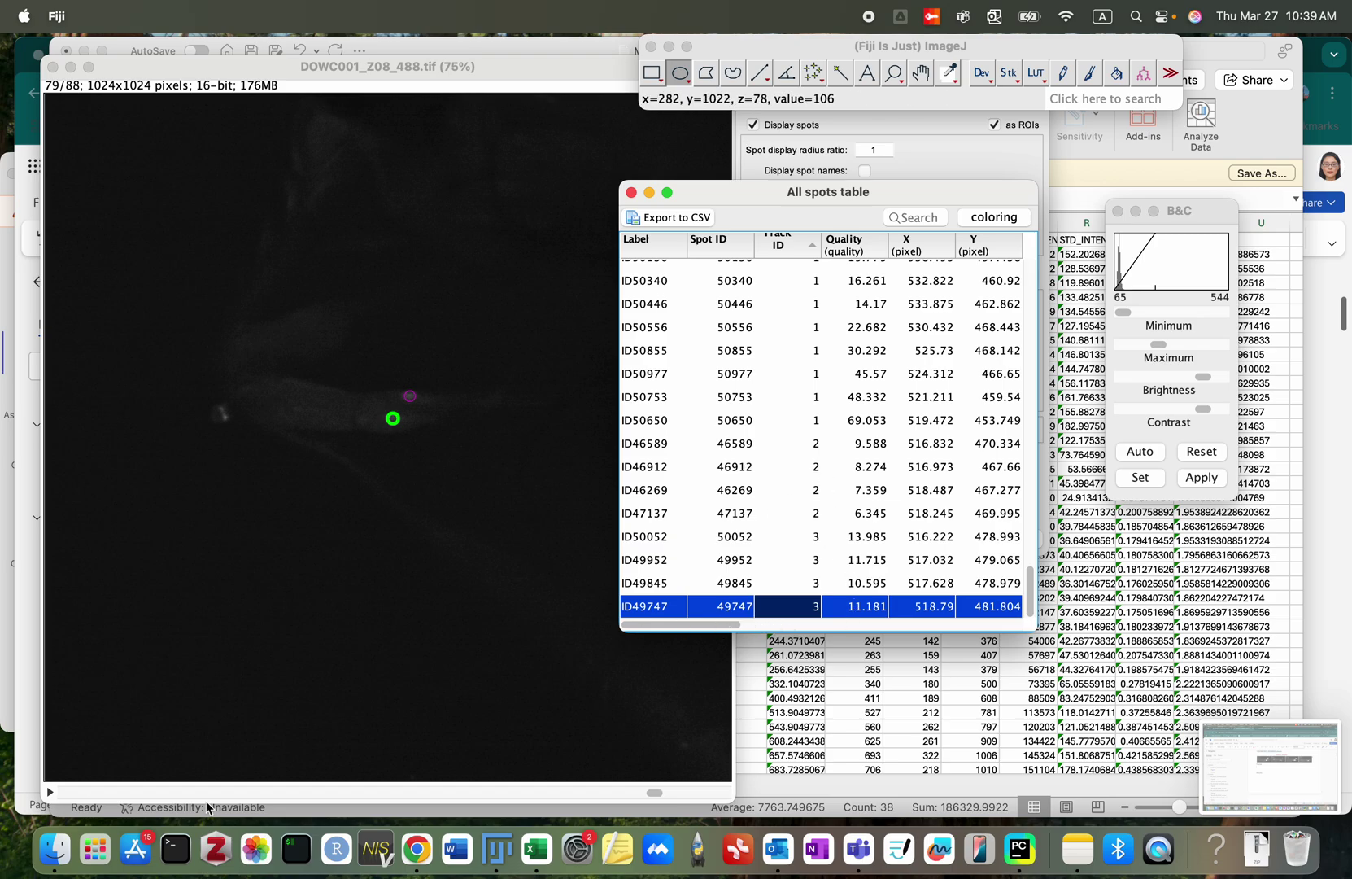
{"action": "left_click", "coordinate": [655, 794]}
{"action": "left_click_drag", "start_coordinate": [654, 792], "coordinate": [190, 794]}
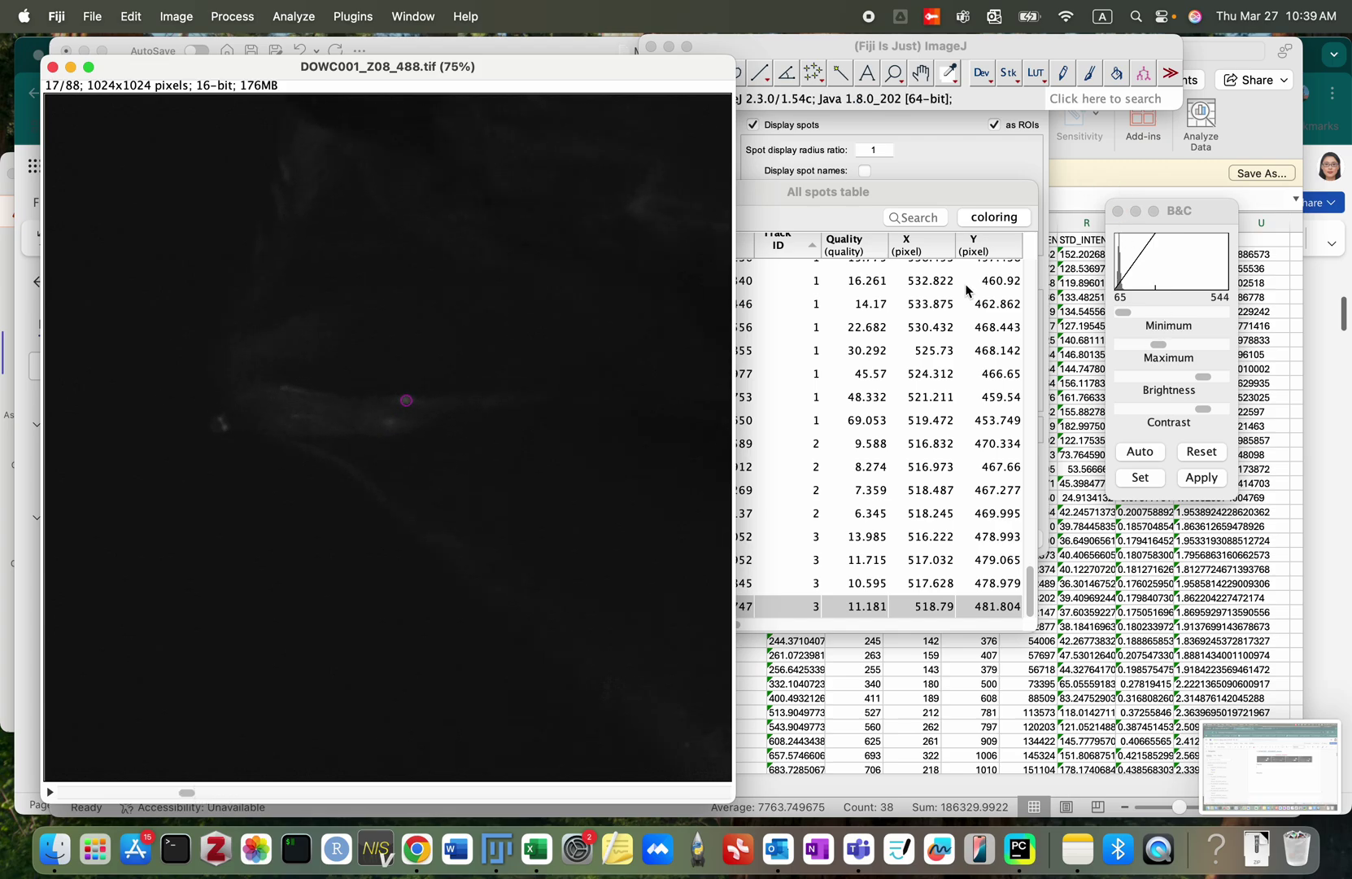
Step: Find the track 1 spot of frame 17 in the All spots table and select it to check which neuron it marks
{"action": "left_click", "coordinate": [819, 198]}
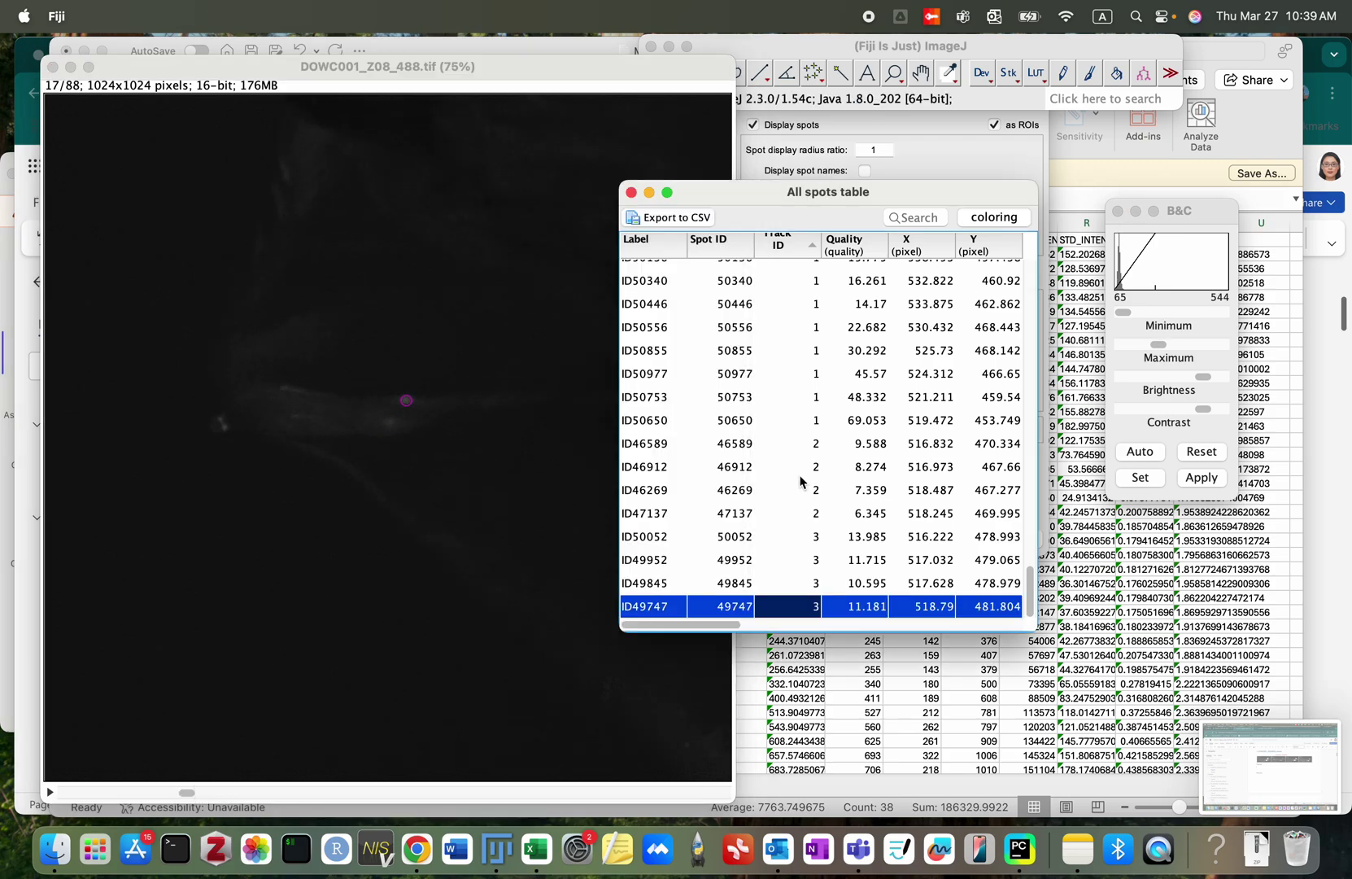
{"action": "left_click_drag", "start_coordinate": [725, 629], "coordinate": [808, 631]}
{"action": "scroll", "coordinate": [929, 477], "scroll_direction": "left", "scroll_amount": 5}
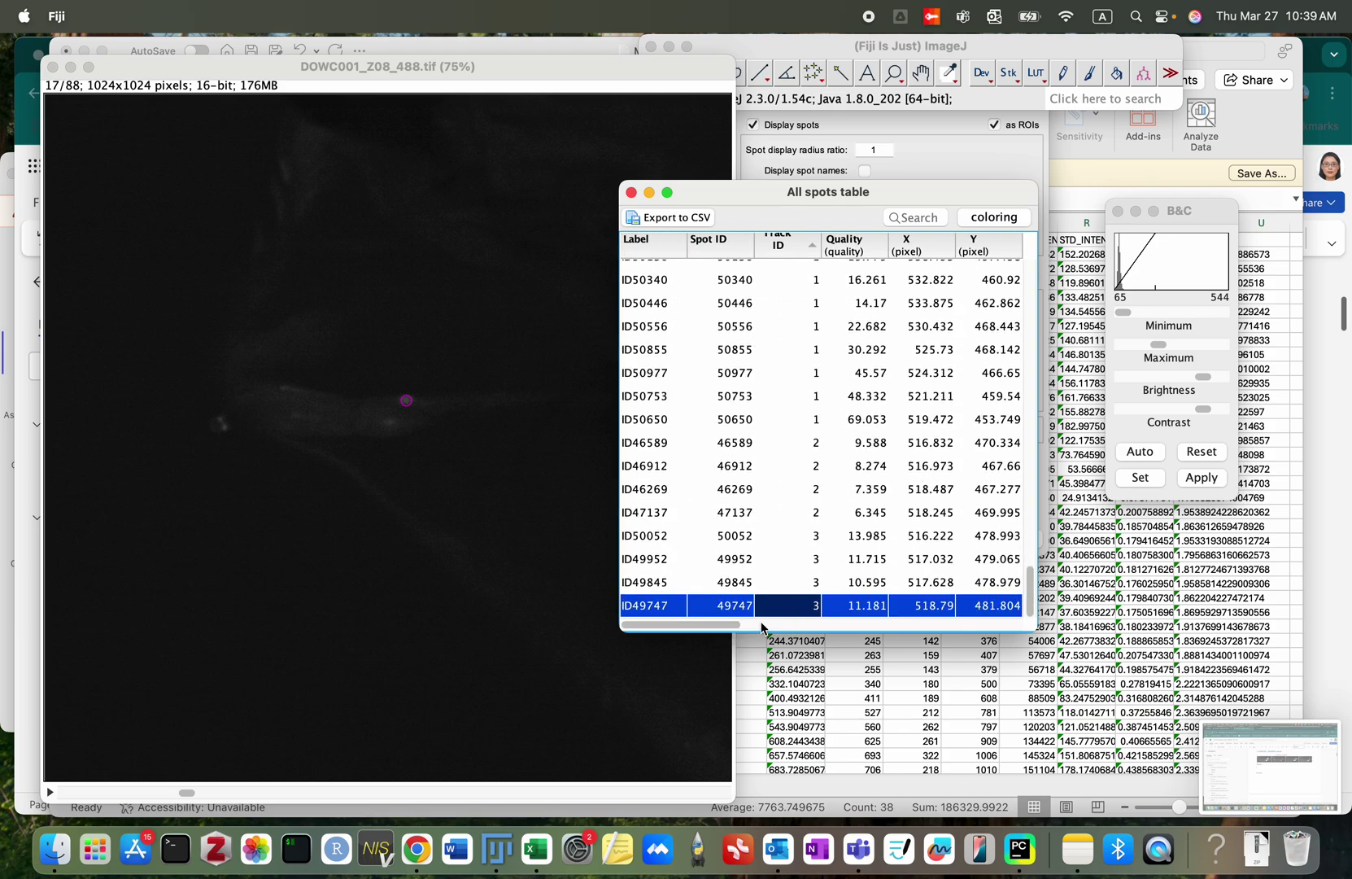
{"action": "scroll", "coordinate": [733, 629], "scroll_direction": "right", "scroll_amount": 5}
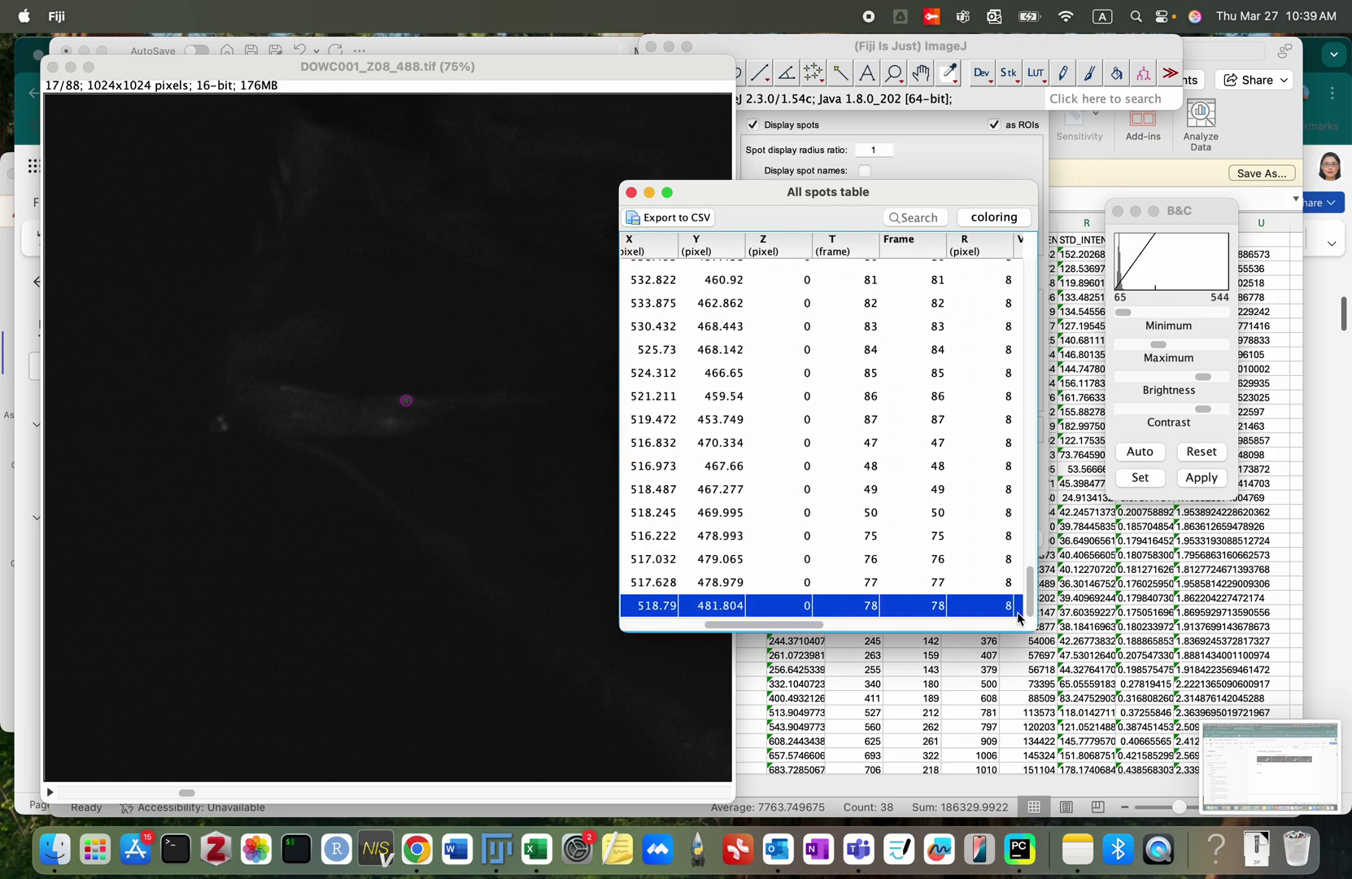
{"action": "left_click_drag", "start_coordinate": [1031, 590], "coordinate": [1030, 366]}
{"action": "left_click", "coordinate": [1019, 454]}
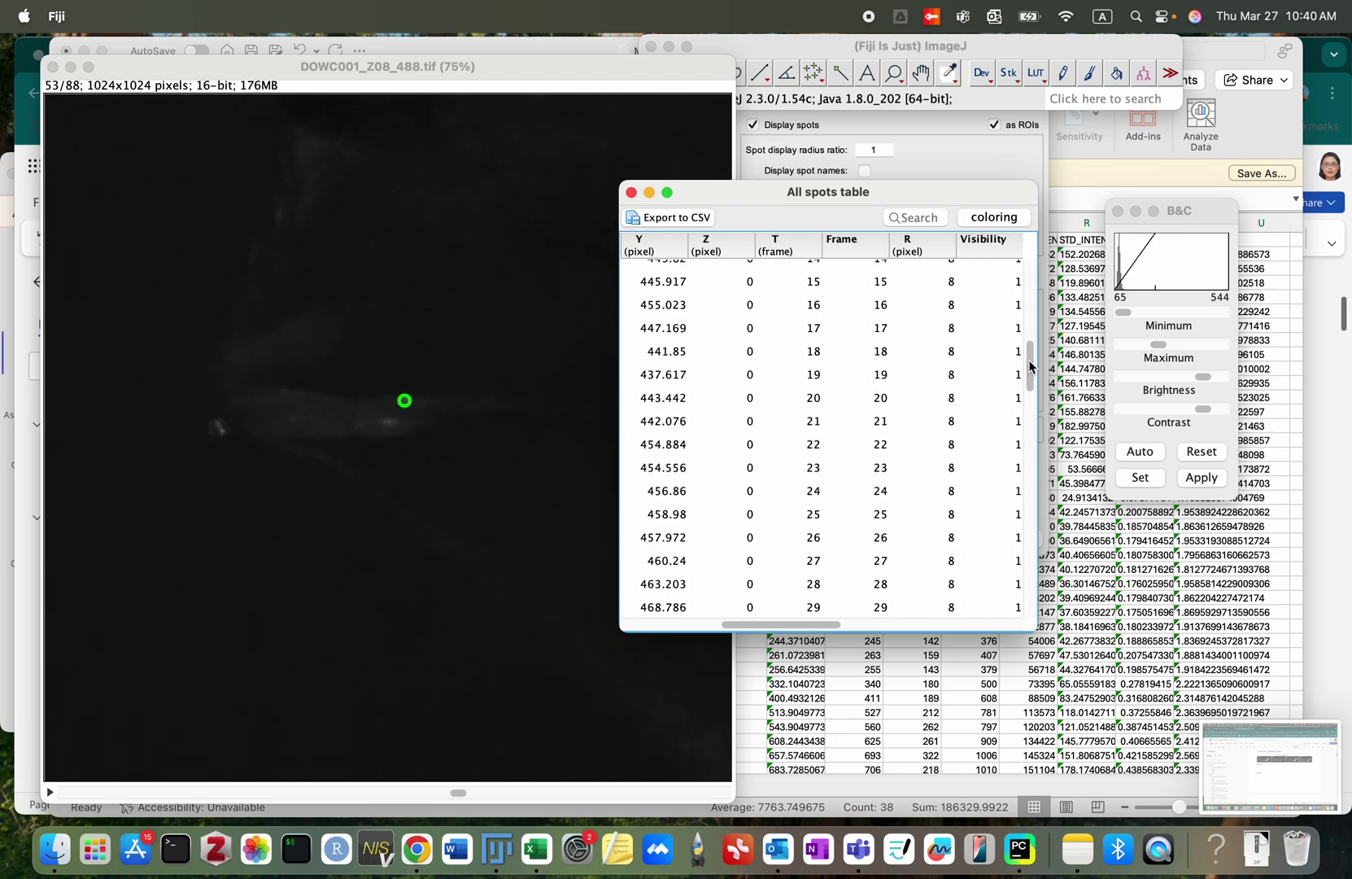
{"action": "left_click", "coordinate": [811, 329]}
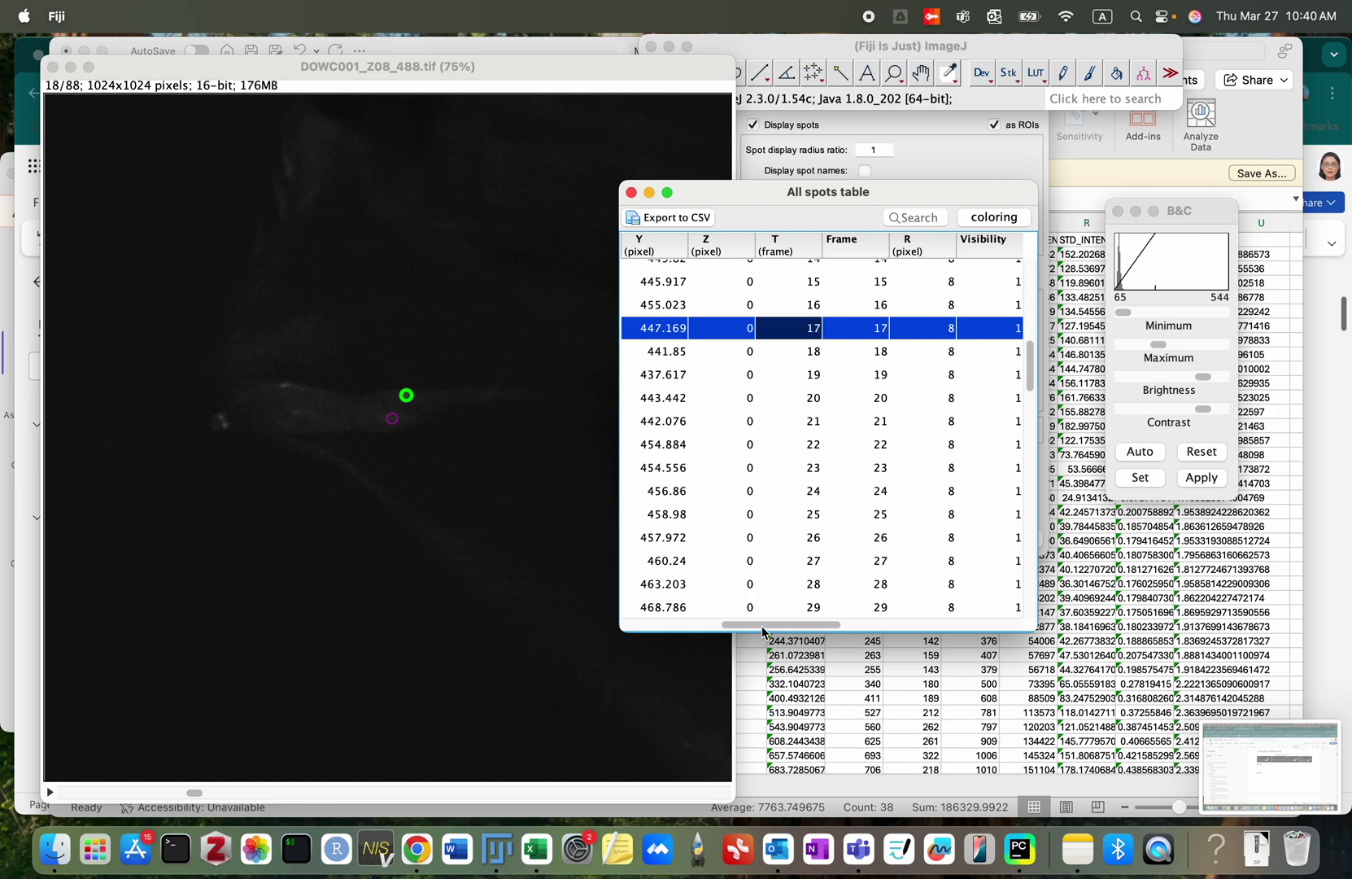
Step: Find and select the track 0 spot of frame 17 in the spots table to check its position in the image
{"action": "left_click_drag", "start_coordinate": [765, 631], "coordinate": [837, 641]}
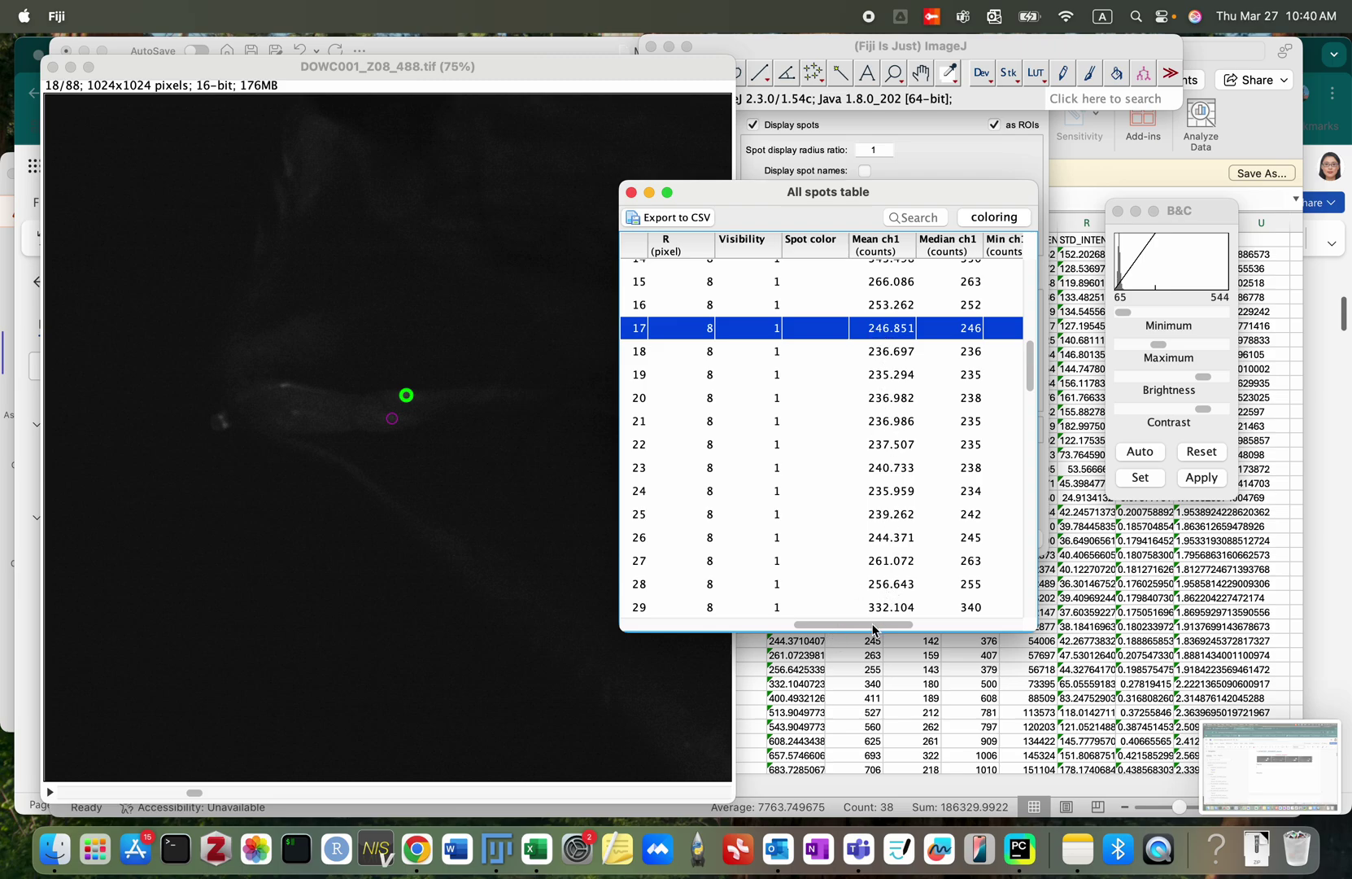
{"action": "scroll", "coordinate": [877, 630], "scroll_direction": "left", "scroll_amount": 5}
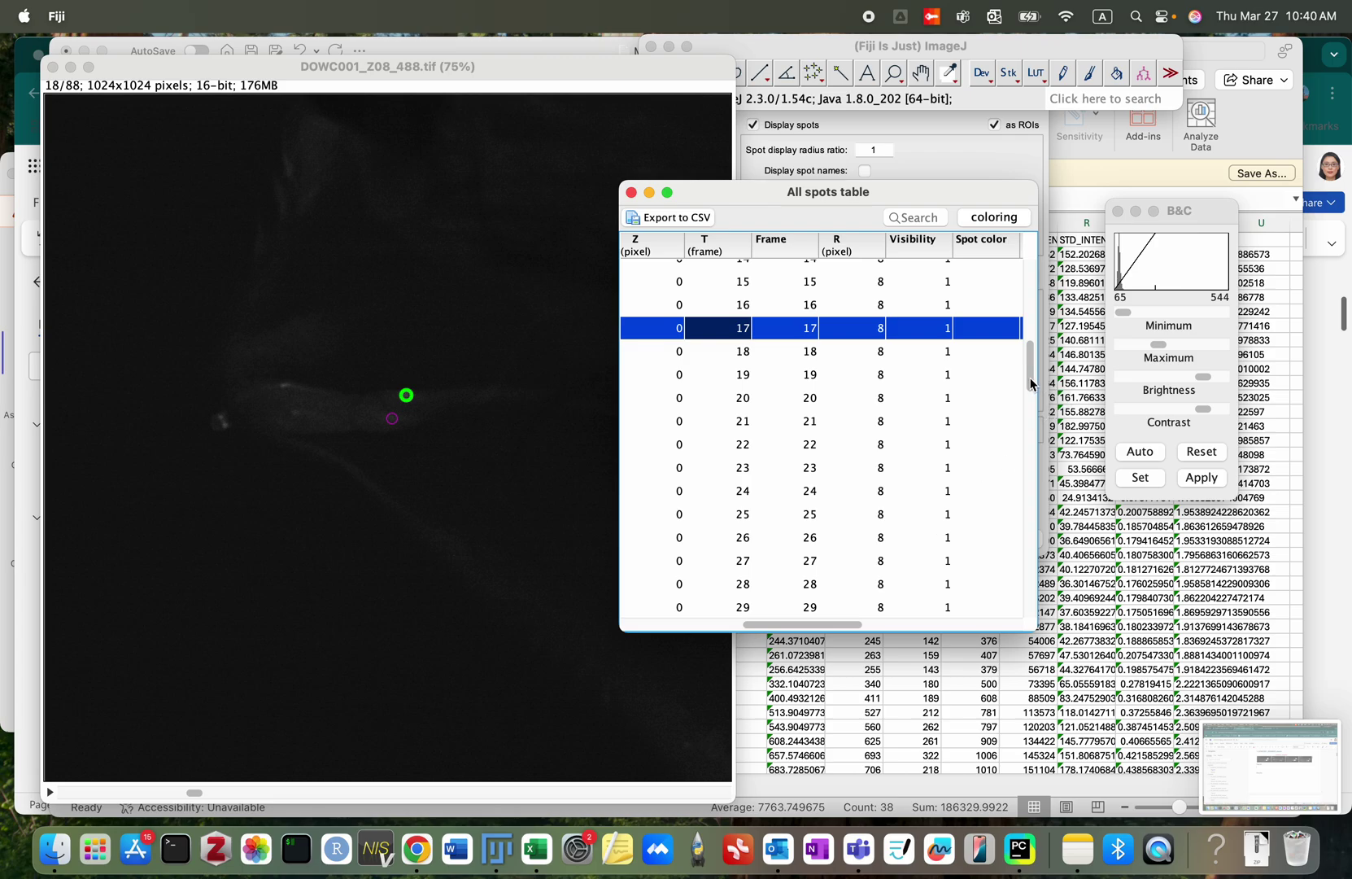
{"action": "left_click_drag", "start_coordinate": [1031, 384], "coordinate": [1032, 318]}
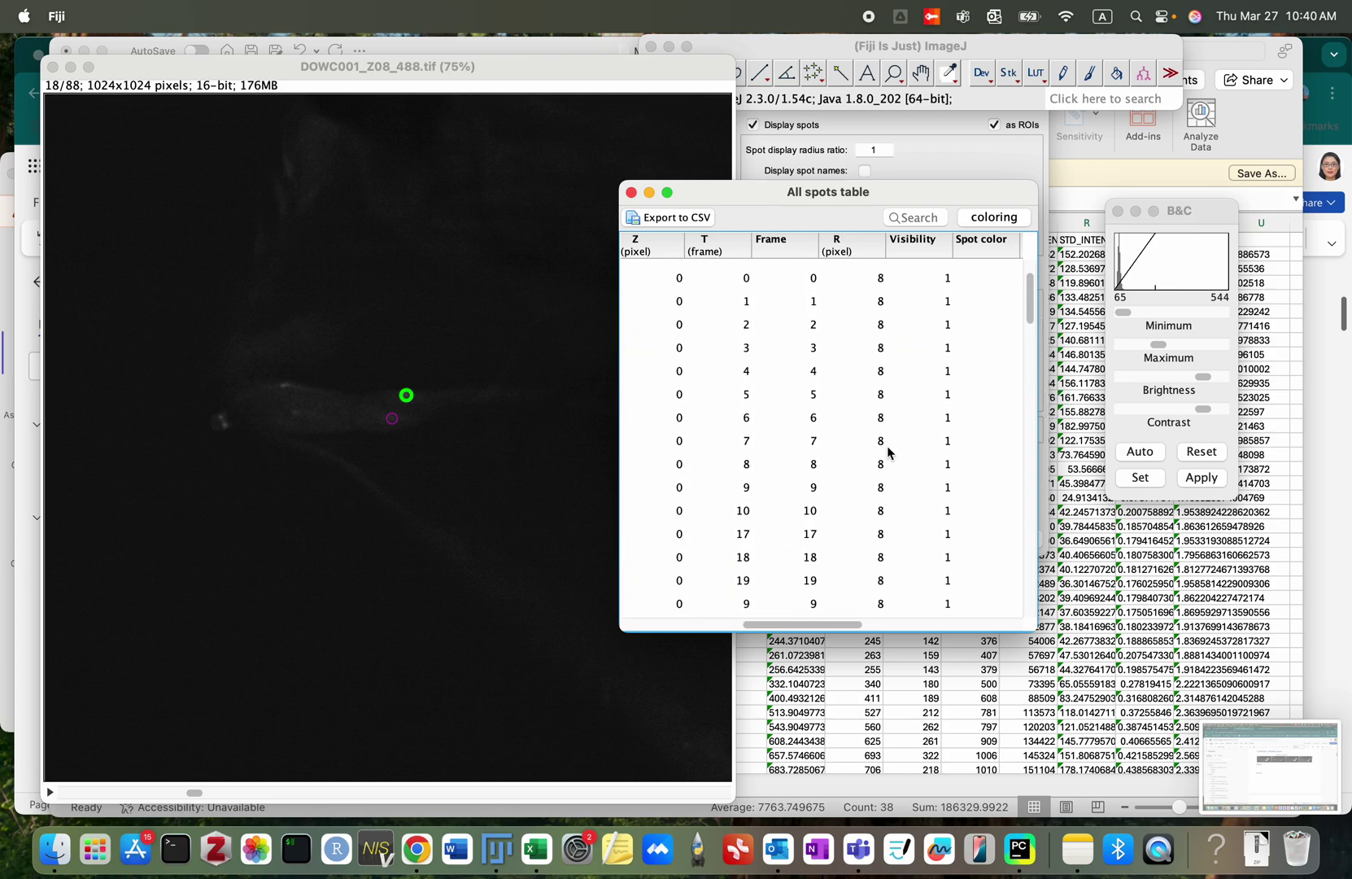
{"action": "left_click", "coordinate": [806, 535]}
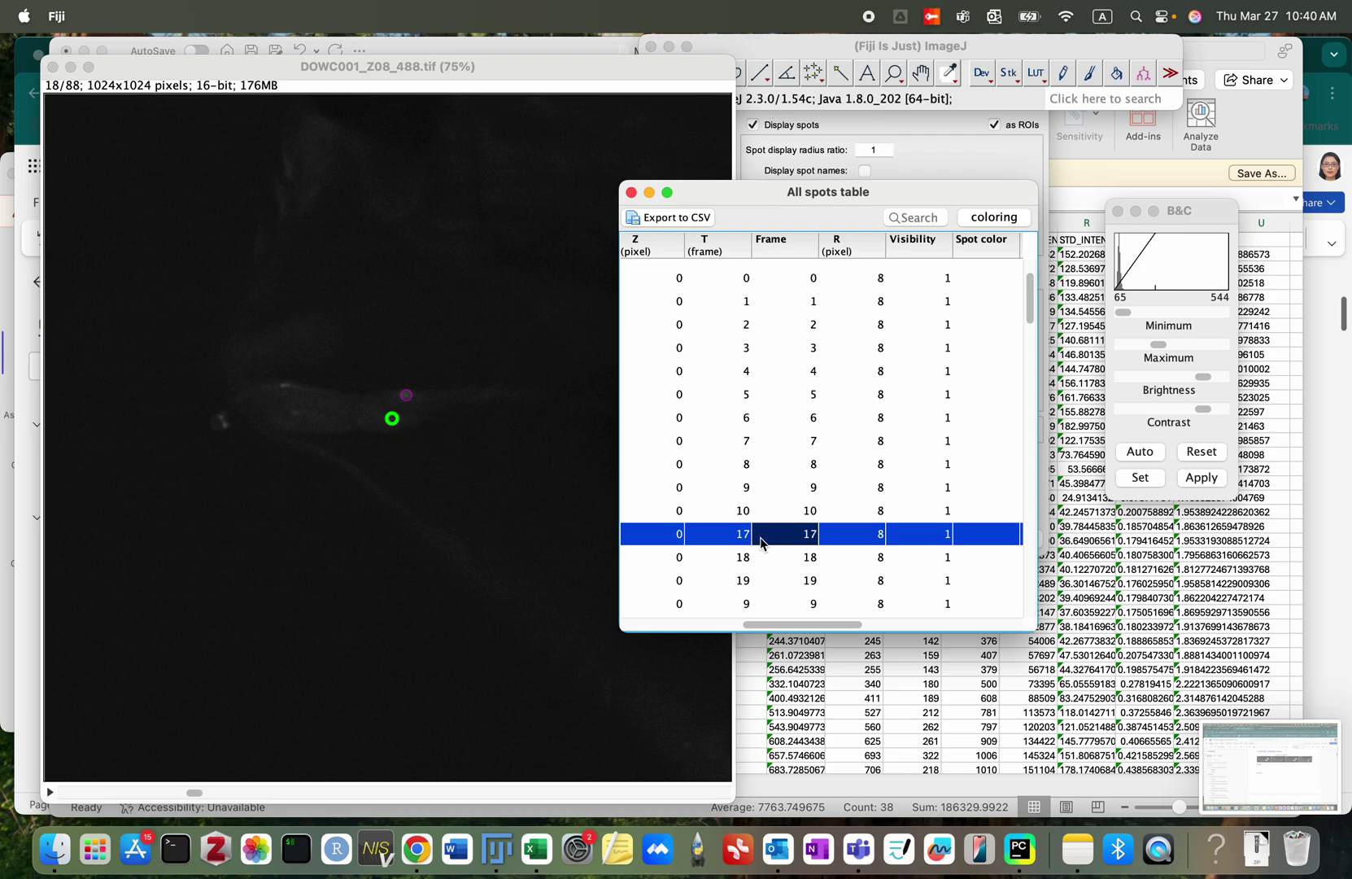
Step: Check the selected spot's ID, switch to Excel and delete the ID43186 row of frame 17 from Mean_Intensity08
{"action": "left_click_drag", "start_coordinate": [770, 623], "coordinate": [620, 625]}
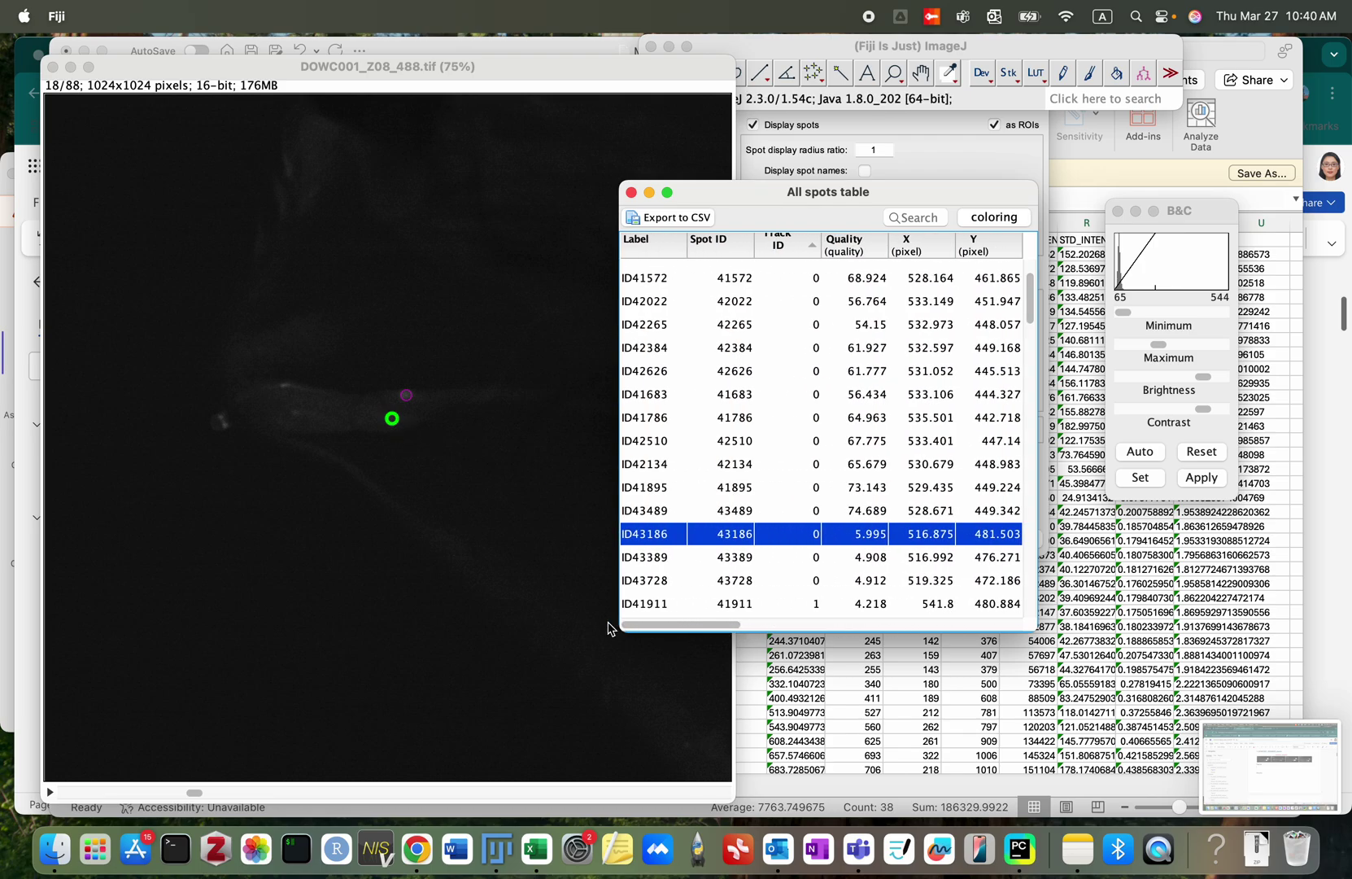
{"action": "left_click", "coordinate": [791, 686]}
{"action": "left_click", "coordinate": [786, 499]}
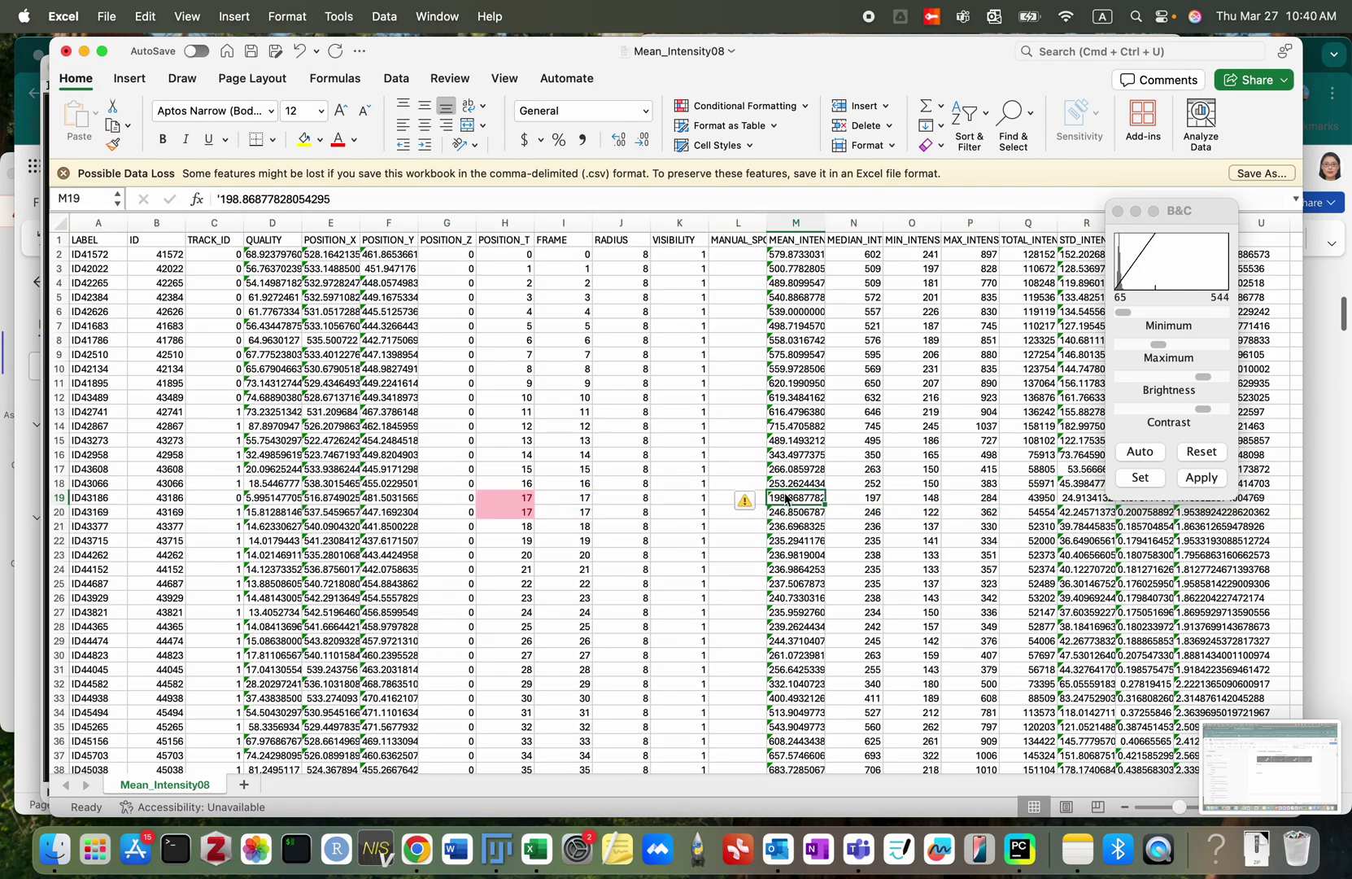
{"action": "left_click", "coordinate": [57, 497]}
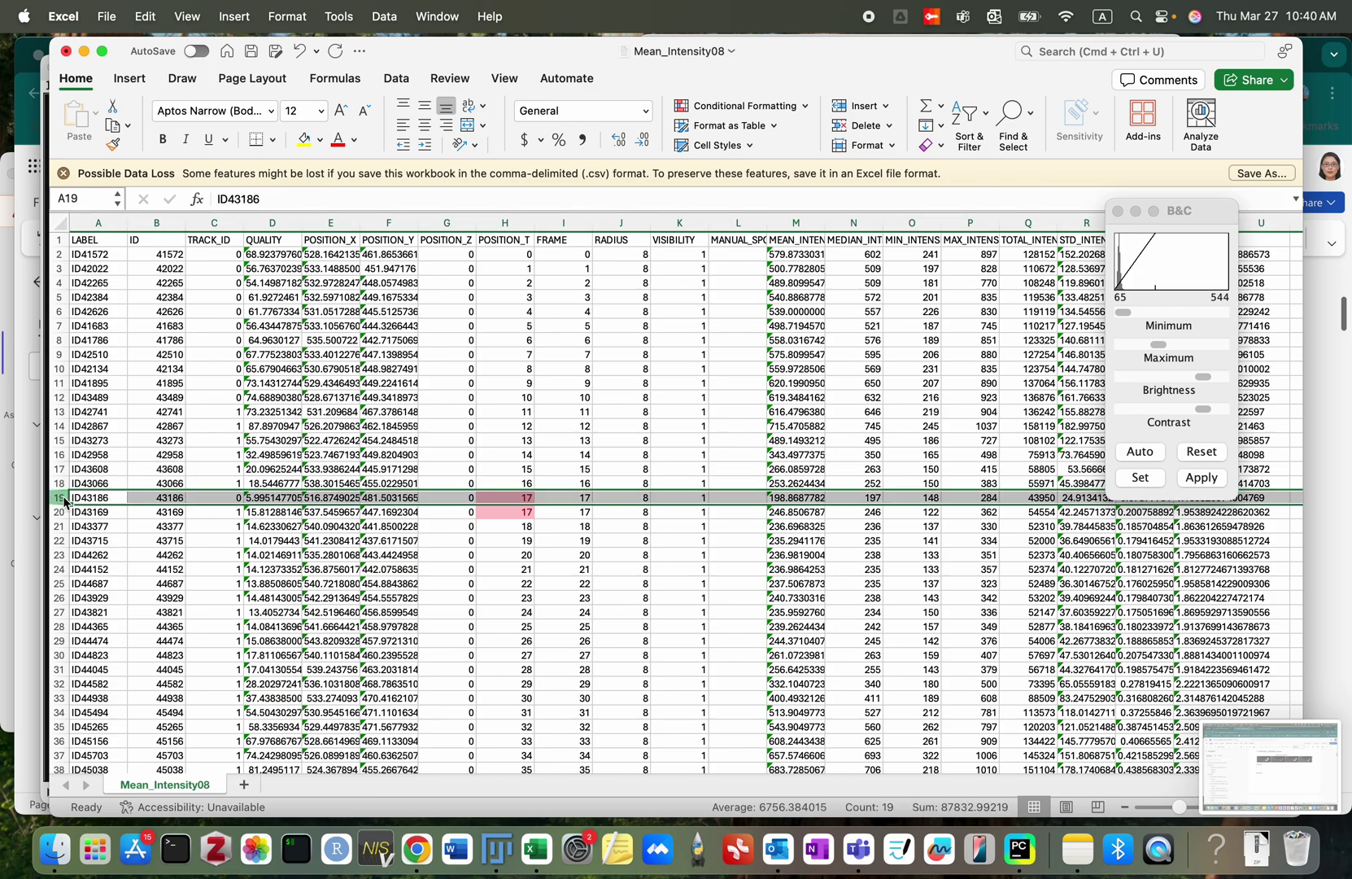
{"action": "right_click", "coordinate": [791, 504]}
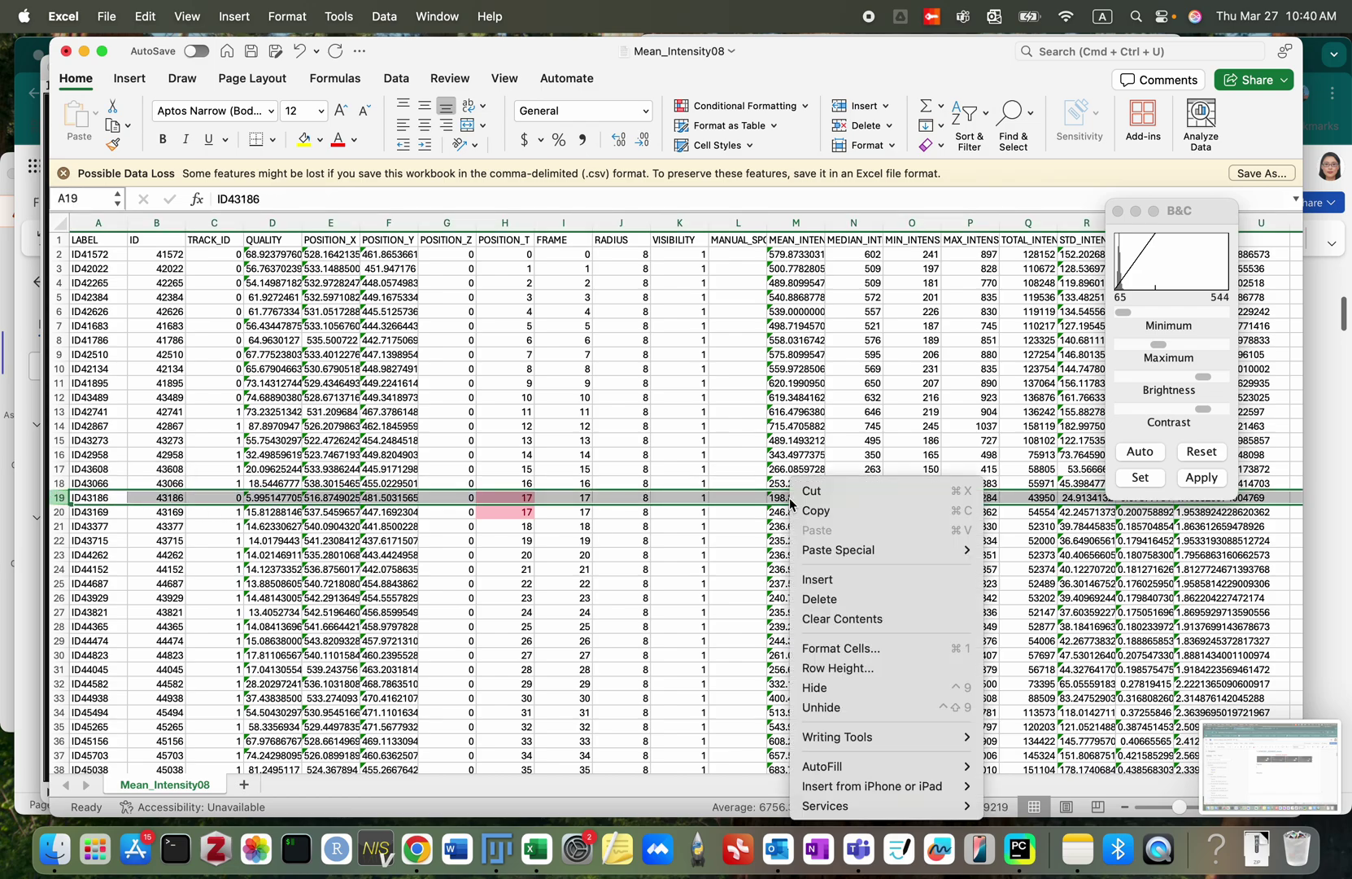
{"action": "left_click", "coordinate": [849, 601]}
Step: Look through the remaining frames for duplicates, save Mean_Intensity08 and close it
{"action": "scroll", "coordinate": [577, 582], "scroll_direction": "down", "scroll_amount": 20}
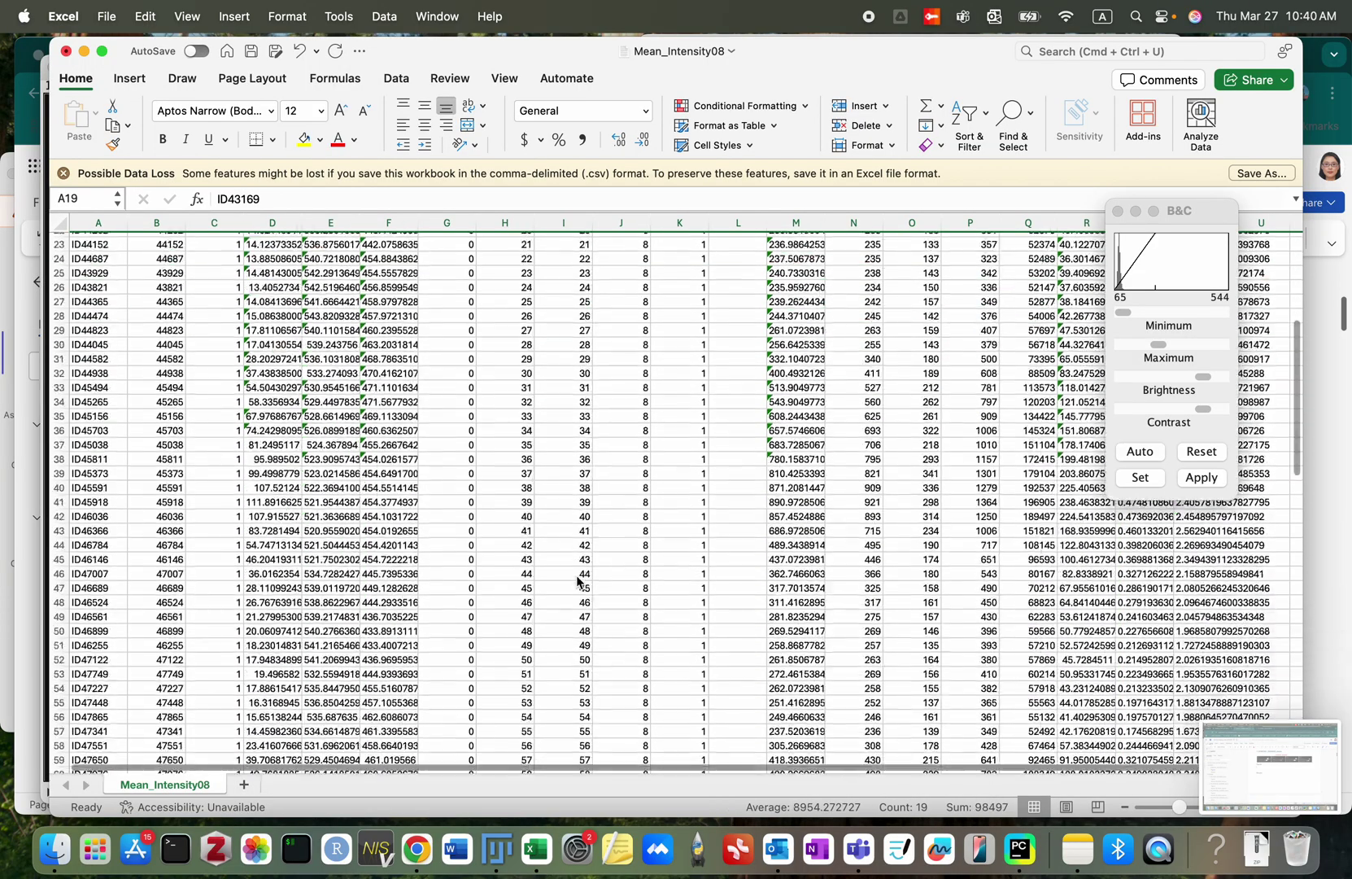
{"action": "scroll", "coordinate": [577, 582], "scroll_direction": "up", "scroll_amount": 20}
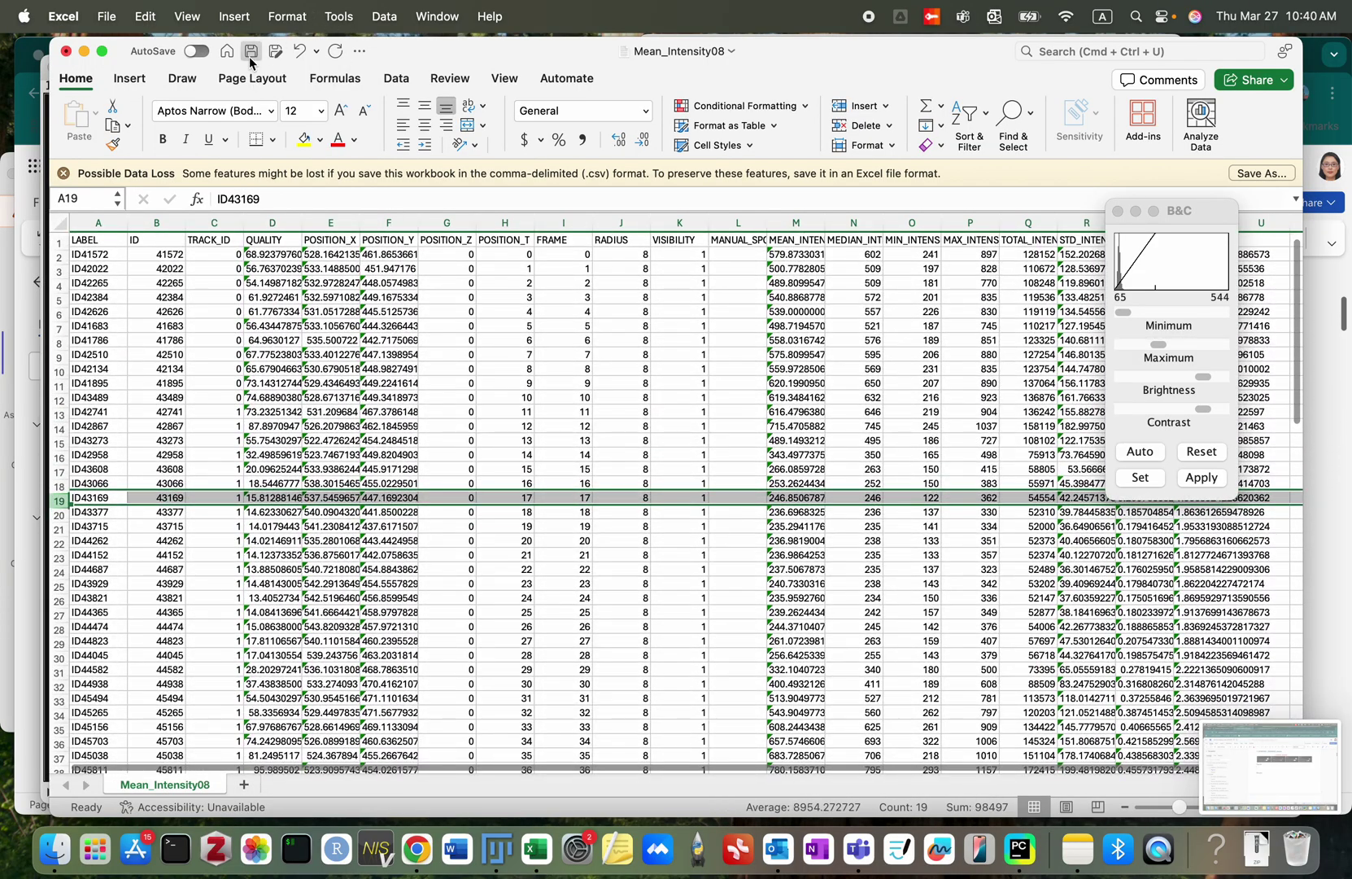
{"action": "left_click", "coordinate": [251, 53]}
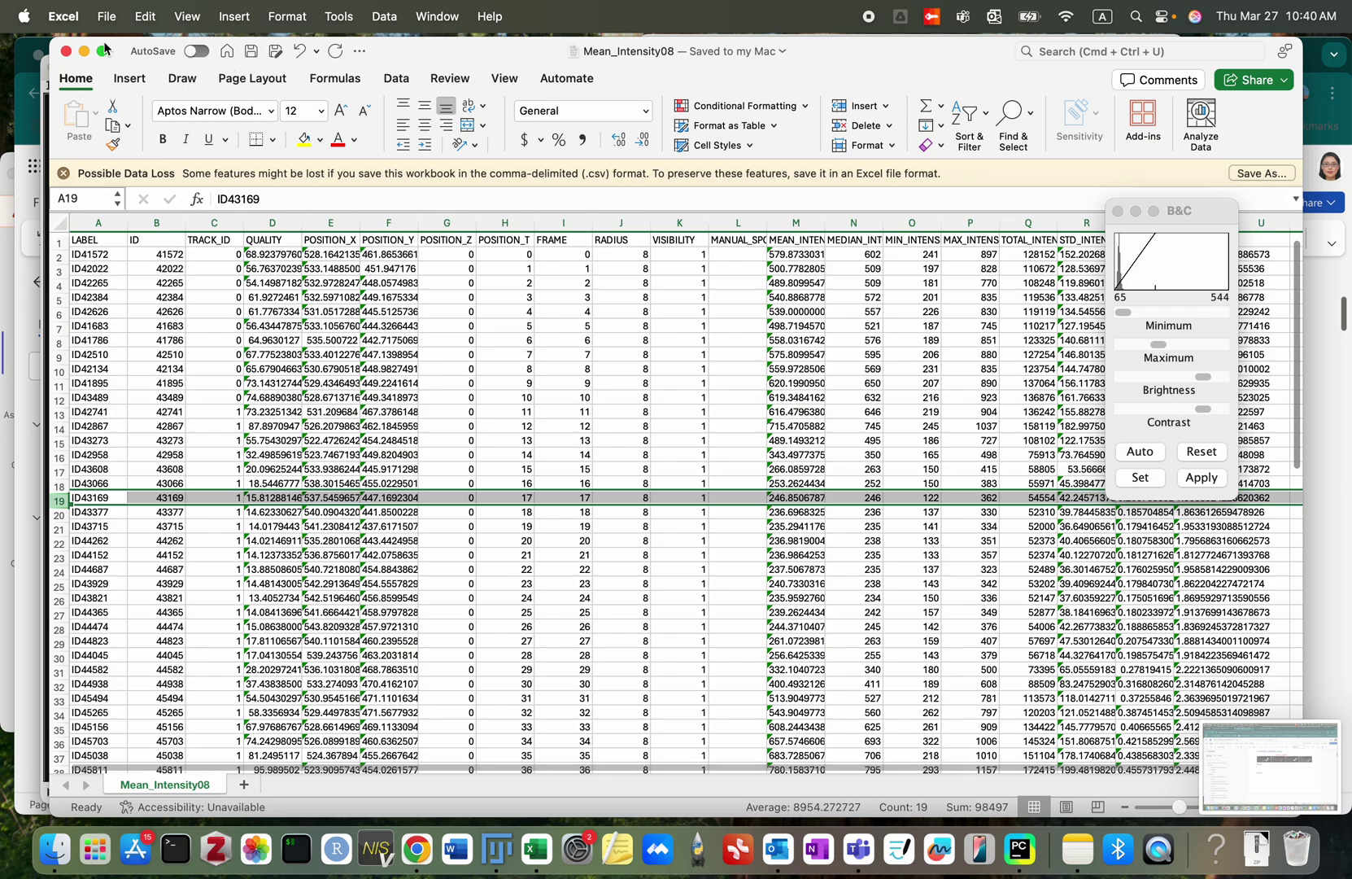
{"action": "left_click", "coordinate": [66, 51]}
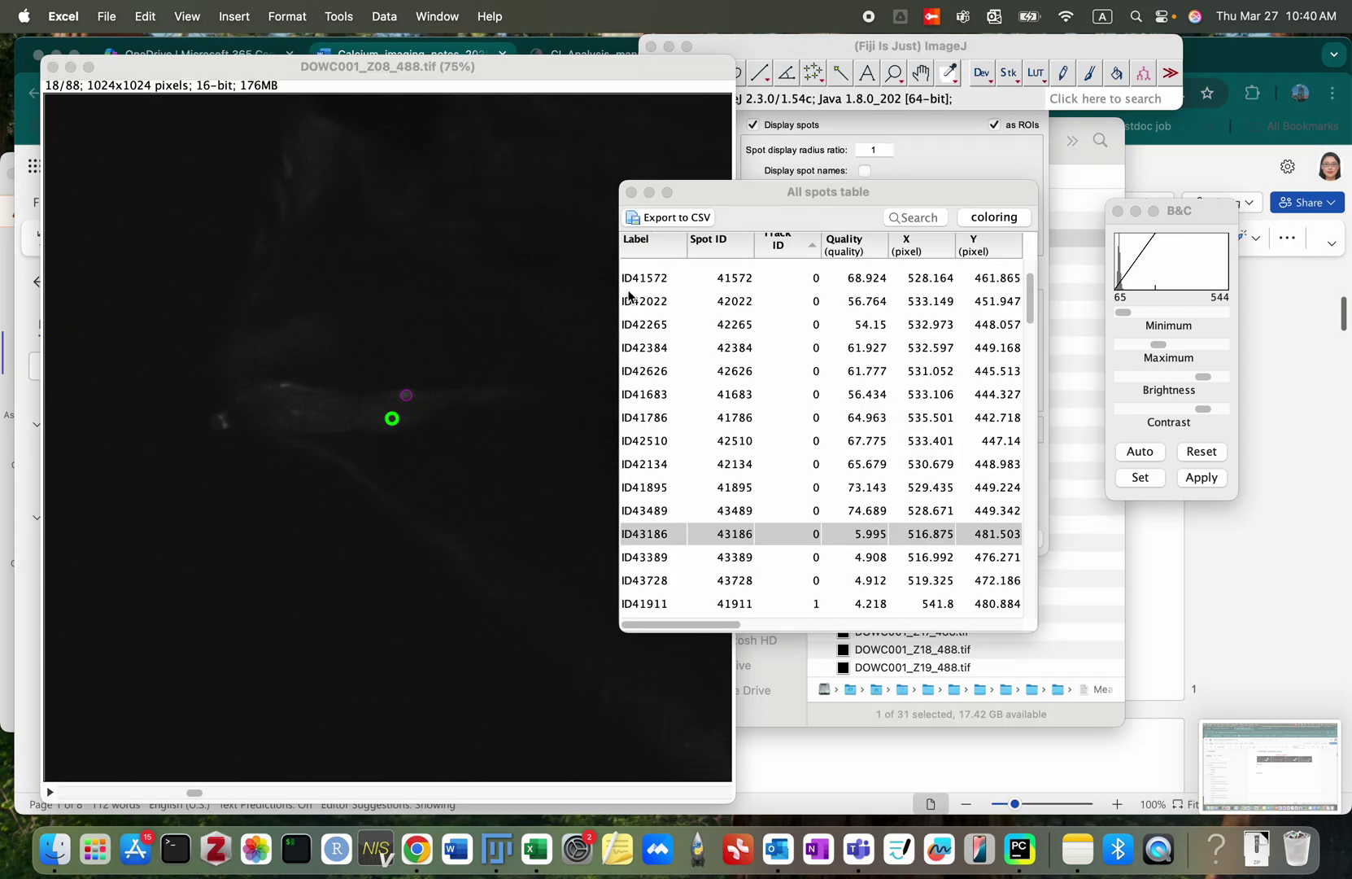
Step: Close the All spots table and the TrackMate window in Fiji
{"action": "left_click", "coordinate": [631, 192]}
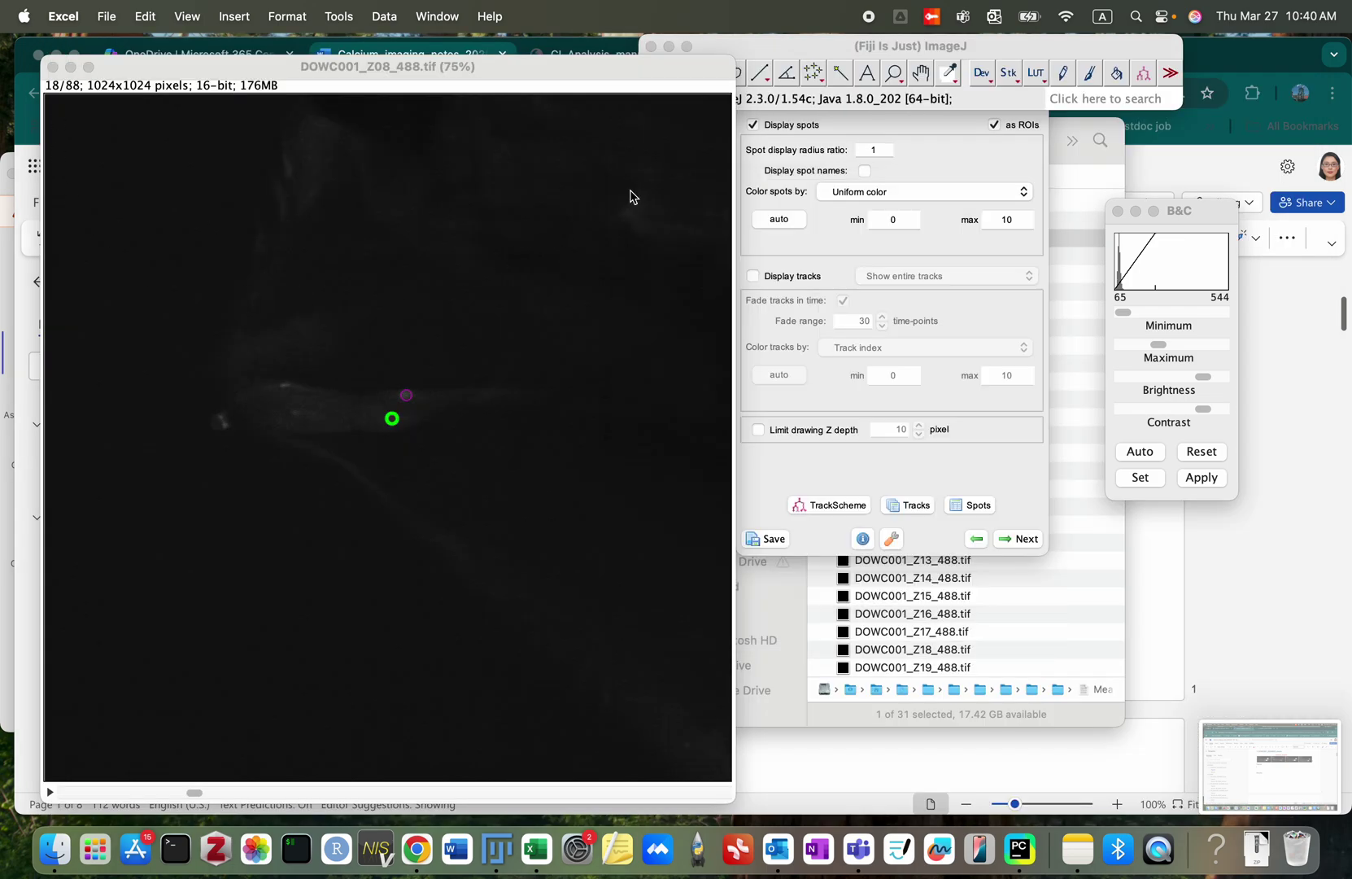
{"action": "left_click", "coordinate": [805, 129]}
{"action": "left_click", "coordinate": [749, 66]}
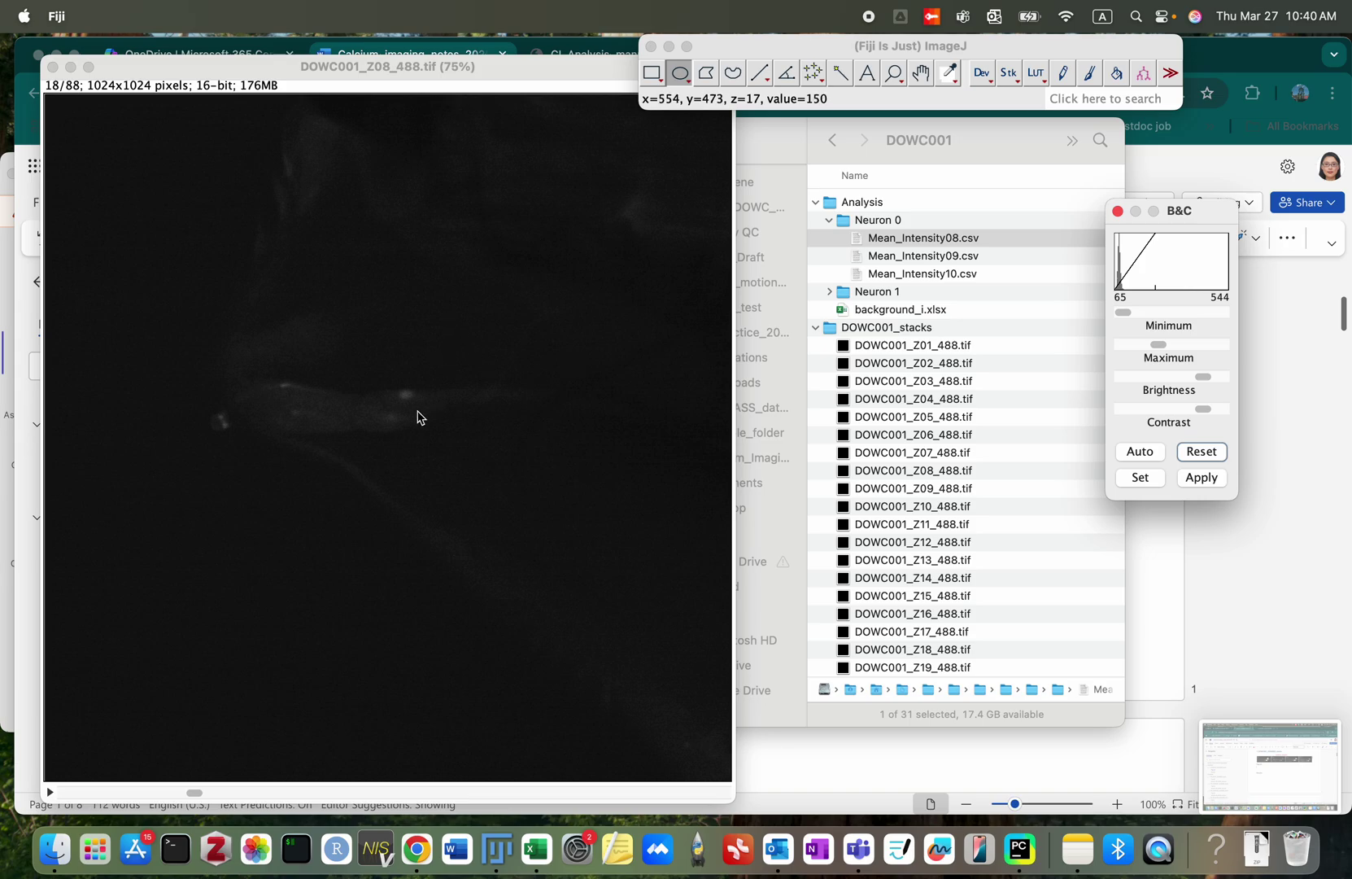
Step: On slice 10, draw a 16 × 16 pixel circular selection in the dark background above the upper neuron
{"action": "scroll", "coordinate": [420, 416], "scroll_direction": "up", "scroll_amount": 10}
{"action": "scroll", "coordinate": [420, 416], "scroll_direction": "down", "scroll_amount": 2}
{"action": "left_click", "coordinate": [398, 405]}
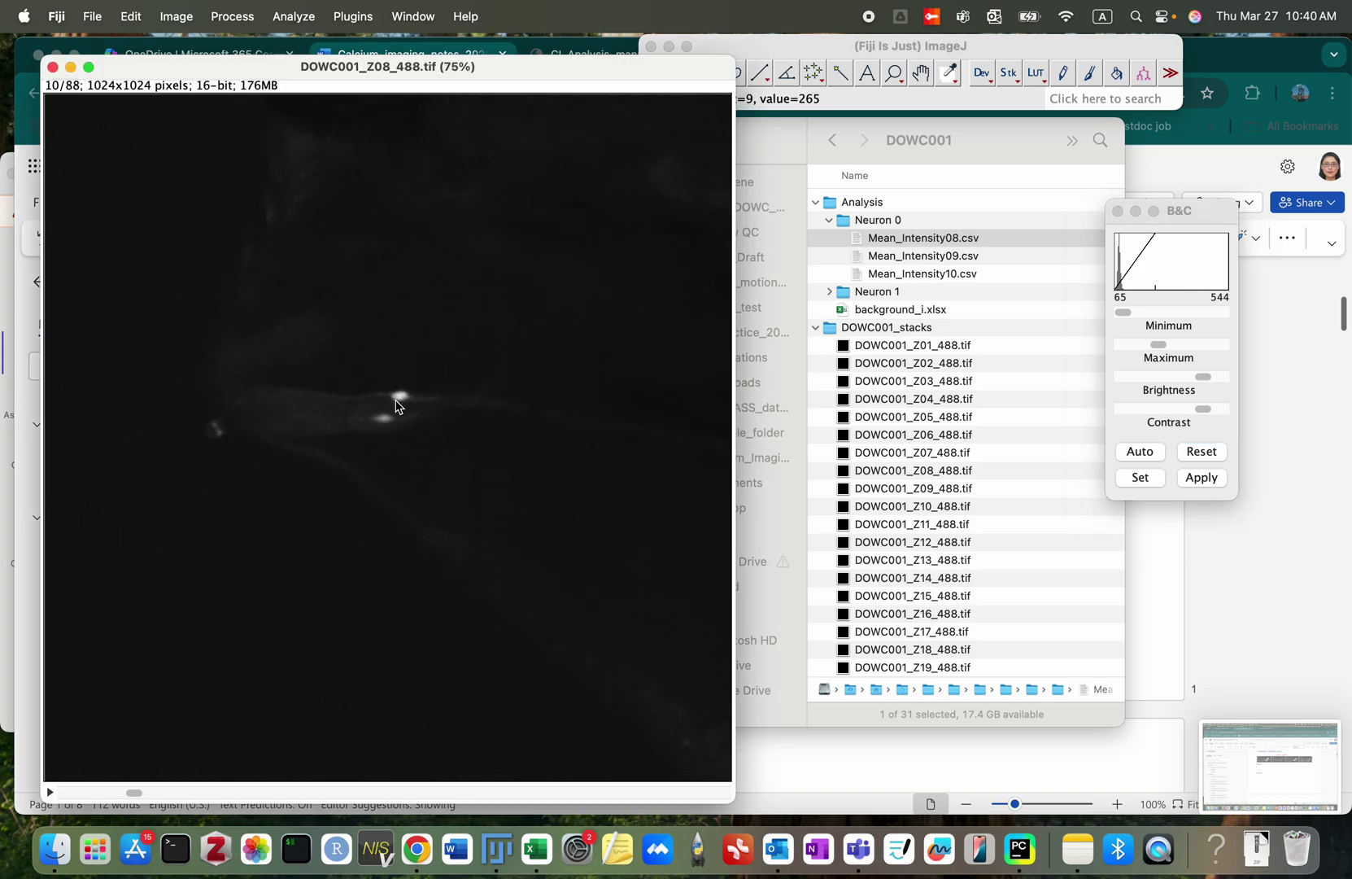
{"action": "key", "text": "plus"}
{"action": "key", "text": "plus"}
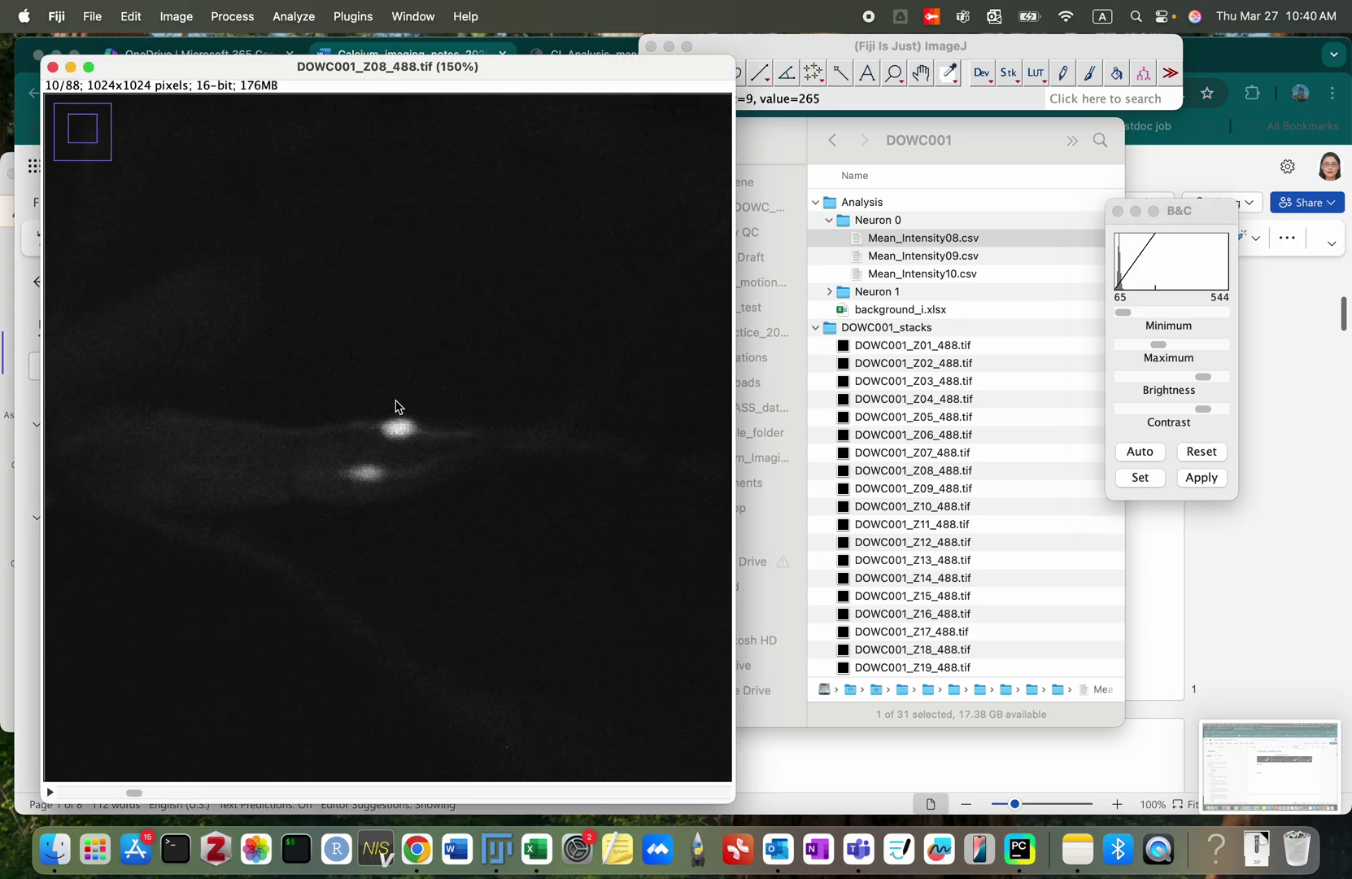
{"action": "left_click", "coordinate": [741, 81]}
{"action": "left_click", "coordinate": [680, 73]}
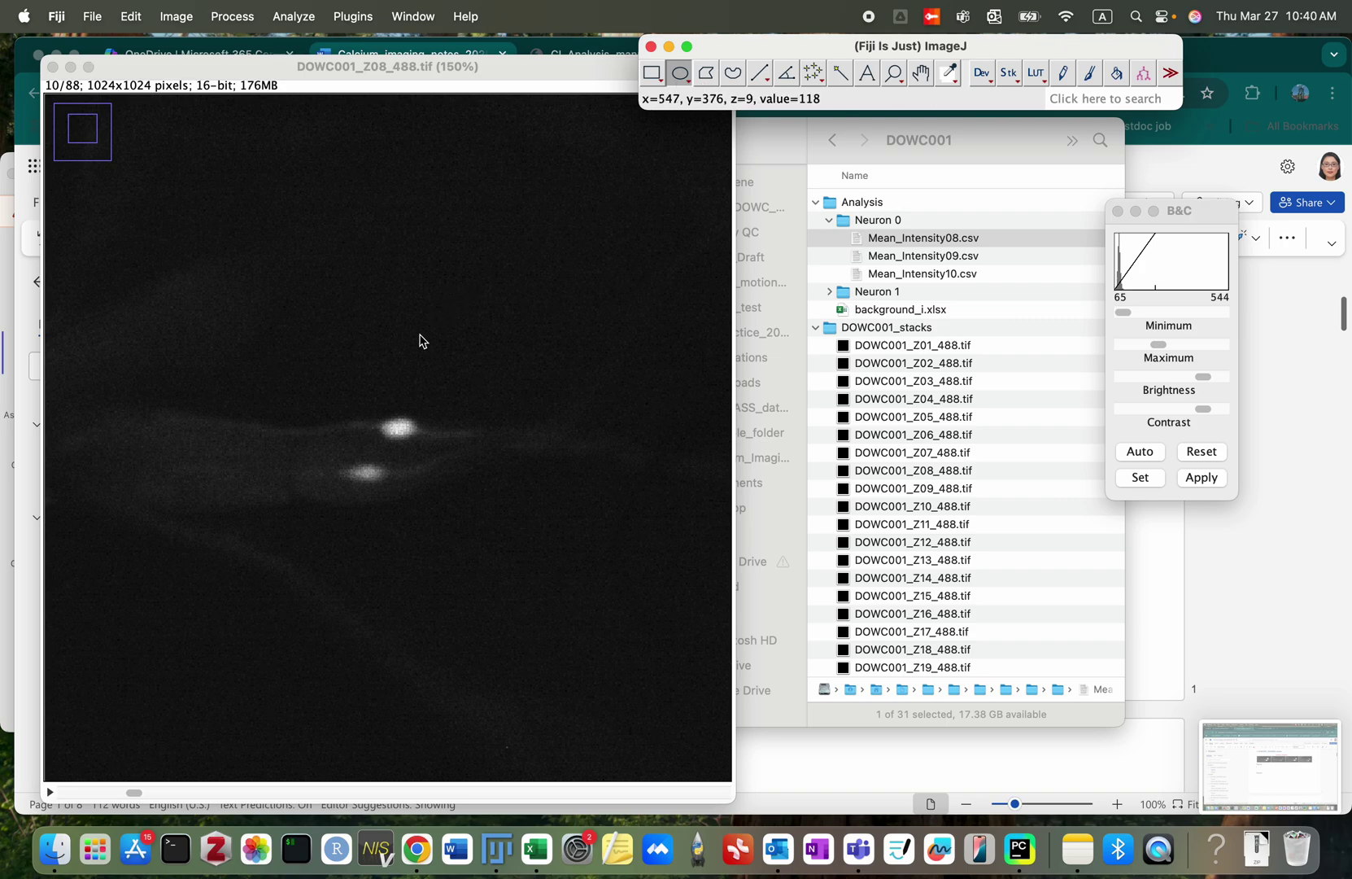
{"action": "left_click_drag", "start_coordinate": [386, 367], "coordinate": [406, 388]}
{"action": "left_click_drag", "start_coordinate": [413, 394], "coordinate": [404, 389]}
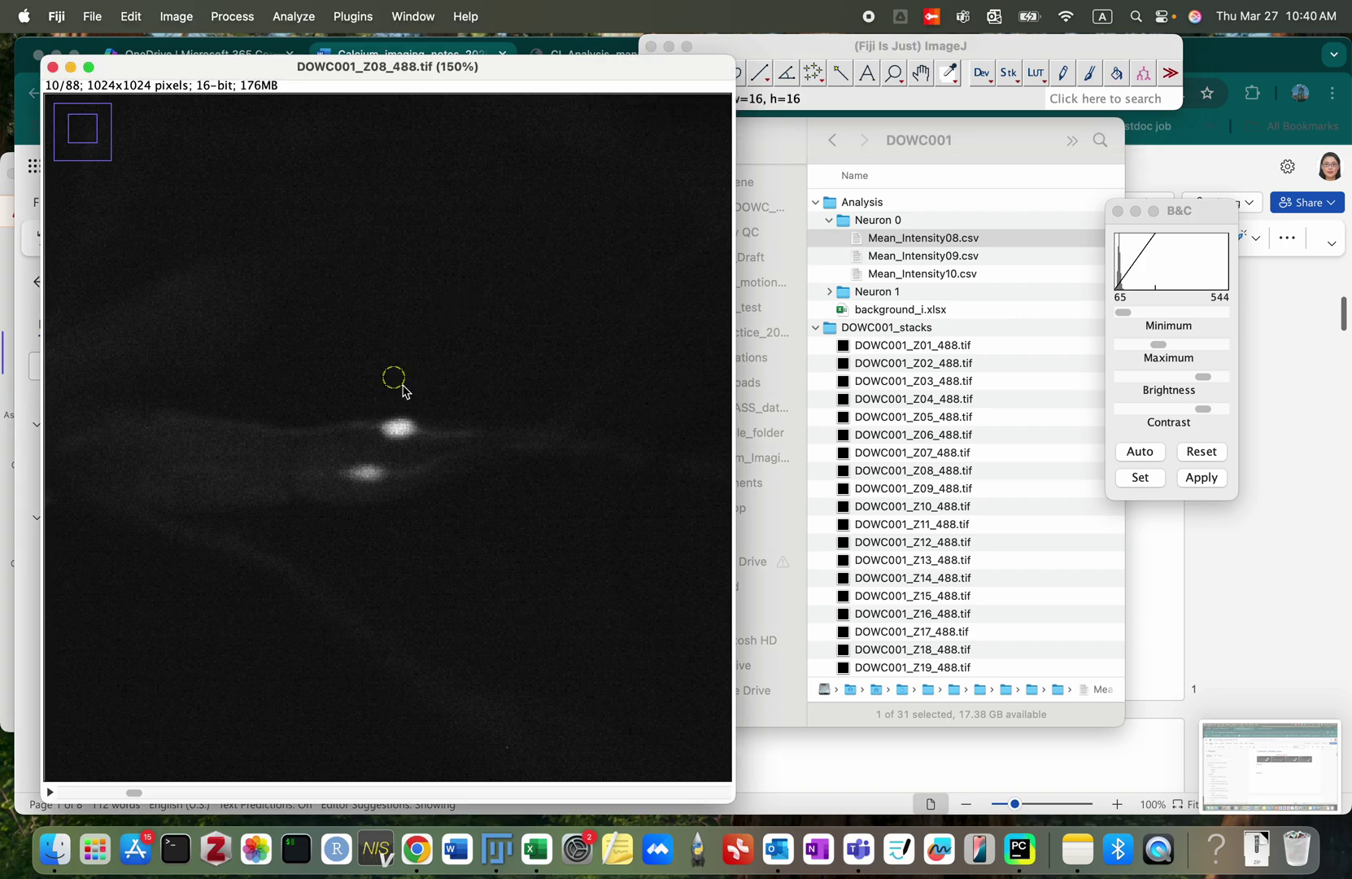
Step: Nudge the circle right and down until it sits closer above the upper neuron on slice 10
{"action": "key", "text": "Right"}
{"action": "key", "text": "Right"}
{"action": "key", "text": "Right"}
{"action": "key", "text": "Right"}
{"action": "key", "text": "Right"}
{"action": "key", "text": "Right"}
{"action": "key", "text": "Right"}
{"action": "key", "text": "Down"}
{"action": "key", "text": "Down"}
{"action": "key", "text": "Down"}
{"action": "key", "text": "Down"}
{"action": "key", "text": "Down"}
{"action": "key", "text": "Down"}
{"action": "key", "text": "Down"}
{"action": "key", "text": "Down"}
{"action": "key", "text": "Down"}
{"action": "key", "text": "Down"}
{"action": "key", "text": "Down"}
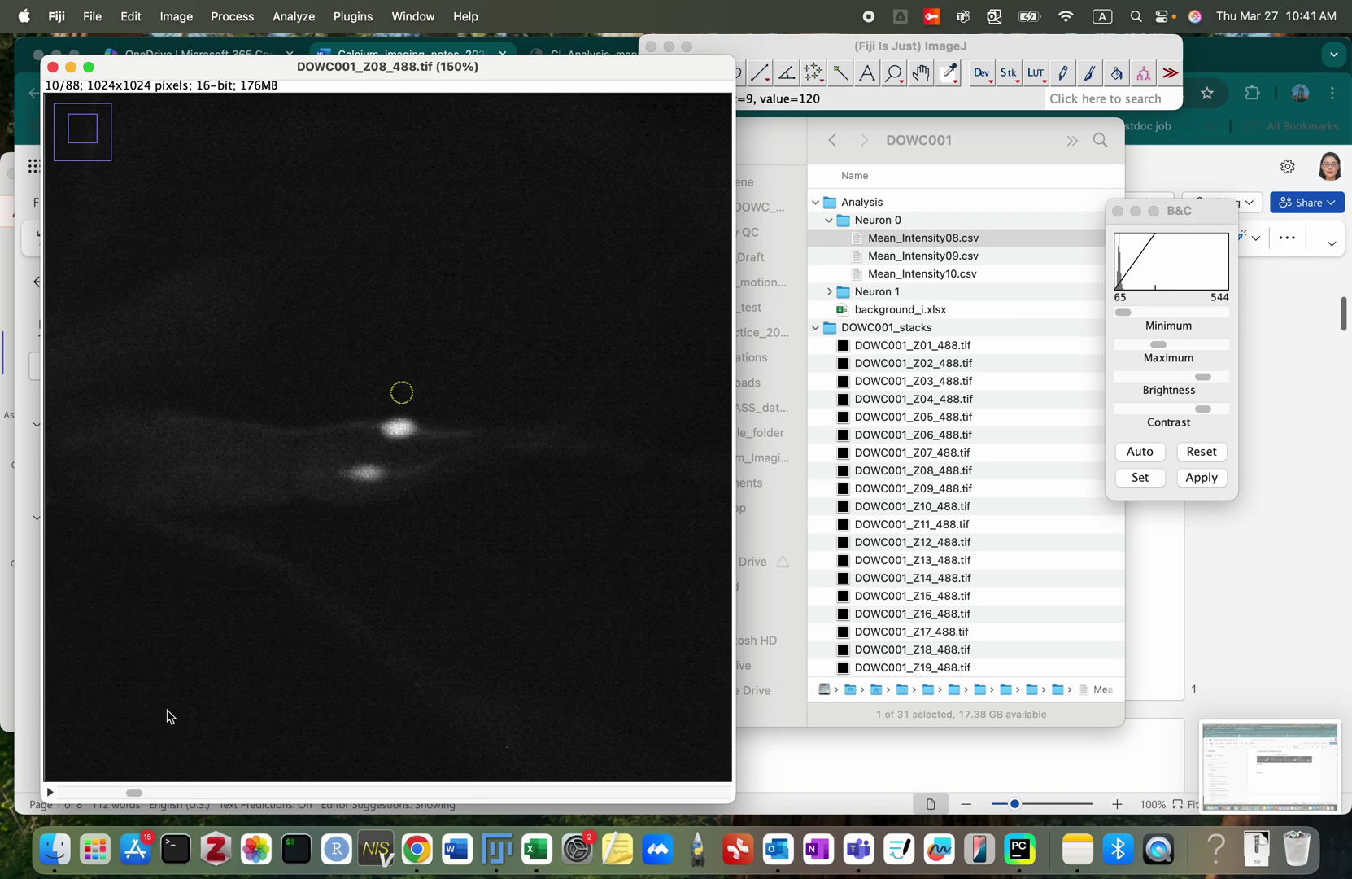
Step: On slice 12, shift the circle to the background just above the upper neuron and measure its intensity
{"action": "left_click_drag", "start_coordinate": [135, 792], "coordinate": [146, 793]}
{"action": "key", "text": "Down"}
{"action": "key", "text": "Down"}
{"action": "key", "text": "Down"}
{"action": "key", "text": "Down"}
{"action": "key", "text": "Down"}
{"action": "key", "text": "Down"}
{"action": "key", "text": "Down"}
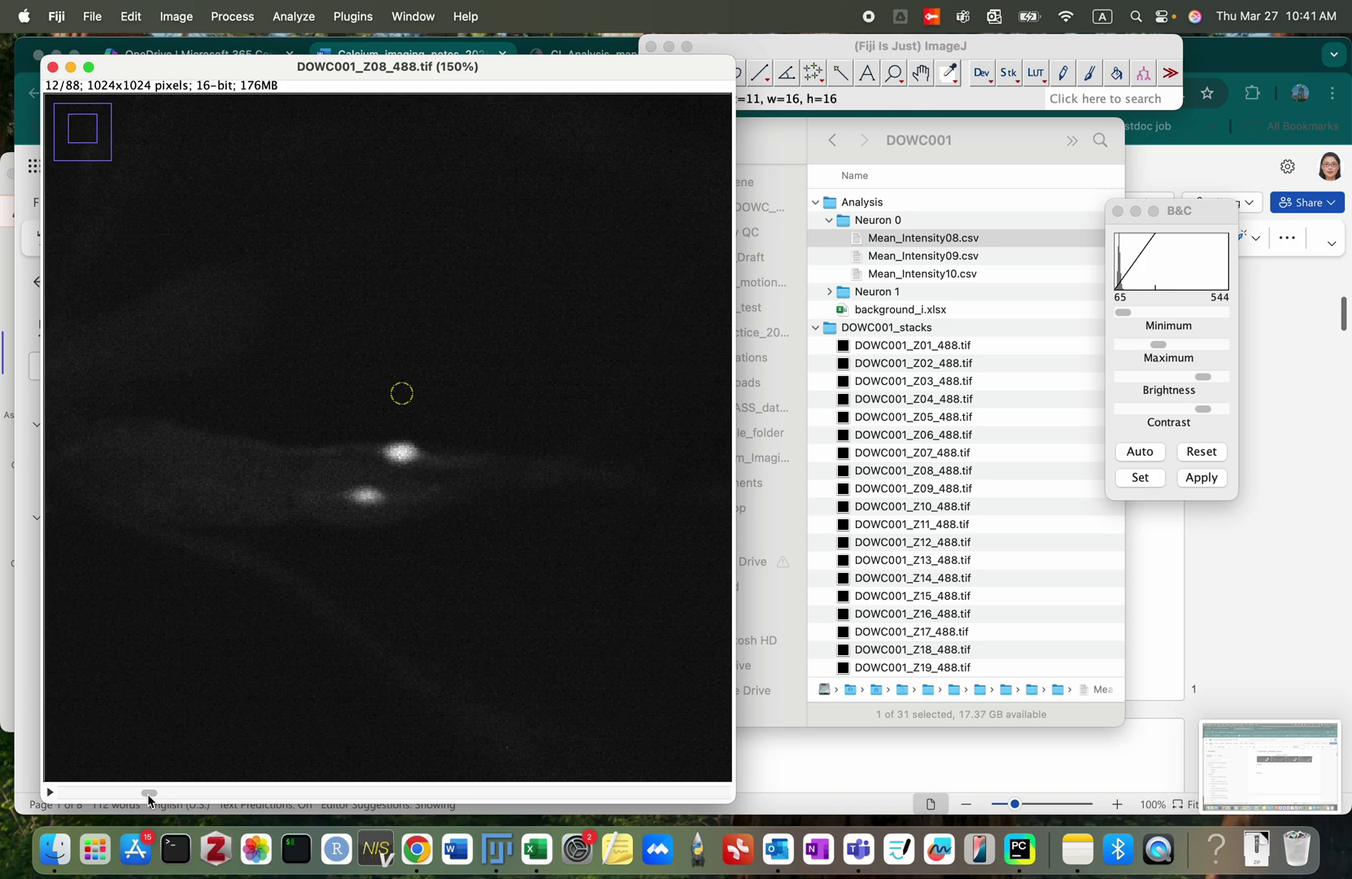
{"action": "key", "text": "Right"}
{"action": "key", "text": "Right"}
{"action": "key", "text": "Right"}
{"action": "key", "text": "m"}
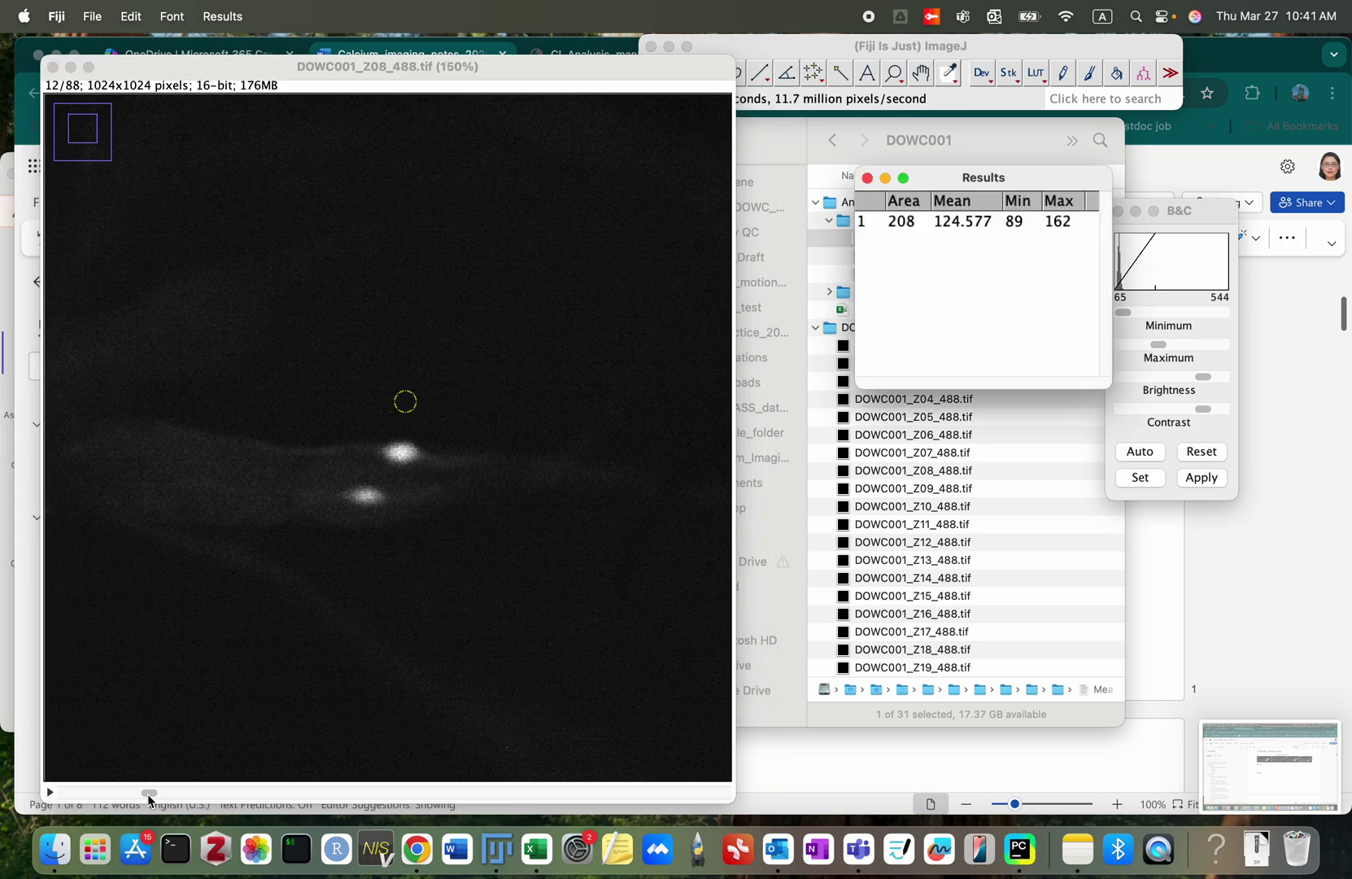
Step: On slice 24, move the circle up and right above the upper neuron and take a second background measurement
{"action": "left_click_drag", "start_coordinate": [145, 790], "coordinate": [240, 806]}
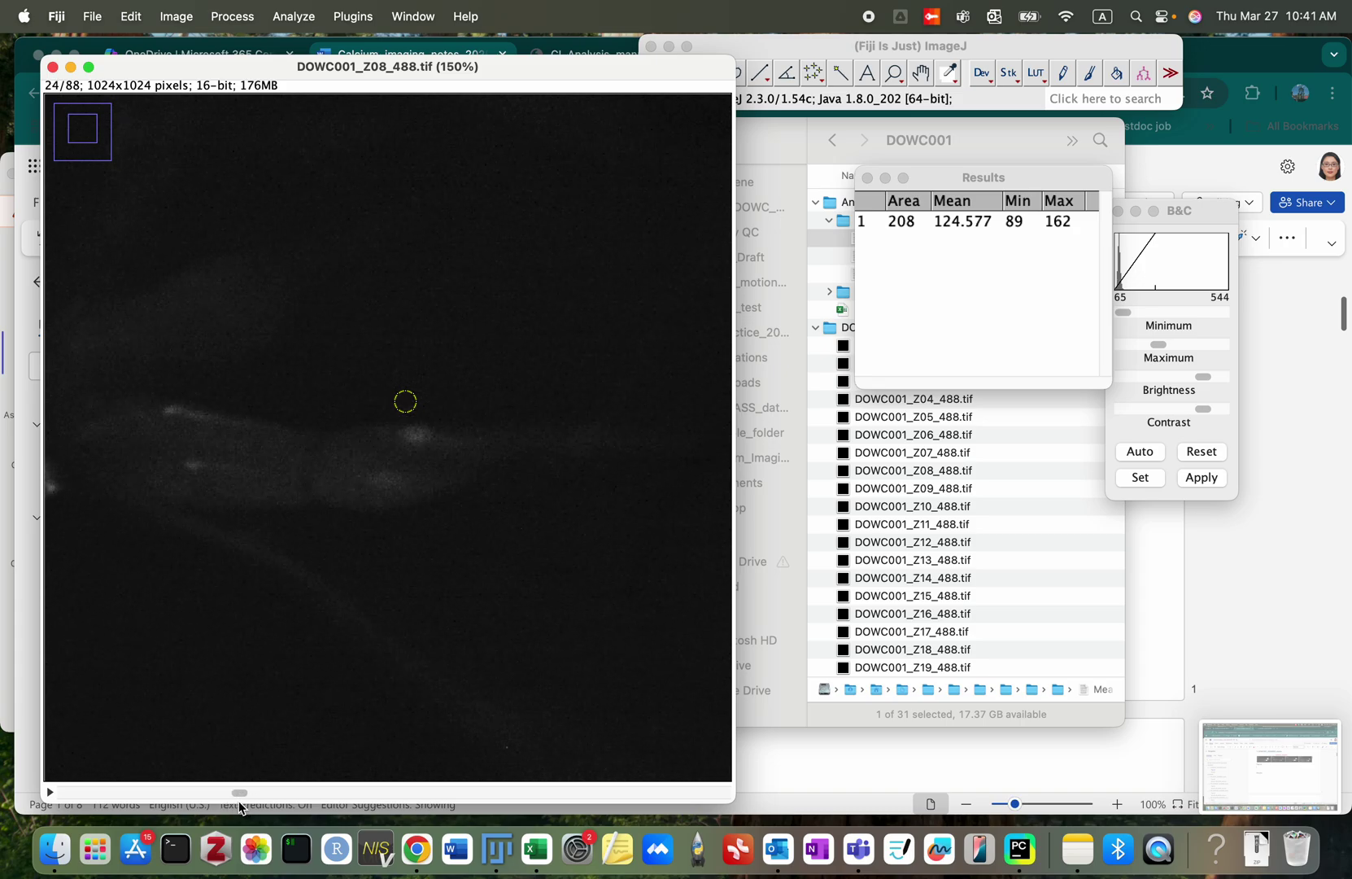
{"action": "key", "text": "Up"}
{"action": "key", "text": "Up"}
{"action": "key", "text": "Up"}
{"action": "key", "text": "Up"}
{"action": "key", "text": "Up"}
{"action": "key", "text": "Right"}
{"action": "key", "text": "Right"}
{"action": "key", "text": "Right"}
{"action": "key", "text": "Right"}
{"action": "key", "text": "Right"}
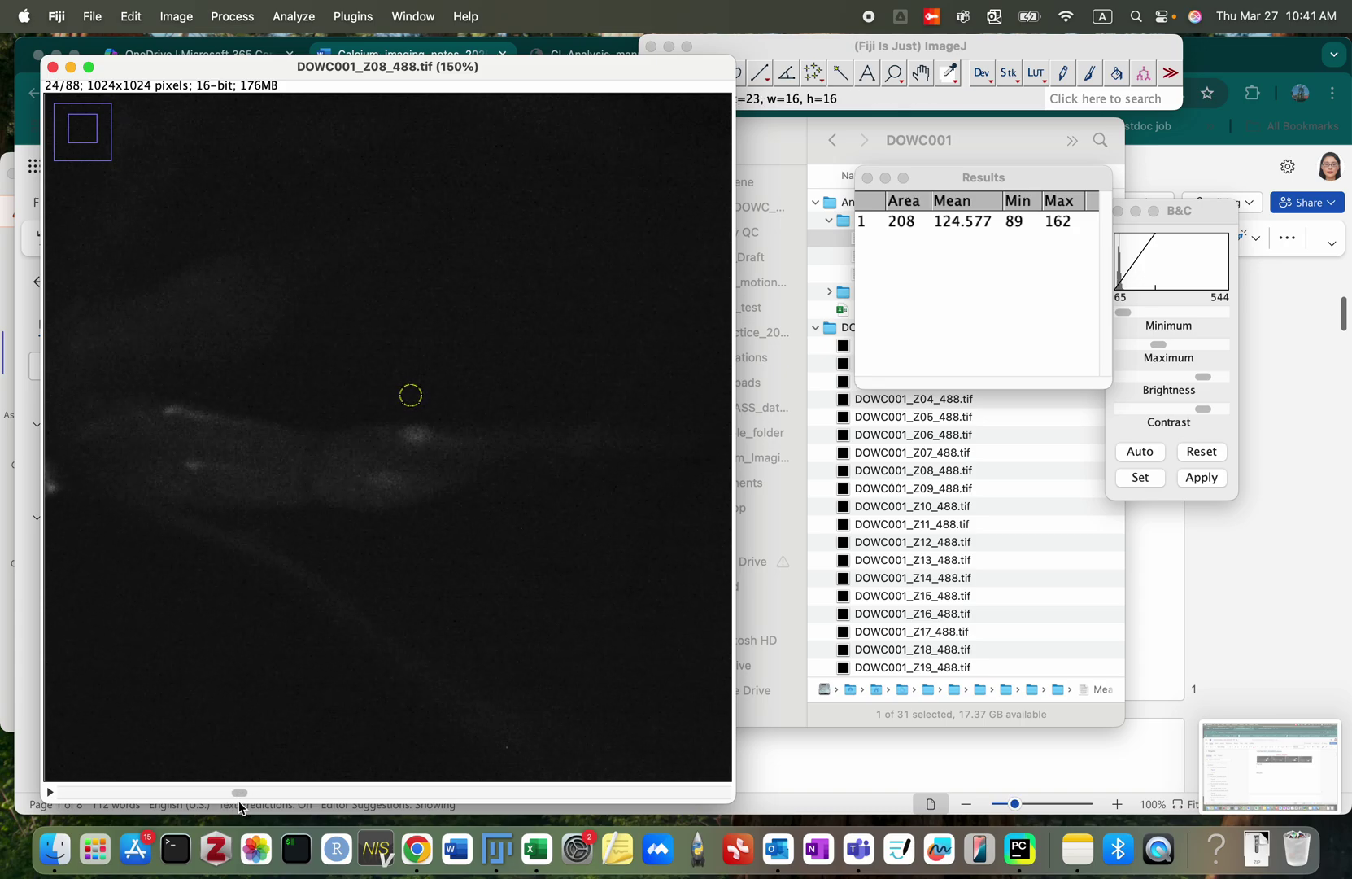
{"action": "key", "text": "Right"}
{"action": "key", "text": "Right"}
{"action": "key", "text": "m"}
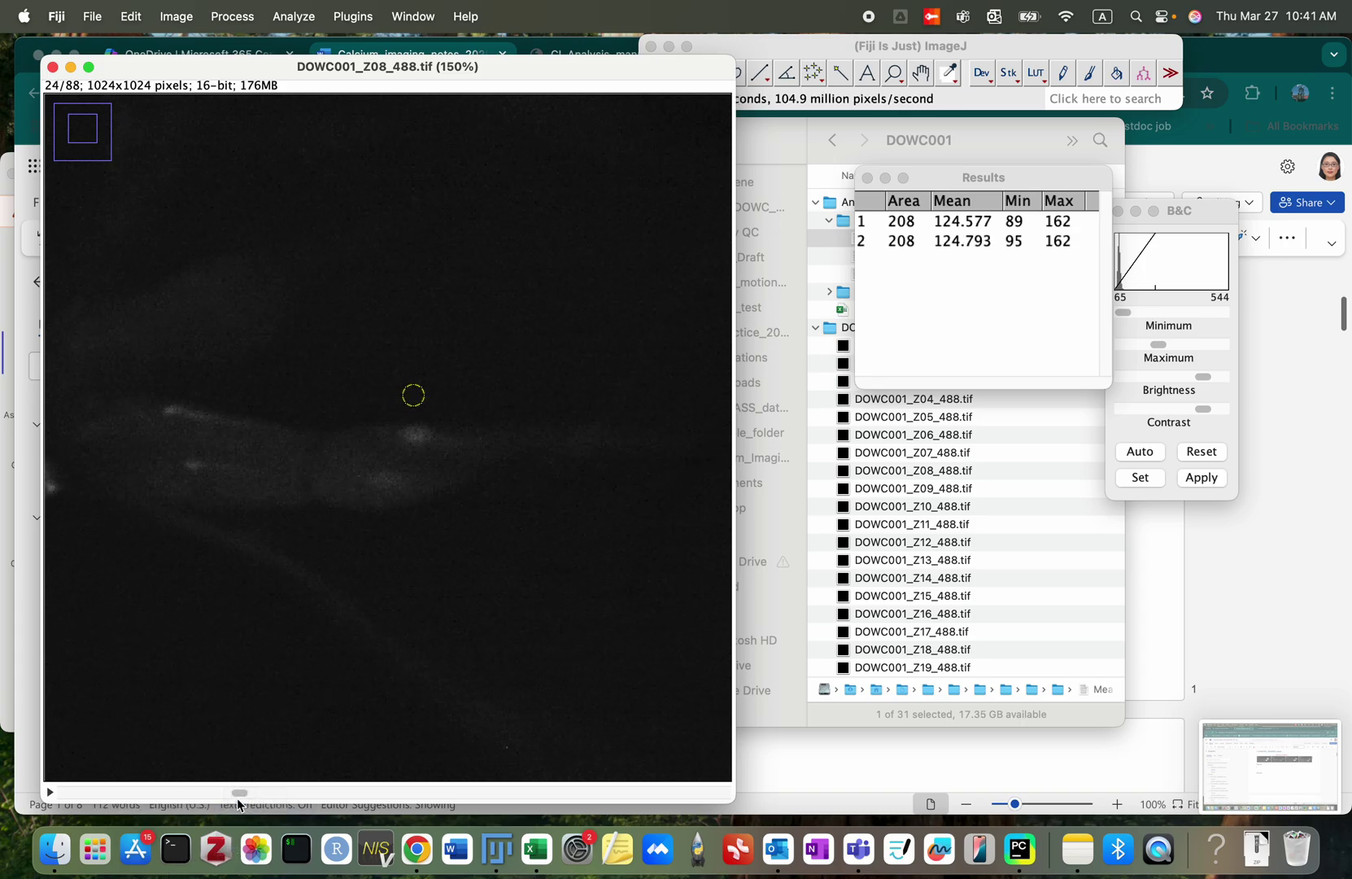
Step: Move the circle left above the upper neuron on slice 36, then measure the background there and on slice 60
{"action": "left_click_drag", "start_coordinate": [243, 797], "coordinate": [335, 808]}
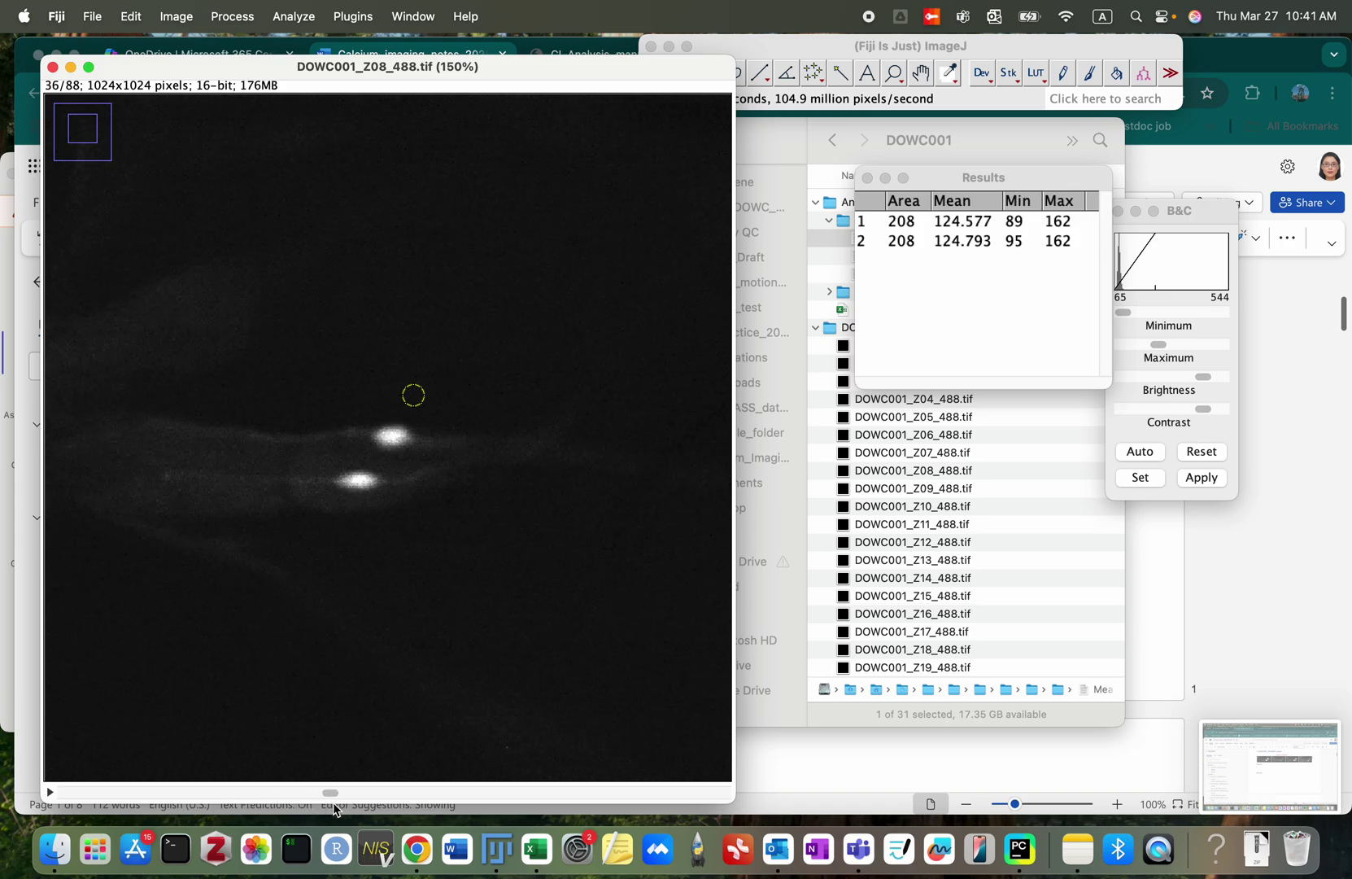
{"action": "key", "text": "Left"}
{"action": "key", "text": "Left"}
{"action": "key", "text": "Left"}
{"action": "key", "text": "Left"}
{"action": "key", "text": "Left"}
{"action": "key", "text": "Left"}
{"action": "key", "text": "Left"}
{"action": "key", "text": "Left"}
{"action": "key", "text": "Left"}
{"action": "key", "text": "Left"}
{"action": "key", "text": "Left"}
{"action": "key", "text": "Left"}
{"action": "key", "text": "Left"}
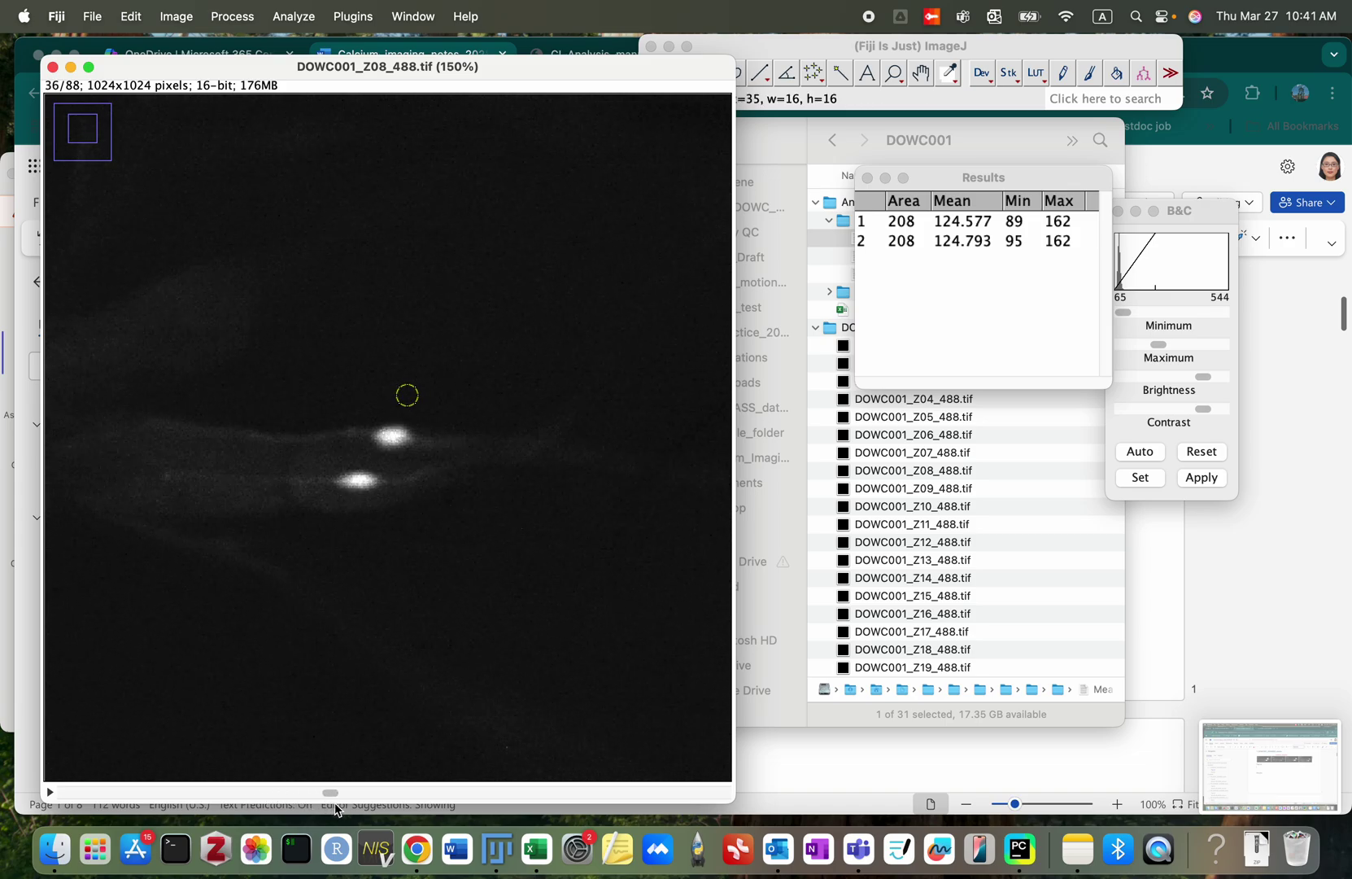
{"action": "key", "text": "m"}
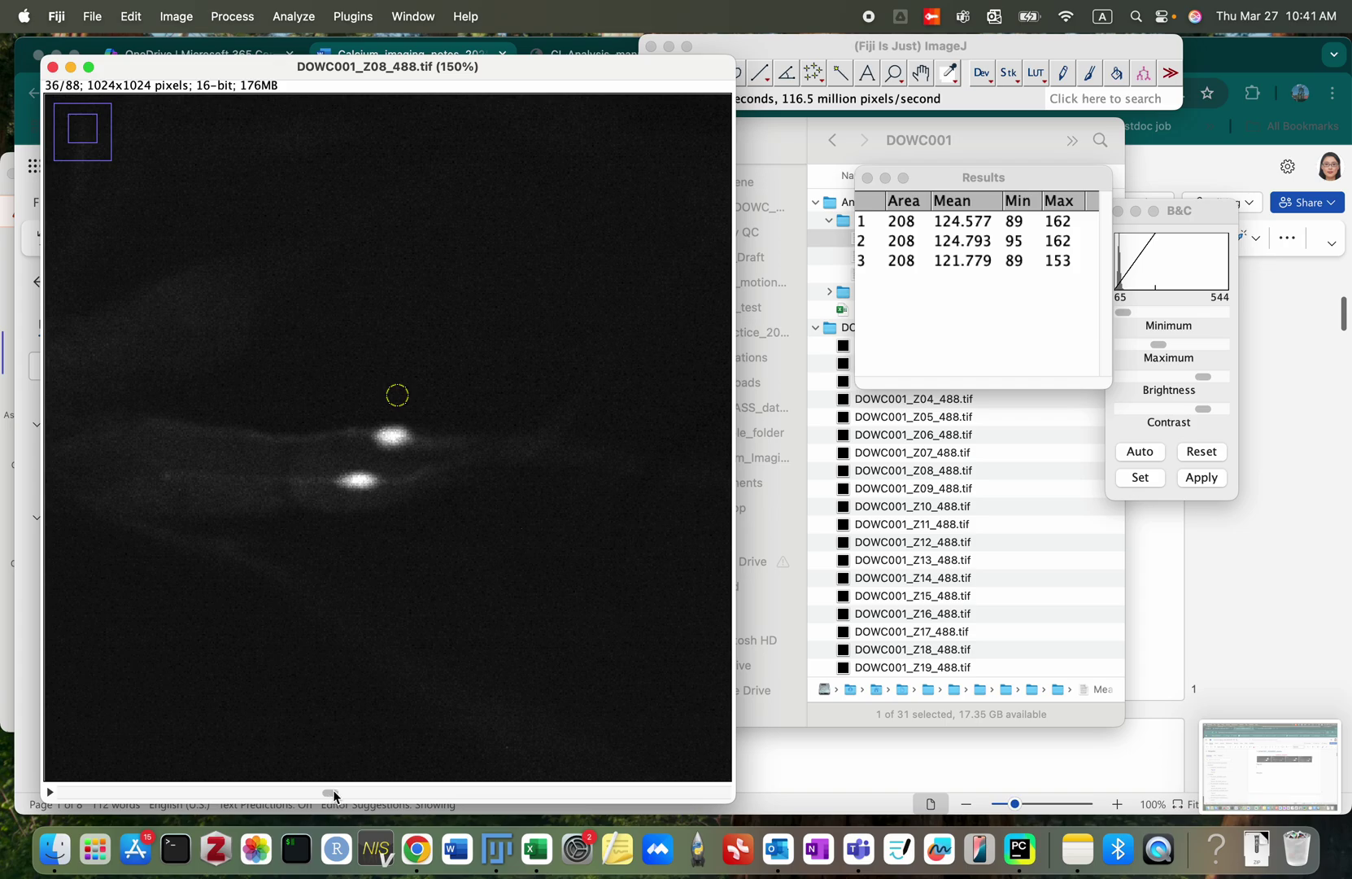
{"action": "left_click_drag", "start_coordinate": [331, 794], "coordinate": [514, 797]}
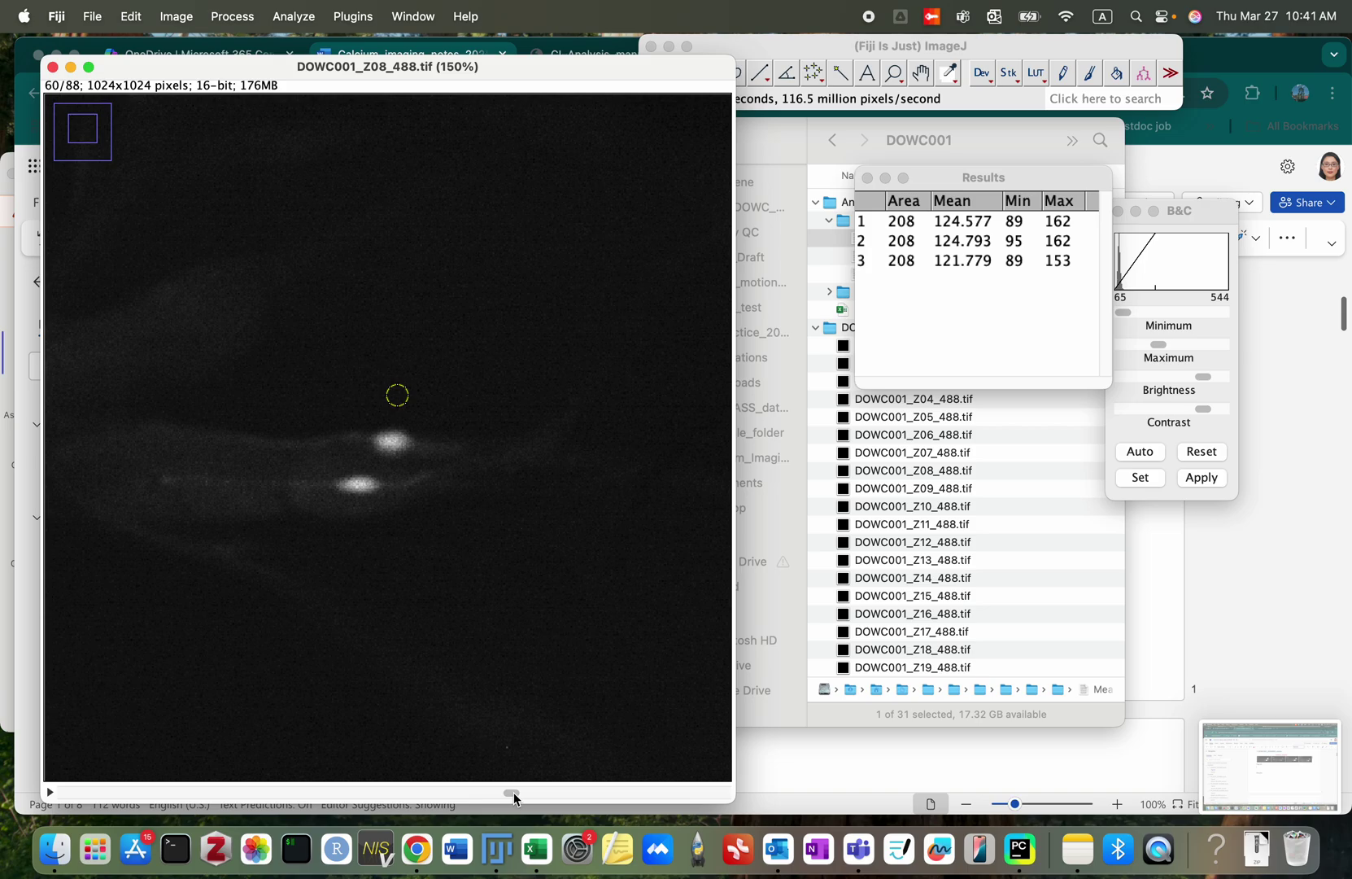
{"action": "key", "text": "m"}
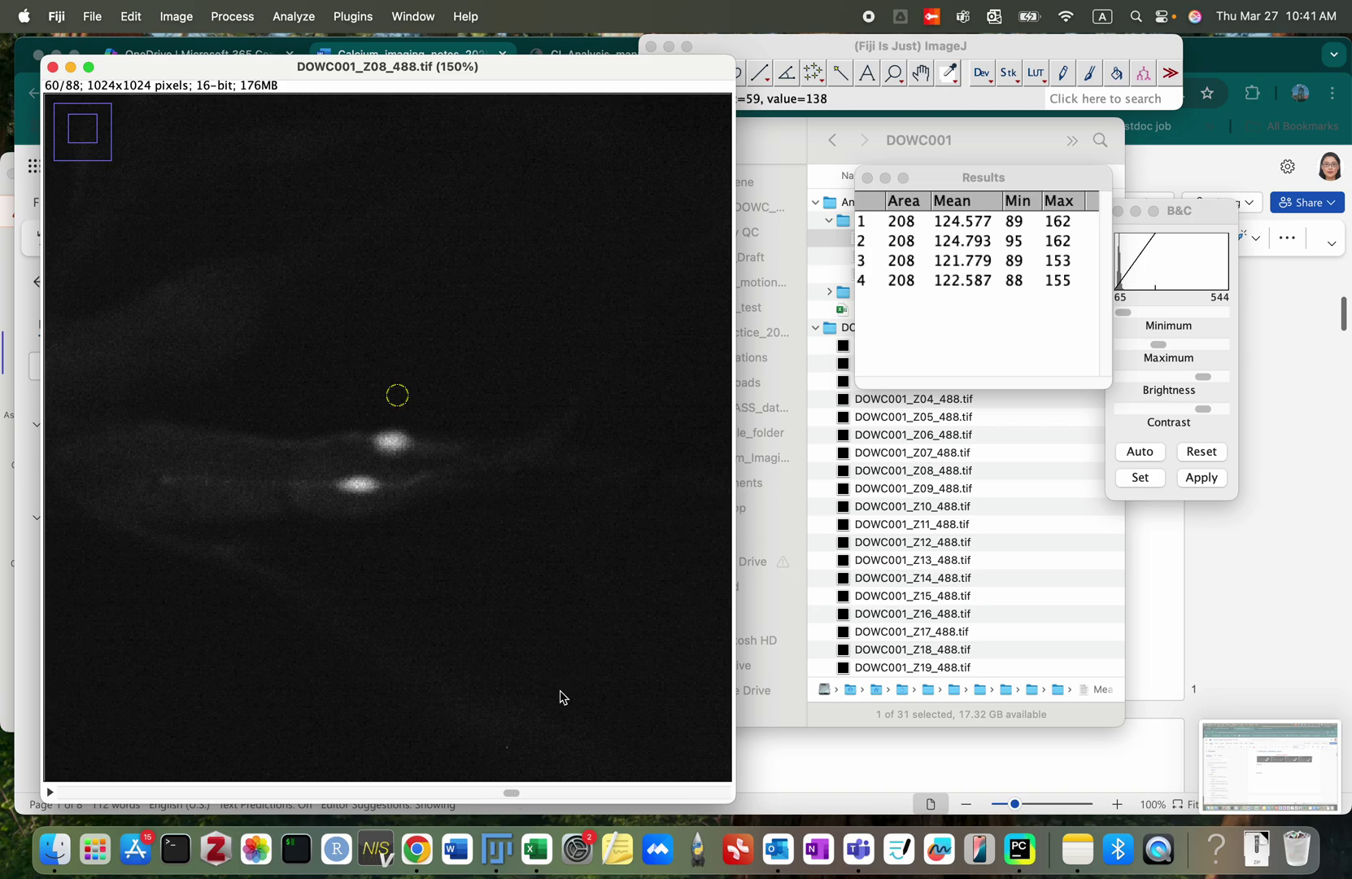
Step: Return to slice 24, realign the circle above the upper neuron and take the fifth background measurement
{"action": "left_click_drag", "start_coordinate": [514, 794], "coordinate": [245, 786]}
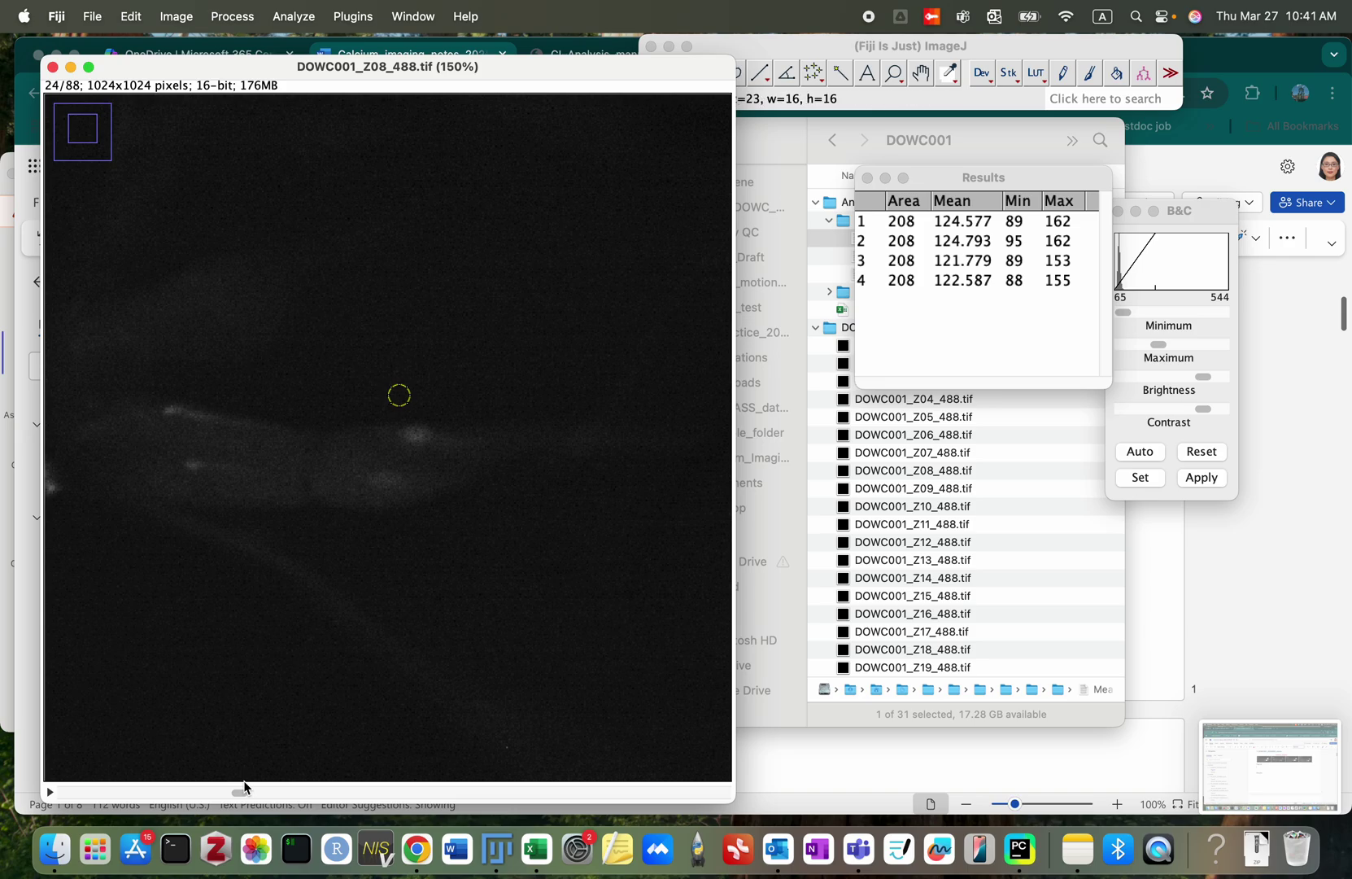
{"action": "key", "text": "Right"}
{"action": "key", "text": "Right"}
{"action": "key", "text": "Right"}
{"action": "key", "text": "Right"}
{"action": "key", "text": "Right"}
{"action": "key", "text": "Right"}
{"action": "key", "text": "Right"}
{"action": "key", "text": "Right"}
{"action": "key", "text": "Right"}
{"action": "key", "text": "Right"}
{"action": "key", "text": "Right"}
{"action": "key", "text": "Right"}
{"action": "key", "text": "Right"}
{"action": "key", "text": "Right"}
{"action": "key", "text": "Right"}
{"action": "key", "text": "m"}
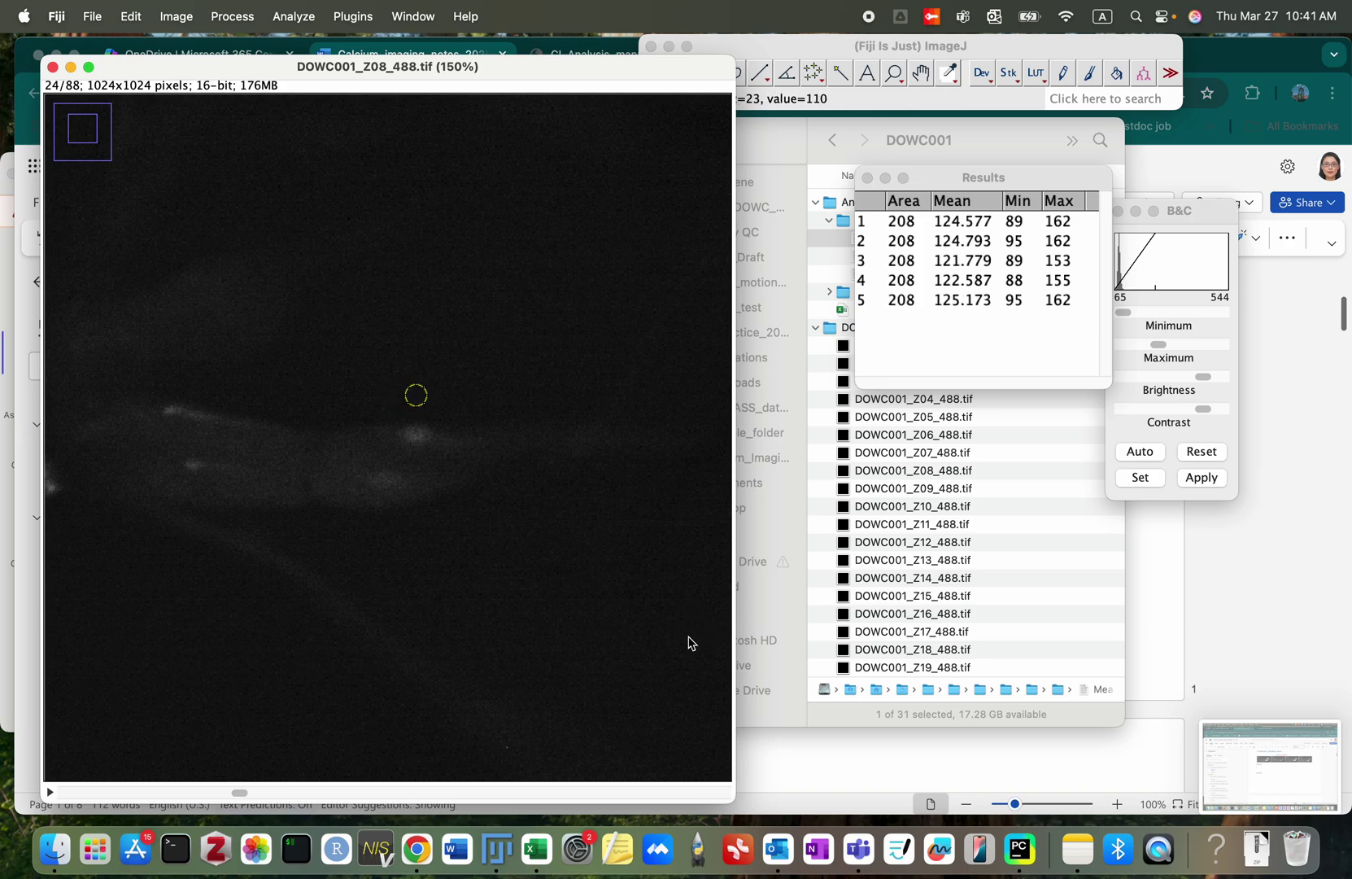
Step: Copy the five measurements from the Results table into Excel's background_i workbook, starting at cell C19
{"action": "left_click_drag", "start_coordinate": [932, 220], "coordinate": [927, 299]}
{"action": "key", "text": "super+c"}
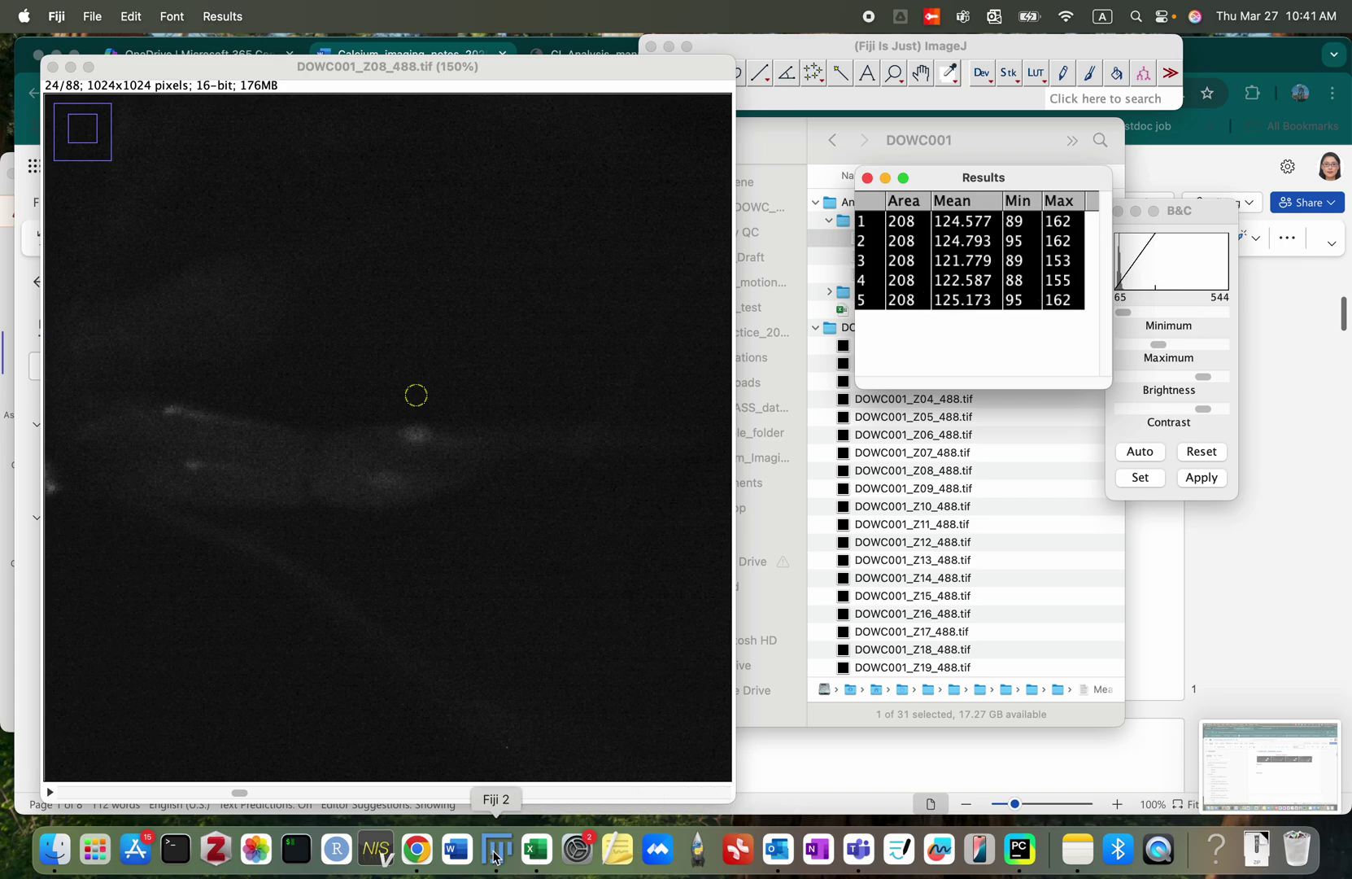
{"action": "right_click", "coordinate": [533, 859]}
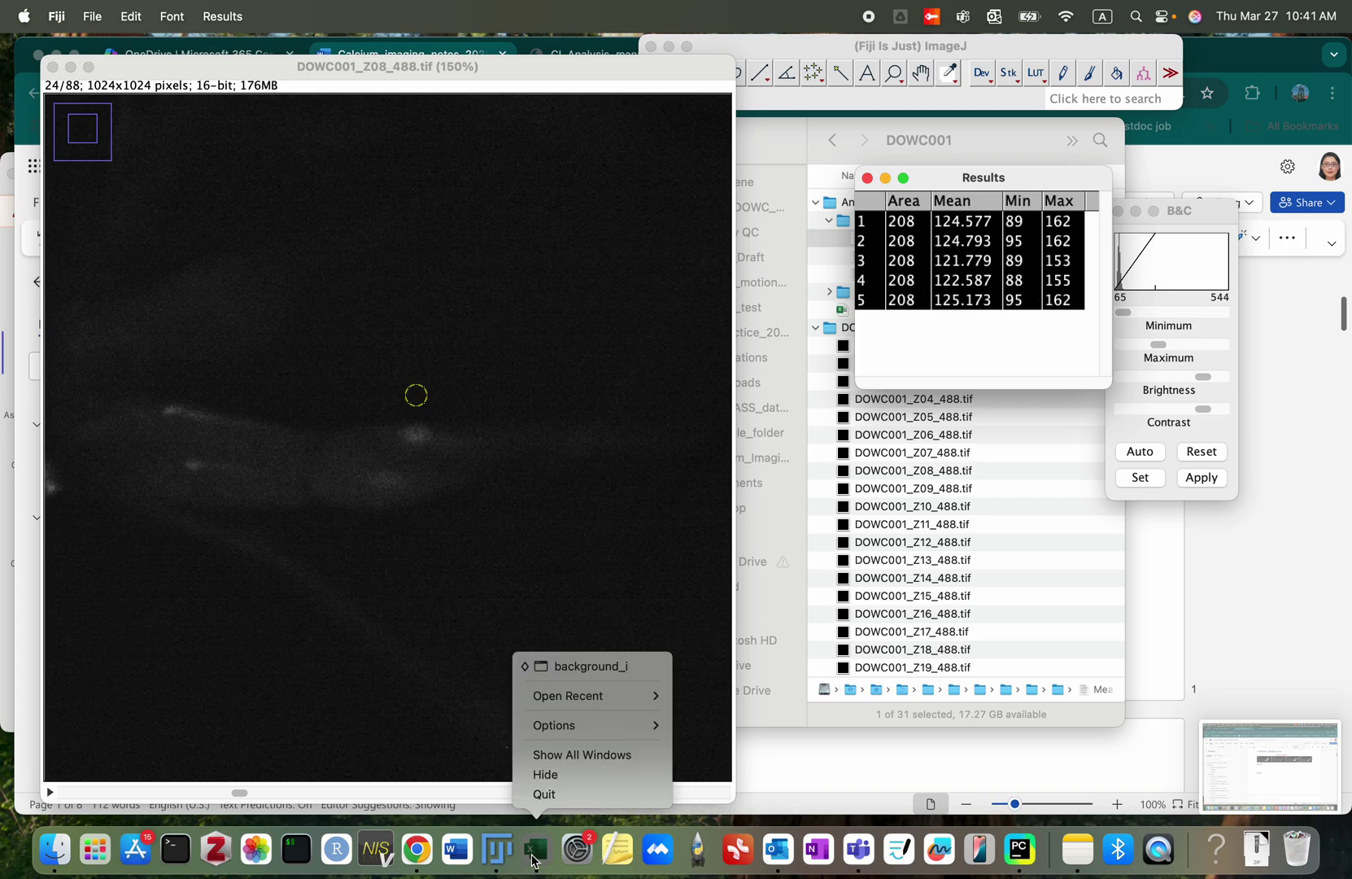
{"action": "left_click", "coordinate": [600, 667]}
{"action": "left_click", "coordinate": [597, 567]}
{"action": "key", "text": "super+v"}
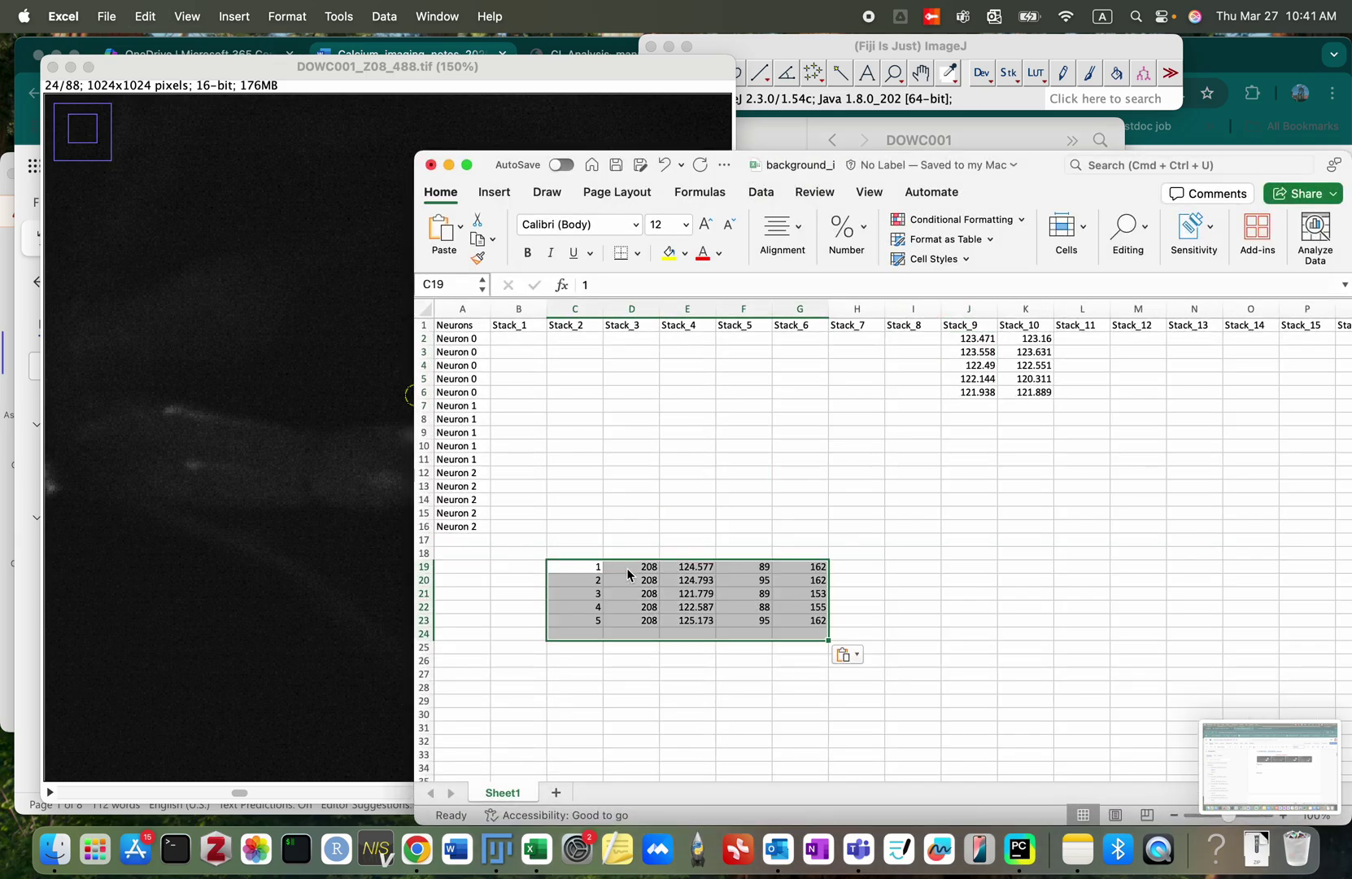
Step: Copy the five mean values into the Neuron 0 rows of the Stack_8 column and save background_i
{"action": "left_click_drag", "start_coordinate": [688, 567], "coordinate": [698, 621]}
{"action": "key", "text": "super+c"}
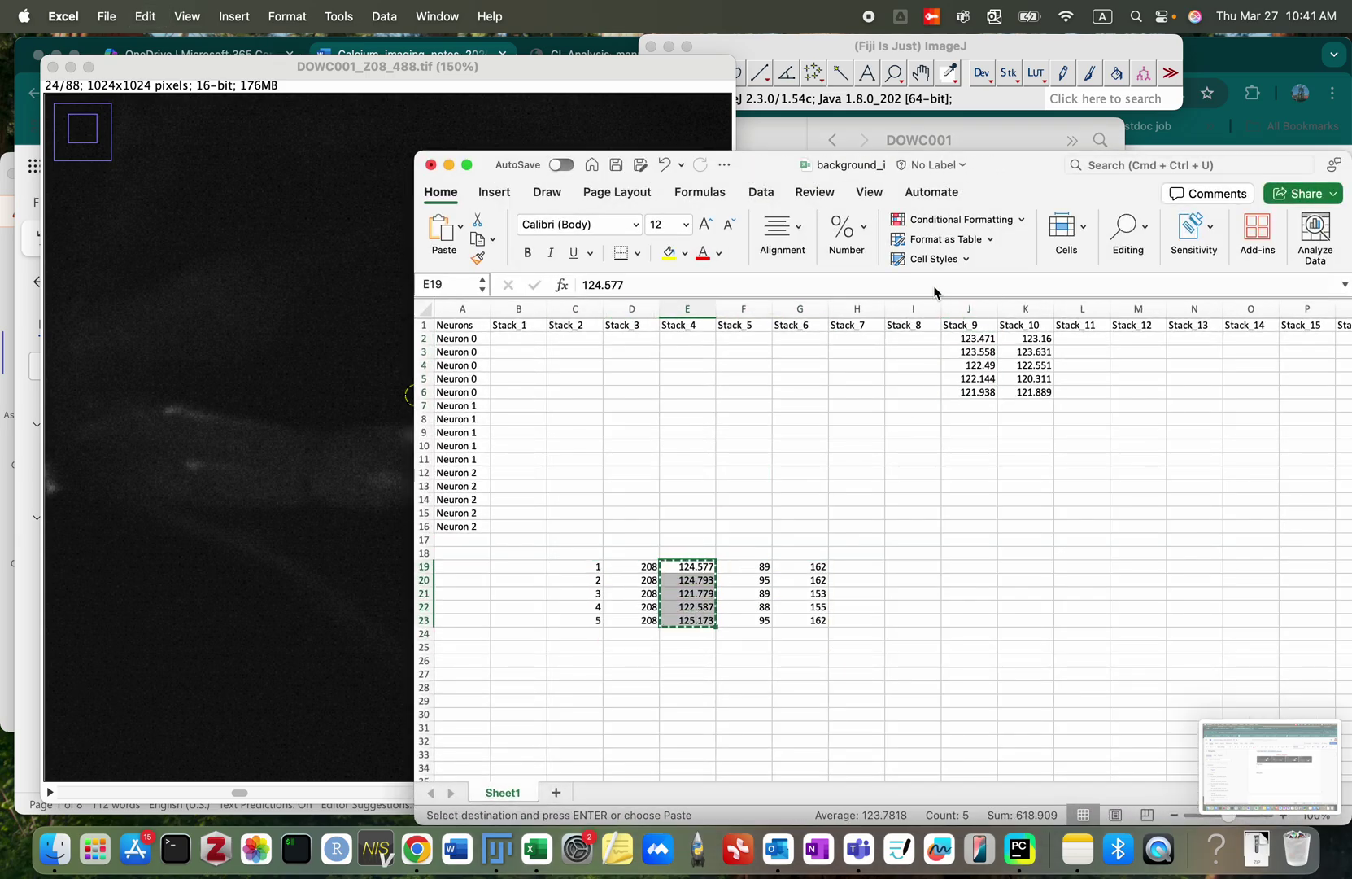
{"action": "left_click", "coordinate": [911, 340]}
{"action": "key", "text": "super+v"}
{"action": "key", "text": "super+s"}
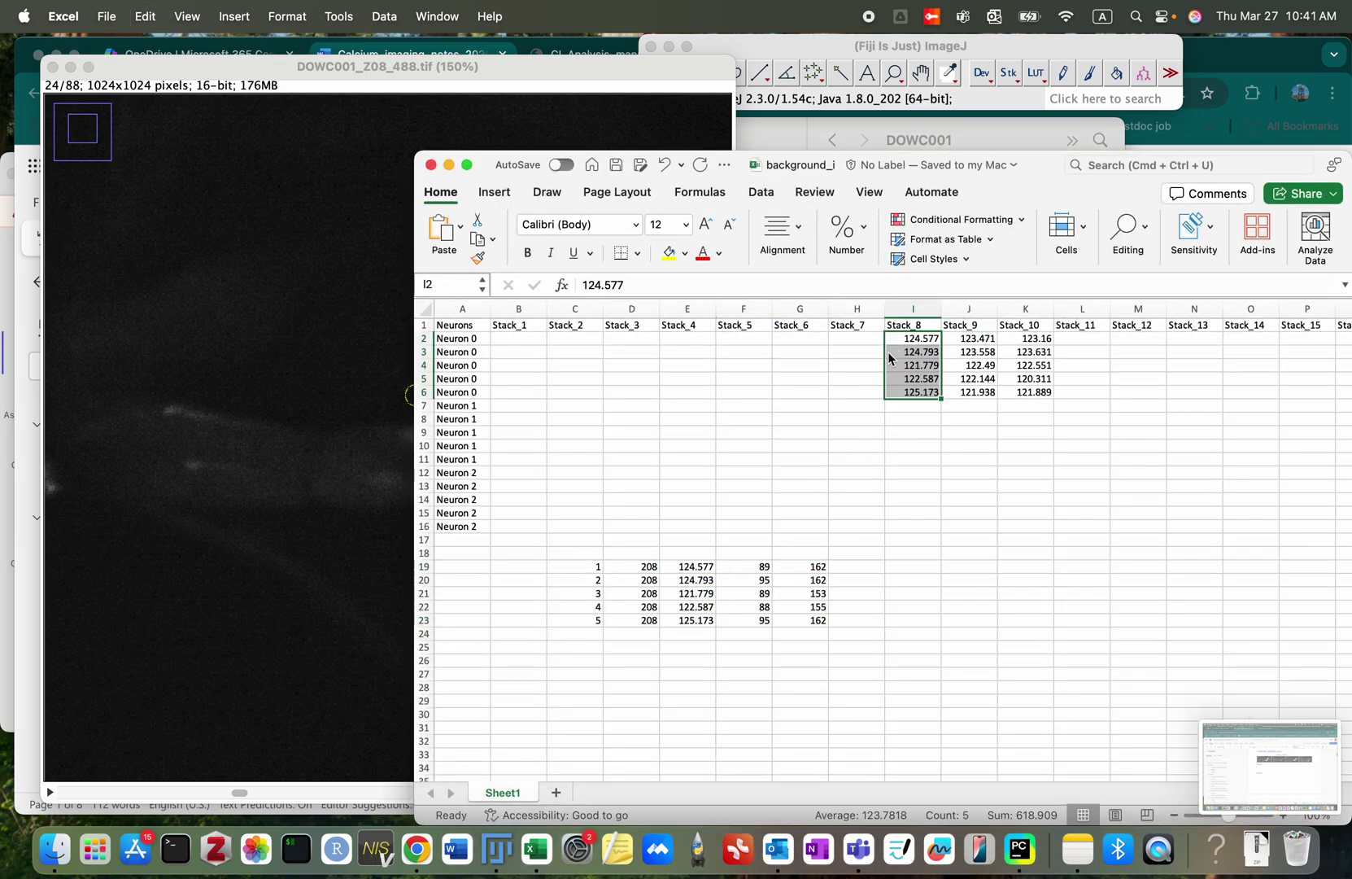
{"action": "left_click", "coordinate": [449, 166]}
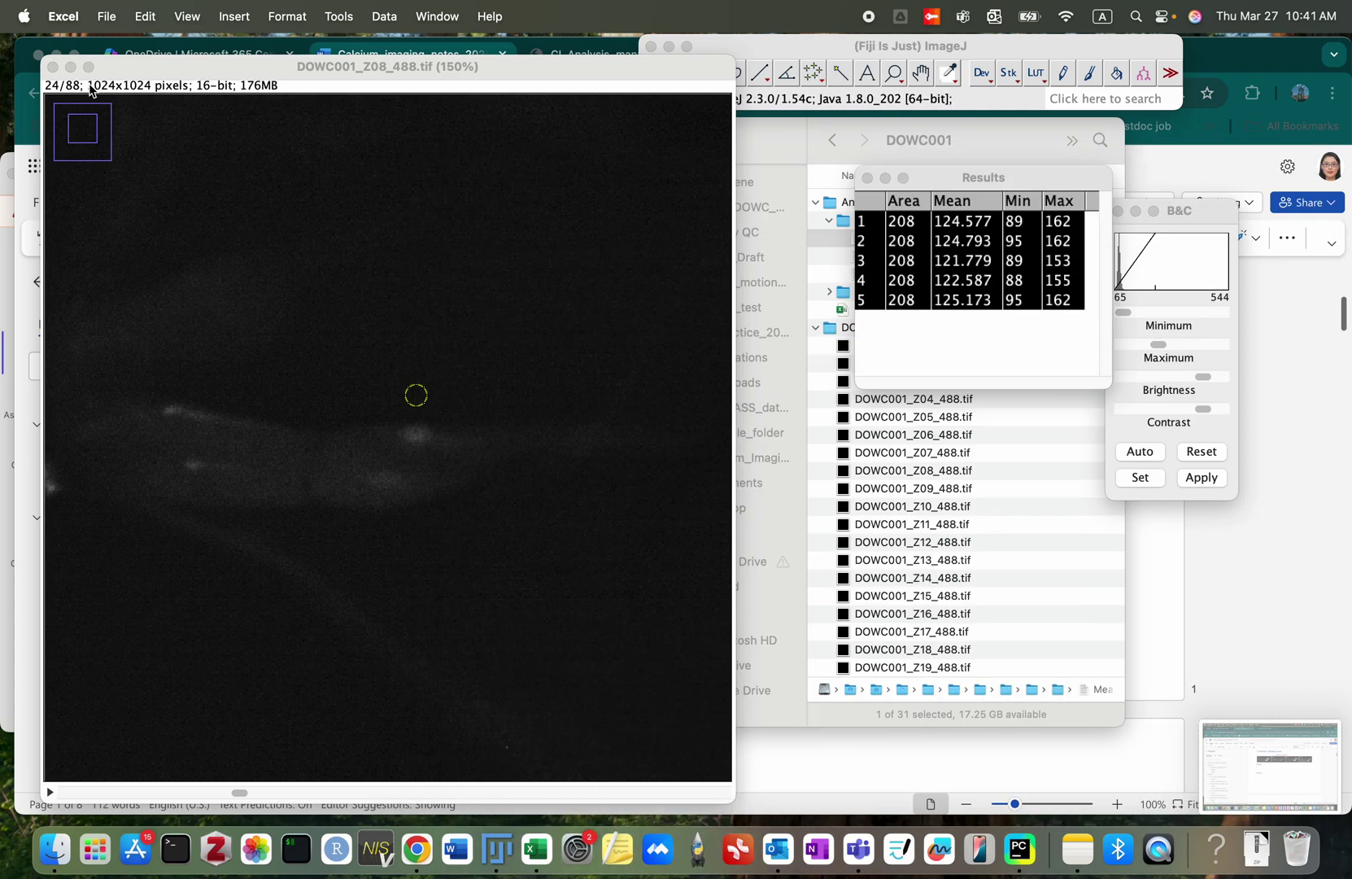
Step: Close the DOWC001_Z08_488.tif stack and its Results table, discarding the five measurements
{"action": "left_click", "coordinate": [51, 69]}
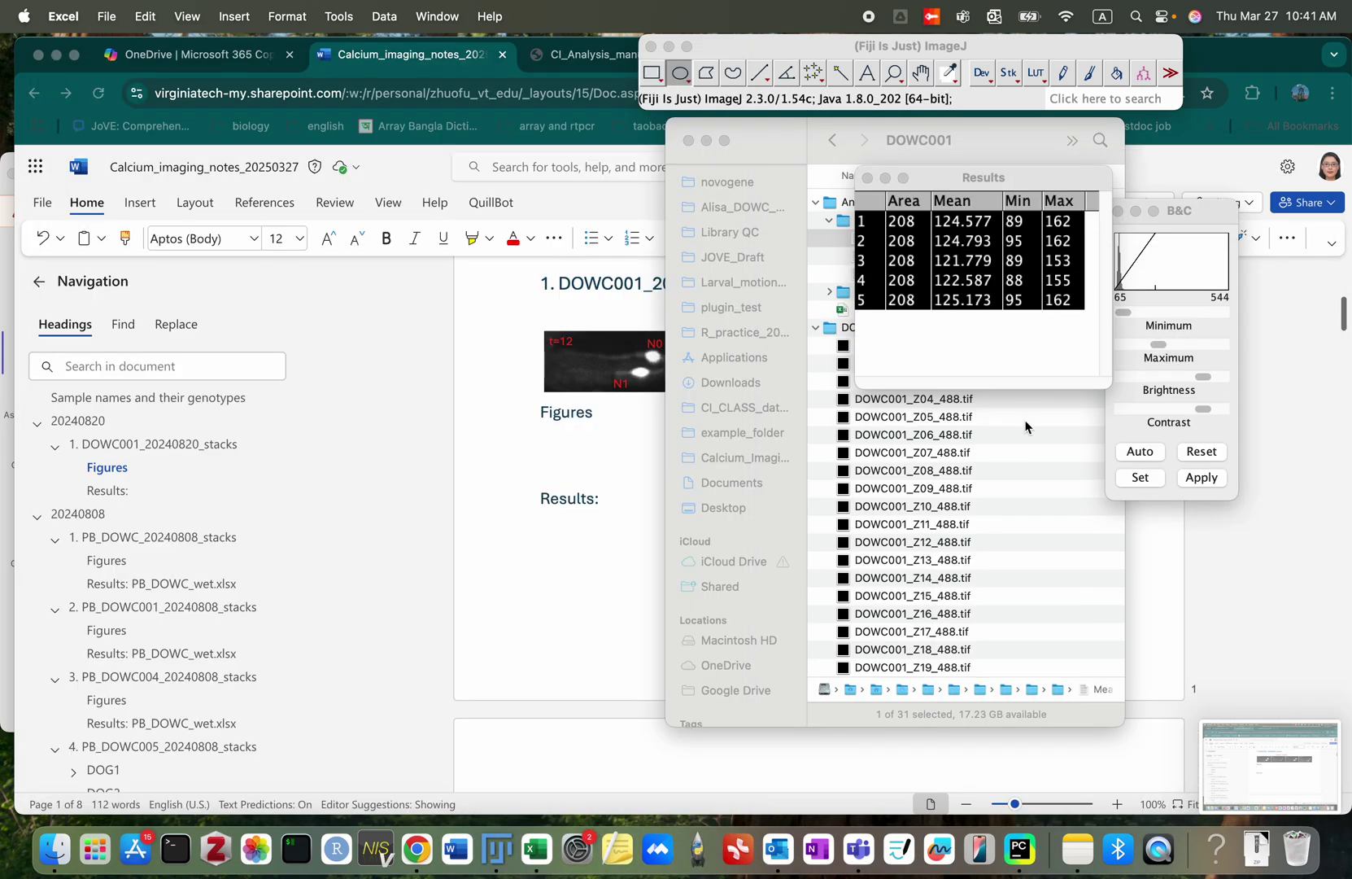
{"action": "left_click", "coordinate": [867, 177]}
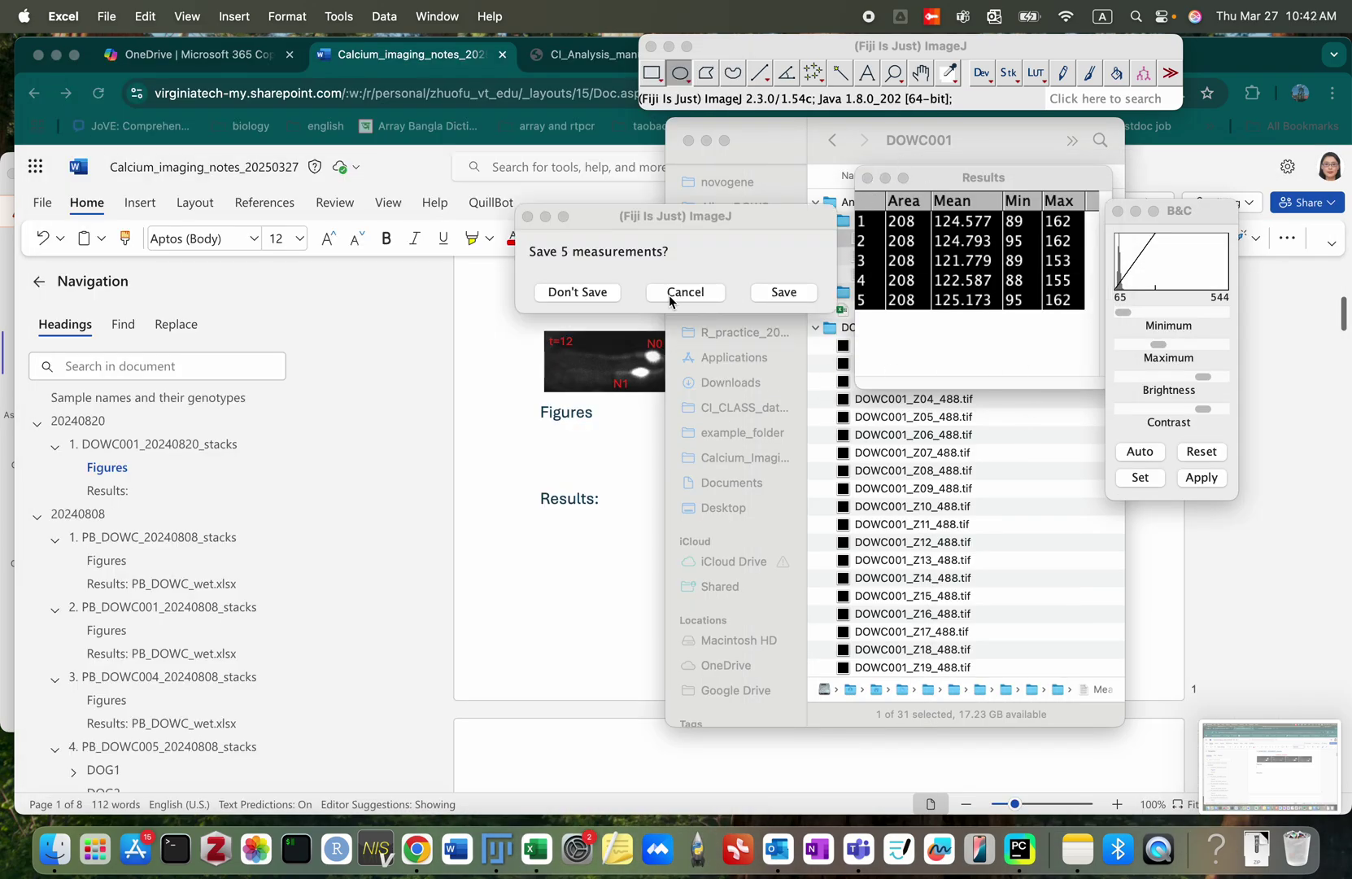
{"action": "left_click", "coordinate": [609, 293]}
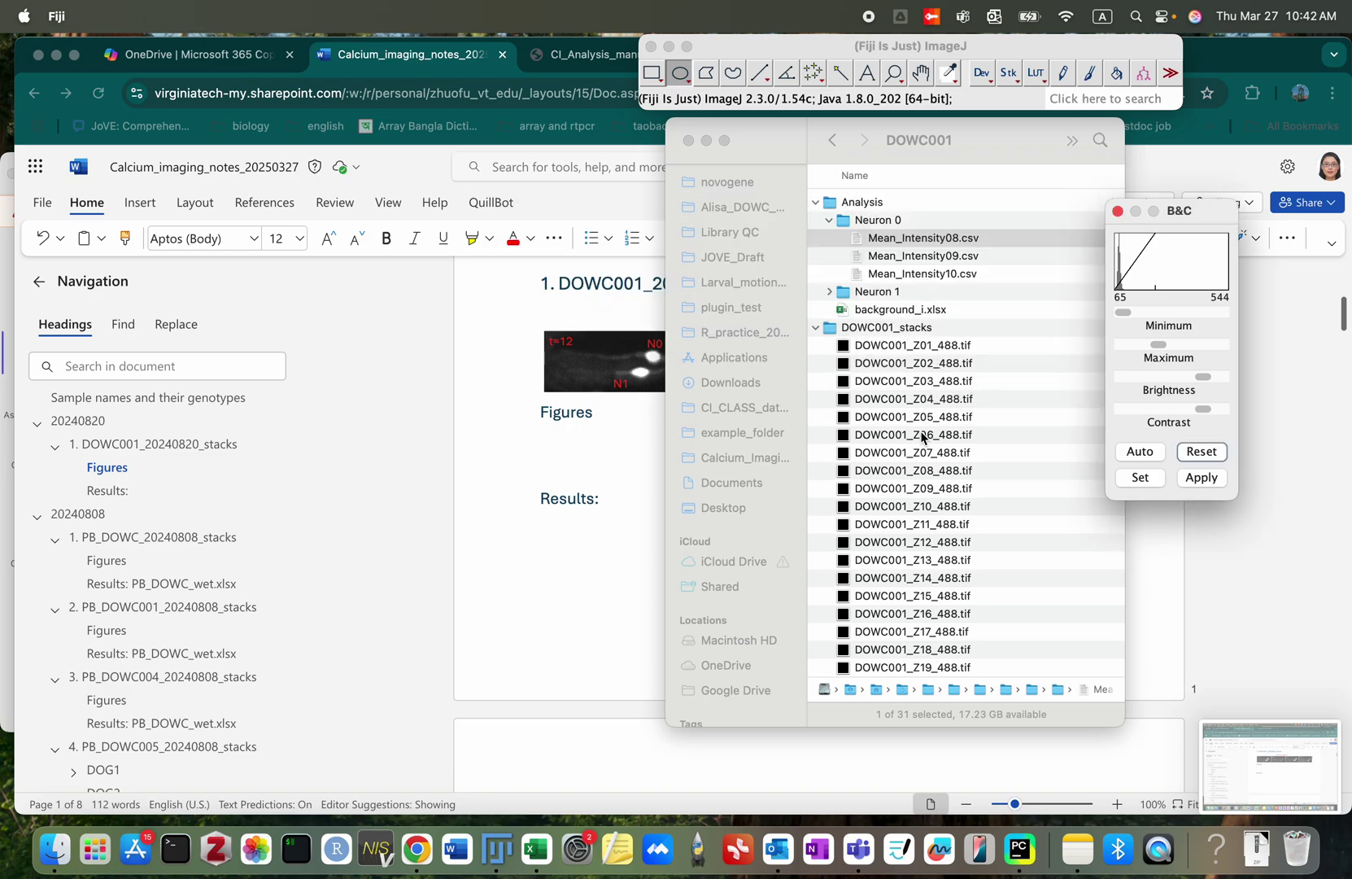
Step: Open DOWC001_Z07_488.tif from the DOWC001_stacks folder in Fiji and make its image window active
{"action": "left_click", "coordinate": [934, 455]}
{"action": "left_click", "coordinate": [905, 457]}
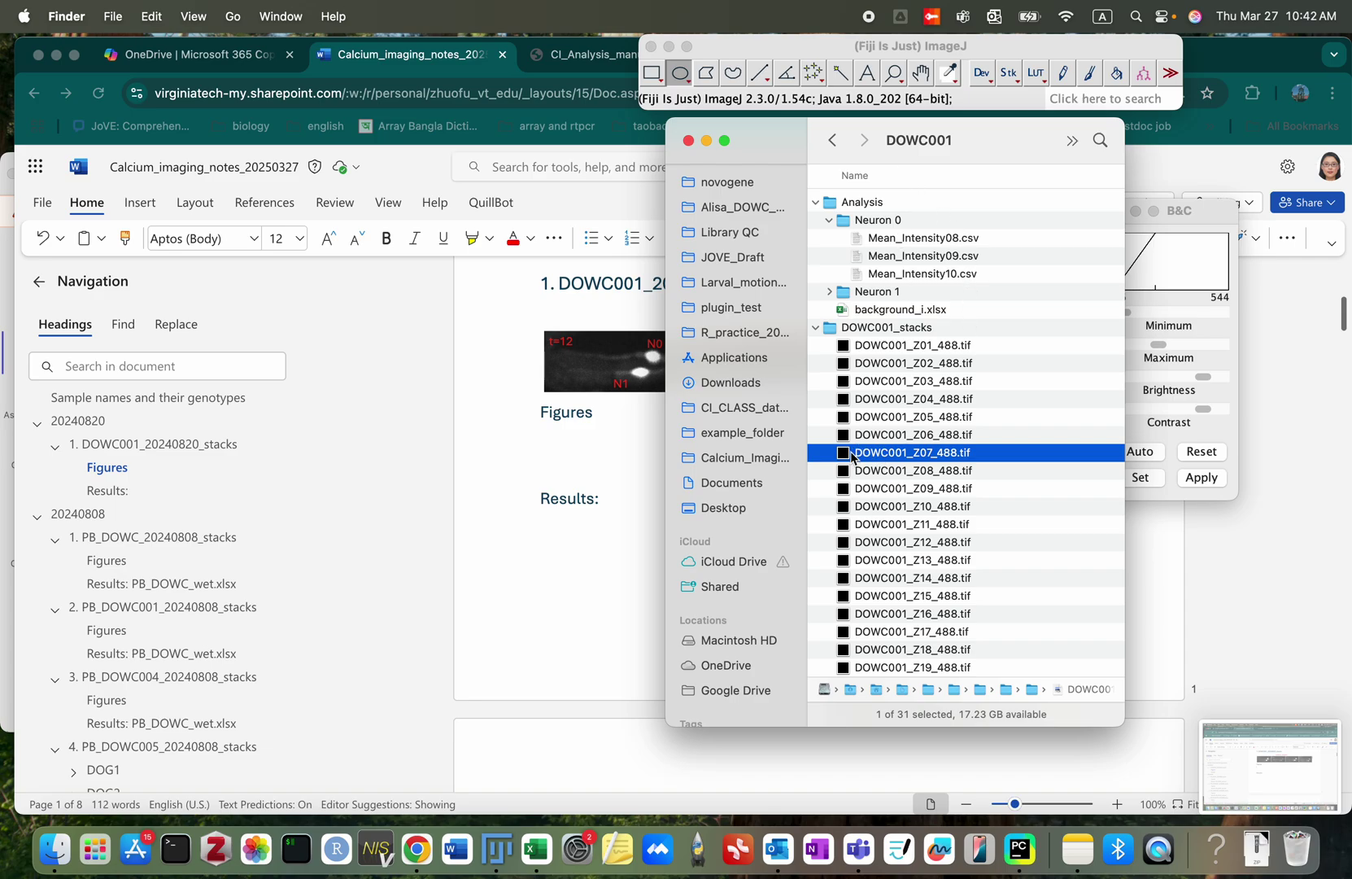
{"action": "left_click_drag", "start_coordinate": [852, 457], "coordinate": [818, 106]}
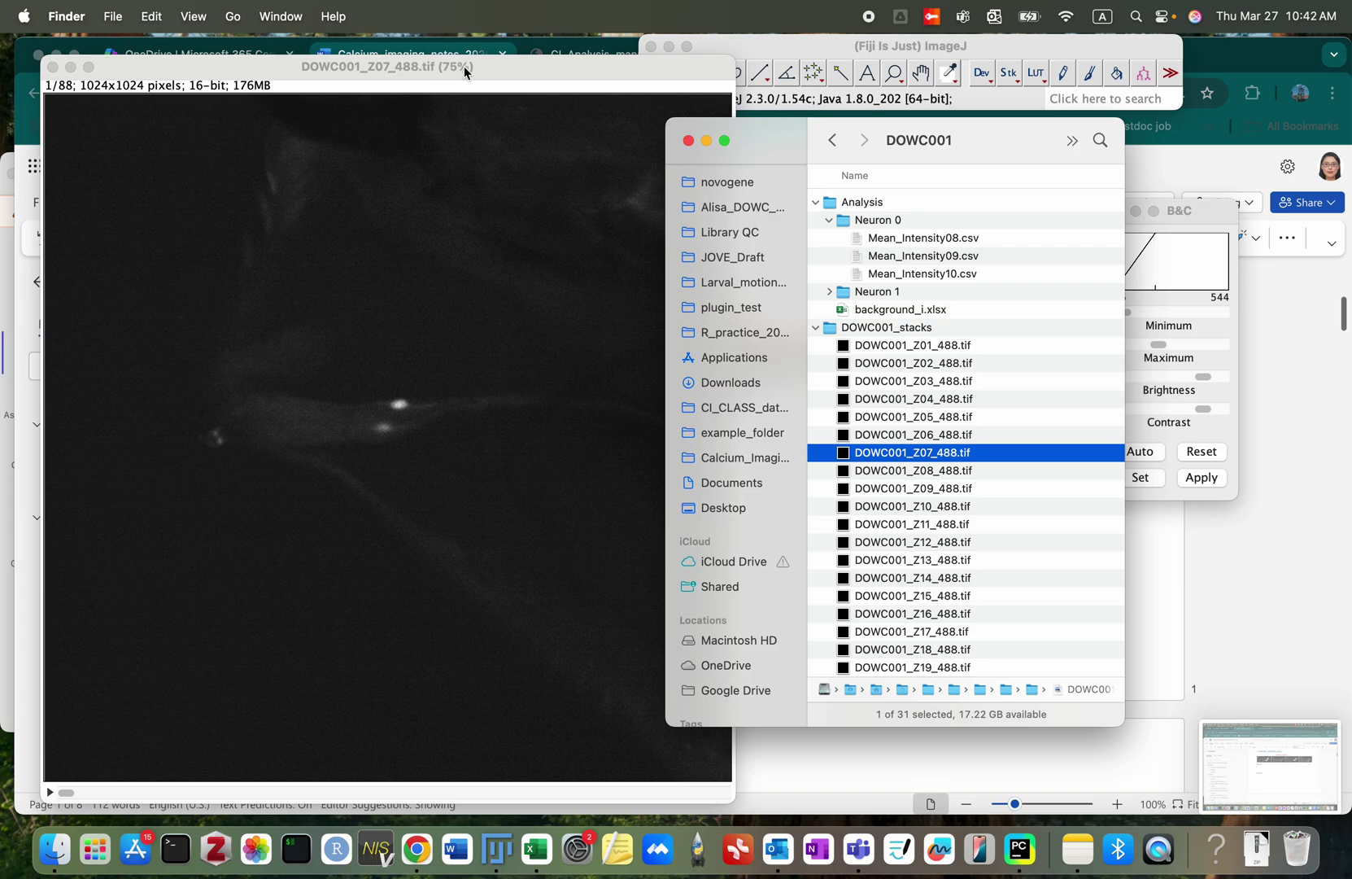
{"action": "left_click", "coordinate": [463, 66]}
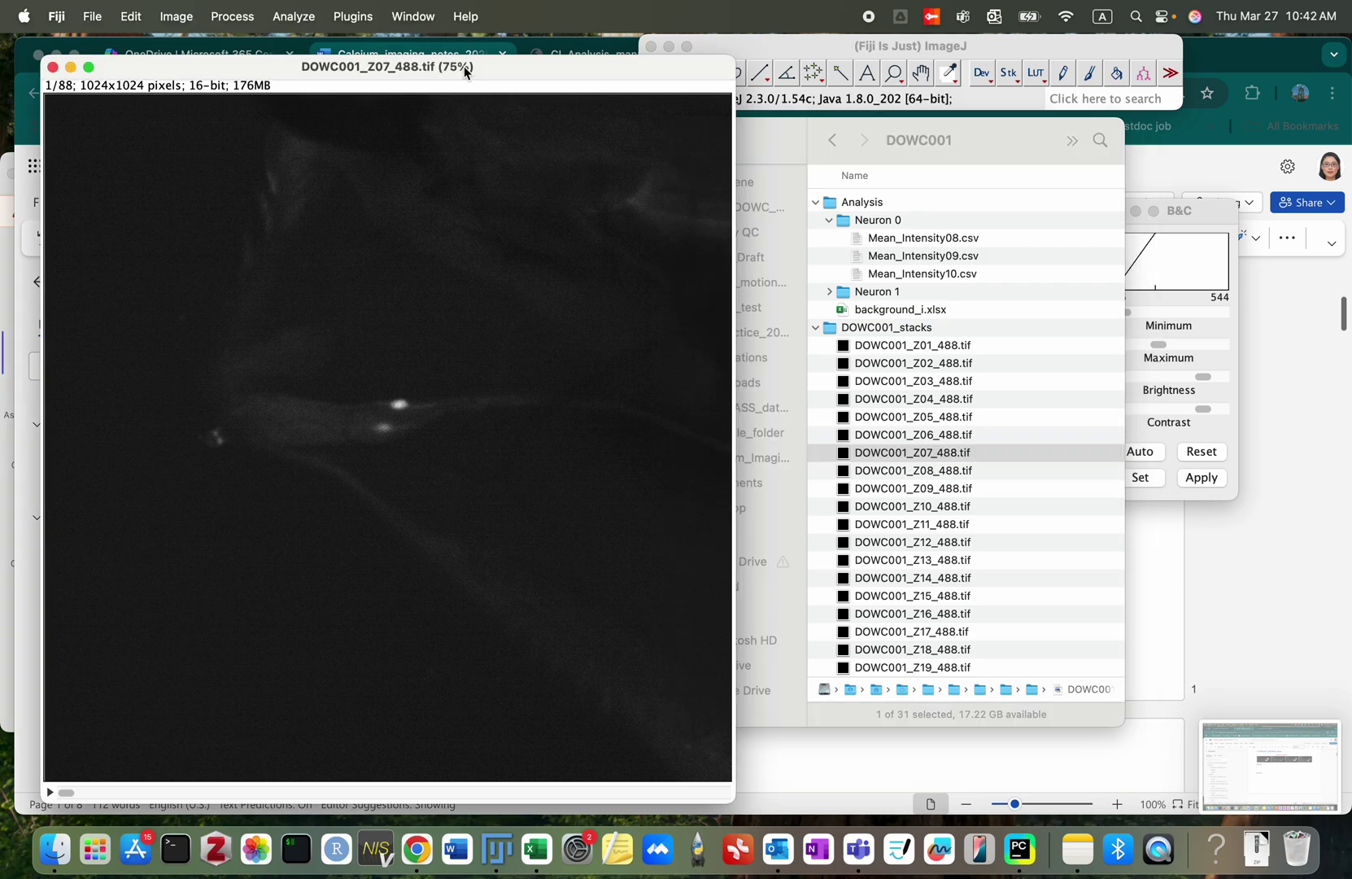
Step: Start TrackMate on the Z07 stack with Z and T swapped, keeping the full image range and the DoG detector
{"action": "left_click", "coordinate": [358, 18]}
{"action": "mouse_move", "coordinate": [392, 727]}
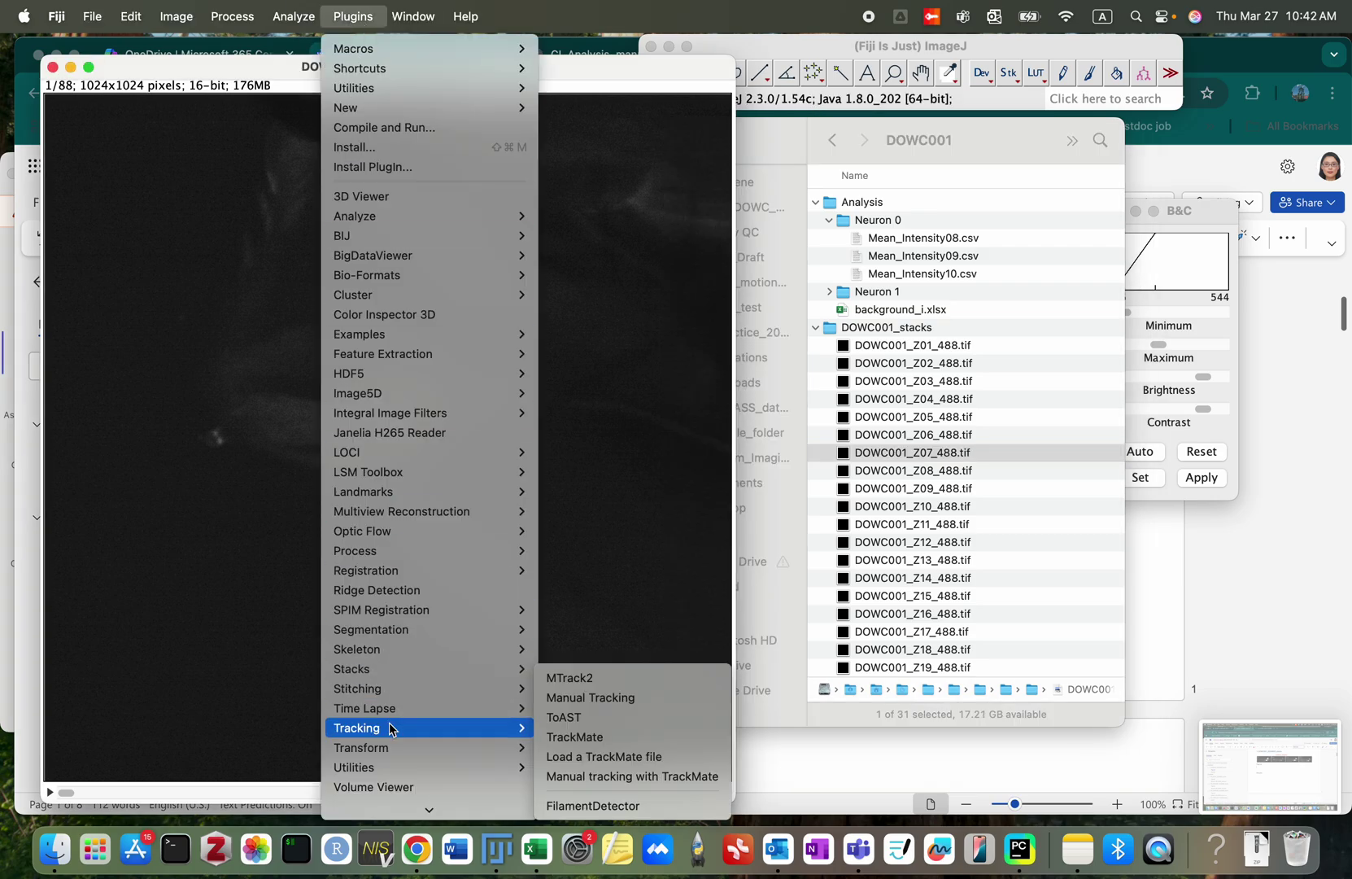
{"action": "left_click", "coordinate": [595, 736]}
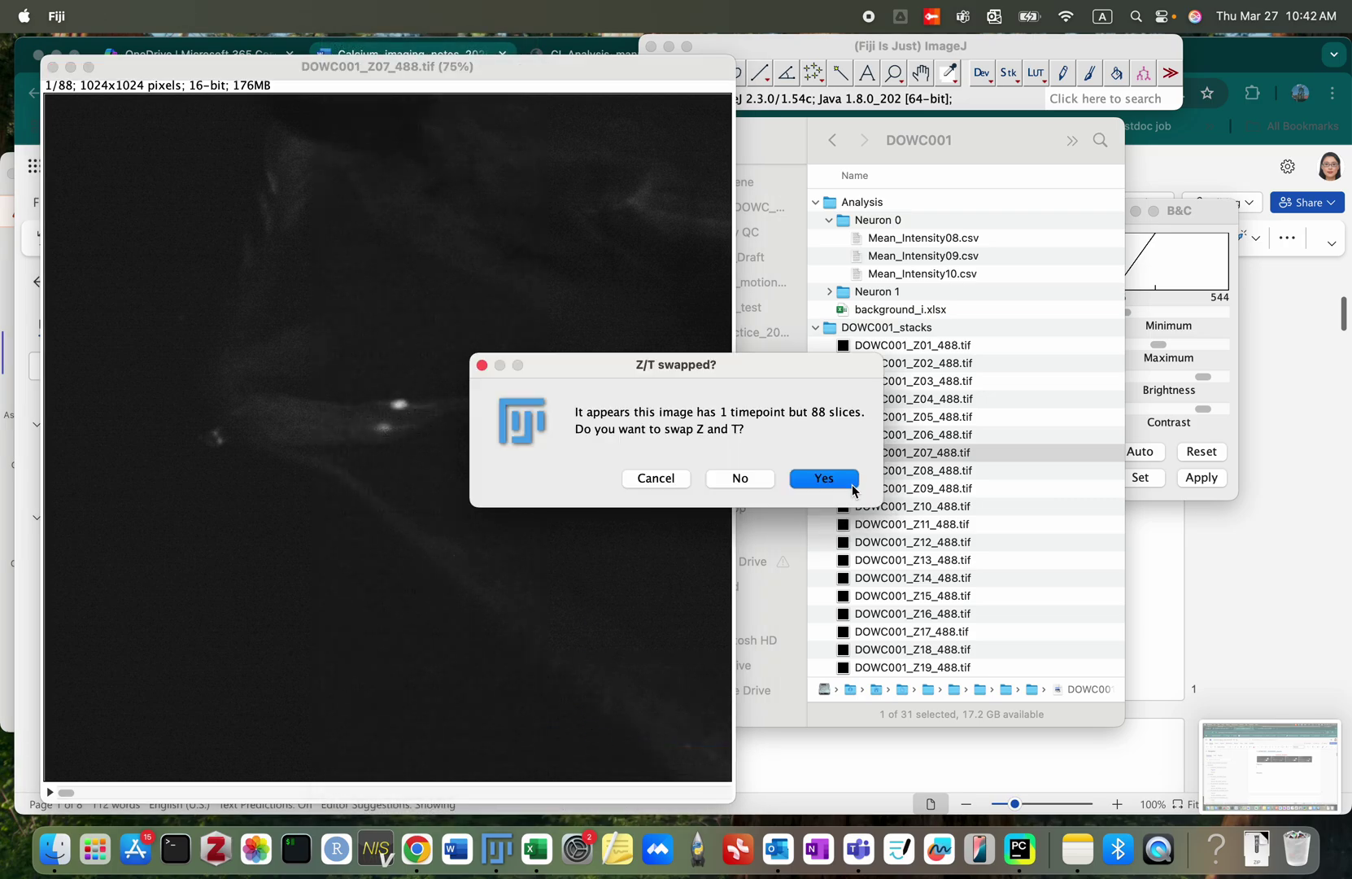
{"action": "left_click", "coordinate": [852, 482]}
{"action": "left_click", "coordinate": [1022, 538]}
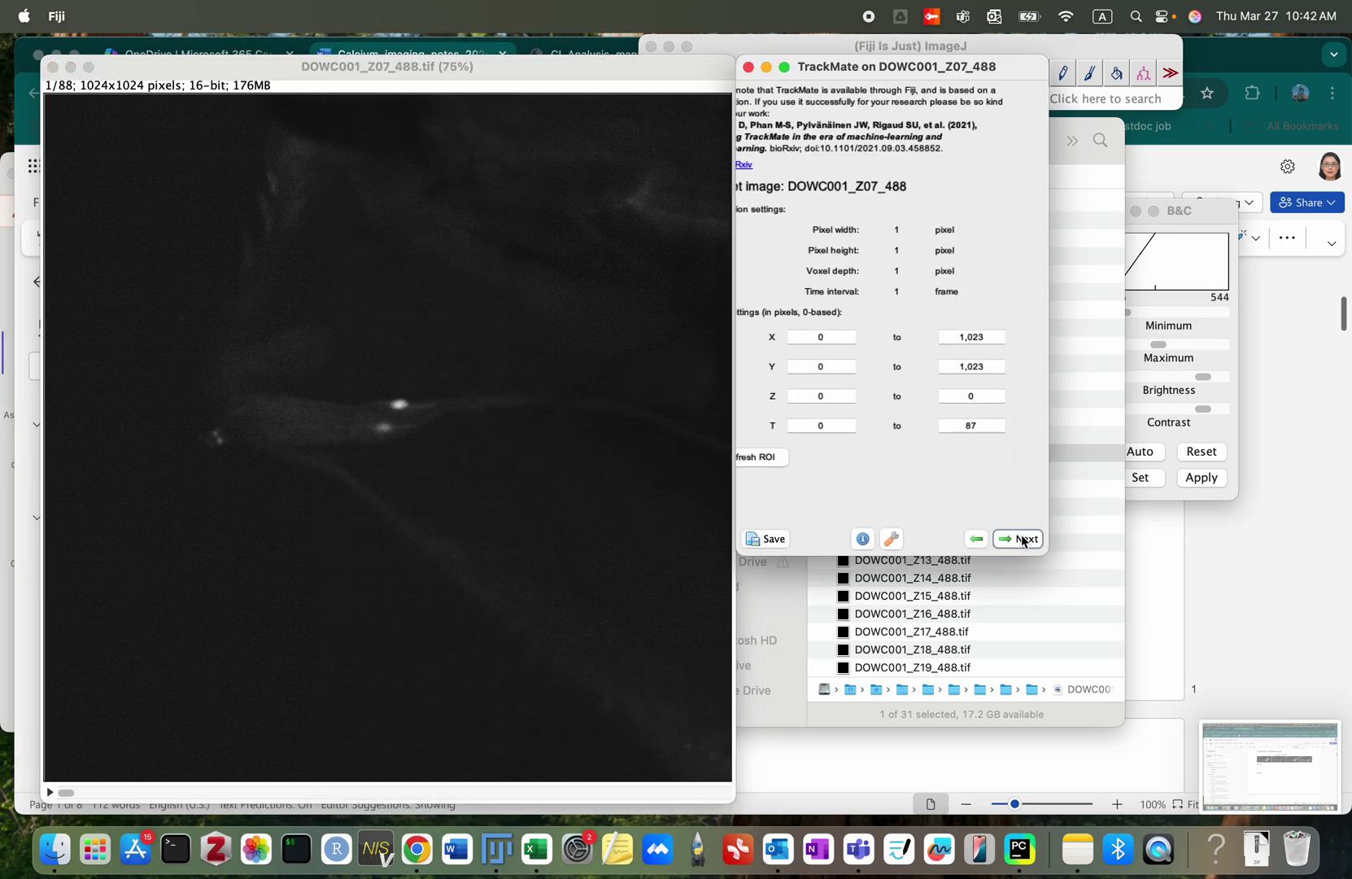
{"action": "left_click", "coordinate": [1024, 539]}
Step: Set the DoG detector's estimated object diameter to 15 pixels and preview the detected spots
{"action": "left_click", "coordinate": [1016, 486]}
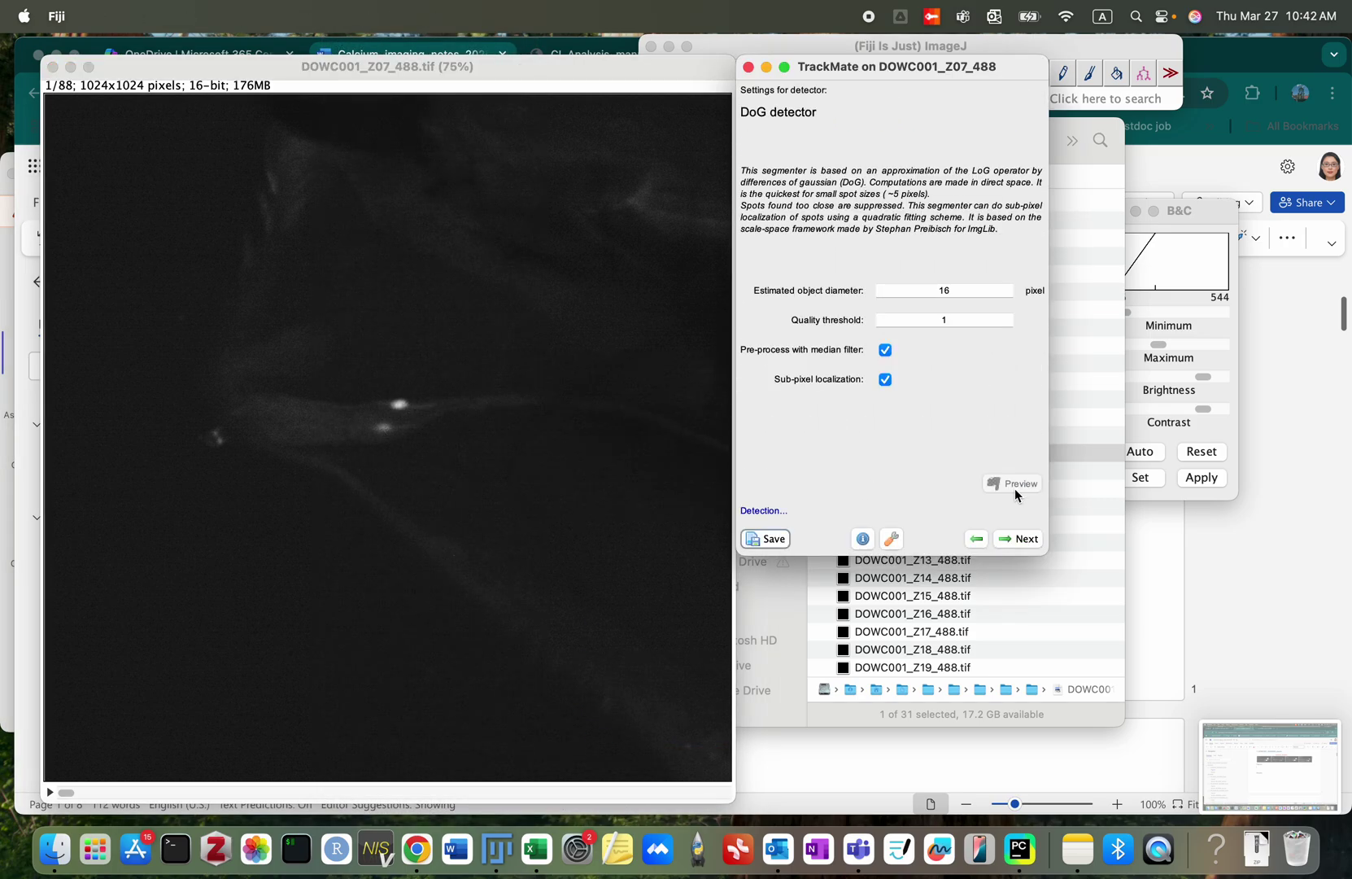
{"action": "left_click", "coordinate": [950, 290]}
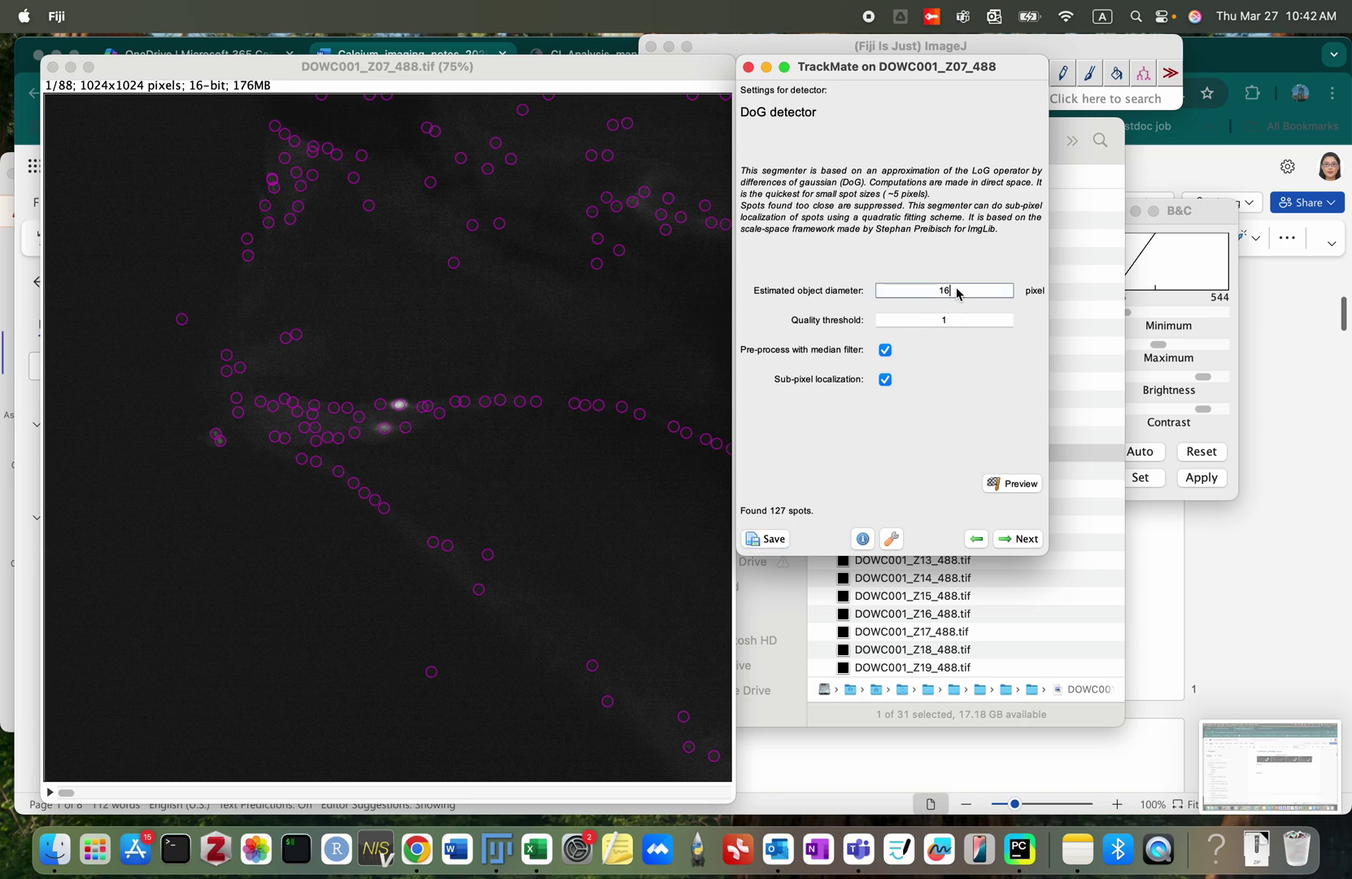
{"action": "left_click_drag", "start_coordinate": [957, 293], "coordinate": [919, 292]}
{"action": "left_click", "coordinate": [1027, 485]}
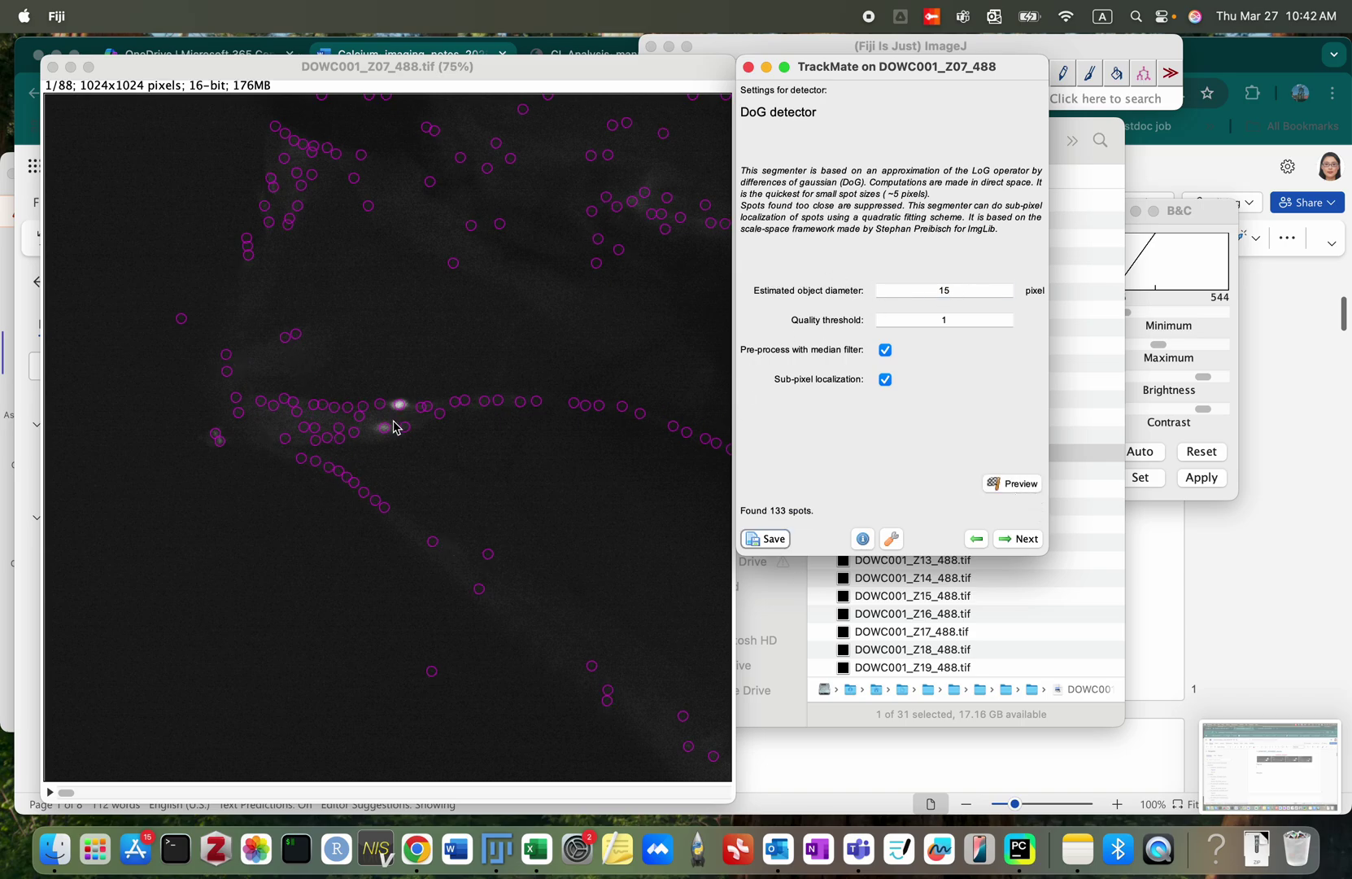
Step: Run the spot detection, keep all spots at initial thresholding, and play the stack to check the filtered Neuron 0 spots
{"action": "left_click", "coordinate": [1027, 541]}
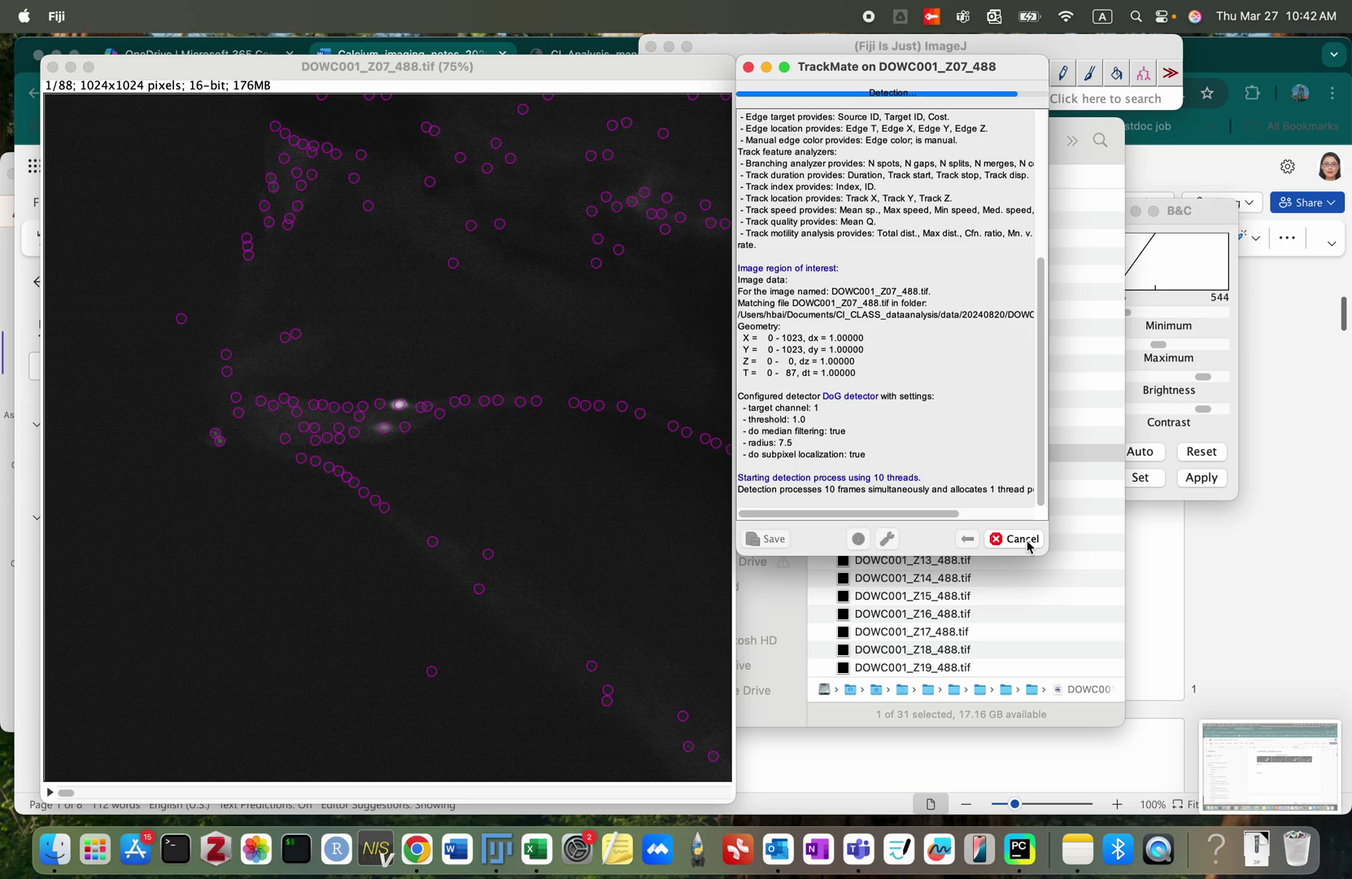
{"action": "left_click", "coordinate": [1027, 539]}
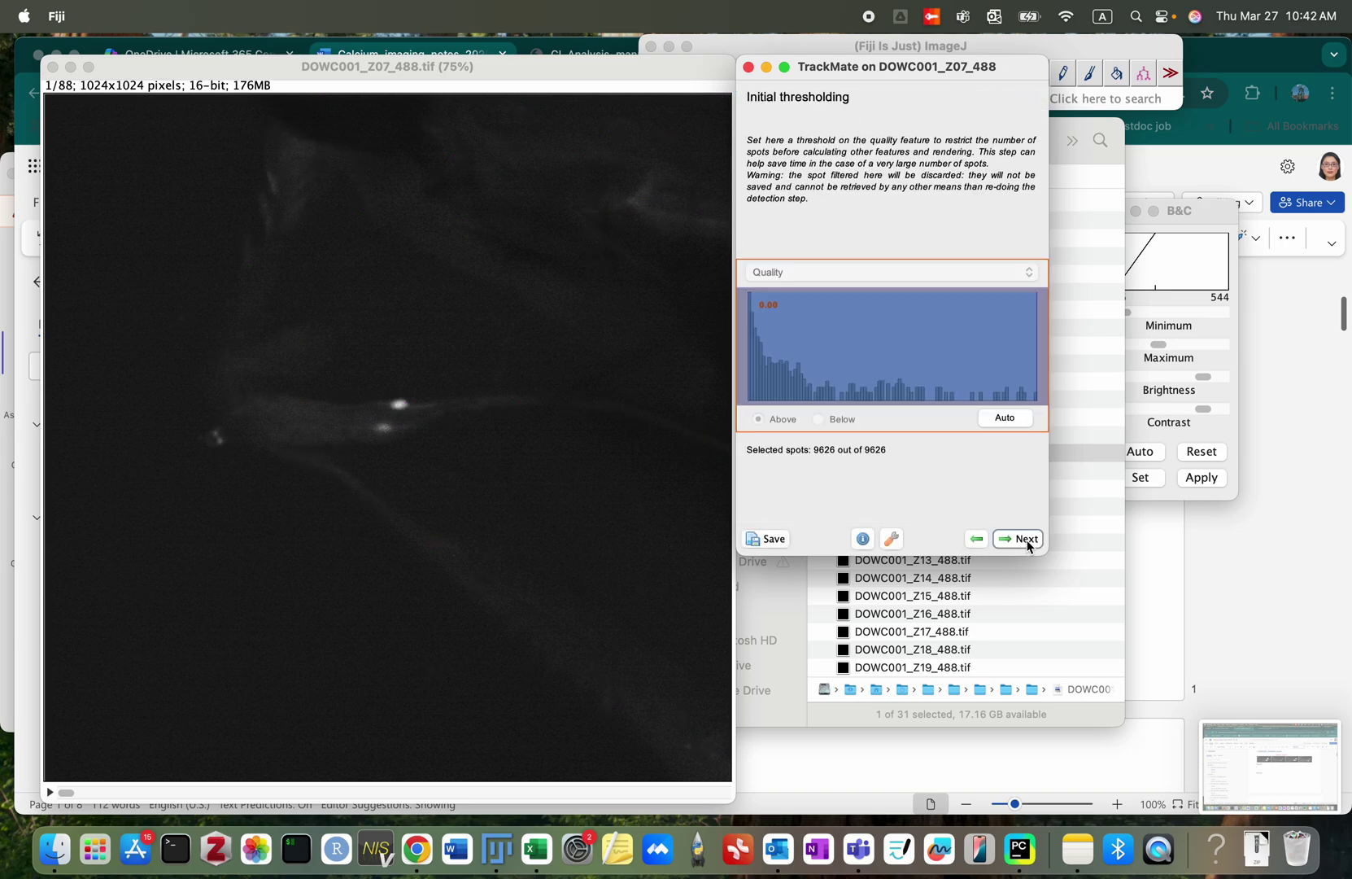
{"action": "left_click", "coordinate": [1027, 539]}
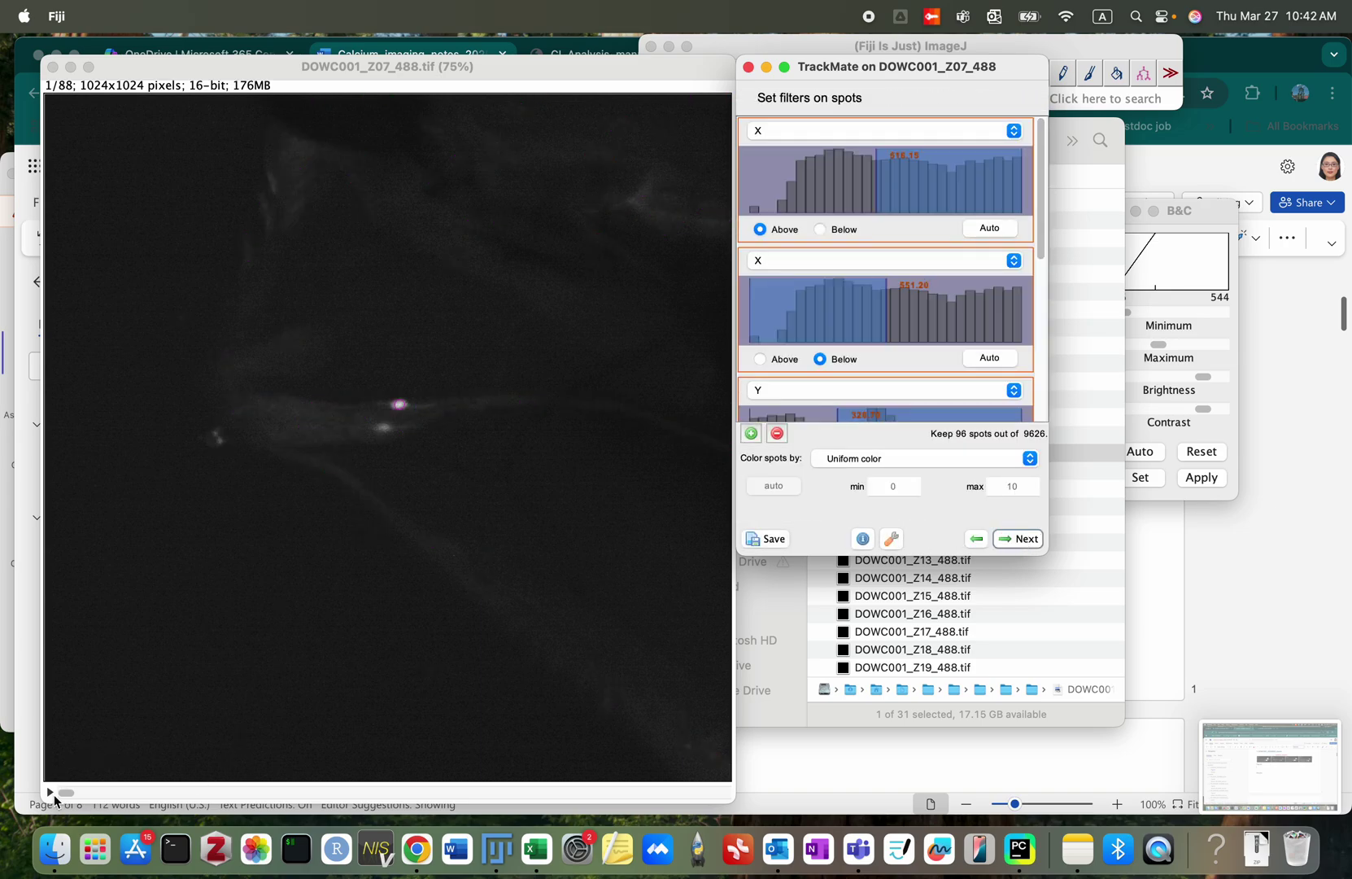
{"action": "left_click", "coordinate": [52, 794]}
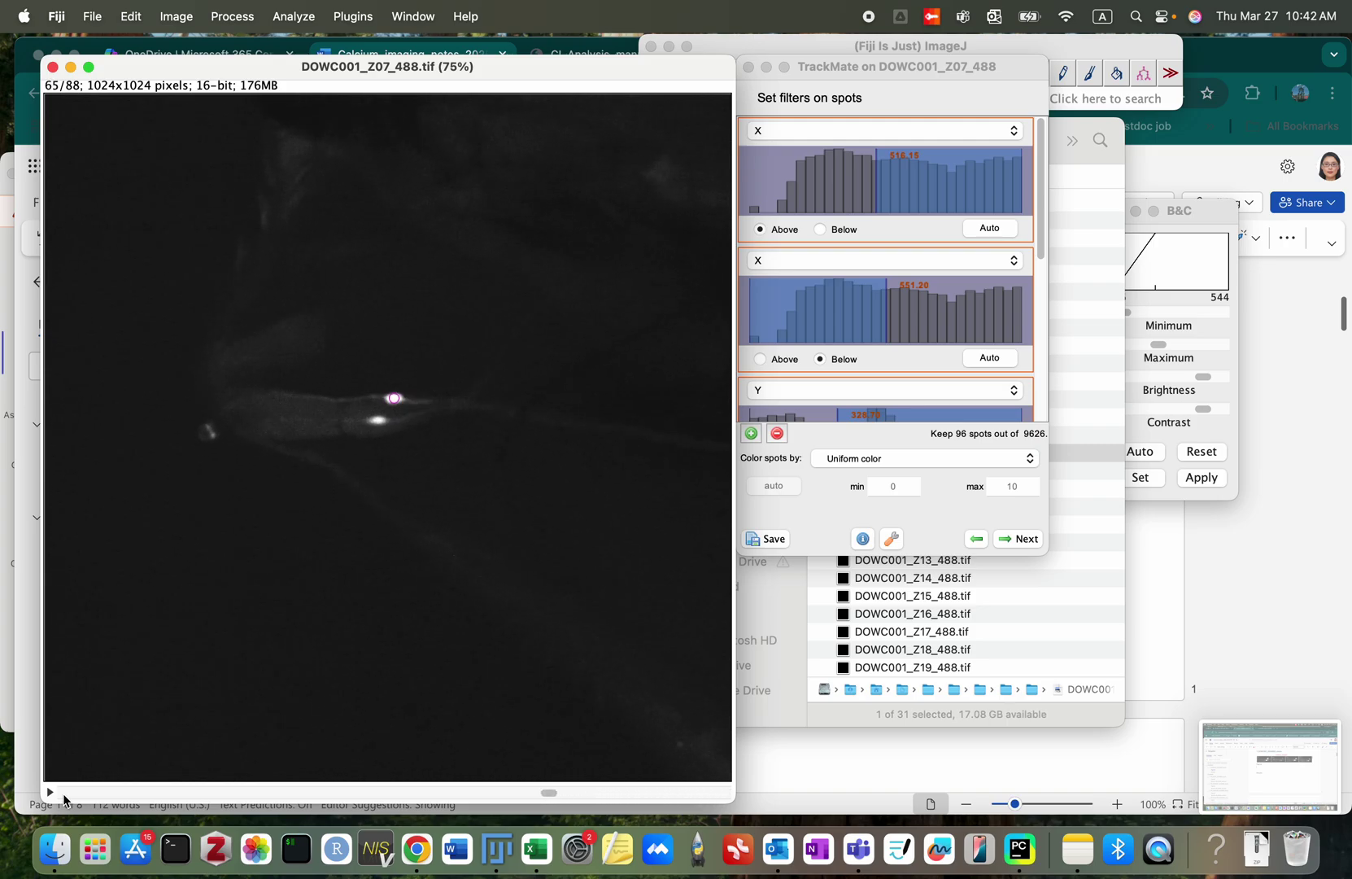
Step: Accept the spot filters, track the spots with the Simple LAP tracker and continue to the display options
{"action": "left_click", "coordinate": [1019, 538]}
{"action": "left_click", "coordinate": [1019, 538]}
{"action": "left_click", "coordinate": [1019, 538]}
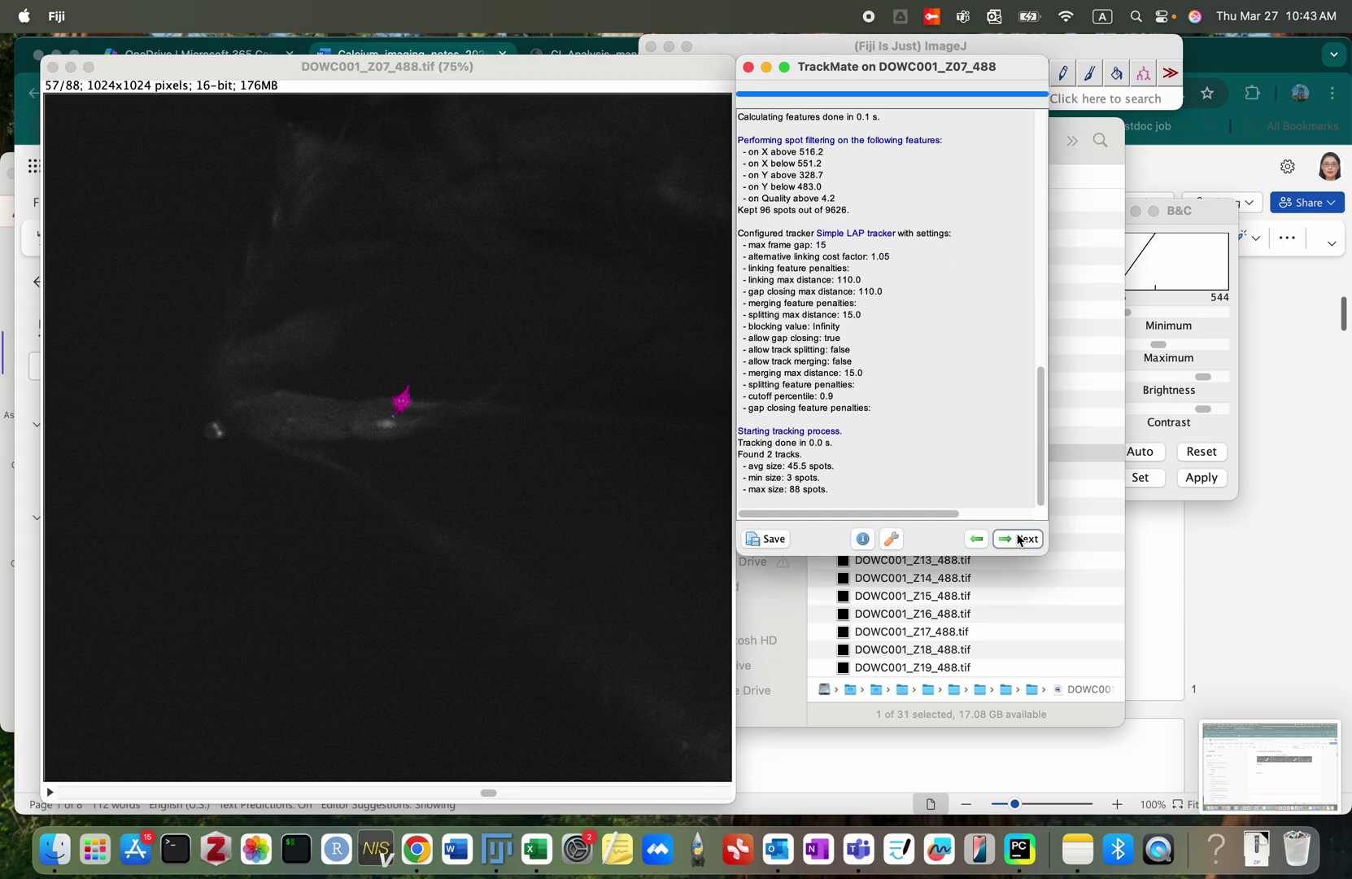
{"action": "left_click", "coordinate": [1019, 538]}
{"action": "left_click", "coordinate": [1019, 538]}
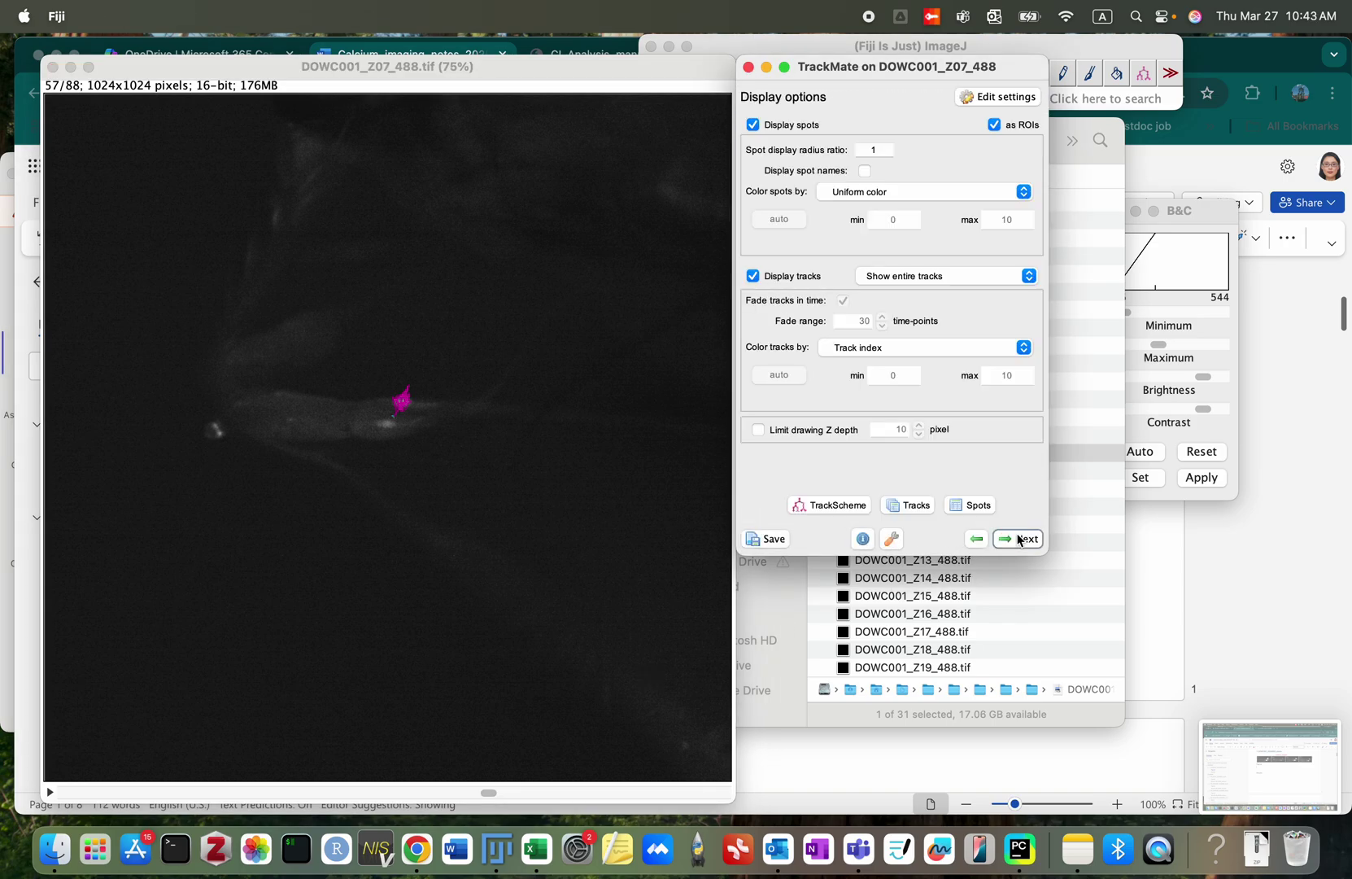
Step: Sort the table of all spots by Track ID and export it as Mean_Intensity07.csv to the Neuron 0 folder
{"action": "left_click", "coordinate": [971, 504]}
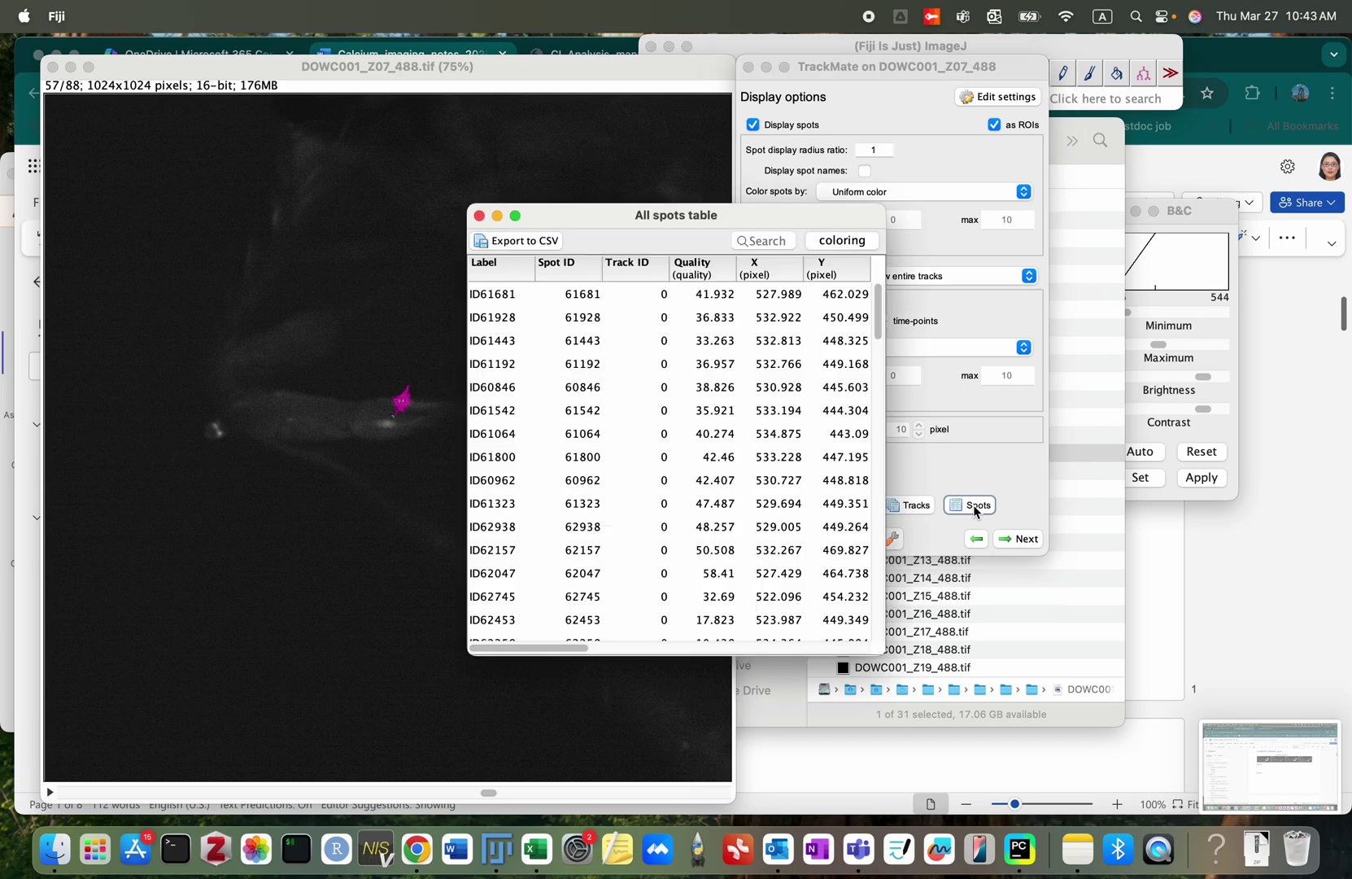
{"action": "left_click", "coordinate": [639, 267]}
{"action": "left_click", "coordinate": [505, 241]}
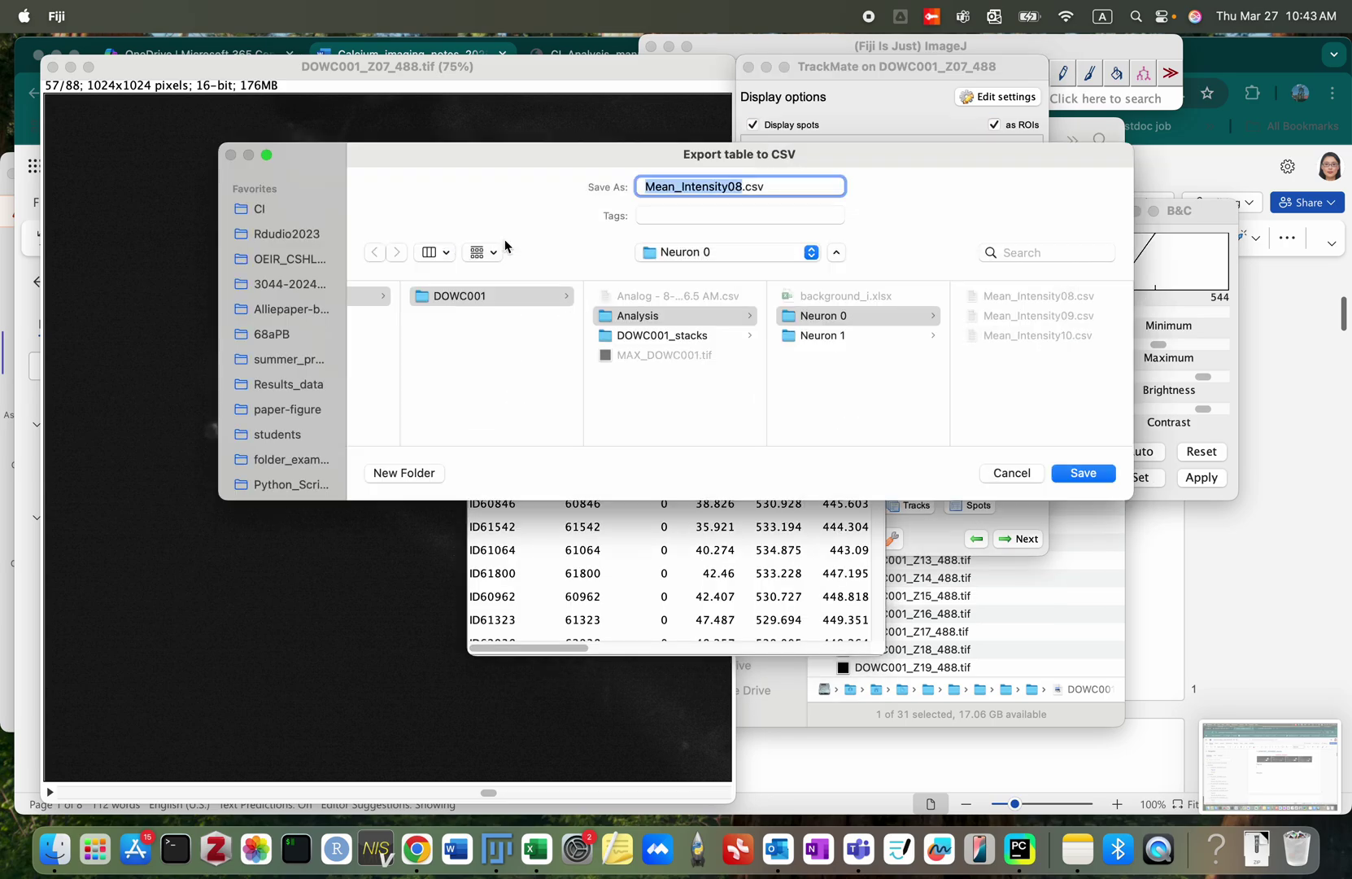
{"action": "left_click", "coordinate": [892, 314]}
{"action": "left_click", "coordinate": [1023, 293]}
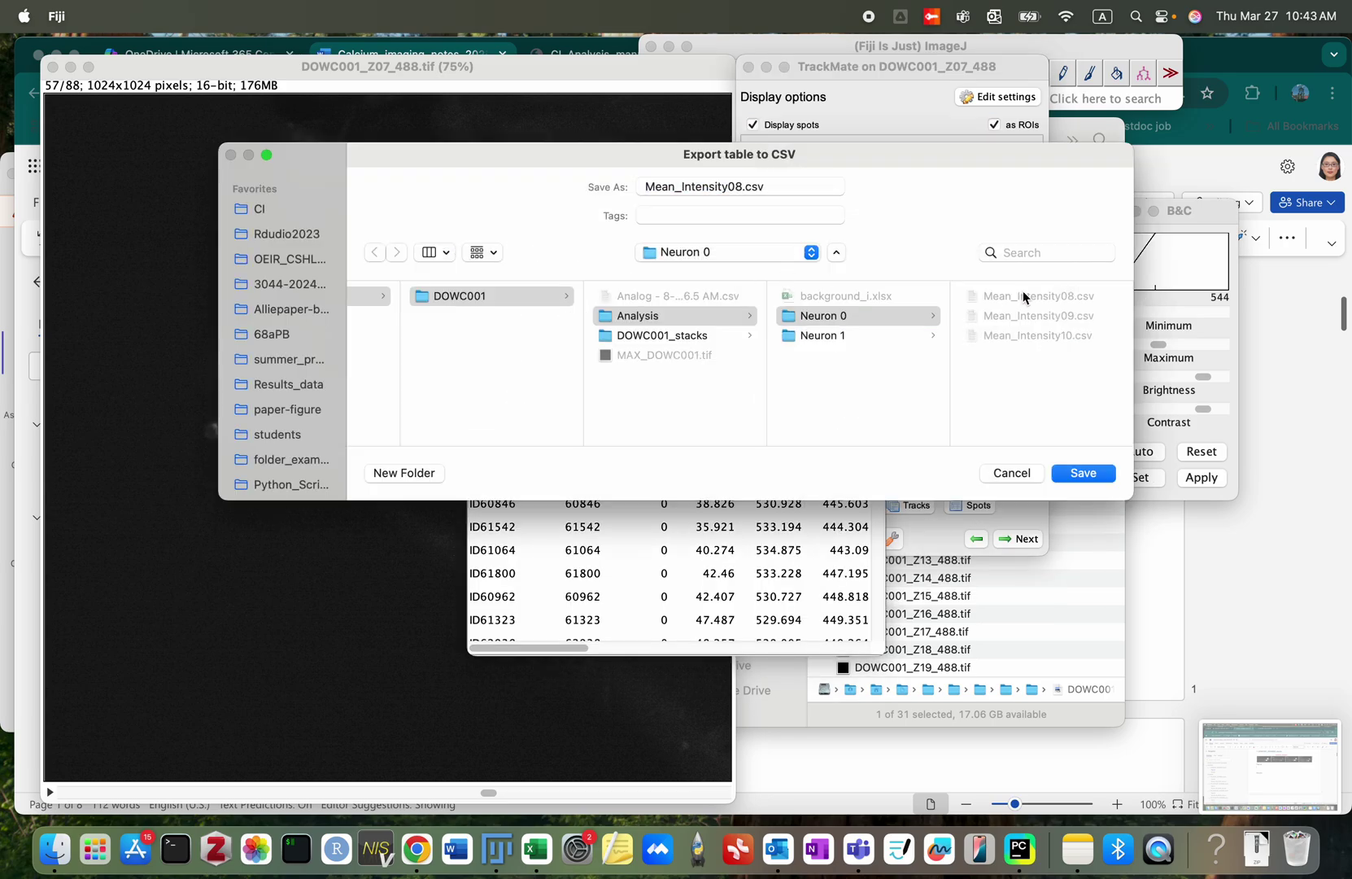
{"action": "left_click", "coordinate": [739, 184]}
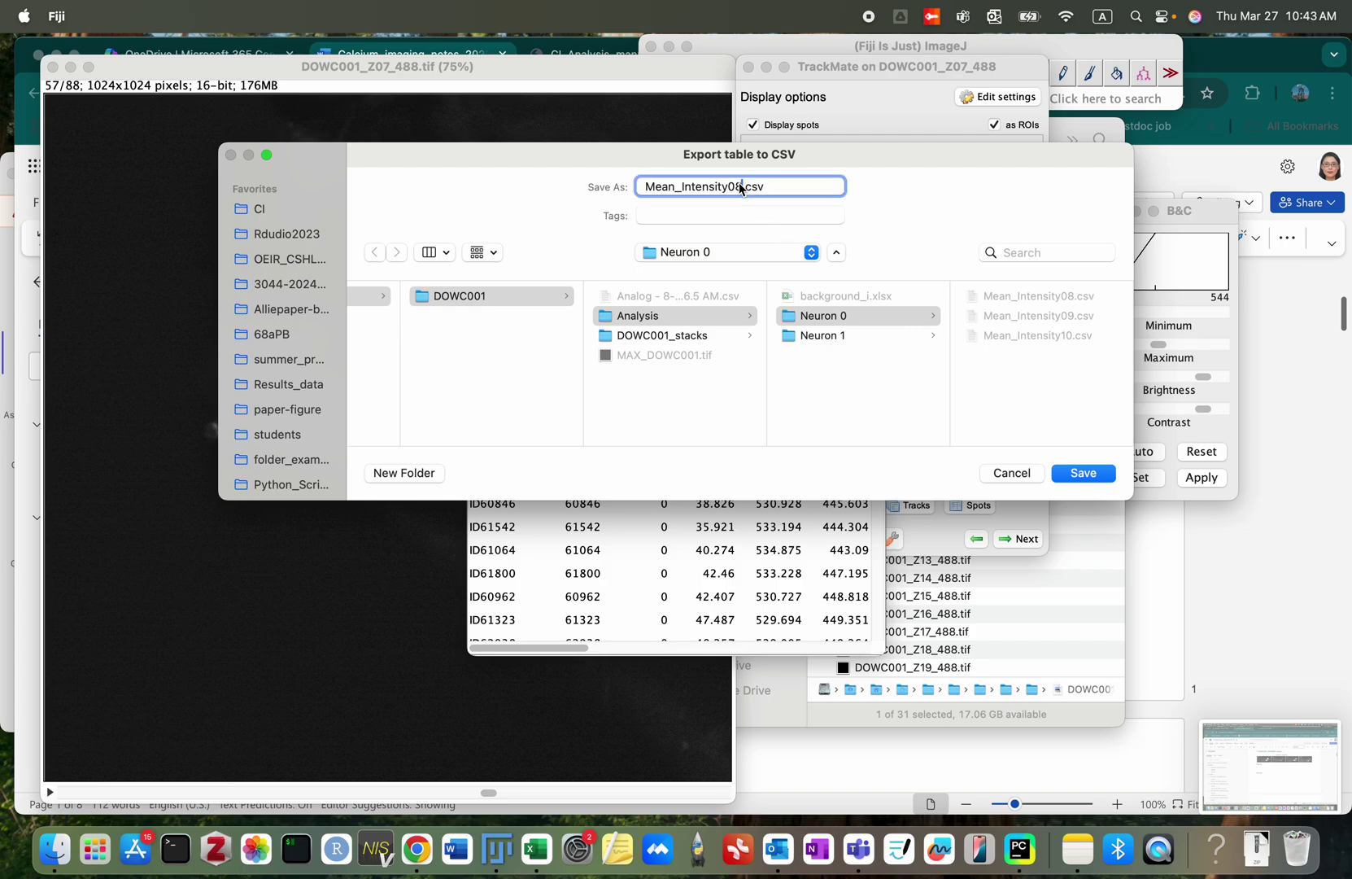
{"action": "key", "text": "Return"}
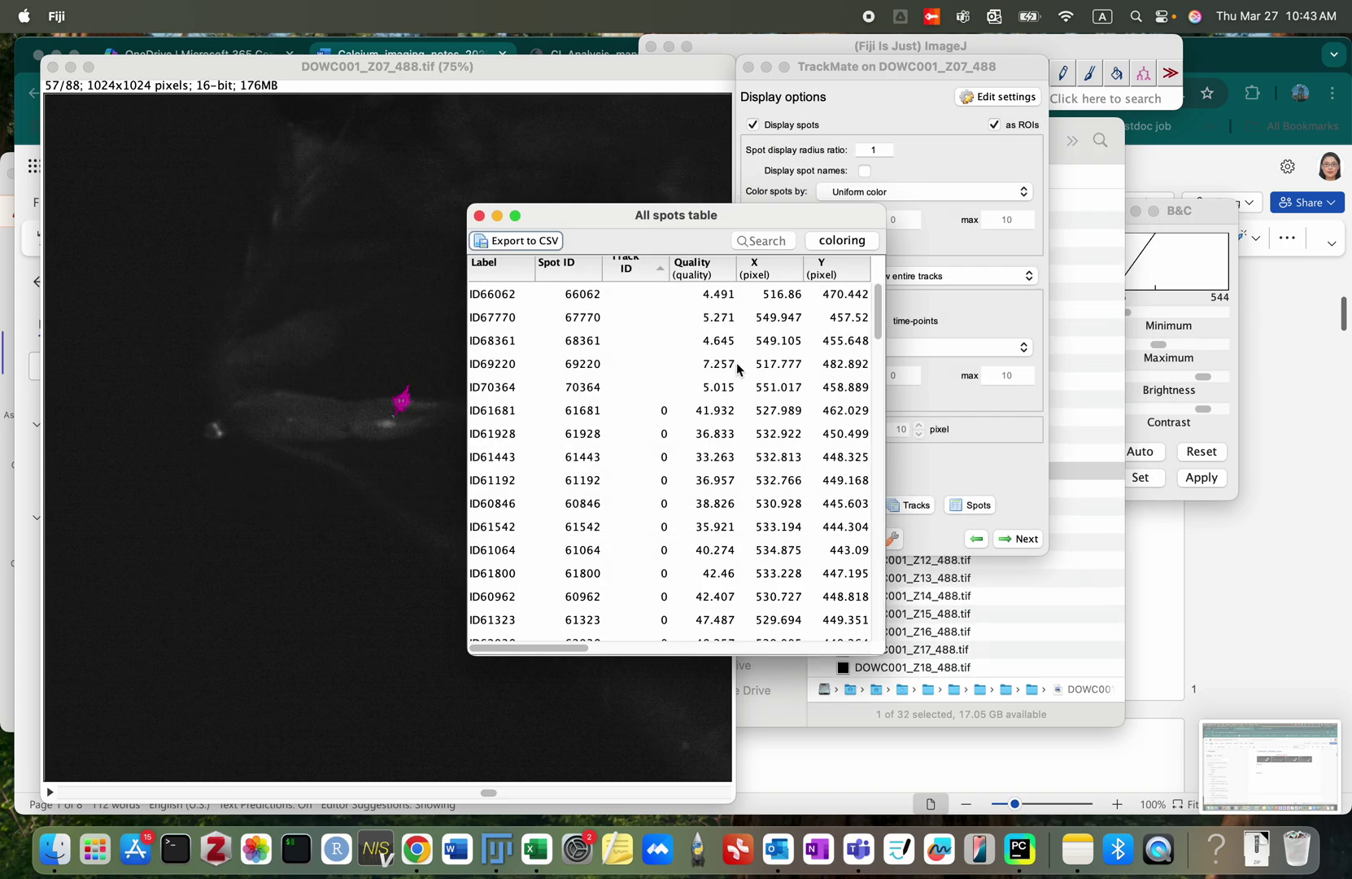
Step: Open Mean_Intensity07.csv from the Neuron 0 folder in Excel without converting its data
{"action": "left_click", "coordinate": [1085, 157]}
{"action": "left_click", "coordinate": [979, 240]}
{"action": "right_click", "coordinate": [979, 240]}
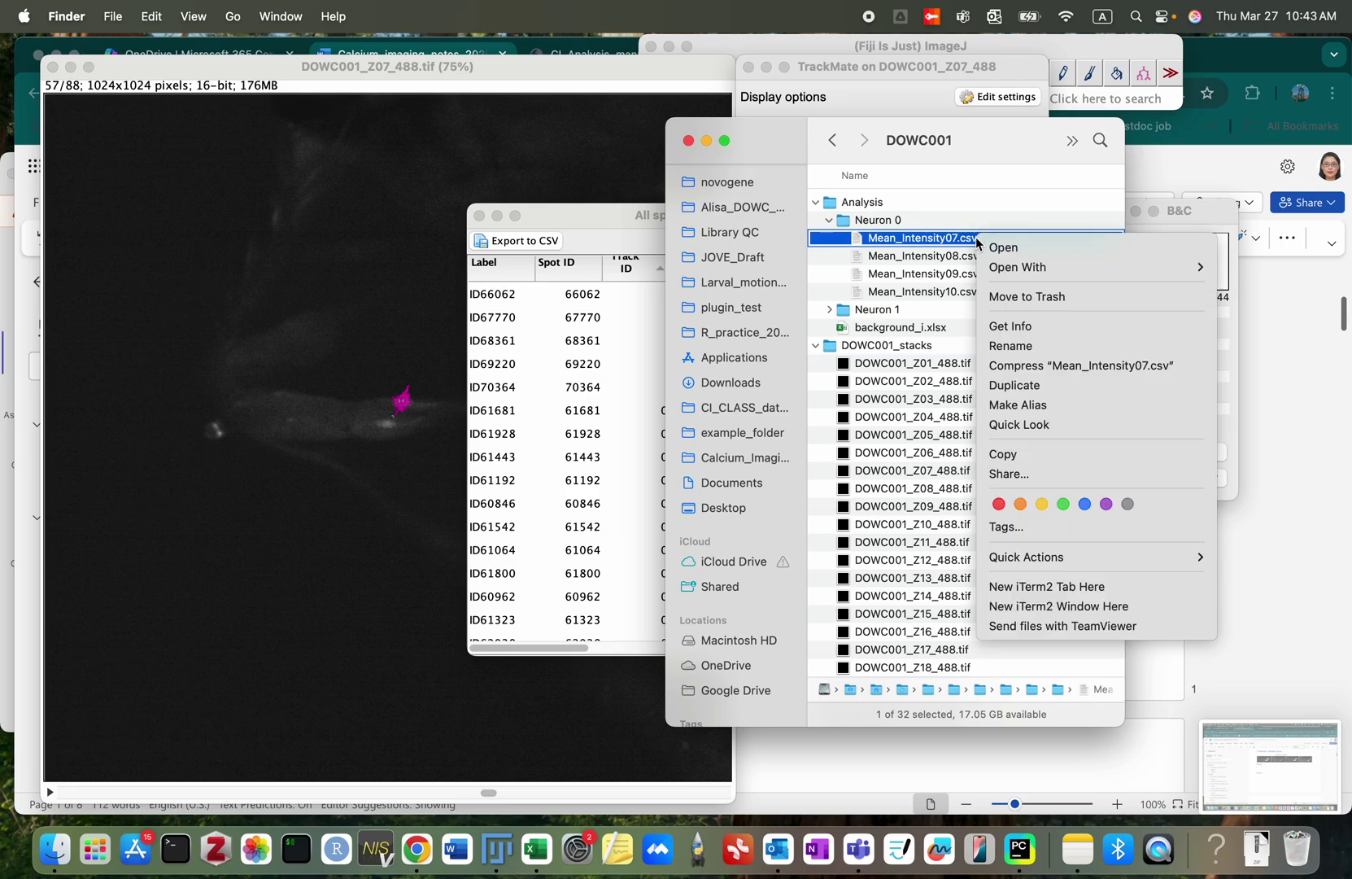
{"action": "mouse_move", "coordinate": [1013, 266]}
{"action": "left_click", "coordinate": [848, 339]}
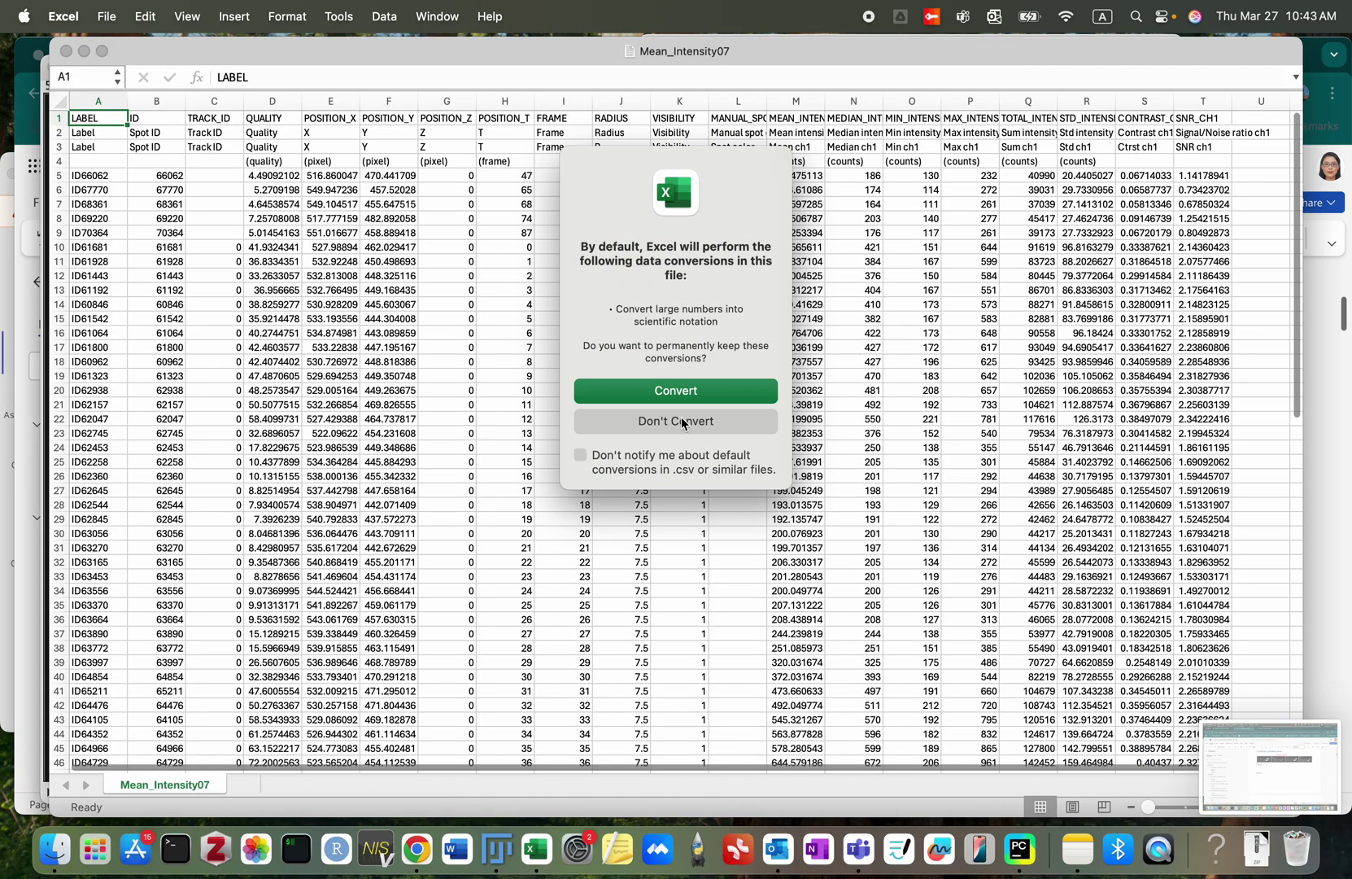
{"action": "left_click", "coordinate": [647, 419]}
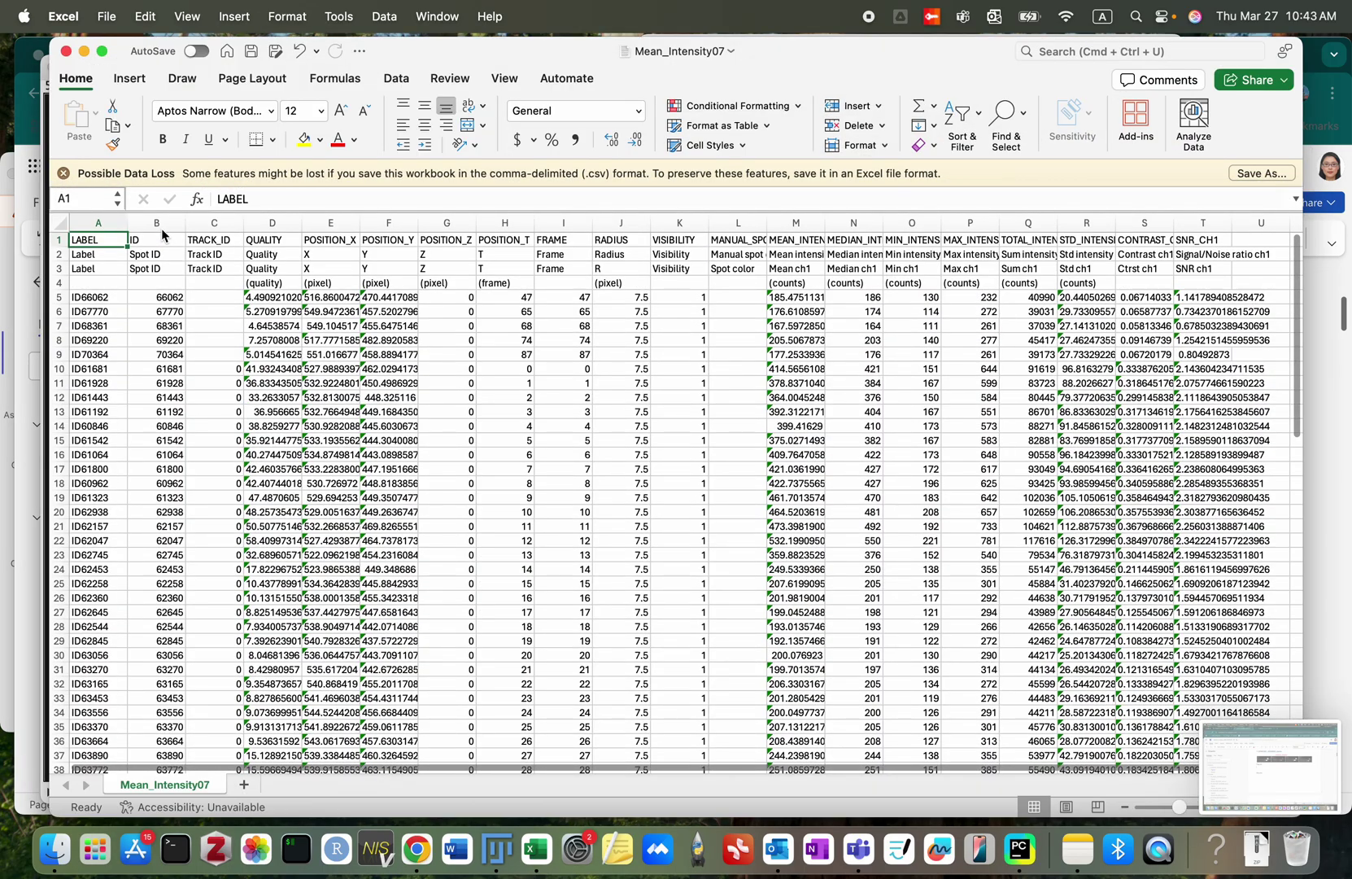
Step: Delete the extra header rows 2 to 4 from the Mean_Intensity07 sheet
{"action": "left_click", "coordinate": [58, 254]}
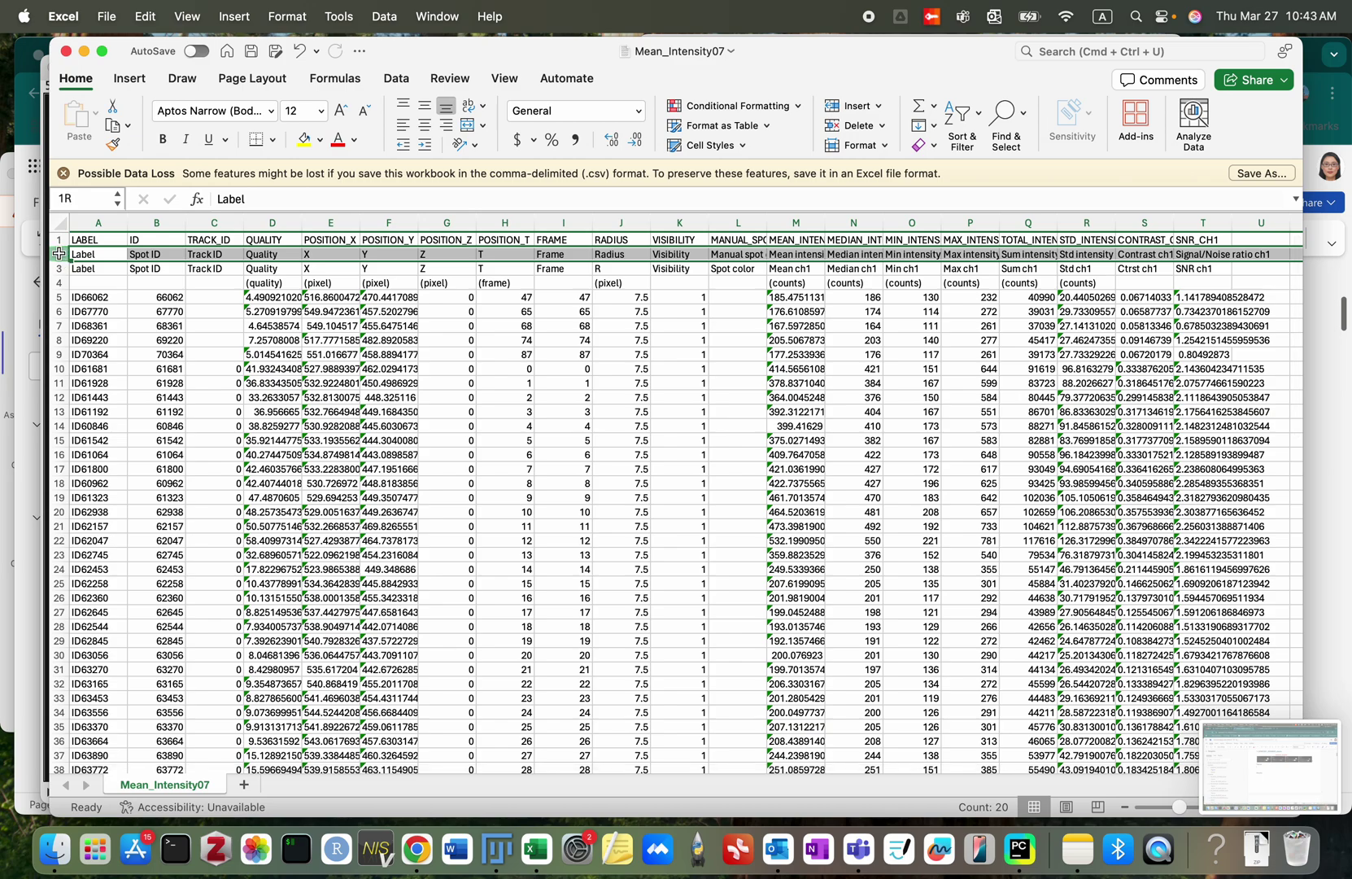
{"action": "left_click_drag", "start_coordinate": [59, 254], "coordinate": [59, 283]}
{"action": "right_click", "coordinate": [102, 275]}
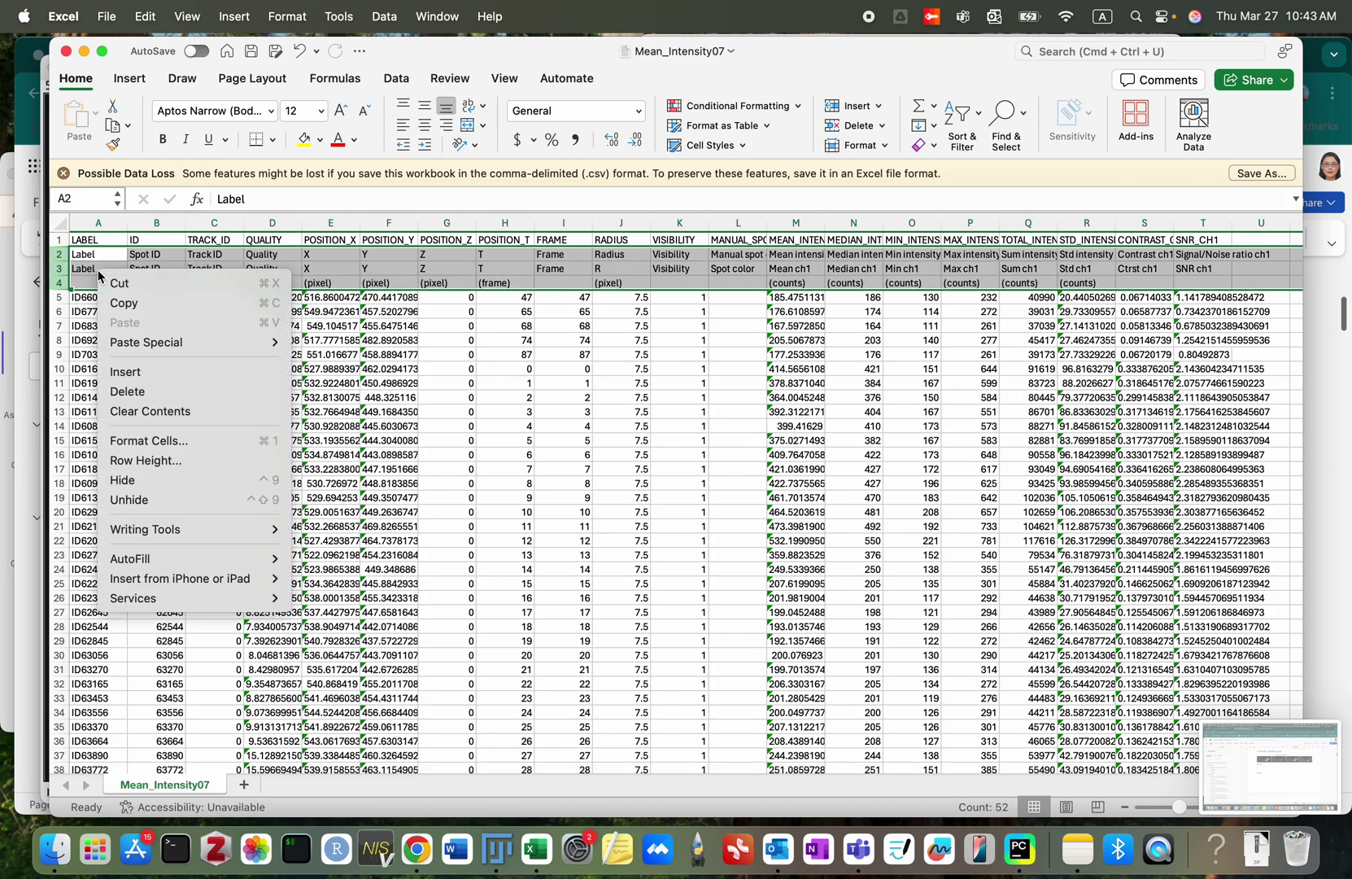
{"action": "left_click", "coordinate": [130, 391]}
{"action": "left_click", "coordinate": [133, 337]}
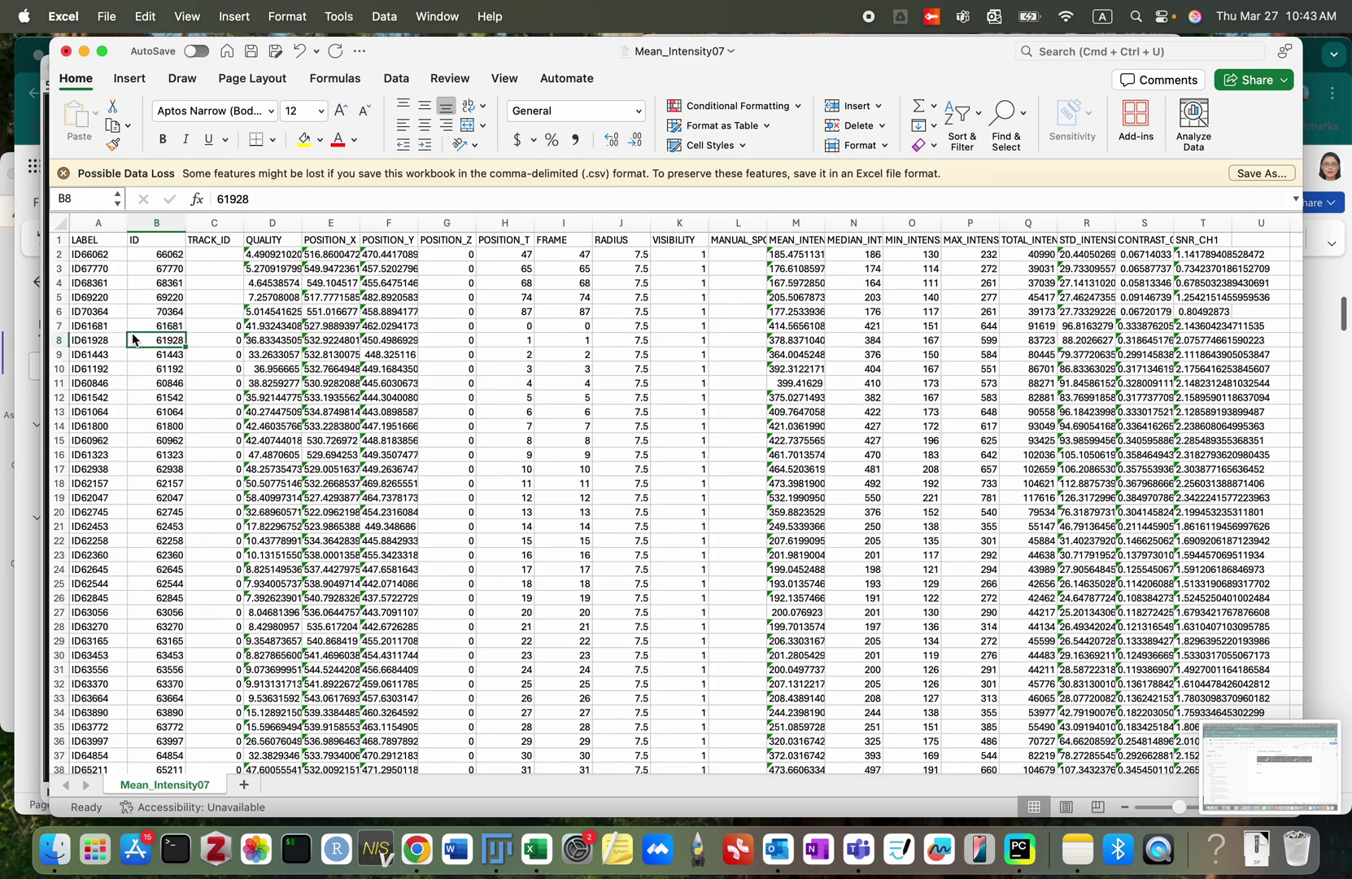
Step: Switch back to Fiji, move the All spots table clear of the image, and hide the tracks to show only spots
{"action": "key", "text": "super+Tab"}
{"action": "key", "text": "super+Tab"}
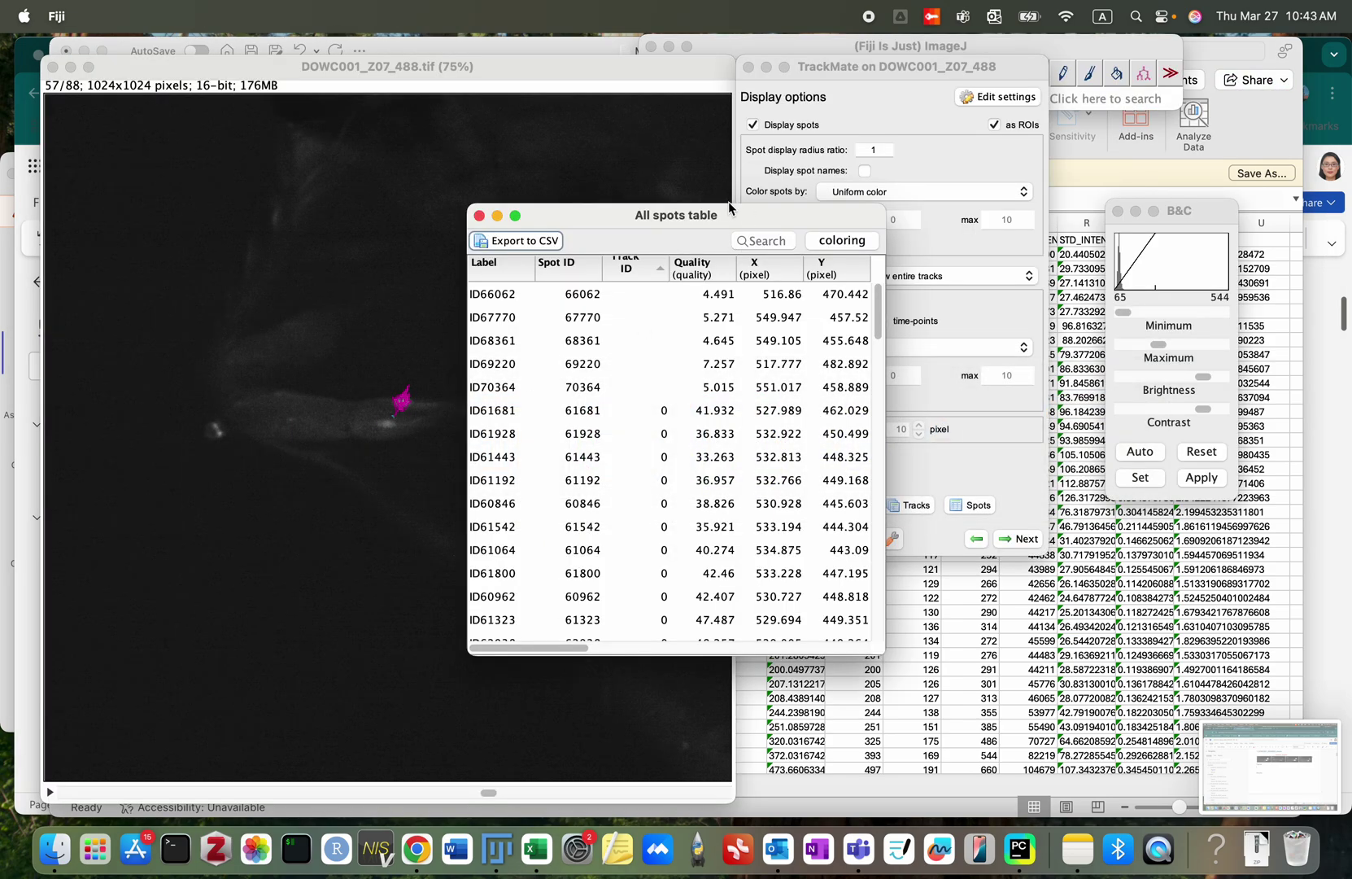
{"action": "left_click_drag", "start_coordinate": [689, 217], "coordinate": [954, 215]}
{"action": "left_click", "coordinate": [917, 295]}
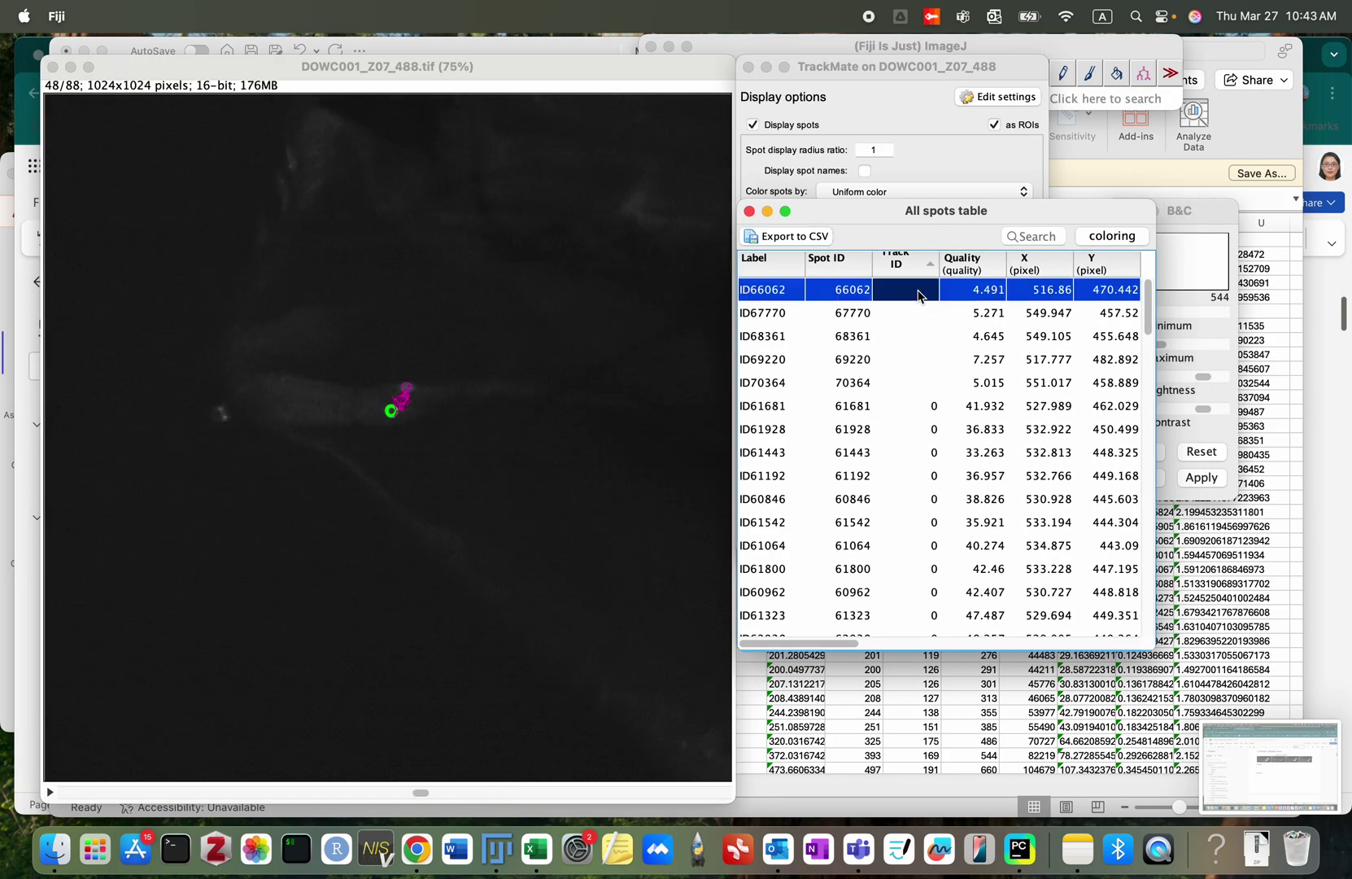
{"action": "left_click", "coordinate": [881, 81]}
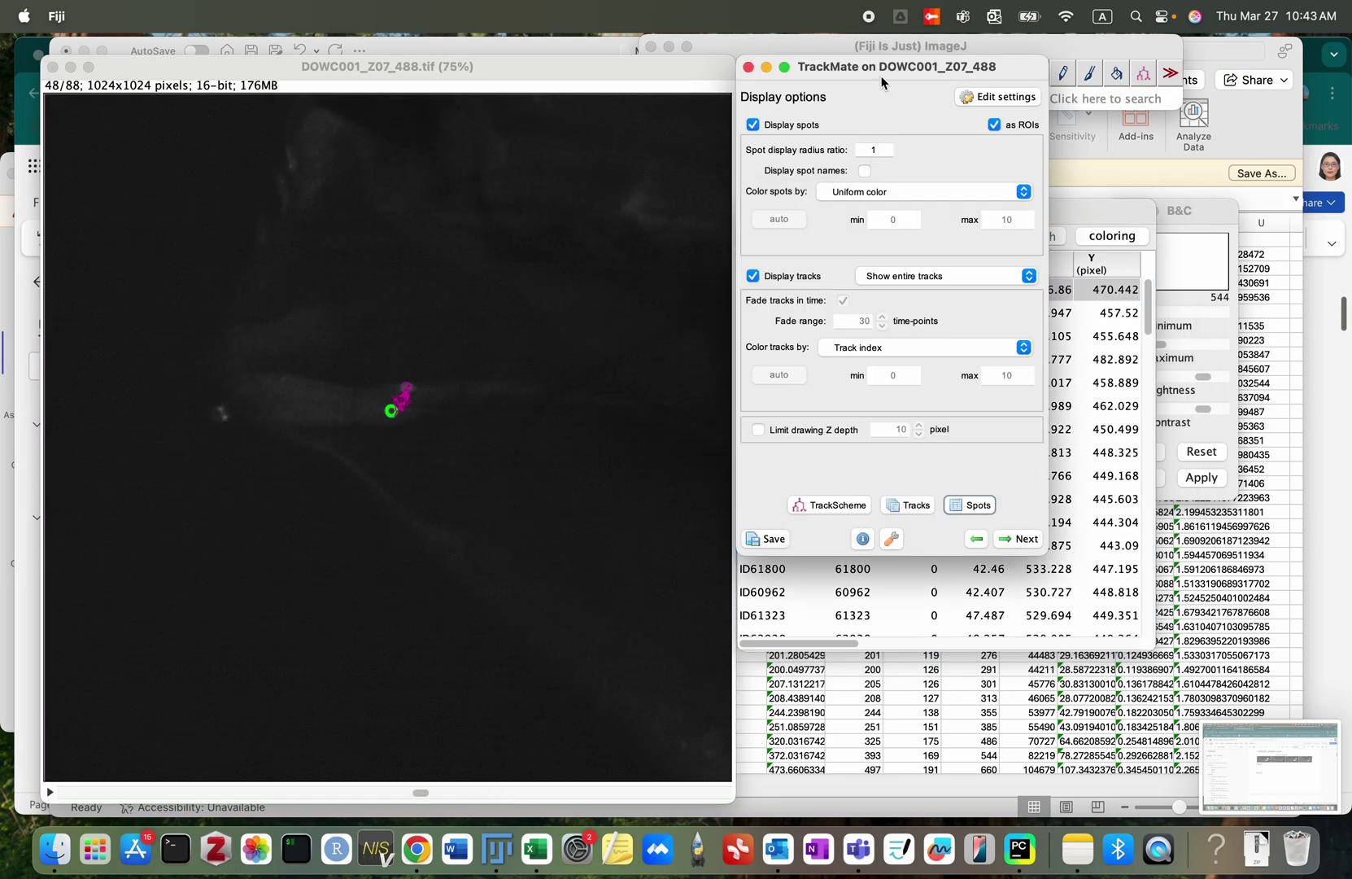
{"action": "left_click", "coordinate": [753, 276]}
{"action": "left_click", "coordinate": [1069, 213]}
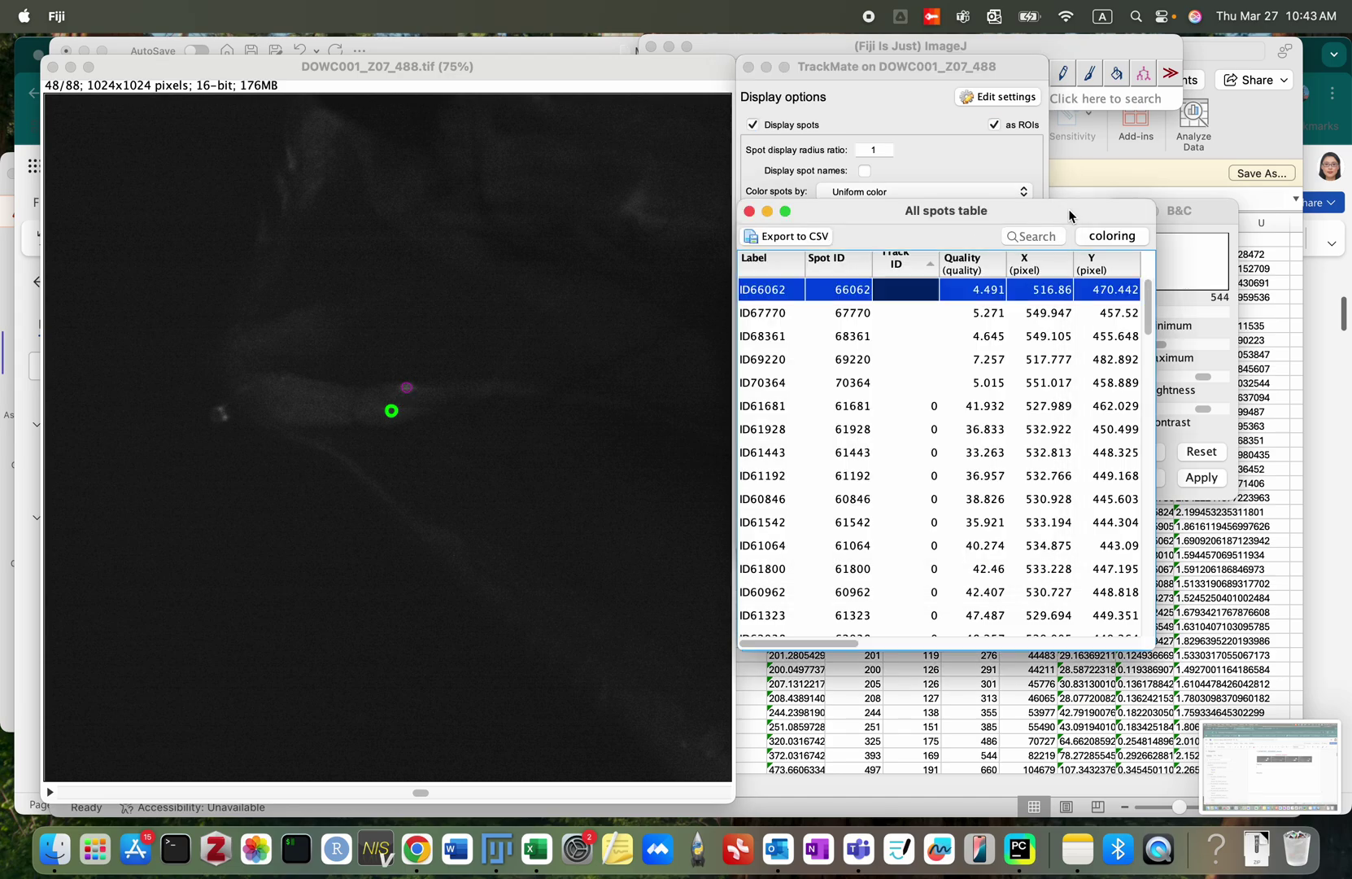
Step: Go through the five spots without a Track ID and examine where each lies relative to Neuron 0 in the image
{"action": "left_click", "coordinate": [890, 310]}
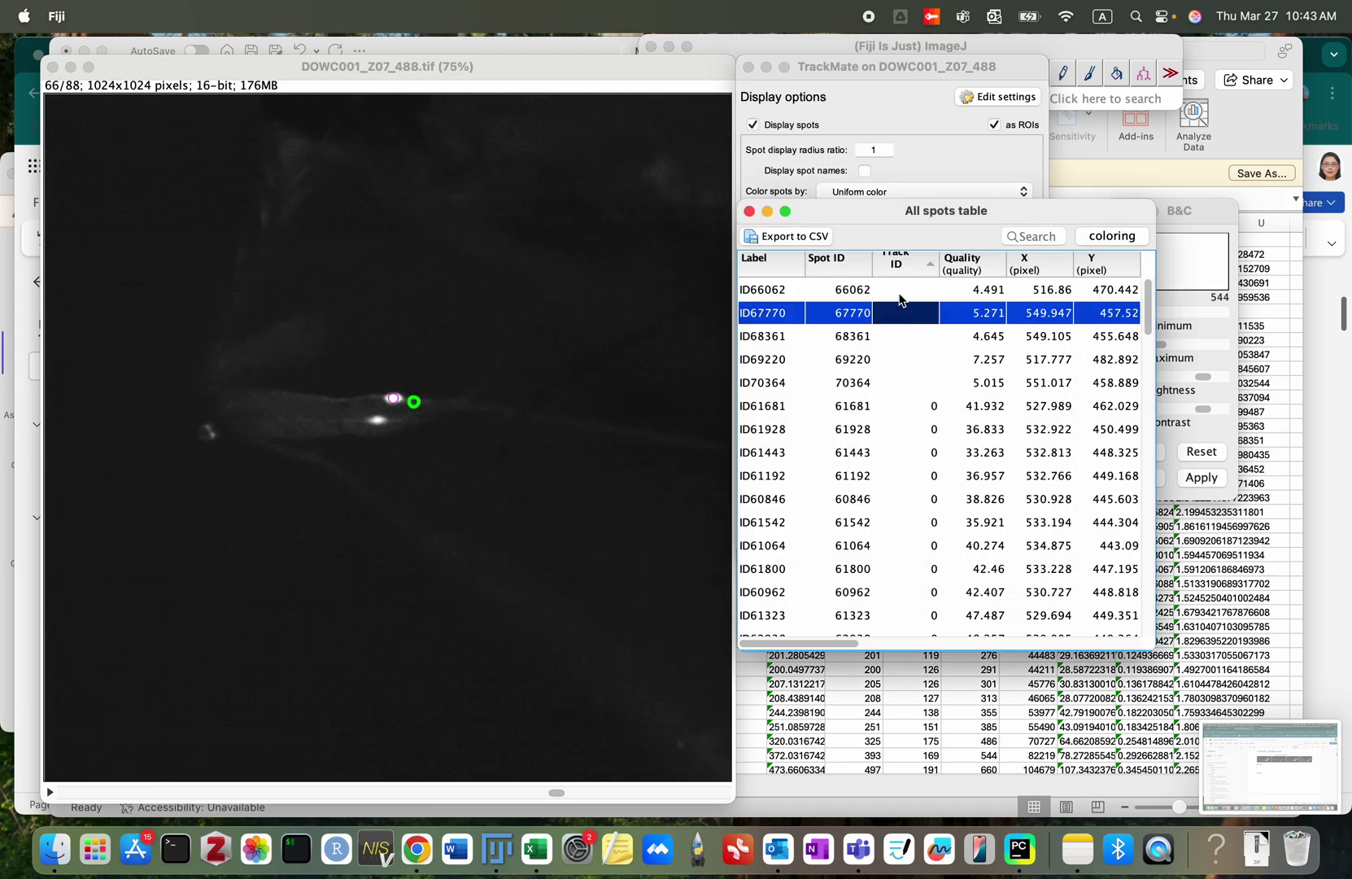
{"action": "left_click", "coordinate": [899, 294]}
{"action": "key", "text": "Down"}
{"action": "key", "text": "Down"}
{"action": "key", "text": "Down"}
{"action": "key", "text": "Down"}
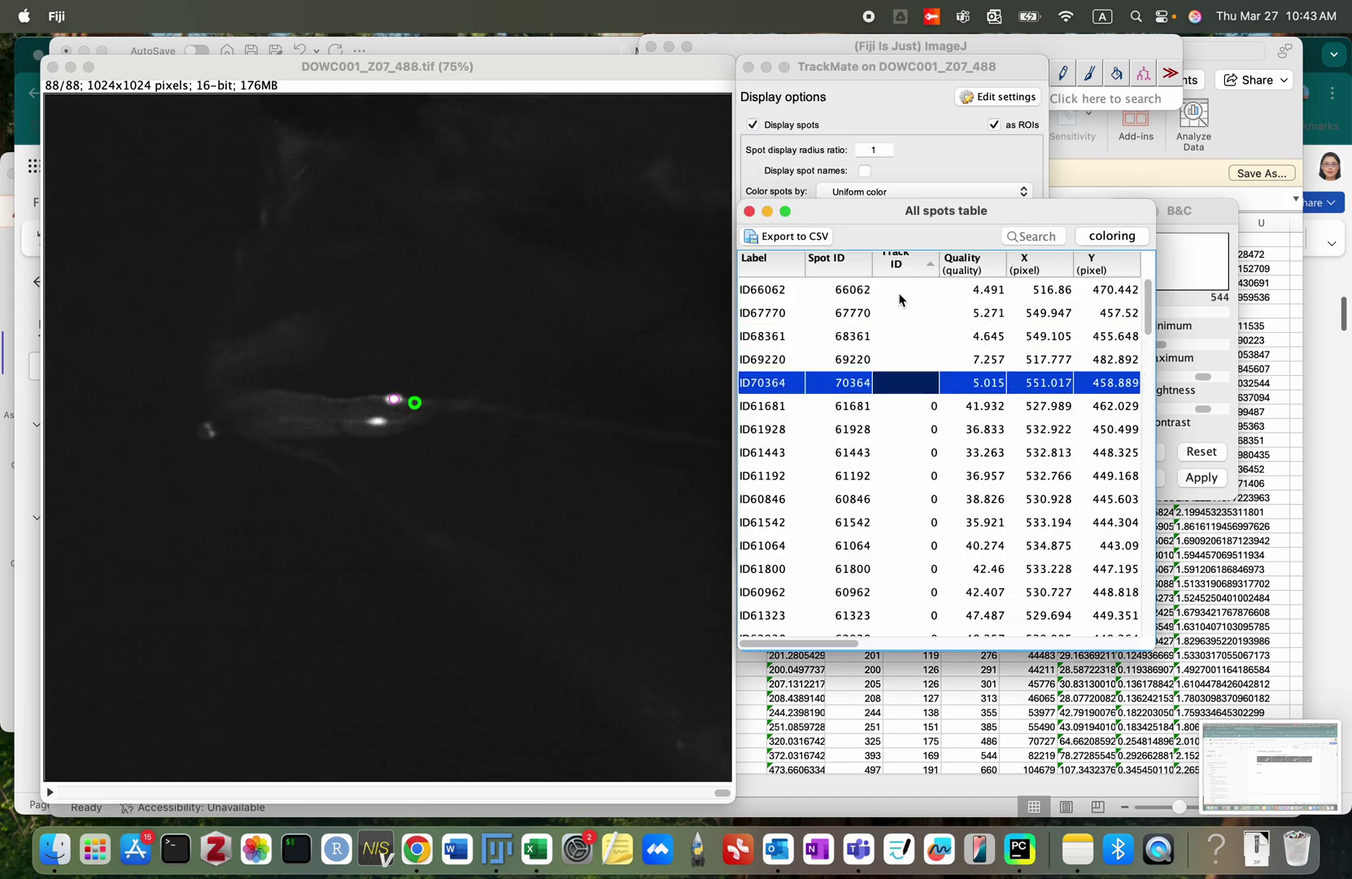
Step: Switch to Excel and delete rows 2 to 6, the five spots without a Track ID, from the Mean_Intensity07 sheet
{"action": "key", "text": "Up"}
{"action": "key", "text": "Down"}
{"action": "left_click", "coordinate": [926, 293]}
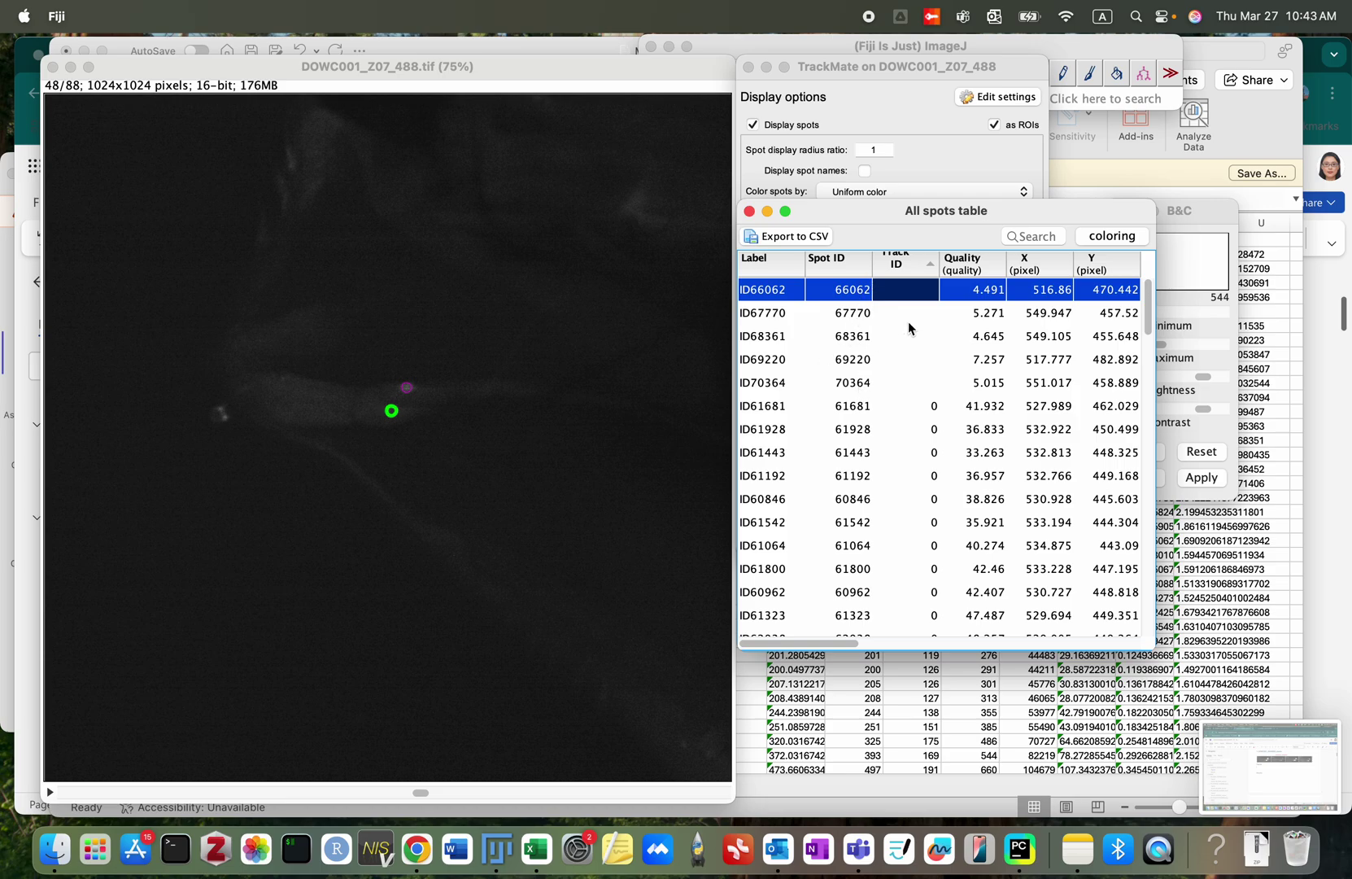
{"action": "key", "text": "super+Tab"}
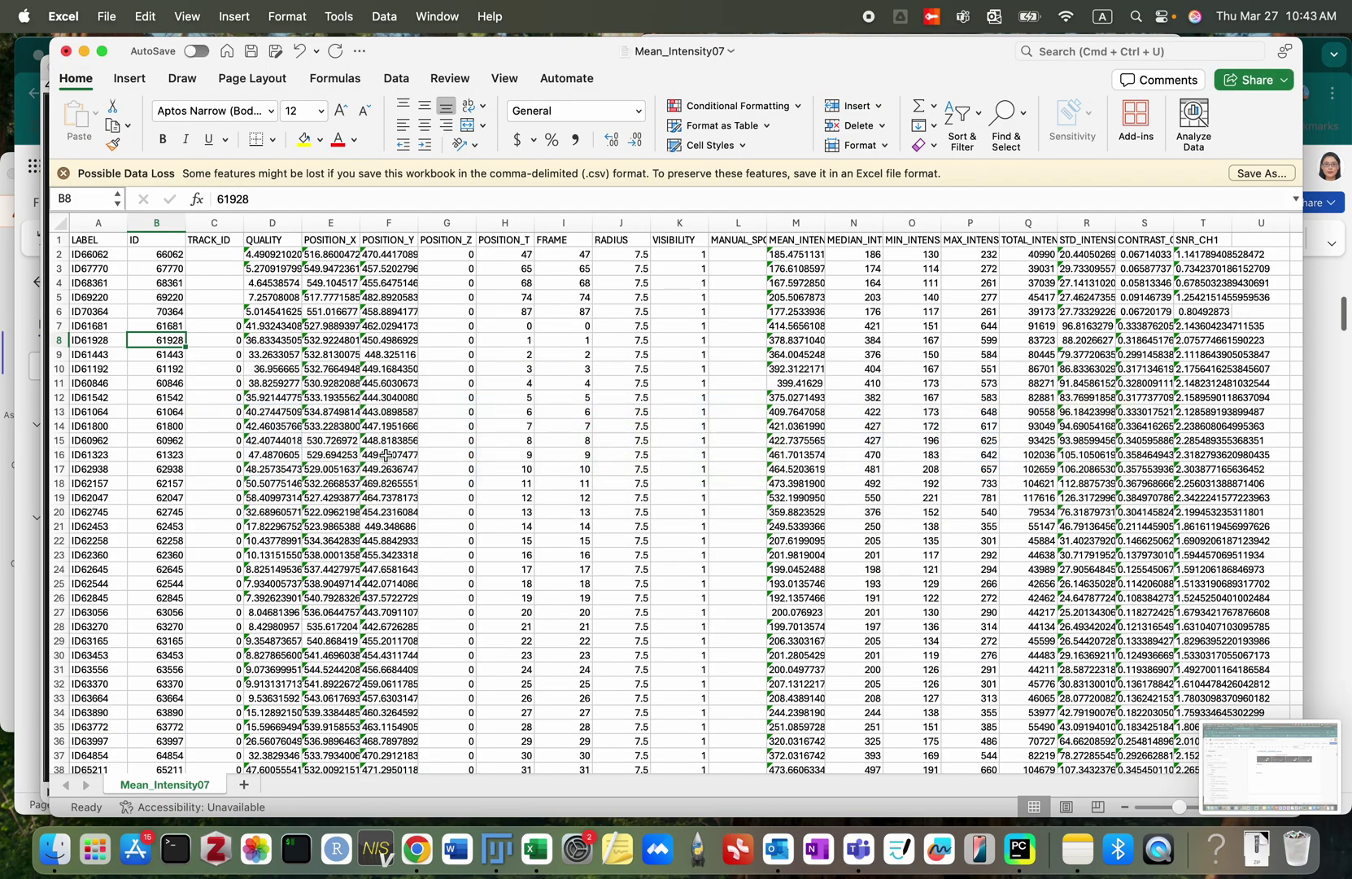
{"action": "left_click_drag", "start_coordinate": [58, 254], "coordinate": [60, 314]}
{"action": "right_click", "coordinate": [108, 280]}
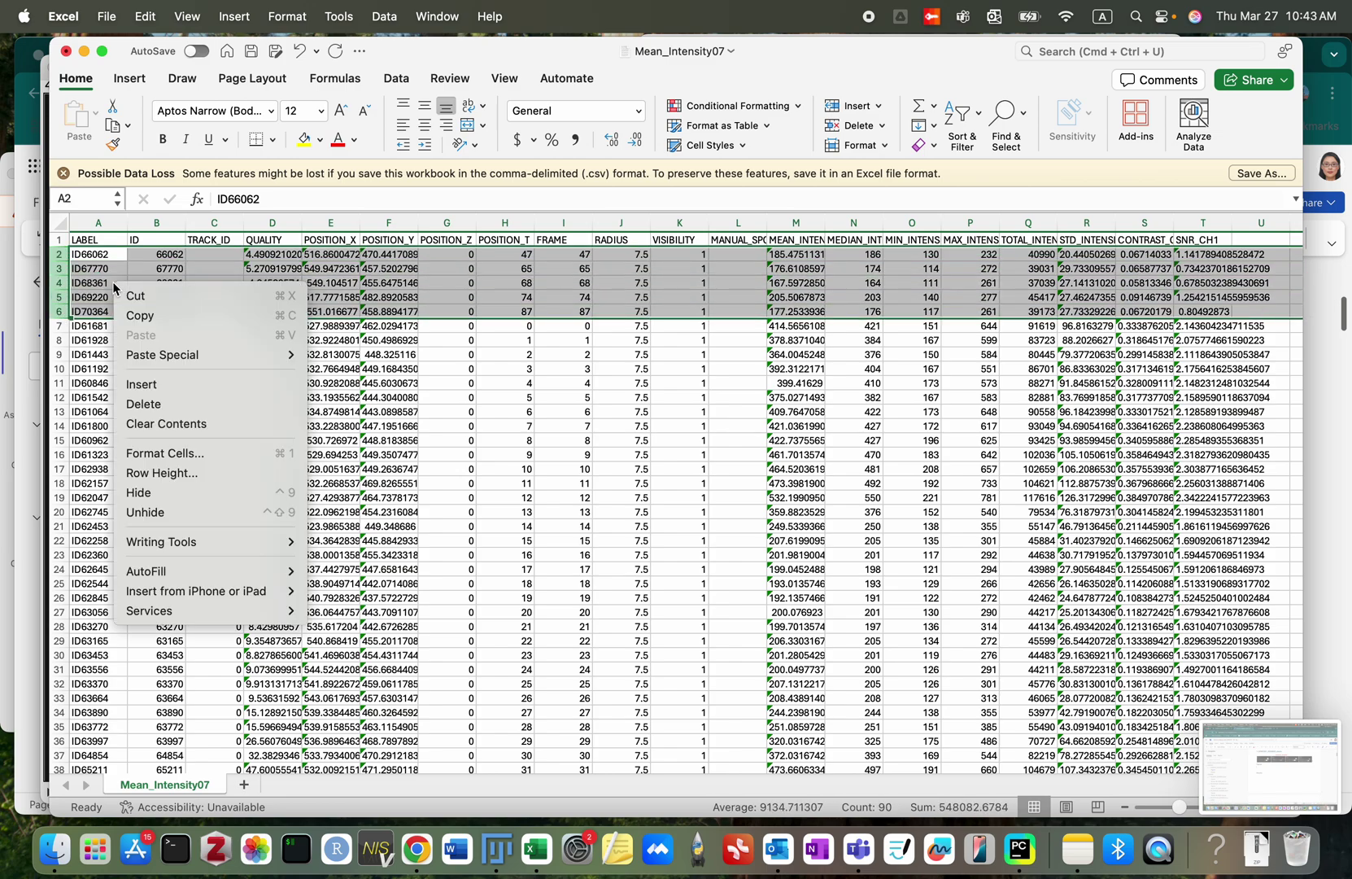
{"action": "left_click", "coordinate": [160, 410]}
{"action": "left_click", "coordinate": [220, 394]}
Step: Switch back to Fiji and go through all spots with Track ID 0, examining whether each one sits on Neuron 0
{"action": "key", "text": "super+Tab"}
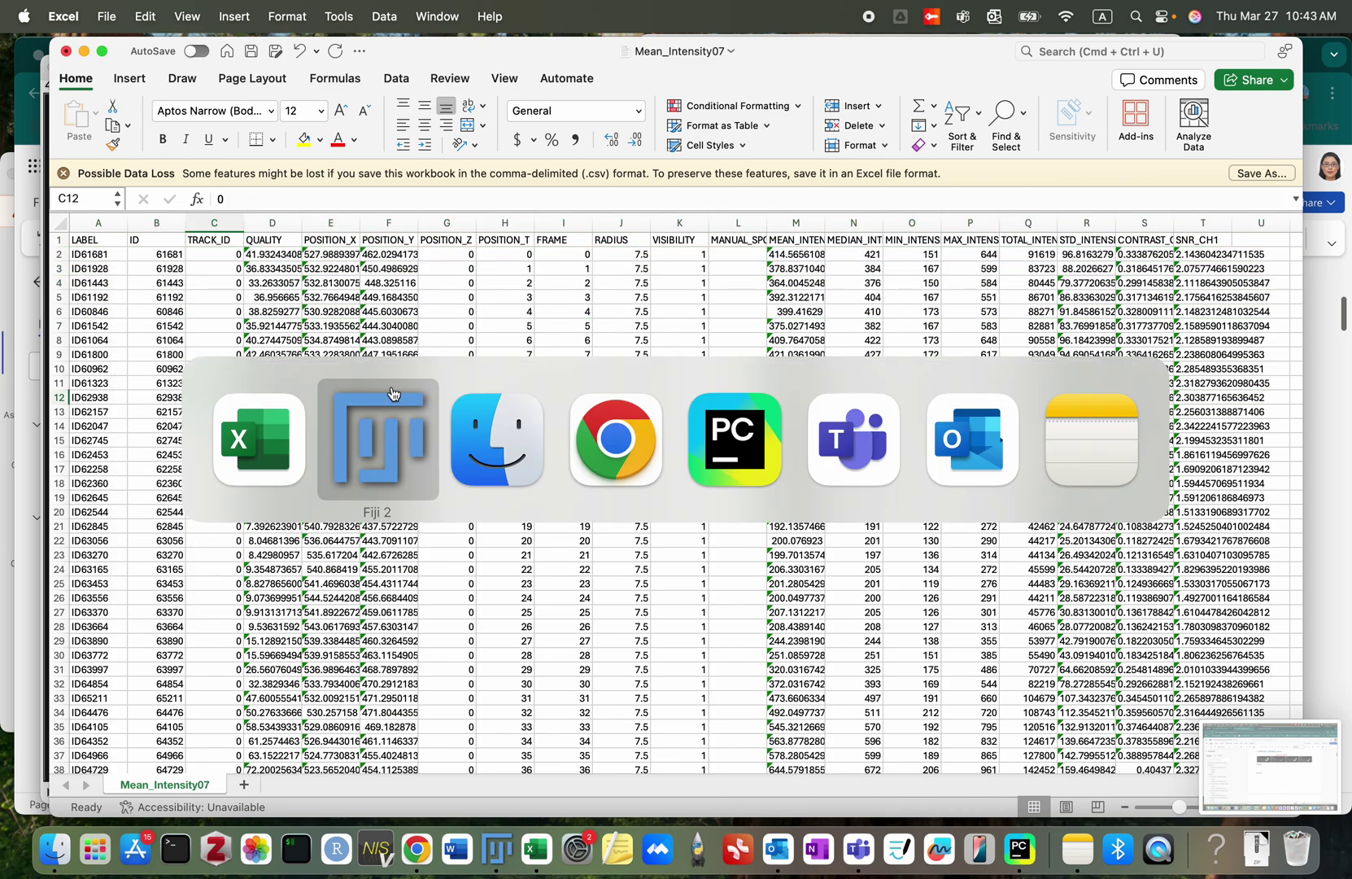
{"action": "left_click", "coordinate": [911, 406]}
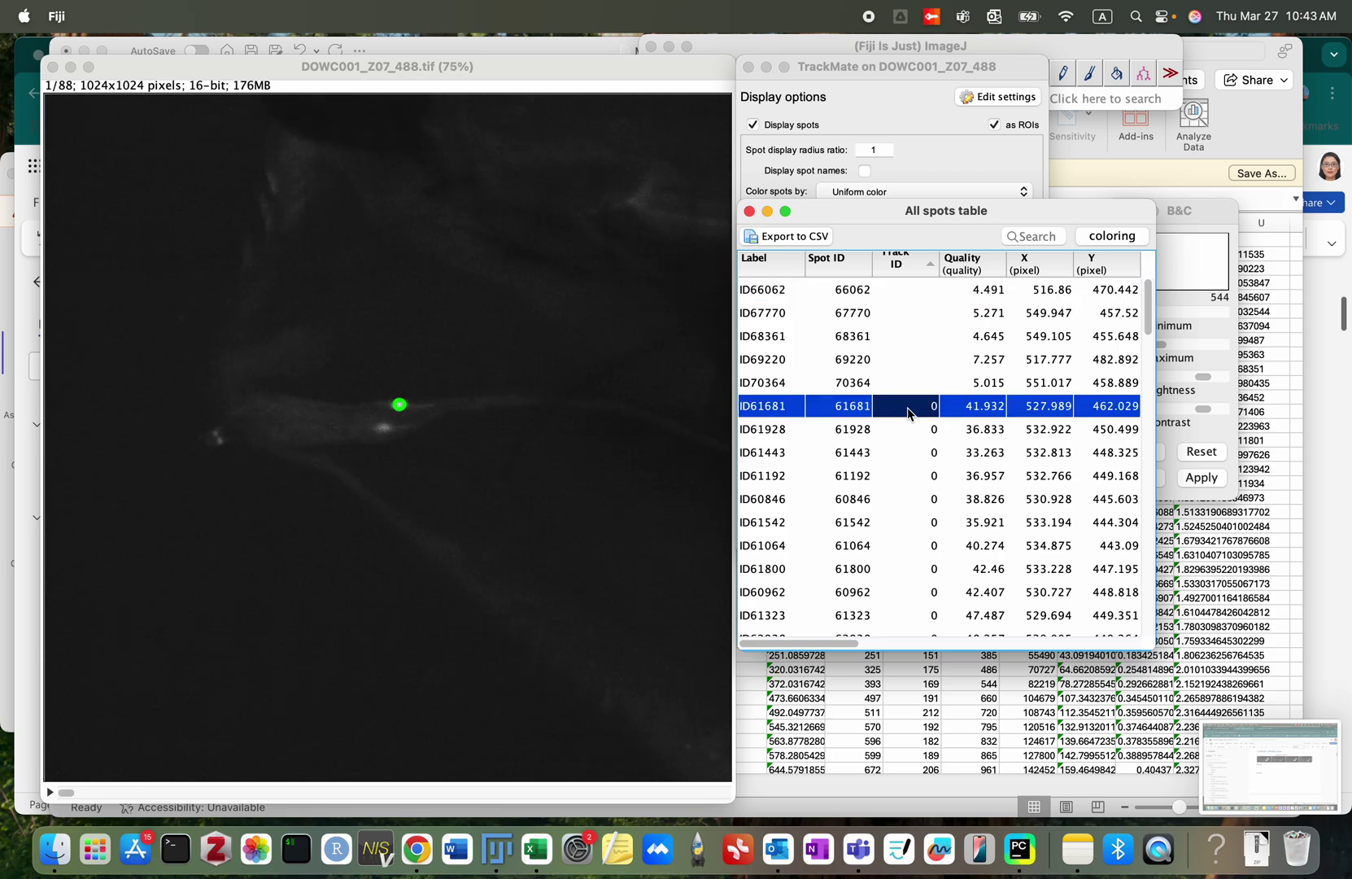
{"action": "key", "text": "Down"}
{"action": "key", "text": "Down"}
{"action": "key", "text": "Down"}
{"action": "key", "text": "Down"}
{"action": "key", "text": "Down"}
{"action": "key", "text": "Down"}
{"action": "key", "text": "Down"}
{"action": "key", "text": "Down"}
{"action": "key", "text": "Down"}
{"action": "key", "text": "Down"}
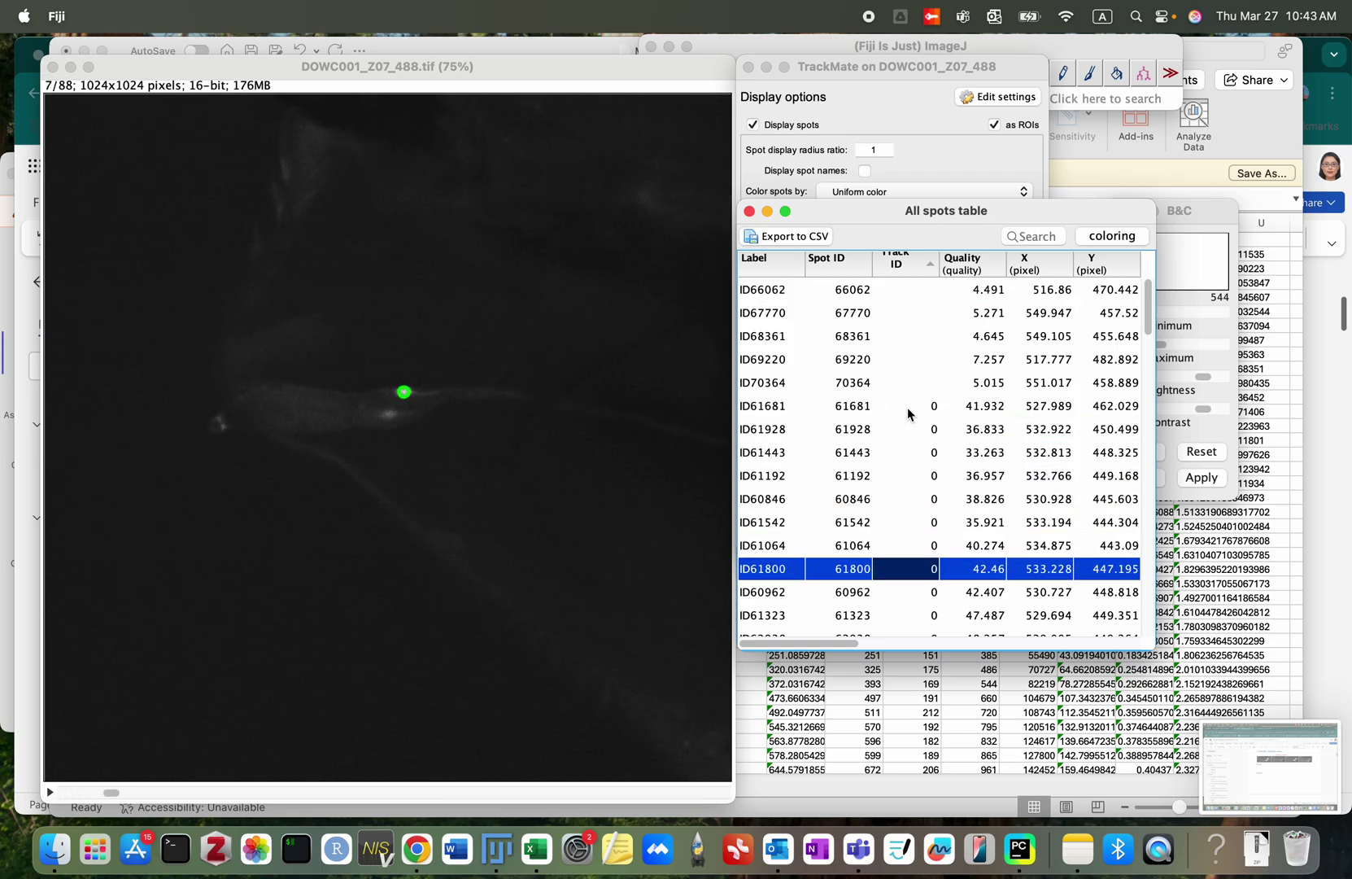
{"action": "key", "text": "Down"}
{"action": "key", "text": "Down"}
{"action": "key", "text": "Down"}
{"action": "key", "text": "Down"}
{"action": "key", "text": "Down"}
{"action": "key", "text": "Down"}
{"action": "key", "text": "Down"}
{"action": "key", "text": "Down"}
{"action": "key", "text": "Down"}
{"action": "key", "text": "Down"}
{"action": "key", "text": "Down"}
{"action": "key", "text": "Down"}
{"action": "key", "text": "Down"}
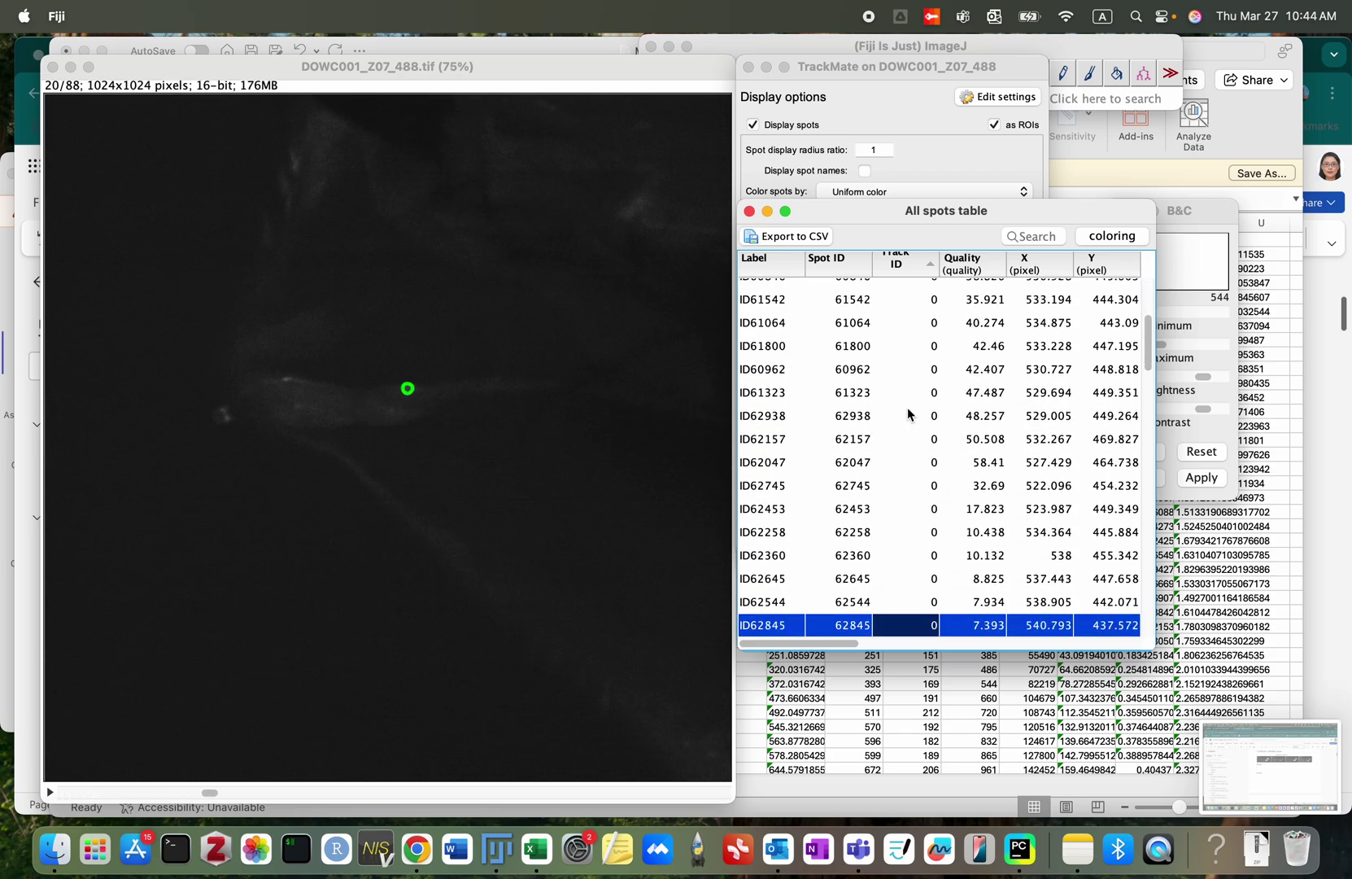
{"action": "key", "text": "Down"}
{"action": "key", "text": "Down"}
{"action": "key", "text": "Down"}
{"action": "key", "text": "Down"}
{"action": "key", "text": "Down"}
{"action": "key", "text": "Down"}
{"action": "key", "text": "Down"}
{"action": "key", "text": "Down"}
{"action": "key", "text": "Down"}
{"action": "key", "text": "Down"}
{"action": "key", "text": "Down"}
{"action": "key", "text": "Down"}
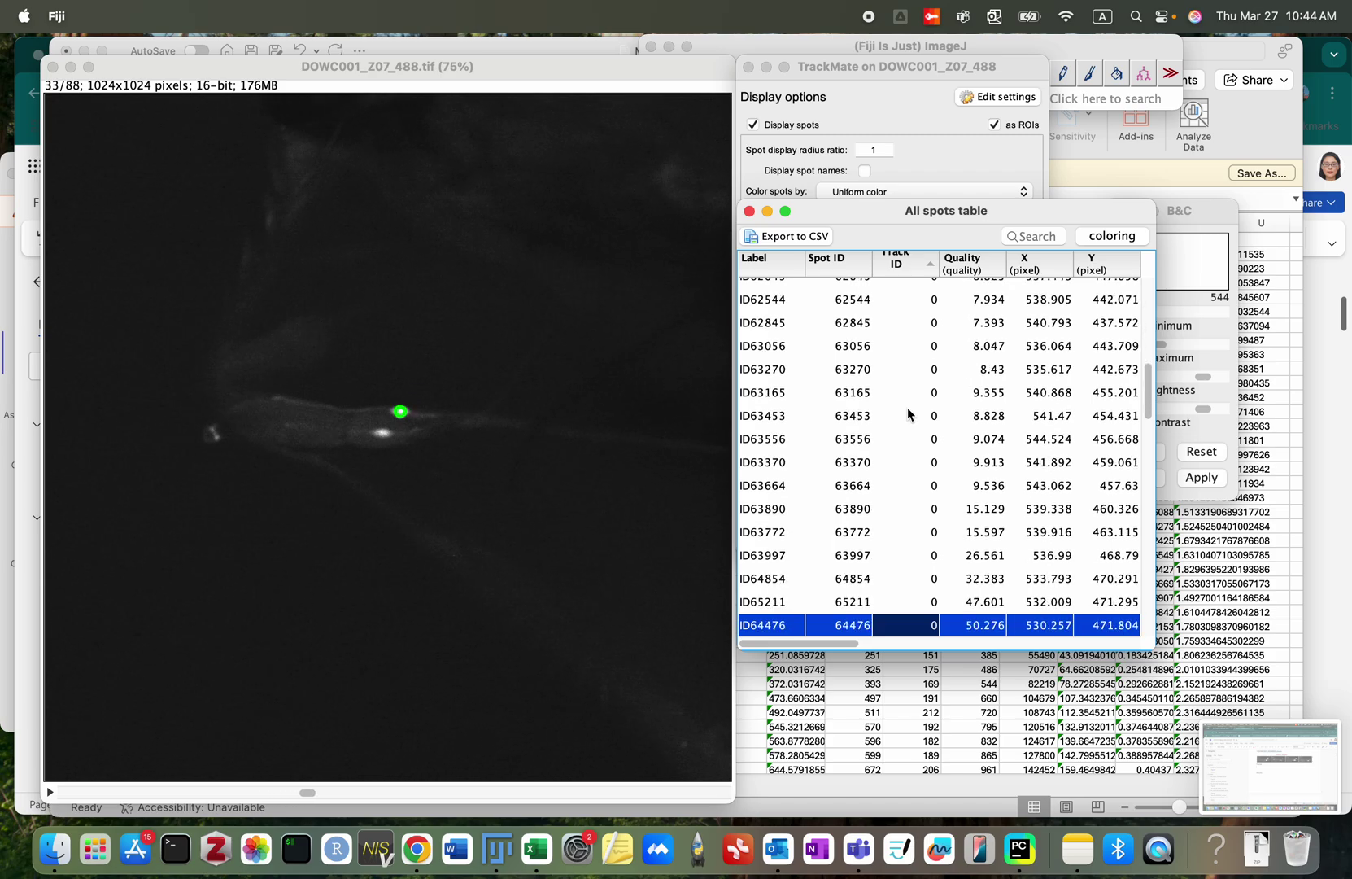
{"action": "key", "text": "Down"}
{"action": "key", "text": "Down"}
{"action": "key", "text": "Down"}
{"action": "key", "text": "Down"}
{"action": "key", "text": "Down"}
{"action": "key", "text": "Down"}
{"action": "key", "text": "Down"}
{"action": "key", "text": "Down"}
{"action": "key", "text": "Down"}
{"action": "key", "text": "Down"}
{"action": "key", "text": "Down"}
{"action": "key", "text": "Down"}
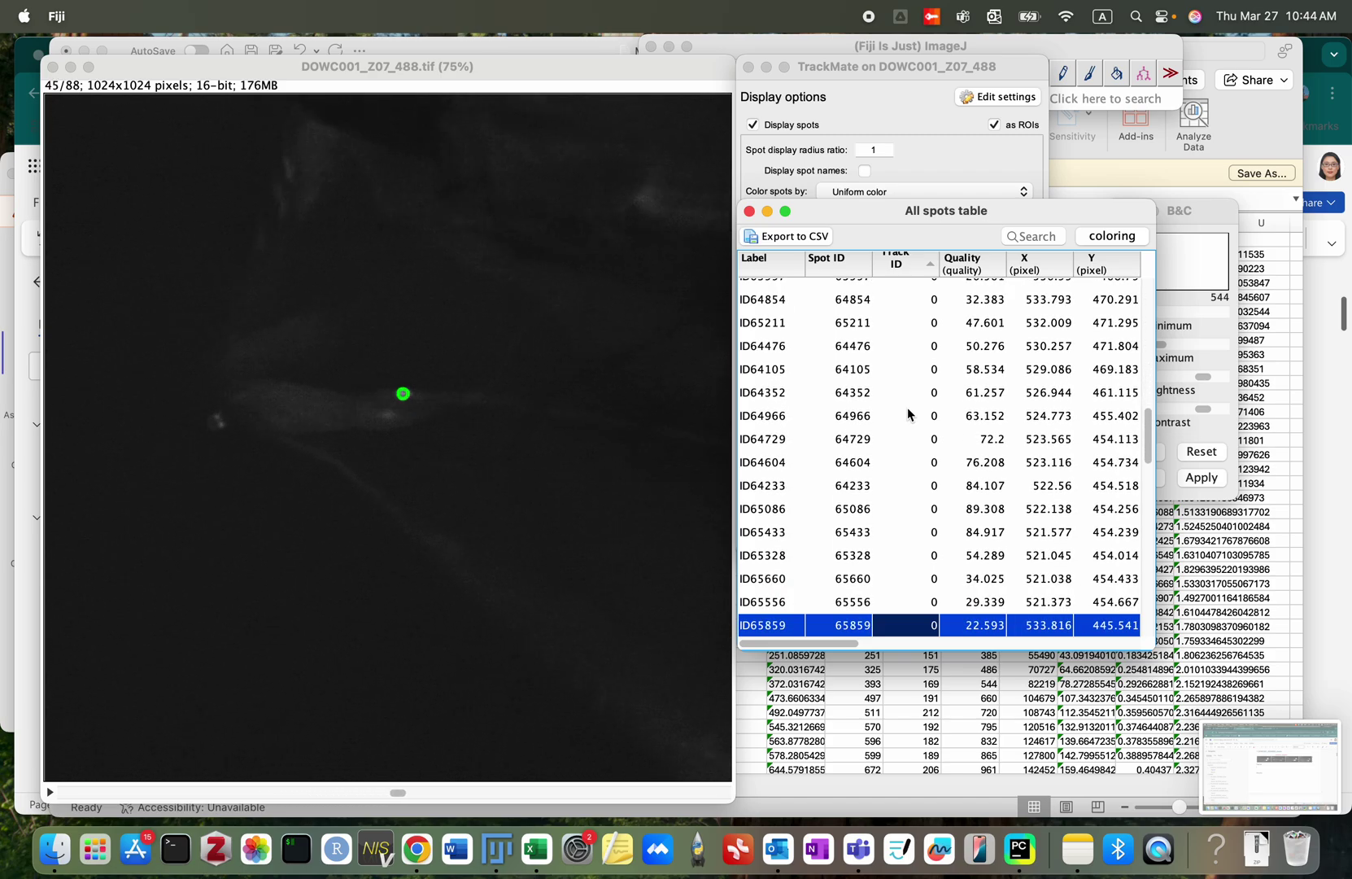
{"action": "key", "text": "Down"}
{"action": "key", "text": "Down"}
{"action": "key", "text": "Down"}
{"action": "key", "text": "Down"}
{"action": "key", "text": "Down"}
{"action": "key", "text": "Down"}
{"action": "key", "text": "Down"}
{"action": "key", "text": "Down"}
{"action": "key", "text": "Down"}
{"action": "key", "text": "Down"}
{"action": "key", "text": "Down"}
{"action": "key", "text": "Down"}
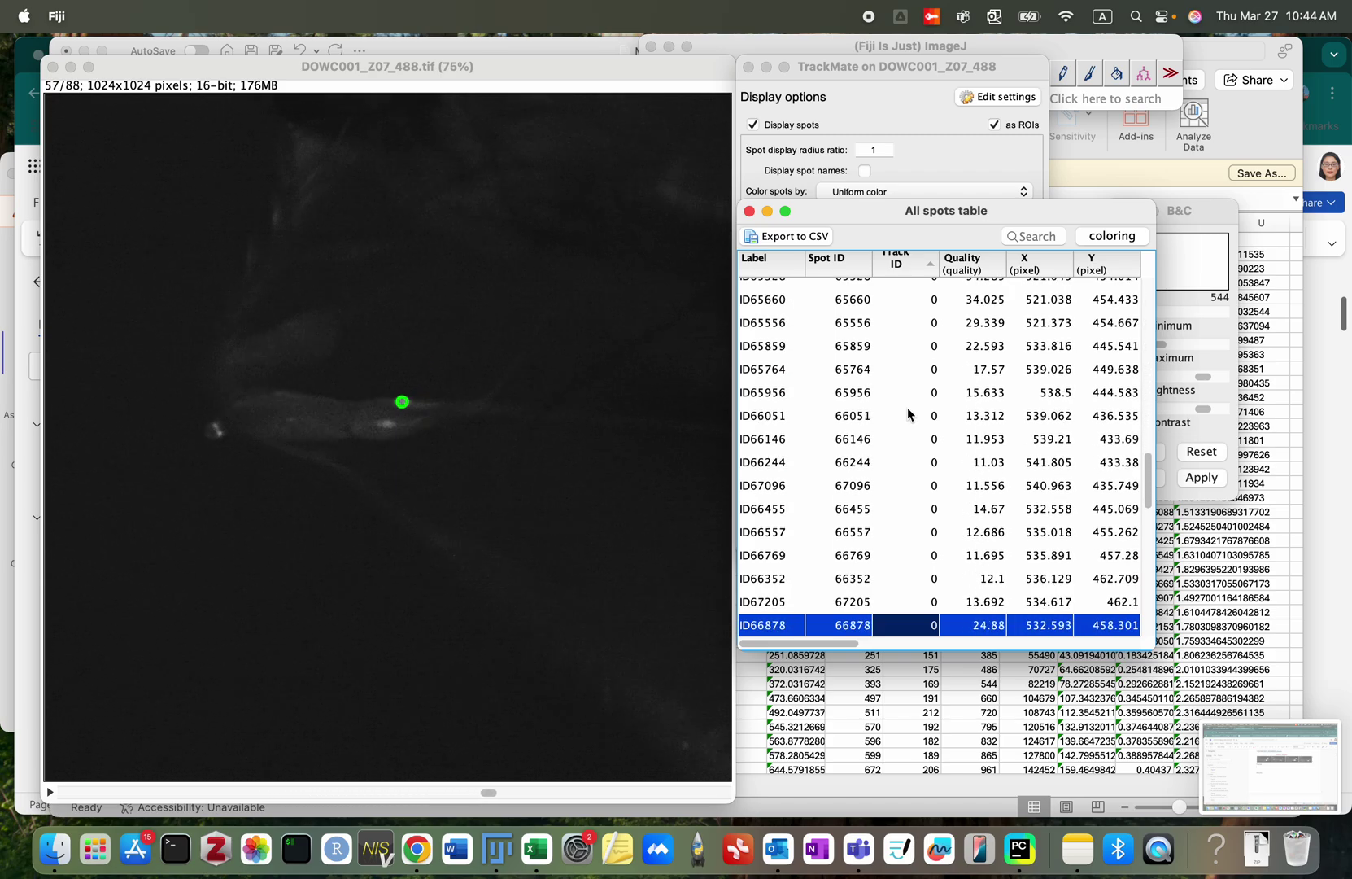
{"action": "key", "text": "Down"}
{"action": "key", "text": "Down"}
{"action": "key", "text": "Down"}
{"action": "key", "text": "Down"}
{"action": "key", "text": "Down"}
{"action": "key", "text": "Down"}
{"action": "key", "text": "Down"}
{"action": "key", "text": "Down"}
{"action": "key", "text": "Down"}
{"action": "key", "text": "Down"}
{"action": "key", "text": "Down"}
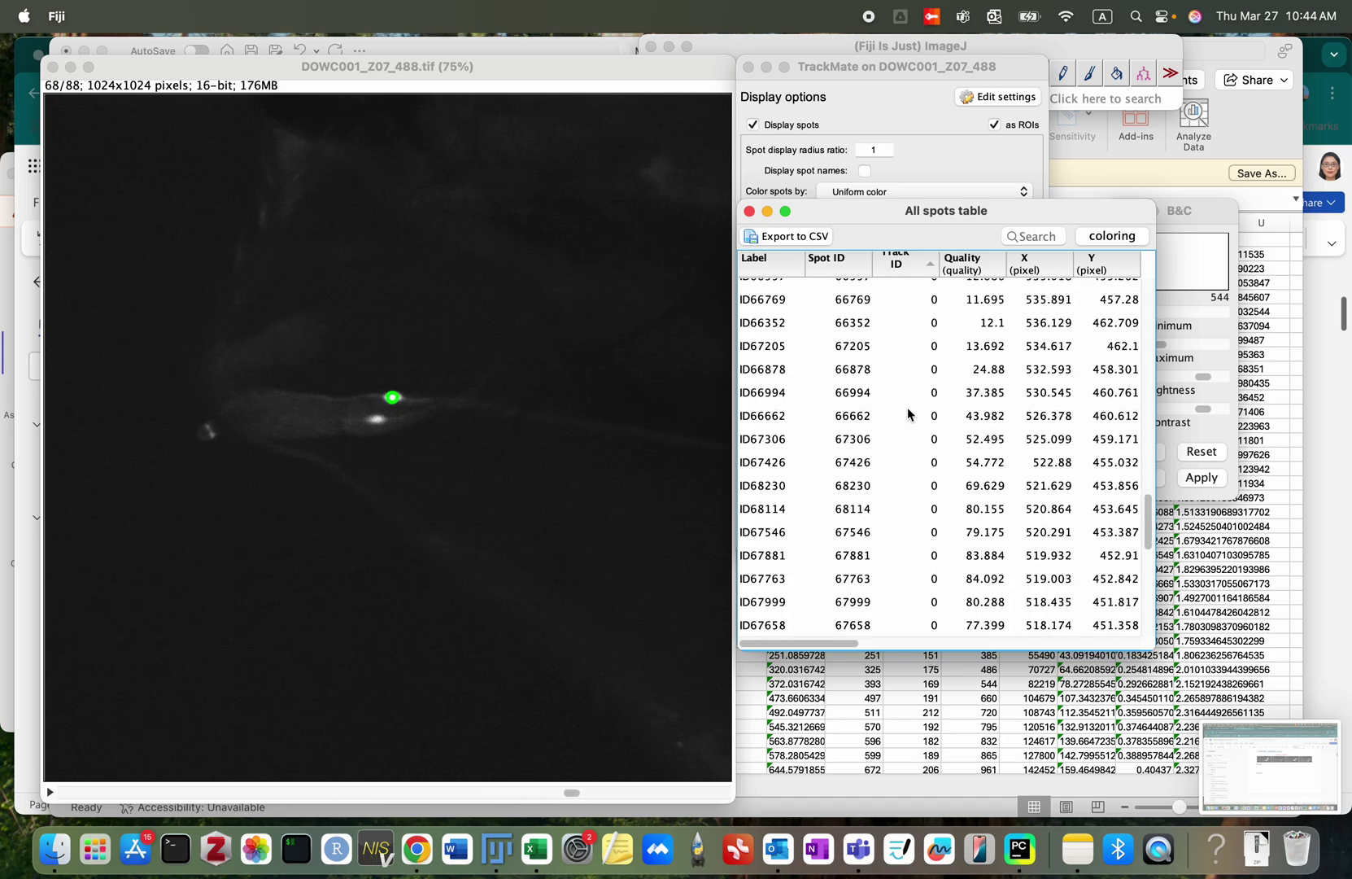
{"action": "key", "text": "Down"}
{"action": "key", "text": "Down"}
{"action": "key", "text": "Down"}
{"action": "key", "text": "Down"}
{"action": "key", "text": "Down"}
{"action": "key", "text": "Down"}
{"action": "key", "text": "Down"}
{"action": "key", "text": "Down"}
{"action": "key", "text": "Down"}
{"action": "key", "text": "Down"}
{"action": "key", "text": "Down"}
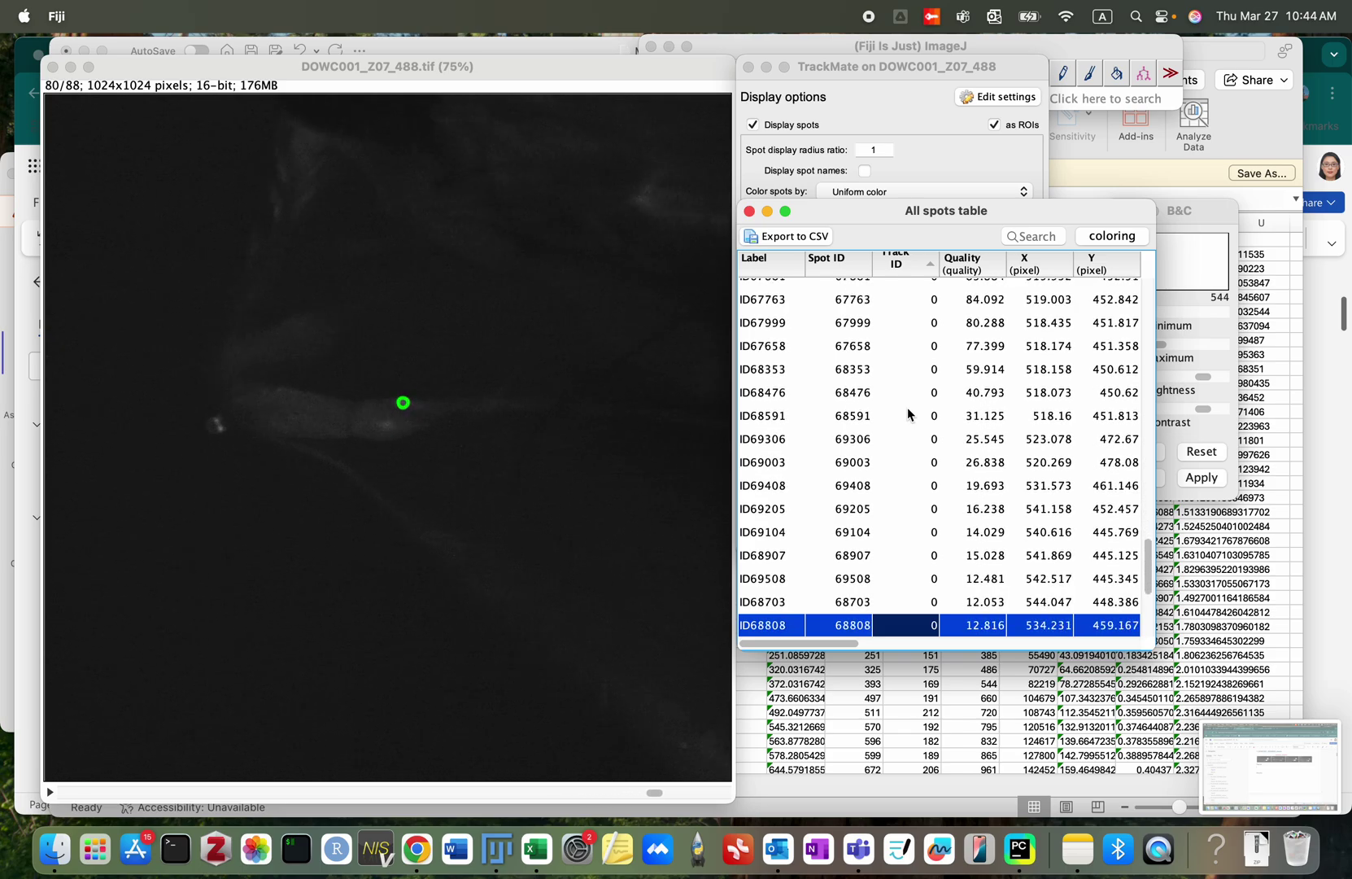
{"action": "key", "text": "Down"}
{"action": "key", "text": "Down"}
{"action": "key", "text": "Down"}
{"action": "key", "text": "Down"}
{"action": "key", "text": "Down"}
{"action": "key", "text": "Down"}
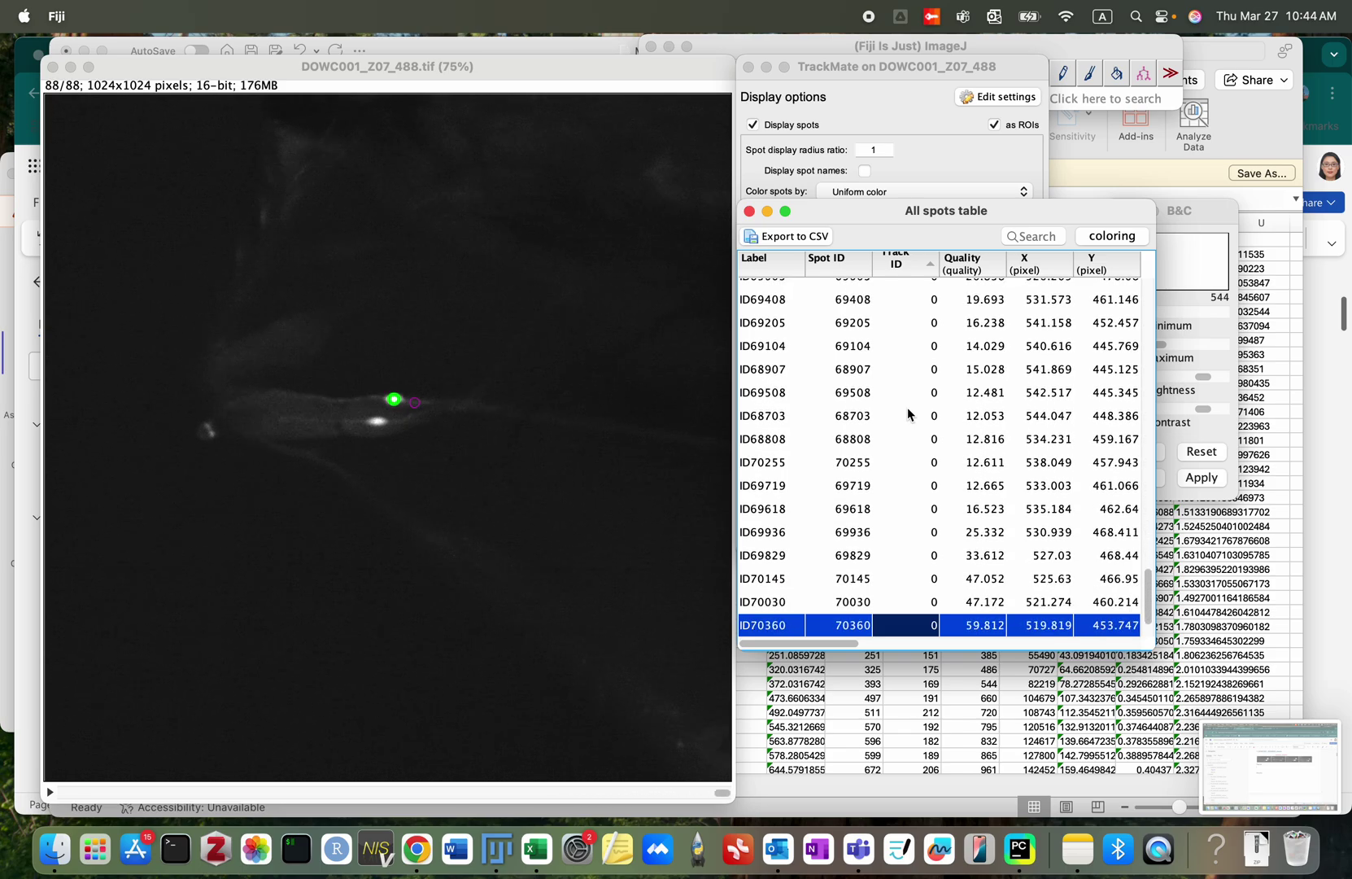
Step: Examine where the three spots with Track ID 1 lie relative to Neuron 0 in the image
{"action": "key", "text": "Down"}
{"action": "key", "text": "Down"}
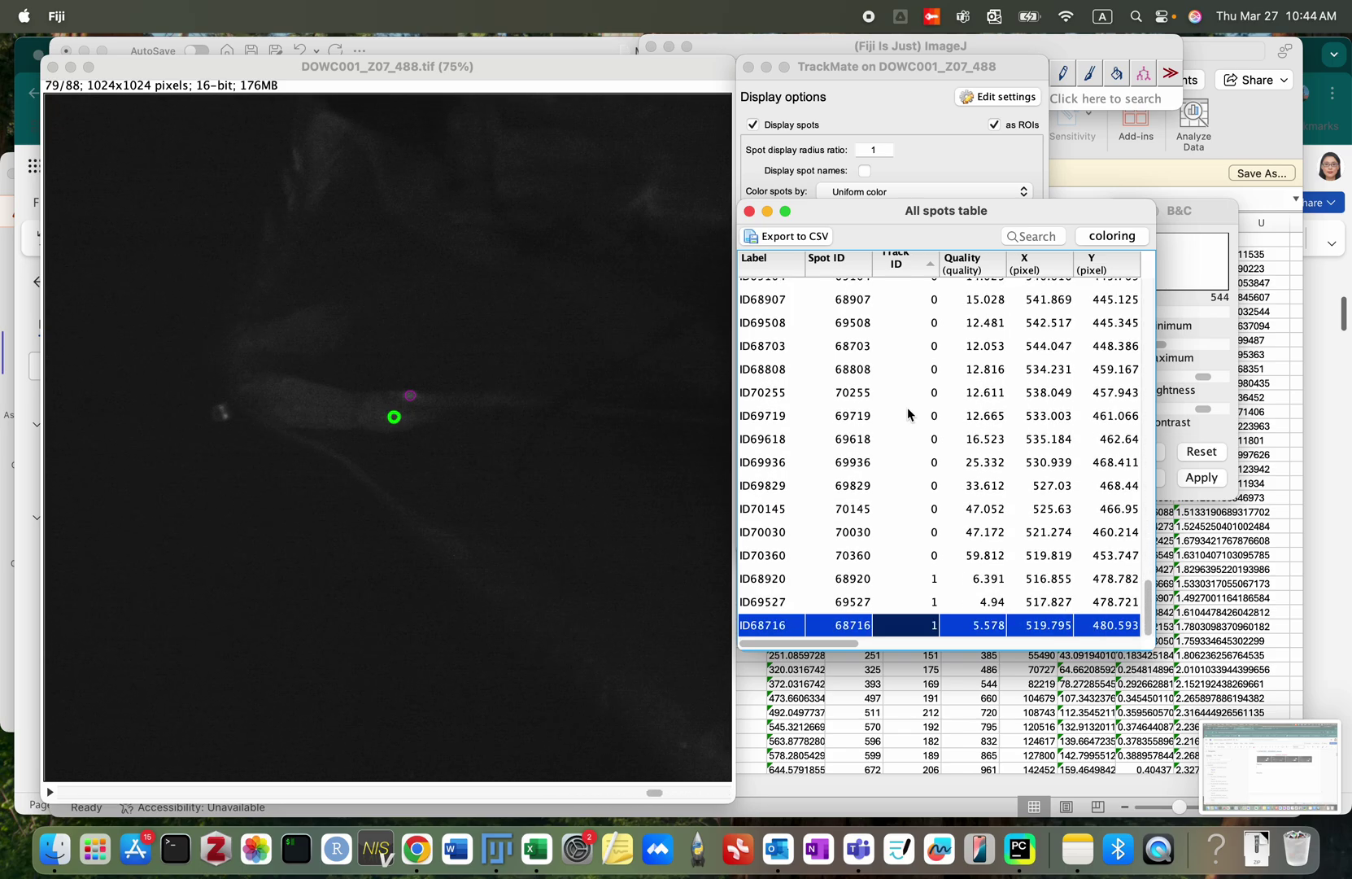
{"action": "key", "text": "Up"}
{"action": "key", "text": "Up"}
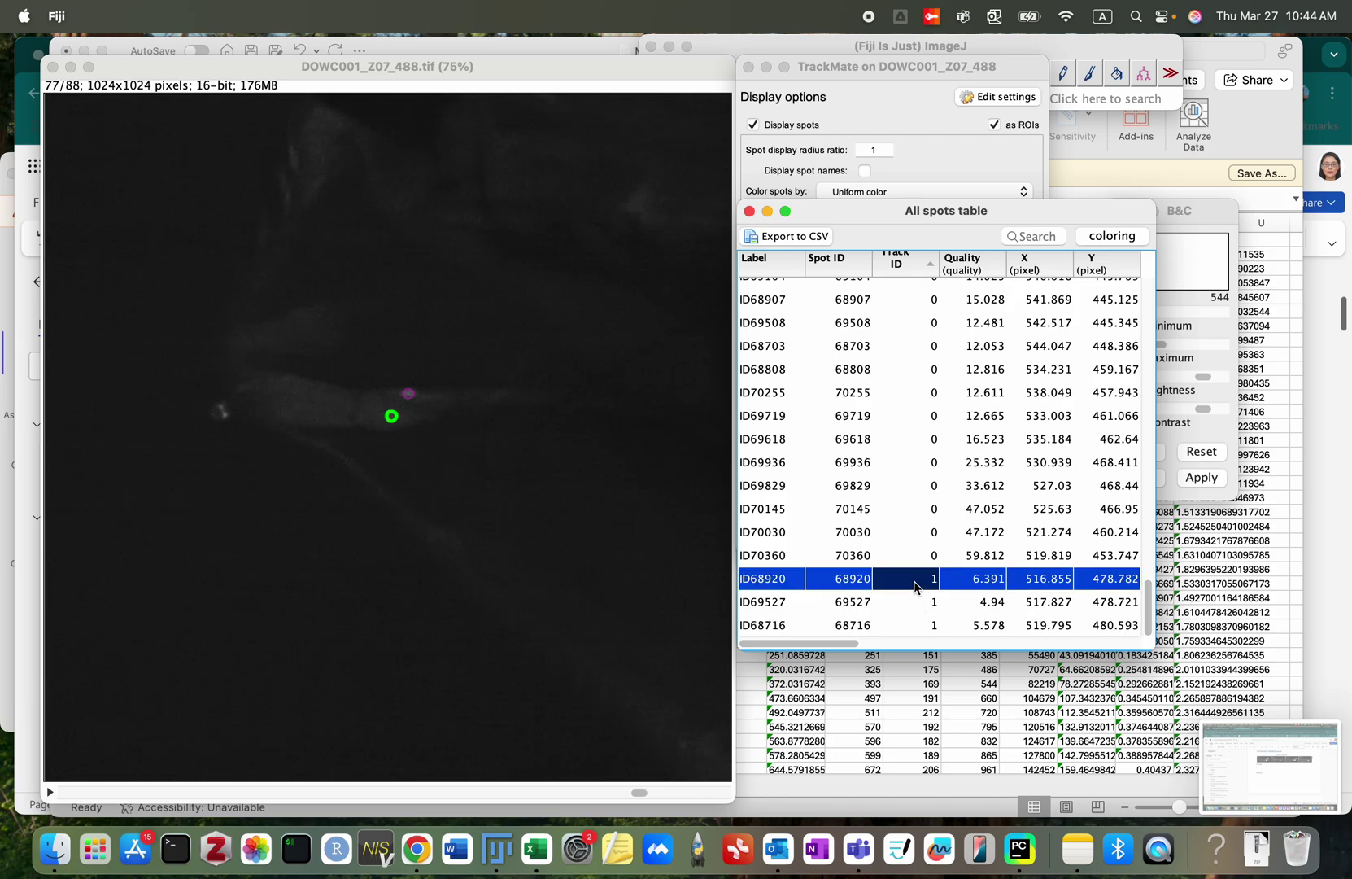
{"action": "key", "text": "Down"}
{"action": "key", "text": "Down"}
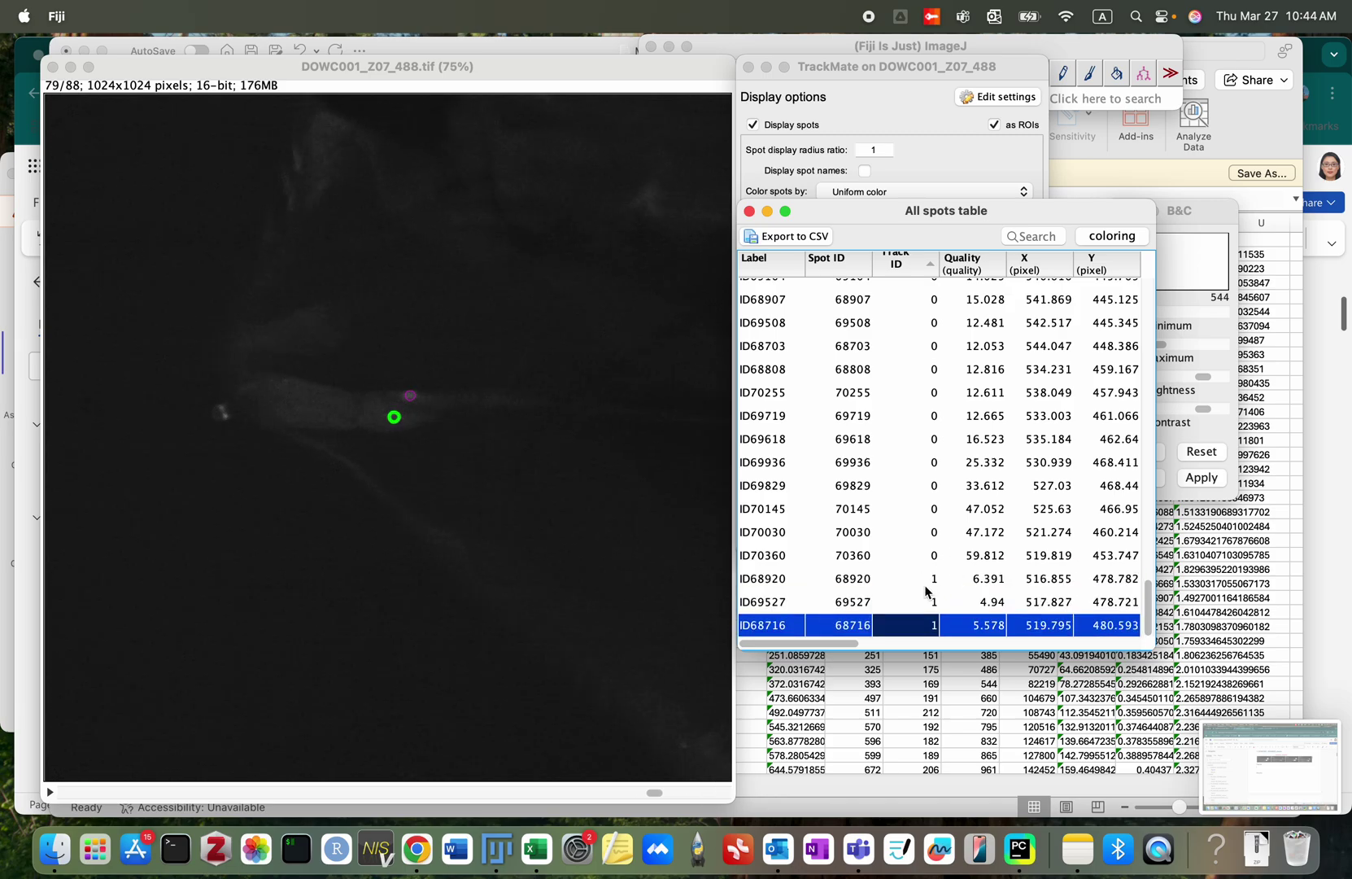
{"action": "scroll", "coordinate": [928, 592], "scroll_direction": "right", "scroll_amount": 3}
{"action": "scroll", "coordinate": [927, 592], "scroll_direction": "left", "scroll_amount": 3}
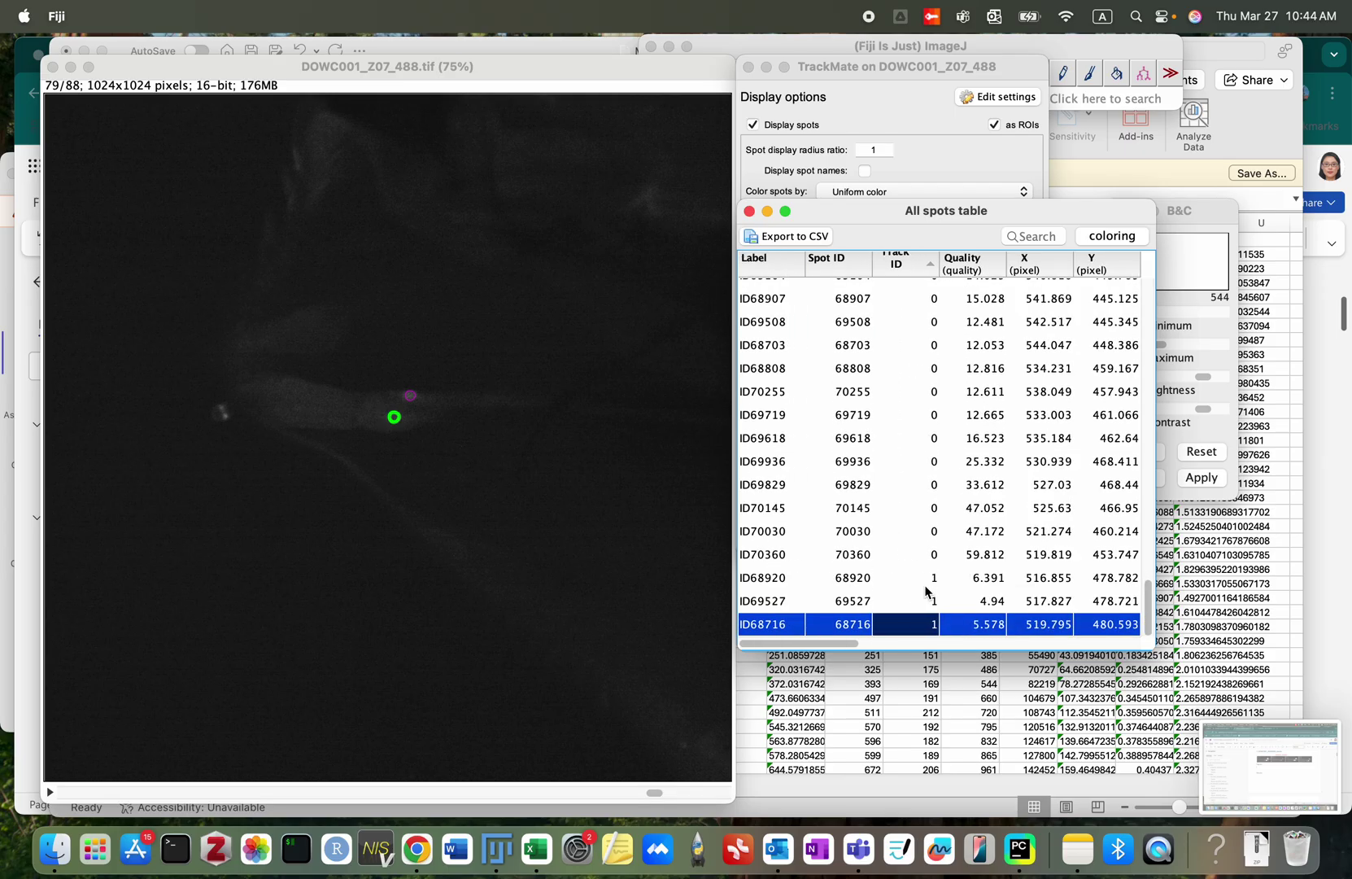
Step: Switch to Excel and delete rows 90 to 92, the three Track ID 1 spots, from the Mean_Intensity07 sheet
{"action": "key", "text": "super+Tab"}
{"action": "left_click", "coordinate": [378, 440]}
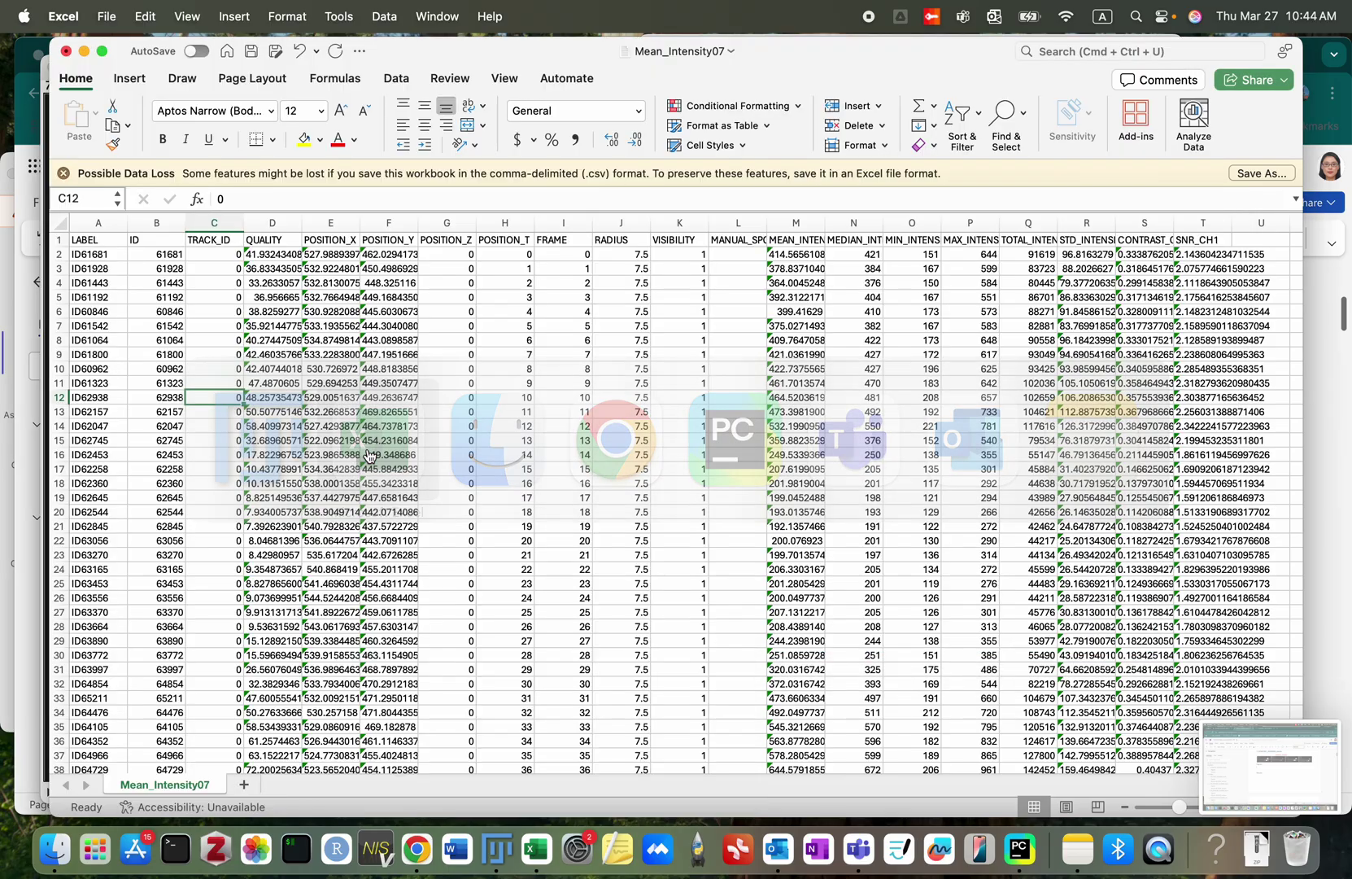
{"action": "left_click", "coordinate": [217, 674]}
{"action": "scroll", "coordinate": [217, 679], "scroll_direction": "down", "scroll_amount": 20}
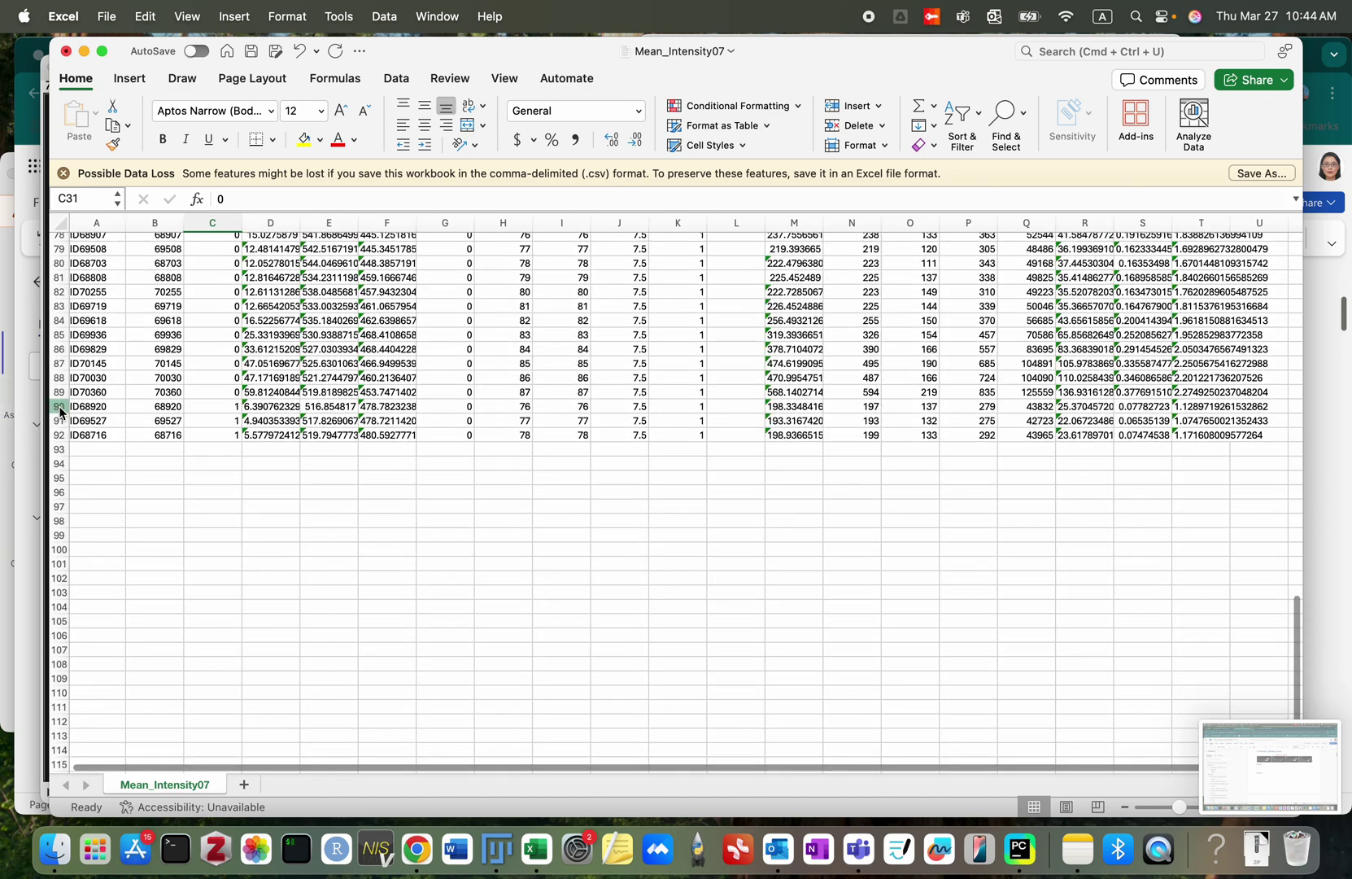
{"action": "left_click", "coordinate": [58, 406]}
{"action": "left_click_drag", "start_coordinate": [64, 412], "coordinate": [59, 437]}
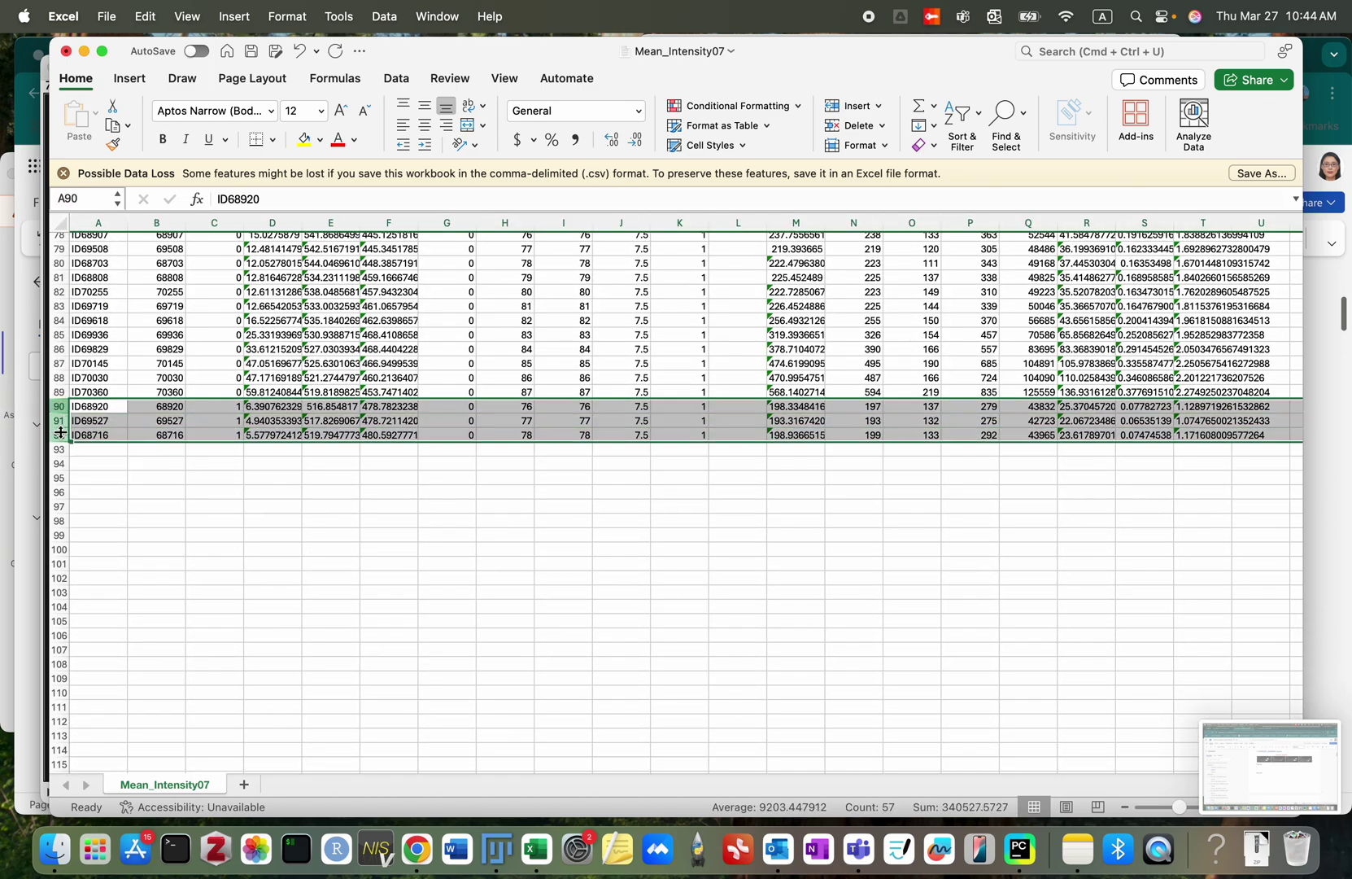
{"action": "right_click", "coordinate": [104, 417]}
{"action": "left_click", "coordinate": [135, 538]}
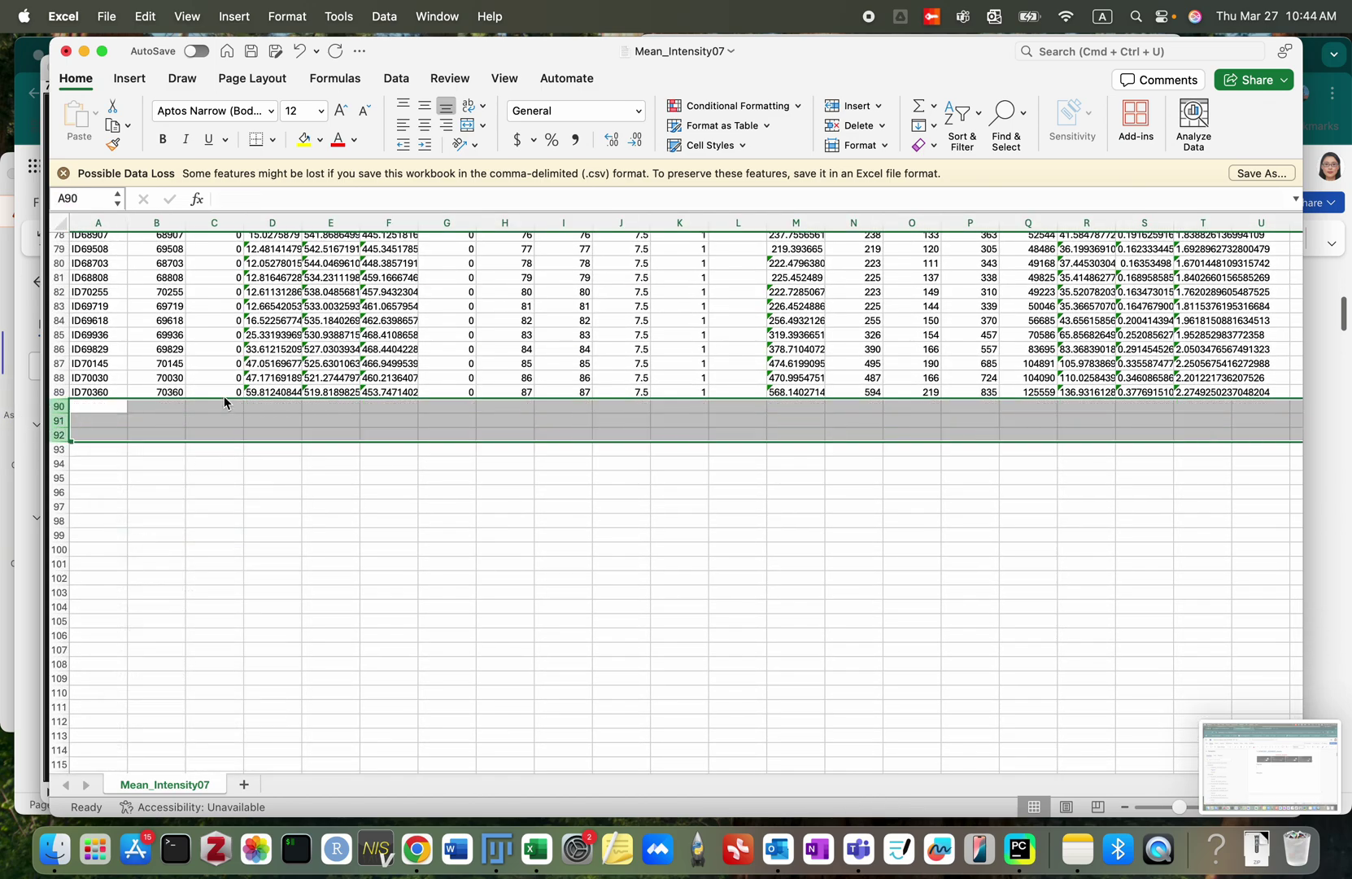
Step: Examine the POSITION_T column from its first to its last row for missing or repeated time points
{"action": "scroll", "coordinate": [224, 398], "scroll_direction": "up", "scroll_amount": 10}
{"action": "scroll", "coordinate": [220, 392], "scroll_direction": "up", "scroll_amount": 15}
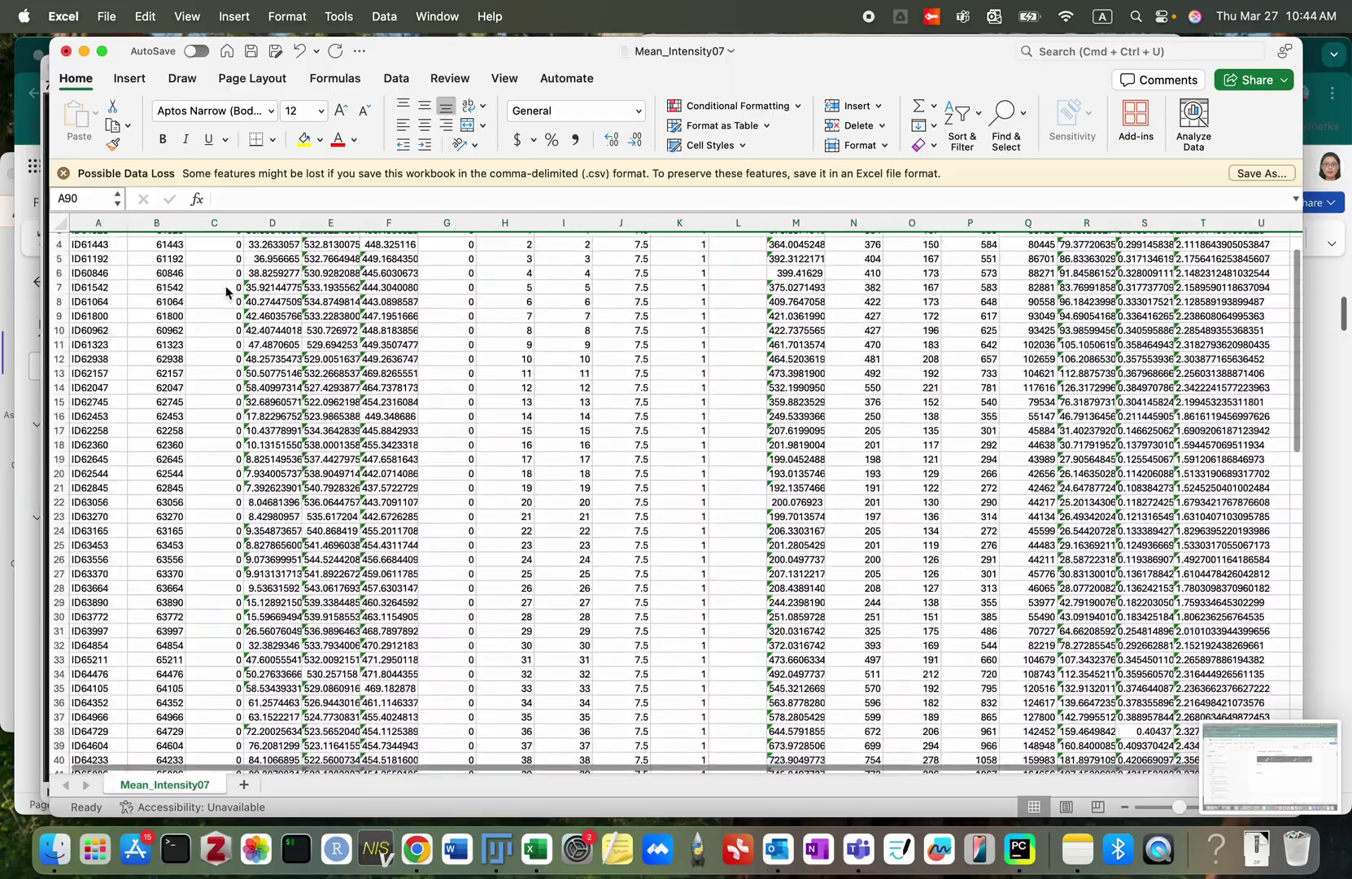
{"action": "scroll", "coordinate": [525, 252], "scroll_direction": "up", "scroll_amount": 1}
{"action": "scroll", "coordinate": [525, 252], "scroll_direction": "right", "scroll_amount": 1}
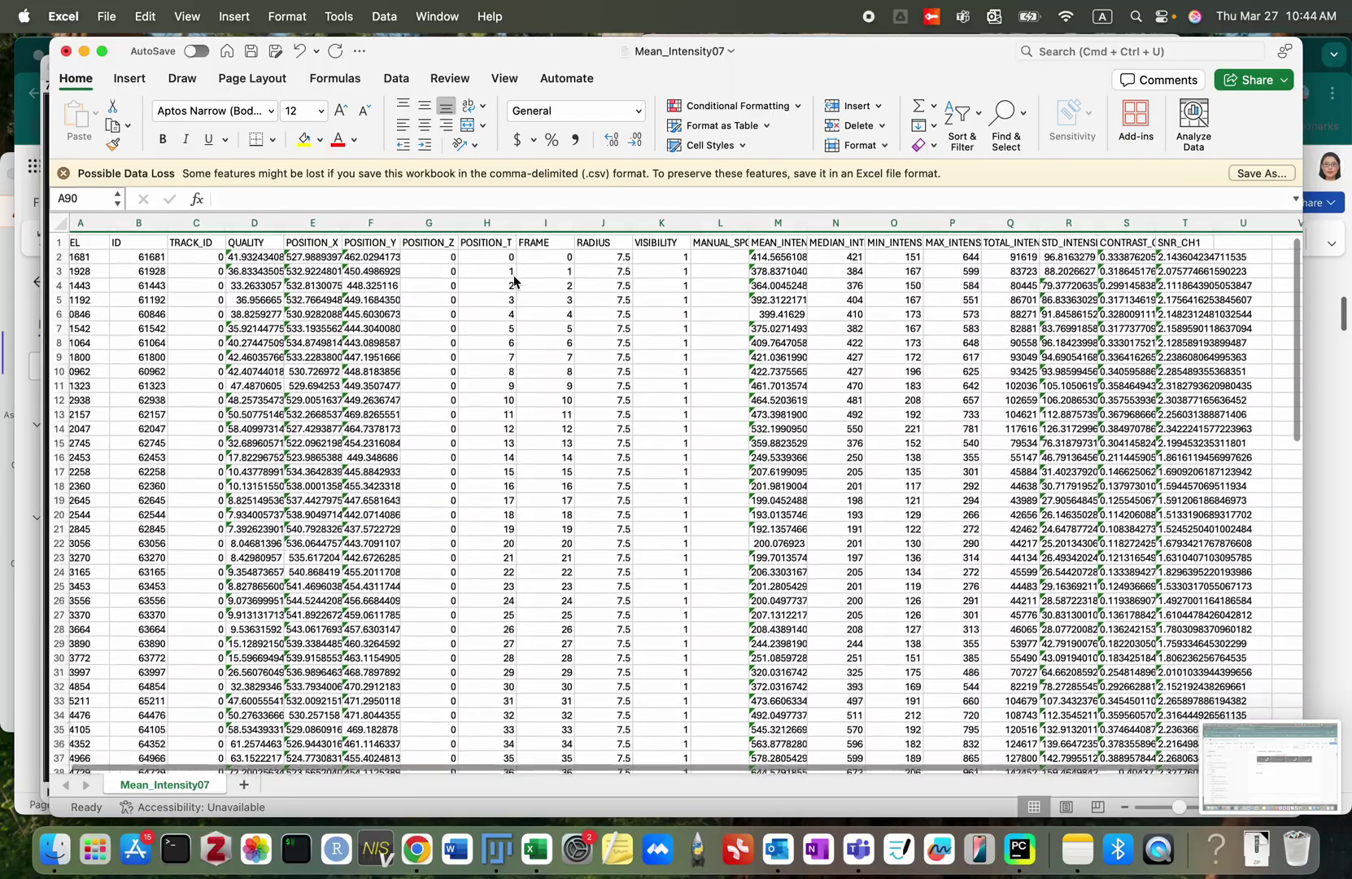
{"action": "left_click", "coordinate": [505, 251]}
{"action": "left_click", "coordinate": [486, 222]}
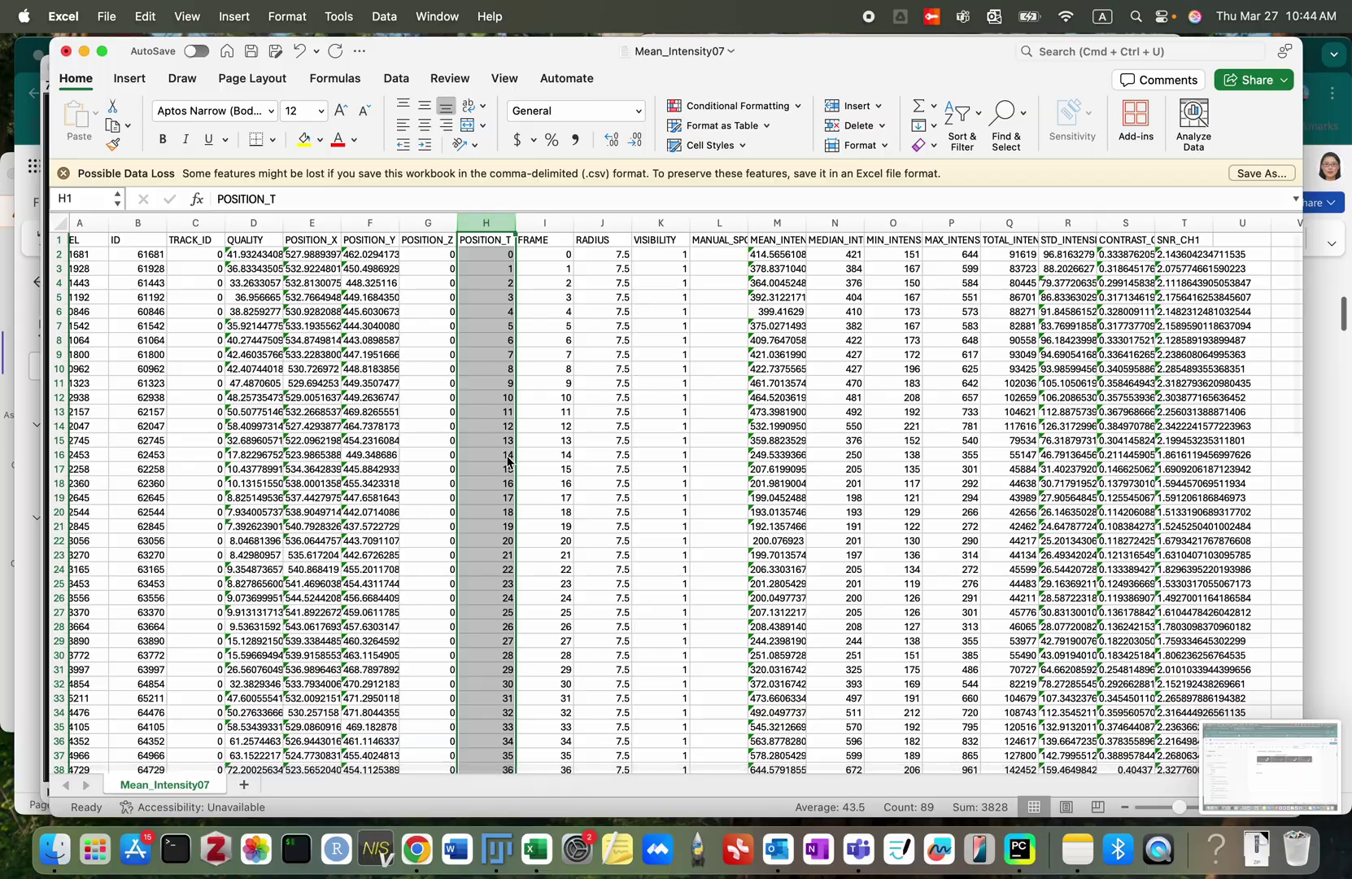
{"action": "scroll", "coordinate": [508, 456], "scroll_direction": "down", "scroll_amount": 8}
{"action": "scroll", "coordinate": [508, 462], "scroll_direction": "down", "scroll_amount": 13}
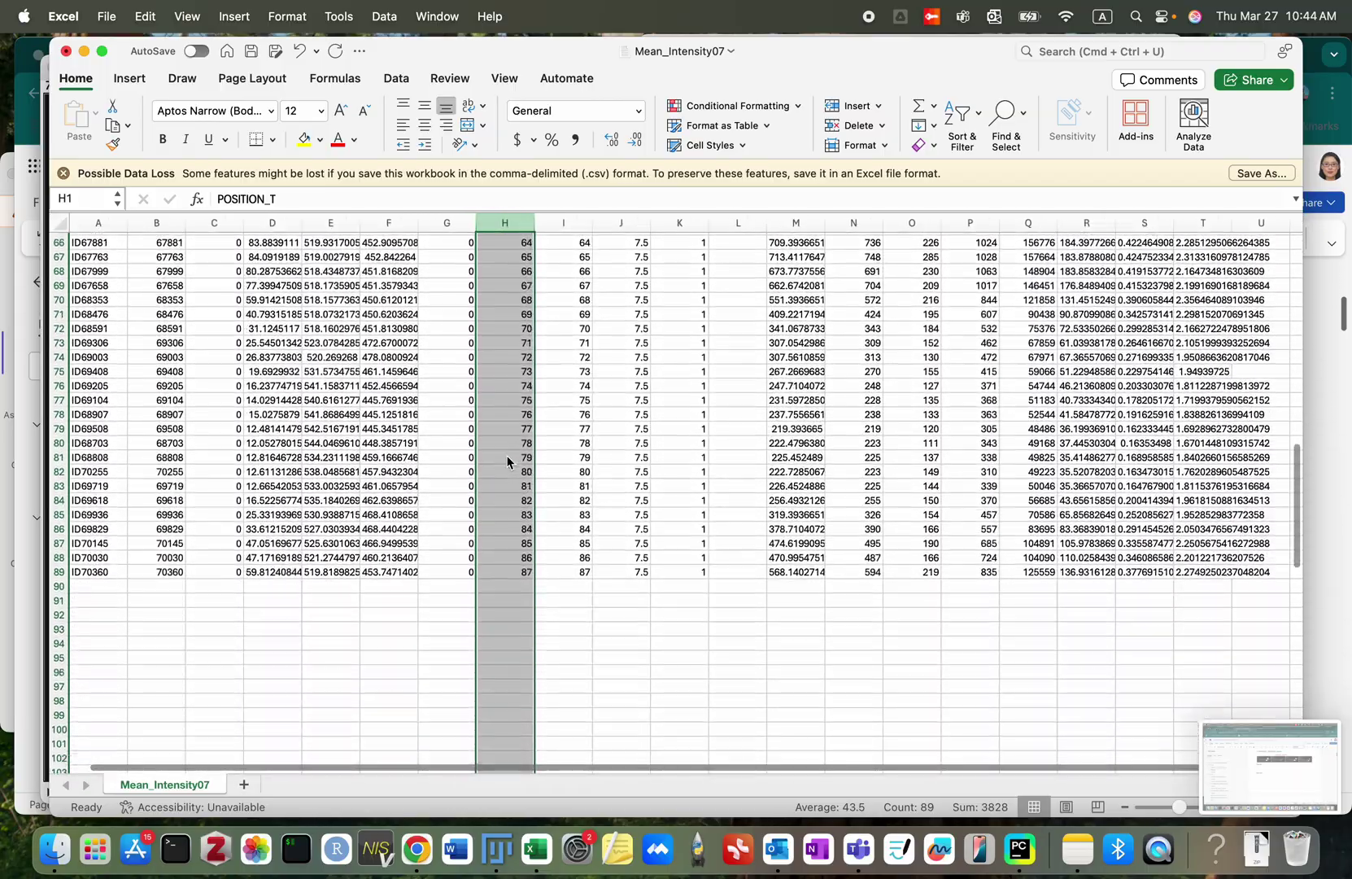
{"action": "left_click", "coordinate": [521, 495]}
{"action": "scroll", "coordinate": [522, 477], "scroll_direction": "up", "scroll_amount": 20}
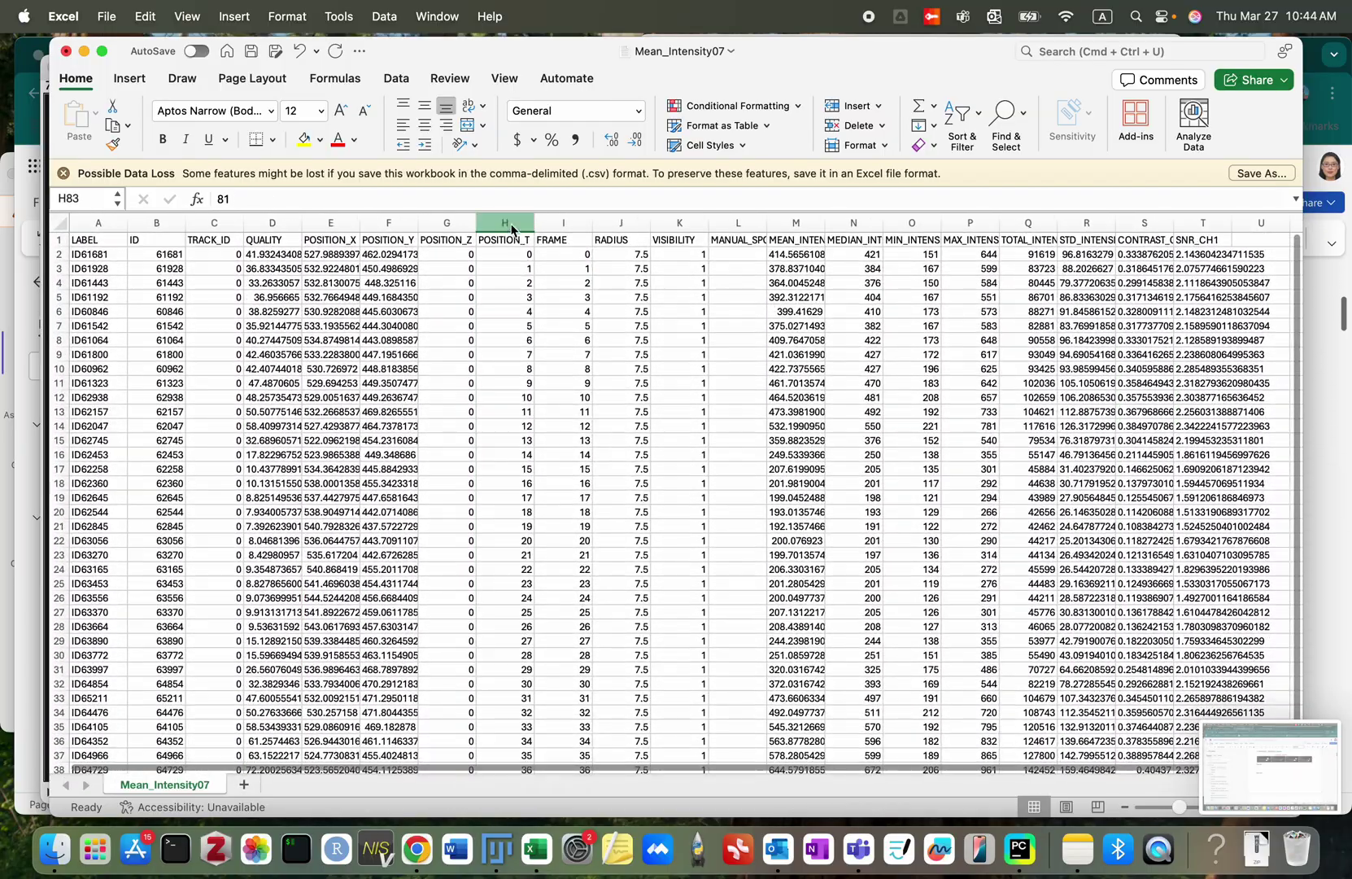
Step: Apply a duplicate-values highlighting rule with light red fill and dark red text to the POSITION_T column and check it
{"action": "left_click", "coordinate": [502, 223]}
{"action": "left_click", "coordinate": [720, 107]}
{"action": "mouse_move", "coordinate": [783, 130]}
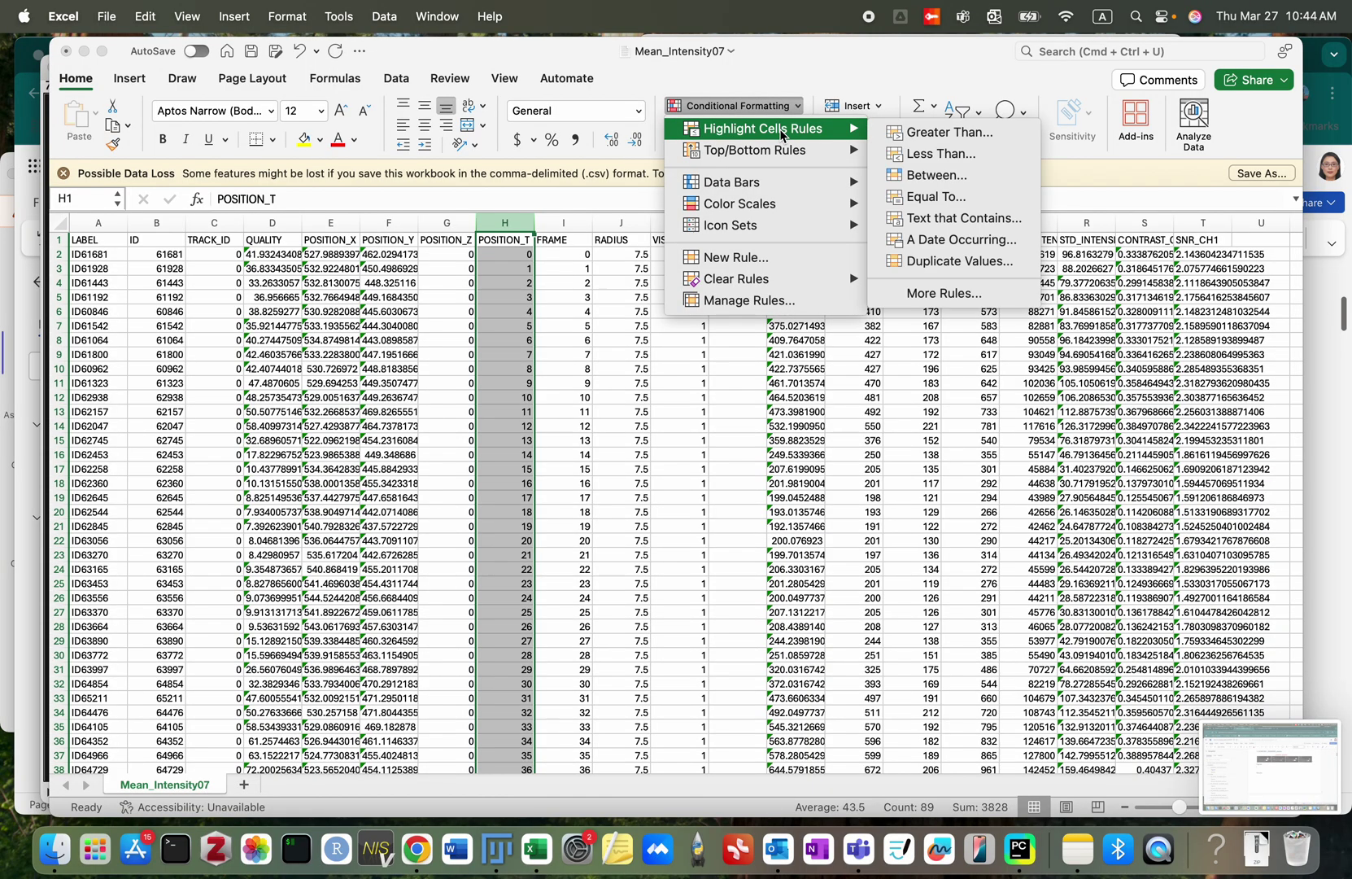
{"action": "left_click", "coordinate": [950, 263]}
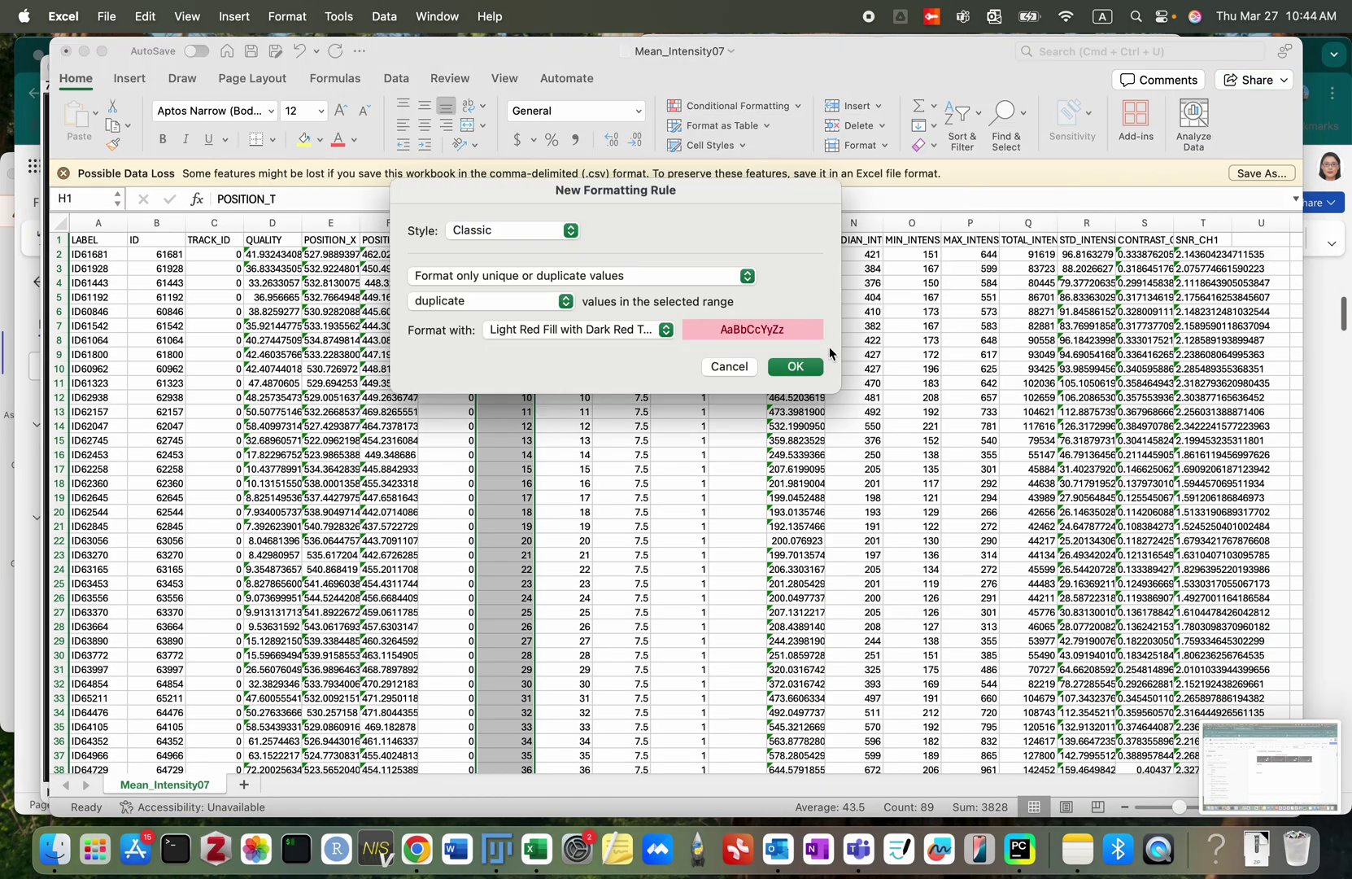
{"action": "left_click", "coordinate": [808, 363]}
{"action": "scroll", "coordinate": [564, 500], "scroll_direction": "down", "scroll_amount": 10}
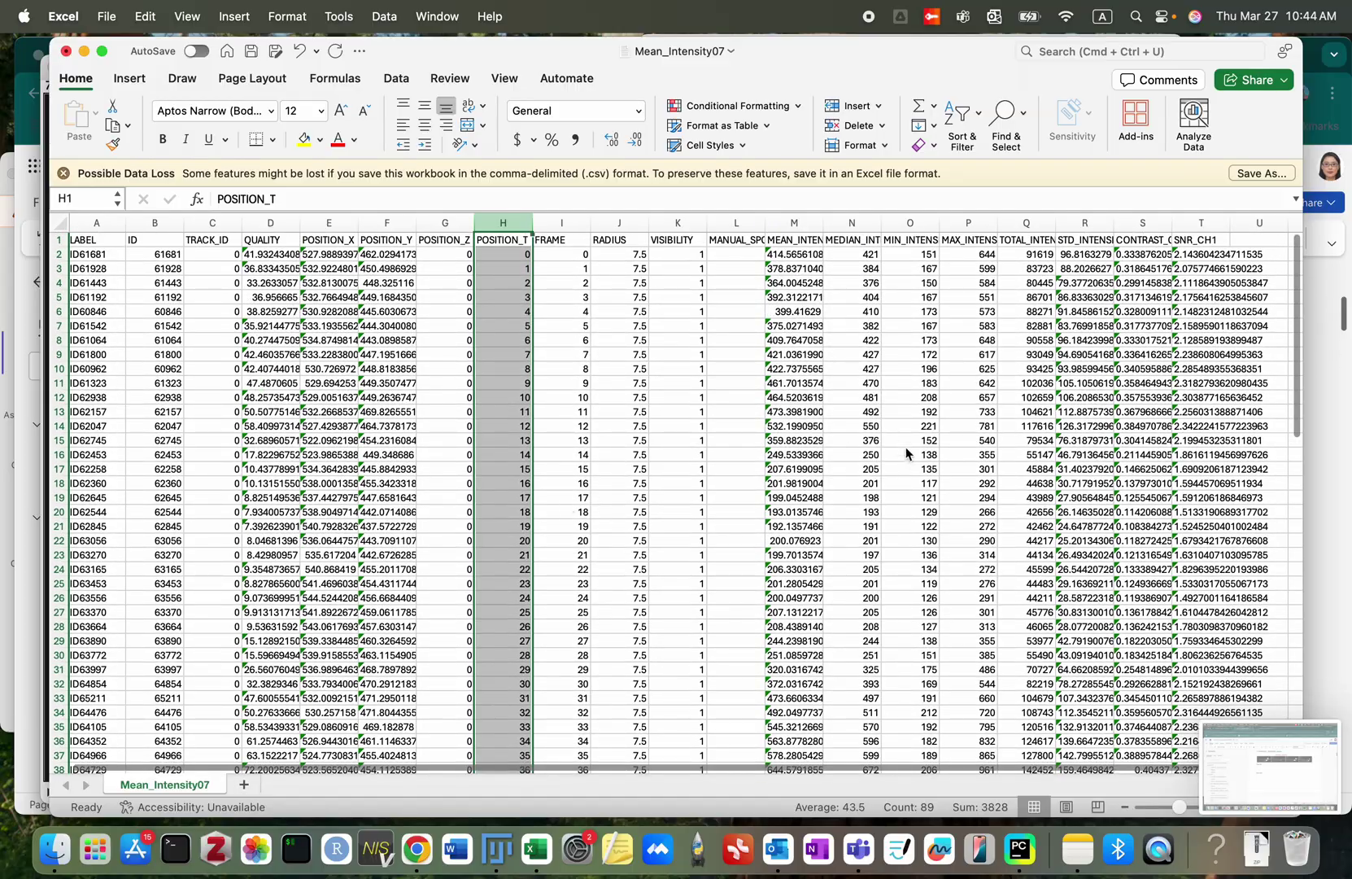
{"action": "scroll", "coordinate": [787, 579], "scroll_direction": "up", "scroll_amount": 10}
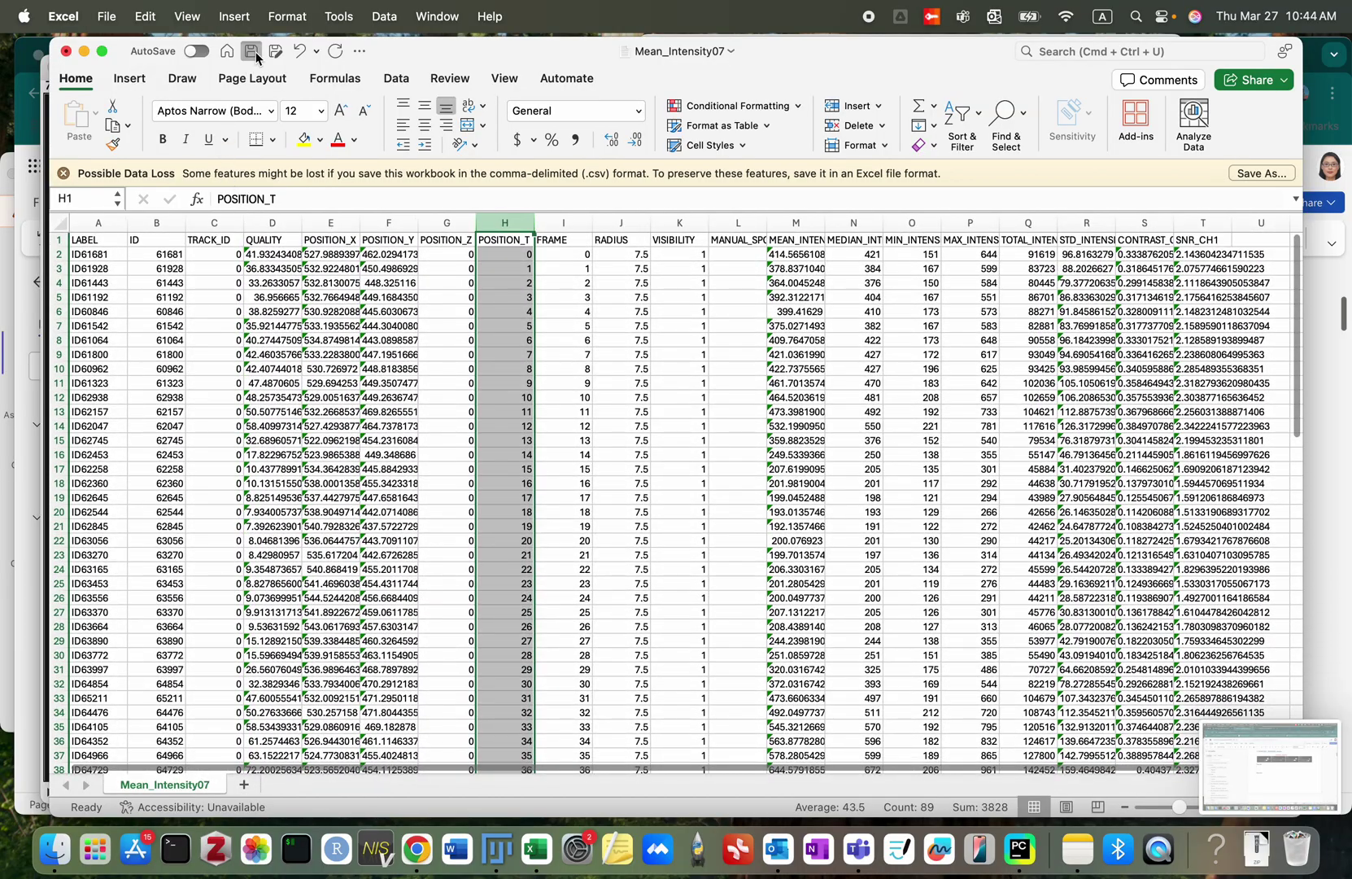
Step: Save and close the Mean_Intensity07 workbook, and close the All spots table and TrackMate windows in Fiji
{"action": "left_click", "coordinate": [67, 52]}
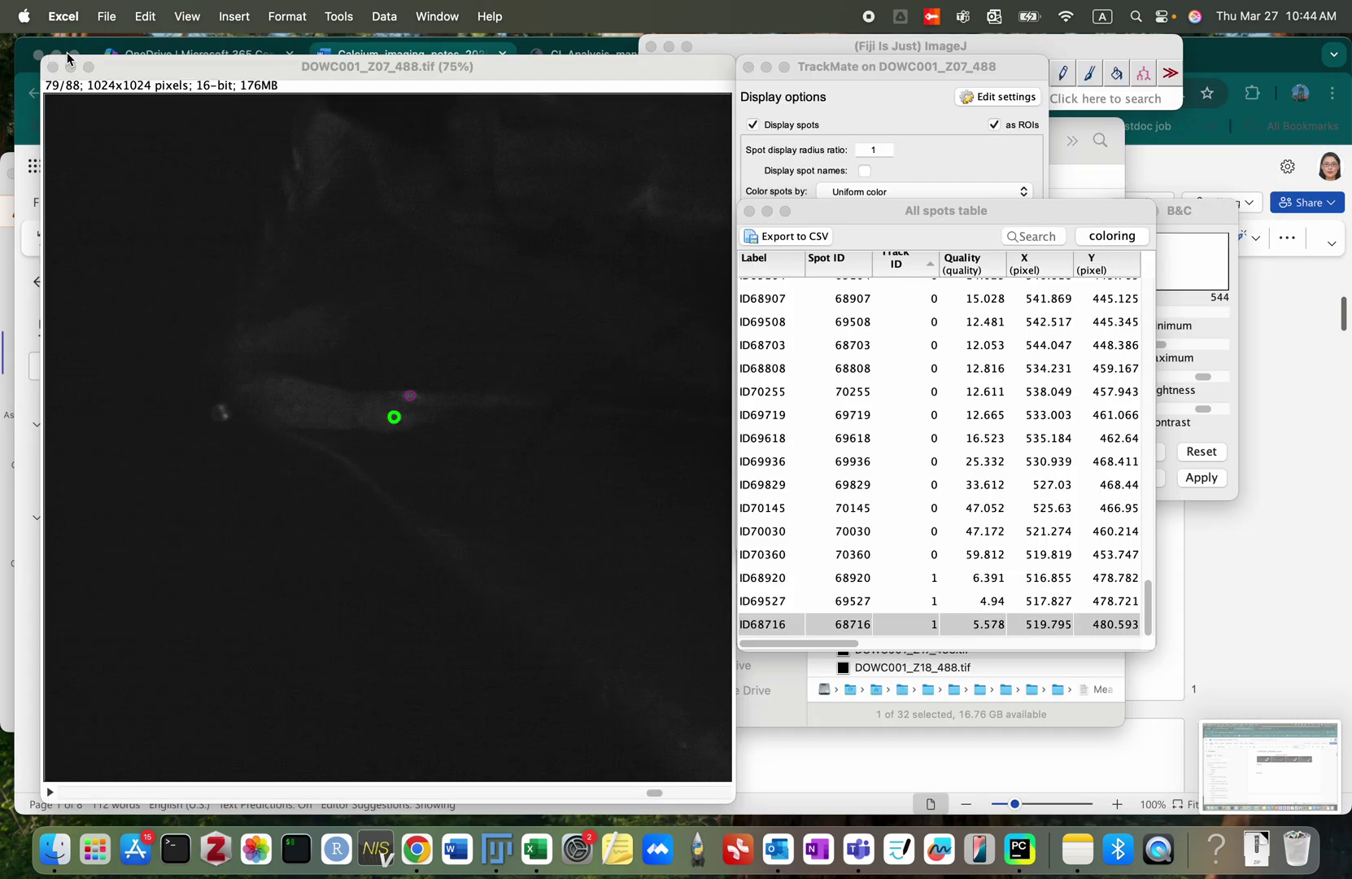
{"action": "left_click", "coordinate": [840, 213]}
{"action": "left_click", "coordinate": [749, 211]}
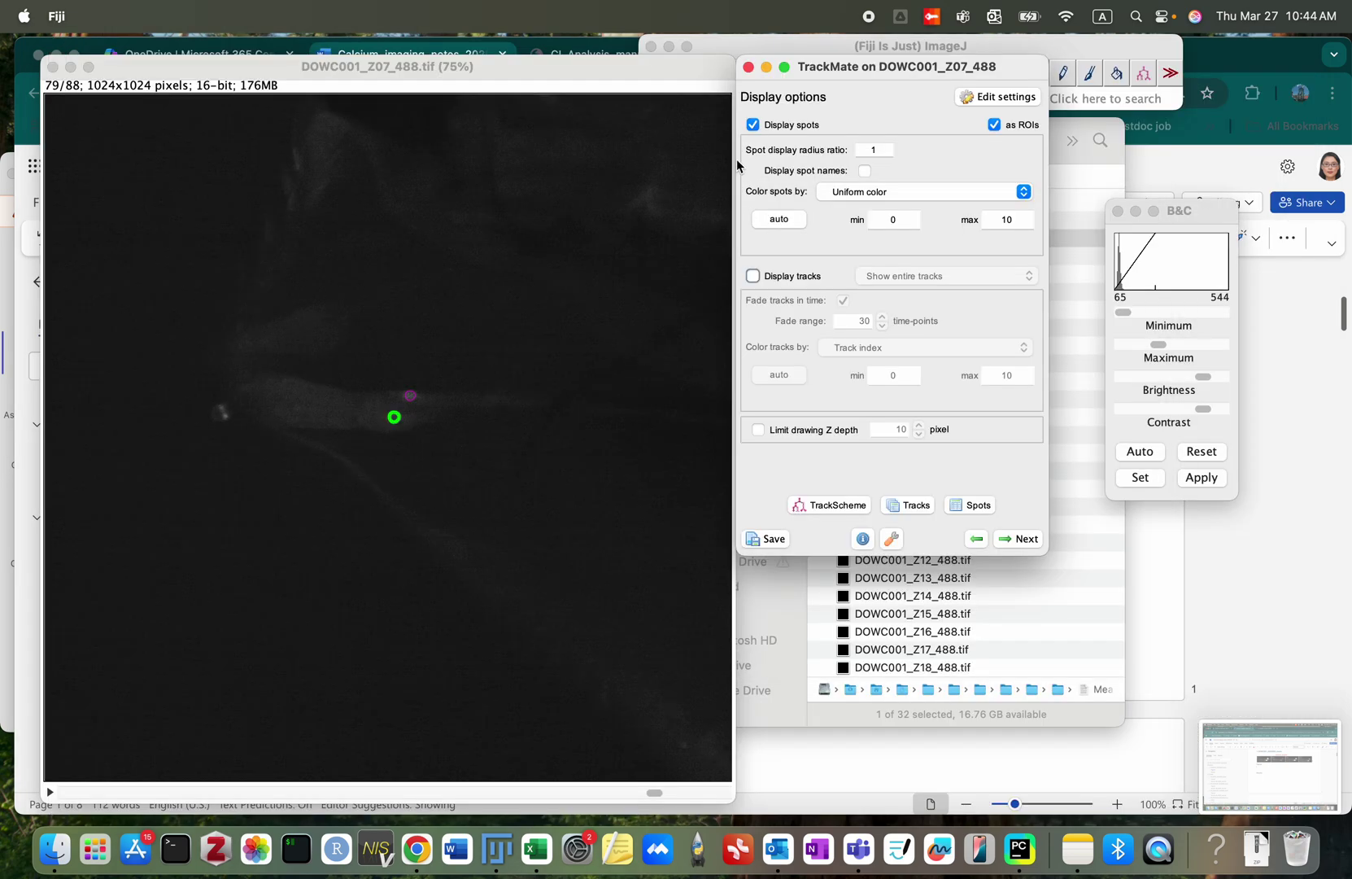
{"action": "left_click", "coordinate": [748, 66]}
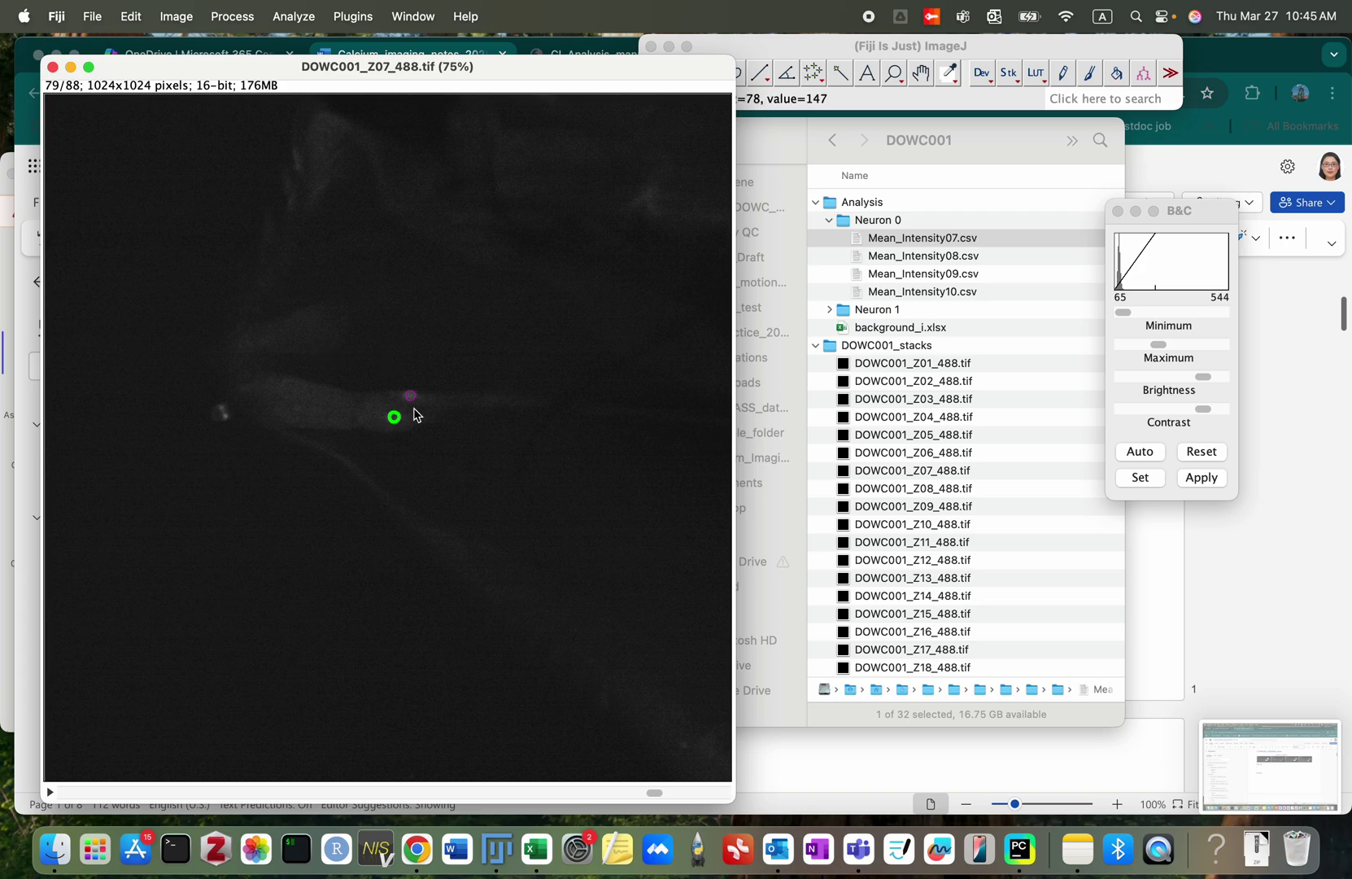
Step: Draw a circular selection about 15 by 15 pixels on the dark background just above Neuron 0 in DOWC001_Z07_488.tif
{"action": "scroll", "coordinate": [415, 415], "scroll_direction": "up", "scroll_amount": 4}
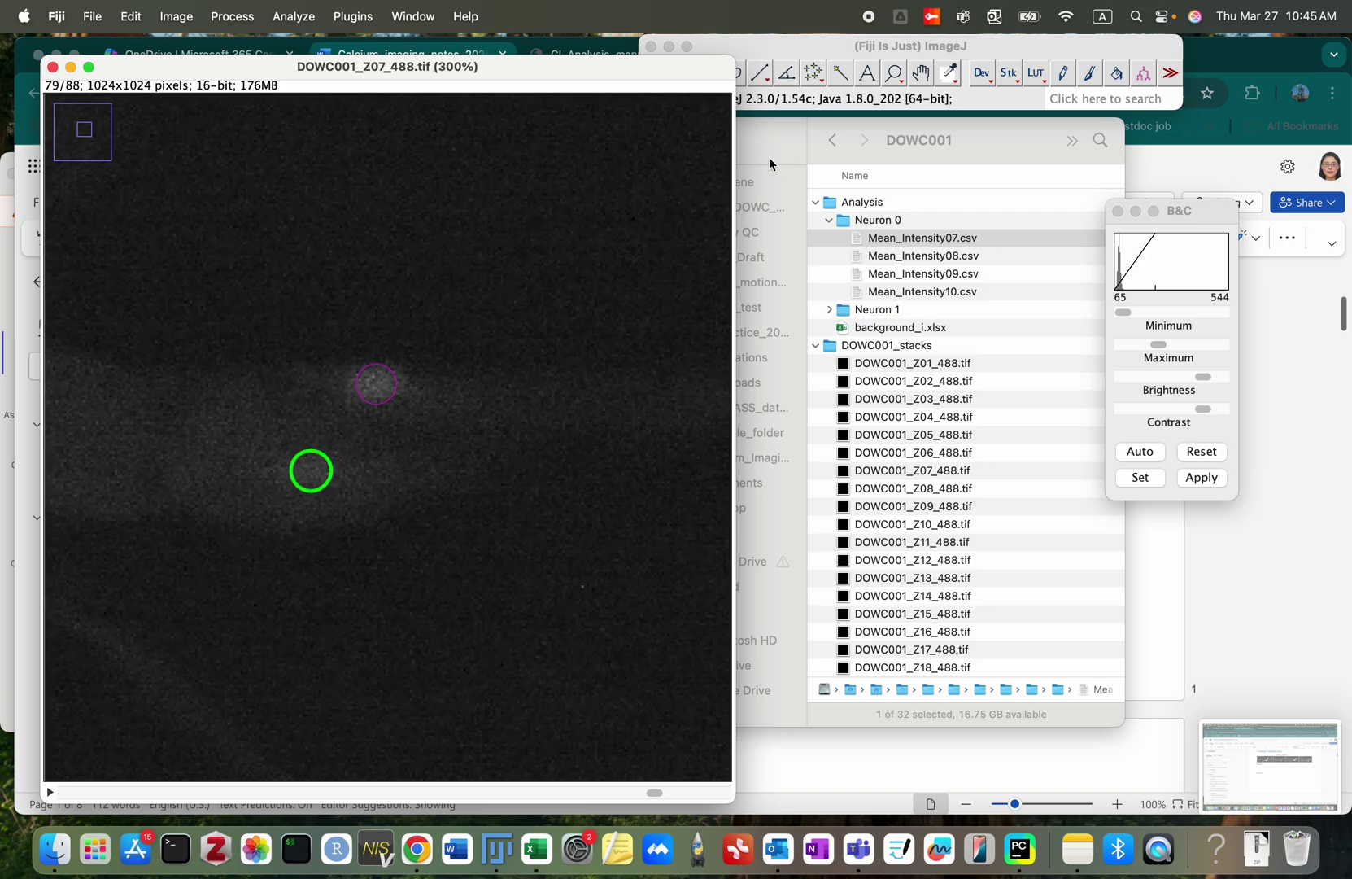
{"action": "left_click", "coordinate": [765, 46]}
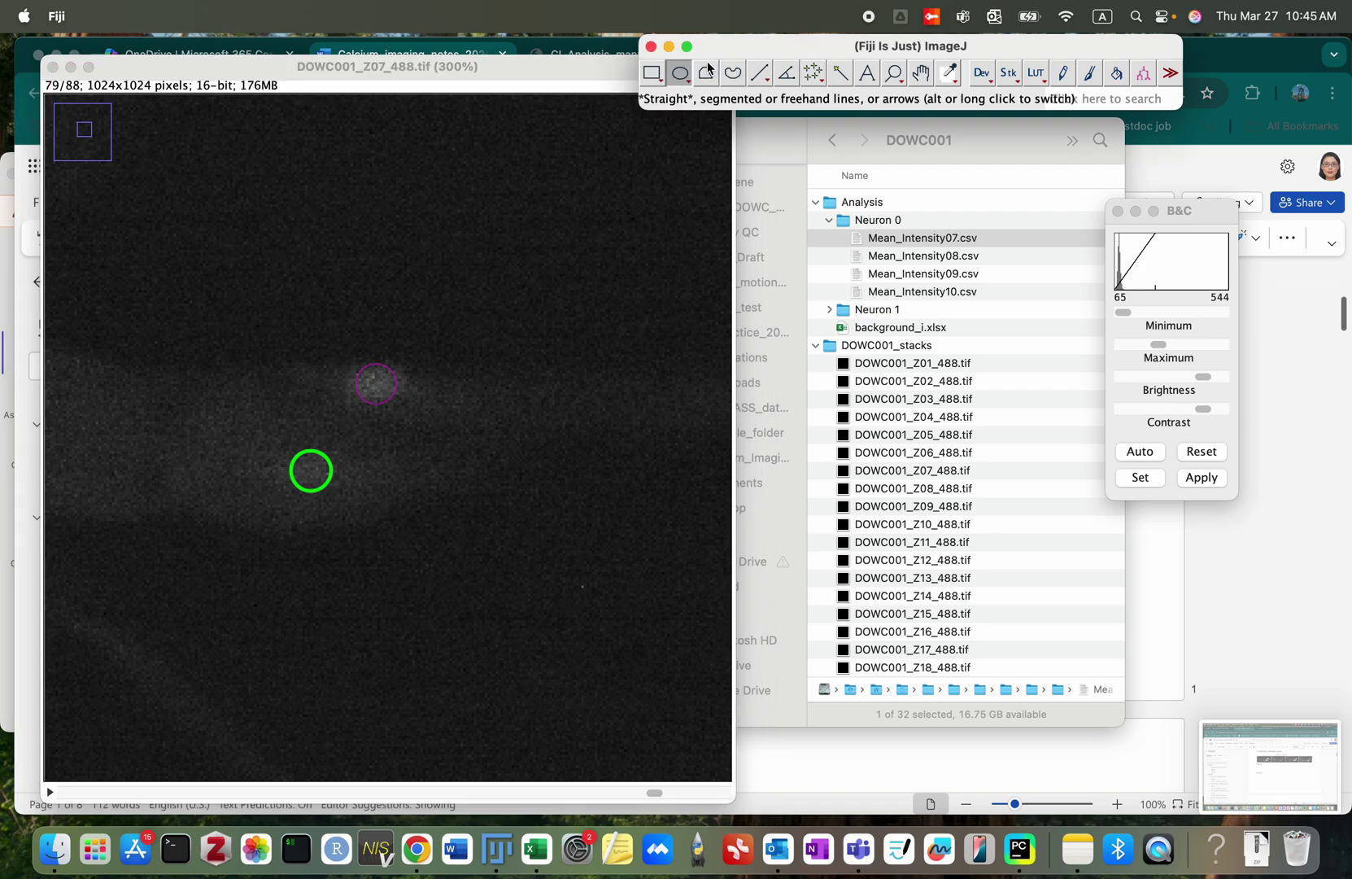
{"action": "left_click", "coordinate": [364, 307]}
{"action": "left_click_drag", "start_coordinate": [364, 306], "coordinate": [400, 332]}
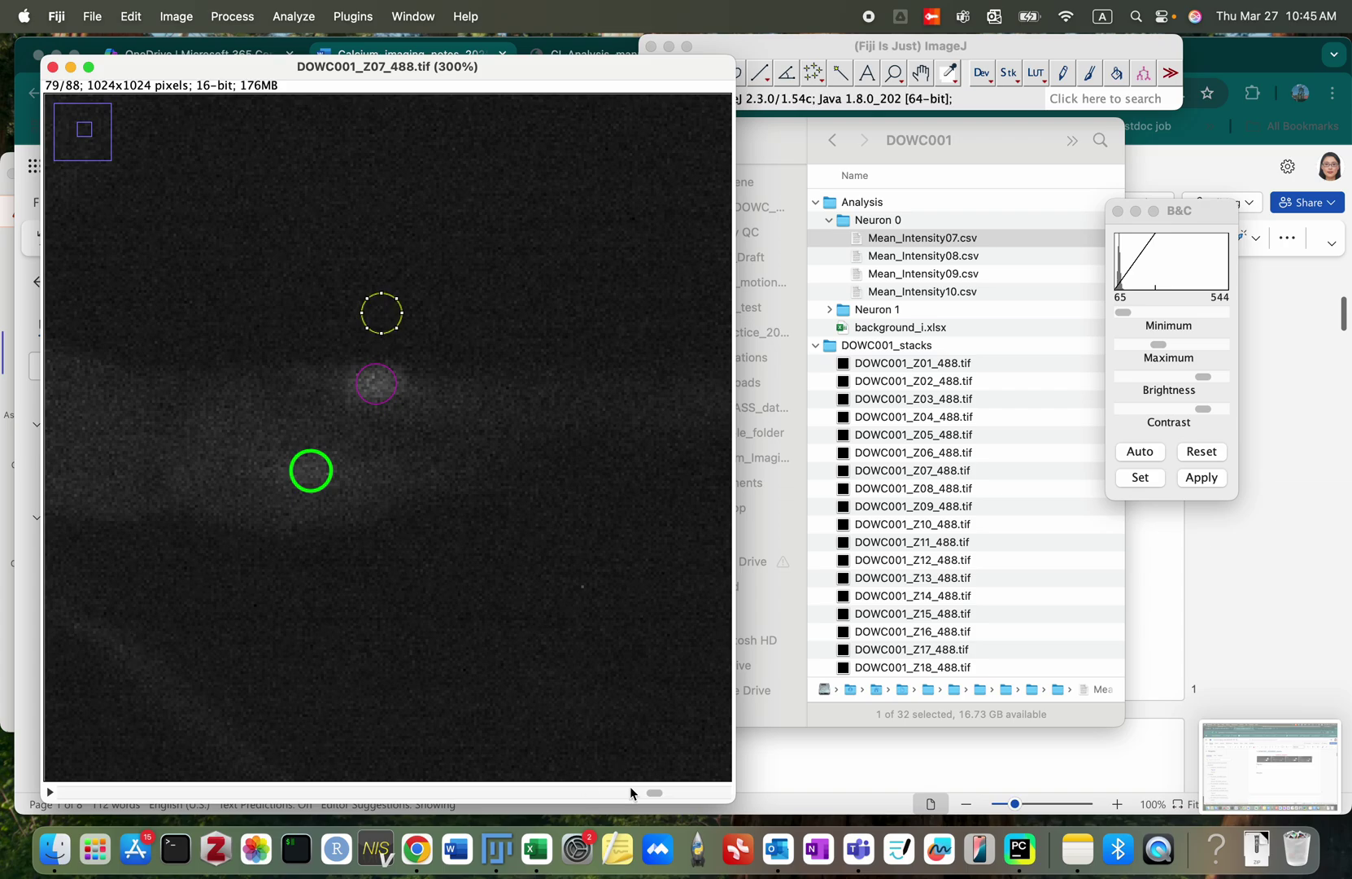
Step: Go to frame 12, shift the circle onto the dark background just above Neuron 0, and measure its intensity
{"action": "left_click_drag", "start_coordinate": [651, 794], "coordinate": [147, 790]}
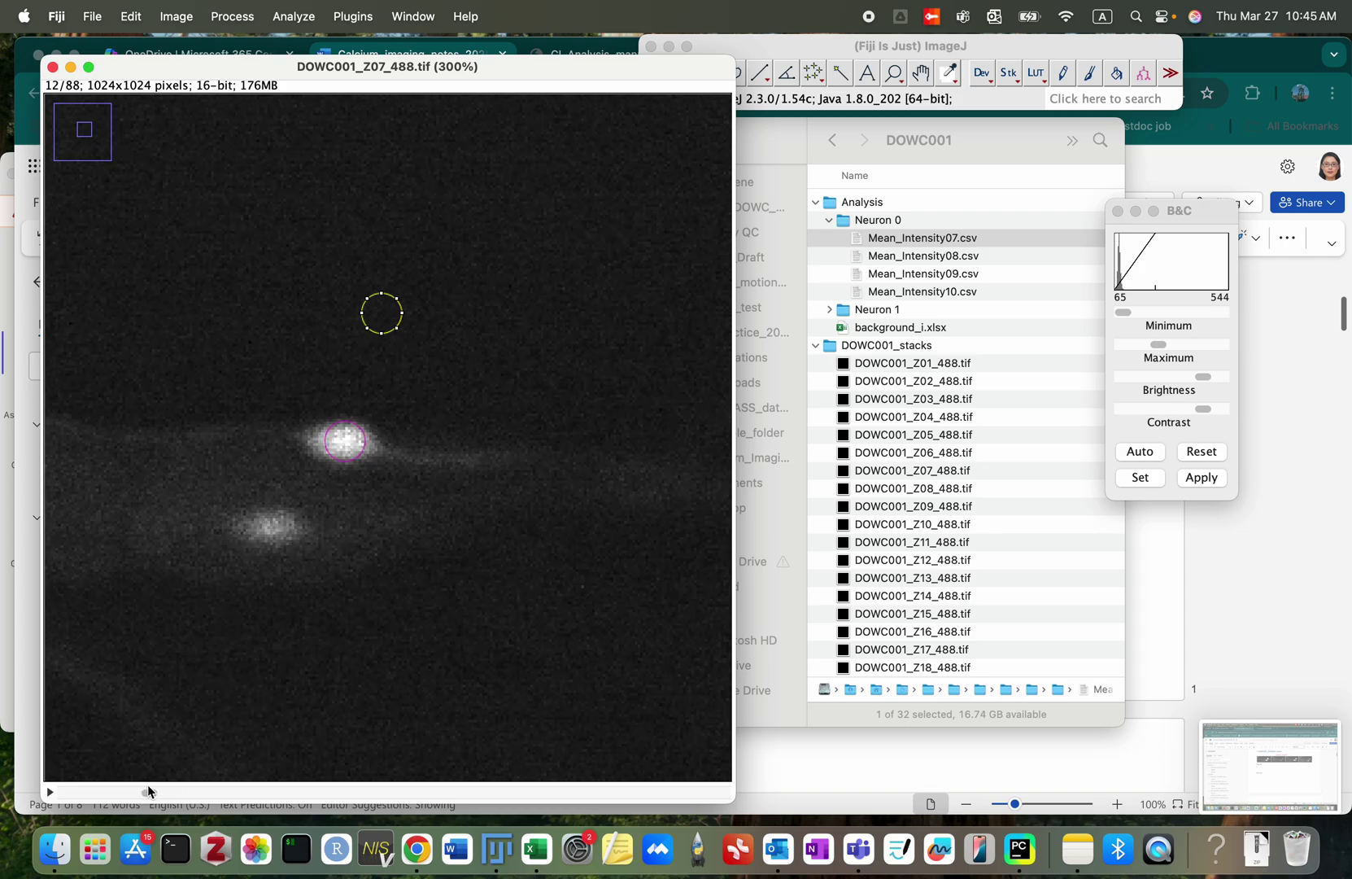
{"action": "key", "text": "Down"}
{"action": "key", "text": "Down"}
{"action": "key", "text": "Down"}
{"action": "key", "text": "Down"}
{"action": "key", "text": "Down"}
{"action": "key", "text": "Down"}
{"action": "key", "text": "Down"}
{"action": "key", "text": "Down"}
{"action": "key", "text": "Down"}
{"action": "key", "text": "Down"}
{"action": "key", "text": "Down"}
{"action": "key", "text": "Down"}
{"action": "key", "text": "Down"}
{"action": "key", "text": "Down"}
{"action": "key", "text": "Down"}
{"action": "key", "text": "Down"}
{"action": "key", "text": "Down"}
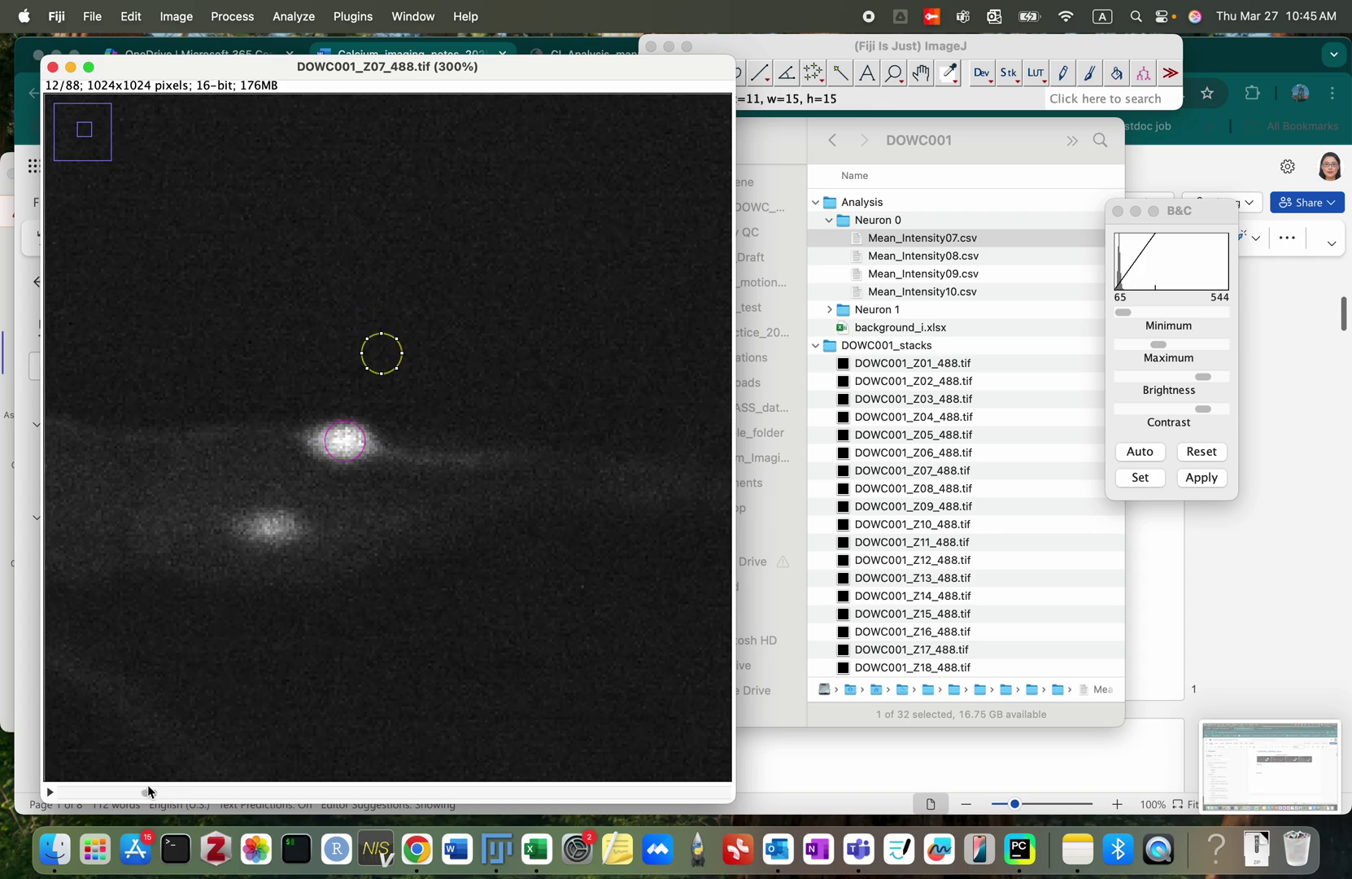
{"action": "key", "text": "Down"}
{"action": "key", "text": "Down"}
{"action": "key", "text": "Down"}
{"action": "key", "text": "Down"}
{"action": "key", "text": "Down"}
{"action": "key", "text": "Left"}
{"action": "key", "text": "Left"}
{"action": "key", "text": "Left"}
{"action": "key", "text": "Left"}
{"action": "key", "text": "Left"}
{"action": "key", "text": "Left"}
{"action": "key", "text": "Left"}
{"action": "key", "text": "Left"}
{"action": "key", "text": "Left"}
{"action": "key", "text": "Left"}
{"action": "key", "text": "Left"}
{"action": "key", "text": "Left"}
{"action": "key", "text": "Left"}
{"action": "key", "text": "super+m"}
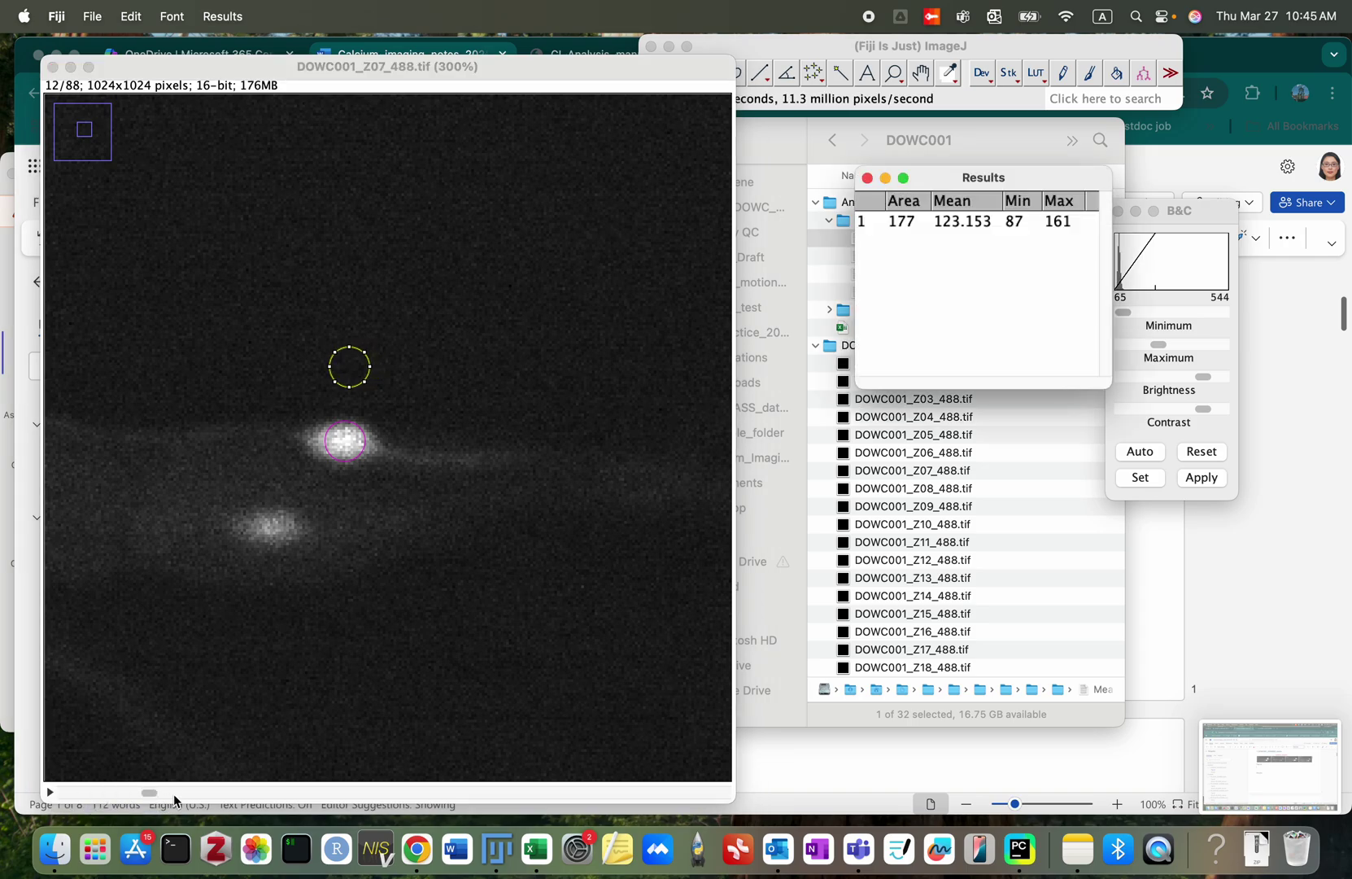
Step: Go to frame 24, reposition the circle on the background just above Neuron 0, and measure its intensity
{"action": "left_click_drag", "start_coordinate": [147, 787], "coordinate": [242, 810]}
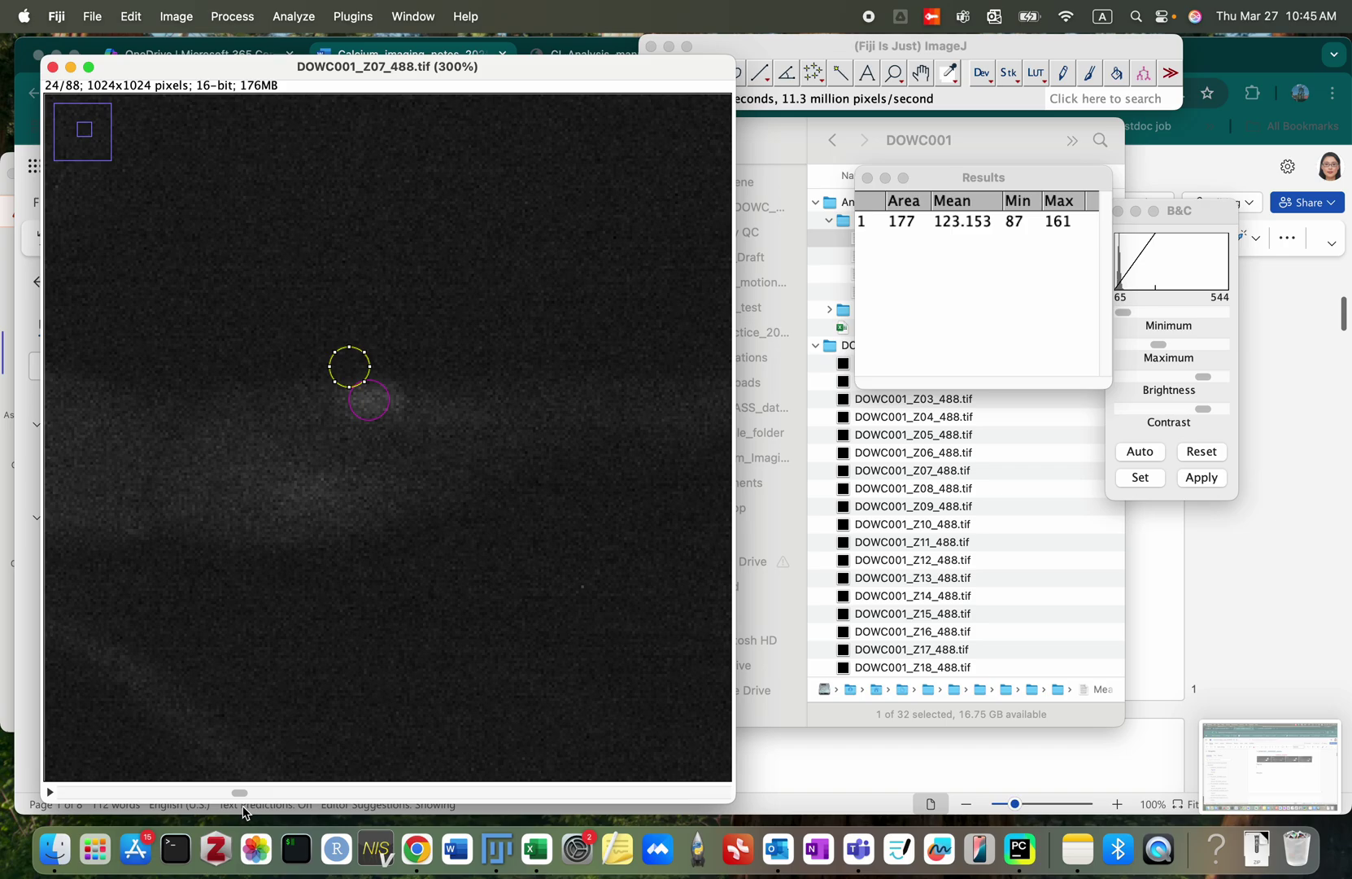
{"action": "key", "text": "Up"}
{"action": "key", "text": "Up"}
{"action": "key", "text": "Up"}
{"action": "key", "text": "Up"}
{"action": "key", "text": "Up"}
{"action": "key", "text": "Up"}
{"action": "key", "text": "Up"}
{"action": "key", "text": "Up"}
{"action": "key", "text": "Up"}
{"action": "key", "text": "Up"}
{"action": "key", "text": "Up"}
{"action": "key", "text": "Right"}
{"action": "key", "text": "Right"}
{"action": "key", "text": "Right"}
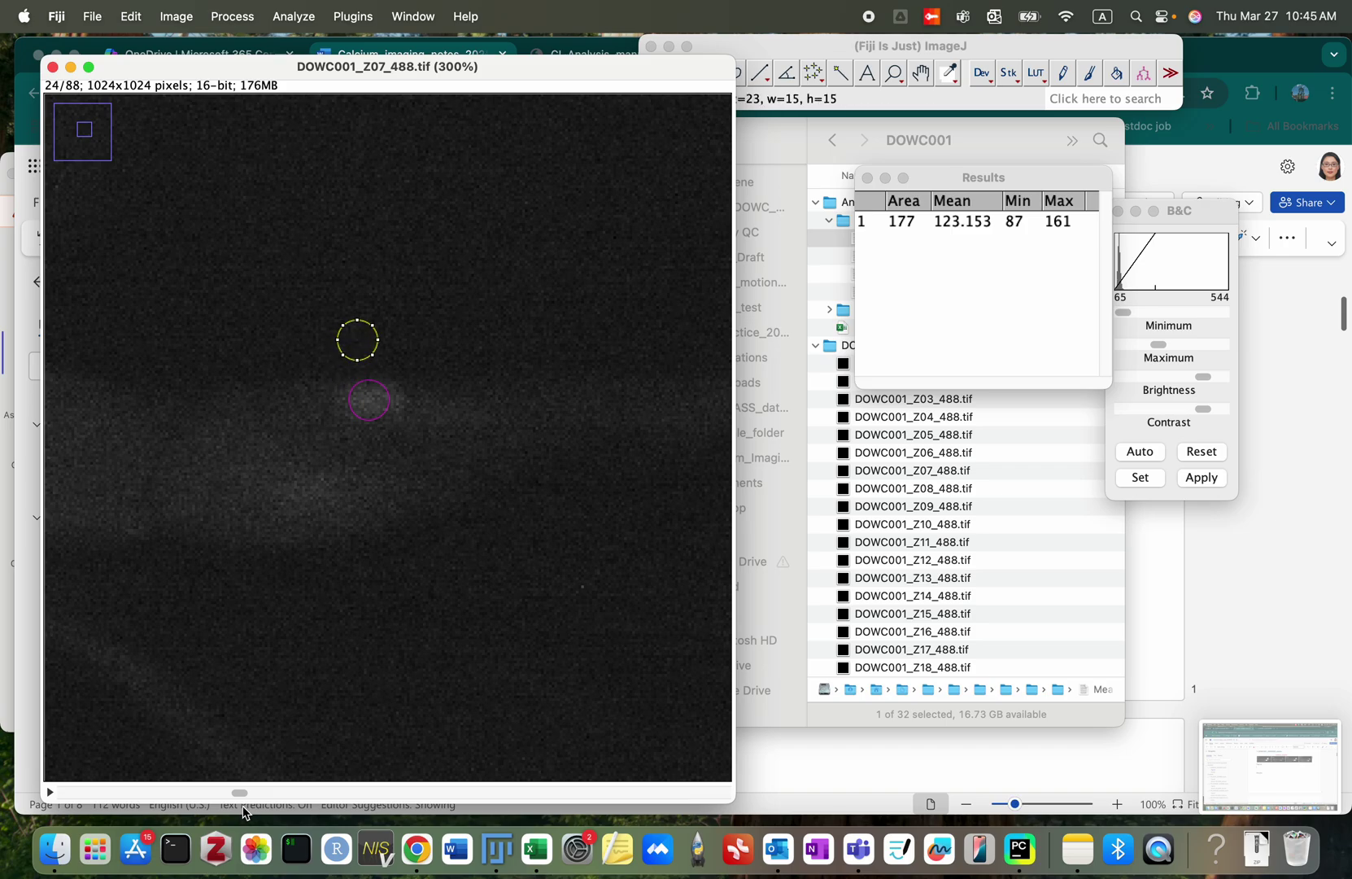
{"action": "key", "text": "Right"}
{"action": "key", "text": "Right"}
{"action": "key", "text": "Right"}
{"action": "key", "text": "Right"}
{"action": "key", "text": "Right"}
{"action": "key", "text": "Right"}
{"action": "key", "text": "Right"}
{"action": "key", "text": "Up"}
{"action": "key", "text": "Up"}
{"action": "key", "text": "m"}
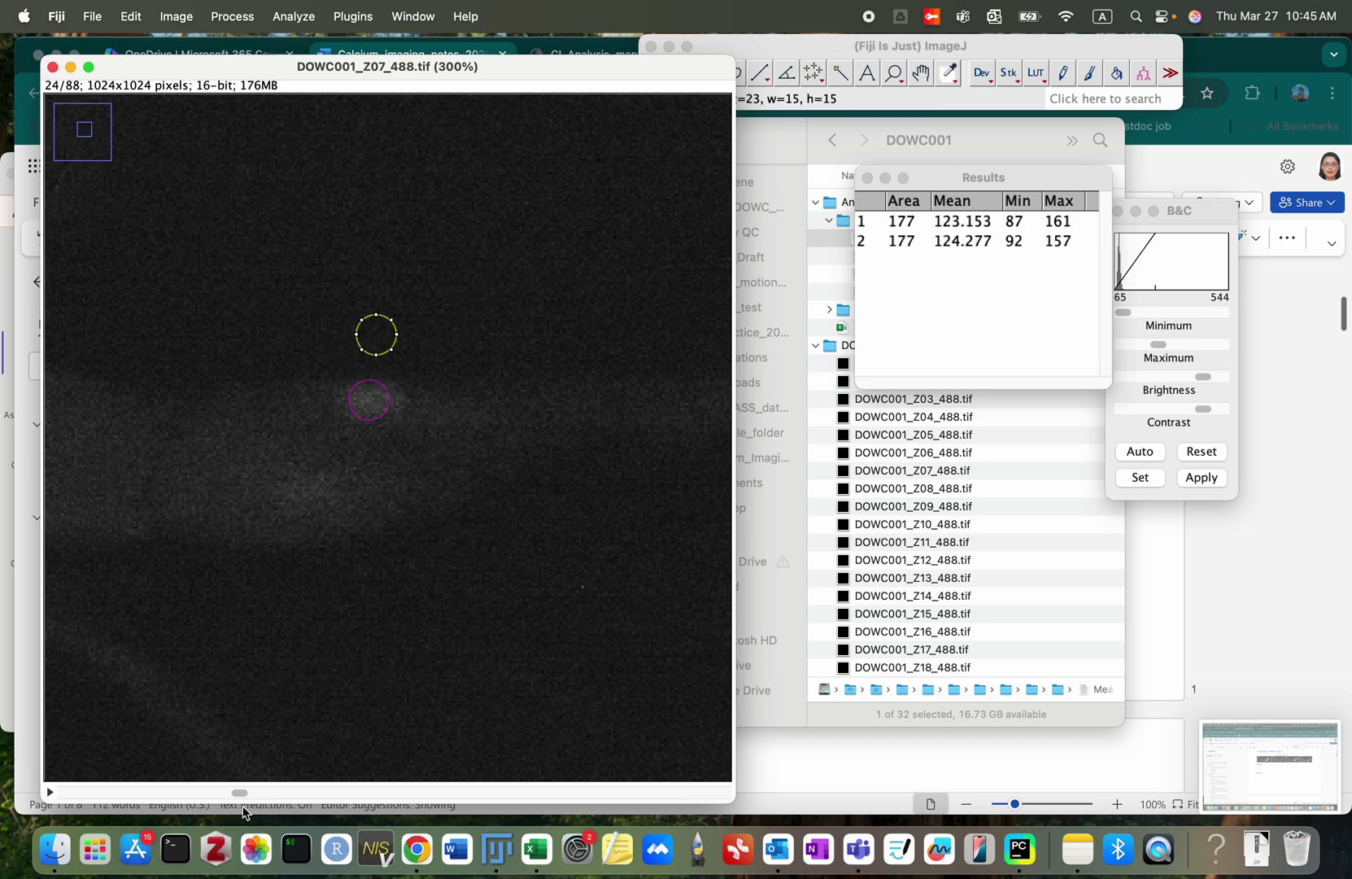
Step: Go to frame 36, align the circle with the background above Neuron 0, and measure its intensity
{"action": "left_click_drag", "start_coordinate": [240, 792], "coordinate": [334, 804]}
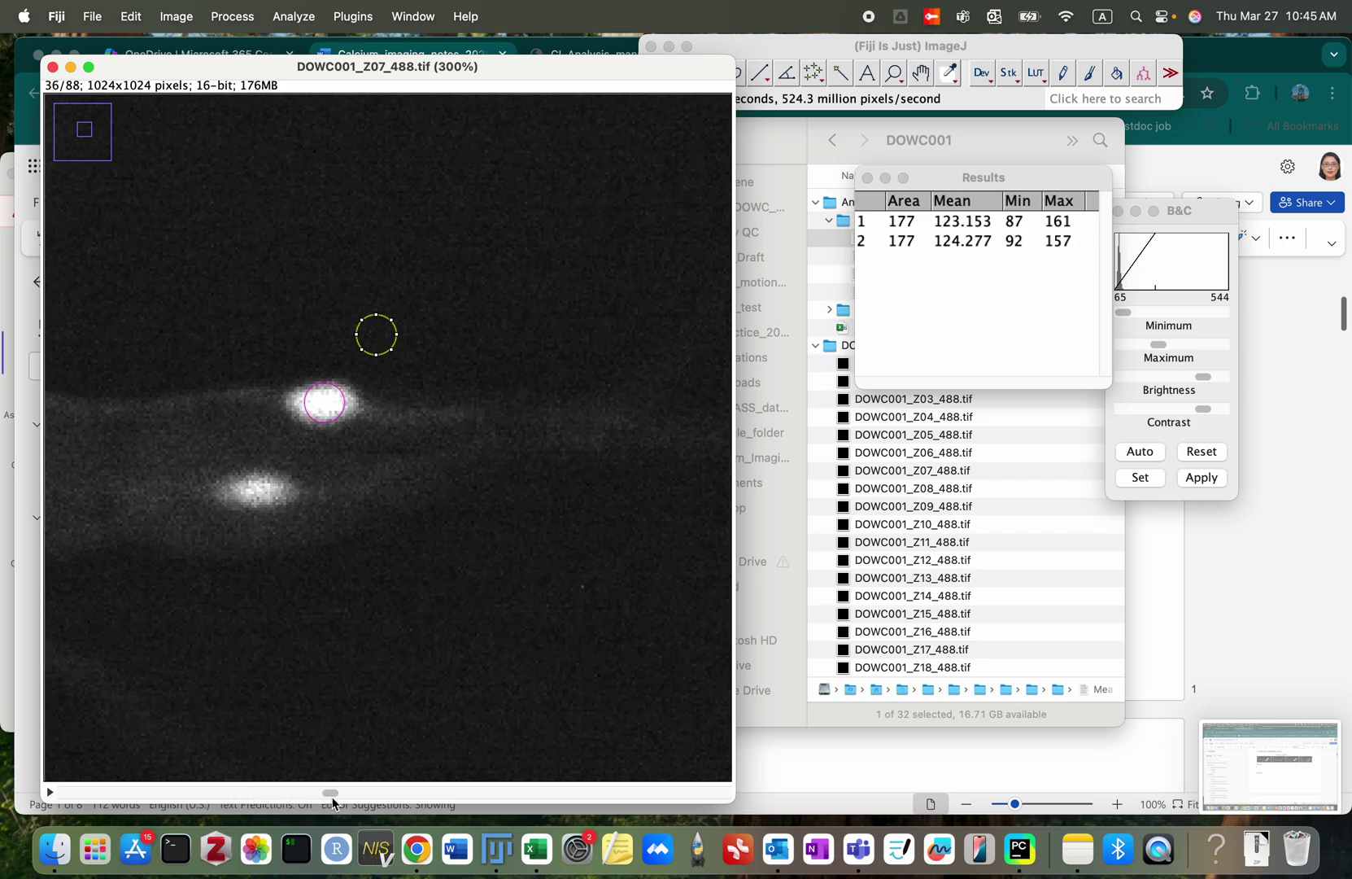
{"action": "key", "text": "Left"}
{"action": "key", "text": "Left"}
{"action": "key", "text": "Left"}
{"action": "key", "text": "Left"}
{"action": "key", "text": "Left"}
{"action": "key", "text": "Left"}
{"action": "key", "text": "Left"}
{"action": "key", "text": "Left"}
{"action": "key", "text": "Left"}
{"action": "key", "text": "Left"}
{"action": "key", "text": "Left"}
{"action": "key", "text": "Left"}
{"action": "key", "text": "Left"}
{"action": "key", "text": "Left"}
{"action": "key", "text": "Left"}
{"action": "key", "text": "Left"}
{"action": "key", "text": "Left"}
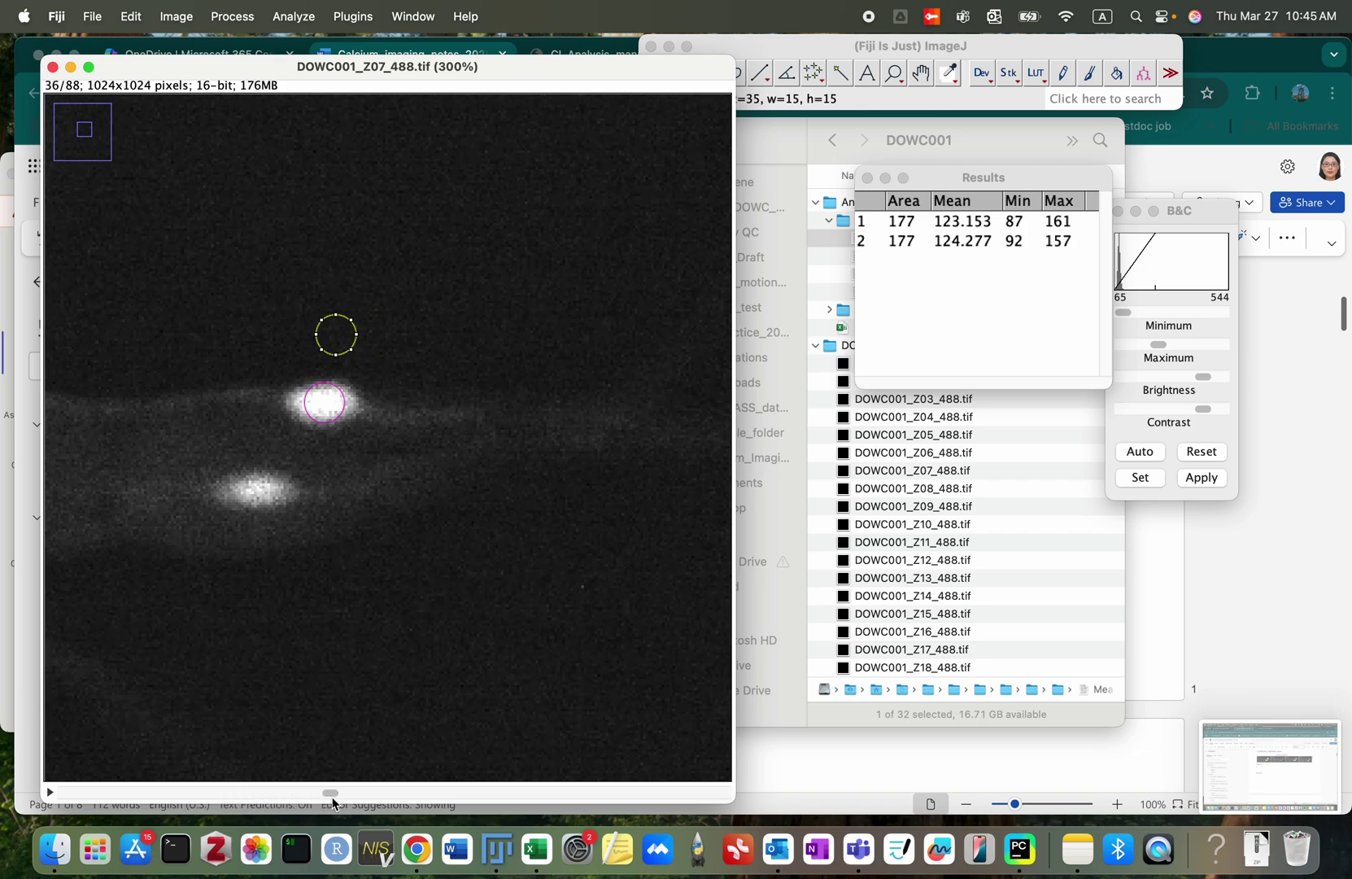
{"action": "key", "text": "m"}
Step: Go to frame 48, move the circle clear of Neuron 0 onto the background above it, and measure its intensity
{"action": "left_click_drag", "start_coordinate": [332, 797], "coordinate": [423, 802]}
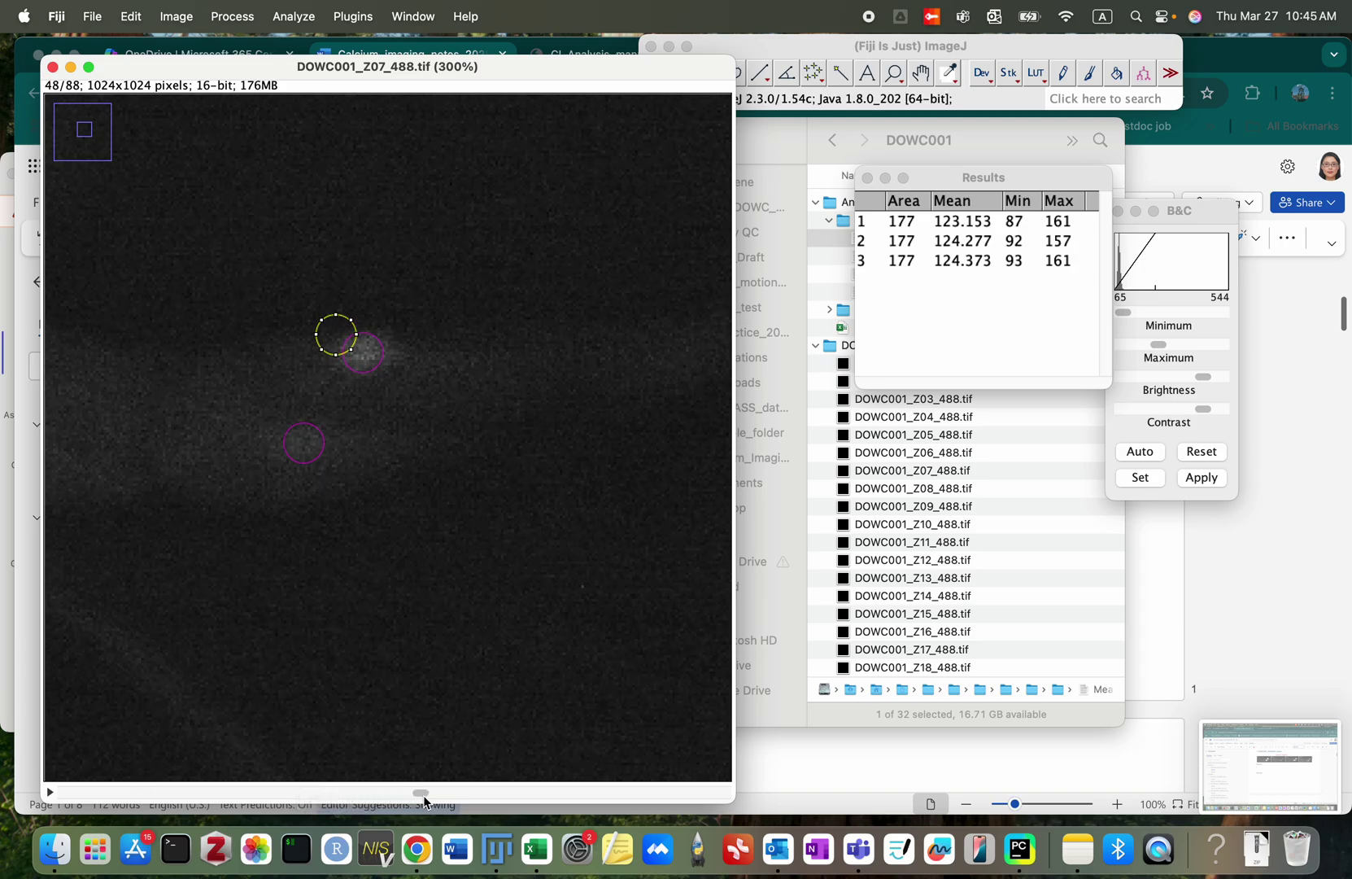
{"action": "key", "text": "Up"}
{"action": "key", "text": "Up"}
{"action": "key", "text": "Up"}
{"action": "key", "text": "Up"}
{"action": "key", "text": "Up"}
{"action": "key", "text": "Up"}
{"action": "key", "text": "Up"}
{"action": "key", "text": "Up"}
{"action": "key", "text": "Up"}
{"action": "key", "text": "Up"}
{"action": "key", "text": "Up"}
{"action": "key", "text": "Up"}
{"action": "key", "text": "Up"}
{"action": "key", "text": "Up"}
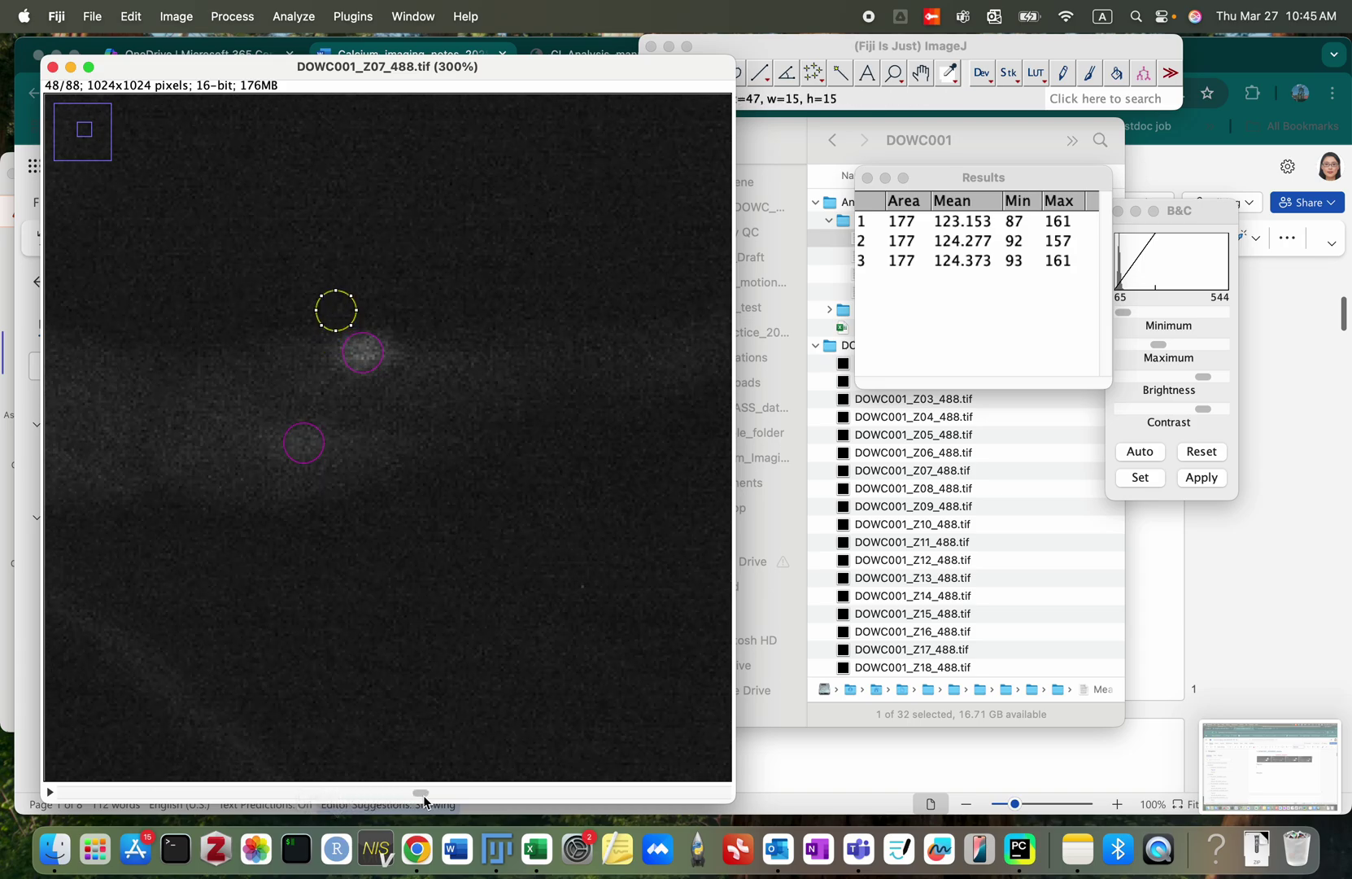
{"action": "key", "text": "Right"}
{"action": "key", "text": "Right"}
{"action": "key", "text": "Right"}
{"action": "key", "text": "Right"}
{"action": "key", "text": "Right"}
{"action": "key", "text": "Right"}
{"action": "key", "text": "Right"}
{"action": "key", "text": "Right"}
{"action": "key", "text": "Right"}
{"action": "key", "text": "Right"}
{"action": "key", "text": "Right"}
{"action": "key", "text": "Right"}
{"action": "key", "text": "Right"}
{"action": "key", "text": "Up"}
{"action": "key", "text": "Up"}
{"action": "key", "text": "Up"}
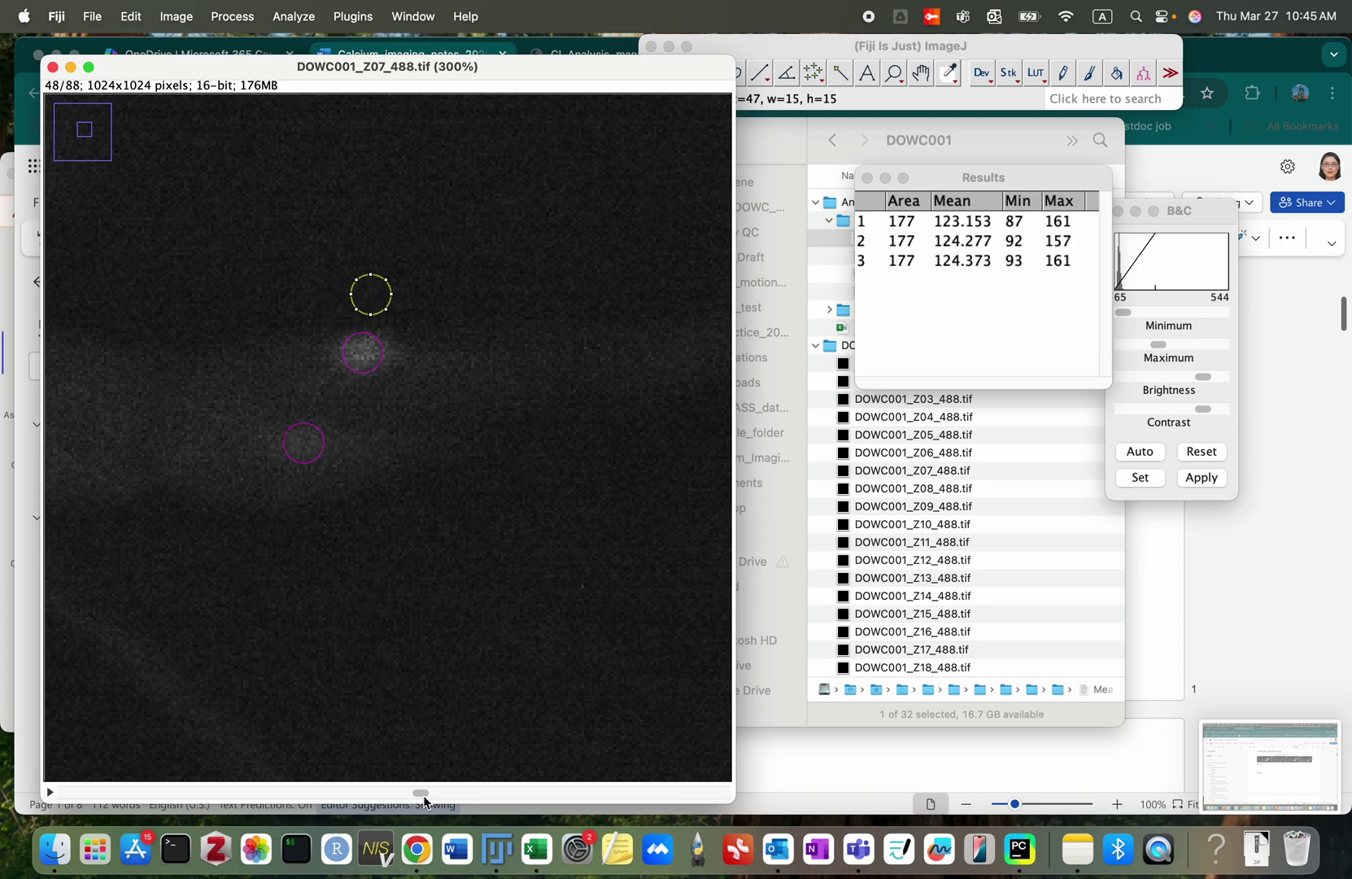
{"action": "key", "text": "m"}
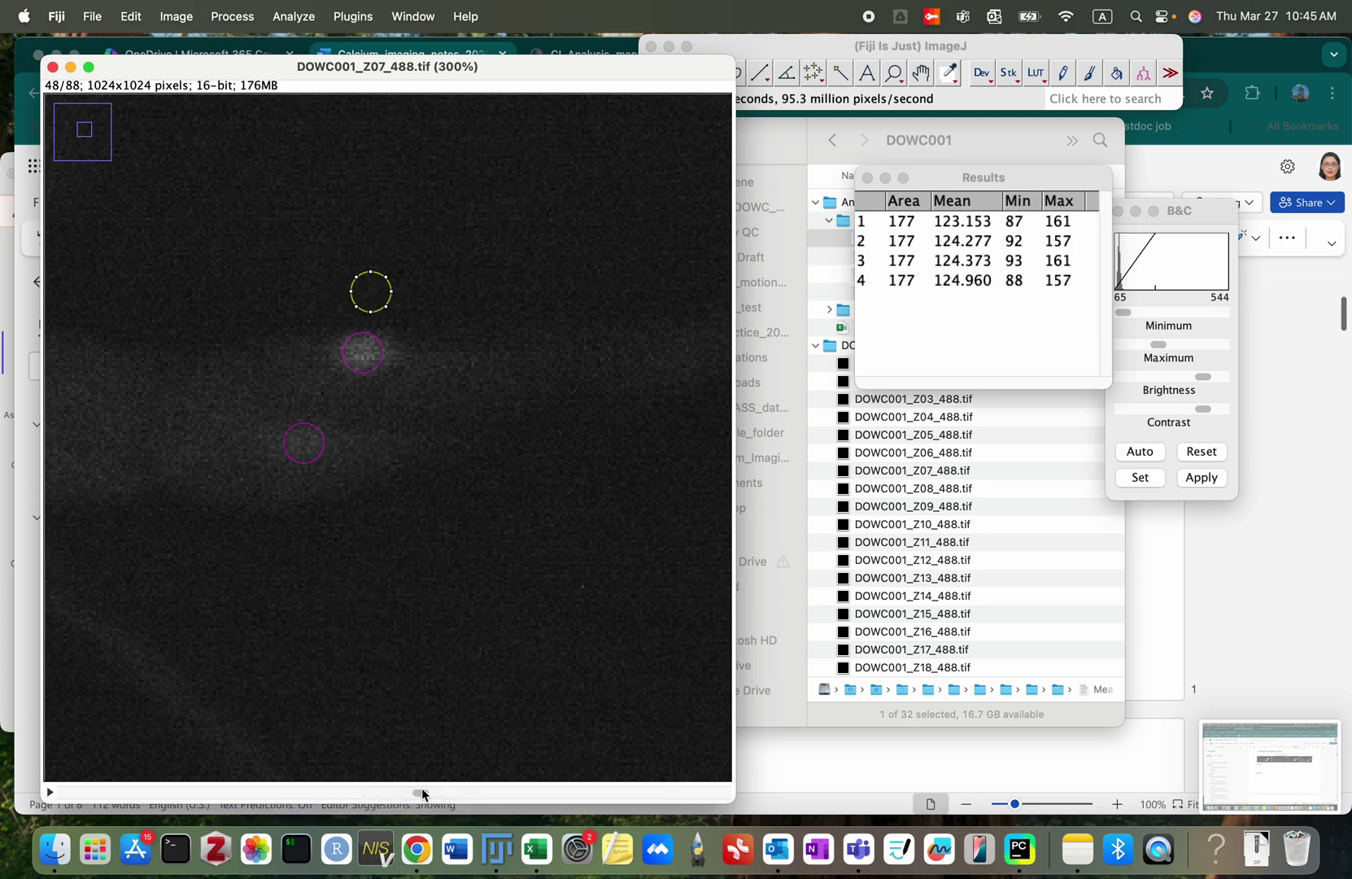
Step: Go to frame 60, bring the circle to the background close above Neuron 0, and measure its intensity
{"action": "left_click_drag", "start_coordinate": [419, 791], "coordinate": [515, 796]}
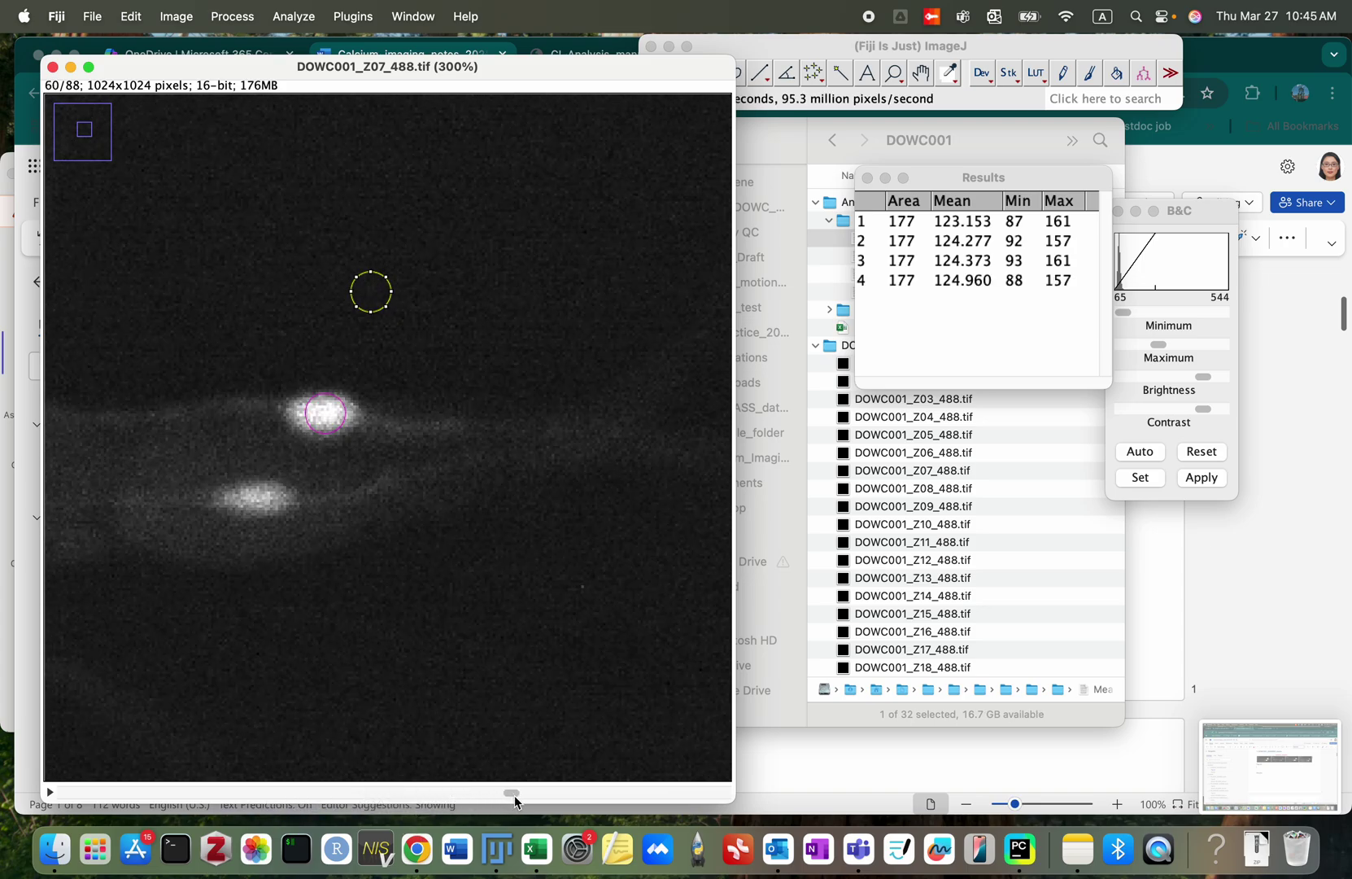
{"action": "key", "text": "Left"}
{"action": "key", "text": "Left"}
{"action": "key", "text": "Left"}
{"action": "key", "text": "Left"}
{"action": "key", "text": "Left"}
{"action": "key", "text": "Left"}
{"action": "key", "text": "Left"}
{"action": "key", "text": "Left"}
{"action": "key", "text": "Left"}
{"action": "key", "text": "Left"}
{"action": "key", "text": "Left"}
{"action": "key", "text": "Left"}
{"action": "key", "text": "Left"}
{"action": "key", "text": "Left"}
{"action": "key", "text": "Left"}
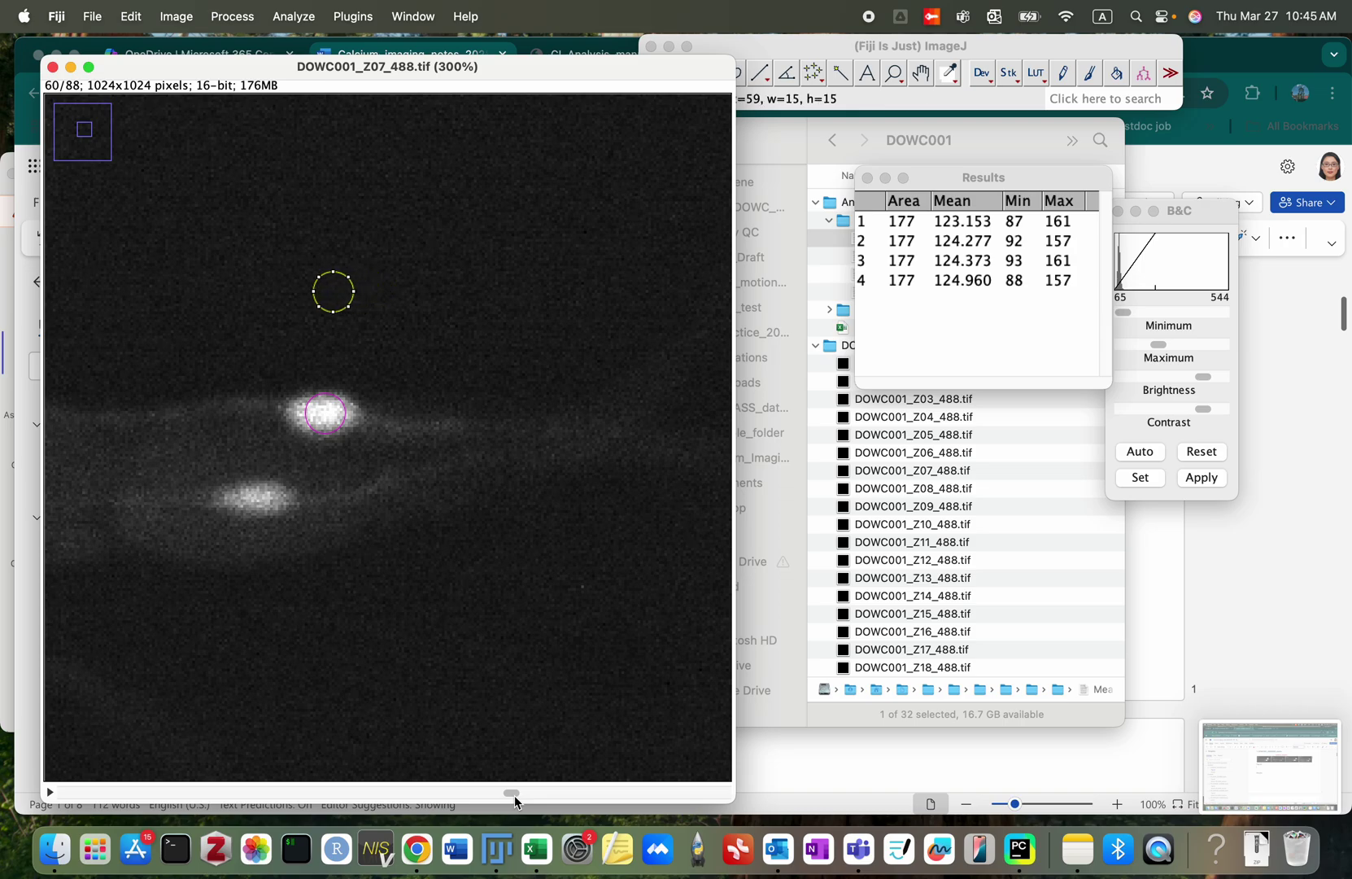
{"action": "key", "text": "Down"}
{"action": "key", "text": "Down"}
{"action": "key", "text": "Down"}
{"action": "key", "text": "Down"}
{"action": "key", "text": "Down"}
{"action": "key", "text": "Down"}
{"action": "key", "text": "Down"}
{"action": "key", "text": "Down"}
{"action": "key", "text": "Down"}
{"action": "key", "text": "Down"}
{"action": "key", "text": "Down"}
{"action": "key", "text": "Down"}
{"action": "key", "text": "Down"}
{"action": "key", "text": "Down"}
{"action": "key", "text": "Down"}
{"action": "key", "text": "Down"}
{"action": "key", "text": "Down"}
{"action": "key", "text": "Down"}
{"action": "key", "text": "Down"}
{"action": "key", "text": "Down"}
{"action": "key", "text": "Down"}
{"action": "key", "text": "m"}
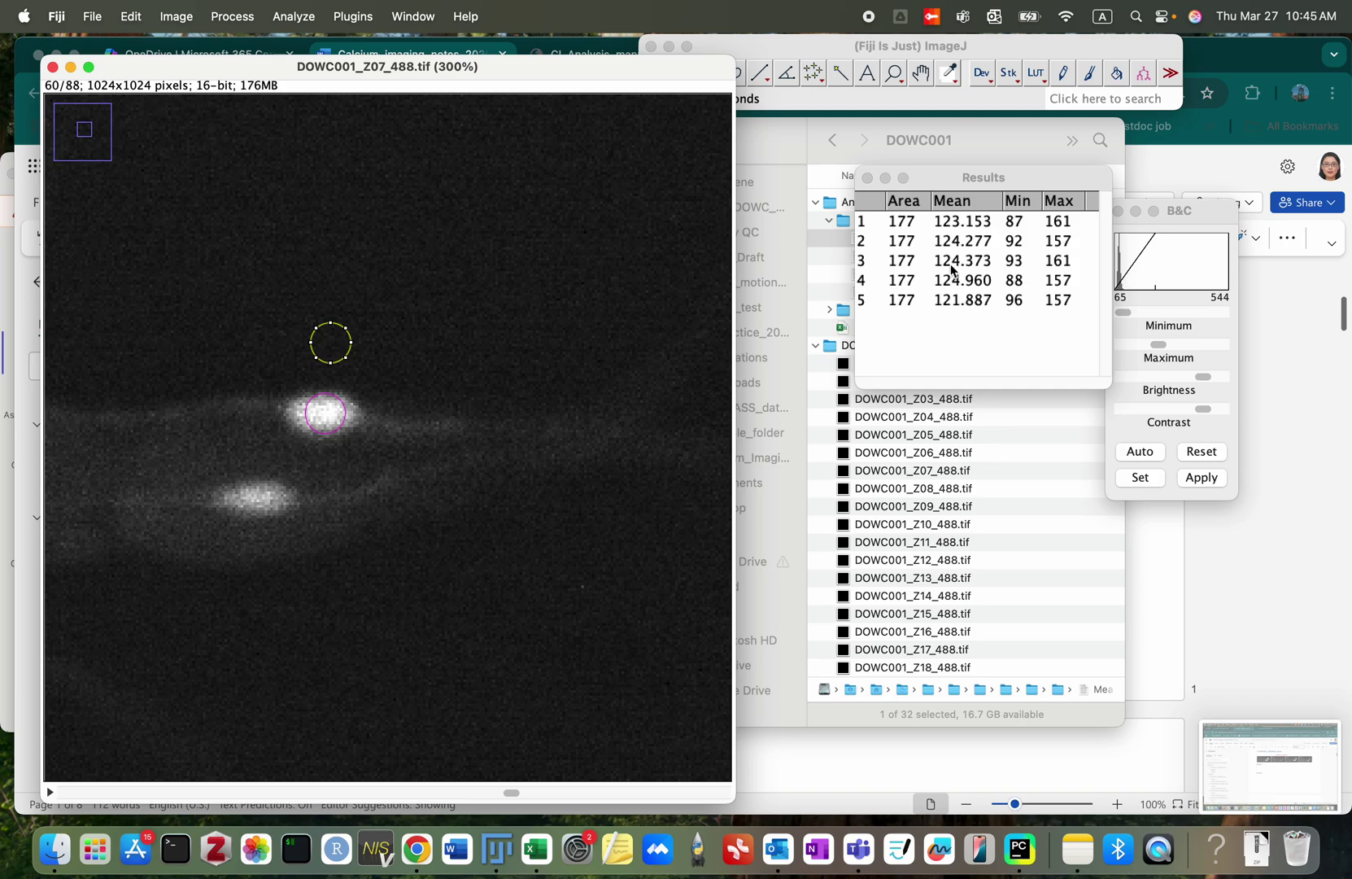
Step: Copy the five Results rows and paste them into the background_i workbook in Excel, starting at cell C19
{"action": "left_click_drag", "start_coordinate": [956, 231], "coordinate": [956, 301]}
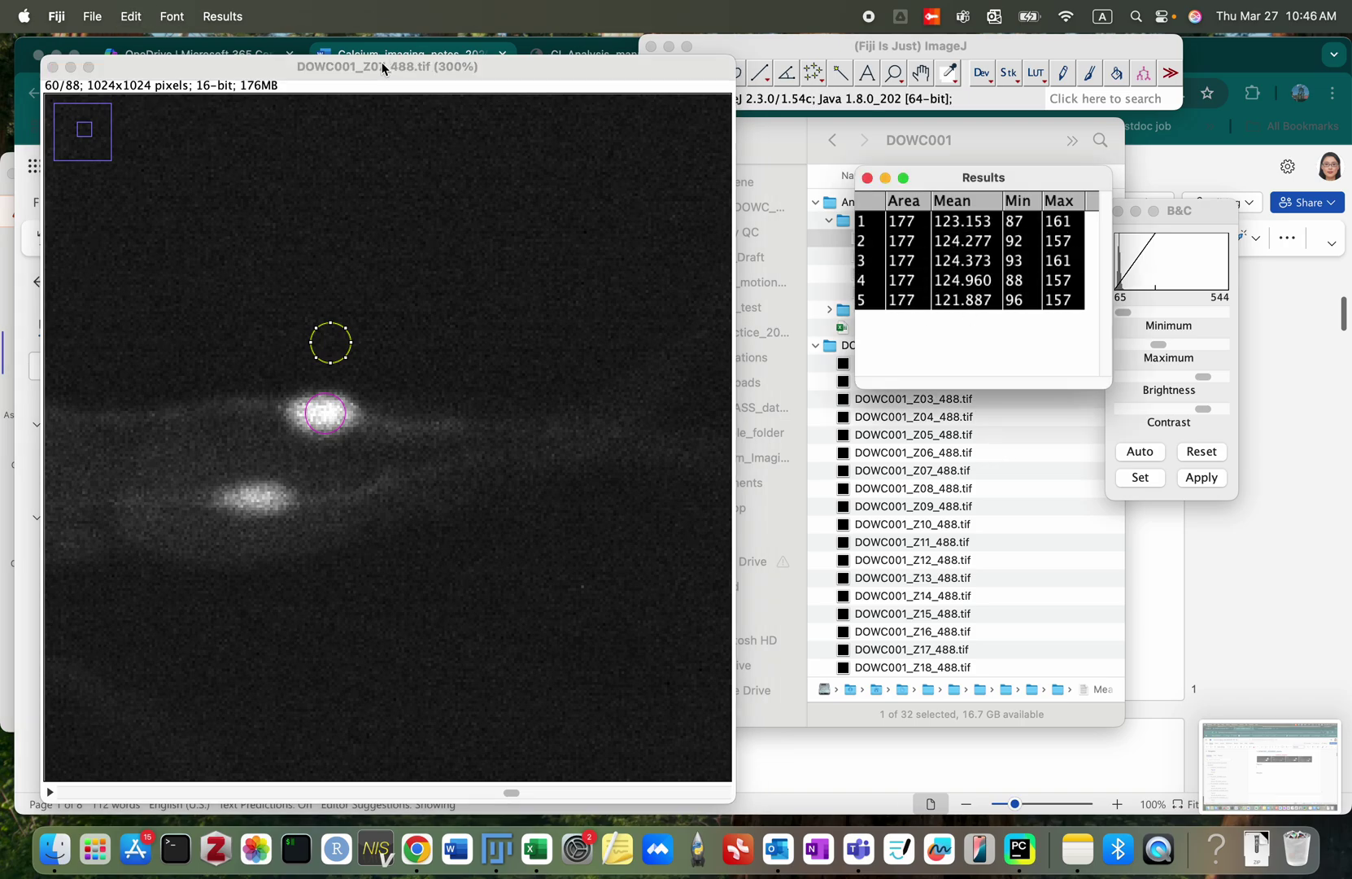
{"action": "left_click", "coordinate": [537, 849]}
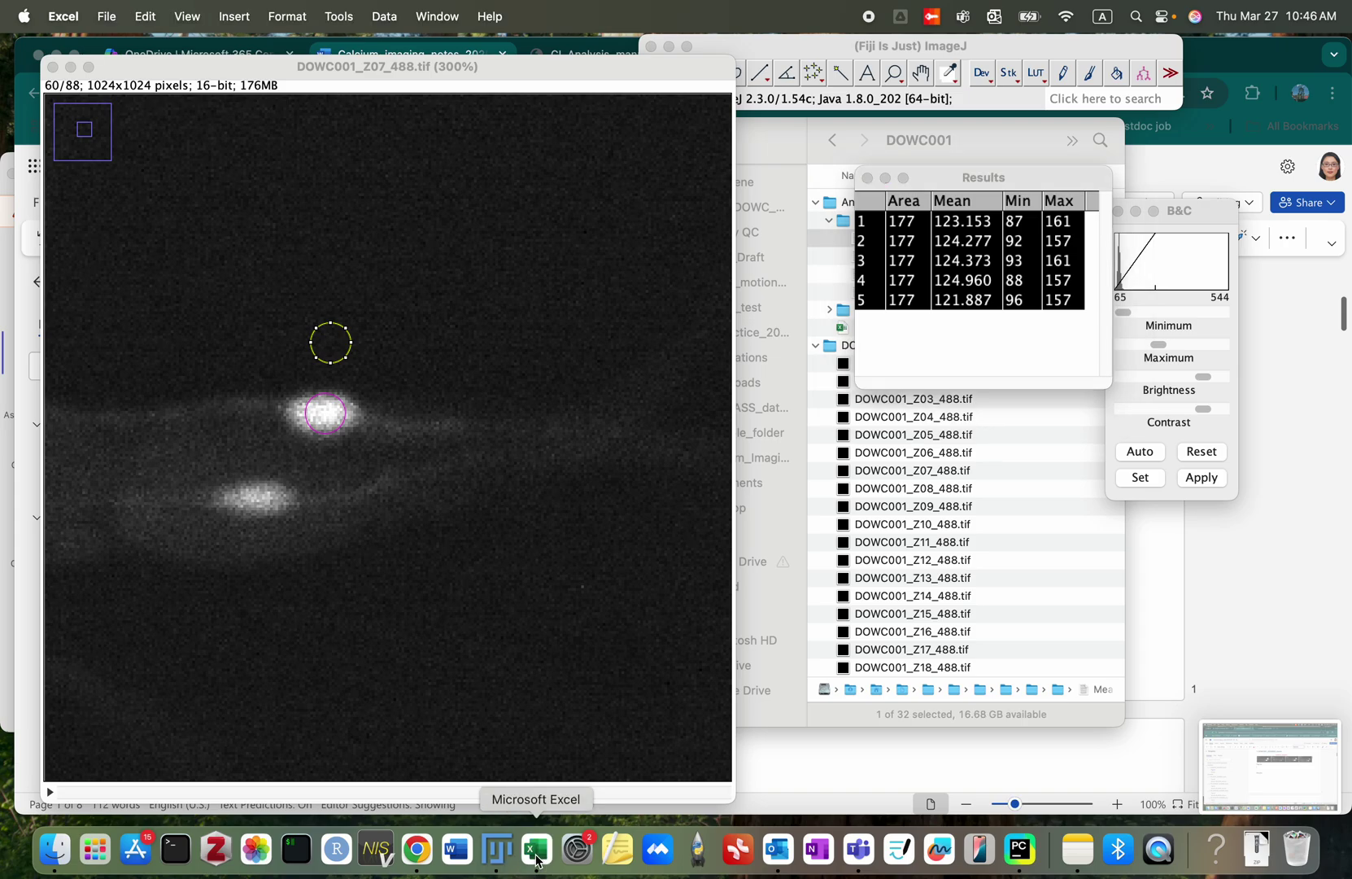
{"action": "left_click", "coordinate": [590, 569]}
{"action": "type", "text": "1\t177\t123.153\t87\t161 2\t177\t124.277\t92\t157 3\t177\t124.373\t93\t161 4\t177\t124.96\t88\t157 5\t177\t121.887\t96\t157"}
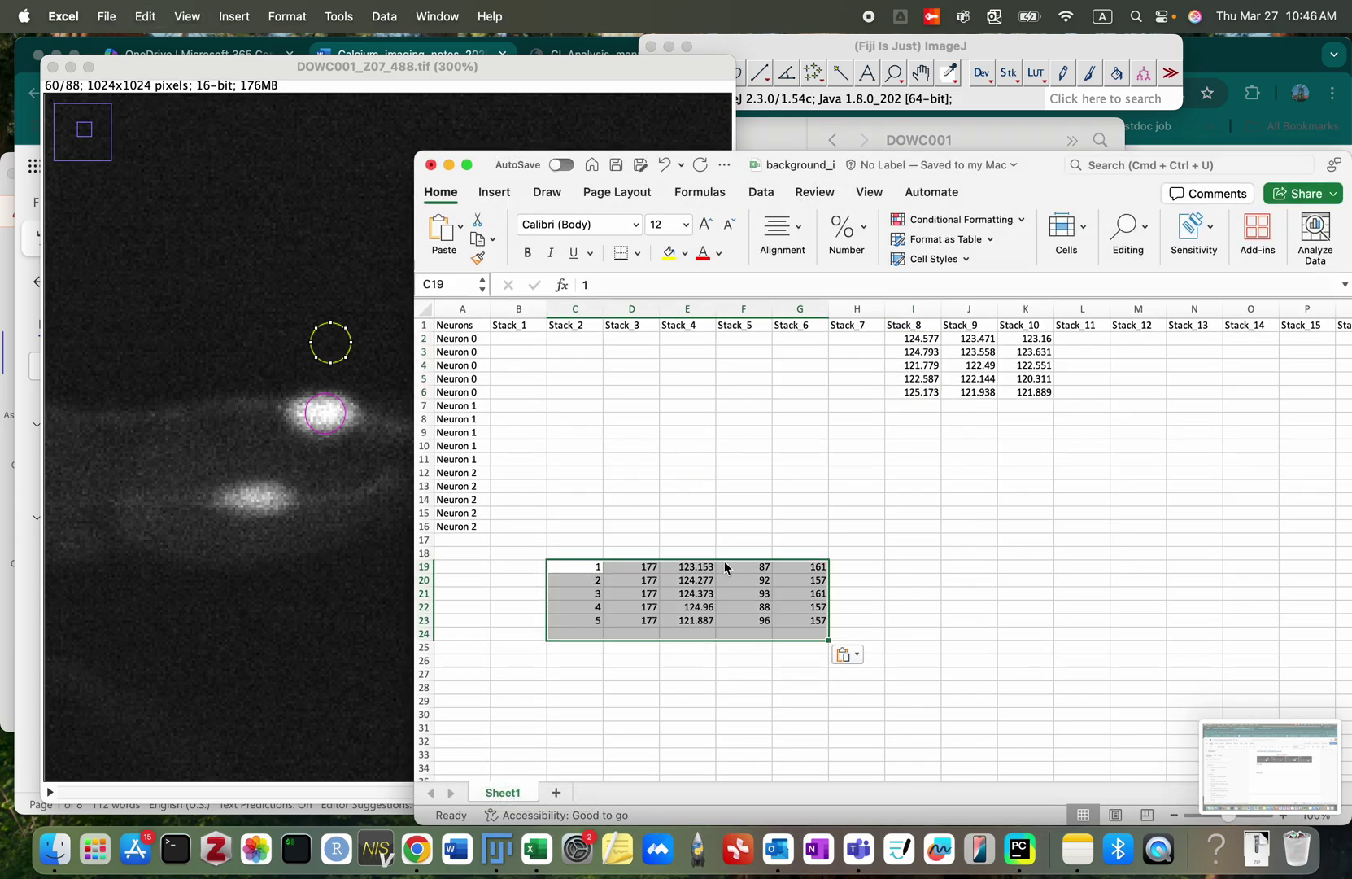
Step: Copy the five mean values from E19:E23 into the Stack_7 column for Neuron 0 starting at H2, and save the workbook
{"action": "left_click", "coordinate": [706, 569]}
{"action": "left_click_drag", "start_coordinate": [707, 569], "coordinate": [702, 624]}
{"action": "key", "text": "super+c"}
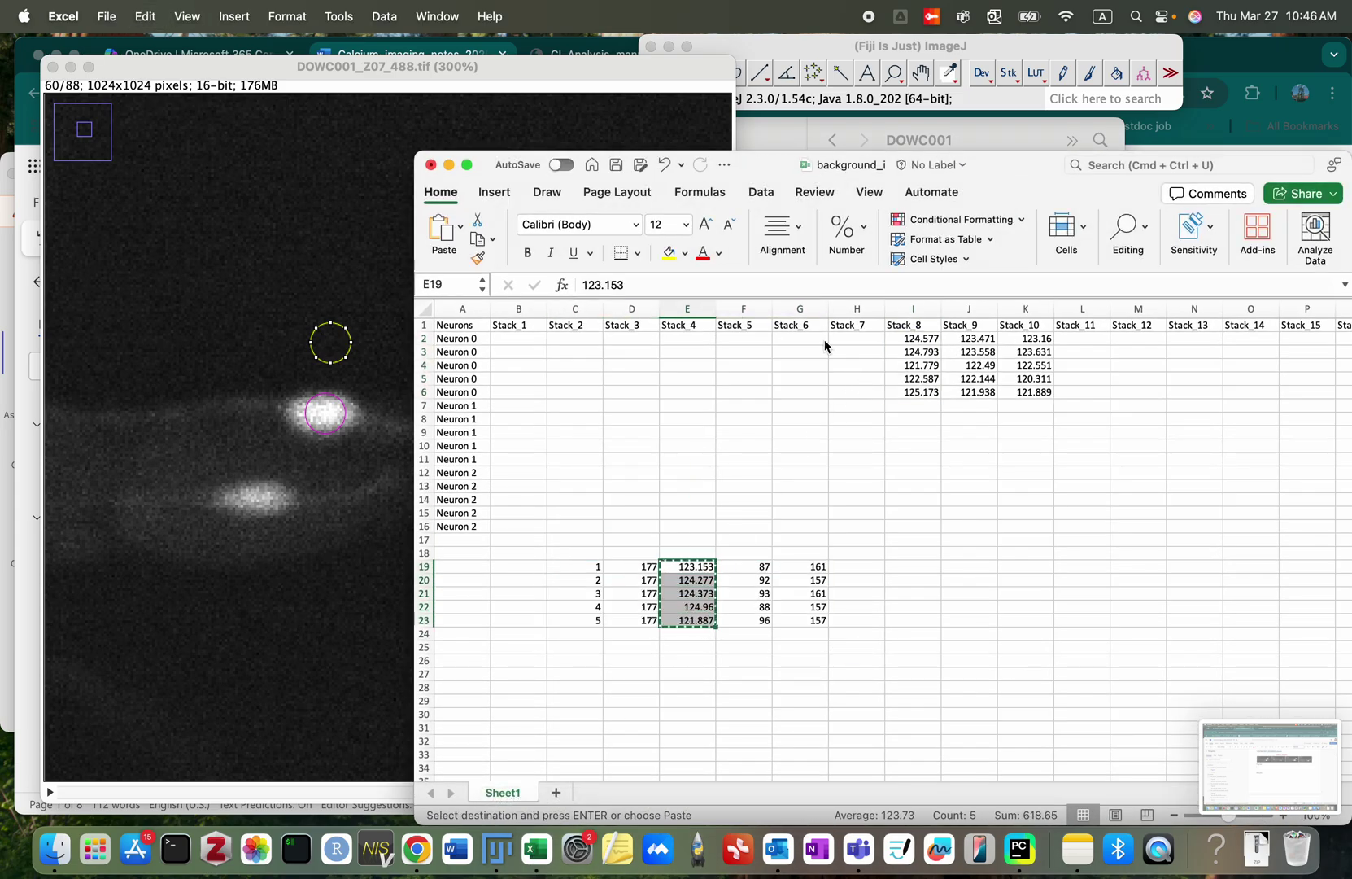
{"action": "left_click", "coordinate": [852, 343]}
{"action": "key", "text": "super+v"}
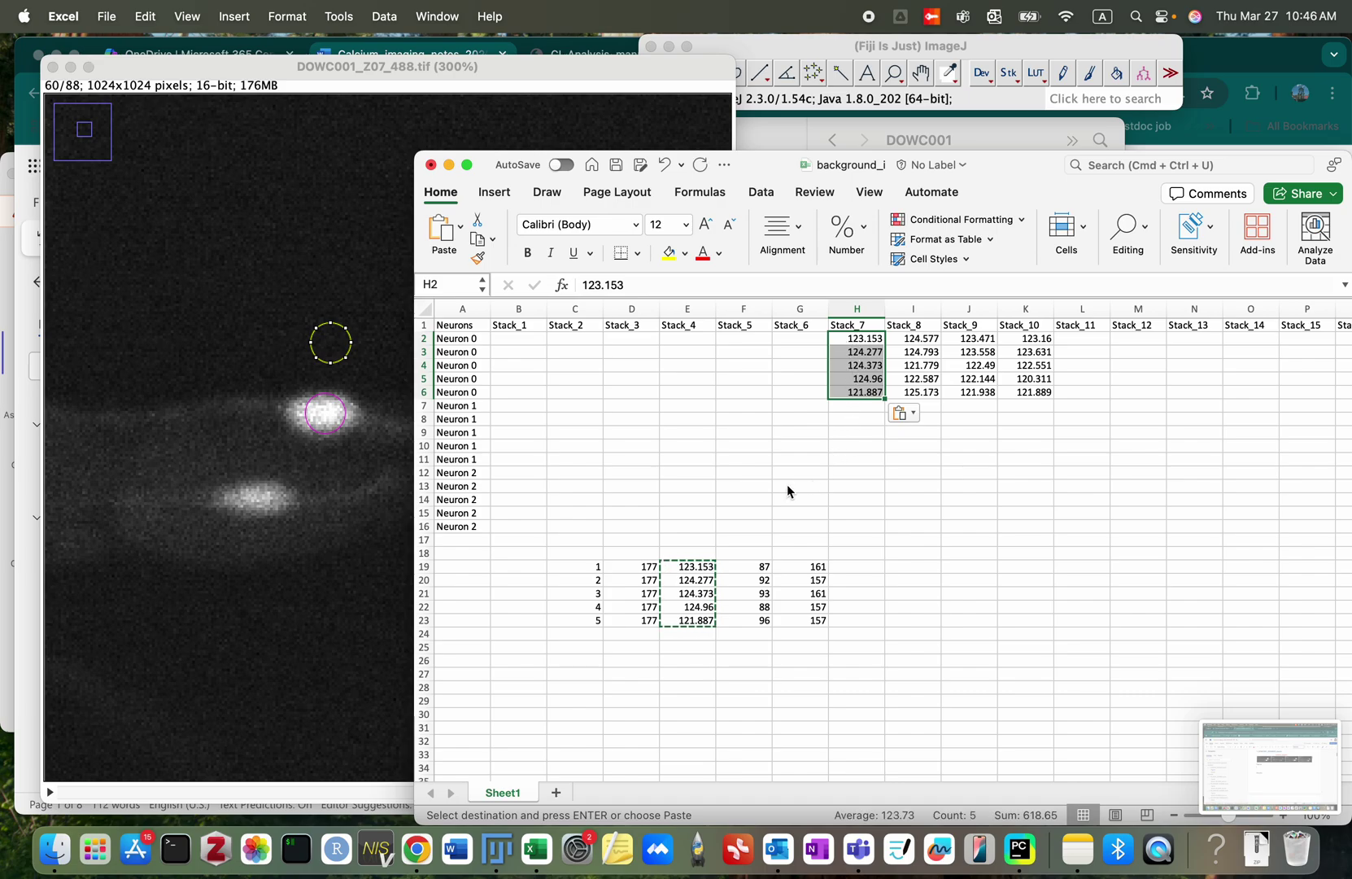
{"action": "left_click", "coordinate": [787, 485]}
{"action": "key", "text": "super+s"}
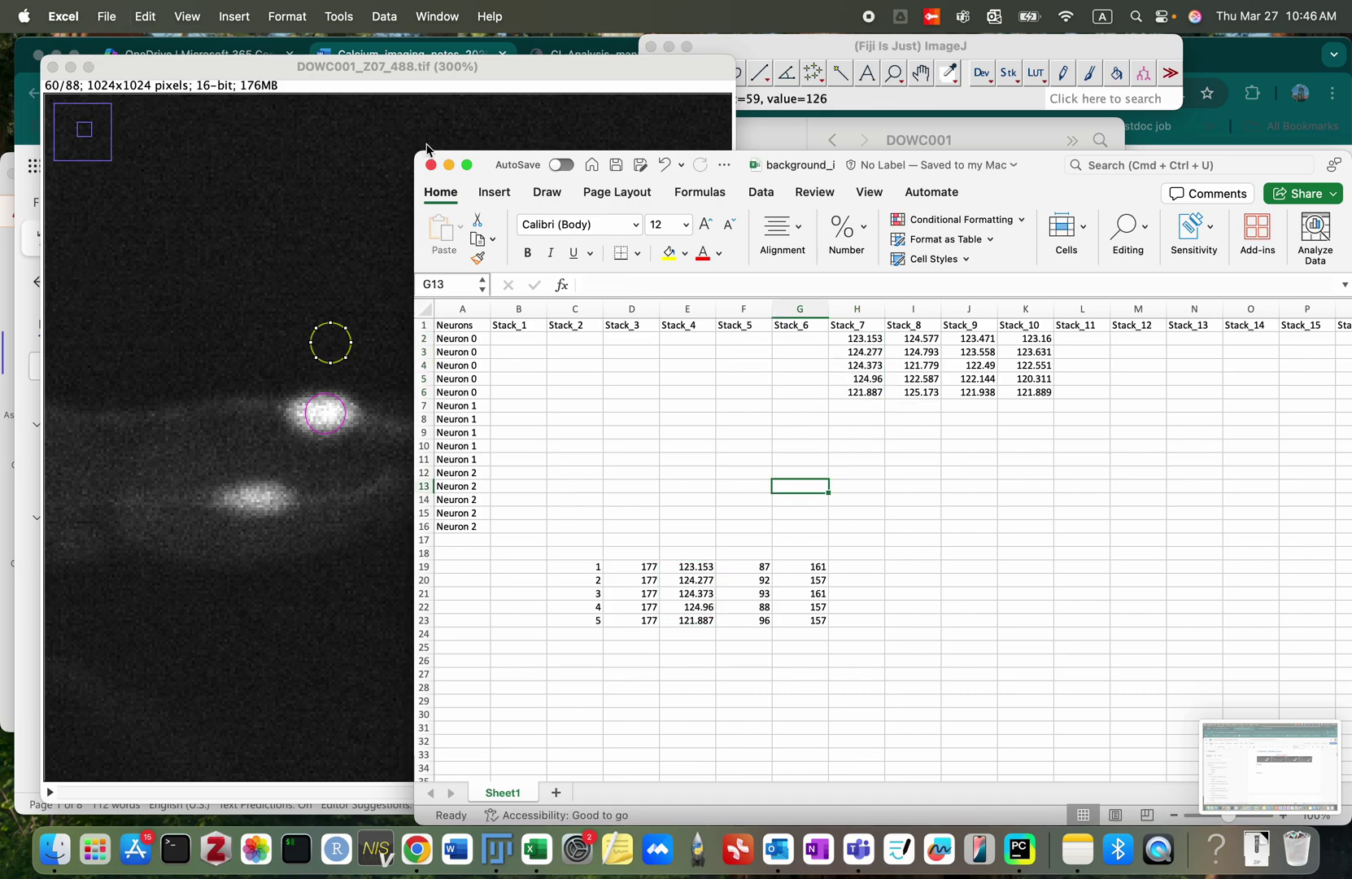
Step: Hide Excel and close the DOWC001_Z07_488.tif stack and the Results table without saving the measurements
{"action": "key", "text": "super+h"}
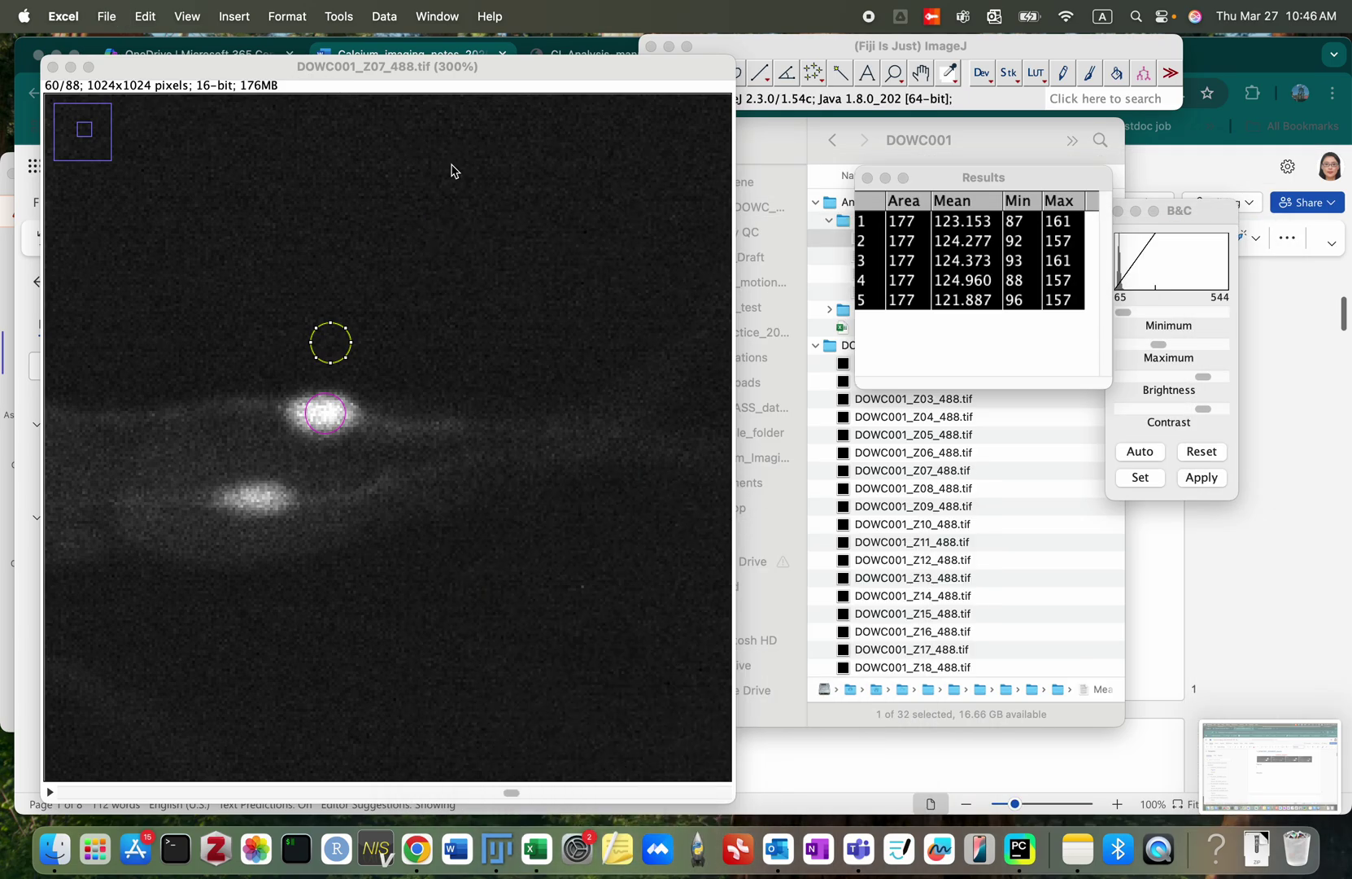
{"action": "left_click", "coordinate": [53, 68]}
{"action": "left_click", "coordinate": [867, 178]}
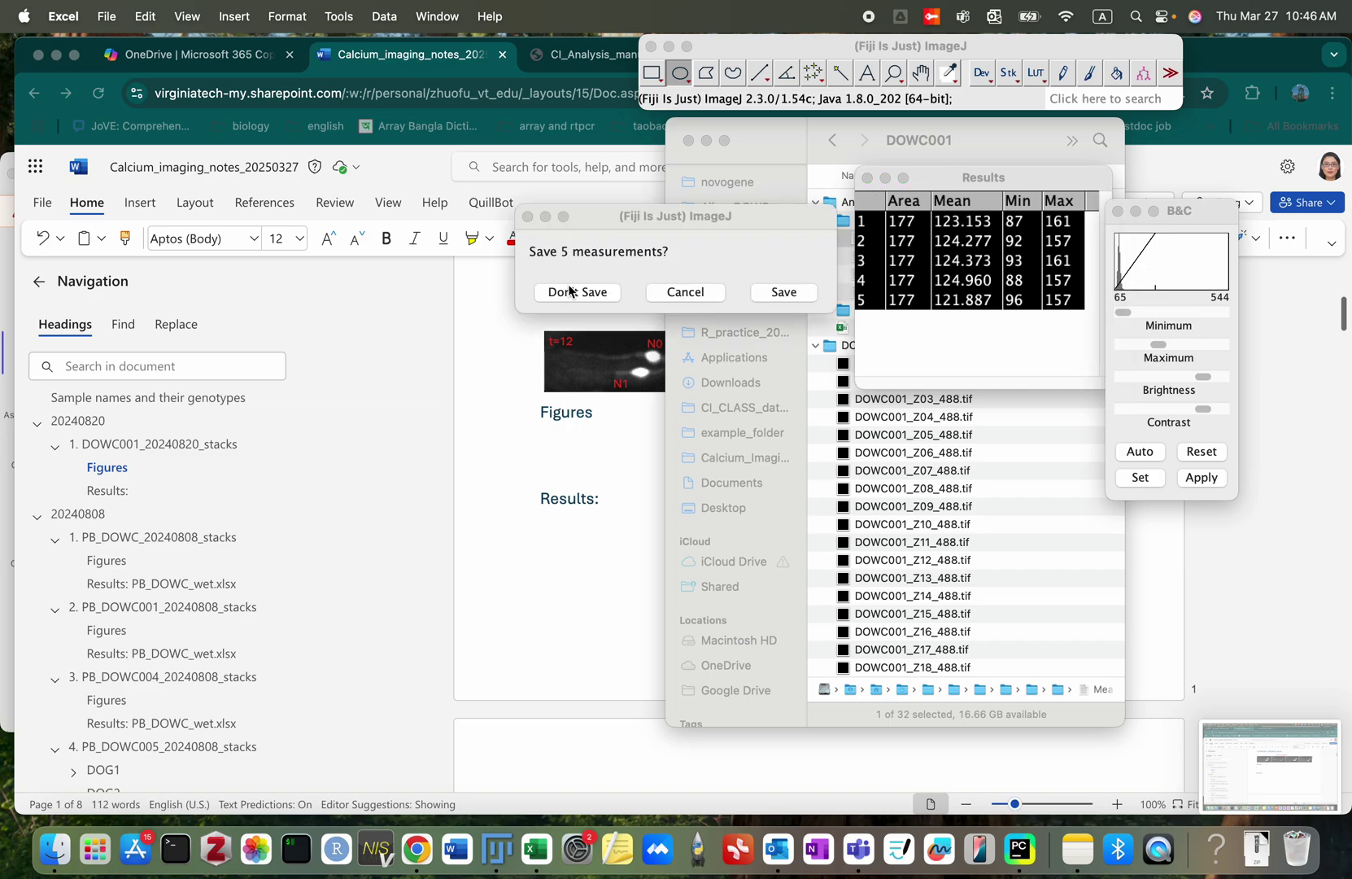
{"action": "left_click", "coordinate": [567, 295]}
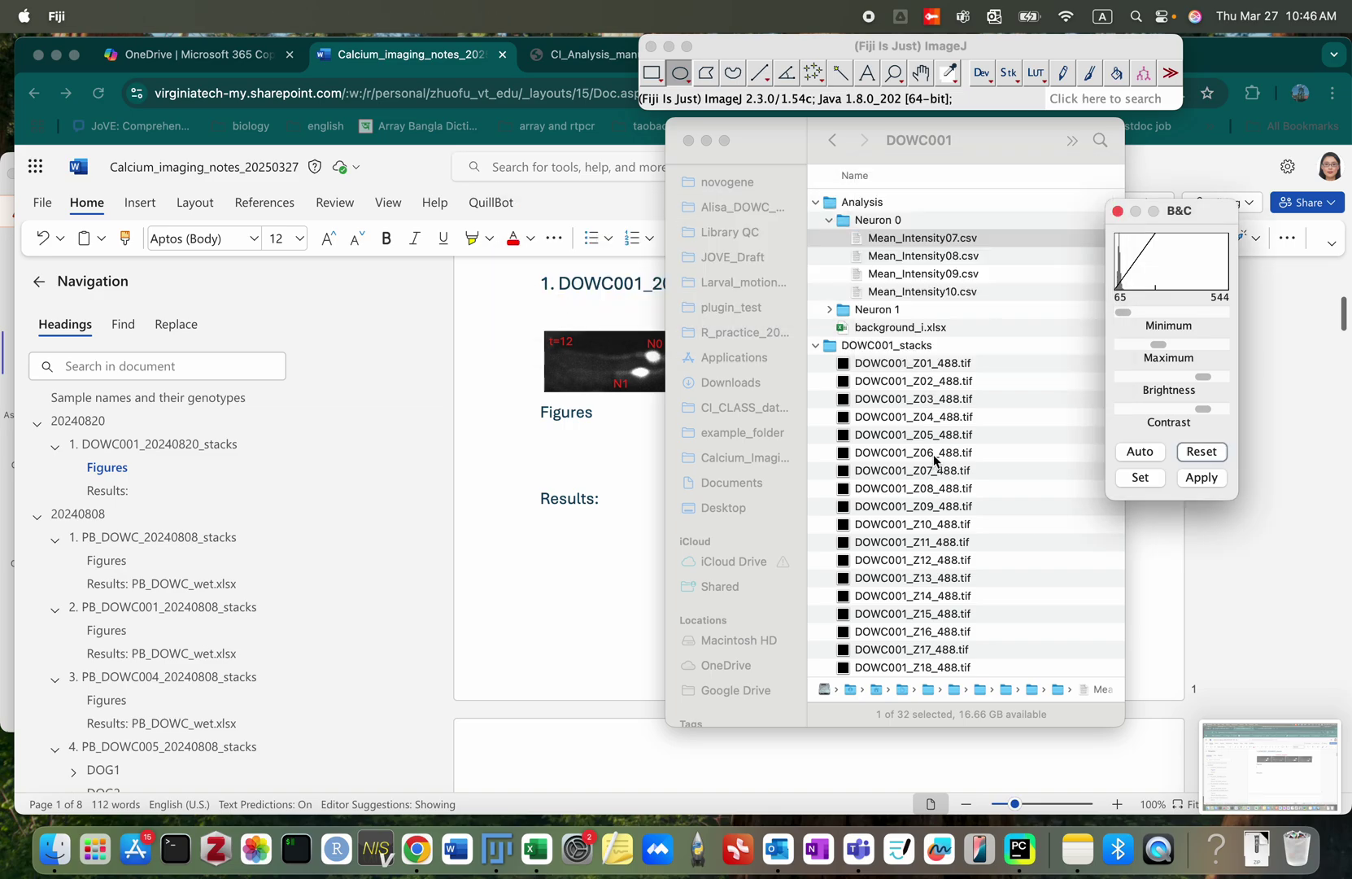
Step: Open DOWC001_Z06_488.tif from the DOWC001_stacks folder in Fiji and go to frame 12
{"action": "left_click", "coordinate": [934, 461]}
{"action": "left_click", "coordinate": [889, 459]}
{"action": "left_click_drag", "start_coordinate": [899, 454], "coordinate": [877, 101]}
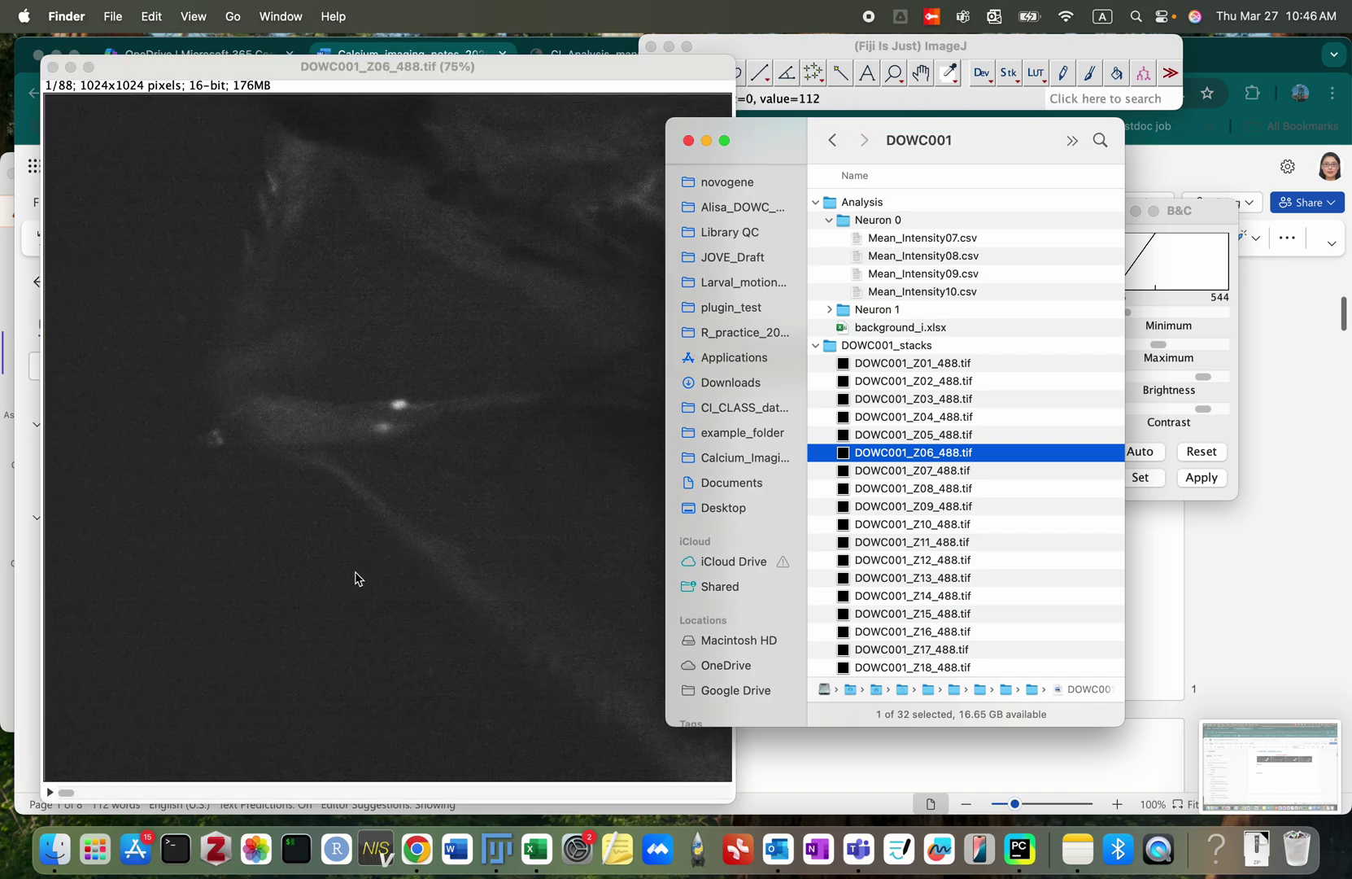
{"action": "left_click", "coordinate": [354, 570]}
{"action": "scroll", "coordinate": [392, 446], "scroll_direction": "down", "scroll_amount": 11}
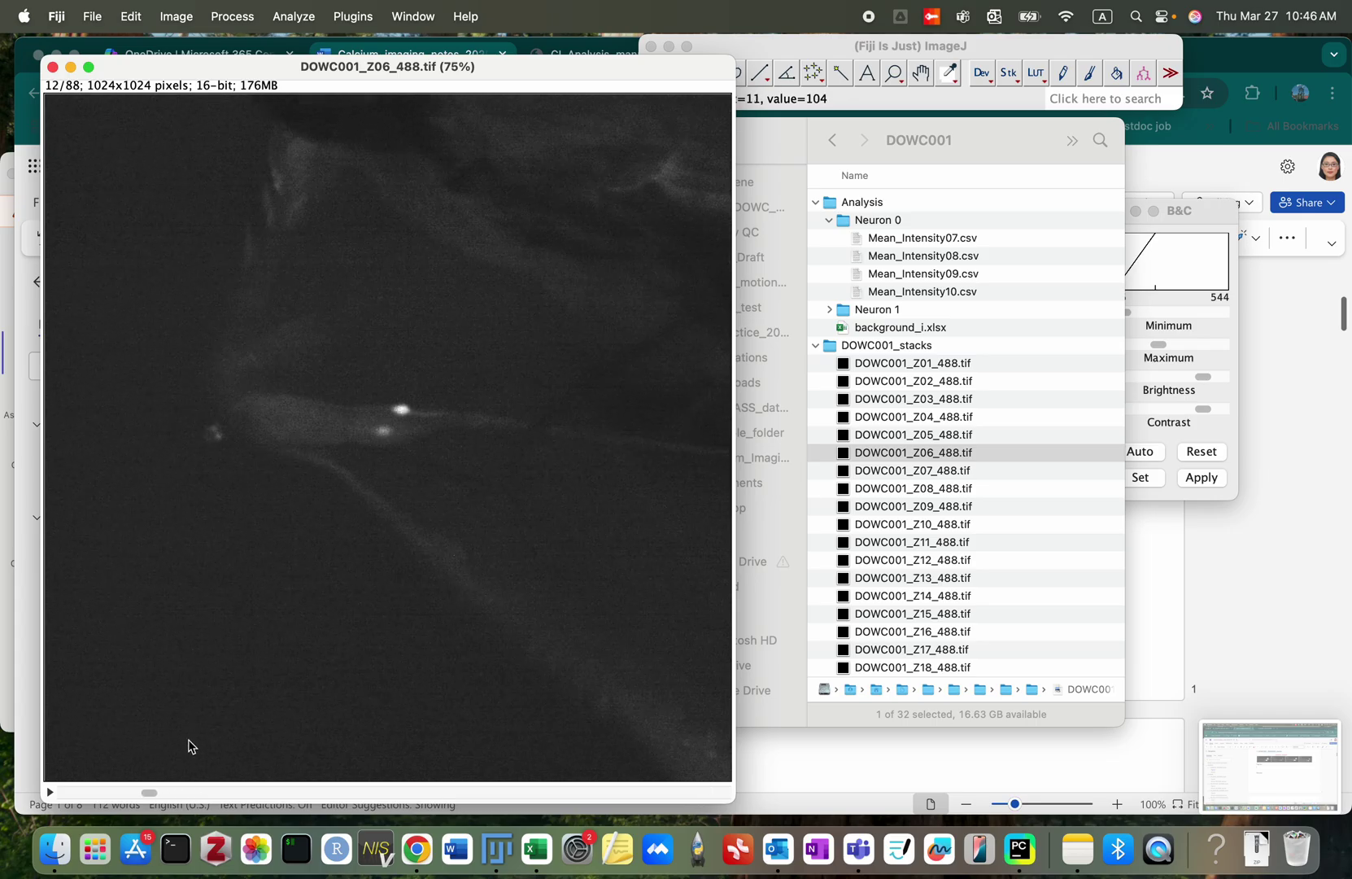
{"action": "mouse_move", "coordinate": [149, 791]}
{"action": "left_mouse_down"}
{"action": "mouse_move", "coordinate": [175, 793]}
{"action": "mouse_move", "coordinate": [115, 794]}
{"action": "mouse_move", "coordinate": [172, 794]}
{"action": "mouse_move", "coordinate": [150, 793]}
{"action": "left_mouse_up"}
Step: Start TrackMate on the DOWC001_Z06_488 stack, keep the full crop range, and choose the DoG detector
{"action": "left_click", "coordinate": [353, 17]}
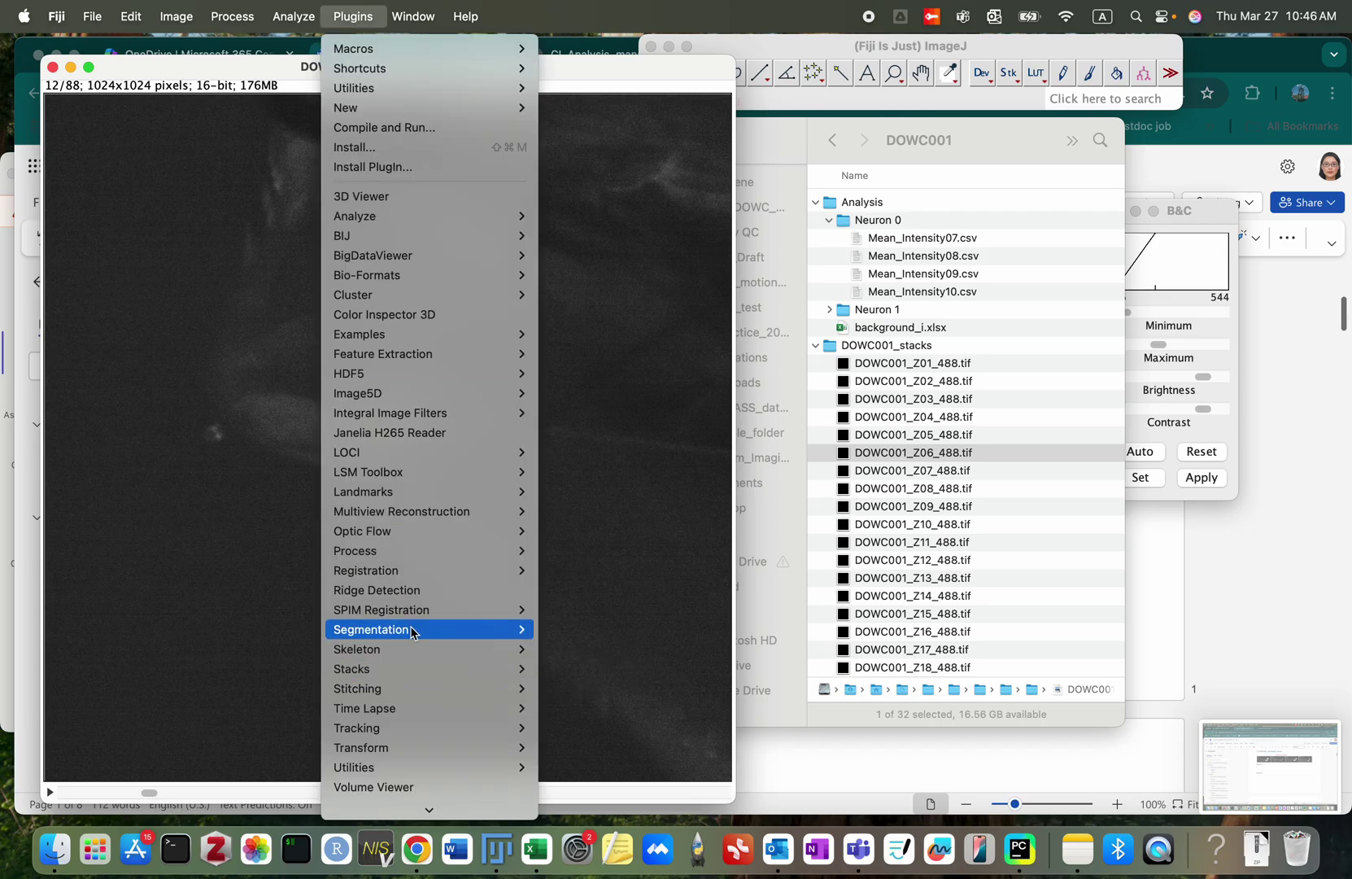
{"action": "mouse_move", "coordinate": [442, 749]}
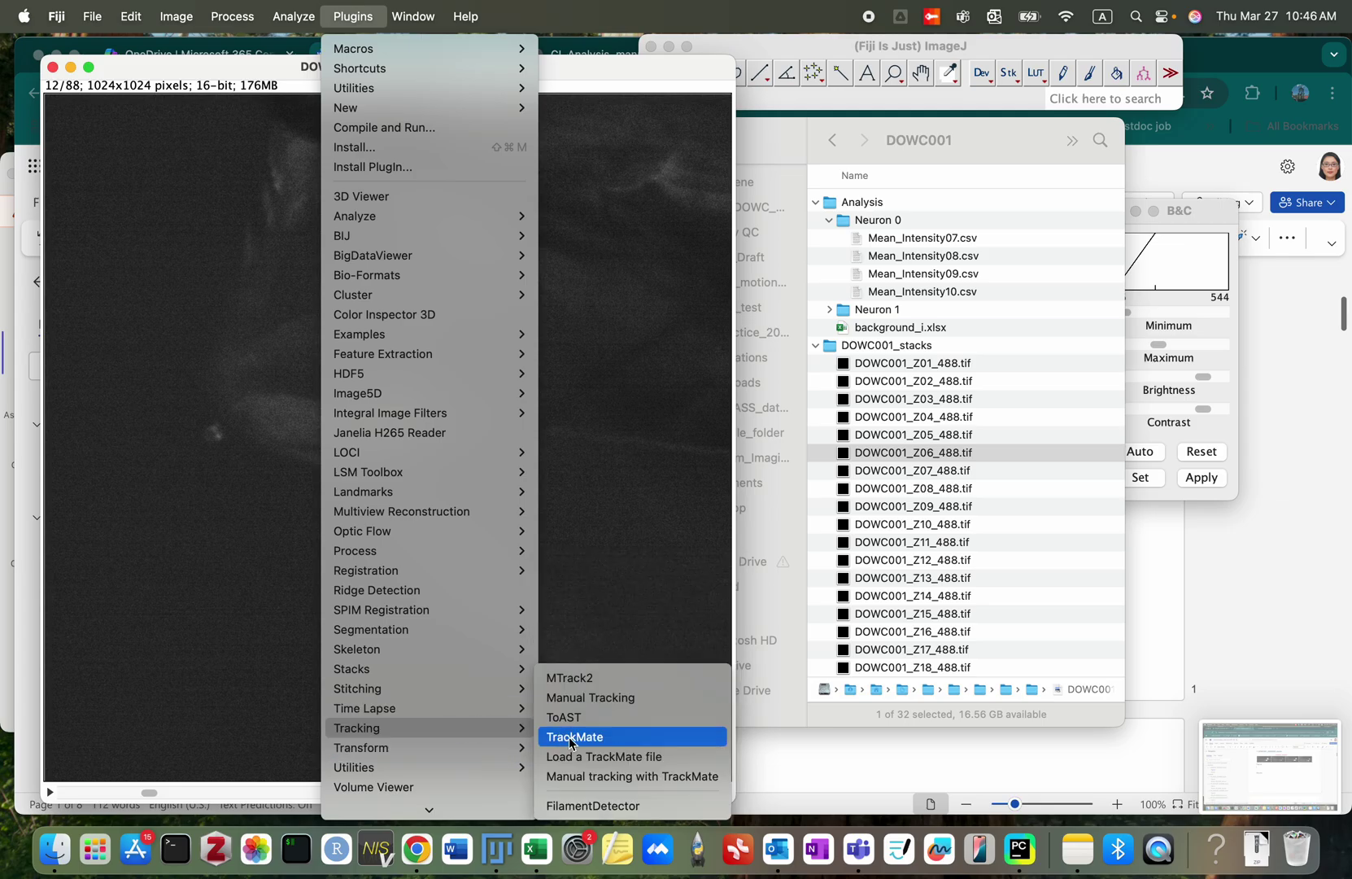
{"action": "left_click", "coordinate": [573, 738]}
{"action": "left_click", "coordinate": [824, 480]}
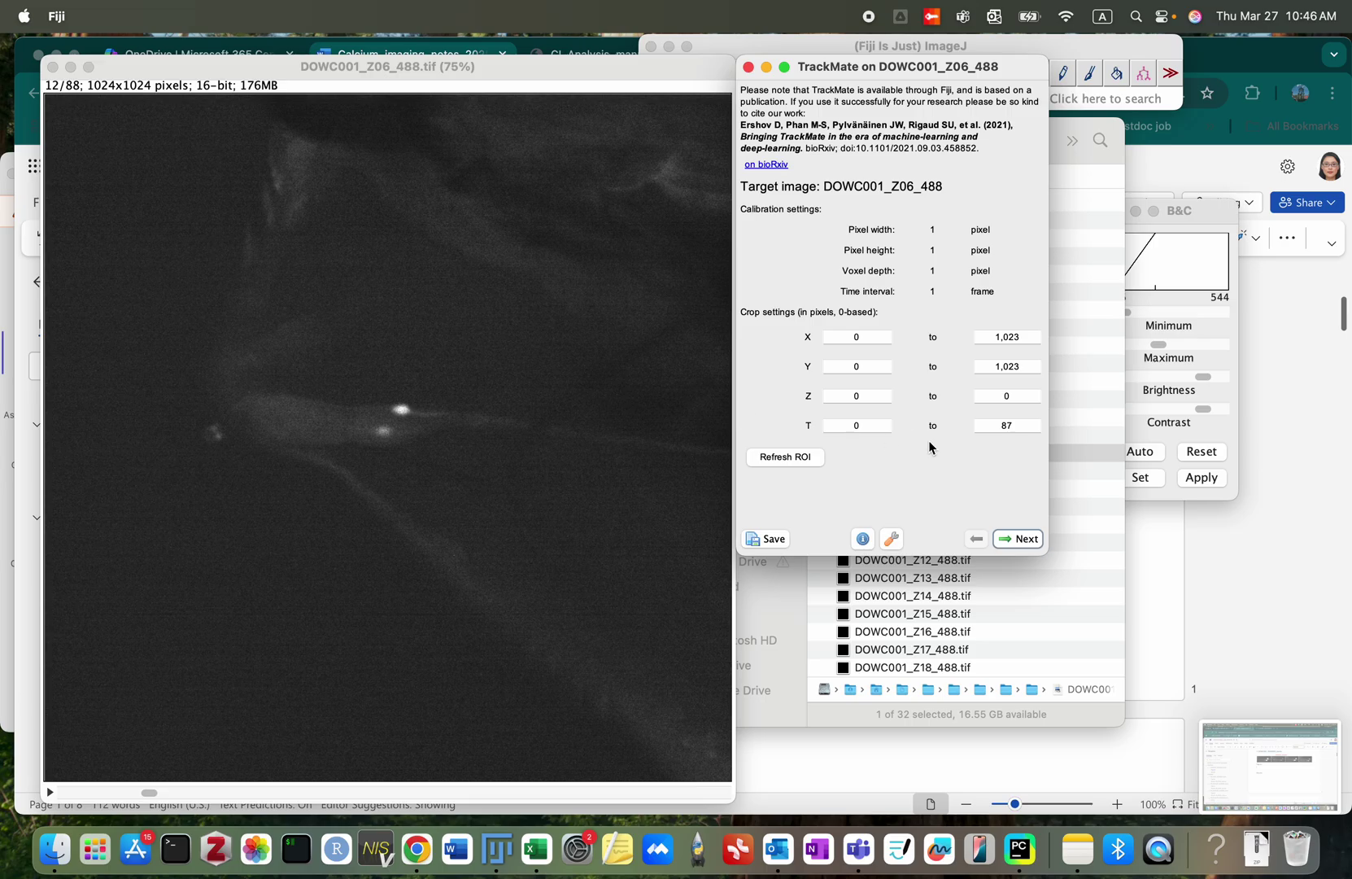
{"action": "left_click", "coordinate": [1016, 538]}
{"action": "left_click", "coordinate": [1015, 538]}
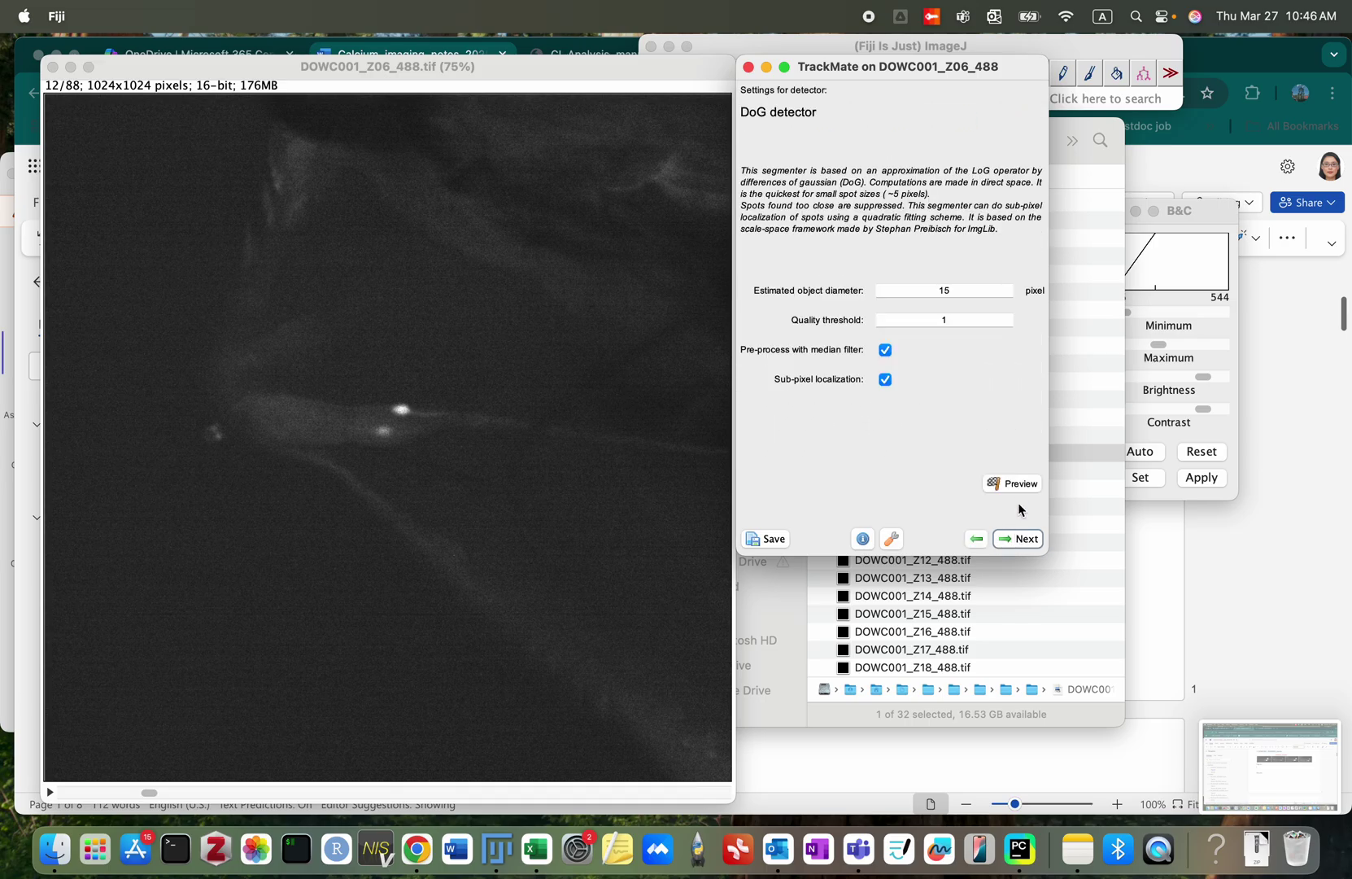
Step: Preview the DoG detection on frames 12 and 11 with a 15 pixel diameter and quality threshold 1, and run the detection
{"action": "left_click", "coordinate": [1019, 486]}
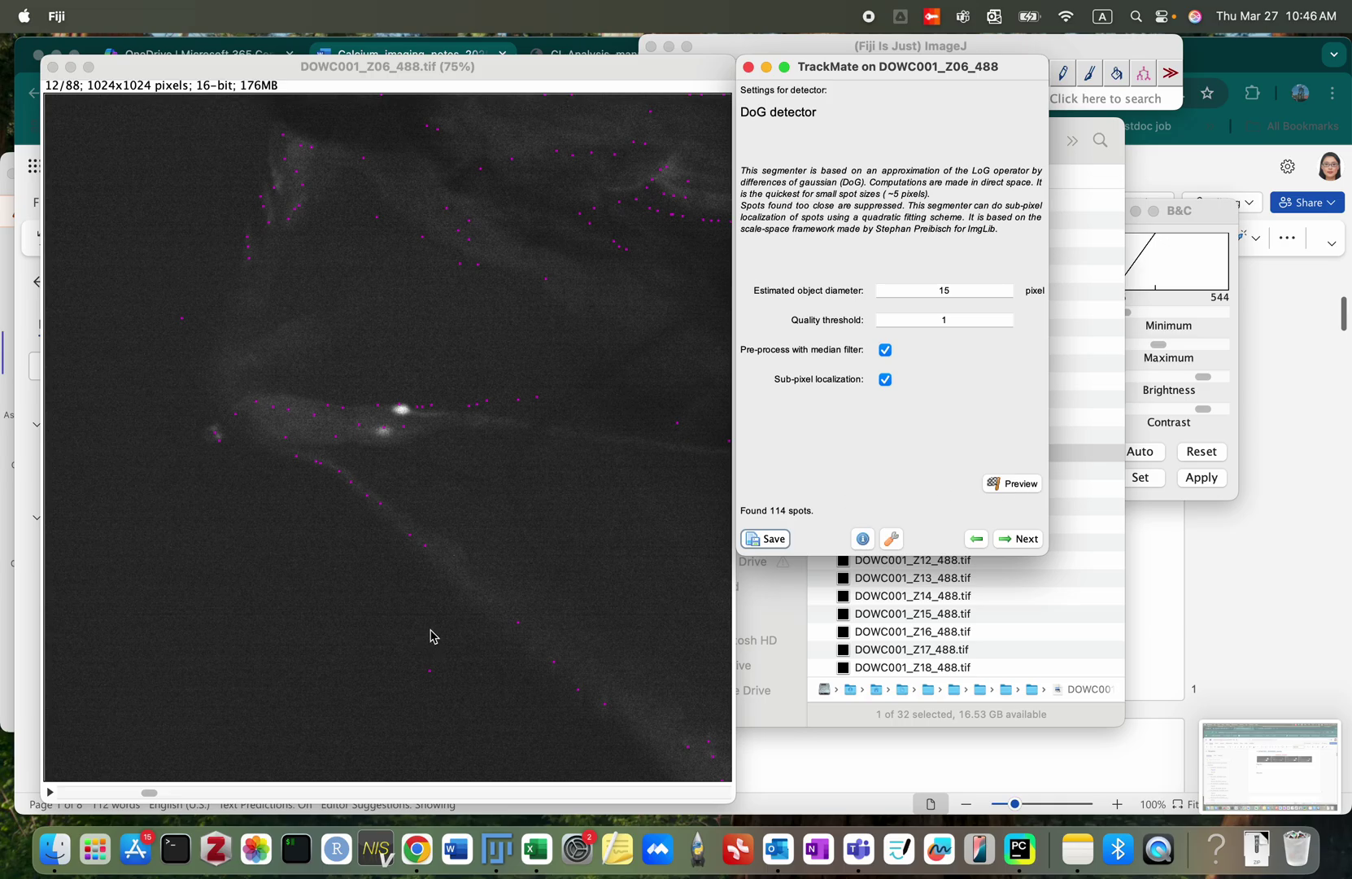
{"action": "key", "text": "Left"}
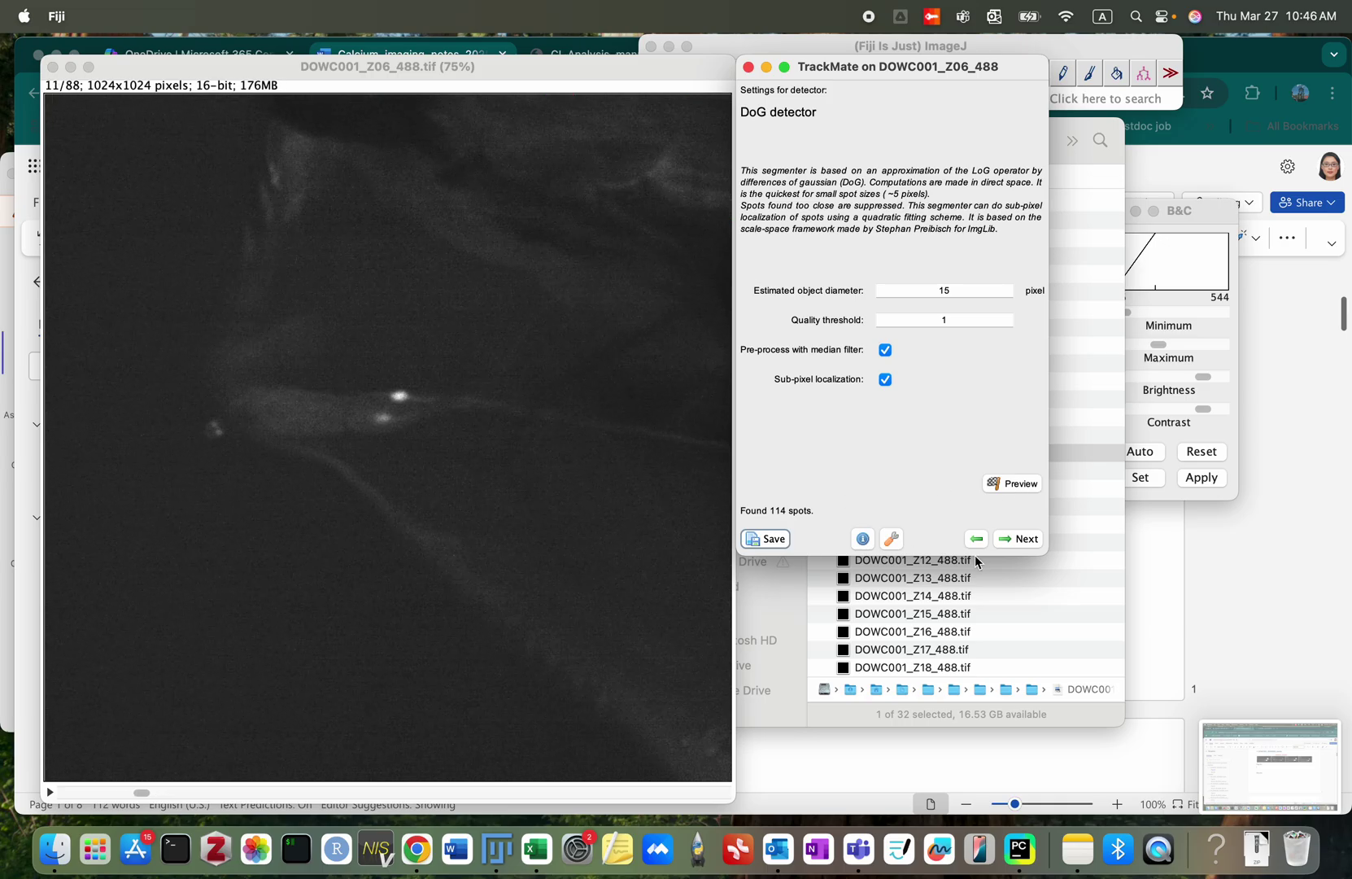
{"action": "left_click", "coordinate": [1005, 486]}
{"action": "left_click", "coordinate": [1024, 540]}
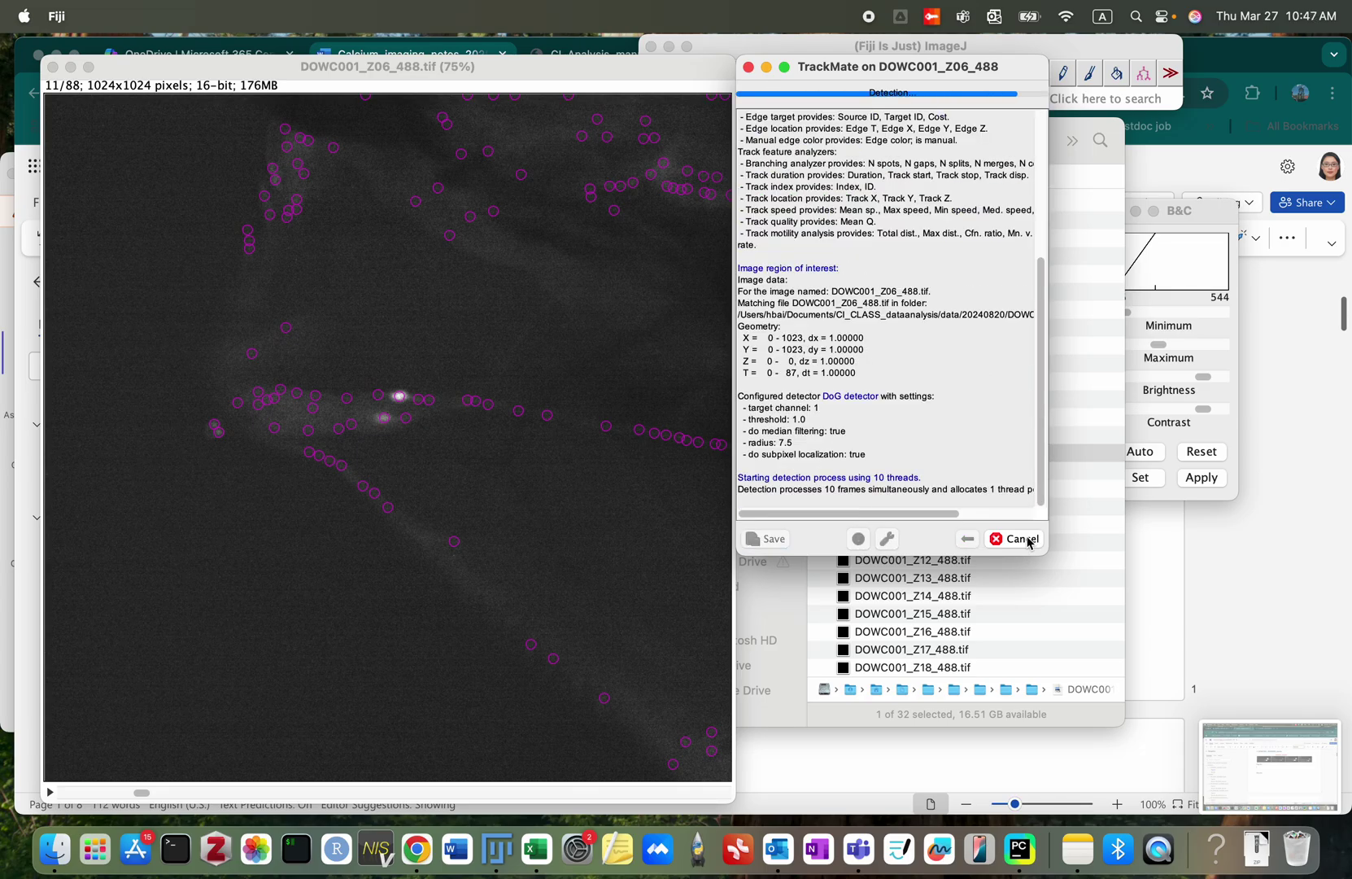
Step: Accept the detection, keep all spots at initial thresholding, and apply the existing X and Y spot filters
{"action": "left_click", "coordinate": [1017, 540]}
{"action": "left_click", "coordinate": [1017, 539]}
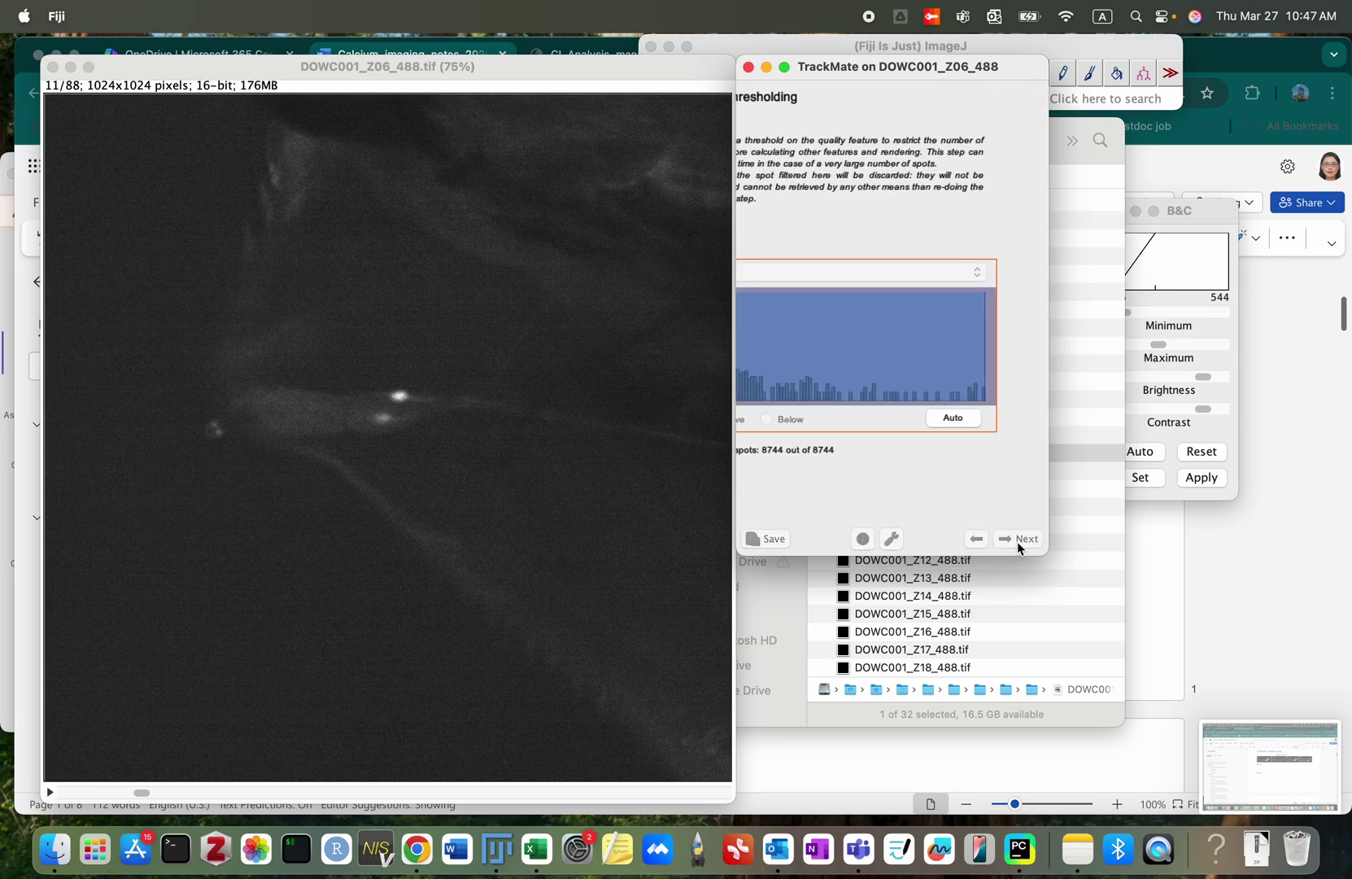
{"action": "left_click", "coordinate": [1017, 540]}
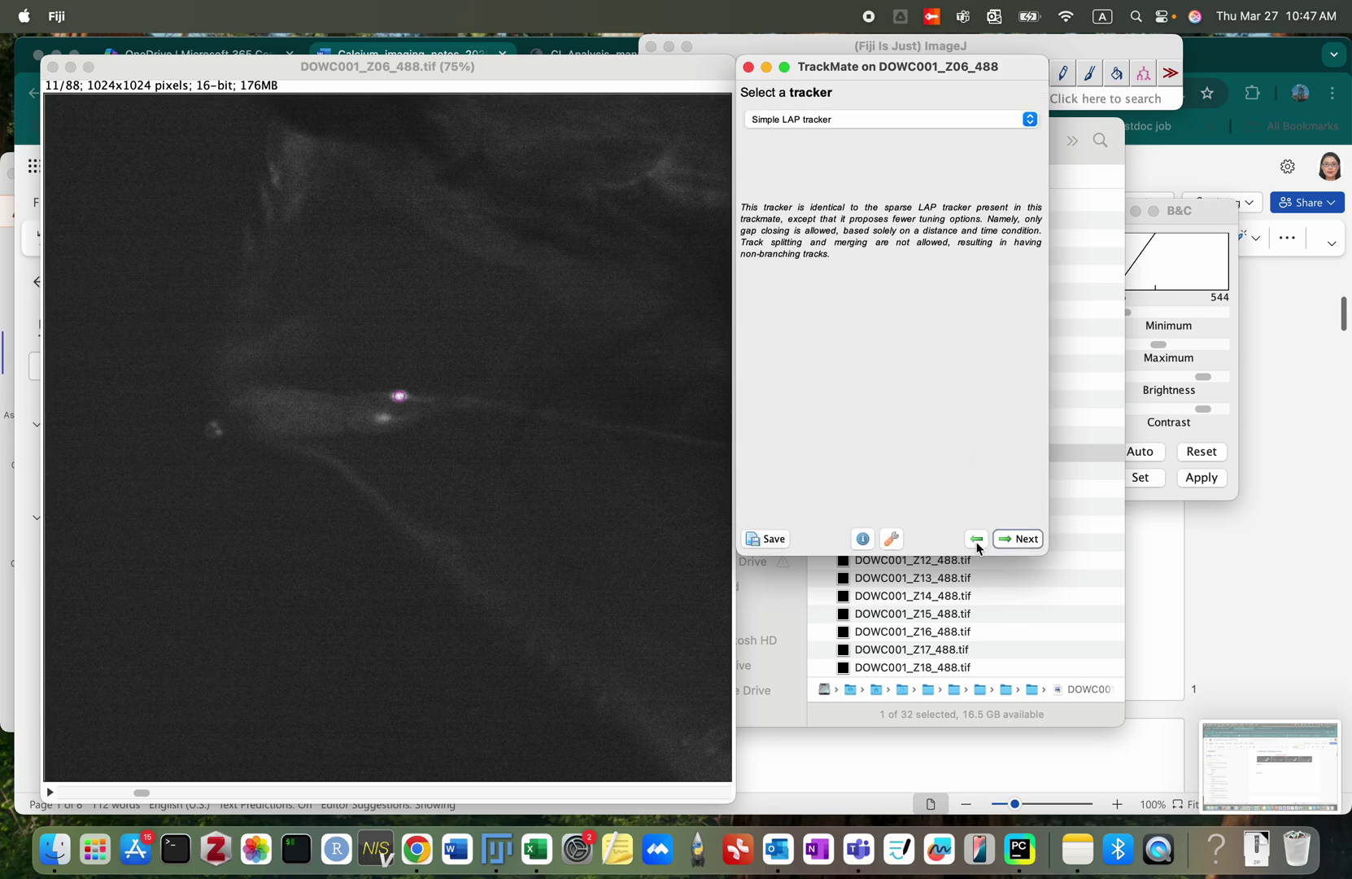
Step: Return to the spot filters and check across the frames whether the remaining spot stays on Neuron 0
{"action": "left_click", "coordinate": [977, 540]}
{"action": "left_click", "coordinate": [135, 800]}
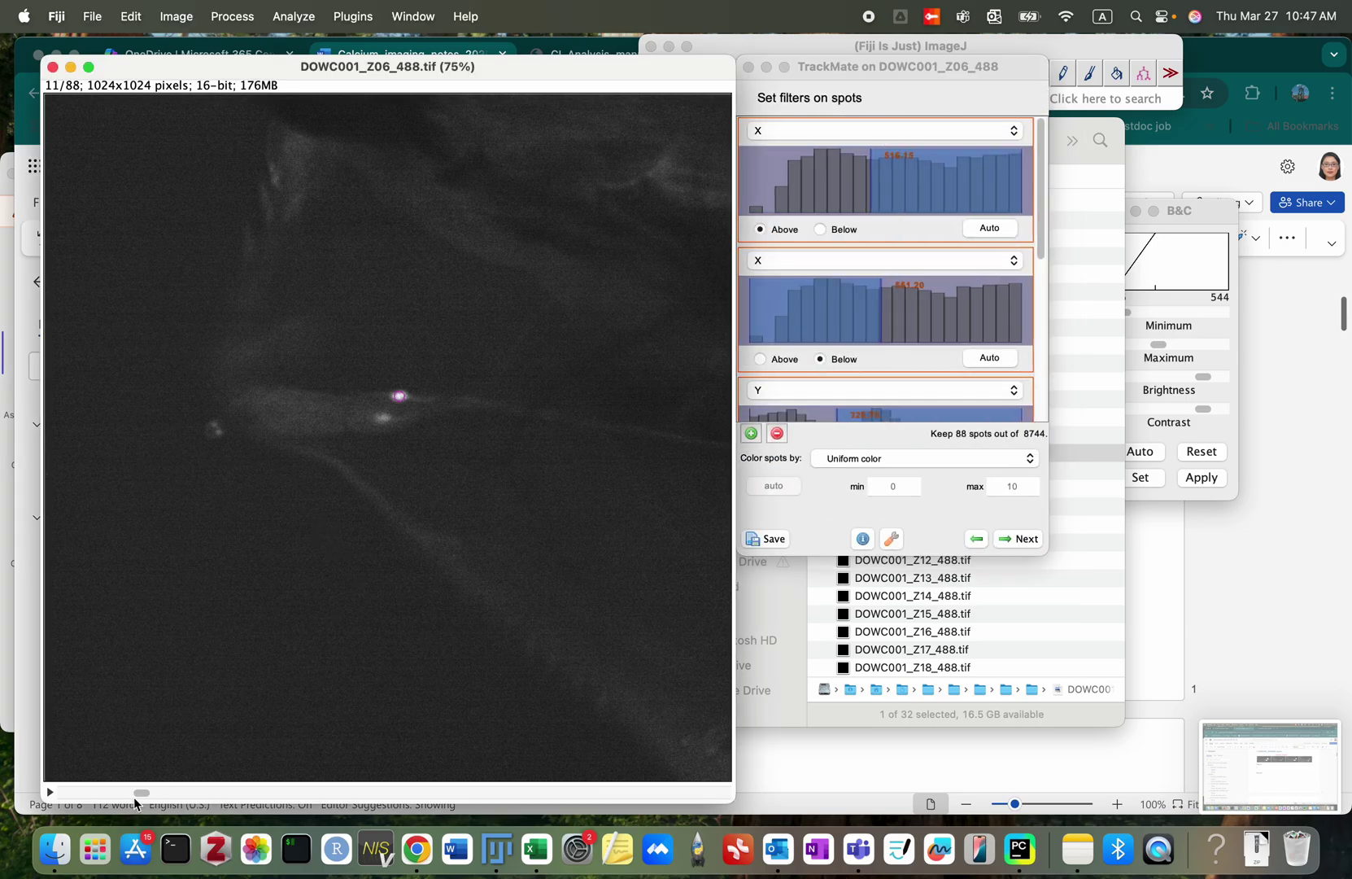
{"action": "scroll", "coordinate": [144, 797], "scroll_direction": "up", "scroll_amount": 9}
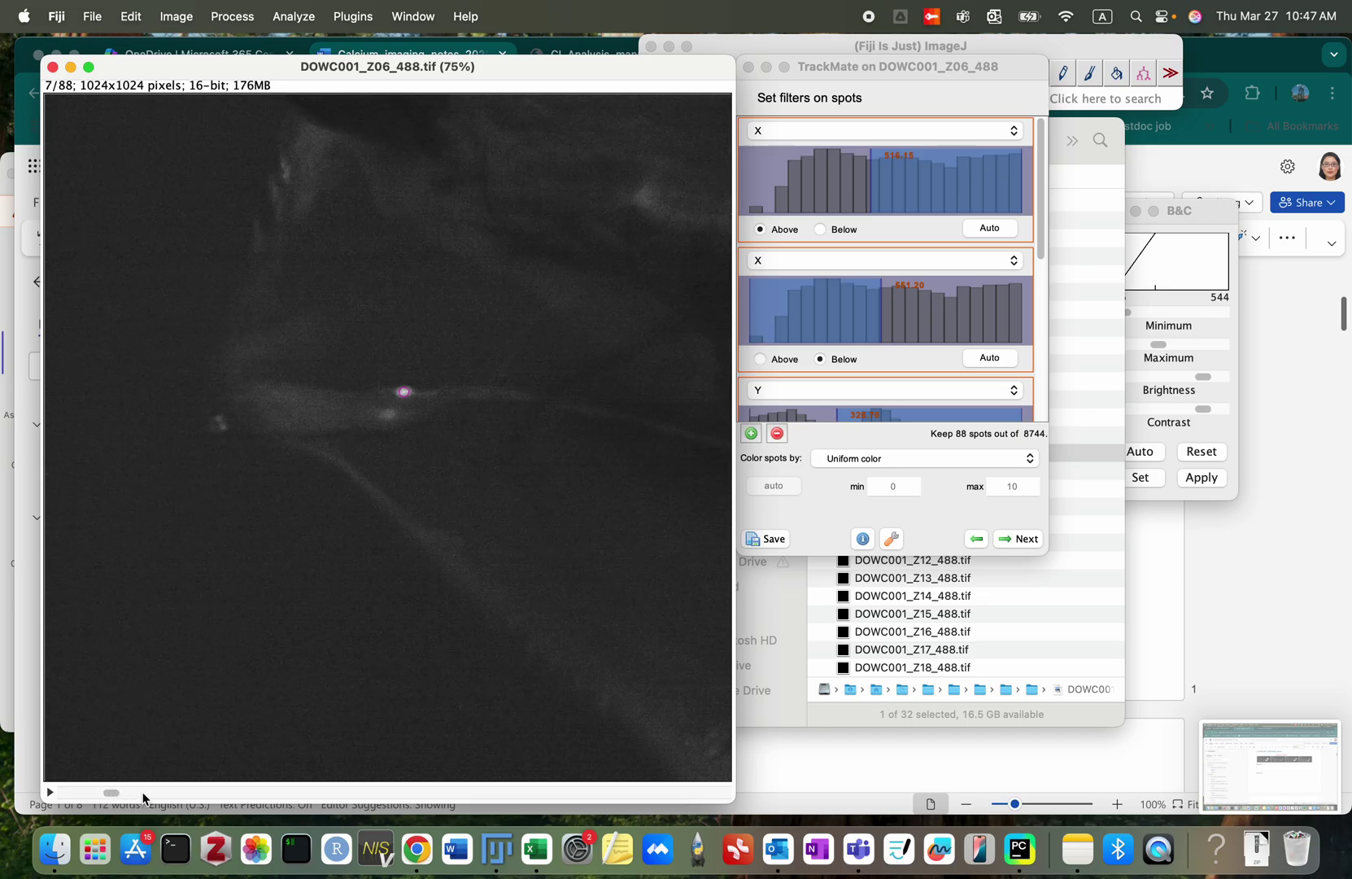
{"action": "scroll", "coordinate": [143, 797], "scroll_direction": "down", "scroll_amount": 18}
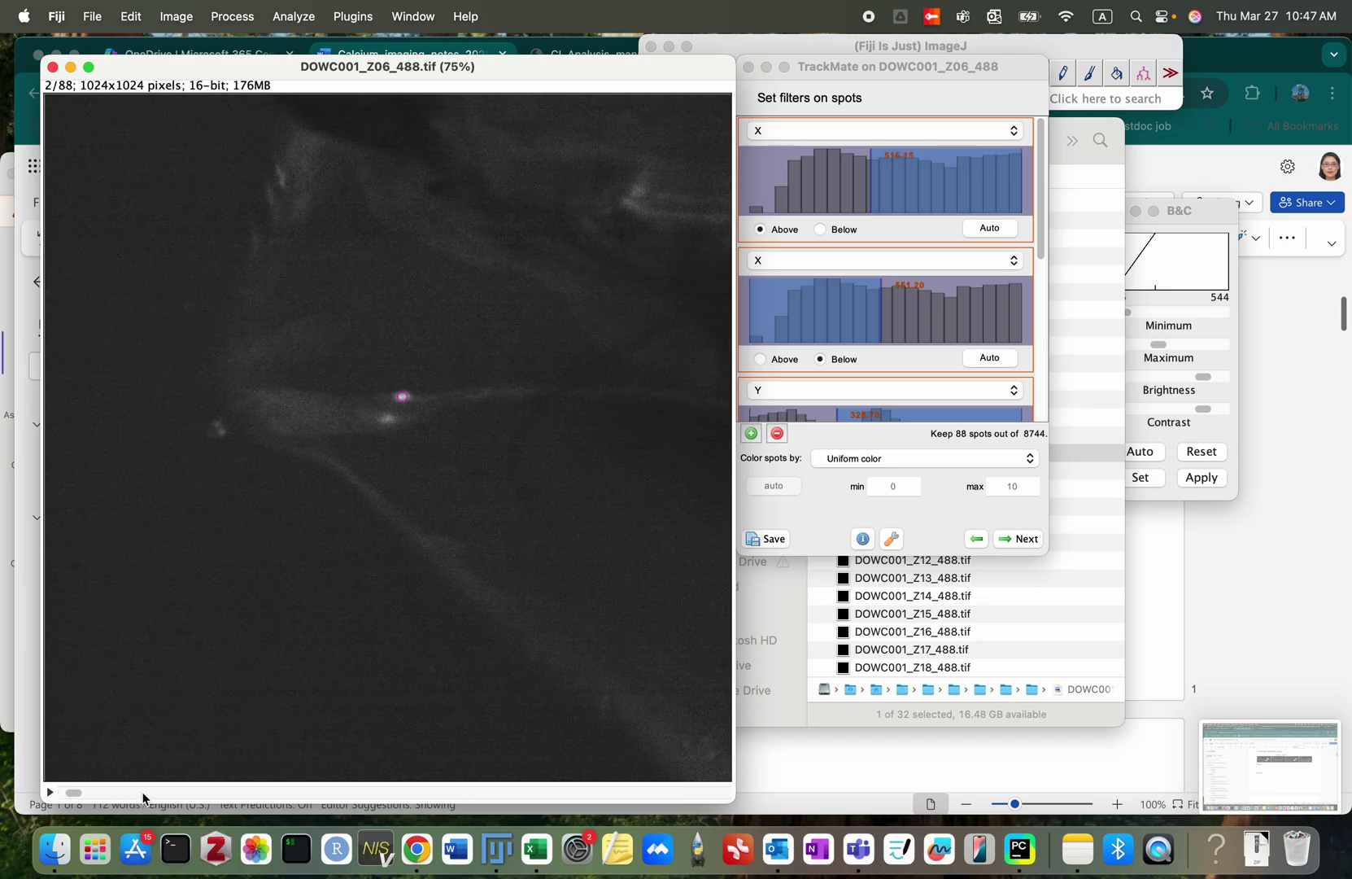
{"action": "scroll", "coordinate": [144, 799], "scroll_direction": "down", "scroll_amount": 7}
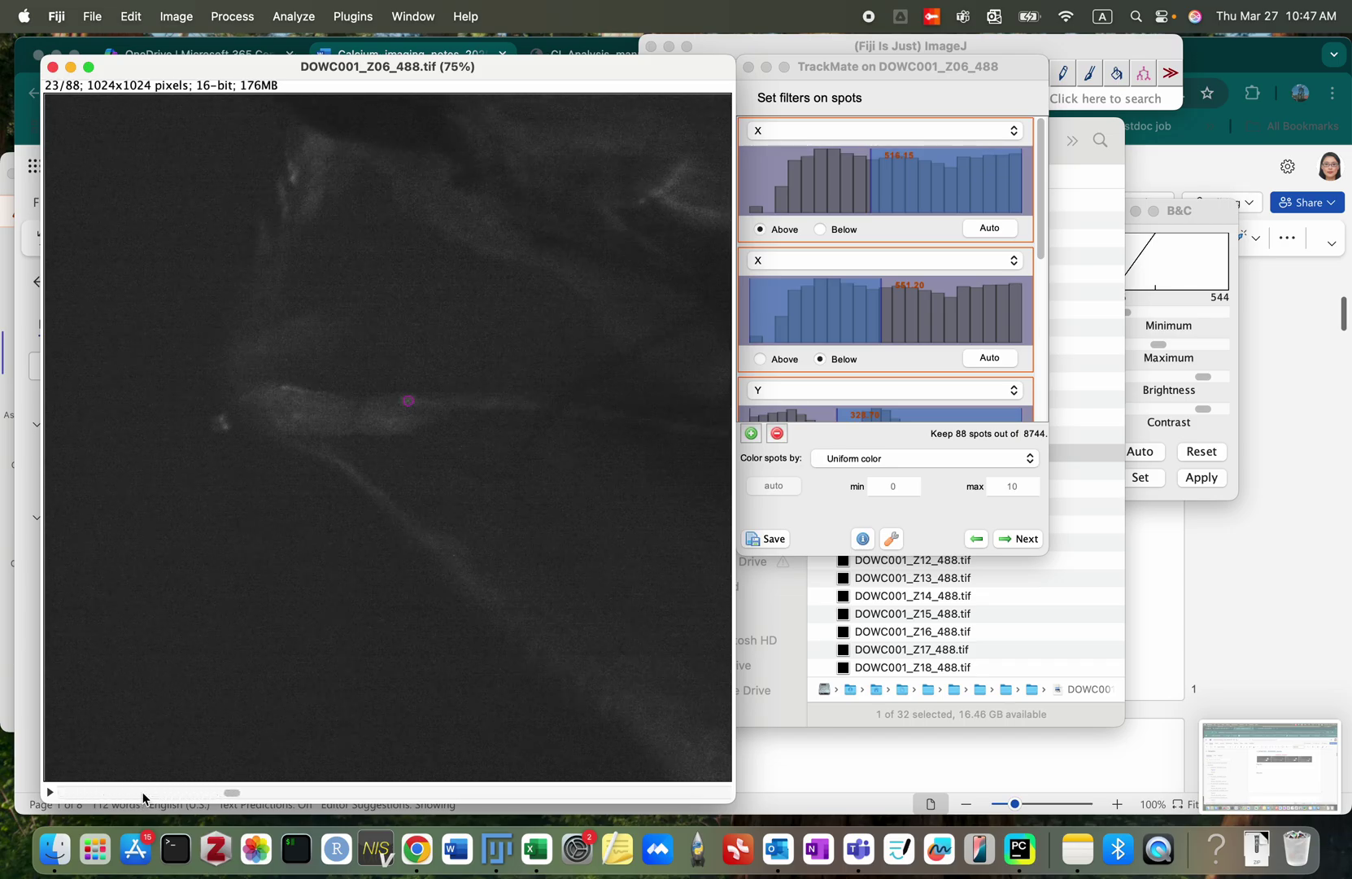
Step: Lower the minimum threshold of the Quality spot filter to about 3.05 so the neuron's spot is kept around frames 19 and 20
{"action": "scroll", "coordinate": [143, 799], "scroll_direction": "up", "scroll_amount": 5}
{"action": "scroll", "coordinate": [143, 797], "scroll_direction": "up", "scroll_amount": 9}
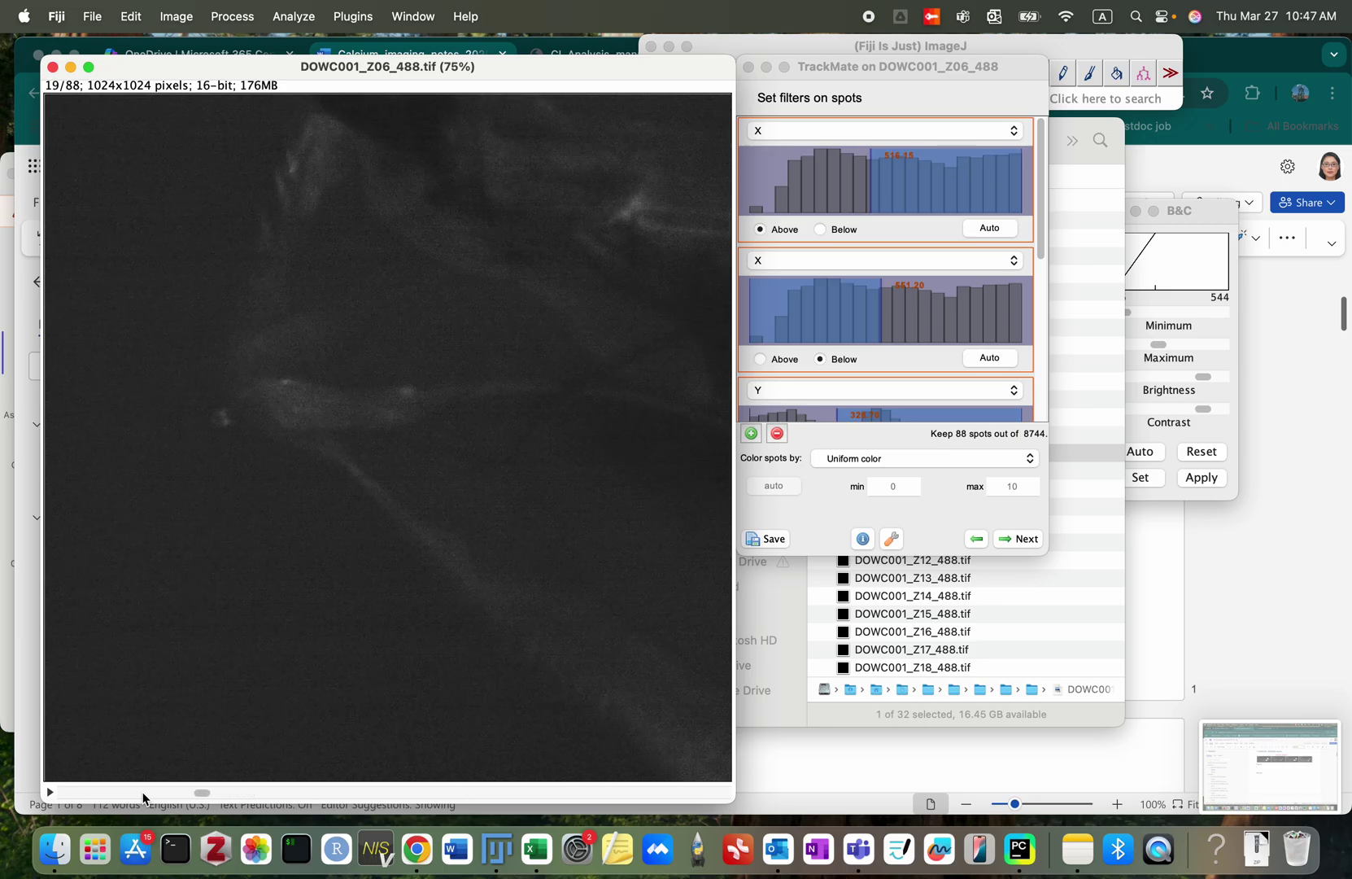
{"action": "scroll", "coordinate": [143, 797], "scroll_direction": "down", "scroll_amount": 7}
{"action": "left_click", "coordinate": [829, 551]}
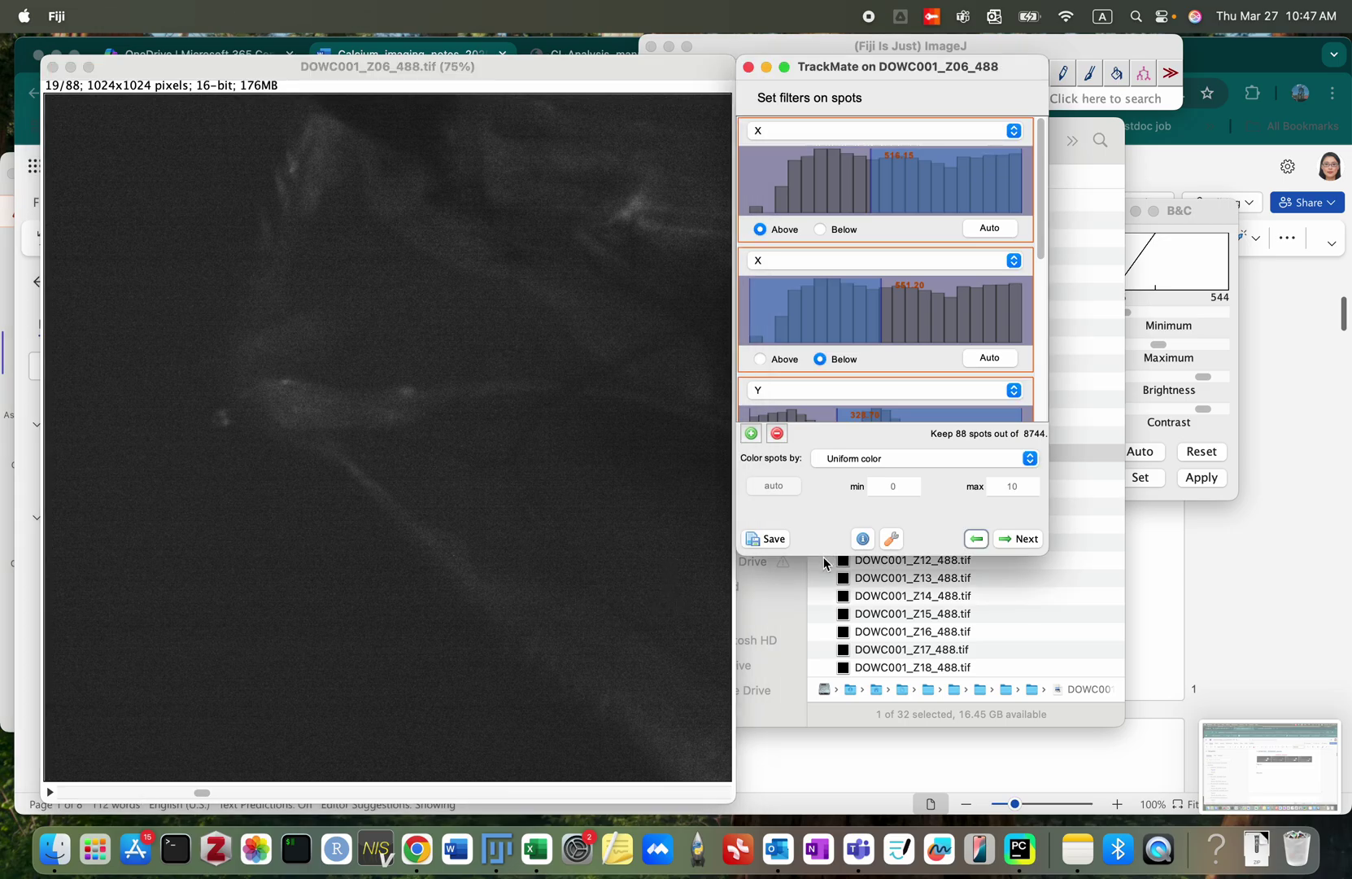
{"action": "scroll", "coordinate": [881, 288], "scroll_direction": "down", "scroll_amount": 5}
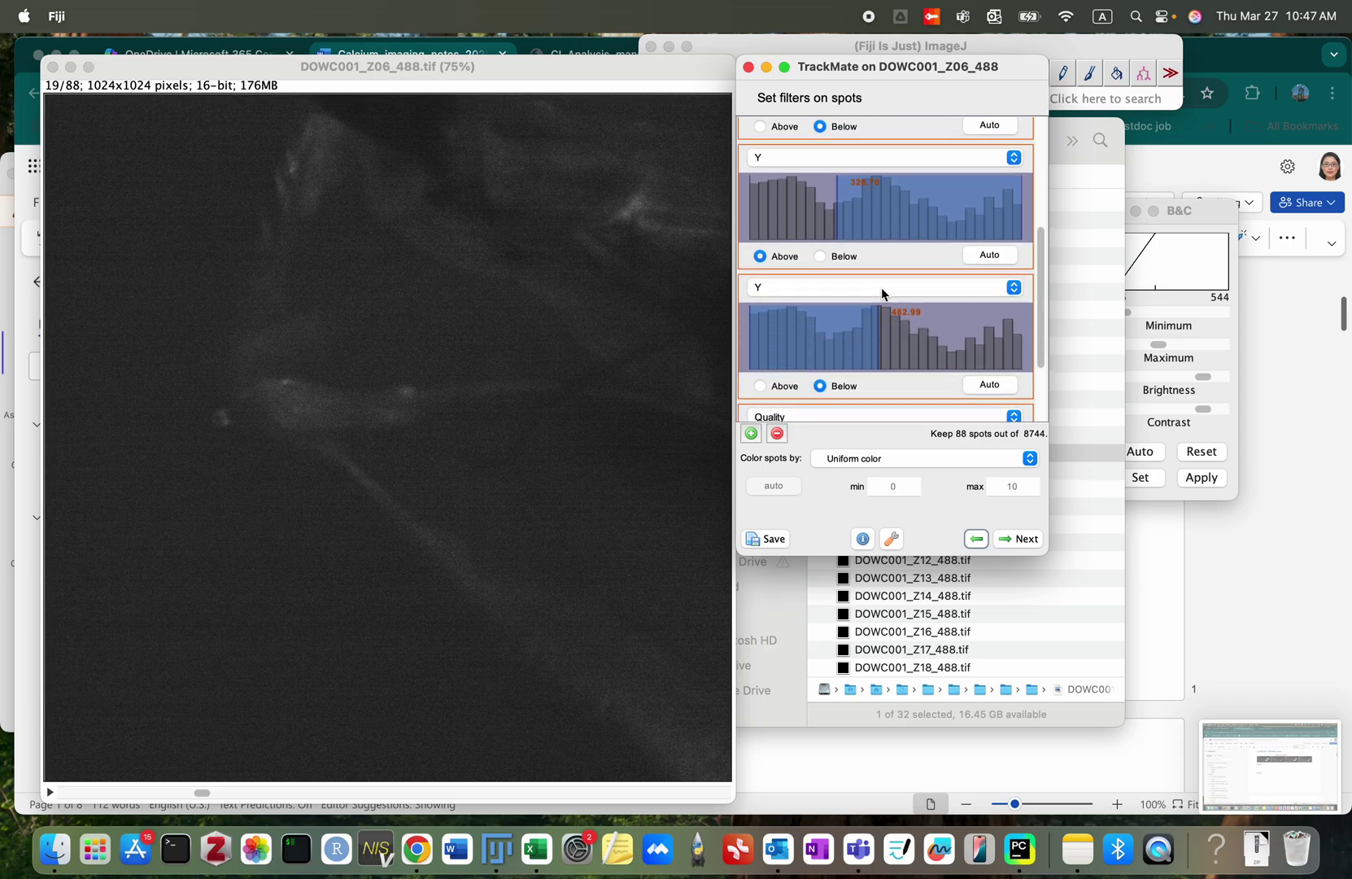
{"action": "scroll", "coordinate": [883, 293], "scroll_direction": "down", "scroll_amount": 3}
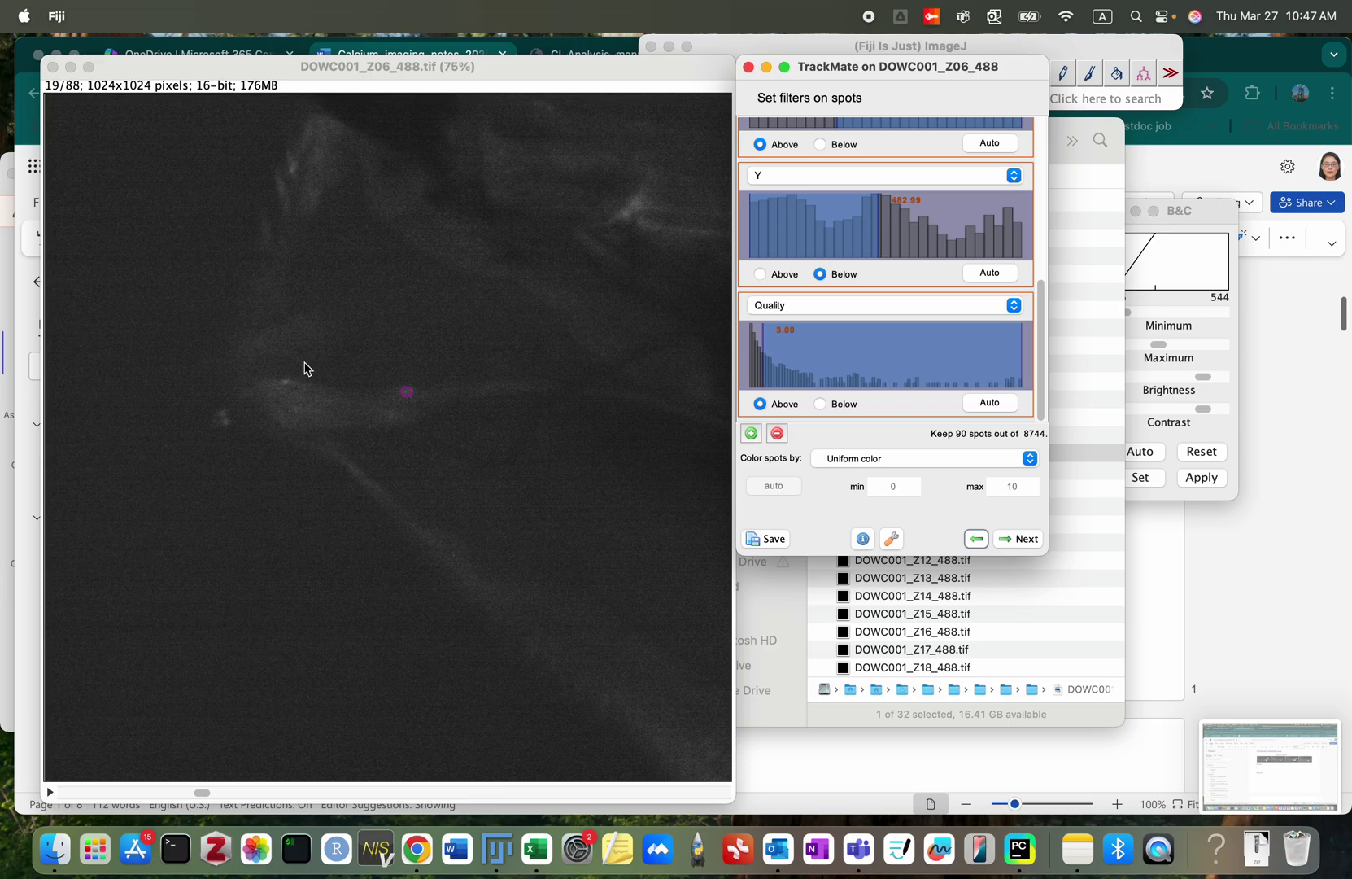
{"action": "left_click_drag", "start_coordinate": [405, 398], "coordinate": [327, 597]}
{"action": "left_click", "coordinate": [502, 477]}
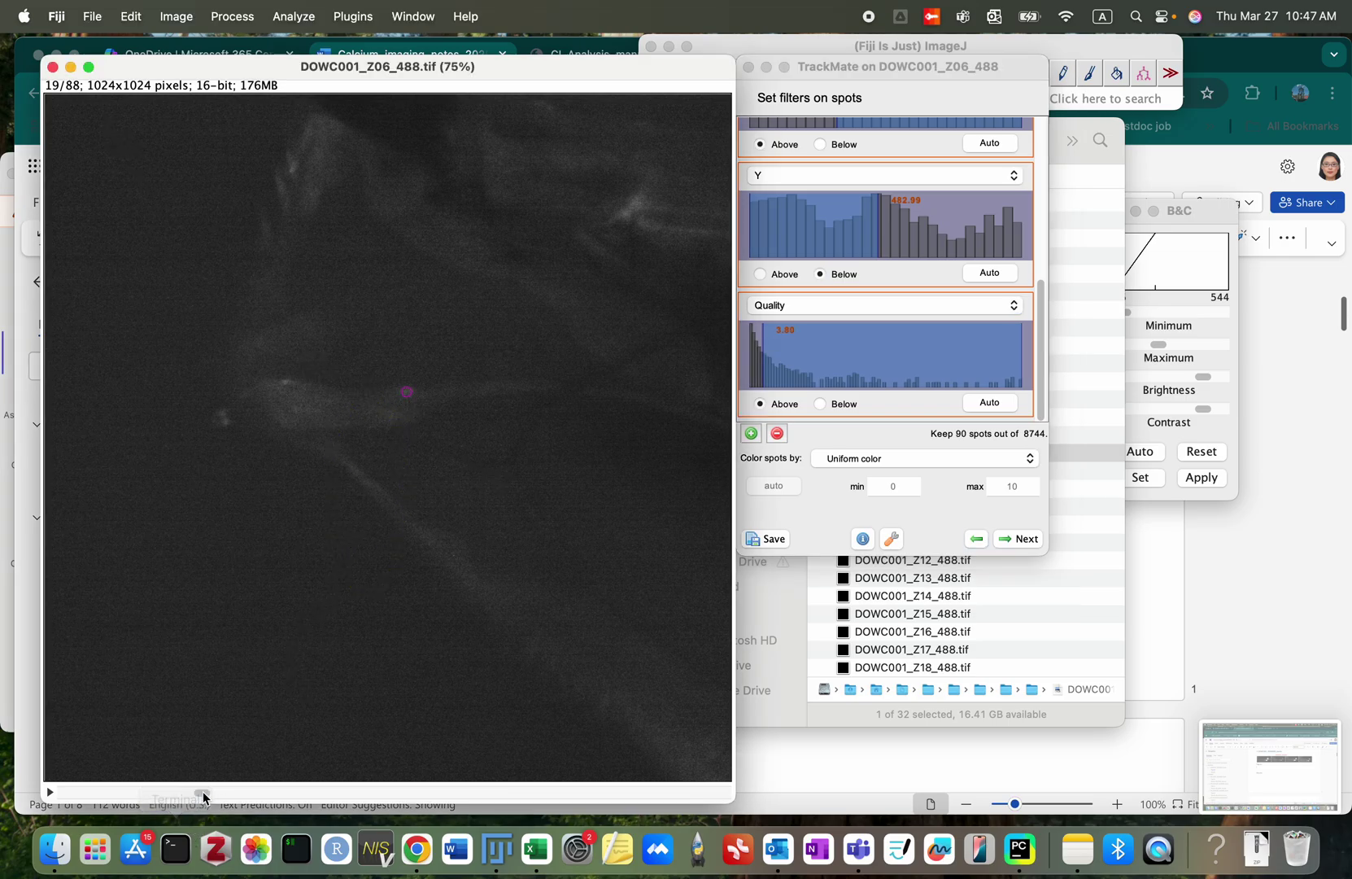
{"action": "left_click_drag", "start_coordinate": [202, 790], "coordinate": [210, 789]}
{"action": "left_click", "coordinate": [762, 350]}
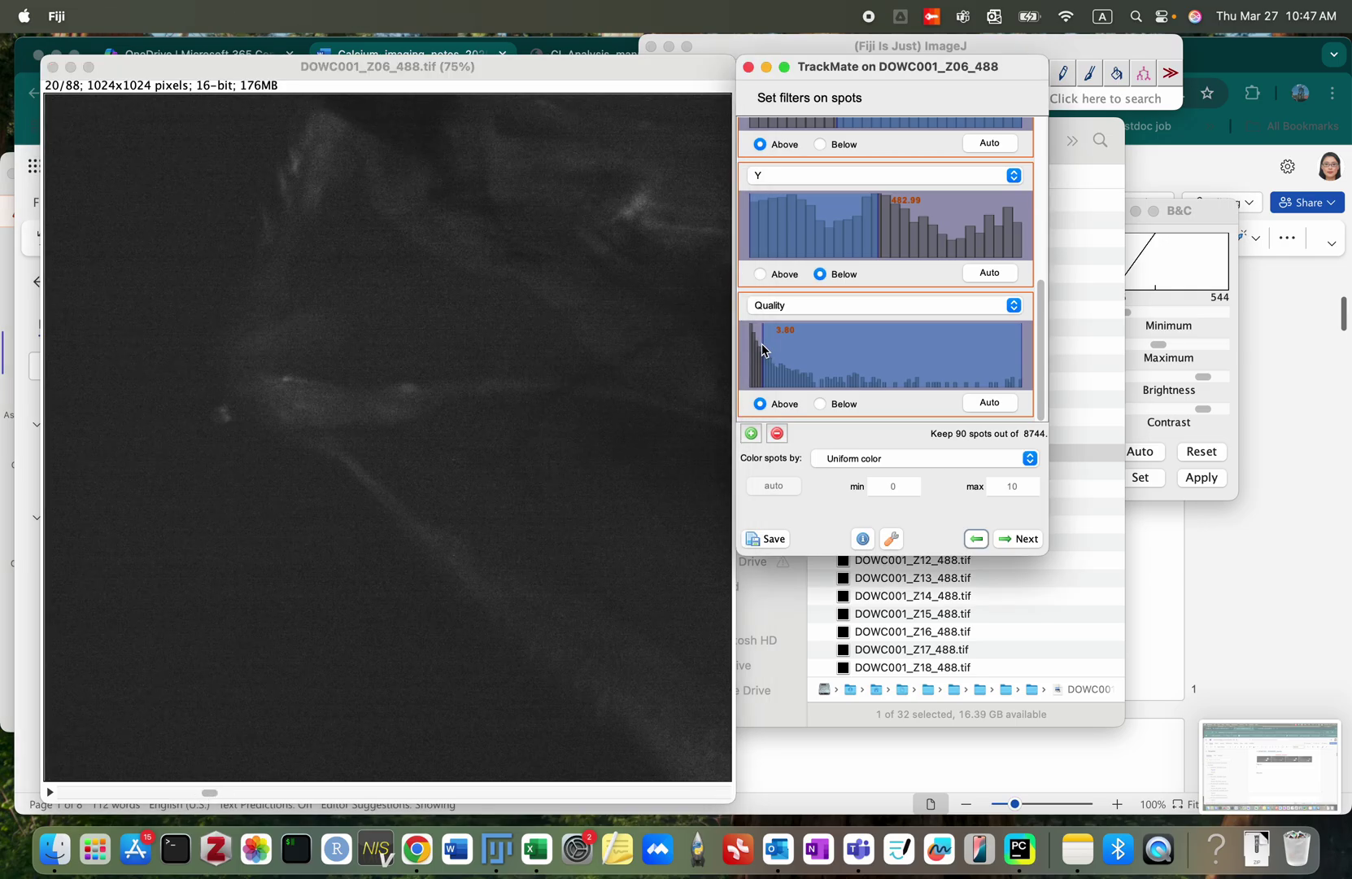
{"action": "left_click_drag", "start_coordinate": [763, 350], "coordinate": [760, 350]}
Step: Step through the stack from frame 20 to frame 88 to check the filtered spot on the neuron in every frame
{"action": "left_click", "coordinate": [209, 794]}
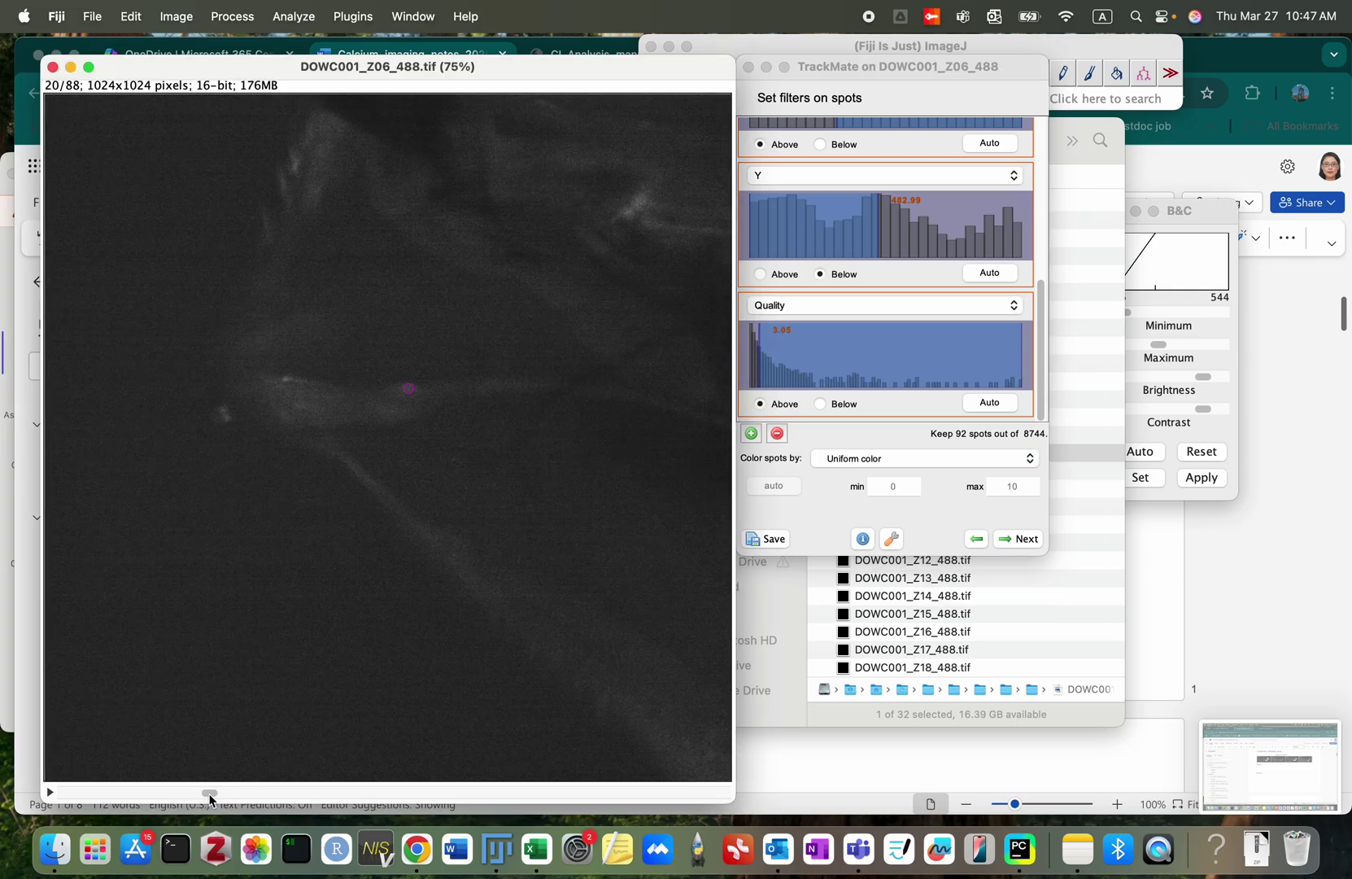
{"action": "key", "text": "Right"}
{"action": "key", "text": "Right"}
{"action": "key", "text": "Right"}
{"action": "key", "text": "Right"}
{"action": "key", "text": "Right"}
{"action": "key", "text": "Right"}
{"action": "key", "text": "Right"}
{"action": "key", "text": "Right"}
{"action": "key", "text": "Right"}
{"action": "key", "text": "Right"}
{"action": "key", "text": "Right"}
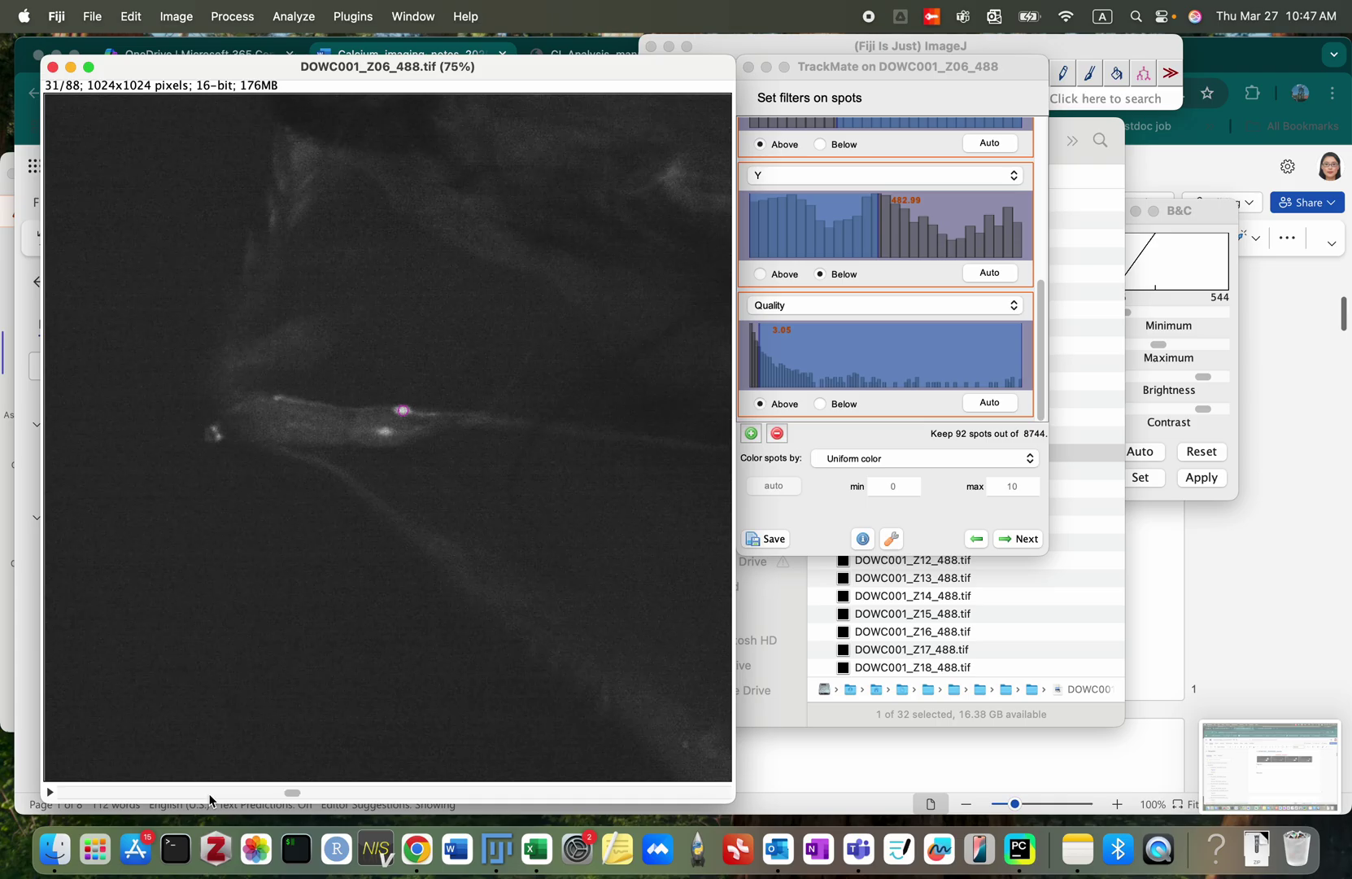
{"action": "key", "text": "Right"}
{"action": "key", "text": "Right"}
{"action": "key", "text": "Right"}
{"action": "key", "text": "Right"}
{"action": "key", "text": "Right"}
{"action": "key", "text": "Right"}
{"action": "key", "text": "Right"}
{"action": "key", "text": "Right"}
{"action": "key", "text": "Right"}
{"action": "key", "text": "Right"}
{"action": "key", "text": "Right"}
{"action": "key", "text": "Right"}
{"action": "key", "text": "Right"}
{"action": "key", "text": "Right"}
{"action": "key", "text": "Right"}
{"action": "key", "text": "Right"}
{"action": "key", "text": "Right"}
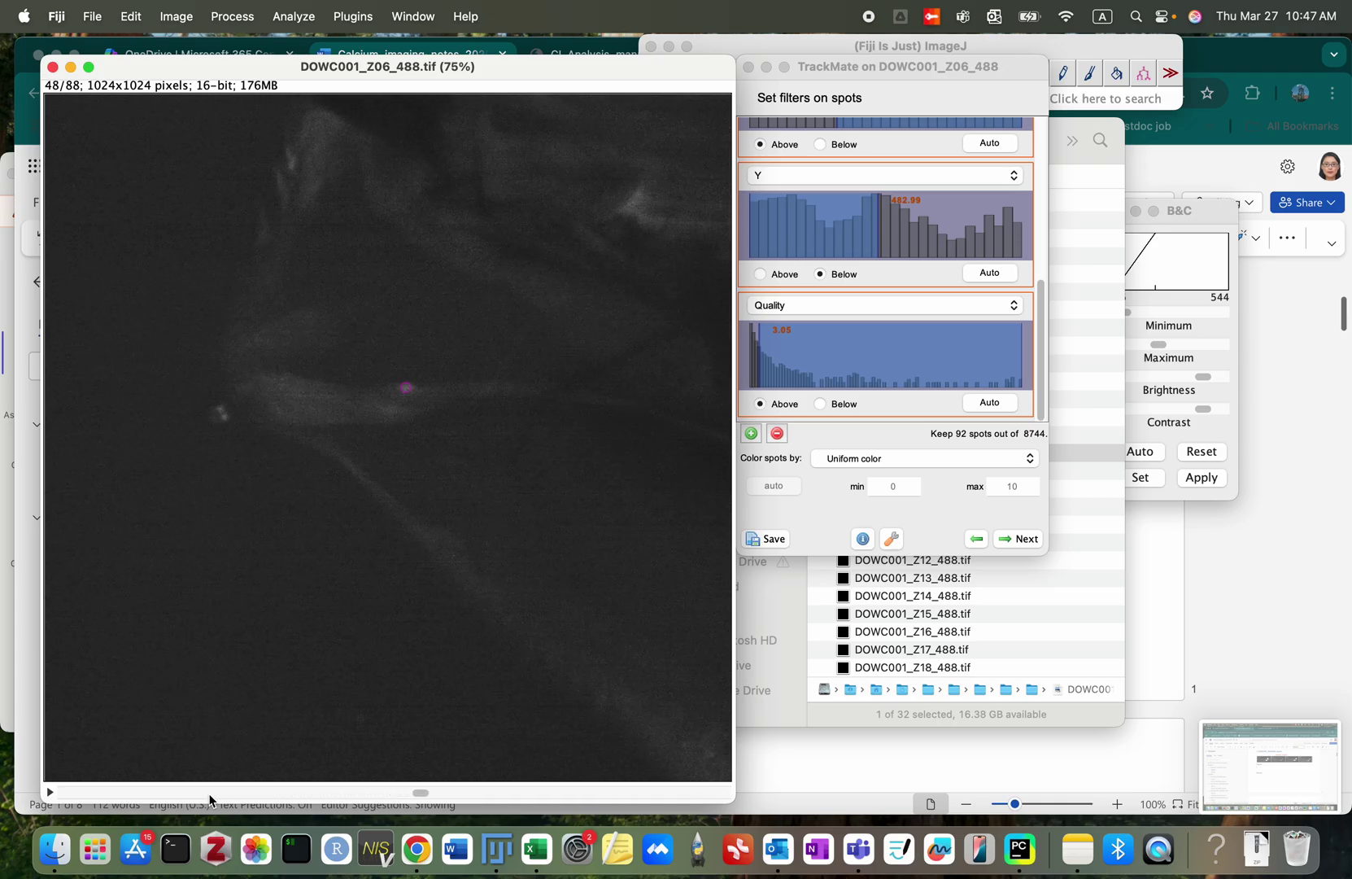
{"action": "key", "text": "Right"}
{"action": "key", "text": "Right"}
{"action": "key", "text": "Right"}
{"action": "key", "text": "Right"}
{"action": "key", "text": "Right"}
{"action": "key", "text": "Right"}
{"action": "key", "text": "Right"}
{"action": "key", "text": "Right"}
{"action": "key", "text": "Right"}
{"action": "key", "text": "Right"}
{"action": "key", "text": "Right"}
{"action": "key", "text": "Right"}
{"action": "key", "text": "Right"}
{"action": "key", "text": "Right"}
{"action": "key", "text": "Right"}
{"action": "key", "text": "Right"}
{"action": "key", "text": "Right"}
{"action": "key", "text": "Right"}
{"action": "key", "text": "Right"}
{"action": "key", "text": "Right"}
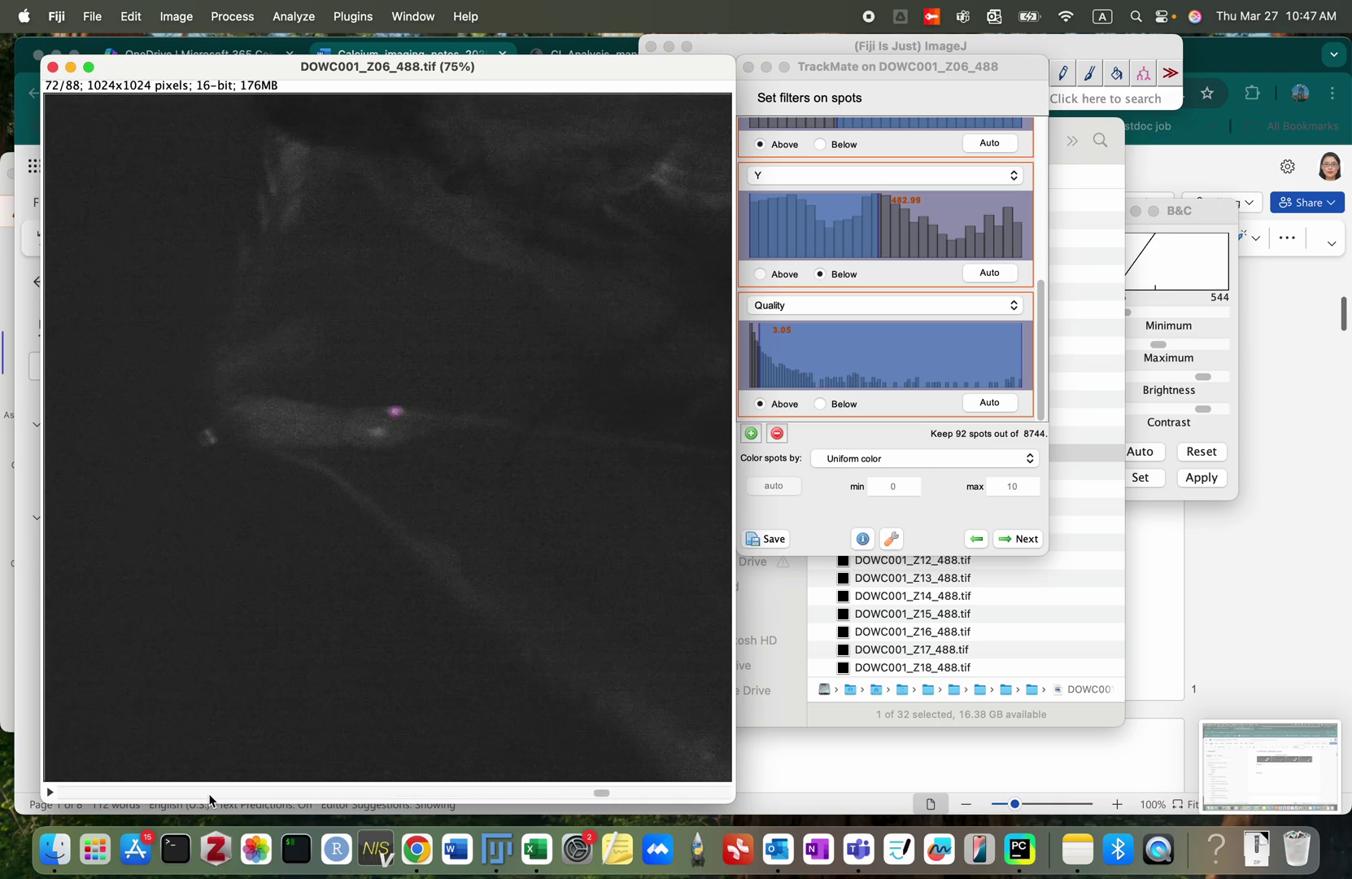
{"action": "key", "text": "Right"}
{"action": "key", "text": "Right"}
{"action": "key", "text": "Right"}
{"action": "key", "text": "Right"}
{"action": "key", "text": "Right"}
{"action": "key", "text": "Right"}
{"action": "key", "text": "Right"}
{"action": "key", "text": "Right"}
{"action": "key", "text": "Right"}
{"action": "key", "text": "Right"}
{"action": "key", "text": "Right"}
{"action": "key", "text": "Right"}
{"action": "key", "text": "Right"}
{"action": "key", "text": "Right"}
{"action": "key", "text": "Right"}
{"action": "key", "text": "Right"}
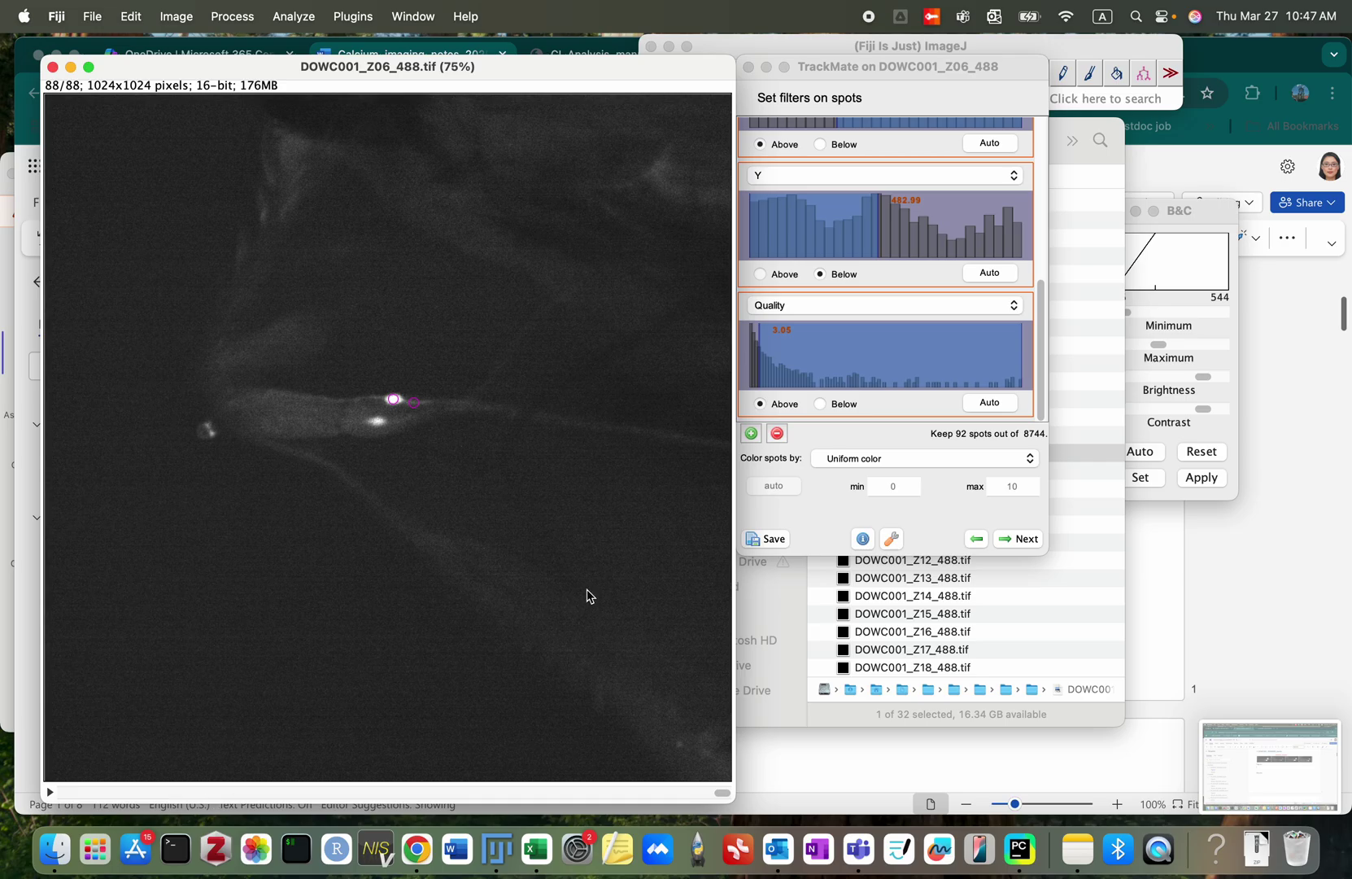
Step: Apply the spot filters, run the Simple LAP tracker with its existing settings, and continue without track filters to the display options
{"action": "left_click", "coordinate": [1019, 540]}
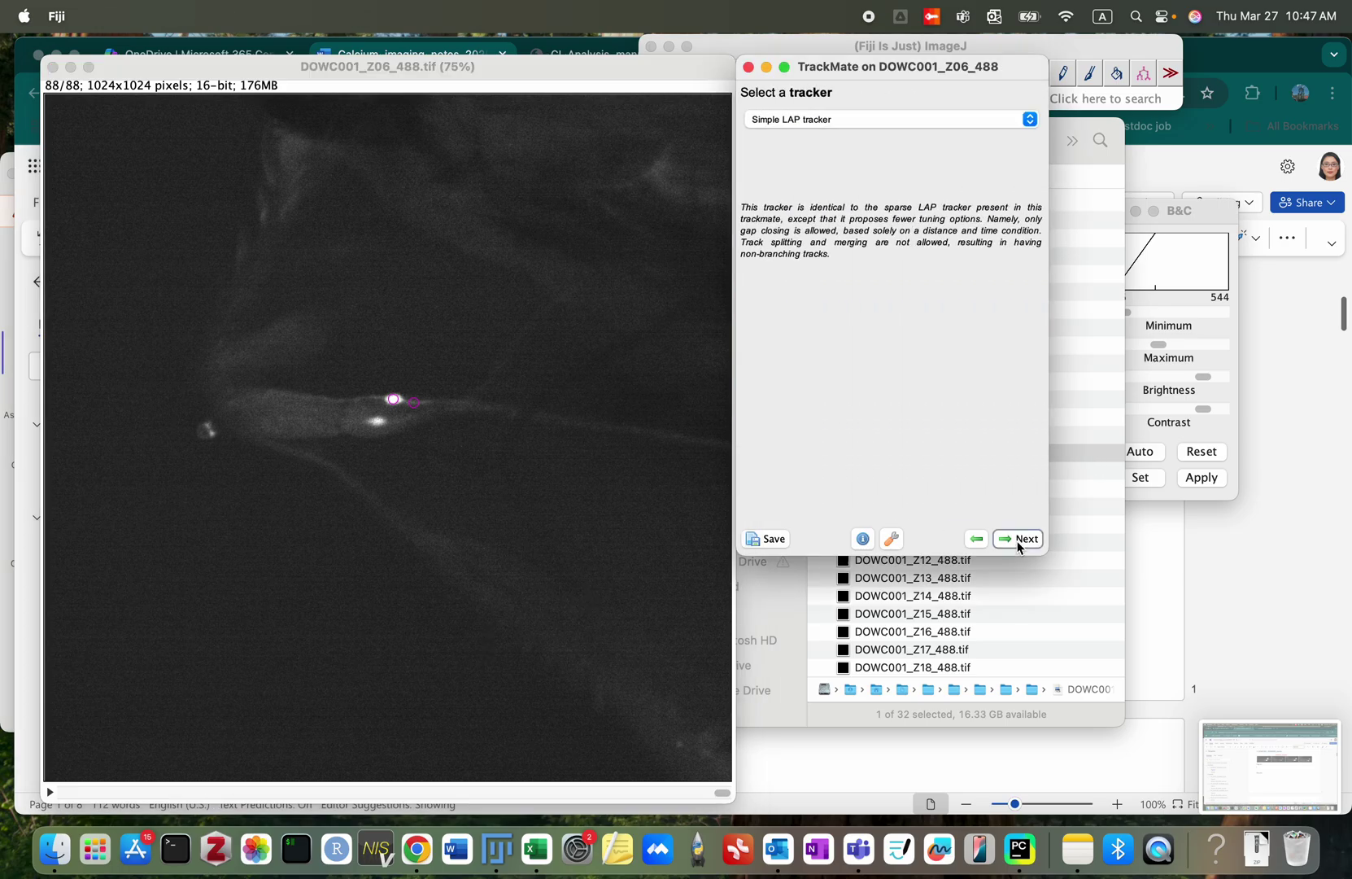
{"action": "left_click", "coordinate": [1018, 541]}
{"action": "left_click", "coordinate": [1018, 540]}
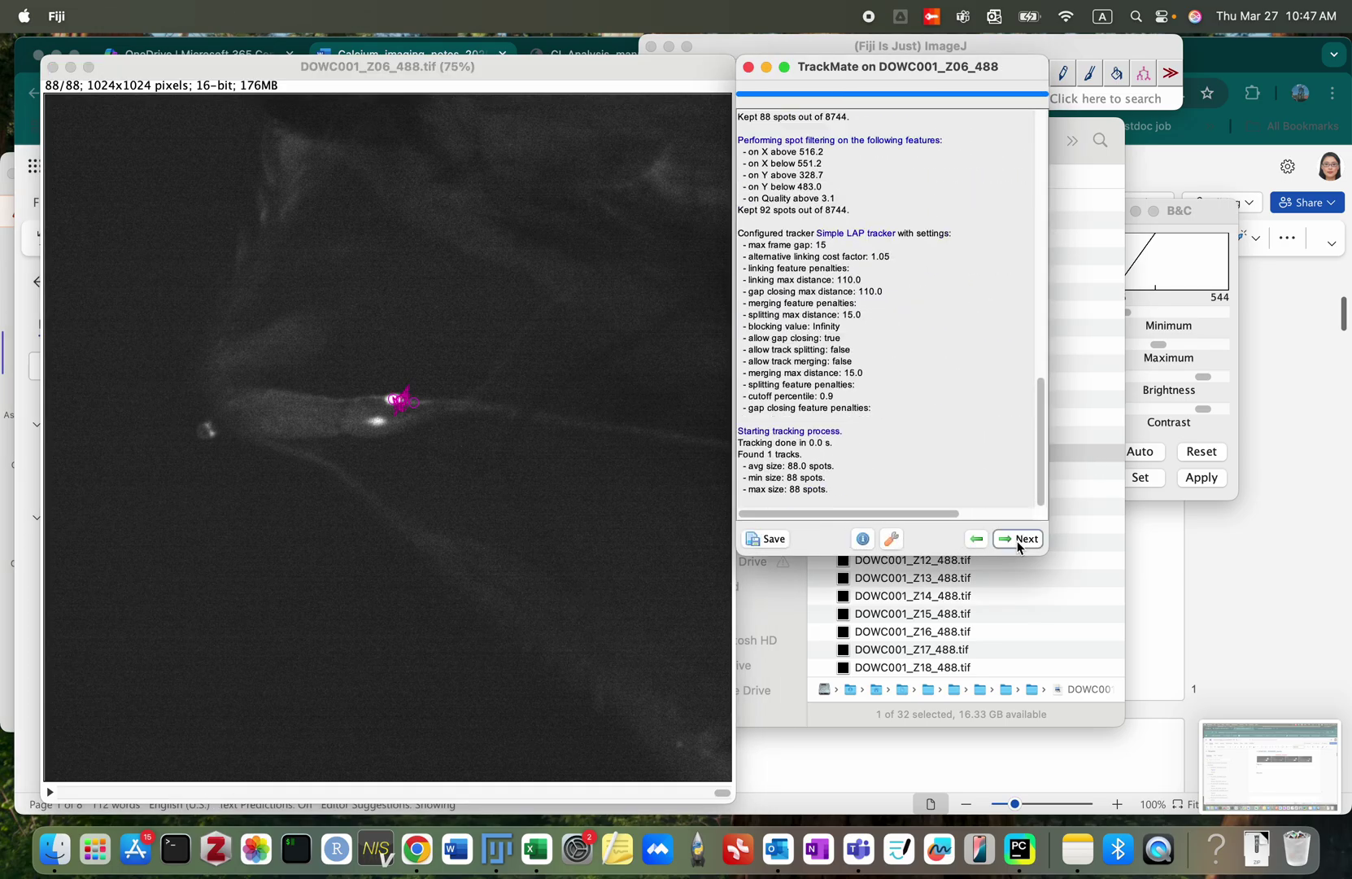
{"action": "left_click", "coordinate": [1018, 540]}
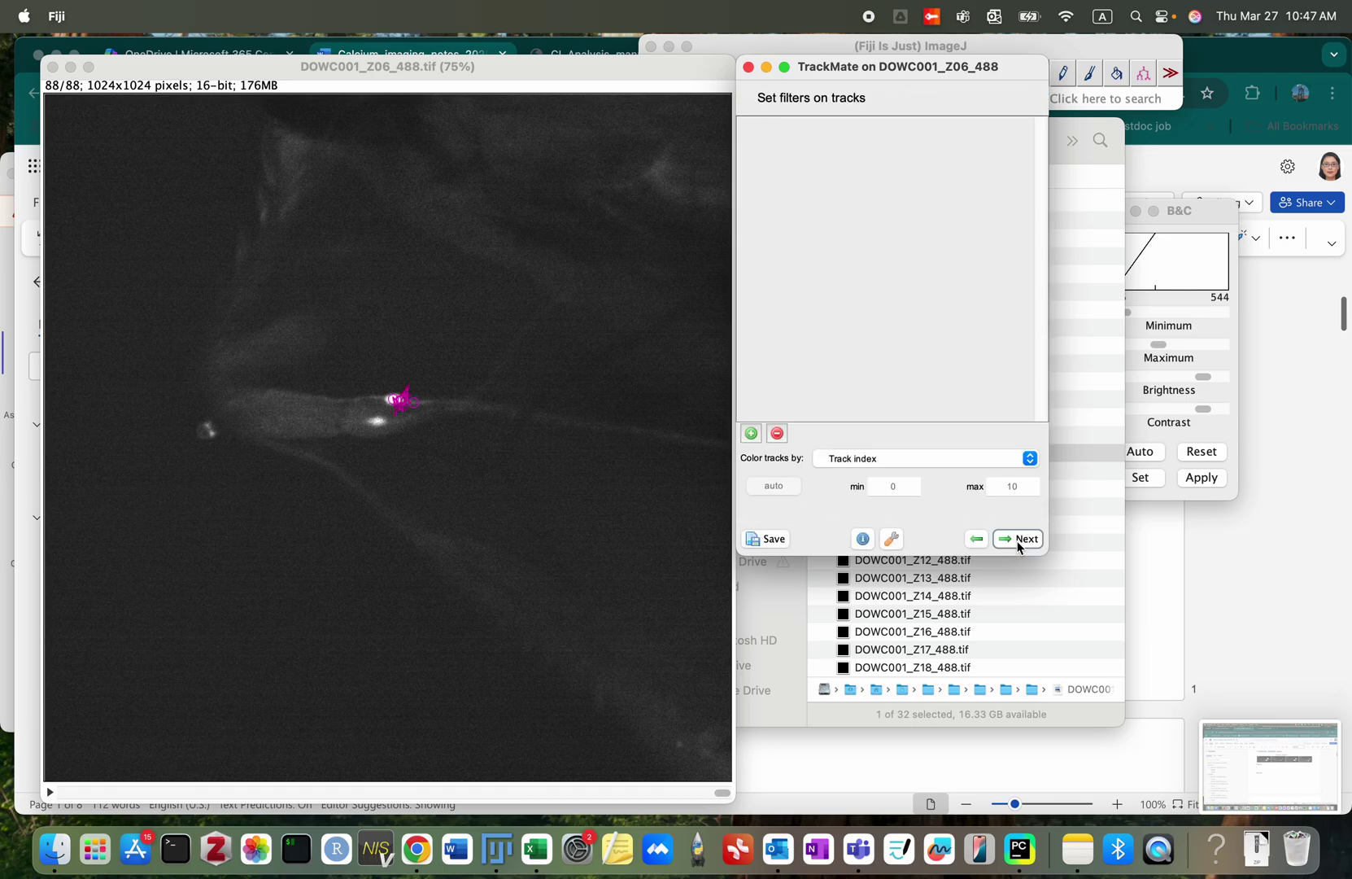
{"action": "left_click", "coordinate": [1018, 541]}
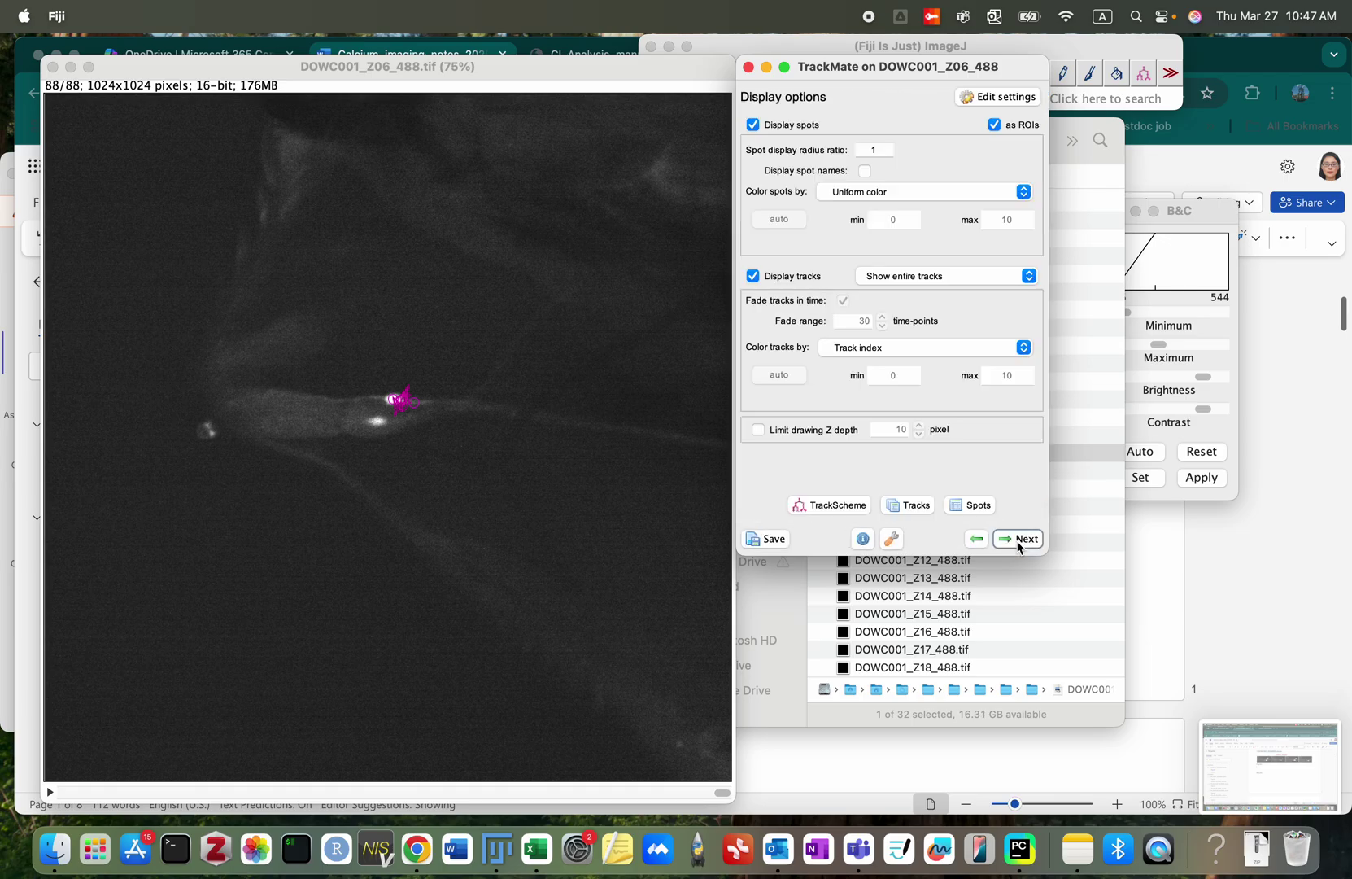
Step: Open the table of all spots sorted by Track ID, and turn off the display of tracks on the image
{"action": "left_click", "coordinate": [962, 507]}
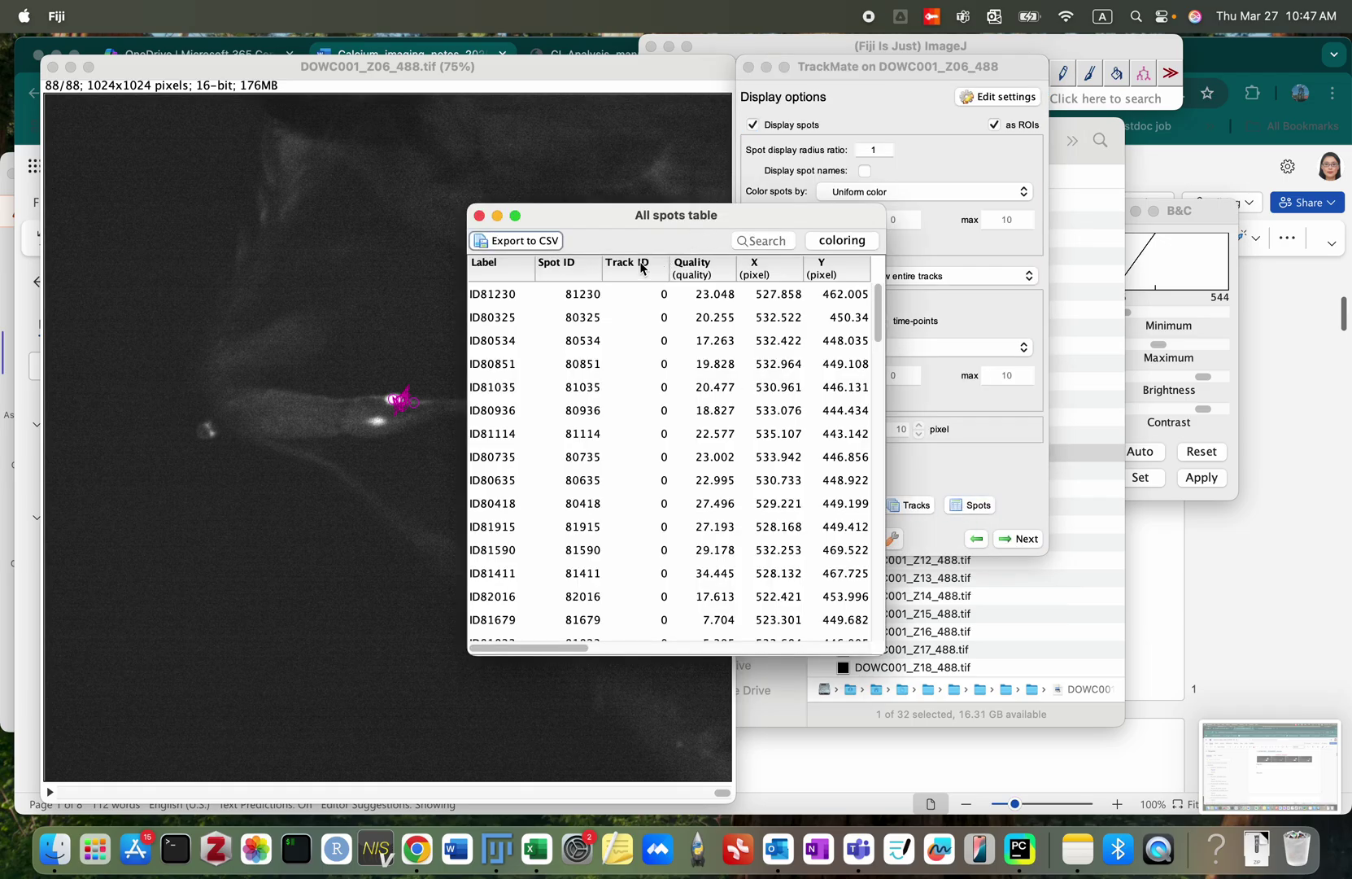
{"action": "left_click", "coordinate": [630, 269]}
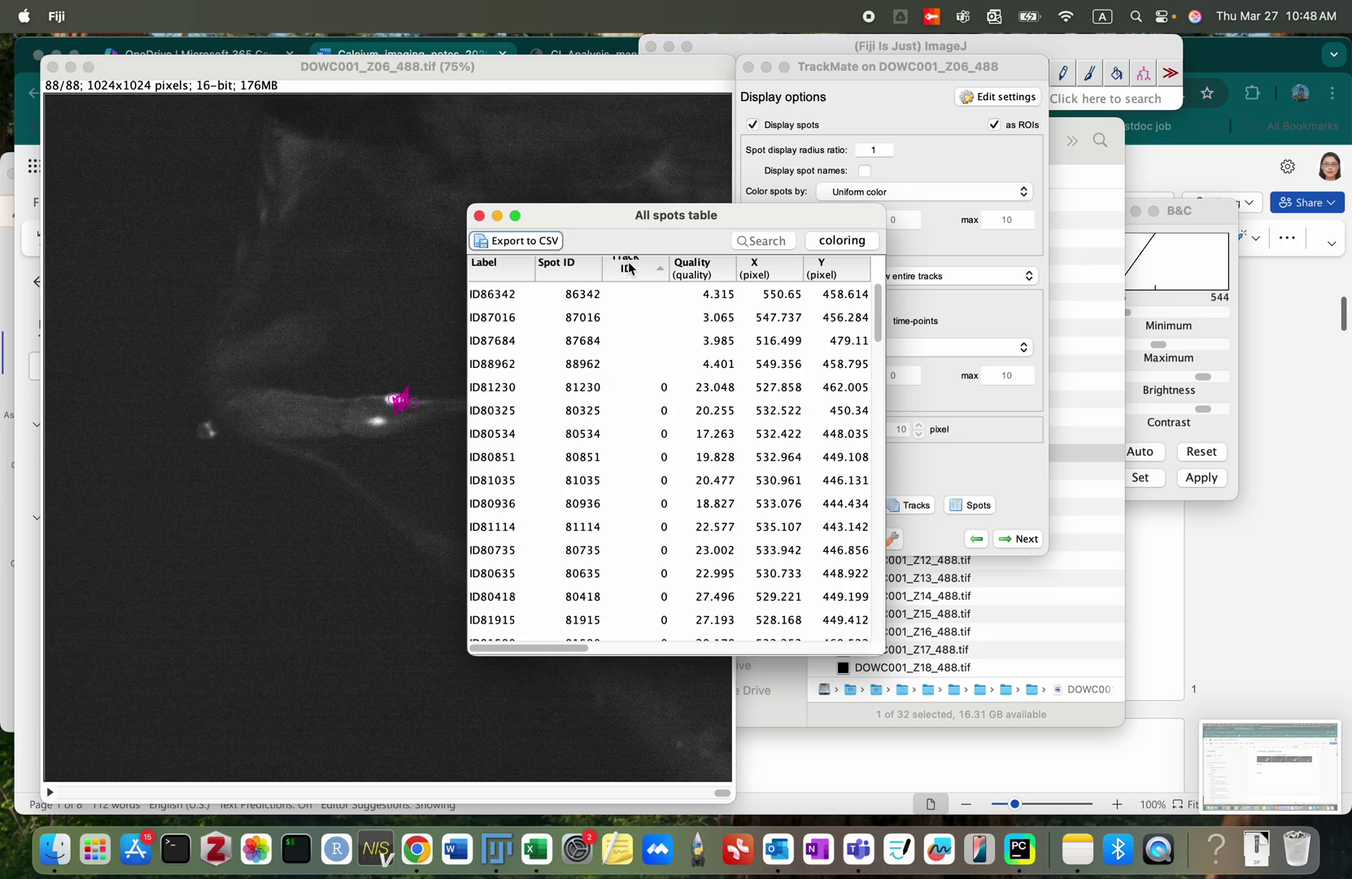
{"action": "left_click_drag", "start_coordinate": [724, 229], "coordinate": [724, 367]}
{"action": "left_click", "coordinate": [754, 276]}
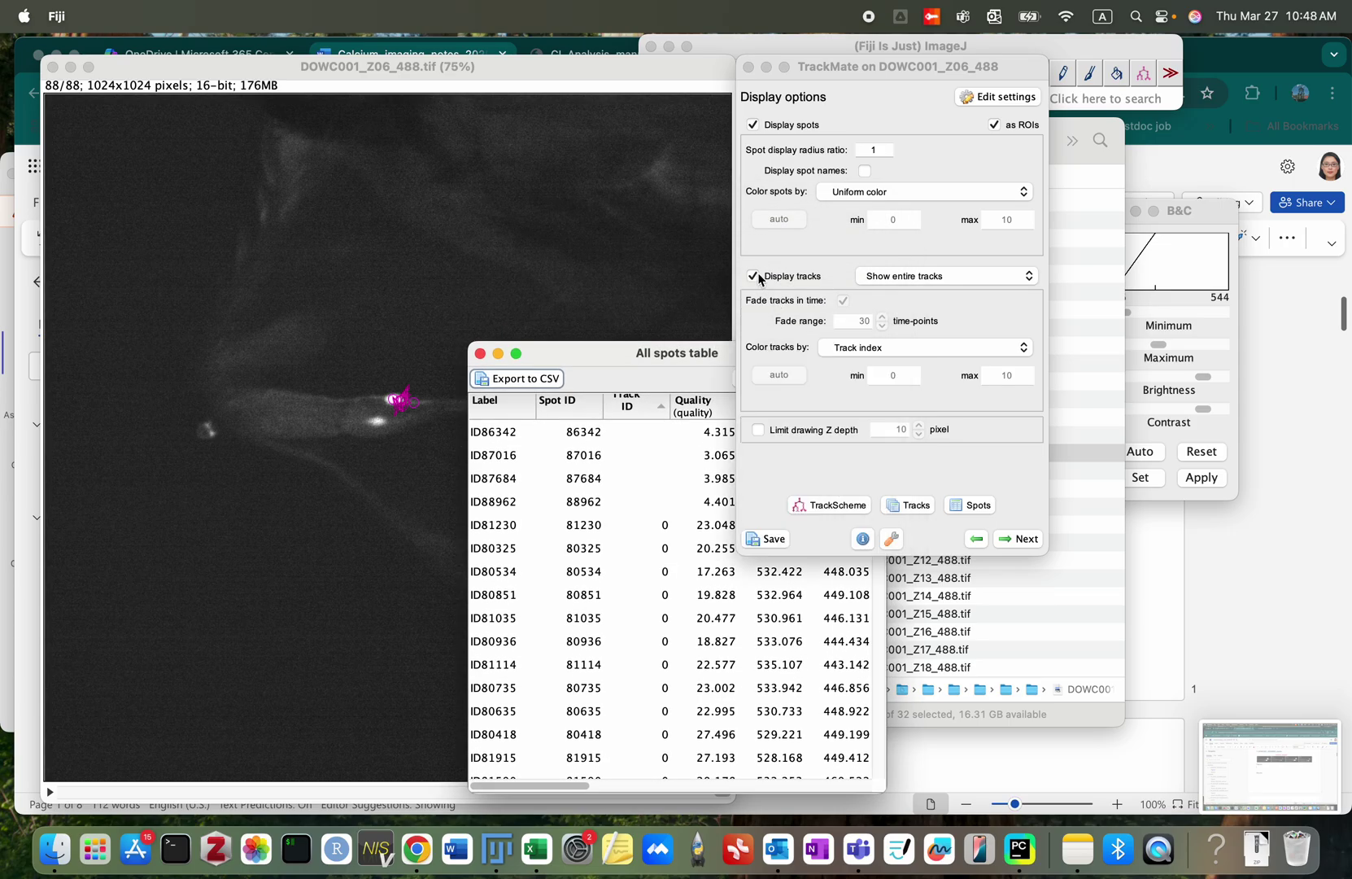
{"action": "left_click", "coordinate": [657, 362]}
{"action": "left_click_drag", "start_coordinate": [628, 358], "coordinate": [742, 246]}
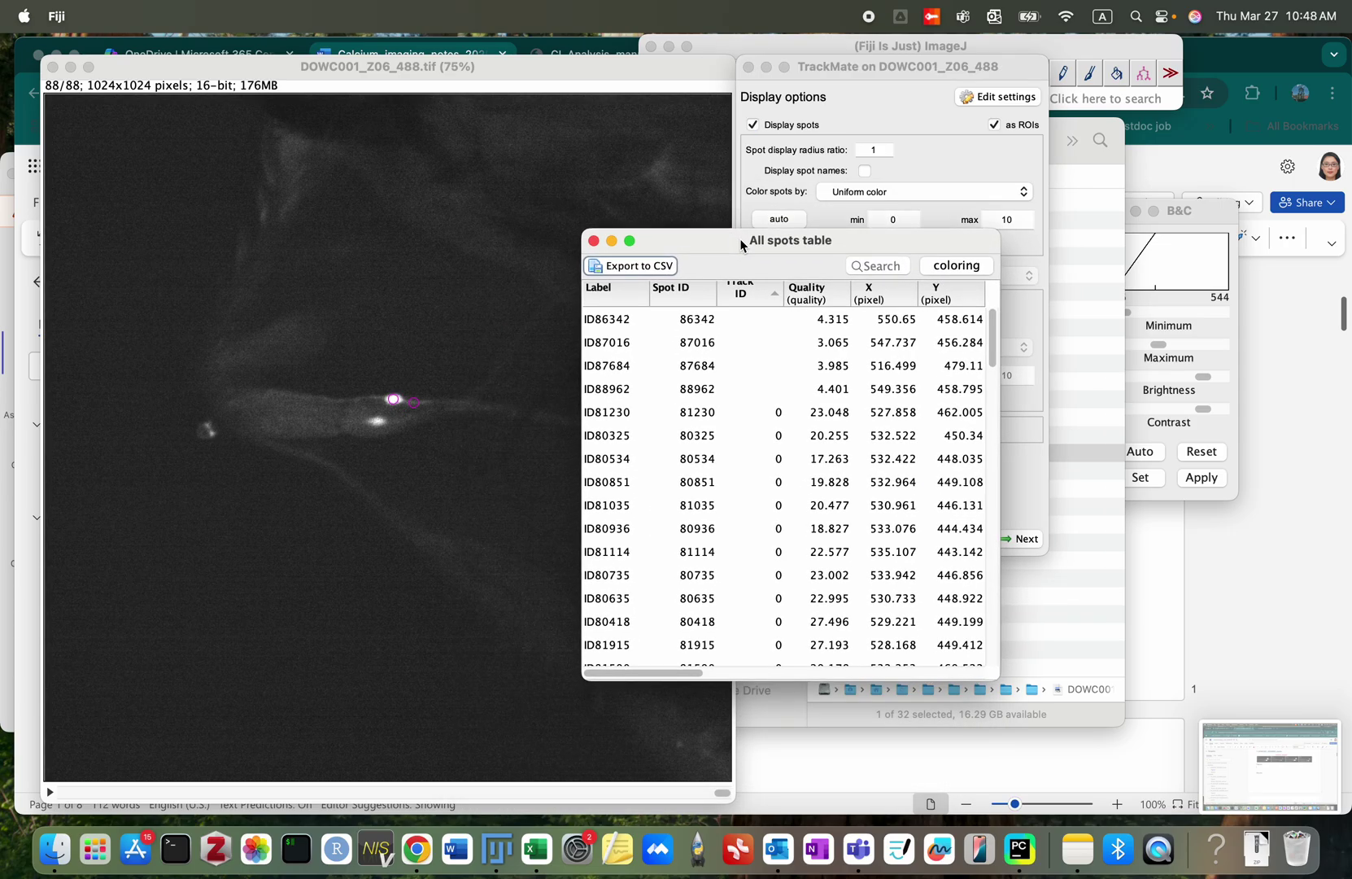
Step: Export the spots table to CSV as Mean_Intensity06.csv in the Neuron 0 folder under Analysis
{"action": "left_click", "coordinate": [617, 275]}
{"action": "left_click", "coordinate": [875, 320]}
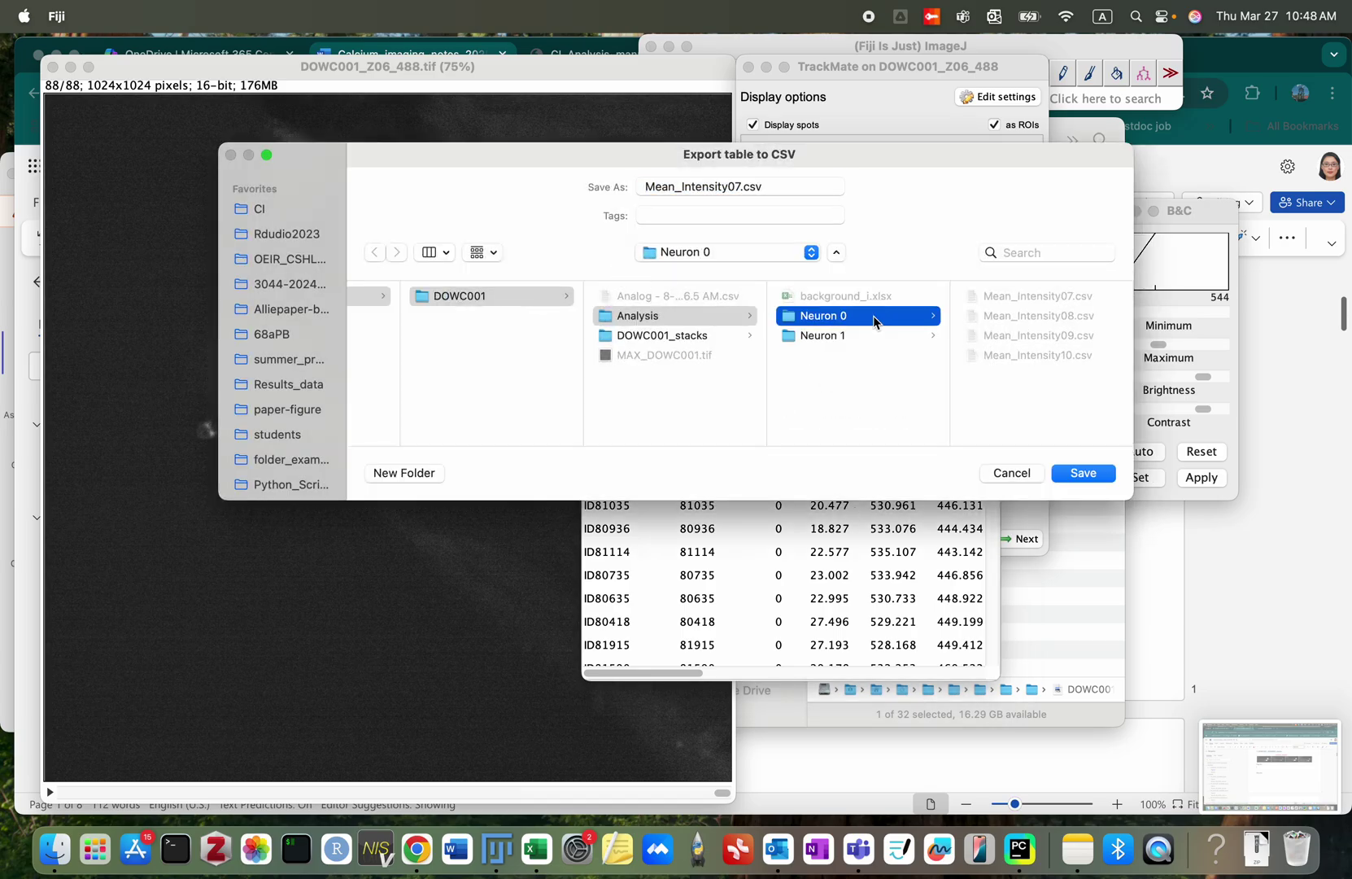
{"action": "left_click", "coordinate": [740, 189]}
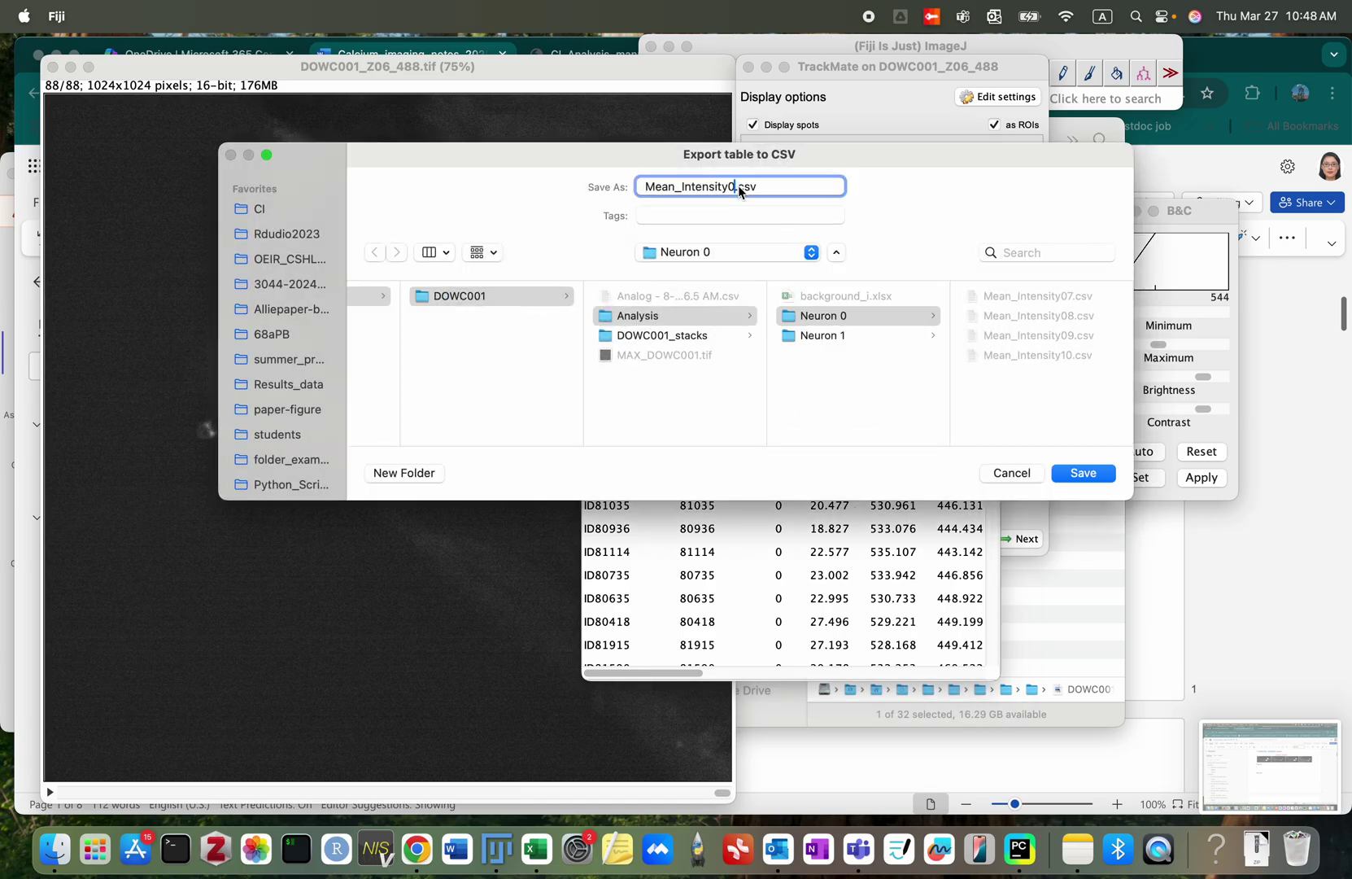
{"action": "key", "text": "Return"}
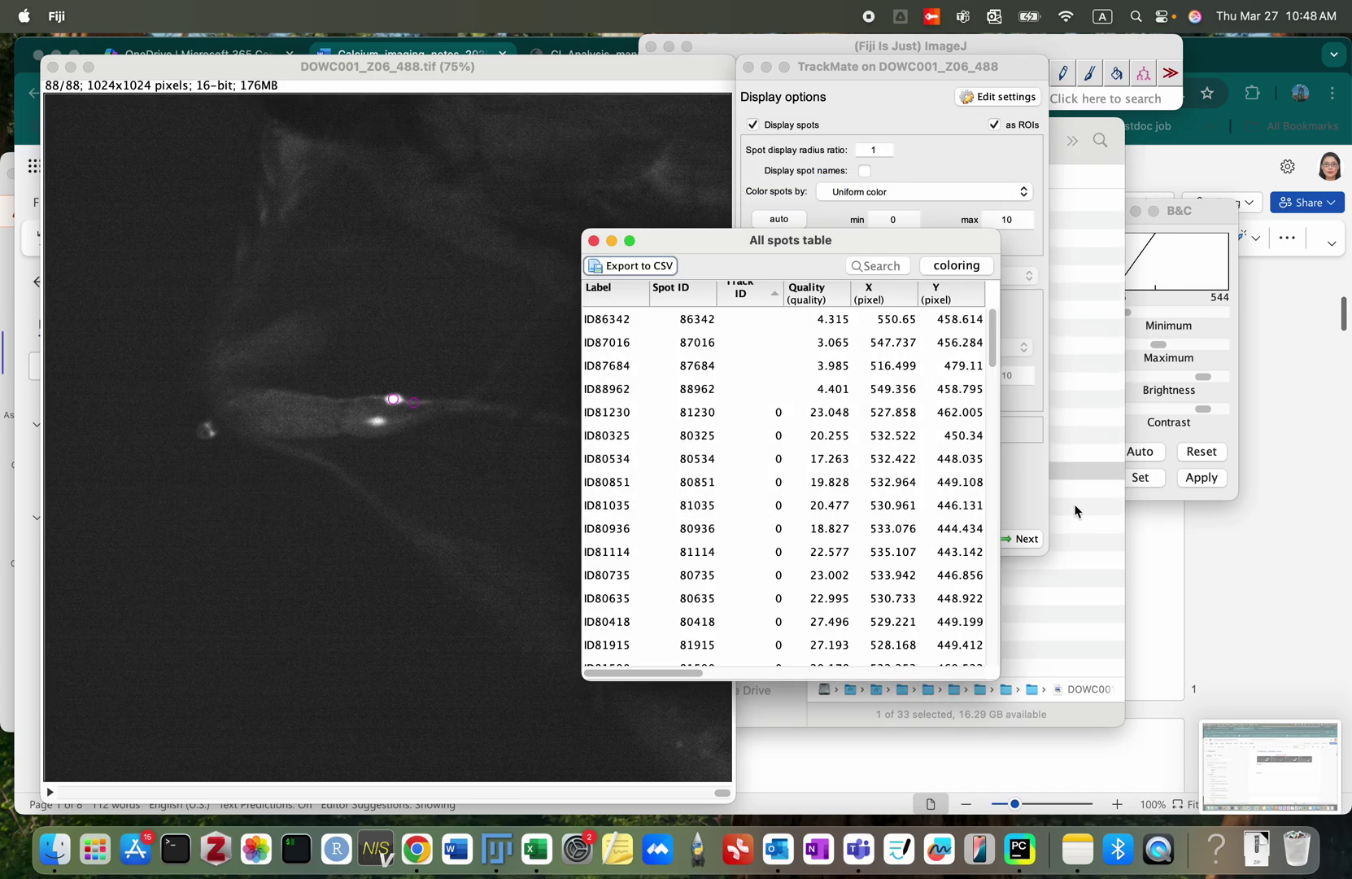
Step: Switch to Finder and open Mean_Intensity06.csv from the Neuron 0 folder in Microsoft Excel, without converting its data
{"action": "left_click", "coordinate": [1089, 478]}
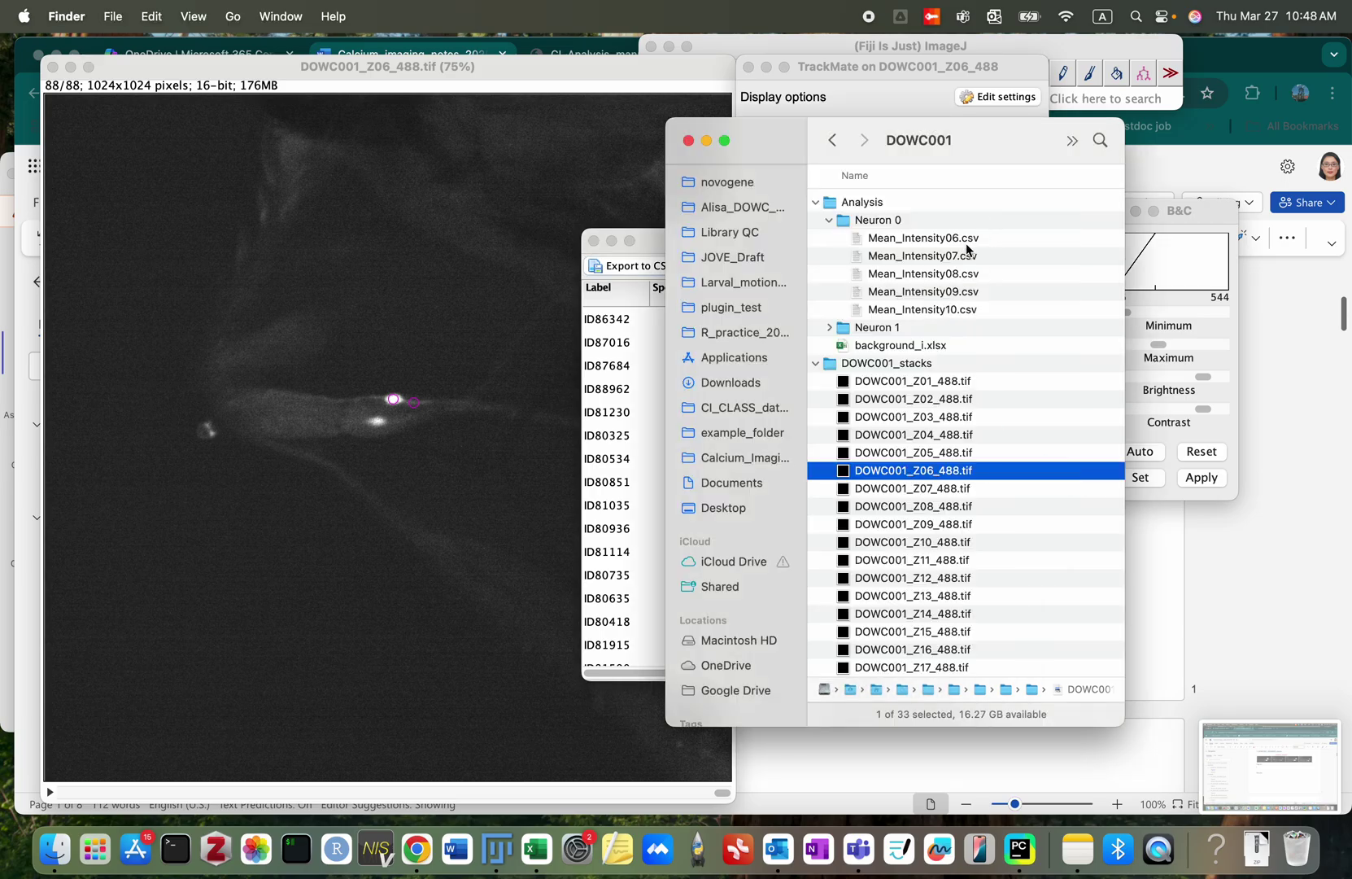
{"action": "right_click", "coordinate": [967, 244]}
{"action": "mouse_move", "coordinate": [1009, 276]}
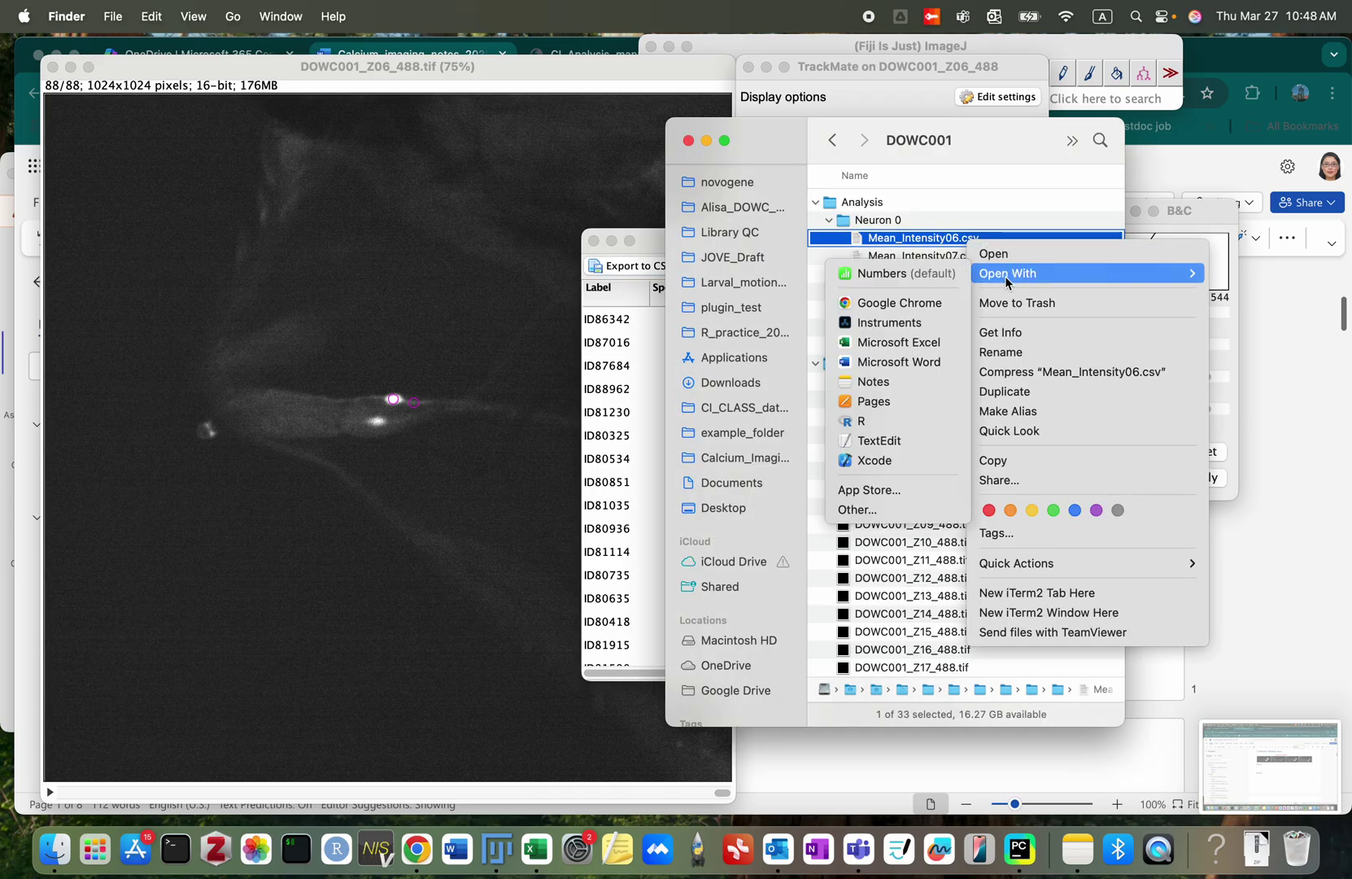
{"action": "left_click", "coordinate": [891, 343]}
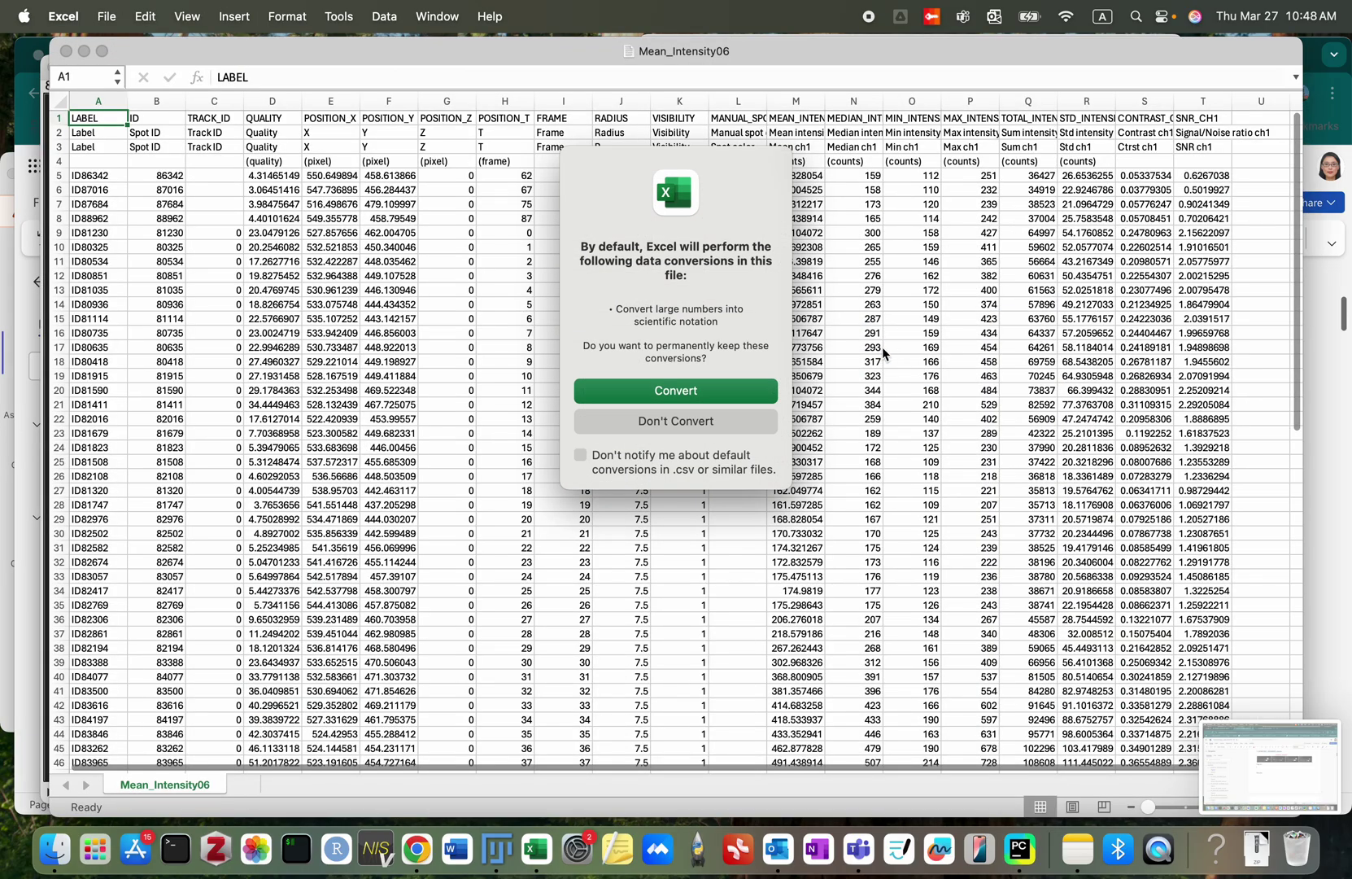
{"action": "left_click", "coordinate": [657, 421]}
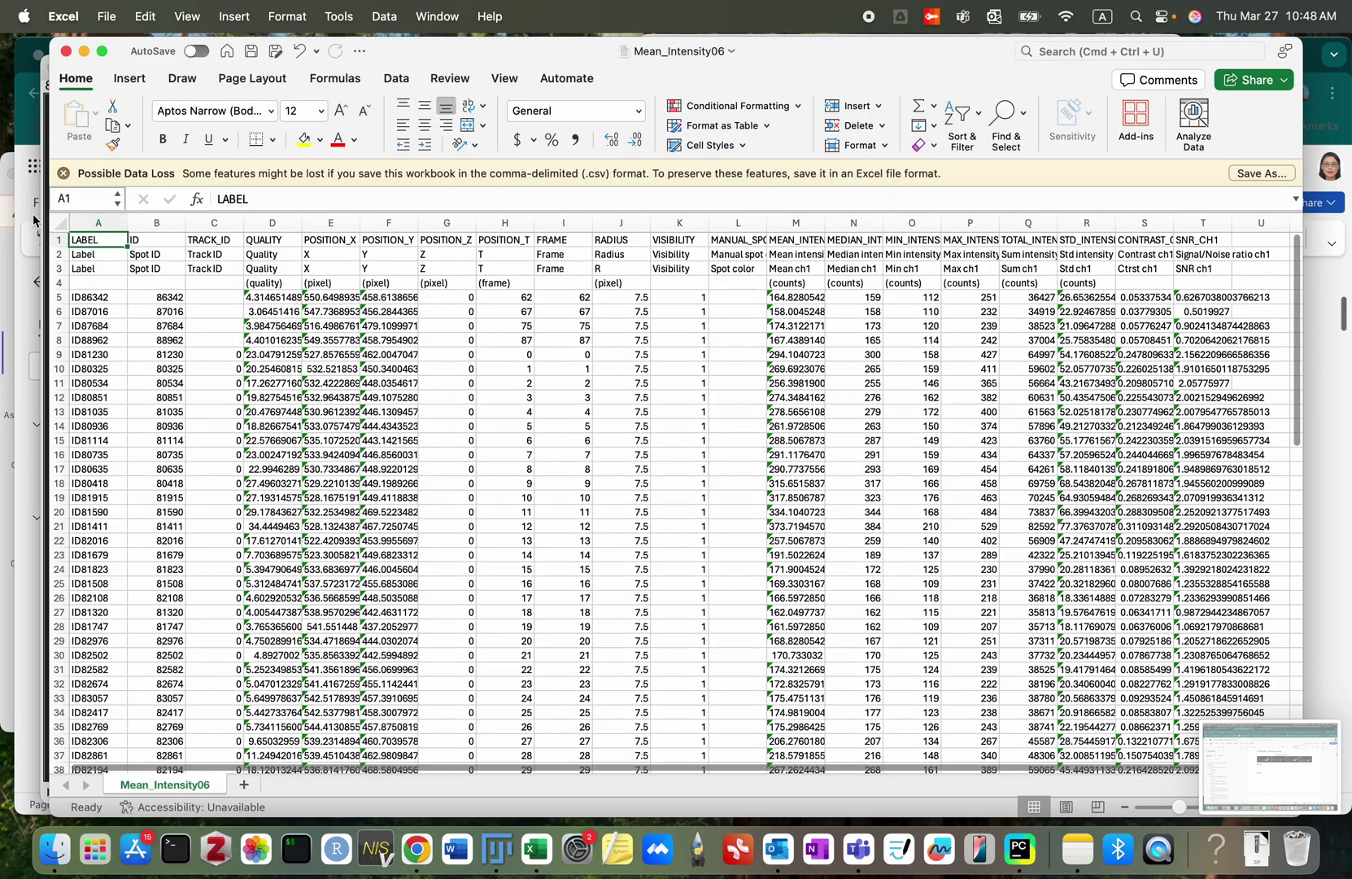
Step: Delete rows 2 to 4, the extra header rows beneath the column names, from the Mean_Intensity06 sheet
{"action": "left_click_drag", "start_coordinate": [59, 253], "coordinate": [63, 281]}
{"action": "right_click", "coordinate": [129, 274]}
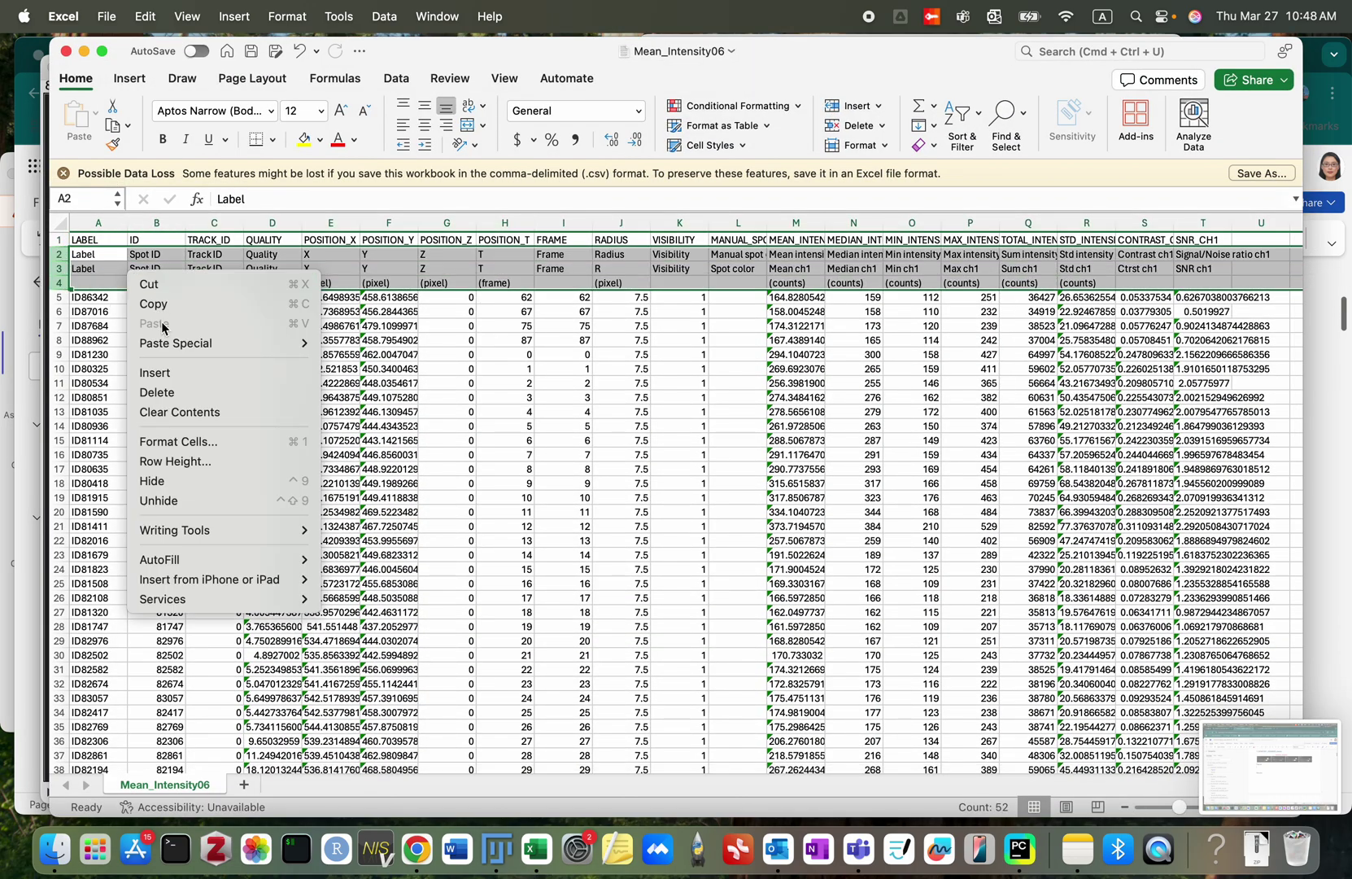
{"action": "left_click", "coordinate": [159, 392]}
{"action": "left_click", "coordinate": [183, 273]}
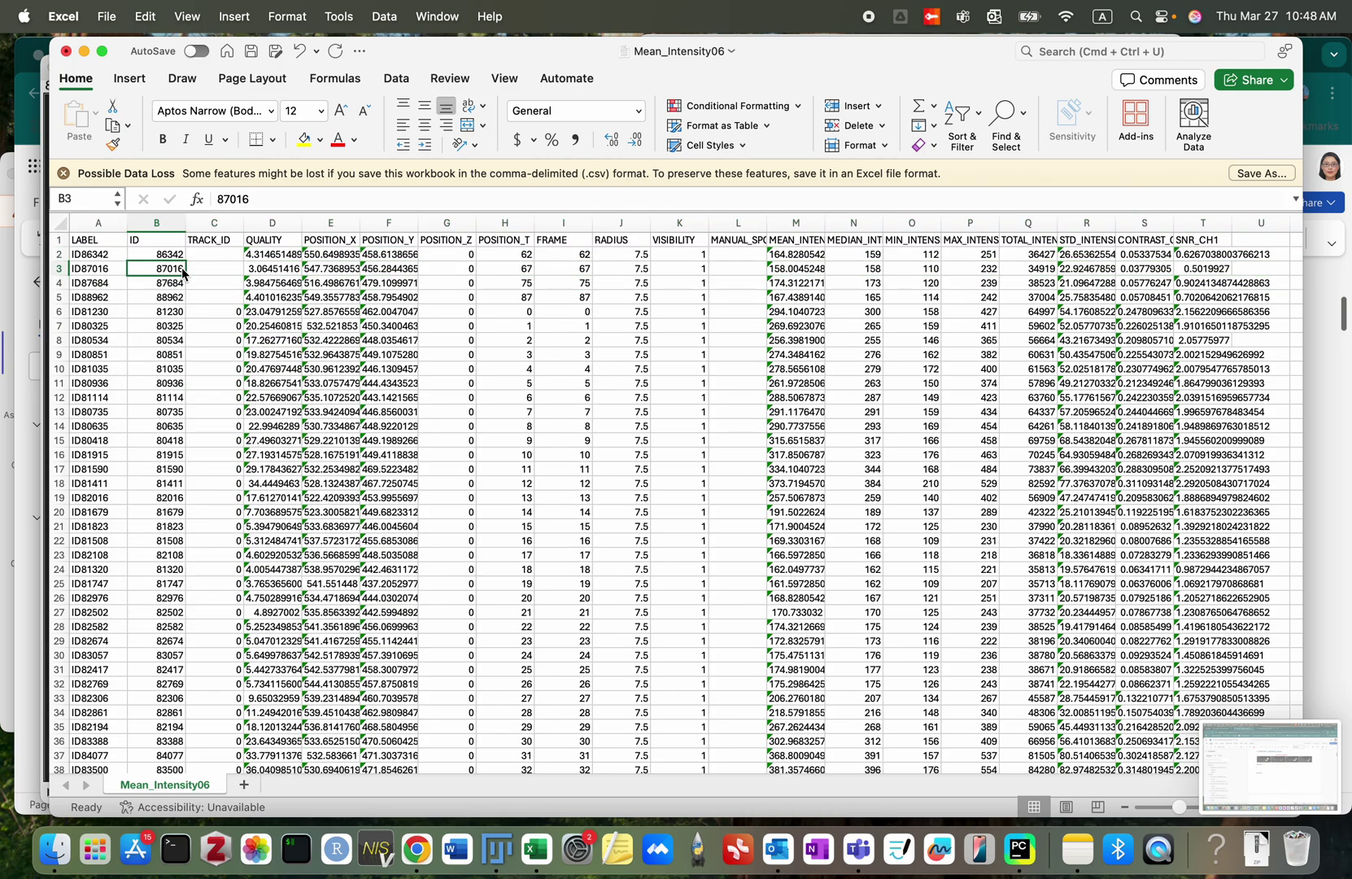
Step: Minimize the CSV and Finder windows and examine the spots without a Track ID by selecting them in the all-spots table
{"action": "left_click", "coordinate": [84, 51]}
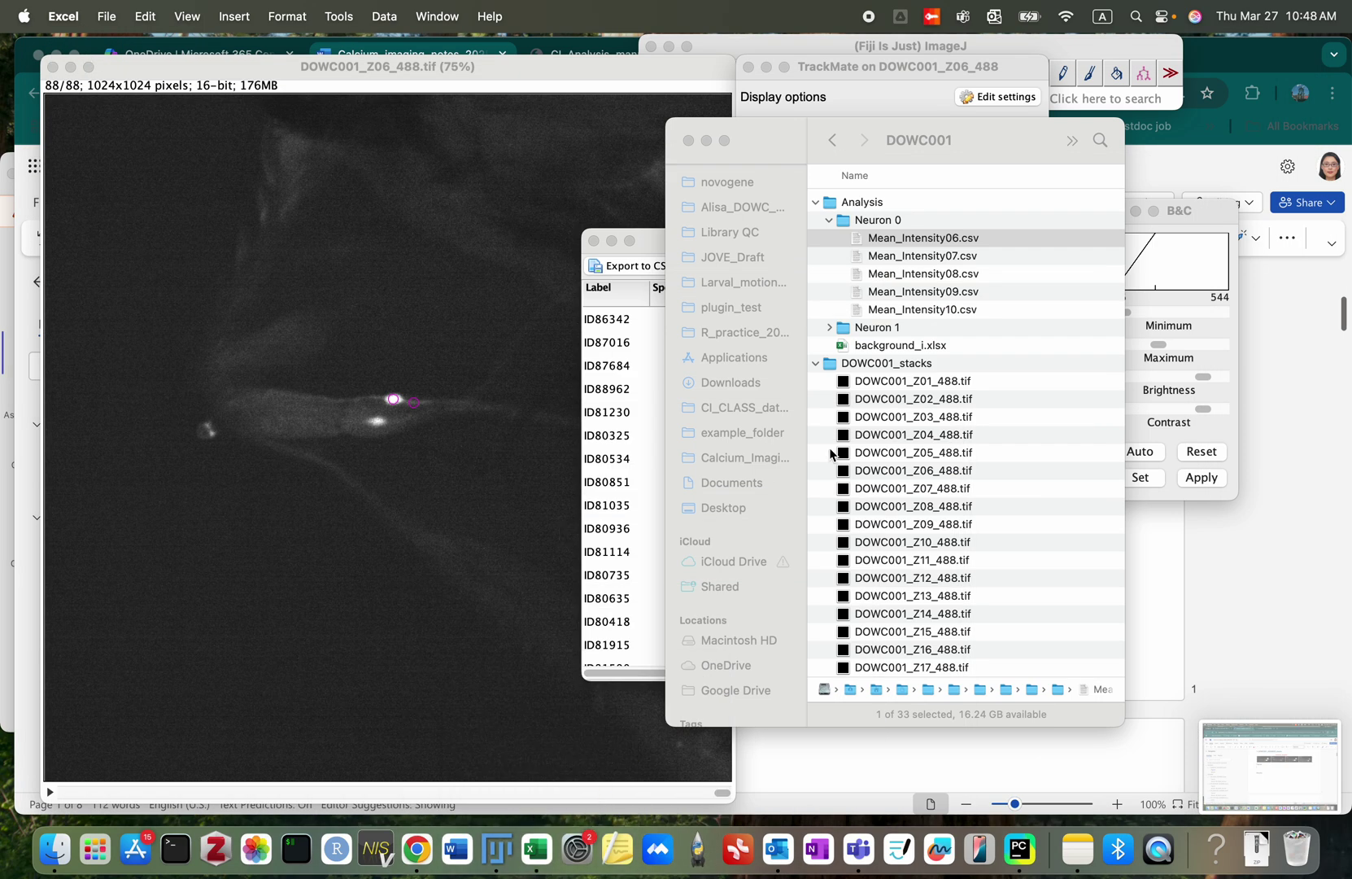
{"action": "left_click", "coordinate": [707, 140]}
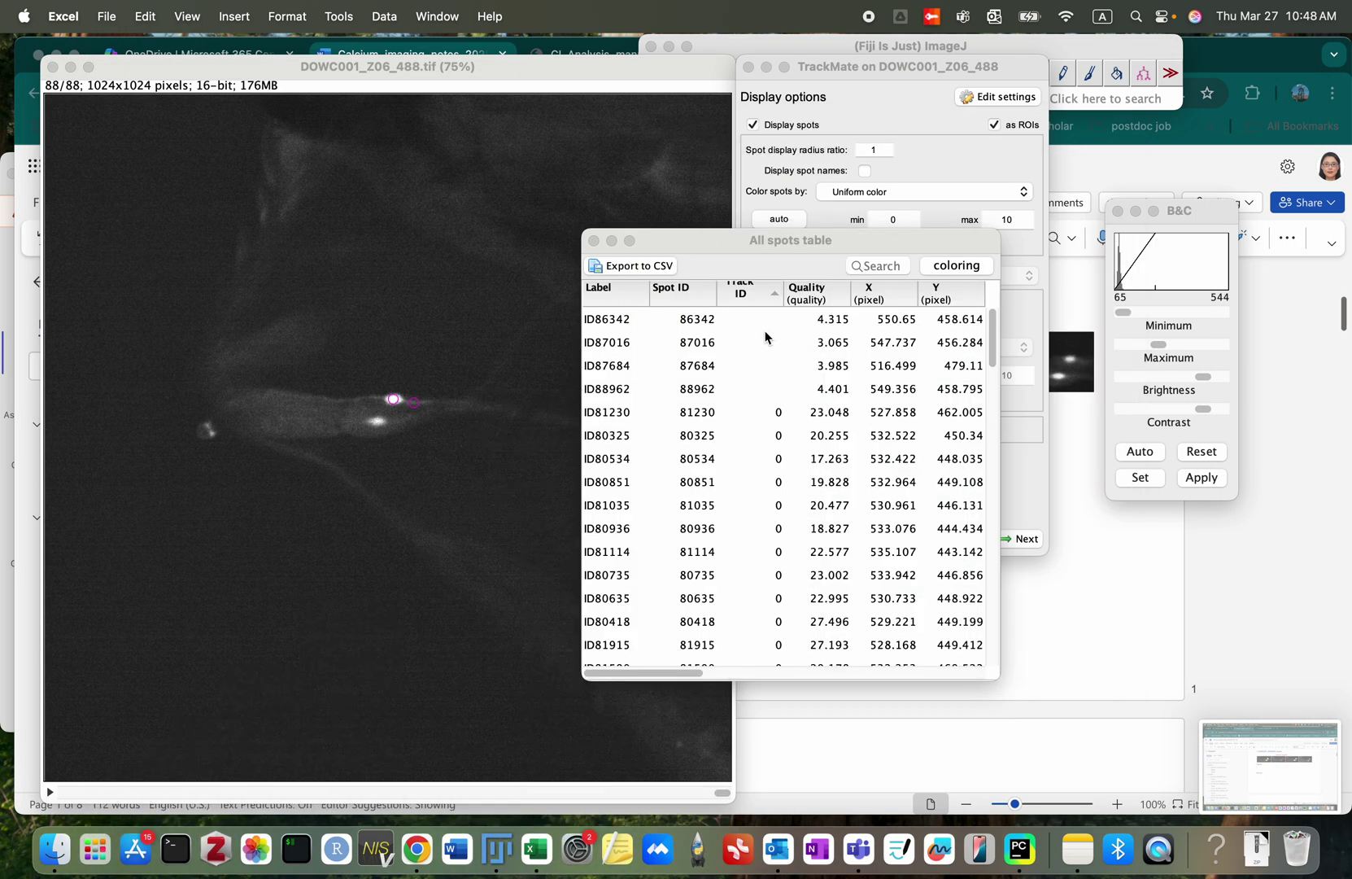
{"action": "left_click", "coordinate": [760, 329]}
{"action": "left_click", "coordinate": [753, 343]}
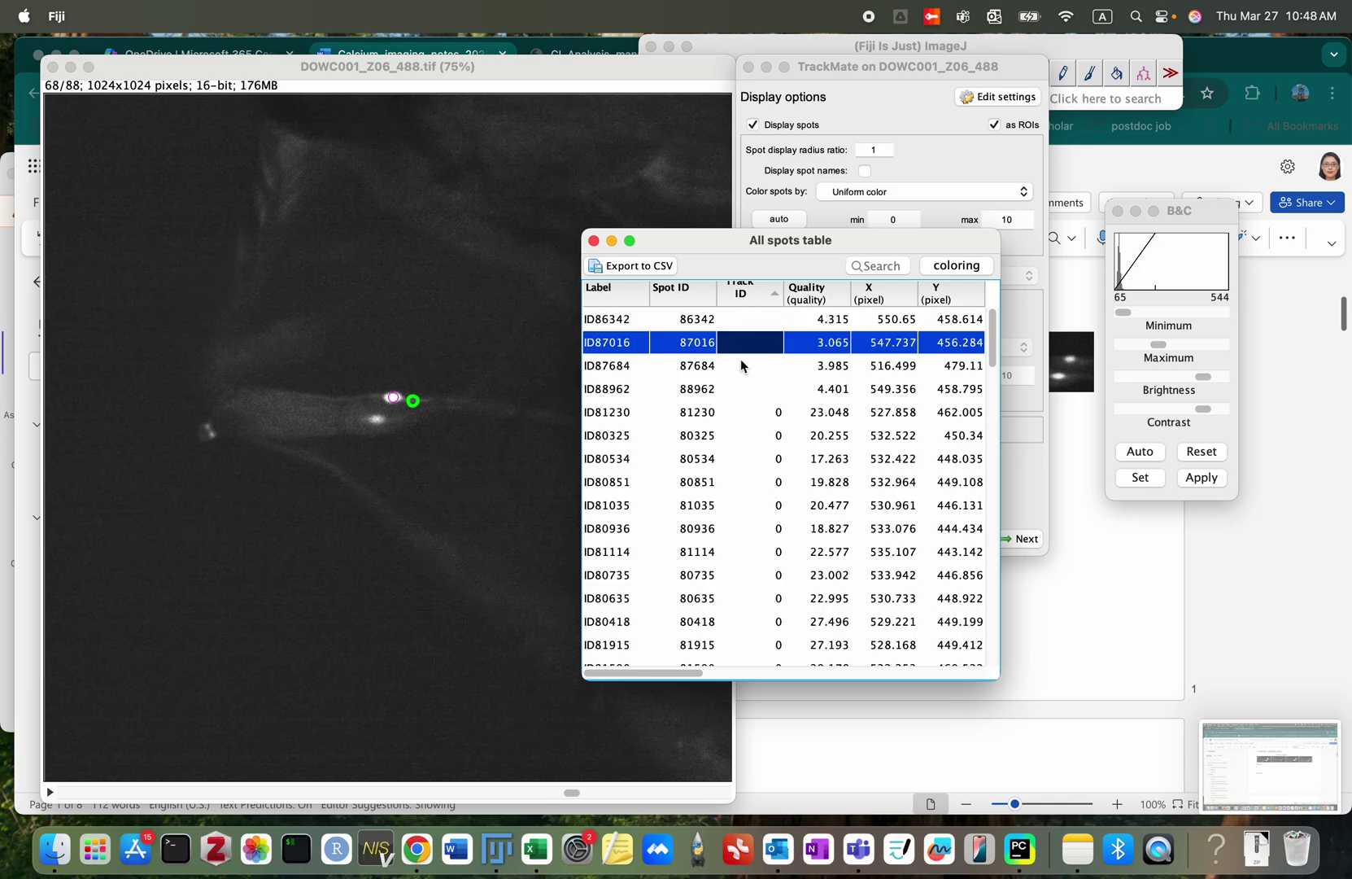
{"action": "left_click", "coordinate": [742, 364]}
{"action": "key", "text": "Down"}
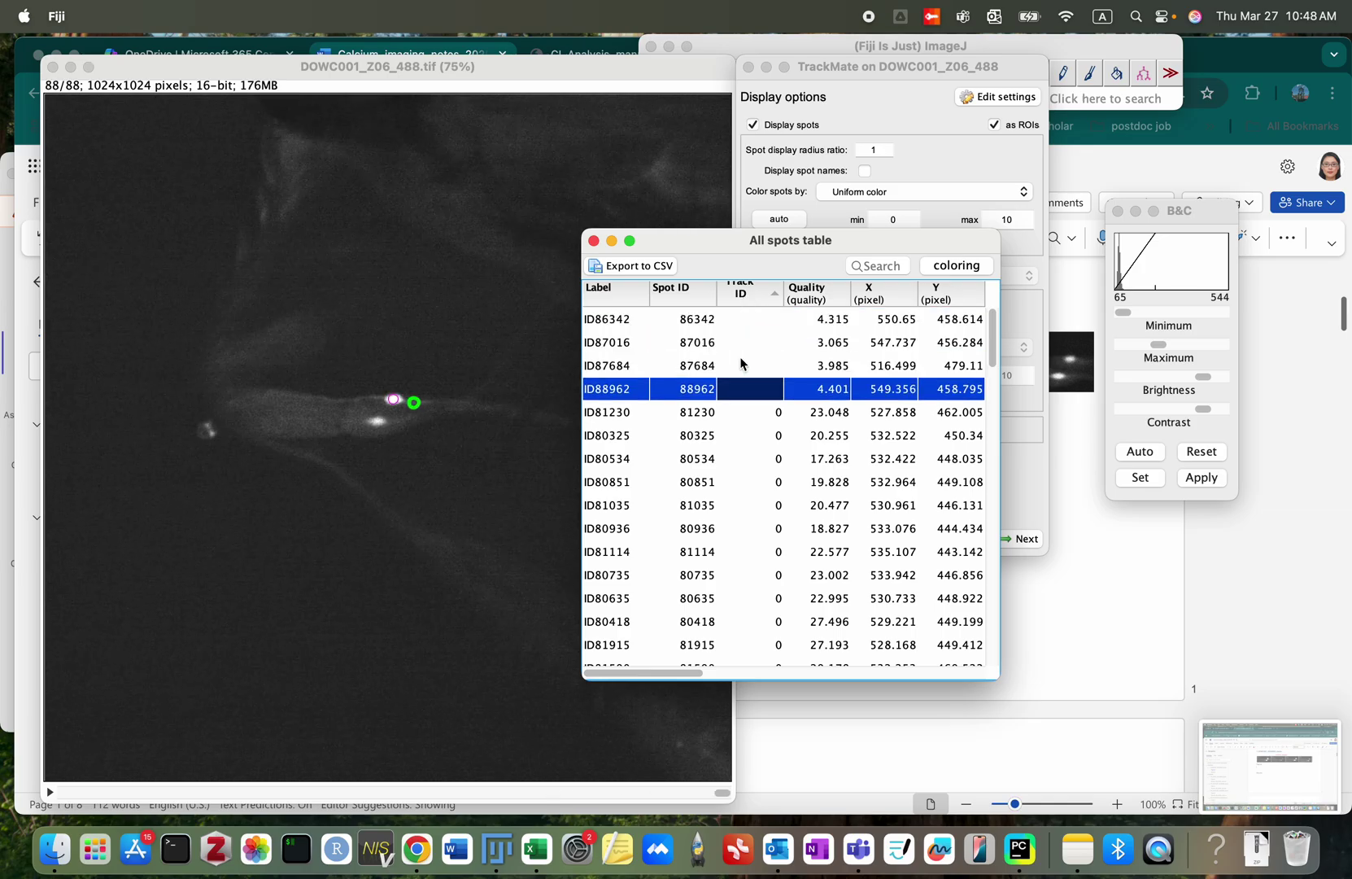
{"action": "key", "text": "Up"}
{"action": "key", "text": "Up"}
{"action": "key", "text": "Up"}
{"action": "key", "text": "Down"}
{"action": "key", "text": "Down"}
{"action": "key", "text": "Down"}
Step: Switch to the Mean_Intensity06 sheet in Excel and delete rows 2 to 5, the spots without a Track ID
{"action": "key", "text": "super+Tab"}
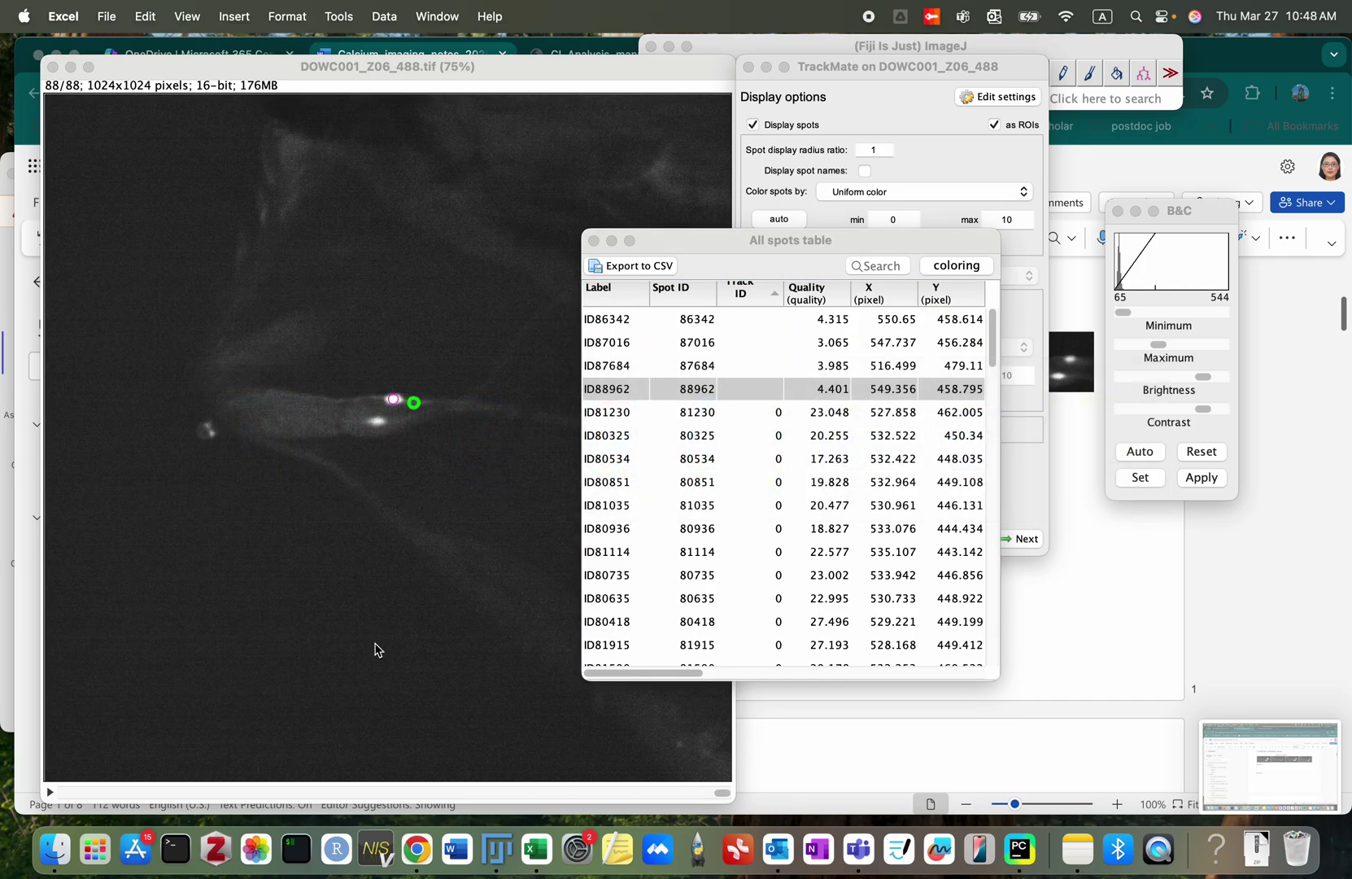
{"action": "left_click", "coordinate": [537, 850]}
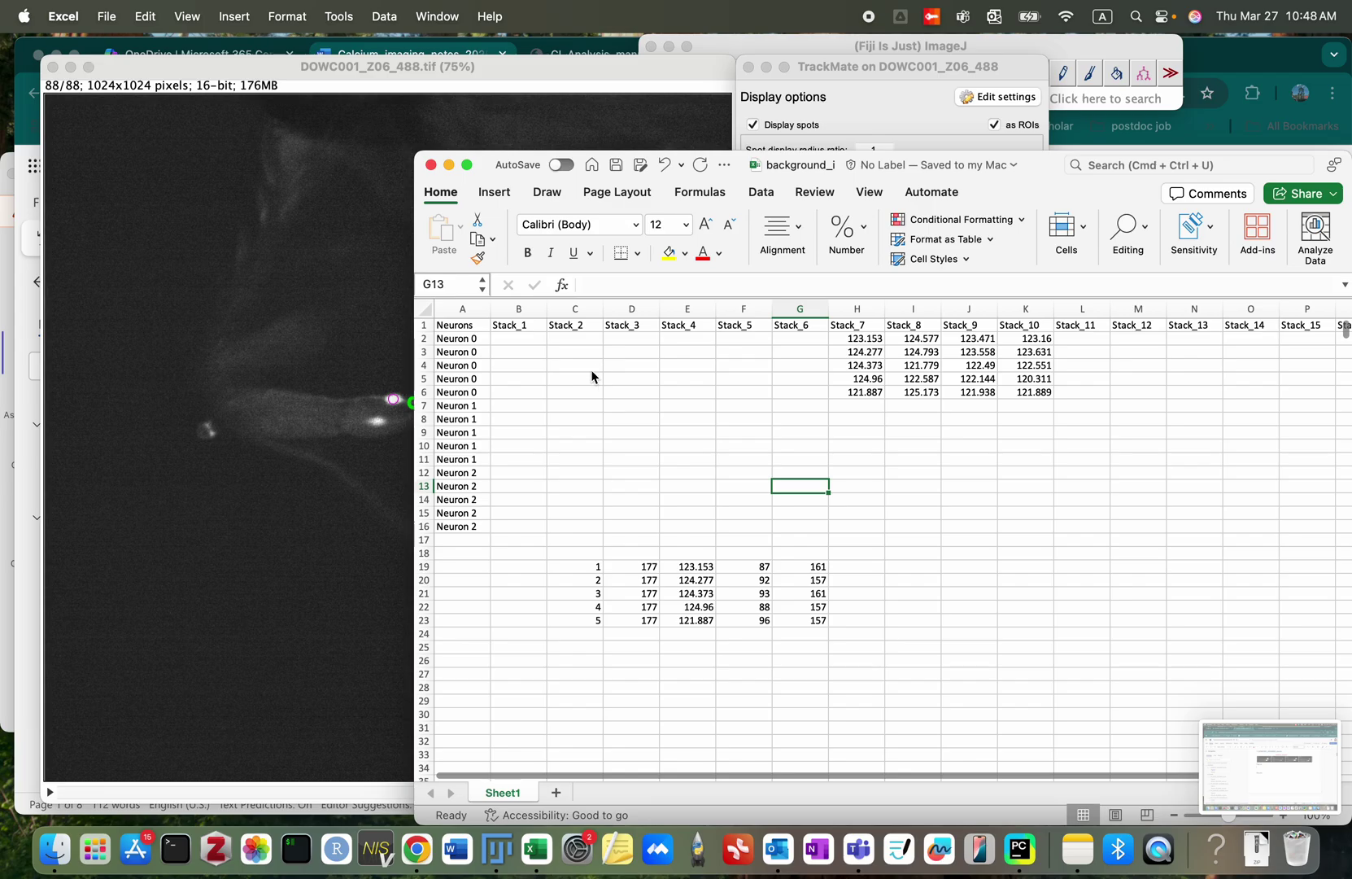
{"action": "right_click", "coordinate": [537, 851]}
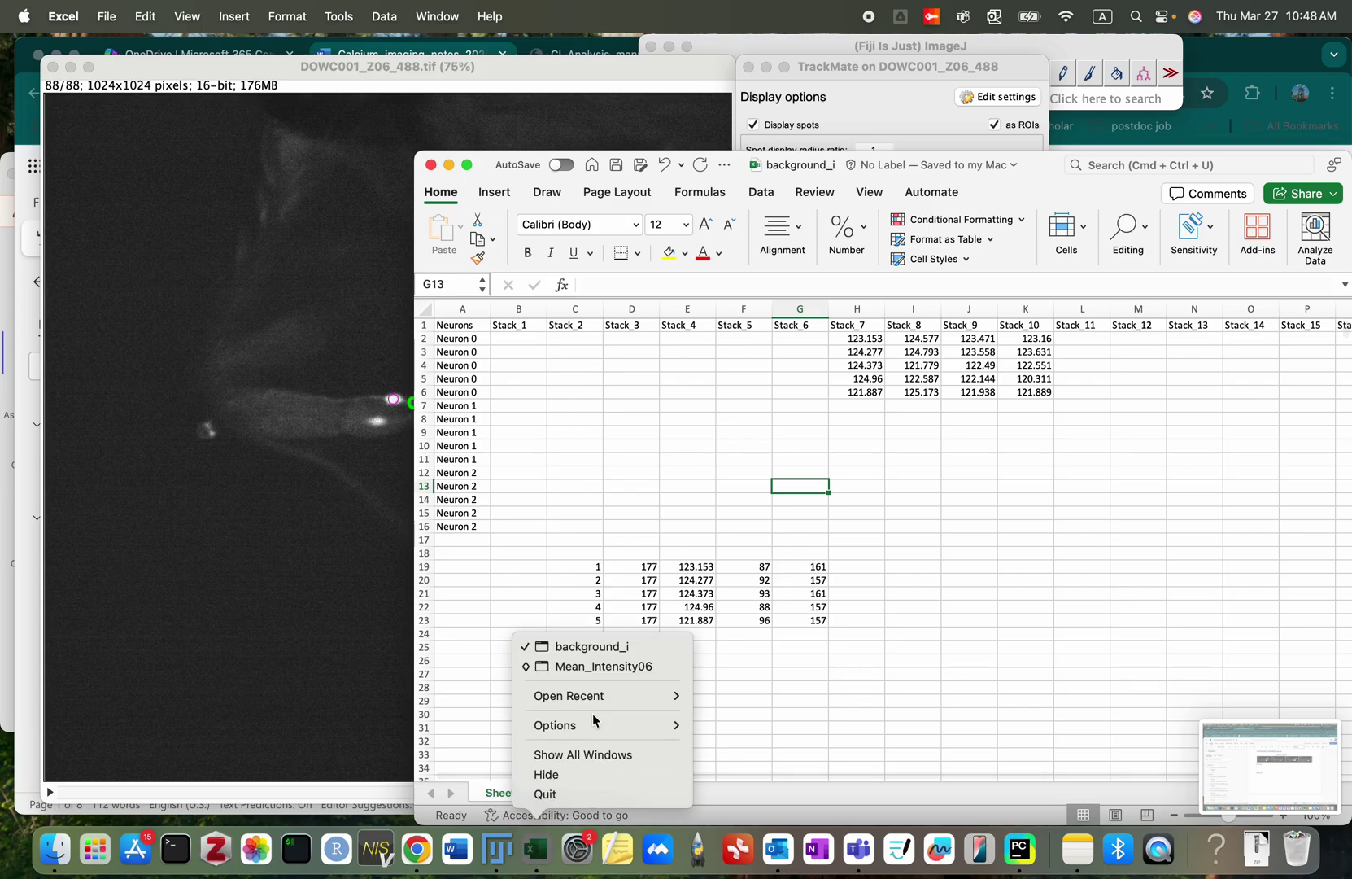
{"action": "left_click", "coordinate": [617, 666]}
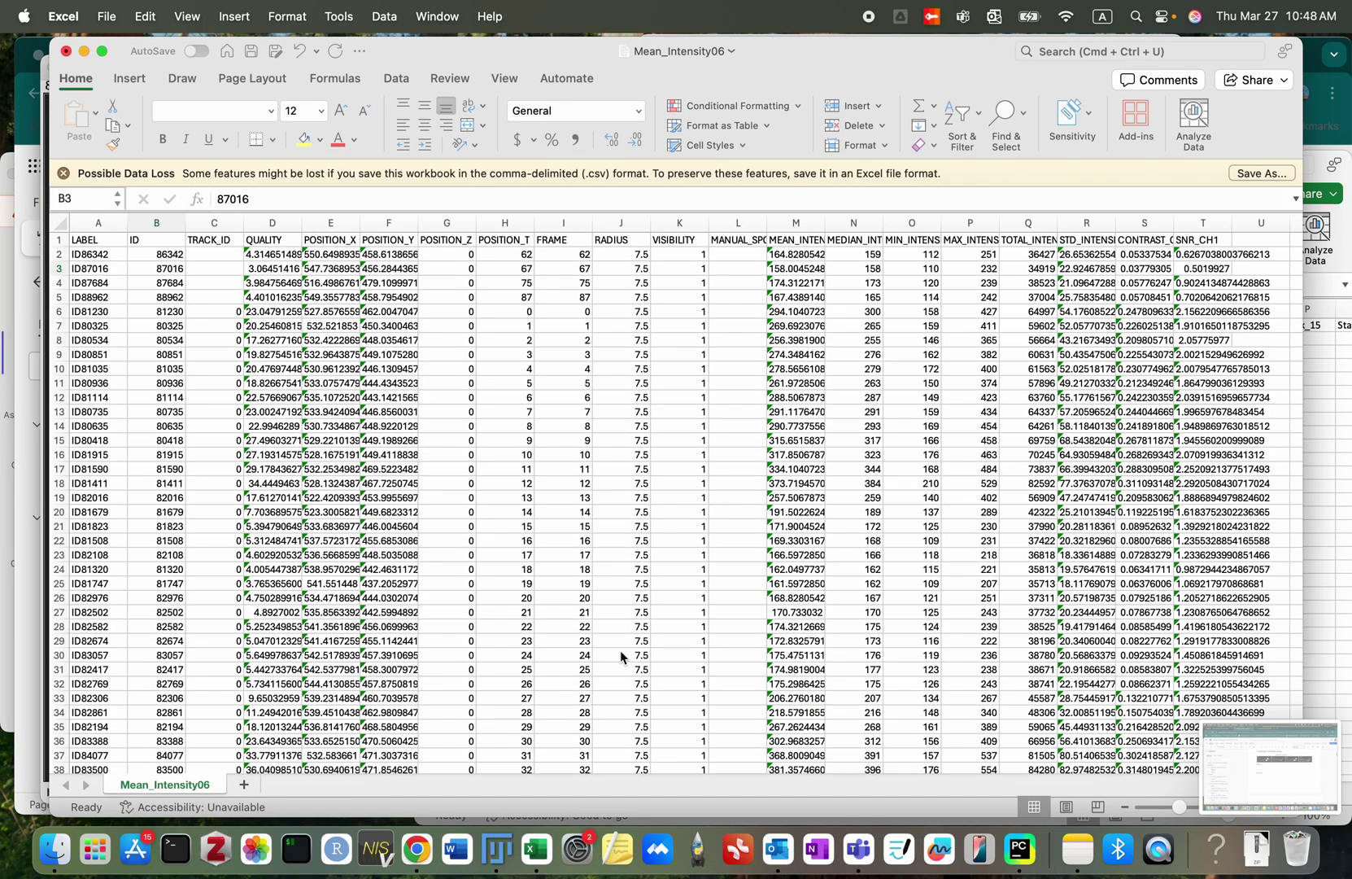
{"action": "left_click", "coordinate": [61, 254]}
{"action": "left_click_drag", "start_coordinate": [61, 254], "coordinate": [59, 290]}
{"action": "right_click", "coordinate": [130, 285]}
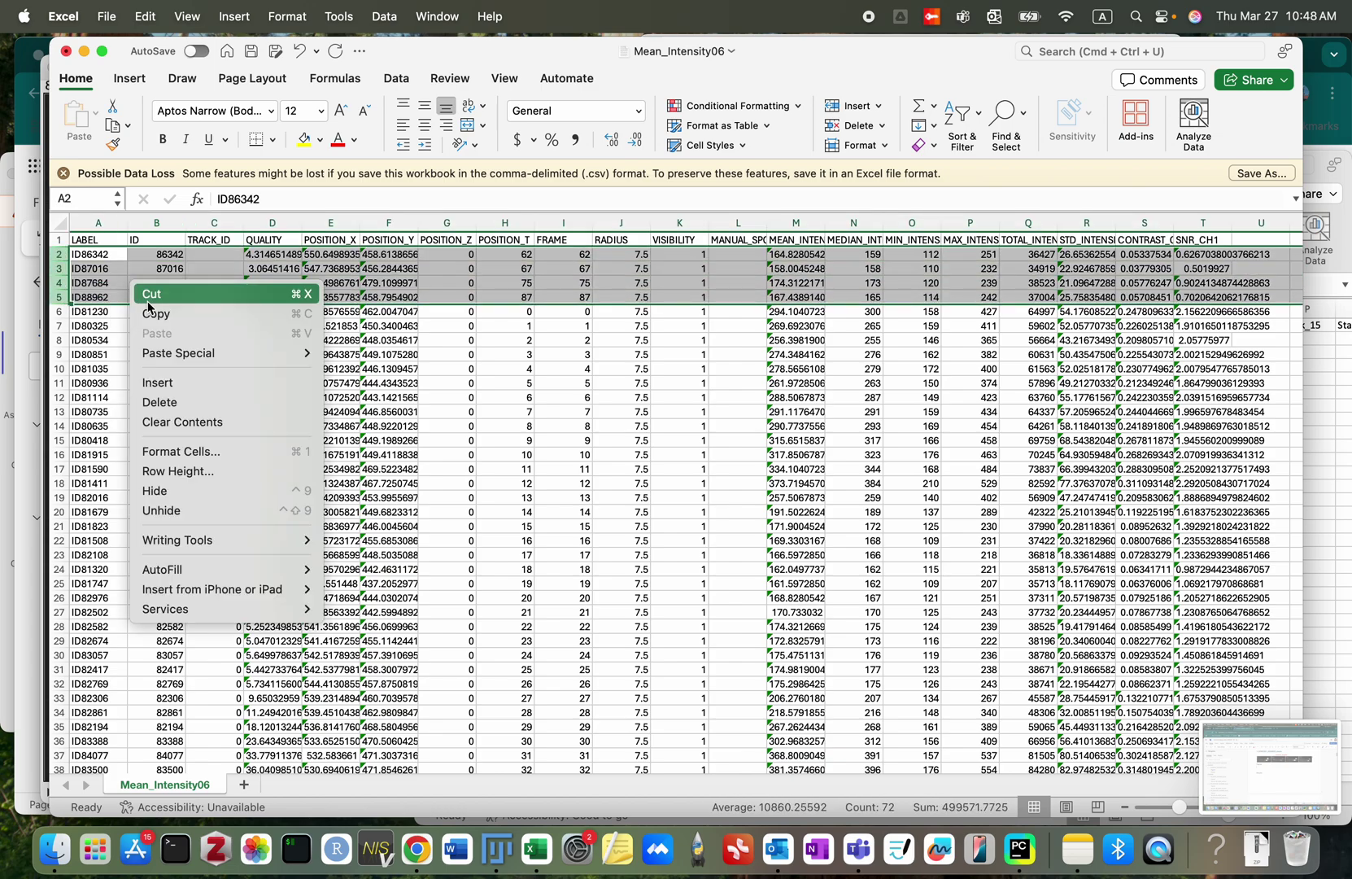
{"action": "left_click", "coordinate": [173, 404]}
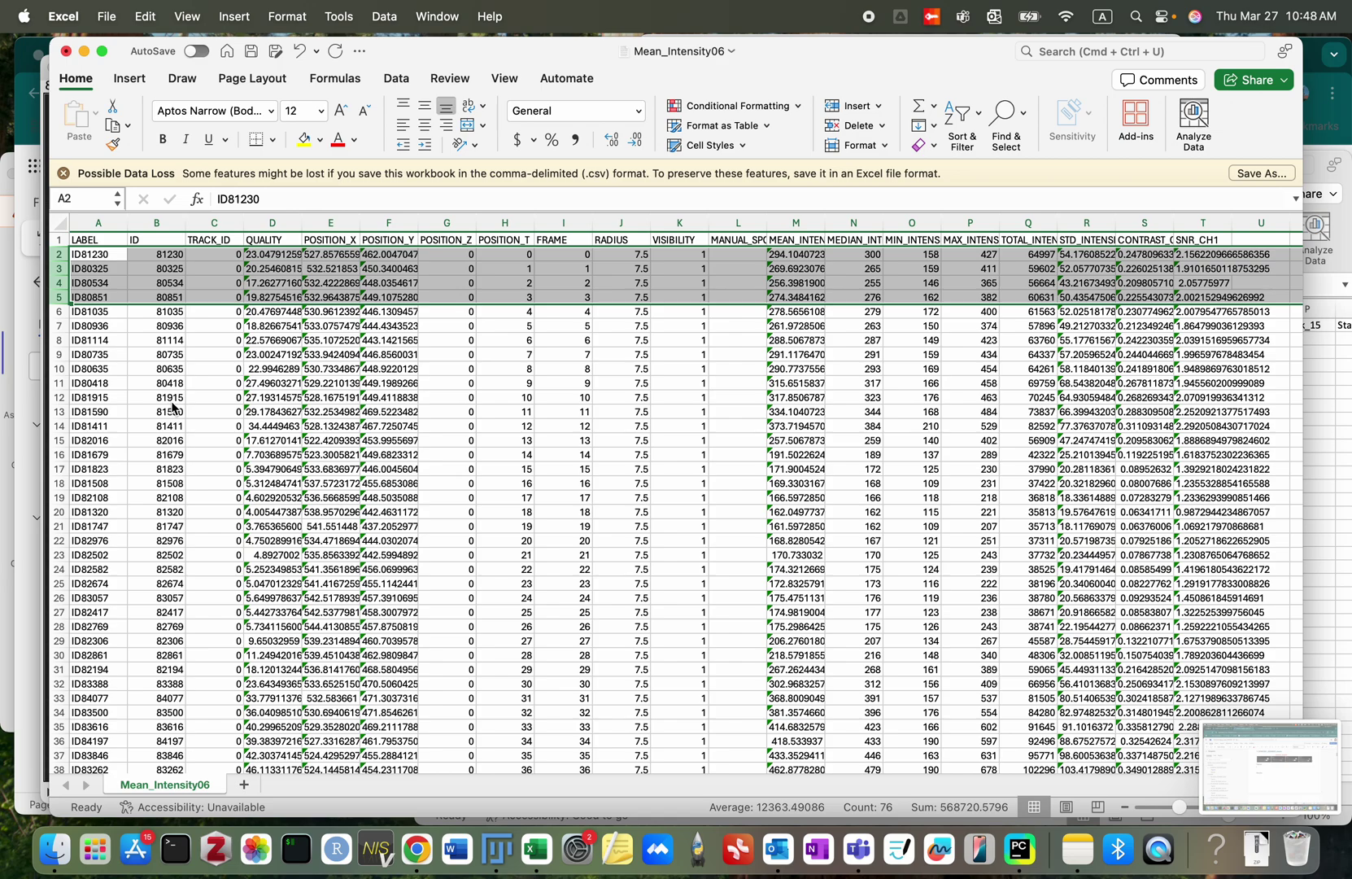
{"action": "left_click", "coordinate": [313, 301]}
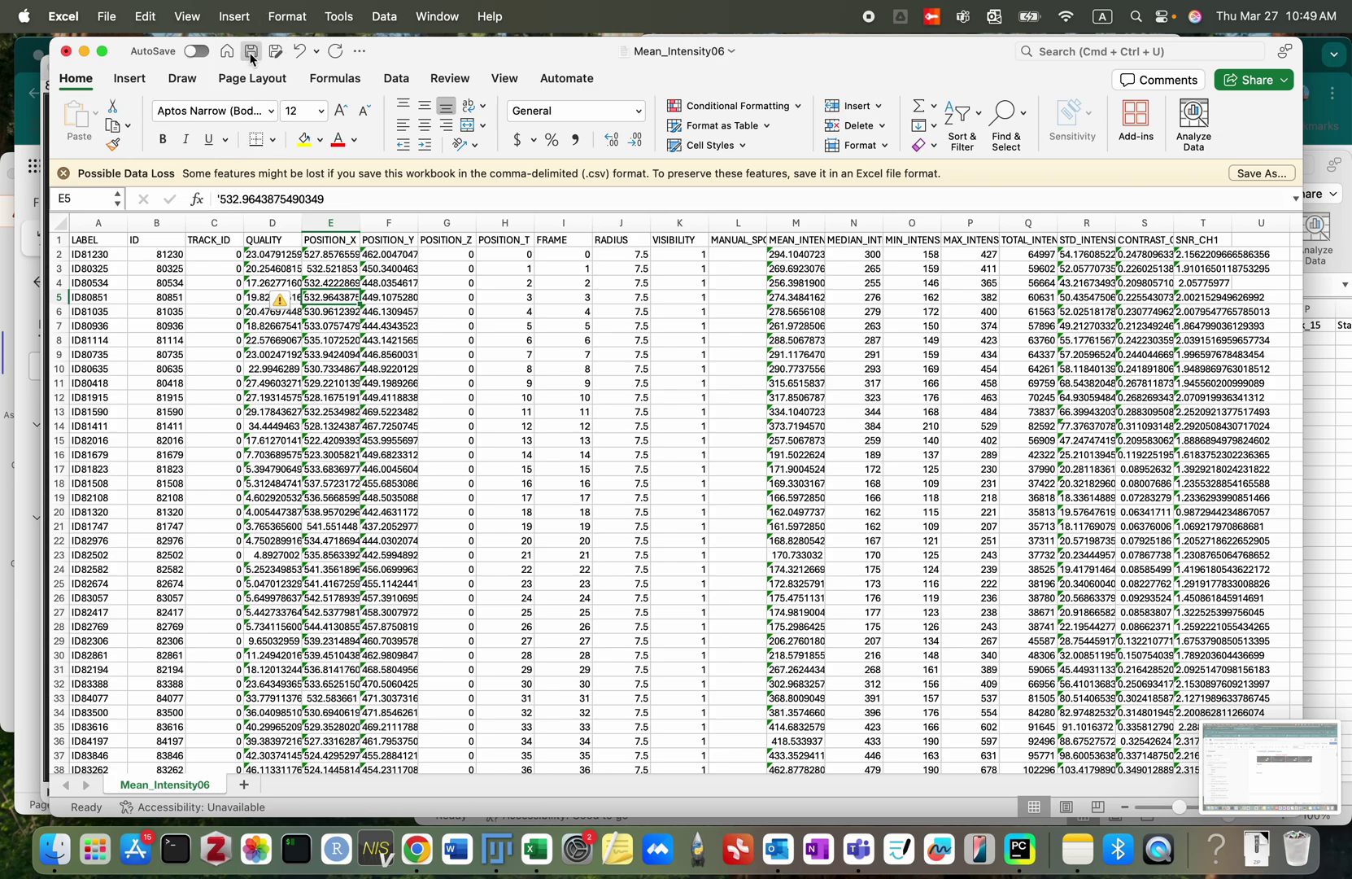
Step: Minimize the CSV window, bring TrackMate's all-spots table to the front and move it clear of the image
{"action": "left_click", "coordinate": [84, 51]}
{"action": "left_click", "coordinate": [315, 307]}
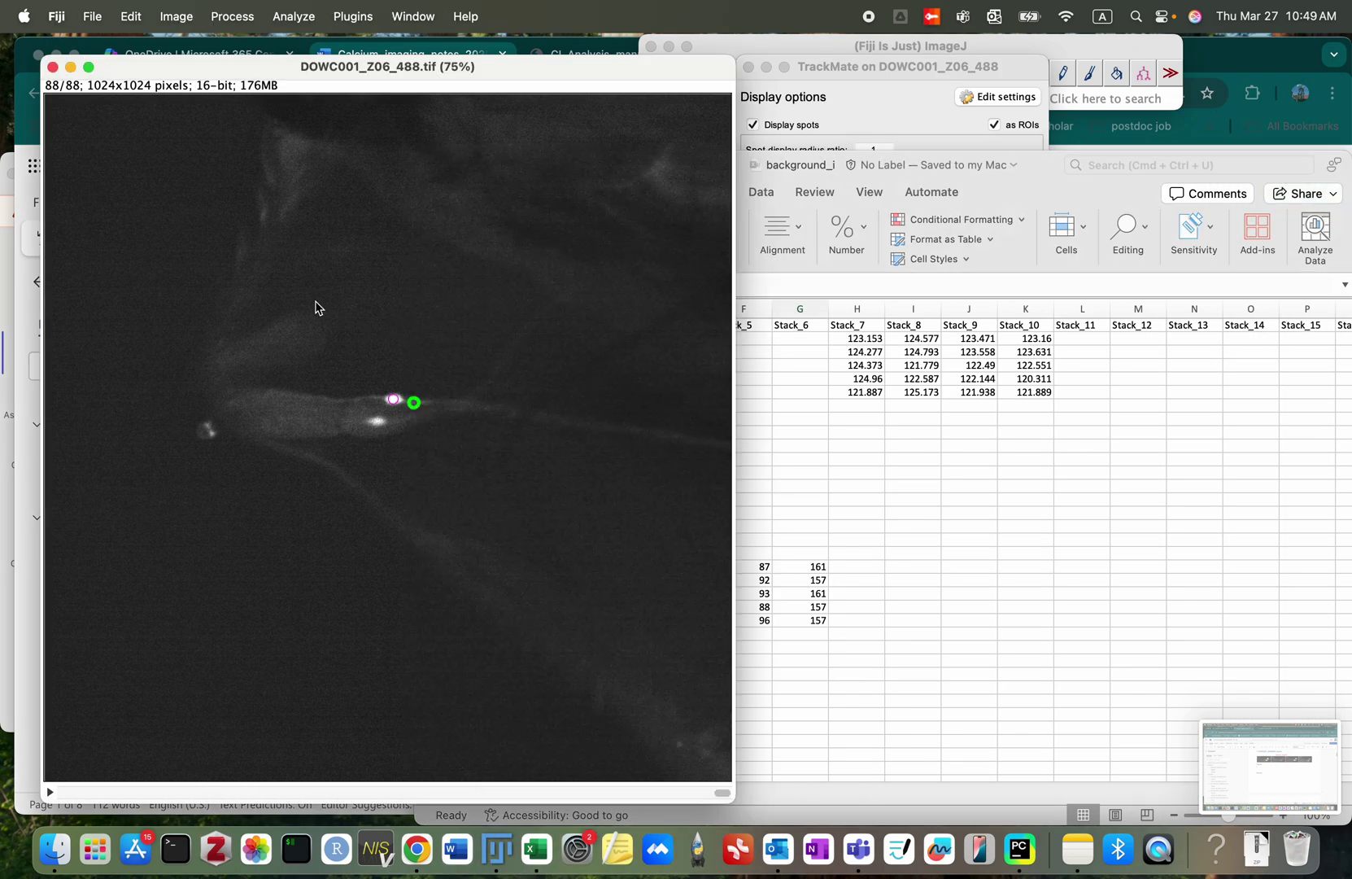
{"action": "left_click", "coordinate": [833, 69]}
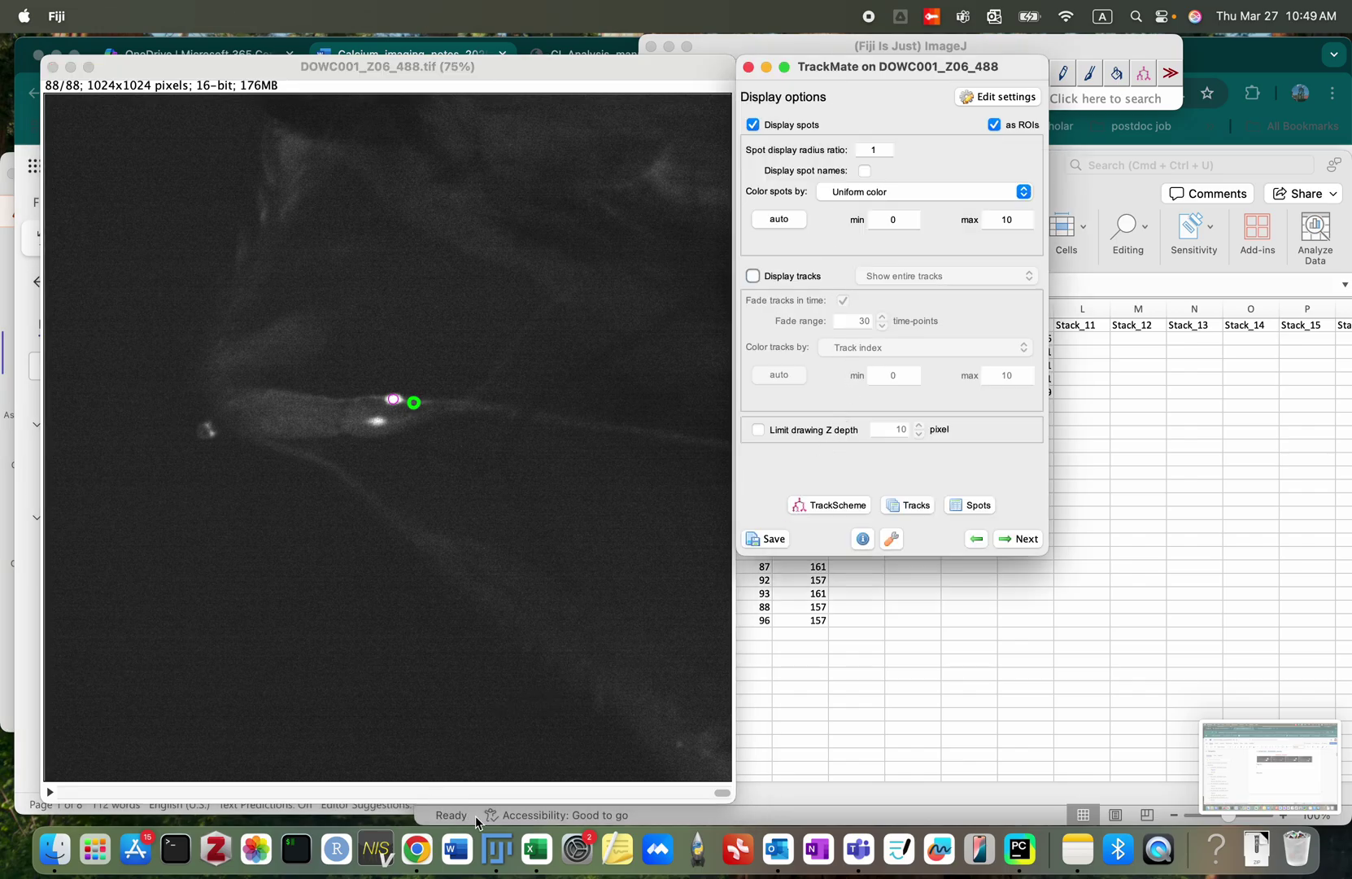
{"action": "right_click", "coordinate": [496, 849]}
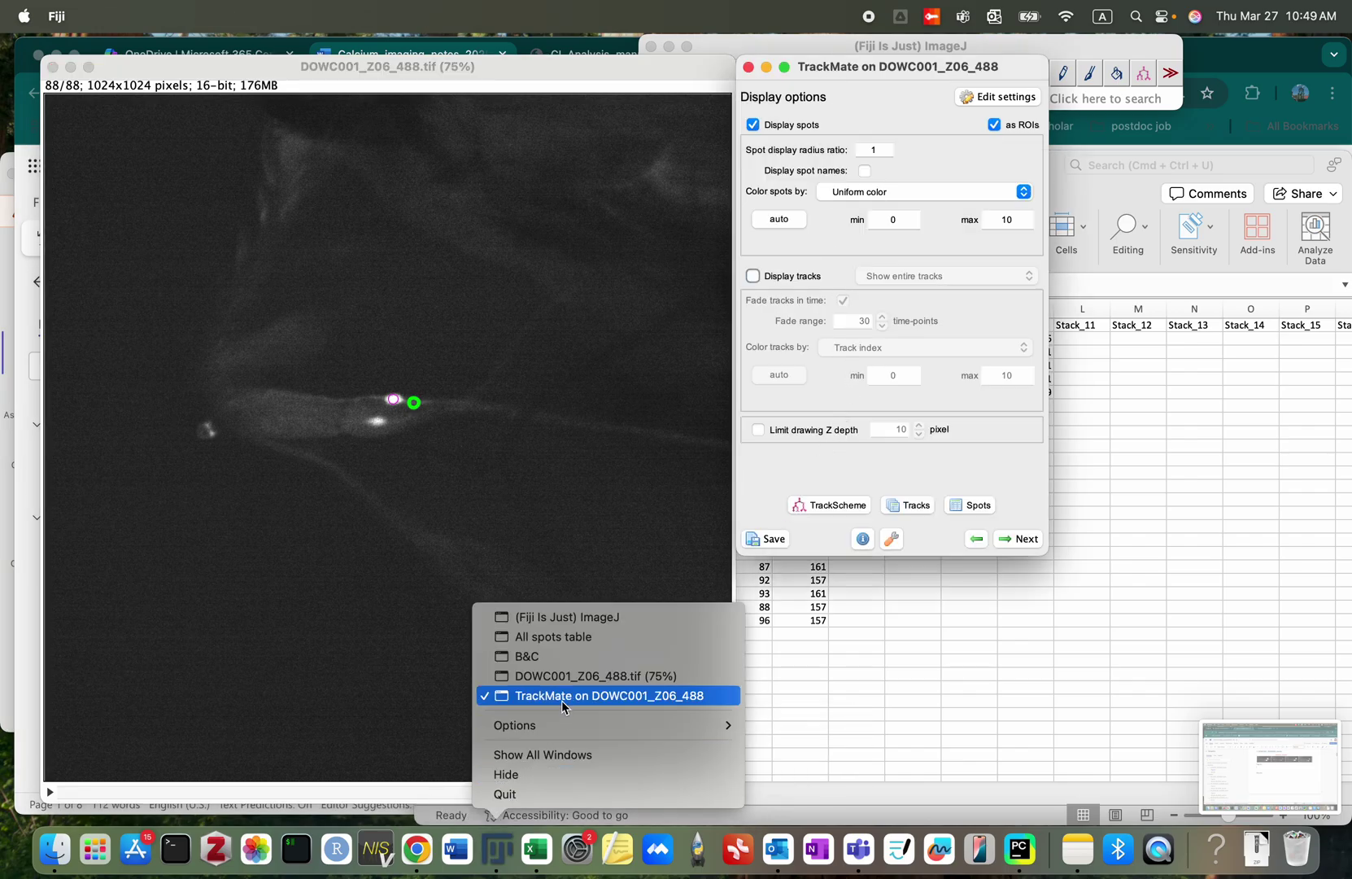
{"action": "left_click", "coordinate": [553, 636]}
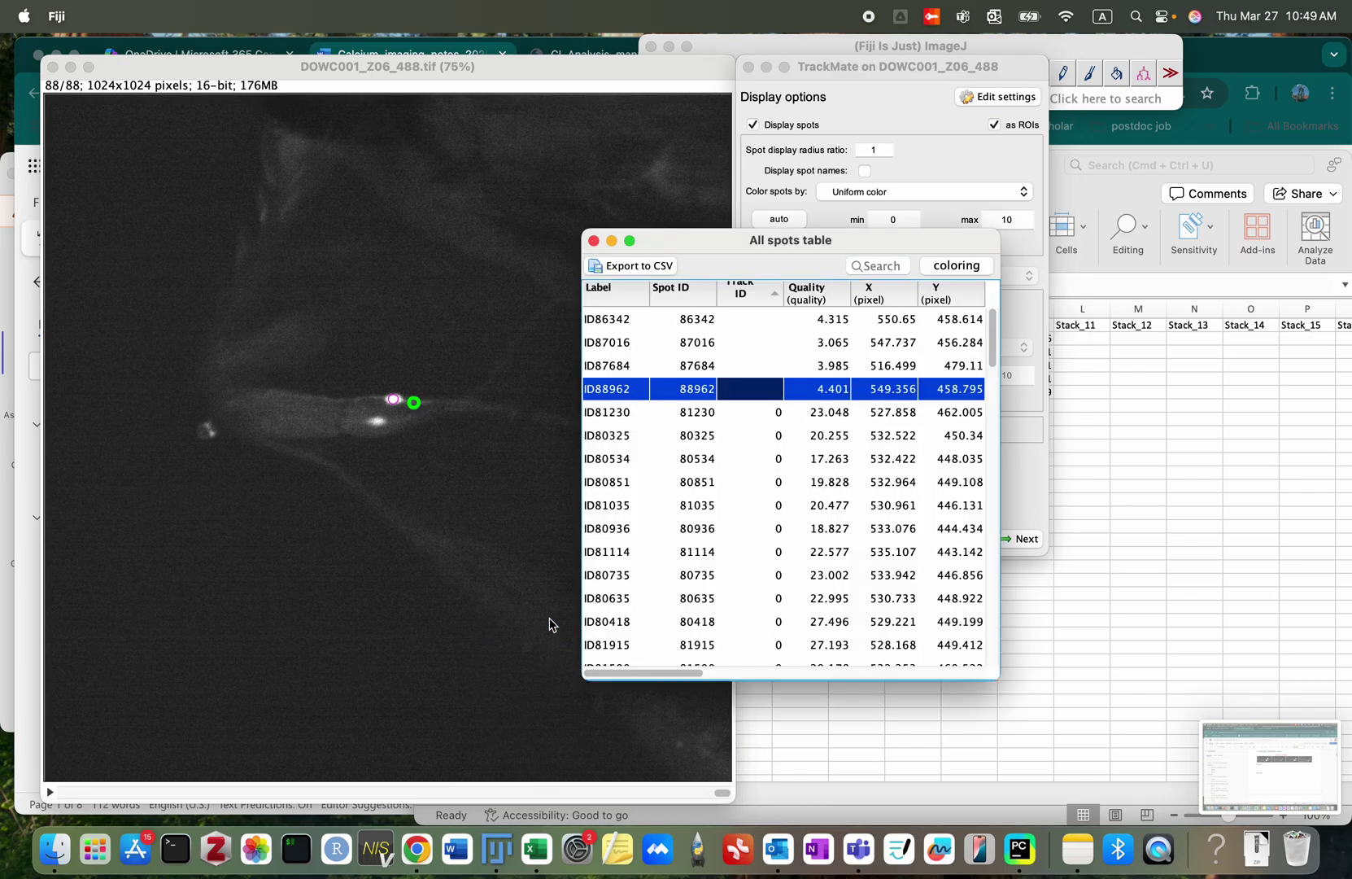
{"action": "left_click_drag", "start_coordinate": [761, 243], "coordinate": [896, 227]}
Step: Step through the Track ID 0 spots from ID81230 to ID88958 and examine each spot's position on the image
{"action": "left_click", "coordinate": [861, 396]}
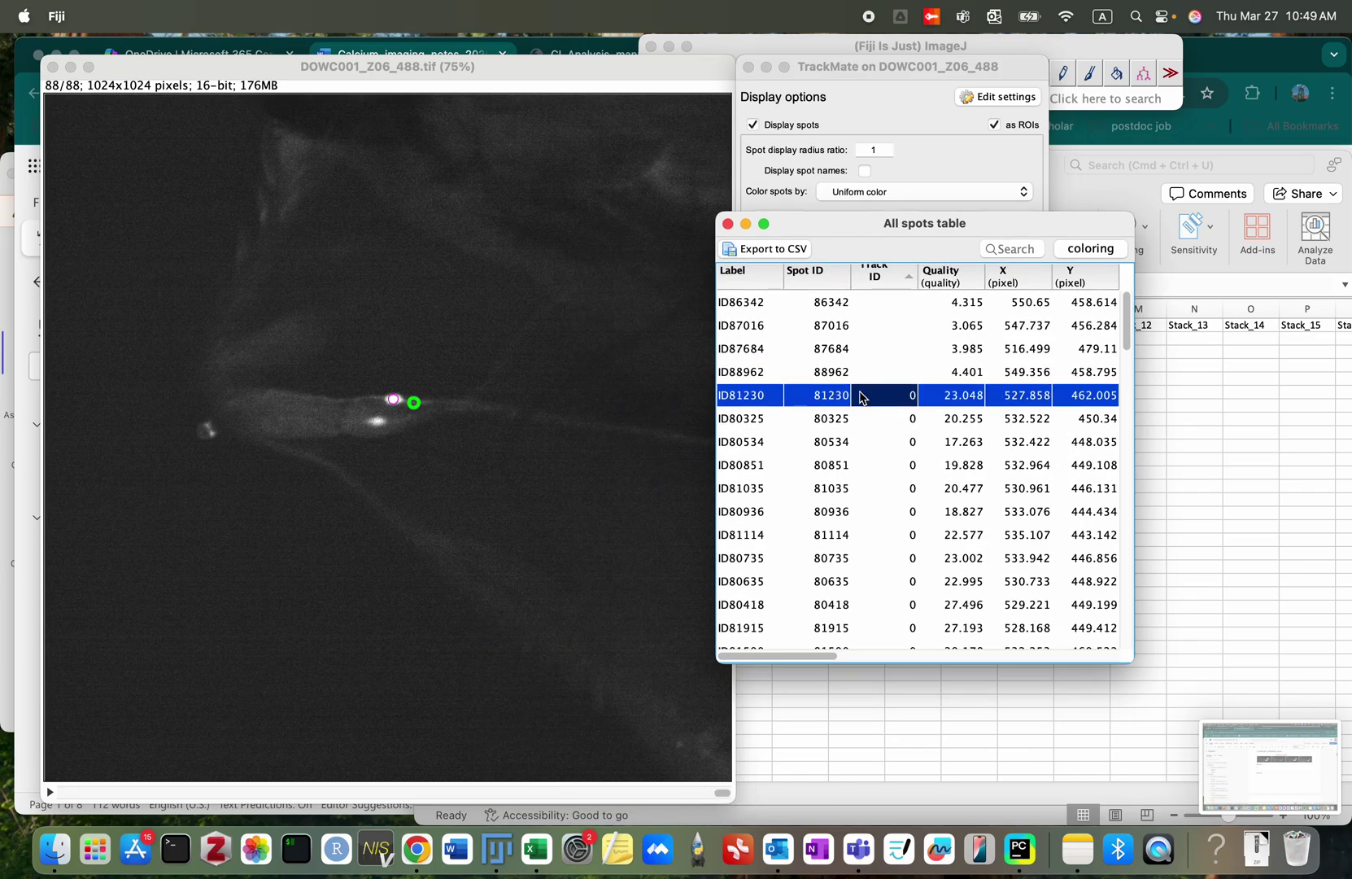
{"action": "key", "text": "Down"}
{"action": "key", "text": "Down"}
{"action": "key", "text": "Down"}
{"action": "key", "text": "Down"}
{"action": "key", "text": "Down"}
{"action": "key", "text": "Down"}
{"action": "key", "text": "Down"}
{"action": "key", "text": "Down"}
{"action": "key", "text": "Down"}
{"action": "key", "text": "Down"}
{"action": "key", "text": "Down"}
{"action": "key", "text": "Down"}
{"action": "key", "text": "Down"}
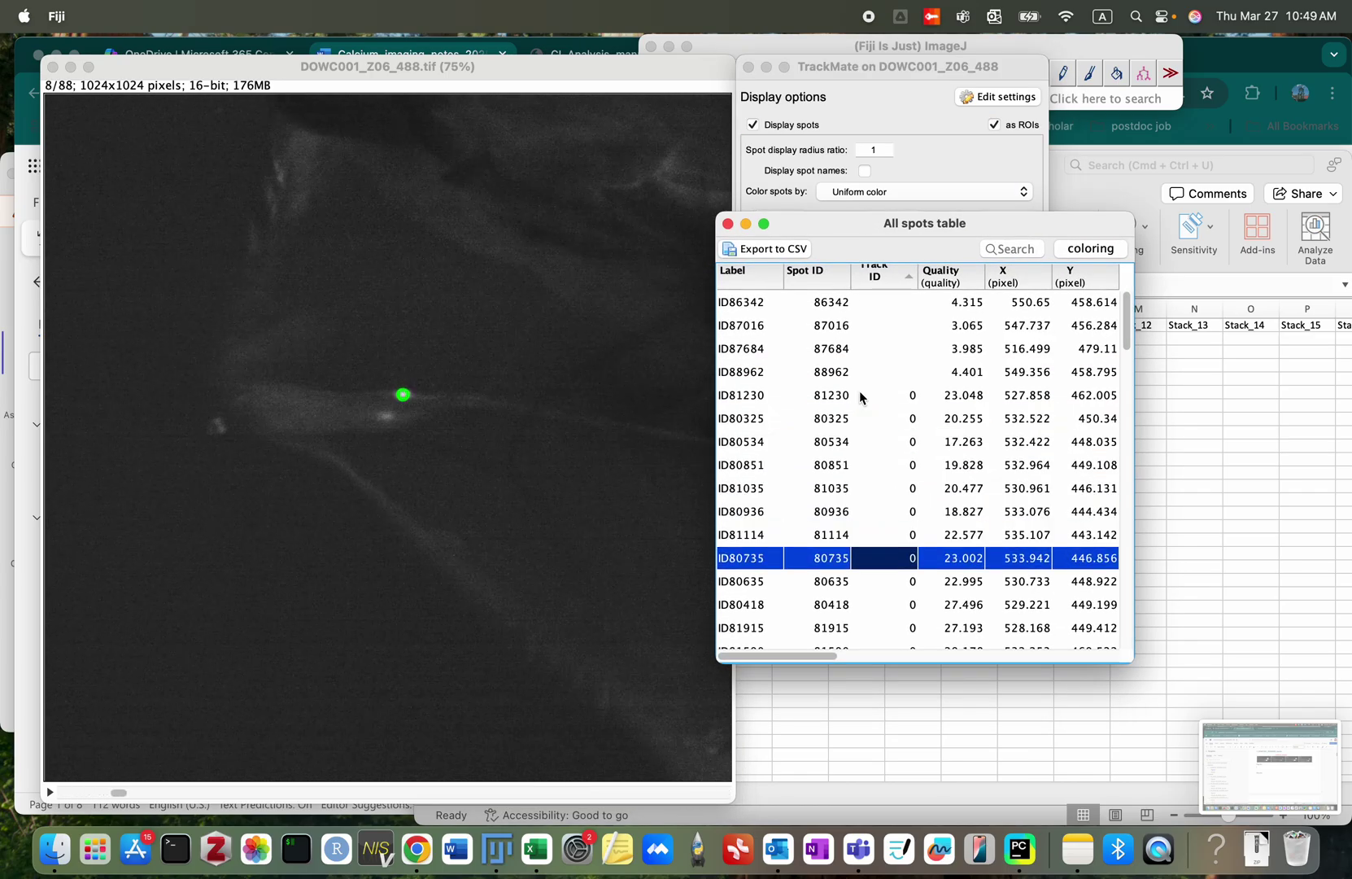
{"action": "key", "text": "Down"}
{"action": "key", "text": "Down"}
{"action": "key", "text": "Down"}
{"action": "key", "text": "Down"}
{"action": "key", "text": "Down"}
{"action": "key", "text": "Down"}
{"action": "key", "text": "Down"}
{"action": "key", "text": "Down"}
{"action": "key", "text": "Down"}
{"action": "key", "text": "Down"}
{"action": "key", "text": "Down"}
{"action": "key", "text": "Down"}
{"action": "key", "text": "Down"}
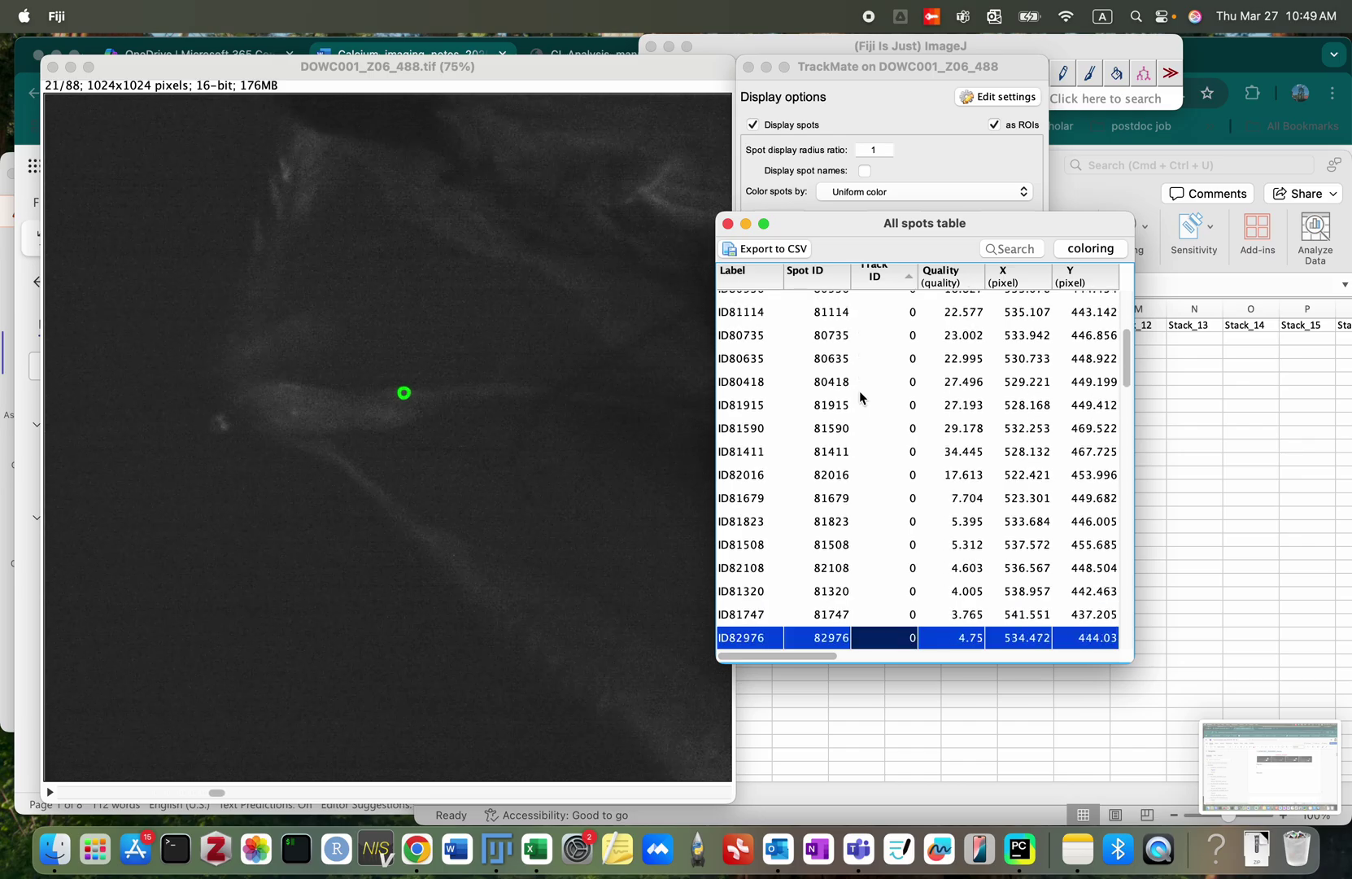
{"action": "key", "text": "Down"}
{"action": "key", "text": "Down"}
{"action": "key", "text": "Down"}
{"action": "key", "text": "Down"}
{"action": "key", "text": "Down"}
{"action": "key", "text": "Down"}
{"action": "key", "text": "Down"}
{"action": "key", "text": "Down"}
{"action": "key", "text": "Down"}
{"action": "key", "text": "Down"}
{"action": "key", "text": "Down"}
{"action": "key", "text": "Down"}
{"action": "key", "text": "Down"}
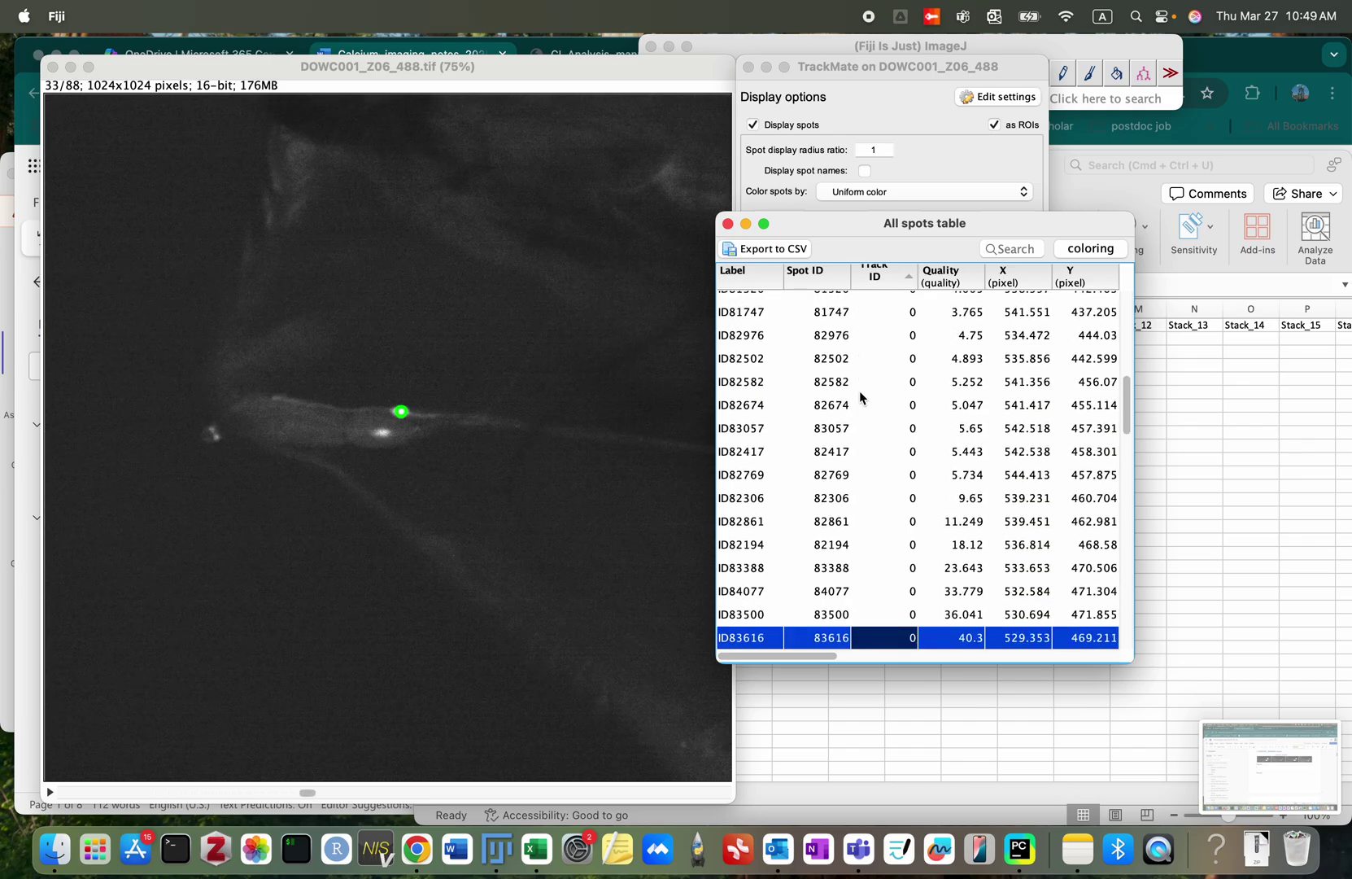
{"action": "key", "text": "Down"}
{"action": "key", "text": "Down"}
{"action": "key", "text": "Down"}
{"action": "key", "text": "Down"}
{"action": "key", "text": "Down"}
{"action": "key", "text": "Down"}
{"action": "key", "text": "Down"}
{"action": "key", "text": "Down"}
{"action": "key", "text": "Down"}
{"action": "key", "text": "Down"}
{"action": "key", "text": "Down"}
{"action": "key", "text": "Down"}
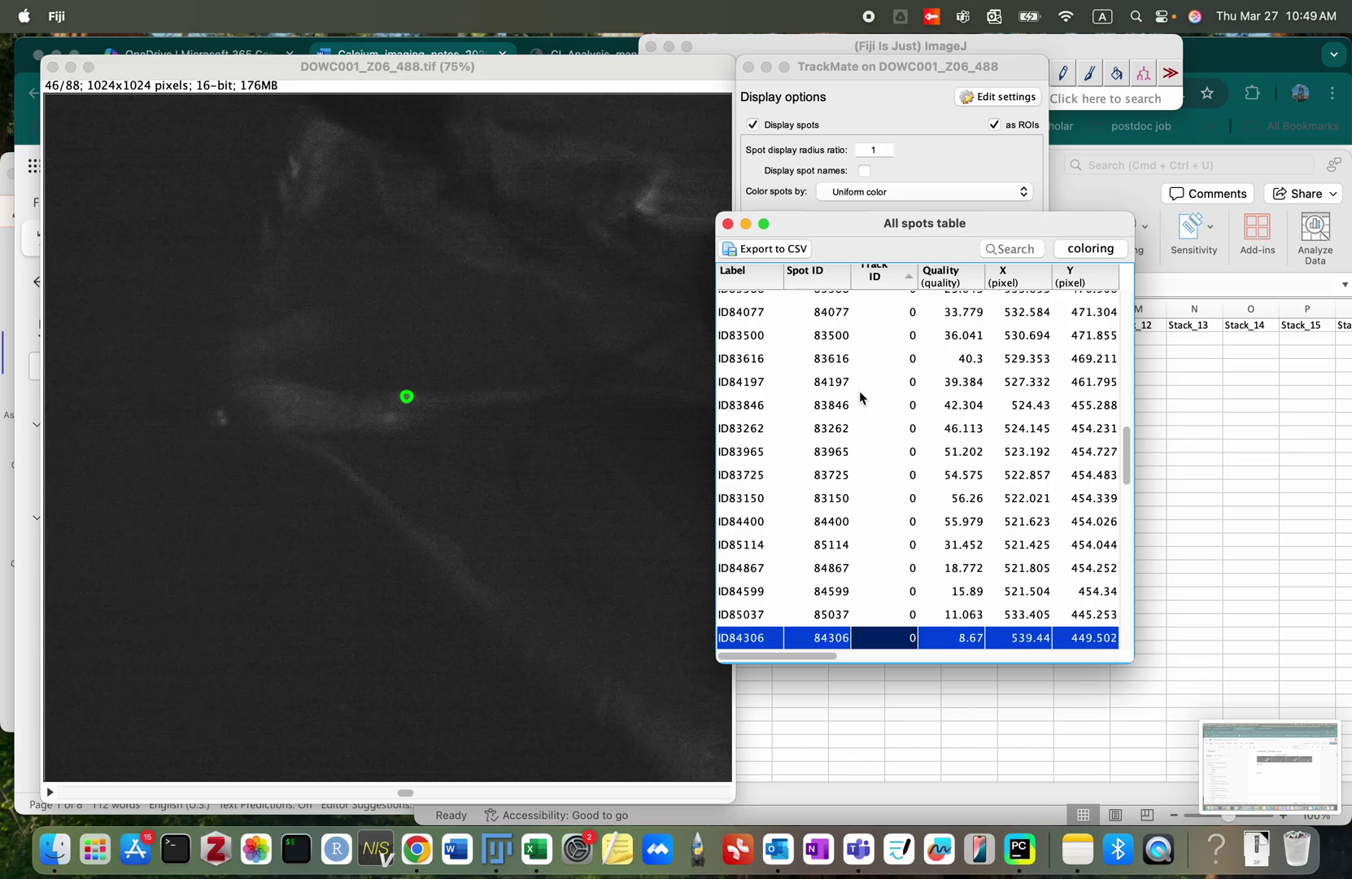
{"action": "key", "text": "Down"}
{"action": "key", "text": "Down"}
{"action": "key", "text": "Down"}
{"action": "key", "text": "Down"}
{"action": "key", "text": "Down"}
{"action": "key", "text": "Down"}
{"action": "key", "text": "Down"}
{"action": "key", "text": "Down"}
{"action": "key", "text": "Down"}
{"action": "key", "text": "Down"}
{"action": "key", "text": "Down"}
{"action": "key", "text": "Down"}
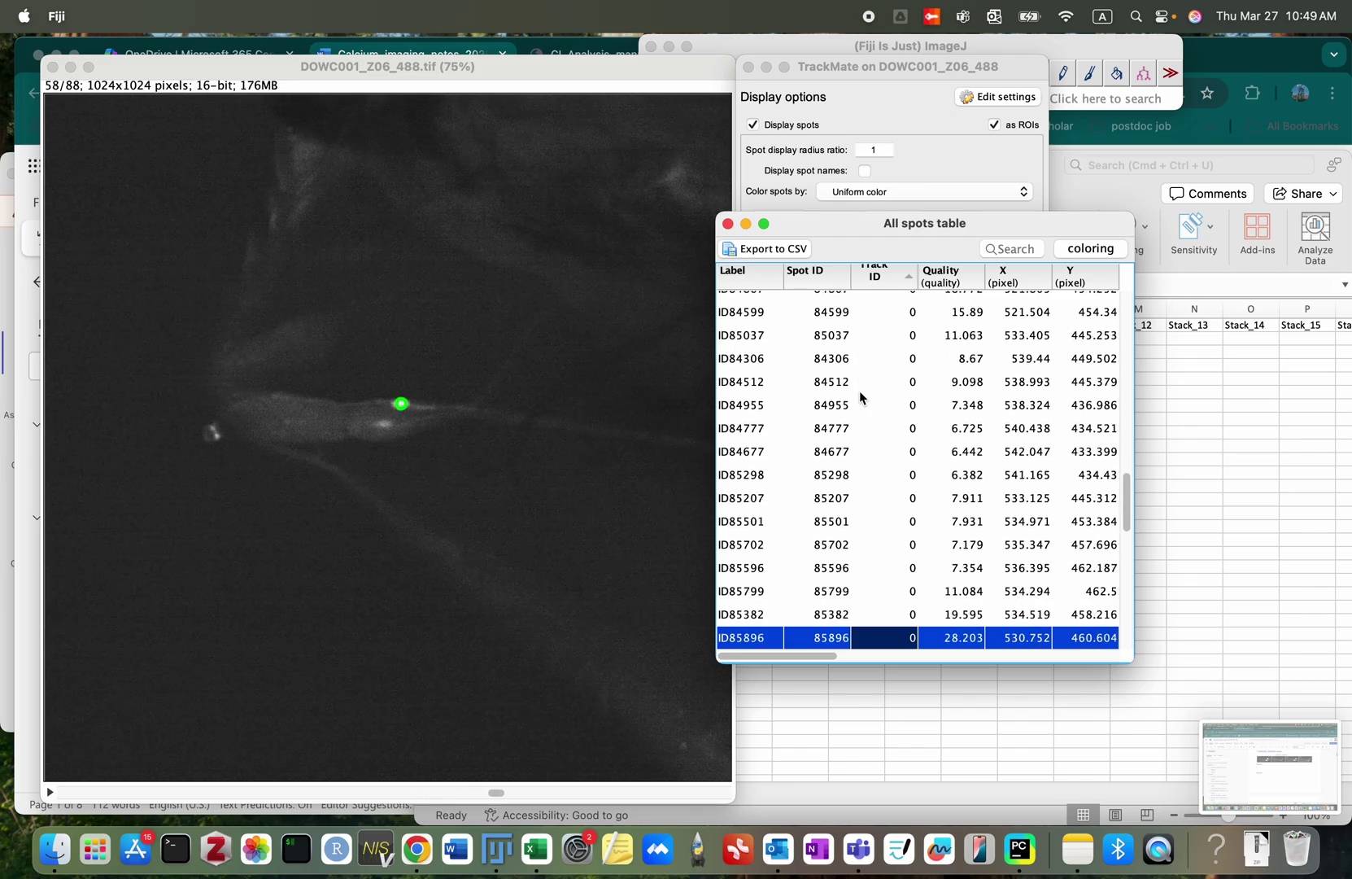
{"action": "key", "text": "Down"}
{"action": "key", "text": "Down"}
{"action": "key", "text": "Down"}
{"action": "key", "text": "Down"}
{"action": "key", "text": "Down"}
{"action": "key", "text": "Down"}
{"action": "key", "text": "Down"}
{"action": "key", "text": "Down"}
{"action": "key", "text": "Down"}
{"action": "key", "text": "Down"}
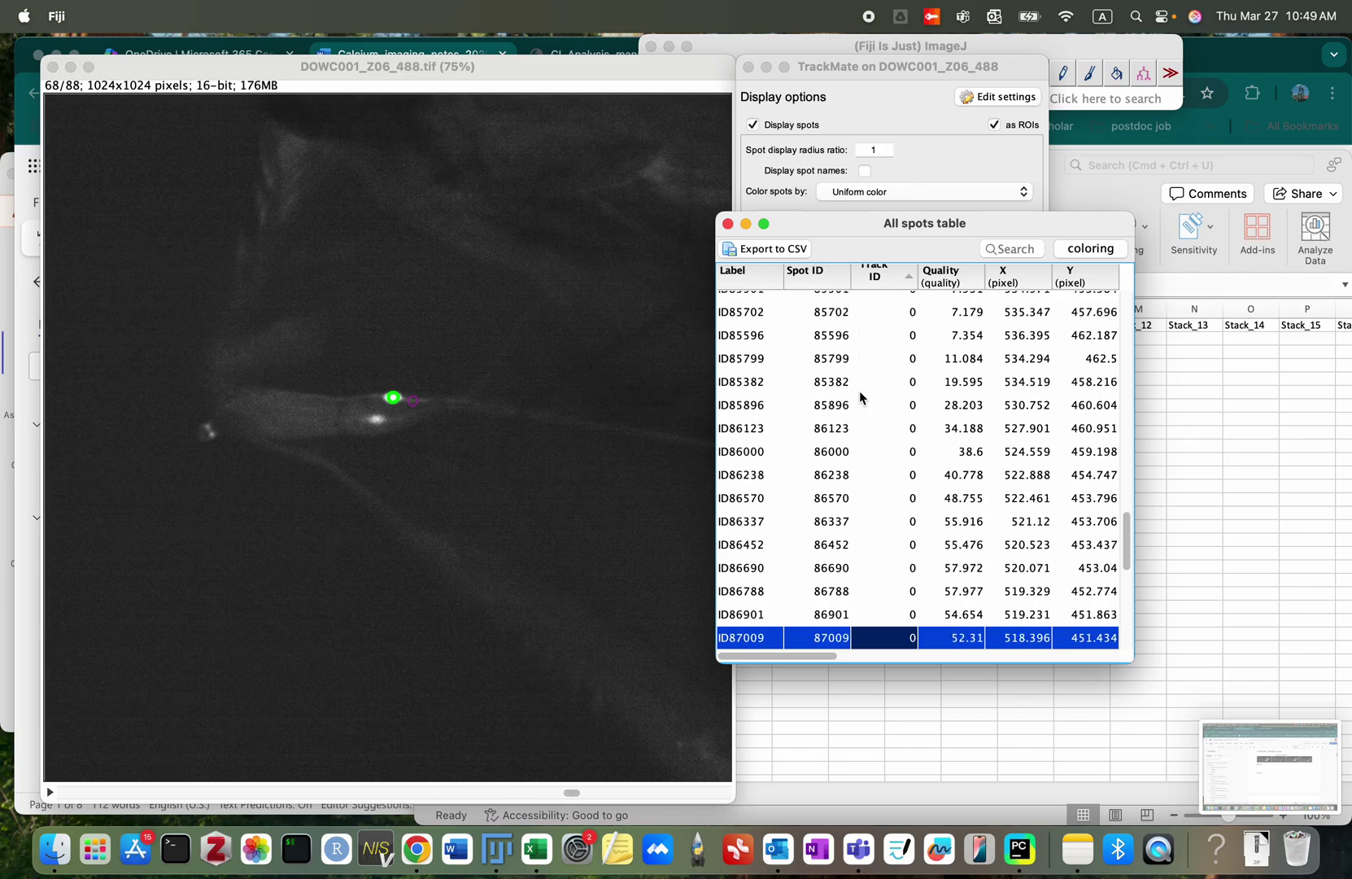
{"action": "key", "text": "Down"}
{"action": "key", "text": "Down"}
{"action": "key", "text": "Down"}
{"action": "key", "text": "Down"}
{"action": "key", "text": "Down"}
{"action": "key", "text": "Down"}
{"action": "key", "text": "Down"}
{"action": "key", "text": "Down"}
{"action": "key", "text": "Down"}
{"action": "key", "text": "Down"}
{"action": "key", "text": "Down"}
{"action": "key", "text": "Down"}
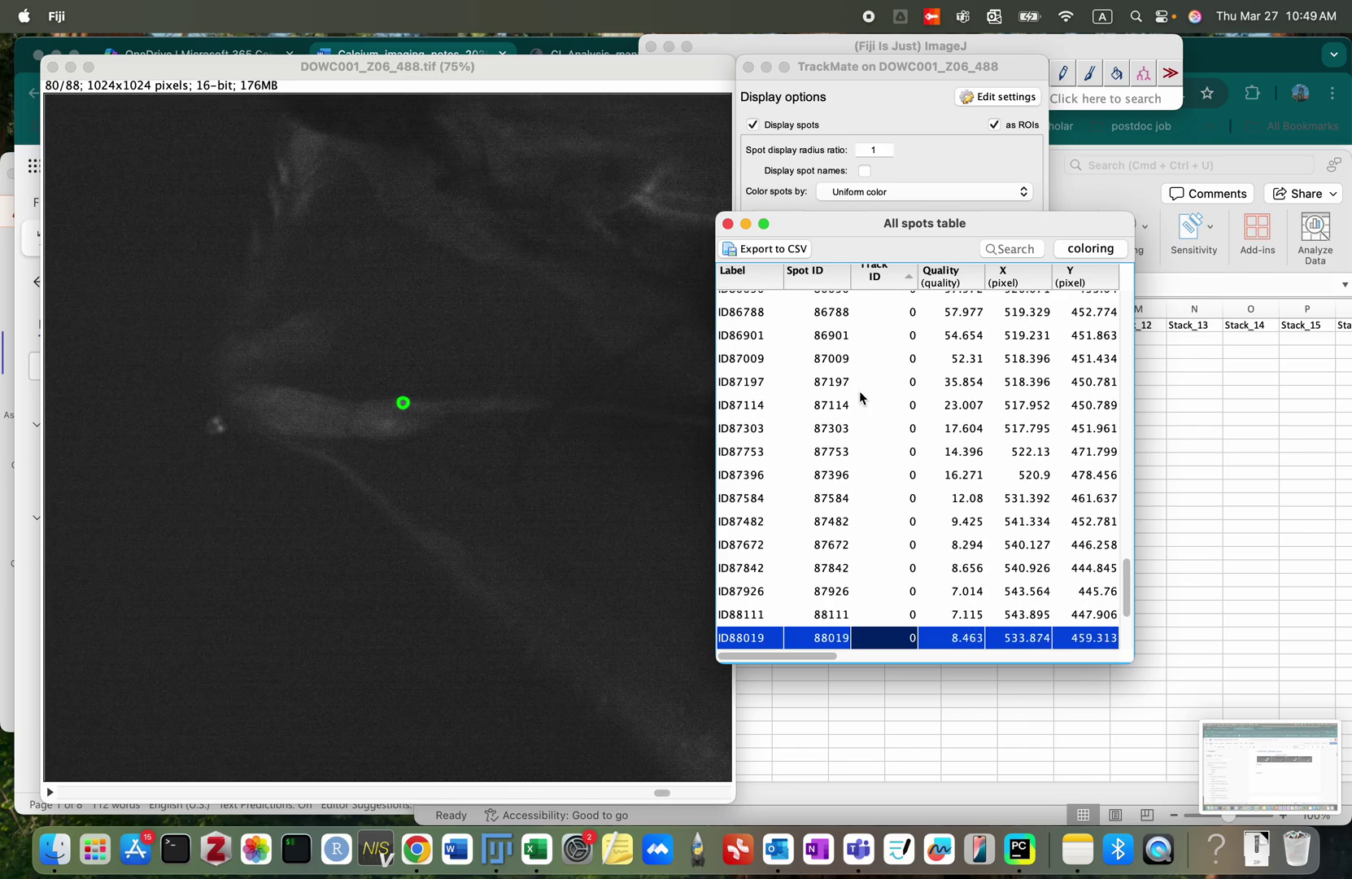
{"action": "key", "text": "Down"}
{"action": "key", "text": "Down"}
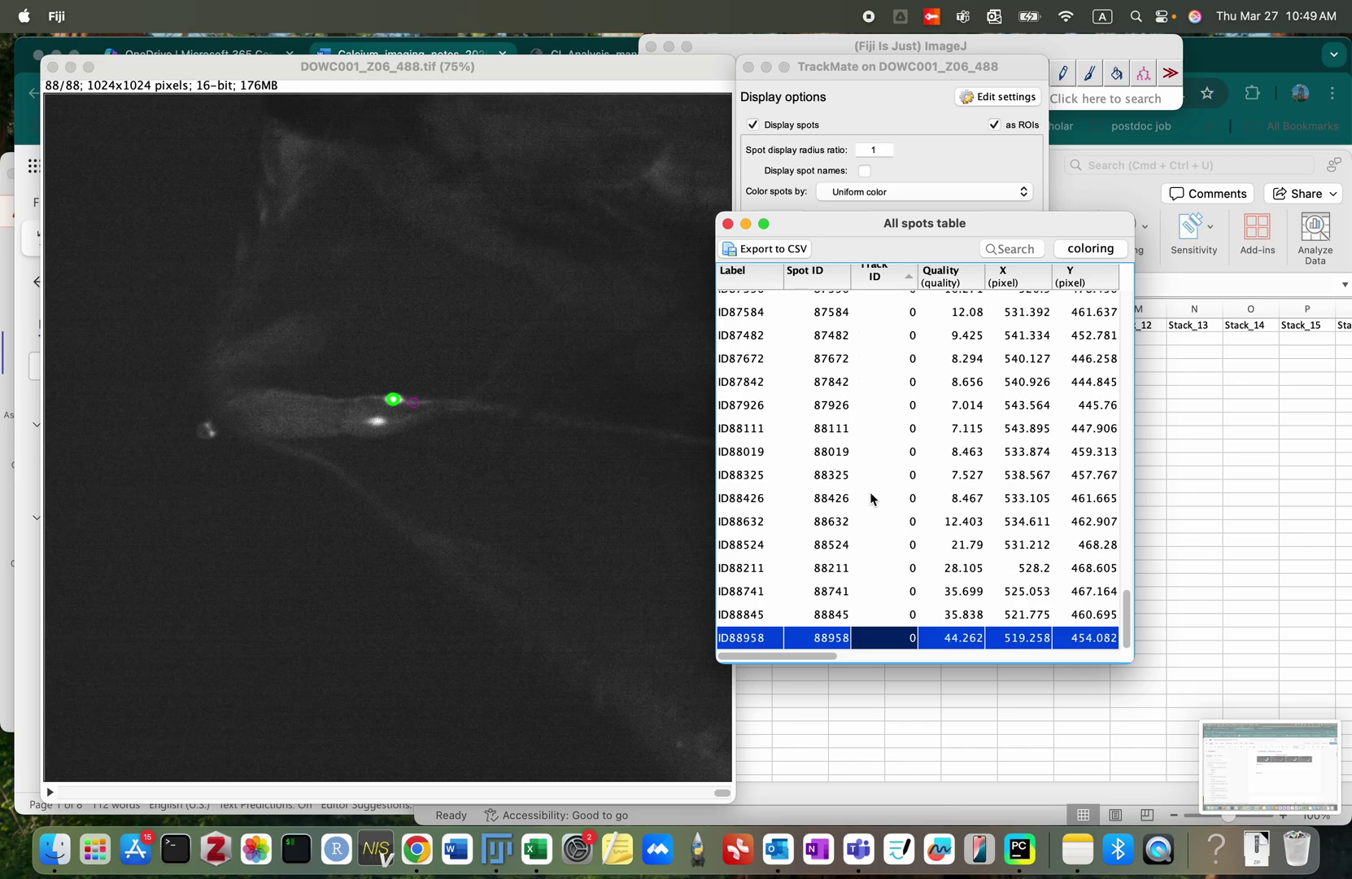
{"action": "scroll", "coordinate": [871, 499], "scroll_direction": "right", "scroll_amount": 3}
{"action": "scroll", "coordinate": [870, 499], "scroll_direction": "up", "scroll_amount": 5}
{"action": "scroll", "coordinate": [871, 499], "scroll_direction": "left", "scroll_amount": 3}
{"action": "scroll", "coordinate": [871, 498], "scroll_direction": "down", "scroll_amount": 5}
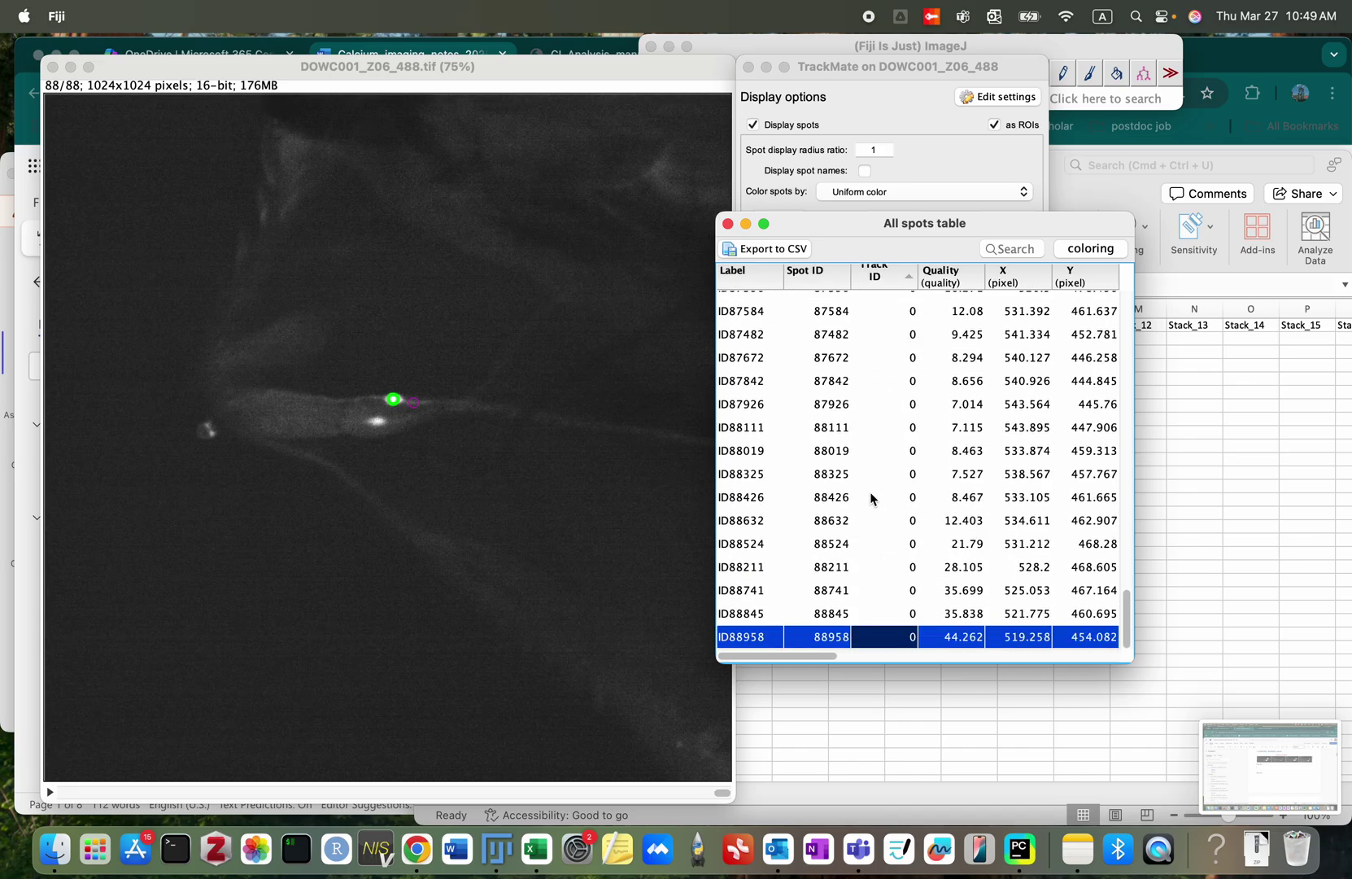
{"action": "left_click_drag", "start_coordinate": [1129, 642], "coordinate": [1113, 299]}
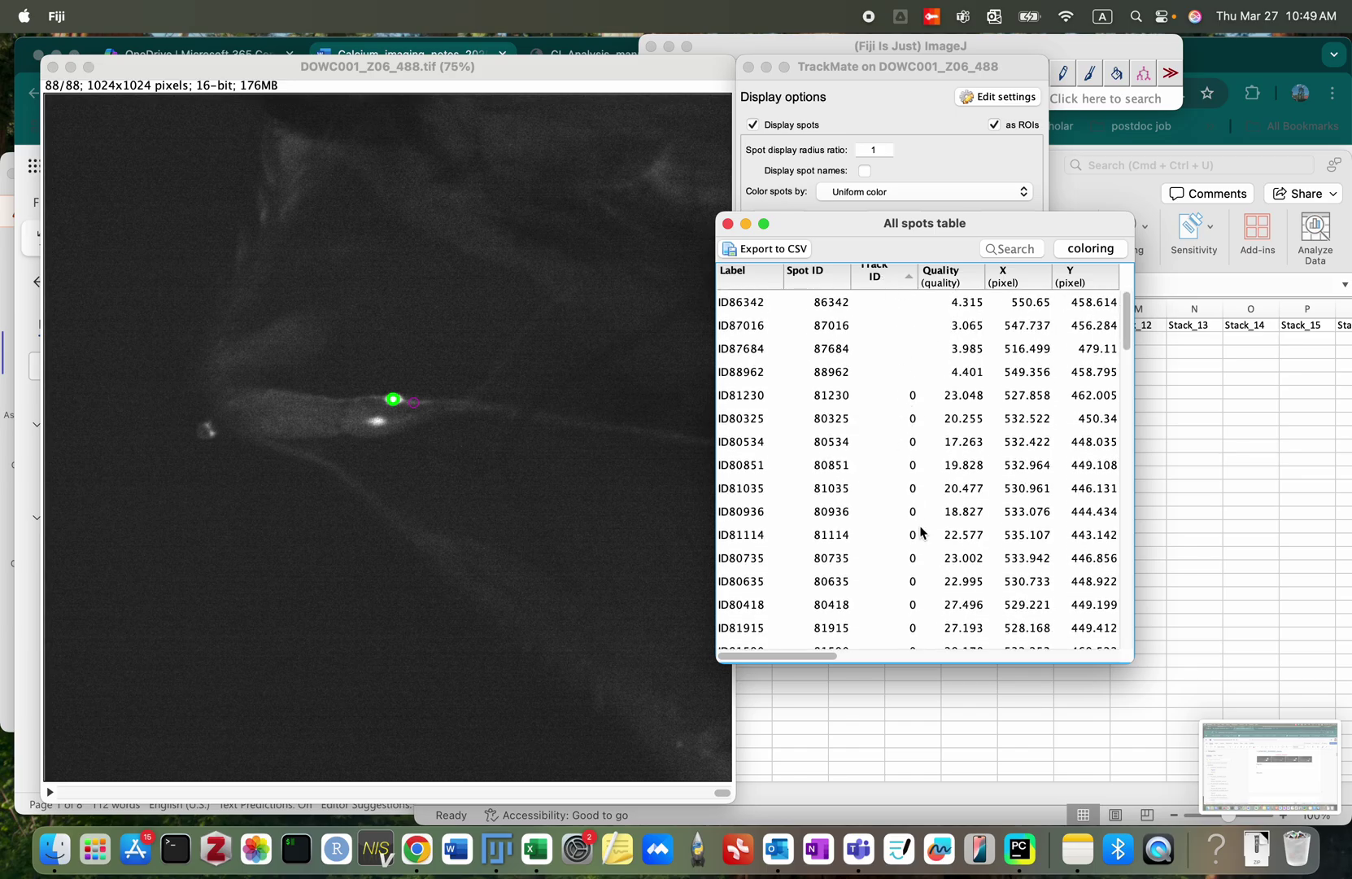
Step: Return to the Mean_Intensity06 sheet in Excel and check the POSITION_T column down to its last row, using conditional formatting
{"action": "right_click", "coordinate": [535, 850]}
{"action": "left_click", "coordinate": [607, 667]}
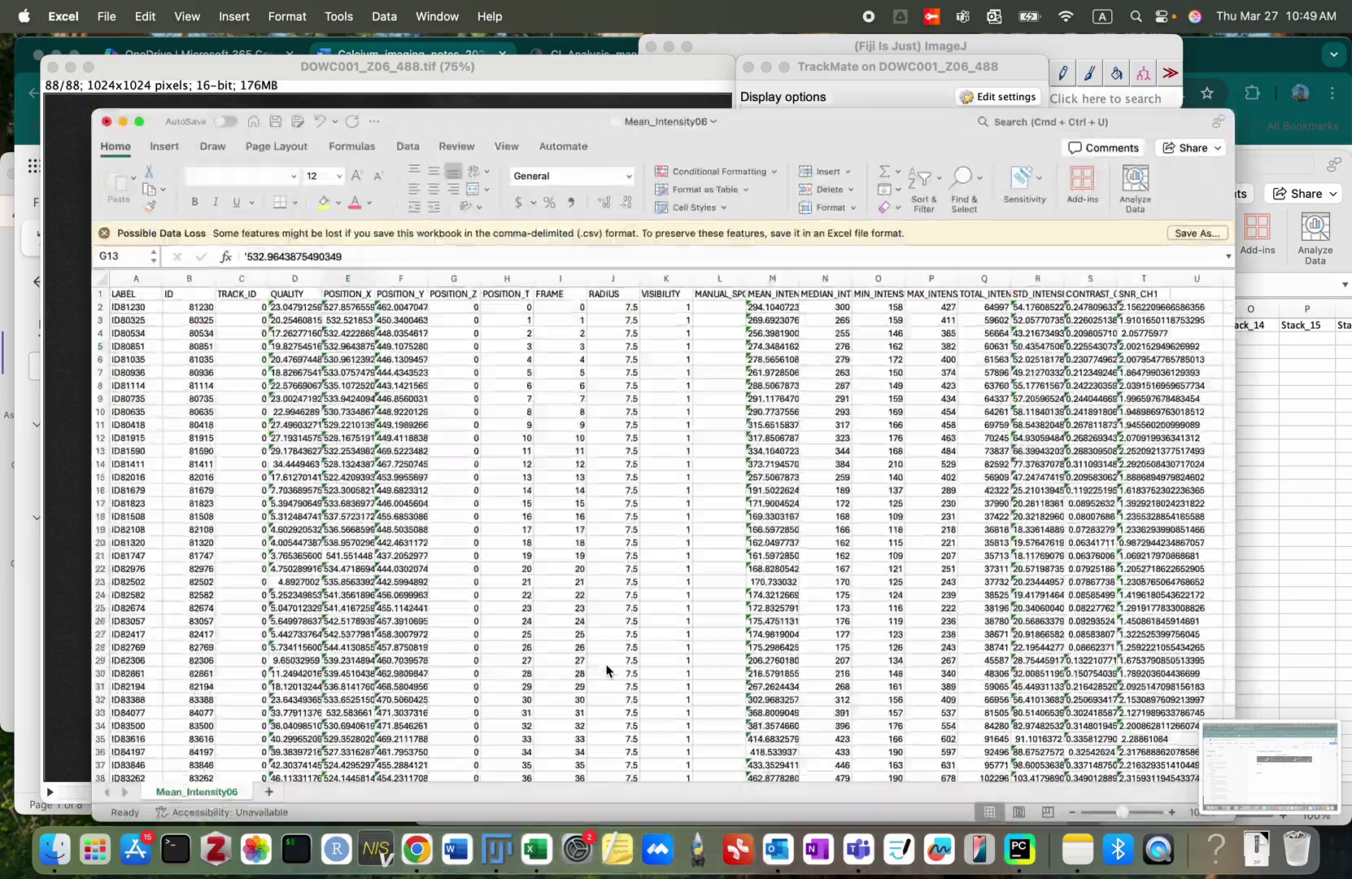
{"action": "scroll", "coordinate": [389, 537], "scroll_direction": "up", "scroll_amount": 5}
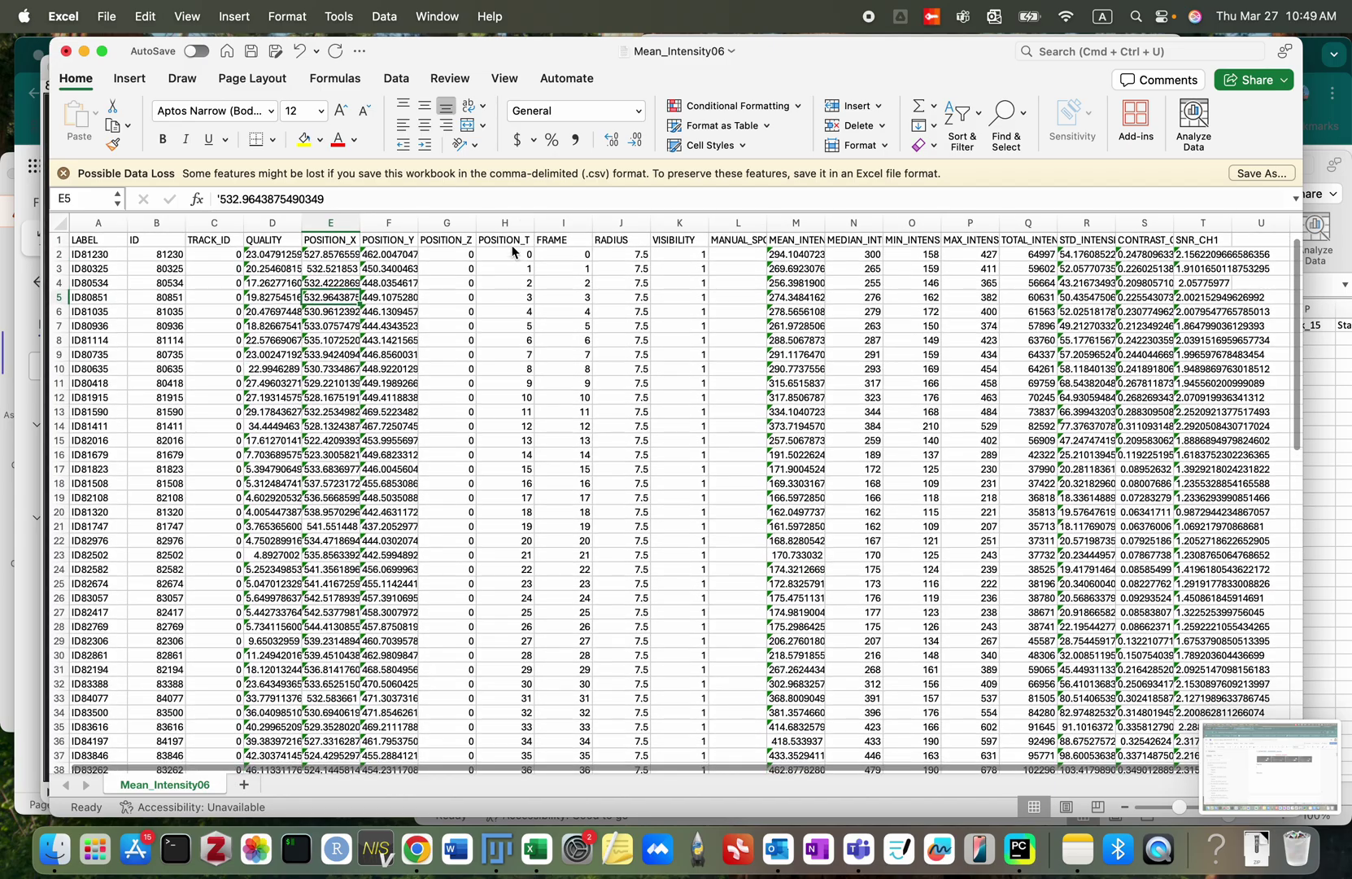
{"action": "left_click", "coordinate": [513, 224]}
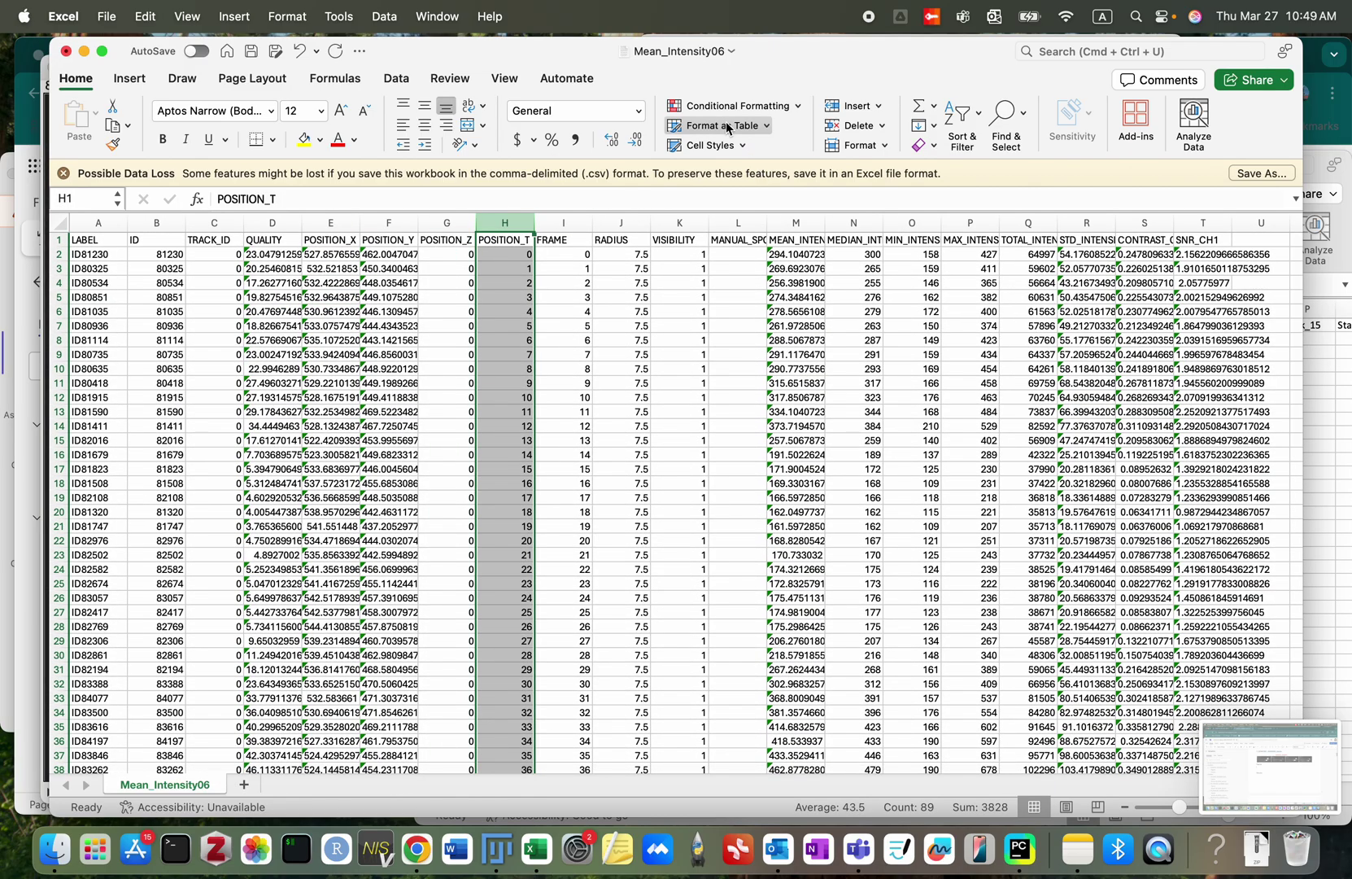
{"action": "scroll", "coordinate": [198, 562], "scroll_direction": "down", "scroll_amount": 8}
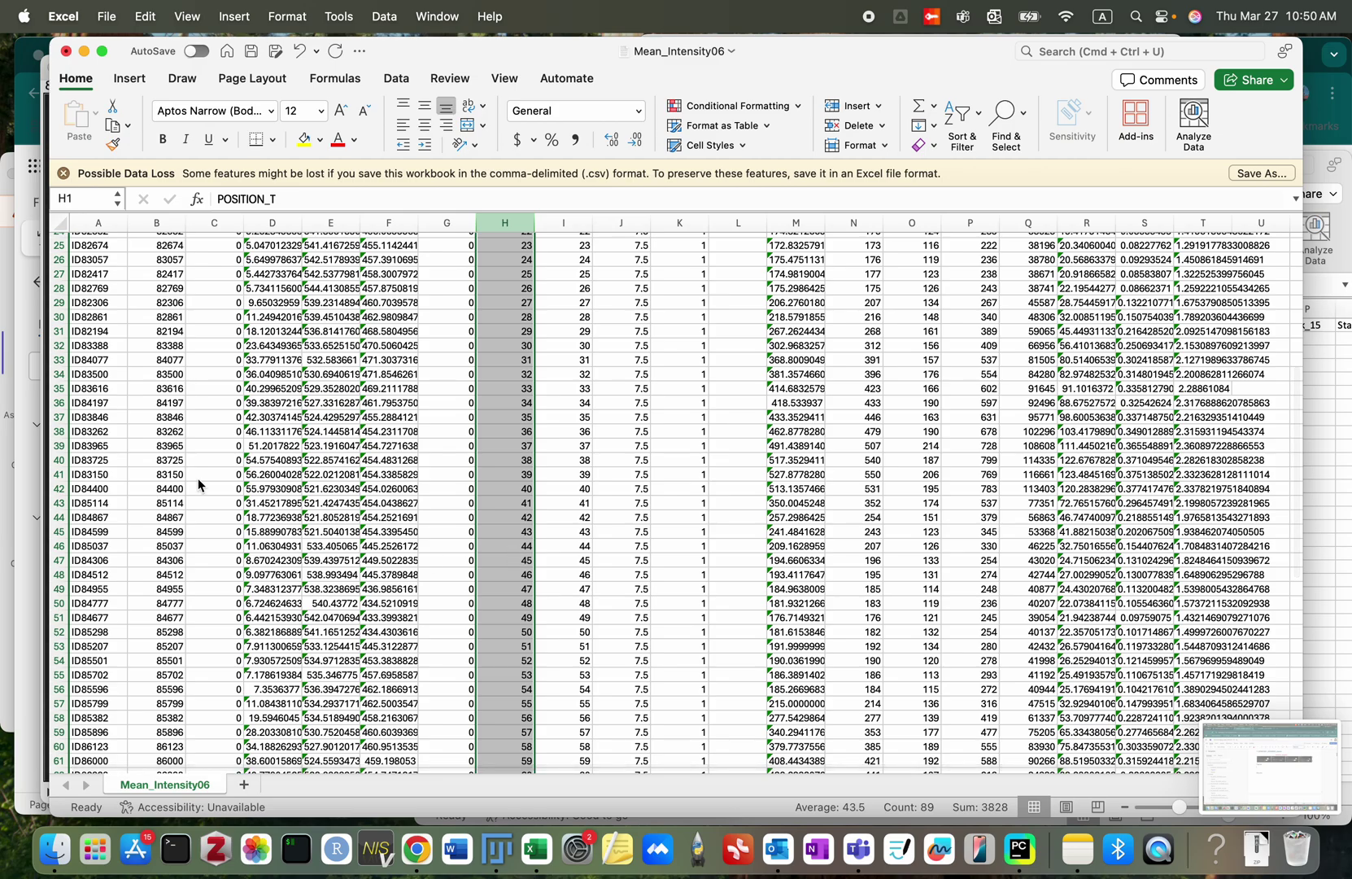
{"action": "scroll", "coordinate": [419, 490], "scroll_direction": "up", "scroll_amount": 8}
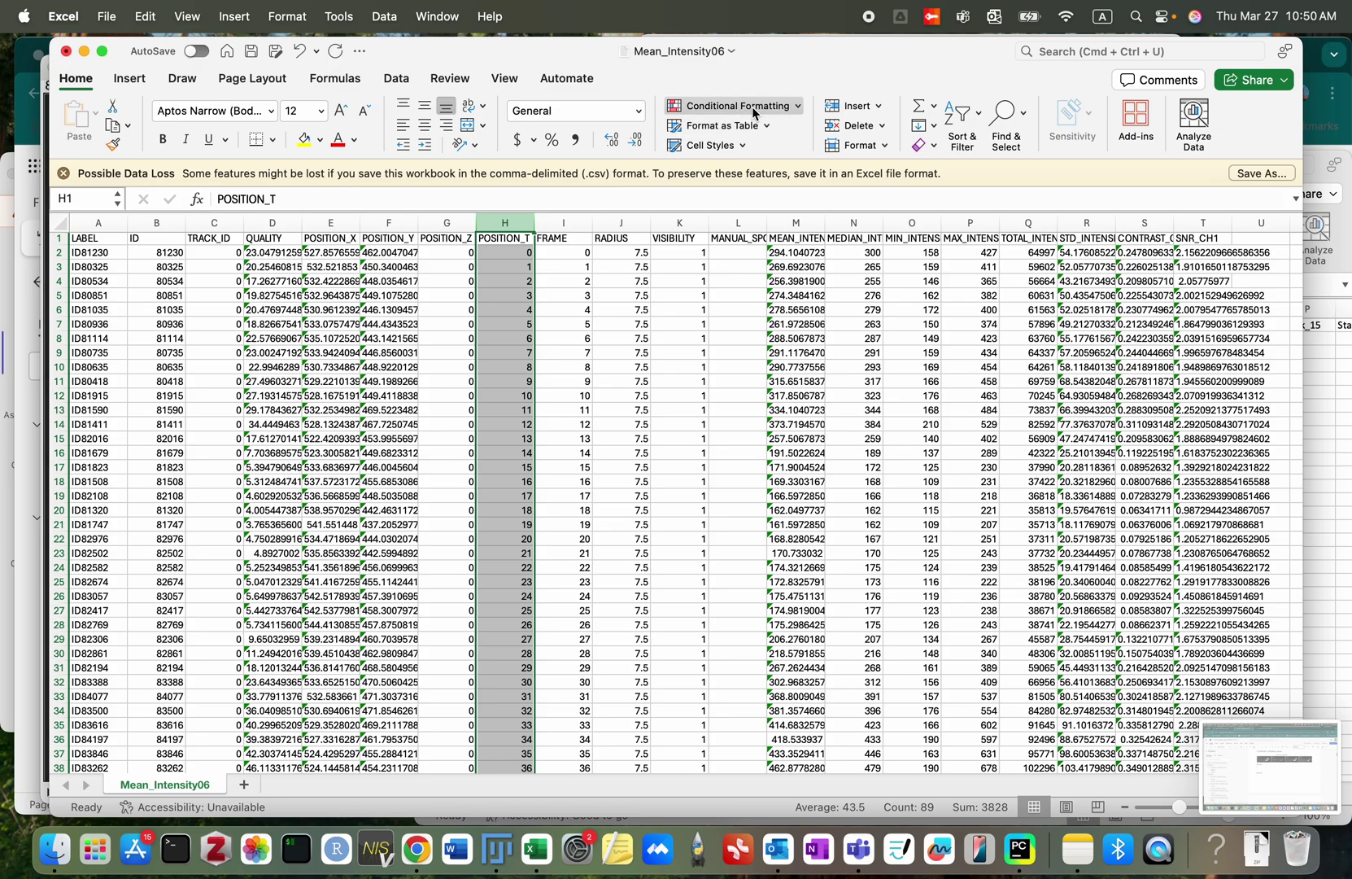
{"action": "left_click", "coordinate": [754, 113]}
{"action": "mouse_move", "coordinate": [757, 127]}
{"action": "left_click", "coordinate": [913, 263]}
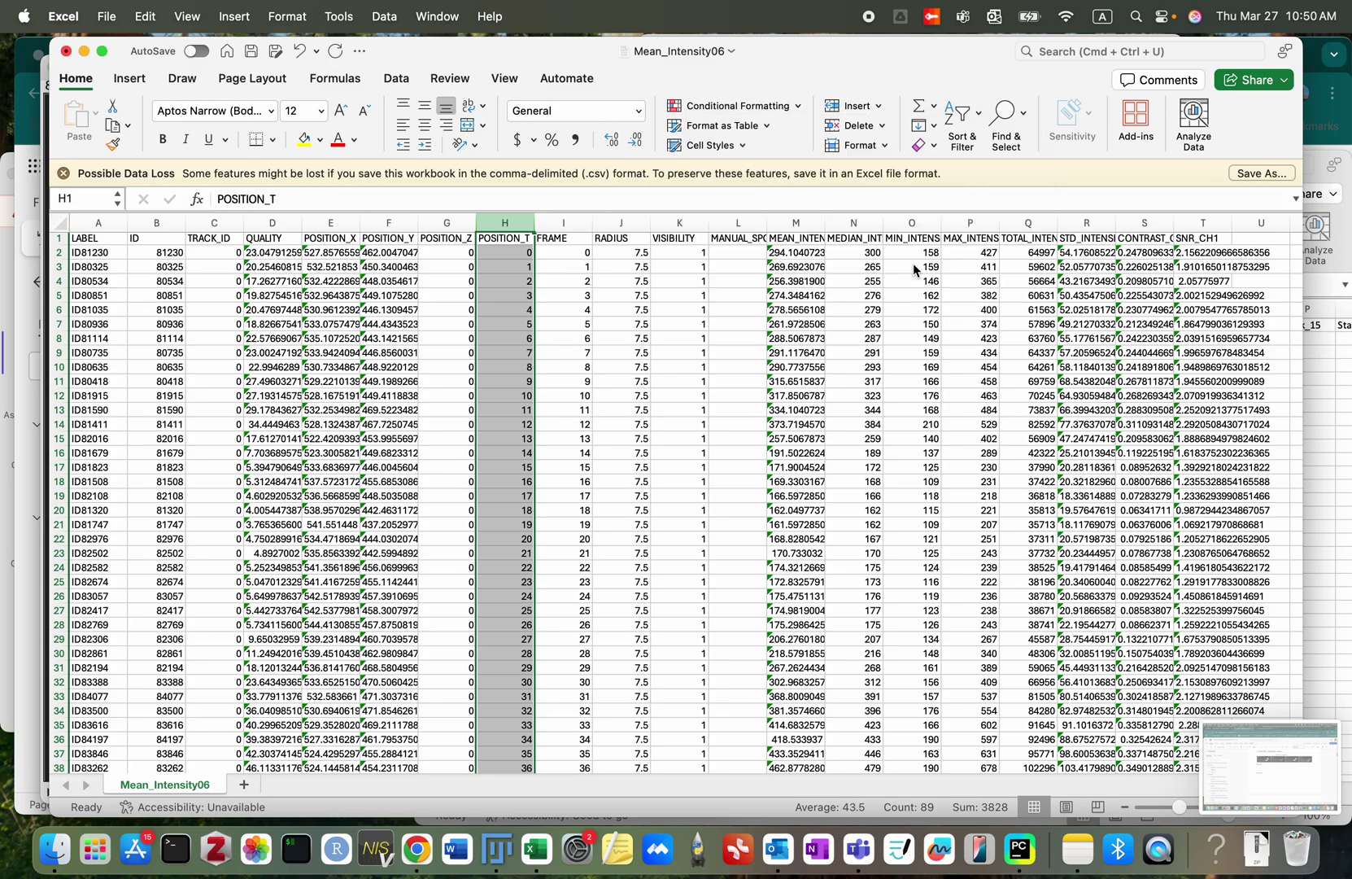
{"action": "left_click", "coordinate": [793, 371]}
{"action": "scroll", "coordinate": [622, 517], "scroll_direction": "down", "scroll_amount": 15}
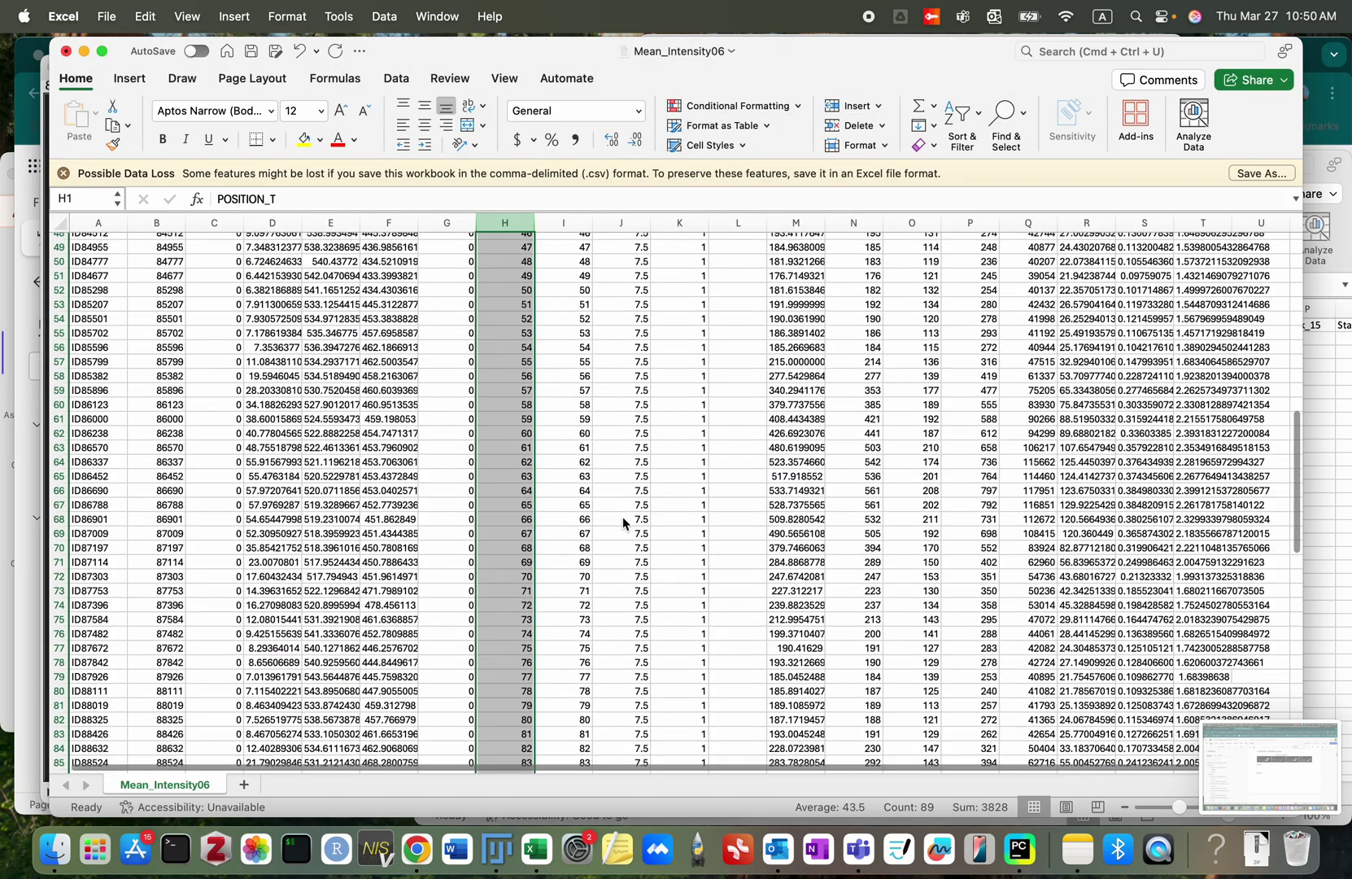
{"action": "scroll", "coordinate": [623, 517], "scroll_direction": "down", "scroll_amount": 3}
Step: Save and close the Mean_Intensity06 CSV file, and switch back to the DOWC001_Z06_488.tif image in Fiji
{"action": "left_click", "coordinate": [251, 52]}
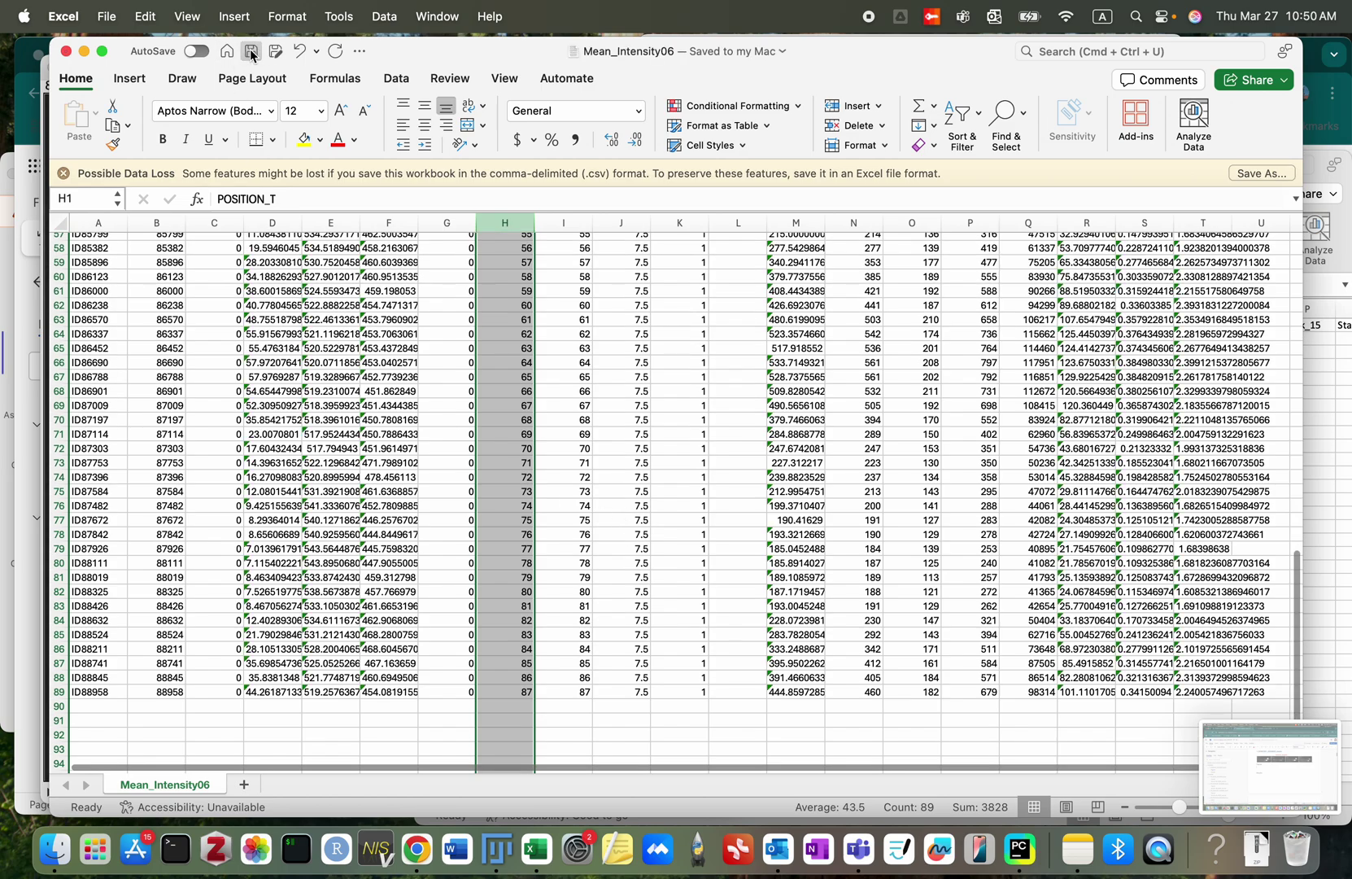
{"action": "left_click", "coordinate": [66, 50]}
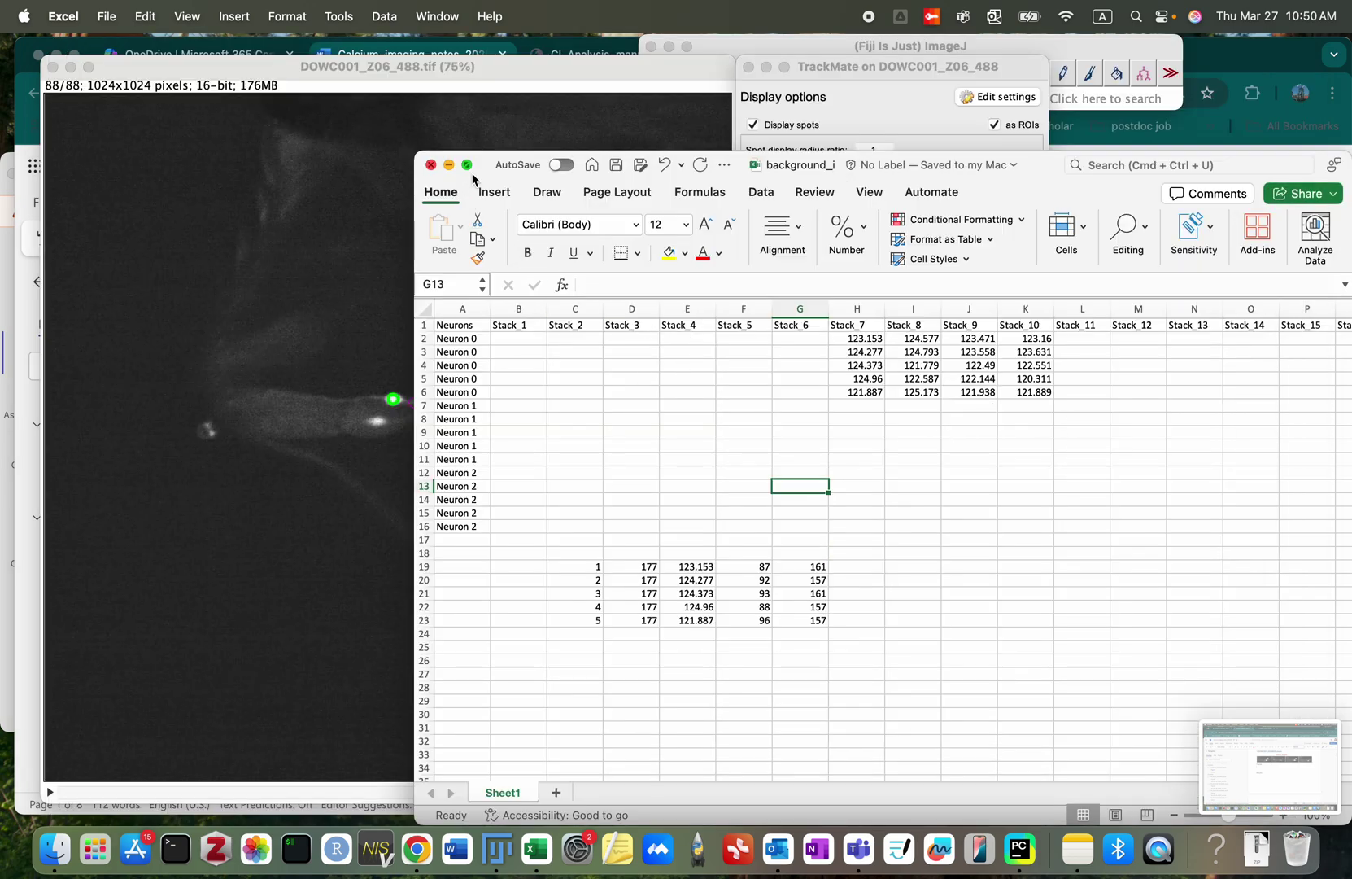
{"action": "left_click", "coordinate": [353, 308]}
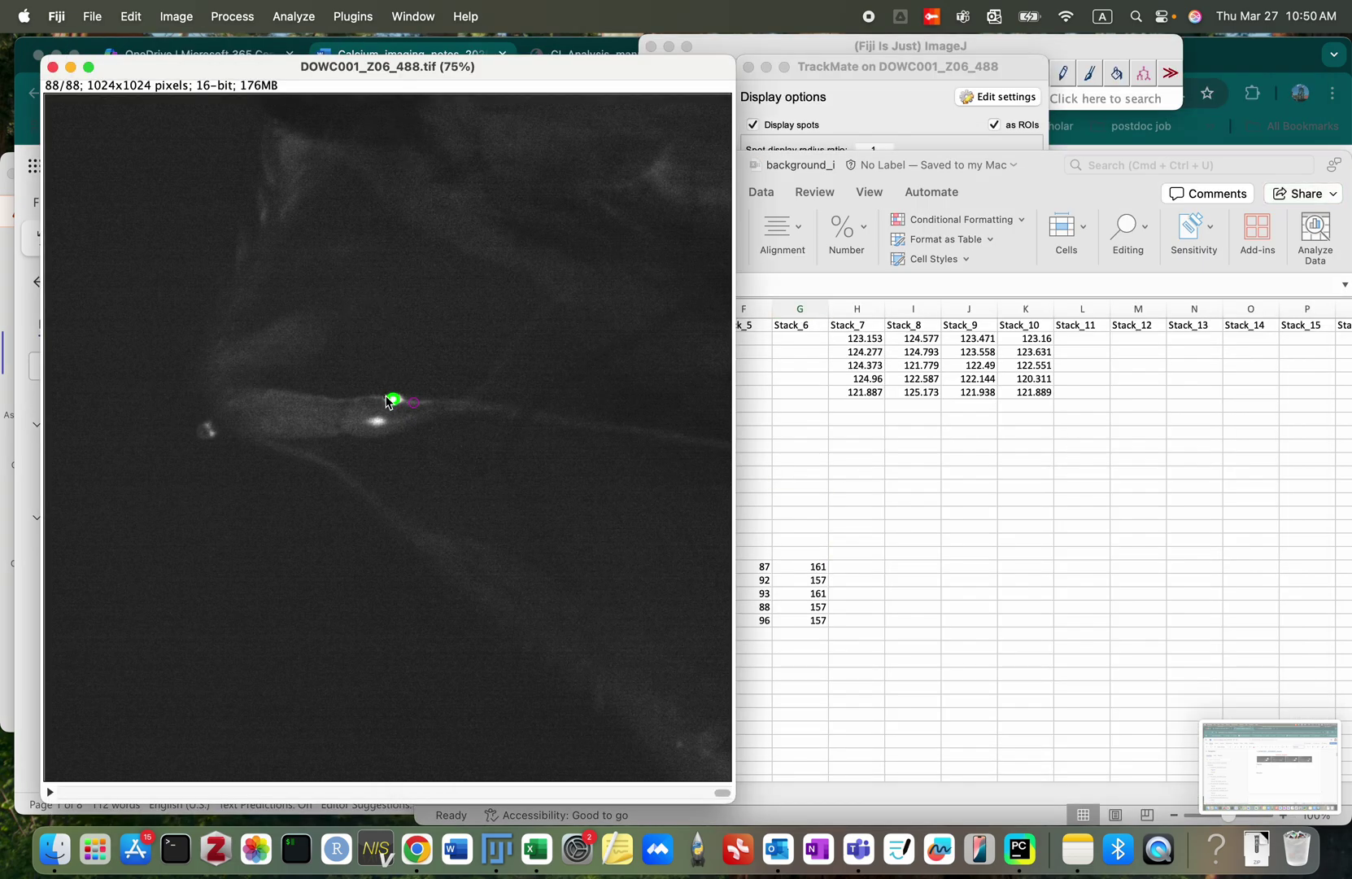
Step: Draw a 15 by 15 pixel circular selection in the dark background just above the tracked neuron on frame 88
{"action": "key", "text": "plus"}
{"action": "key", "text": "plus"}
{"action": "key", "text": "plus"}
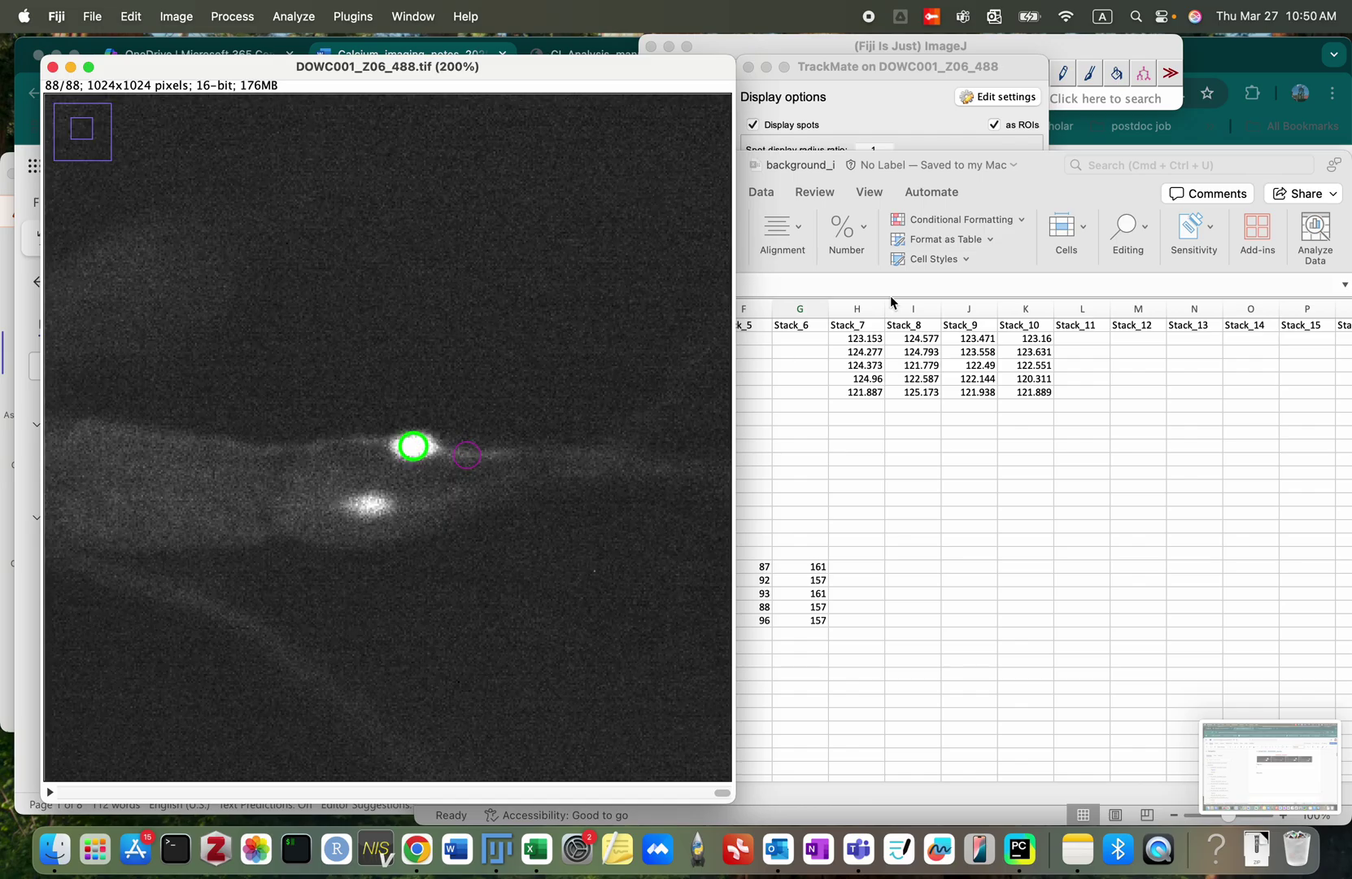
{"action": "left_click", "coordinate": [861, 46]}
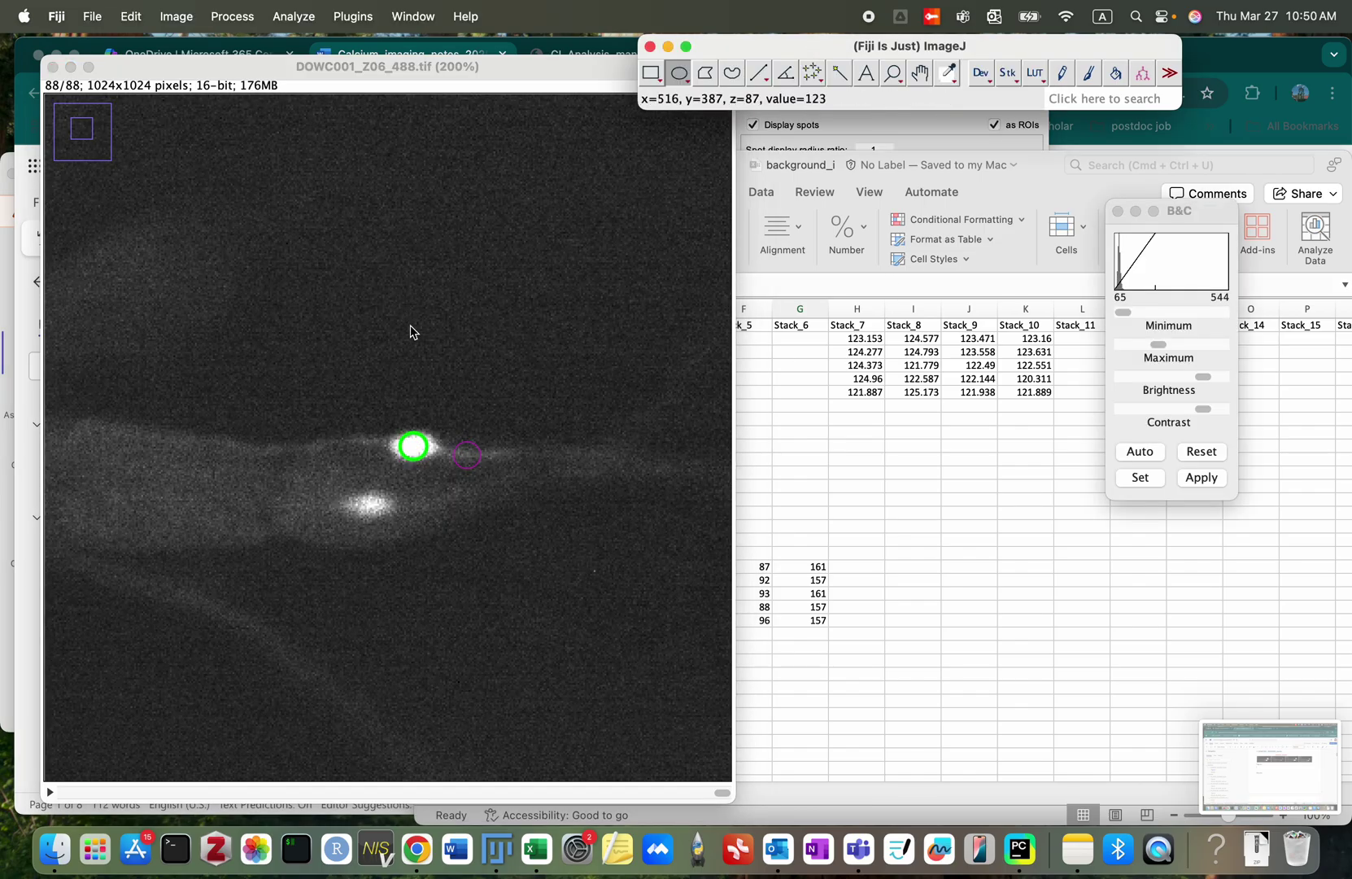
{"action": "left_click", "coordinate": [399, 361]}
{"action": "left_click_drag", "start_coordinate": [401, 361], "coordinate": [417, 375]}
{"action": "key", "text": "Right"}
{"action": "key", "text": "Right"}
{"action": "key", "text": "Right"}
{"action": "key", "text": "Right"}
{"action": "key", "text": "Right"}
{"action": "key", "text": "Right"}
{"action": "key", "text": "Down"}
{"action": "key", "text": "Down"}
{"action": "key", "text": "Down"}
{"action": "key", "text": "Down"}
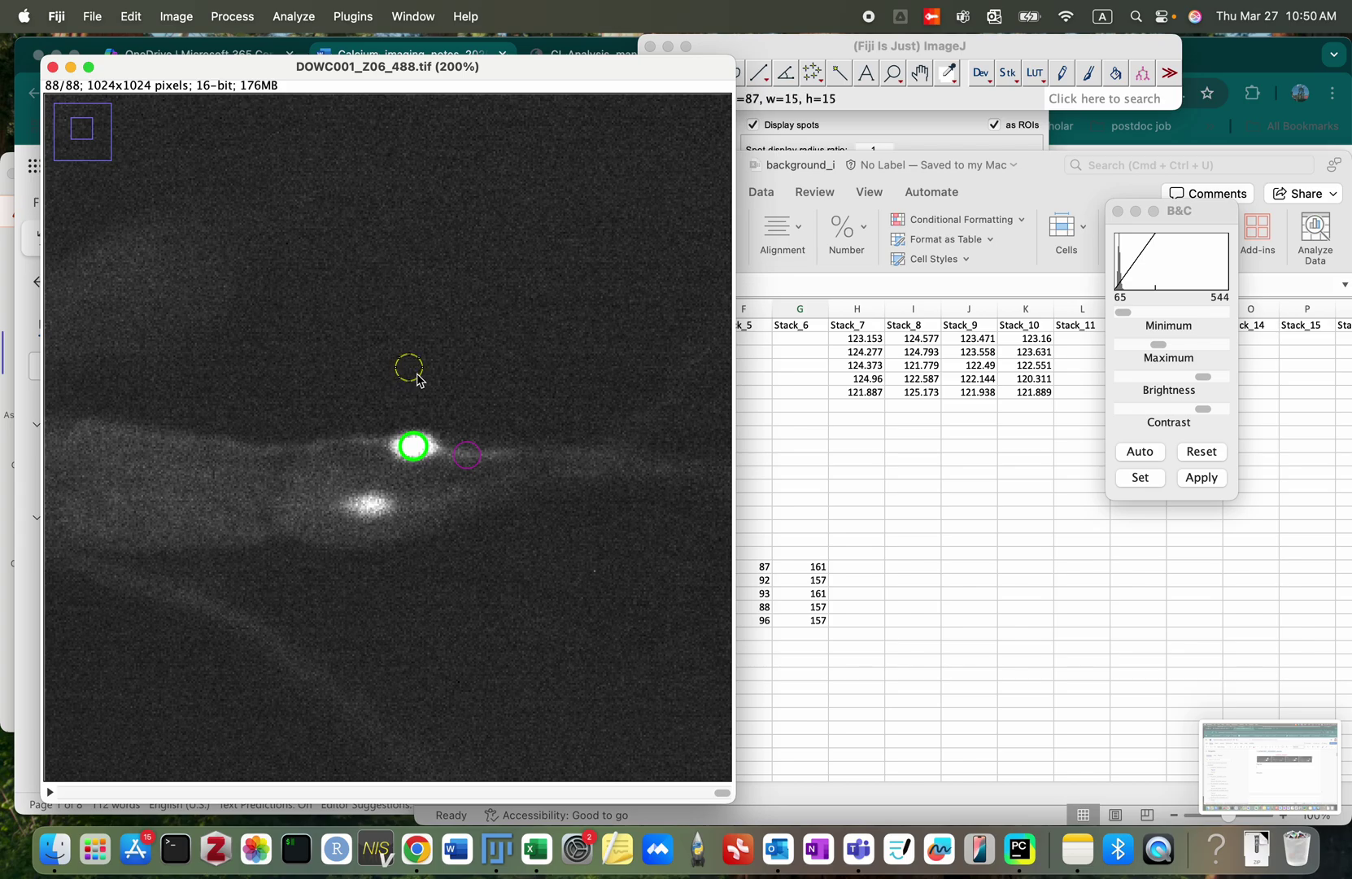
Step: Measure the background intensity closer above the tracked neuron on frame 88, and clear the measurement from the Results table
{"action": "key", "text": "Down"}
{"action": "key", "text": "Down"}
{"action": "key", "text": "Down"}
{"action": "key", "text": "Down"}
{"action": "key", "text": "Down"}
{"action": "key", "text": "Down"}
{"action": "key", "text": "Down"}
{"action": "key", "text": "Down"}
{"action": "key", "text": "Down"}
{"action": "key", "text": "Down"}
{"action": "key", "text": "Left"}
{"action": "key", "text": "Left"}
{"action": "key", "text": "m"}
{"action": "left_click", "coordinate": [918, 226]}
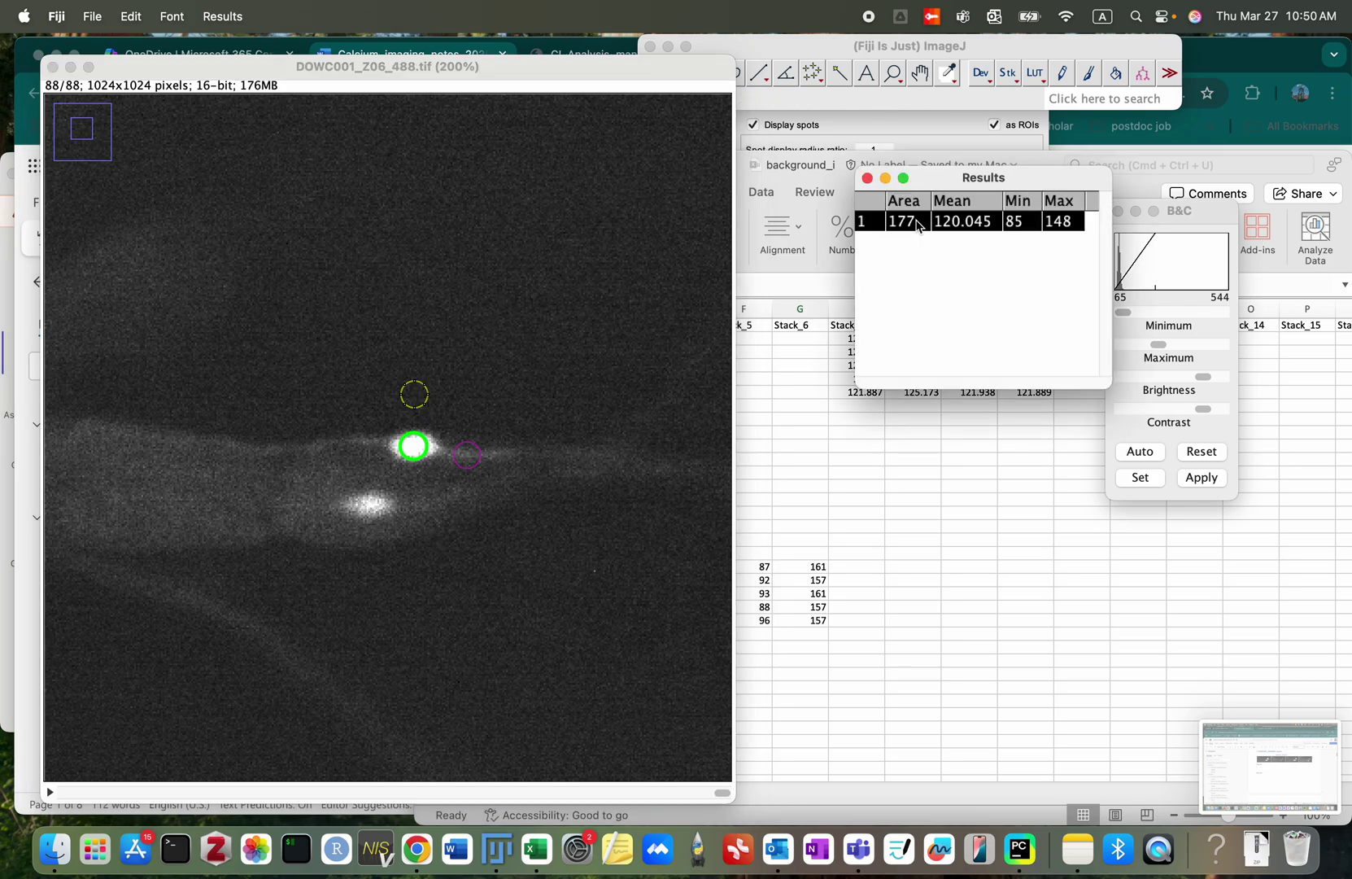
{"action": "right_click", "coordinate": [918, 226]}
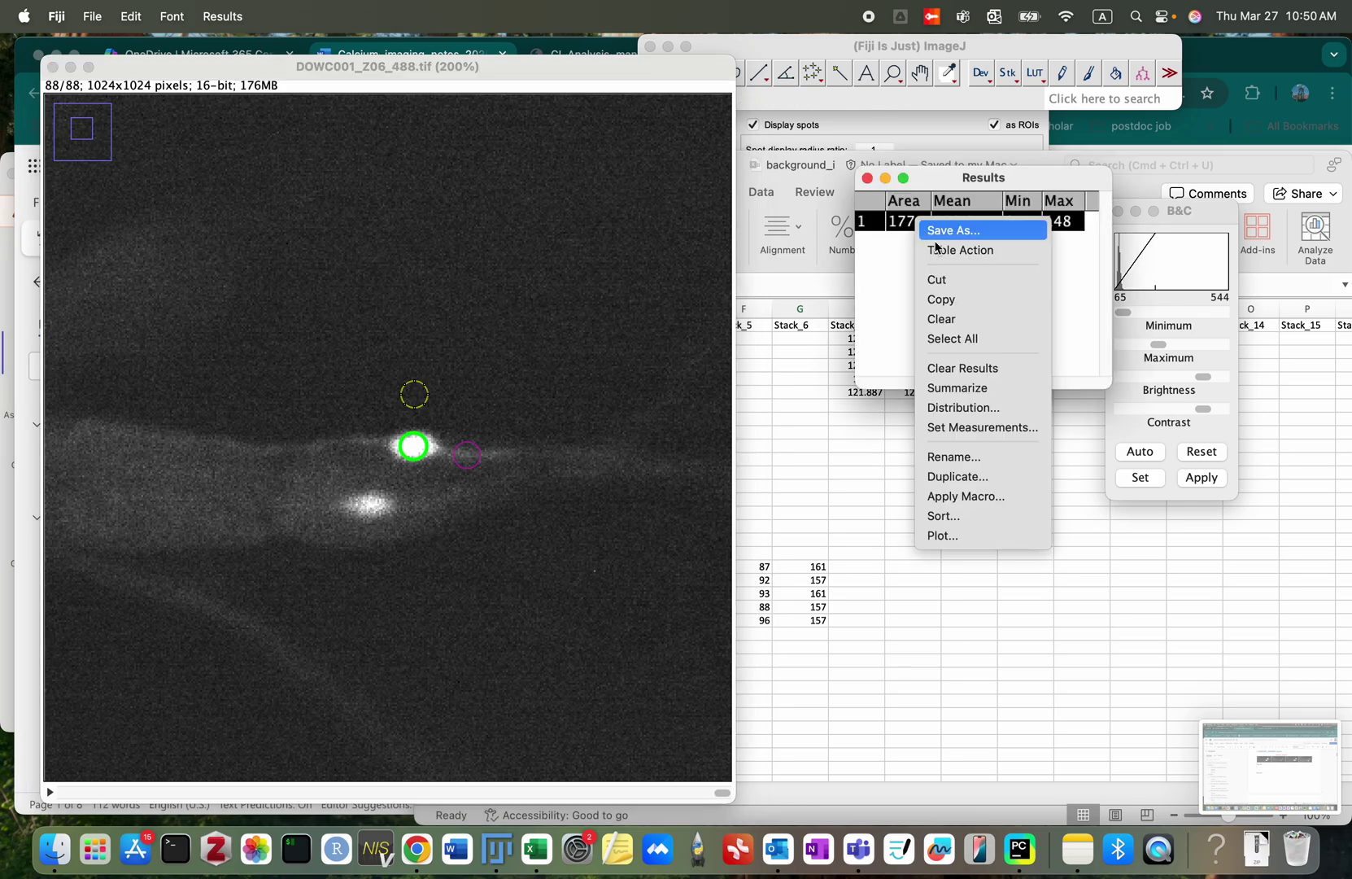
{"action": "left_click", "coordinate": [972, 322]}
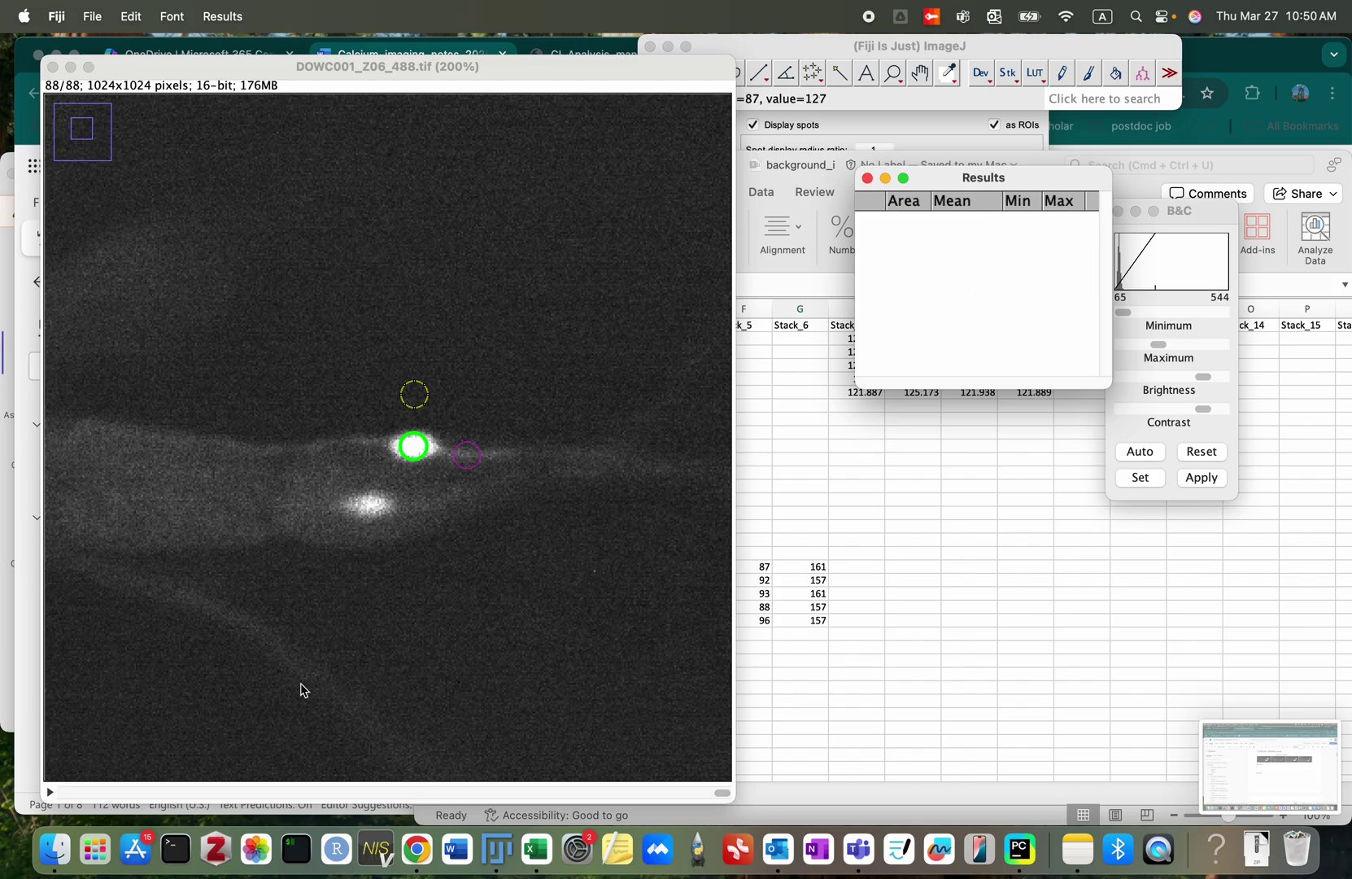
Step: Go to frame 12, shift the circular selection to the dark background just above the neuron, and measure its intensity
{"action": "left_click", "coordinate": [180, 70]}
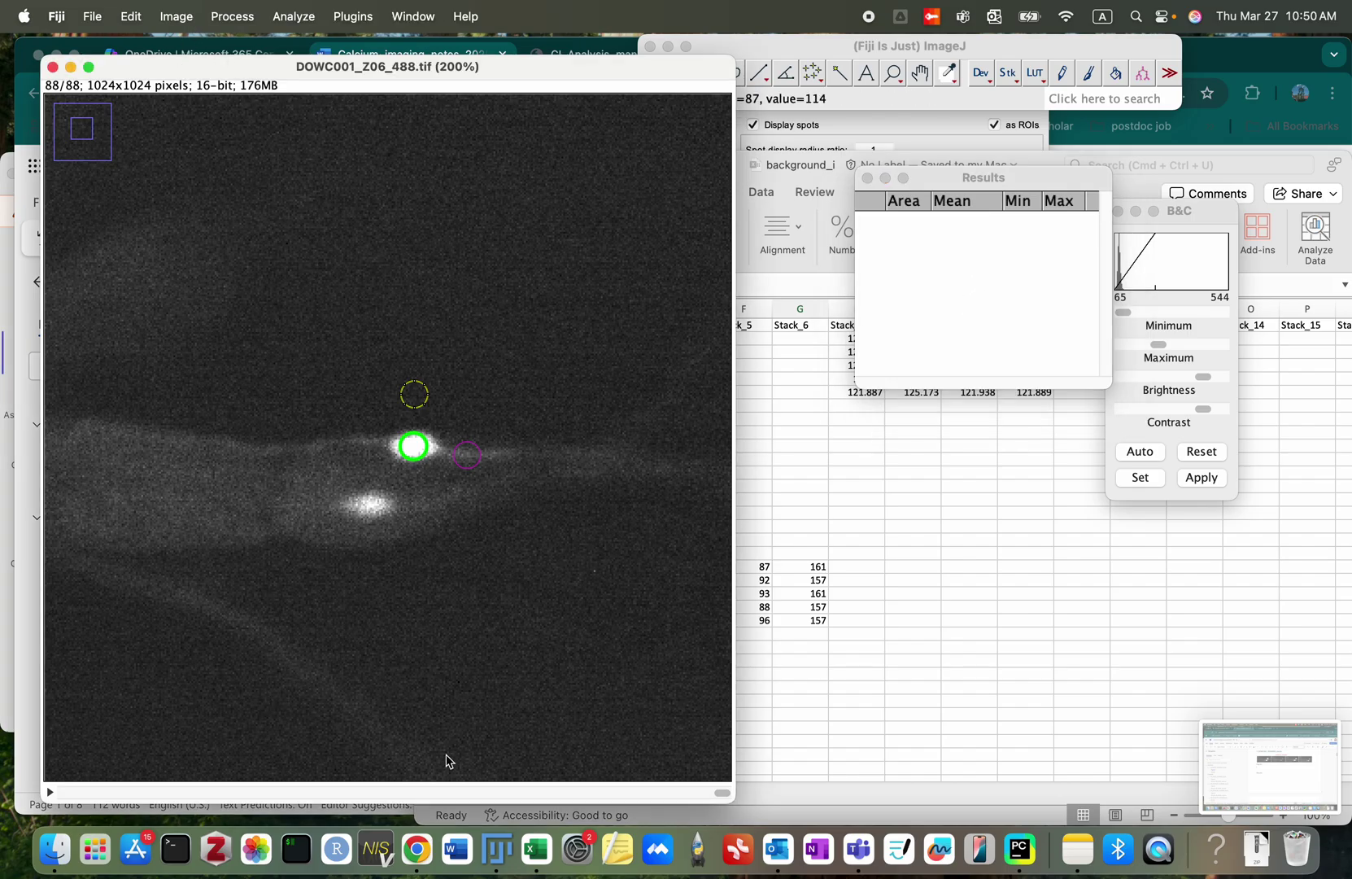
{"action": "left_click_drag", "start_coordinate": [723, 794], "coordinate": [149, 791]}
{"action": "key", "text": "Right"}
{"action": "key", "text": "Right"}
{"action": "key", "text": "Right"}
{"action": "key", "text": "Right"}
{"action": "key", "text": "Right"}
{"action": "key", "text": "Right"}
{"action": "key", "text": "Right"}
{"action": "key", "text": "Right"}
{"action": "key", "text": "Right"}
{"action": "key", "text": "Right"}
{"action": "key", "text": "Right"}
{"action": "key", "text": "Right"}
{"action": "key", "text": "Right"}
{"action": "key", "text": "Right"}
{"action": "key", "text": "Right"}
{"action": "key", "text": "Right"}
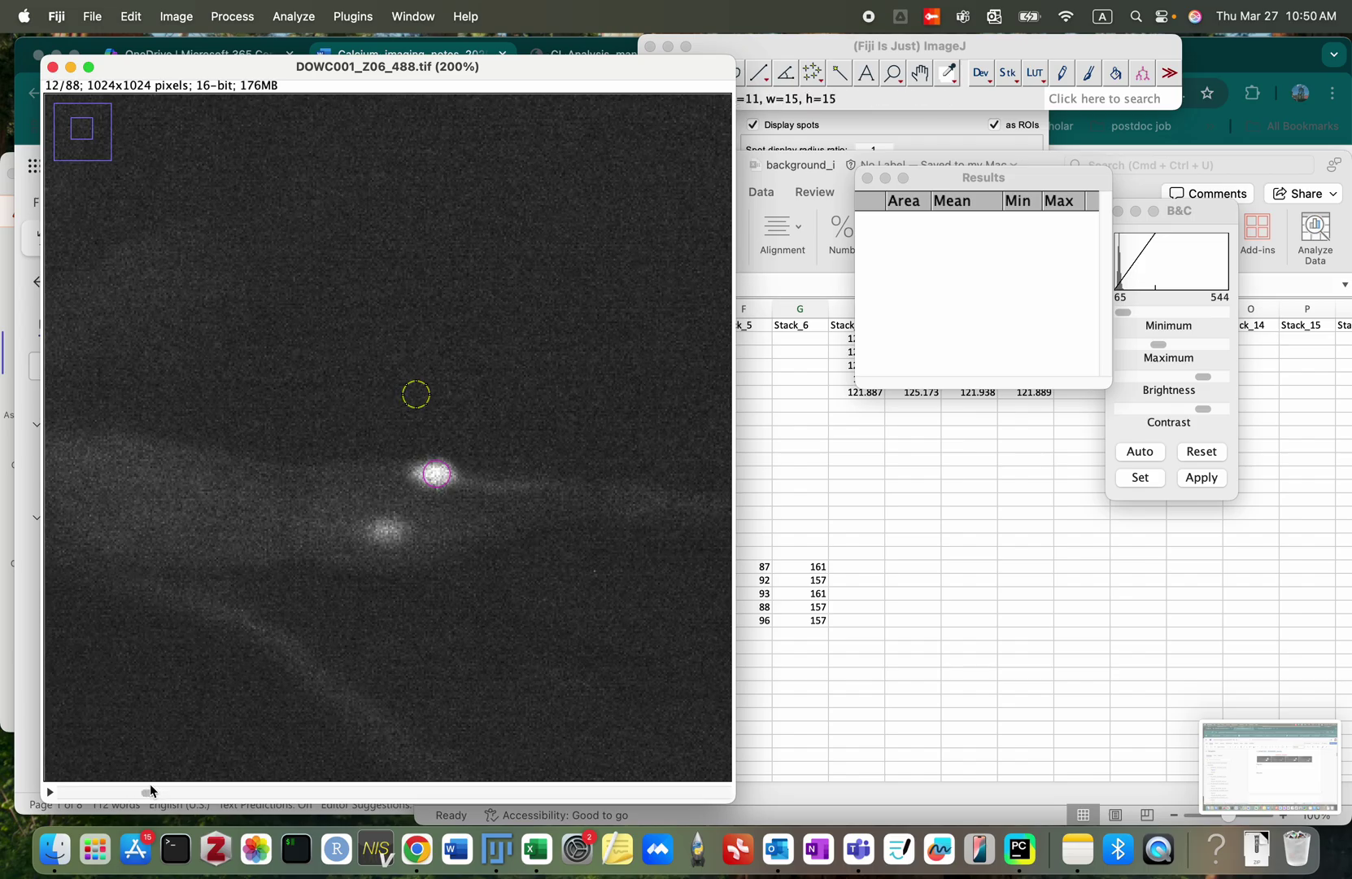
{"action": "key", "text": "Down"}
{"action": "key", "text": "Down"}
{"action": "key", "text": "Down"}
{"action": "key", "text": "Down"}
{"action": "key", "text": "Down"}
{"action": "key", "text": "Down"}
{"action": "key", "text": "Down"}
{"action": "key", "text": "Down"}
{"action": "key", "text": "Down"}
{"action": "key", "text": "Down"}
{"action": "key", "text": "Down"}
{"action": "key", "text": "Down"}
{"action": "key", "text": "Down"}
{"action": "key", "text": "Down"}
{"action": "key", "text": "super+m"}
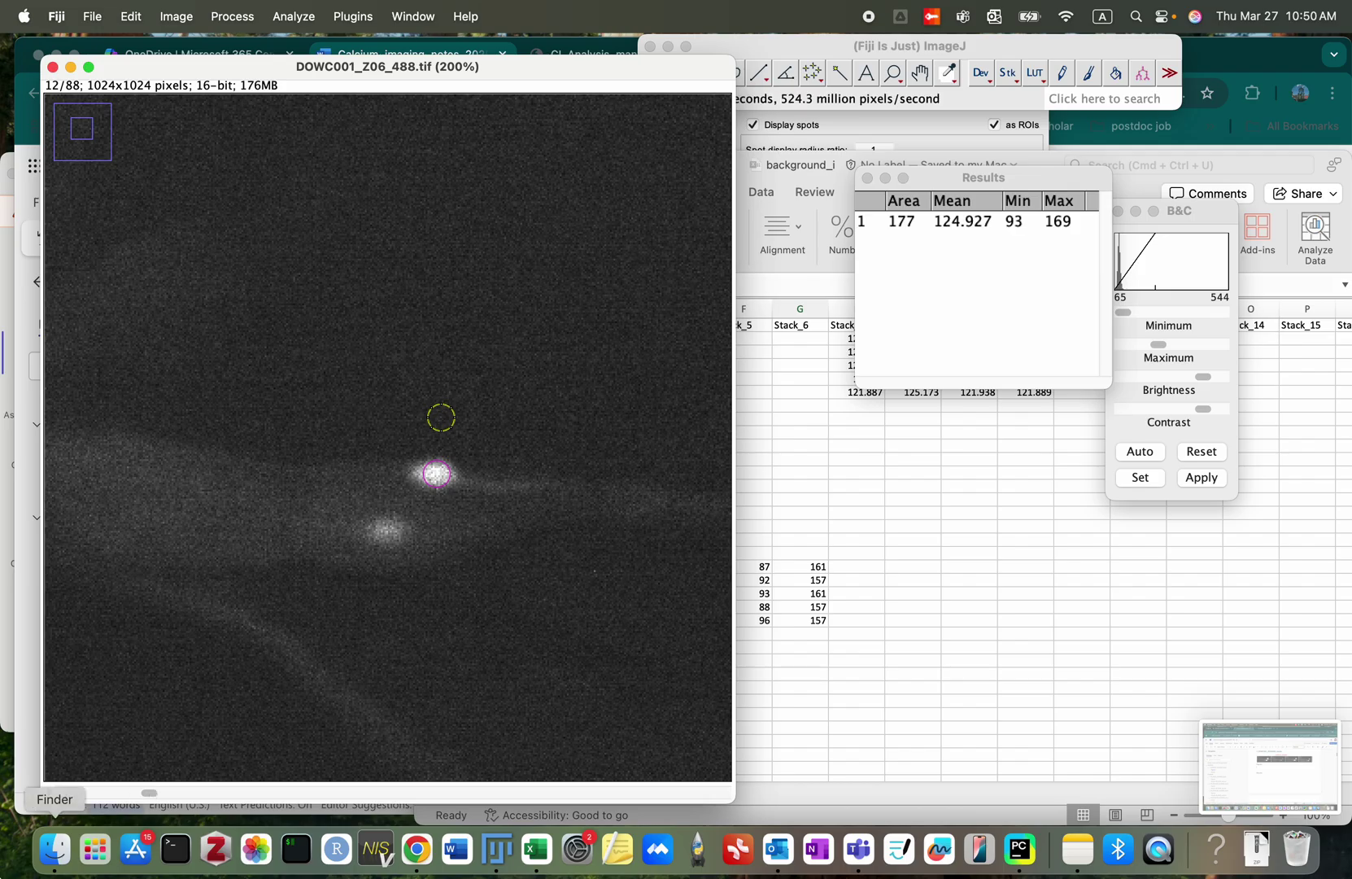
Step: Measure the background intensity on frames 24 and 36, placing the circular selection just above the neuron on each frame
{"action": "left_click_drag", "start_coordinate": [154, 796], "coordinate": [244, 810]}
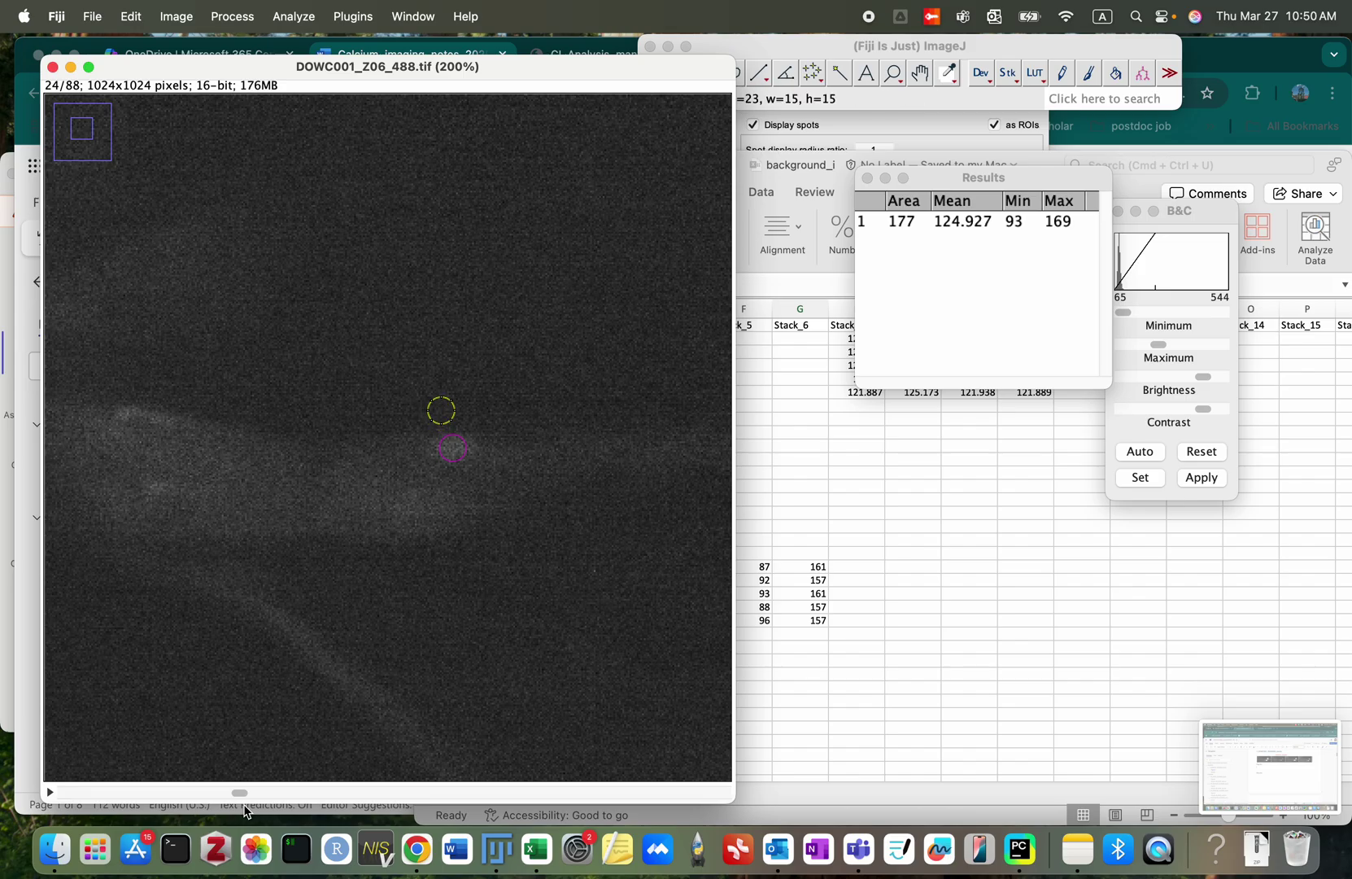
{"action": "key", "text": "m"}
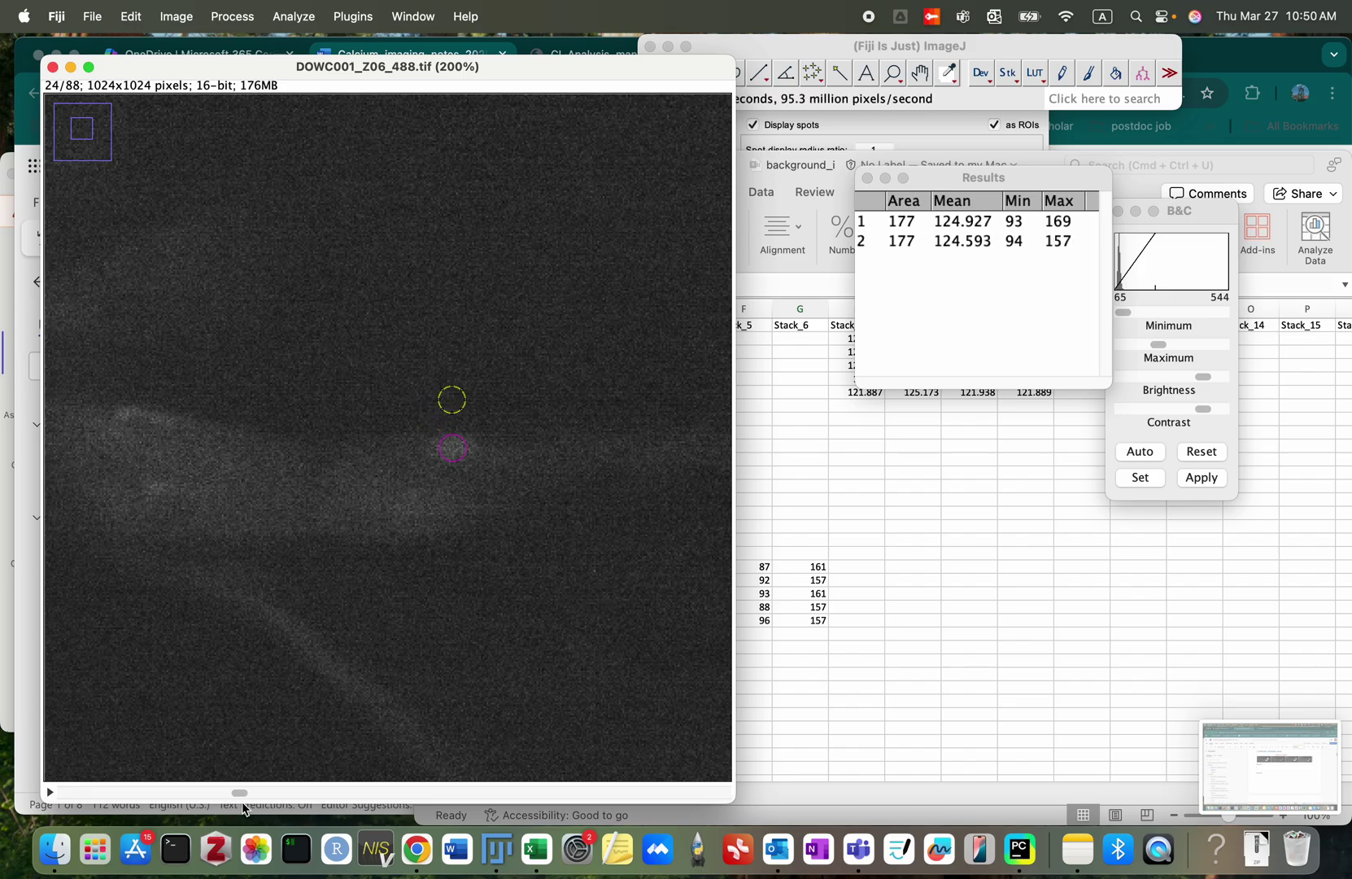
{"action": "left_click_drag", "start_coordinate": [240, 795], "coordinate": [334, 803]}
{"action": "key", "text": "Left"}
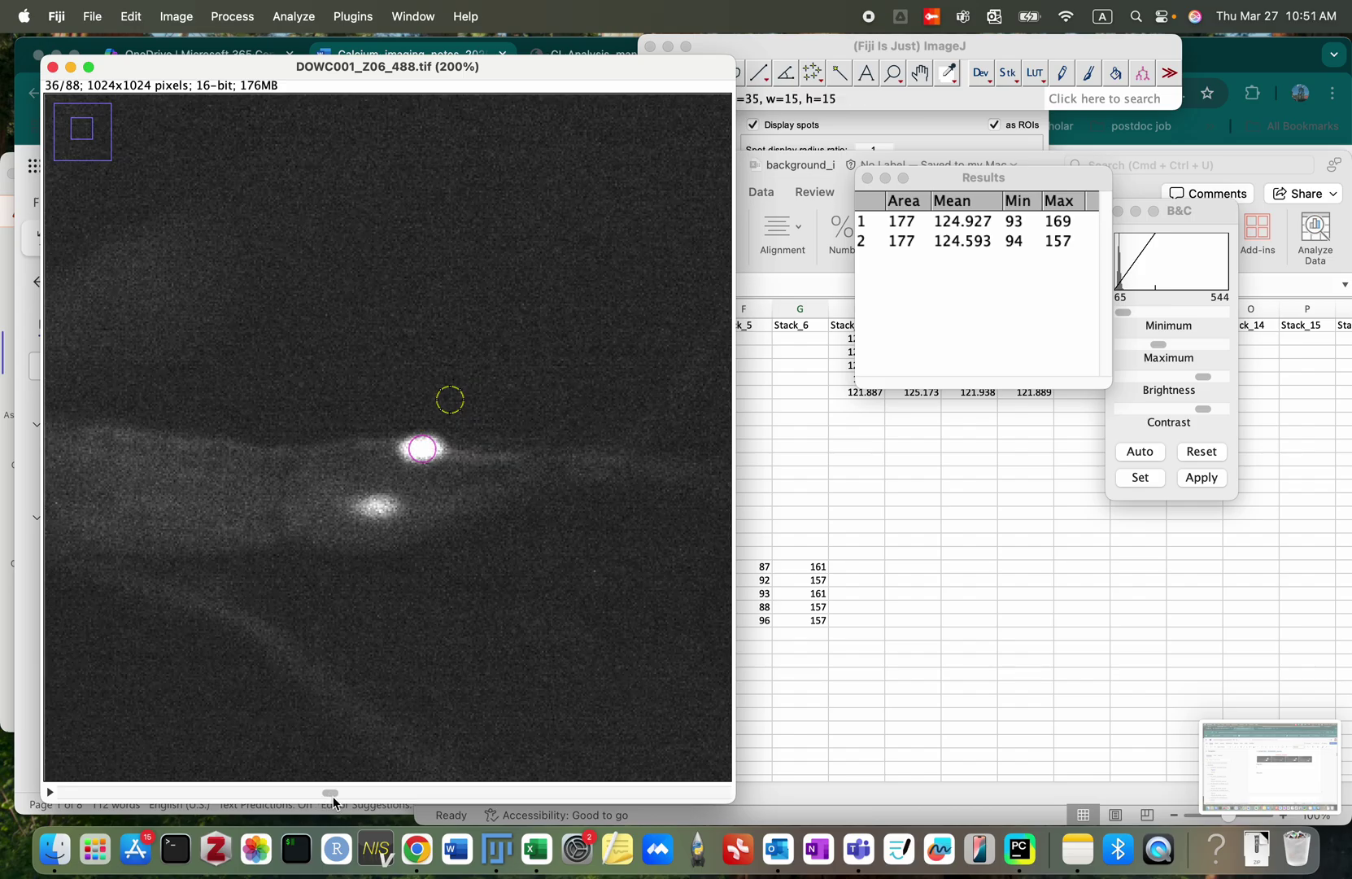
{"action": "key", "text": "Left"}
{"action": "key", "text": "Left"}
{"action": "key", "text": "Left"}
{"action": "key", "text": "m"}
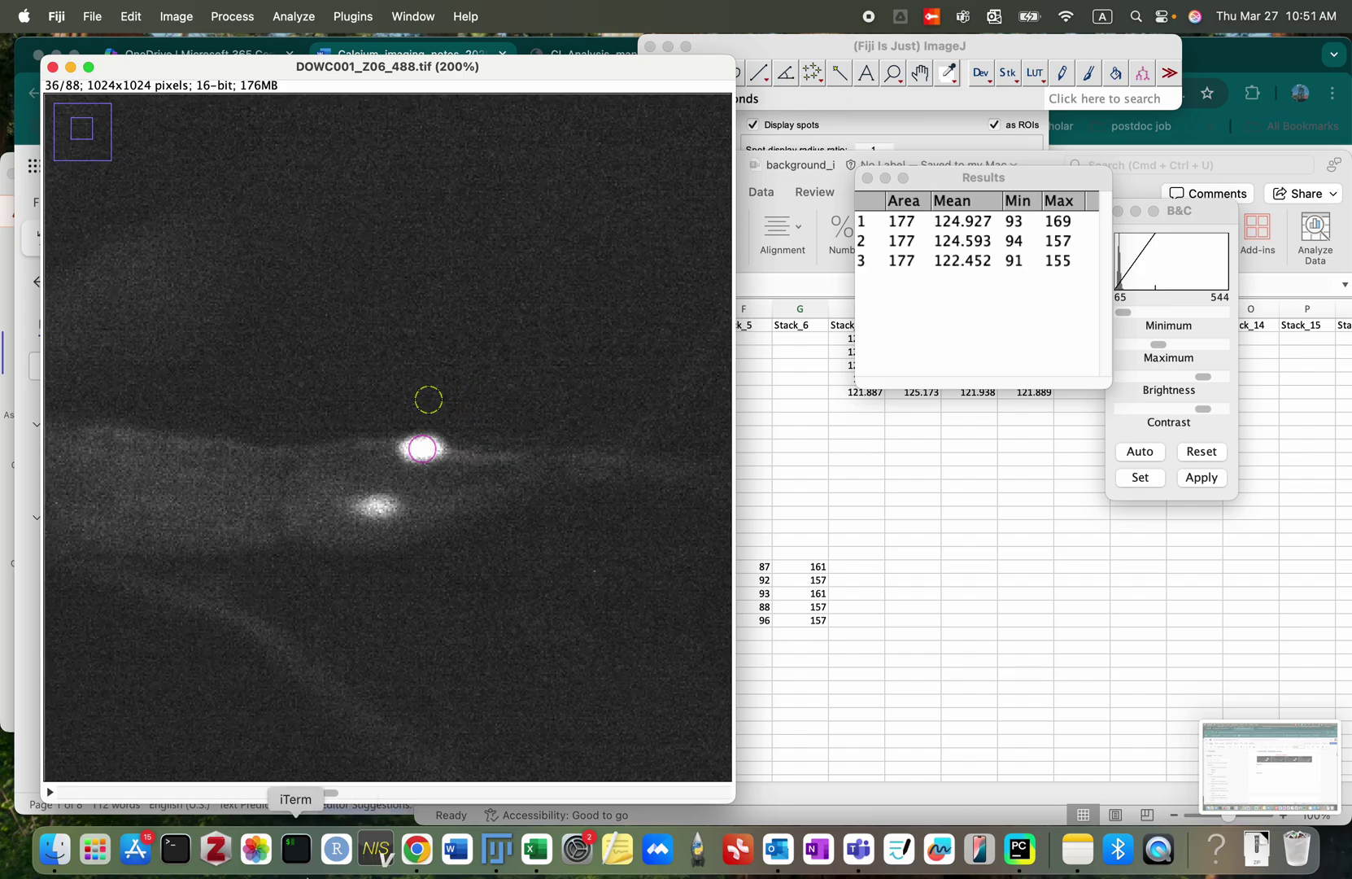
Step: Measure the background intensity on frames 48 and 60, placing the circular selection just above the neuron on each frame
{"action": "left_click_drag", "start_coordinate": [333, 796], "coordinate": [427, 804]}
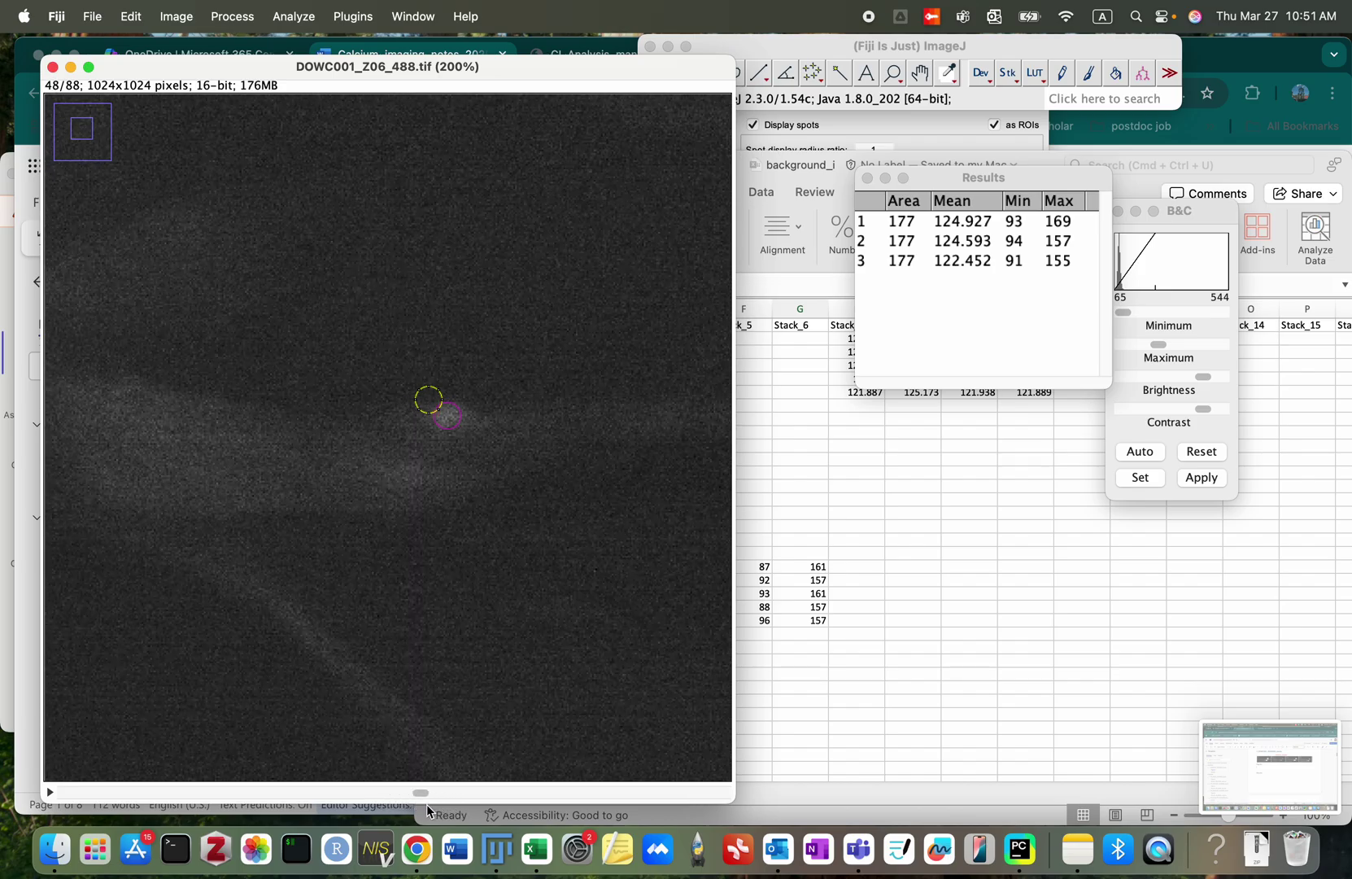
{"action": "key", "text": "Right"}
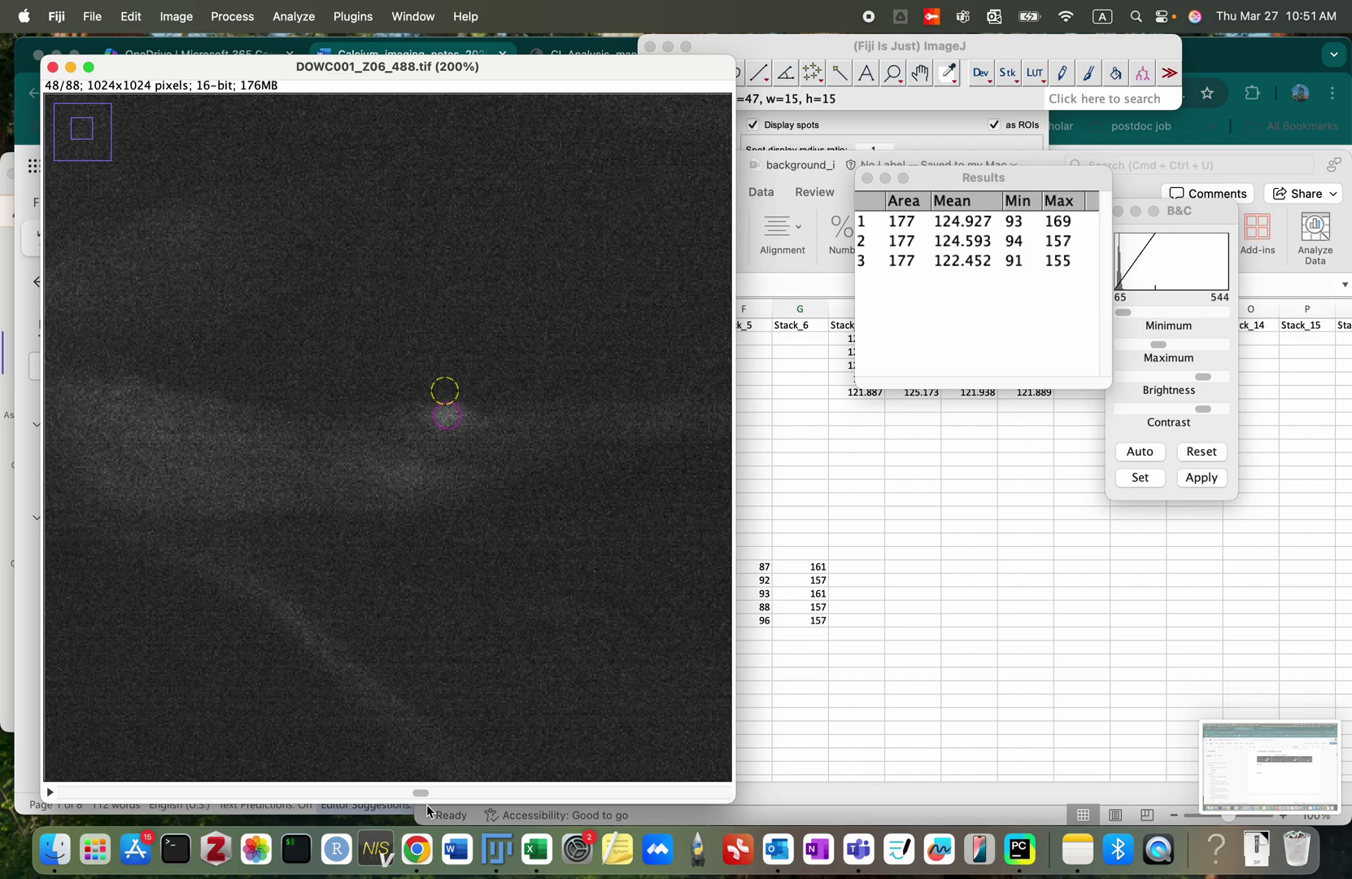
{"action": "key", "text": "m"}
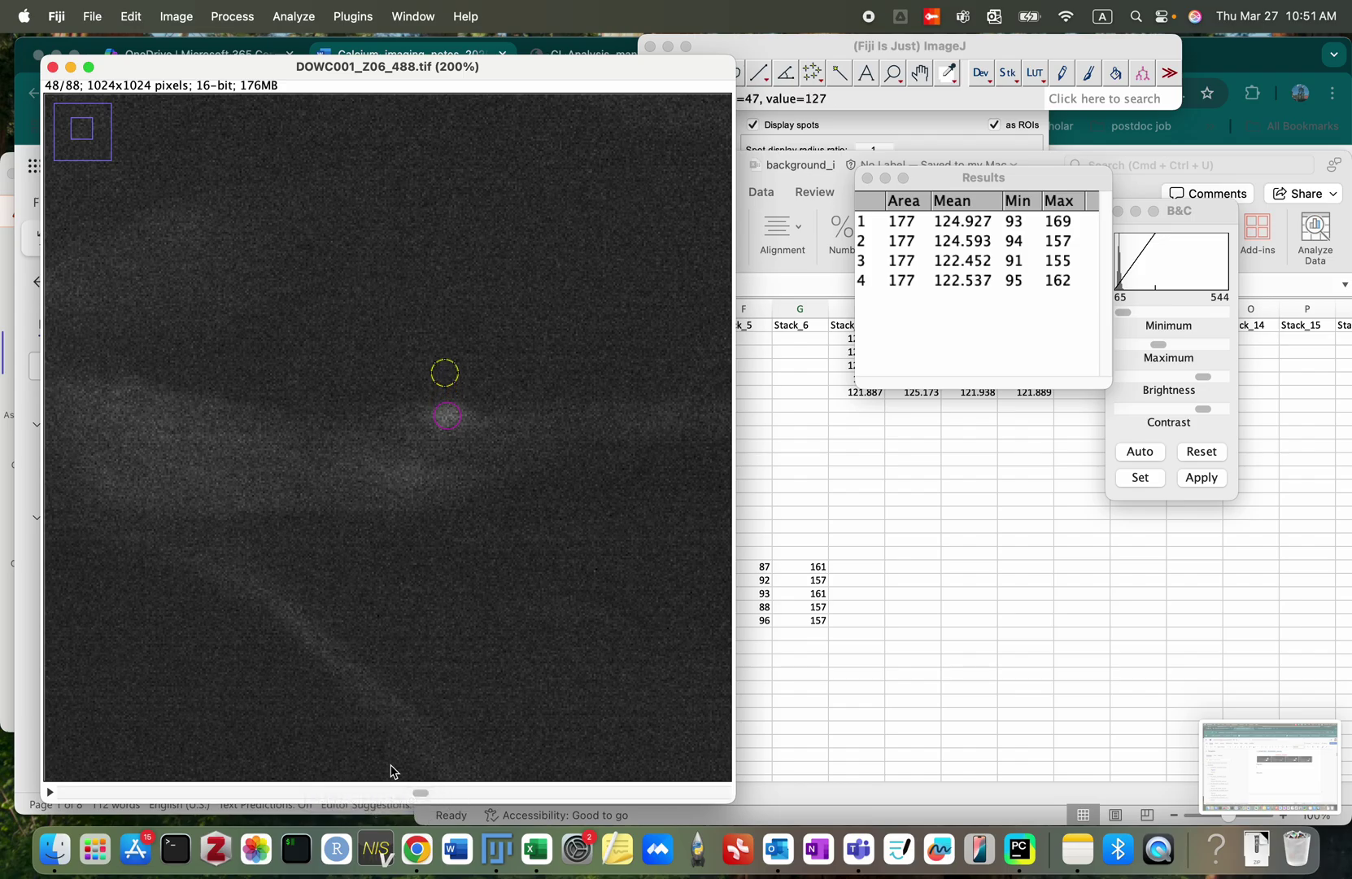
{"action": "left_click_drag", "start_coordinate": [422, 798], "coordinate": [514, 800]}
{"action": "key", "text": "Left"}
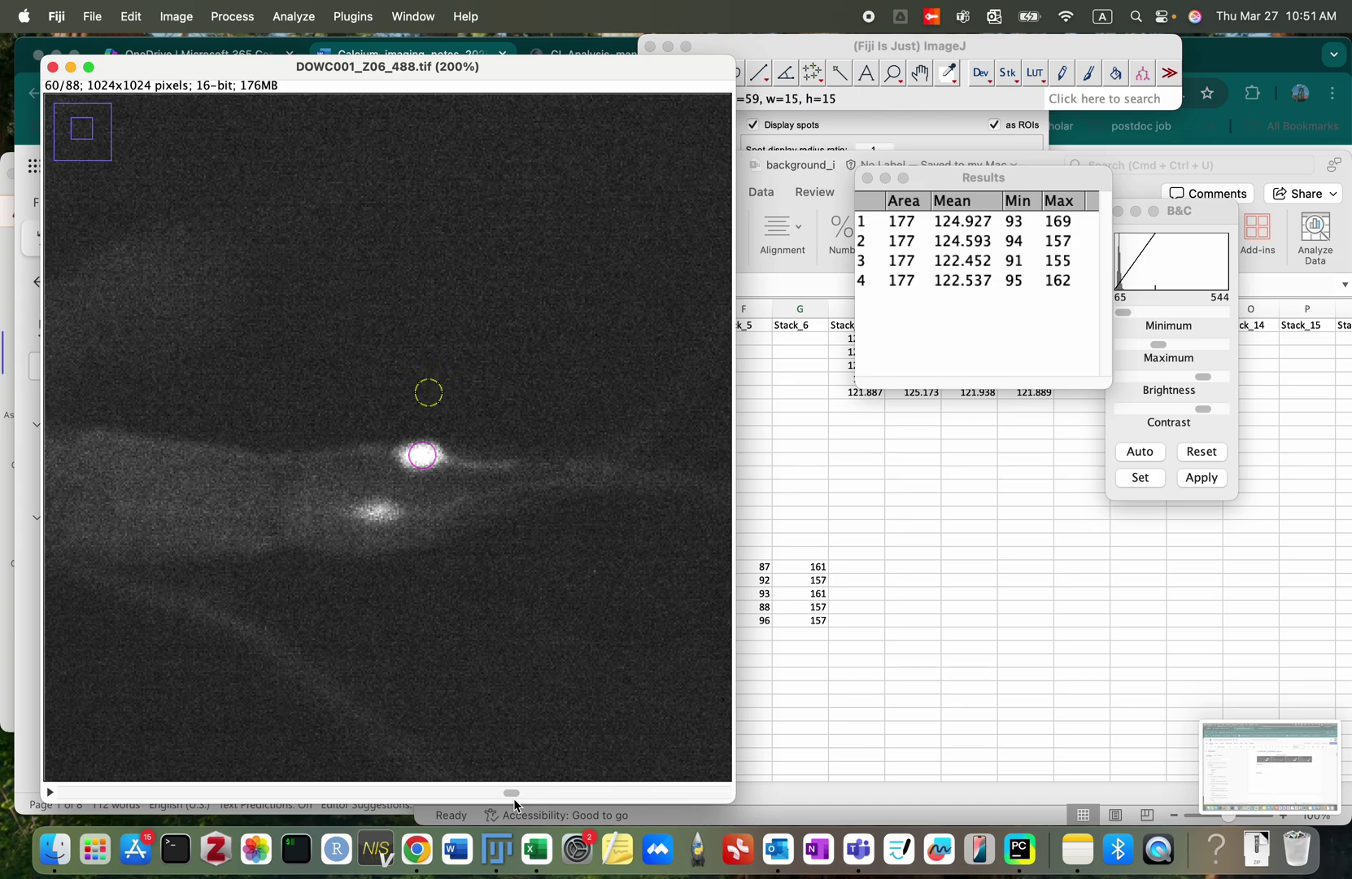
{"action": "key", "text": "Down"}
{"action": "key", "text": "m"}
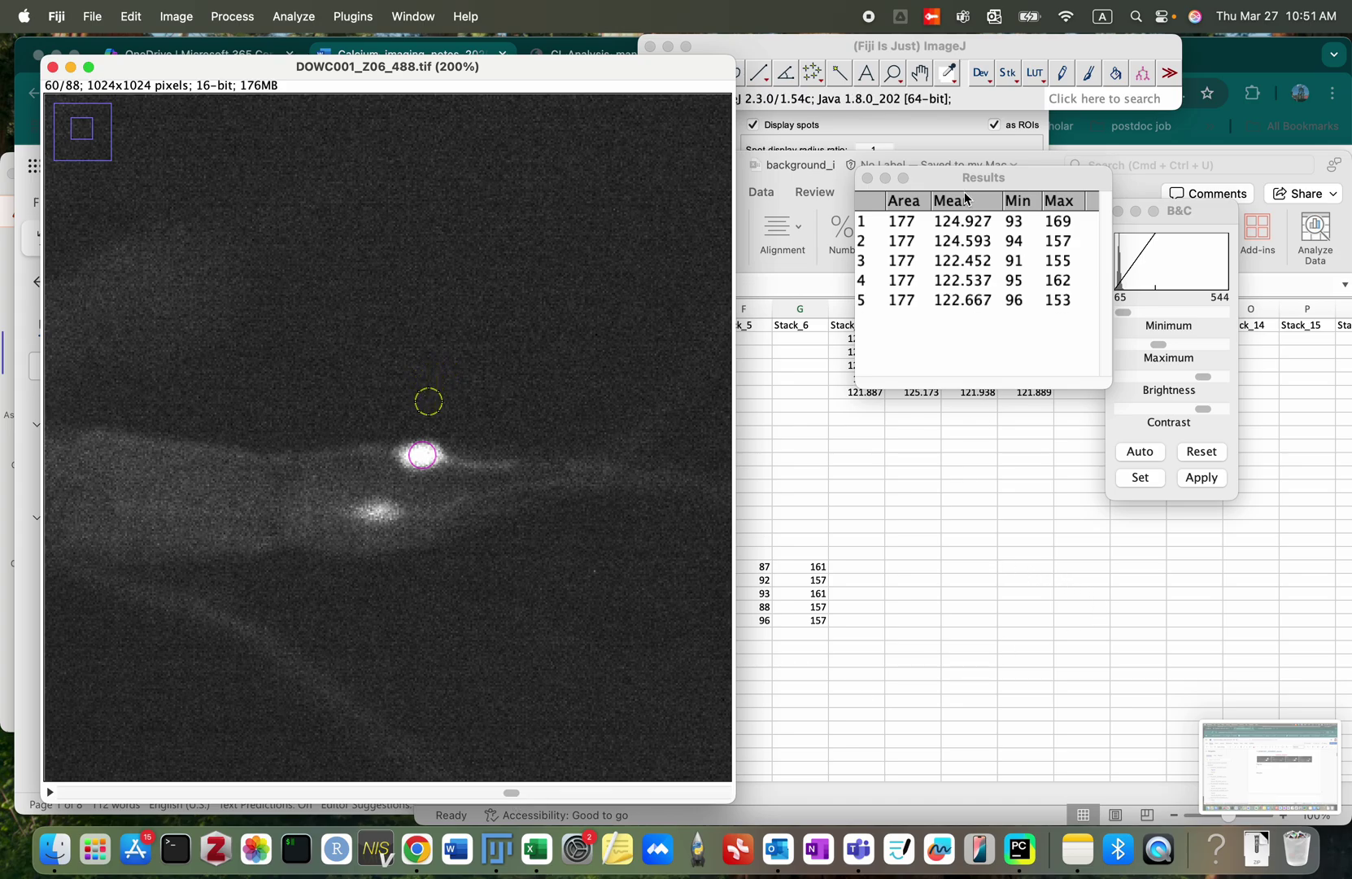
Step: Copy all five measurements from the Results table into the background_i workbook in Excel, starting at cell C19
{"action": "left_click_drag", "start_coordinate": [942, 216], "coordinate": [938, 307]}
{"action": "key", "text": "super+c"}
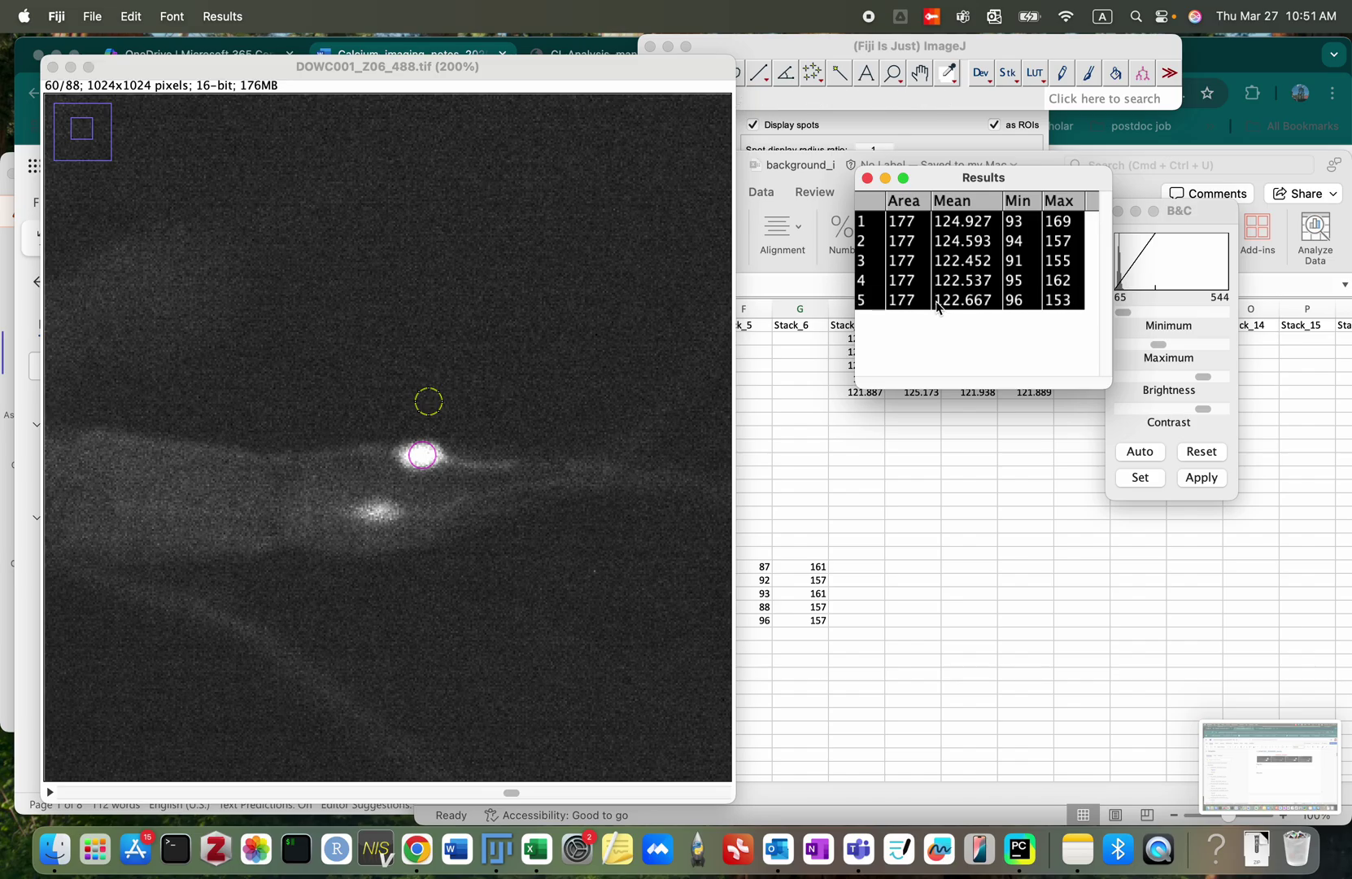
{"action": "left_click", "coordinate": [782, 554]}
{"action": "left_click", "coordinate": [594, 569]}
{"action": "key", "text": "super+v"}
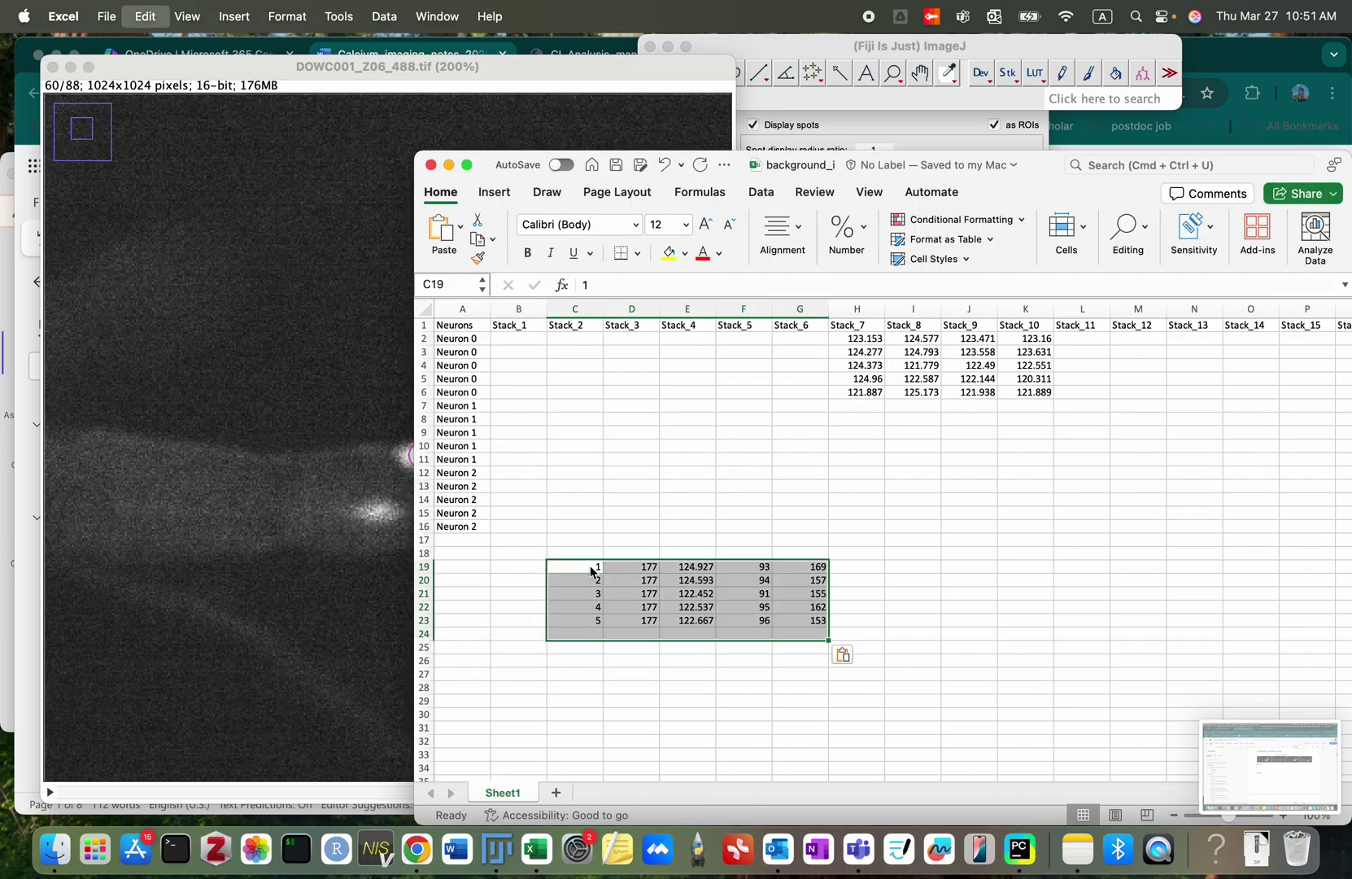
Step: Copy the five mean values in E19:E23 into the Neuron 0 rows of the Stack_6 column, and save the workbook
{"action": "left_click_drag", "start_coordinate": [696, 568], "coordinate": [701, 620]}
{"action": "key", "text": "super+c"}
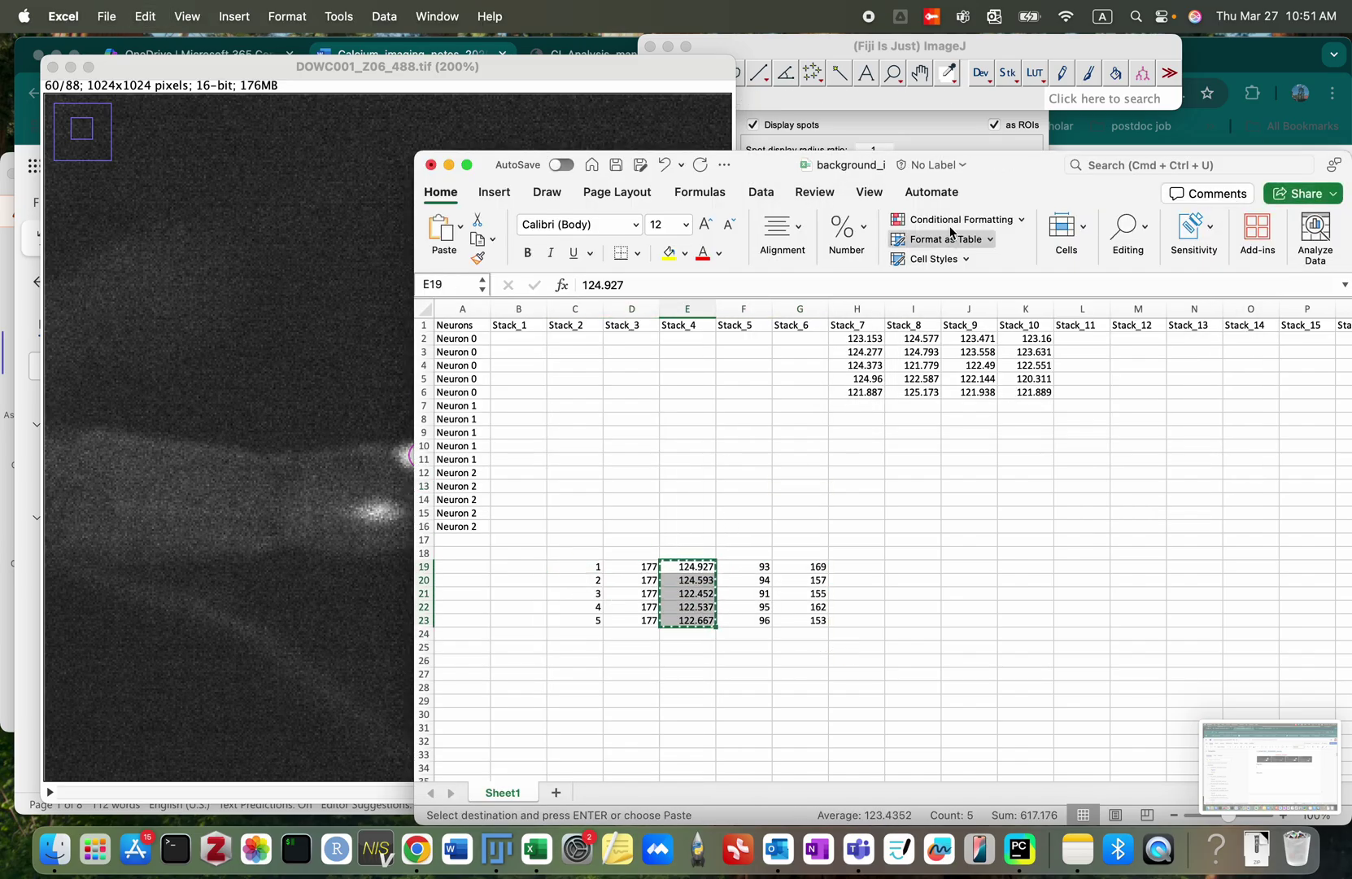
{"action": "left_click", "coordinate": [805, 343]}
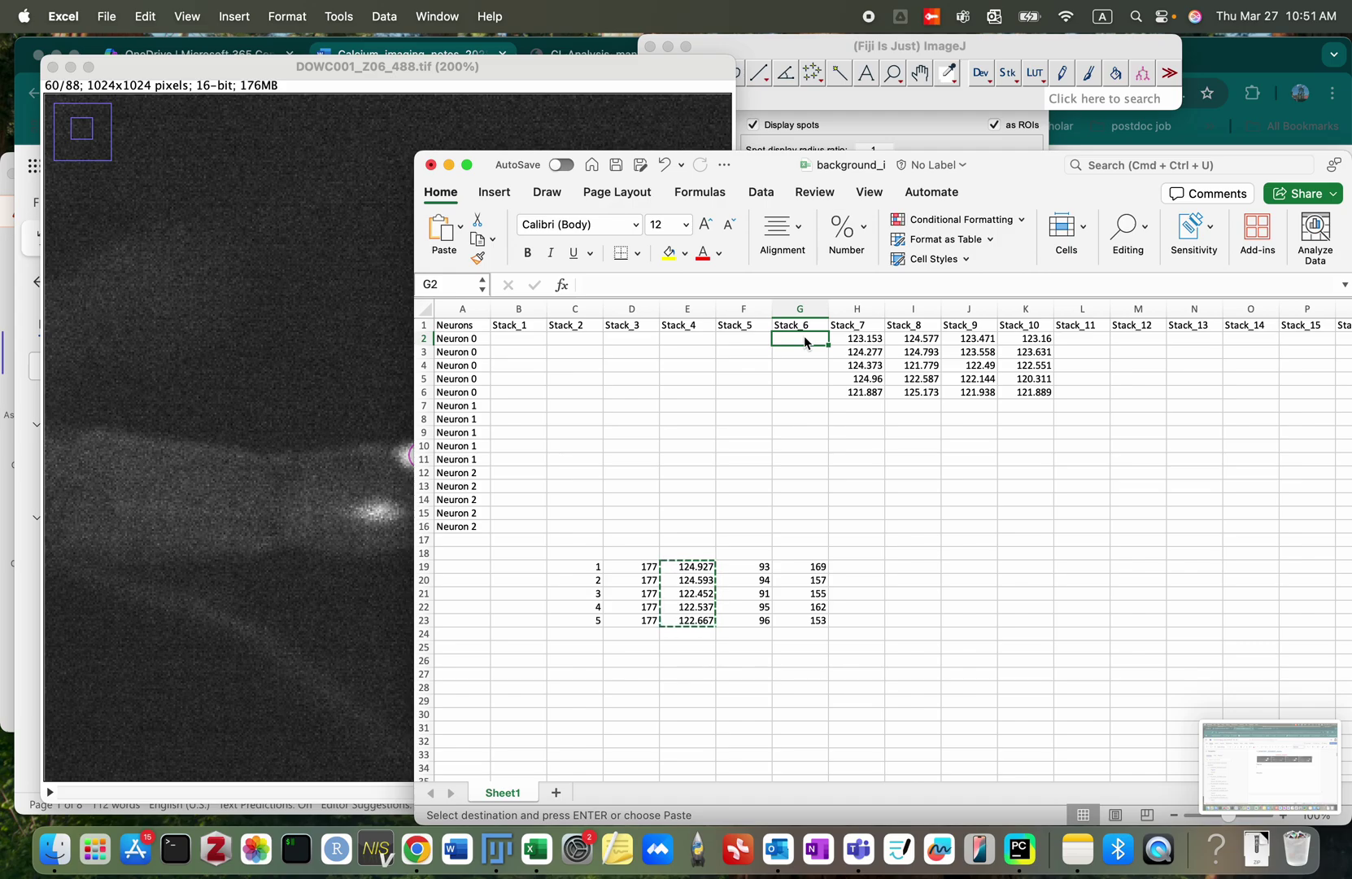
{"action": "key", "text": "super+v"}
{"action": "key", "text": "super+s"}
{"action": "left_click", "coordinate": [743, 418]}
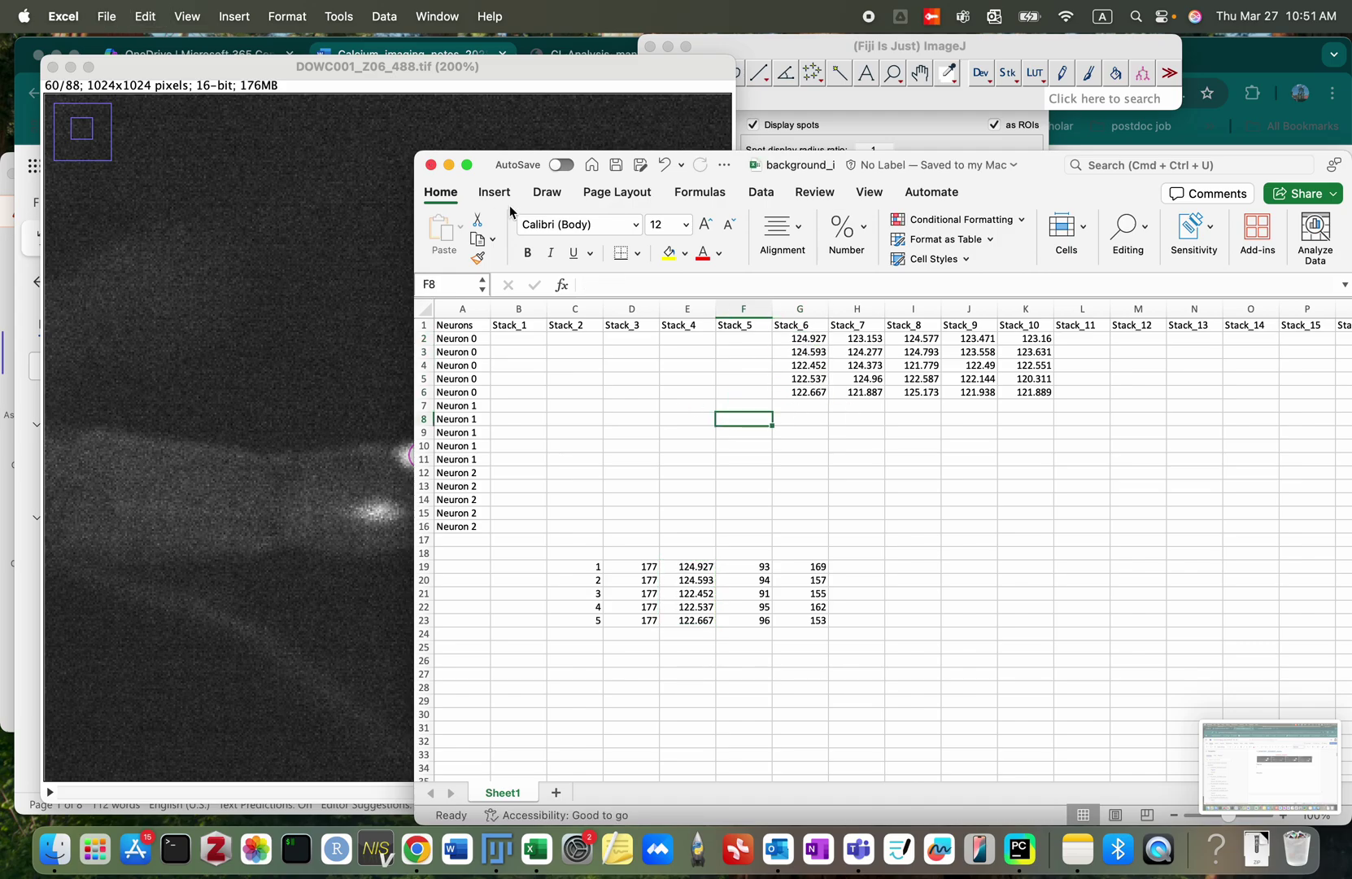
Step: Minimize the workbook and close the Z06 image, the Results table without saving, the All spots table and the TrackMate window
{"action": "left_click", "coordinate": [450, 166]}
{"action": "left_click", "coordinate": [53, 68]}
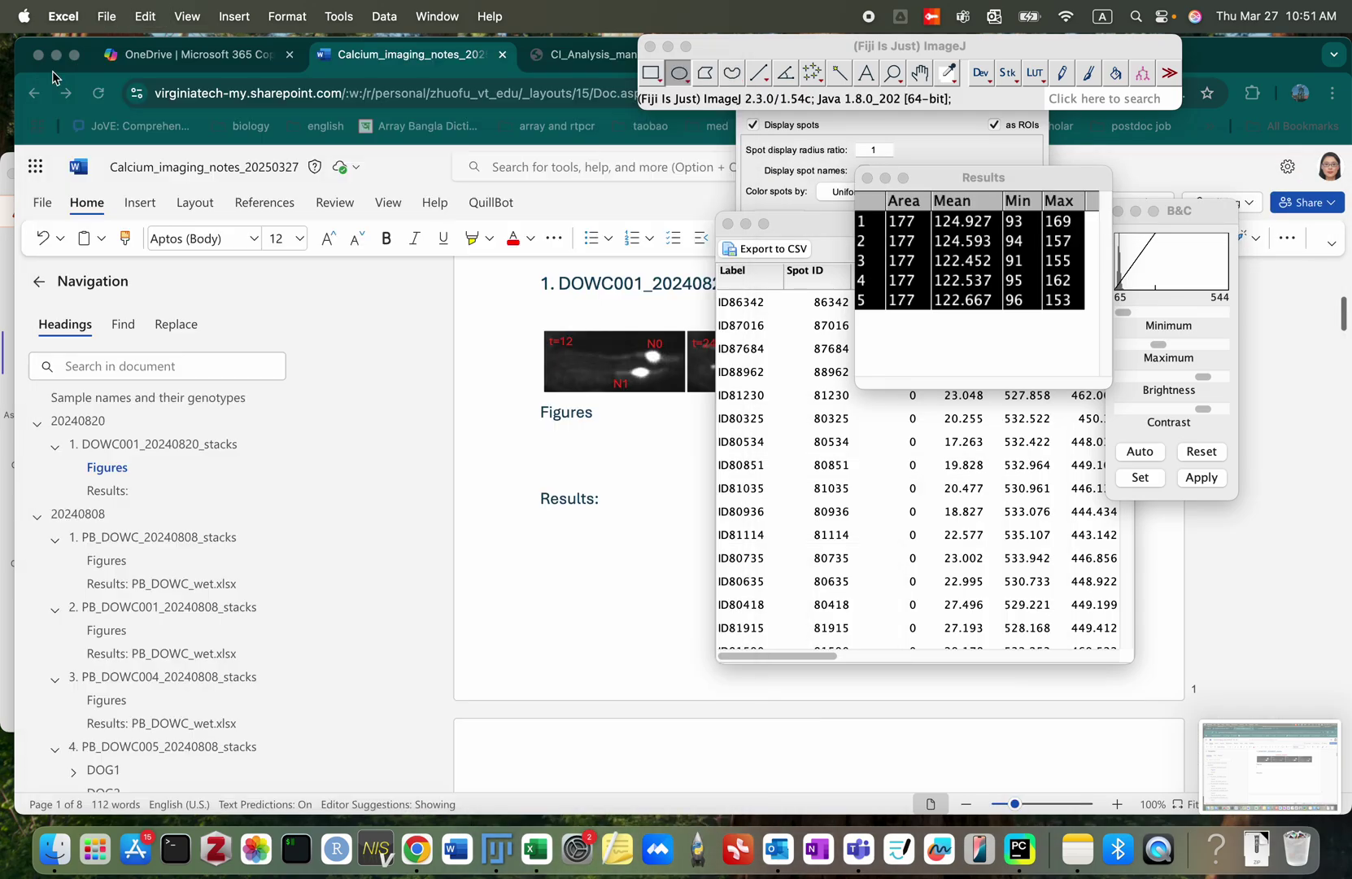
{"action": "left_click", "coordinate": [867, 178]}
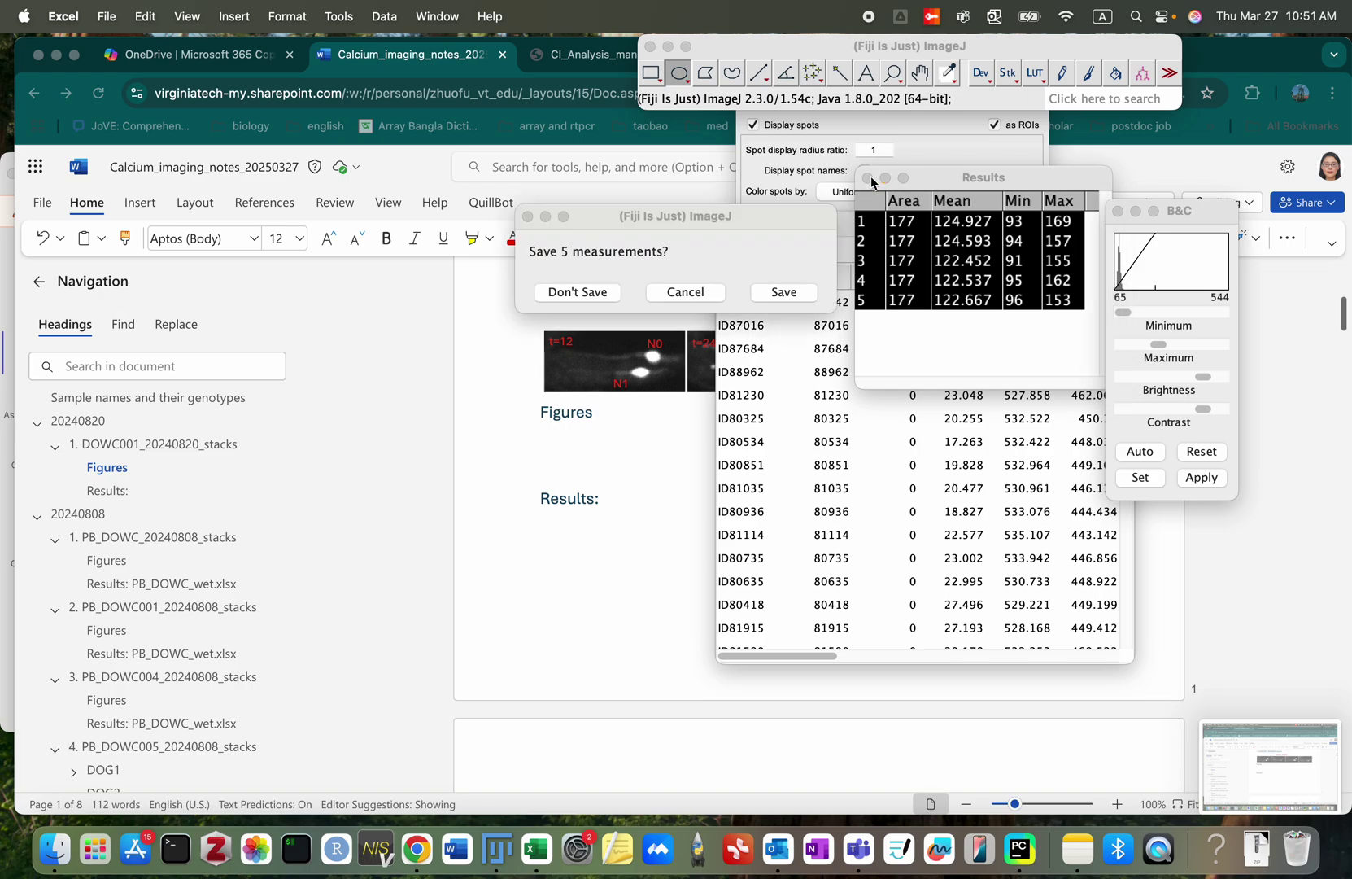
{"action": "left_click", "coordinate": [669, 286]}
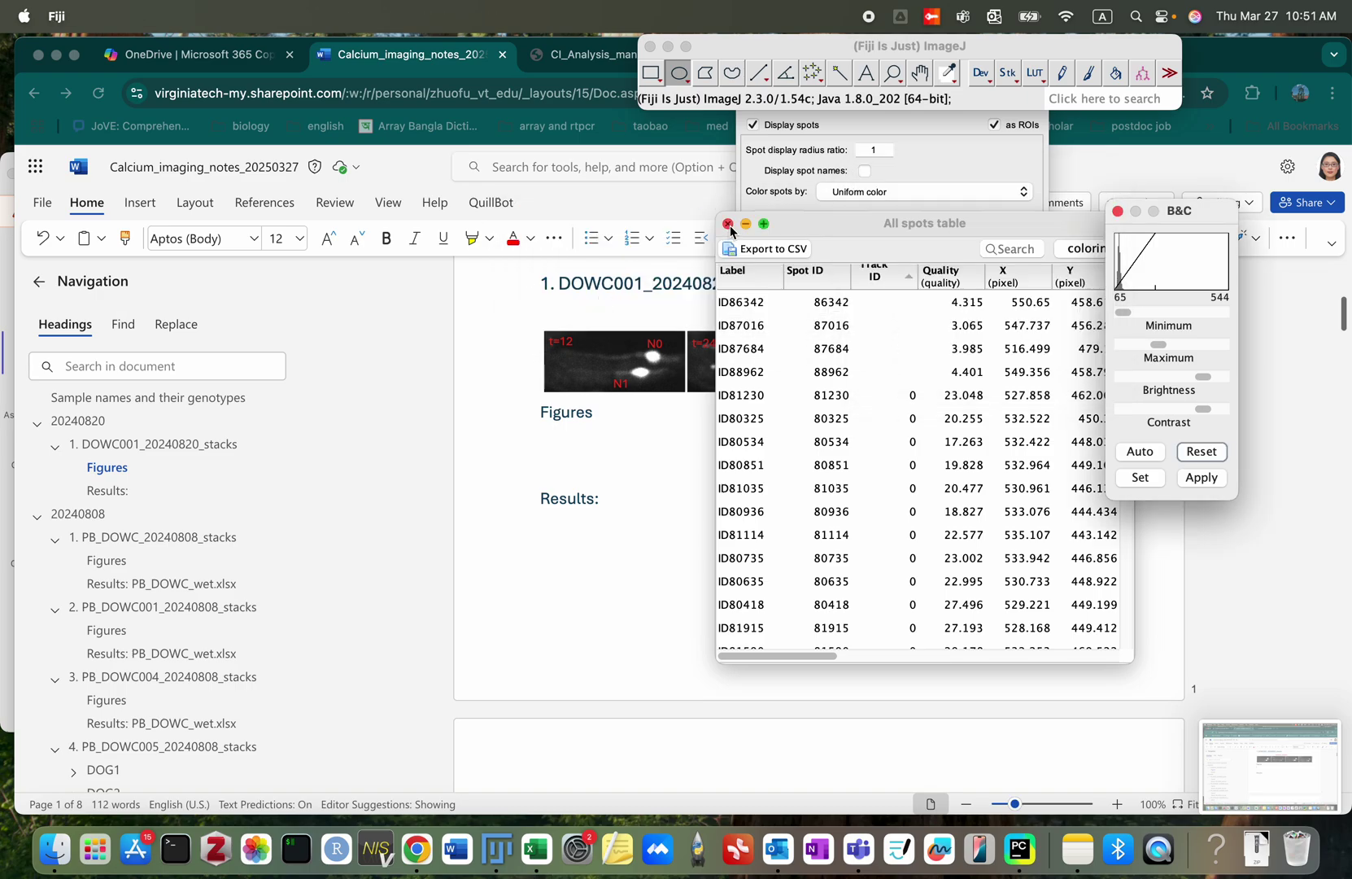
{"action": "left_click", "coordinate": [728, 224]}
{"action": "left_click", "coordinate": [859, 125]}
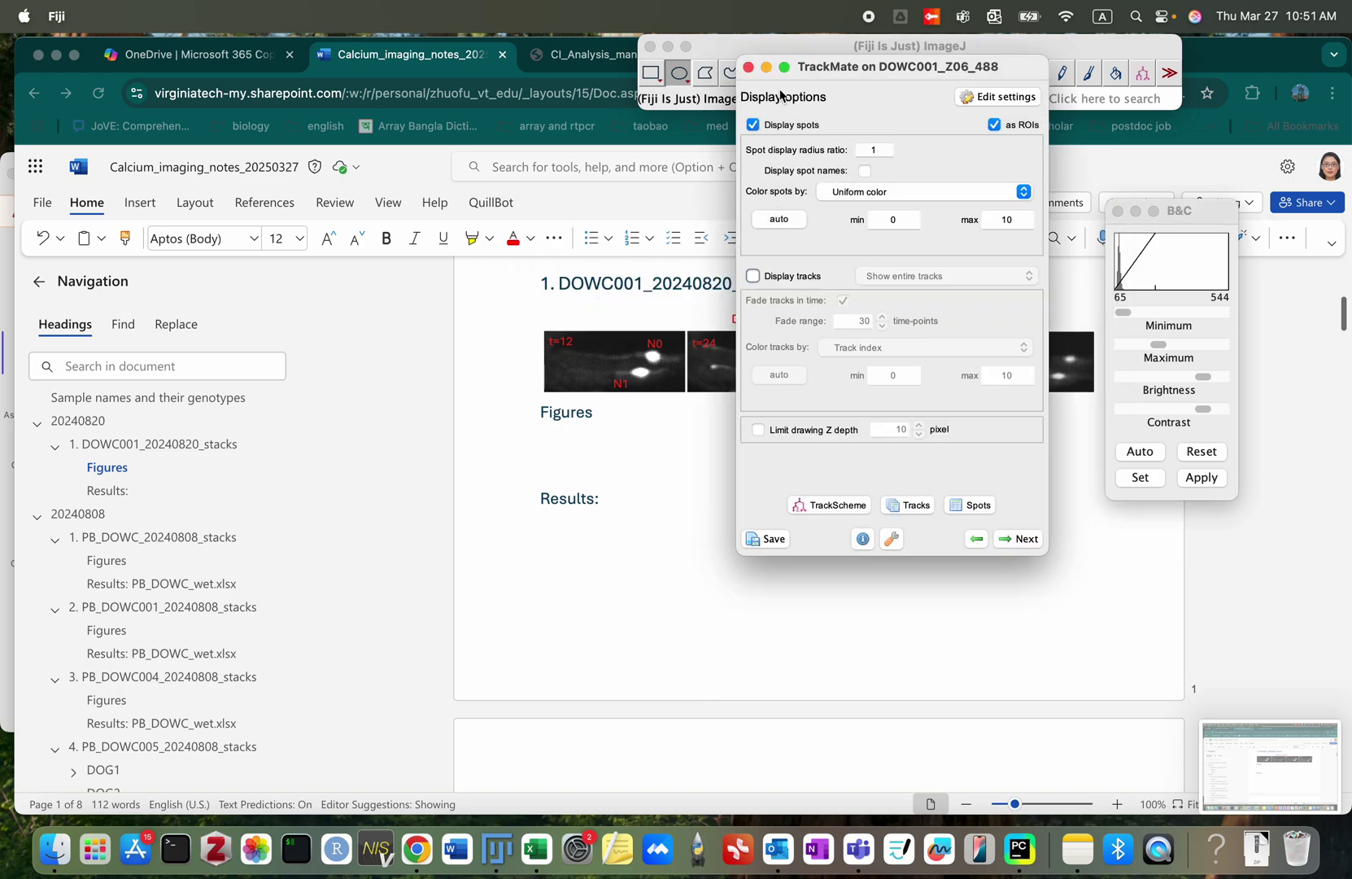
{"action": "left_click", "coordinate": [749, 67]}
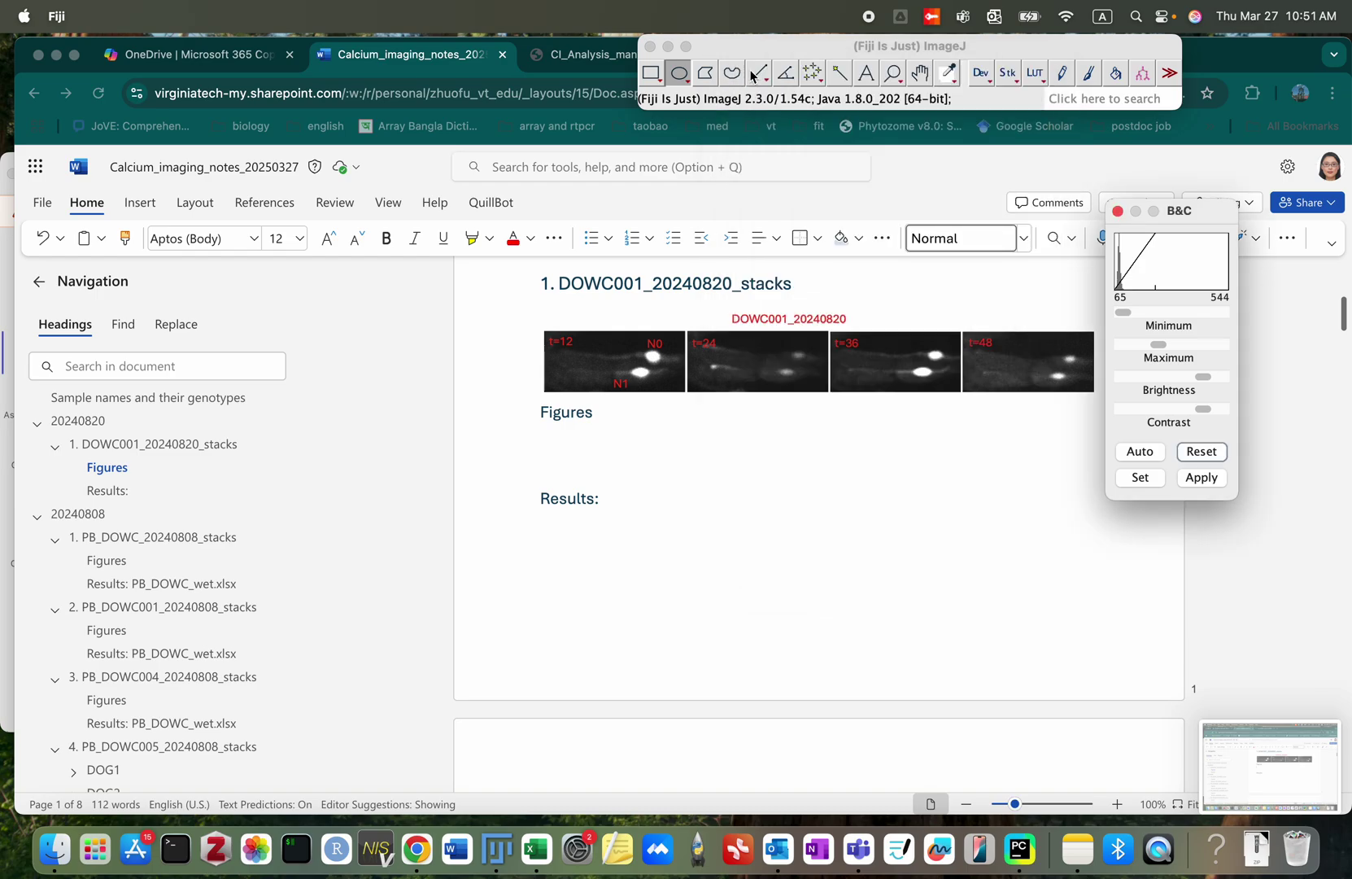
Step: Open DOWC001_Z05_488.tif from the DOWC001_stacks folder in Fiji
{"action": "left_click", "coordinate": [59, 850]}
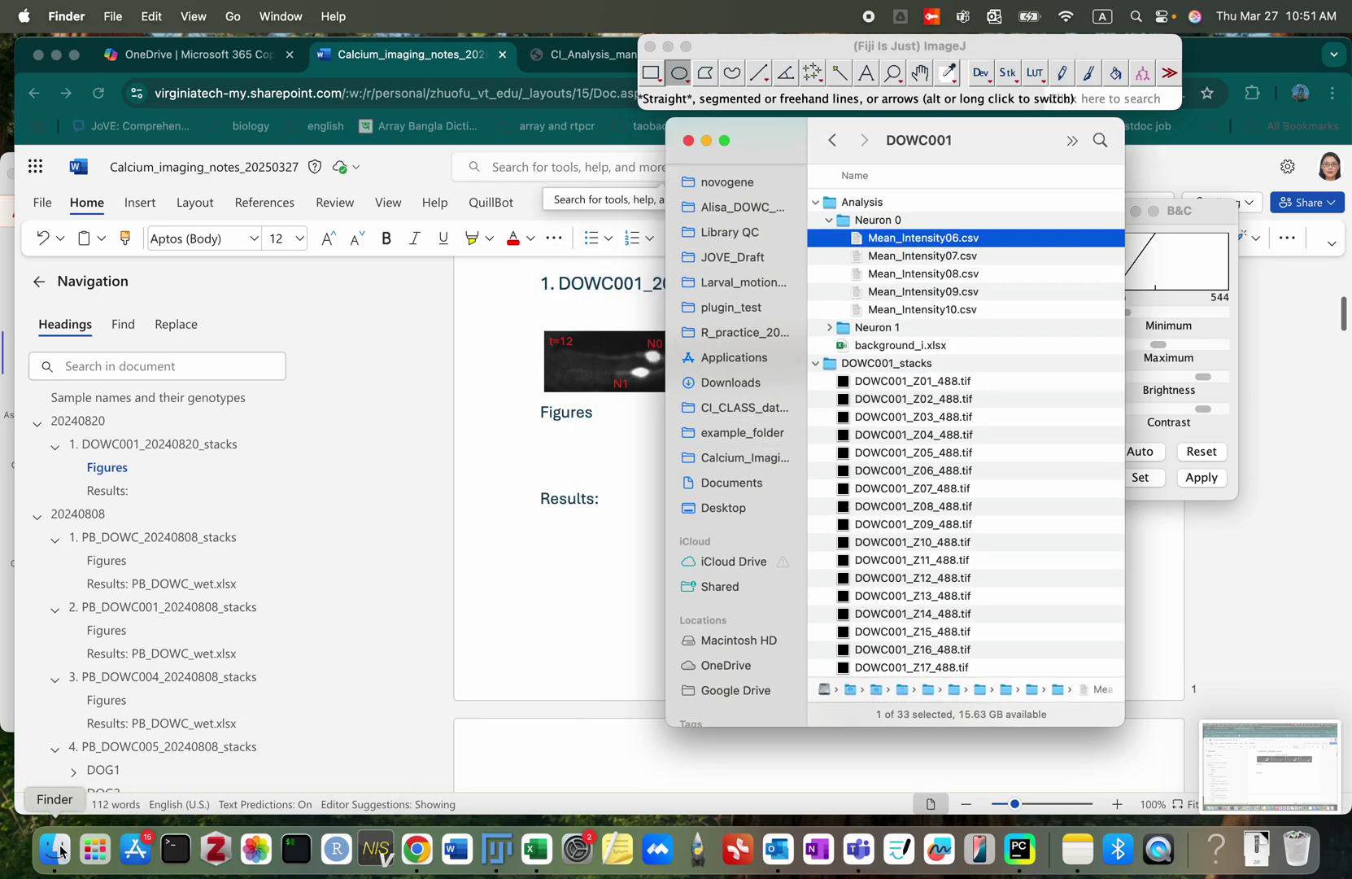
{"action": "left_click", "coordinate": [903, 459]}
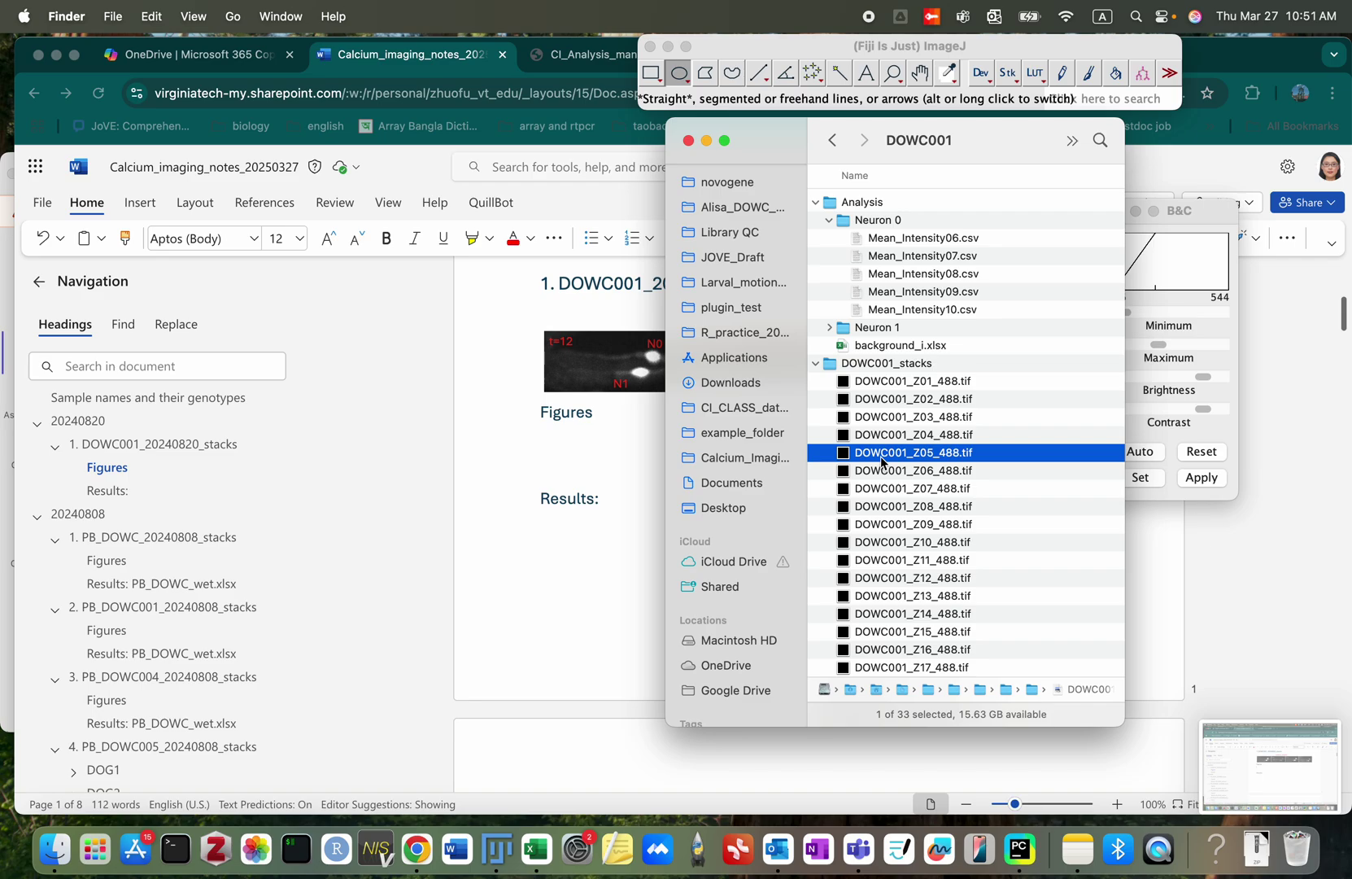
{"action": "left_click_drag", "start_coordinate": [882, 461], "coordinate": [940, 102]}
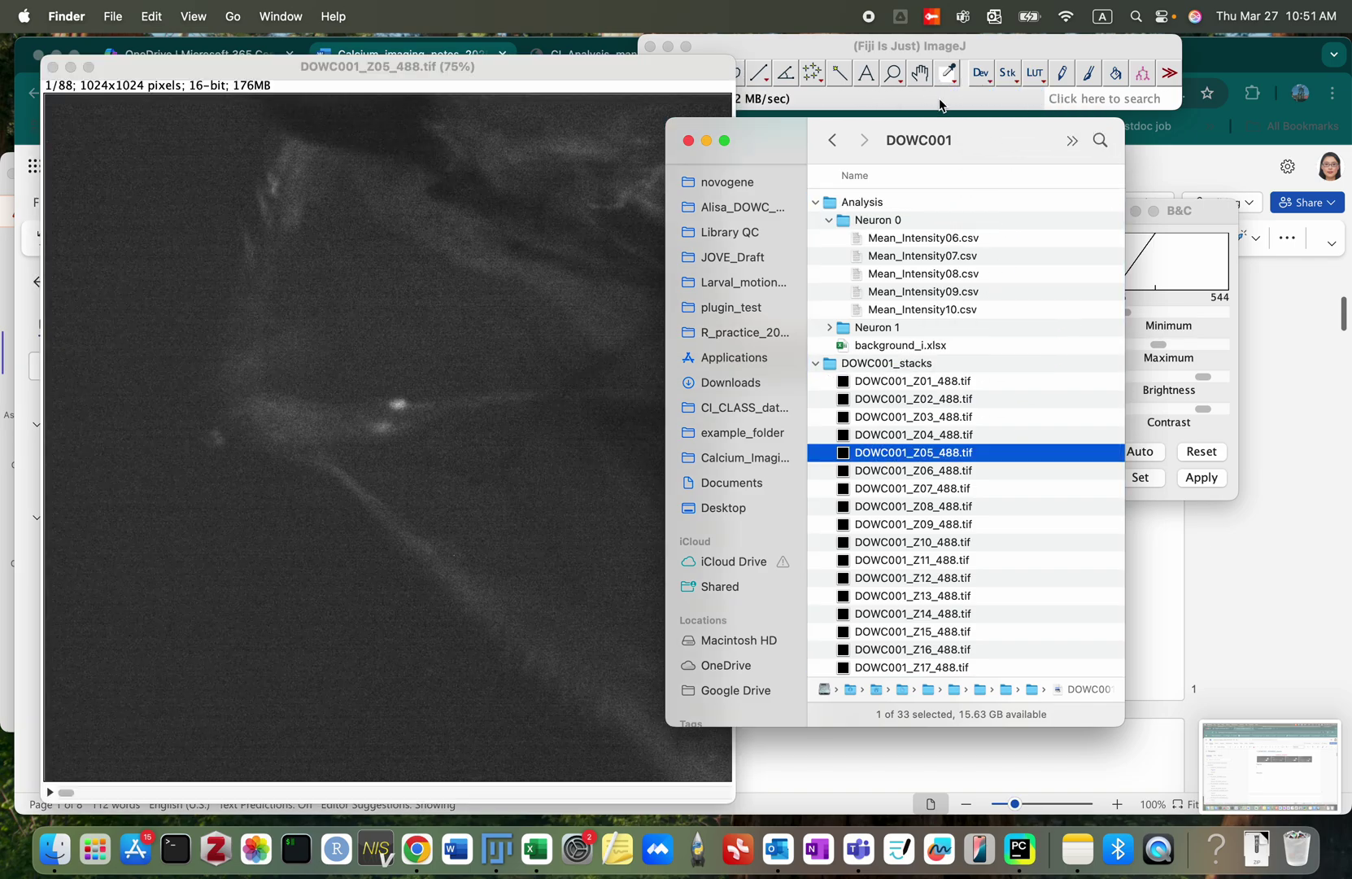
Step: Step back and forth through the first 38 frames of the Z05 stack and examine the two bright neurons
{"action": "scroll", "coordinate": [246, 518], "scroll_direction": "down", "scroll_amount": 4}
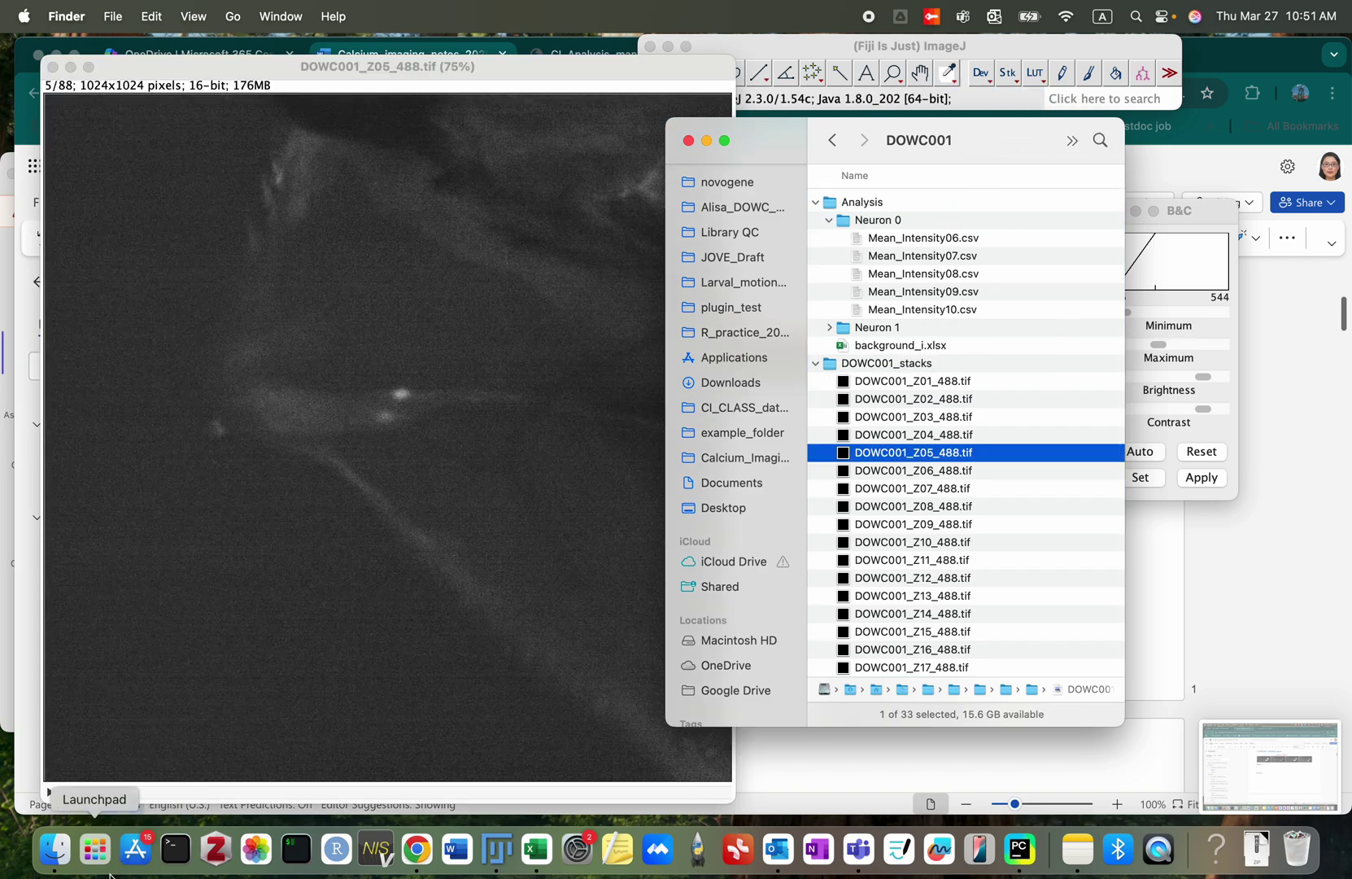
{"action": "left_click", "coordinate": [97, 798]}
{"action": "scroll", "coordinate": [96, 793], "scroll_direction": "up", "scroll_amount": 4}
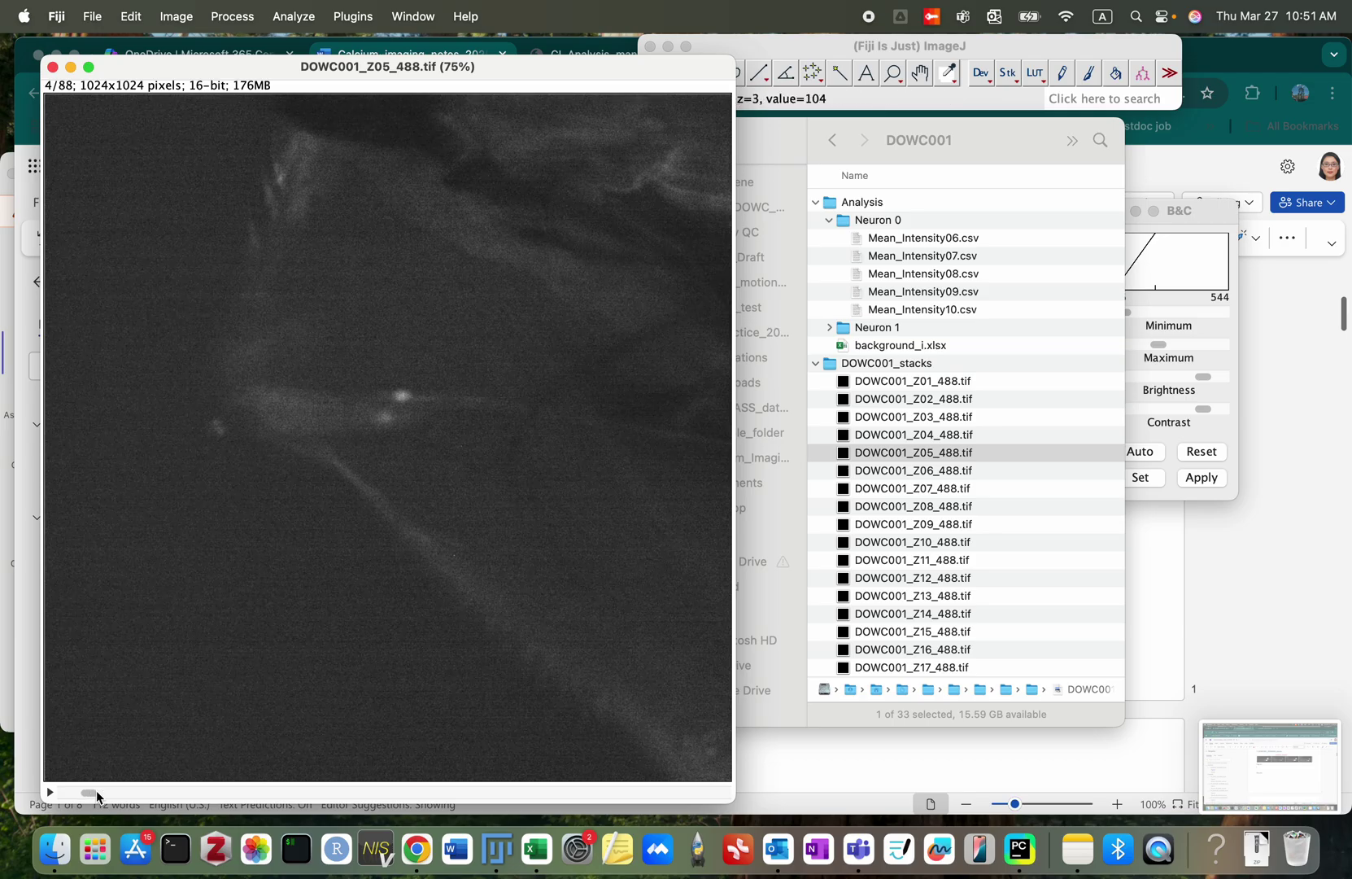
{"action": "scroll", "coordinate": [96, 790], "scroll_direction": "down", "scroll_amount": 10}
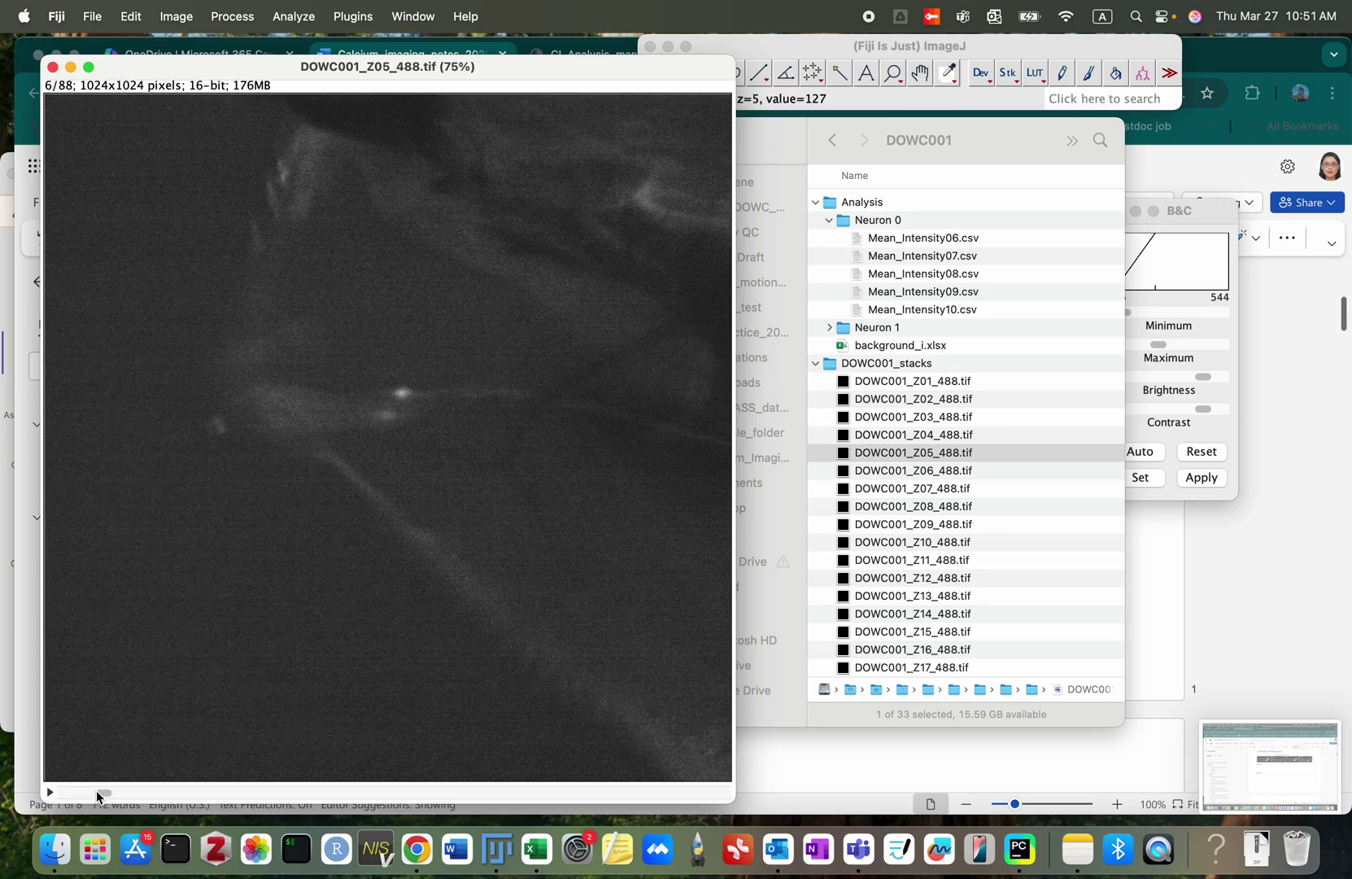
{"action": "scroll", "coordinate": [96, 790], "scroll_direction": "down", "scroll_amount": 9}
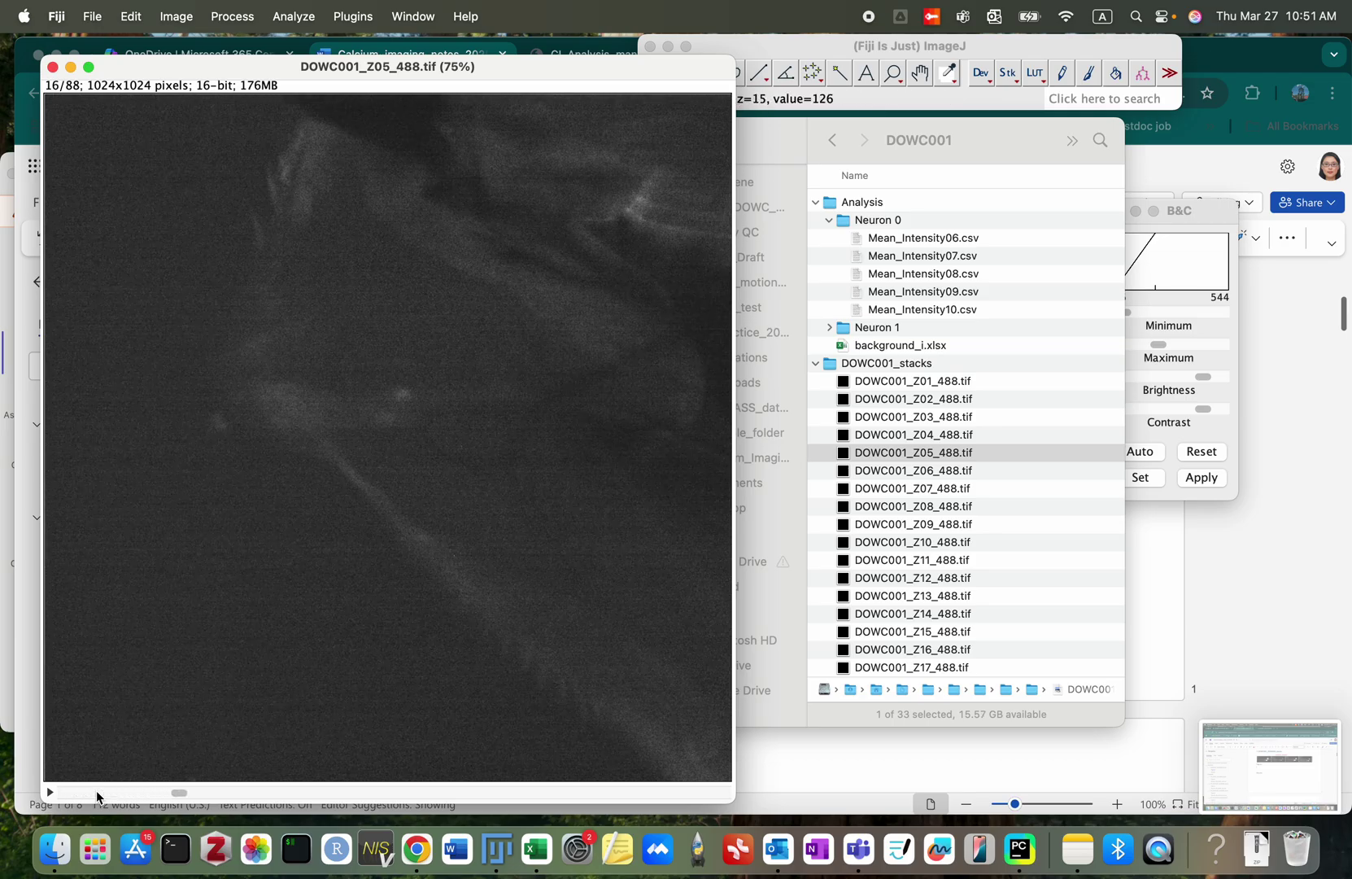
{"action": "scroll", "coordinate": [96, 790], "scroll_direction": "down", "scroll_amount": 20}
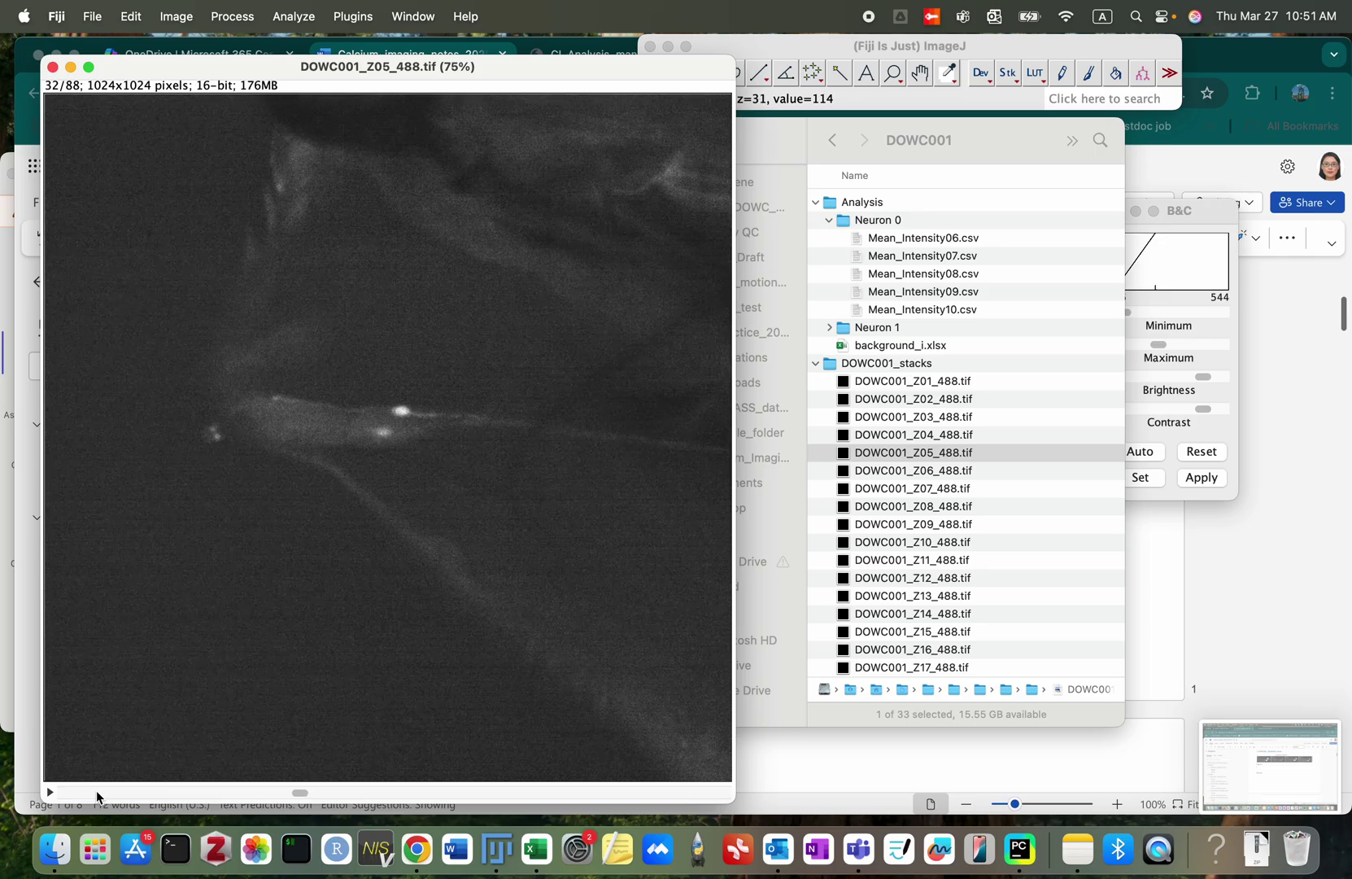
{"action": "scroll", "coordinate": [96, 790], "scroll_direction": "up", "scroll_amount": 2}
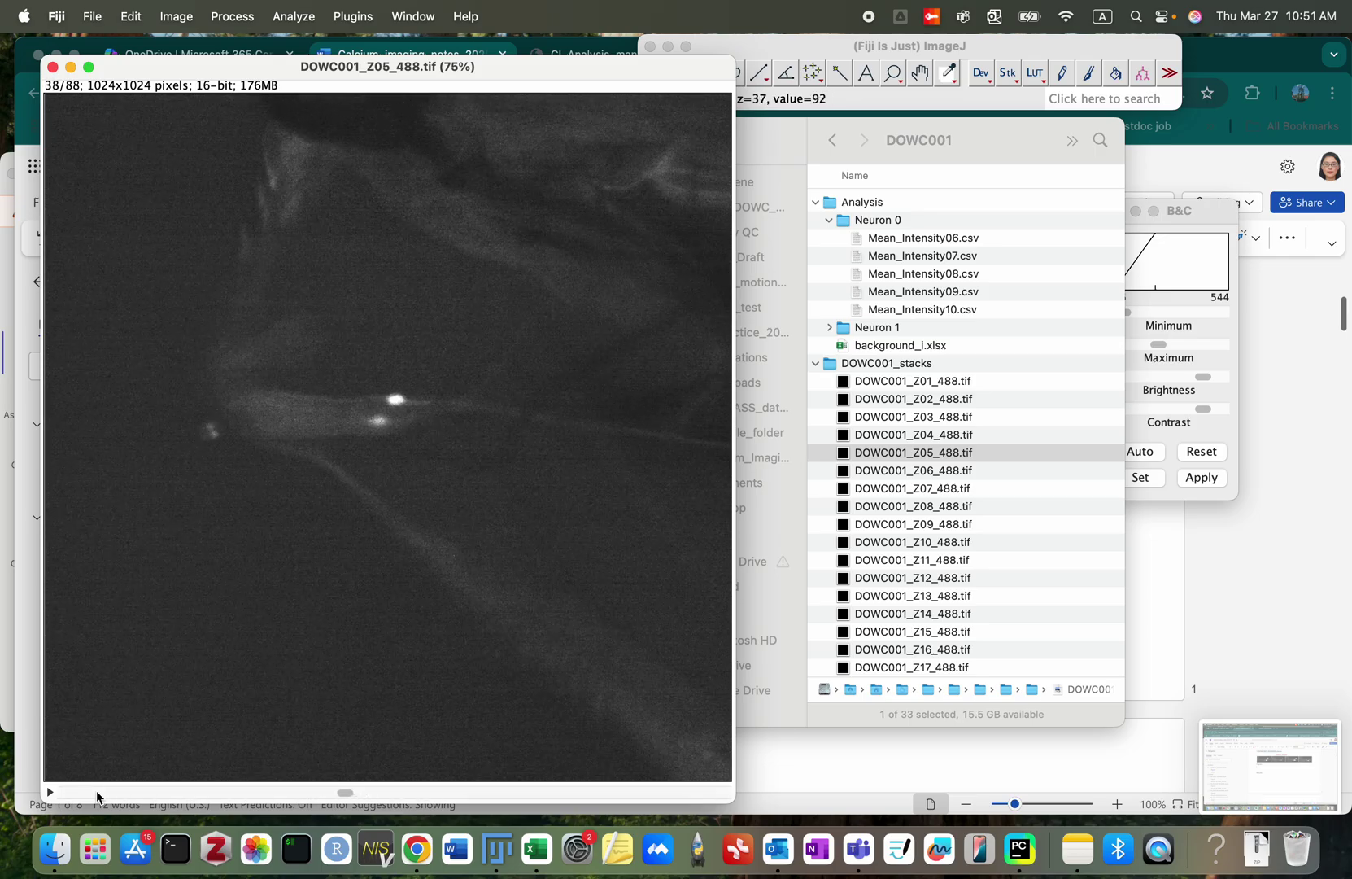
{"action": "scroll", "coordinate": [96, 790], "scroll_direction": "up", "scroll_amount": 4}
{"action": "scroll", "coordinate": [97, 790], "scroll_direction": "down", "scroll_amount": 3}
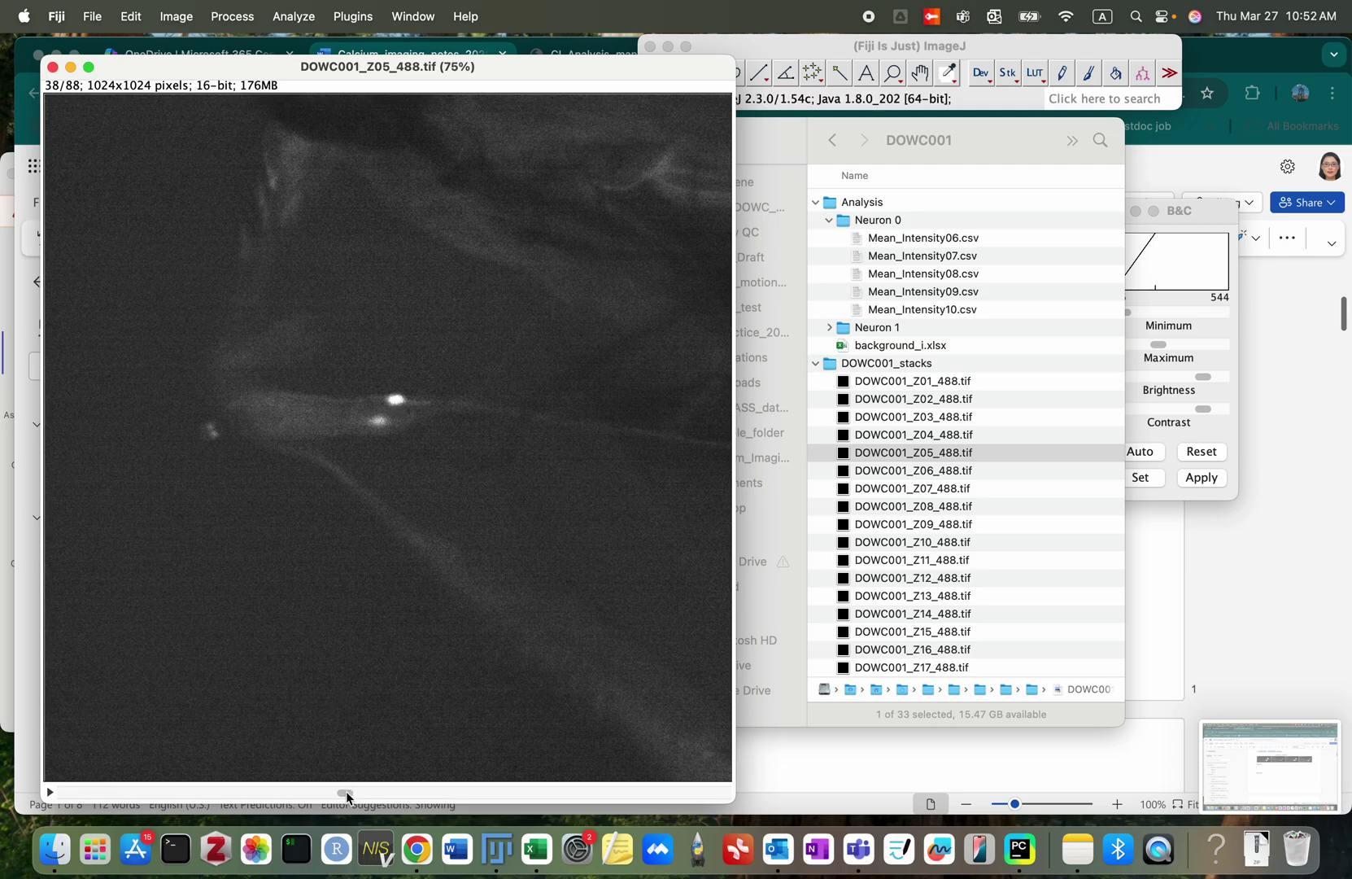
Step: Start TrackMate on the DOWC001_Z05_488 stack at frame 38, swapping Z and T so the slices count as timepoints
{"action": "mouse_move", "coordinate": [329, 791]}
{"action": "left_mouse_down"}
{"action": "mouse_move", "coordinate": [93, 782]}
{"action": "mouse_move", "coordinate": [268, 782]}
{"action": "mouse_move", "coordinate": [345, 811]}
{"action": "left_mouse_up"}
{"action": "left_click", "coordinate": [353, 16]}
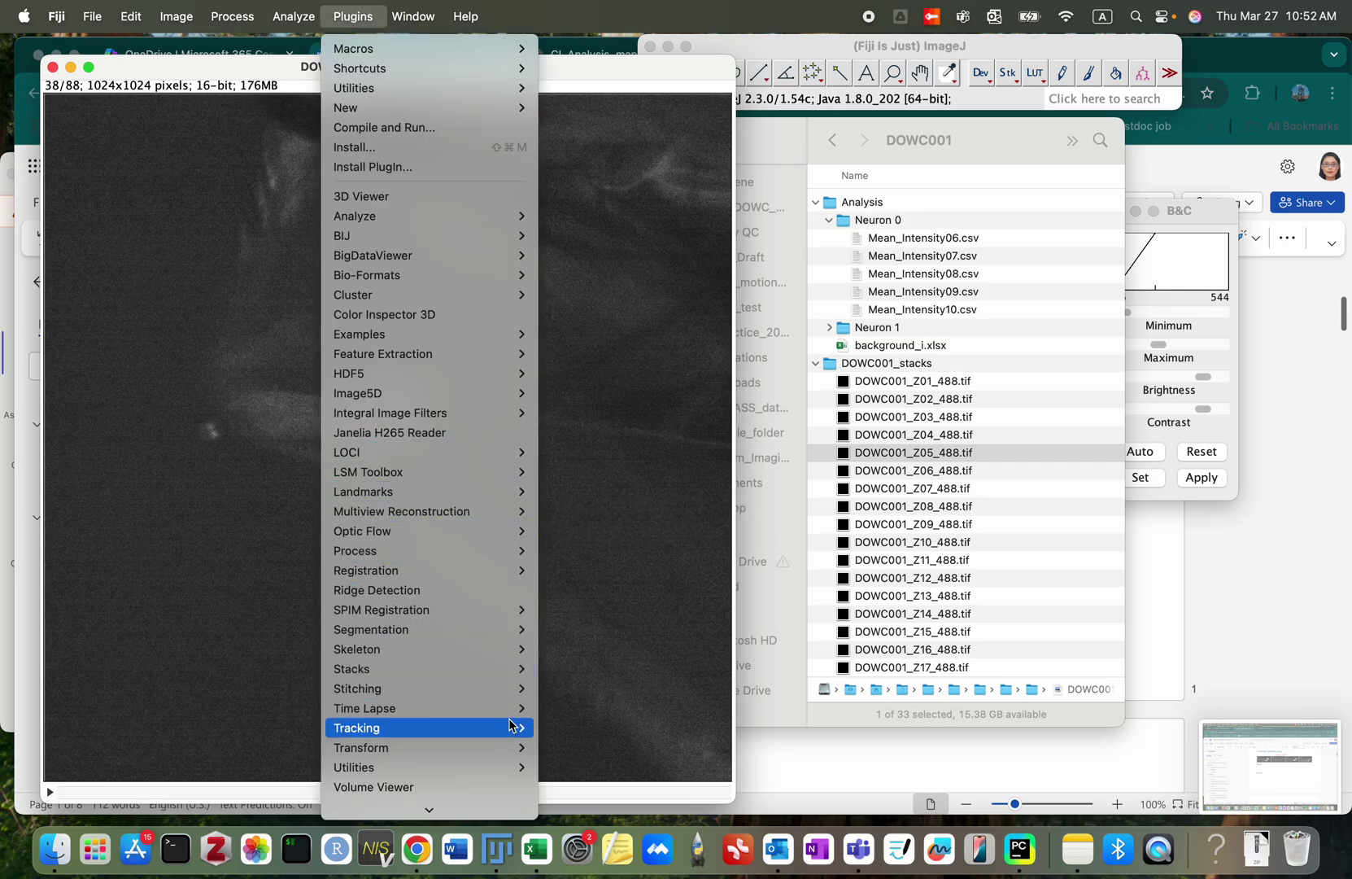
{"action": "mouse_move", "coordinate": [521, 727]}
{"action": "left_click", "coordinate": [627, 743]}
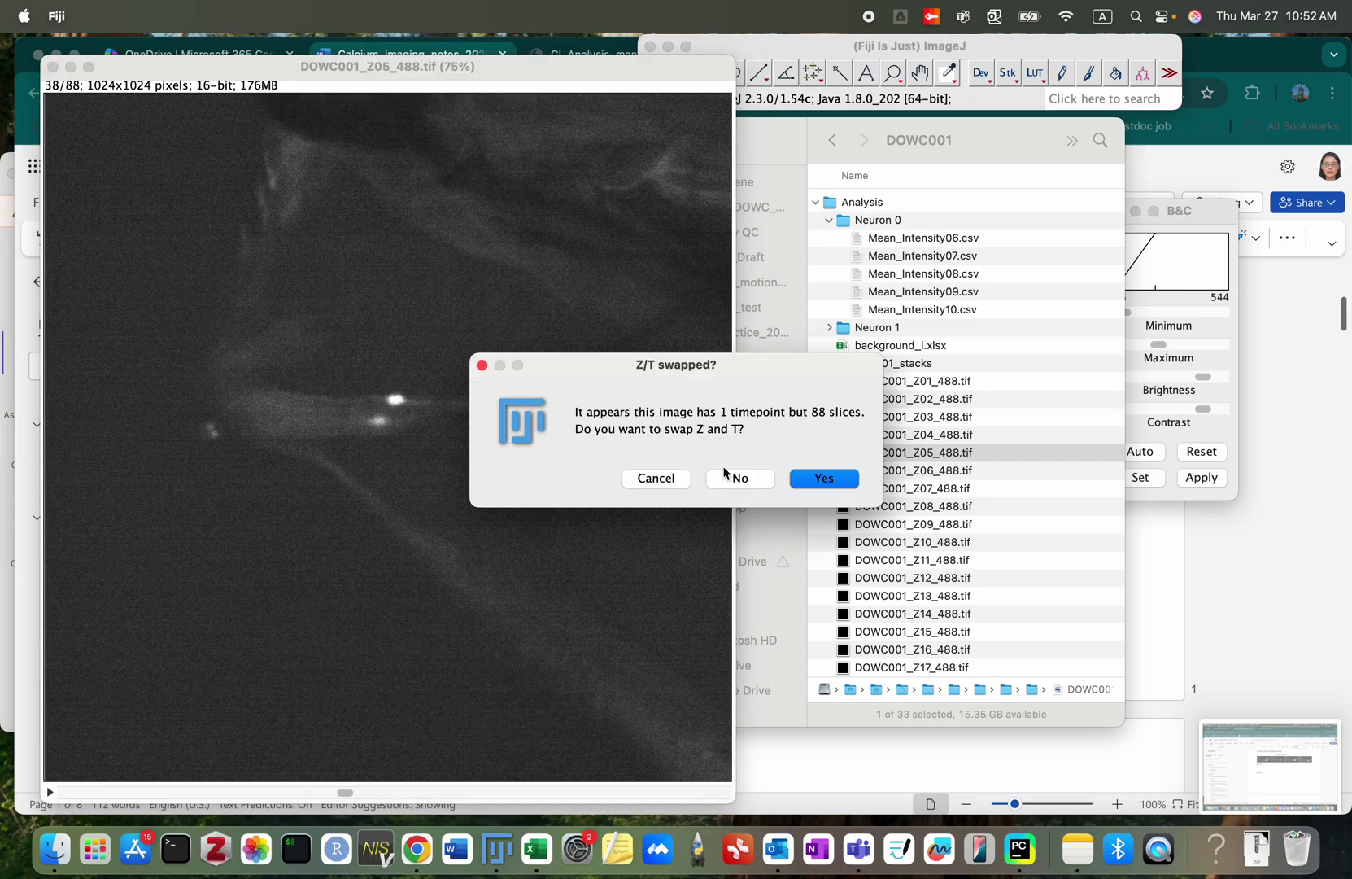
{"action": "left_click", "coordinate": [806, 478]}
Step: Keep the full crop range and DoG detector, and preview detection on frames 38 and 40 with a 15-pixel diameter and quality threshold 1
{"action": "left_click", "coordinate": [1009, 538]}
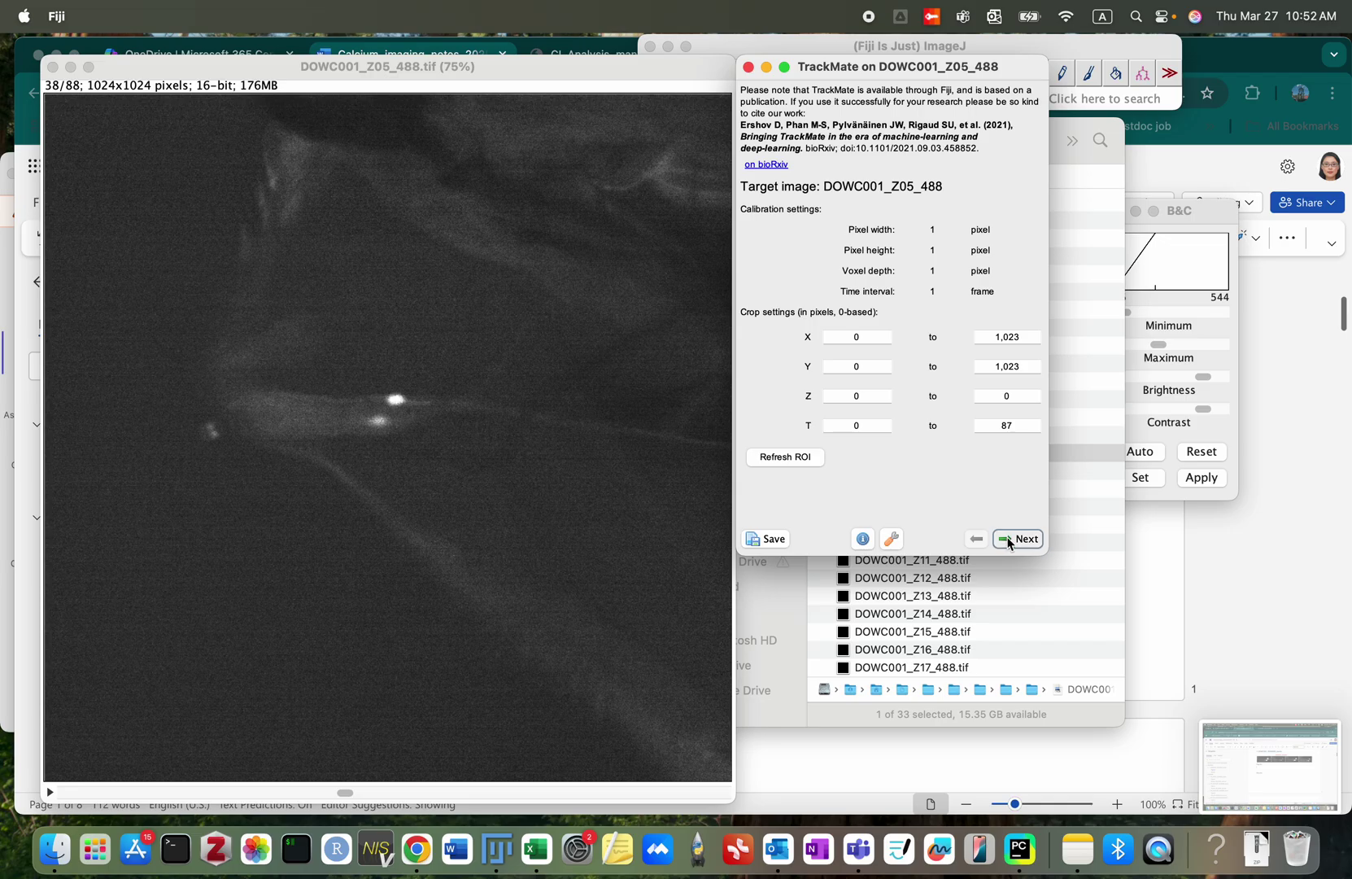
{"action": "left_click", "coordinate": [1009, 539]}
{"action": "left_click", "coordinate": [1009, 485]}
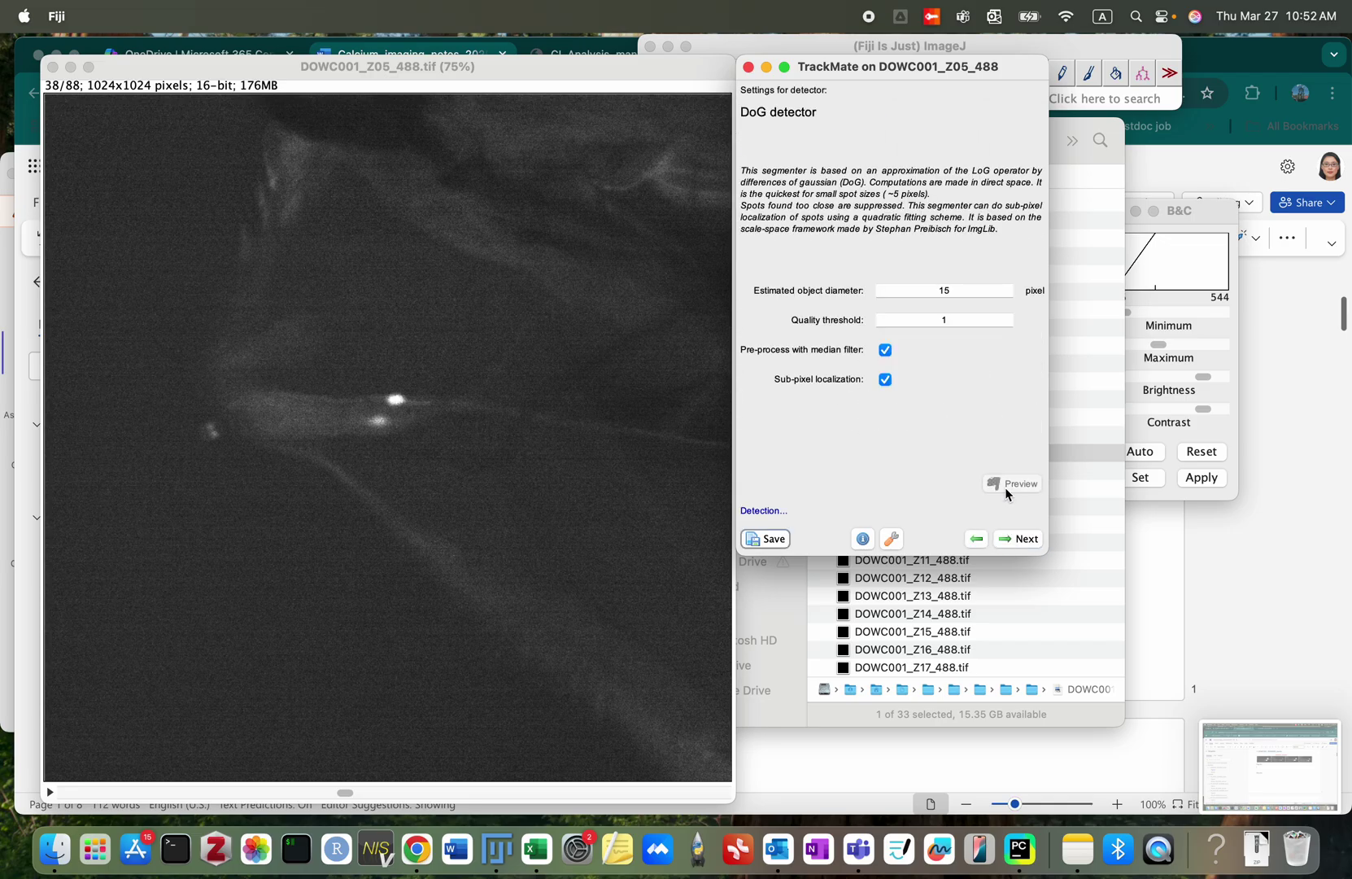
{"action": "scroll", "coordinate": [439, 501], "scroll_direction": "down", "scroll_amount": 2}
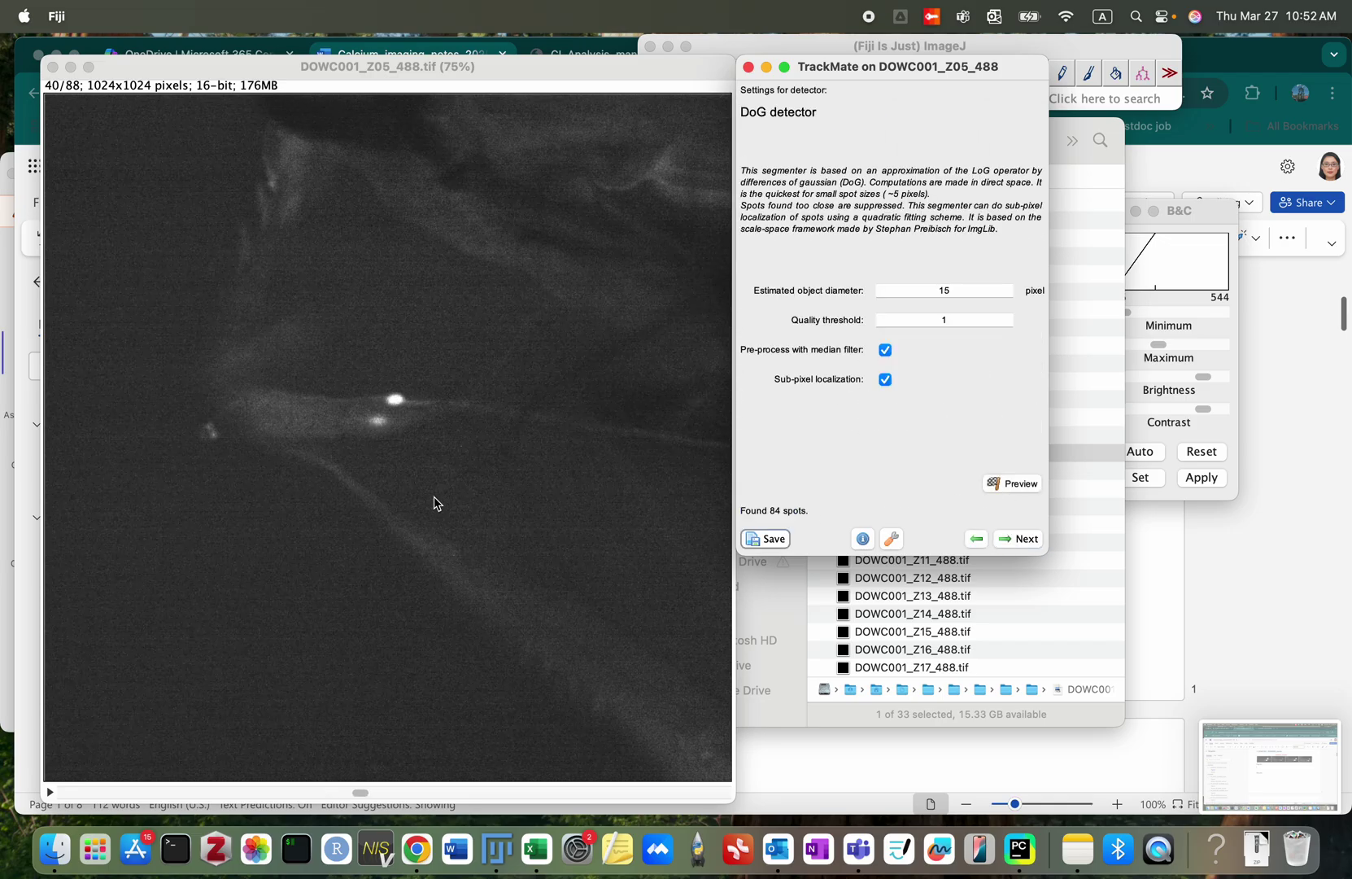
{"action": "left_click", "coordinate": [1006, 485]}
Step: Run the DoG detection on all Z05 frames, continue to the spot filters, and close the error console
{"action": "left_click", "coordinate": [1017, 540]}
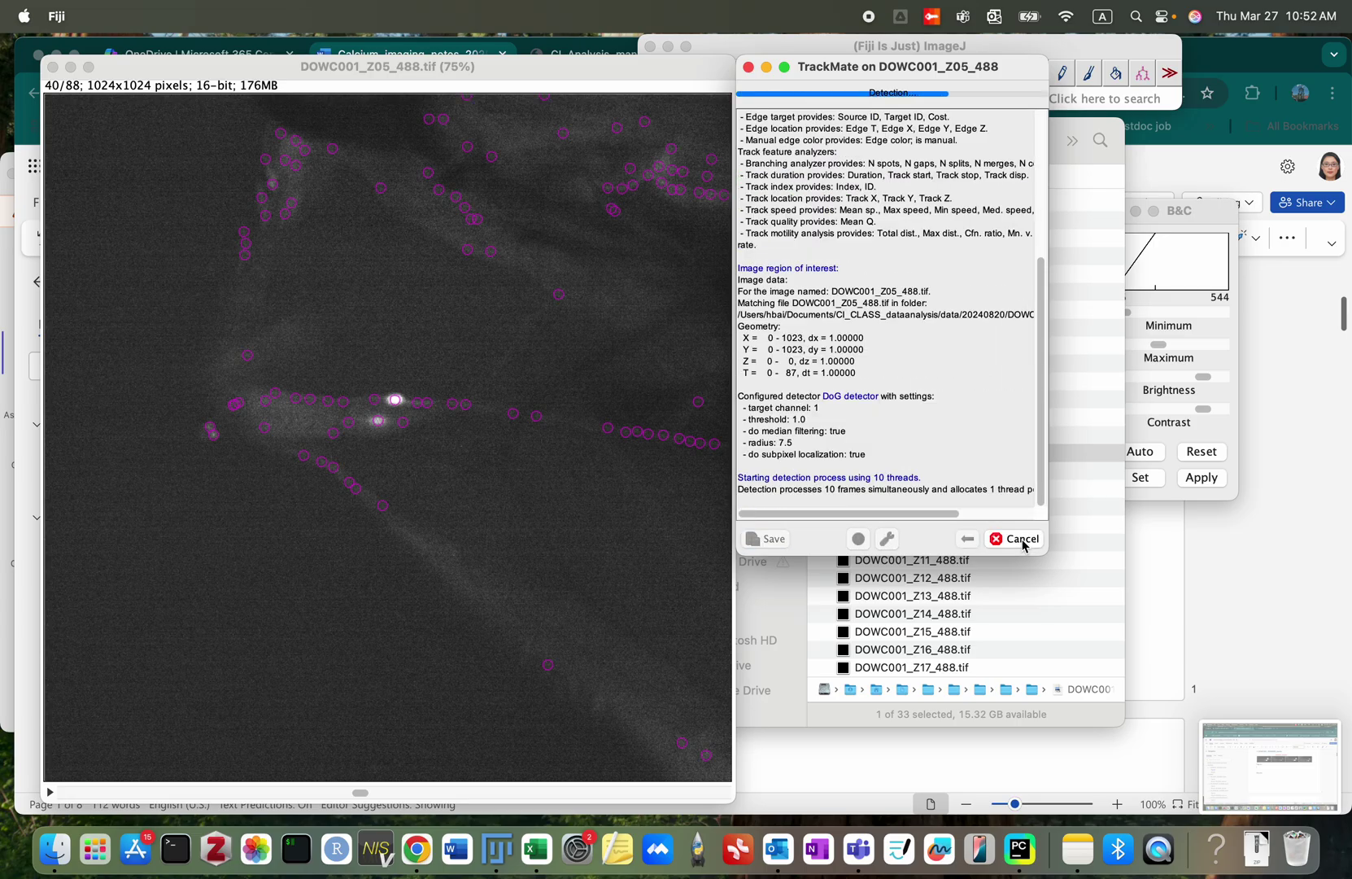
{"action": "left_click", "coordinate": [1018, 539]}
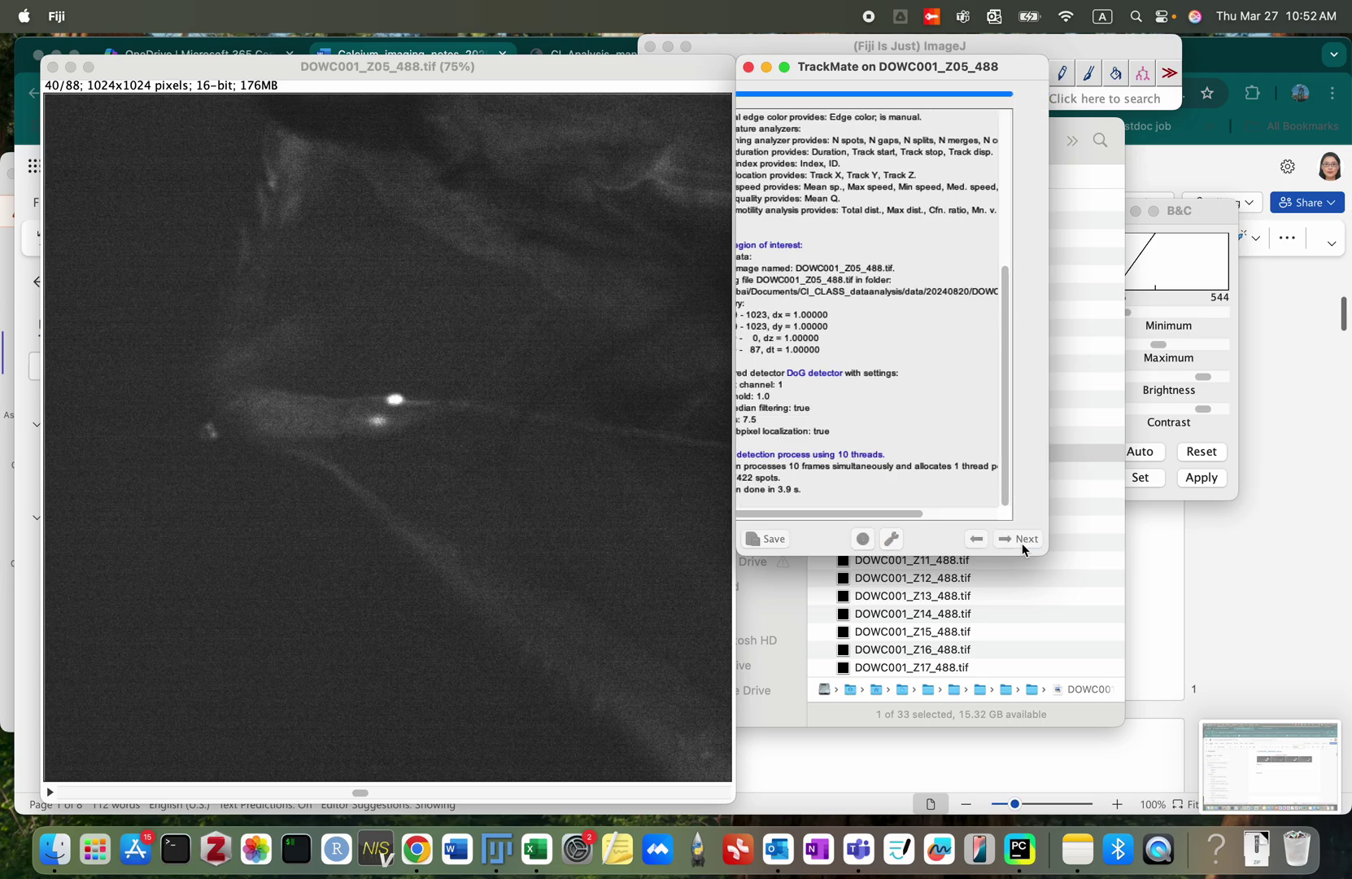
{"action": "left_click", "coordinate": [1019, 539]}
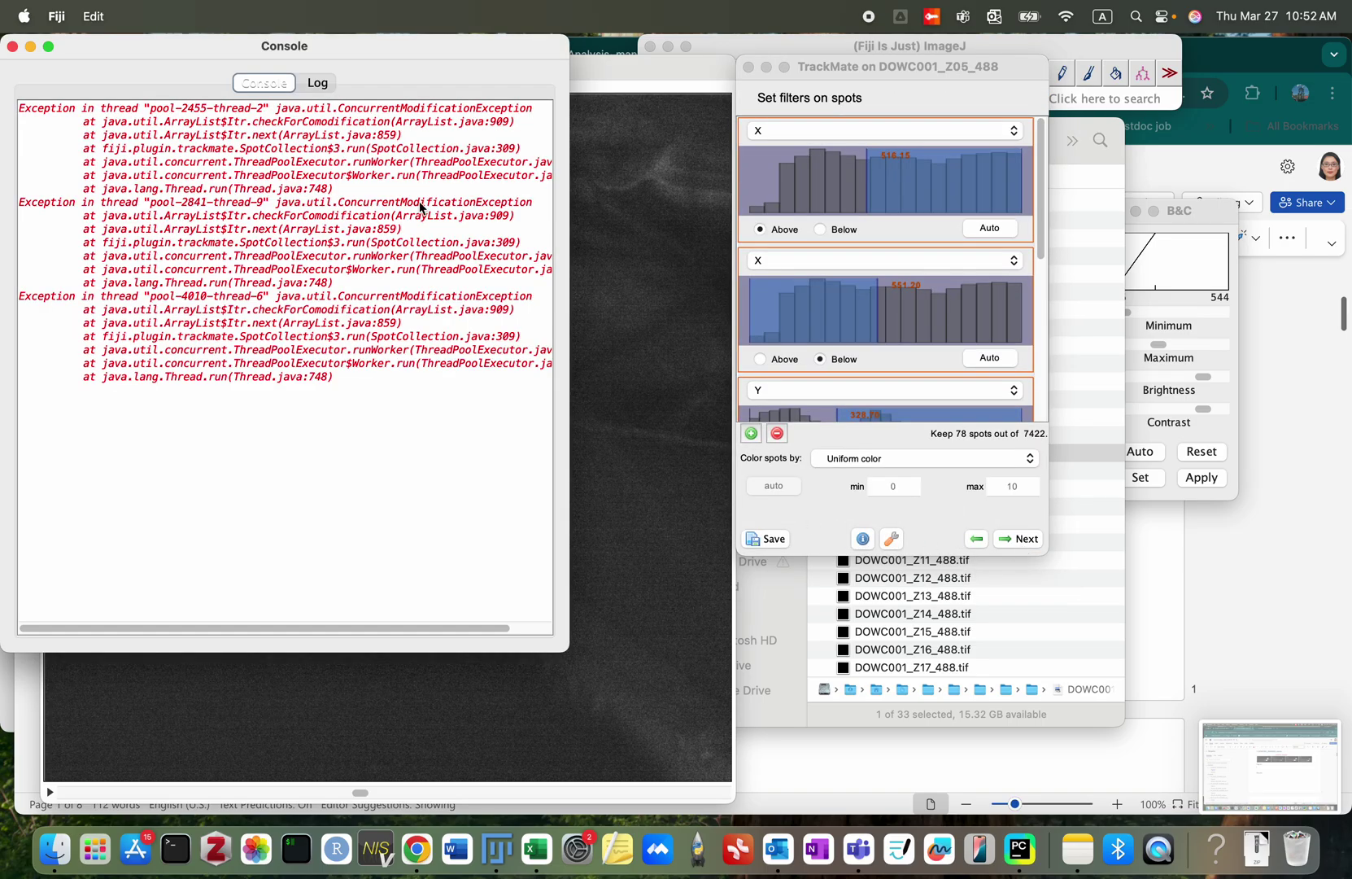
{"action": "left_click", "coordinate": [12, 46]}
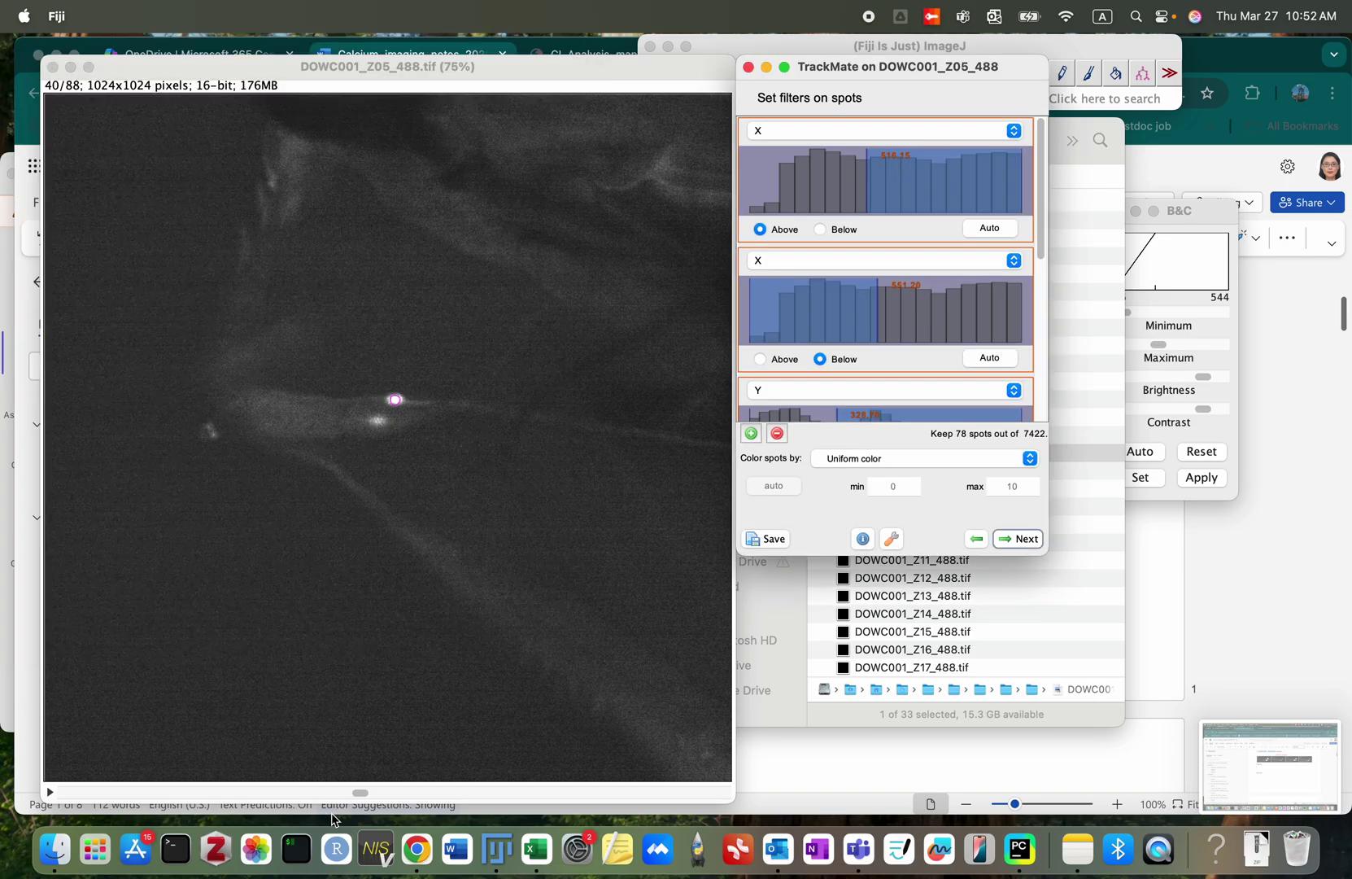
Step: Step through the first 40 frames of the Z05 stack and examine whether the filtered spot marks Neuron 0 in each
{"action": "left_click", "coordinate": [358, 791]}
{"action": "key", "text": "Left"}
{"action": "key", "text": "Left"}
{"action": "key", "text": "Left"}
{"action": "key", "text": "Left"}
{"action": "key", "text": "Left"}
{"action": "key", "text": "Left"}
{"action": "key", "text": "Left"}
{"action": "key", "text": "Left"}
{"action": "key", "text": "Left"}
{"action": "key", "text": "Left"}
{"action": "key", "text": "Left"}
{"action": "key", "text": "Left"}
{"action": "key", "text": "Left"}
{"action": "key", "text": "Left"}
{"action": "key", "text": "Left"}
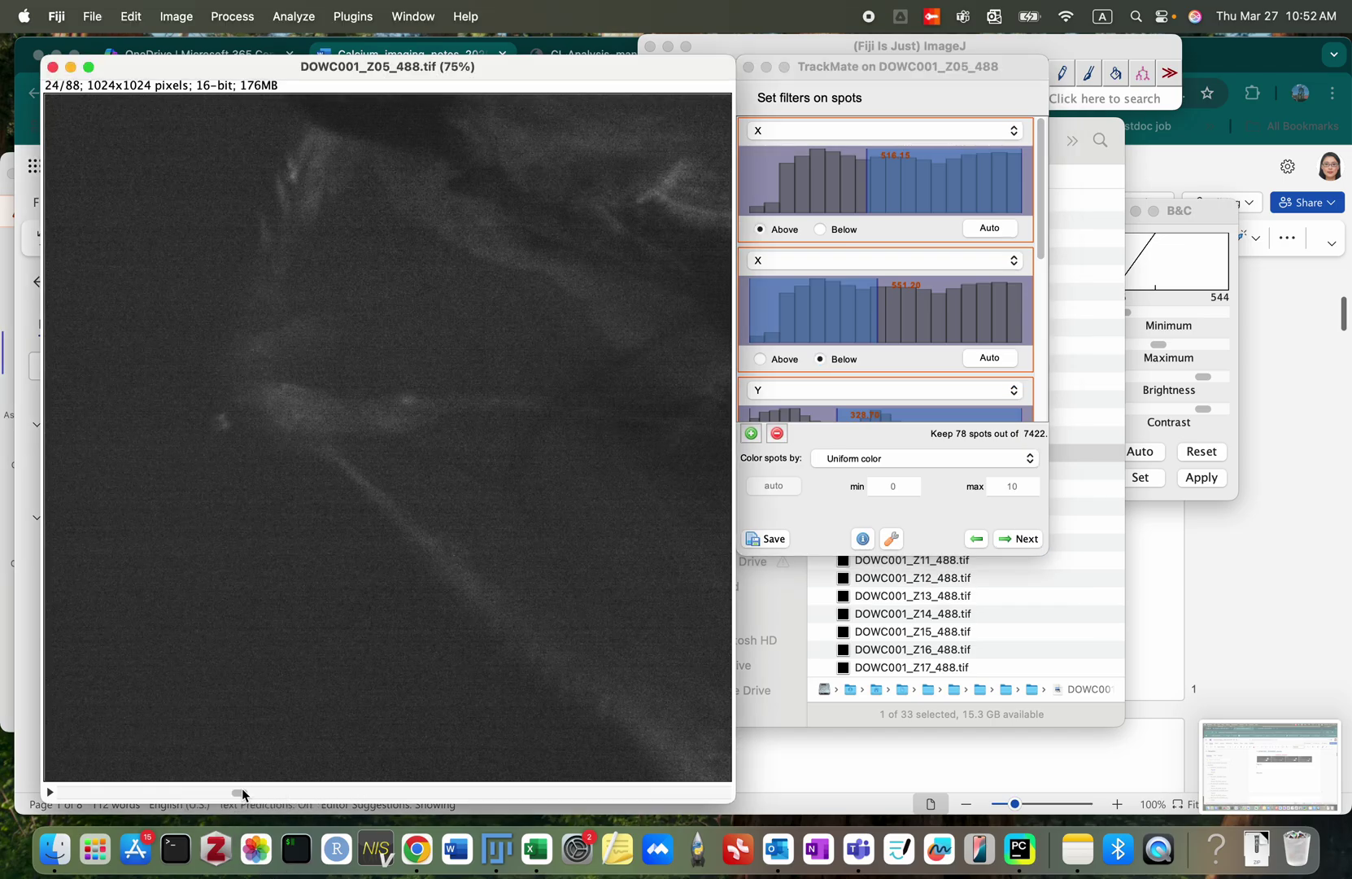
{"action": "left_click_drag", "start_coordinate": [241, 790], "coordinate": [3, 822]}
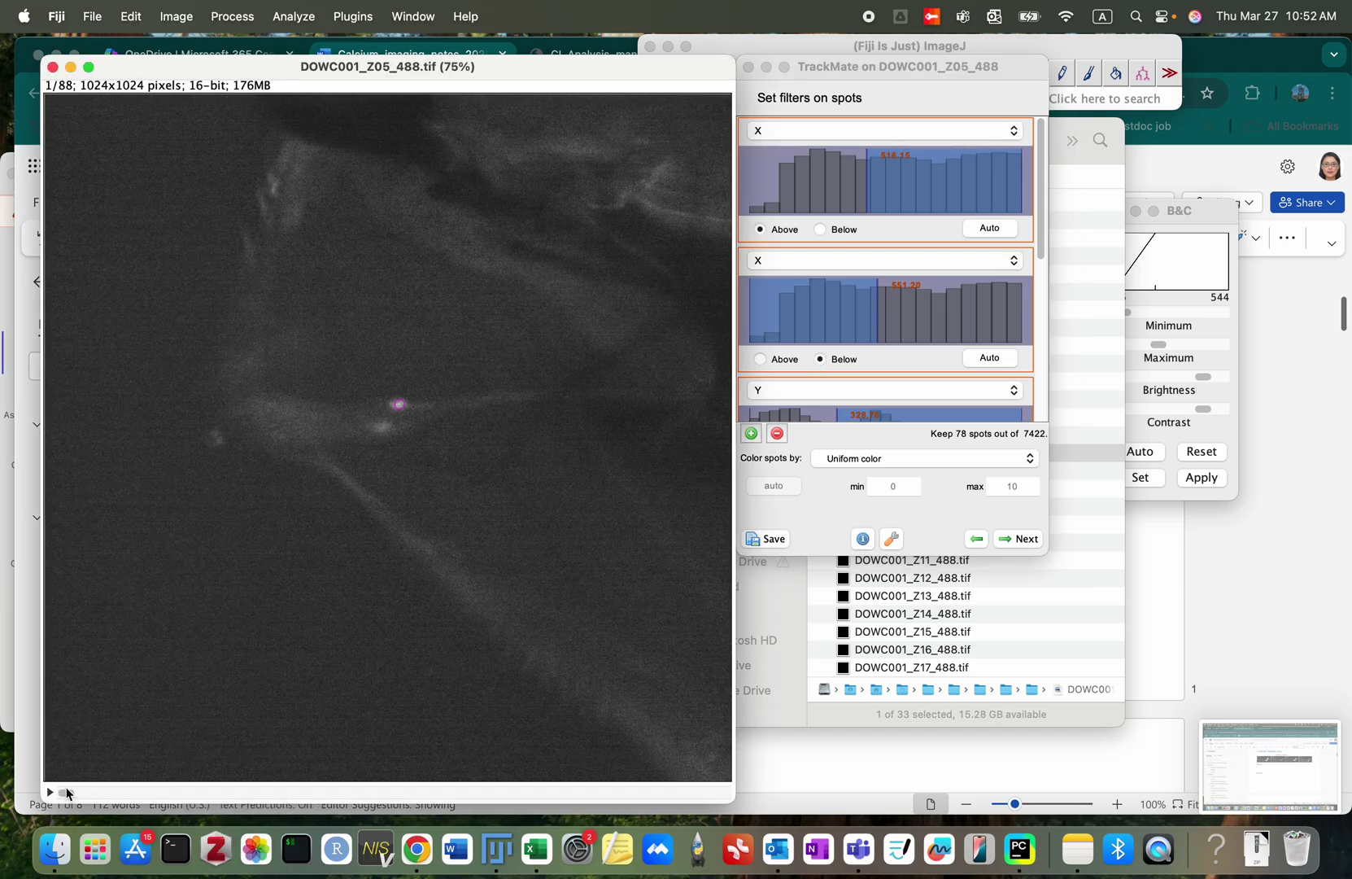
{"action": "key", "text": "Right"}
{"action": "key", "text": "Right"}
{"action": "key", "text": "Right"}
{"action": "key", "text": "Right"}
{"action": "key", "text": "Right"}
{"action": "key", "text": "Right"}
{"action": "key", "text": "Right"}
{"action": "key", "text": "Right"}
{"action": "key", "text": "Right"}
{"action": "key", "text": "Right"}
{"action": "key", "text": "Right"}
{"action": "key", "text": "Right"}
{"action": "key", "text": "Right"}
{"action": "key", "text": "Right"}
{"action": "key", "text": "Right"}
{"action": "key", "text": "Right"}
{"action": "key", "text": "Right"}
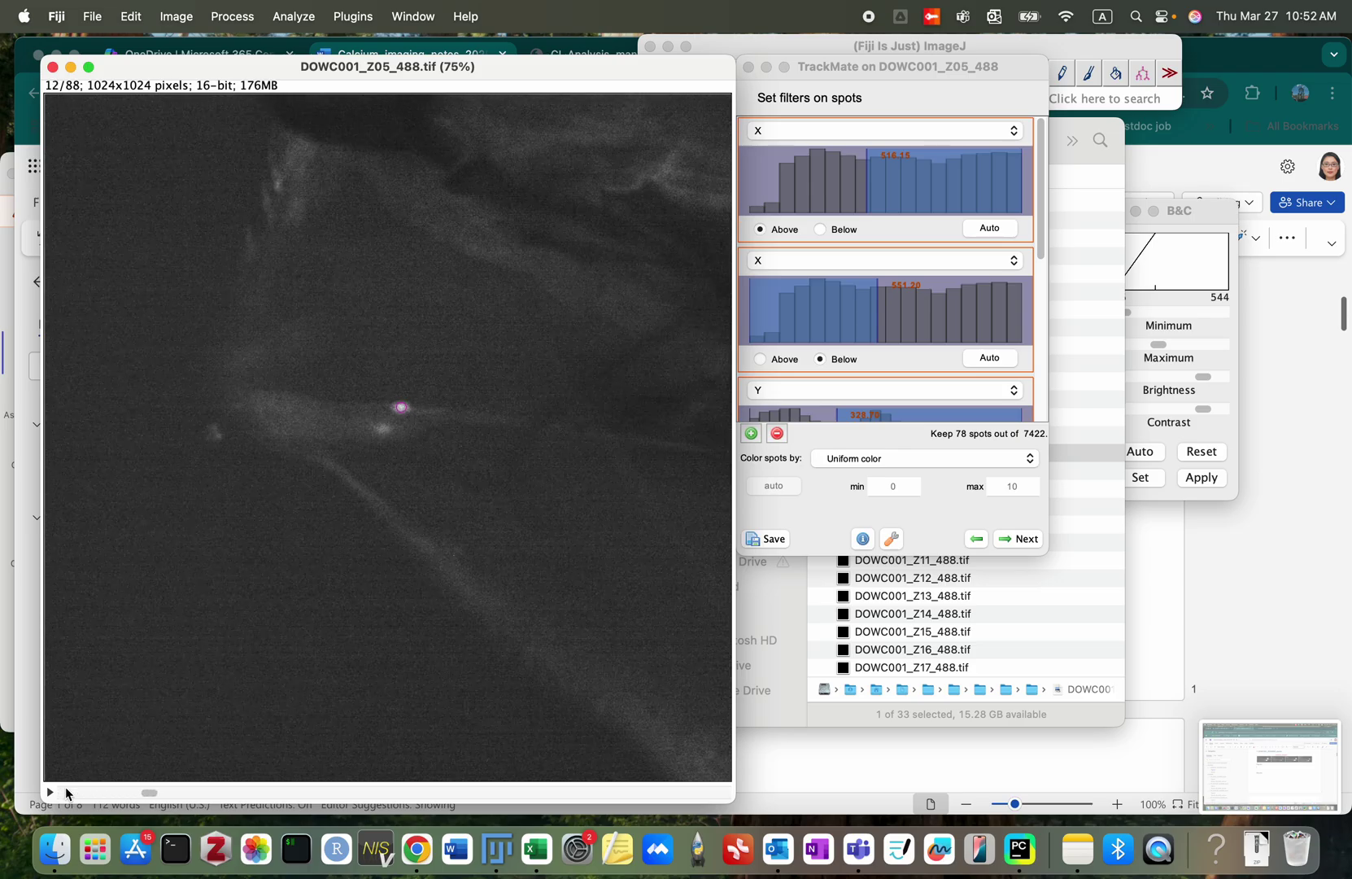
{"action": "key", "text": "Right"}
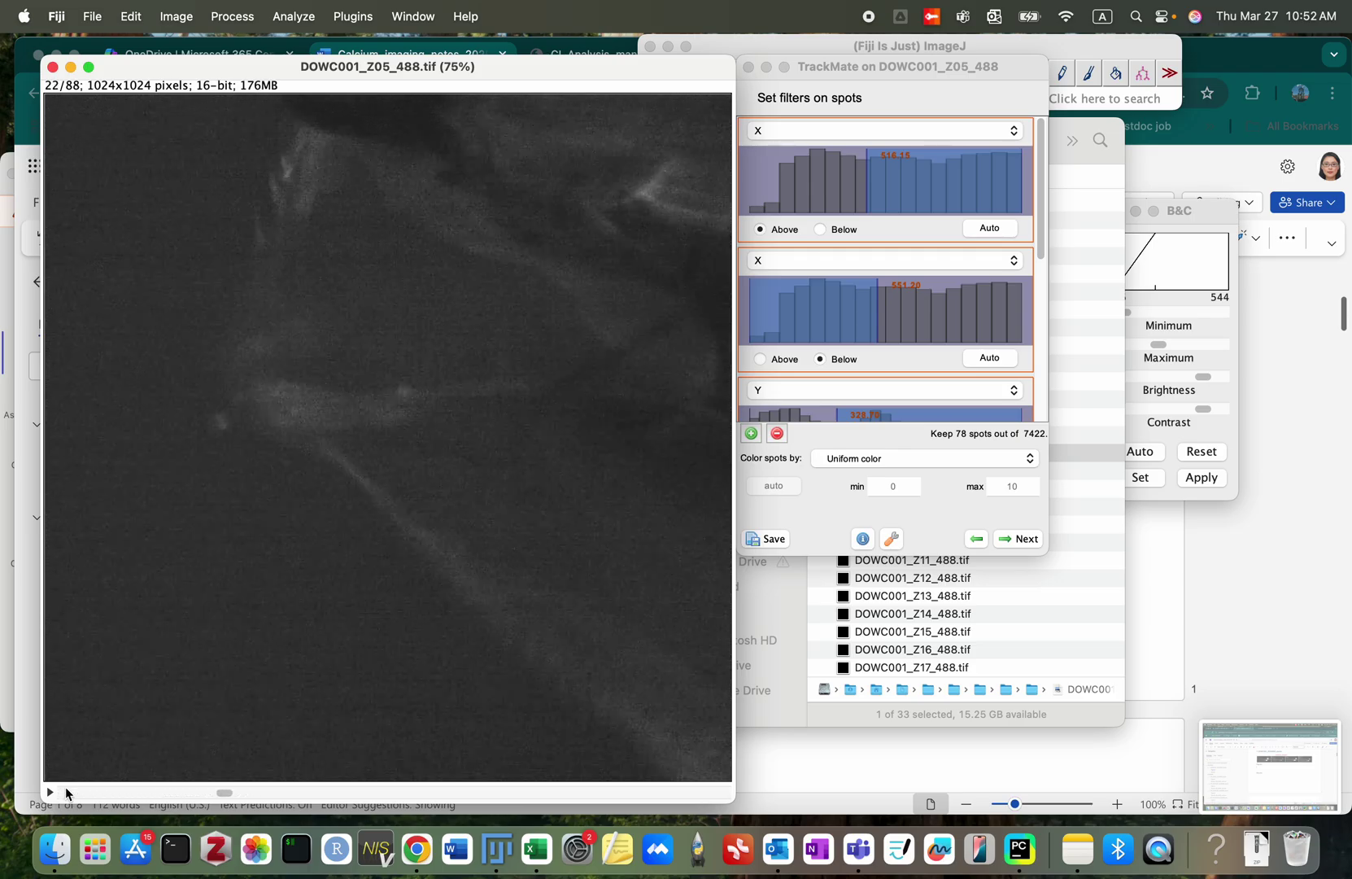
{"action": "key", "text": "Left"}
{"action": "key", "text": "Left"}
{"action": "key", "text": "Left"}
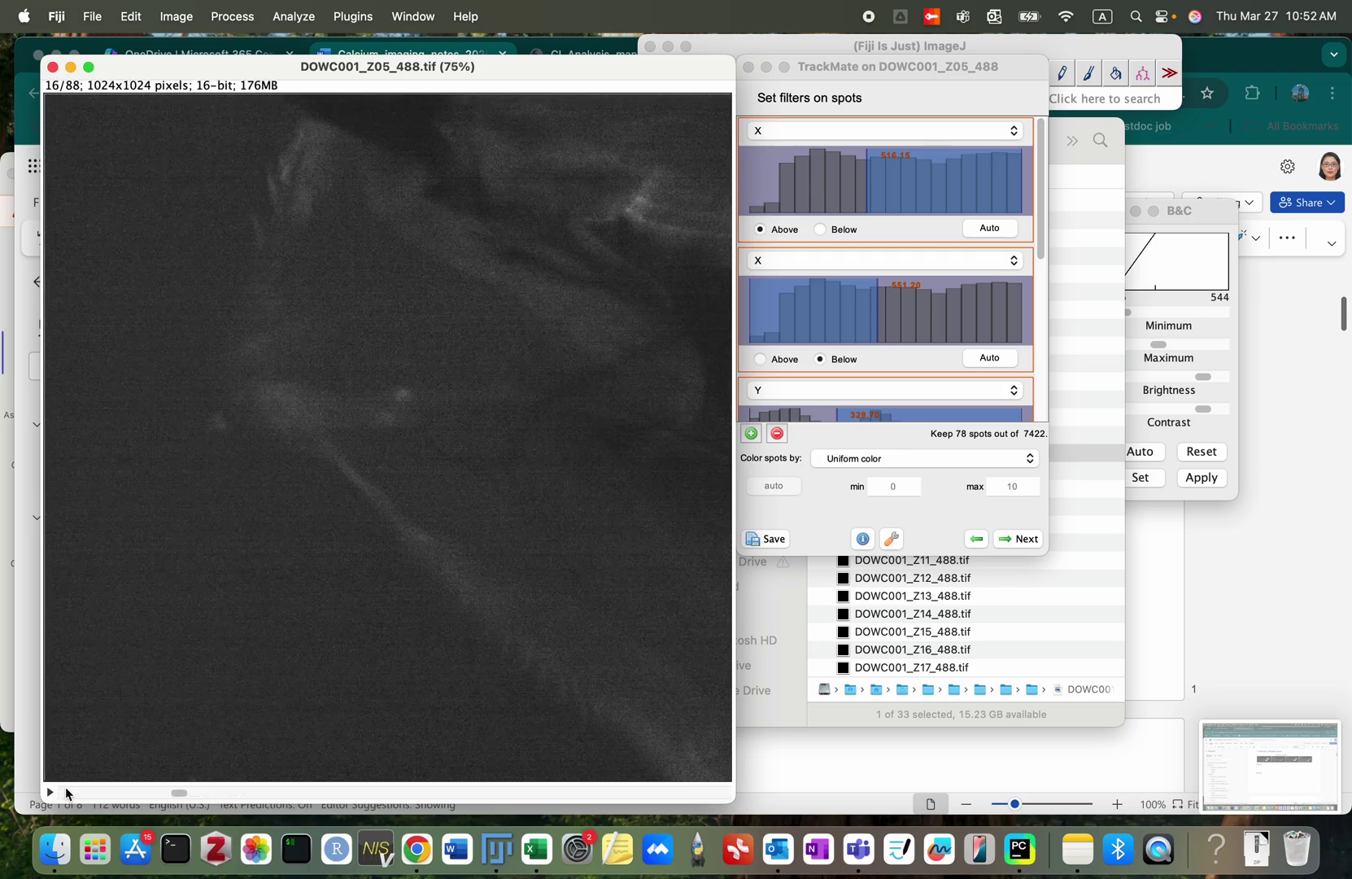
Step: Lower the minimum in the Quality spot filter to 2.78 and check spot coverage around frames 16 to 21
{"action": "scroll", "coordinate": [846, 369], "scroll_direction": "down", "scroll_amount": 6}
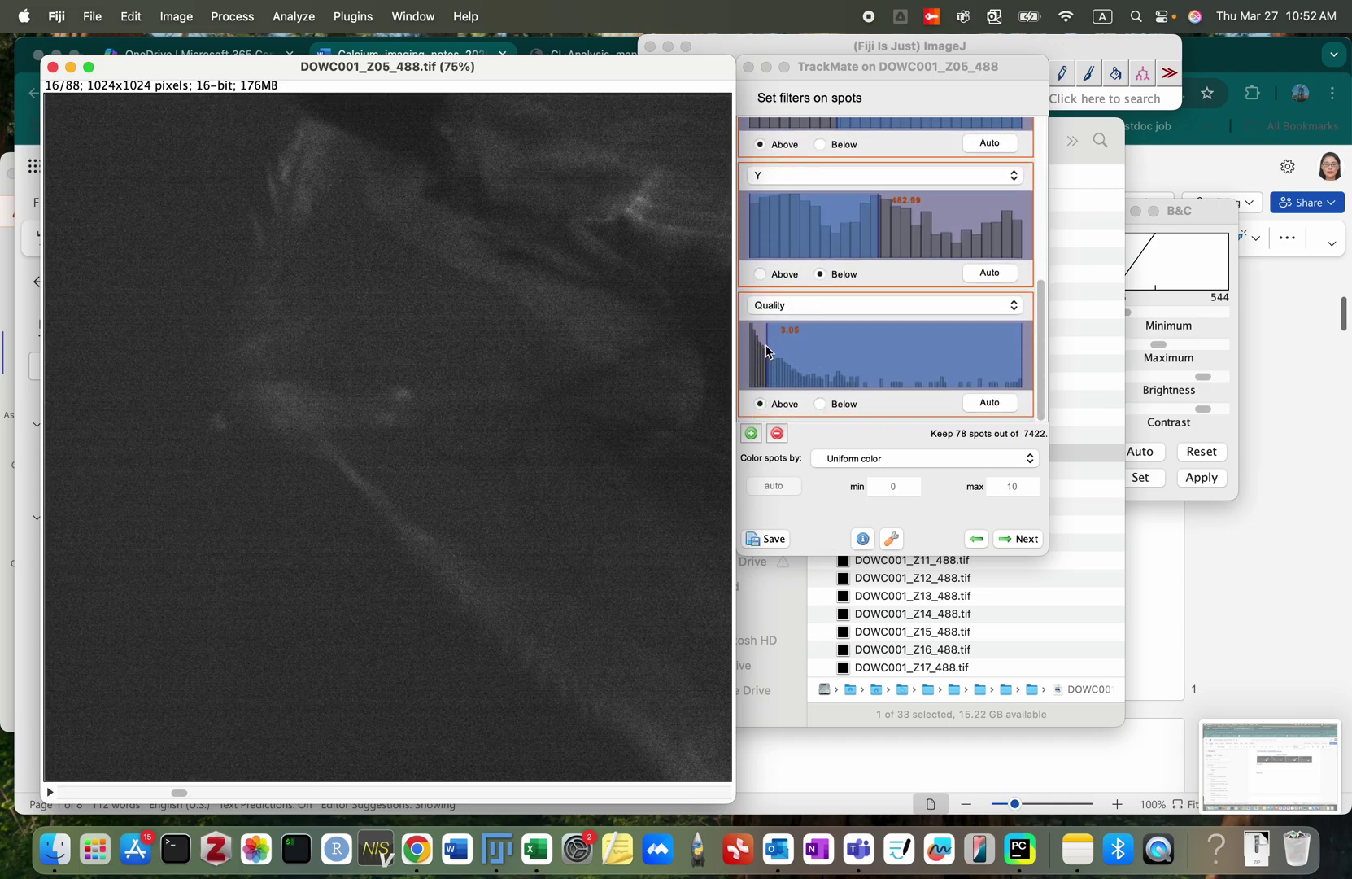
{"action": "left_click", "coordinate": [767, 352]}
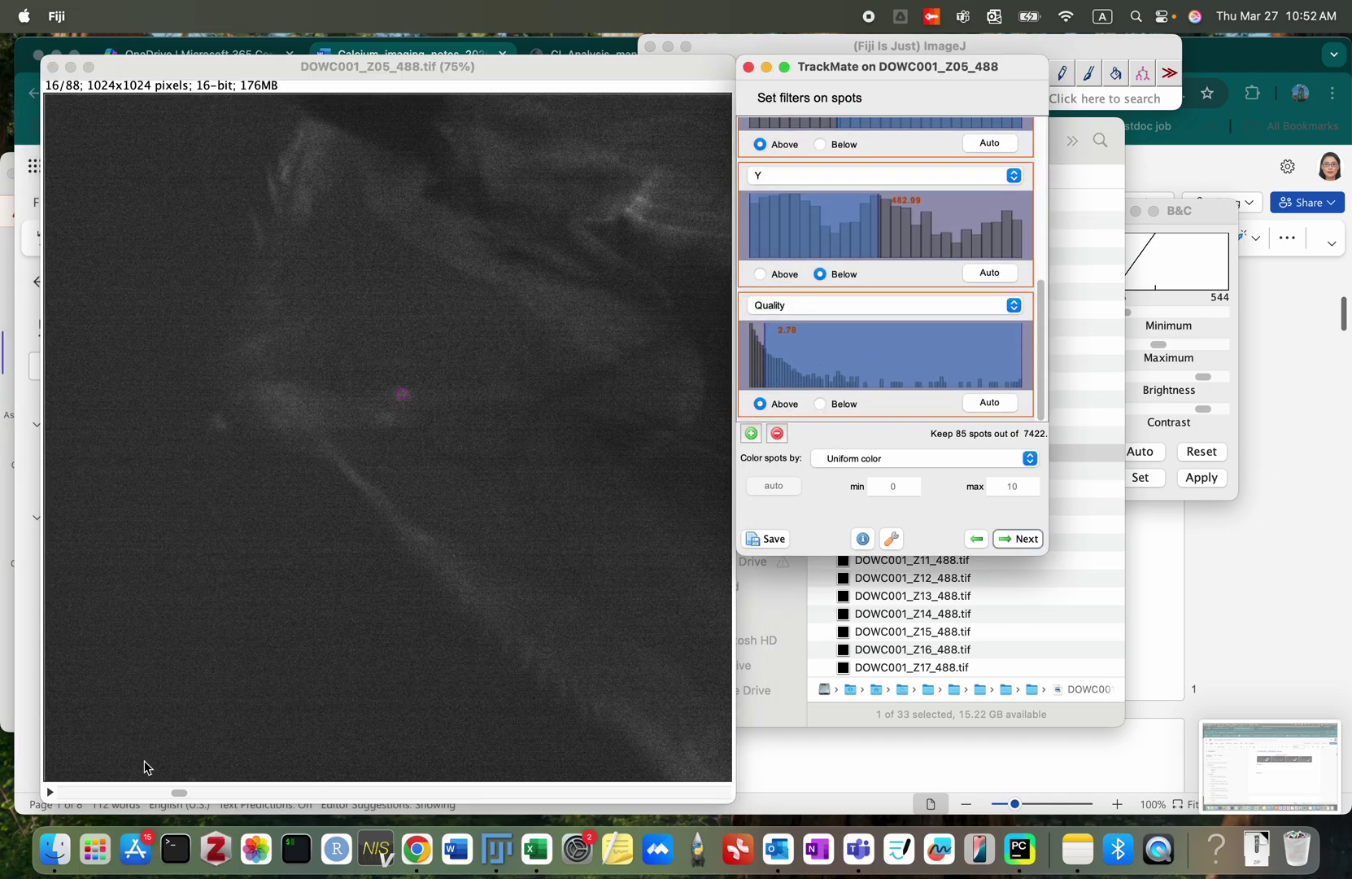
{"action": "left_click", "coordinate": [179, 796]}
{"action": "key", "text": "Right"}
{"action": "key", "text": "Right"}
{"action": "key", "text": "Right"}
{"action": "key", "text": "Right"}
{"action": "key", "text": "Right"}
{"action": "key", "text": "Right"}
{"action": "key", "text": "Right"}
{"action": "key", "text": "Right"}
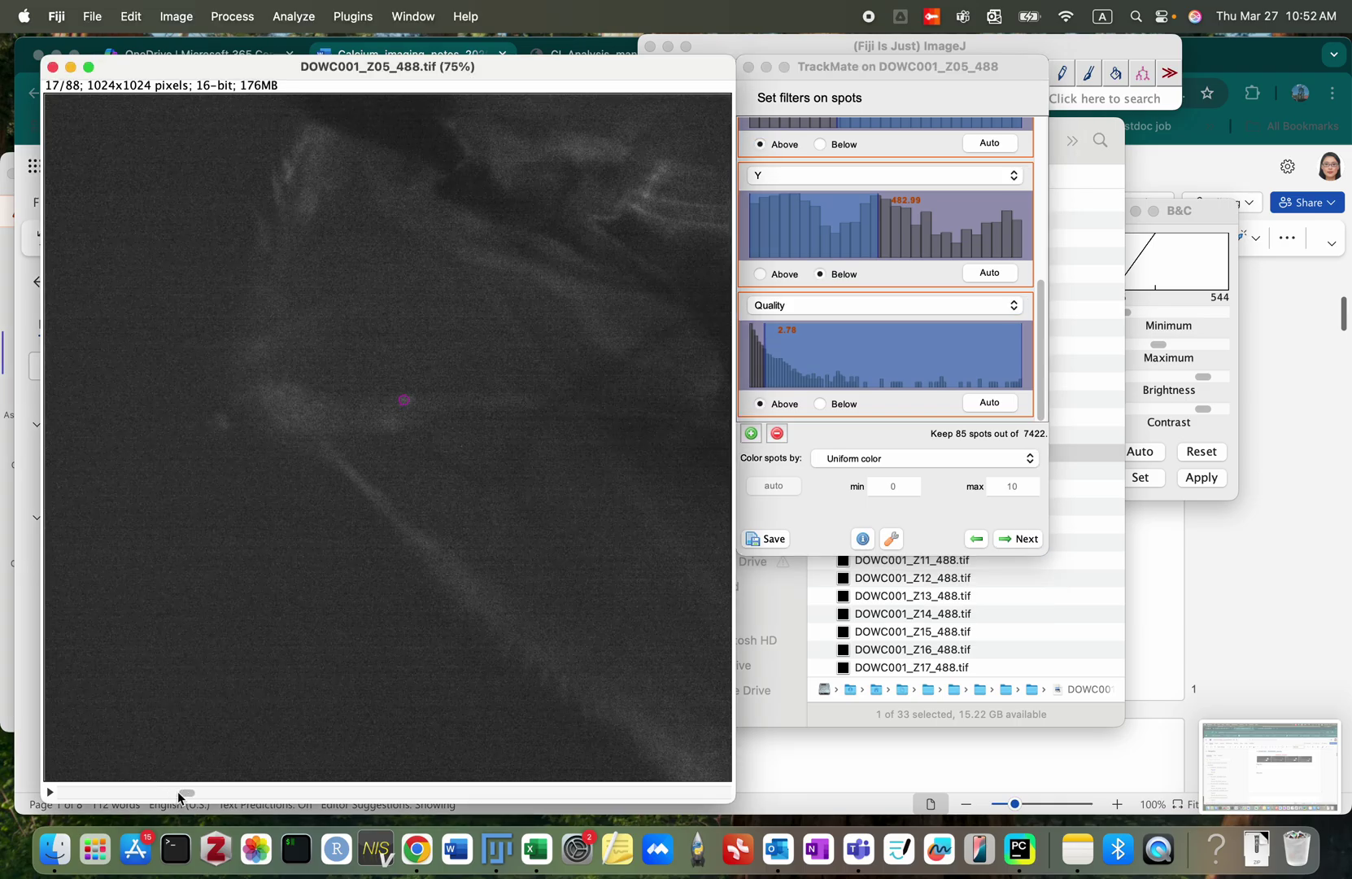
{"action": "key", "text": "Left"}
{"action": "key", "text": "Left"}
{"action": "key", "text": "Left"}
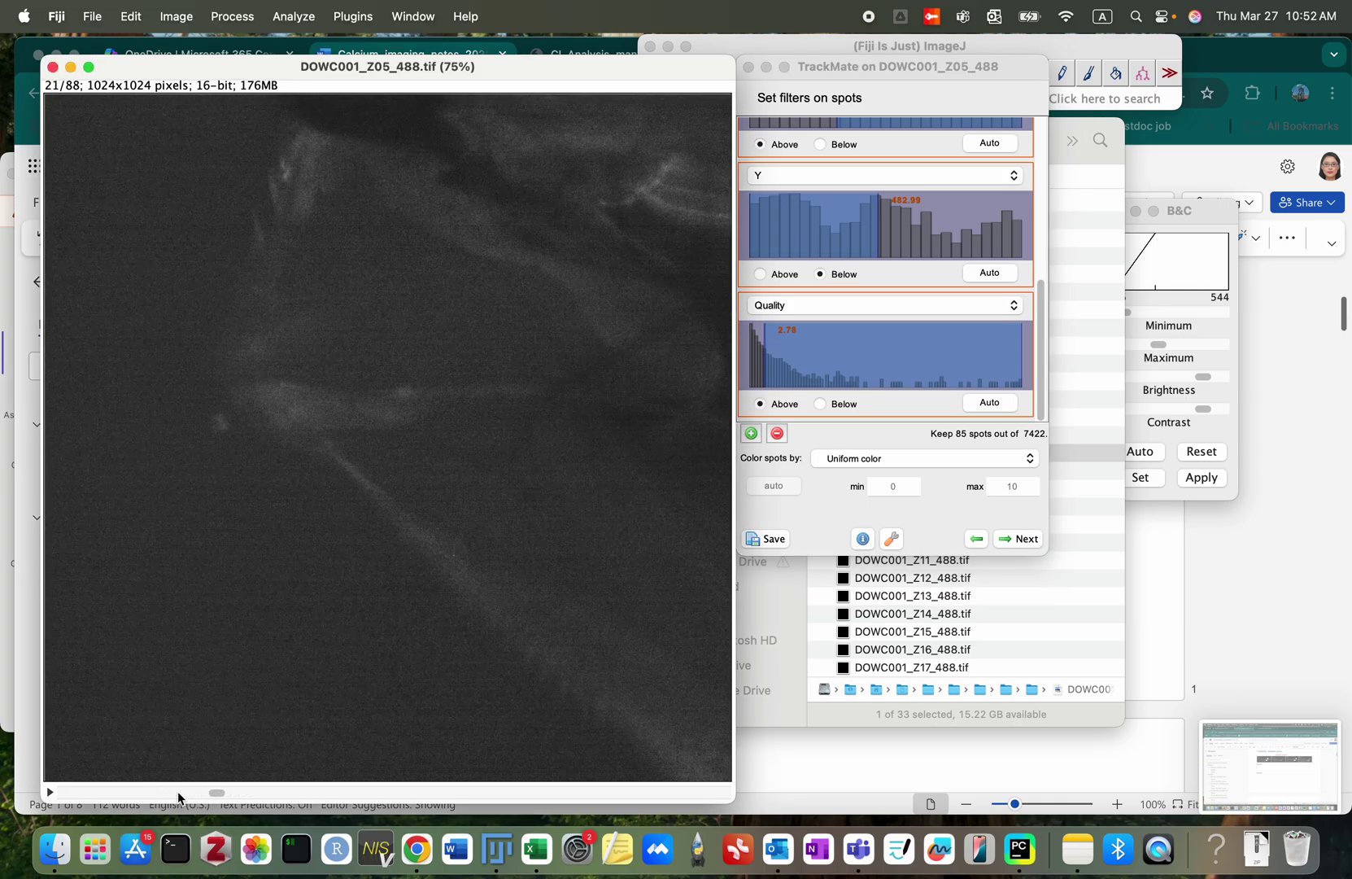
Step: Lower the minimum in the Quality spot filter to 1.94 and advance through the Z05 stack to frame 53
{"action": "left_click", "coordinate": [765, 375]}
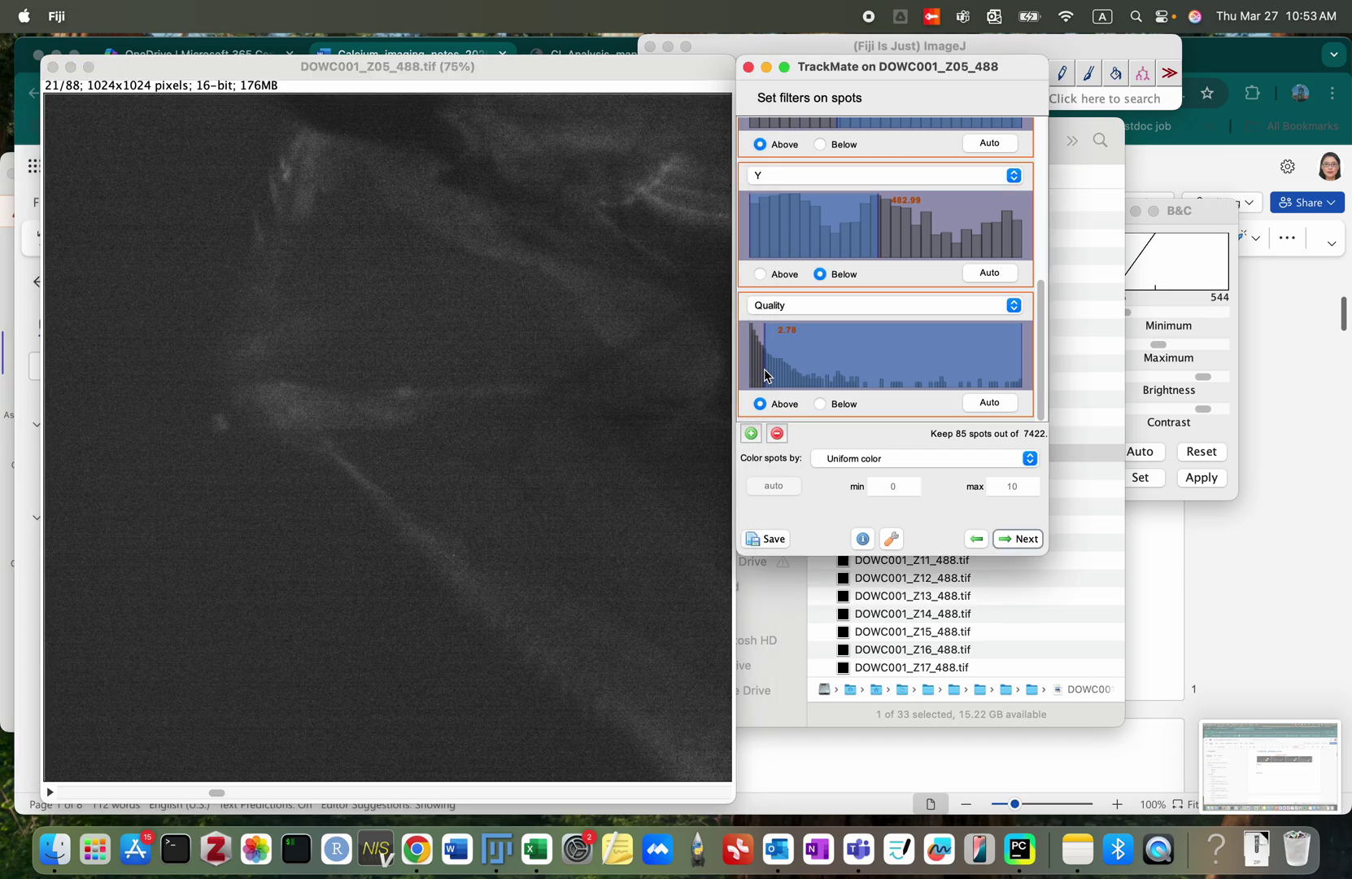
{"action": "left_click_drag", "start_coordinate": [765, 375], "coordinate": [760, 376]}
{"action": "left_click", "coordinate": [216, 793]}
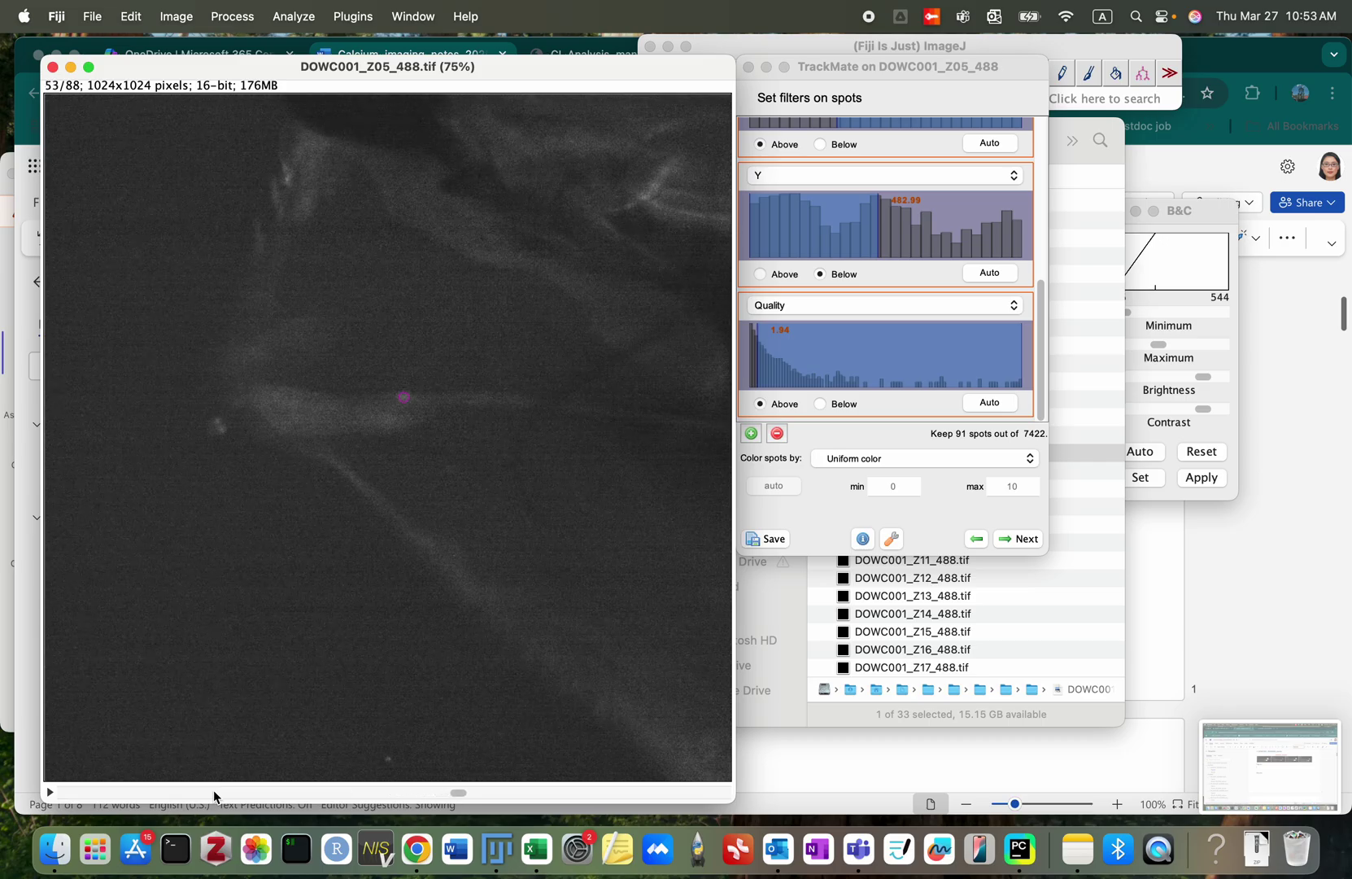
Step: Step back to frame 7 and forward to frame 37, examining whether the spot stays on Neuron 0
{"action": "left_click", "coordinate": [215, 793]}
{"action": "key", "text": "Left"}
{"action": "key", "text": "Left"}
{"action": "key", "text": "Left"}
{"action": "key", "text": "Left"}
{"action": "key", "text": "Left"}
{"action": "key", "text": "Left"}
{"action": "key", "text": "Left"}
{"action": "key", "text": "Left"}
{"action": "key", "text": "Left"}
{"action": "key", "text": "Left"}
{"action": "key", "text": "Left"}
{"action": "key", "text": "Left"}
{"action": "key", "text": "Left"}
{"action": "key", "text": "Left"}
{"action": "key", "text": "Left"}
{"action": "key", "text": "Left"}
{"action": "key", "text": "Left"}
{"action": "key", "text": "Left"}
{"action": "key", "text": "Left"}
{"action": "key", "text": "Left"}
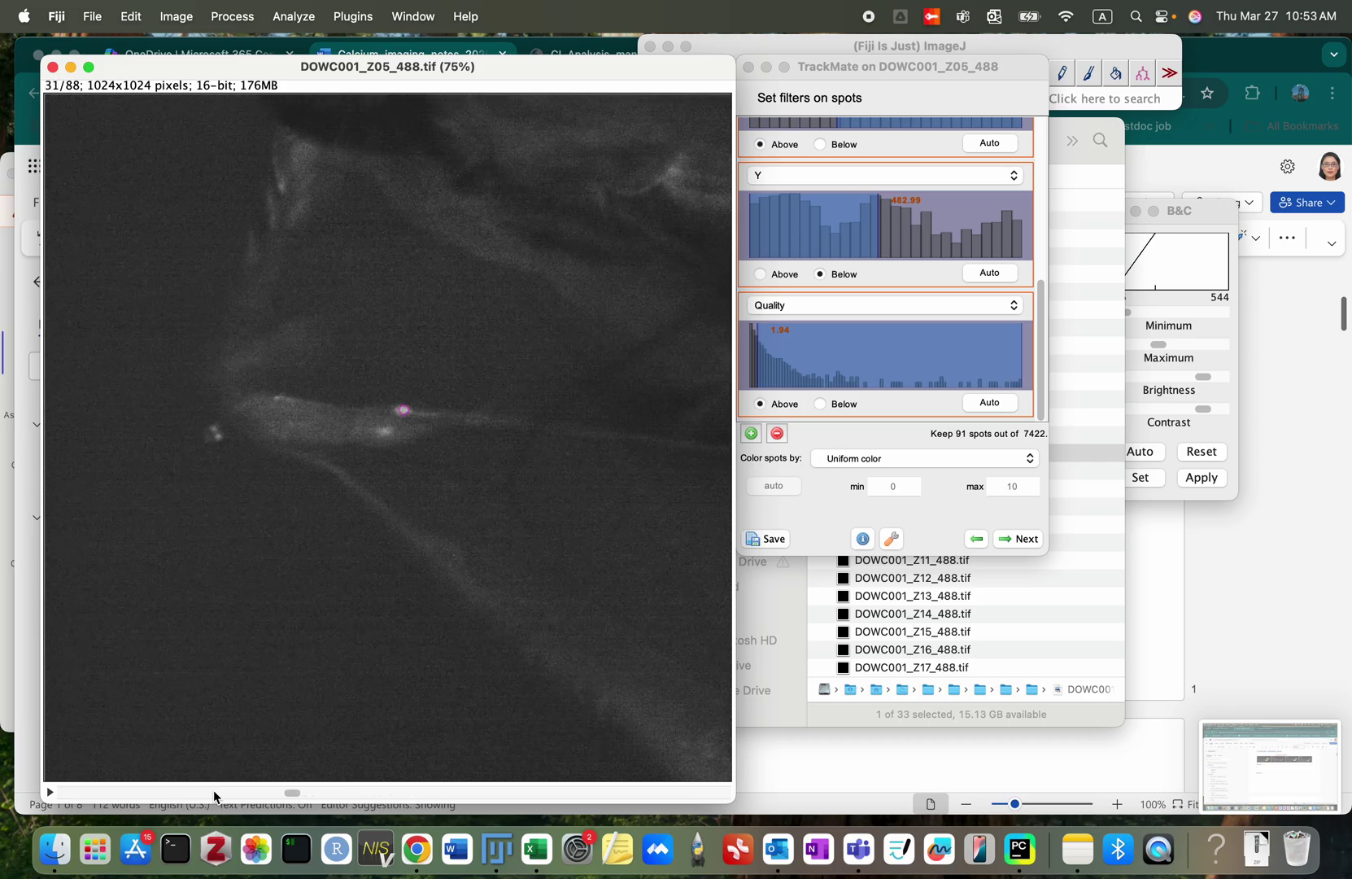
{"action": "key", "text": "Left"}
{"action": "key", "text": "Left"}
{"action": "key", "text": "Left"}
{"action": "key", "text": "Left"}
{"action": "key", "text": "Left"}
{"action": "key", "text": "Left"}
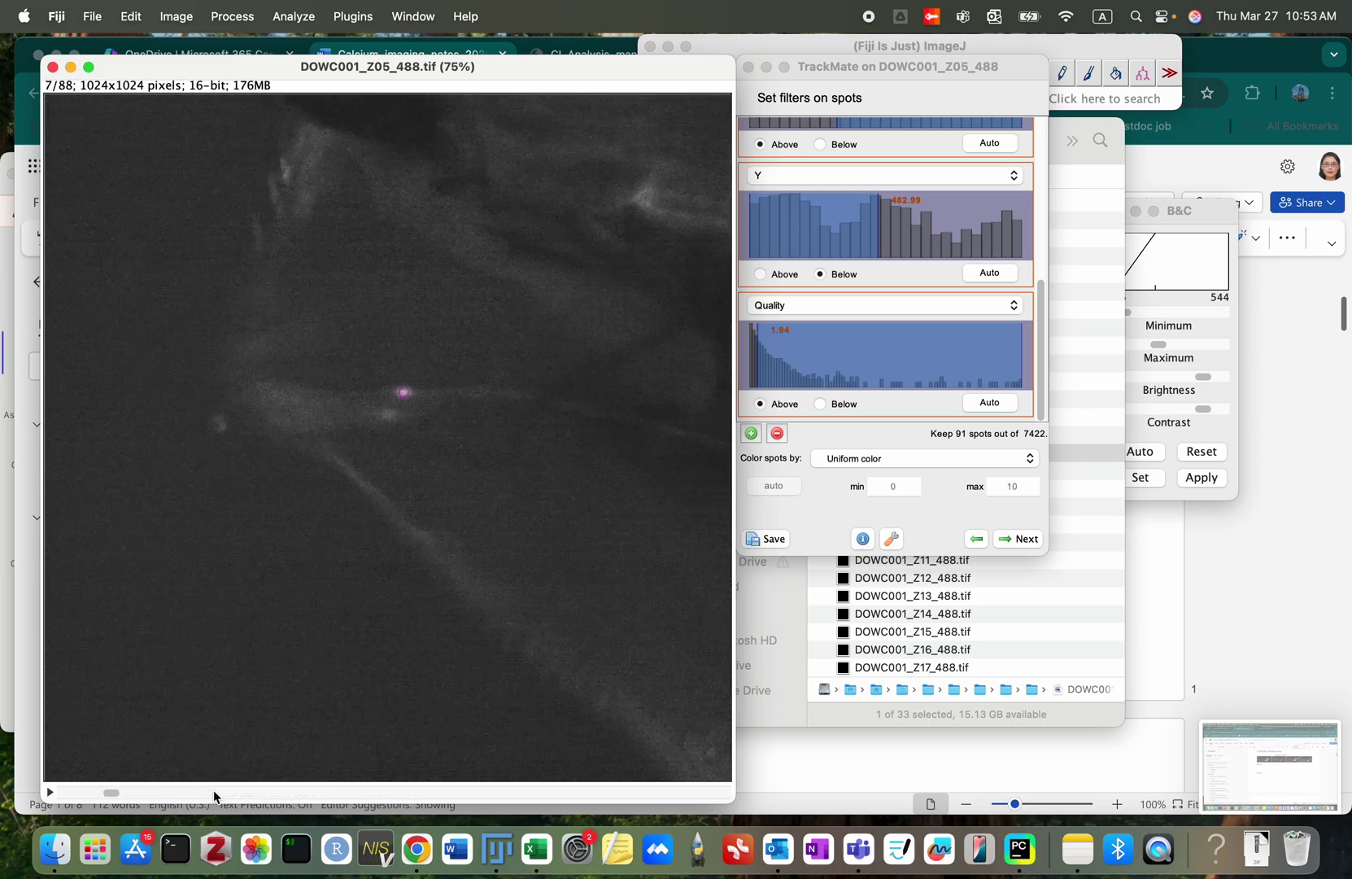
{"action": "key", "text": "Right"}
{"action": "key", "text": "Right"}
{"action": "key", "text": "Right"}
{"action": "key", "text": "Right"}
{"action": "key", "text": "Right"}
{"action": "key", "text": "Right"}
{"action": "key", "text": "Right"}
{"action": "key", "text": "Right"}
{"action": "key", "text": "Right"}
{"action": "key", "text": "Right"}
{"action": "key", "text": "Right"}
{"action": "key", "text": "Right"}
{"action": "key", "text": "Right"}
{"action": "key", "text": "Right"}
{"action": "key", "text": "Right"}
{"action": "key", "text": "Right"}
{"action": "key", "text": "Right"}
{"action": "key", "text": "Right"}
{"action": "key", "text": "Right"}
{"action": "key", "text": "Right"}
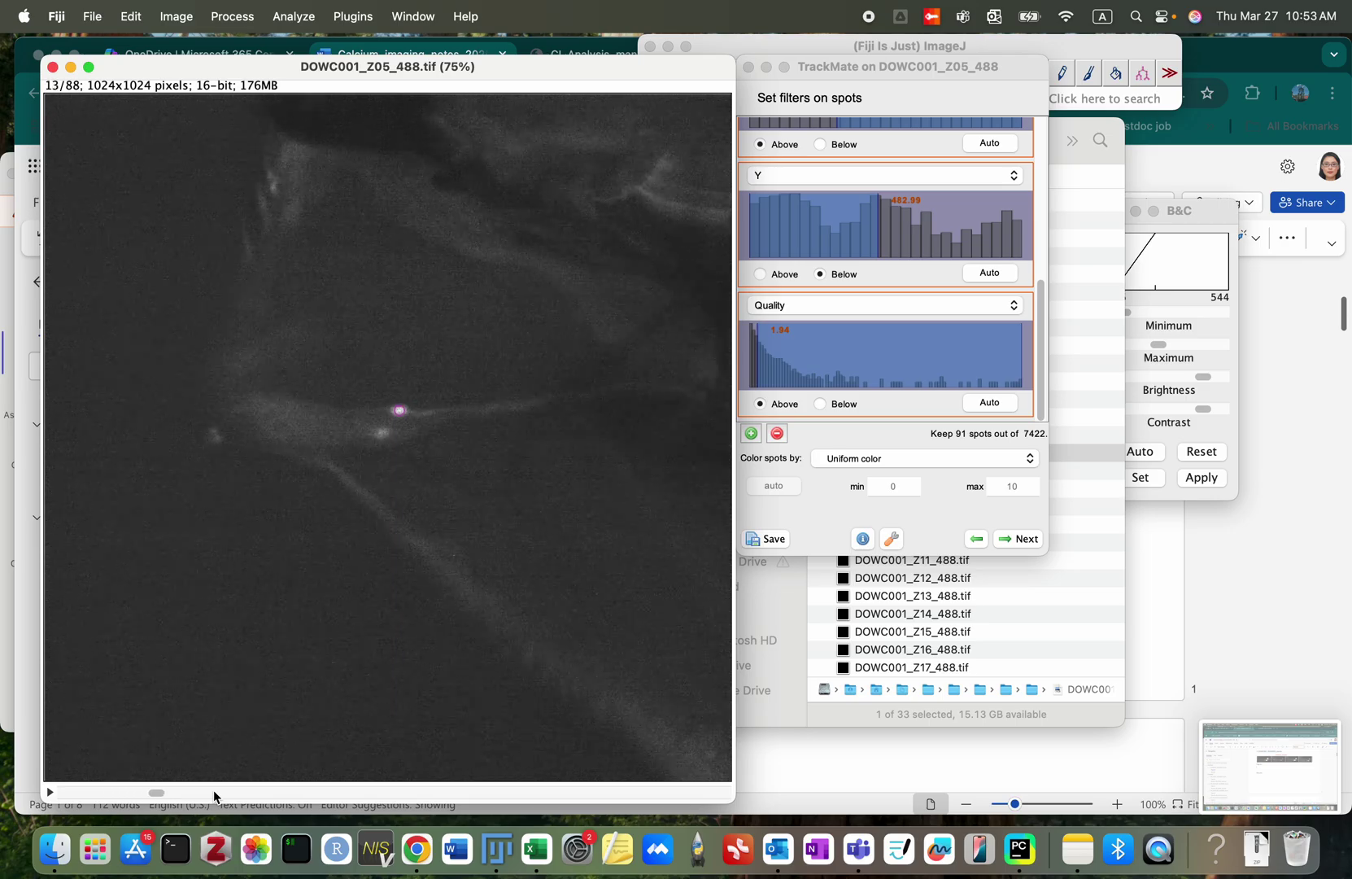
{"action": "key", "text": "Right"}
{"action": "key", "text": "Right"}
{"action": "key", "text": "Right"}
{"action": "key", "text": "Right"}
{"action": "key", "text": "Right"}
{"action": "key", "text": "Right"}
{"action": "key", "text": "Right"}
{"action": "key", "text": "Right"}
{"action": "key", "text": "Right"}
{"action": "key", "text": "Right"}
{"action": "key", "text": "Right"}
{"action": "key", "text": "Right"}
{"action": "key", "text": "Right"}
{"action": "key", "text": "Right"}
{"action": "key", "text": "Right"}
{"action": "key", "text": "Right"}
{"action": "key", "text": "Right"}
{"action": "key", "text": "Right"}
{"action": "key", "text": "Right"}
{"action": "key", "text": "Right"}
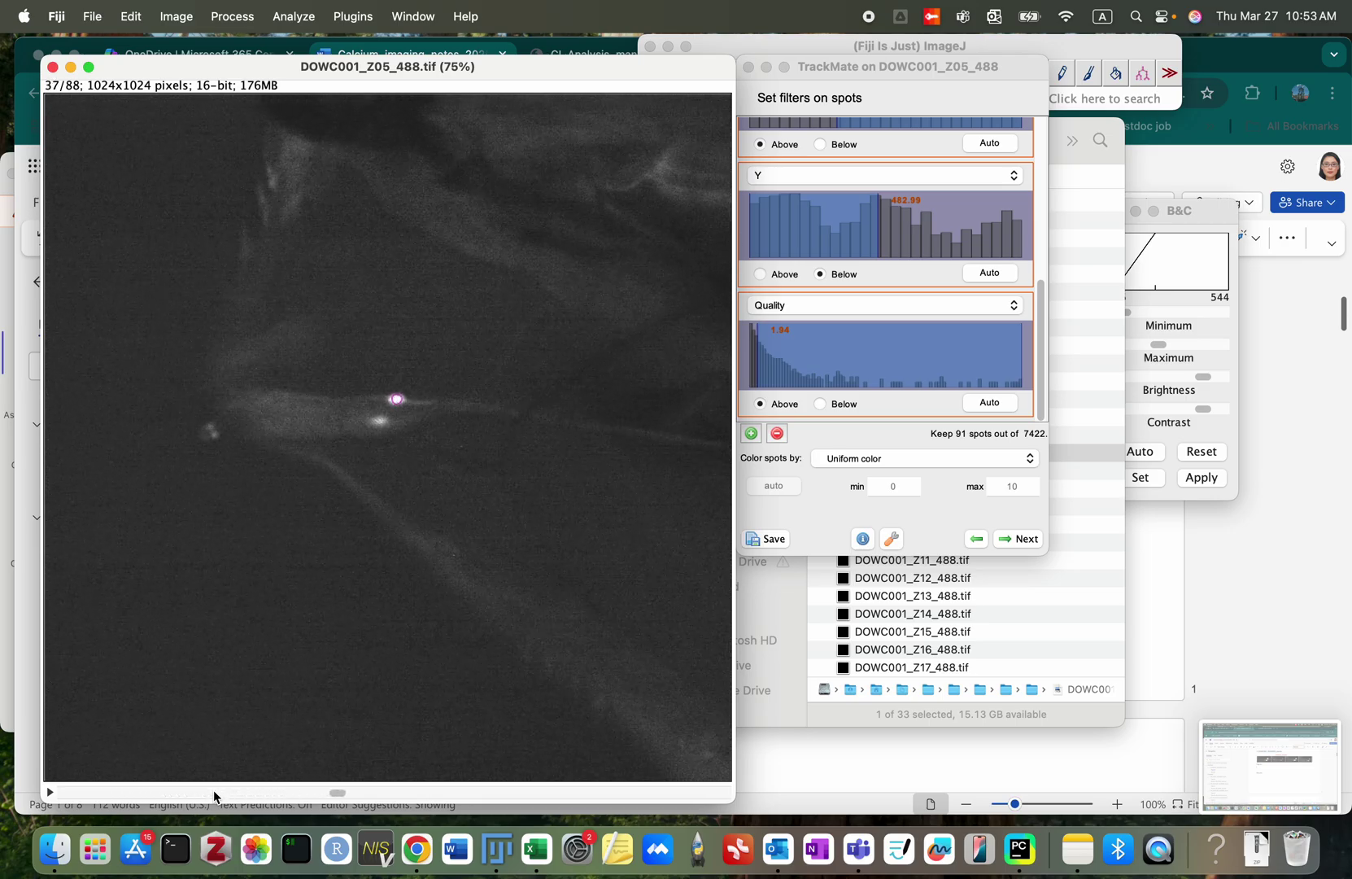
Step: Advance through the Z05 stack from frame 37 to frame 88, examining whether the spot stays on Neuron 0
{"action": "key", "text": "Right"}
{"action": "key", "text": "Right"}
{"action": "key", "text": "Right"}
{"action": "key", "text": "Right"}
{"action": "key", "text": "Right"}
{"action": "key", "text": "Right"}
{"action": "key", "text": "Right"}
{"action": "key", "text": "Right"}
{"action": "key", "text": "Right"}
{"action": "key", "text": "Right"}
{"action": "key", "text": "Right"}
{"action": "key", "text": "Right"}
{"action": "key", "text": "Right"}
{"action": "key", "text": "Right"}
{"action": "key", "text": "Right"}
{"action": "key", "text": "Right"}
{"action": "key", "text": "Right"}
{"action": "key", "text": "Right"}
{"action": "key", "text": "Right"}
{"action": "key", "text": "Right"}
{"action": "key", "text": "Right"}
{"action": "key", "text": "Right"}
{"action": "key", "text": "Right"}
{"action": "key", "text": "Right"}
{"action": "key", "text": "Right"}
{"action": "key", "text": "Right"}
Step: Accept the spot filters and link the spots with the Simple LAP tracker, continuing to the display options
{"action": "left_click", "coordinate": [1025, 539]}
{"action": "left_click", "coordinate": [1026, 539]}
{"action": "left_click", "coordinate": [1025, 540]}
{"action": "left_click", "coordinate": [1025, 540]}
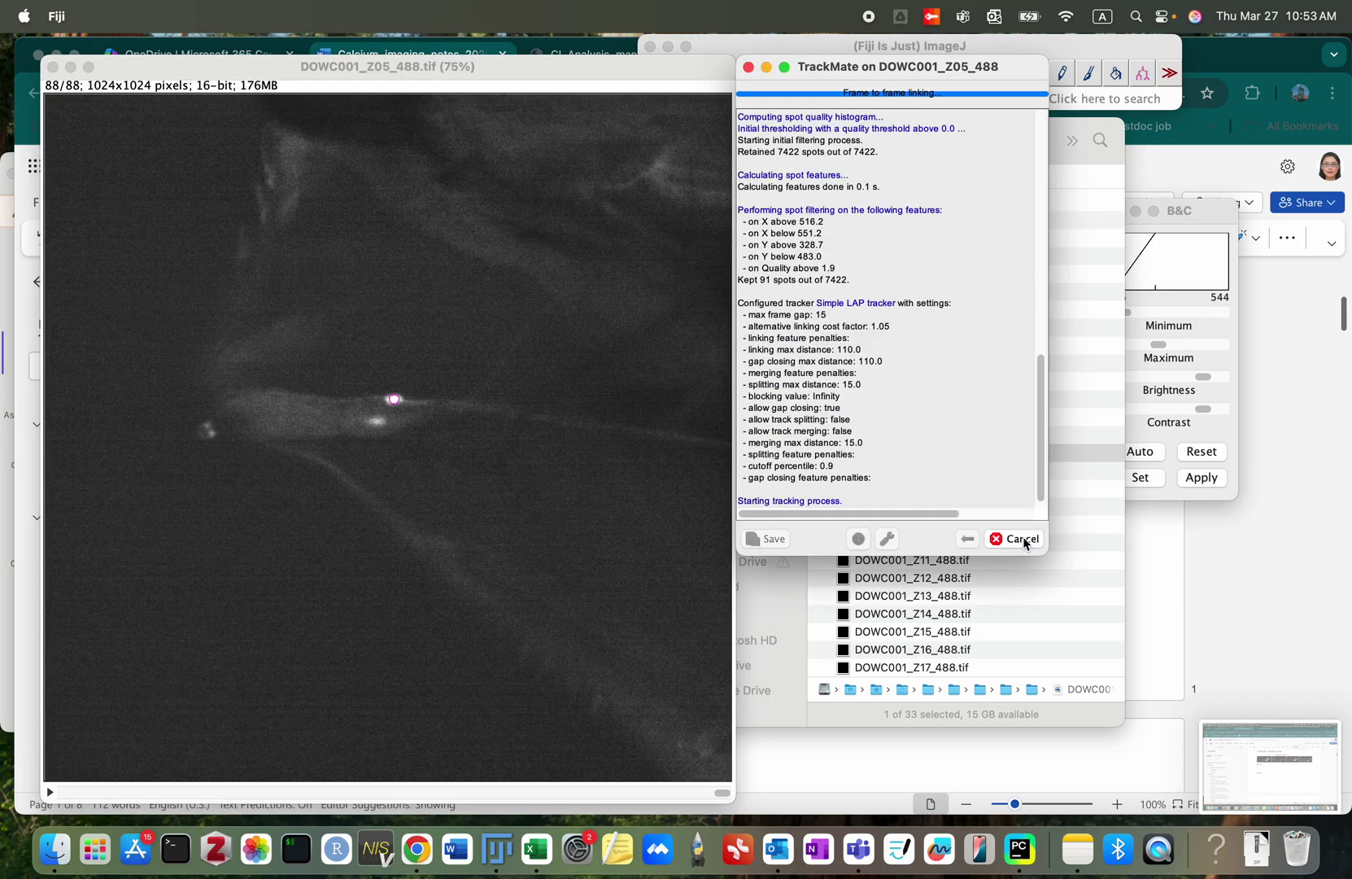
{"action": "left_click", "coordinate": [1024, 540]}
{"action": "left_click", "coordinate": [1024, 539]}
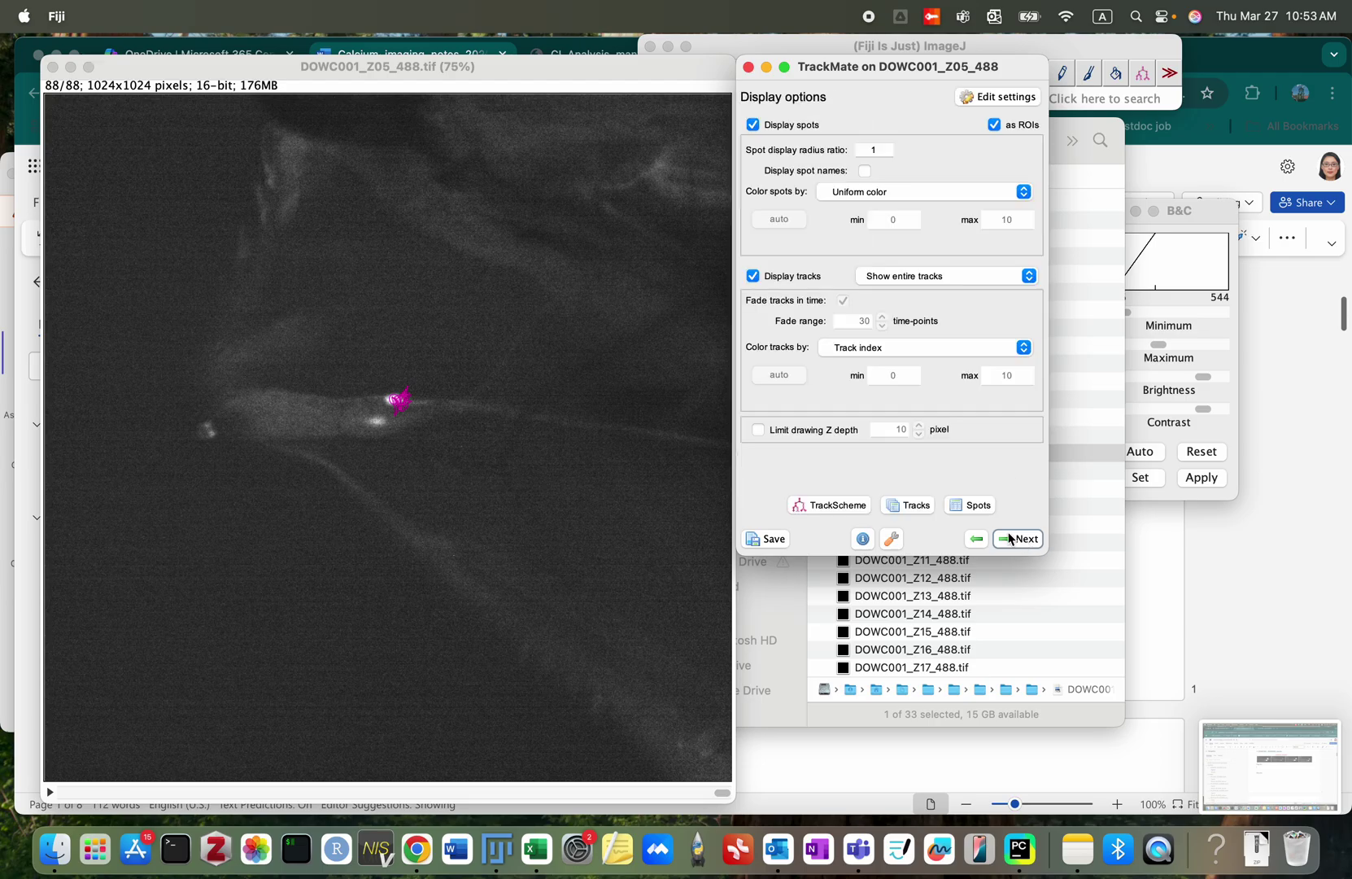
Step: Show the table of all spots, hide the tracks on the image, and sort the table by Track ID
{"action": "left_click", "coordinate": [976, 507]}
{"action": "mouse_move", "coordinate": [706, 220]}
{"action": "left_mouse_down"}
{"action": "mouse_move", "coordinate": [709, 352]}
{"action": "mouse_move", "coordinate": [644, 344]}
{"action": "mouse_move", "coordinate": [674, 329]}
{"action": "mouse_move", "coordinate": [707, 251]}
{"action": "left_mouse_up"}
{"action": "left_click", "coordinate": [754, 276]}
{"action": "left_click", "coordinate": [714, 302]}
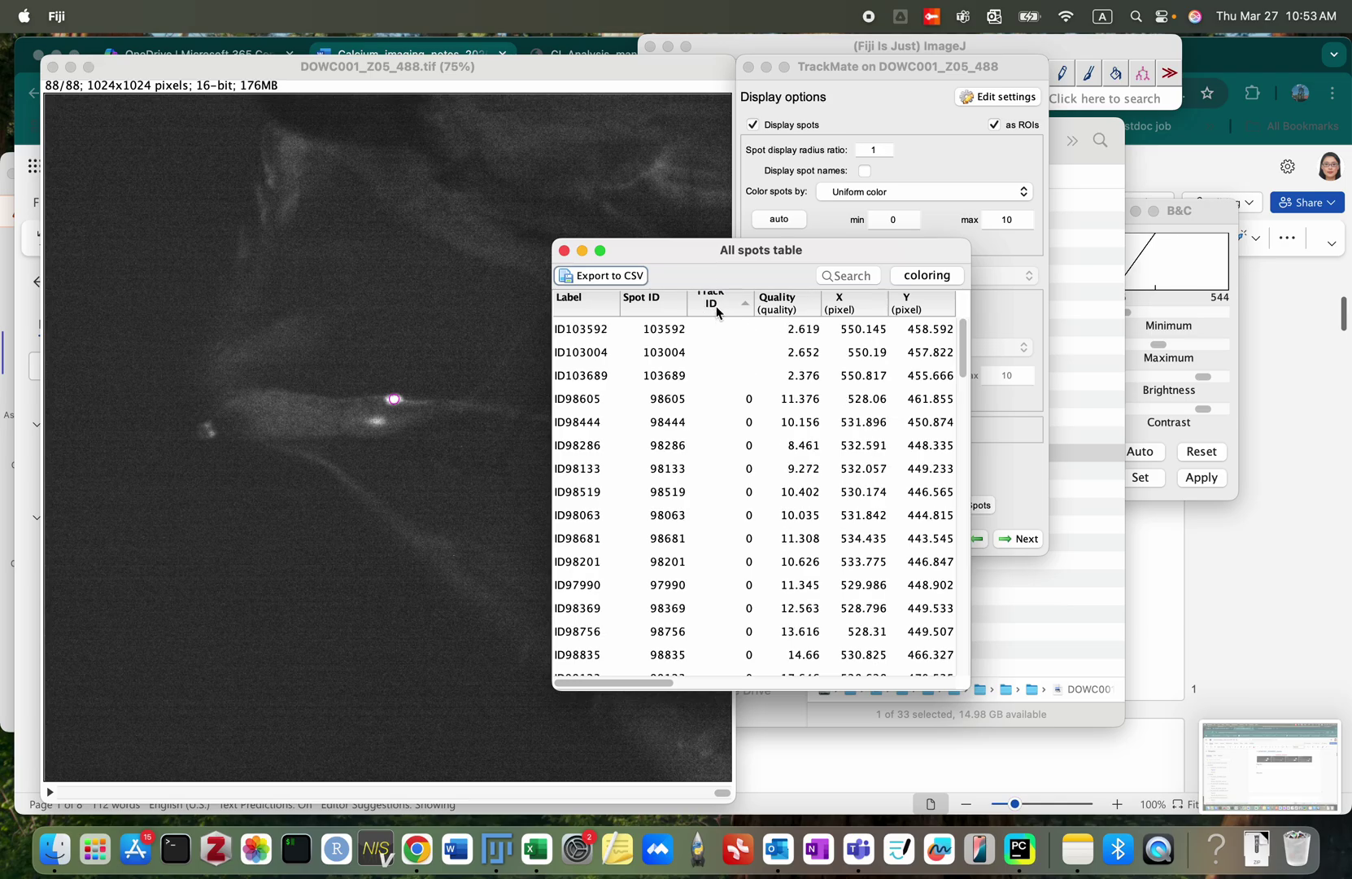
Step: Export the spots table as Mean_Intensity05.csv into the Neuron 0 folder under Analysis
{"action": "left_click", "coordinate": [620, 281]}
{"action": "left_click", "coordinate": [906, 318]}
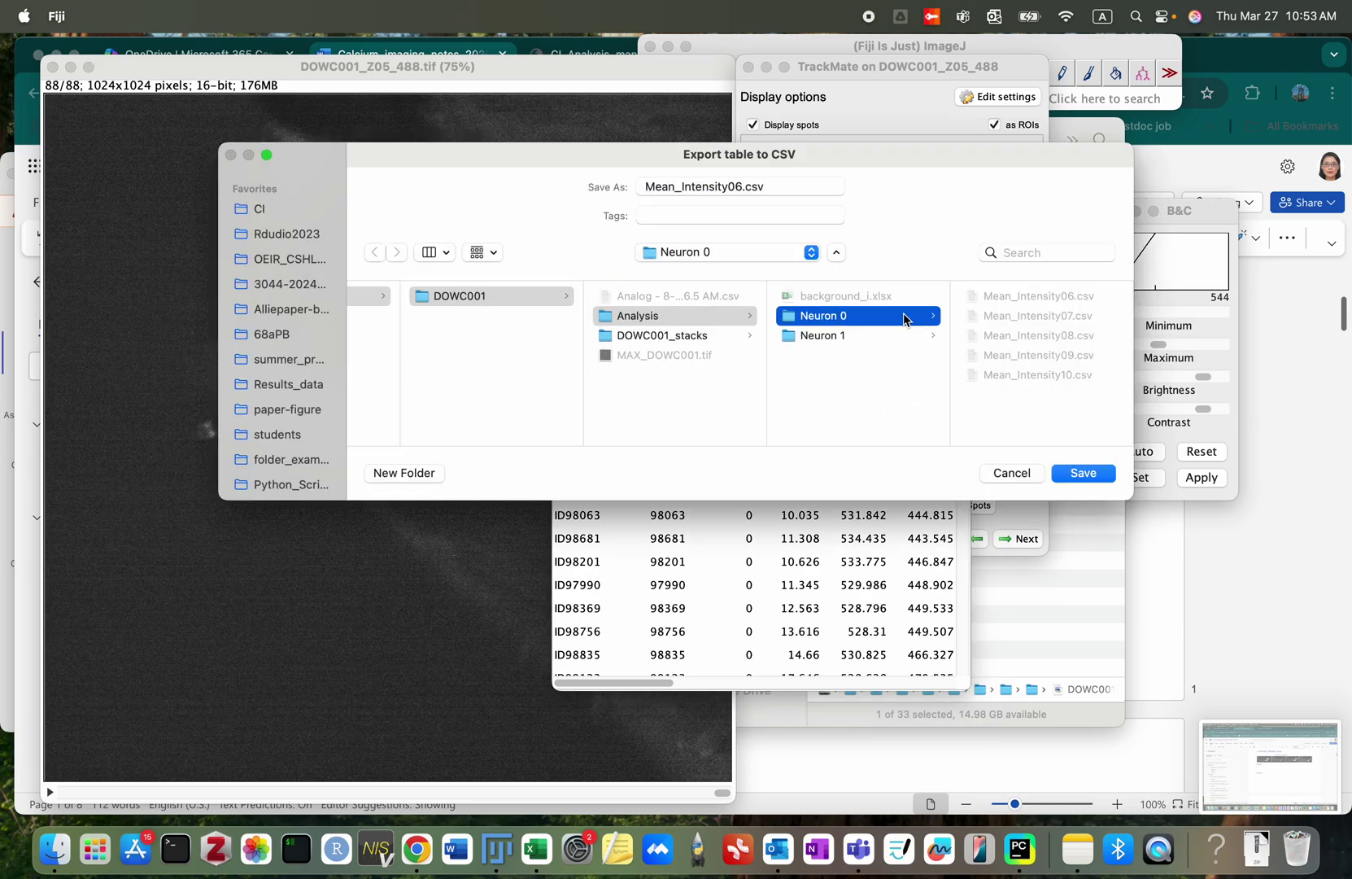
{"action": "left_click", "coordinate": [735, 188]}
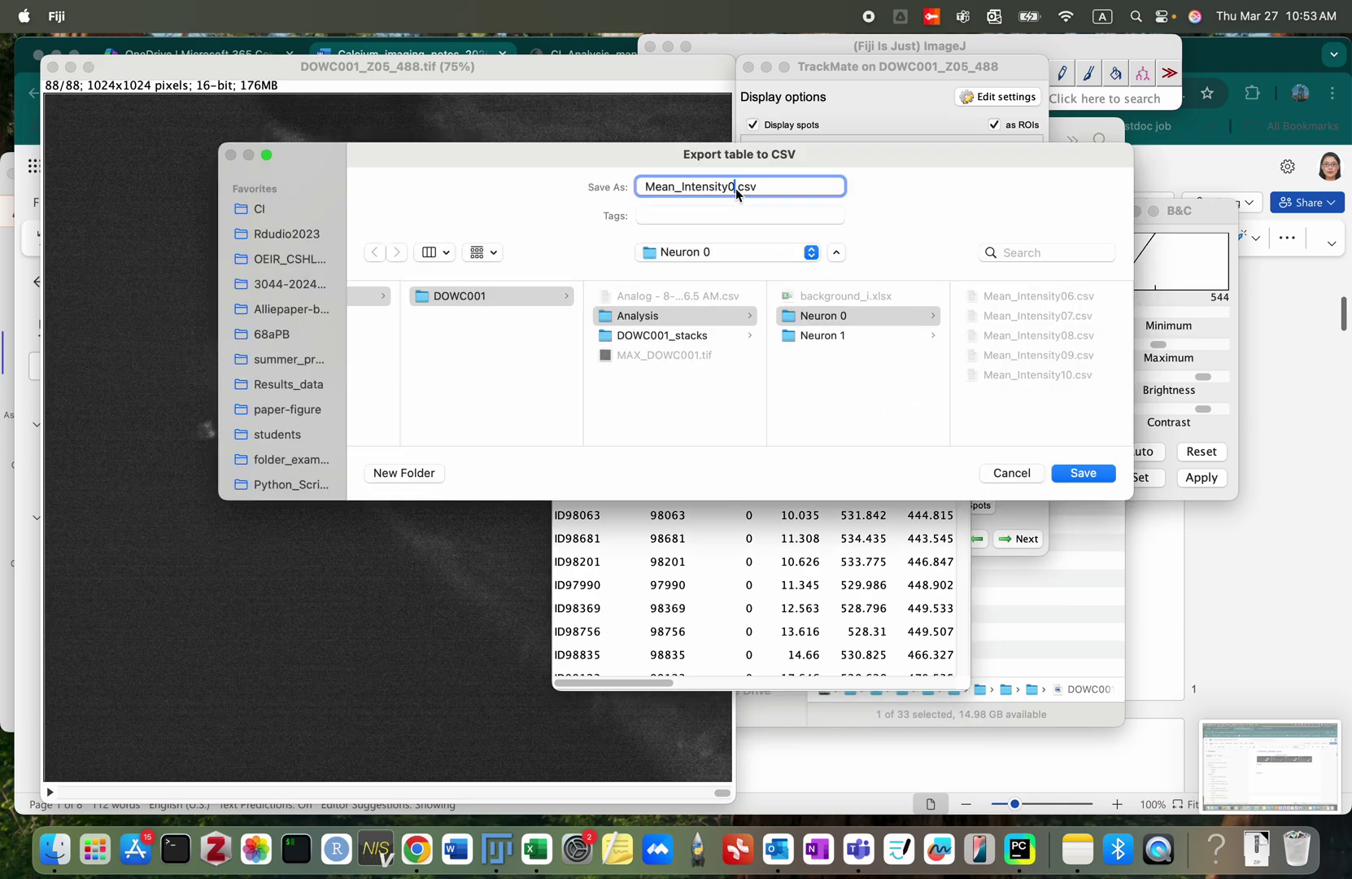
{"action": "key", "text": "Return"}
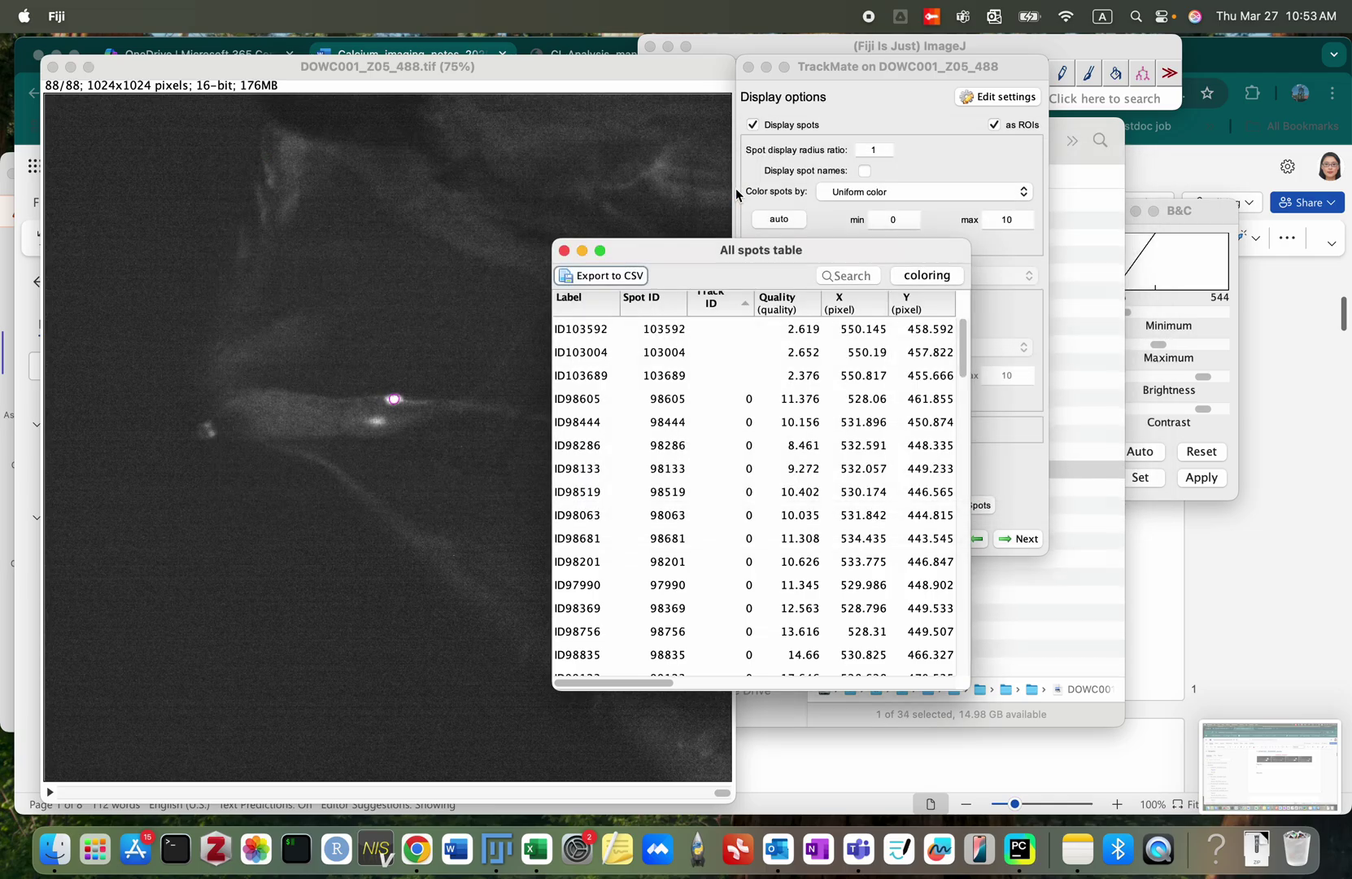
Step: Open Mean_Intensity05.csv from the Neuron 0 folder in Microsoft Excel without converting its data
{"action": "left_click", "coordinate": [1078, 596]}
{"action": "right_click", "coordinate": [1003, 238]}
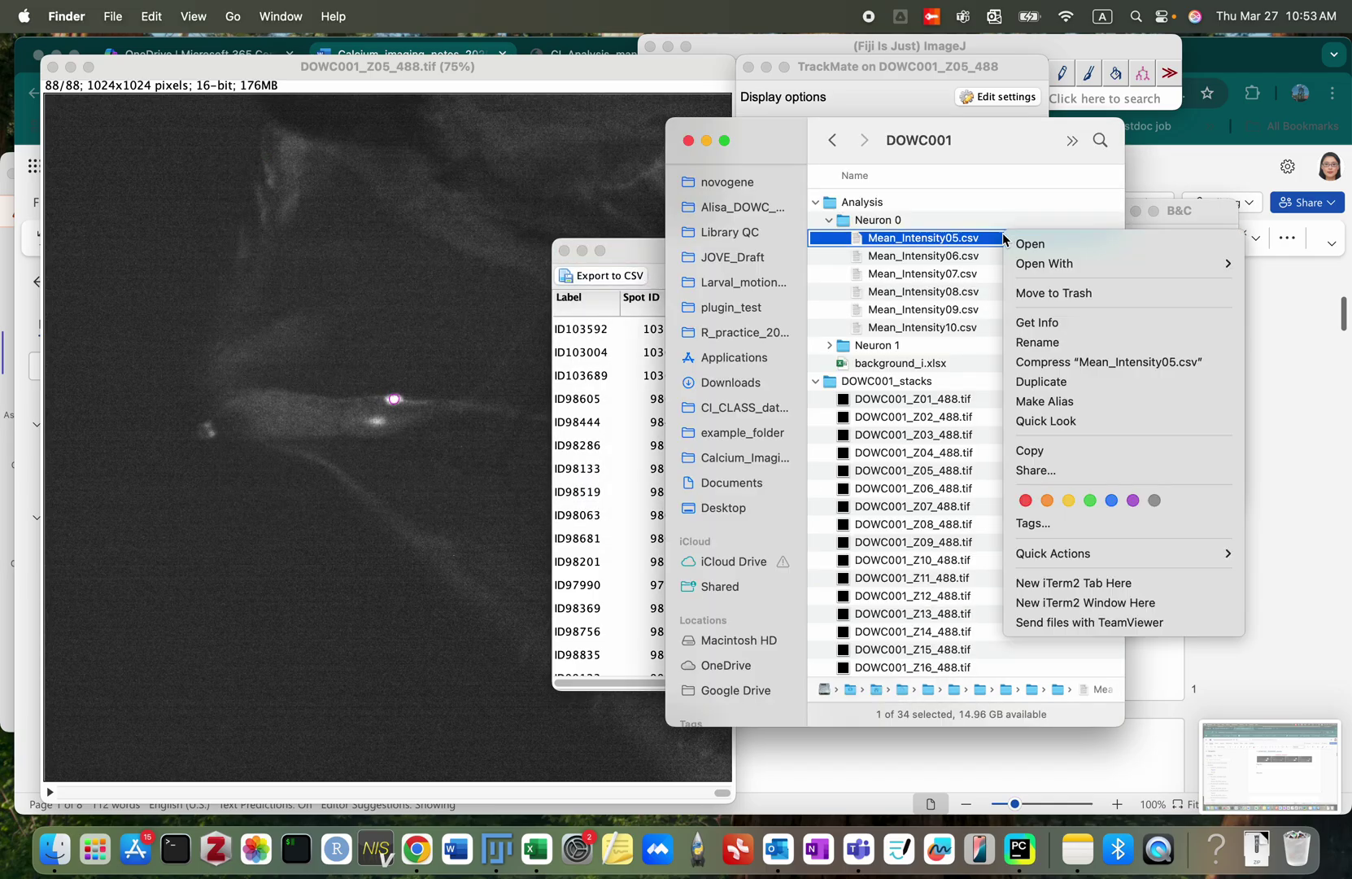
{"action": "mouse_move", "coordinate": [1055, 264]}
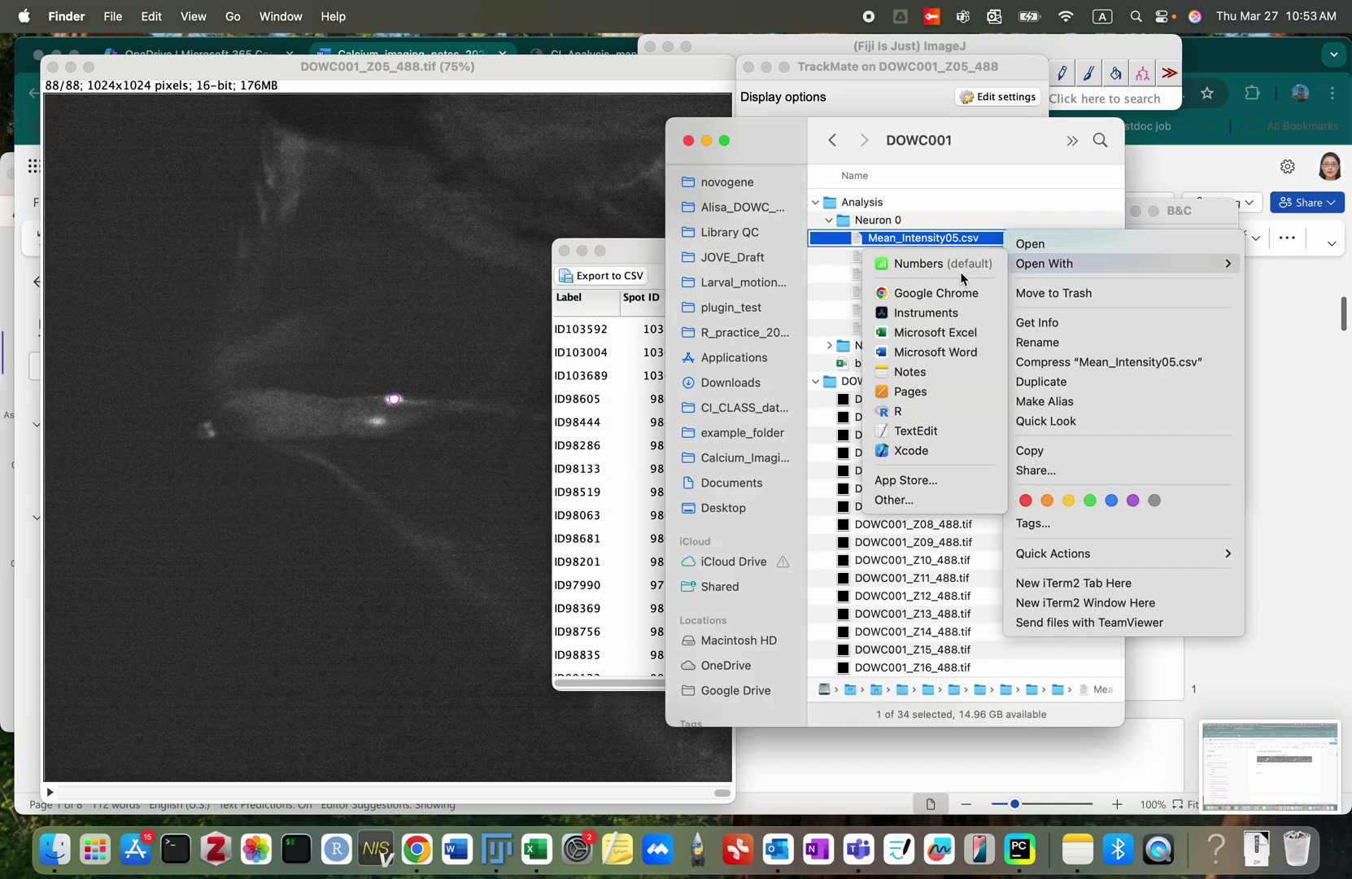
{"action": "left_click", "coordinate": [933, 333]}
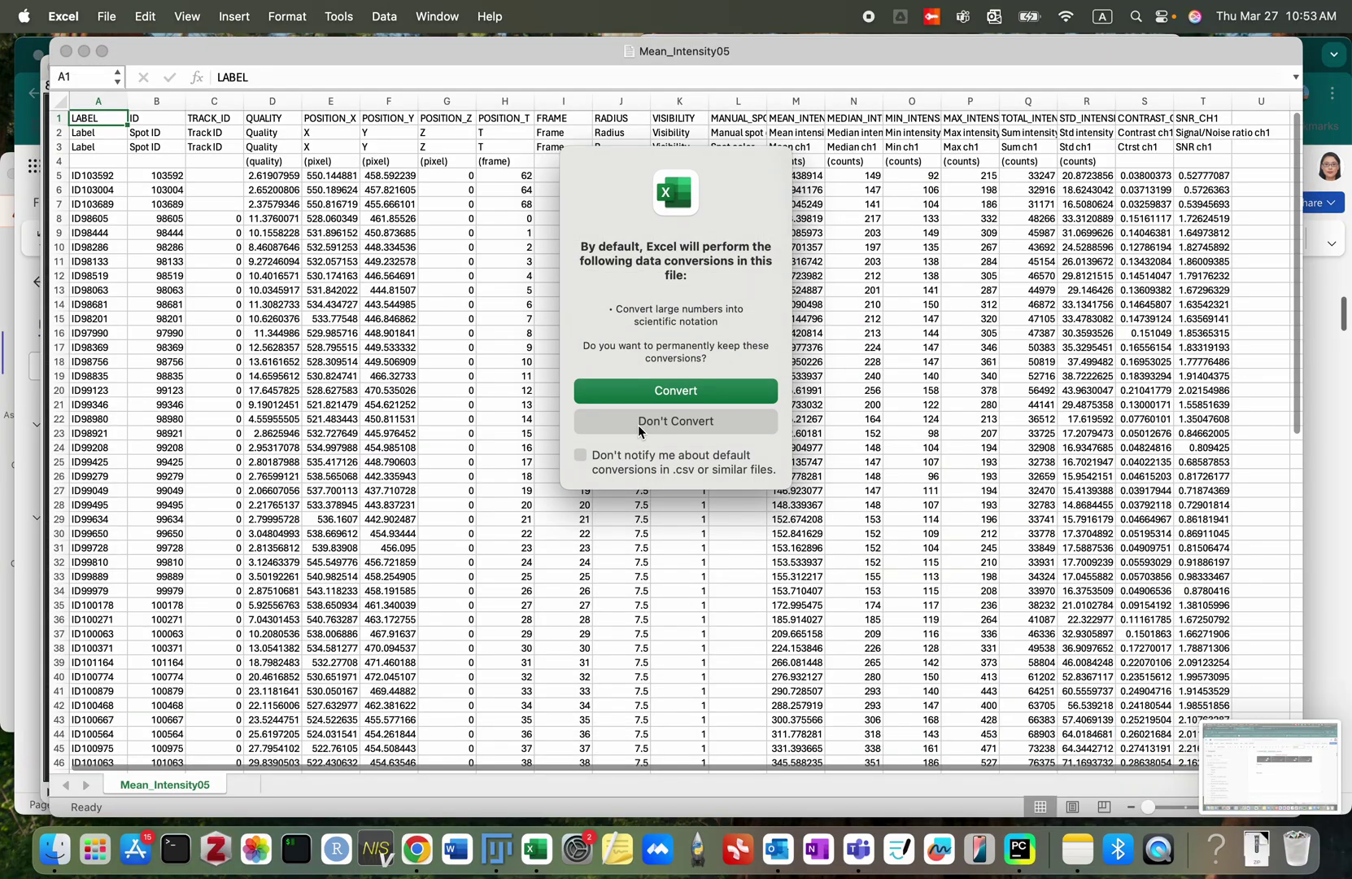
{"action": "left_click", "coordinate": [640, 420]}
Step: Delete the extra header rows 2 to 4 below the column names in Mean_Intensity05
{"action": "left_click_drag", "start_coordinate": [77, 259], "coordinate": [74, 279]}
{"action": "right_click", "coordinate": [92, 281]}
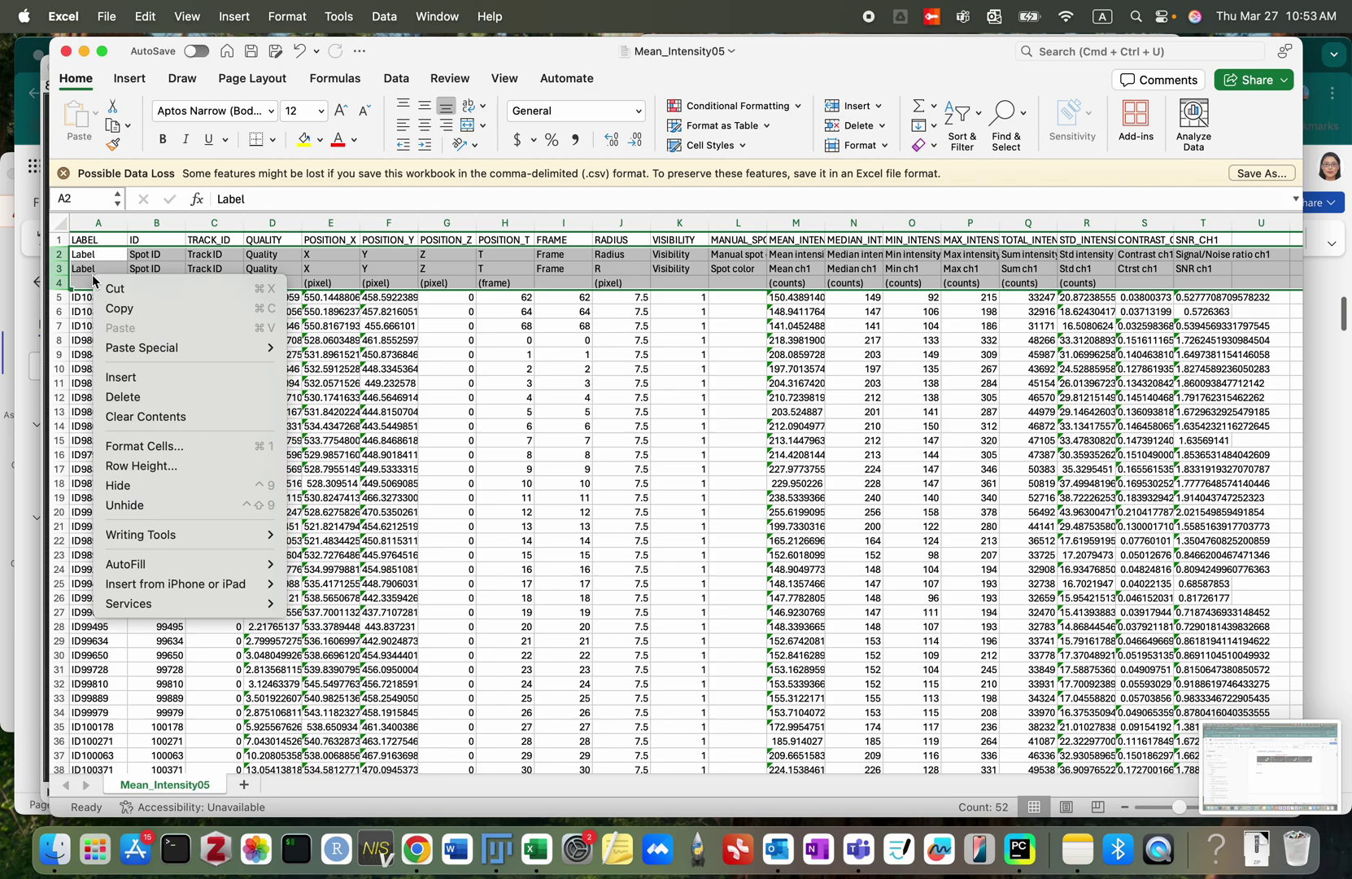
{"action": "left_click", "coordinate": [149, 394]}
Step: Switch to Fiji and examine where the spots without a Track ID lie on the Z05 image
{"action": "key", "text": "super+Tab"}
{"action": "key", "text": "super+Tab"}
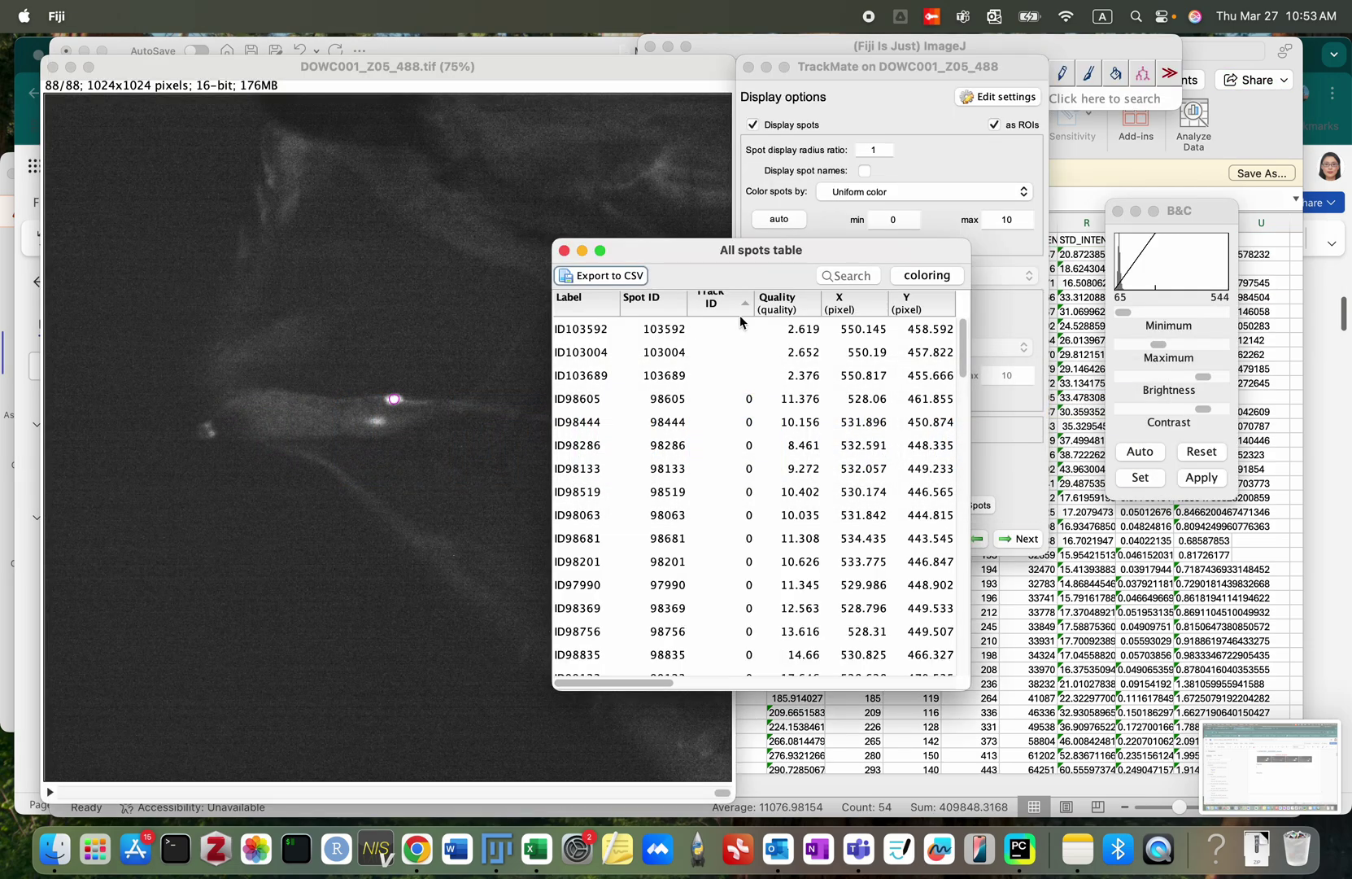
{"action": "left_click", "coordinate": [737, 331]}
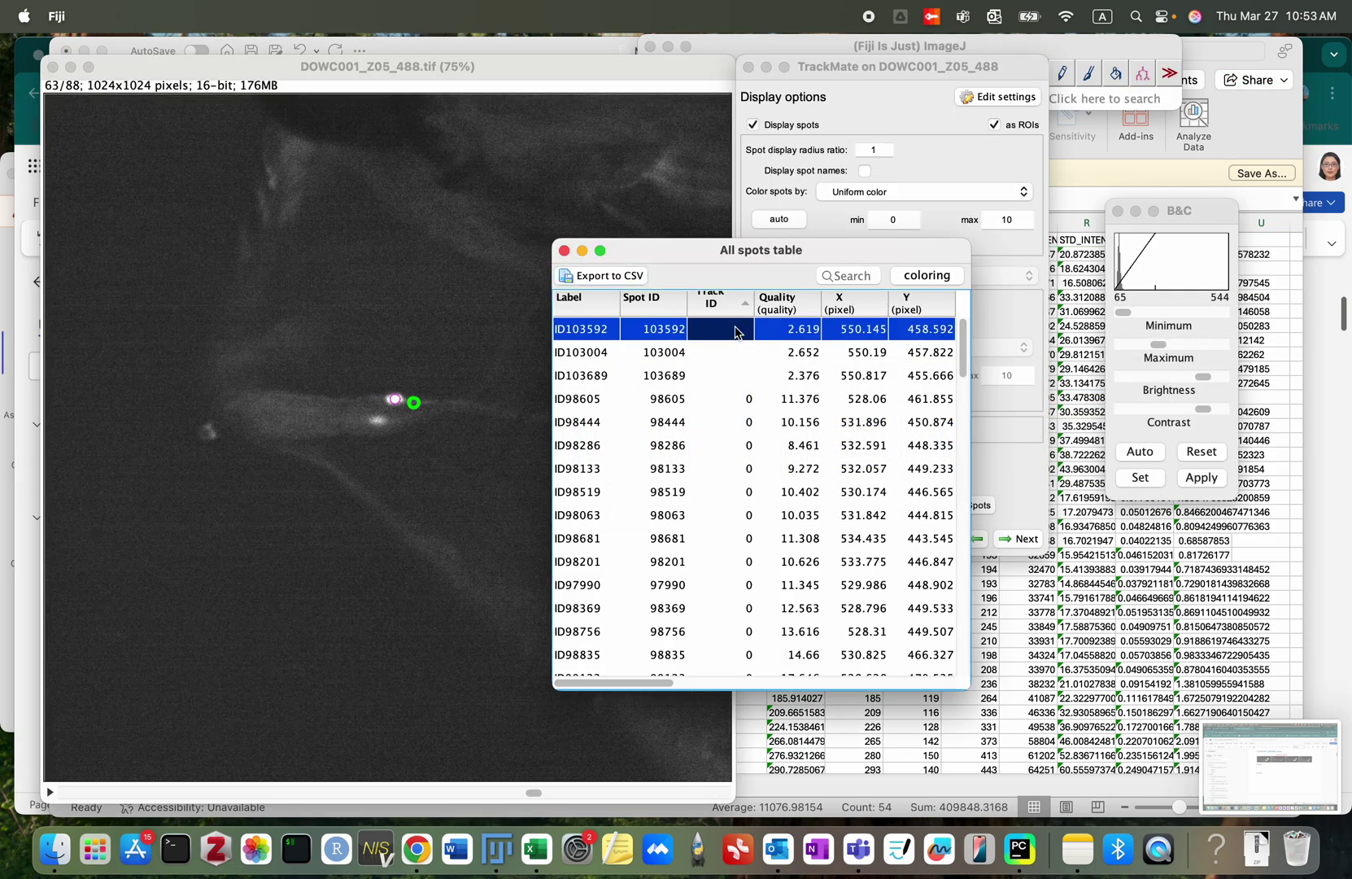
{"action": "key", "text": "Down"}
{"action": "key", "text": "Down"}
{"action": "left_click", "coordinate": [736, 331]}
{"action": "key", "text": "Down"}
{"action": "key", "text": "Down"}
{"action": "key", "text": "super+Tab"}
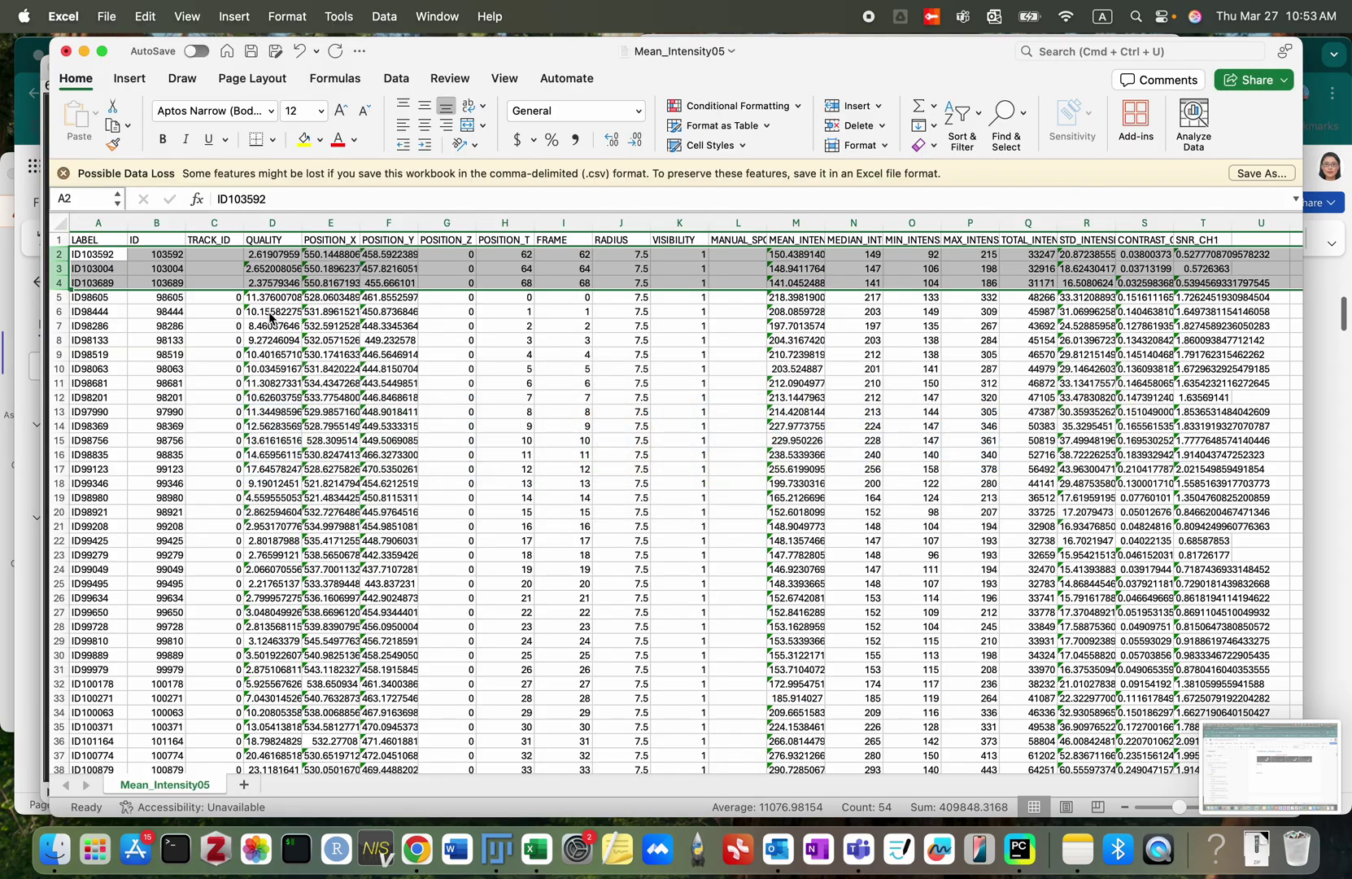
Step: Delete rows 2 to 4, the spots without a Track ID, from Mean_Intensity05 in Excel
{"action": "left_click", "coordinate": [183, 283]}
{"action": "left_click", "coordinate": [58, 254]}
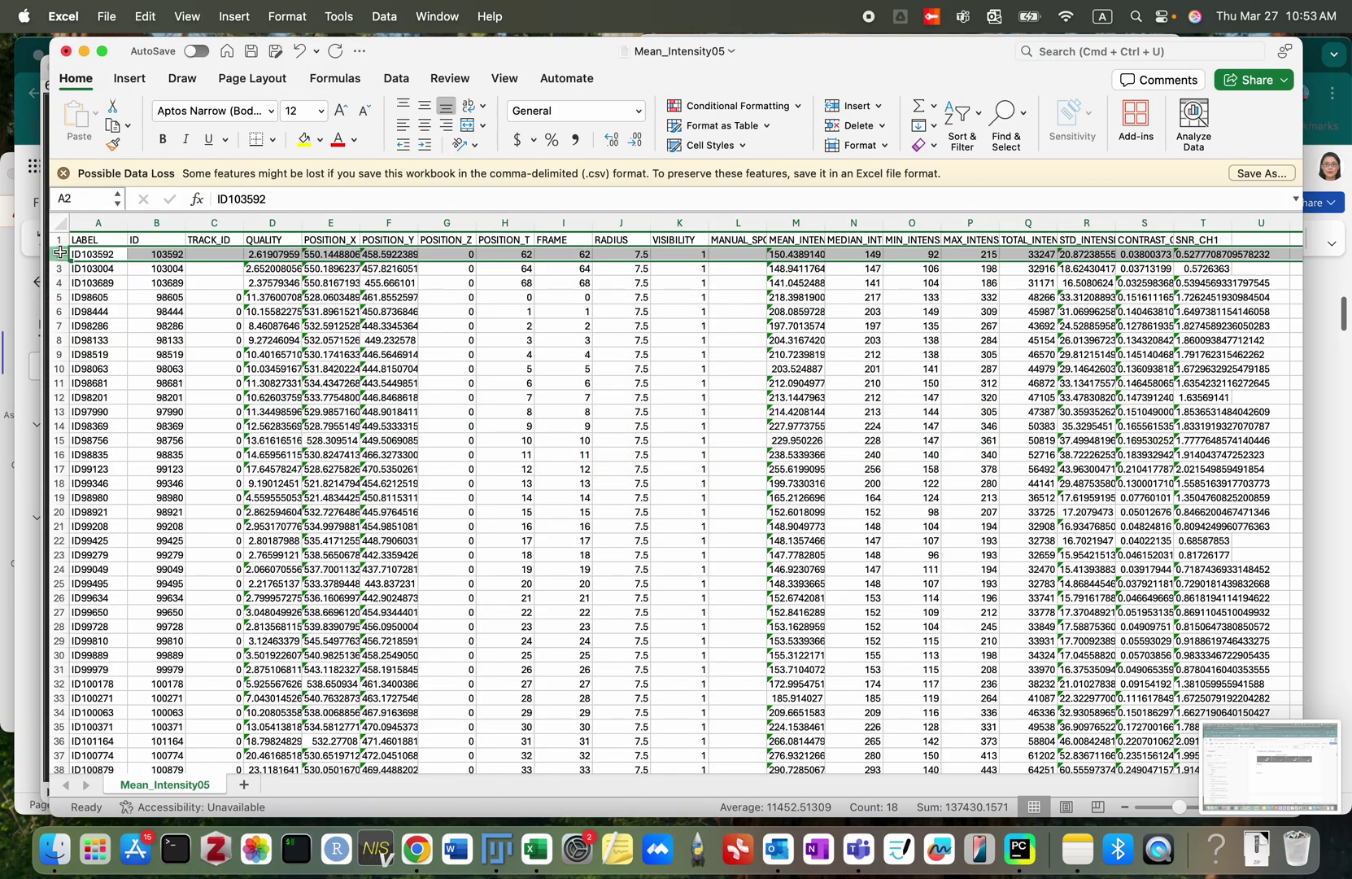
{"action": "left_click", "coordinate": [64, 287], "text": "shift"}
{"action": "right_click", "coordinate": [126, 256]}
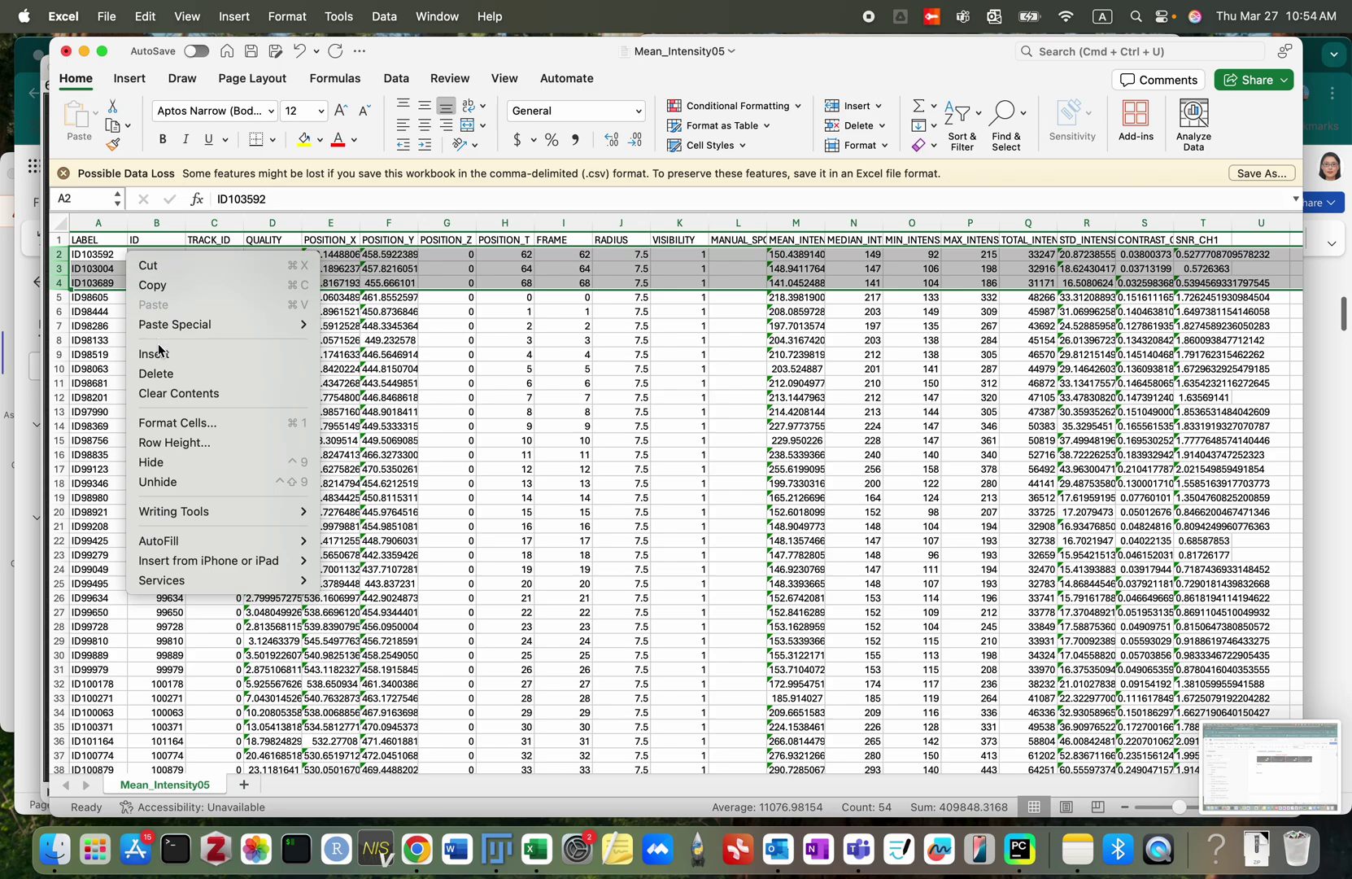
{"action": "left_click", "coordinate": [157, 374]}
Step: Switch to Fiji and go through every Track 0 spot in the table, examining whether each marks Neuron 0
{"action": "key", "text": "super+Tab"}
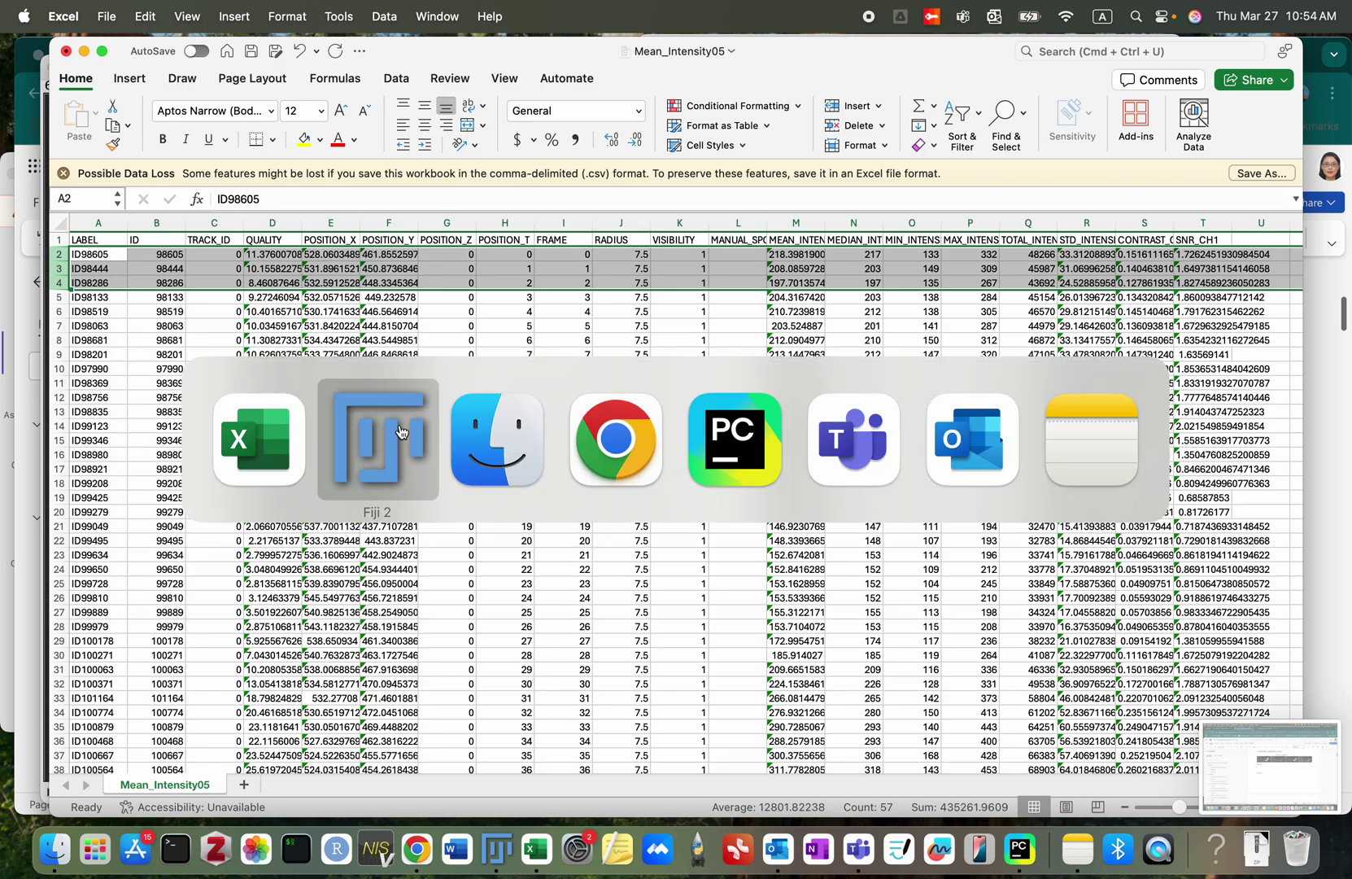
{"action": "left_click", "coordinate": [742, 398]}
{"action": "key", "text": "Down"}
{"action": "key", "text": "Down"}
{"action": "key", "text": "Down"}
{"action": "key", "text": "Down"}
{"action": "key", "text": "Down"}
{"action": "key", "text": "Down"}
{"action": "key", "text": "Down"}
{"action": "key", "text": "Down"}
{"action": "key", "text": "Down"}
{"action": "key", "text": "Down"}
{"action": "key", "text": "Down"}
{"action": "key", "text": "Down"}
{"action": "key", "text": "Down"}
{"action": "key", "text": "Down"}
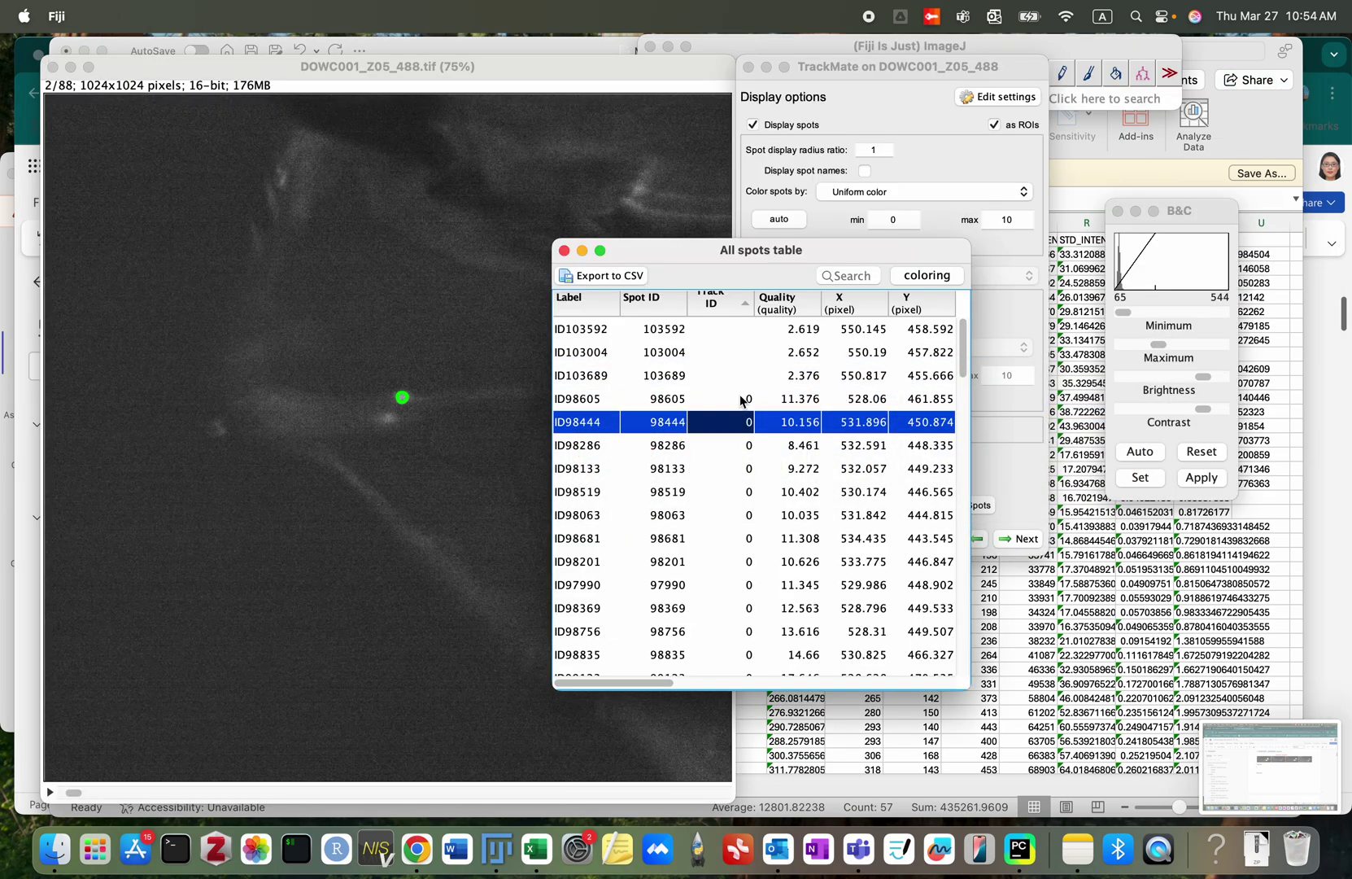
{"action": "key", "text": "Down"}
{"action": "key", "text": "Down"}
{"action": "key", "text": "Down"}
{"action": "key", "text": "Down"}
{"action": "key", "text": "Down"}
{"action": "key", "text": "Down"}
{"action": "key", "text": "Down"}
{"action": "key", "text": "Down"}
{"action": "key", "text": "Down"}
{"action": "key", "text": "Down"}
{"action": "key", "text": "Down"}
{"action": "key", "text": "Down"}
{"action": "key", "text": "Down"}
{"action": "key", "text": "Down"}
{"action": "key", "text": "Down"}
{"action": "key", "text": "Down"}
{"action": "key", "text": "Down"}
{"action": "key", "text": "Down"}
{"action": "key", "text": "Down"}
{"action": "key", "text": "Down"}
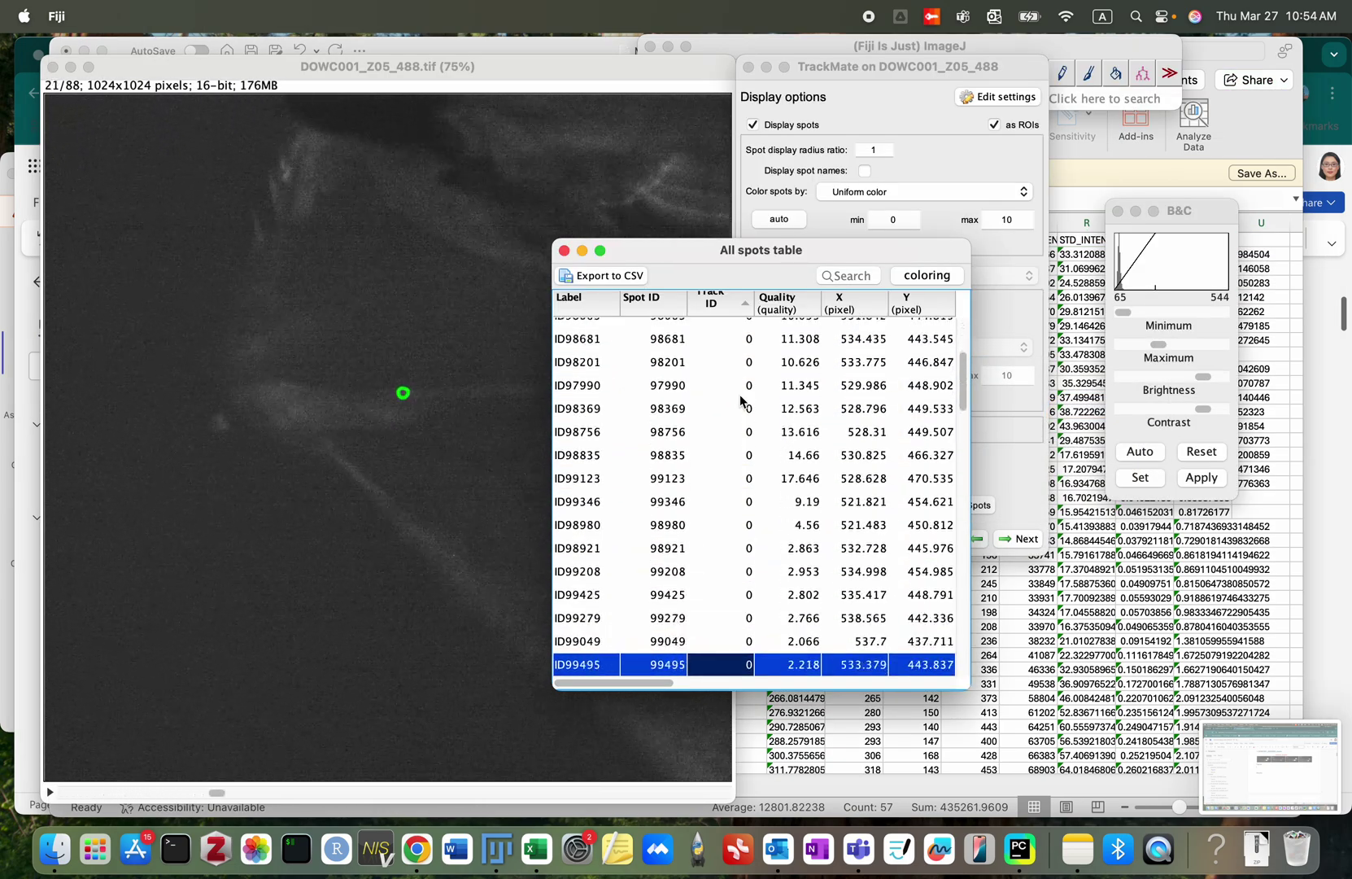
{"action": "key", "text": "Down"}
{"action": "key", "text": "Down"}
{"action": "key", "text": "Down"}
{"action": "key", "text": "Down"}
{"action": "key", "text": "Down"}
{"action": "key", "text": "Down"}
{"action": "key", "text": "Down"}
{"action": "key", "text": "Down"}
{"action": "key", "text": "Down"}
{"action": "key", "text": "Down"}
{"action": "key", "text": "Down"}
{"action": "key", "text": "Down"}
{"action": "key", "text": "Down"}
{"action": "key", "text": "Down"}
{"action": "key", "text": "Down"}
{"action": "key", "text": "Down"}
{"action": "key", "text": "Down"}
{"action": "key", "text": "Down"}
{"action": "key", "text": "Down"}
{"action": "key", "text": "Down"}
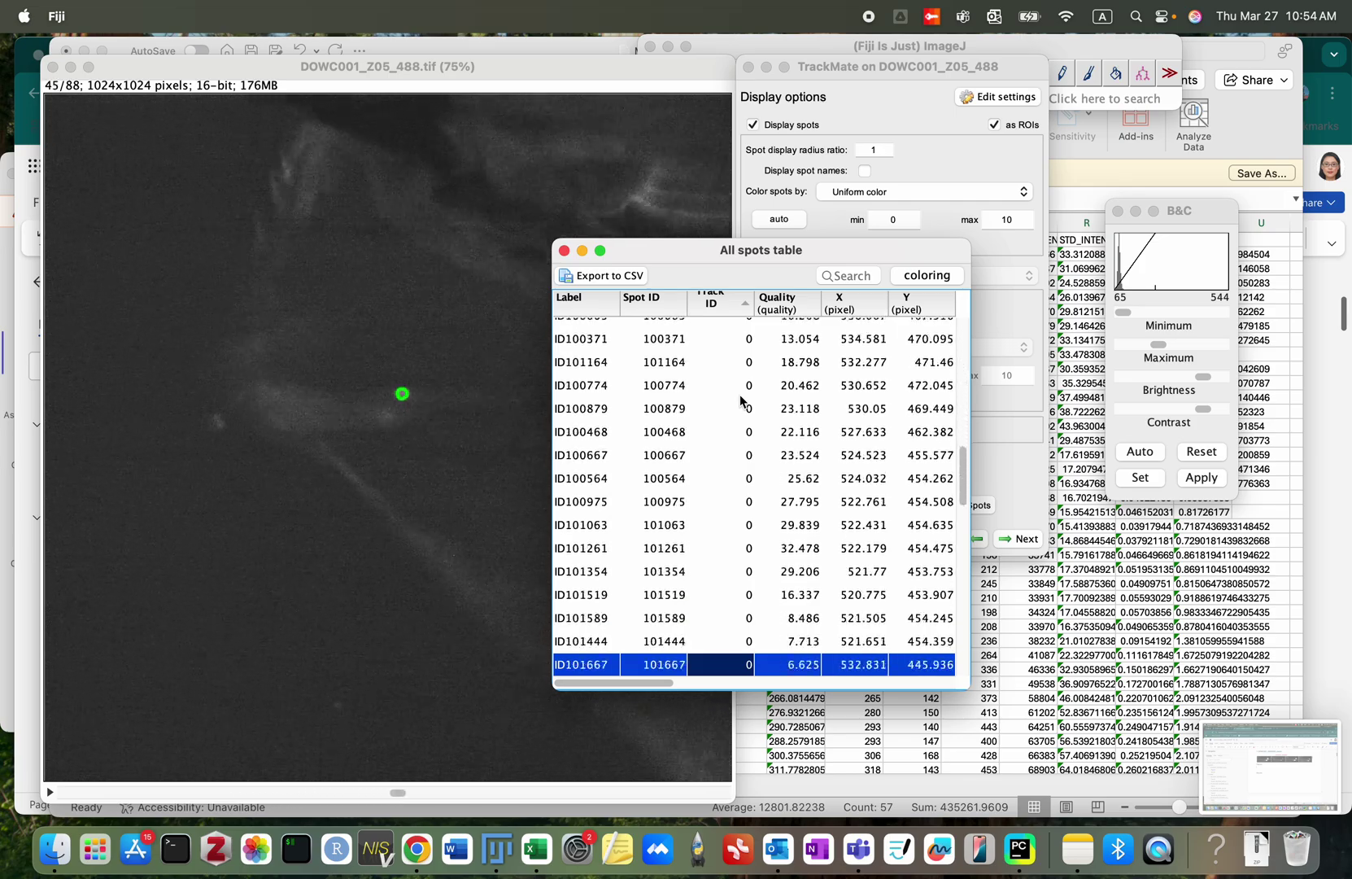
{"action": "key", "text": "Down"}
{"action": "key", "text": "Down"}
{"action": "key", "text": "Down"}
{"action": "key", "text": "Down"}
{"action": "key", "text": "Down"}
{"action": "key", "text": "Down"}
{"action": "key", "text": "Down"}
{"action": "key", "text": "Down"}
{"action": "key", "text": "Down"}
{"action": "key", "text": "Down"}
{"action": "key", "text": "Down"}
{"action": "key", "text": "Down"}
{"action": "key", "text": "Down"}
{"action": "key", "text": "Down"}
{"action": "key", "text": "Down"}
{"action": "key", "text": "Down"}
{"action": "key", "text": "Down"}
{"action": "key", "text": "Down"}
{"action": "key", "text": "Down"}
{"action": "key", "text": "Down"}
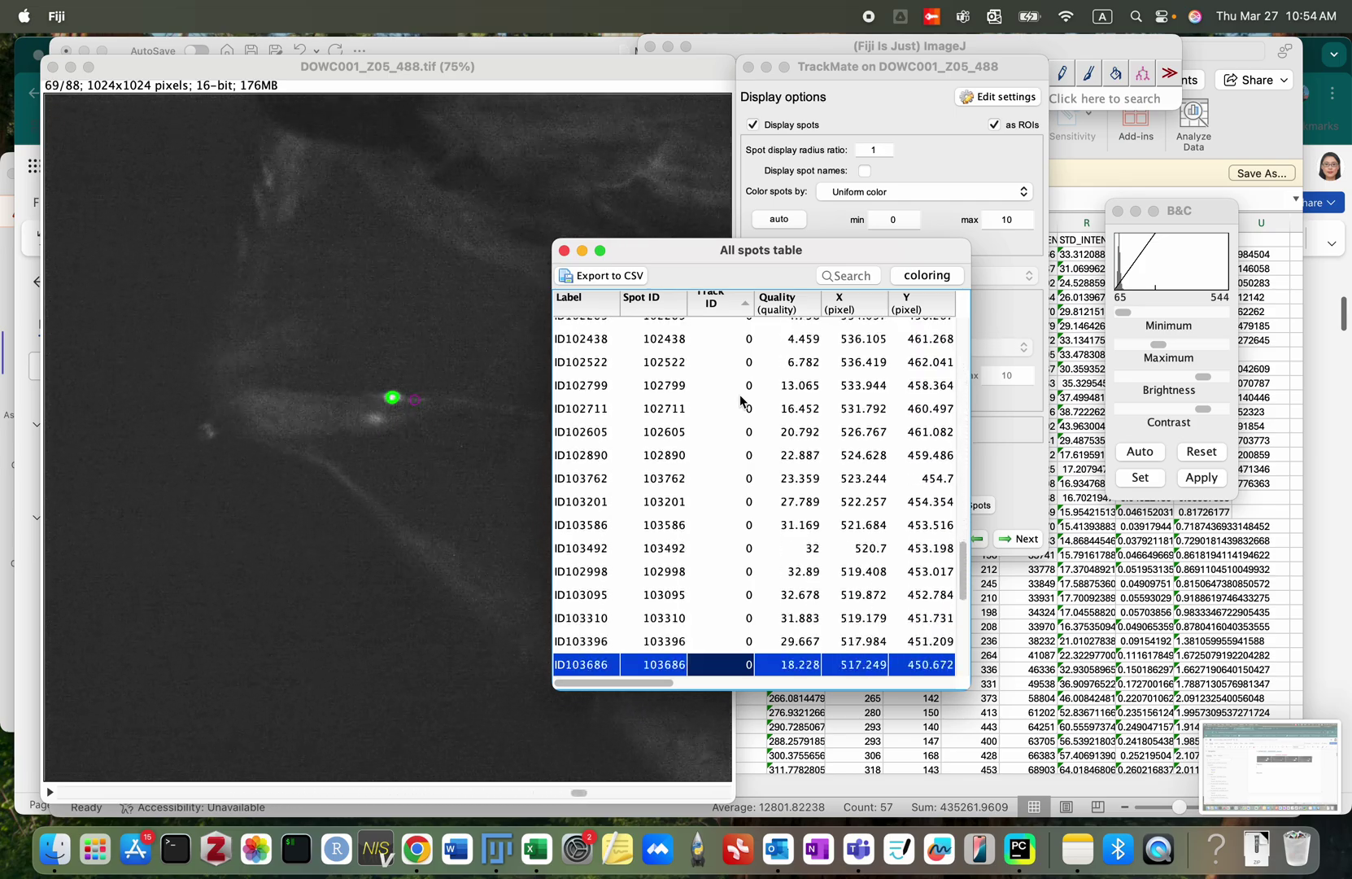
{"action": "key", "text": "Down"}
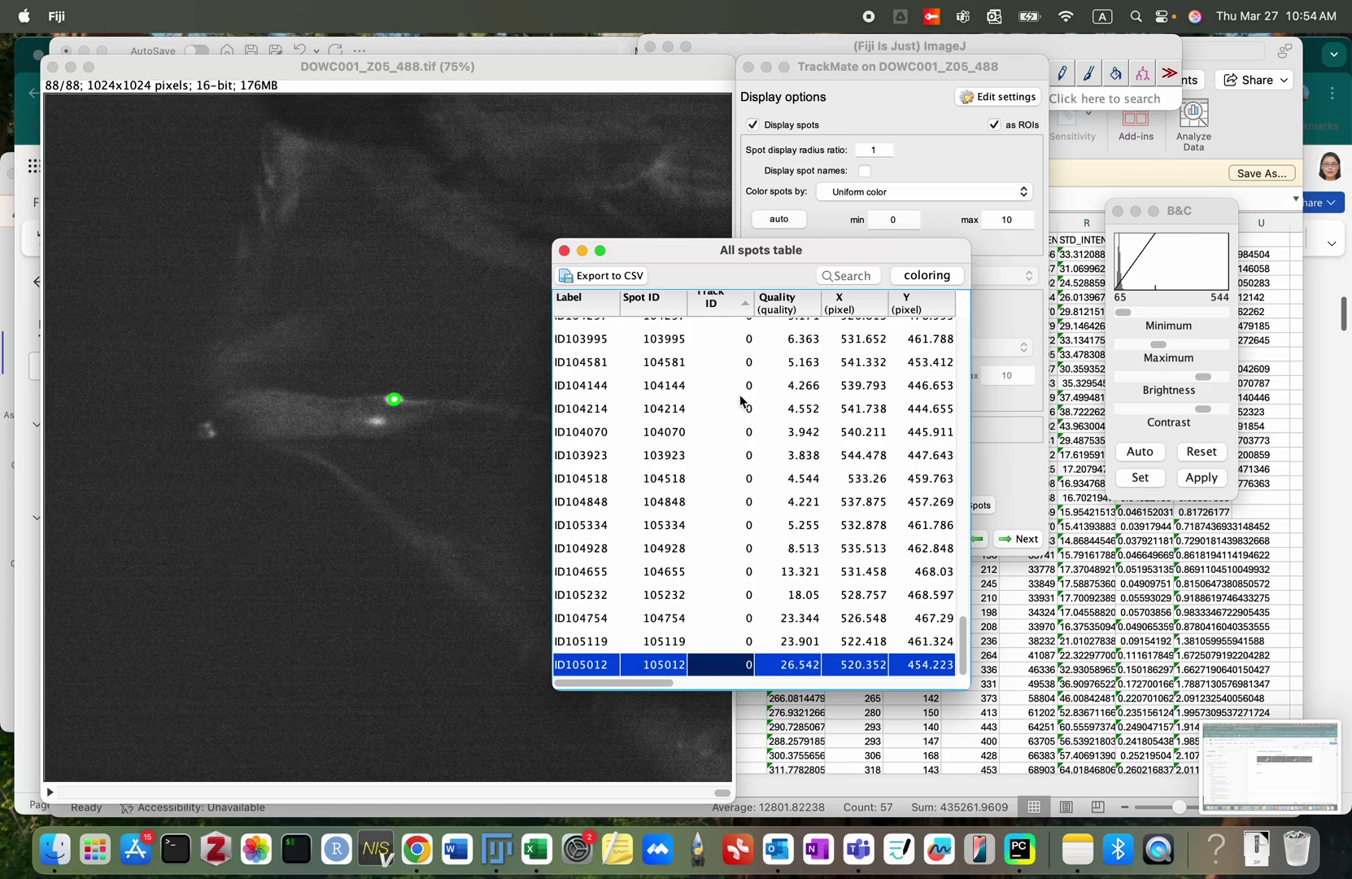
Step: Switch to Excel and highlight duplicate values in the POSITION_T column, checking its rows for repeated frames
{"action": "key", "text": "super+Tab"}
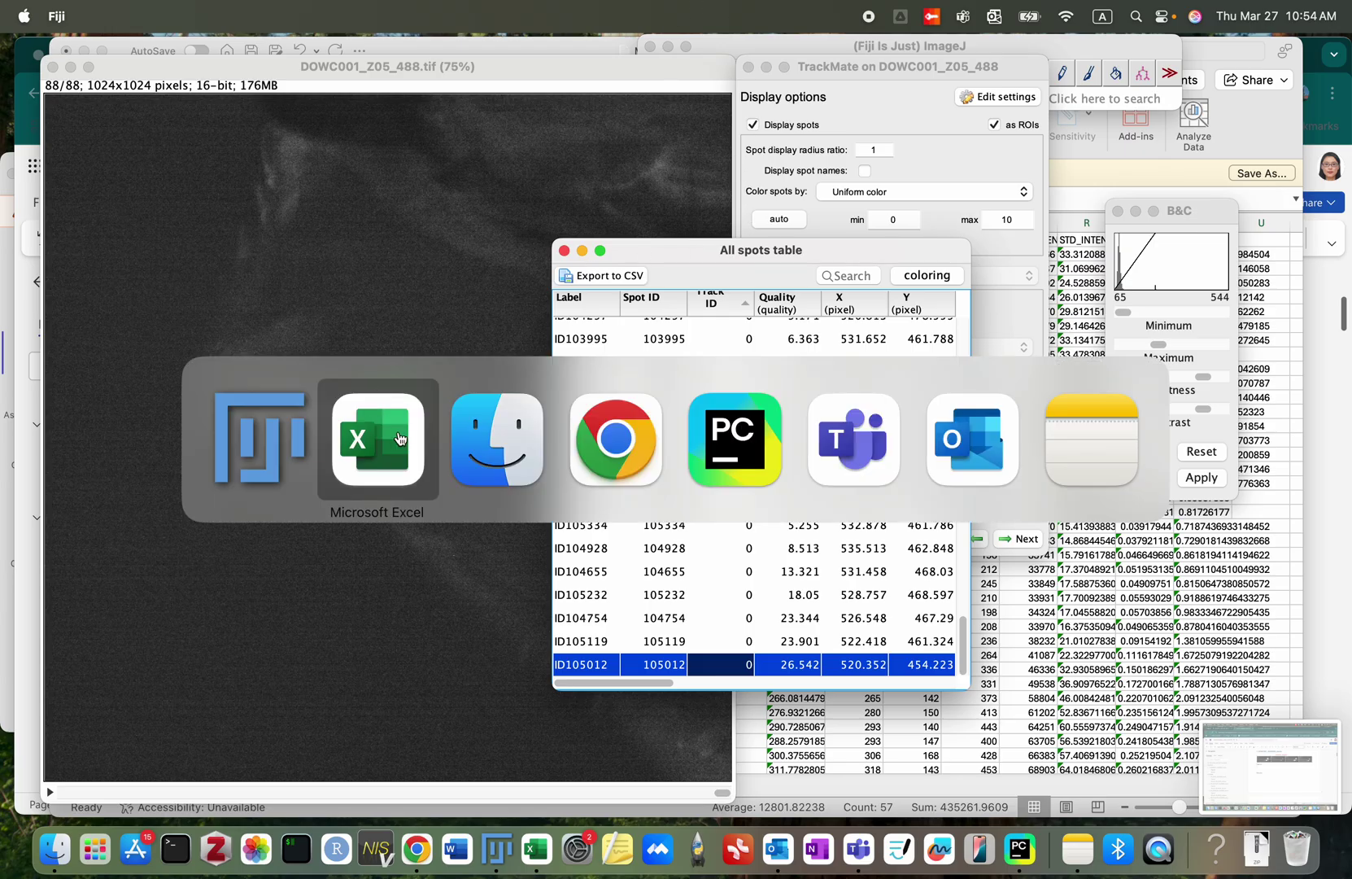
{"action": "left_click", "coordinate": [362, 432]}
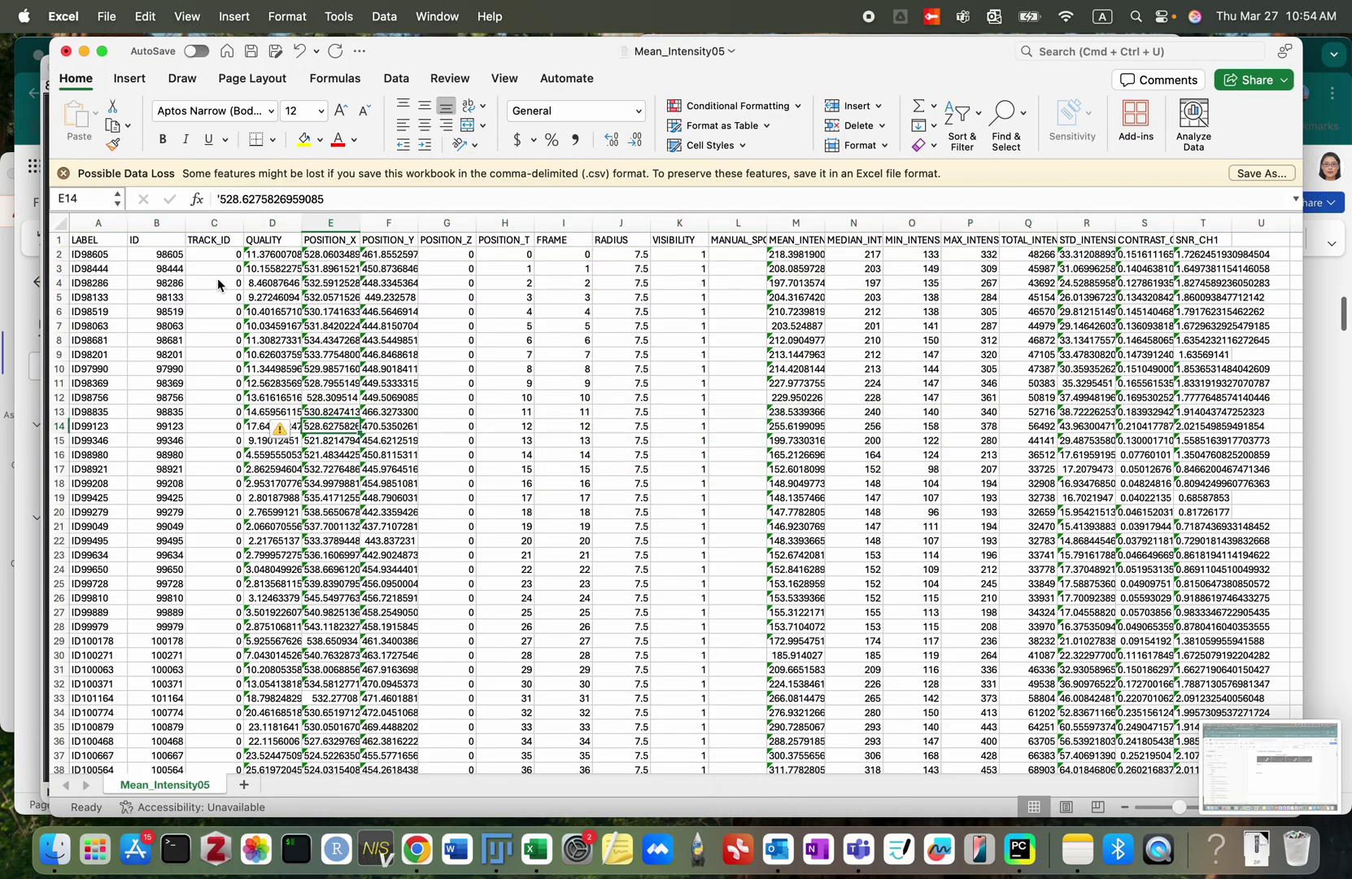
{"action": "scroll", "coordinate": [215, 481], "scroll_direction": "down", "scroll_amount": 20}
{"action": "scroll", "coordinate": [215, 481], "scroll_direction": "up", "scroll_amount": 20}
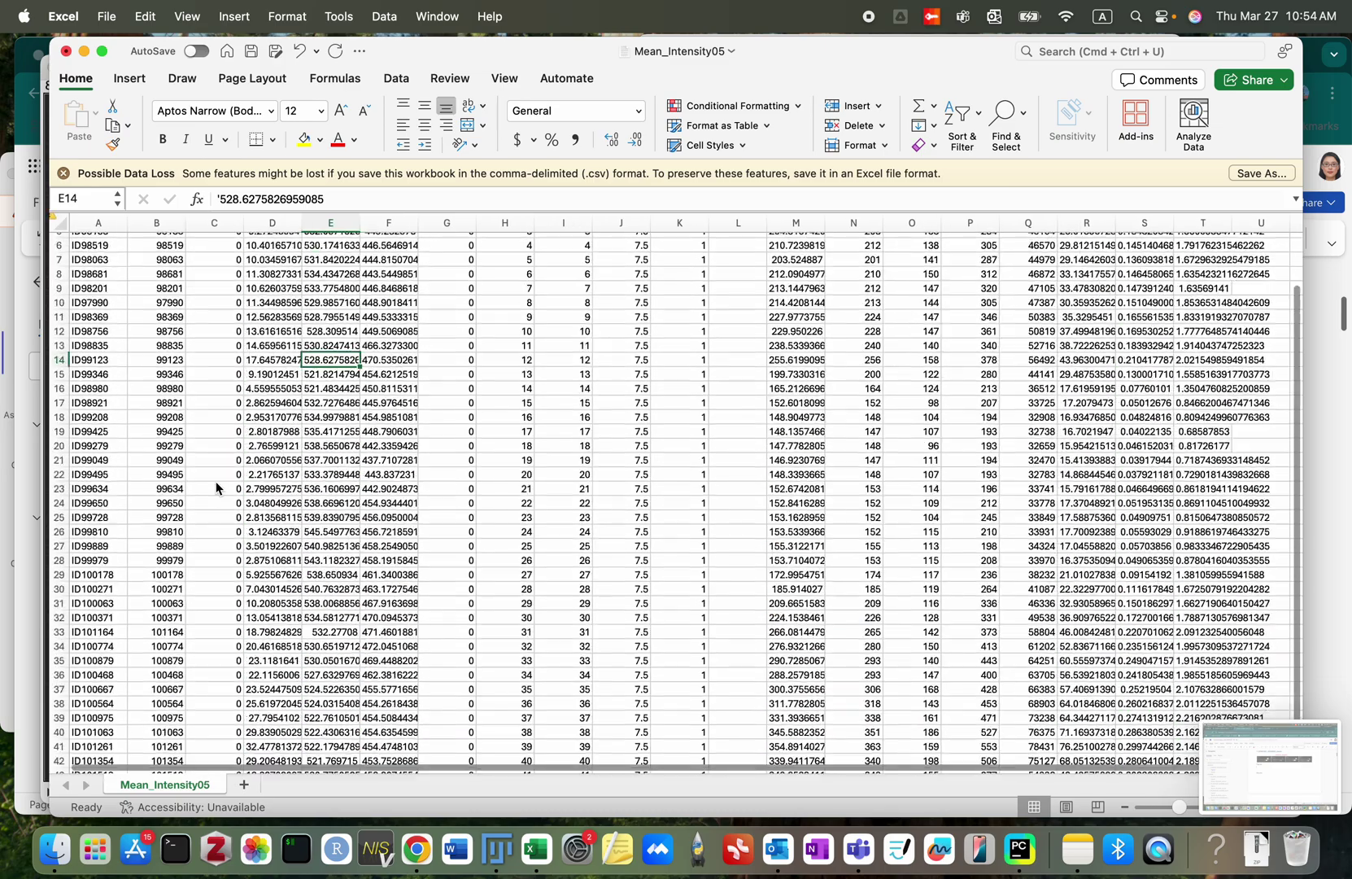
{"action": "scroll", "coordinate": [216, 481], "scroll_direction": "up", "scroll_amount": 2}
{"action": "left_click", "coordinate": [504, 223]}
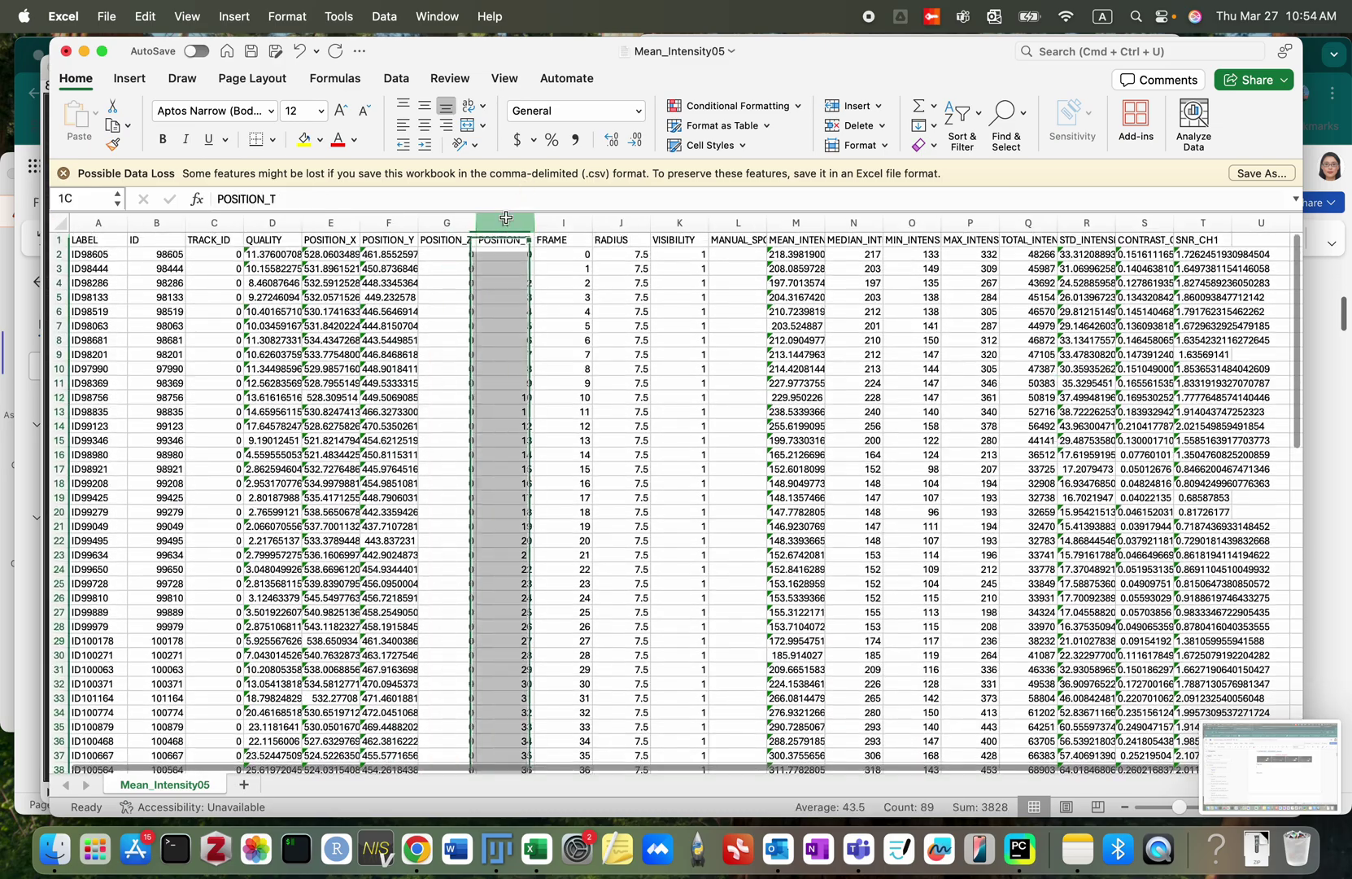
{"action": "left_click", "coordinate": [769, 106]}
{"action": "mouse_move", "coordinate": [798, 130]}
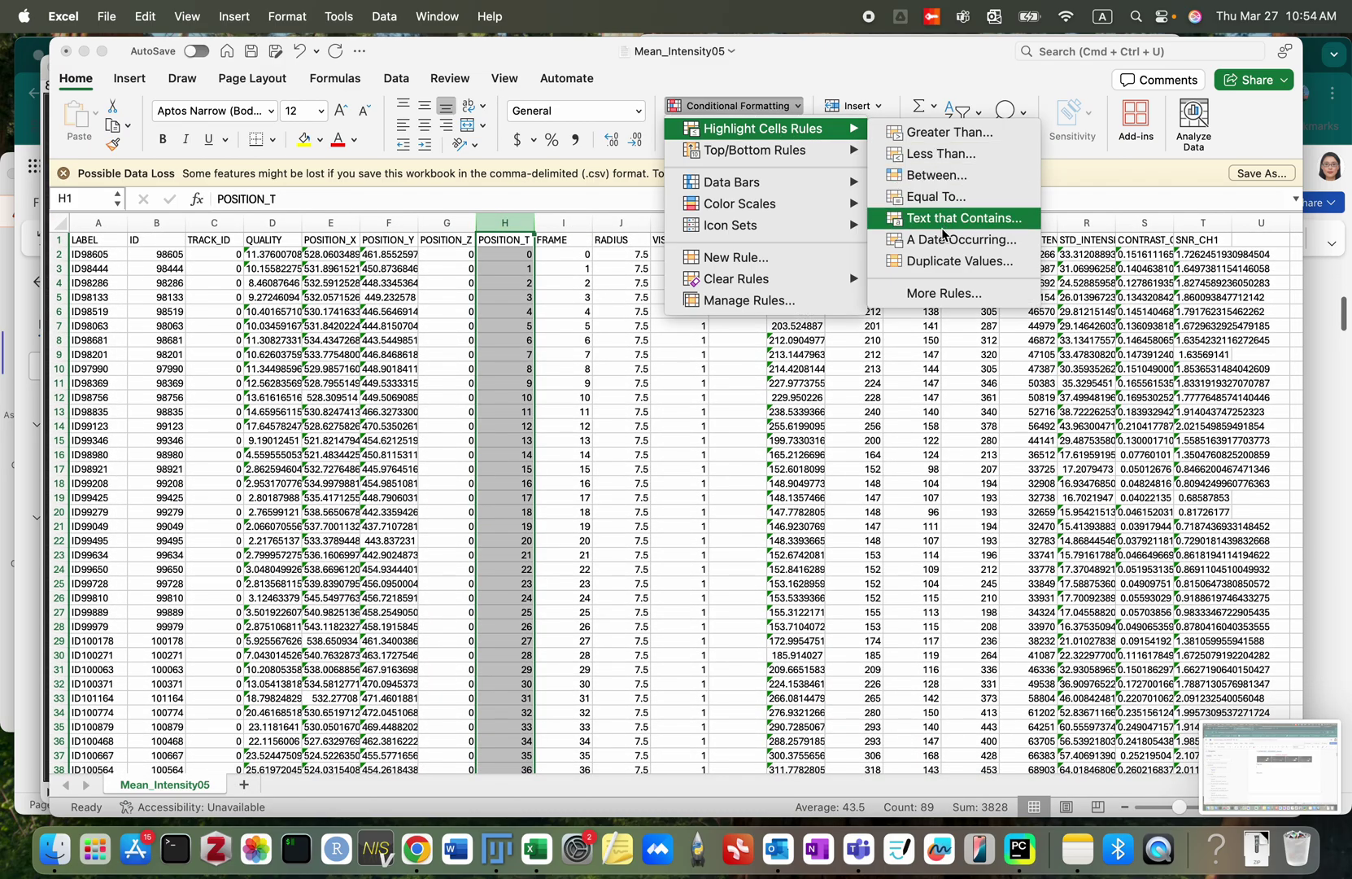
{"action": "left_click", "coordinate": [931, 263]}
{"action": "left_click", "coordinate": [796, 368]}
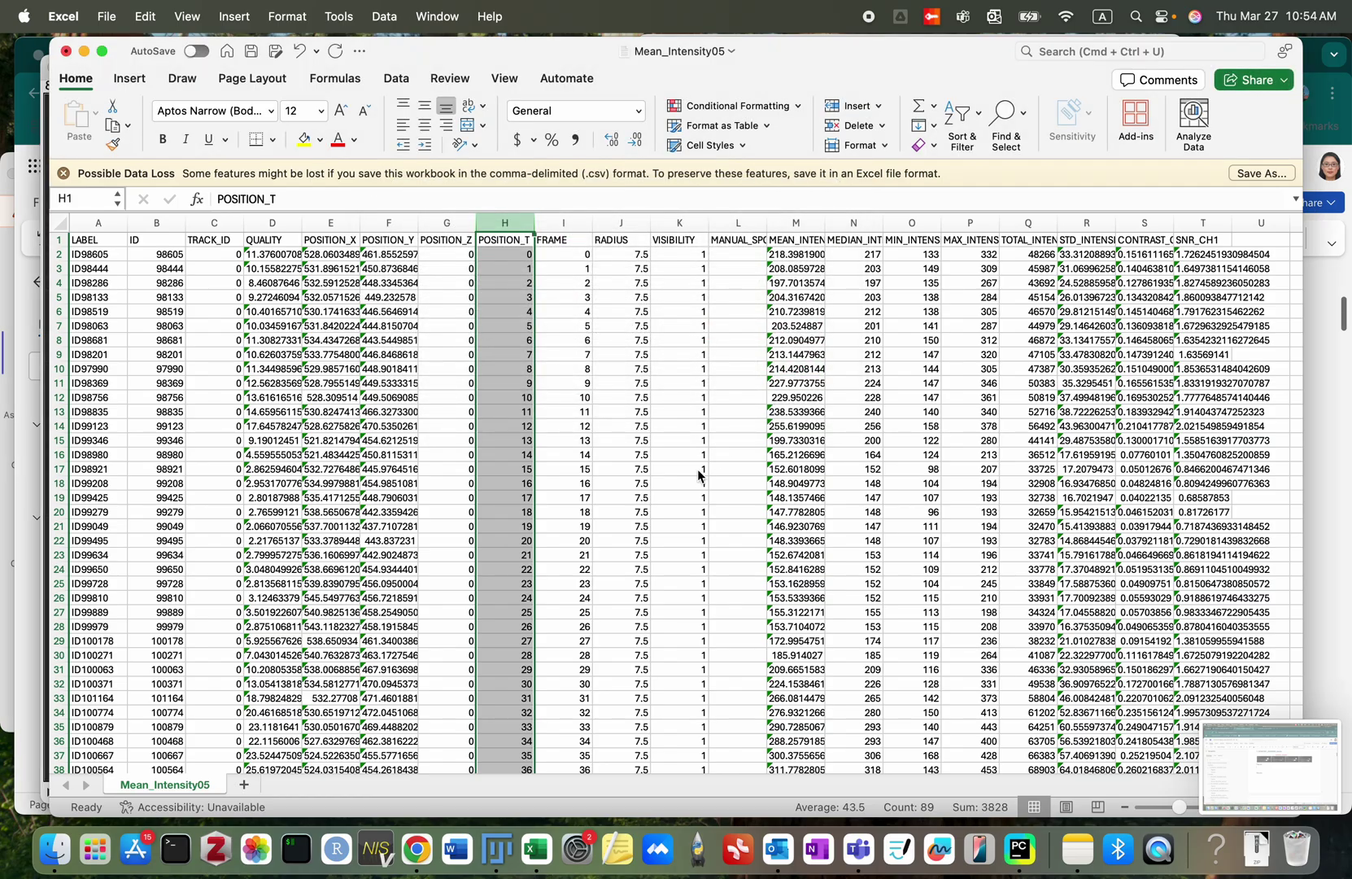
{"action": "scroll", "coordinate": [698, 469], "scroll_direction": "down", "scroll_amount": 10}
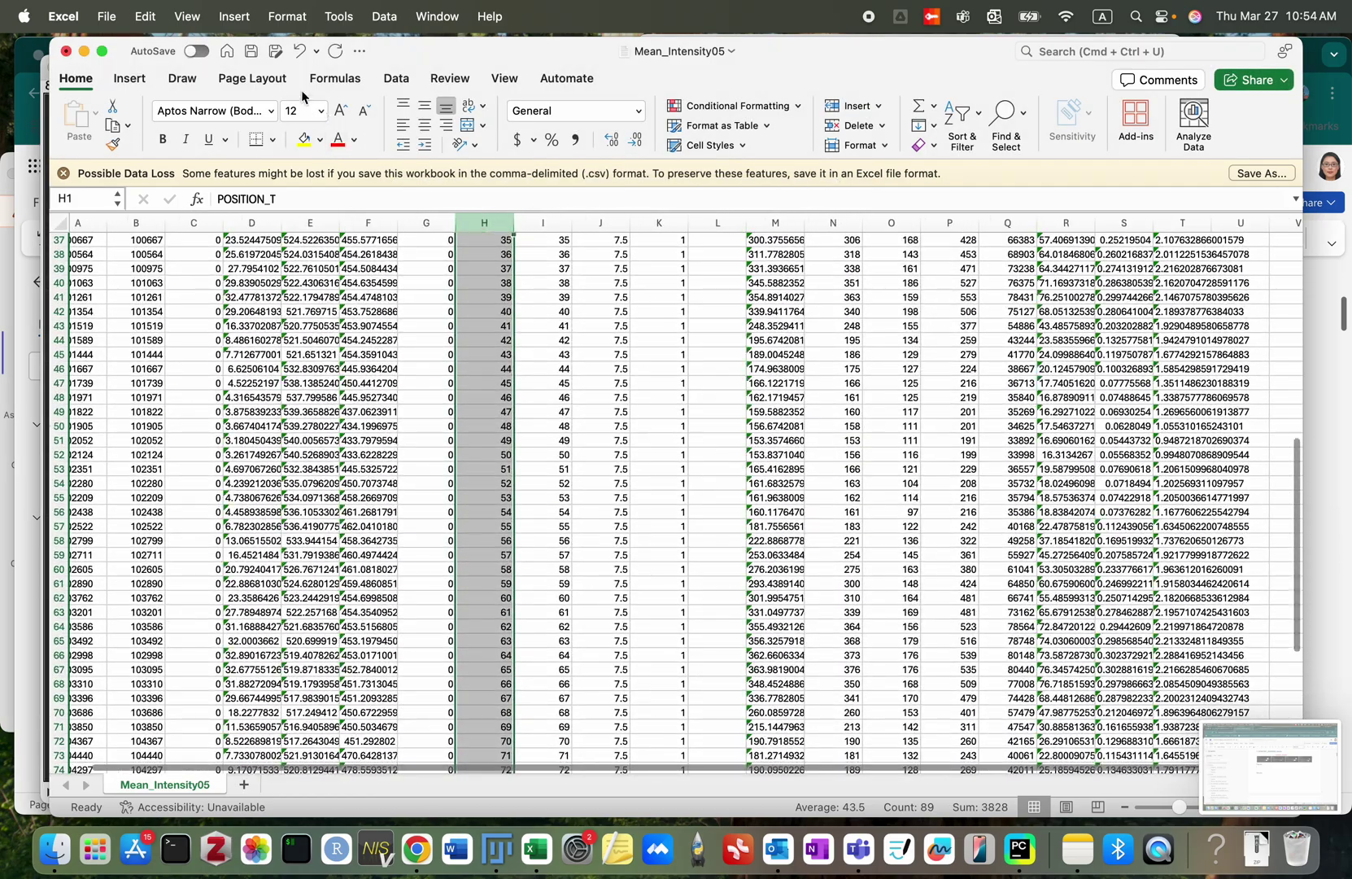
Step: Save and close Mean_Intensity05, and close the spots table and TrackMate for the Z05 stack
{"action": "left_click", "coordinate": [252, 52]}
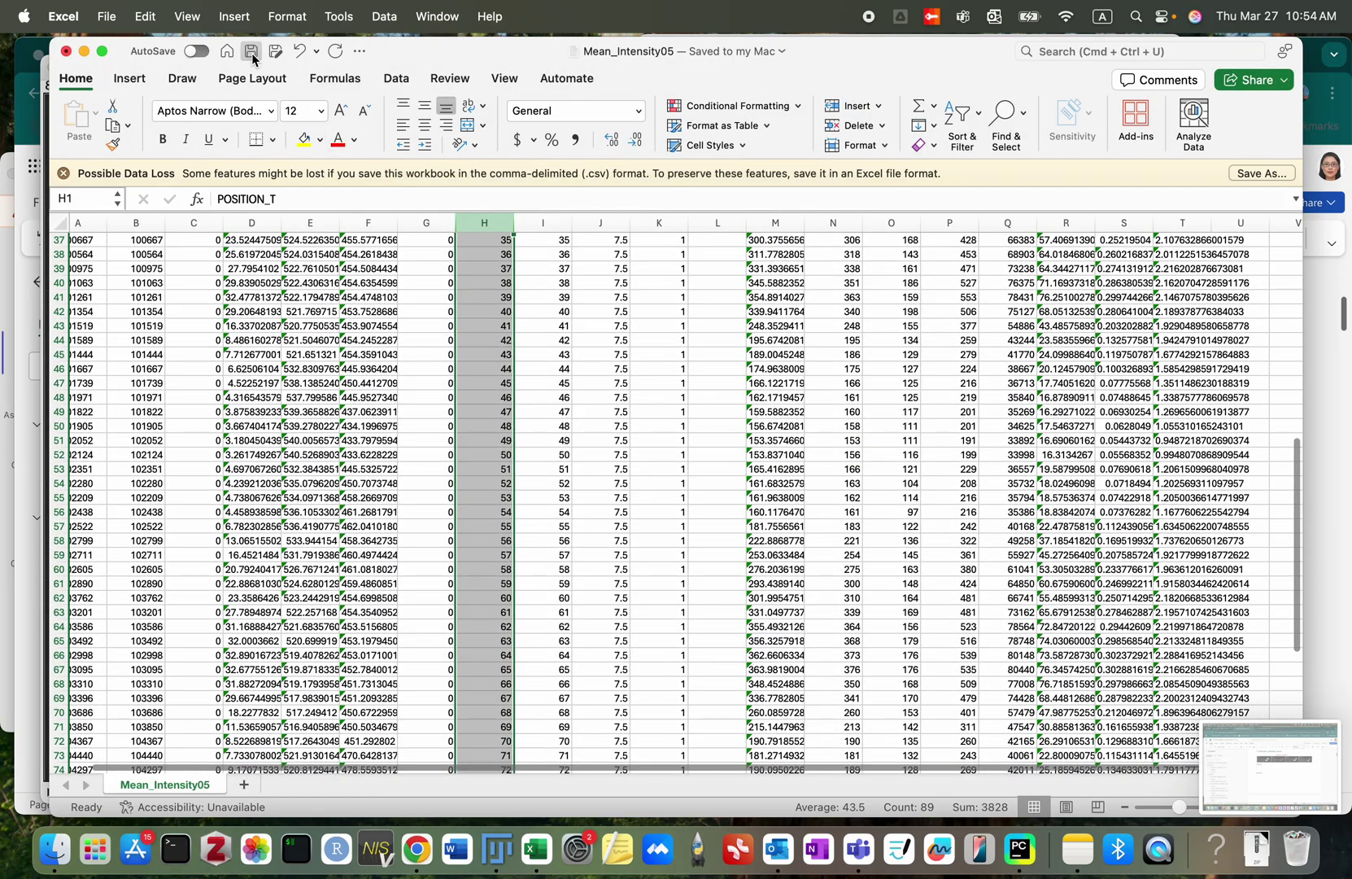
{"action": "left_click", "coordinate": [66, 51]}
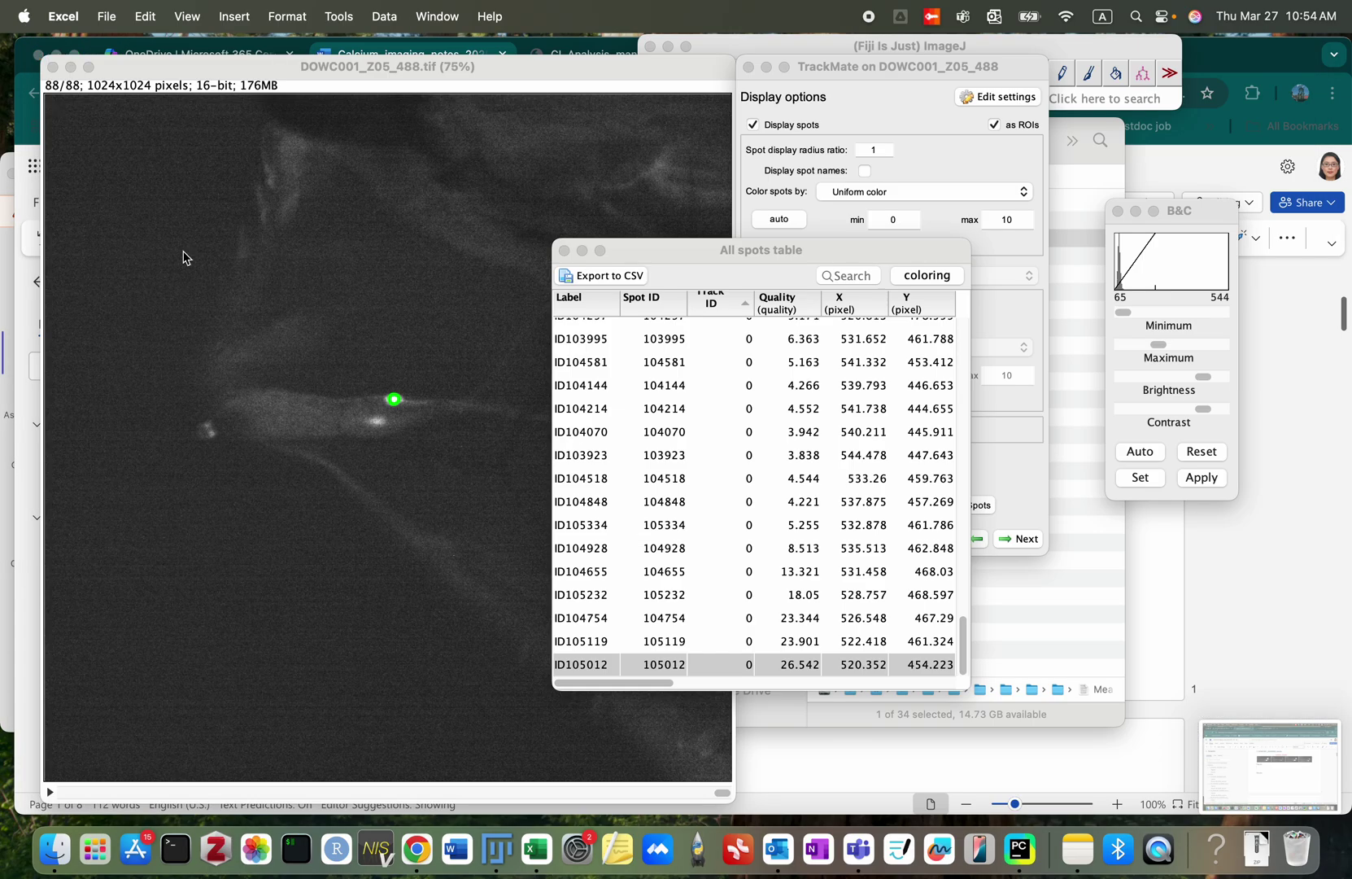
{"action": "left_click", "coordinate": [564, 251]}
{"action": "left_click", "coordinate": [749, 66]}
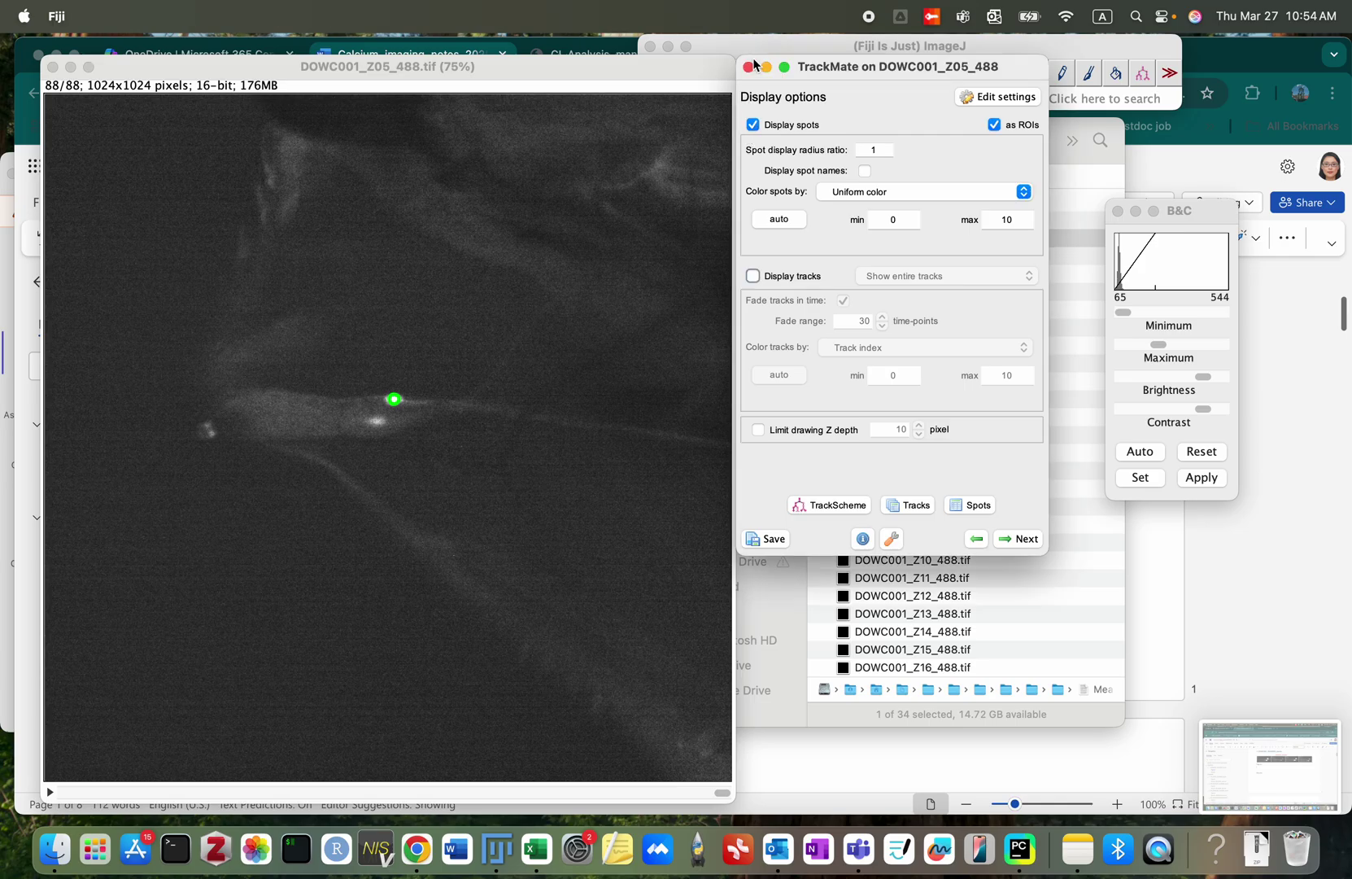
{"action": "left_click", "coordinate": [748, 67]}
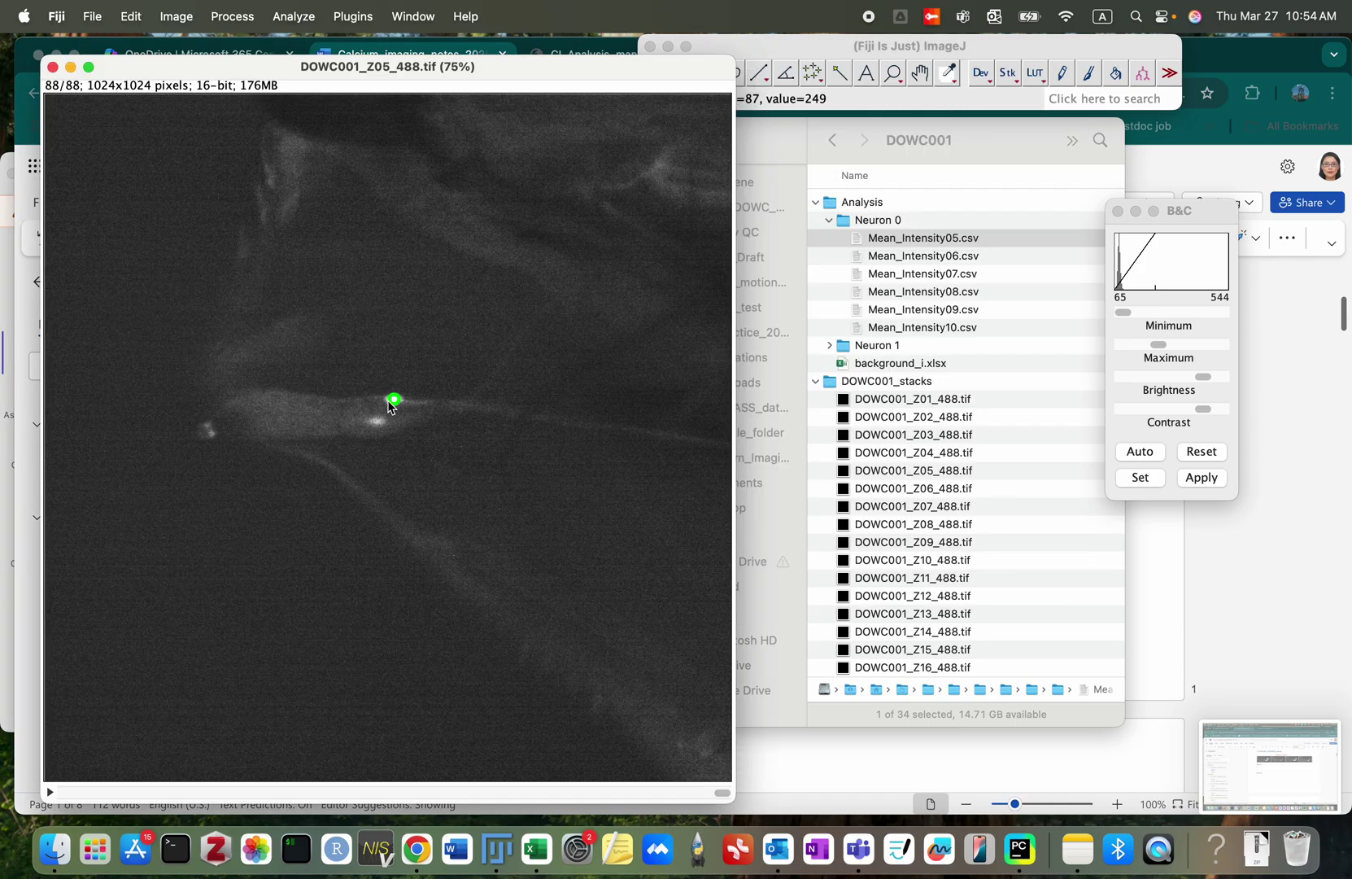
Step: Place a 15 × 15 pixel circular background selection just above Neuron 0 and bring the Z05 stack to frame 12
{"action": "scroll", "coordinate": [387, 403], "scroll_direction": "up", "scroll_amount": 3}
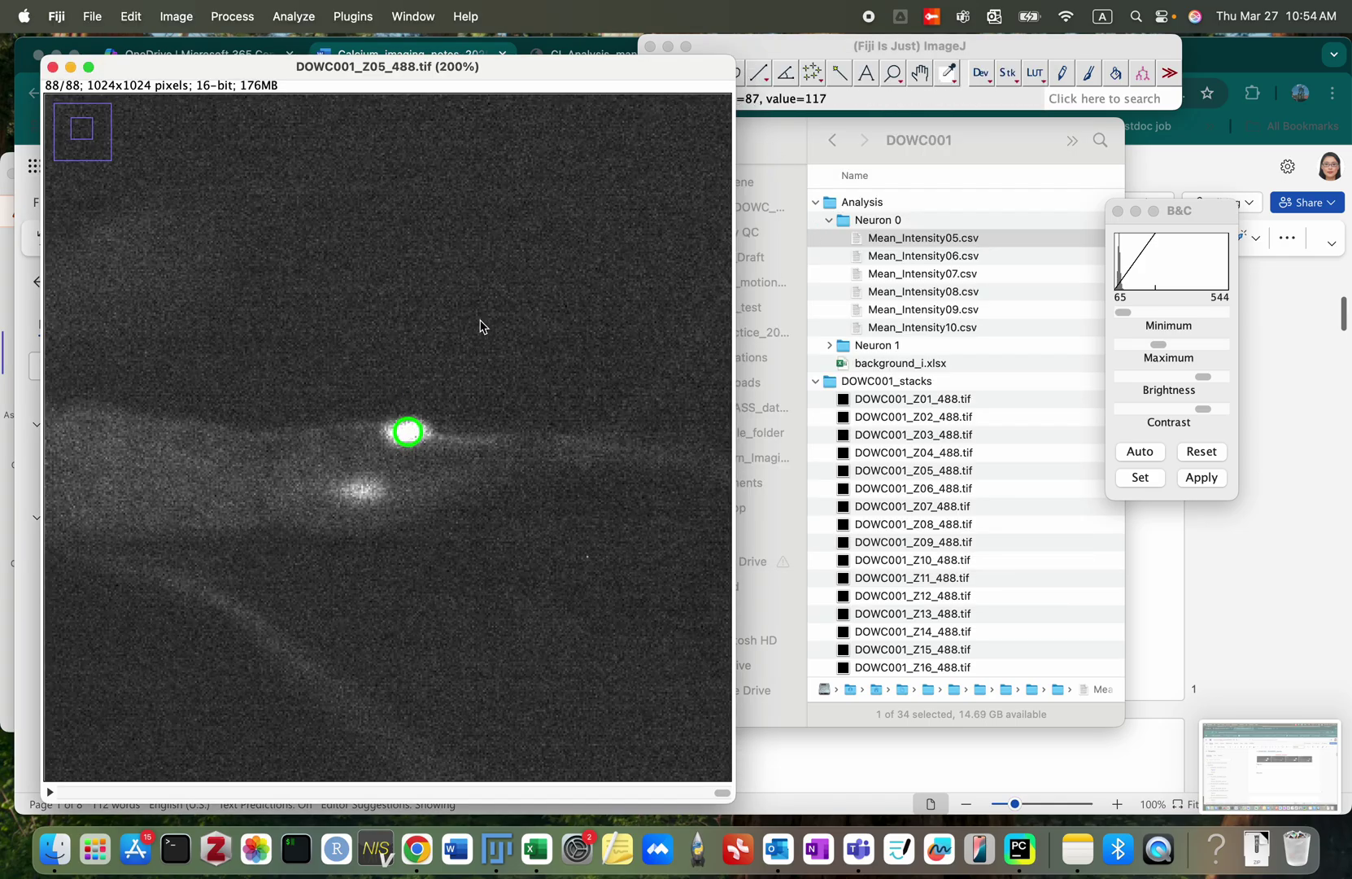
{"action": "left_click_drag", "start_coordinate": [391, 337], "coordinate": [413, 359]}
{"action": "key", "text": "Down"}
{"action": "left_click_drag", "start_coordinate": [722, 793], "coordinate": [150, 793]}
{"action": "key", "text": "Right"}
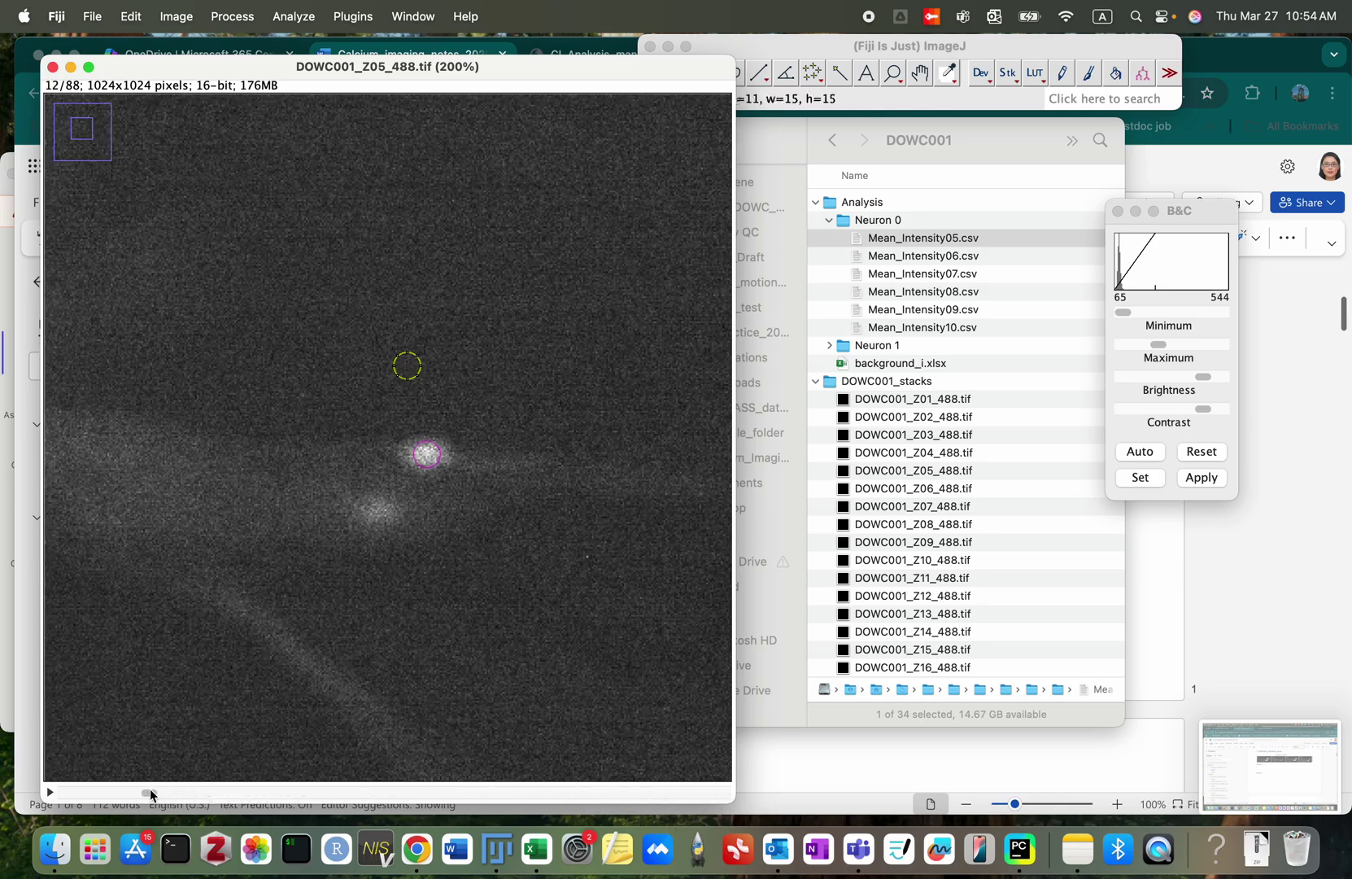
Step: Move the circular background selection to just above Neuron 0 on frame 12 and measure its intensity
{"action": "key", "text": "Right"}
{"action": "key", "text": "Right"}
{"action": "key", "text": "Right"}
{"action": "key", "text": "Right"}
{"action": "key", "text": "Right"}
{"action": "key", "text": "Right"}
{"action": "key", "text": "Right"}
{"action": "key", "text": "Right"}
{"action": "key", "text": "Right"}
{"action": "key", "text": "Right"}
{"action": "key", "text": "Down"}
{"action": "key", "text": "Down"}
{"action": "key", "text": "Down"}
{"action": "key", "text": "Down"}
{"action": "key", "text": "Down"}
{"action": "key", "text": "Down"}
{"action": "key", "text": "Down"}
{"action": "key", "text": "Down"}
{"action": "key", "text": "Down"}
{"action": "key", "text": "Down"}
{"action": "key", "text": "Down"}
{"action": "key", "text": "Down"}
{"action": "key", "text": "Down"}
{"action": "key", "text": "Down"}
{"action": "key", "text": "Down"}
{"action": "key", "text": "Down"}
{"action": "key", "text": "Down"}
{"action": "key", "text": "Down"}
{"action": "key", "text": "Down"}
{"action": "key", "text": "m"}
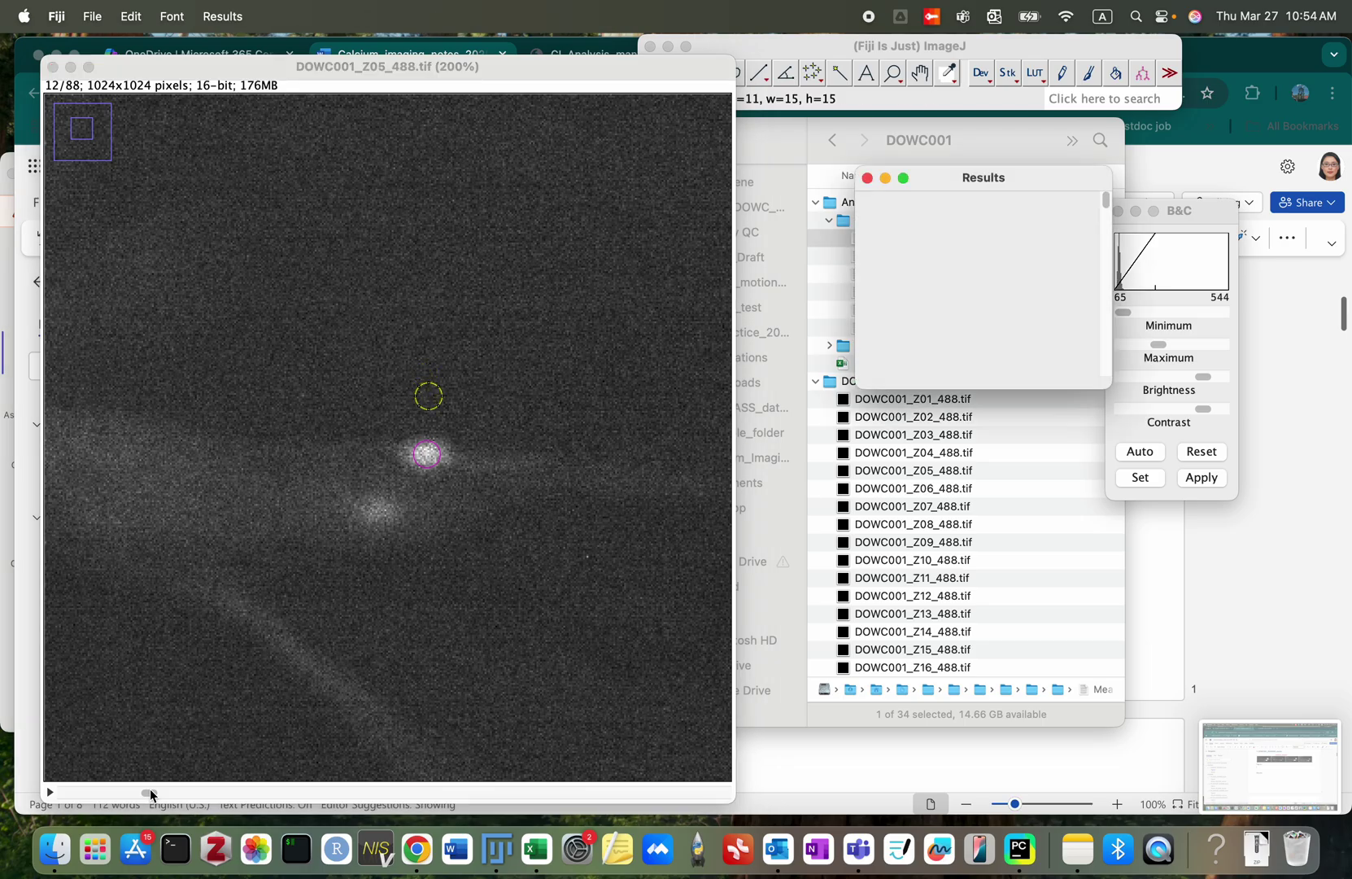
Step: Go to frame 24 of the Z05 stack, reposition the background circle just above Neuron 0, and measure it
{"action": "left_click_drag", "start_coordinate": [142, 802], "coordinate": [230, 818]}
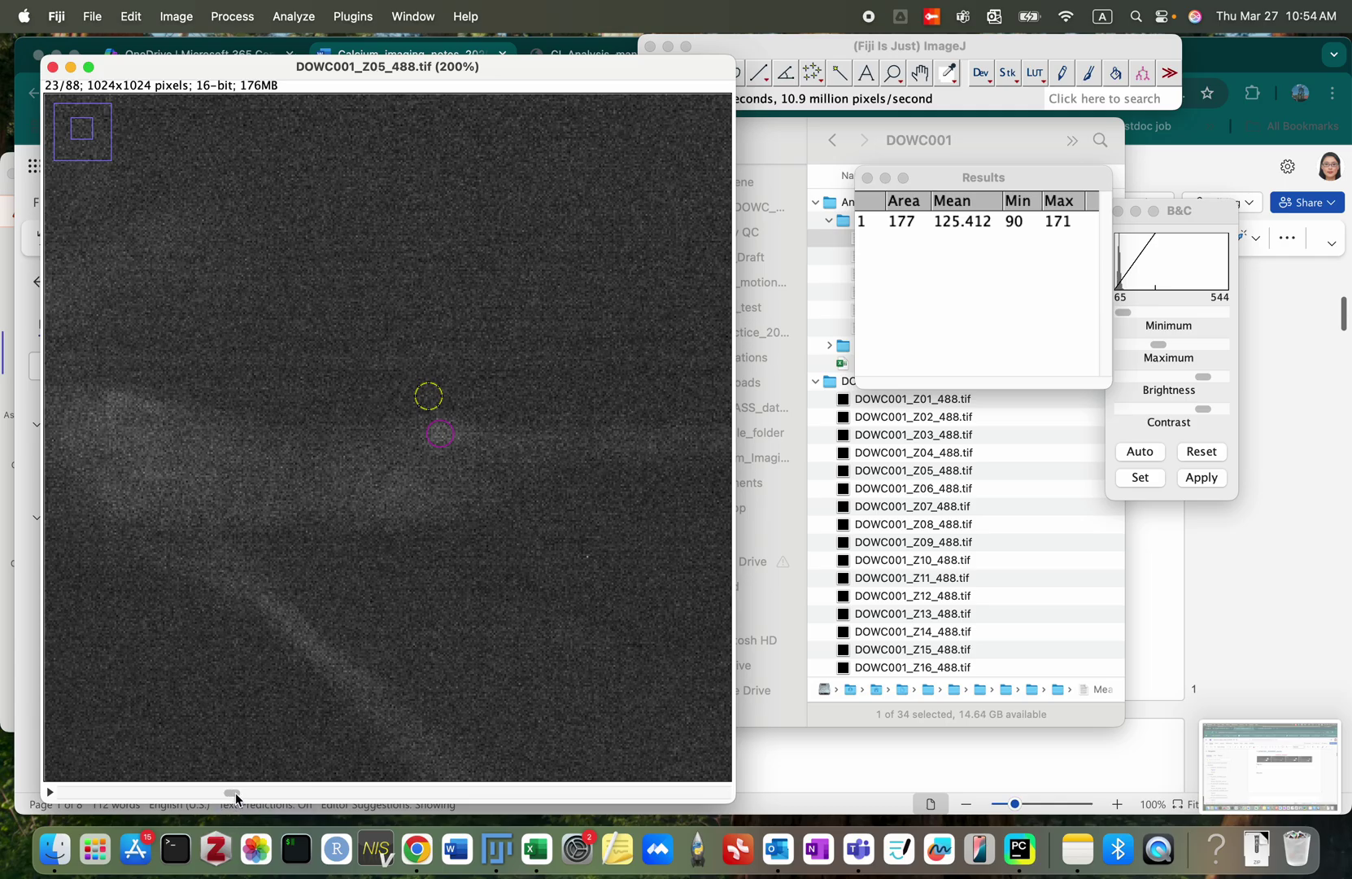
{"action": "left_click_drag", "start_coordinate": [236, 798], "coordinate": [244, 797]}
{"action": "key", "text": "Right"}
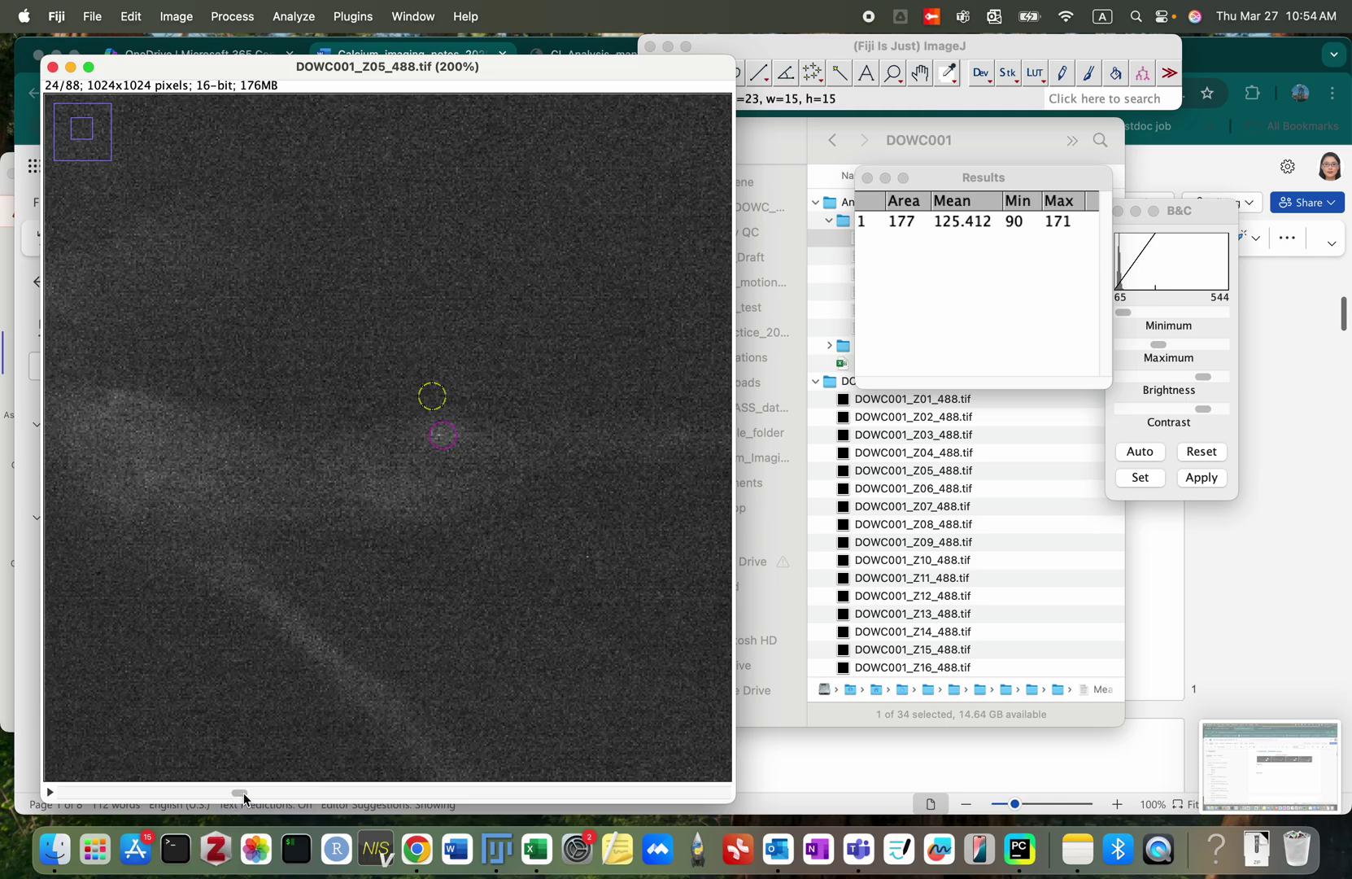
{"action": "key", "text": "Right"}
{"action": "key", "text": "Right"}
{"action": "key", "text": "Right"}
{"action": "key", "text": "Right"}
{"action": "key", "text": "Right"}
{"action": "key", "text": "Up"}
{"action": "key", "text": "Up"}
{"action": "key", "text": "Up"}
{"action": "key", "text": "m"}
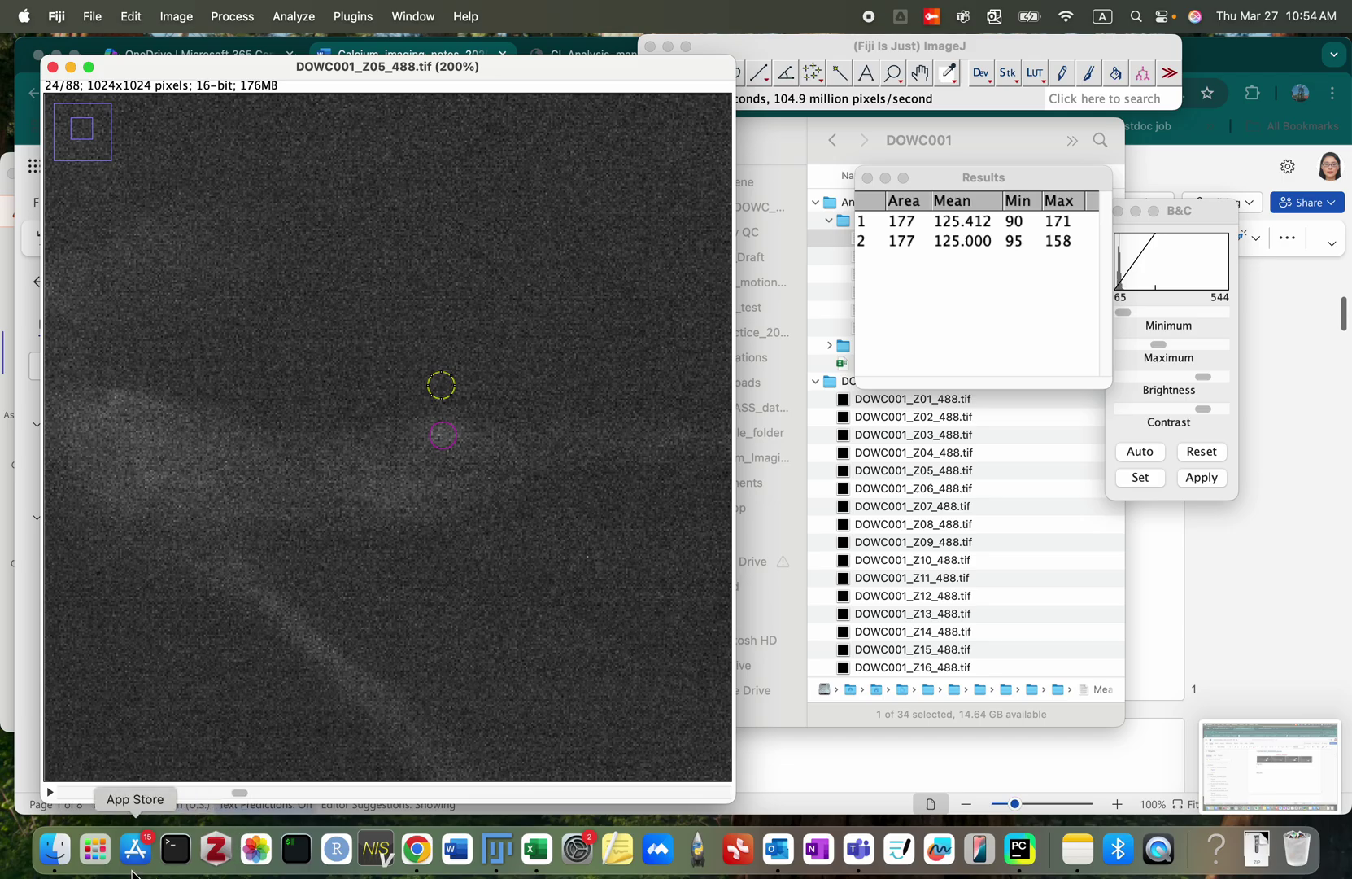
Step: Go to frame 36, shift the background circle horizontally so it sits above Neuron 0, and measure its intensity
{"action": "left_click_drag", "start_coordinate": [244, 797], "coordinate": [334, 805]}
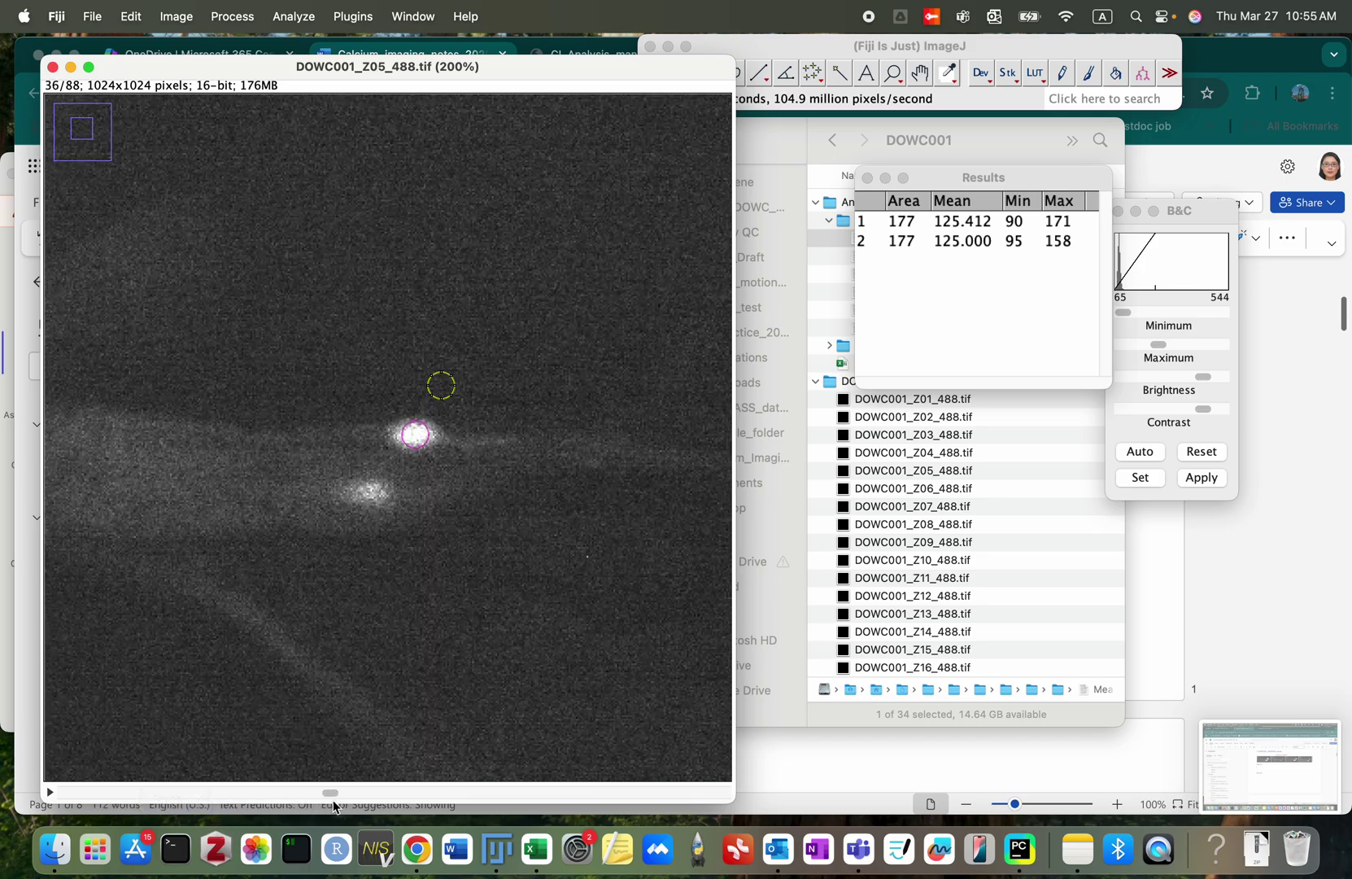
{"action": "key", "text": "Left"}
{"action": "key", "text": "Left"}
{"action": "key", "text": "Left"}
{"action": "key", "text": "Left"}
{"action": "key", "text": "Left"}
{"action": "key", "text": "Left"}
{"action": "key", "text": "Left"}
{"action": "key", "text": "Left"}
{"action": "key", "text": "Left"}
{"action": "key", "text": "Left"}
{"action": "key", "text": "Left"}
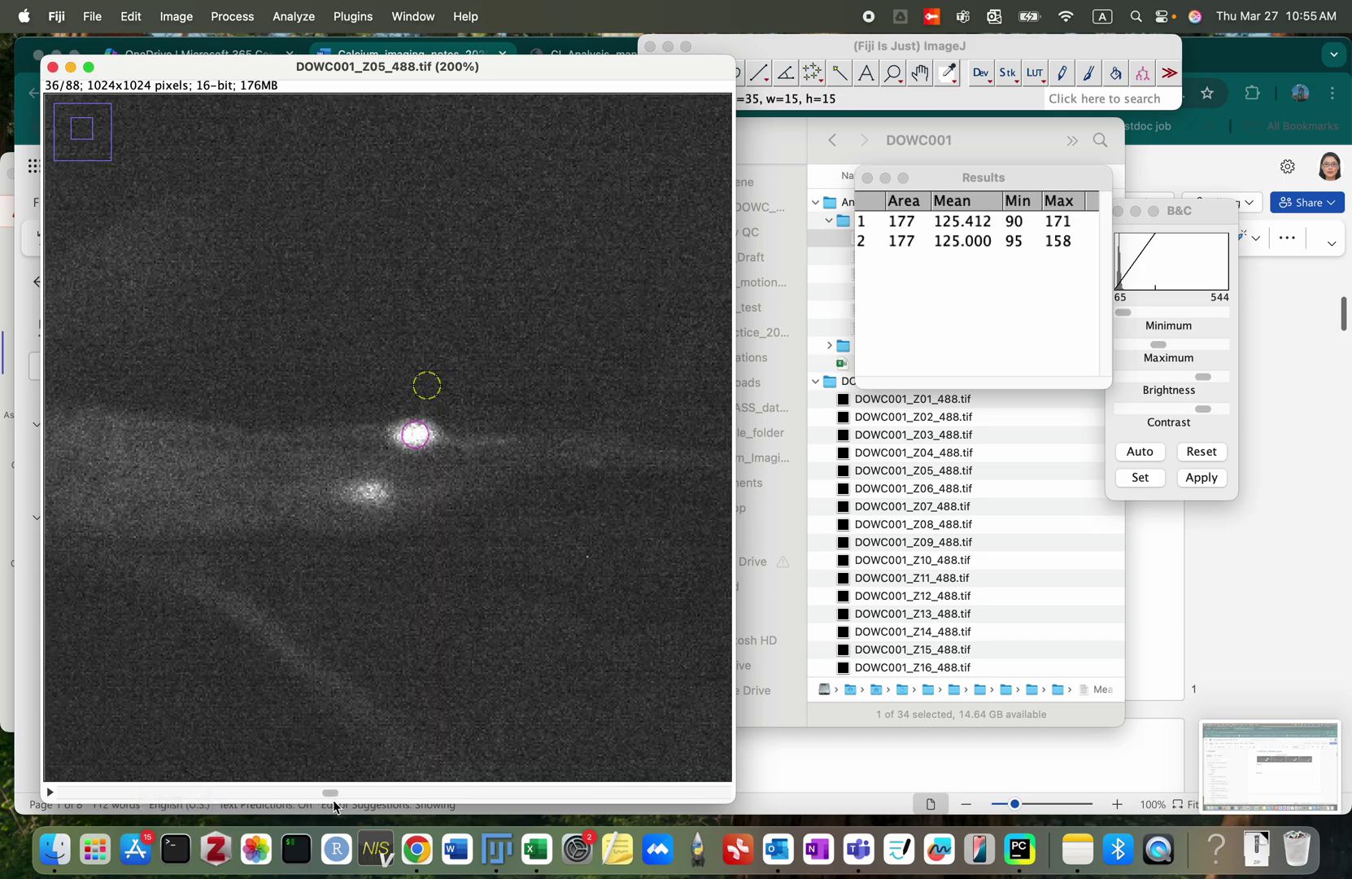
{"action": "key", "text": "m"}
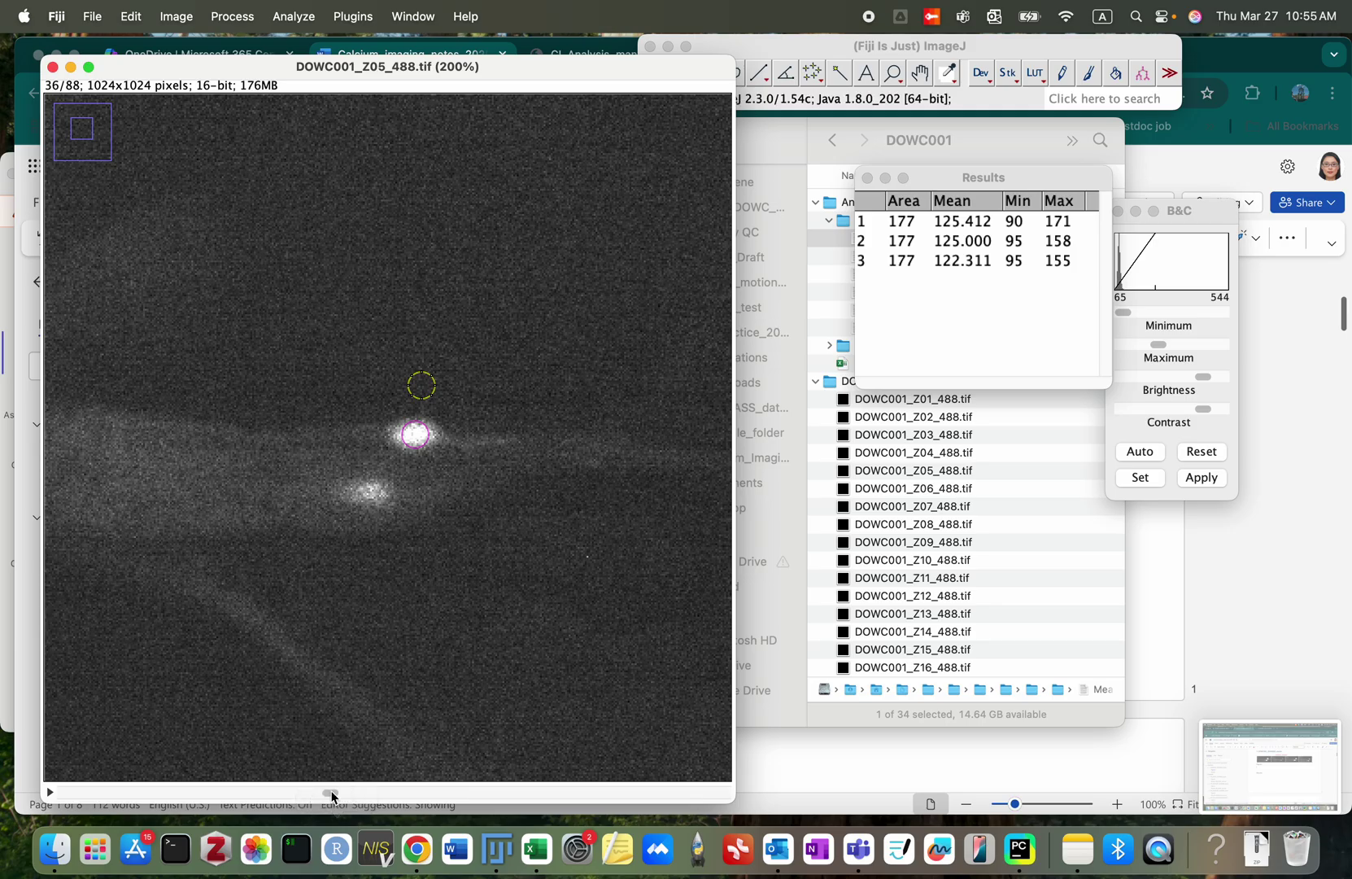
Step: Go to frame 48, raise the background circle clear of Neuron 0, and measure its intensity
{"action": "left_click_drag", "start_coordinate": [332, 793], "coordinate": [425, 808]}
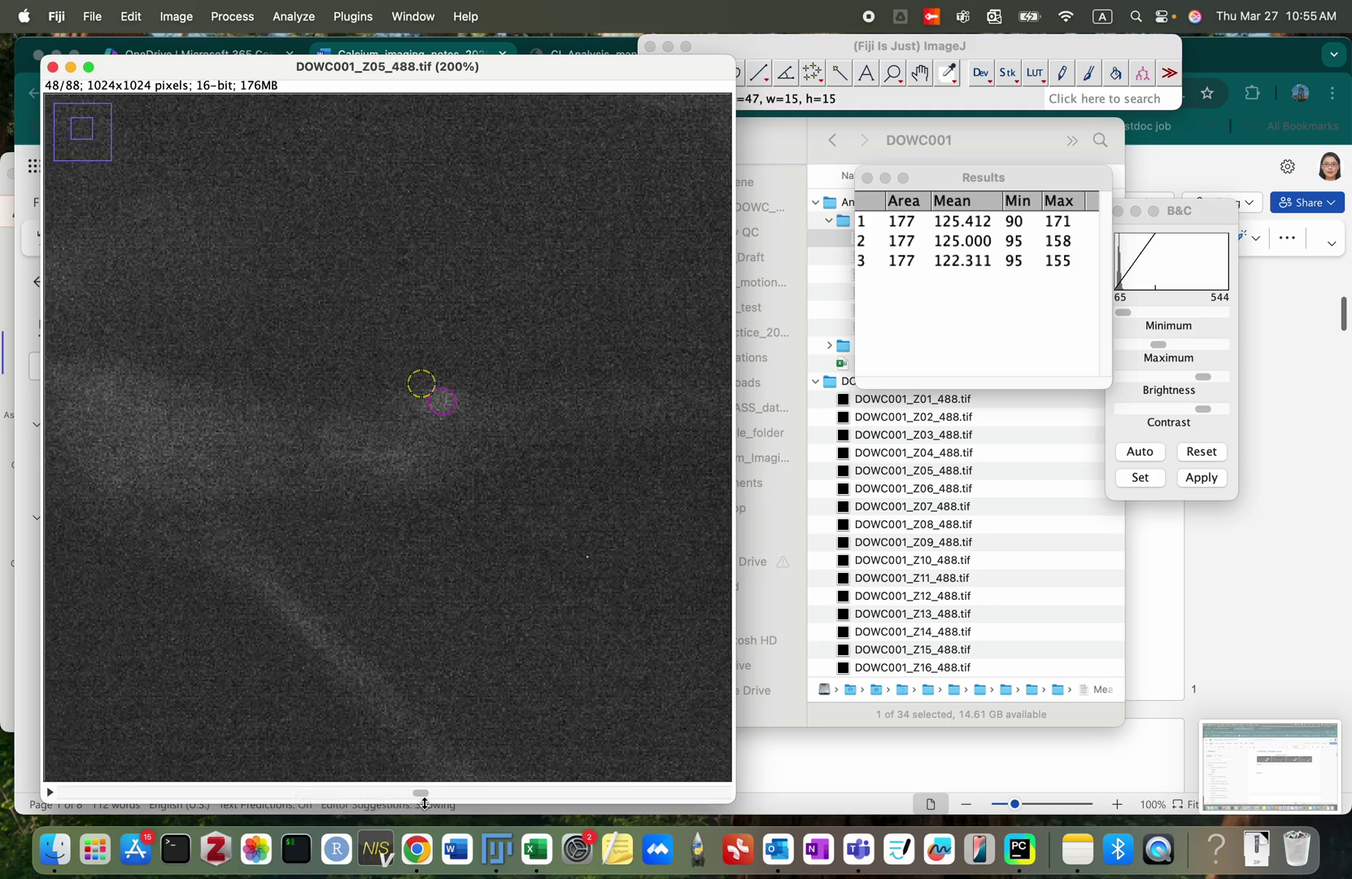
{"action": "key", "text": "Up"}
{"action": "key", "text": "Up"}
{"action": "key", "text": "Up"}
{"action": "key", "text": "Up"}
{"action": "key", "text": "Up"}
{"action": "key", "text": "Up"}
{"action": "key", "text": "Up"}
{"action": "key", "text": "Up"}
{"action": "key", "text": "Up"}
{"action": "key", "text": "Up"}
{"action": "key", "text": "Up"}
{"action": "key", "text": "Up"}
{"action": "key", "text": "Up"}
{"action": "key", "text": "Up"}
{"action": "key", "text": "Up"}
{"action": "key", "text": "Up"}
{"action": "key", "text": "Up"}
{"action": "key", "text": "Up"}
{"action": "key", "text": "Up"}
{"action": "key", "text": "m"}
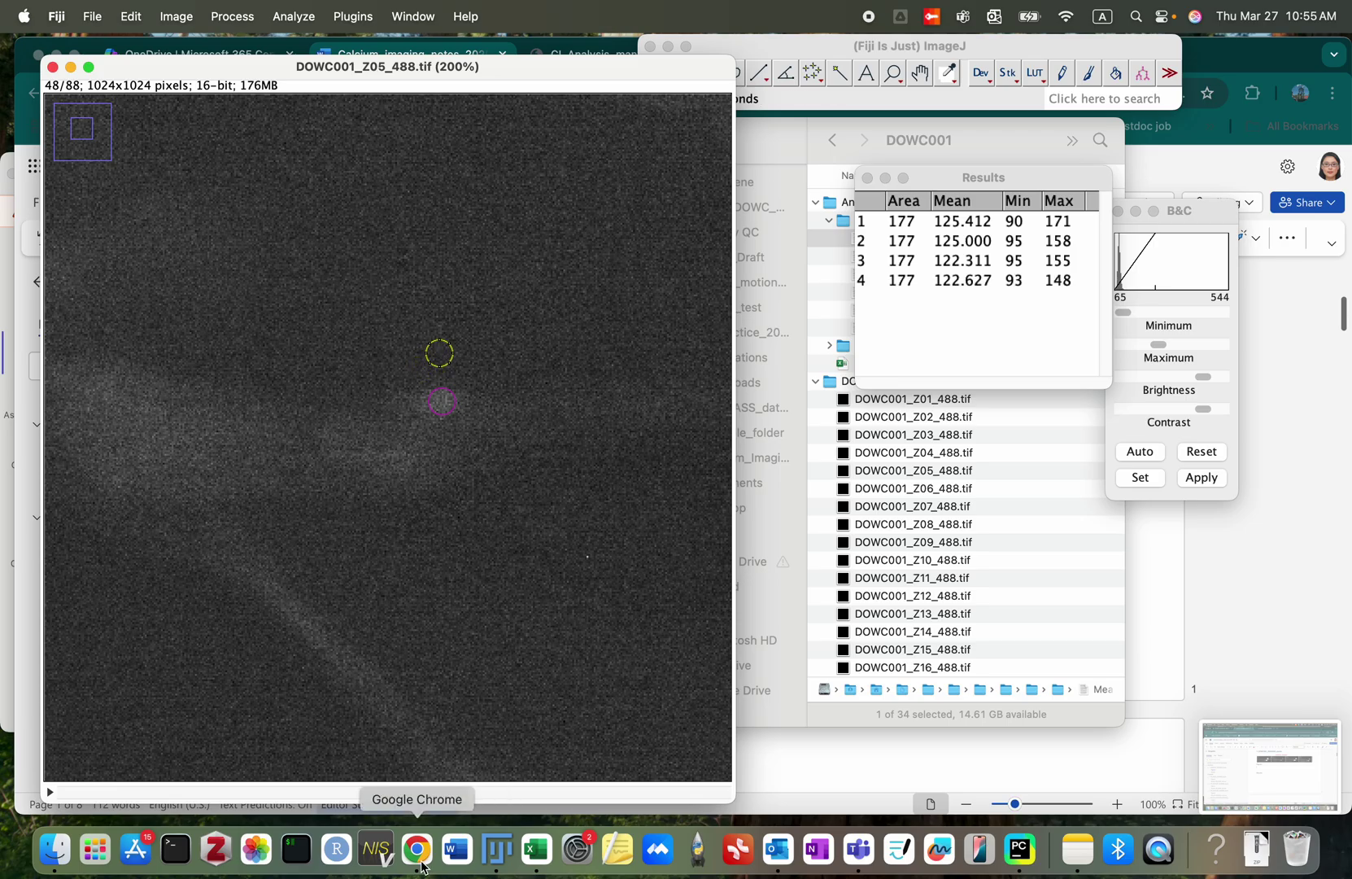
Step: Go to frame 60, bring the background circle down to just above Neuron 0, and measure its intensity
{"action": "left_click_drag", "start_coordinate": [422, 796], "coordinate": [513, 801]}
{"action": "key", "text": "Left"}
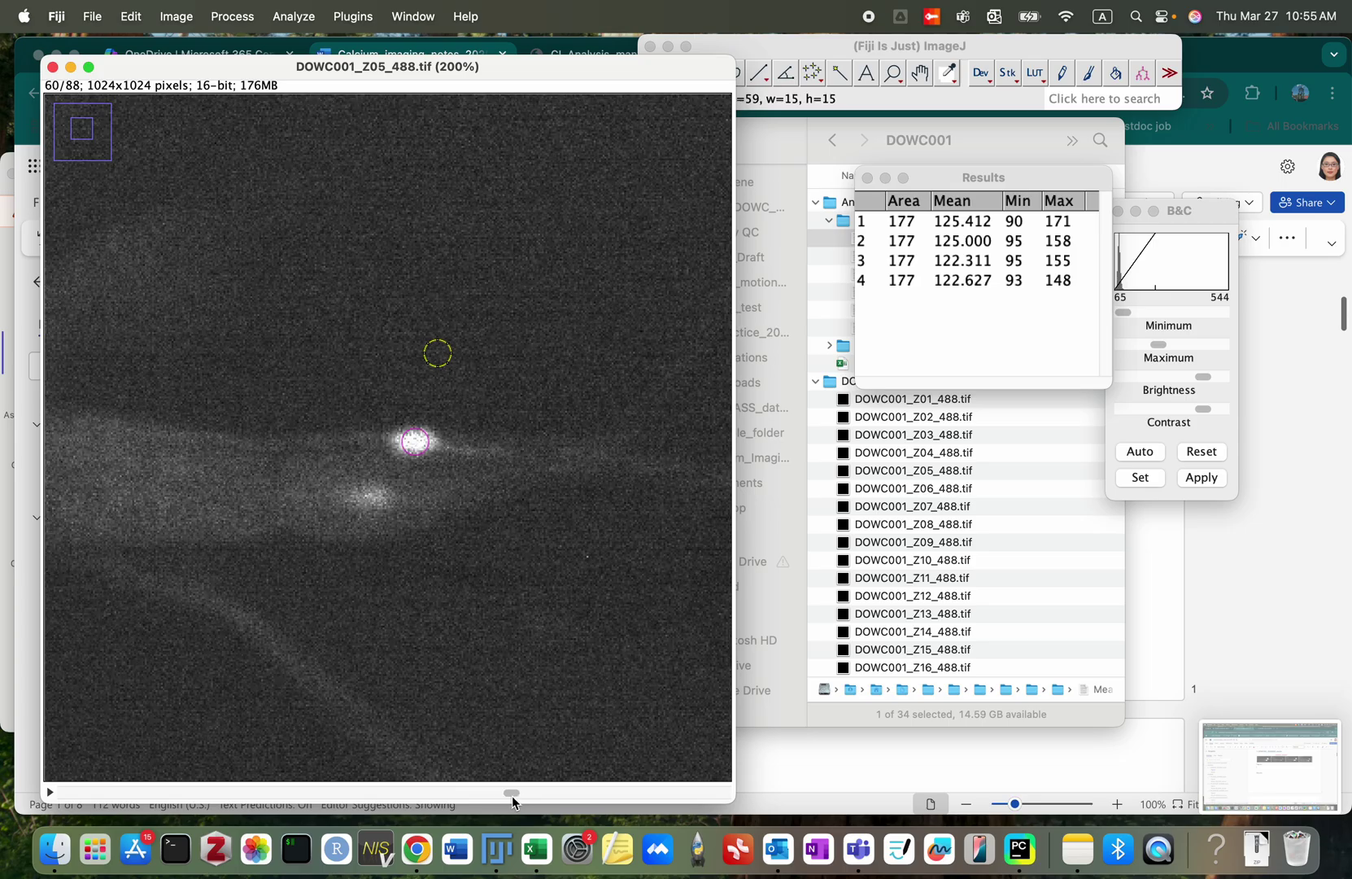
{"action": "key", "text": "Left"}
{"action": "key", "text": "Left"}
{"action": "key", "text": "Left"}
{"action": "key", "text": "Left"}
{"action": "key", "text": "Left"}
{"action": "key", "text": "Left"}
{"action": "key", "text": "Left"}
{"action": "key", "text": "Left"}
{"action": "key", "text": "Left"}
{"action": "key", "text": "Left"}
{"action": "key", "text": "Down"}
{"action": "key", "text": "Down"}
{"action": "key", "text": "Down"}
{"action": "key", "text": "Down"}
{"action": "key", "text": "Down"}
{"action": "key", "text": "Down"}
{"action": "key", "text": "Down"}
{"action": "key", "text": "Down"}
{"action": "key", "text": "Down"}
{"action": "key", "text": "Down"}
{"action": "key", "text": "Down"}
{"action": "key", "text": "Down"}
{"action": "key", "text": "Down"}
{"action": "key", "text": "Down"}
{"action": "key", "text": "Down"}
{"action": "key", "text": "Down"}
{"action": "key", "text": "Down"}
{"action": "key", "text": "Down"}
{"action": "key", "text": "Down"}
{"action": "key", "text": "Down"}
{"action": "key", "text": "Down"}
{"action": "key", "text": "Down"}
{"action": "key", "text": "m"}
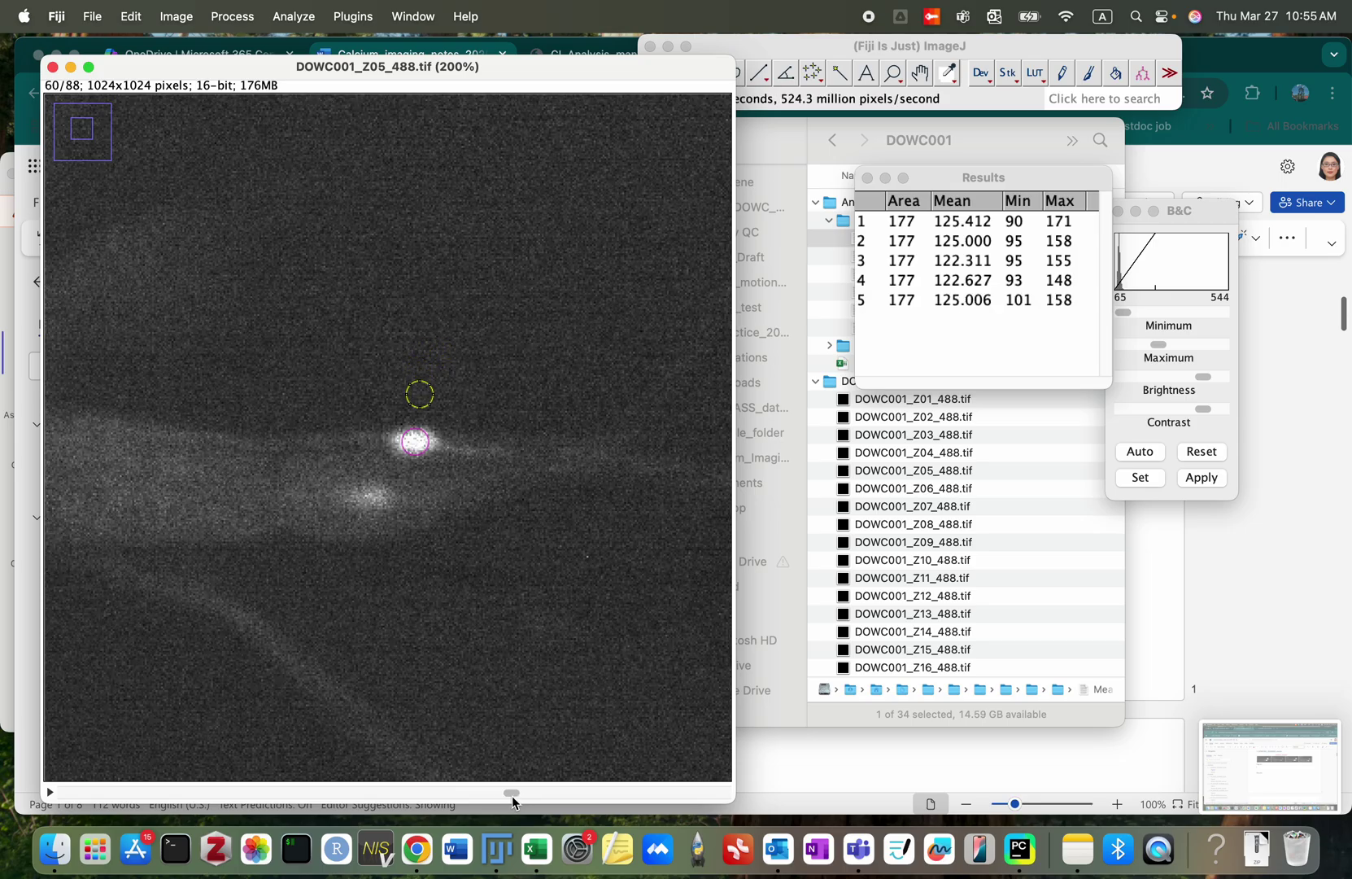
Step: Copy all five background measurements into the background_i workbook in Excel, starting at cell C19
{"action": "left_click_drag", "start_coordinate": [954, 227], "coordinate": [952, 307]}
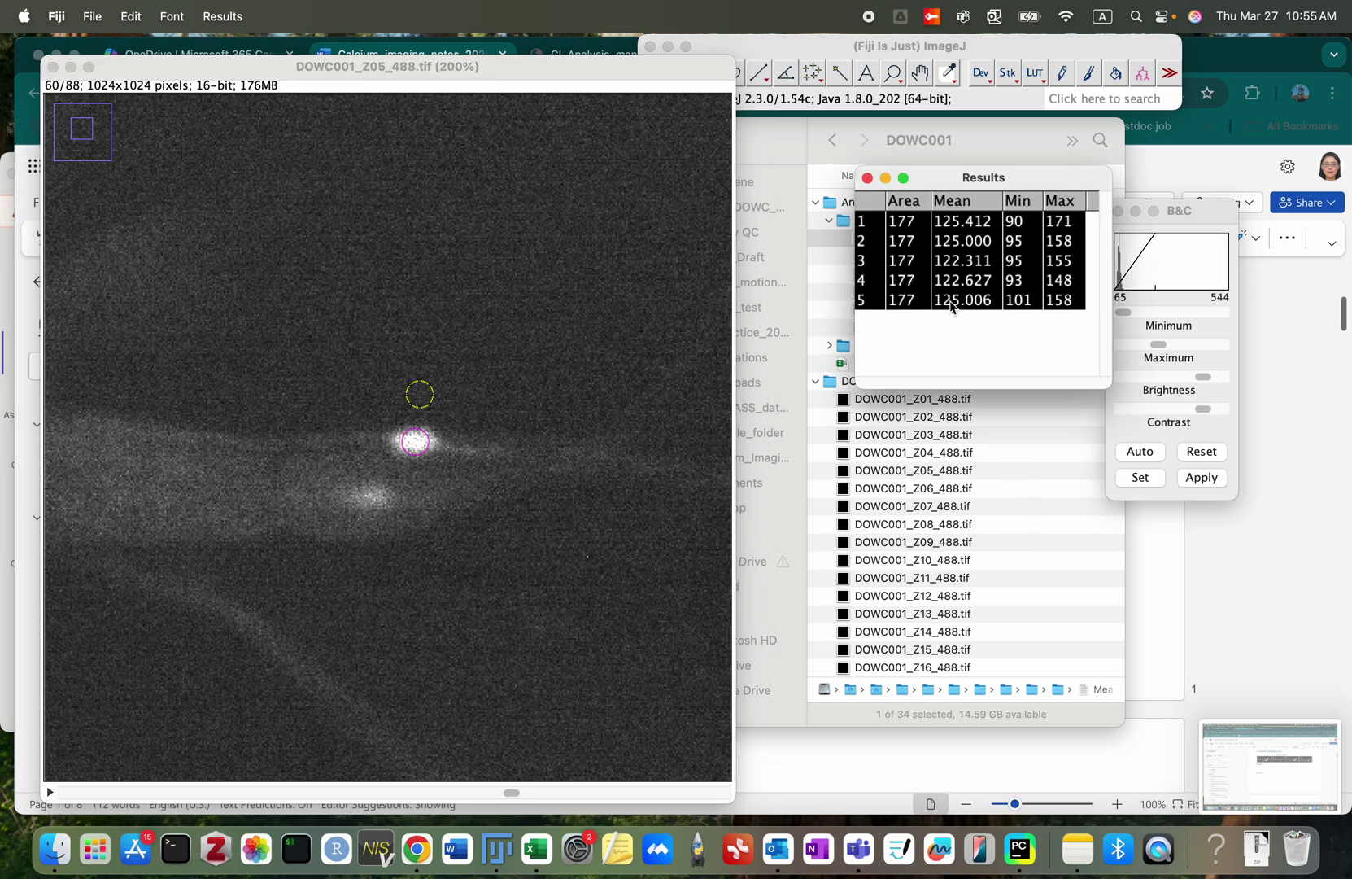
{"action": "key", "text": "super+Tab"}
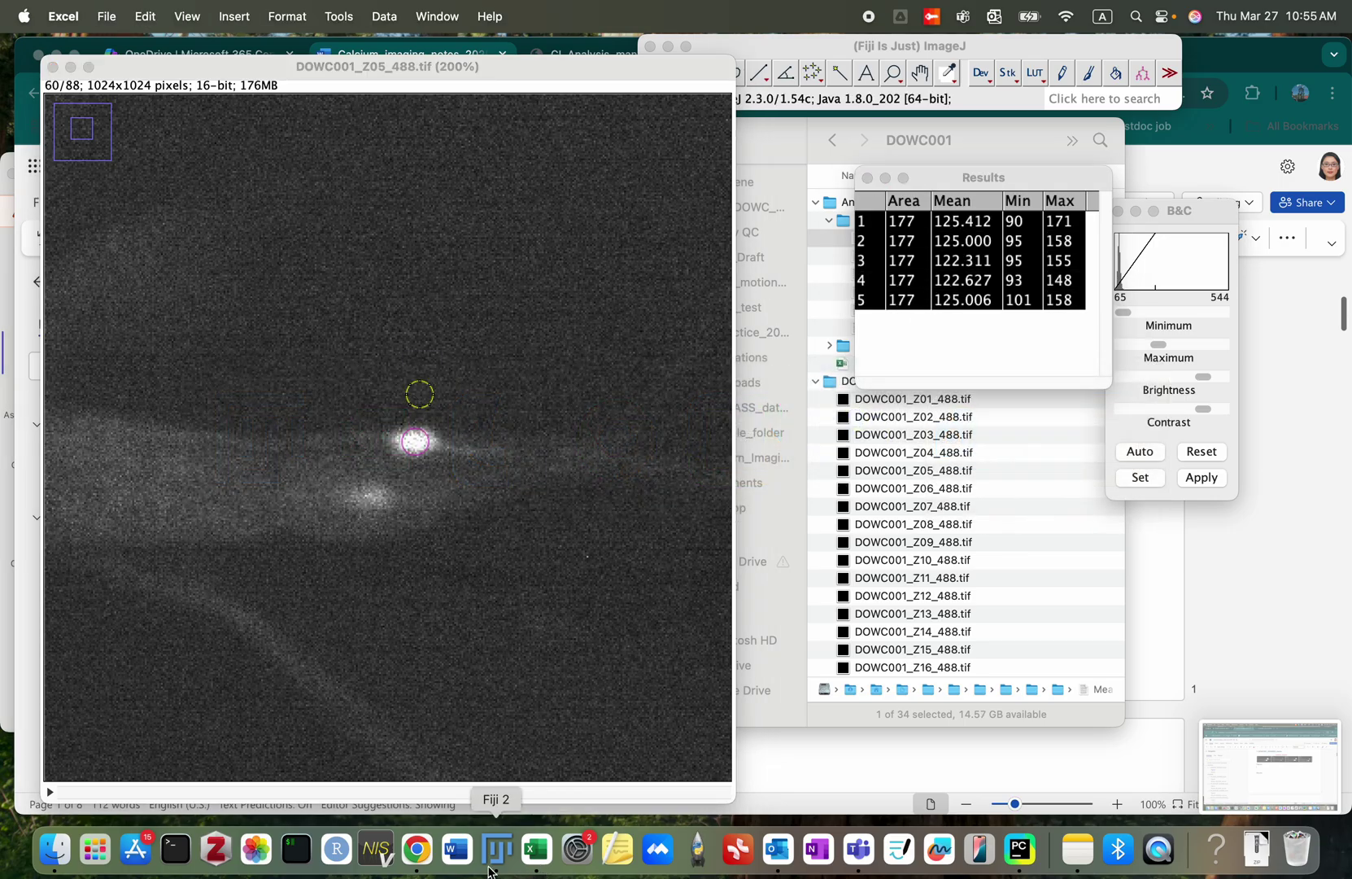
{"action": "left_click", "coordinate": [535, 848]}
{"action": "left_click", "coordinate": [589, 569]}
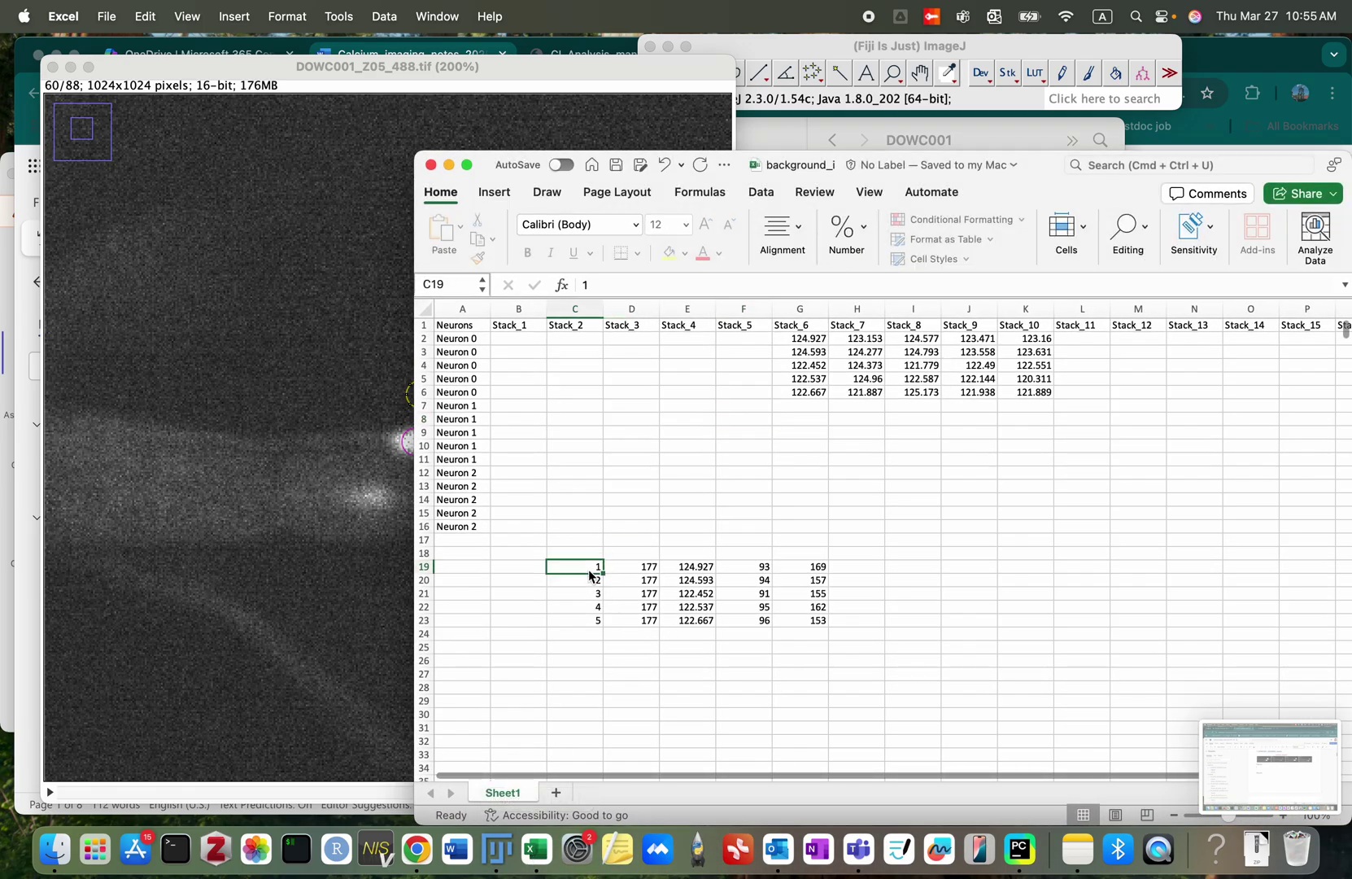
{"action": "key", "text": "super+v"}
Step: Copy the five mean values from E19:E23 into the Neuron 0 rows of Stack_5, starting at F2, and save the workbook
{"action": "left_click_drag", "start_coordinate": [680, 567], "coordinate": [684, 623]}
{"action": "key", "text": "super+c"}
{"action": "left_click", "coordinate": [742, 339]}
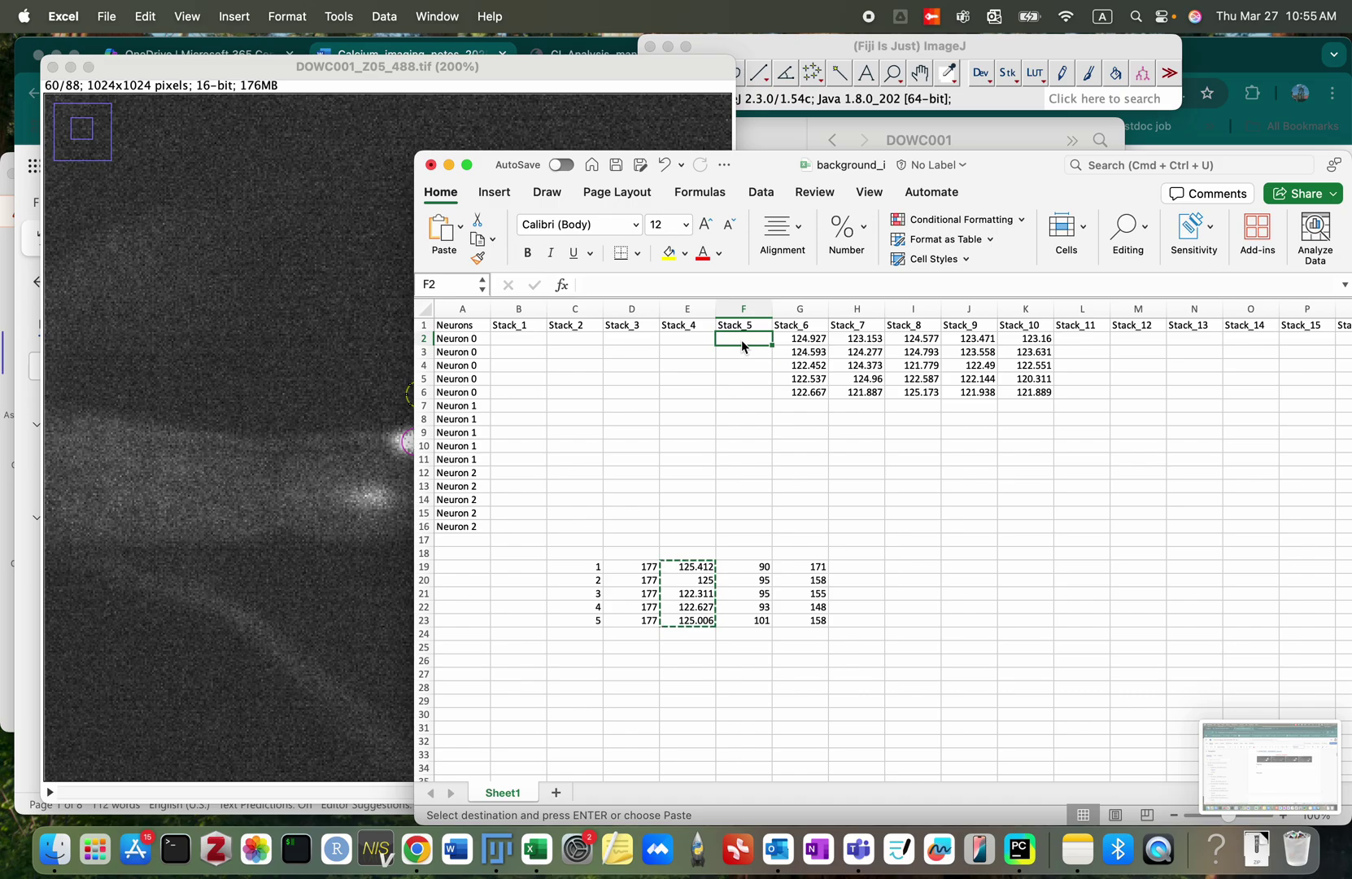
{"action": "key", "text": "super+v"}
{"action": "key", "text": "super+s"}
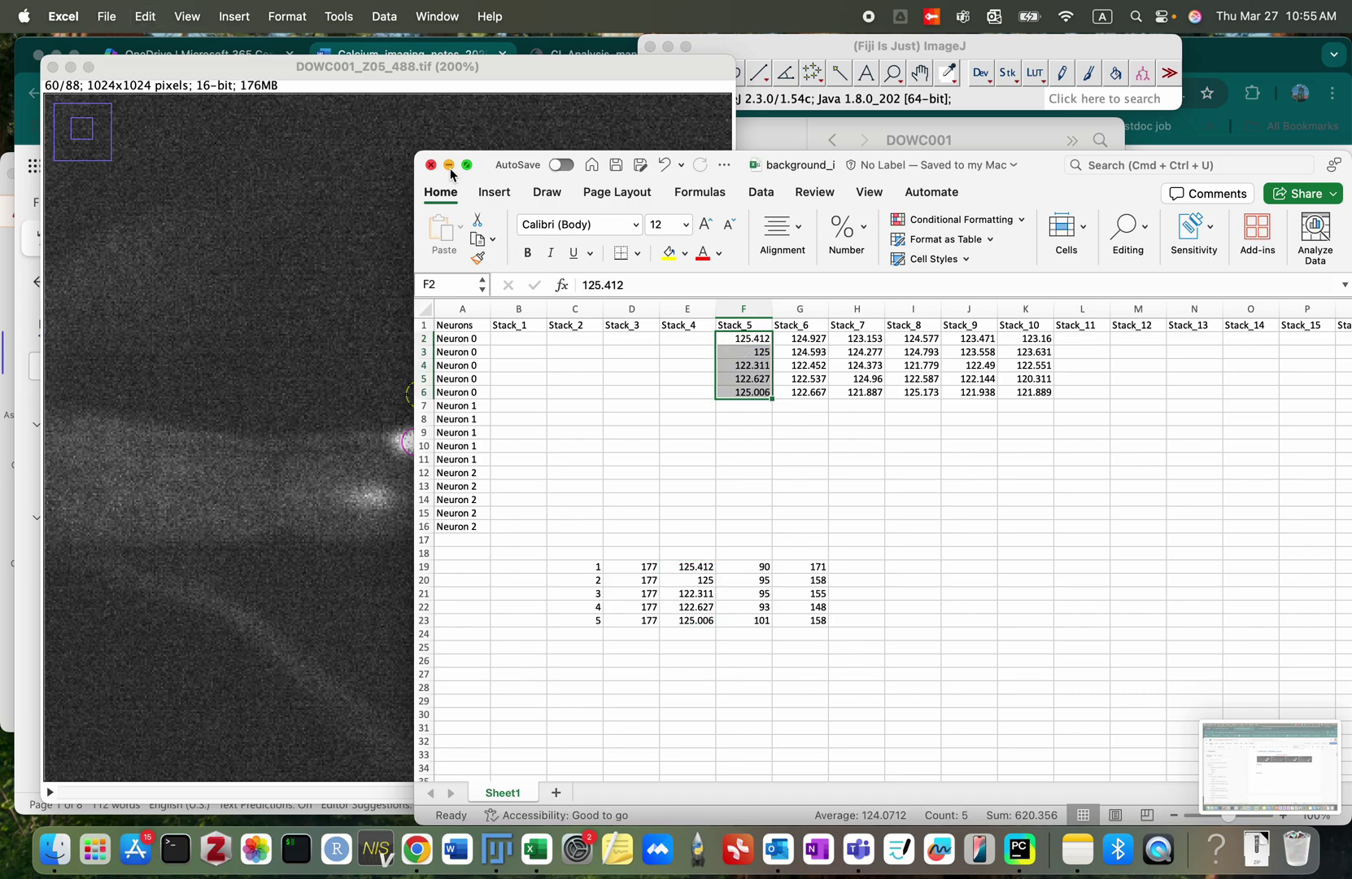
Step: Minimize background_i, then close the Z05 stack and its Results table in Fiji without saving the measurements
{"action": "left_click", "coordinate": [449, 166]}
{"action": "left_click", "coordinate": [53, 66]}
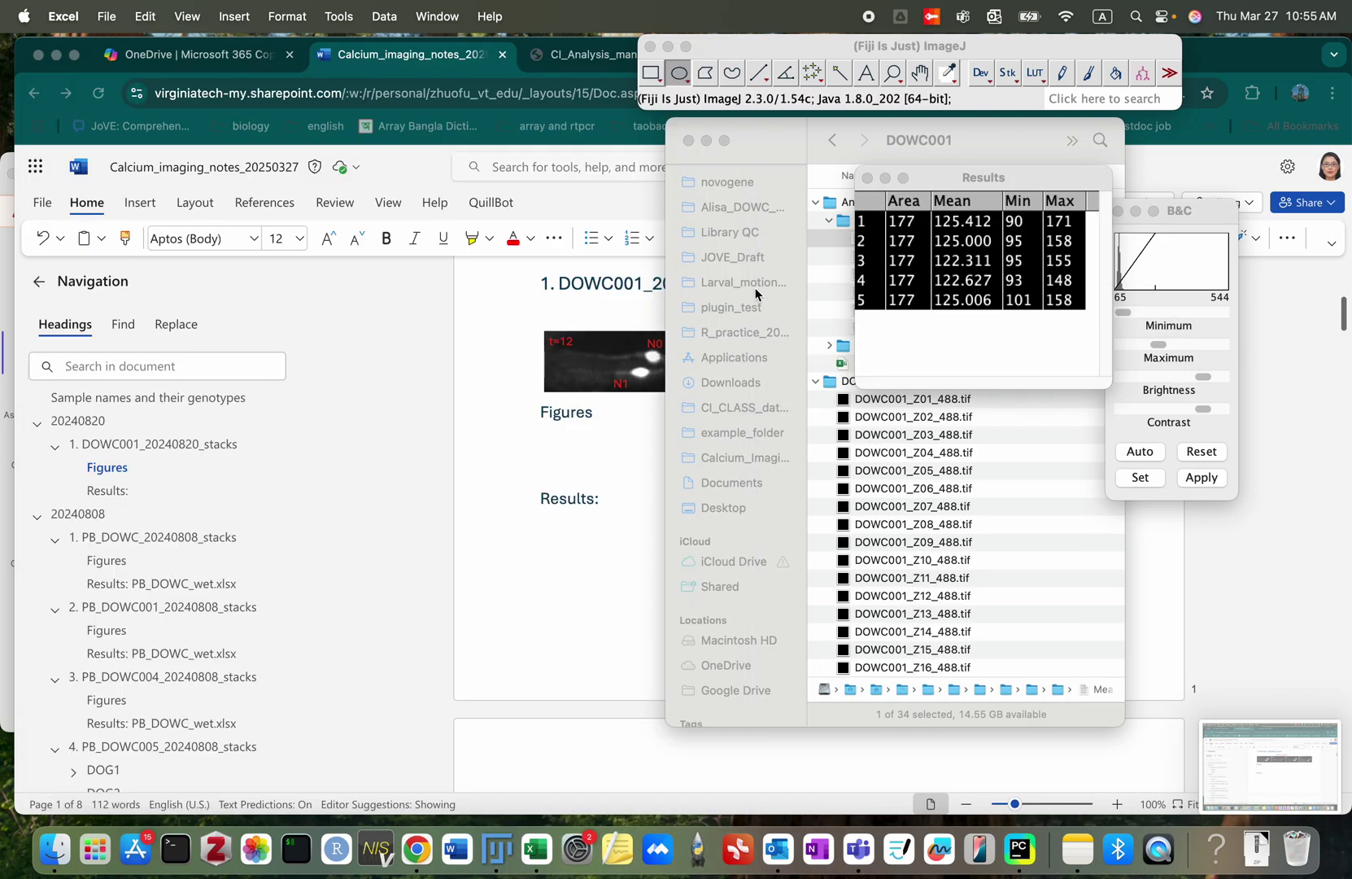
{"action": "left_click", "coordinate": [867, 178]}
{"action": "left_click", "coordinate": [586, 295]}
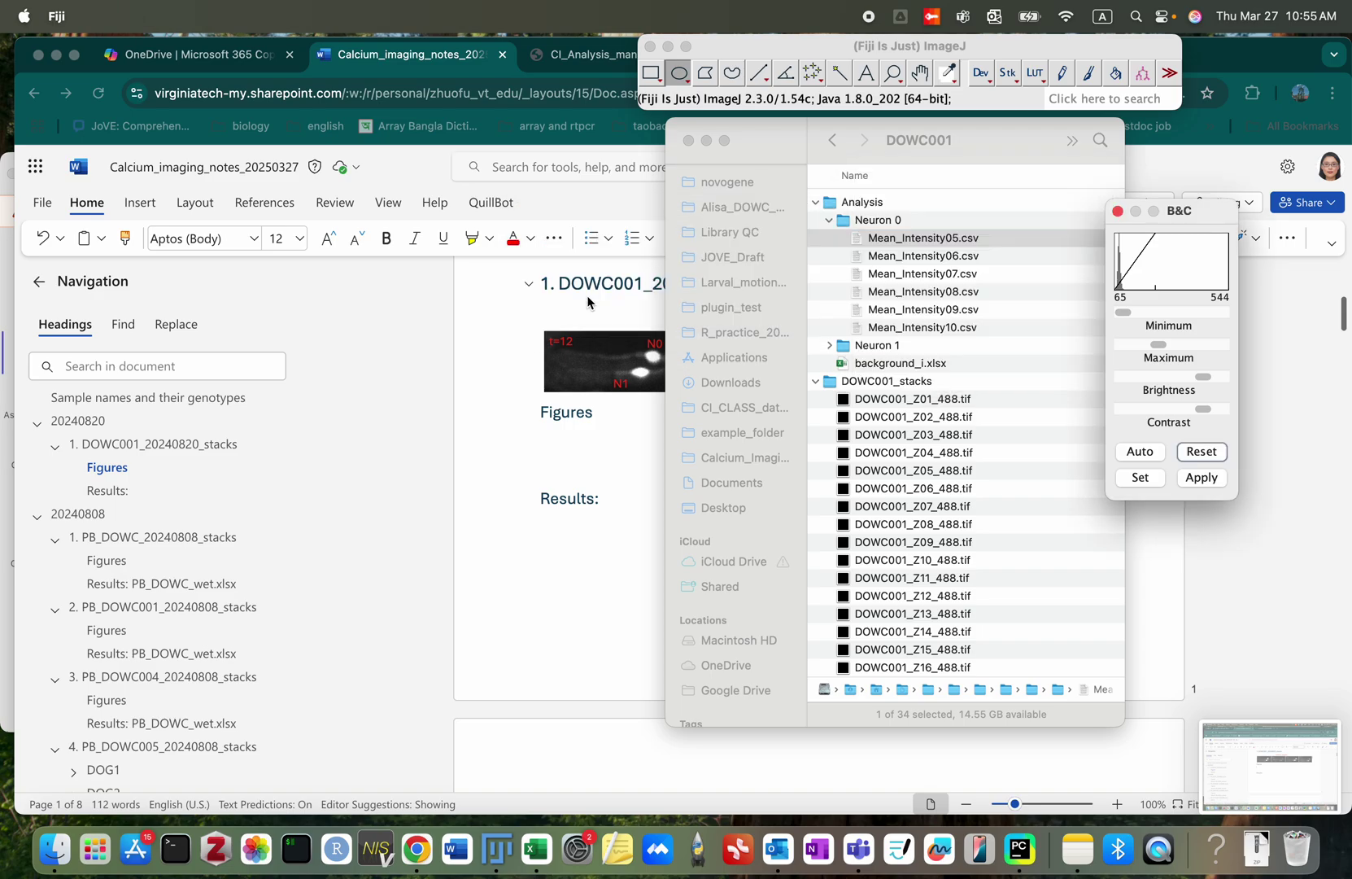
Step: Open DOWC001_Z04_488.tif in Fiji and examine Neuron 0's visibility through all 88 frames, closing the stack at the end
{"action": "left_click", "coordinate": [910, 468]}
{"action": "left_click", "coordinate": [885, 455]}
{"action": "left_click_drag", "start_coordinate": [861, 457], "coordinate": [773, 96]}
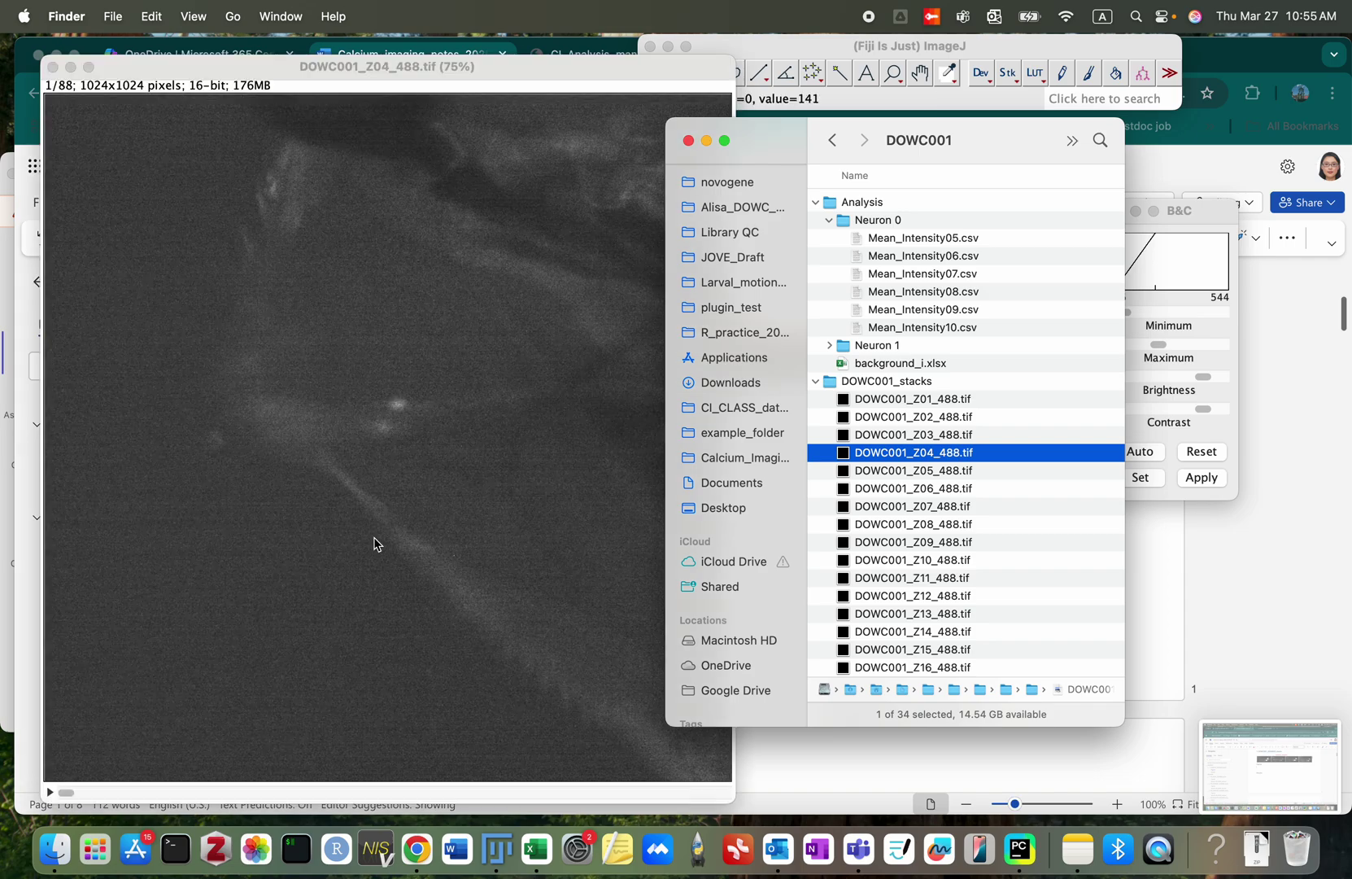
{"action": "left_click", "coordinate": [87, 776]}
{"action": "scroll", "coordinate": [70, 793], "scroll_direction": "down", "scroll_amount": 6}
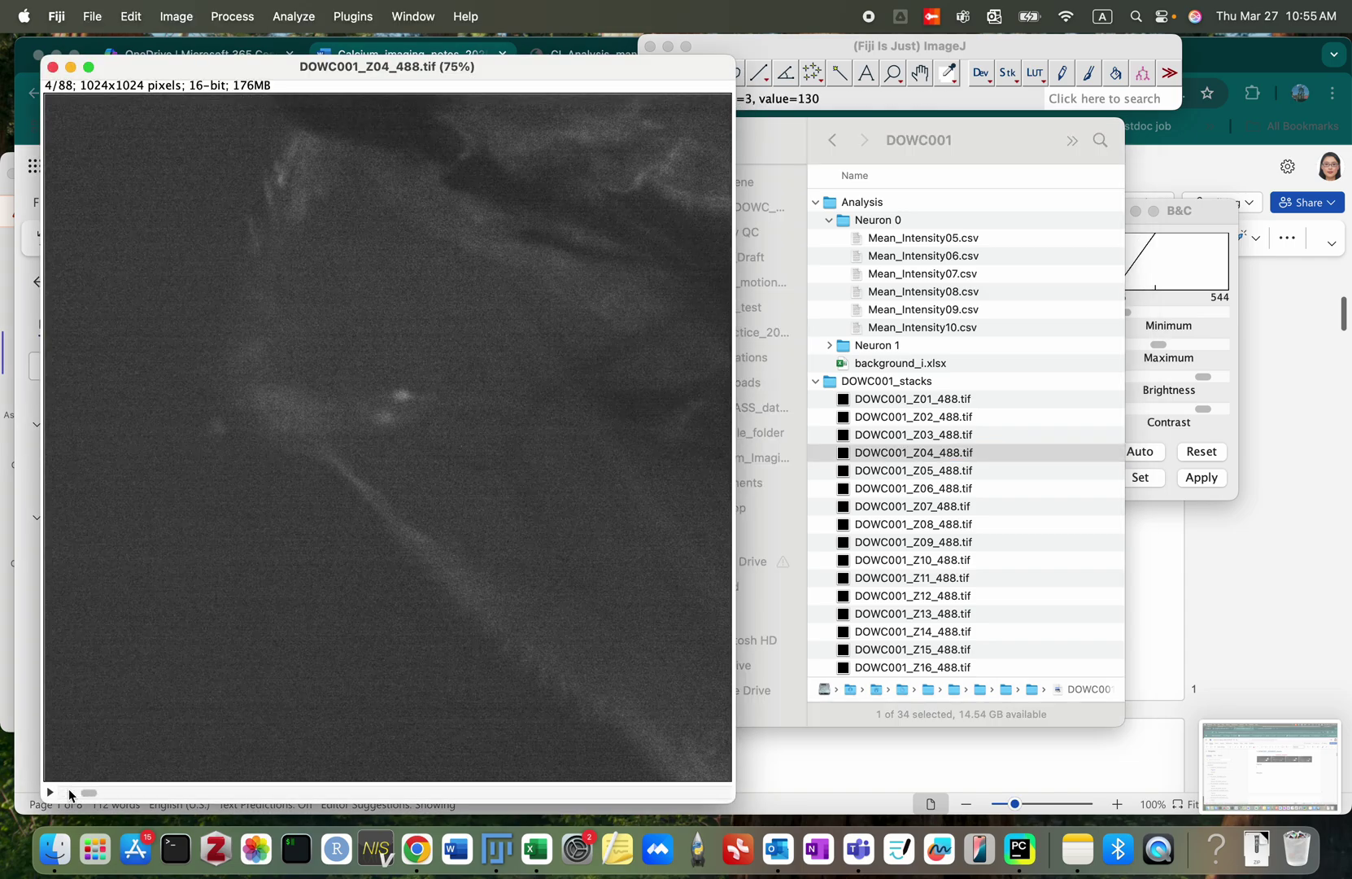
{"action": "scroll", "coordinate": [69, 794], "scroll_direction": "down", "scroll_amount": 3}
{"action": "scroll", "coordinate": [70, 793], "scroll_direction": "down", "scroll_amount": 11}
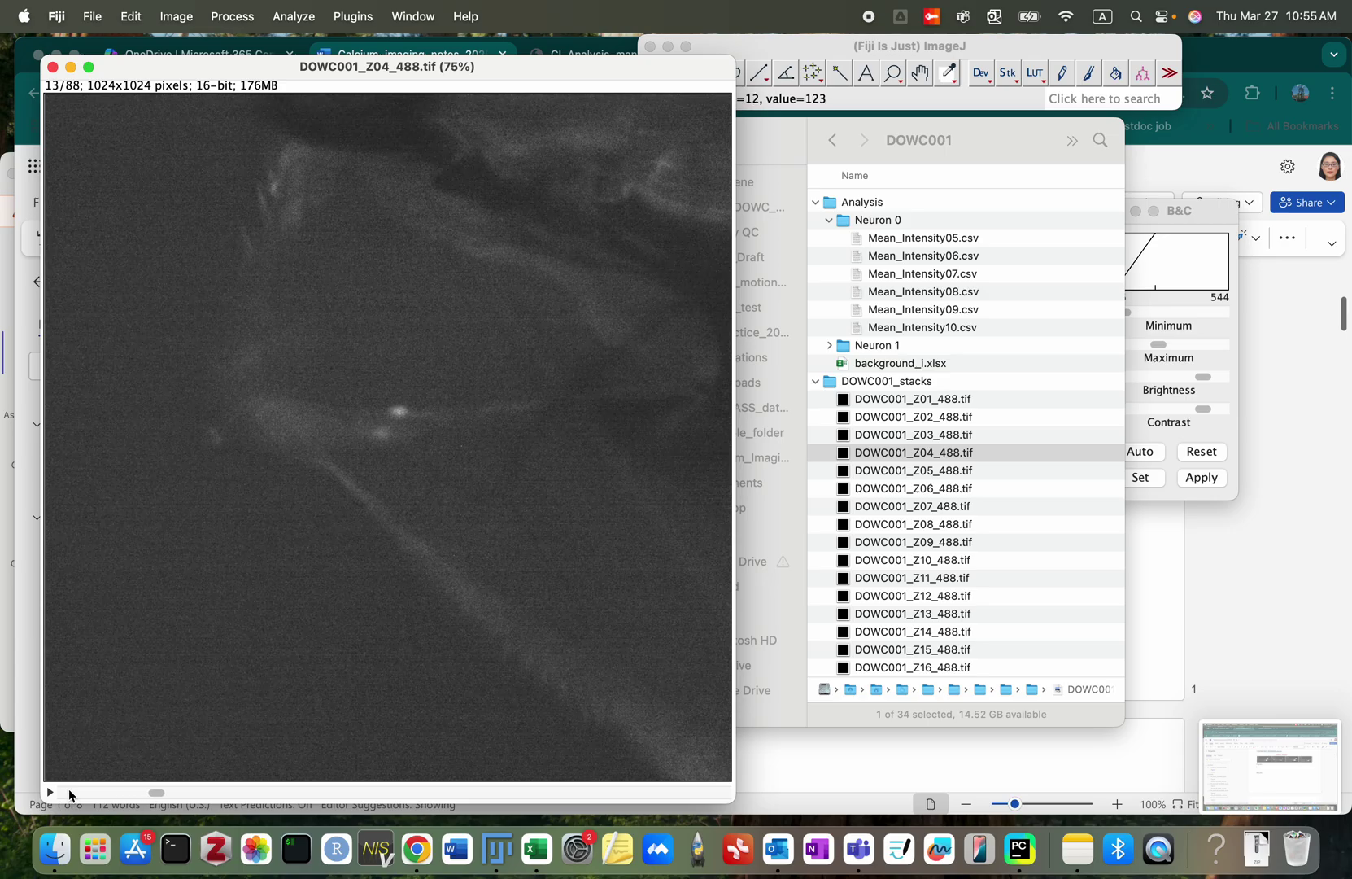
{"action": "scroll", "coordinate": [69, 793], "scroll_direction": "down", "scroll_amount": 10}
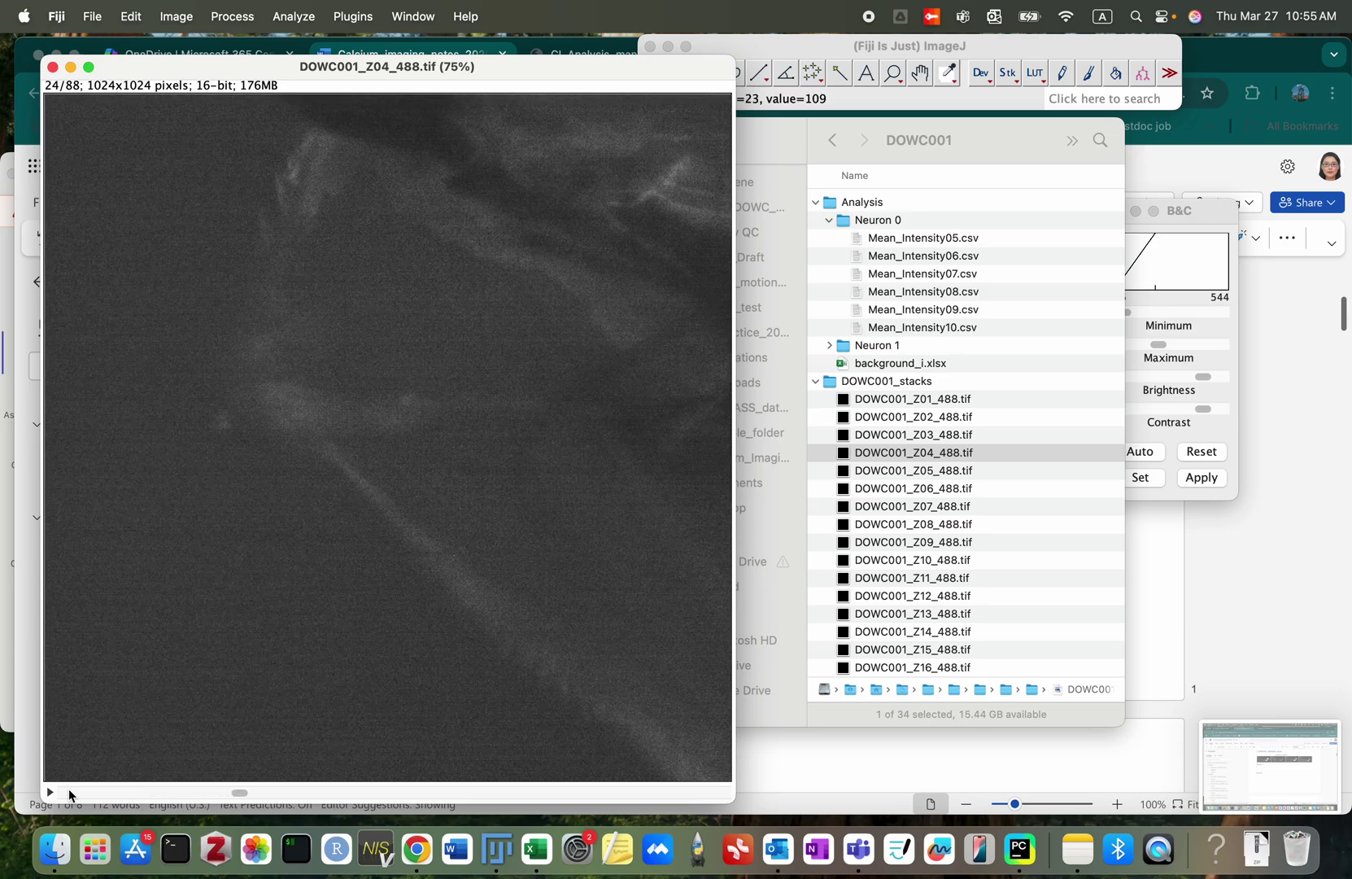
{"action": "scroll", "coordinate": [69, 793], "scroll_direction": "down", "scroll_amount": 13}
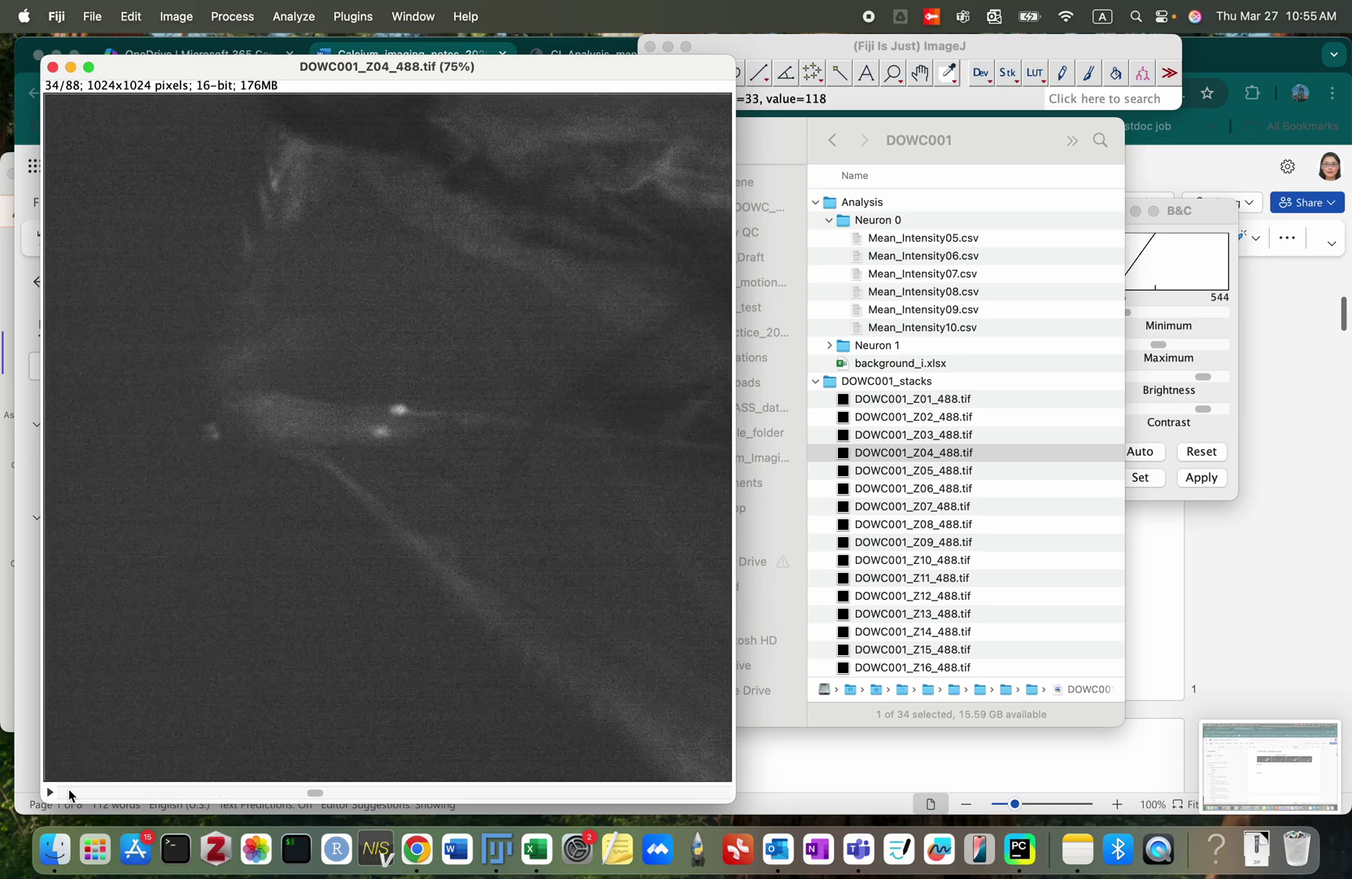
{"action": "scroll", "coordinate": [69, 793], "scroll_direction": "down", "scroll_amount": 20}
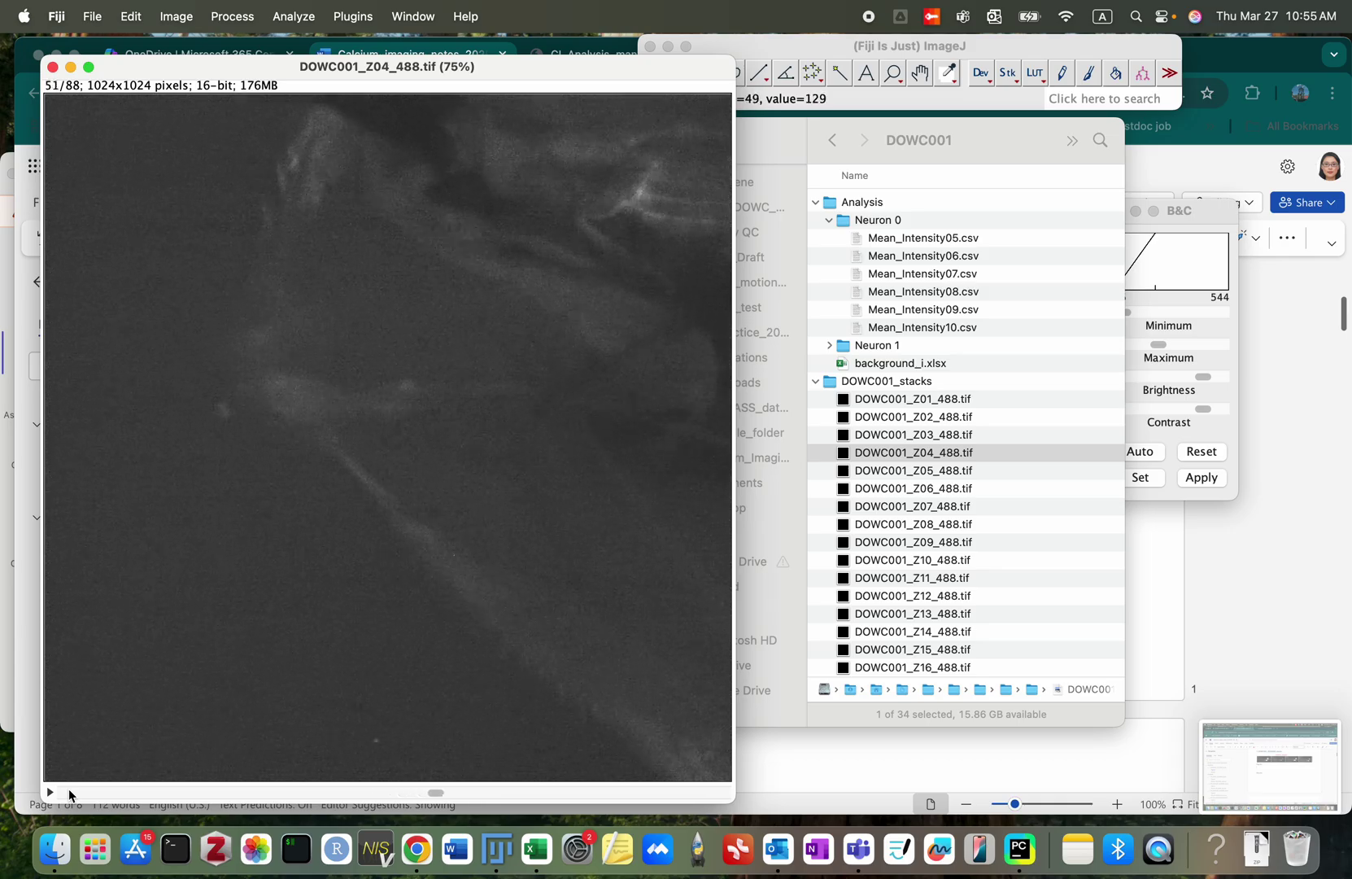
{"action": "scroll", "coordinate": [69, 794], "scroll_direction": "down", "scroll_amount": 20}
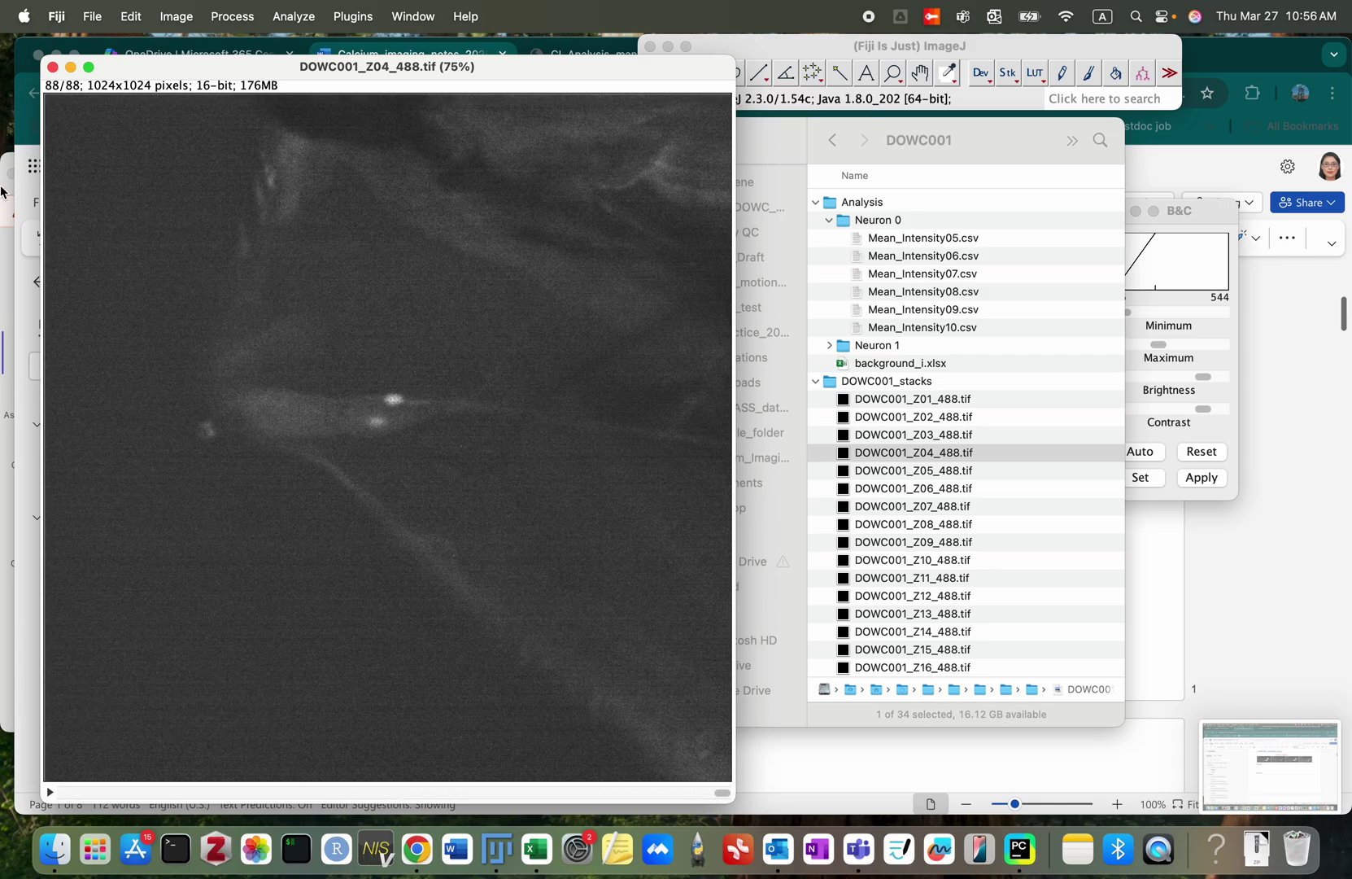
{"action": "left_click", "coordinate": [52, 67]}
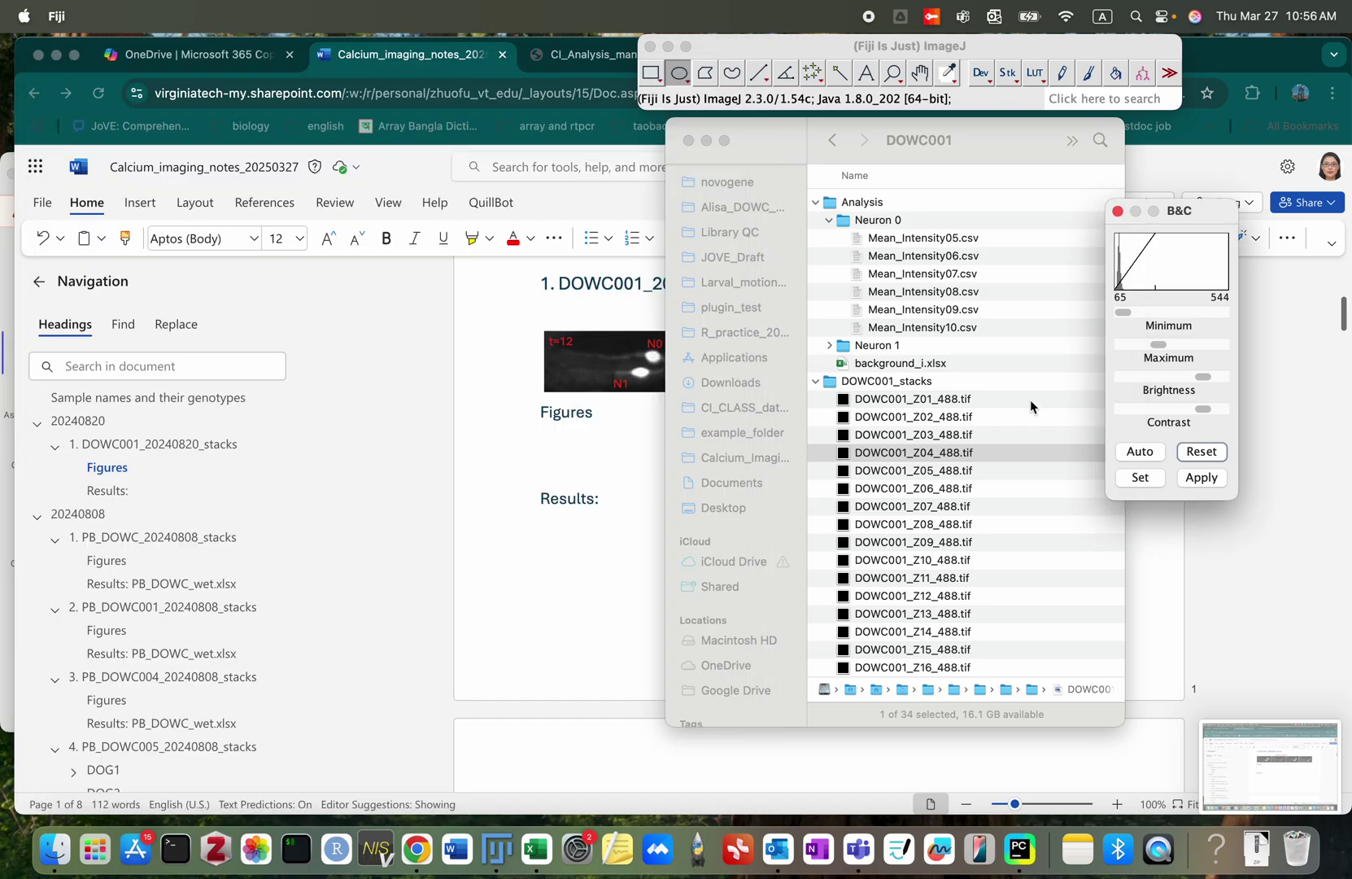
Step: Open DOWC001_Z11_488.tif from the DOWC001_stacks folder in Fiji
{"action": "left_click", "coordinate": [937, 564]}
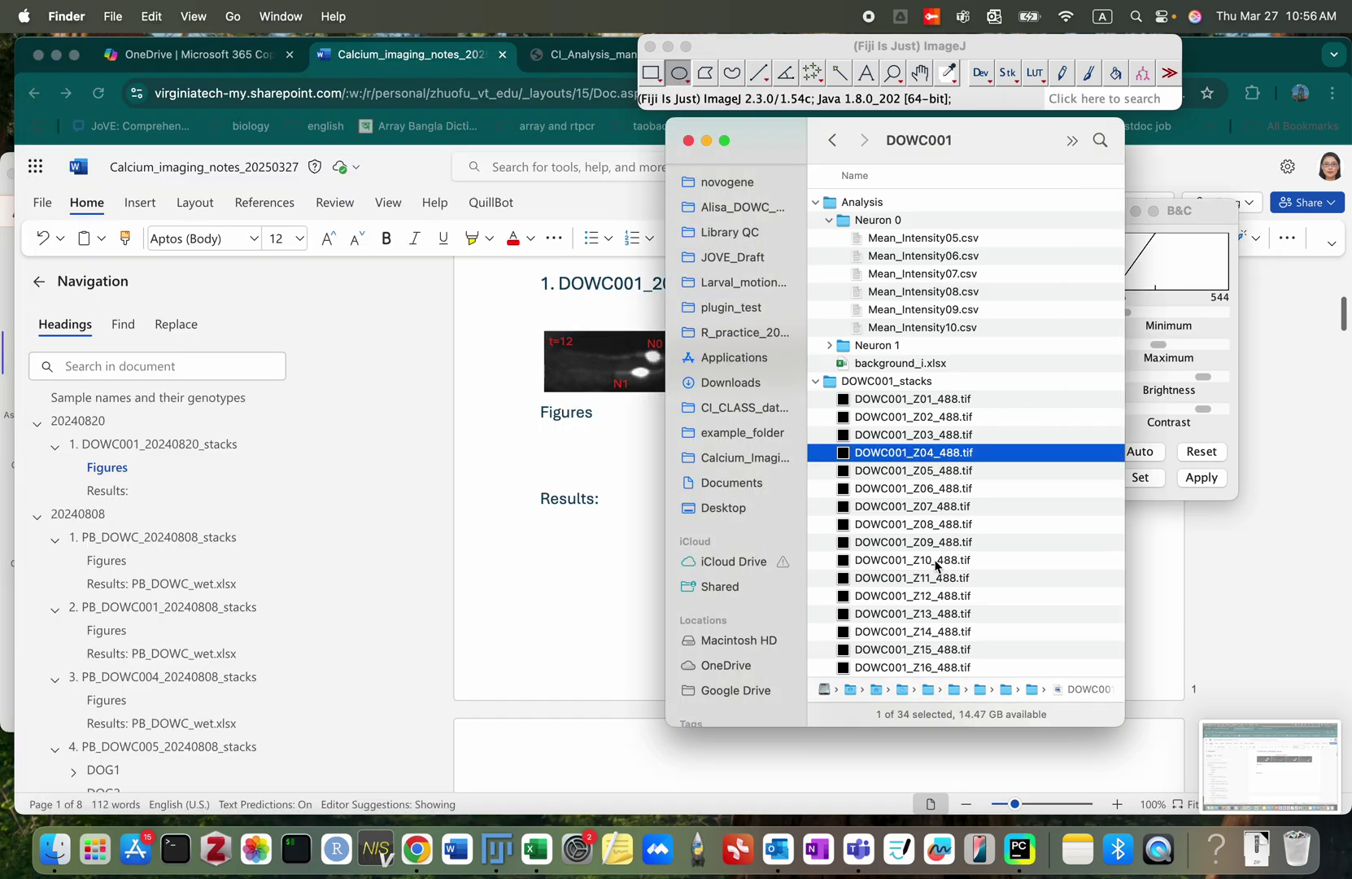
{"action": "left_click", "coordinate": [937, 562]}
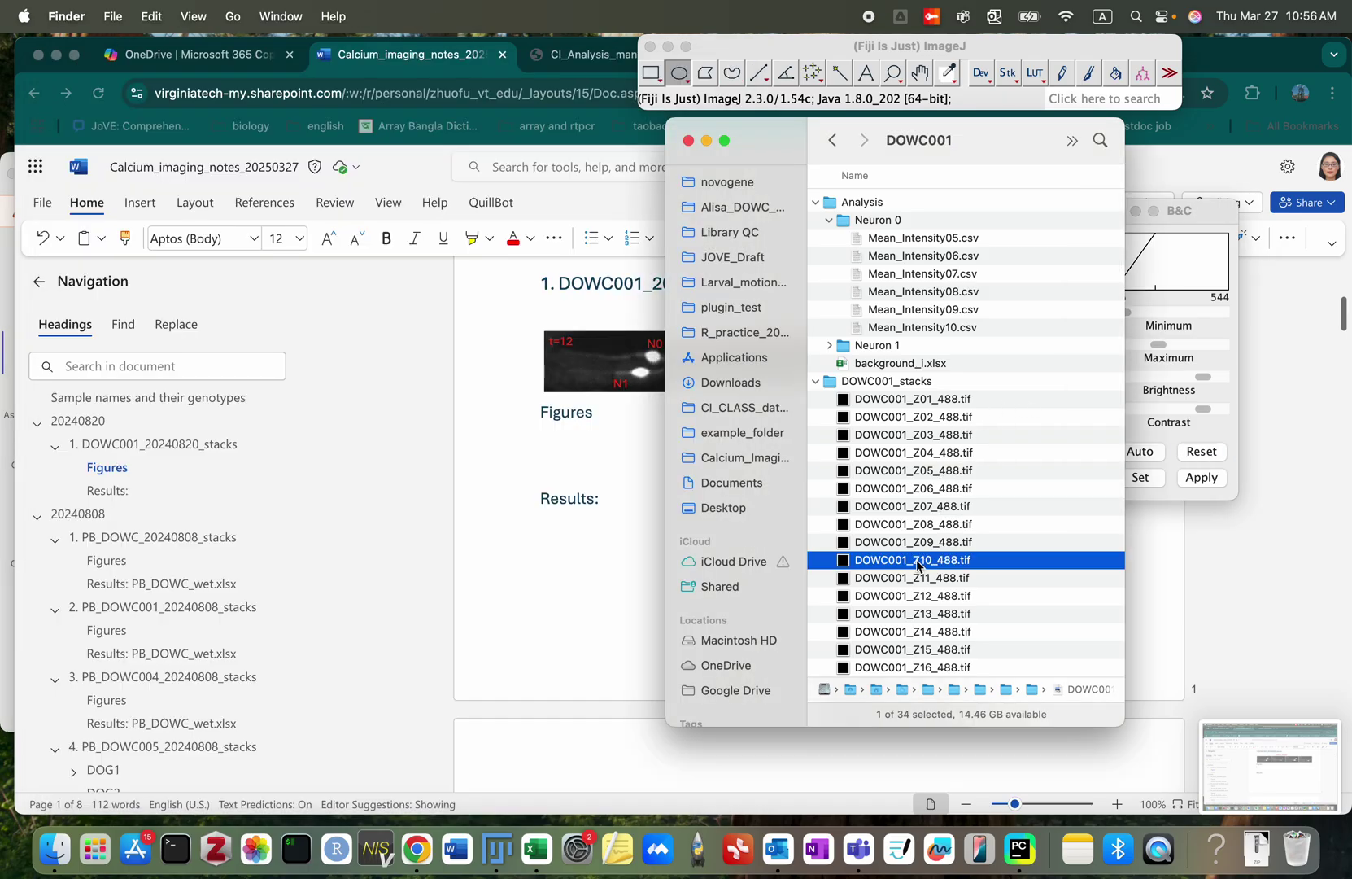
{"action": "left_click", "coordinate": [913, 581]}
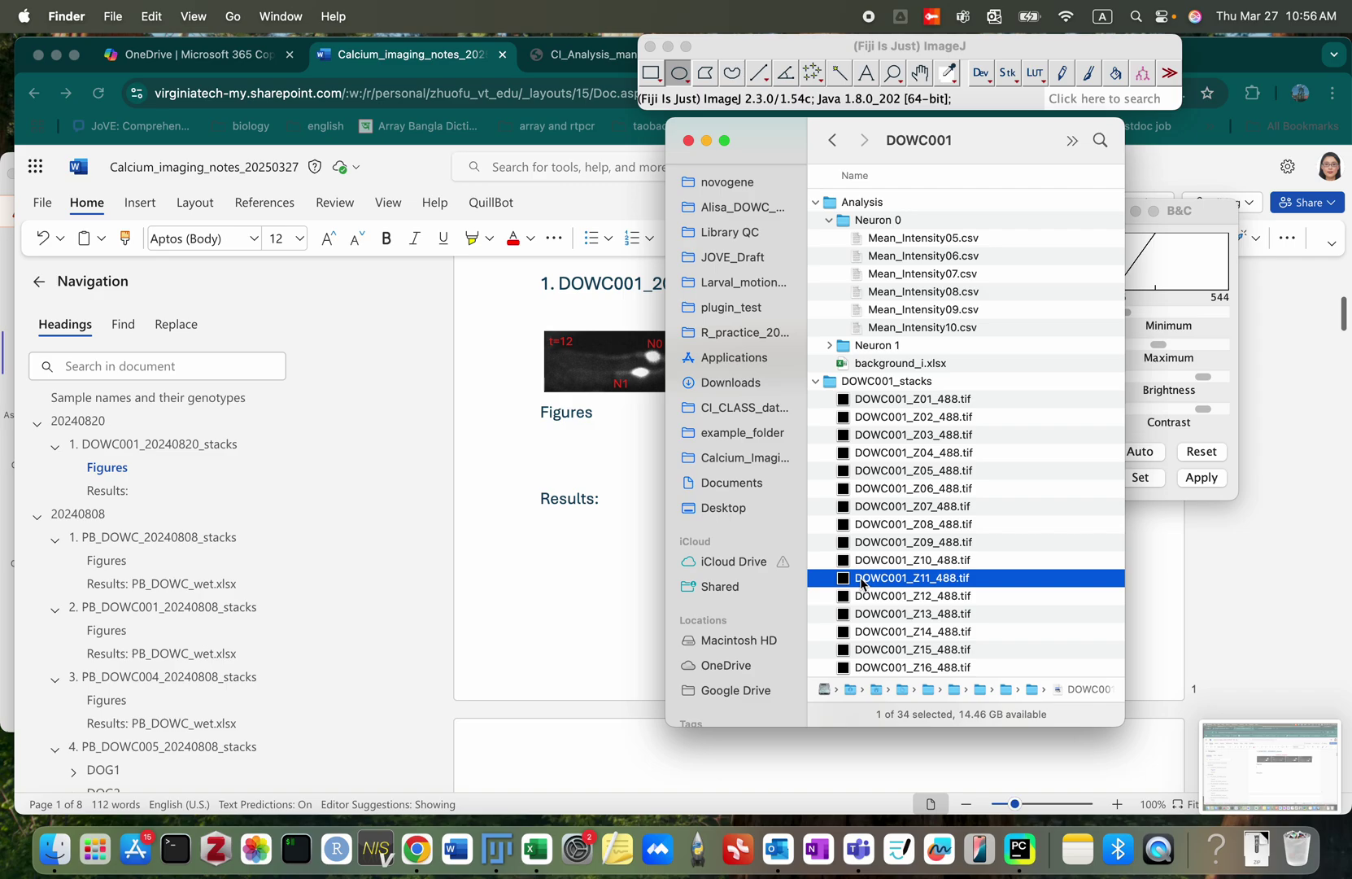
{"action": "left_click_drag", "start_coordinate": [887, 584], "coordinate": [898, 104]}
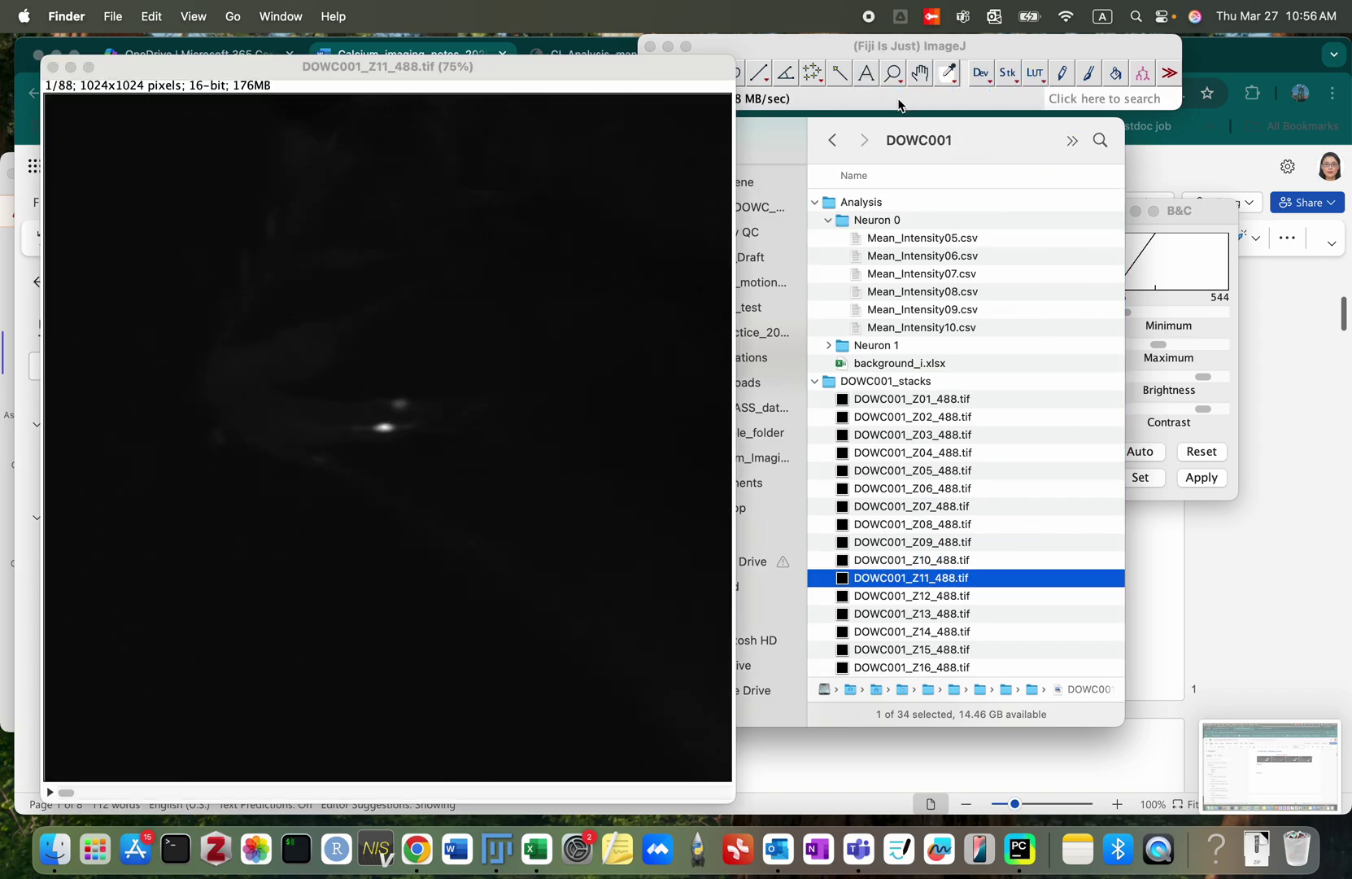
Step: Reset the Z11 stack's brightness and contrast, and lower the display maximum to about 516
{"action": "left_click", "coordinate": [1196, 208]}
{"action": "left_click", "coordinate": [1203, 452]}
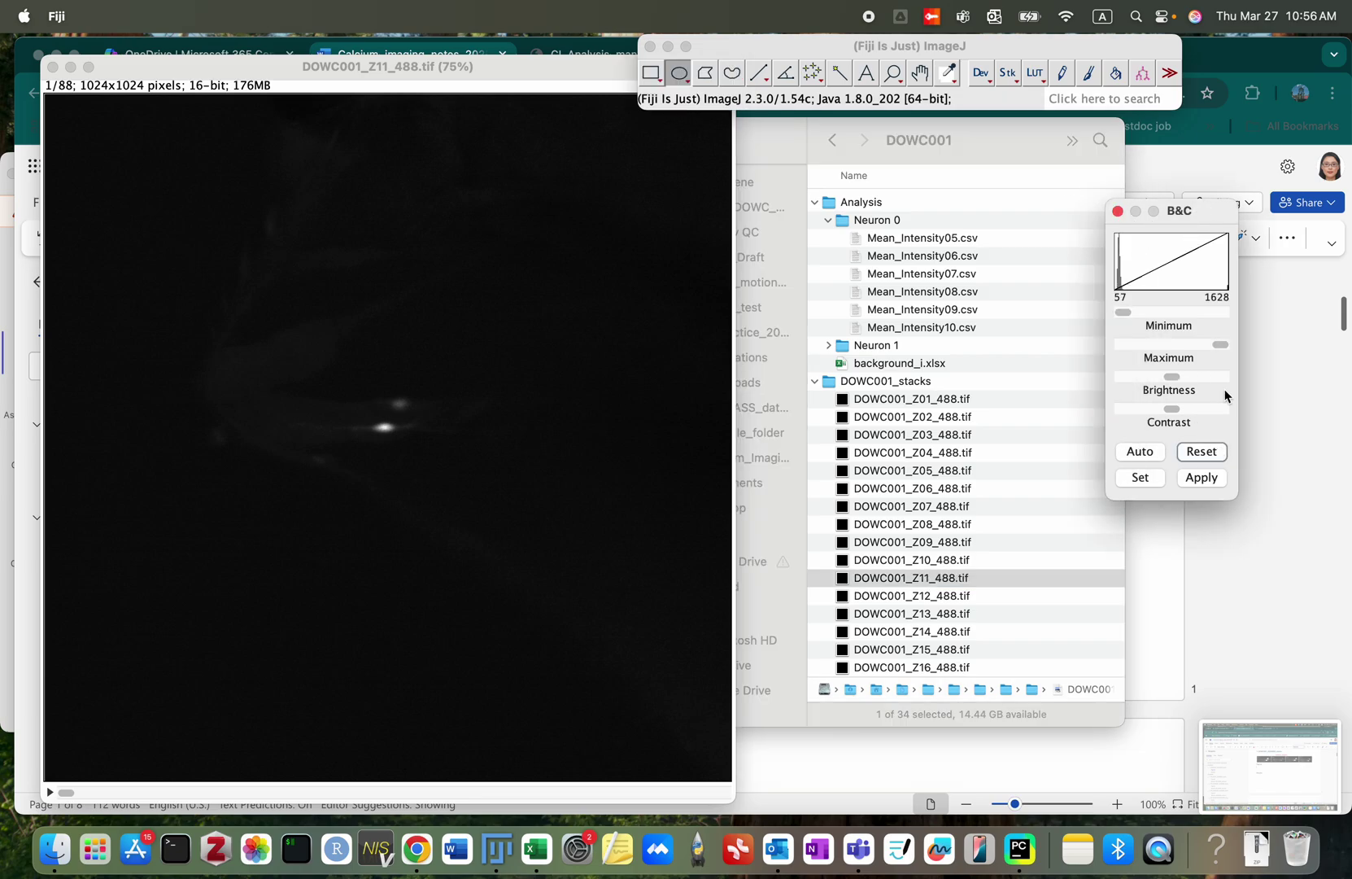
{"action": "left_click_drag", "start_coordinate": [1223, 346], "coordinate": [1159, 348]}
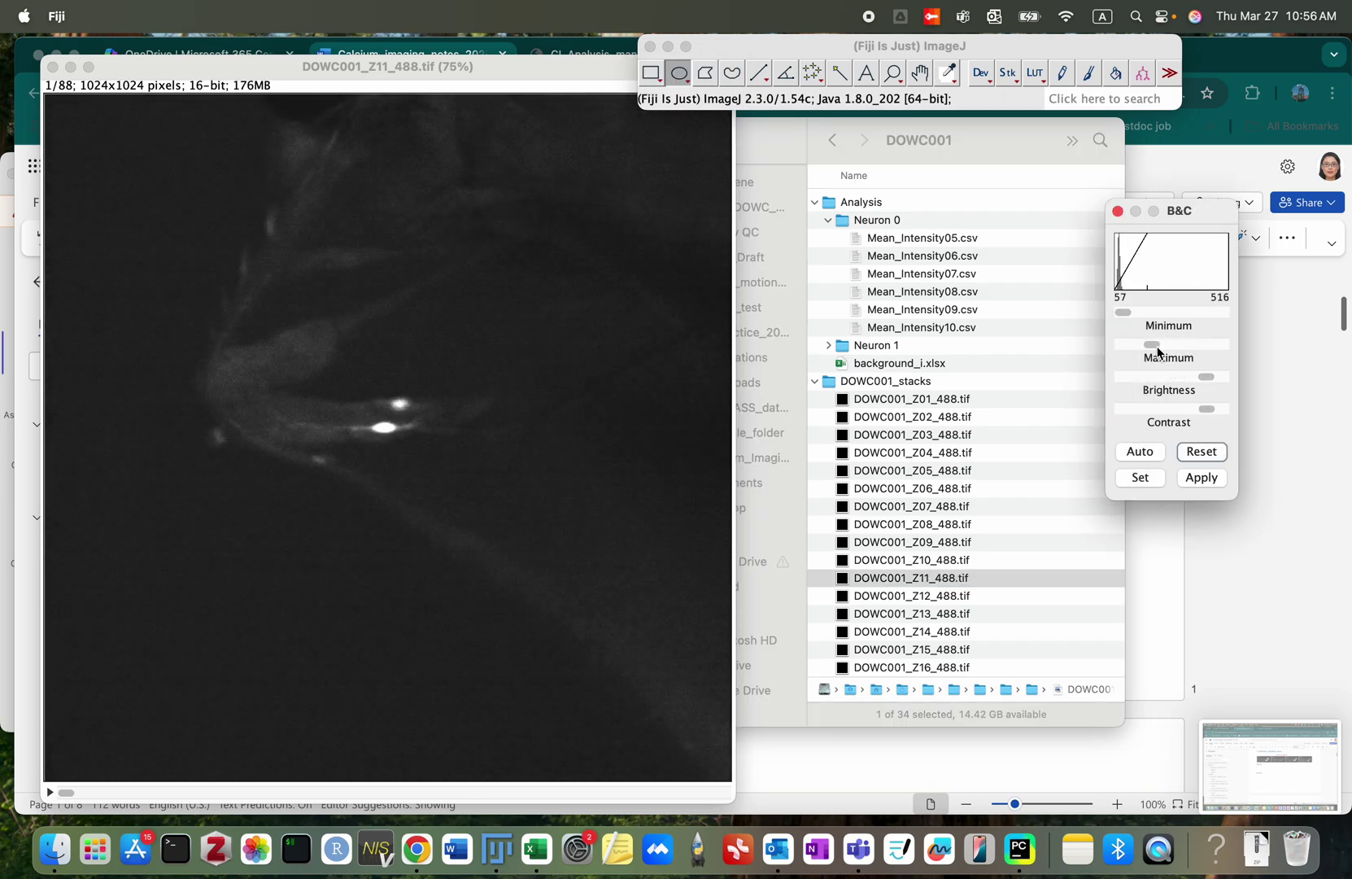
Step: Examine the two bright neurons through the opening frames of the Z11 stack, comparing their visibility from frame to frame
{"action": "left_click", "coordinate": [60, 794]}
{"action": "scroll", "coordinate": [69, 796], "scroll_direction": "down", "scroll_amount": 14}
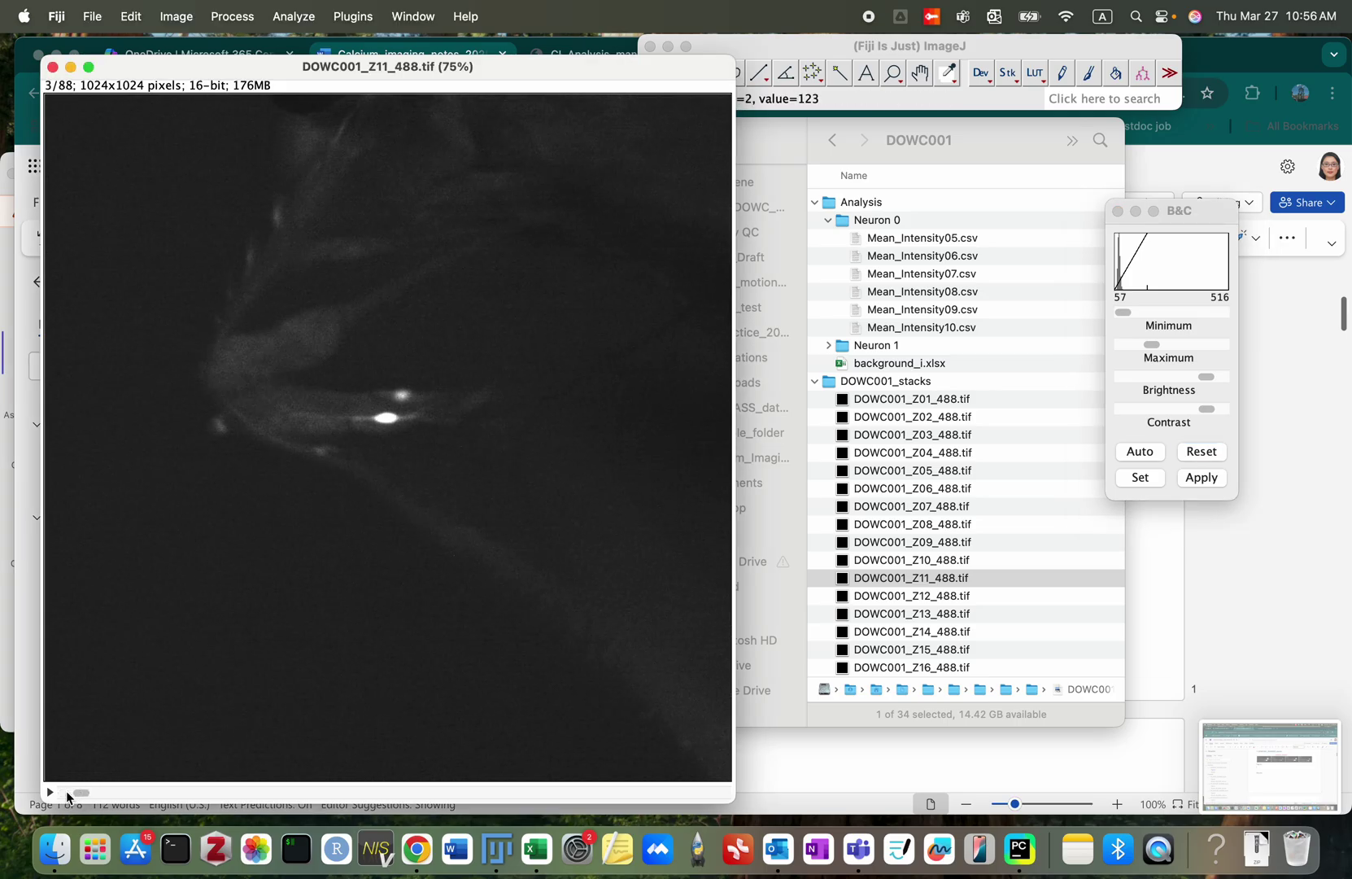
{"action": "scroll", "coordinate": [69, 797], "scroll_direction": "down", "scroll_amount": 5}
{"action": "scroll", "coordinate": [68, 797], "scroll_direction": "up", "scroll_amount": 7}
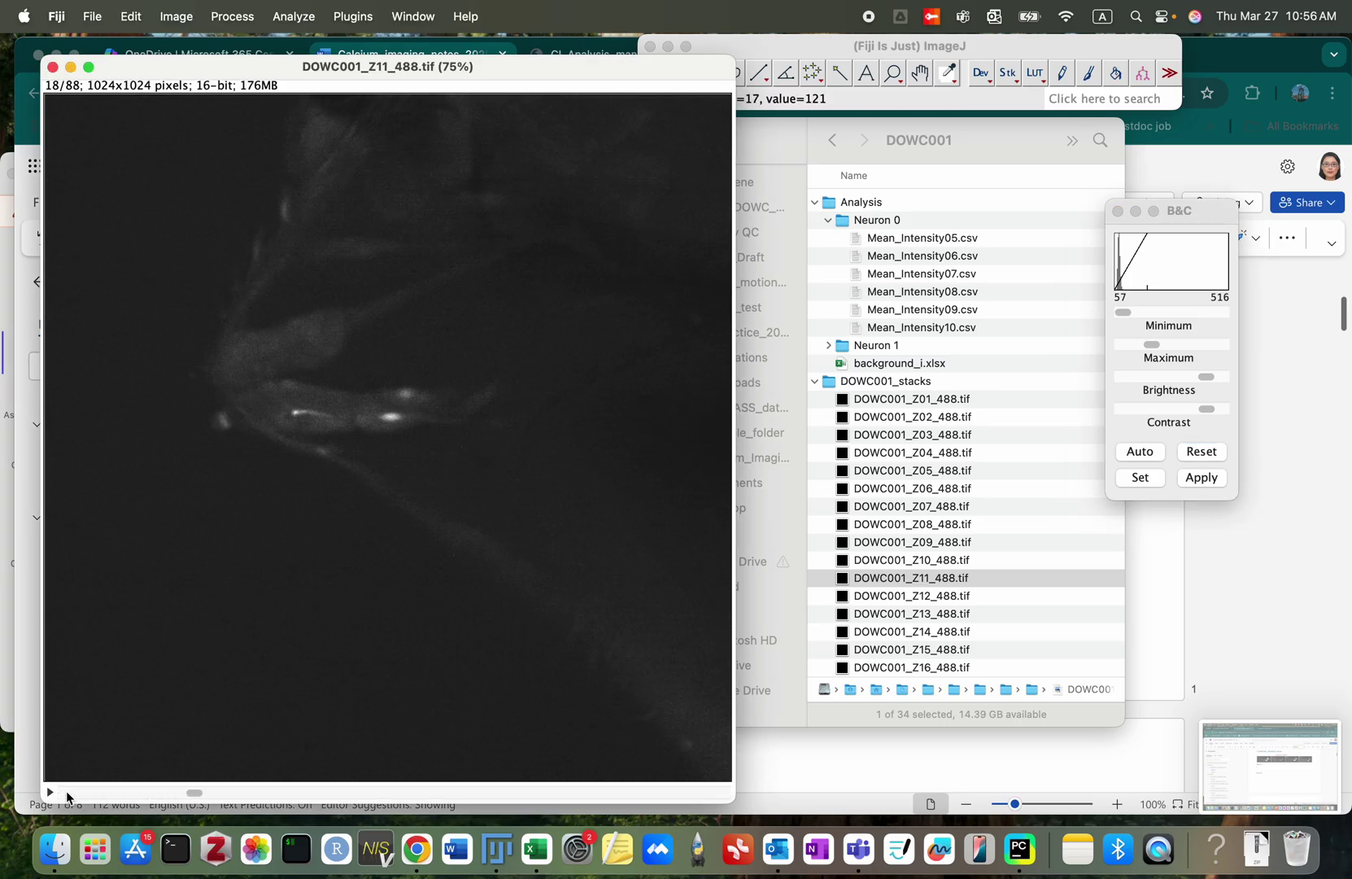
{"action": "scroll", "coordinate": [69, 797], "scroll_direction": "up", "scroll_amount": 11}
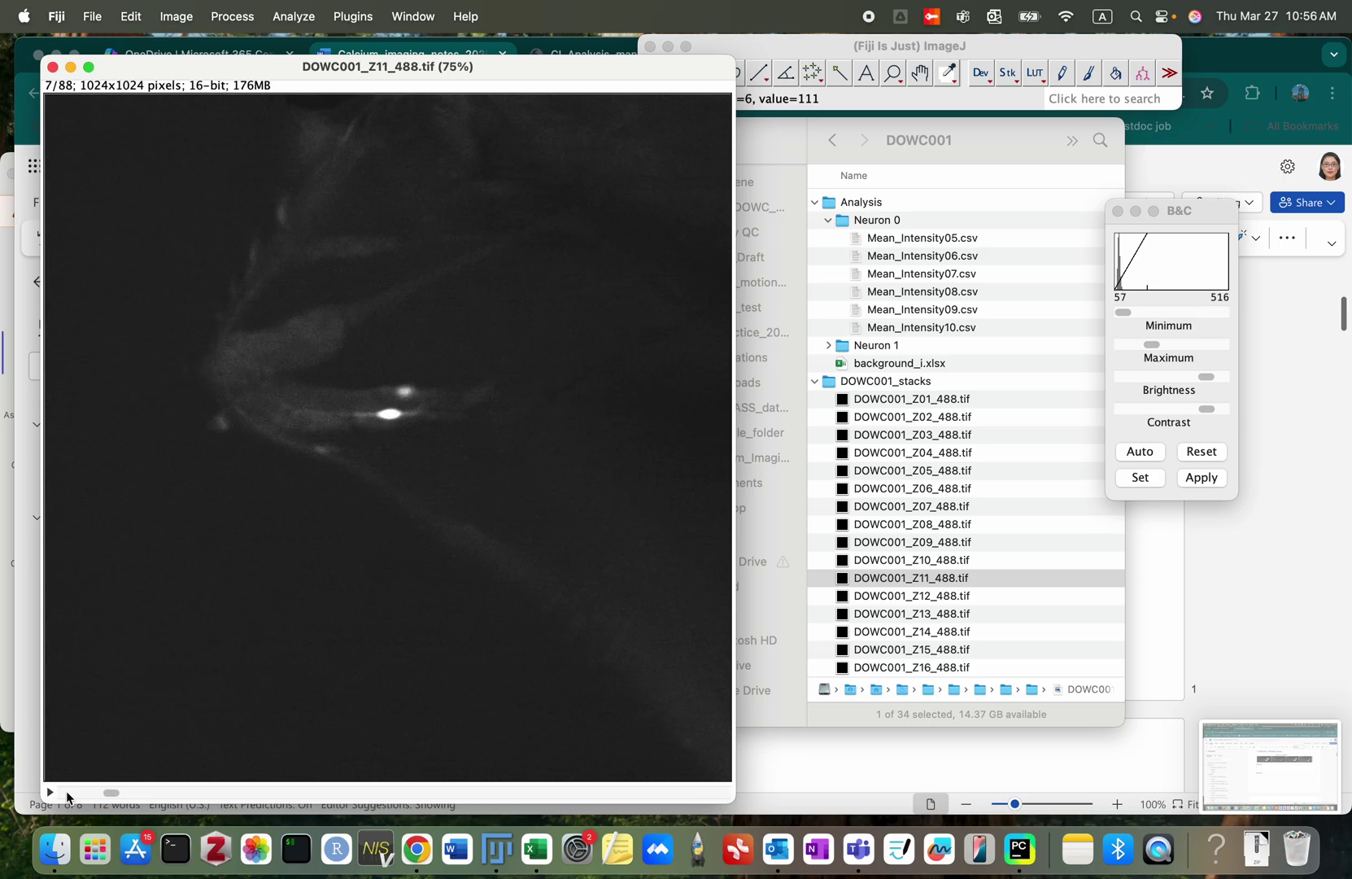
{"action": "scroll", "coordinate": [68, 796], "scroll_direction": "down", "scroll_amount": 14}
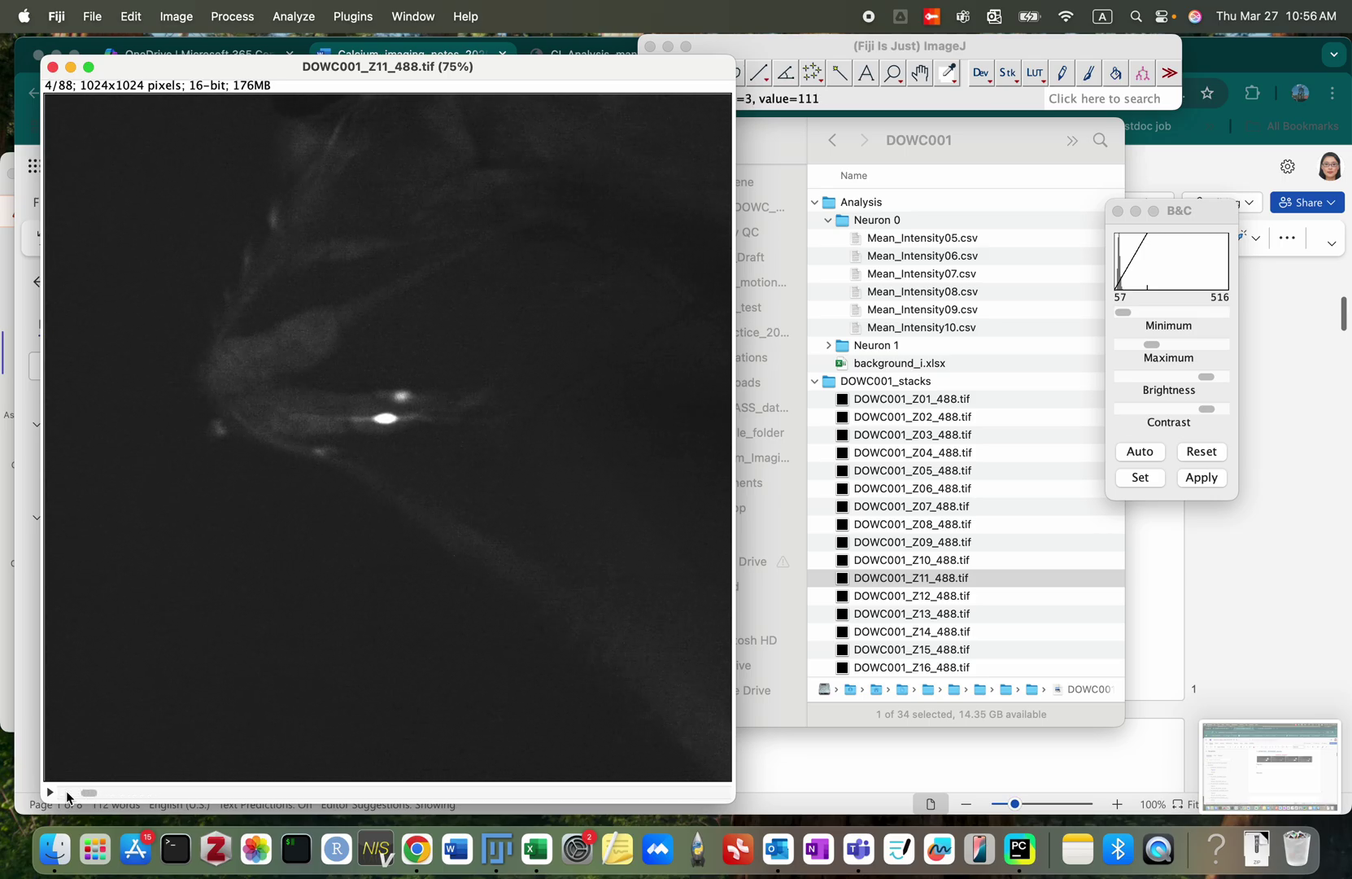
{"action": "scroll", "coordinate": [68, 797], "scroll_direction": "up", "scroll_amount": 2}
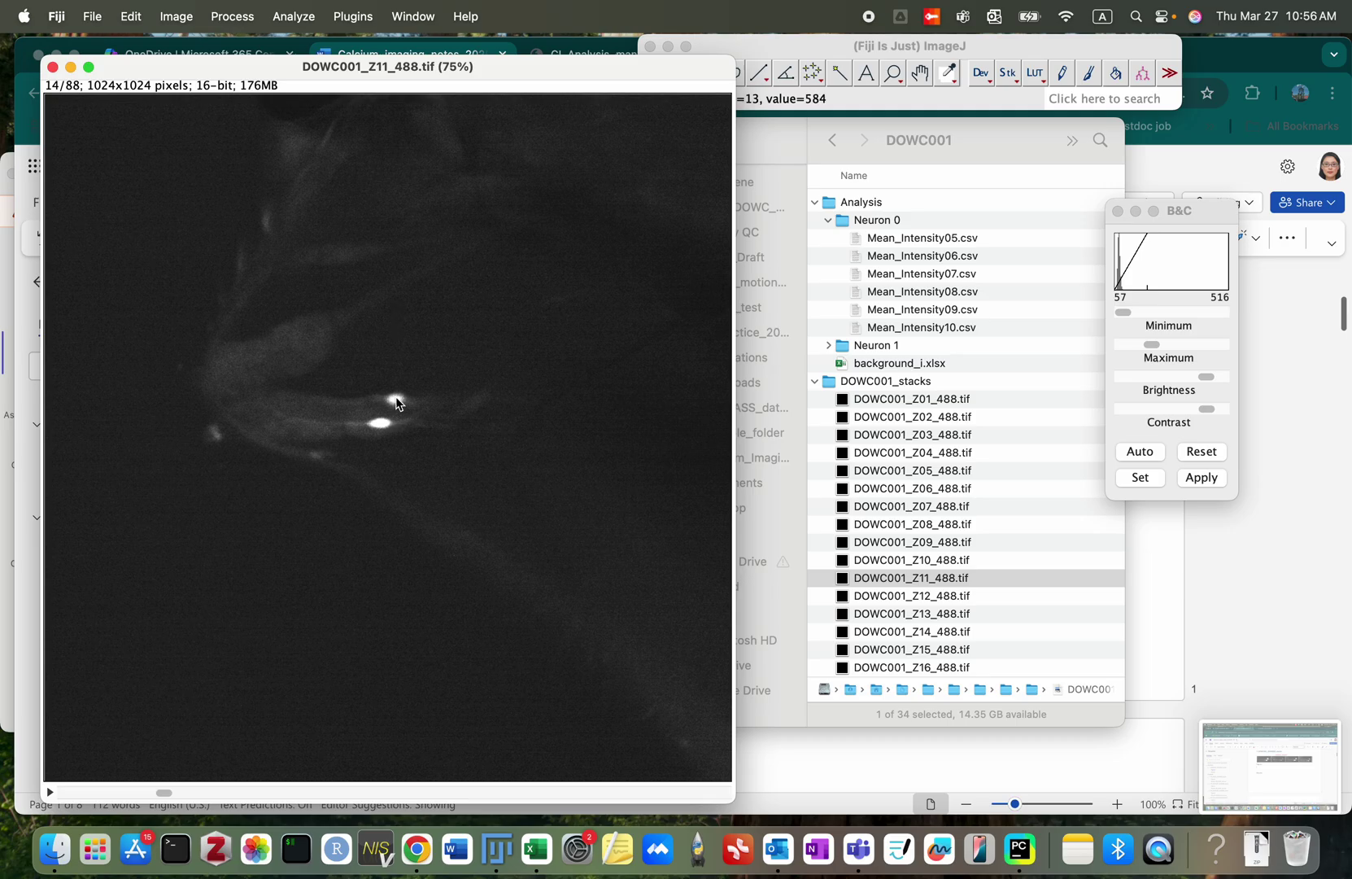
Step: Start TrackMate on the Z11 stack, swapping Z and T, and accept the default crop settings to reach the DoG detector settings
{"action": "left_click", "coordinate": [767, 45]}
{"action": "left_click", "coordinate": [353, 16]}
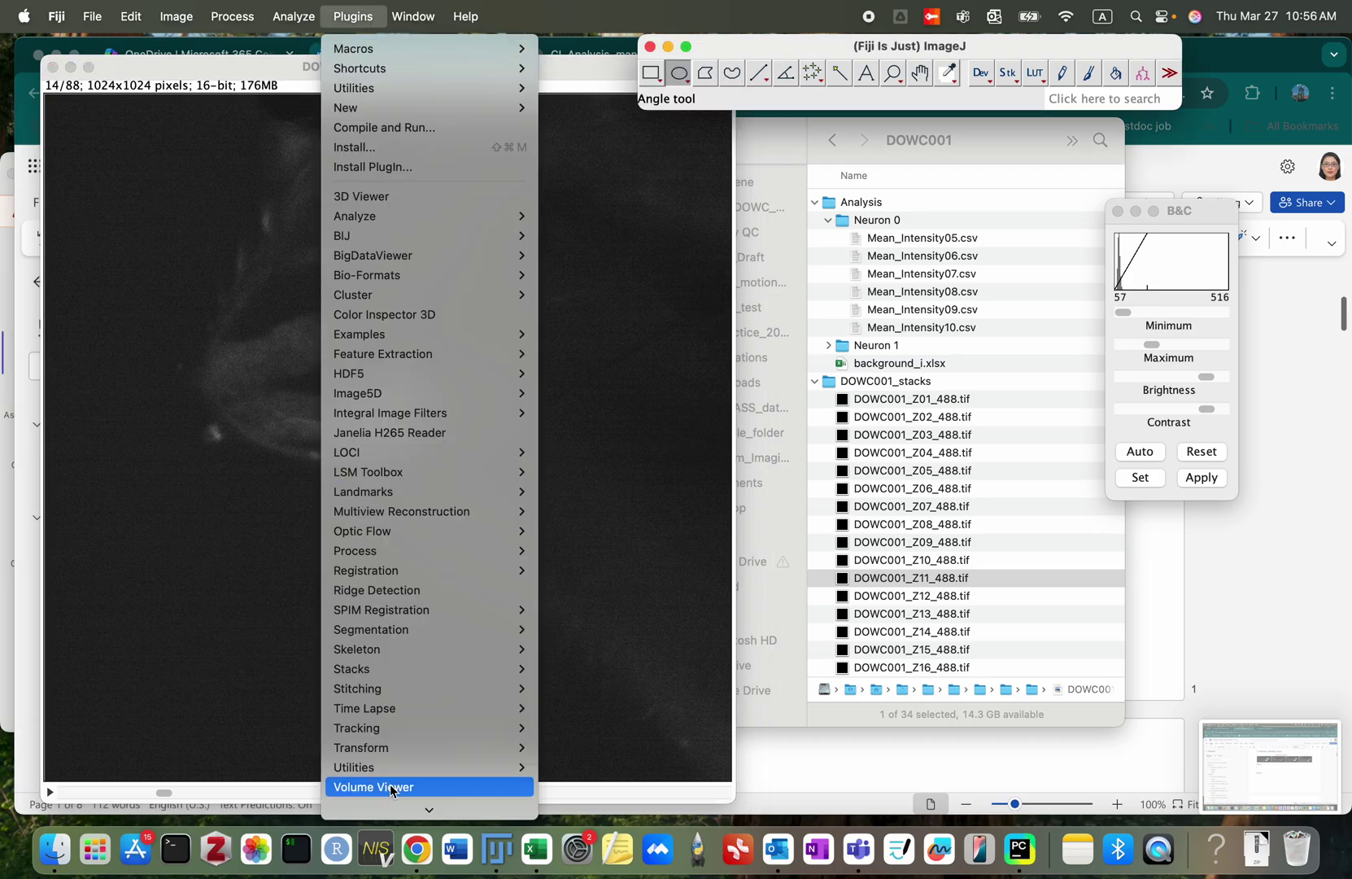
{"action": "mouse_move", "coordinate": [383, 728]}
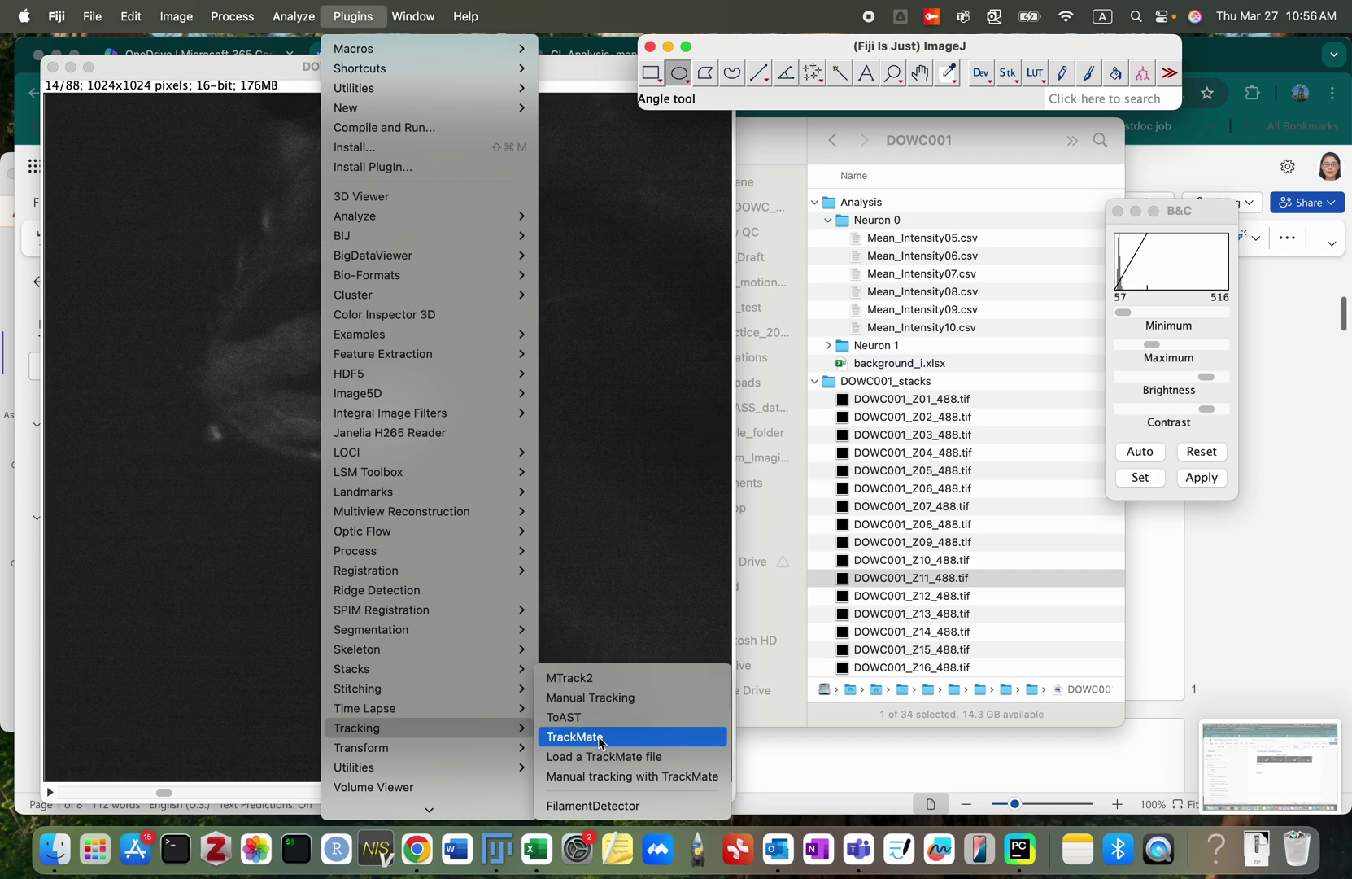
{"action": "left_click", "coordinate": [600, 739]}
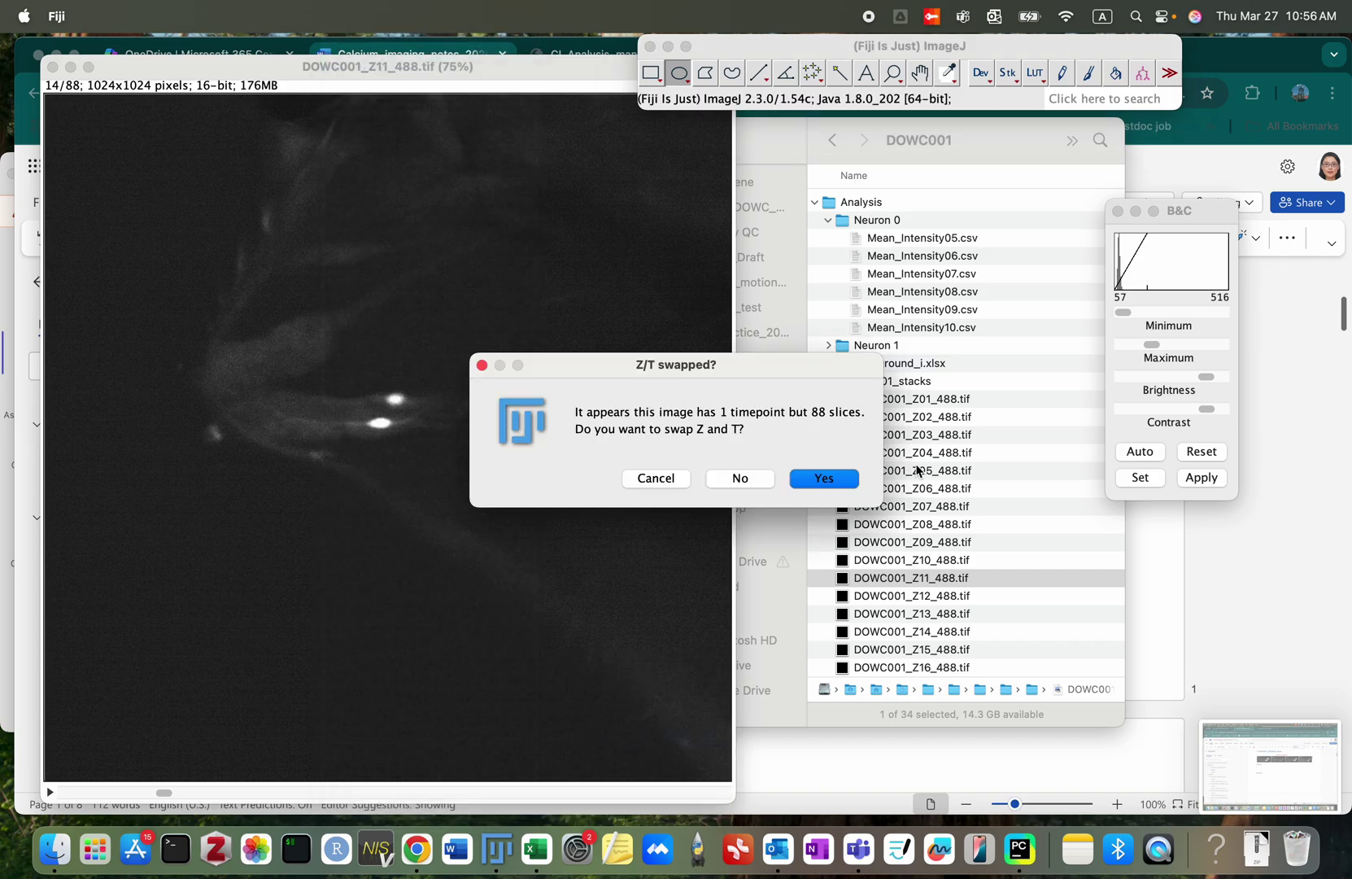
{"action": "left_click", "coordinate": [855, 478]}
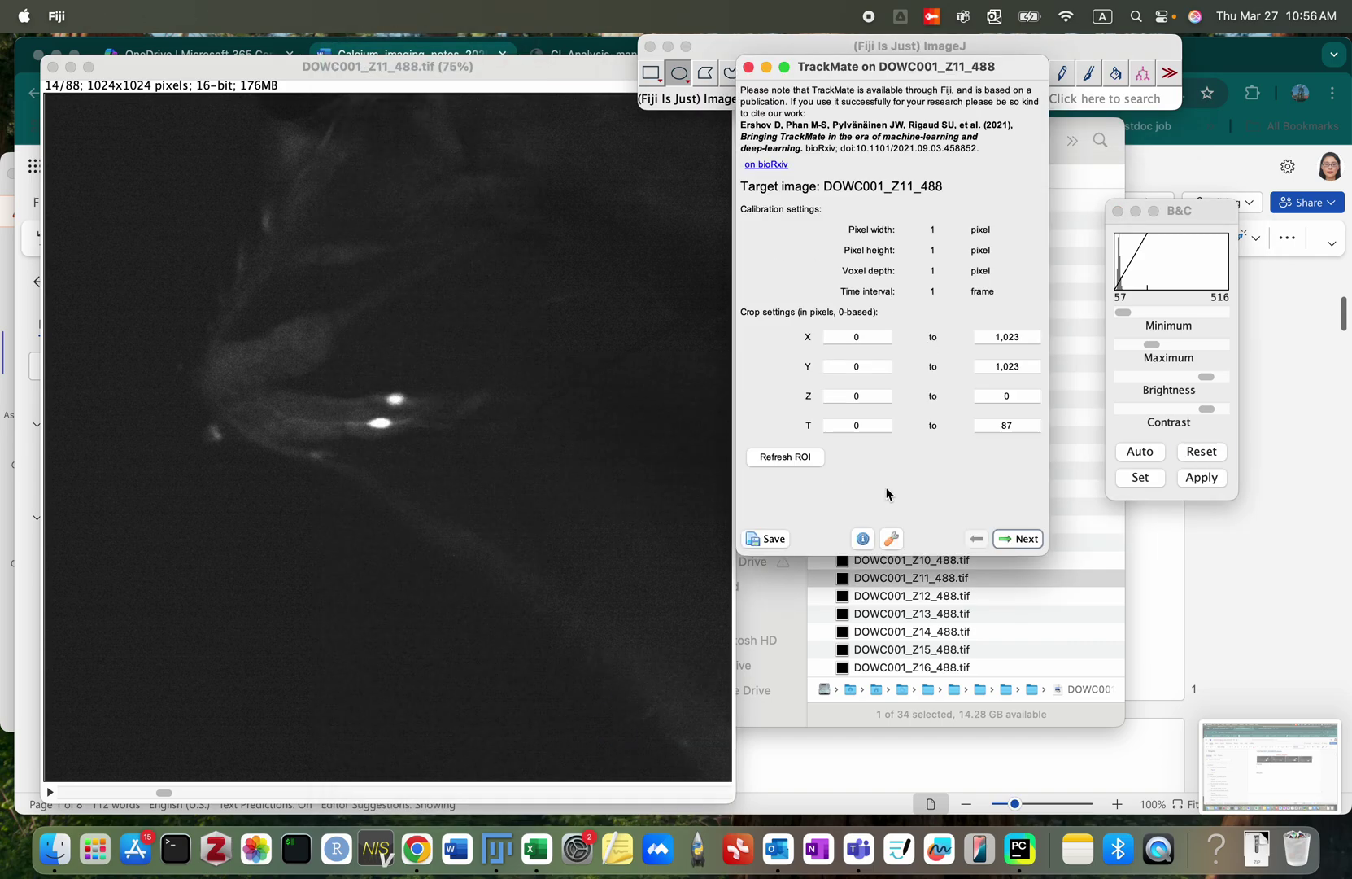
{"action": "left_click", "coordinate": [1018, 539]}
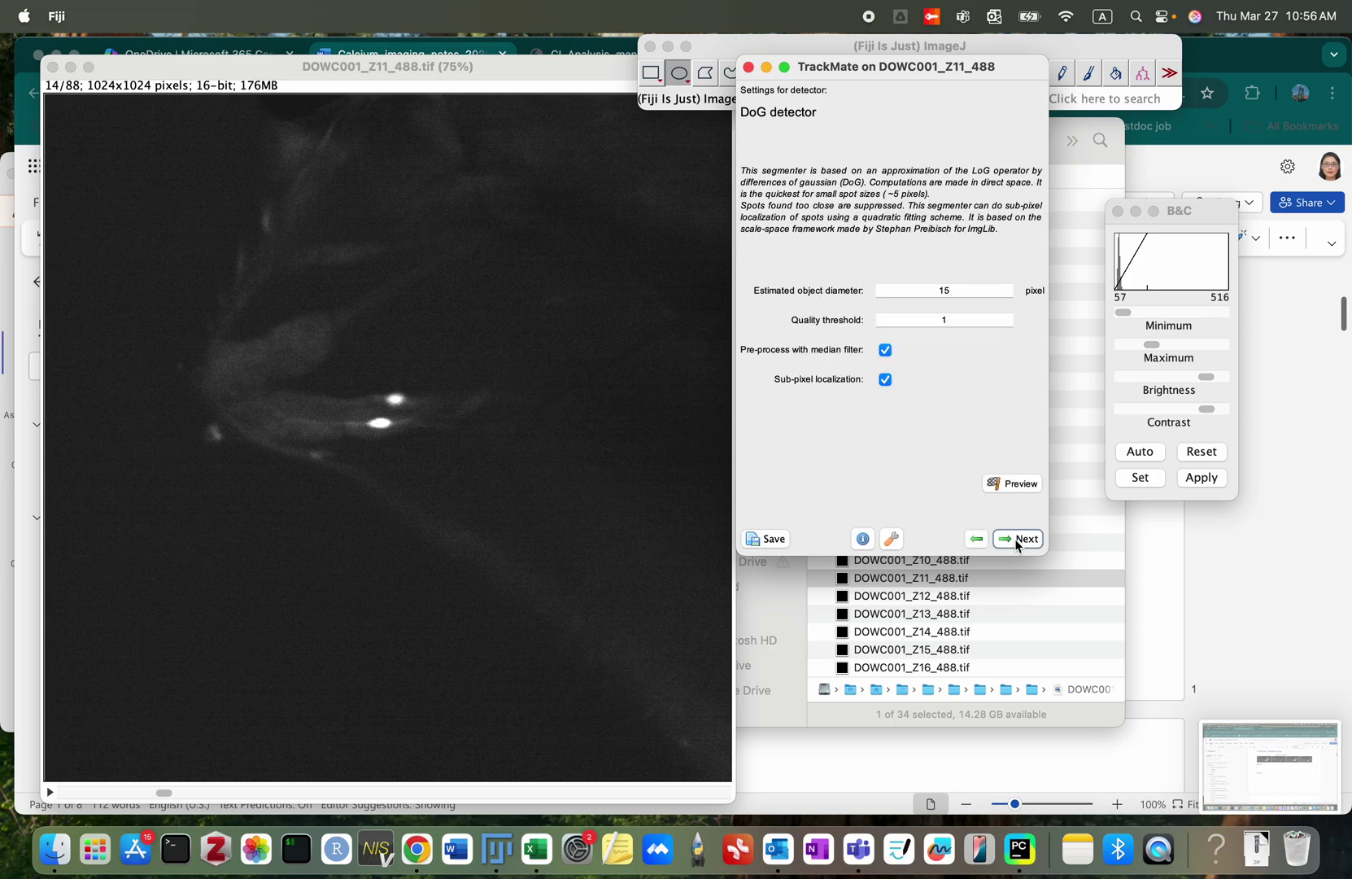
Step: Preview the DoG detector's spots on frame 14 with a 15-pixel object diameter and a quality threshold of 1
{"action": "left_click", "coordinate": [1015, 483]}
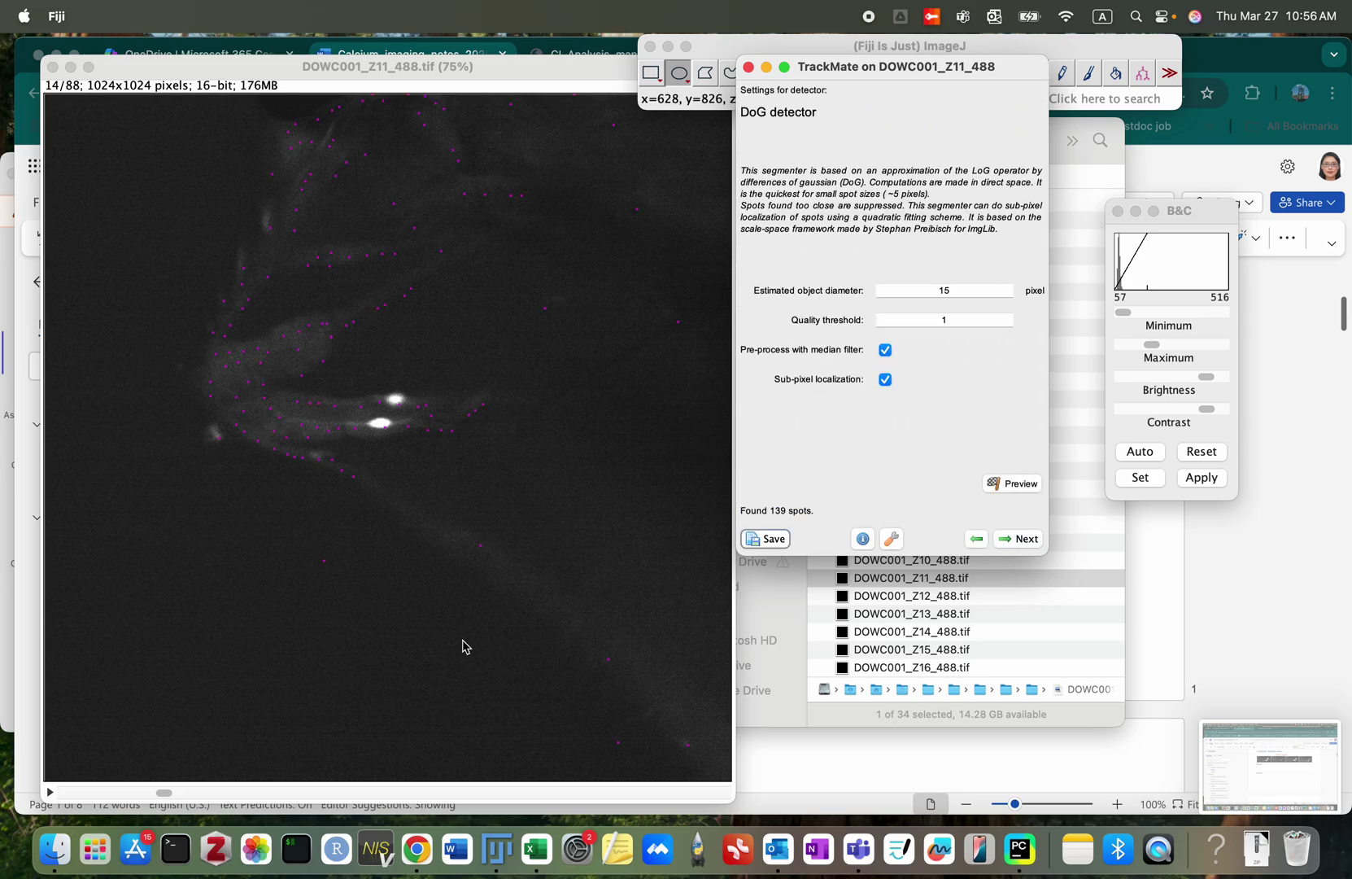
{"action": "scroll", "coordinate": [452, 618], "scroll_direction": "up", "scroll_amount": 1}
{"action": "scroll", "coordinate": [446, 602], "scroll_direction": "up", "scroll_amount": 1}
{"action": "scroll", "coordinate": [446, 603], "scroll_direction": "down", "scroll_amount": 2}
{"action": "left_click", "coordinate": [160, 794]}
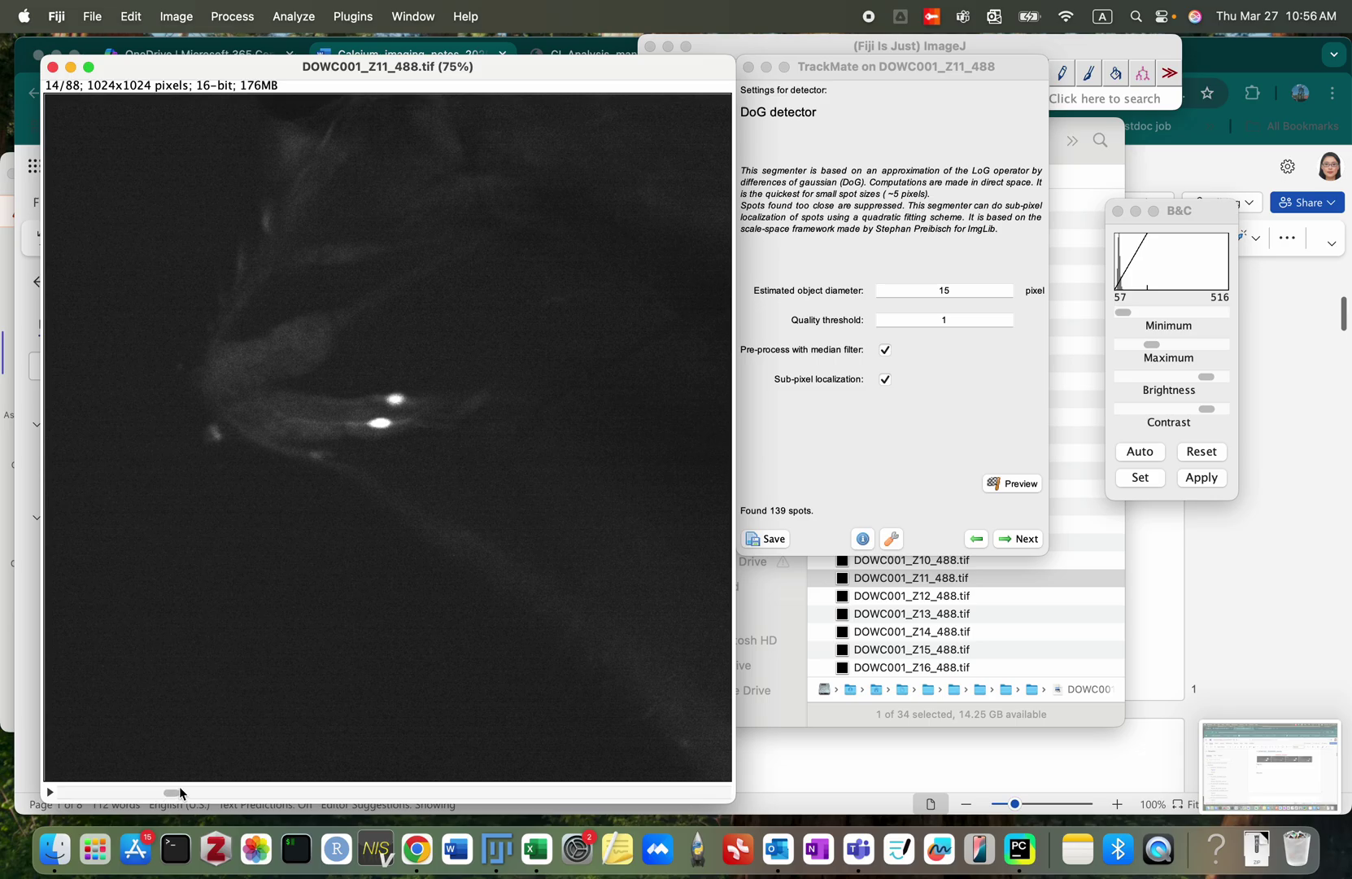
{"action": "mouse_move", "coordinate": [180, 793]}
{"action": "left_mouse_down"}
{"action": "mouse_move", "coordinate": [361, 788]}
{"action": "mouse_move", "coordinate": [165, 798]}
{"action": "left_mouse_up"}
{"action": "left_click", "coordinate": [1006, 484]}
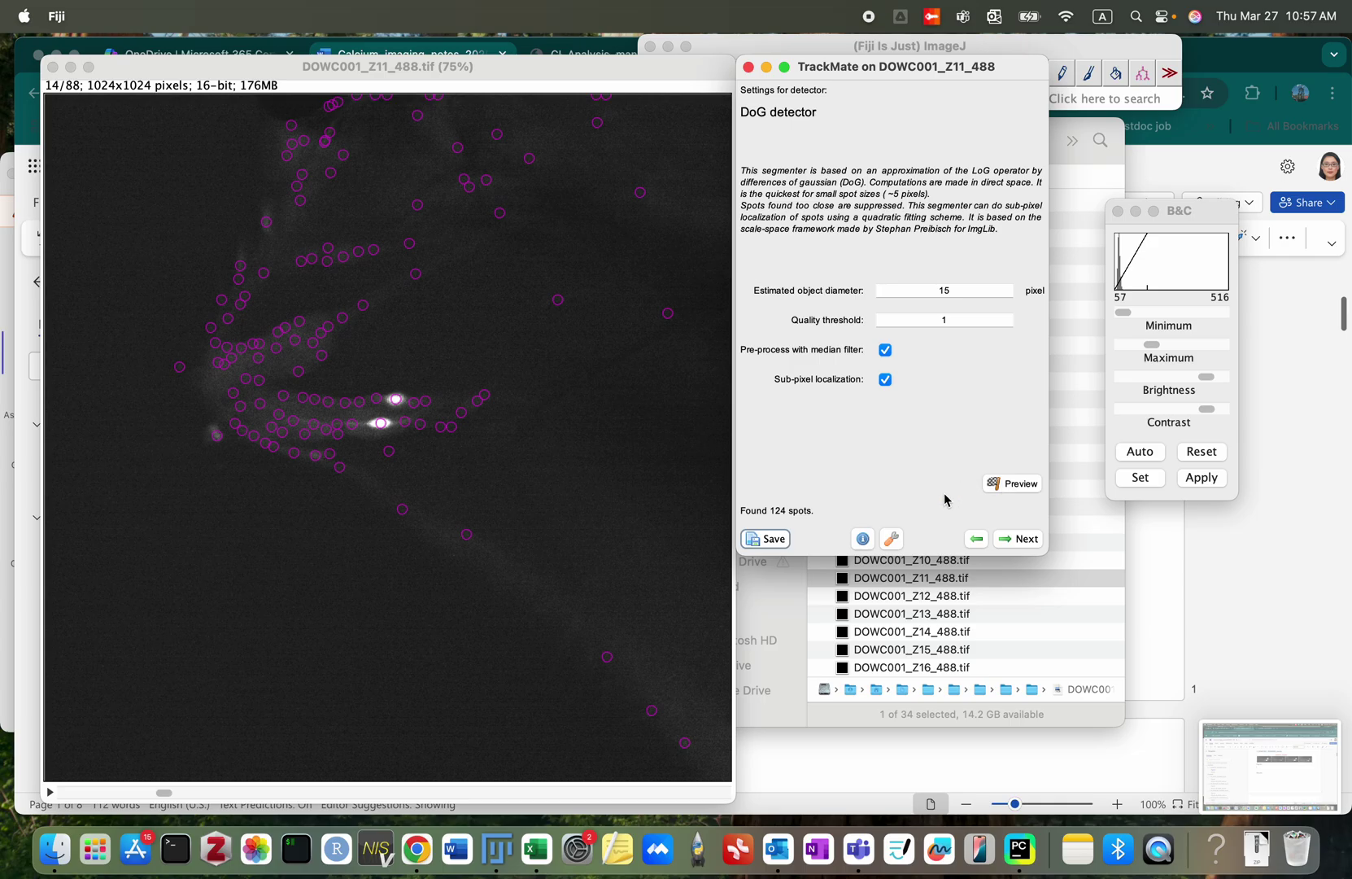
Step: Try the spot detection with the 15-pixel object diameter, and return to the detector settings
{"action": "left_click", "coordinate": [1024, 540]}
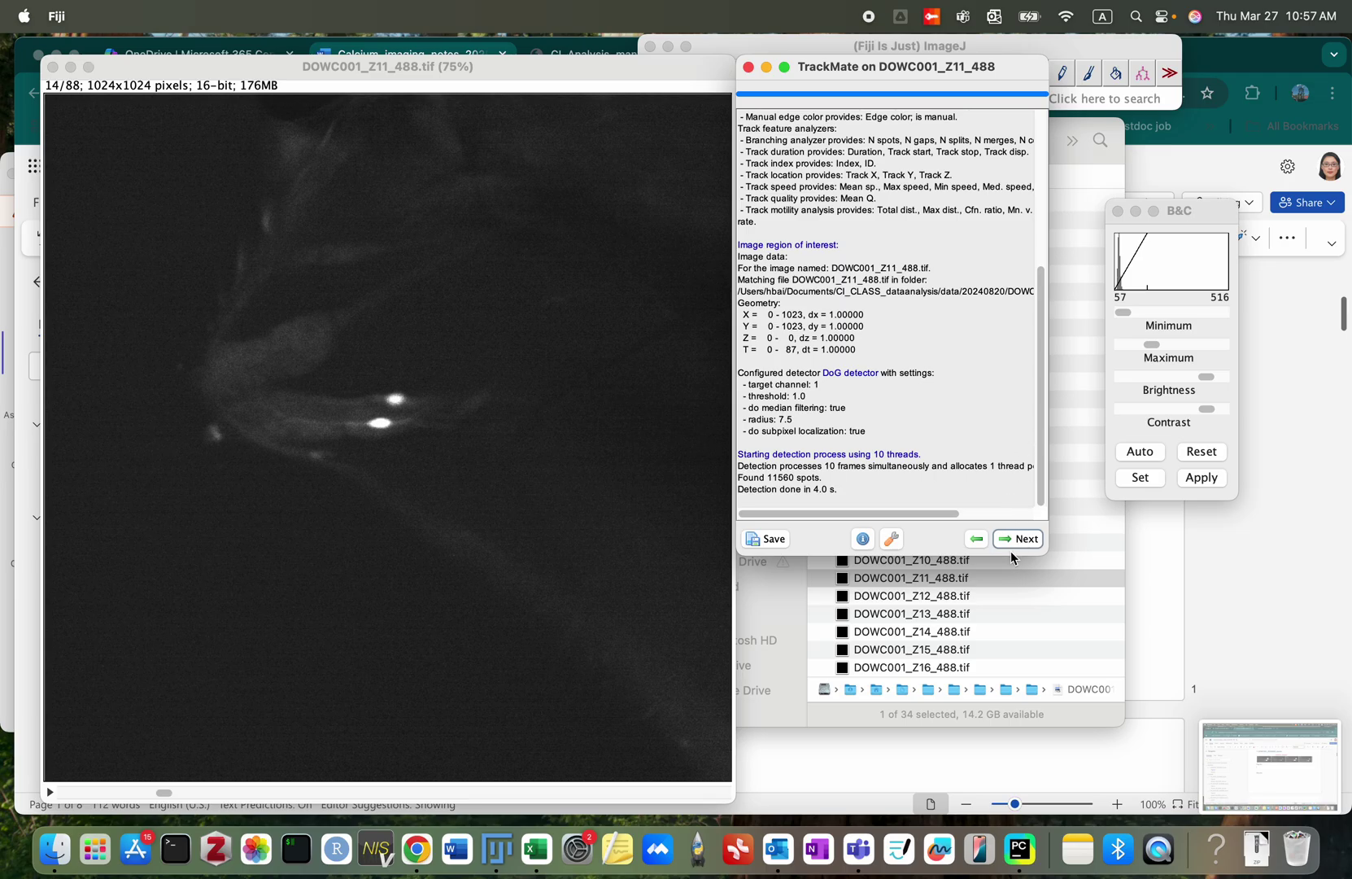
{"action": "left_click", "coordinate": [1017, 540]}
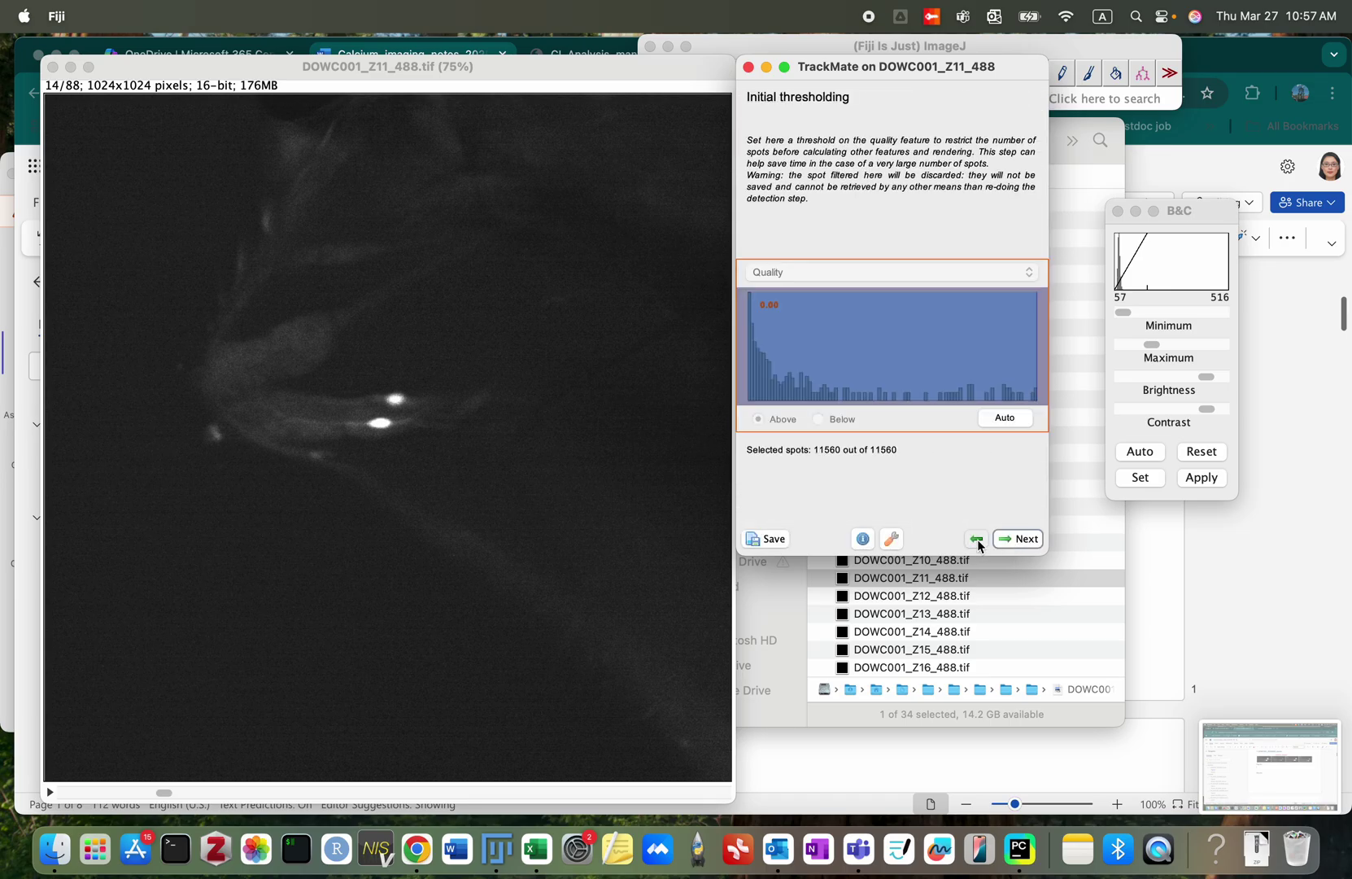
{"action": "left_click", "coordinate": [977, 539]}
{"action": "left_click", "coordinate": [977, 539]}
{"action": "left_click", "coordinate": [1017, 539]}
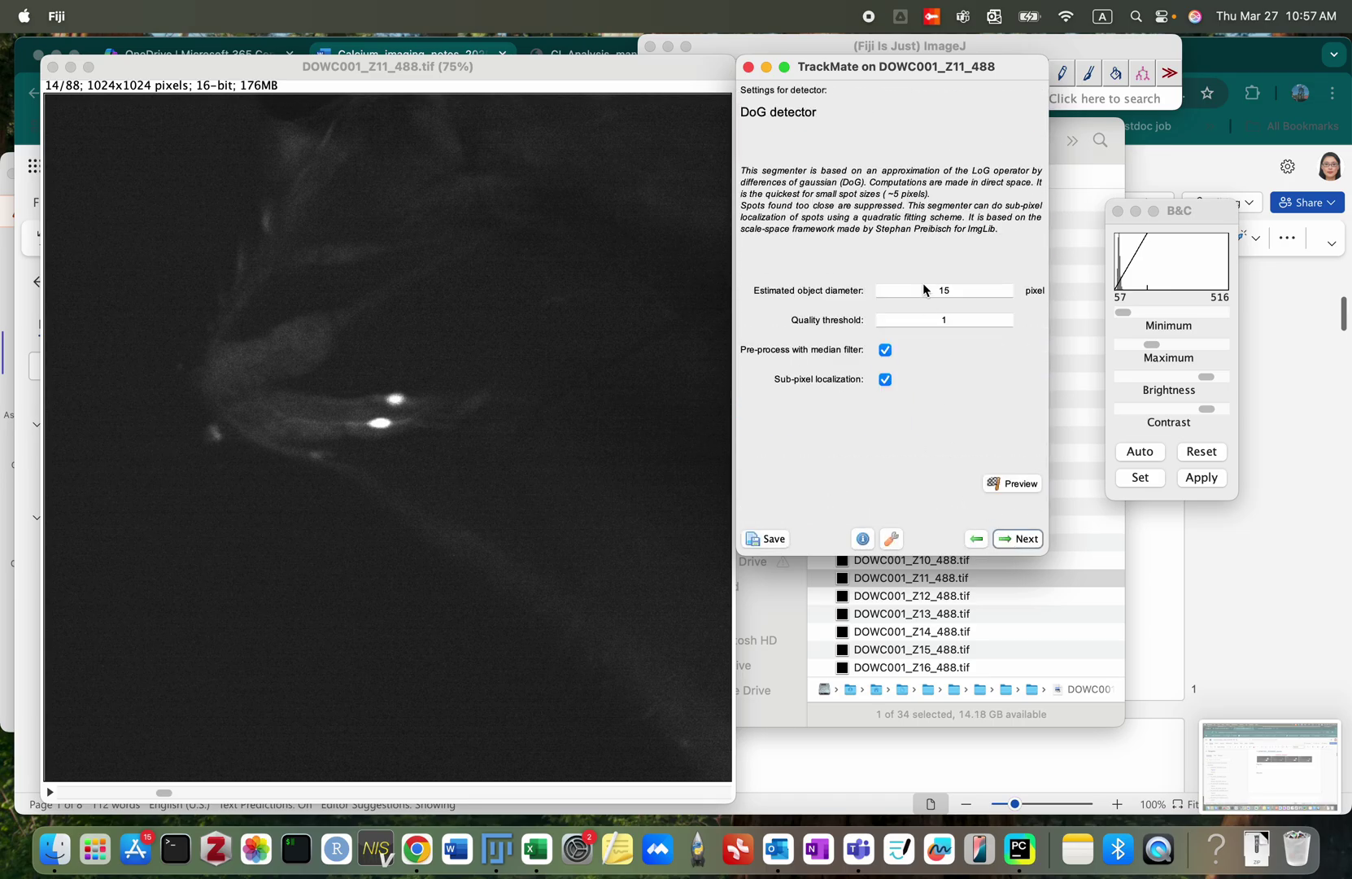
Step: Set the estimated object diameter to 16 pixels, preview the spots, and run the detection through to the spot filters
{"action": "left_click", "coordinate": [958, 292]}
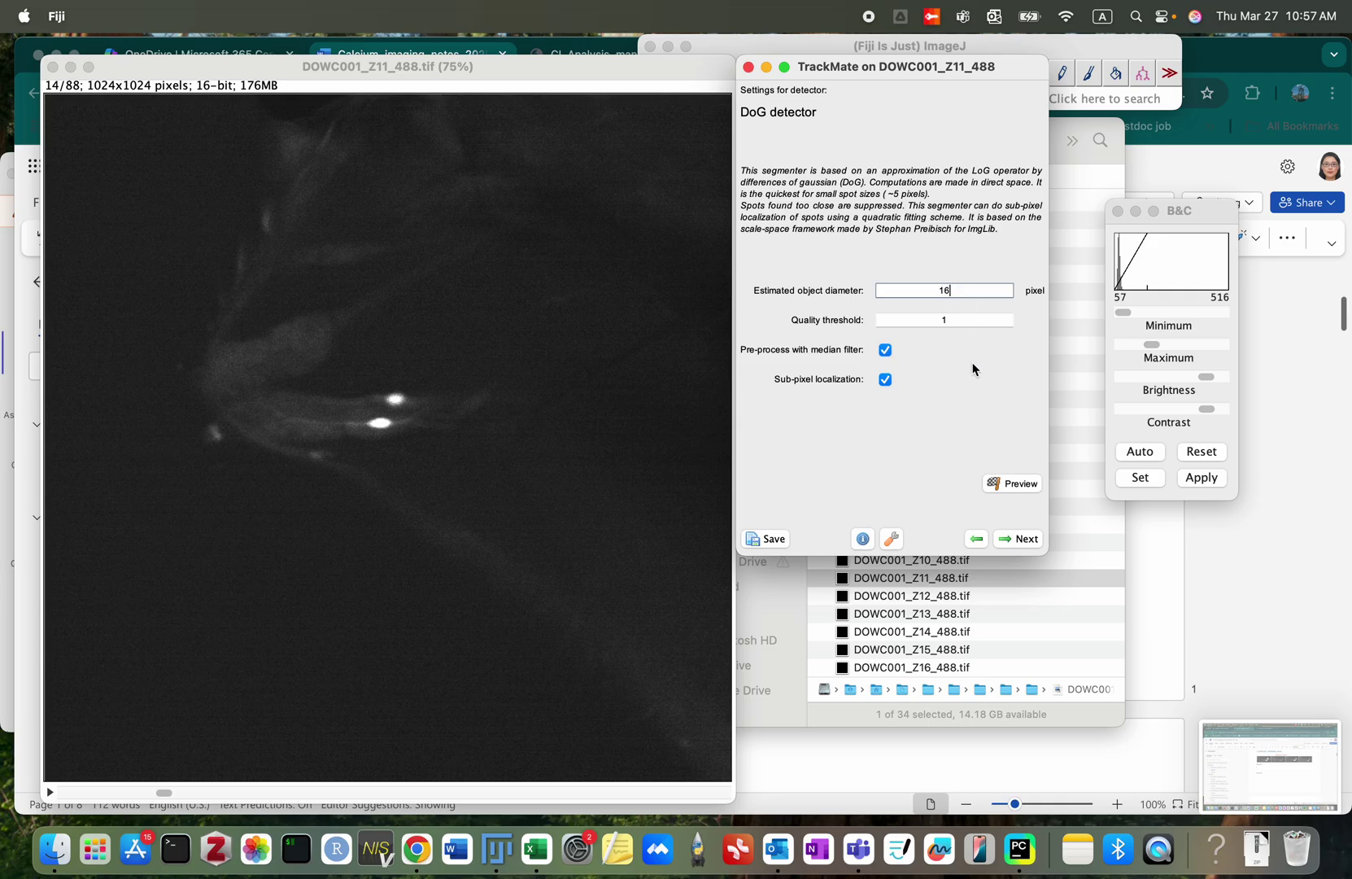
{"action": "left_click", "coordinate": [1005, 483]}
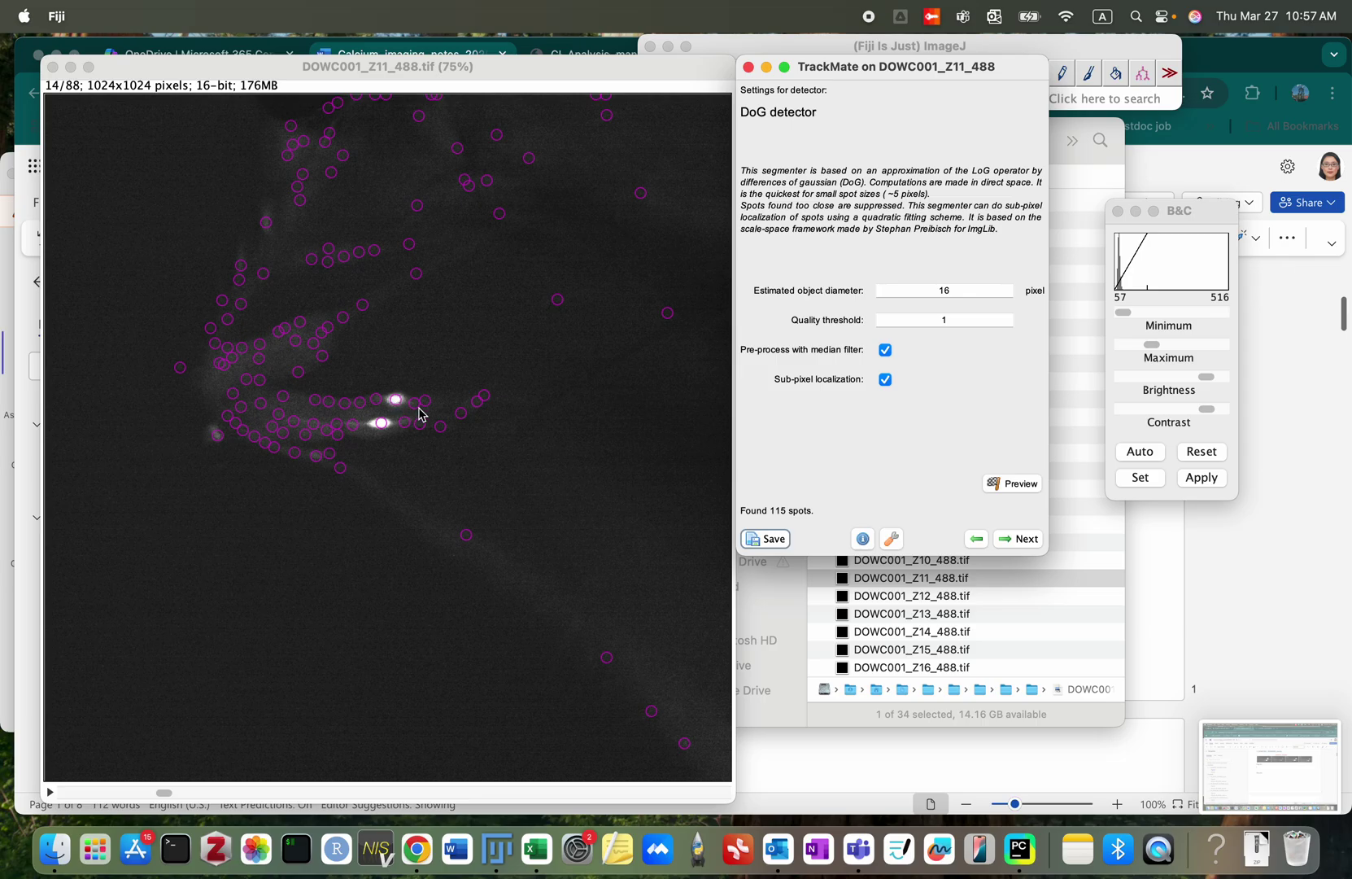
{"action": "left_click", "coordinate": [1016, 539]}
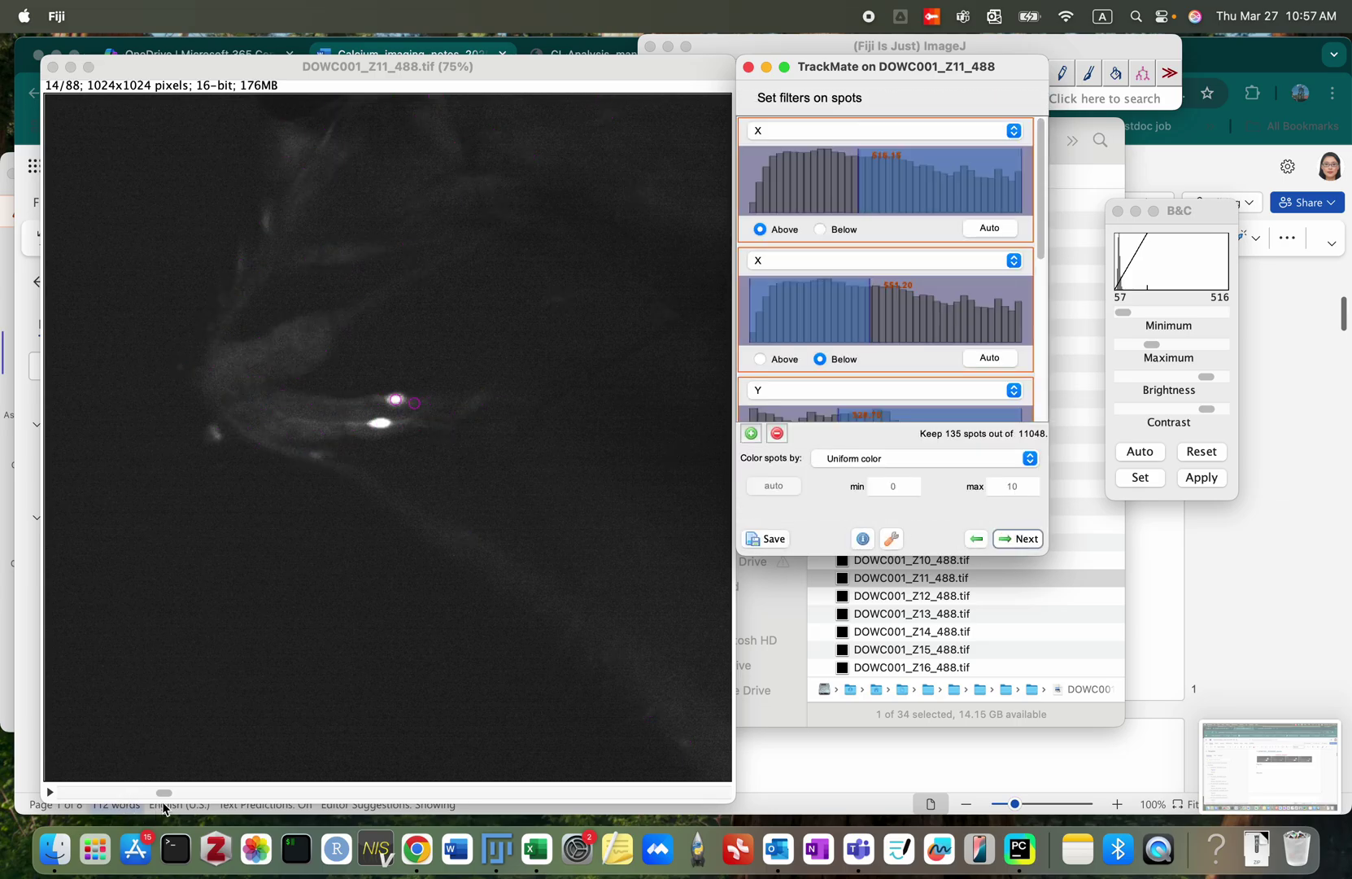
Step: Examine the filtered spots across the Z11 frames to check whether they follow Neuron 0 under the current X, Y and quality filters
{"action": "left_click", "coordinate": [164, 793]}
{"action": "key", "text": "Left"}
{"action": "key", "text": "Left"}
{"action": "key", "text": "Left"}
{"action": "key", "text": "Left"}
{"action": "key", "text": "Left"}
{"action": "key", "text": "Left"}
{"action": "key", "text": "Left"}
{"action": "key", "text": "Left"}
{"action": "key", "text": "Left"}
{"action": "key", "text": "Left"}
{"action": "key", "text": "Left"}
{"action": "key", "text": "Left"}
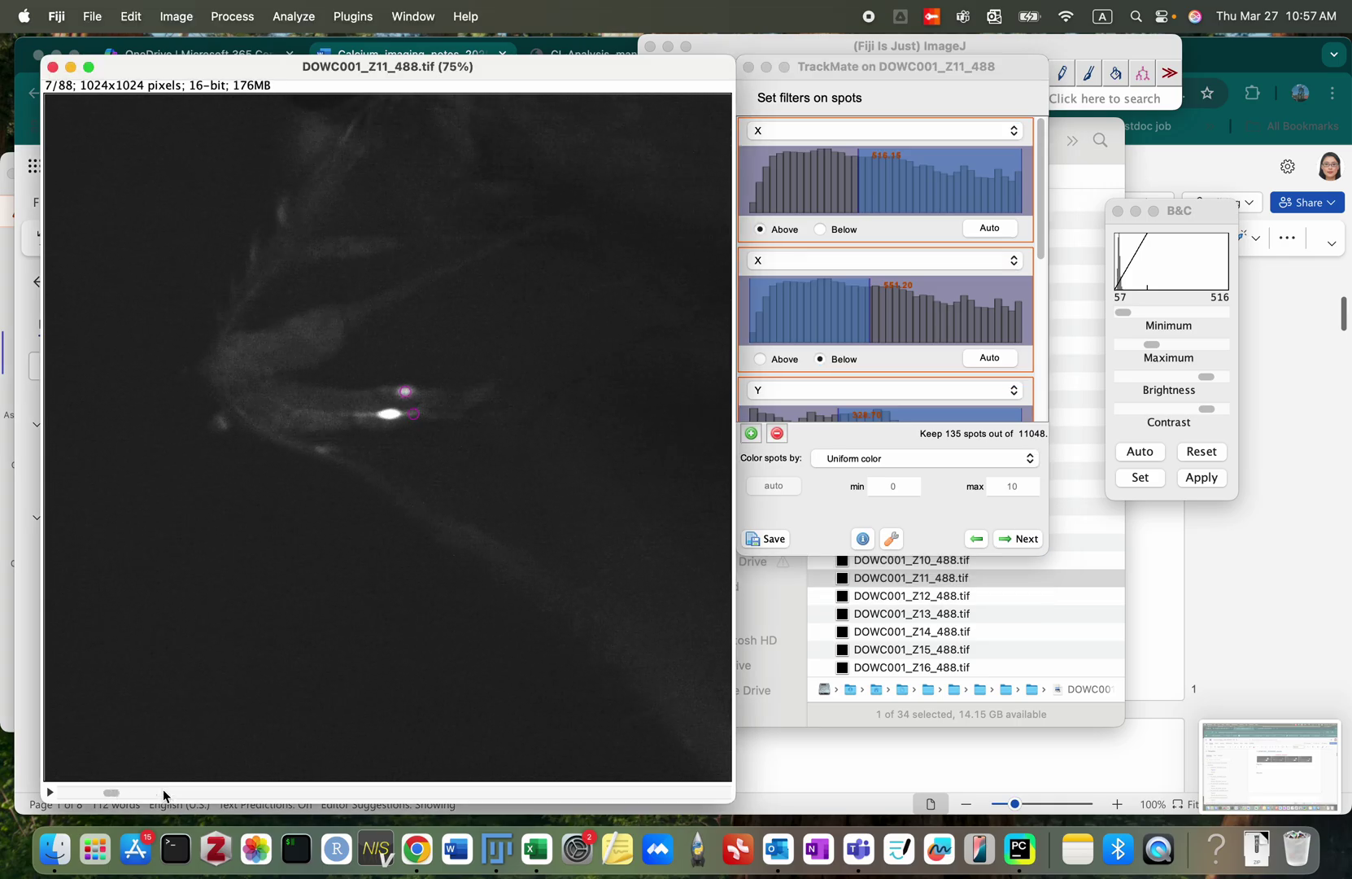
{"action": "key", "text": "Right"}
{"action": "key", "text": "Right"}
{"action": "key", "text": "Right"}
{"action": "key", "text": "Right"}
{"action": "key", "text": "Right"}
{"action": "key", "text": "Right"}
{"action": "key", "text": "Right"}
{"action": "key", "text": "Right"}
{"action": "key", "text": "Right"}
{"action": "key", "text": "Right"}
{"action": "key", "text": "Right"}
{"action": "key", "text": "Right"}
{"action": "key", "text": "Right"}
{"action": "key", "text": "Right"}
{"action": "key", "text": "Right"}
{"action": "key", "text": "Right"}
{"action": "key", "text": "Right"}
{"action": "key", "text": "Right"}
{"action": "key", "text": "Right"}
{"action": "key", "text": "Right"}
{"action": "key", "text": "Right"}
{"action": "key", "text": "Right"}
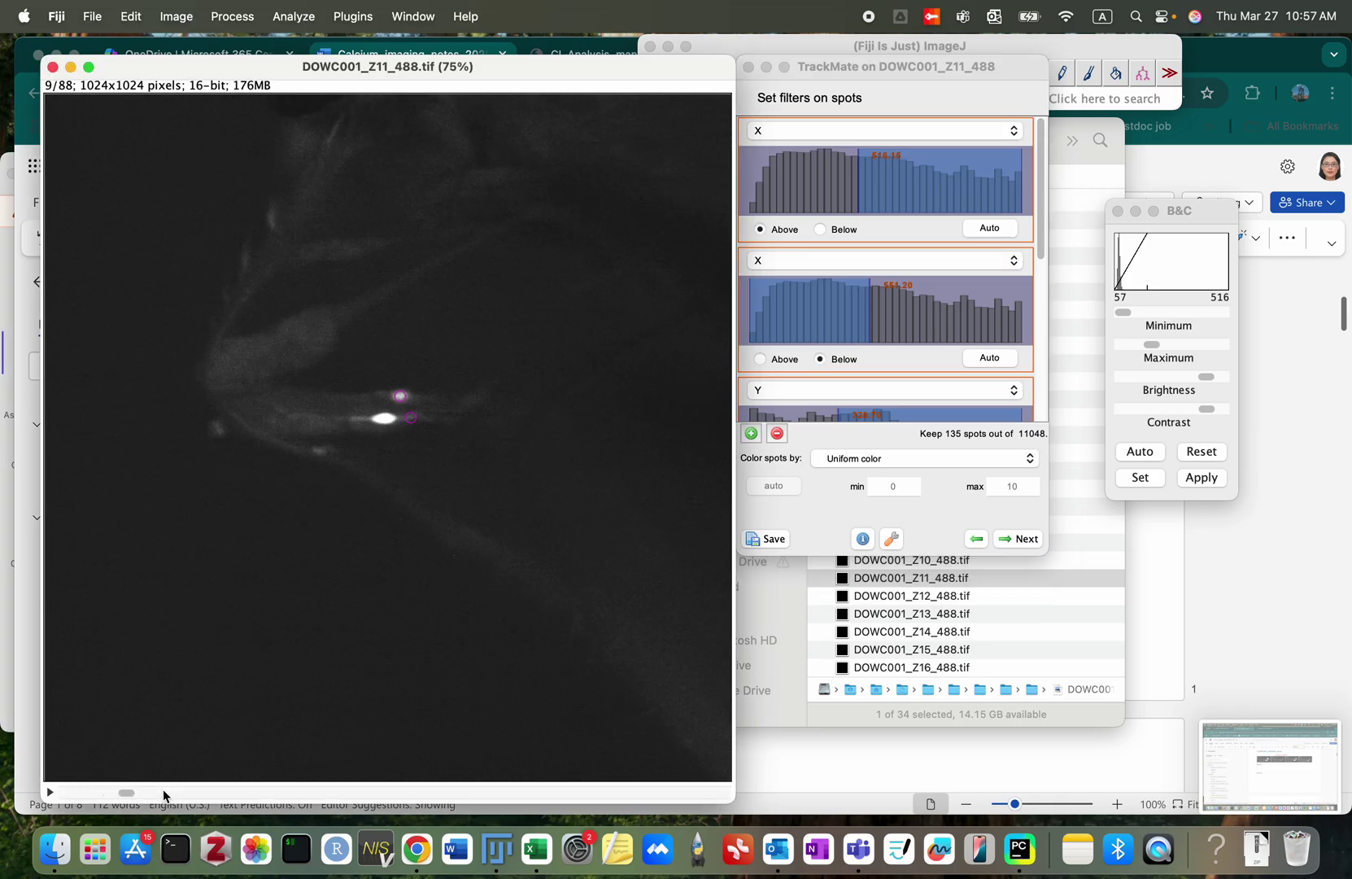
{"action": "key", "text": "Right"}
{"action": "key", "text": "Right"}
{"action": "key", "text": "Right"}
{"action": "key", "text": "Right"}
{"action": "key", "text": "Right"}
{"action": "key", "text": "Right"}
{"action": "key", "text": "Right"}
{"action": "key", "text": "Right"}
{"action": "key", "text": "Right"}
{"action": "key", "text": "Right"}
{"action": "key", "text": "Right"}
{"action": "key", "text": "Right"}
{"action": "key", "text": "Right"}
{"action": "key", "text": "Right"}
{"action": "key", "text": "Right"}
{"action": "key", "text": "Right"}
{"action": "key", "text": "Right"}
{"action": "key", "text": "Right"}
{"action": "key", "text": "Right"}
{"action": "key", "text": "Right"}
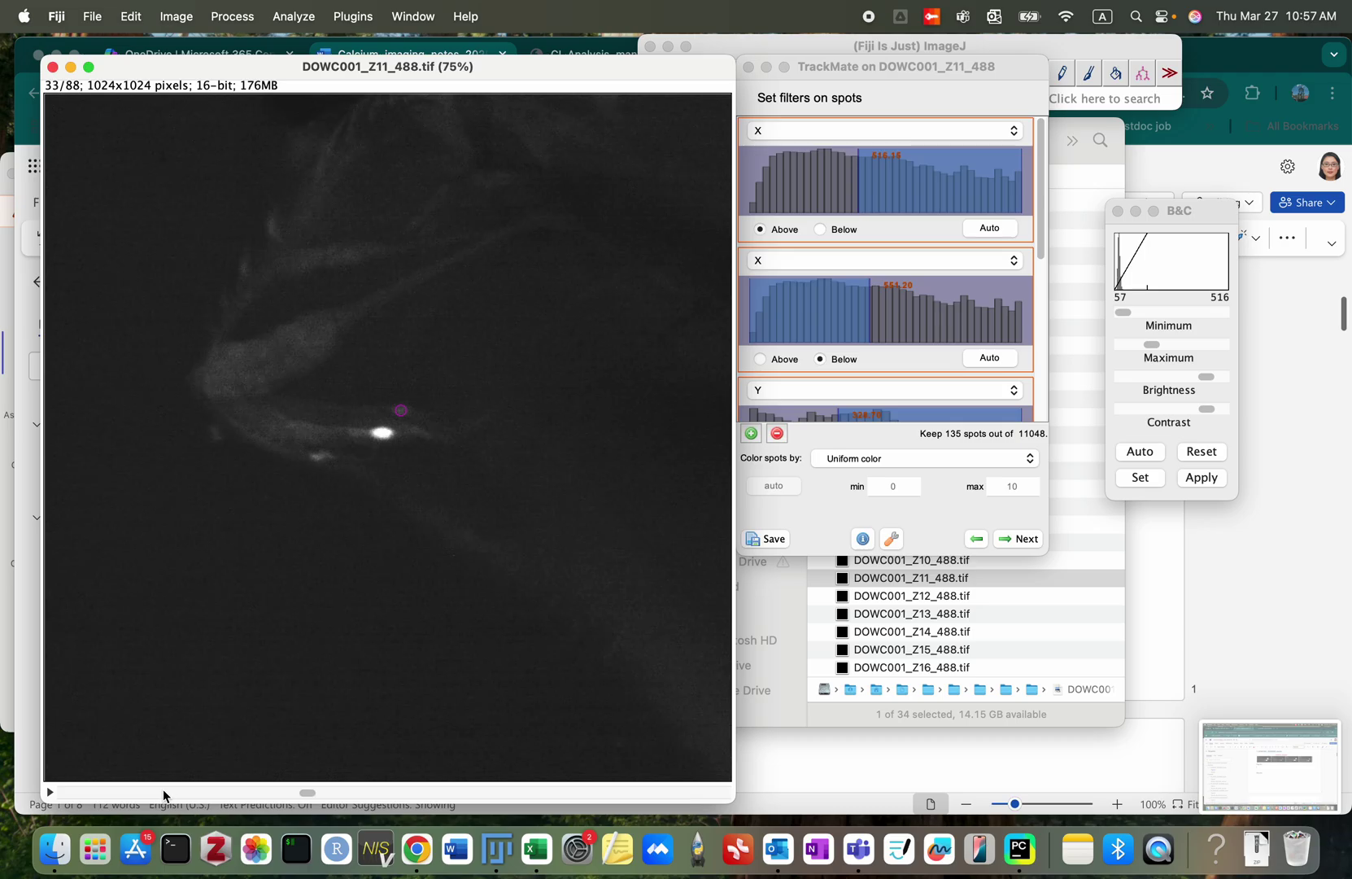
{"action": "key", "text": "Right"}
{"action": "key", "text": "Right"}
{"action": "key", "text": "Right"}
{"action": "key", "text": "Right"}
{"action": "key", "text": "Right"}
{"action": "key", "text": "Right"}
{"action": "key", "text": "Right"}
{"action": "key", "text": "Right"}
{"action": "key", "text": "Right"}
{"action": "key", "text": "Right"}
{"action": "key", "text": "Right"}
{"action": "key", "text": "Right"}
{"action": "key", "text": "Right"}
{"action": "key", "text": "Right"}
{"action": "key", "text": "Right"}
{"action": "key", "text": "Right"}
{"action": "key", "text": "Right"}
{"action": "key", "text": "Right"}
{"action": "key", "text": "Right"}
{"action": "key", "text": "Right"}
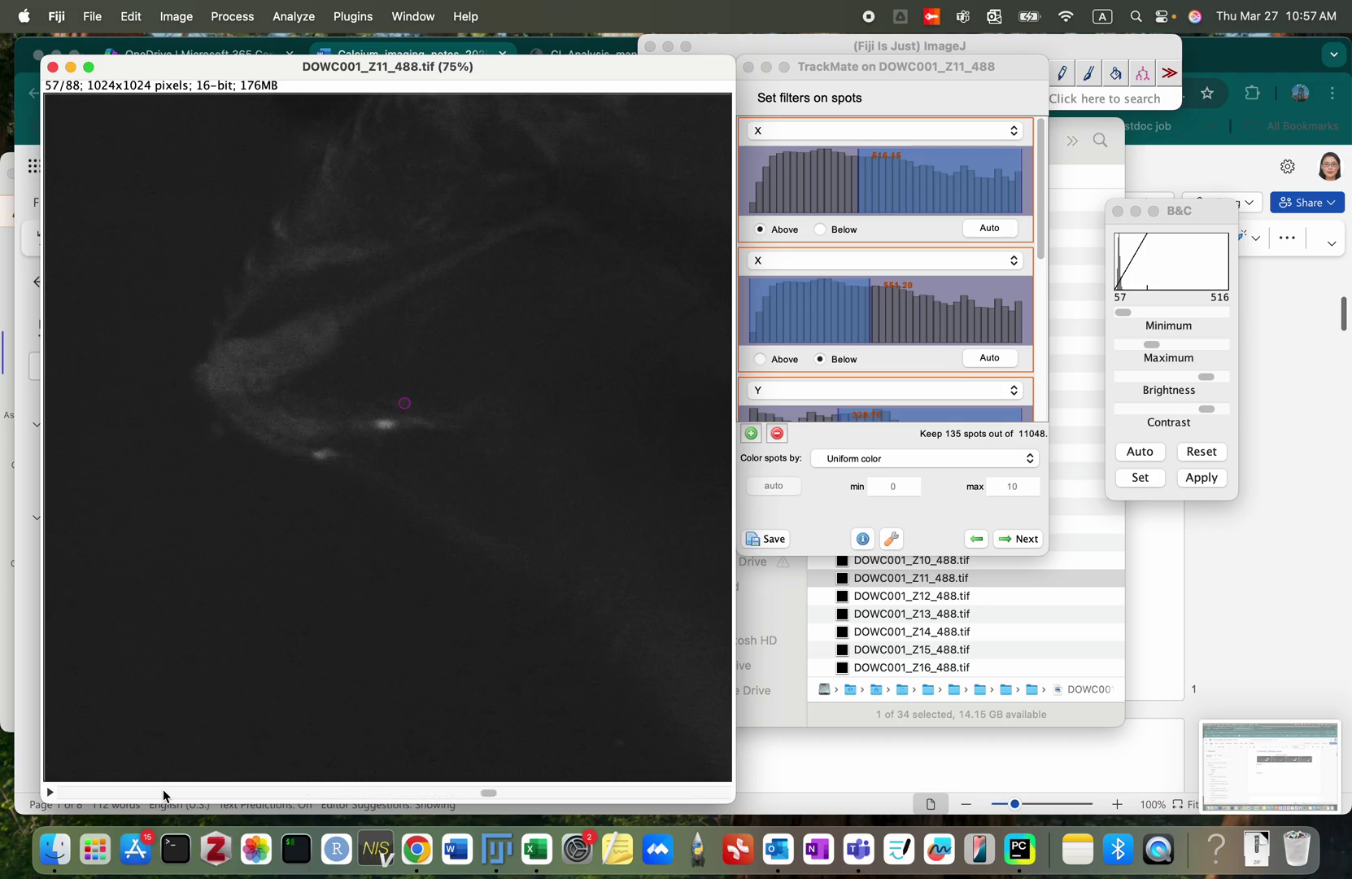
{"action": "key", "text": "Right"}
{"action": "key", "text": "Right"}
{"action": "key", "text": "Right"}
{"action": "key", "text": "Right"}
{"action": "key", "text": "Right"}
{"action": "key", "text": "Right"}
{"action": "key", "text": "Right"}
{"action": "key", "text": "Right"}
{"action": "key", "text": "Right"}
{"action": "key", "text": "Right"}
{"action": "key", "text": "Right"}
{"action": "key", "text": "Right"}
{"action": "key", "text": "Right"}
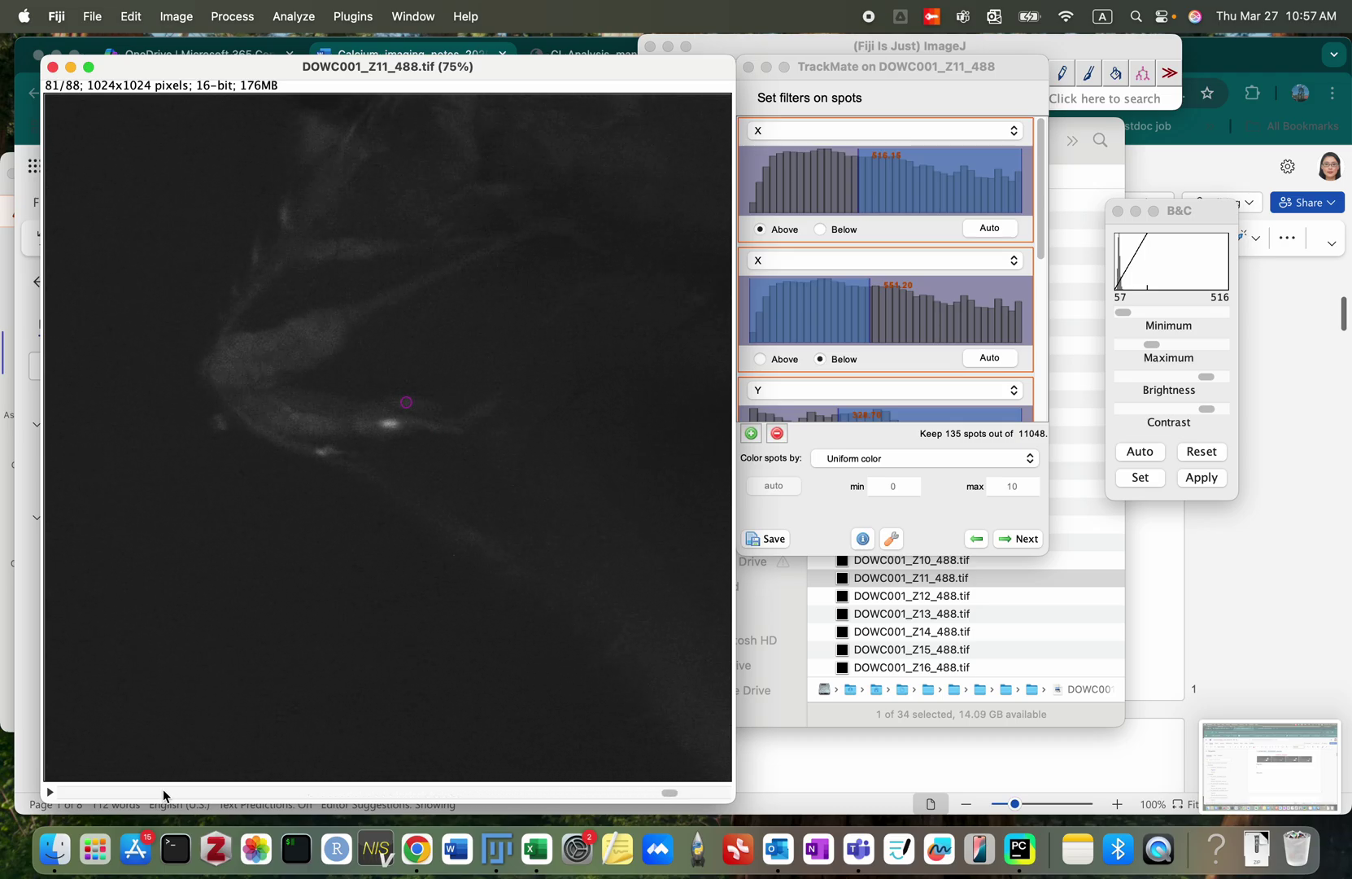
Step: Link the filtered spots with the Simple LAP tracker and open the table of all spots from the display options
{"action": "left_click", "coordinate": [1033, 545]}
{"action": "left_click", "coordinate": [1031, 545]}
{"action": "left_click", "coordinate": [1029, 543]}
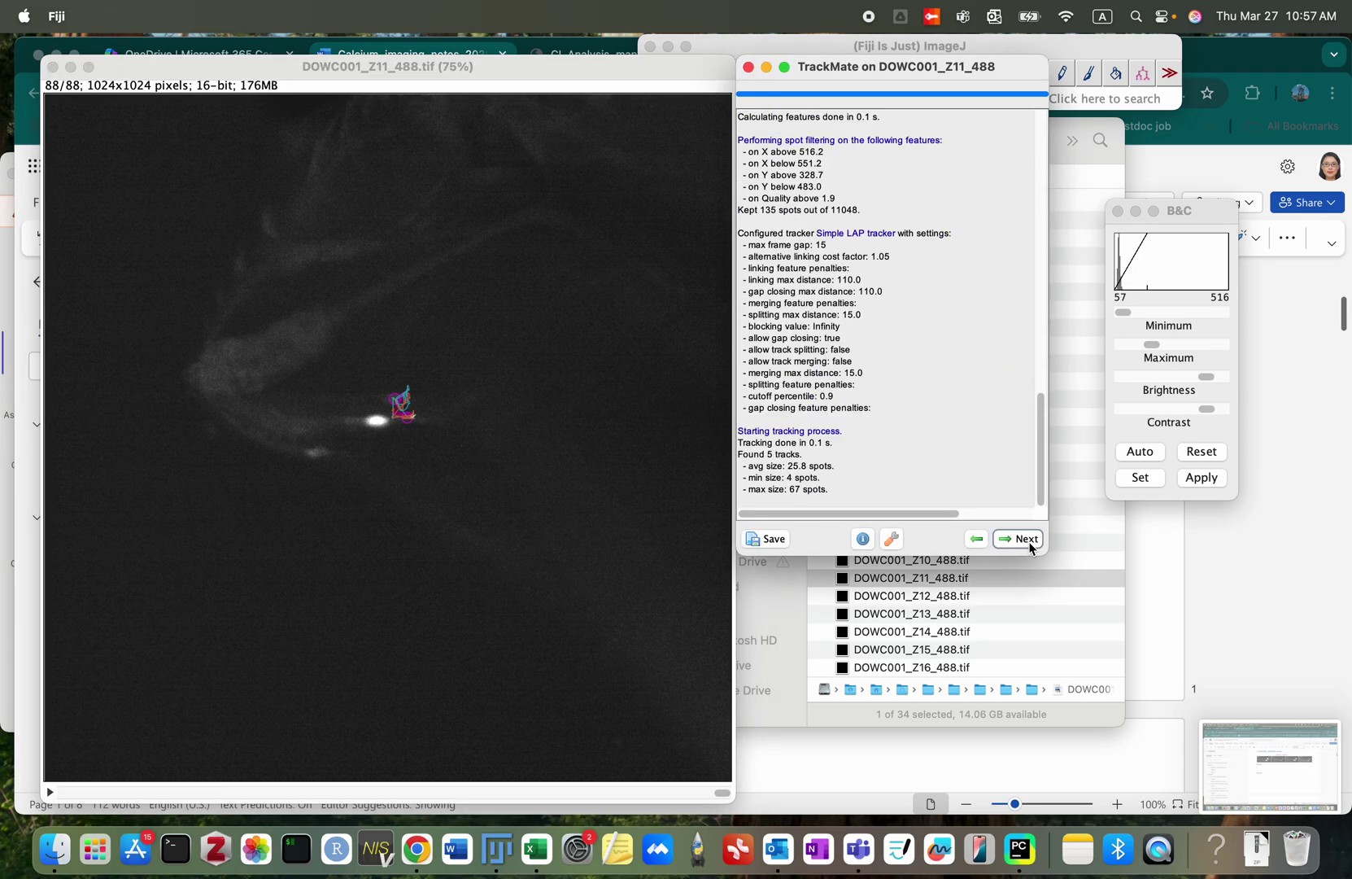
{"action": "left_click", "coordinate": [1029, 544]}
{"action": "left_click", "coordinate": [1029, 543]}
{"action": "left_click", "coordinate": [974, 505]}
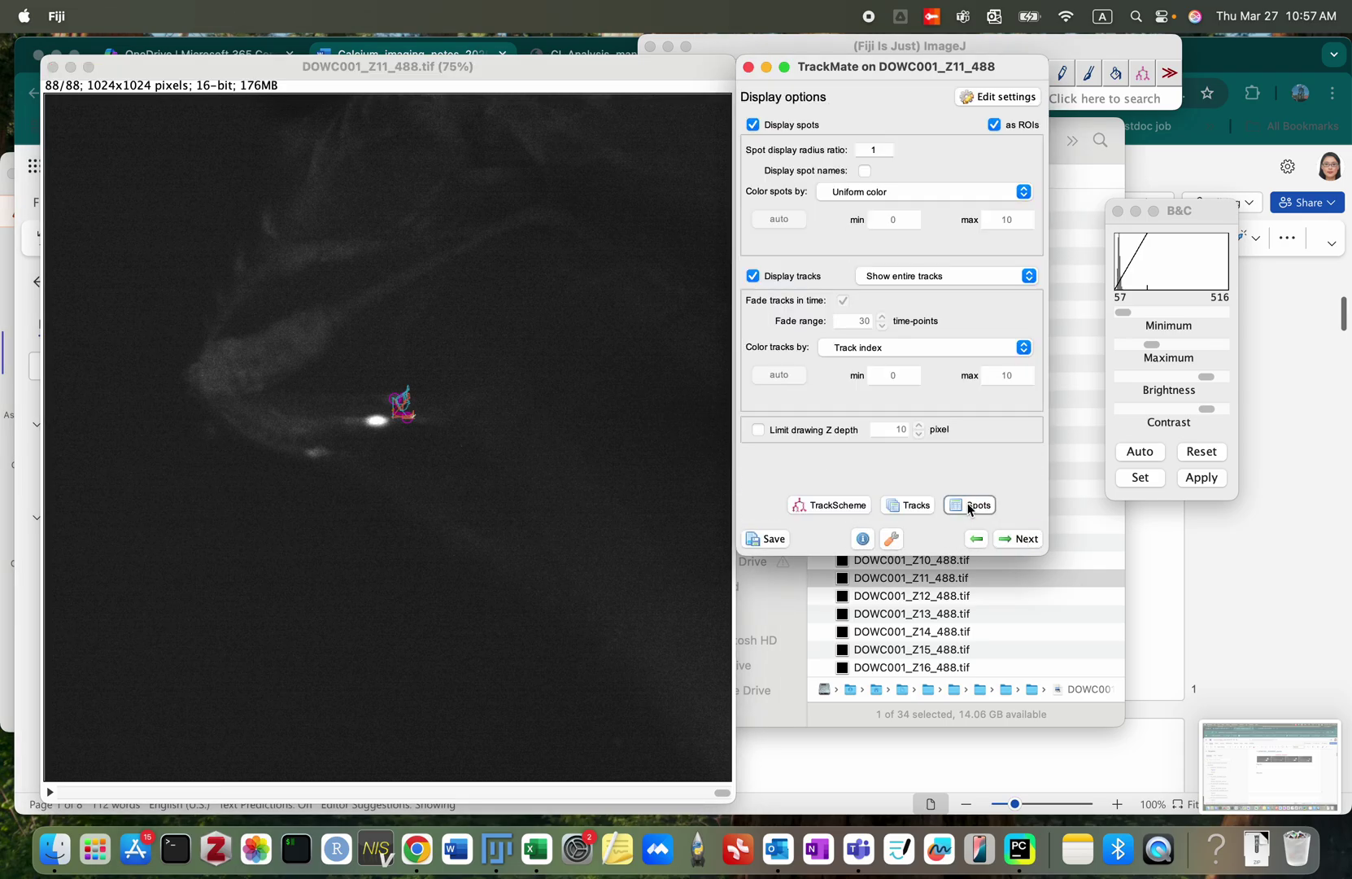
Step: Move the All spots table over the image window and turn off the display of tracks in TrackMate
{"action": "left_click", "coordinate": [643, 269]}
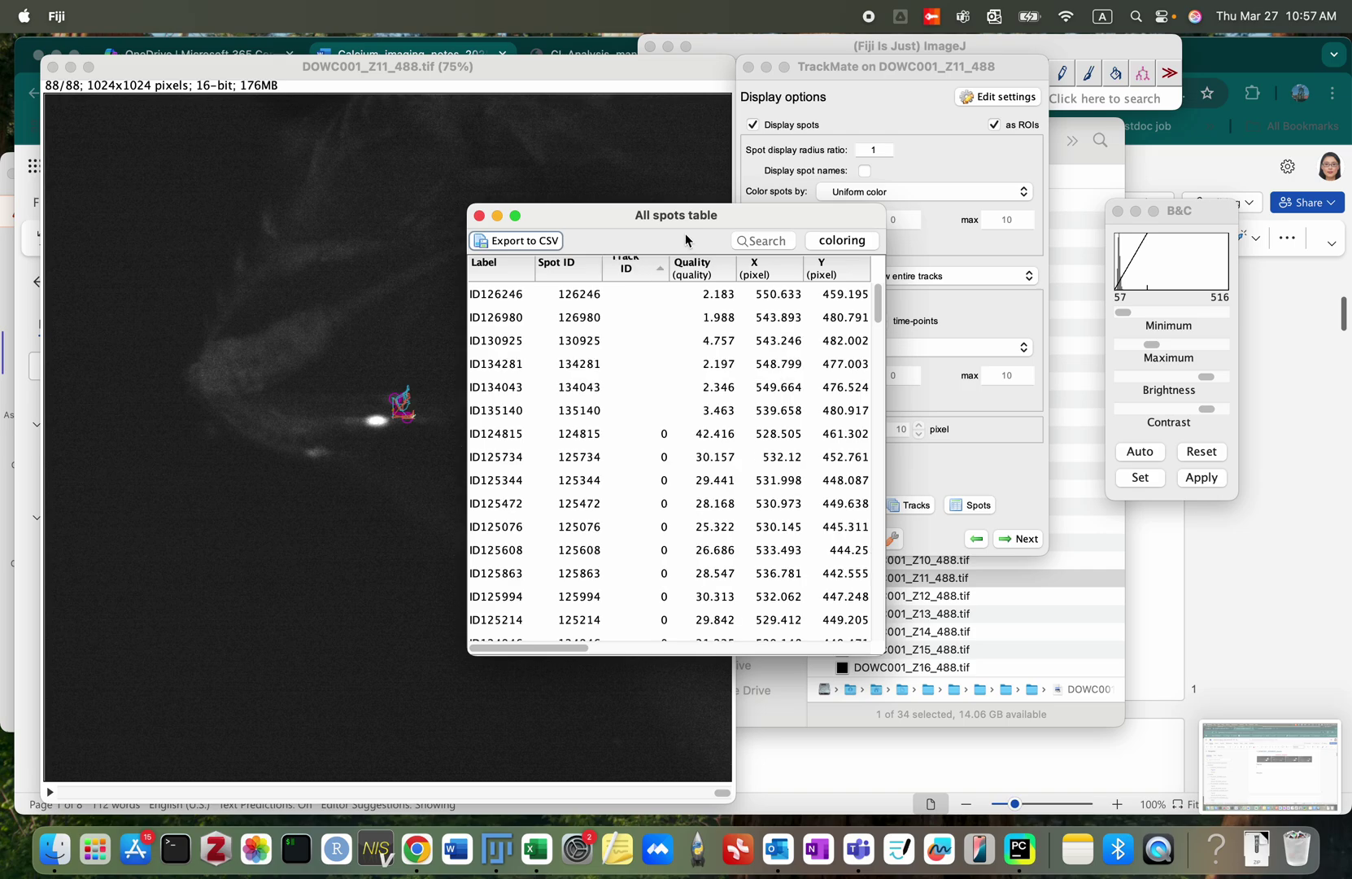
{"action": "left_click_drag", "start_coordinate": [701, 214], "coordinate": [624, 252]}
{"action": "left_click", "coordinate": [849, 249]}
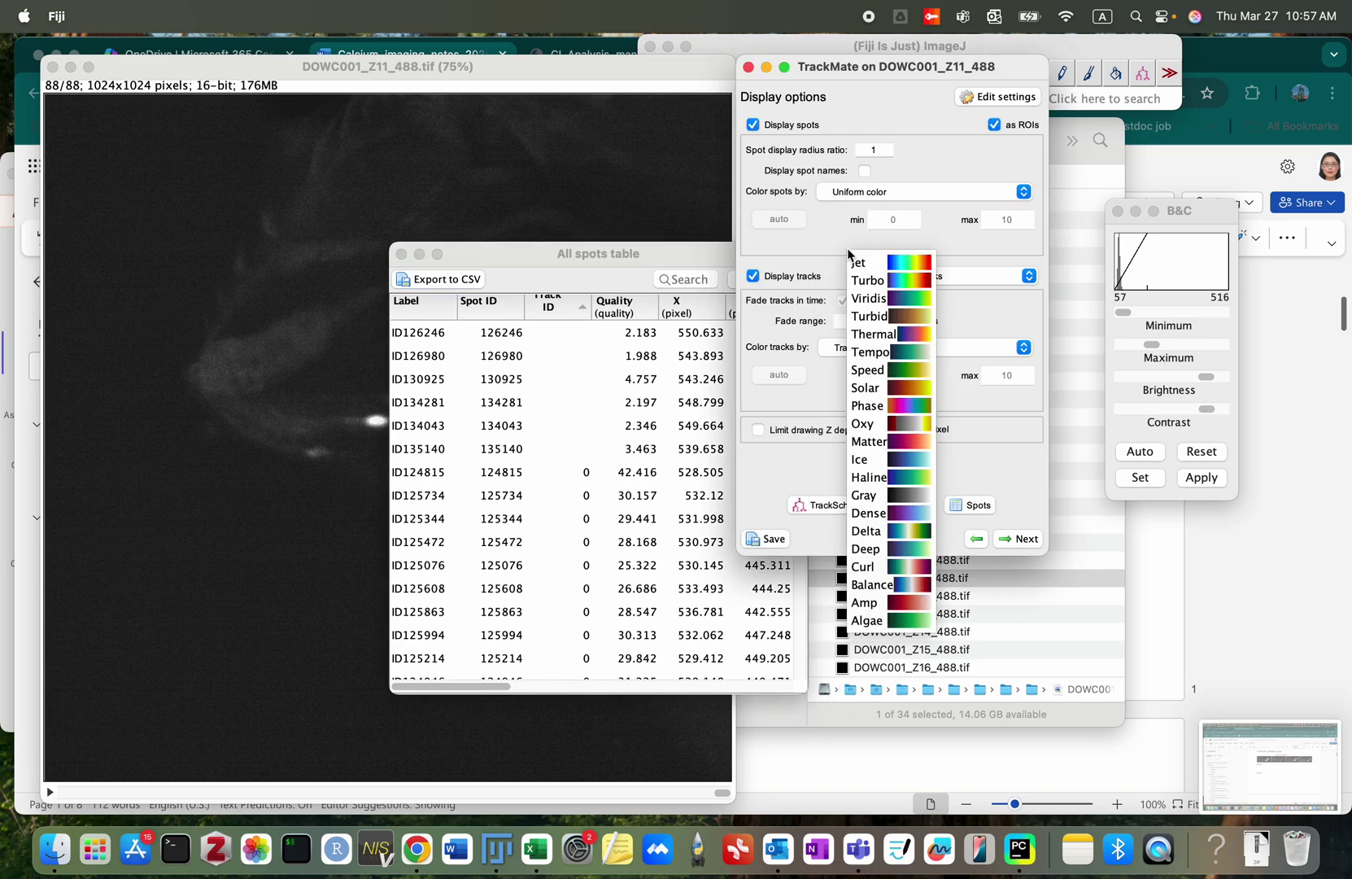
{"action": "left_click", "coordinate": [754, 277]}
{"action": "left_click", "coordinate": [612, 265]}
Step: Export the All spots table as Mean_Intensity11.csv to the Neuron 0 folder
{"action": "left_click", "coordinate": [441, 279]}
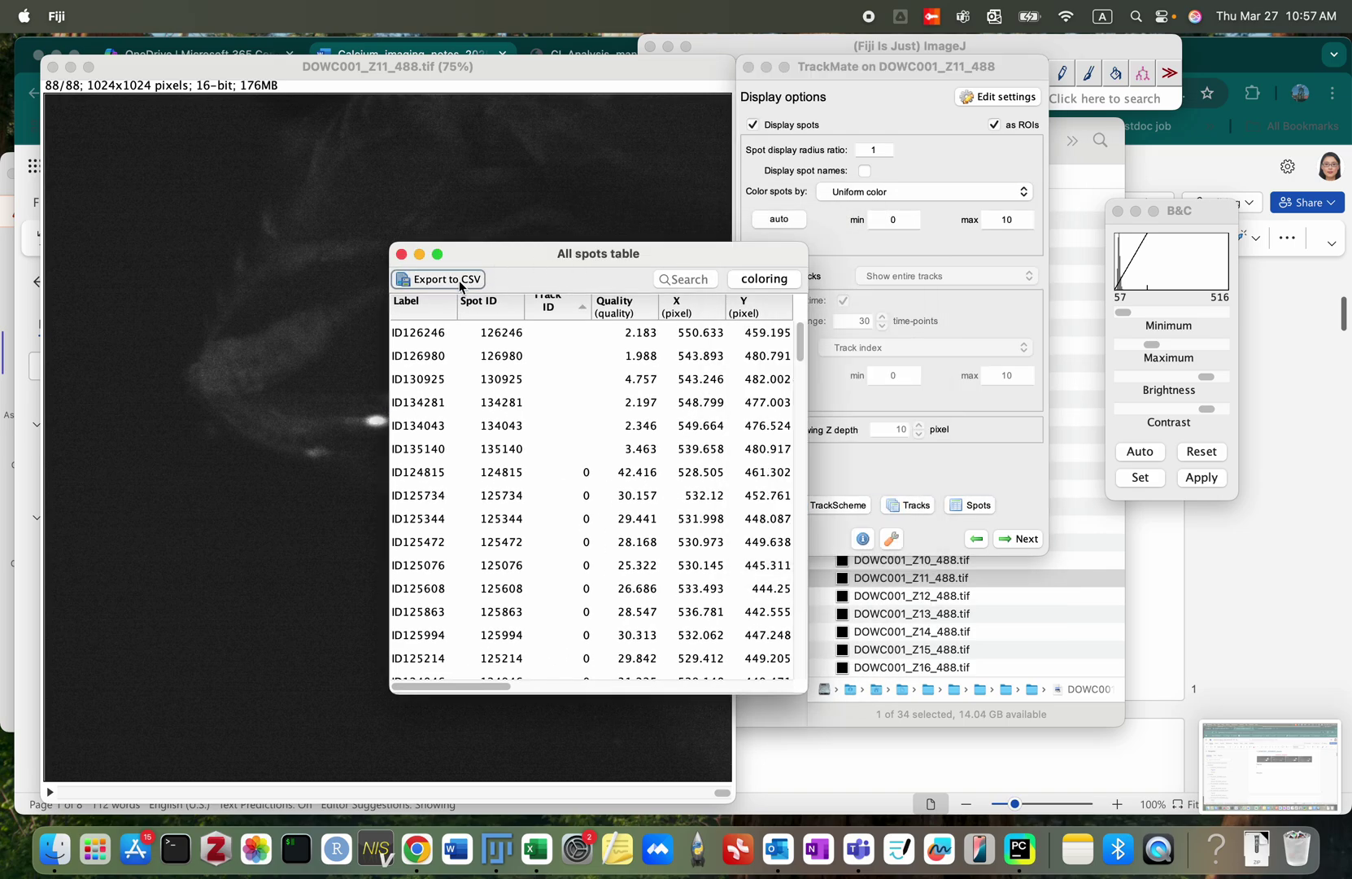
{"action": "left_click", "coordinate": [886, 324]}
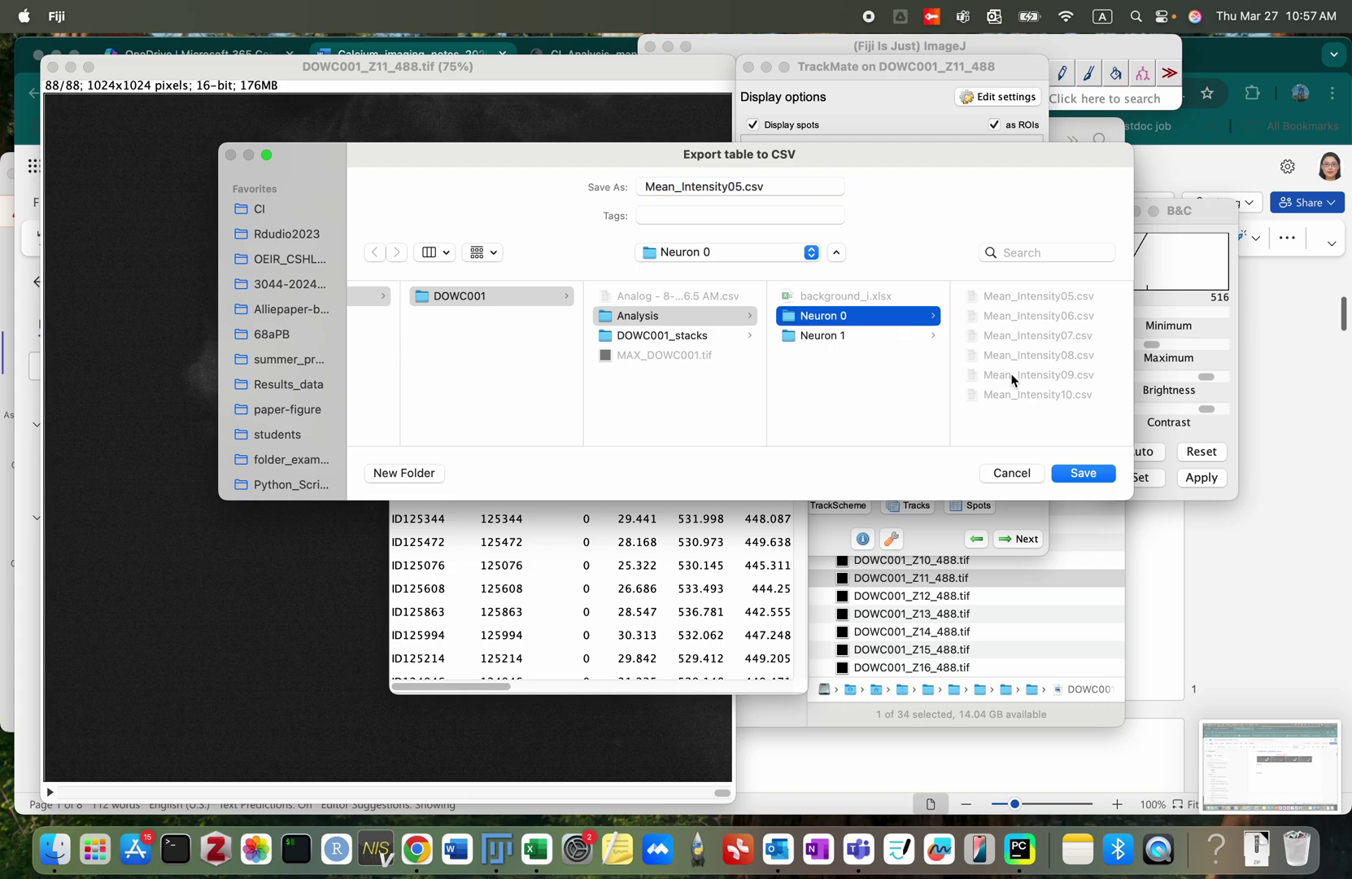
{"action": "left_click", "coordinate": [743, 187]}
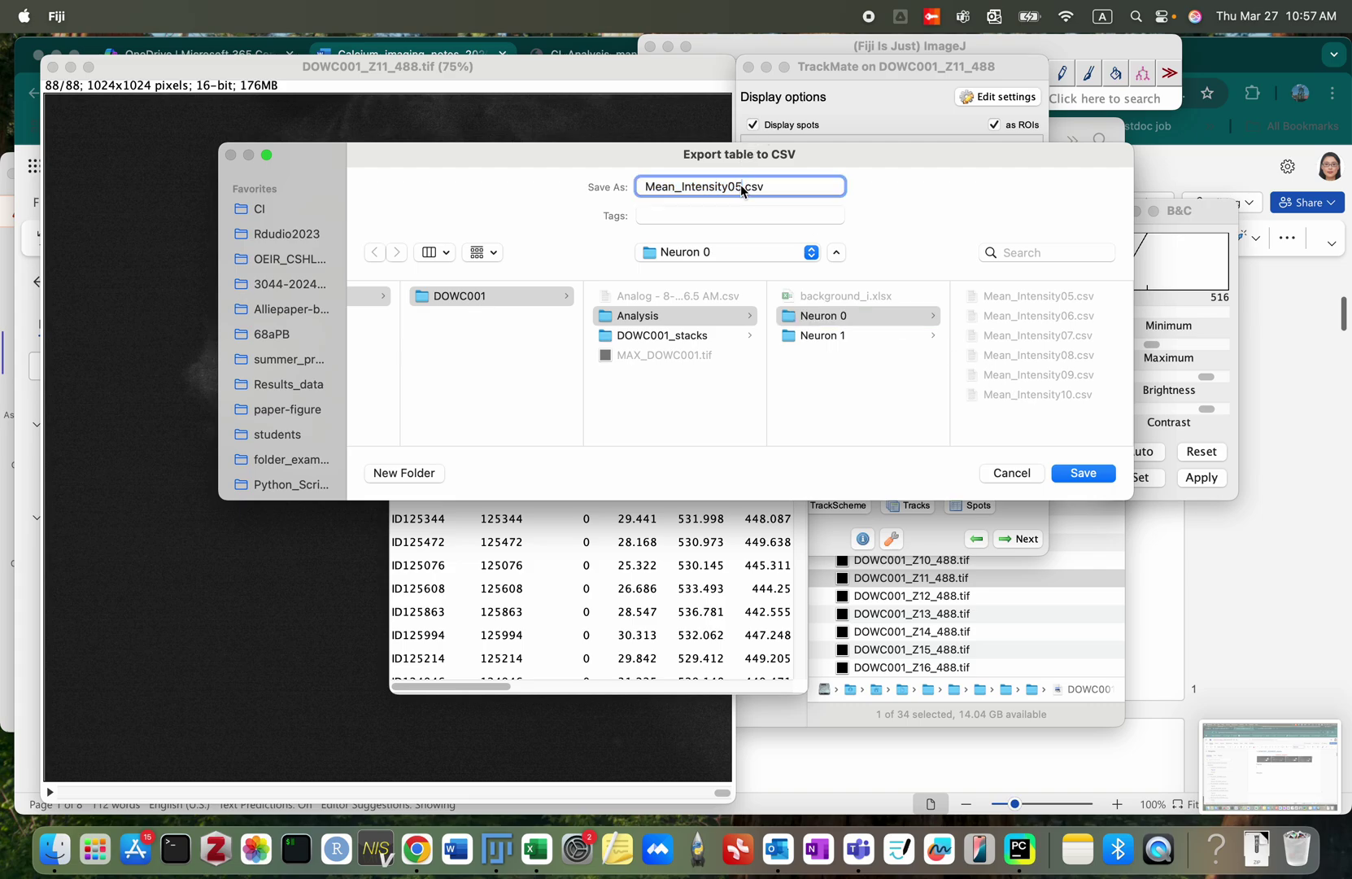
{"action": "type", "text": "1"}
{"action": "key", "text": "Return"}
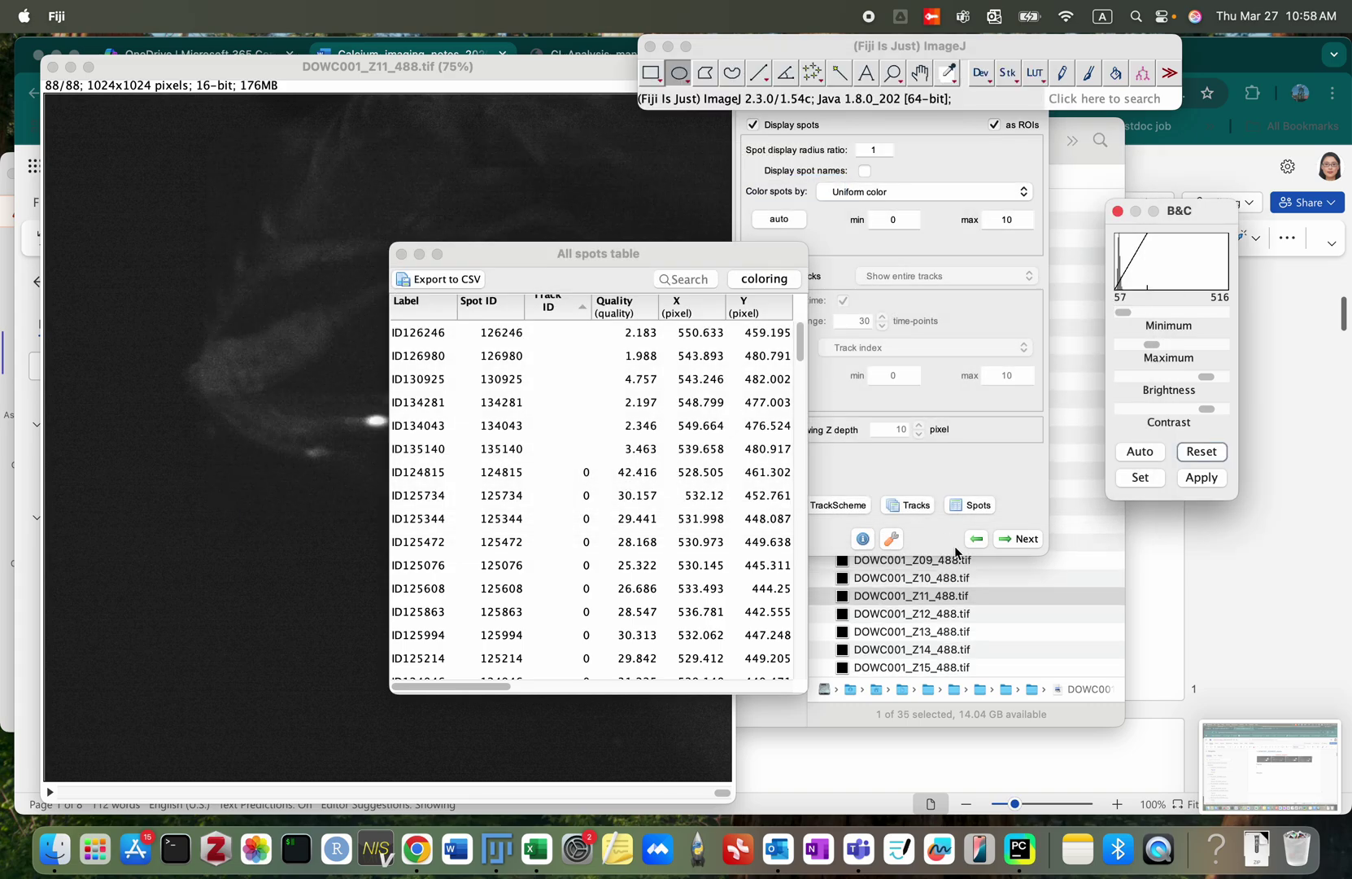
Step: Open Mean_Intensity11.csv from the Neuron 0 folder in Microsoft Excel without converting its data
{"action": "left_click", "coordinate": [1085, 166]}
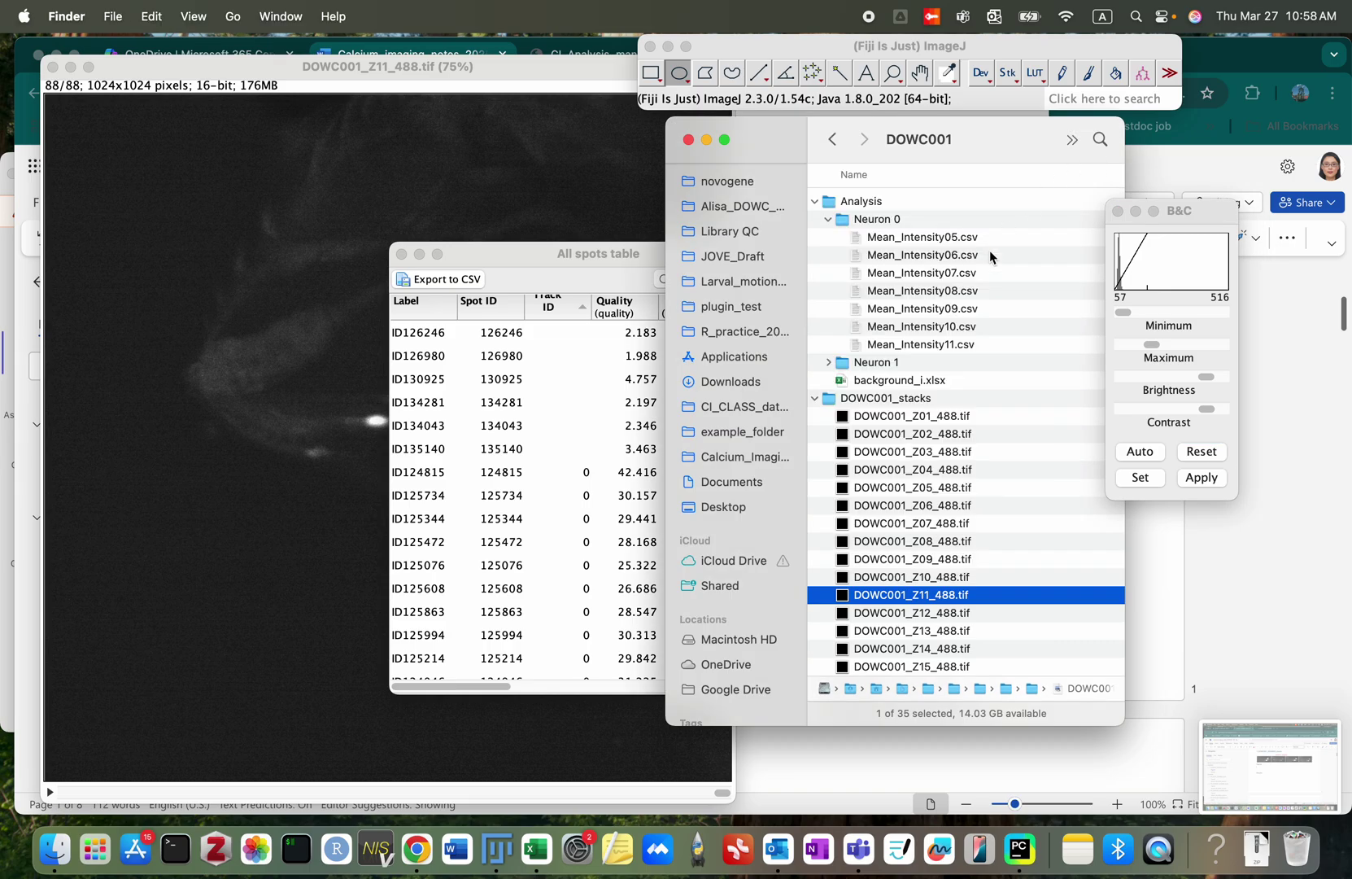
{"action": "left_click", "coordinate": [962, 345]}
{"action": "right_click", "coordinate": [965, 345]}
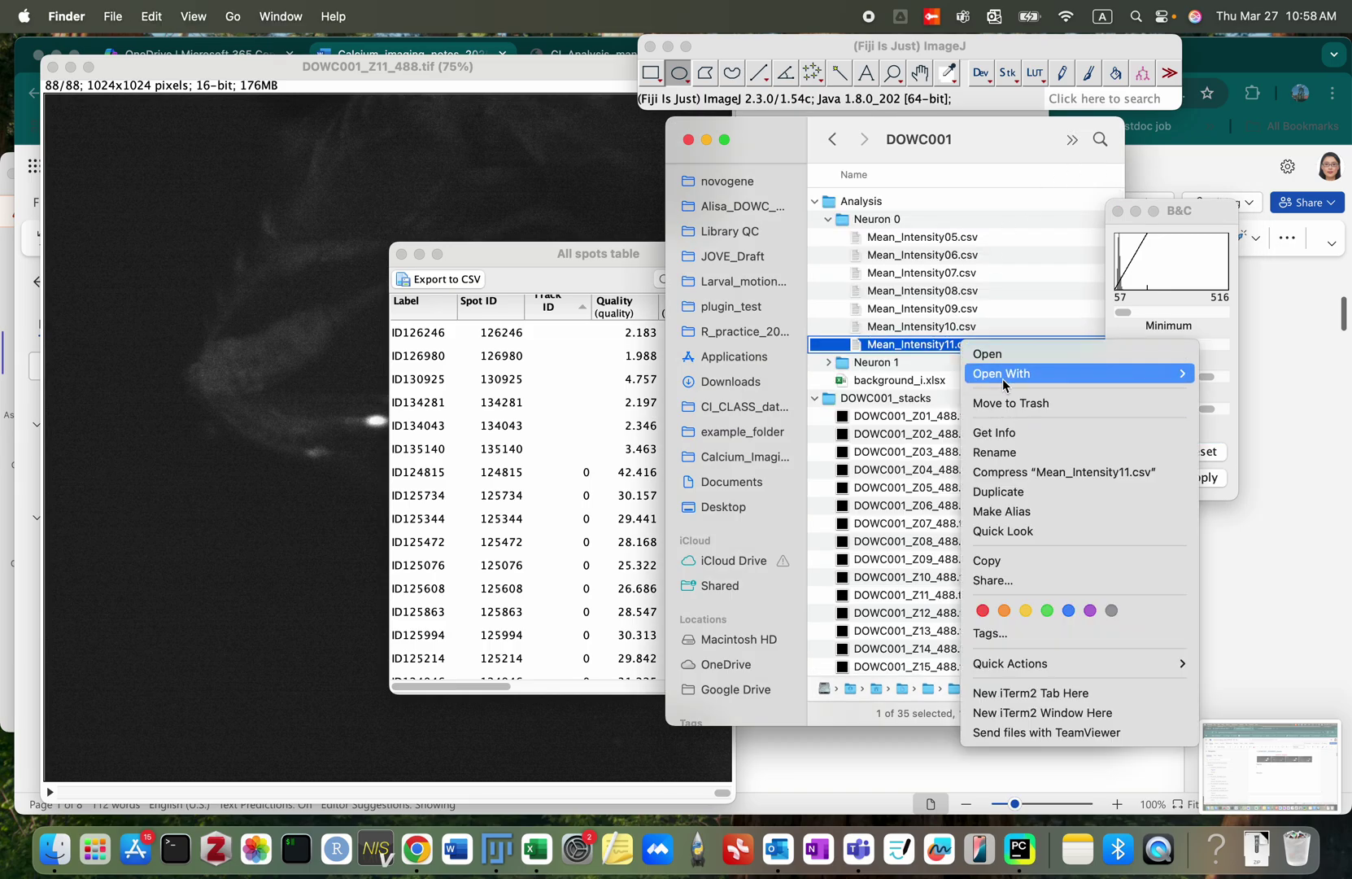
{"action": "mouse_move", "coordinate": [992, 385]}
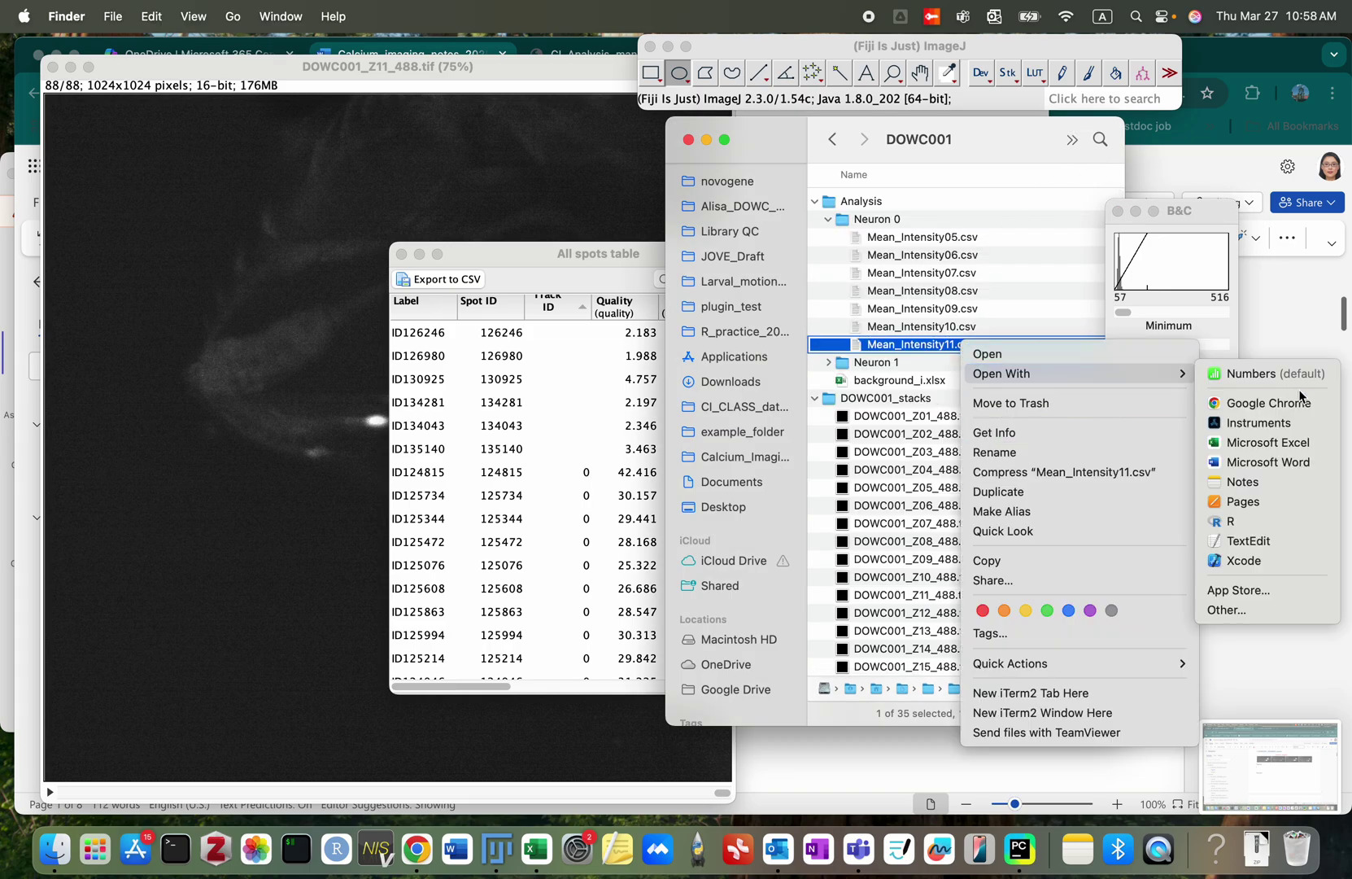
{"action": "left_click", "coordinate": [1274, 442]}
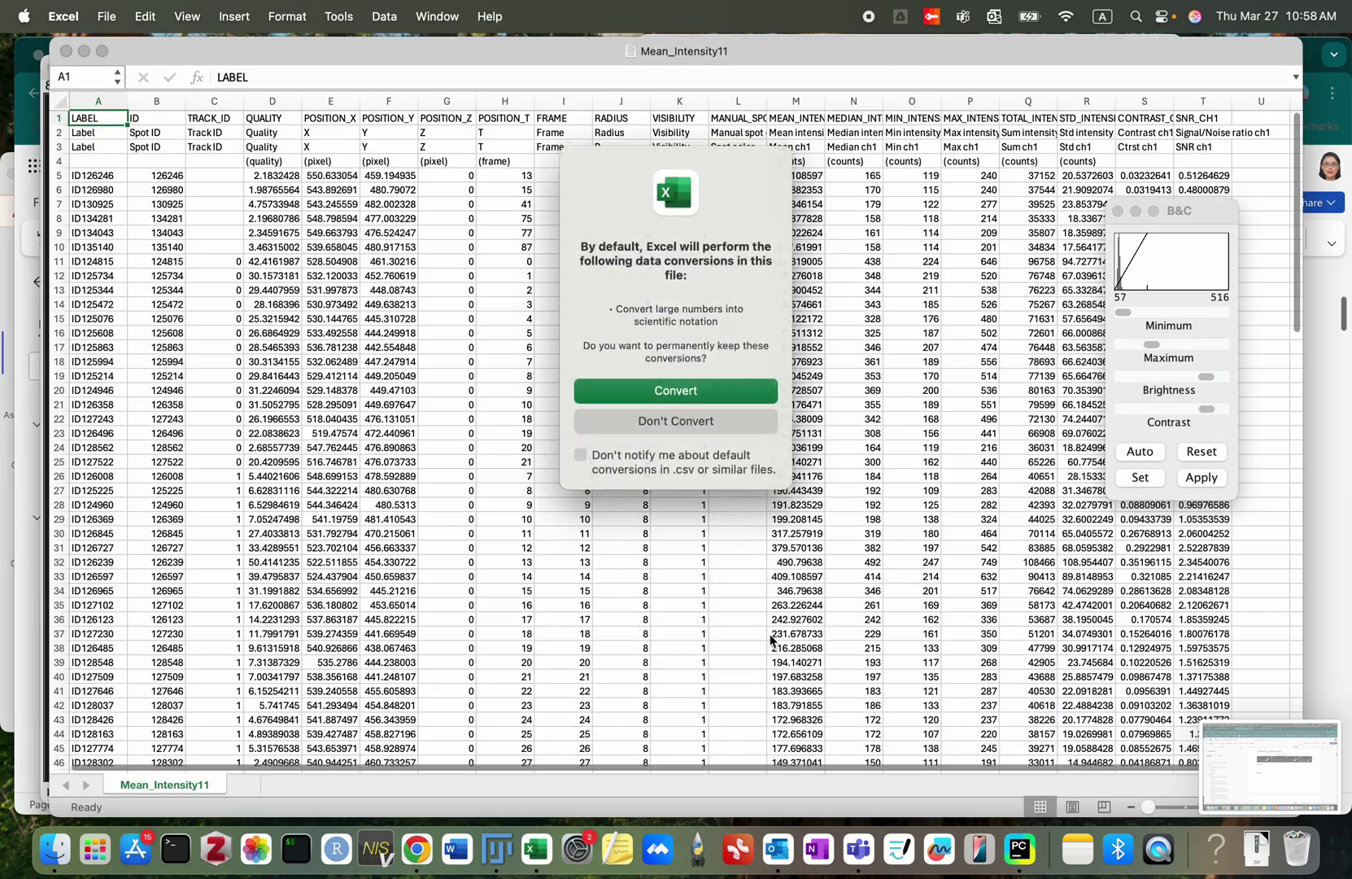
{"action": "left_click", "coordinate": [691, 420]}
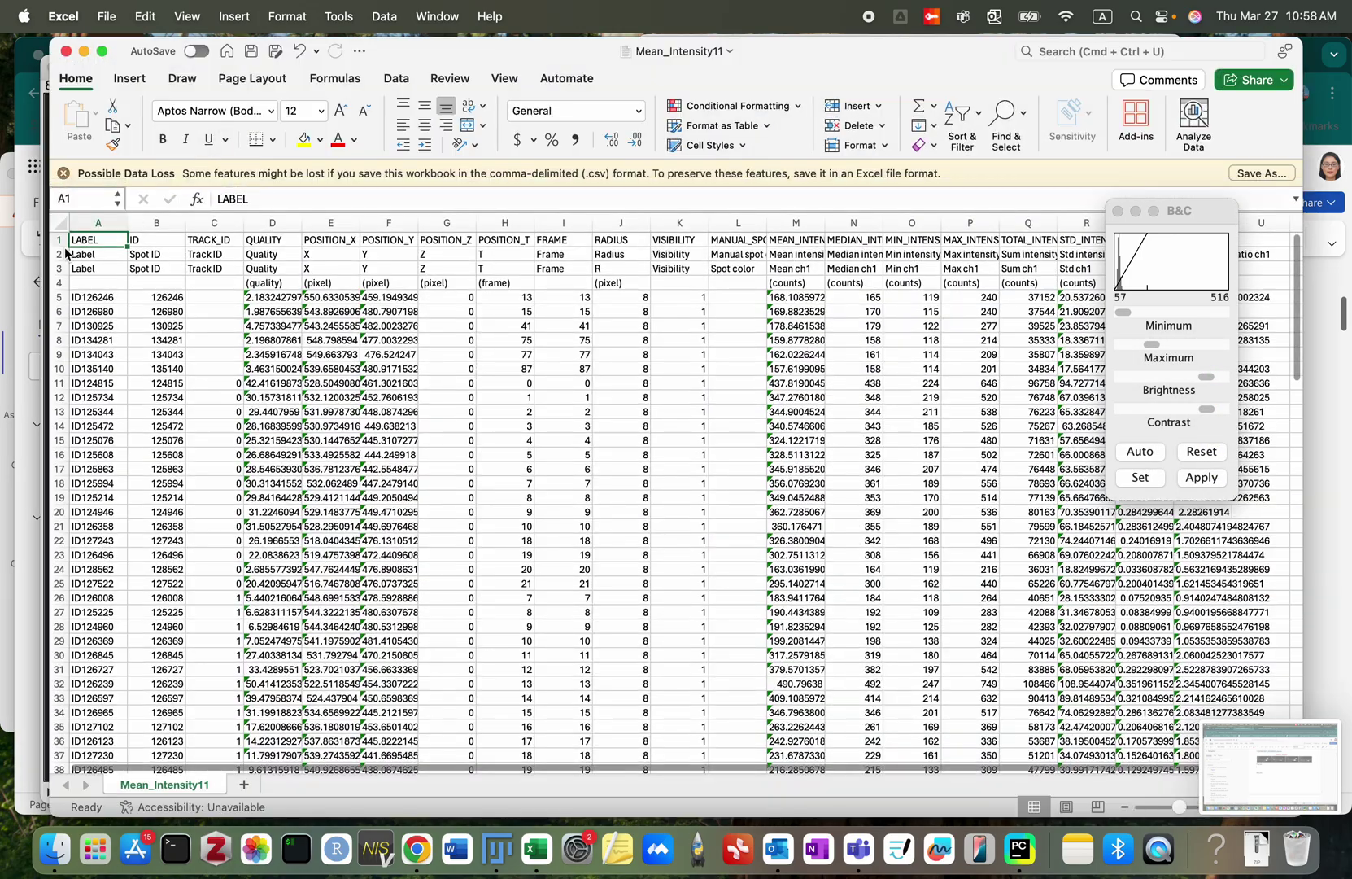
Step: Delete the extra header rows 2 to 4 from the Mean_Intensity11 sheet
{"action": "left_click", "coordinate": [61, 256]}
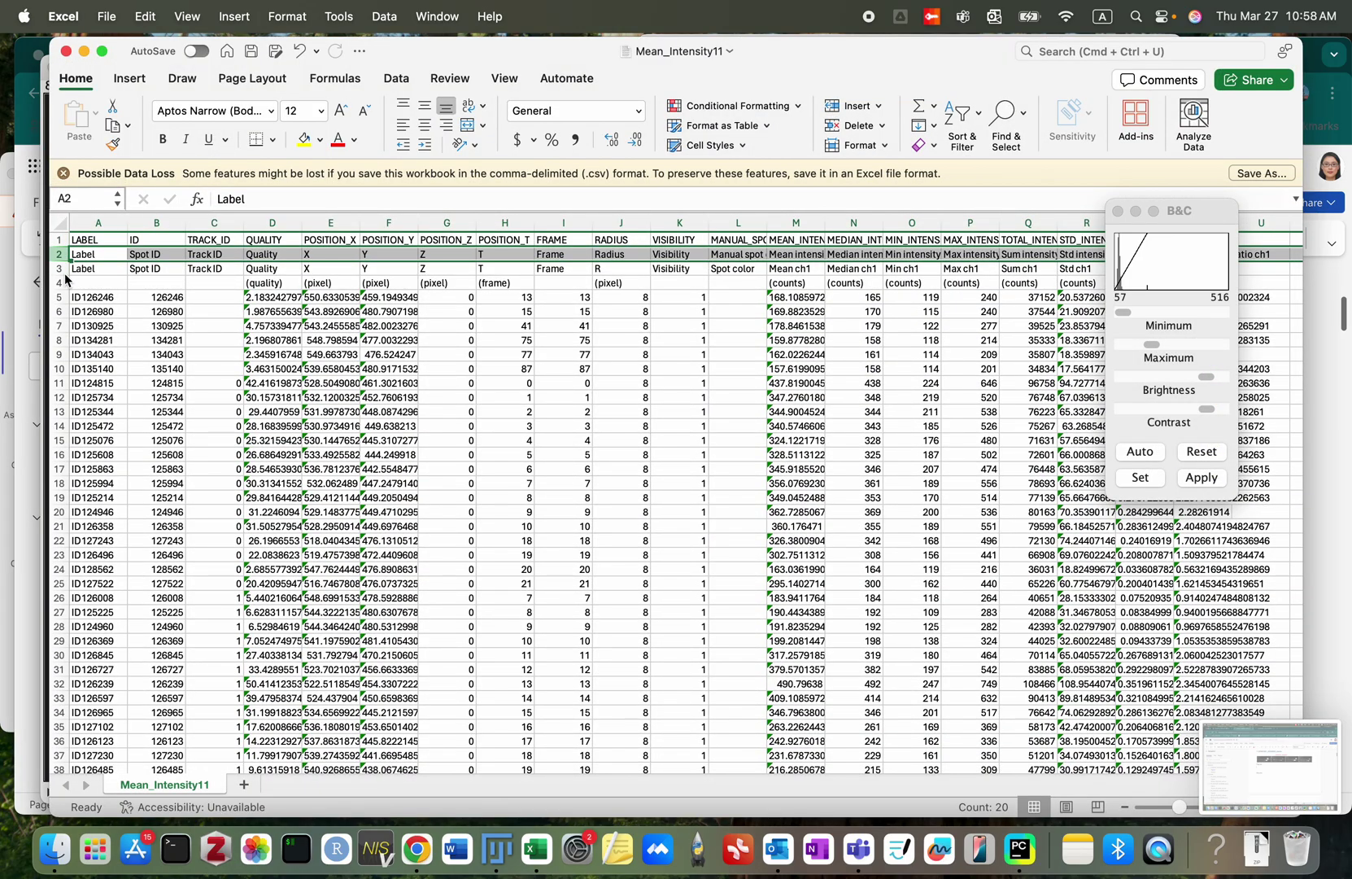
{"action": "left_click", "coordinate": [61, 282], "text": "shift"}
{"action": "right_click", "coordinate": [136, 256]}
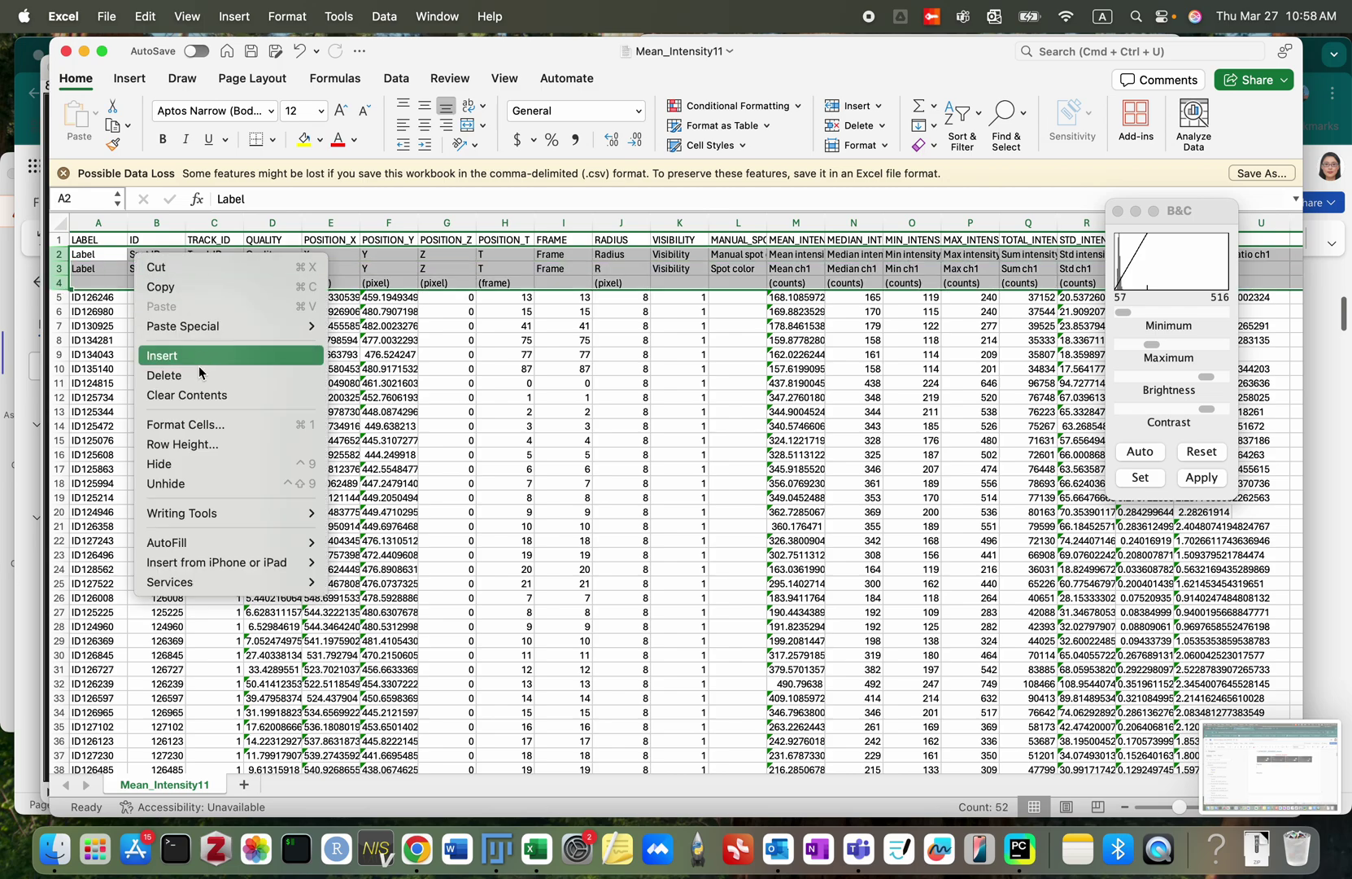
{"action": "left_click", "coordinate": [192, 375]}
Step: Switch to Fiji, move the All spots table off the neuron, and check the spots without a track ID, ID126246 to ID135140, against the image
{"action": "key", "text": "super+Tab"}
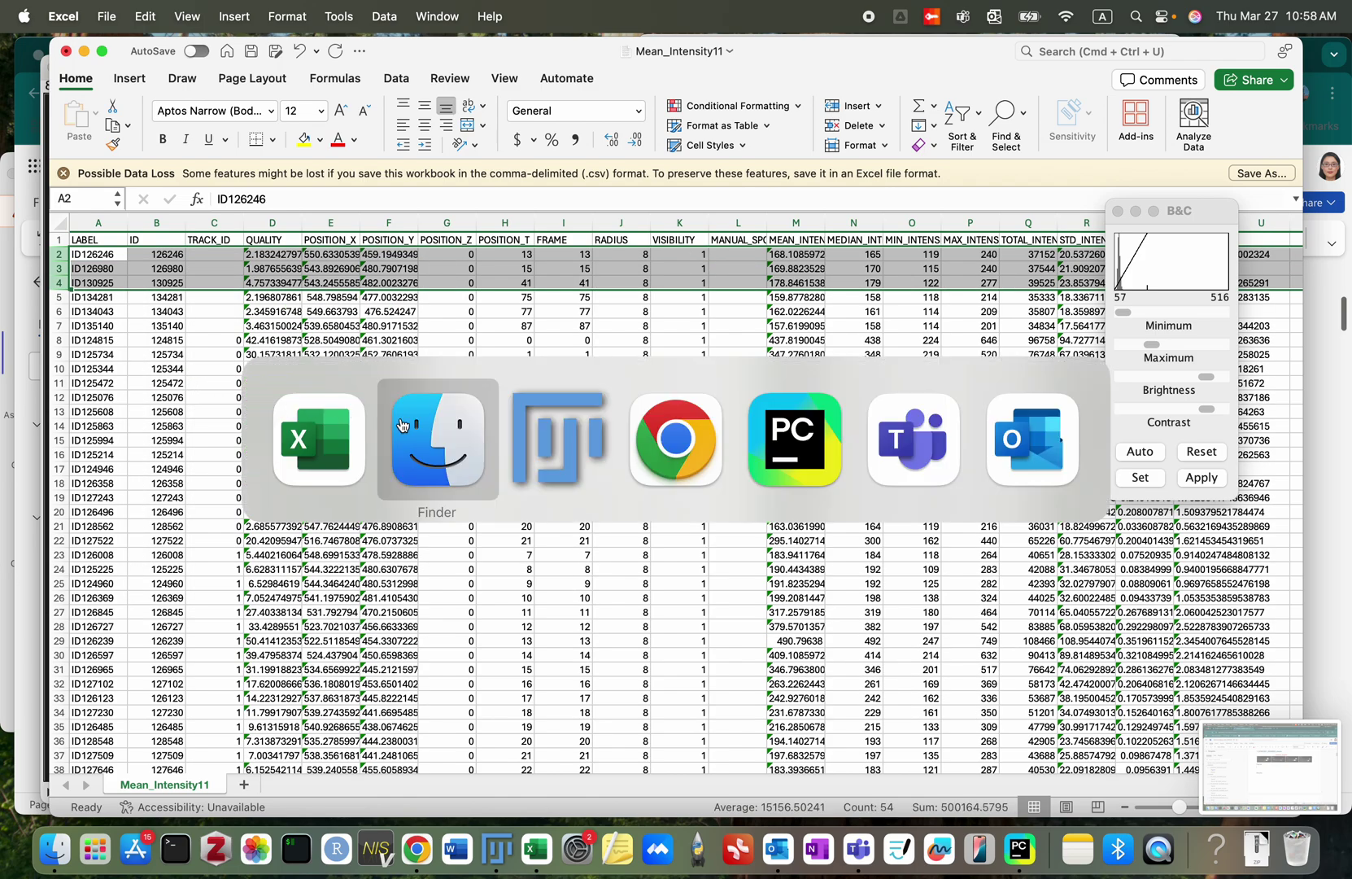
{"action": "left_click", "coordinate": [543, 444]}
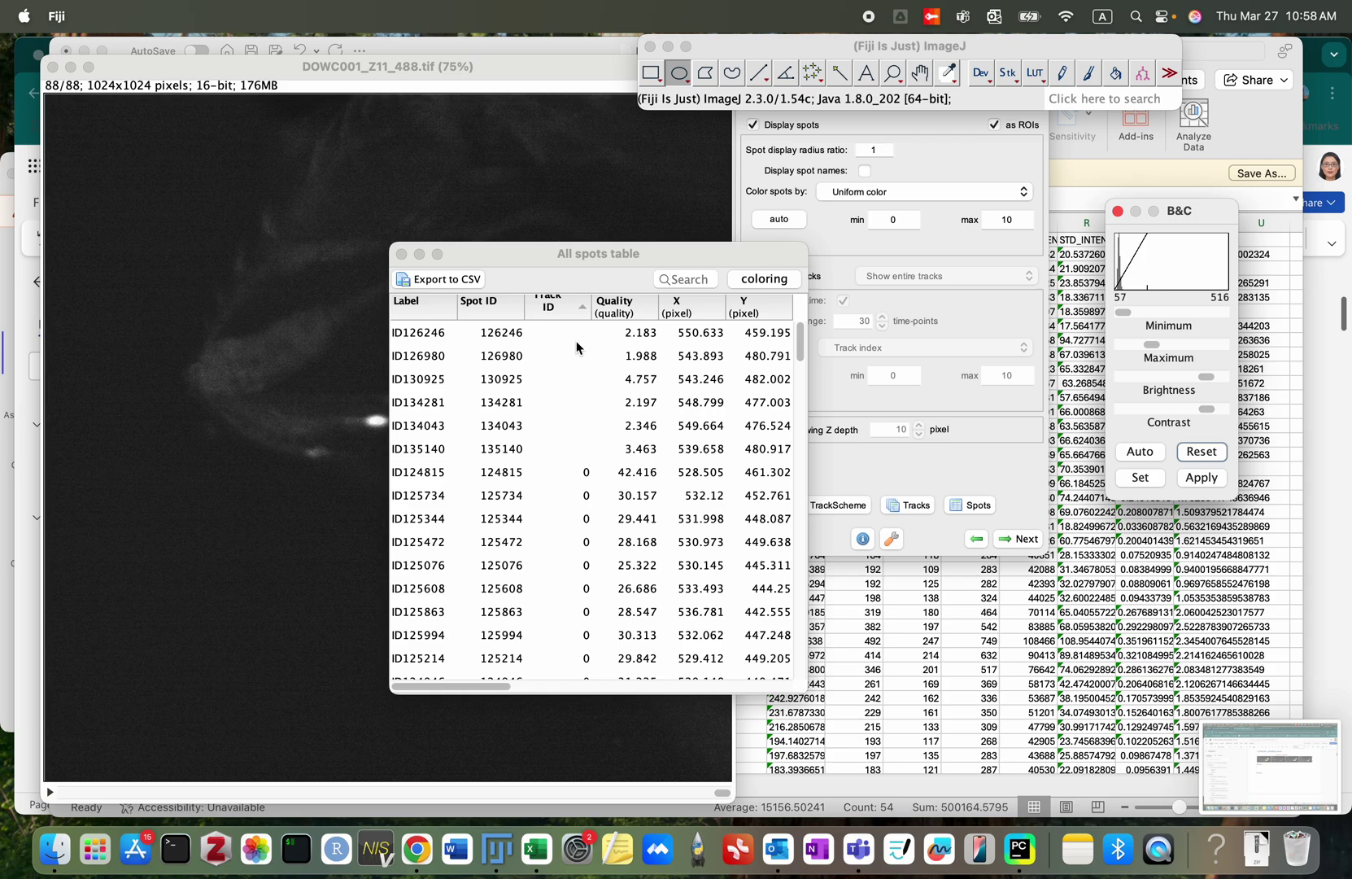
{"action": "left_click", "coordinate": [568, 333]}
{"action": "left_click_drag", "start_coordinate": [568, 261], "coordinate": [824, 260]}
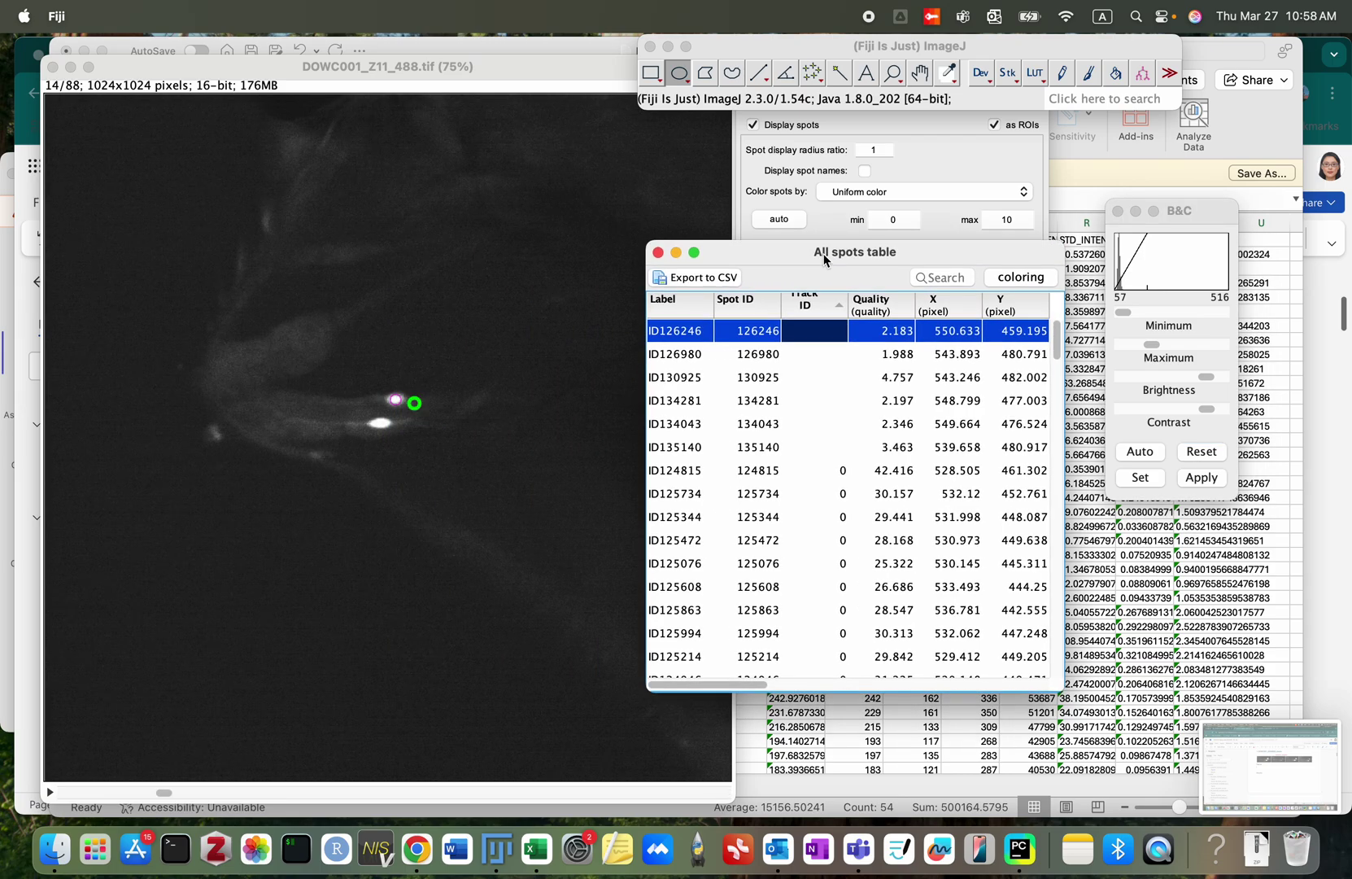
{"action": "key", "text": "Down"}
{"action": "key", "text": "Down"}
{"action": "key", "text": "Down"}
{"action": "key", "text": "Down"}
{"action": "key", "text": "Down"}
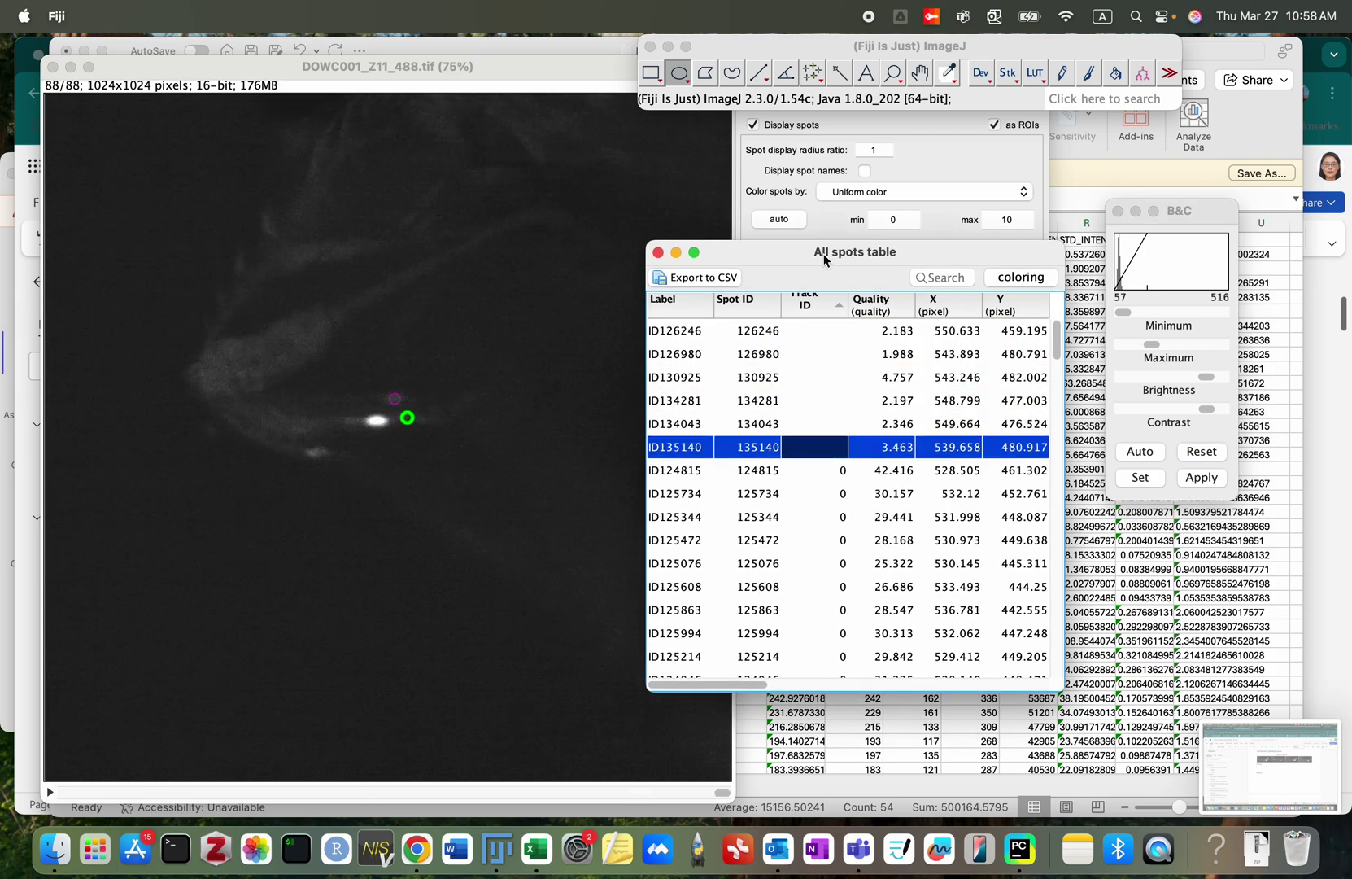
Step: Return to the Mean_Intensity11 sheet in Excel and delete rows 2 to 7, holding the spots without a track ID
{"action": "key", "text": "super+Tab"}
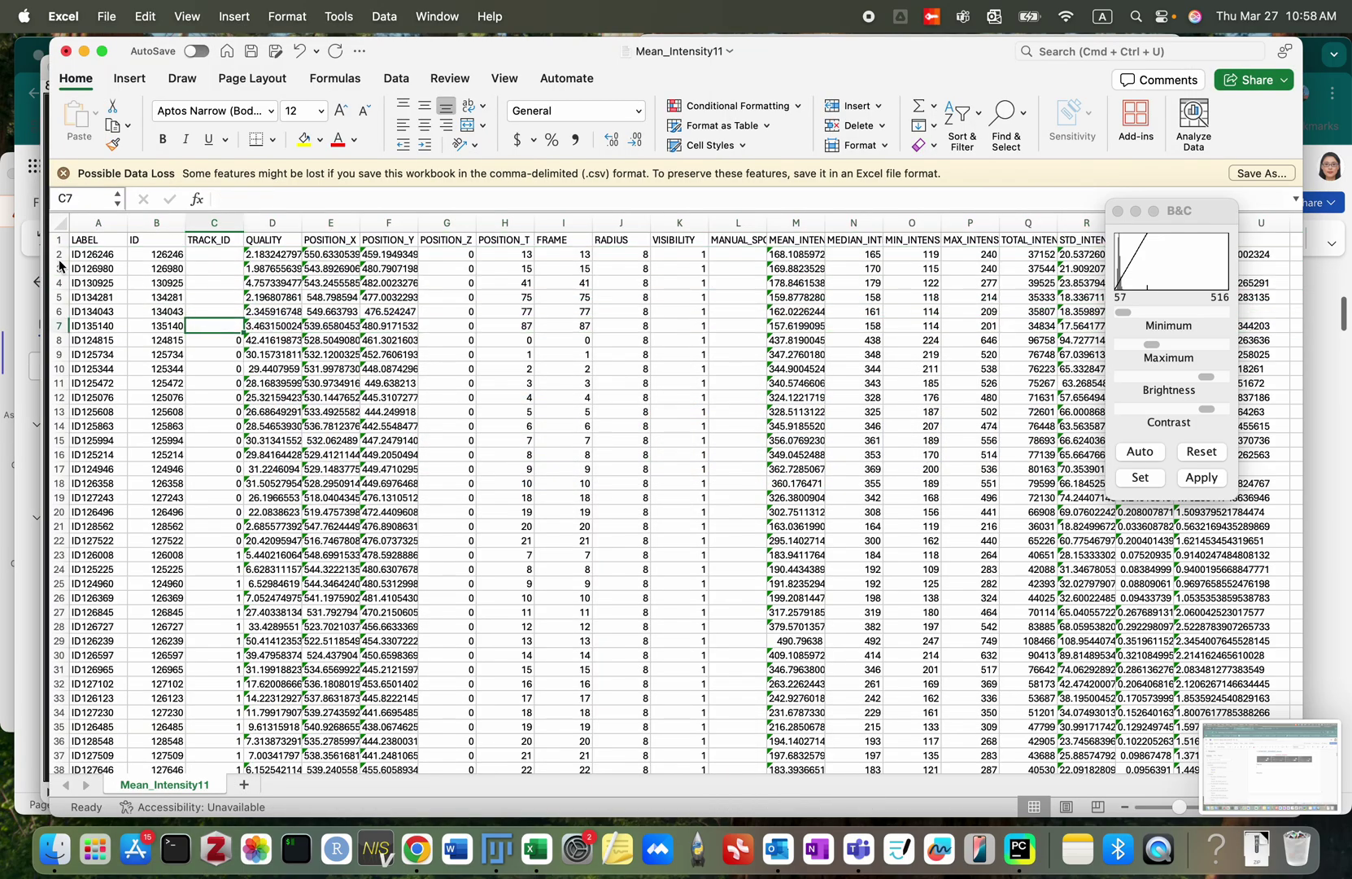
{"action": "left_click", "coordinate": [61, 254]}
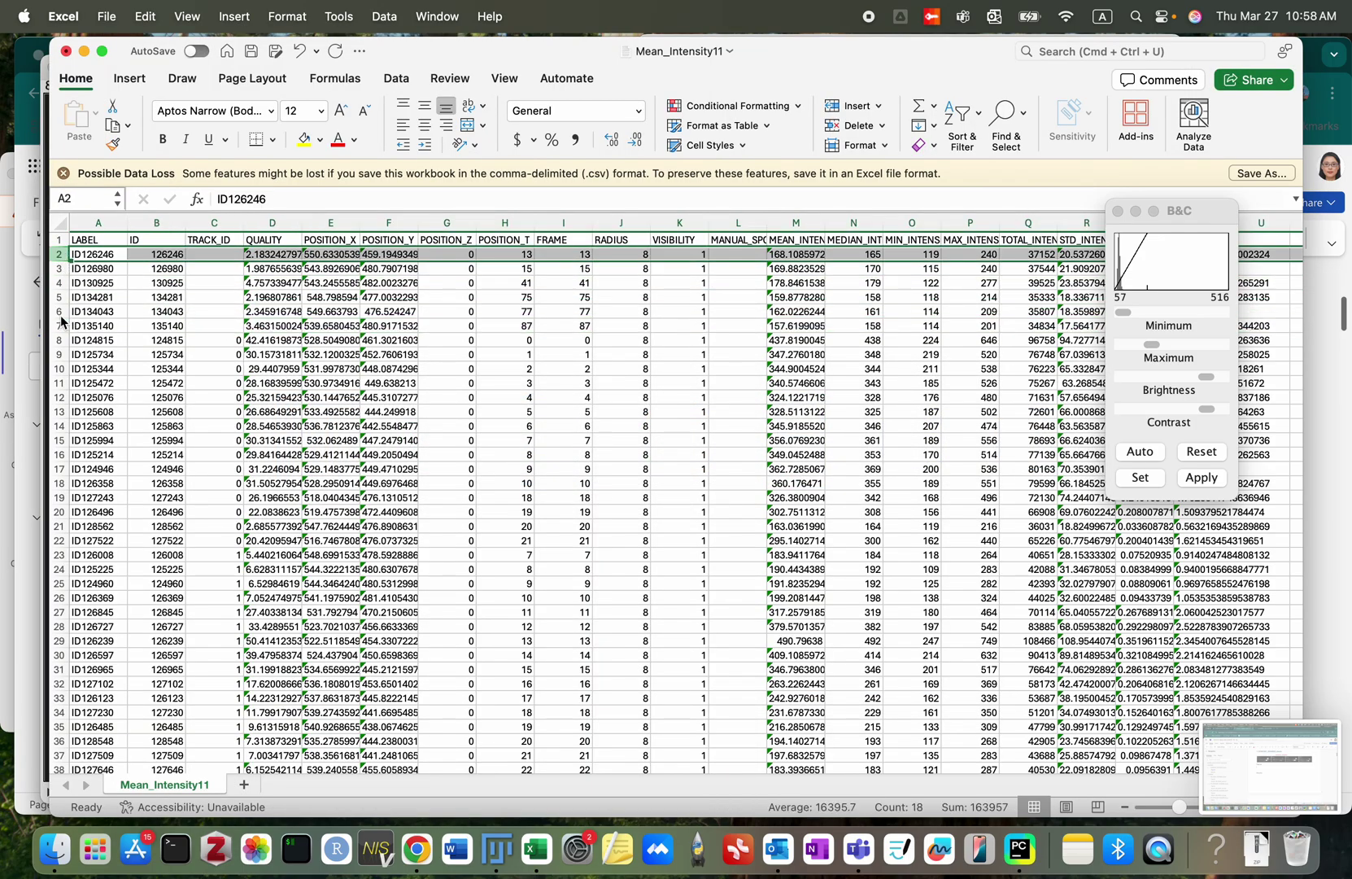
{"action": "left_click", "coordinate": [62, 326], "text": "shift"}
{"action": "right_click", "coordinate": [185, 272]}
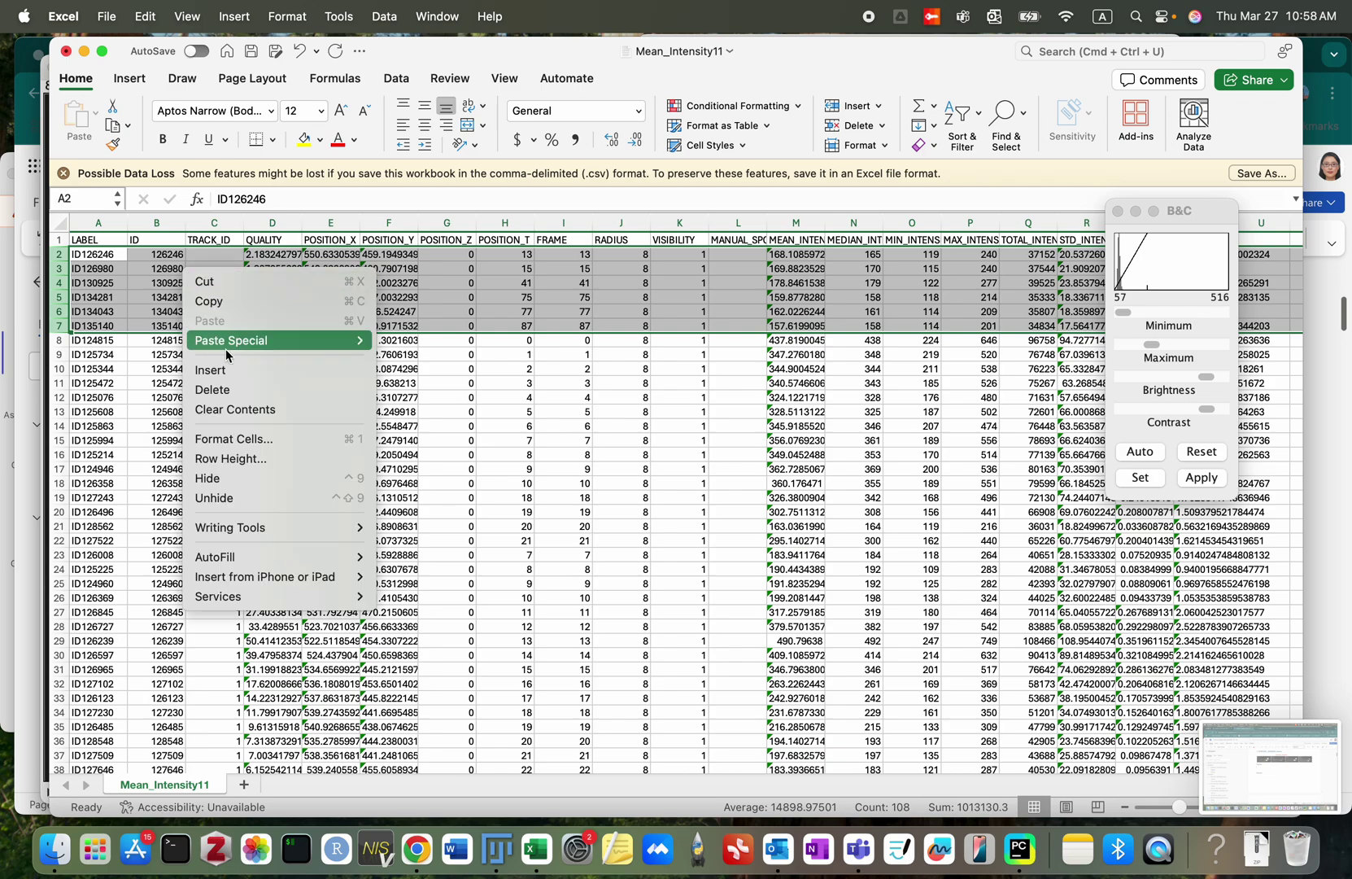
{"action": "left_click", "coordinate": [213, 390]}
Step: Back in Fiji, go through the track 0 spots from ID124815 to the start of track 1, checking each against Neuron 0
{"action": "key", "text": "super+Tab"}
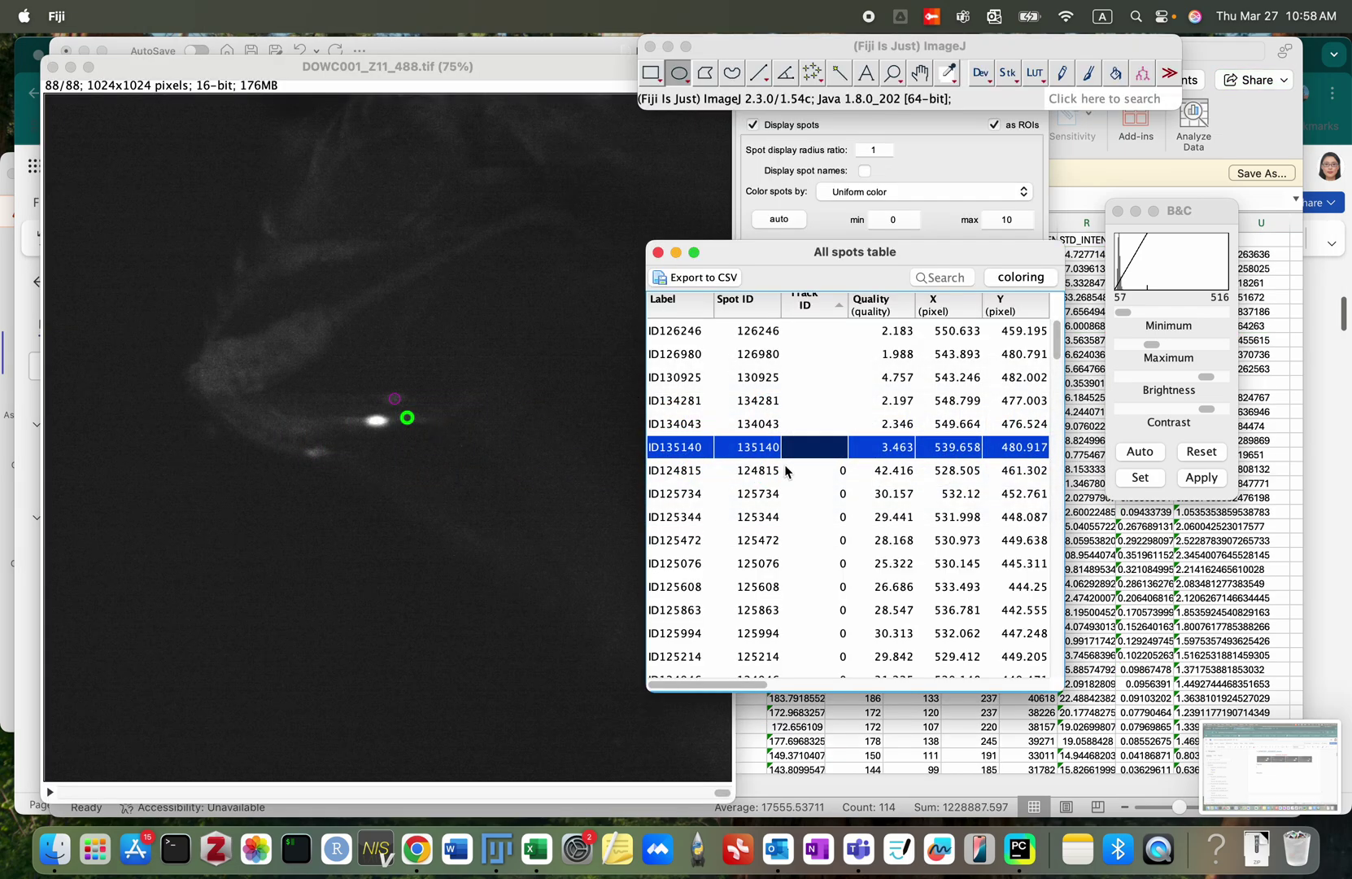
{"action": "left_click", "coordinate": [787, 471]}
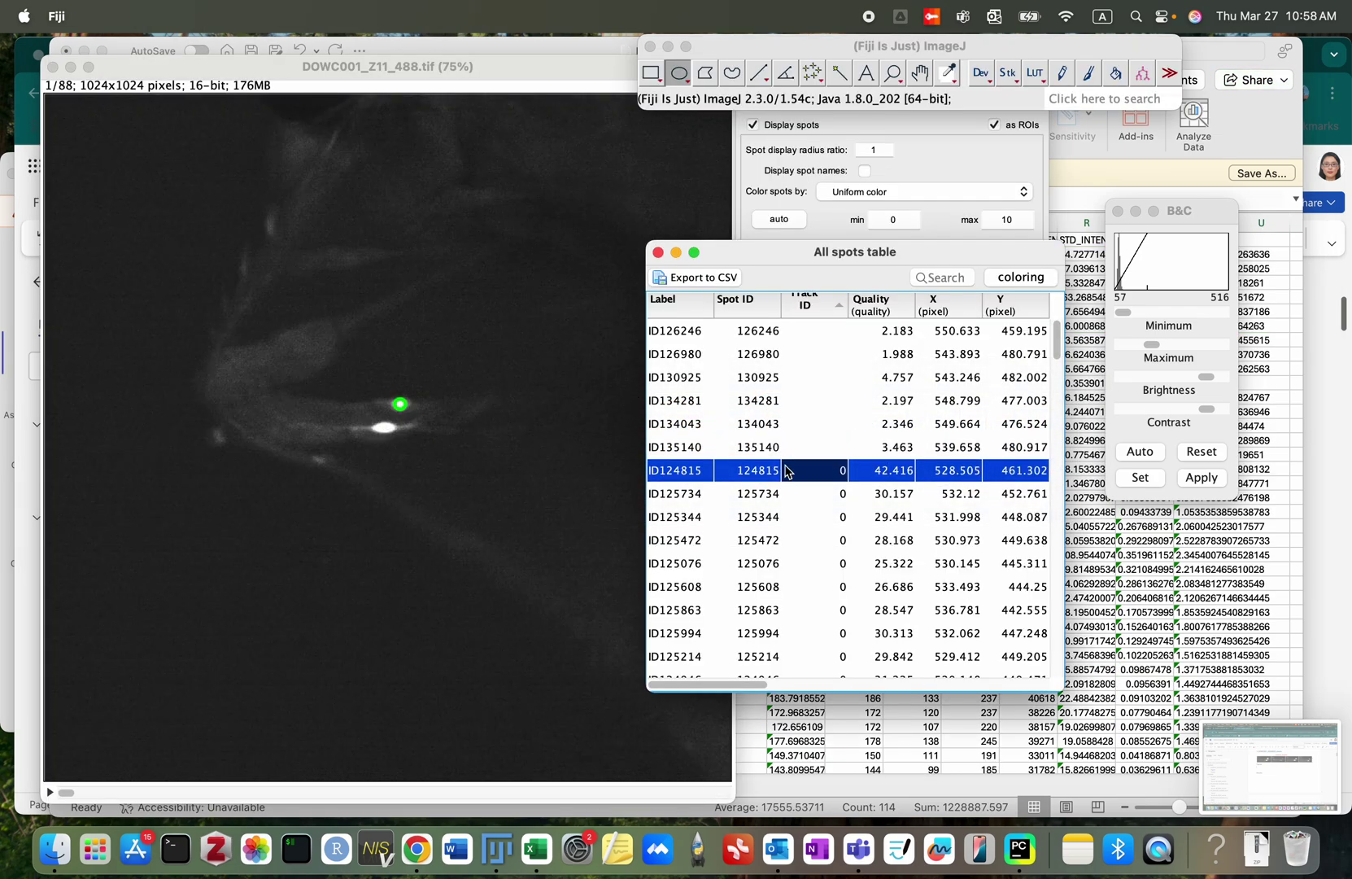
{"action": "key", "text": "Down"}
{"action": "key", "text": "Down"}
{"action": "key", "text": "Down"}
{"action": "key", "text": "Down"}
{"action": "key", "text": "Down"}
{"action": "key", "text": "Down"}
{"action": "key", "text": "Down"}
{"action": "key", "text": "Down"}
{"action": "key", "text": "Down"}
{"action": "key", "text": "Down"}
{"action": "key", "text": "Down"}
{"action": "key", "text": "Down"}
{"action": "key", "text": "Down"}
{"action": "key", "text": "Down"}
{"action": "key", "text": "Down"}
{"action": "key", "text": "Down"}
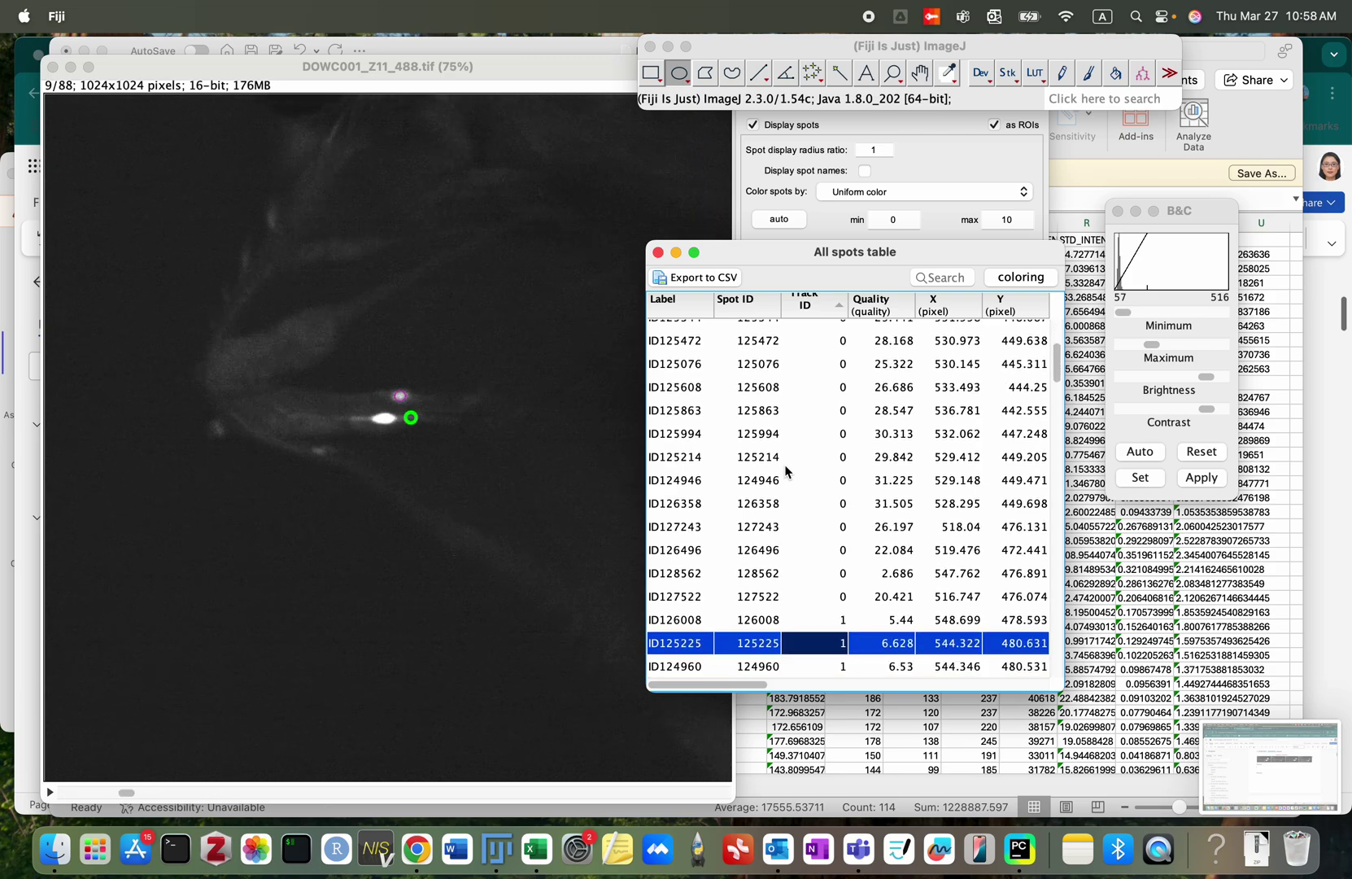
Step: Recheck the track 0 spots around ID126358 and ID127243 to determine which ones lie on Neuron 0
{"action": "key", "text": "Up"}
{"action": "key", "text": "Up"}
{"action": "key", "text": "Up"}
{"action": "key", "text": "Up"}
{"action": "key", "text": "Up"}
{"action": "key", "text": "Up"}
{"action": "key", "text": "Down"}
{"action": "key", "text": "Up"}
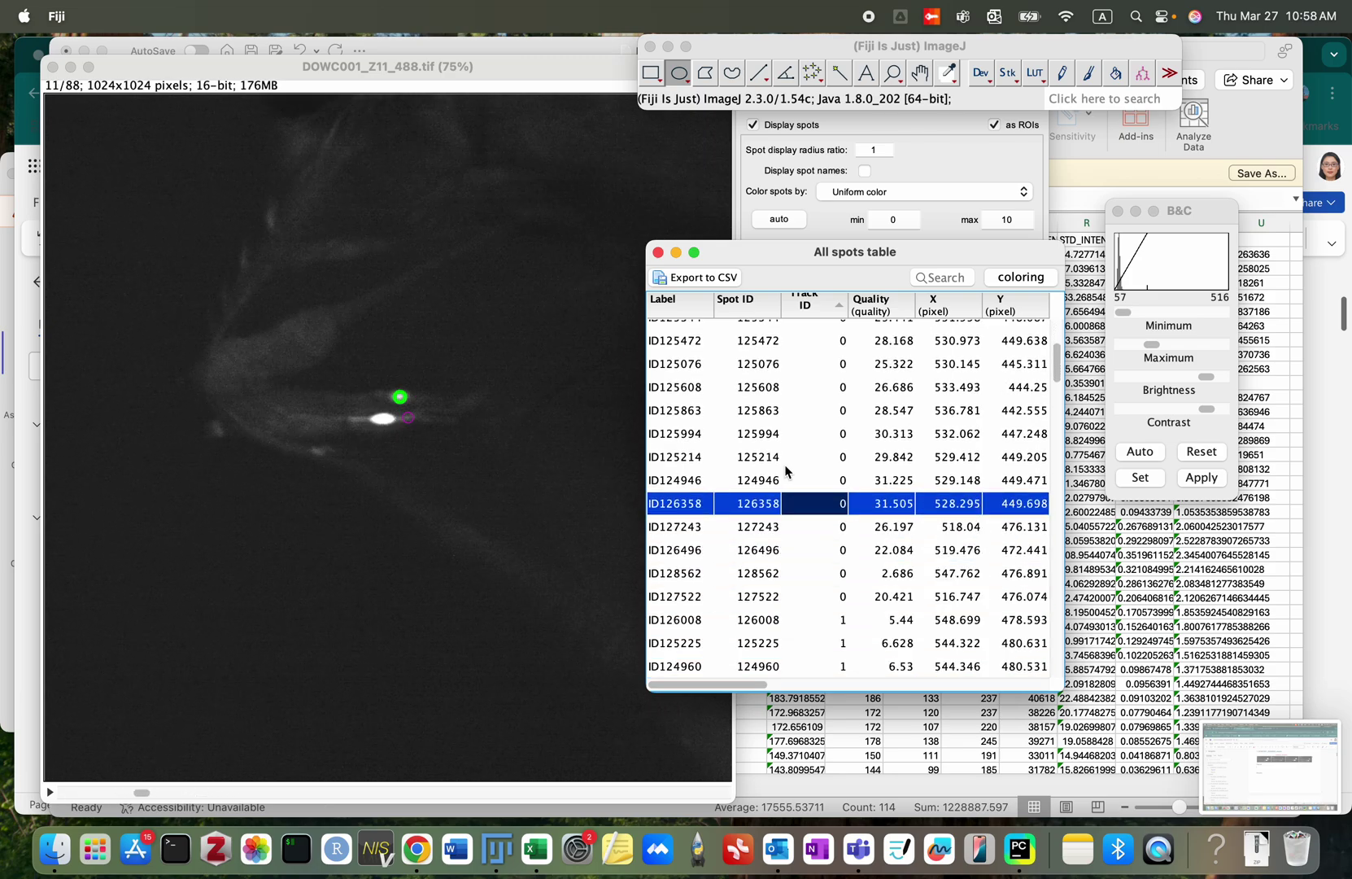
{"action": "key", "text": "Up"}
{"action": "key", "text": "Up"}
{"action": "key", "text": "Down"}
{"action": "key", "text": "Down"}
{"action": "key", "text": "Down"}
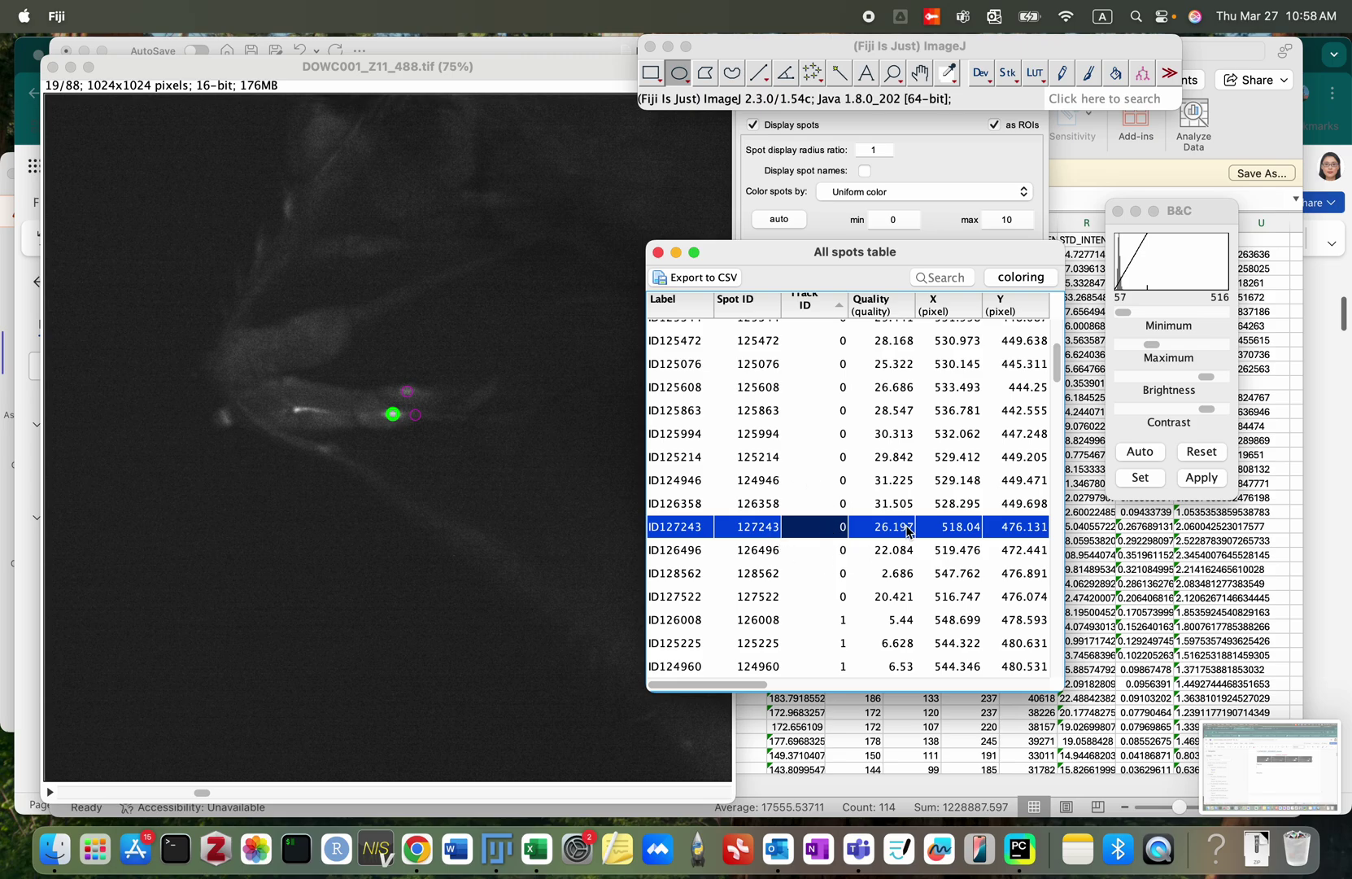
Step: Examine the last track 0 spots and the first track 1 spots up to ID126845 to see where Neuron 0 is followed
{"action": "key", "text": "Down"}
{"action": "key", "text": "Down"}
{"action": "key", "text": "Down"}
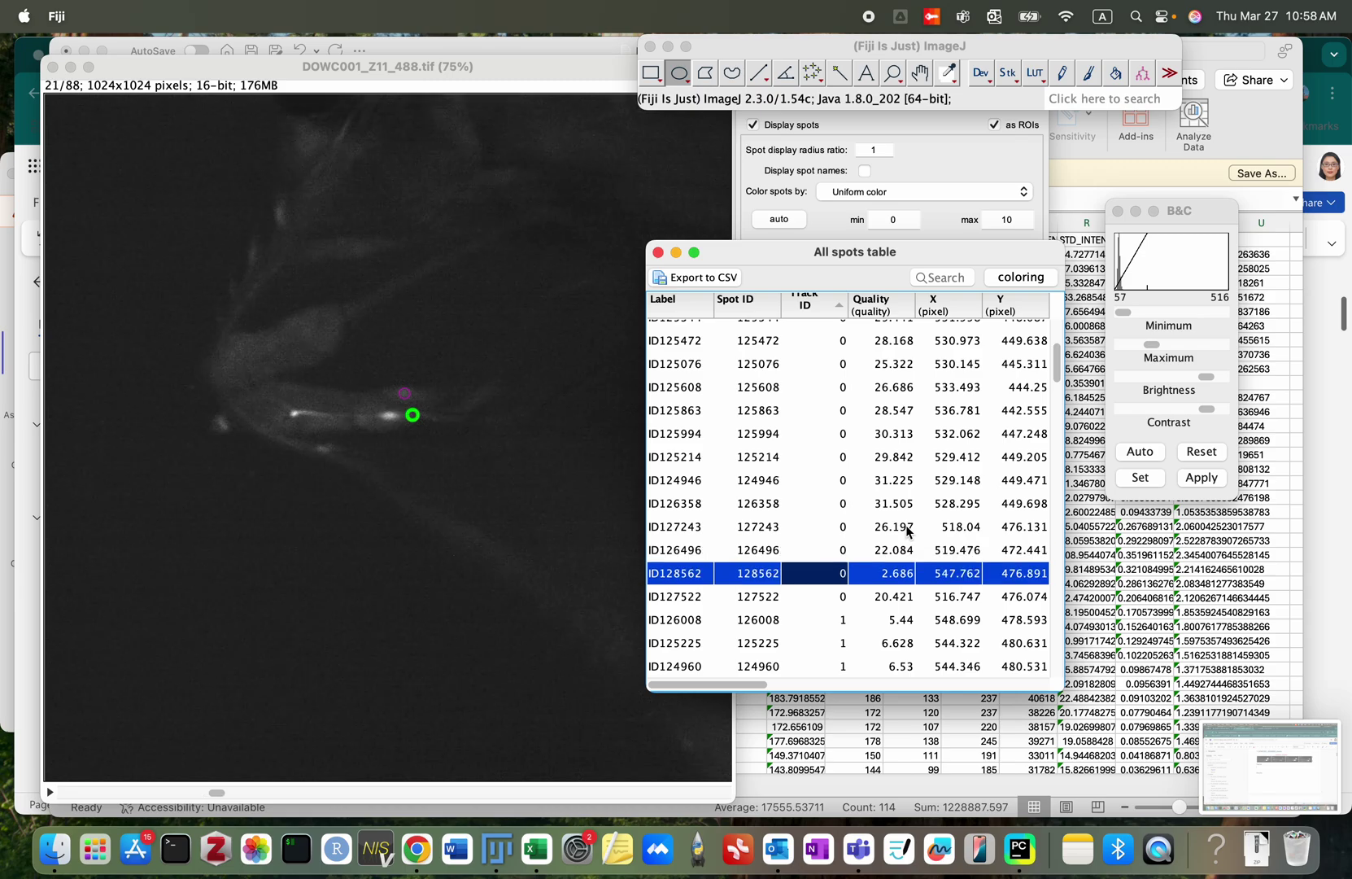
{"action": "key", "text": "Down"}
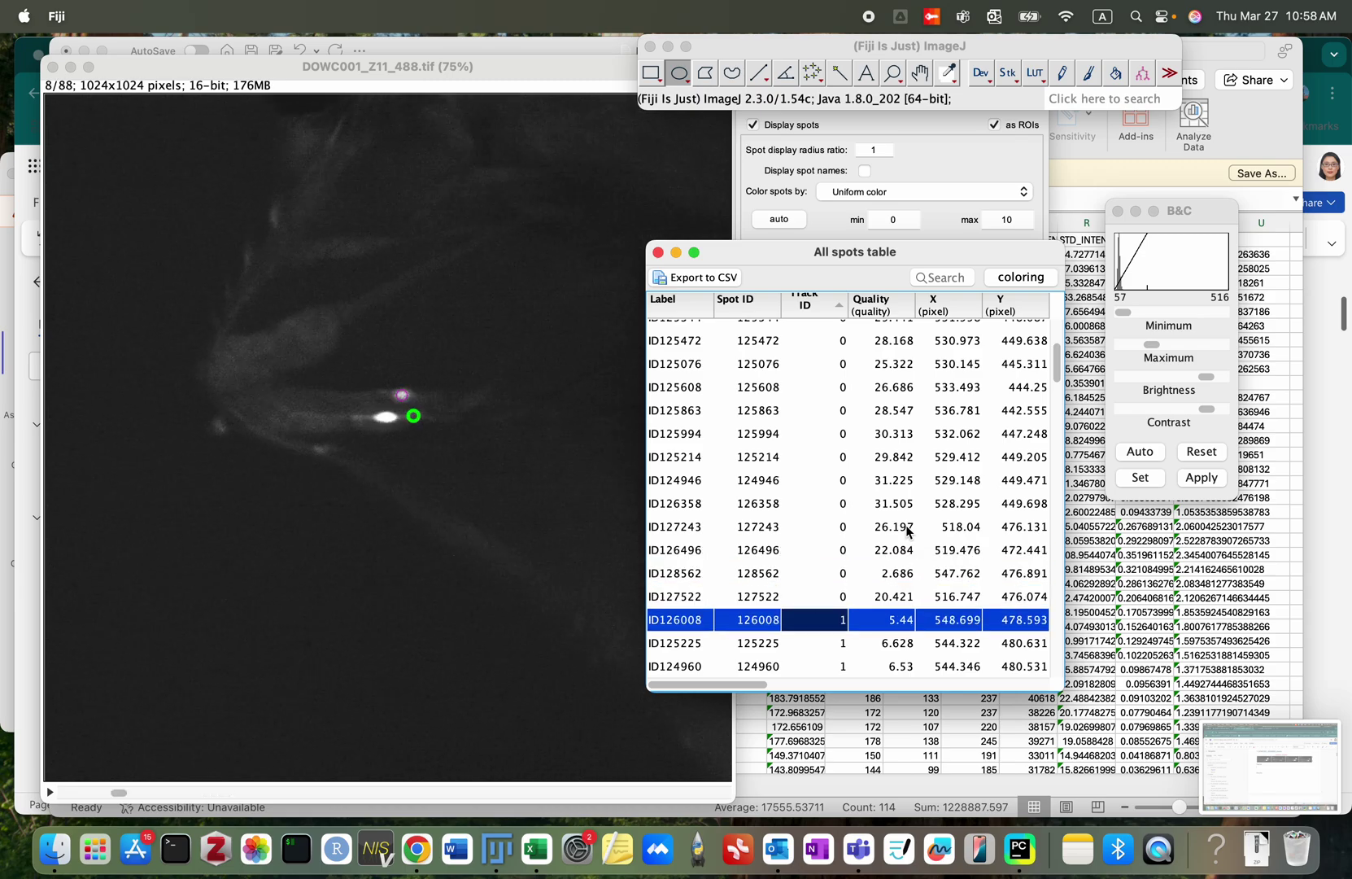
{"action": "key", "text": "Down"}
{"action": "key", "text": "Down"}
{"action": "key", "text": "Down"}
{"action": "key", "text": "Down"}
{"action": "key", "text": "Down"}
{"action": "key", "text": "Up"}
{"action": "key", "text": "Up"}
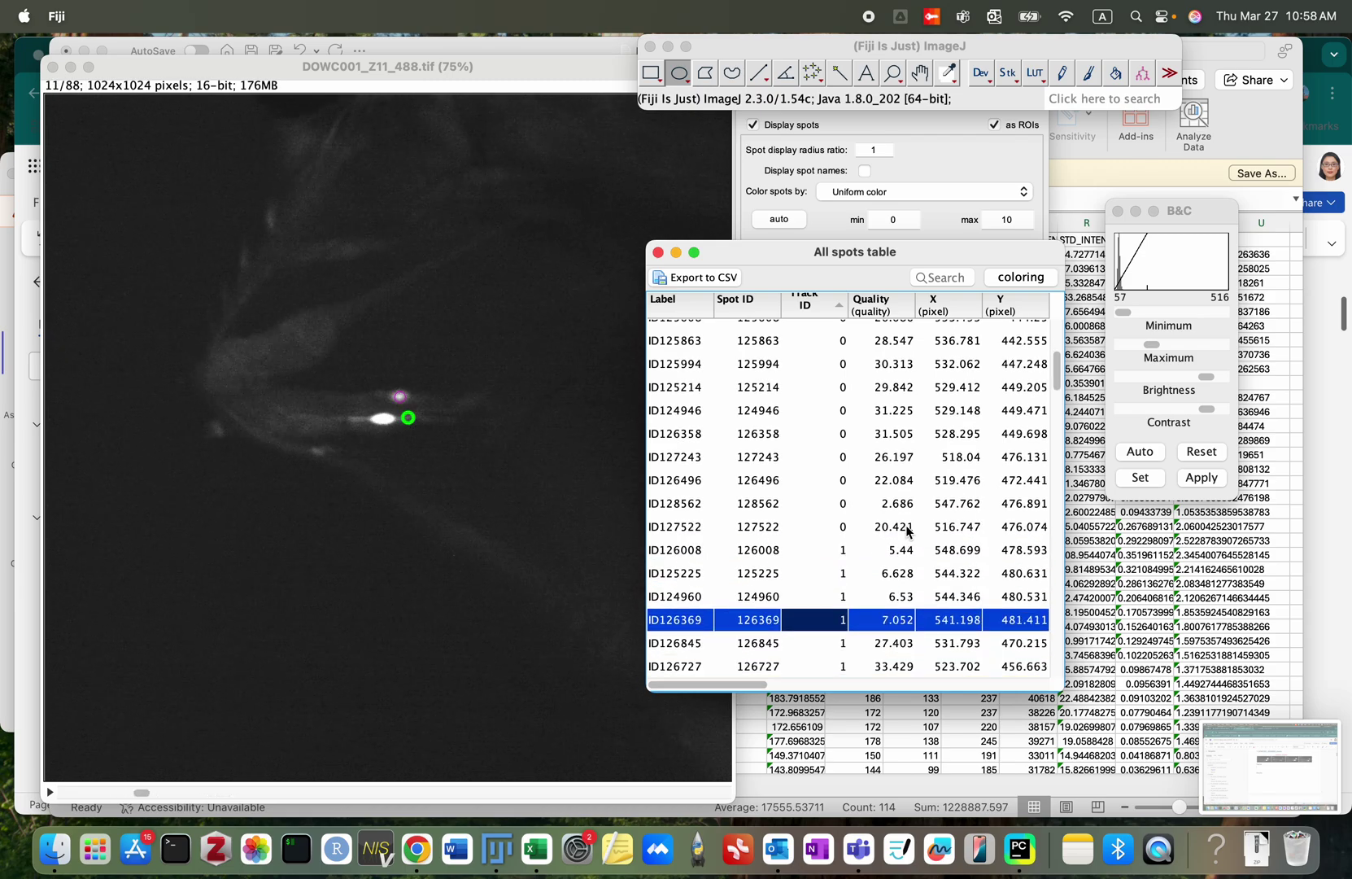
{"action": "key", "text": "Up"}
{"action": "key", "text": "Up"}
{"action": "key", "text": "Up"}
{"action": "key", "text": "Up"}
{"action": "key", "text": "Down"}
{"action": "key", "text": "Down"}
{"action": "key", "text": "Down"}
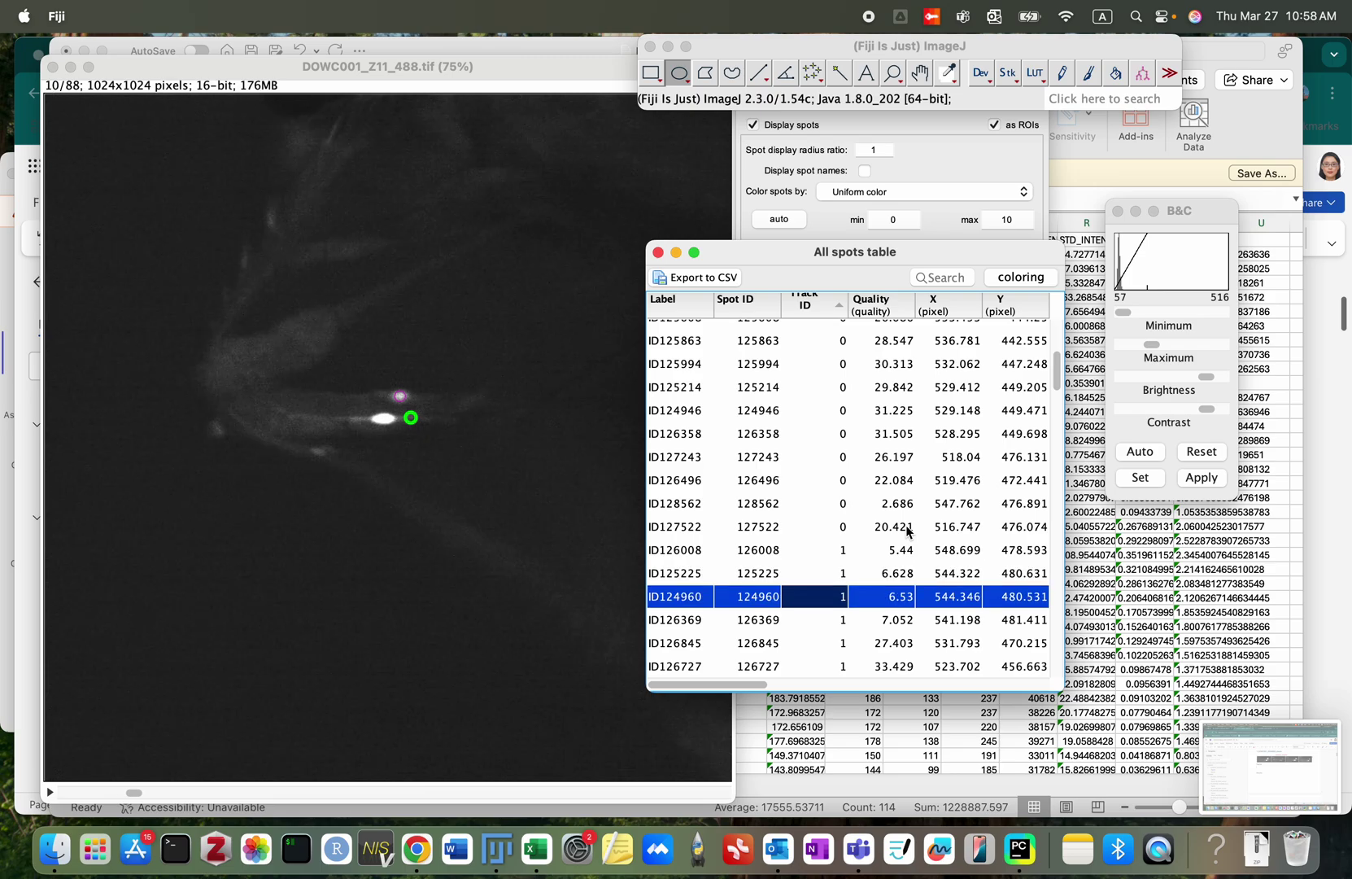
{"action": "key", "text": "Down"}
{"action": "key", "text": "Down"}
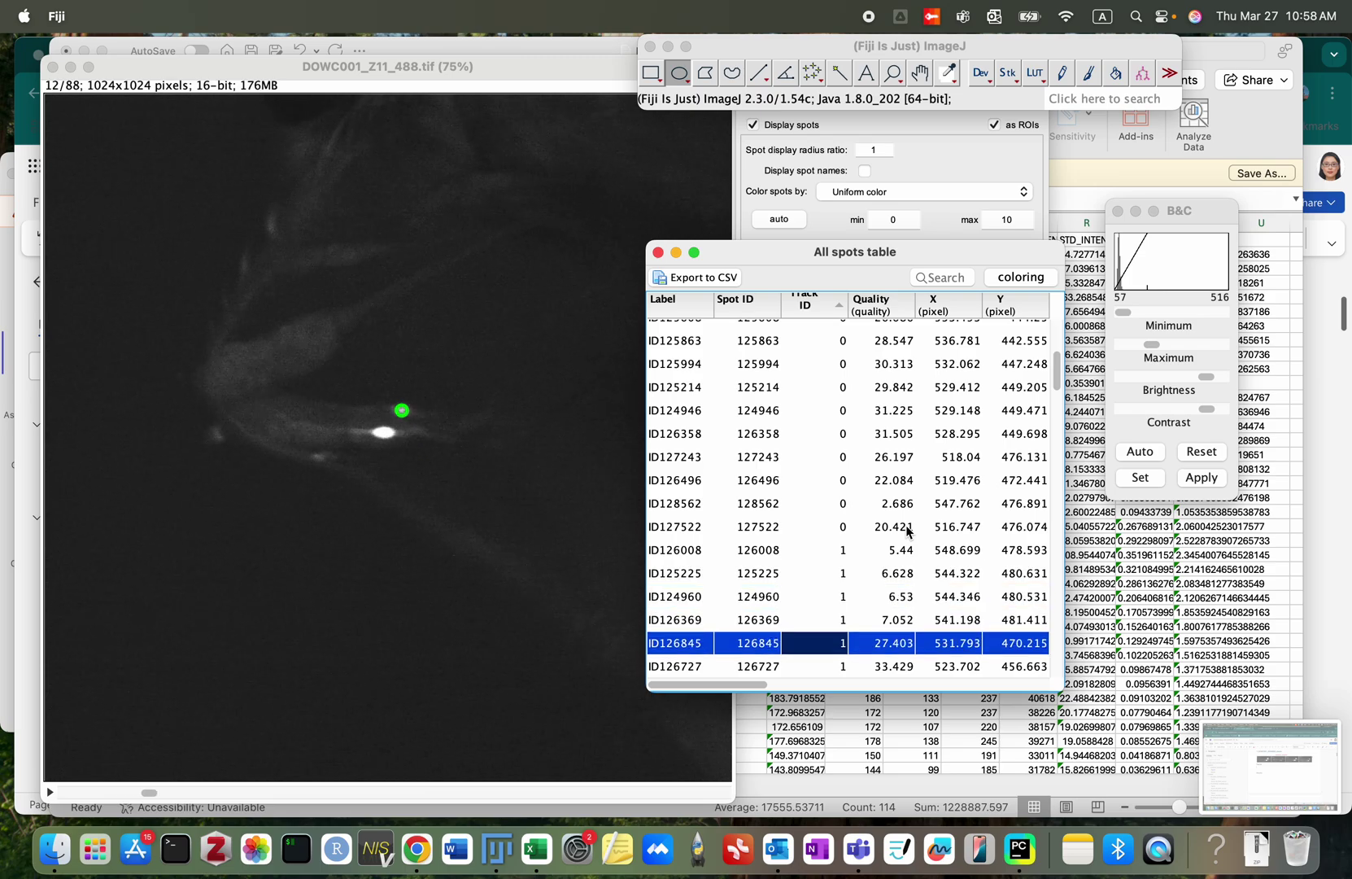
{"action": "key", "text": "Up"}
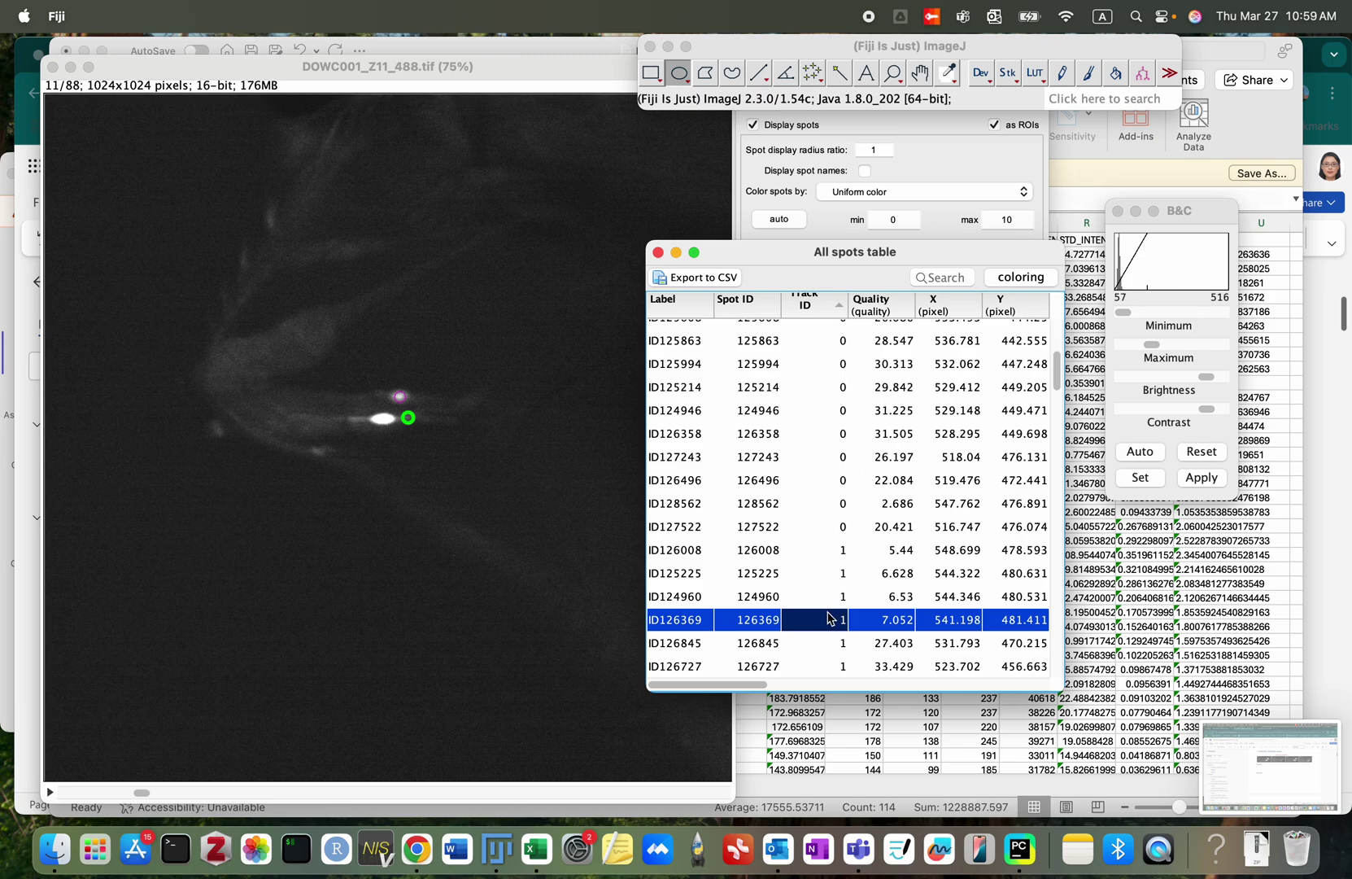
Step: In the Mean_Intensity11 sheet in Excel, delete rows 13 to 20, spots ID127243 through ID126369
{"action": "key", "text": "super+Tab"}
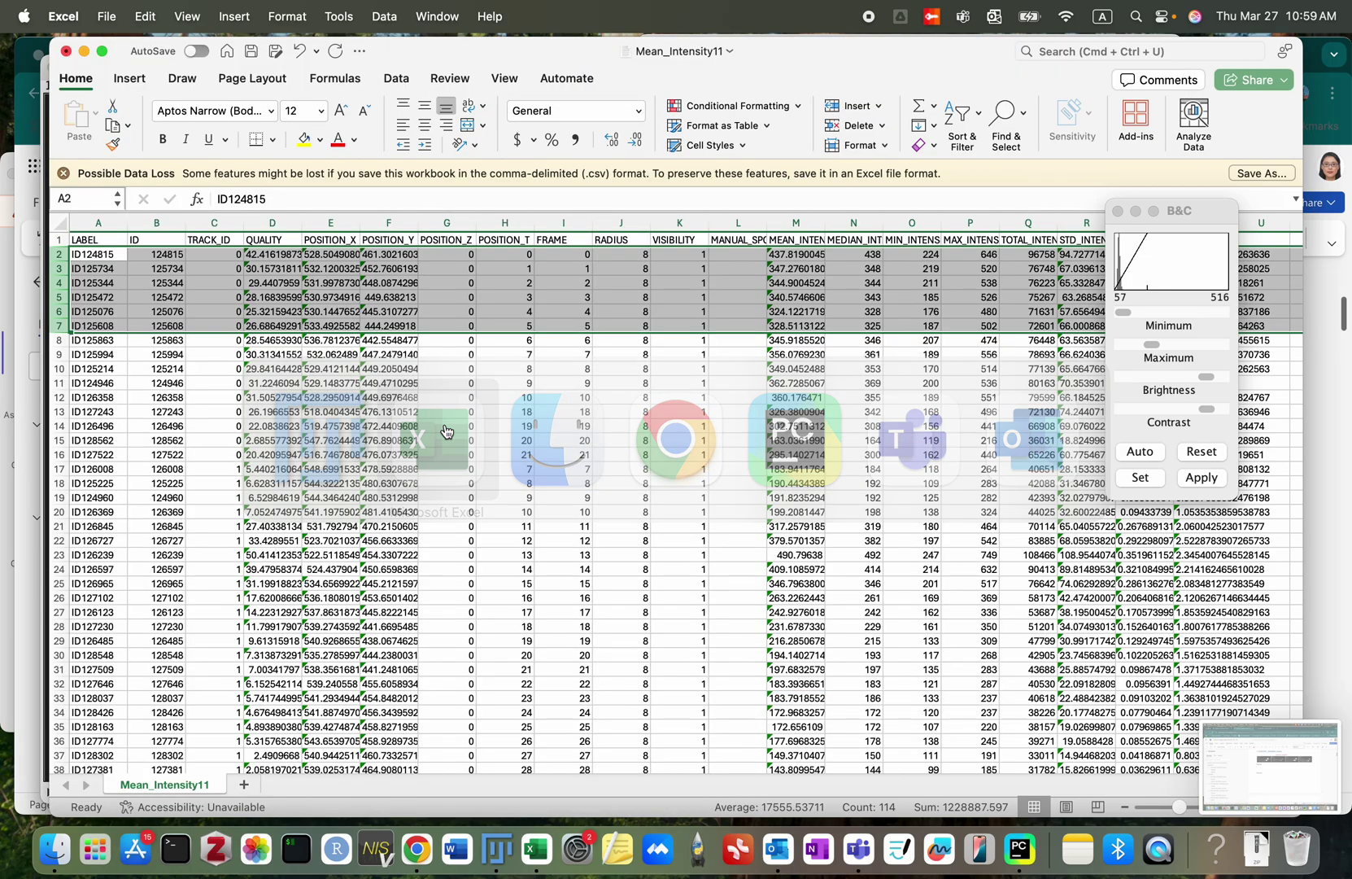
{"action": "left_click", "coordinate": [378, 504]}
{"action": "scroll", "coordinate": [377, 502], "scroll_direction": "down", "scroll_amount": 3}
{"action": "scroll", "coordinate": [378, 504], "scroll_direction": "up", "scroll_amount": 2}
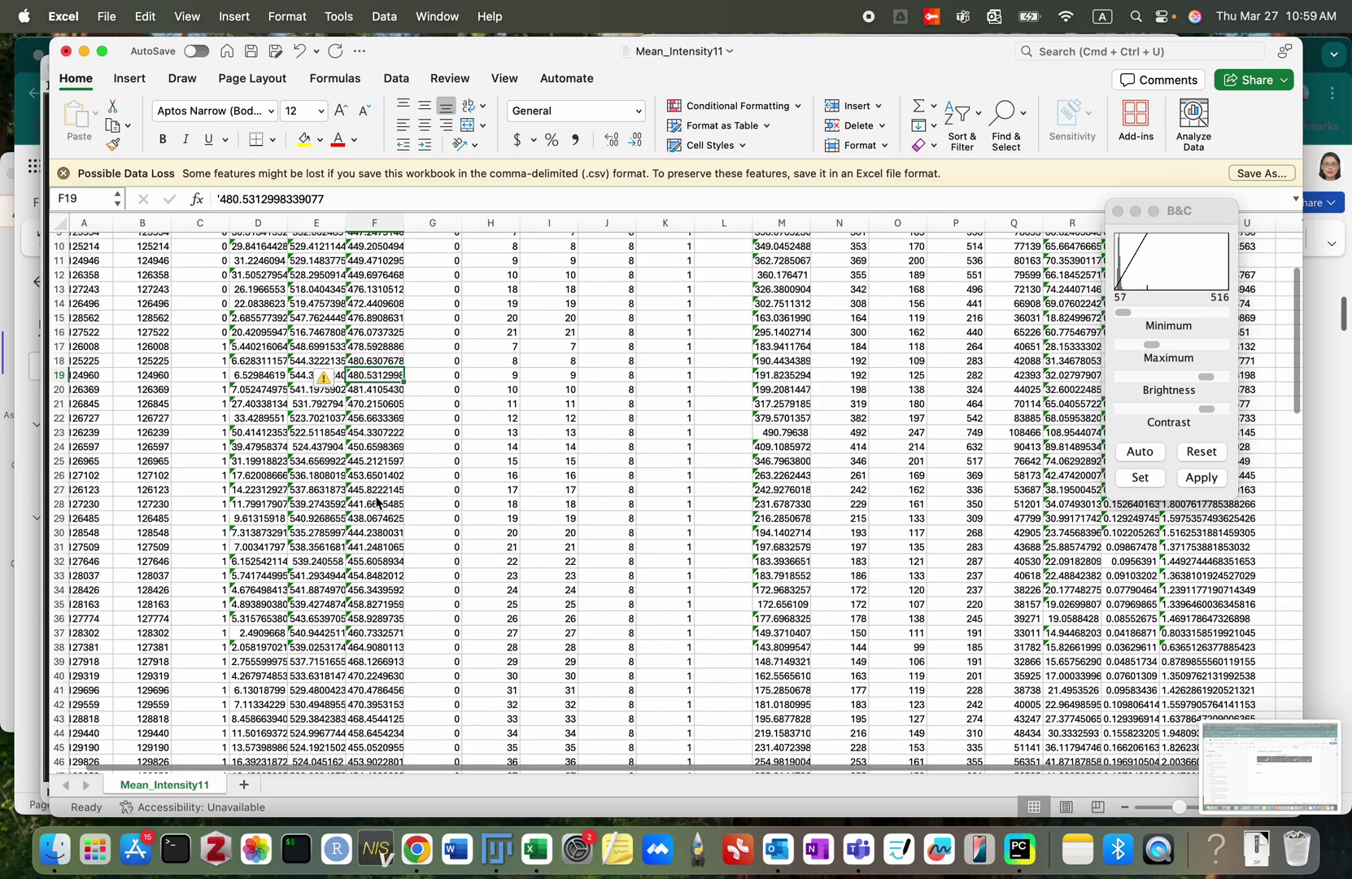
{"action": "left_click", "coordinate": [214, 390]}
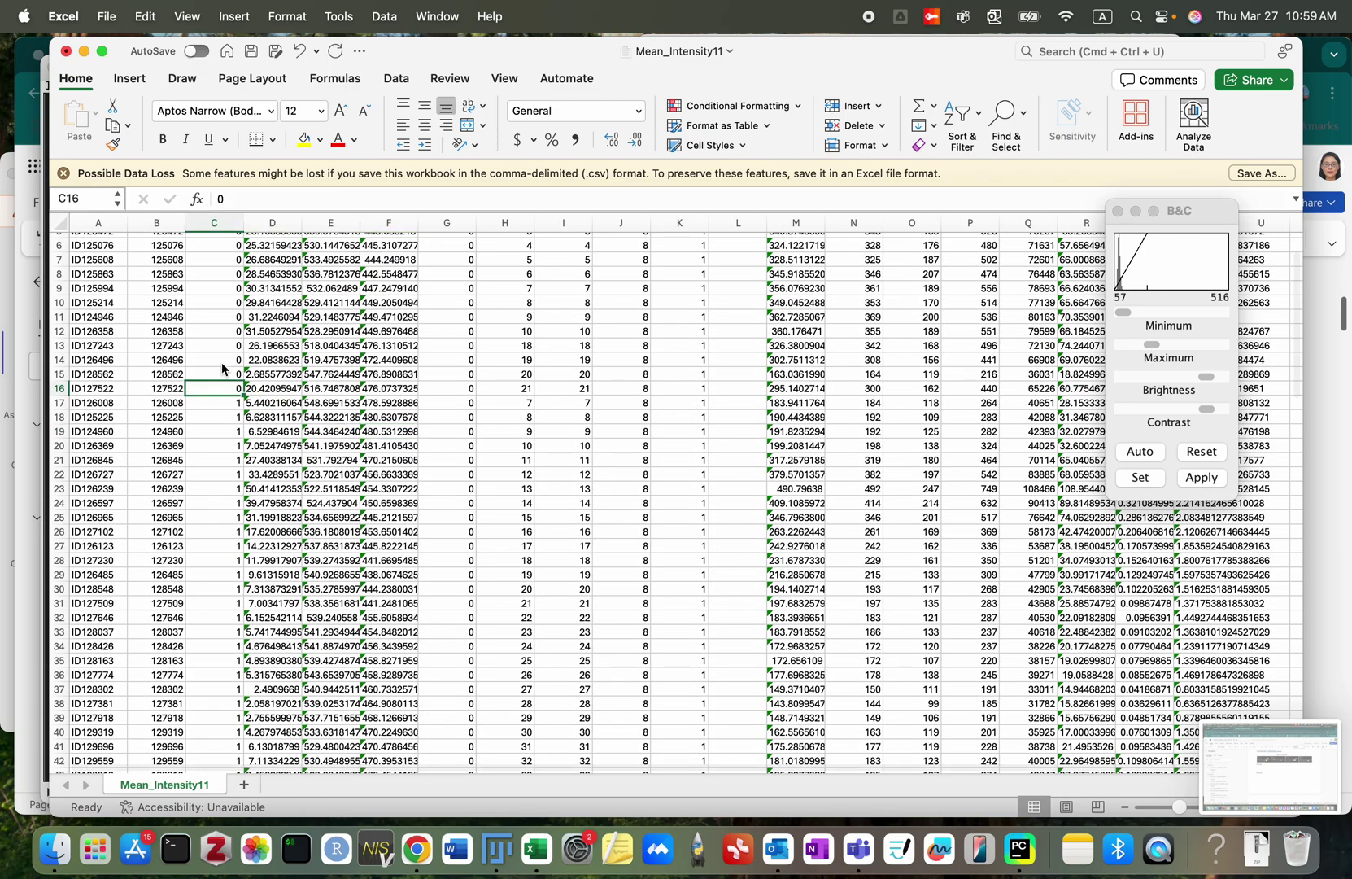
{"action": "left_click", "coordinate": [214, 374]}
{"action": "key", "text": "Up"}
{"action": "key", "text": "Up"}
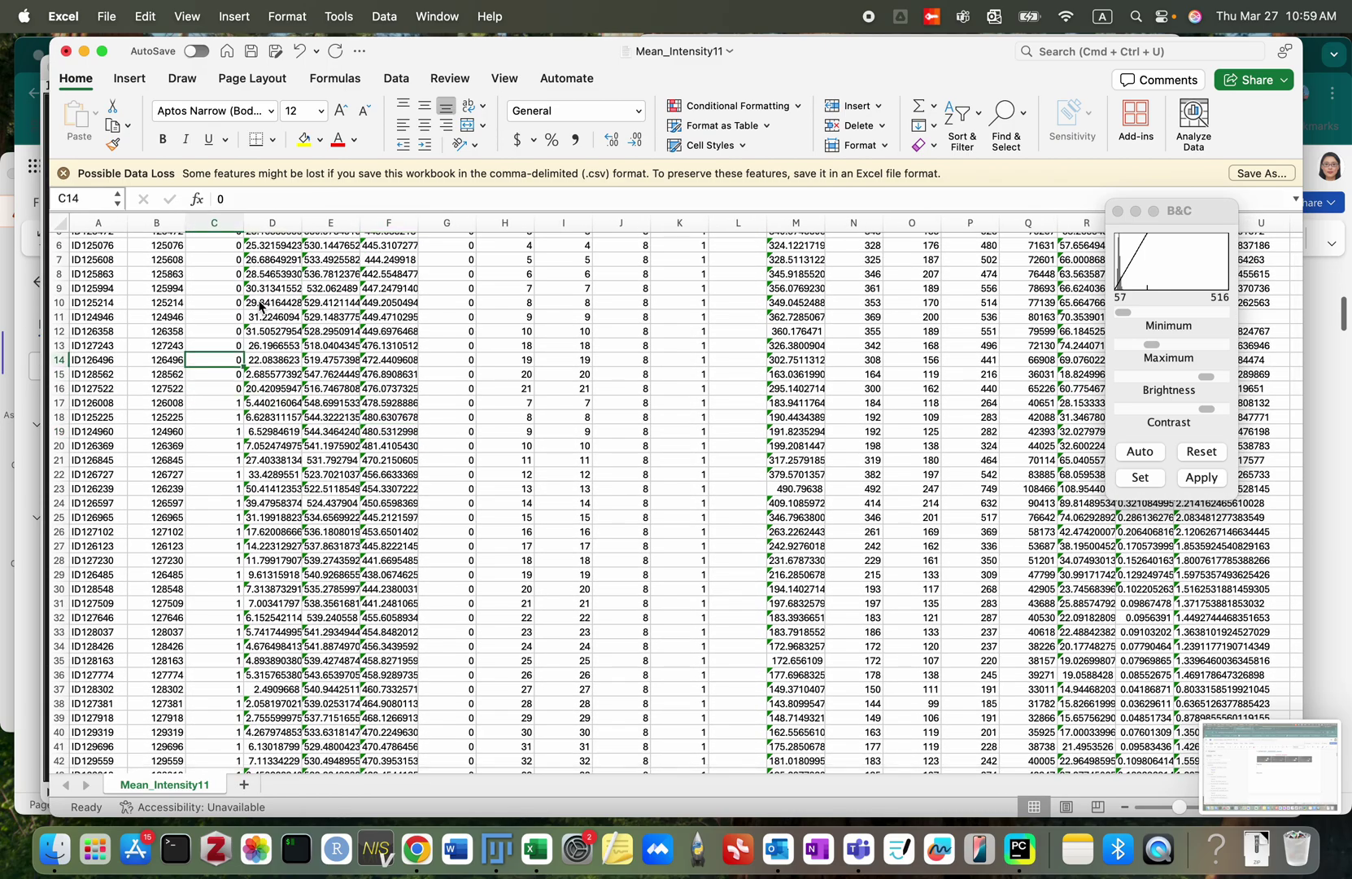
{"action": "left_click", "coordinate": [57, 346]}
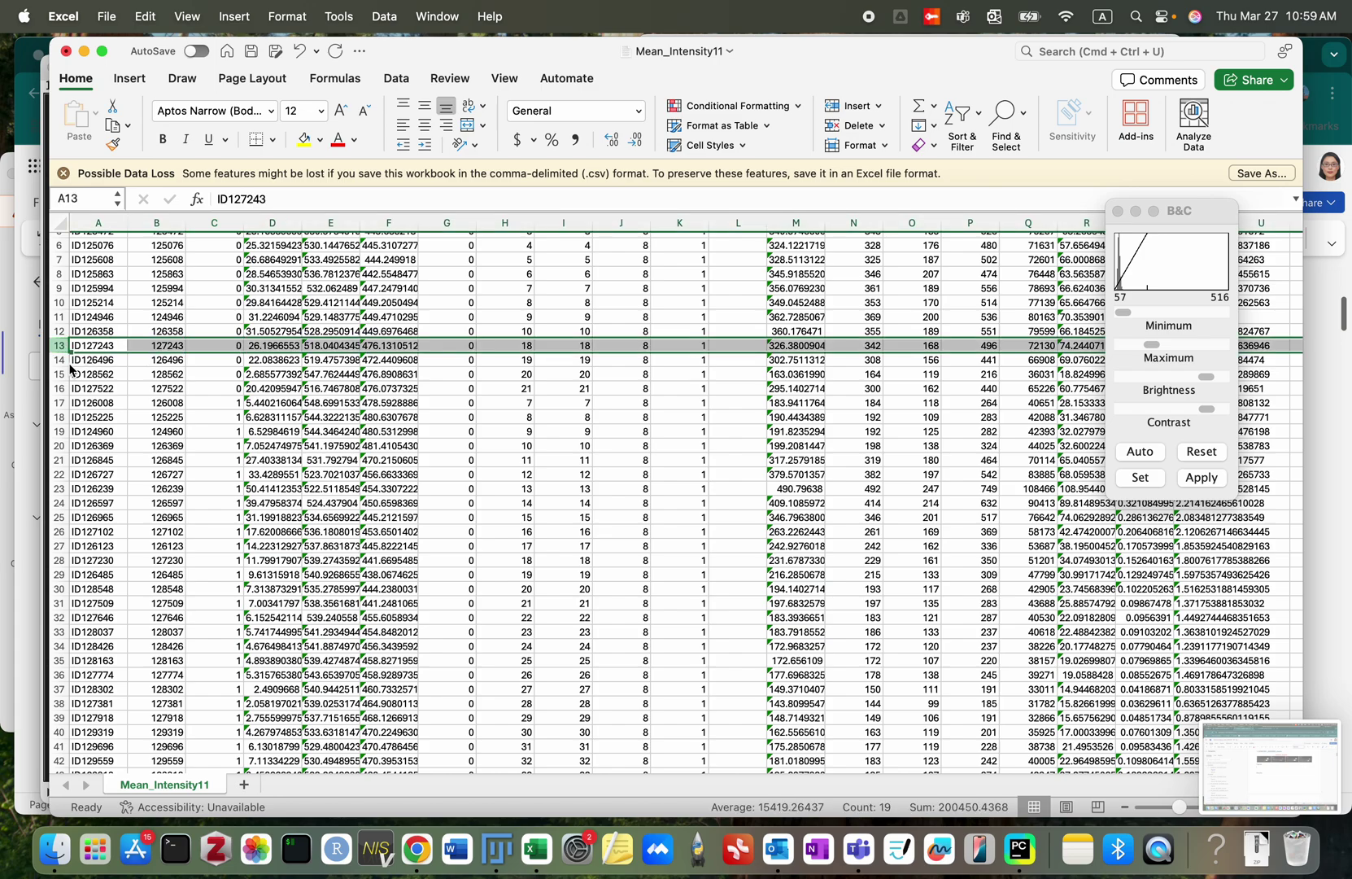
{"action": "left_click", "coordinate": [59, 460], "text": "shift"}
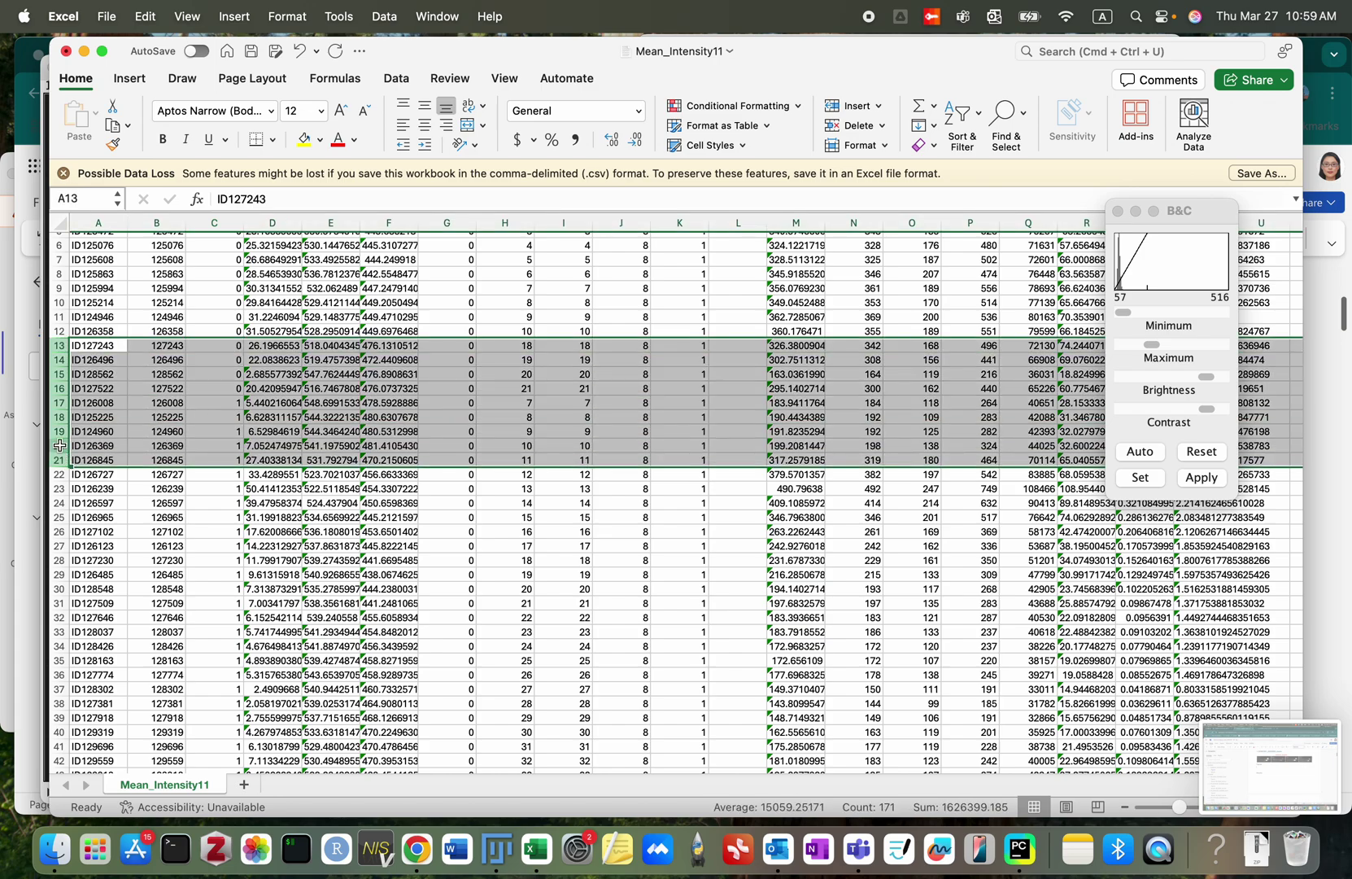
{"action": "key", "text": "shift+Up"}
{"action": "right_click", "coordinate": [236, 404]}
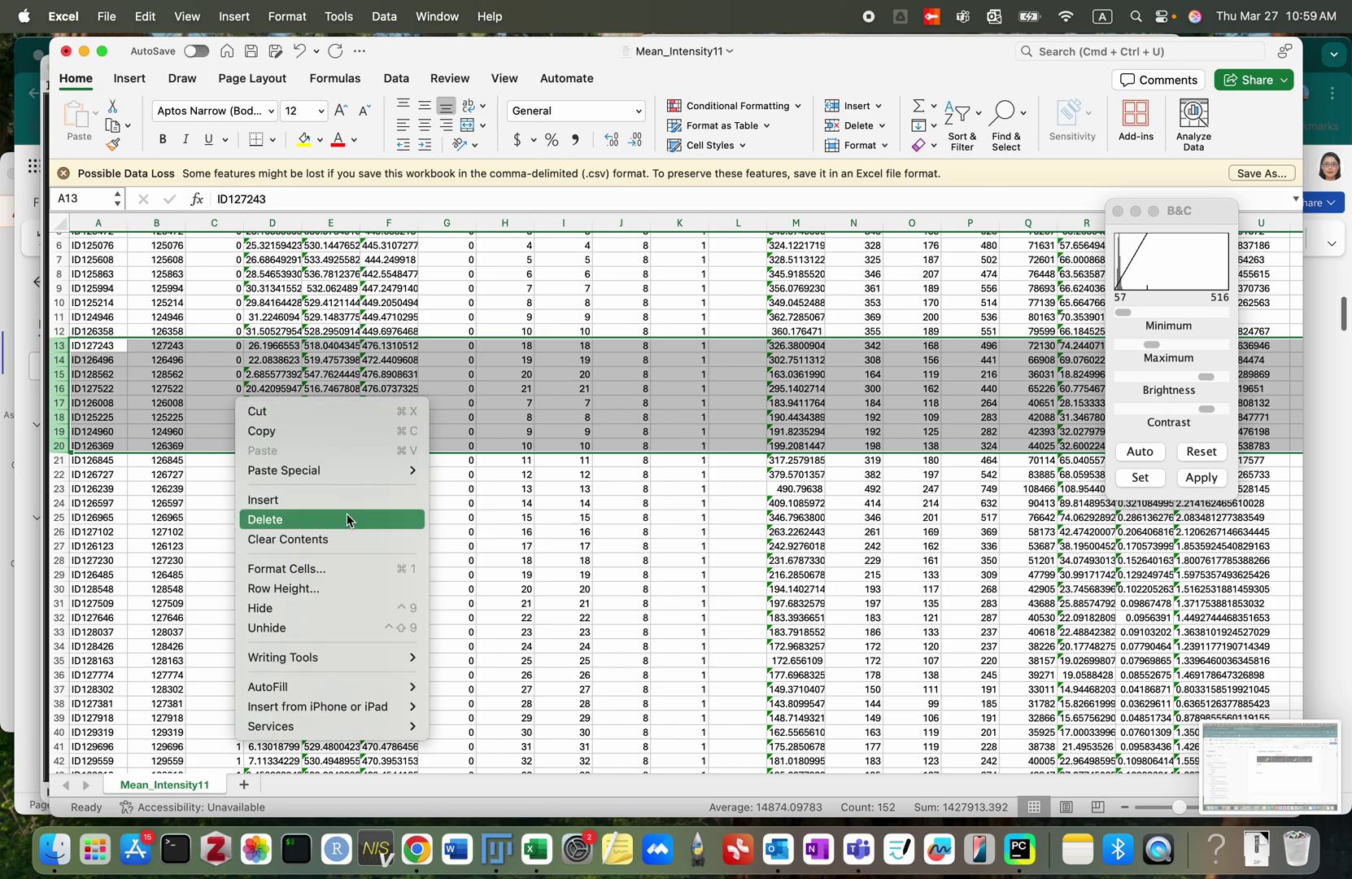
{"action": "left_click", "coordinate": [333, 523]}
Step: Return to Fiji and go through the track 1 spots from ID126845 to ID129559, checking each against Neuron 0
{"action": "left_click", "coordinate": [171, 349]}
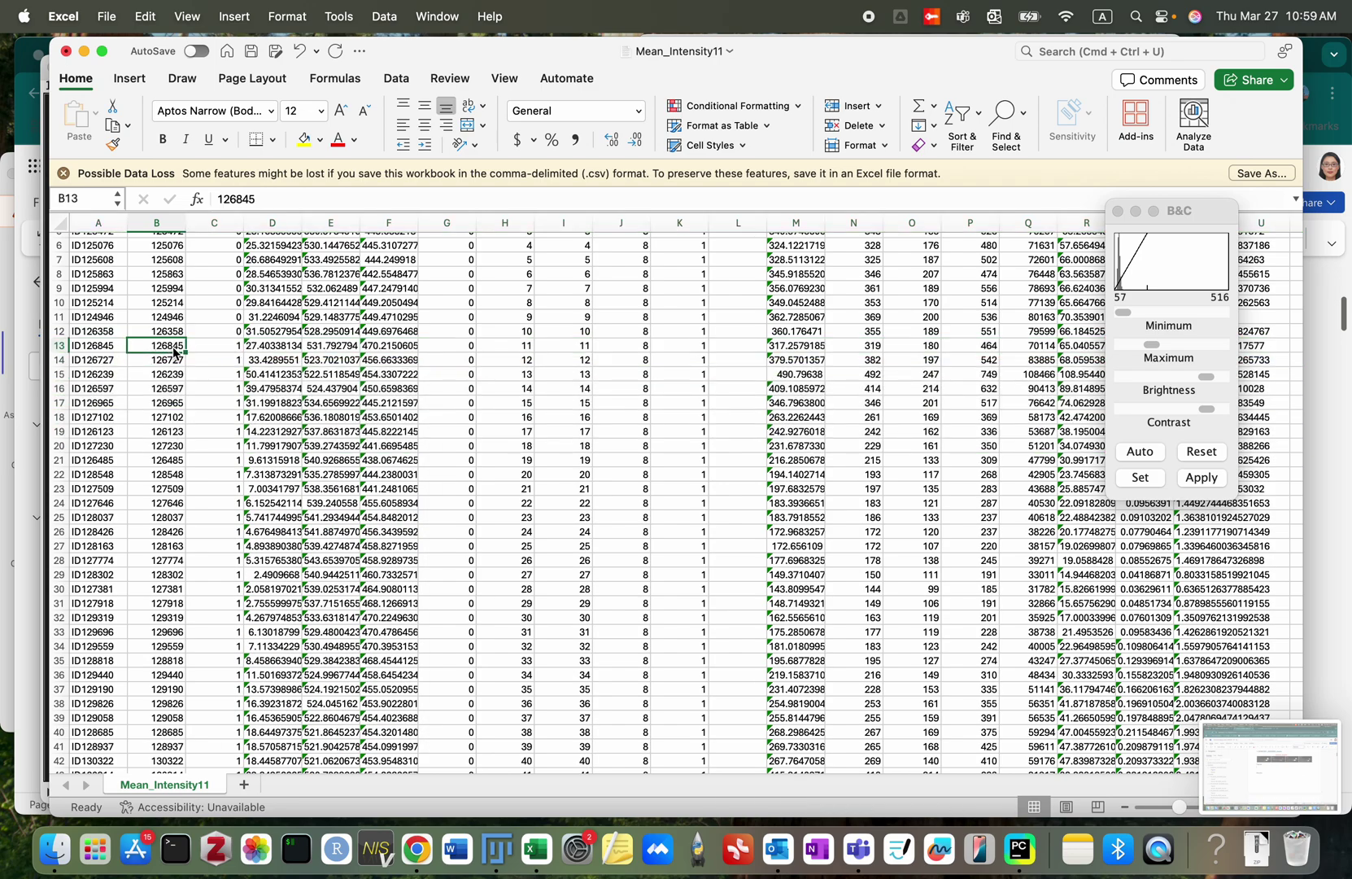
{"action": "key", "text": "super+Tab"}
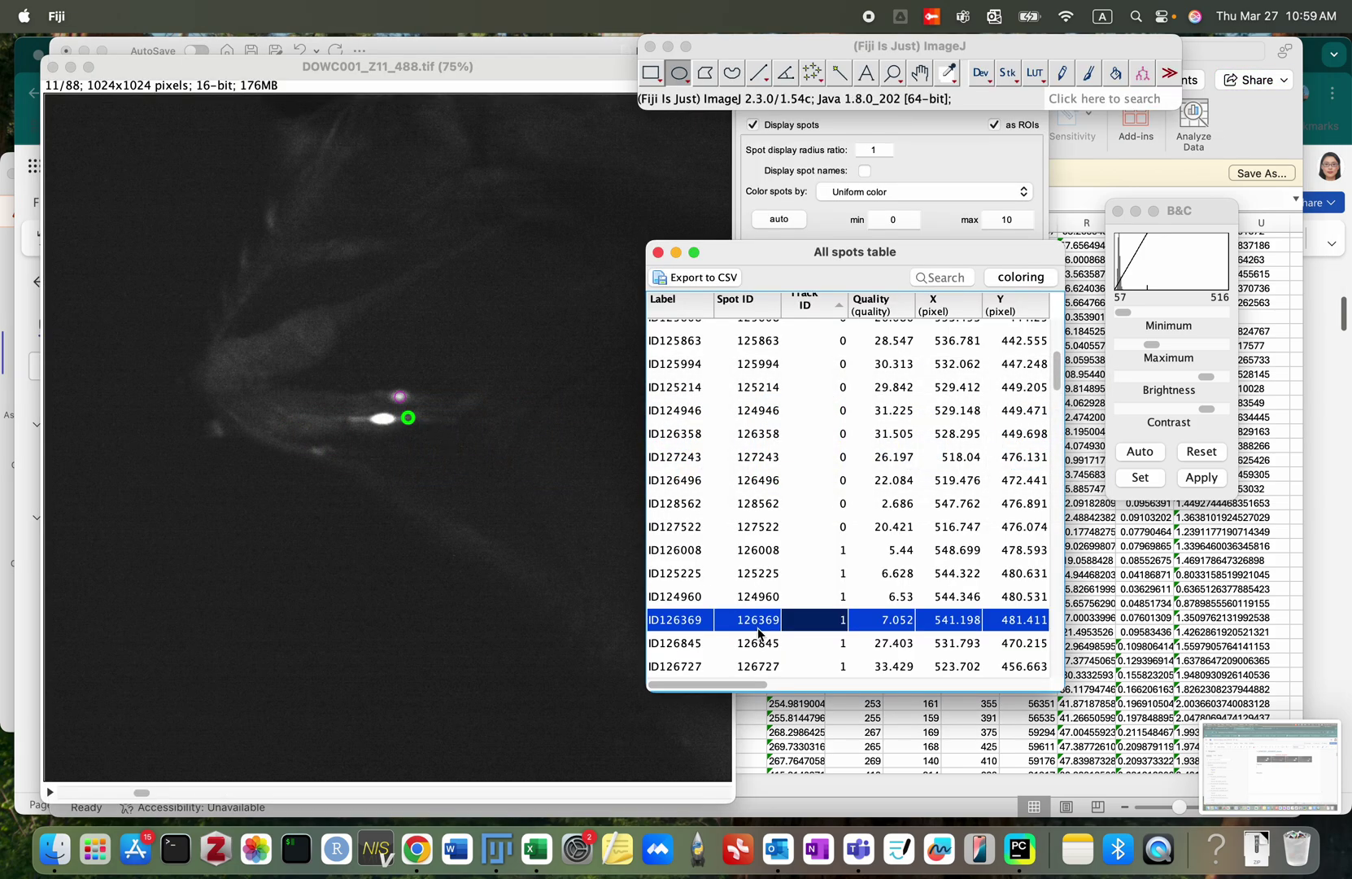
{"action": "left_click", "coordinate": [759, 643]}
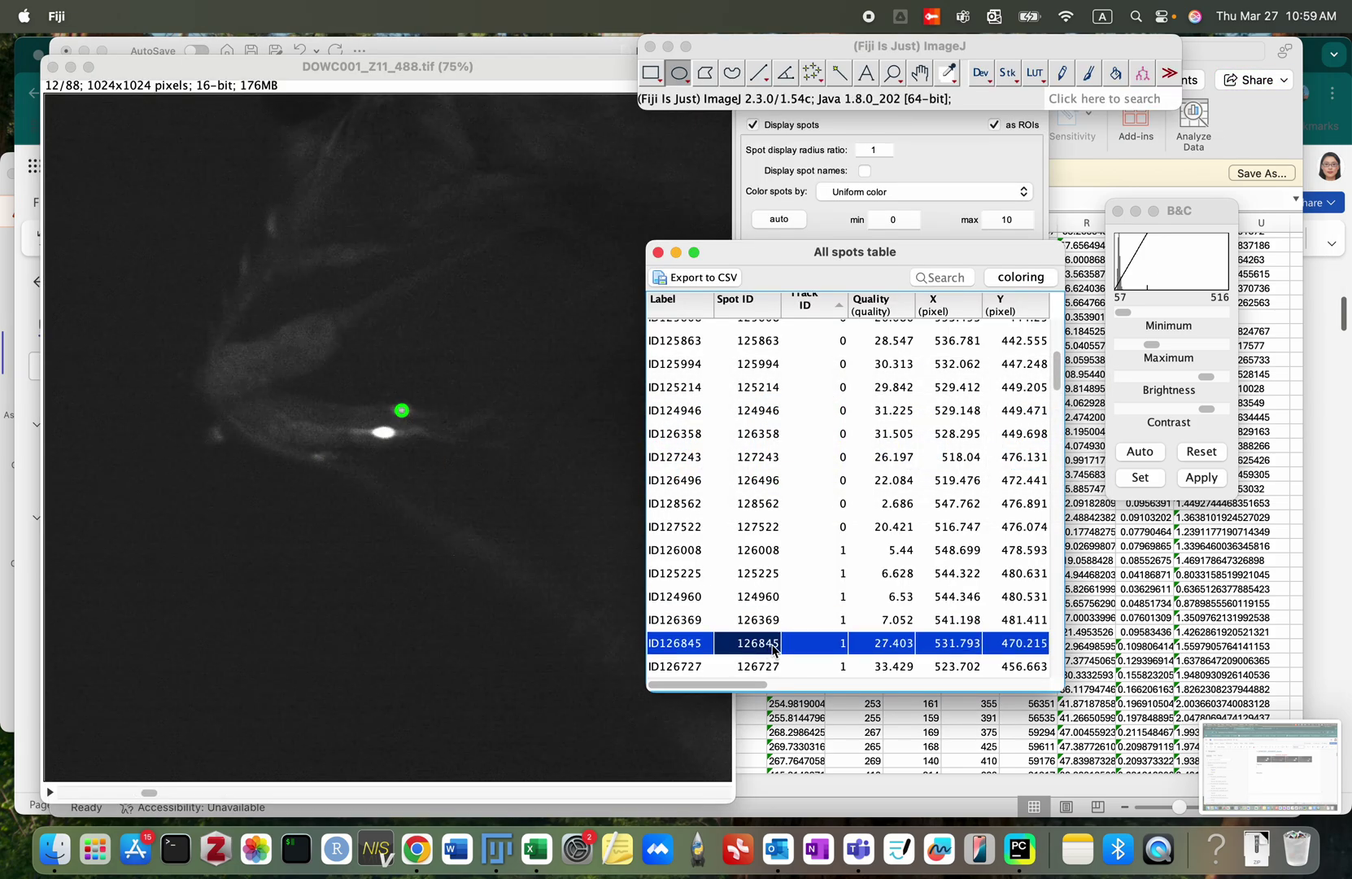
{"action": "key", "text": "Down"}
{"action": "key", "text": "Down"}
{"action": "key", "text": "Down"}
{"action": "key", "text": "Down"}
{"action": "key", "text": "Down"}
{"action": "key", "text": "Down"}
{"action": "key", "text": "Down"}
{"action": "key", "text": "Down"}
{"action": "key", "text": "Down"}
{"action": "key", "text": "Down"}
{"action": "key", "text": "Down"}
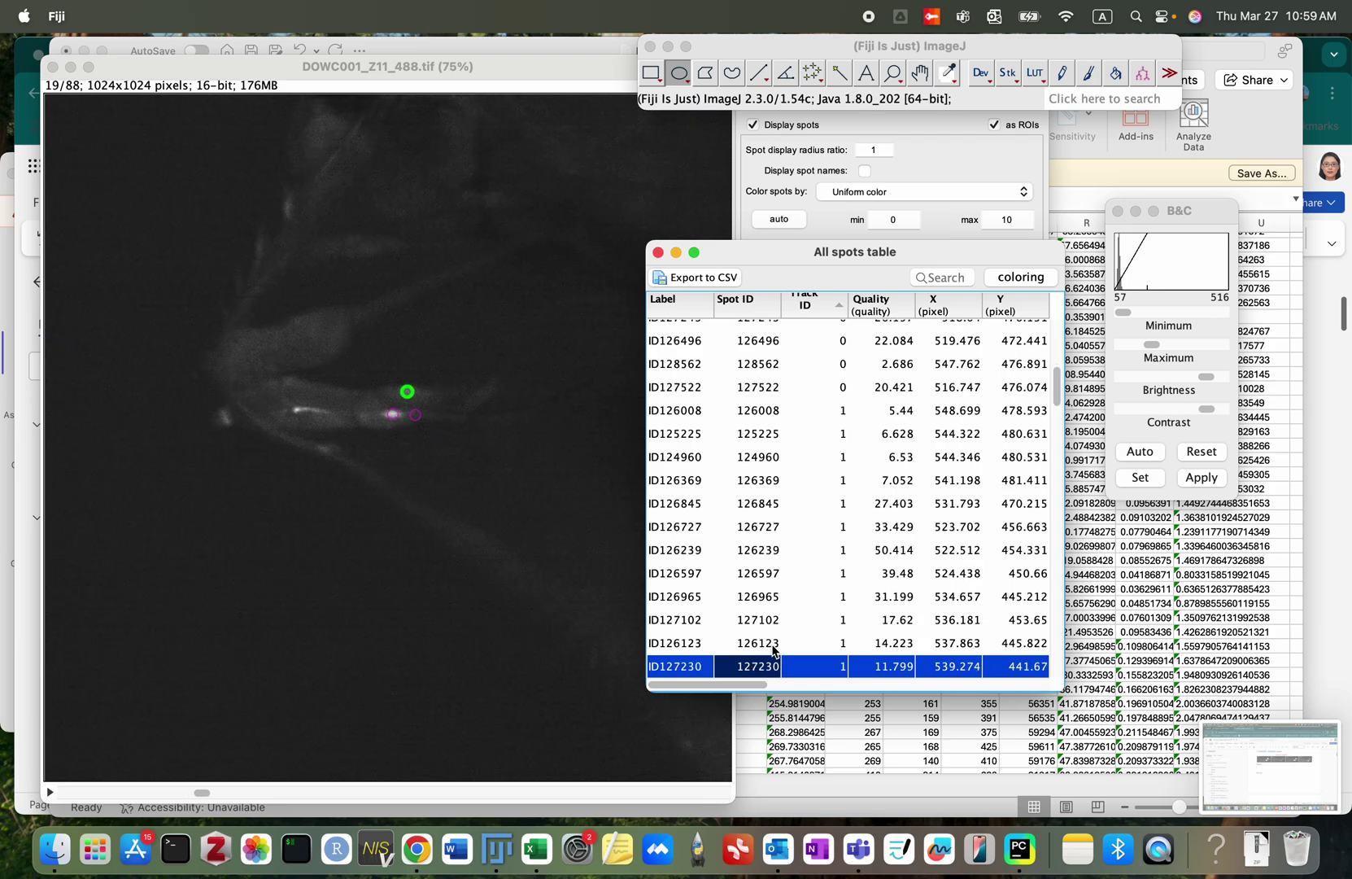
{"action": "key", "text": "Down"}
{"action": "key", "text": "Down"}
{"action": "key", "text": "Down"}
{"action": "key", "text": "Down"}
{"action": "key", "text": "Down"}
{"action": "key", "text": "Down"}
{"action": "key", "text": "Down"}
{"action": "key", "text": "Down"}
{"action": "key", "text": "Down"}
{"action": "key", "text": "Down"}
{"action": "key", "text": "Down"}
{"action": "key", "text": "Down"}
{"action": "key", "text": "Down"}
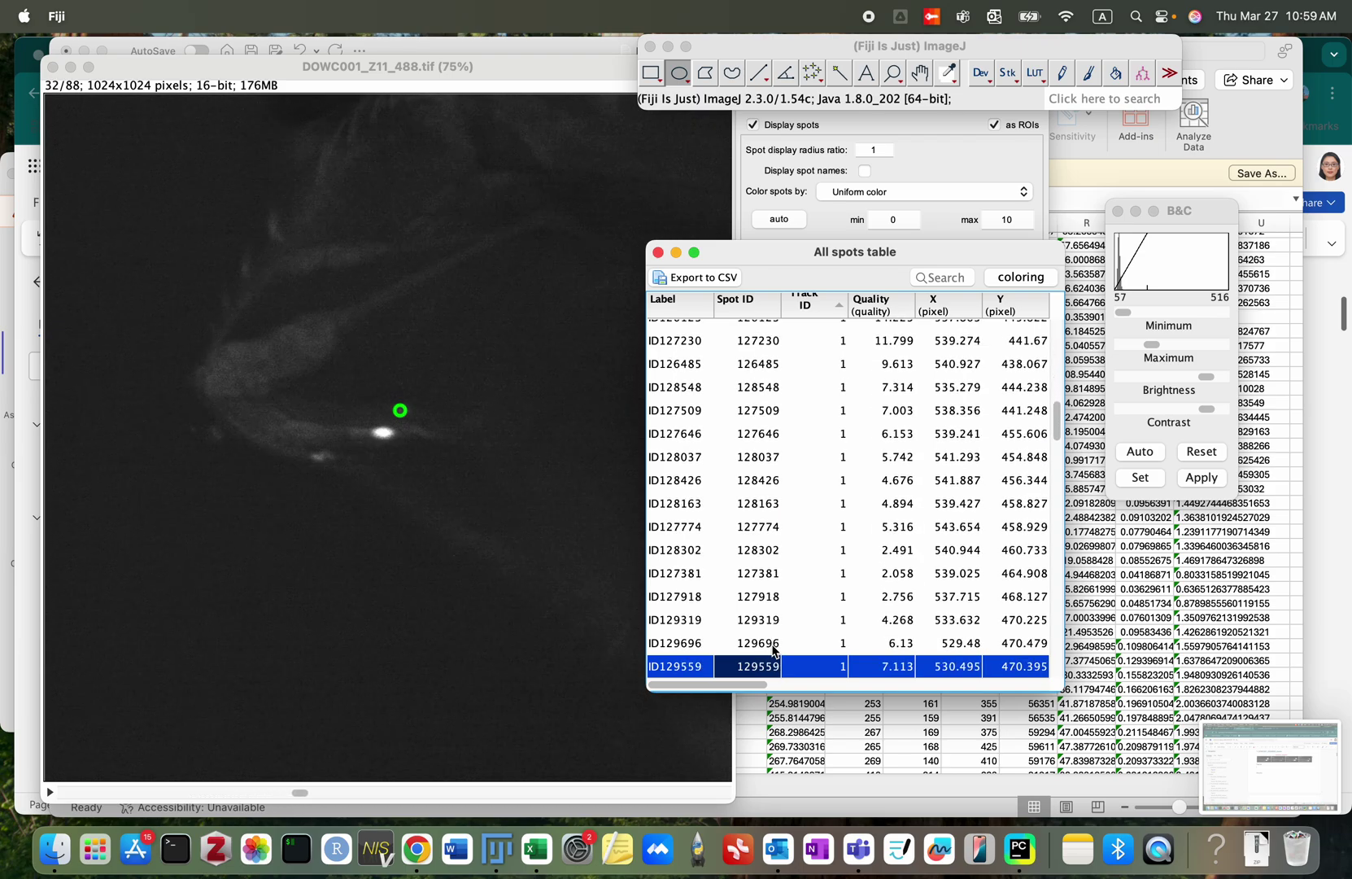
Step: Continue through the track 1 spots from ID128818 to ID133185, checking that each lies on Neuron 0
{"action": "key", "text": "Down"}
{"action": "key", "text": "Down"}
{"action": "key", "text": "Down"}
{"action": "key", "text": "Down"}
{"action": "key", "text": "Down"}
{"action": "key", "text": "Down"}
{"action": "key", "text": "Down"}
{"action": "key", "text": "Down"}
{"action": "key", "text": "Down"}
{"action": "key", "text": "Down"}
{"action": "key", "text": "Down"}
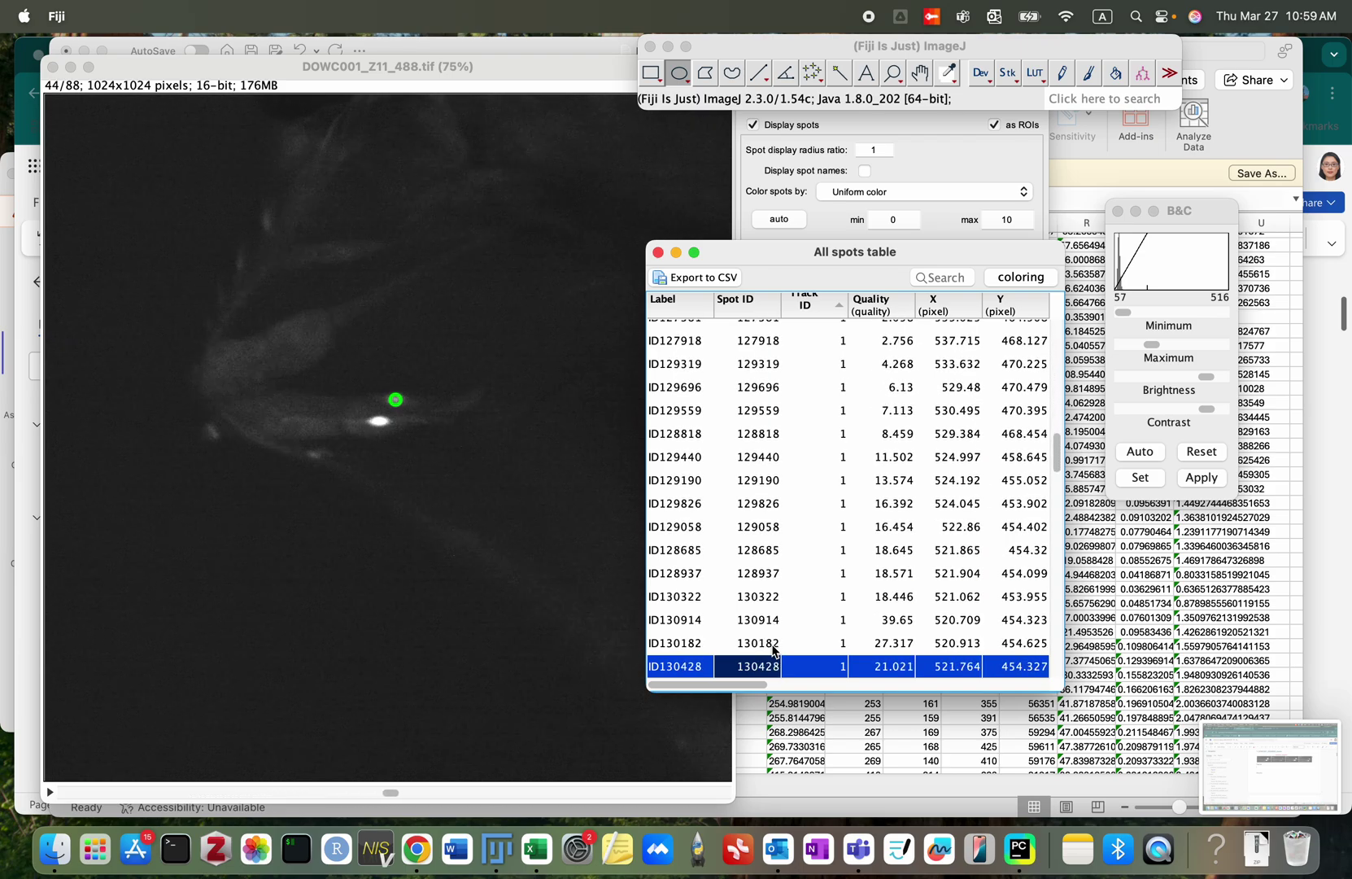
{"action": "key", "text": "Down"}
{"action": "key", "text": "Down"}
{"action": "key", "text": "Down"}
{"action": "key", "text": "Down"}
{"action": "key", "text": "Down"}
{"action": "key", "text": "Down"}
{"action": "key", "text": "Down"}
{"action": "key", "text": "Down"}
{"action": "key", "text": "Down"}
{"action": "key", "text": "Down"}
{"action": "key", "text": "Down"}
{"action": "key", "text": "Down"}
{"action": "key", "text": "Down"}
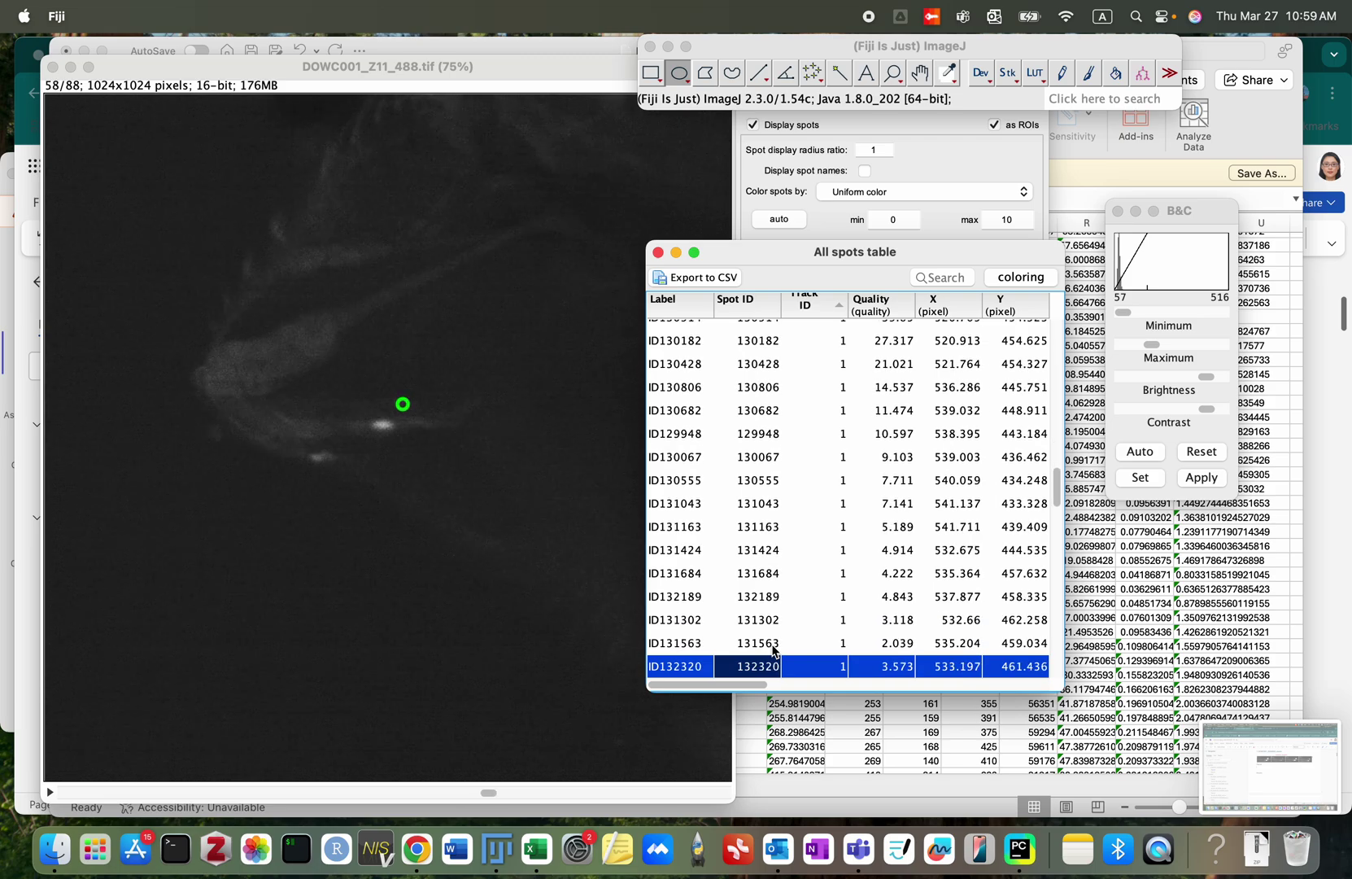
{"action": "key", "text": "Down"}
{"action": "key", "text": "Down"}
{"action": "key", "text": "Down"}
{"action": "key", "text": "Down"}
{"action": "key", "text": "Down"}
{"action": "key", "text": "Down"}
{"action": "key", "text": "Down"}
{"action": "key", "text": "Down"}
{"action": "key", "text": "Down"}
{"action": "key", "text": "Down"}
{"action": "key", "text": "Down"}
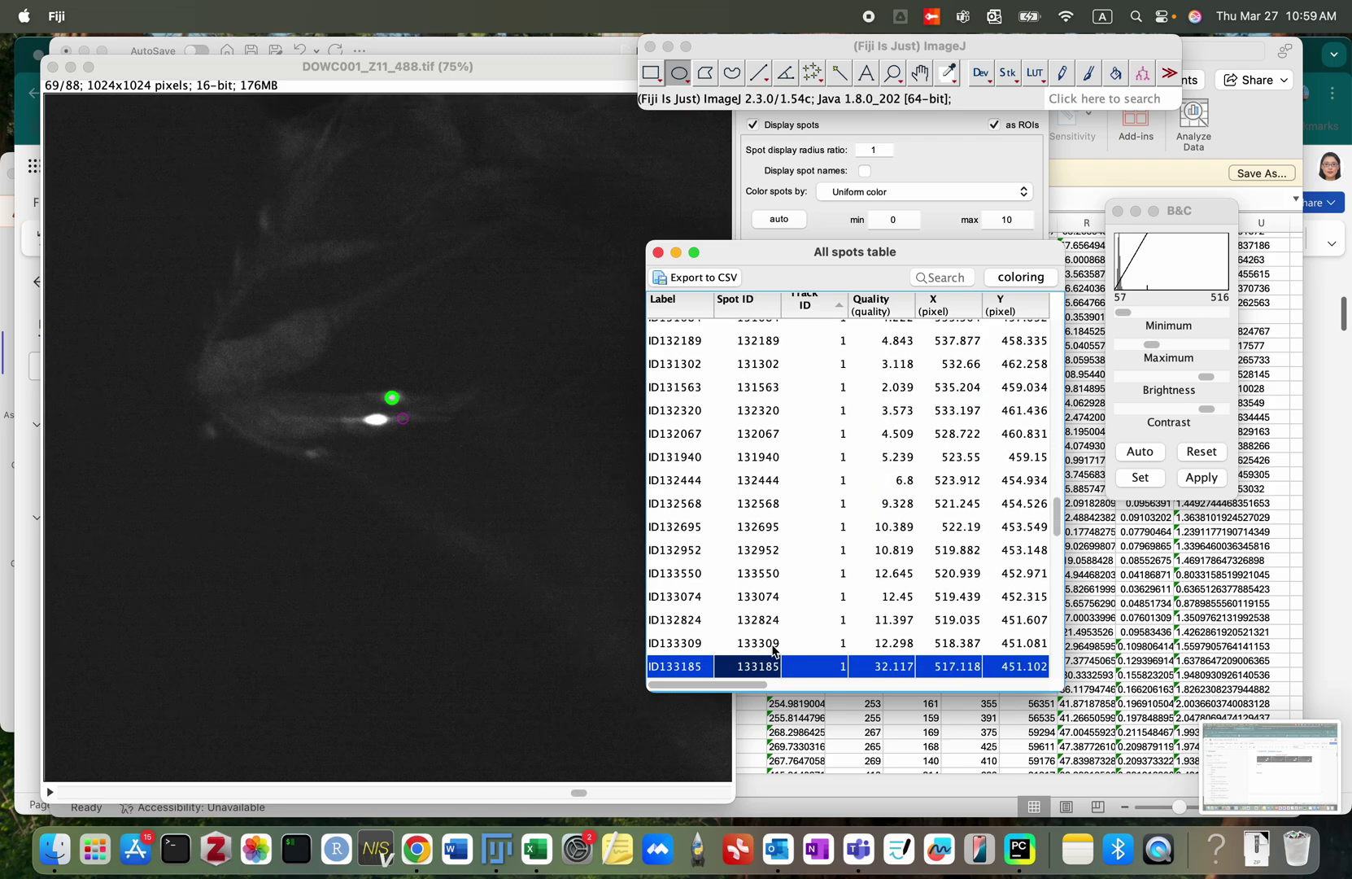
Step: Compare the track 1 spots around ID133659, ID134520 and ID134282 to determine where the track leaves Neuron 0
{"action": "key", "text": "Down"}
{"action": "key", "text": "Down"}
{"action": "key", "text": "Up"}
{"action": "key", "text": "Up"}
{"action": "key", "text": "Up"}
{"action": "key", "text": "Down"}
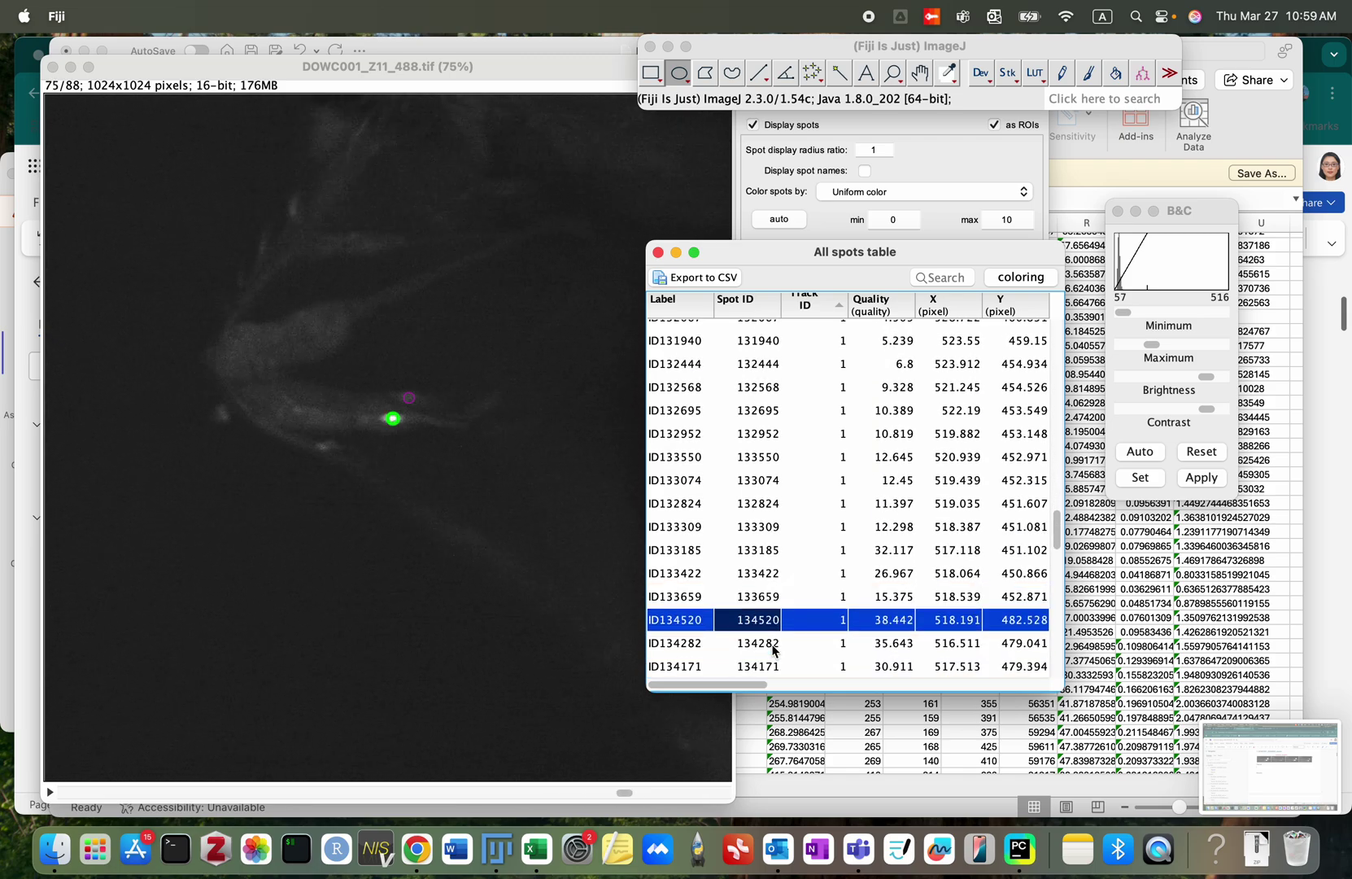
{"action": "key", "text": "Down"}
{"action": "key", "text": "Up"}
{"action": "key", "text": "Up"}
{"action": "key", "text": "Down"}
Step: In the Mean_Intensity11 sheet in Excel, find spot 134520 in column B and select its row
{"action": "key", "text": "super+Tab"}
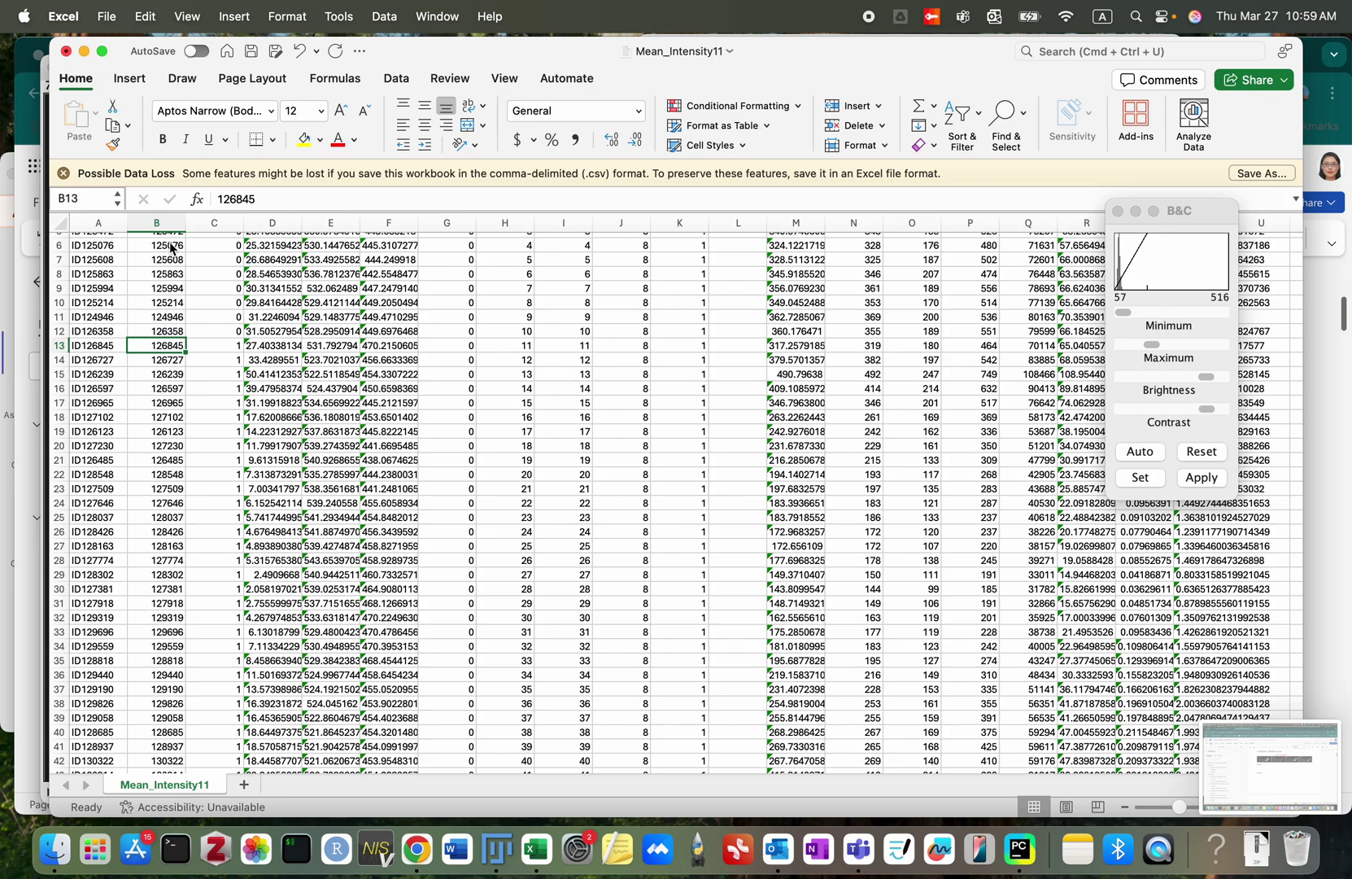
{"action": "left_click", "coordinate": [168, 222]}
{"action": "key", "text": "super+f"}
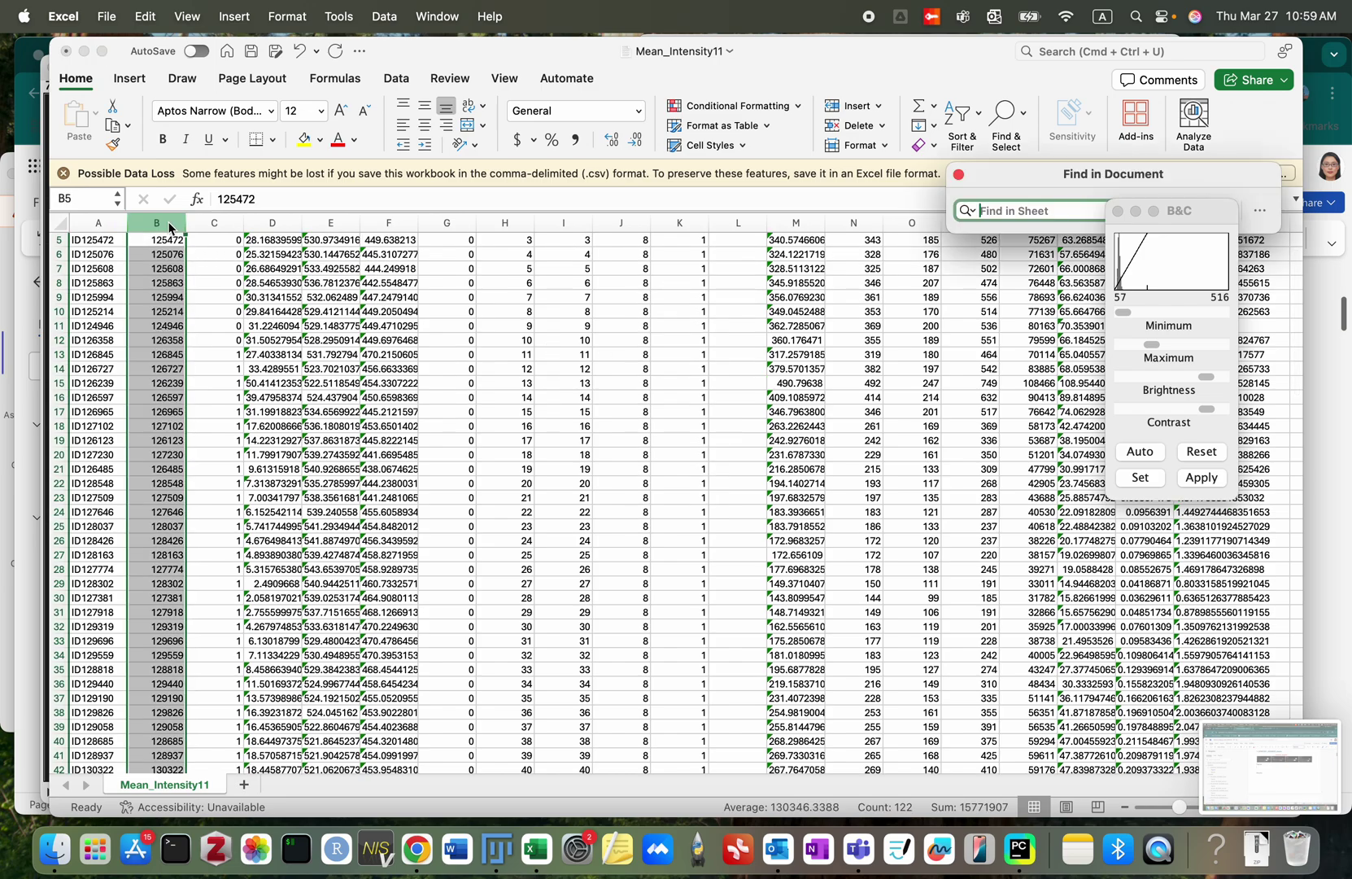
{"action": "type", "text": "134520"}
{"action": "key", "text": "Return"}
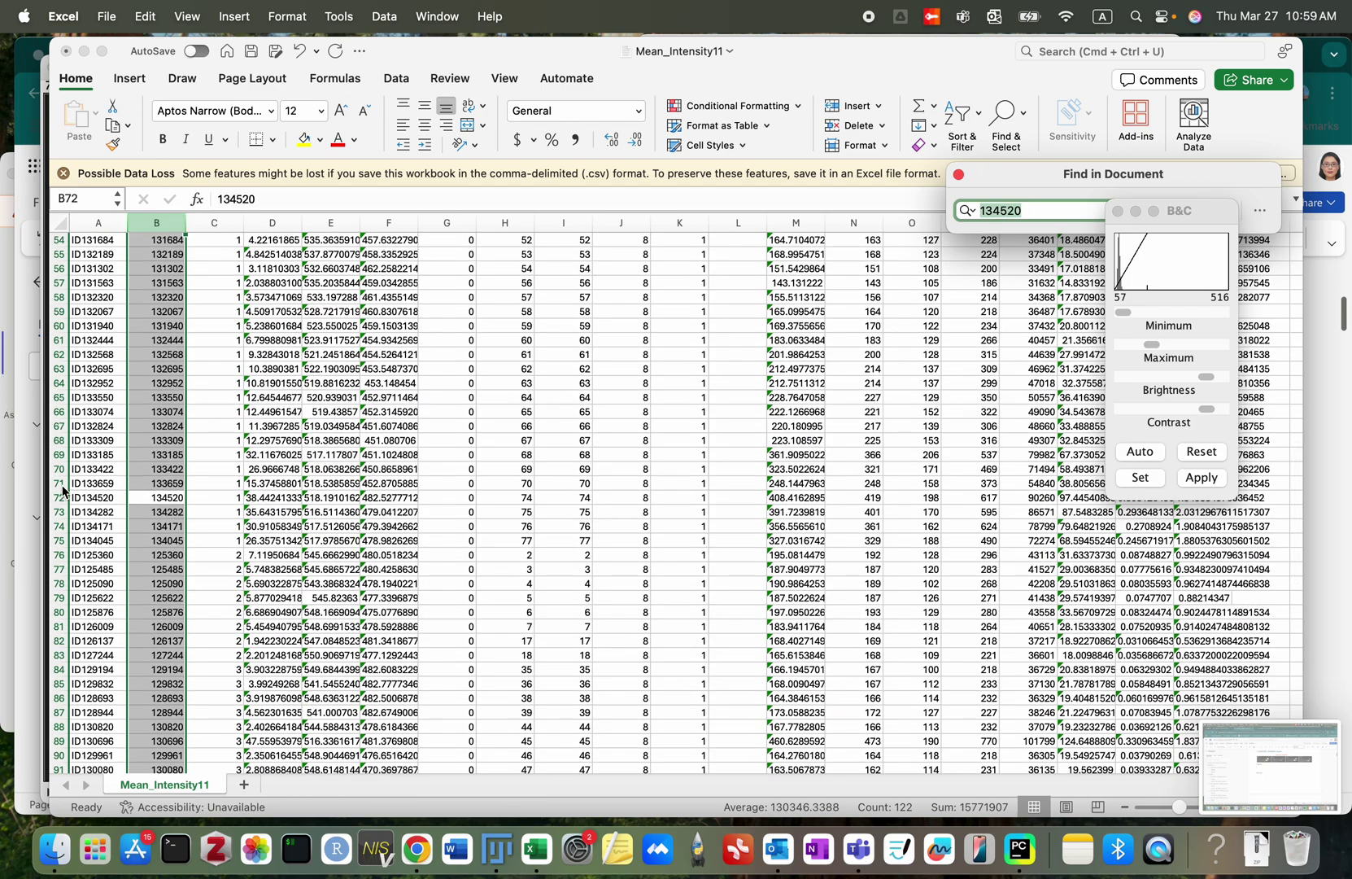
{"action": "left_click", "coordinate": [57, 499]}
Step: Back in Fiji, examine the spots from ID134520 through track 2 to ID129194 at the start of track 3 against Neuron 0
{"action": "key", "text": "super+Tab"}
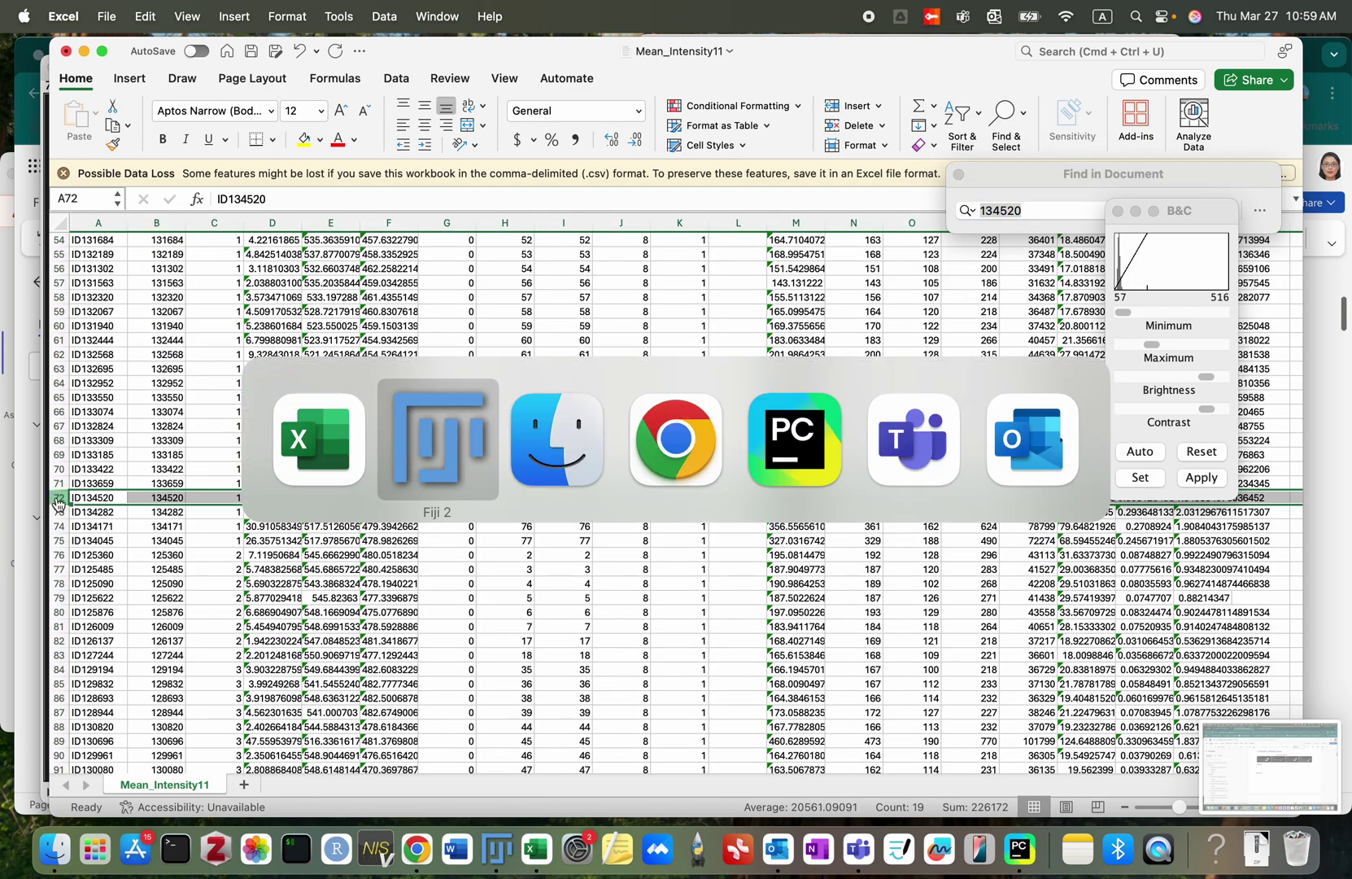
{"action": "left_click", "coordinate": [405, 447]}
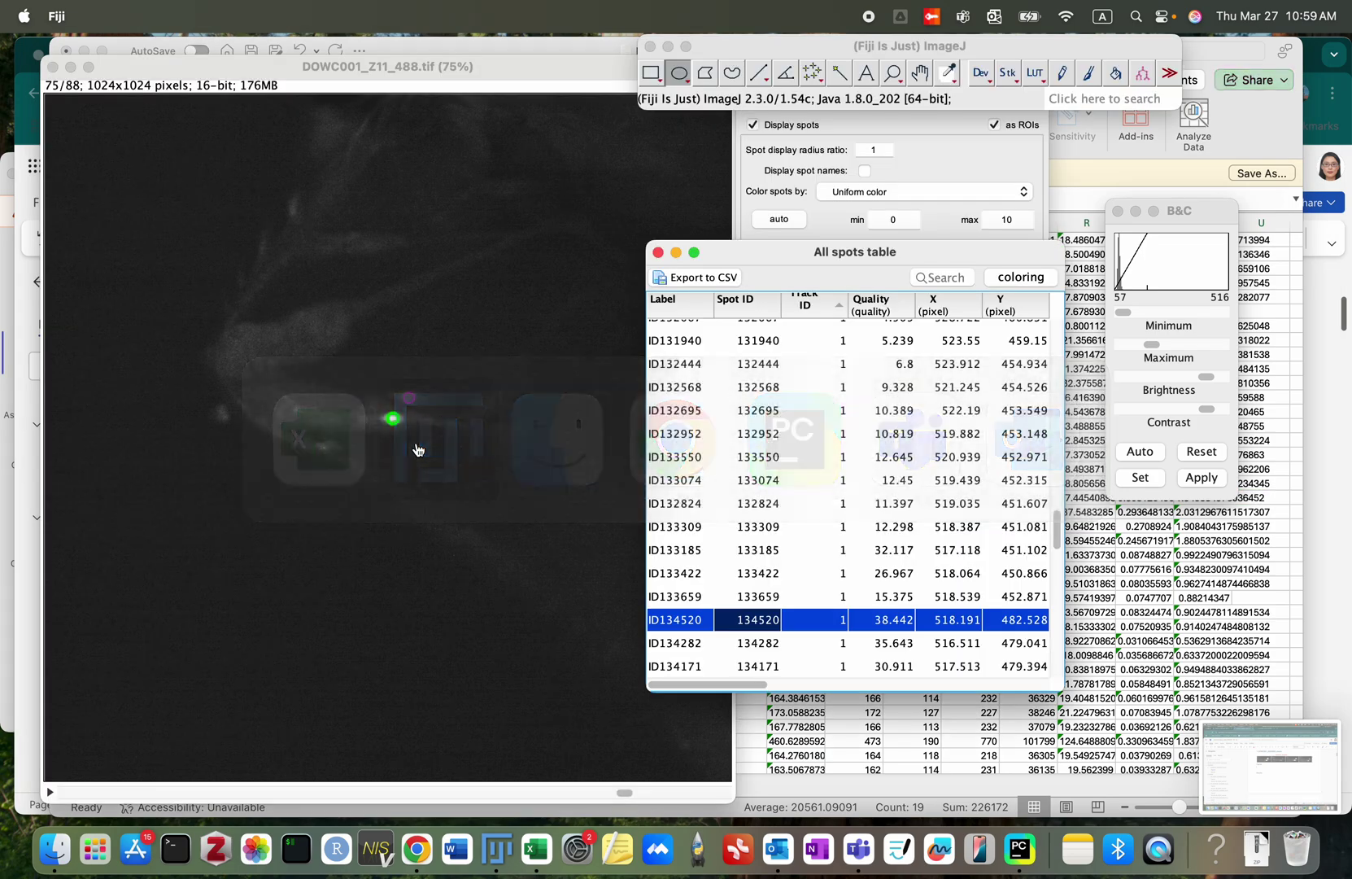
{"action": "left_click", "coordinate": [824, 623]}
{"action": "key", "text": "Down"}
{"action": "key", "text": "Down"}
{"action": "key", "text": "Down"}
{"action": "key", "text": "Down"}
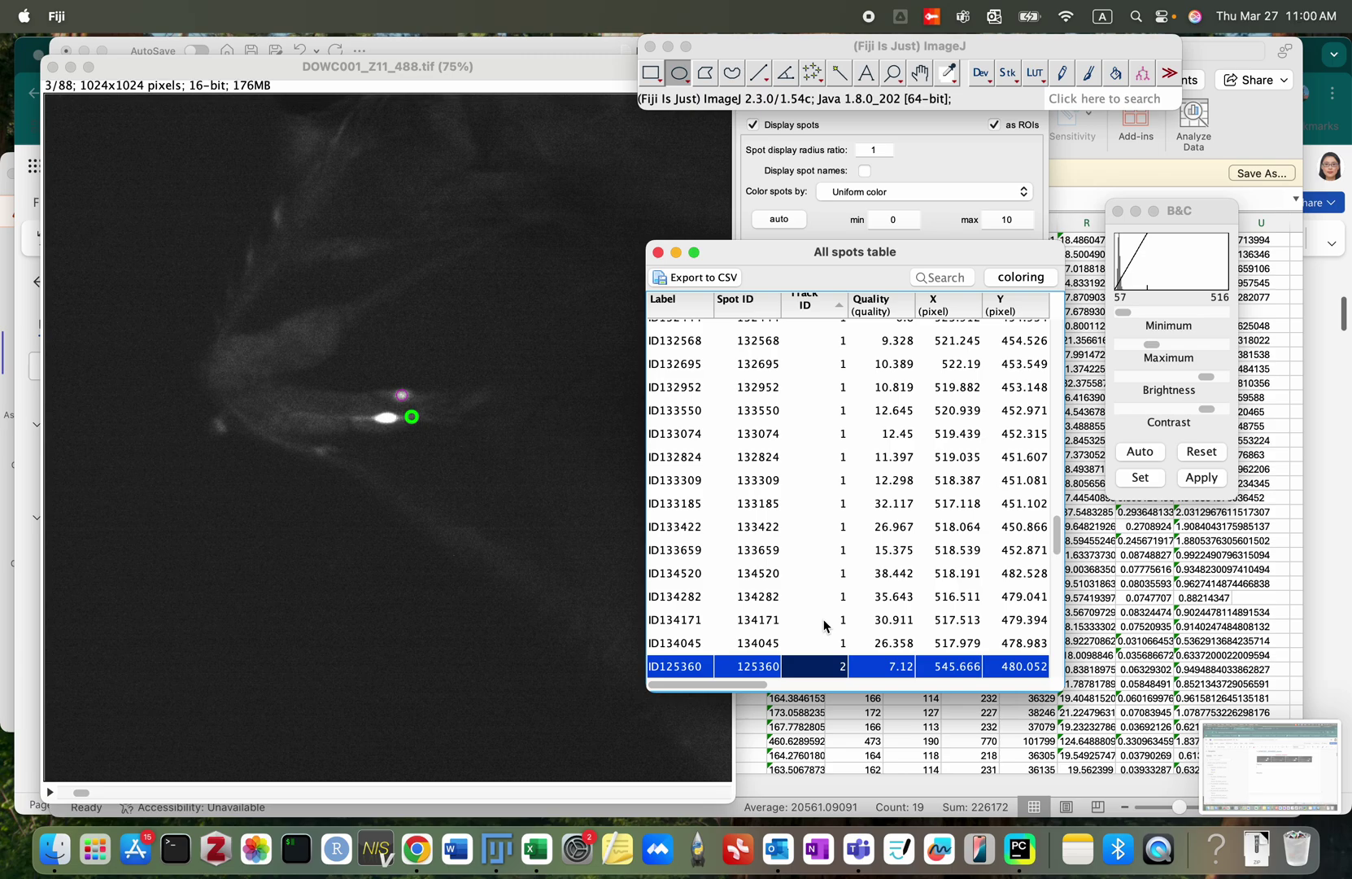
{"action": "key", "text": "Down"}
{"action": "key", "text": "Down"}
{"action": "key", "text": "Down"}
{"action": "key", "text": "Down"}
{"action": "key", "text": "Down"}
{"action": "key", "text": "Down"}
{"action": "key", "text": "Down"}
{"action": "key", "text": "Down"}
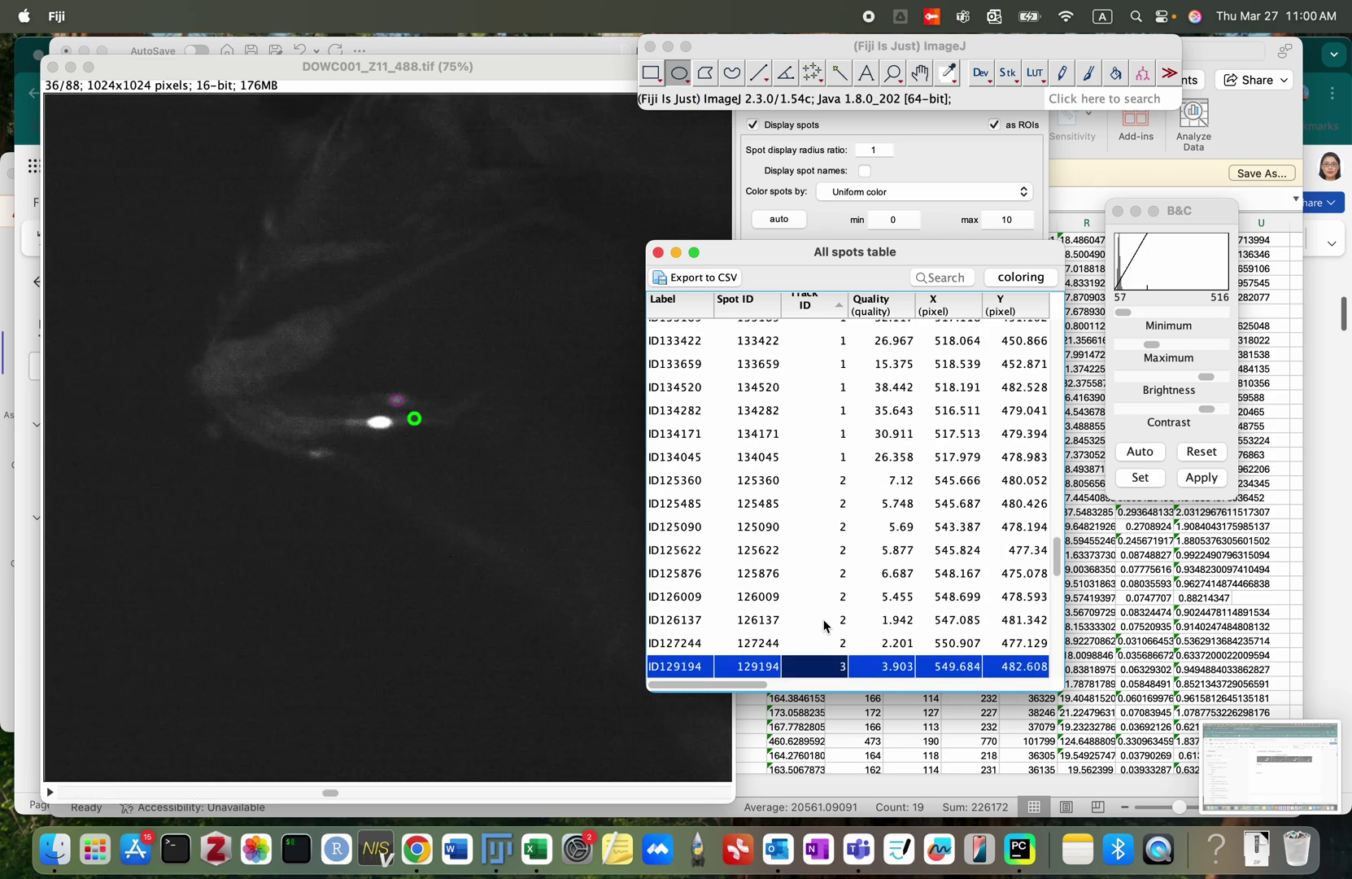
Step: Go through the track 3 spots up to ID133785 and recheck ID133671 to see where Neuron 0 is followed again
{"action": "key", "text": "Down"}
{"action": "key", "text": "Down"}
{"action": "key", "text": "Down"}
{"action": "key", "text": "Down"}
{"action": "key", "text": "Down"}
{"action": "key", "text": "Down"}
{"action": "key", "text": "Down"}
{"action": "key", "text": "Down"}
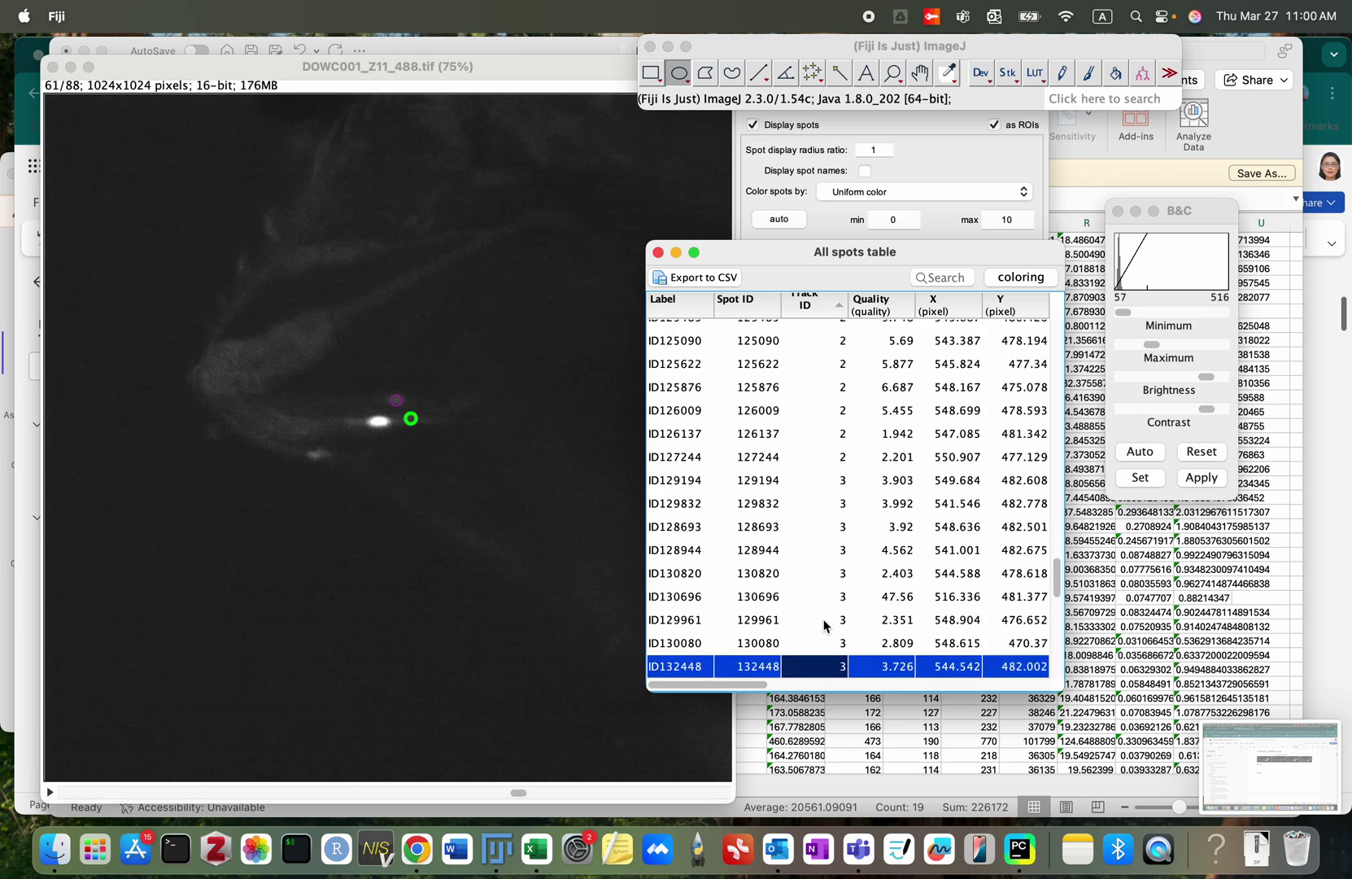
{"action": "key", "text": "Down"}
{"action": "key", "text": "Down"}
{"action": "key", "text": "Down"}
{"action": "key", "text": "Down"}
{"action": "key", "text": "Down"}
{"action": "key", "text": "Down"}
{"action": "key", "text": "Down"}
{"action": "key", "text": "Down"}
{"action": "key", "text": "Down"}
{"action": "key", "text": "Down"}
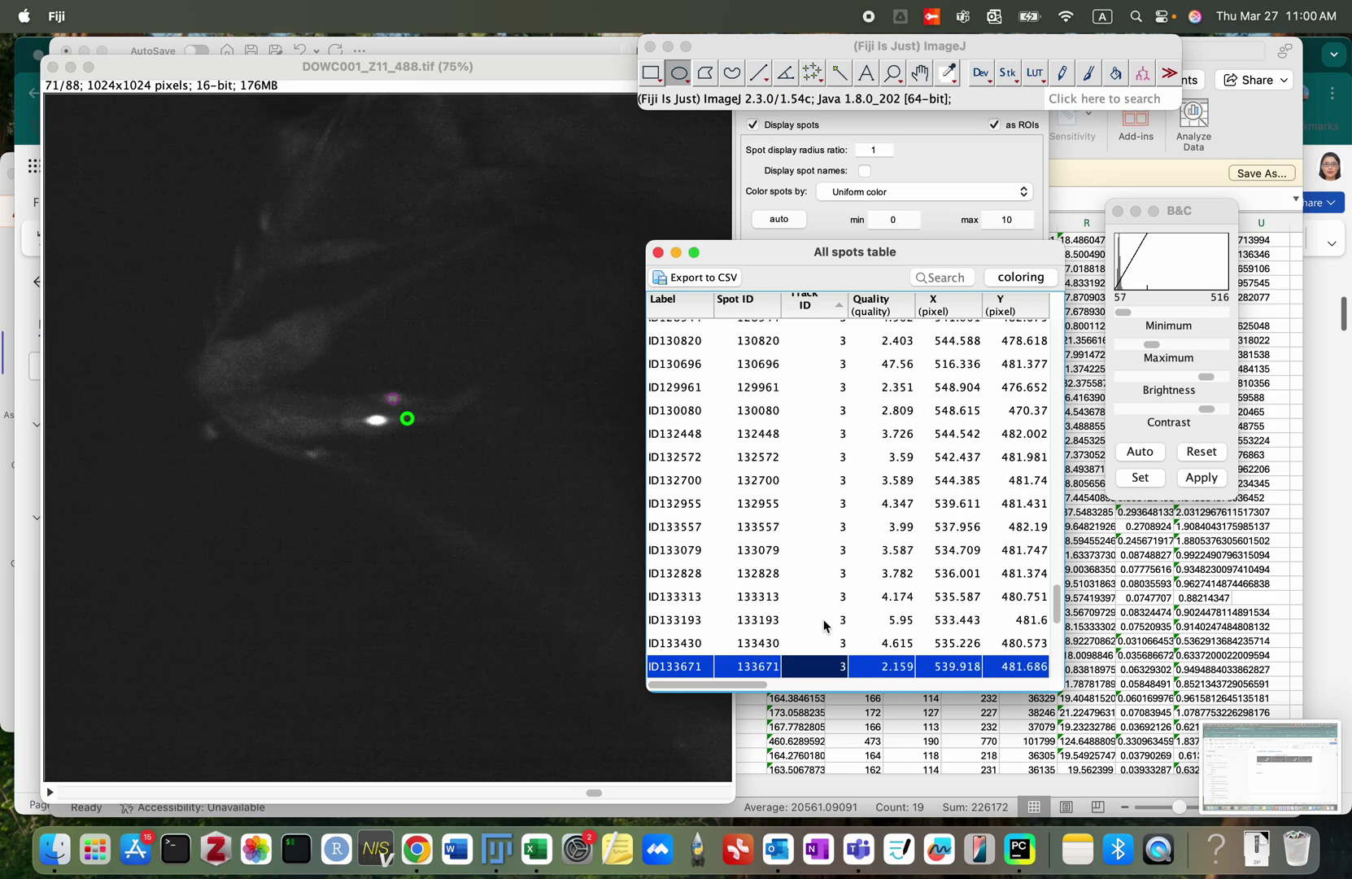
{"action": "key", "text": "Down"}
{"action": "scroll", "coordinate": [824, 625], "scroll_direction": "down", "scroll_amount": 3}
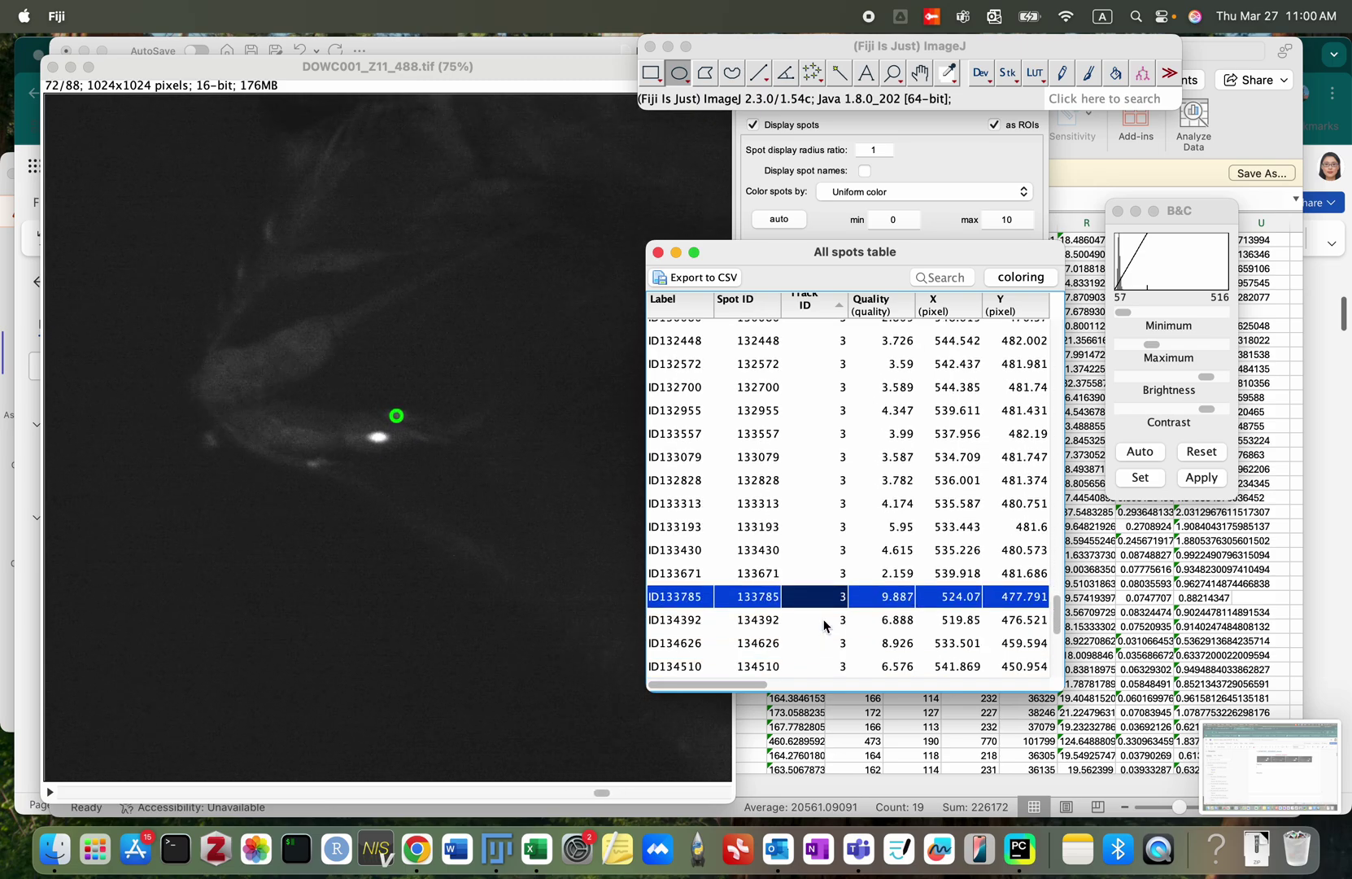
{"action": "key", "text": "Up"}
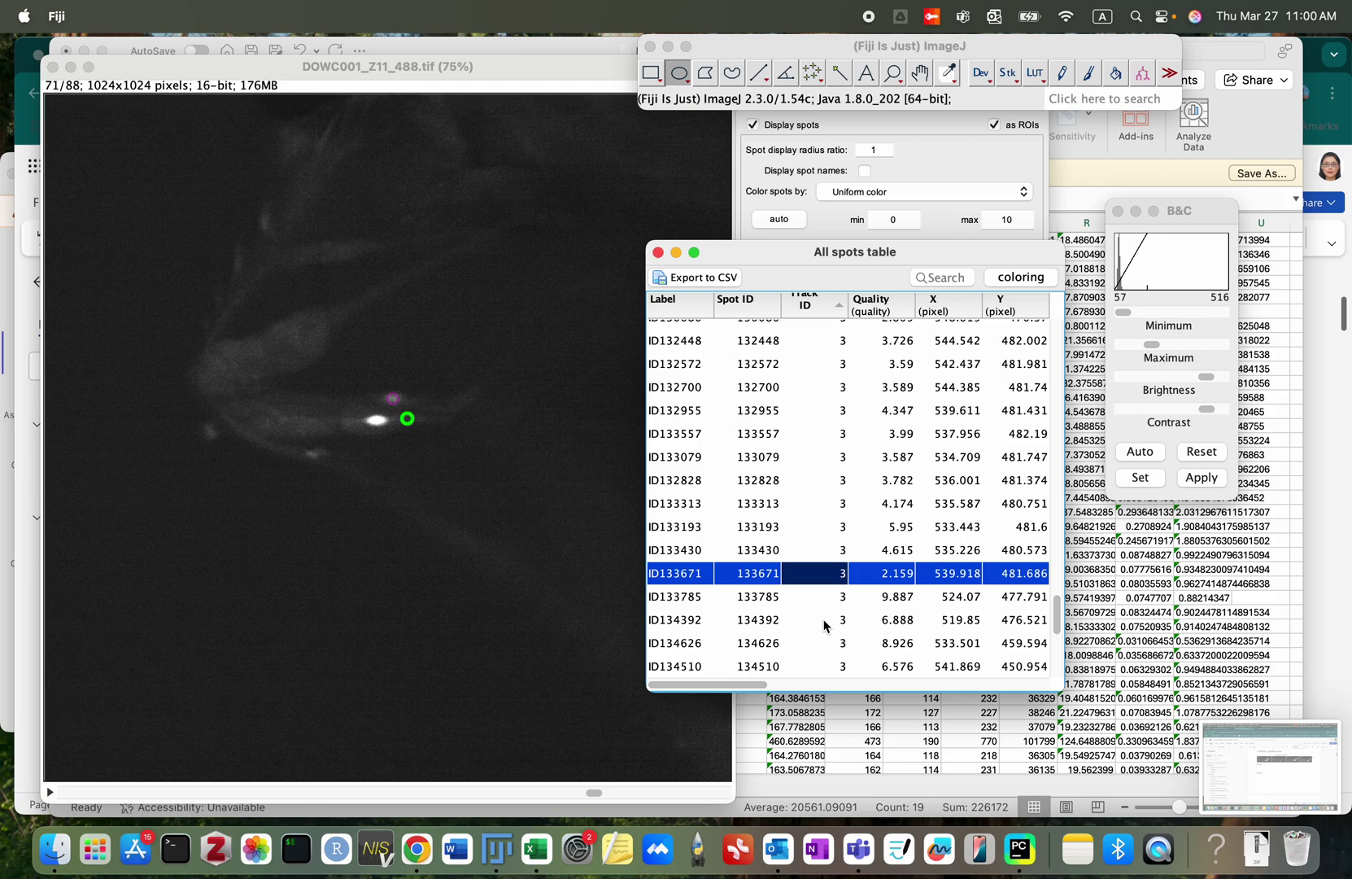
Step: In Excel, highlight the ID134520 row in yellow and find spot 133671 in column B
{"action": "key", "text": "super+Tab"}
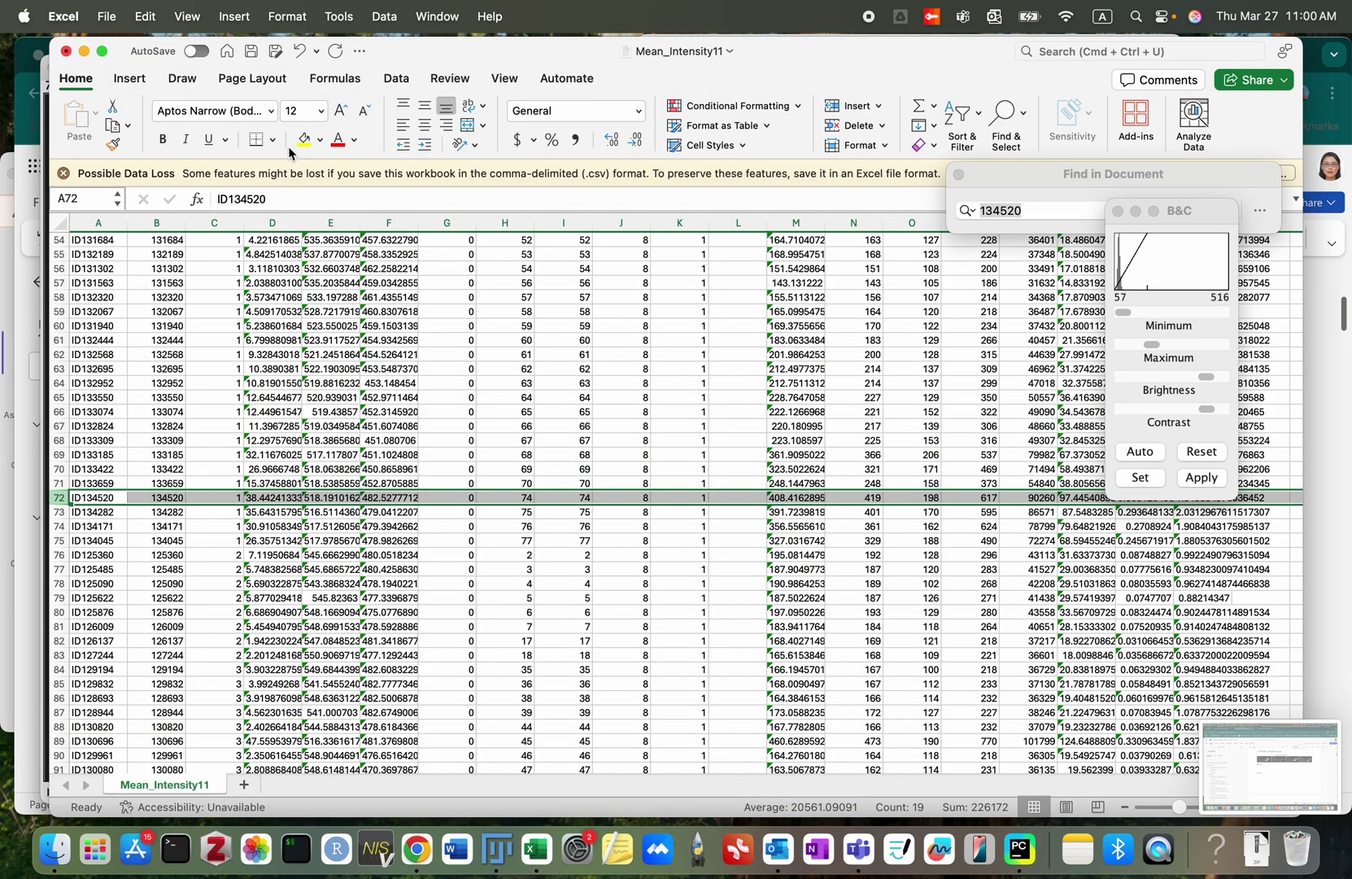
{"action": "left_click", "coordinate": [302, 140]}
{"action": "left_click", "coordinate": [164, 221]}
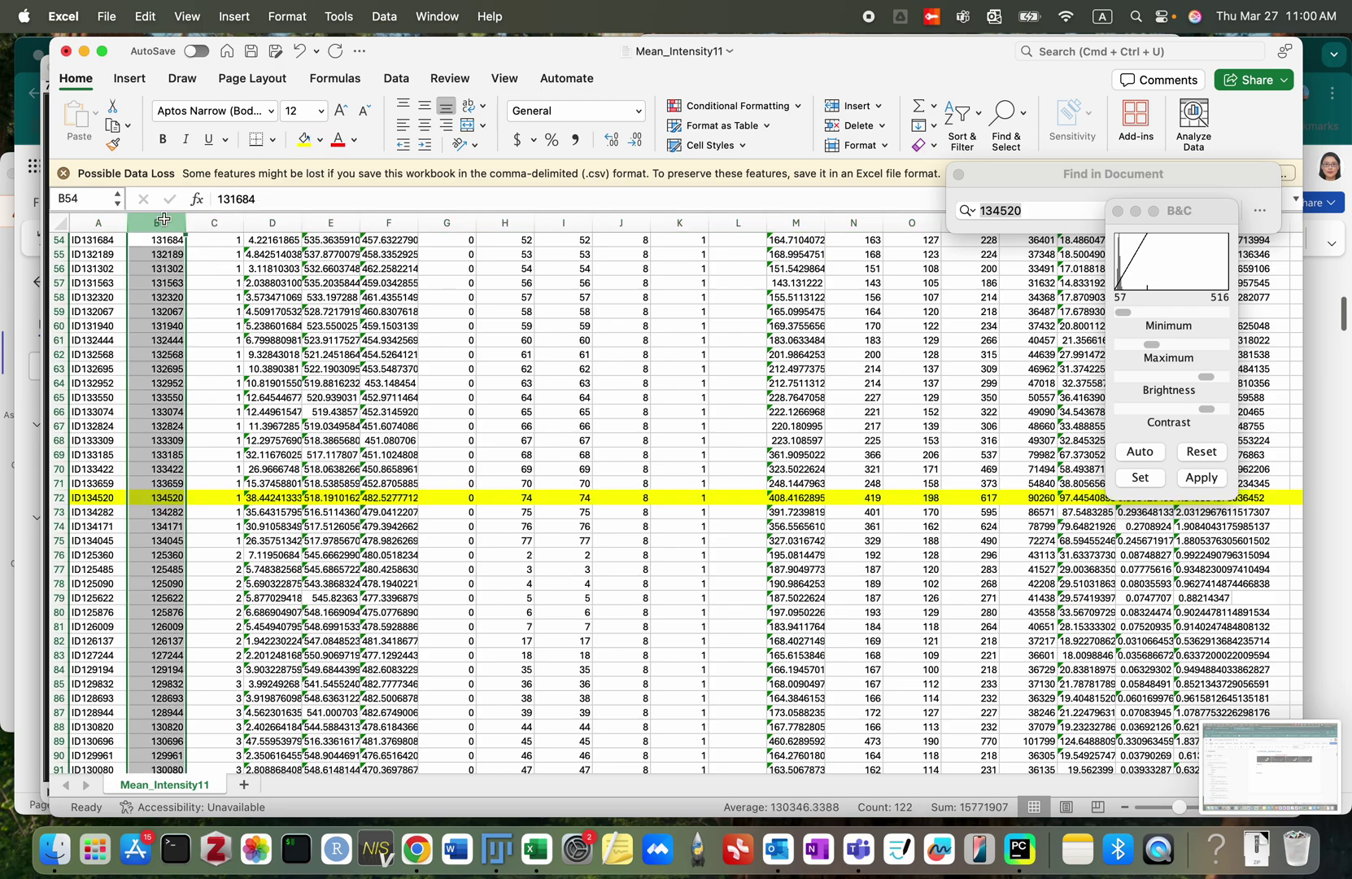
{"action": "left_click", "coordinate": [1045, 208]}
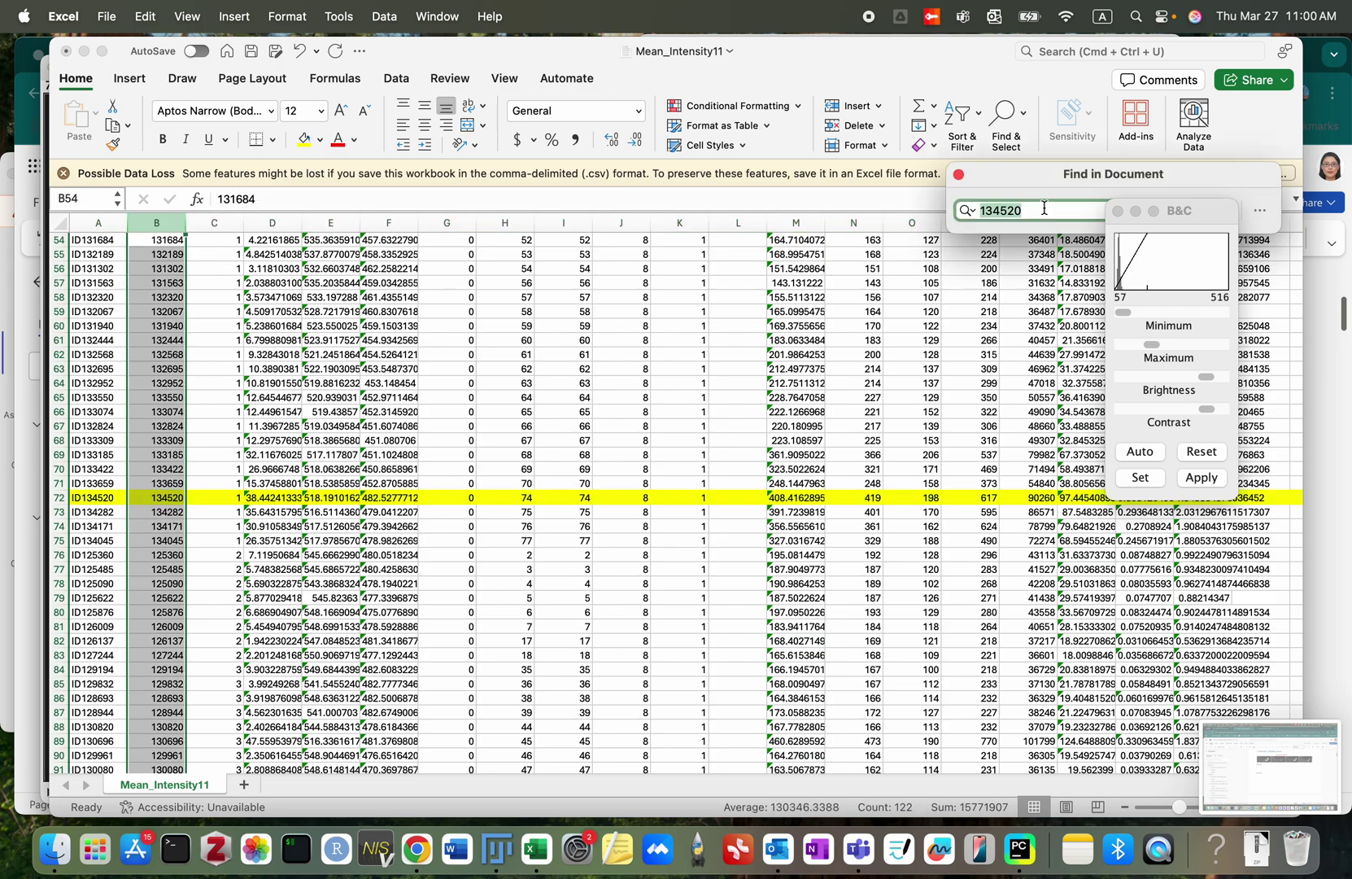
{"action": "type", "text": "133671"}
{"action": "key", "text": "Return"}
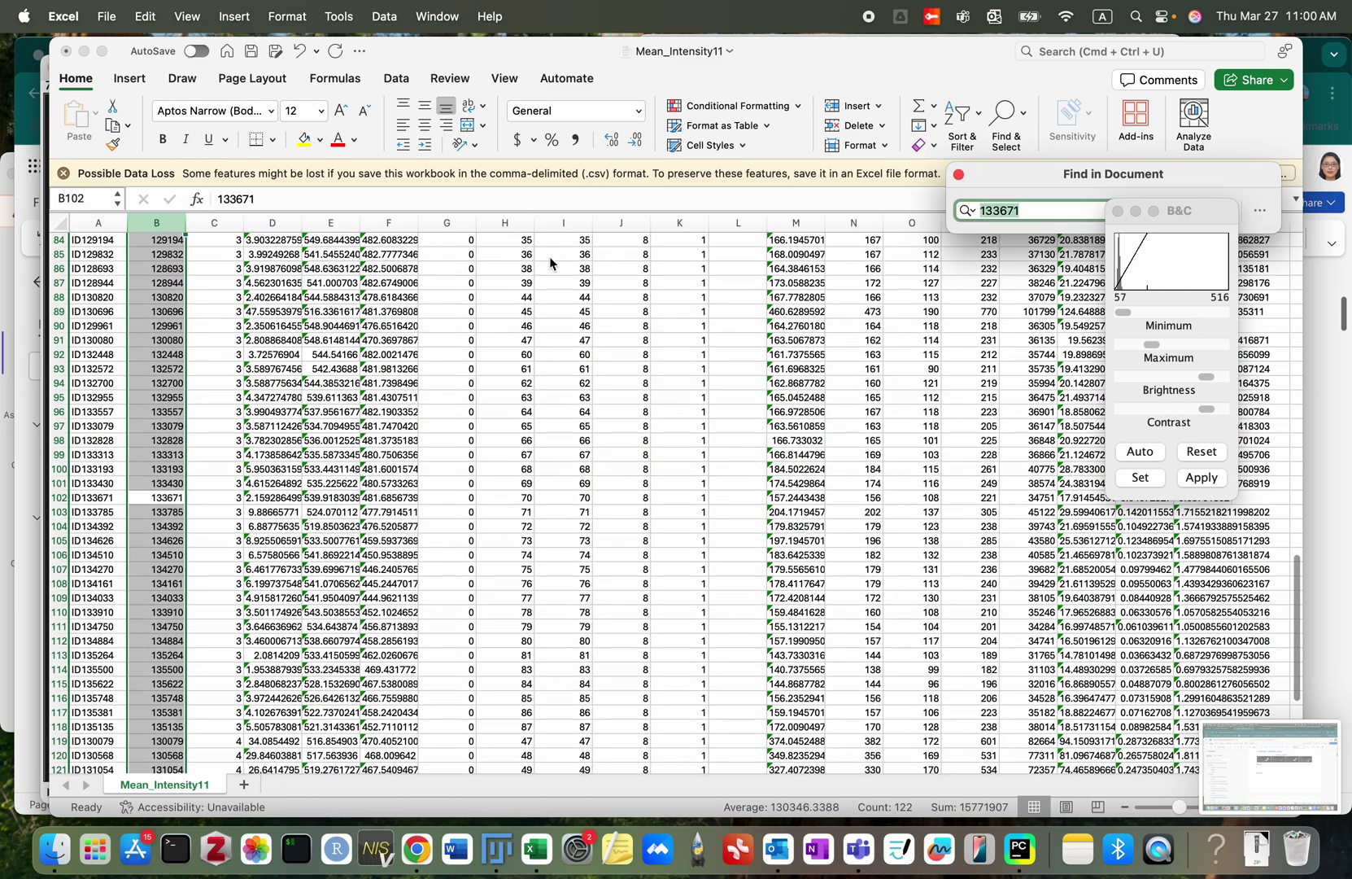
Step: Delete rows 72 to 102, spots ID134520 through ID133671, from the Mean_Intensity11 sheet
{"action": "left_click", "coordinate": [55, 498]}
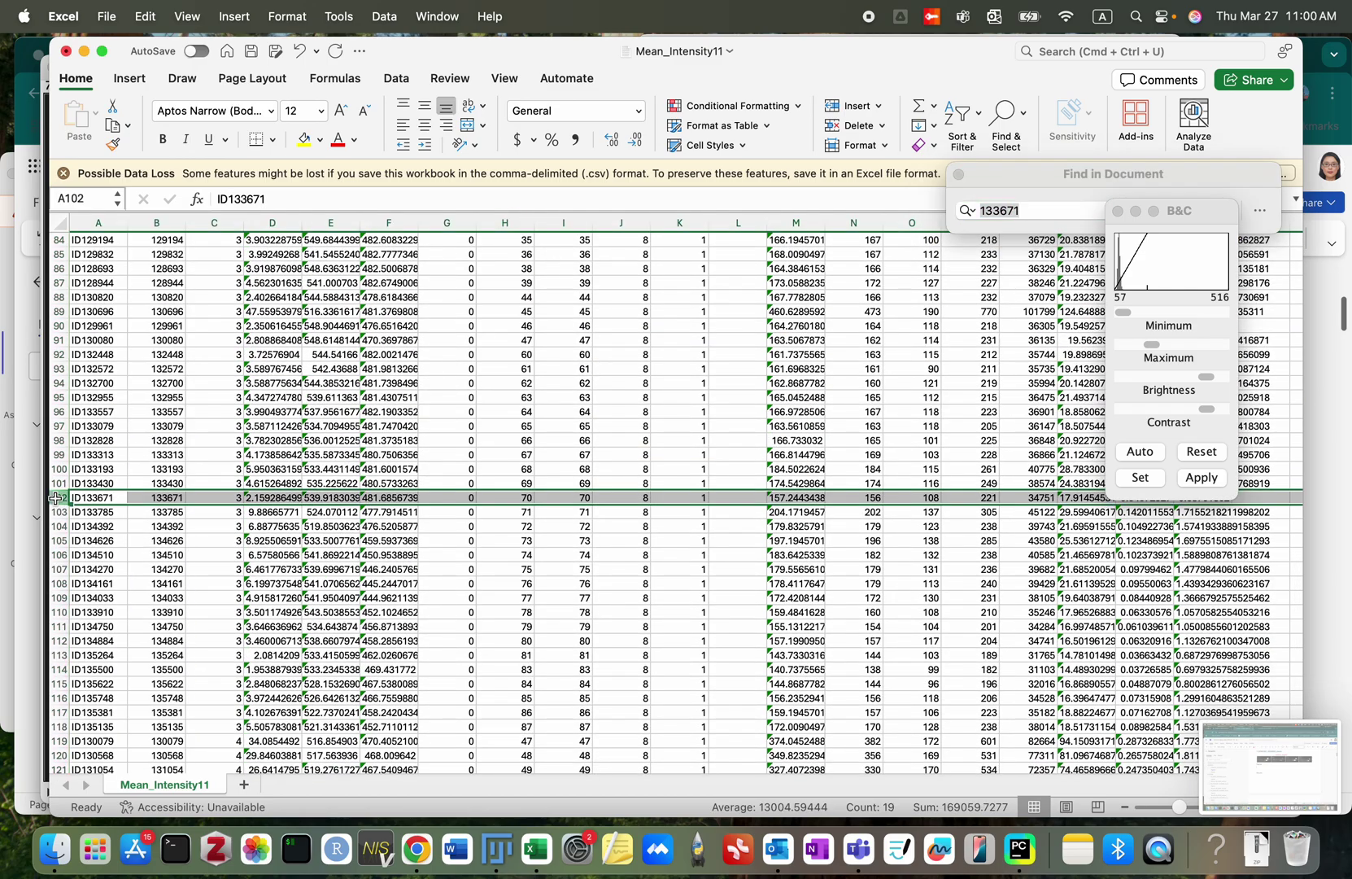
{"action": "scroll", "coordinate": [142, 439], "scroll_direction": "up", "scroll_amount": 6}
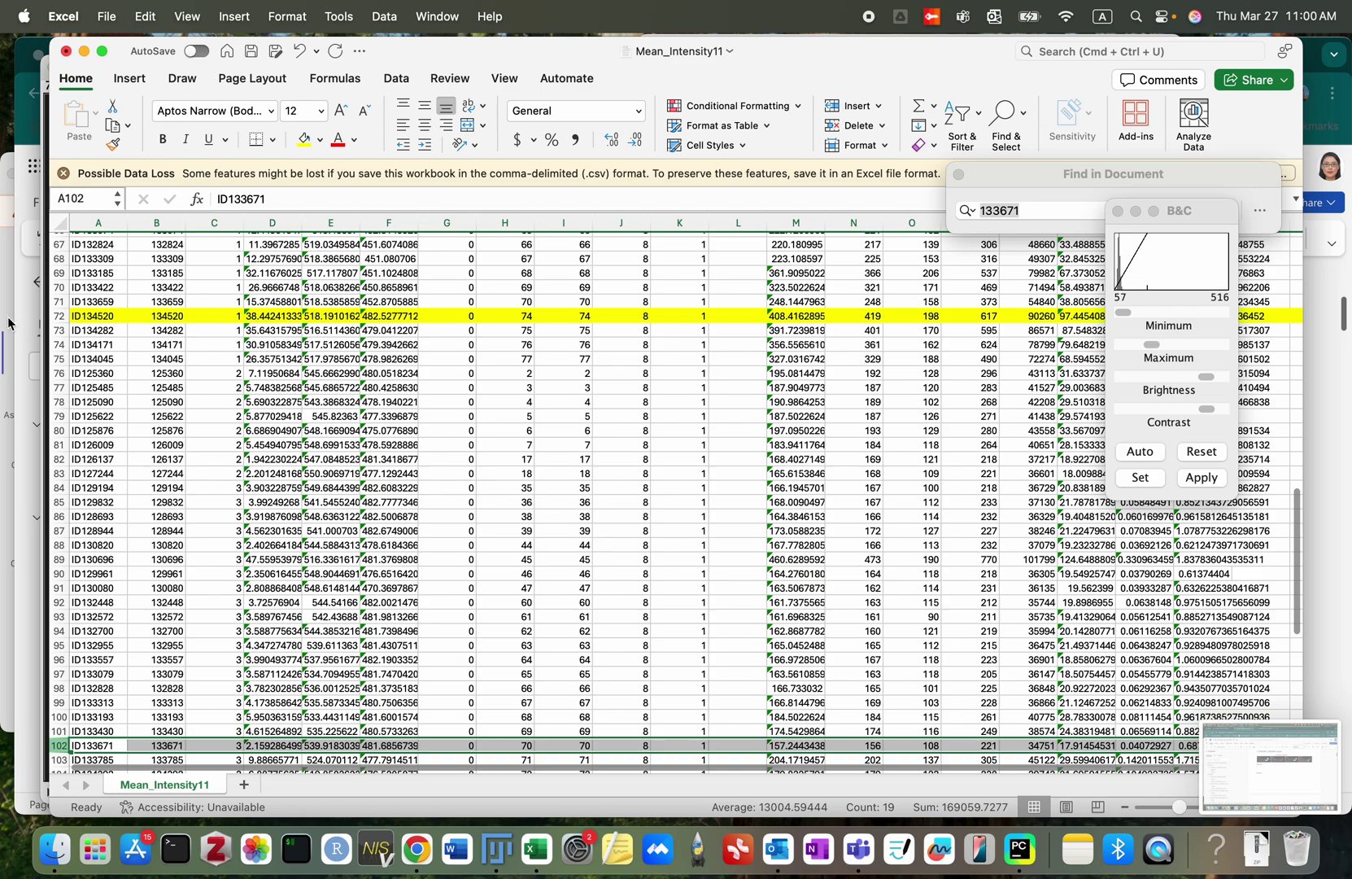
{"action": "left_click", "coordinate": [57, 318], "text": "shift"}
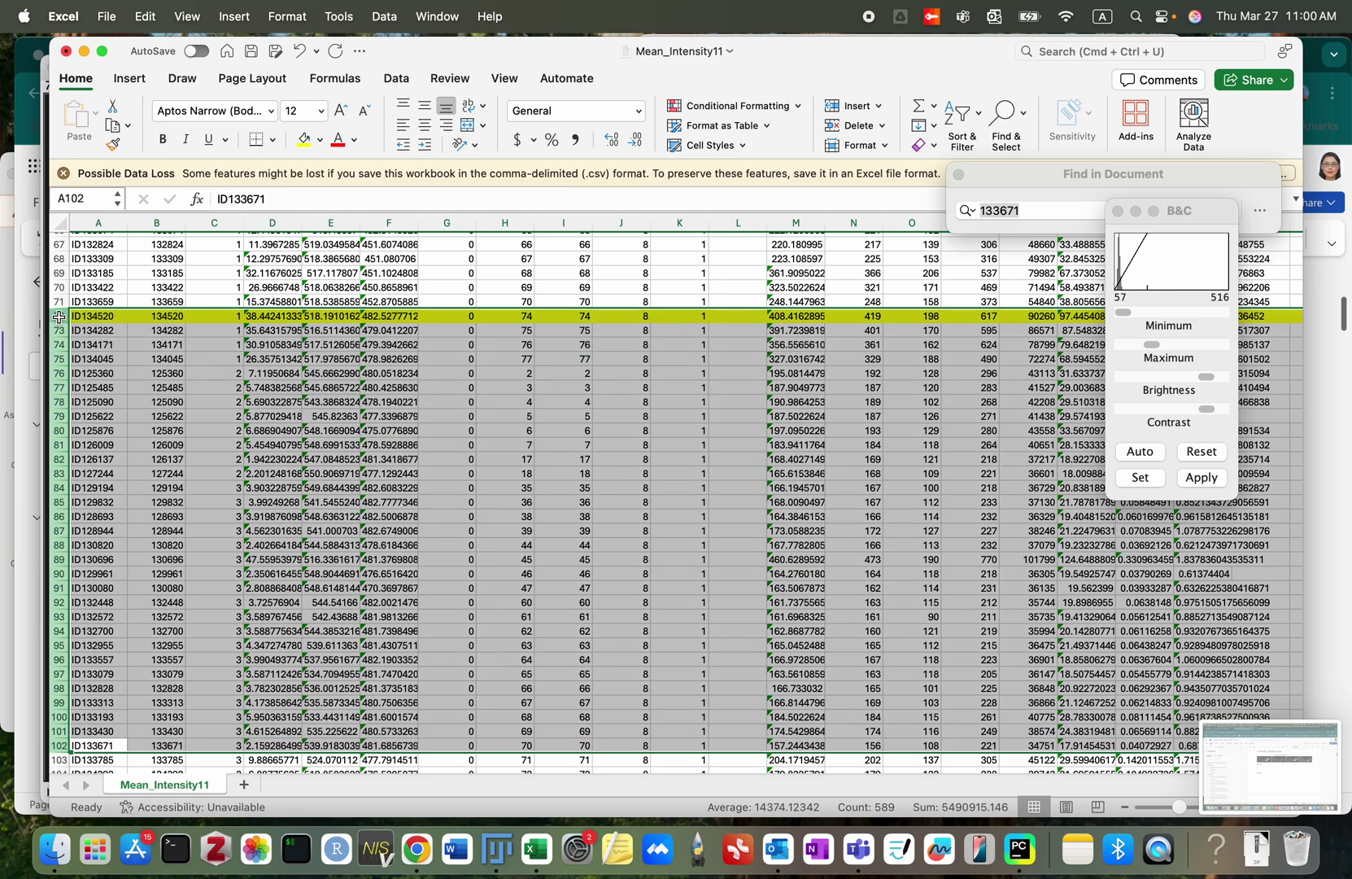
{"action": "right_click", "coordinate": [299, 454]}
{"action": "left_click", "coordinate": [405, 582]}
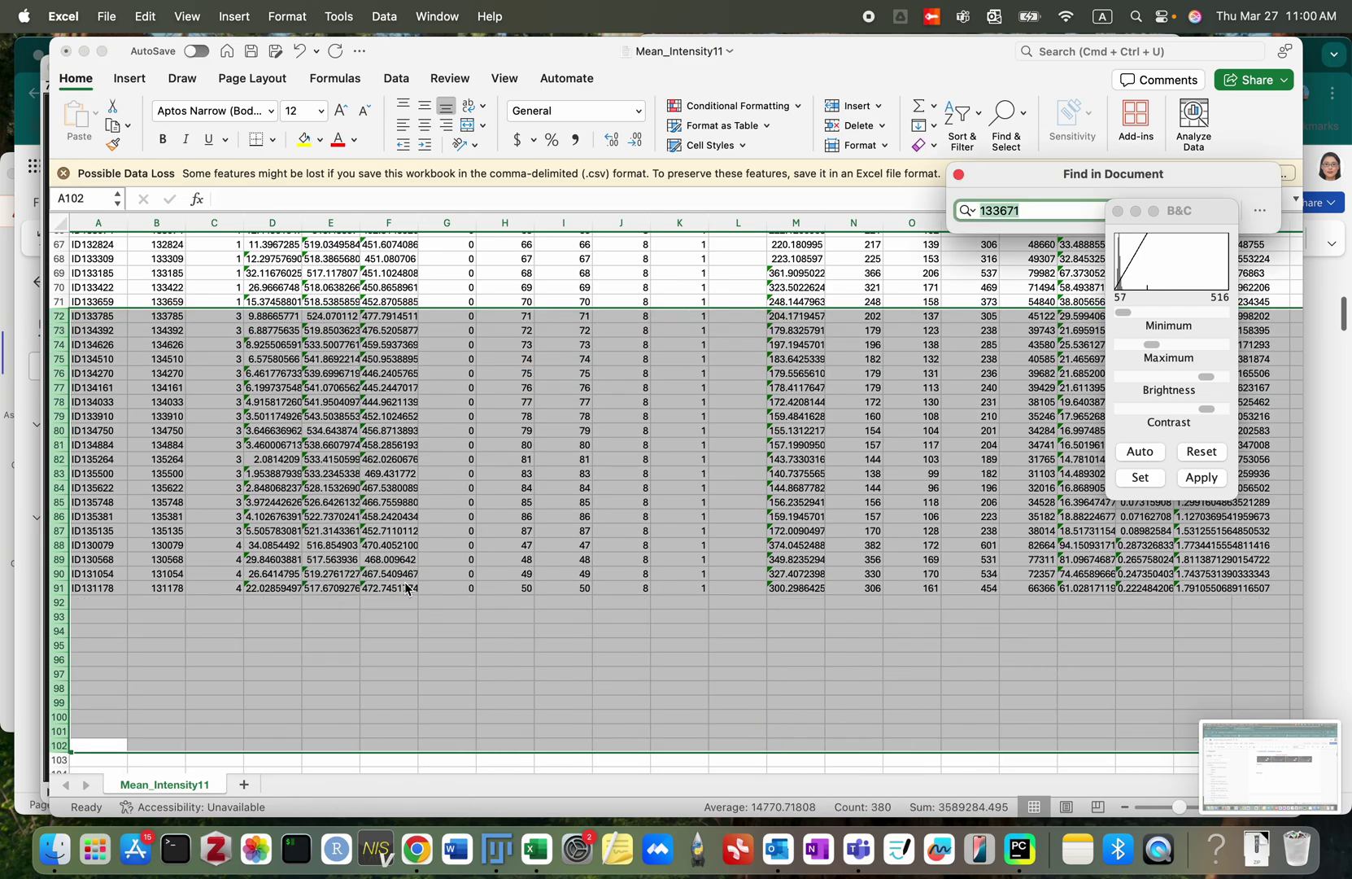
{"action": "left_click", "coordinate": [170, 321]}
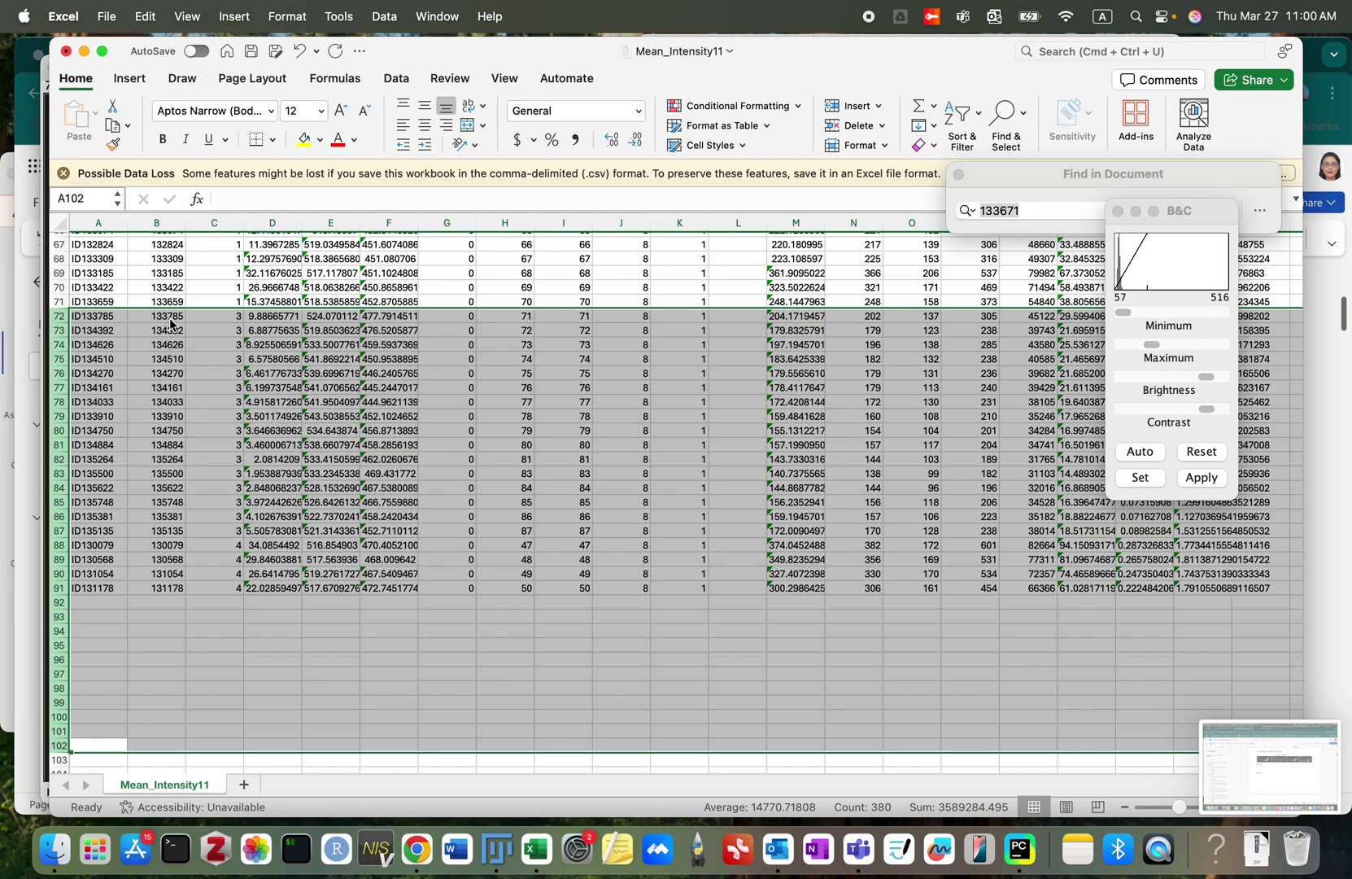
{"action": "left_click", "coordinate": [170, 319]}
Step: Back in Fiji, check the track 3 spots from ID133785 to the first track 4 spot ID130079 against Neuron 0
{"action": "key", "text": "super+Tab"}
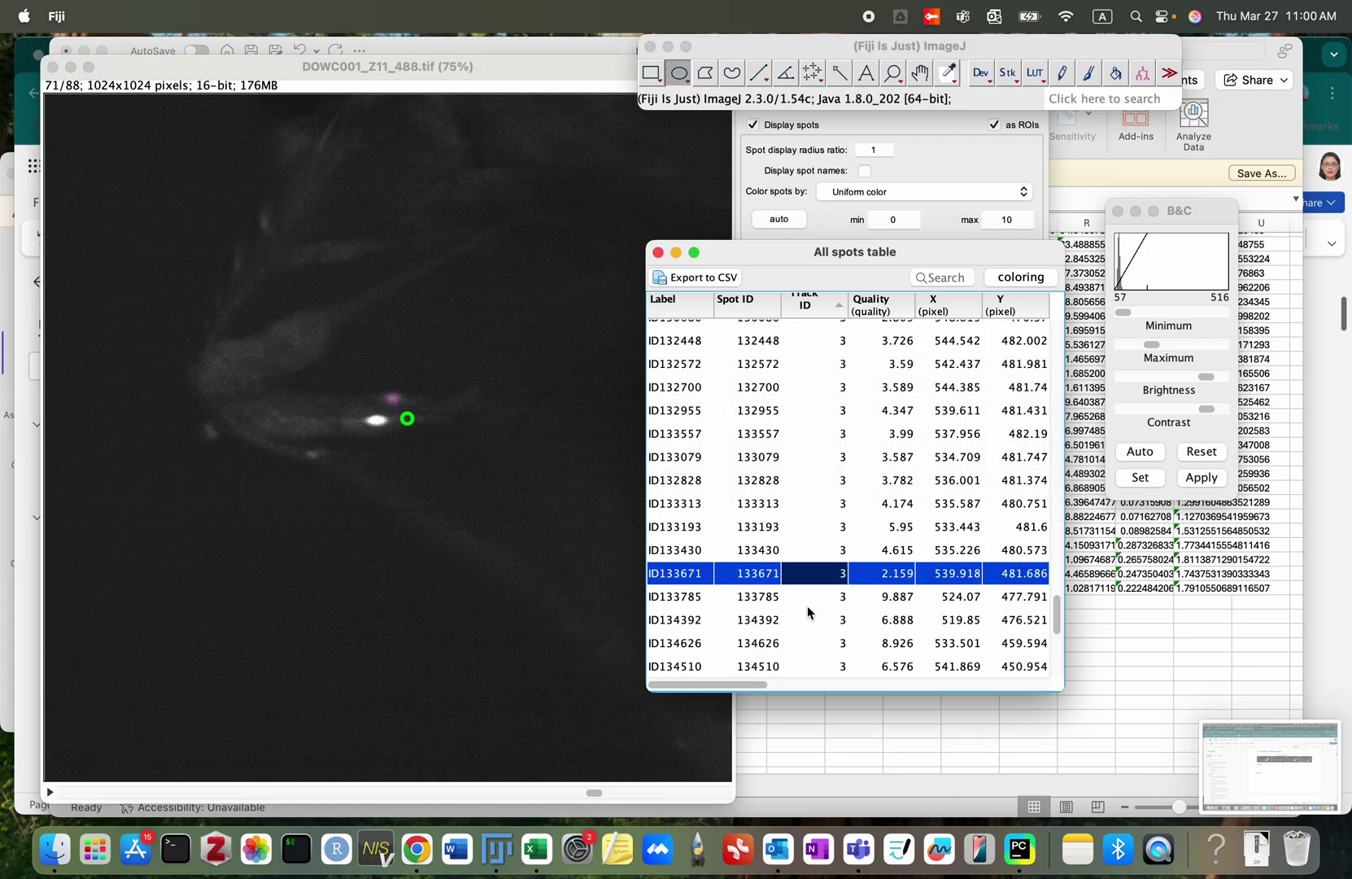
{"action": "left_click", "coordinate": [804, 599]}
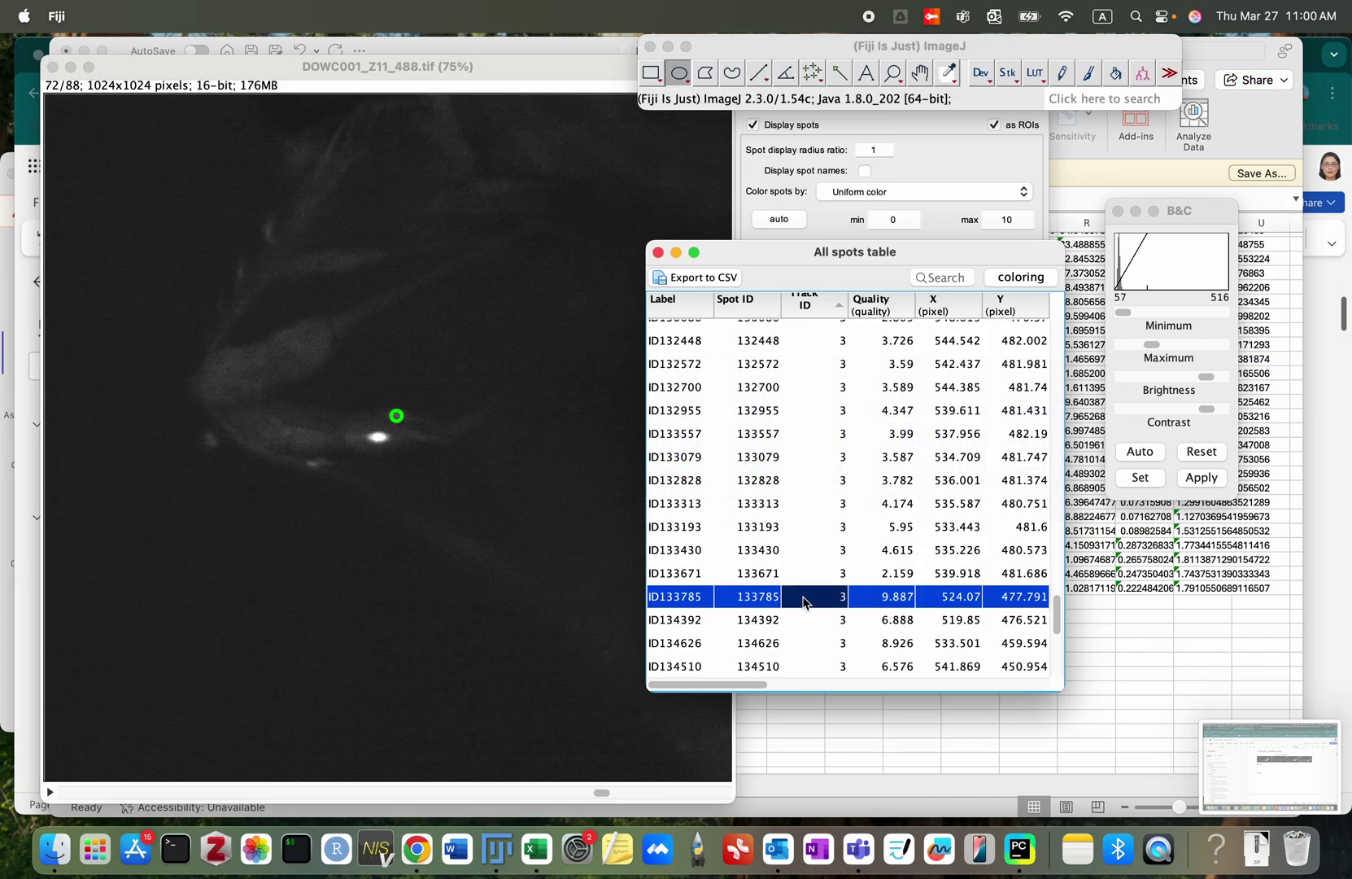
{"action": "key", "text": "Down"}
{"action": "key", "text": "Down"}
{"action": "key", "text": "Down"}
{"action": "key", "text": "Down"}
{"action": "key", "text": "Down"}
{"action": "key", "text": "Down"}
{"action": "key", "text": "Down"}
{"action": "key", "text": "Down"}
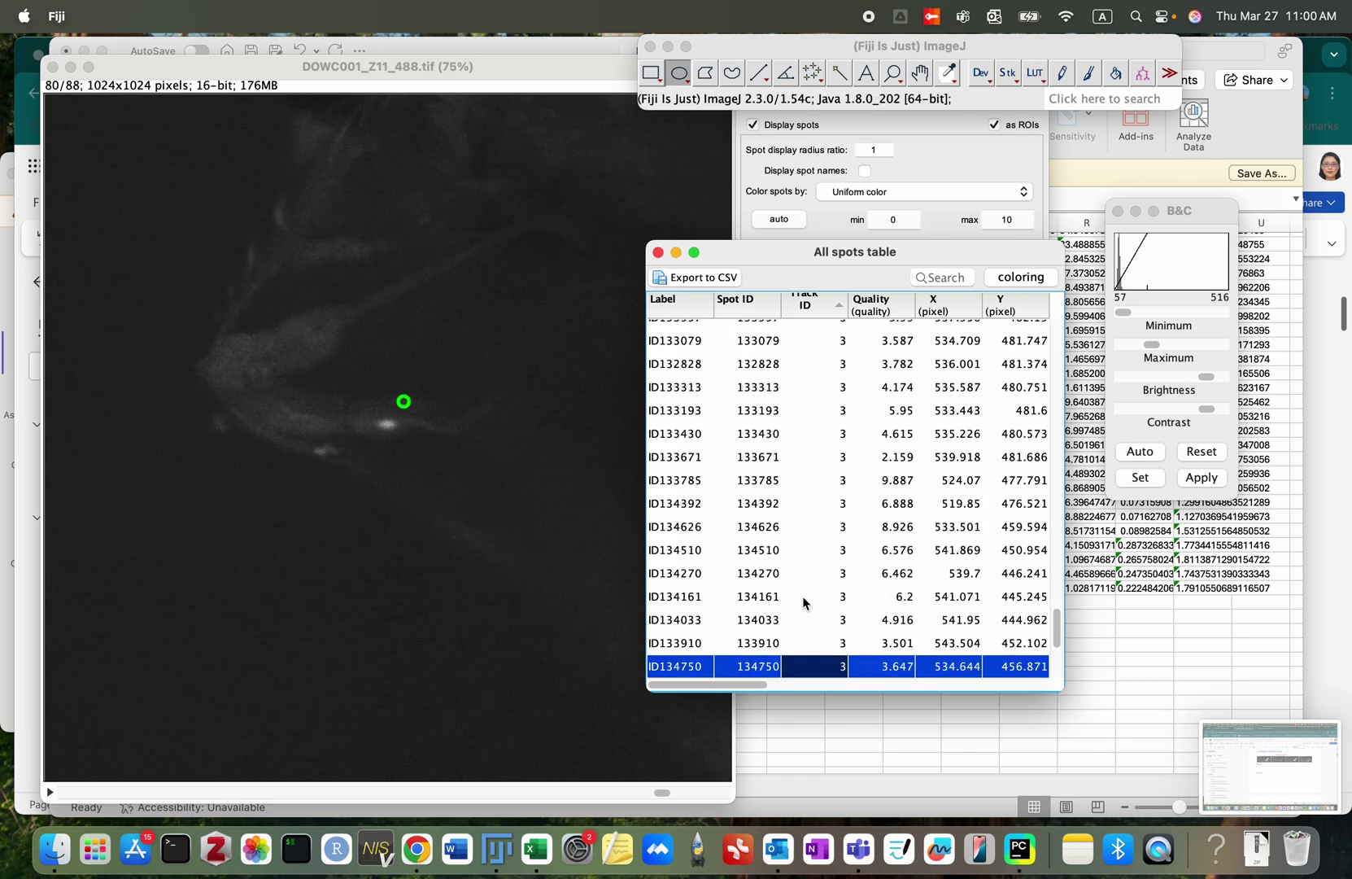
{"action": "key", "text": "Down"}
{"action": "key", "text": "Down"}
{"action": "key", "text": "Down"}
{"action": "key", "text": "Down"}
{"action": "key", "text": "Down"}
{"action": "key", "text": "Down"}
{"action": "key", "text": "Down"}
{"action": "key", "text": "Down"}
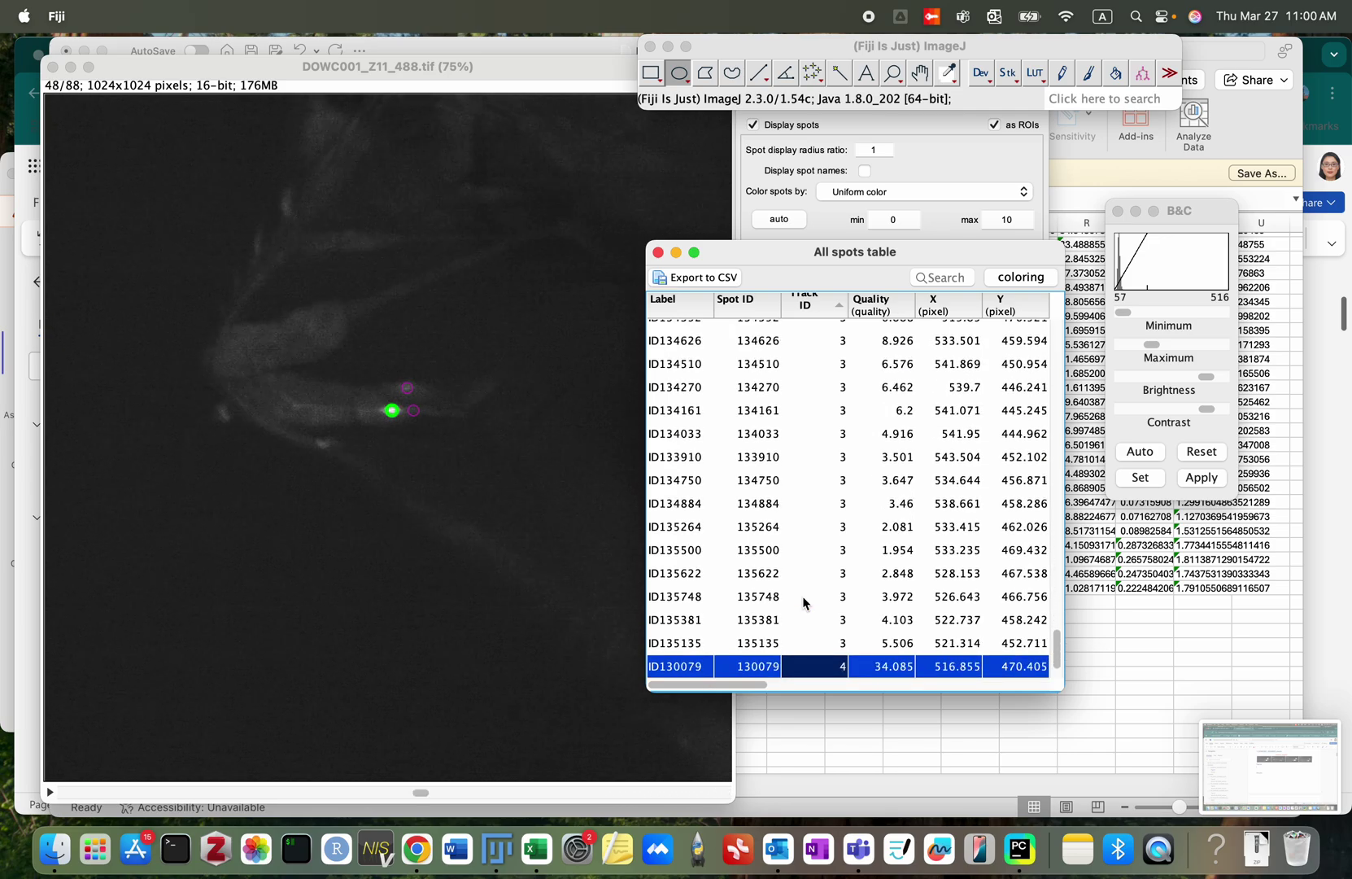
Step: Recheck the change from track 3 to track 4 and examine the track 4 spots up to ID131178
{"action": "key", "text": "Down"}
{"action": "key", "text": "Up"}
{"action": "key", "text": "Up"}
{"action": "key", "text": "Down"}
{"action": "key", "text": "Down"}
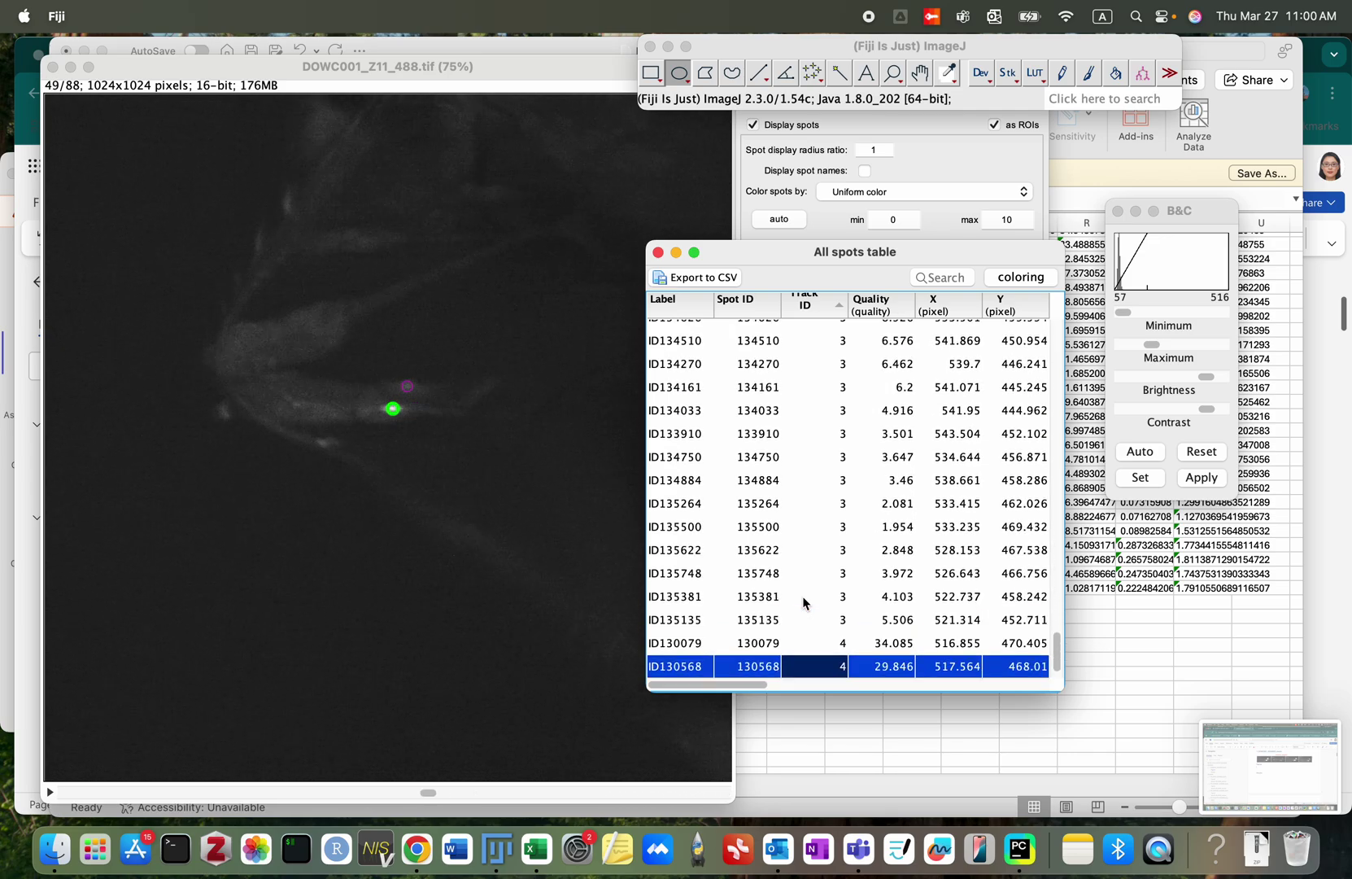
{"action": "key", "text": "Down"}
{"action": "key", "text": "Down"}
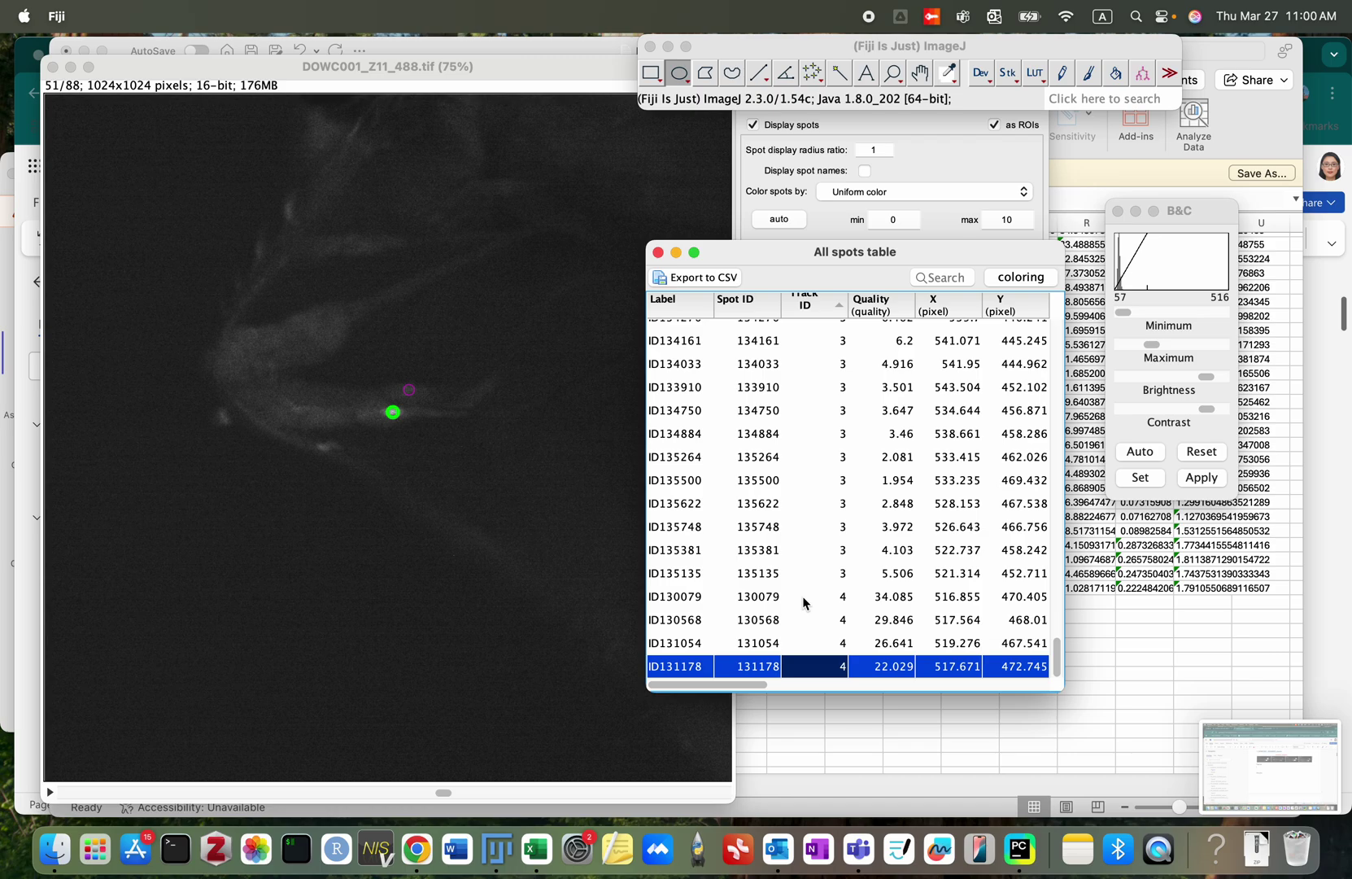
Step: In Excel, delete rows 88 to 91, the track 4 spots ID130079 through ID131178, from the Mean_Intensity11 sheet
{"action": "key", "text": "super+Tab"}
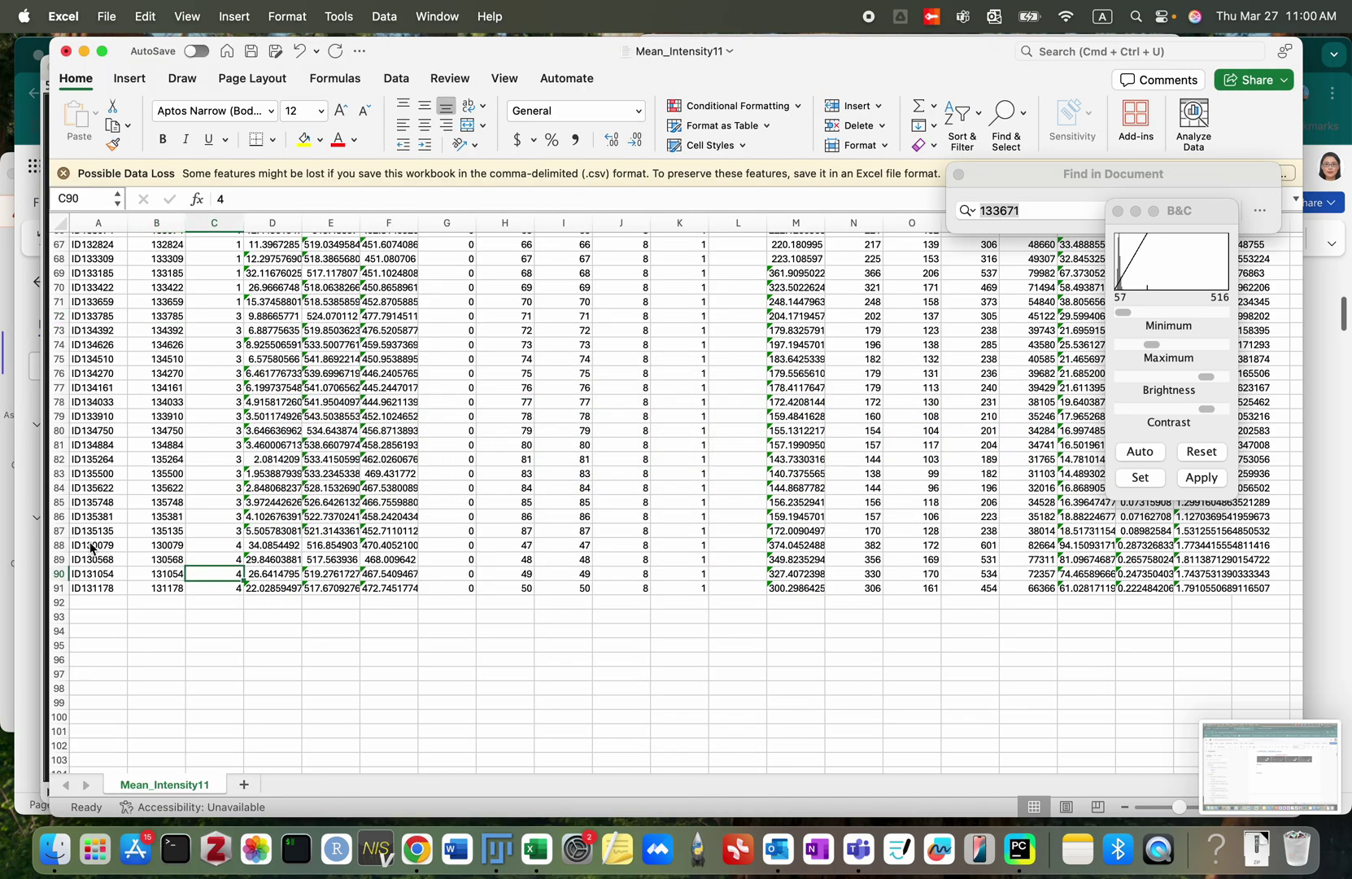
{"action": "left_click_drag", "start_coordinate": [59, 545], "coordinate": [60, 589]}
{"action": "right_click", "coordinate": [95, 576]}
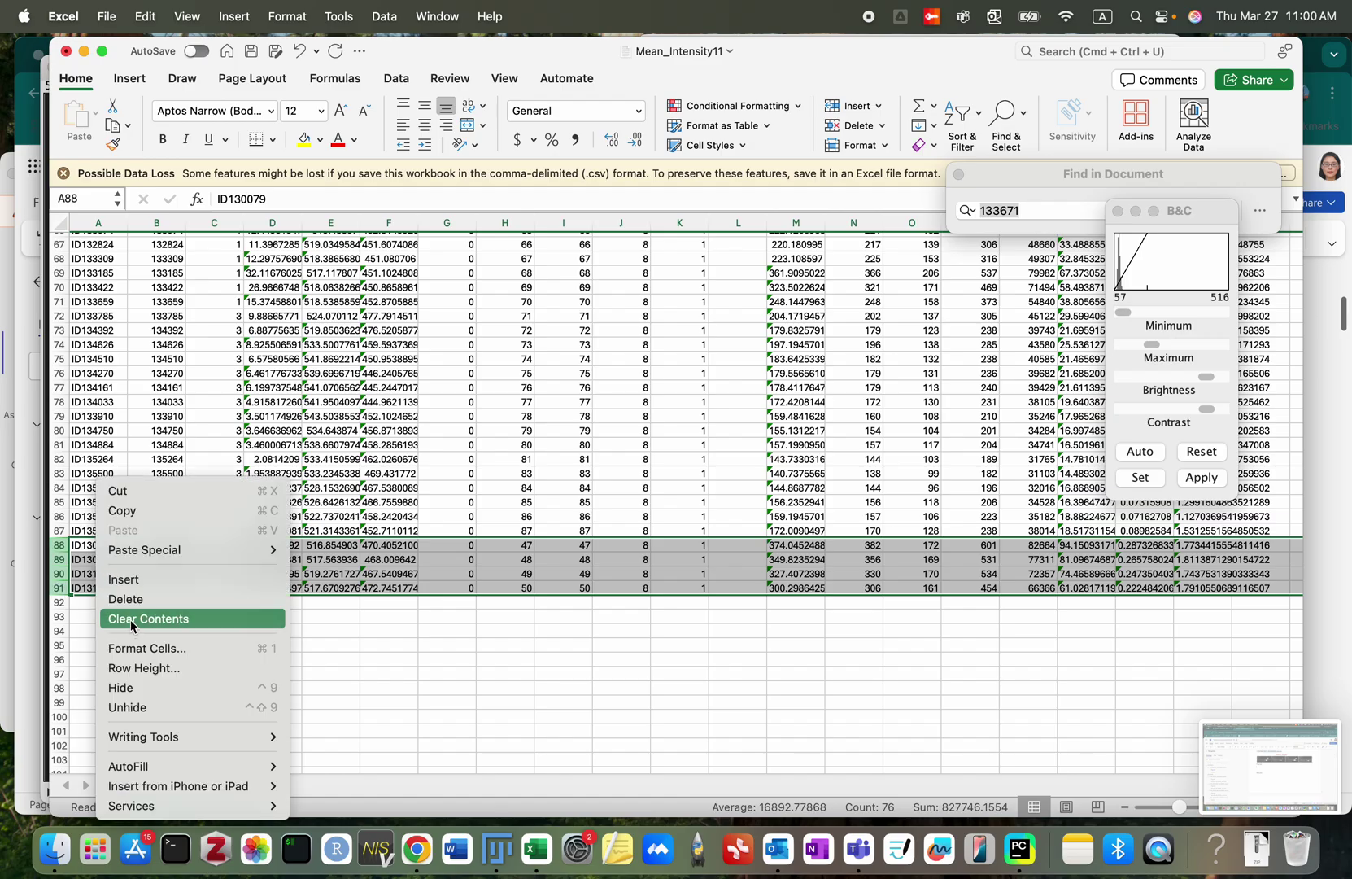
{"action": "left_click", "coordinate": [138, 601]}
Step: Sort the whole Mean_Intensity11 sheet by POSITION_T from smallest to largest, keeping the header row
{"action": "scroll", "coordinate": [258, 415], "scroll_direction": "up", "scroll_amount": 15}
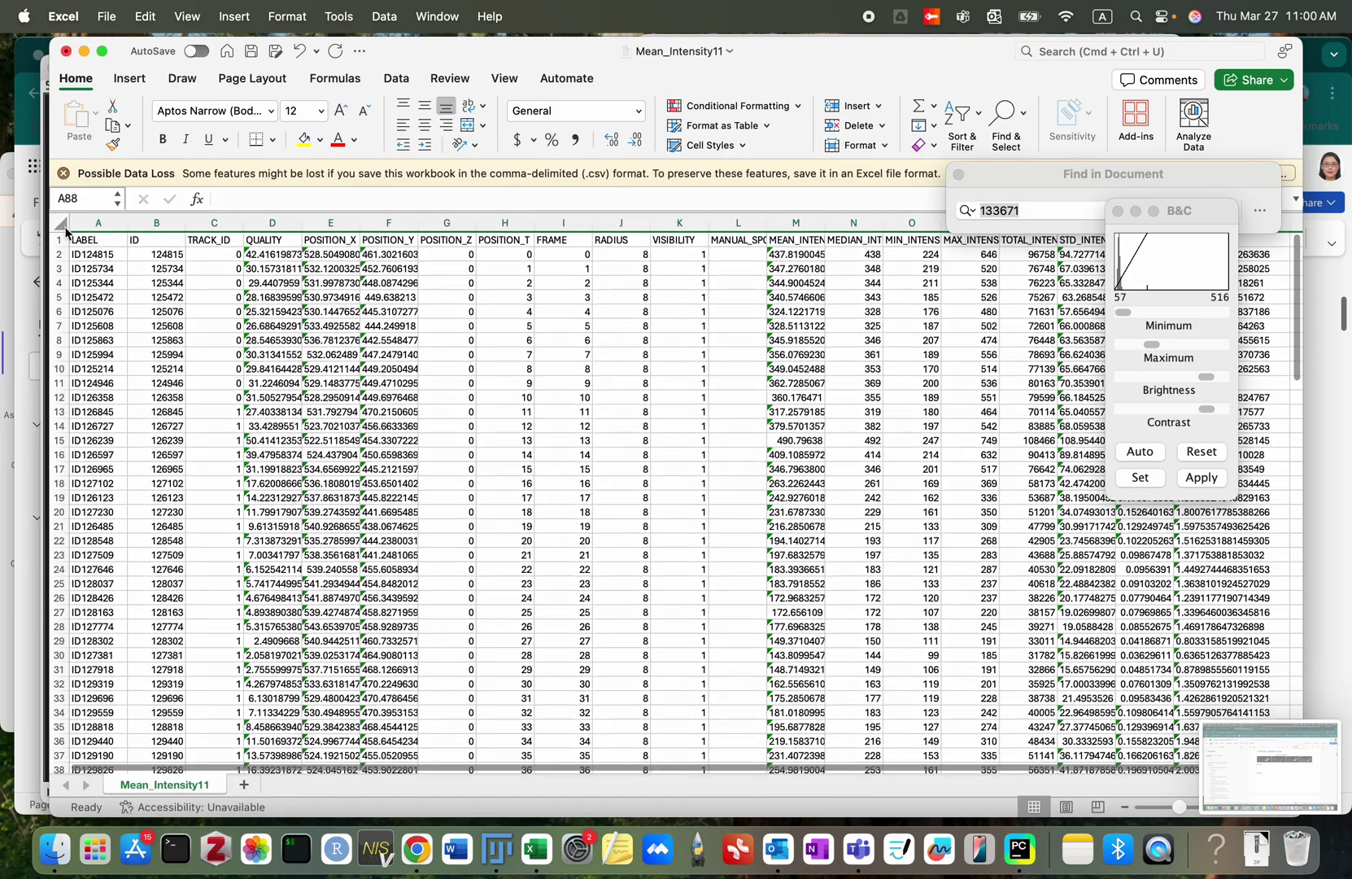
{"action": "left_click", "coordinate": [63, 225]}
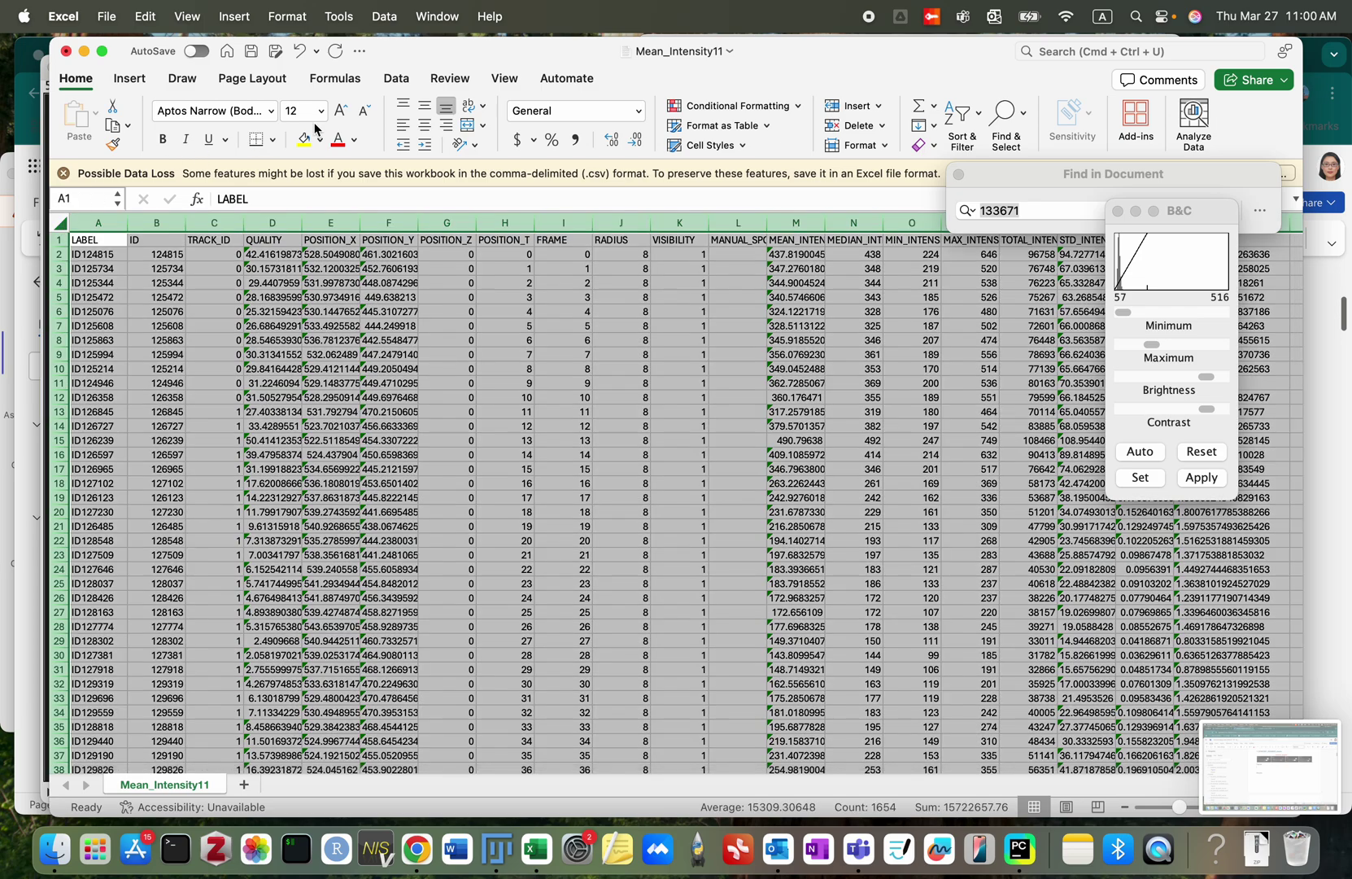
{"action": "left_click", "coordinate": [398, 78]}
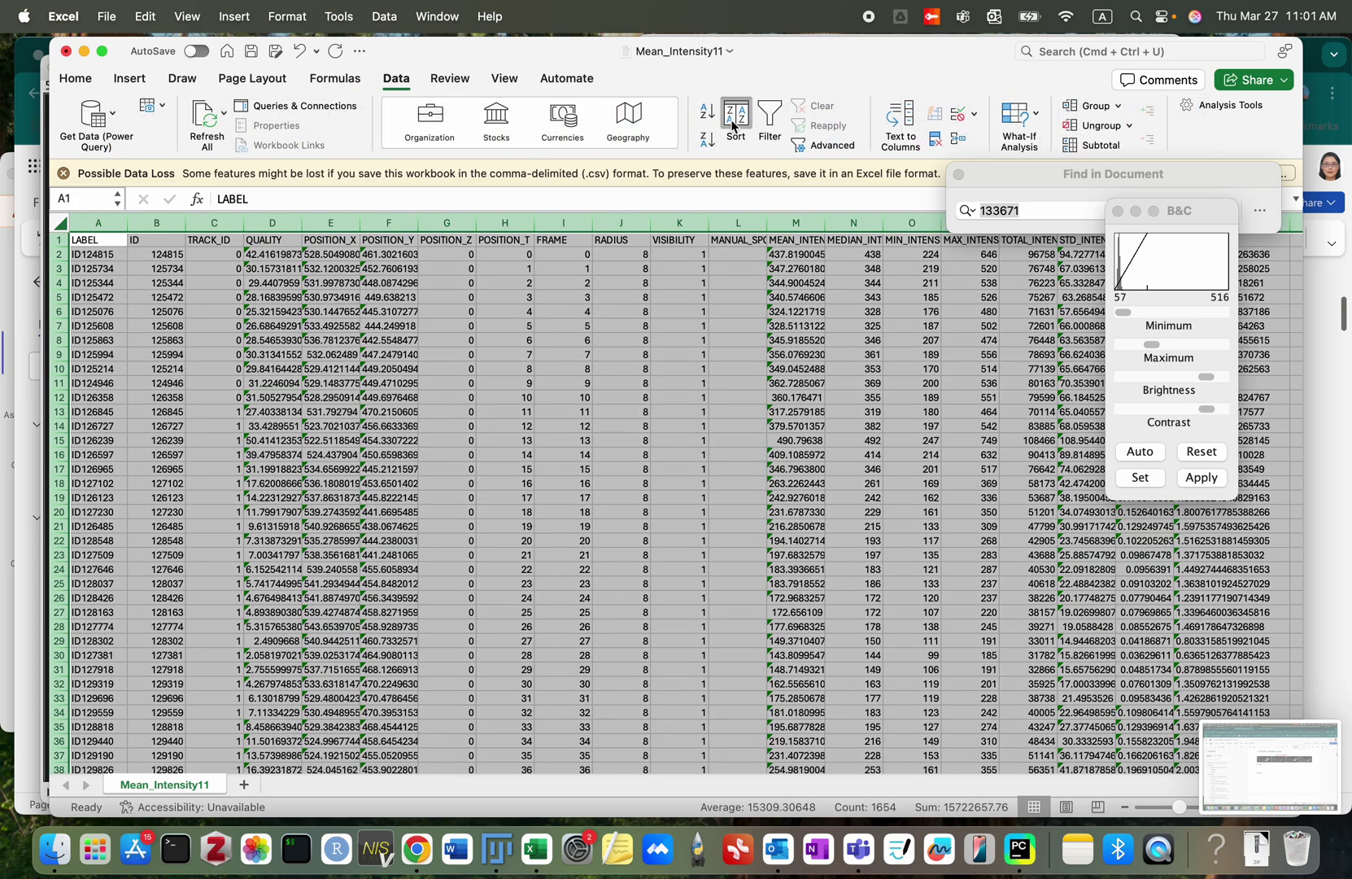
{"action": "left_click", "coordinate": [738, 119]}
{"action": "left_click", "coordinate": [479, 135]}
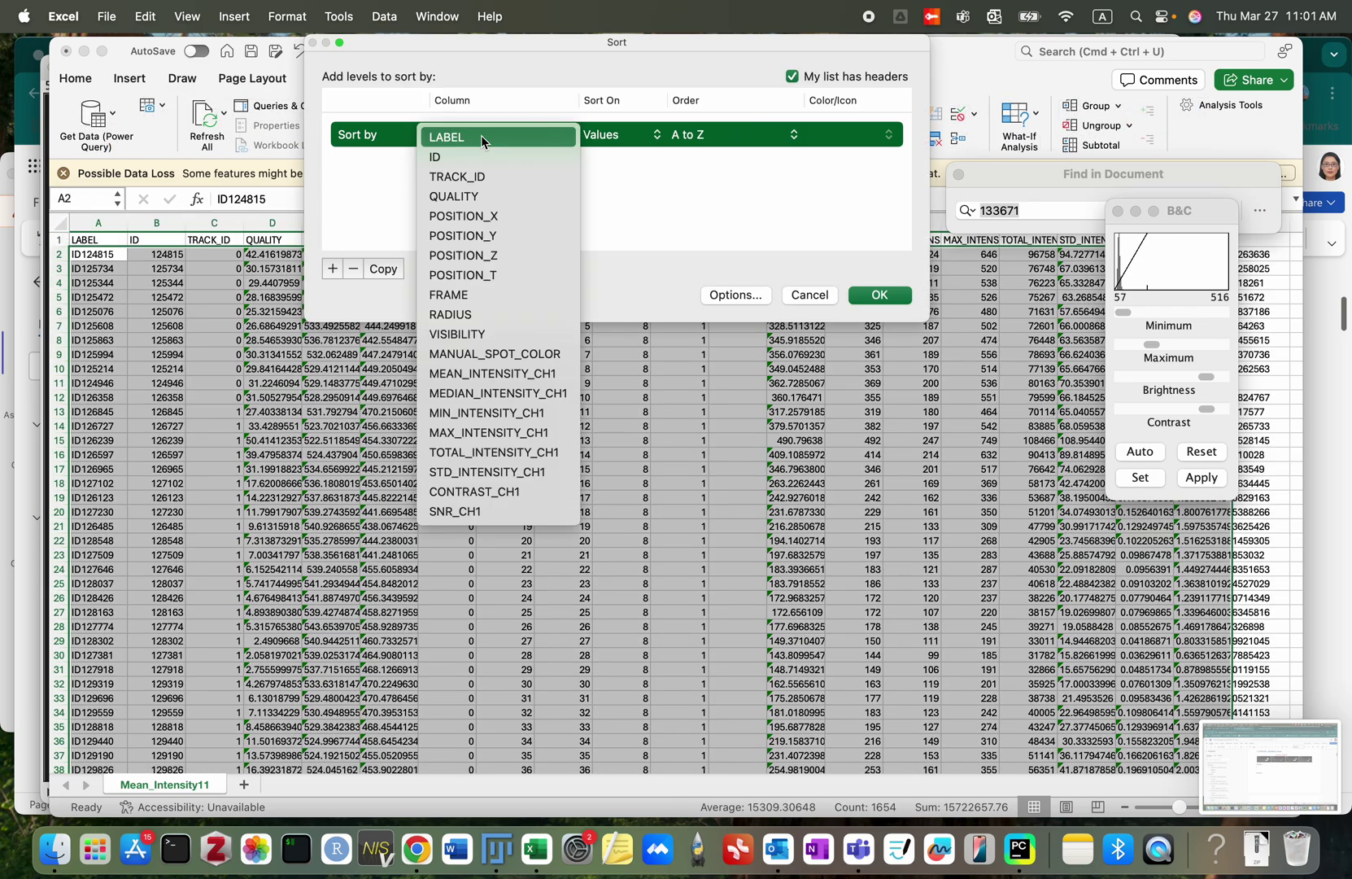
{"action": "left_click", "coordinate": [455, 273]}
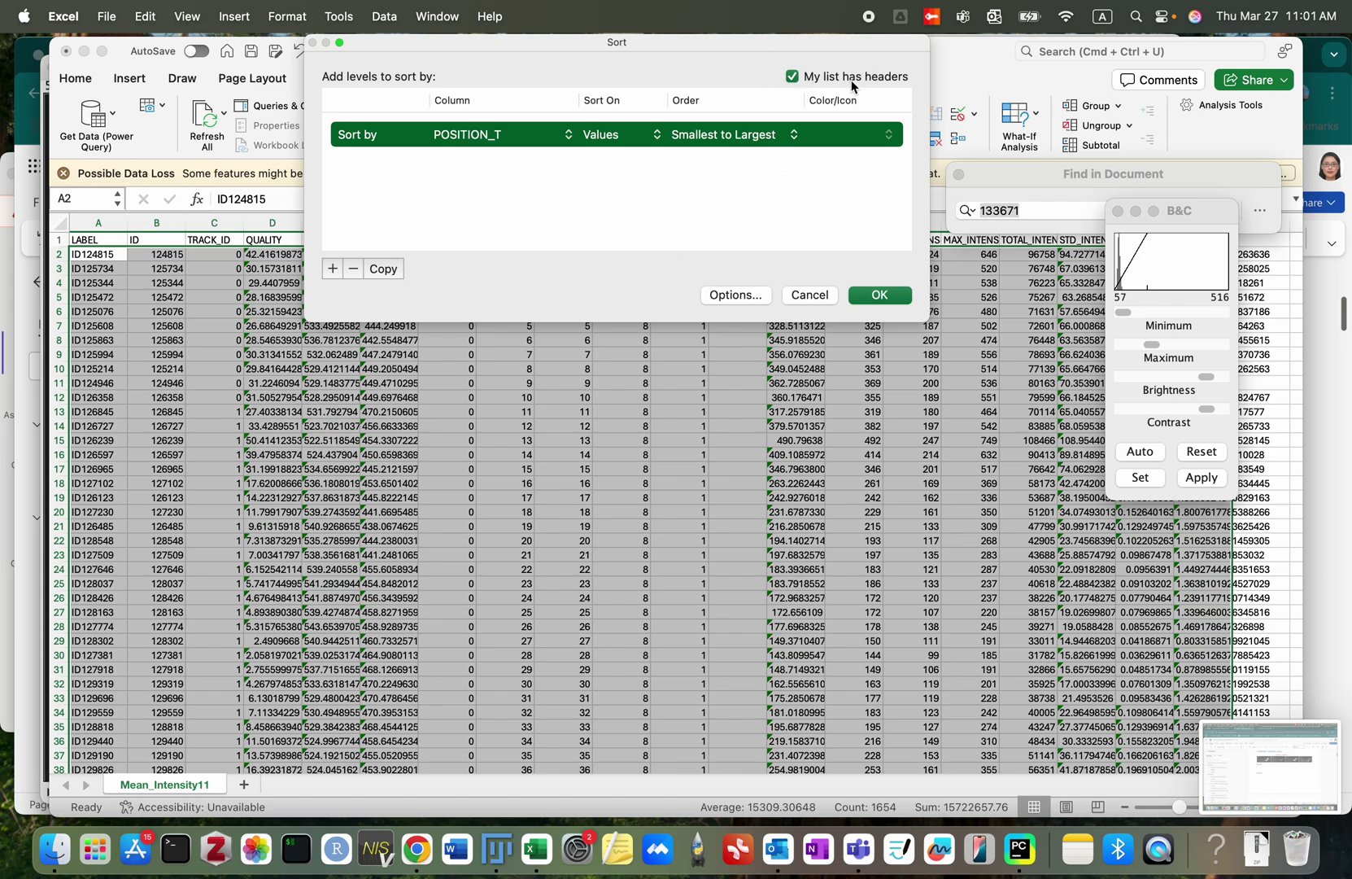
{"action": "left_click", "coordinate": [880, 295]}
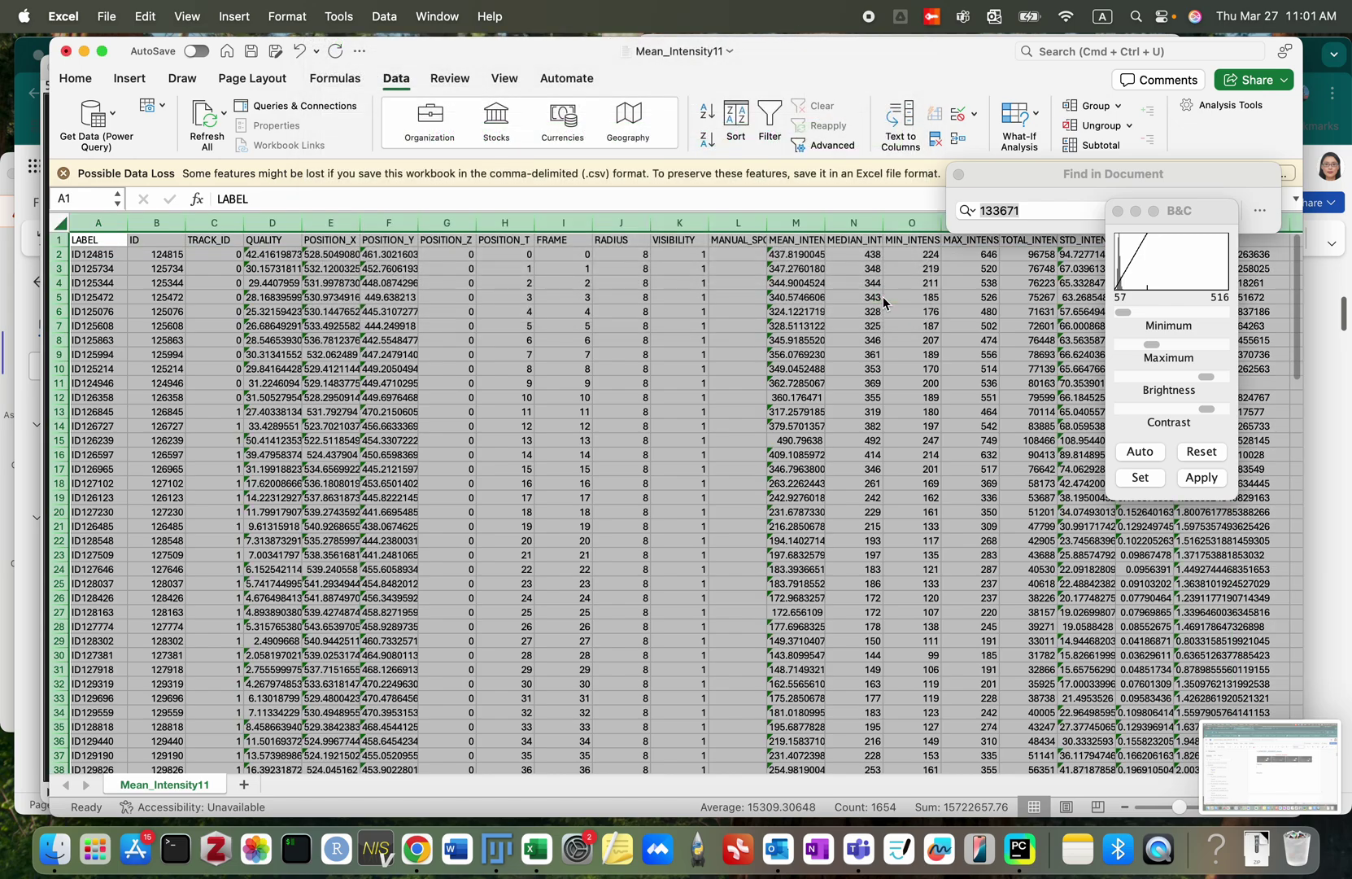
Step: Apply a Duplicate Values highlighting rule to the POSITION_T column
{"action": "left_click", "coordinate": [504, 222]}
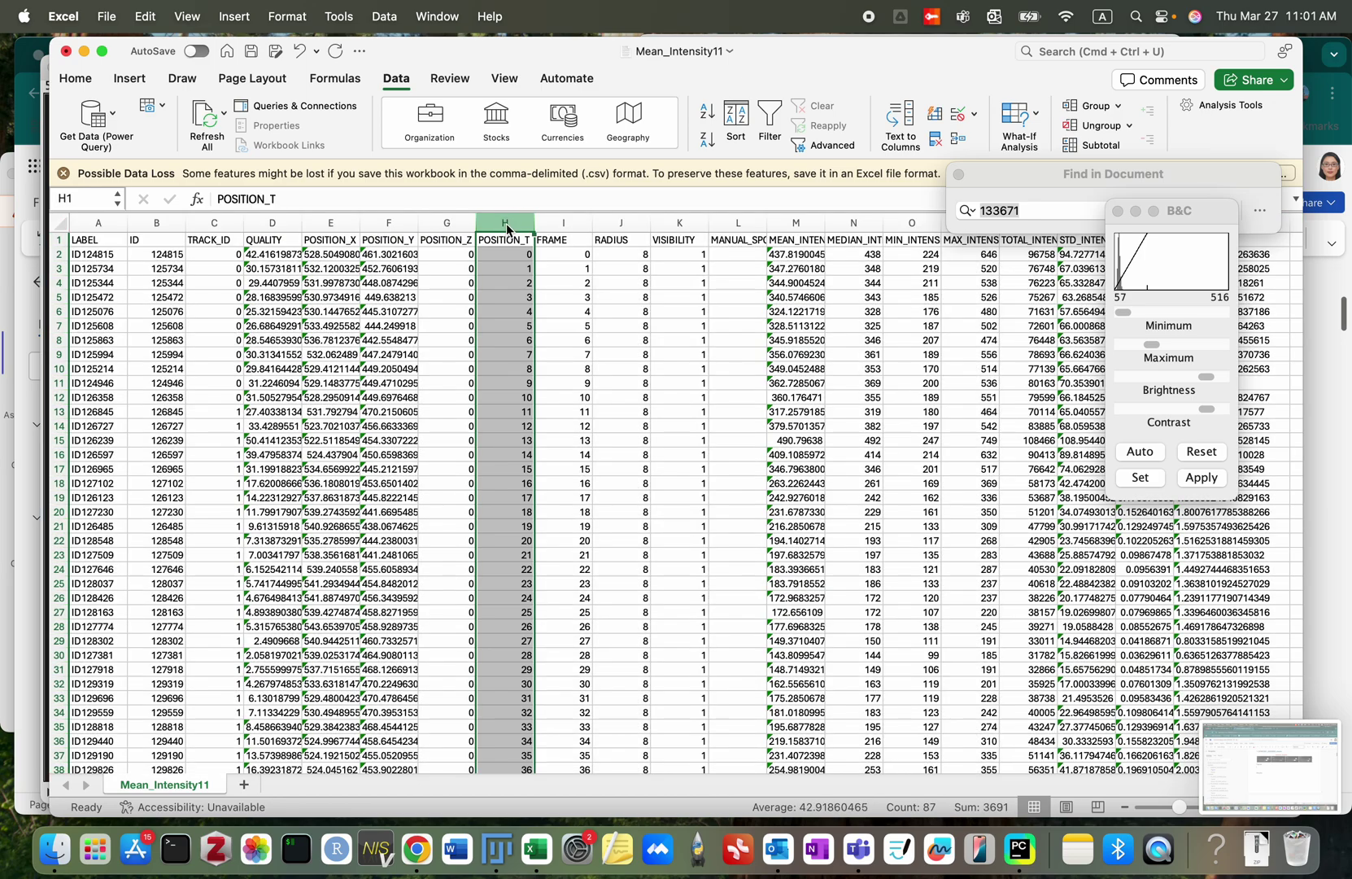
{"action": "left_click", "coordinate": [75, 78]}
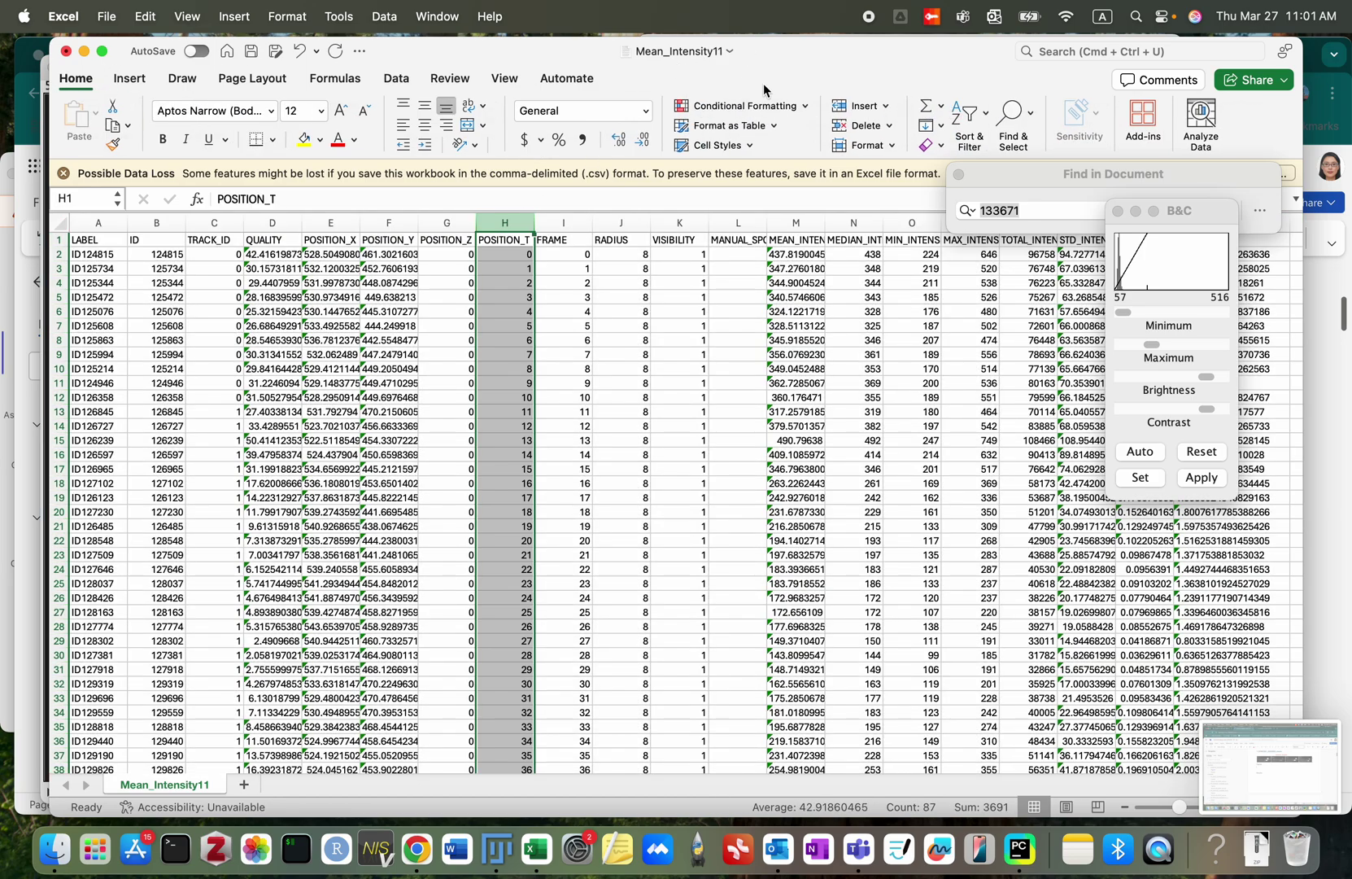
{"action": "left_click", "coordinate": [741, 106]}
{"action": "mouse_move", "coordinate": [814, 129]}
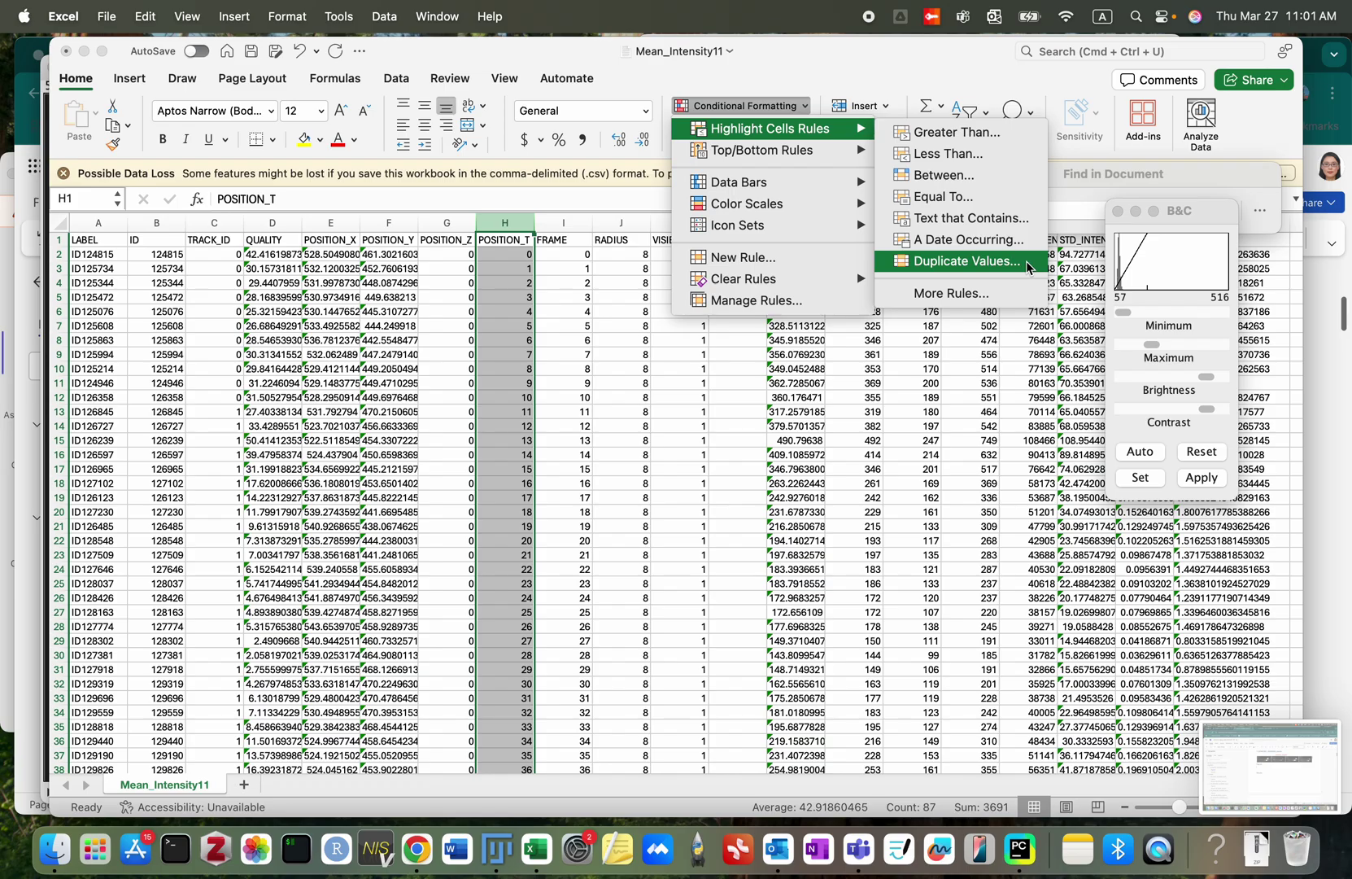
{"action": "left_click", "coordinate": [967, 260]}
{"action": "left_click", "coordinate": [791, 363]}
Step: Look down the POSITION_T column for duplicates, and save and close the Mean_Intensity11 file
{"action": "scroll", "coordinate": [624, 564], "scroll_direction": "down", "scroll_amount": 3}
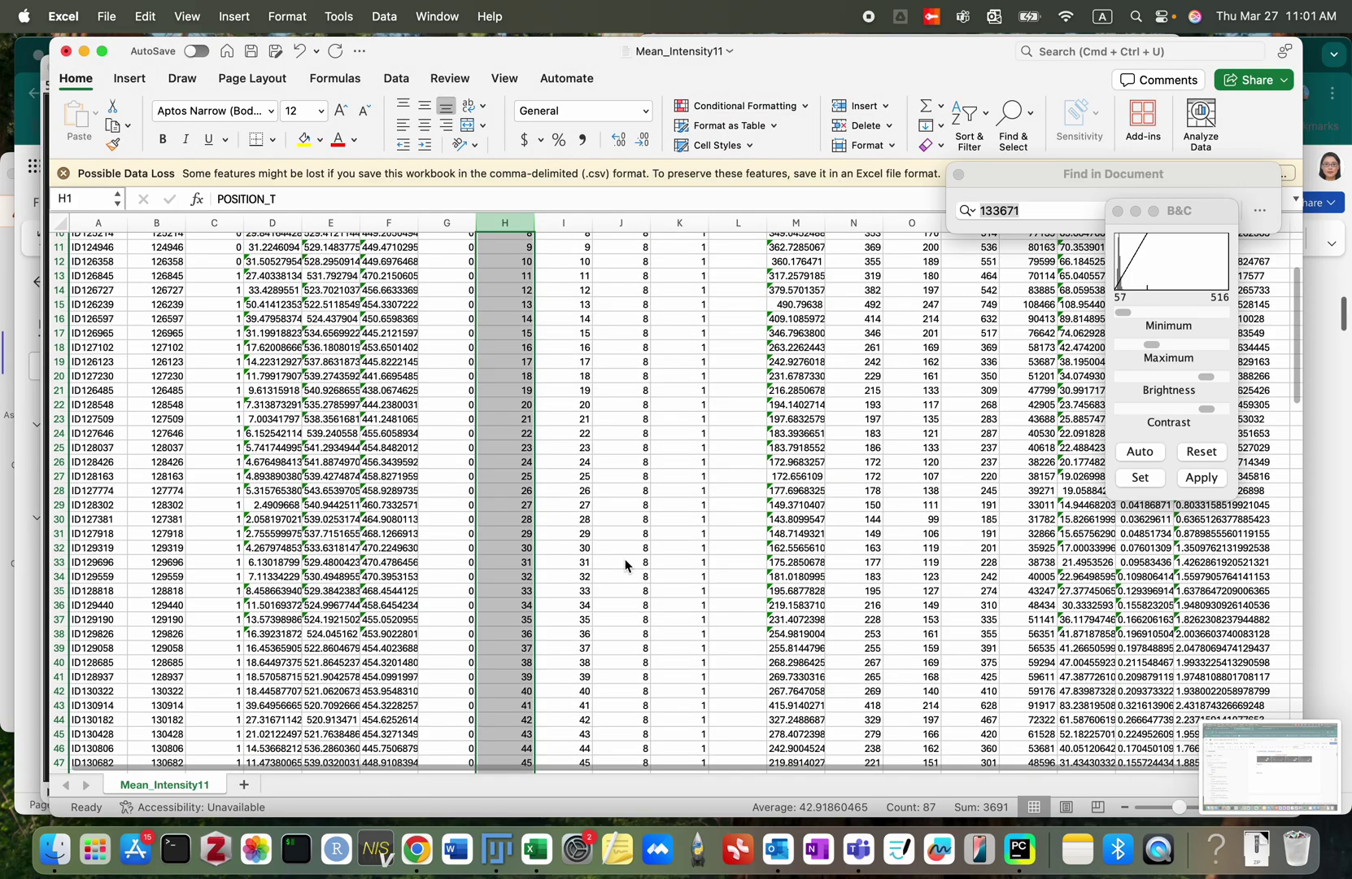
{"action": "scroll", "coordinate": [625, 564], "scroll_direction": "down", "scroll_amount": 6}
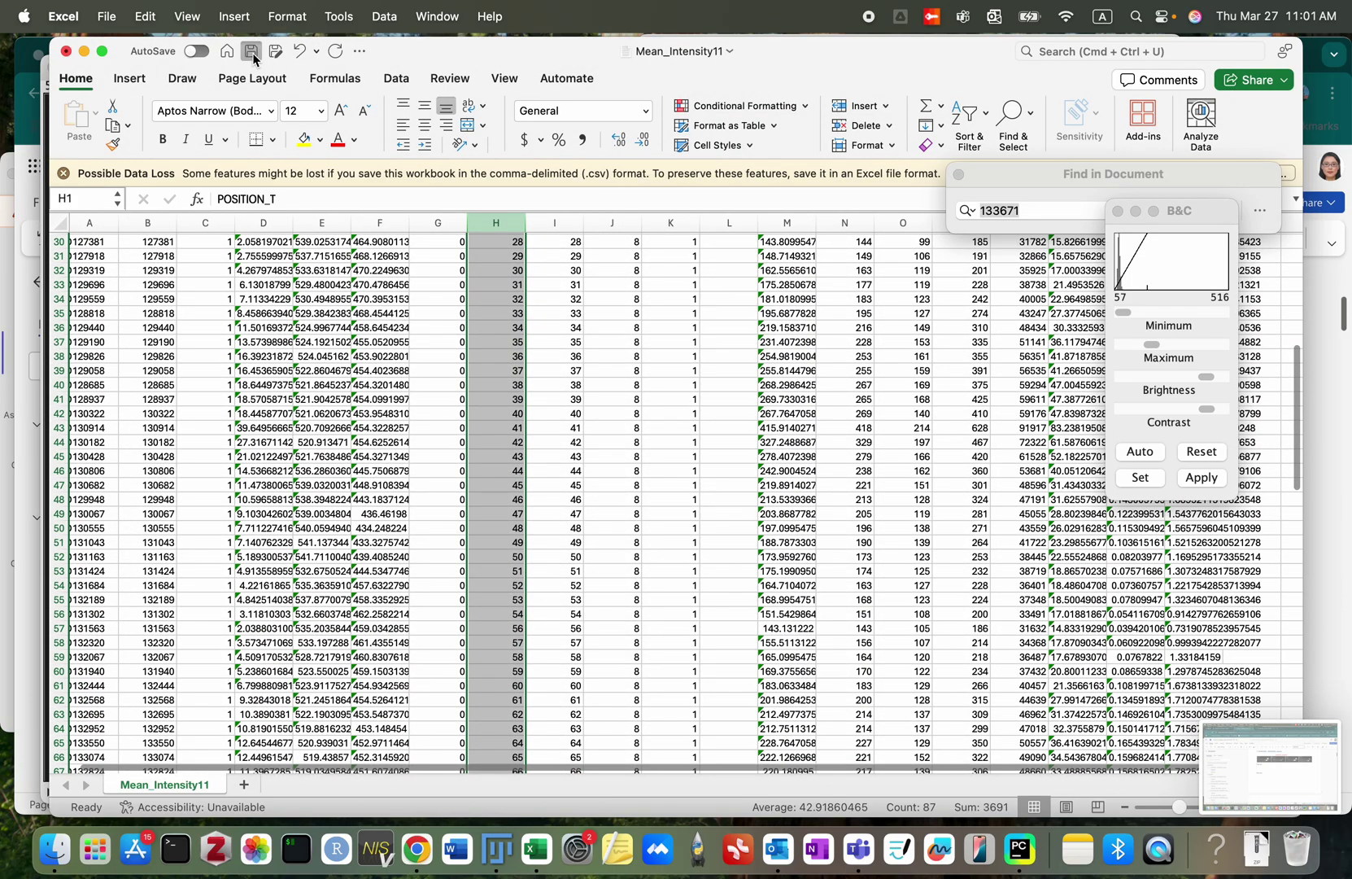
{"action": "left_click", "coordinate": [252, 54]}
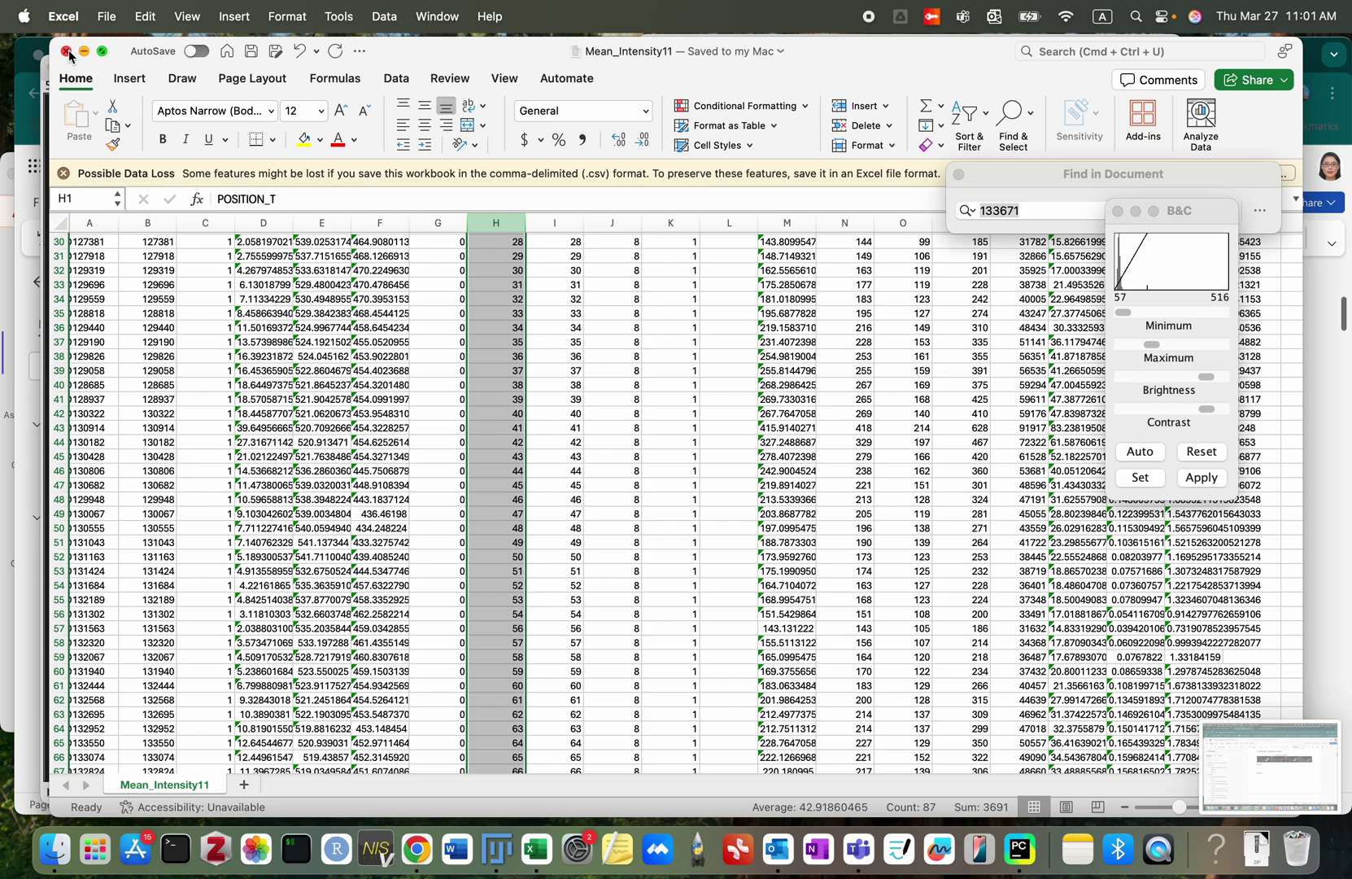
{"action": "left_click", "coordinate": [66, 51]}
Step: In Fiji, close the Z11 spots table, turn off the spot display and close TrackMate
{"action": "left_click", "coordinate": [661, 262]}
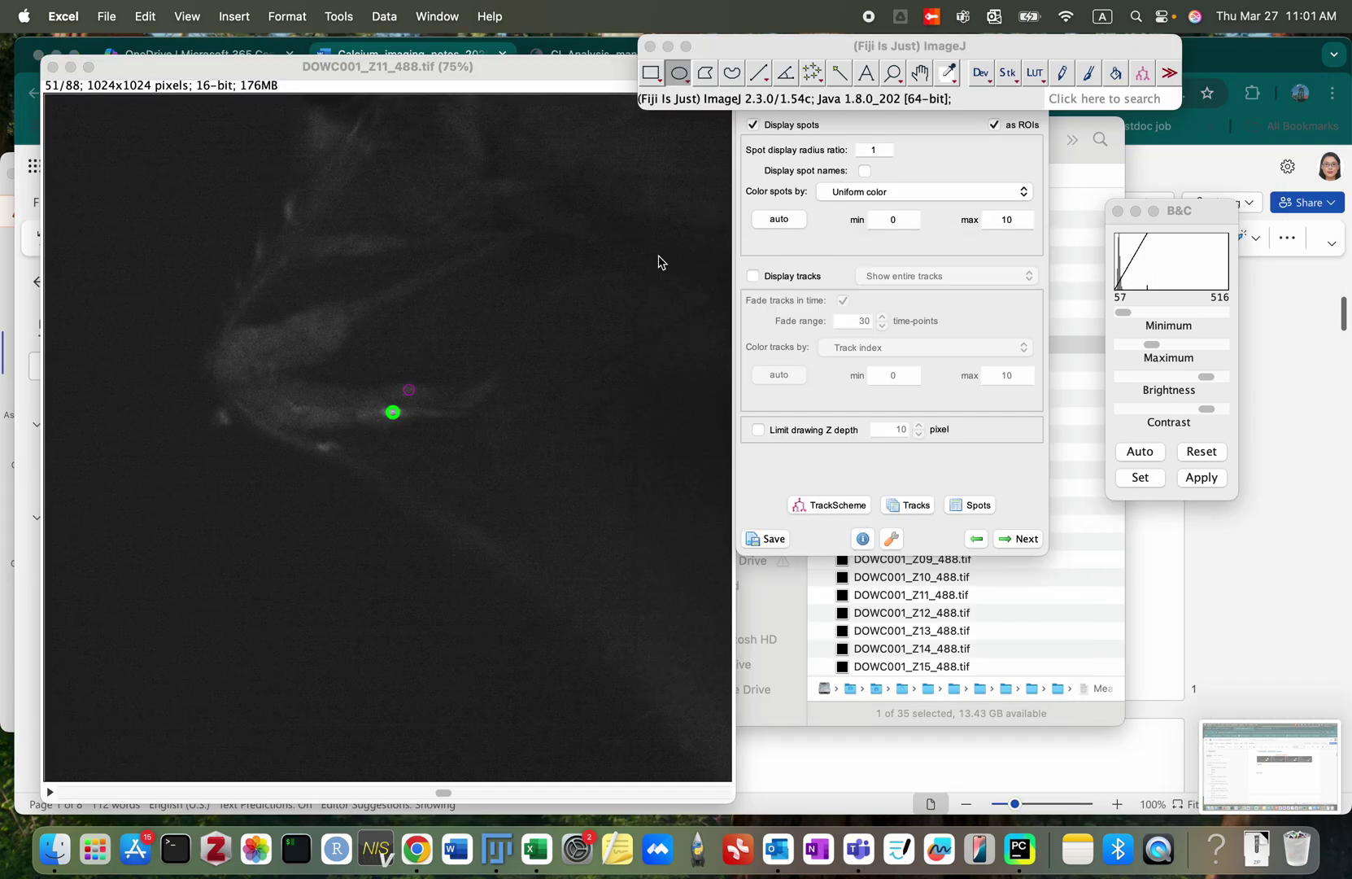
{"action": "left_click", "coordinate": [842, 126]}
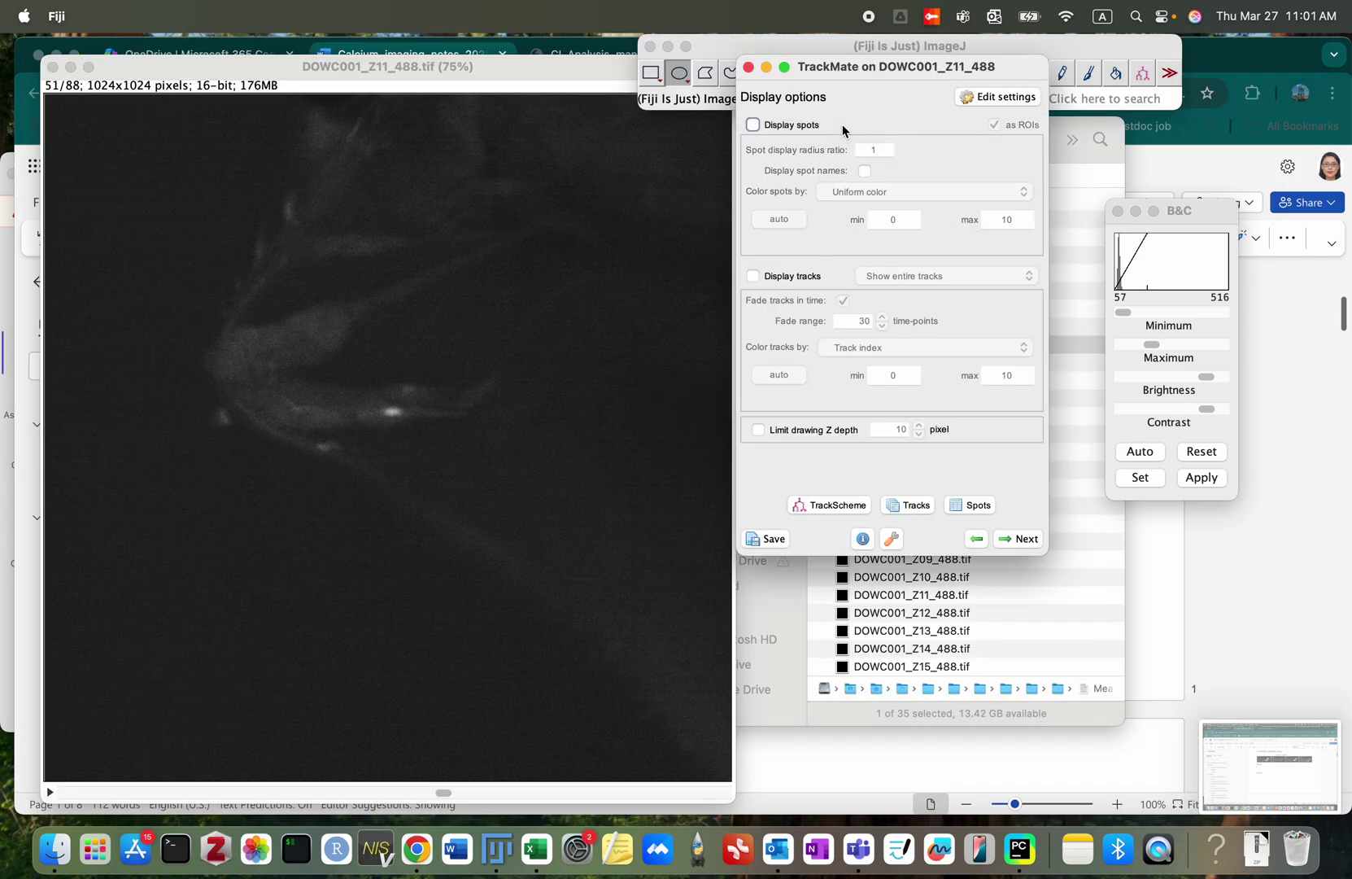
{"action": "left_click", "coordinate": [749, 67]}
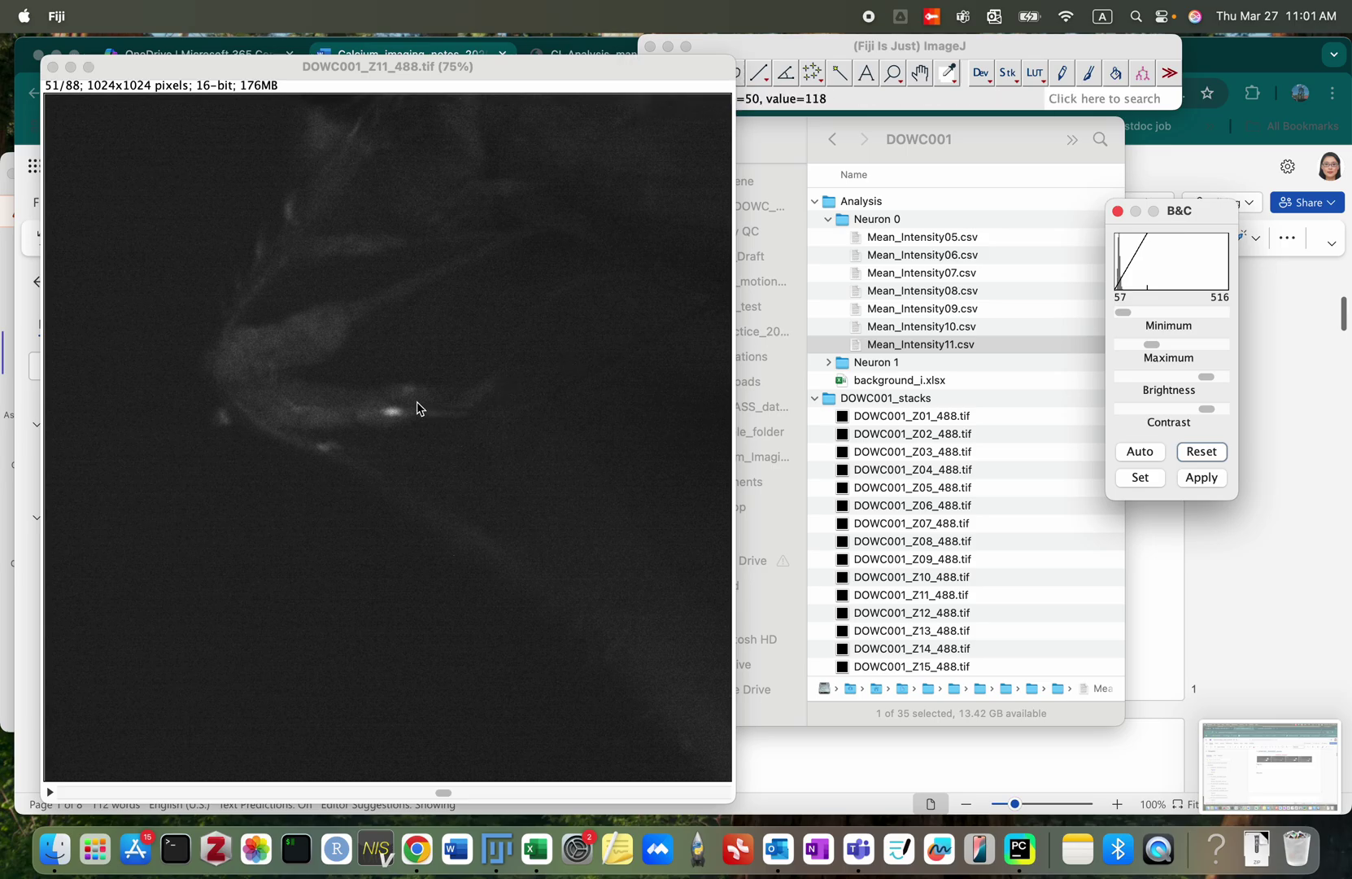
Step: Zoom the Z11 stack to 200% at frame 43 and draw a 16 by 16 pixel circle on the background above the dimmer spot
{"action": "scroll", "coordinate": [417, 408], "scroll_direction": "up", "scroll_amount": 8}
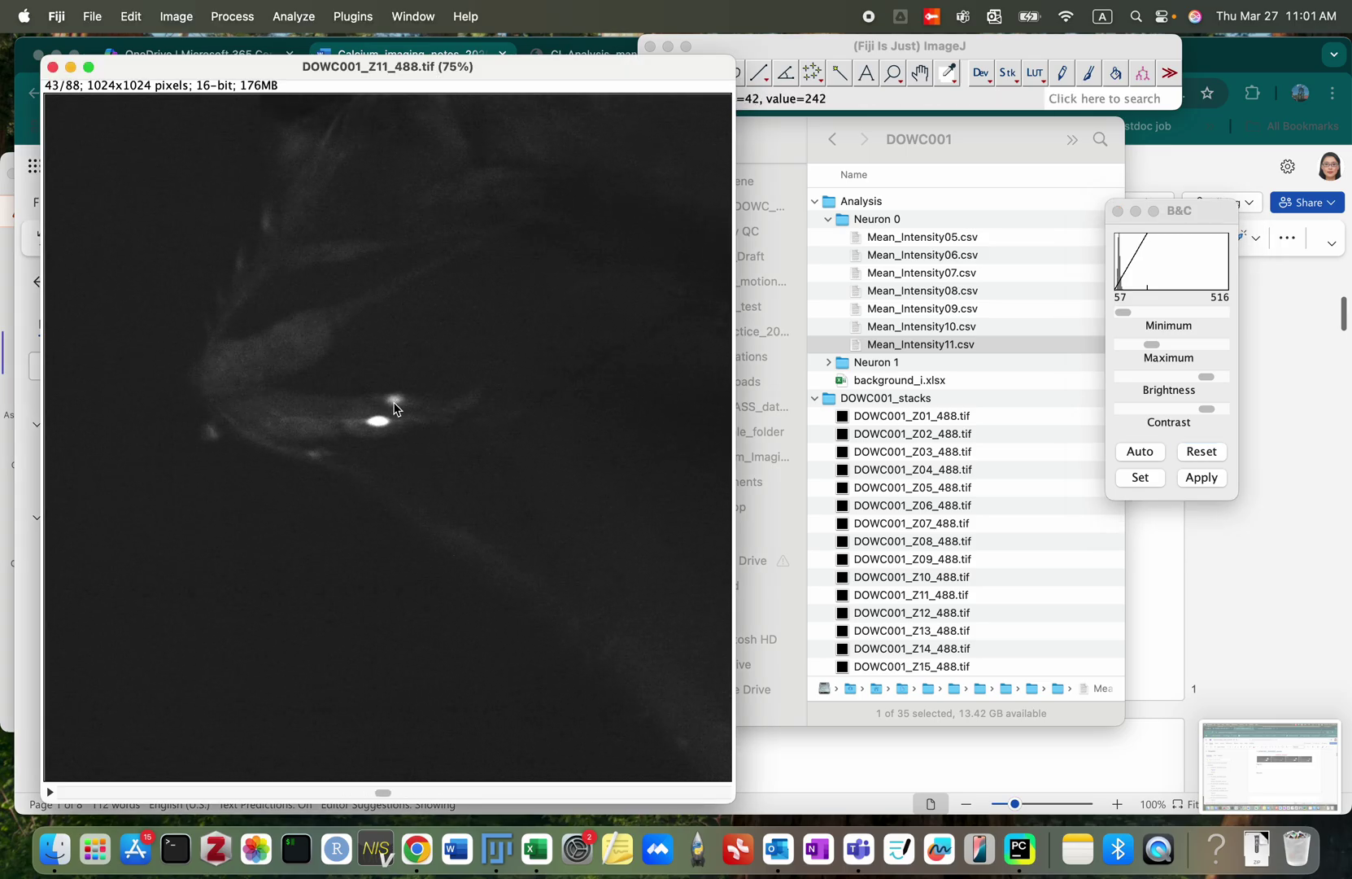
{"action": "left_click", "coordinate": [394, 407]}
{"action": "key", "text": "plus"}
{"action": "key", "text": "plus"}
{"action": "key", "text": "plus"}
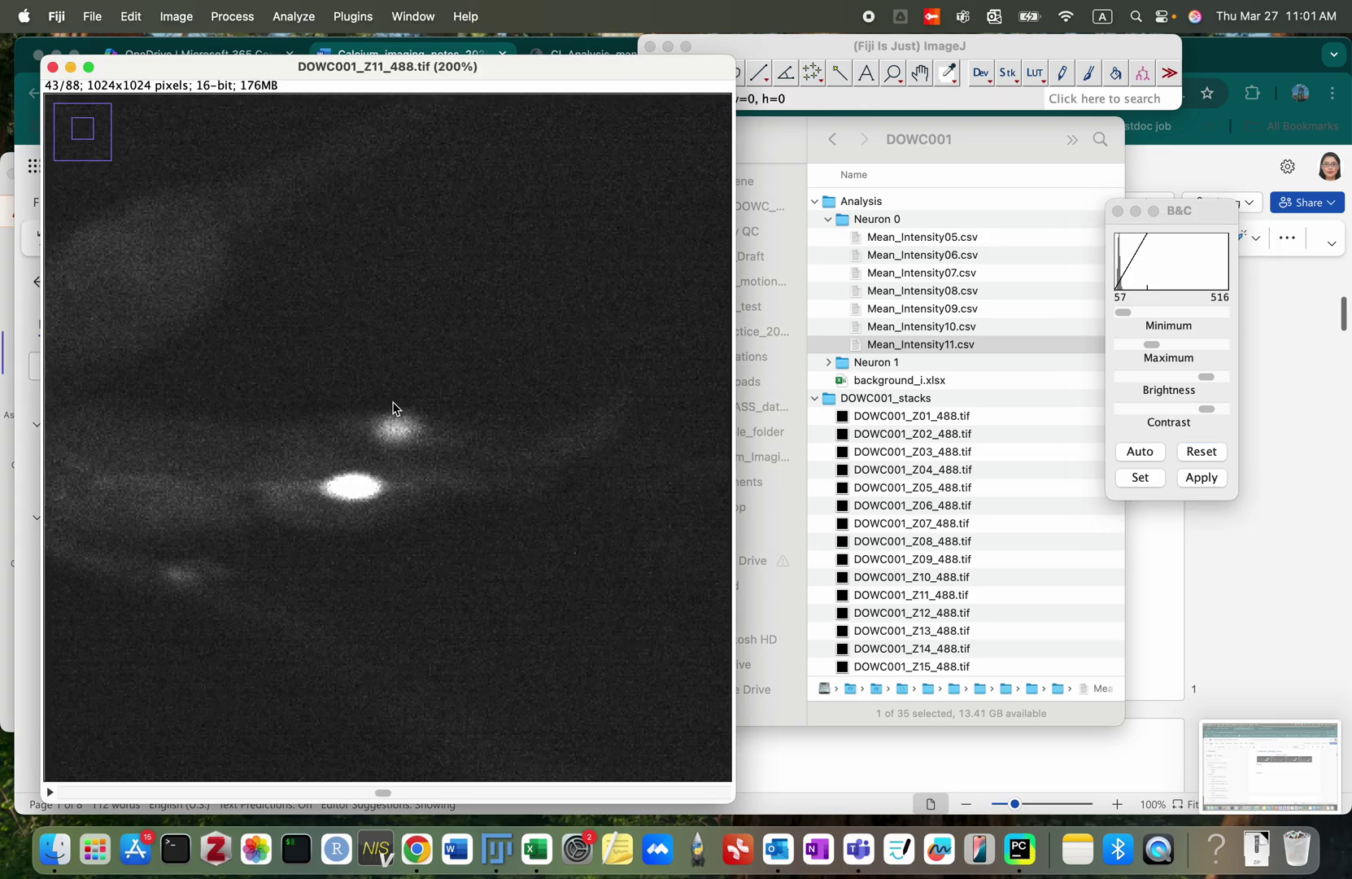
{"action": "left_click", "coordinate": [812, 42]}
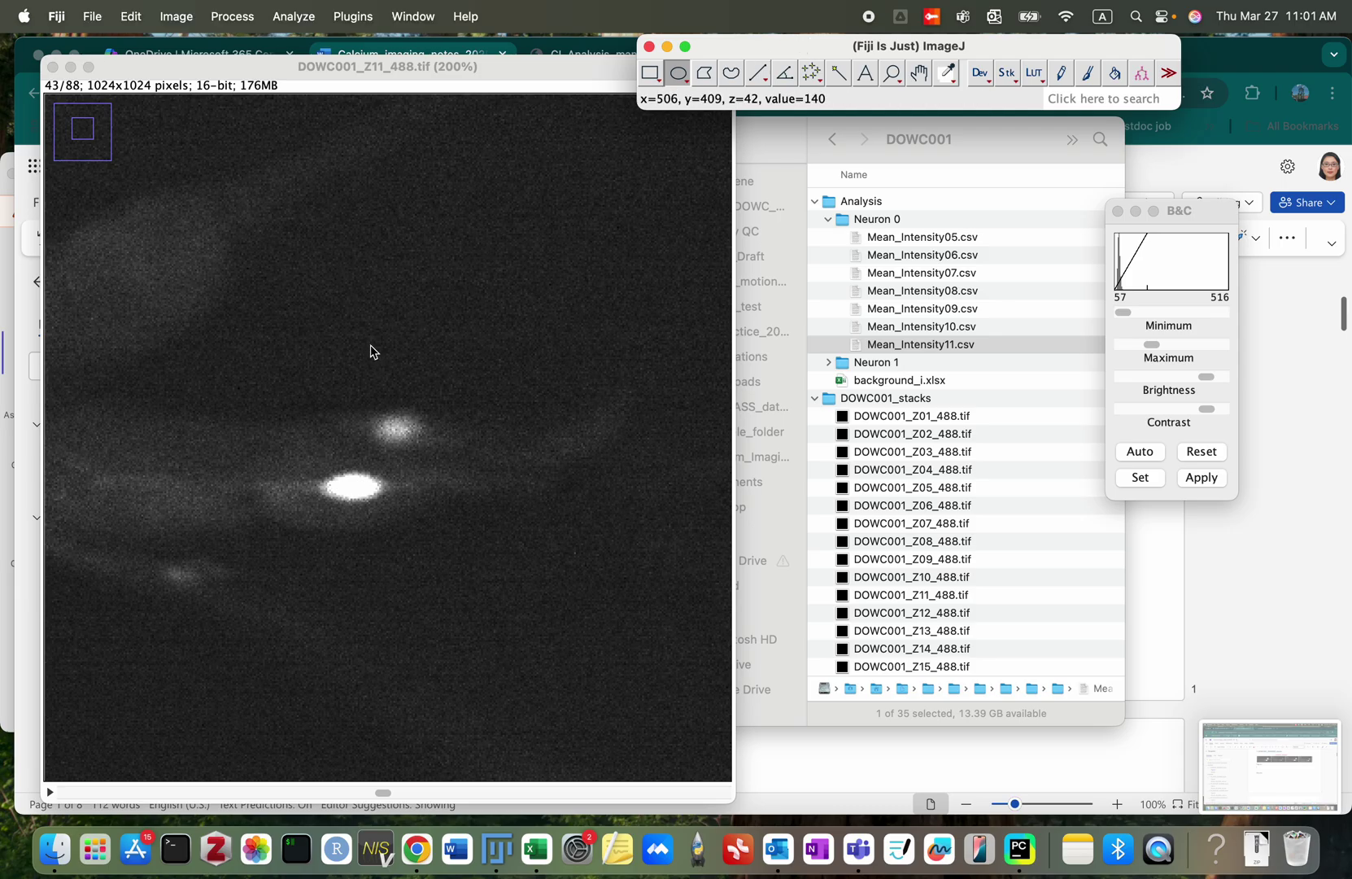
{"action": "left_click", "coordinate": [383, 347]}
{"action": "left_click_drag", "start_coordinate": [377, 342], "coordinate": [402, 361]}
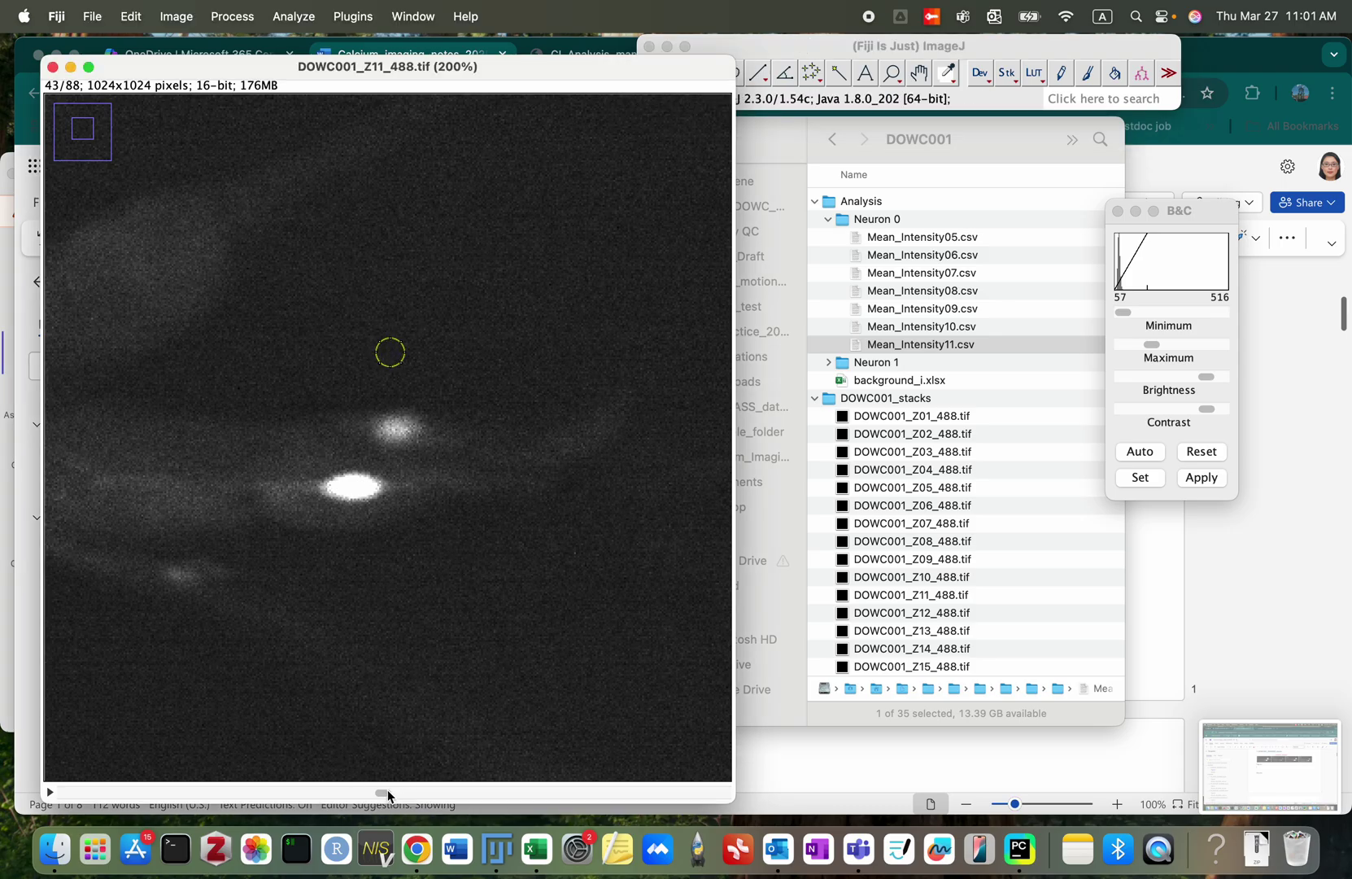
Step: At frame 12, move the circle onto the background just above the dimmer spot and measure its intensity
{"action": "left_click_drag", "start_coordinate": [387, 790], "coordinate": [141, 788]}
{"action": "key", "text": "Down"}
{"action": "key", "text": "Down"}
{"action": "key", "text": "Down"}
{"action": "key", "text": "Down"}
{"action": "key", "text": "Down"}
{"action": "key", "text": "Down"}
{"action": "key", "text": "Down"}
{"action": "key", "text": "Down"}
{"action": "key", "text": "Down"}
{"action": "key", "text": "Down"}
{"action": "key", "text": "Down"}
{"action": "key", "text": "Down"}
{"action": "key", "text": "Down"}
{"action": "key", "text": "Down"}
{"action": "key", "text": "Down"}
{"action": "key", "text": "Down"}
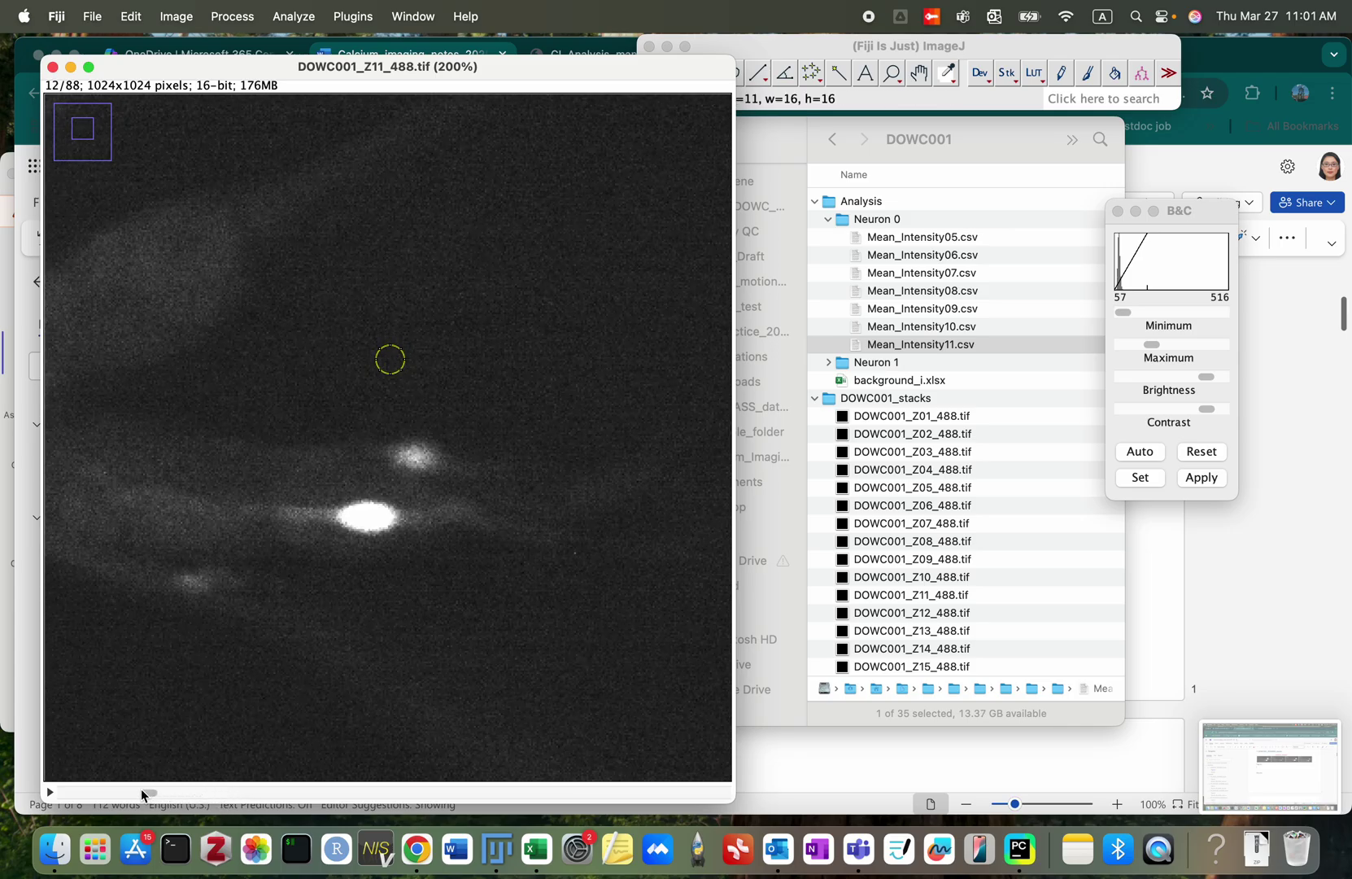
{"action": "key", "text": "Down"}
{"action": "key", "text": "Down"}
{"action": "key", "text": "Down"}
{"action": "key", "text": "Down"}
{"action": "key", "text": "Down"}
{"action": "key", "text": "Down"}
{"action": "key", "text": "Right"}
{"action": "key", "text": "Right"}
{"action": "key", "text": "Right"}
{"action": "key", "text": "Right"}
{"action": "key", "text": "Right"}
{"action": "key", "text": "Right"}
{"action": "key", "text": "Right"}
{"action": "key", "text": "Right"}
{"action": "key", "text": "Right"}
{"action": "key", "text": "Right"}
{"action": "key", "text": "Right"}
{"action": "key", "text": "Down"}
{"action": "key", "text": "Down"}
{"action": "key", "text": "super+m"}
Step: At frame 24, reposition the circle on the background above the dimmer spot and measure its intensity
{"action": "left_click_drag", "start_coordinate": [145, 793], "coordinate": [239, 795]}
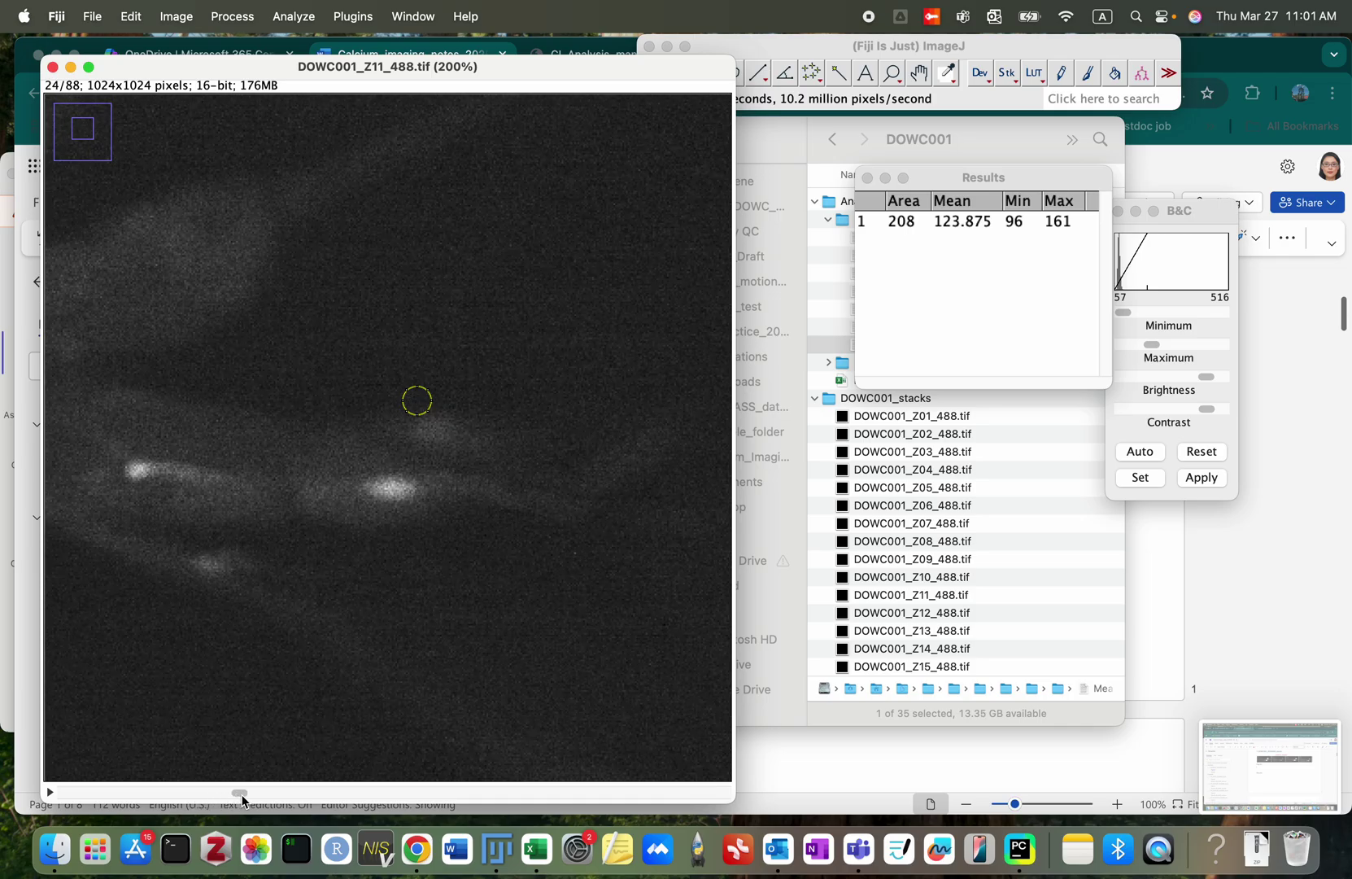
{"action": "key", "text": "Up"}
{"action": "key", "text": "Up"}
{"action": "key", "text": "Up"}
{"action": "key", "text": "Up"}
{"action": "key", "text": "Up"}
{"action": "key", "text": "Up"}
{"action": "key", "text": "Up"}
{"action": "key", "text": "Up"}
{"action": "key", "text": "Up"}
{"action": "key", "text": "Up"}
{"action": "key", "text": "Up"}
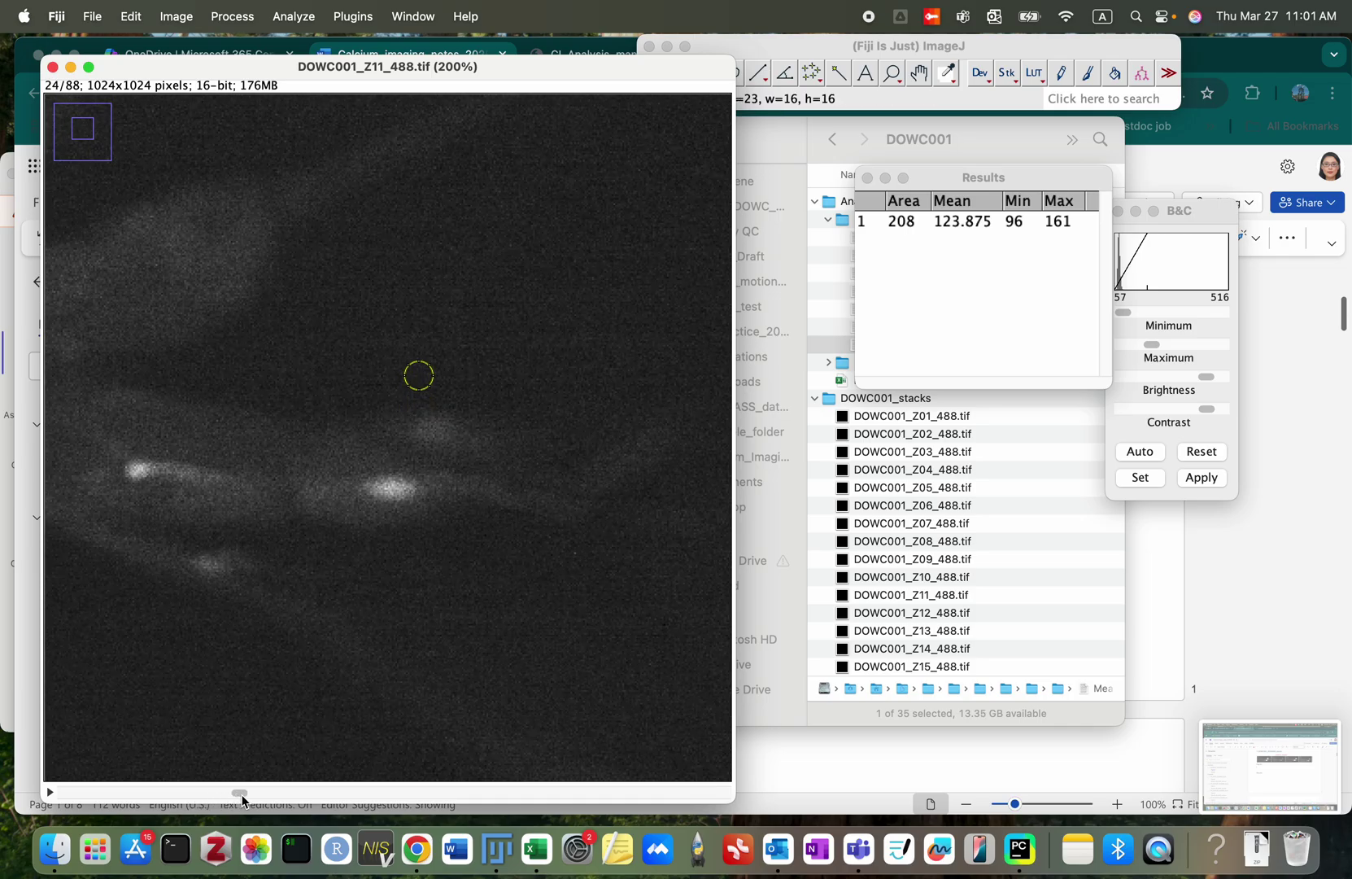
{"action": "key", "text": "Right"}
{"action": "key", "text": "Right"}
{"action": "key", "text": "Right"}
{"action": "key", "text": "Right"}
{"action": "key", "text": "Right"}
{"action": "key", "text": "Right"}
{"action": "key", "text": "super+m"}
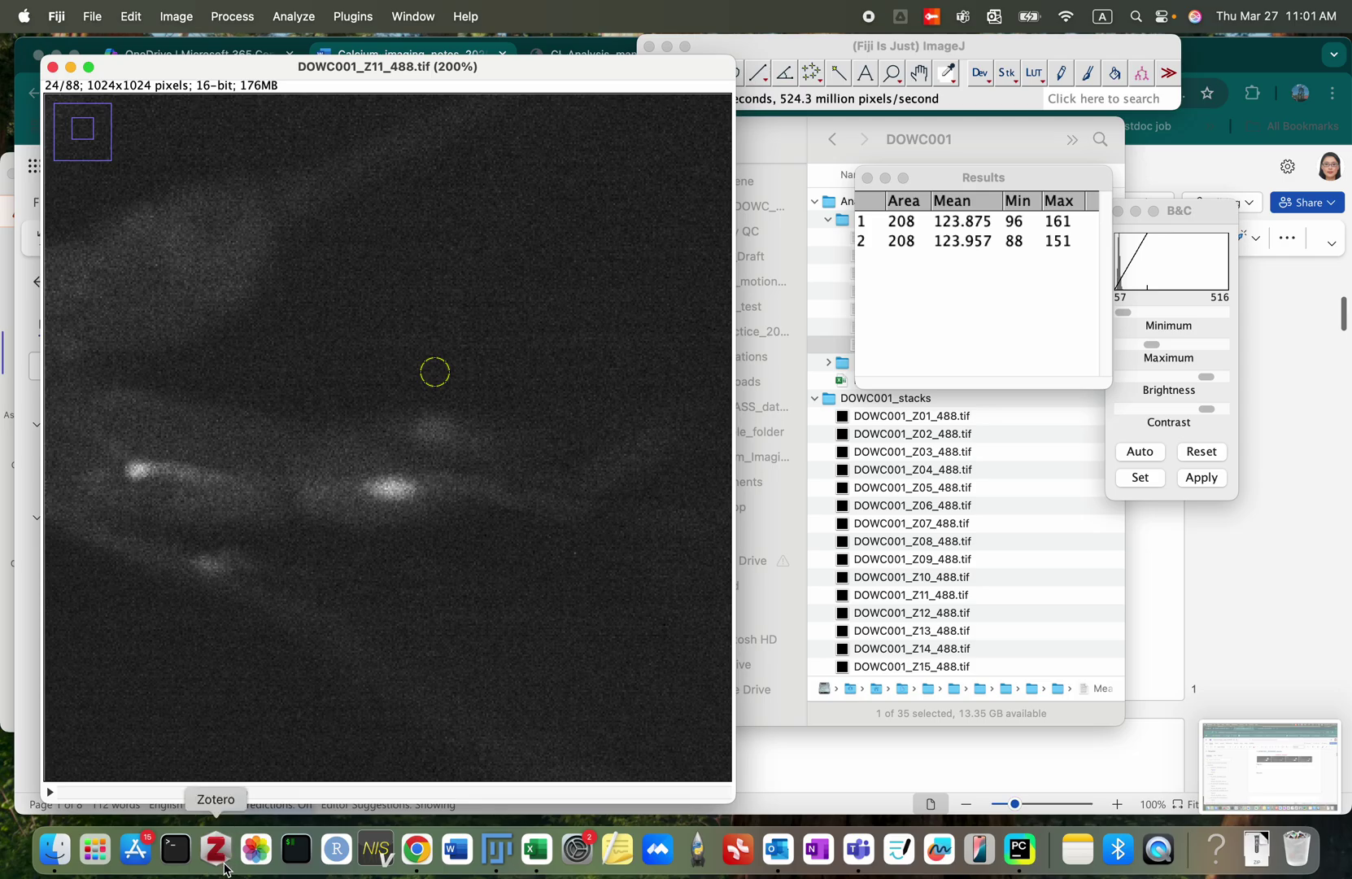
Step: At frame 36, shift the circle over the background directly above the dimmer spot and measure its intensity
{"action": "left_click_drag", "start_coordinate": [243, 793], "coordinate": [340, 809]}
{"action": "key", "text": "Left"}
{"action": "key", "text": "Left"}
{"action": "key", "text": "Left"}
{"action": "key", "text": "Left"}
{"action": "key", "text": "Left"}
{"action": "key", "text": "Left"}
{"action": "key", "text": "Left"}
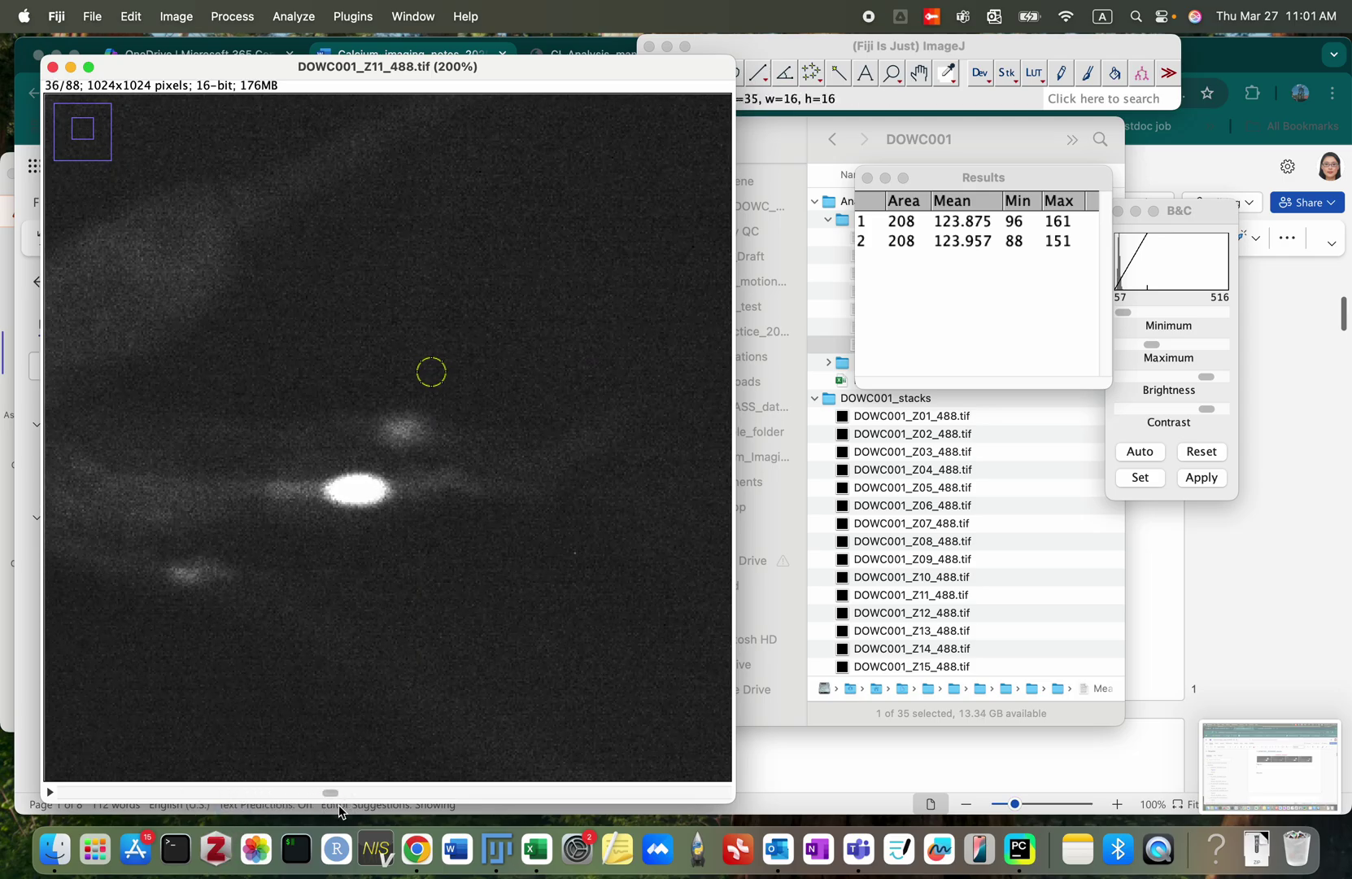
{"action": "key", "text": "Left"}
{"action": "key", "text": "Left"}
{"action": "key", "text": "super+m"}
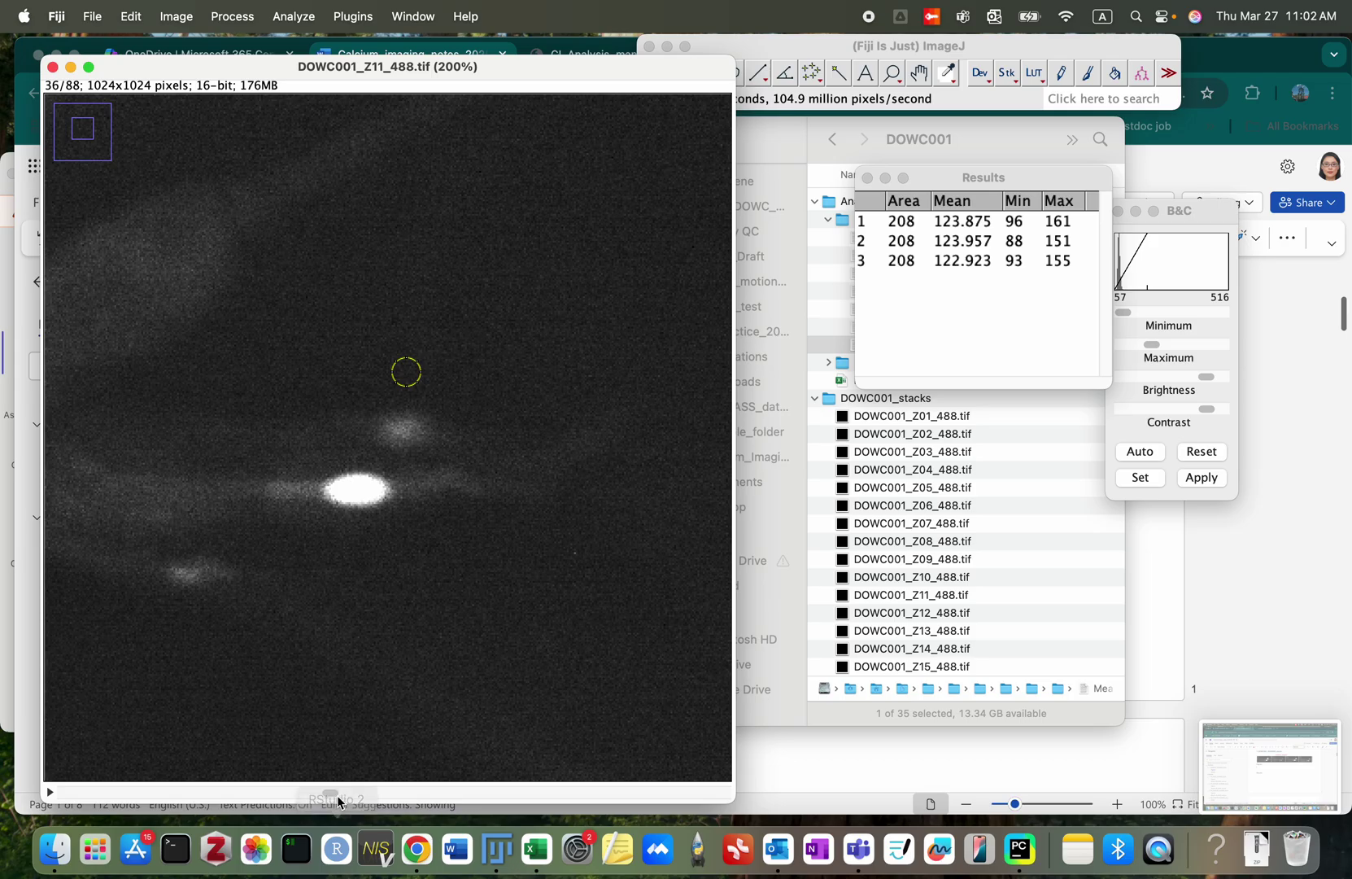
Step: At frame 48, align the circle with the background above the dimmer spot and measure its intensity
{"action": "left_click_drag", "start_coordinate": [335, 796], "coordinate": [426, 804]}
{"action": "key", "text": "Up"}
{"action": "key", "text": "Up"}
{"action": "key", "text": "Up"}
{"action": "key", "text": "Up"}
{"action": "key", "text": "Up"}
{"action": "key", "text": "Up"}
{"action": "key", "text": "Up"}
{"action": "key", "text": "Up"}
{"action": "key", "text": "Up"}
{"action": "key", "text": "Up"}
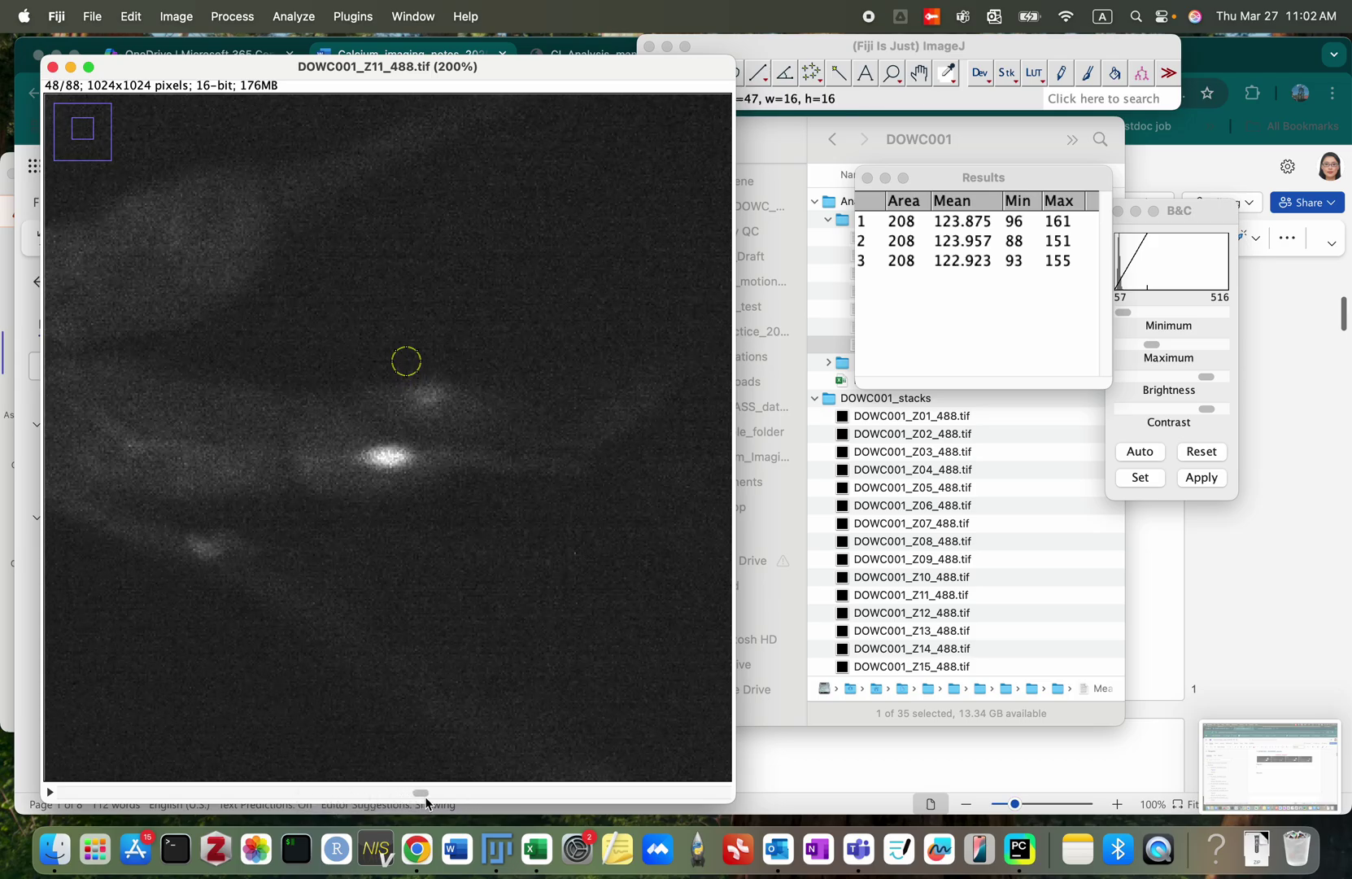
{"action": "key", "text": "Right"}
{"action": "key", "text": "Right"}
{"action": "key", "text": "Right"}
{"action": "key", "text": "Right"}
{"action": "key", "text": "Right"}
{"action": "key", "text": "Right"}
{"action": "key", "text": "Right"}
{"action": "key", "text": "Right"}
{"action": "key", "text": "Right"}
{"action": "key", "text": "Right"}
{"action": "key", "text": "Right"}
{"action": "key", "text": "Up"}
{"action": "key", "text": "Up"}
{"action": "key", "text": "Up"}
{"action": "key", "text": "m"}
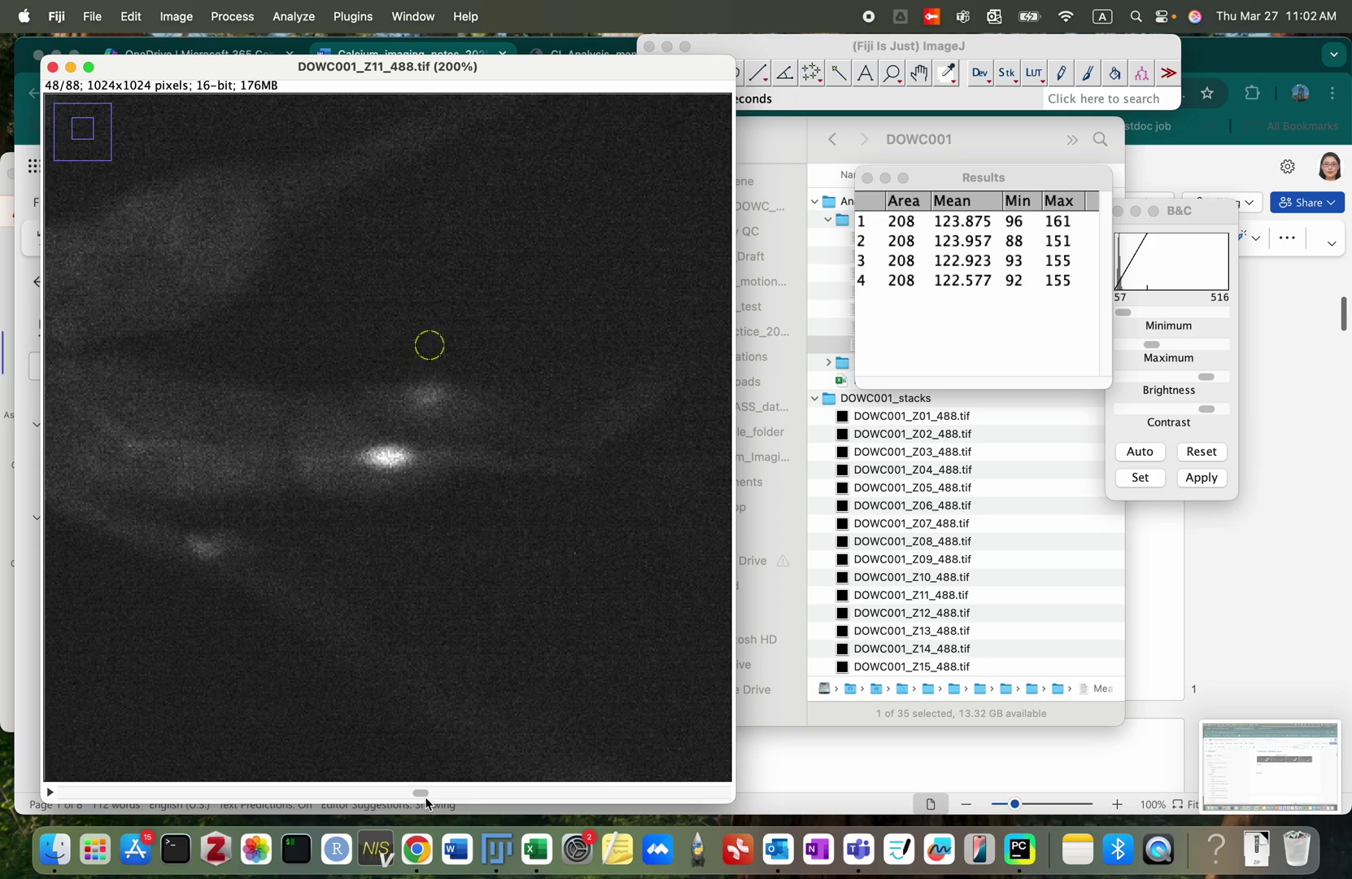
Step: At frame 60, move the circle to the background above the dimmer spot and measure its intensity
{"action": "left_click_drag", "start_coordinate": [423, 796], "coordinate": [516, 806]}
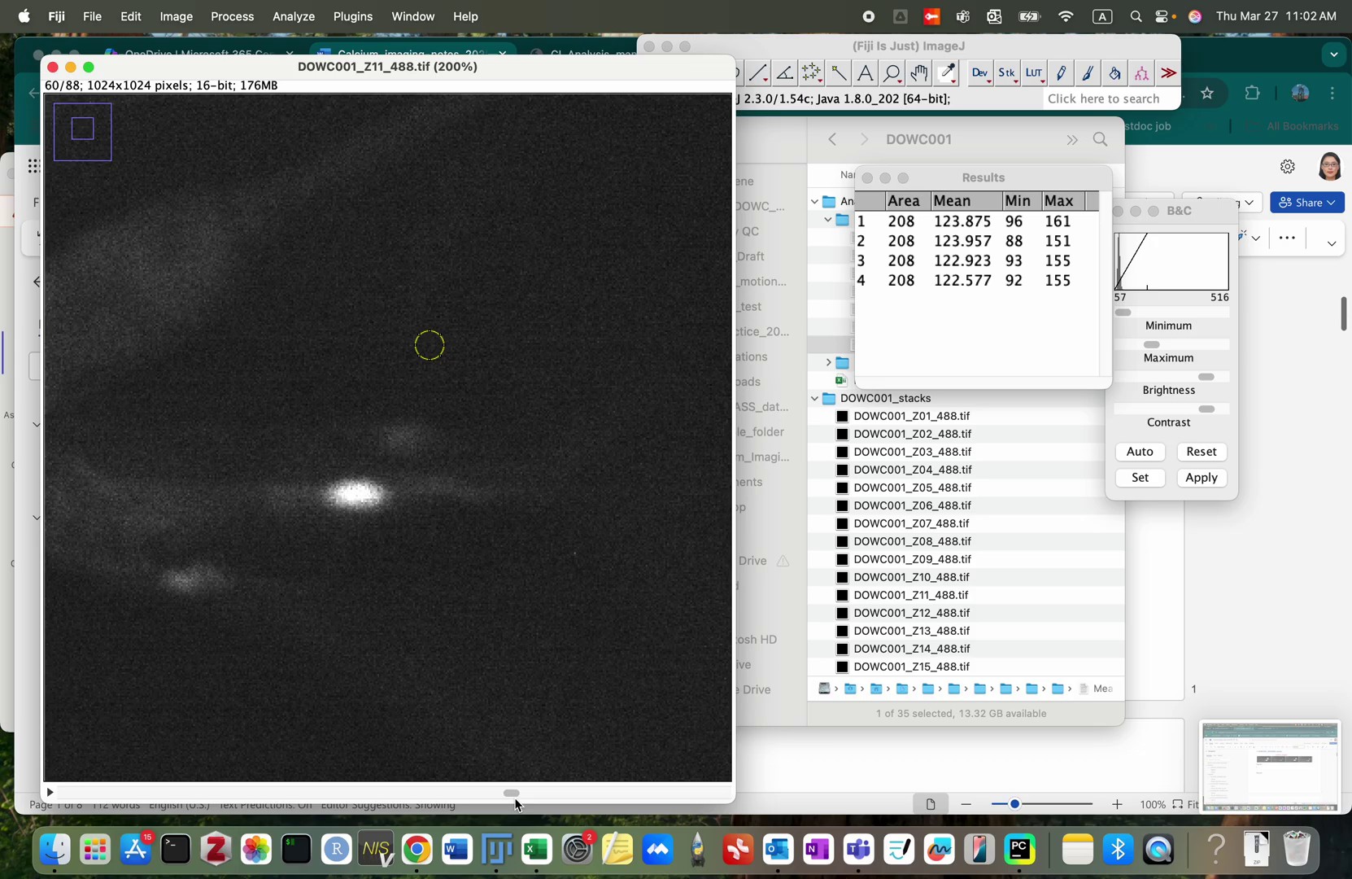
{"action": "key", "text": "Left"}
{"action": "key", "text": "Left"}
{"action": "key", "text": "Left"}
{"action": "key", "text": "Left"}
{"action": "key", "text": "Left"}
{"action": "key", "text": "Left"}
{"action": "key", "text": "Left"}
{"action": "key", "text": "Left"}
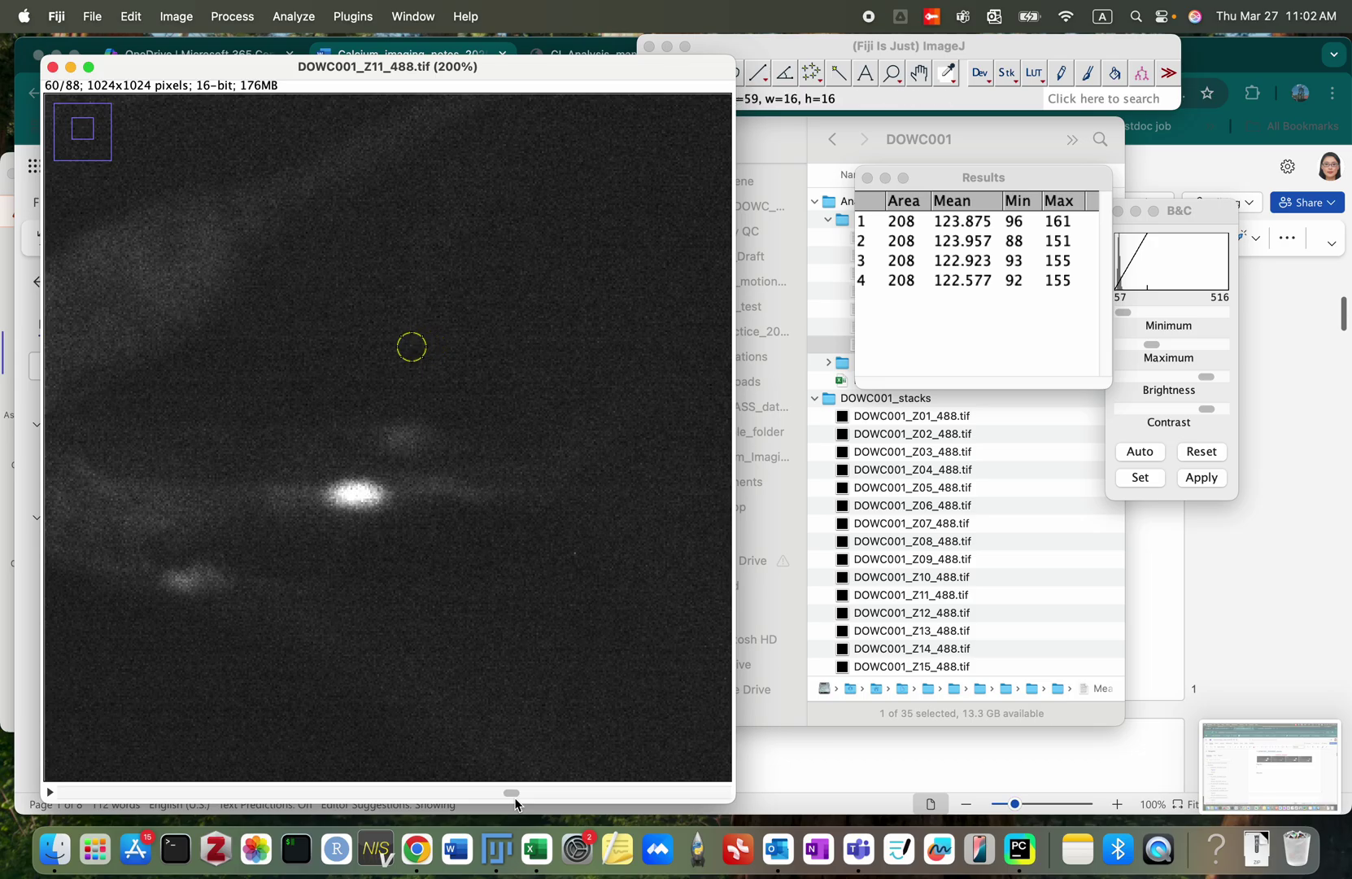
{"action": "key", "text": "Down"}
{"action": "key", "text": "Down"}
{"action": "key", "text": "Down"}
{"action": "key", "text": "Down"}
{"action": "key", "text": "Down"}
{"action": "key", "text": "Down"}
{"action": "key", "text": "Down"}
{"action": "key", "text": "Down"}
{"action": "key", "text": "Down"}
{"action": "key", "text": "Down"}
{"action": "key", "text": "Down"}
{"action": "key", "text": "m"}
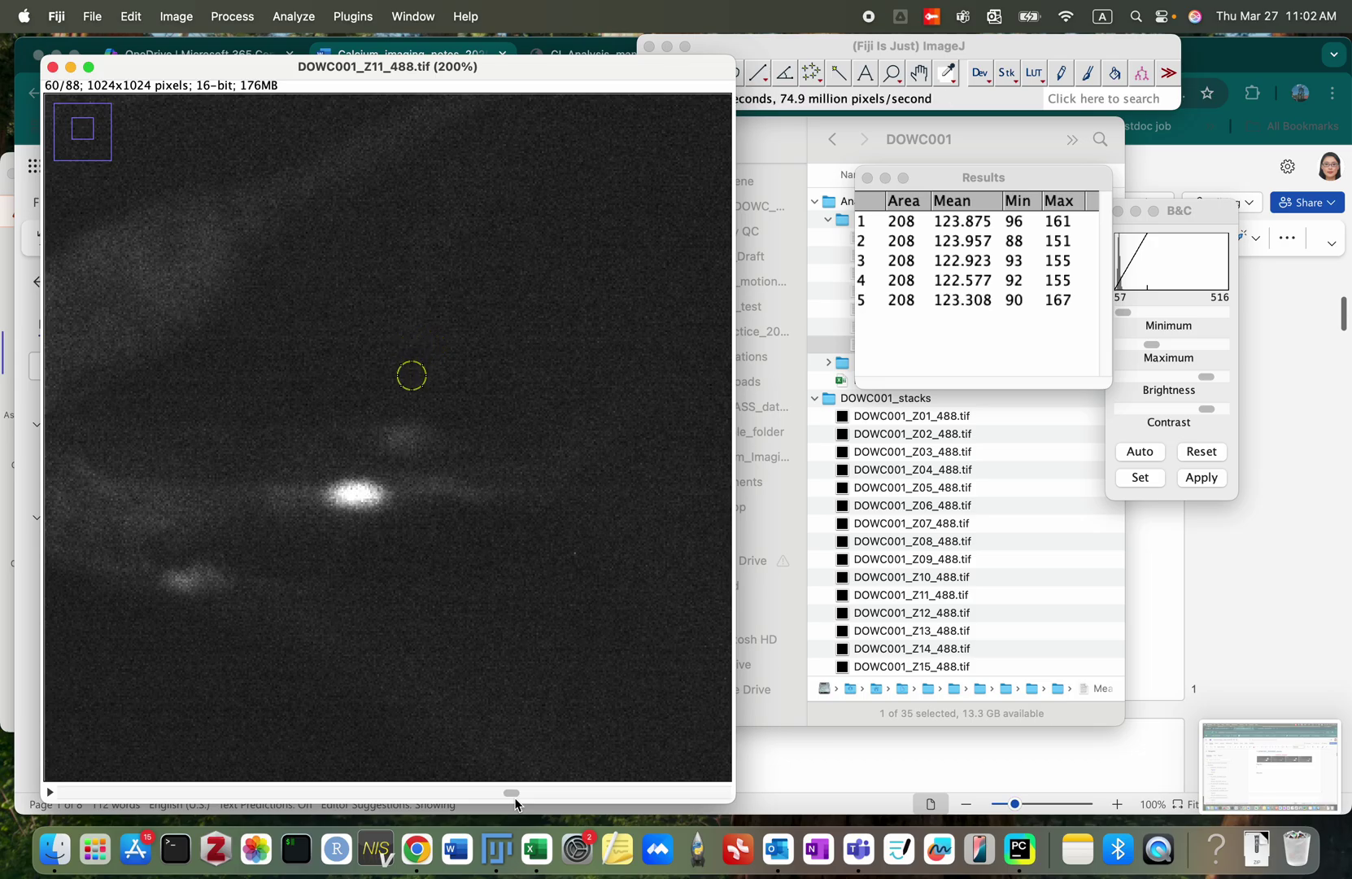
Step: Copy the five measurement rows from Results and paste them at C19 in the background_i workbook in Excel
{"action": "left_click_drag", "start_coordinate": [879, 221], "coordinate": [937, 308]}
{"action": "key", "text": "super+c"}
{"action": "key", "text": "super+Tab"}
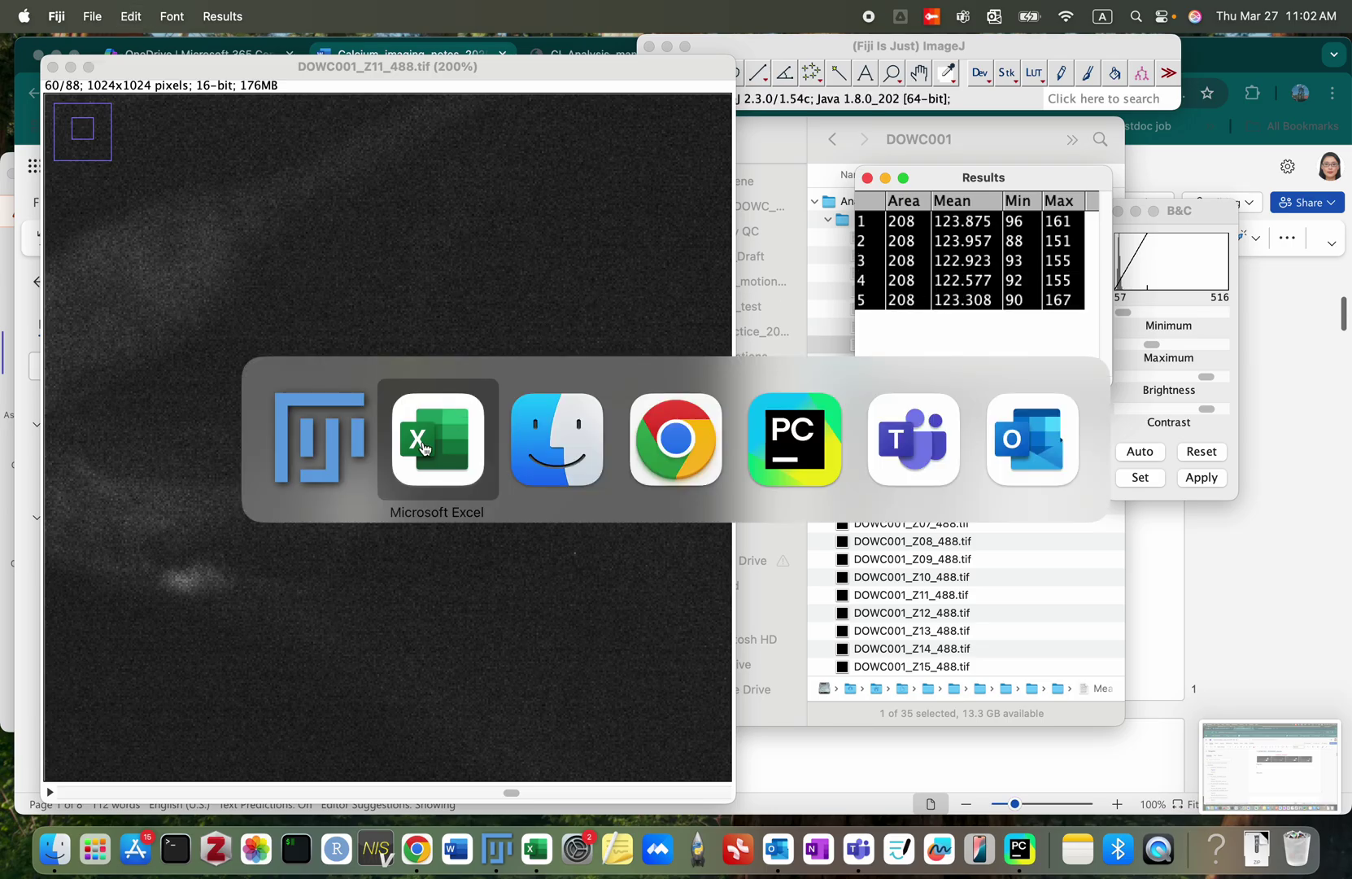
{"action": "left_click", "coordinate": [537, 849]}
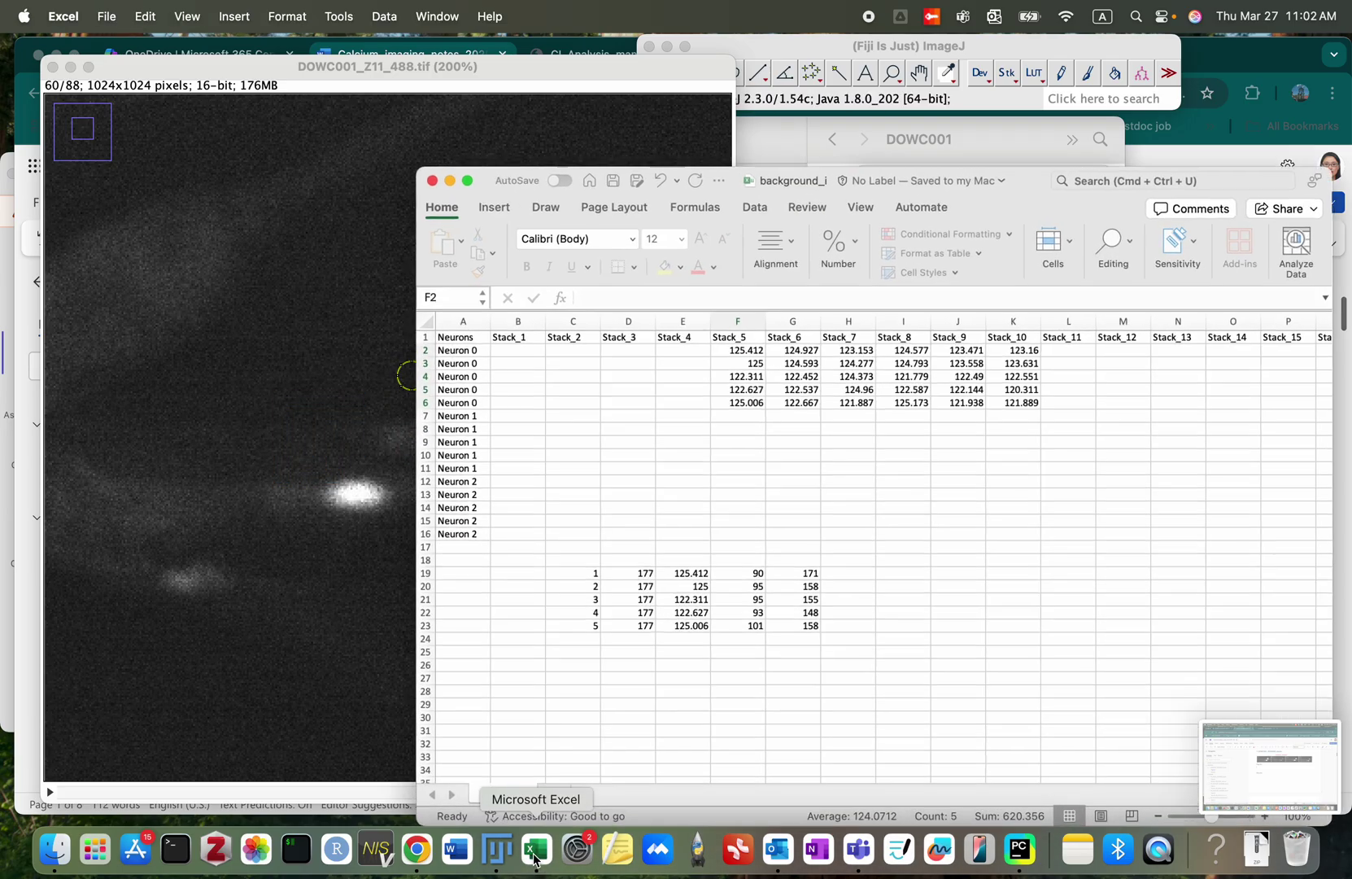
{"action": "left_click", "coordinate": [584, 567]}
{"action": "key", "text": "super+v"}
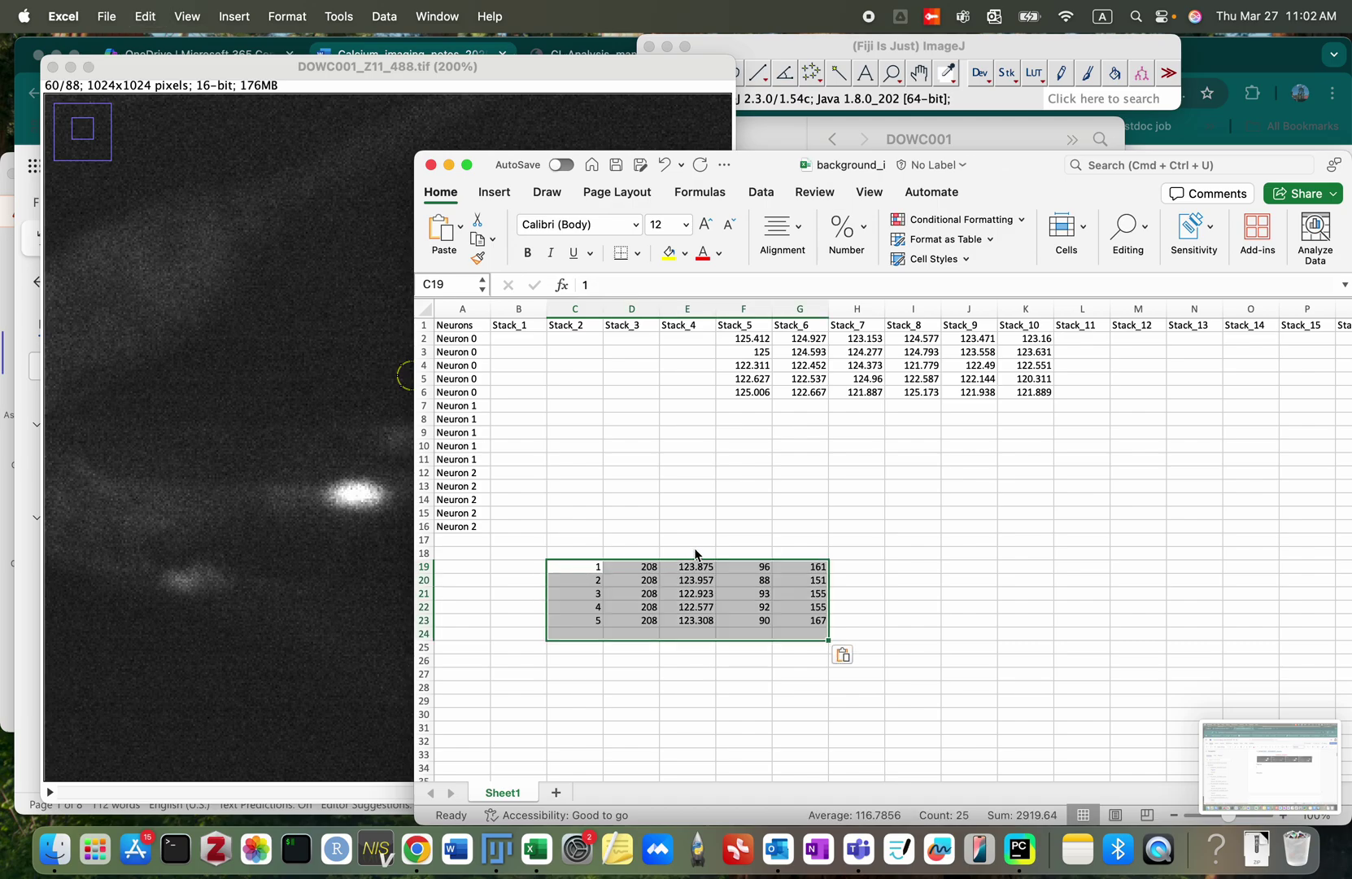
Step: Copy the five mean intensity values from E19:E23 into the Stack_11 column for Neuron 0, starting at L2, and save the workbook
{"action": "left_click_drag", "start_coordinate": [688, 567], "coordinate": [689, 624]}
{"action": "key", "text": "super+c"}
{"action": "left_click", "coordinate": [949, 425]}
{"action": "left_click", "coordinate": [1082, 339]}
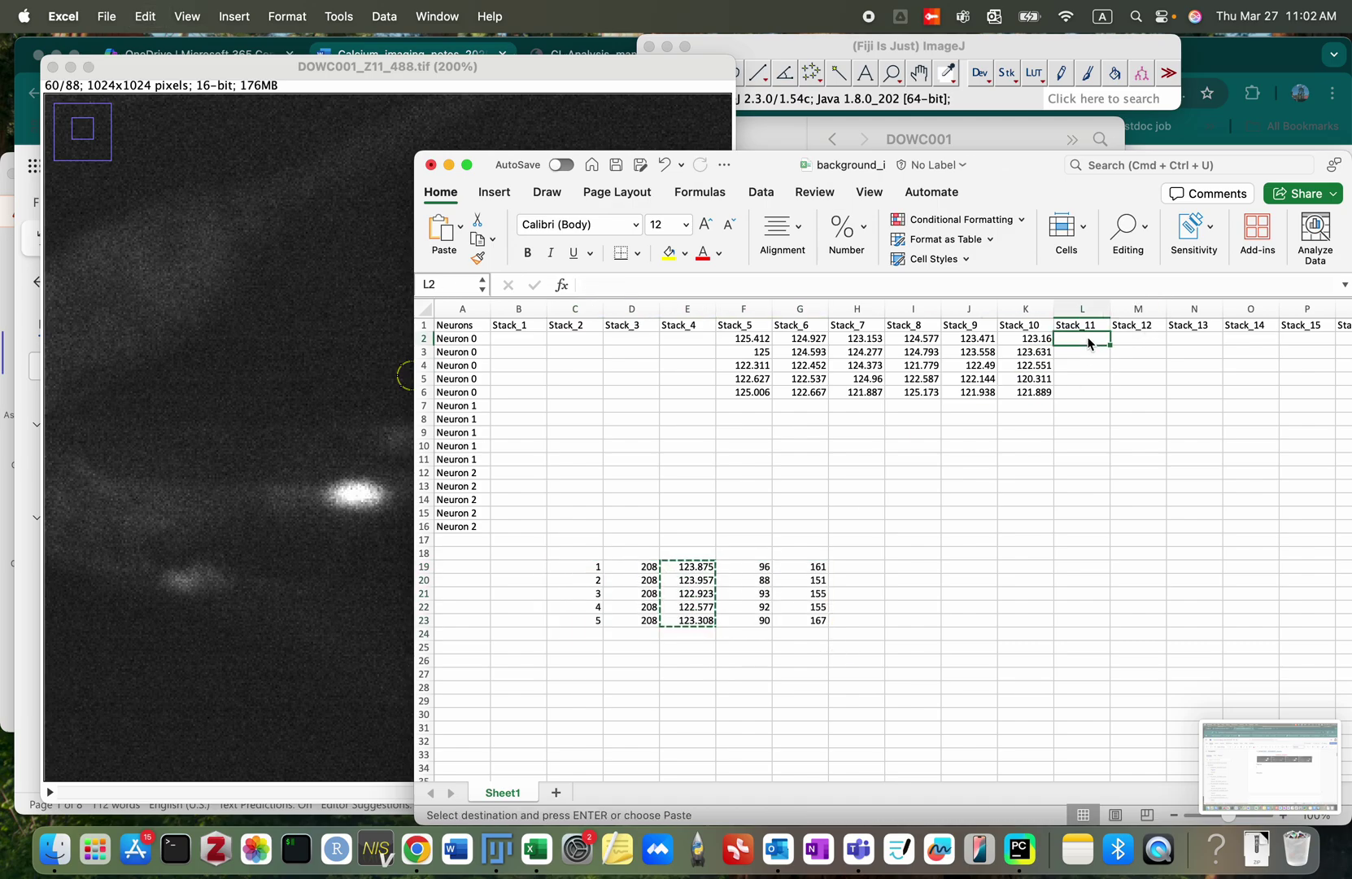
{"action": "key", "text": "super+v"}
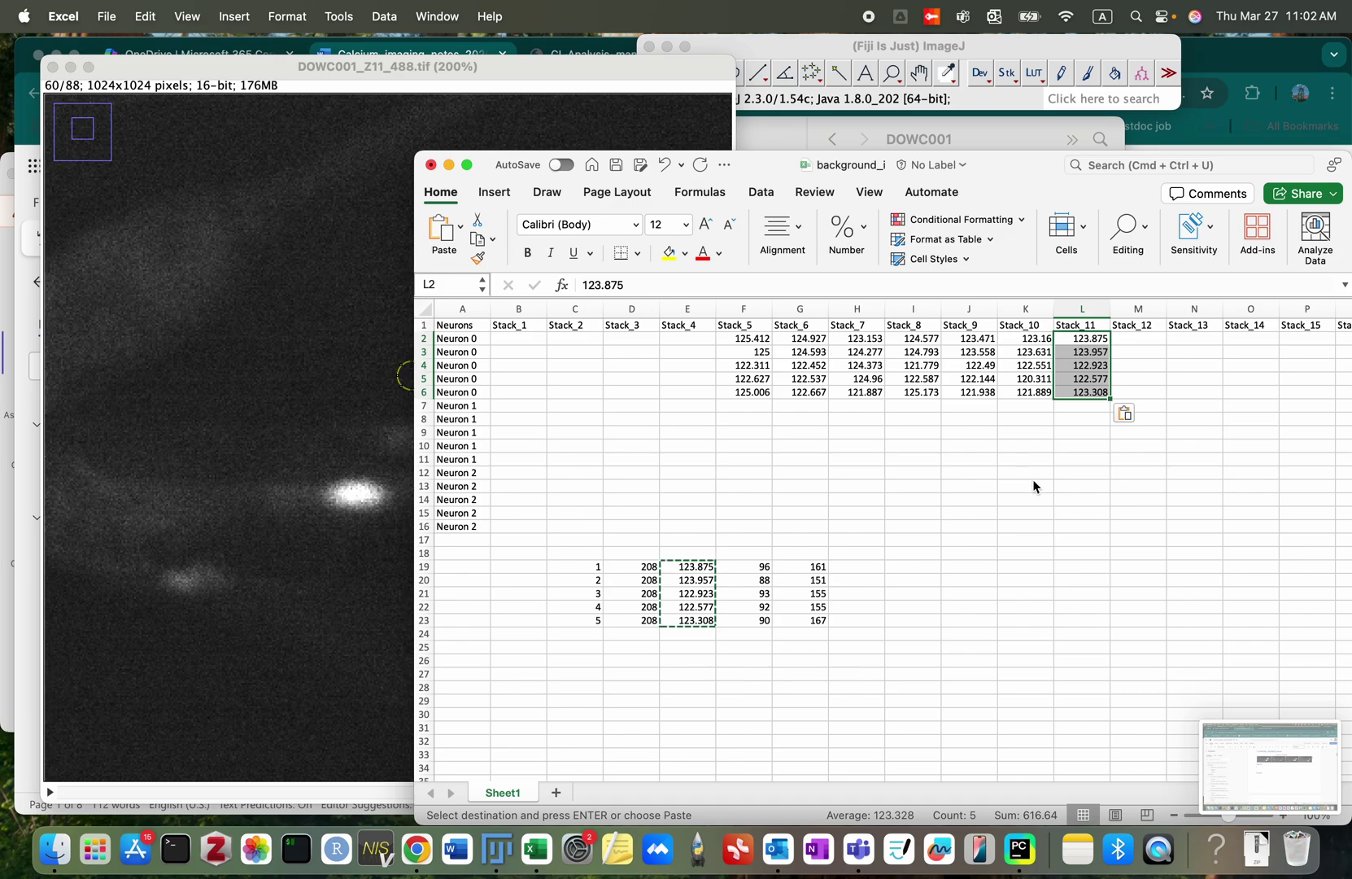
{"action": "left_click", "coordinate": [975, 475]}
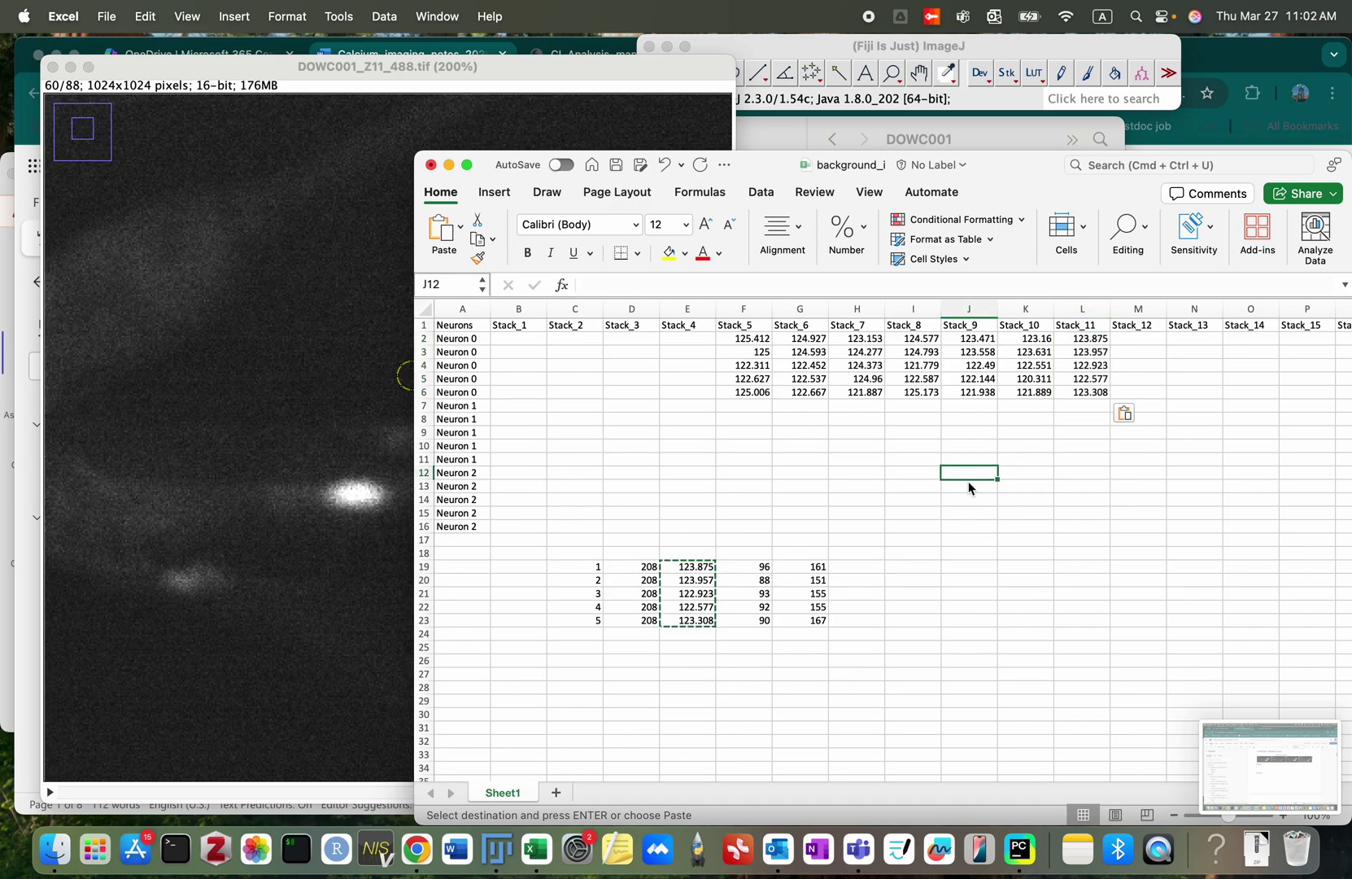
{"action": "key", "text": "super+s"}
Step: Switch back to Fiji, close the Z11 stack, and close the Results table without saving the measurements
{"action": "key", "text": "super+Tab"}
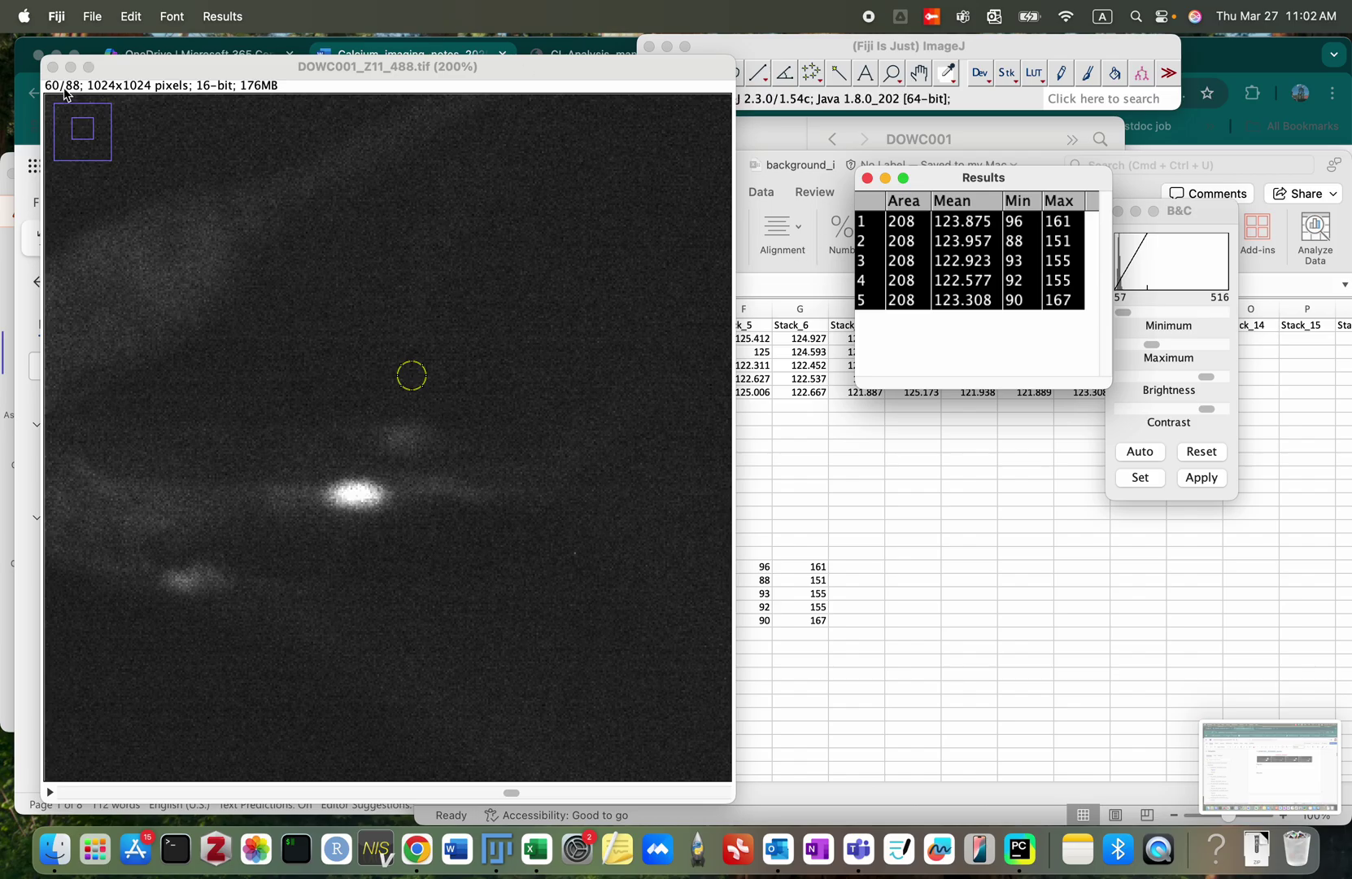
{"action": "left_click", "coordinate": [52, 67]}
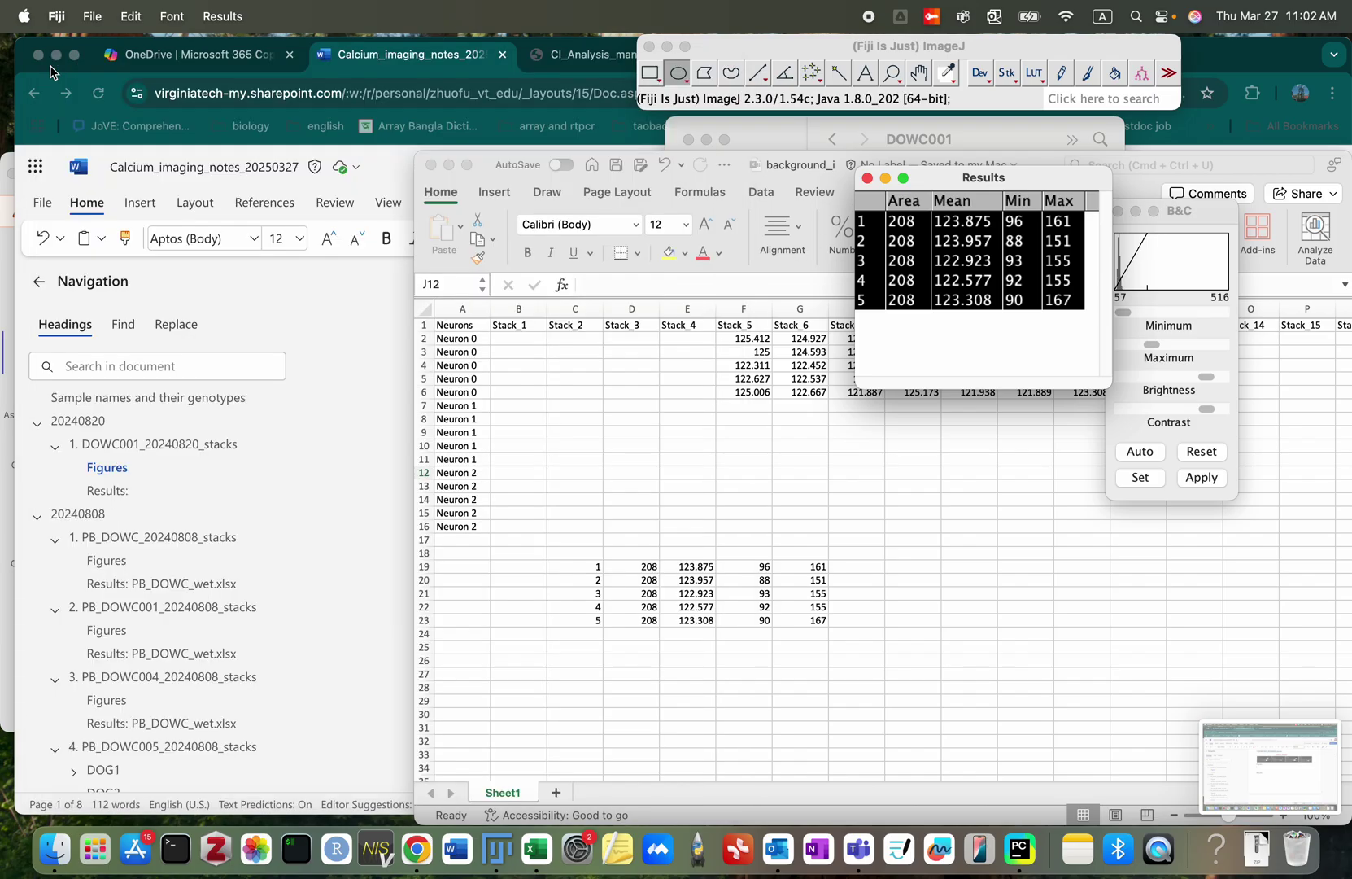
{"action": "left_click", "coordinate": [868, 178]}
{"action": "left_click", "coordinate": [619, 293]}
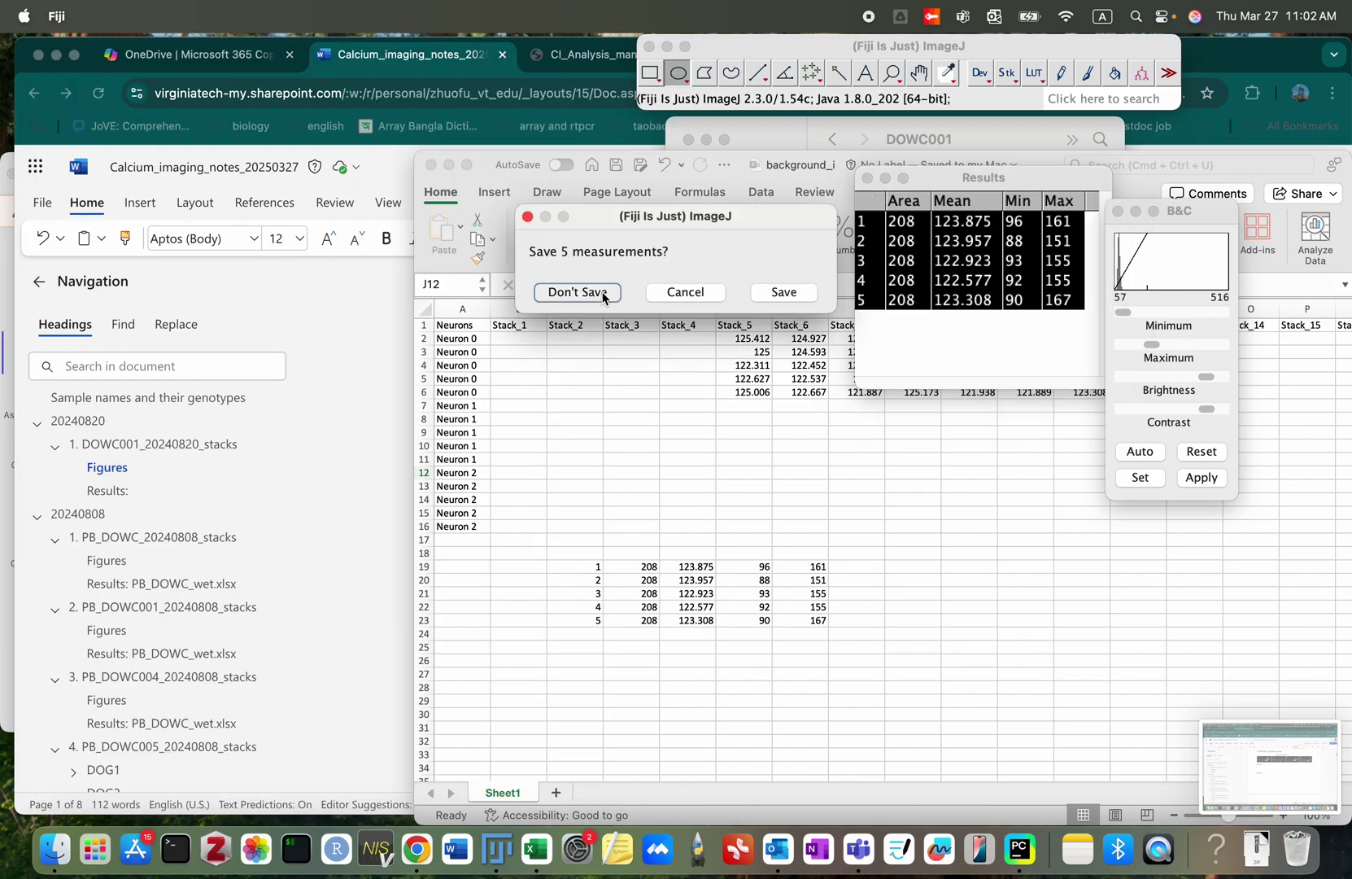
Step: Open DOWC001_Z12_488.tif from the DOWC001_stacks folder in Finder as a stack in Fiji
{"action": "key", "text": "super+Tab"}
{"action": "key", "text": "super+Tab"}
{"action": "key", "text": "super+Tab"}
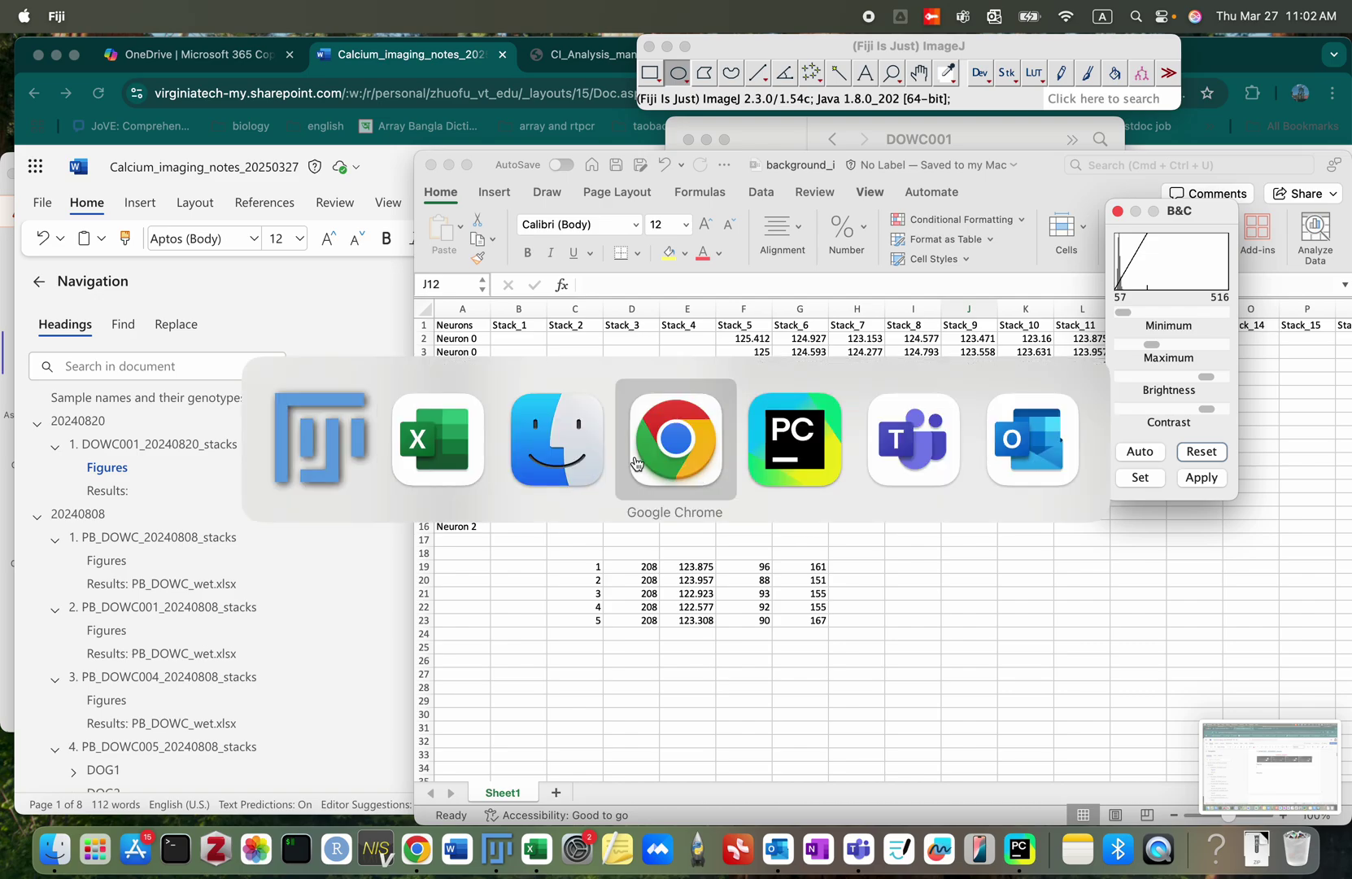
{"action": "key", "text": "super+shift+Tab"}
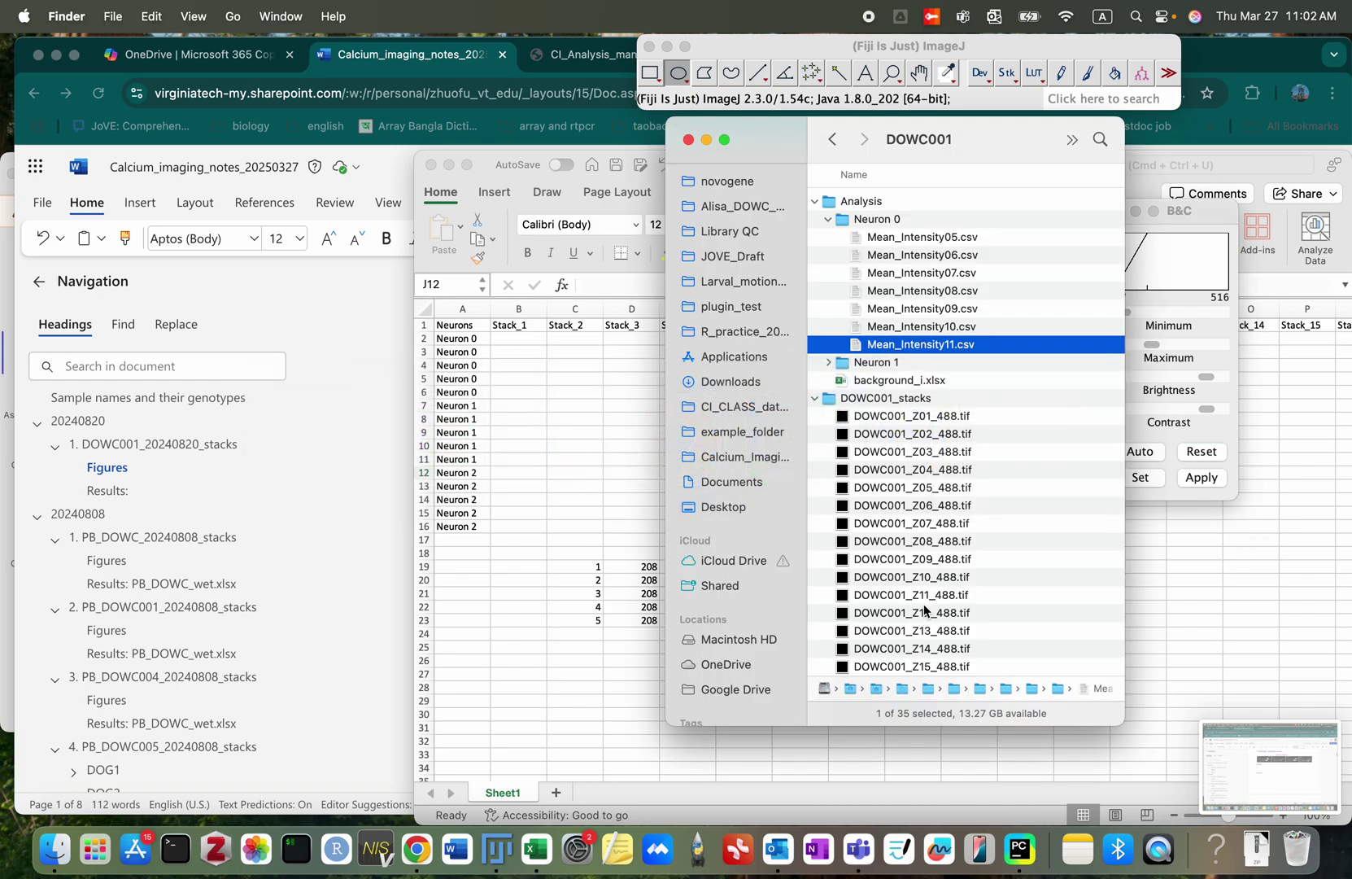
{"action": "left_click", "coordinate": [918, 614]}
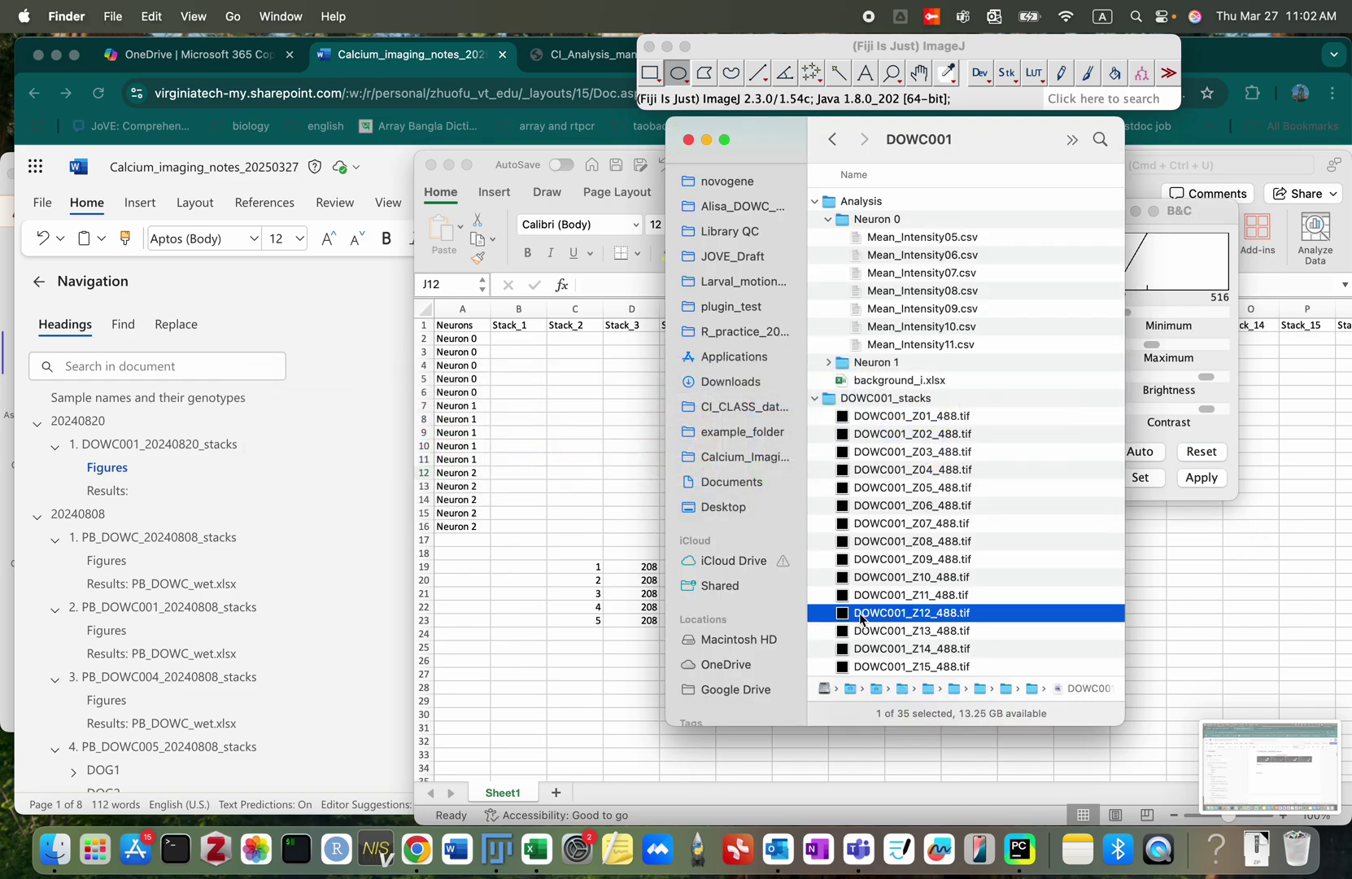
{"action": "left_click_drag", "start_coordinate": [861, 618], "coordinate": [780, 104]}
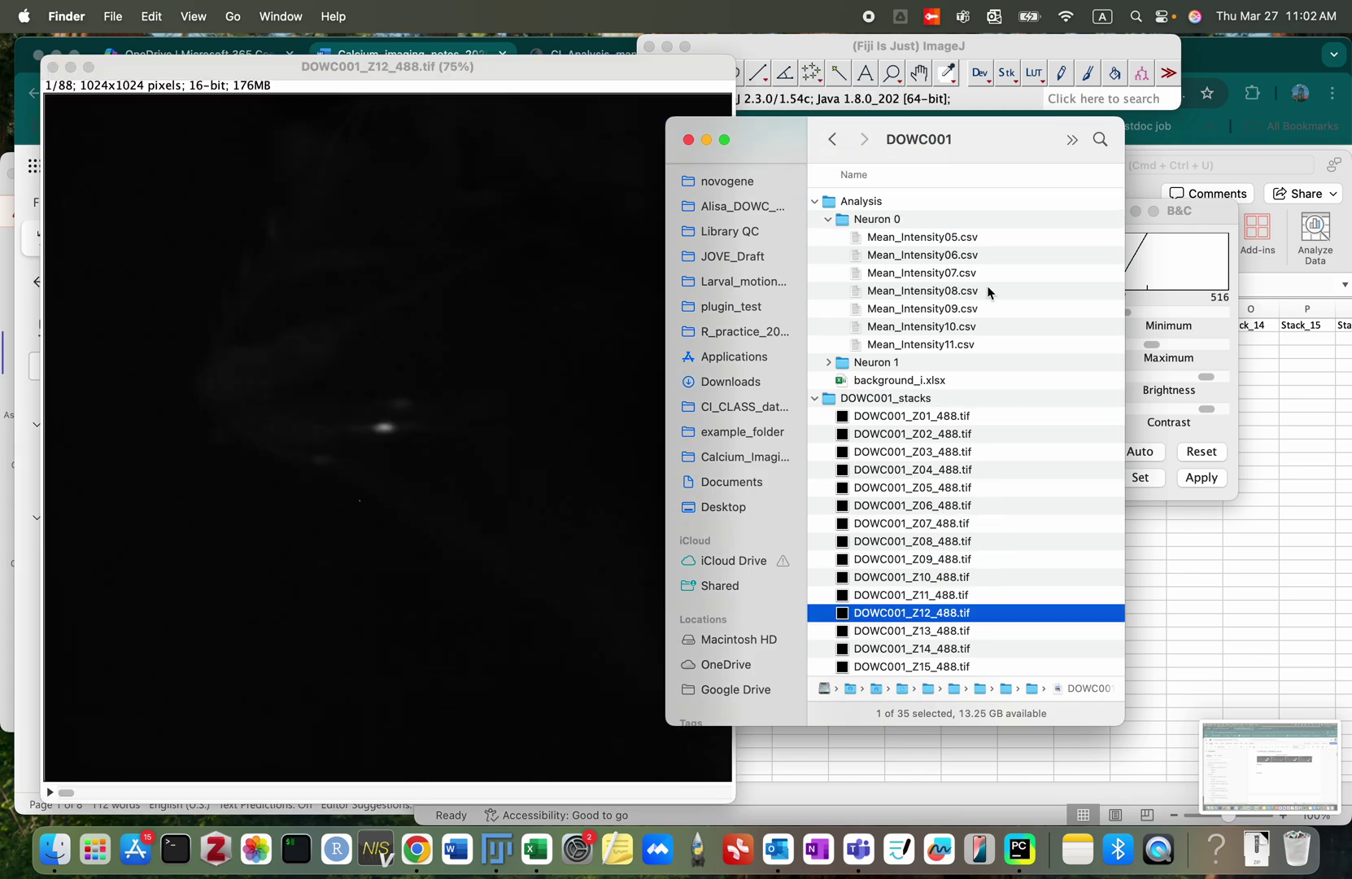
Step: Reset the Z12 stack's display range and lower its maximum to about 456 to brighten the neurons
{"action": "left_click", "coordinate": [1210, 218]}
{"action": "left_click", "coordinate": [1207, 461]}
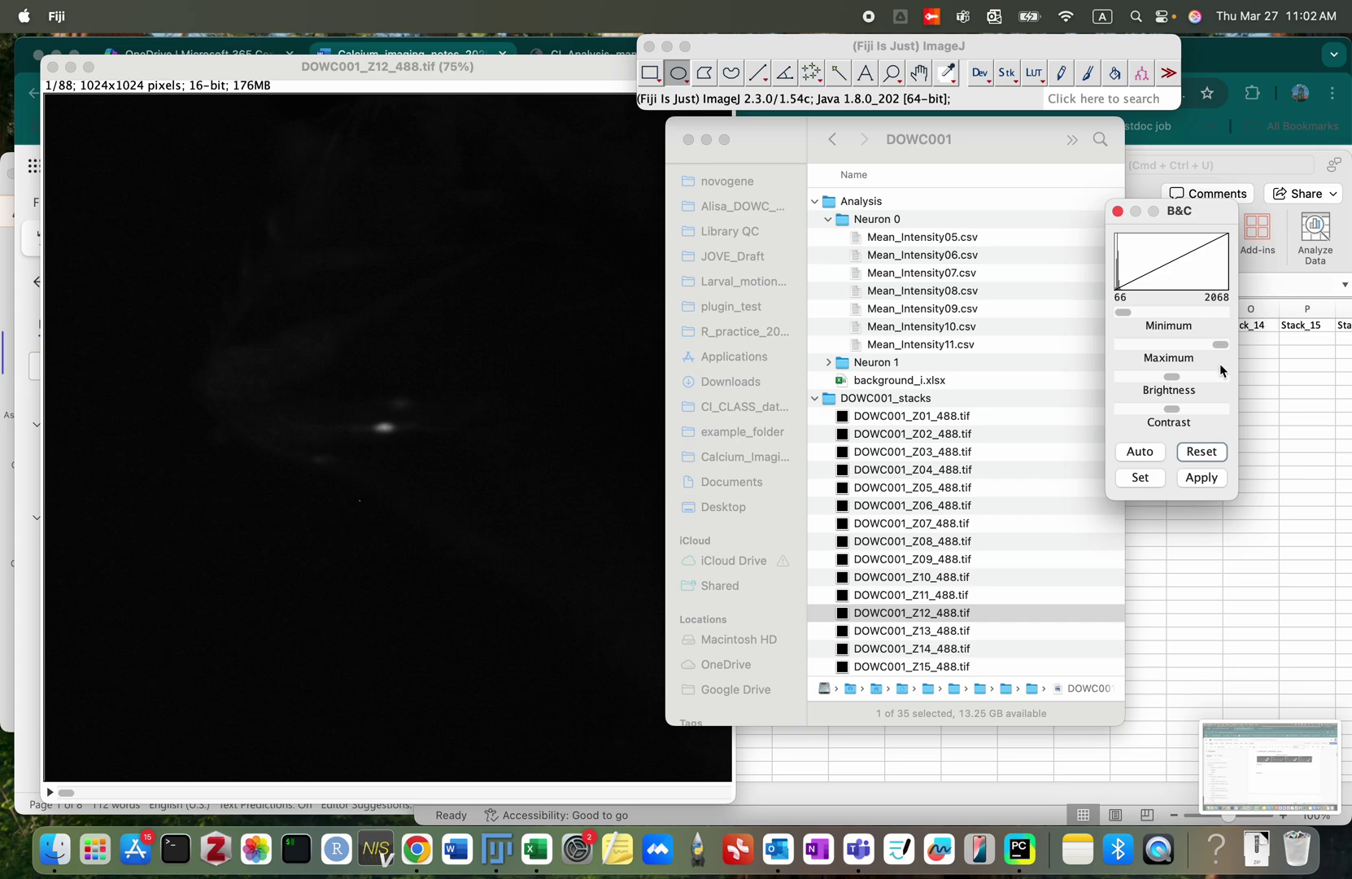
{"action": "left_click_drag", "start_coordinate": [1223, 350], "coordinate": [1149, 349]}
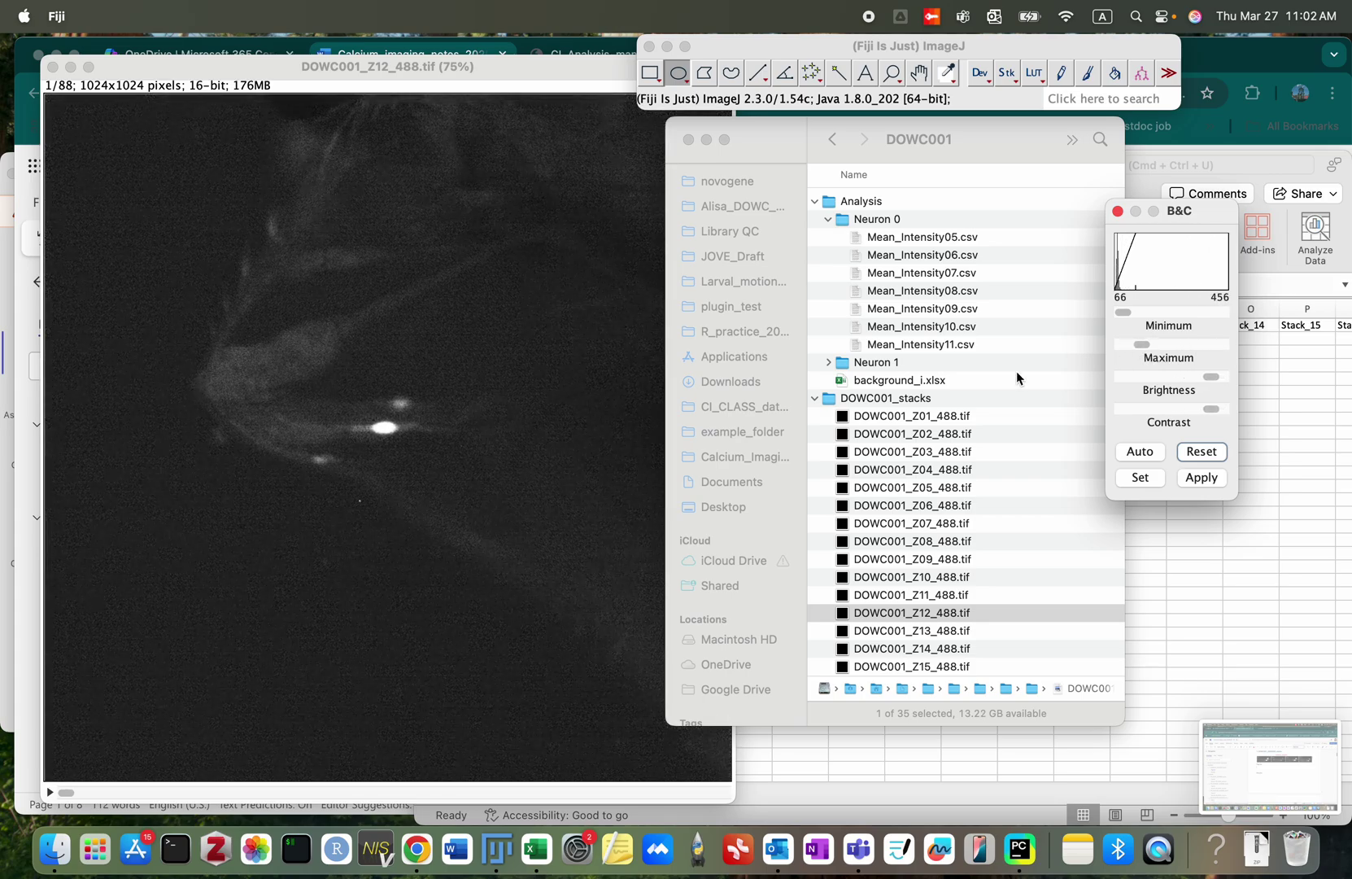
Step: Look through the Z12 stack from frame 1 to about frame 85, examining the bright spots' movement and intensity
{"action": "left_click", "coordinate": [67, 795]}
{"action": "key", "text": "Right"}
{"action": "key", "text": "Right"}
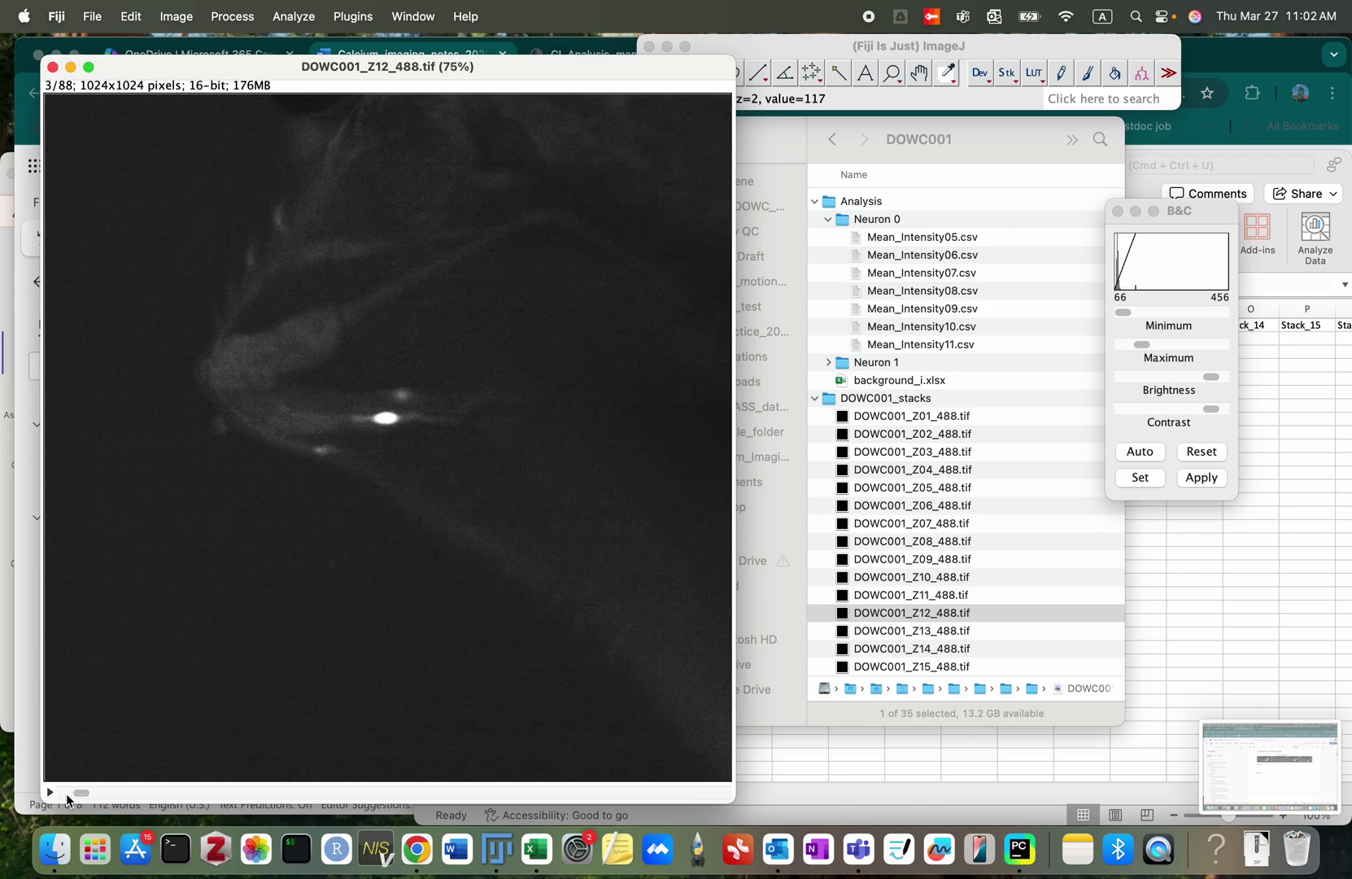
{"action": "key", "text": "Right"}
{"action": "key", "text": "Right"}
{"action": "key", "text": "Right"}
{"action": "key", "text": "Right"}
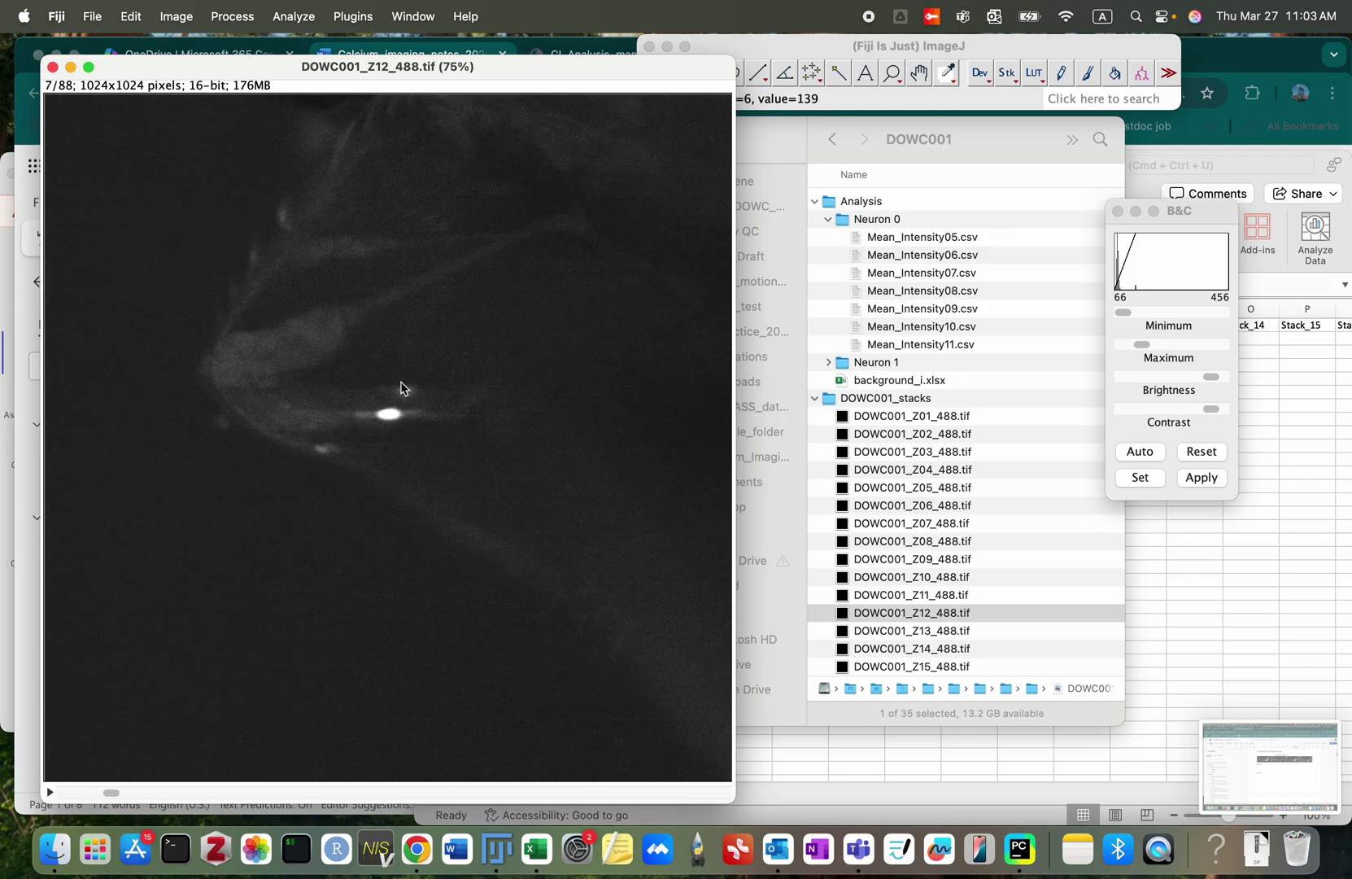
{"action": "key", "text": "Right"}
{"action": "key", "text": "Right"}
{"action": "key", "text": "Right"}
{"action": "key", "text": "Right"}
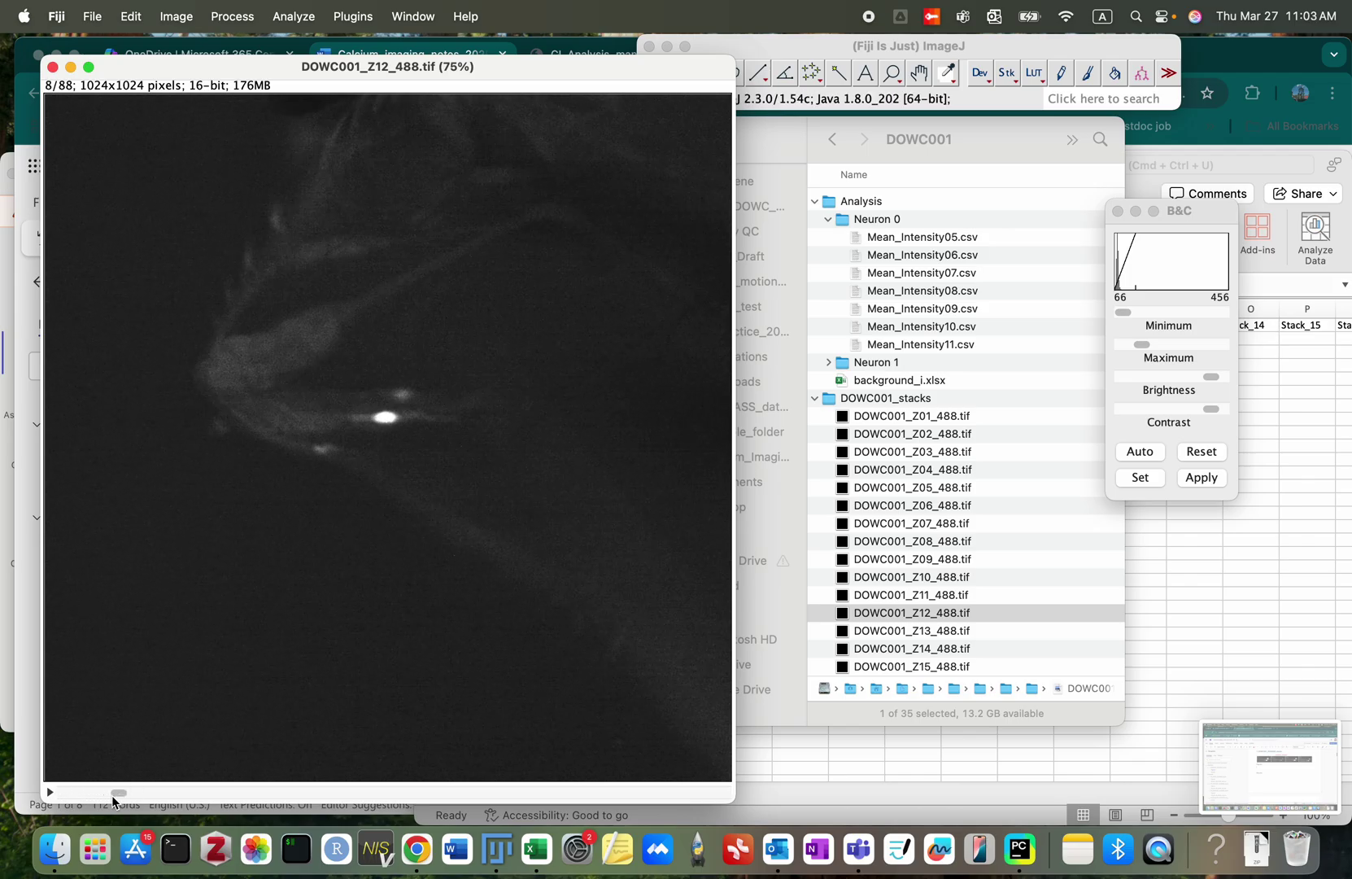
{"action": "key", "text": "Right"}
{"action": "key", "text": "Right"}
{"action": "key", "text": "Right"}
{"action": "key", "text": "Right"}
{"action": "key", "text": "Right"}
{"action": "key", "text": "Right"}
{"action": "key", "text": "Right"}
{"action": "key", "text": "Right"}
{"action": "key", "text": "Right"}
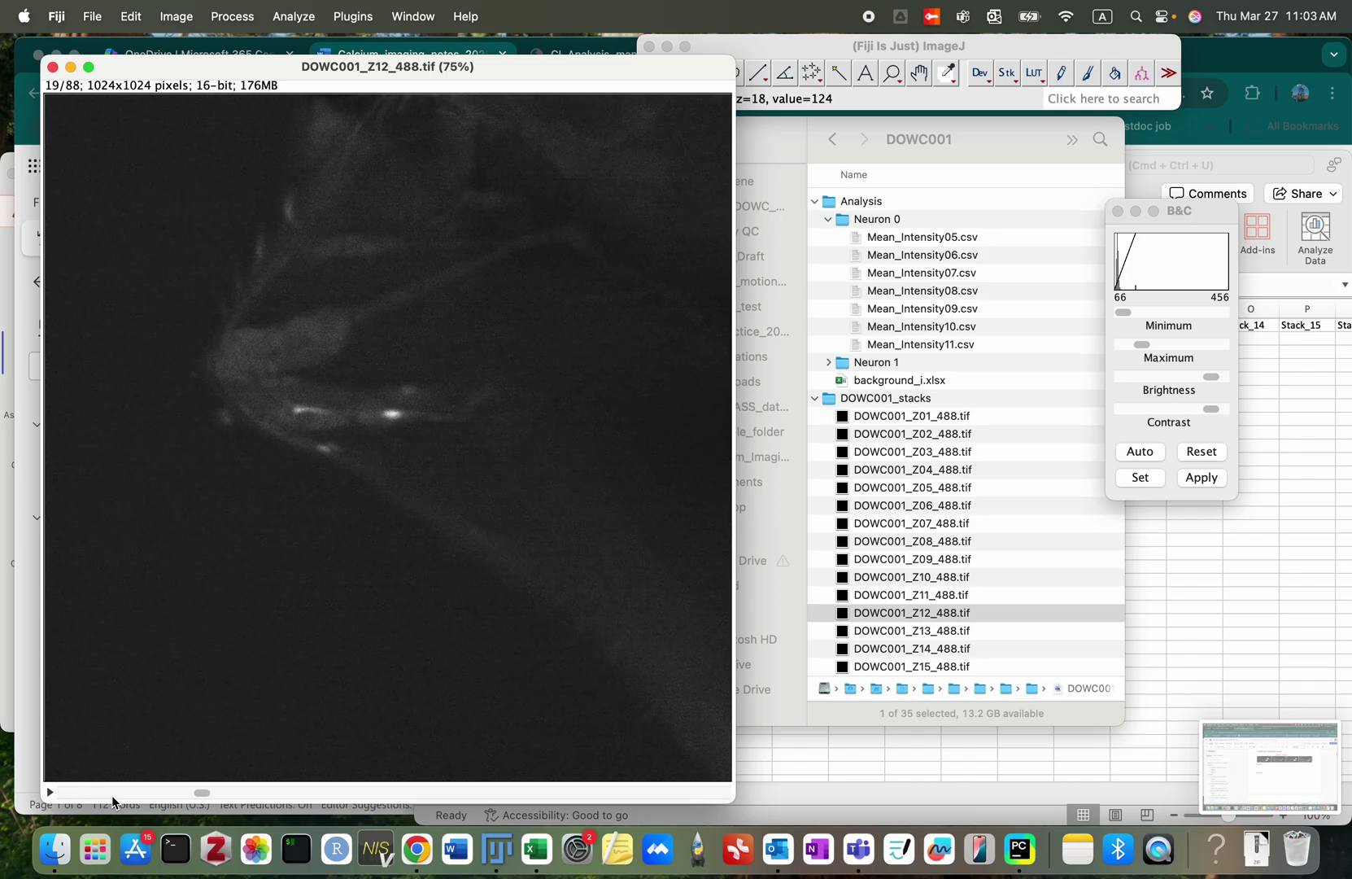
{"action": "key", "text": "Right"}
{"action": "key", "text": "Right"}
{"action": "key", "text": "Right"}
{"action": "key", "text": "Right"}
{"action": "key", "text": "Right"}
{"action": "key", "text": "Right"}
{"action": "key", "text": "Right"}
{"action": "key", "text": "Right"}
{"action": "key", "text": "Right"}
{"action": "key", "text": "Right"}
{"action": "key", "text": "Right"}
{"action": "key", "text": "Right"}
{"action": "key", "text": "Right"}
{"action": "key", "text": "Right"}
{"action": "key", "text": "Right"}
{"action": "key", "text": "Right"}
{"action": "key", "text": "Right"}
{"action": "key", "text": "Right"}
{"action": "key", "text": "Right"}
{"action": "key", "text": "Right"}
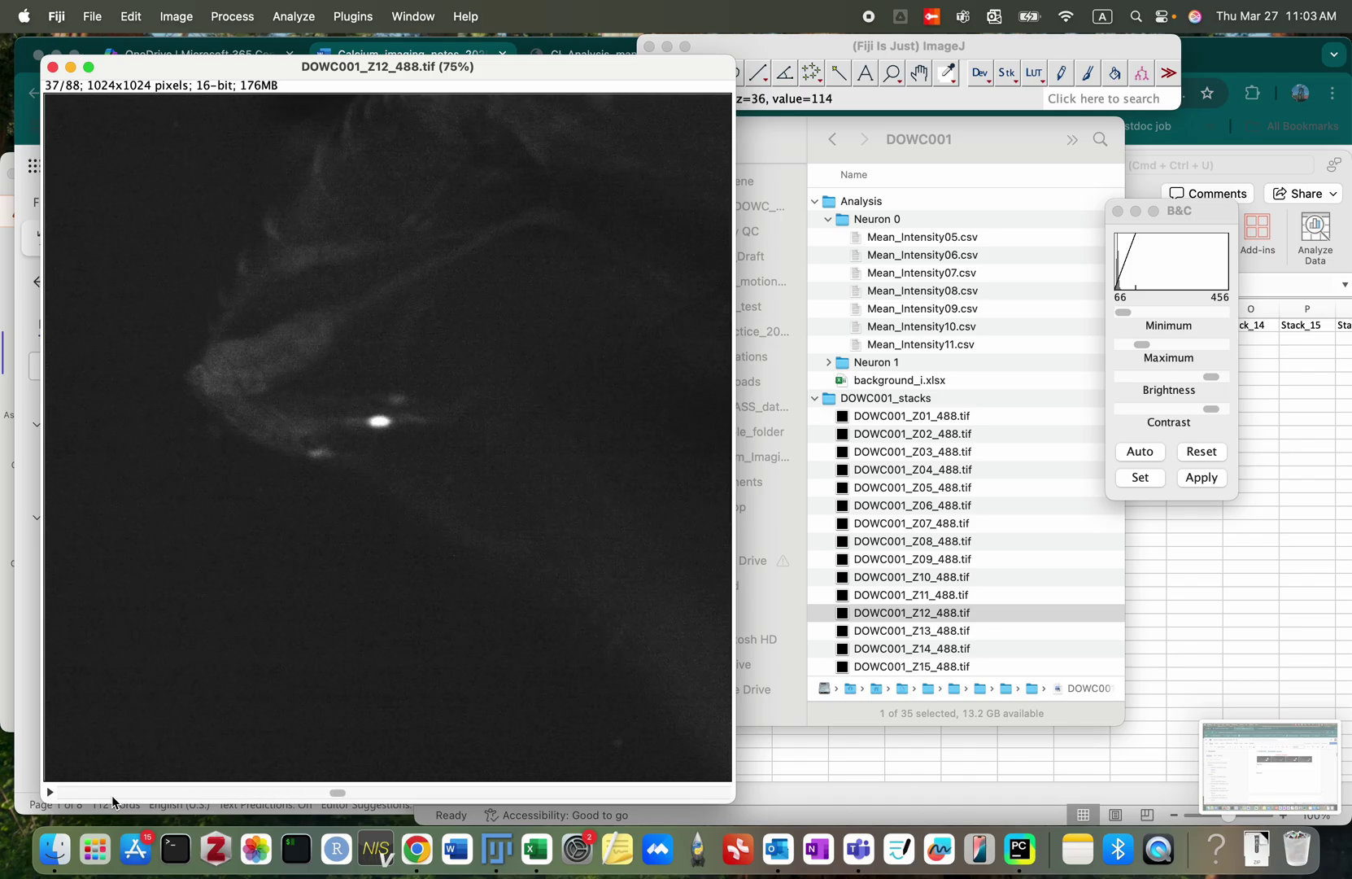
{"action": "key", "text": "Right"}
{"action": "key", "text": "Right"}
{"action": "key", "text": "Right"}
{"action": "key", "text": "Right"}
{"action": "key", "text": "Right"}
{"action": "key", "text": "Right"}
{"action": "key", "text": "Right"}
{"action": "key", "text": "Right"}
{"action": "key", "text": "Right"}
{"action": "key", "text": "Right"}
{"action": "key", "text": "Right"}
{"action": "key", "text": "Right"}
{"action": "key", "text": "Right"}
{"action": "key", "text": "Right"}
{"action": "key", "text": "Right"}
{"action": "key", "text": "Right"}
{"action": "key", "text": "Right"}
{"action": "key", "text": "Right"}
{"action": "key", "text": "Right"}
{"action": "key", "text": "Right"}
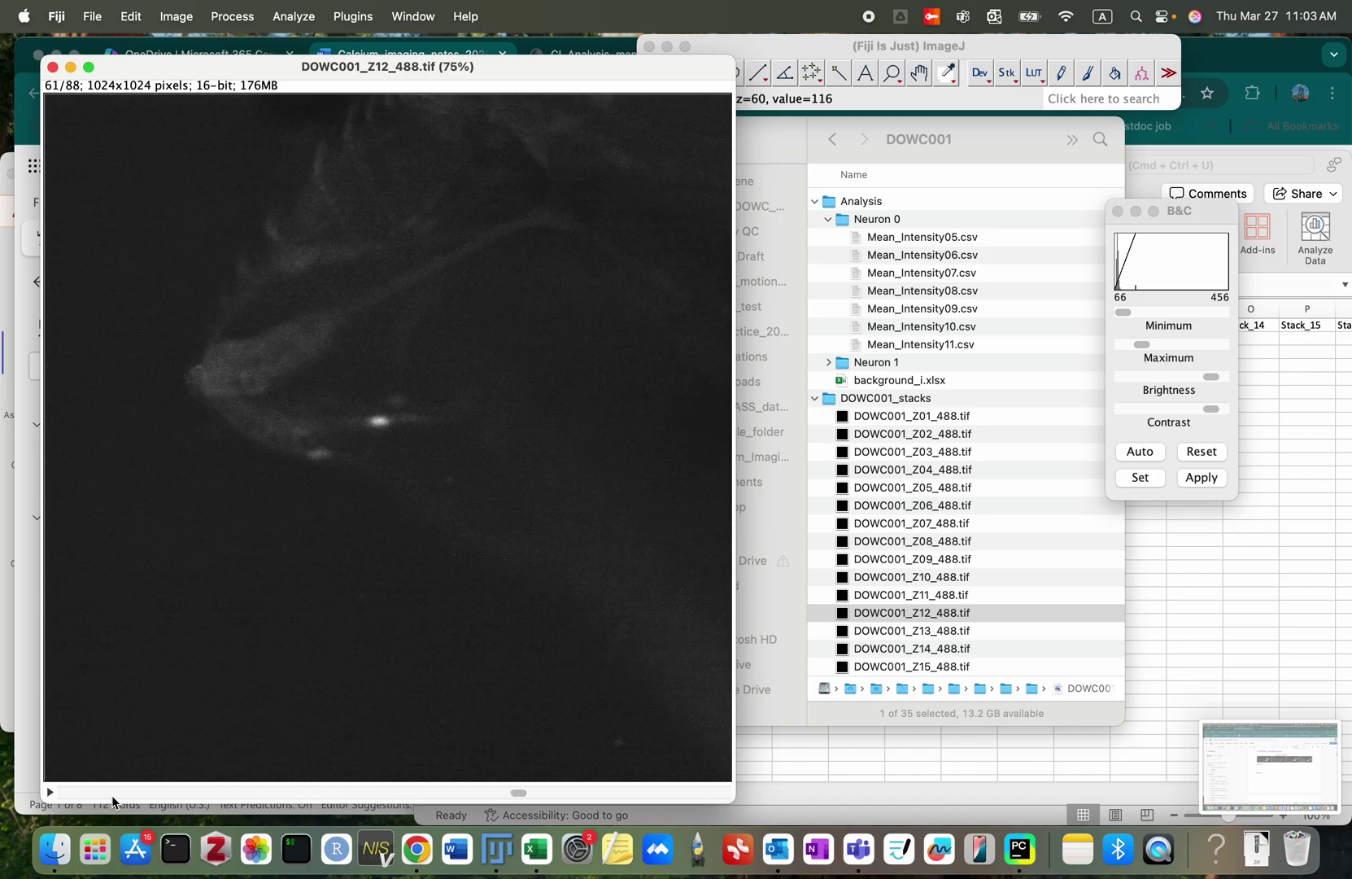
{"action": "key", "text": "Right"}
{"action": "key", "text": "Right"}
{"action": "key", "text": "Right"}
{"action": "key", "text": "Right"}
{"action": "key", "text": "Right"}
{"action": "key", "text": "Right"}
{"action": "key", "text": "Right"}
{"action": "key", "text": "Right"}
{"action": "key", "text": "Right"}
{"action": "key", "text": "Right"}
{"action": "key", "text": "Right"}
{"action": "key", "text": "Right"}
{"action": "key", "text": "Right"}
{"action": "key", "text": "Right"}
{"action": "key", "text": "Right"}
{"action": "key", "text": "Right"}
{"action": "key", "text": "Right"}
{"action": "key", "text": "Right"}
{"action": "key", "text": "Right"}
{"action": "key", "text": "Right"}
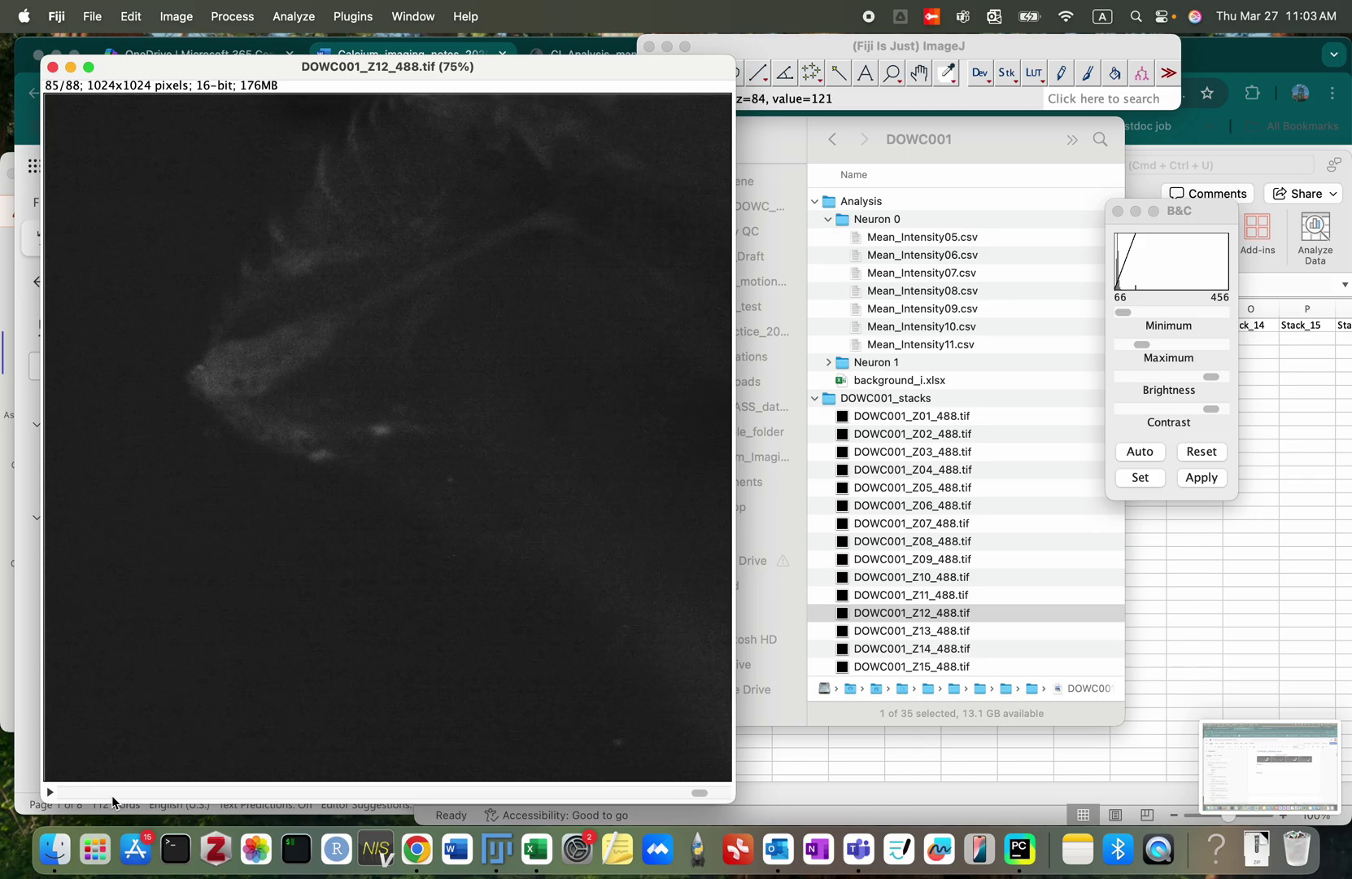
Step: Step back through the Z12 stack to about frame 38, rechecking the position and brightness of the bright spots
{"action": "key", "text": "Left"}
{"action": "key", "text": "Left"}
{"action": "key", "text": "Left"}
{"action": "key", "text": "Left"}
{"action": "key", "text": "Left"}
{"action": "key", "text": "Left"}
{"action": "key", "text": "Left"}
{"action": "key", "text": "Left"}
{"action": "key", "text": "Left"}
{"action": "key", "text": "Left"}
{"action": "key", "text": "Left"}
{"action": "key", "text": "Left"}
{"action": "key", "text": "Left"}
{"action": "key", "text": "Left"}
{"action": "key", "text": "Left"}
{"action": "key", "text": "Left"}
{"action": "key", "text": "Left"}
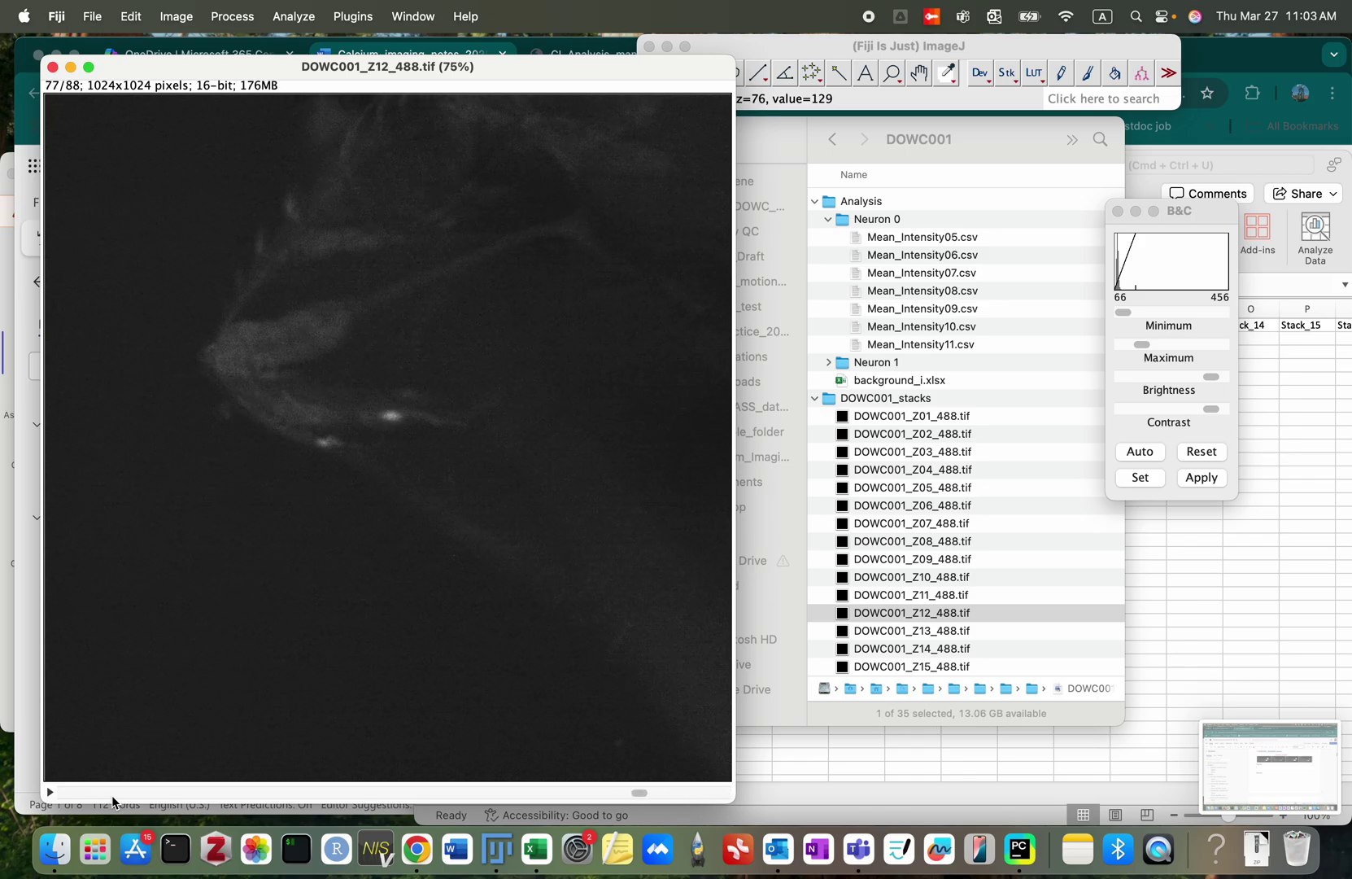
{"action": "key", "text": "Left"}
{"action": "key", "text": "Left"}
{"action": "key", "text": "Left"}
{"action": "key", "text": "Left"}
{"action": "key", "text": "Left"}
{"action": "key", "text": "Left"}
{"action": "key", "text": "Left"}
{"action": "key", "text": "Left"}
{"action": "key", "text": "Left"}
{"action": "key", "text": "Left"}
{"action": "key", "text": "Left"}
{"action": "key", "text": "Left"}
{"action": "key", "text": "Left"}
{"action": "key", "text": "Left"}
{"action": "key", "text": "Left"}
{"action": "key", "text": "Left"}
{"action": "key", "text": "Left"}
{"action": "key", "text": "Left"}
{"action": "key", "text": "Left"}
{"action": "key", "text": "Left"}
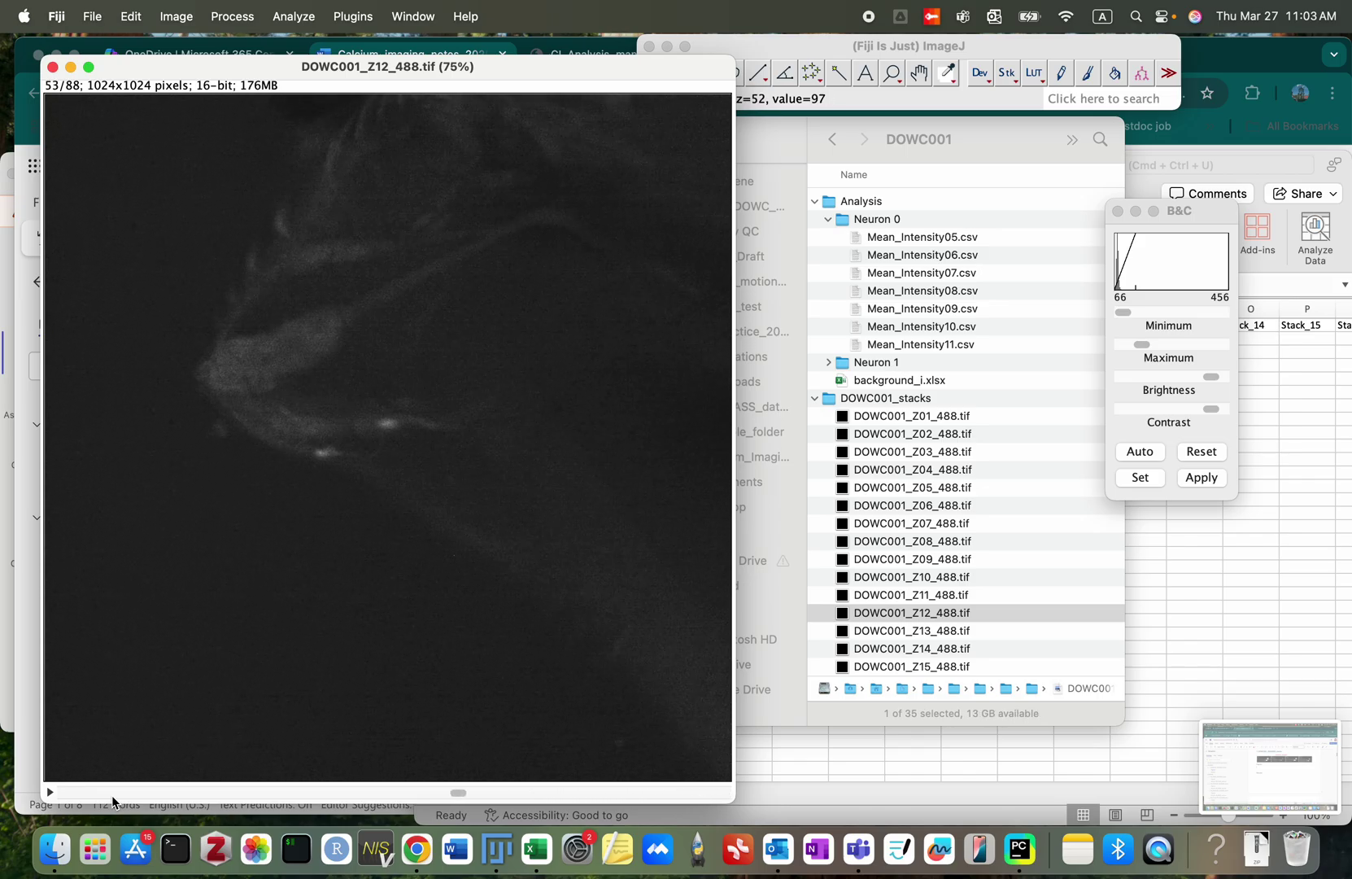
{"action": "key", "text": "Left"}
{"action": "key", "text": "Left"}
{"action": "key", "text": "Left"}
{"action": "key", "text": "Left"}
{"action": "key", "text": "Left"}
{"action": "key", "text": "Left"}
{"action": "key", "text": "Left"}
{"action": "key", "text": "Left"}
{"action": "key", "text": "Left"}
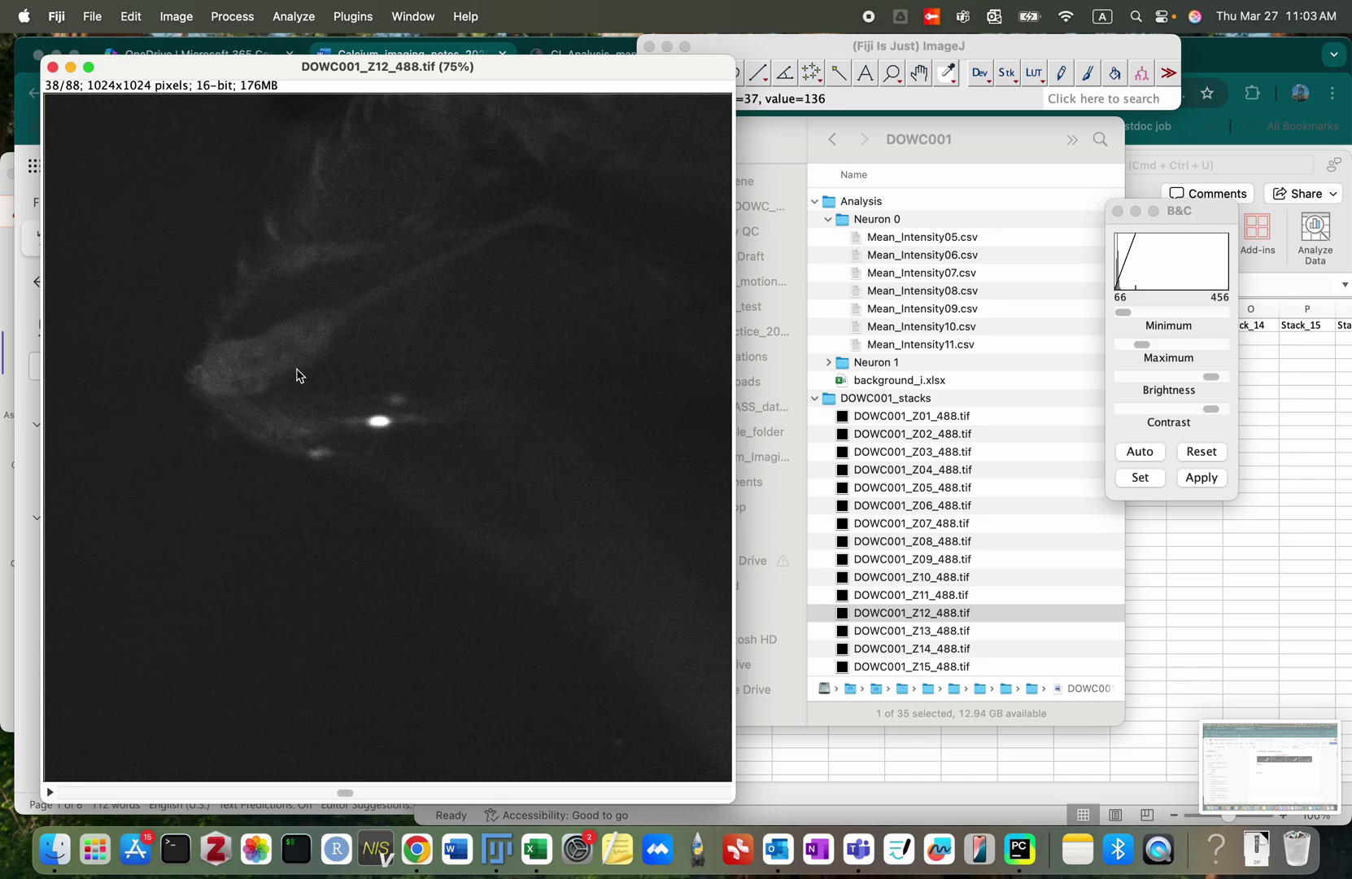